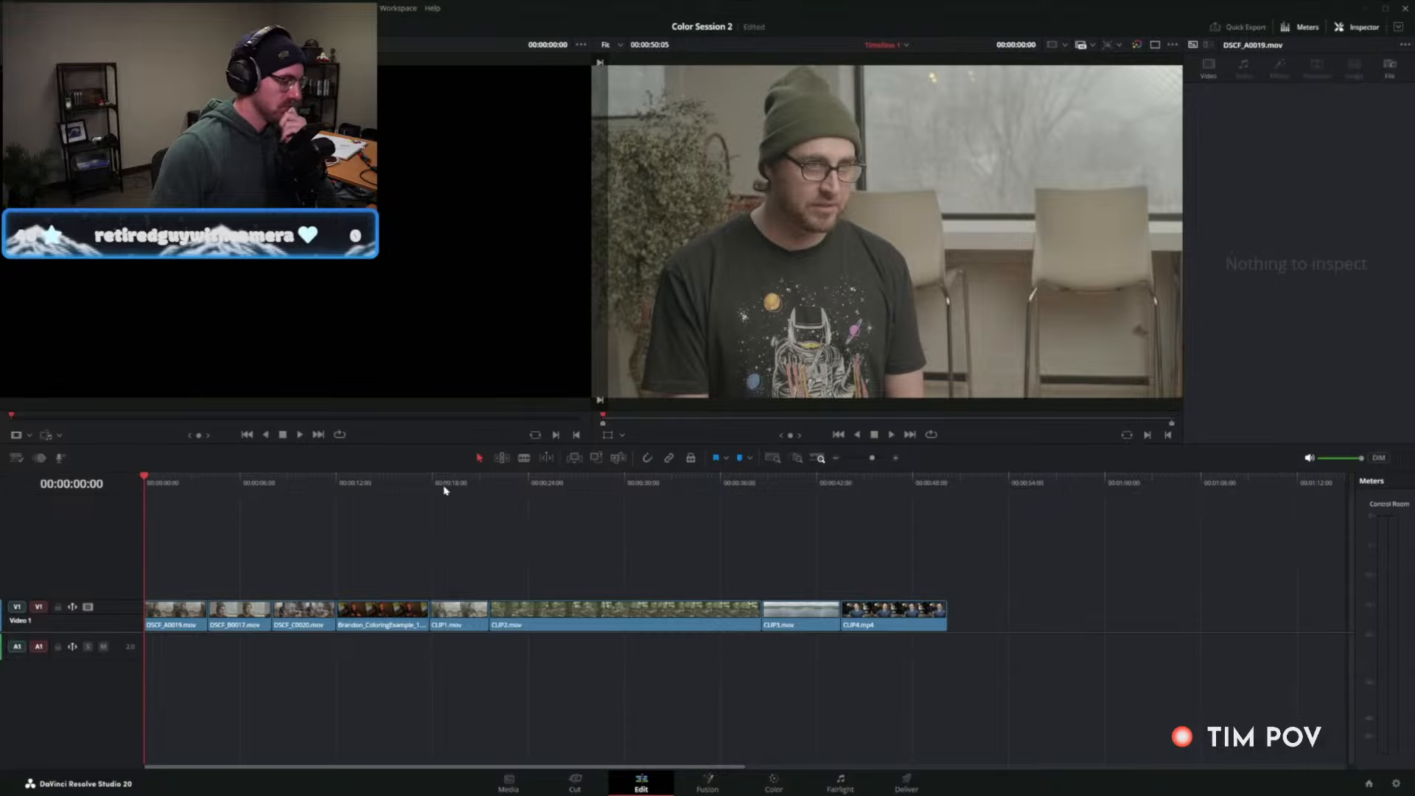
Move the timeline playhead onto CLIP1.mov at 00:00:19:03.
left_click_drag(446, 486, 450, 483)
scroll(558, 542, "up", 3)
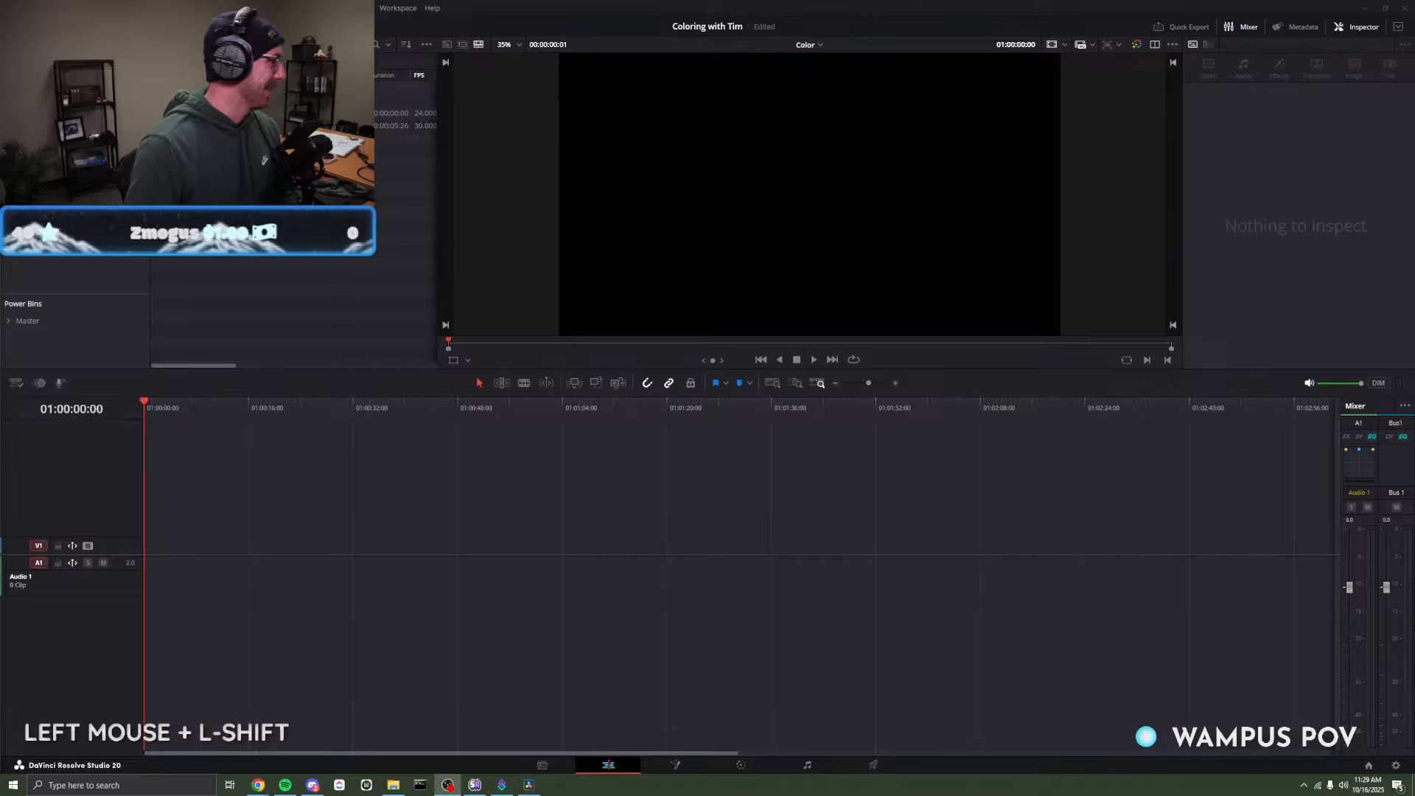
Switch to the browser, copy the Camera Tim YouTube channel's address, and send it through the other open app.
left_click(259, 785)
left_click(276, 763)
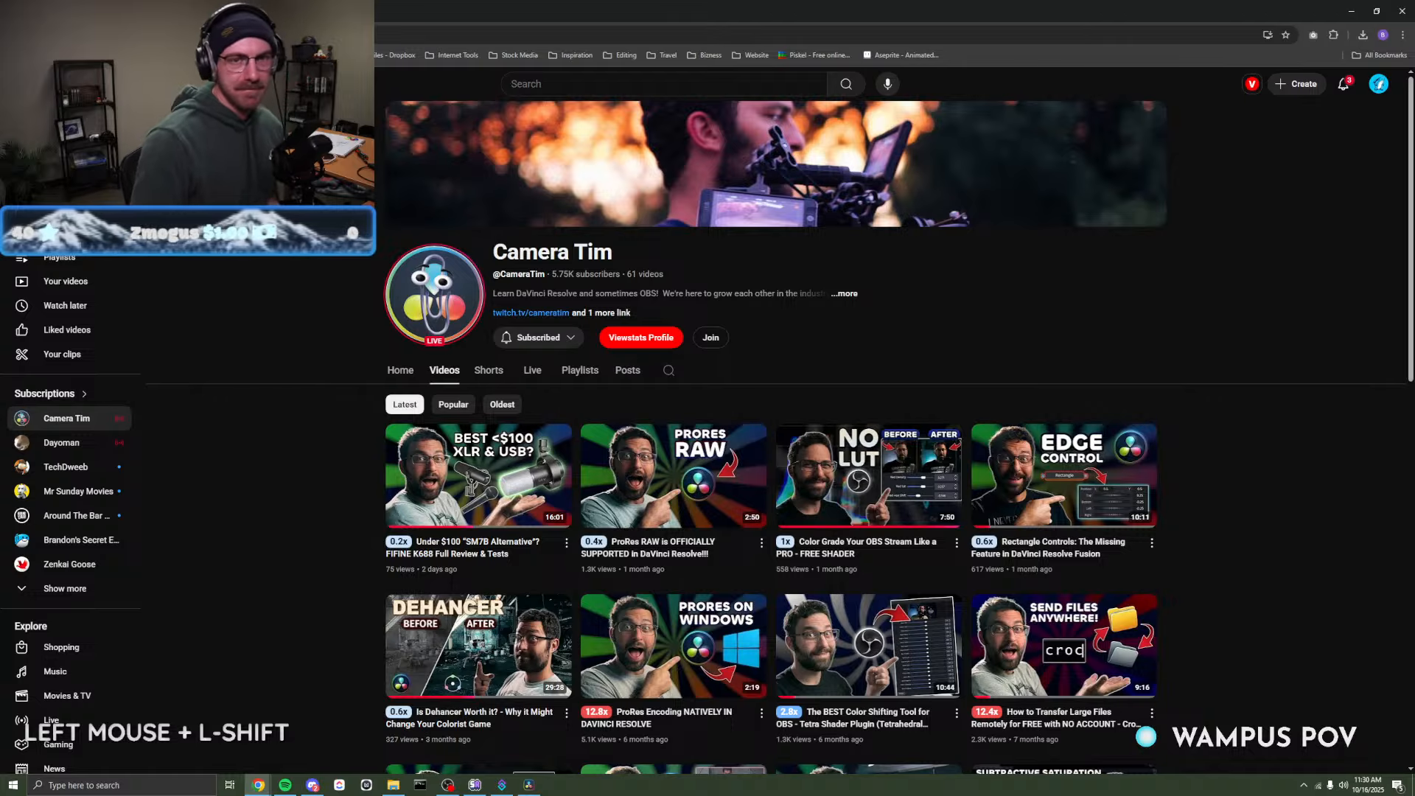
left_click(244, 35)
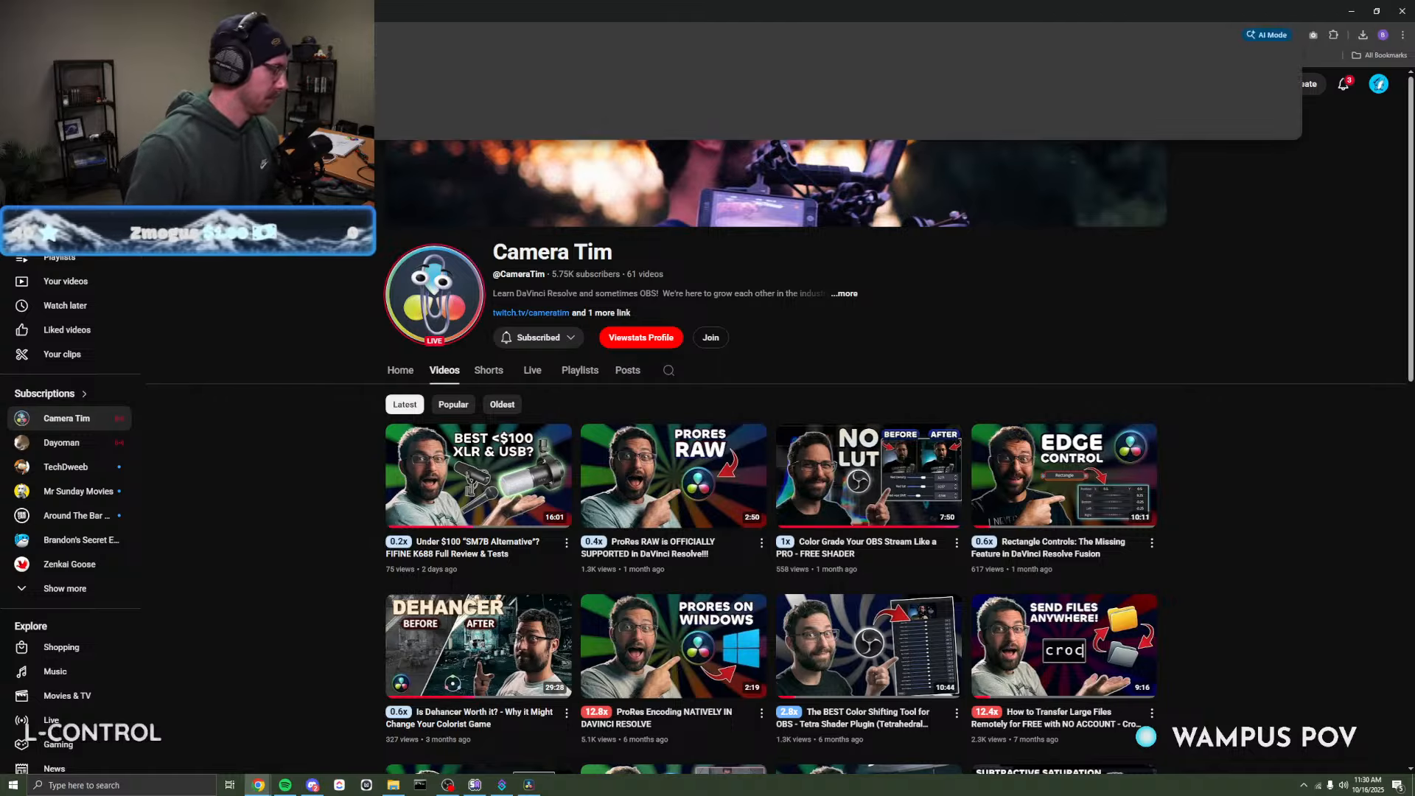
key("ctrl+c")
left_click(447, 784)
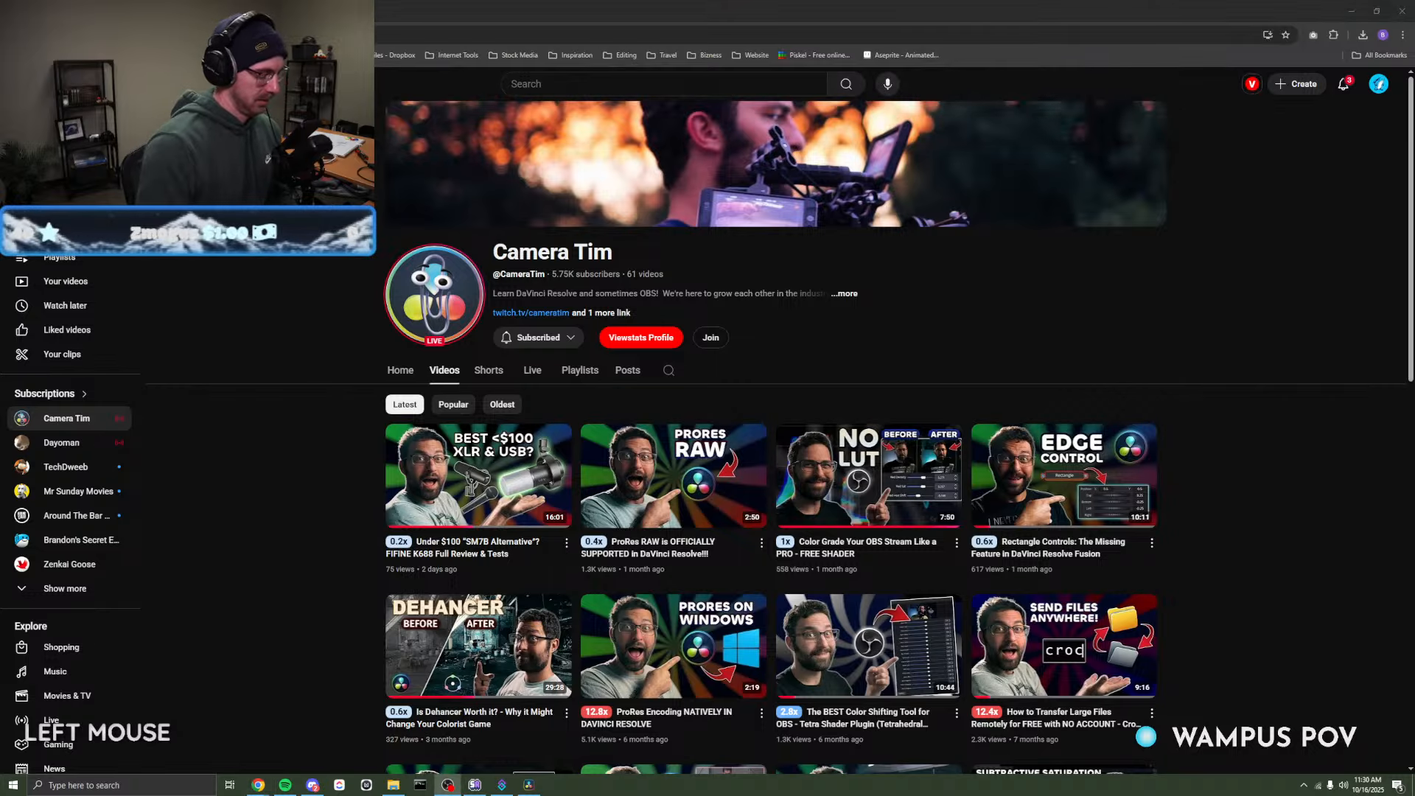
key("Return")
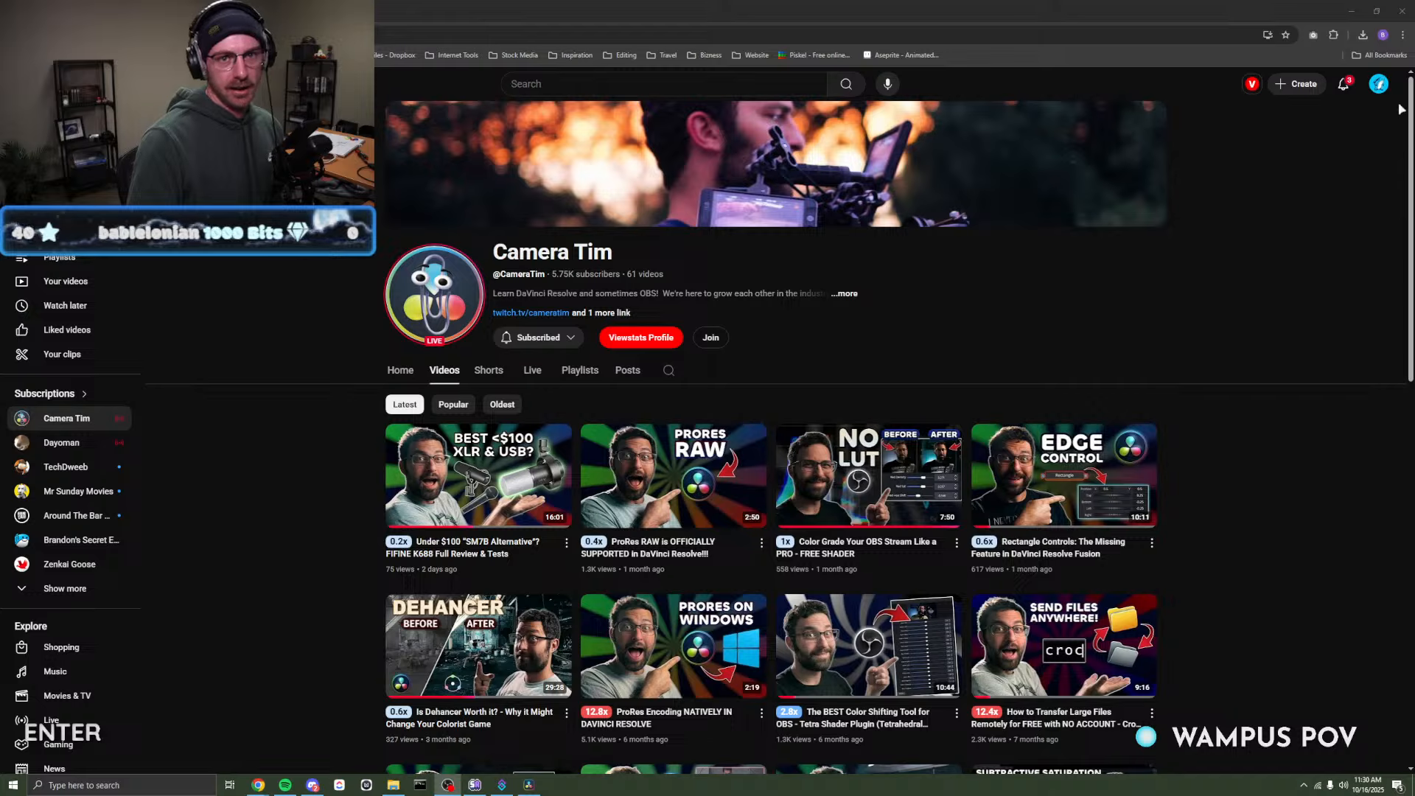
left_click(313, 785)
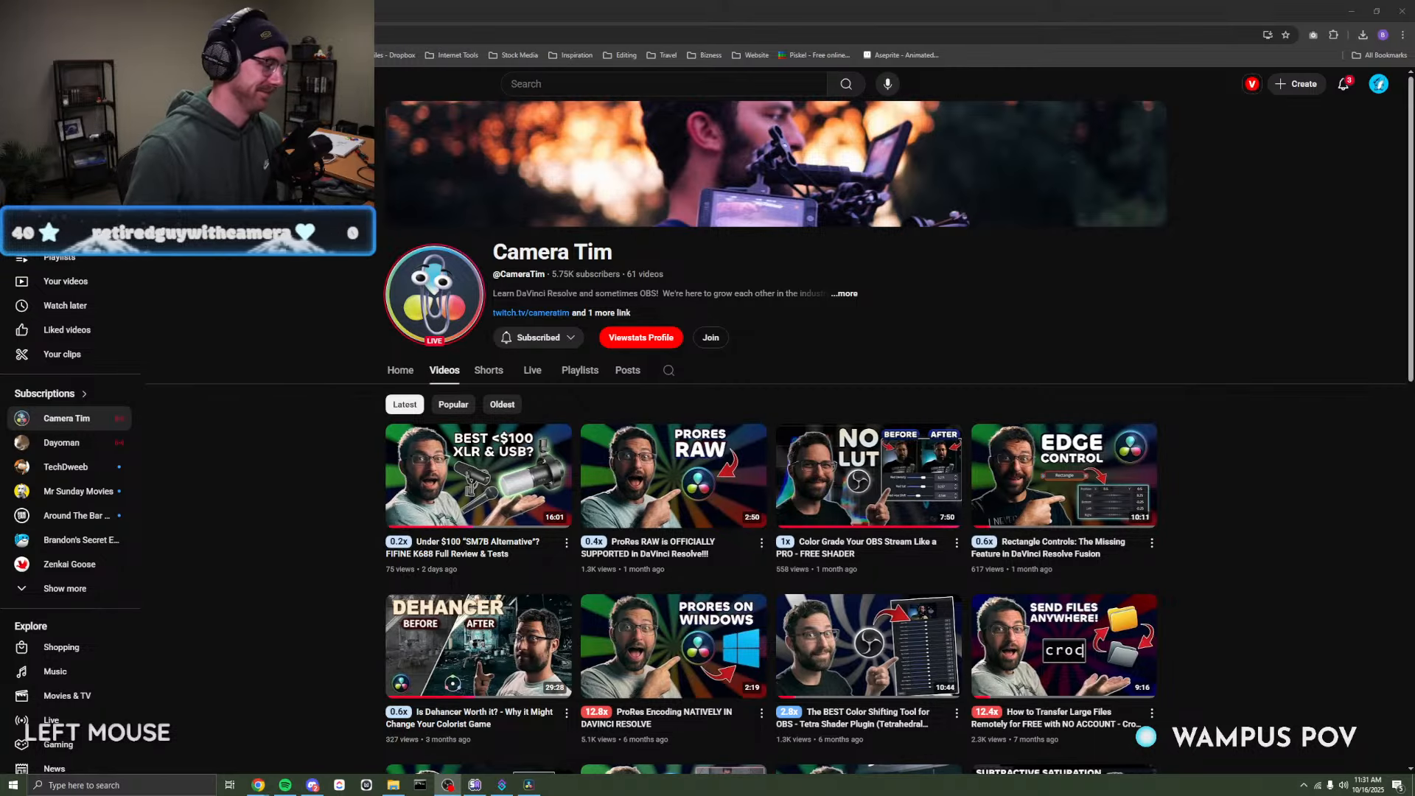
left_click(1403, 9)
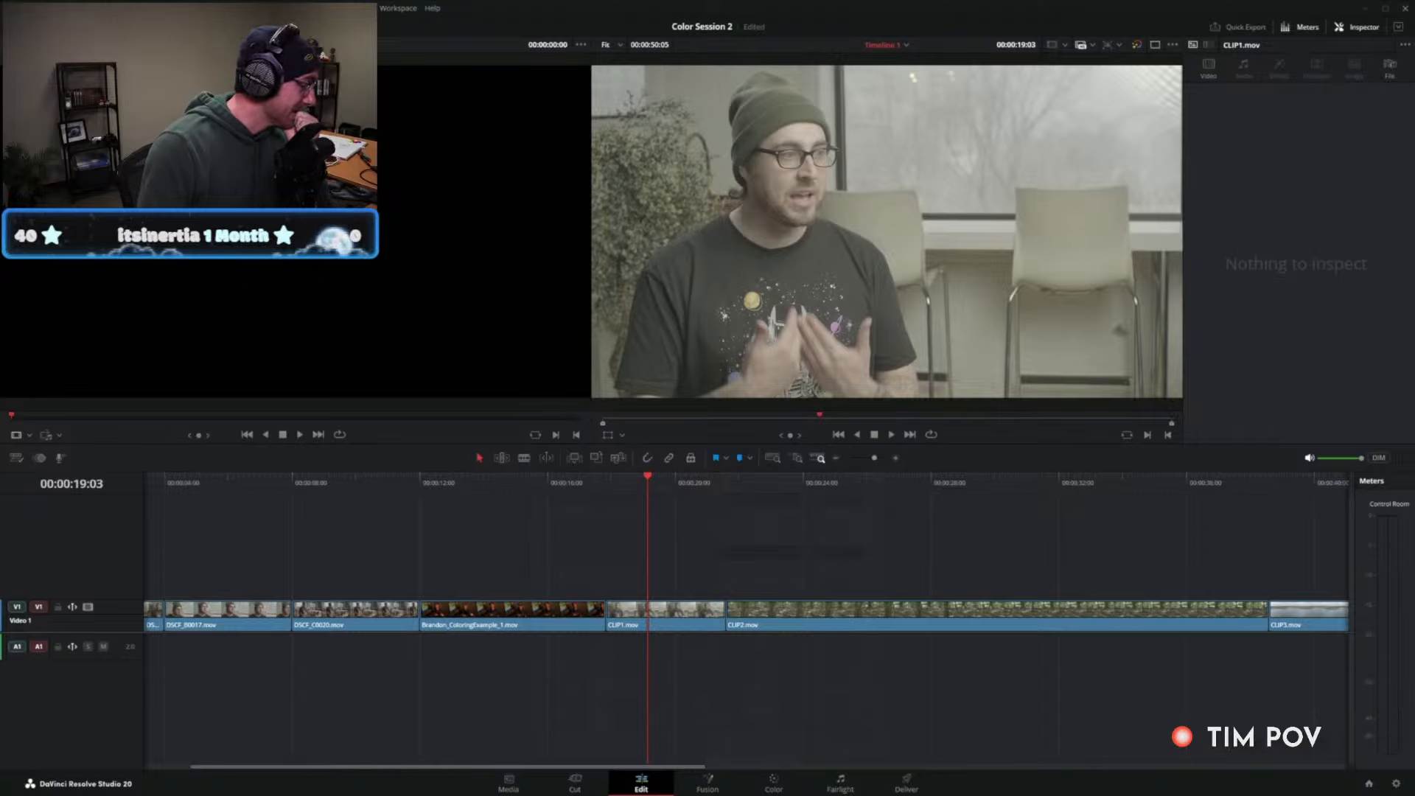
Review the Memory and GPU and the Decode Options settings in the system preferences, then close them without saving.
key("ctrl+comma")
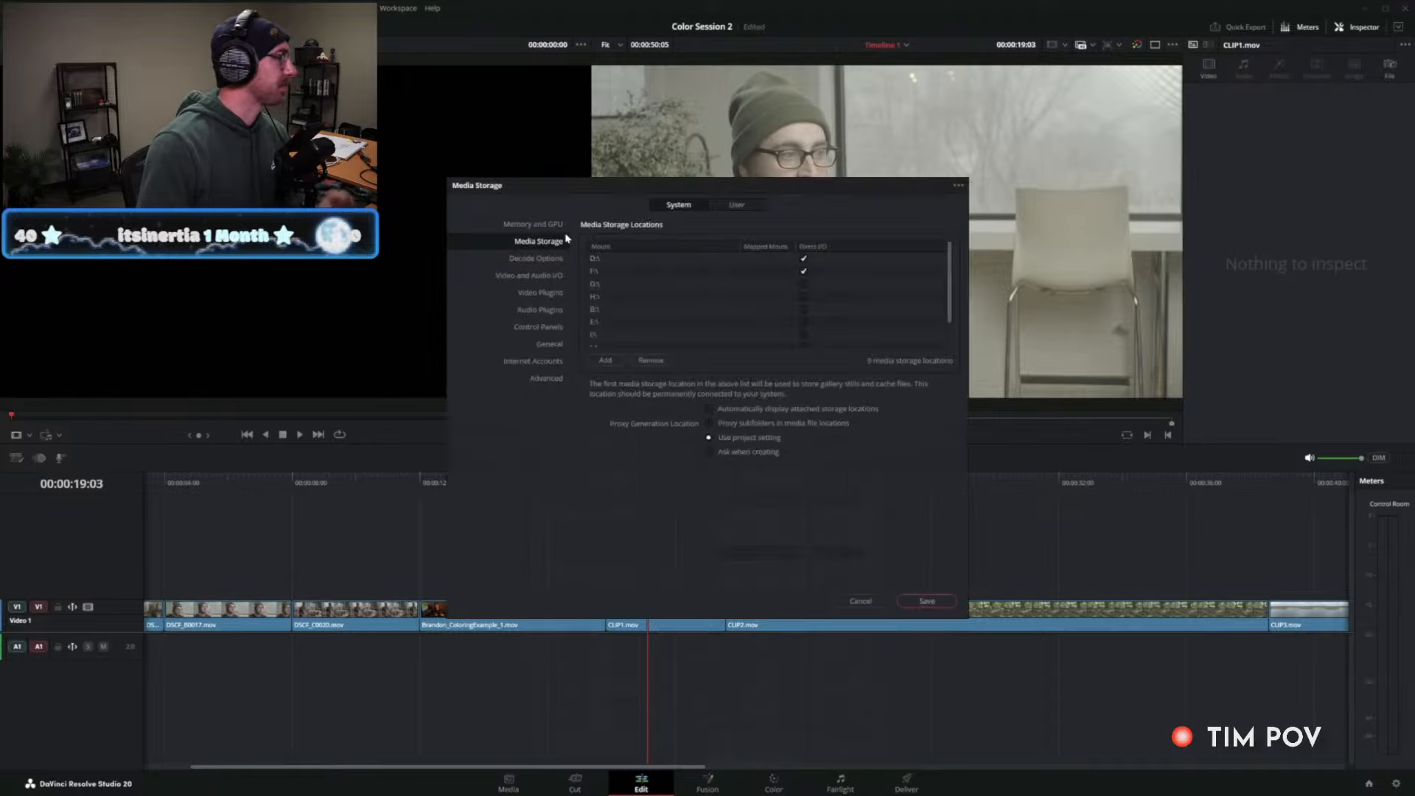
left_click(545, 228)
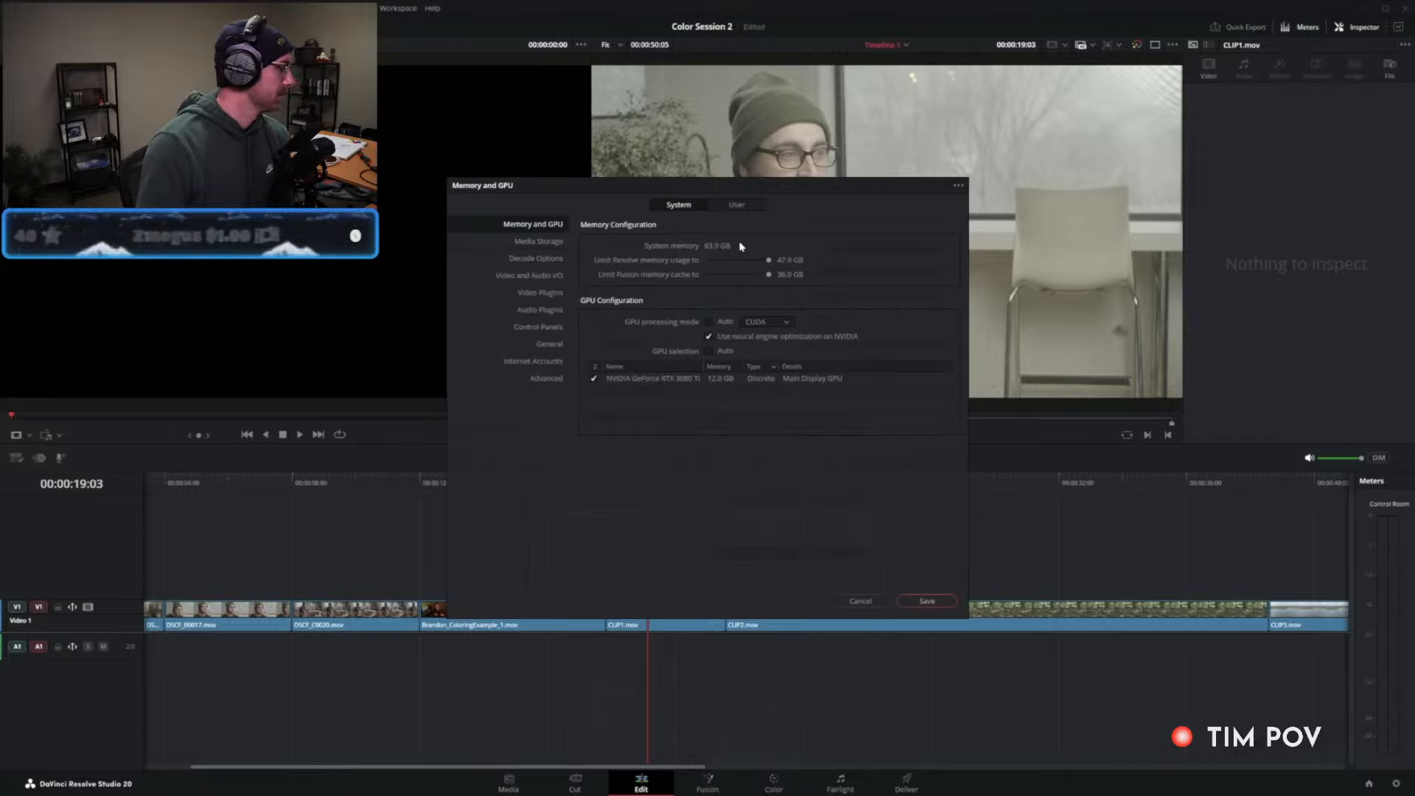
left_click(551, 259)
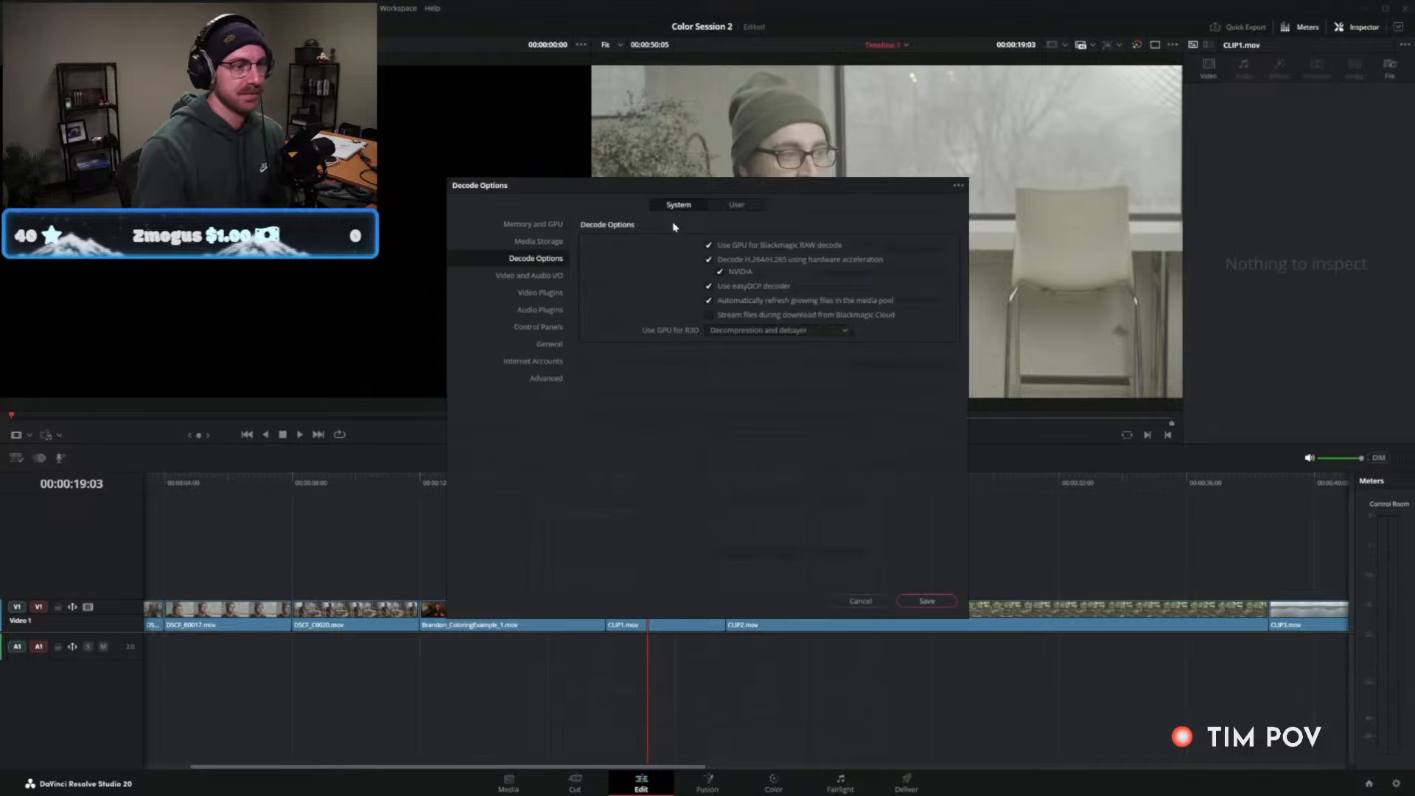
left_click(556, 229)
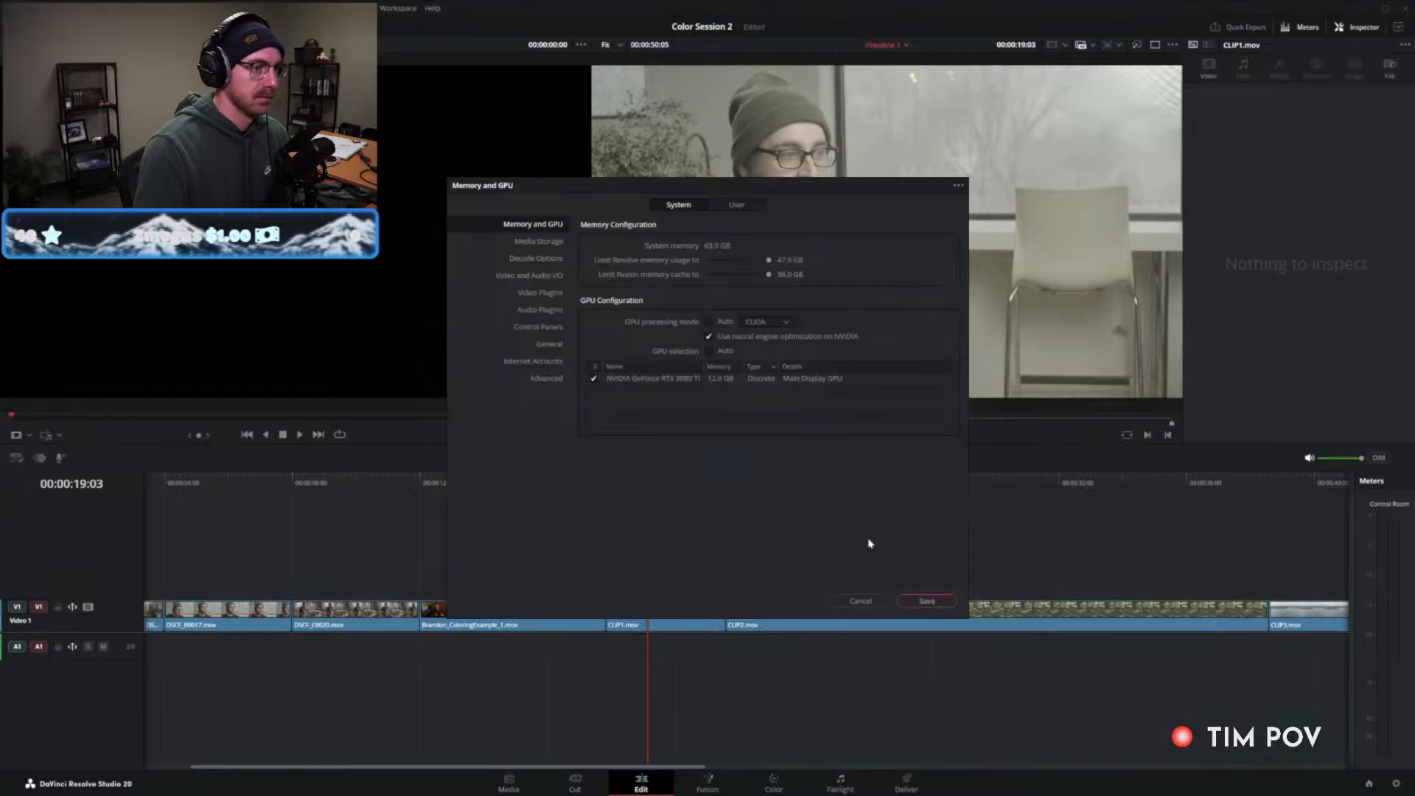
left_click(874, 601)
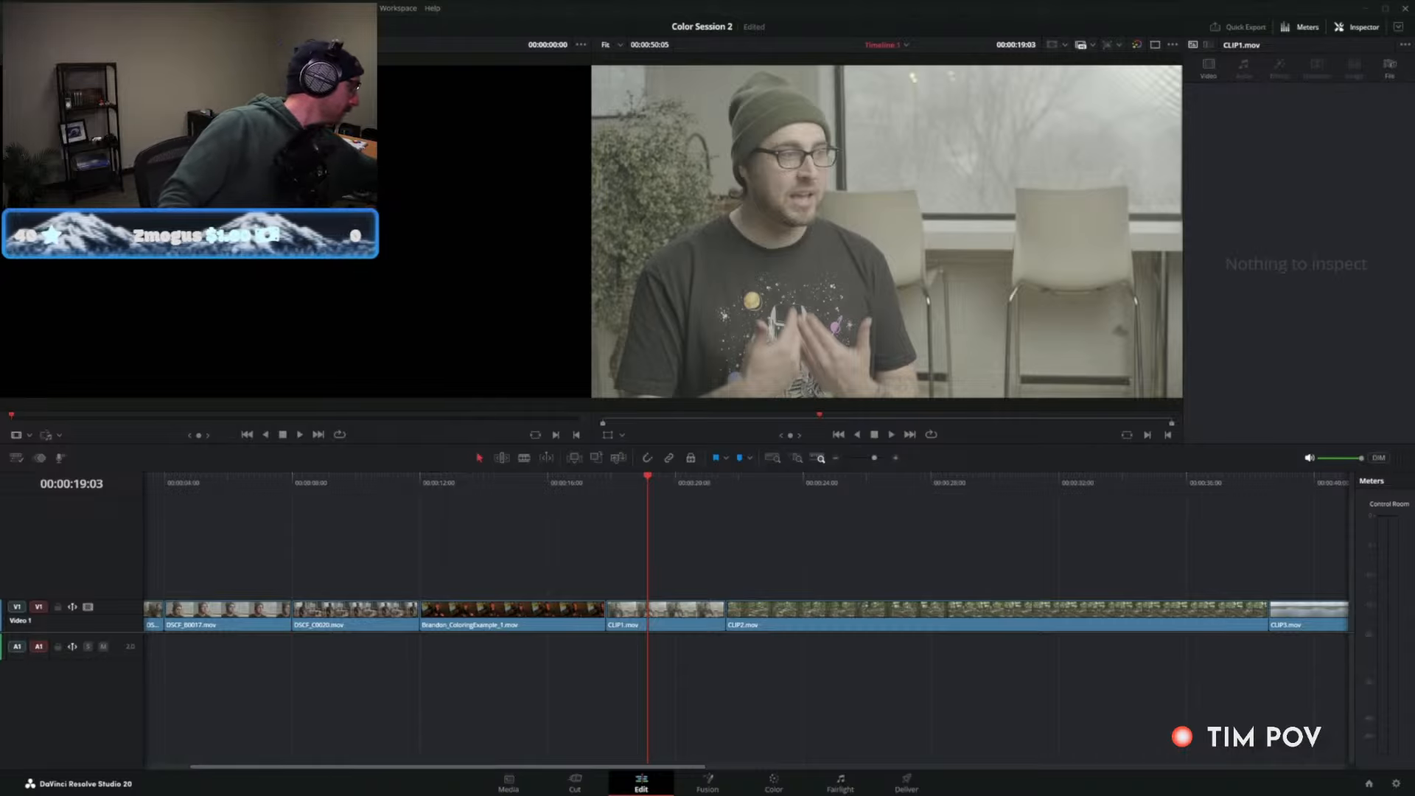
Check the 3D lookup table interpolation options in the project's Color Management settings and keep Tetrahedral selected.
left_click(88, 8)
left_click(118, 237)
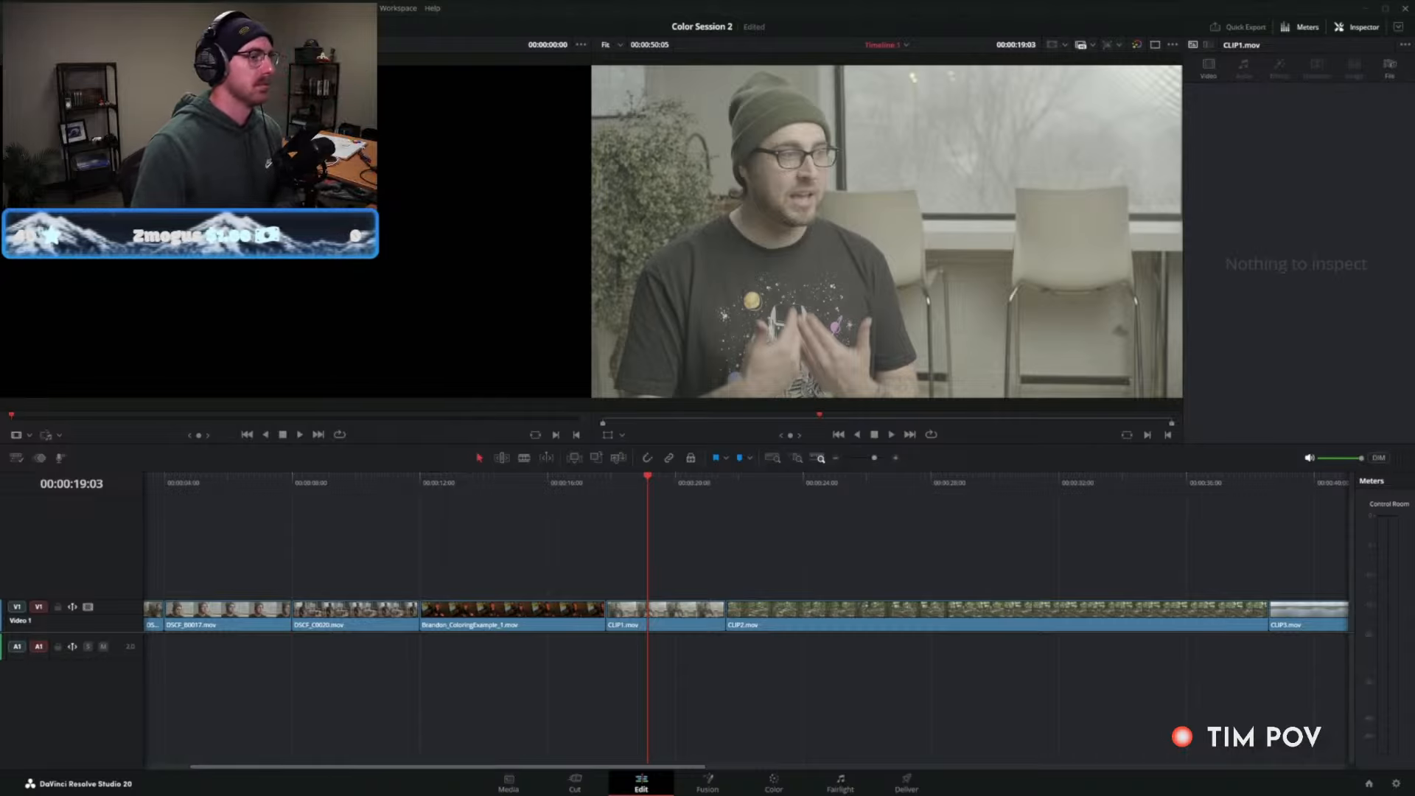
left_click(503, 177)
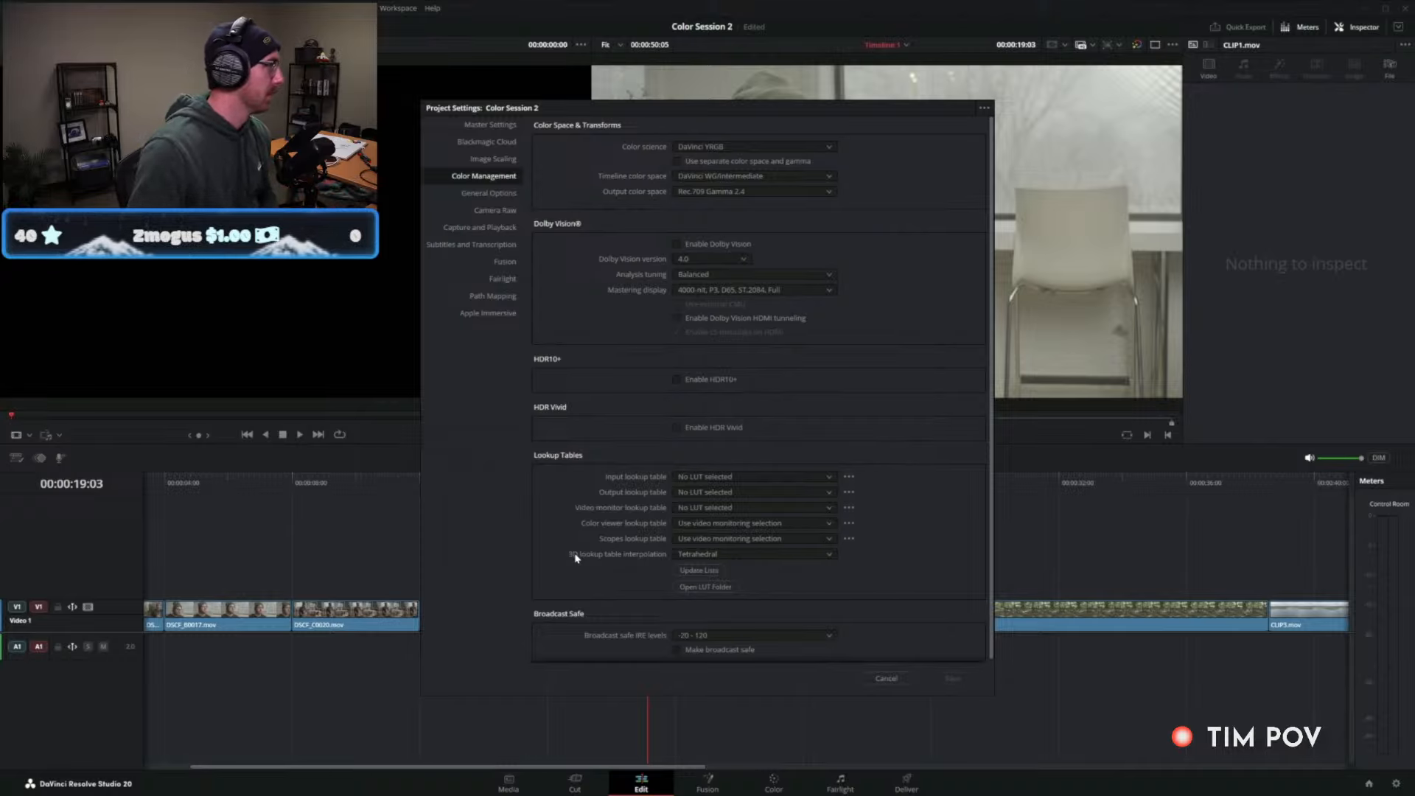
left_click(726, 555)
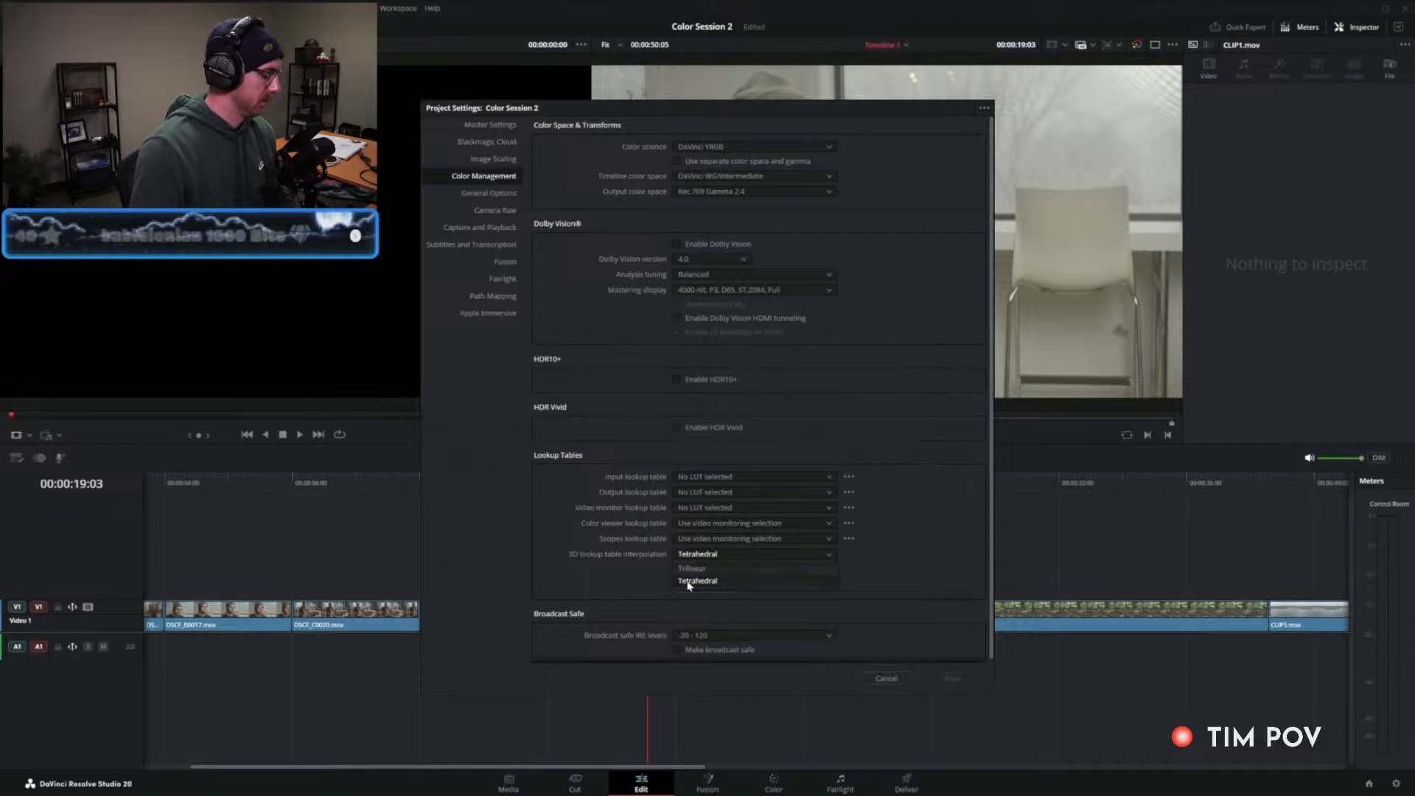
left_click(697, 581)
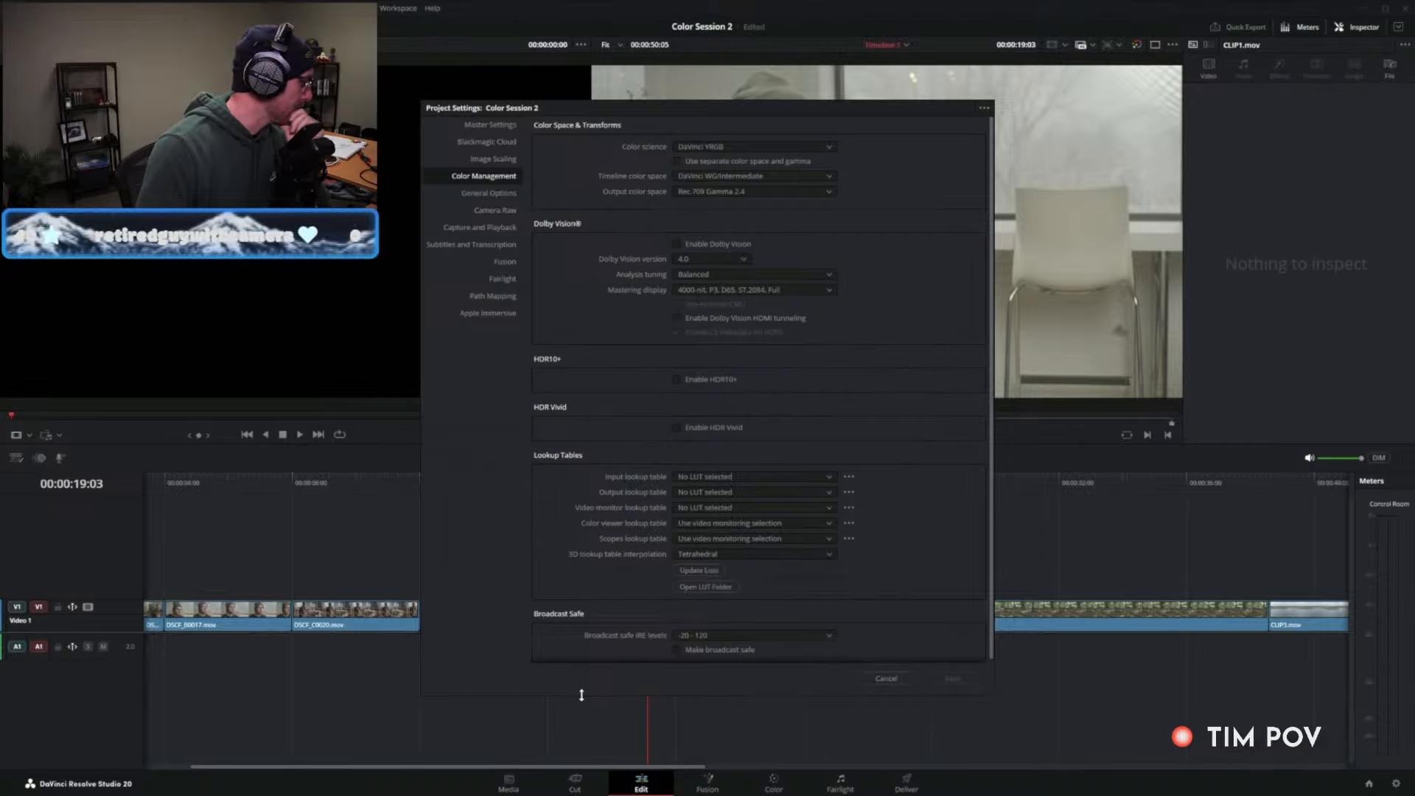
key("super")
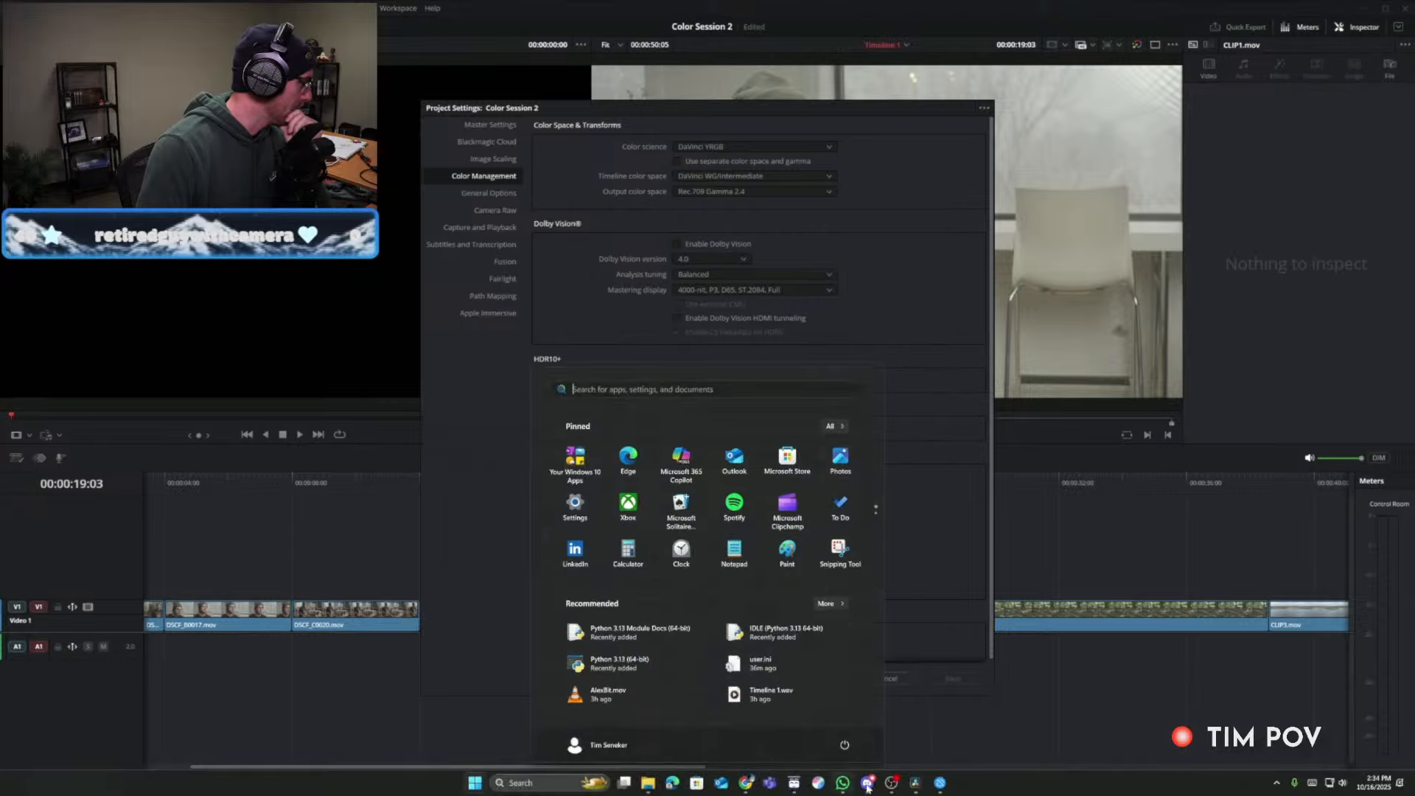
left_click(867, 787)
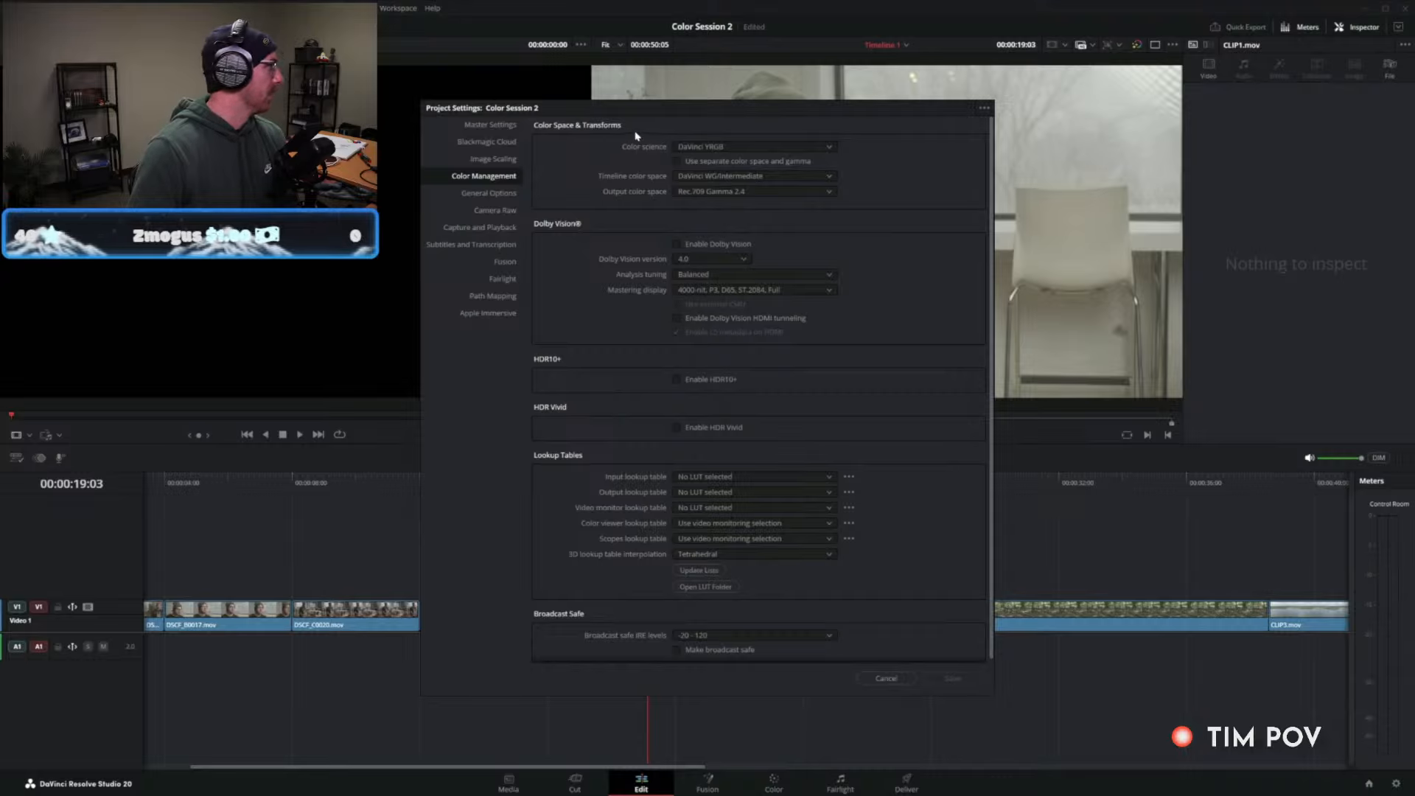
Review the color science and timeline color space choices, keep DaVinci YRGB and DaVinci WG/Intermediate, and close the project settings without saving.
left_click(694, 146)
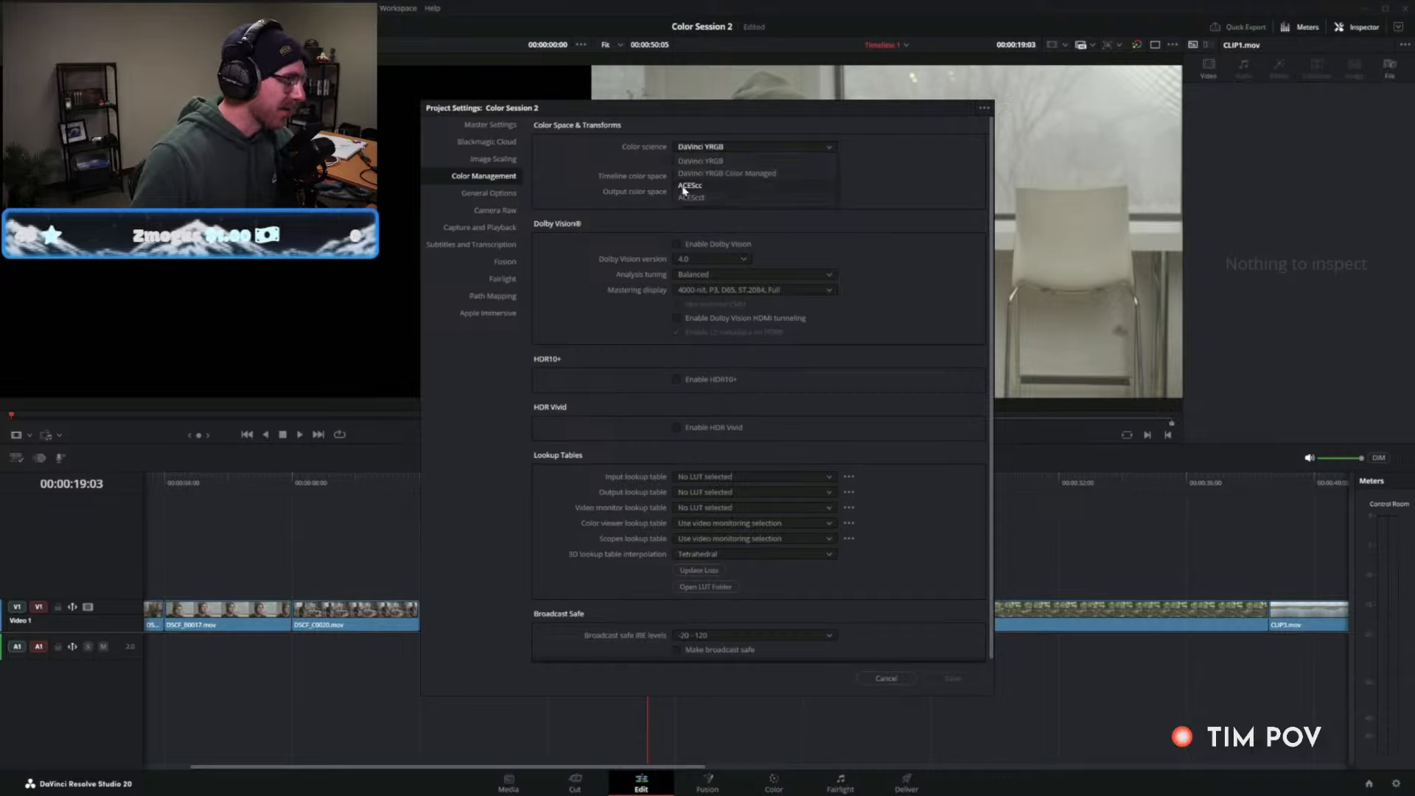
left_click(611, 160)
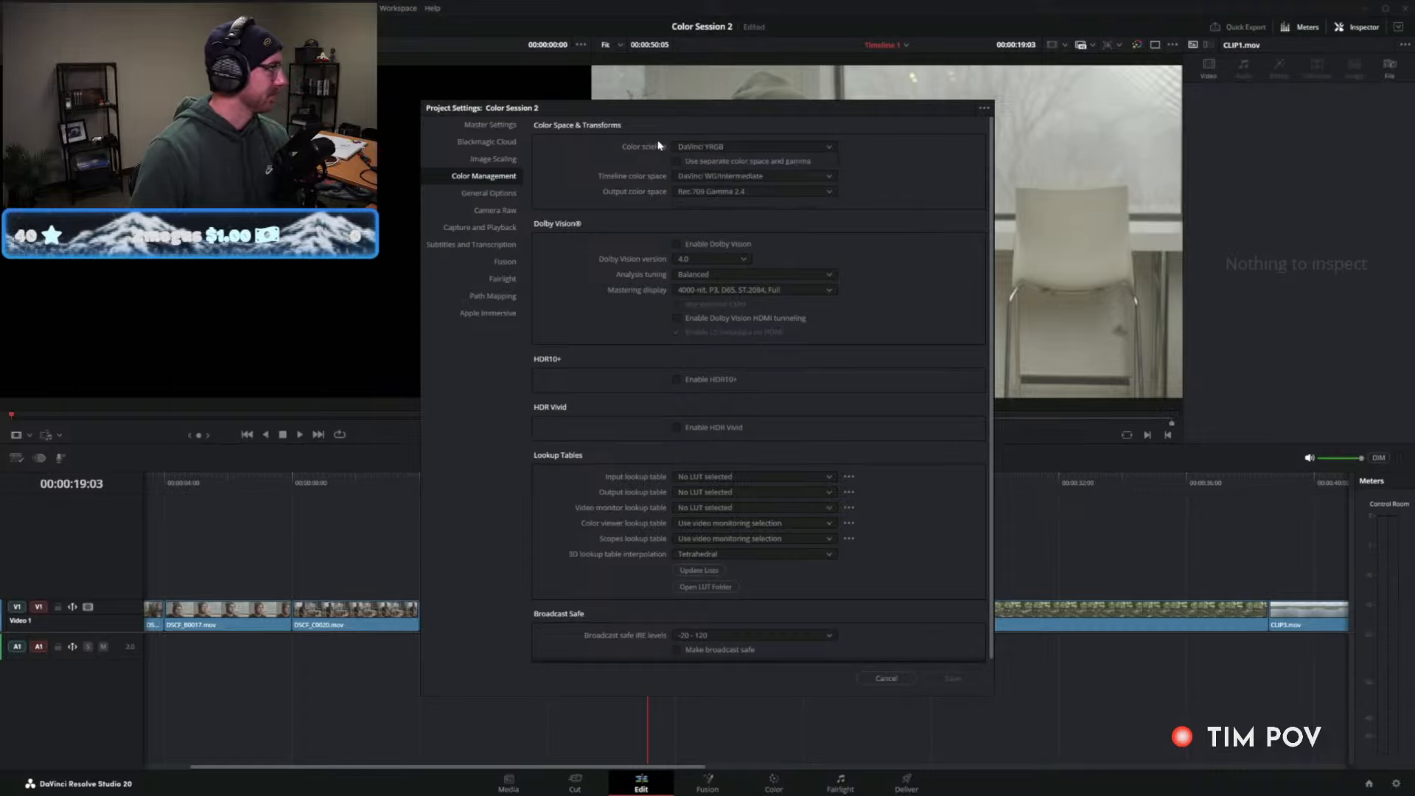
left_click(691, 147)
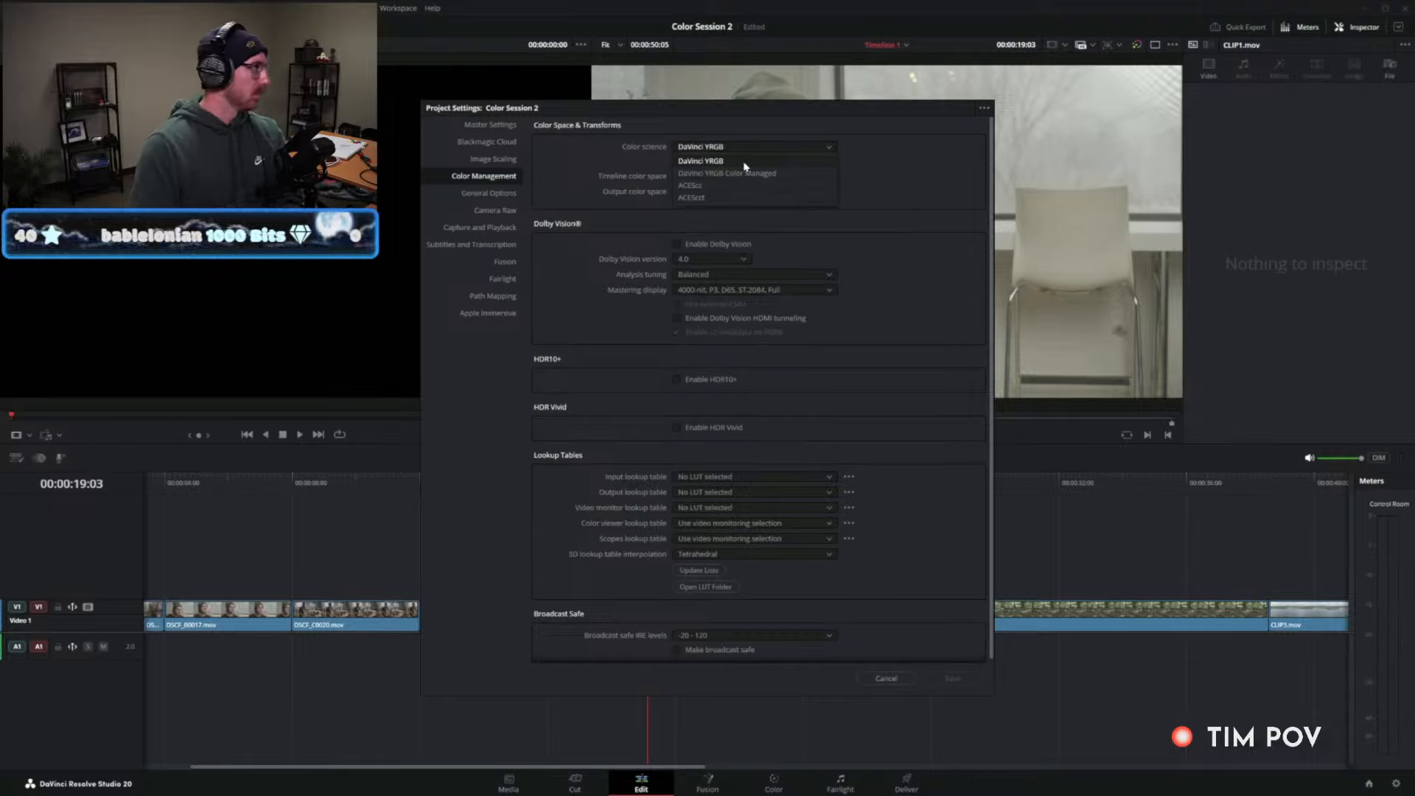
left_click(744, 164)
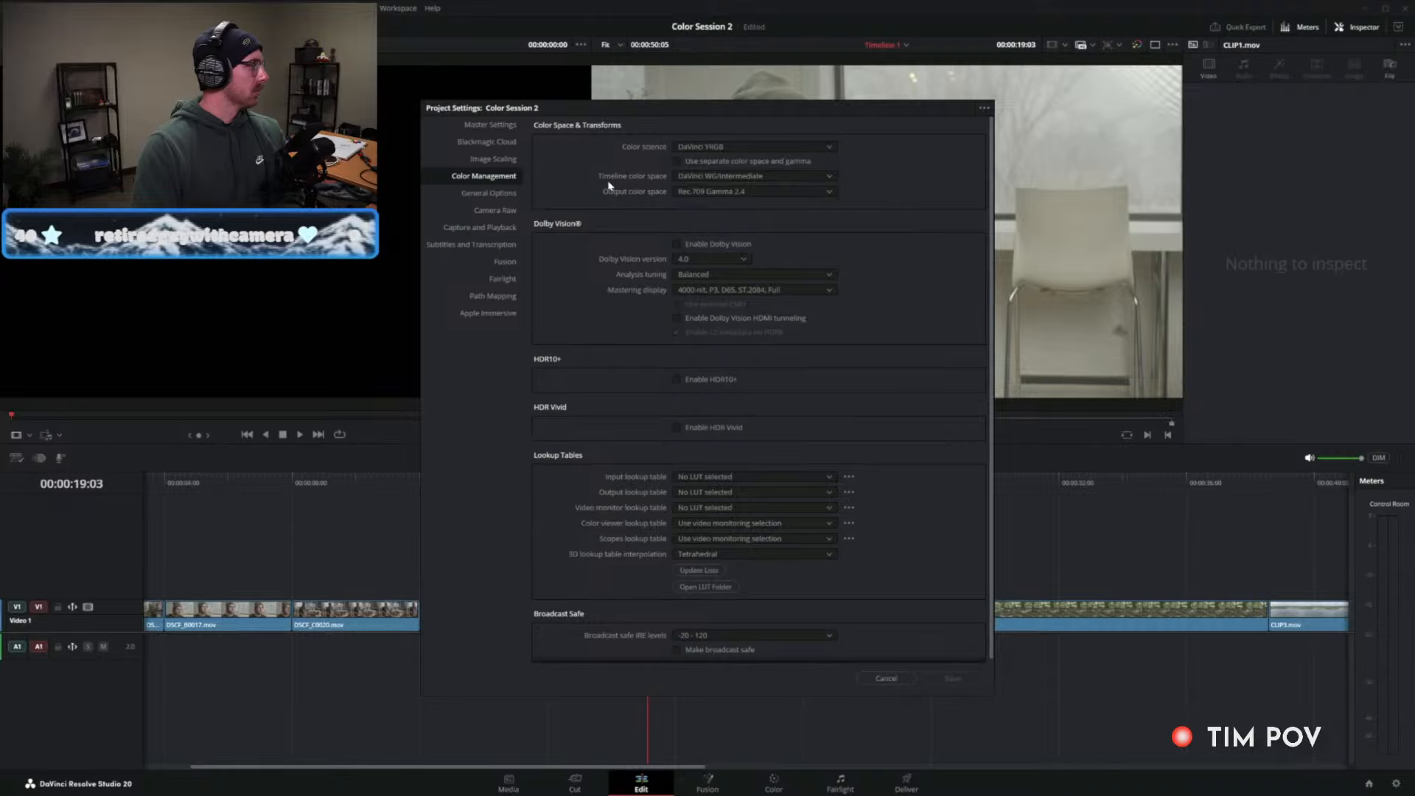
left_click(681, 179)
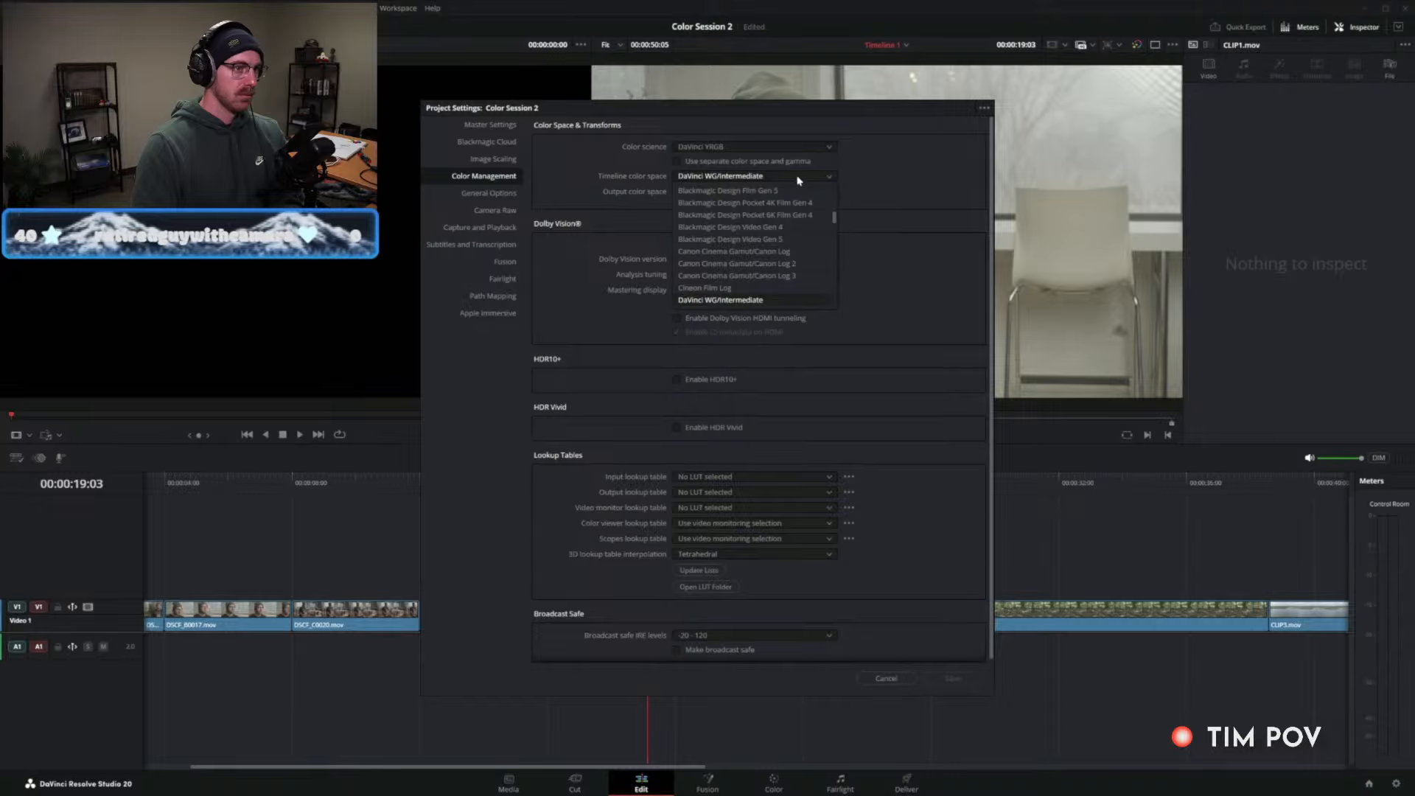
left_click(857, 182)
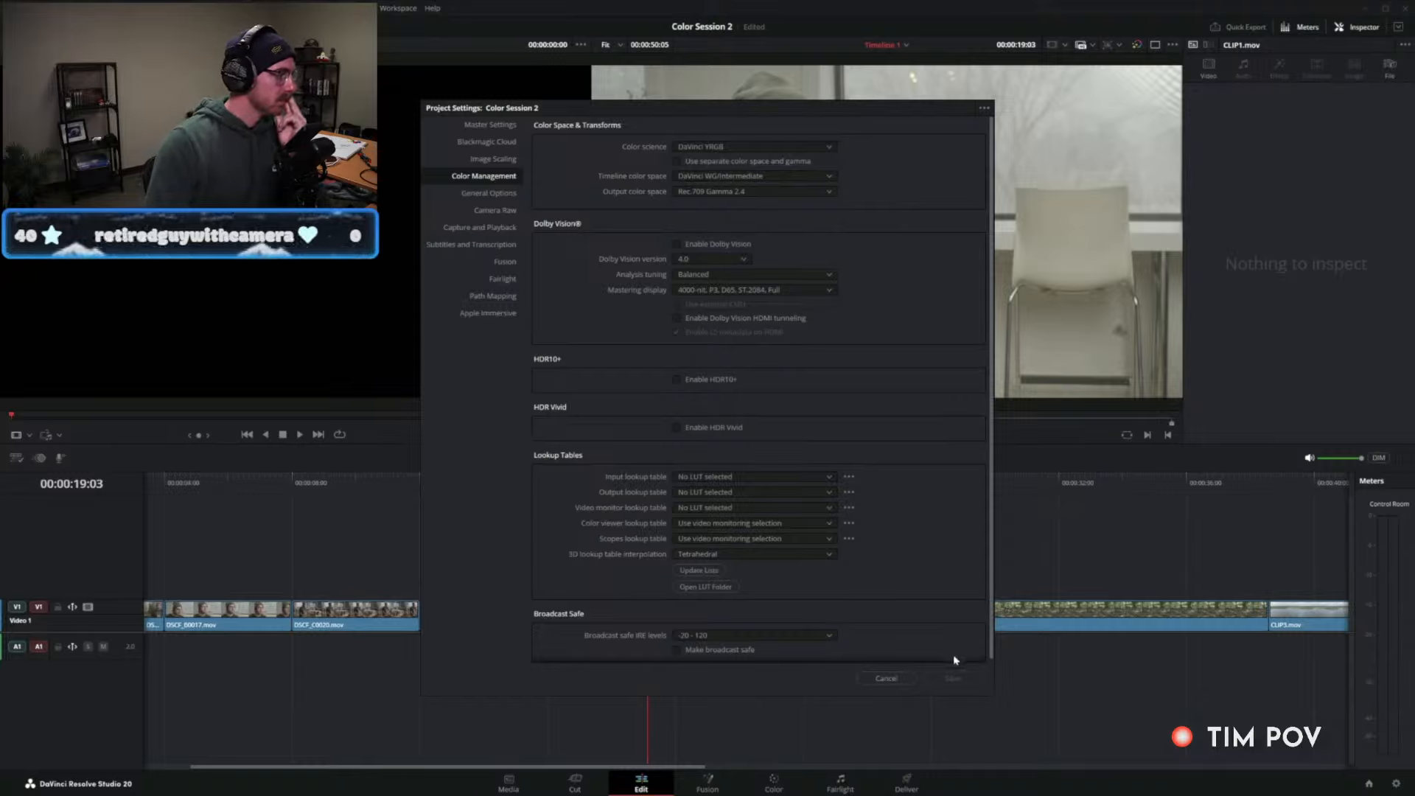
left_click(876, 678)
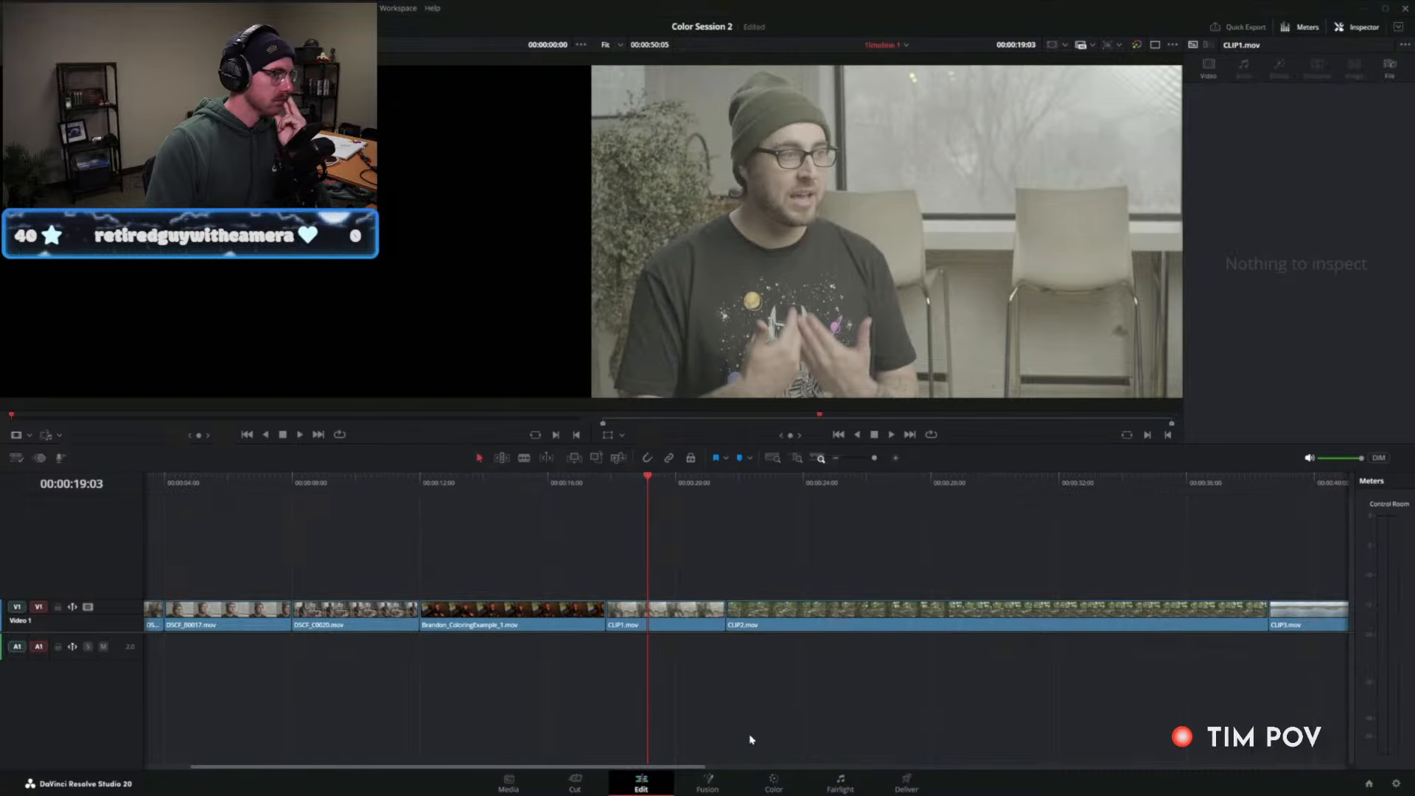
Go to the Color page and set the gamma of CLIP1.mov's only node to Linear.
left_click(775, 781)
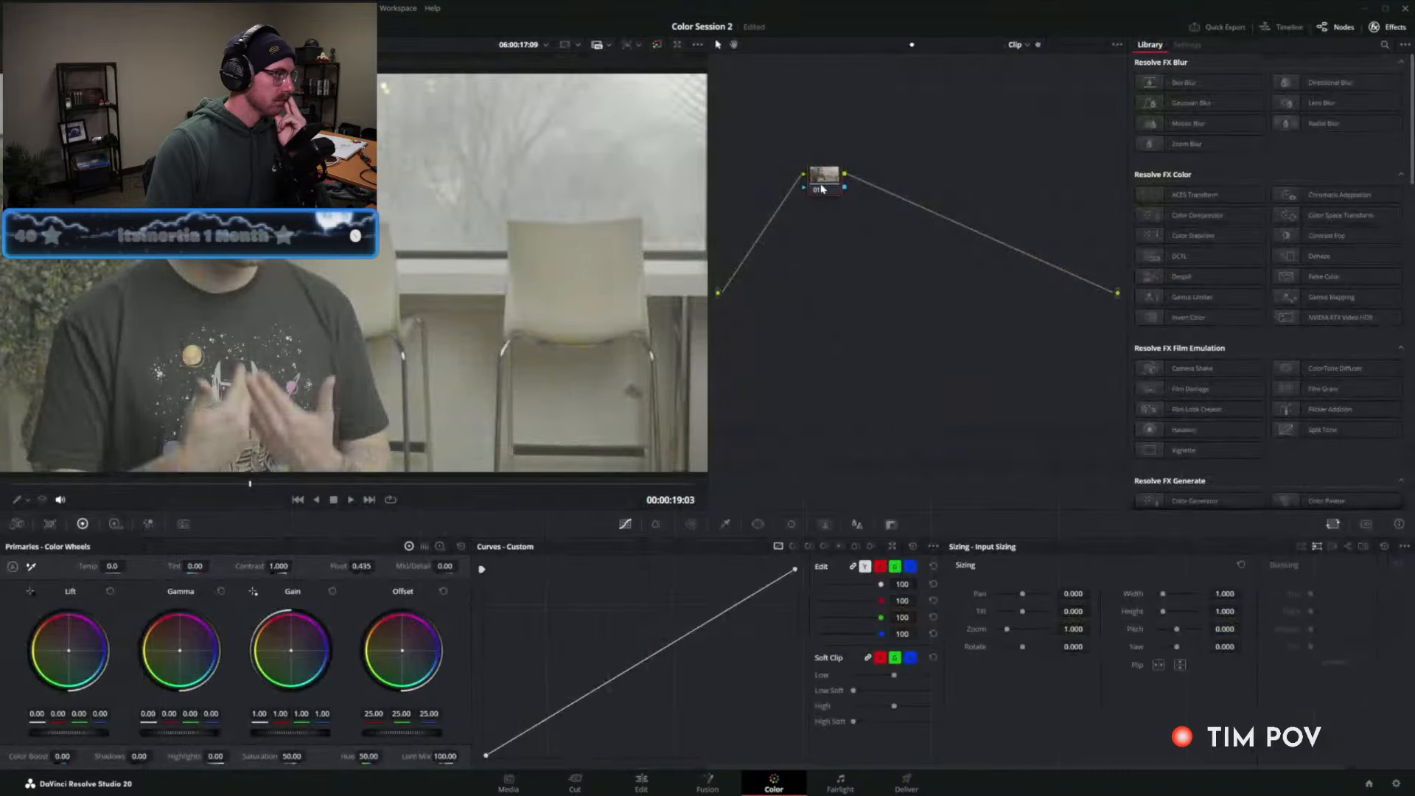
right_click(824, 185)
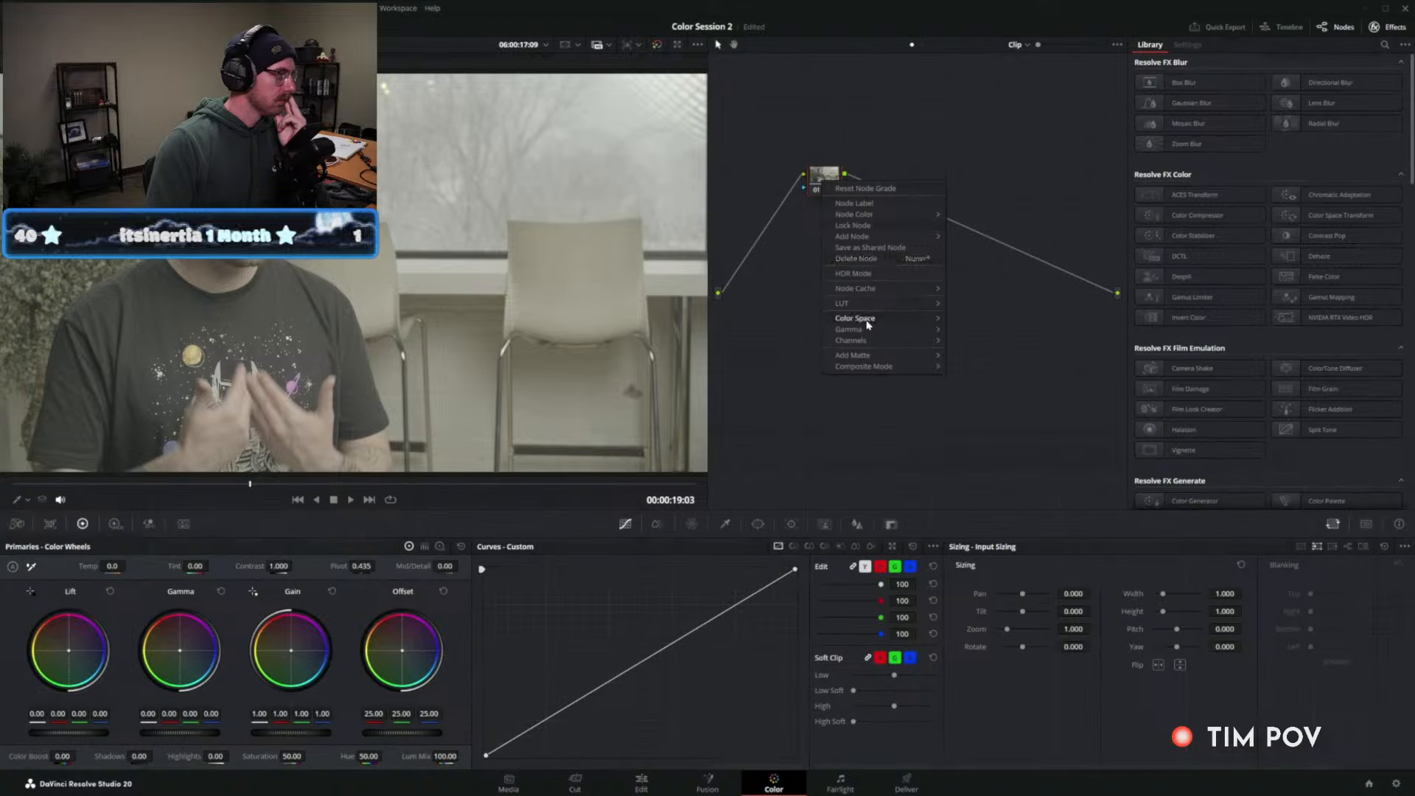
mouse_move(871, 321)
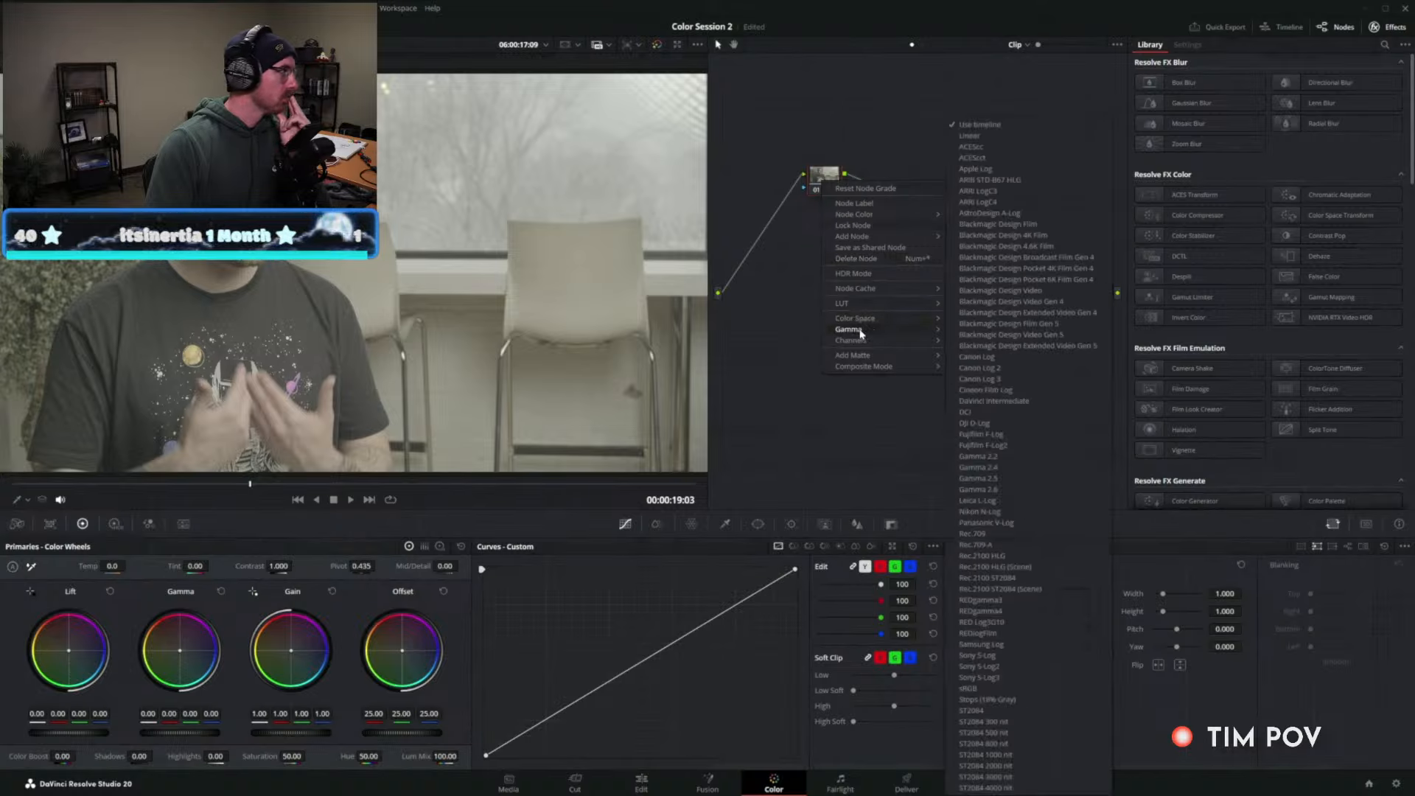
left_click(977, 136)
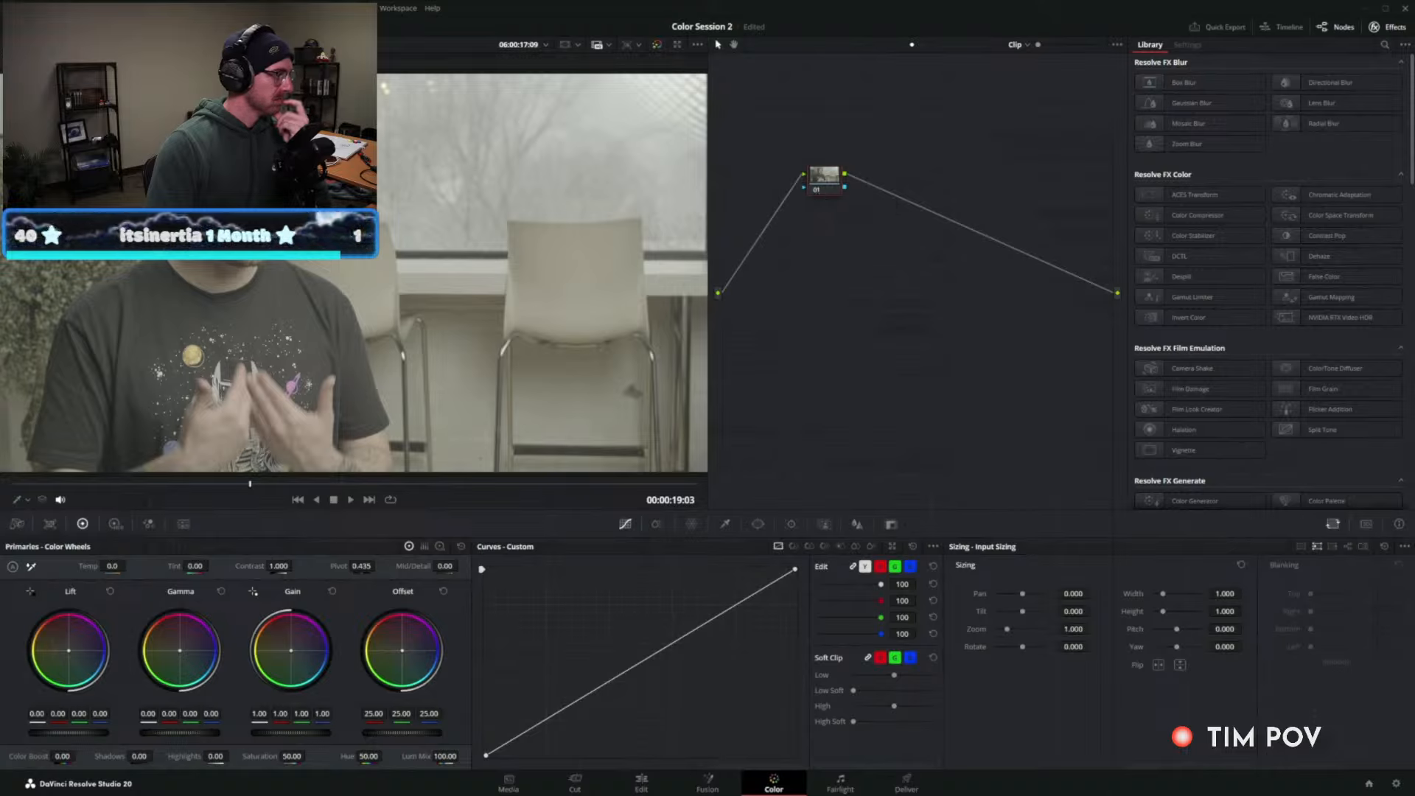
Look at the project's Color Management settings beside the node graph, then close them without saving.
left_click(87, 8)
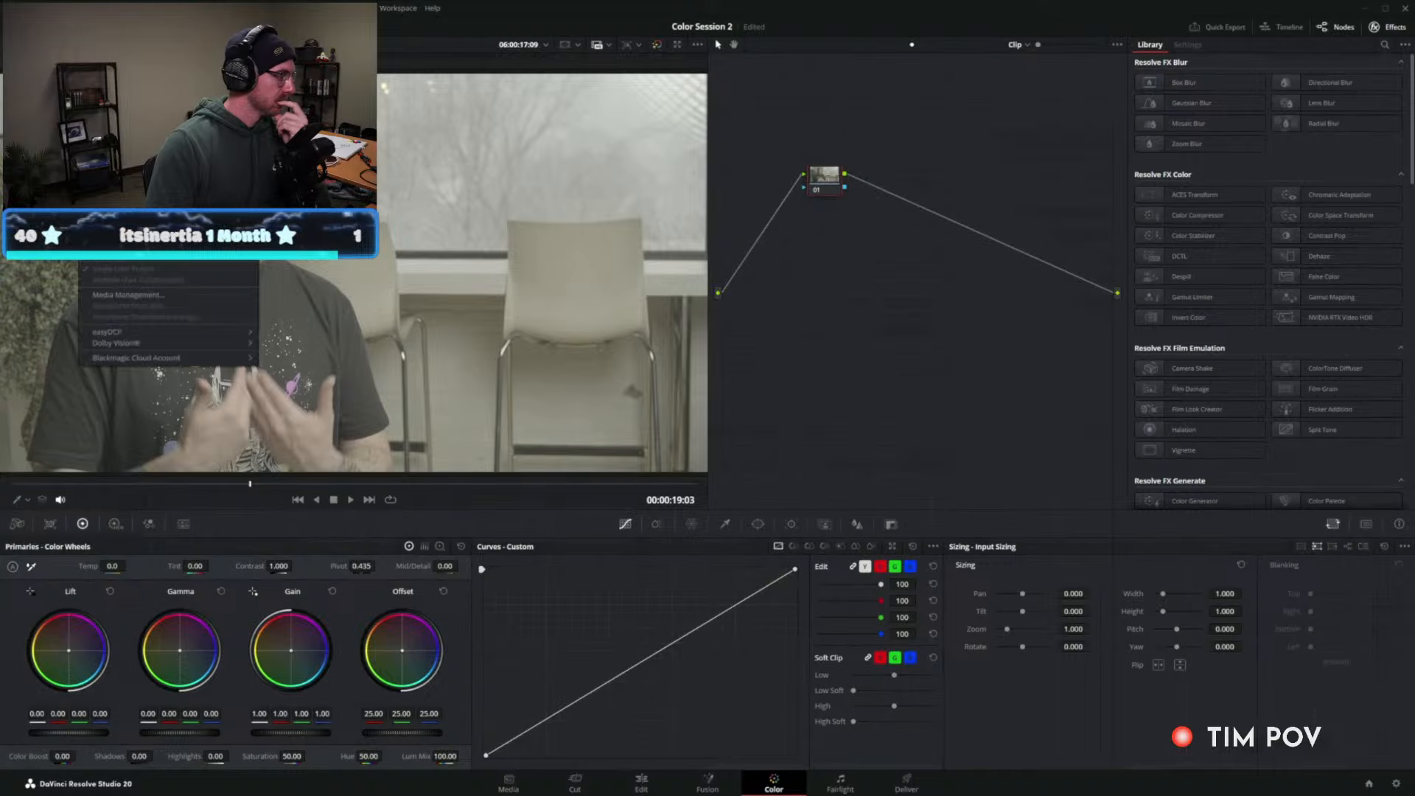
left_click(123, 243)
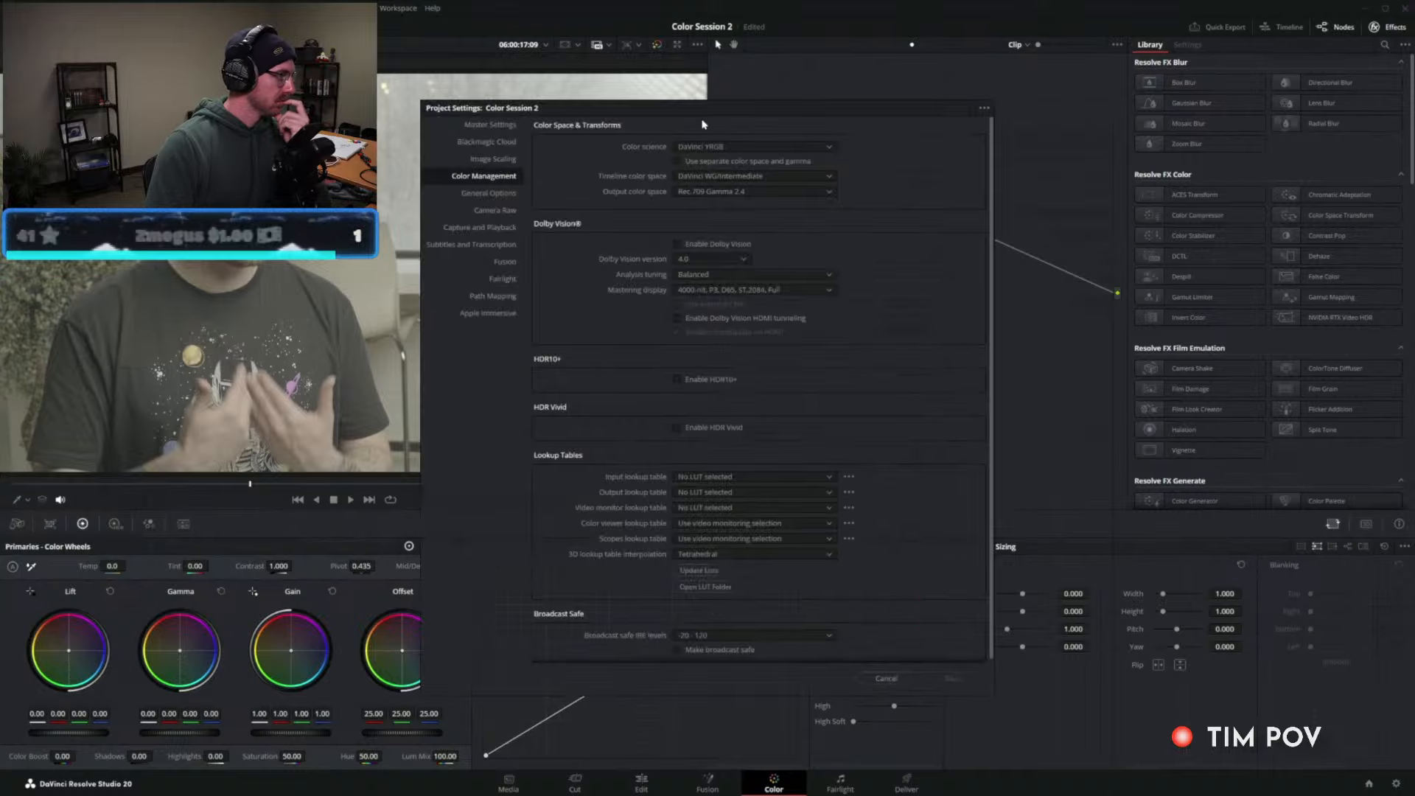
left_click_drag(702, 124, 460, 114)
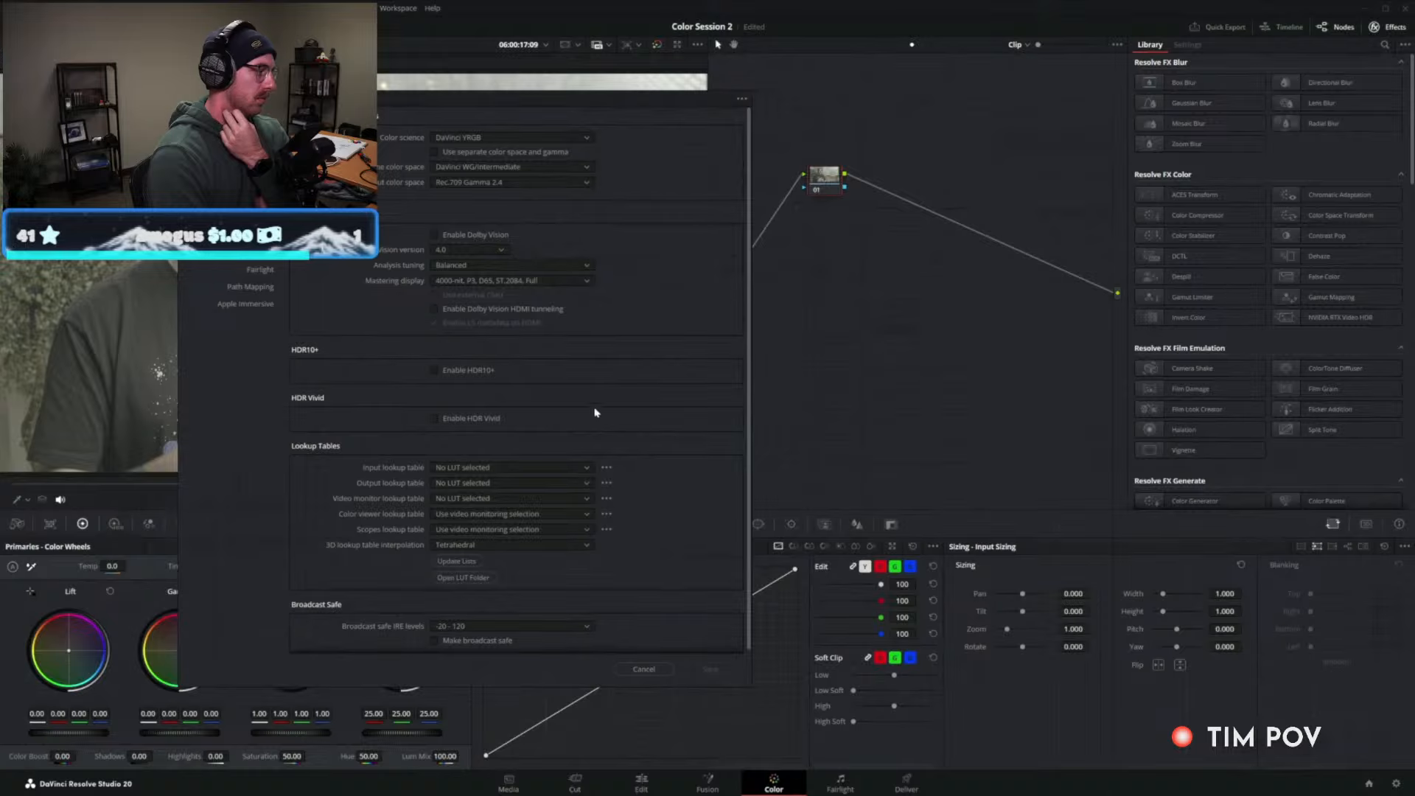
left_click(643, 669)
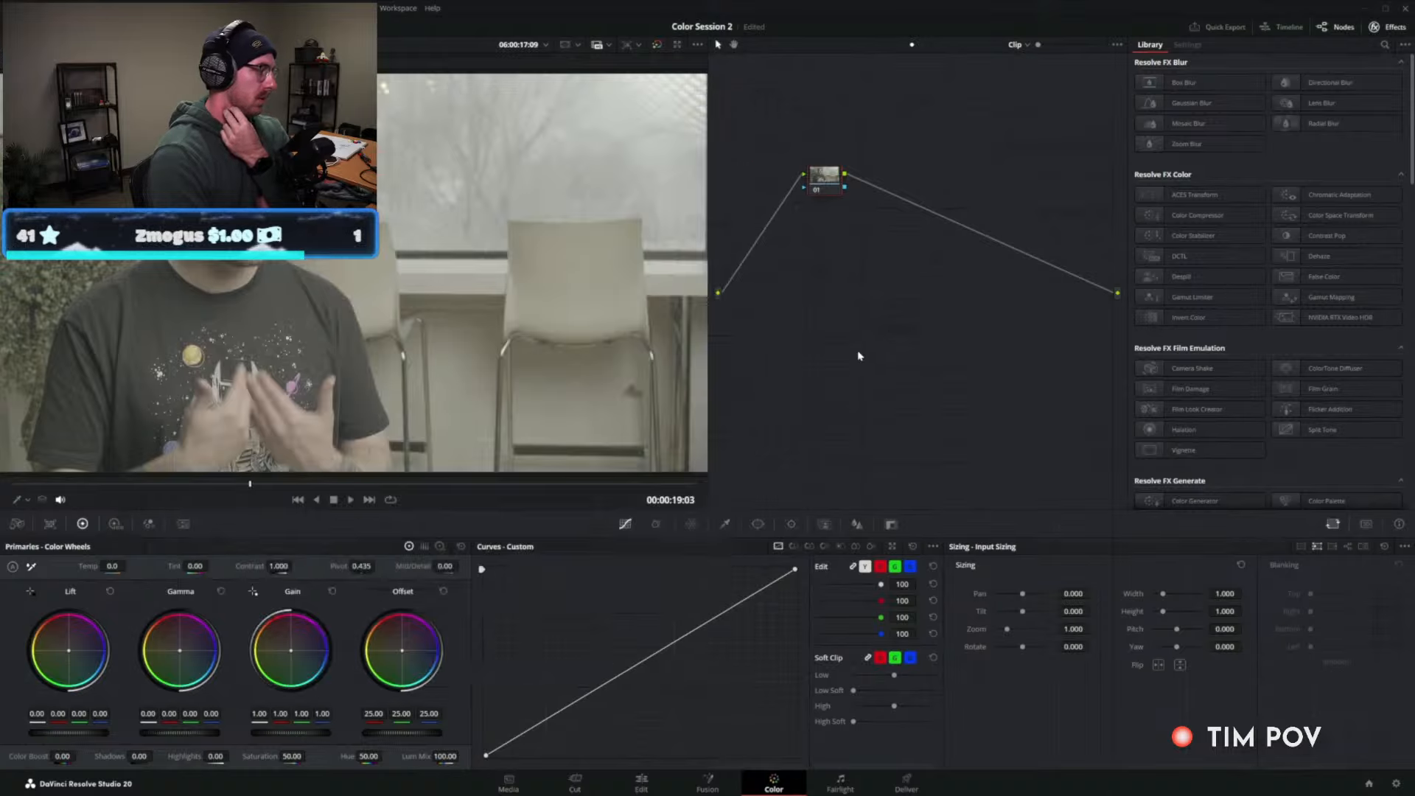
Reset the grade of the clip's only node and set its gamma to Linear.
right_click(837, 207)
left_click(859, 212)
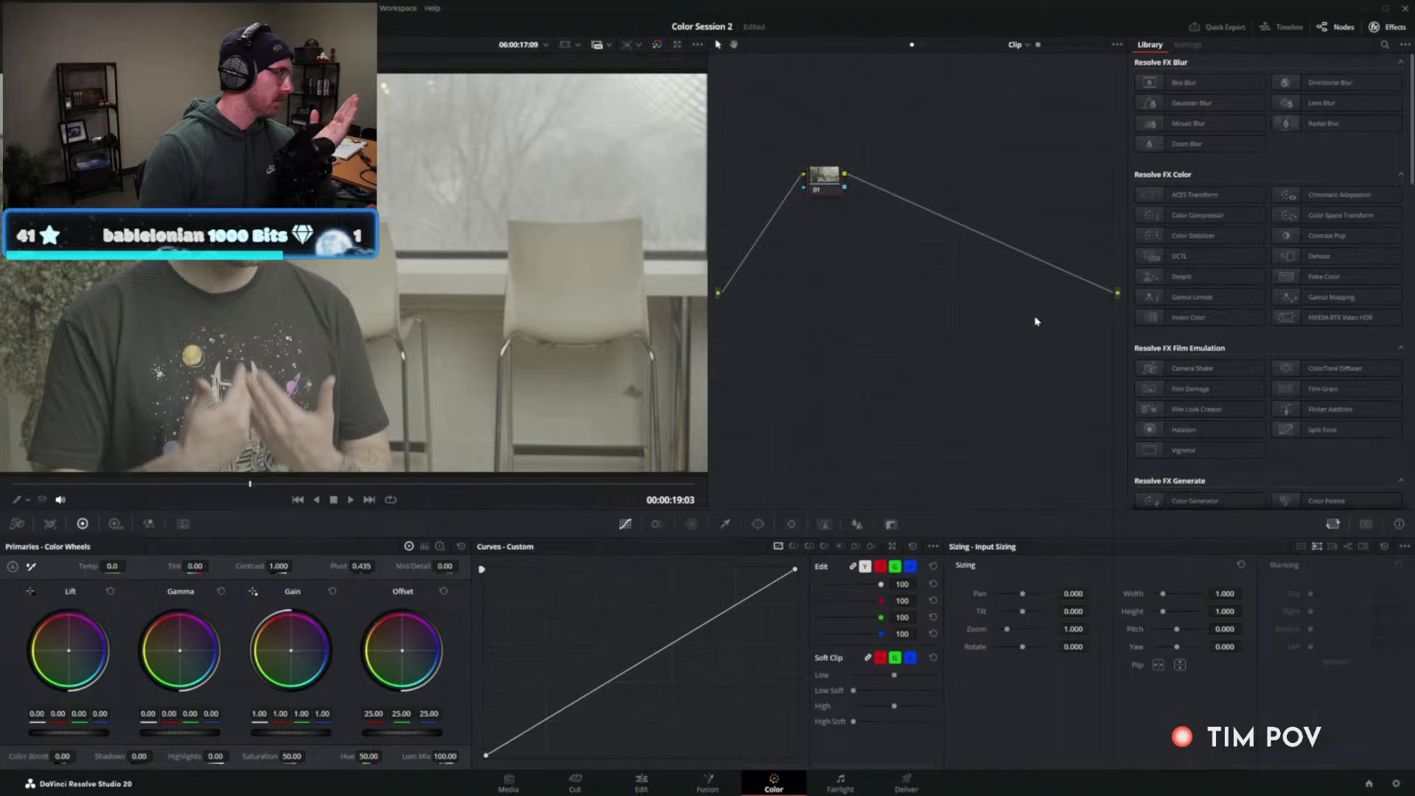
right_click(818, 177)
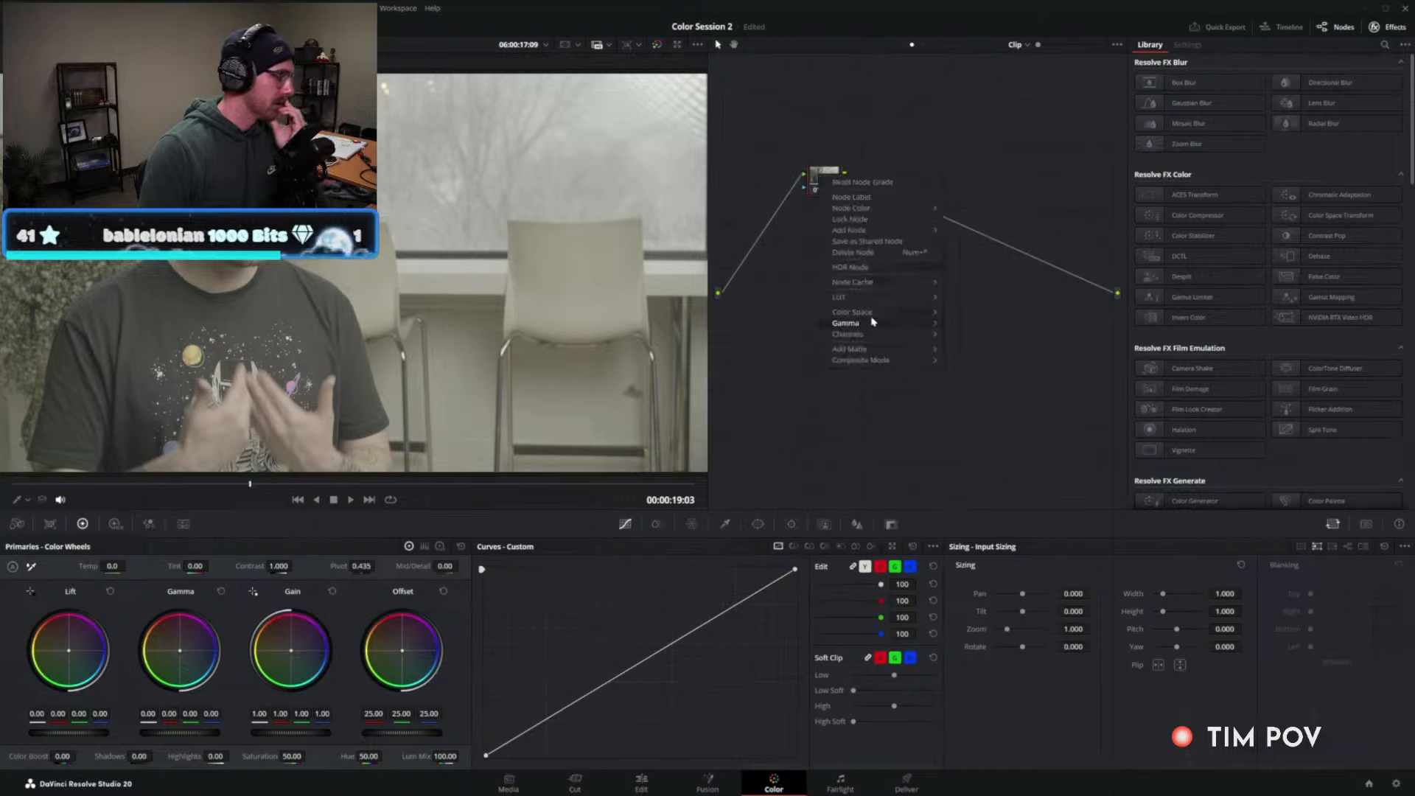
mouse_move(874, 323)
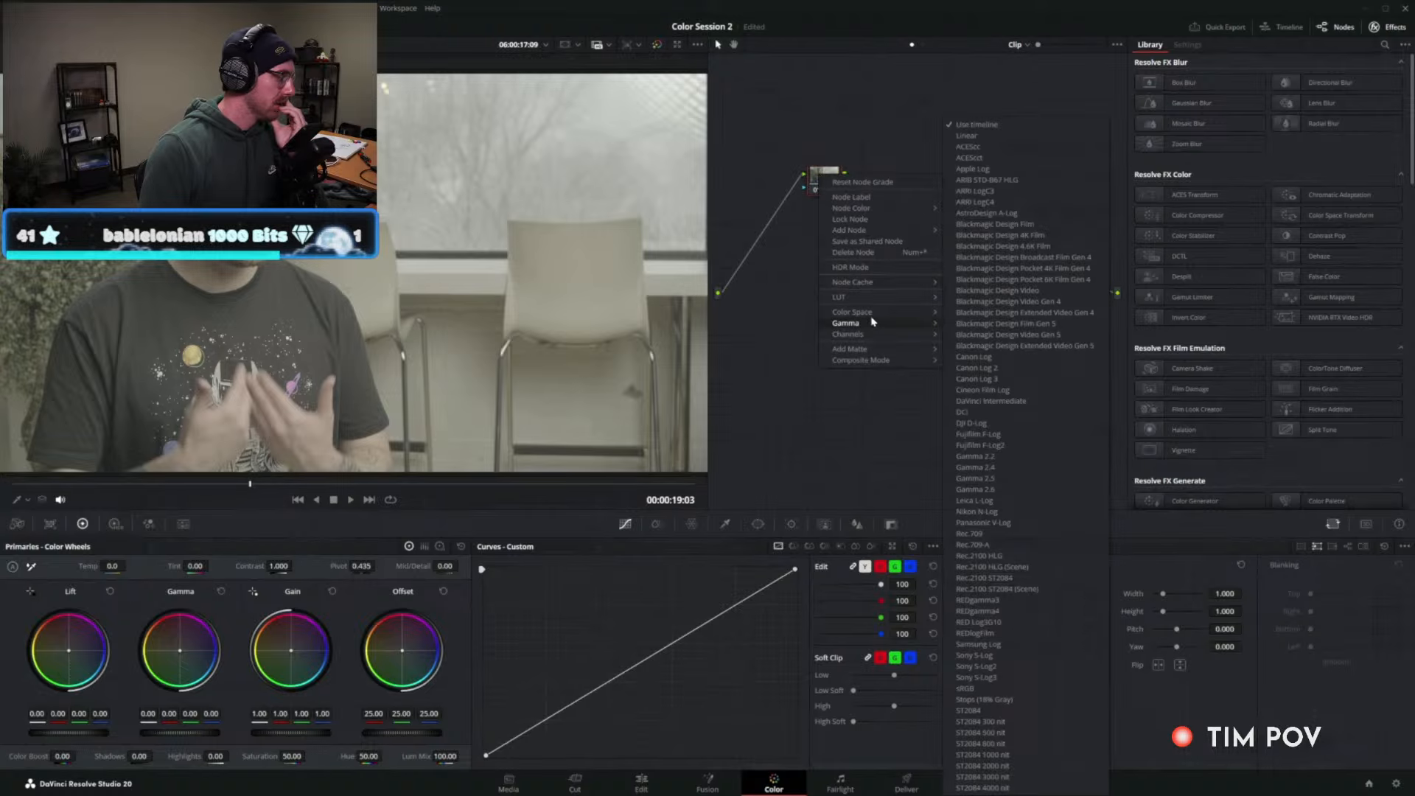
left_click(979, 136)
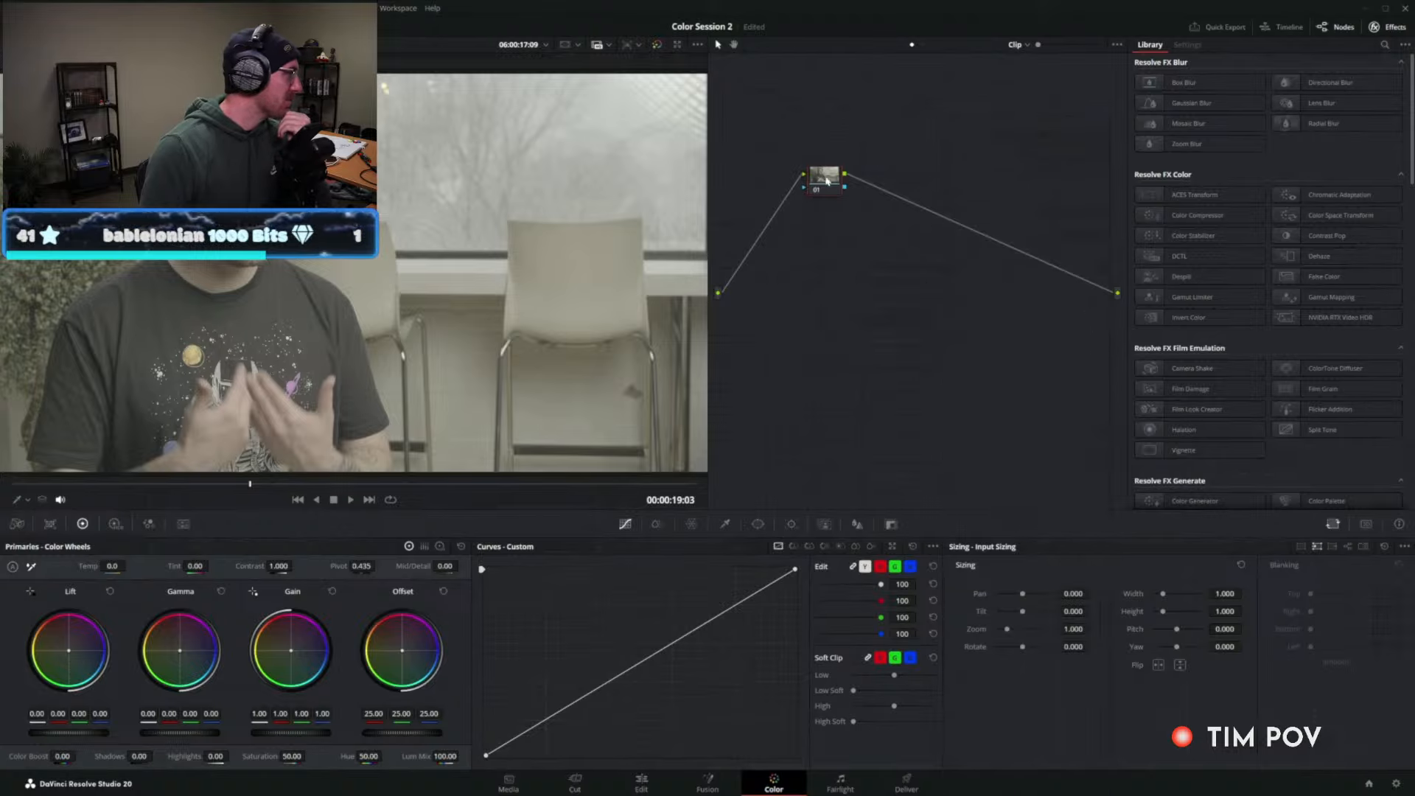
Apply a Color Space Transform to the node with Rec.2020 input color space and Fujifilm F-Log input gamma.
left_click_drag(836, 190, 832, 251)
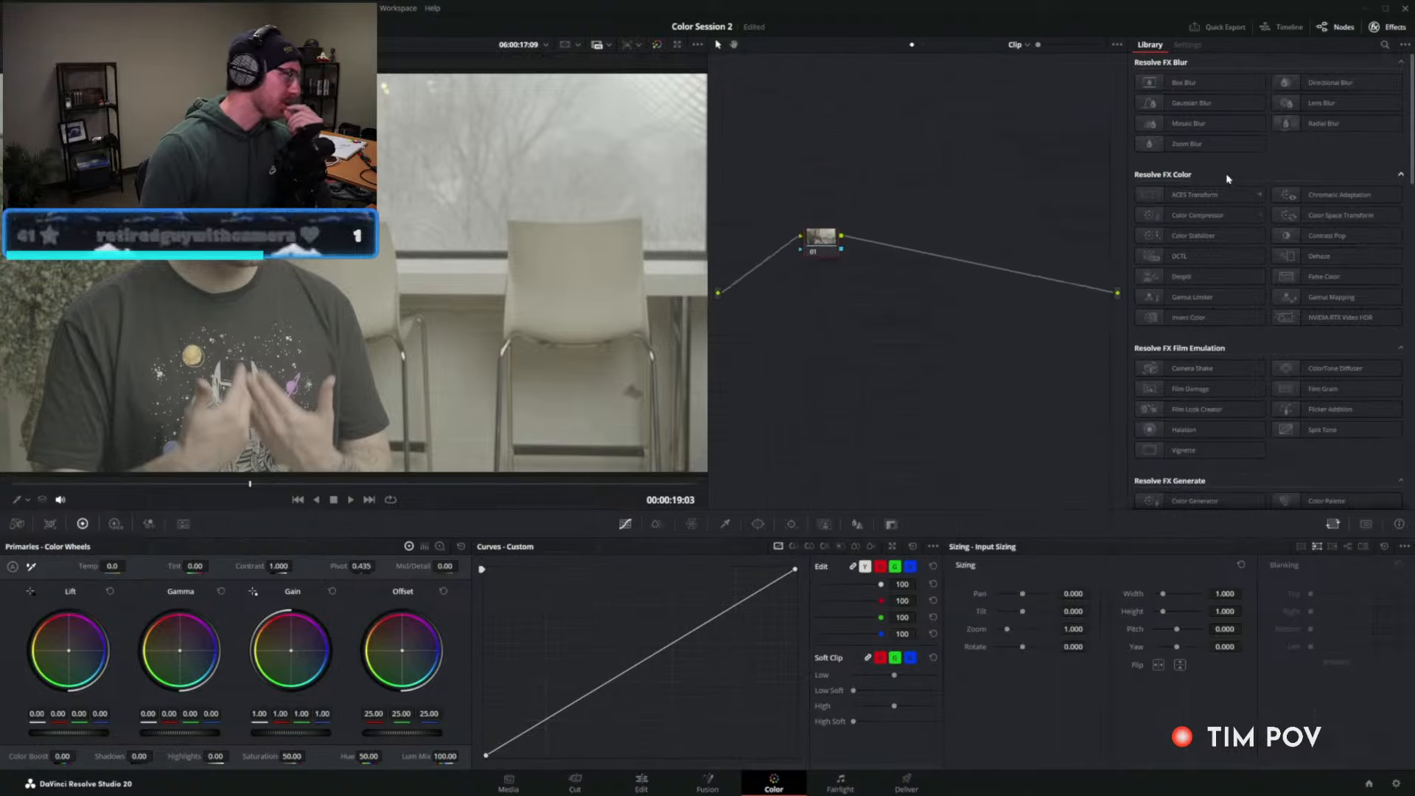
left_click_drag(1310, 223, 822, 237)
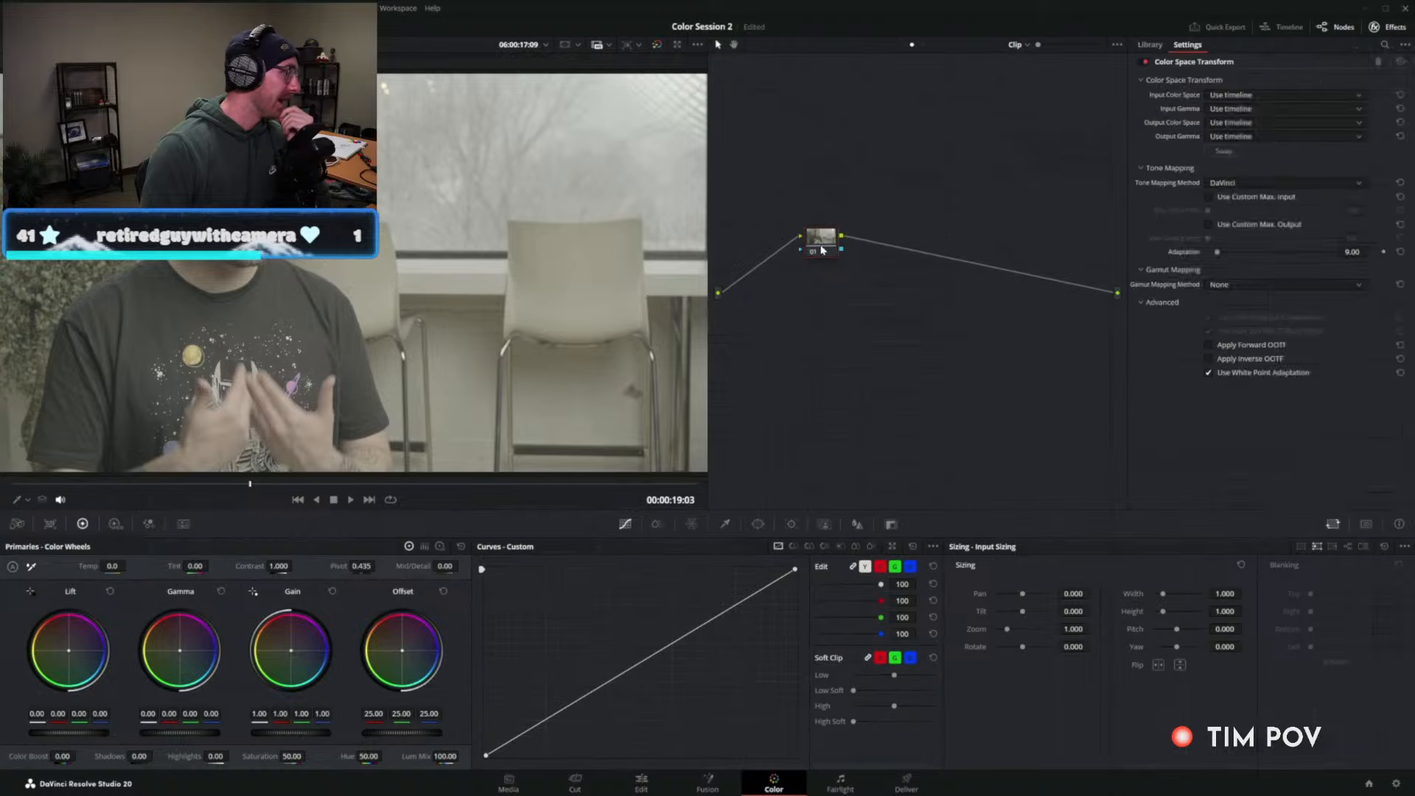
left_click(1242, 95)
scroll(1243, 147, "down", 5)
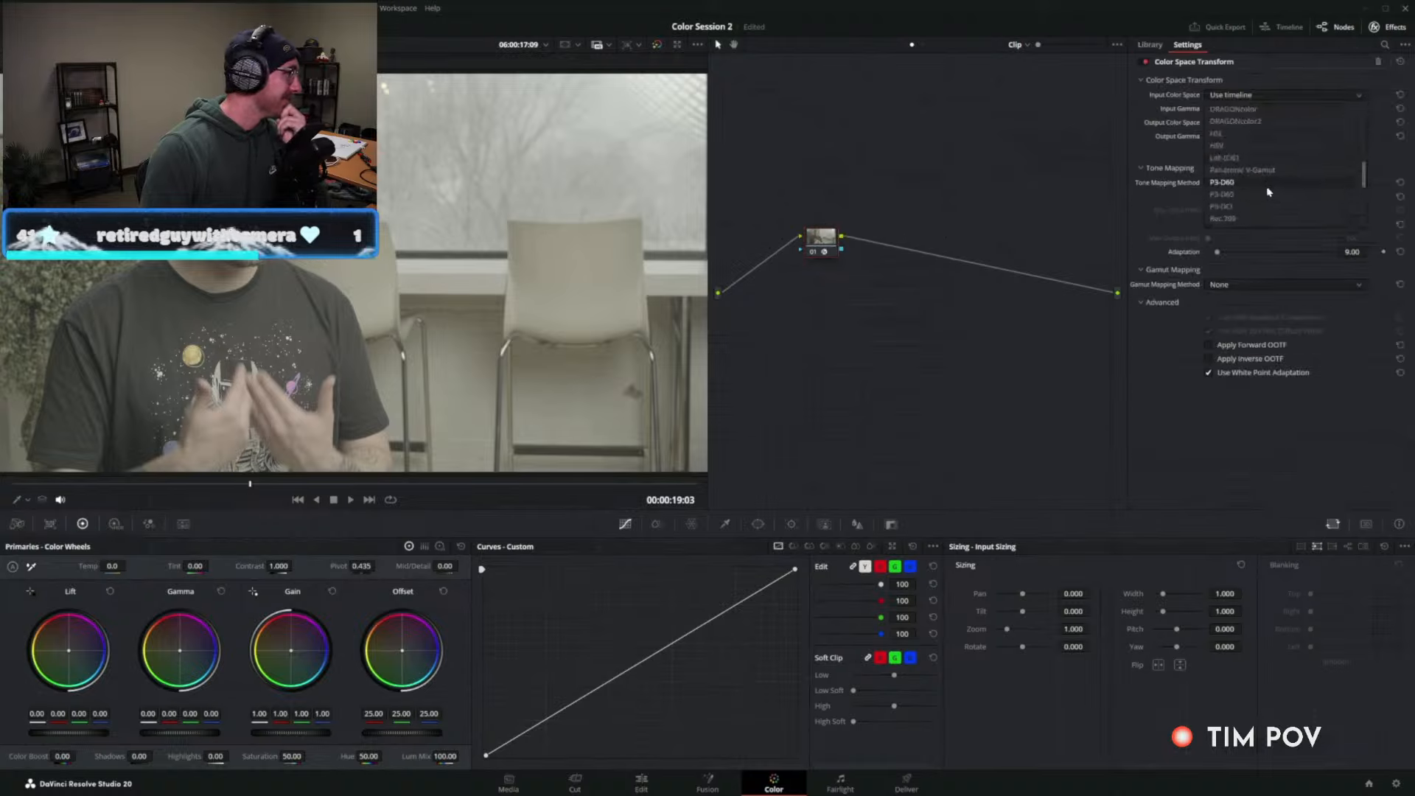
left_click(1244, 172)
left_click(1245, 108)
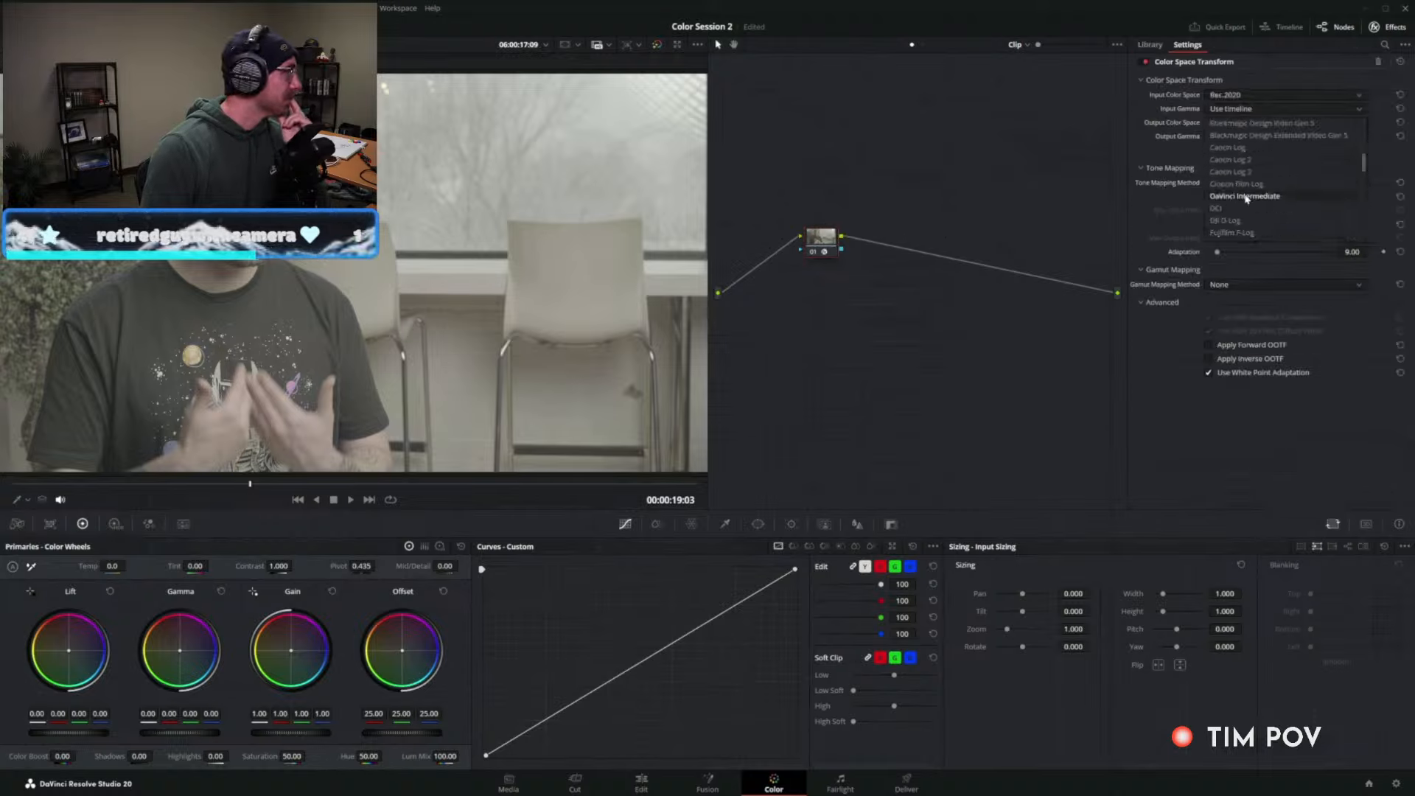
left_click(1242, 138)
Set the transform's output color space to DaVinci Wide Gamut and its output gamma to DaVinci Intermediate.
left_click(1240, 123)
left_click(1242, 247)
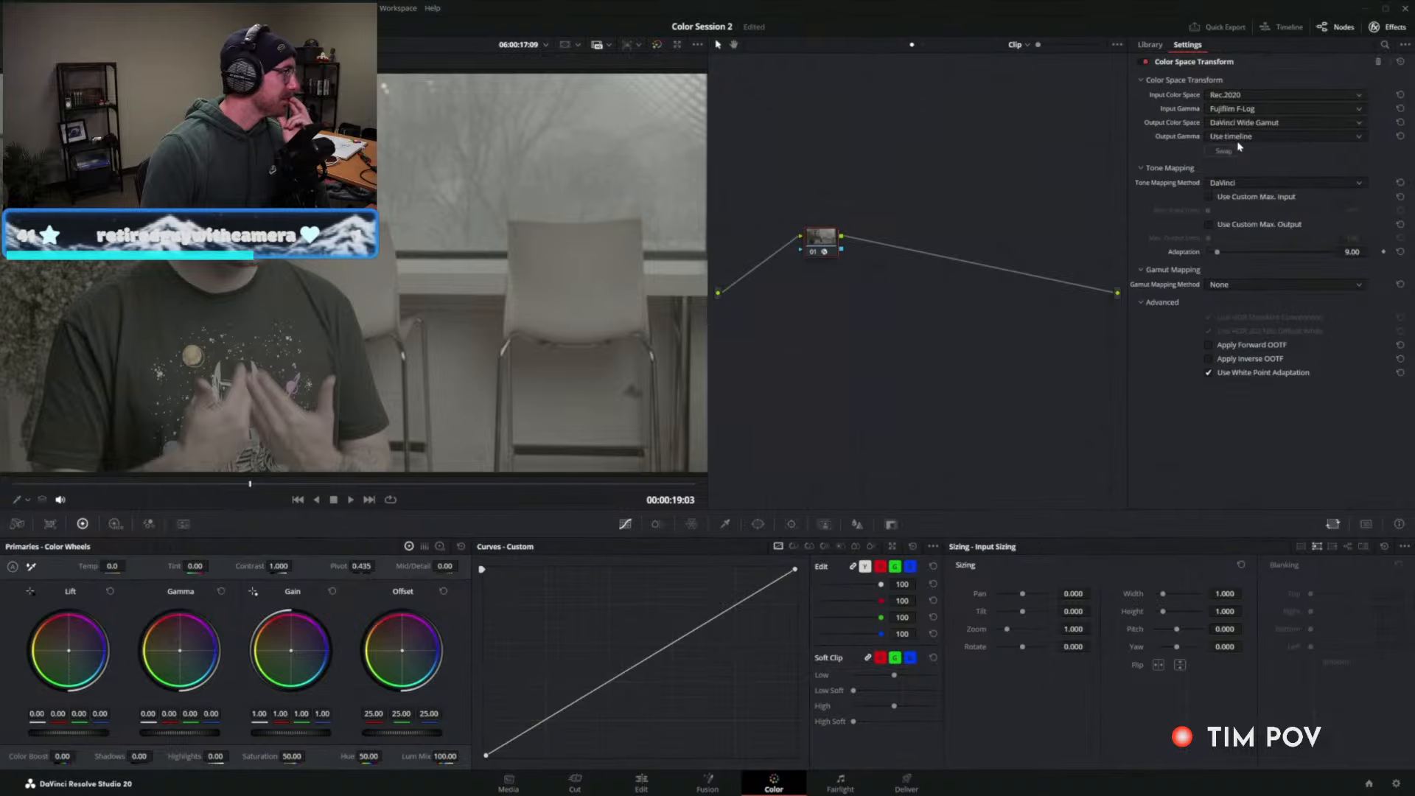
left_click(1242, 137)
left_click(1242, 261)
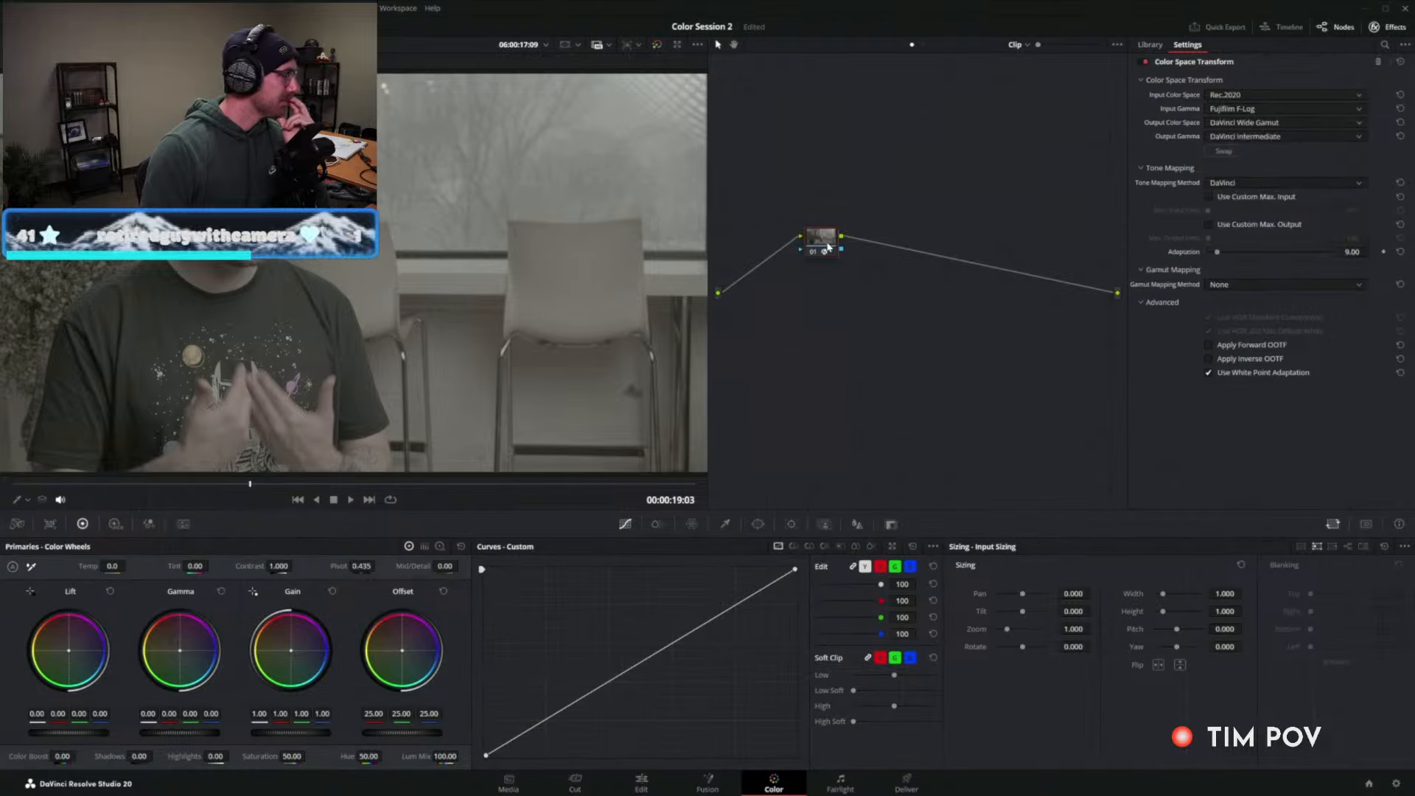
Add an end node with a Color Space Transform from DaVinci Wide Gamut and DaVinci Intermediate to Rec.709 and Gamma 2.4.
left_click_drag(831, 242, 1015, 255)
key("alt+s")
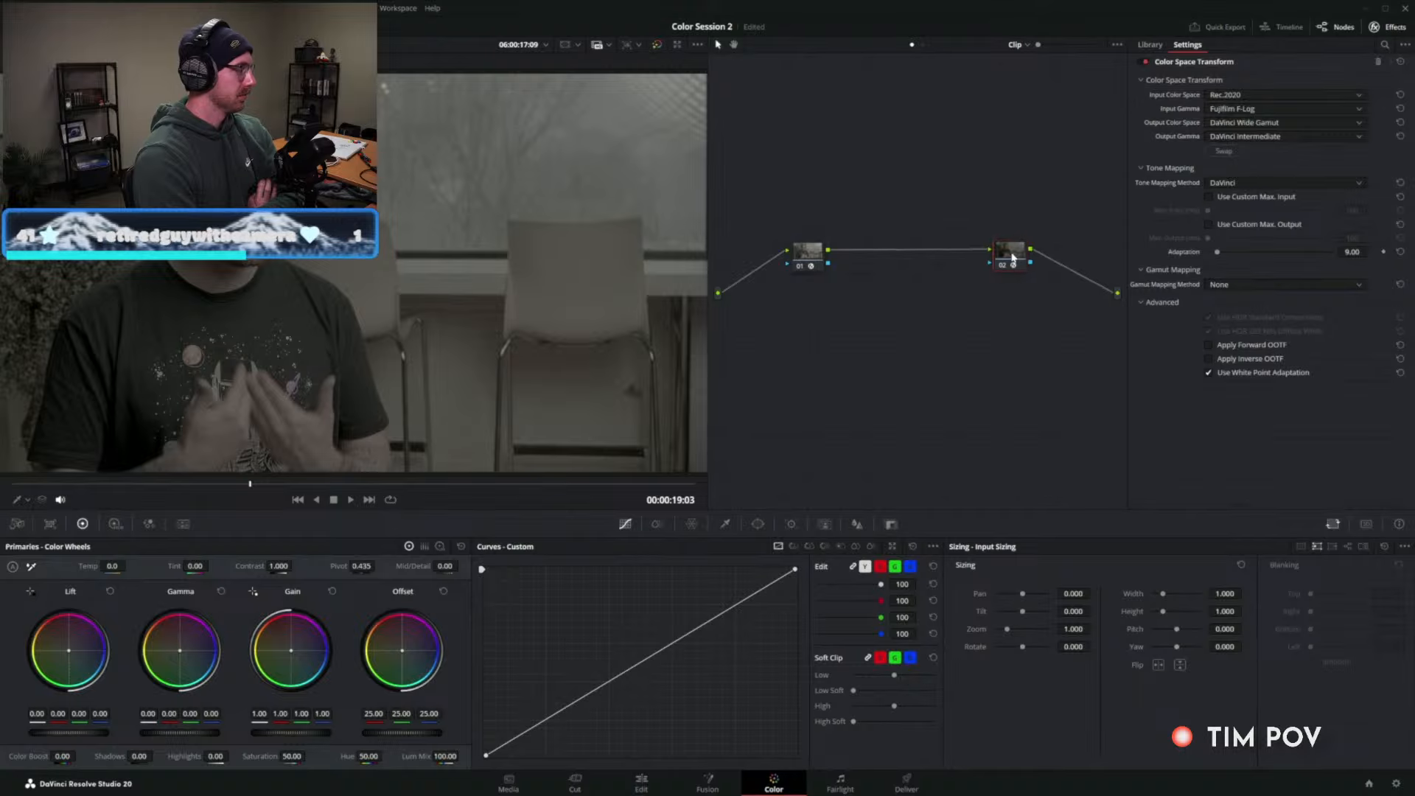
left_click(1236, 123)
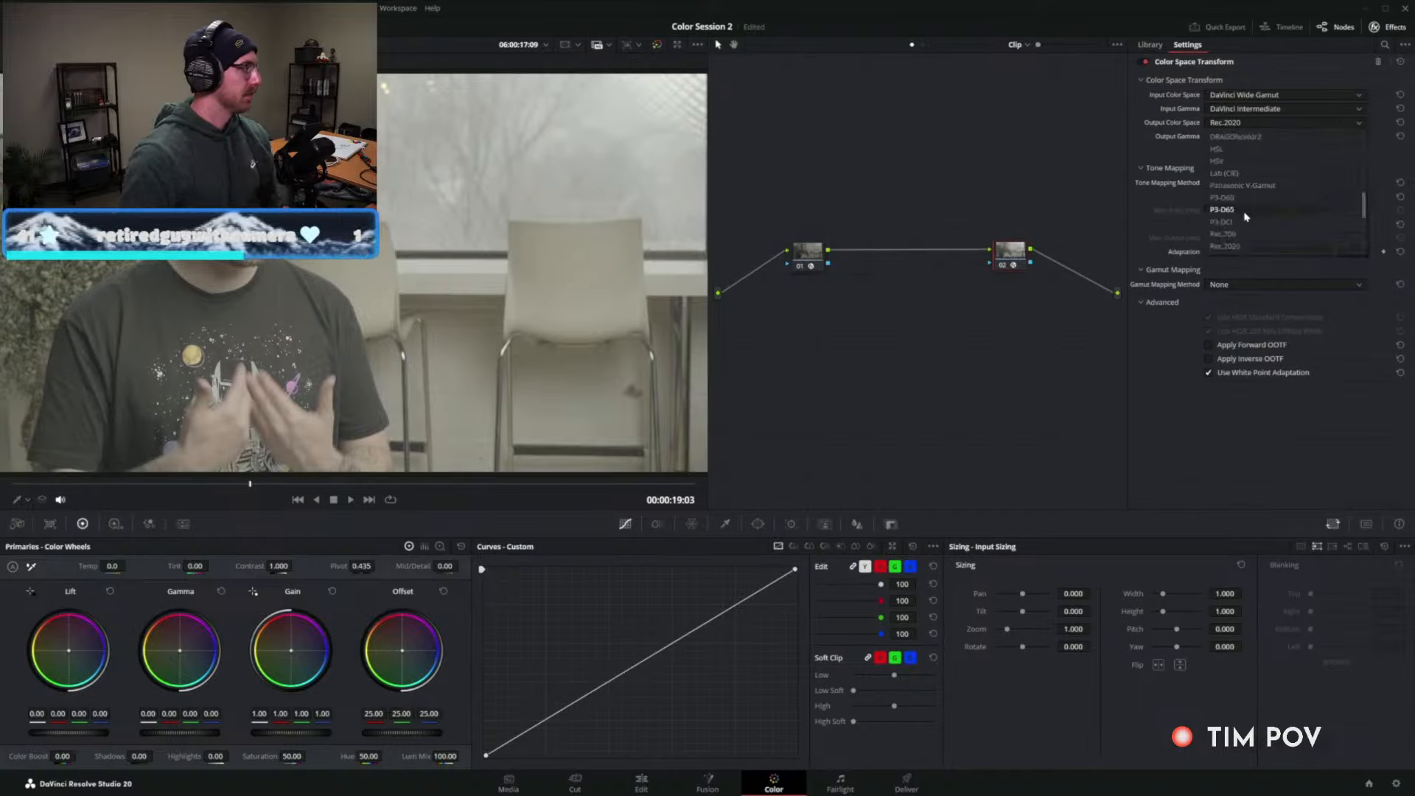
left_click(1238, 232)
left_click(1242, 140)
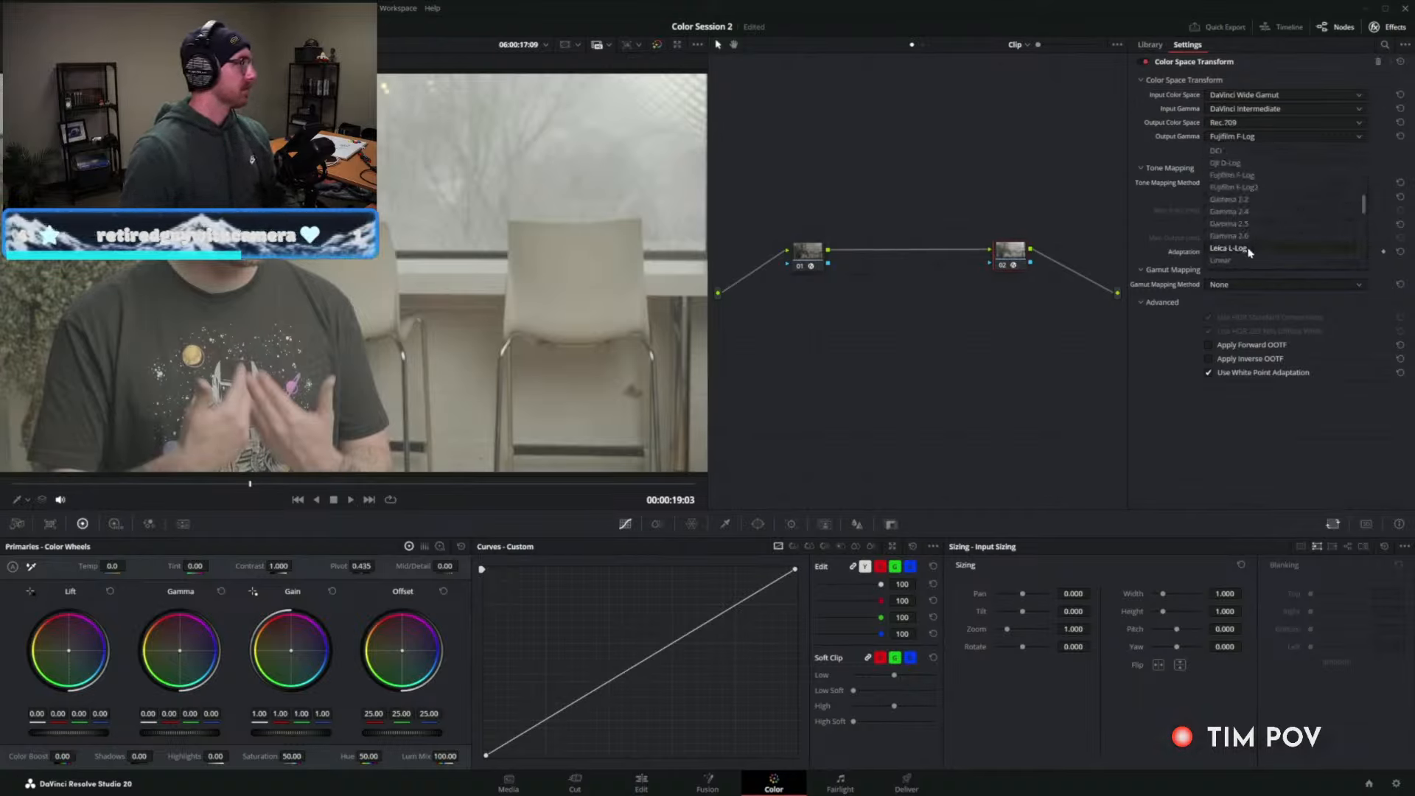
left_click(1213, 220)
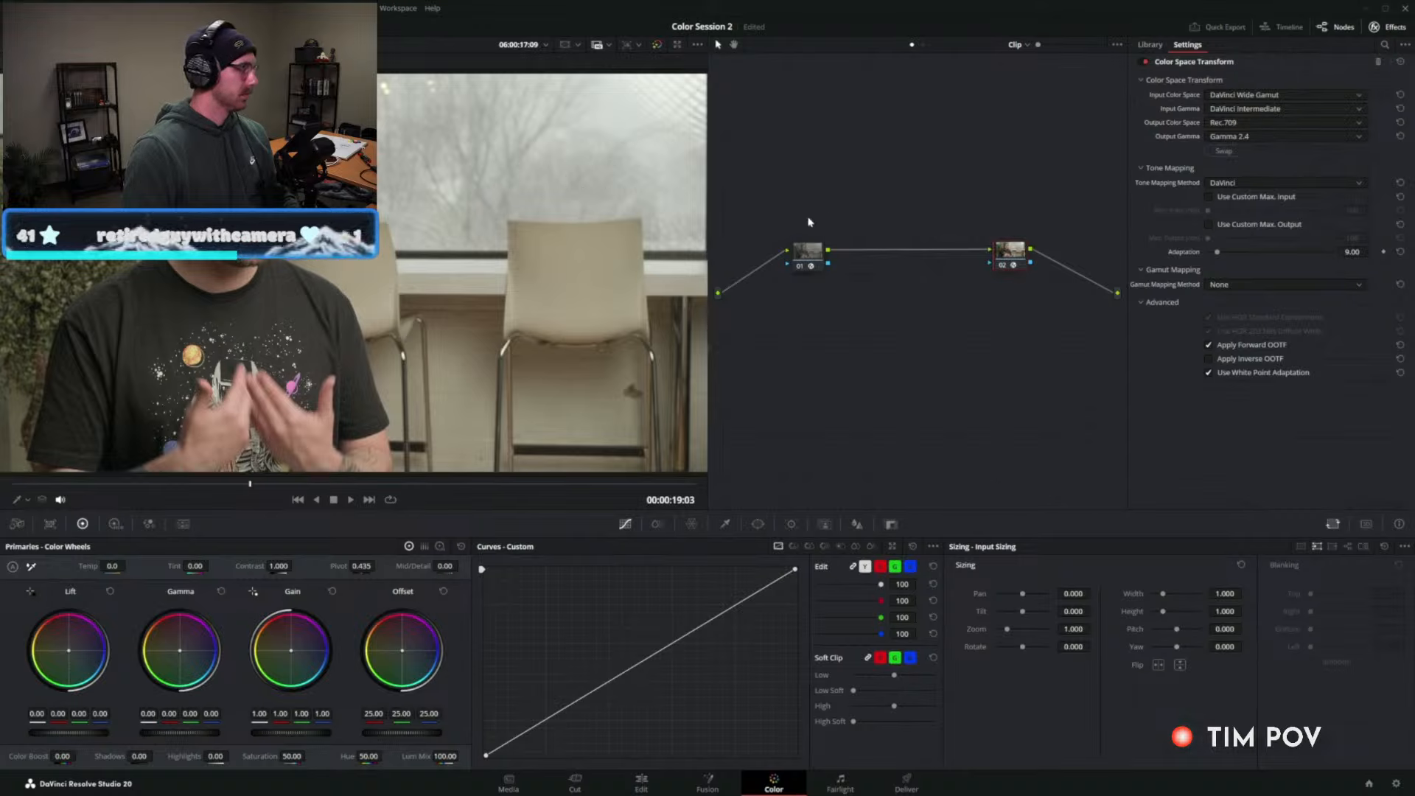
Insert a serial node between the two Color Space Transform nodes and set its gamma to Linear.
left_click(815, 258)
key("alt+s")
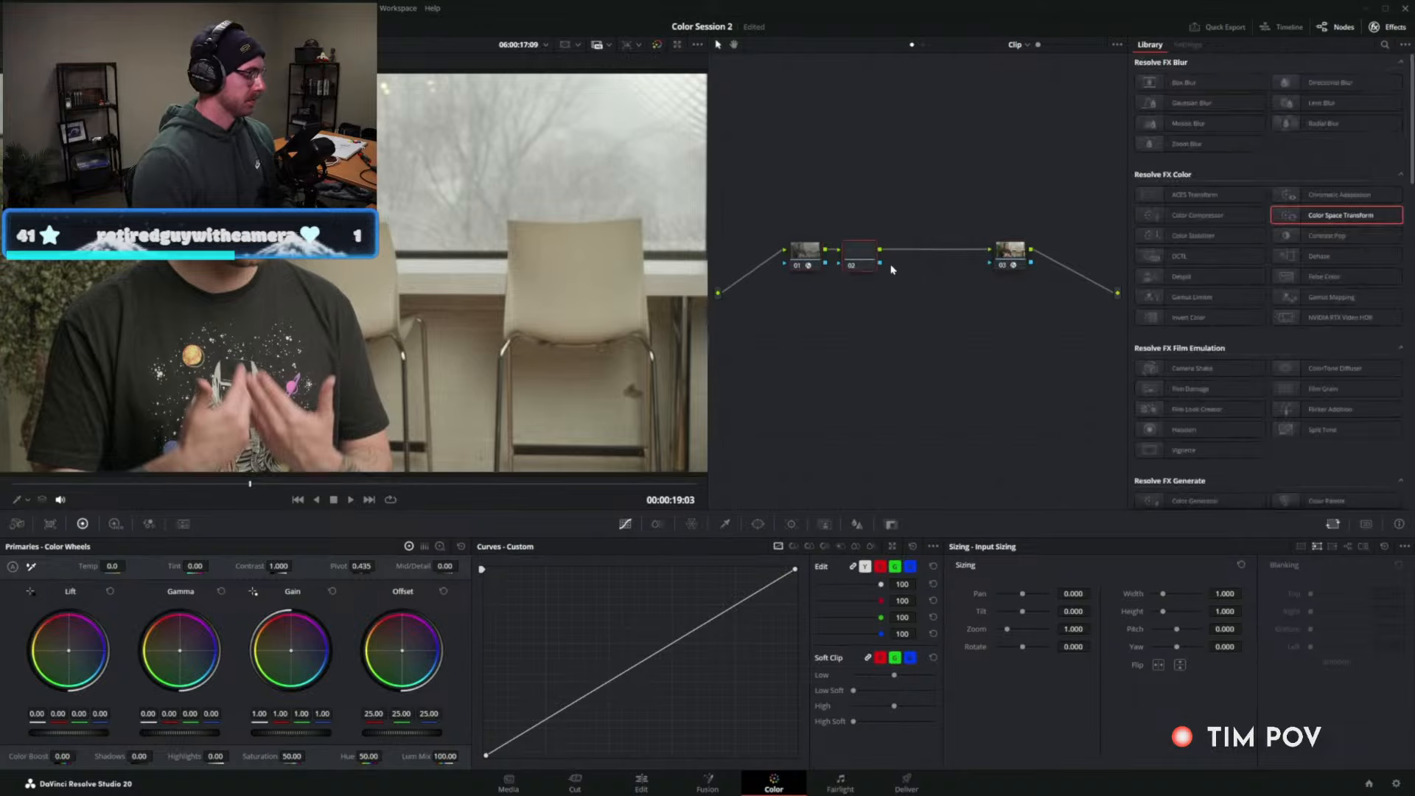
right_click(908, 264)
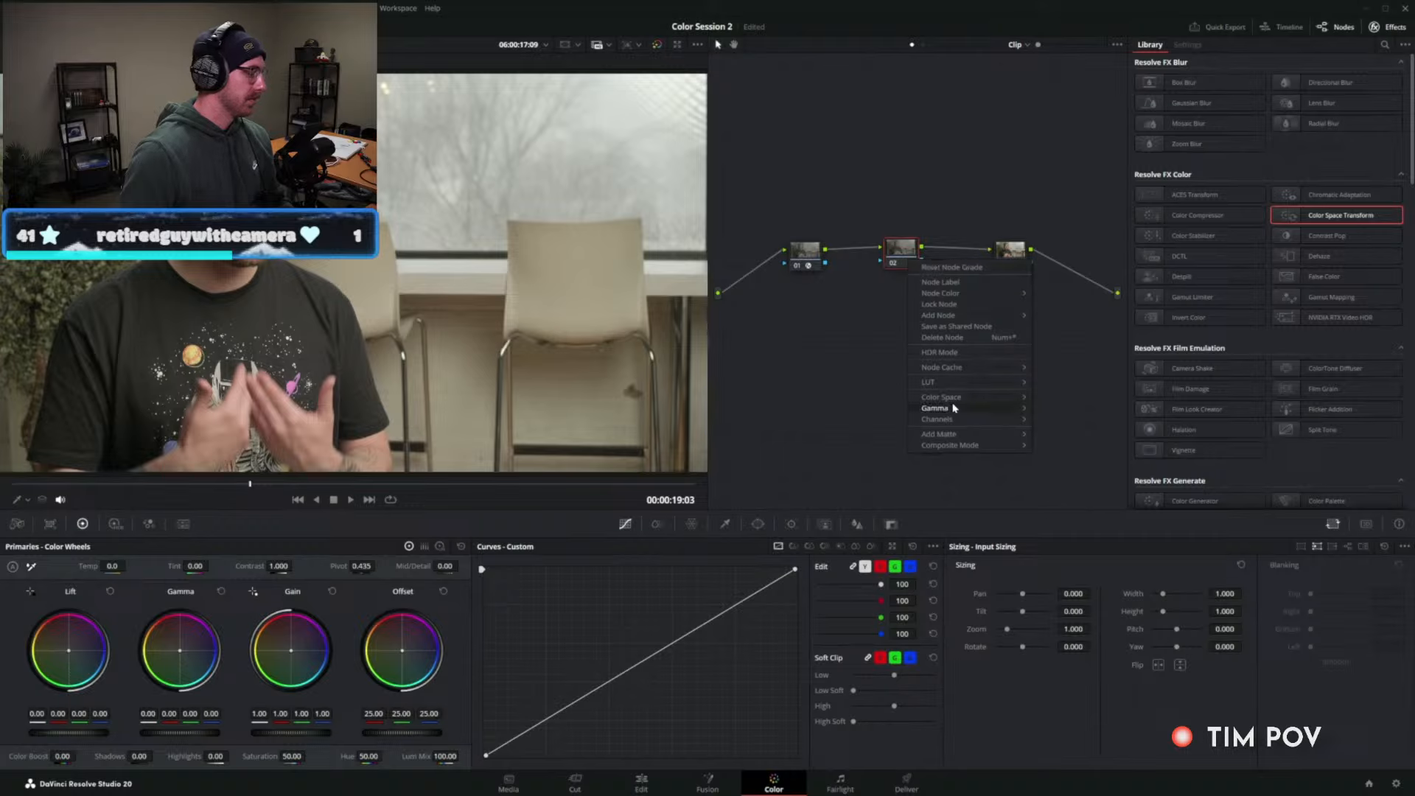
mouse_move(958, 410)
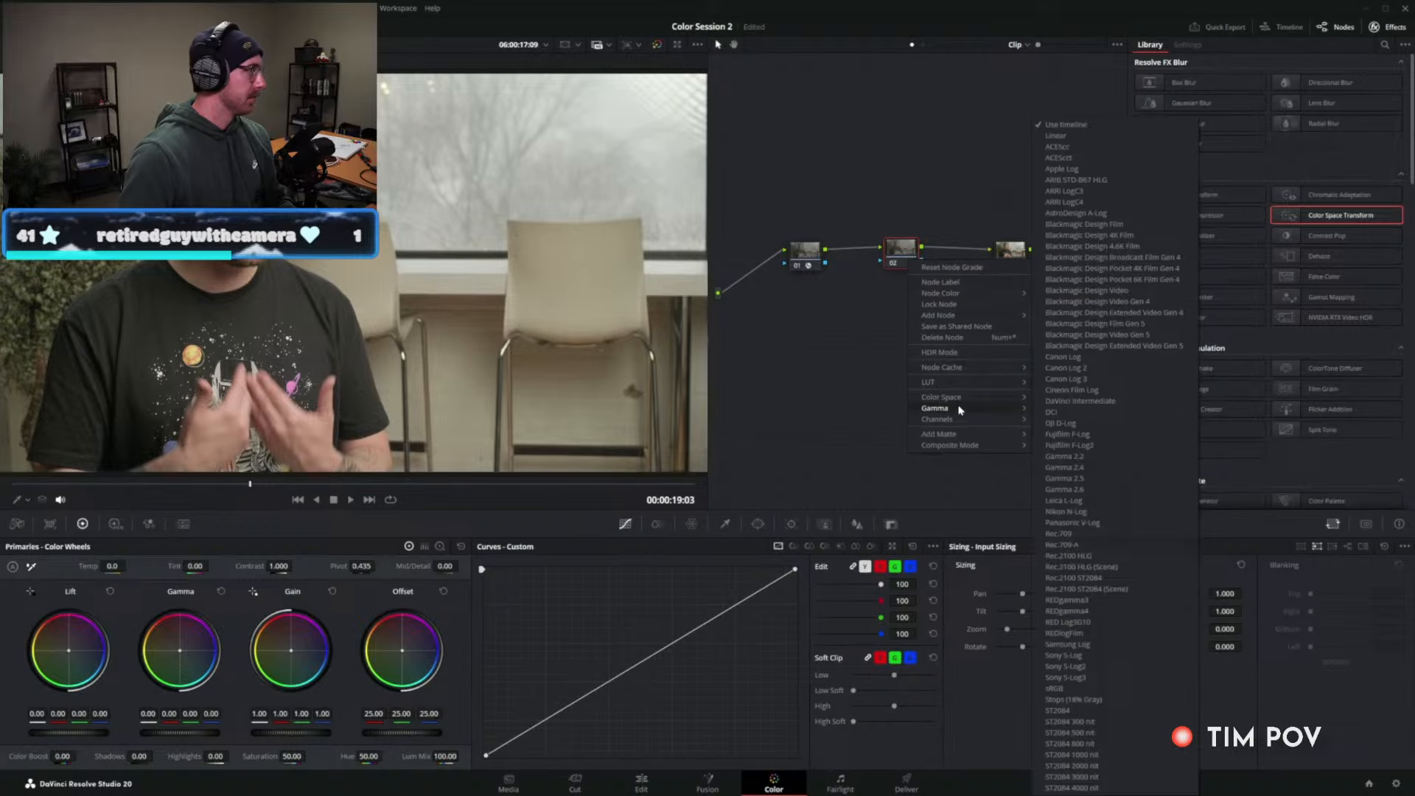
left_click(1065, 137)
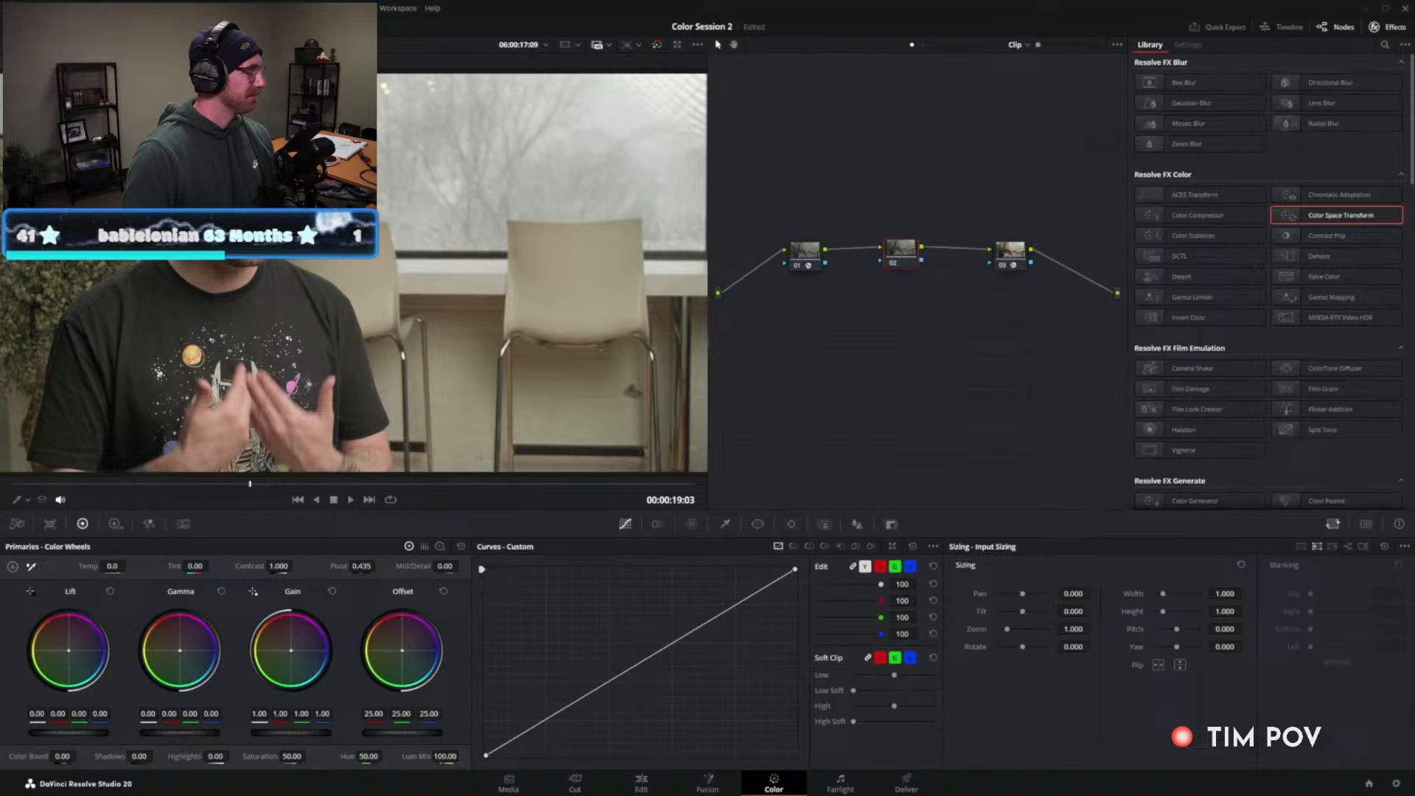
Try a gain of 1.50 on the middle node and reset the gain.
mouse_move(291, 732)
left_mouse_down()
mouse_move(258, 733)
mouse_move(317, 732)
left_mouse_up()
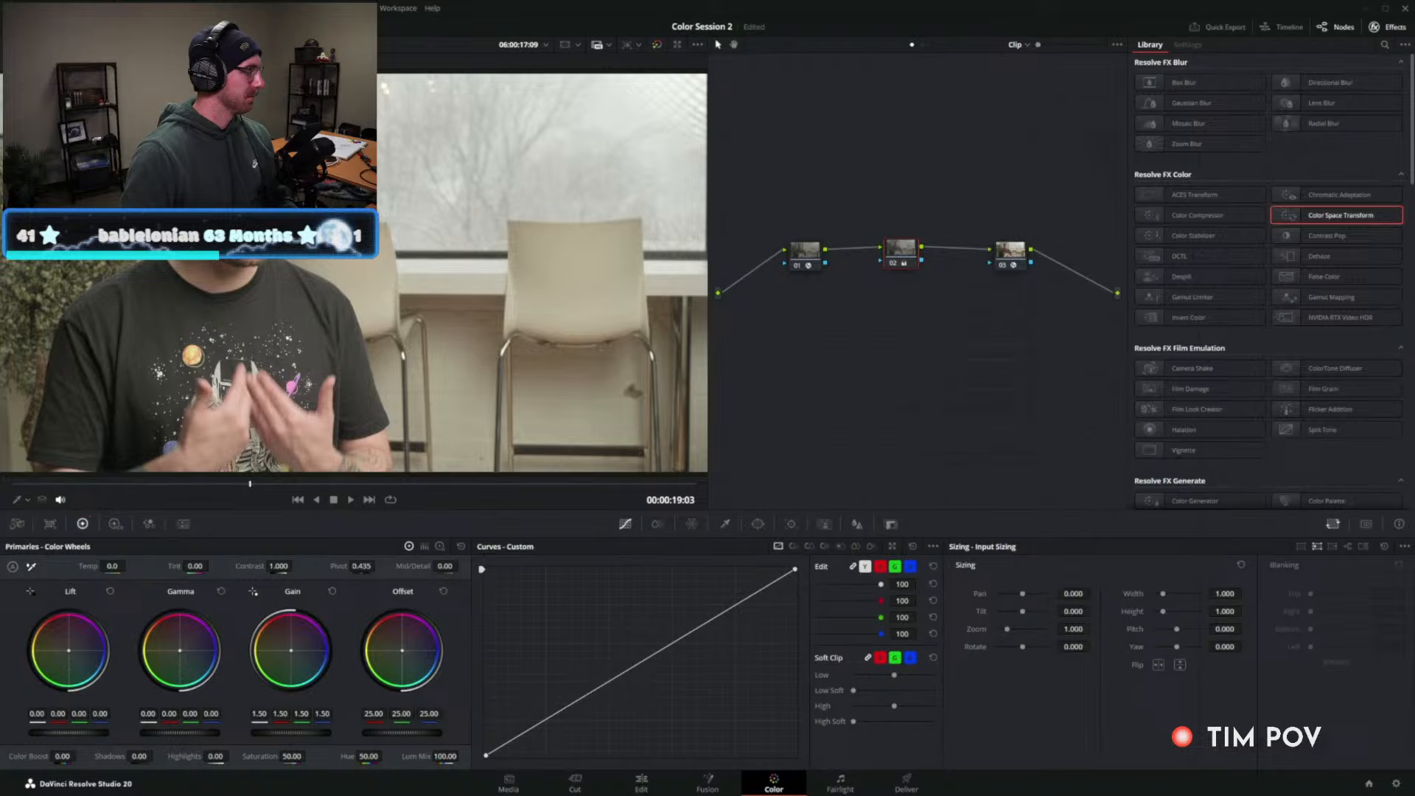
left_click(334, 592)
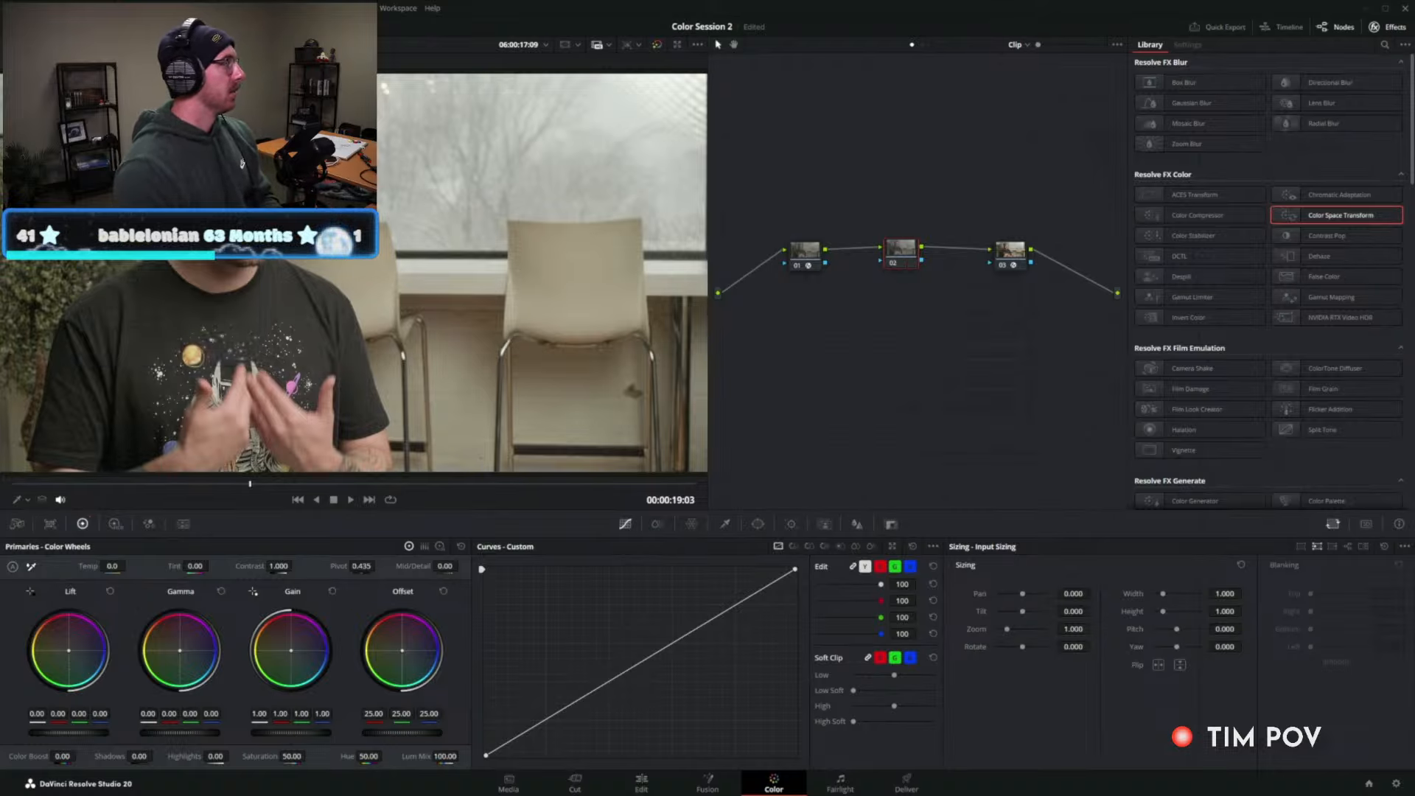
Set the project's timeline color space to Rec.709 (Scene) in the Color Management settings and save.
key("shift+9")
left_click(725, 178)
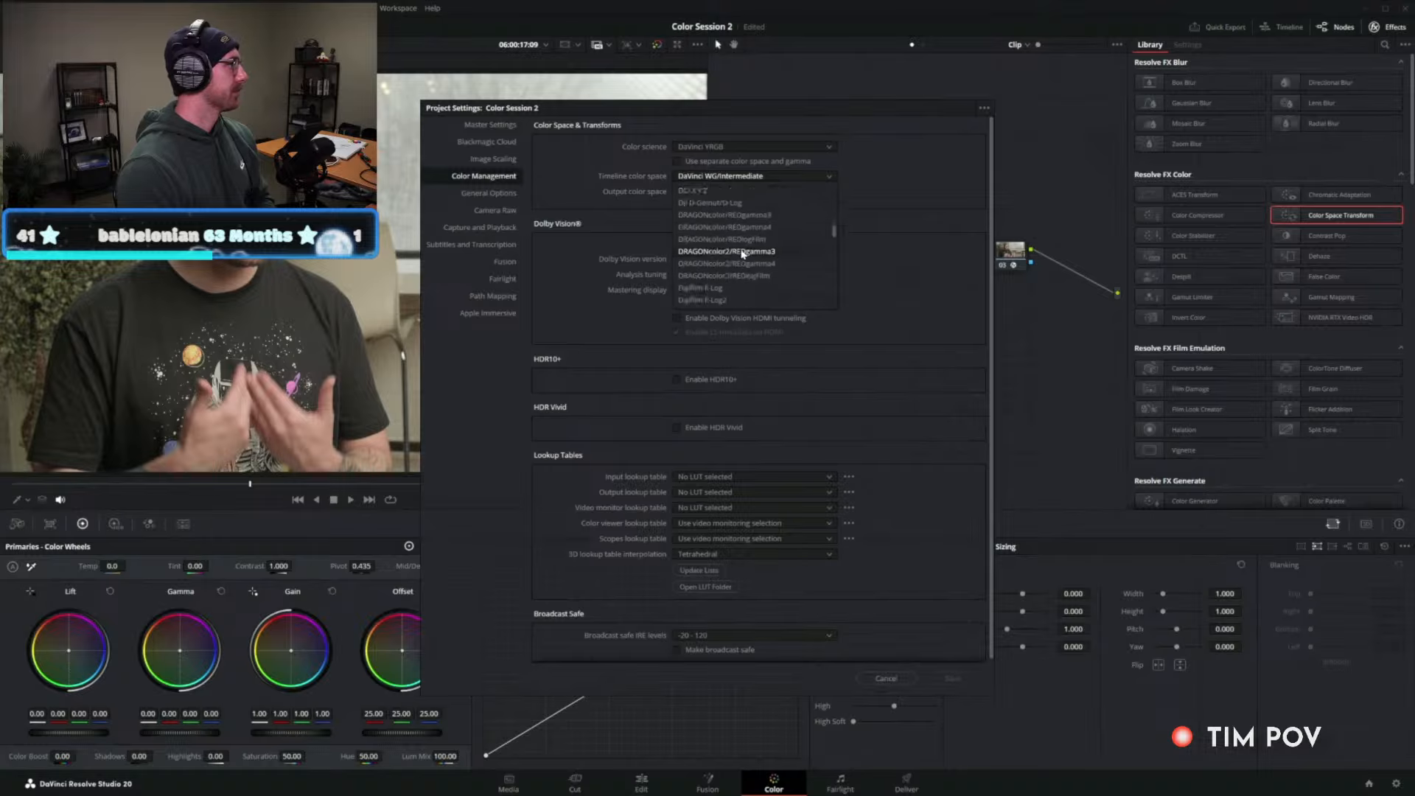
scroll(737, 257, "down", 6)
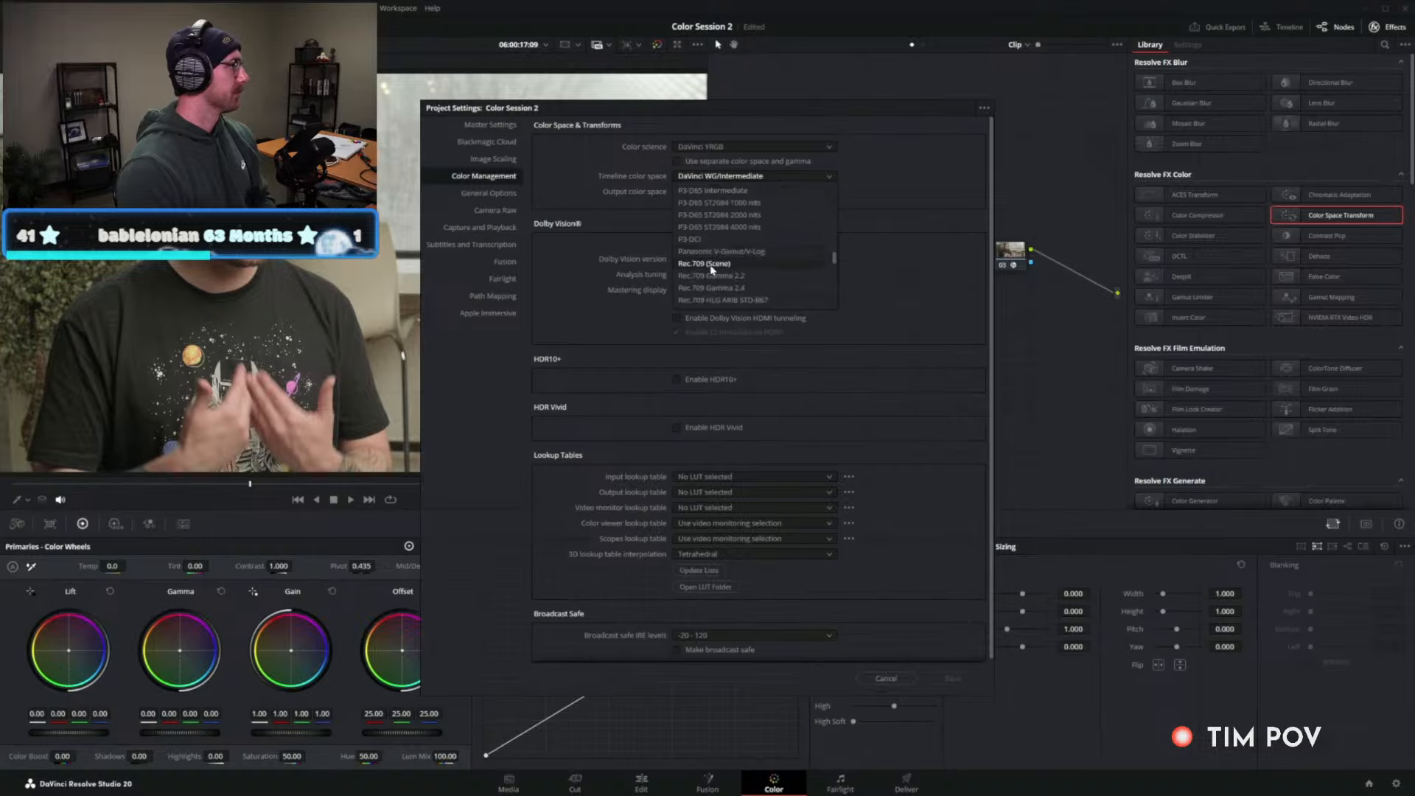
left_click(712, 263)
left_click(952, 678)
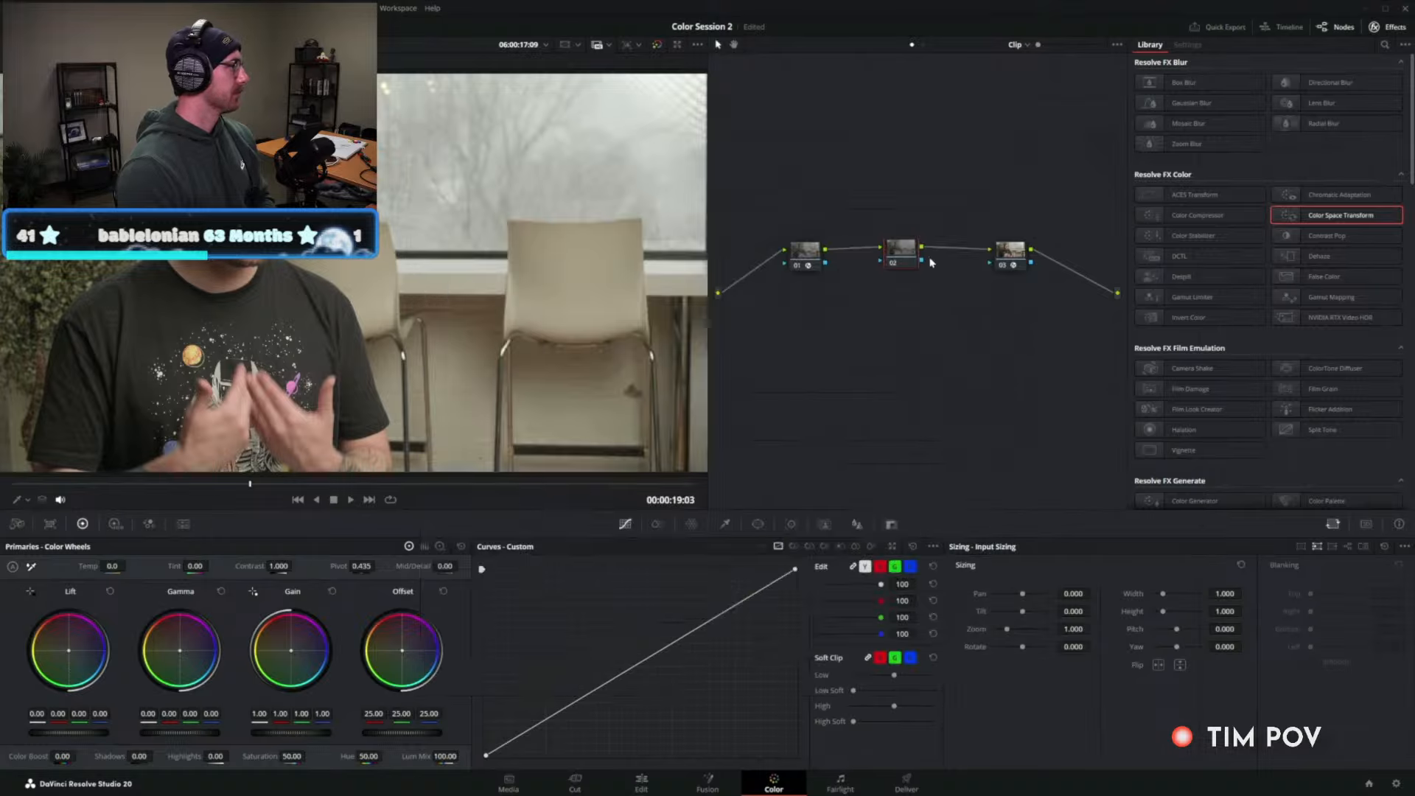
Lower the middle node's gain to 0.39.
left_click_drag(291, 733, 221, 733)
Set the project's timeline color space back to DaVinci WG/Intermediate and save the settings.
left_click(88, 8)
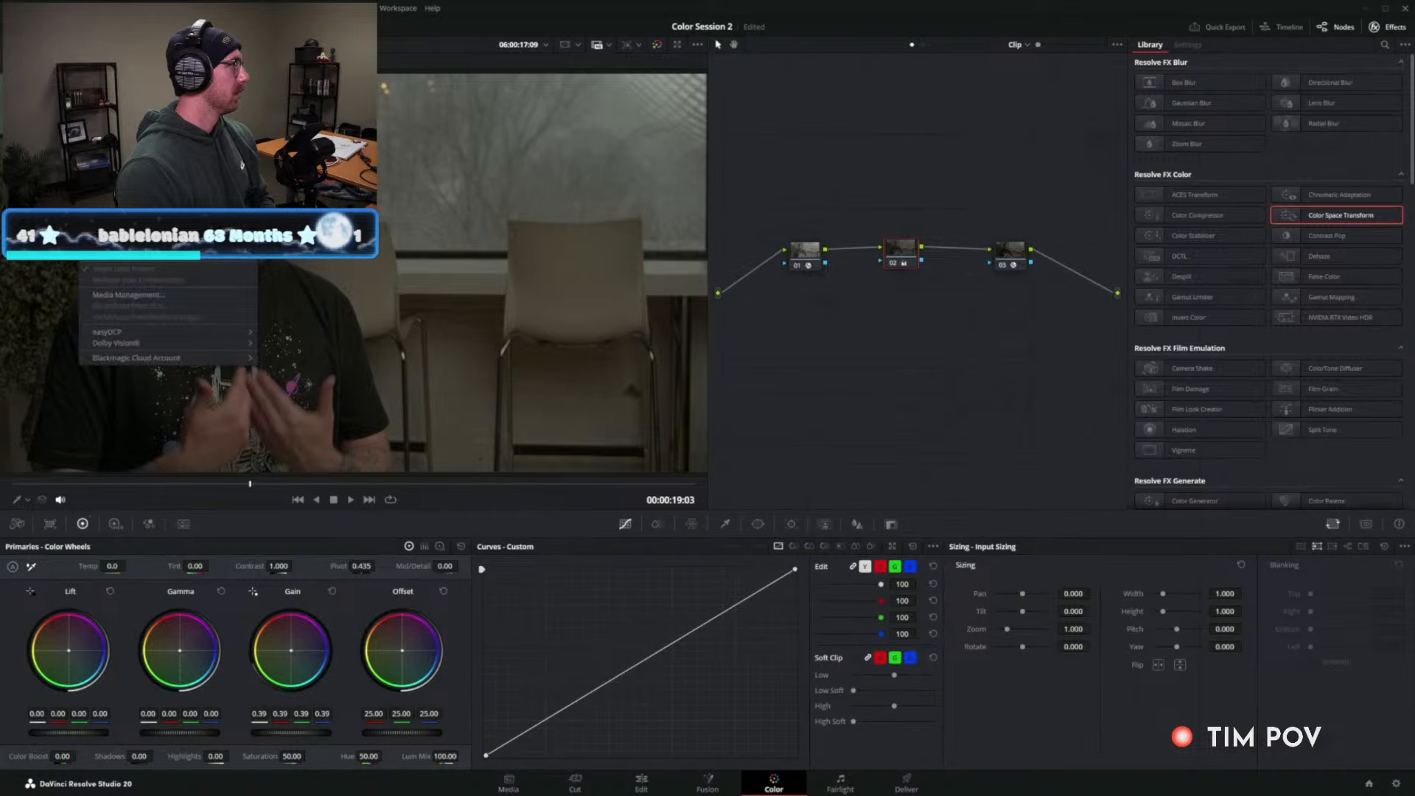
left_click(117, 230)
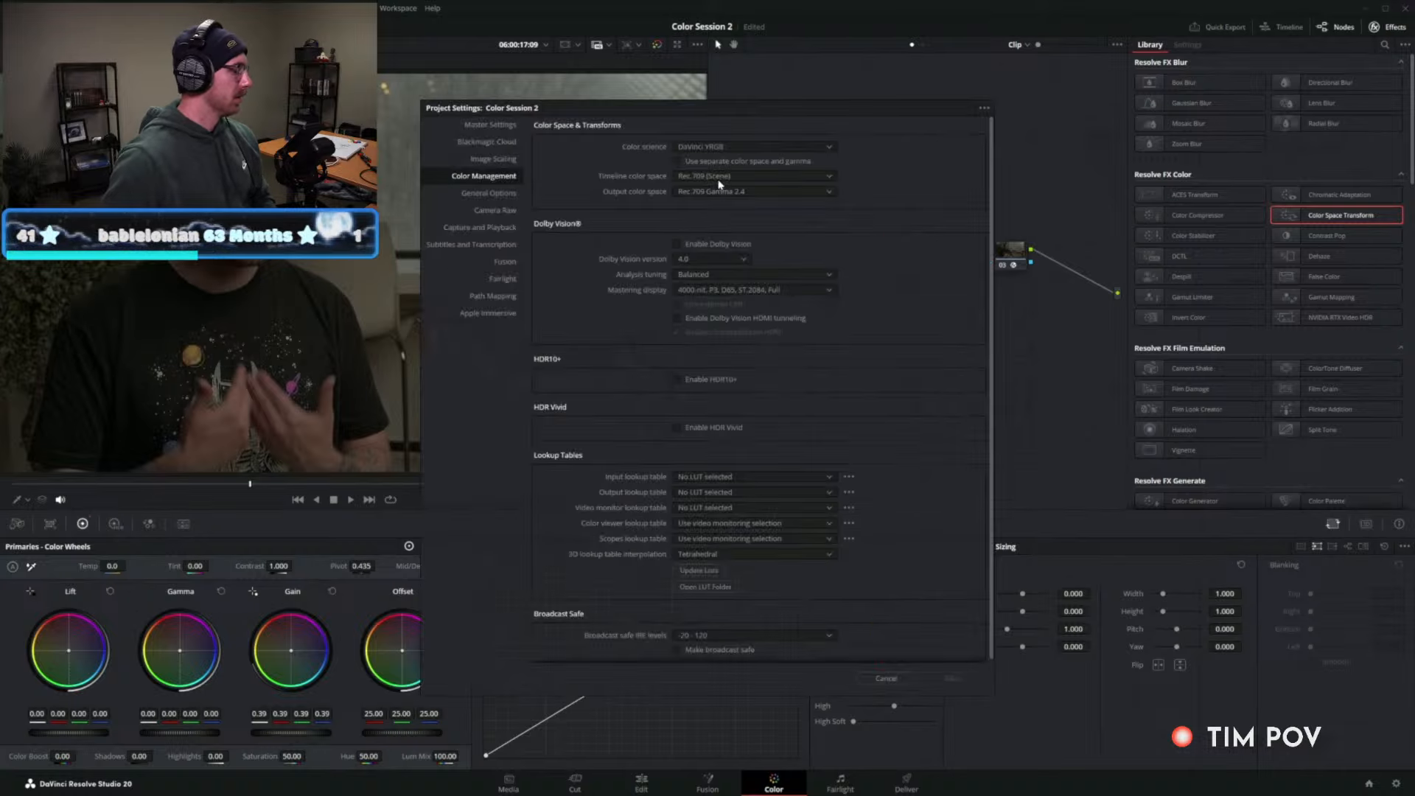
left_click(718, 177)
scroll(744, 243, "up", 8)
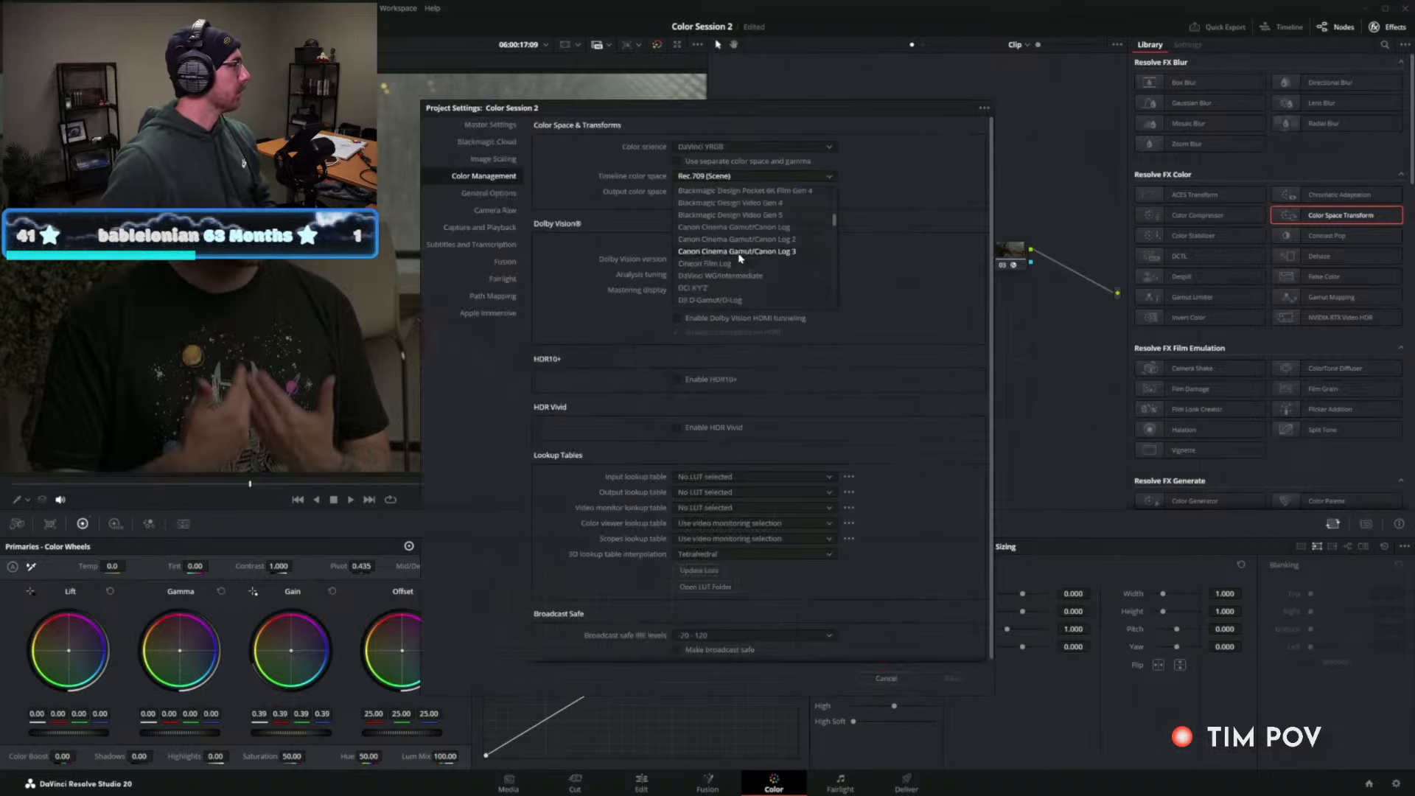
left_click(732, 277)
left_click(951, 677)
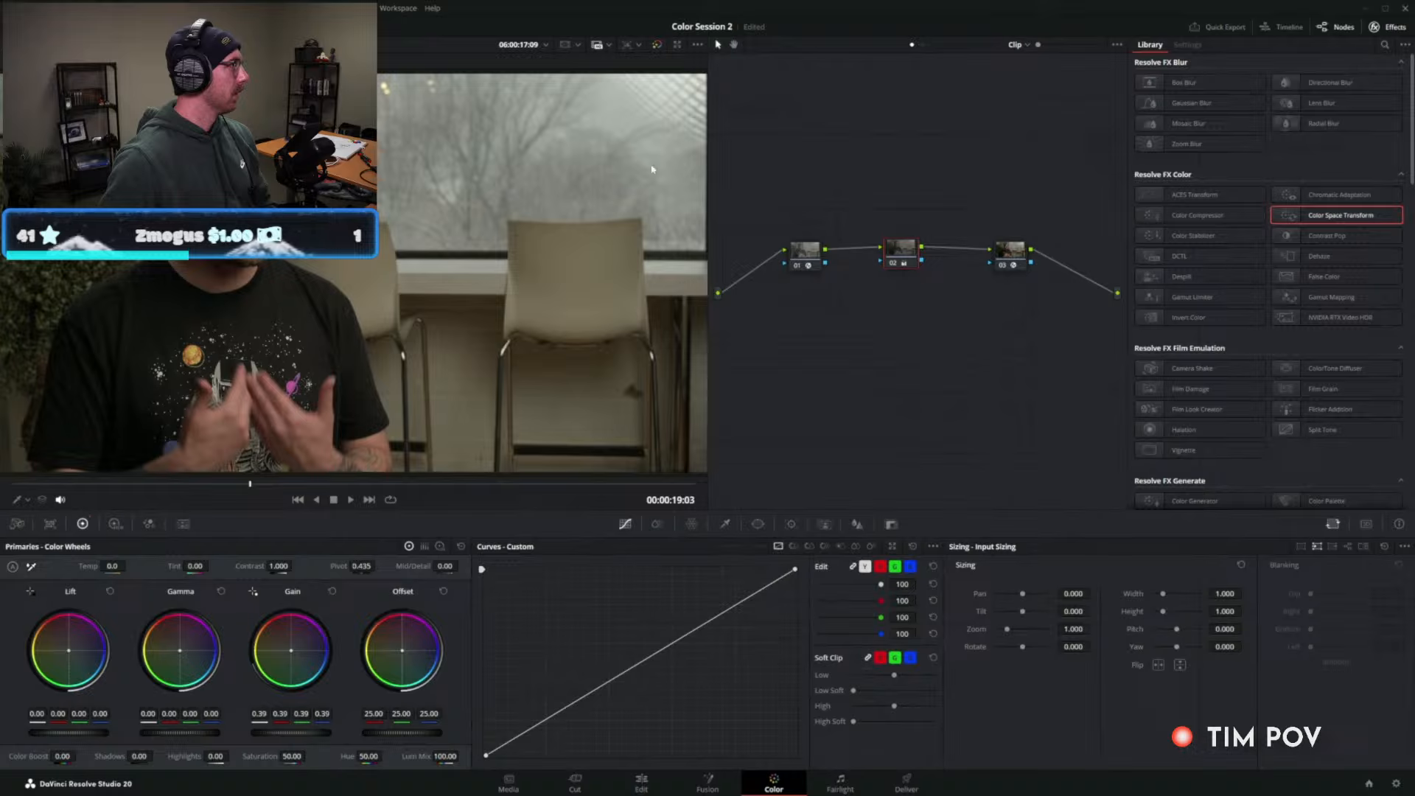
Review the first node's transform, the middle node's gamma option and the project's Color Management settings, closing them without saving.
left_click(805, 252)
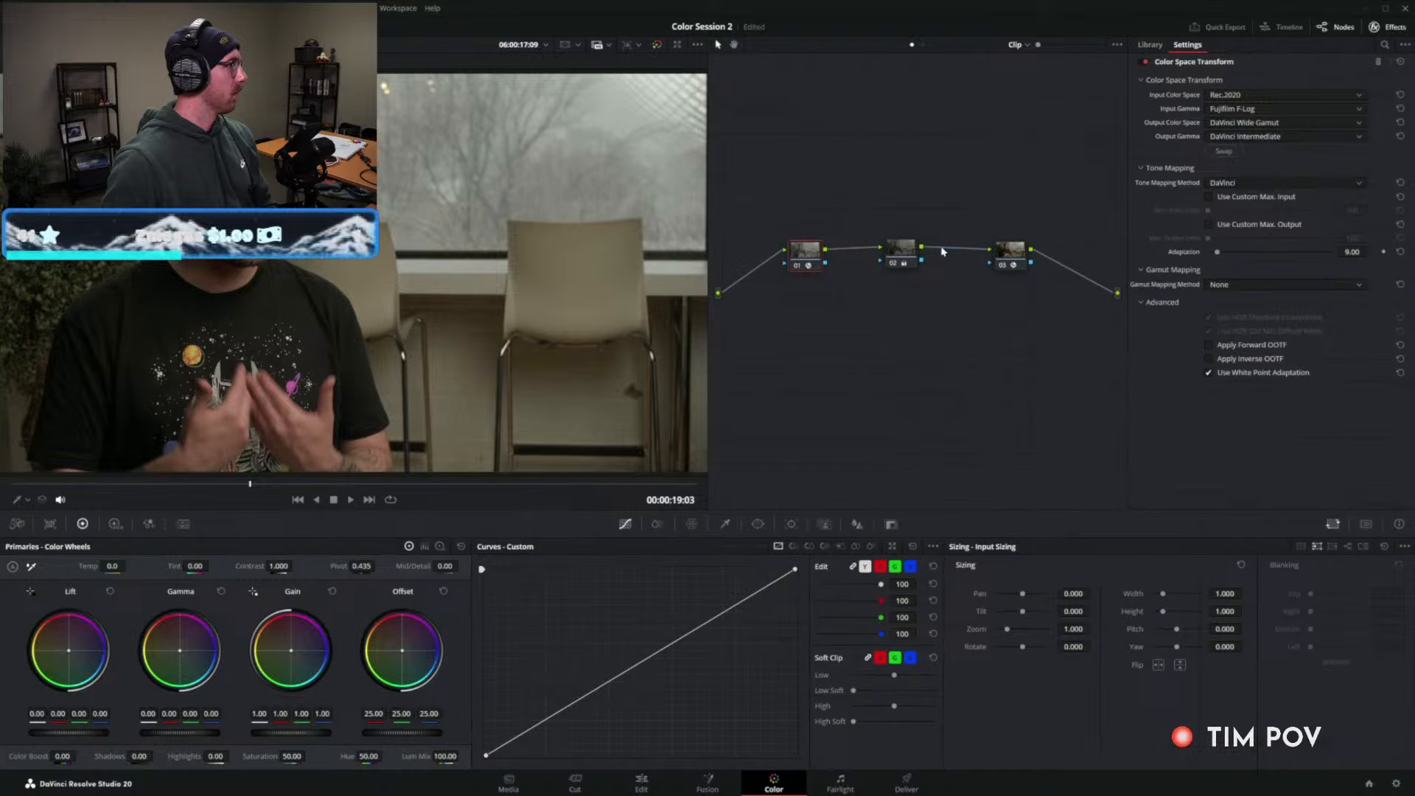
left_click(895, 252)
right_click(903, 262)
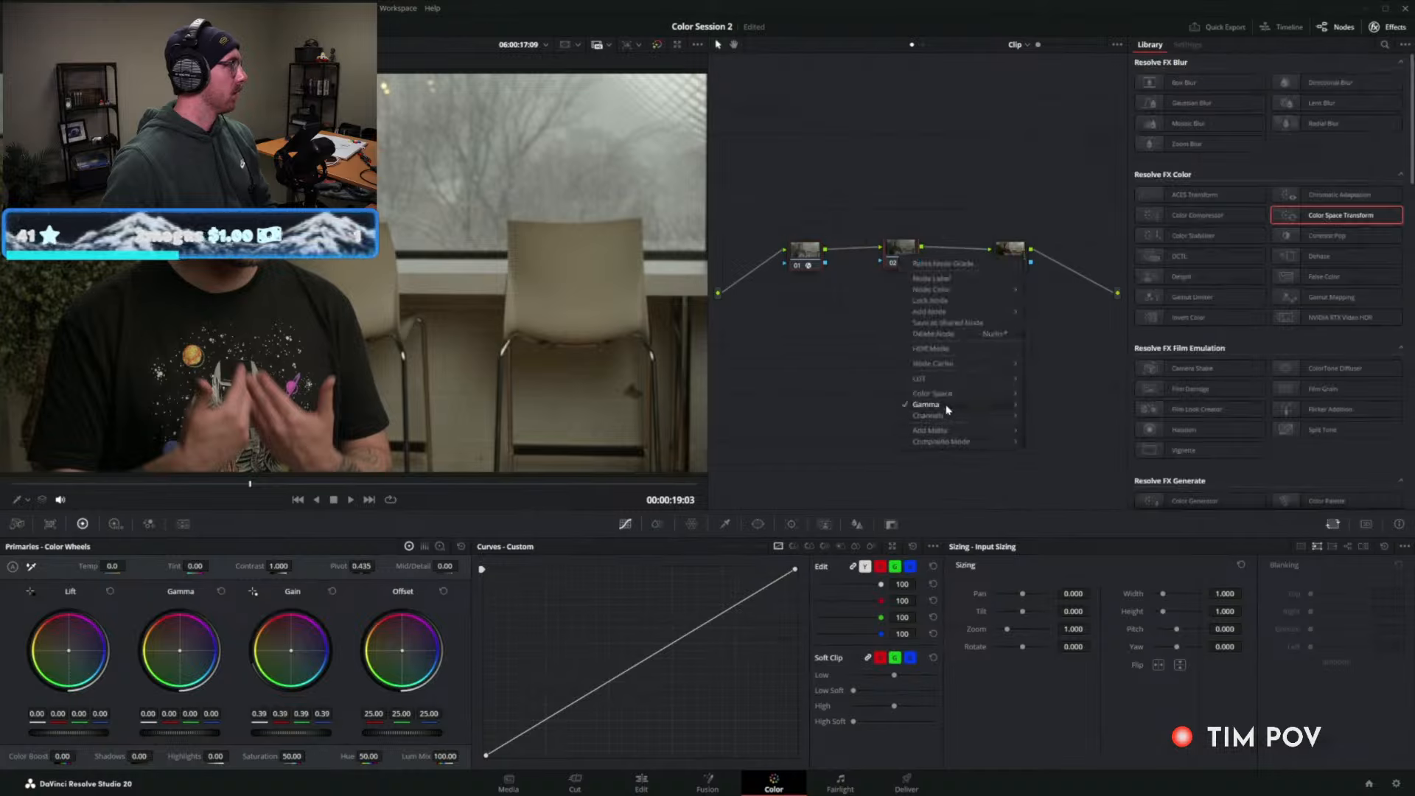
mouse_move(978, 408)
left_click(87, 8)
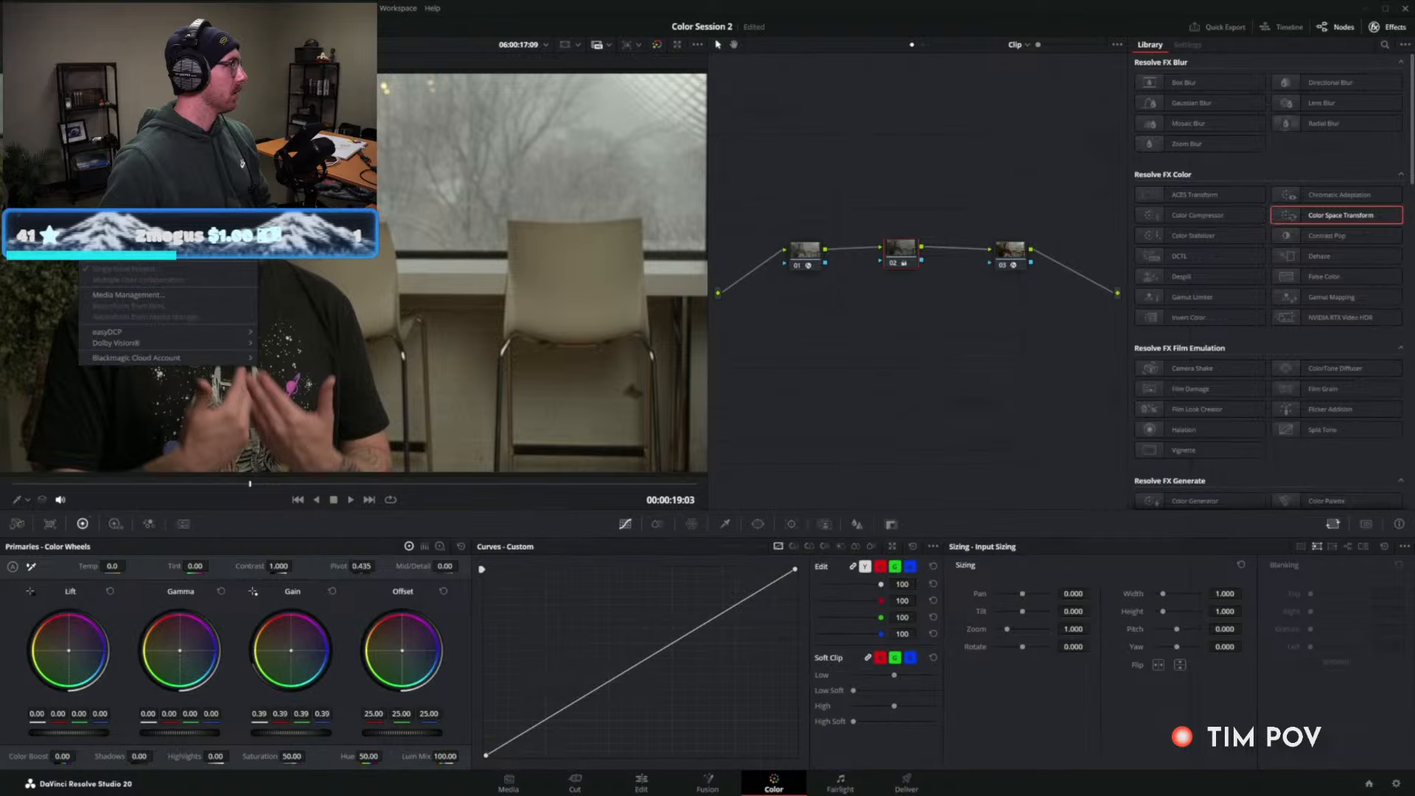
left_click(125, 243)
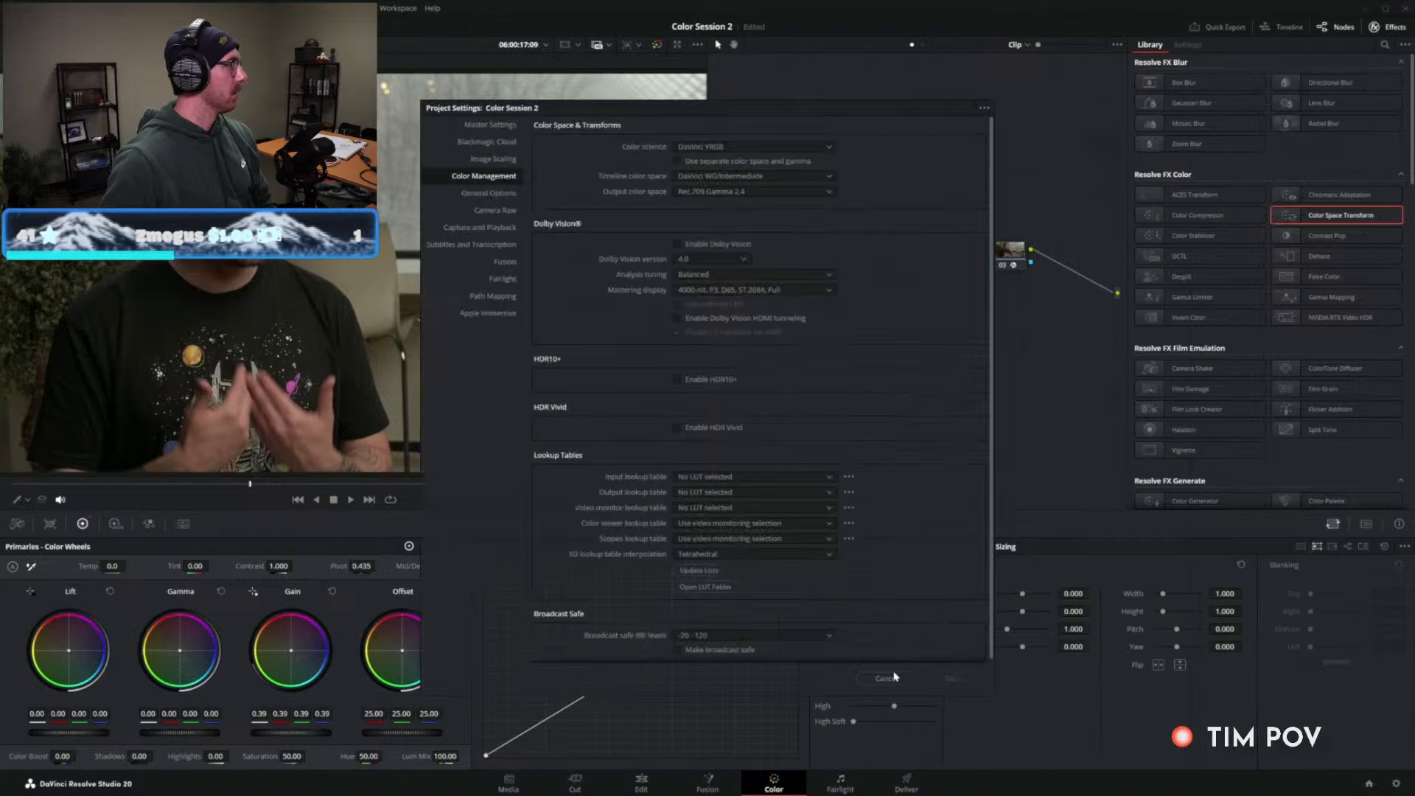
left_click(894, 676)
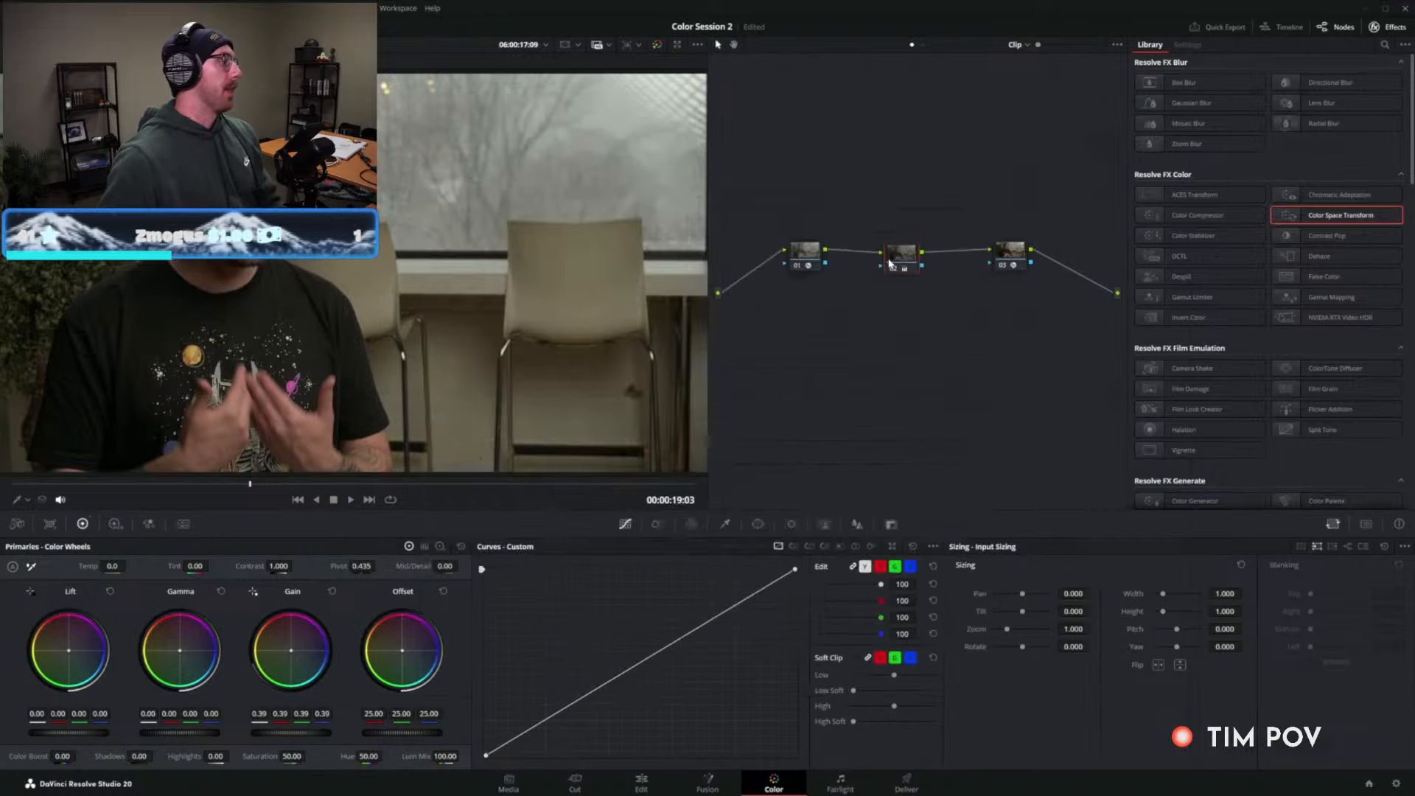
Check the first node's Color Space Transform settings and the middle node's options.
left_click_drag(889, 263, 888, 250)
left_click(807, 252)
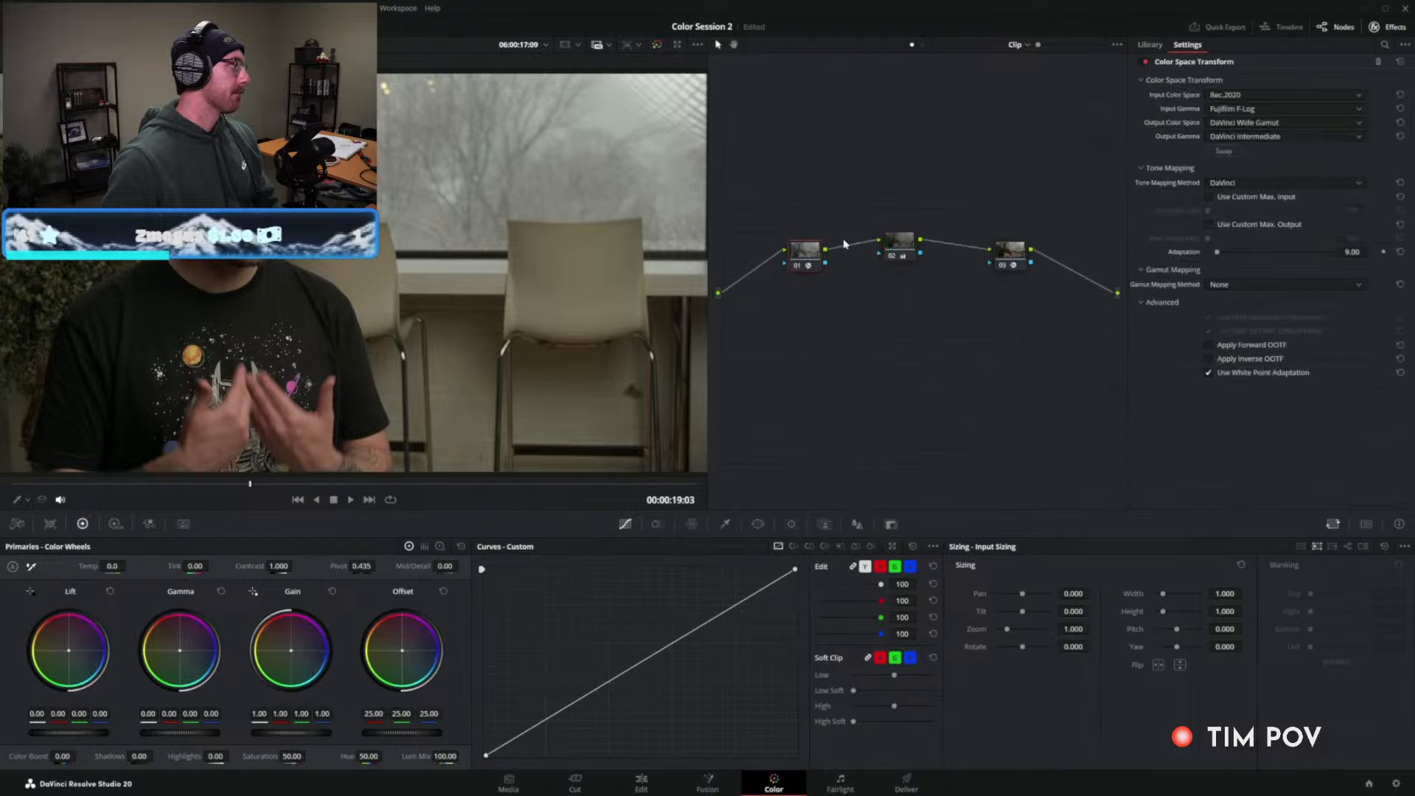
left_click(897, 242)
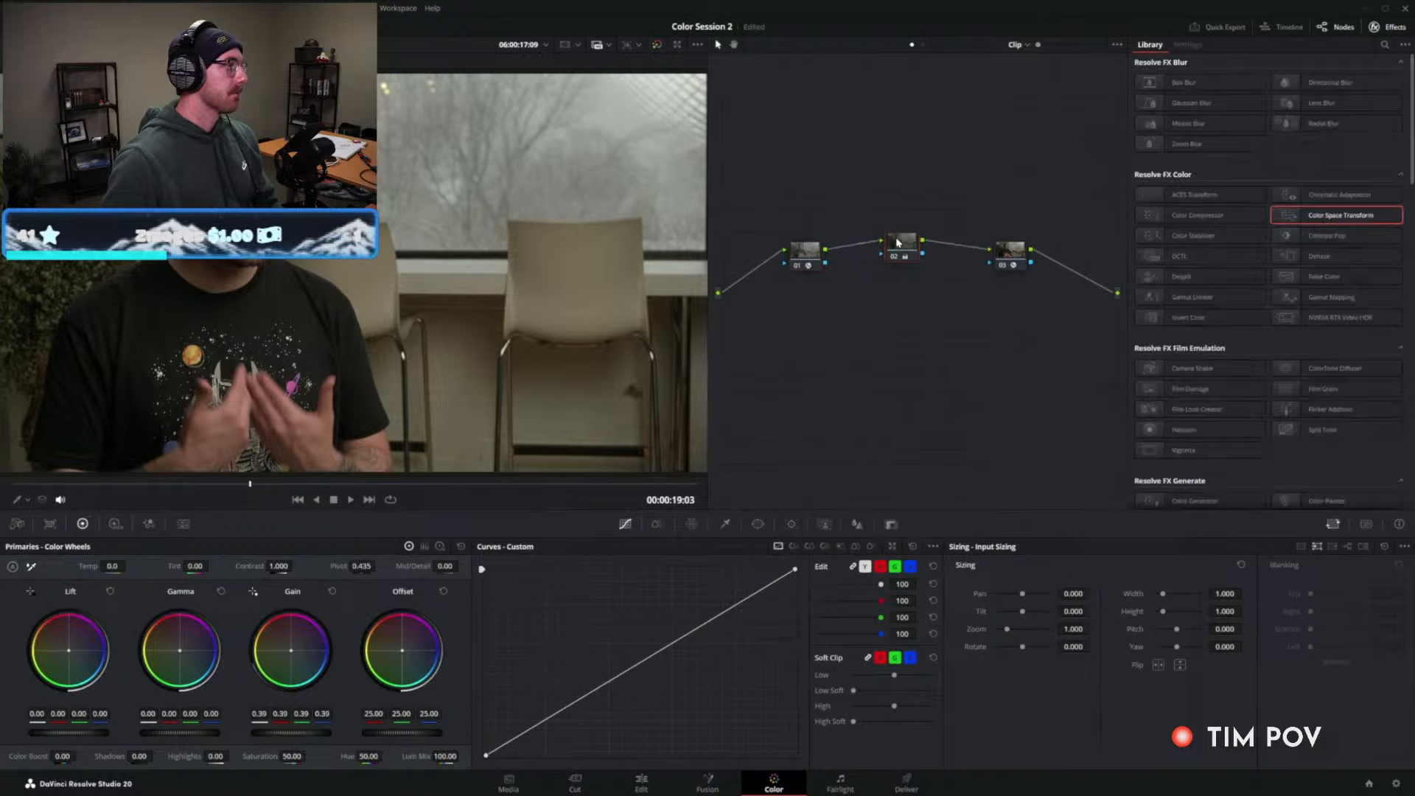
left_click_drag(898, 243, 905, 261)
right_click(900, 257)
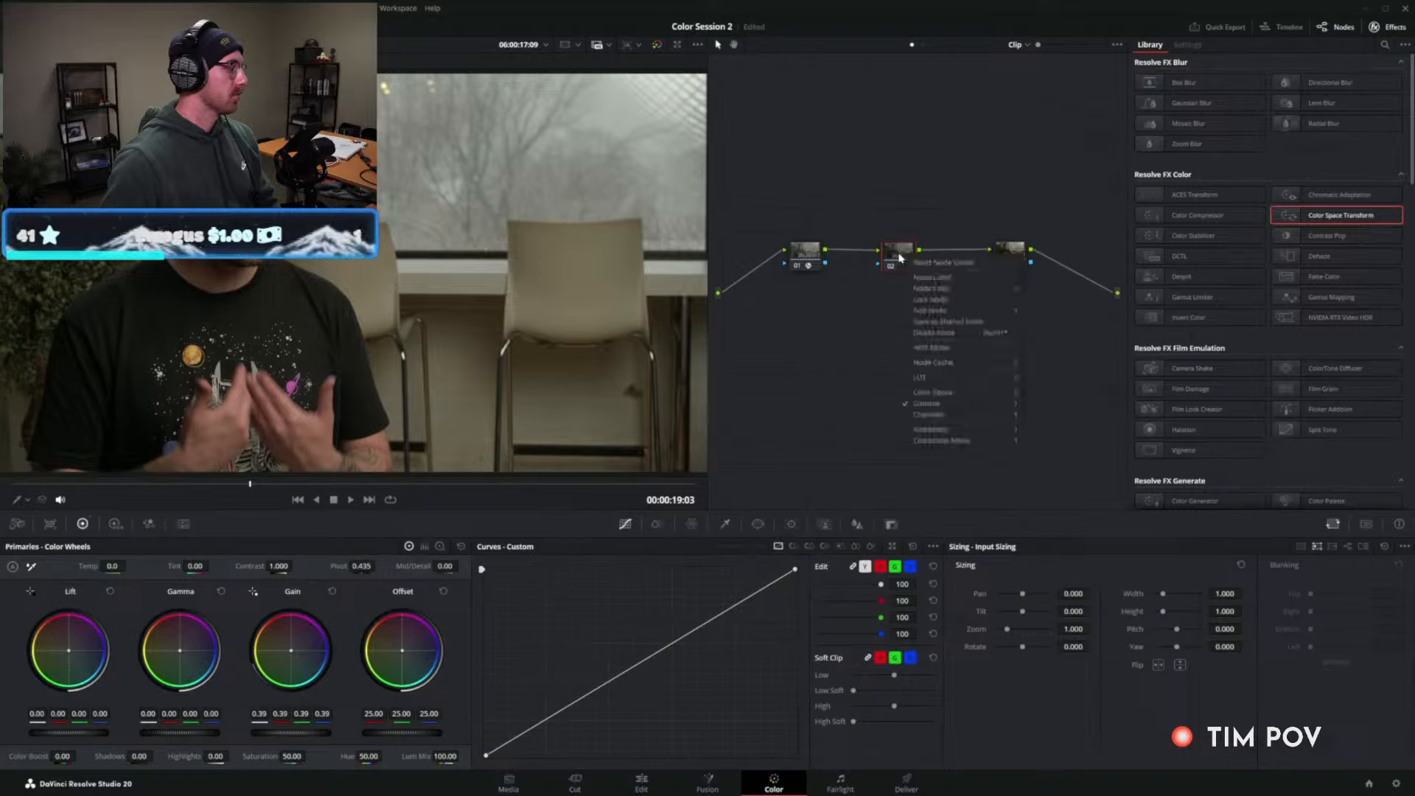
left_click(899, 258)
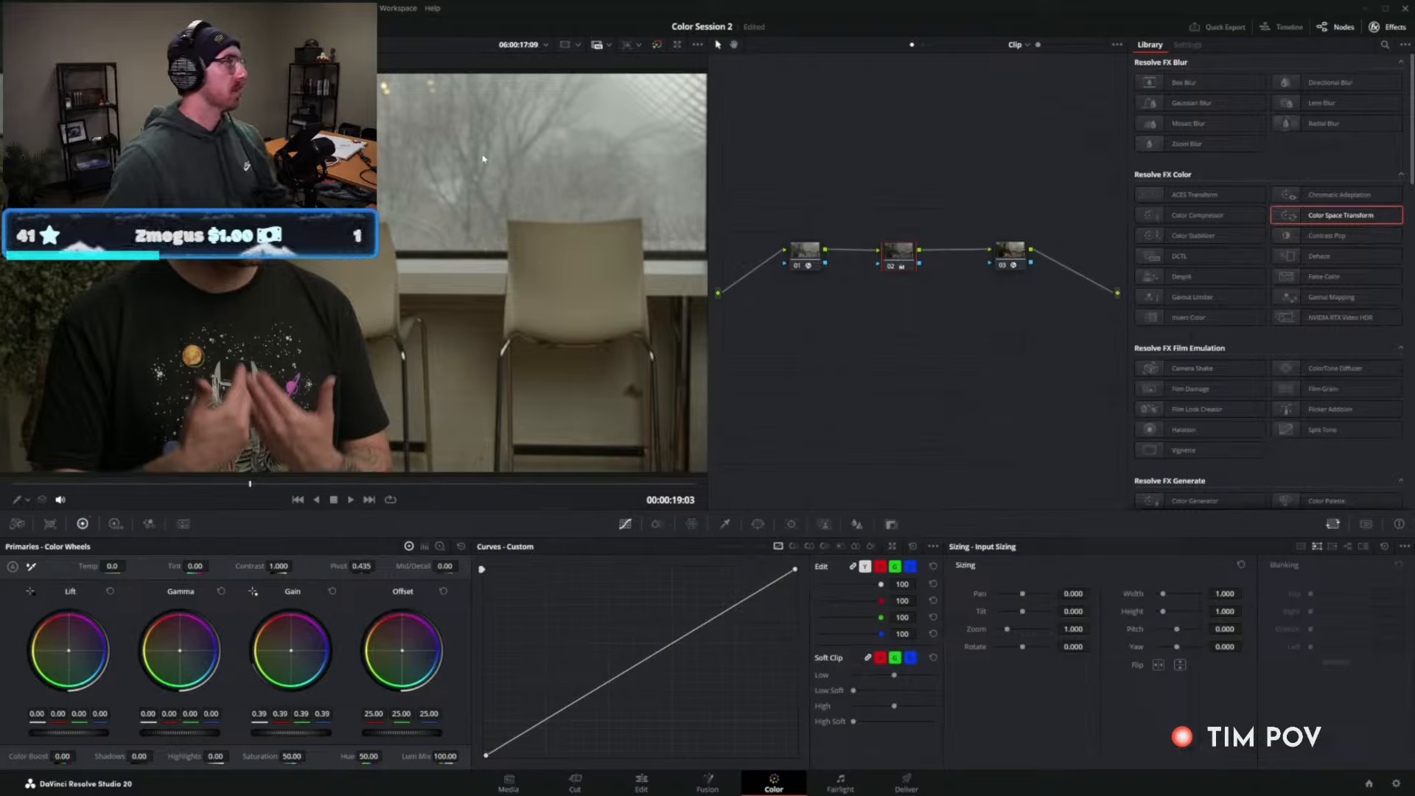
Set the project's timeline color space to Rec.709 Gamma 2.2 in the Color Management settings and save.
left_click(109, 8)
mouse_move(89, 8)
left_click(121, 243)
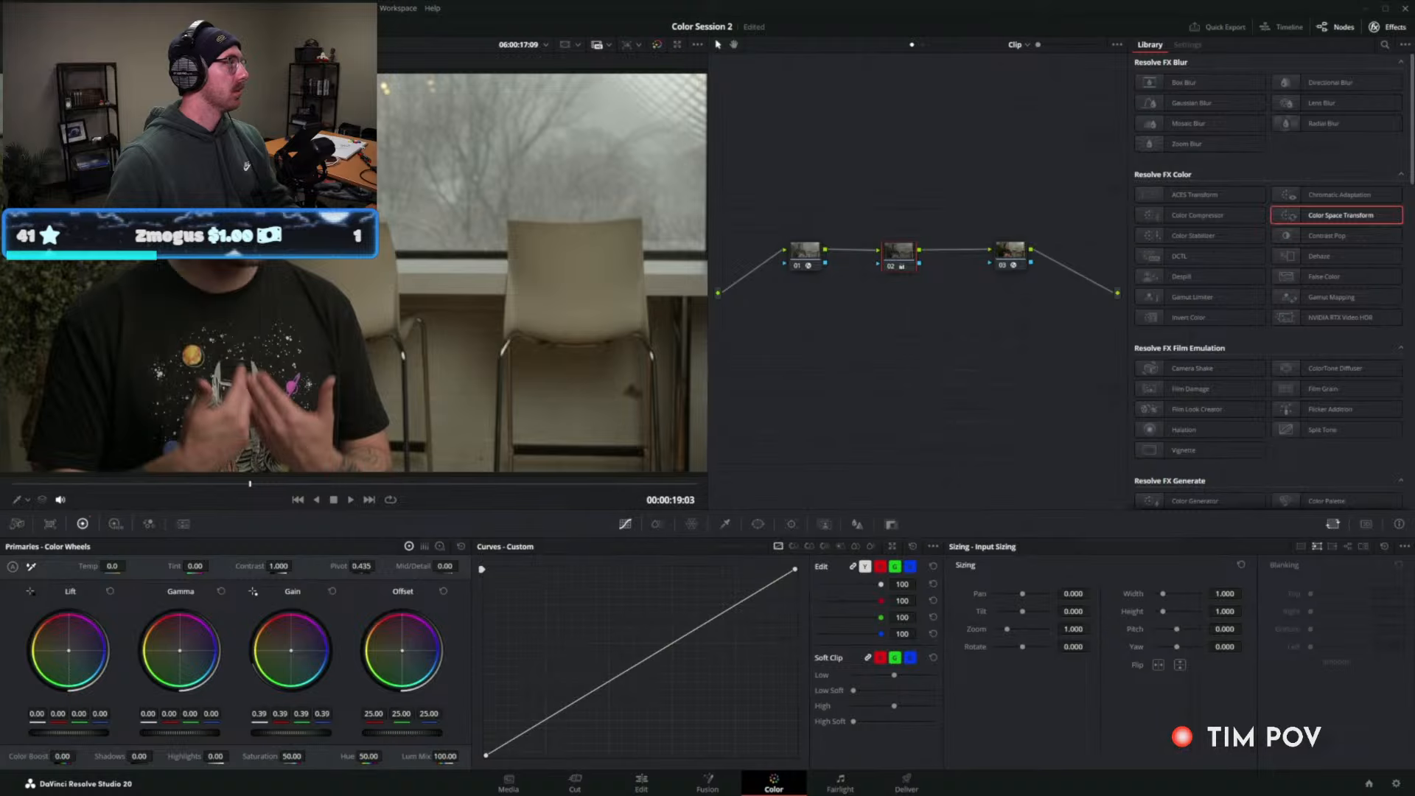
left_click_drag(707, 114, 489, 79)
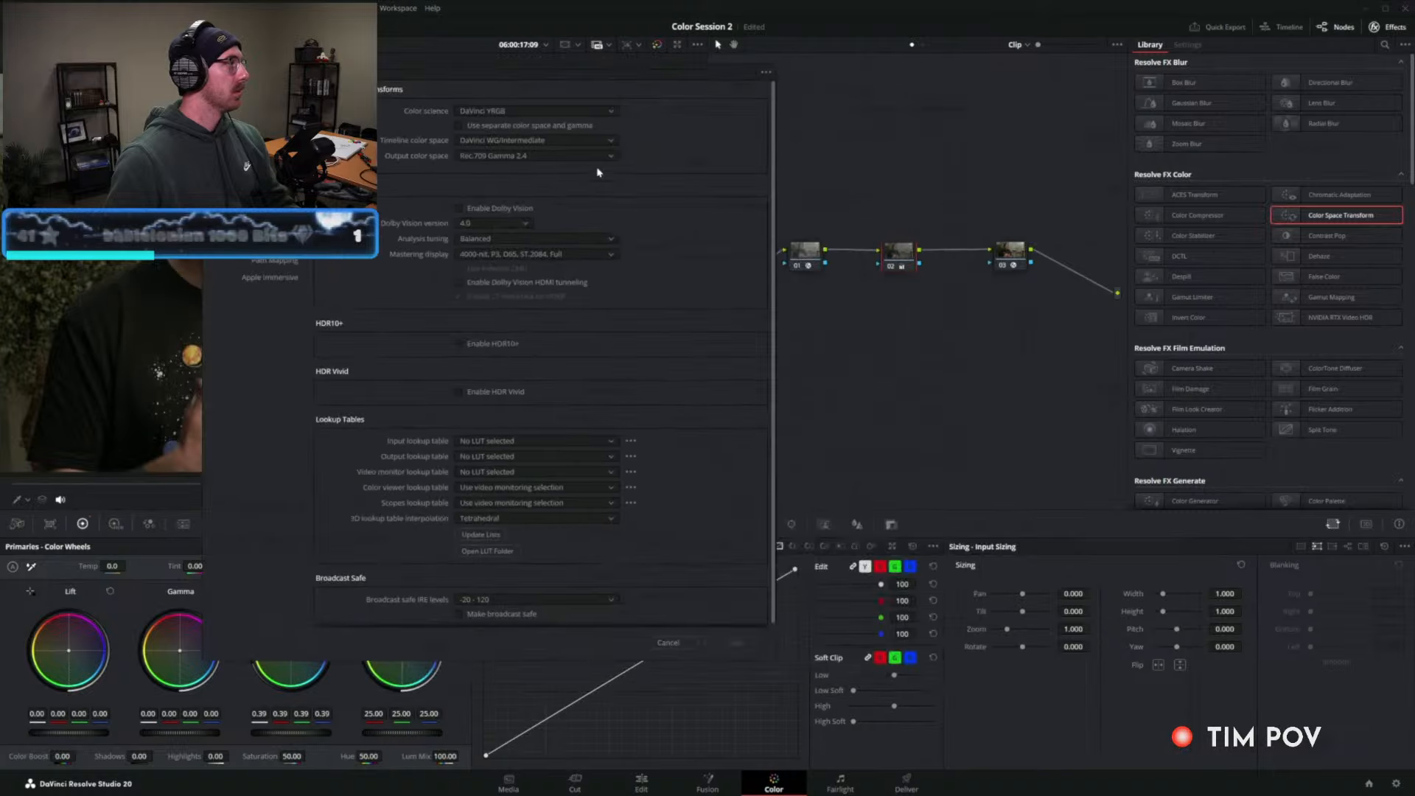
left_click(508, 140)
scroll(508, 192, "down", 10)
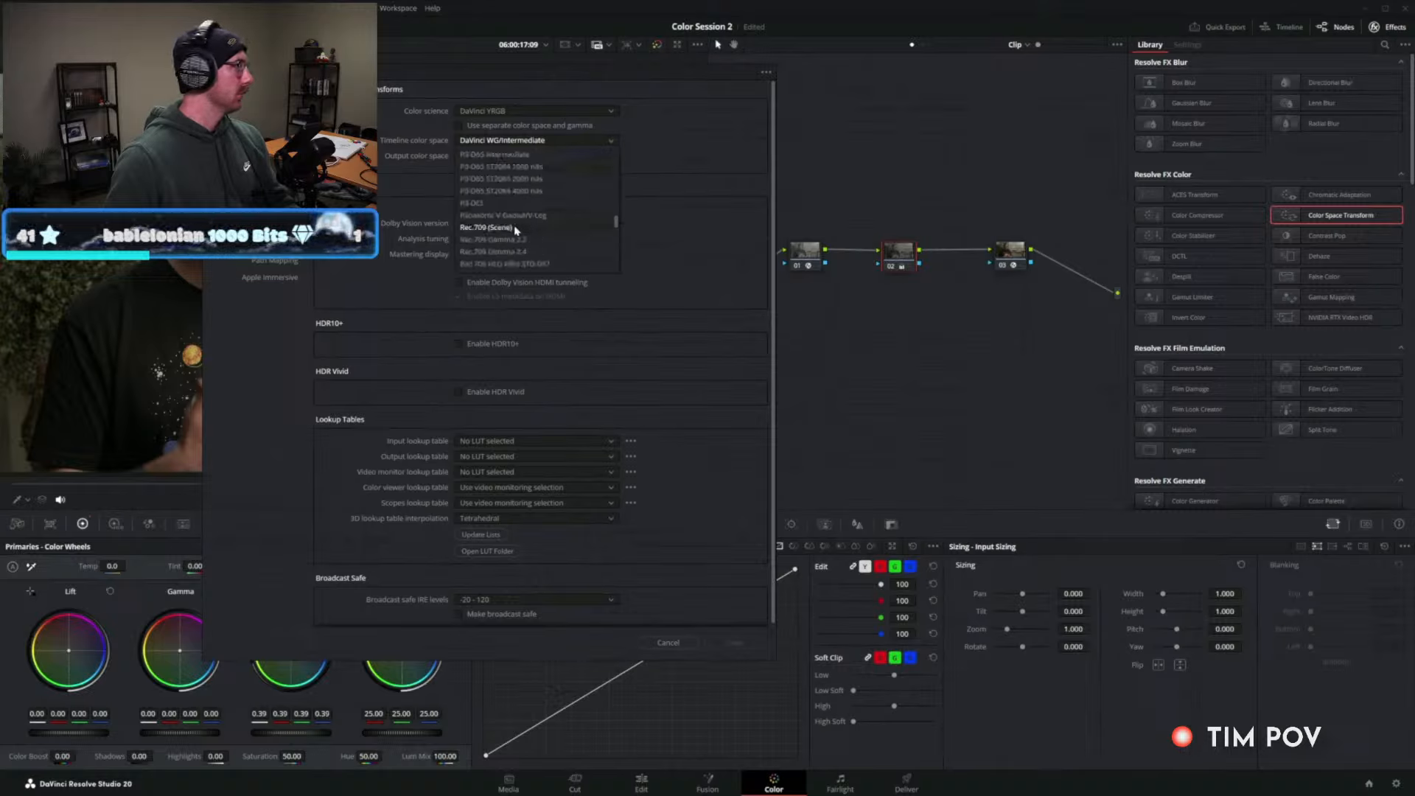
left_click(514, 229)
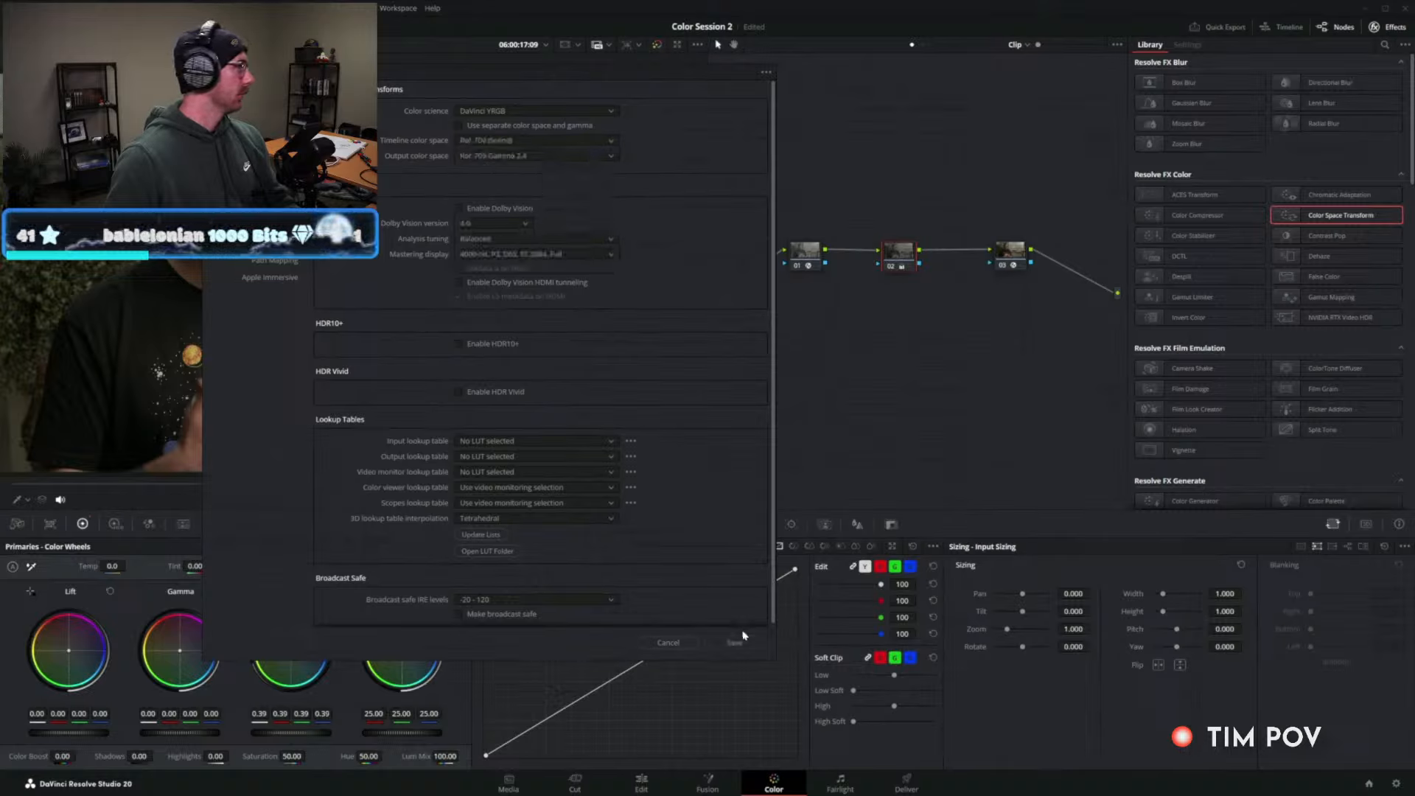
left_click(513, 140)
left_click(510, 247)
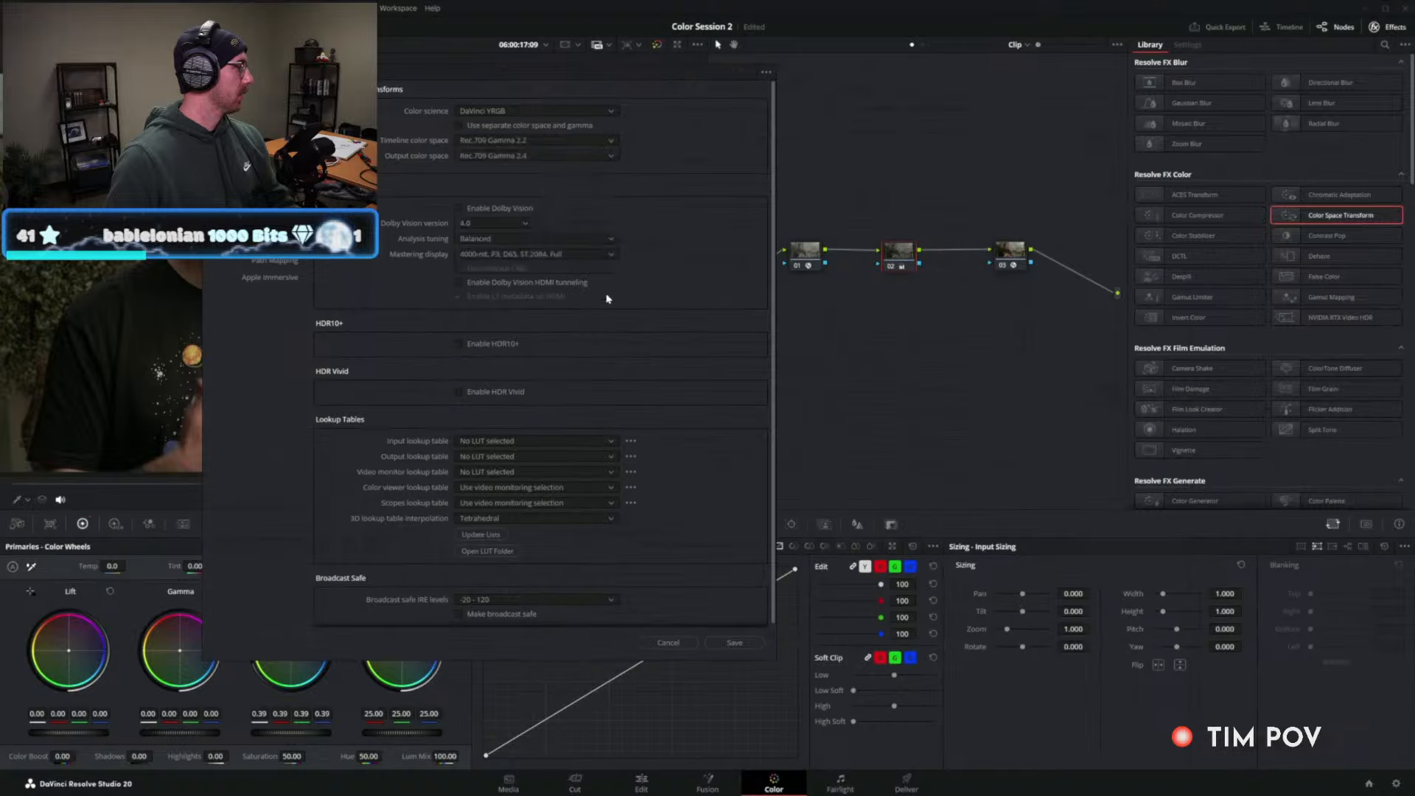
left_click(735, 642)
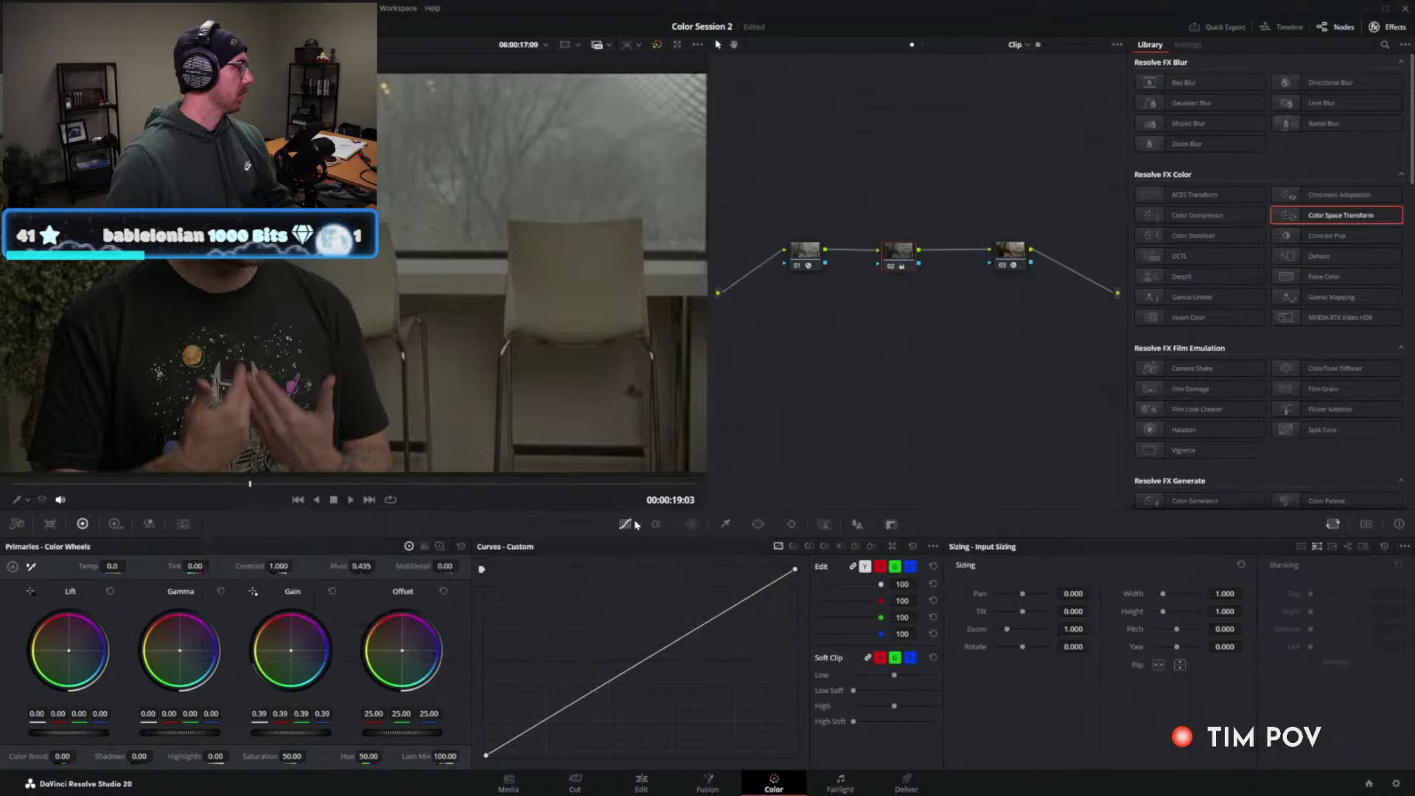
Choose Linear again as the middle node's gamma.
right_click(905, 255)
left_click(902, 255)
right_click(900, 256)
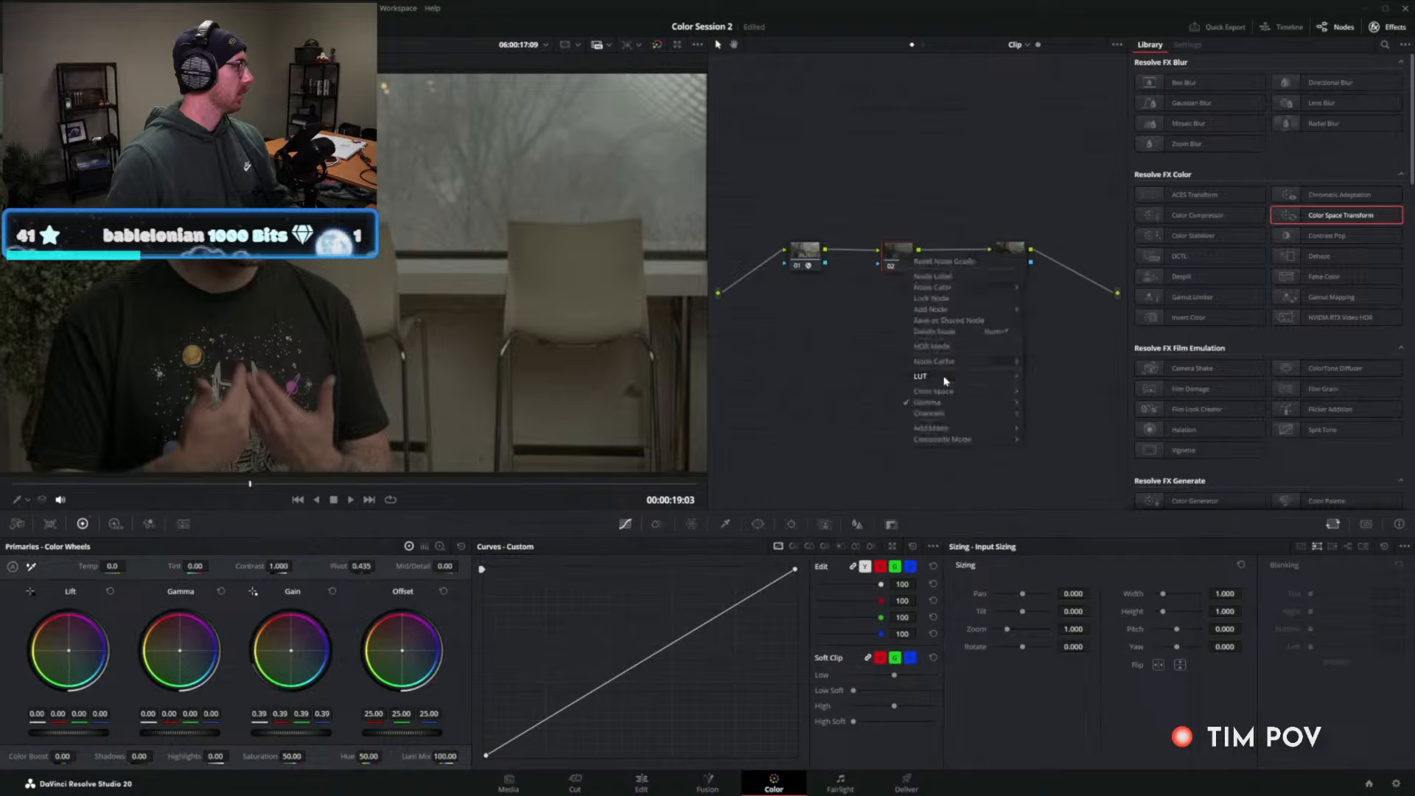
mouse_move(923, 402)
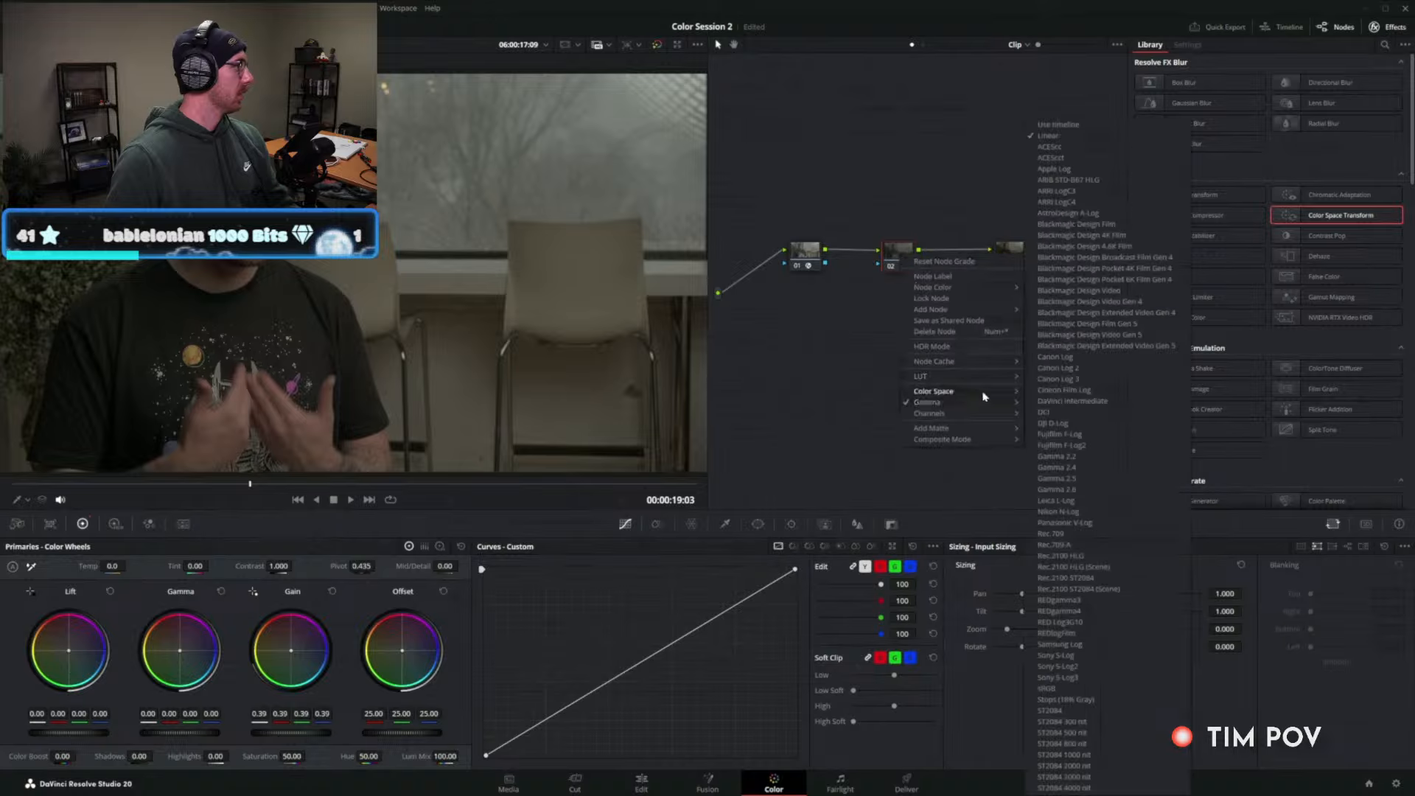
left_click(1051, 138)
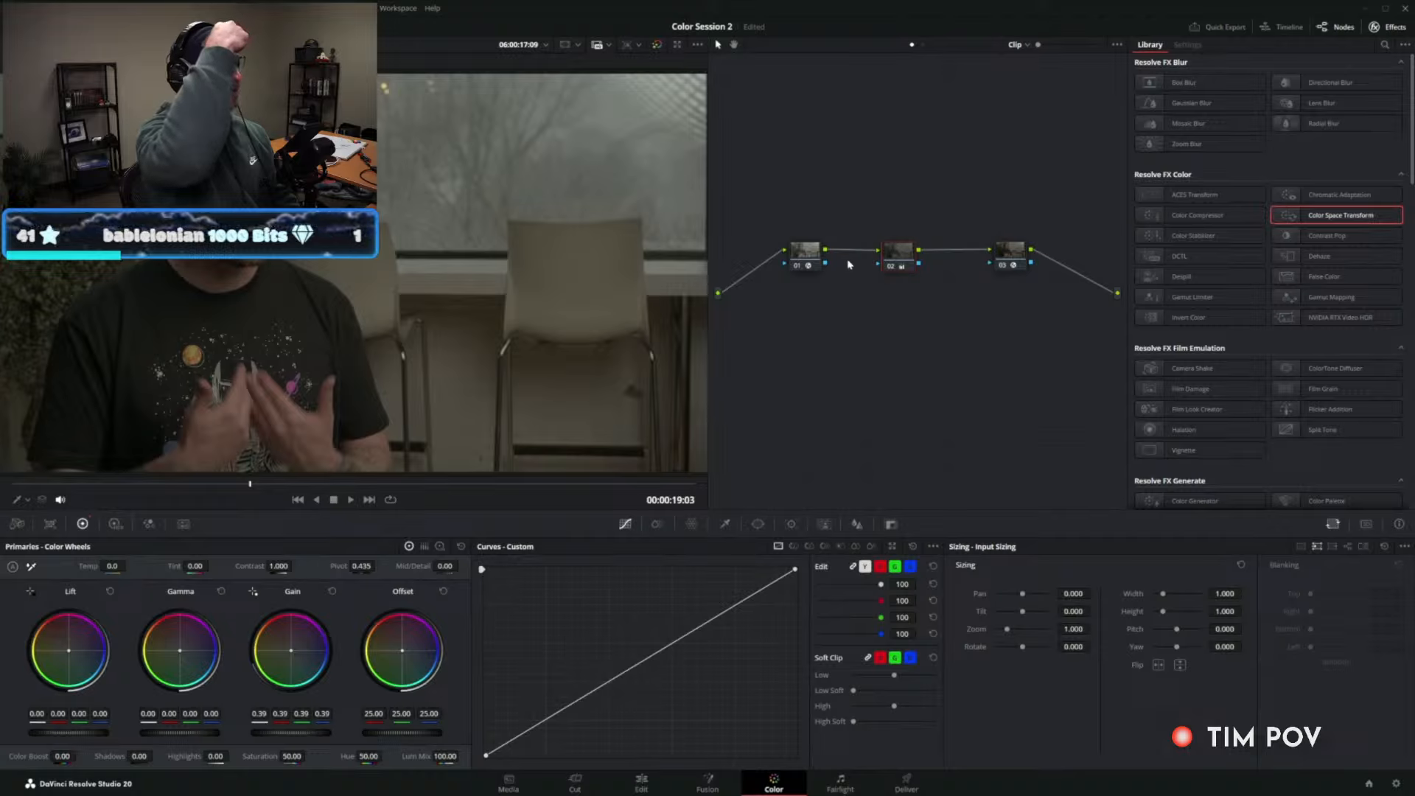
left_click_drag(903, 257, 904, 256)
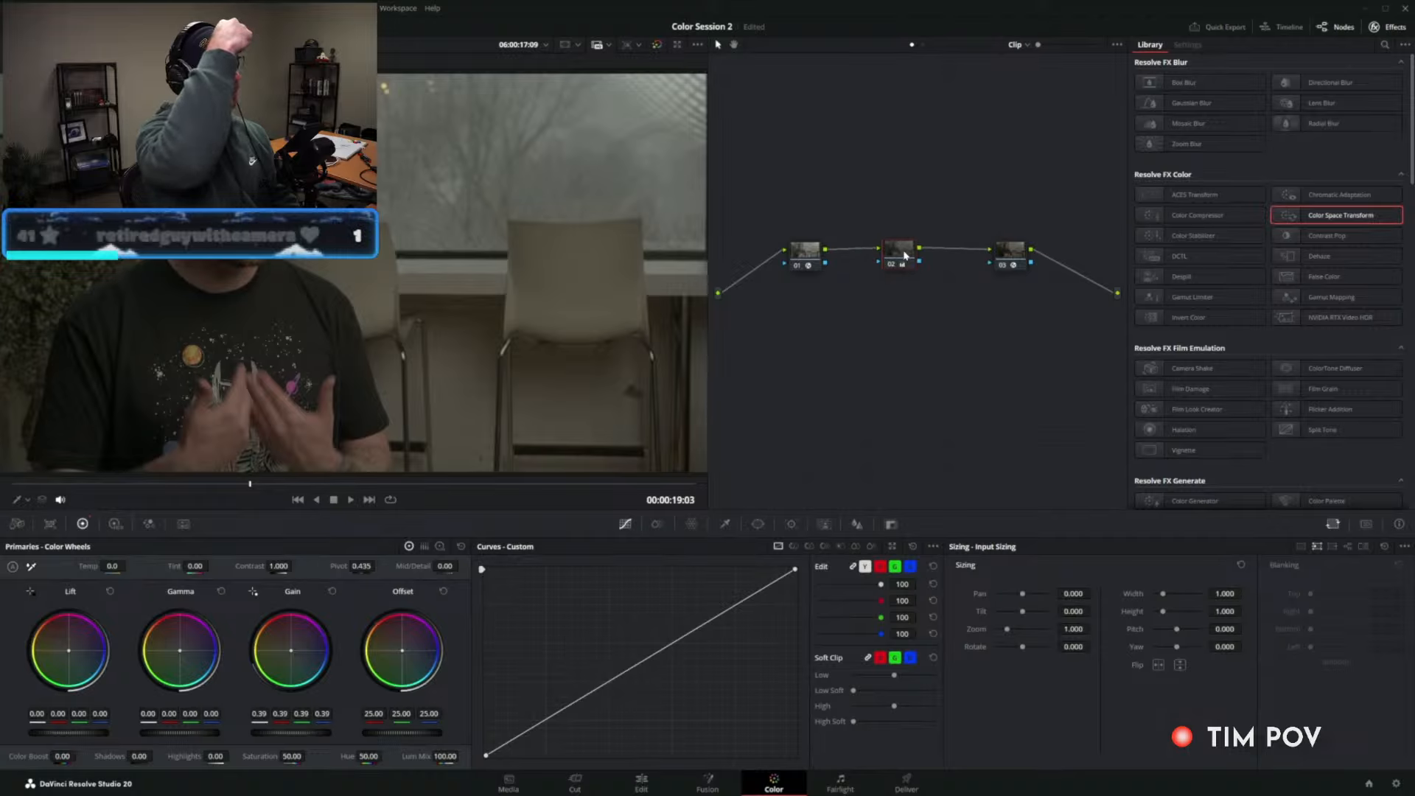
Return the project's timeline color space to DaVinci WG/Intermediate in the Color Management settings and save.
left_click(88, 8)
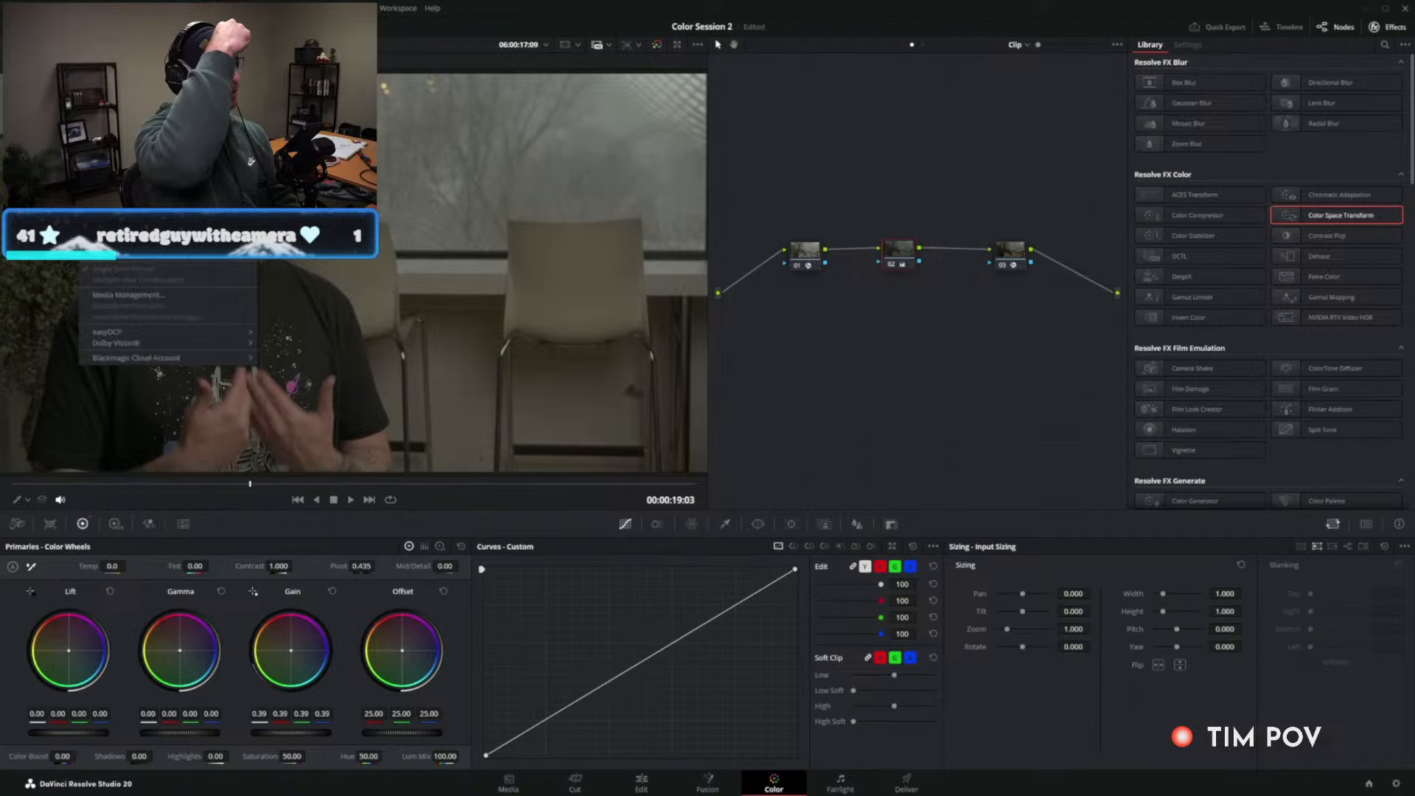
left_click(121, 242)
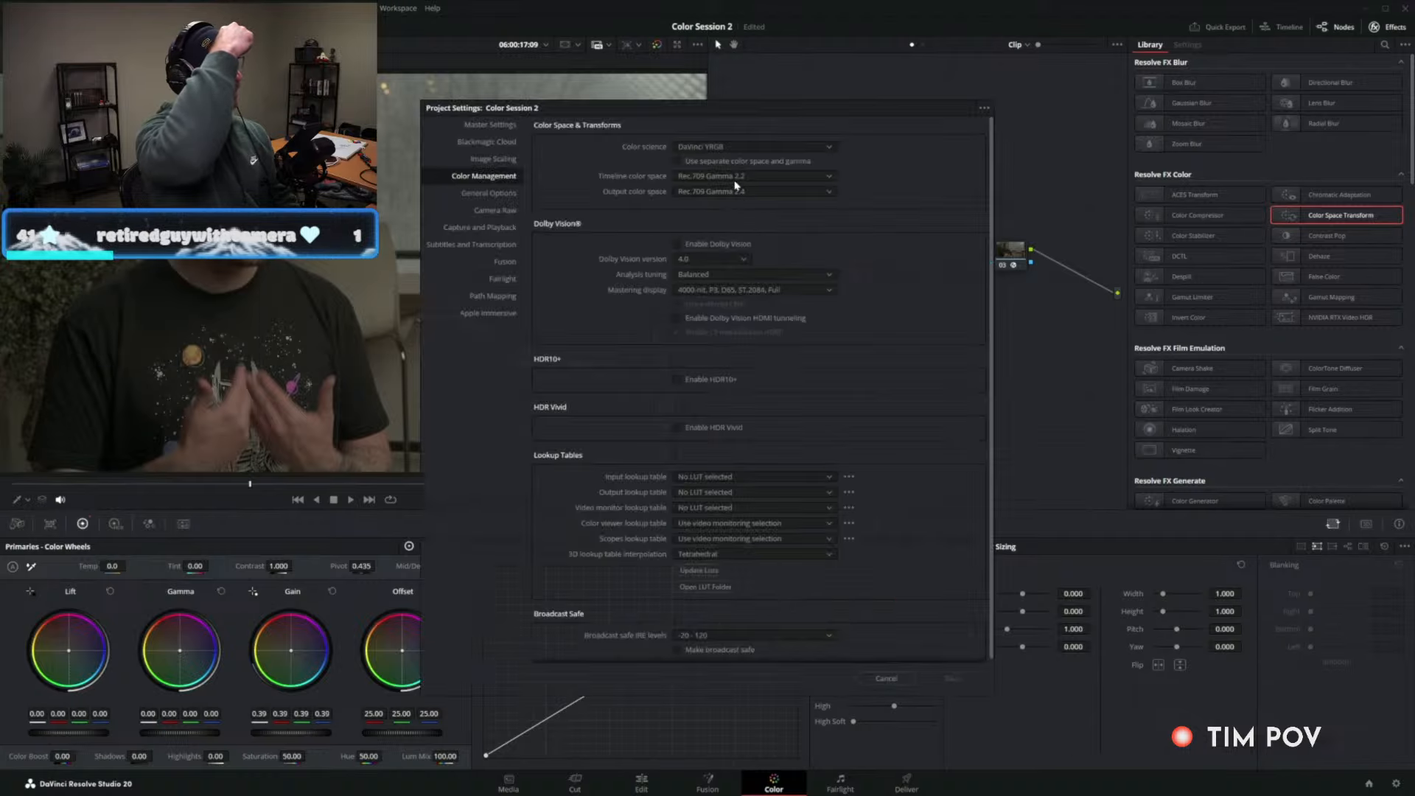
left_click(737, 182)
scroll(741, 214, "up", 3)
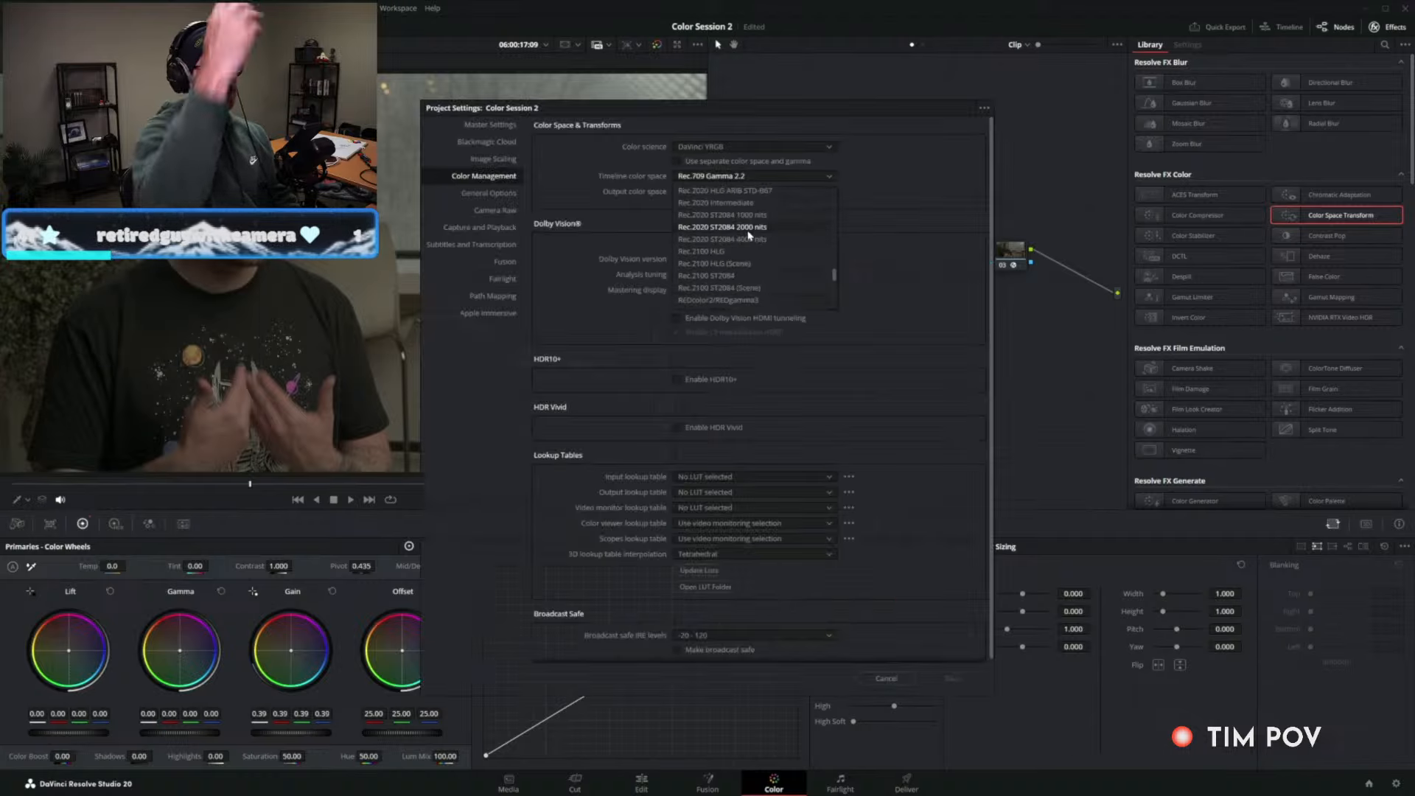
scroll(749, 236, "up", 3)
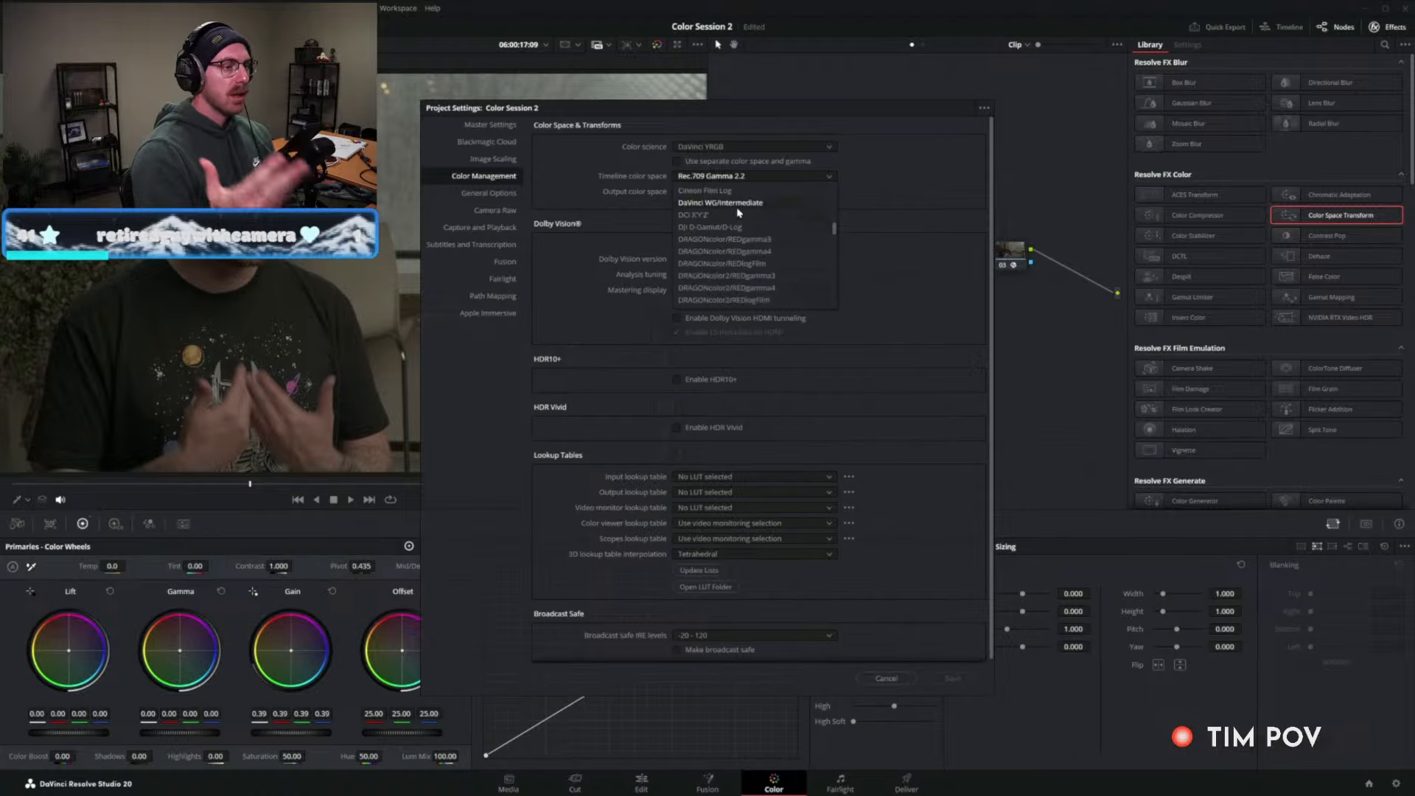
left_click(748, 203)
left_click(953, 679)
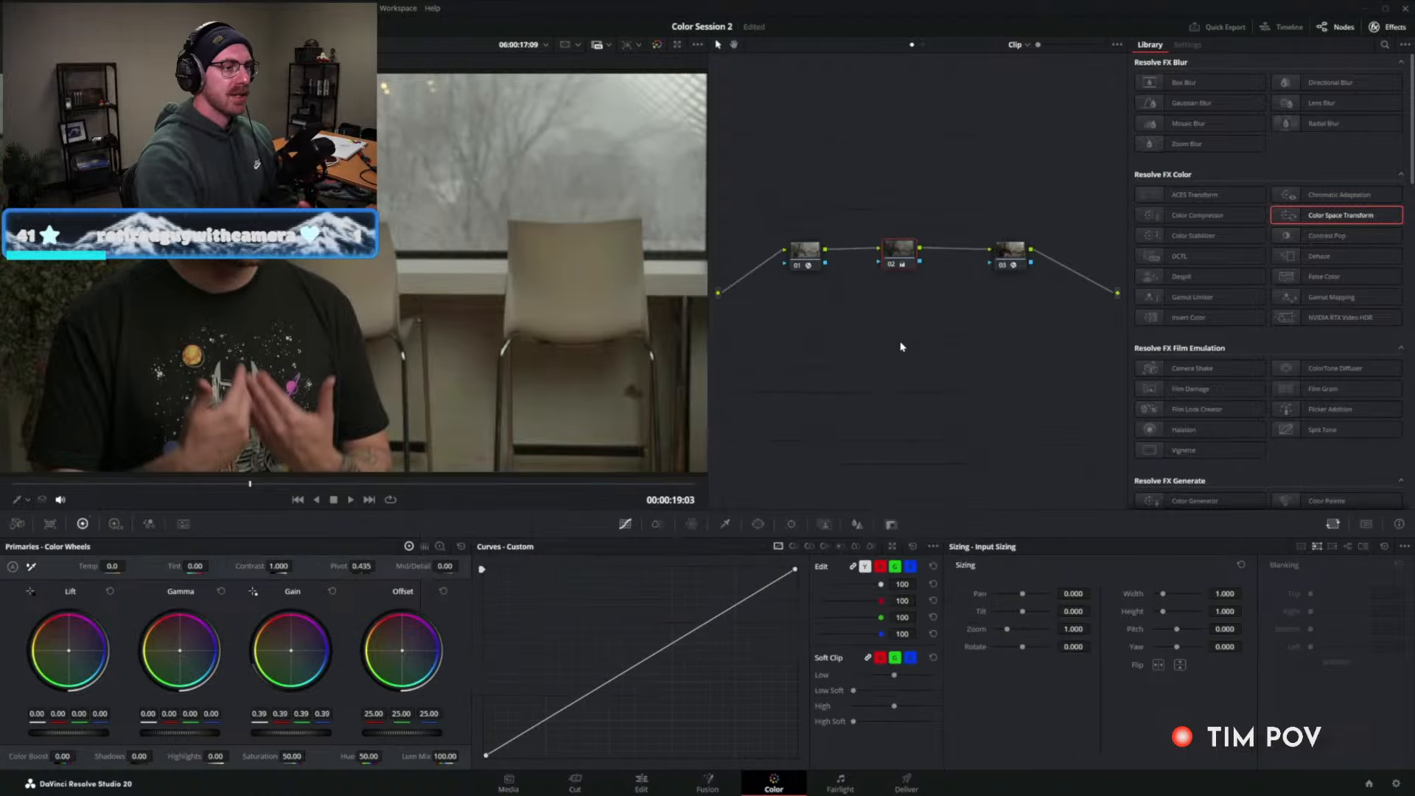
Duplicate the first Color Space Transform node, place the copy above the chain and connect it to the source input.
left_click_drag(896, 281, 892, 293)
left_click_drag(802, 260, 790, 306)
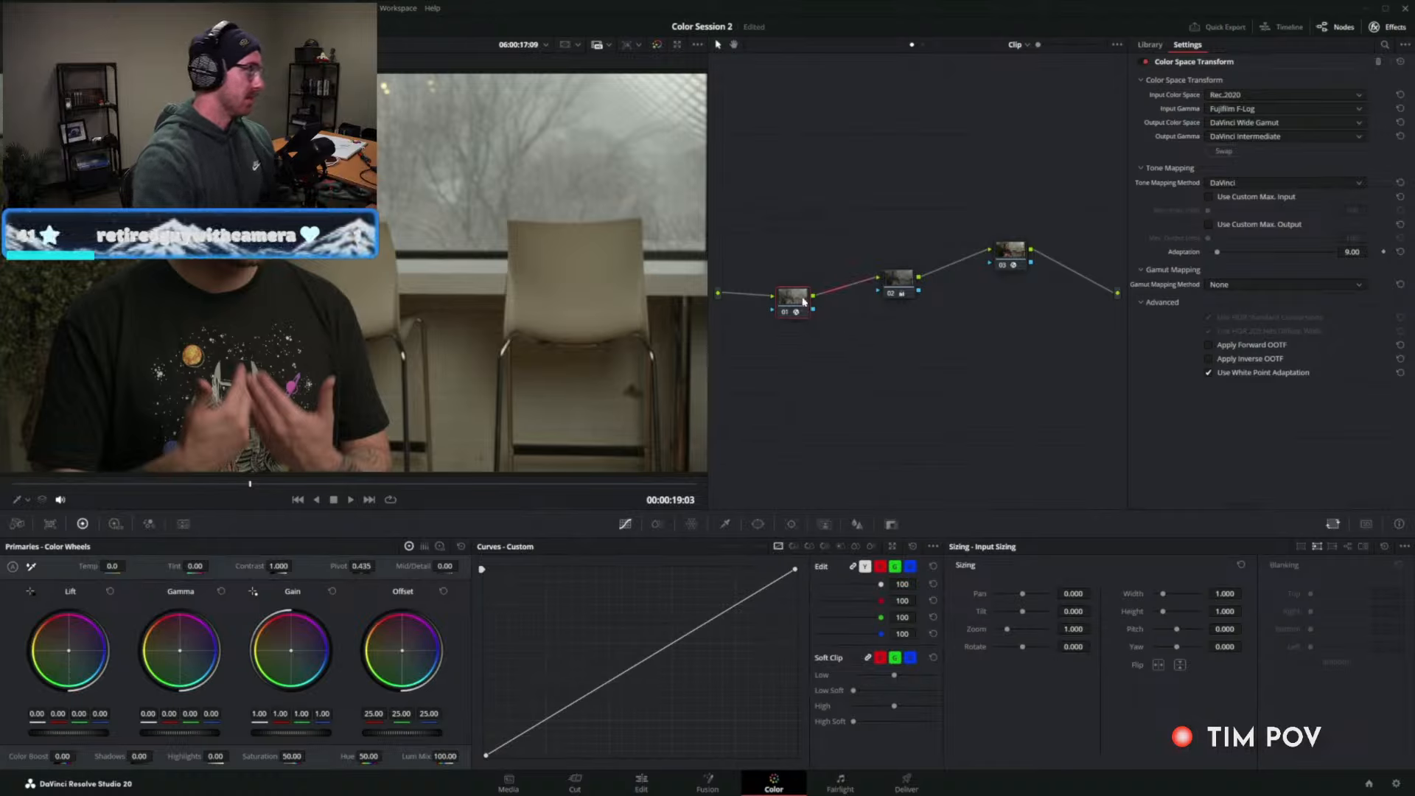
key("alt+s")
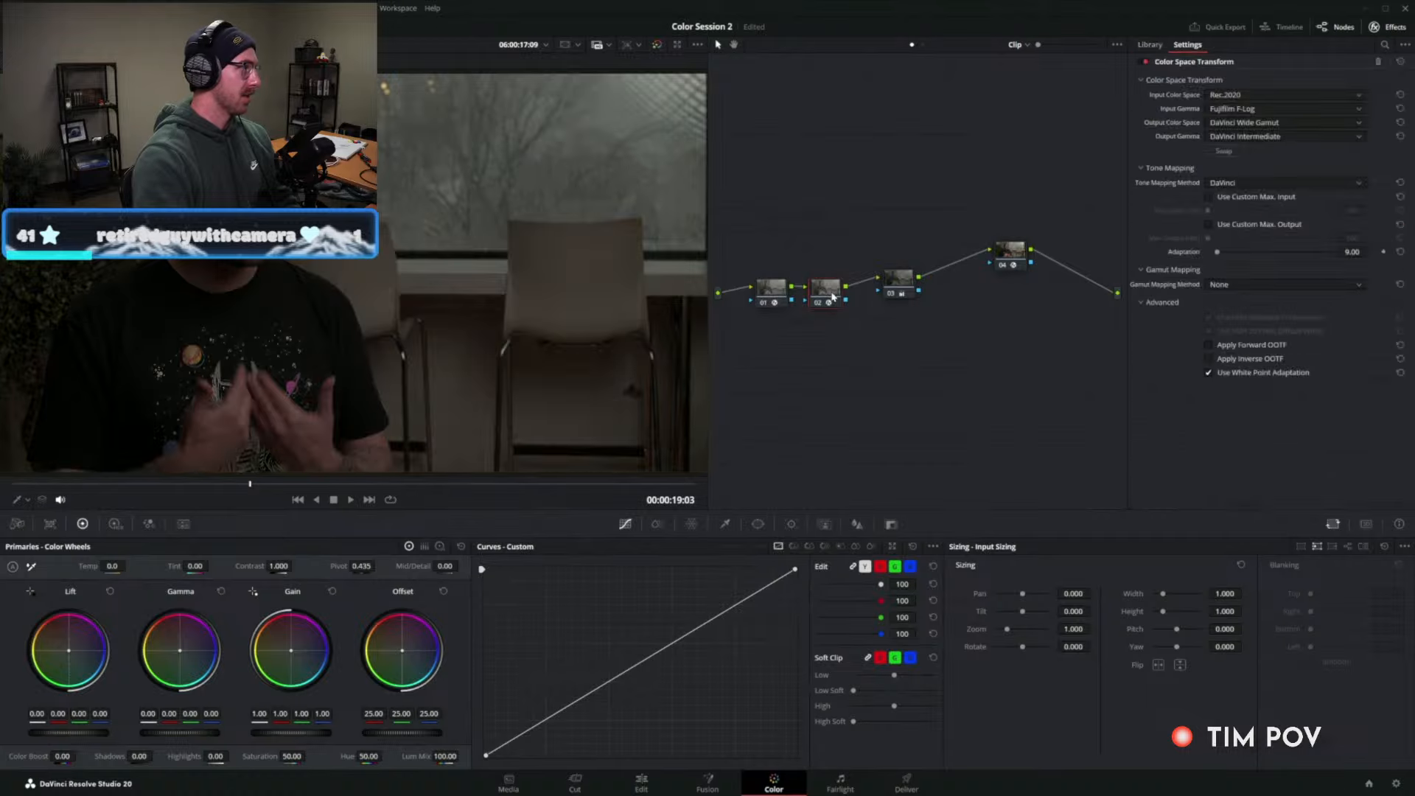
left_click_drag(833, 296, 788, 198)
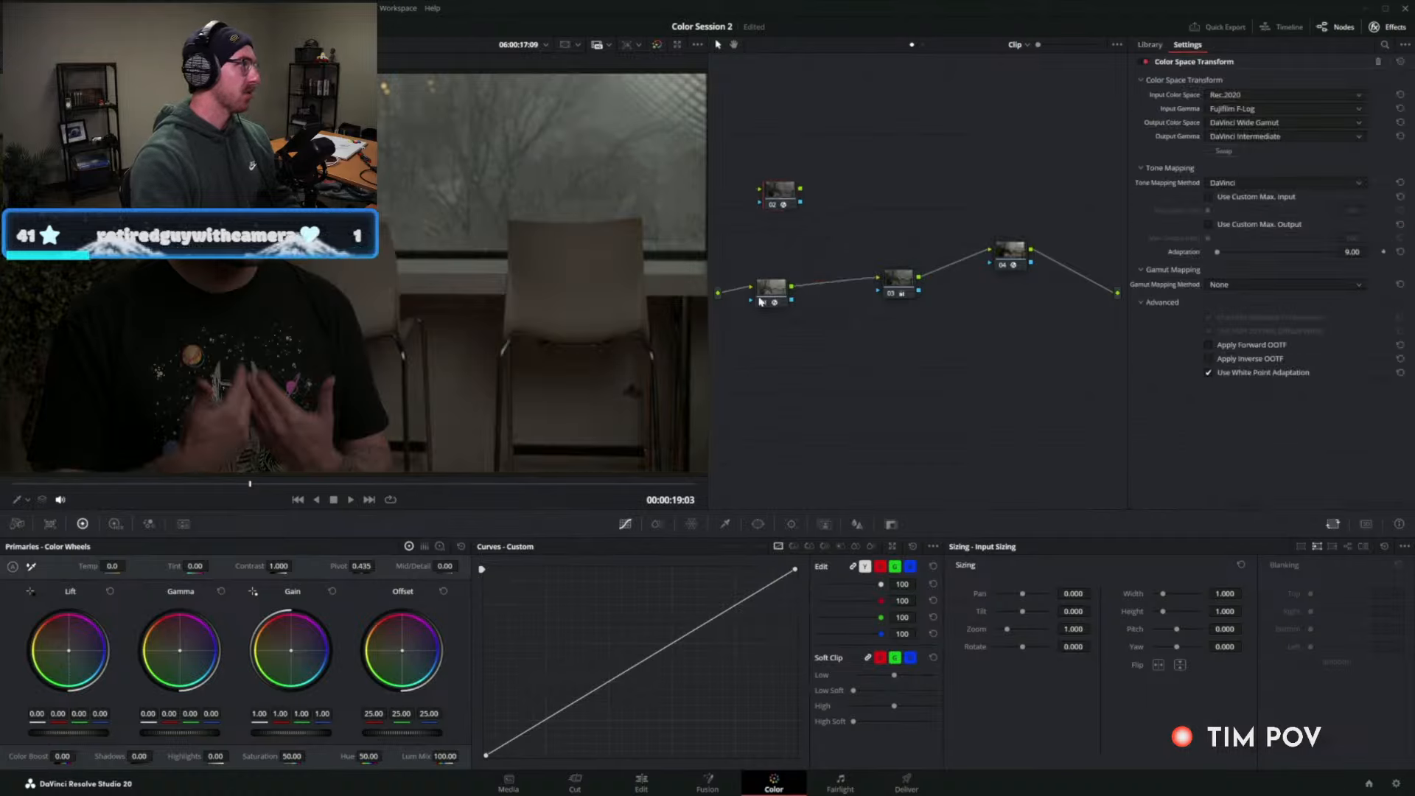
left_click_drag(718, 293, 779, 234)
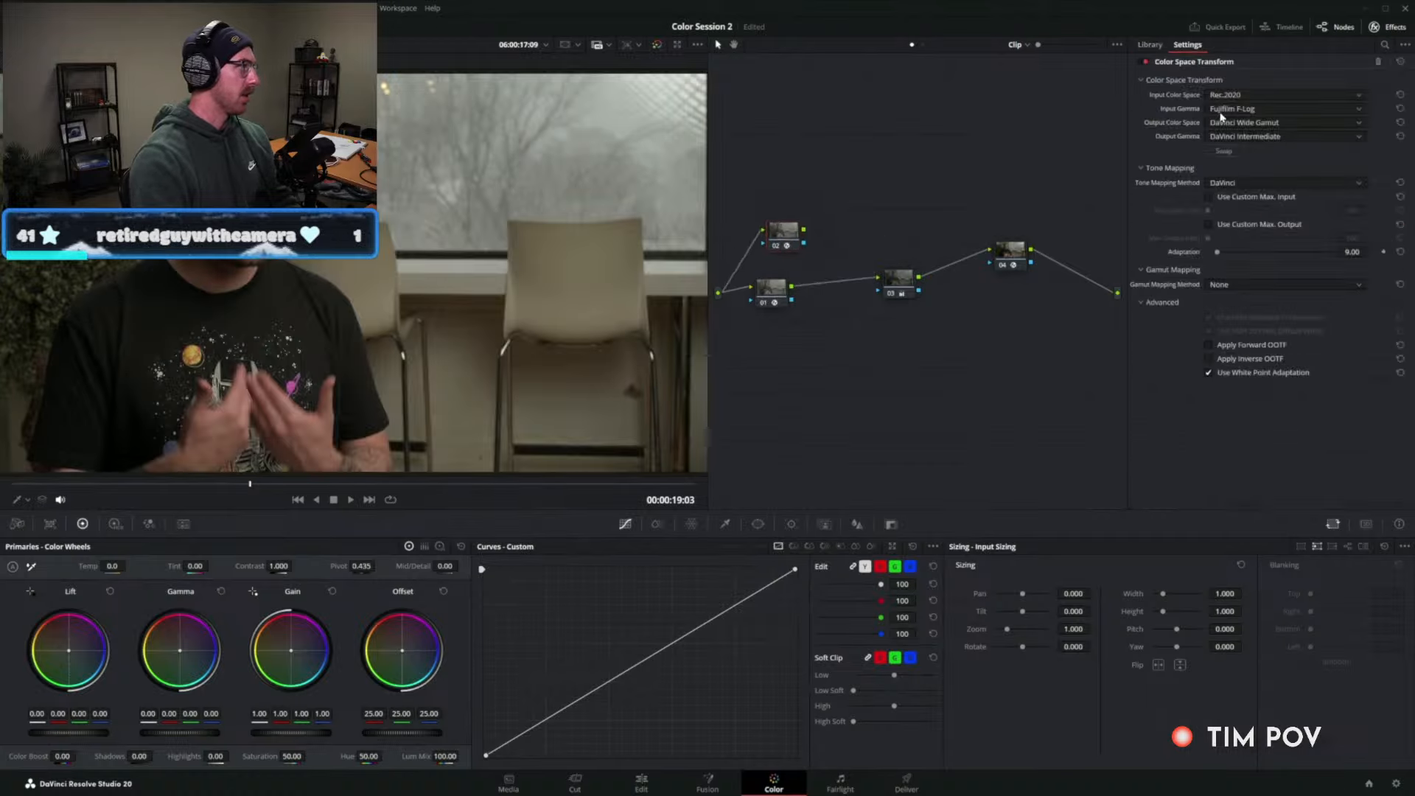
Set the copied transform's output color space and output gamma to Rec.709.
left_click(1245, 122)
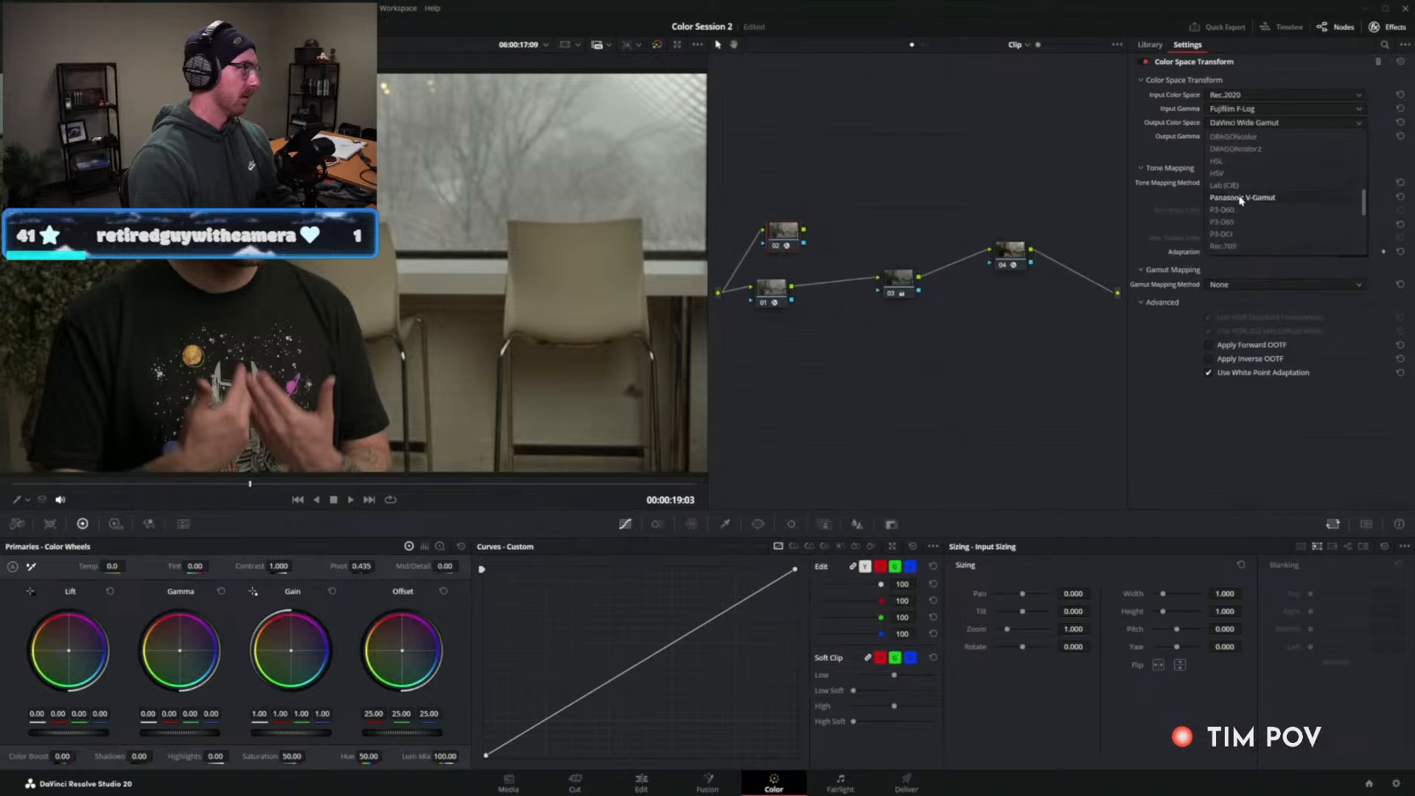
left_click(1223, 246)
left_click(1253, 137)
left_click(1225, 260)
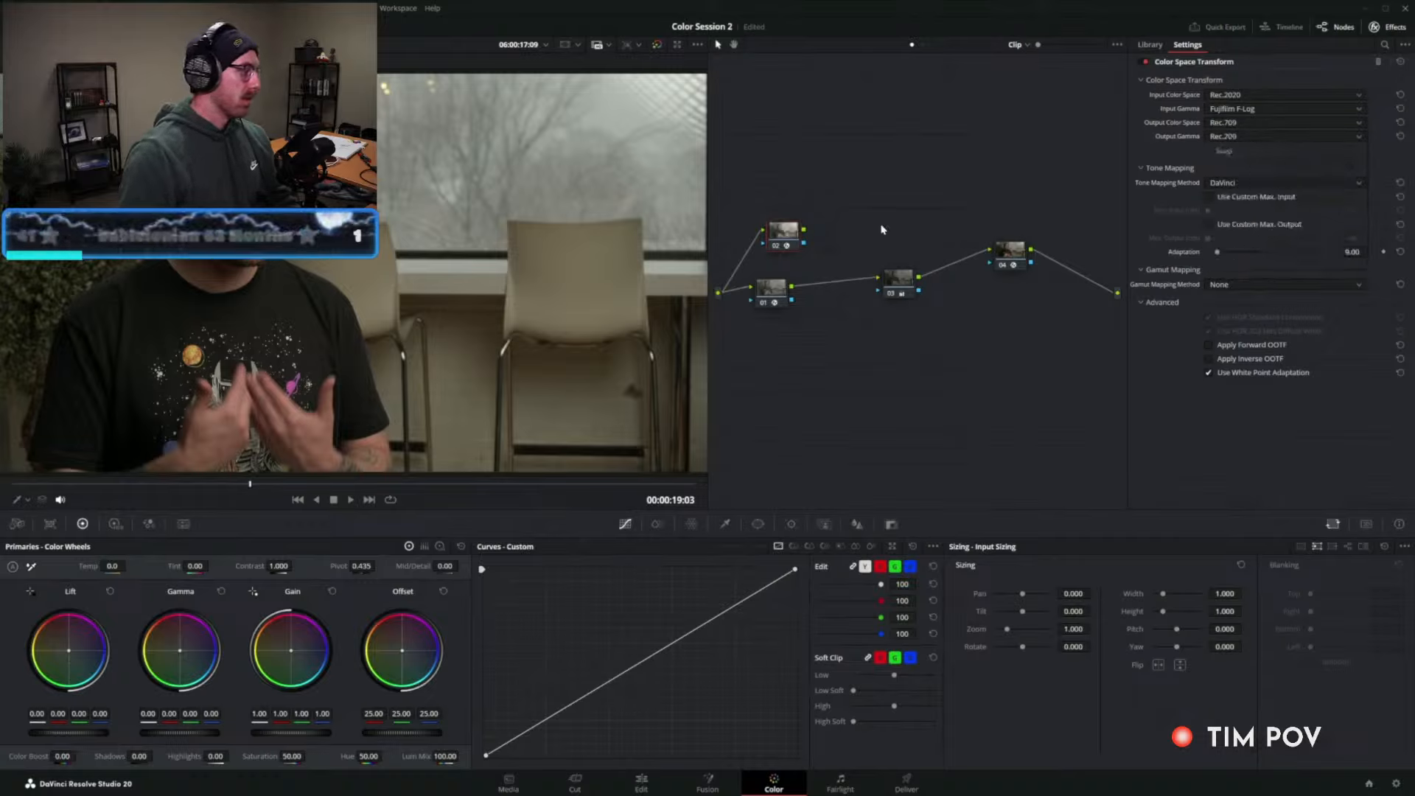
Space the two branches apart and line up the lower chain's nodes in a straight row.
left_click_drag(787, 230, 777, 210)
left_click_drag(782, 297, 786, 311)
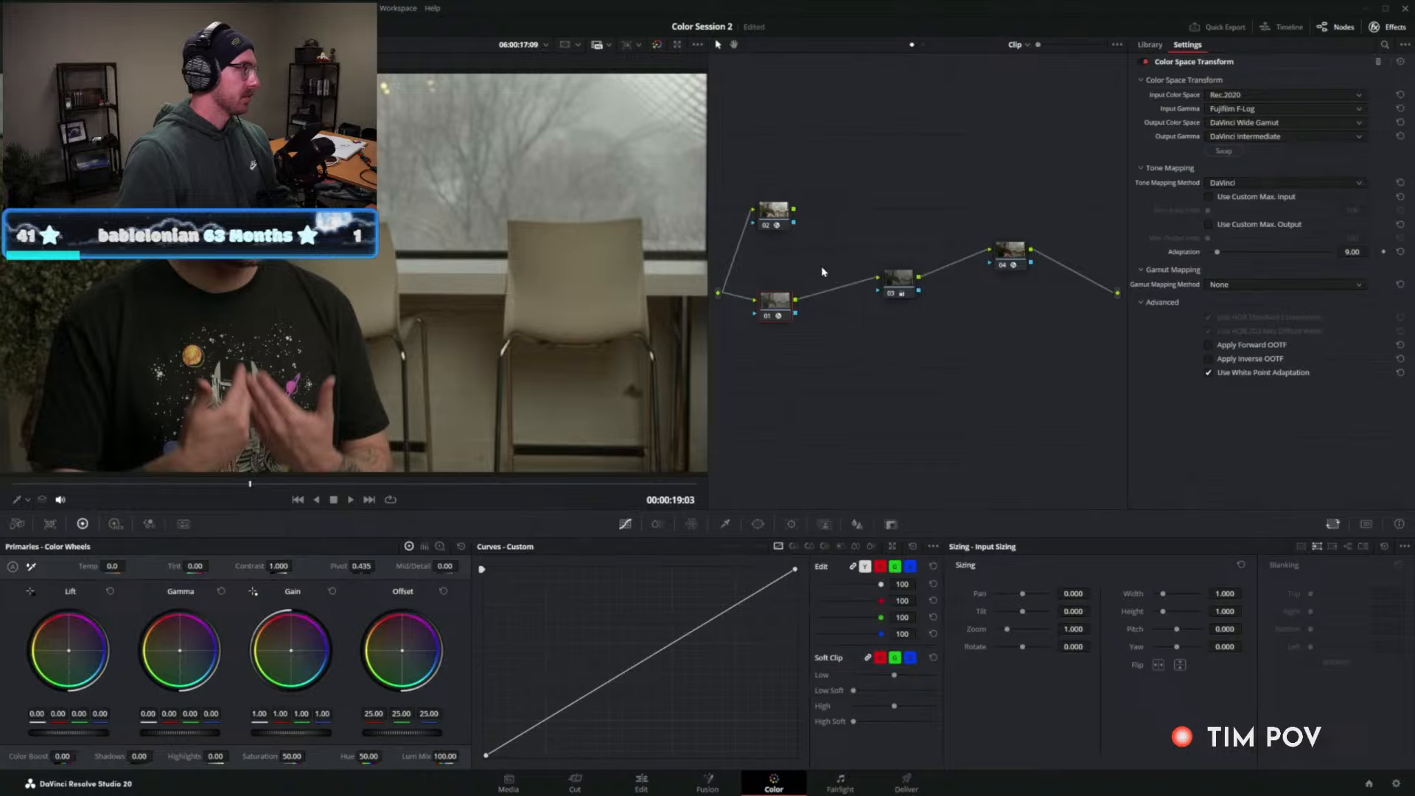
left_click_drag(897, 292, 887, 316)
left_click_drag(1005, 267, 1006, 304)
left_click(889, 312)
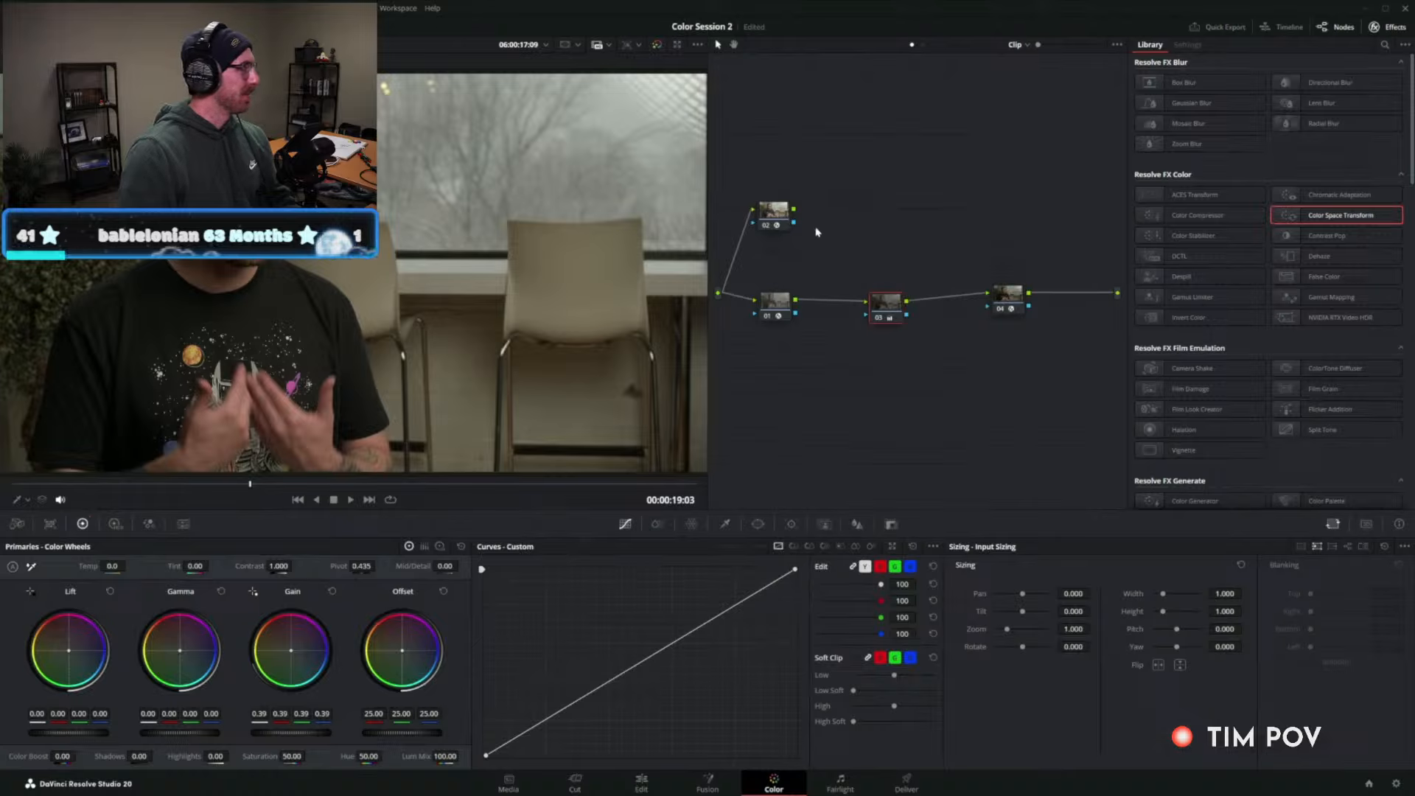
Add a serial node after the Rec.709 transform on the upper branch.
left_click_drag(788, 221, 803, 218)
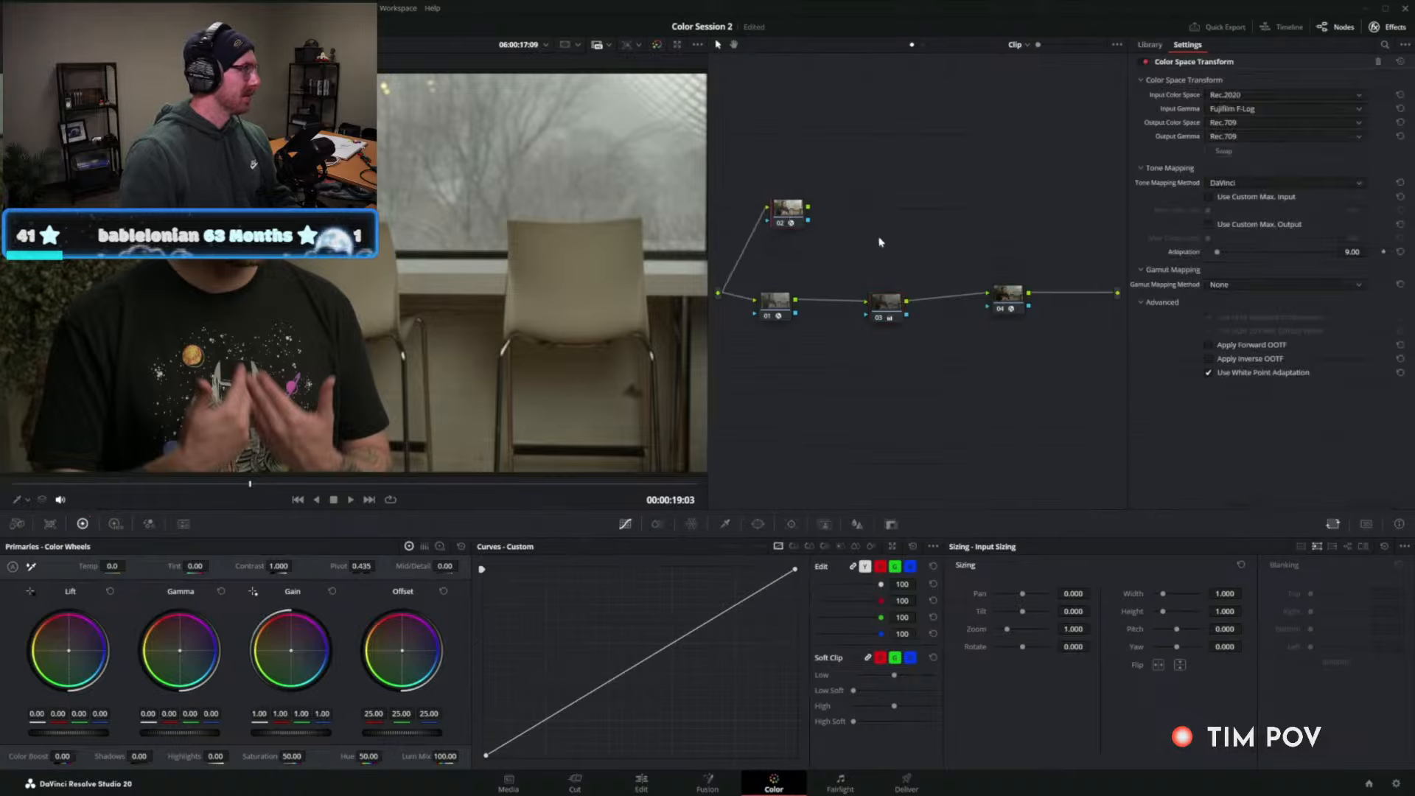
key("alt+d")
key("alt+d")
left_click_drag(792, 220, 865, 220)
key("alt+s")
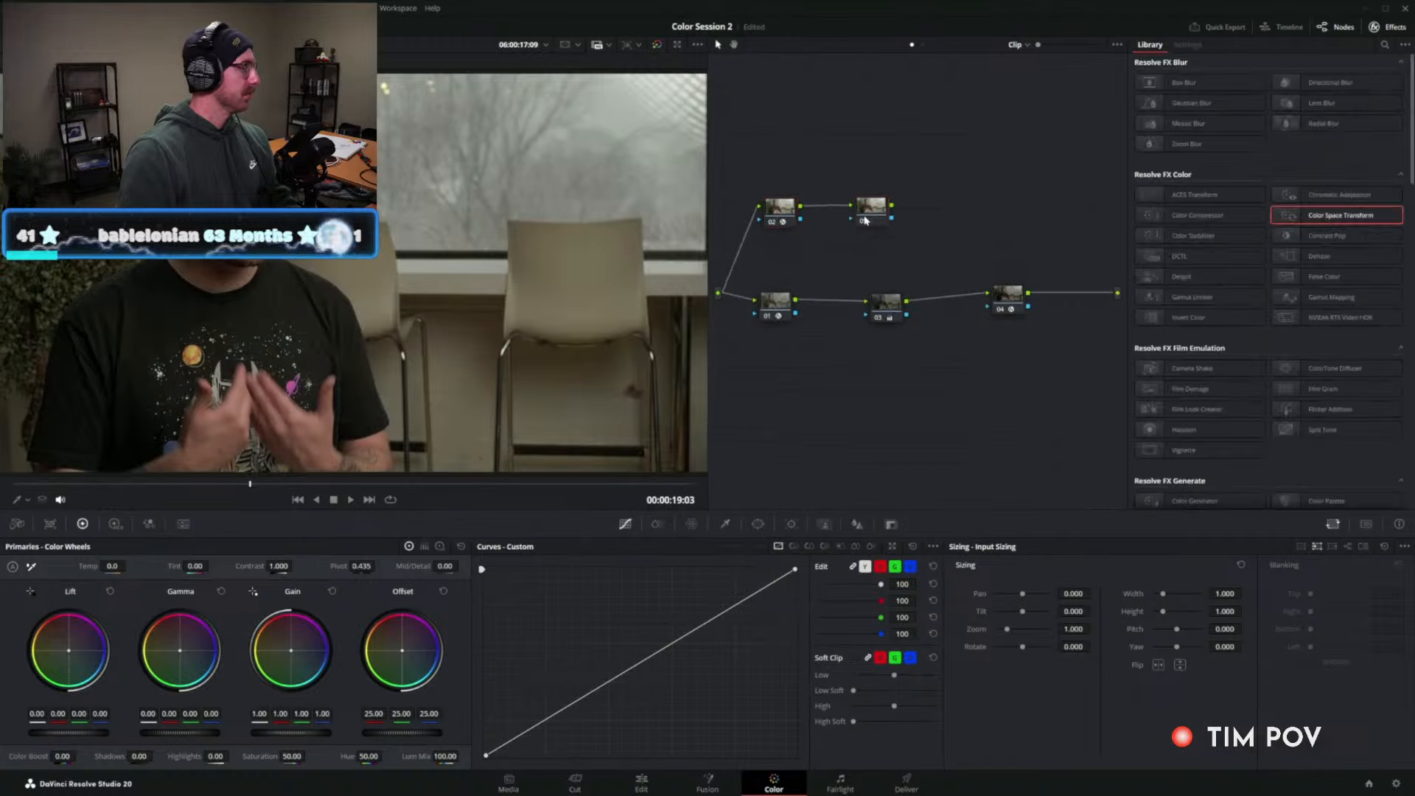
Delete both nodes of the upper branch and shift the first transform and the Linear-gamma node upward.
left_click_drag(951, 190, 746, 221)
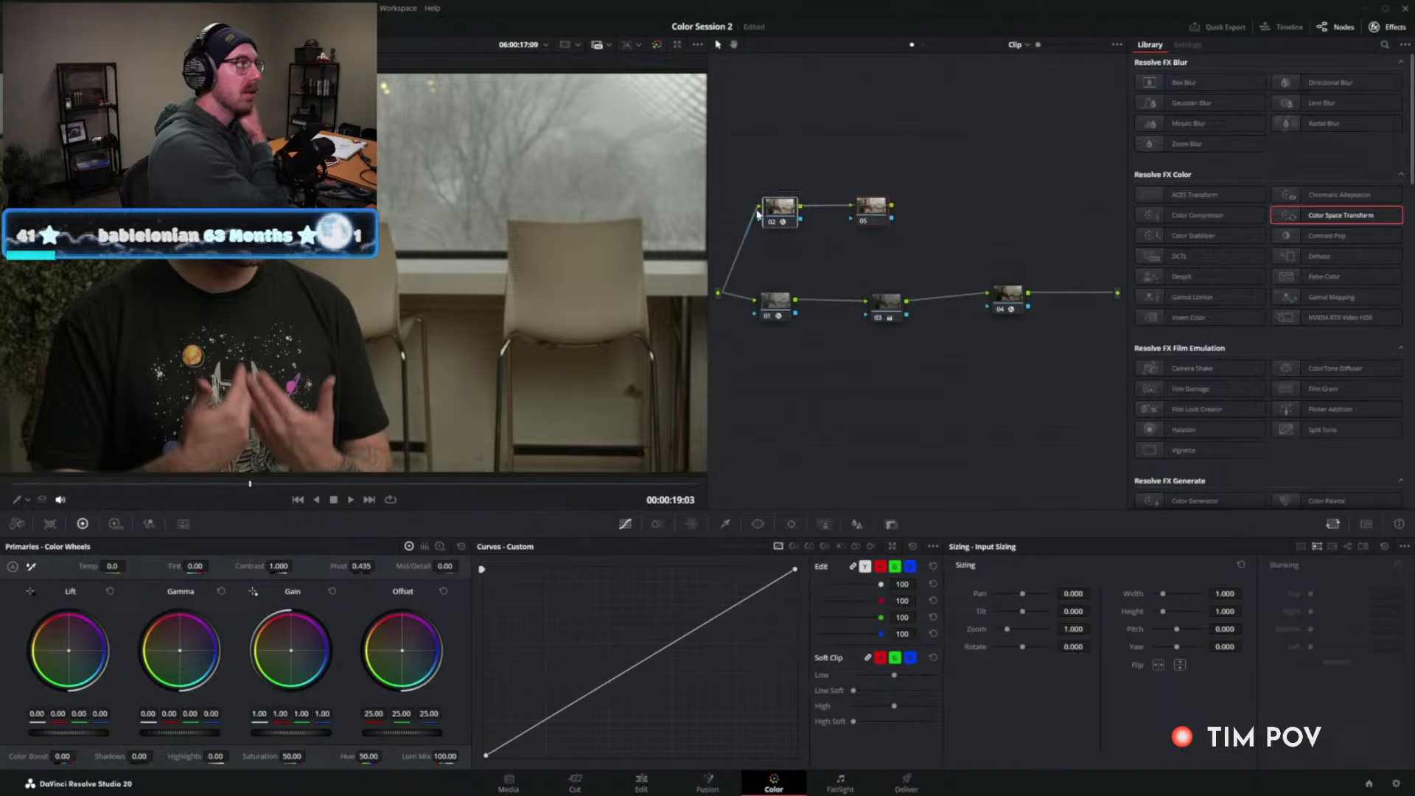
key("Delete")
left_click_drag(776, 267, 877, 302)
left_click_drag(781, 303, 781, 278)
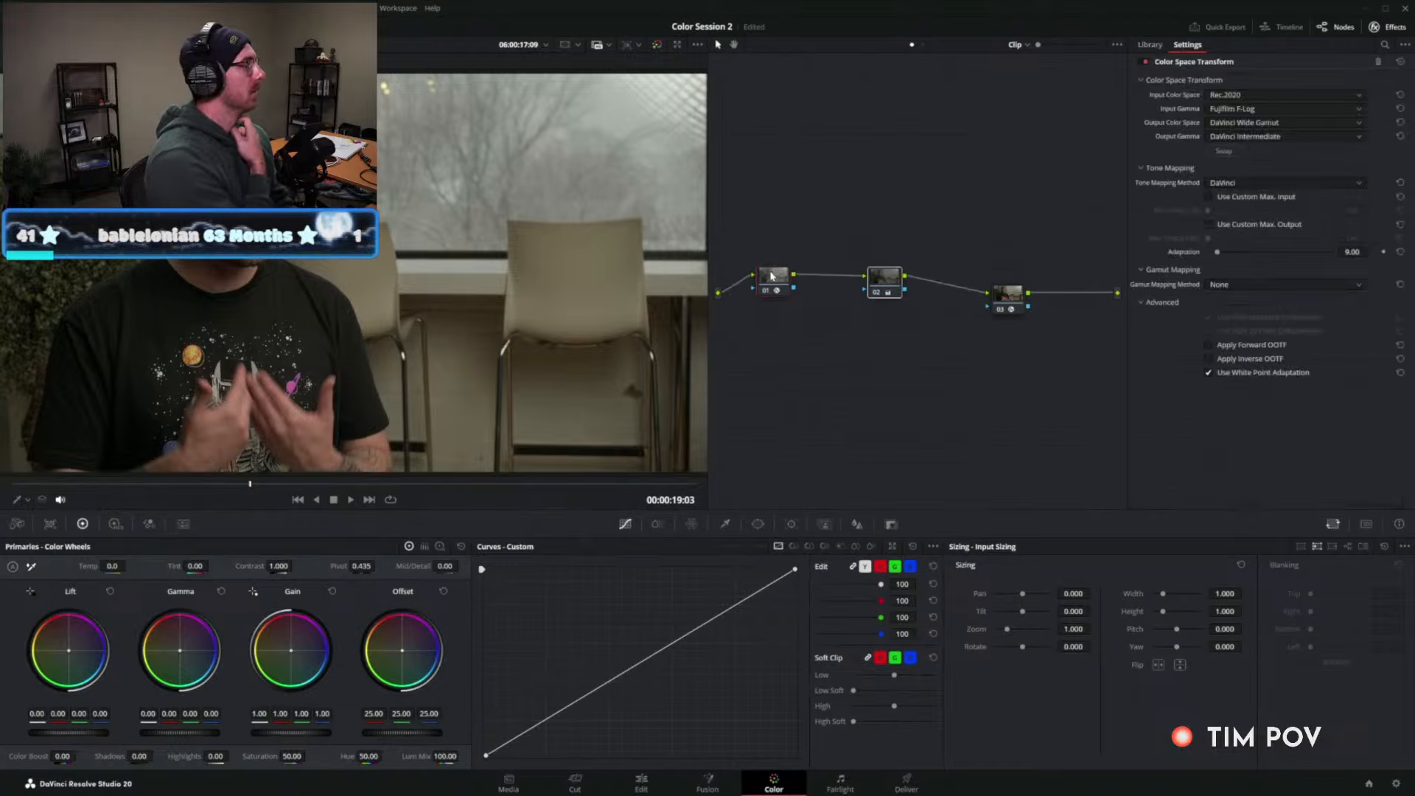
Add a serial node between the first transform and the Linear-gamma node.
left_click(877, 288)
left_click(777, 289)
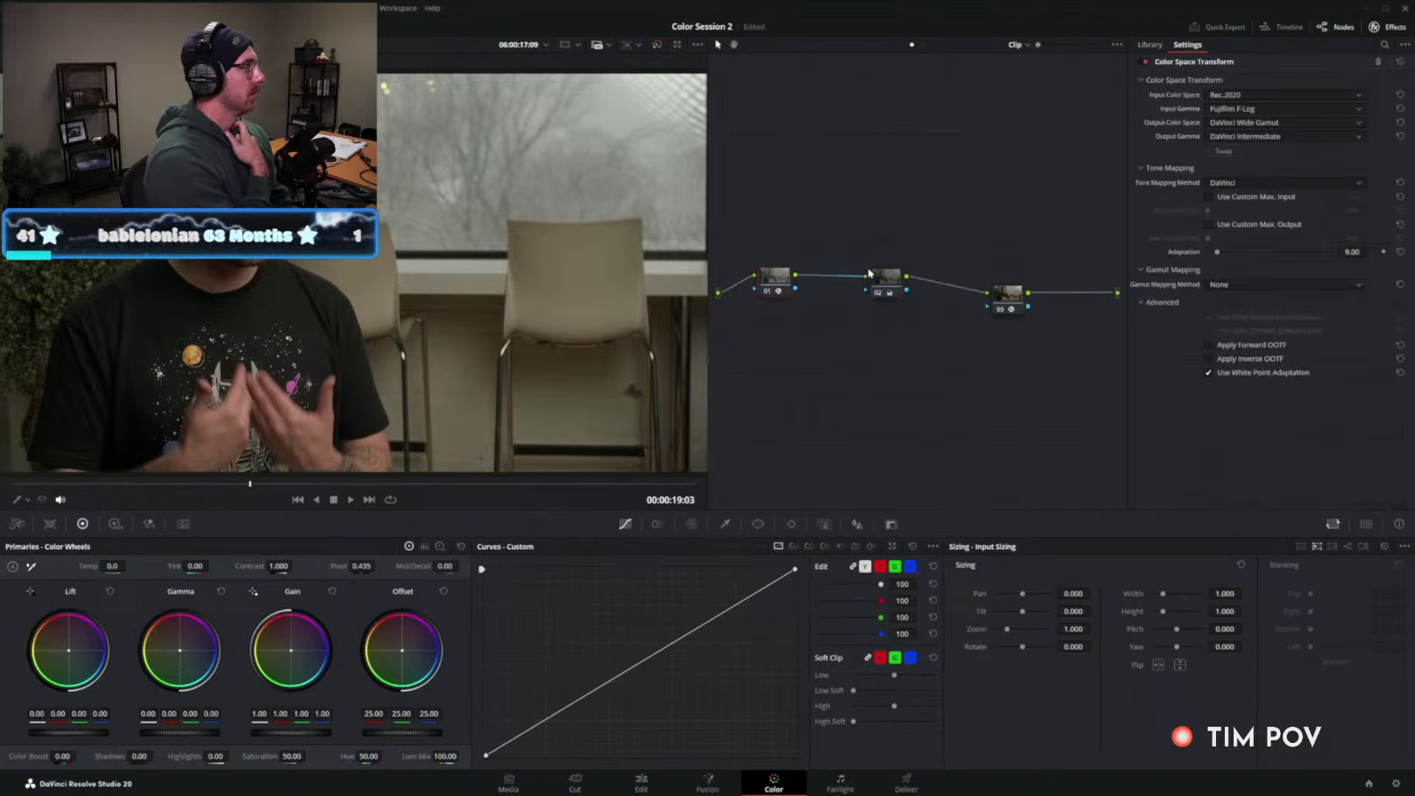
key("alt+s")
Check the gamma option of the third node without changing it, and select the new second node.
left_click(885, 284)
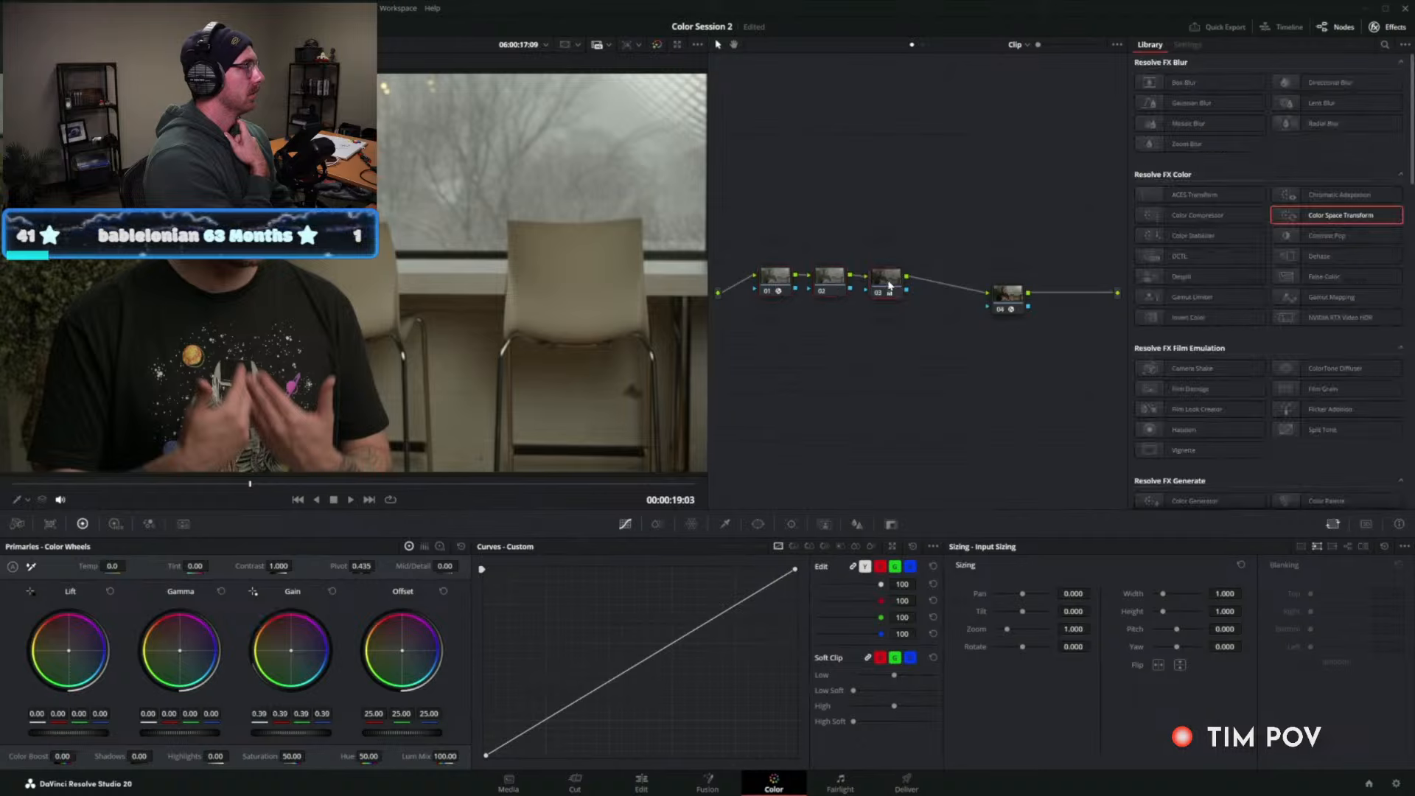
right_click(888, 286)
mouse_move(927, 435)
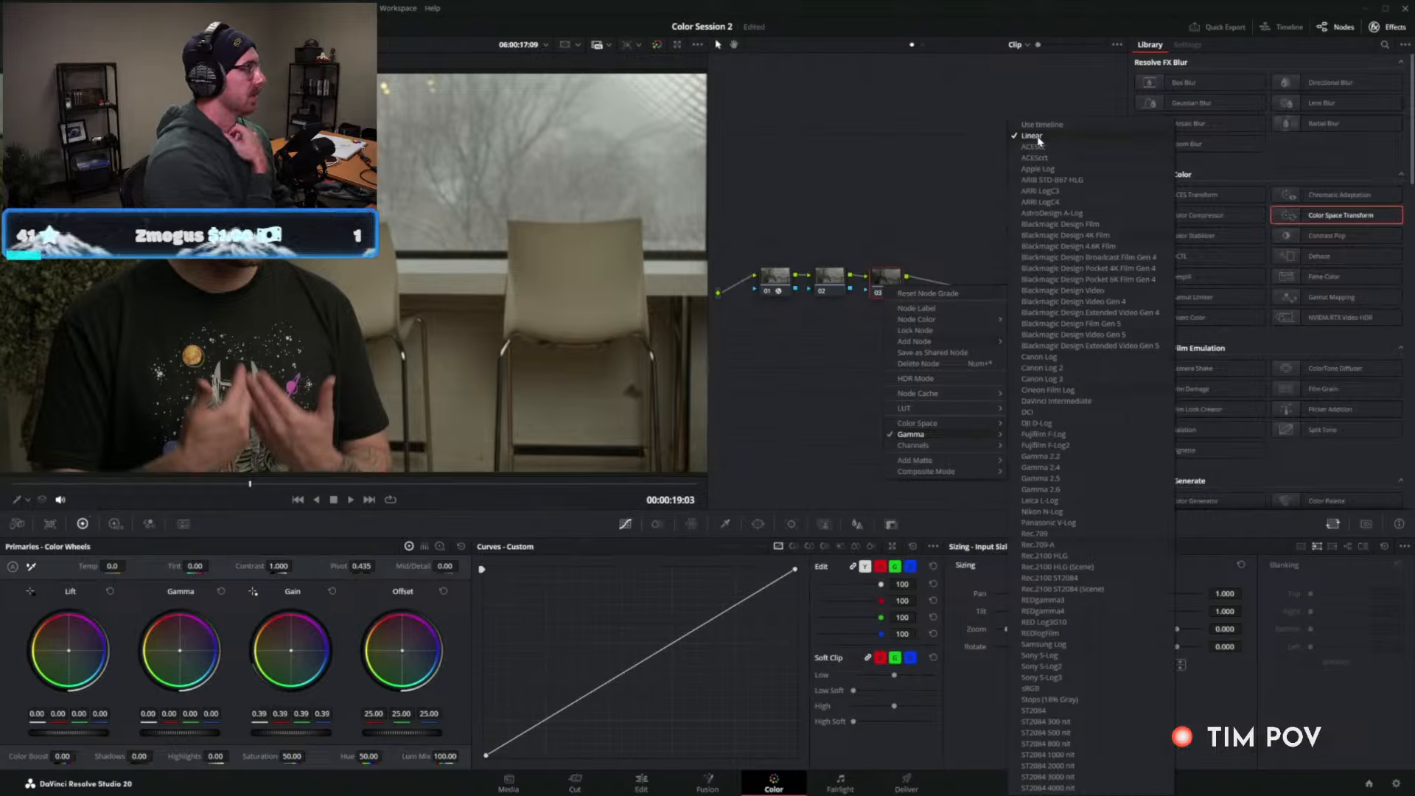
left_click(925, 213)
left_click(834, 272)
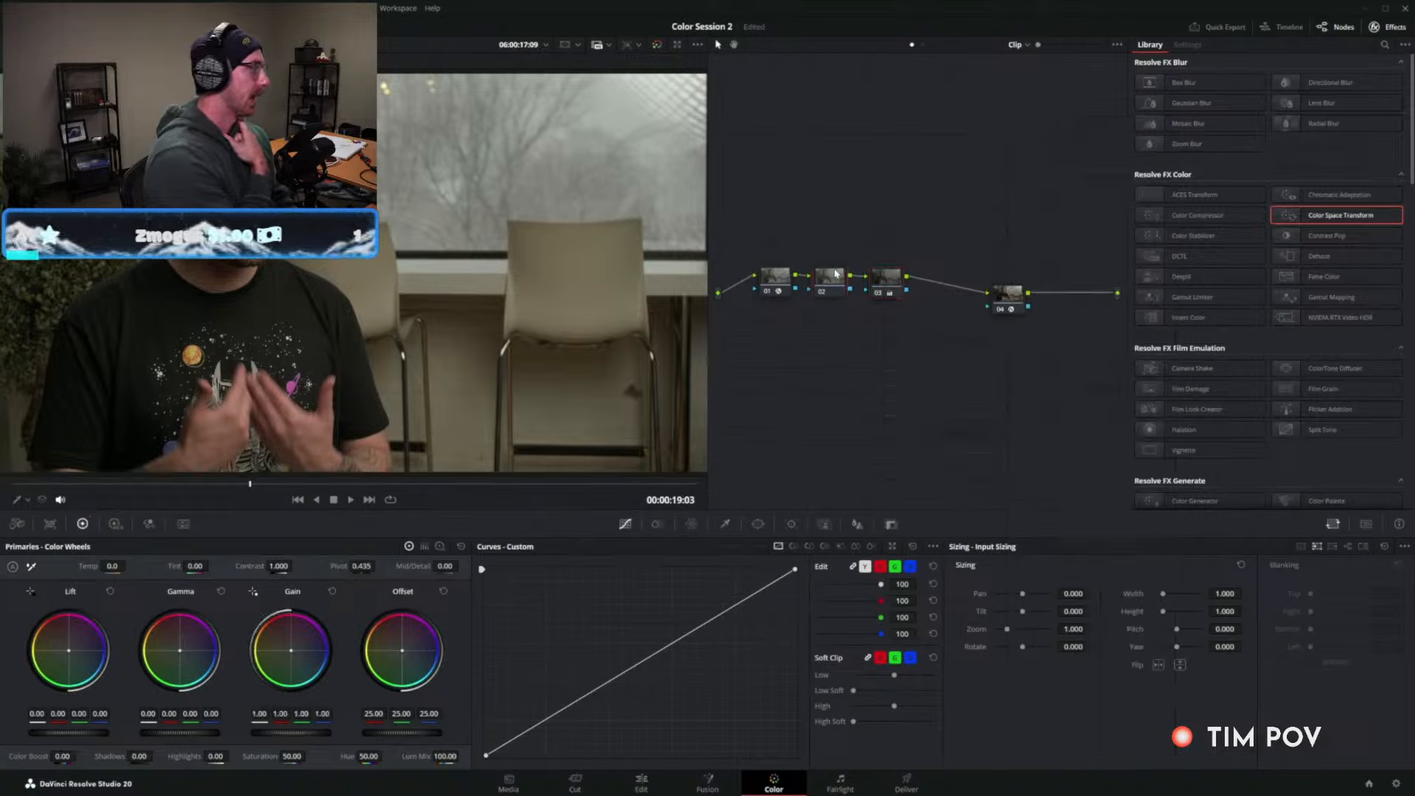
Delete the second node and check the project's color management settings without changing them.
key("Delete")
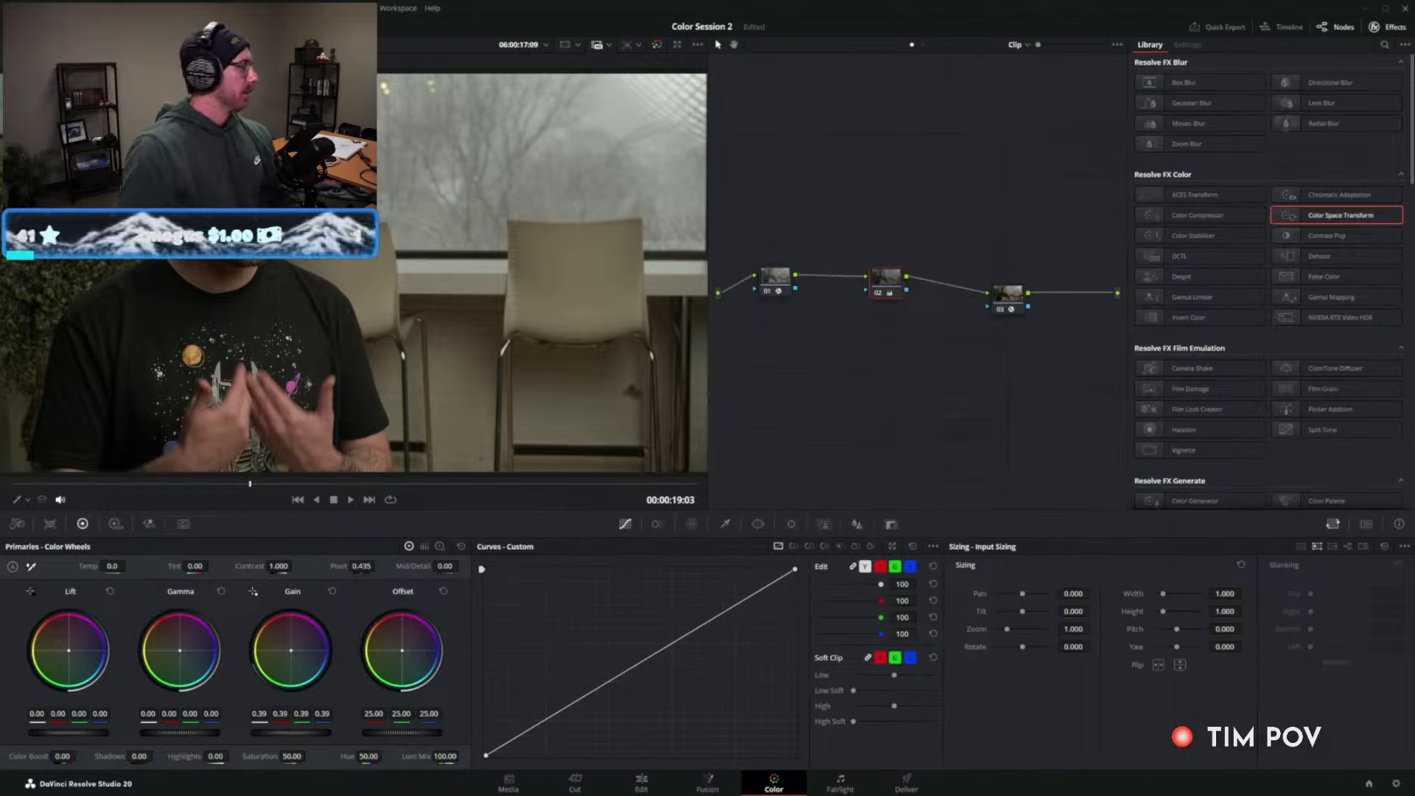
left_click(87, 8)
left_click(123, 243)
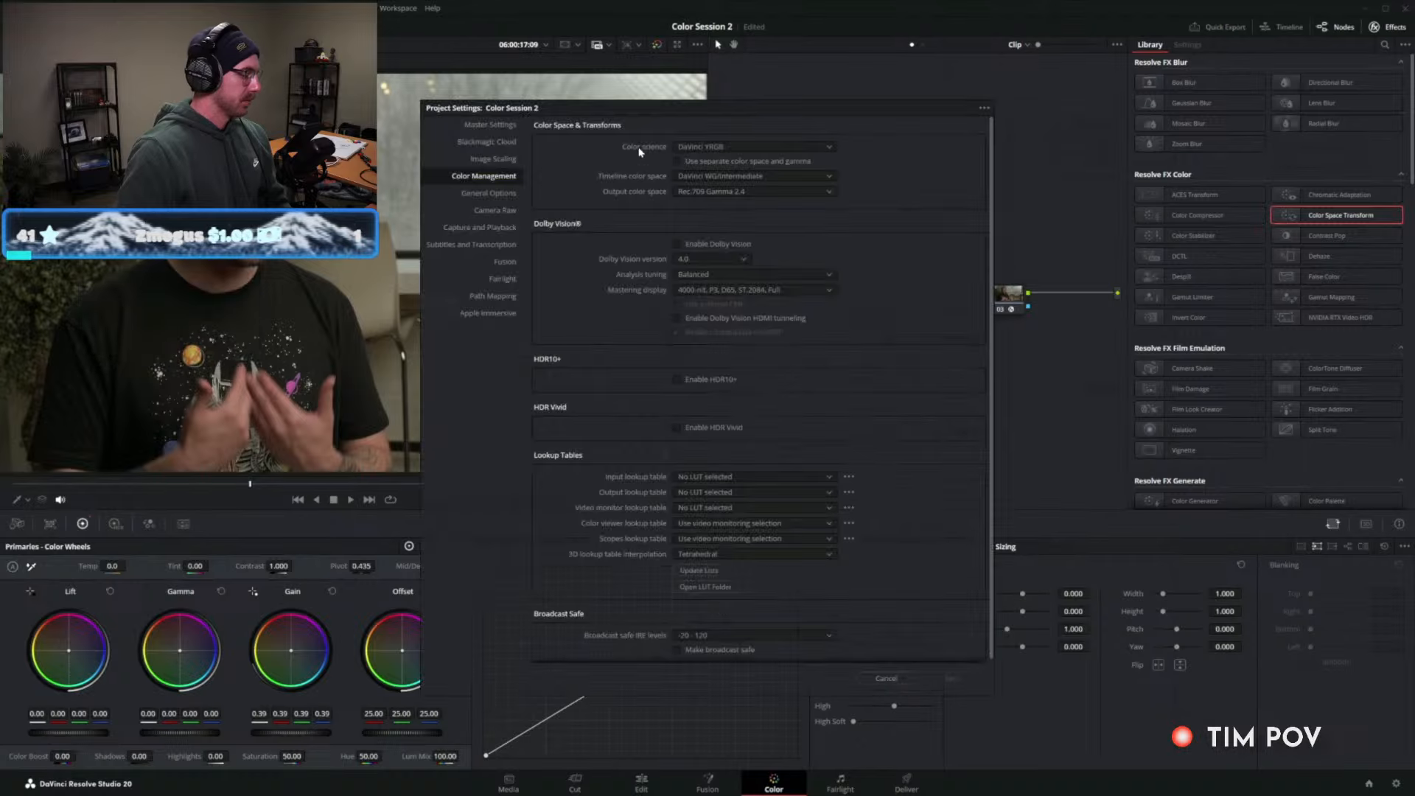
left_click(893, 678)
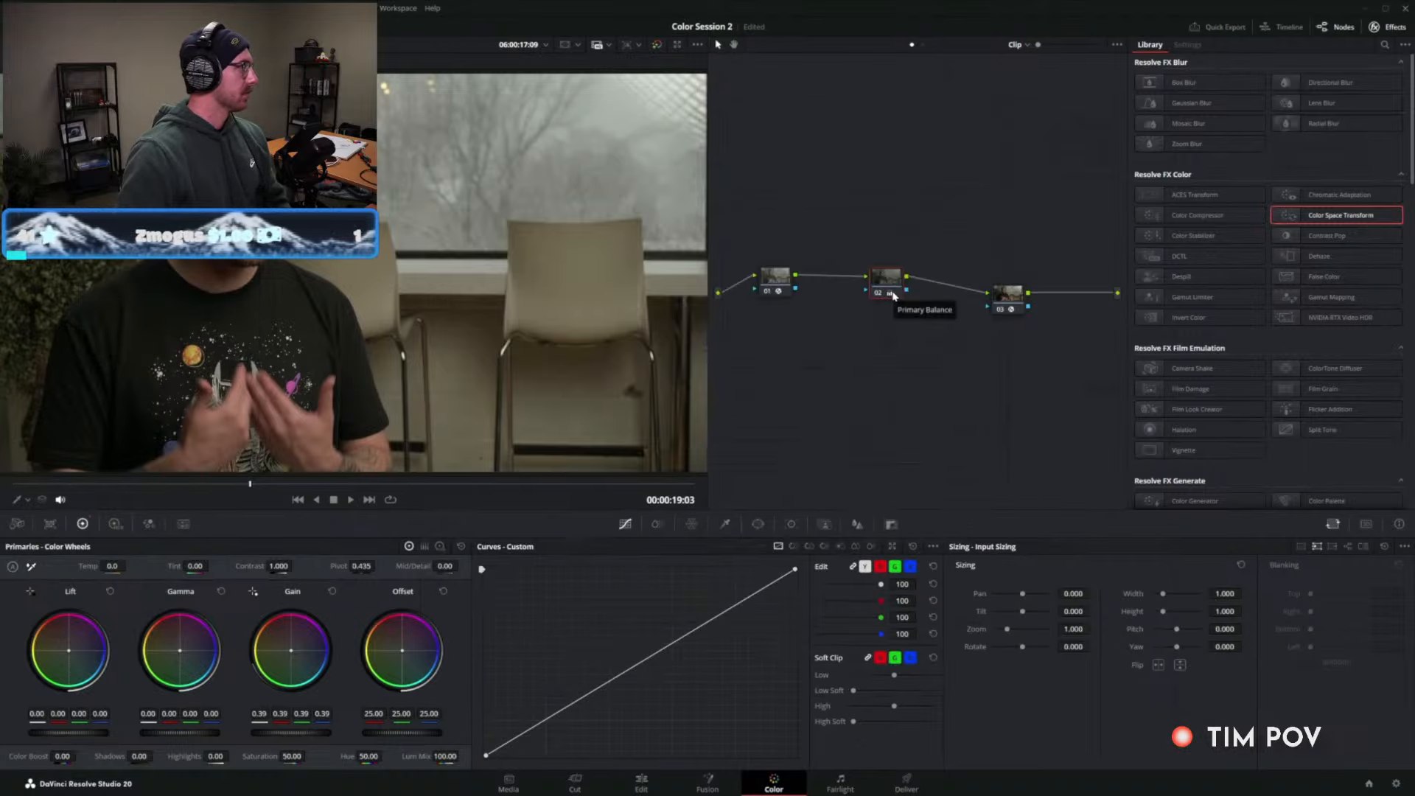
Reset the clip's grade and node tree to a single empty node.
right_click(865, 326)
left_click(882, 333)
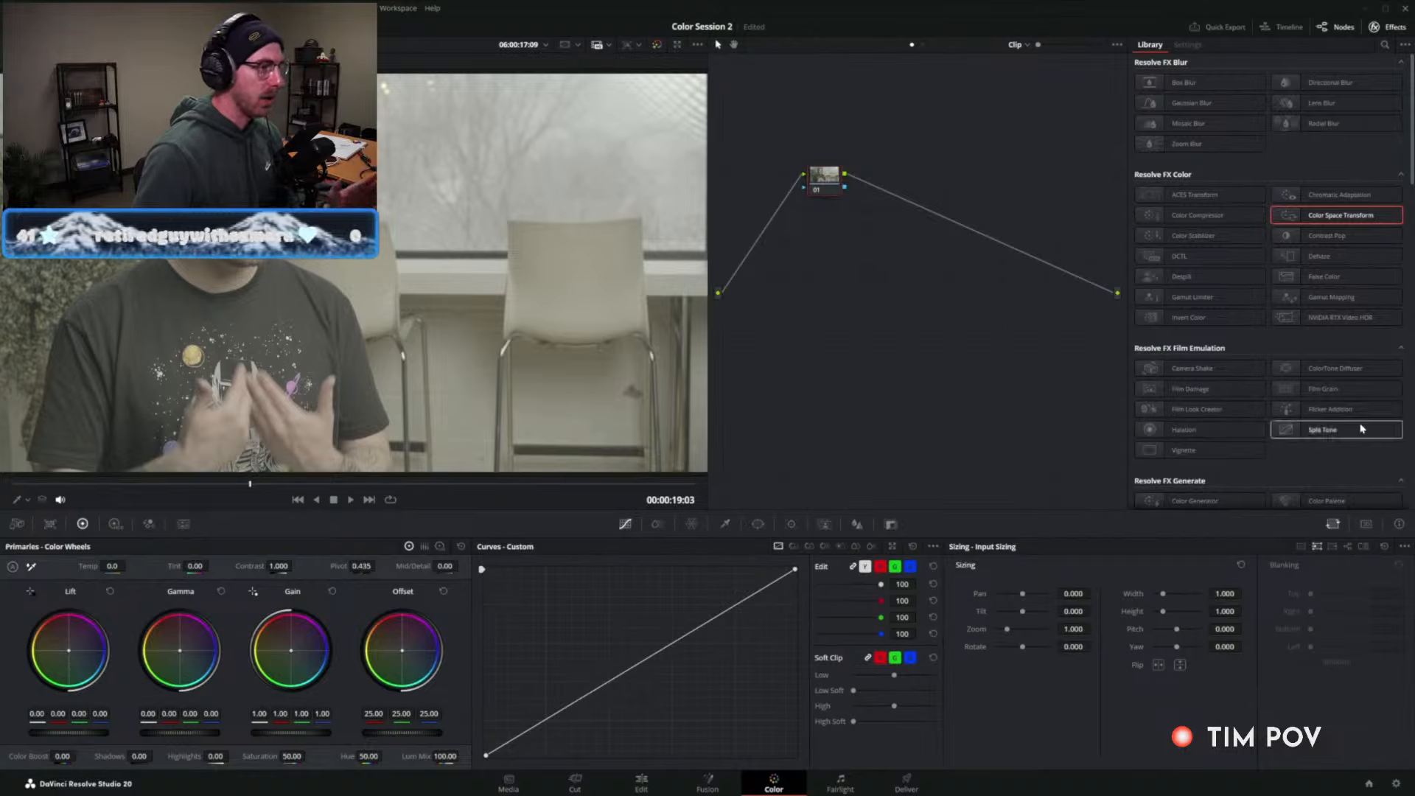
Show the video scopes in a floating window and move it up clear of the lower palettes.
left_click(410, 8)
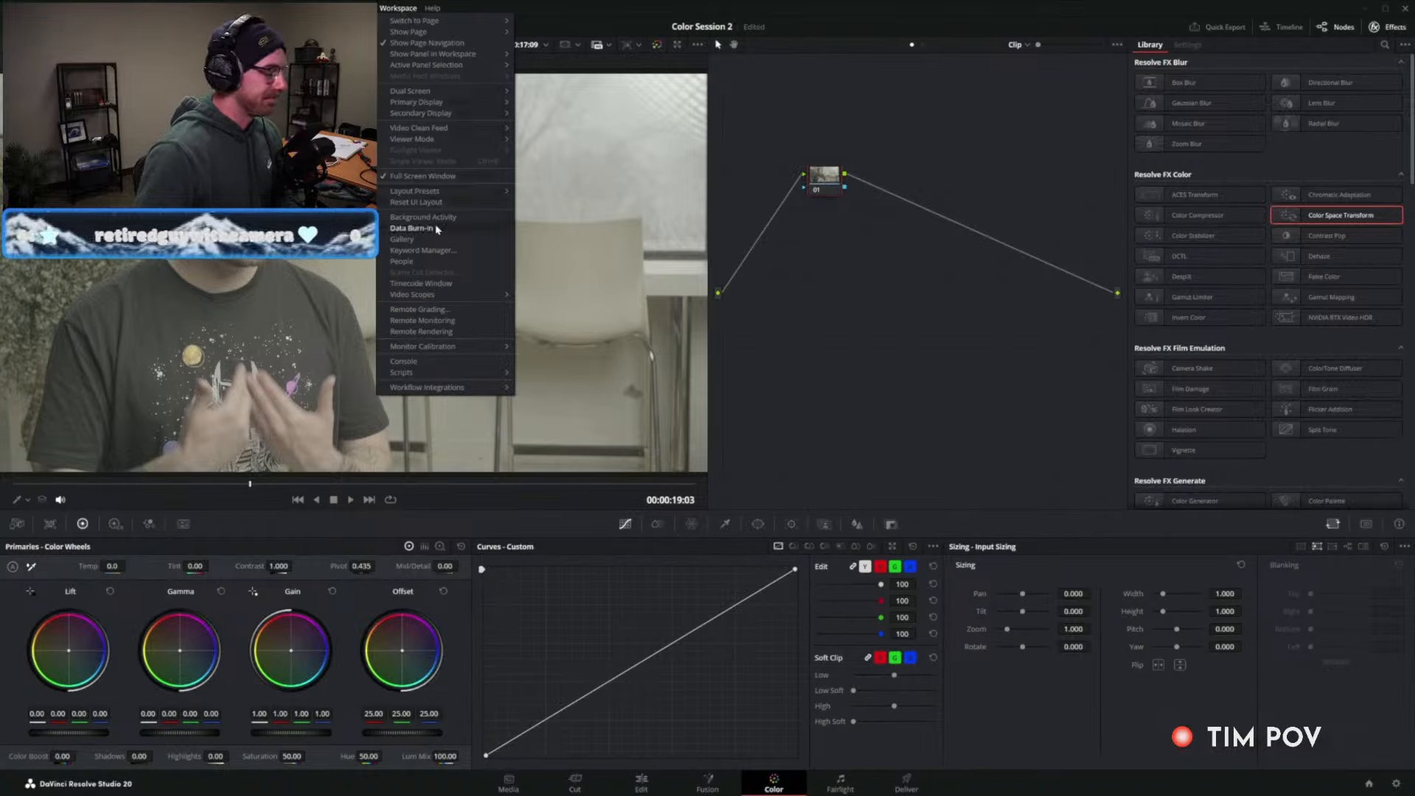
mouse_move(467, 298)
left_click(573, 299)
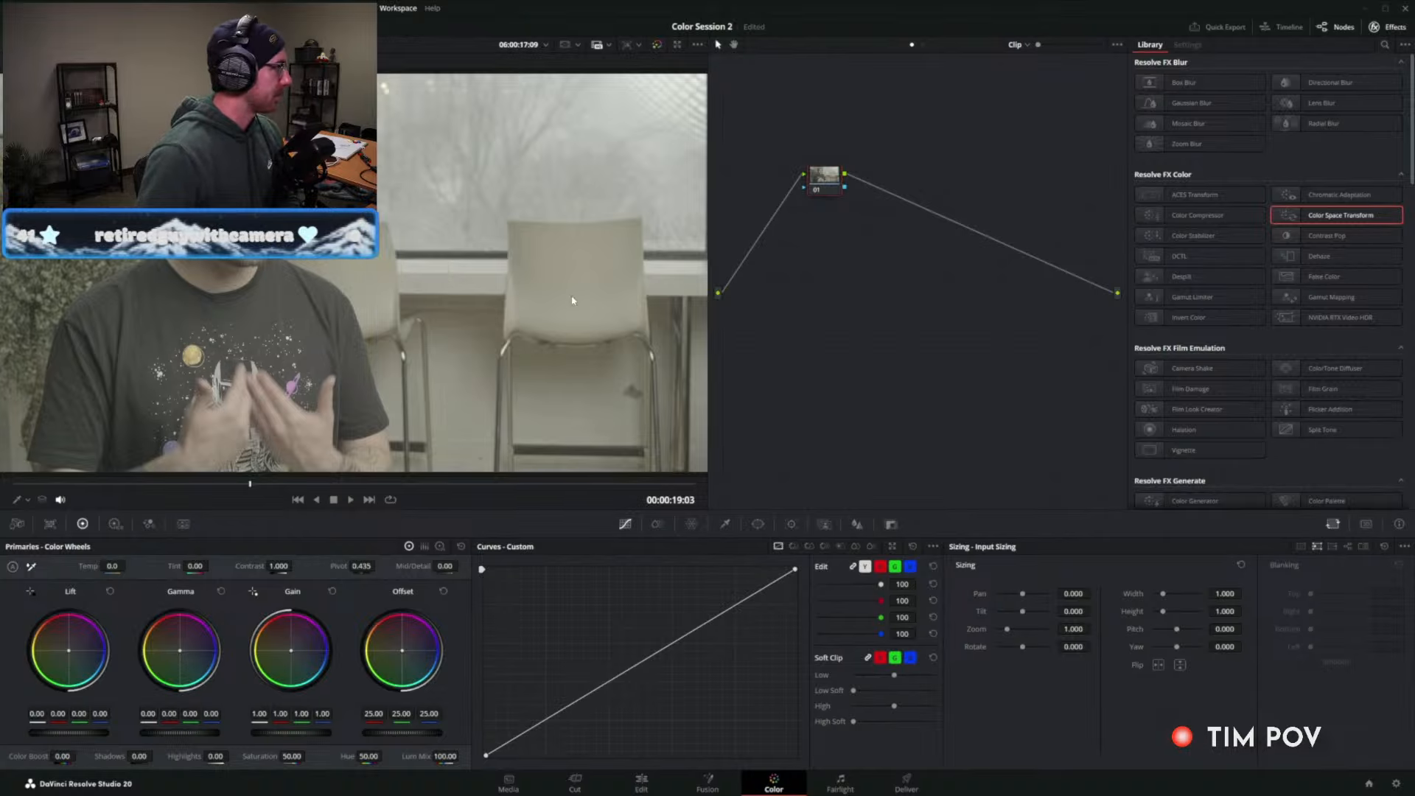
left_click(885, 195)
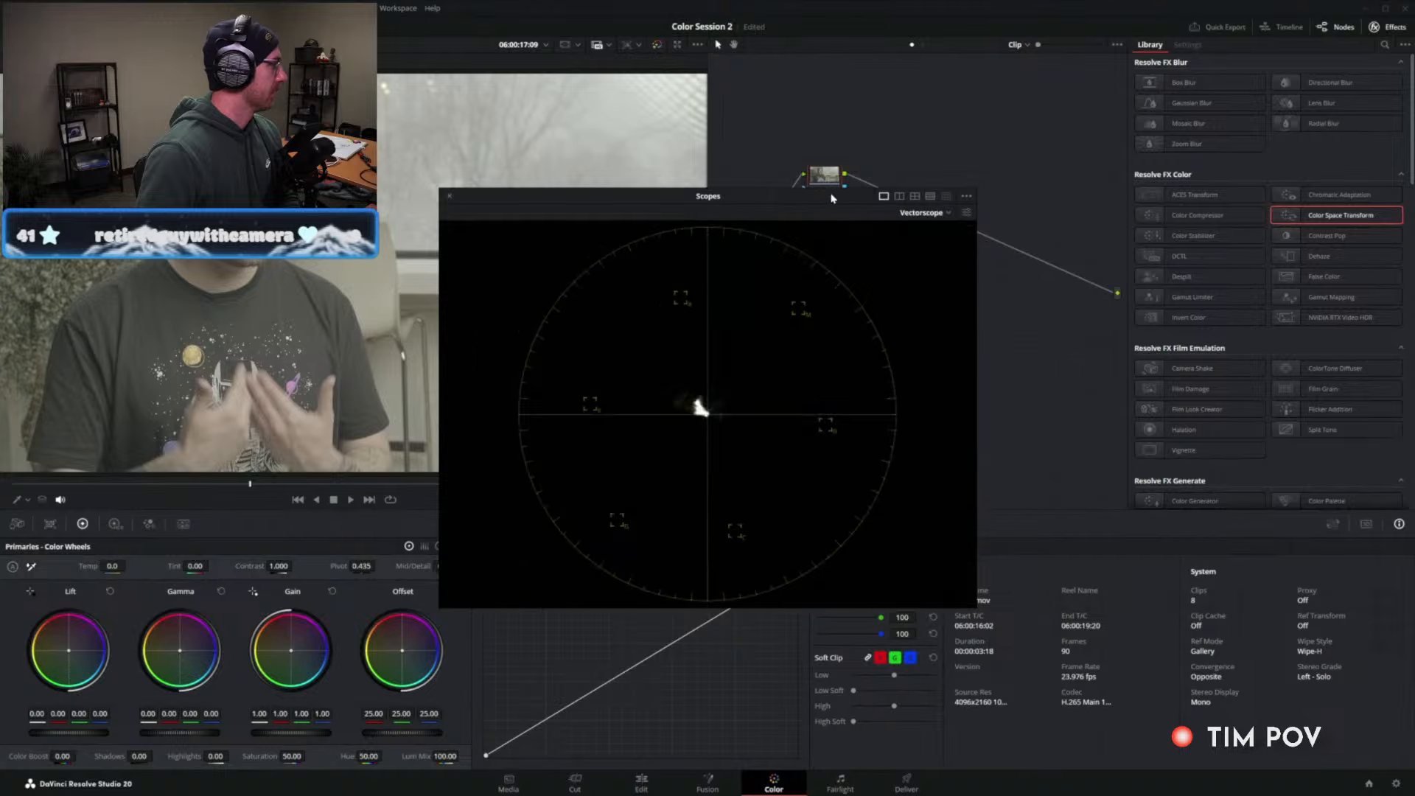
left_click_drag(831, 196, 855, 79)
Switch the scope from Vectorscope to CIE Chromaticity and enlarge the Scopes window.
left_click(1044, 124)
left_click(1024, 190)
left_click(1021, 94)
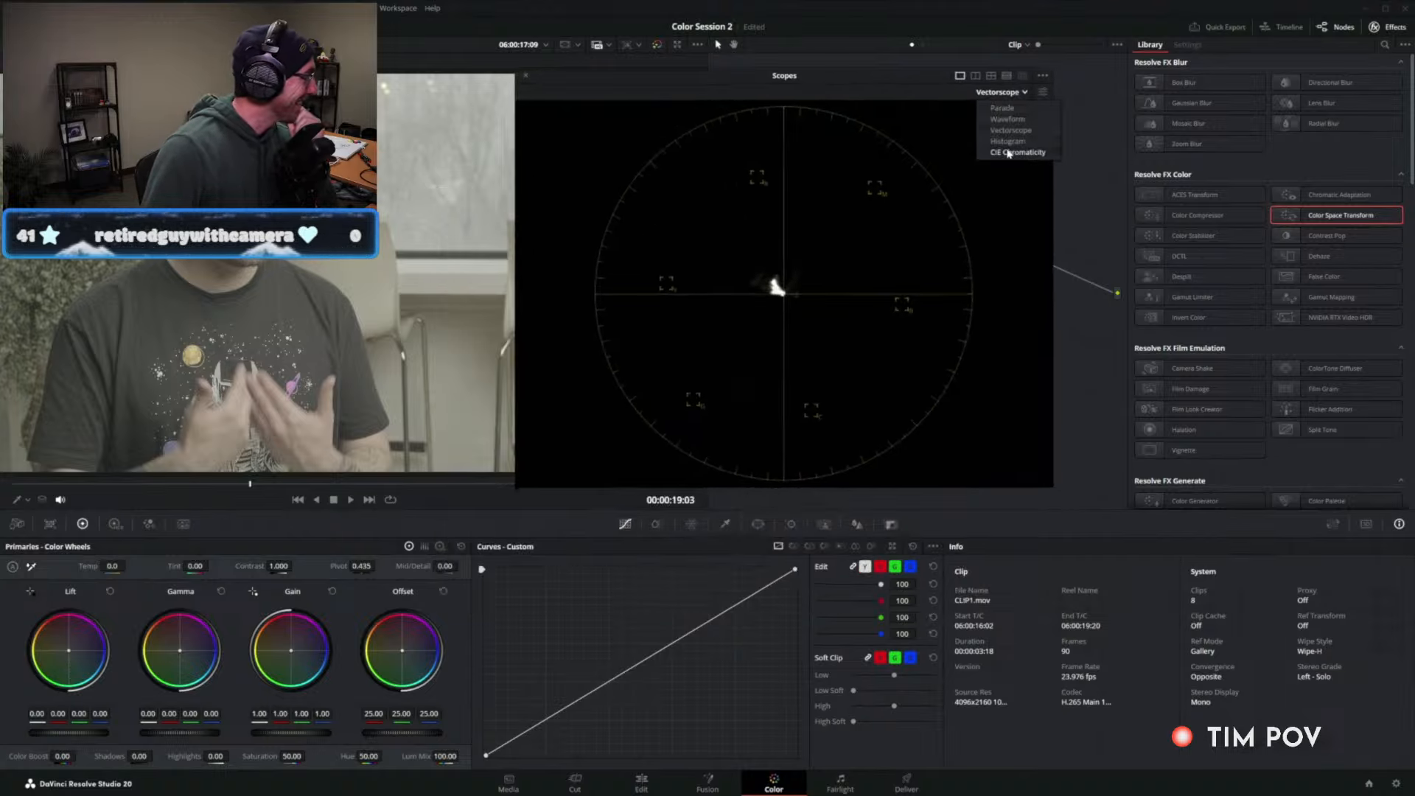
left_click(999, 144)
left_click_drag(1051, 485, 1319, 682)
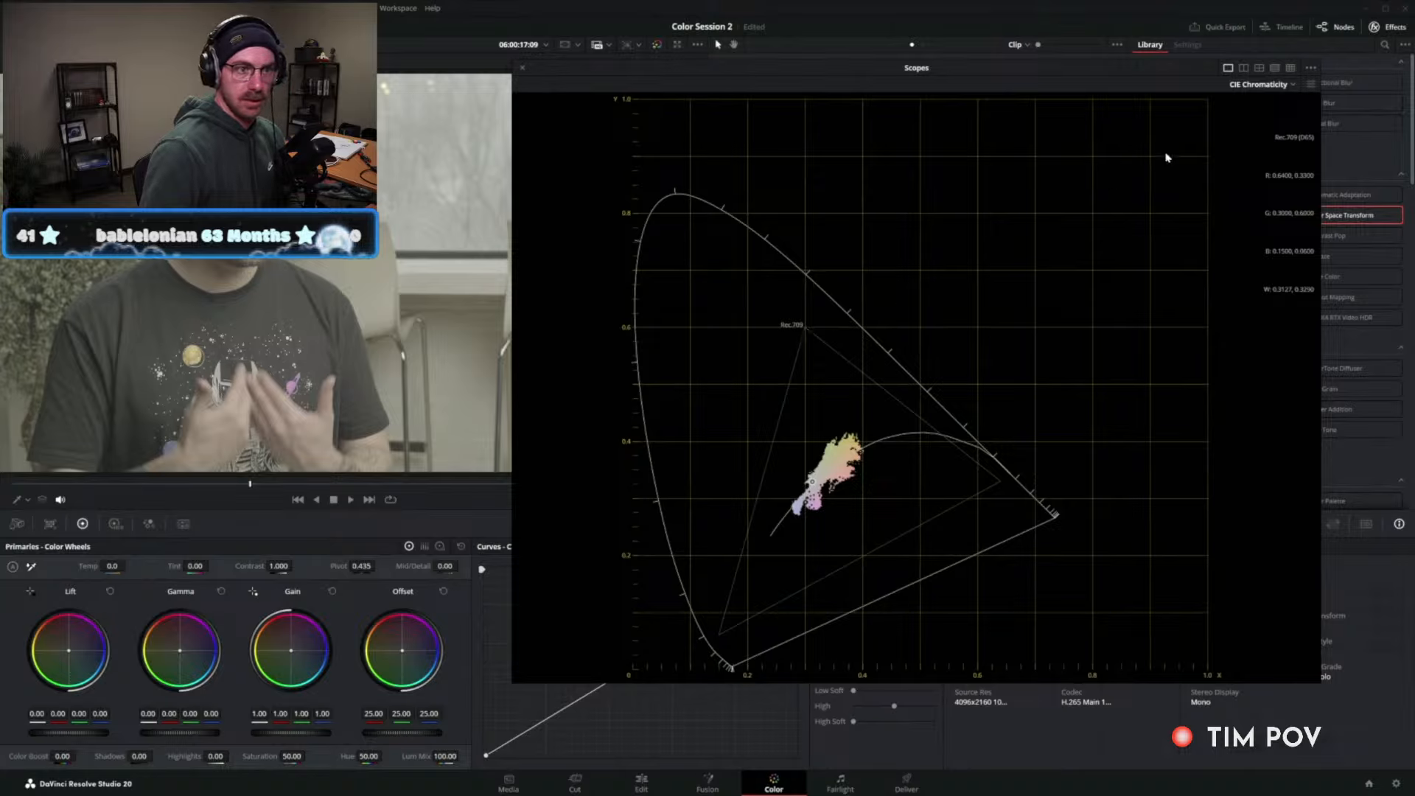
Overlay Sony S-Gamut3.Cine as the additional gamut on the CIE chart and examine its triangle against Rec.709.
left_click(1311, 84)
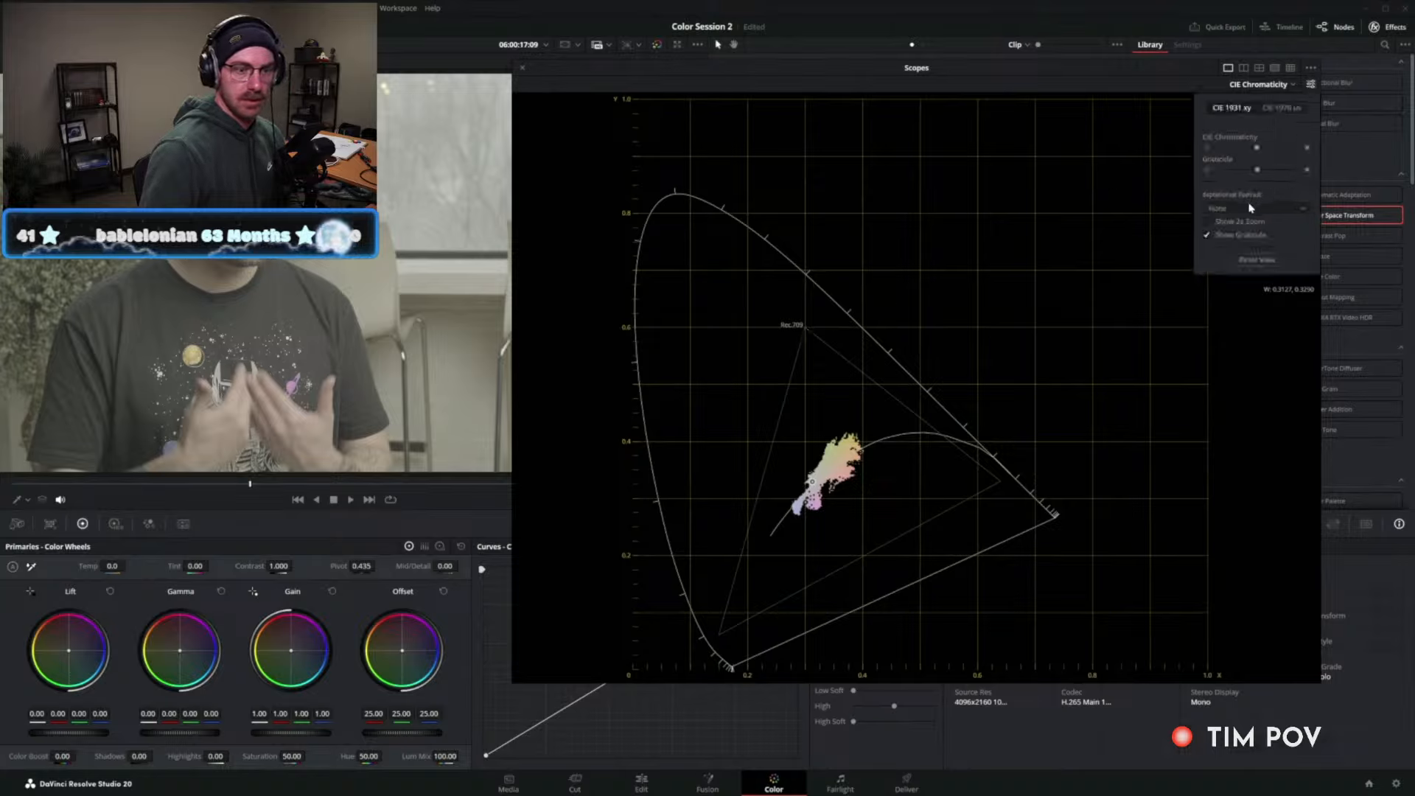
left_click(1260, 209)
scroll(1273, 271, "down", 2)
scroll(1273, 271, "down", 5)
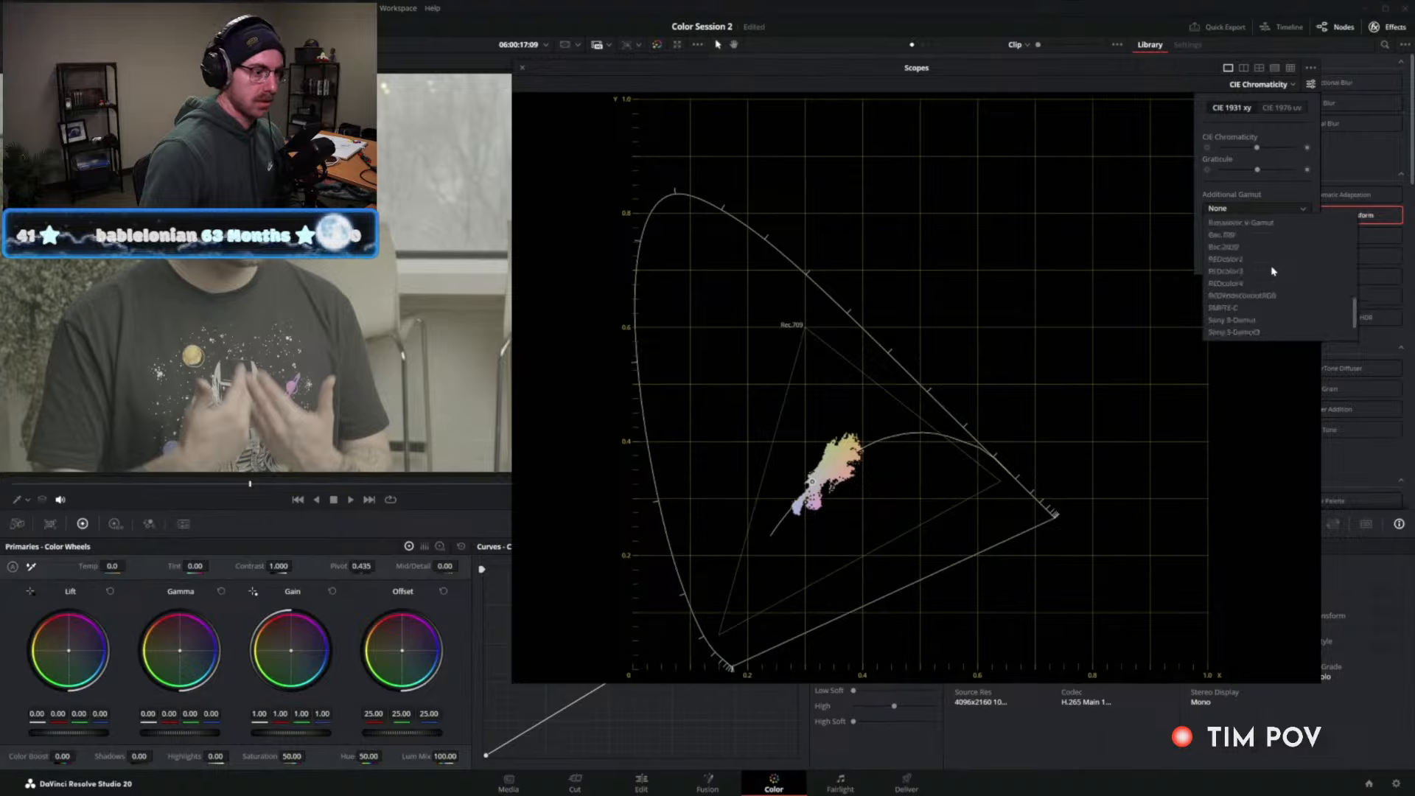
scroll(1272, 271, "up", 3)
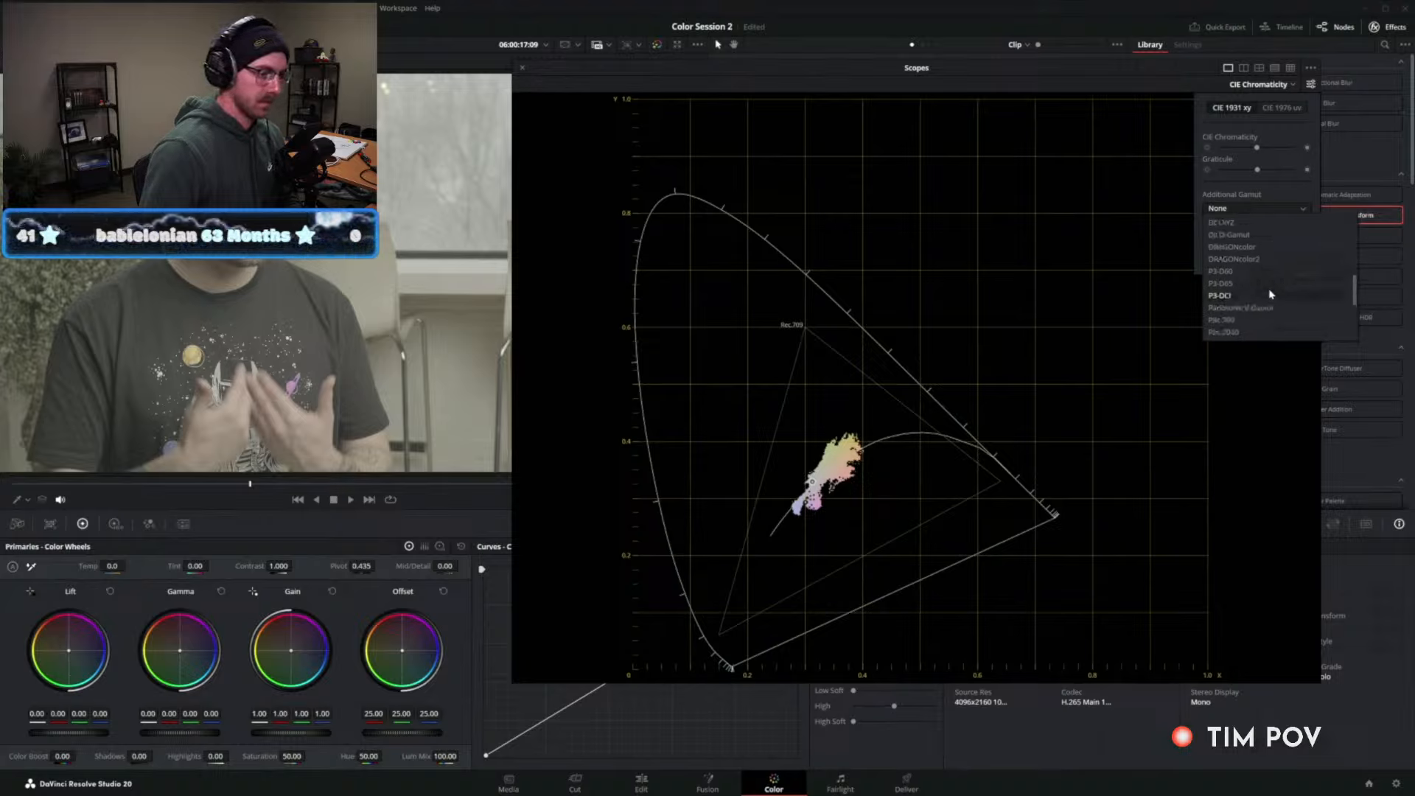
scroll(1263, 300, "up", 3)
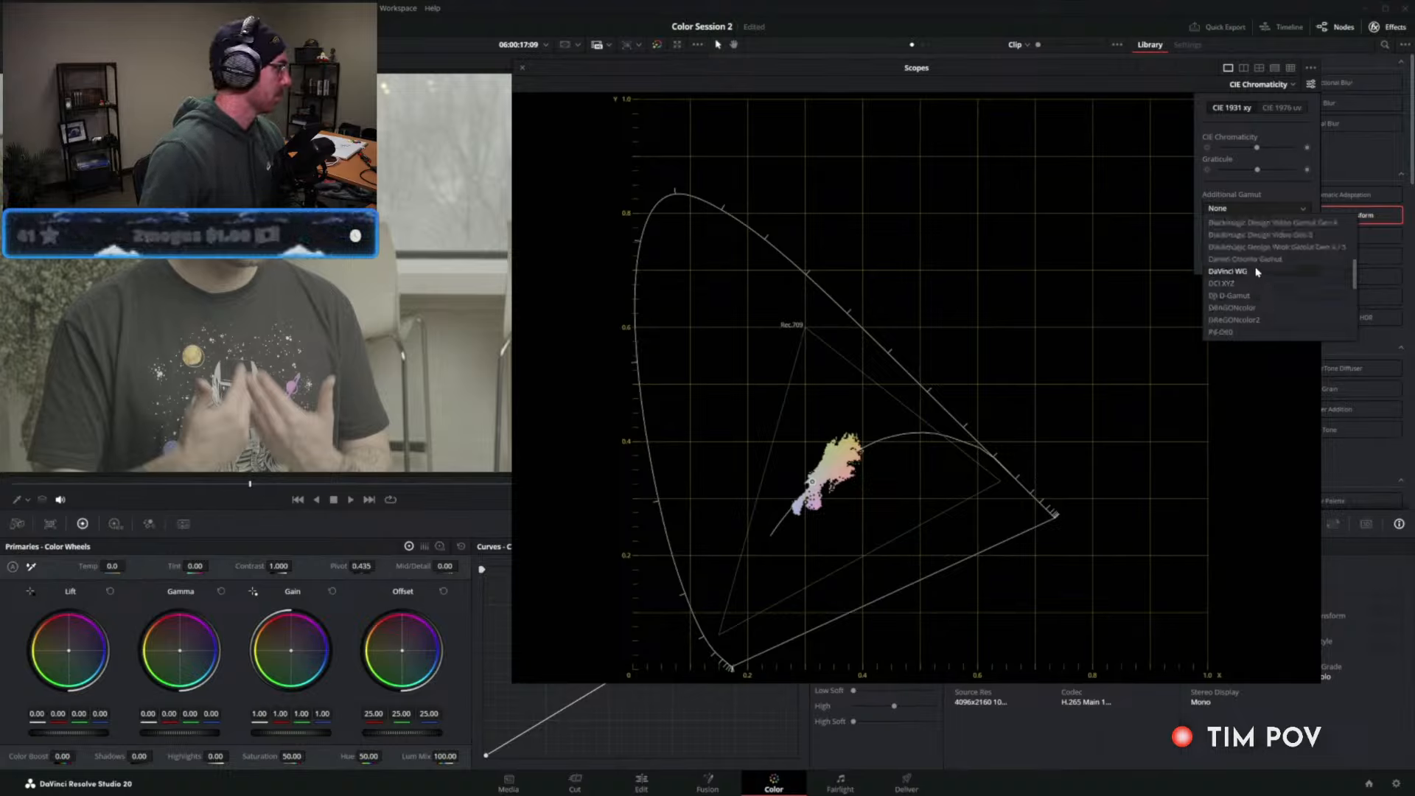
scroll(1262, 274, "down", 5)
scroll(1262, 275, "down", 3)
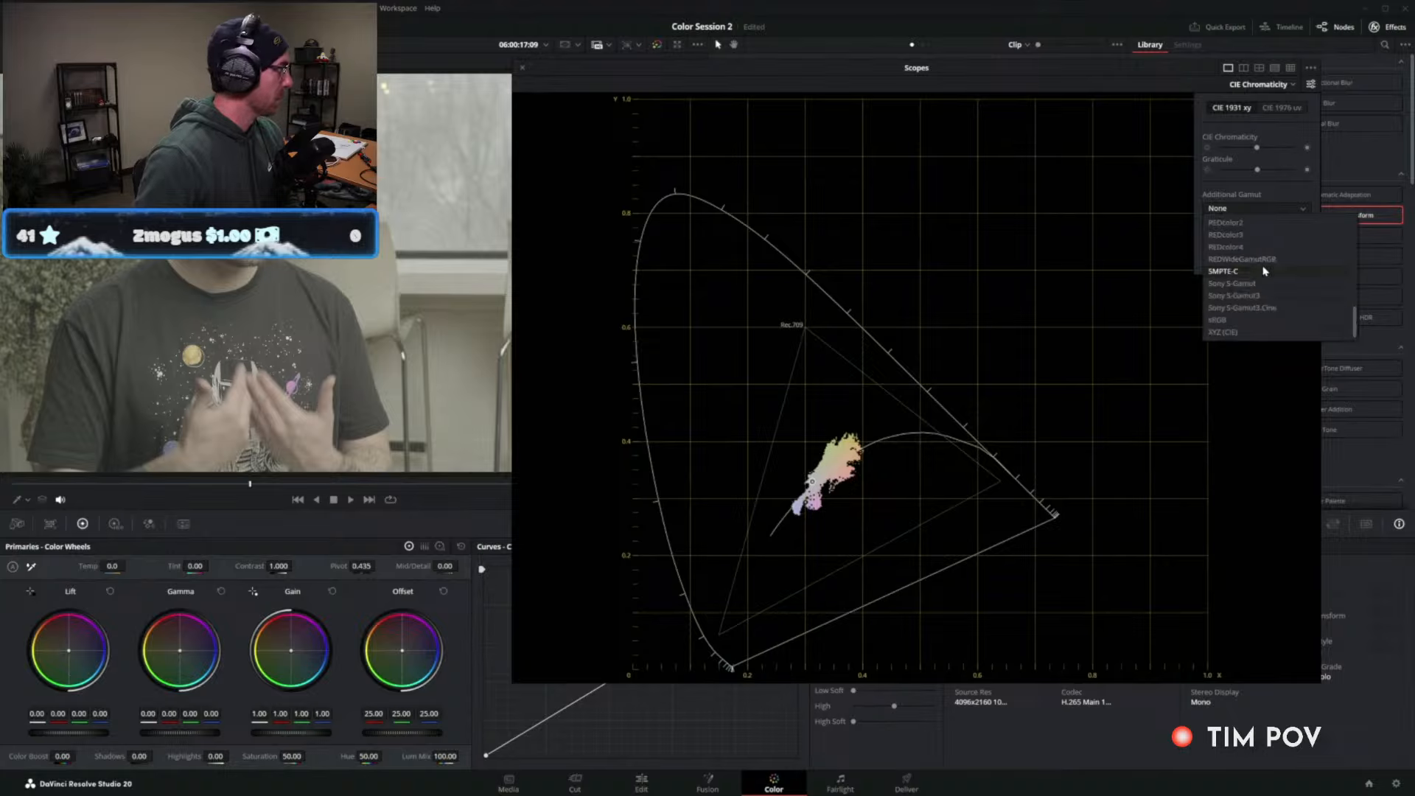
left_click(1275, 309)
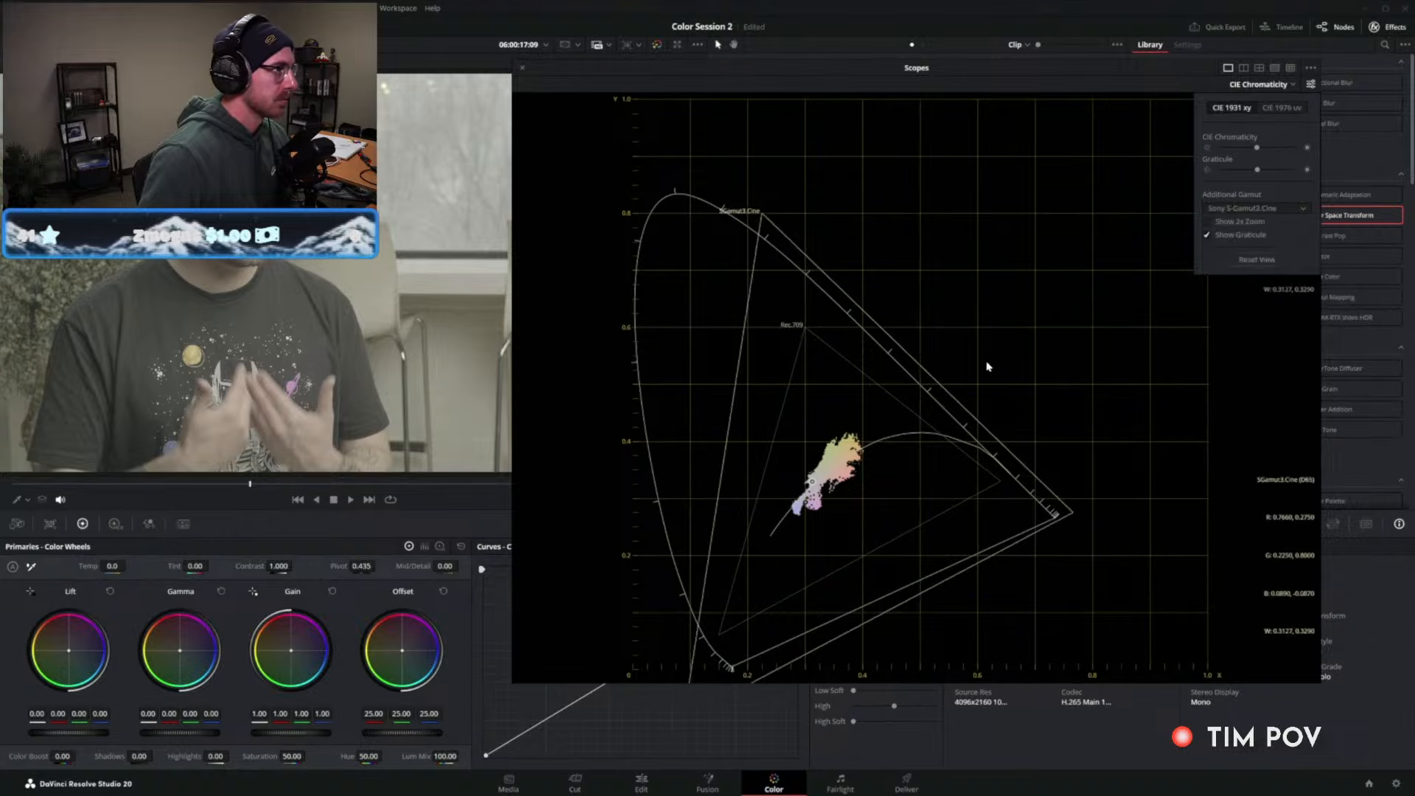
scroll(980, 354, "down", 3)
scroll(973, 342, "up", 1)
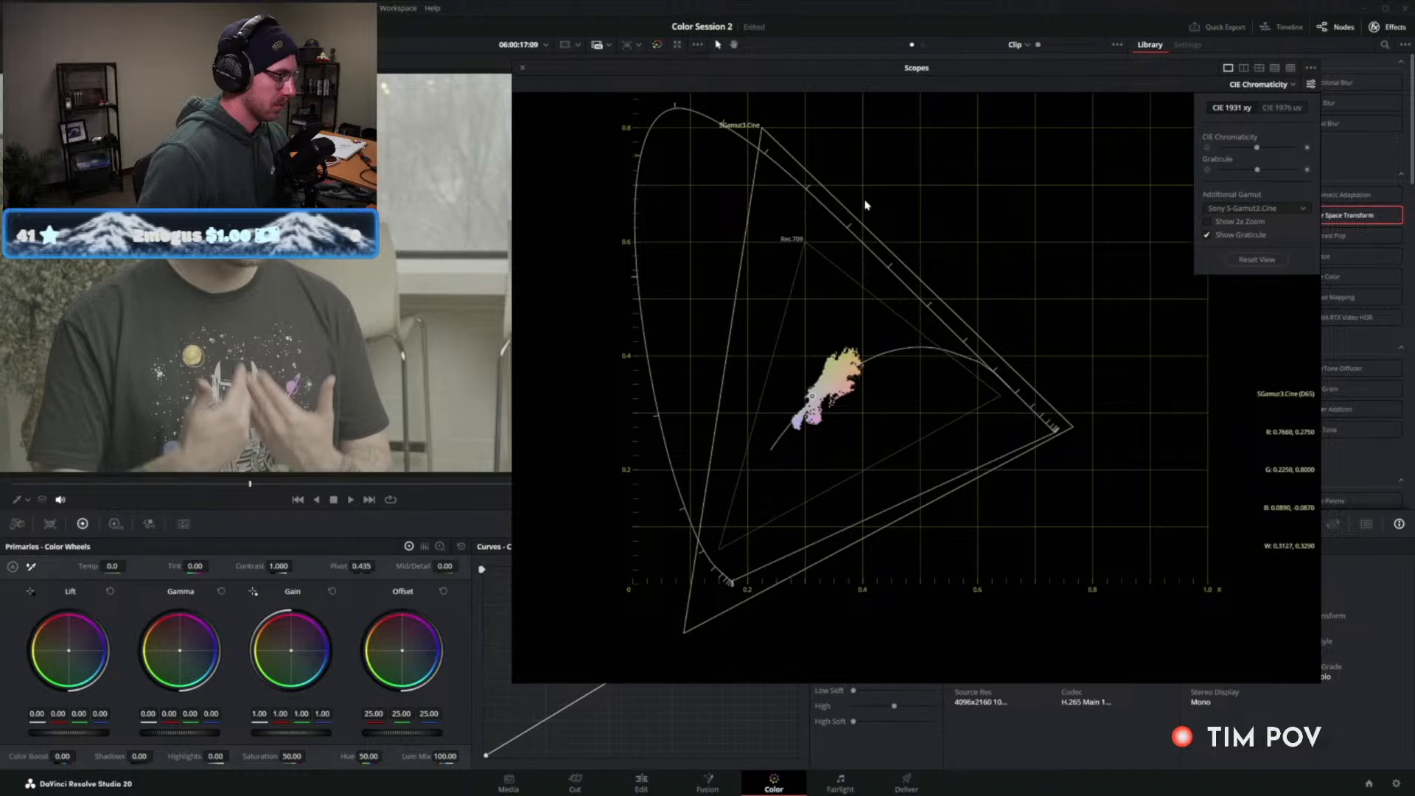
scroll(733, 571, "up", 1)
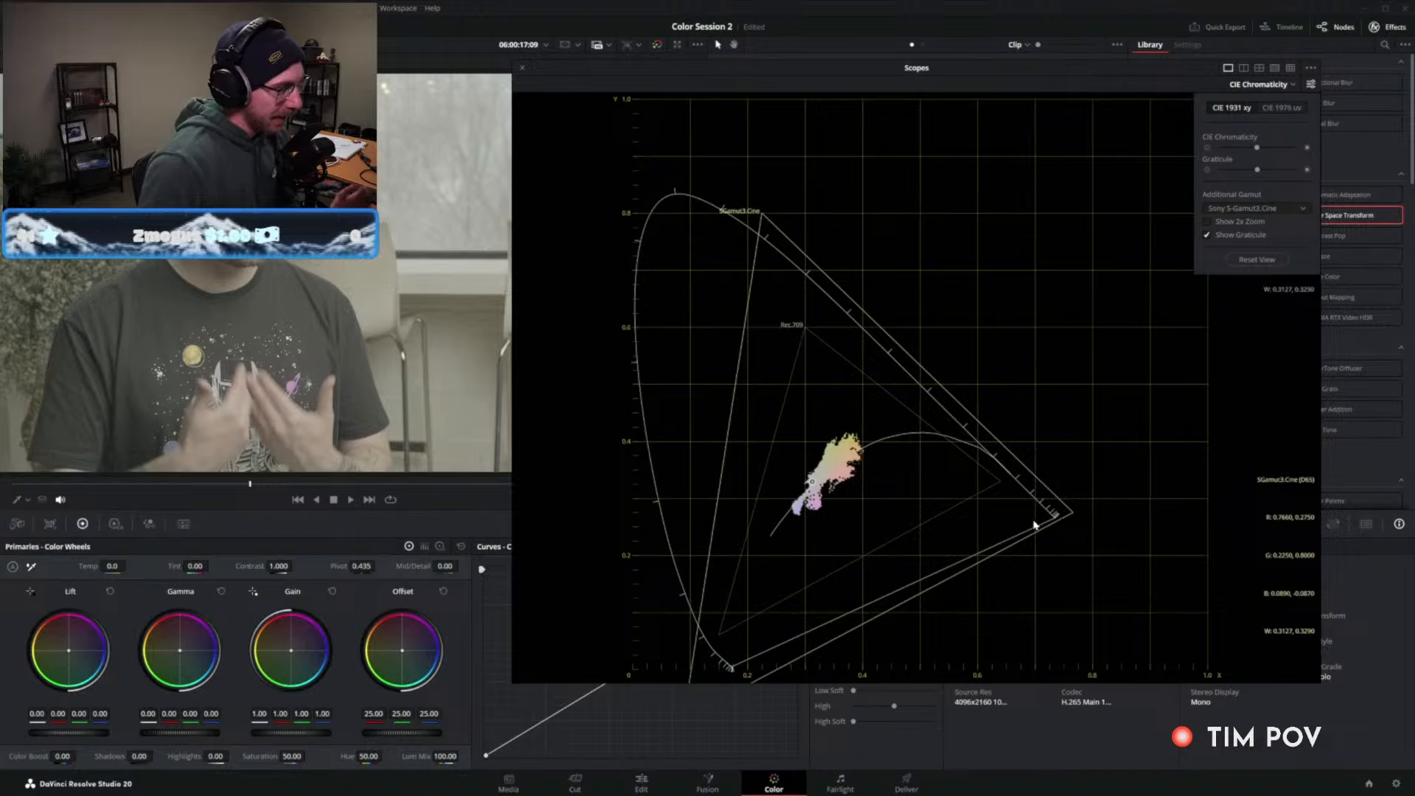
scroll(746, 666, "down", 1)
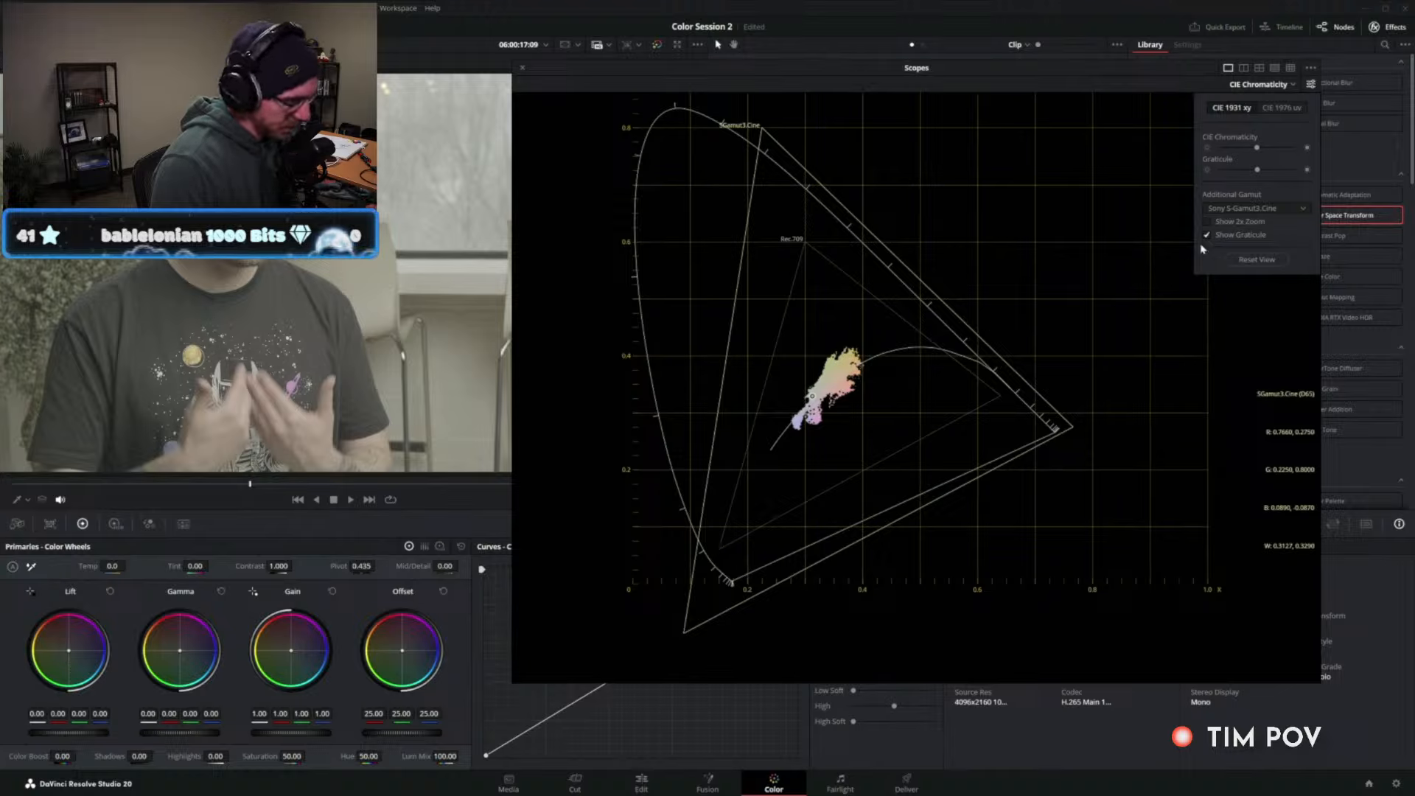
Change the additional gamut overlay to DaVinci WG and close the Scopes window after examining it.
left_click(1231, 209)
scroll(1263, 243, "up", 3)
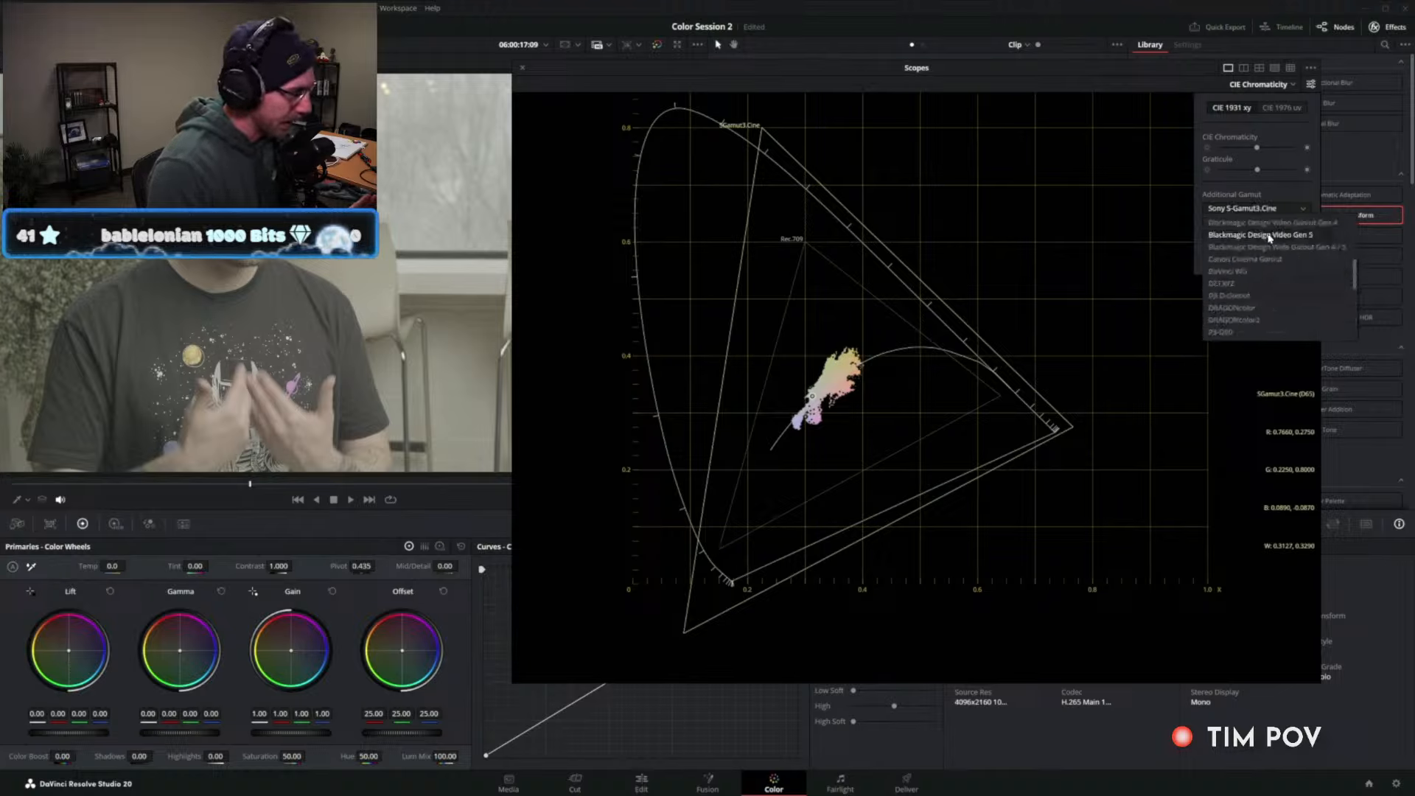
left_click(1251, 276)
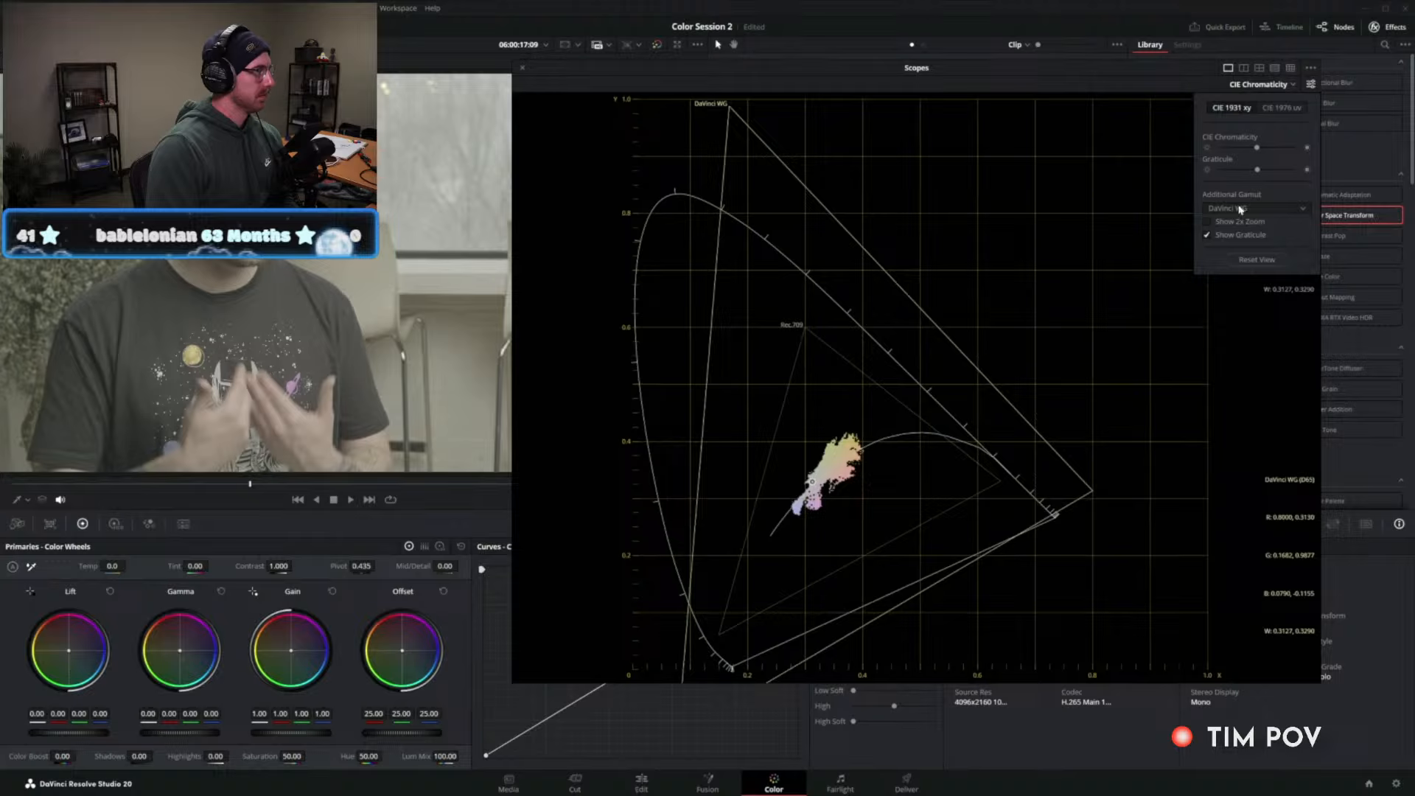
left_click(1312, 87)
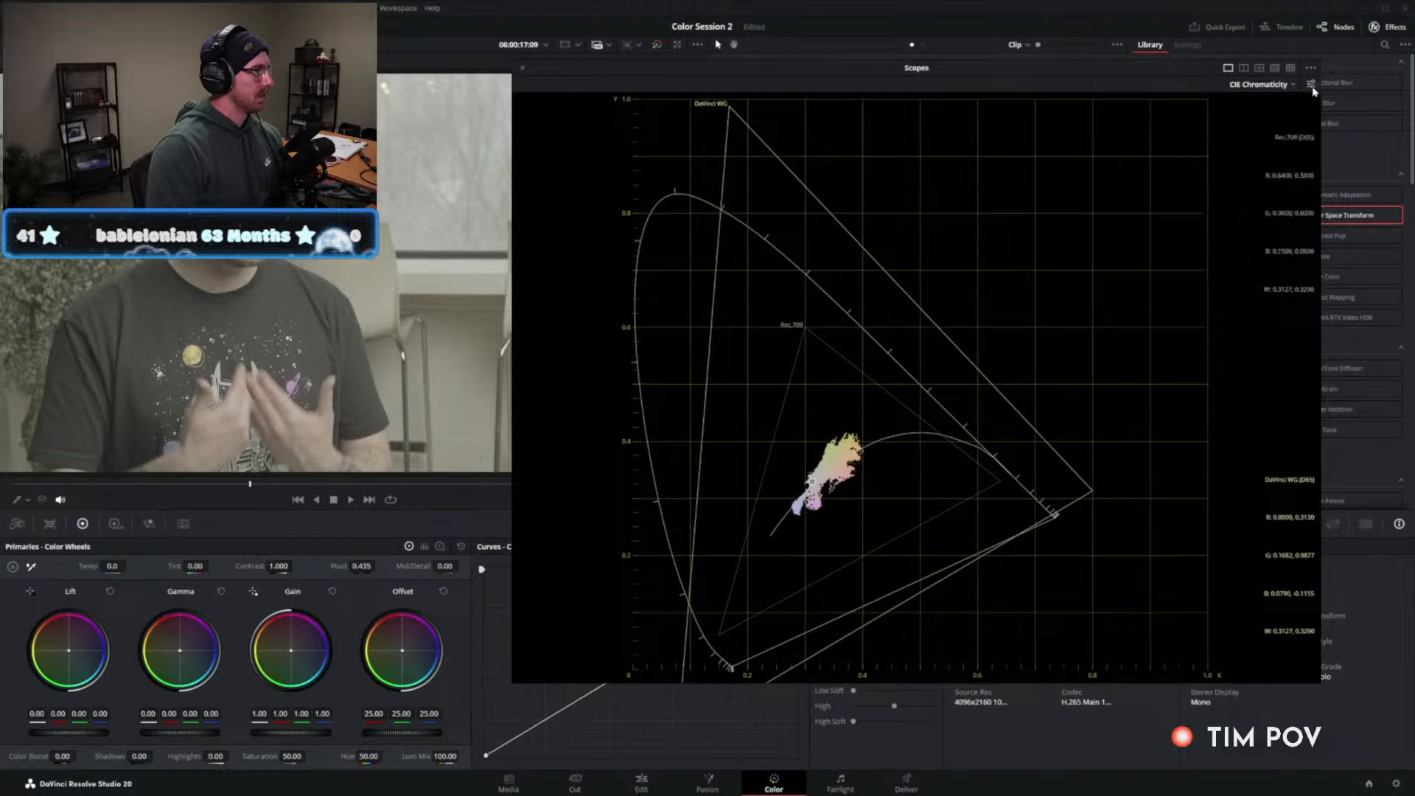
left_click(523, 67)
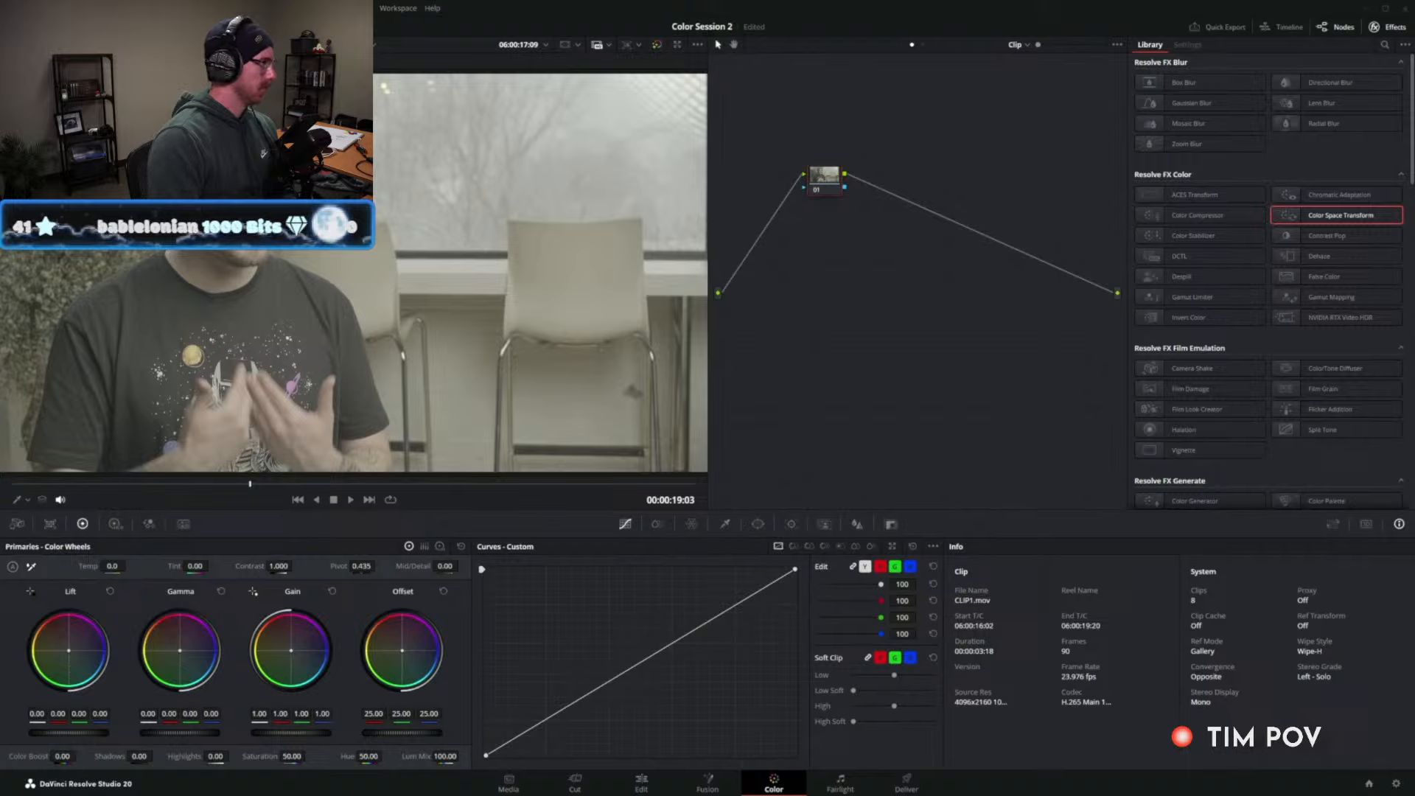
Step back and forth through the timeline clips to compare the desk, chair interview and aerial water shots, ending on the desk clip.
key("Down")
key("Down")
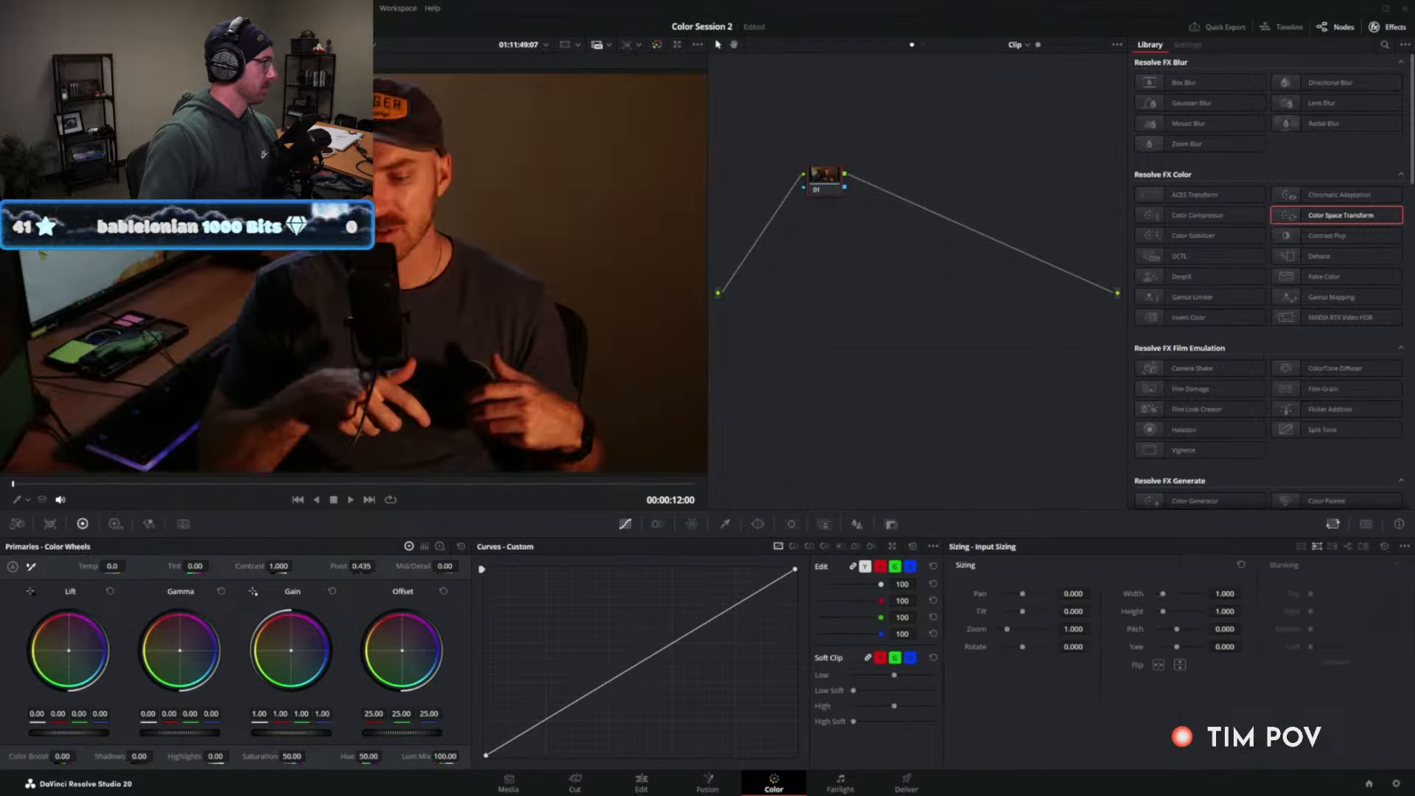
key("Down")
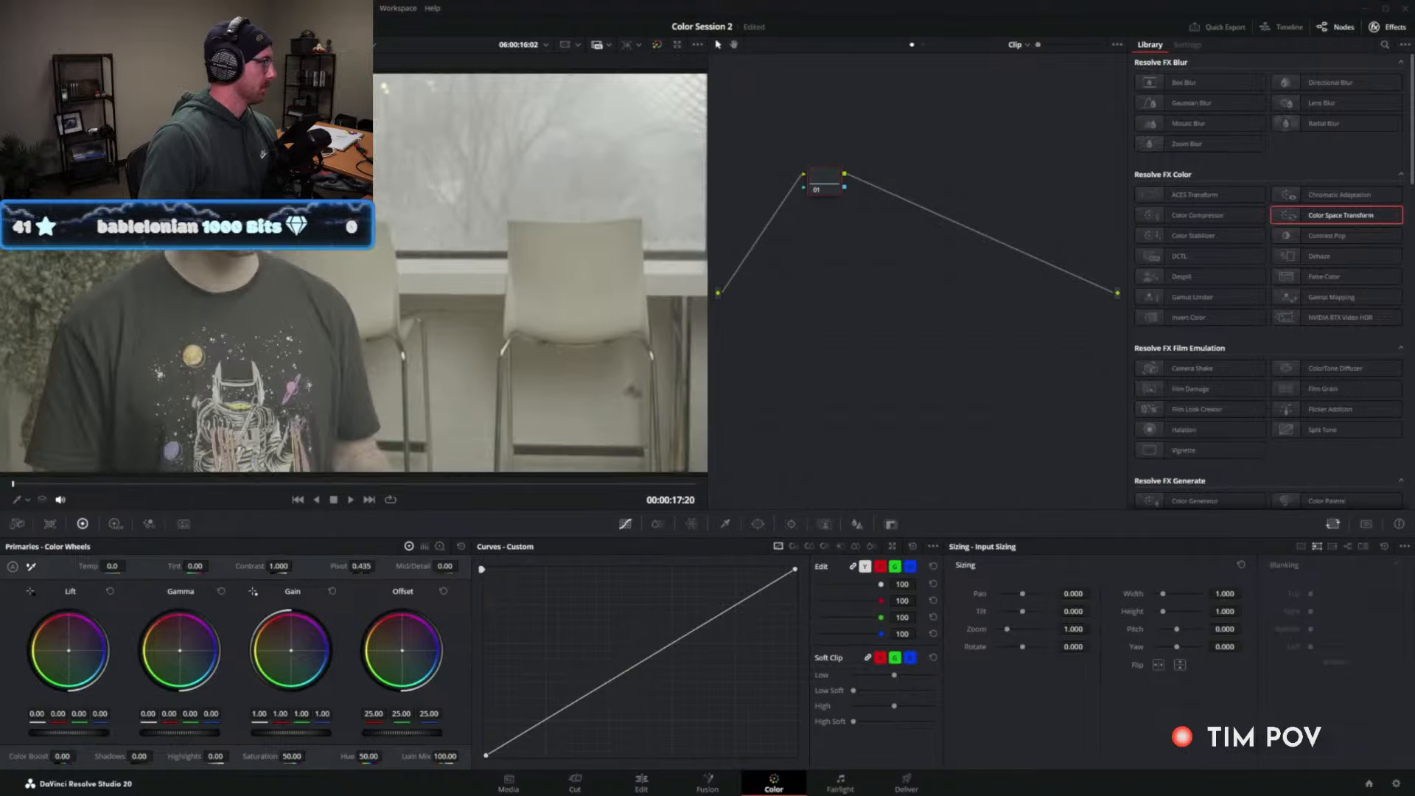
key("Down")
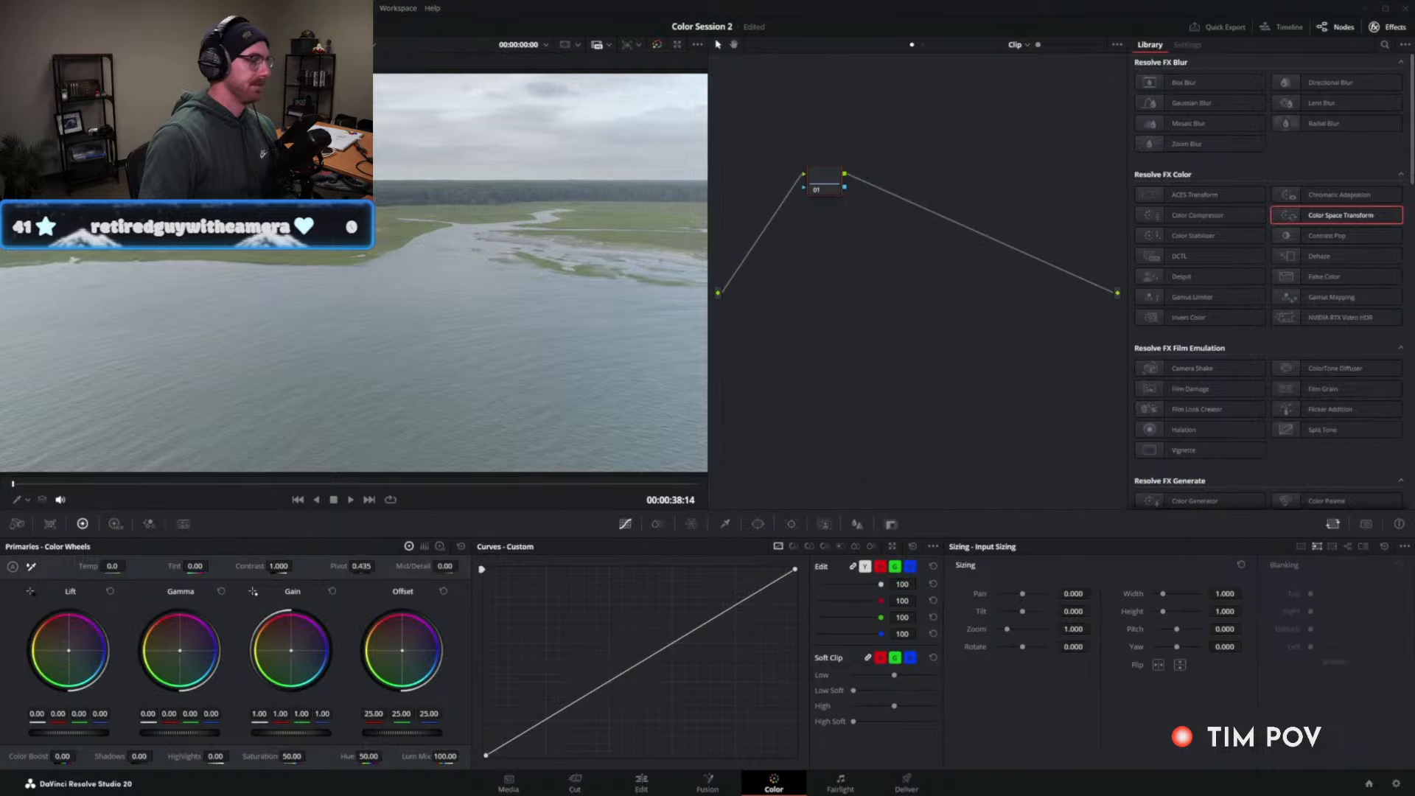
key("Up")
key("Up")
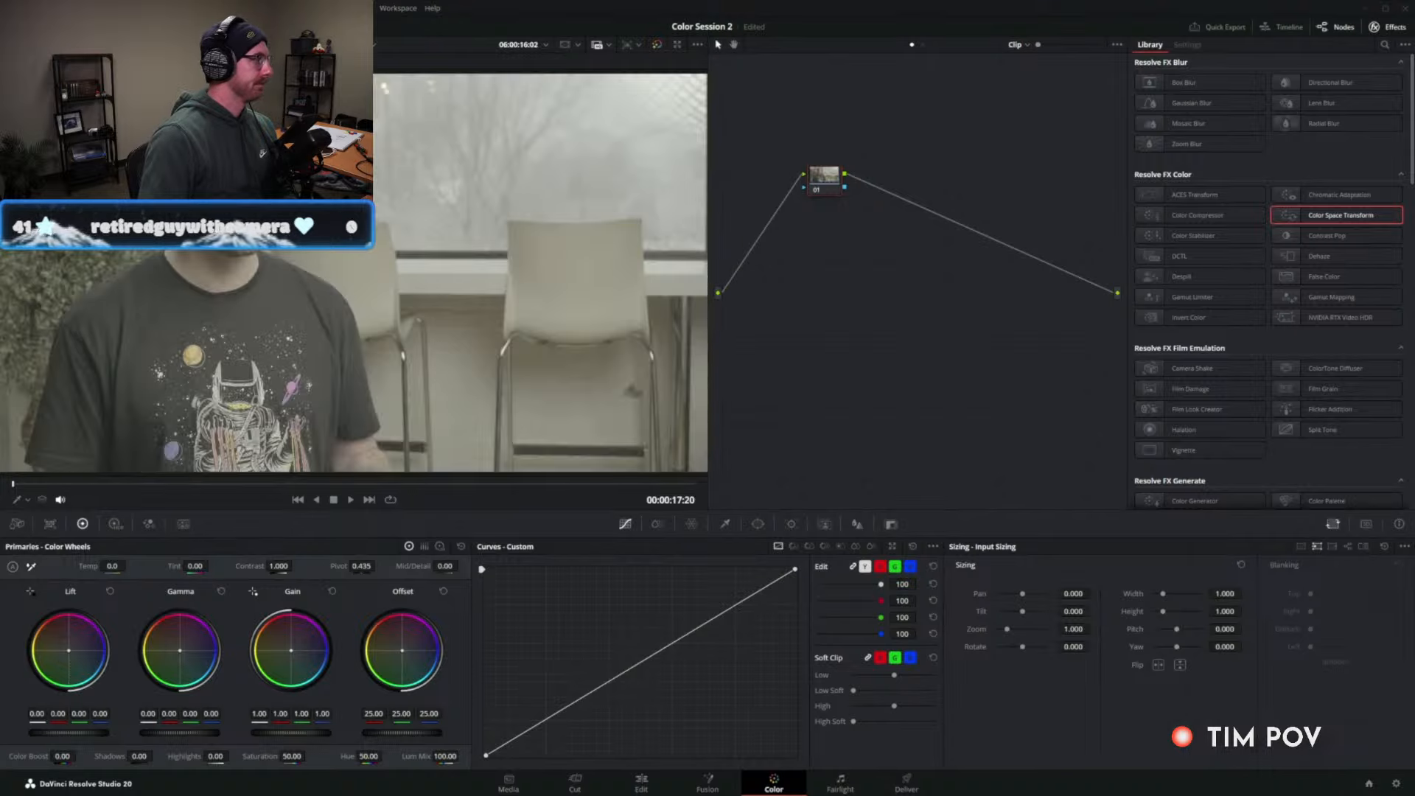
key("Up")
key("Up")
key("Down")
key("Down")
key("Up")
key("Up")
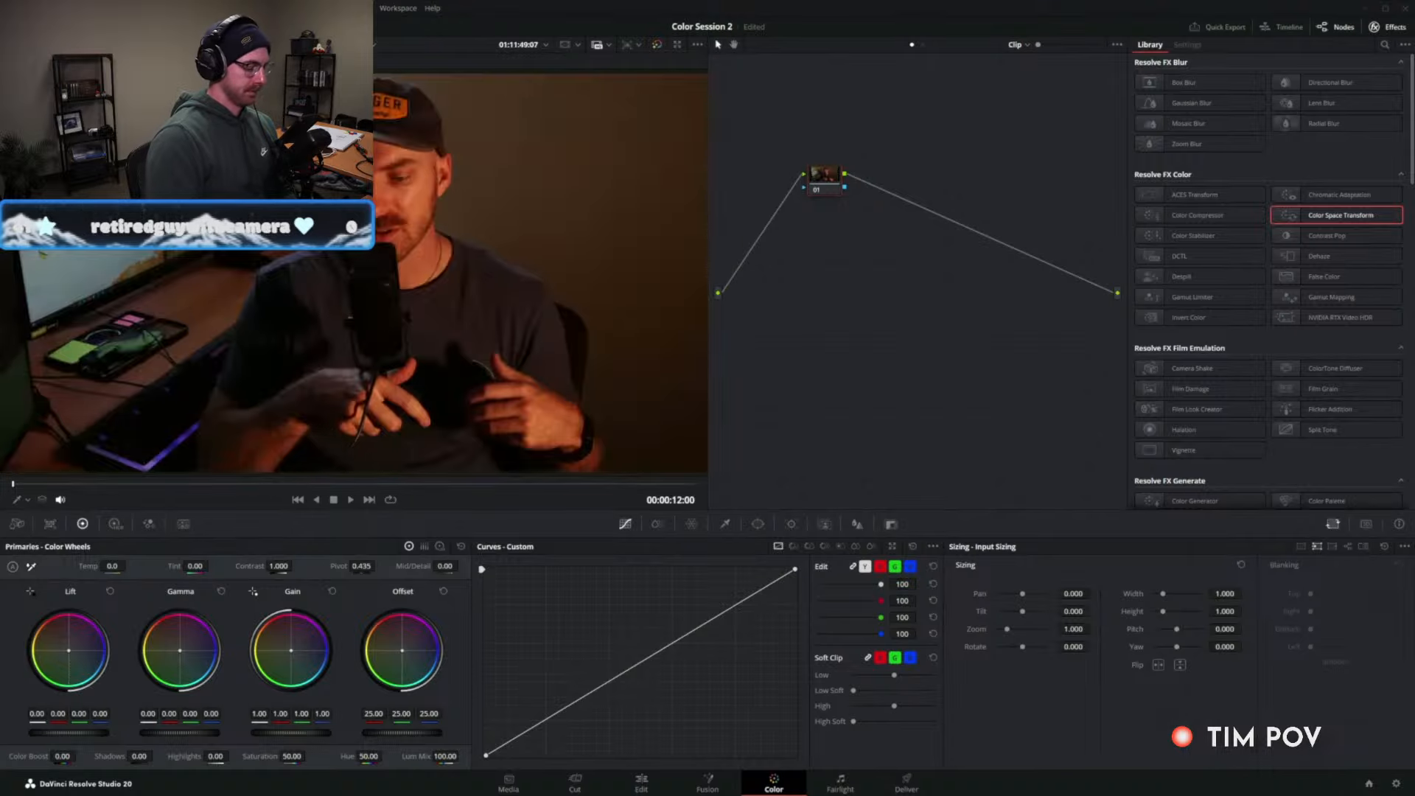
key("Down")
key("Down")
key("Down")
key("Up")
key("Up")
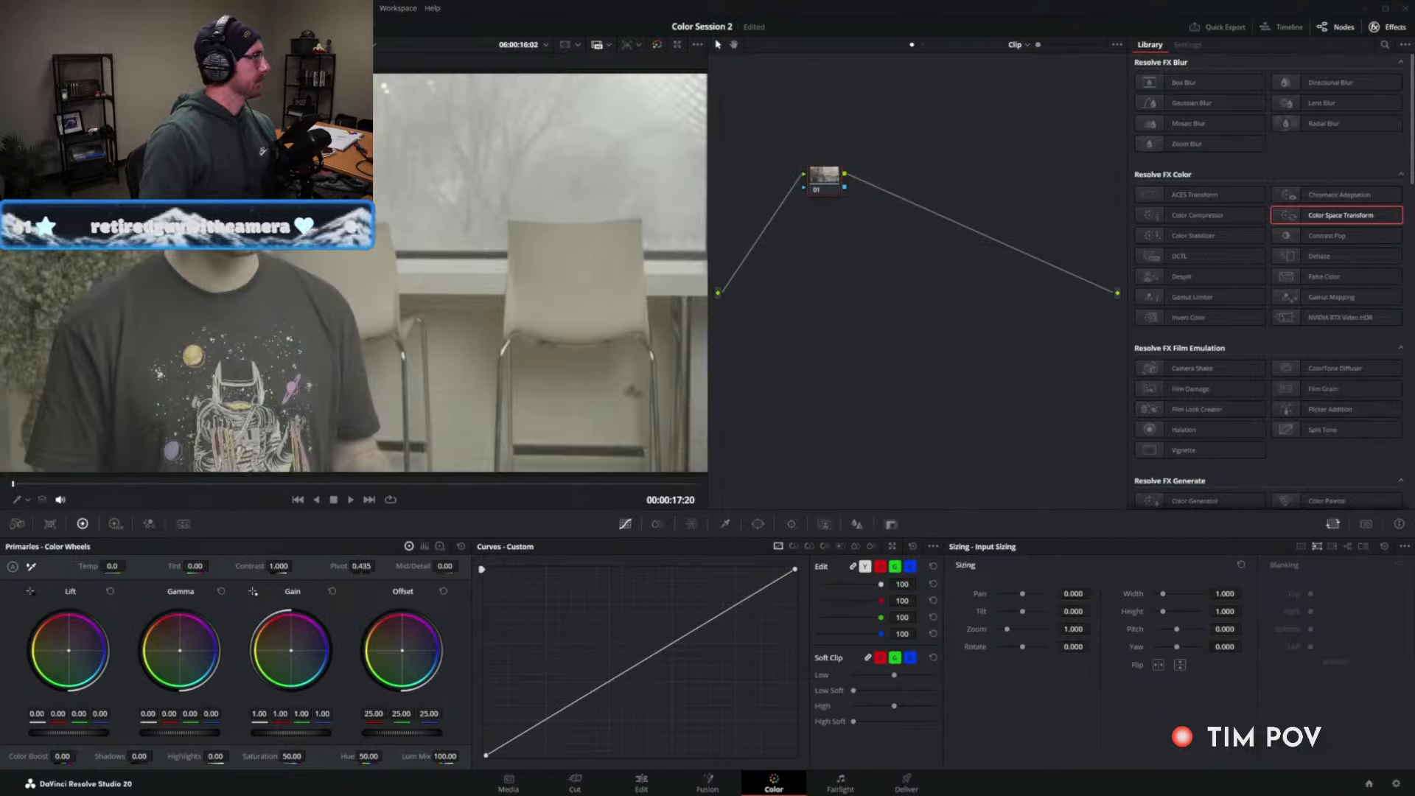
key("Up")
key("Up")
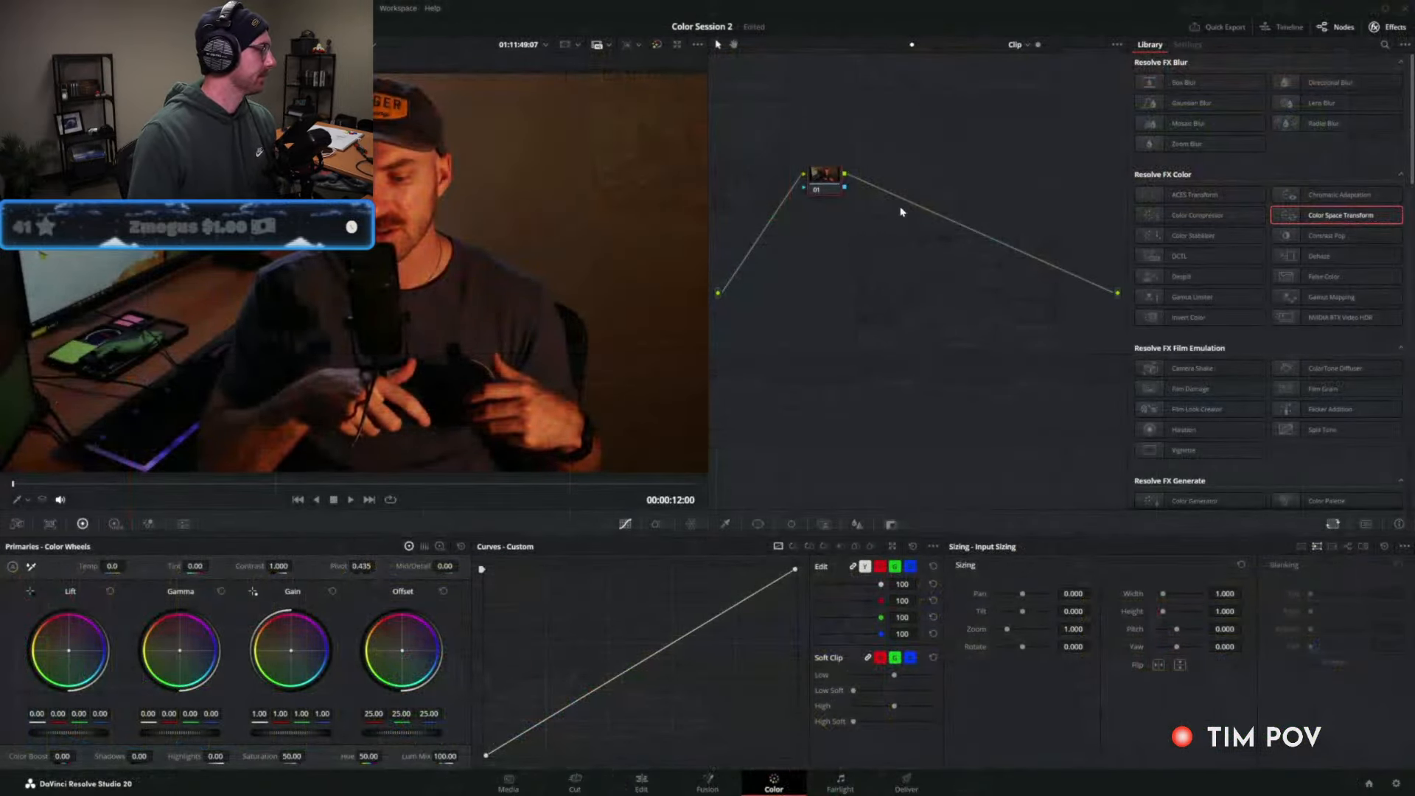
View the timeline-level node graph and return to the clip-level graph.
left_click(912, 46)
left_click(913, 45)
left_click(1020, 45)
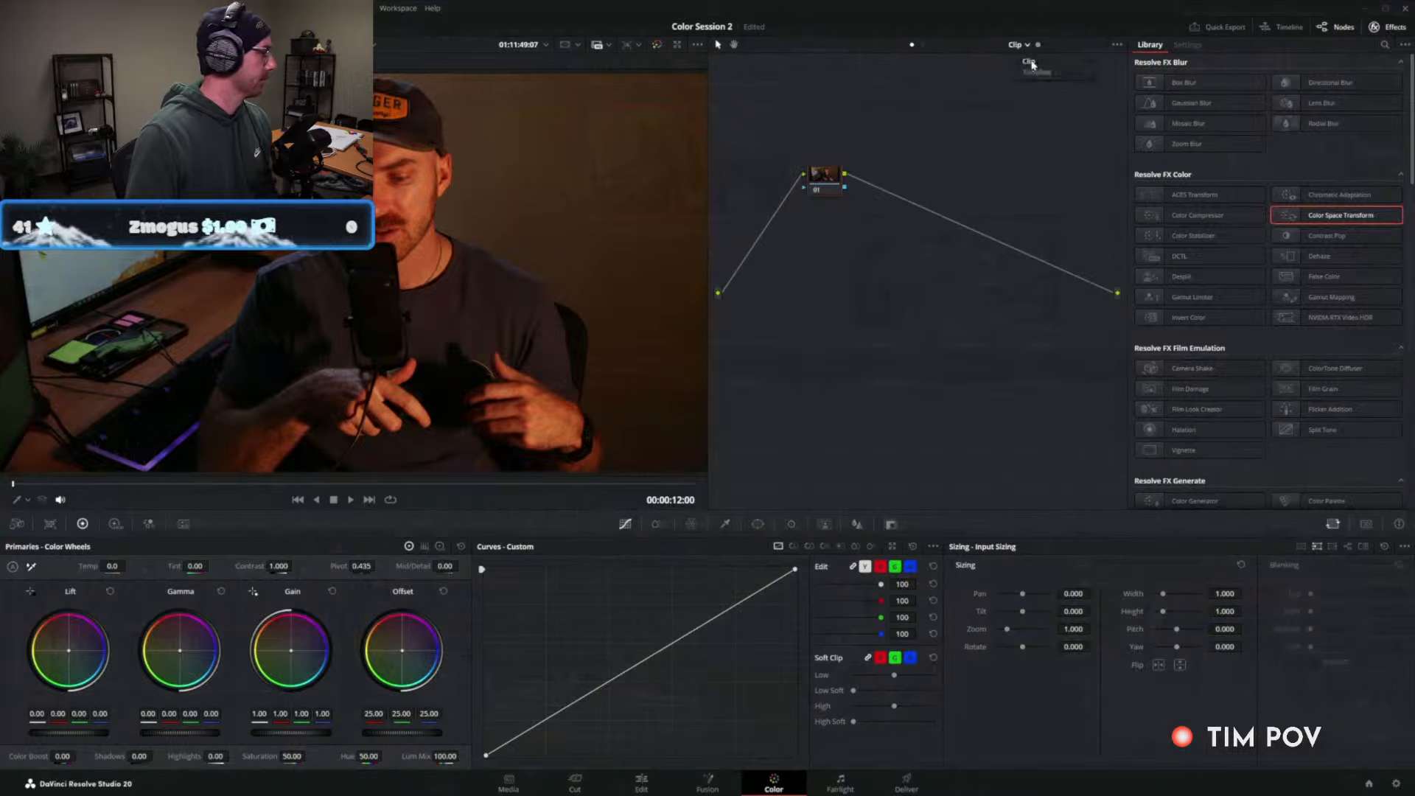
left_click(923, 62)
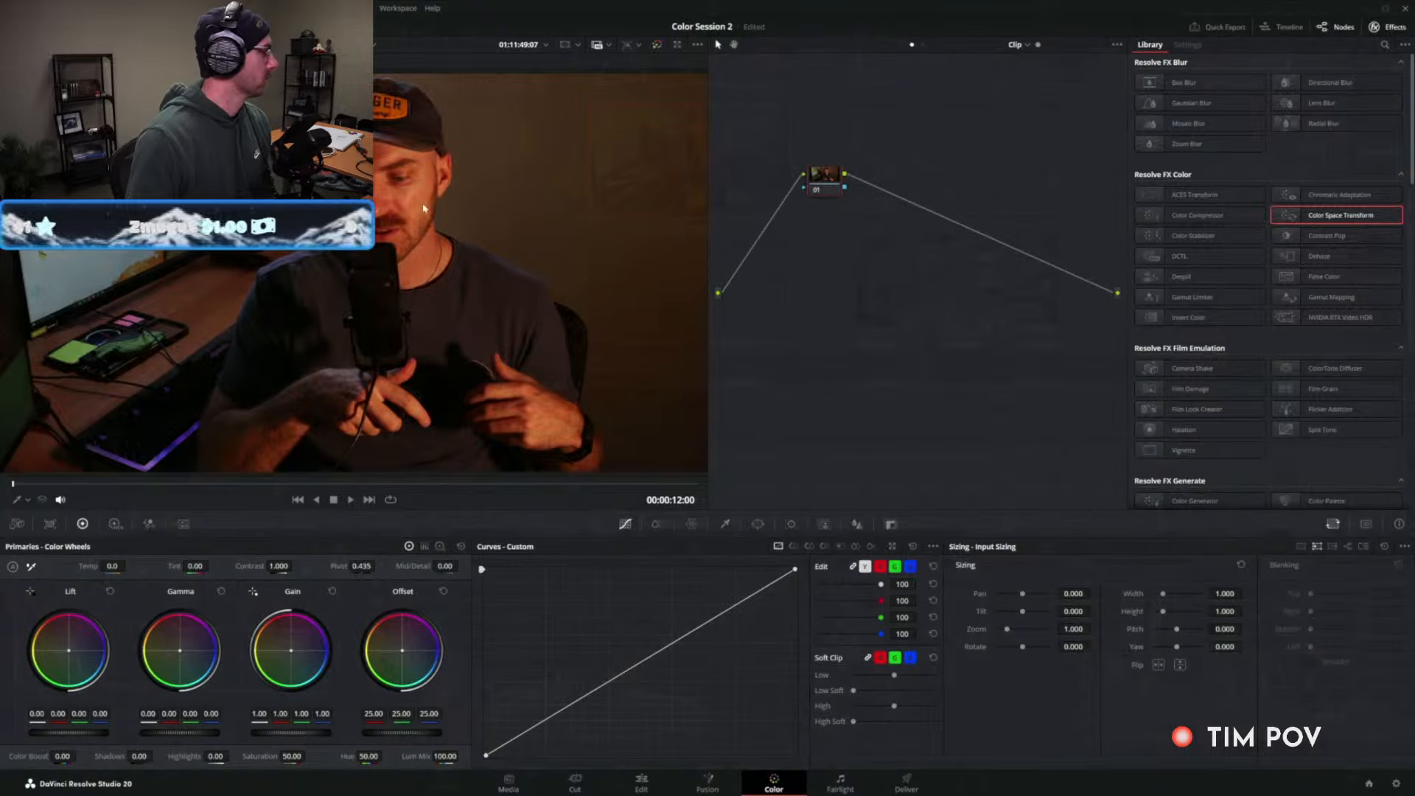
left_click(1021, 45)
left_click(1028, 70)
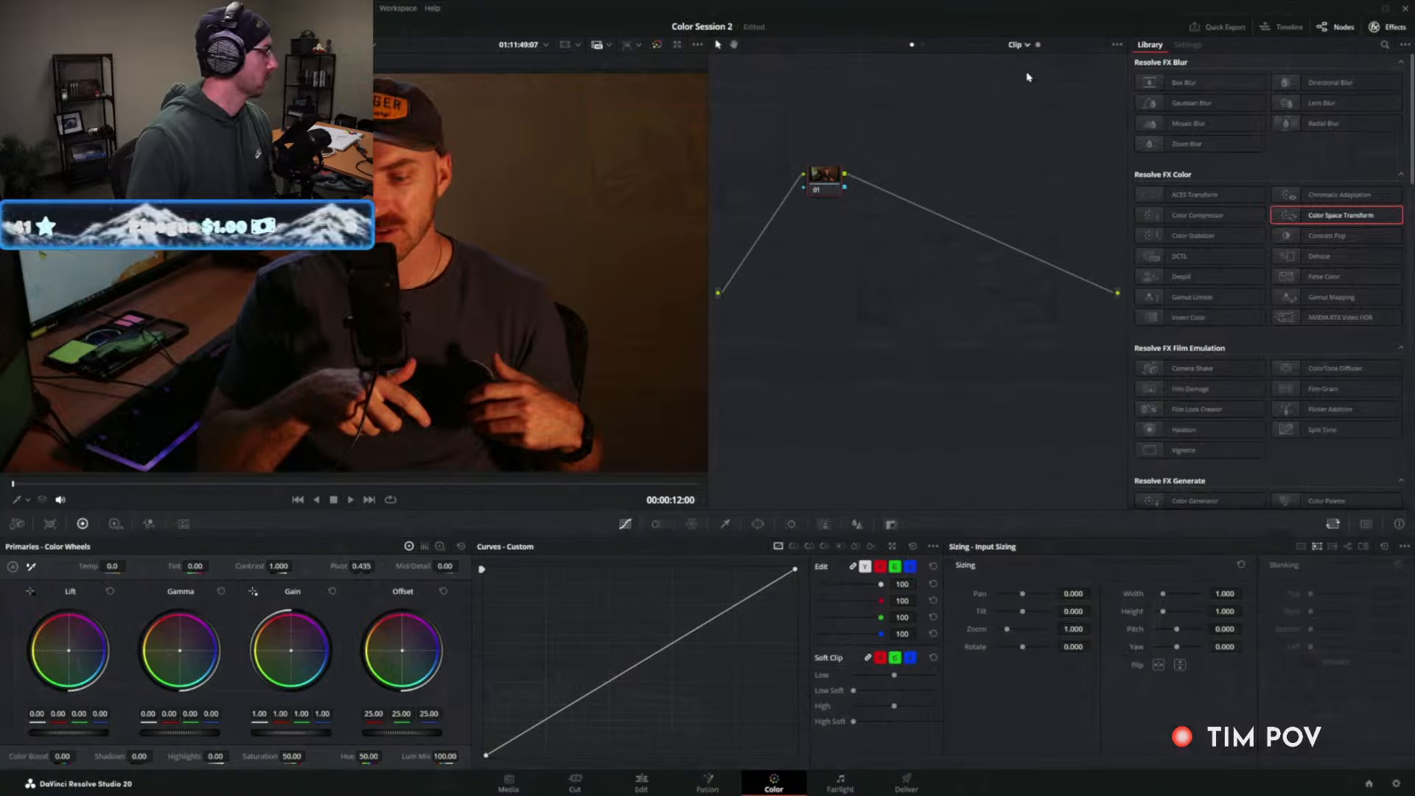
key("alt+s")
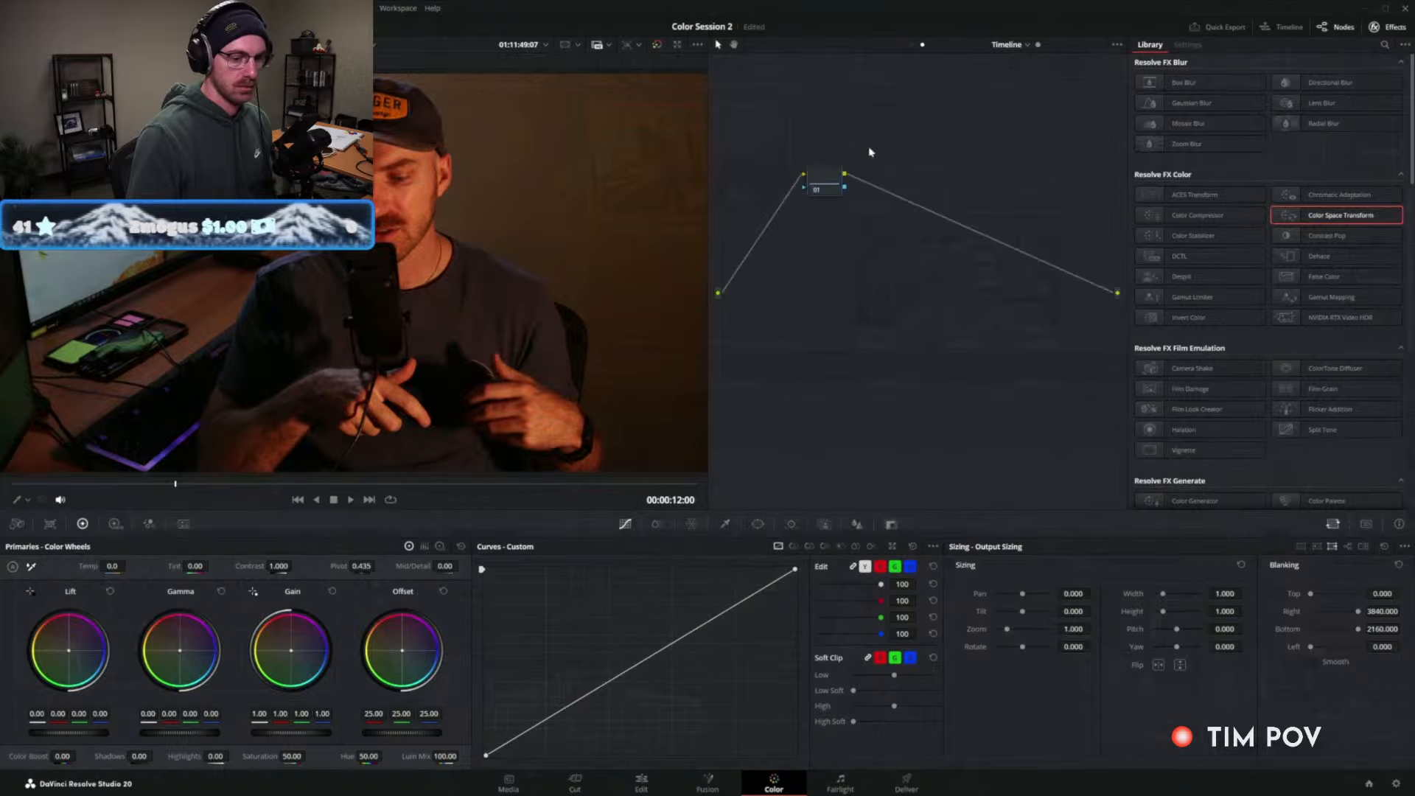
left_click(912, 45)
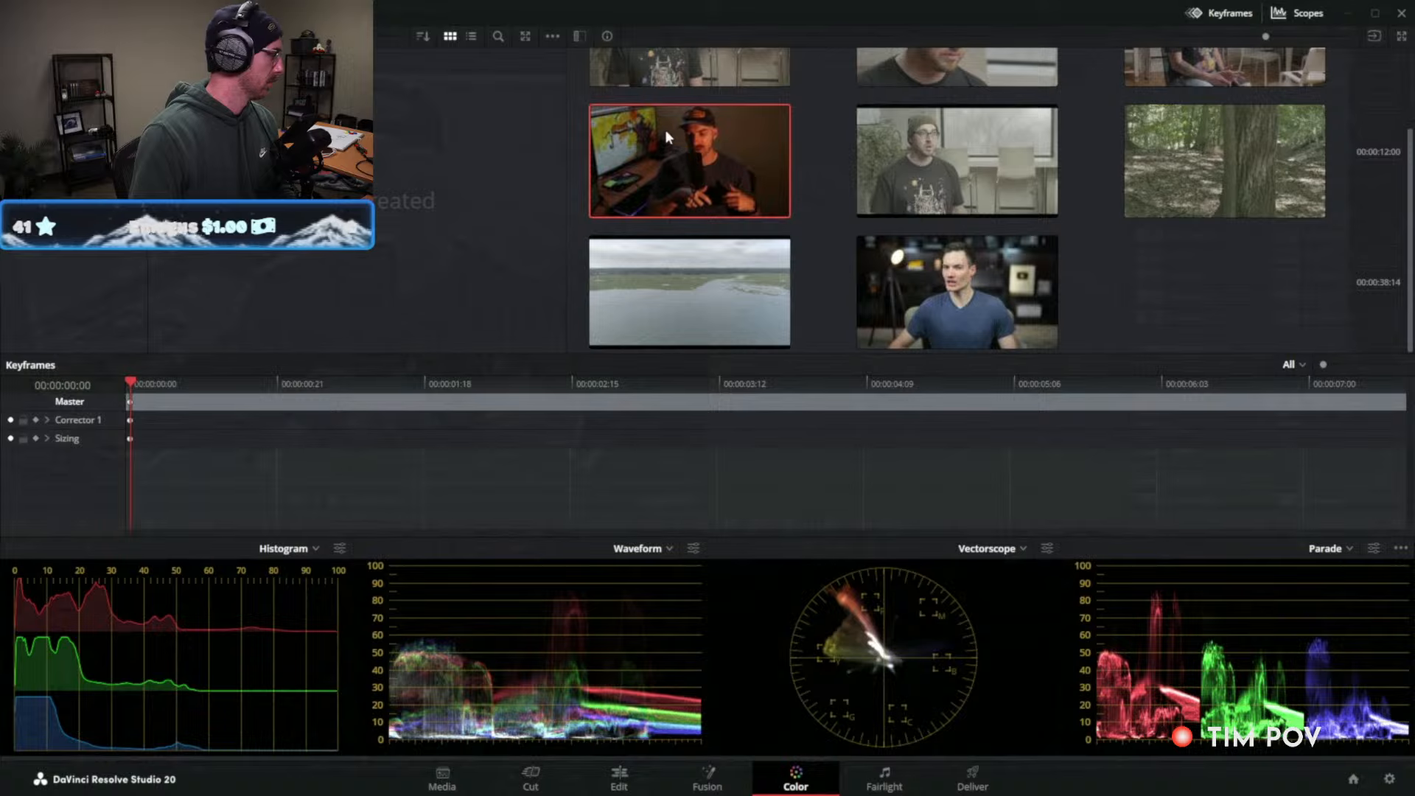
Select the aerial water clip's thumbnail and return to the desk clip.
left_click(699, 267)
left_click(689, 159)
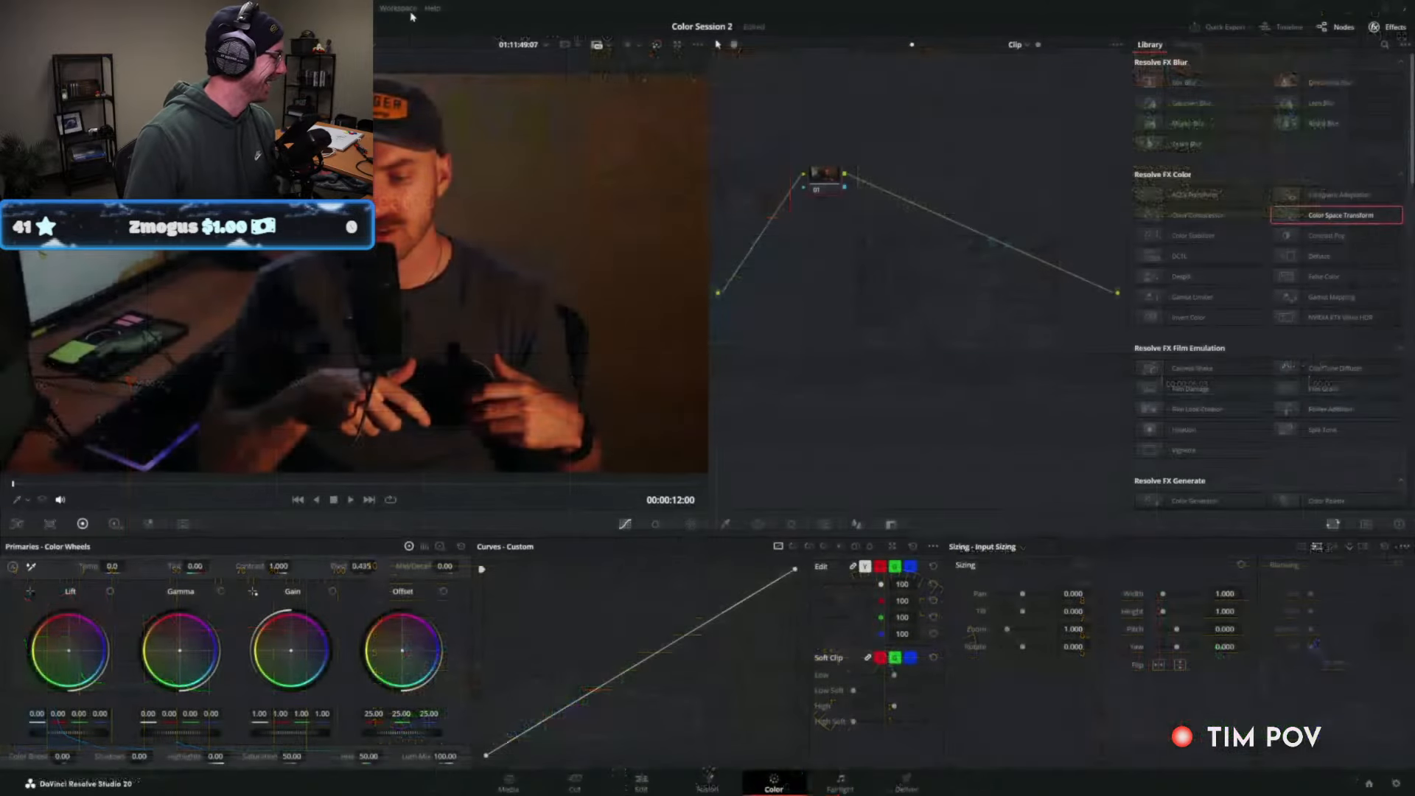
Return the workspace to the single-screen layout and add the desk clip to a new group named 709.
left_click(407, 9)
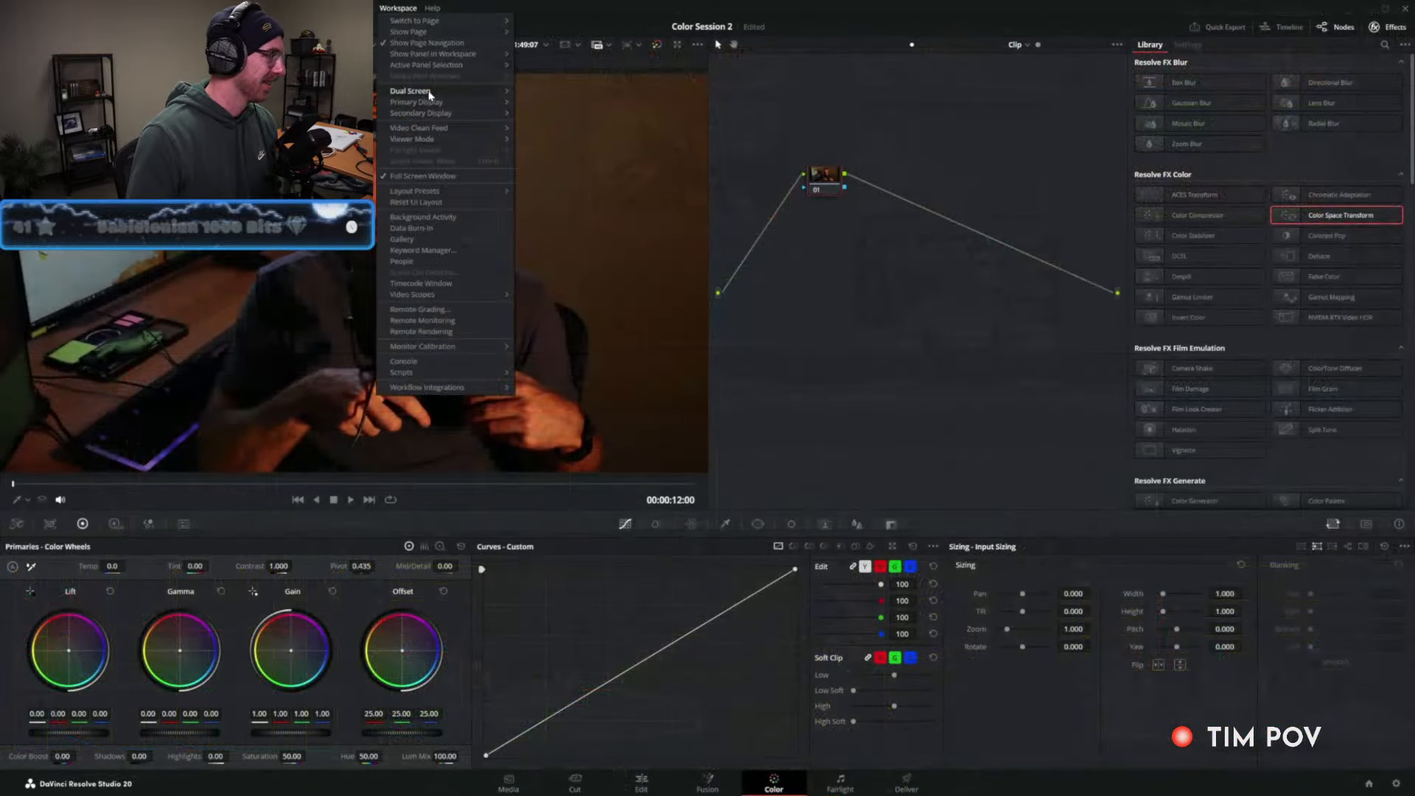
left_click(533, 101)
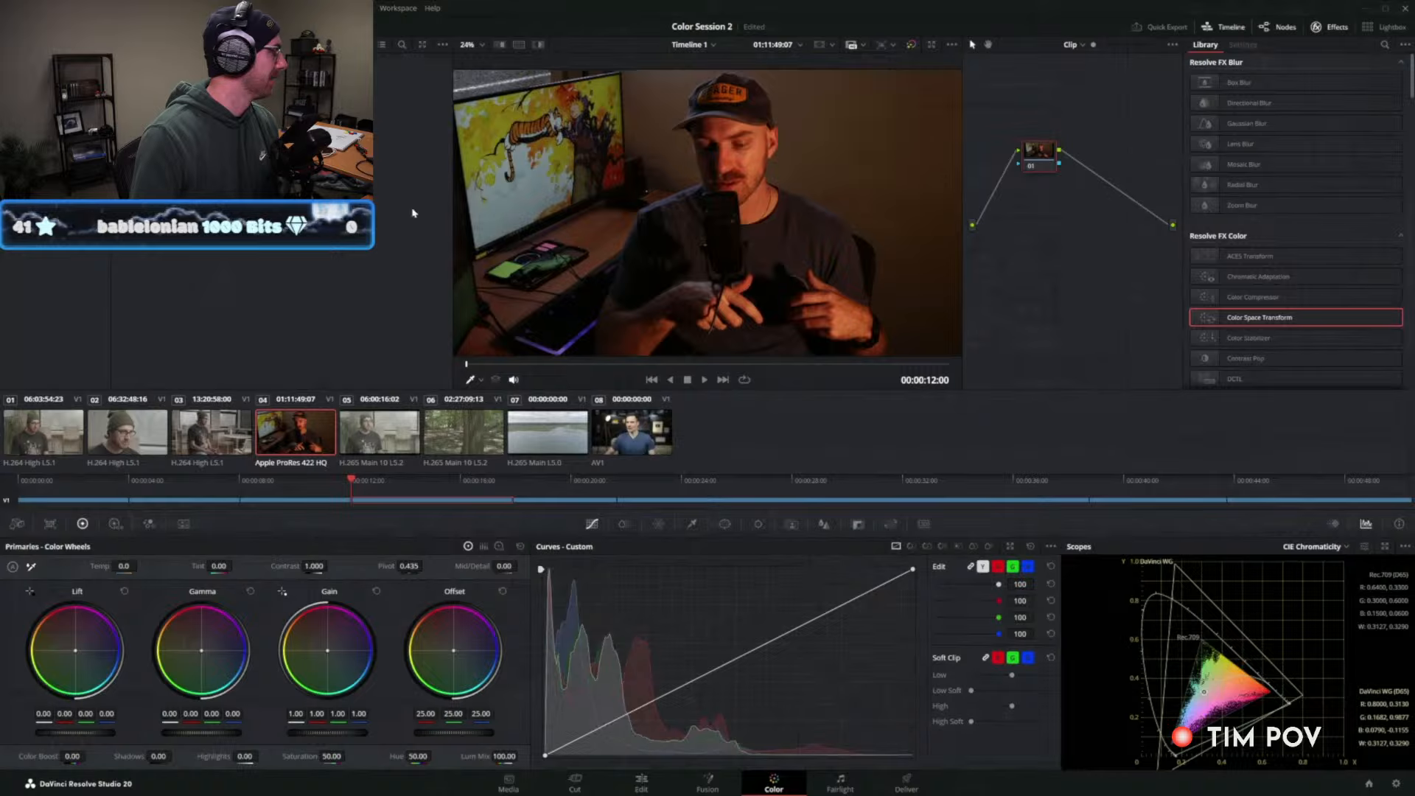
right_click(325, 401)
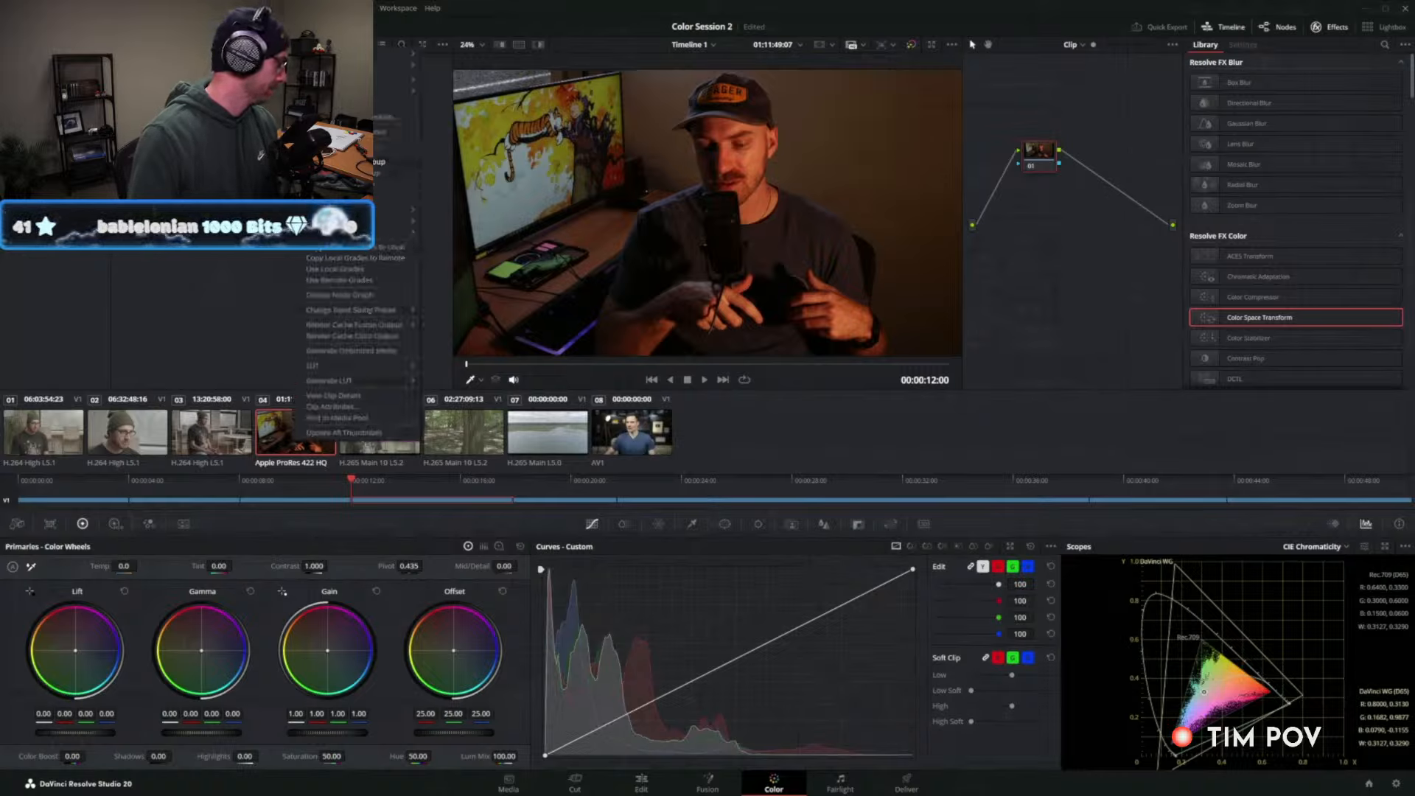
left_click(378, 161)
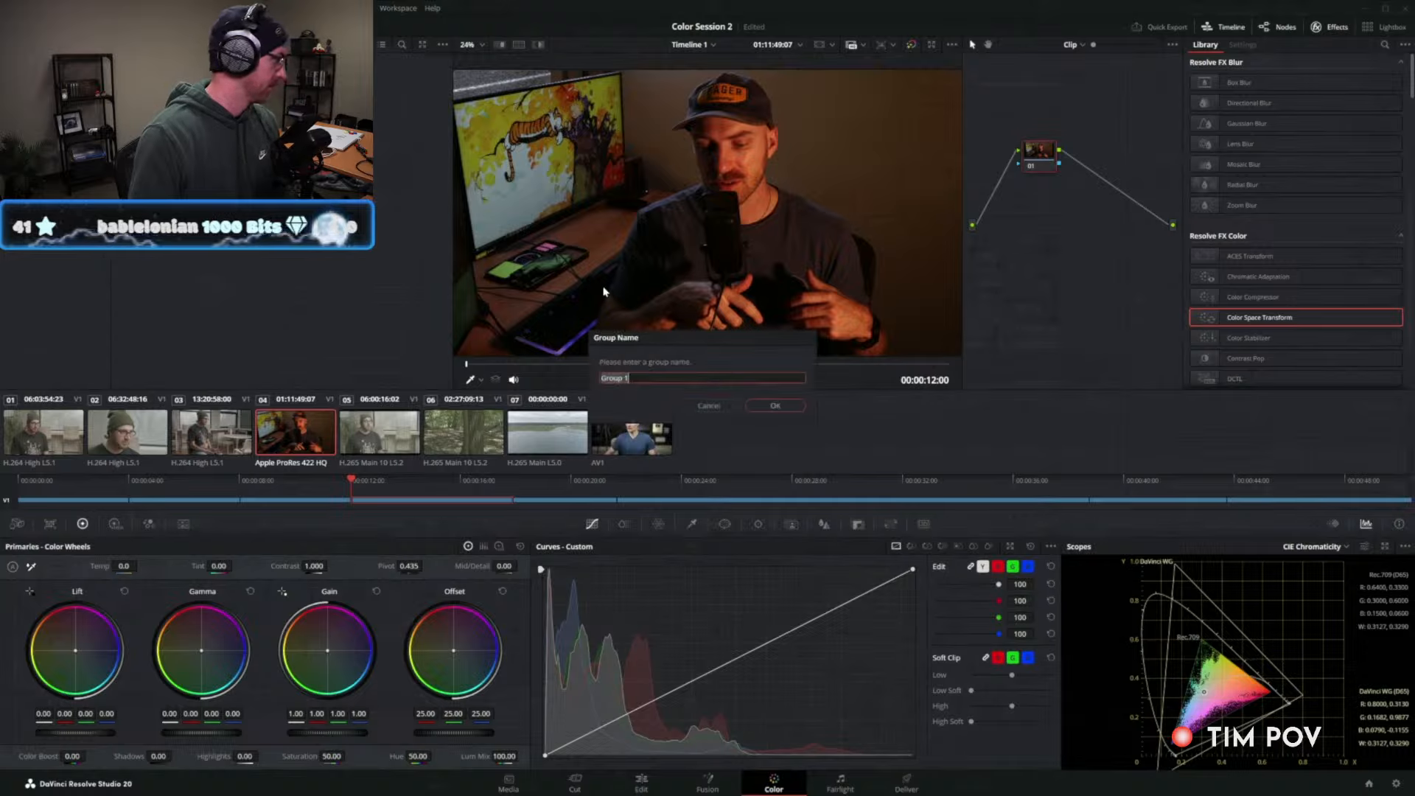
type("709")
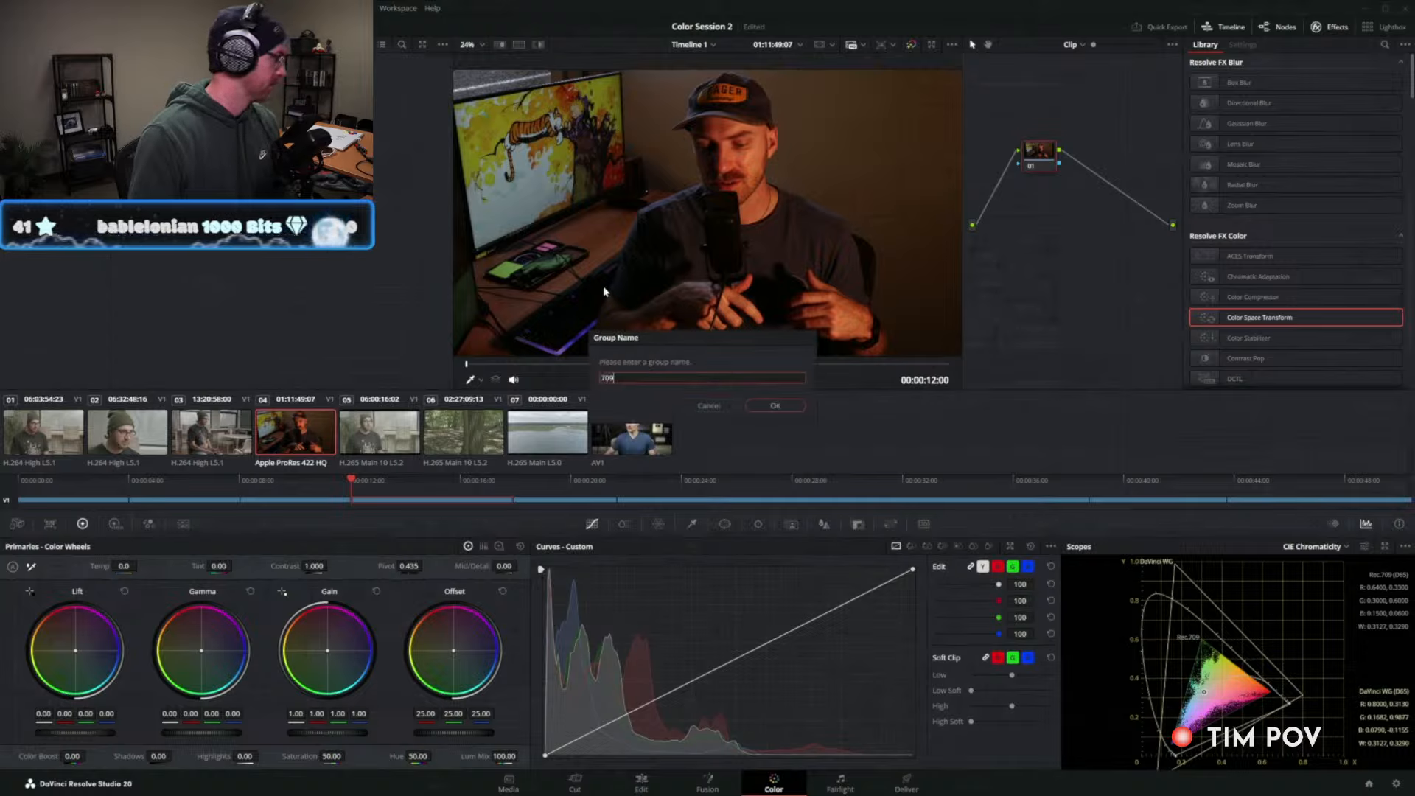
key("Return")
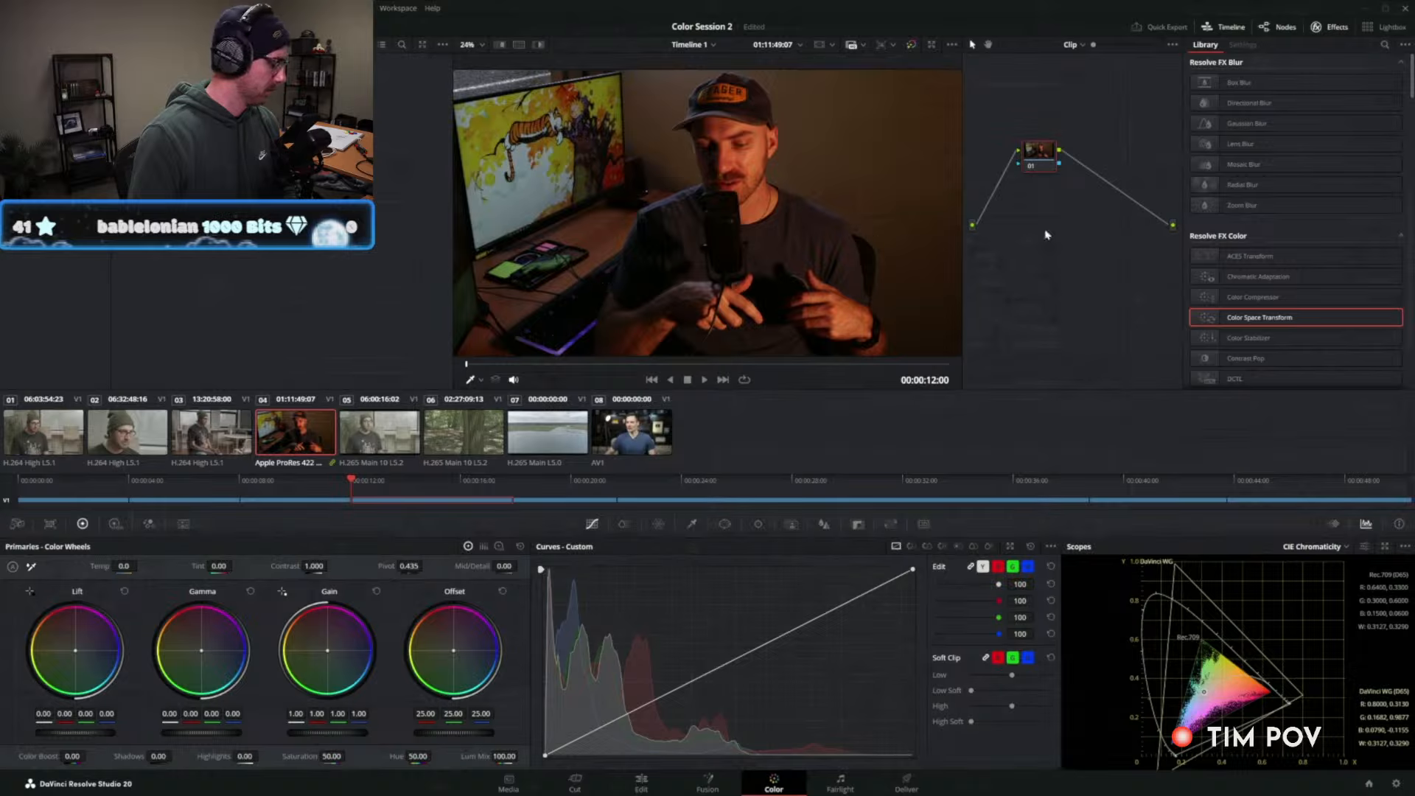
Assign the blue-shirt interview clip, the last one in the timeline, to the existing 709 group.
left_click(1081, 46)
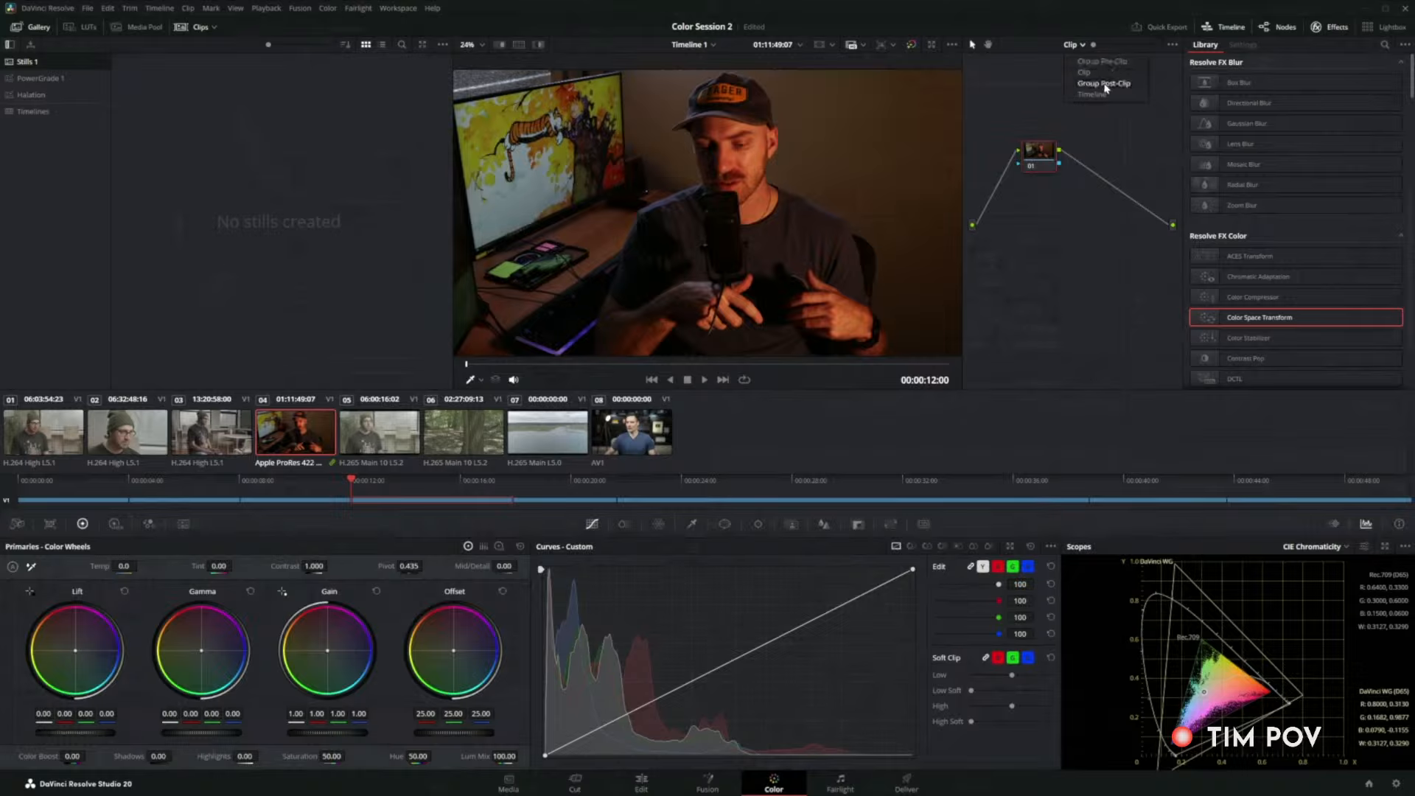
left_click(1105, 62)
left_click(650, 426)
right_click(633, 439)
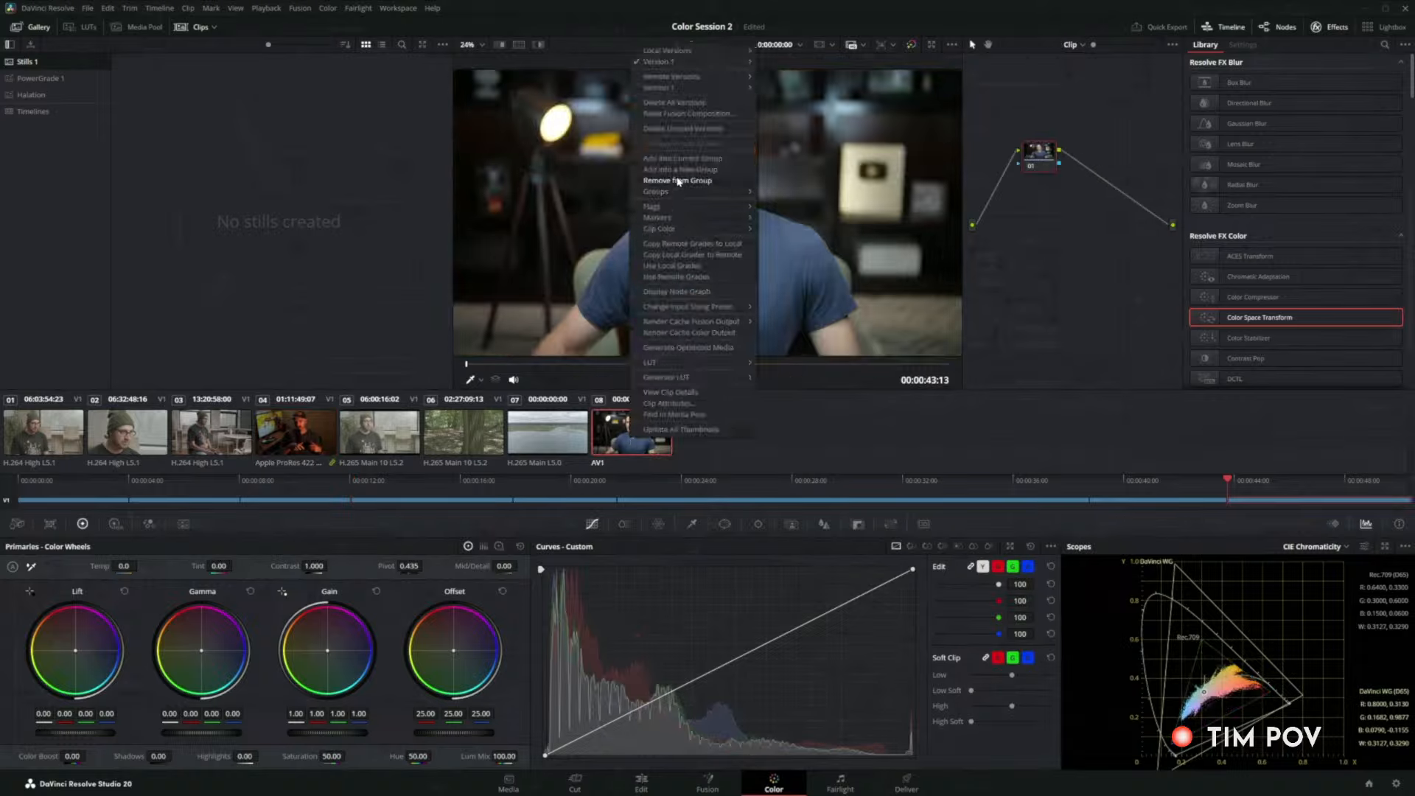
mouse_move(664, 192)
mouse_move(788, 192)
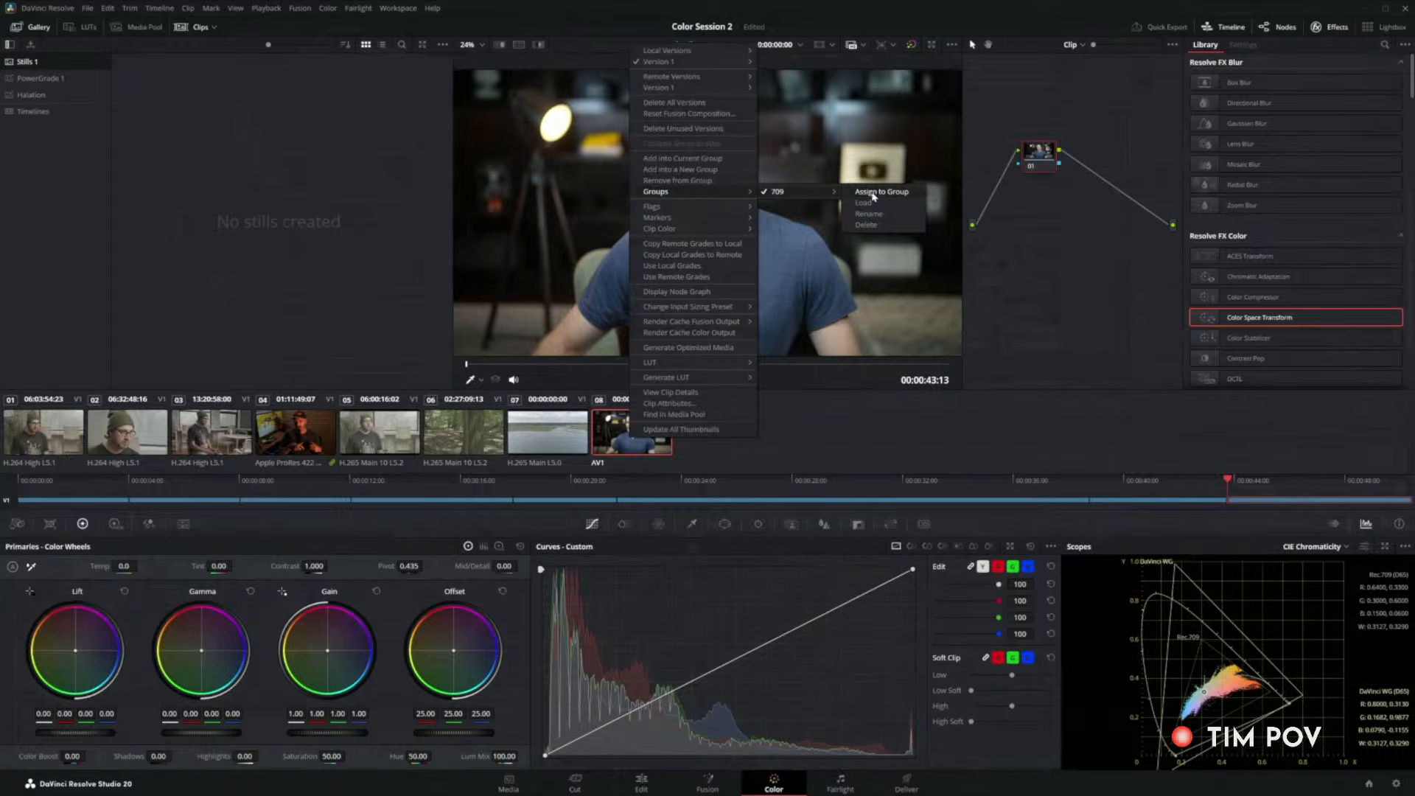
left_click(874, 189)
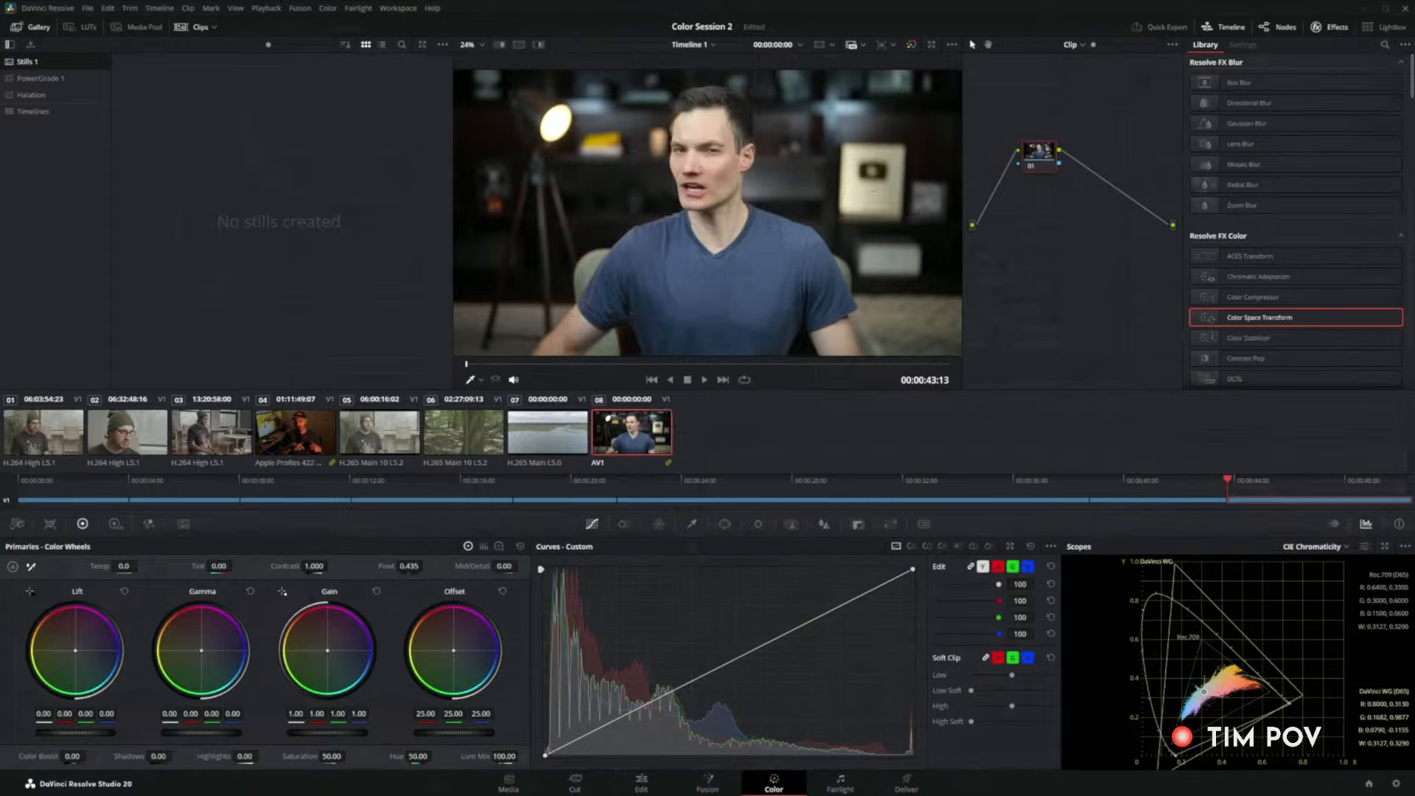
Select the desk clip, show its Group Pre-Clip node graph and hide the stills gallery.
left_click(301, 443)
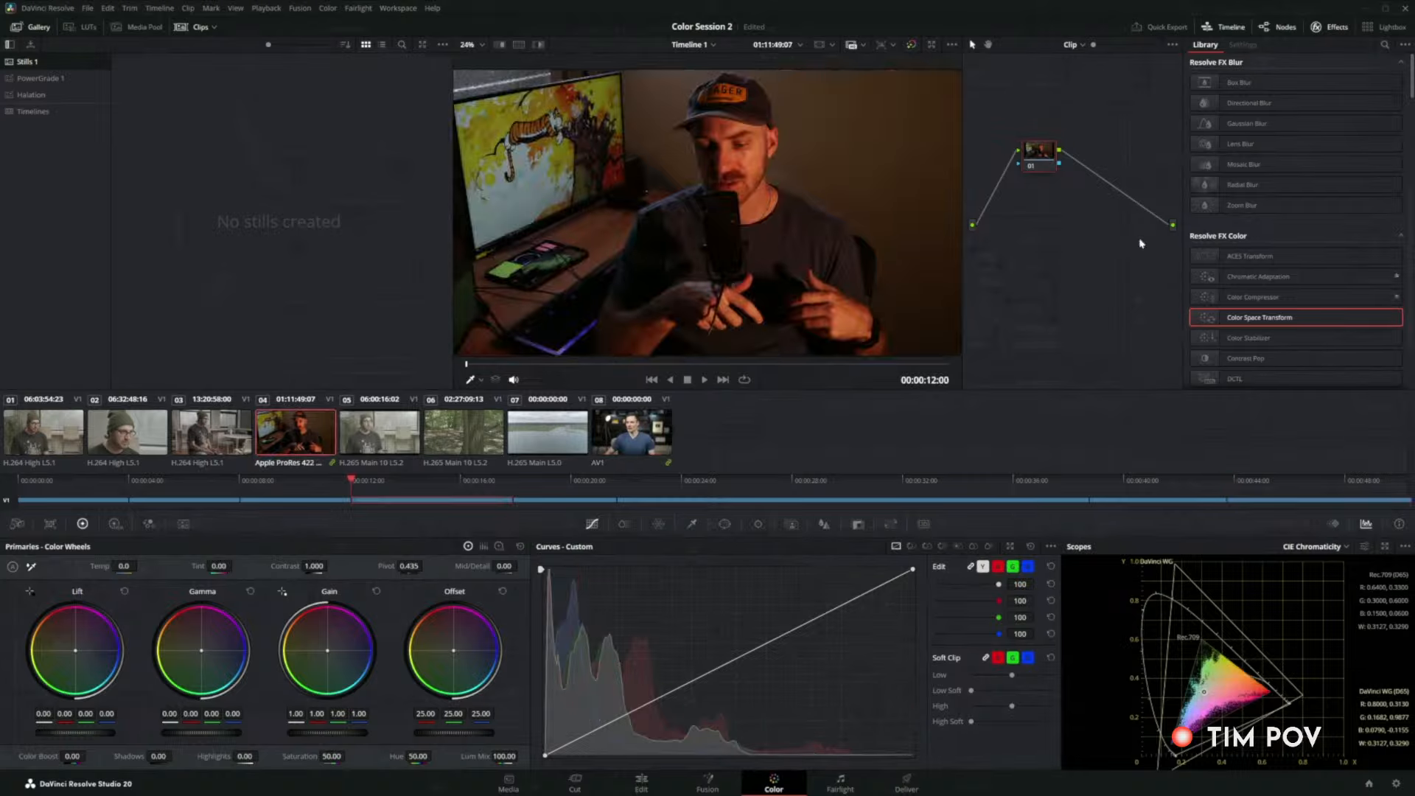
left_click(1076, 44)
left_click(1098, 63)
left_click(22, 28)
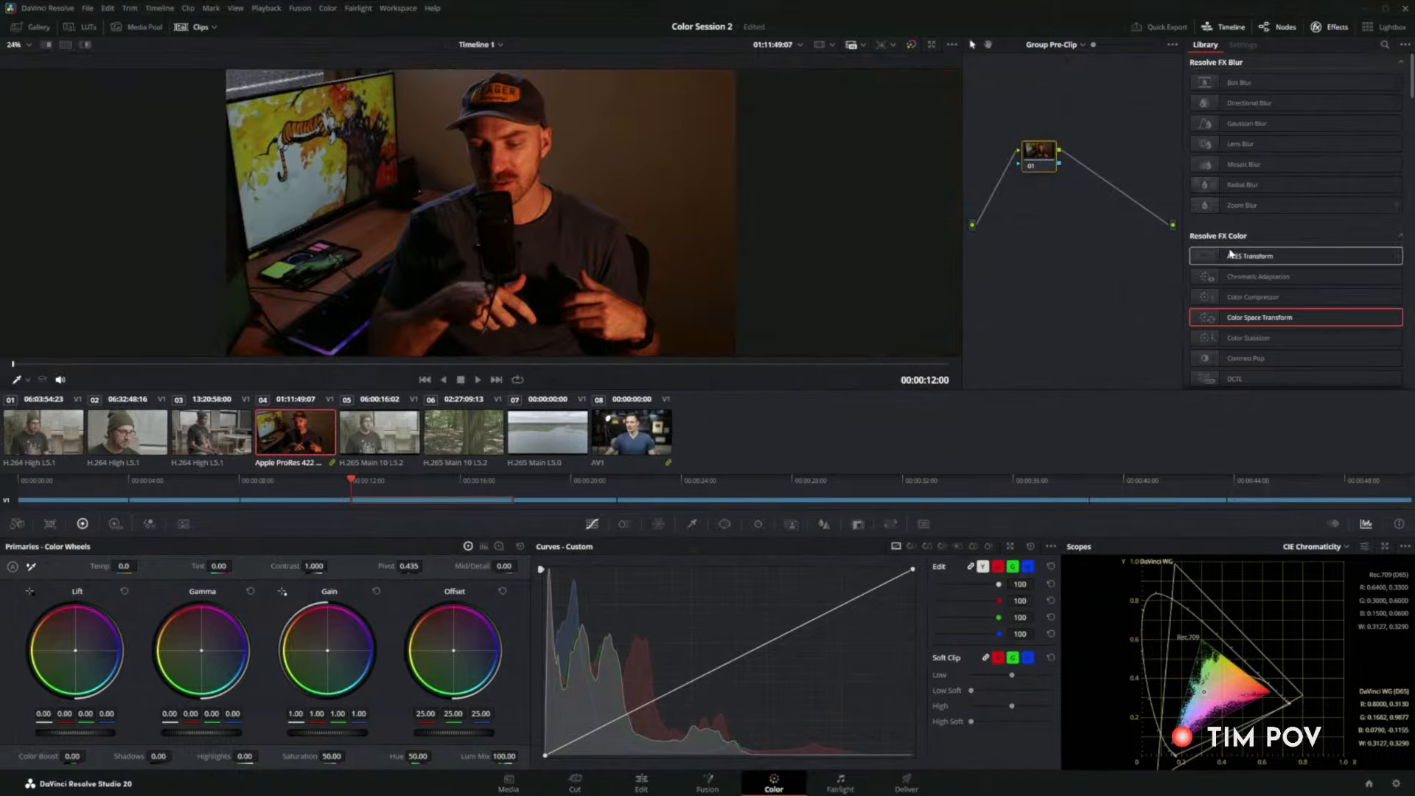
Try different Offset levels on the Group Pre-Clip node, compare both grouped clips, and reset the node's grade.
left_click_drag(447, 734, 398, 734)
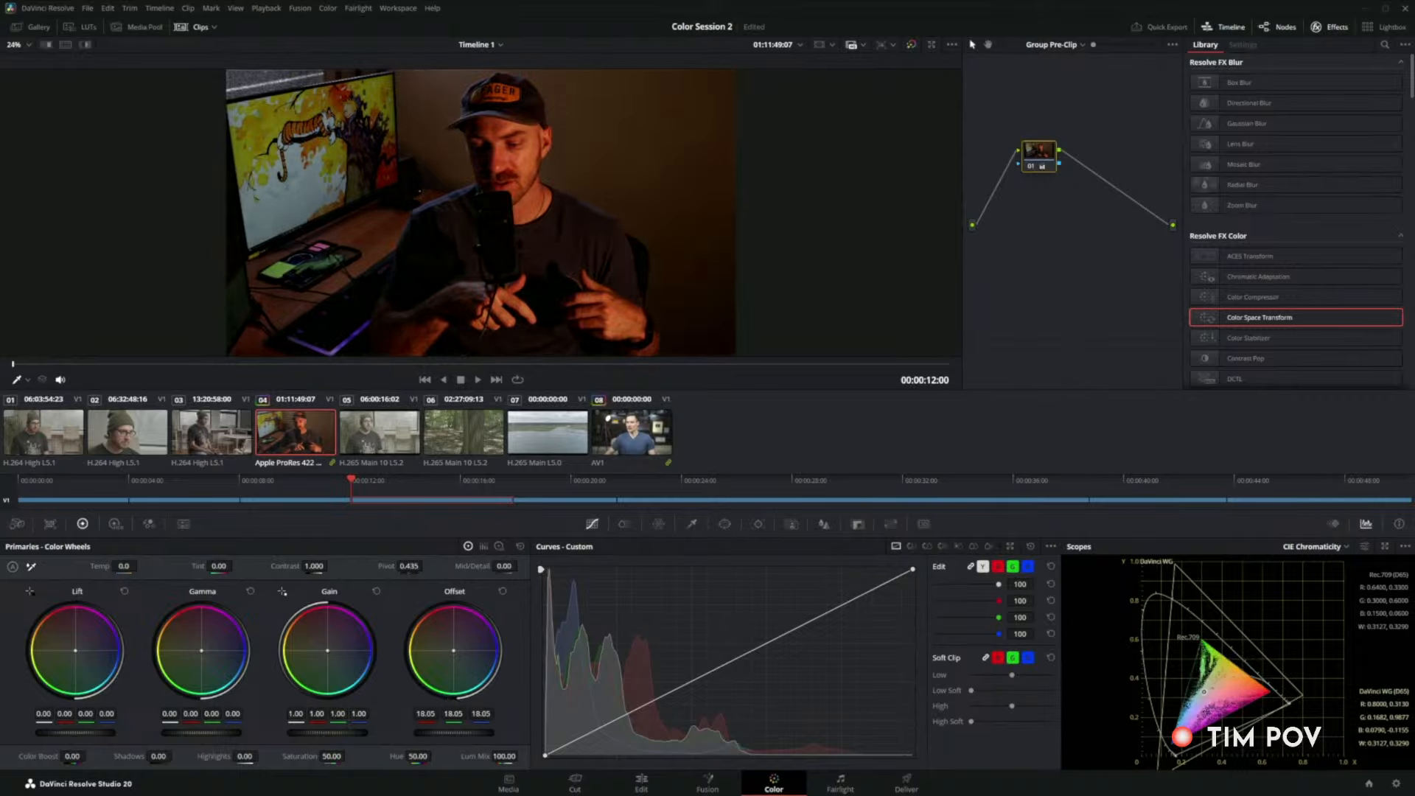
left_click(634, 441)
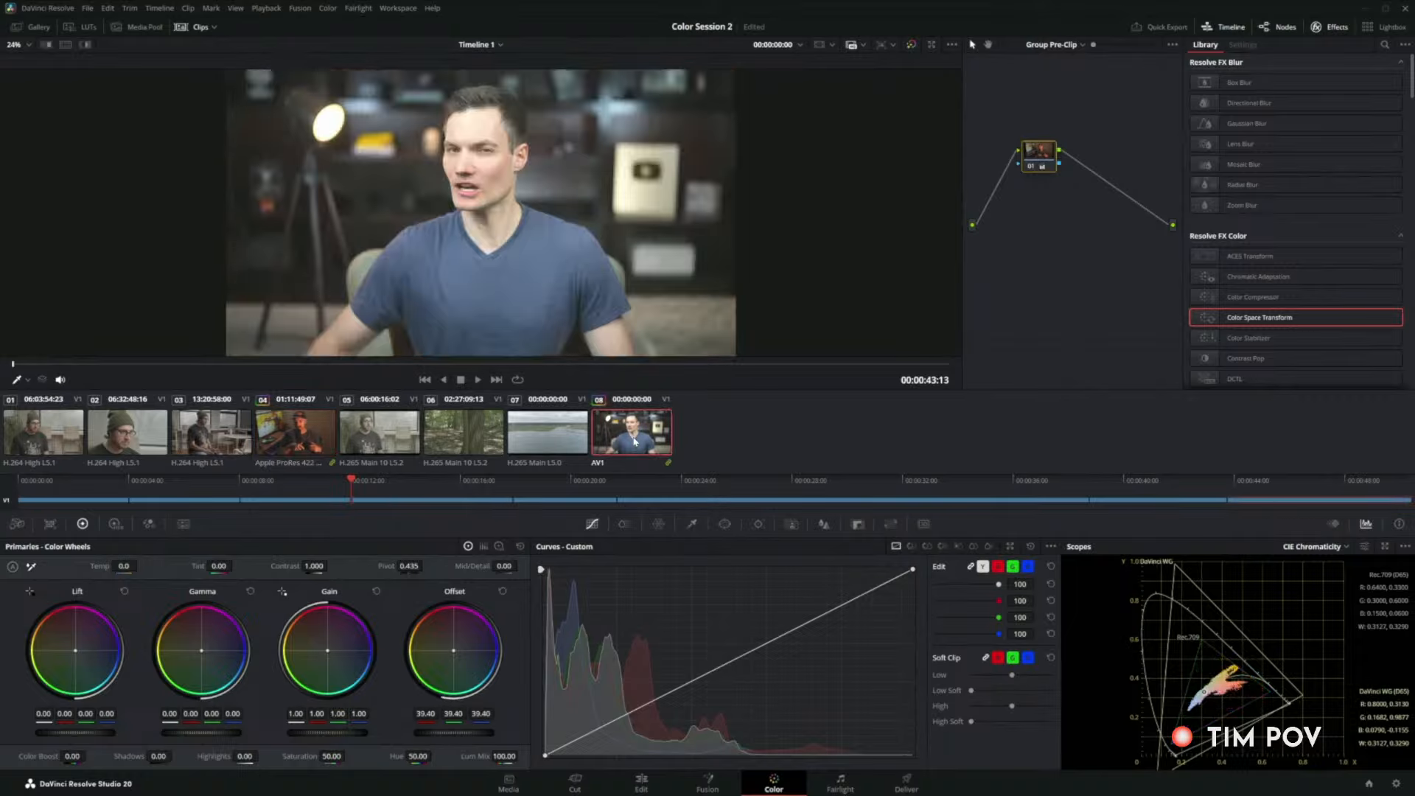
left_click_drag(454, 733, 295, 733)
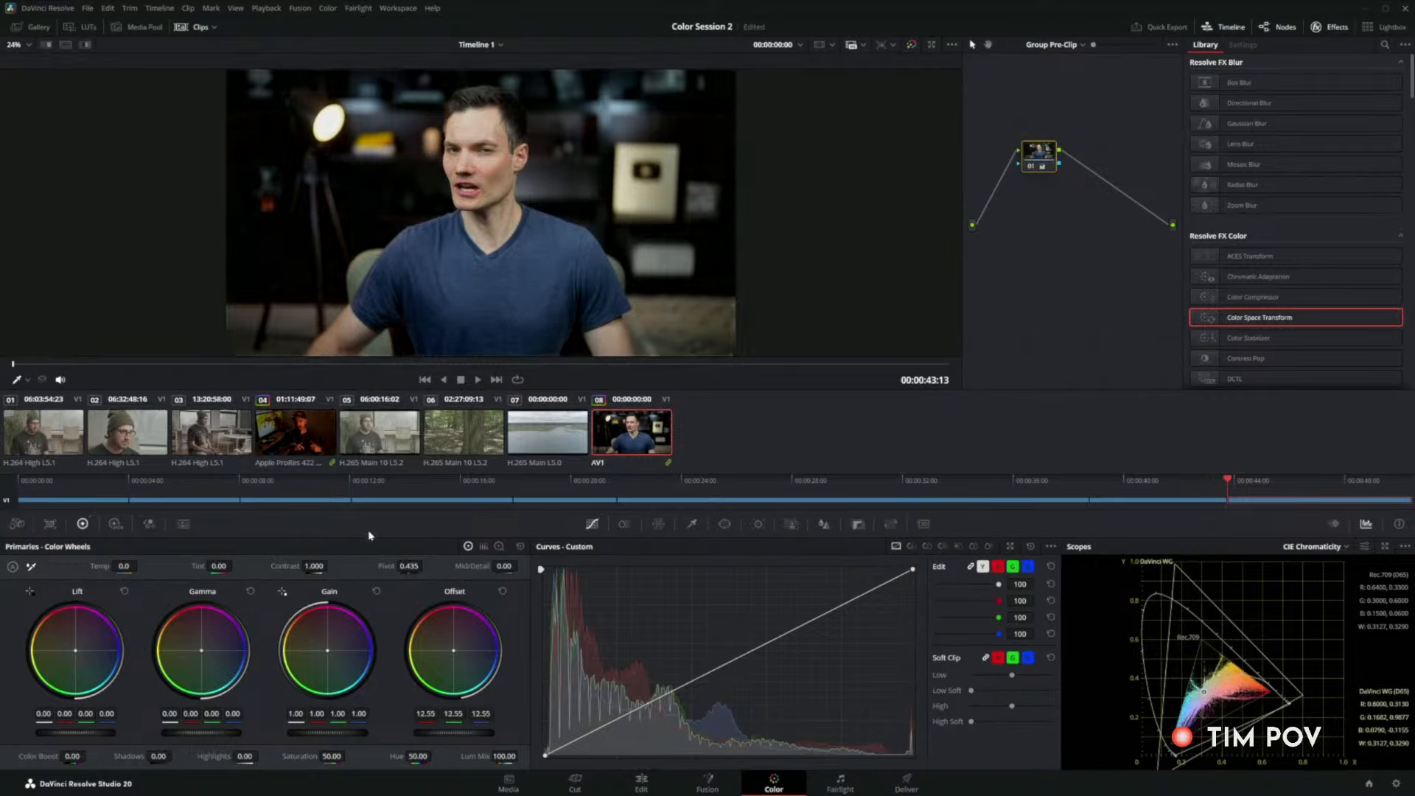
left_click(296, 436)
left_click(635, 435)
right_click(1044, 183)
left_click(1091, 182)
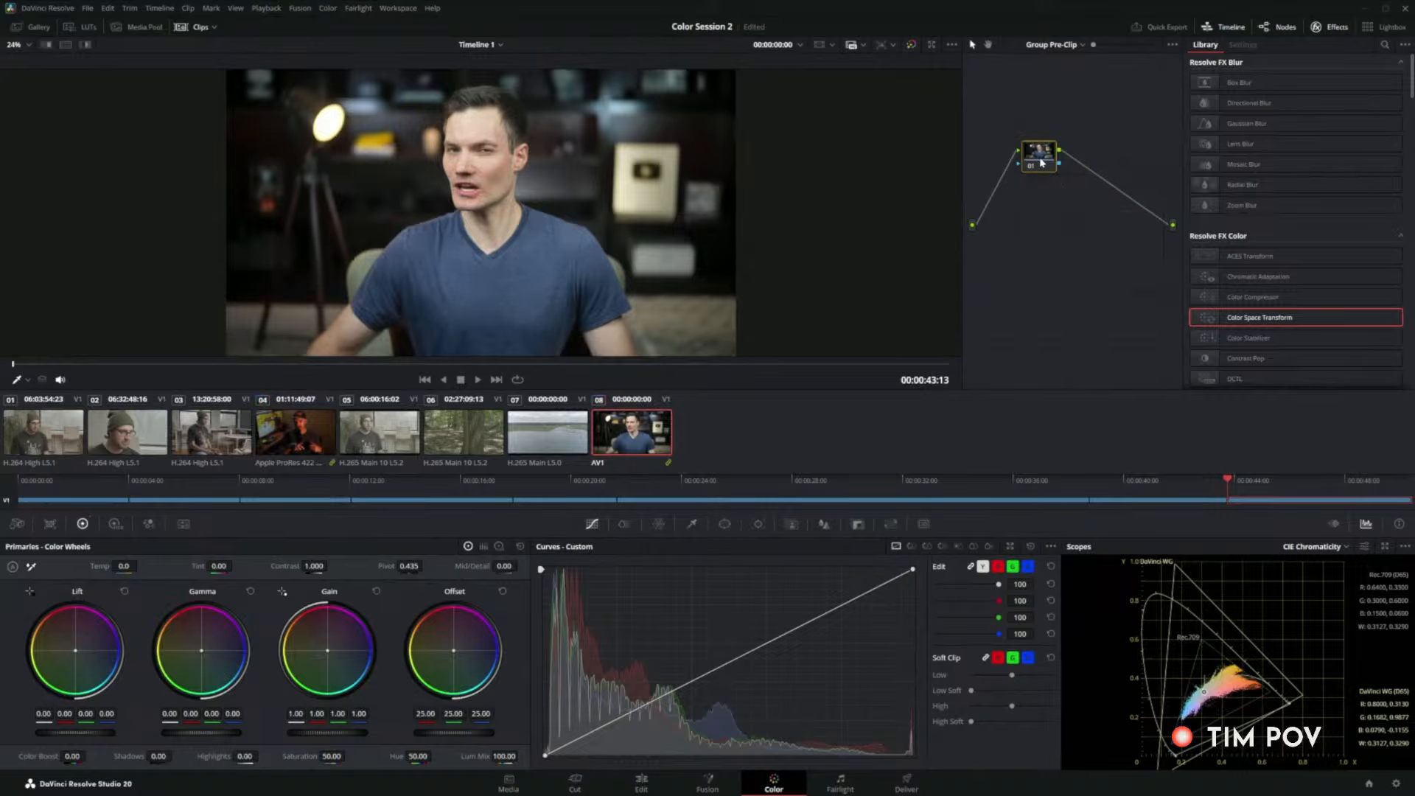
Widen the node graph, add a Color Space Transform to the Group Pre-Clip node, and set its input color space and gamma to Rec.709.
left_click_drag(964, 182, 574, 182)
left_click_drag(1221, 322, 727, 158)
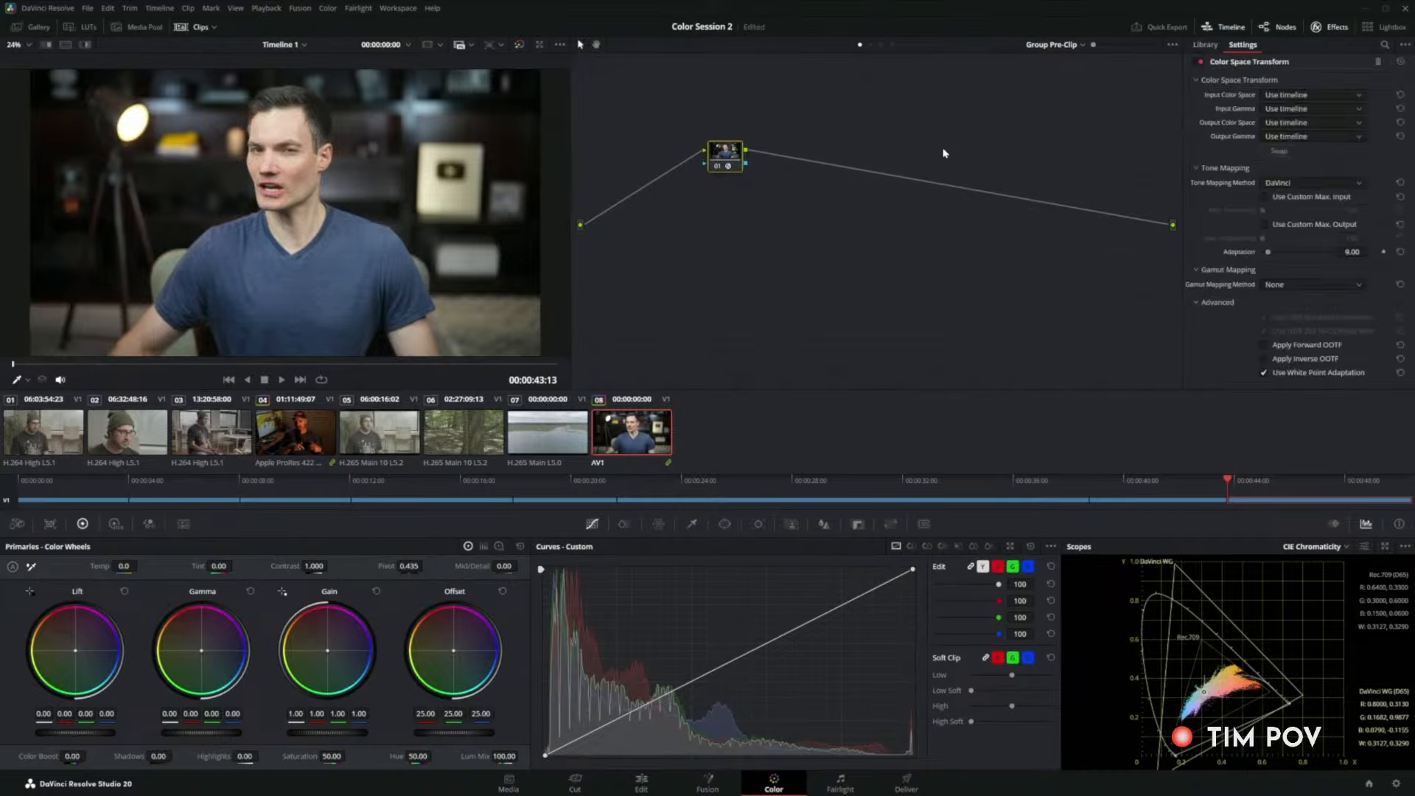
left_click(1290, 98)
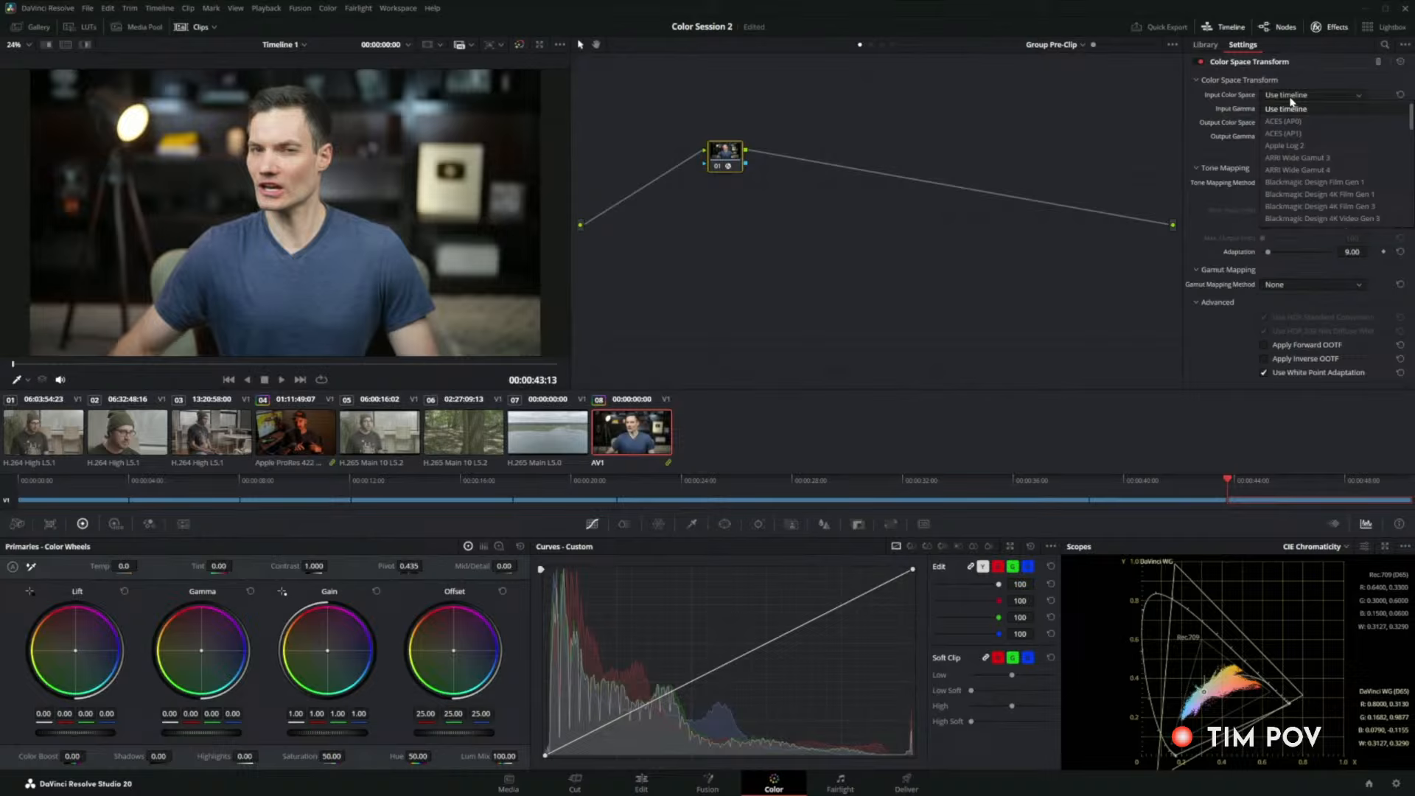
scroll(1297, 184, "down", 8)
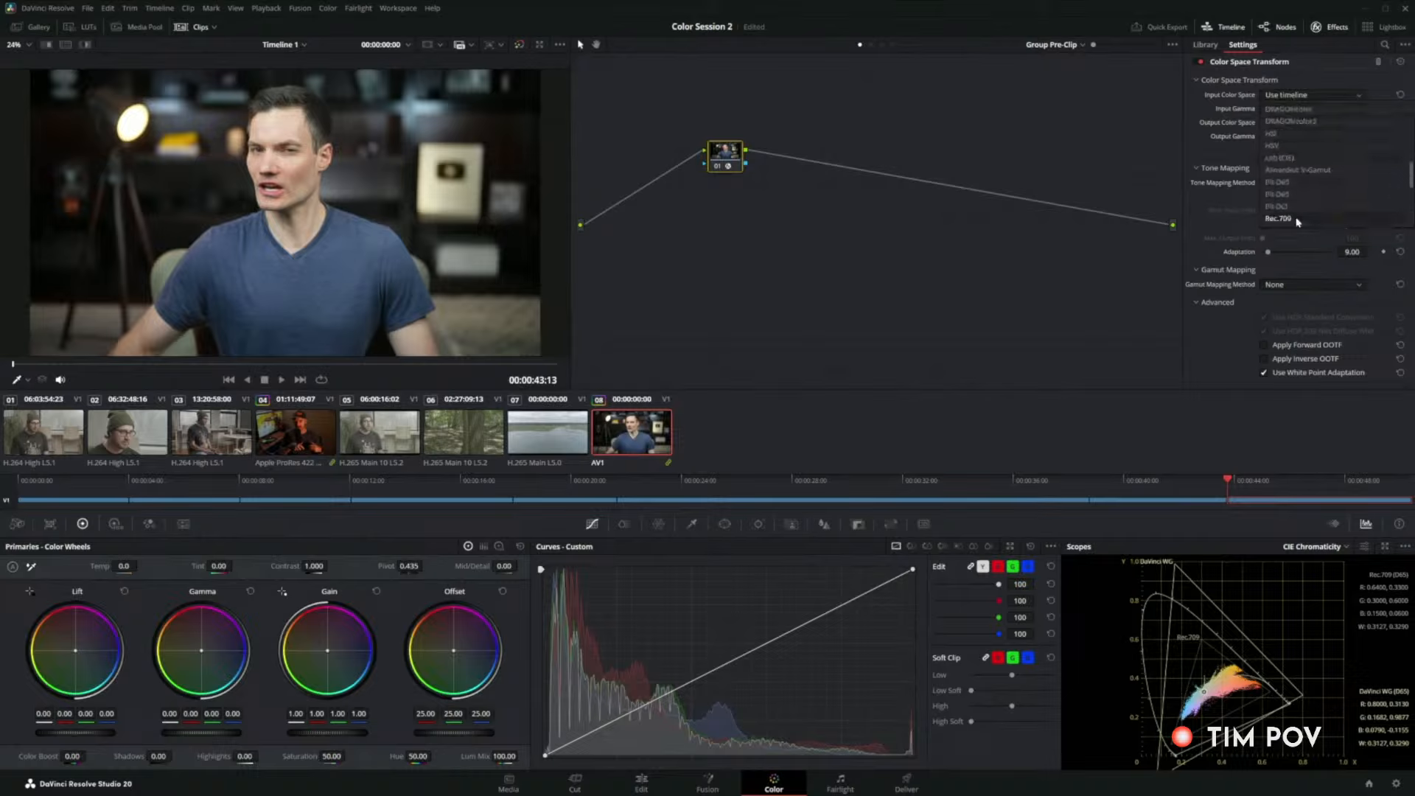
left_click(1297, 220)
left_click(1285, 110)
scroll(1280, 177, "down", 8)
left_click(1284, 232)
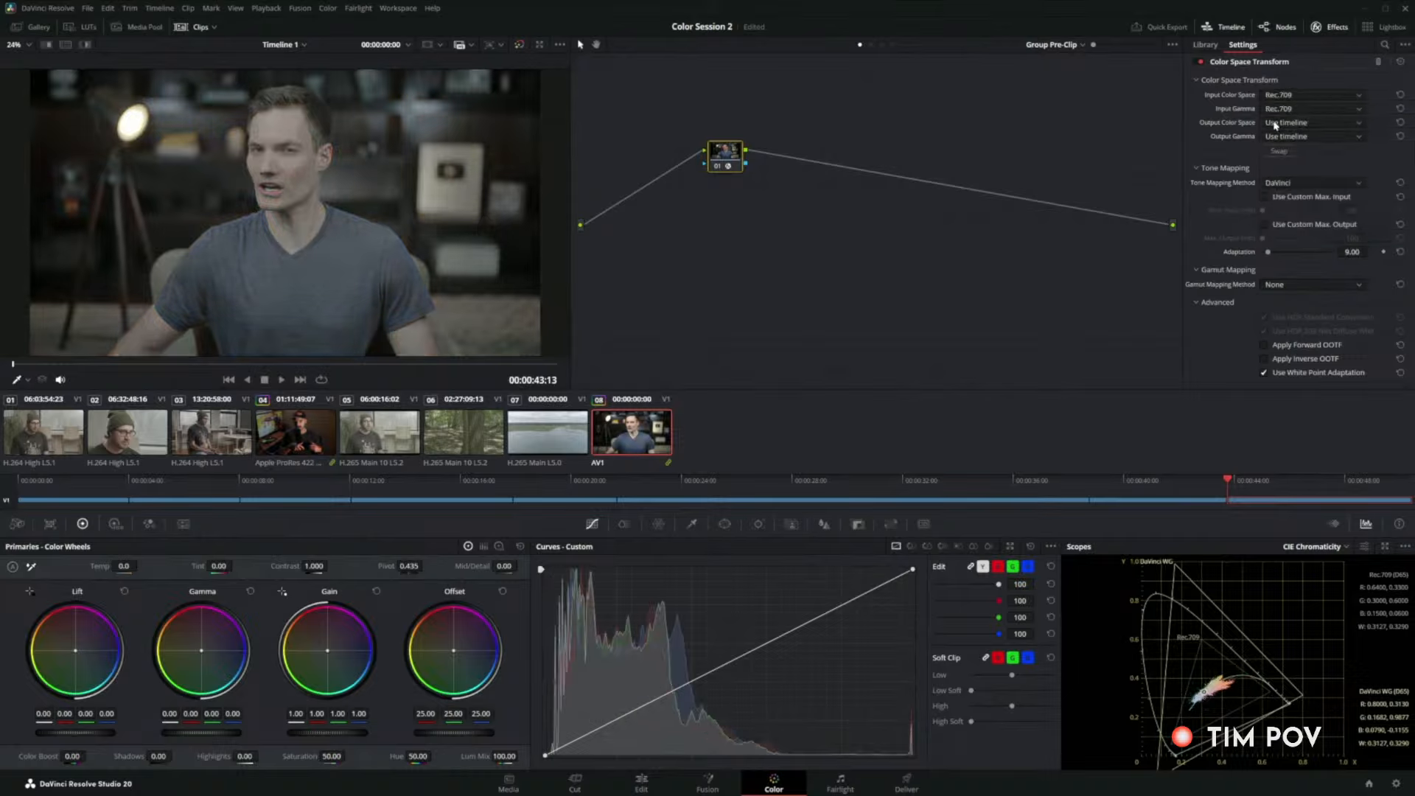
Set the Group Pre-Clip transform's output color space to DaVinci Wide Gamut and output gamma to DaVinci Intermediate.
left_click(1275, 126)
scroll(1281, 199, "down", 4)
left_click(1280, 248)
left_click(1286, 140)
scroll(1285, 199, "down", 4)
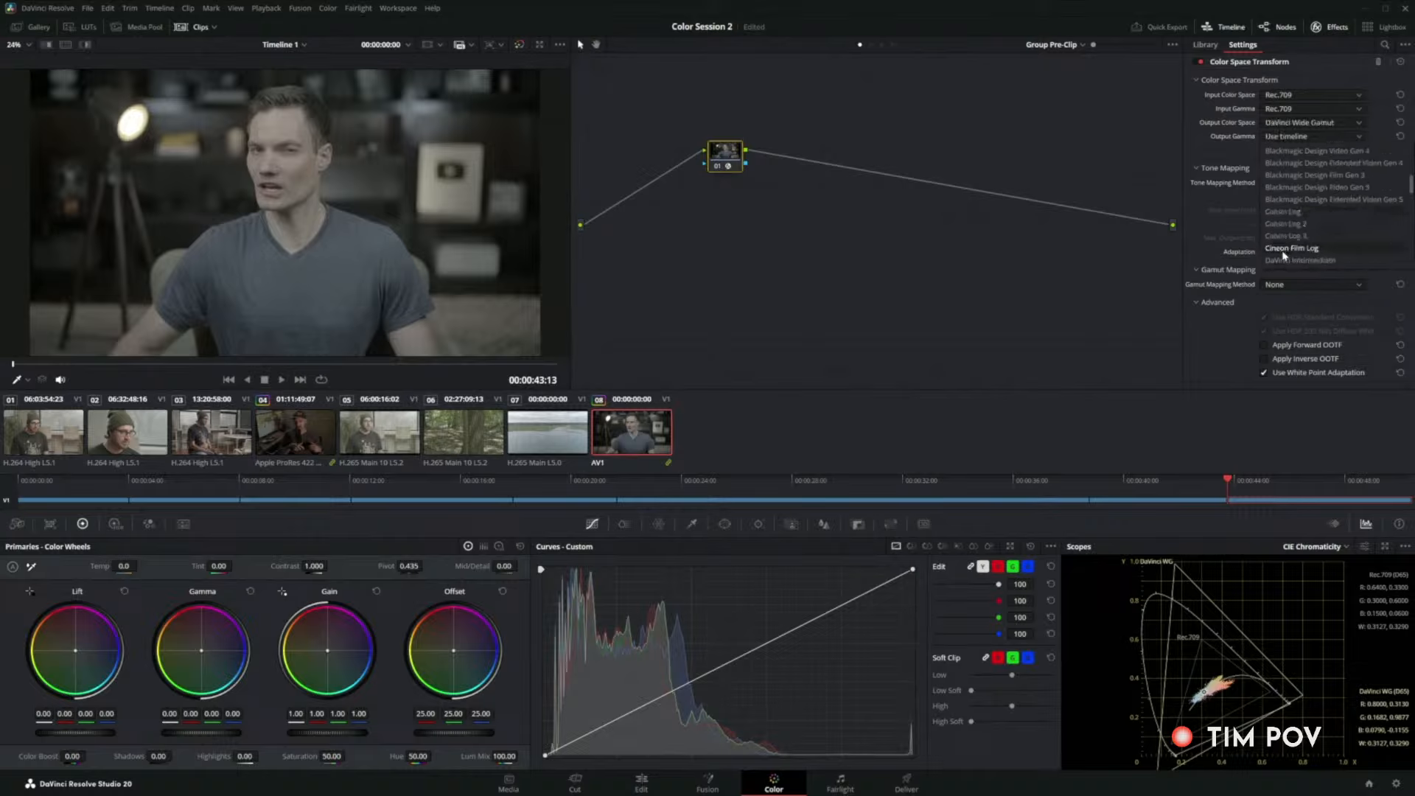
left_click(1283, 259)
Switch between the desk clip and the blue-shirt interview clip to compare the group's pre-clip transform.
left_click(305, 429)
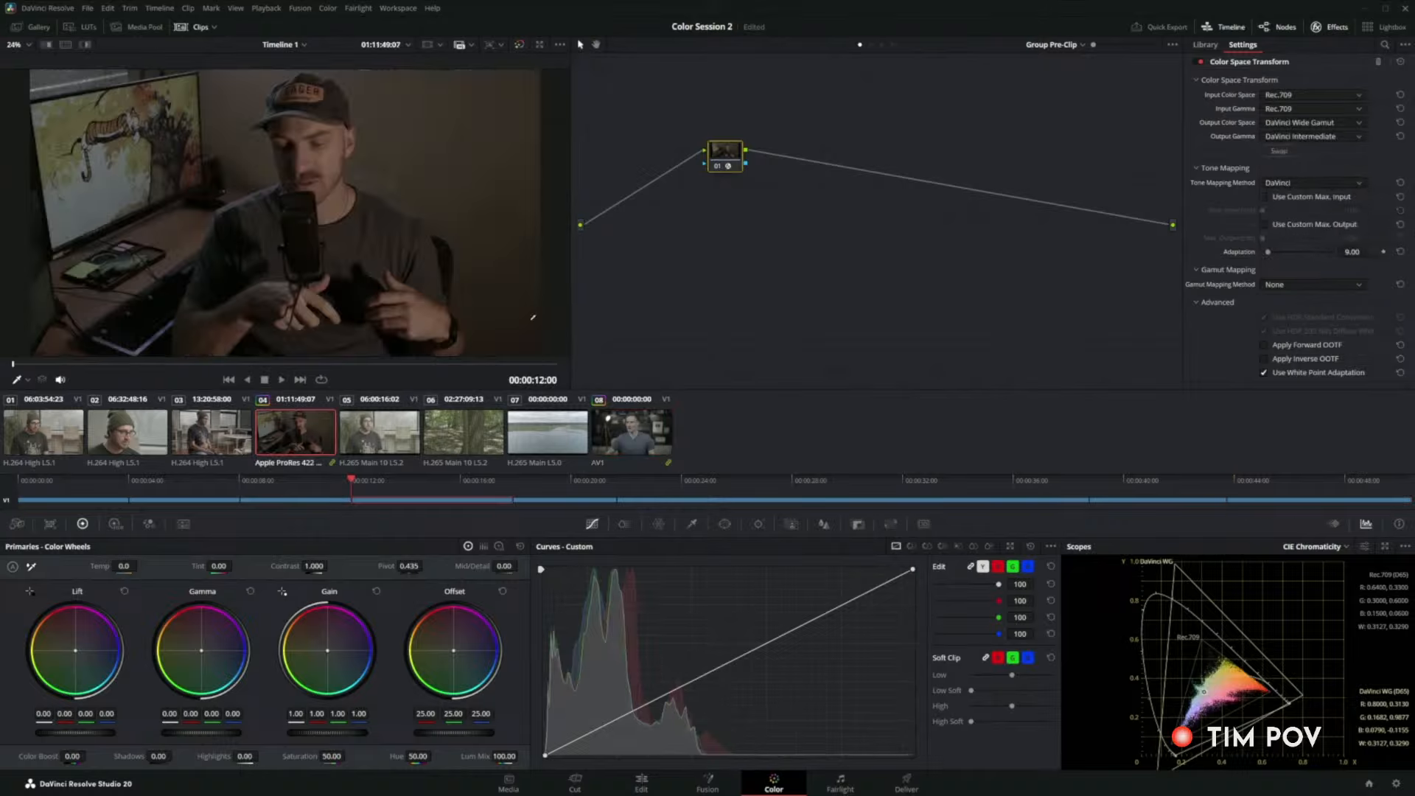
left_click(635, 414)
left_click(305, 427)
left_click(617, 446)
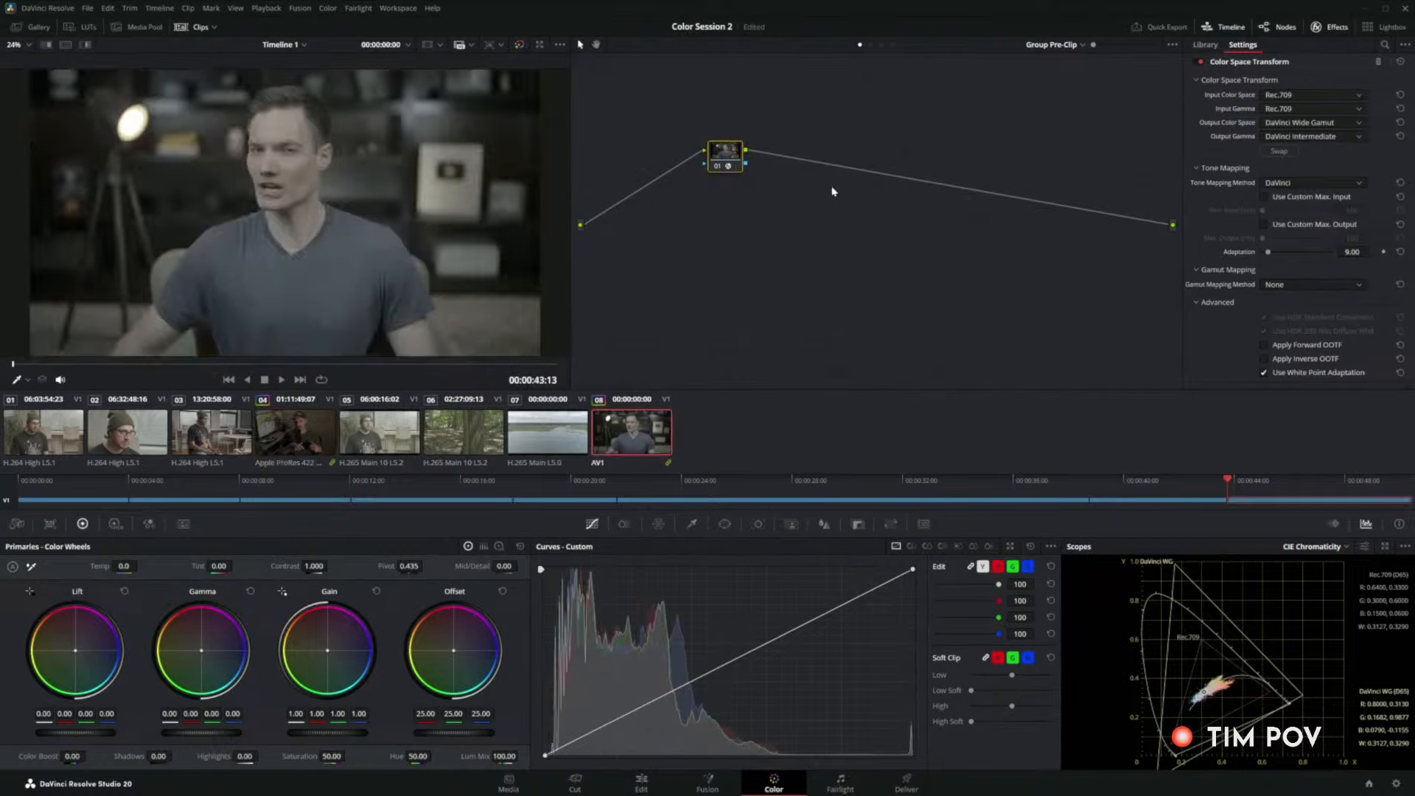
In the Group Post-Clip graph, move the node near the output and apply a Color Space Transform from DaVinci Wide Gamut/Intermediate to Rec.709.
left_click(882, 45)
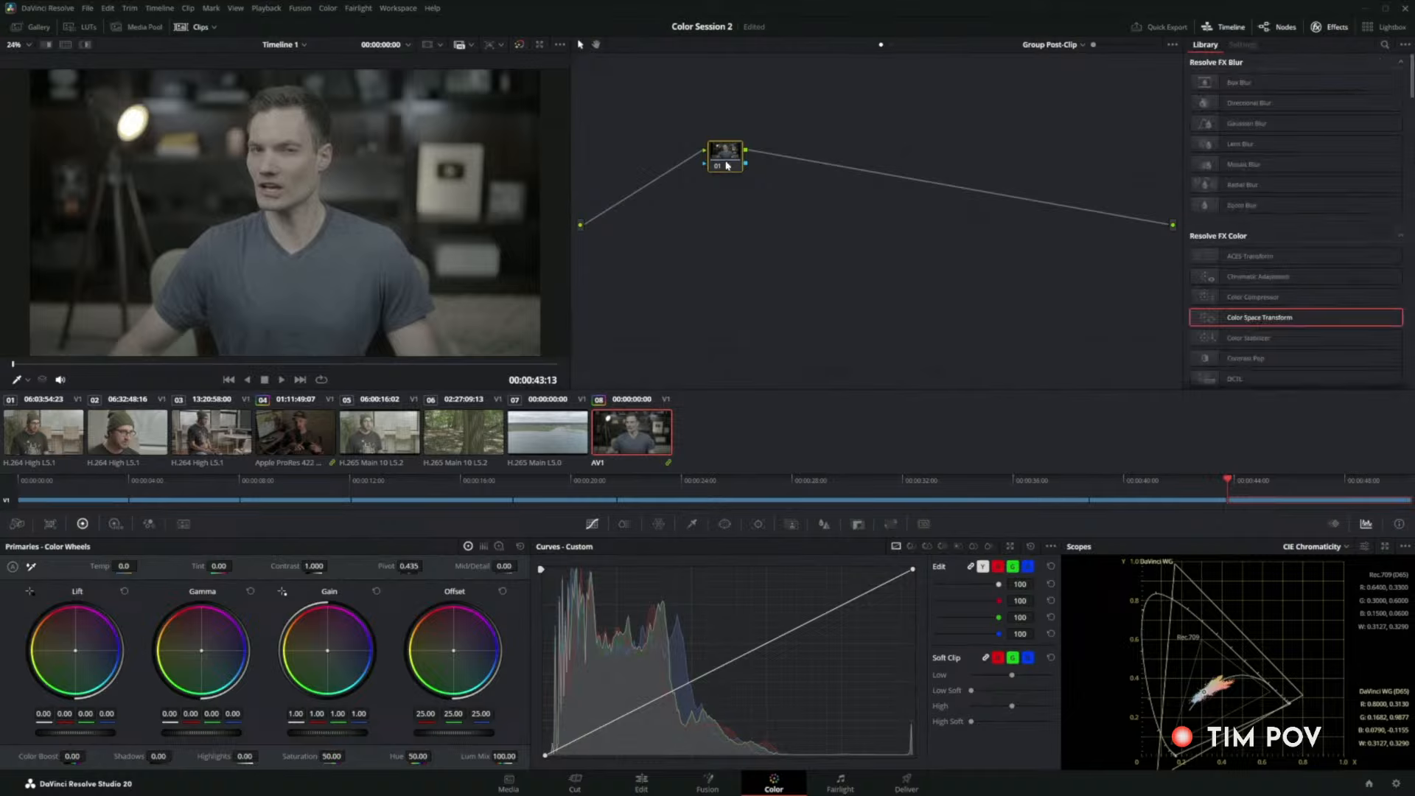
left_click_drag(729, 168, 1067, 212)
left_click(1279, 151)
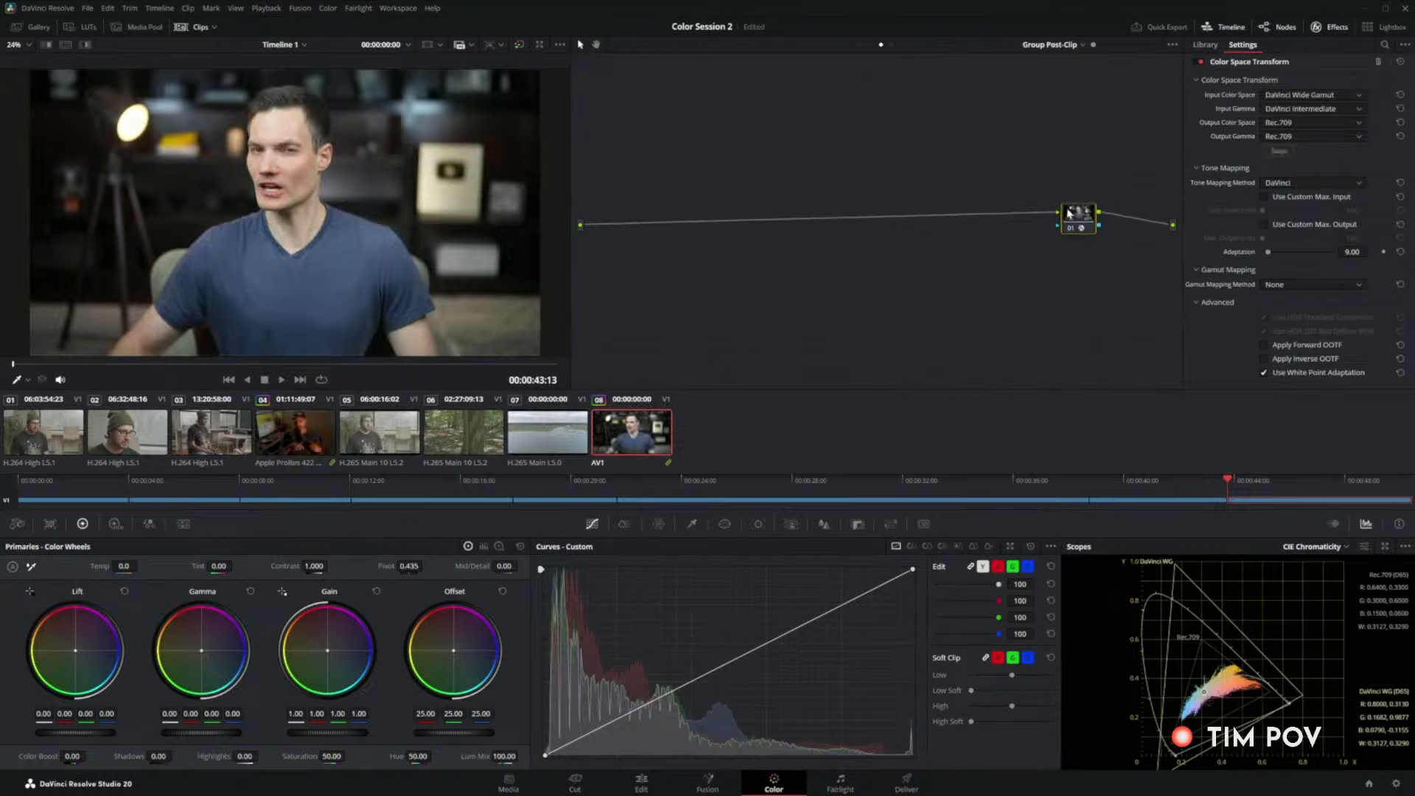
Move the Group Pre-Clip node closer to its graph's input and reposition the clip-level node near its own input.
left_click(1054, 67)
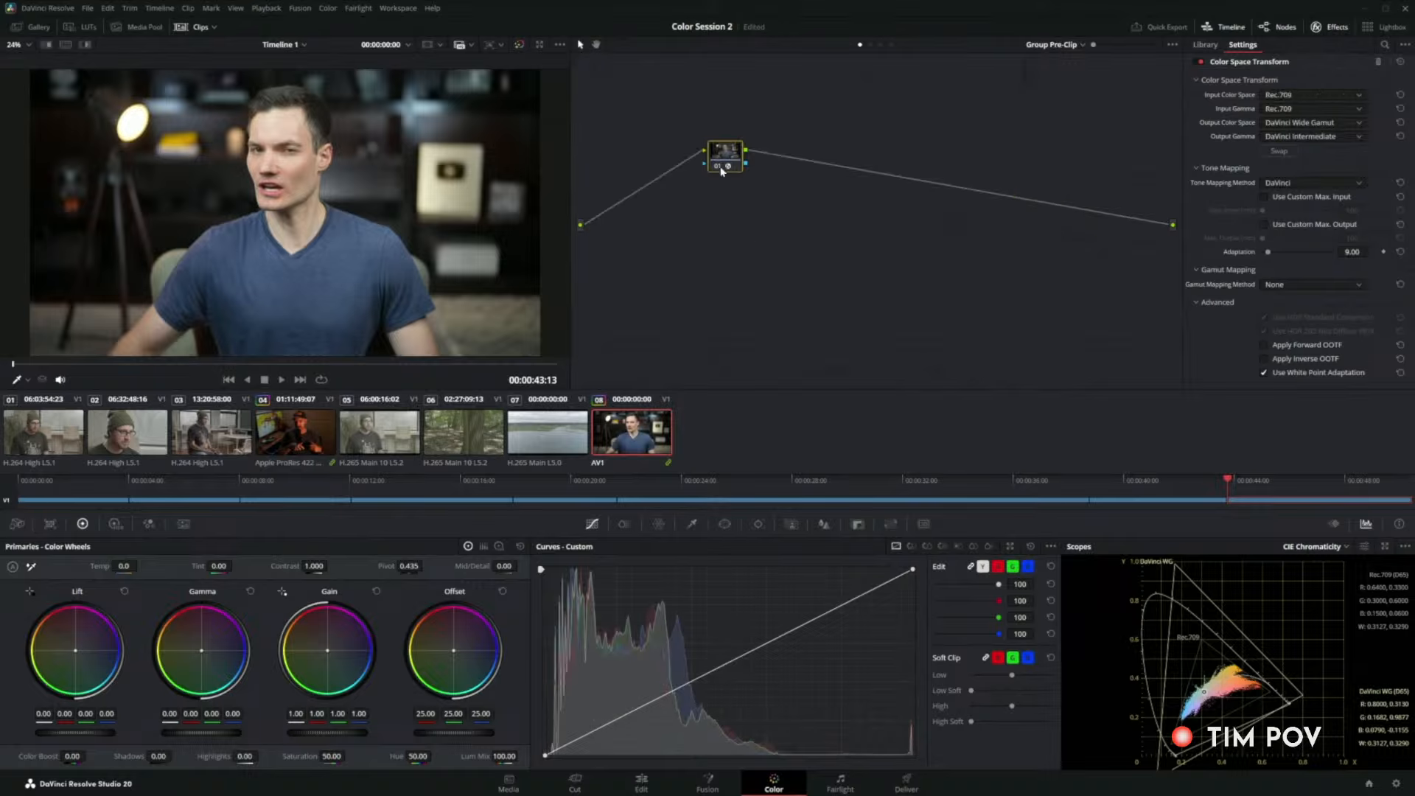
left_click_drag(733, 151, 708, 187)
left_click(1081, 45)
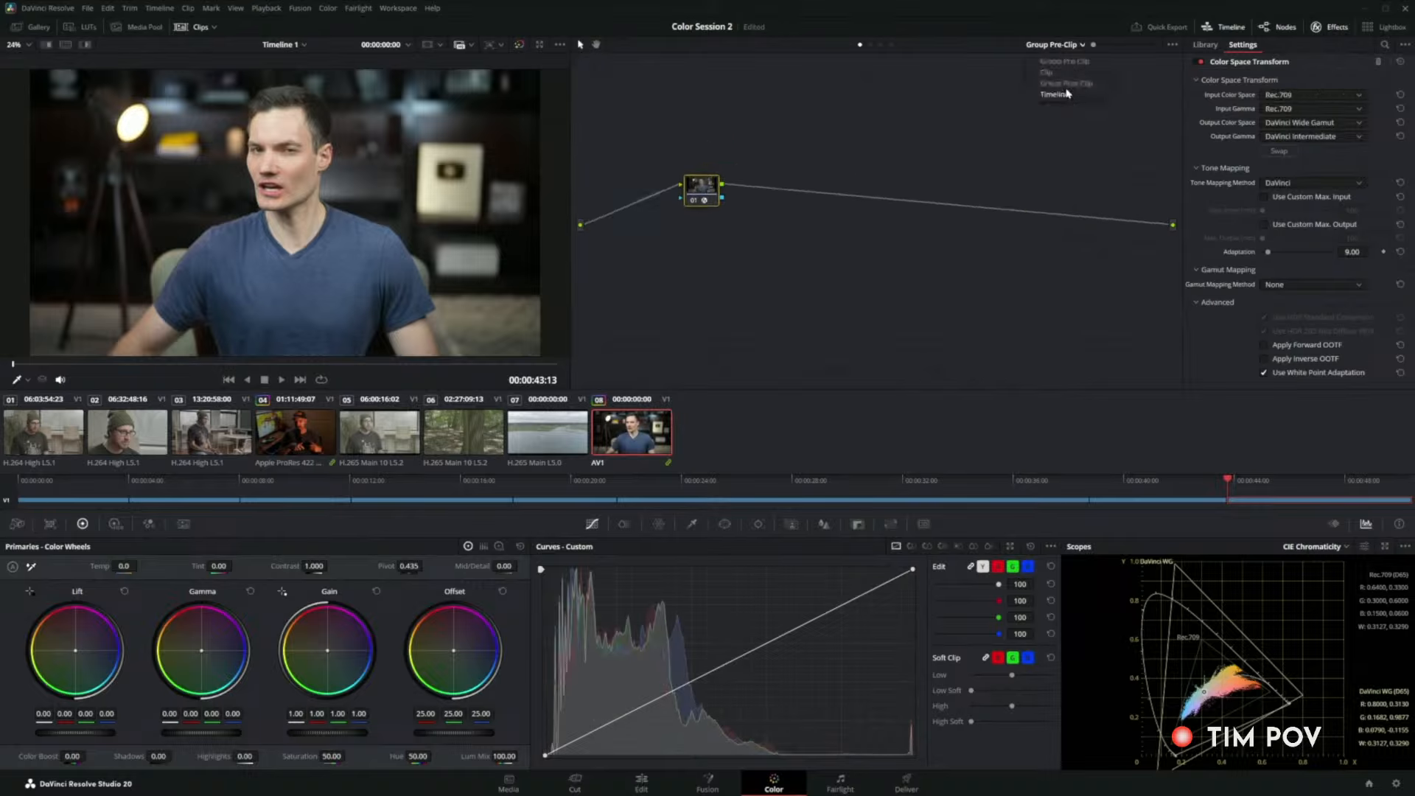
left_click(1064, 93)
left_click(870, 45)
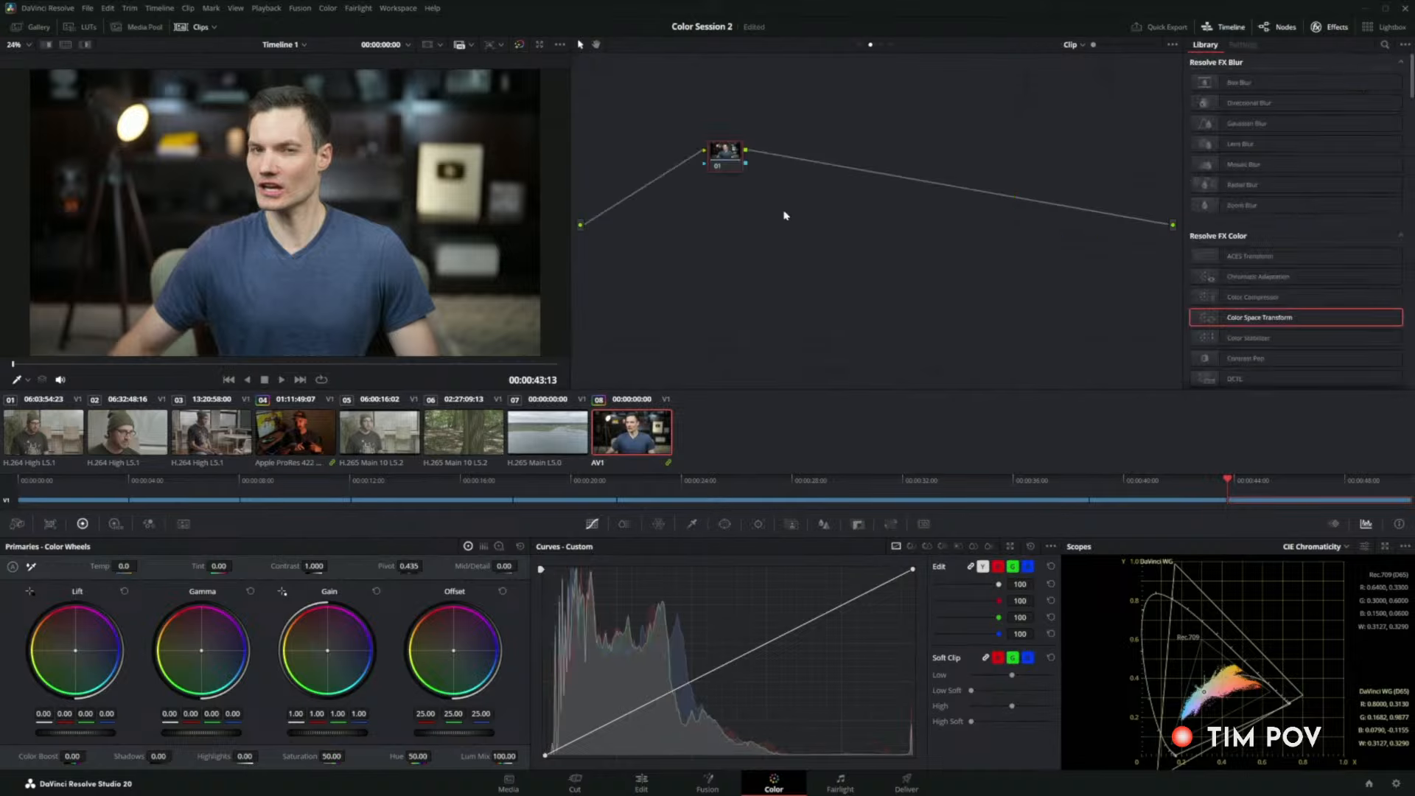
left_click_drag(728, 151, 673, 223)
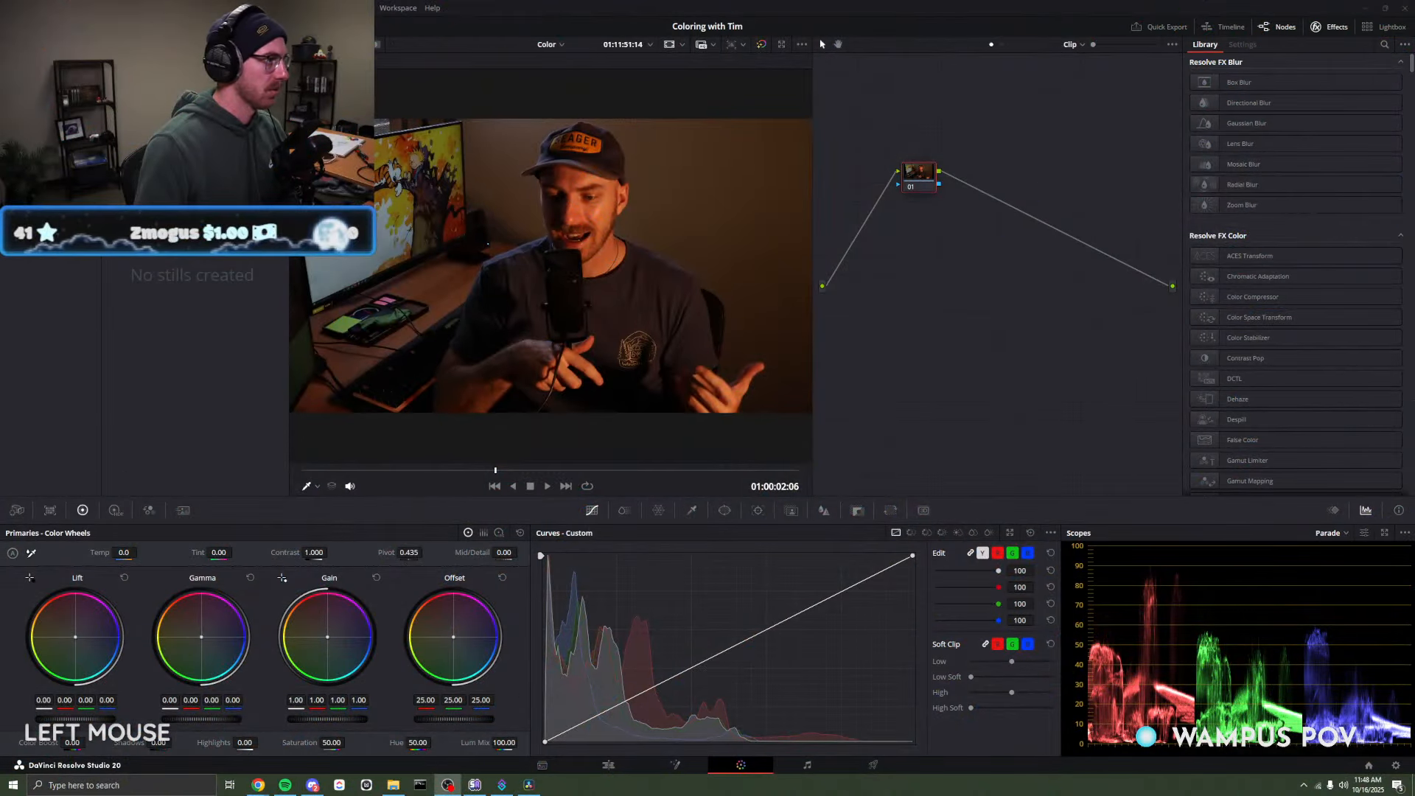
In the second project, reveal the clip thumbnails and add the desk clip to a new group named OBS.
left_click_drag(289, 354, 260, 354)
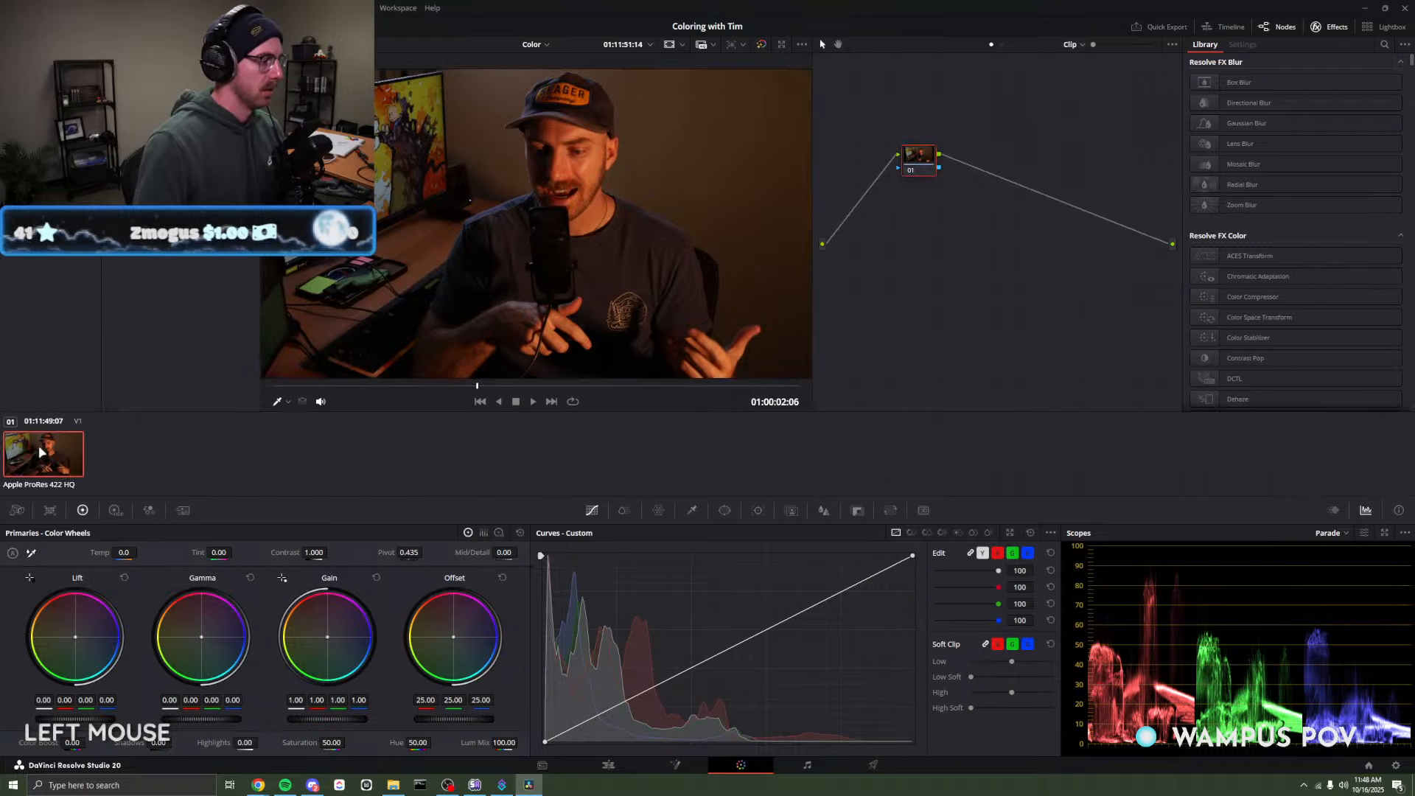
right_click(48, 448)
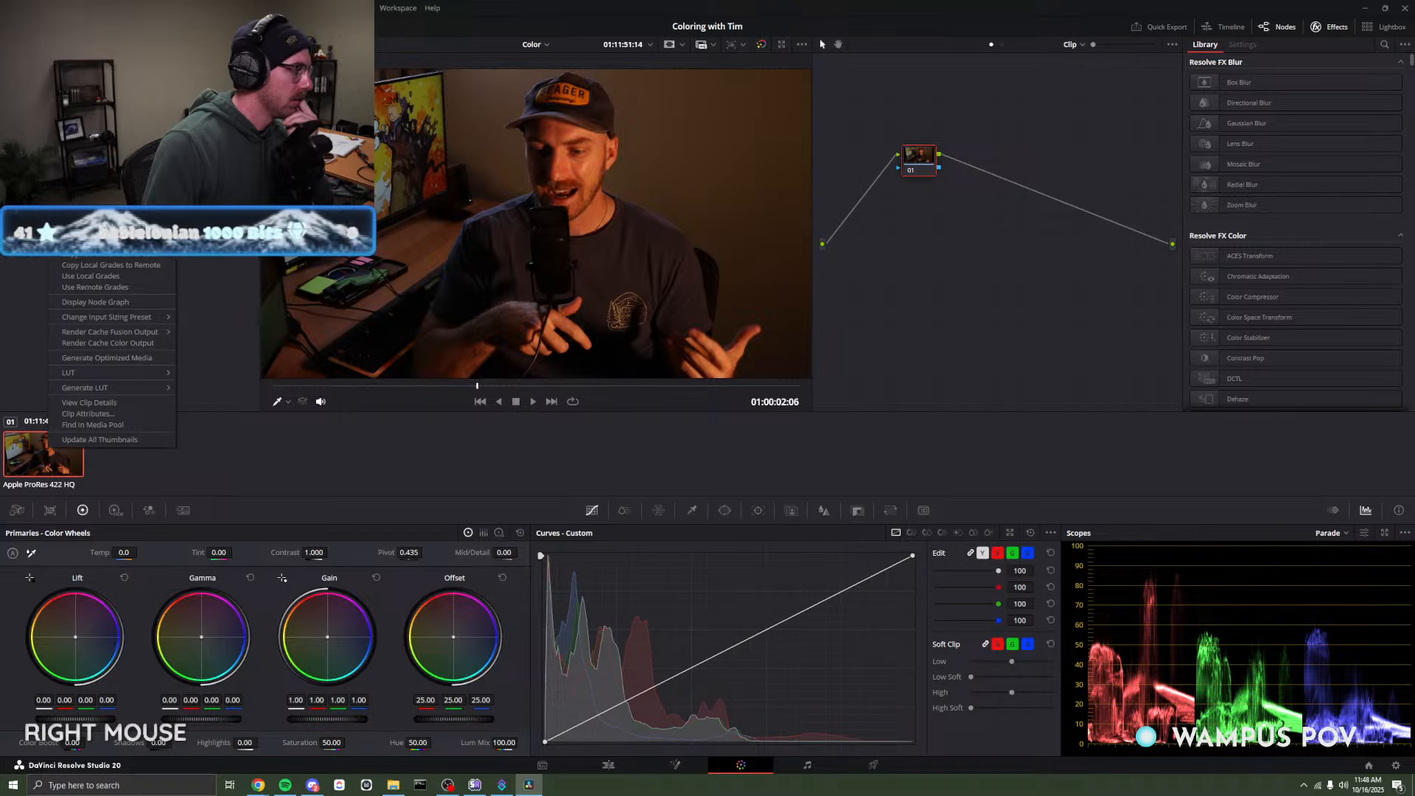
left_click(104, 229)
right_click(62, 458)
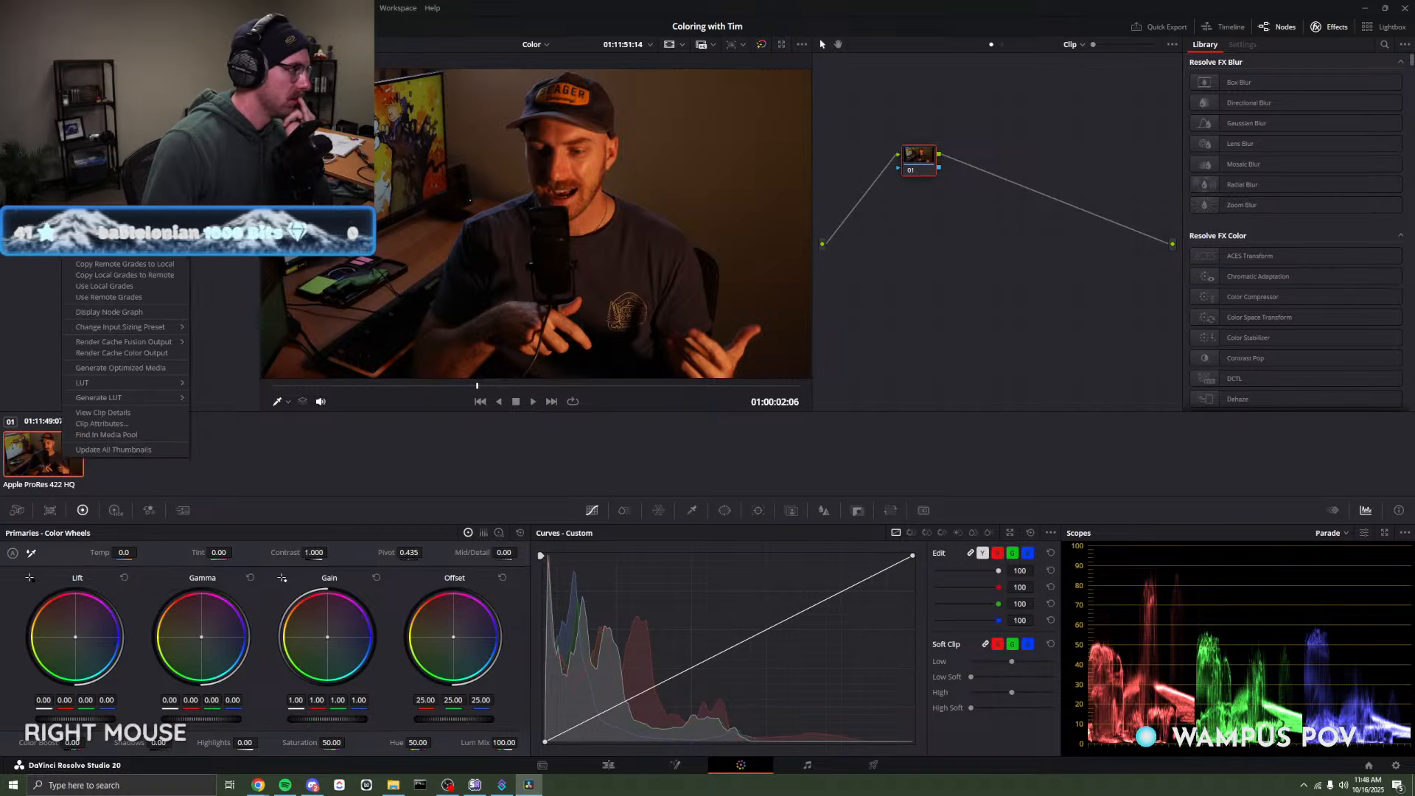
left_click(111, 199)
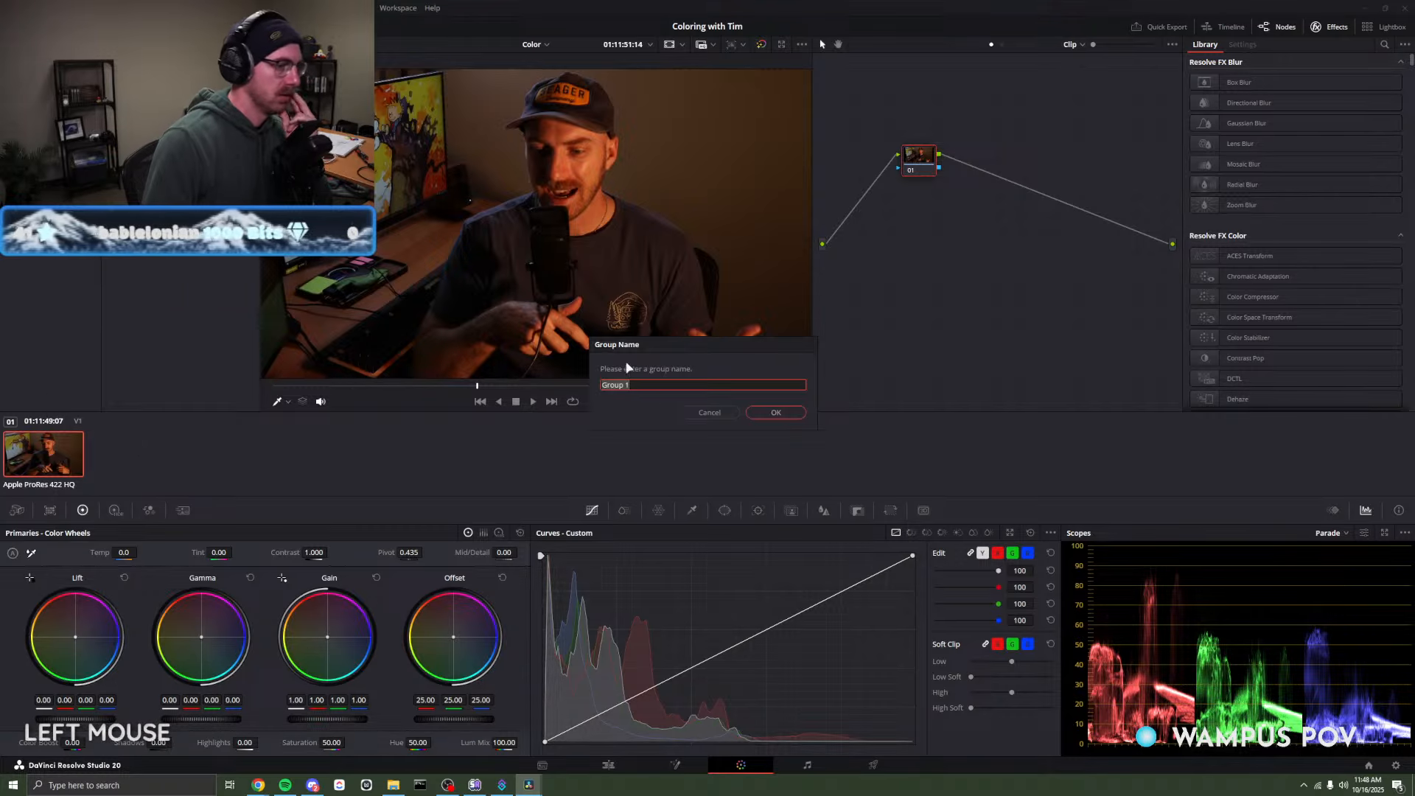
type("OBS")
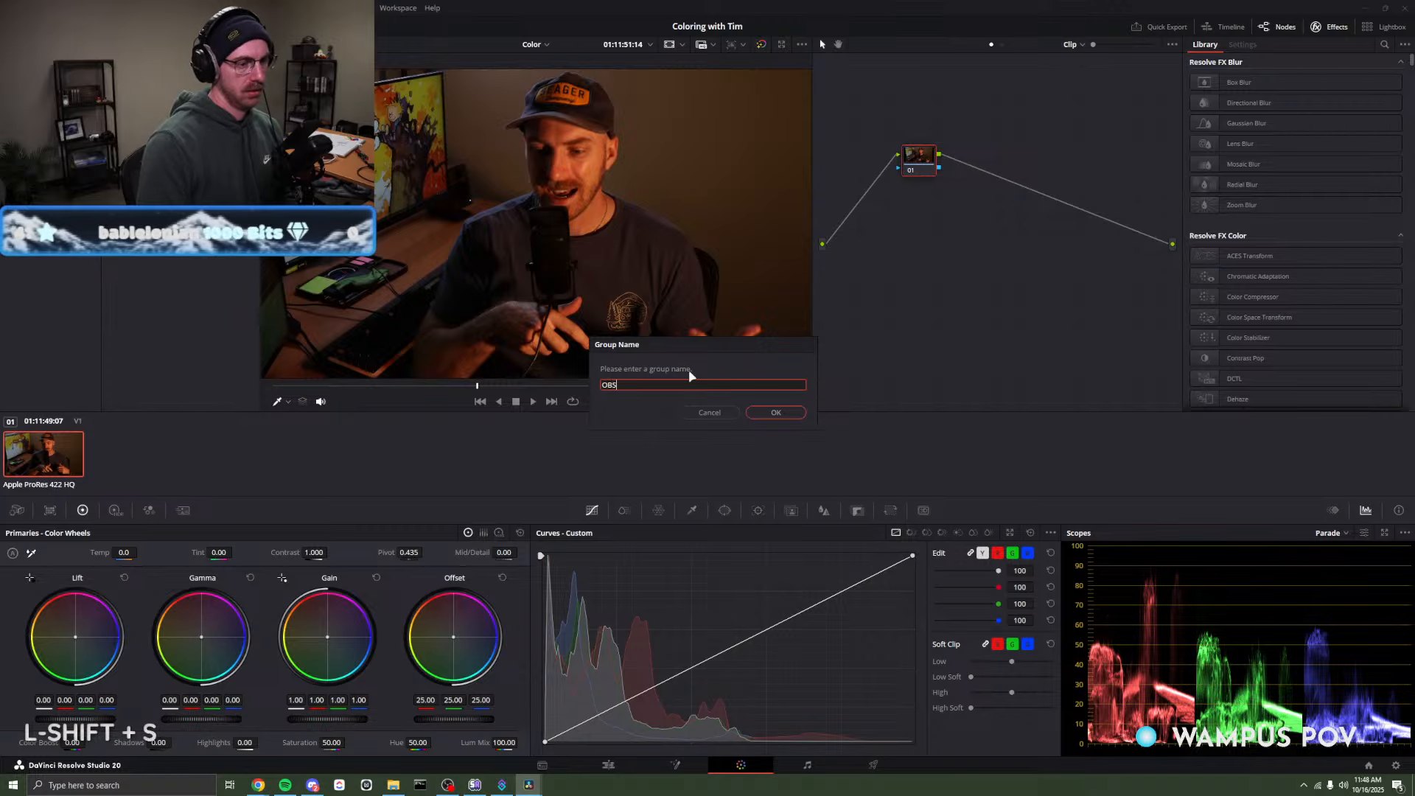
key("Return")
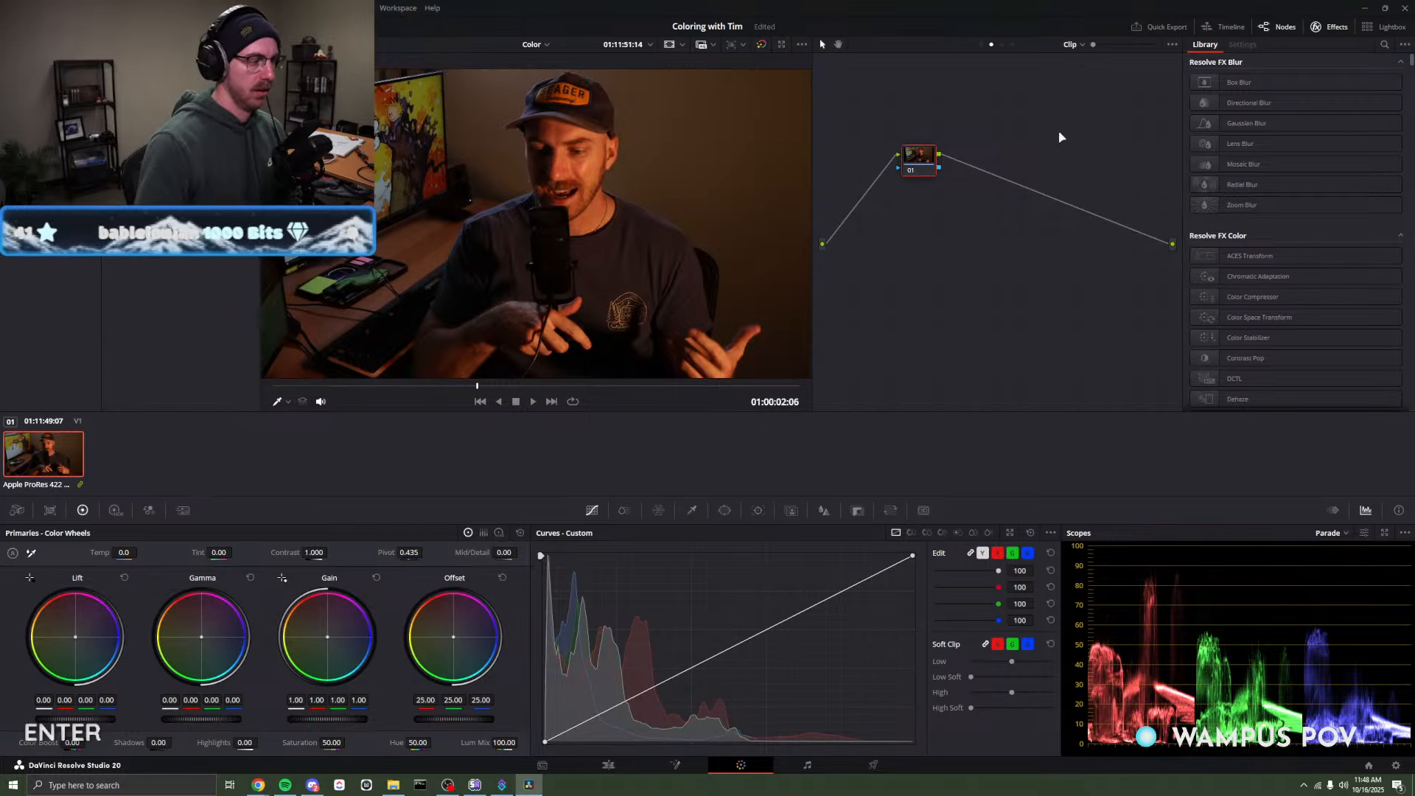
In the OBS group's Group Pre-Clip graph, search the effects for "color sp" and apply Color Space Transform to node 01.
left_click(981, 44)
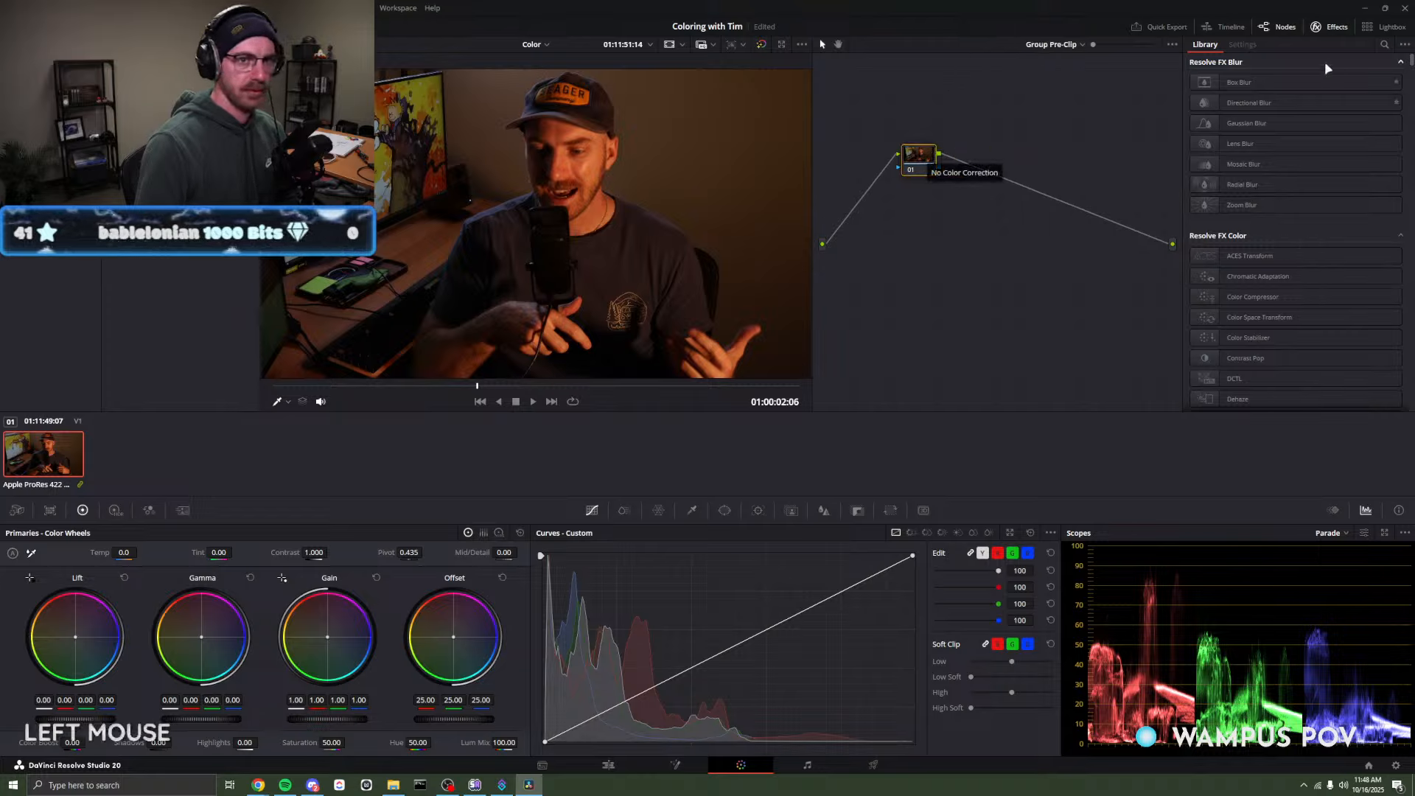
left_click(1381, 44)
type("c")
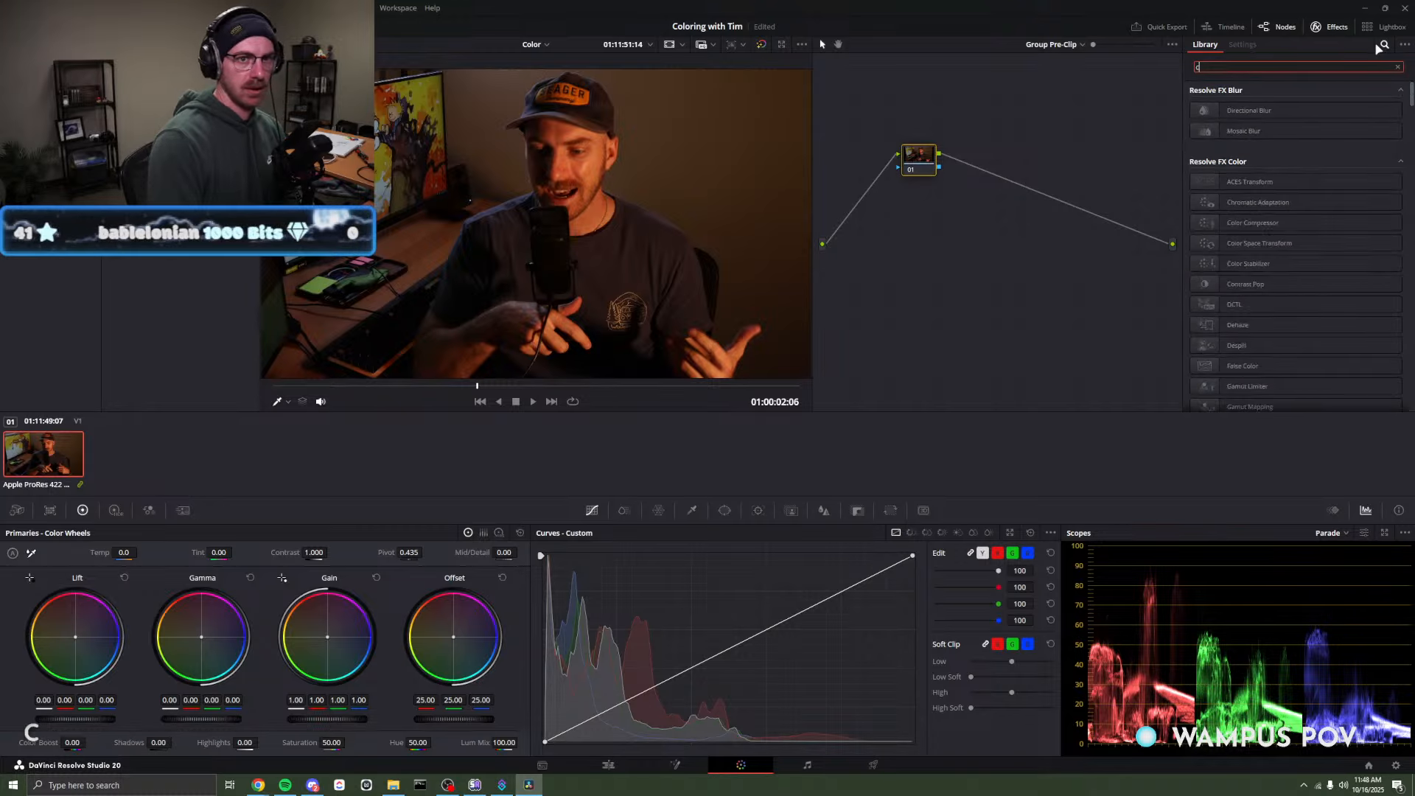
type("olor sp")
left_click_drag(1253, 111, 927, 161)
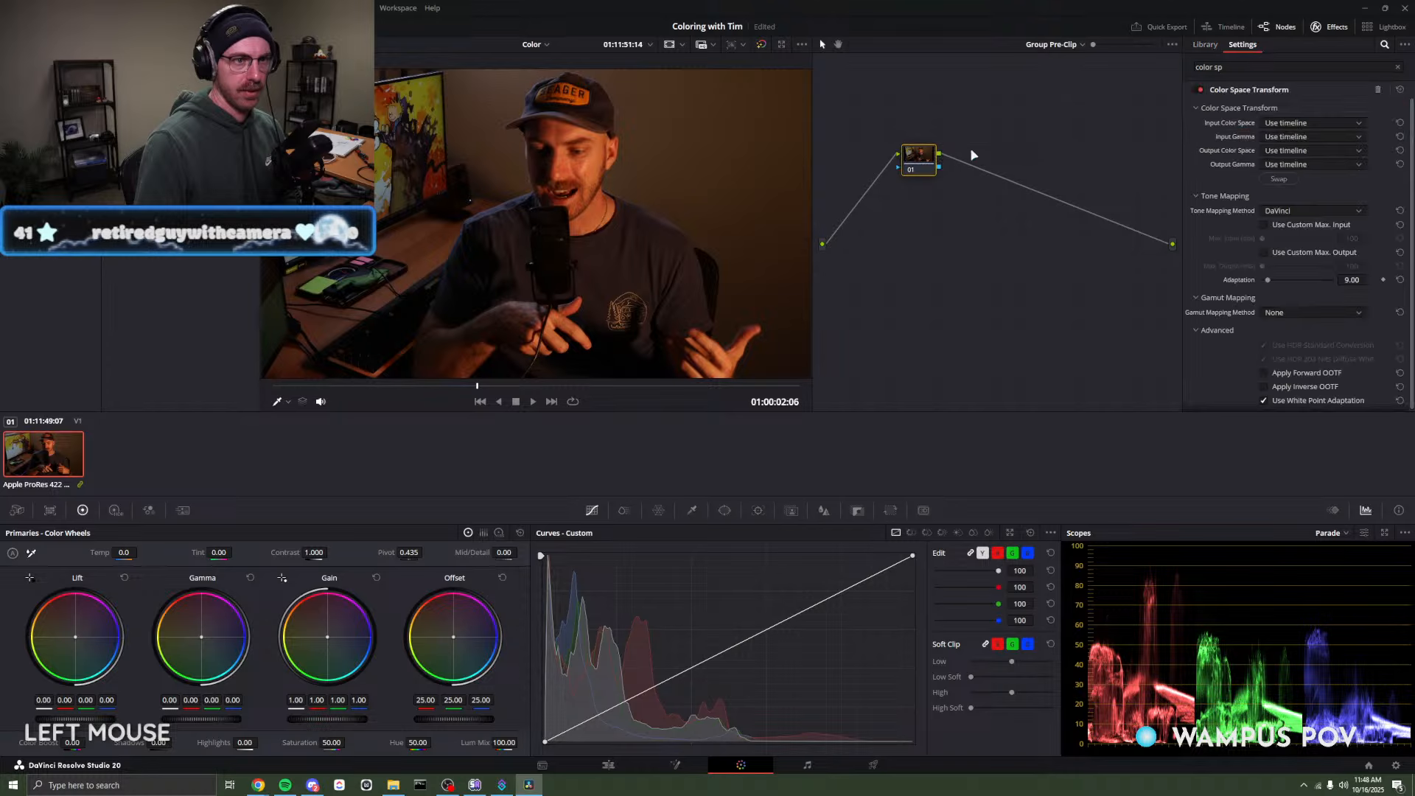
Set the pre-clip transform's input color space to Rec.709 and its input gamma to Gamma 2.4.
left_click(1317, 122)
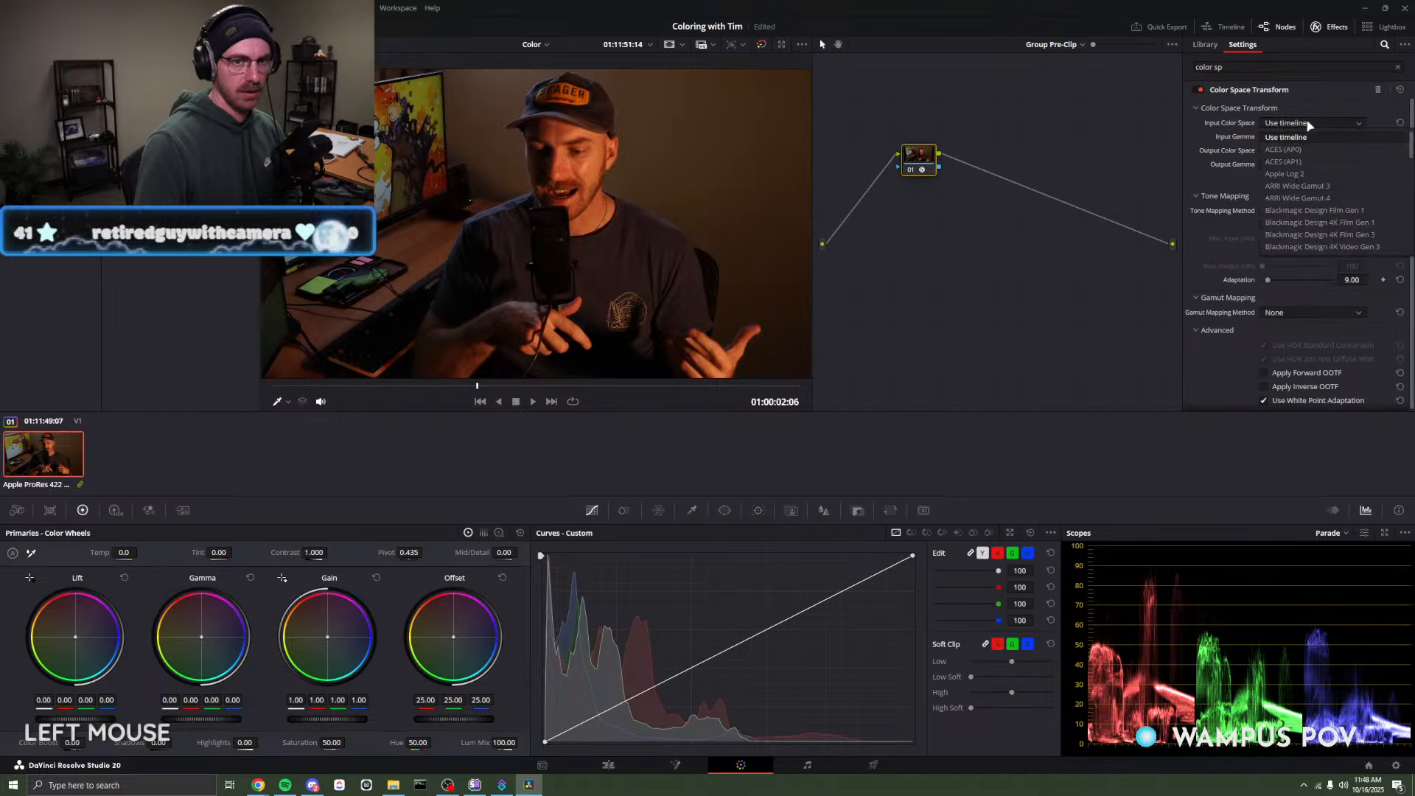
left_click(1308, 124)
left_click(1308, 124)
scroll(1297, 177, "down", 5)
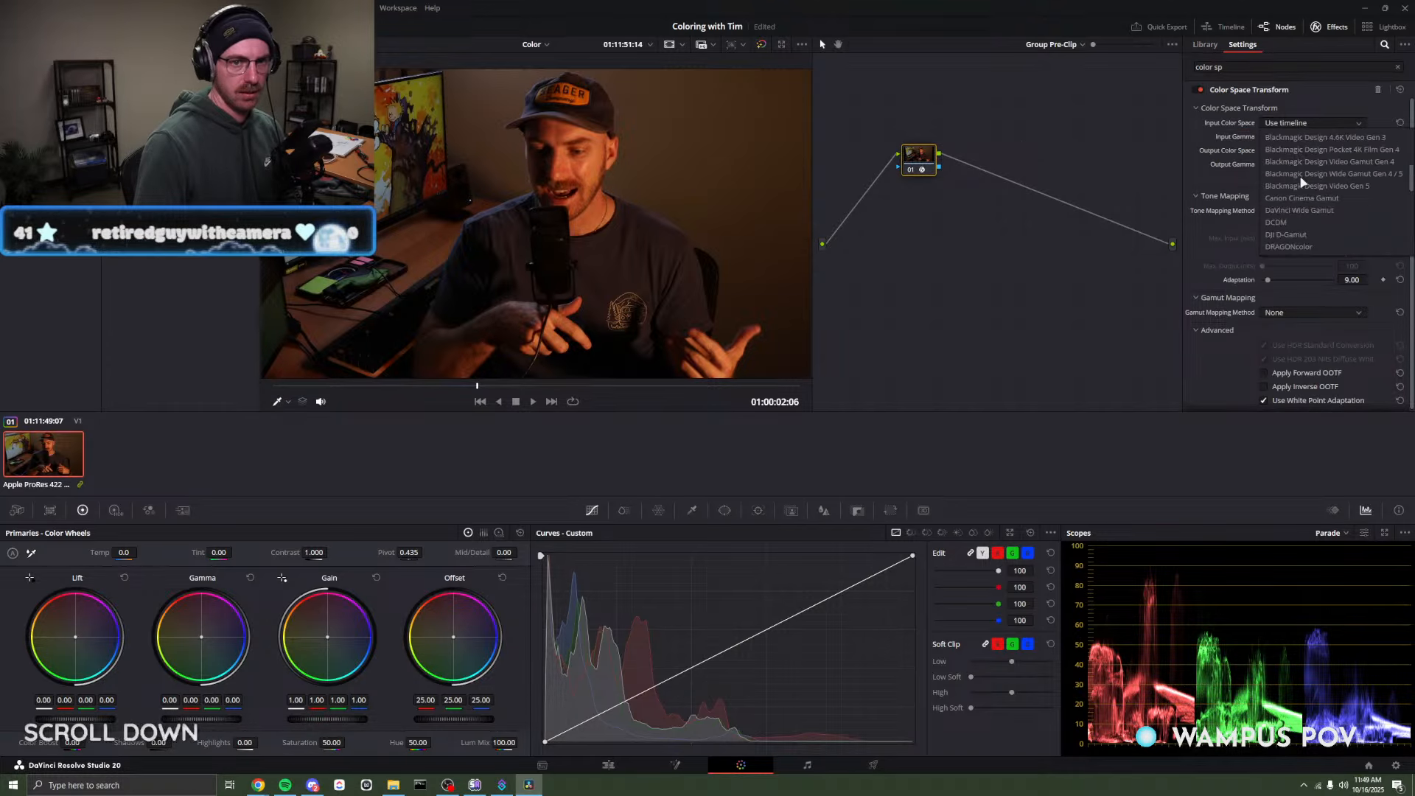
left_click(1298, 204)
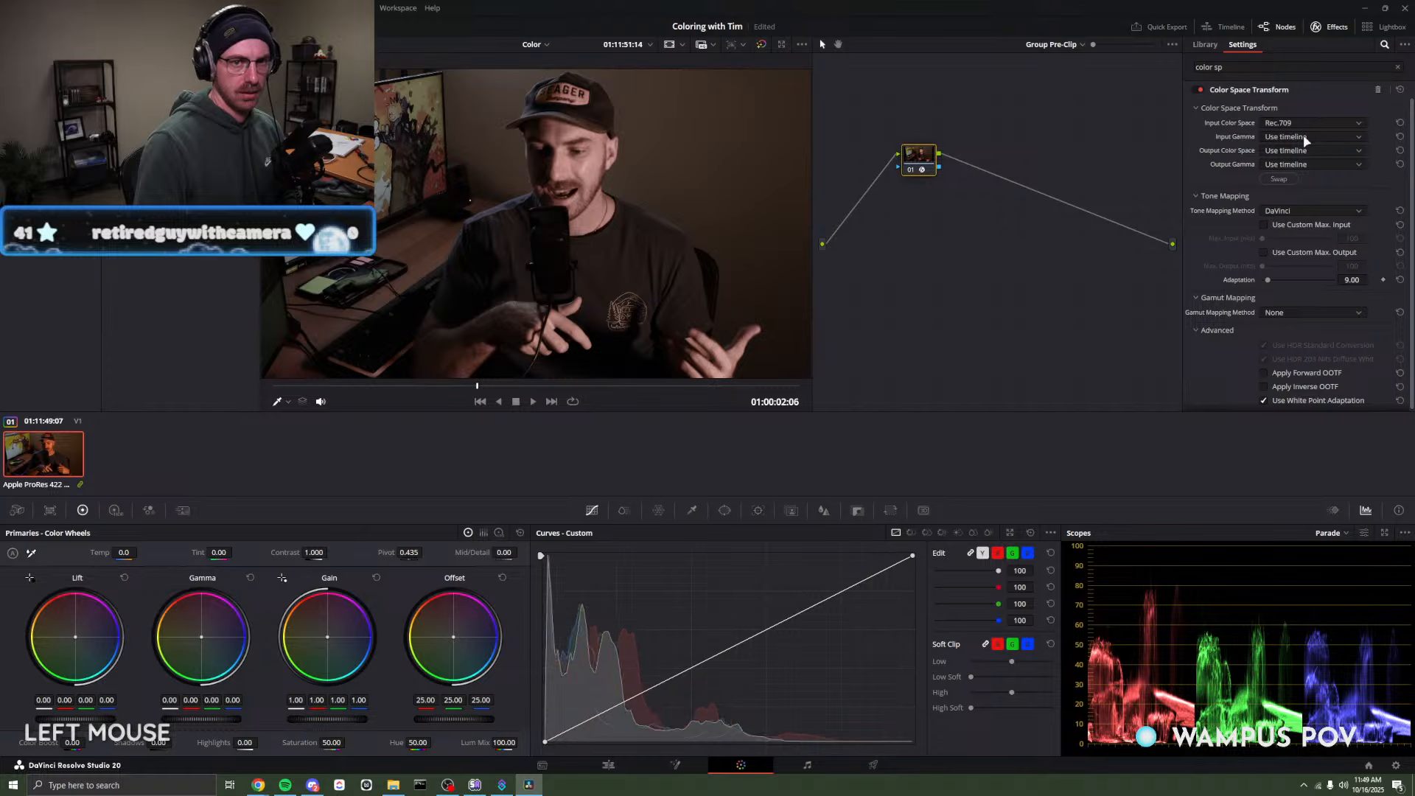
left_click(1309, 150)
scroll(1307, 184, "down", 3)
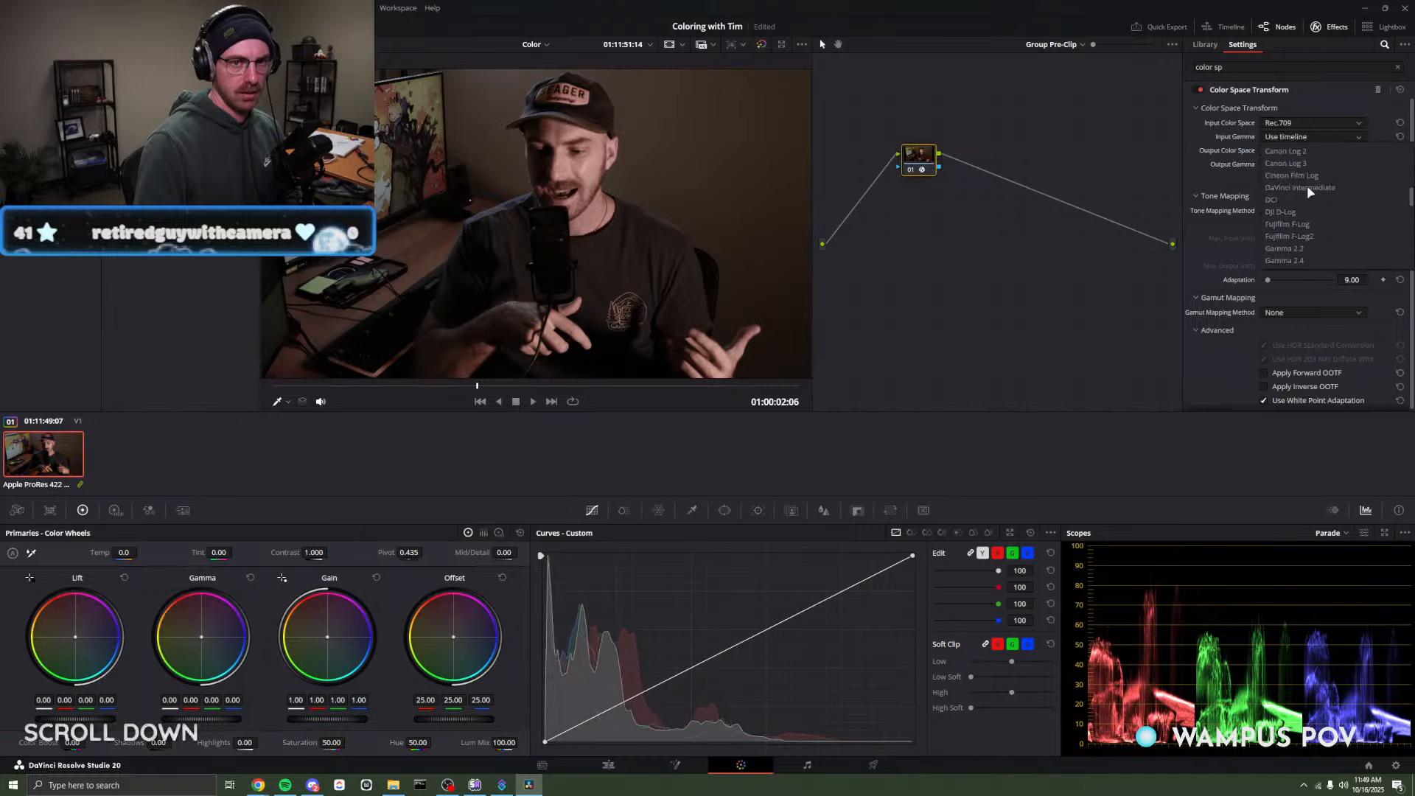
left_click(1306, 152)
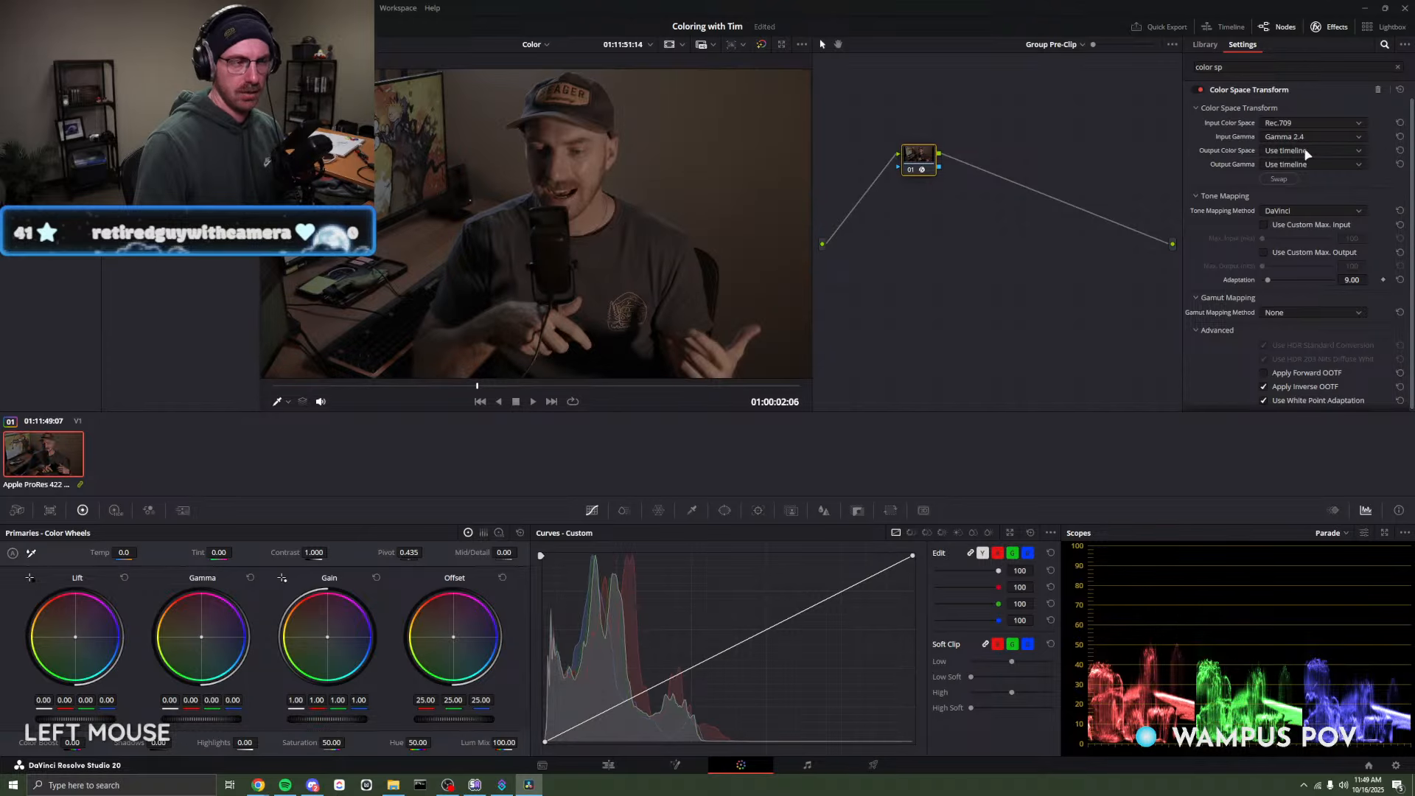
Set the pre-clip transform's output color space to DaVinci Wide Gamut and its output gamma to DaVinci Intermediate.
left_click(1308, 151)
scroll(1316, 243, "down", 4)
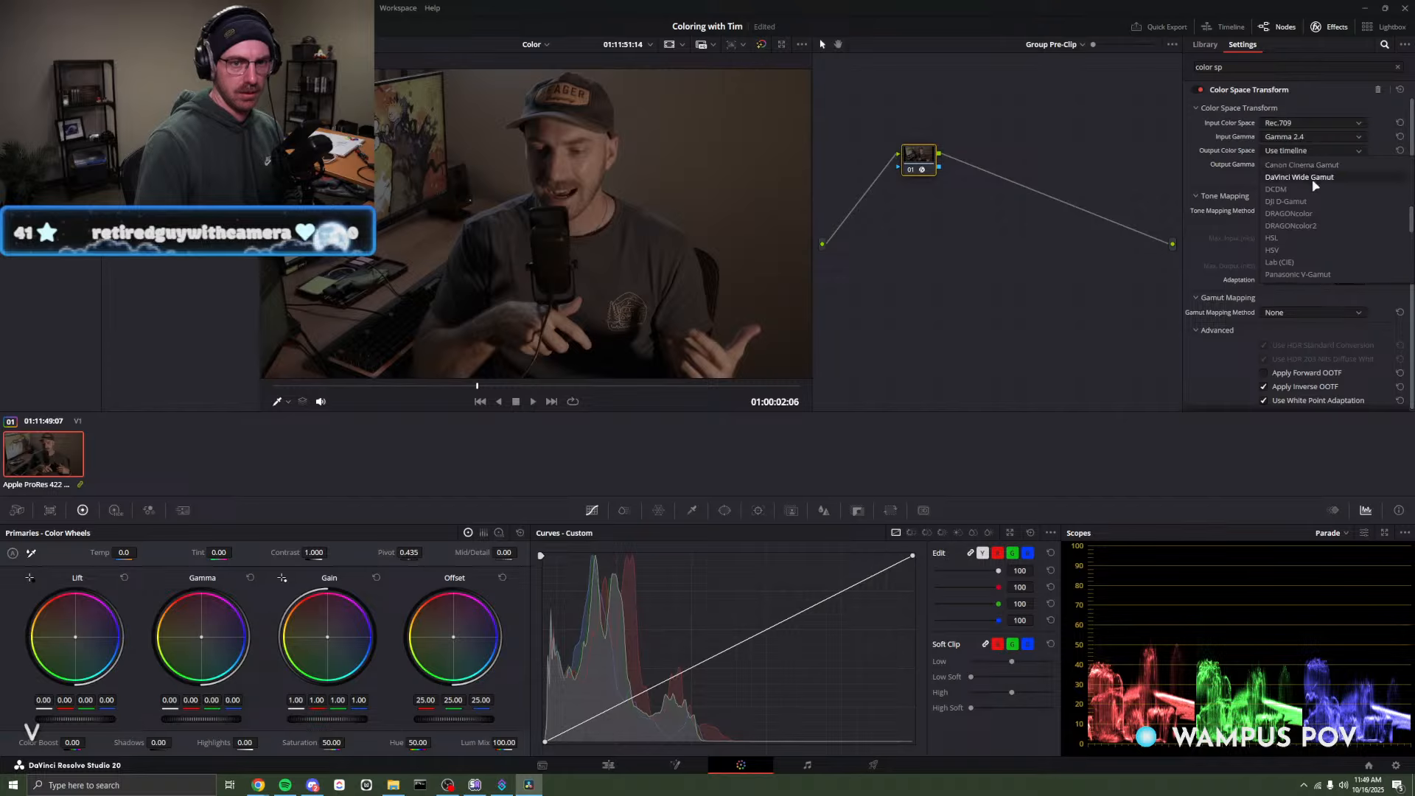
scroll(1316, 250, "up", 2)
left_click(1312, 178)
left_click(1306, 165)
scroll(1305, 221, "down", 5)
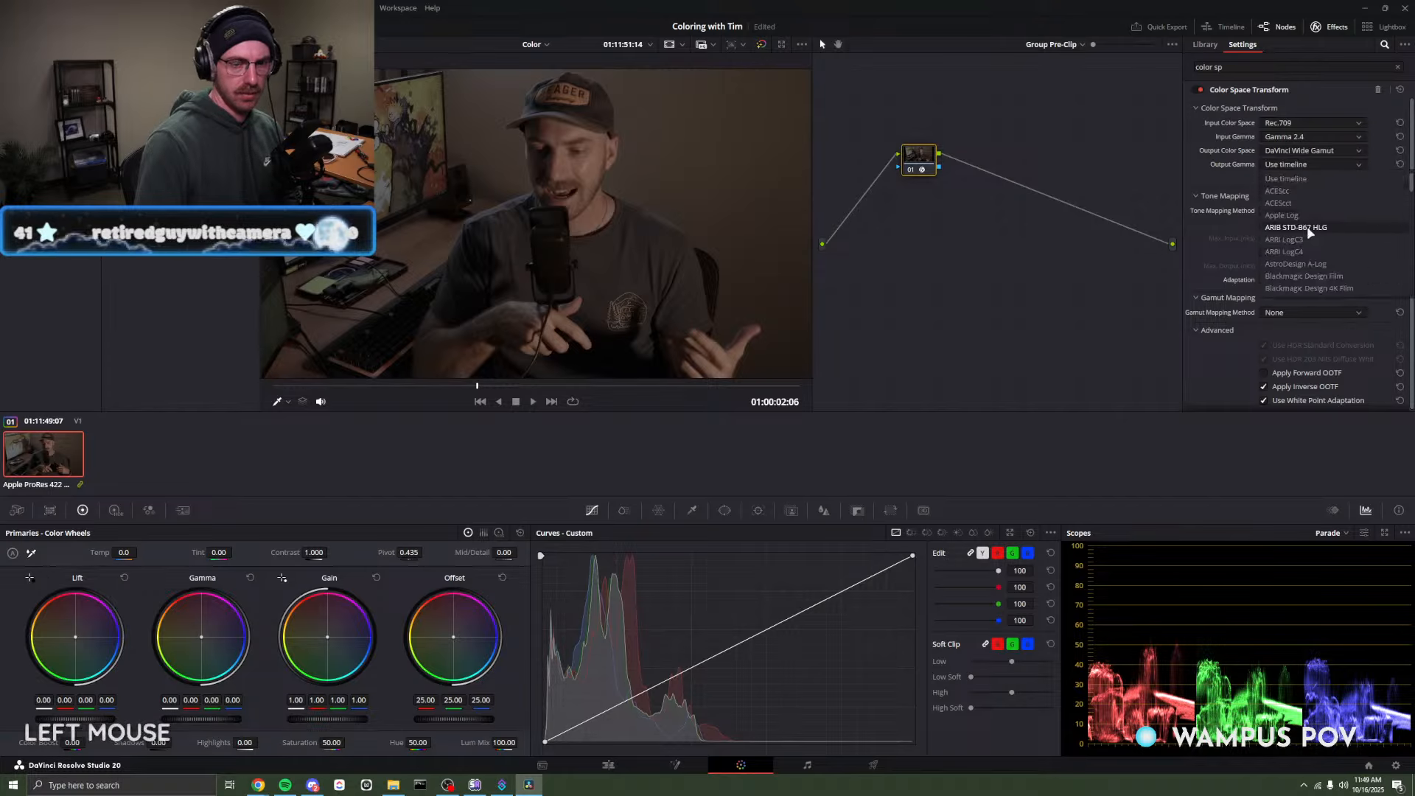
left_click(1308, 276)
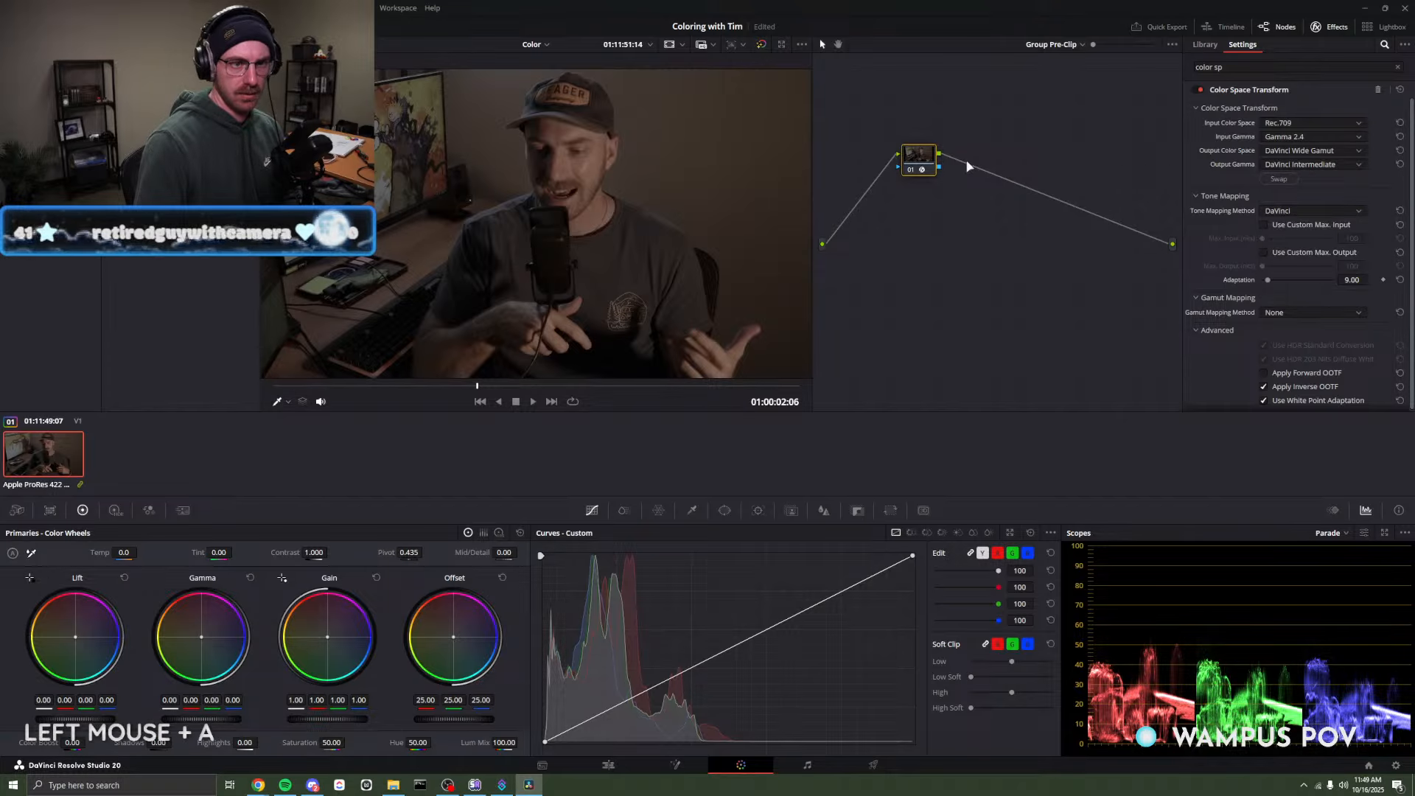
Move the Group Pre-Clip node closer to the graph's input and copy its grade.
left_click_drag(922, 168, 902, 173)
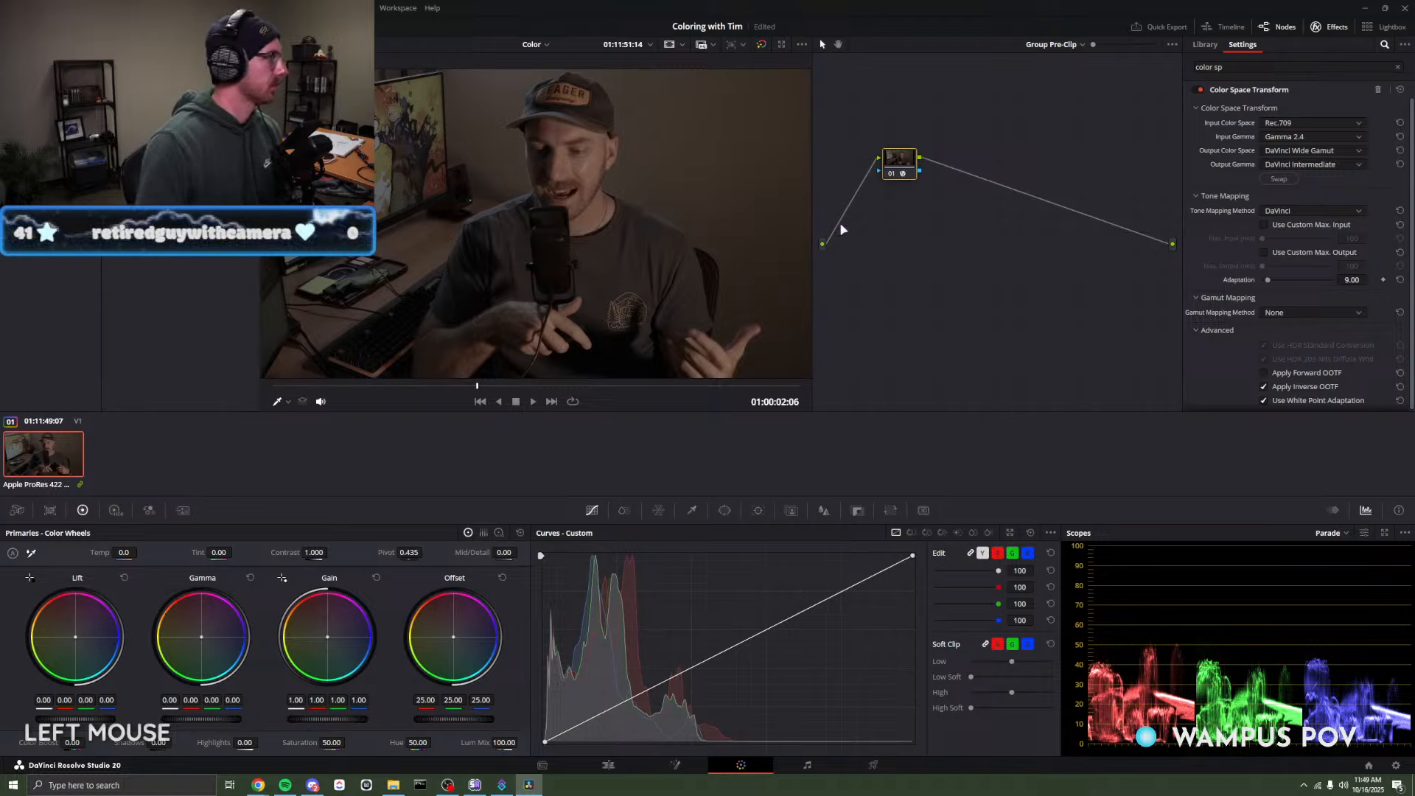
right_click(902, 159)
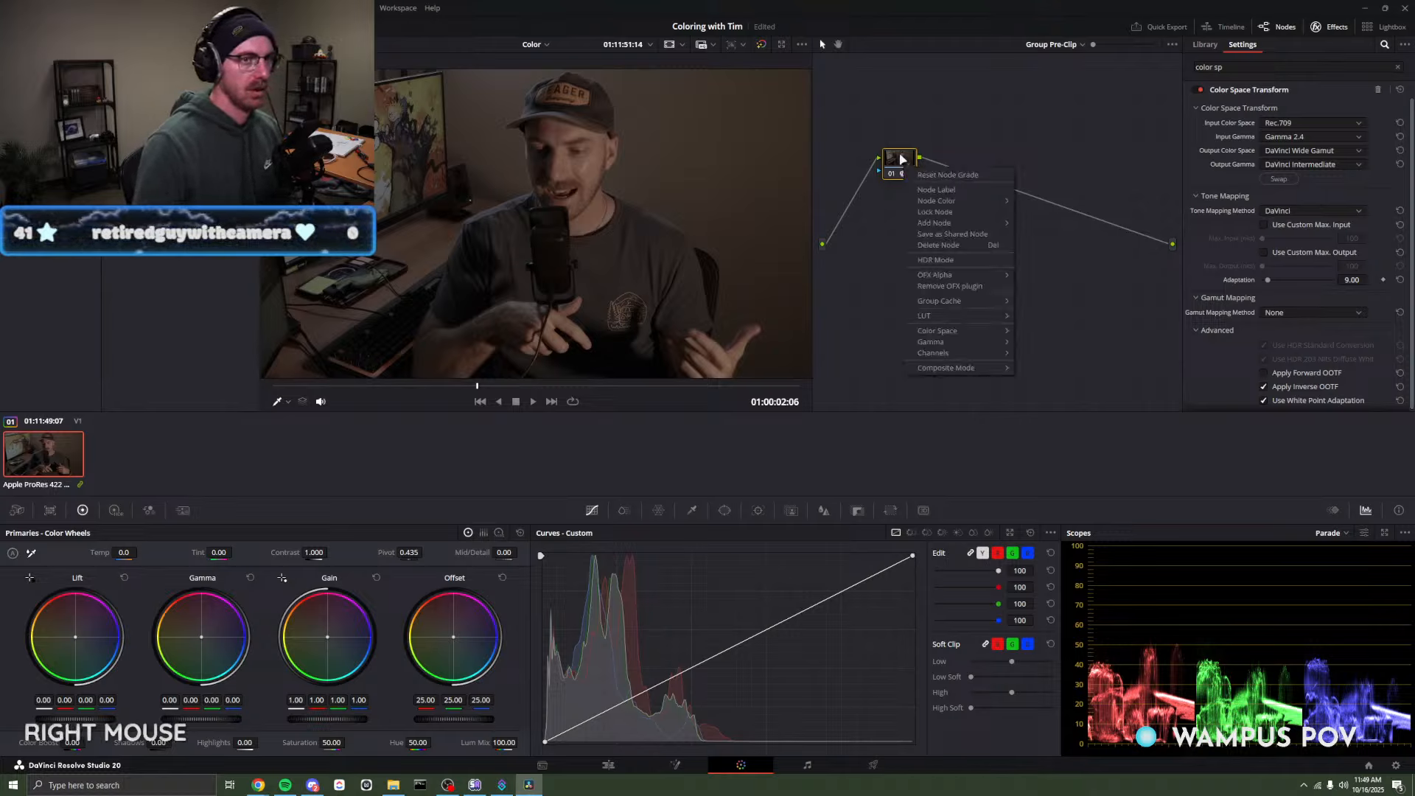
left_click(902, 159)
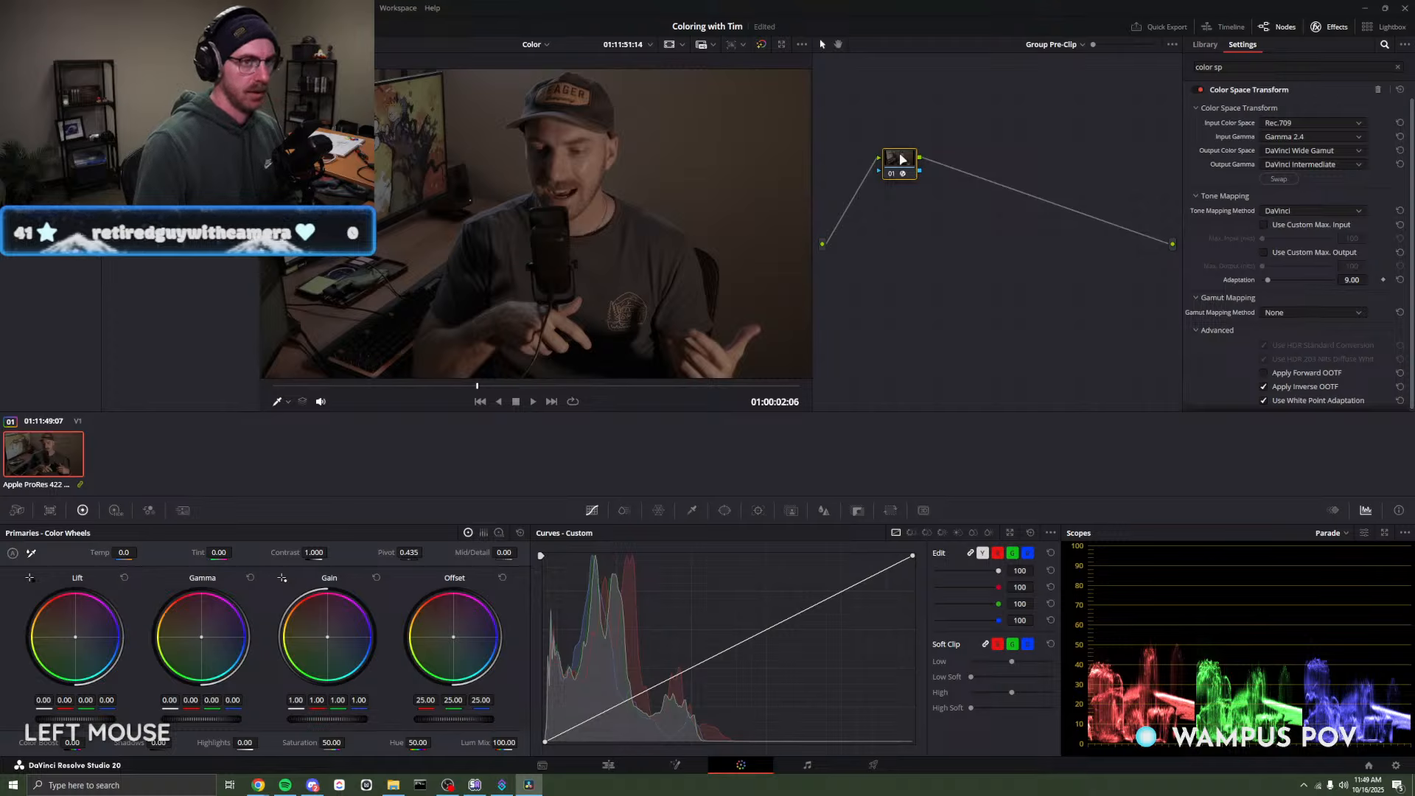
right_click(902, 160)
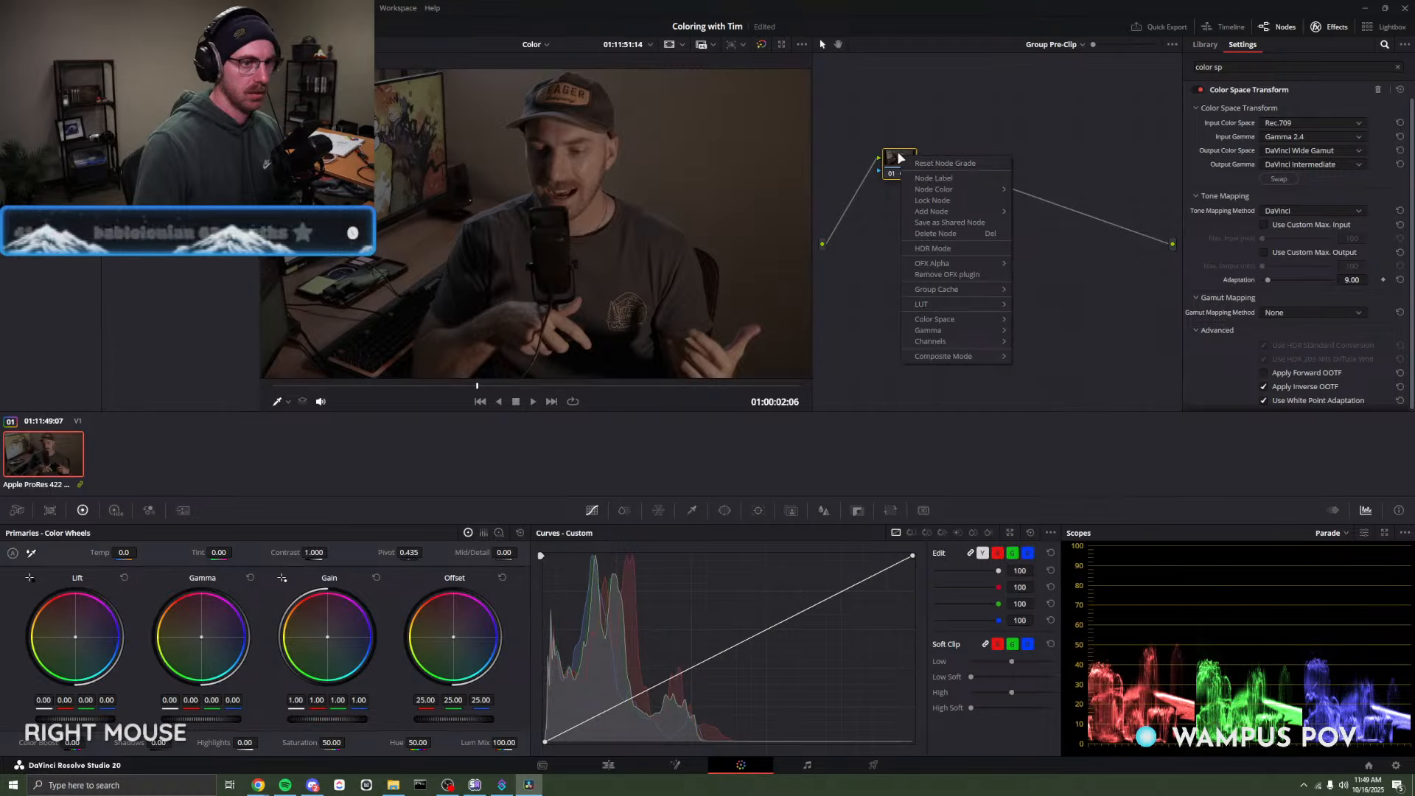
left_click(901, 157)
key("ctrl+c")
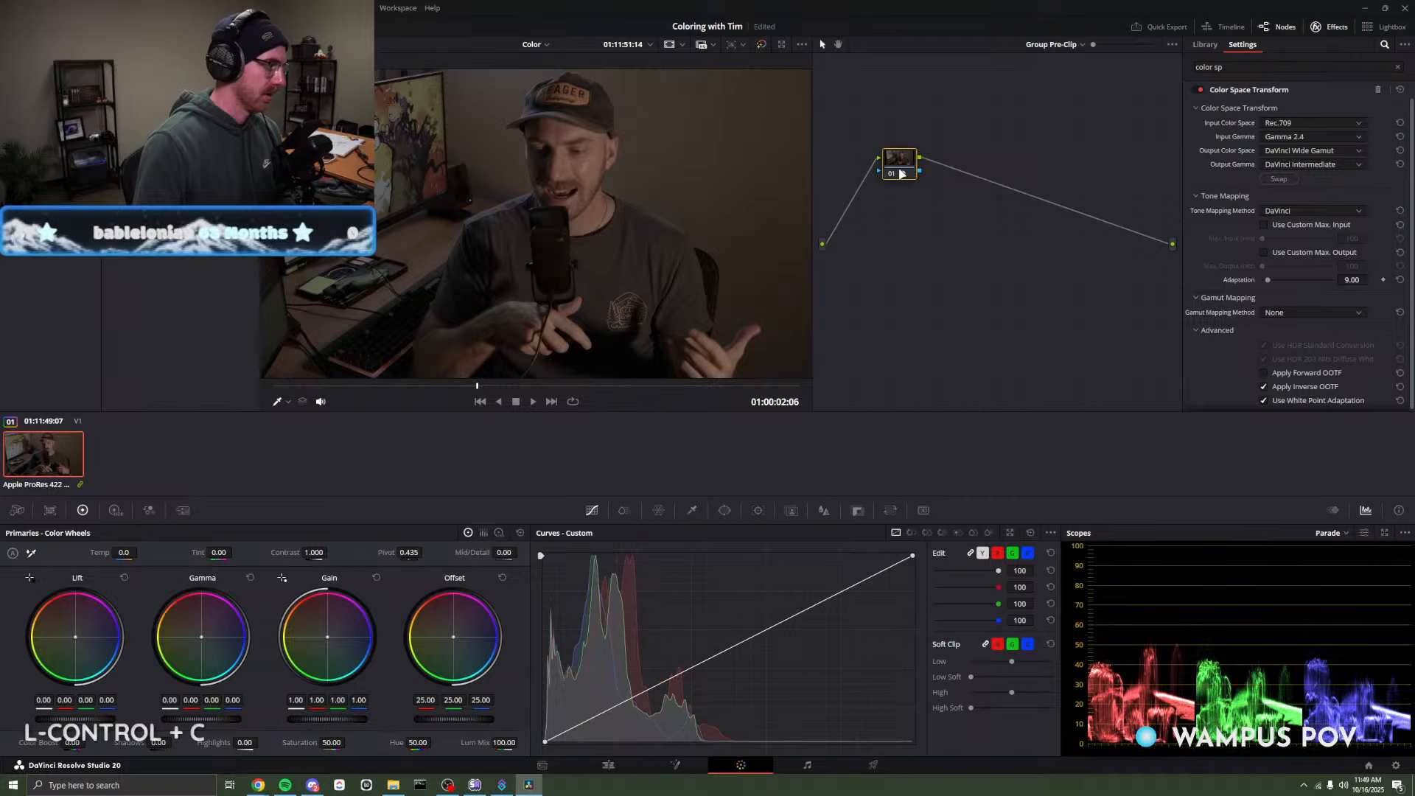
left_click(900, 172)
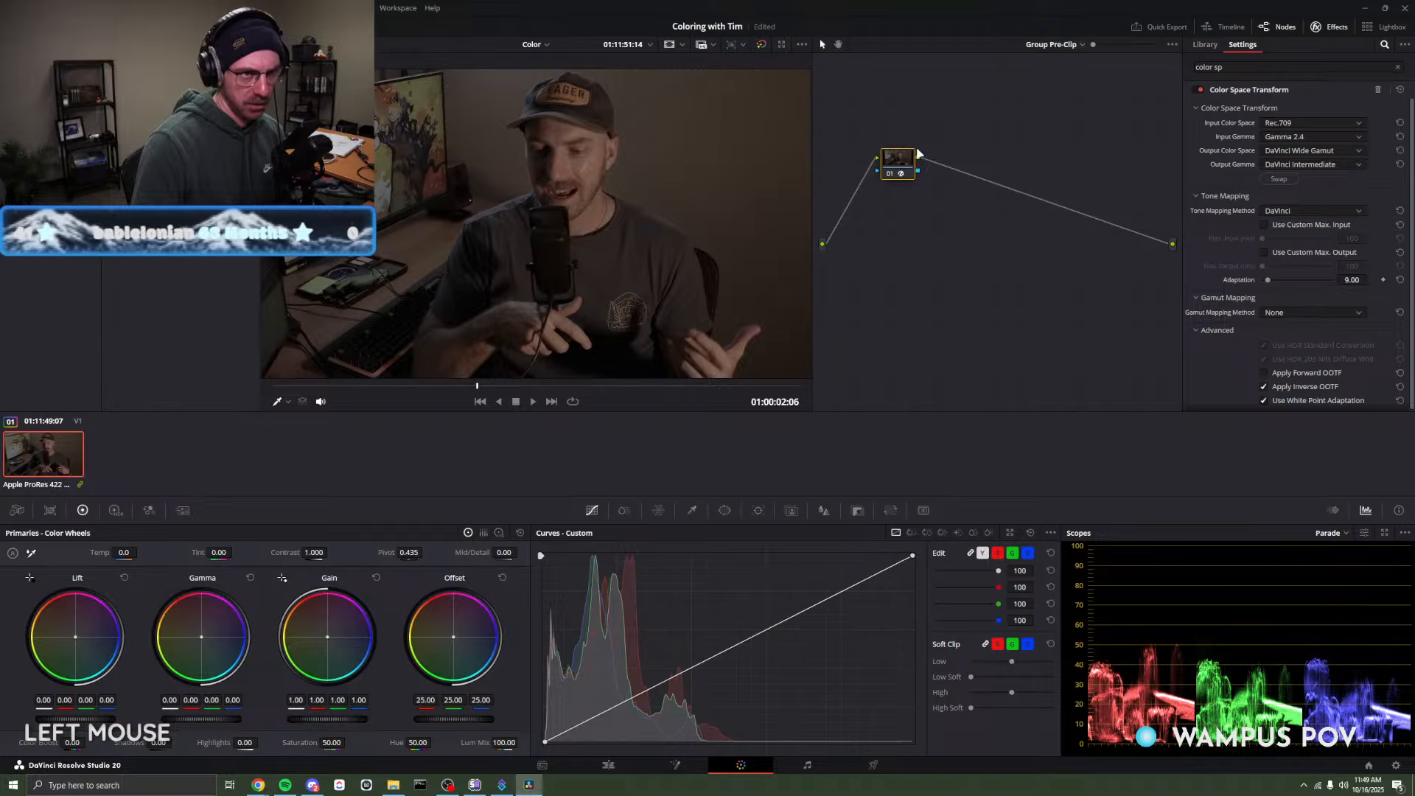
In the Group Post-Clip graph, paste the copied transform, swap its input and output settings, and move the node toward the output.
left_click(1082, 44)
left_click(1082, 85)
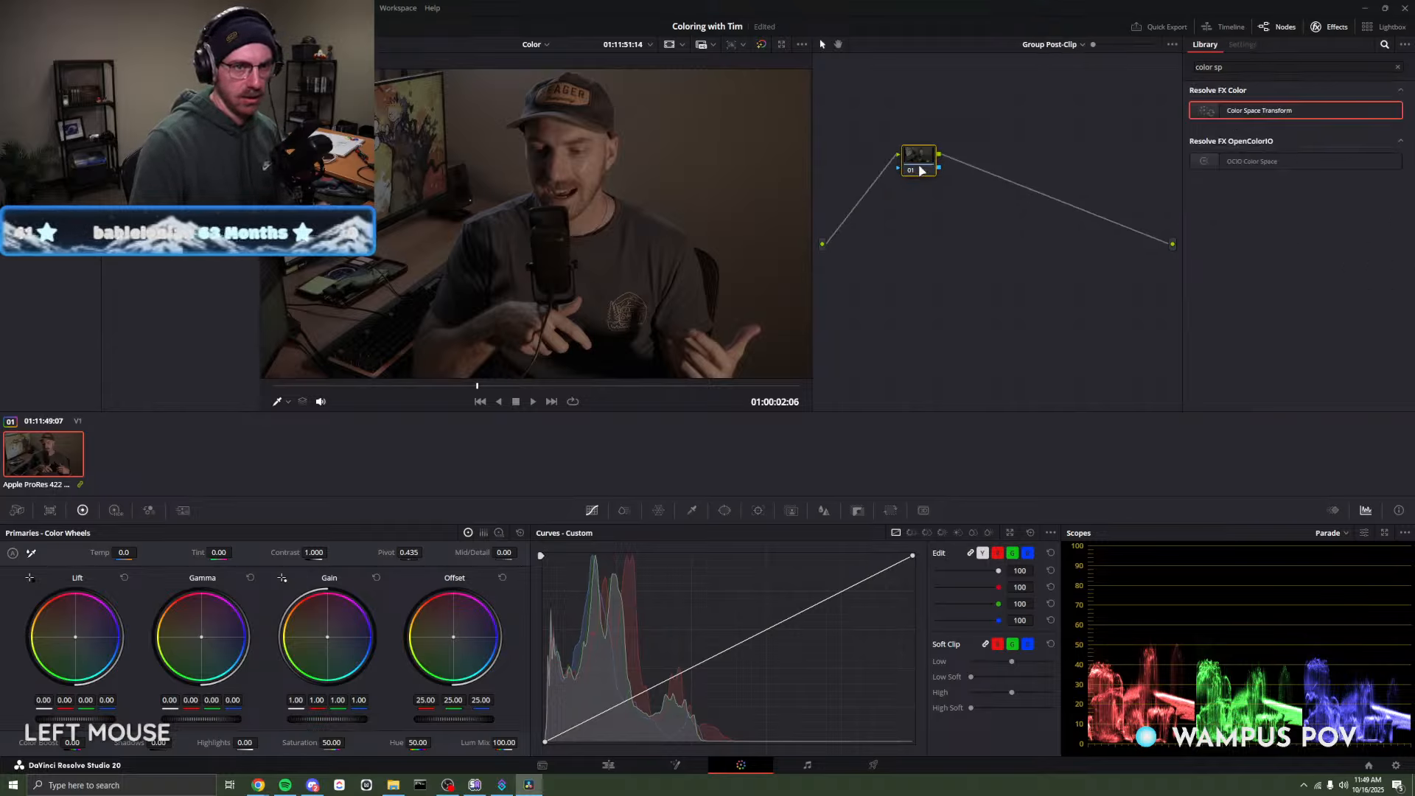
key("ctrl+v")
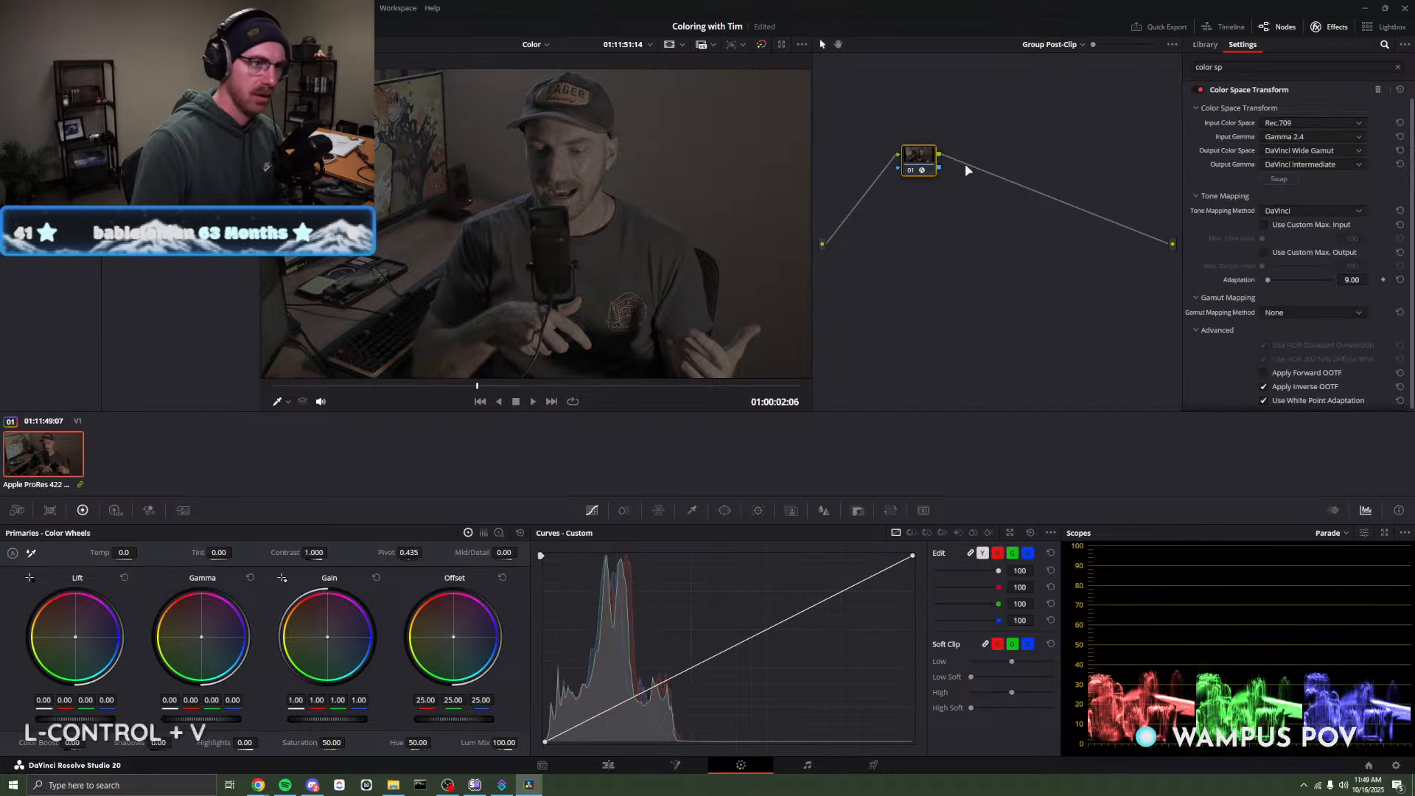
left_click(1279, 179)
left_click_drag(906, 163, 969, 176)
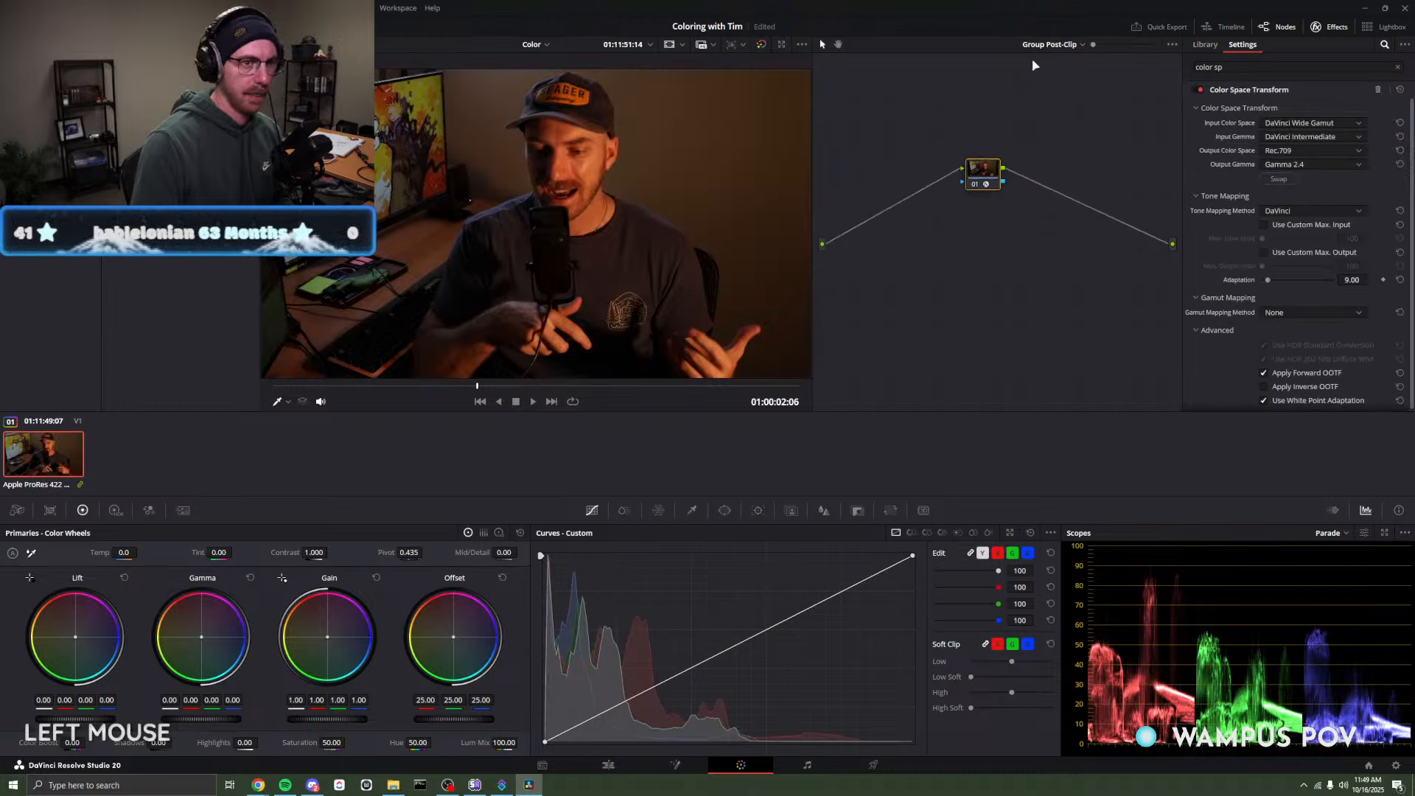
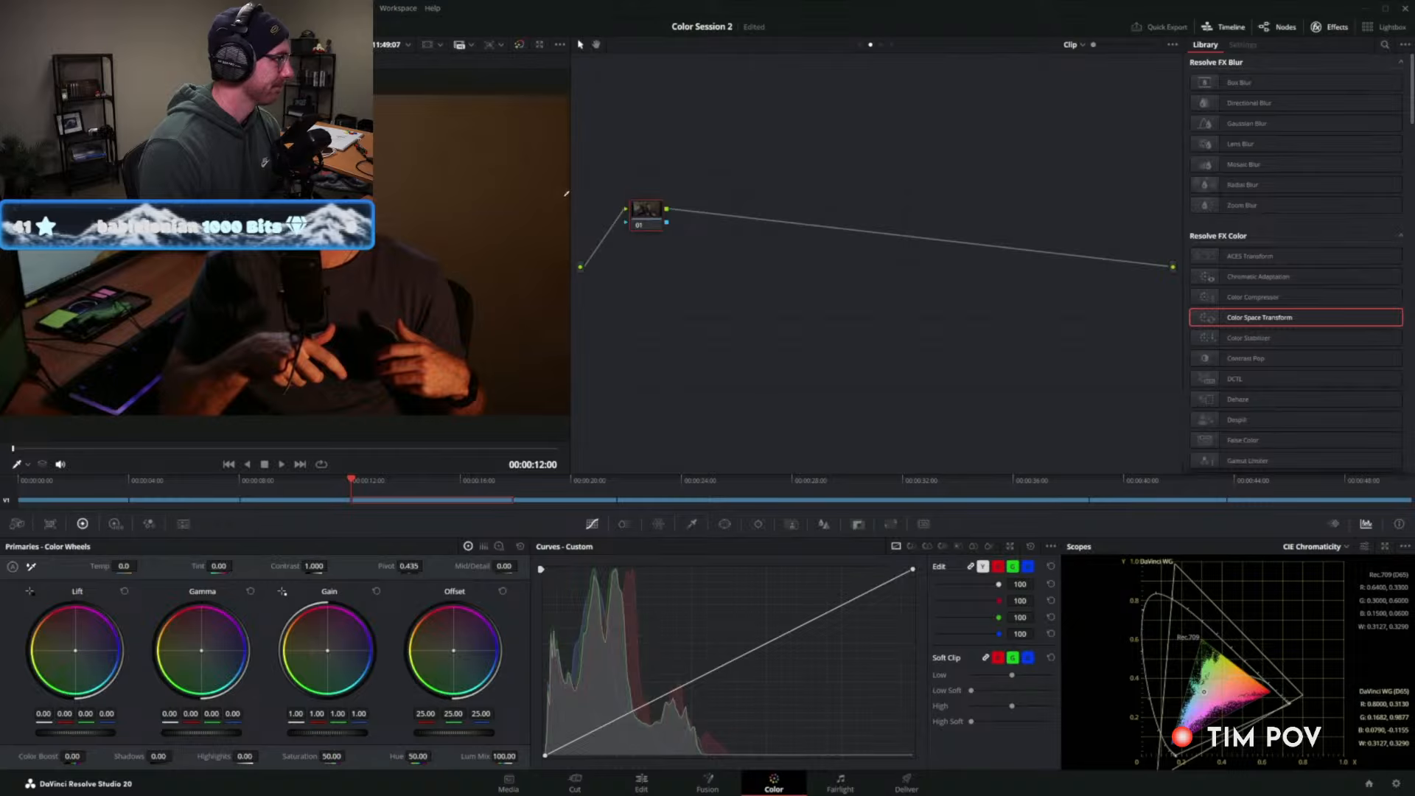
In Color Session 2, widen the viewer beside the node graph and switch the scope to Vectorscope, finally to Waveform.
left_click_drag(570, 192, 660, 188)
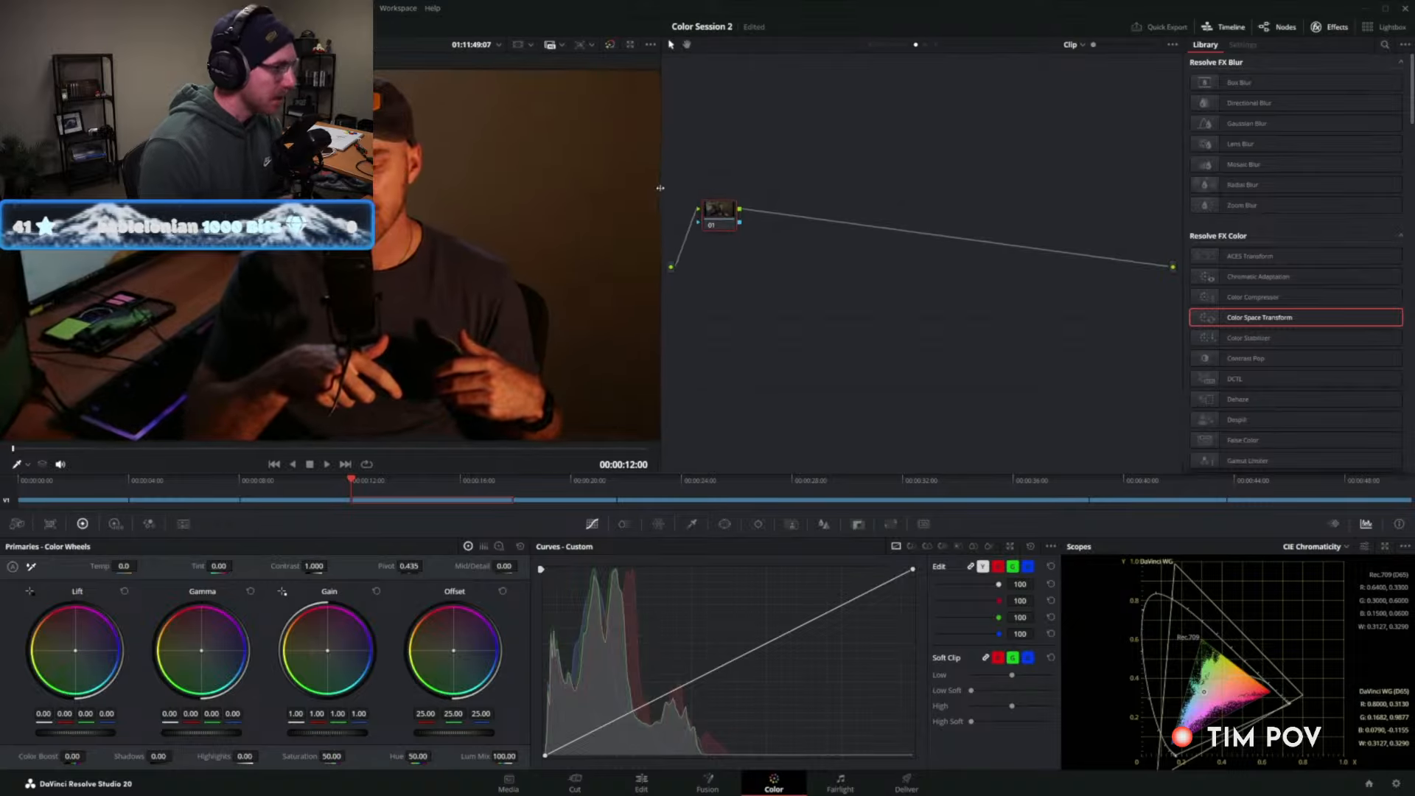
left_click(1321, 546)
left_click(1322, 585)
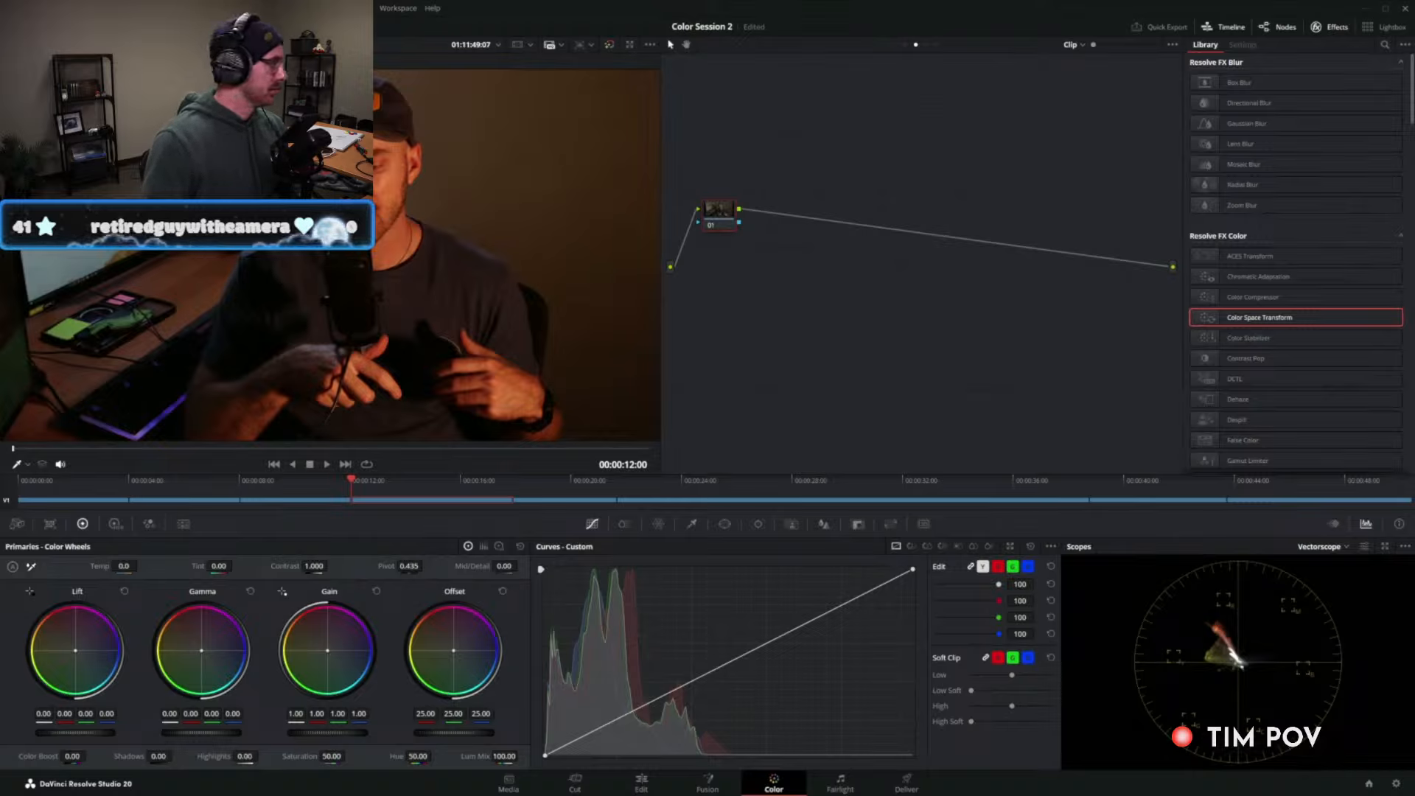
left_click(1345, 546)
left_click(1333, 579)
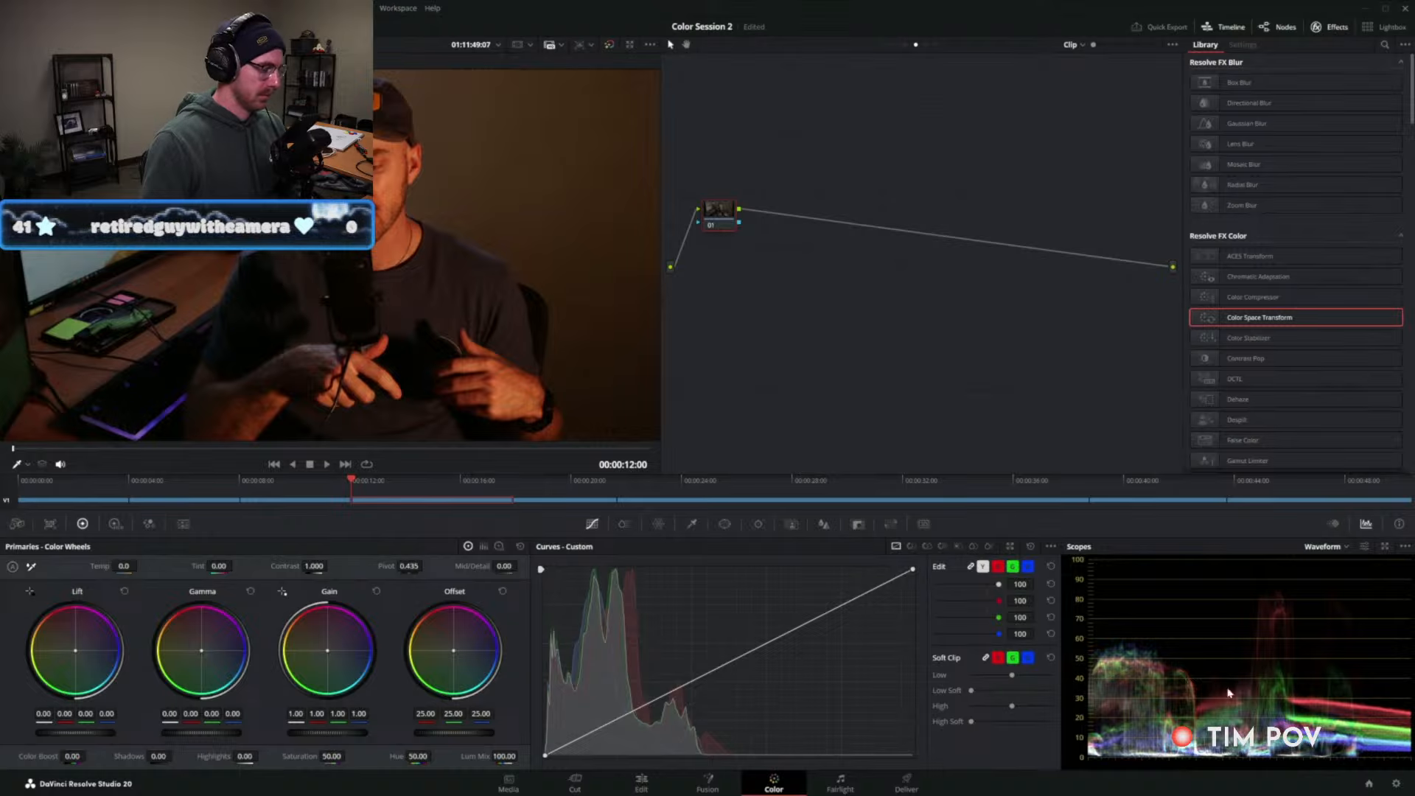
Examine the desk clip's waveform in an enlarged scopes window and close it.
left_click(1384, 546)
left_click_drag(859, 70, 776, 66)
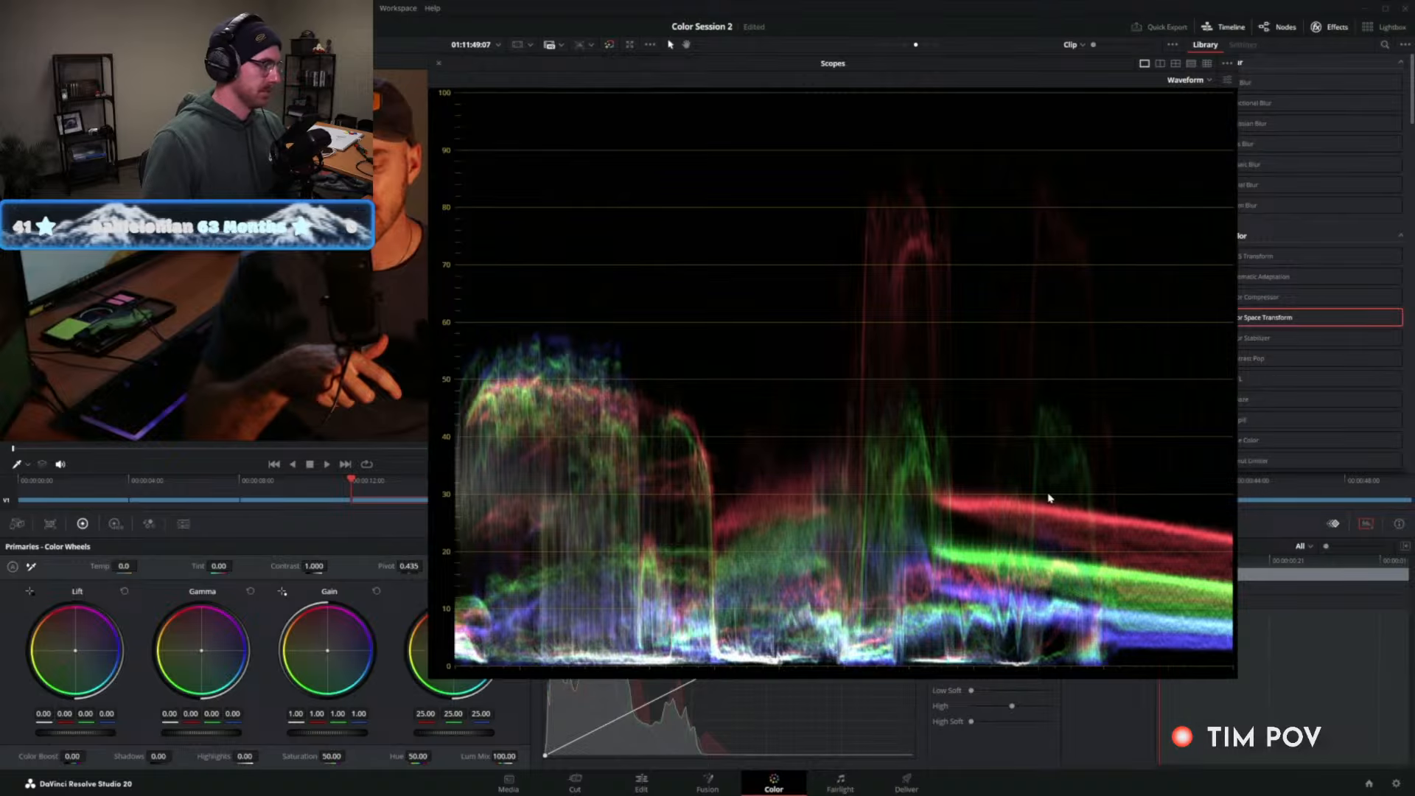
left_click(438, 63)
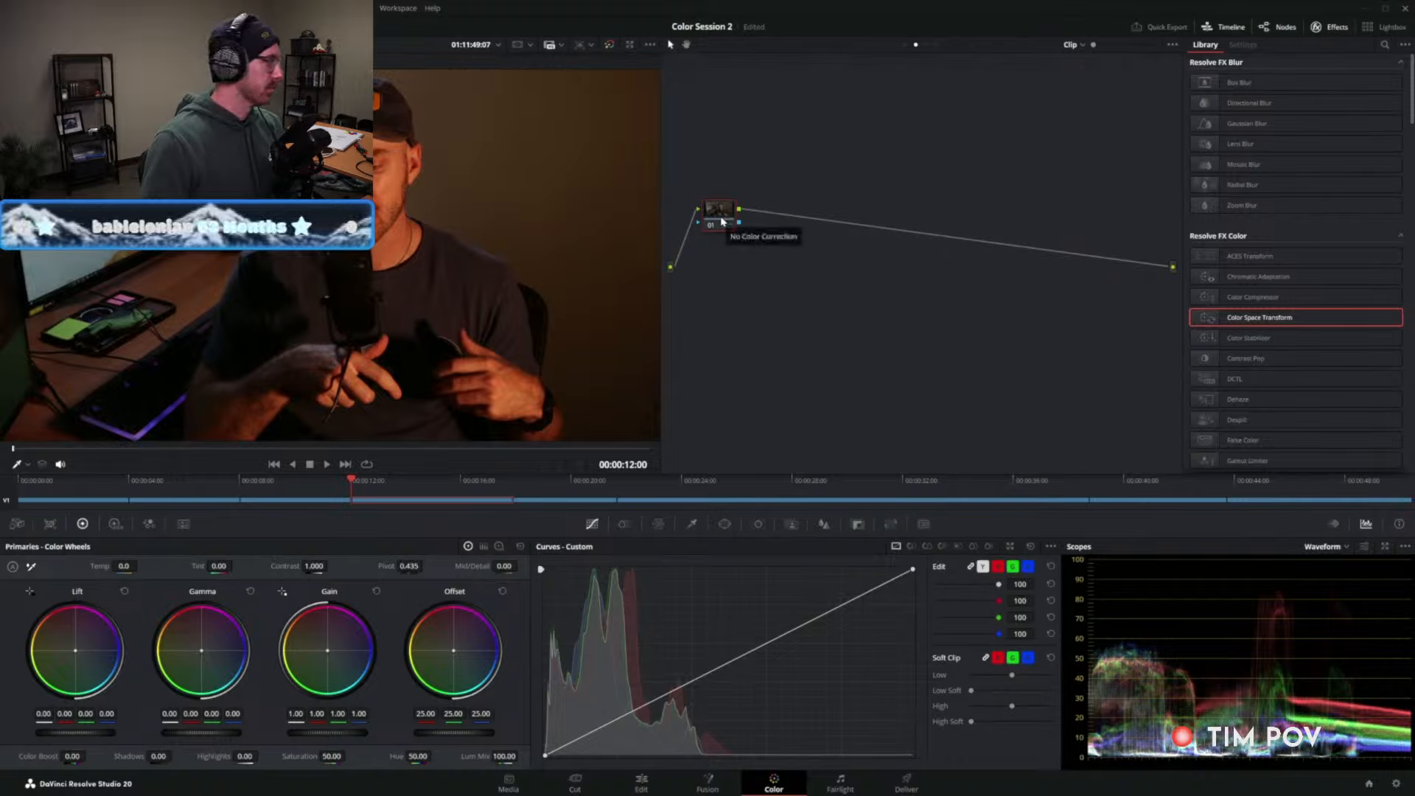
Shift the first clip node slightly down and set its gamma to Linear.
left_click_drag(723, 222, 720, 229)
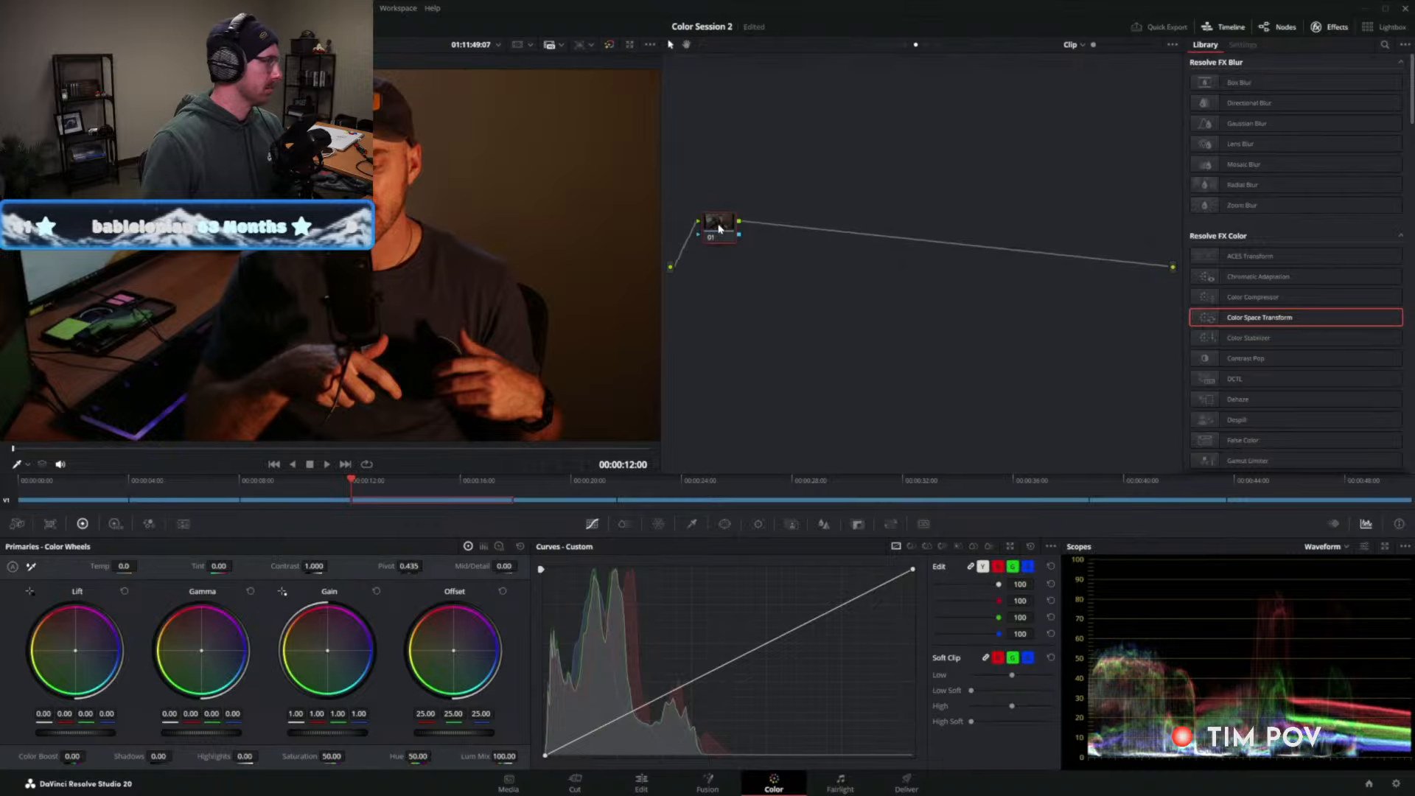
right_click(720, 229)
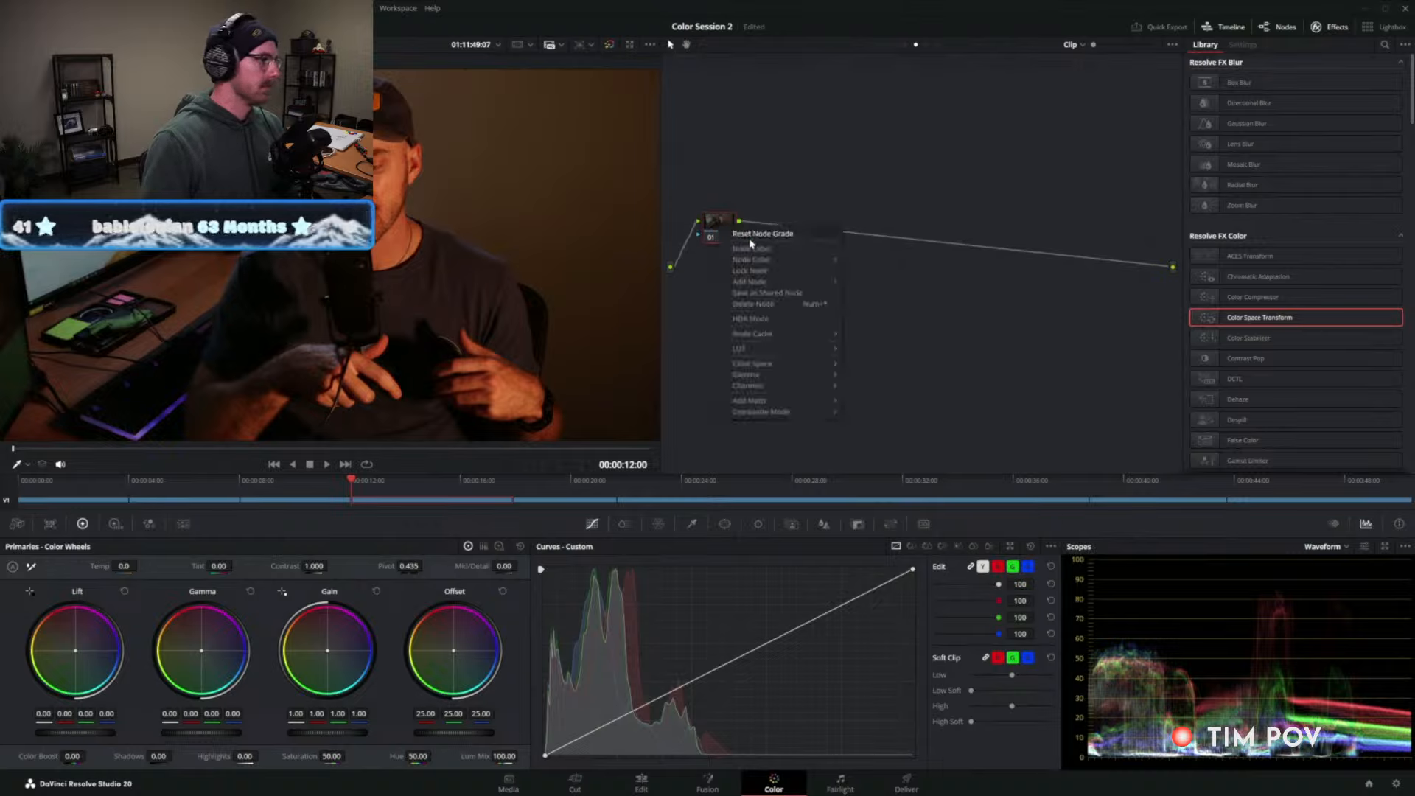
mouse_move(755, 376)
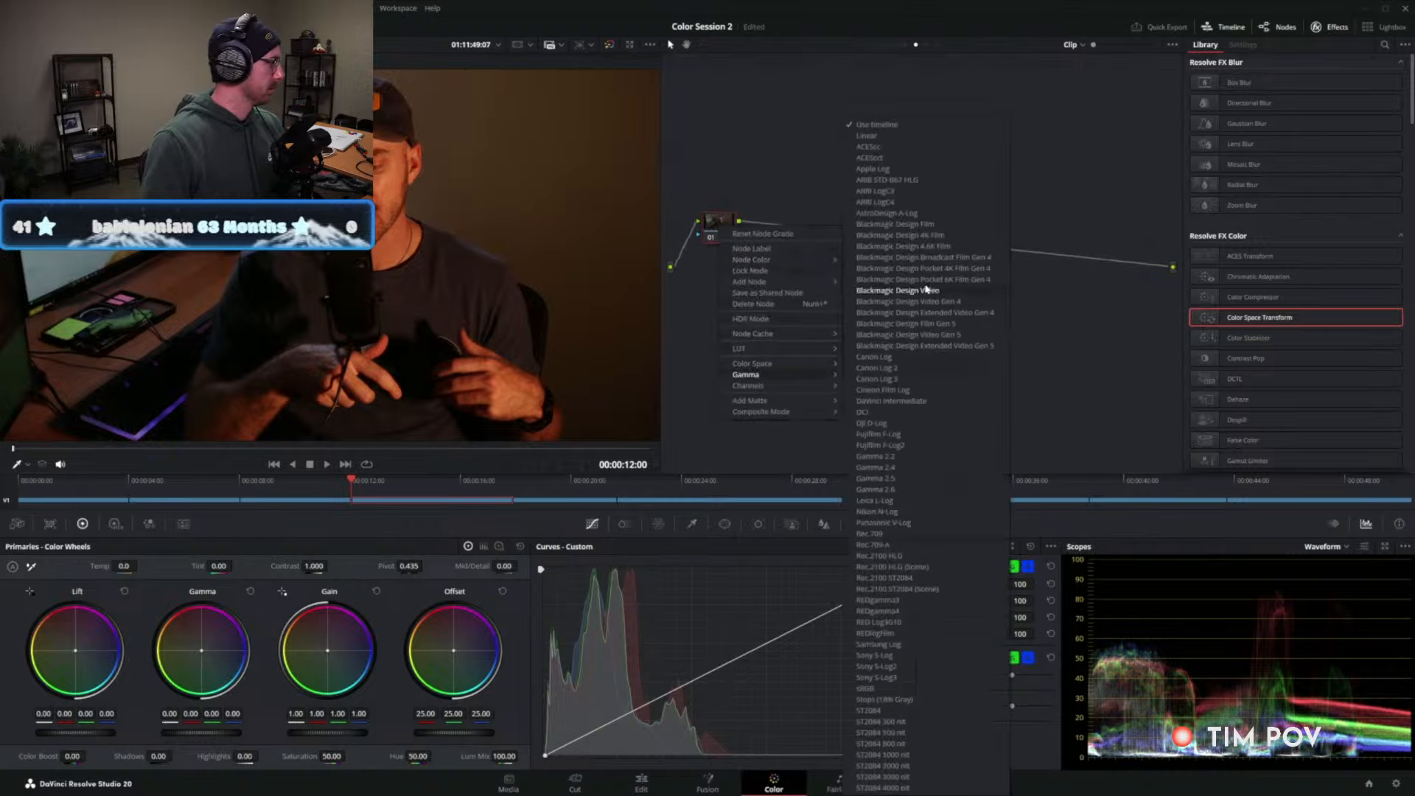
left_click(877, 139)
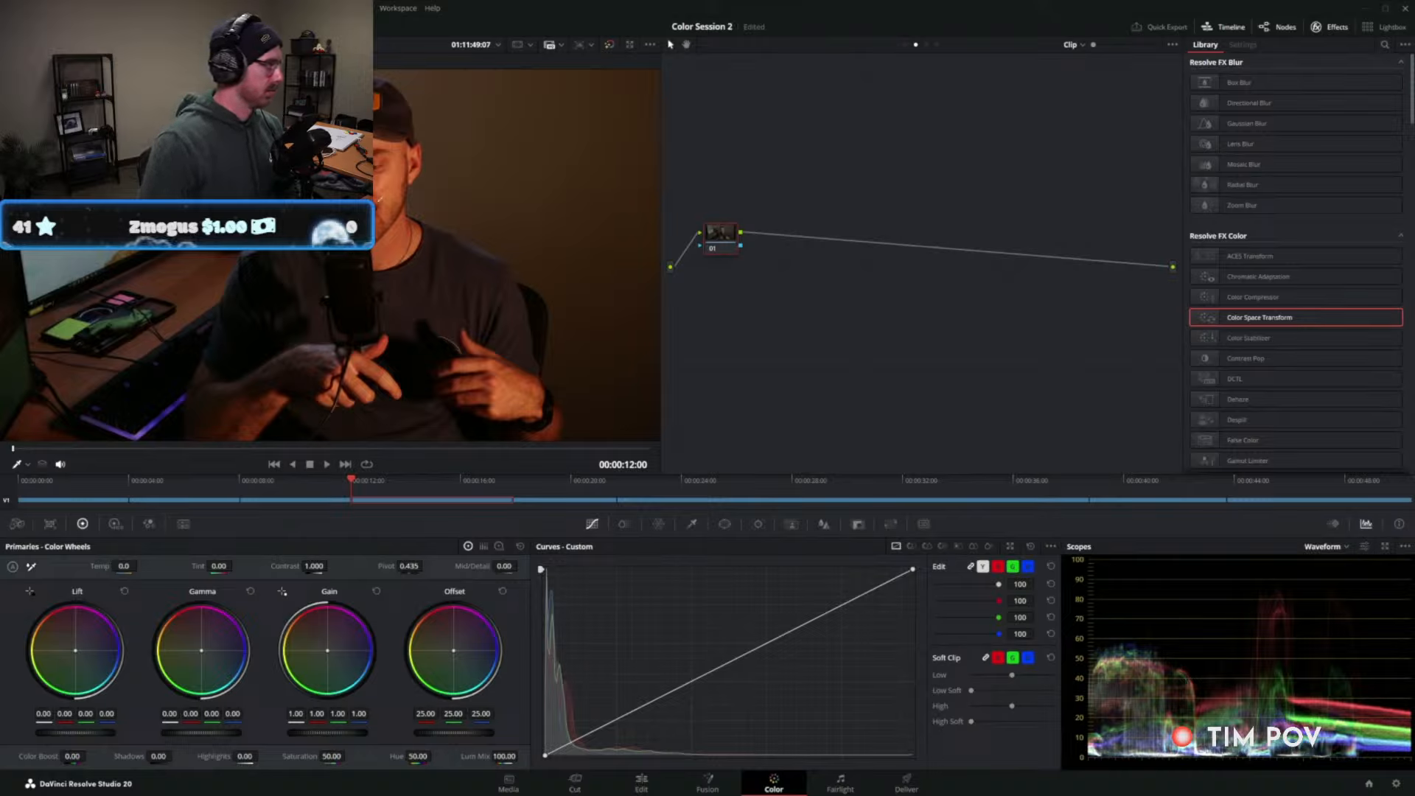
Label the linear-gamma clip node "Exp".
right_click(726, 238)
left_click(720, 242)
right_click(721, 242)
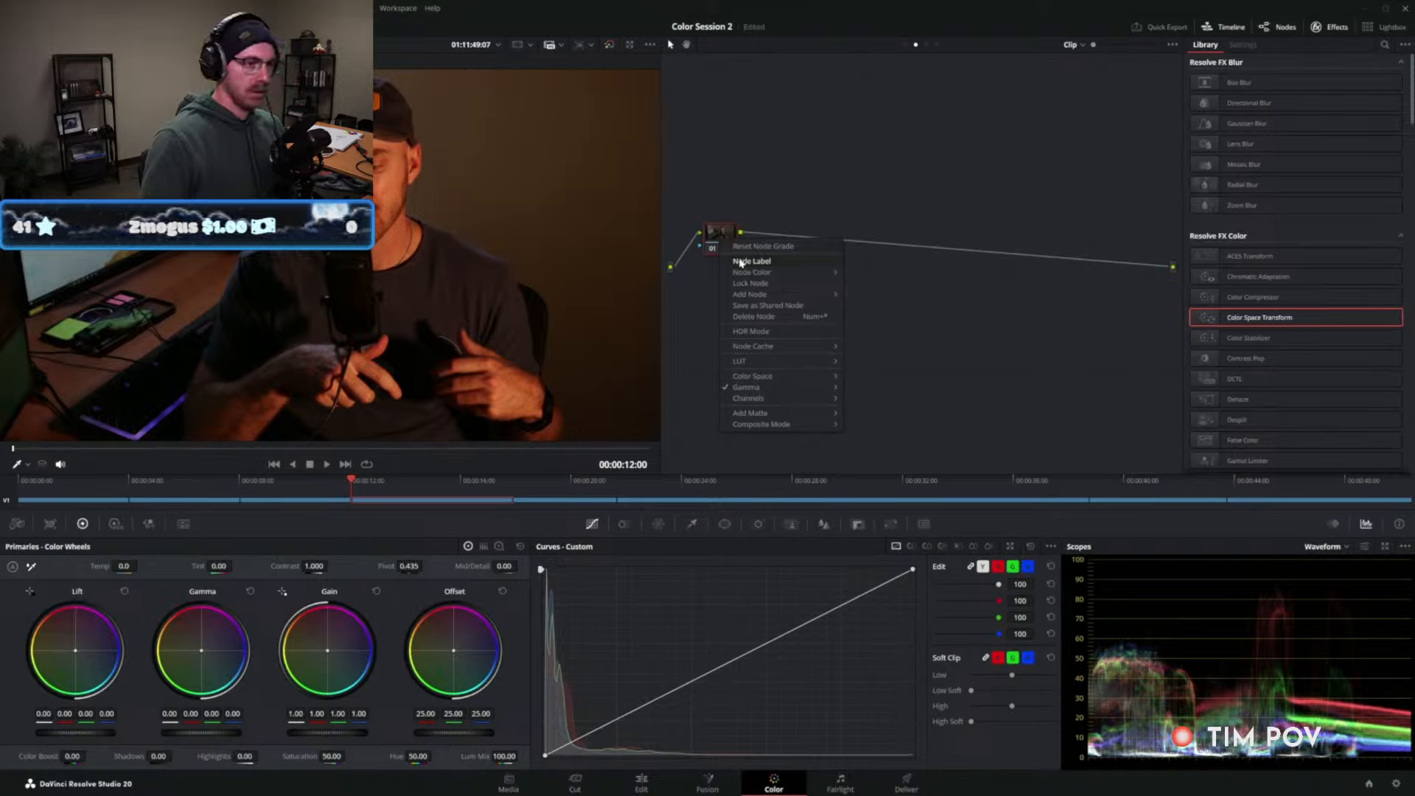
left_click(740, 262)
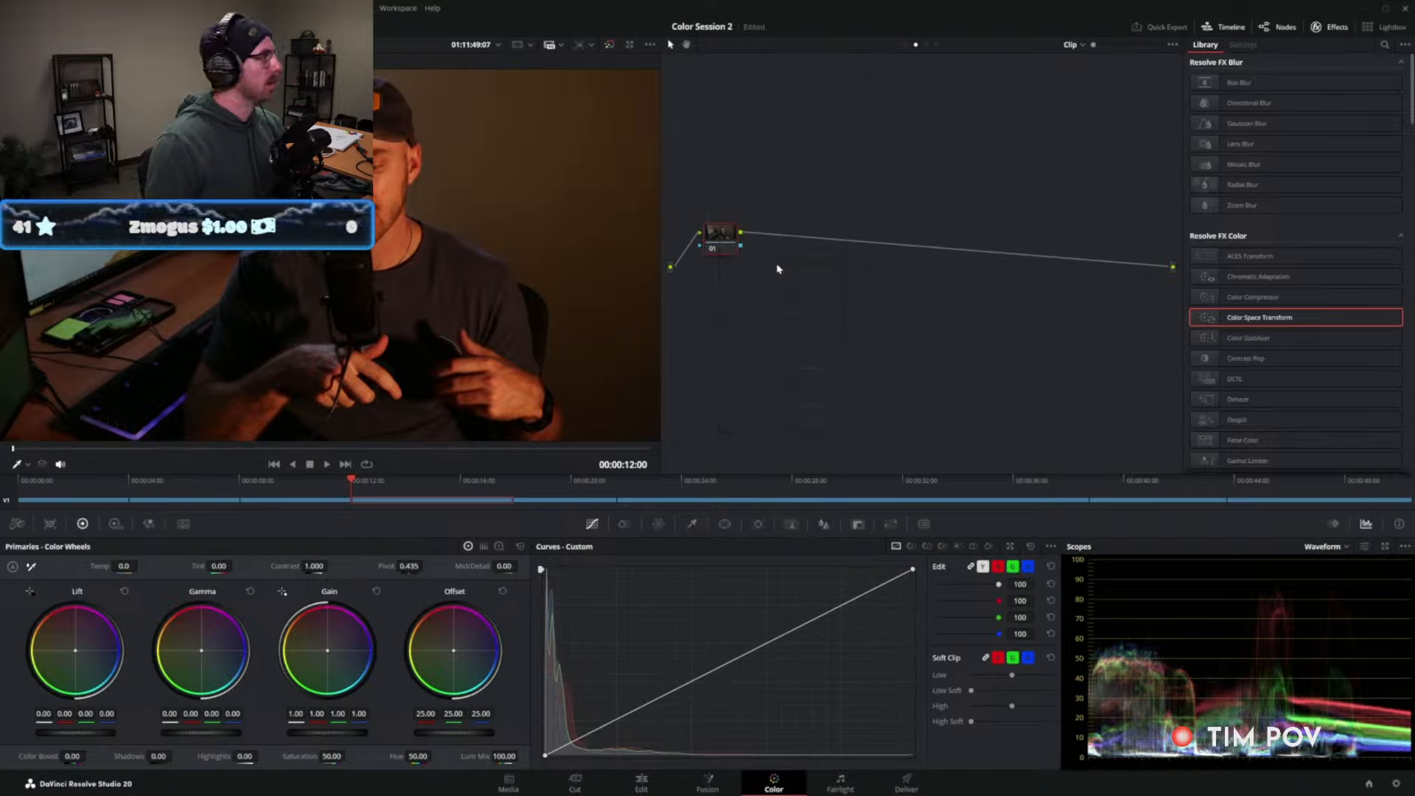
type("Expo")
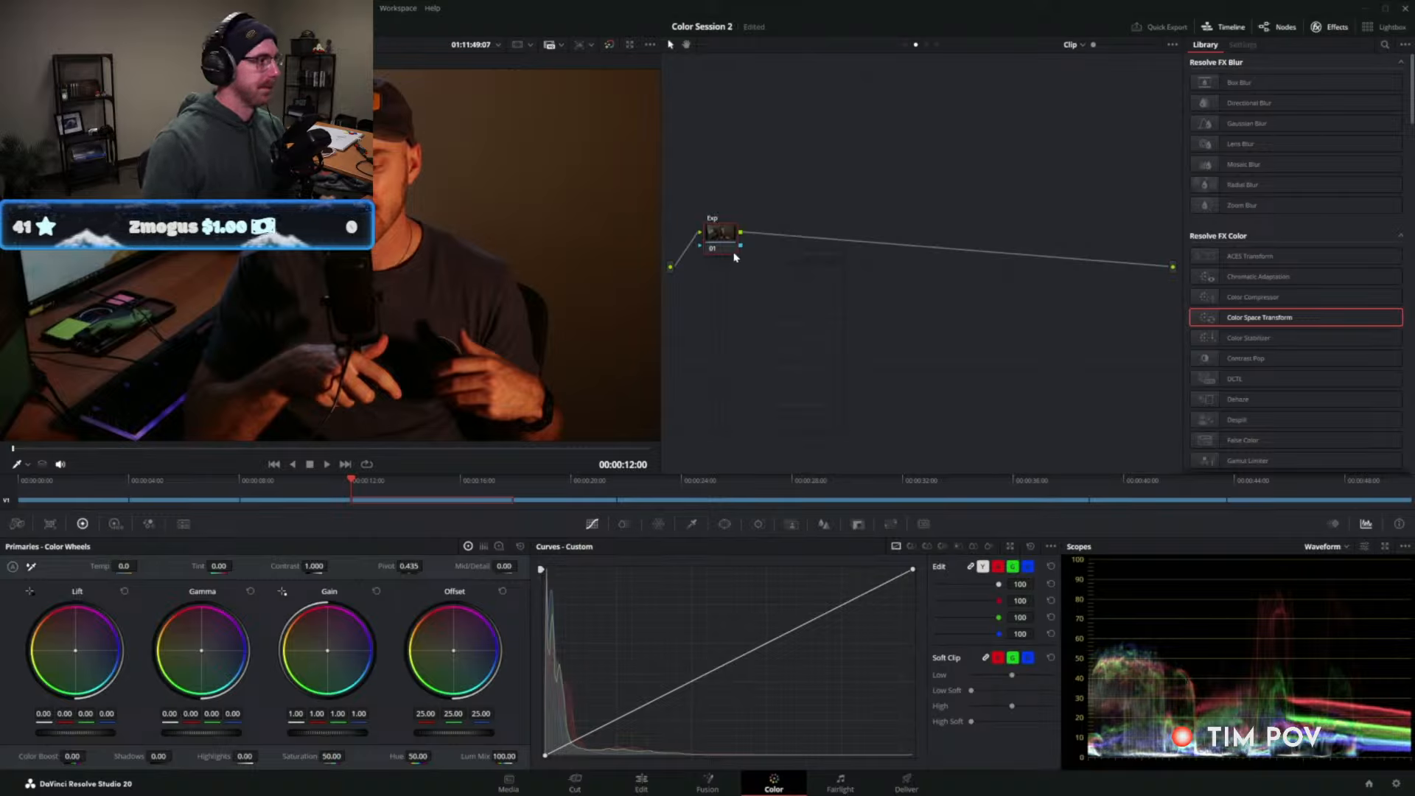
Add a serial node after the Exp node and label it "Balance".
key("alt+s")
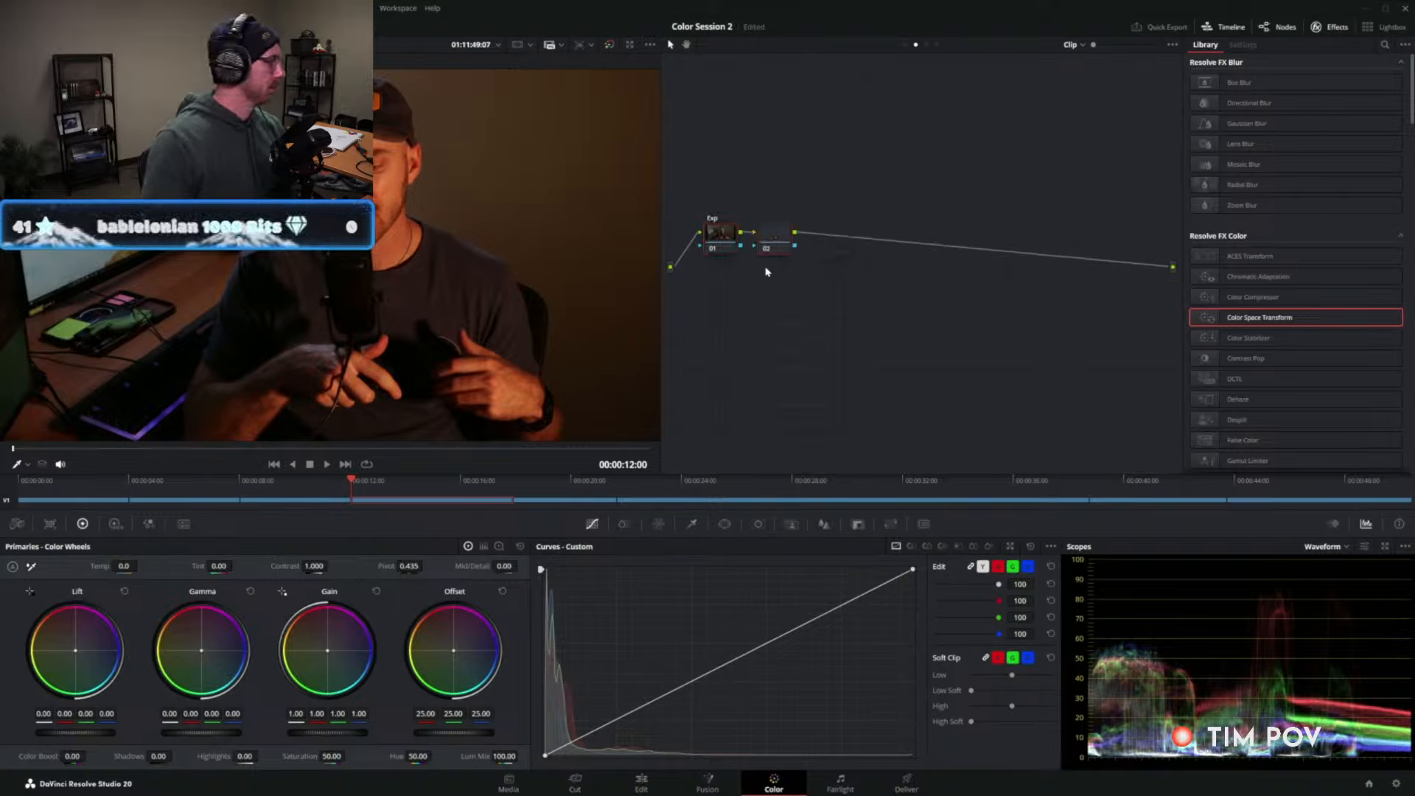
right_click(779, 244)
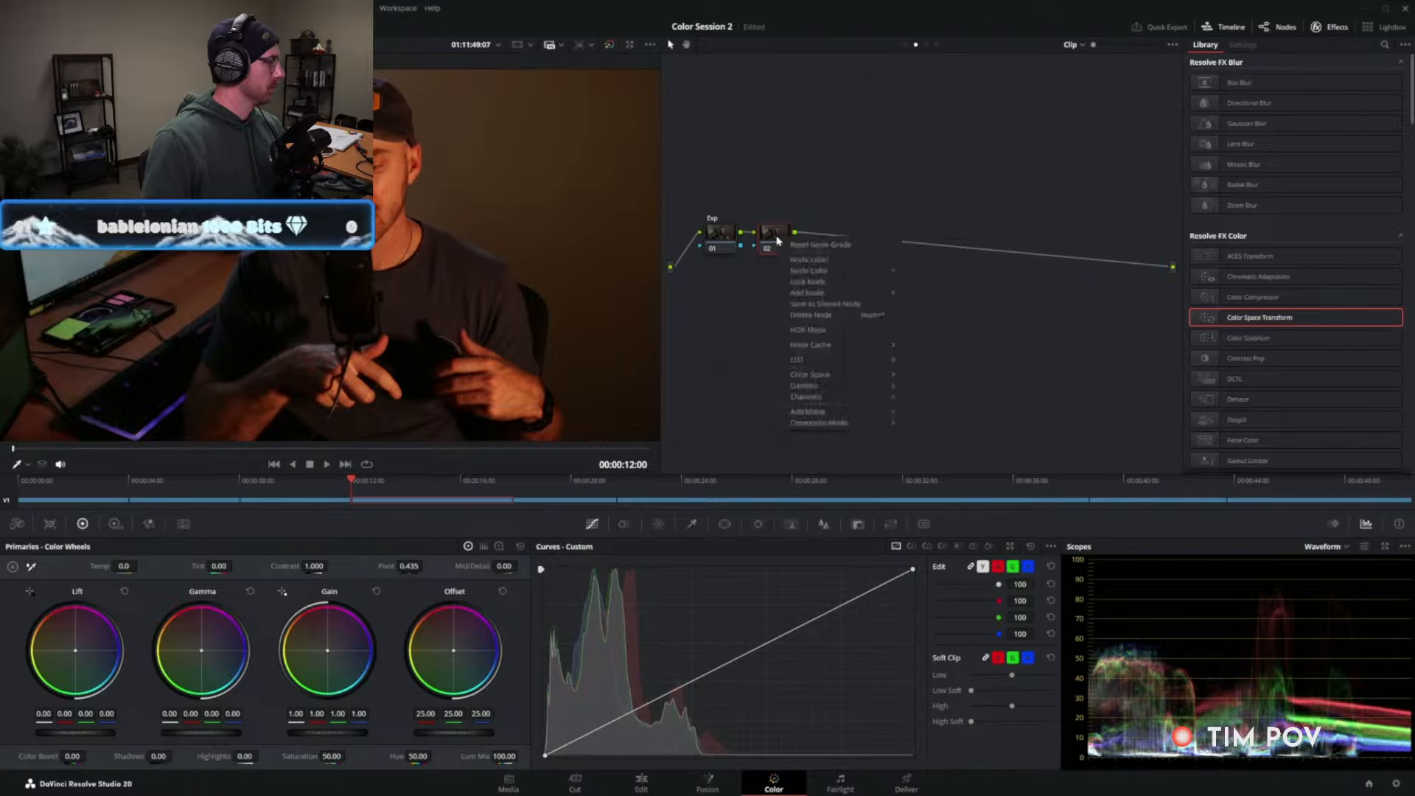
left_click(799, 262)
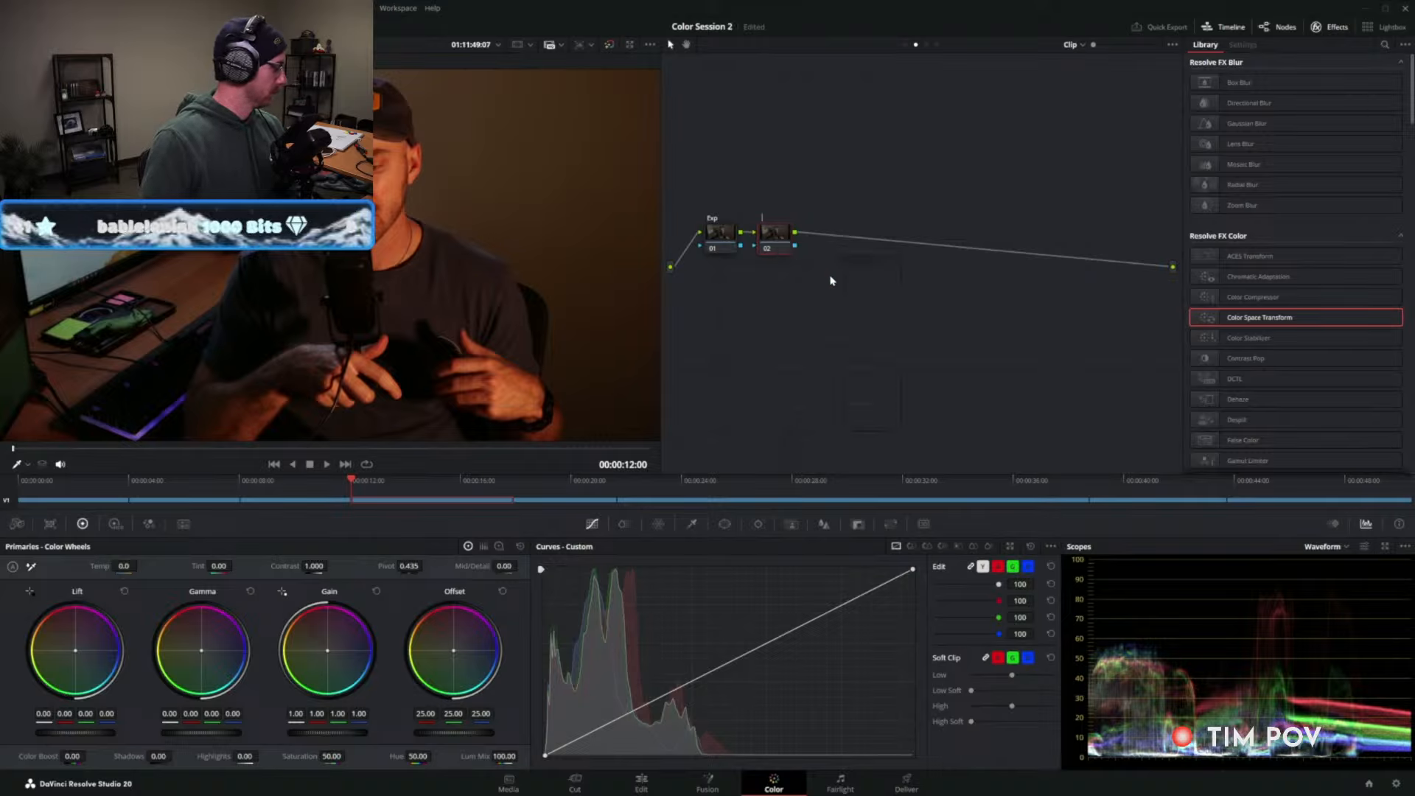
type("Balance")
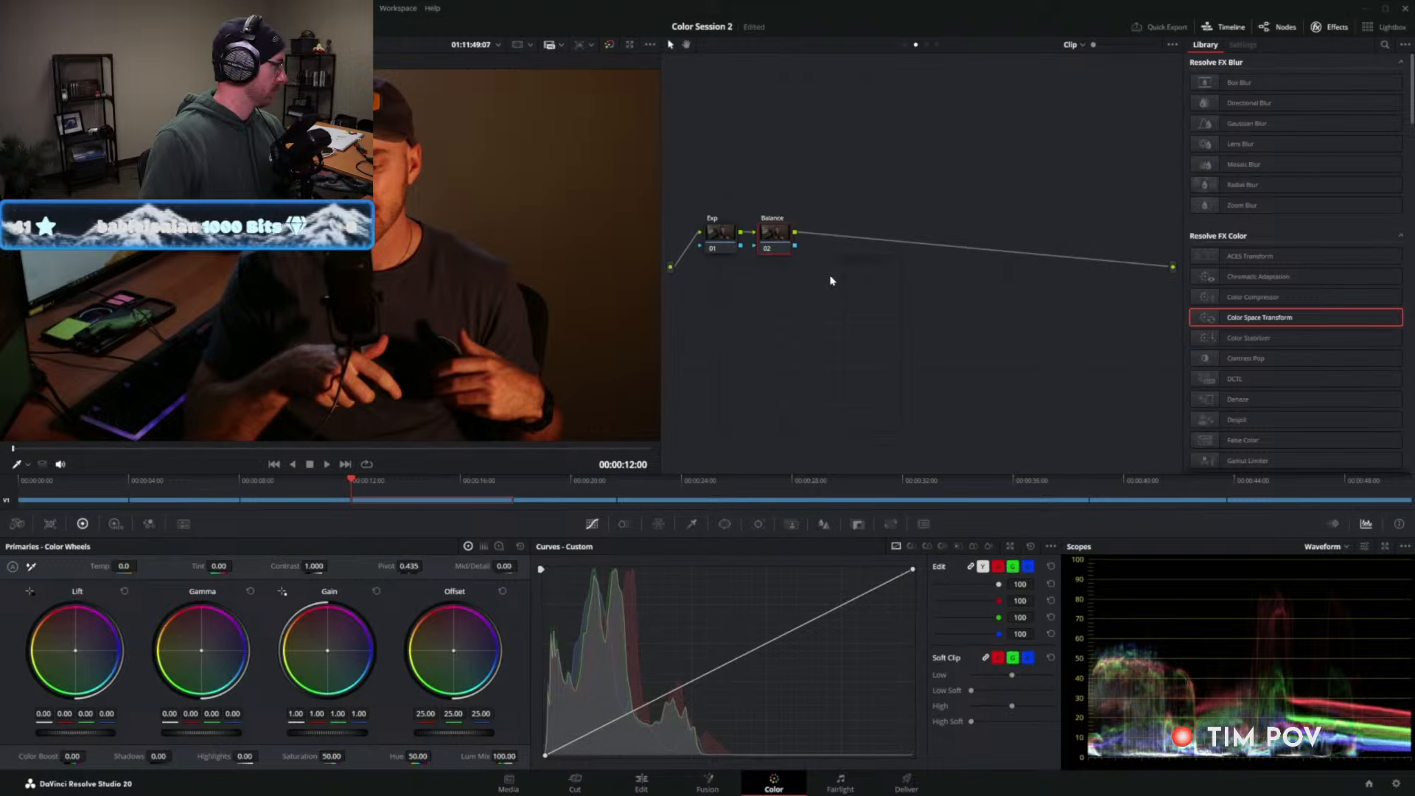
Set the Balance node's gamma to Linear.
right_click(781, 244)
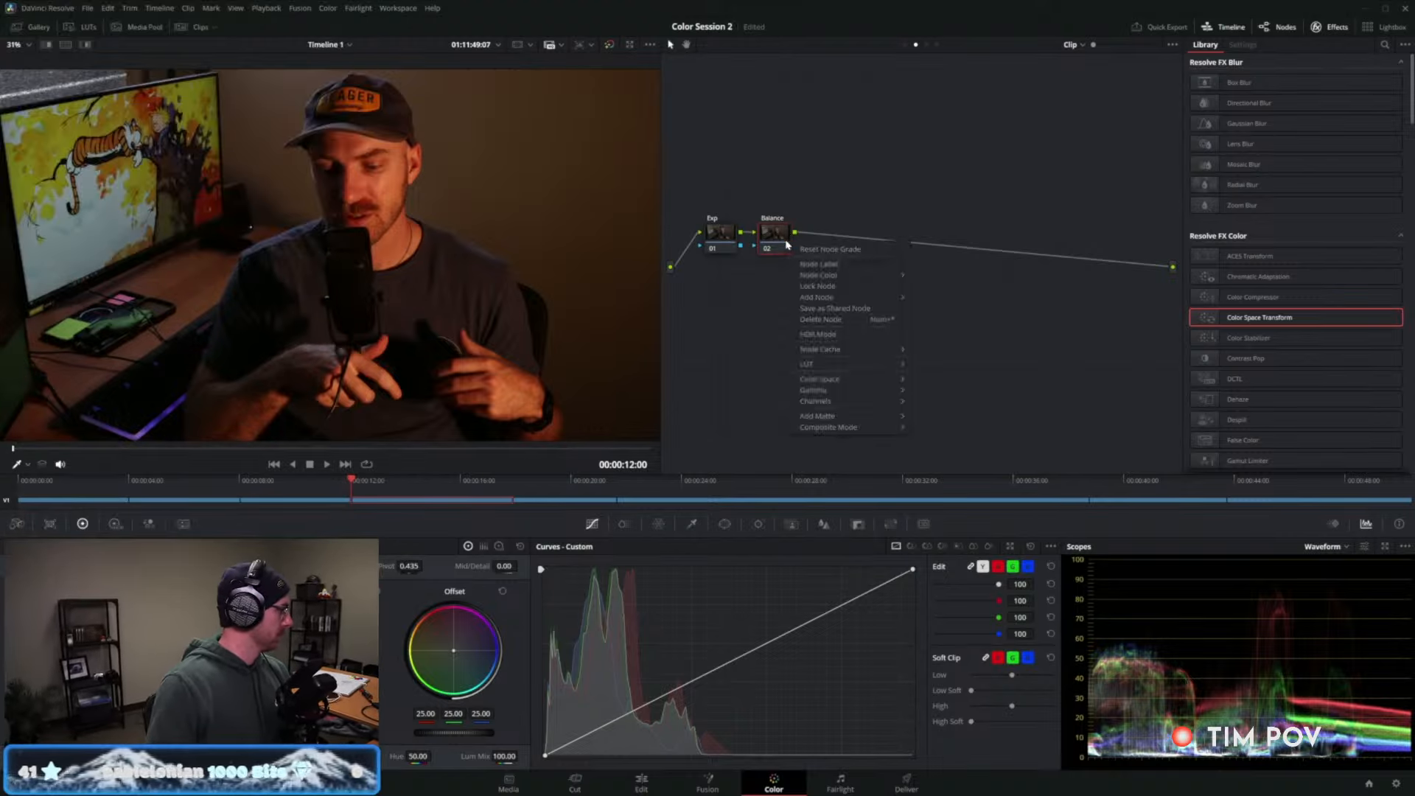
mouse_move(828, 393)
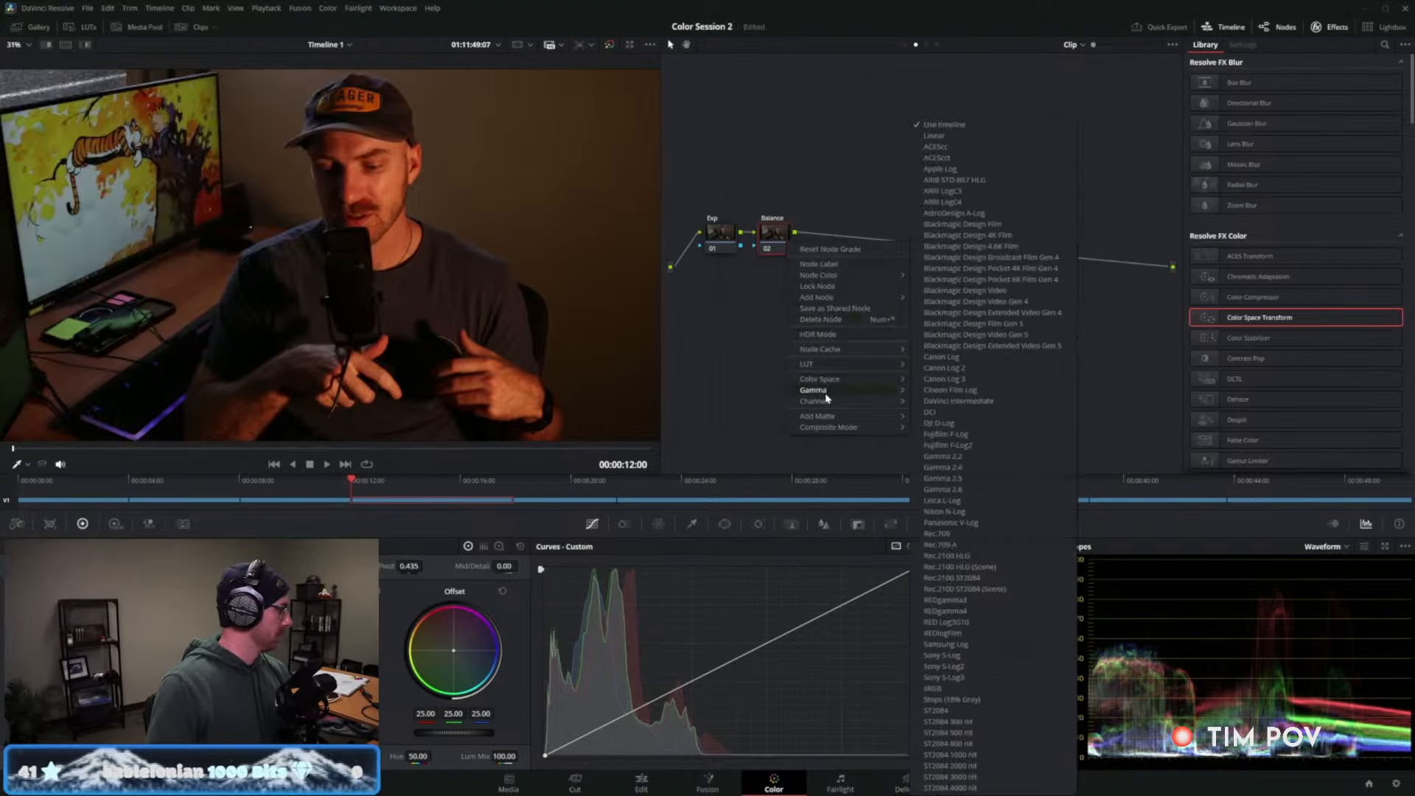
left_click(941, 138)
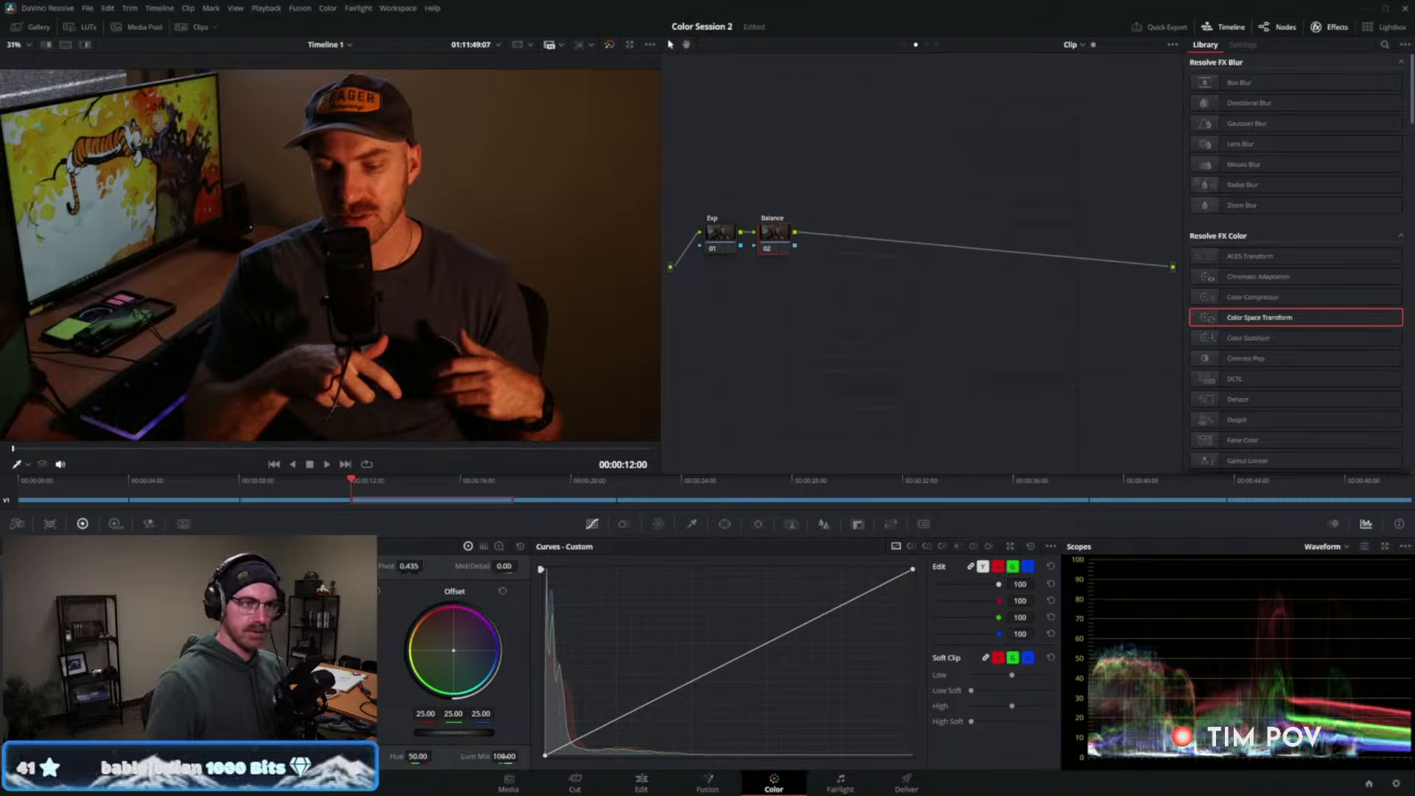
Set the Balance node's Lum Mix to 0, try a luminance gain of 0.55 and reset that gain.
left_click_drag(505, 758, 432, 757)
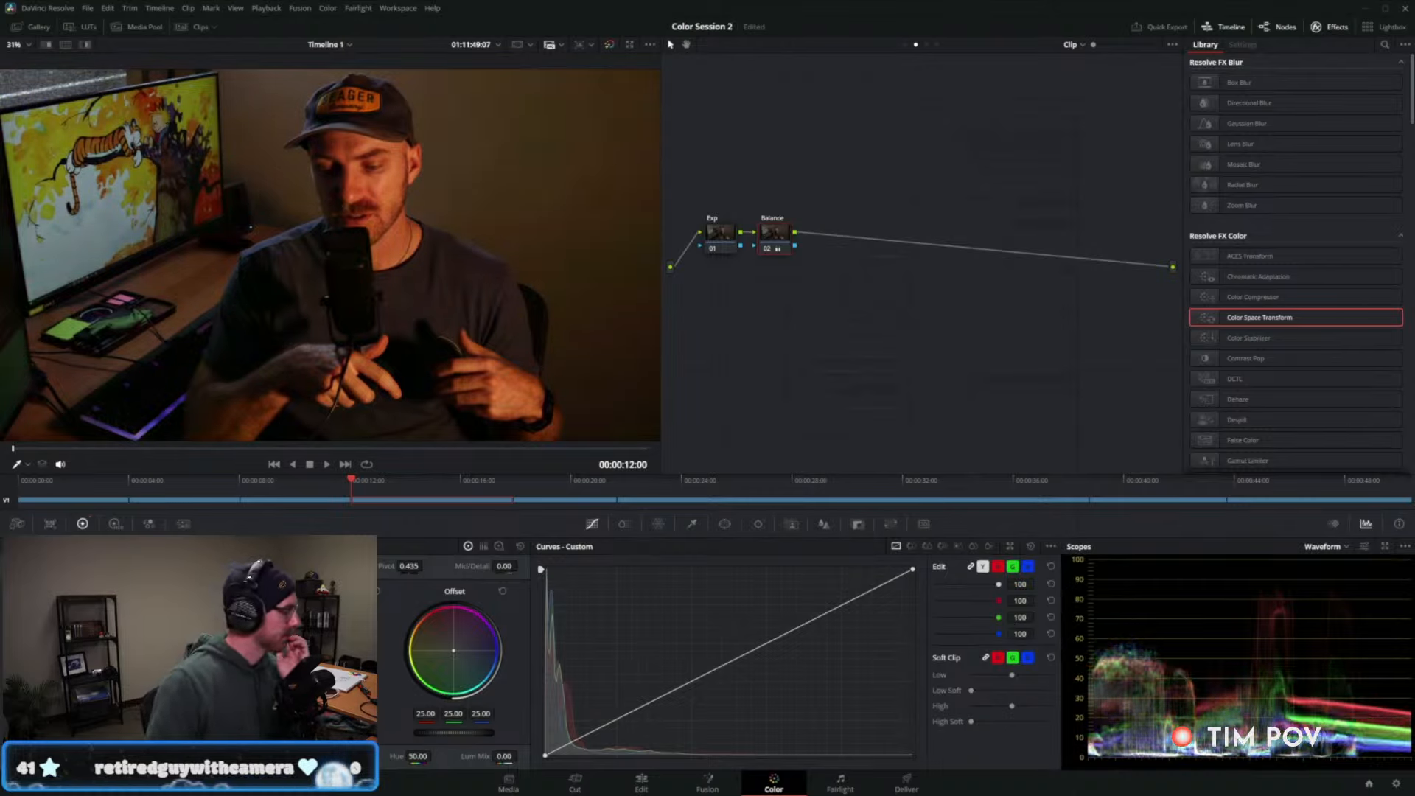
left_click_drag(512, 758, 980, 768)
mouse_move(62, 566)
left_mouse_down()
mouse_move(30, 566)
mouse_move(147, 566)
mouse_move(77, 566)
left_mouse_up()
left_click_drag(306, 566, 378, 592)
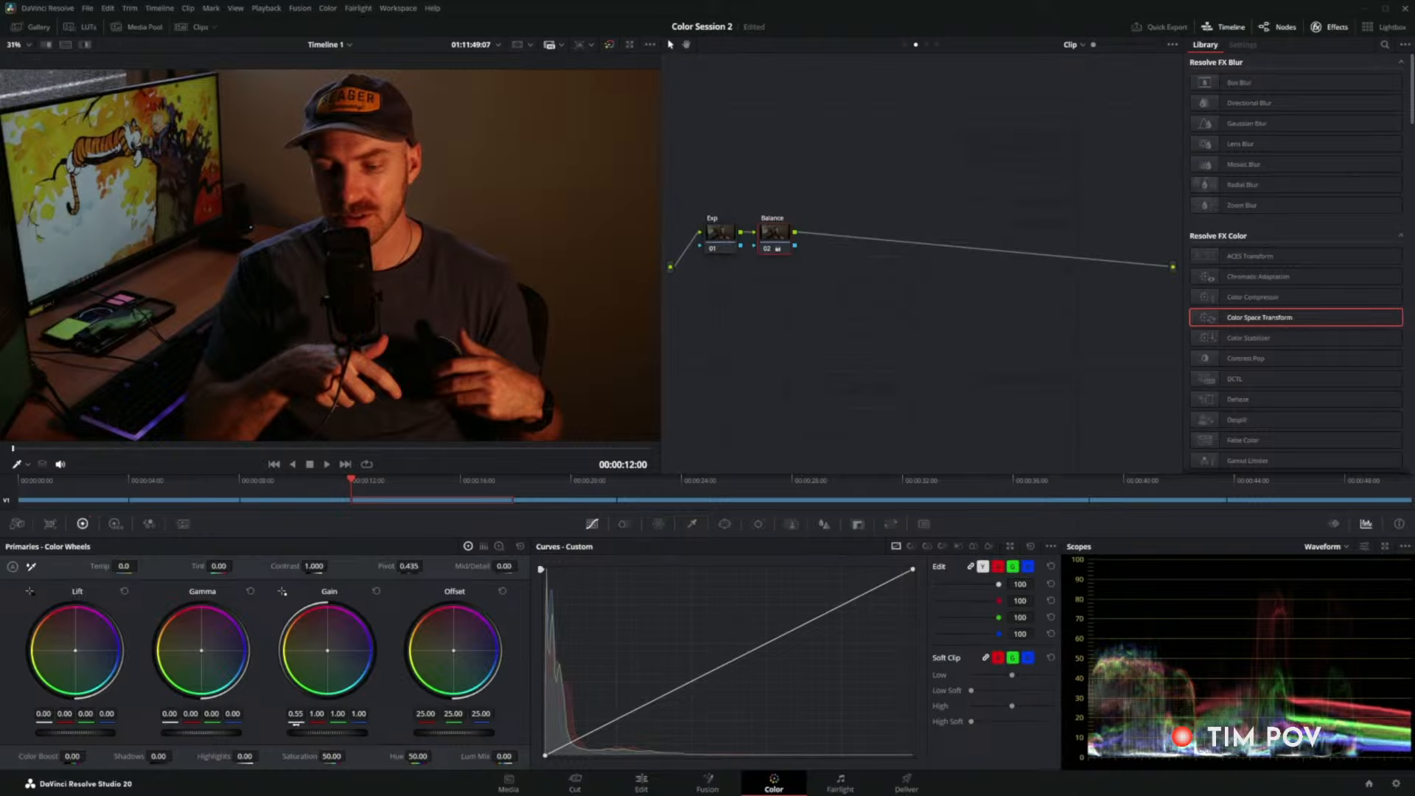
double_click(294, 719)
Try bending the luminance, red and green custom curves separately on the Balance node and undo the changes.
left_click(983, 567)
mouse_move(761, 647)
left_mouse_down()
mouse_move(642, 595)
mouse_move(803, 681)
mouse_move(705, 662)
mouse_move(698, 627)
mouse_move(756, 674)
left_mouse_up()
key("ctrl+z")
left_click(998, 567)
key("ctrl+z")
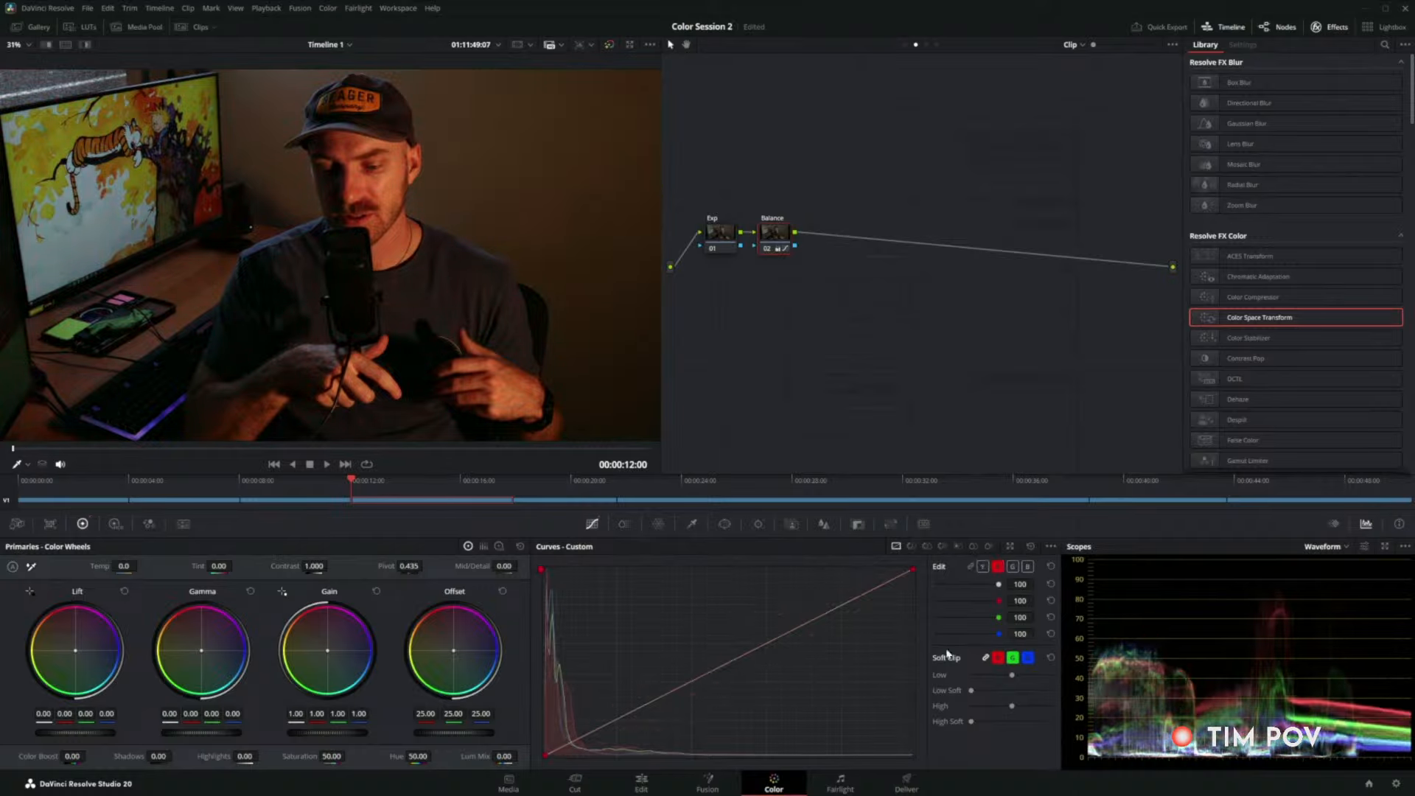
left_click(1013, 567)
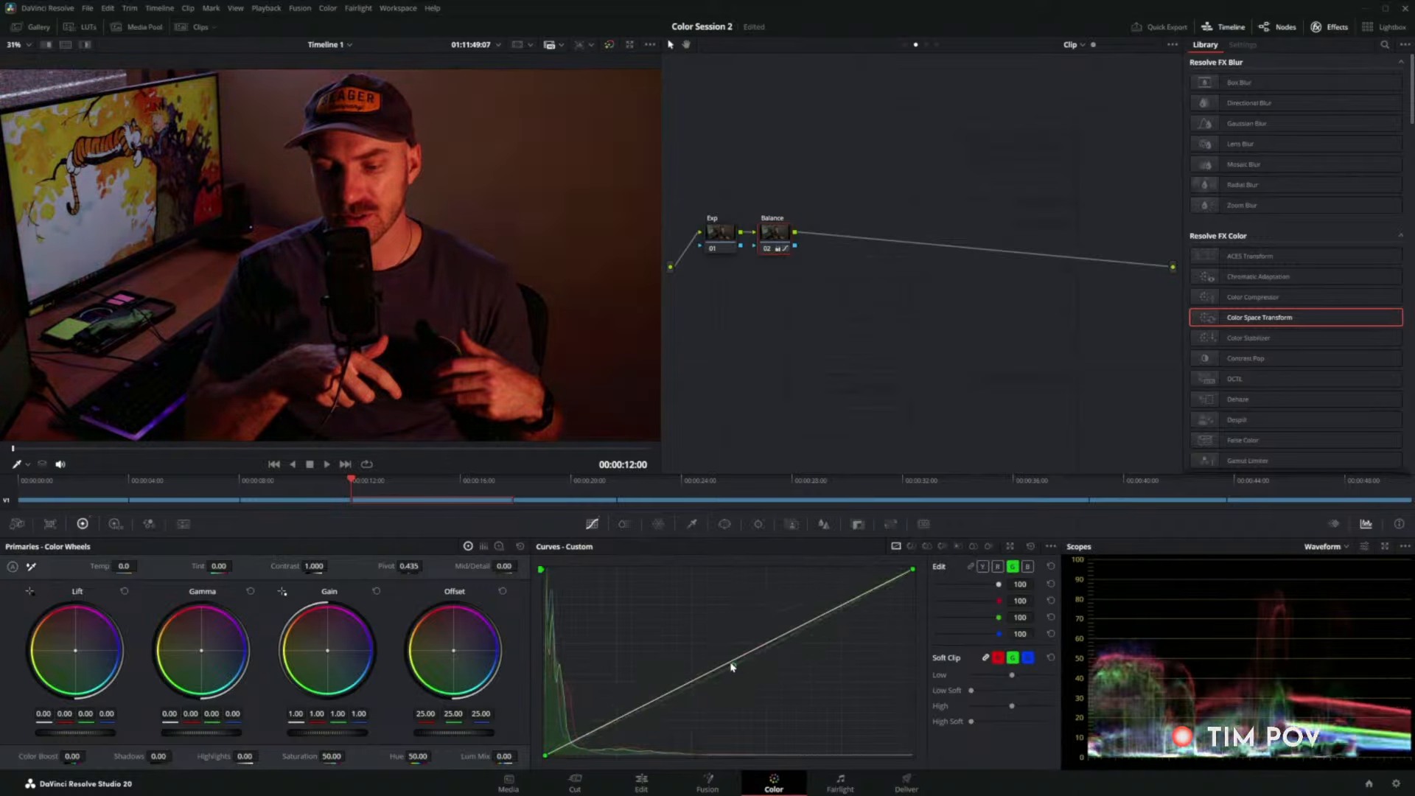
left_click(983, 567)
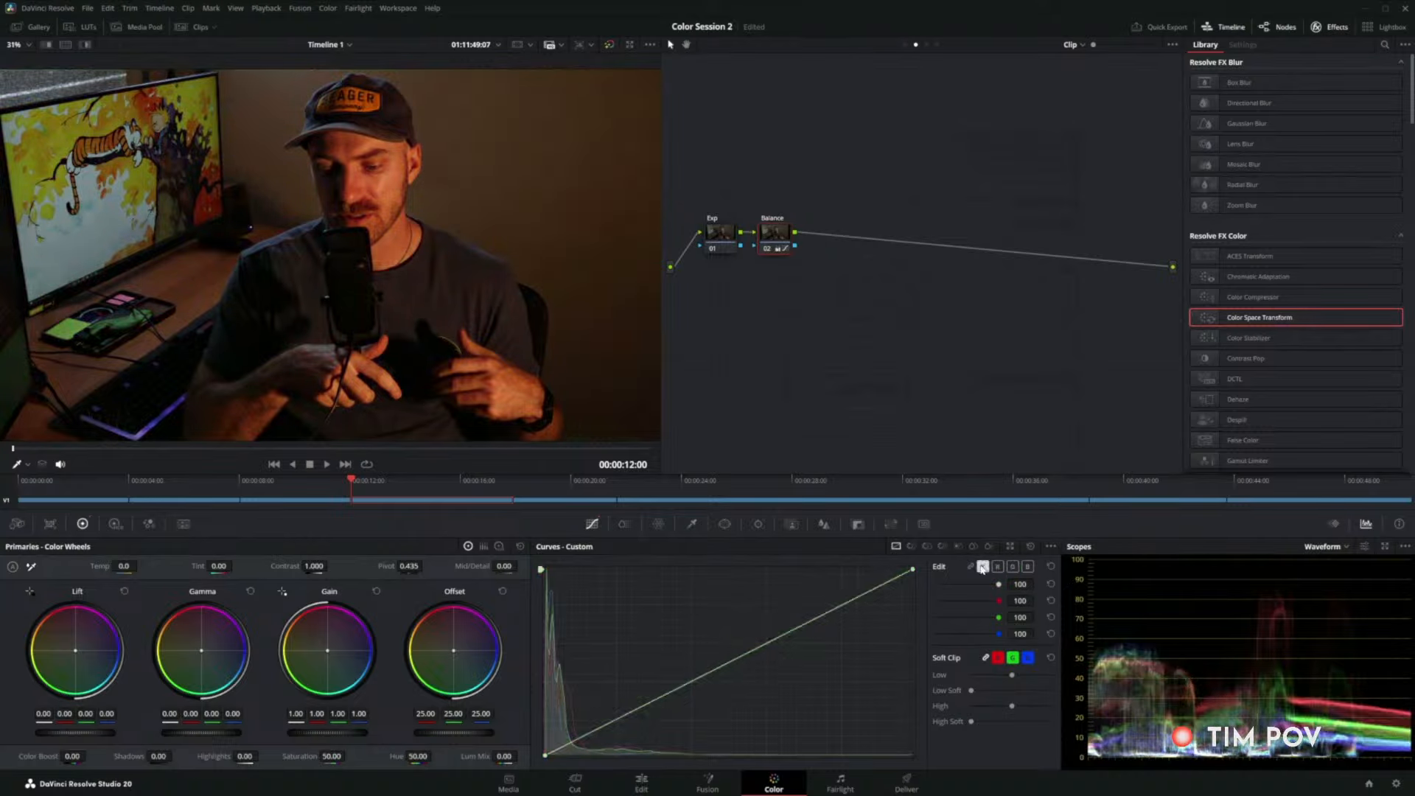
Restore Lum Mix to 100, try bending only the luminance curve, then remove the point and relink the curve channels.
double_click(492, 746)
mouse_move(728, 662)
left_mouse_down()
mouse_move(697, 622)
mouse_move(752, 703)
mouse_move(715, 658)
left_mouse_up()
right_click(715, 658)
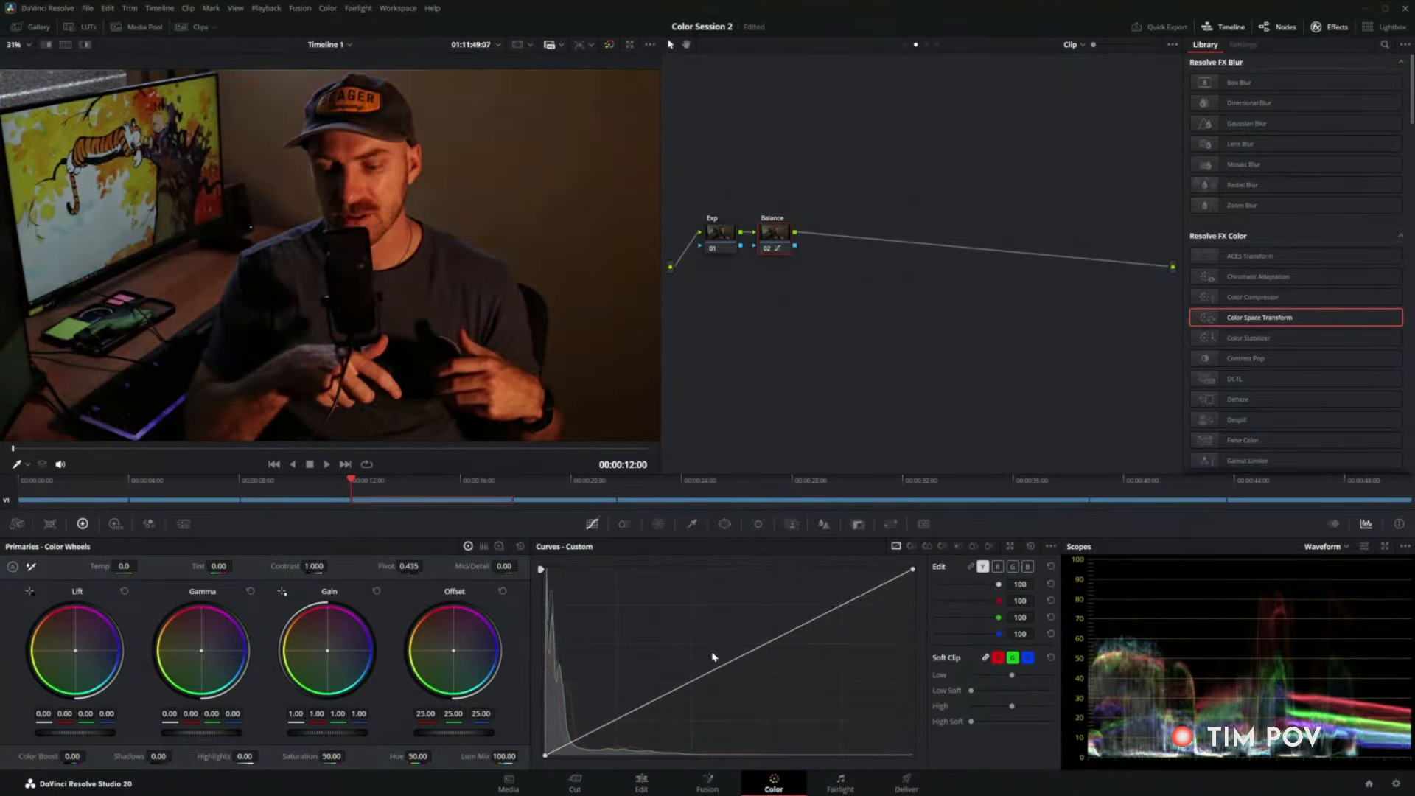
left_click(970, 566)
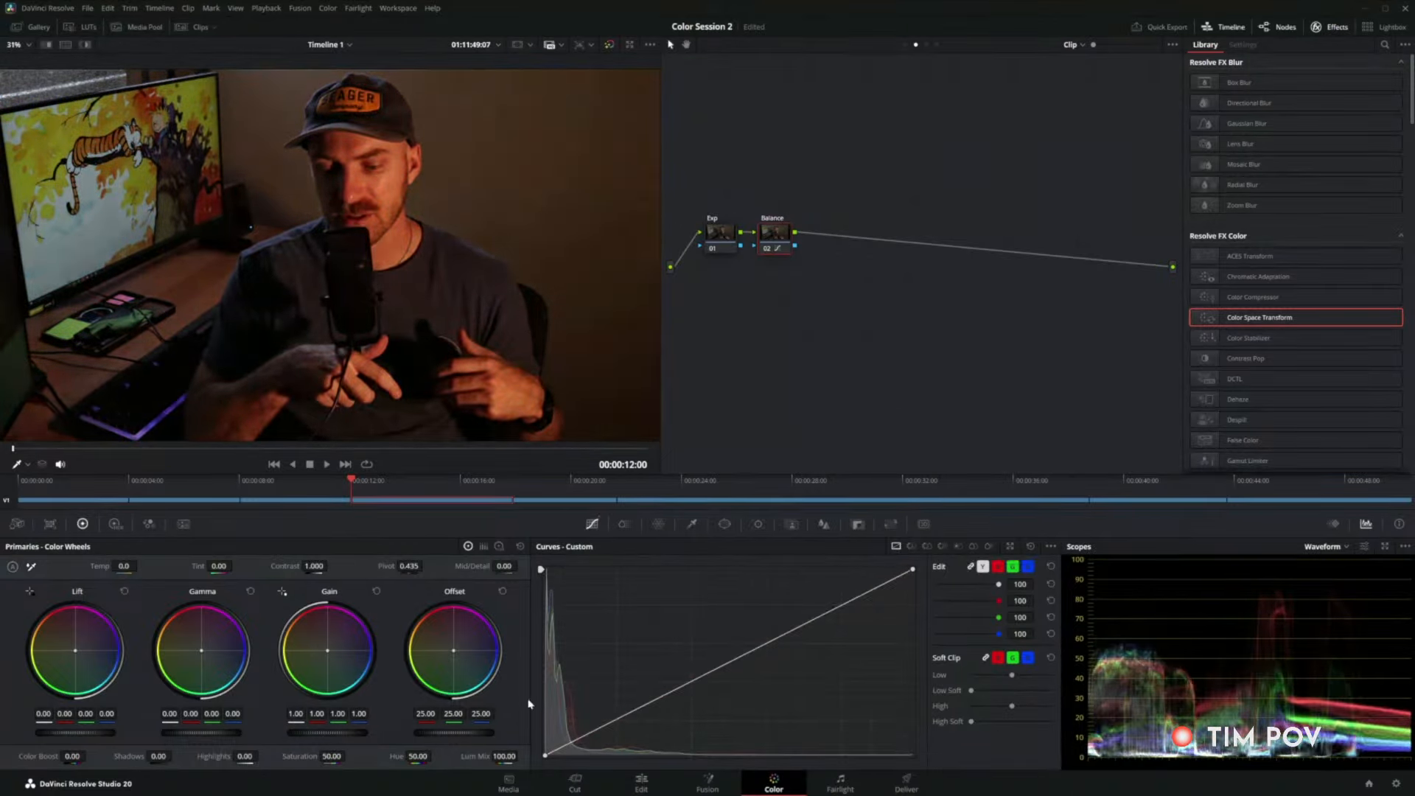
Reset the Balance node's grade and set its Lum Mix to 0.
right_click(767, 249)
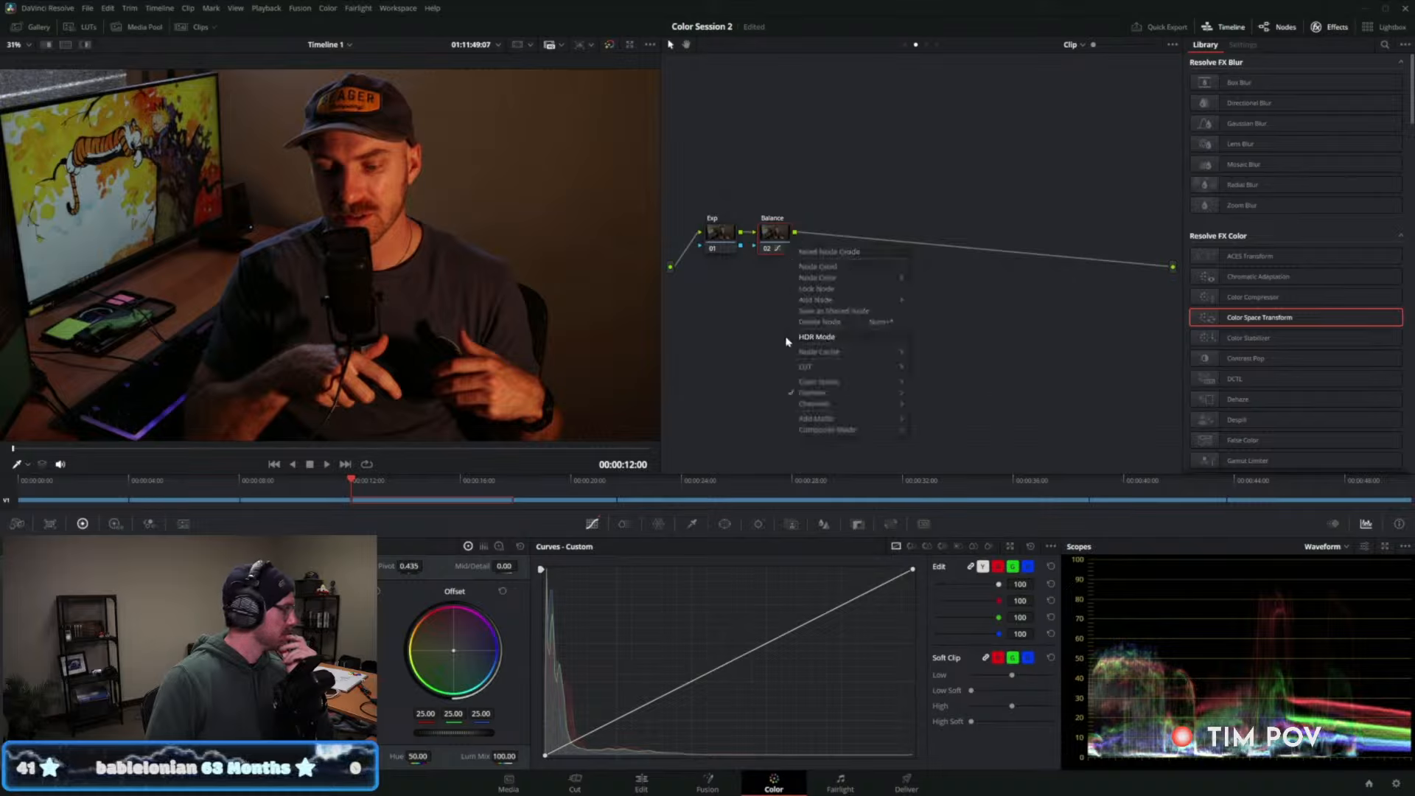
left_click(814, 252)
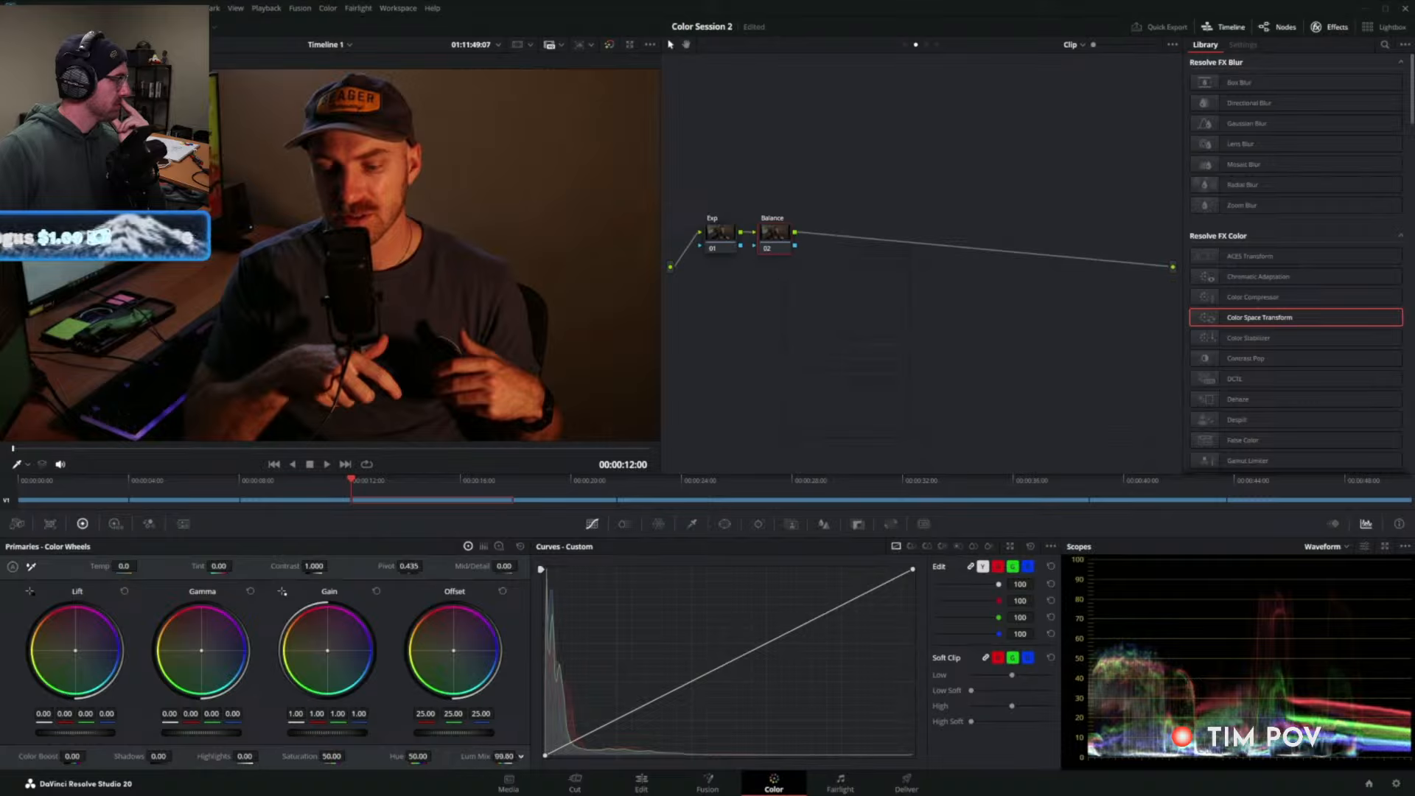
left_click_drag(509, 756, 504, 756)
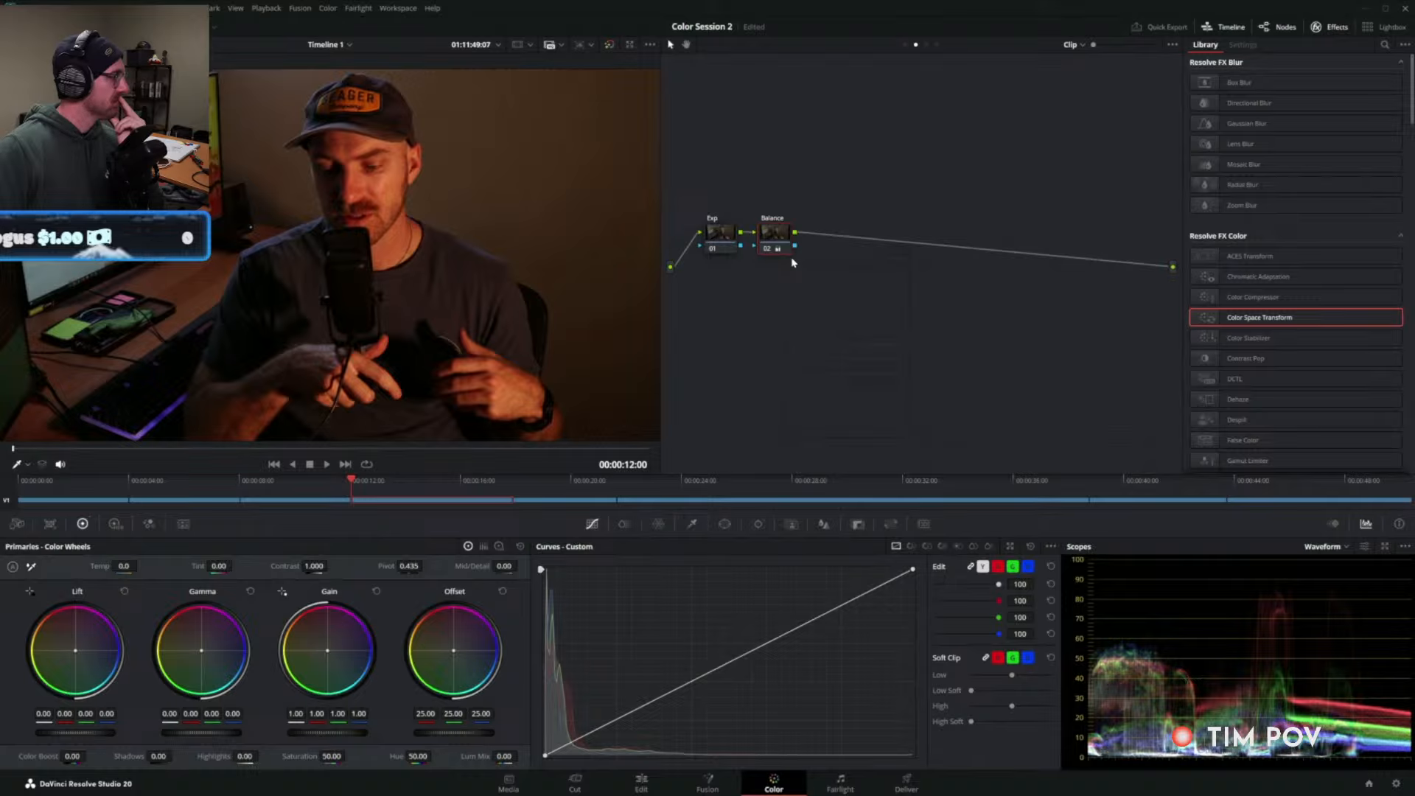
Add a serial node after the Balance node and label it "Contrast".
key("alt+s")
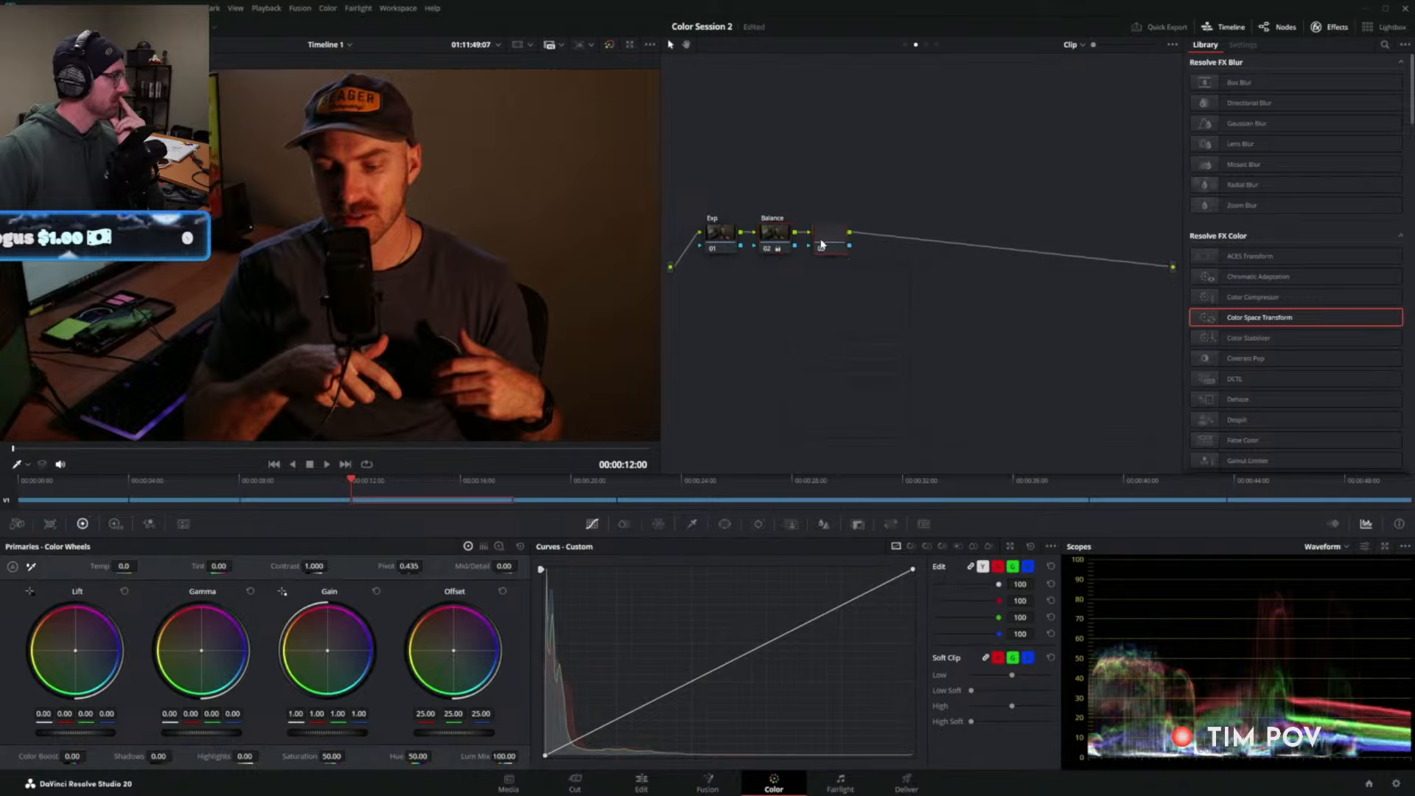
right_click(835, 242)
left_click(857, 264)
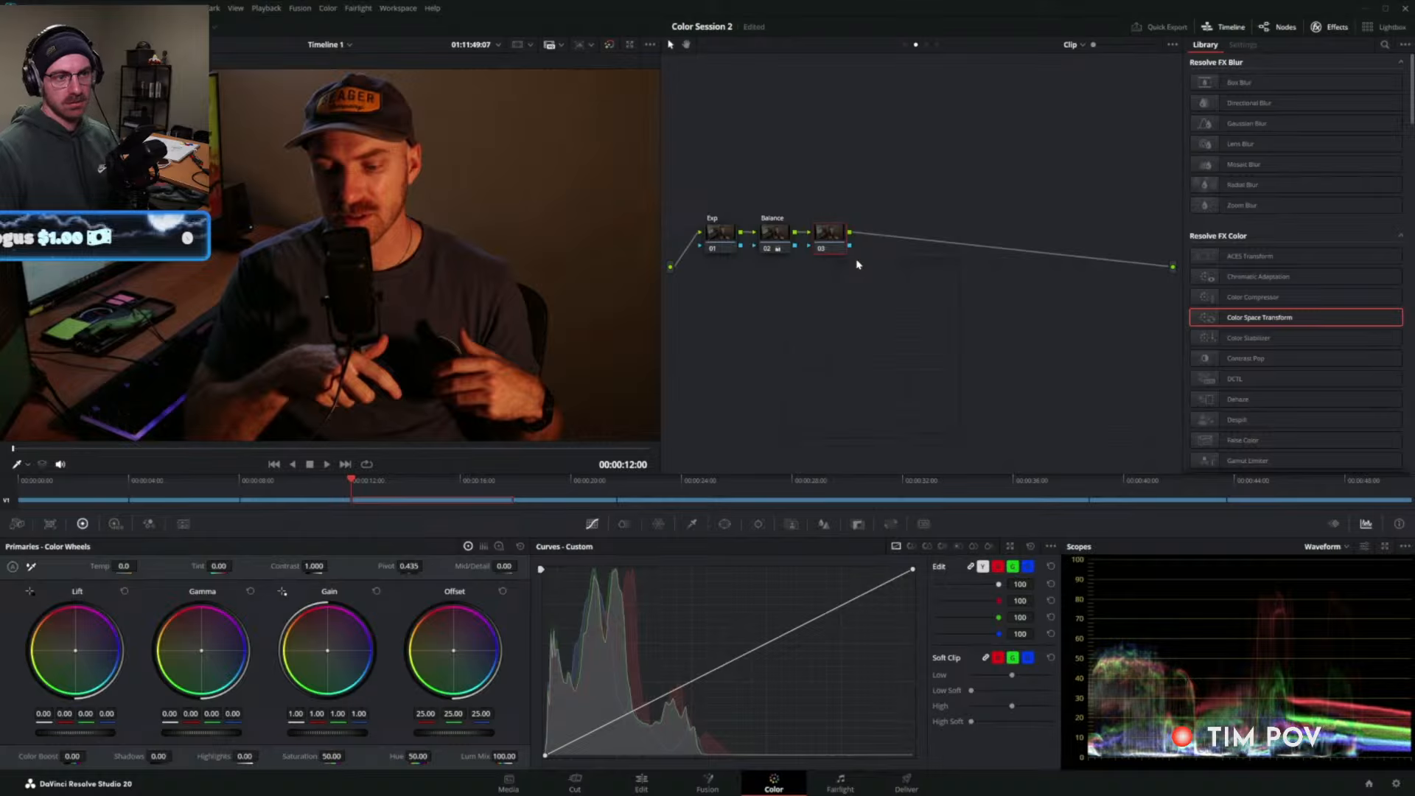
type("Contrast")
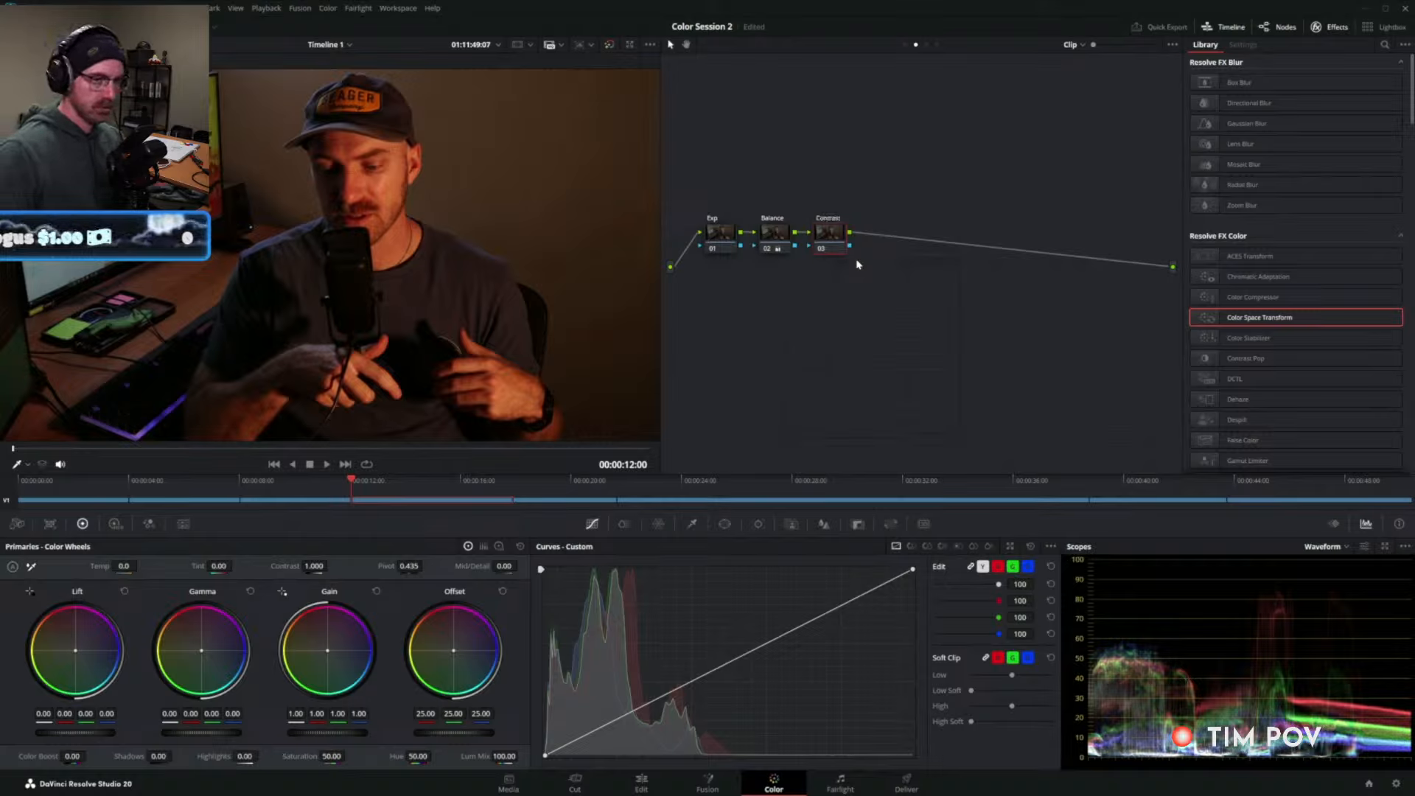
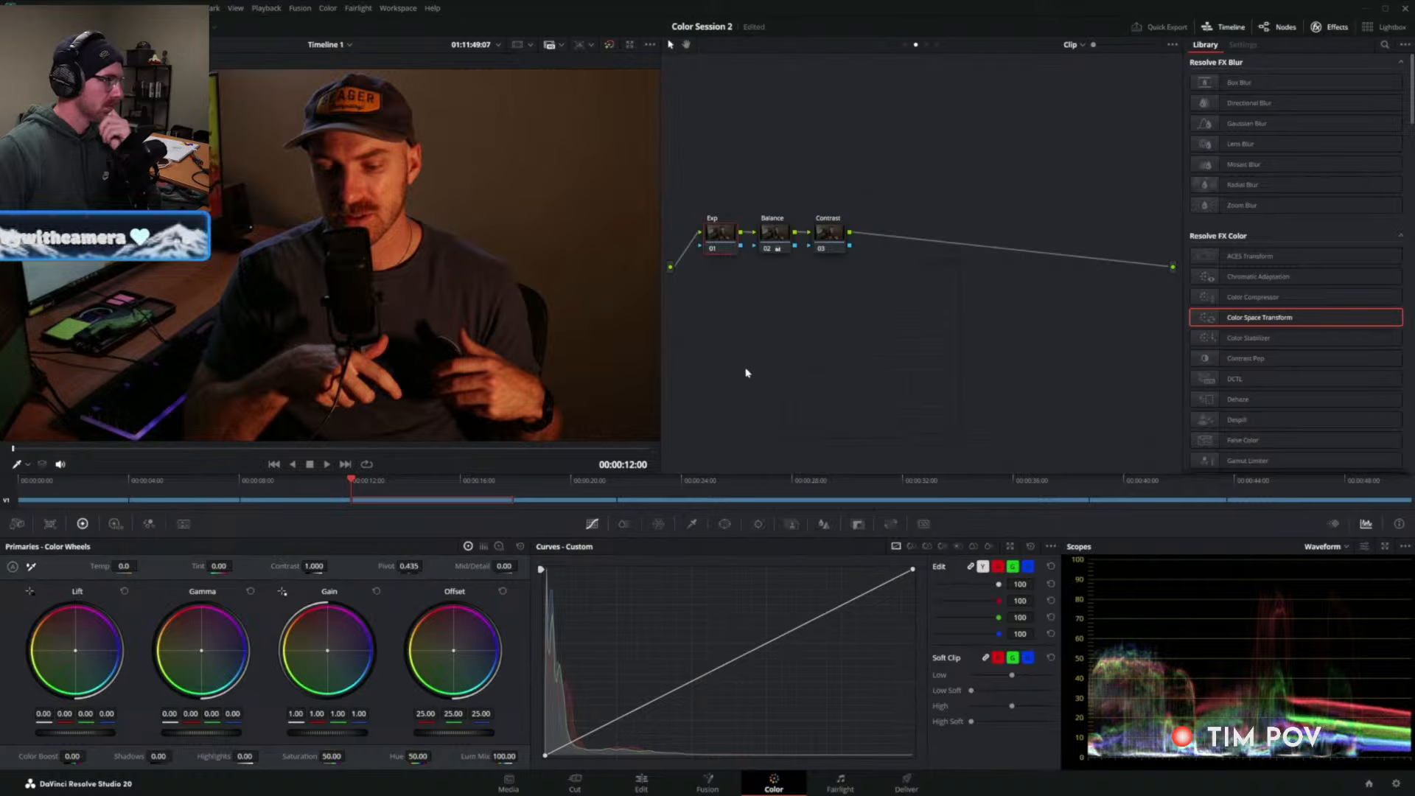
Move to 00:00:15:00 in the desk clip and raise the Exp node's master gain to 3.00.
left_click_drag(288, 452, 339, 448)
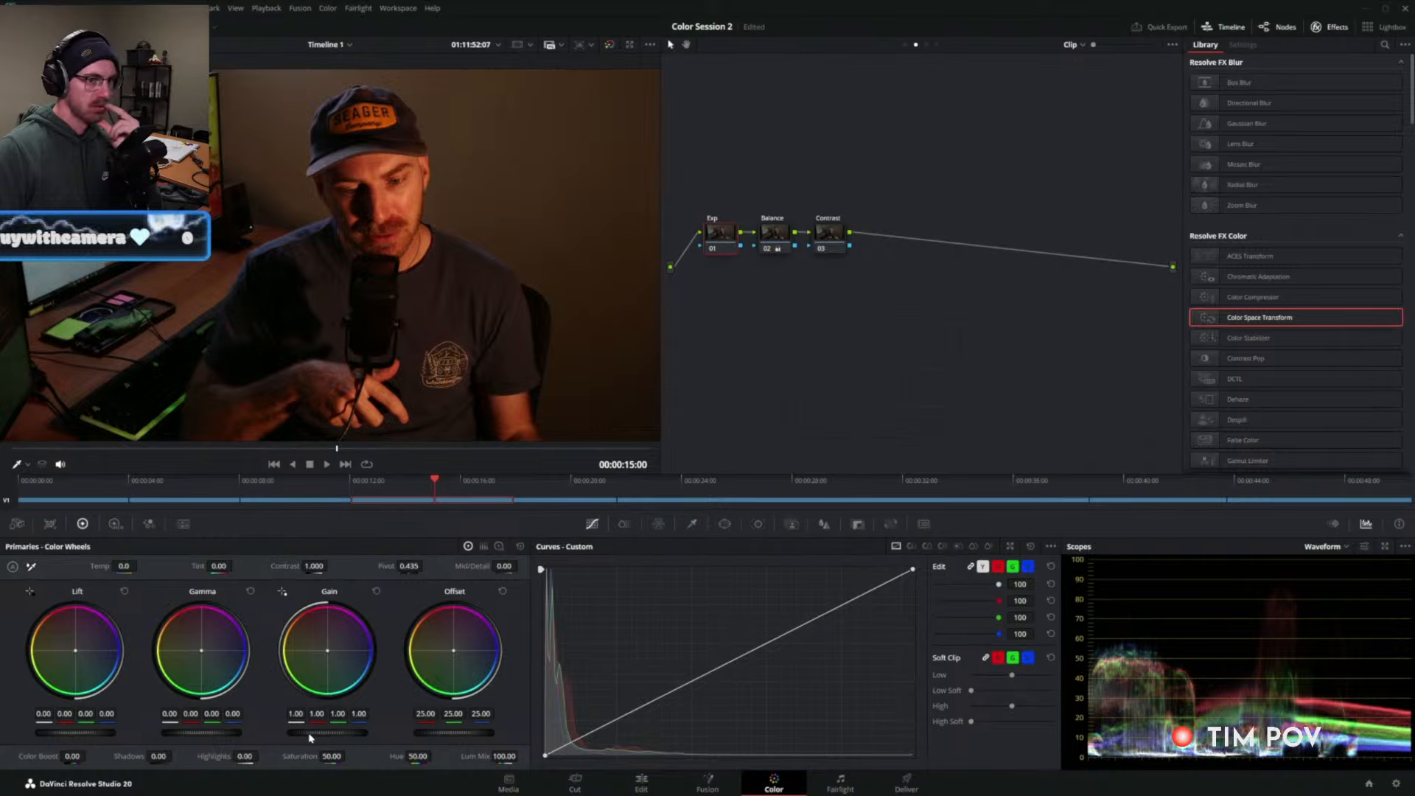
left_click_drag(308, 735, 703, 647)
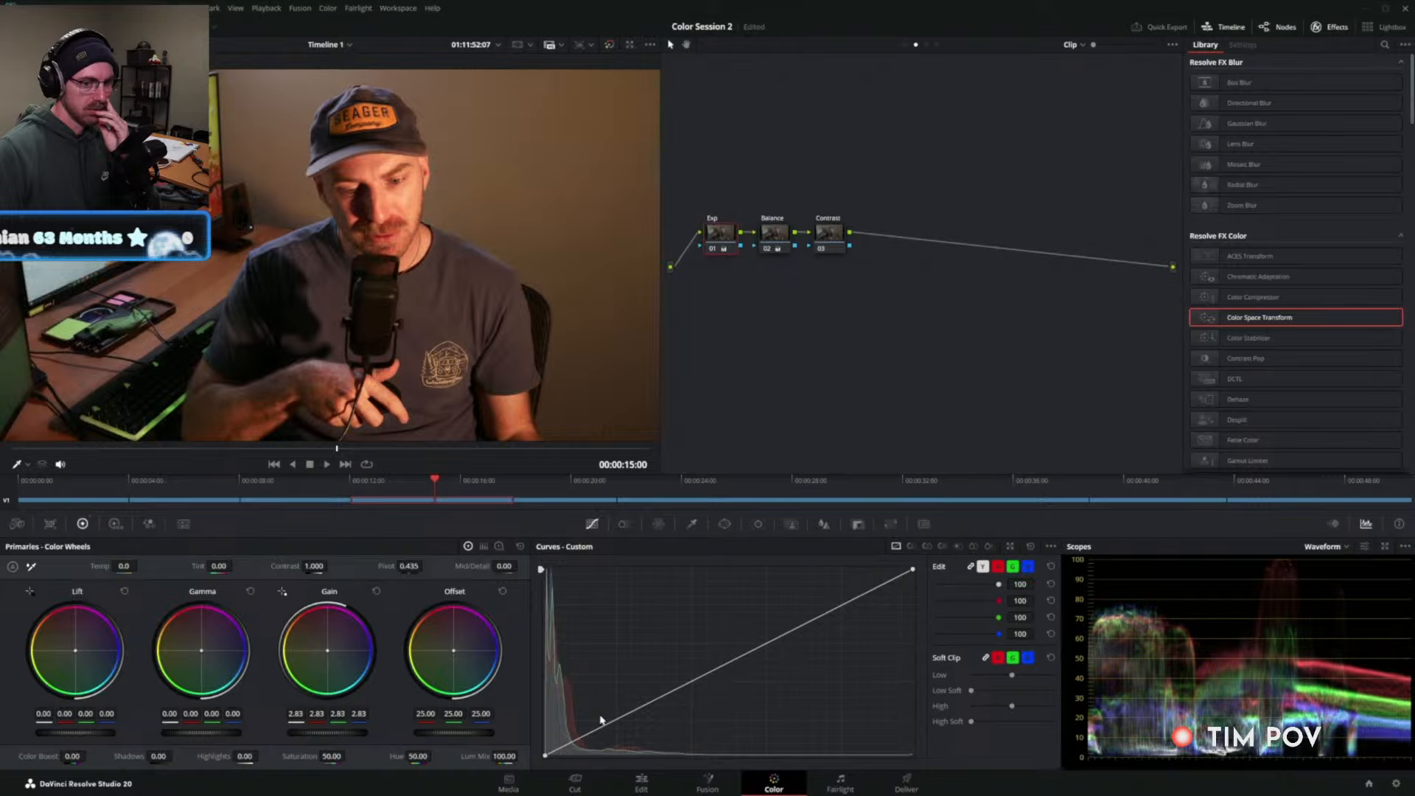
left_click_drag(353, 735, 355, 735)
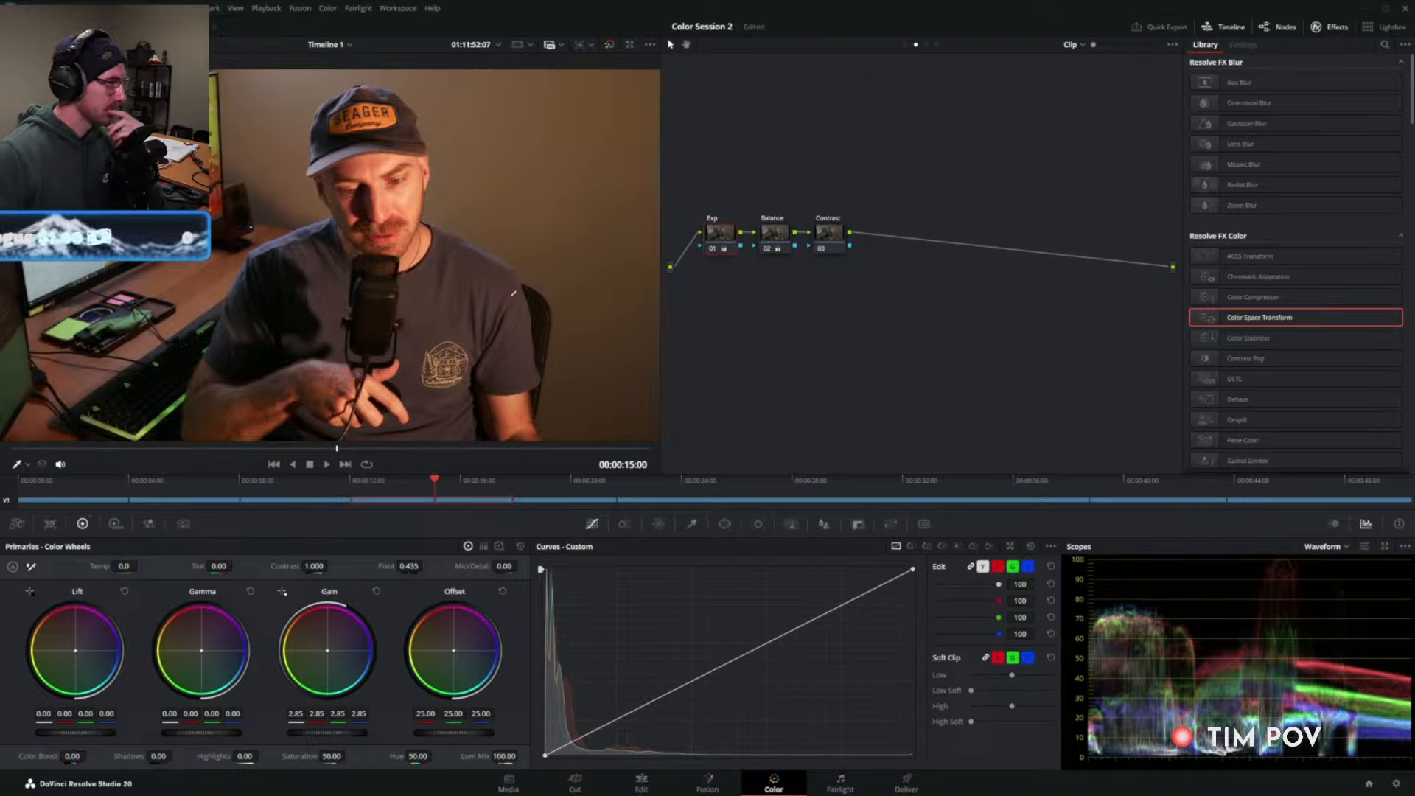
mouse_move(321, 733)
left_mouse_down()
mouse_move(370, 733)
mouse_move(346, 733)
left_mouse_up()
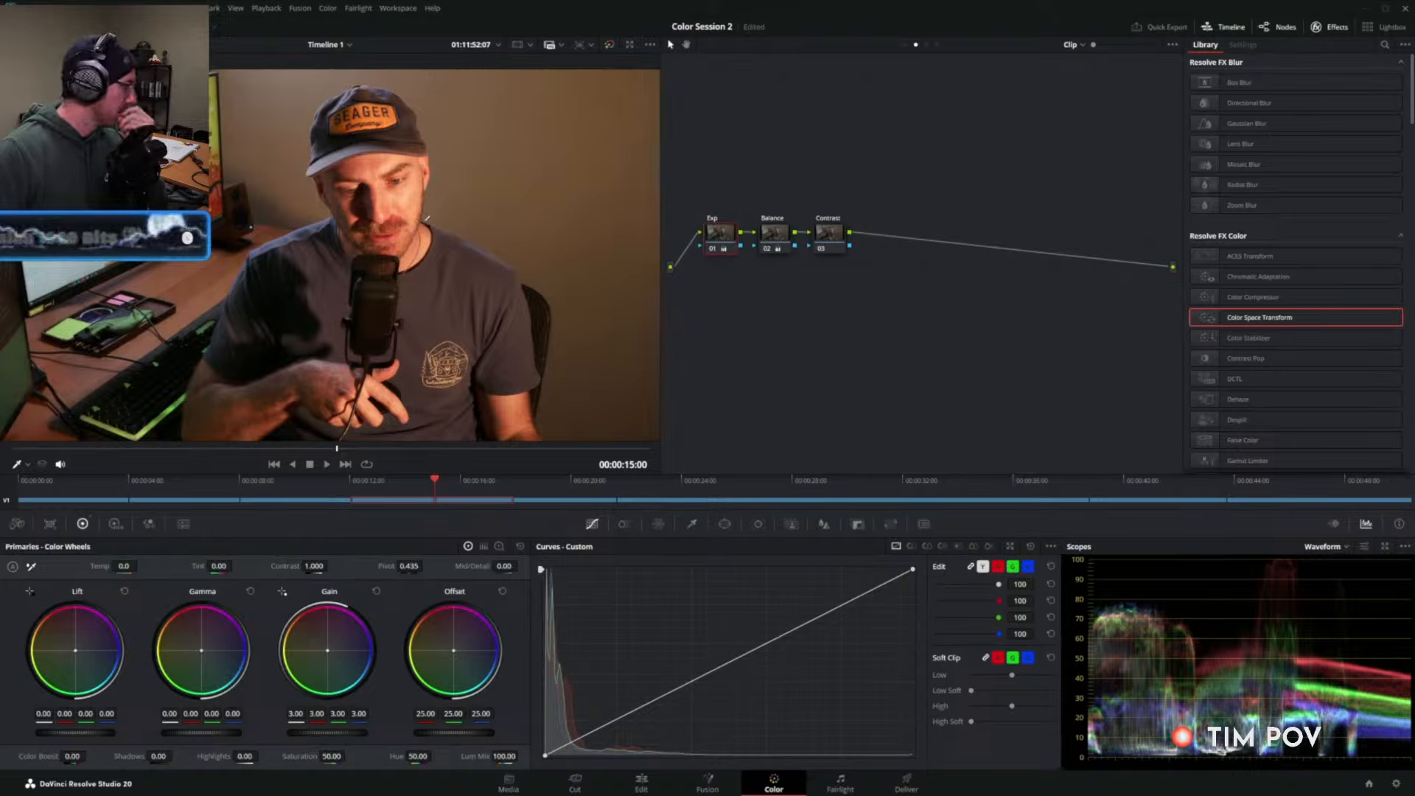
left_click(780, 236)
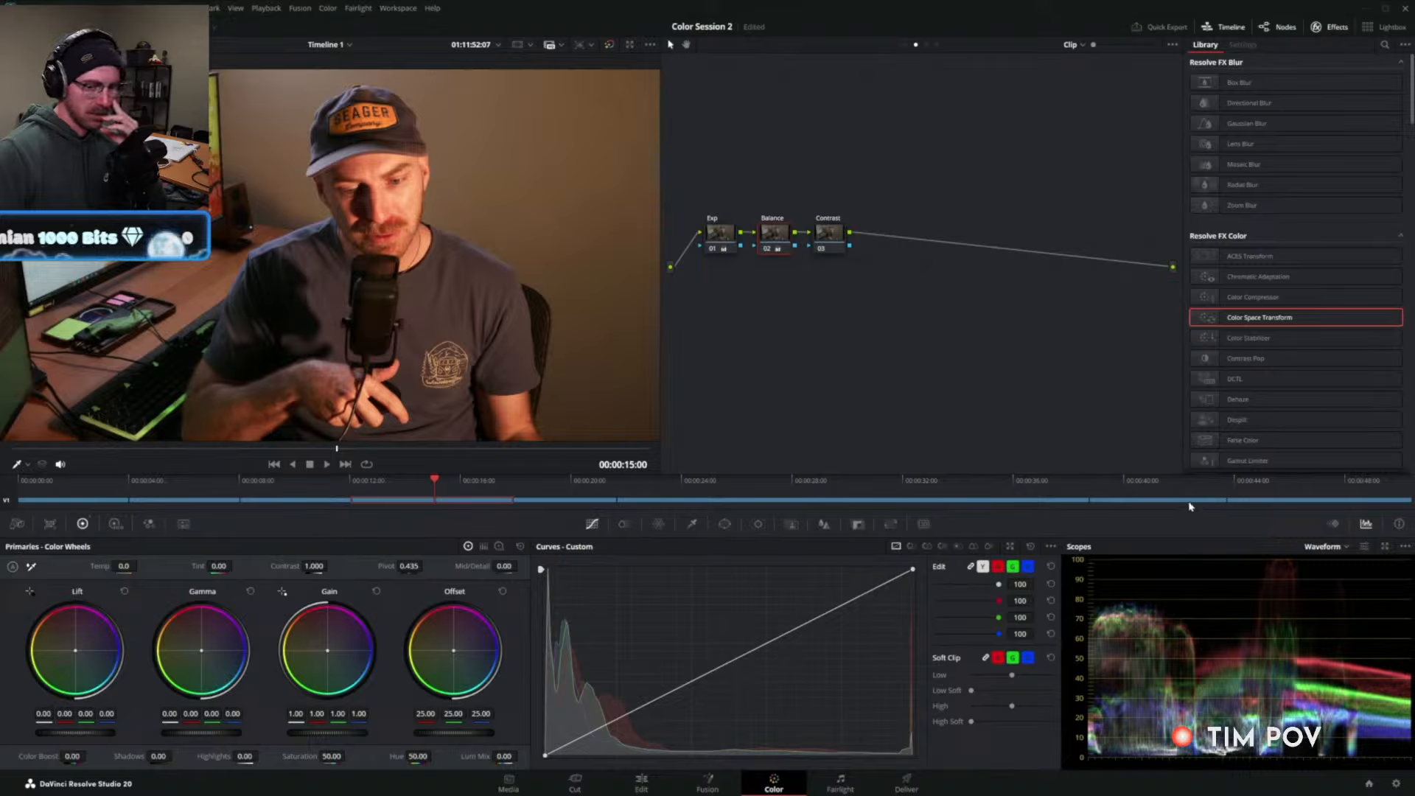
left_click(1335, 549)
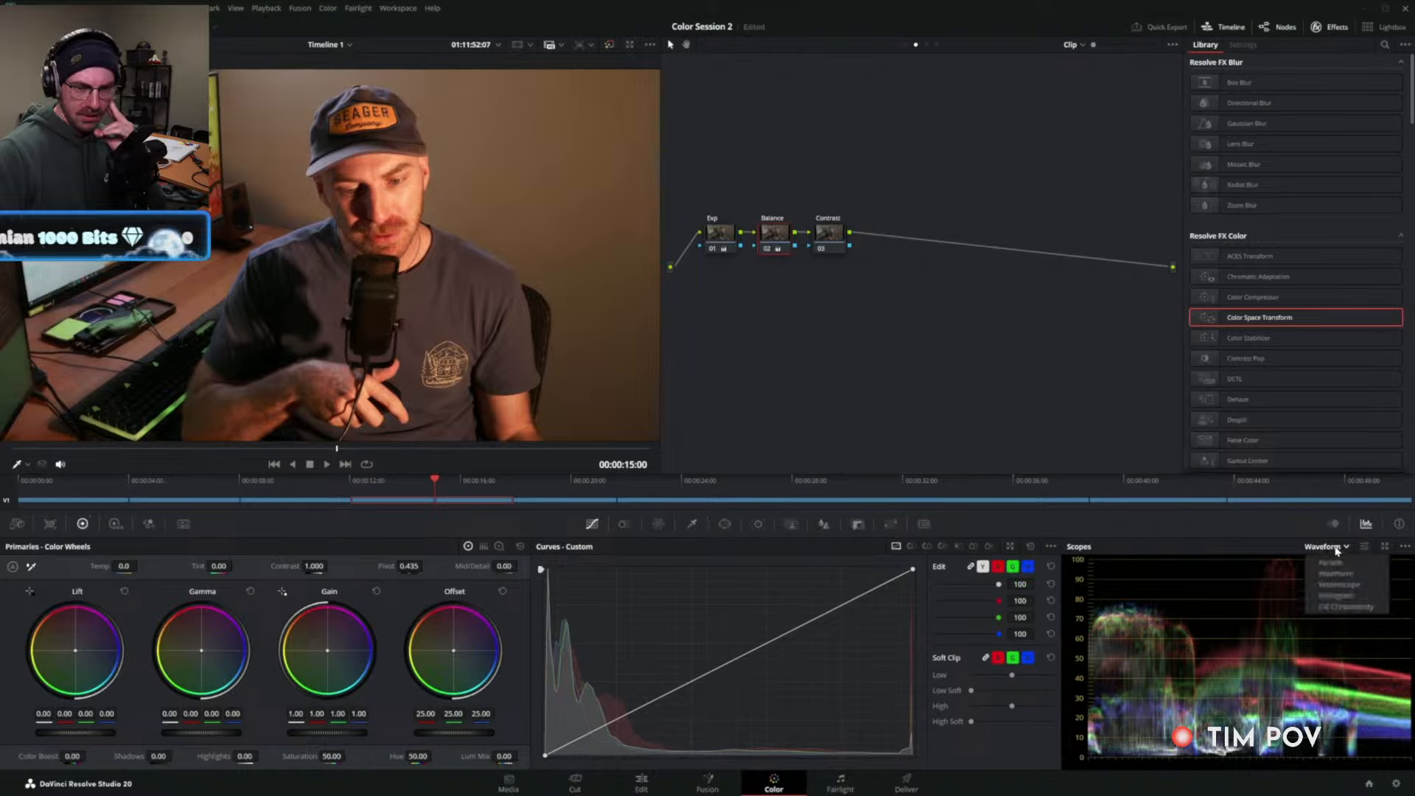
left_click(1335, 549)
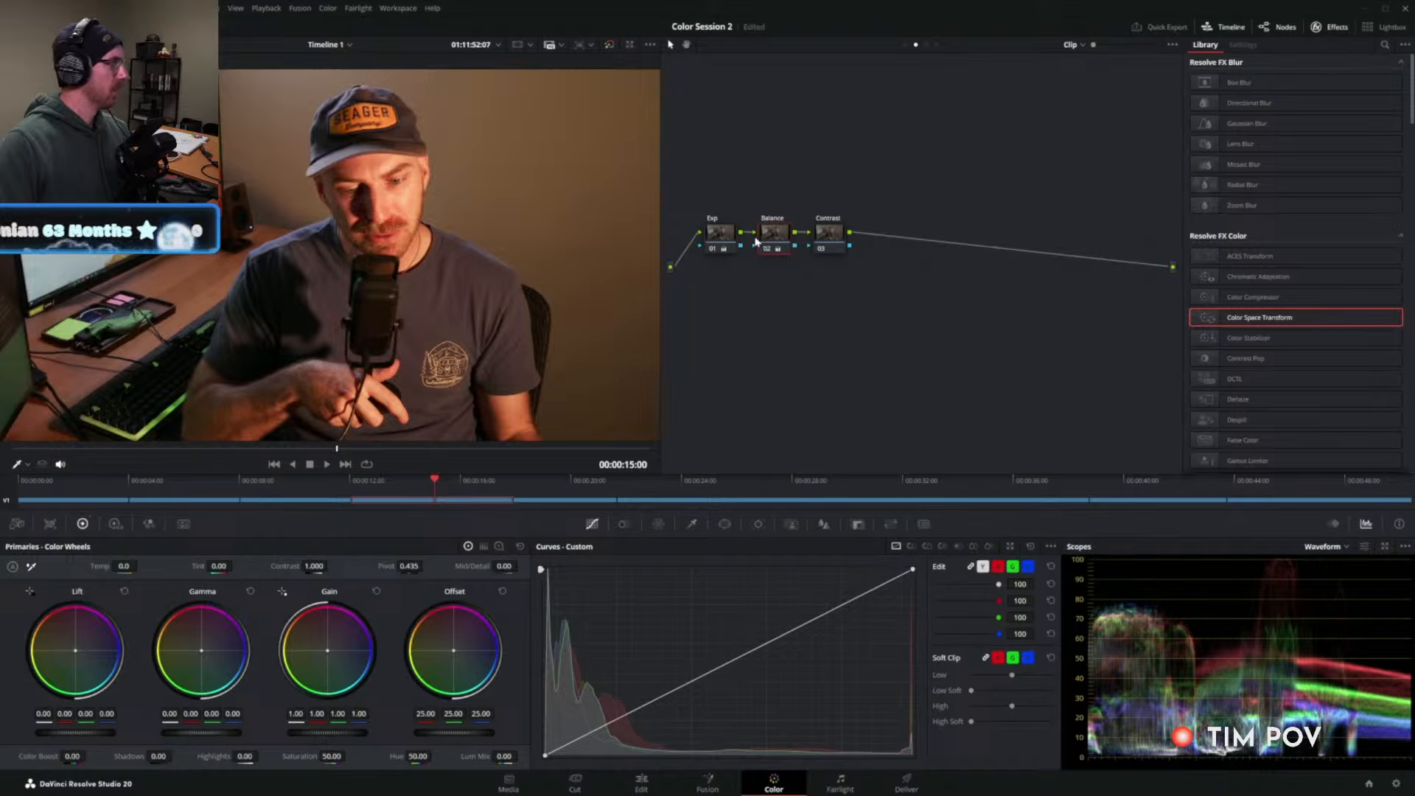
left_click(827, 234)
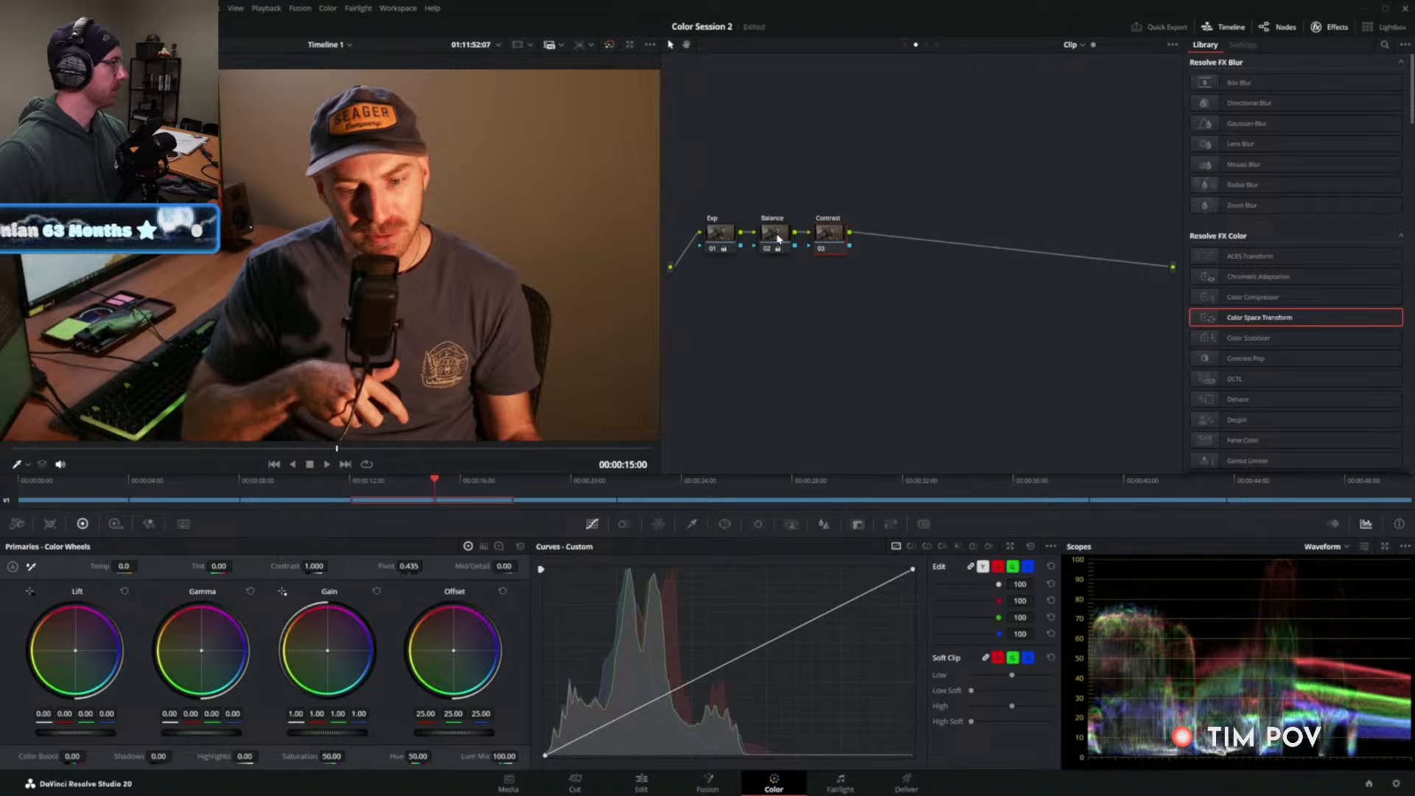
left_click(727, 238)
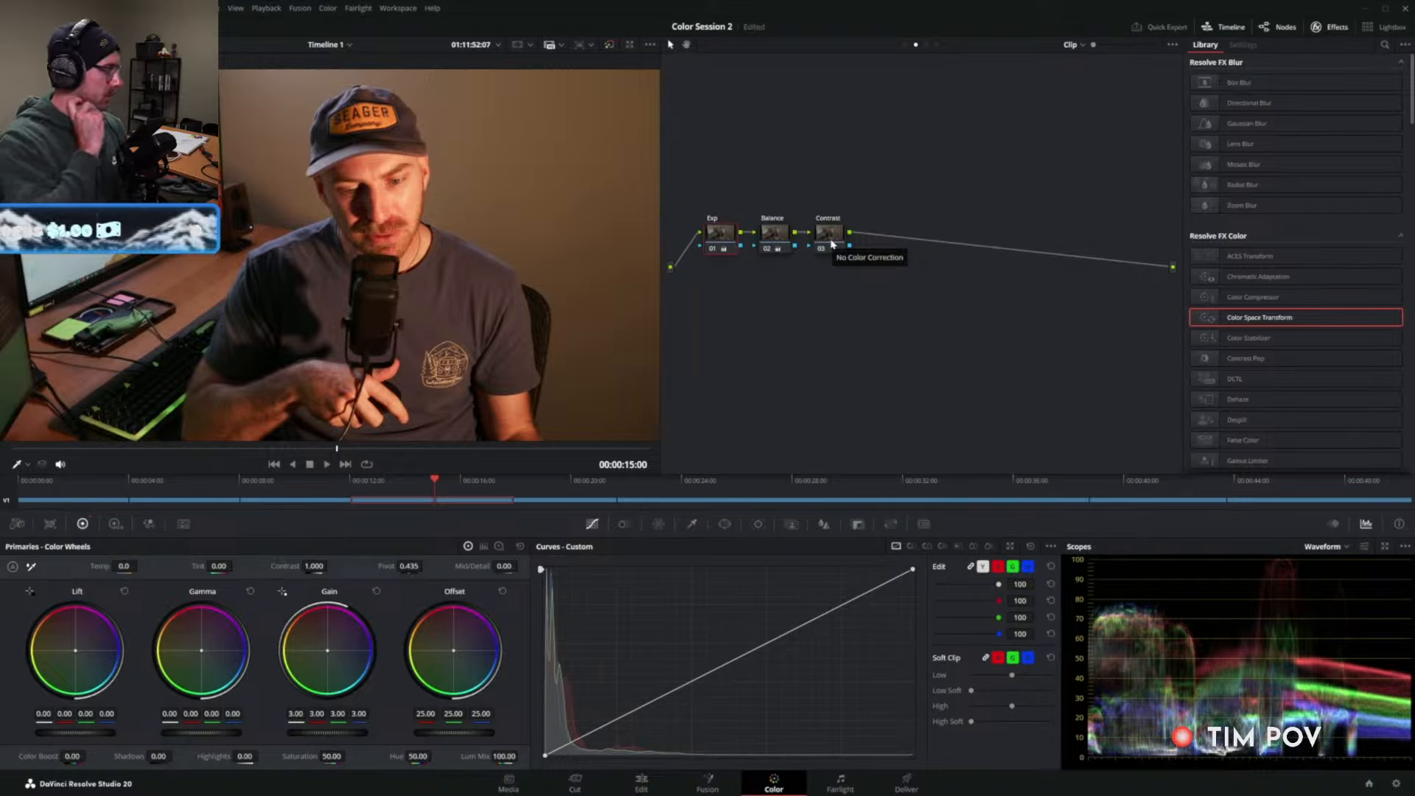
With the Balance node selected, switch the scope to Vectorscope and show it in a floating window beside the viewer.
left_click(778, 236)
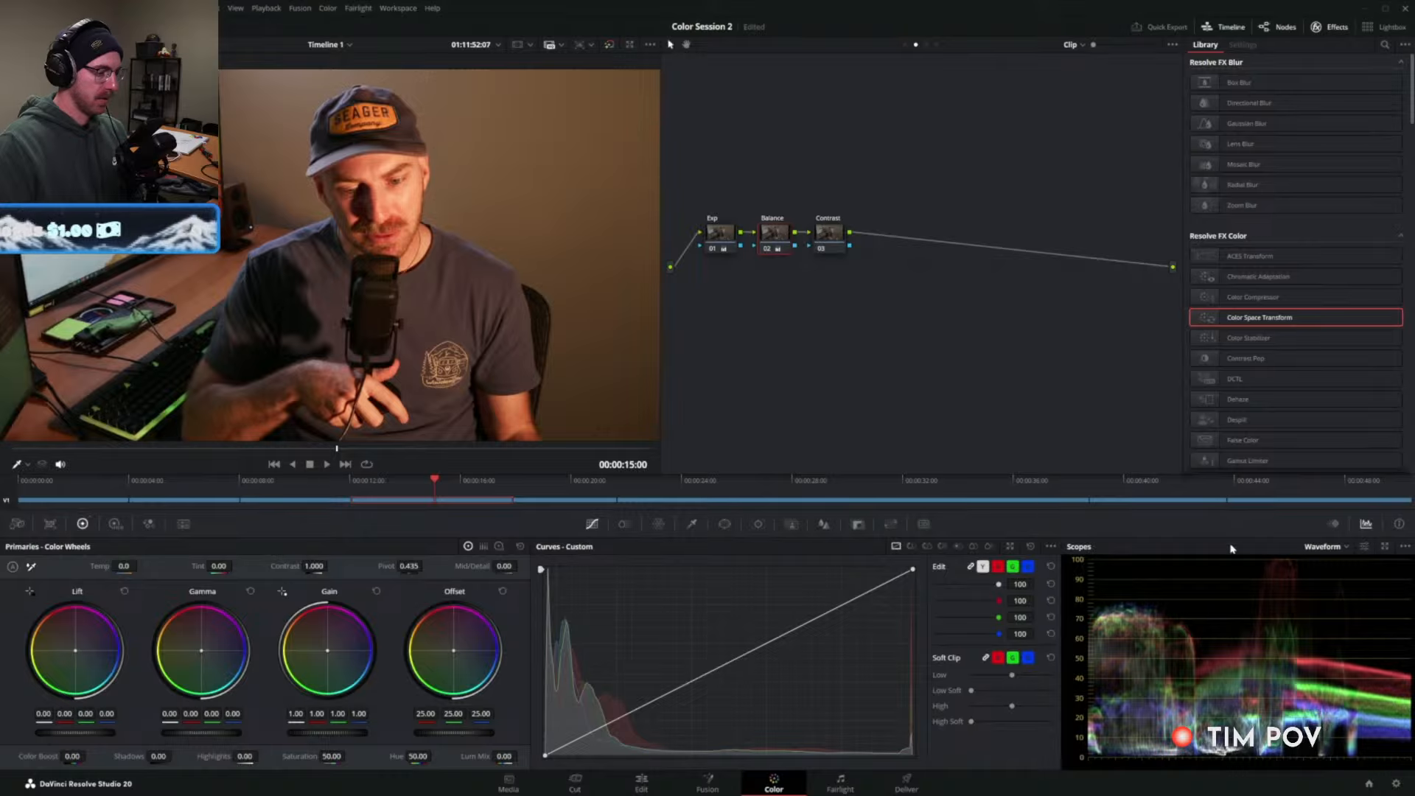
left_click(1335, 546)
left_click(1339, 584)
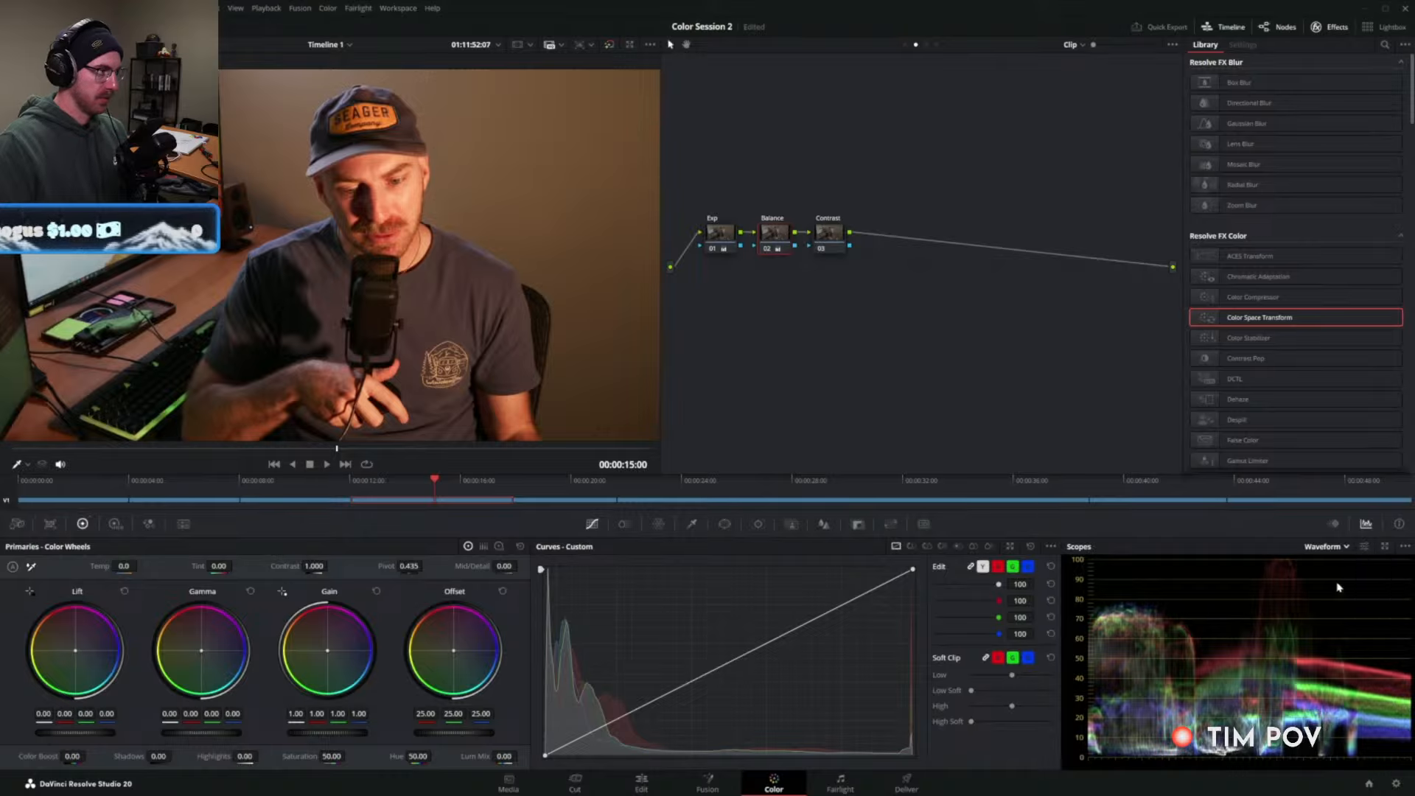
left_click(1384, 547)
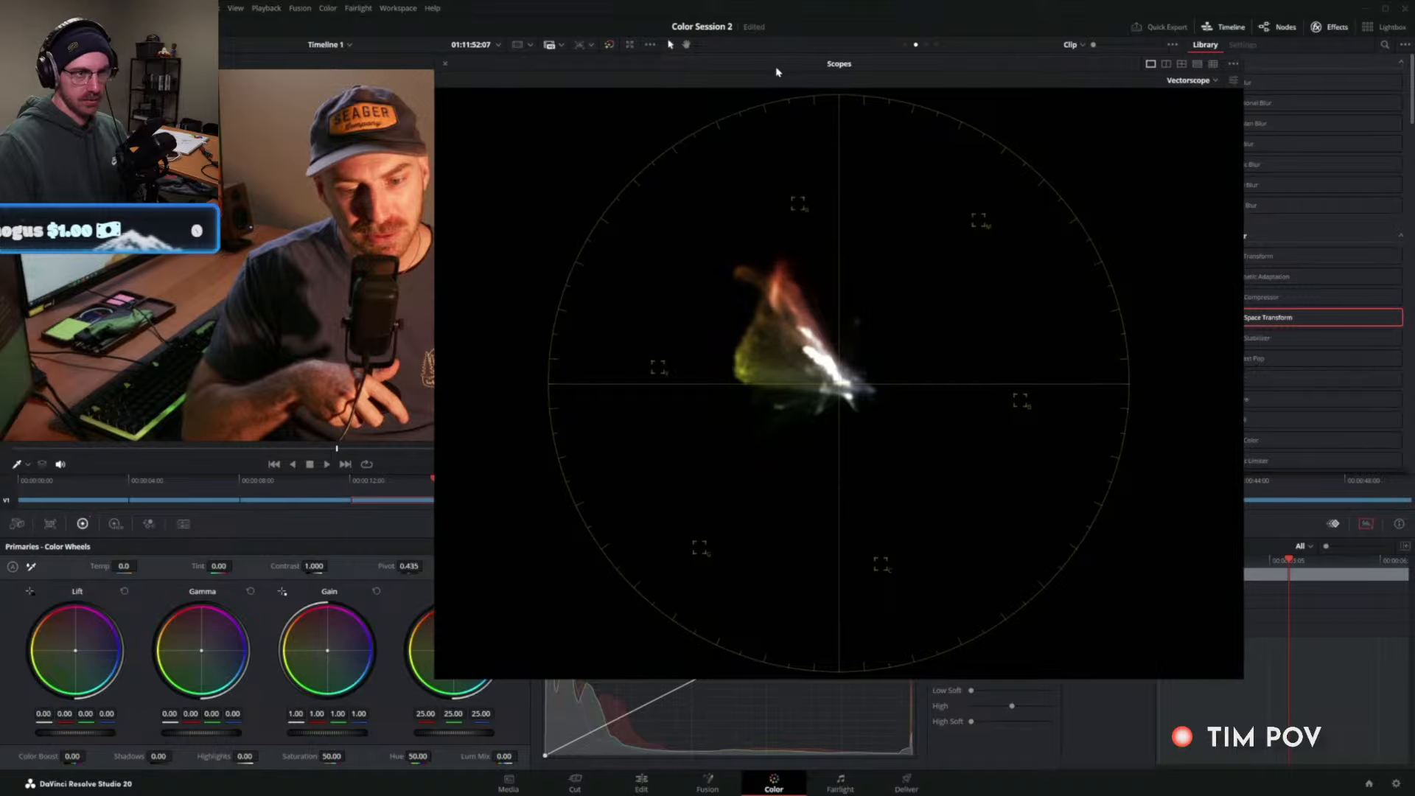
left_click_drag(770, 69, 930, 67)
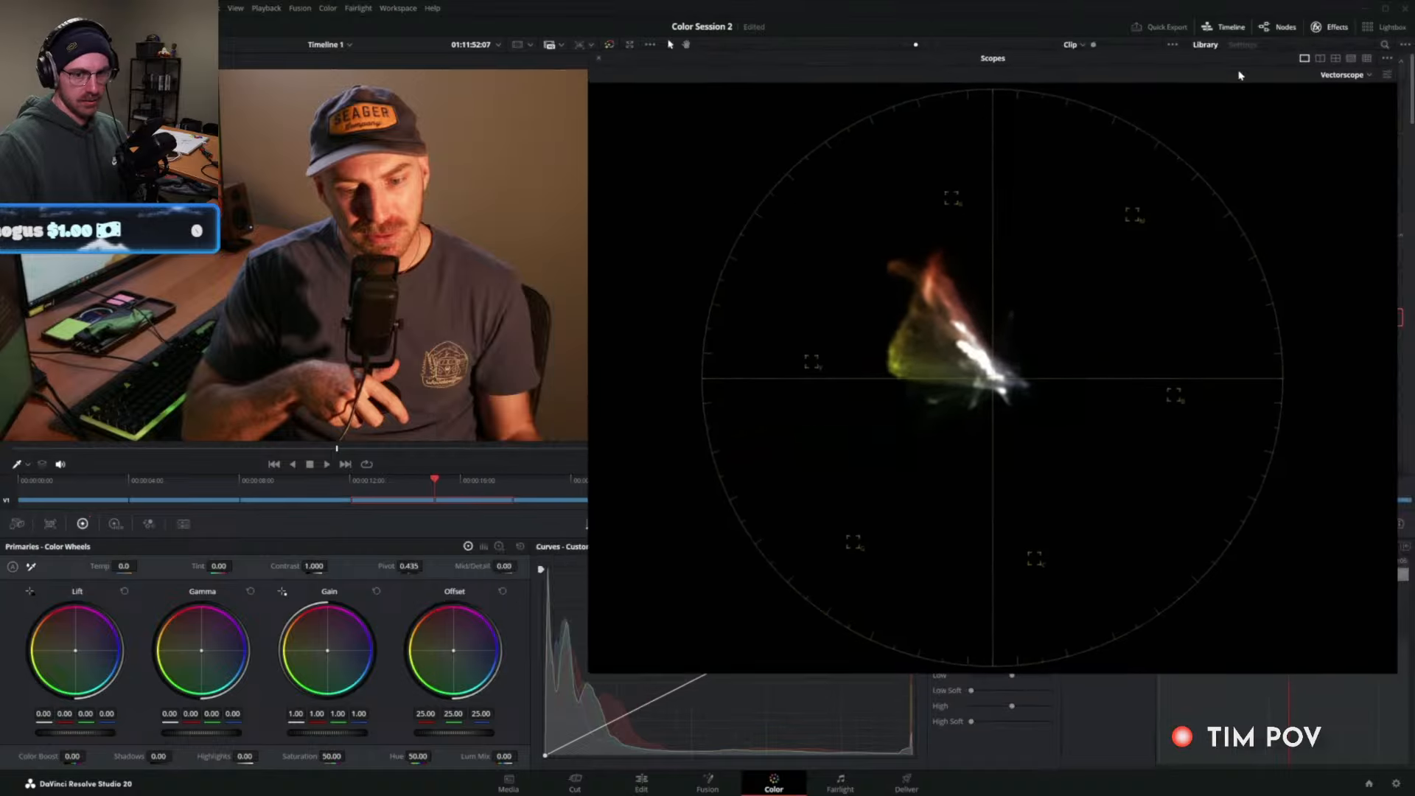
Turn on the vectorscope's 2x zoom and skin tone indicator, and move the scopes window clear of the image.
left_click(1387, 74)
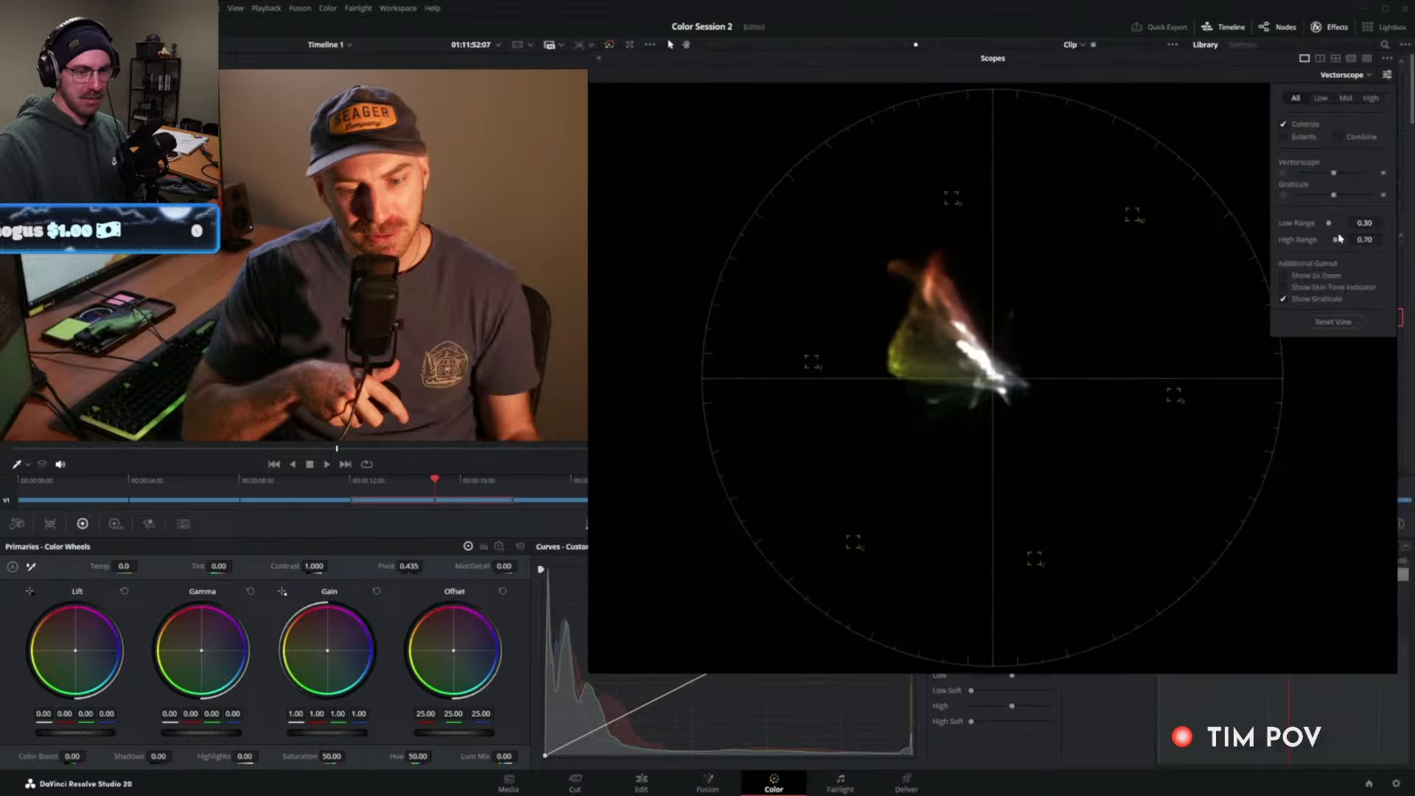
left_click(1386, 75)
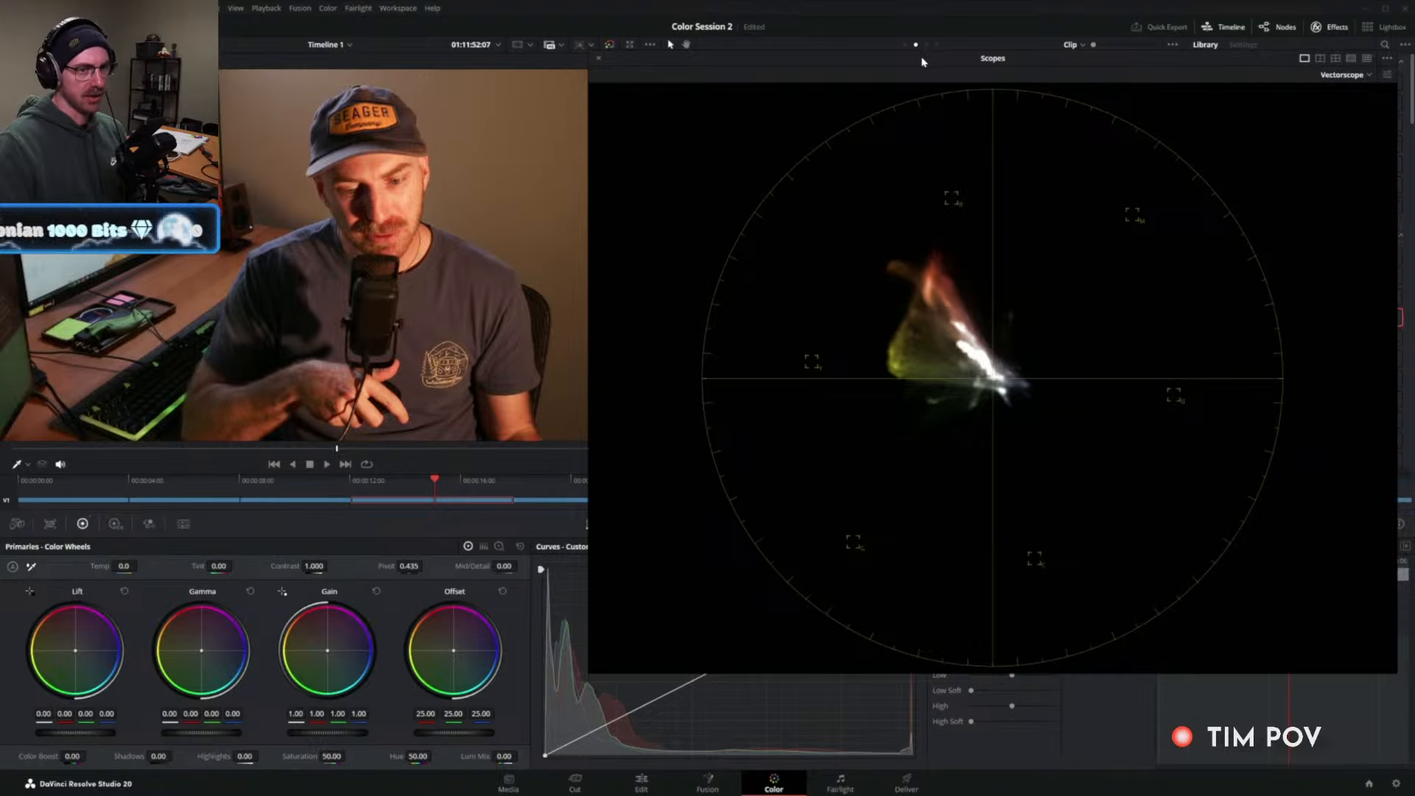
left_click_drag(921, 61, 987, 57)
right_click(773, 234)
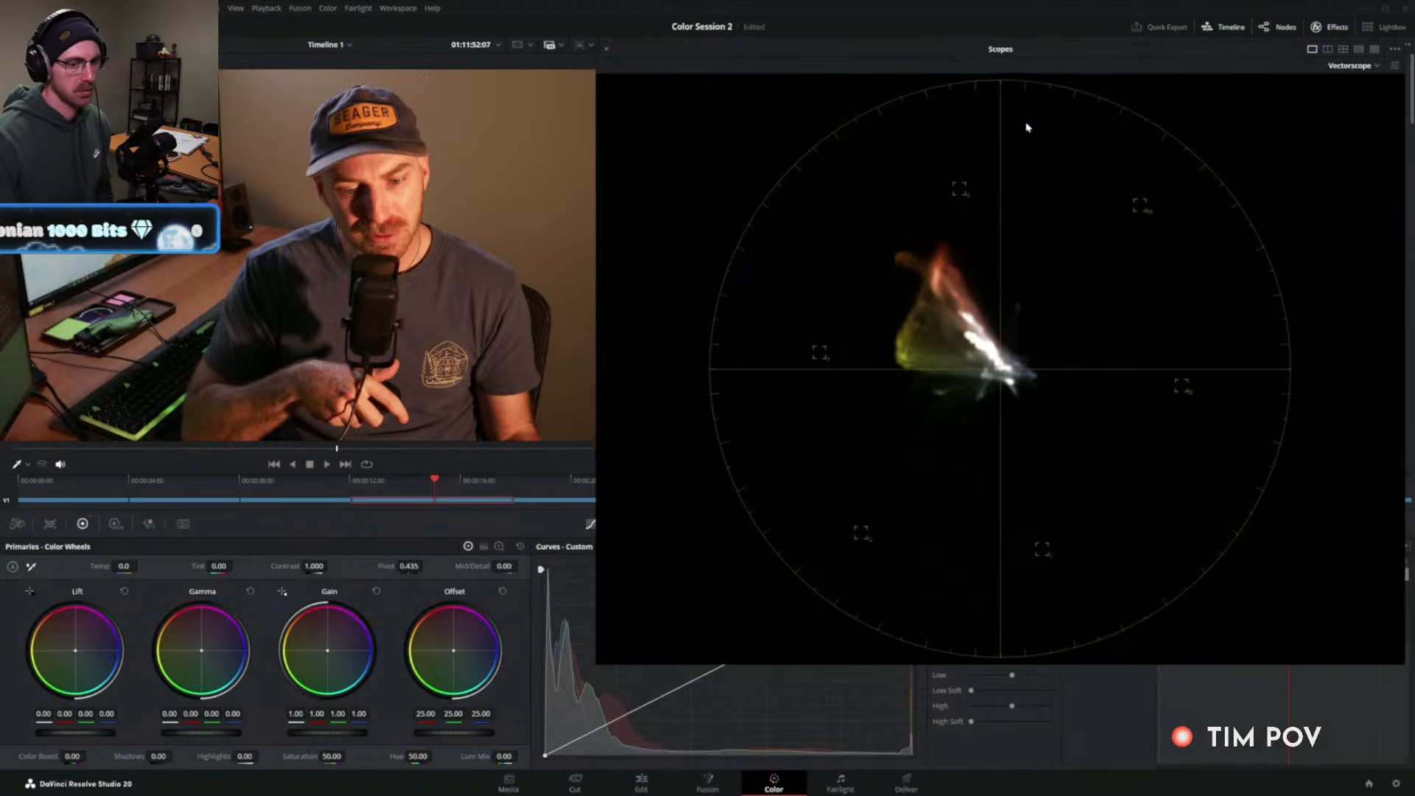
left_click(1396, 65)
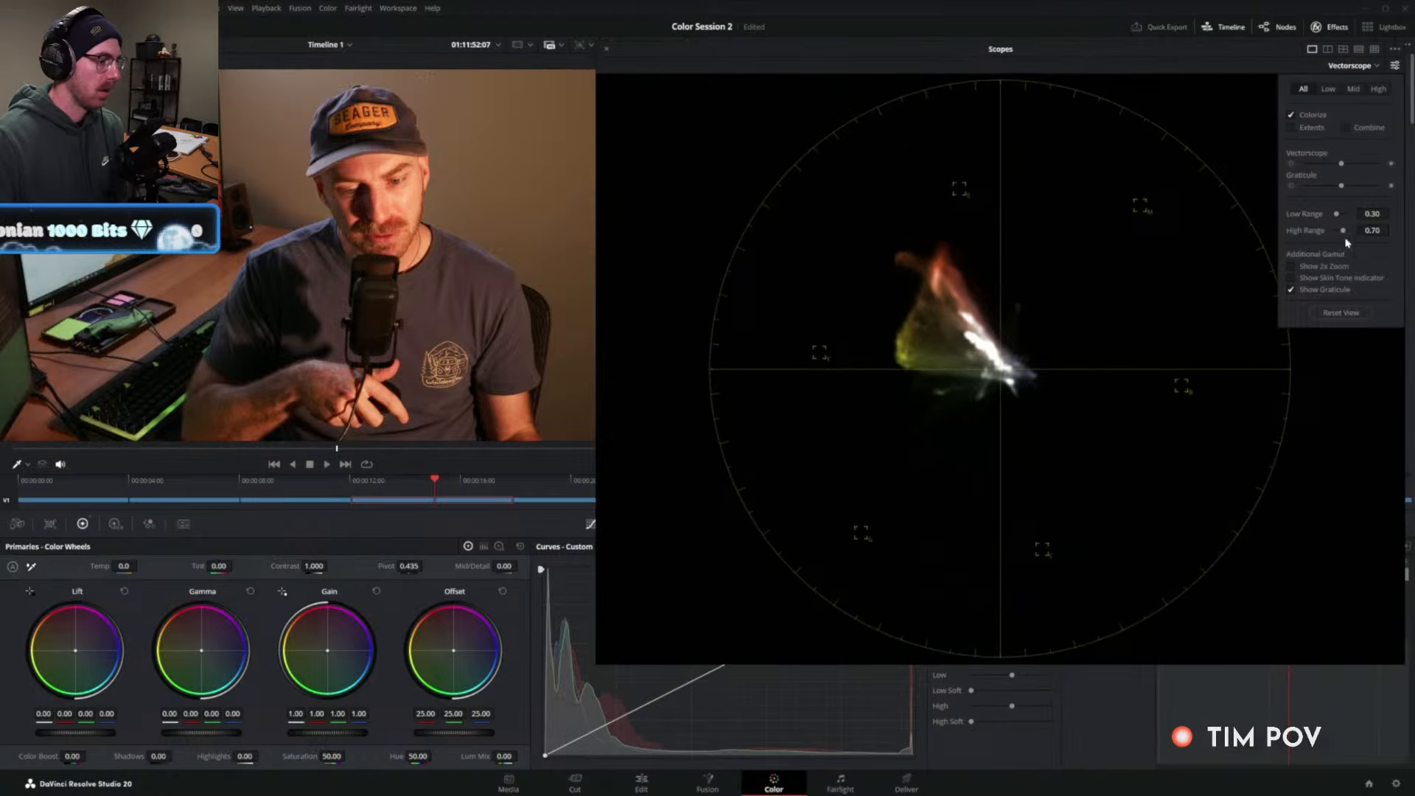
left_click(1291, 267)
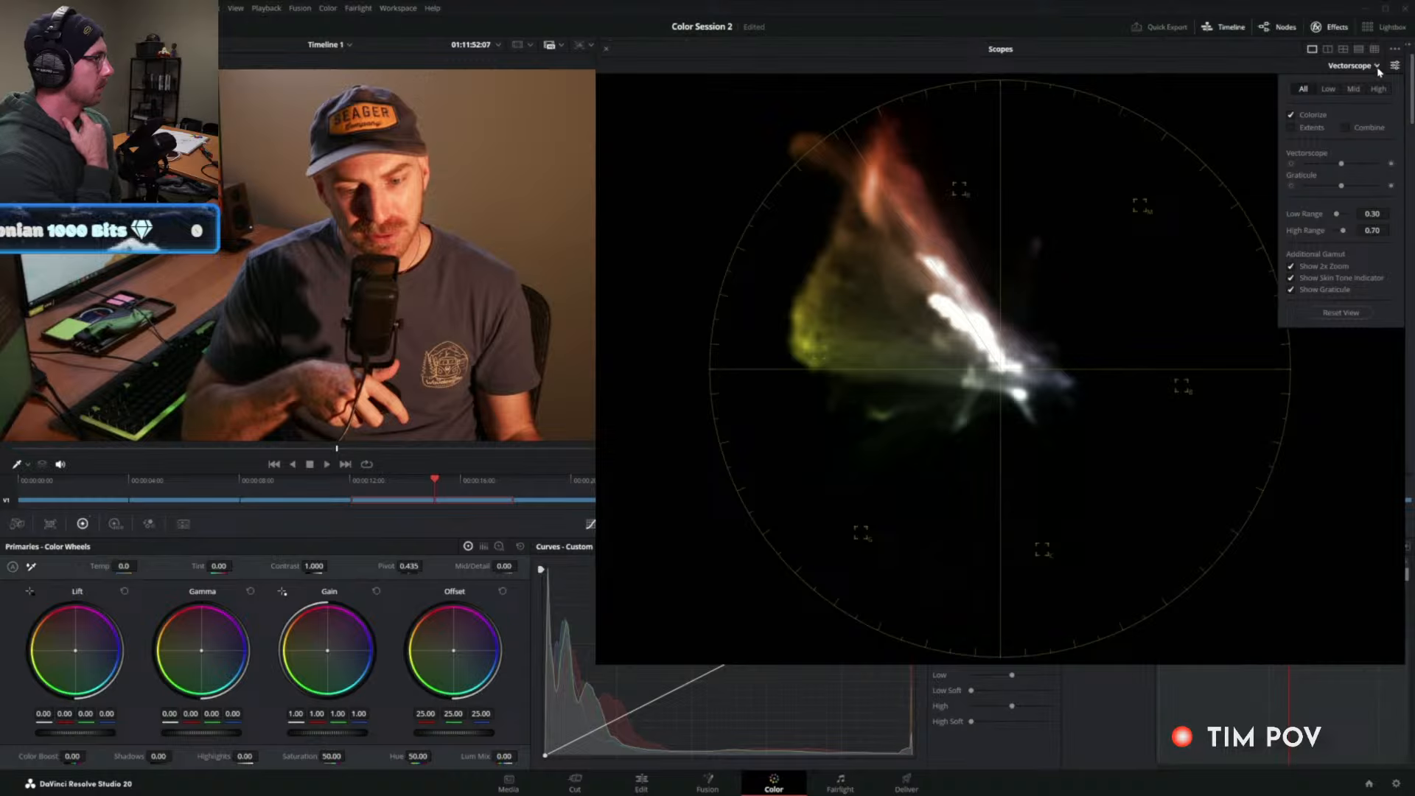
Enable Display Qualifier Focus for the scopes.
left_click(1394, 50)
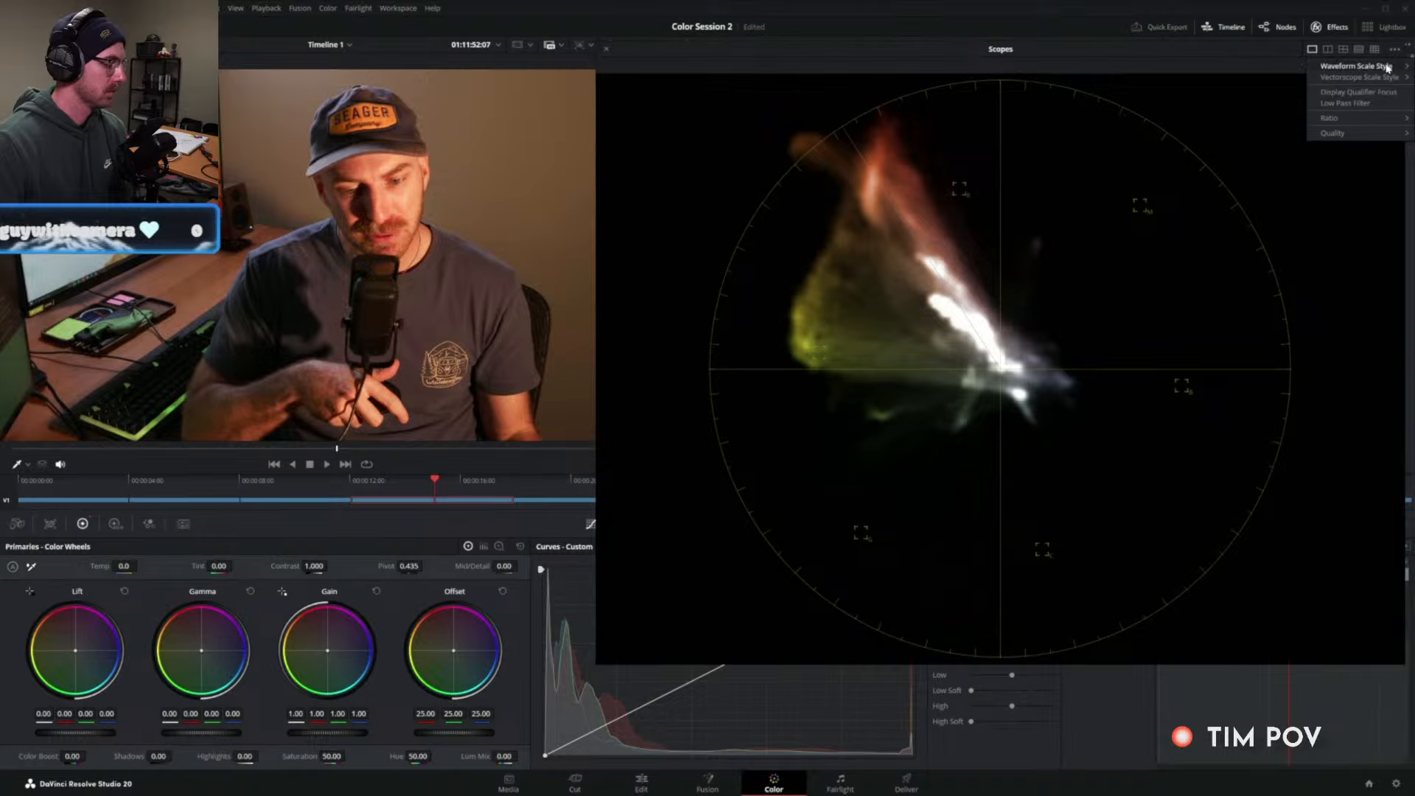
mouse_move(1378, 84)
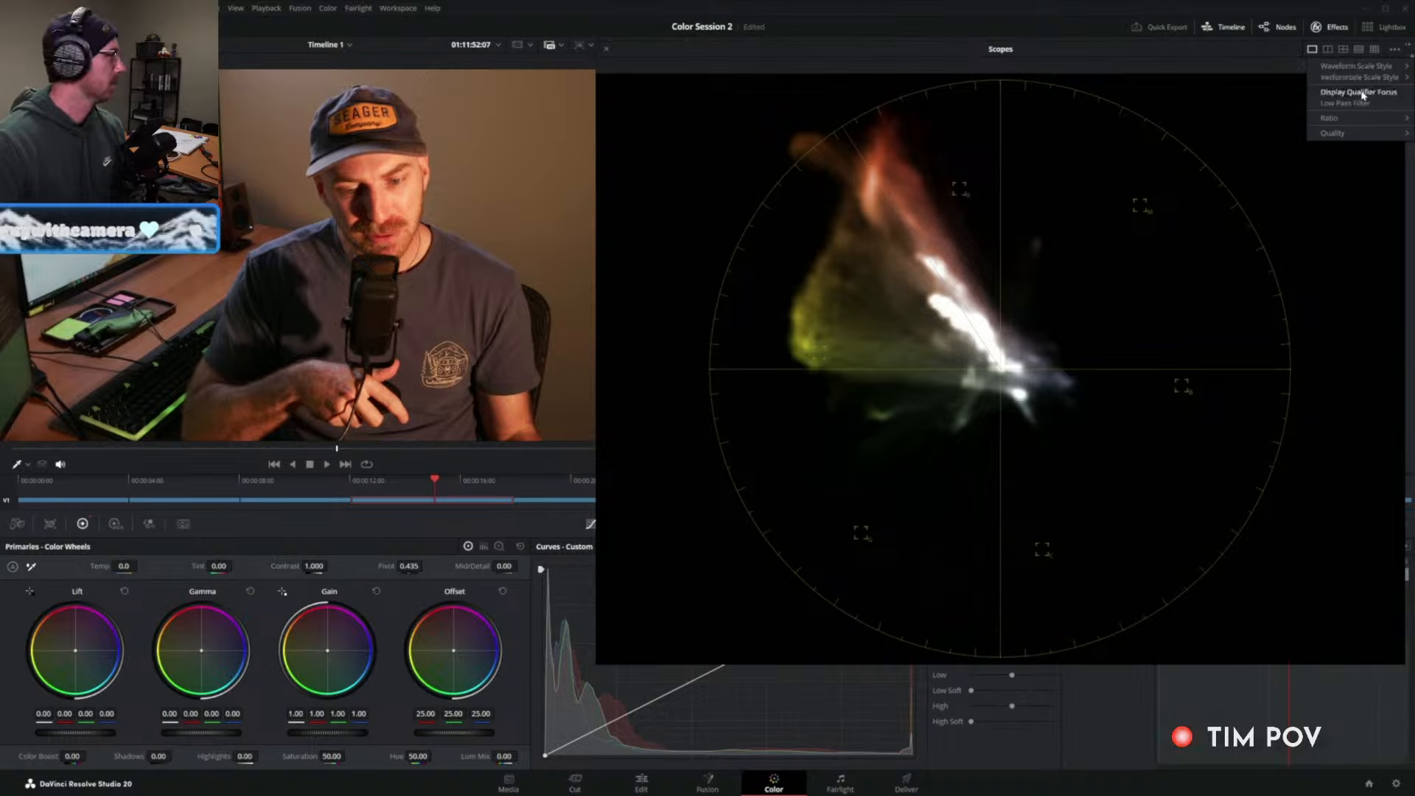
left_click(1363, 93)
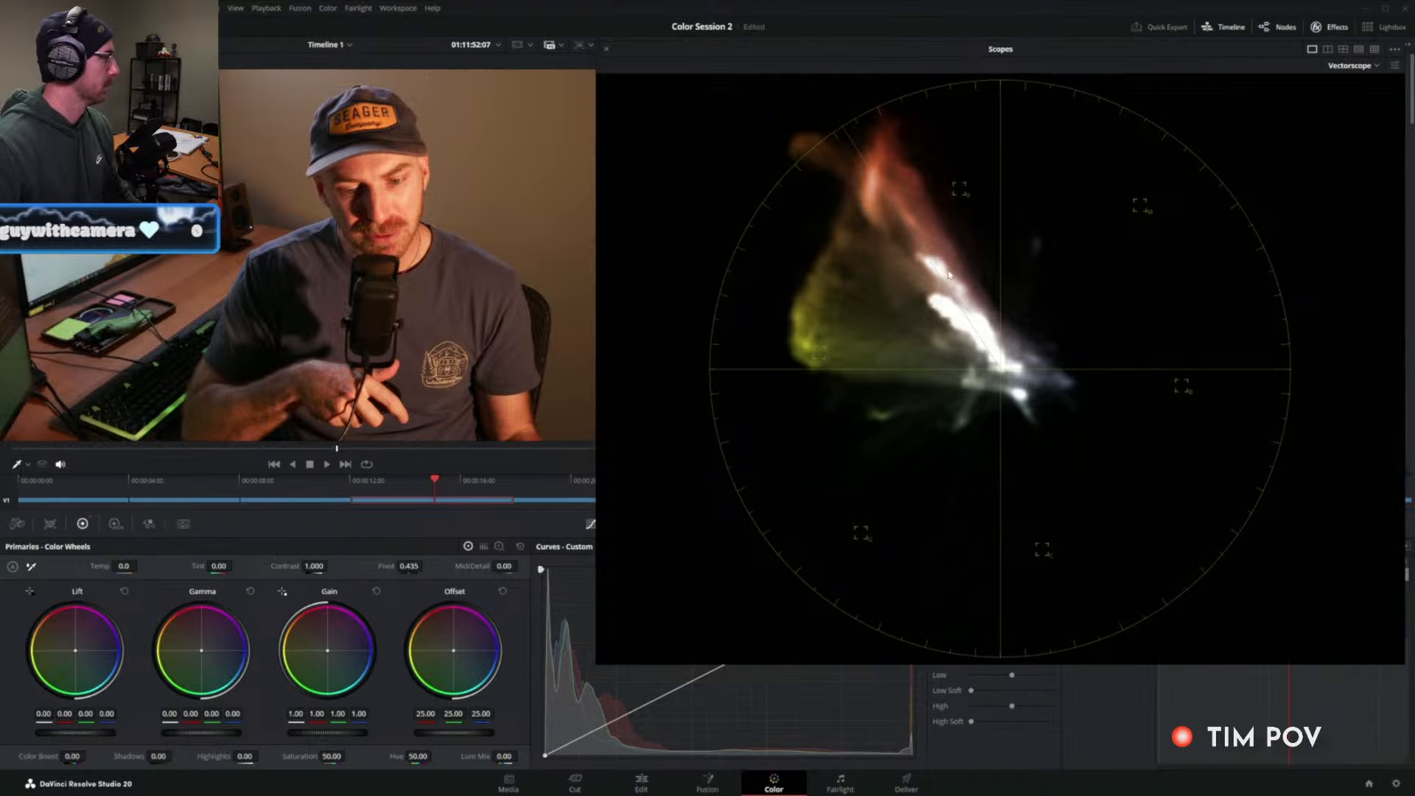
Set the Balance node's gain to 0.76 red, 1.04 green and 1.21 blue, compare it bypassed and active, and close the floating scopes.
left_click_drag(734, 56, 804, 42)
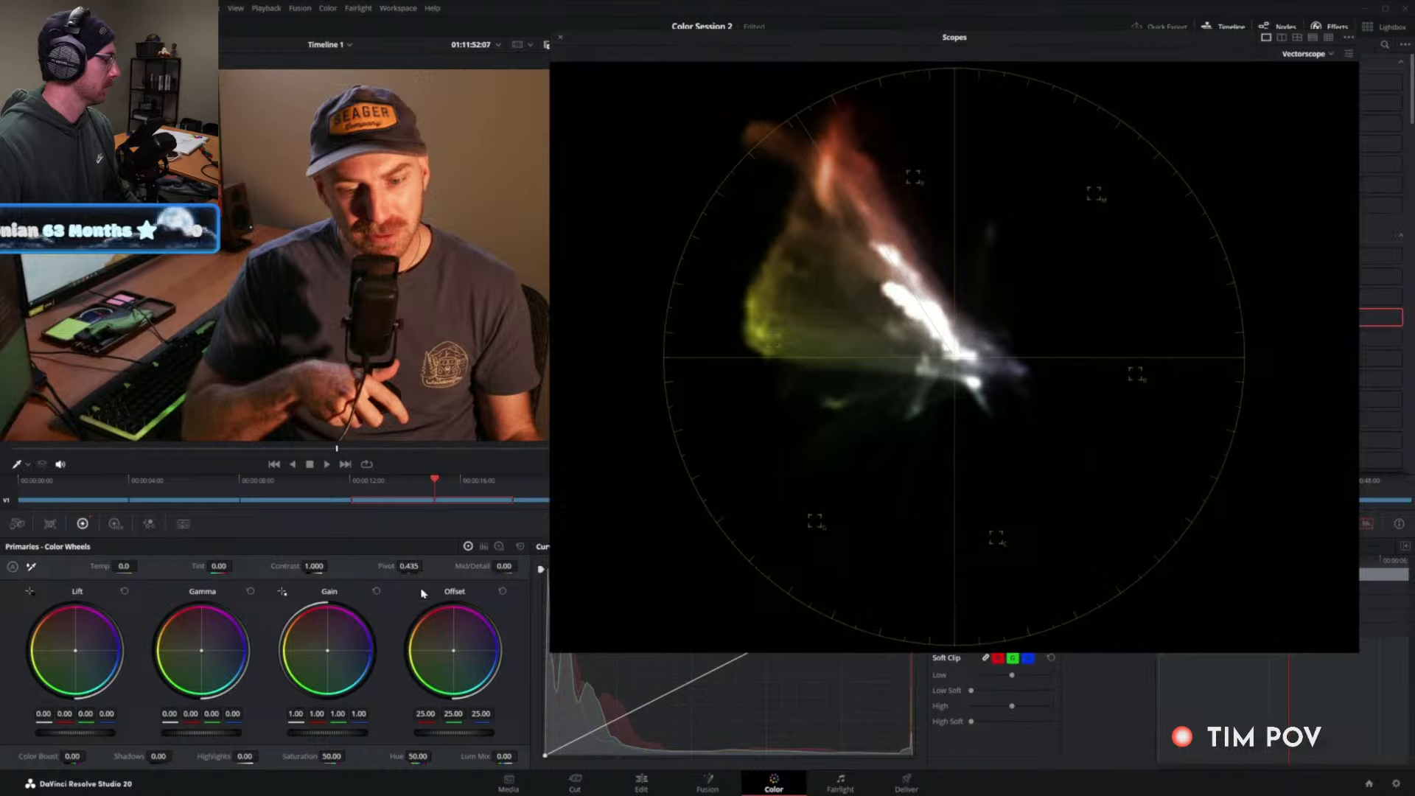
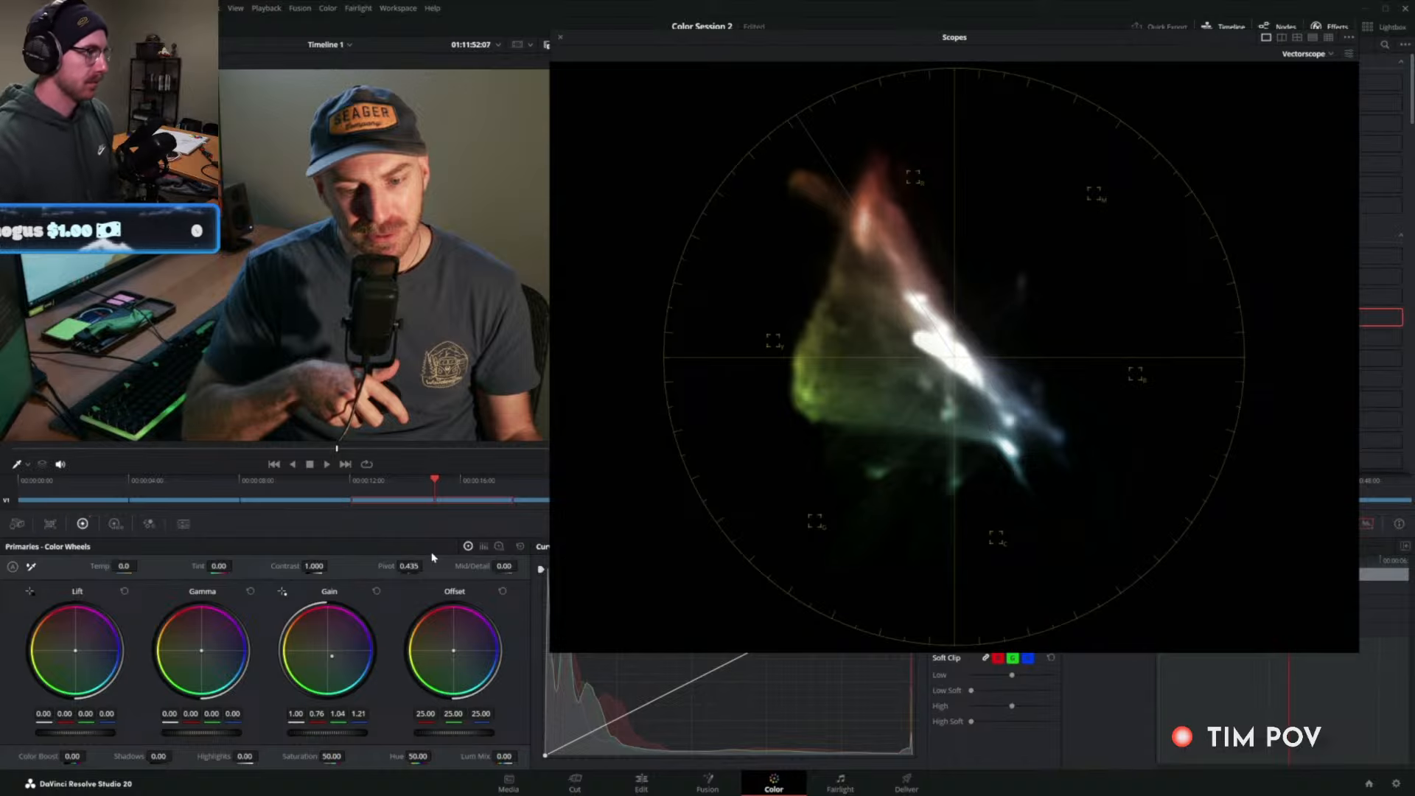
key("ctrl+d")
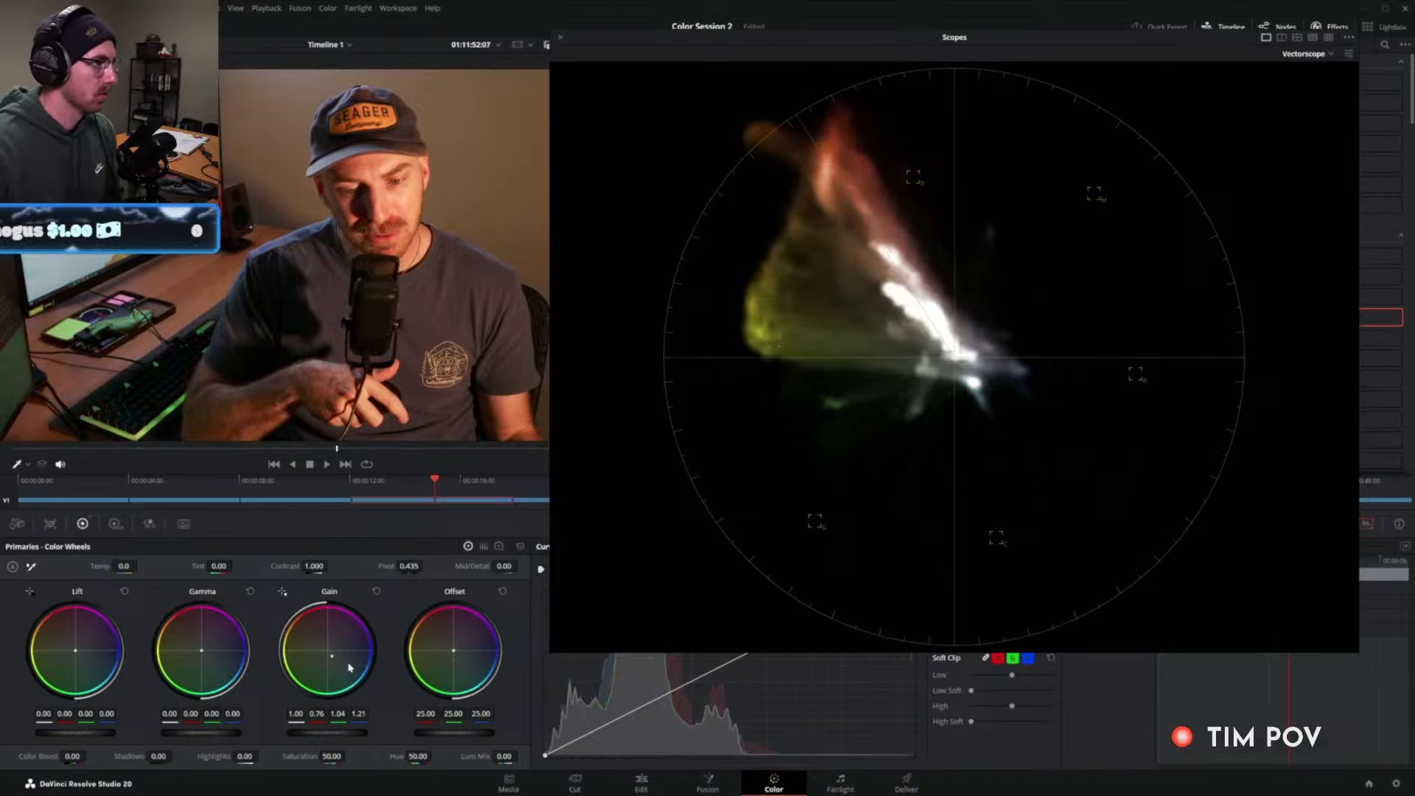
key("ctrl+d")
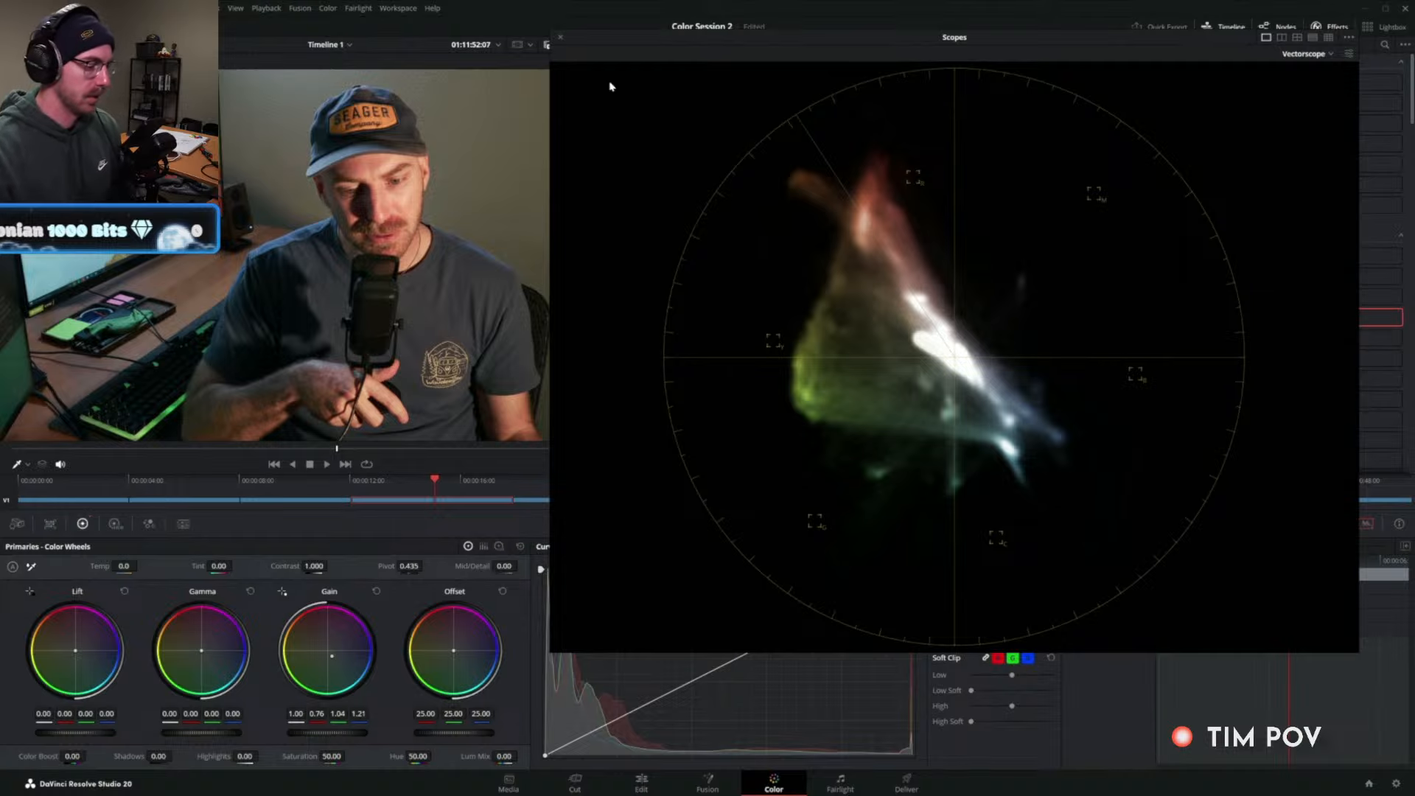
left_click(561, 38)
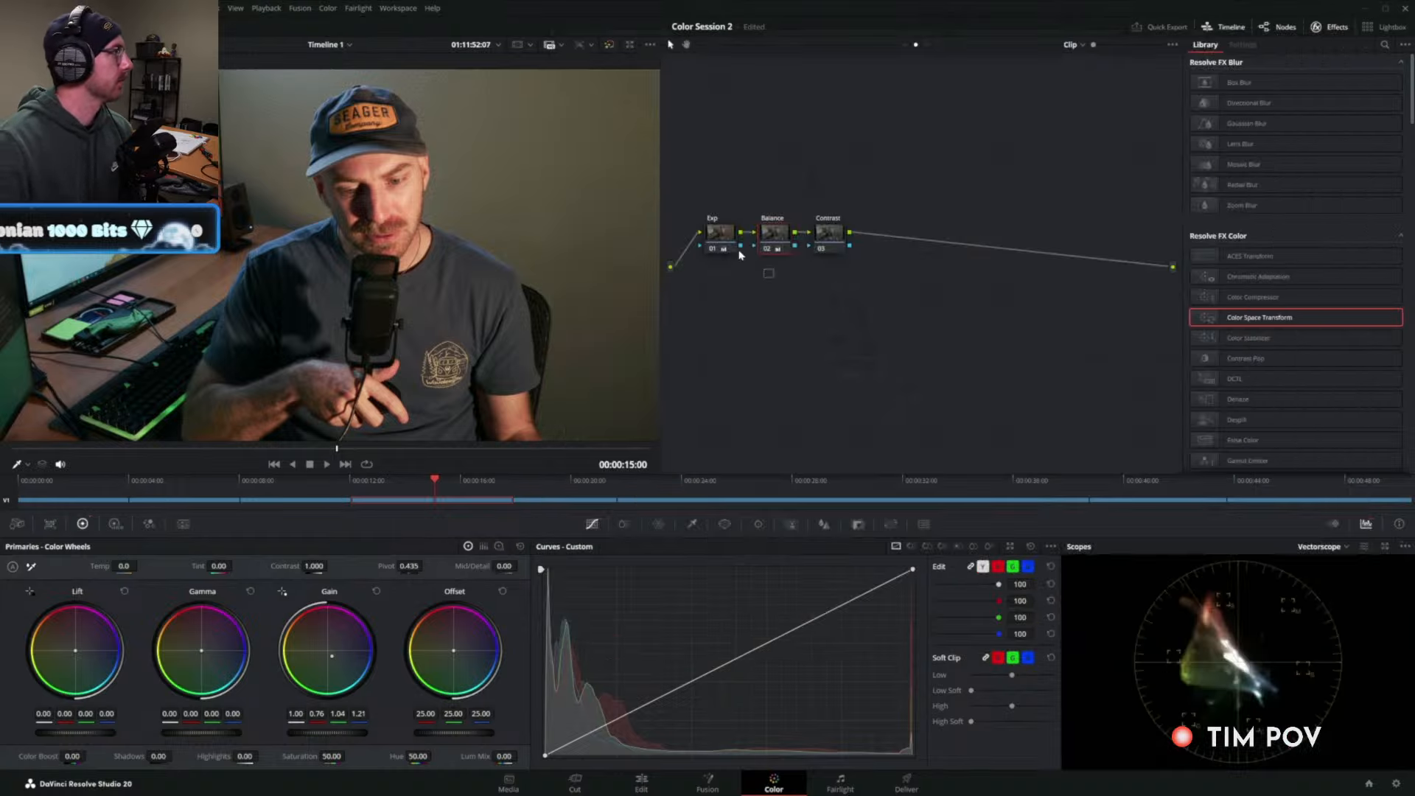
Compare the image with the Balance and Exp nodes bypassed one at a time, then leave both enabled.
key("ctrl+d")
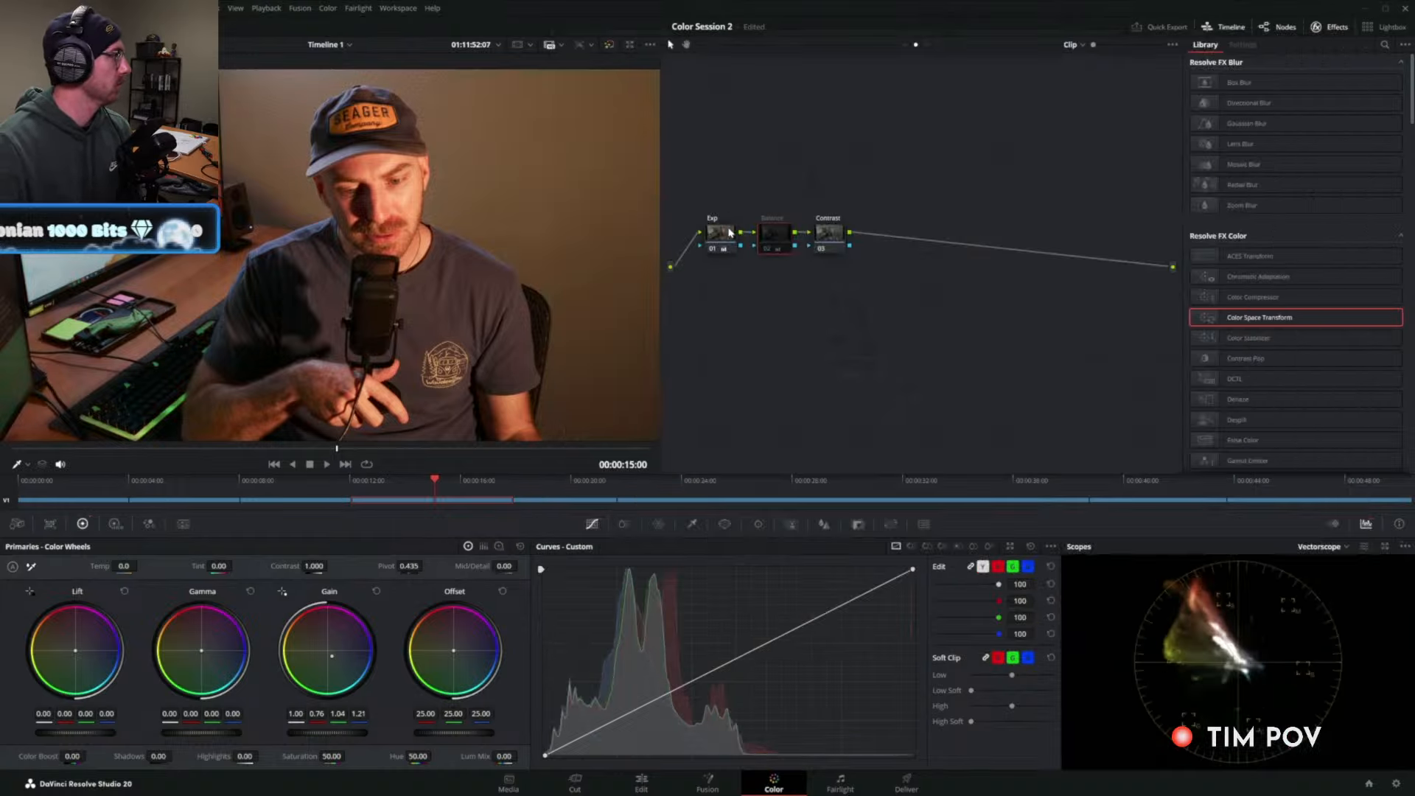
left_click(721, 239)
key("ctrl+d")
key("ctrl+d")
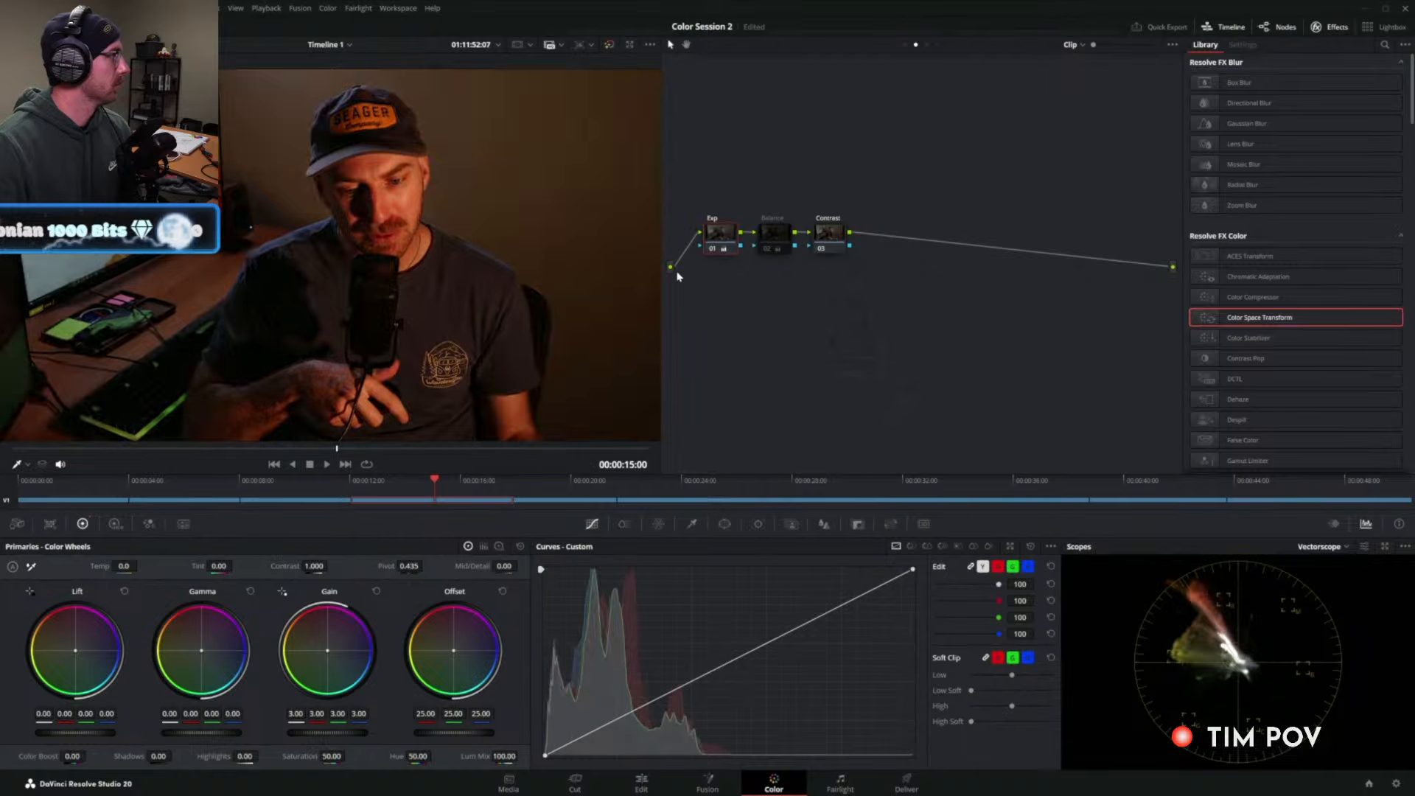
left_click(772, 240)
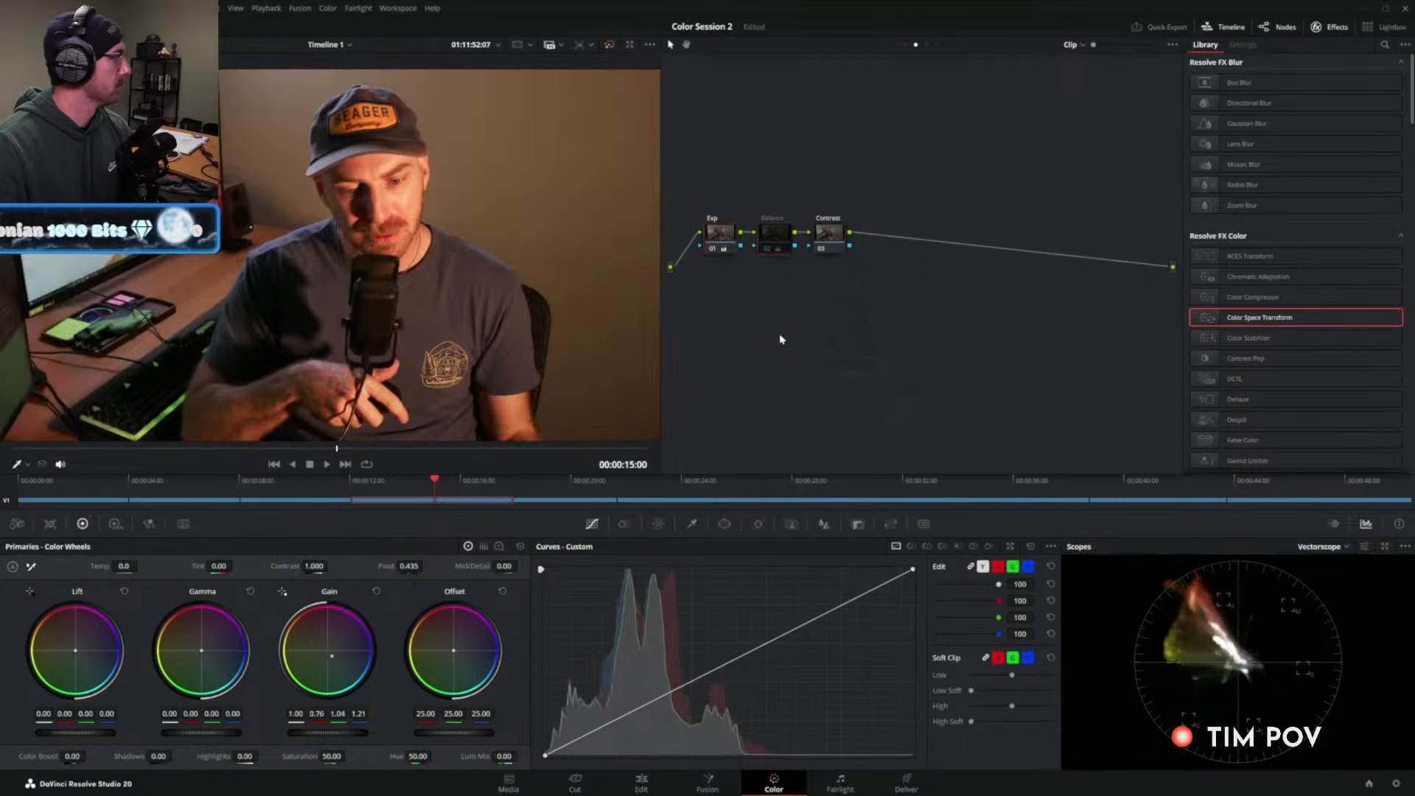
key("ctrl+d")
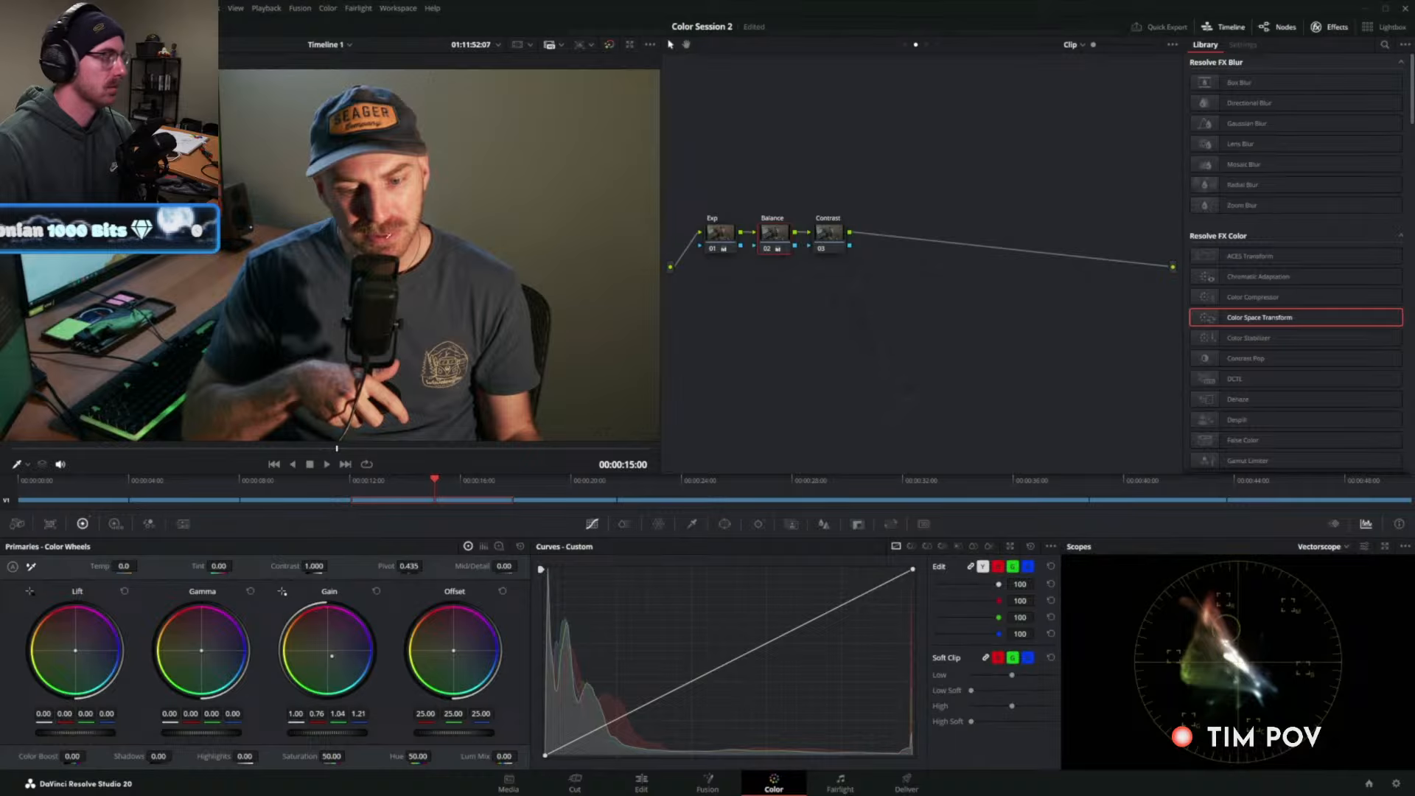
Switch the scope to Waveform and refine the Balance node's gain to 0.73 red, 1.02 green and 1.26 blue.
left_click(1332, 546)
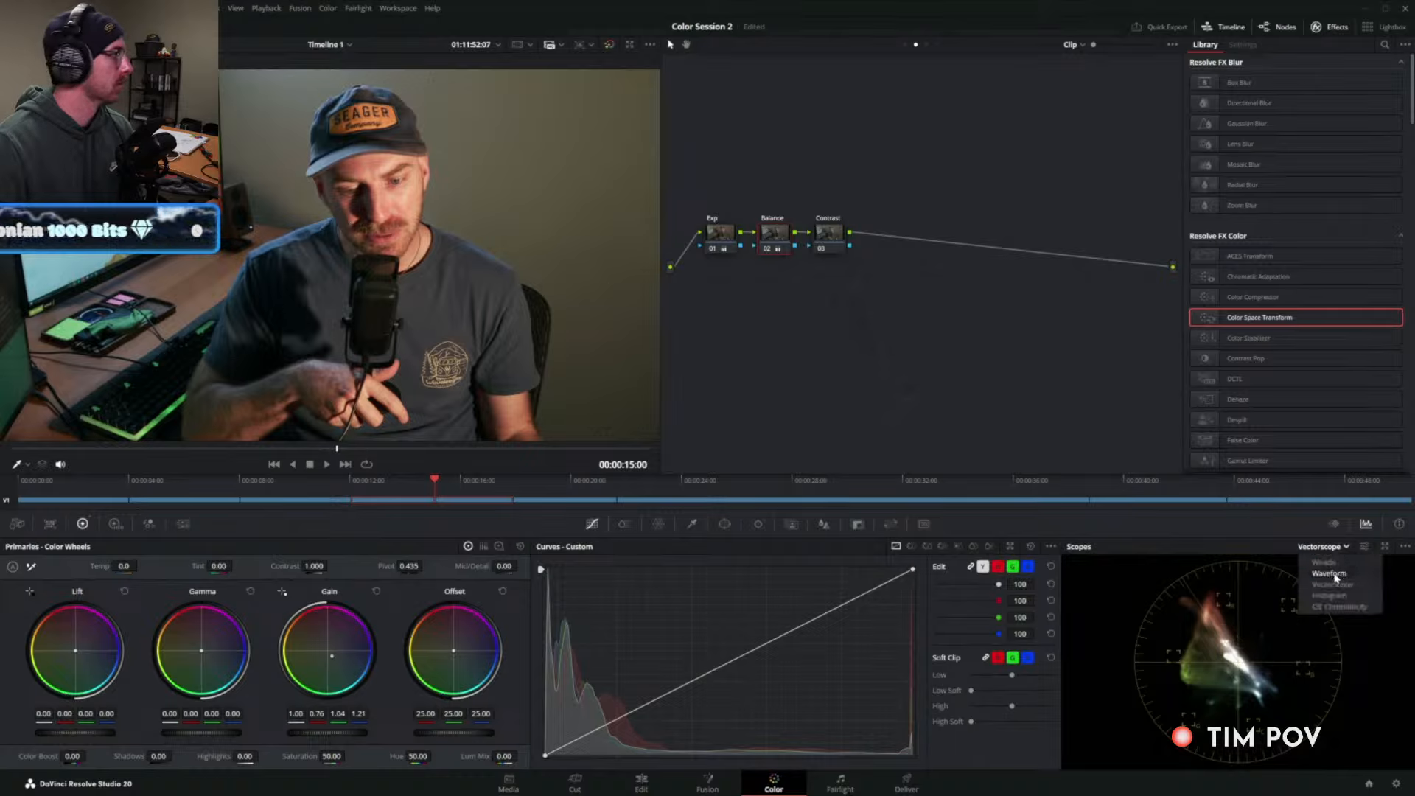
left_click(1333, 579)
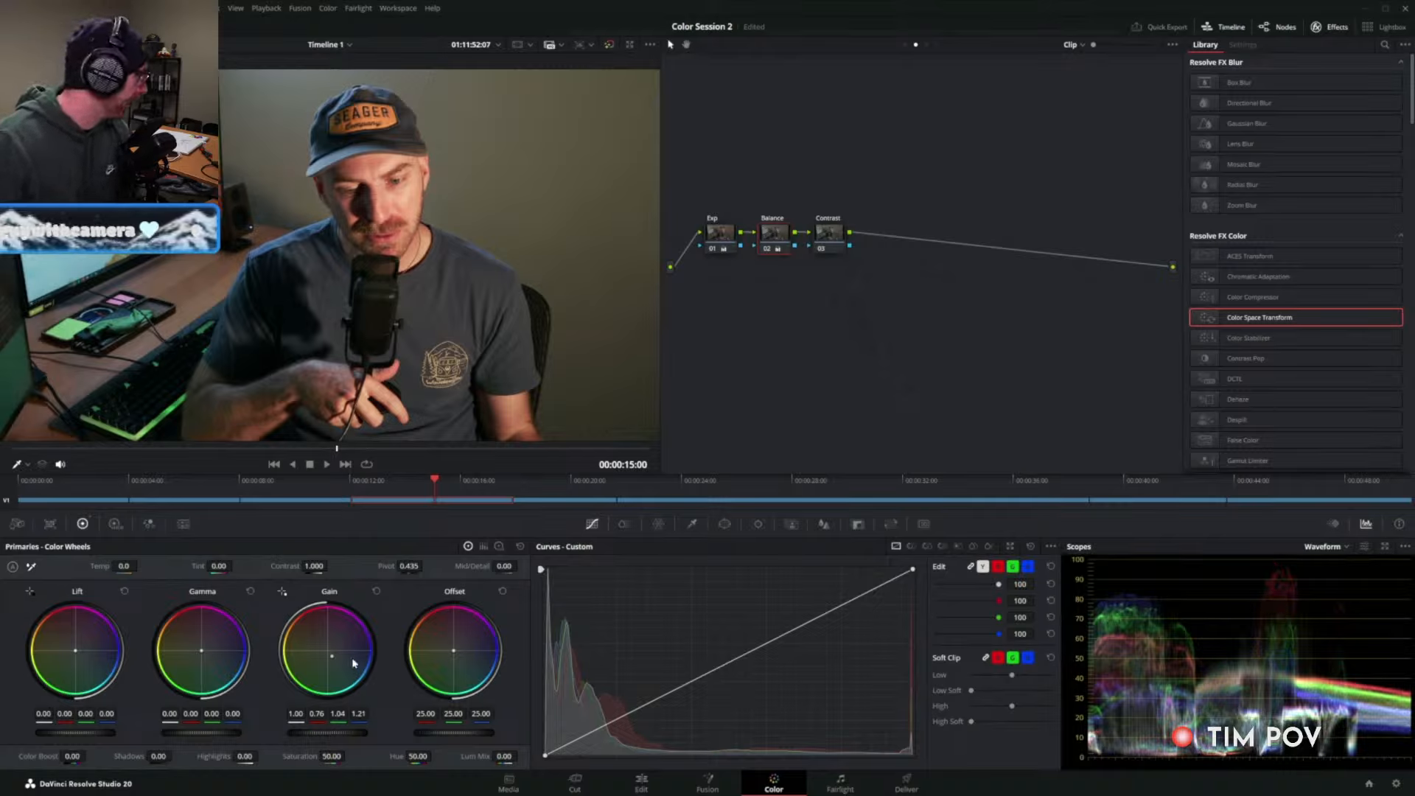
left_click_drag(331, 656, 335, 658)
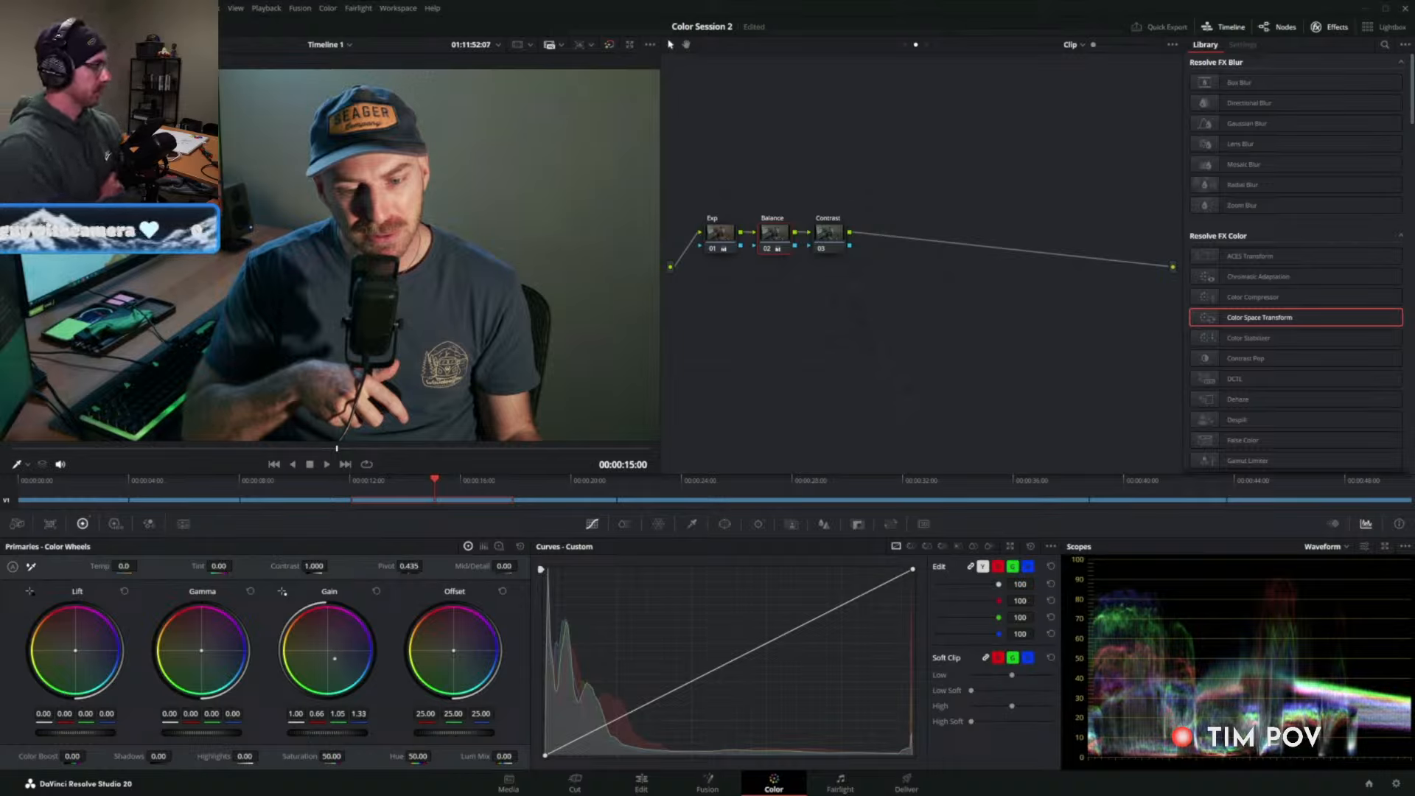
left_click_drag(335, 658, 334, 657)
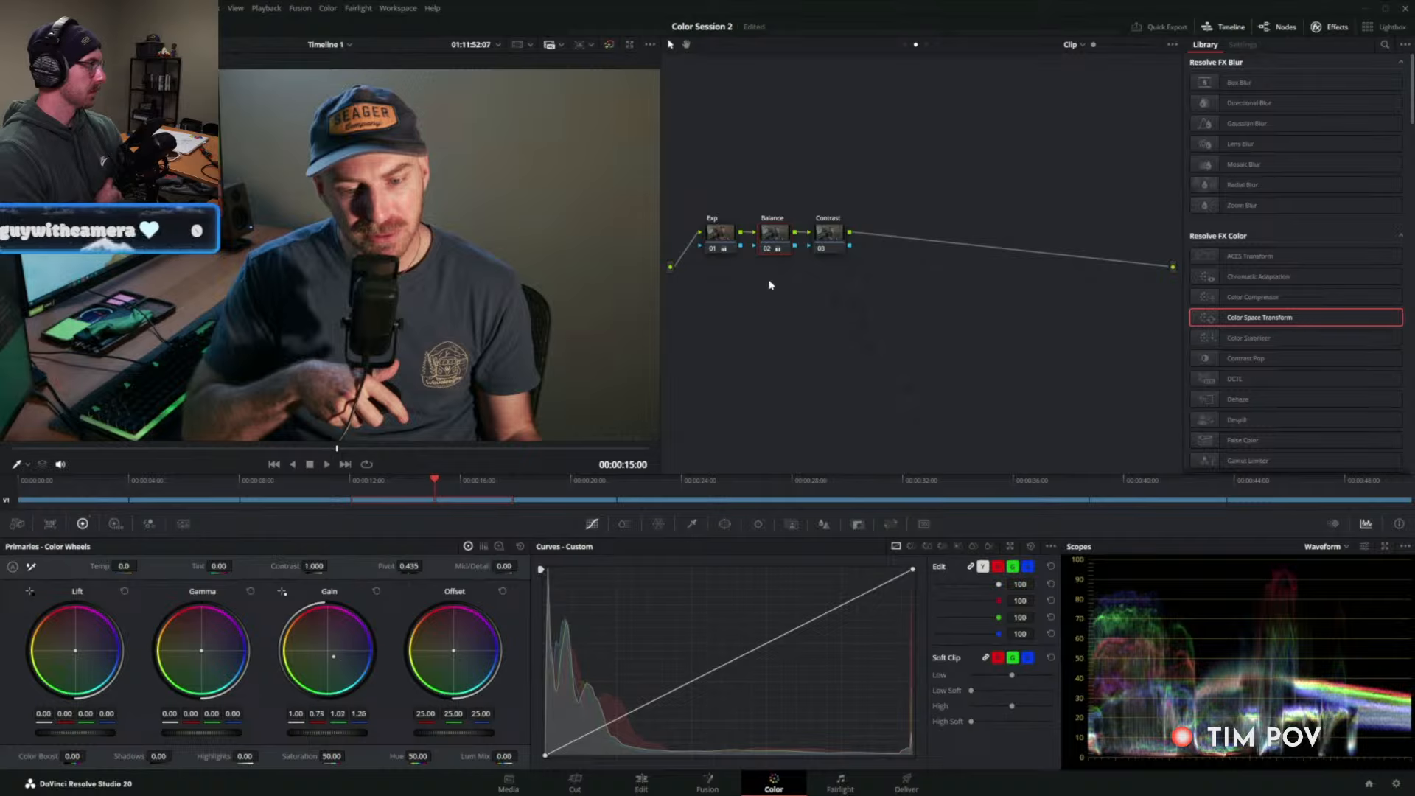
Compare the shot with the Exp and Balance nodes bypassed and enabled together, leaving both enabled.
left_click(724, 249, "ctrl")
key("ctrl+d")
key("ctrl+d")
key("ctrl+d")
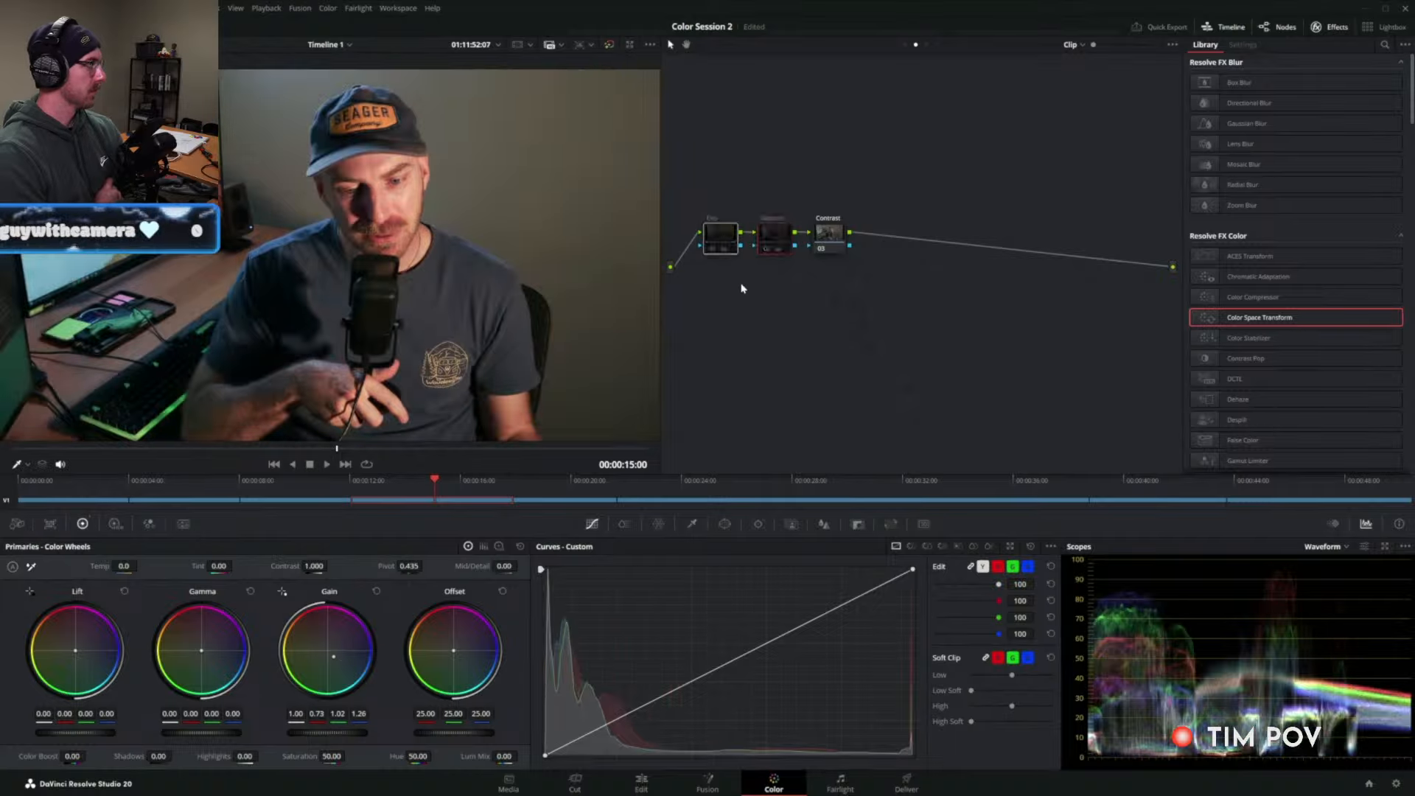
key("ctrl+d")
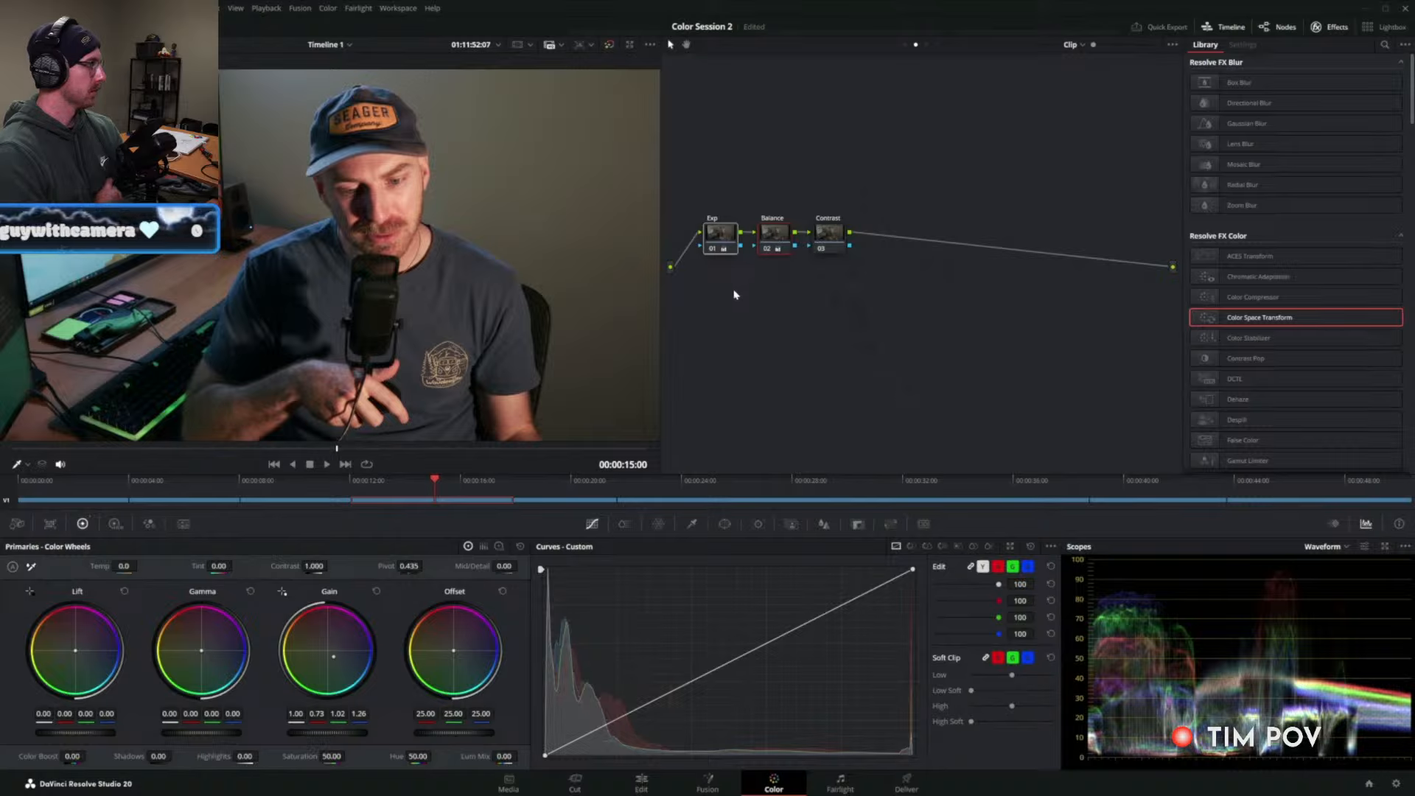
key("ctrl+d")
key("ctrl+d")
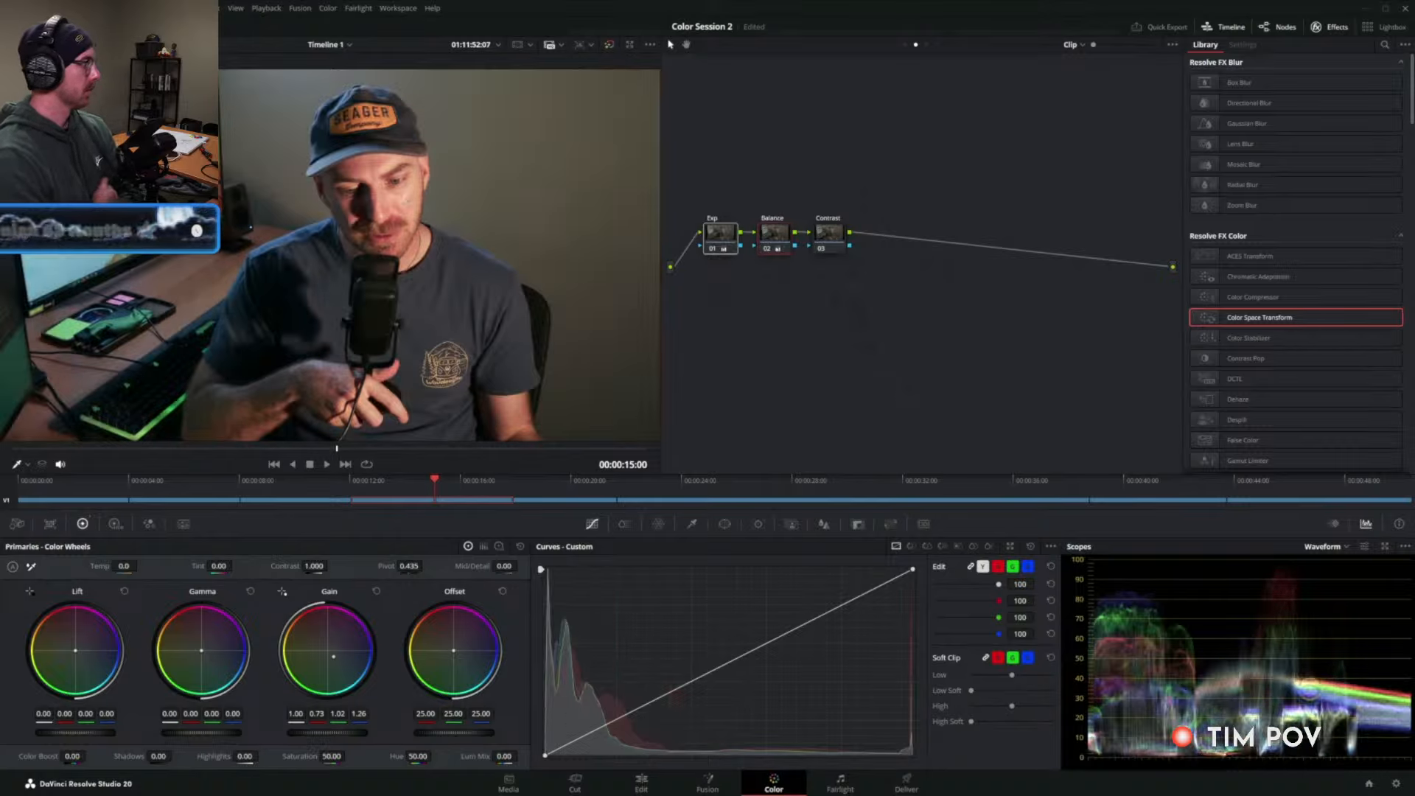
Try a contrast of 1.166 with a pivot of 0.697 on the Contrast node.
left_click(826, 237)
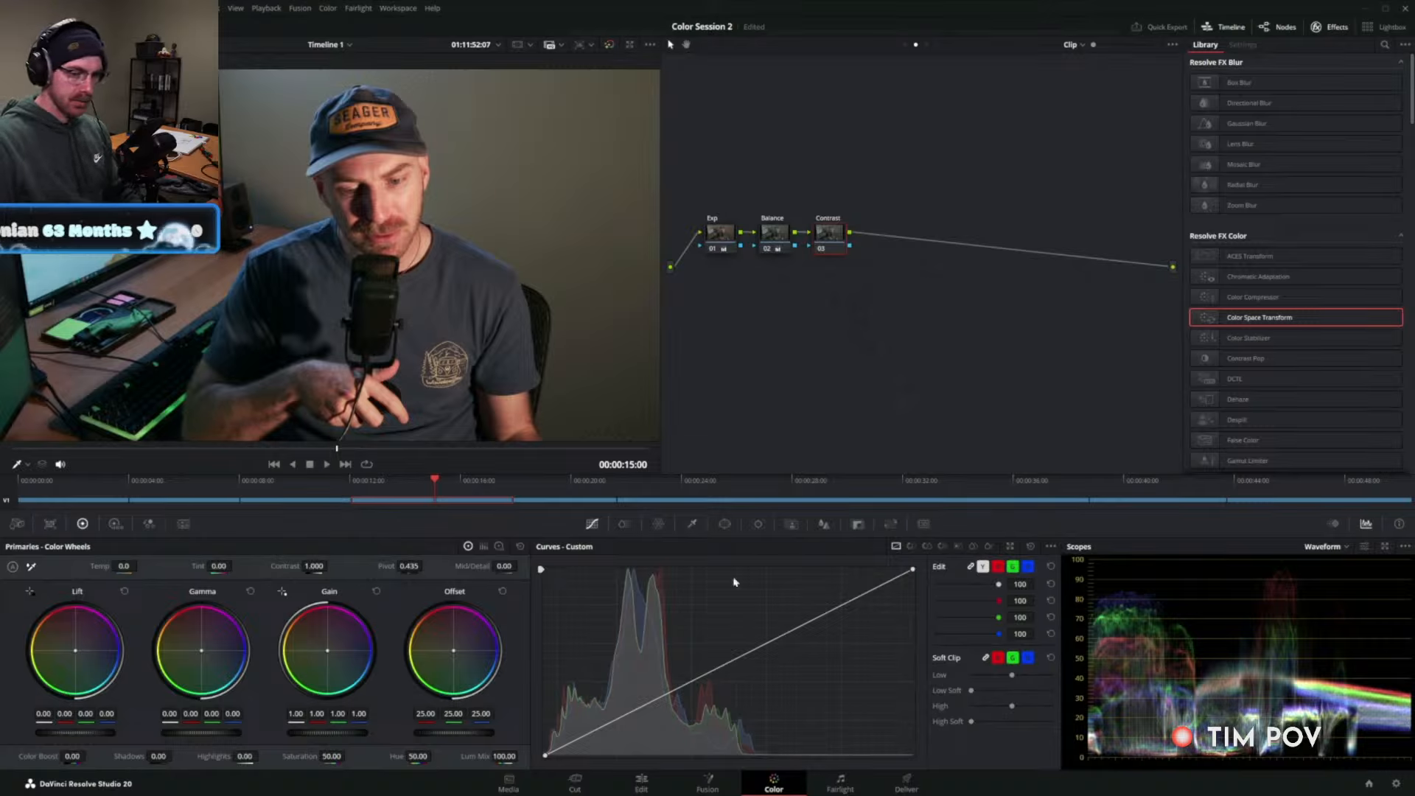
mouse_move(314, 566)
left_mouse_down()
mouse_move(372, 566)
mouse_move(260, 565)
mouse_move(293, 566)
left_mouse_up()
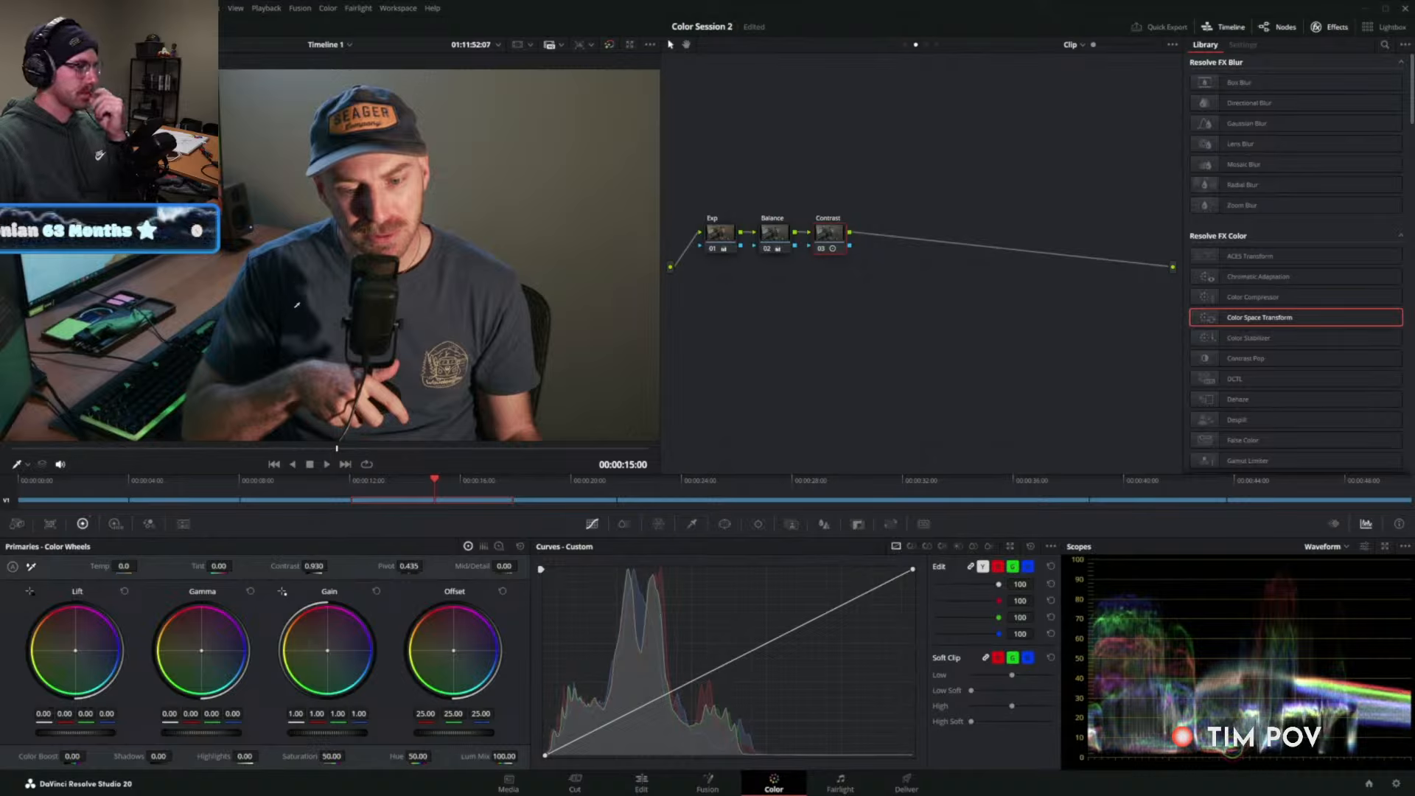
left_click_drag(314, 566, 479, 565)
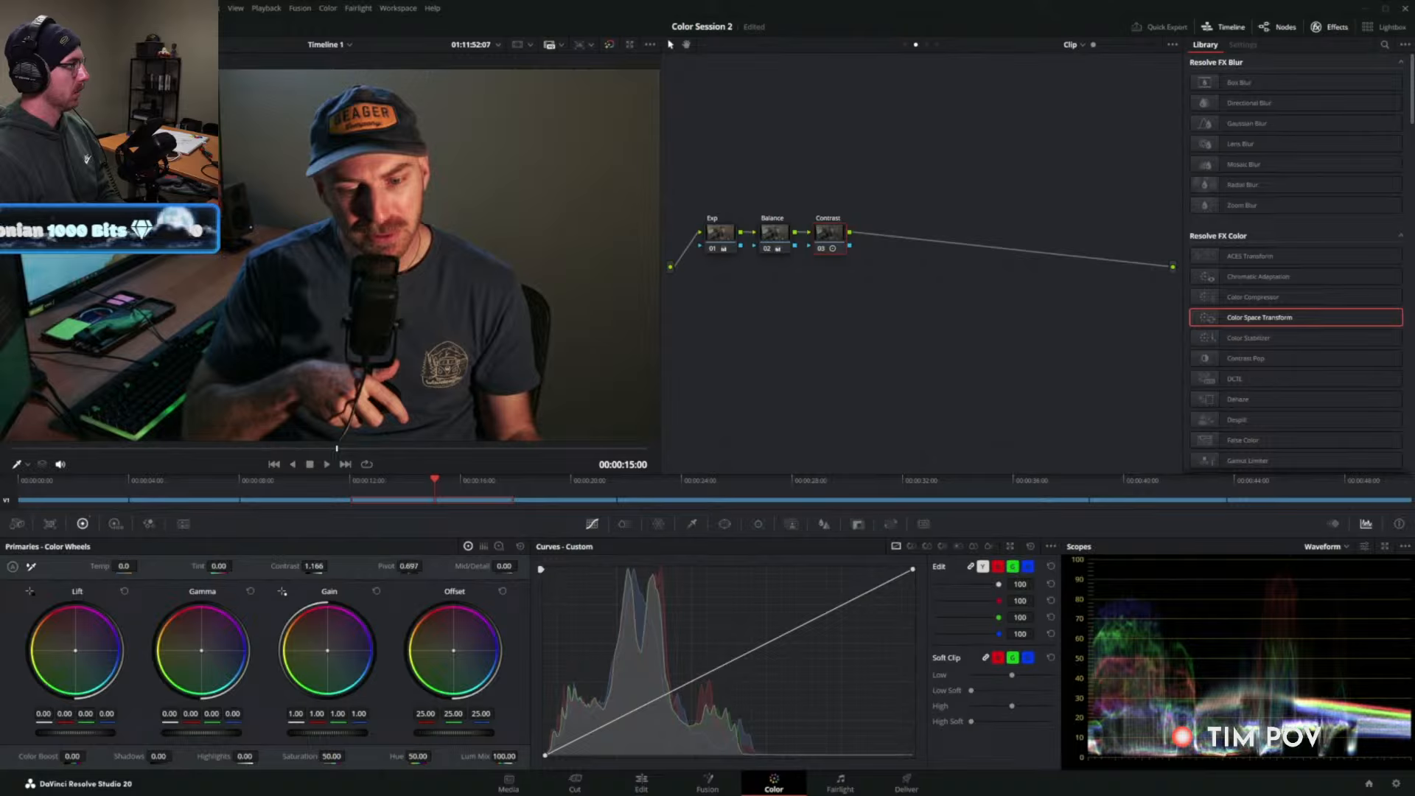
Set the Contrast node's pivot to 0.336 and its contrast to 1.148.
left_click(410, 566)
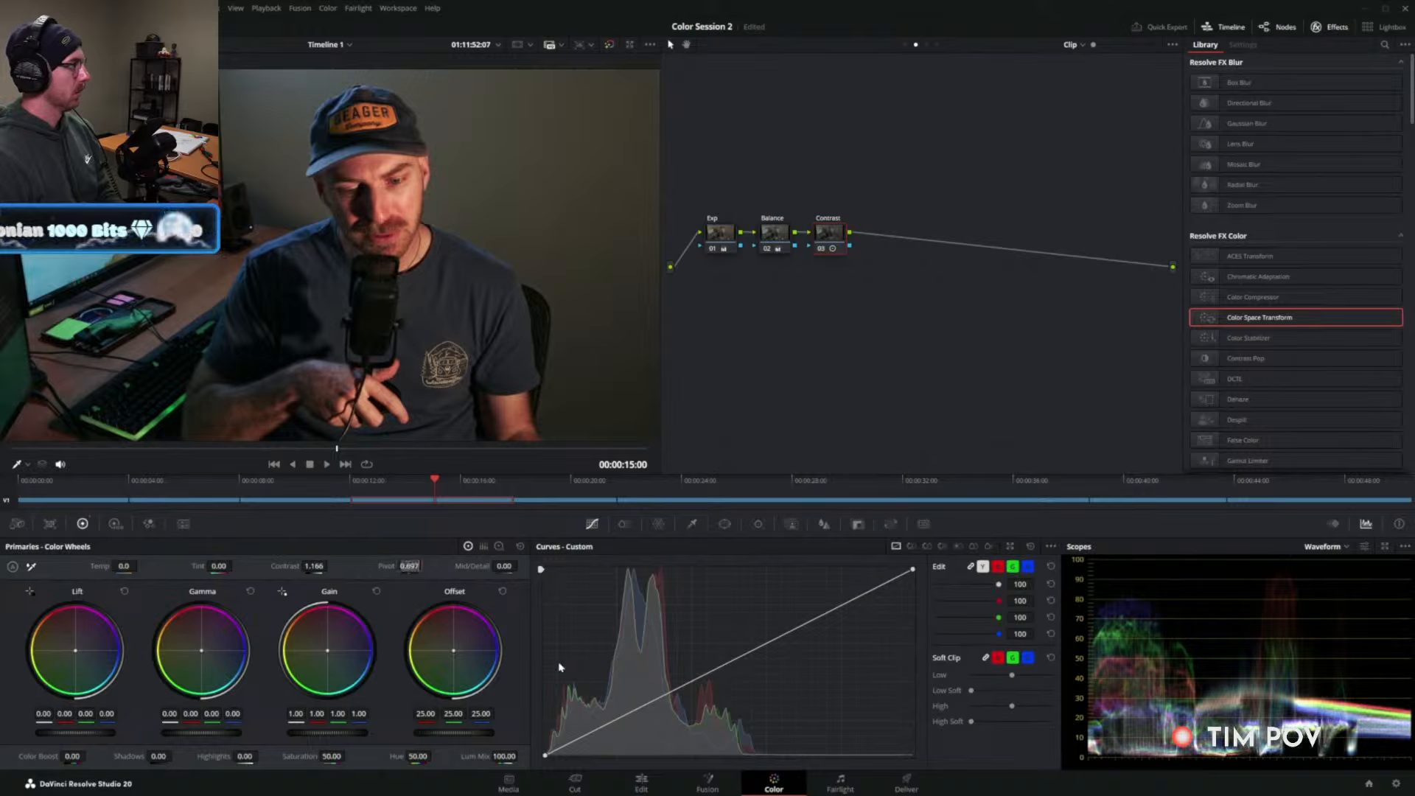
type("0.336")
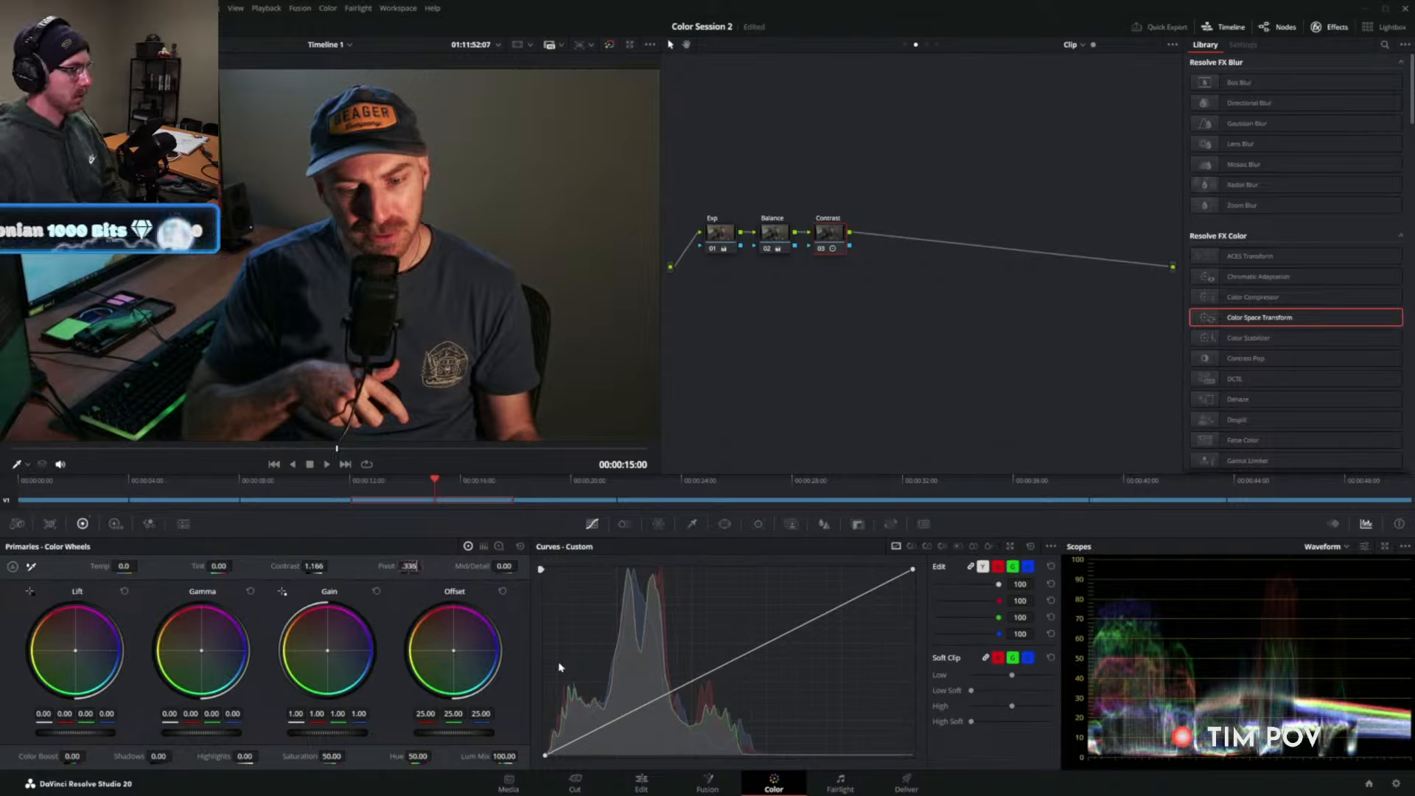
key("Return")
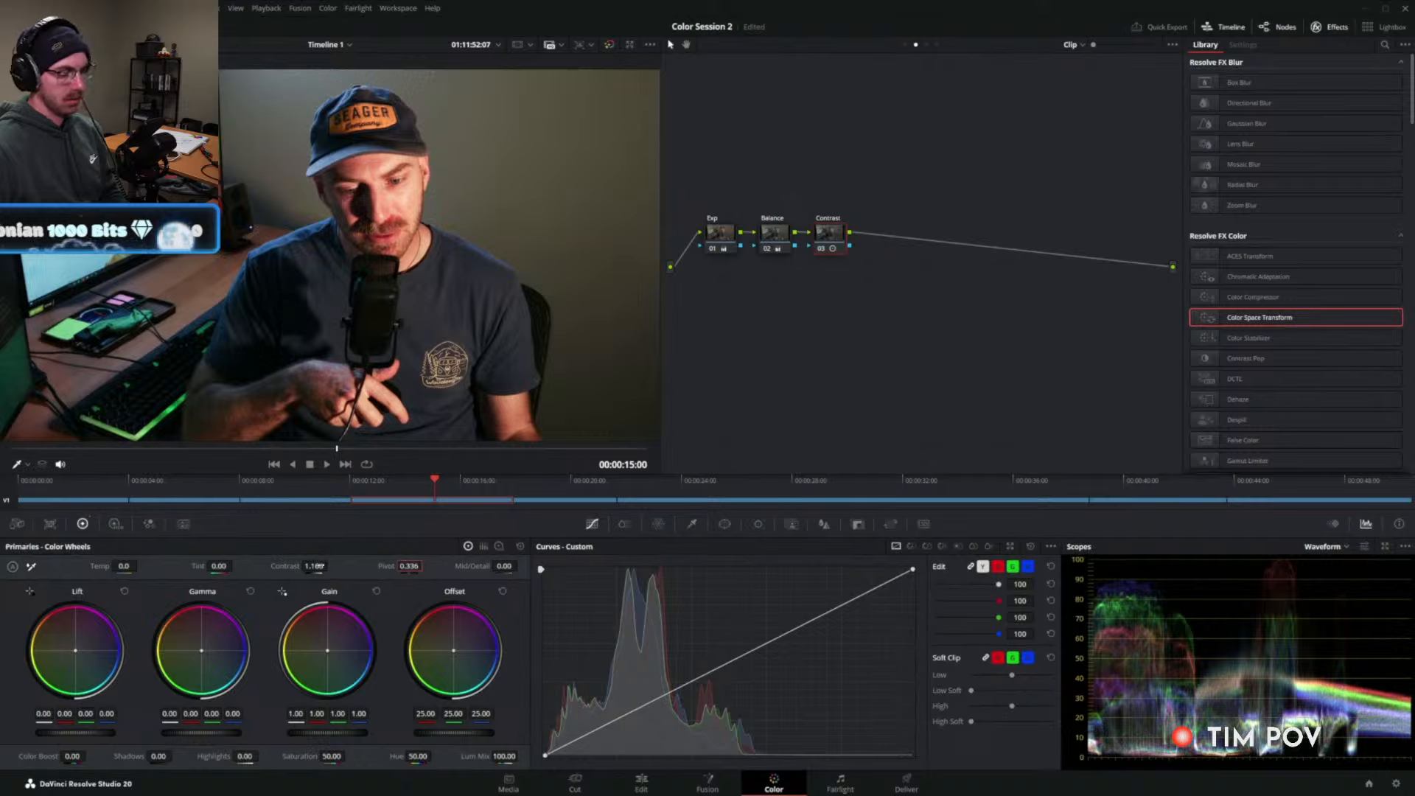
left_click_drag(320, 566, 331, 566)
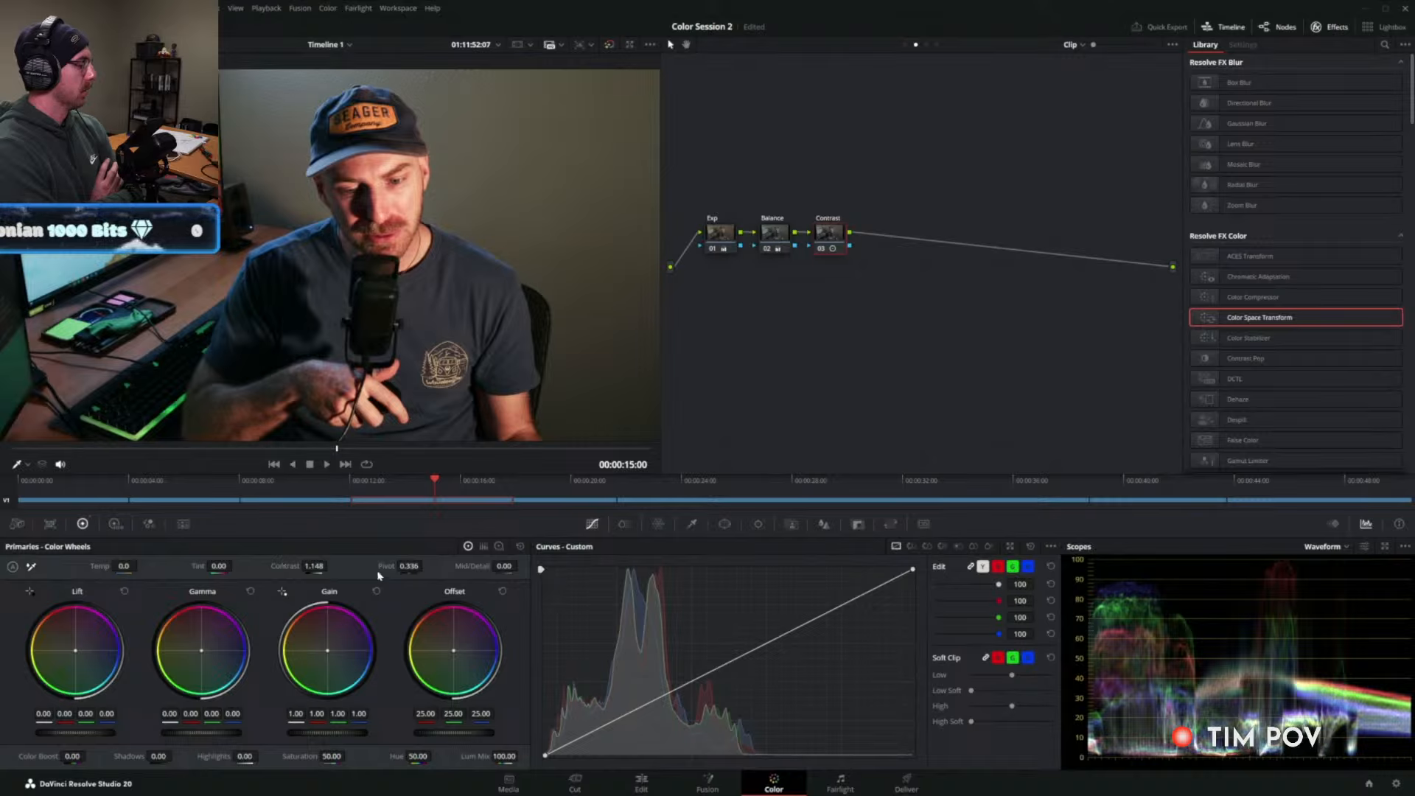
Reset the Contrast node's primaries and try building contrast with gain 1.12, gamma -0.10 and lift 0.05.
left_click(521, 547)
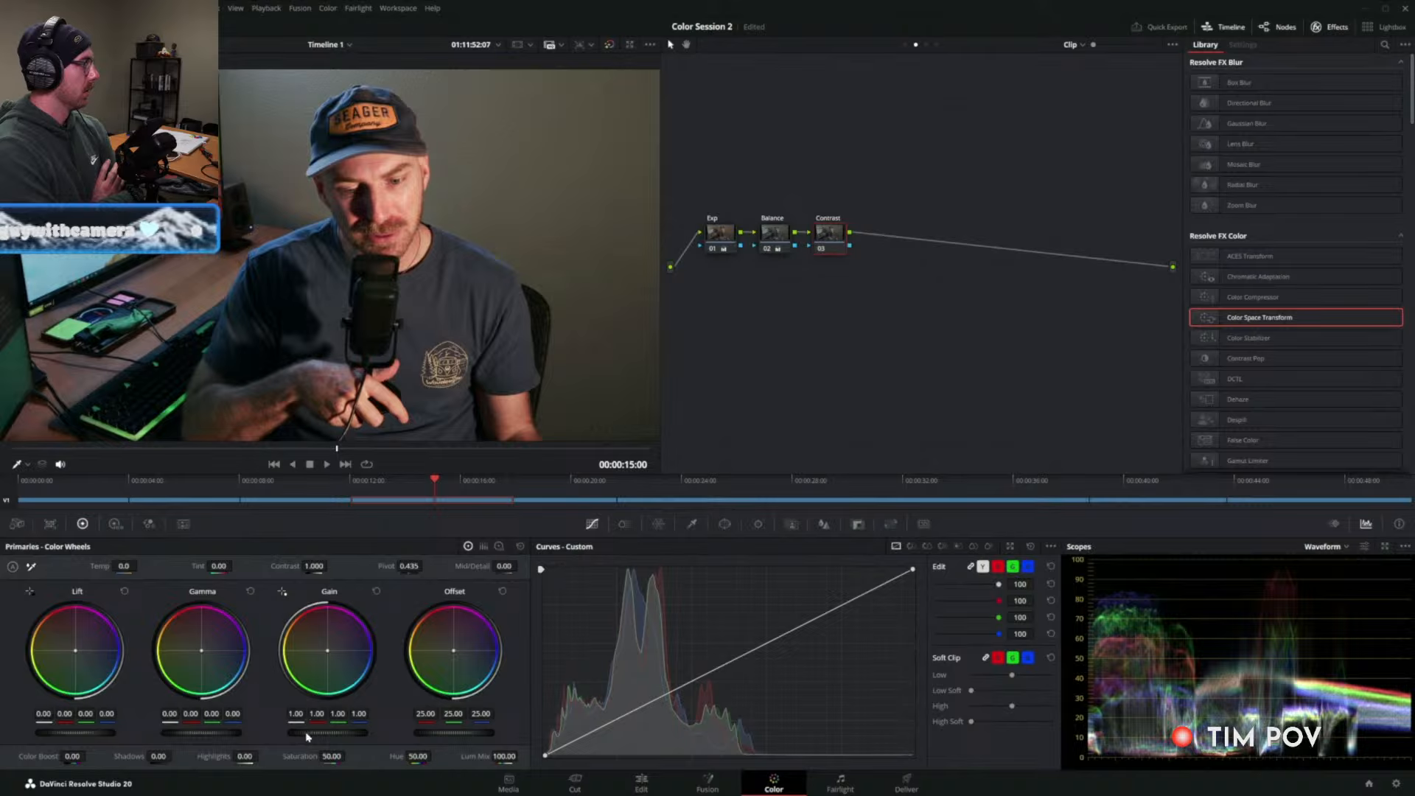
left_click_drag(328, 732, 359, 732)
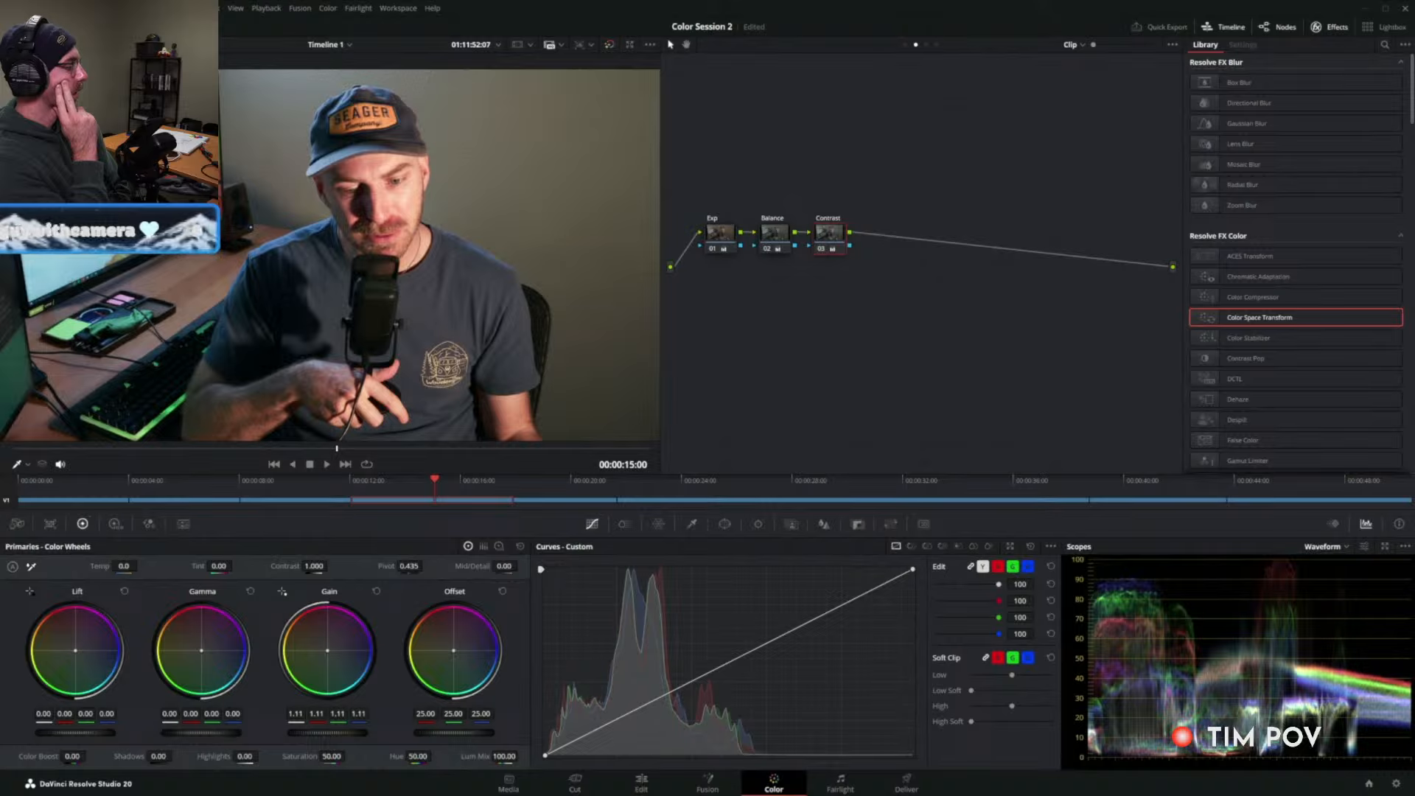
left_click_drag(201, 733, 166, 734)
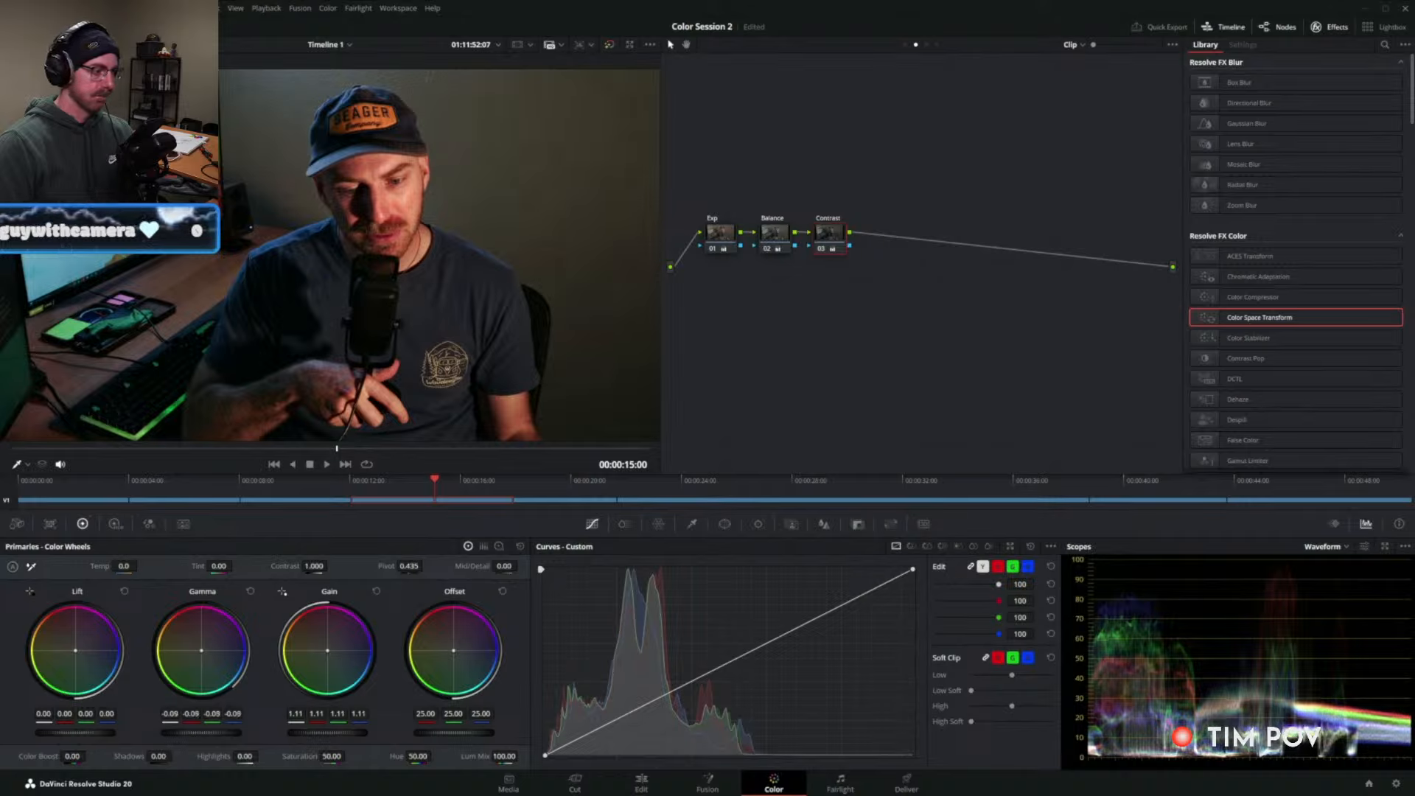
left_click_drag(166, 733, 168, 733)
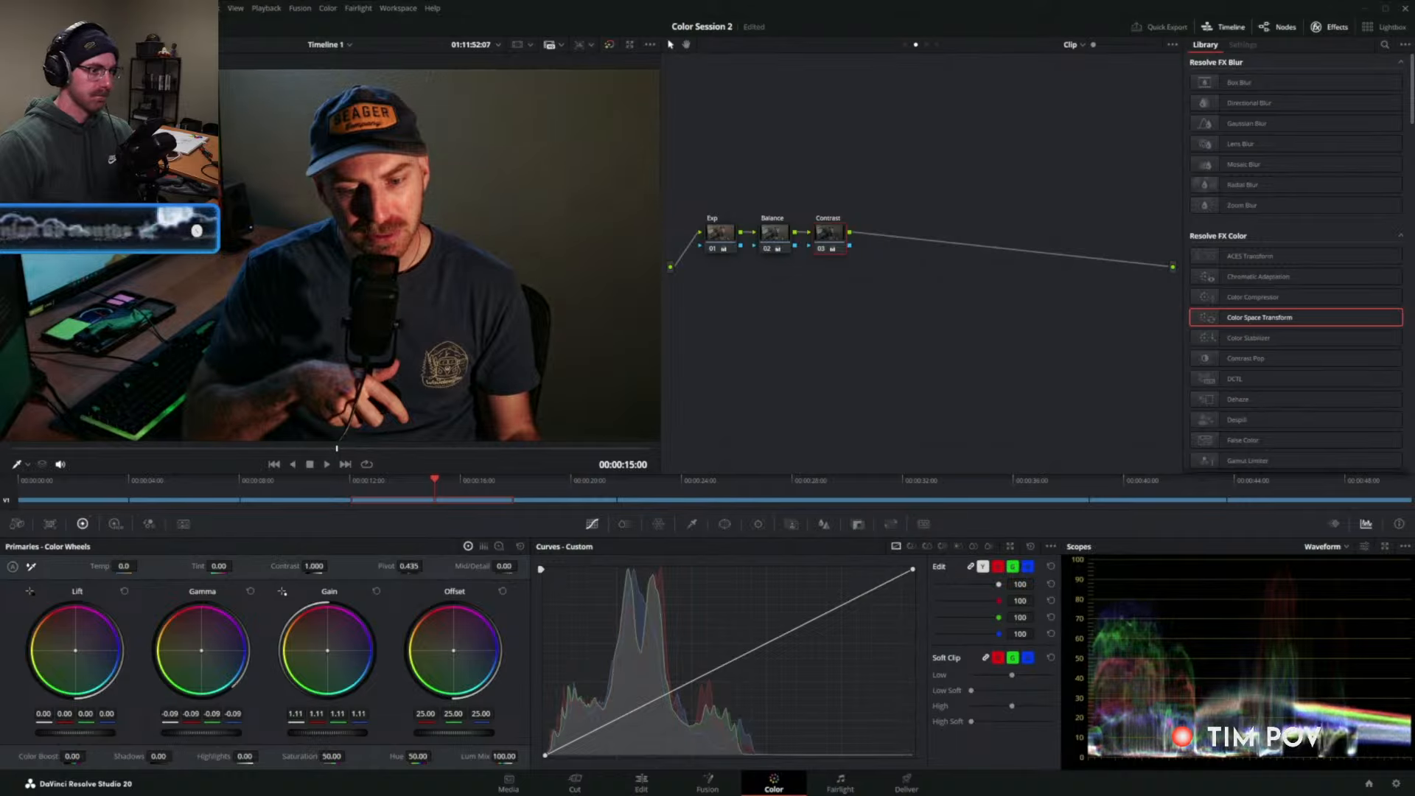
left_click_drag(75, 733, 82, 733)
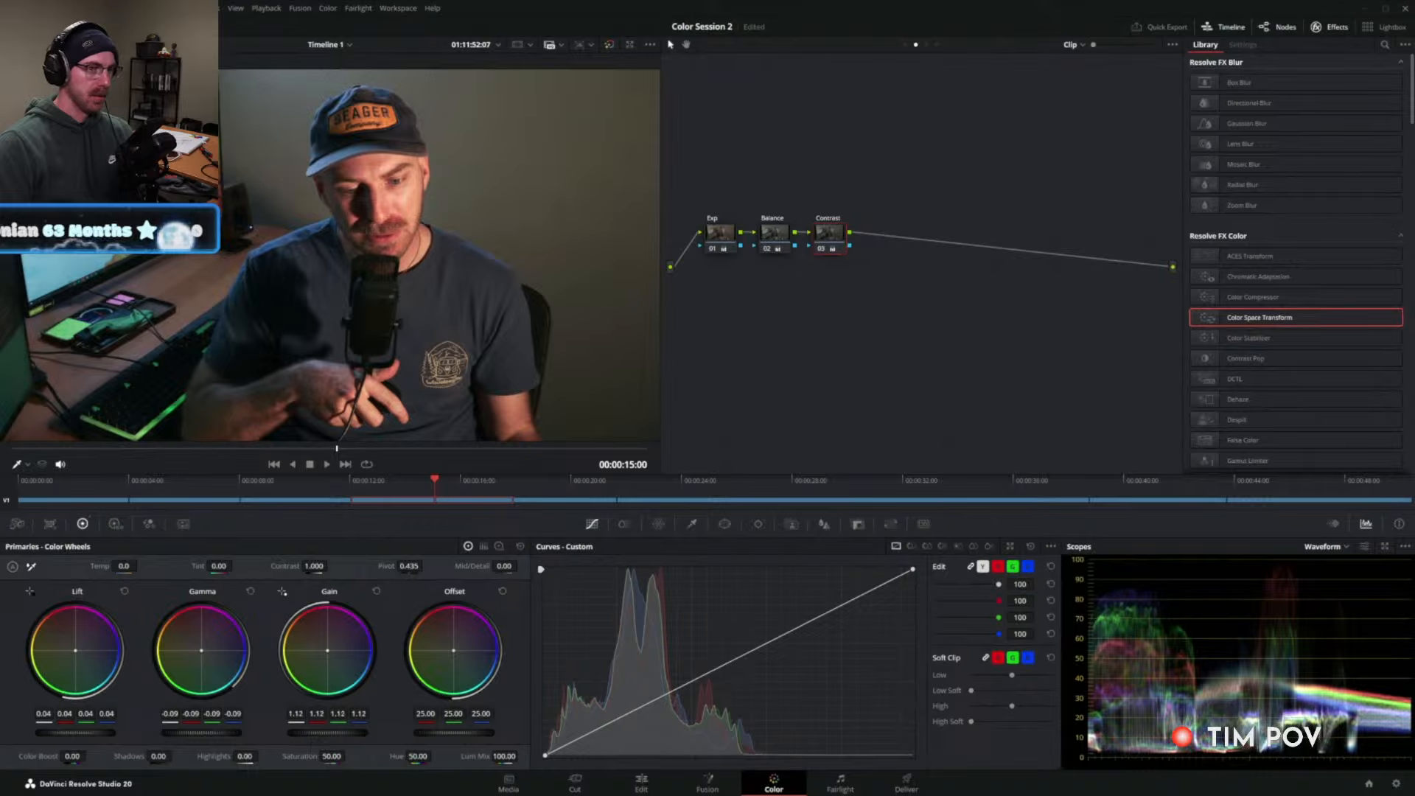
left_click_drag(229, 733, 170, 733)
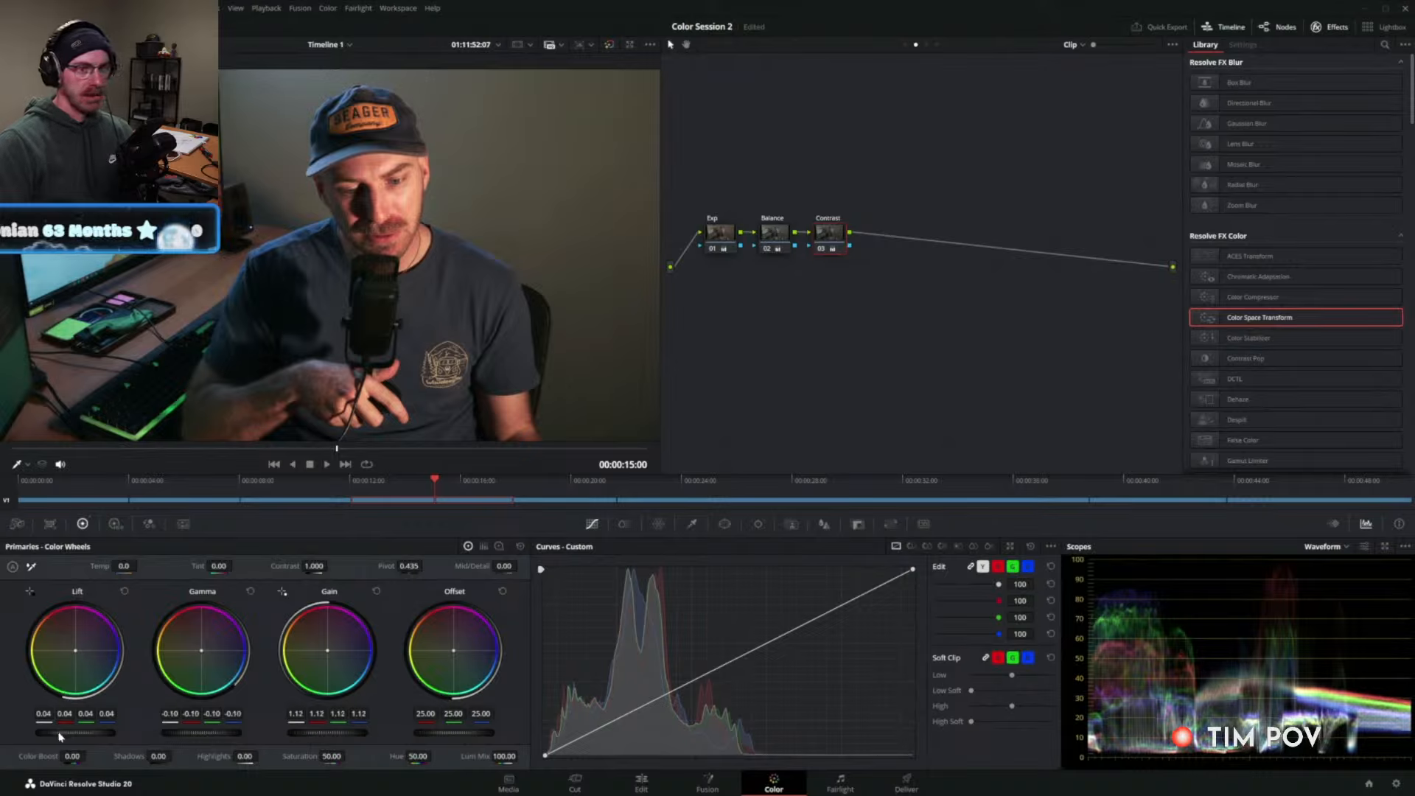
left_click_drag(59, 733, 91, 733)
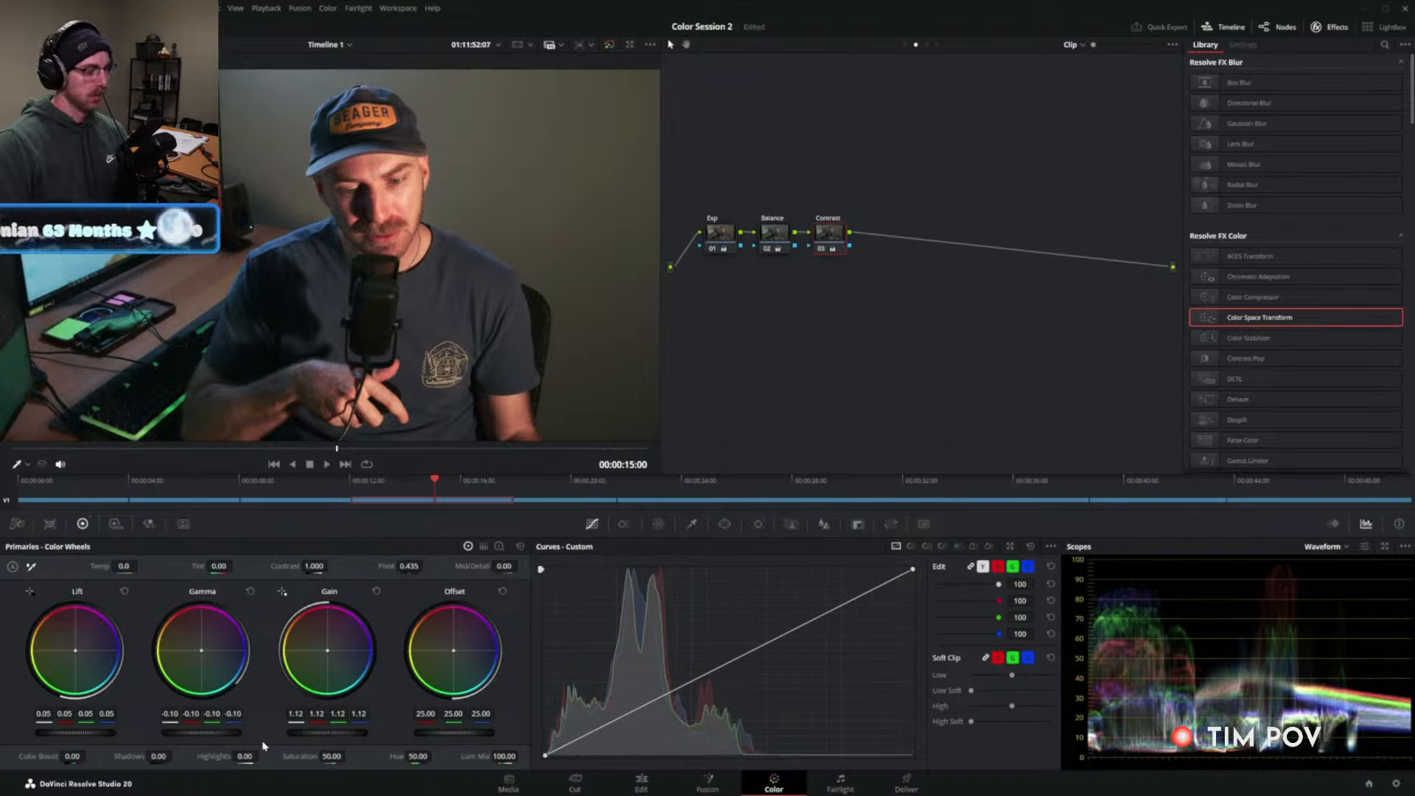
Compare the shot with the Contrast node's lift, gamma and gain adjustments bypassed and enabled, leaving the node enabled.
key("ctrl+d")
key("ctrl+d")
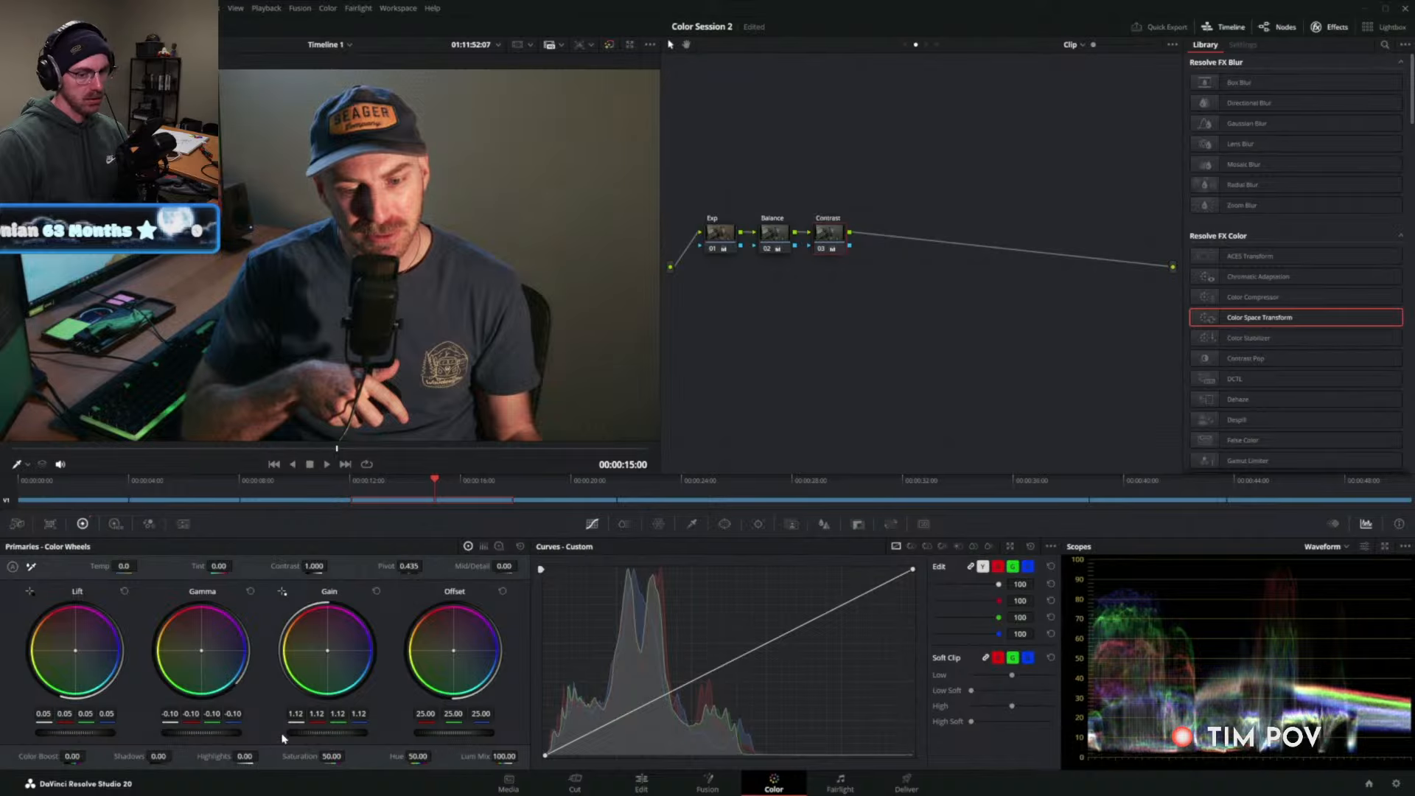
key("ctrl+d")
key("ctrl+d")
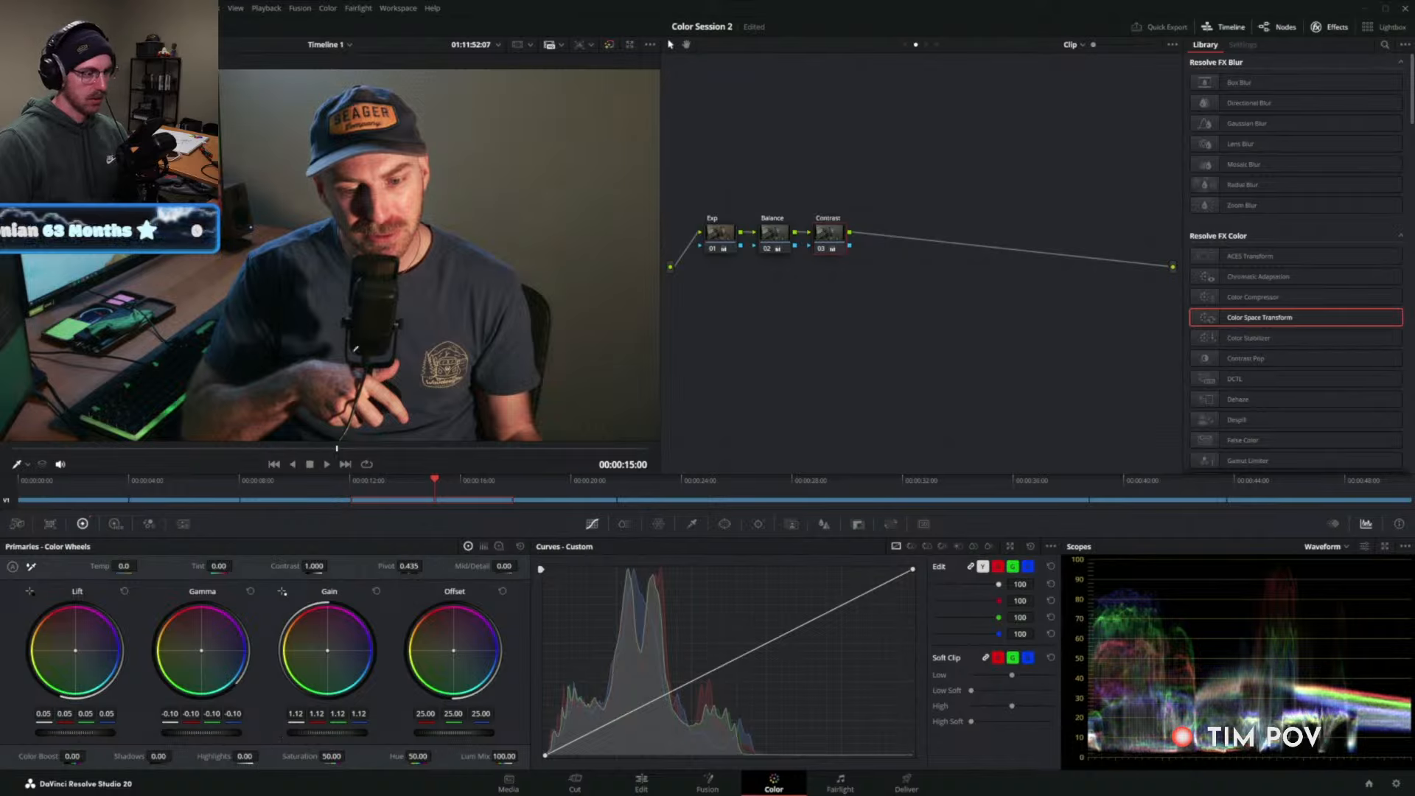
key("ctrl+d")
key("ctrl+d")
key("ctrl+d")
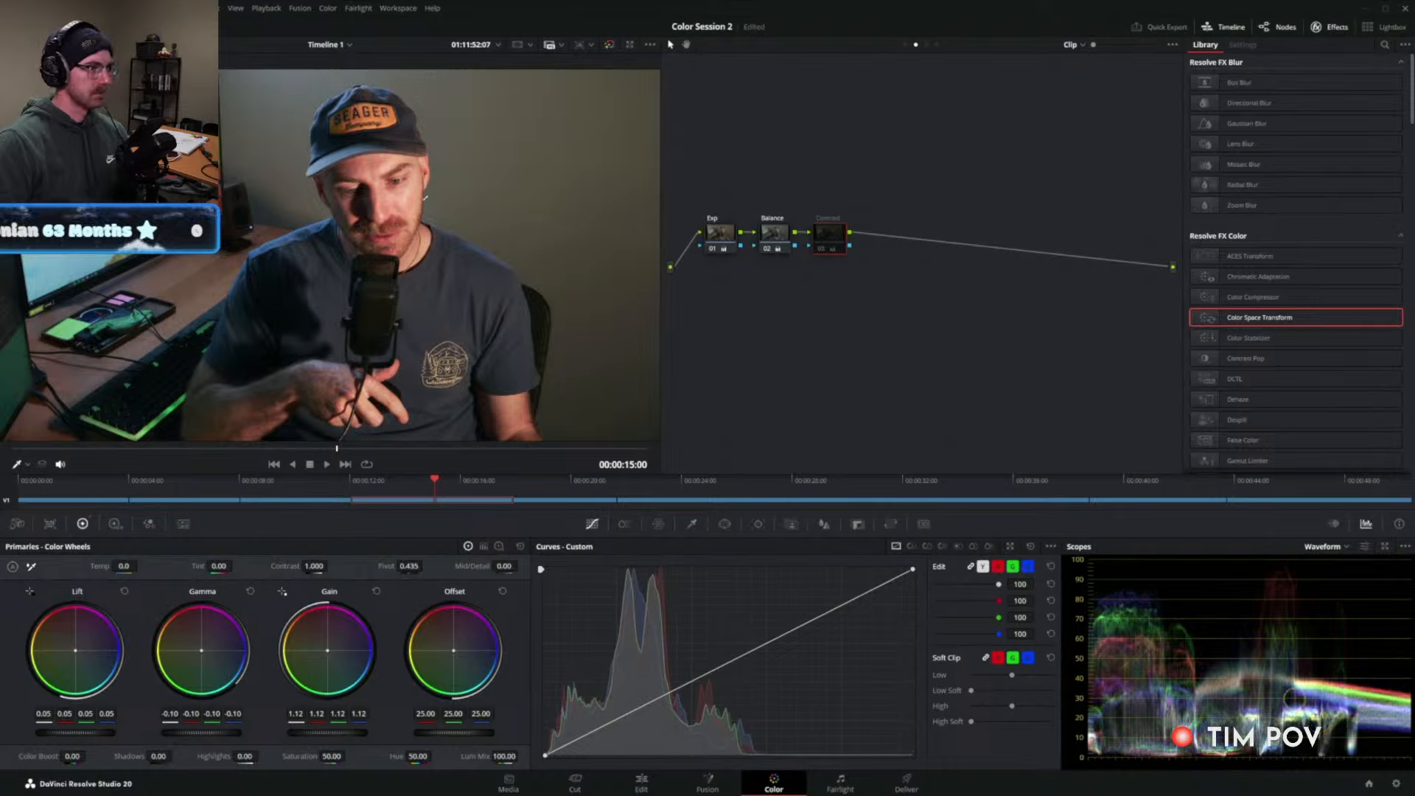
key("ctrl+d")
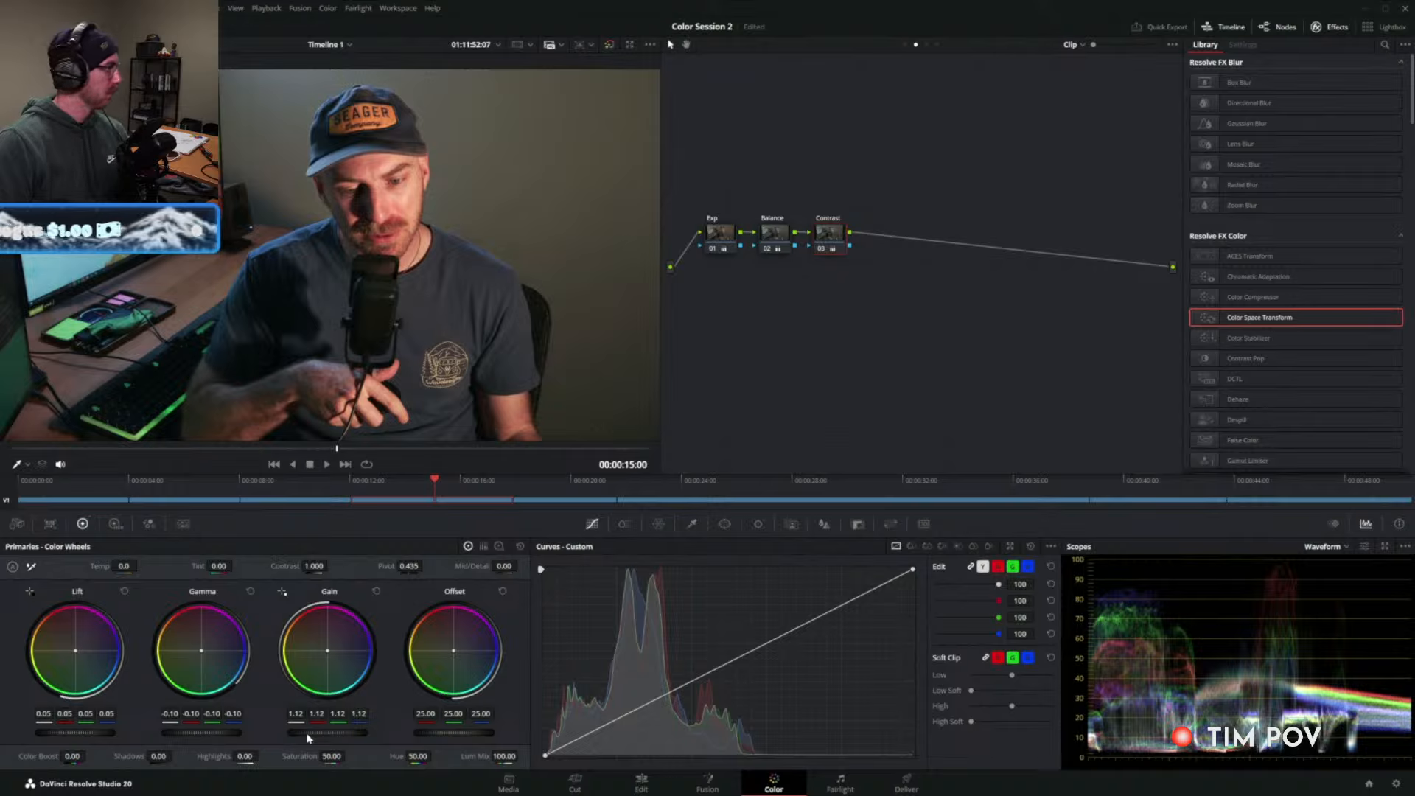
Try a stronger contrast on the Contrast node with gamma -0.27, lift 0.12 and gain 1.26.
left_click_drag(308, 733, 355, 733)
left_click_drag(227, 733, 193, 736)
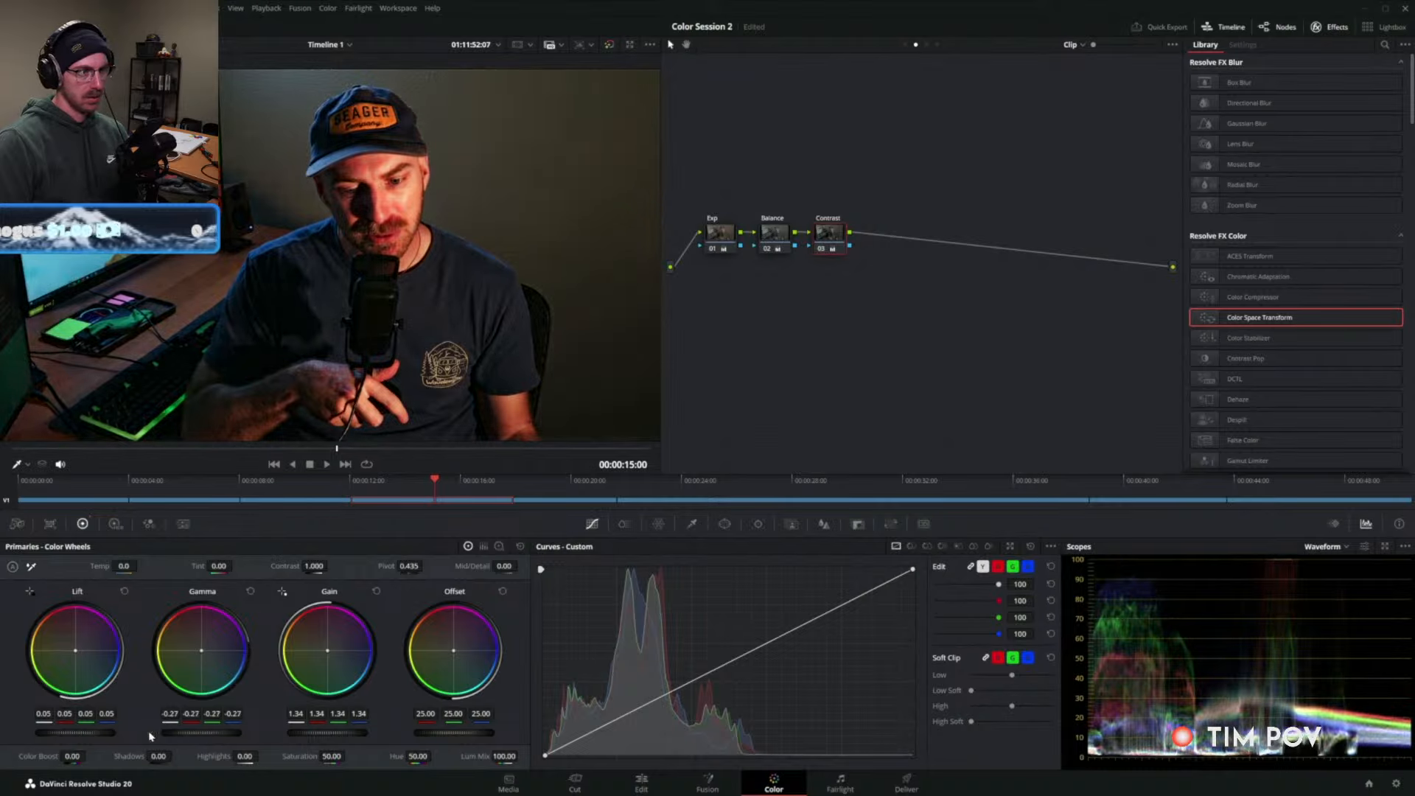
left_click_drag(75, 734, 92, 735)
left_click_drag(341, 739, 323, 739)
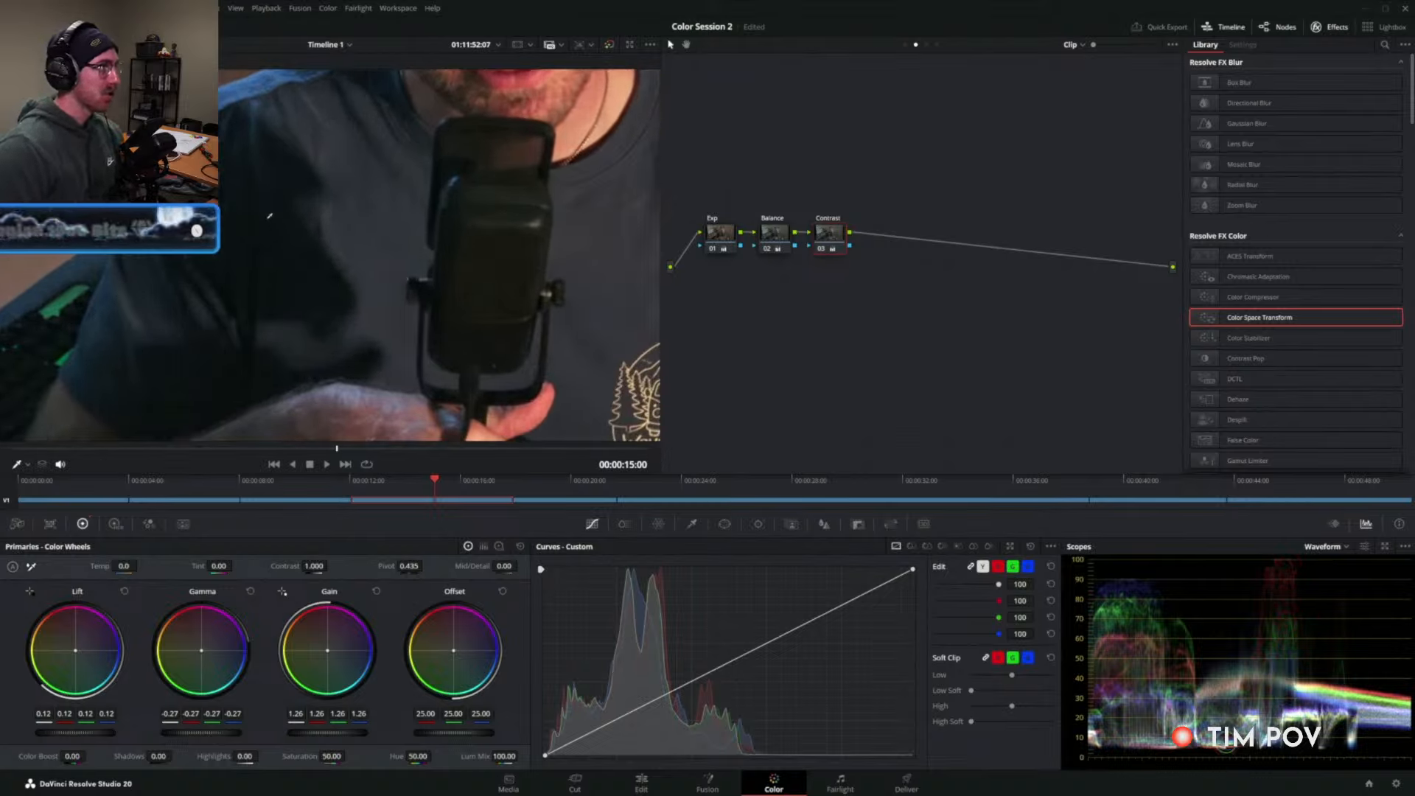
Check the dark shirt area with the Contrast node bypassed and enabled, and try a Lum Mix of 0.00.
key("ctrl+d")
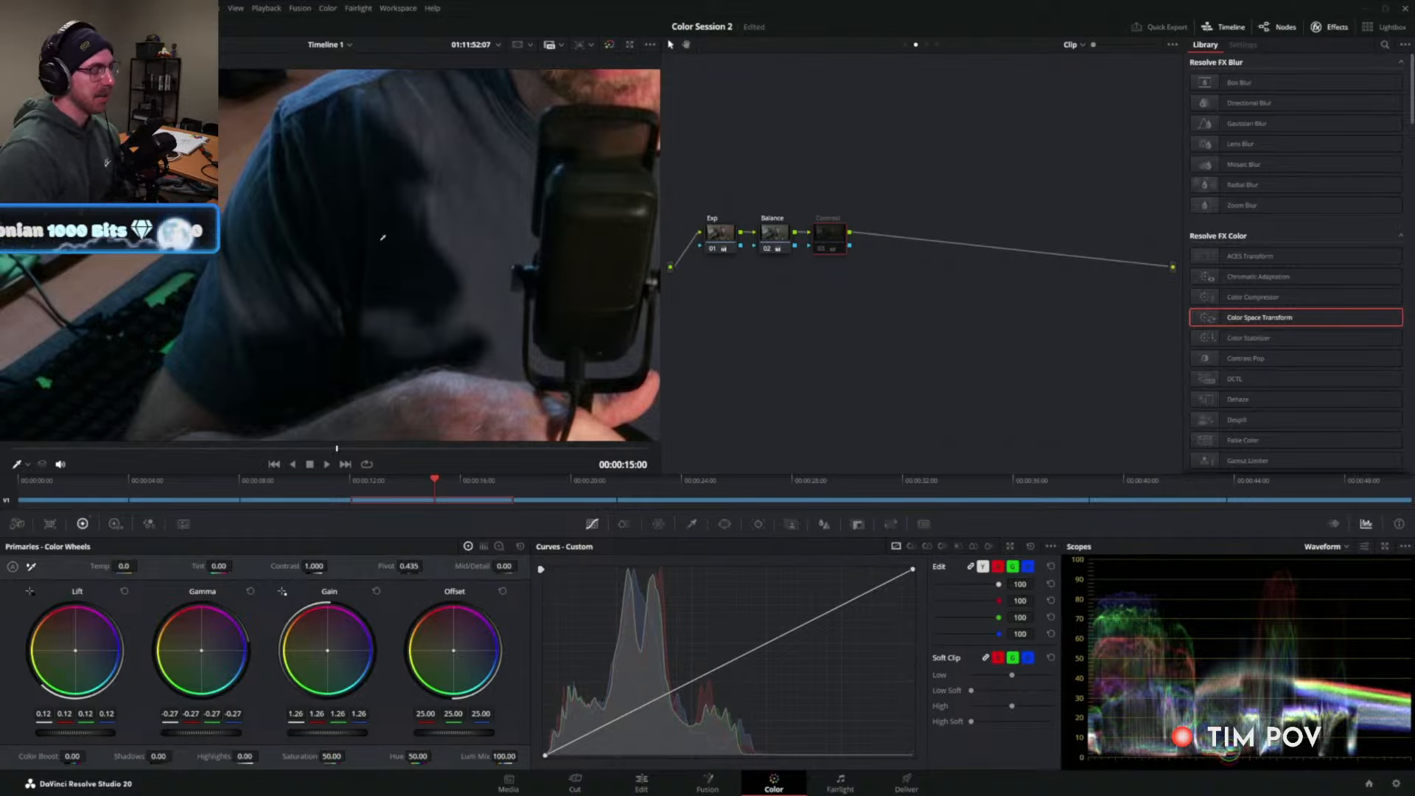
key("ctrl+d")
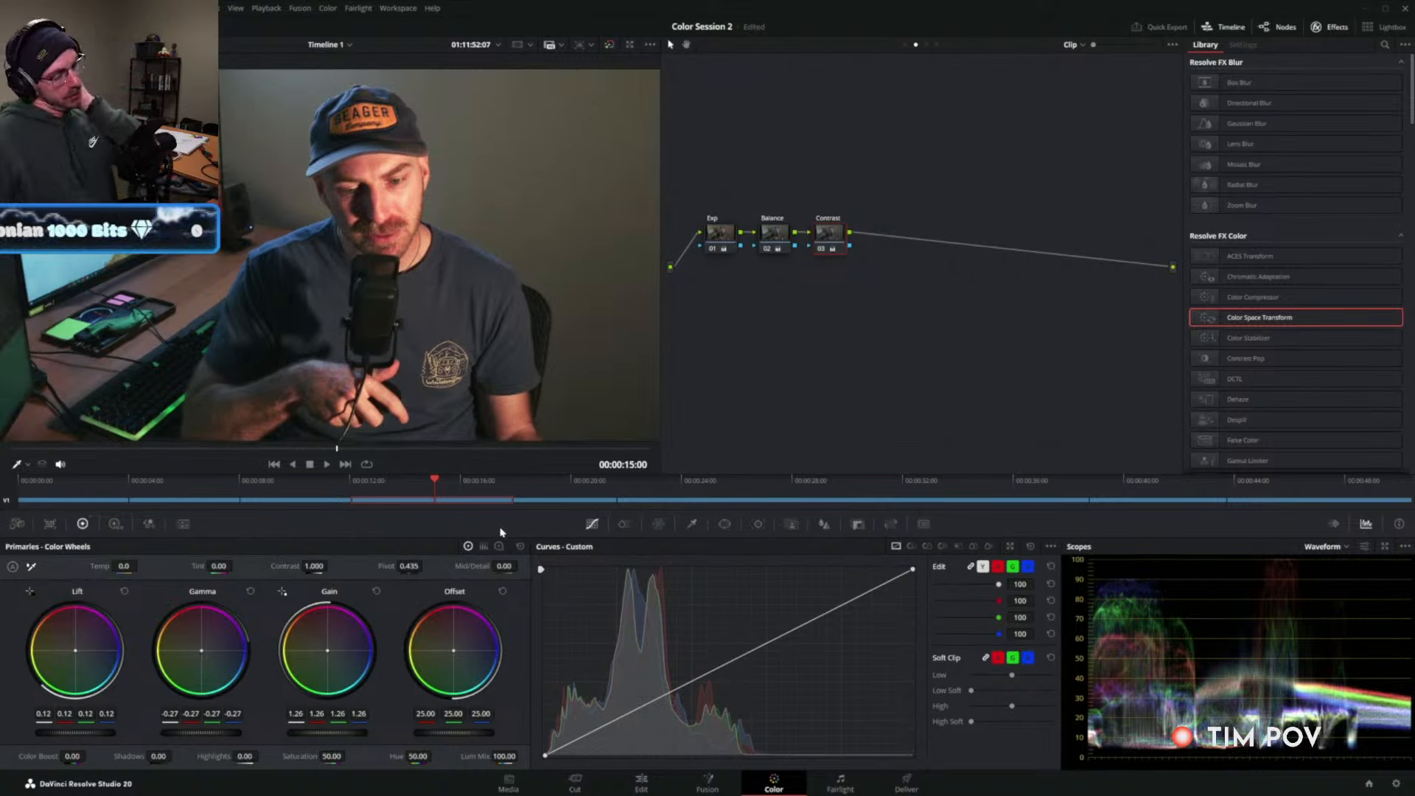
left_click_drag(505, 756, 442, 756)
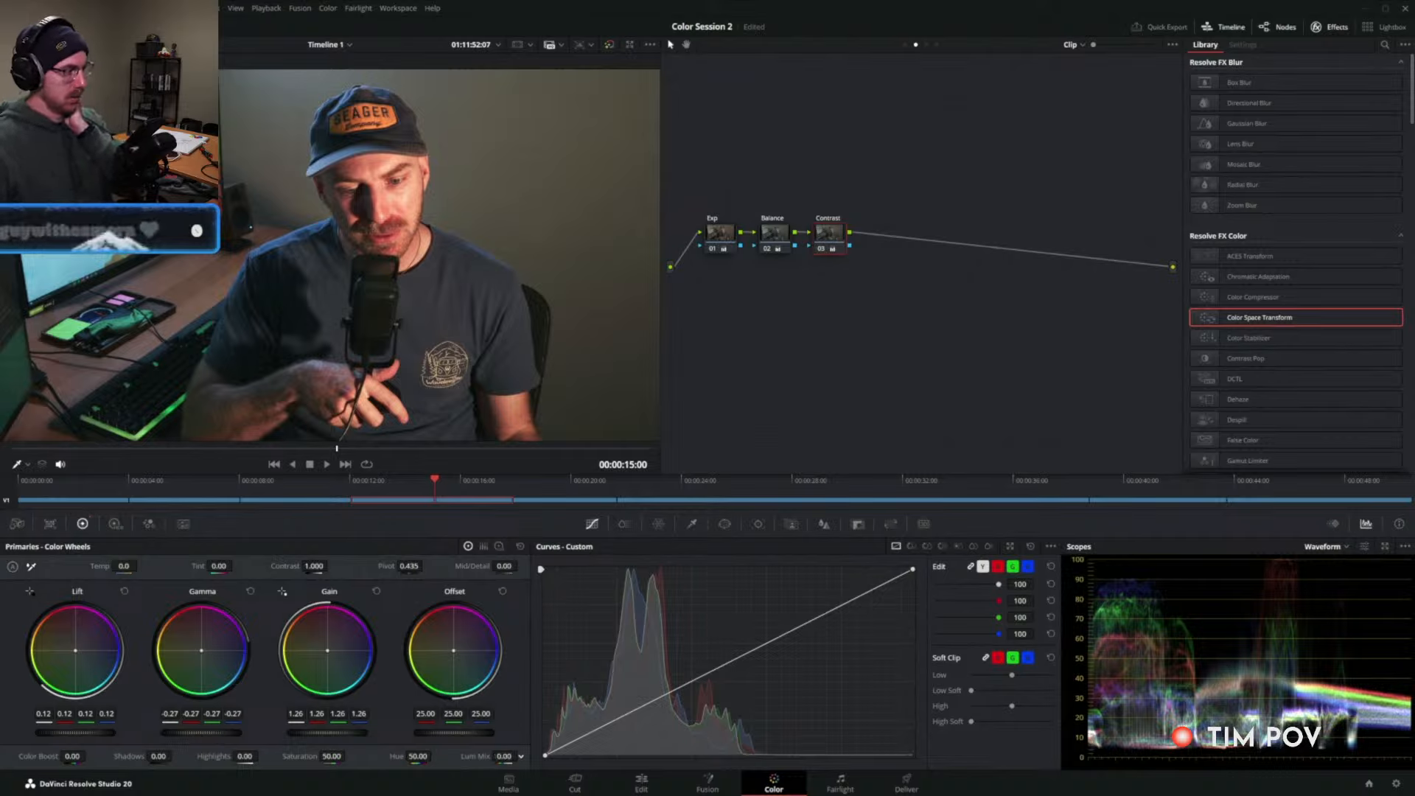
left_click_drag(505, 756, 510, 756)
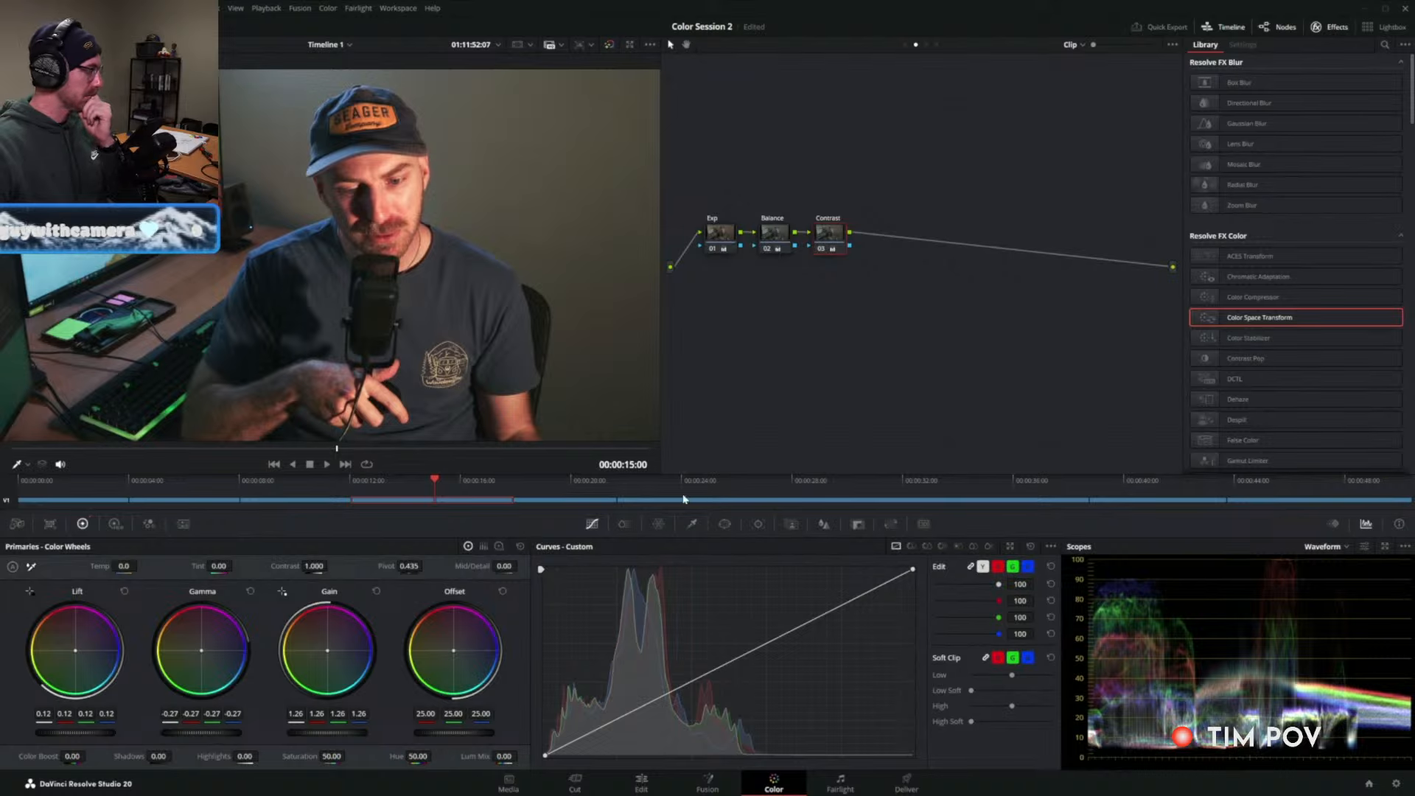
Reset the Contrast node's primaries and shape a custom S-curve with lowered shadows, raised highlights, a midtone point and a slightly lifted black point.
left_click(520, 547)
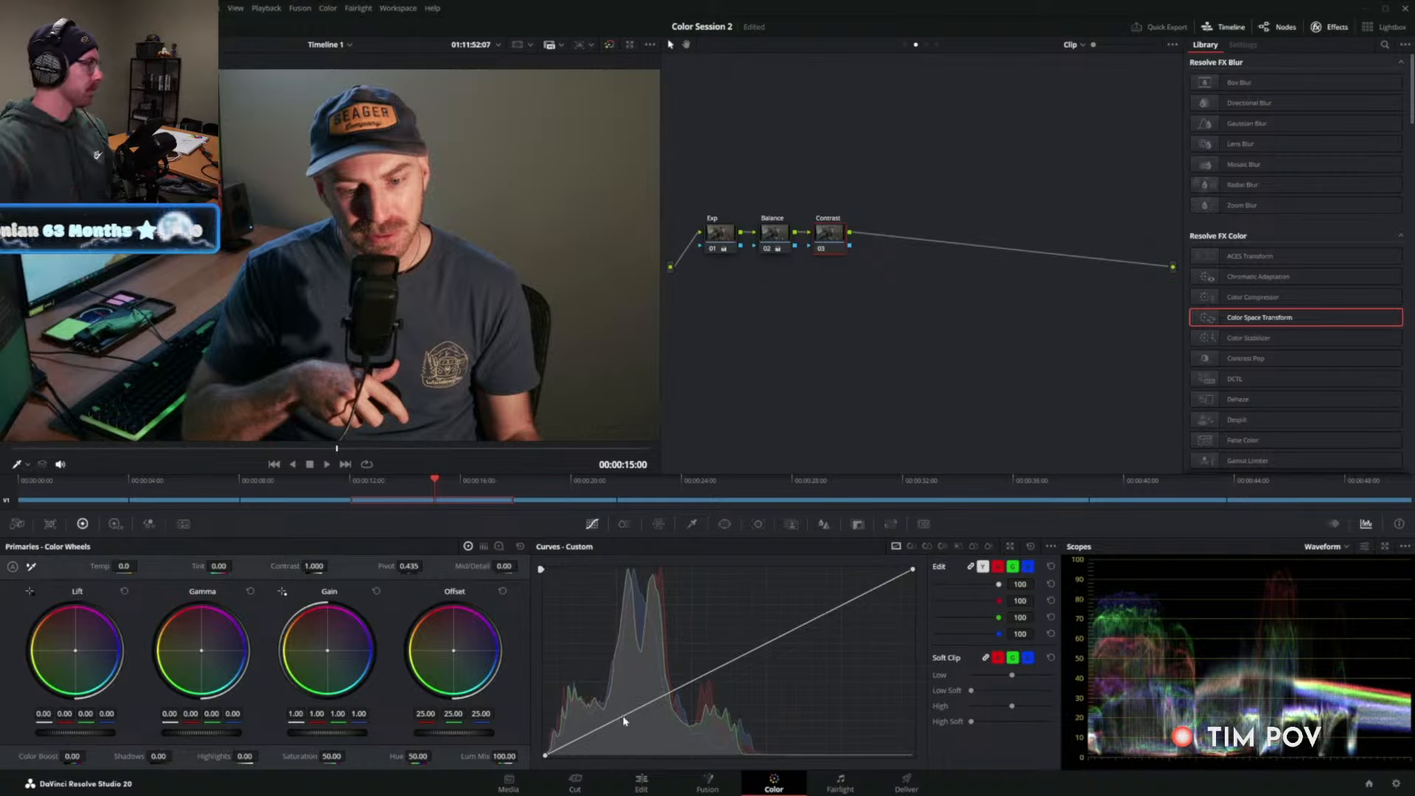
left_click_drag(624, 717, 629, 730)
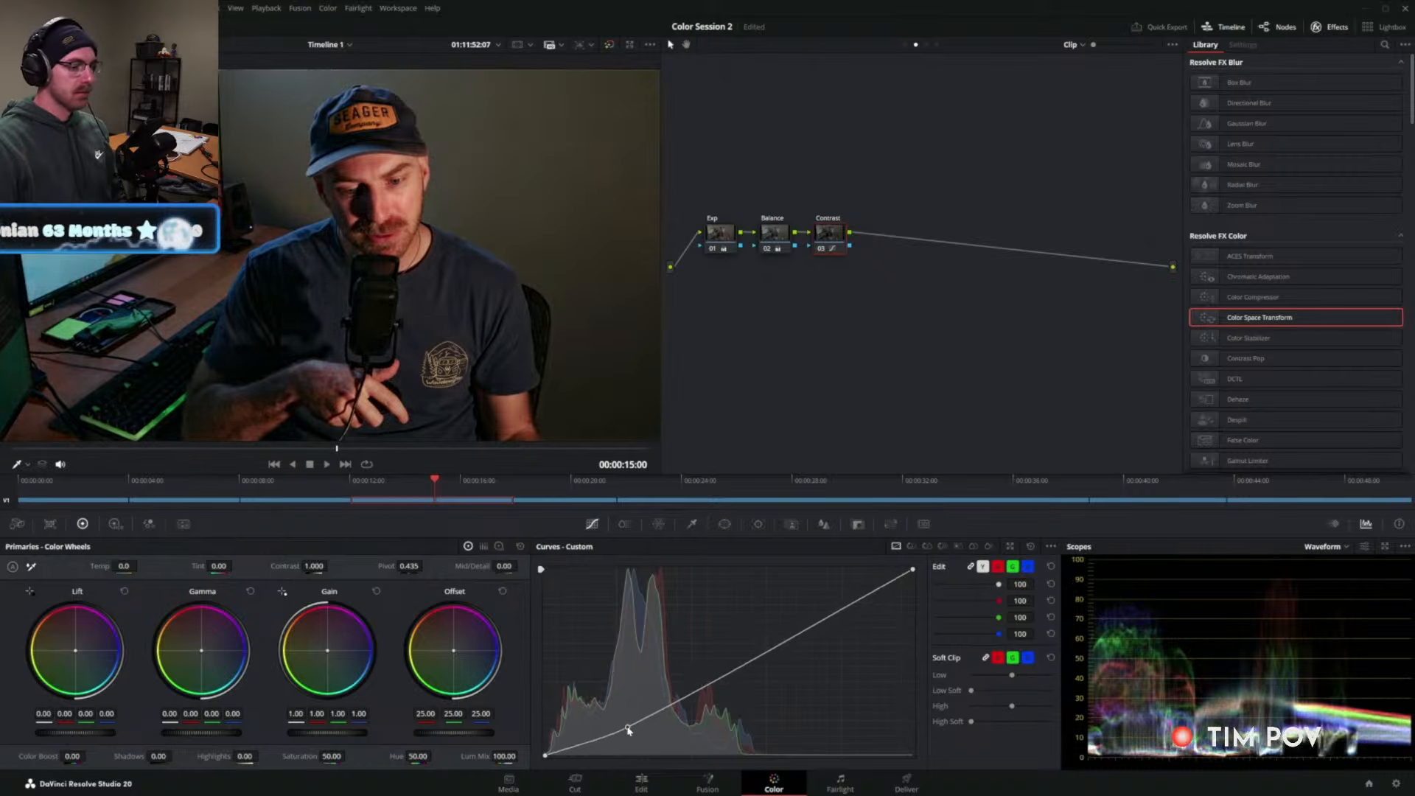
mouse_move(811, 627)
left_mouse_down()
mouse_move(785, 618)
mouse_move(801, 613)
left_mouse_up()
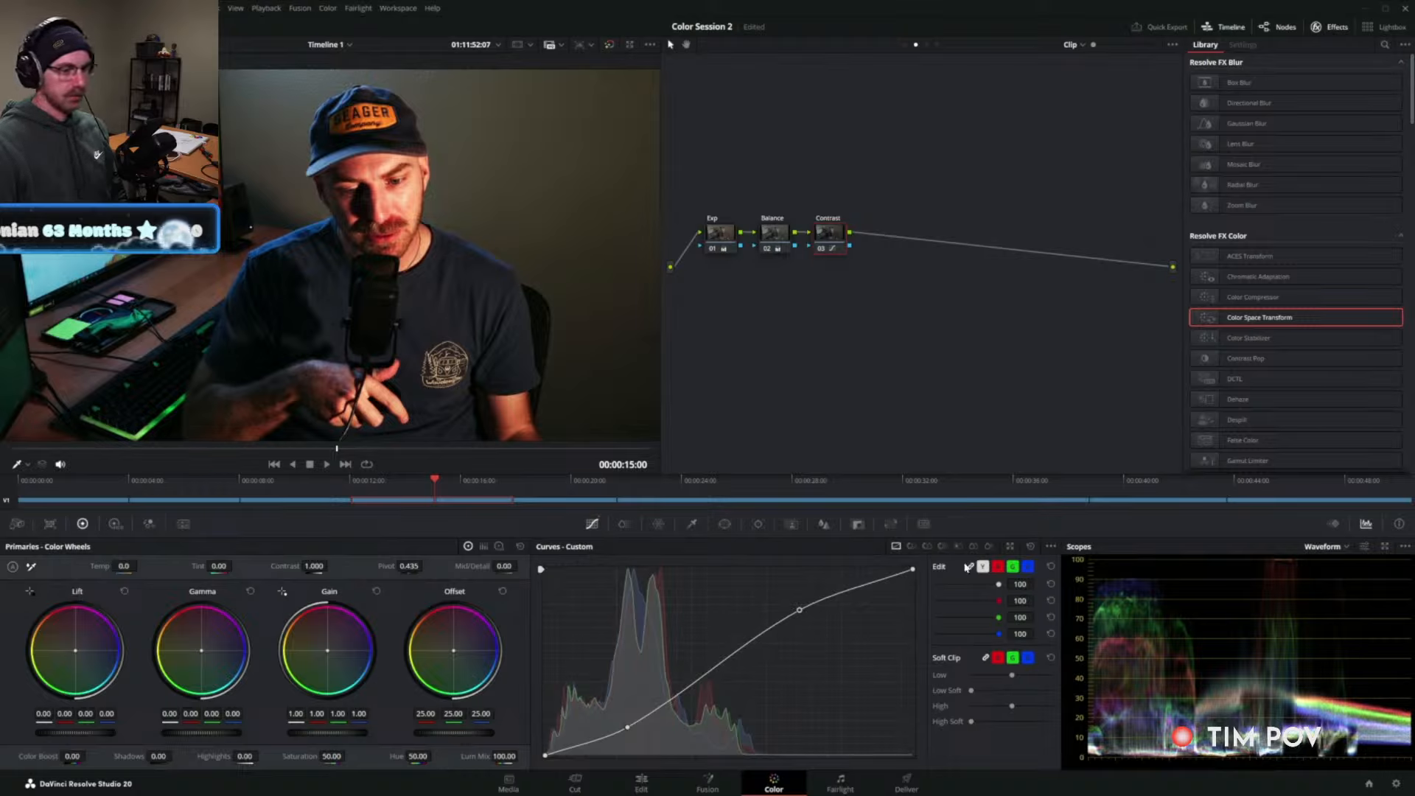
left_click_drag(629, 729, 631, 726)
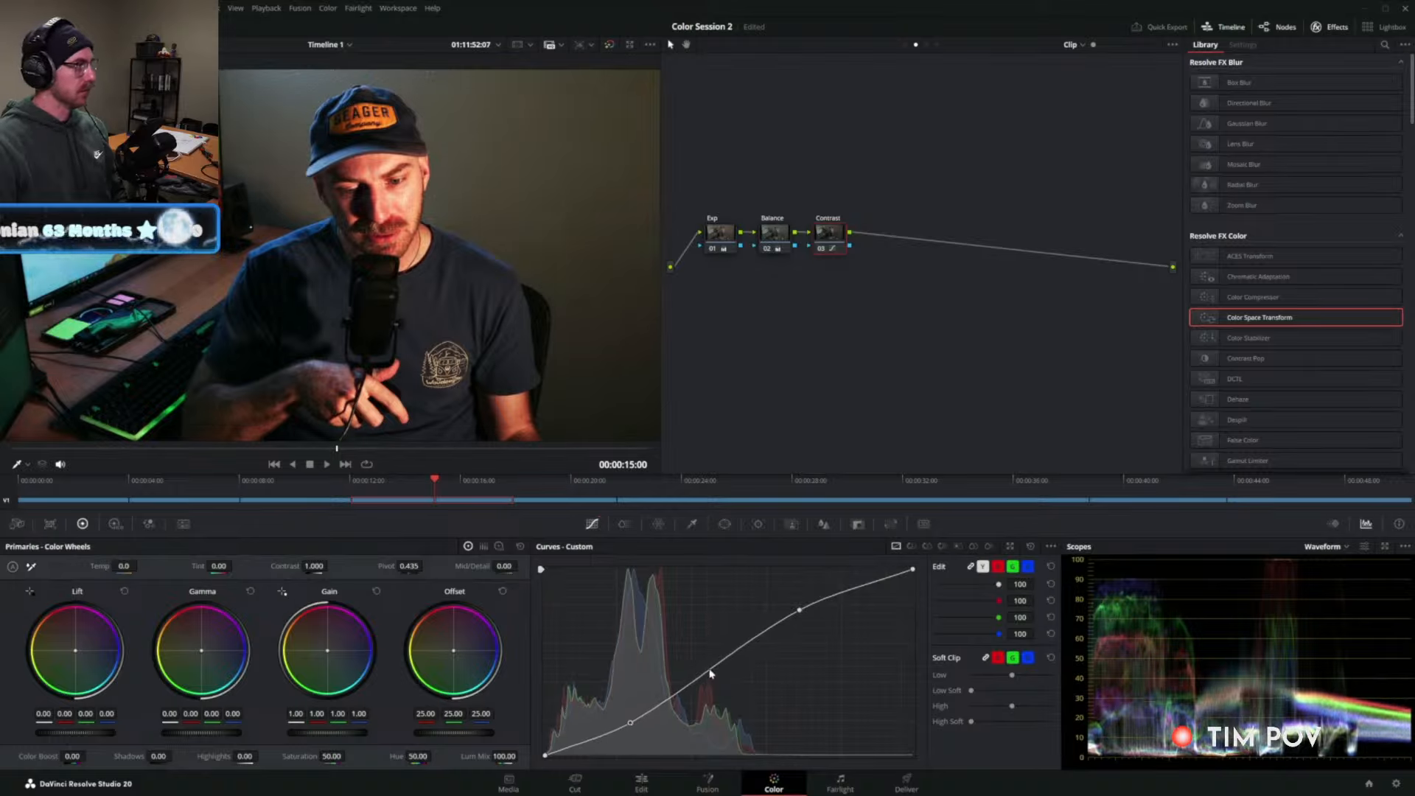
left_click_drag(710, 672, 717, 678)
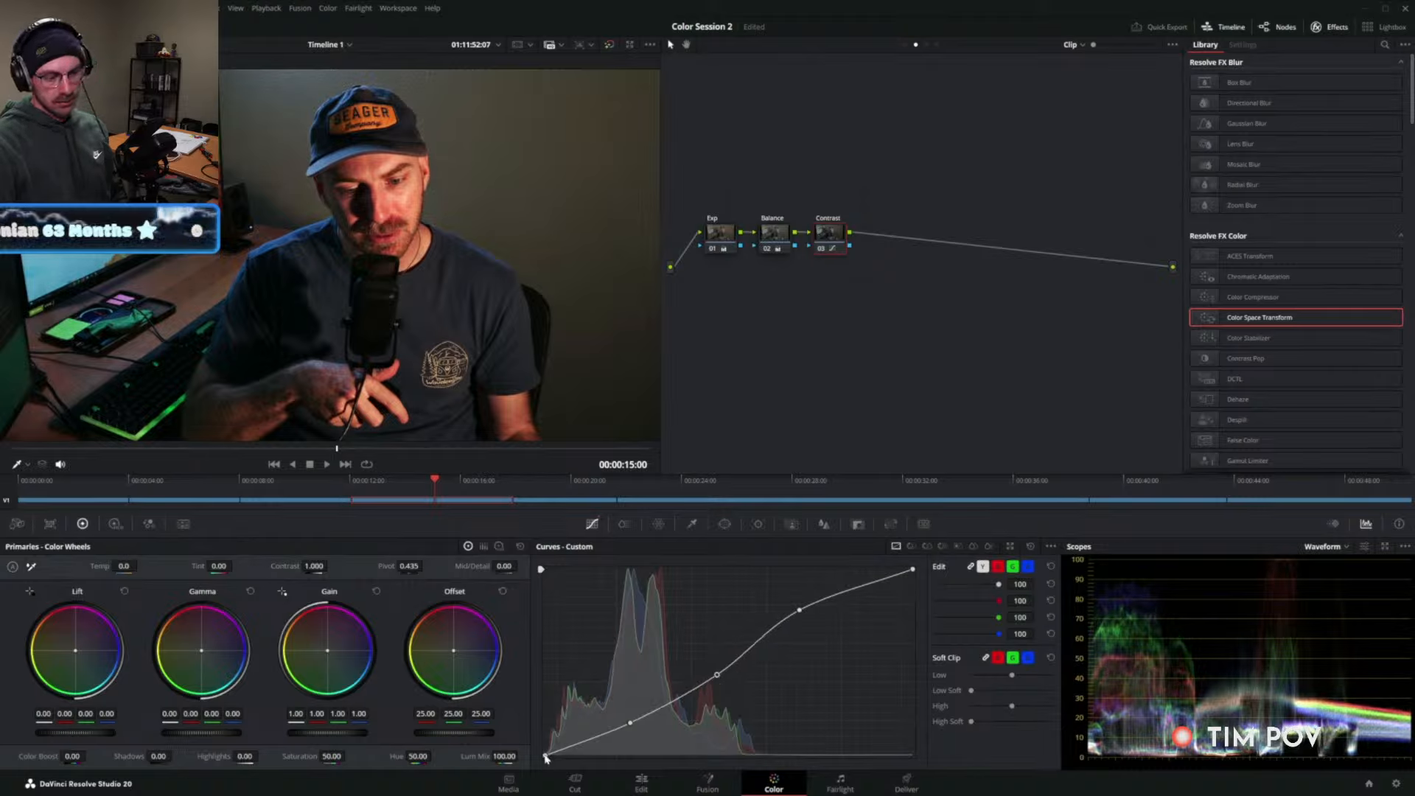
left_click_drag(545, 756, 543, 748)
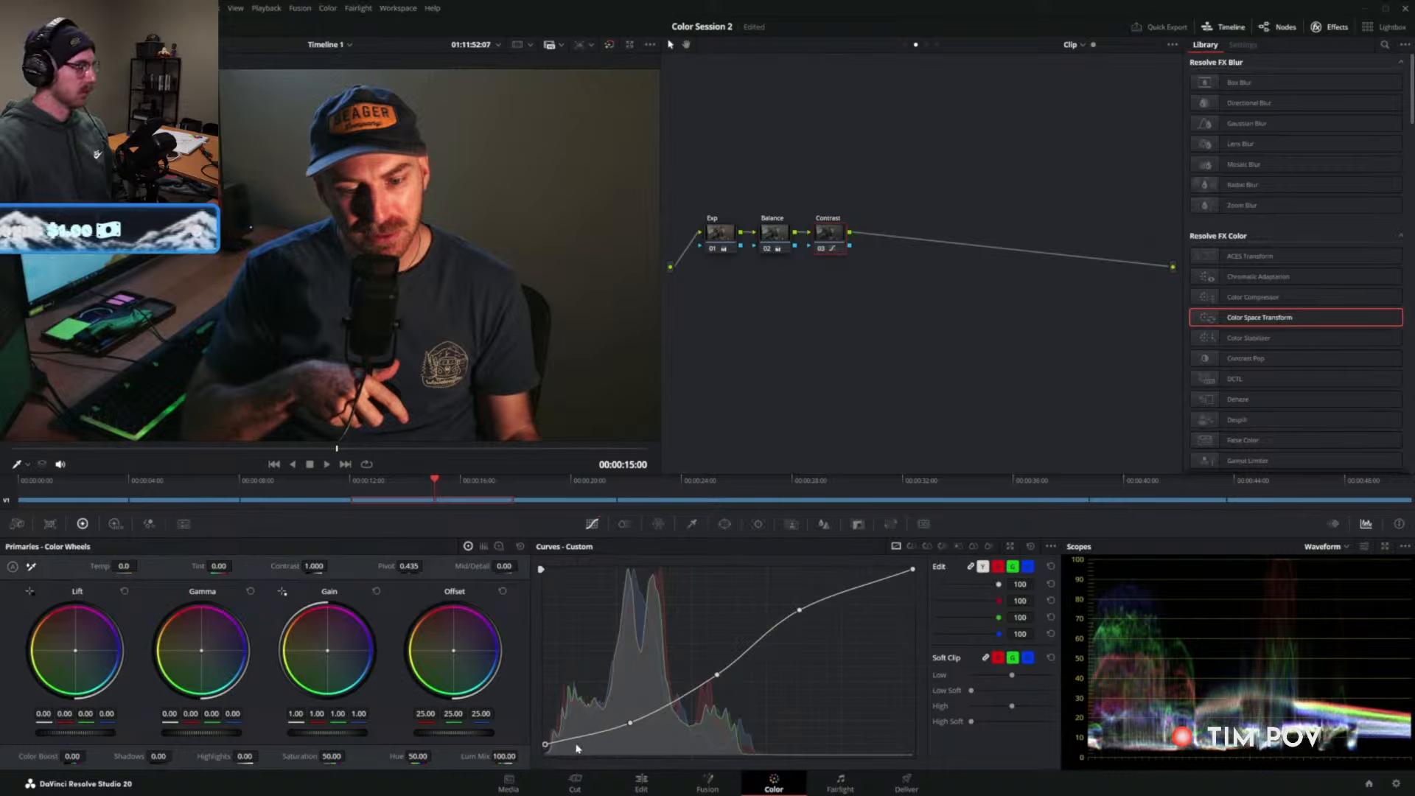
Compare the shot with the Contrast node's S-curve bypassed and enabled.
key("ctrl+d")
key("ctrl+d")
key("ctrl+d")
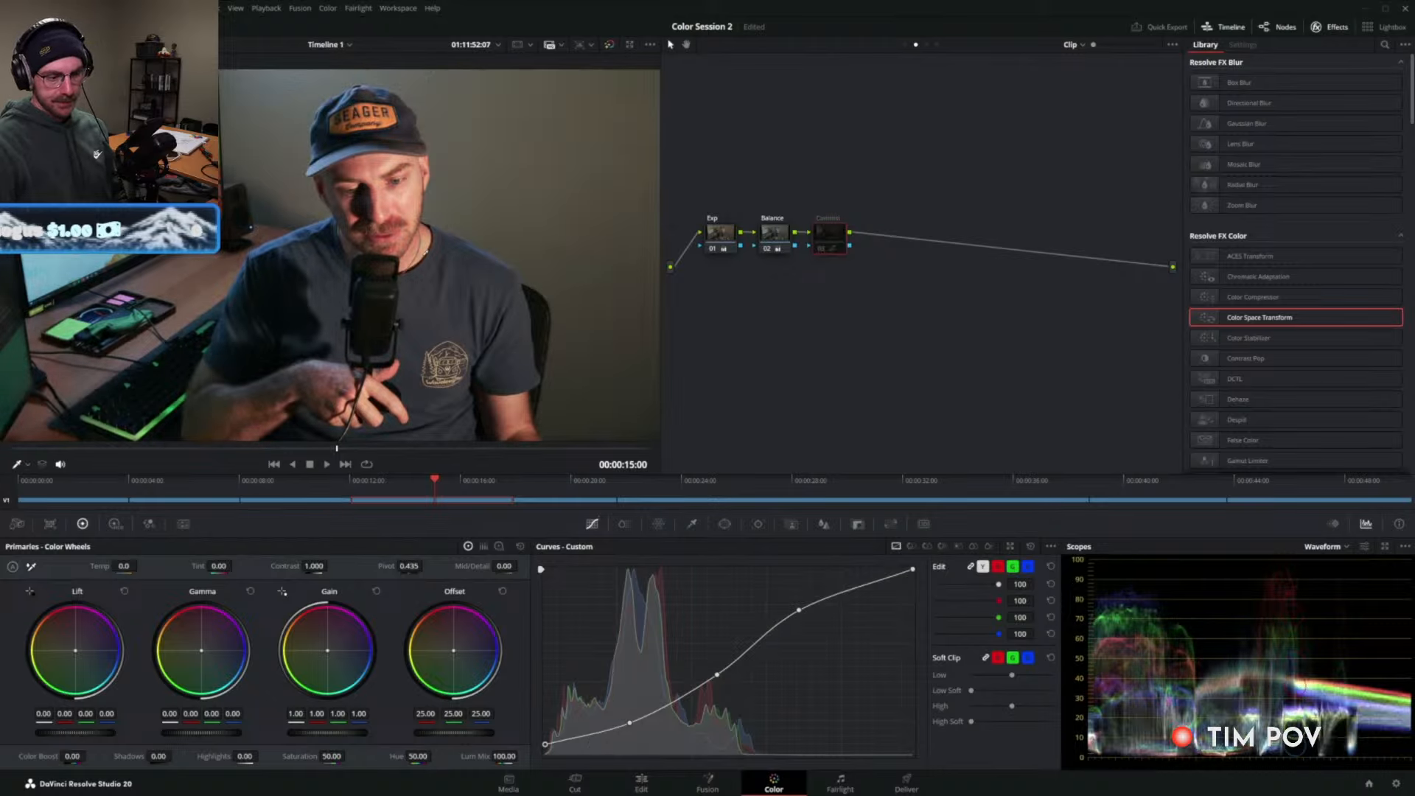
key("ctrl+d")
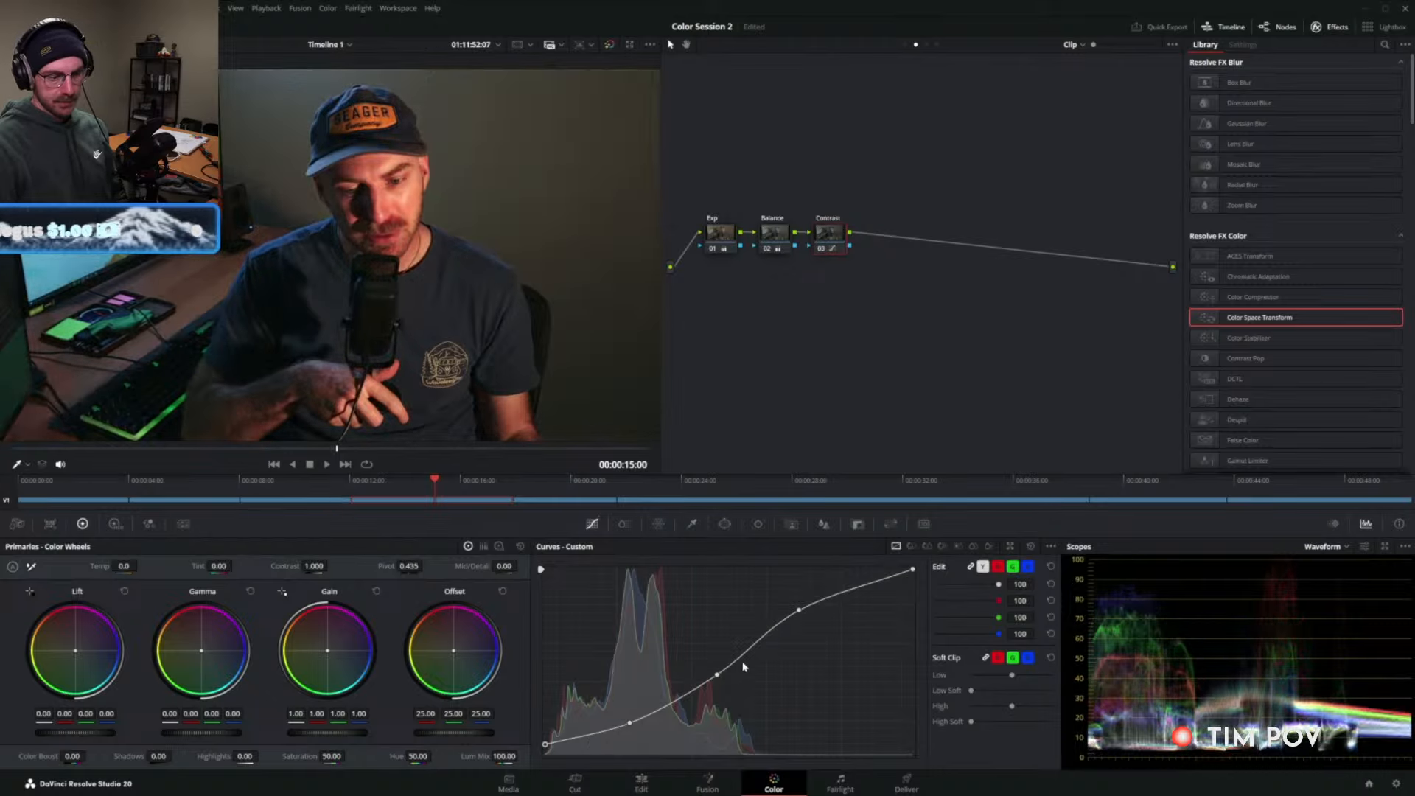
key("ctrl+d")
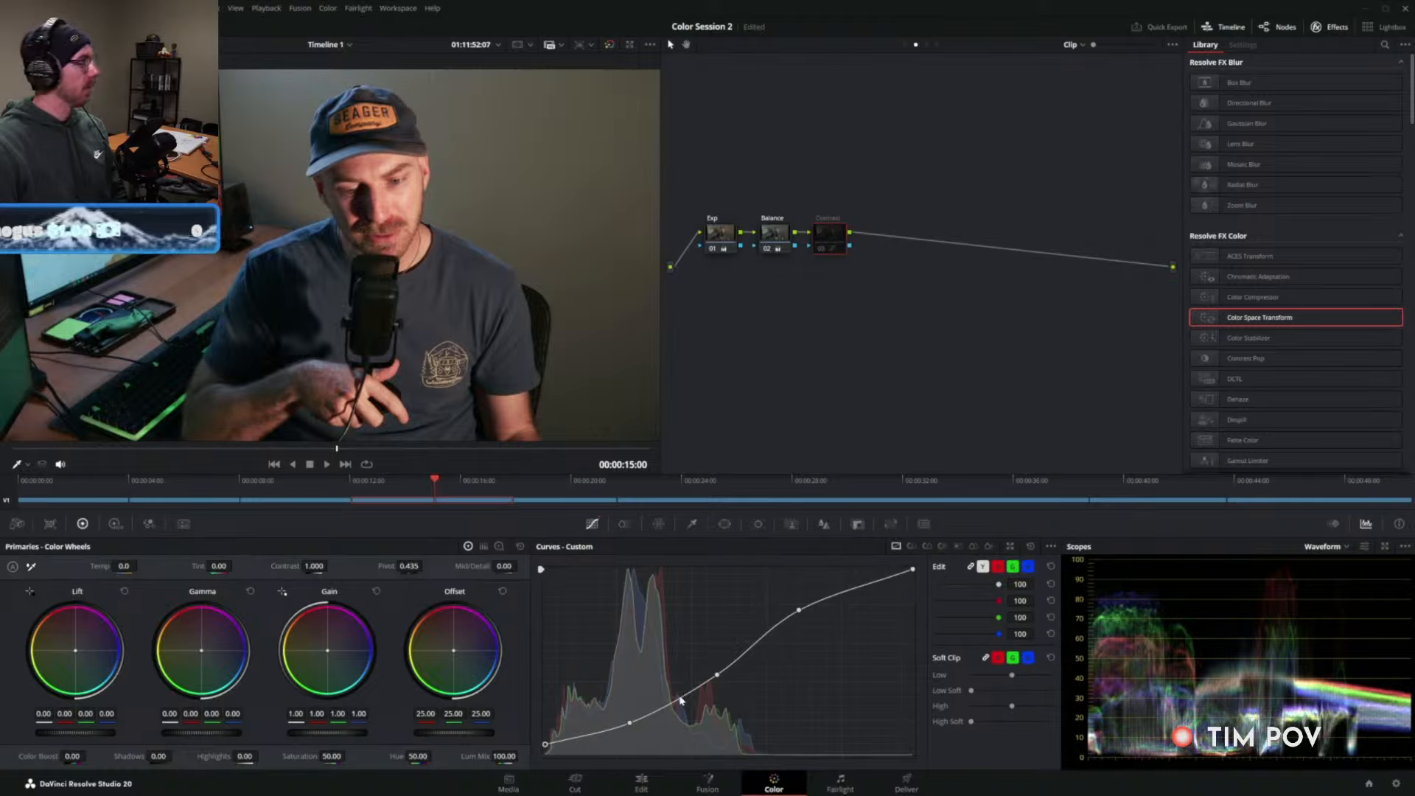
Try an extra curve point raised sharply beside the midtone point, view it with the node enabled, and remove the point.
left_click_drag(679, 704, 691, 671)
key("ctrl+d")
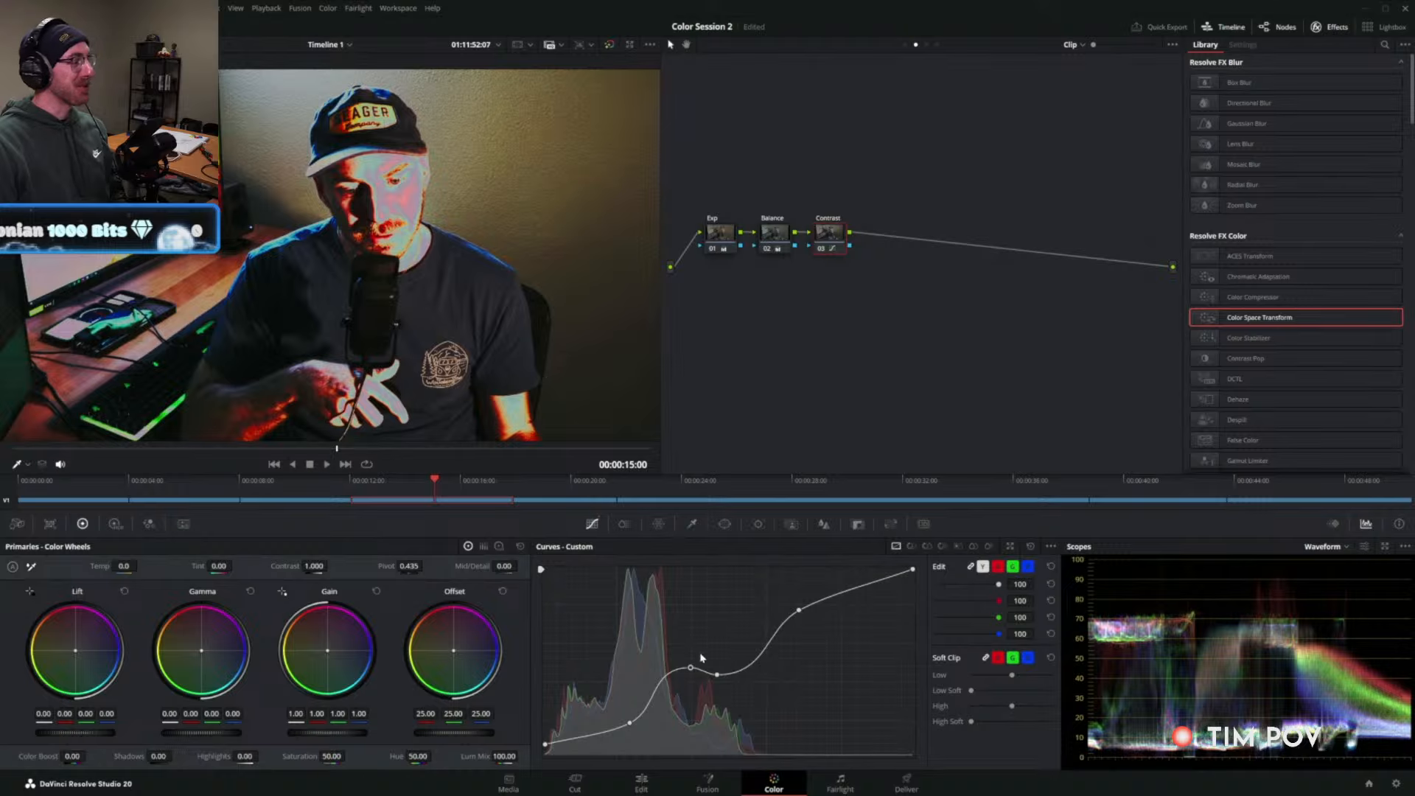
right_click(690, 669)
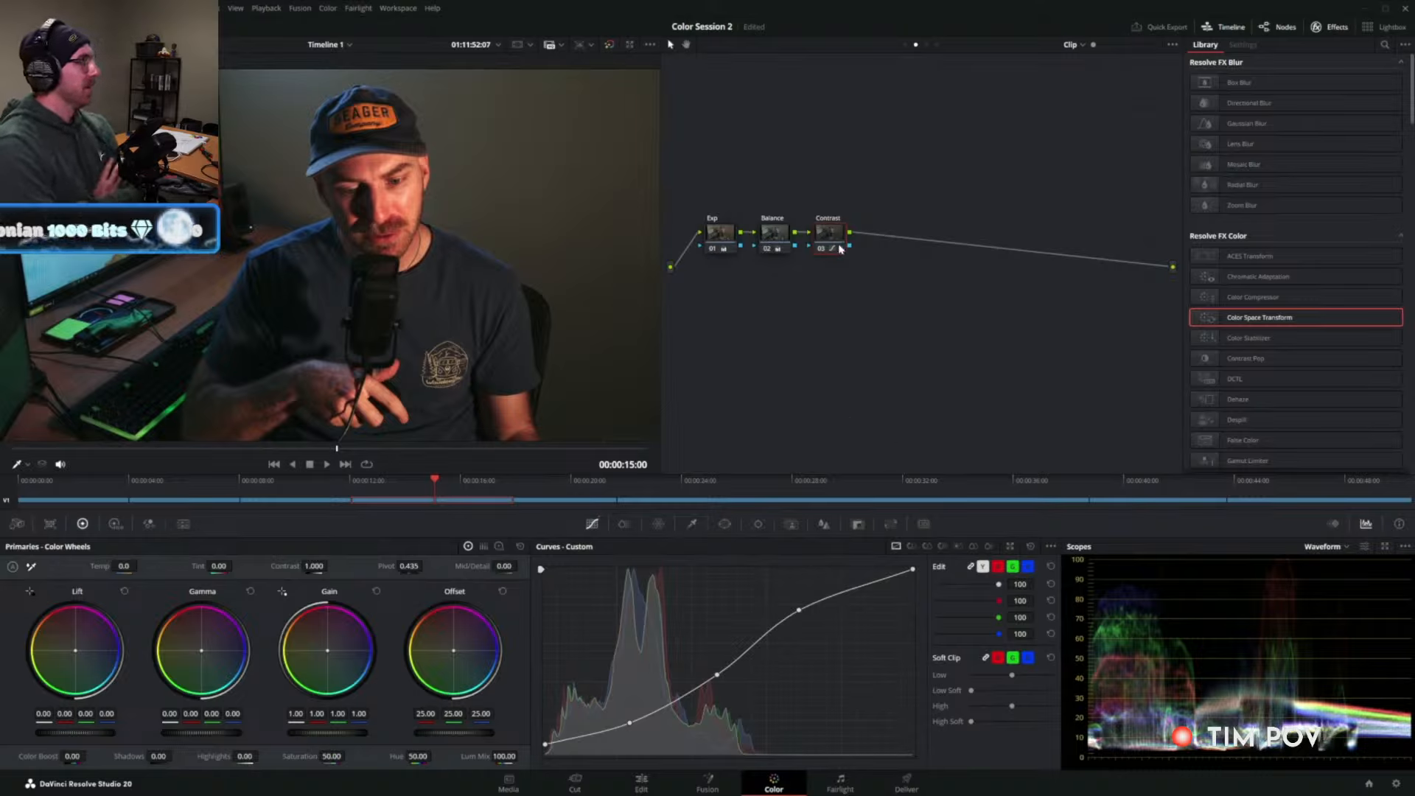
Reset the custom curve and build a faded S-curve with a lifted black point, lowered white point, pulled-down shadows and raised highlights.
left_click(1031, 546)
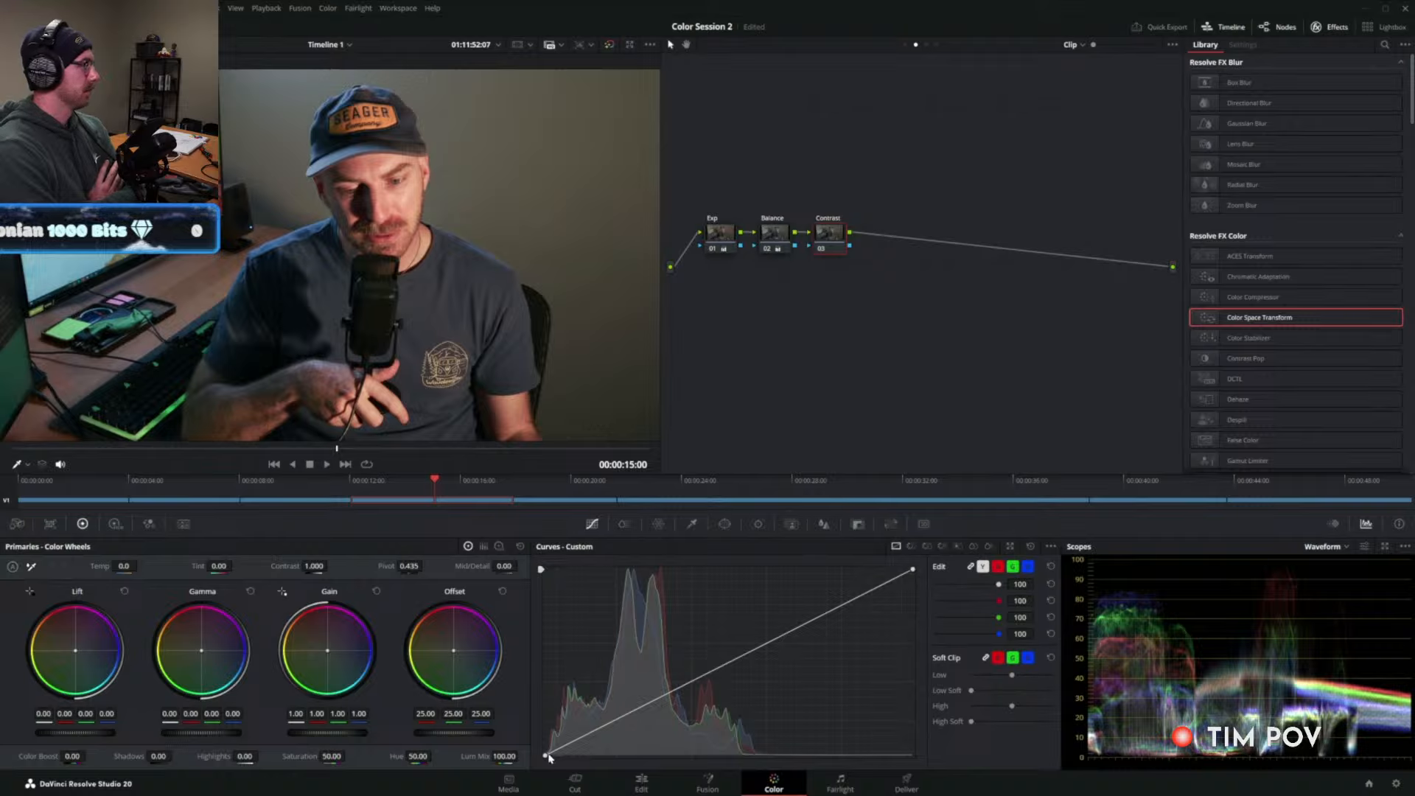
left_click_drag(546, 756, 544, 727)
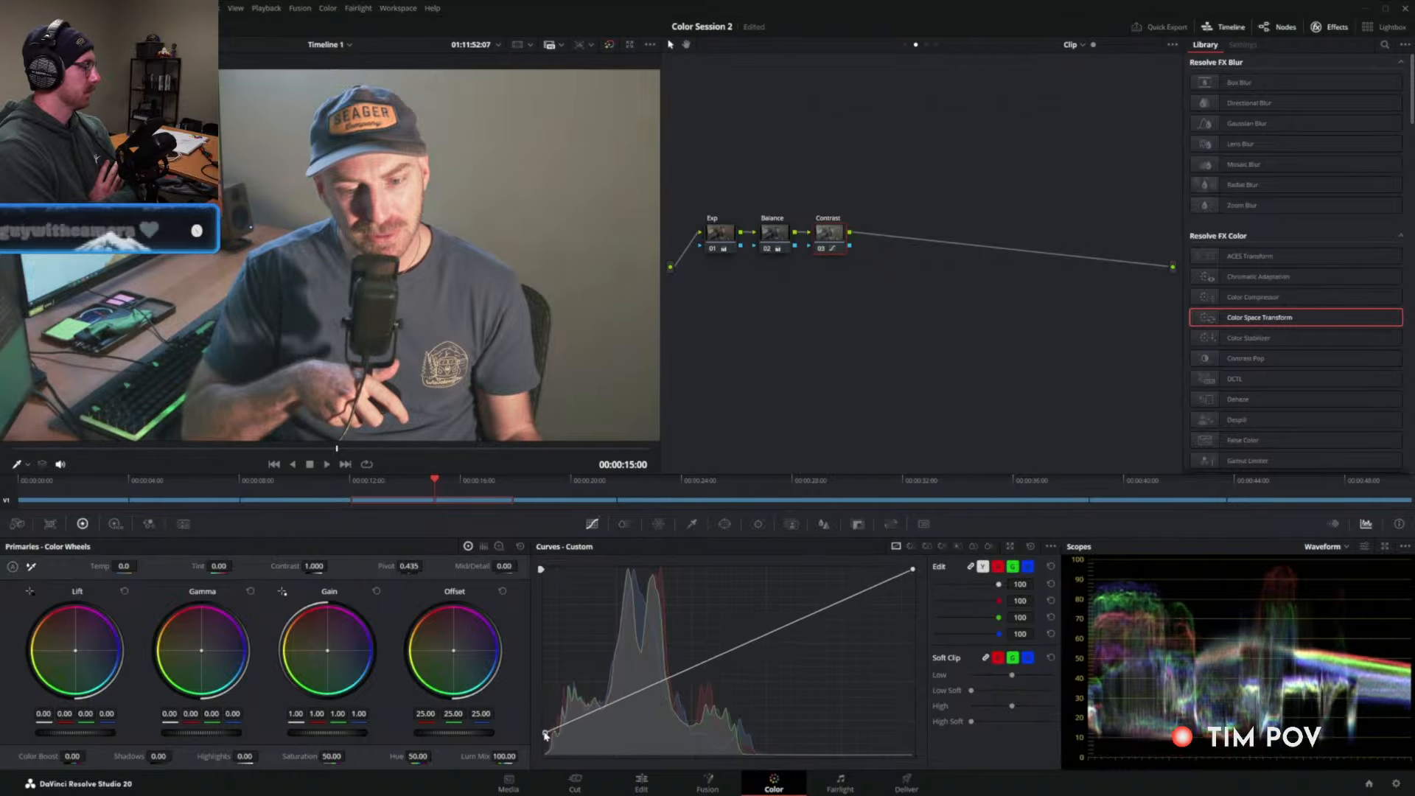
left_click_drag(914, 579, 913, 602)
left_click_drag(645, 698, 641, 714)
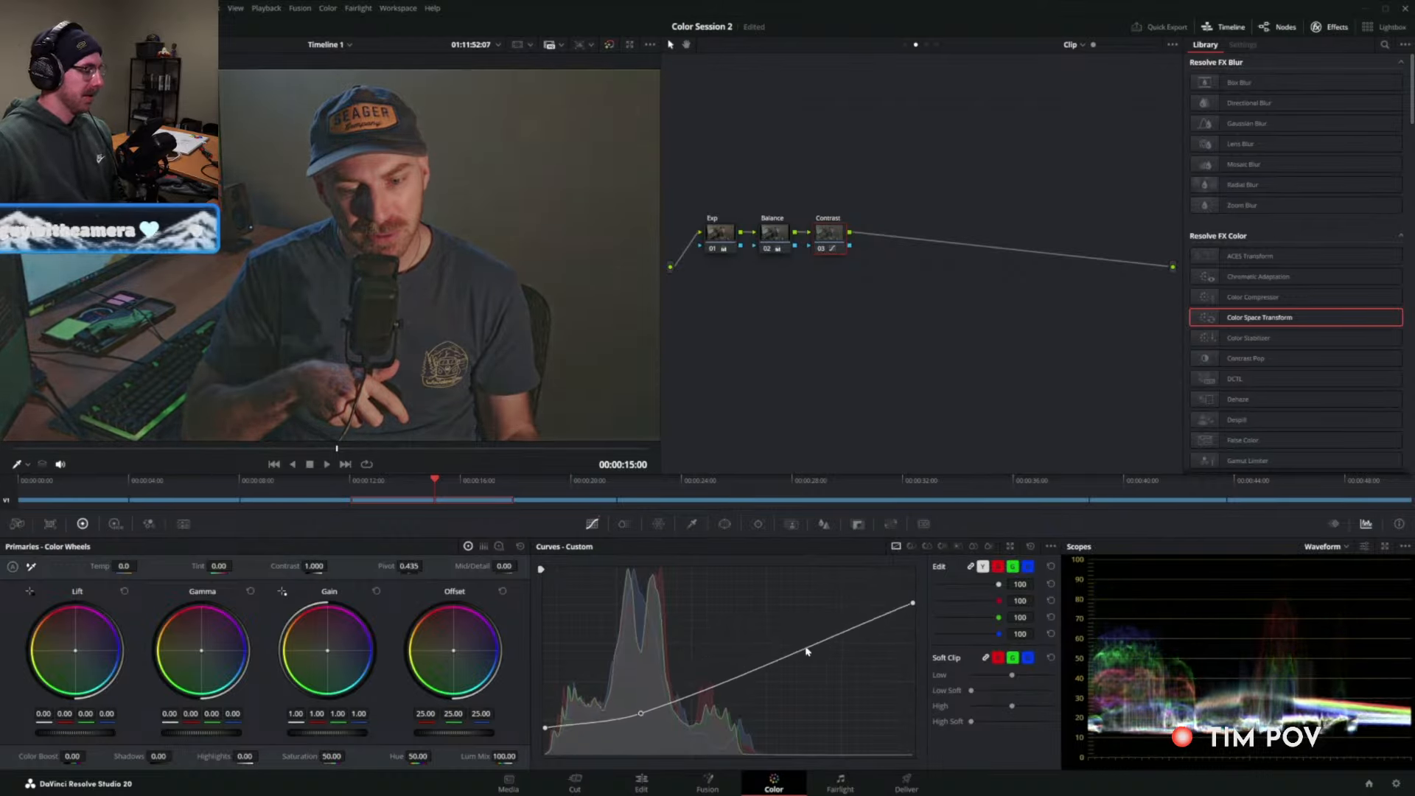
left_click_drag(807, 651, 787, 631)
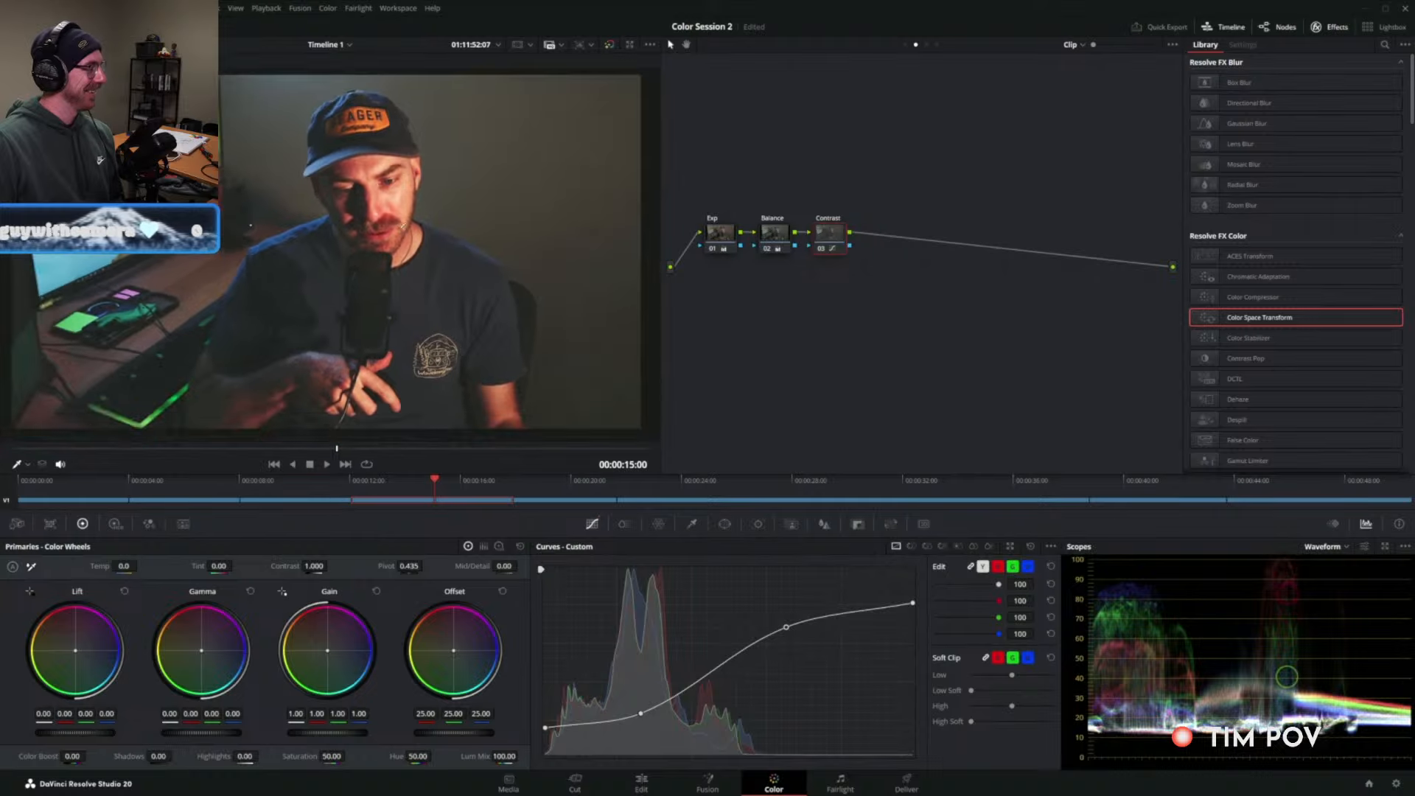
Compare the faded curve with the Contrast node bypassed and enabled, and move the shadow point further toward the midtones.
key("ctrl+d")
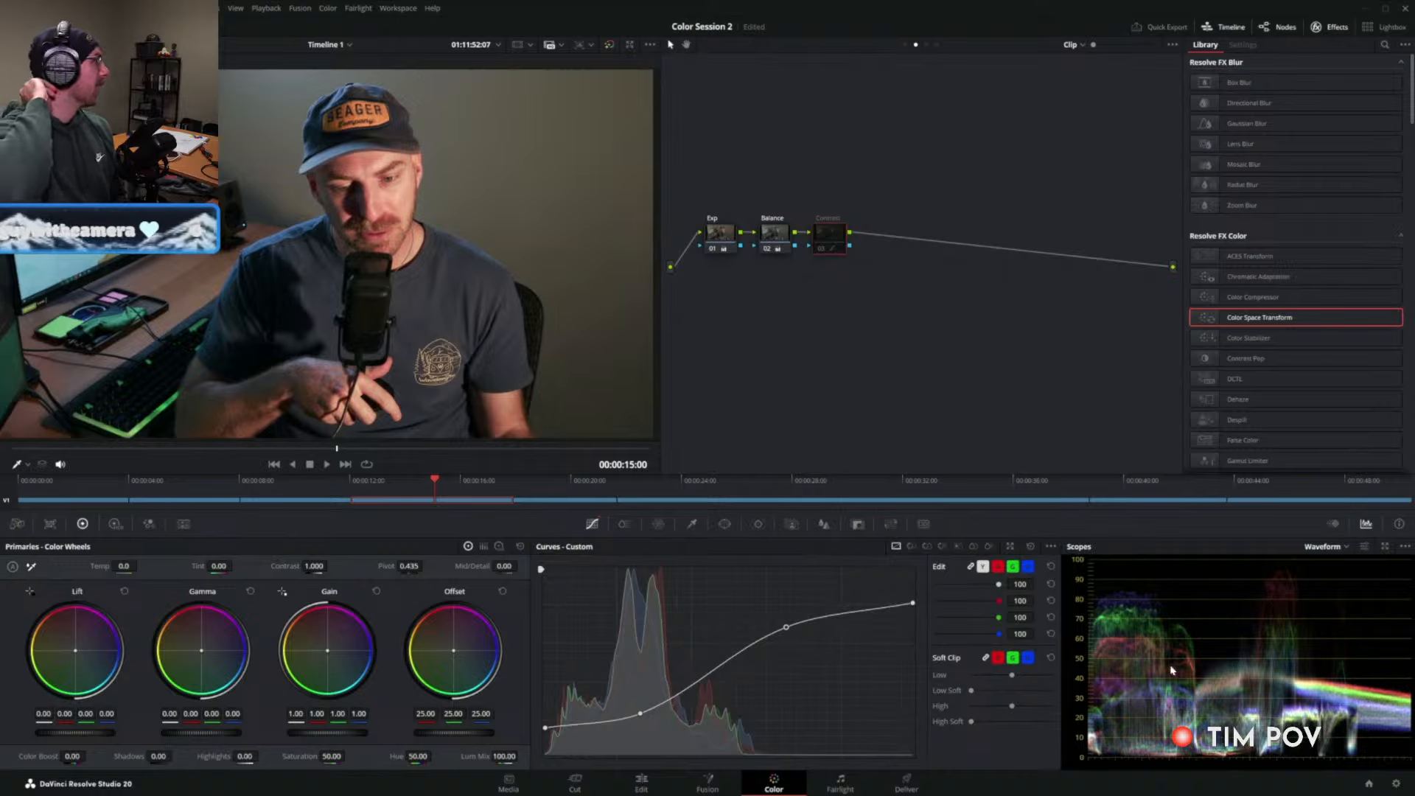
key("ctrl+d")
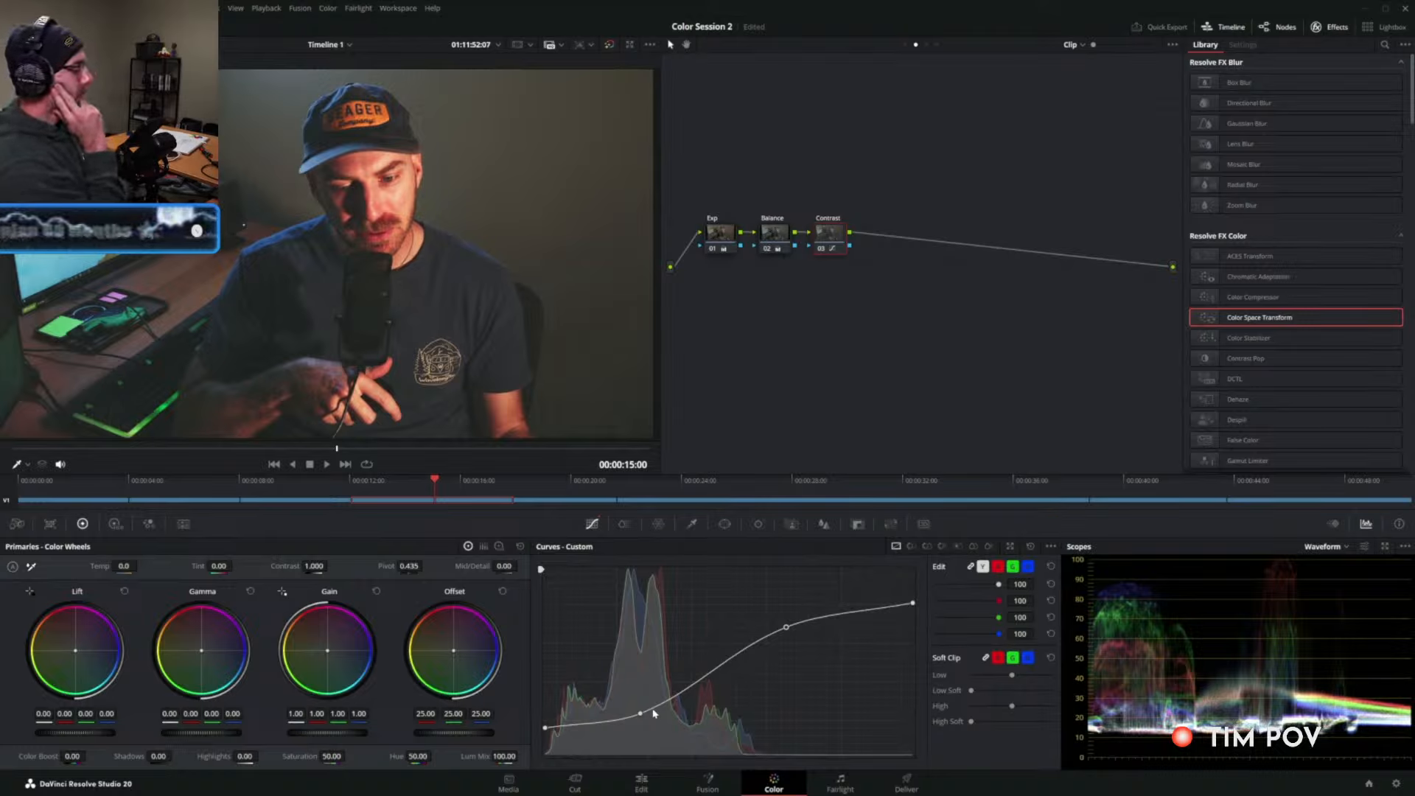
left_click_drag(640, 715, 664, 707)
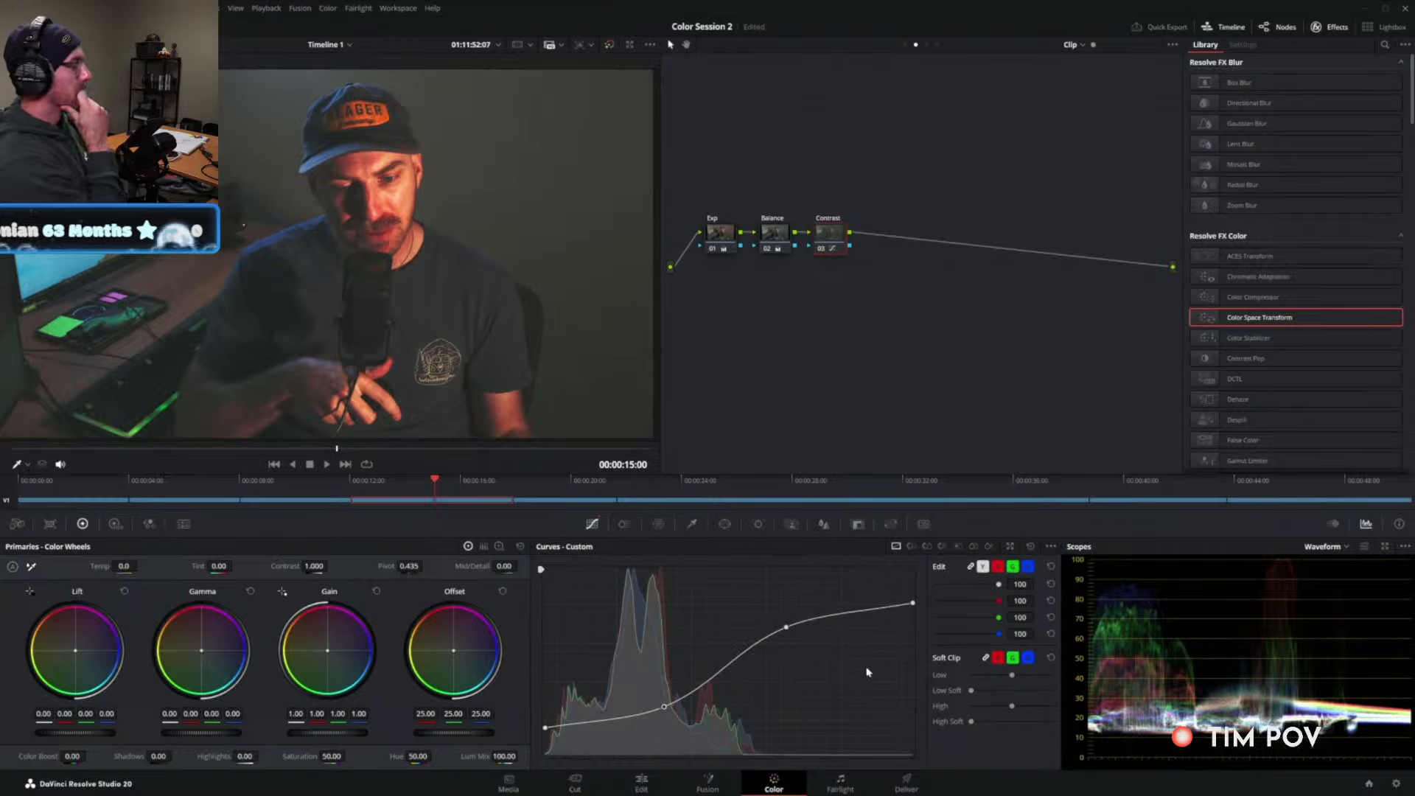
View the shot with the Contrast node's faded curve toggled off and on again.
key("ctrl+d")
key("ctrl+d")
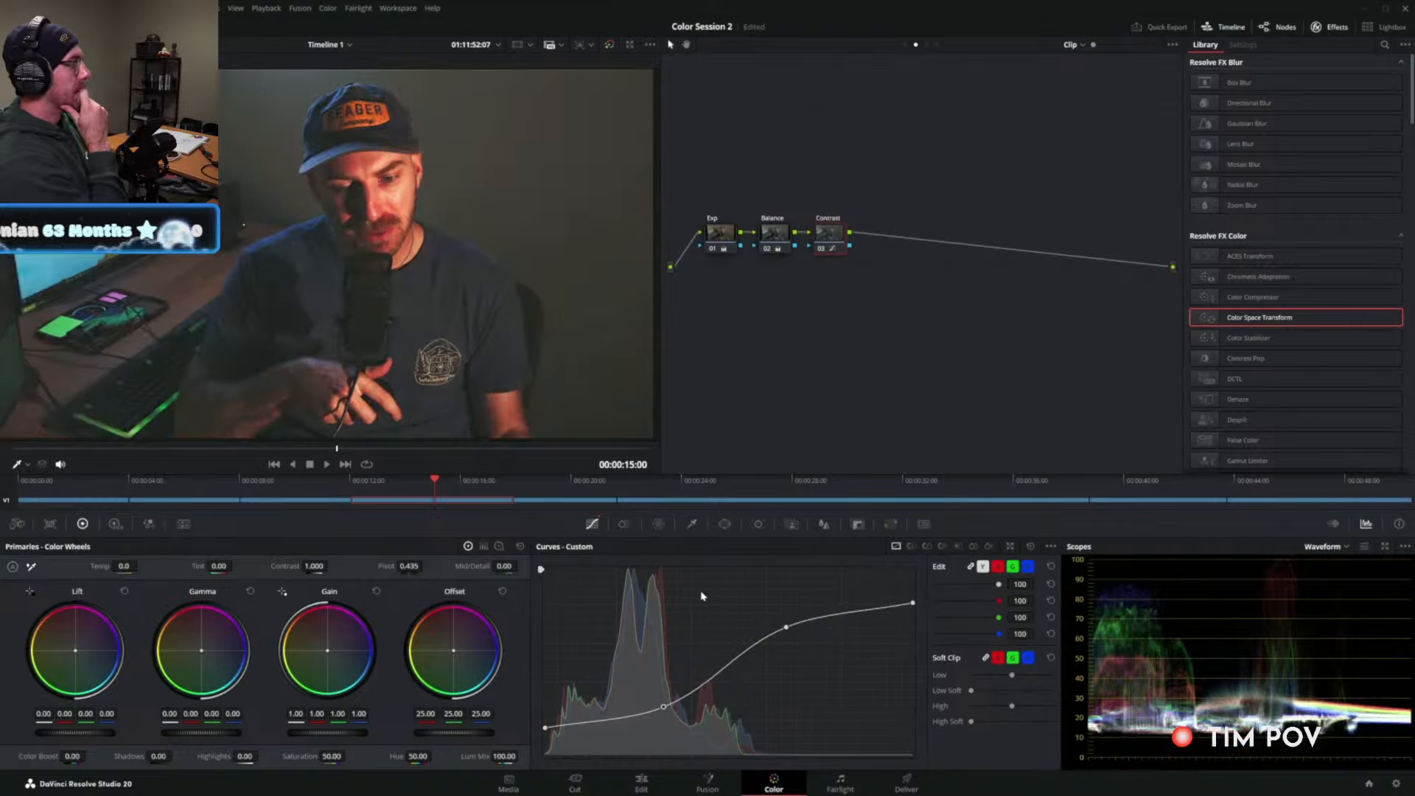
key("ctrl+d")
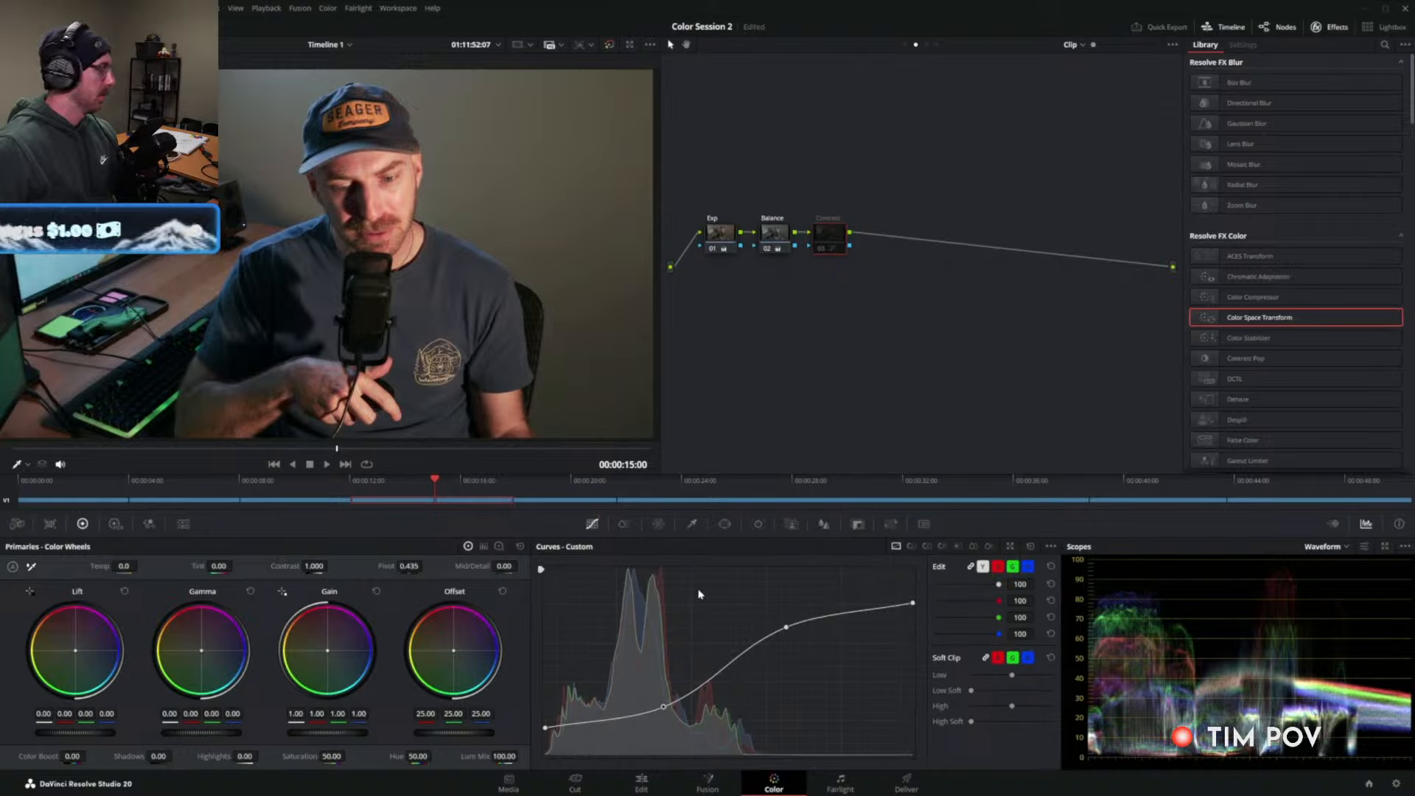
key("ctrl+d")
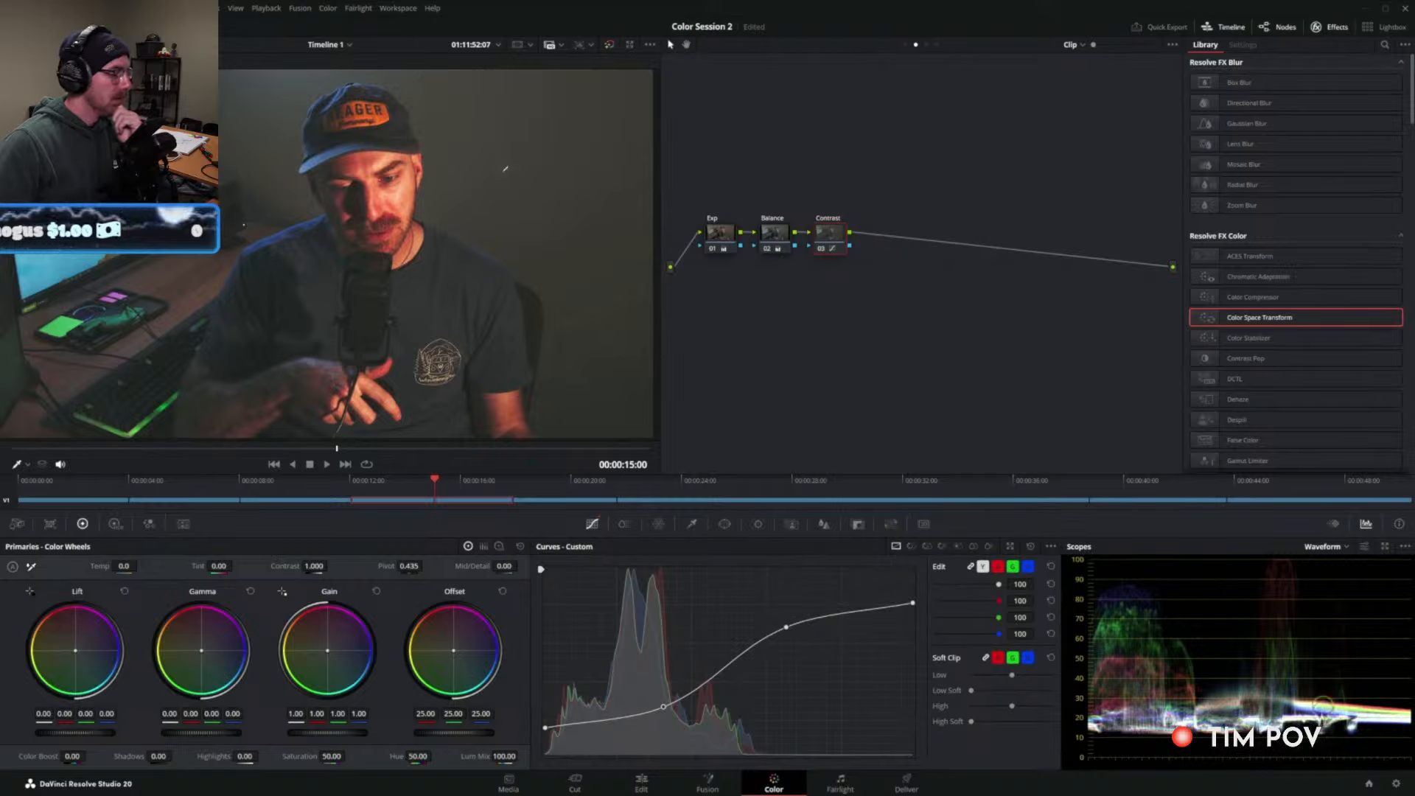
Reset the Contrast node and build a new custom S-curve with slightly lifted blacks, lowered shadows, raised highlights and a slightly lowered midtone point.
left_click(1029, 547)
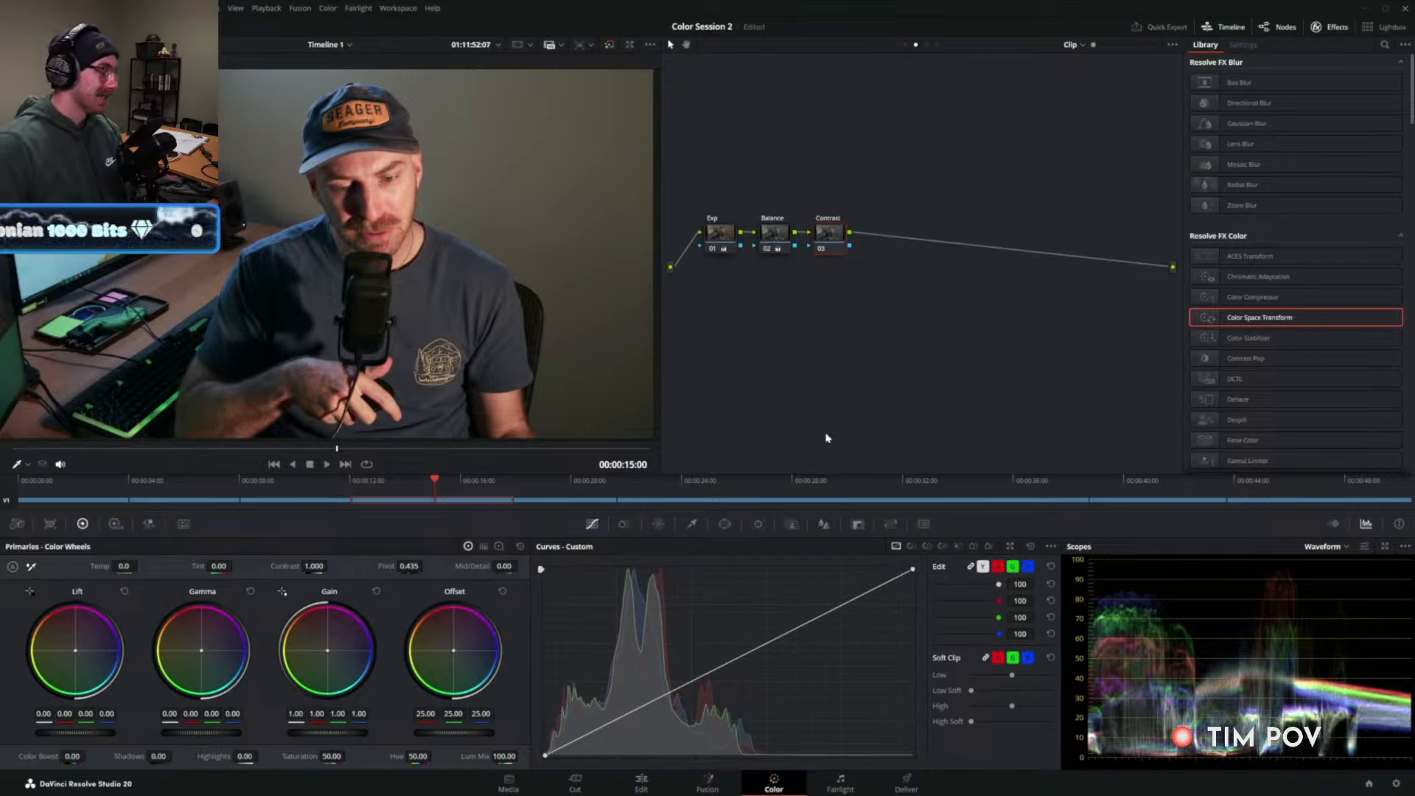
left_click(633, 720)
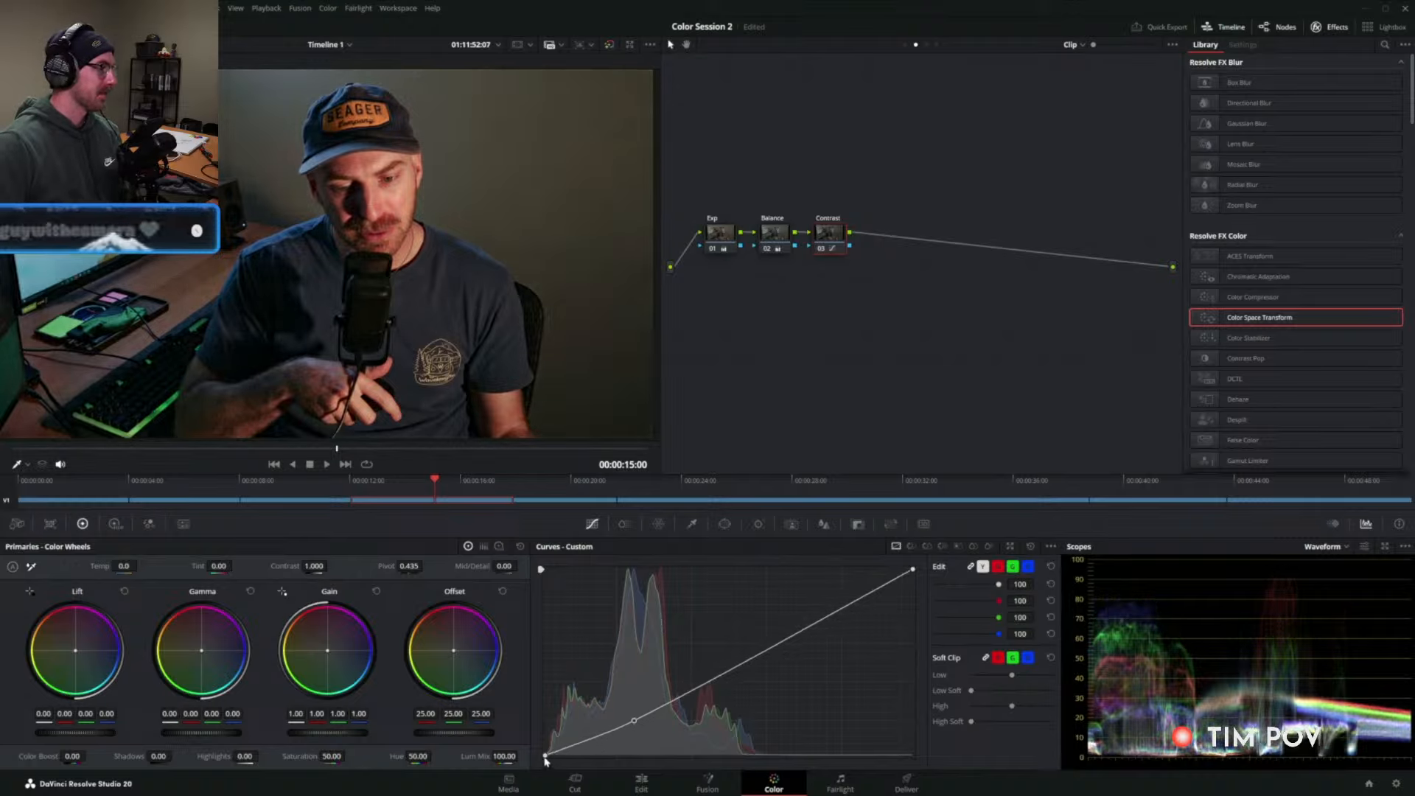
left_click_drag(543, 751, 544, 749)
mouse_move(812, 620)
left_mouse_down()
mouse_move(739, 645)
mouse_move(796, 610)
left_mouse_up()
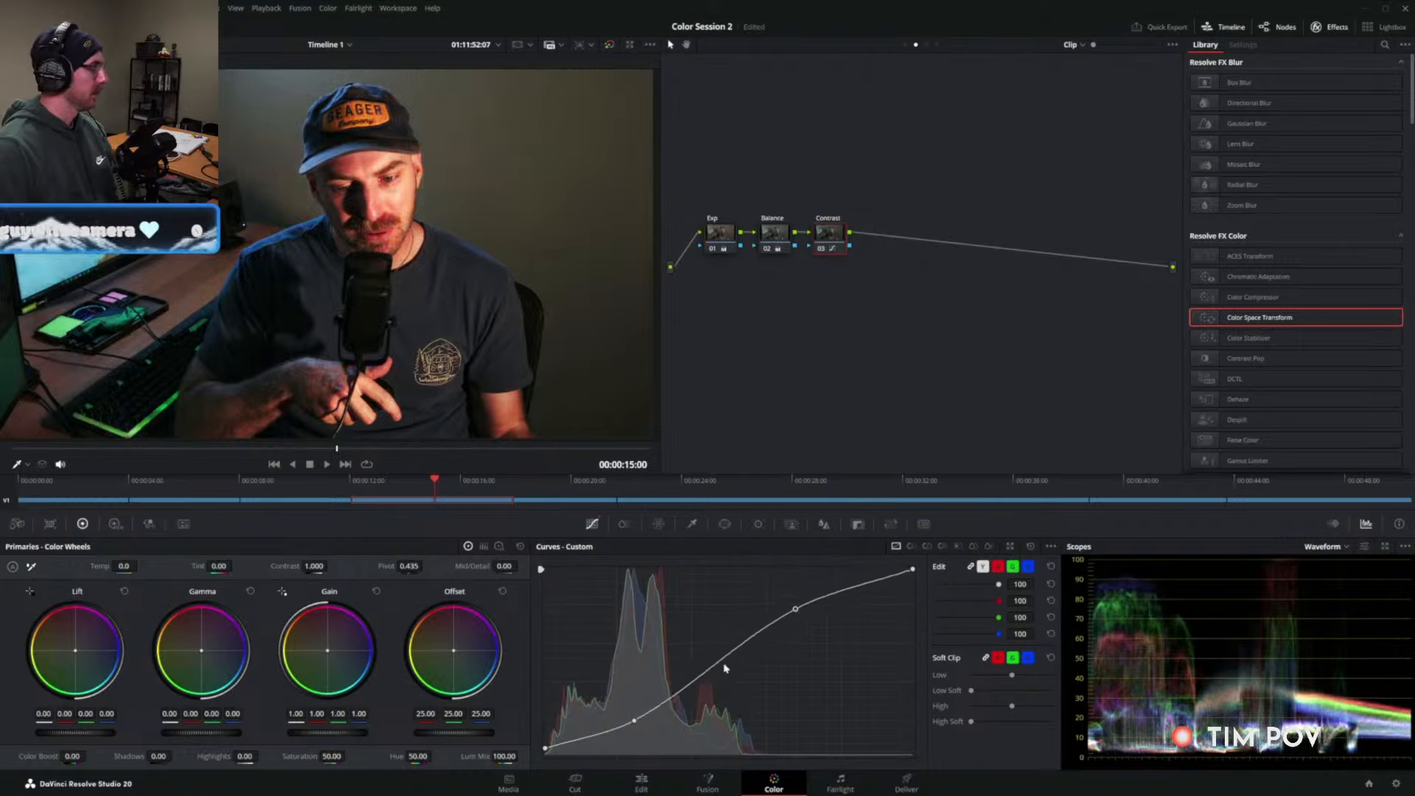
left_click_drag(727, 661, 736, 668)
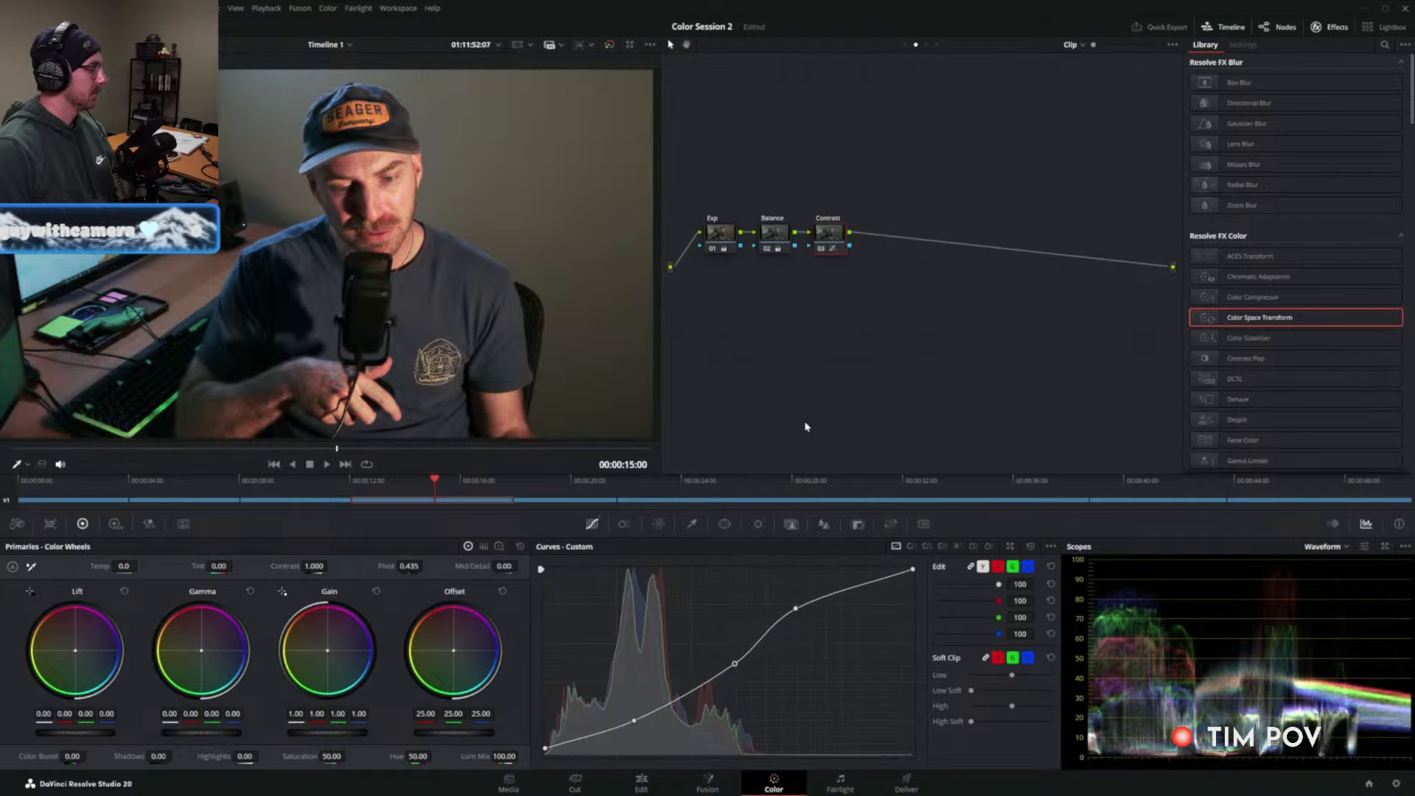
Open the stills gallery, bypass the Exp and Balance nodes, and grab a still with only the Contrast node enabled.
right_click(832, 233)
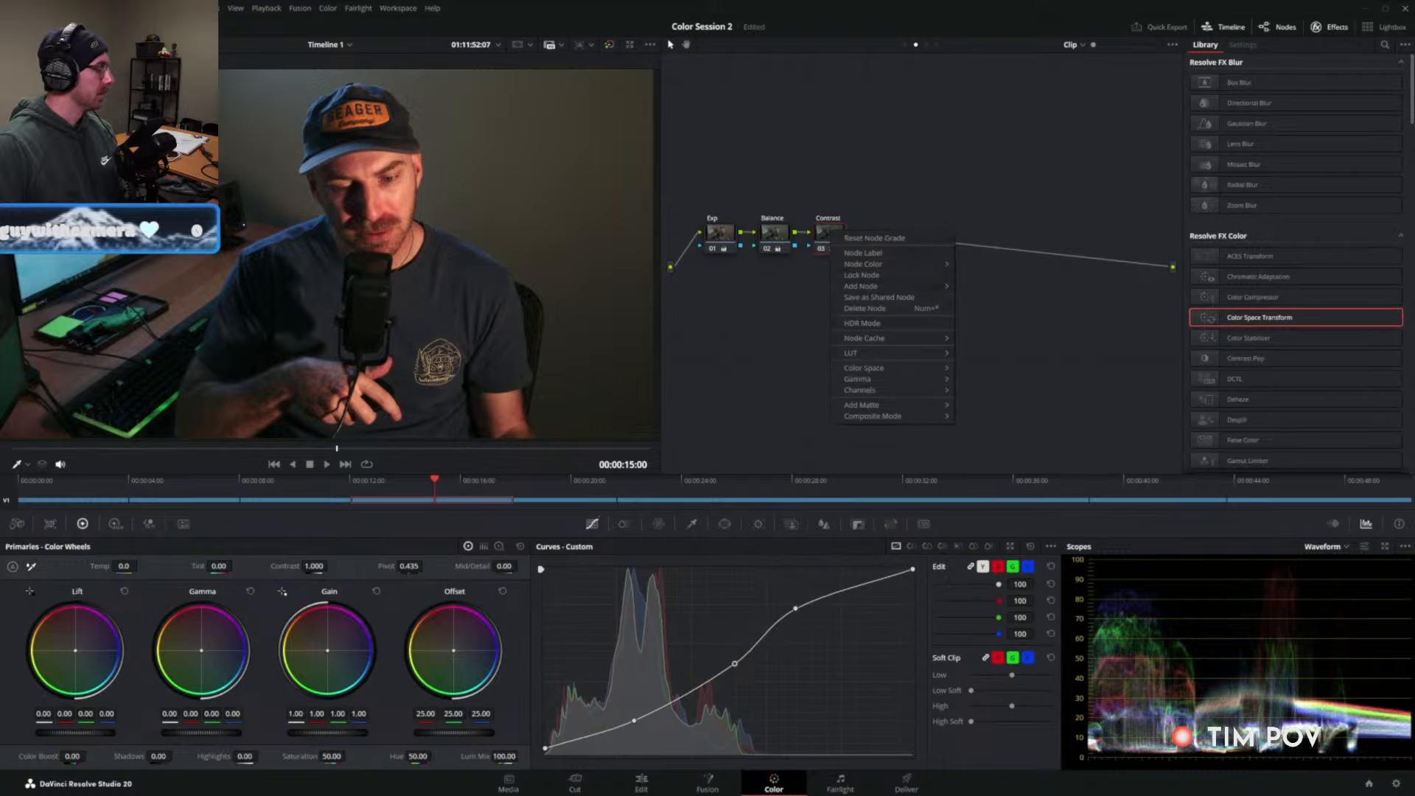
left_click(31, 27)
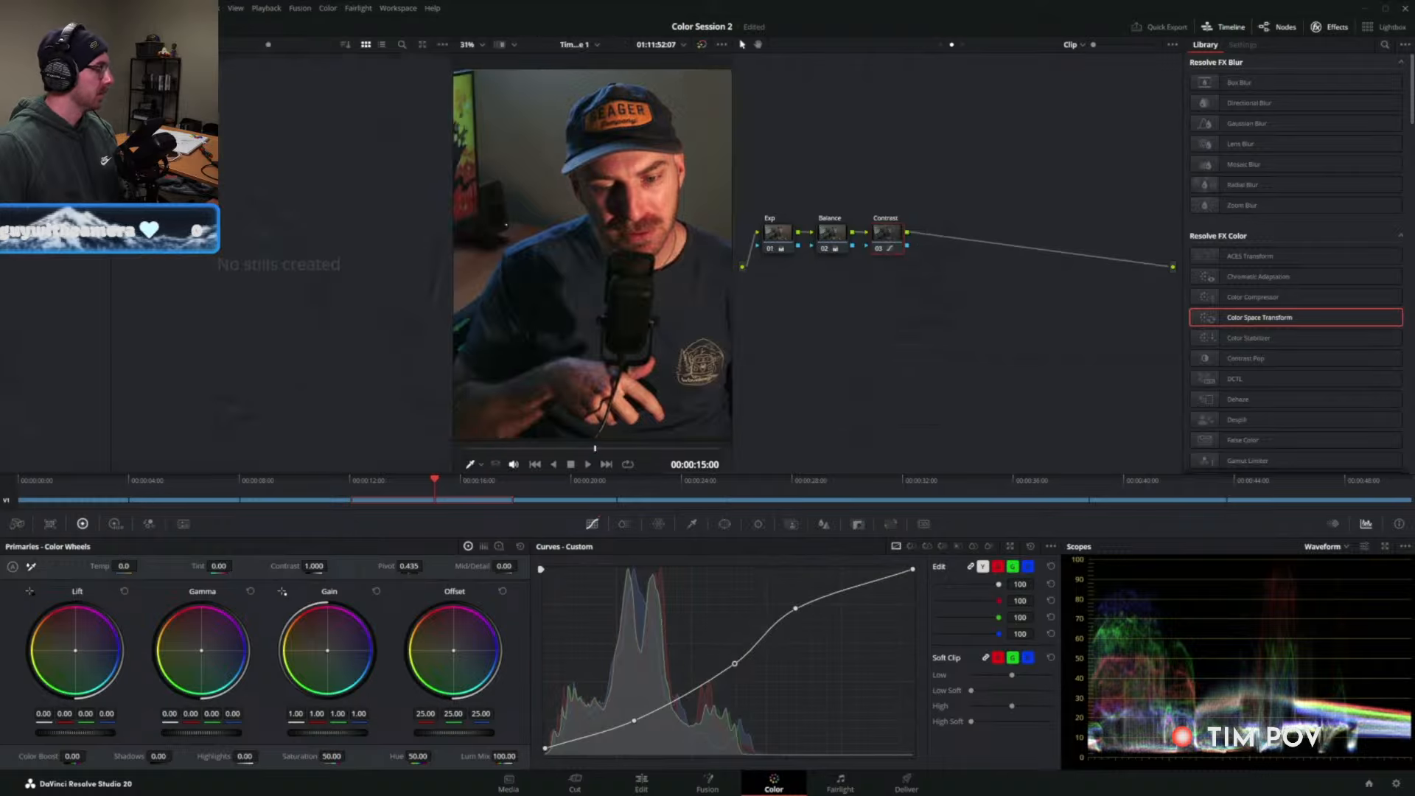
left_click(827, 246)
left_click(784, 247, "ctrl")
key("ctrl+d")
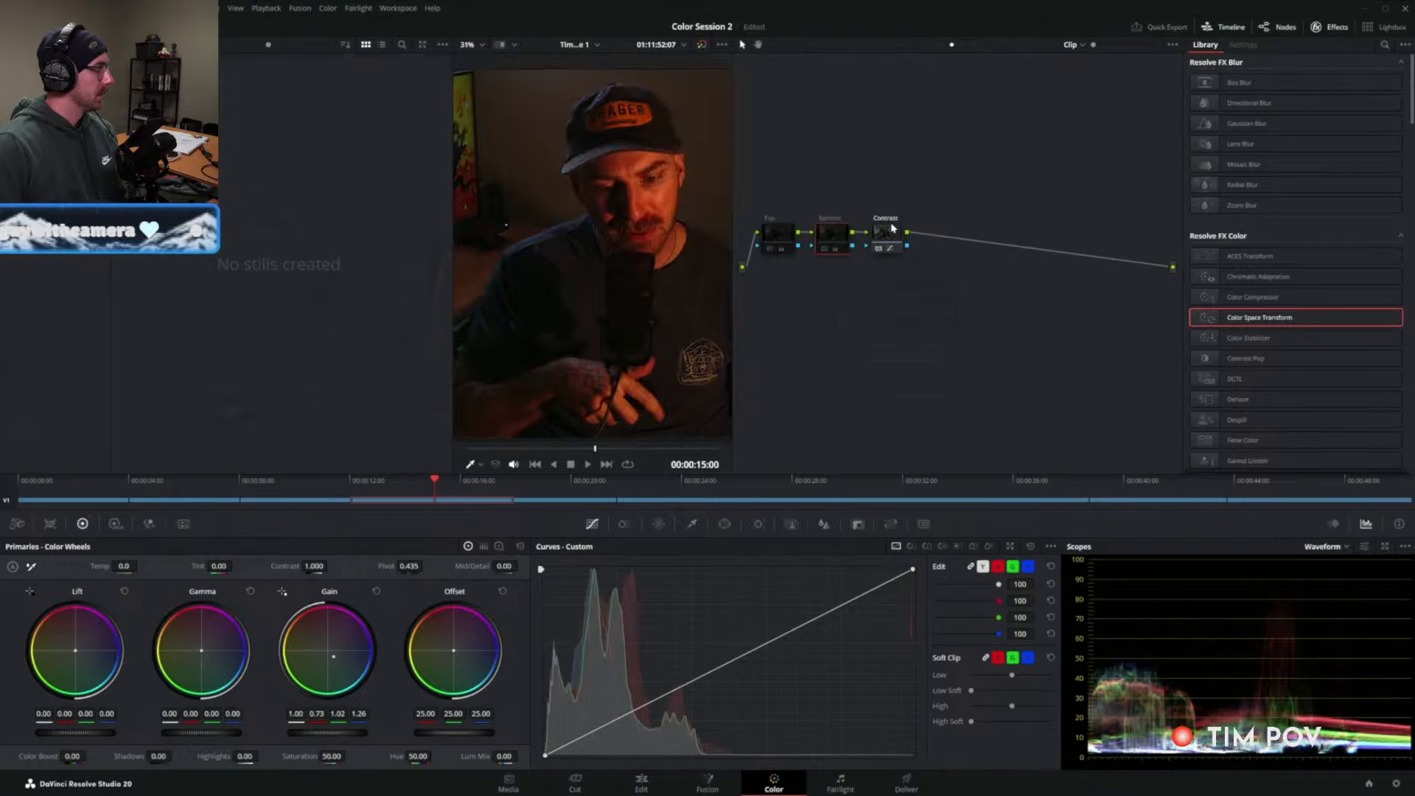
left_click(892, 231)
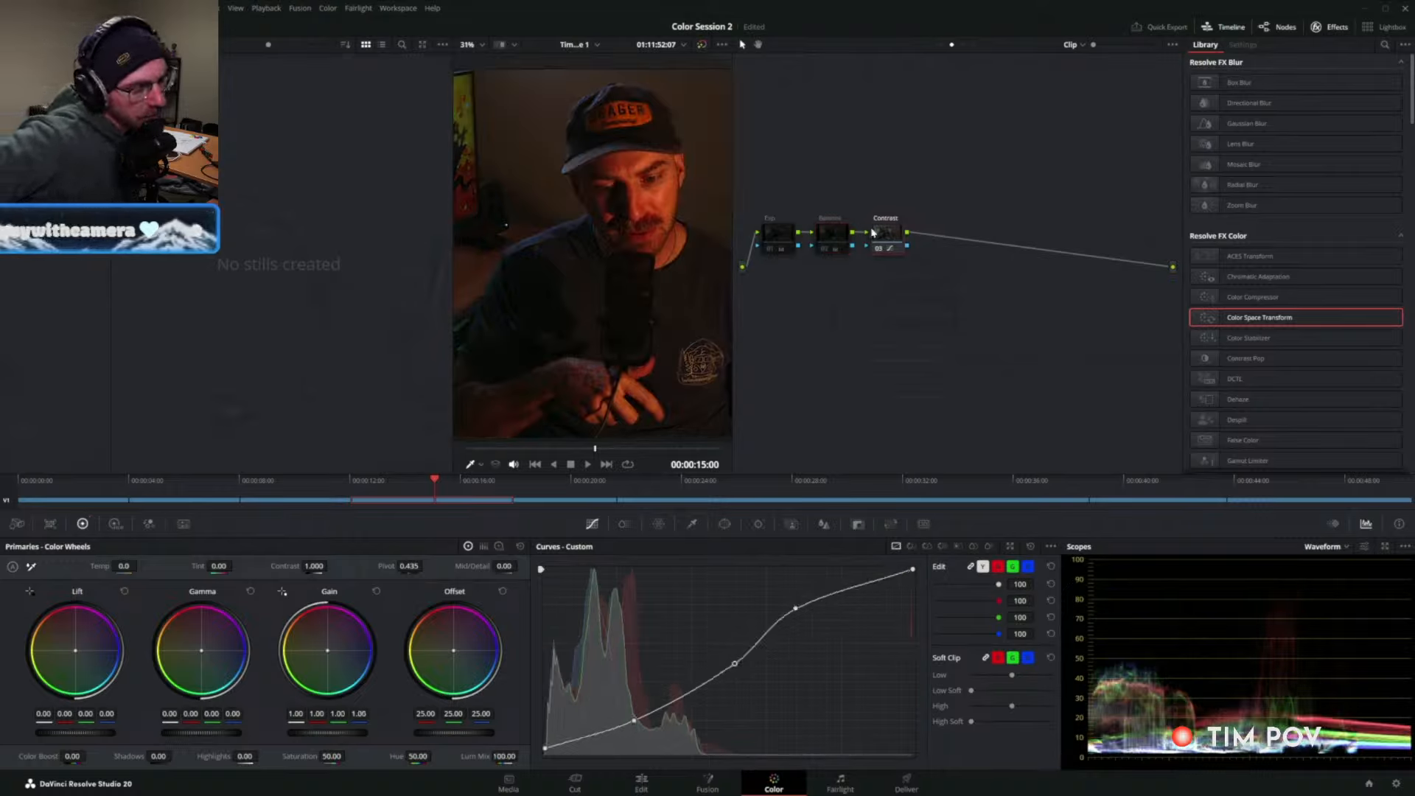
right_click(608, 215)
left_click(634, 235)
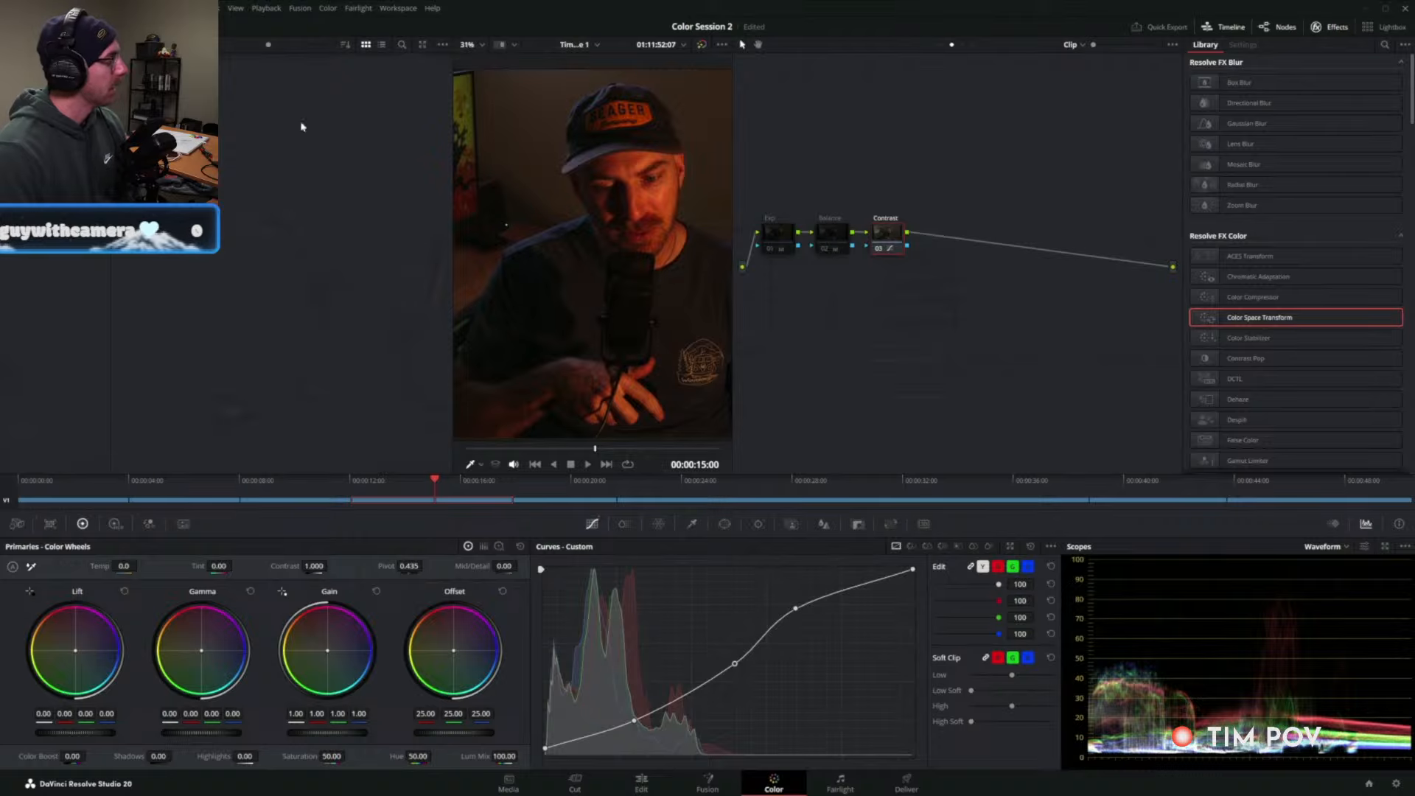
Enable the Balance and Exp nodes again and bypass the Contrast node.
left_click(834, 247)
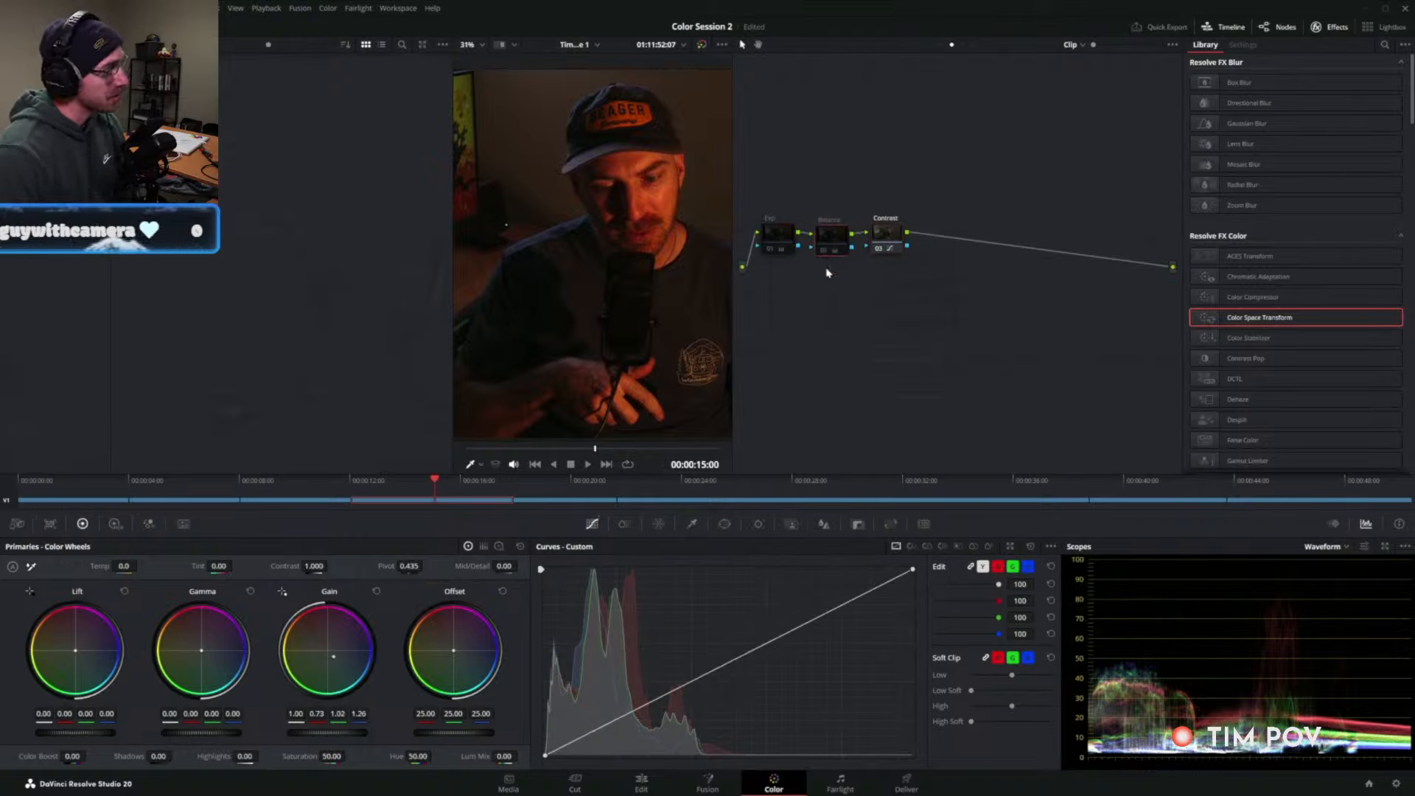
key("ctrl+d")
left_click(784, 241)
key("ctrl+d")
left_click(887, 239)
key("ctrl+d")
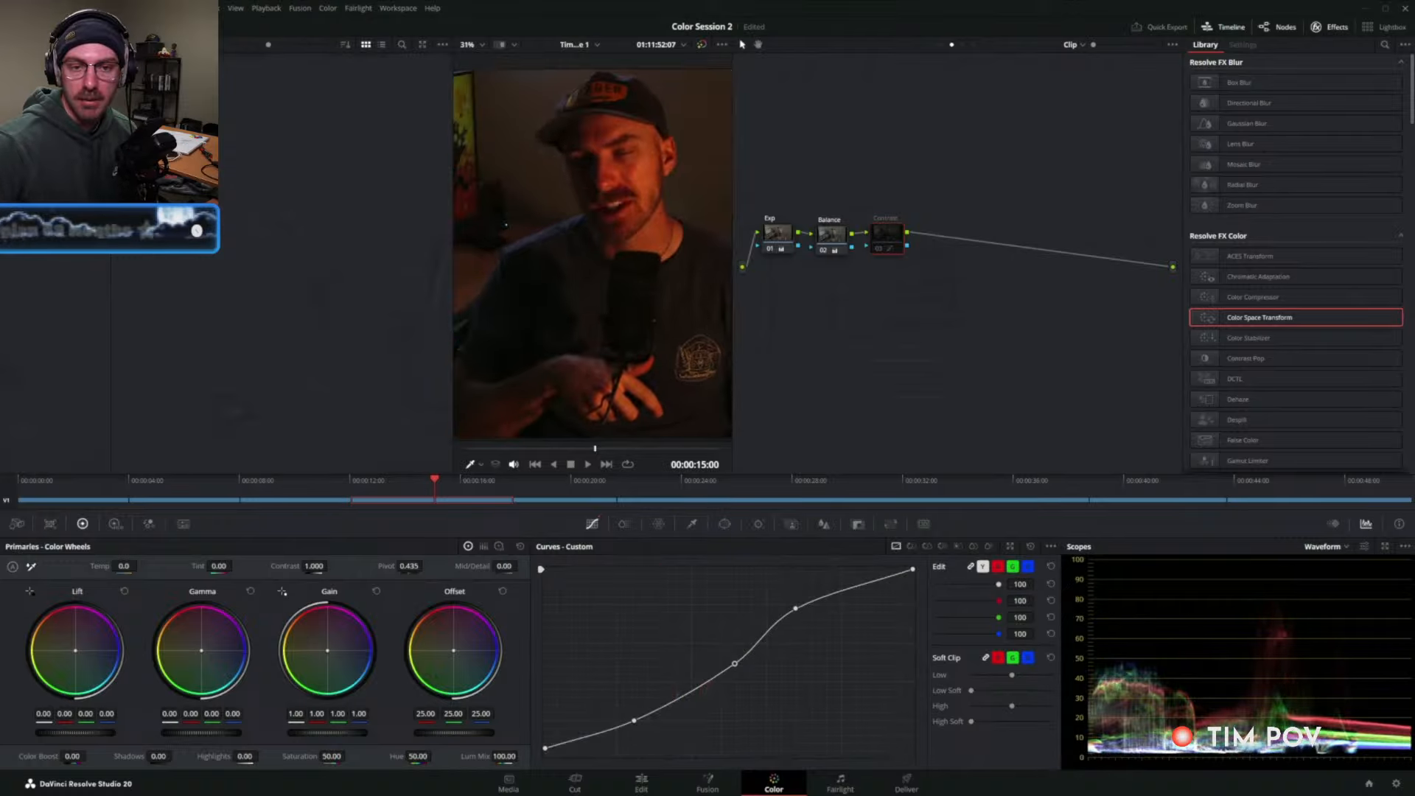
Append the grabbed still's node graph to the end of the clip's node tree and hide the stills gallery.
right_click(179, 81)
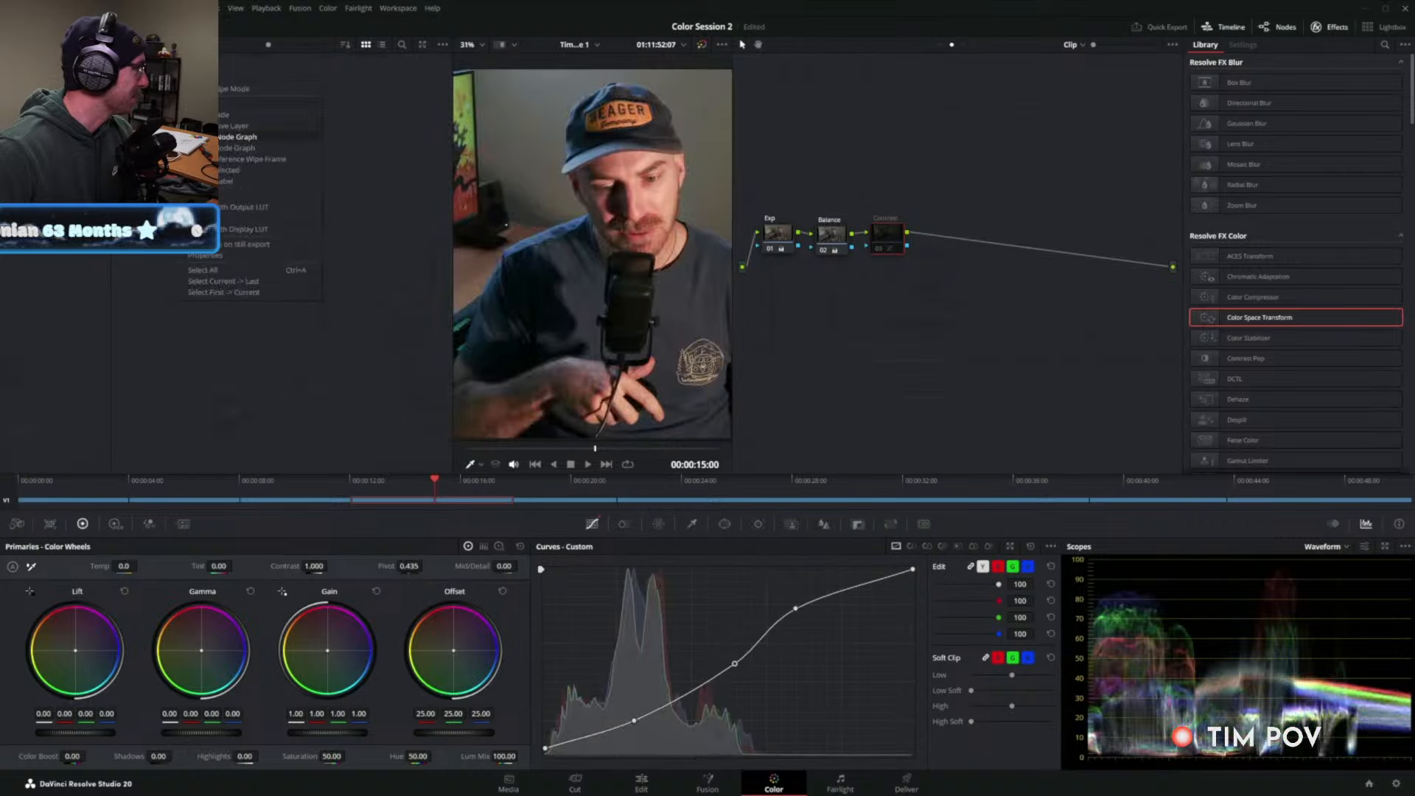
left_click(237, 137)
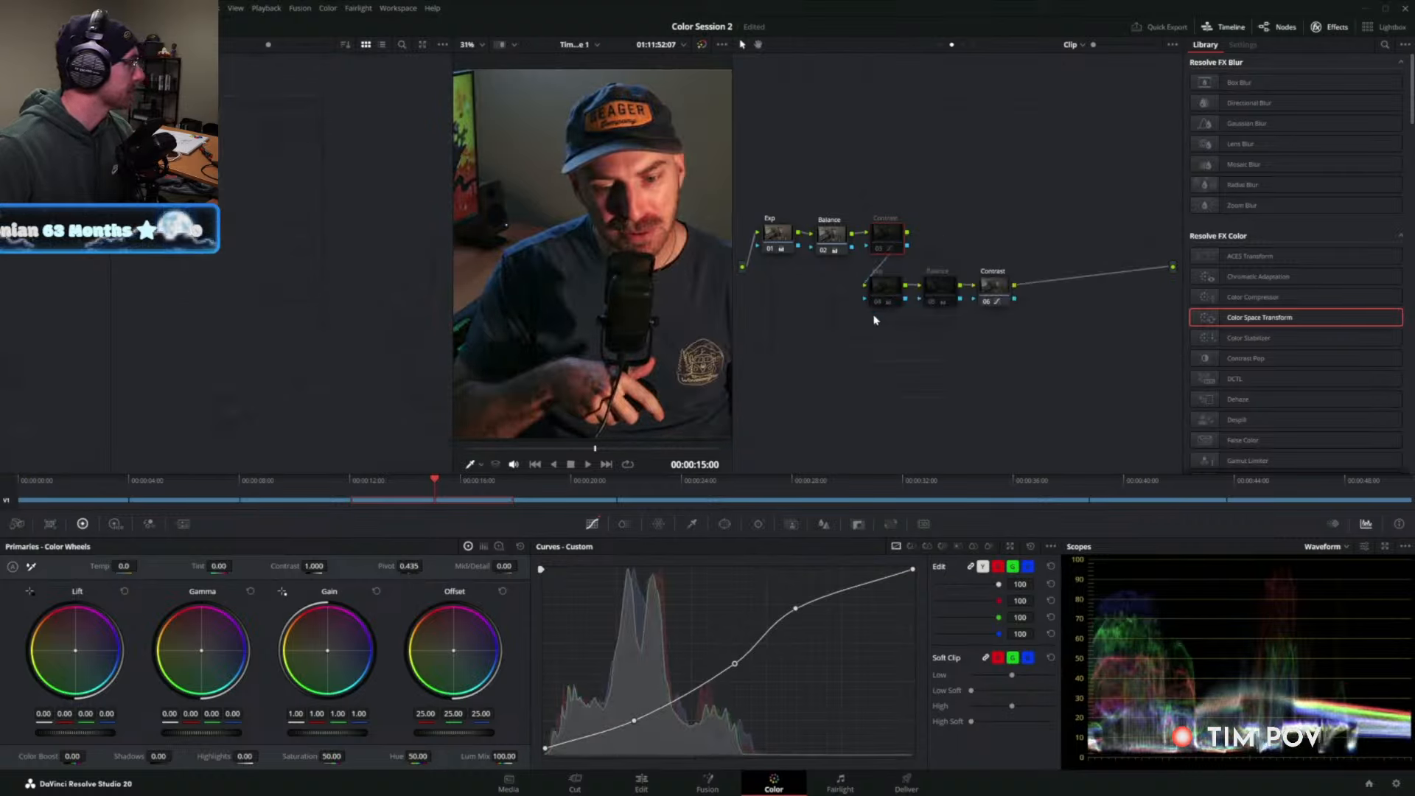
left_click_drag(875, 320, 953, 297)
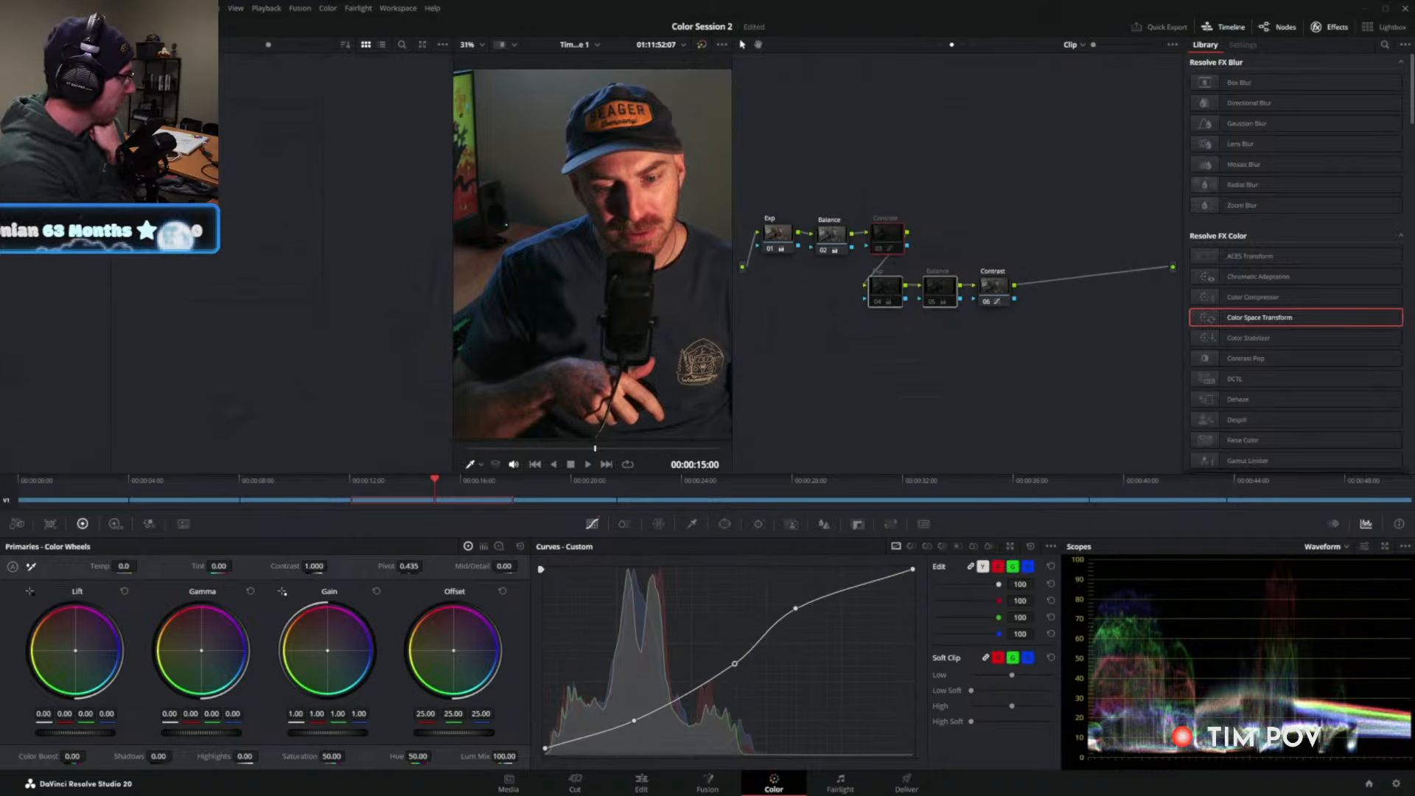
left_click(31, 27)
Delete the three appended nodes from the clip's tree and enable the original Contrast node again.
left_click_drag(822, 324, 882, 224)
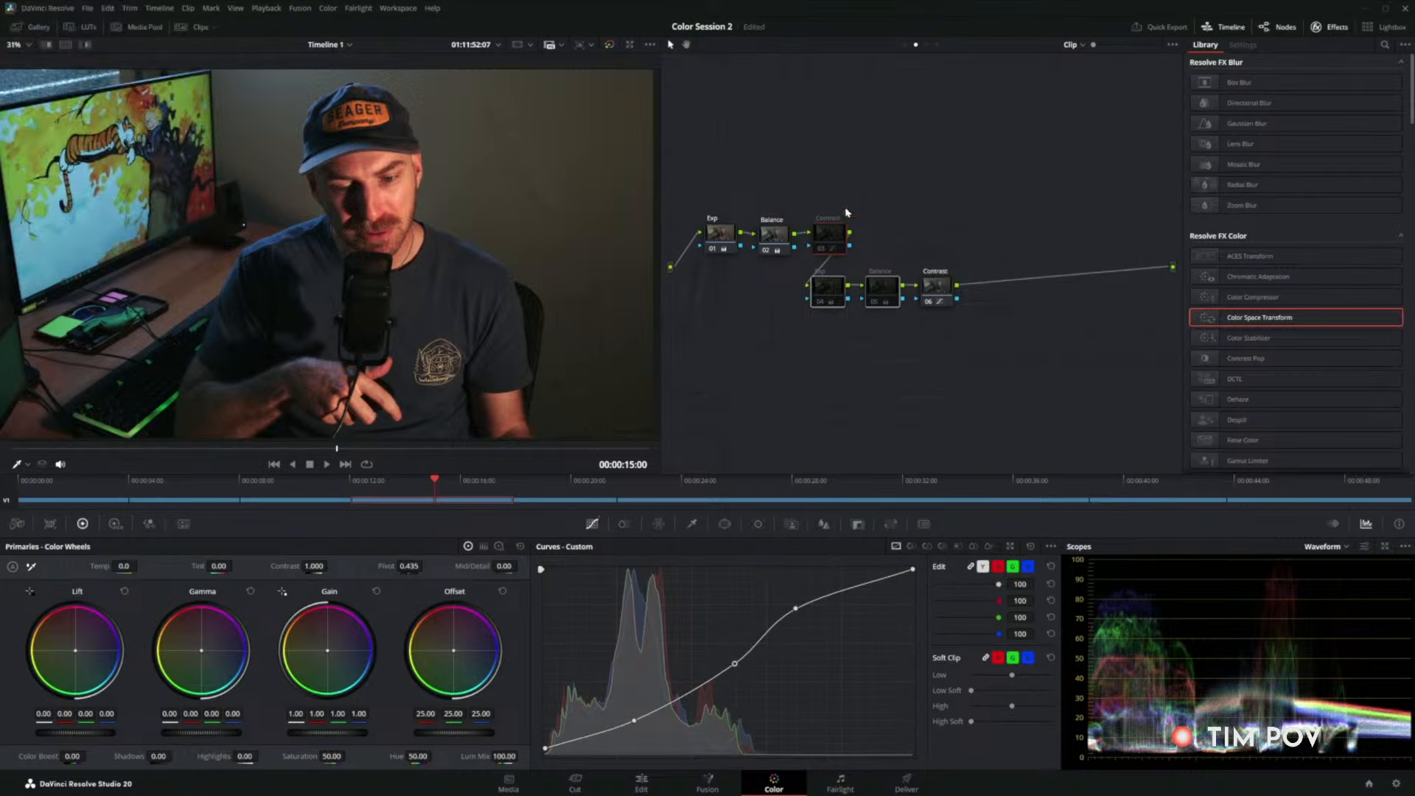
right_click(835, 240)
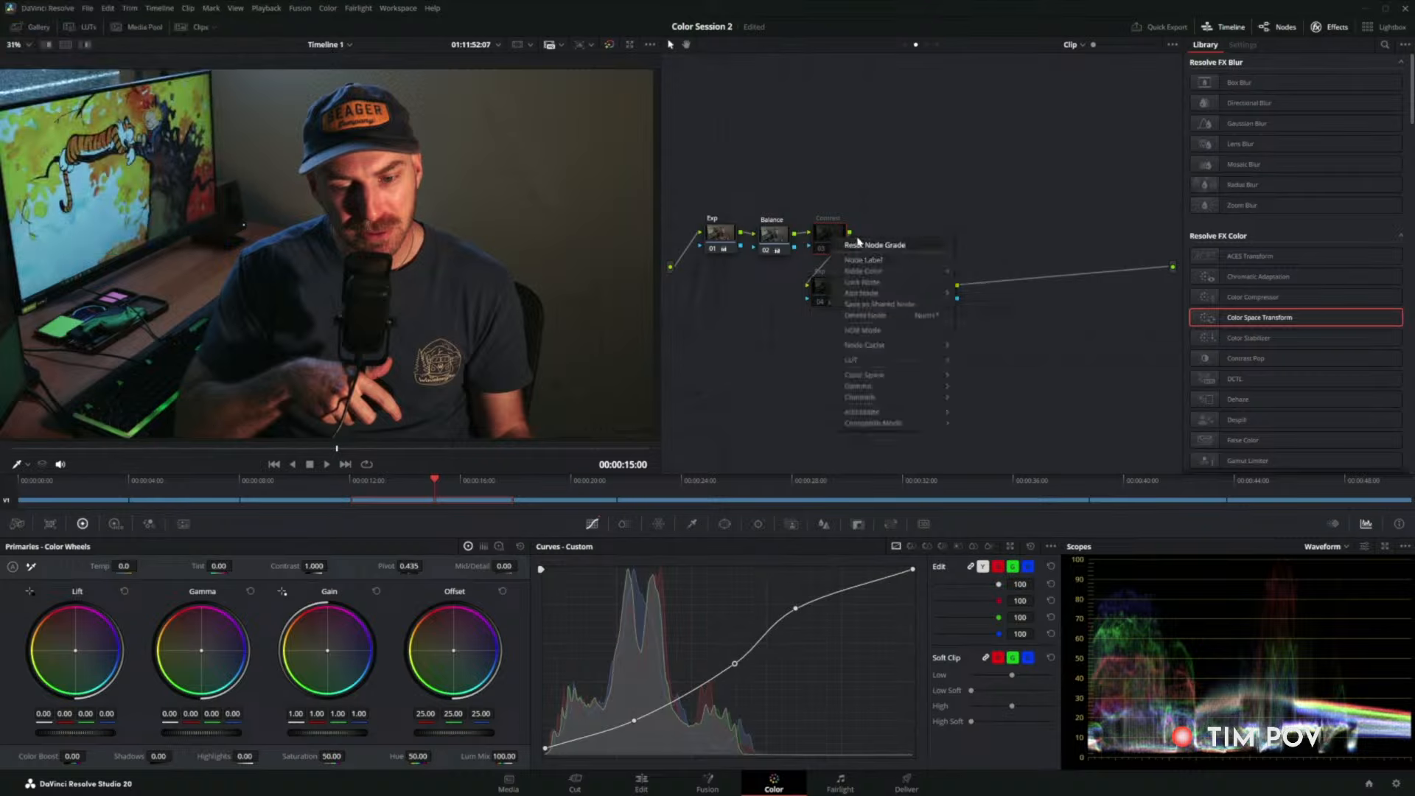
left_click(844, 245)
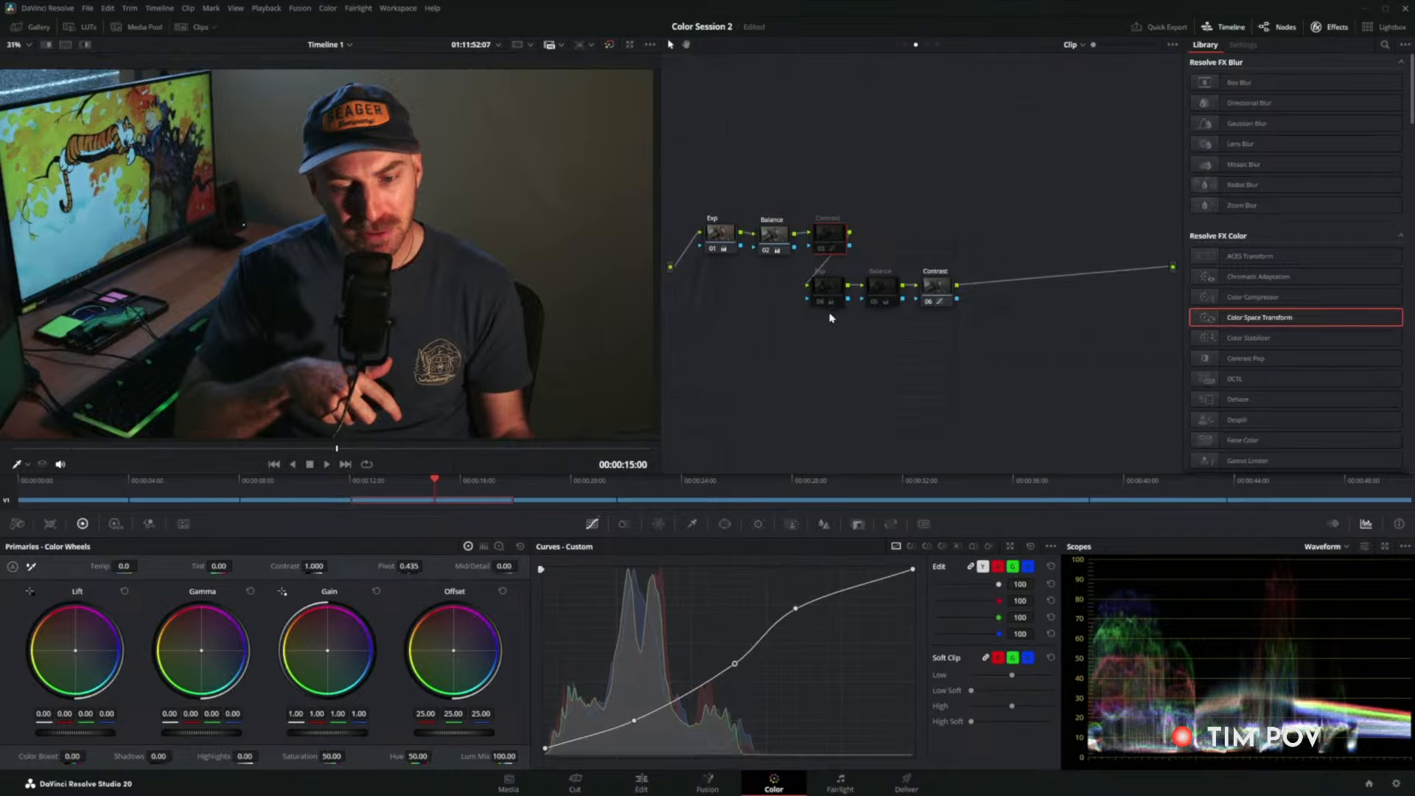
key("Delete")
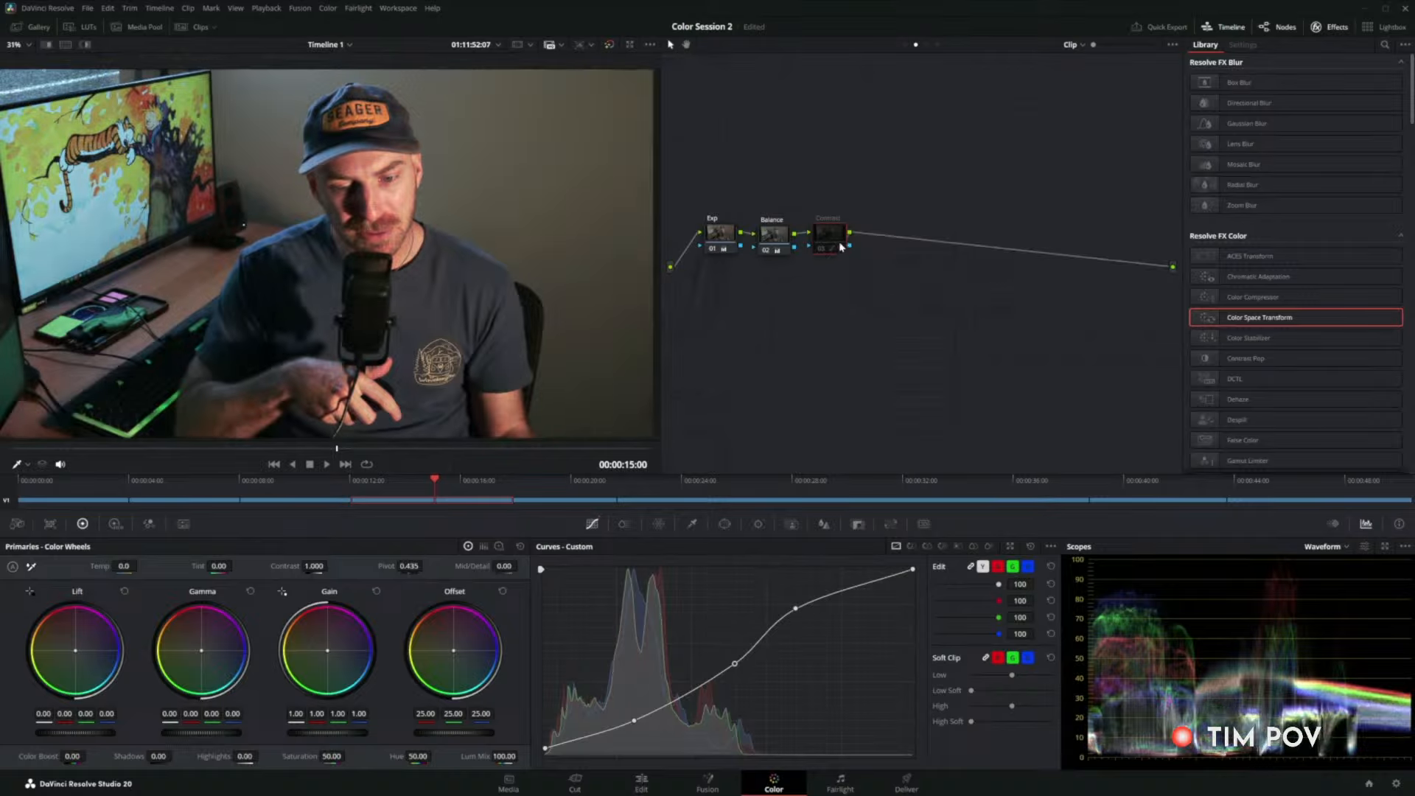
key("ctrl+d")
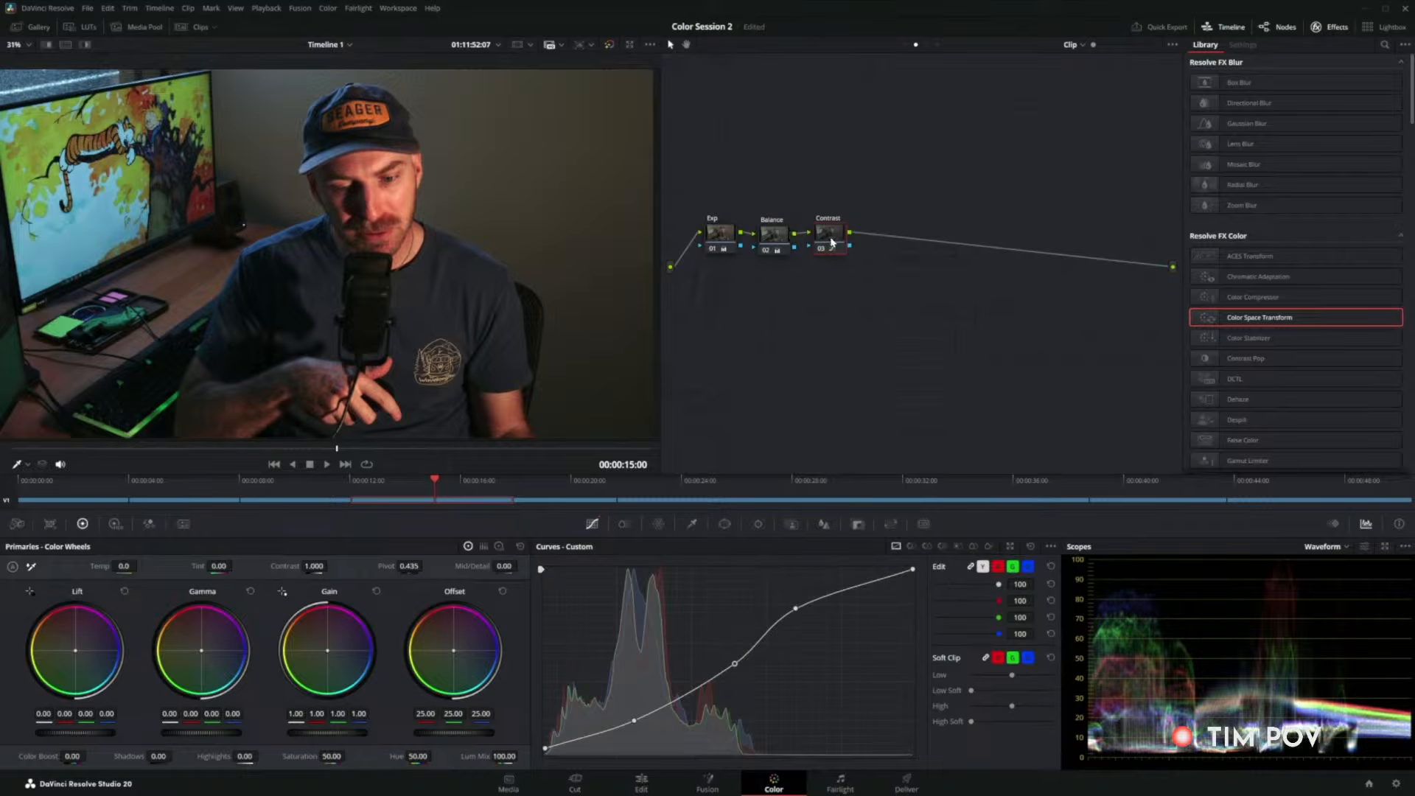
Try pasting the Balance grade onto the color space transform node in the Group Pre-Clip tree, and undo it.
left_click(779, 254)
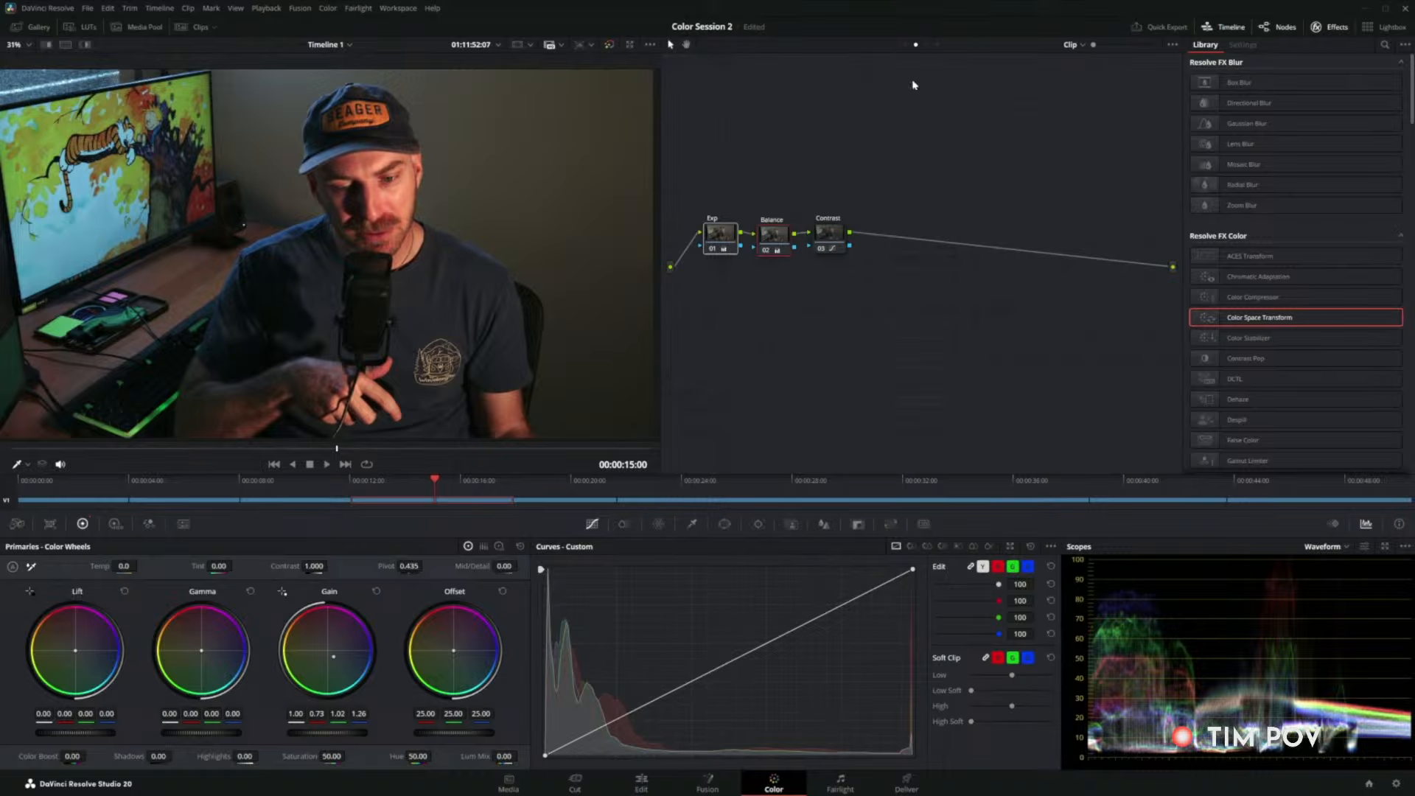
left_click(906, 45)
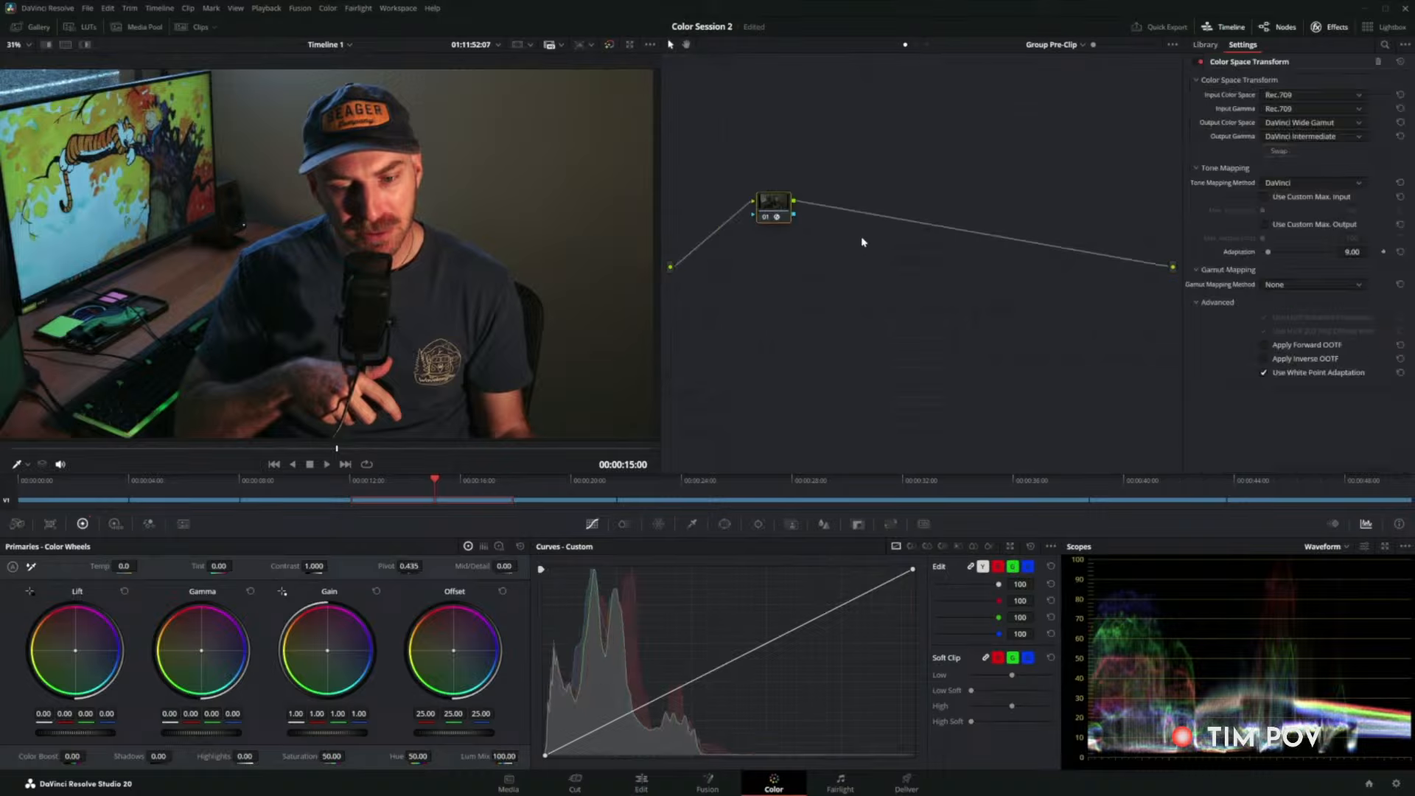
key("ctrl+z")
key("ctrl+z")
key("ctrl+z")
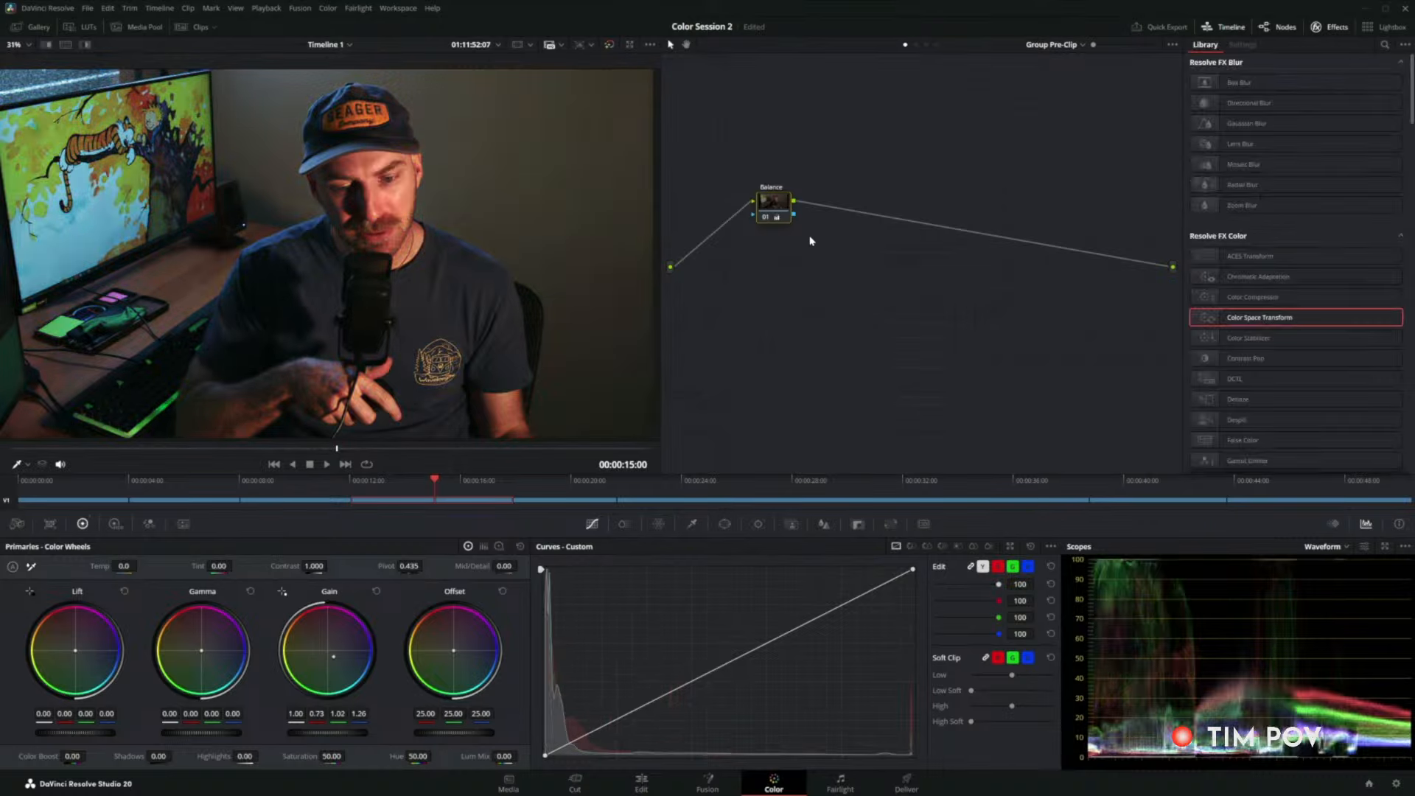
Place the Exp and Balance grades in new nodes after the color space transform in Group Pre-Clip, and delete both from the clip tree.
left_click(916, 45)
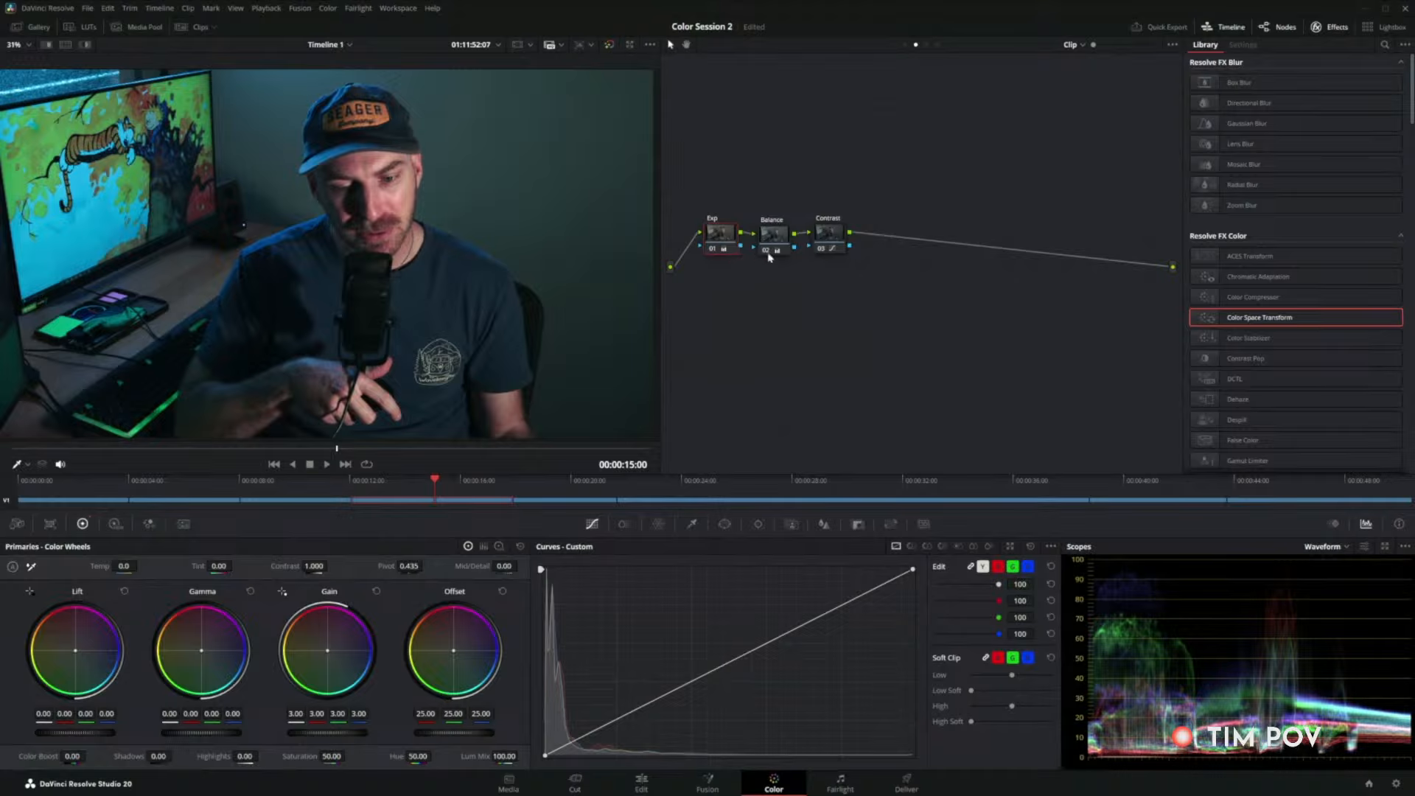
left_click(906, 45)
left_click_drag(826, 211, 892, 215)
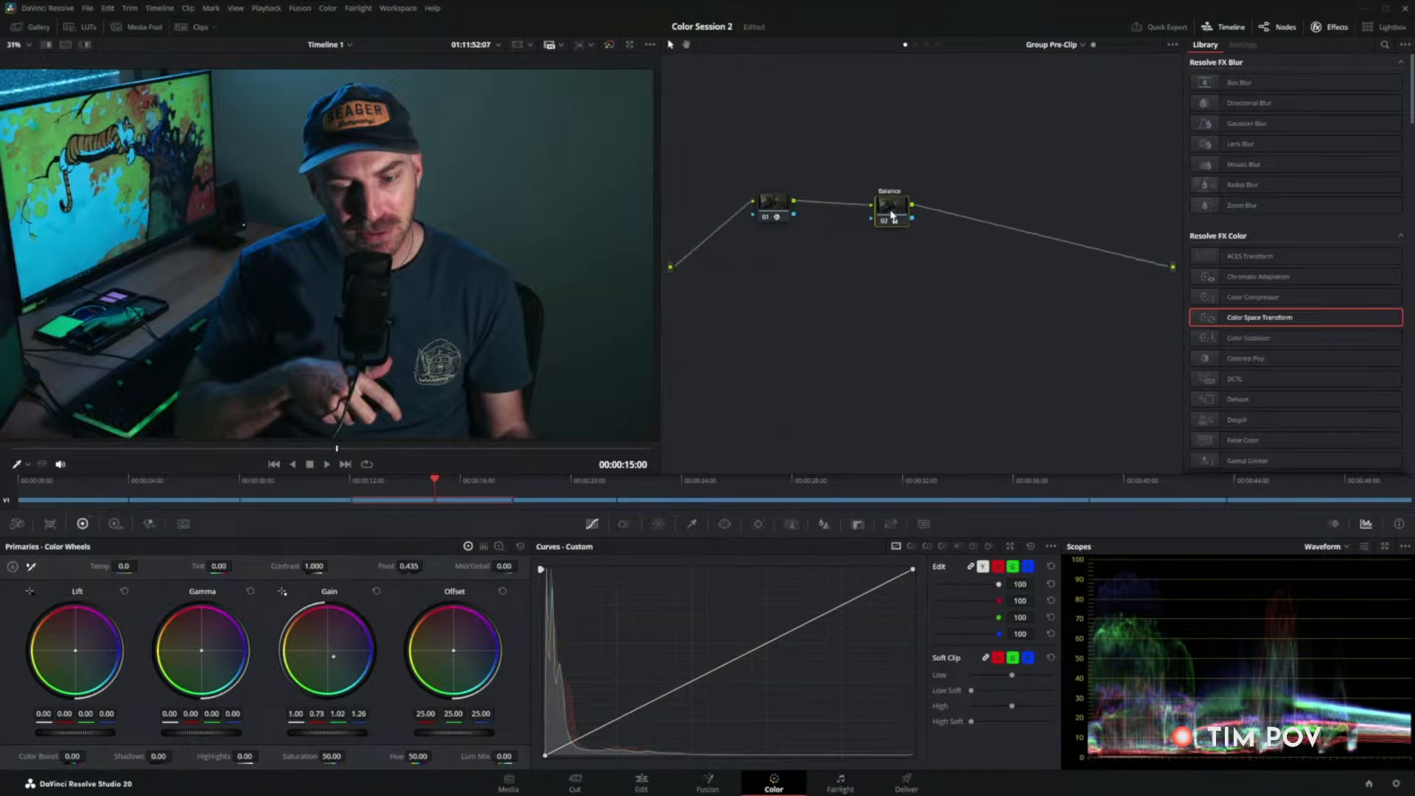
key("shift+s")
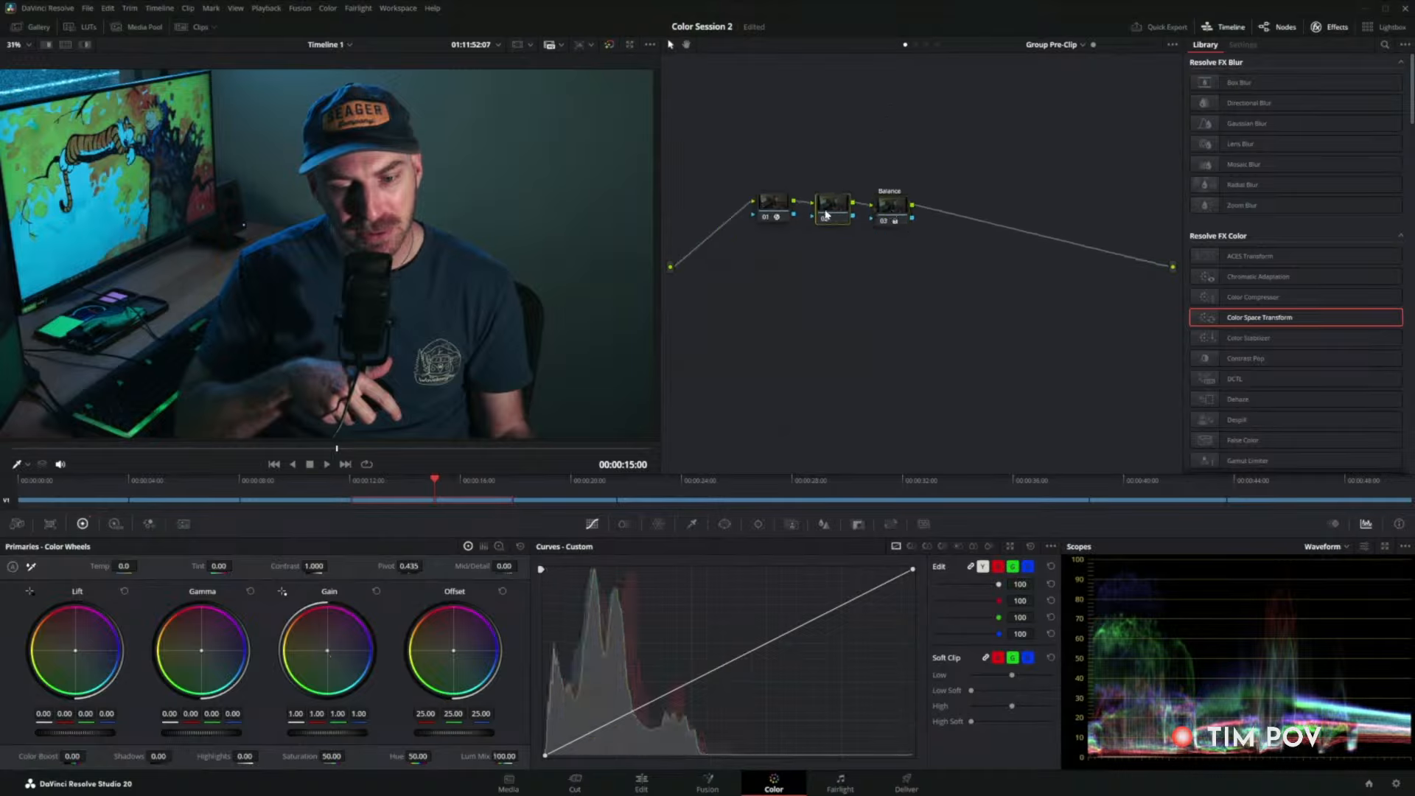
left_click(916, 45)
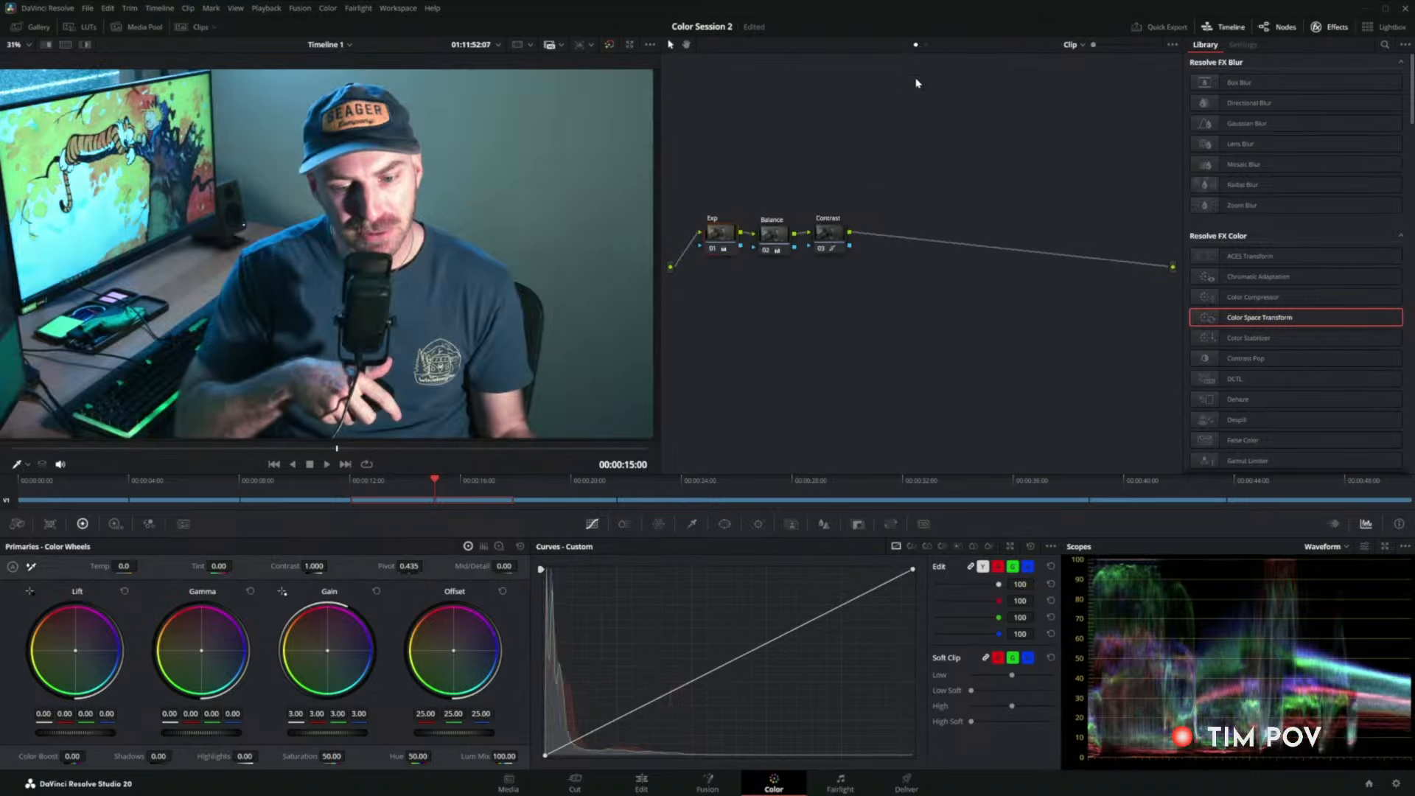
left_click_drag(743, 228, 753, 260)
key("Delete")
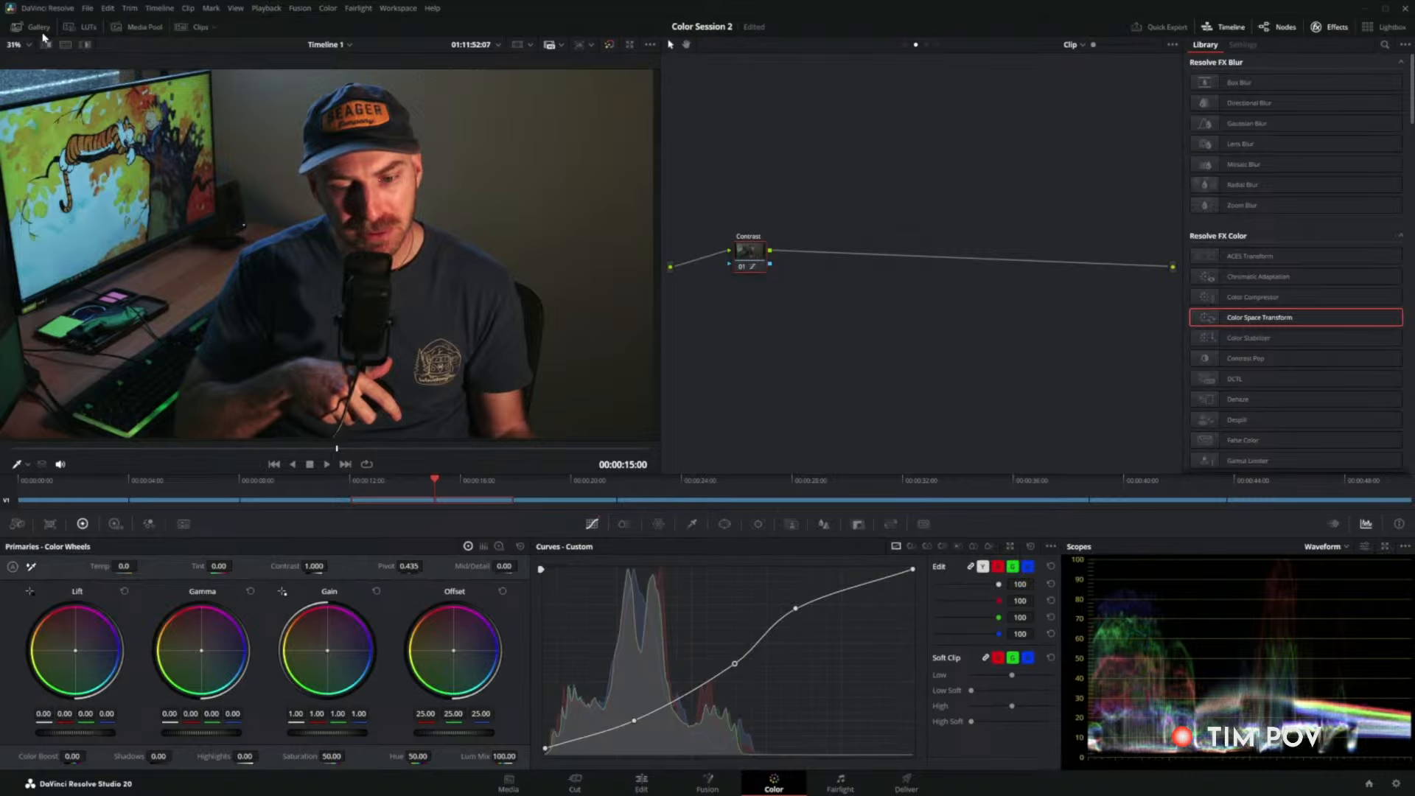
Delete the previously grabbed still from the Stills 1 album and hide the gallery.
left_click(33, 27)
right_click(171, 83)
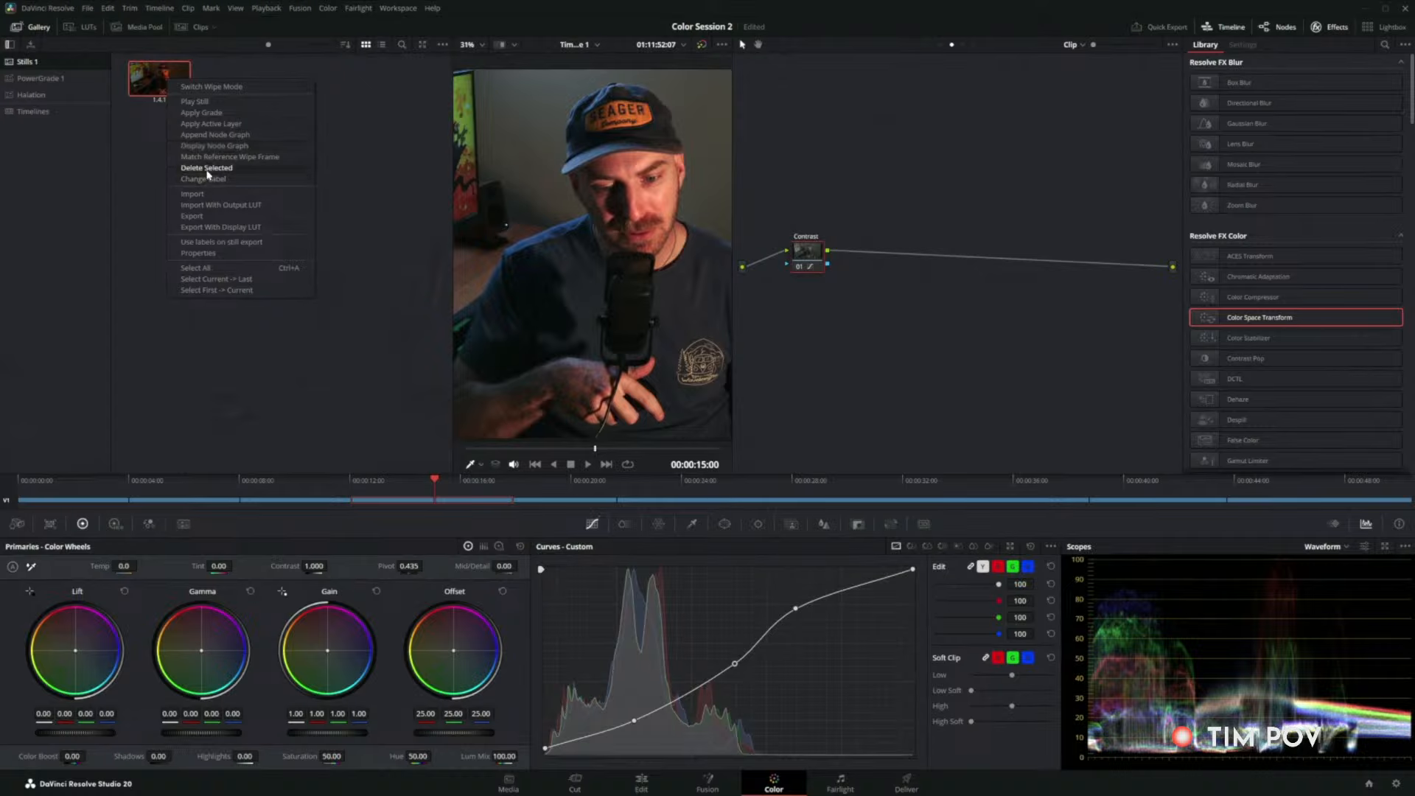
left_click(207, 168)
left_click(29, 29)
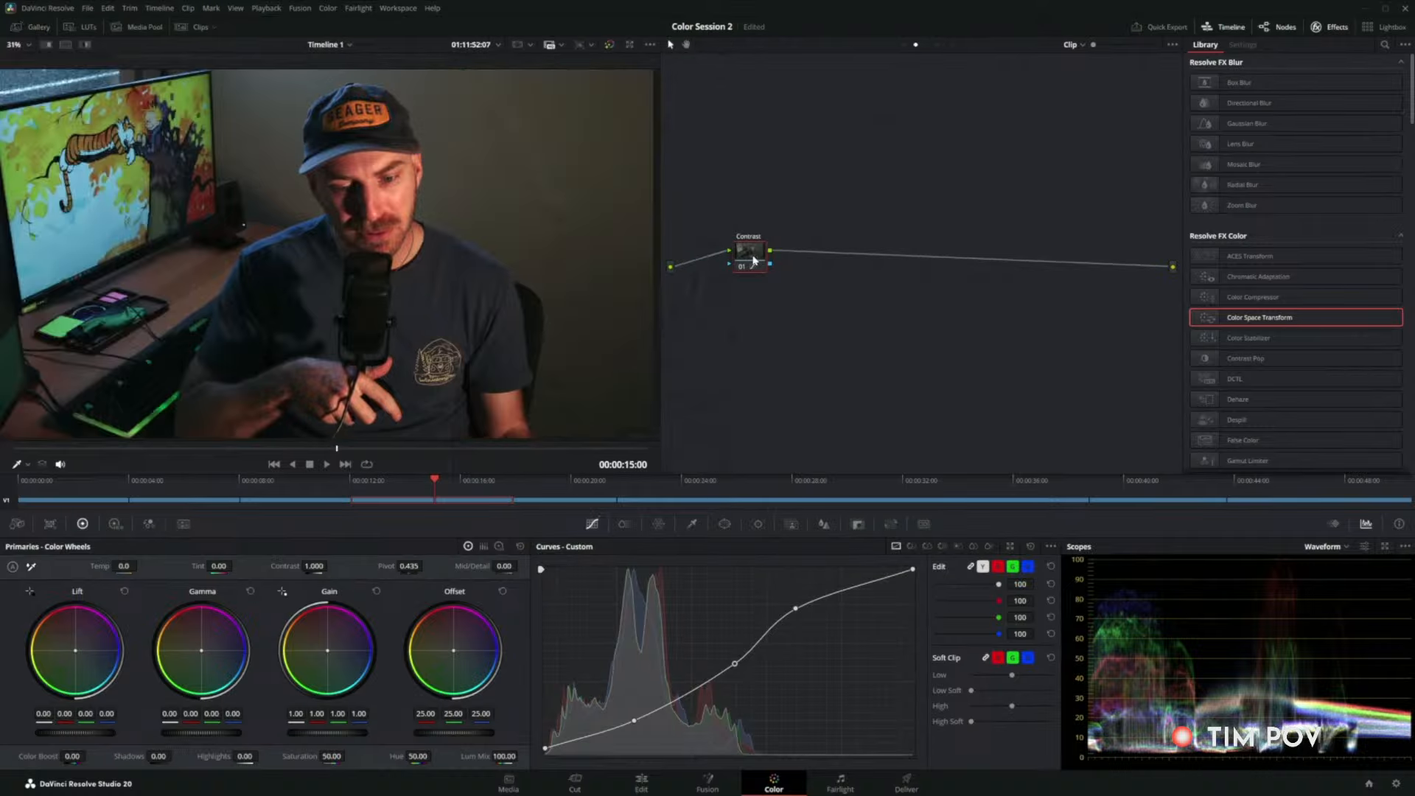
Grab a new still of the shot with only the Contrast node in the clip tree, and show it in the gallery.
left_click(740, 260)
left_click(739, 264)
right_click(347, 197)
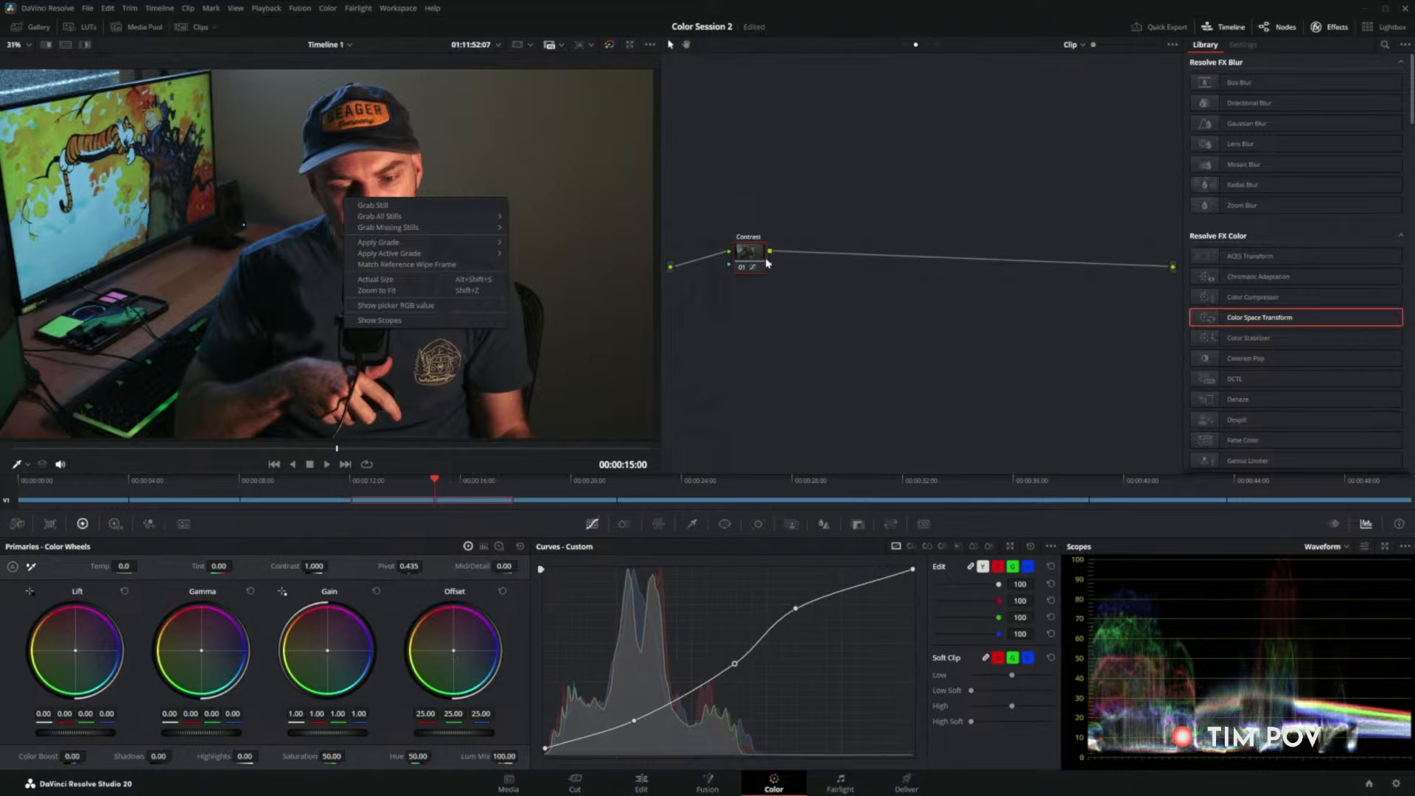
left_click(396, 207)
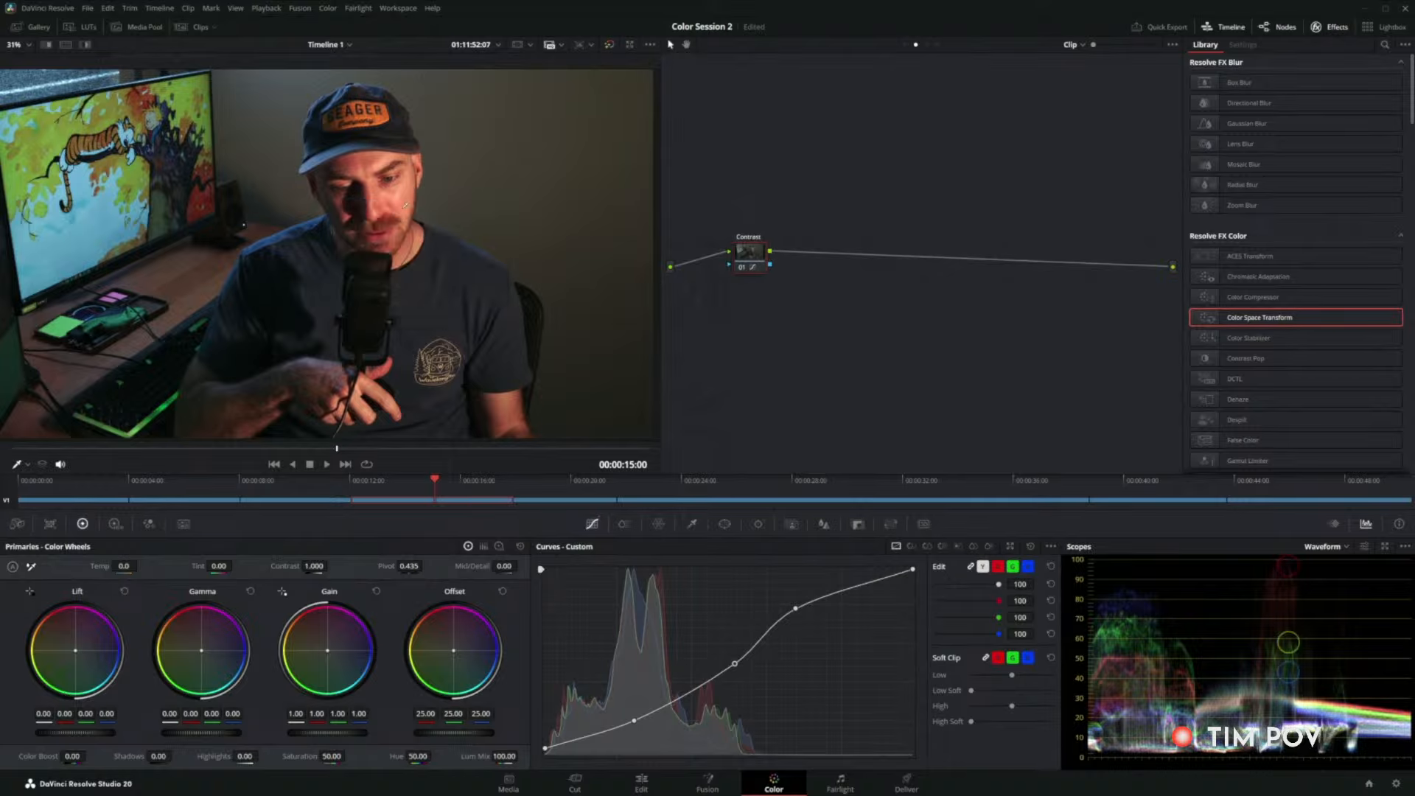
left_click(38, 27)
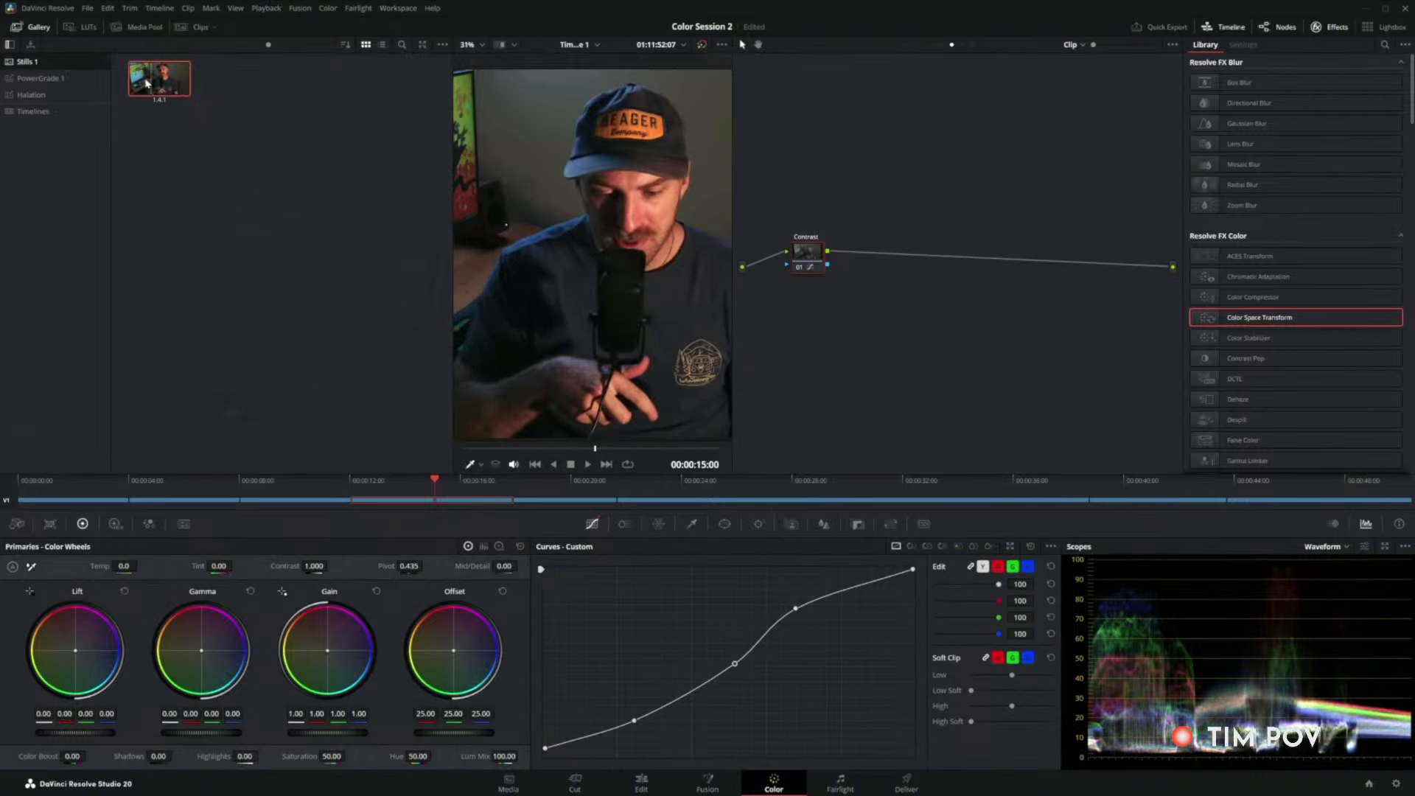
Label the new gallery still "Contrast Template".
right_click(176, 86)
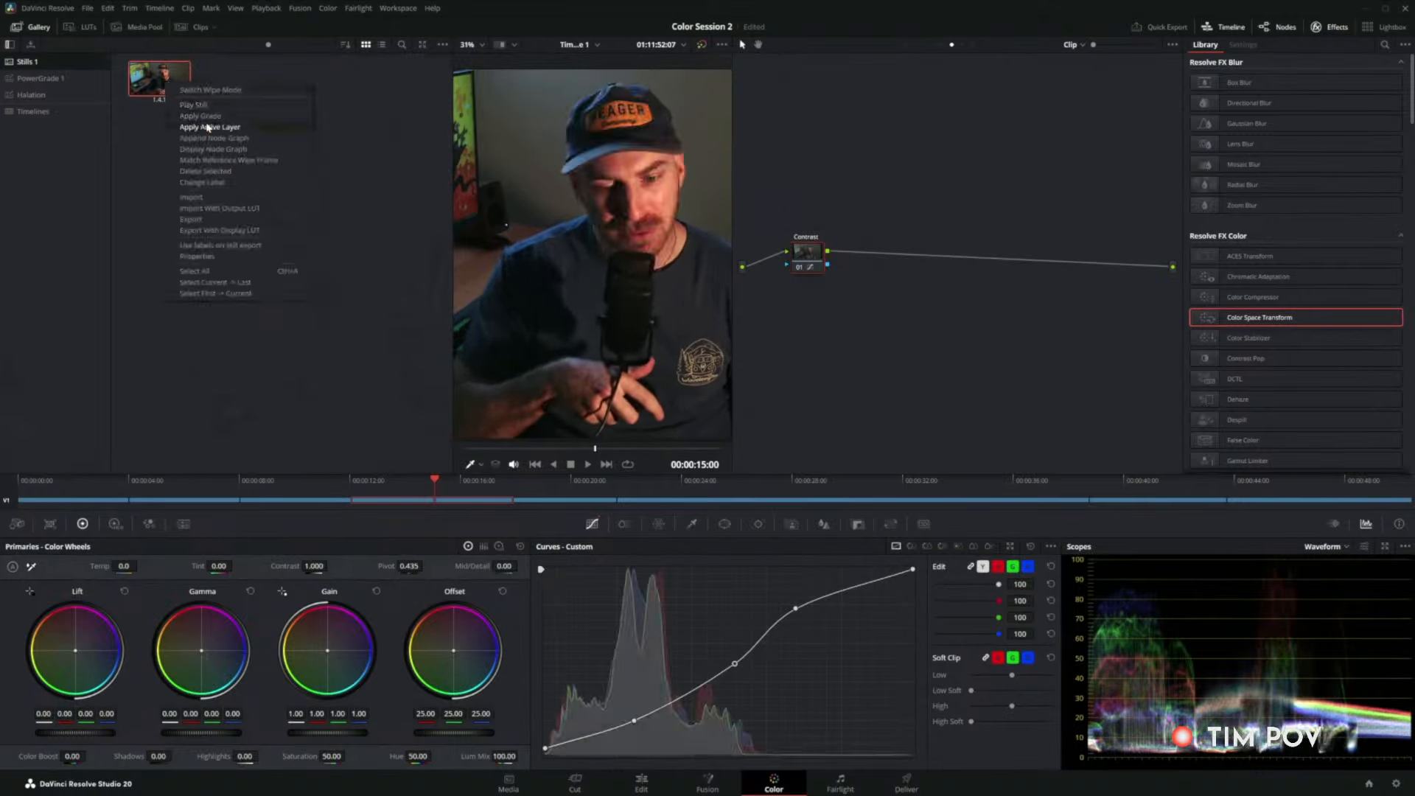
left_click(209, 183)
type("Co")
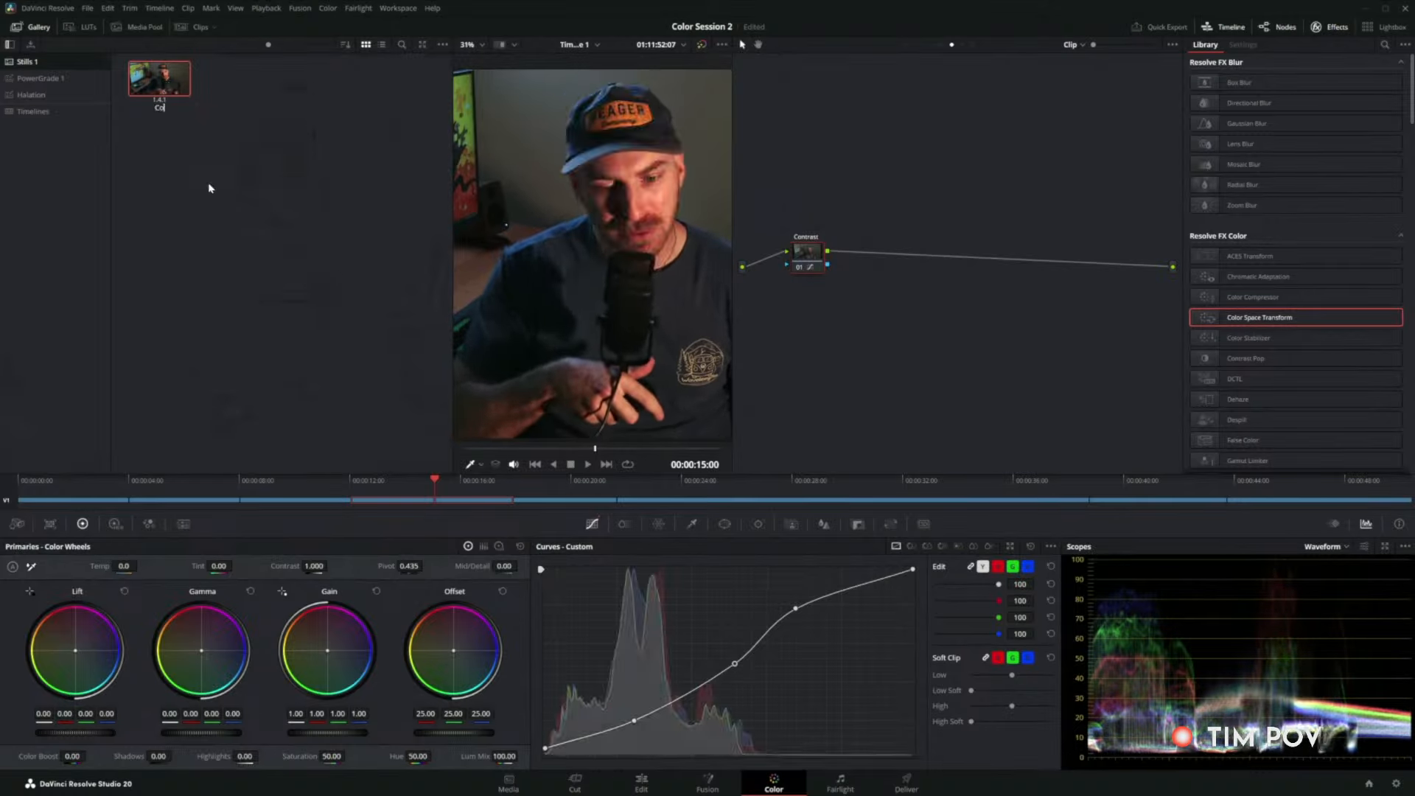
type("ntrast Tempa")
type("ate")
key("Return")
Reset the grade of the Contrast node in the clip tree.
right_click(818, 256)
left_click(838, 266)
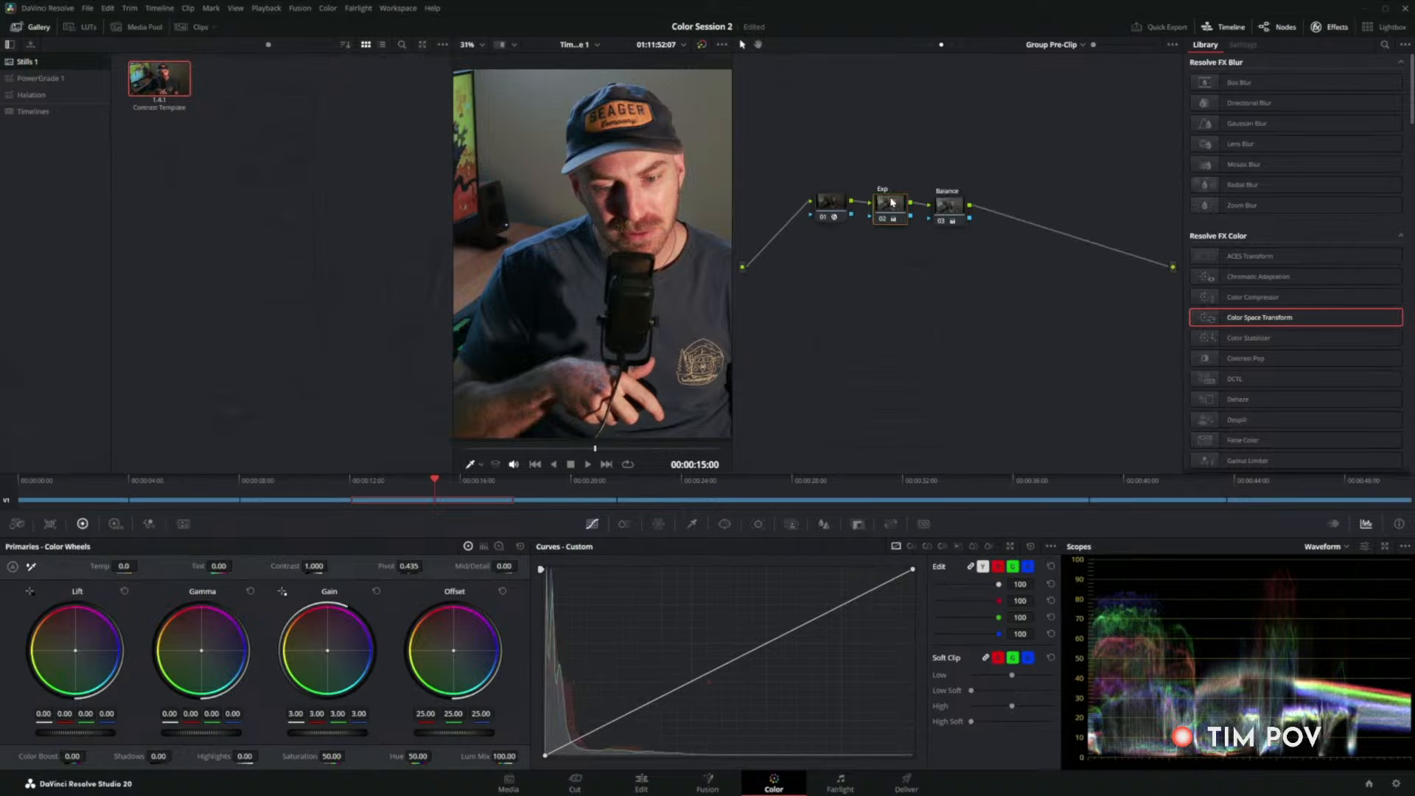
Copy the Exp and Balance grades from the Group Pre-Clip graph onto separate nodes in the clip-level graph.
left_click(951, 45)
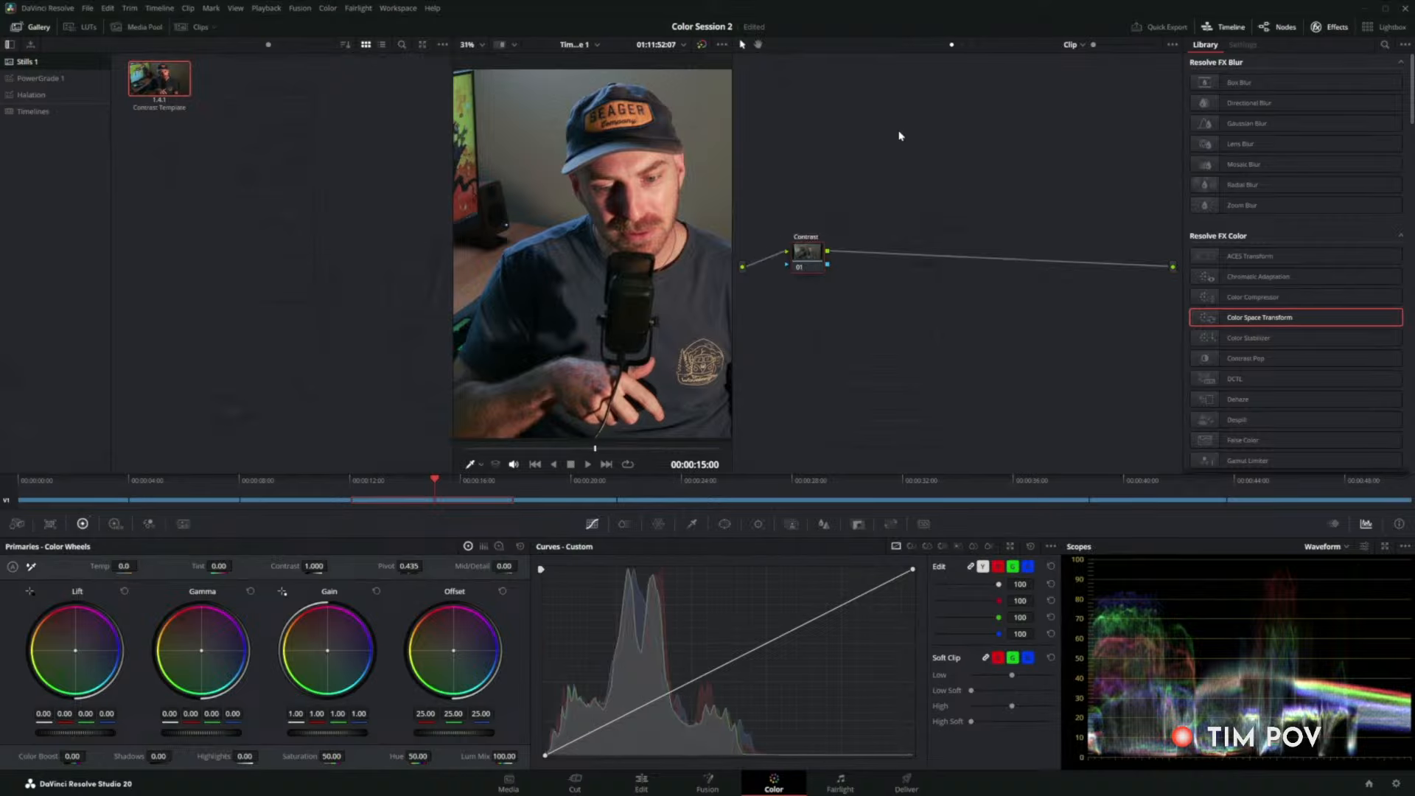
left_click(942, 45)
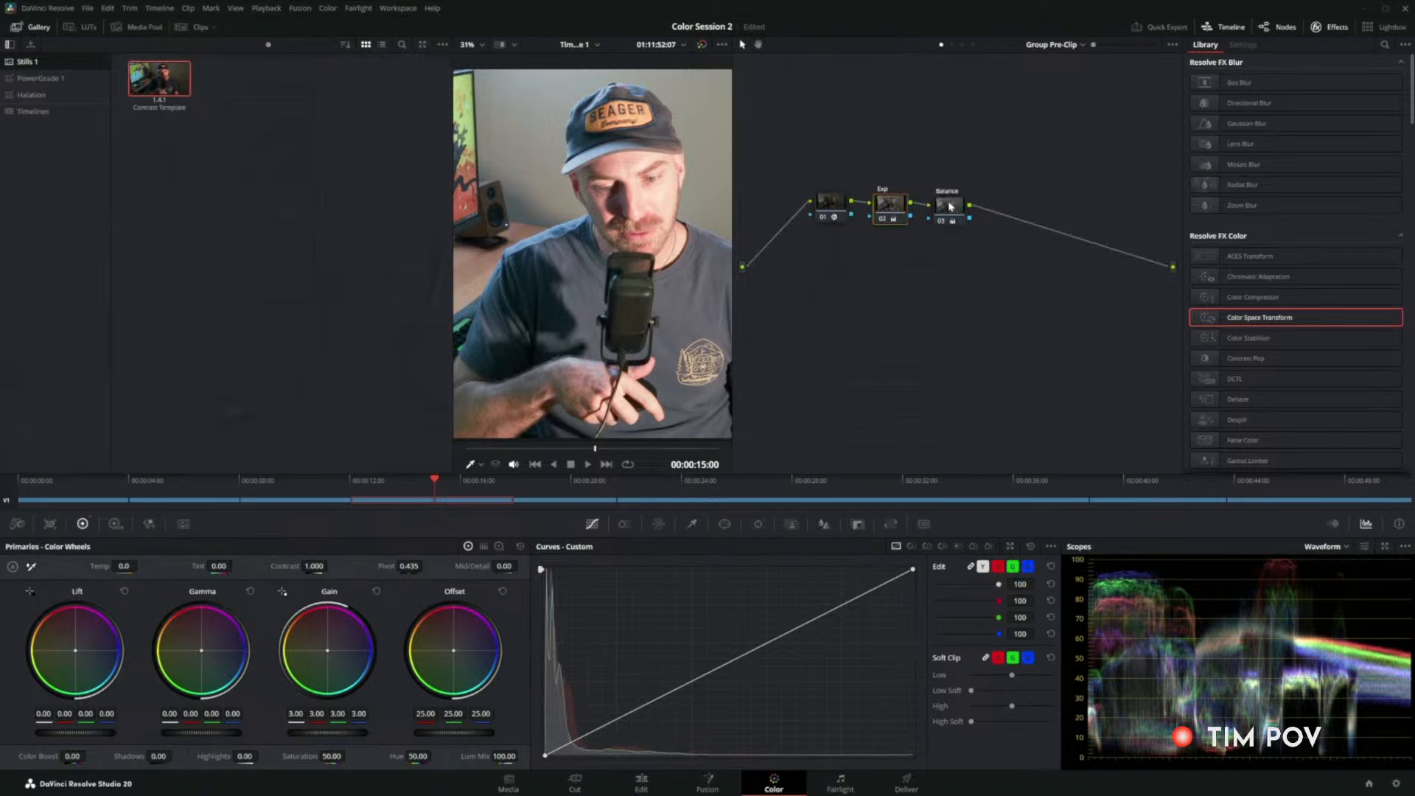
left_click(951, 207)
left_click(951, 45)
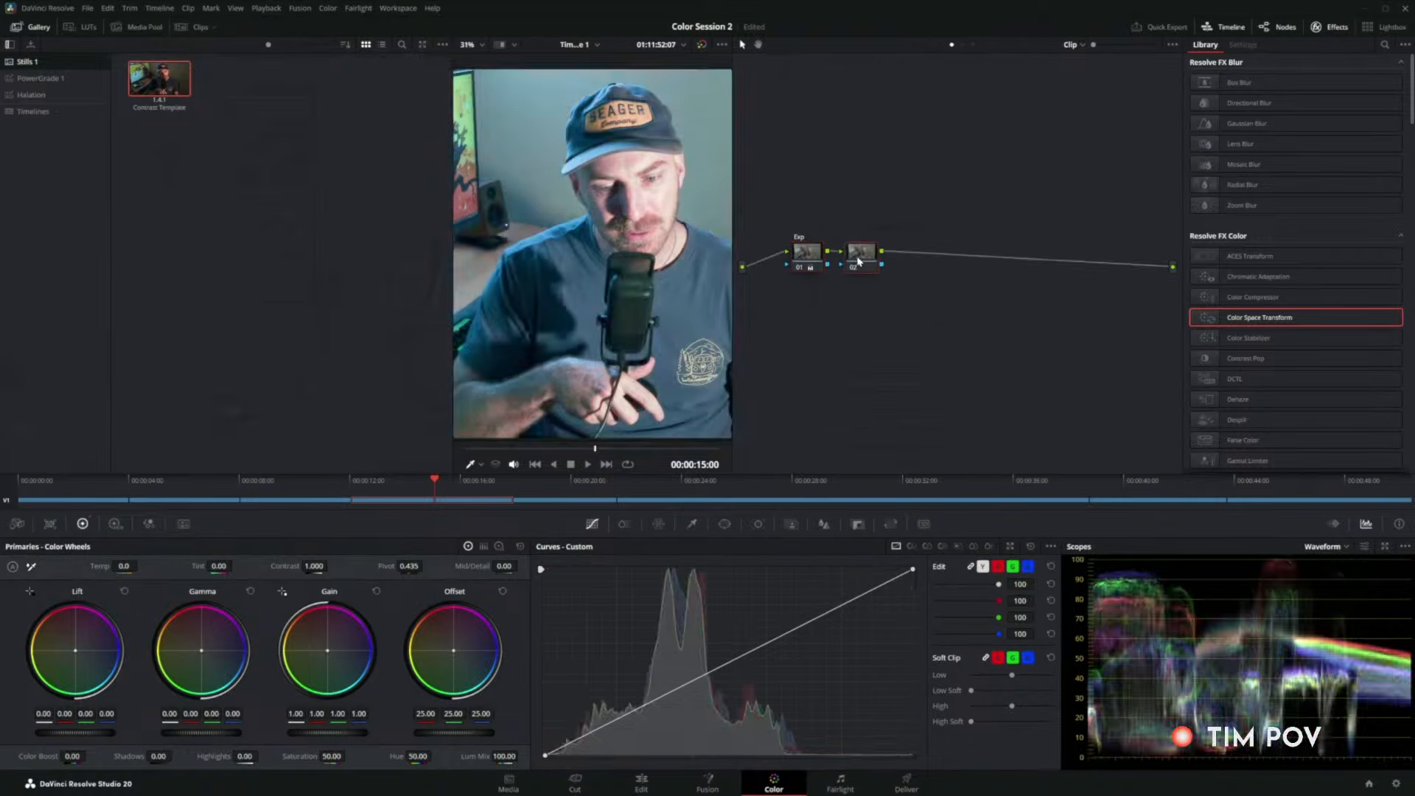
Delete the Exp and Balance nodes from the Group Pre-Clip graph and reposition the remaining Color Space Transform node.
left_click(942, 45)
left_click(950, 214)
left_click(890, 216, "ctrl")
key("Delete")
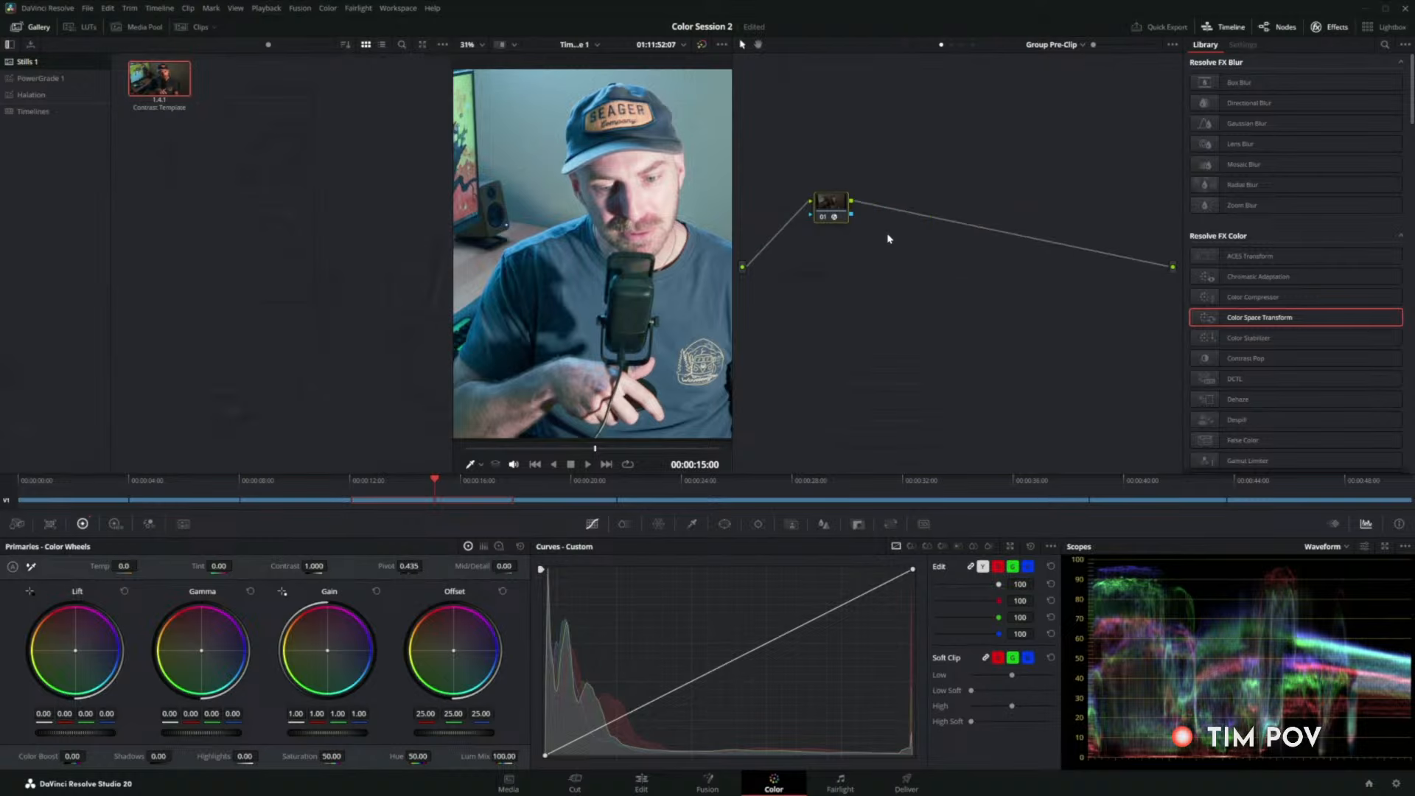
left_click_drag(834, 221, 818, 252)
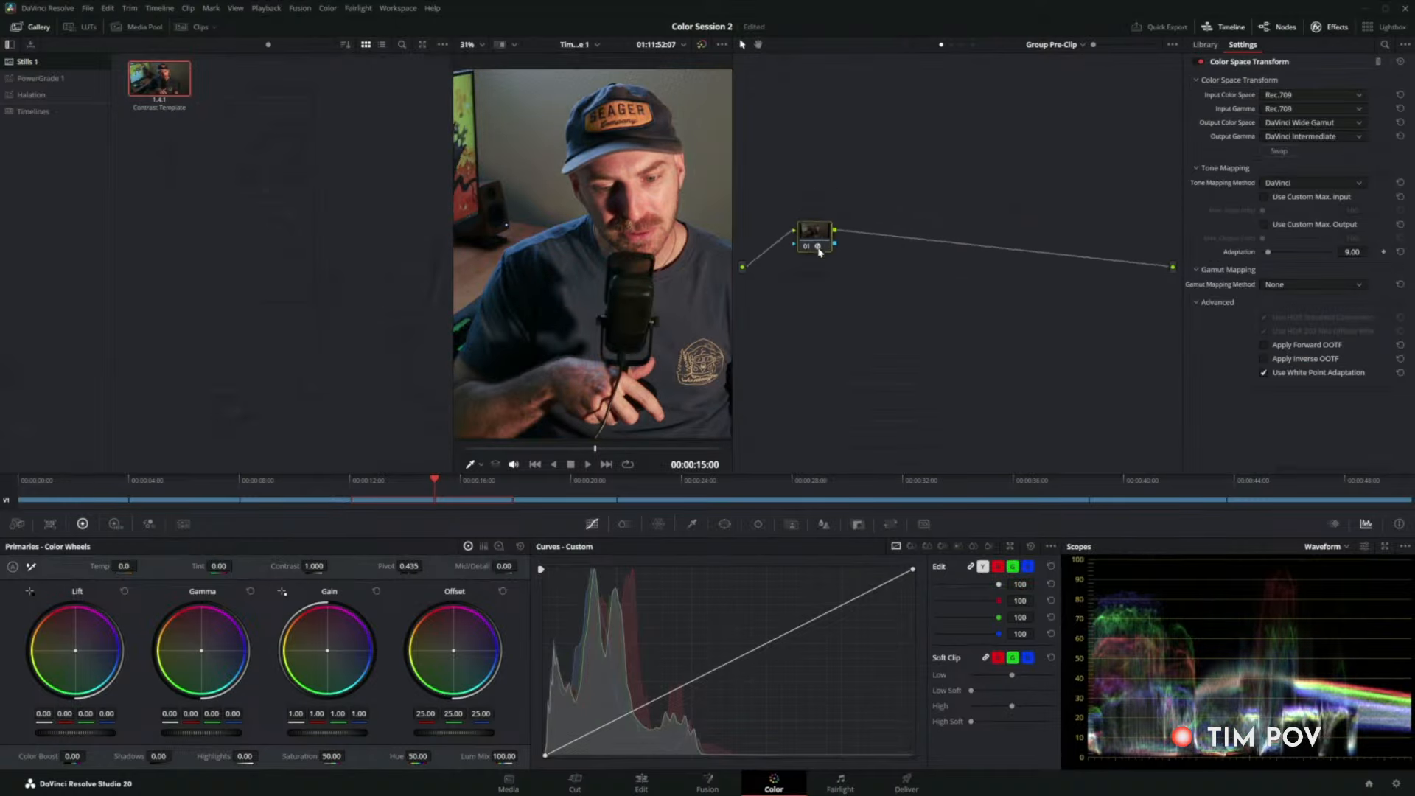
Add a serial node after Balance in the clip-level graph and apply the Contrast Template still to it.
left_click(951, 44)
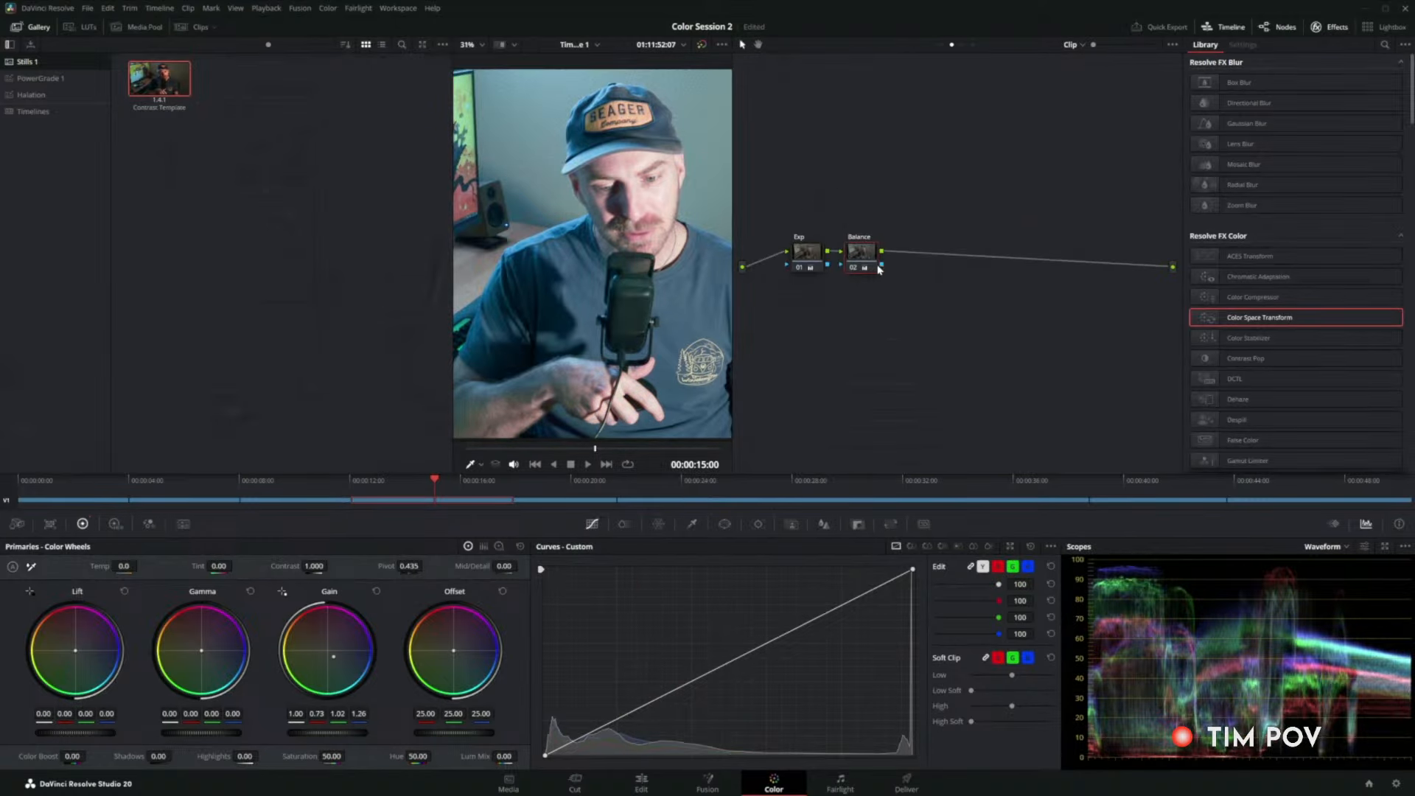
left_click(813, 264)
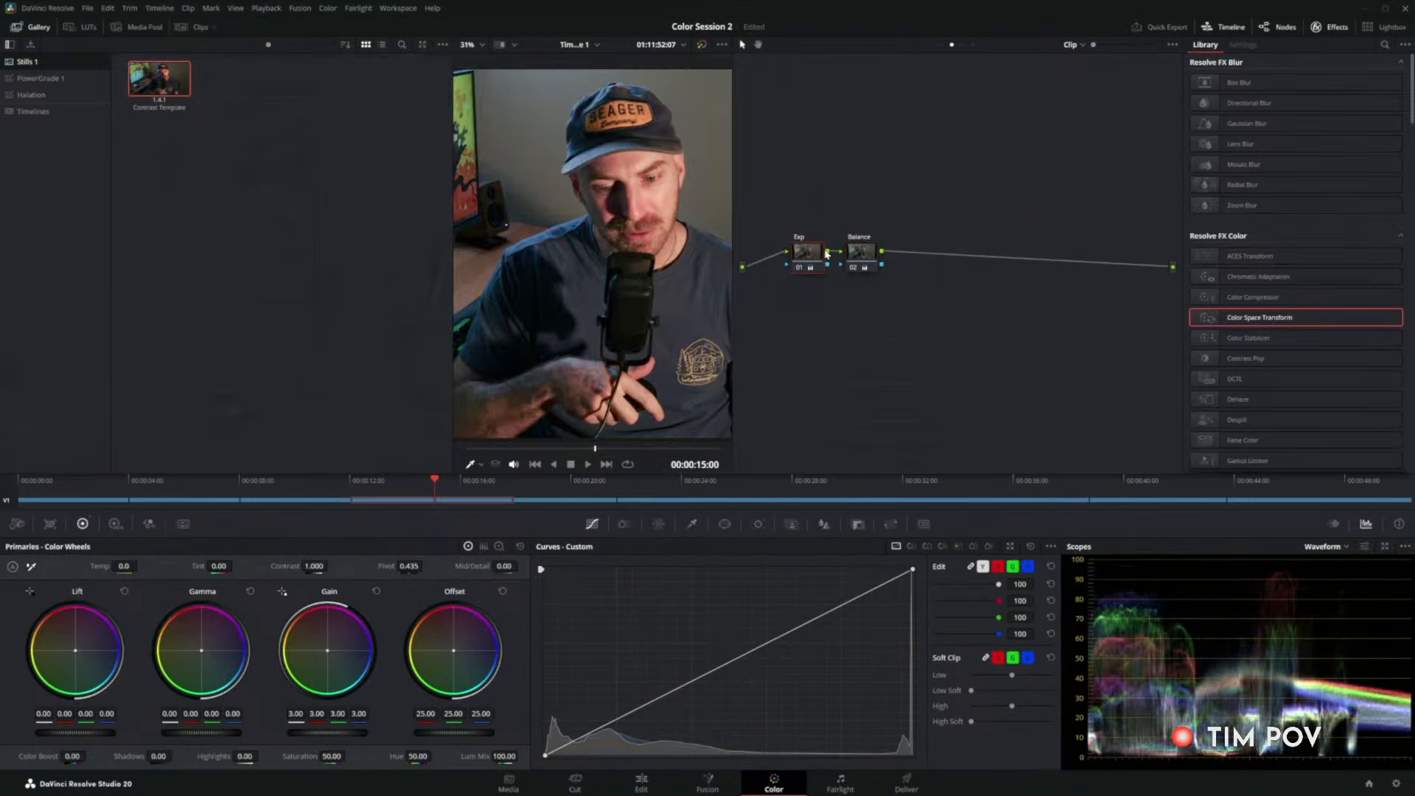
left_click(861, 267)
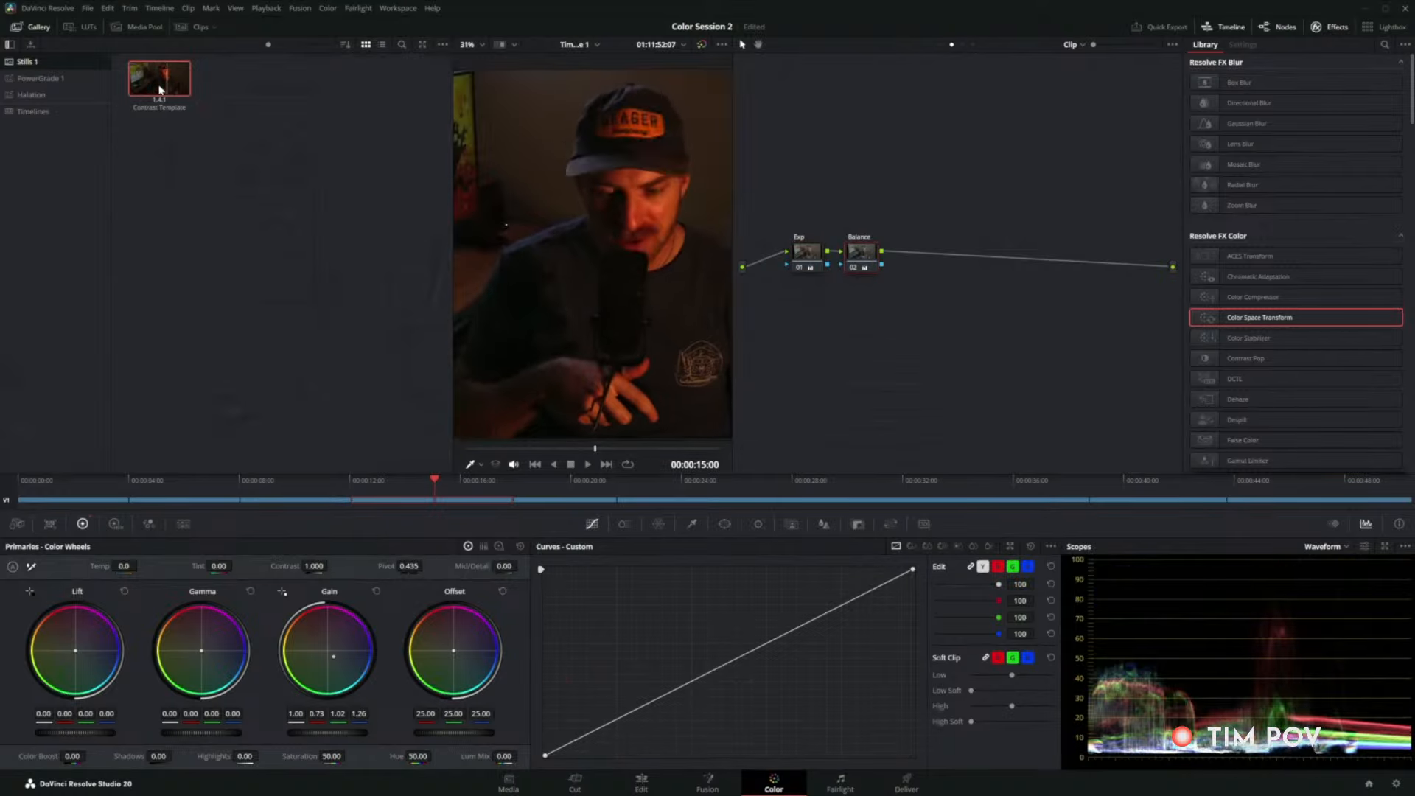
key("alt+s")
left_click_drag(921, 263, 923, 265)
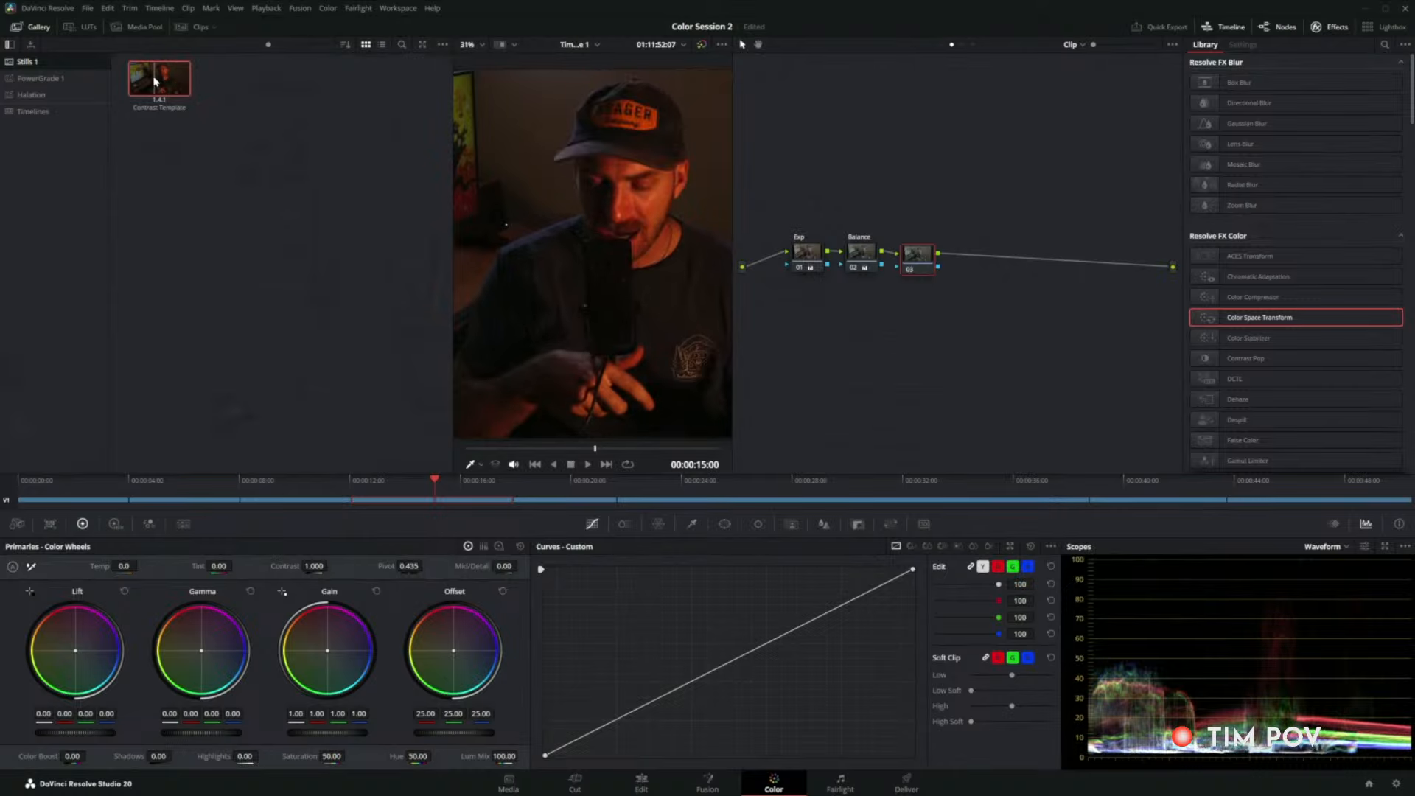
left_click_drag(157, 83, 927, 260)
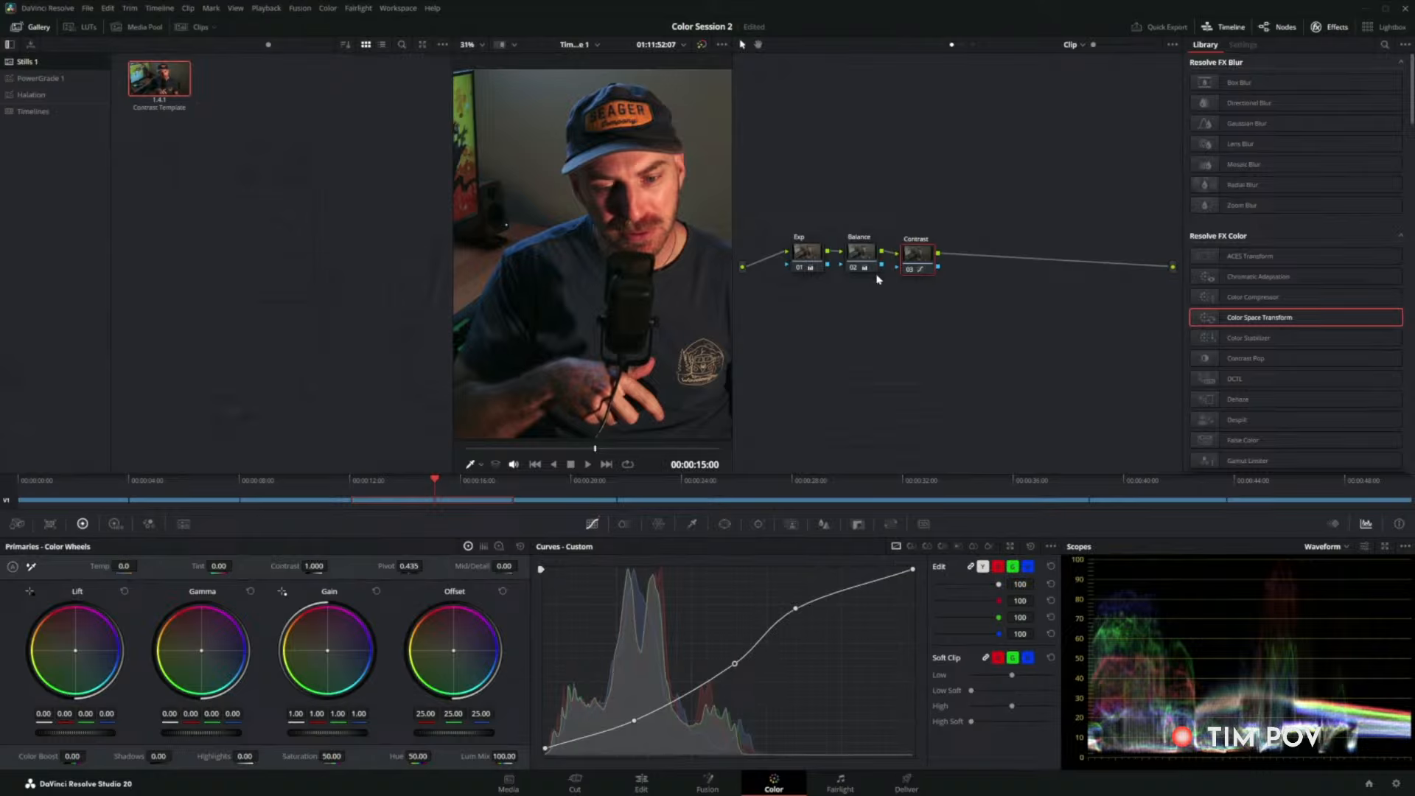
Grab a still of the three-node clip grade and label it Exp_Bal_Con.
right_click(587, 209)
left_click(614, 215)
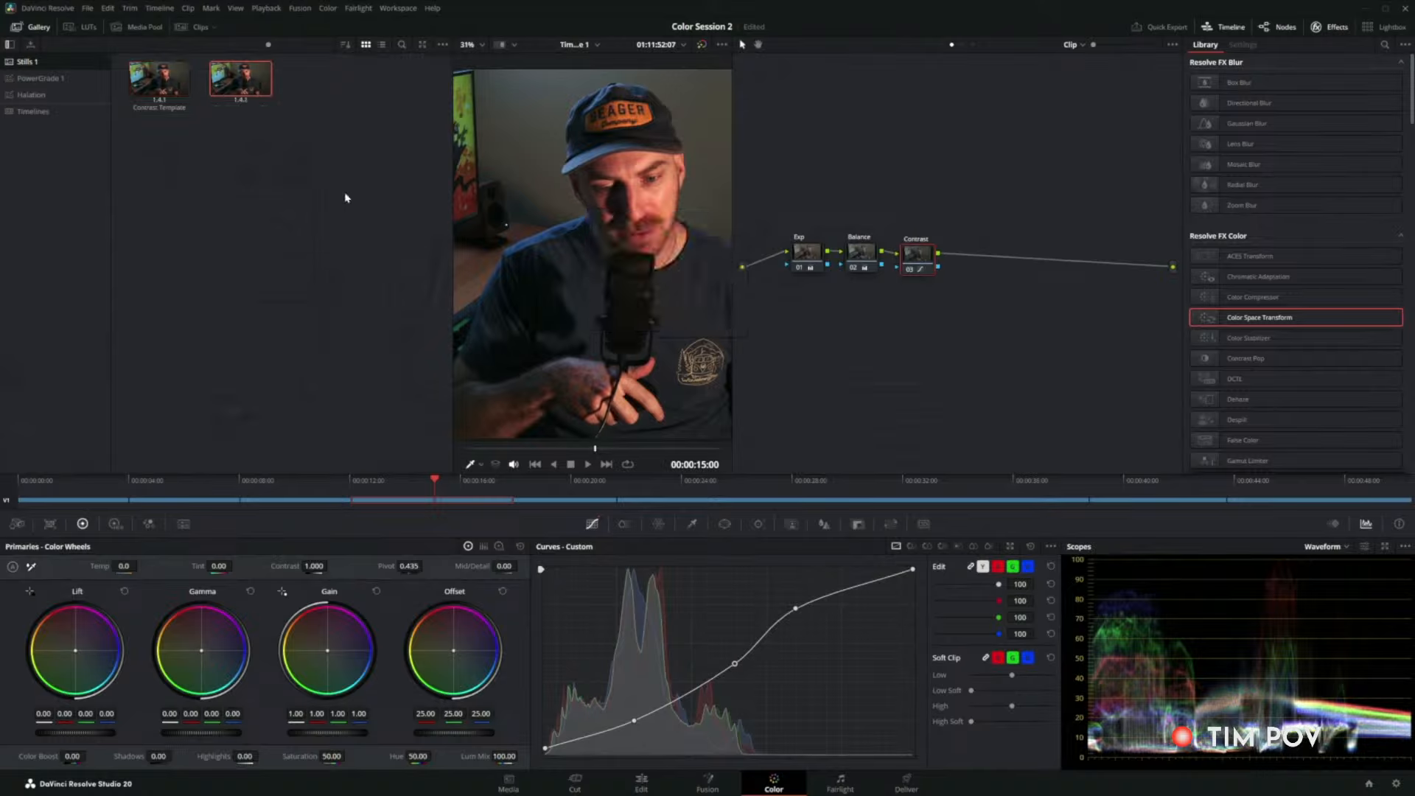
right_click(249, 100)
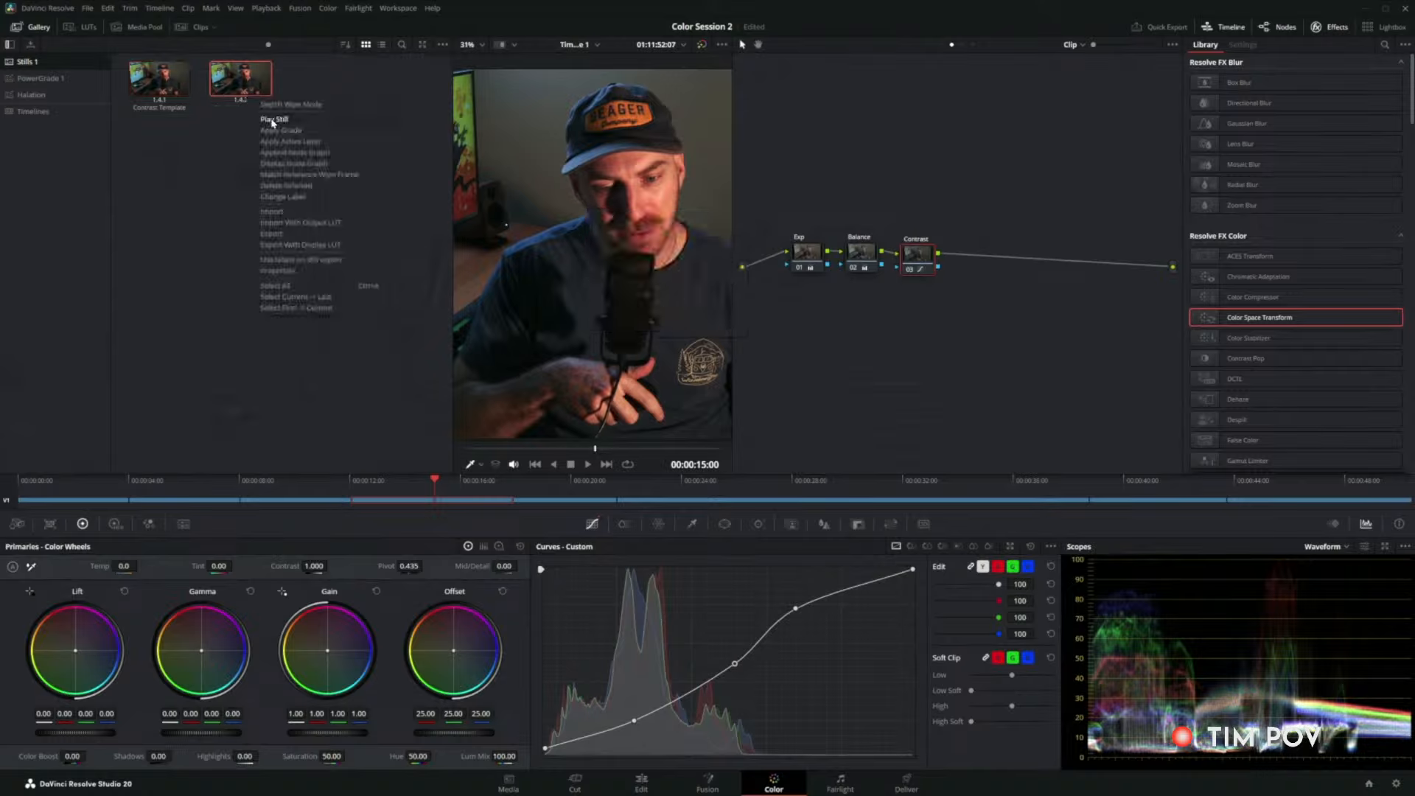
left_click(276, 198)
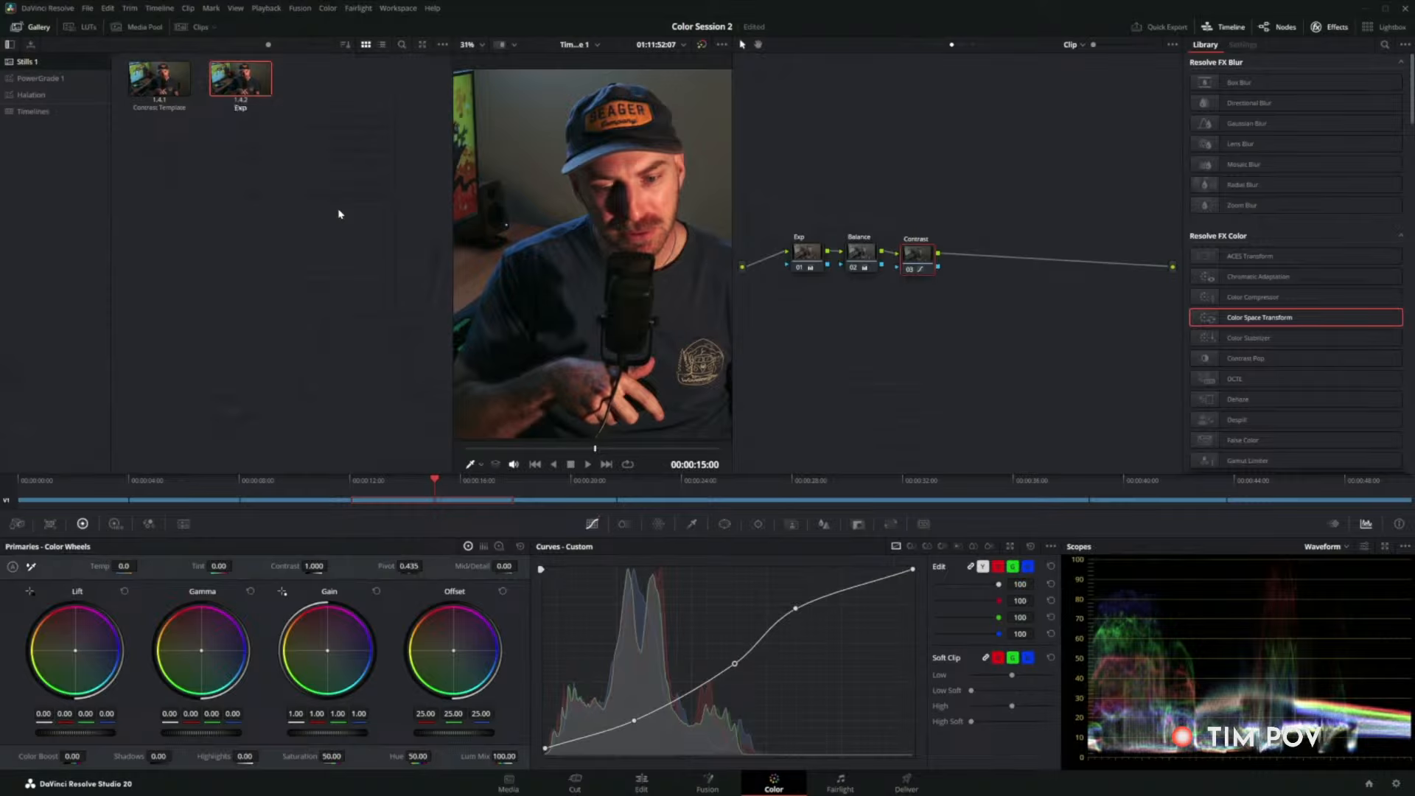
type("Exp_Bal_Con")
key("Return")
Reset the clip's node graph and restore its grade from the Exp_Bal_Con still.
right_click(914, 331)
left_click(925, 335)
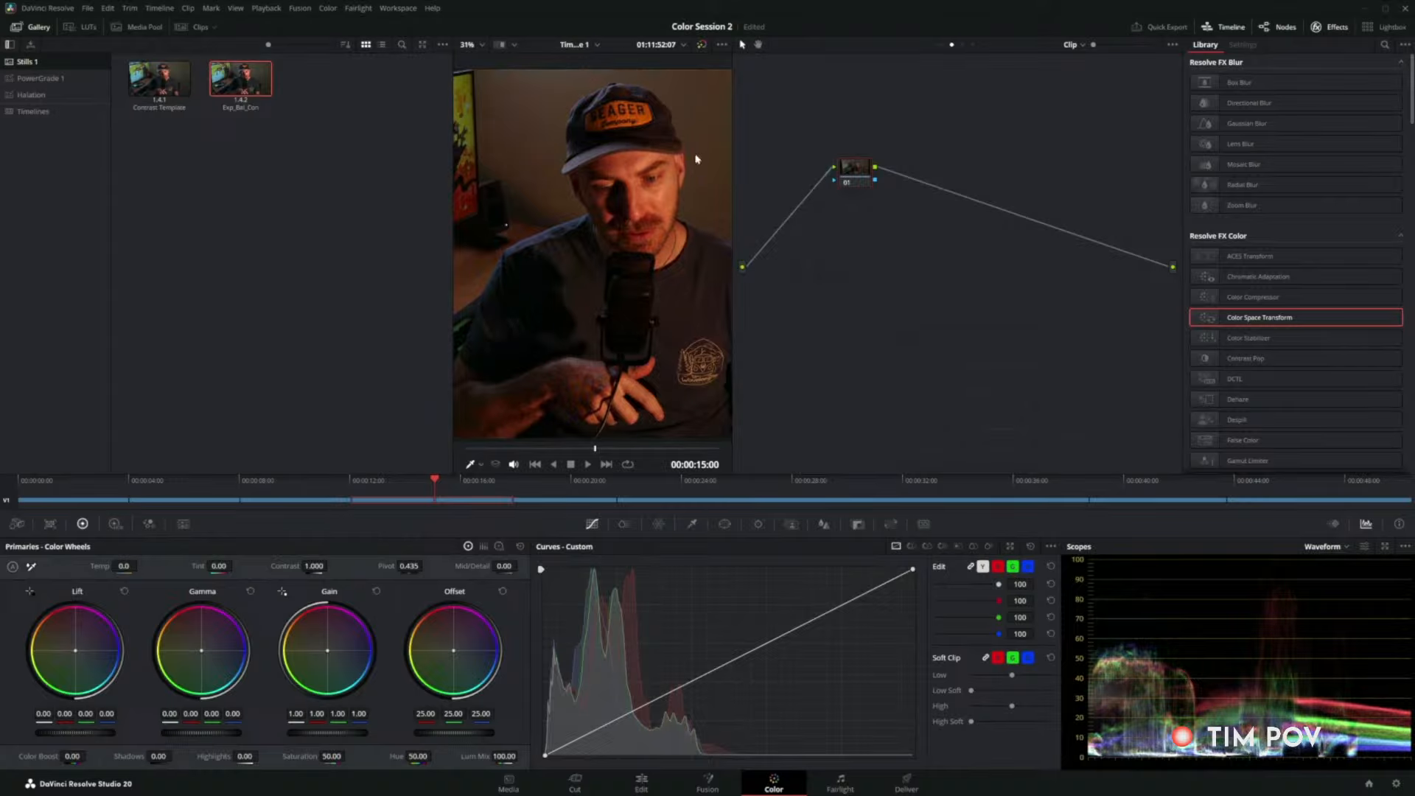
double_click(252, 85)
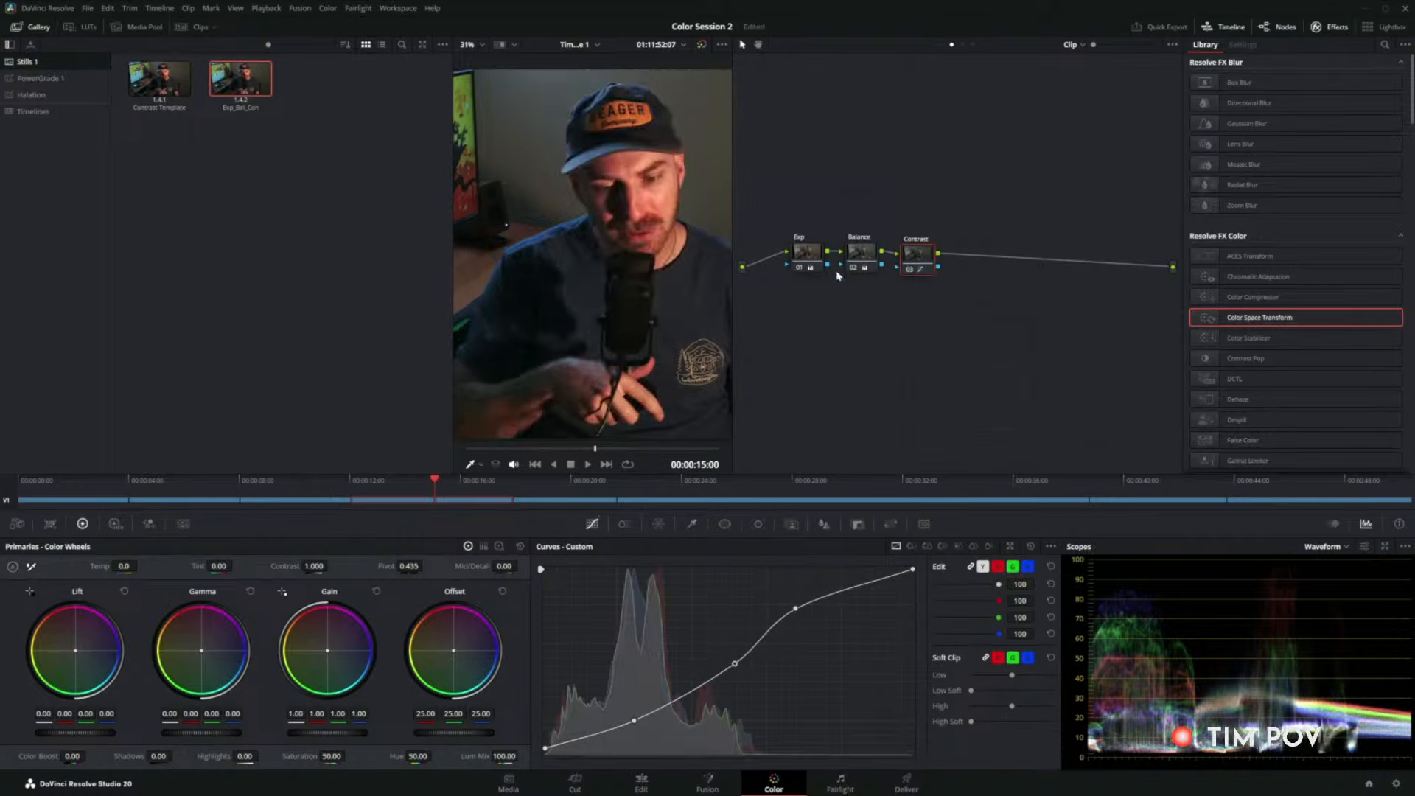
Undo the restored grade and apply the Exp_Bal_Con still to the clip in place of three blank nodes.
key("ctrl+z")
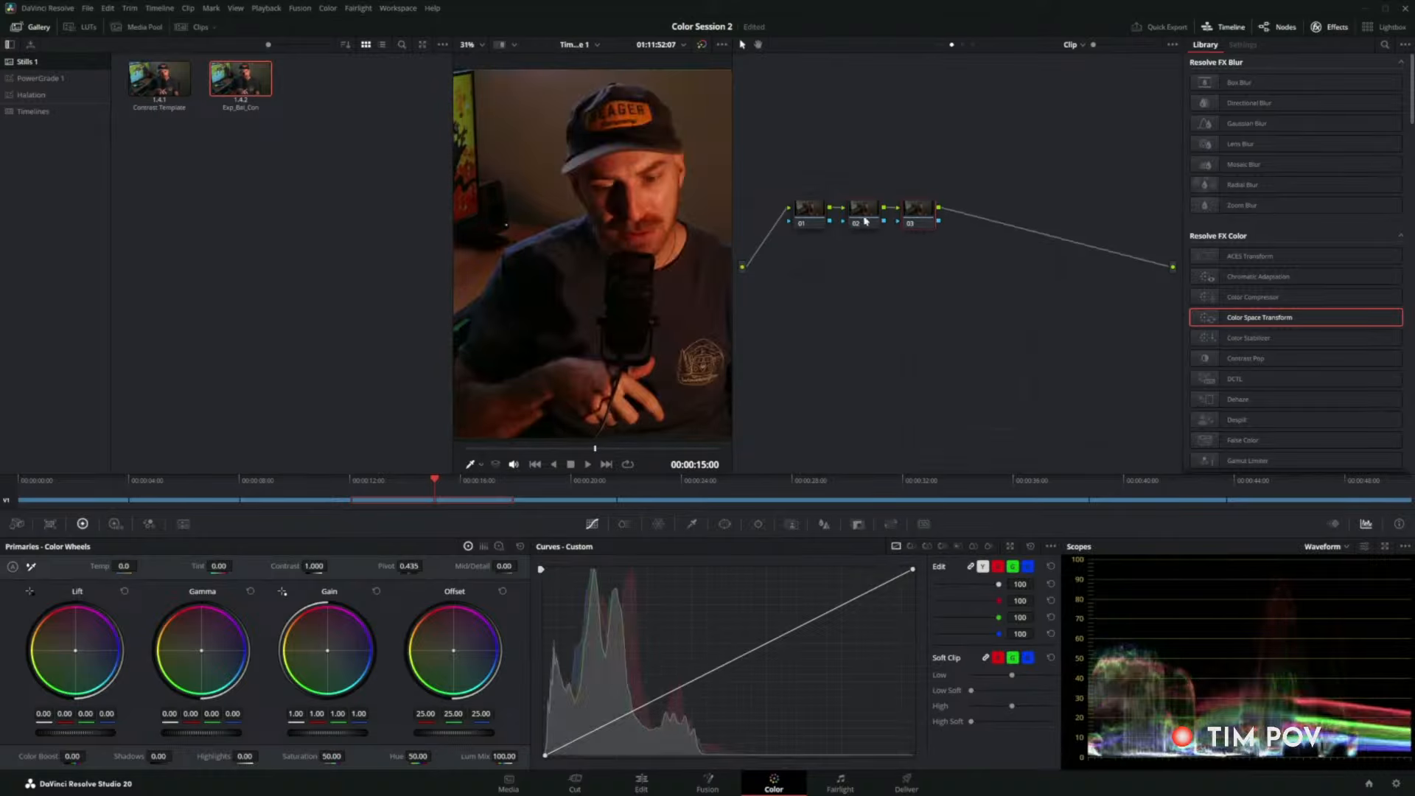
right_click(241, 78)
left_click(272, 133)
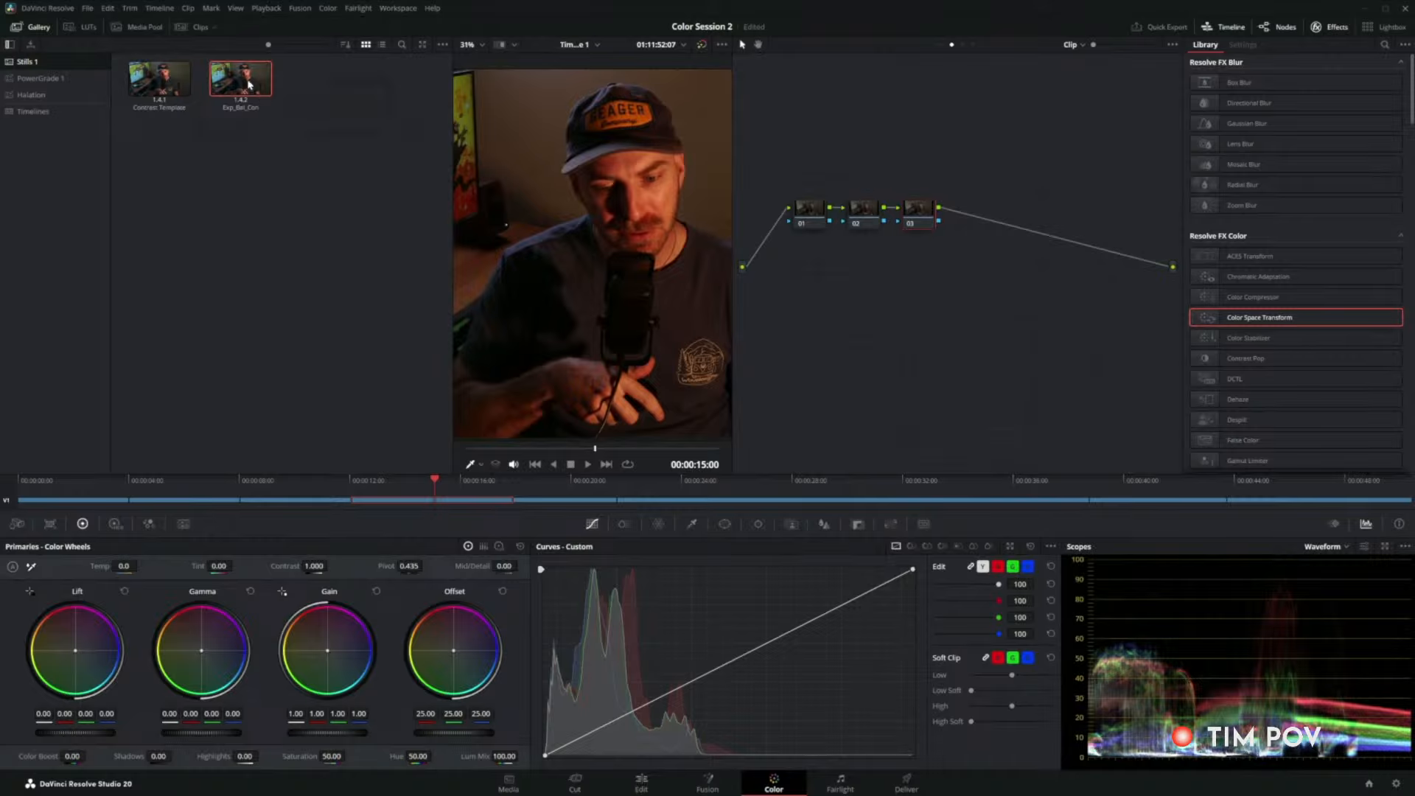
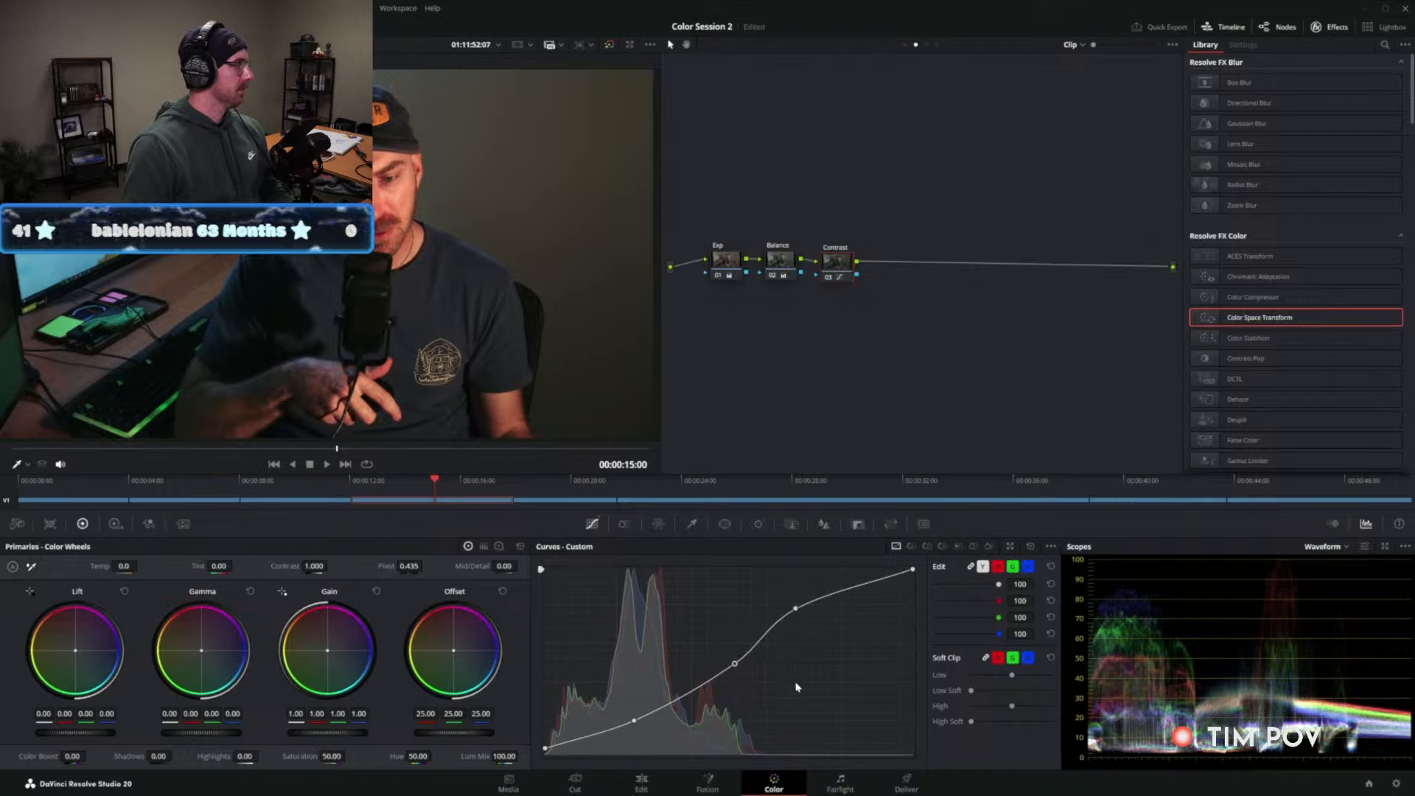
Open a new File Explorer window and move it out of the way.
key("super")
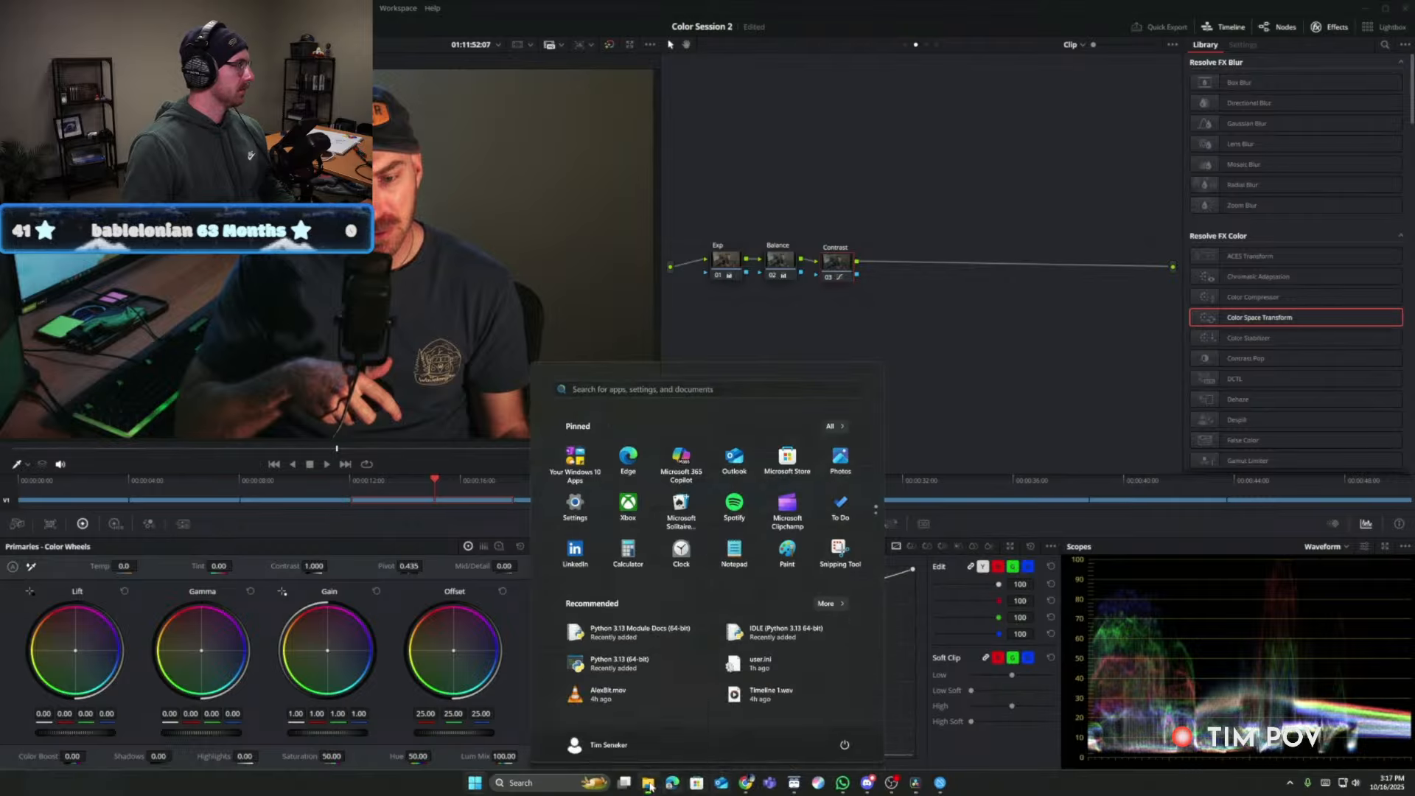
right_click(650, 784)
left_click(617, 716)
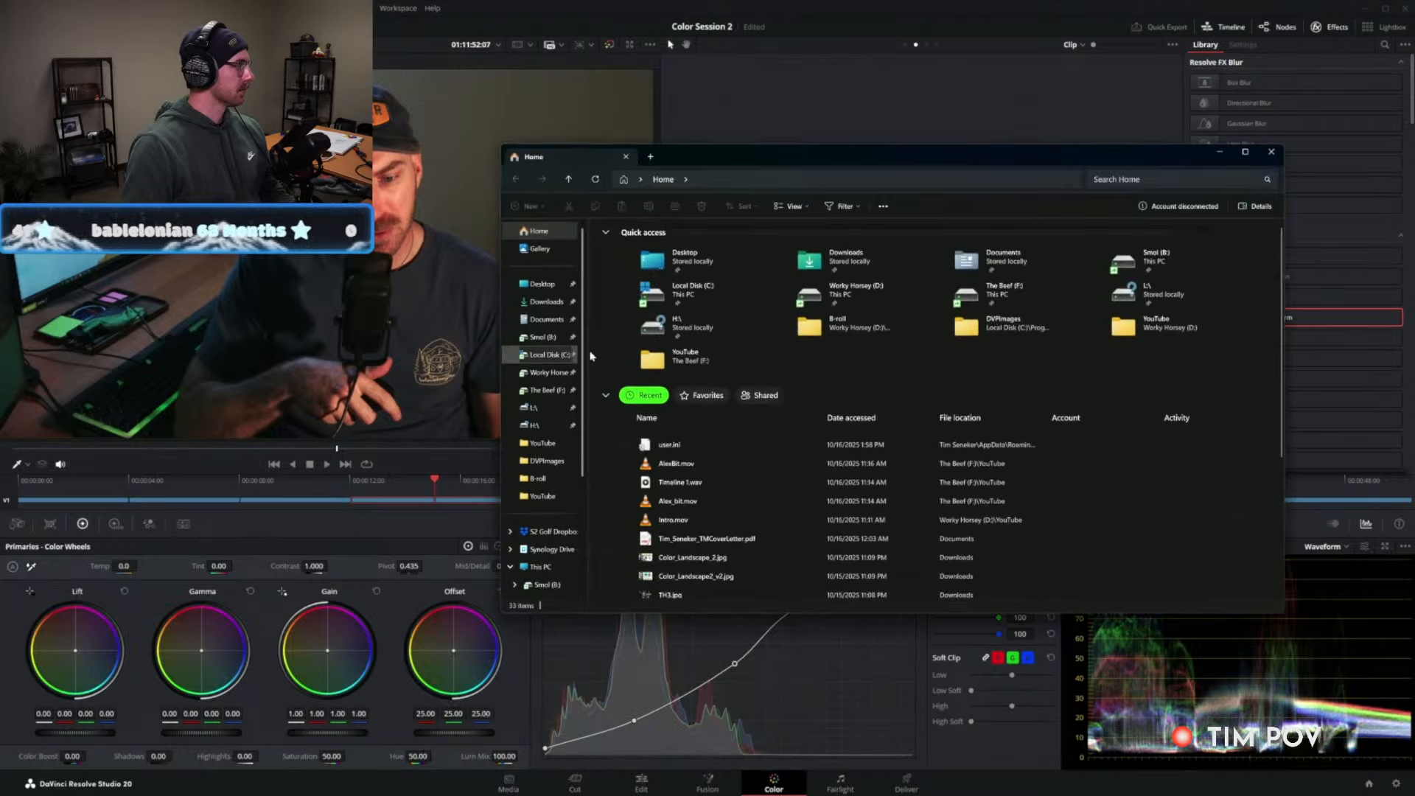
left_click_drag(749, 156, 1414, 443)
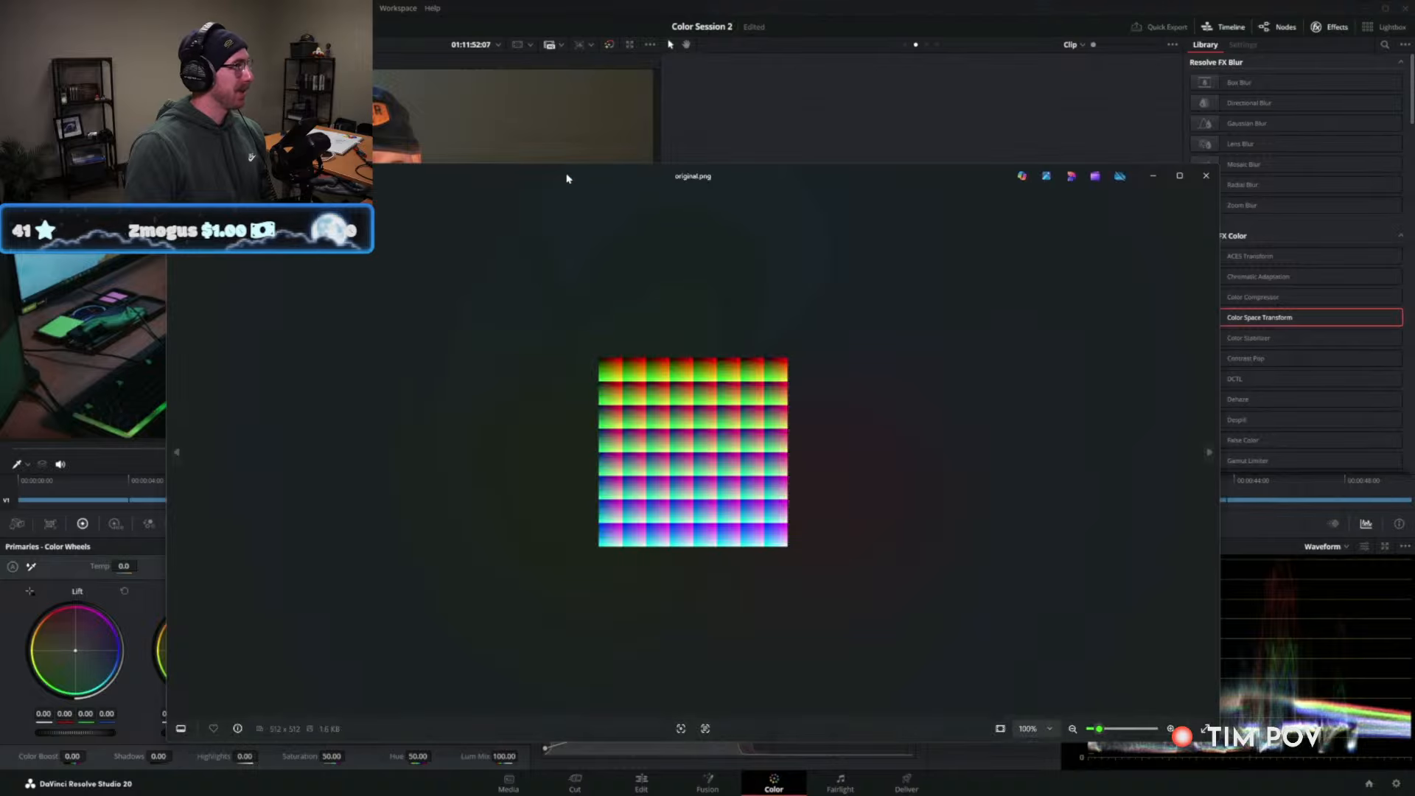
Enlarge the original.png and Orange_Highlight.png color grids and overlap their windows for comparison.
left_click_drag(568, 174, 575, 103)
scroll(741, 340, "up", 5)
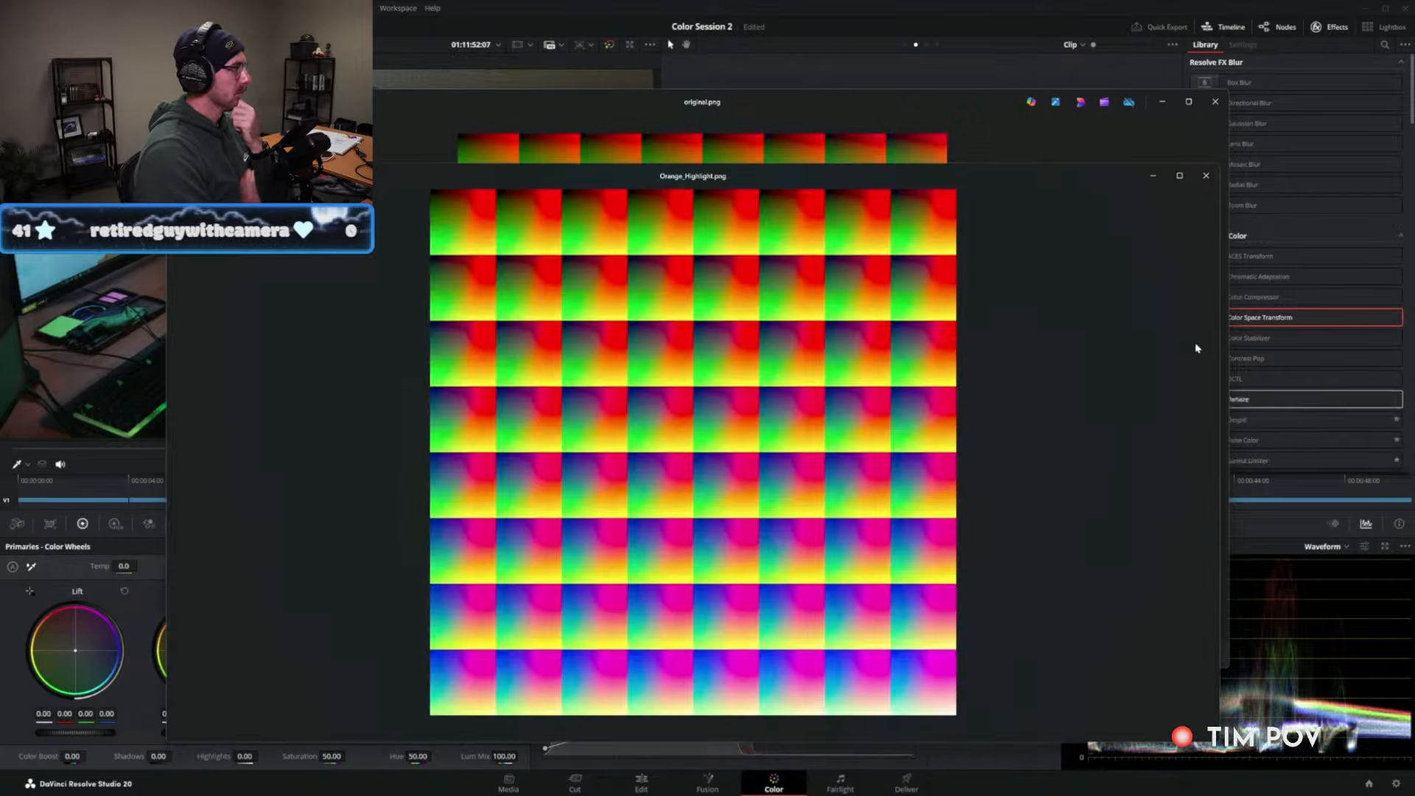
scroll(707, 453, "up", 5)
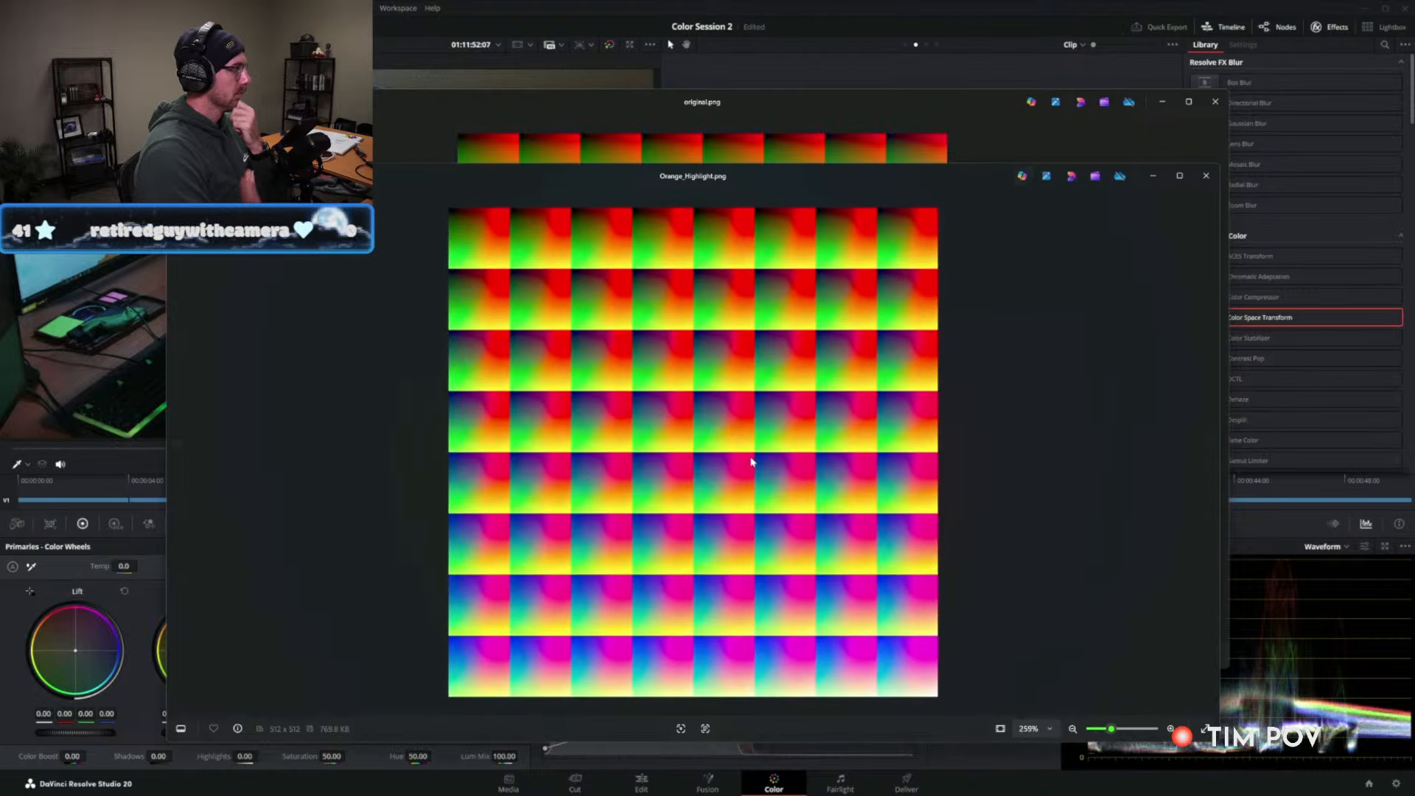
left_click_drag(696, 177, 705, 106)
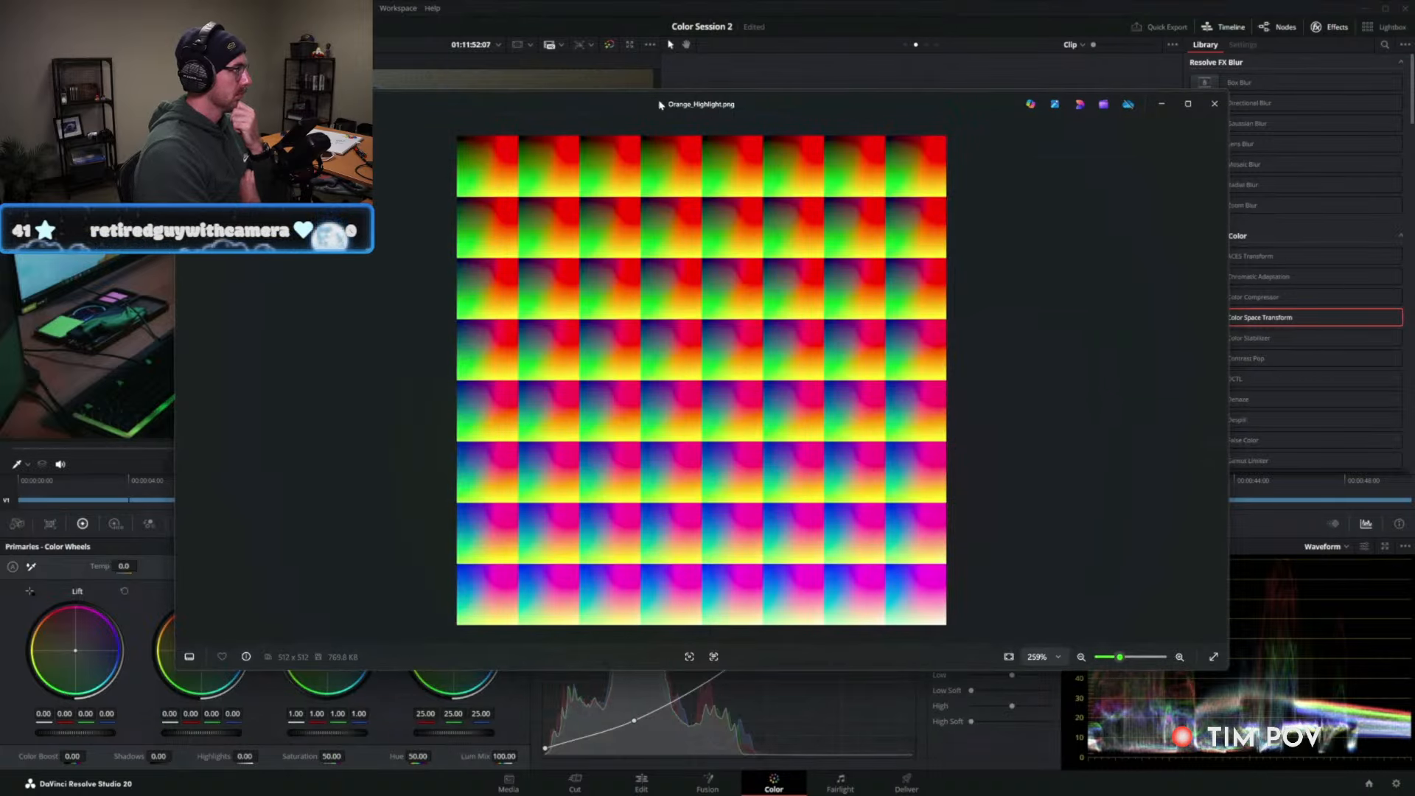
Compare the color patches of original.png with those of Orange_Highlight.png, and close both images.
left_click_drag(660, 106, 724, 640)
left_click(623, 302)
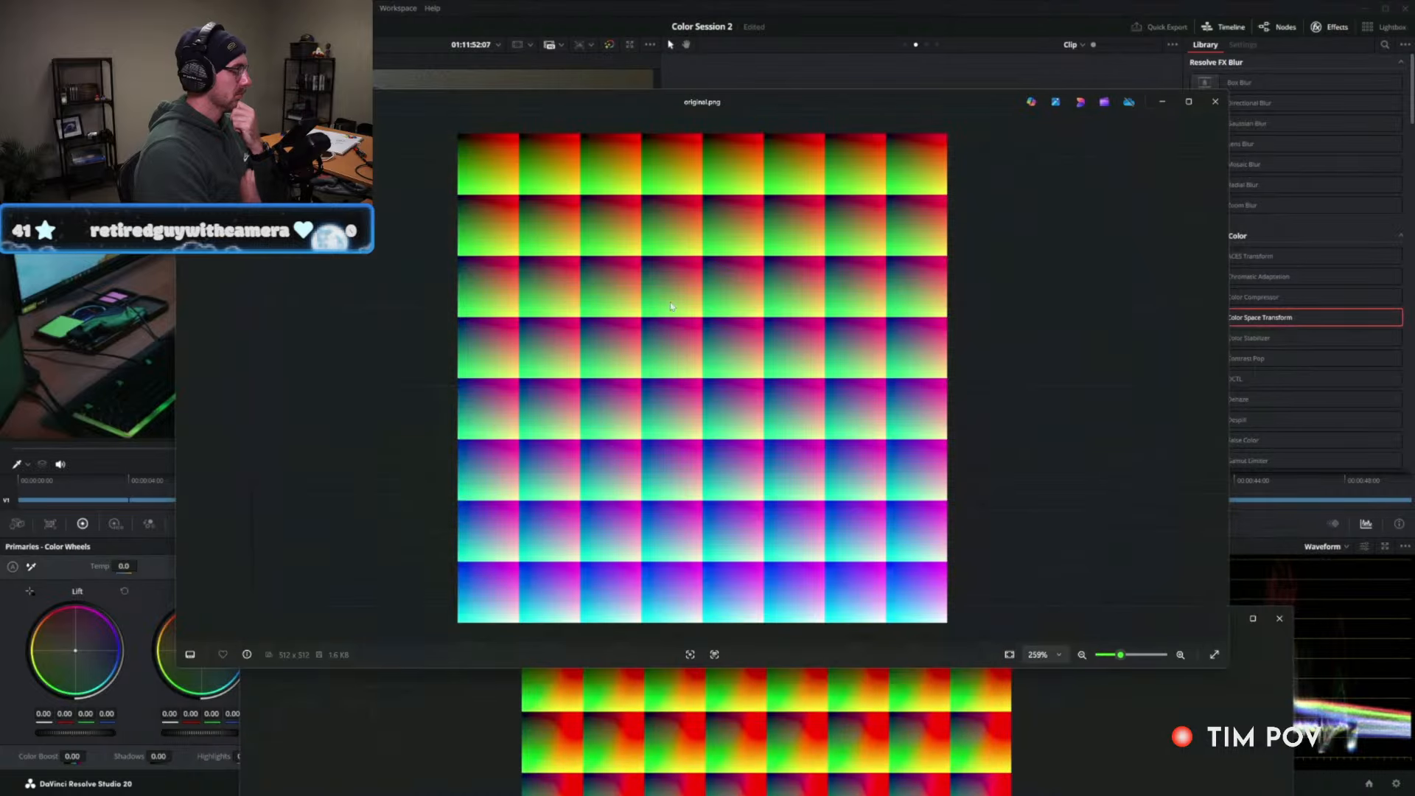
left_click(1104, 712)
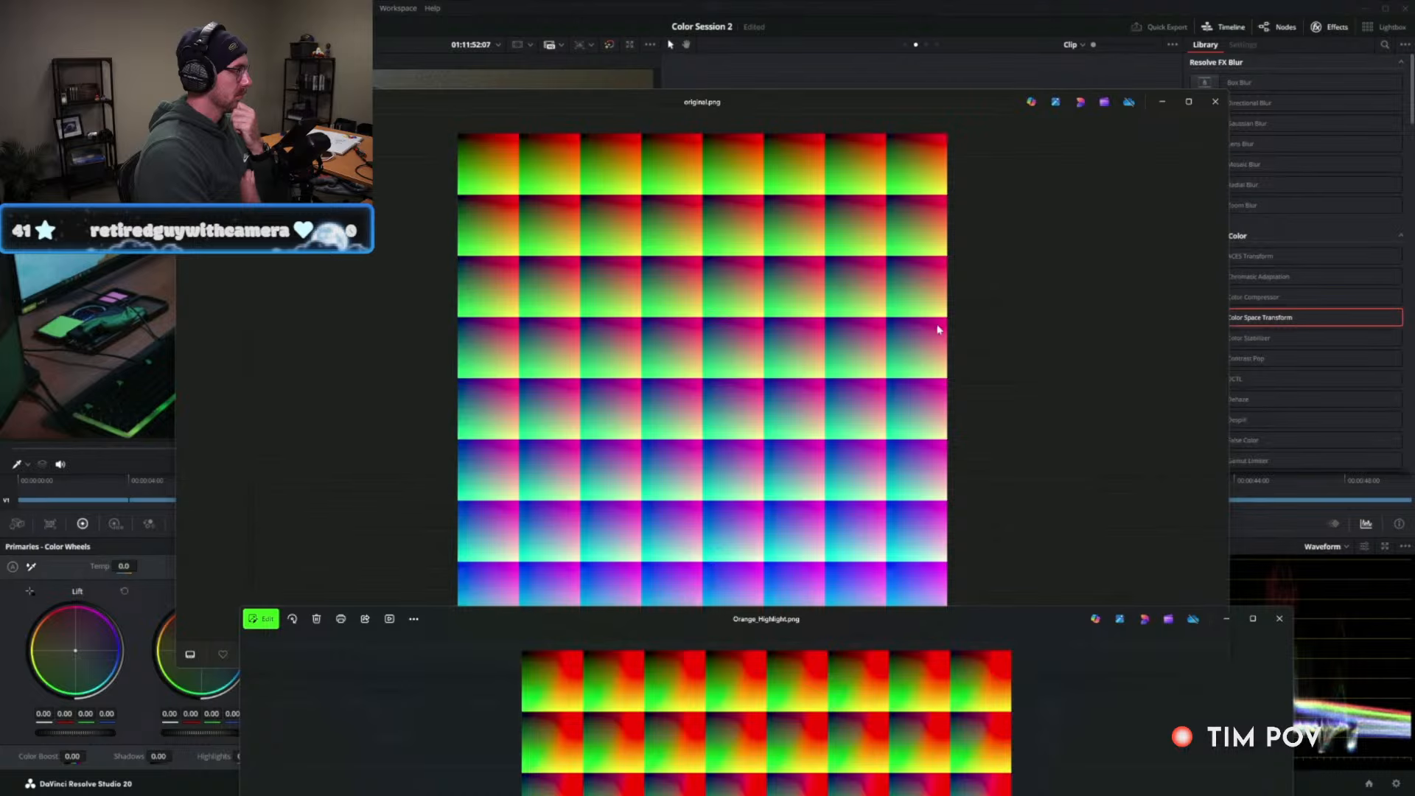
left_click_drag(887, 620, 811, 135)
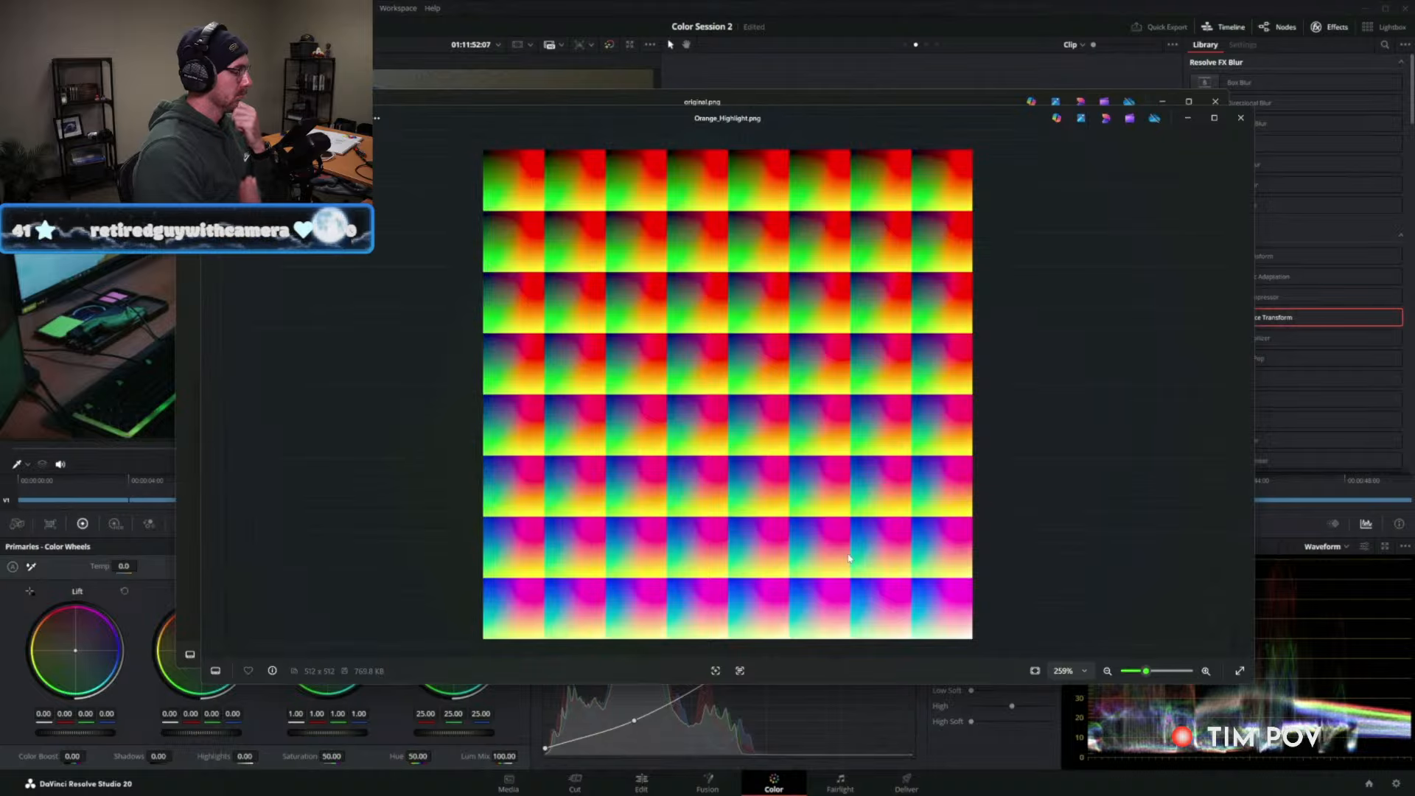
left_click(1240, 118)
left_click(1215, 101)
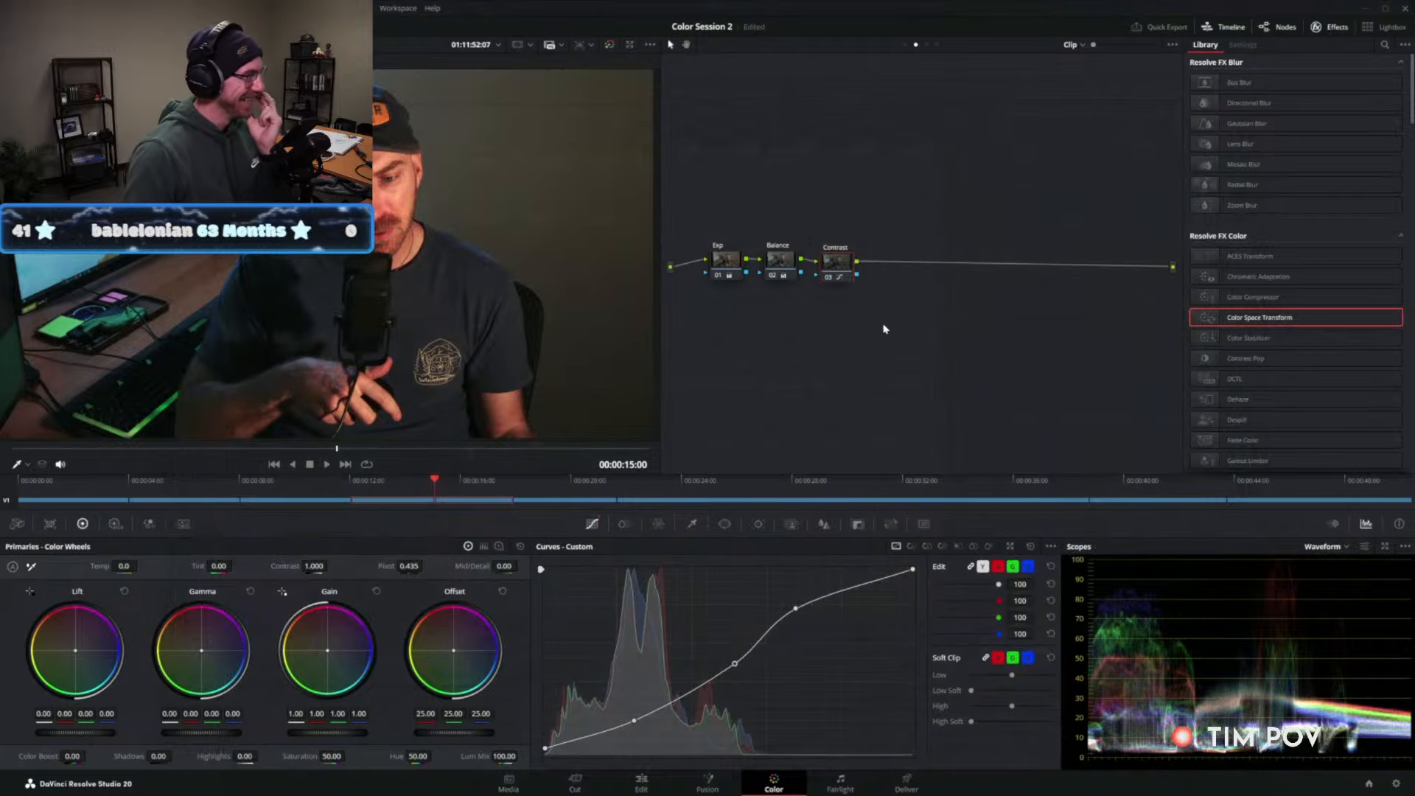
Add a serial node after Contrast and apply the +1 Stop LUT to it.
key("alt+s")
right_click(906, 268)
mouse_move(937, 391)
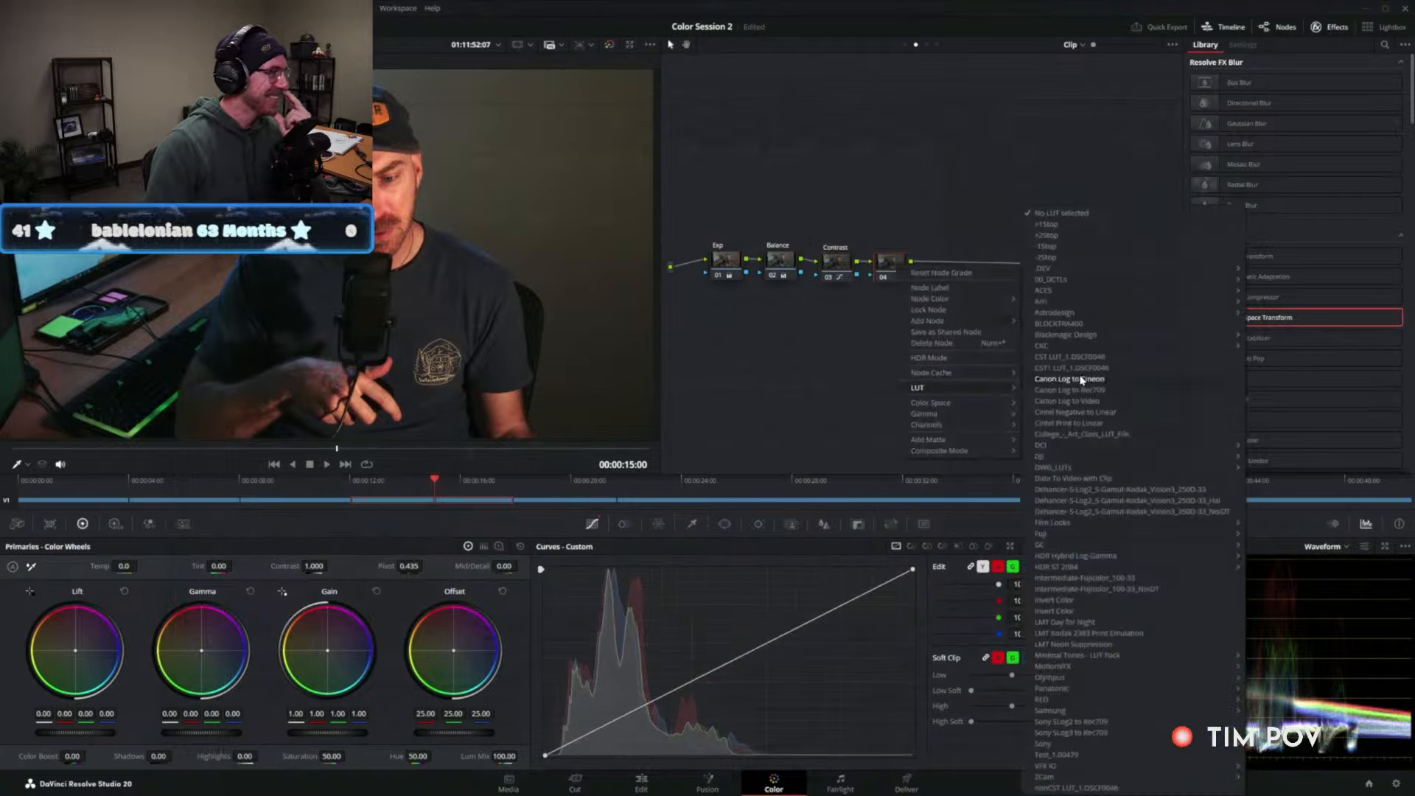
left_click(1052, 228)
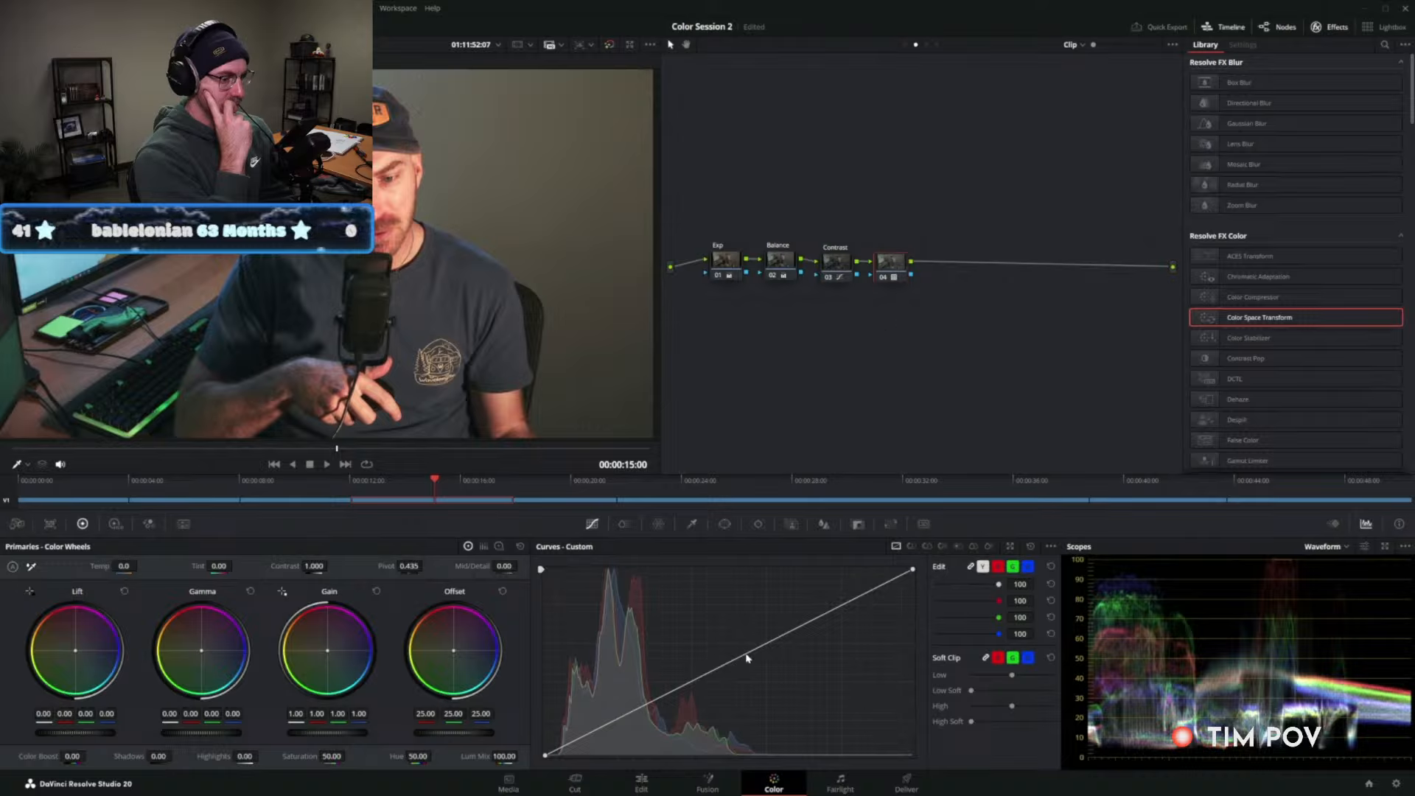
Shape a steep S-curve on node 04 and lower its gain to 0.55.
left_click_drag(647, 706, 649, 729)
left_click_drag(807, 641, 769, 594)
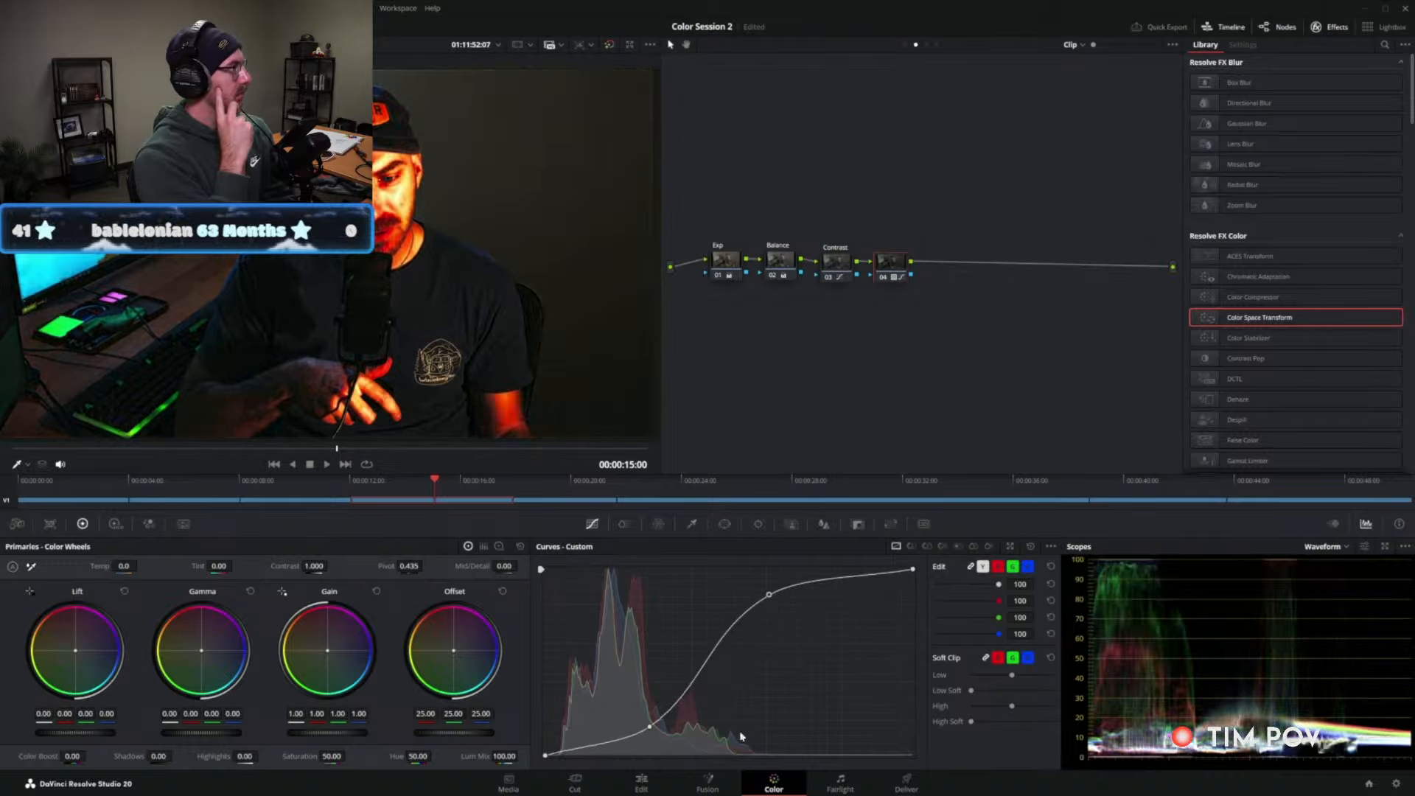
left_click_drag(333, 735, 341, 731)
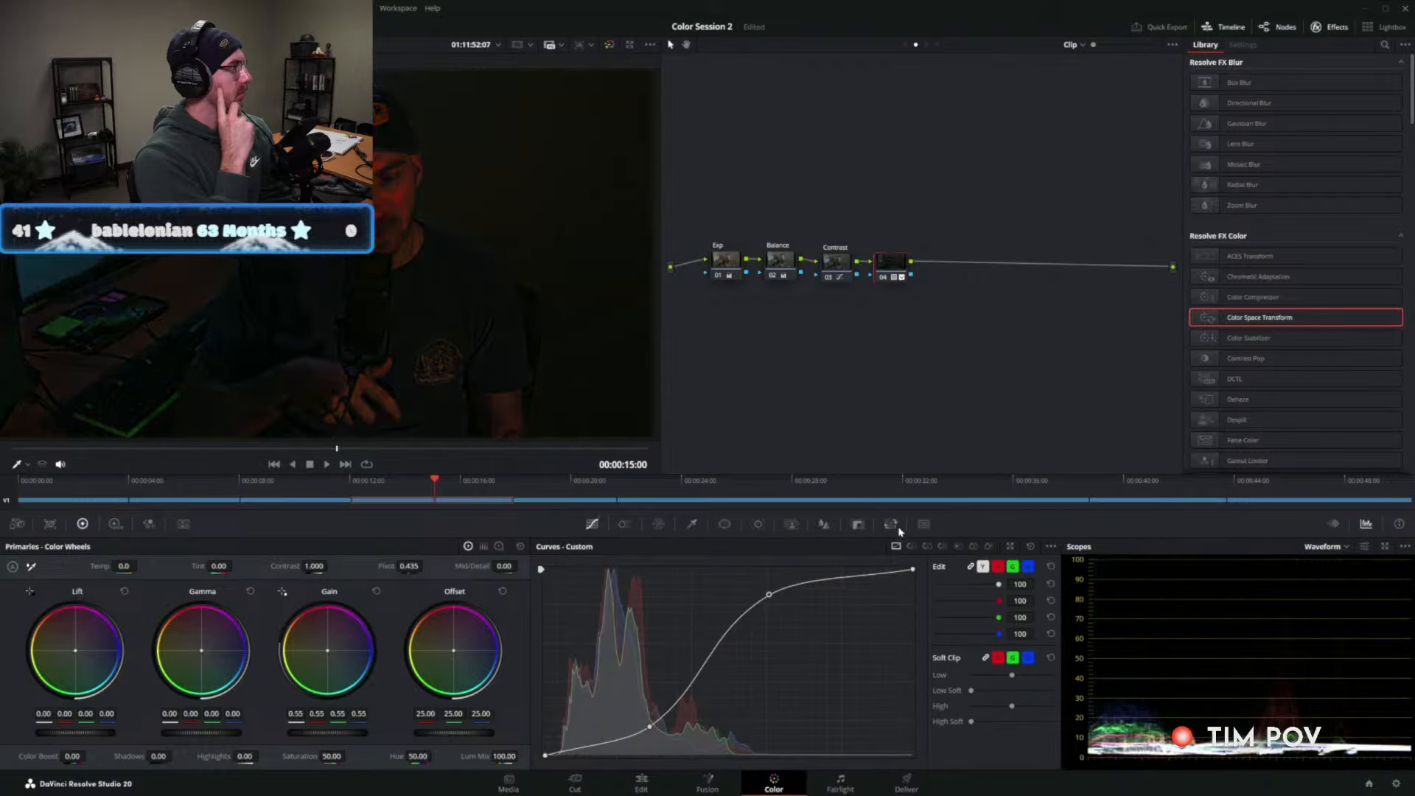
Reset the custom curve and primaries on node 04, and reset its node grade to remove the LUT.
left_click(1030, 549)
left_click(521, 546)
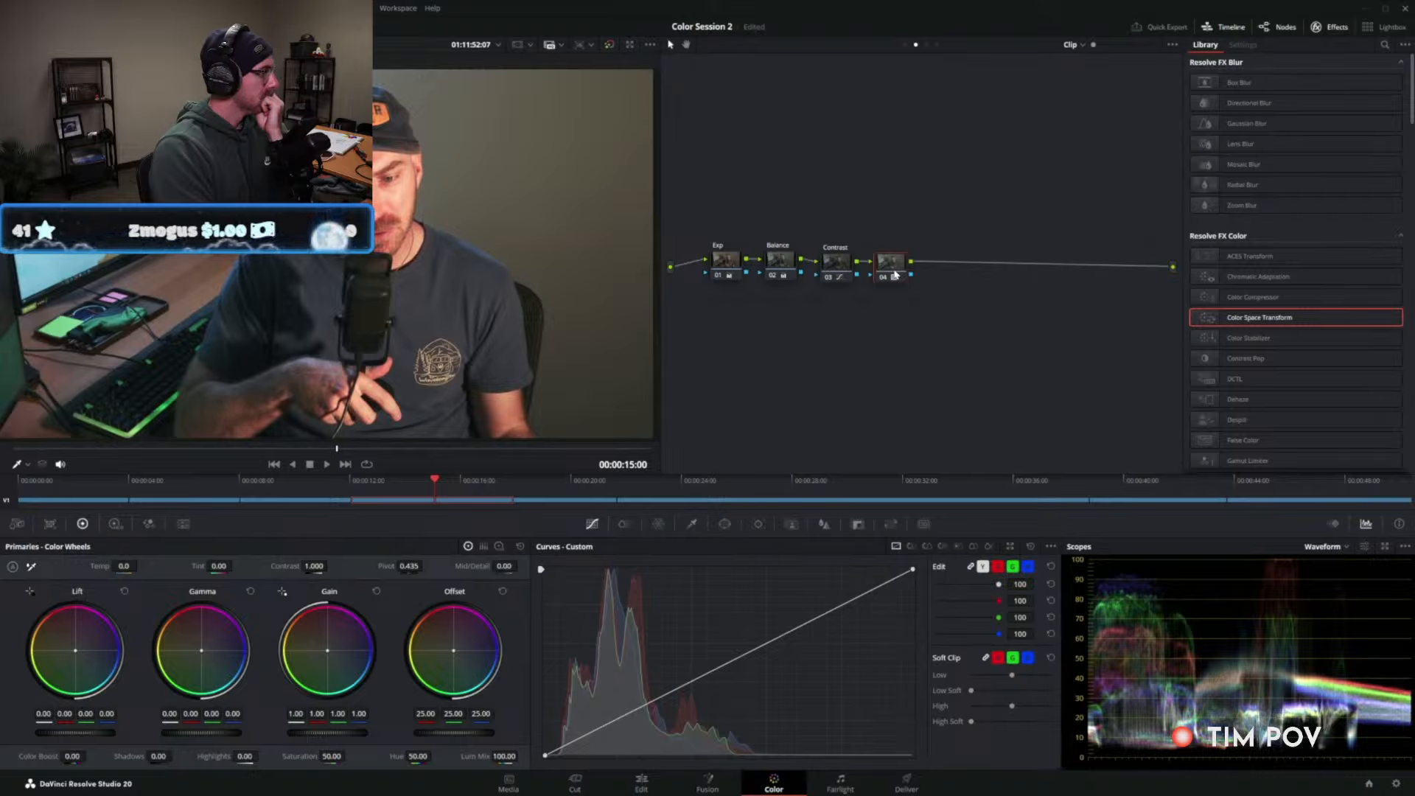
right_click(895, 275)
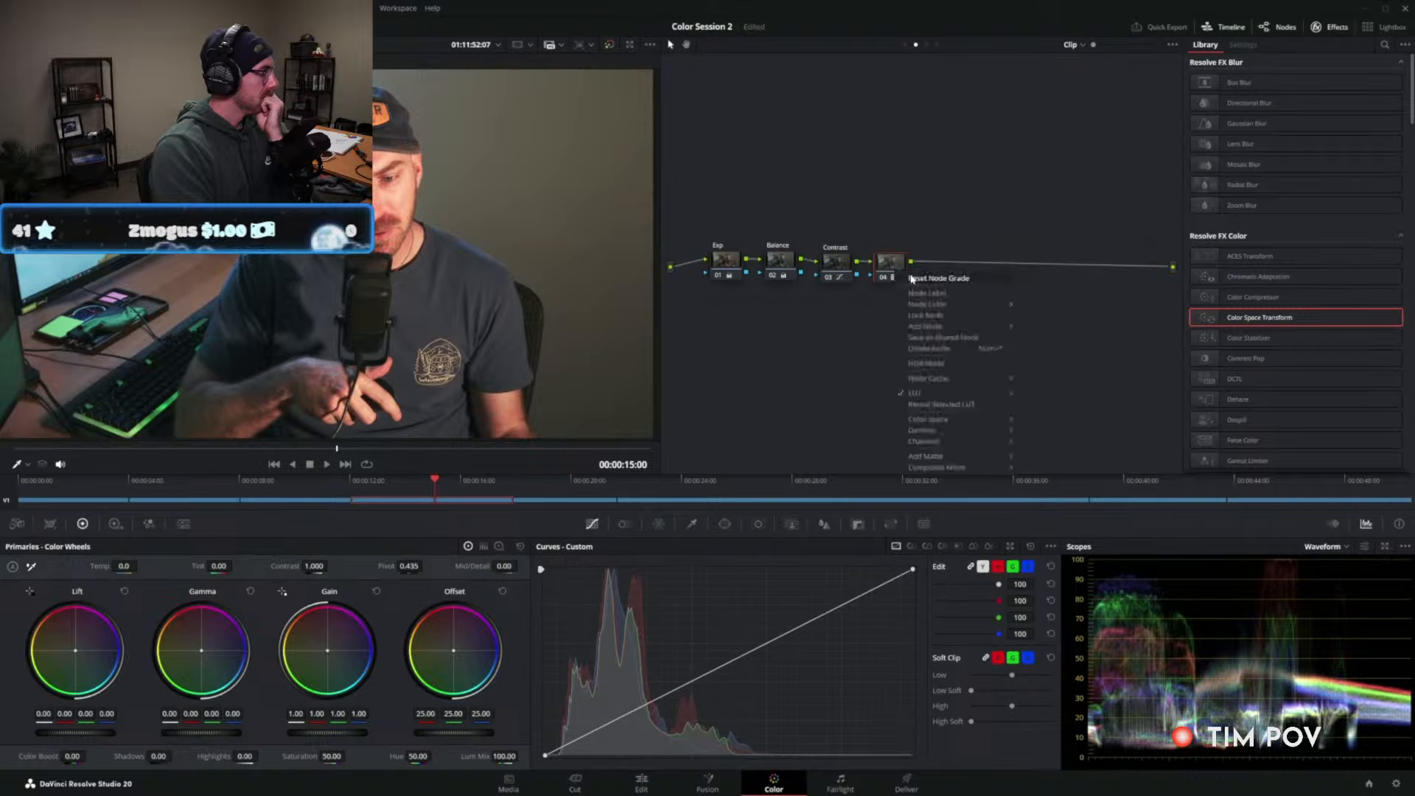
left_click(912, 278)
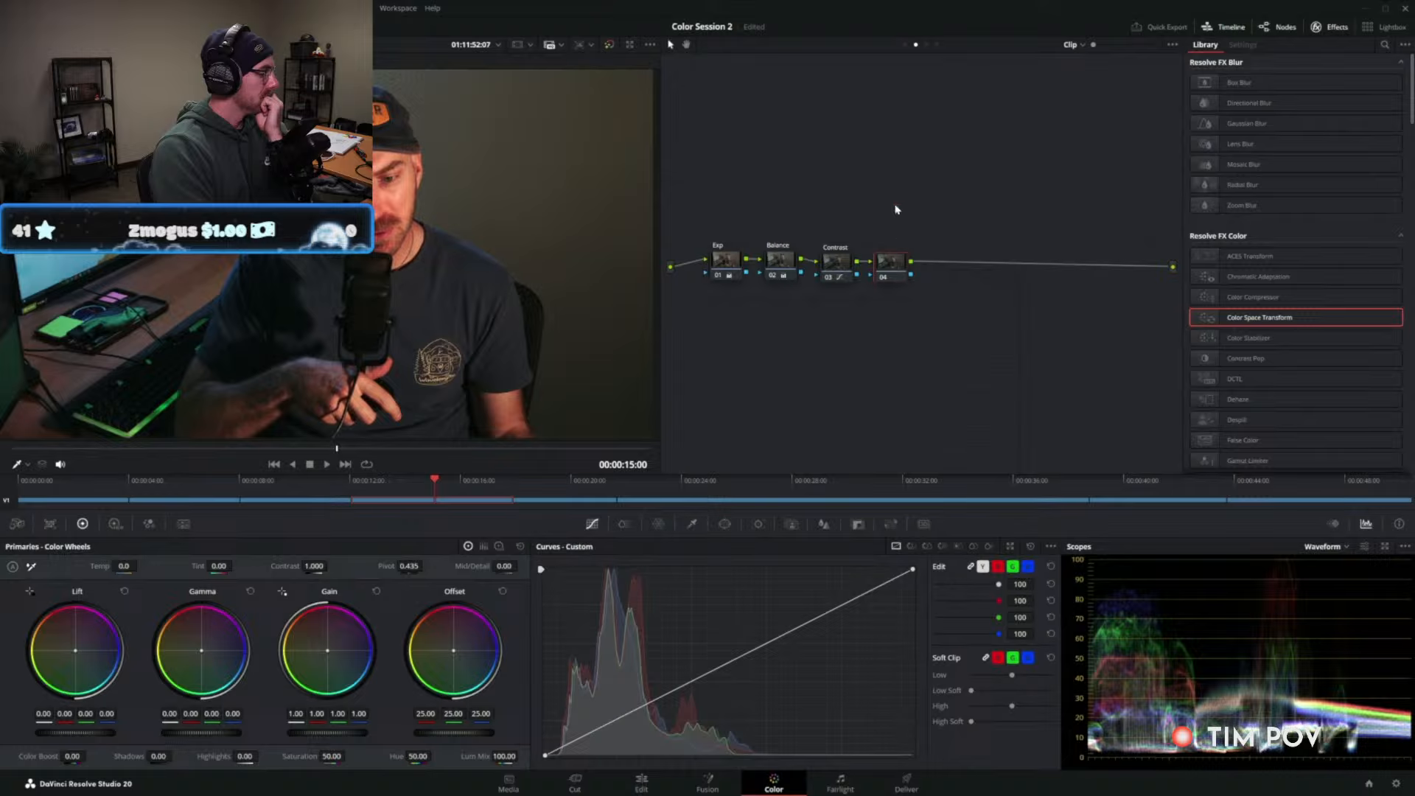
In the Group Post-Clip node graph, add a serial node before the Color Space Transform node.
left_click(927, 46)
left_click_drag(1167, 247, 1093, 270)
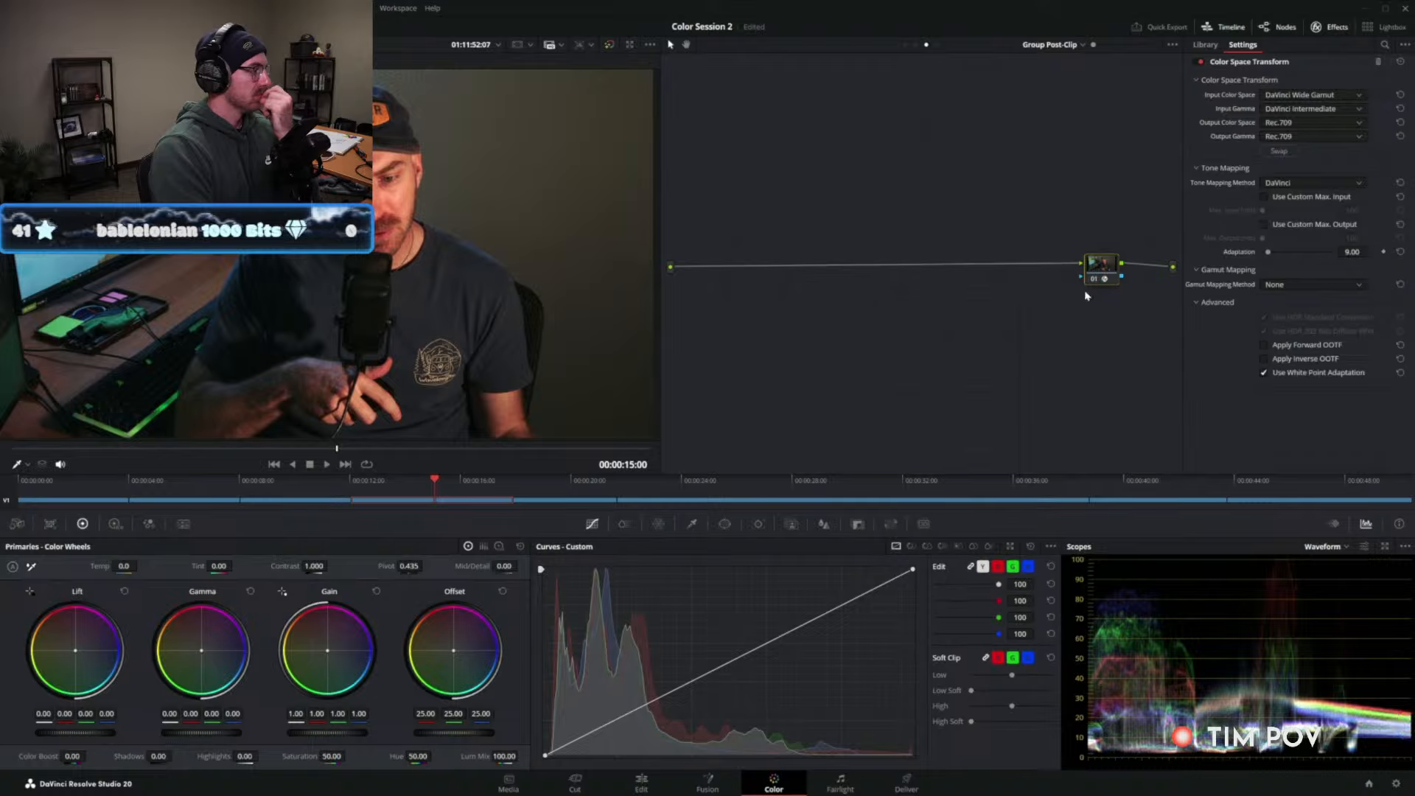
key("shift+s")
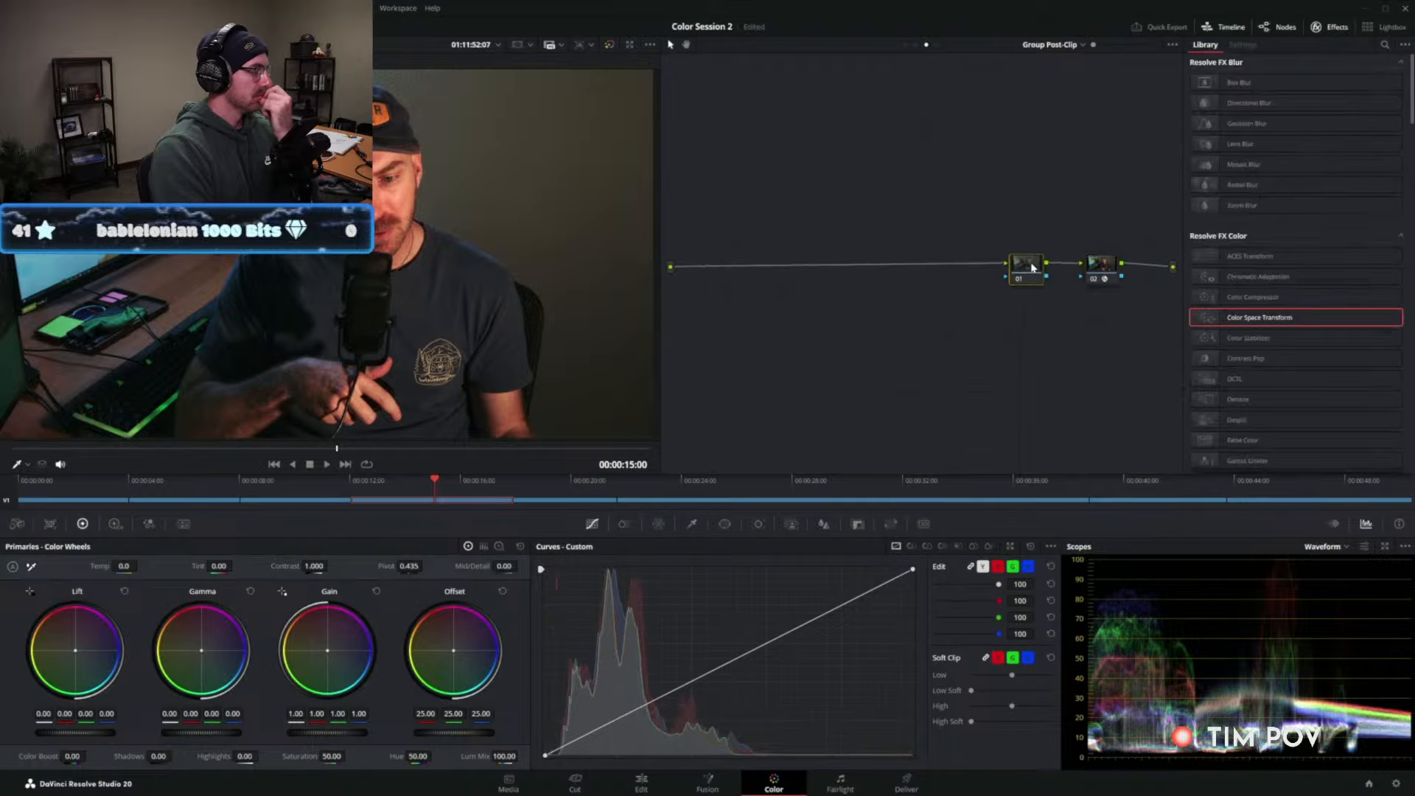
left_click(1098, 271)
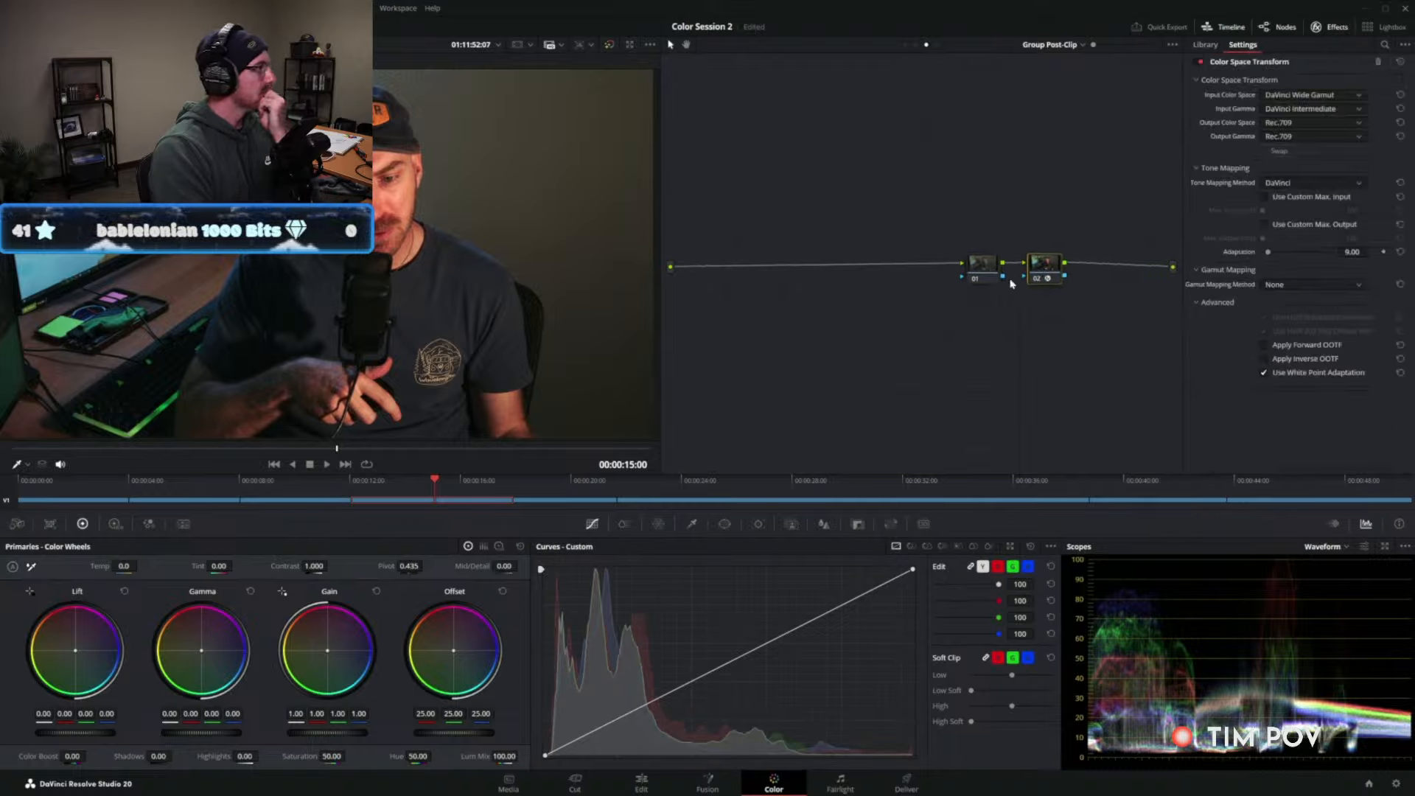
left_click(974, 263)
Apply the 2383_DWG_to_DWG_v2 LUT from the CKC folder to the node before the Color Space Transform.
right_click(976, 265)
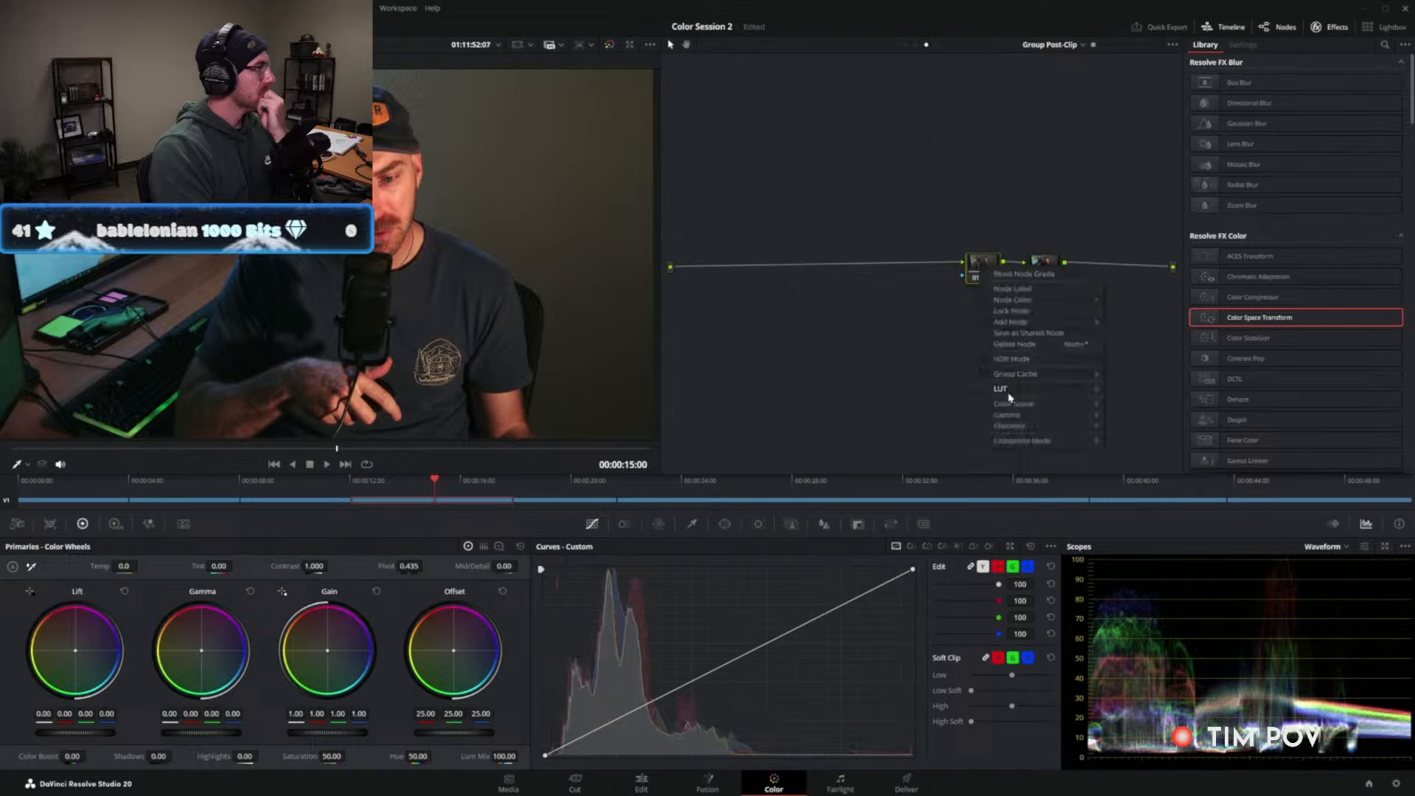
mouse_move(1042, 391)
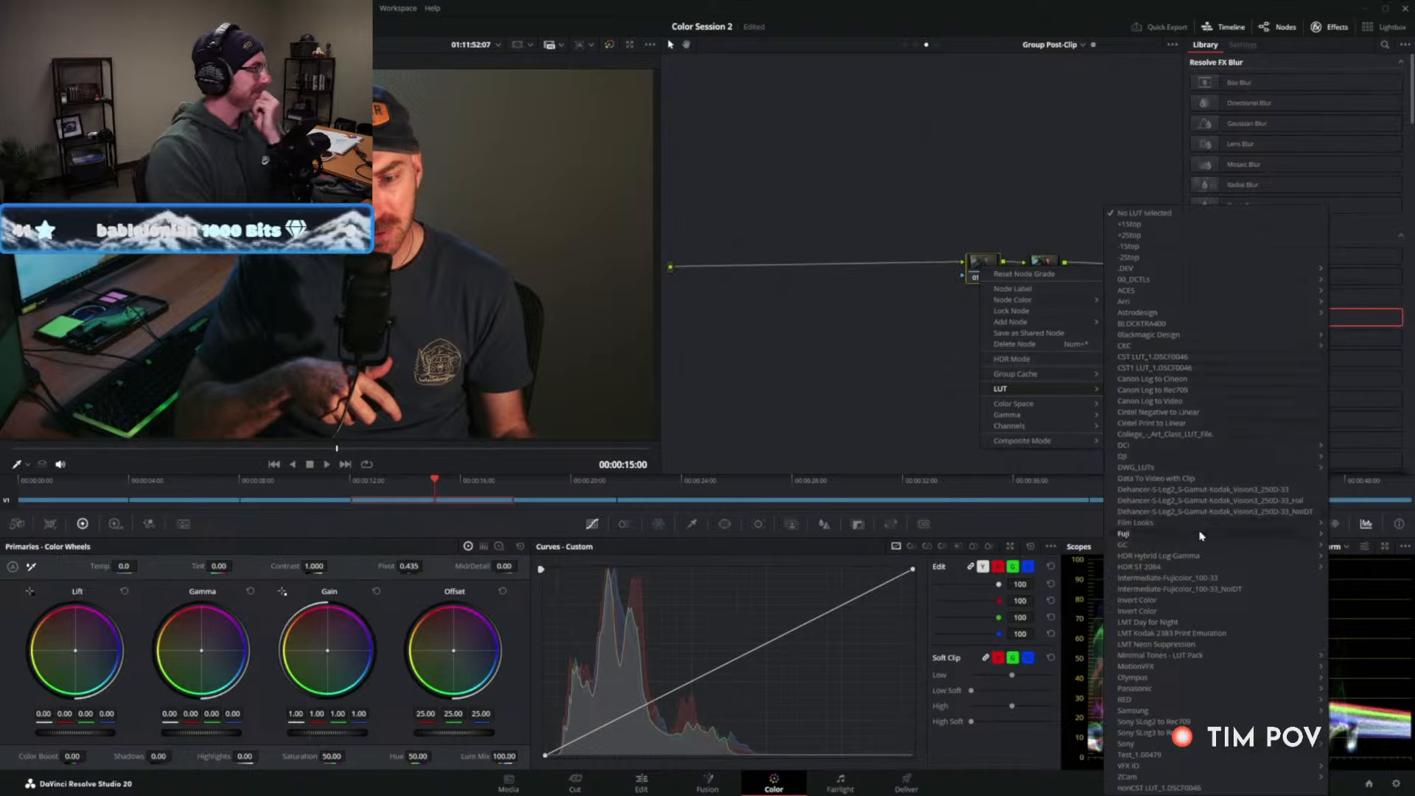
mouse_move(1202, 538)
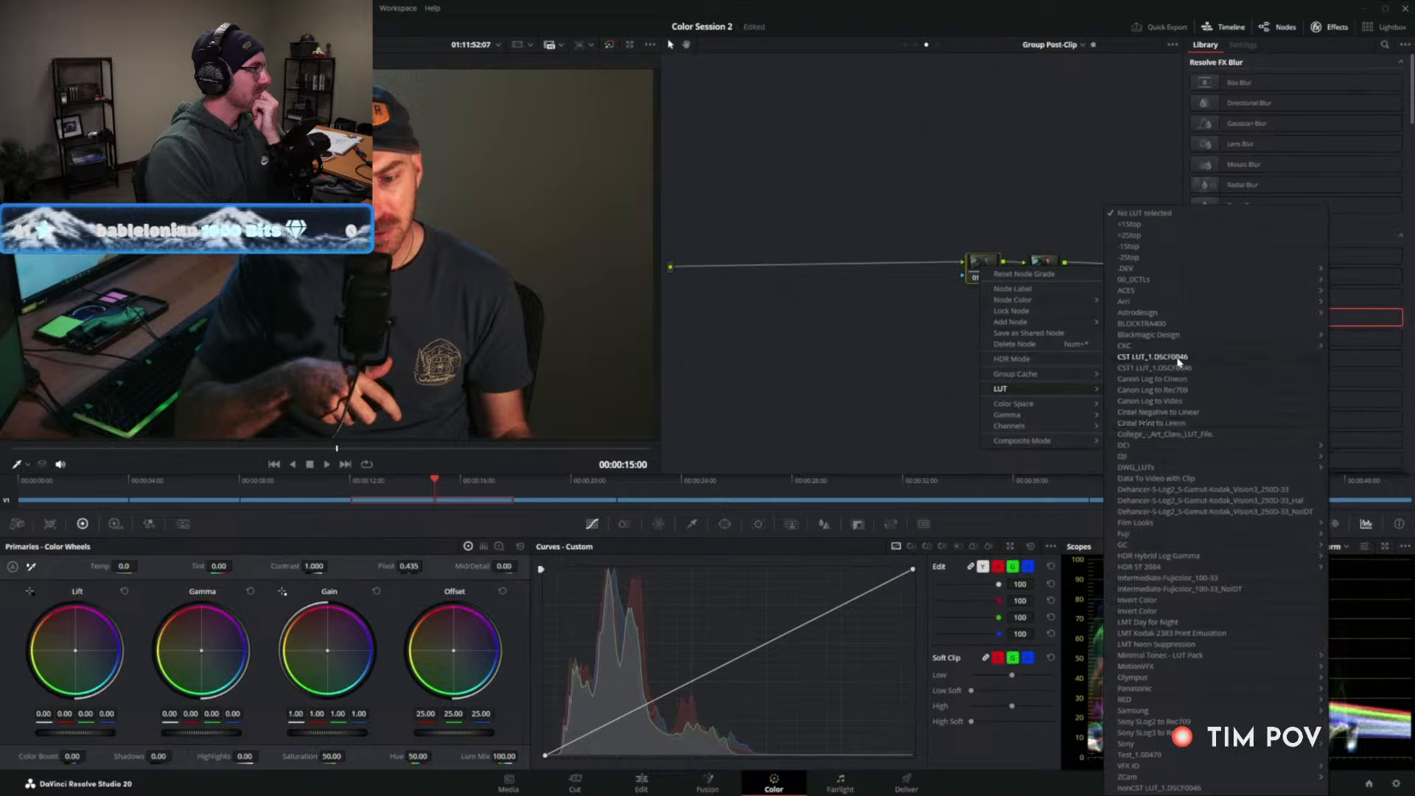
mouse_move(1179, 344)
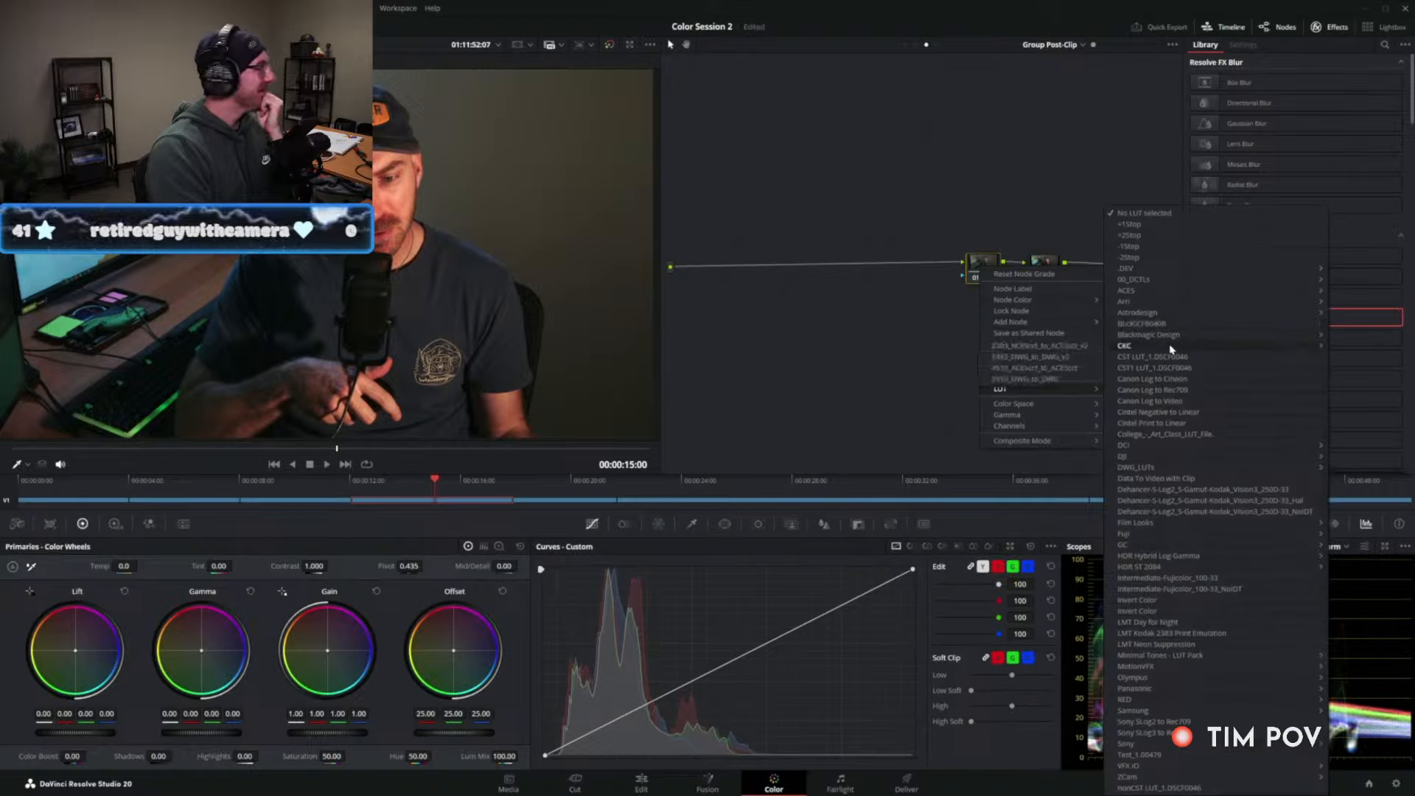
mouse_move(1172, 349)
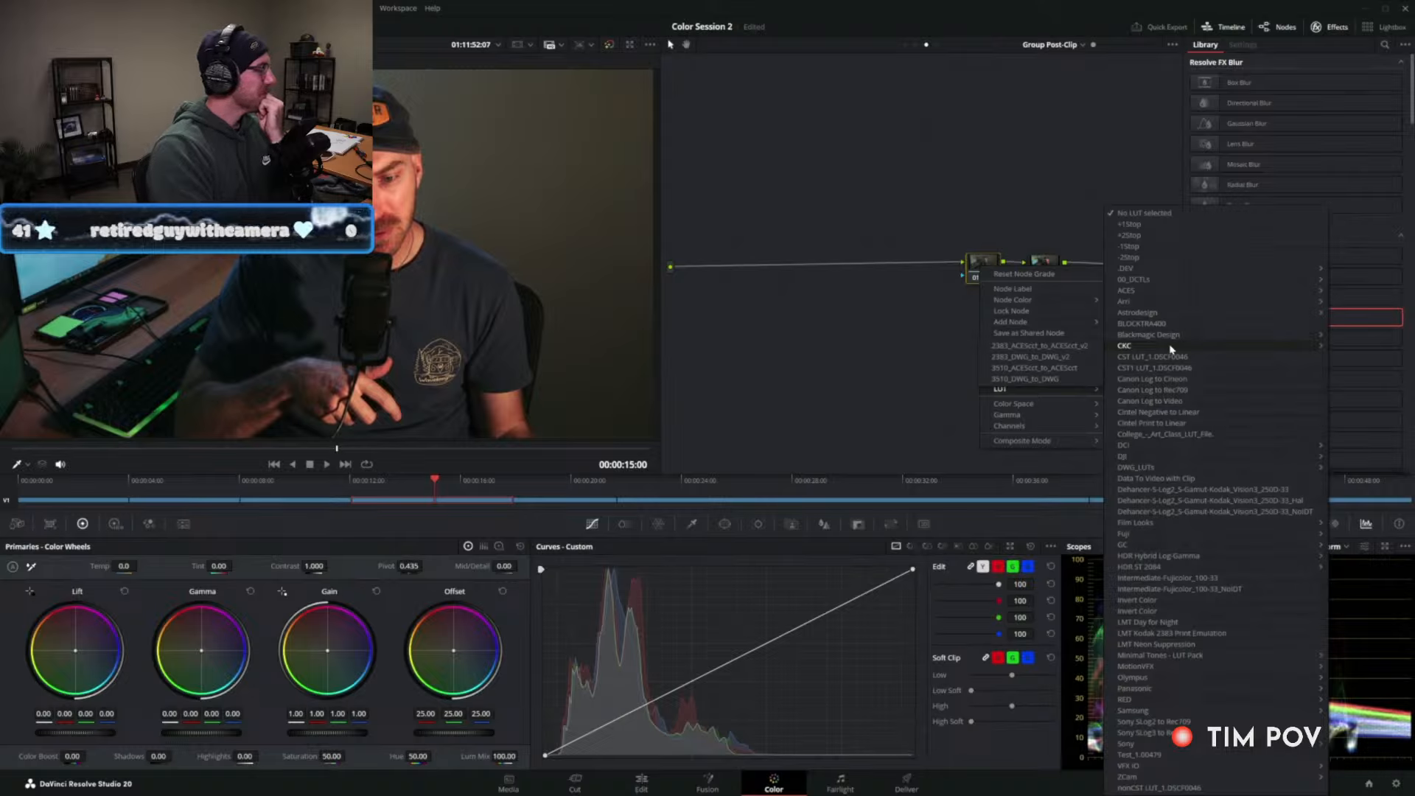
left_click(1012, 361)
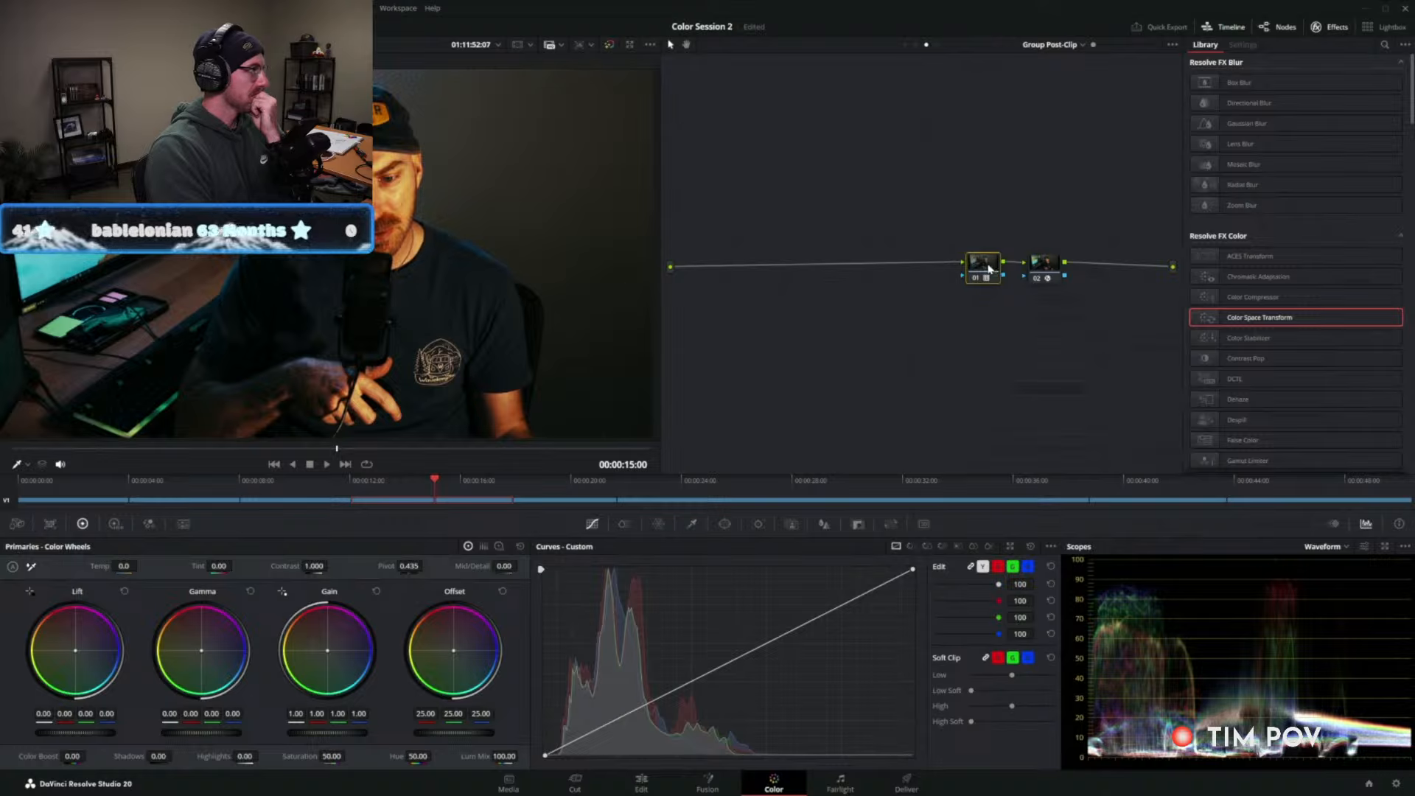
Reorder the LUT node after the Color Space Transform and change its LUT to the film look Rec709 Kodak 2383 D65.
left_click_drag(989, 269, 1116, 270)
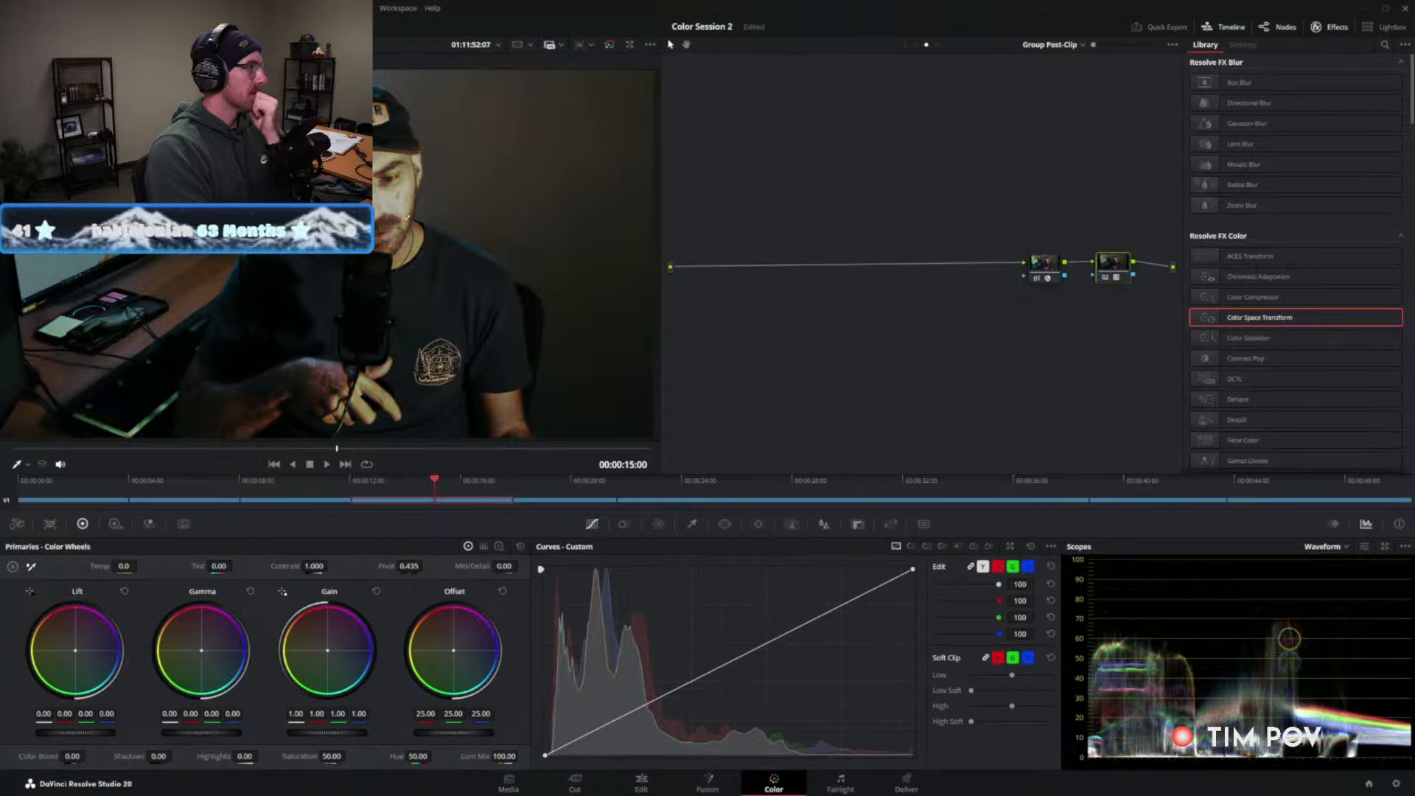
left_click_drag(1046, 273, 1038, 275)
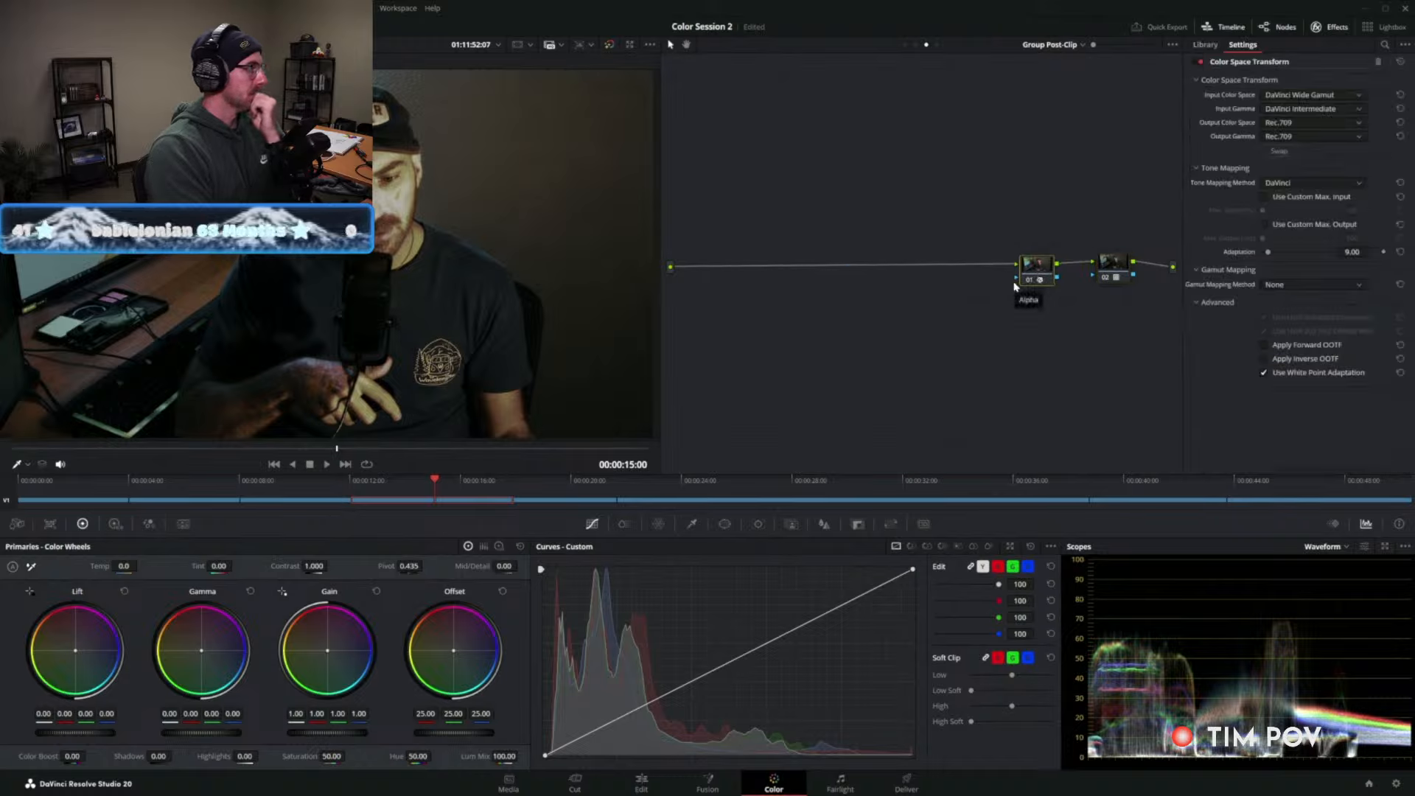
left_click(1113, 263)
right_click(1117, 264)
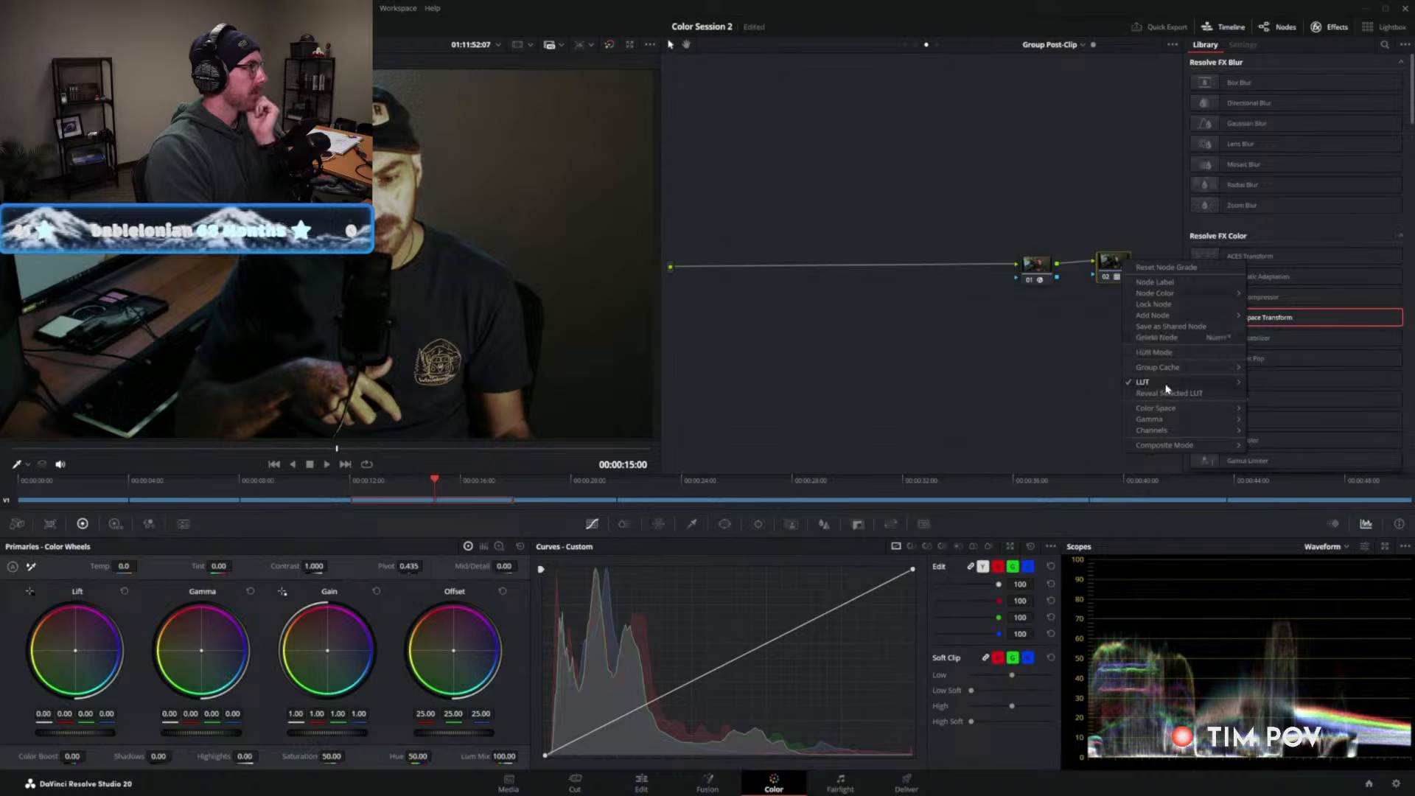
mouse_move(1166, 388)
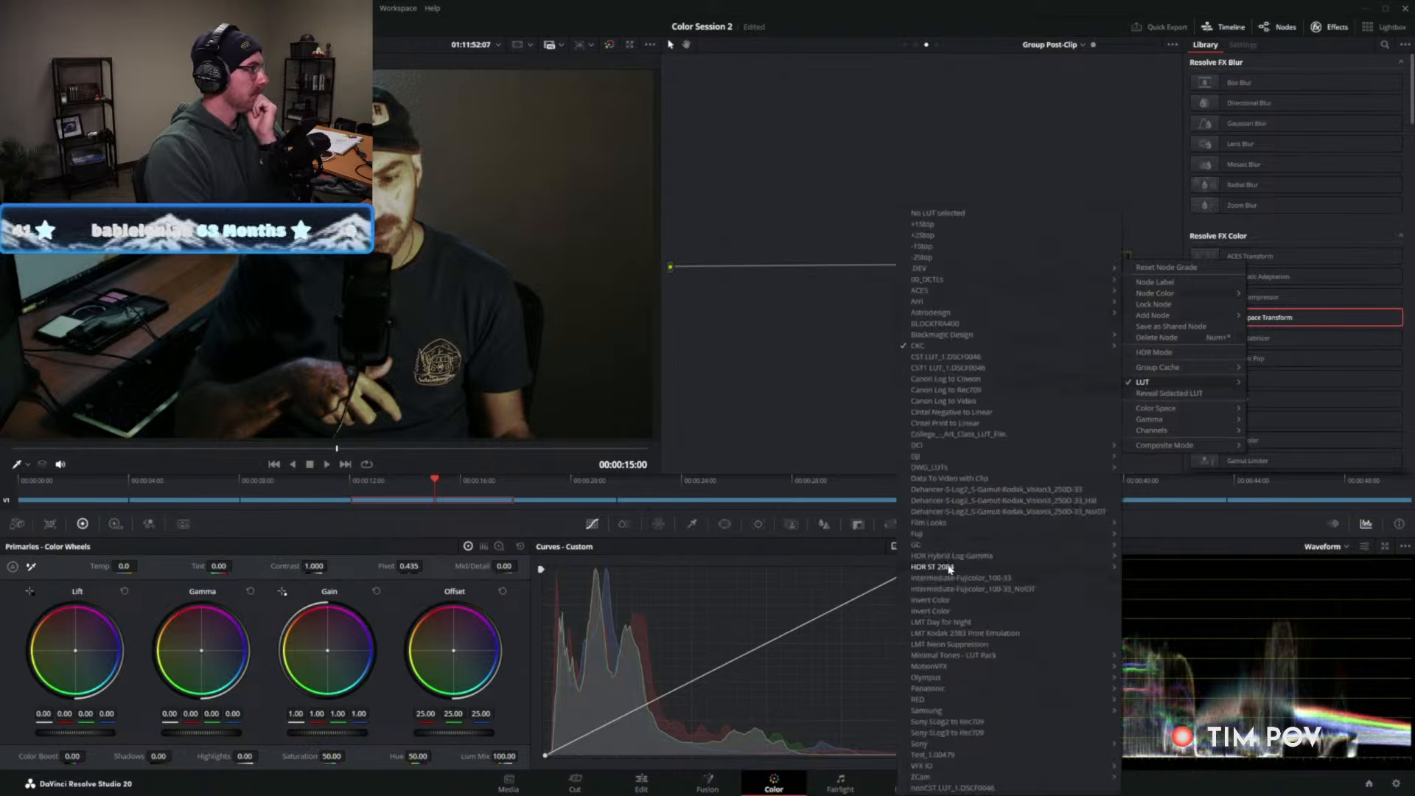
mouse_move(957, 522)
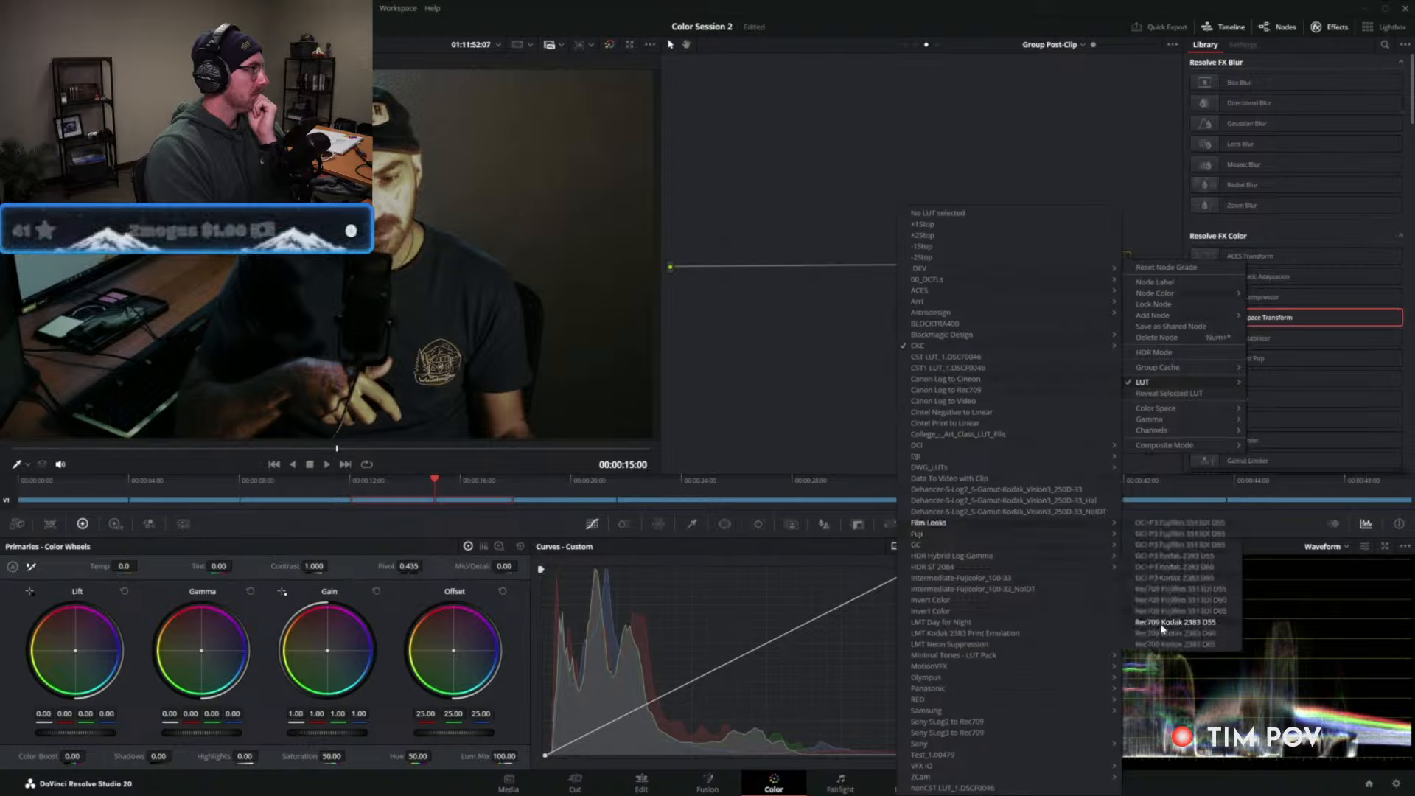
left_click(1194, 646)
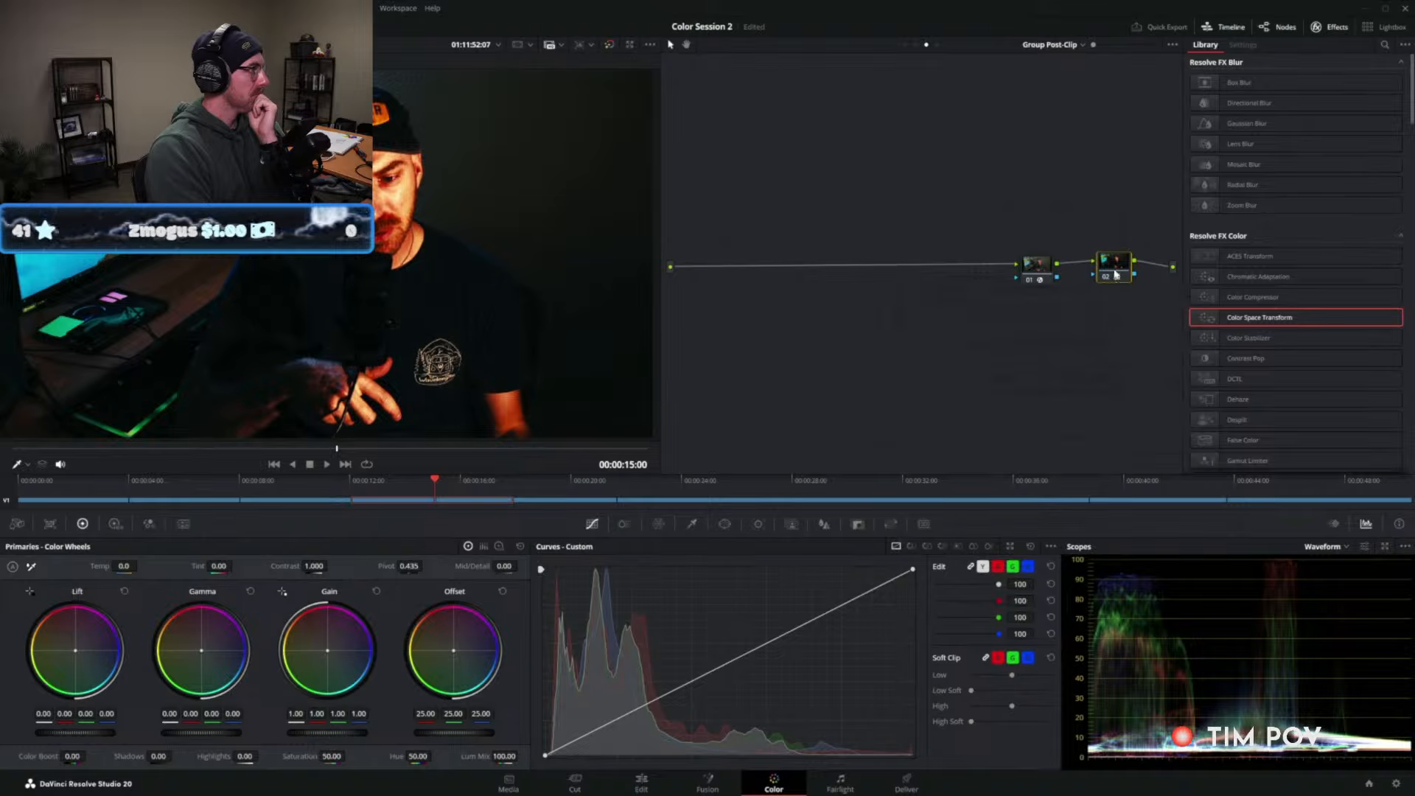
Place the Kodak 2383 LUT node before the Color Space Transform node, and delete the LUT node.
left_click_drag(1116, 274, 971, 271)
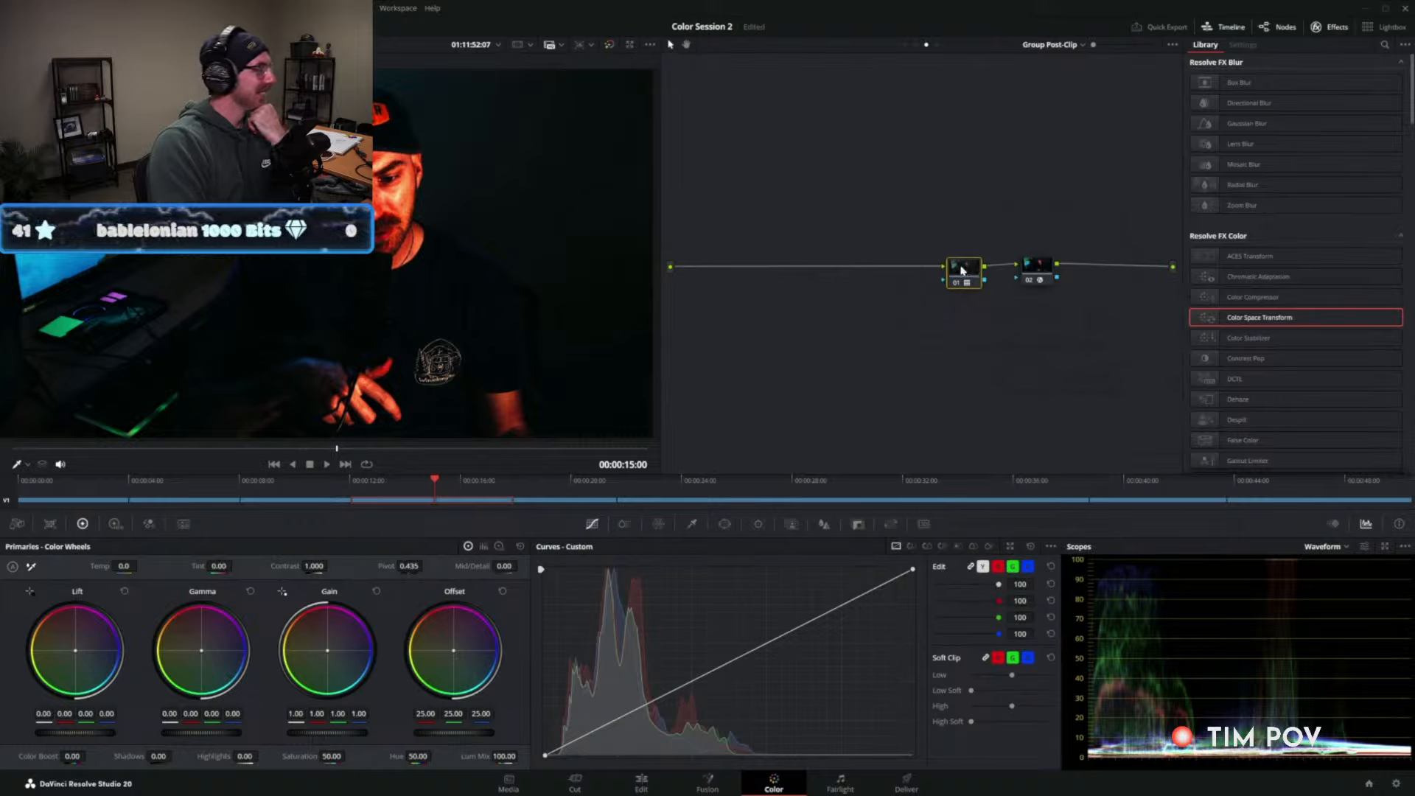
mouse_move(962, 271)
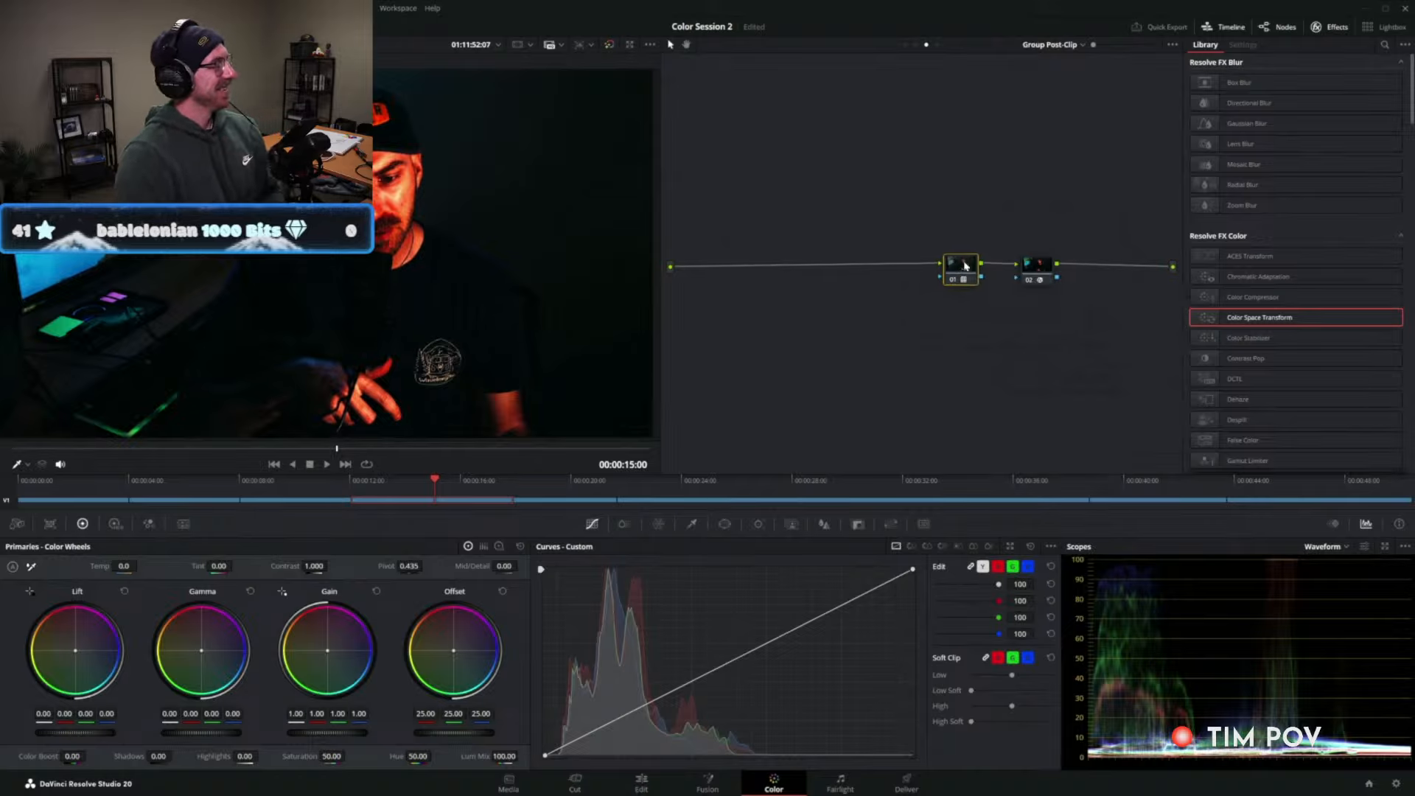
right_click(961, 270)
left_click_drag(962, 271, 1101, 306)
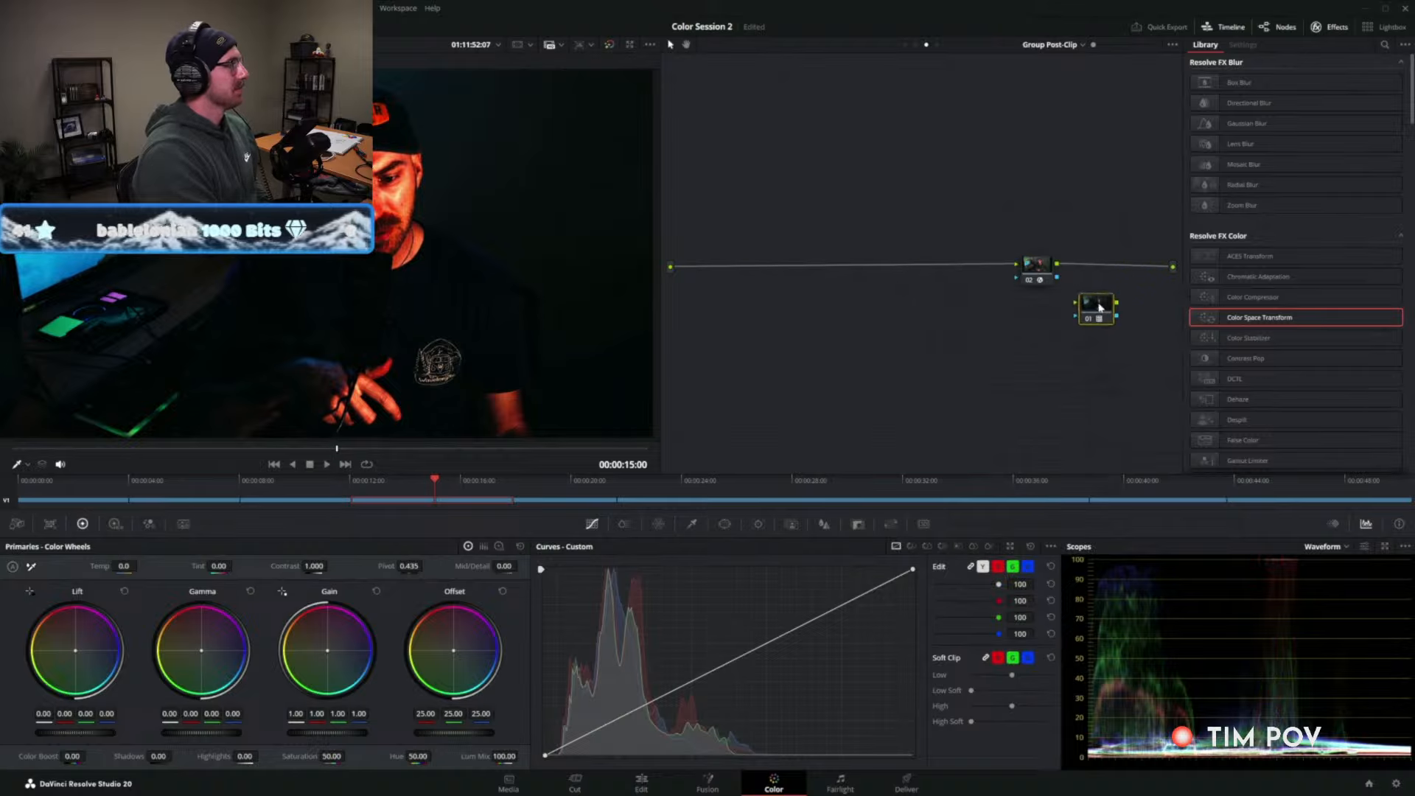
key("Delete")
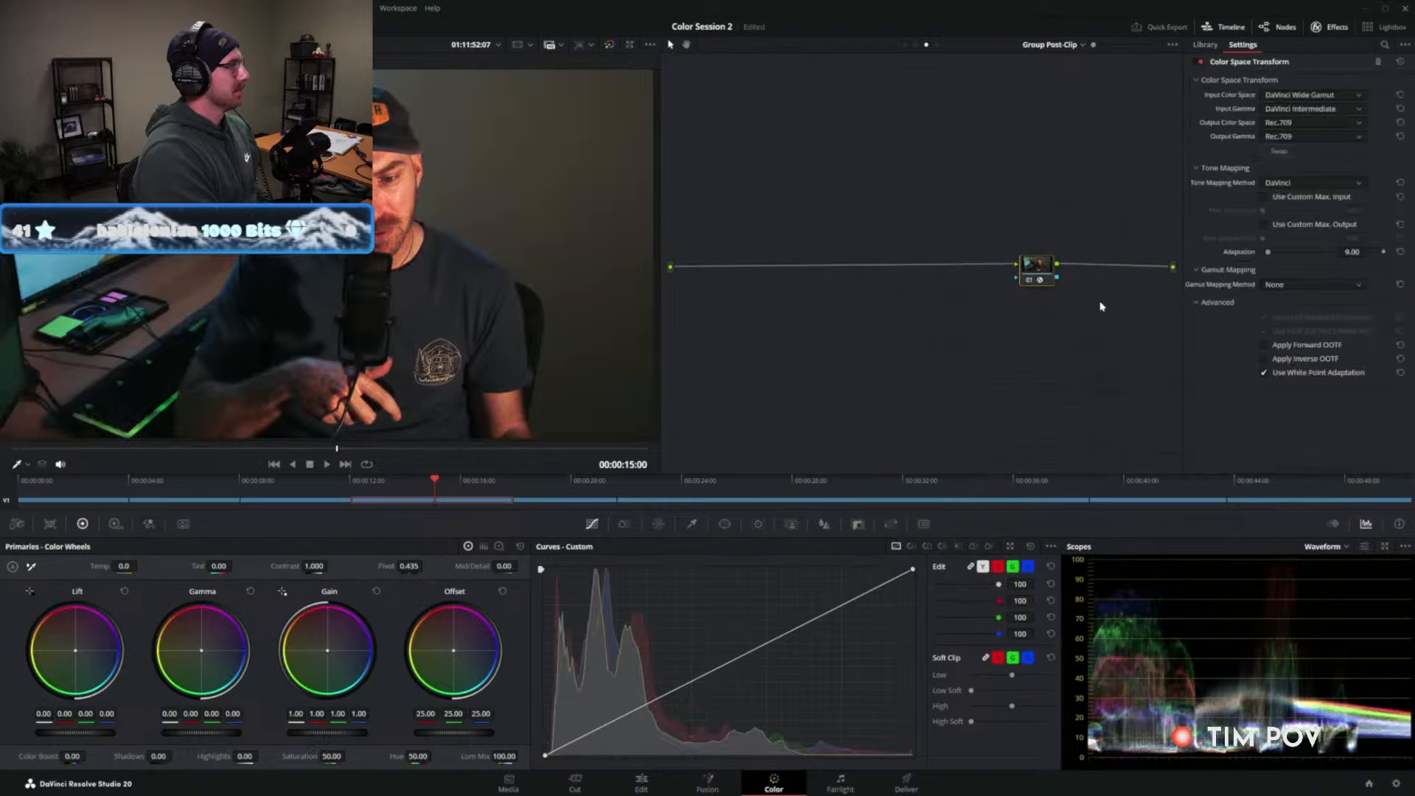
Reposition the Color Space Transform node close to the output of the Group Post-Clip graph.
left_click_drag(1036, 277, 1036, 280)
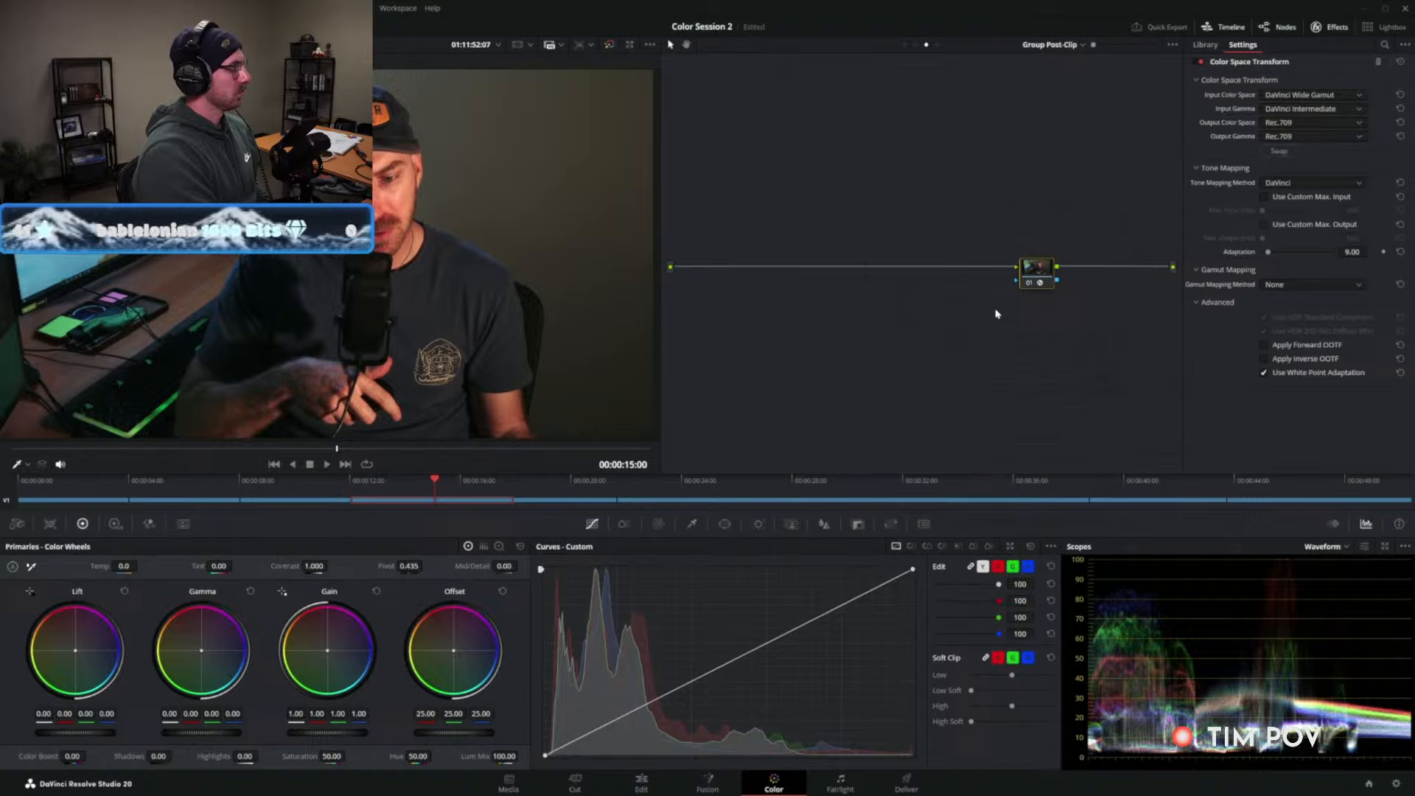
left_click_drag(1029, 275, 1121, 275)
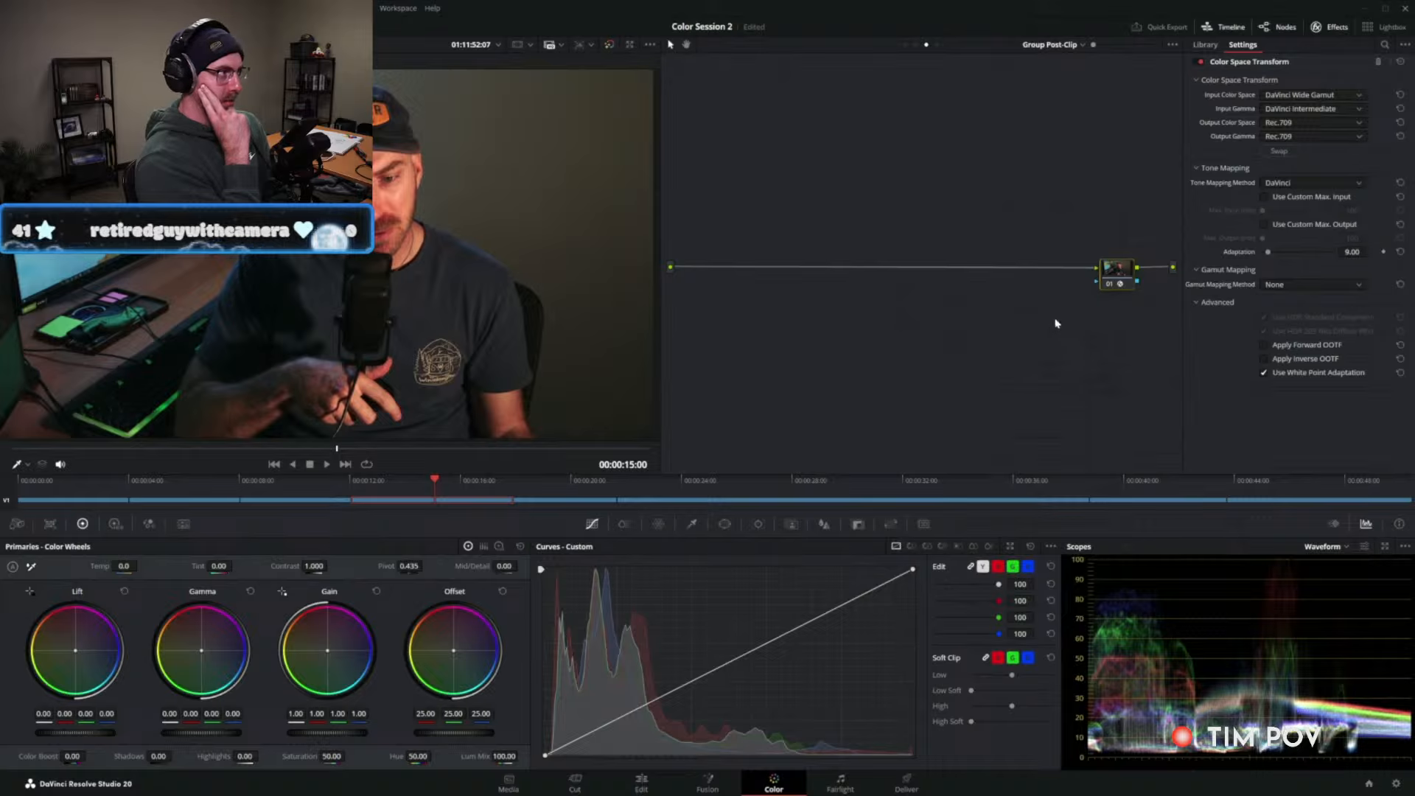
left_click_drag(1108, 277, 1100, 278)
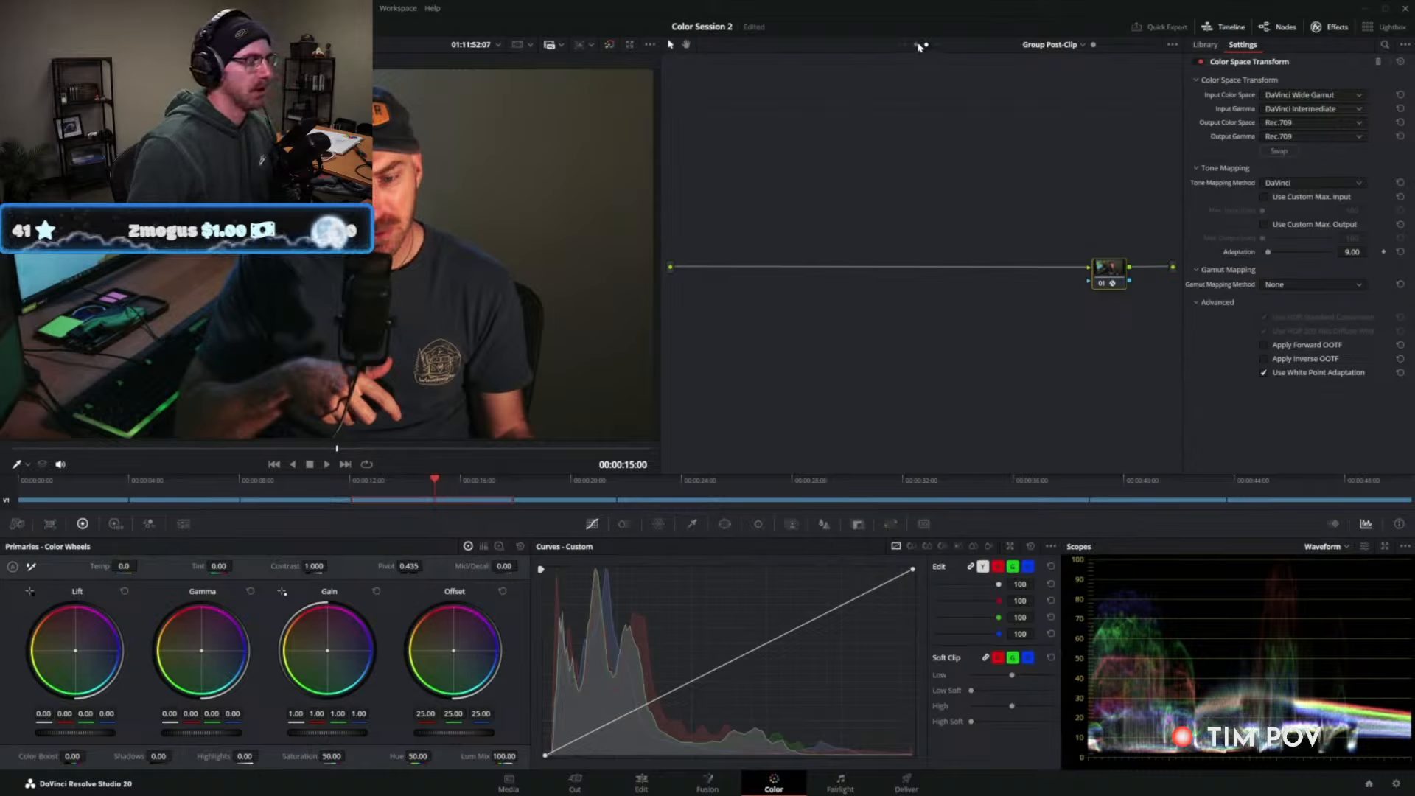
On the Edit page, place an adjustment clip on a new video track spanning all the clips in the timeline.
left_click(915, 45)
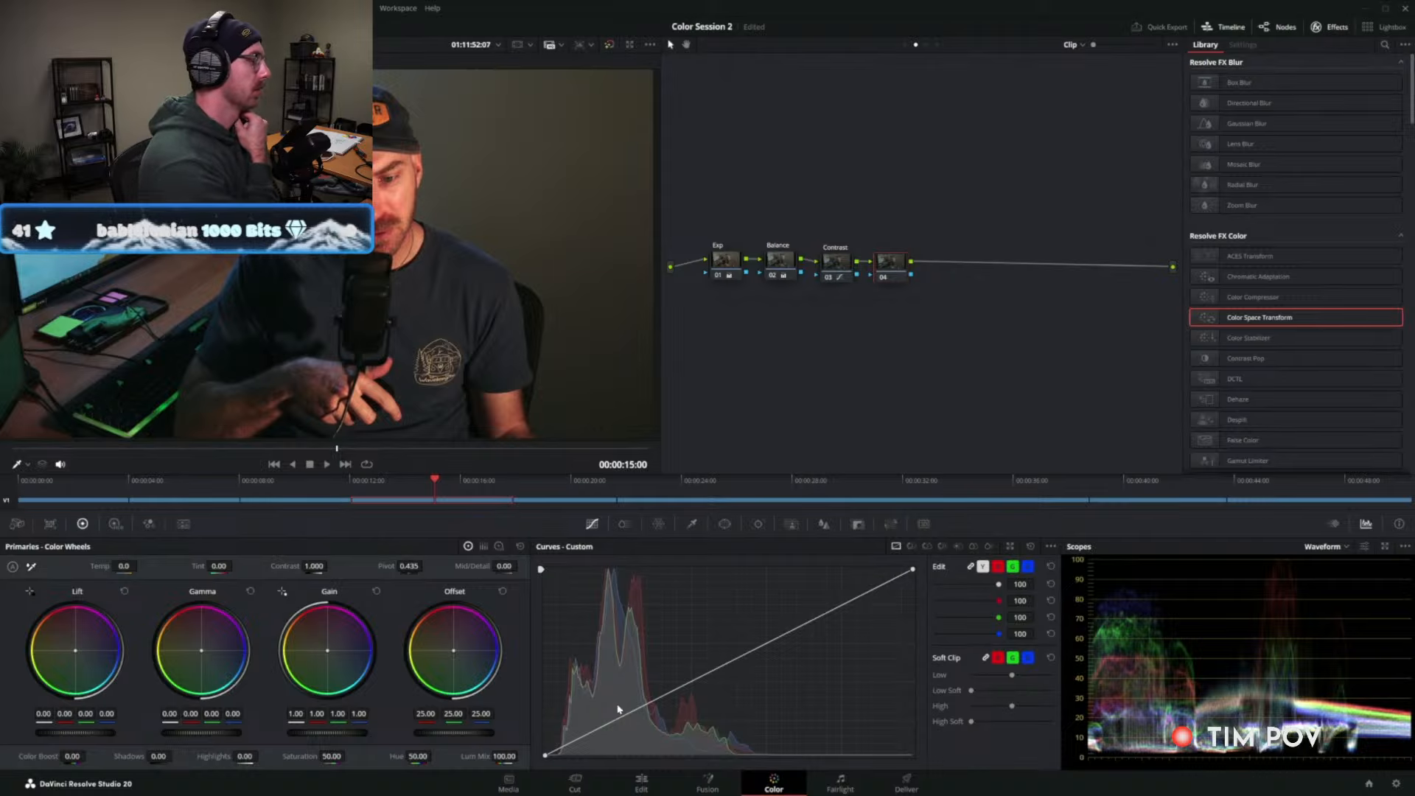
left_click(638, 782)
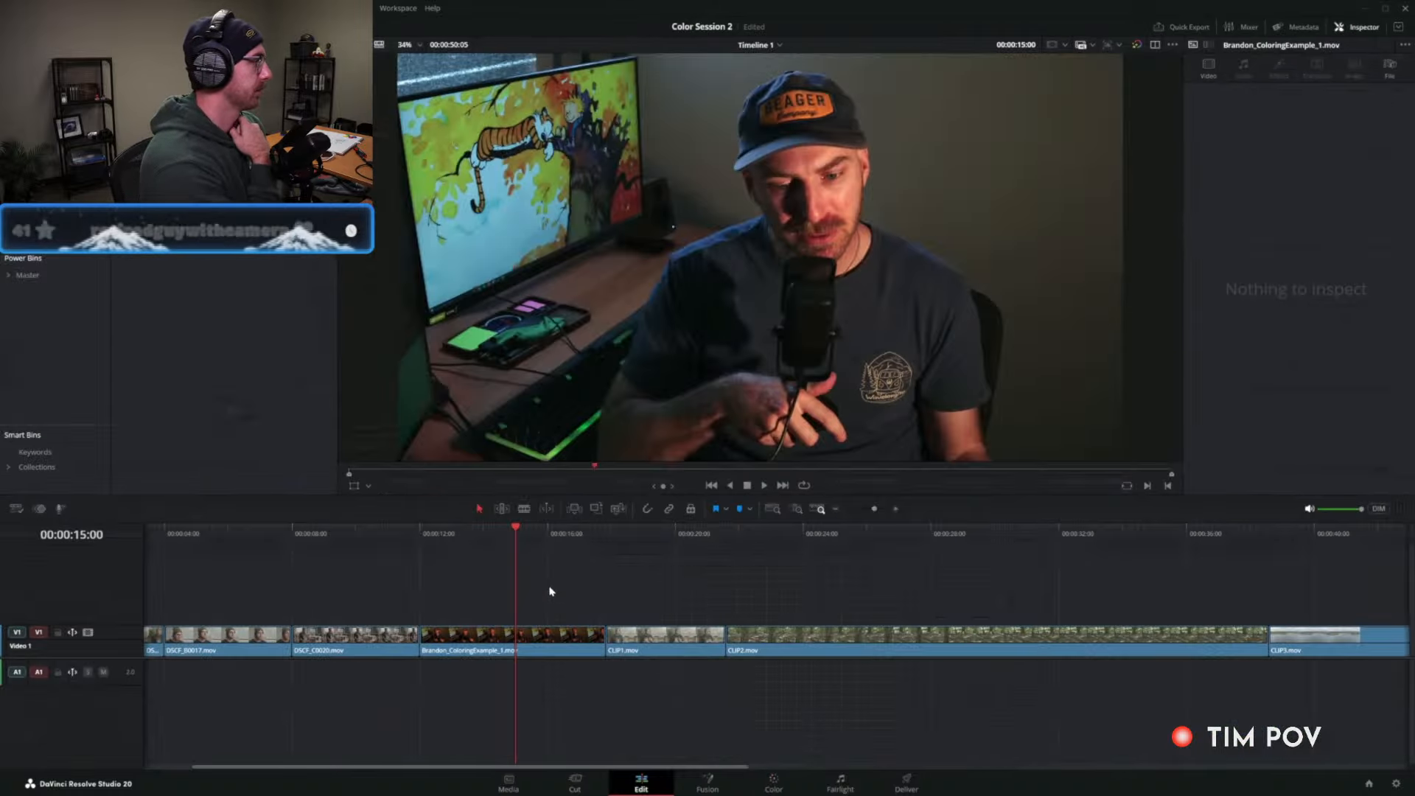
scroll(547, 591, "down", 3)
scroll(544, 591, "up", 1)
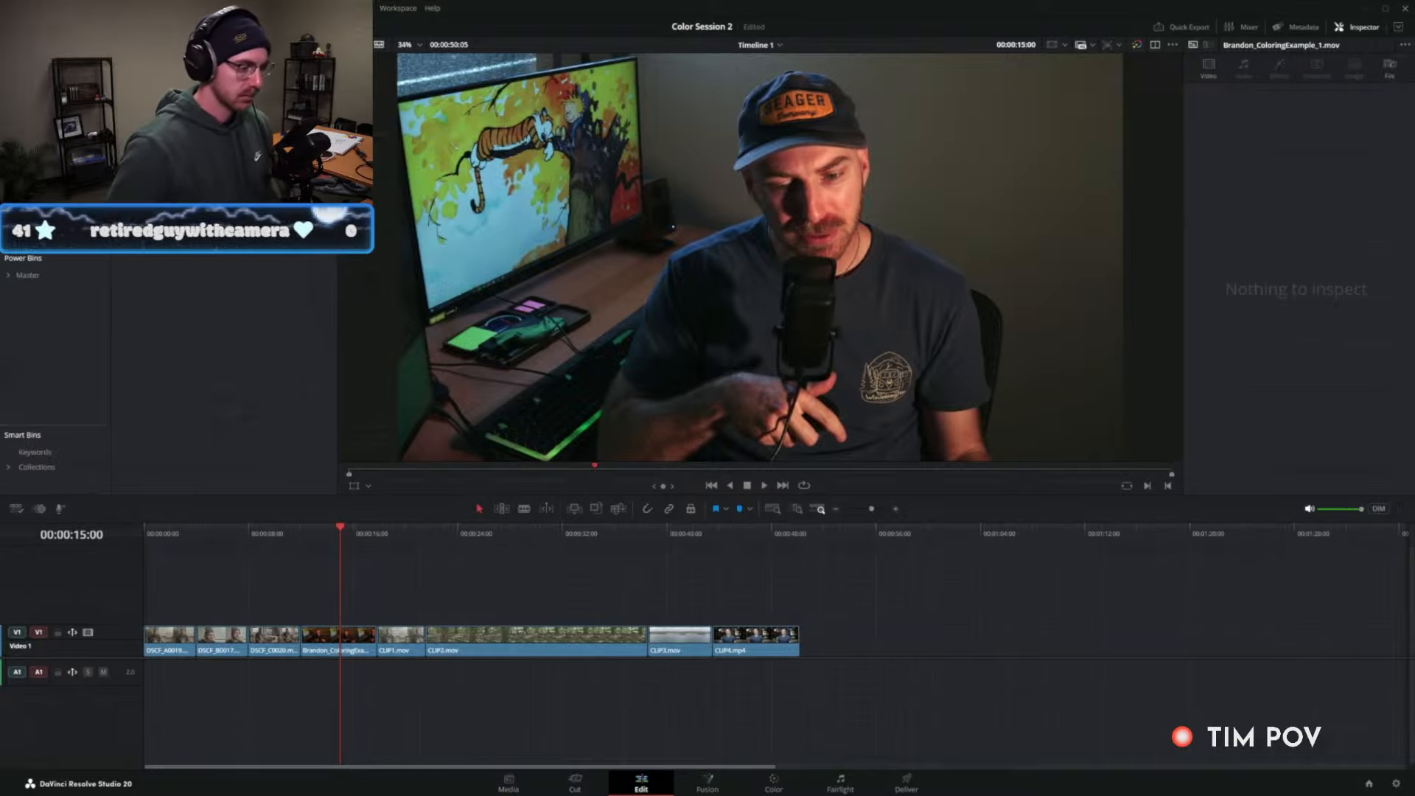
left_click(101, 26)
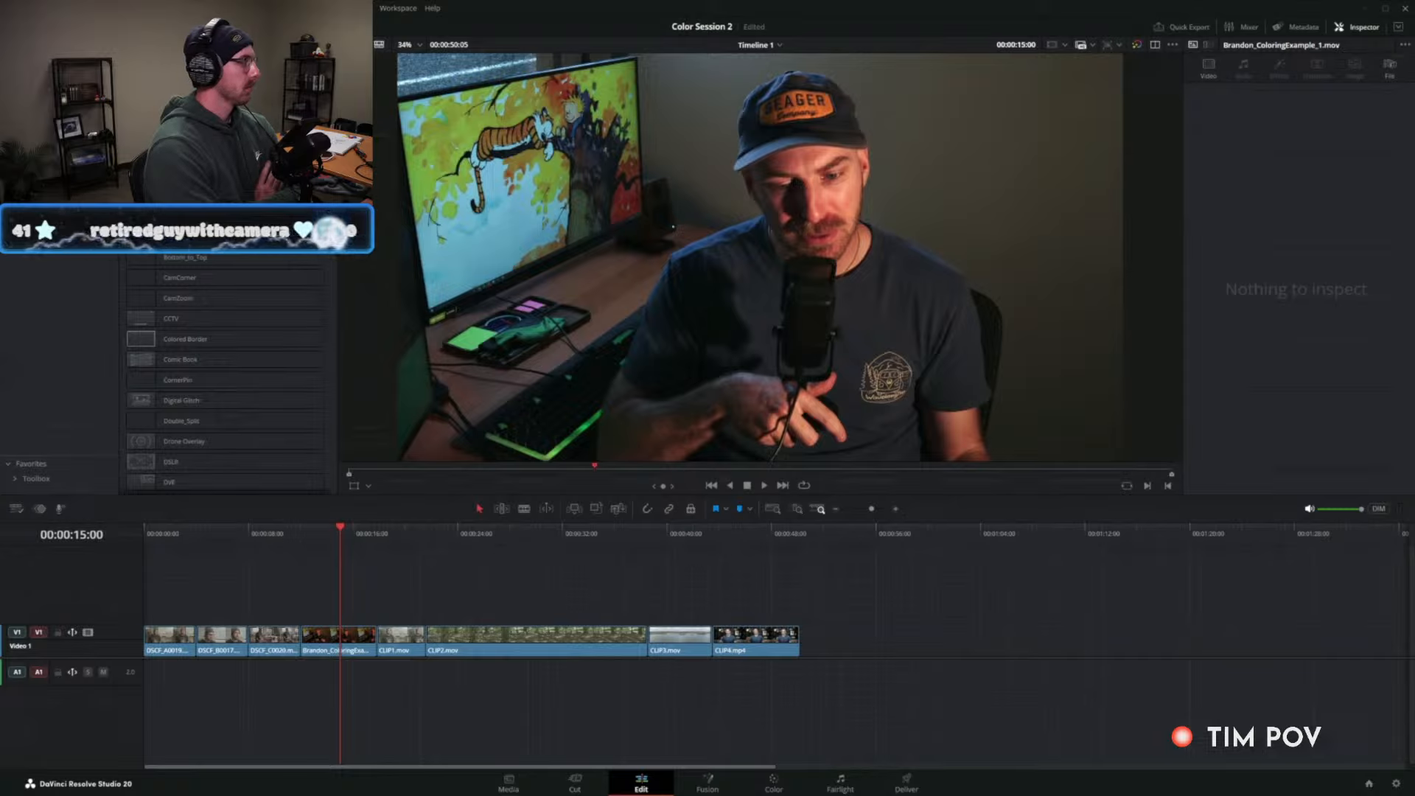
left_click_drag(184, 96, 798, 608)
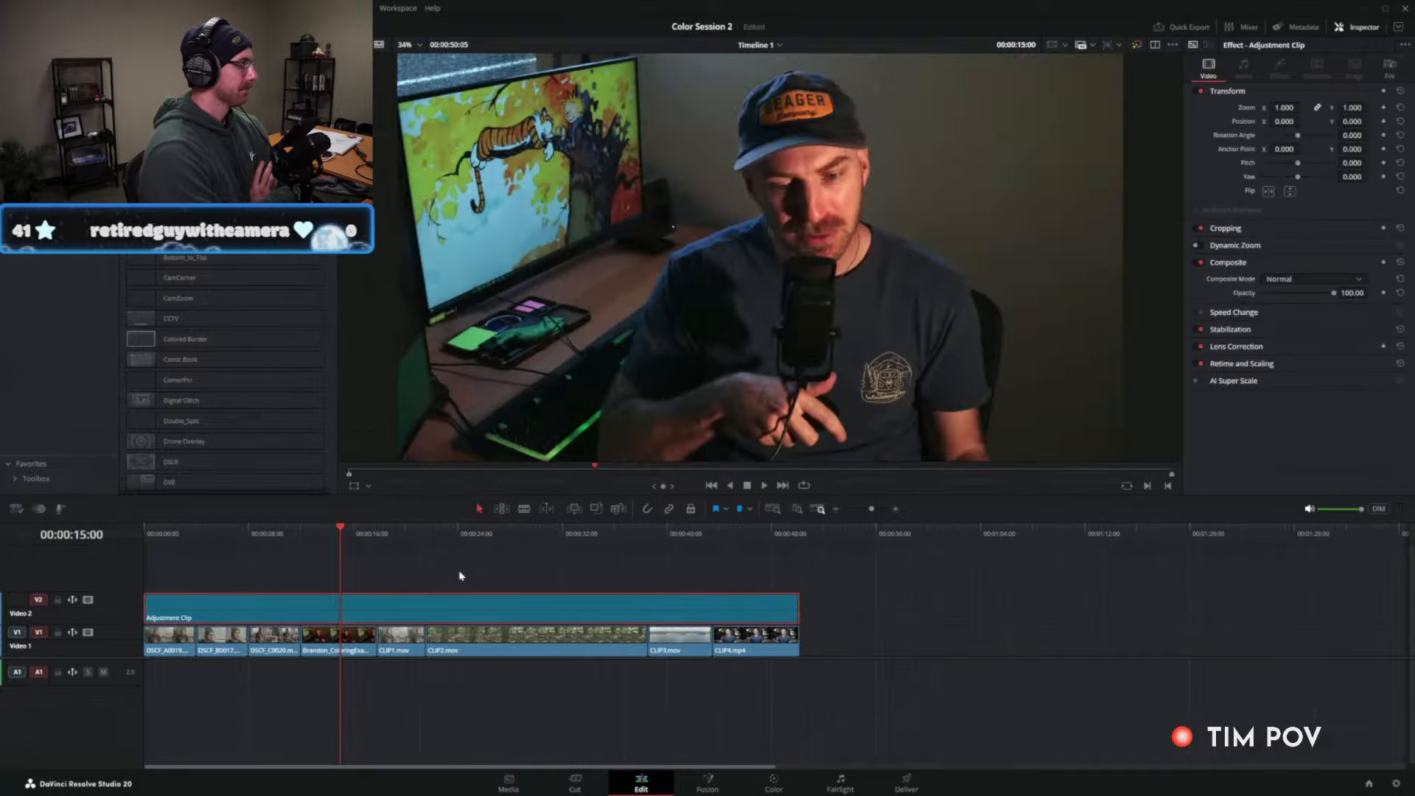
On the Color page, apply the Rec709 Kodak 2383 D65 film look LUT to the adjustment clip's node.
left_click(774, 781)
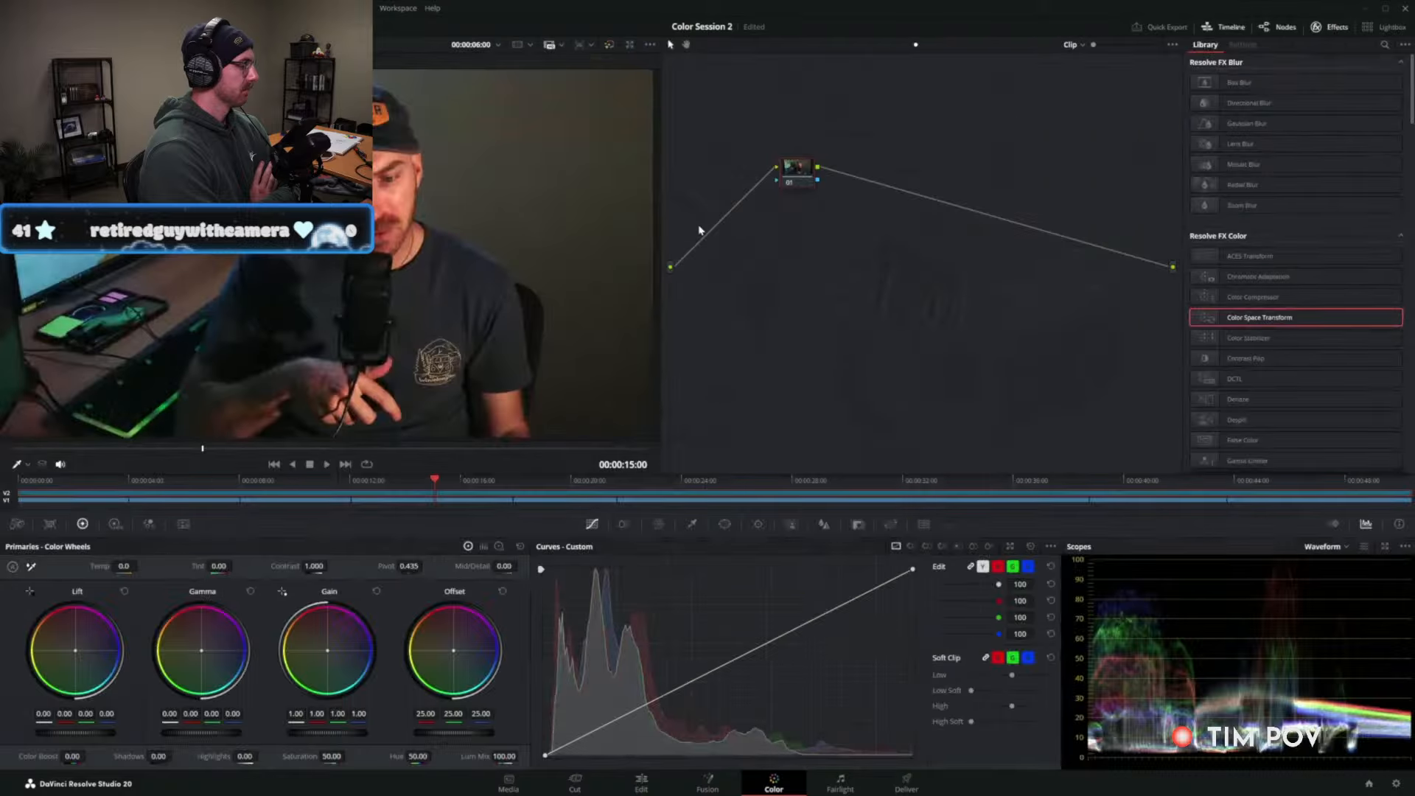
right_click(798, 166)
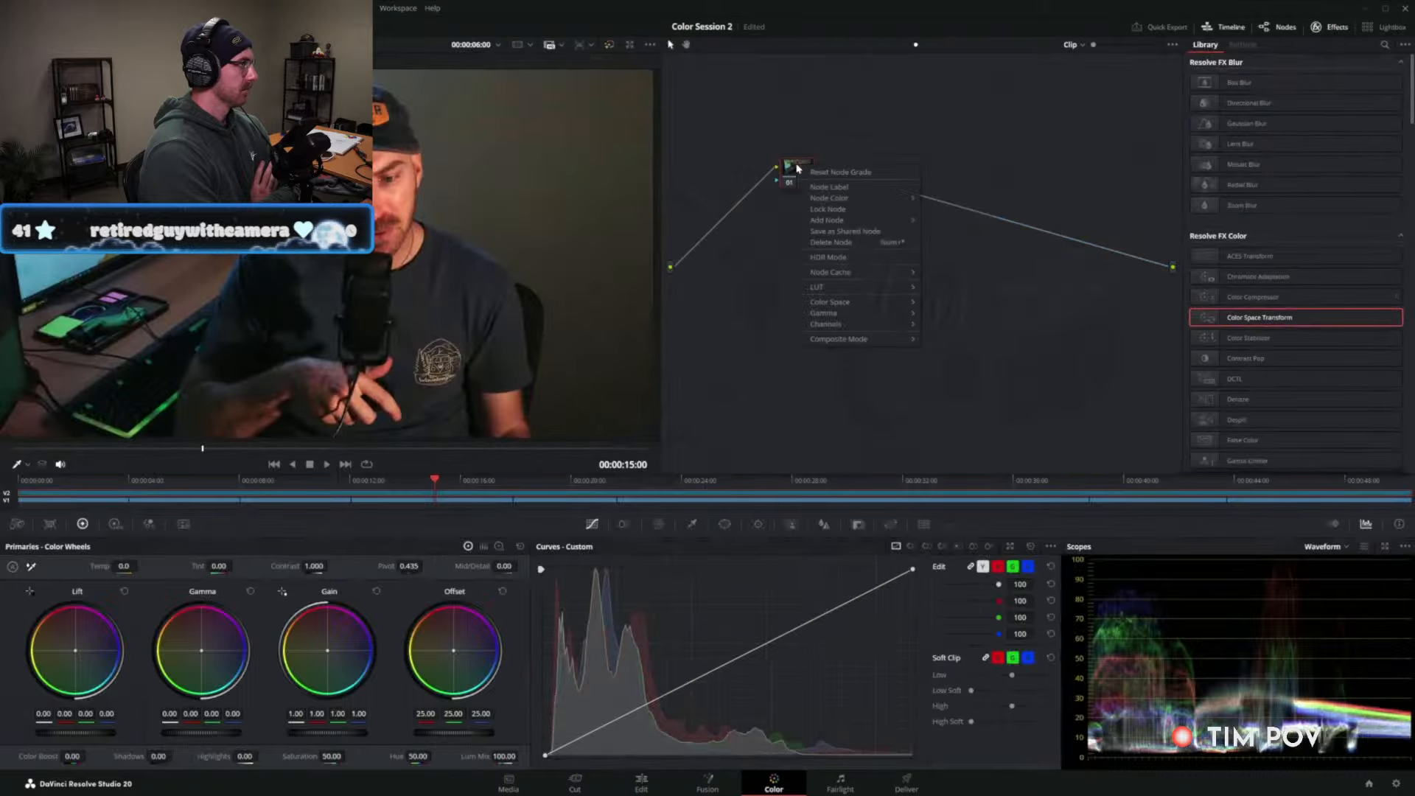
mouse_move(869, 316)
left_click(793, 320)
left_click_drag(804, 167, 794, 177)
right_click(795, 179)
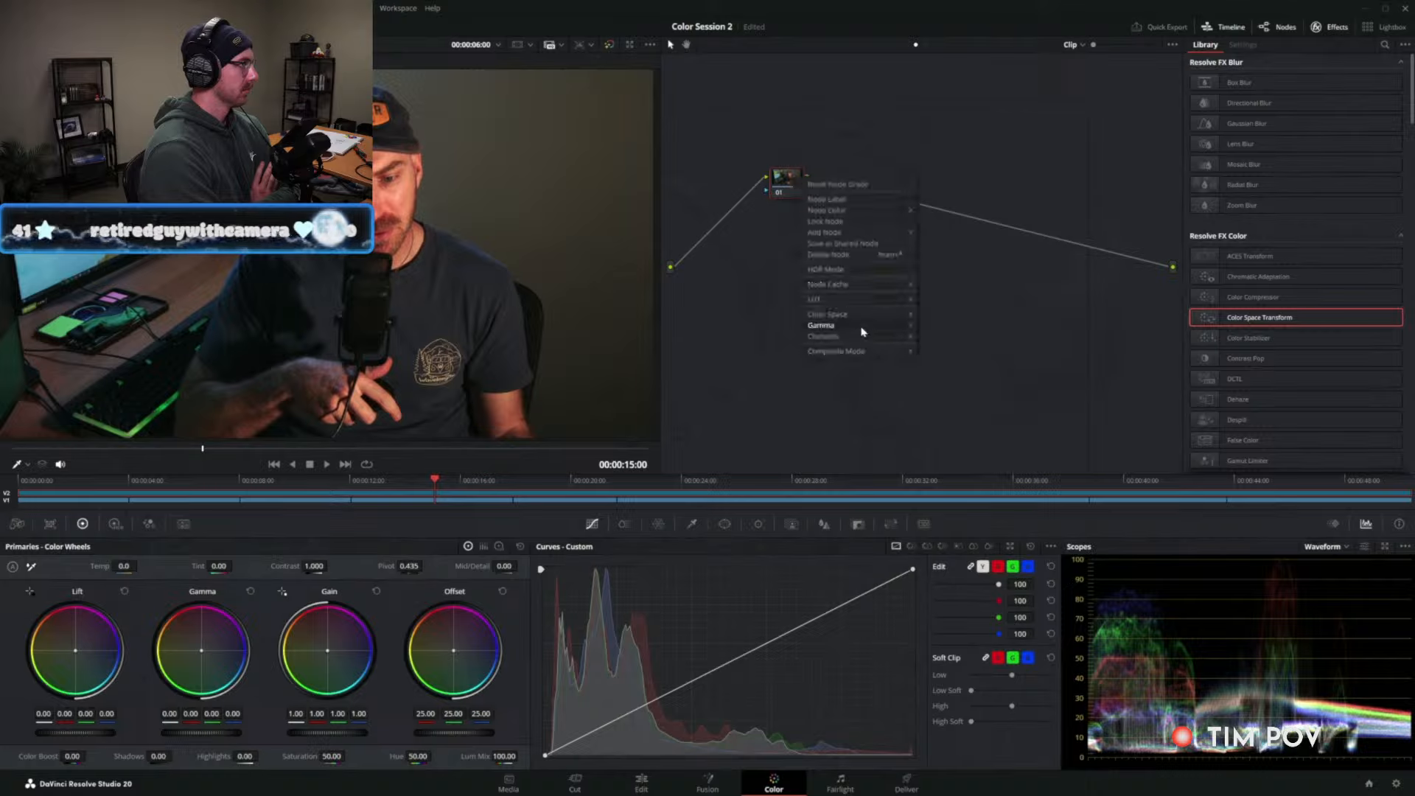
mouse_move(864, 332)
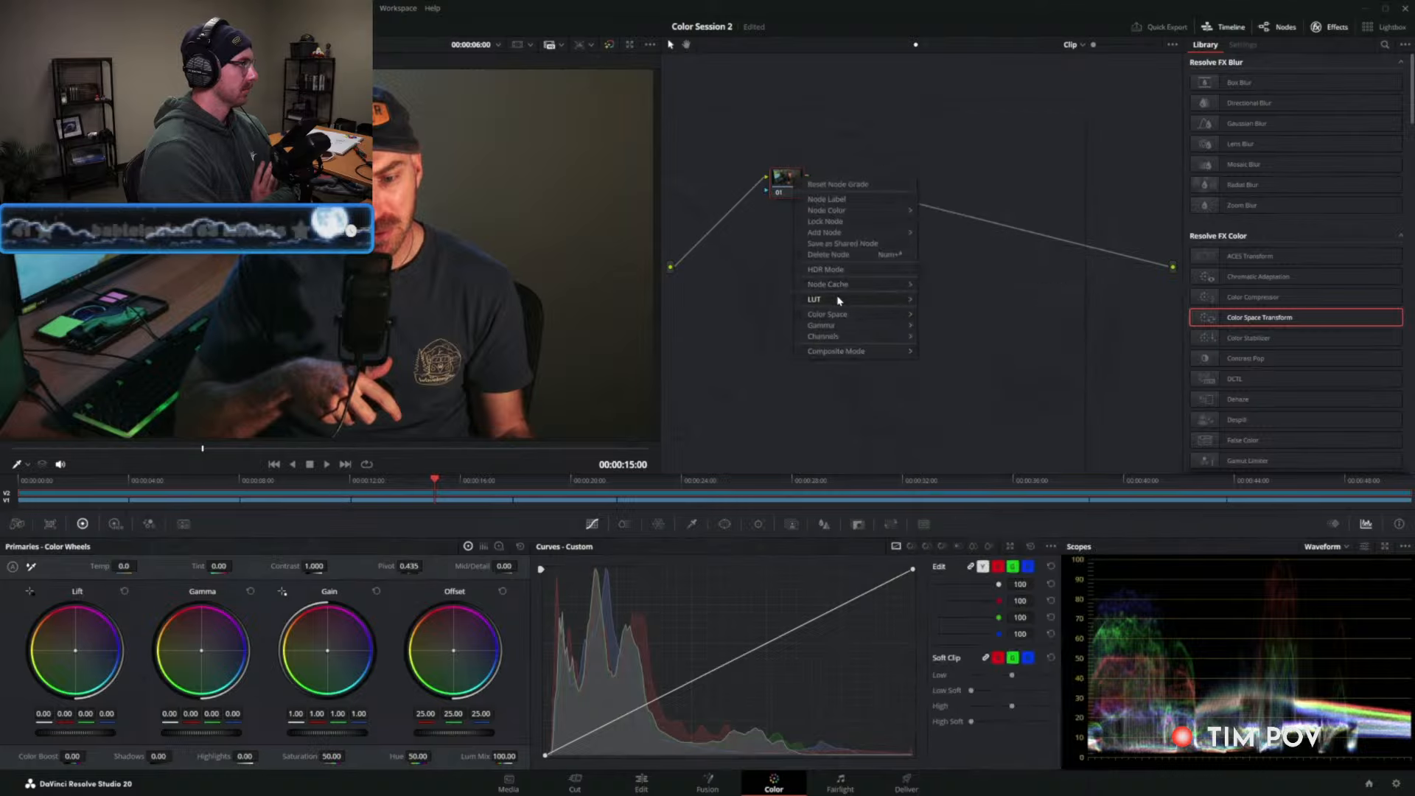
mouse_move(843, 301)
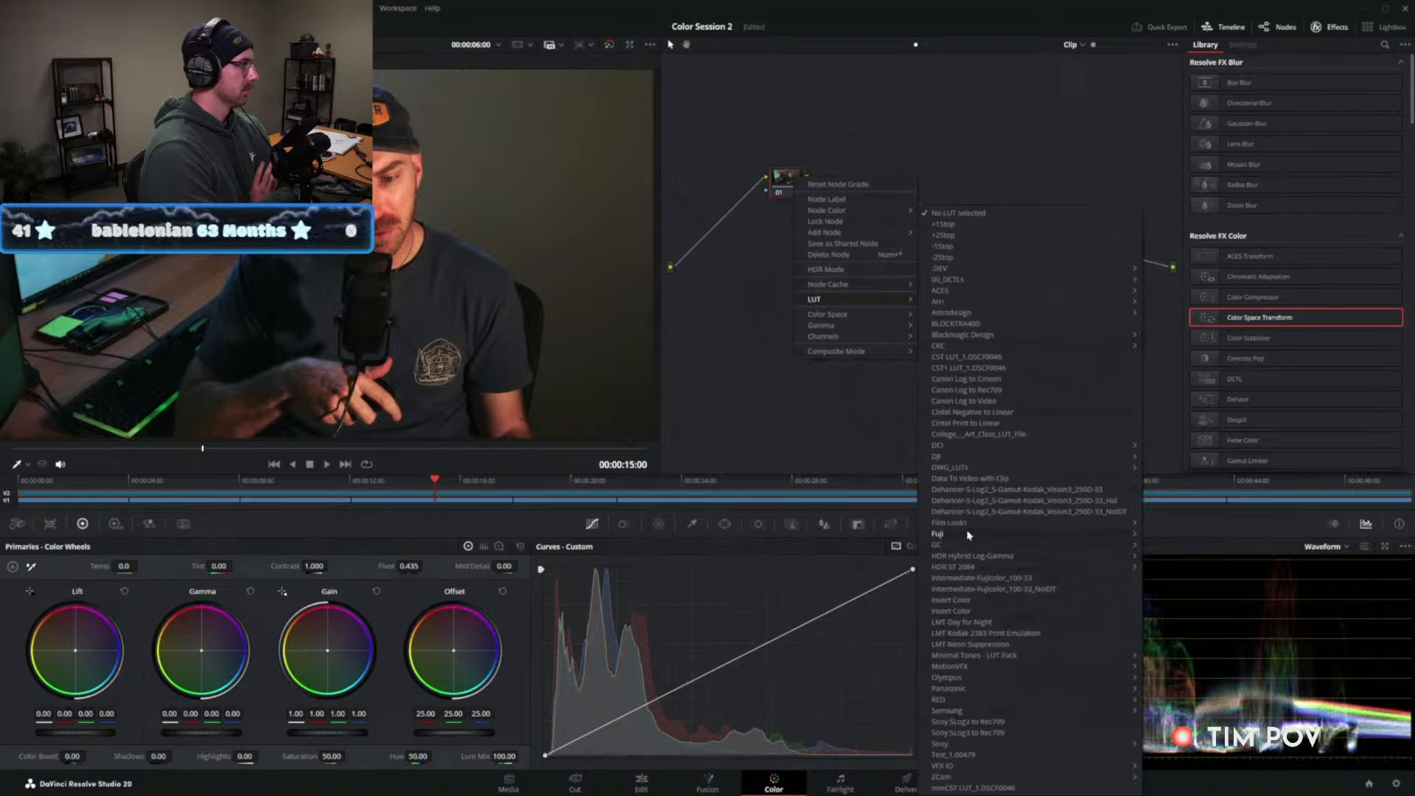
mouse_move(969, 523)
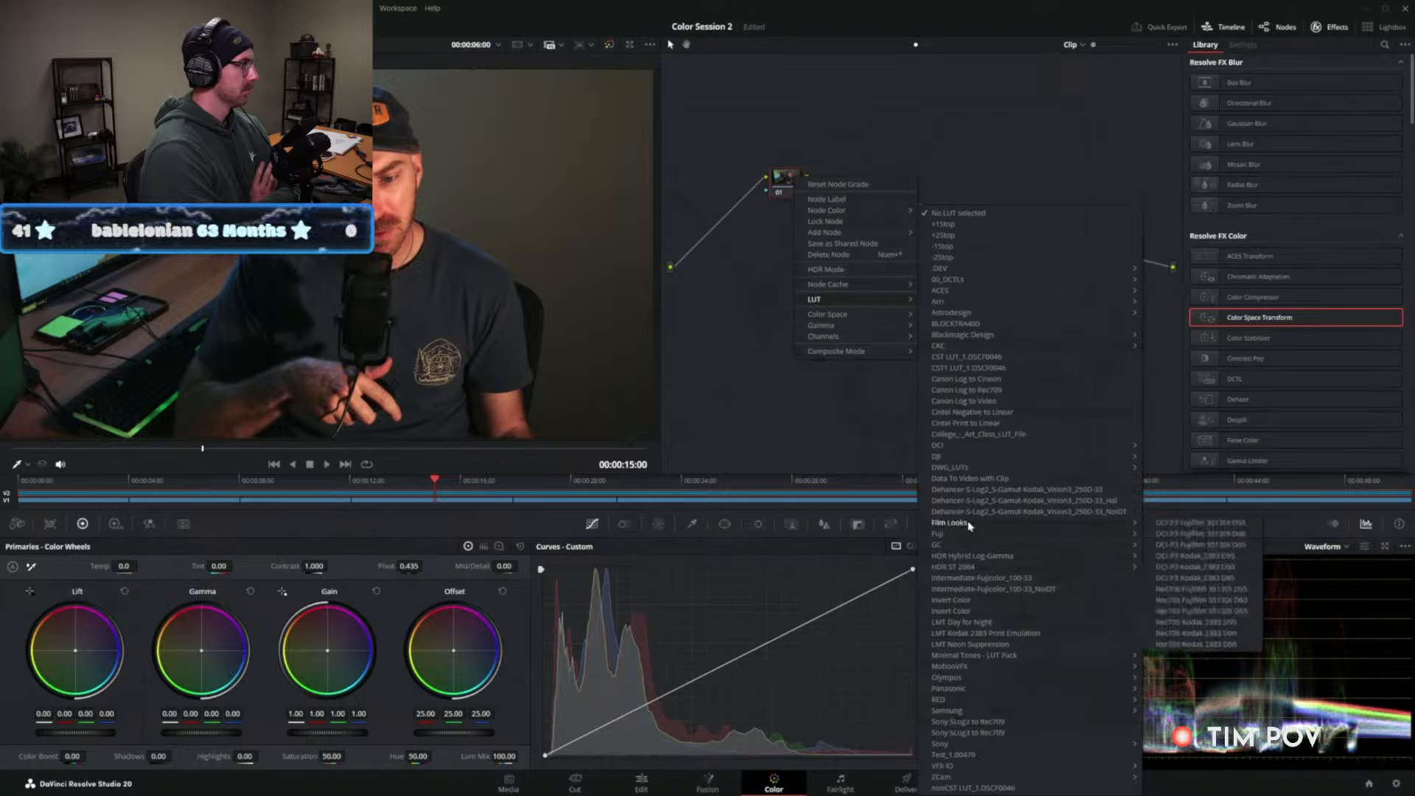
left_click(1194, 644)
Lower the key output gain of the adjustment clip's LUT node to 0.250.
left_click(891, 525)
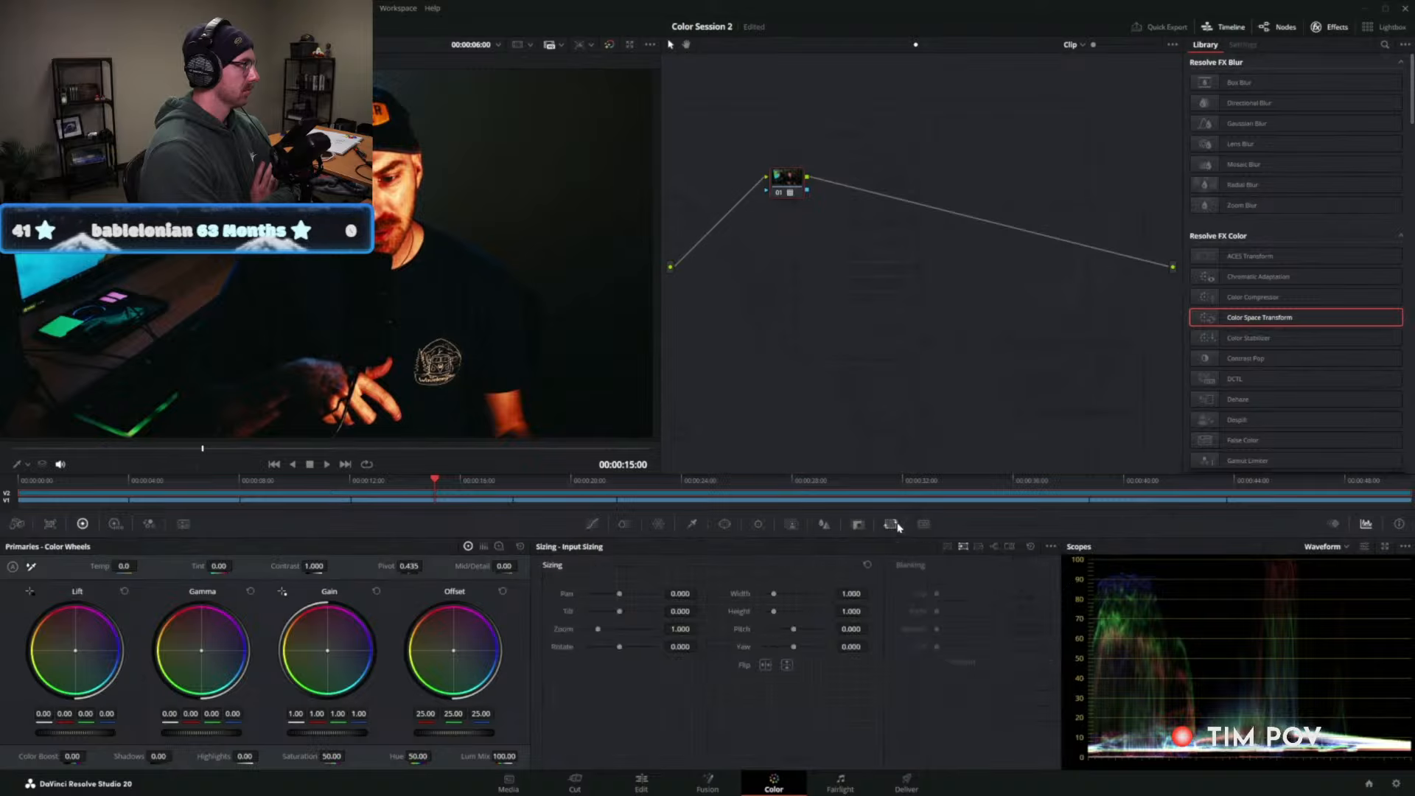
left_click(856, 526)
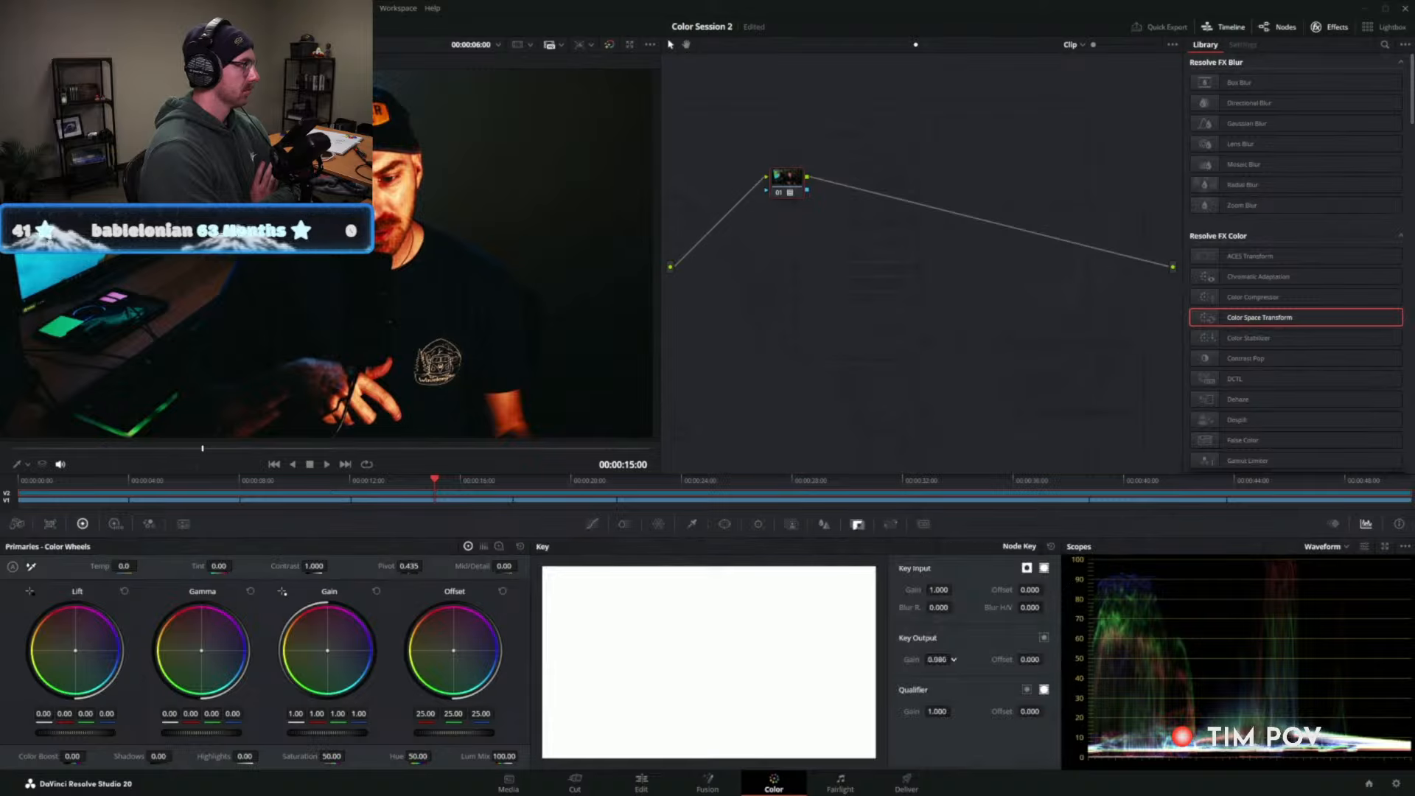
left_click_drag(950, 660, 953, 659)
left_click_drag(936, 659, 890, 660)
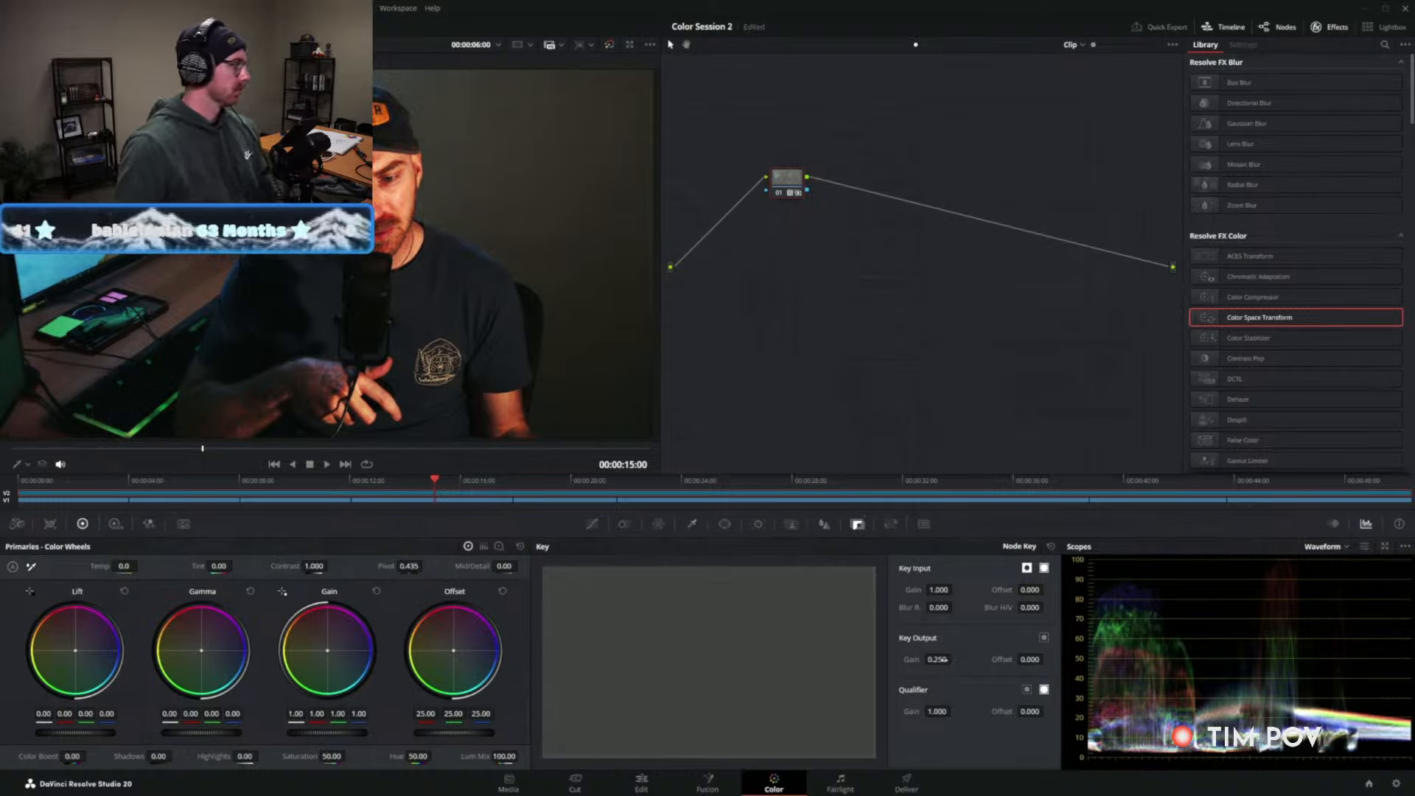
Select the Apple ProRes 422 clip beneath the adjustment clip and display its clip-level node graph on the Color page.
left_click(640, 786)
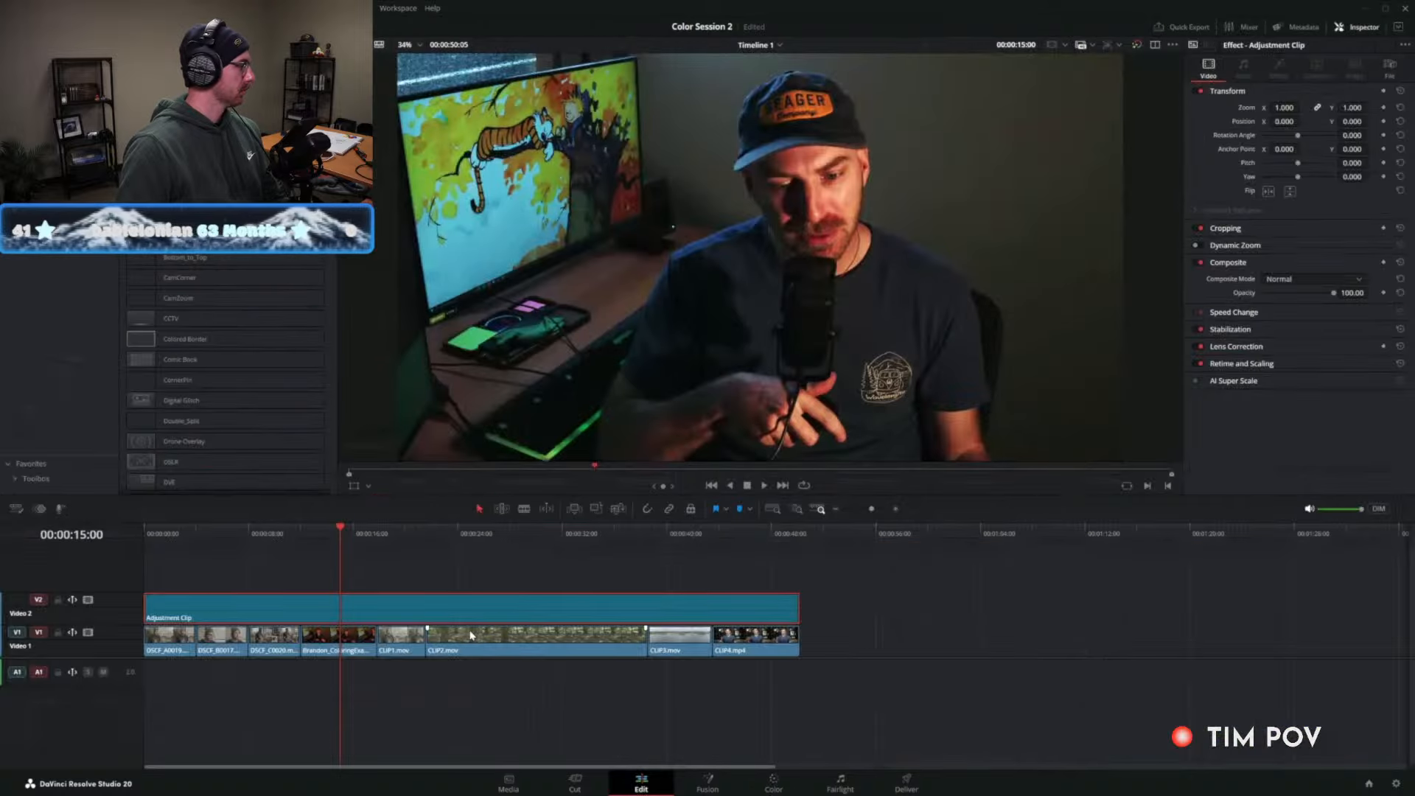
left_click(371, 633)
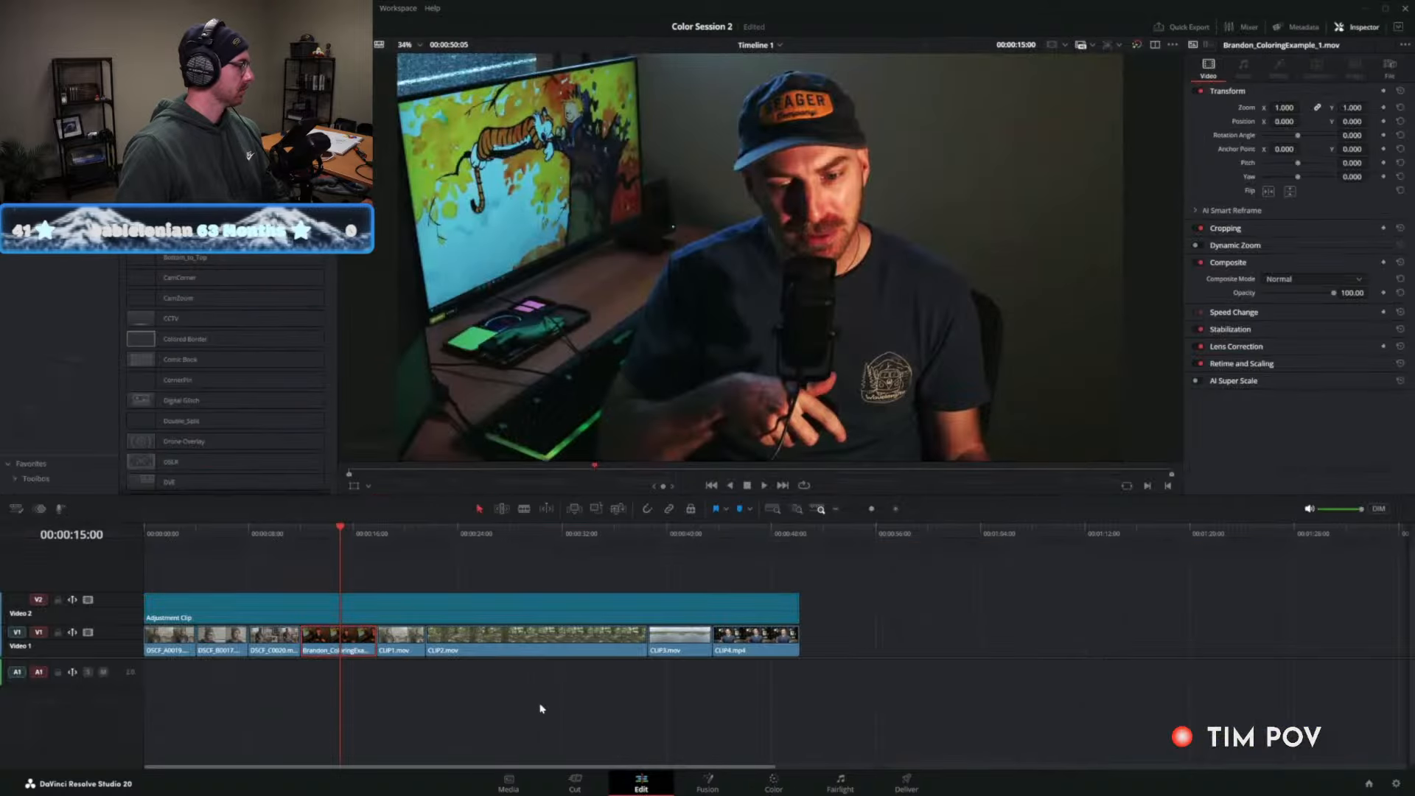
left_click(804, 789)
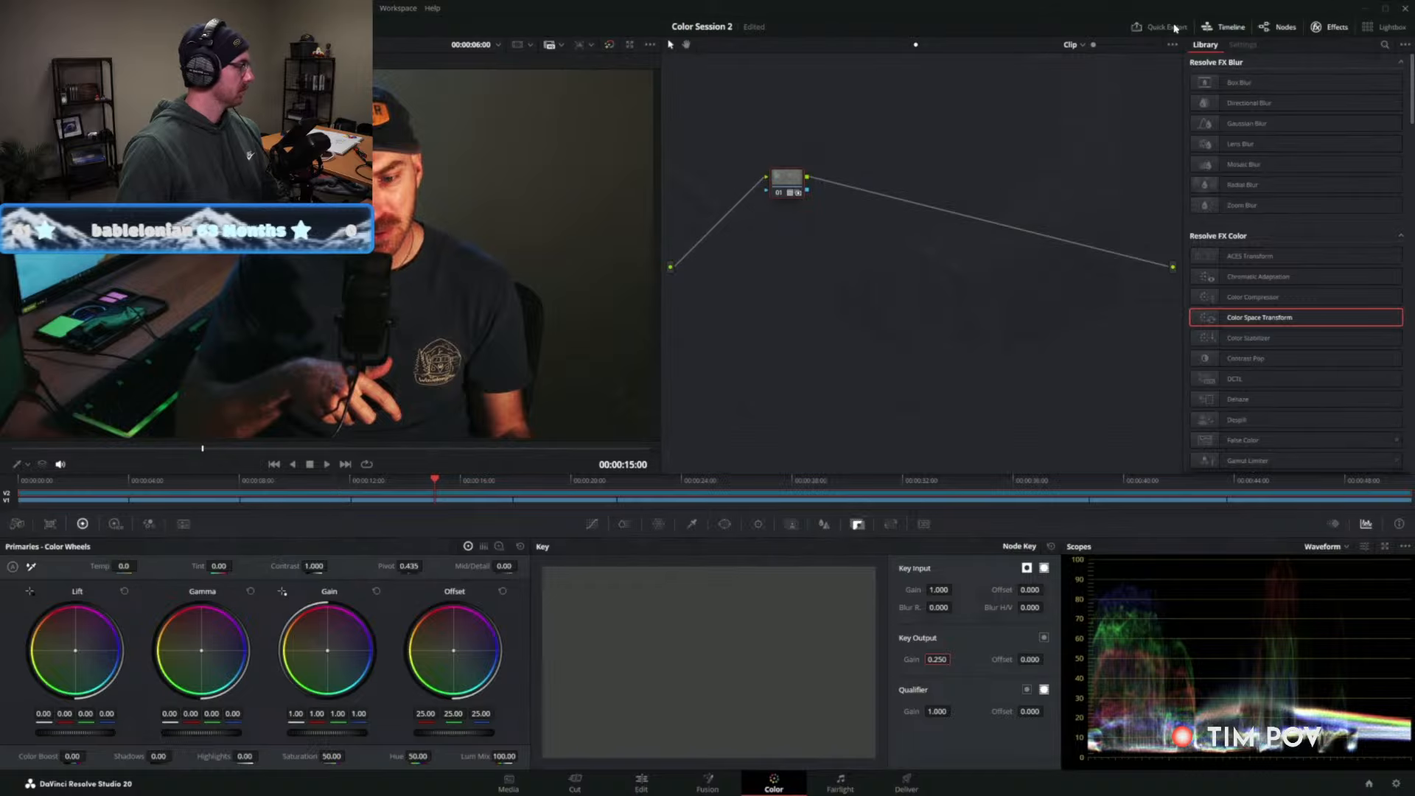
left_click(1211, 28)
left_click(182, 26)
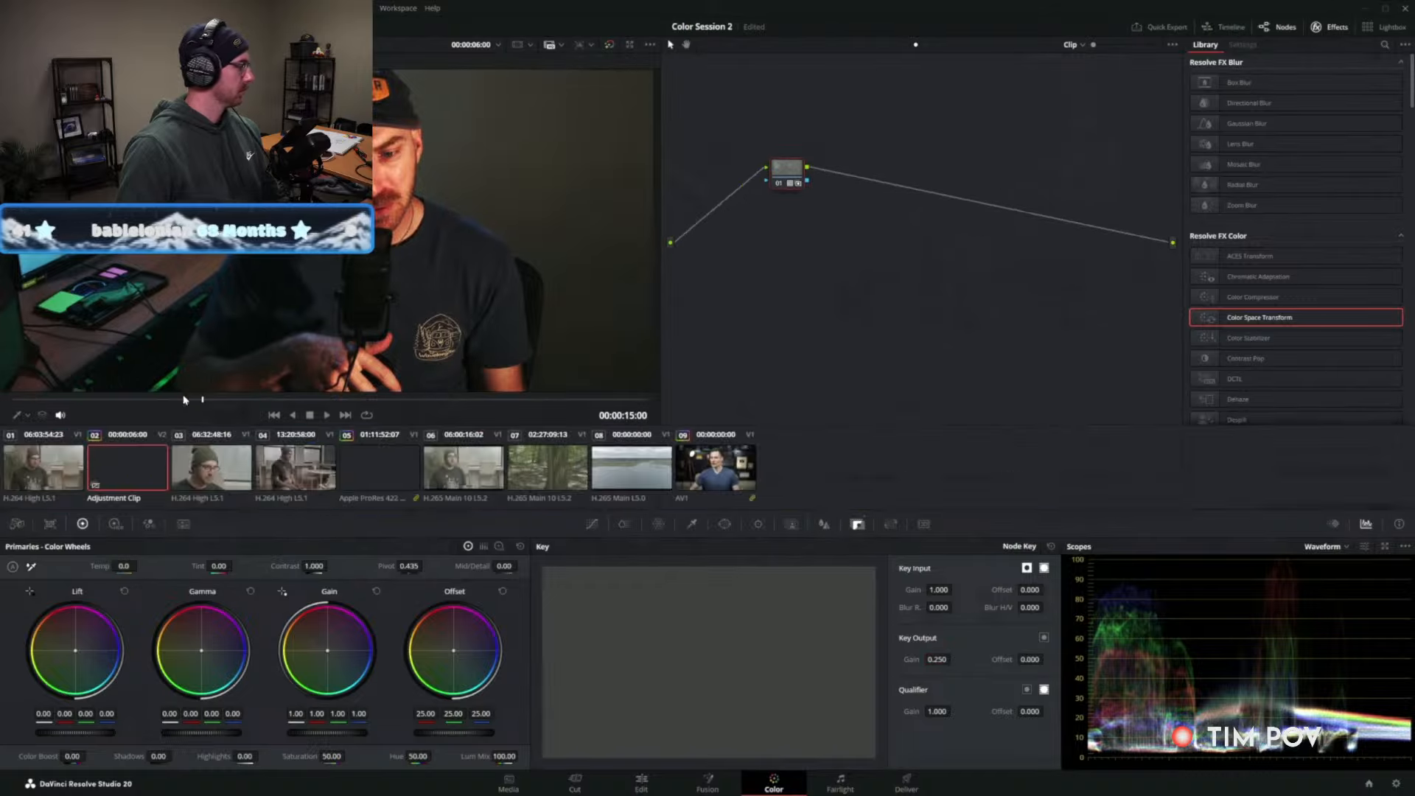
left_click(383, 470)
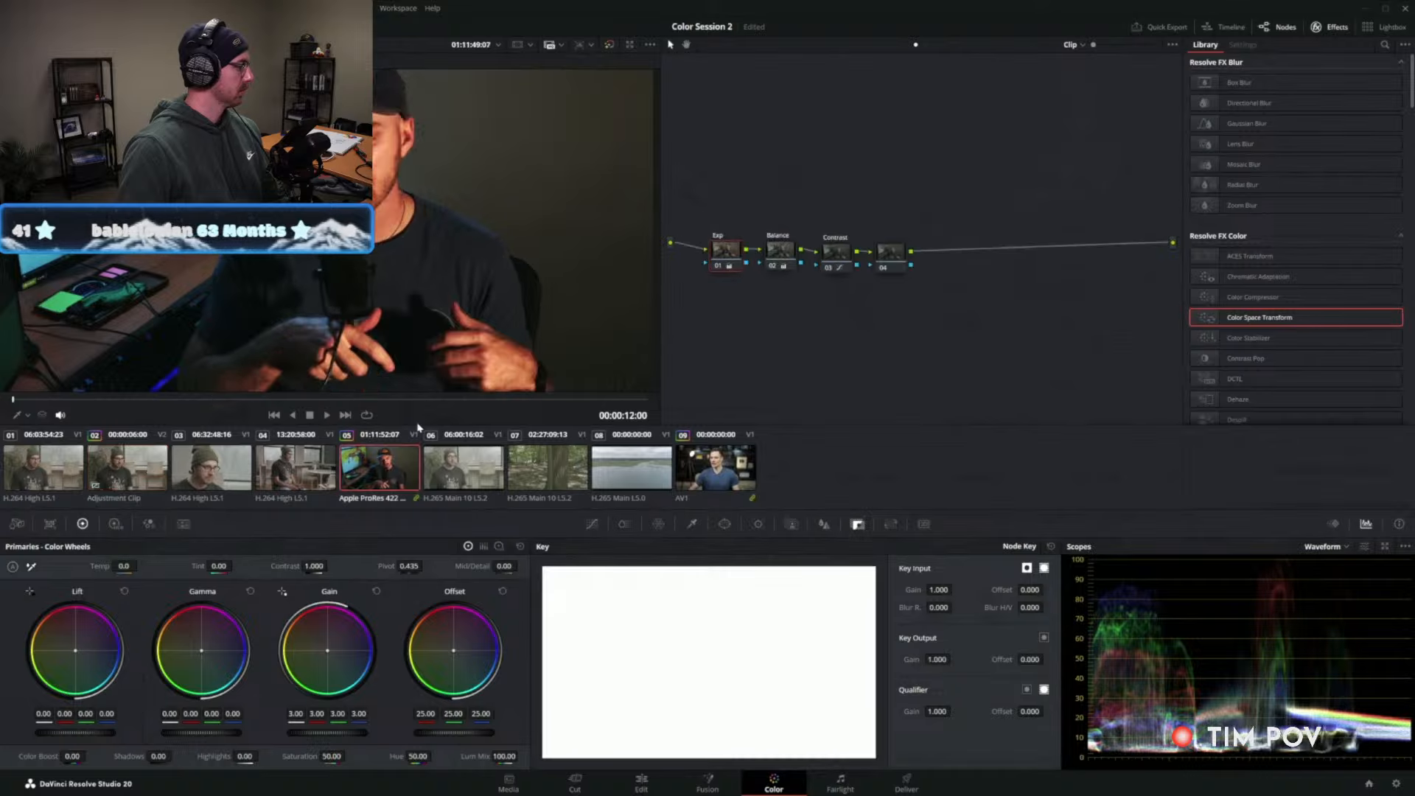
left_click(183, 26)
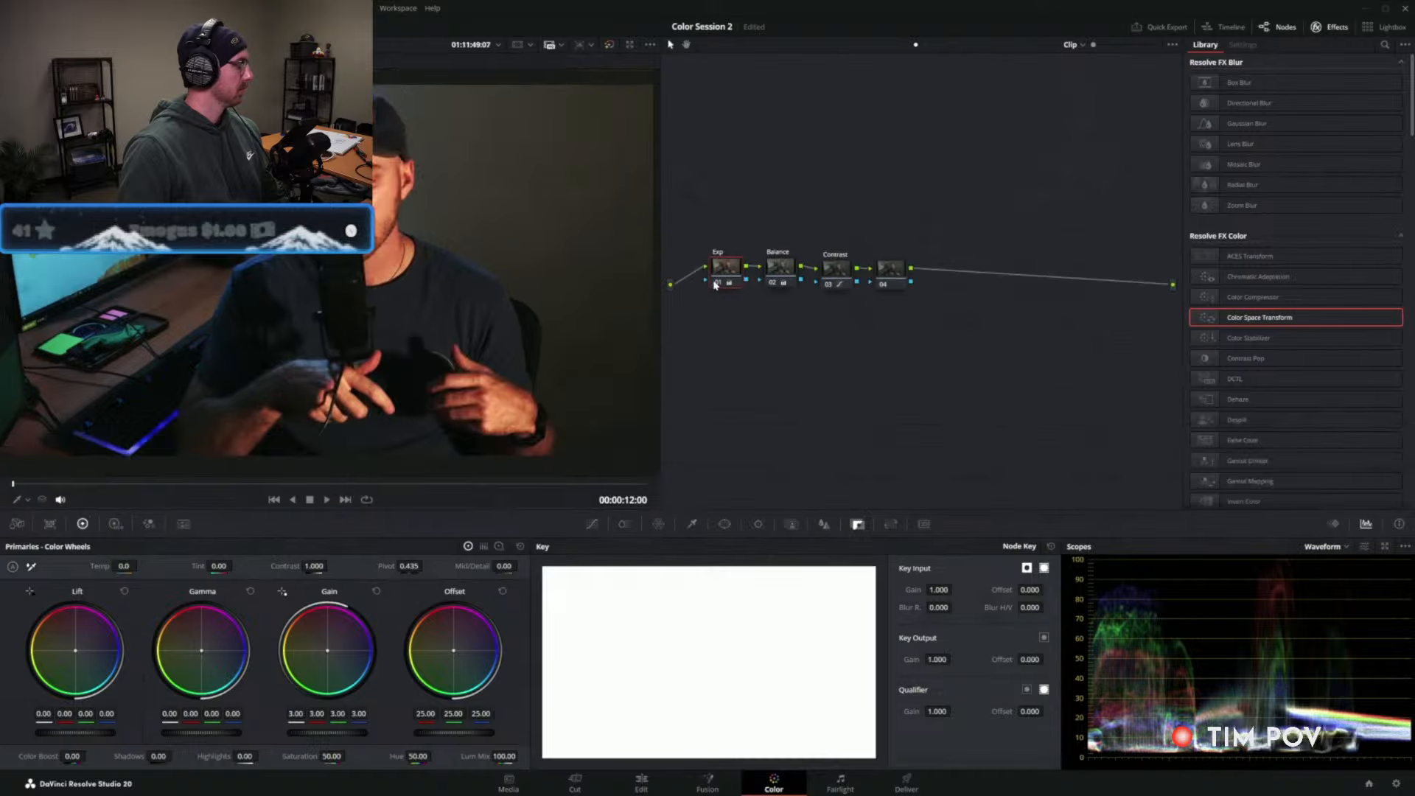
Review the clip-level nodes and the Group Post-Clip graph, and shift the Color Space Transform node slightly closer to the output.
left_click(891, 290)
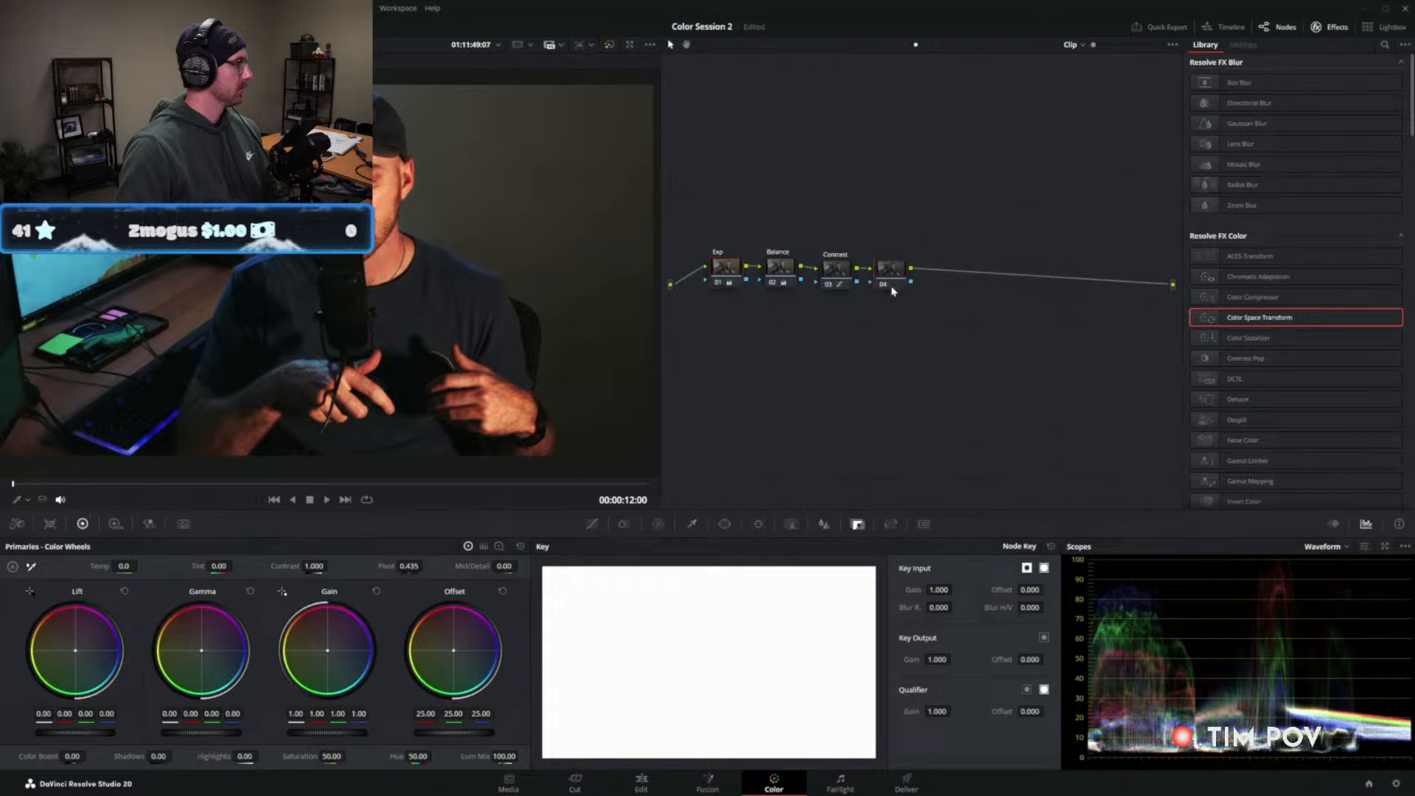
left_click(925, 45)
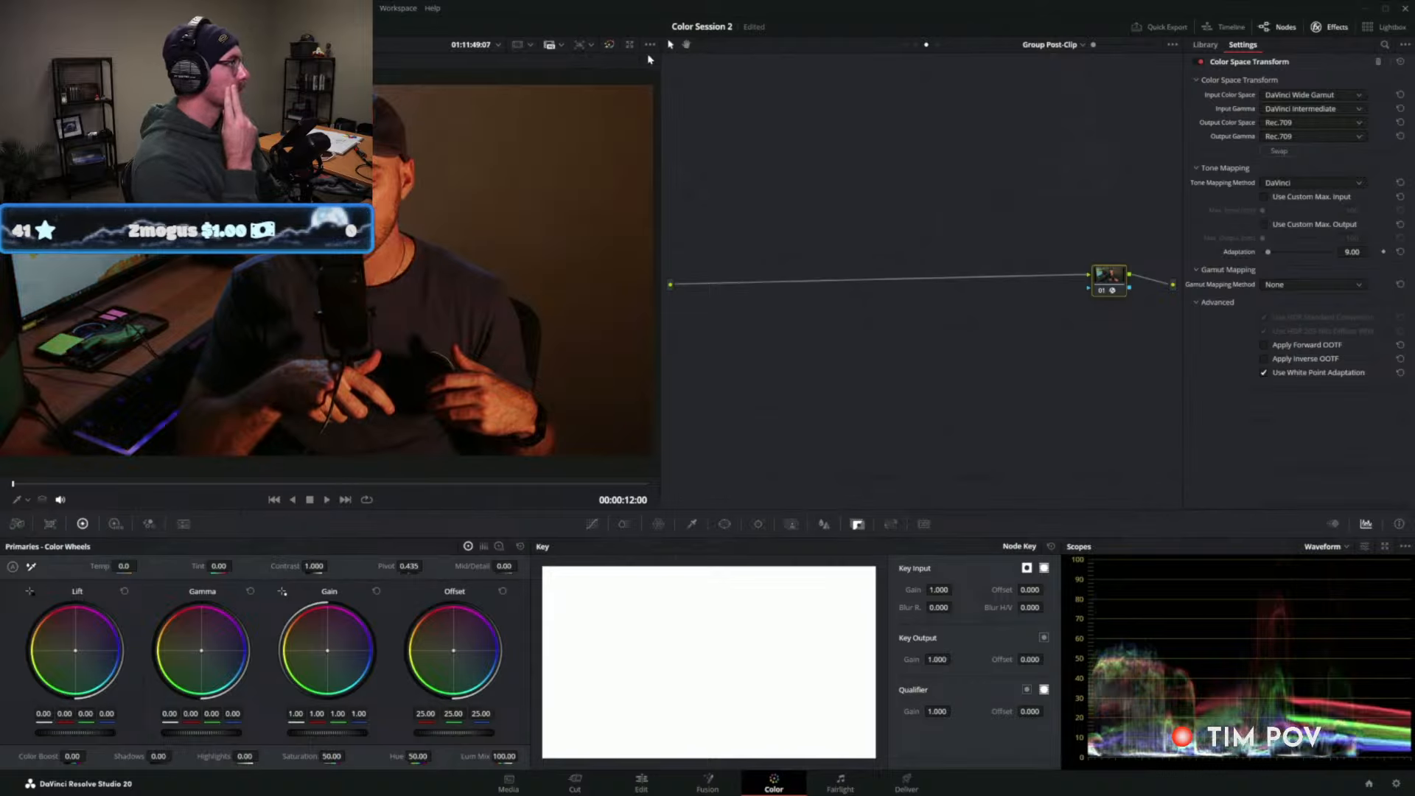
left_click(915, 45)
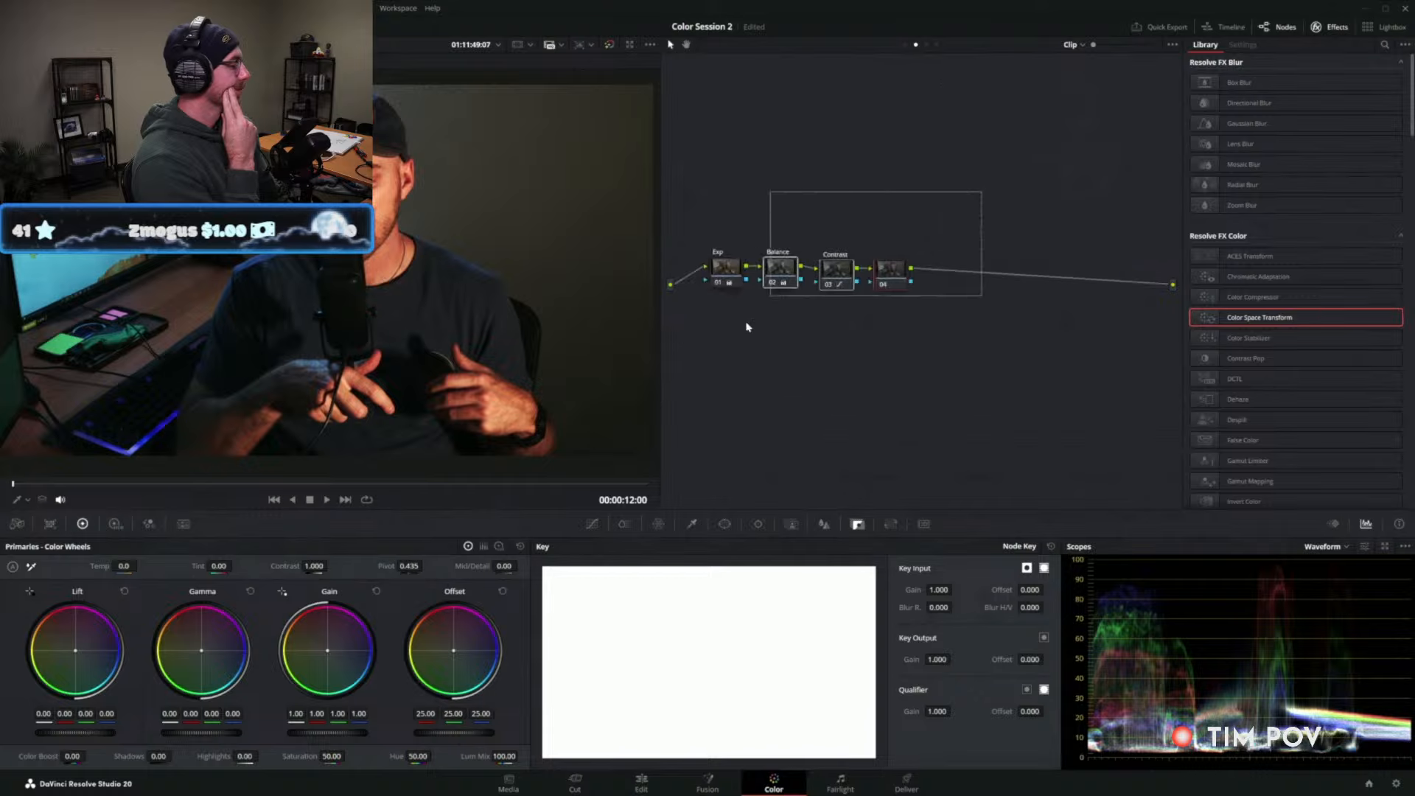
left_click(926, 44)
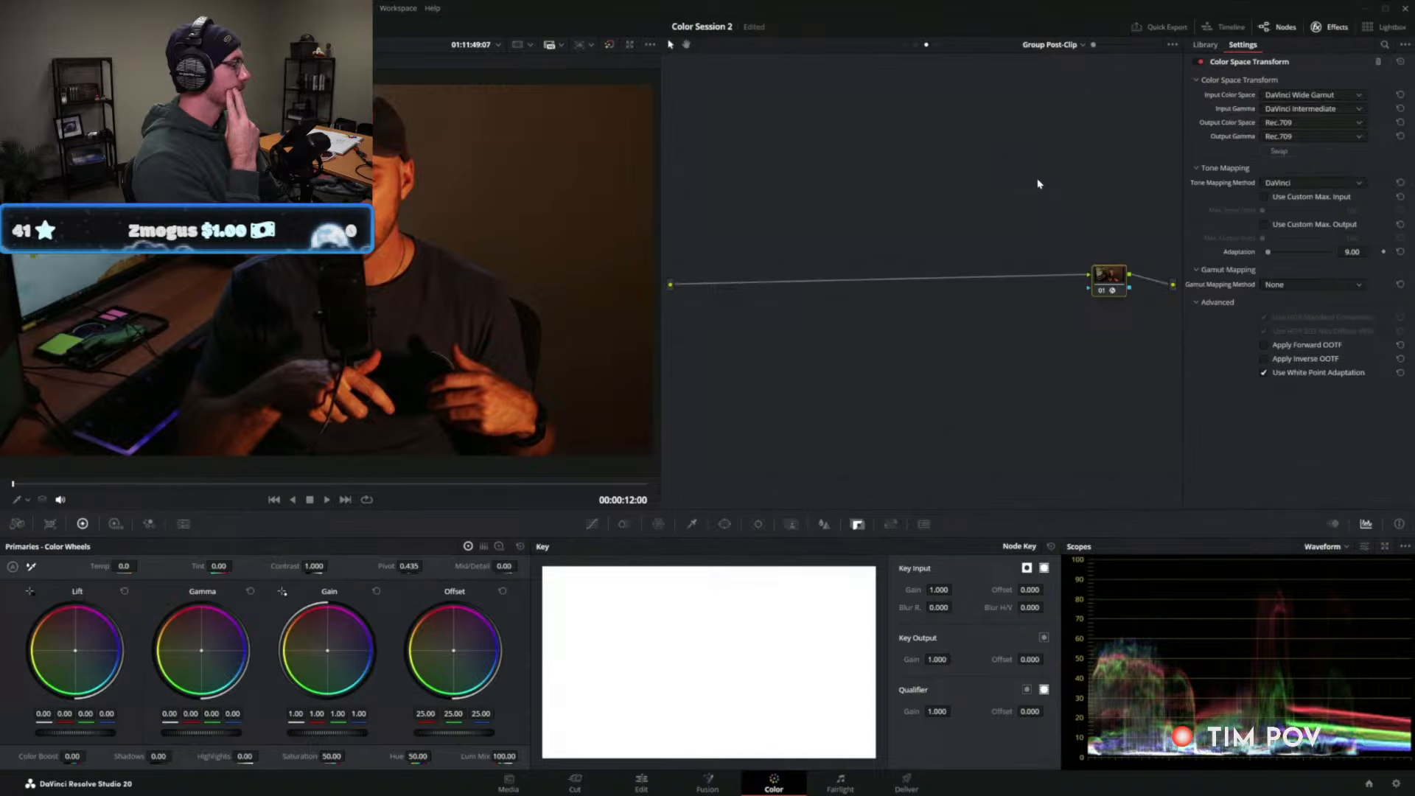
left_click_drag(1120, 289, 1125, 295)
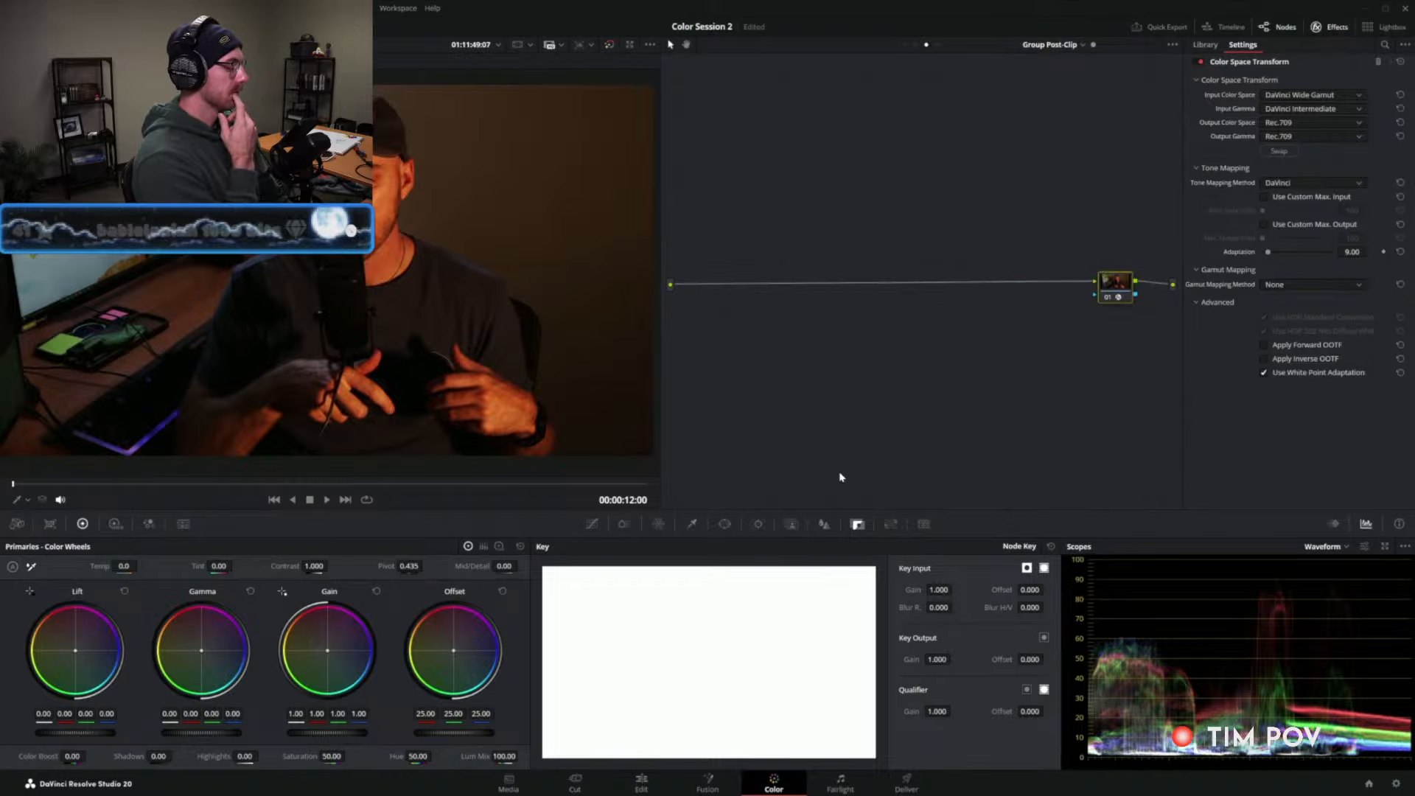
Reset all grades and nodes on the adjustment clip.
left_click(641, 782)
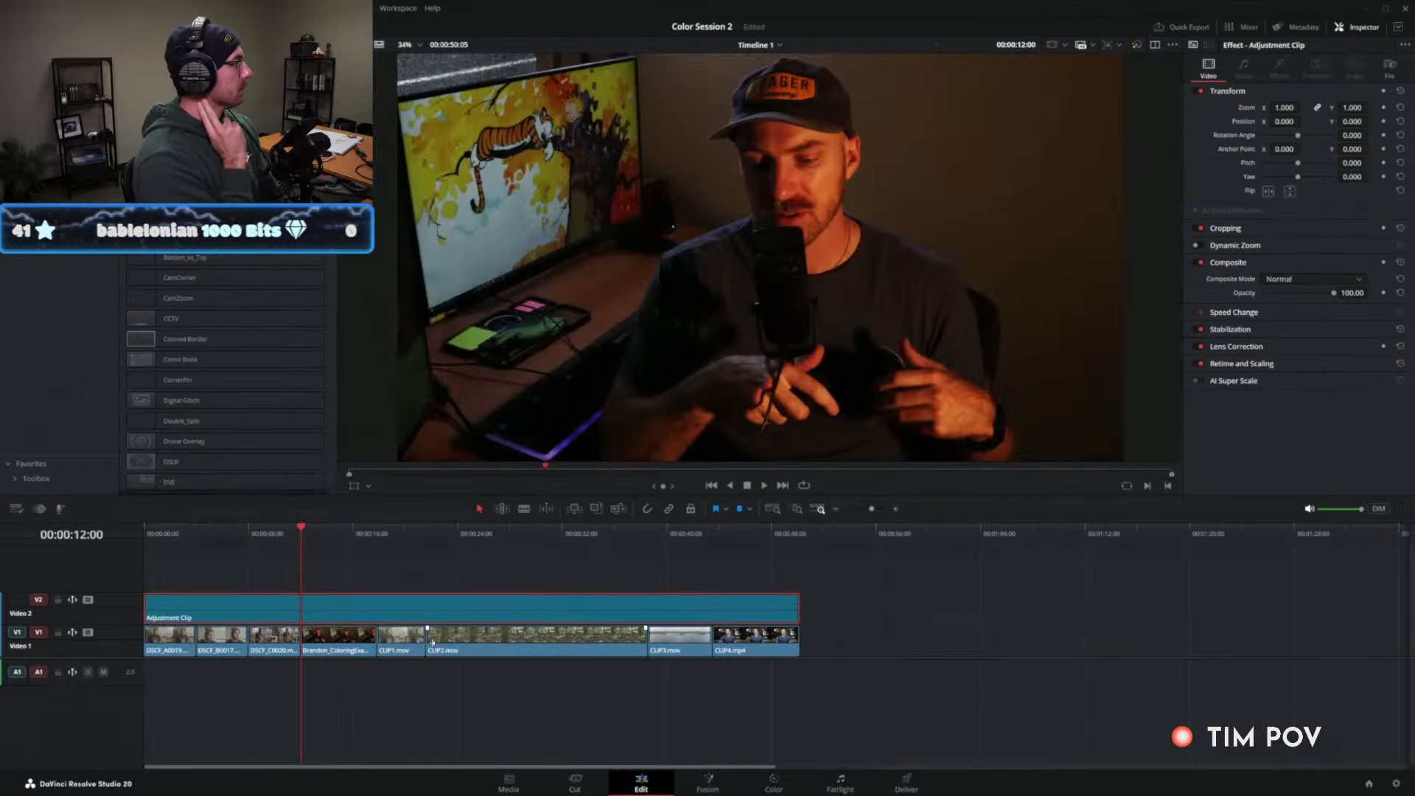
left_click(776, 787)
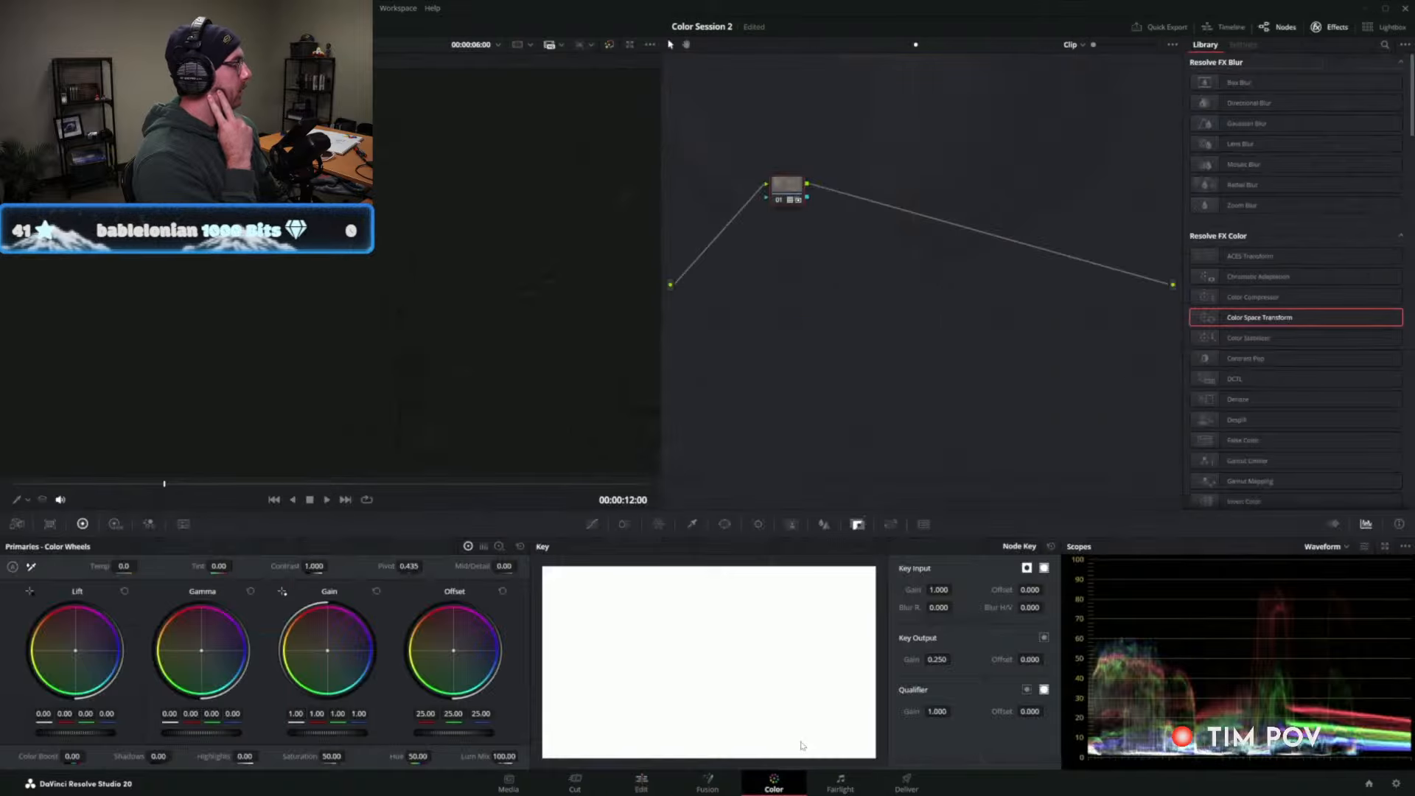
left_click_drag(809, 217, 899, 307)
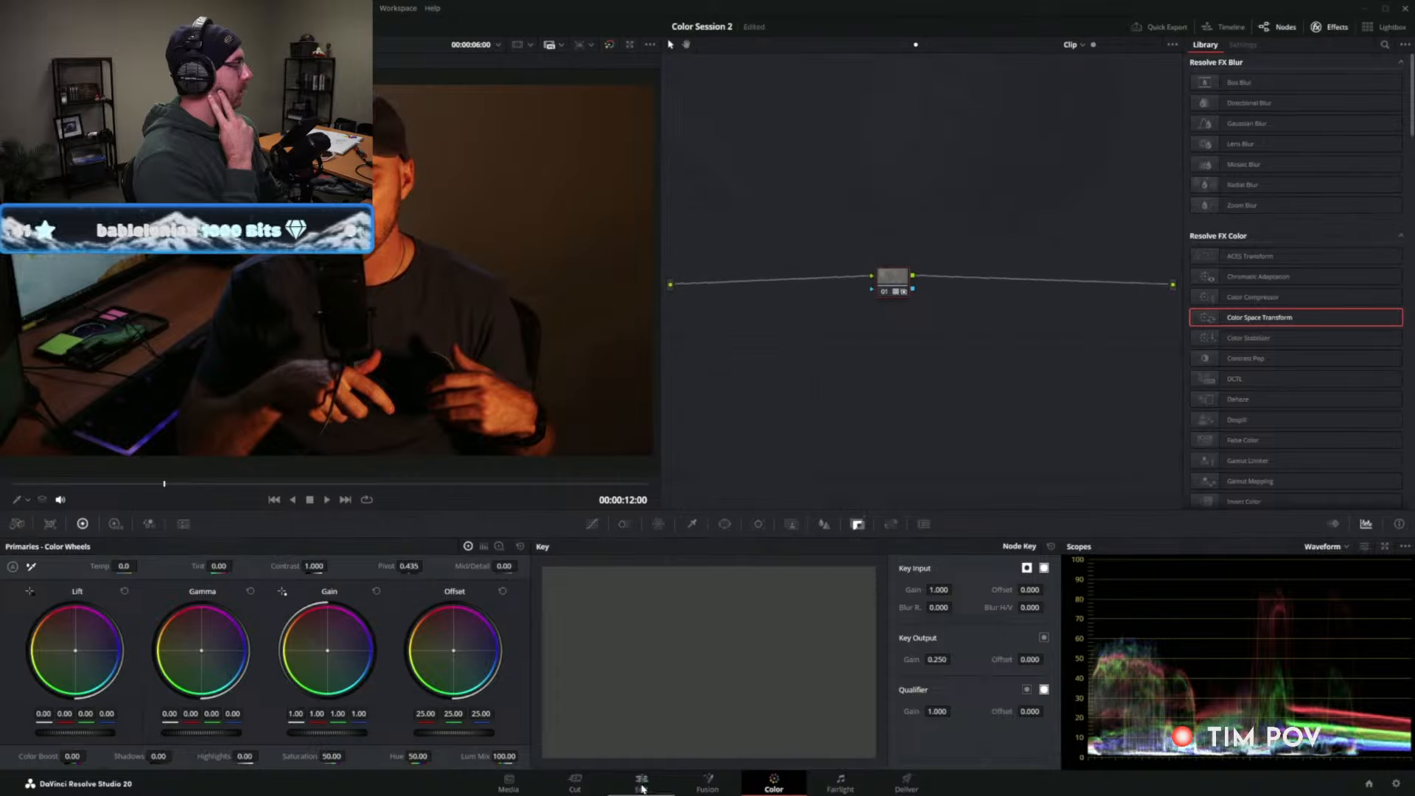
right_click(893, 323)
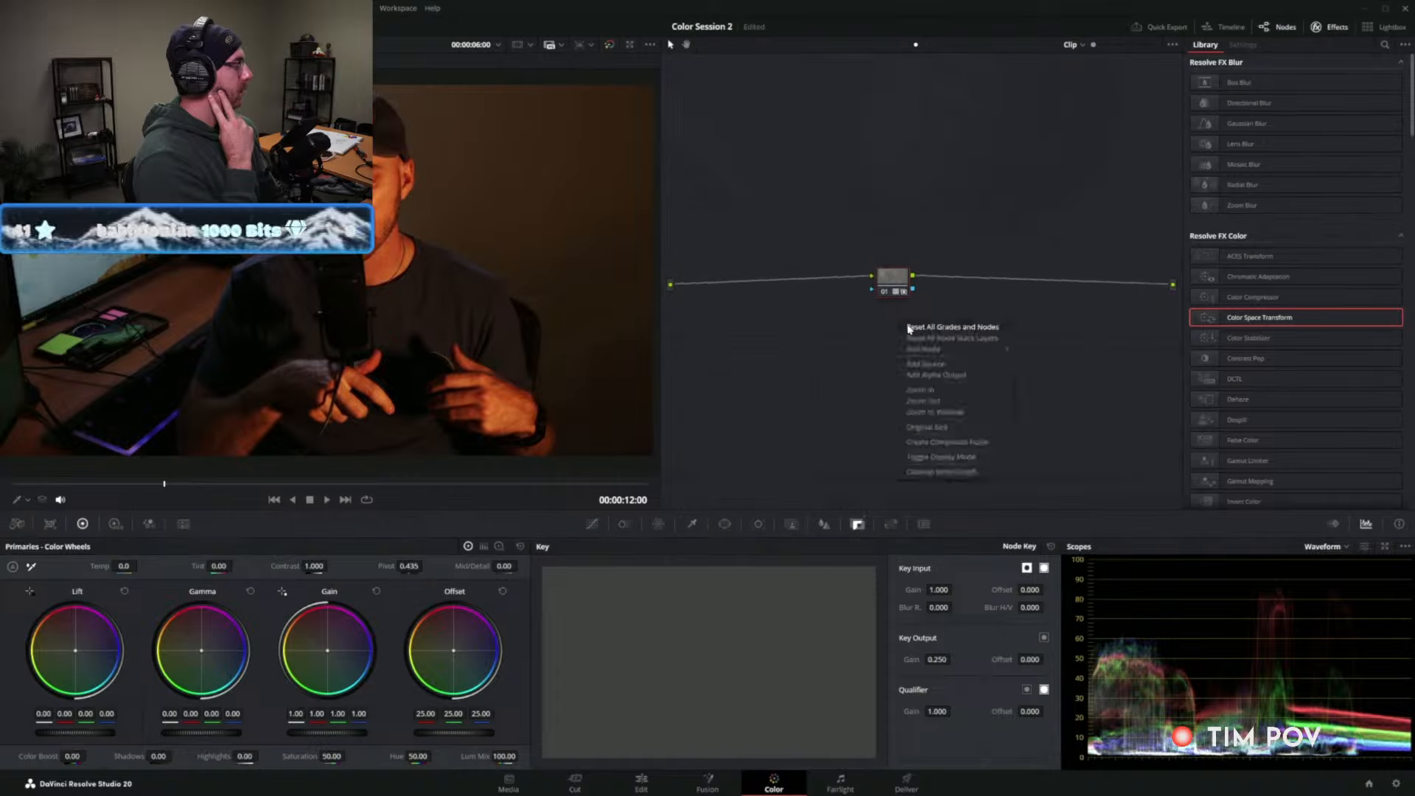
left_click(910, 329)
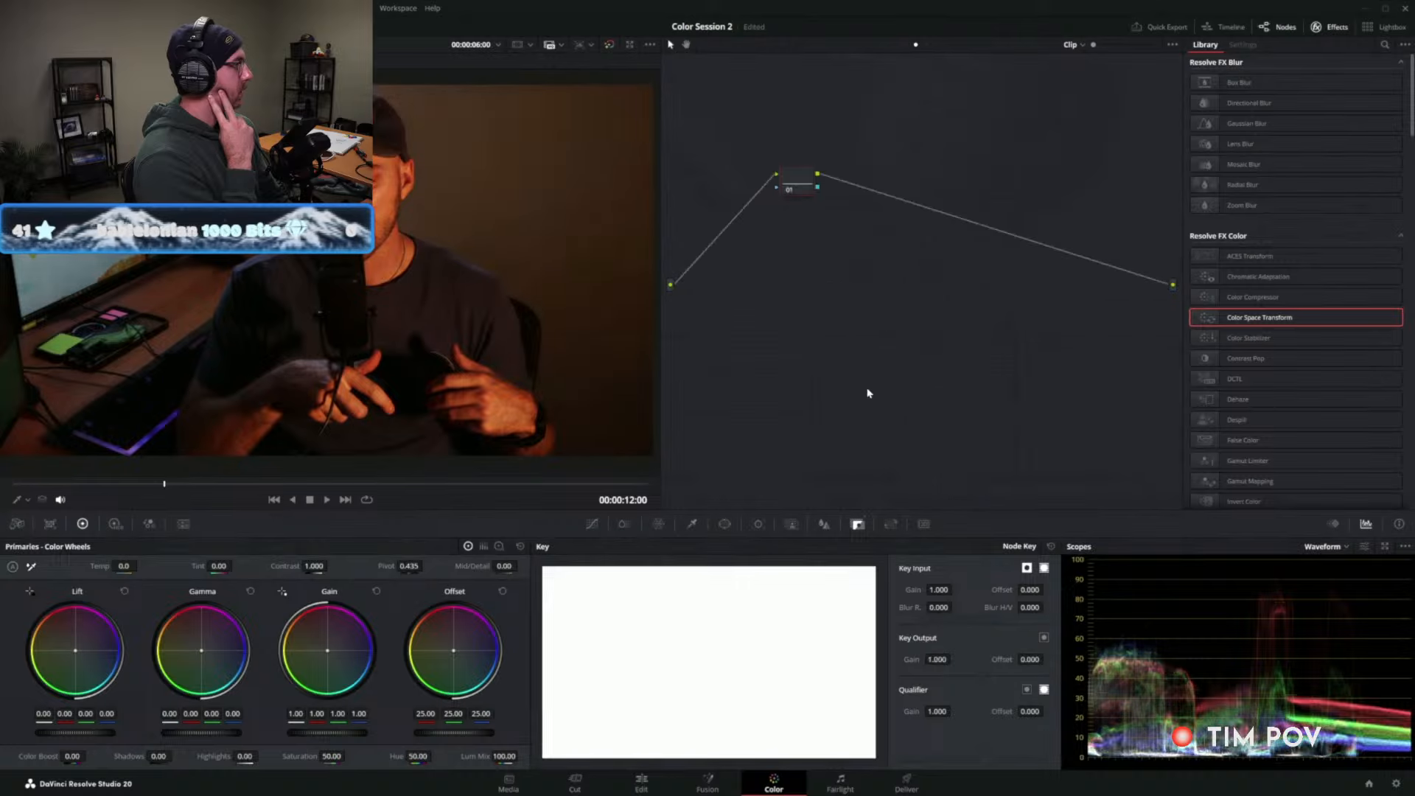
Delete the adjustment clip from the Video 2 track on the Edit page, and return to the Color page.
left_click(641, 783)
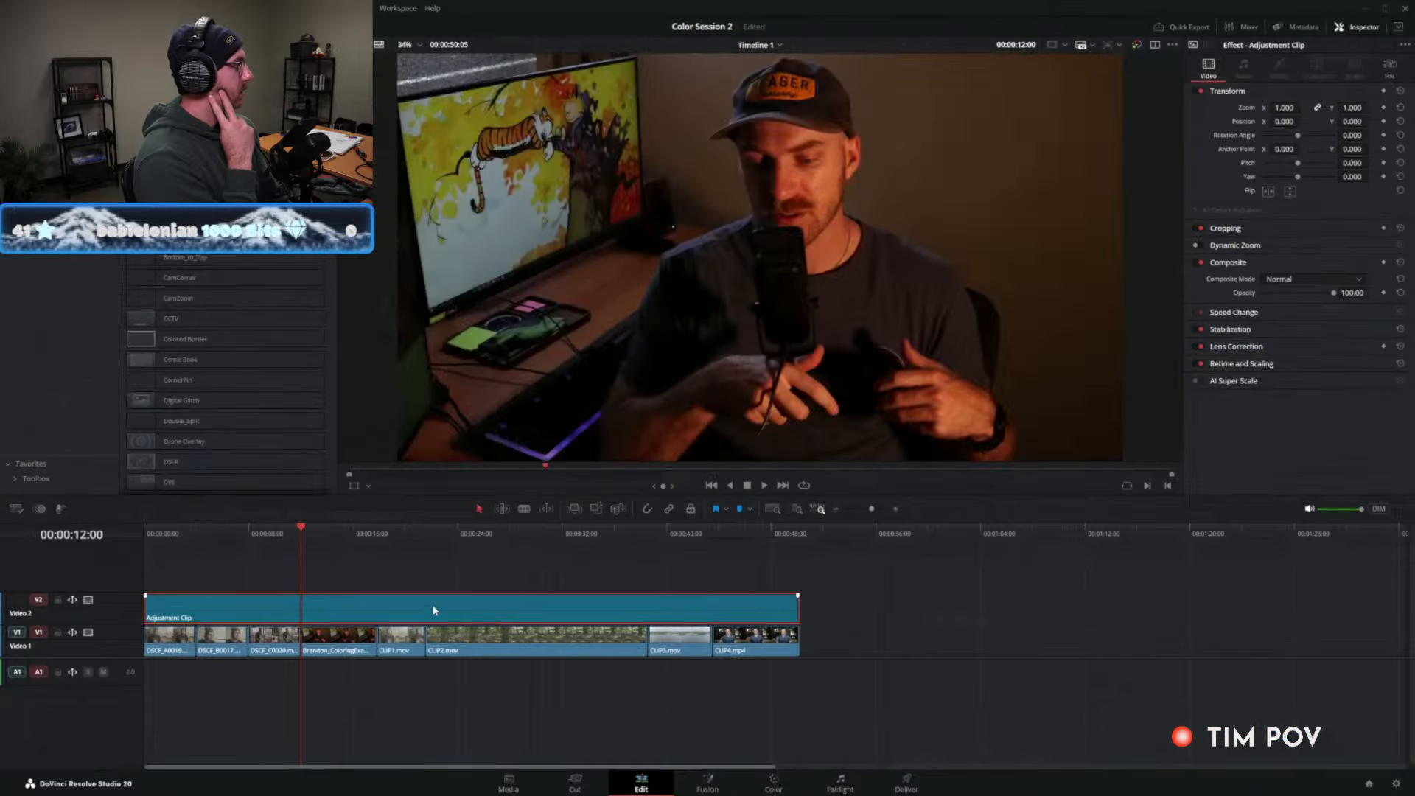
left_click(439, 630)
left_click(774, 783)
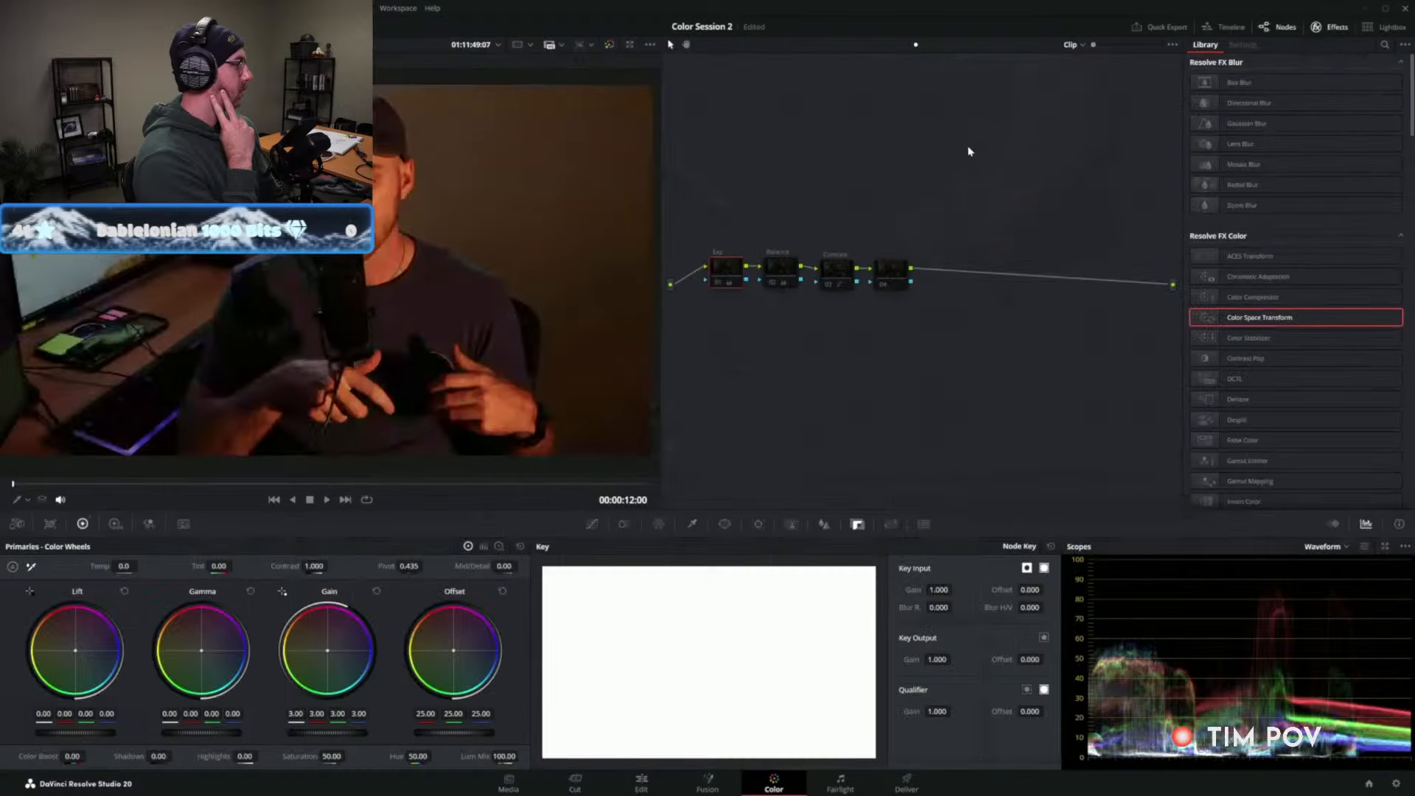
Switch the node graph to Timeline level and line up its single node midway between input and output.
left_click(936, 45)
left_click_drag(792, 182, 887, 249)
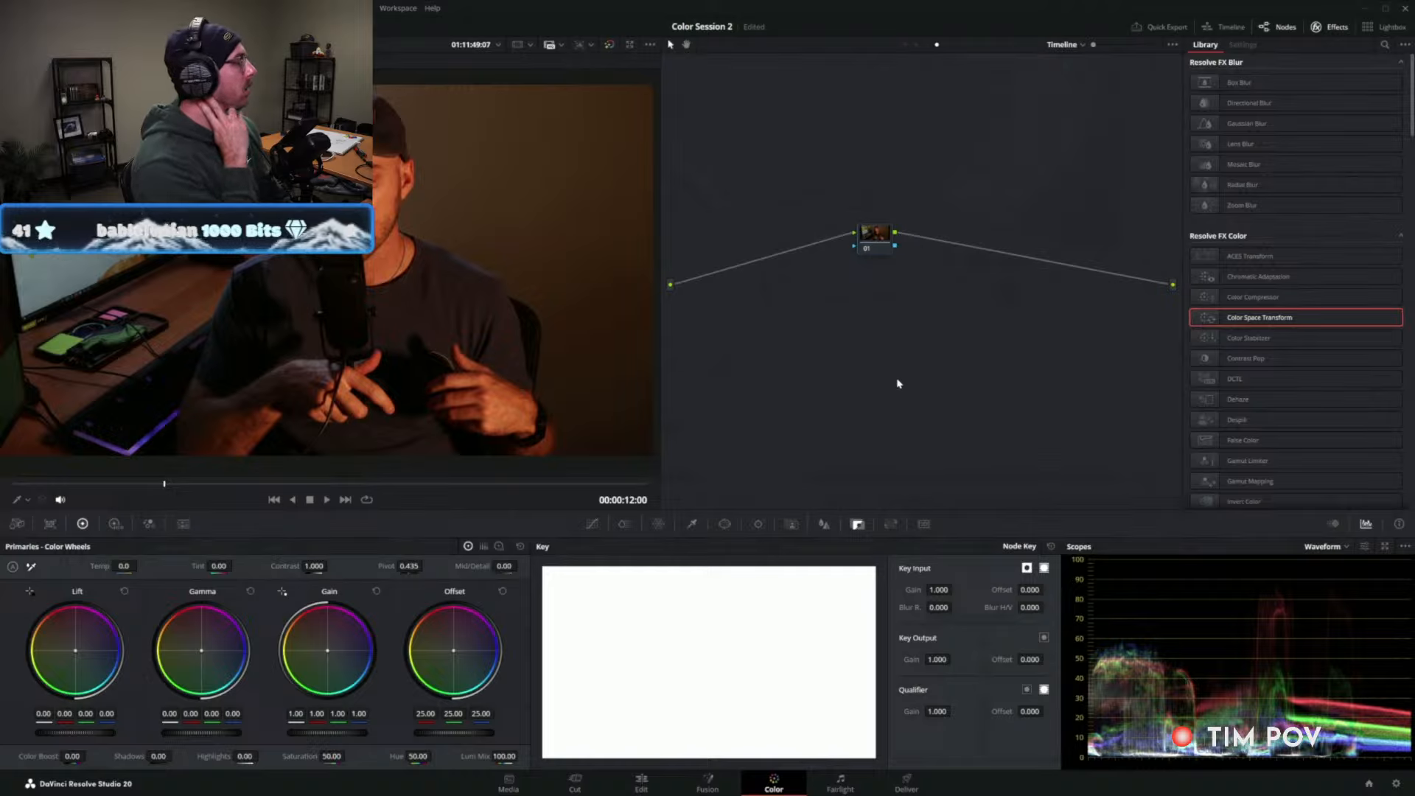
left_click_drag(887, 251, 883, 291)
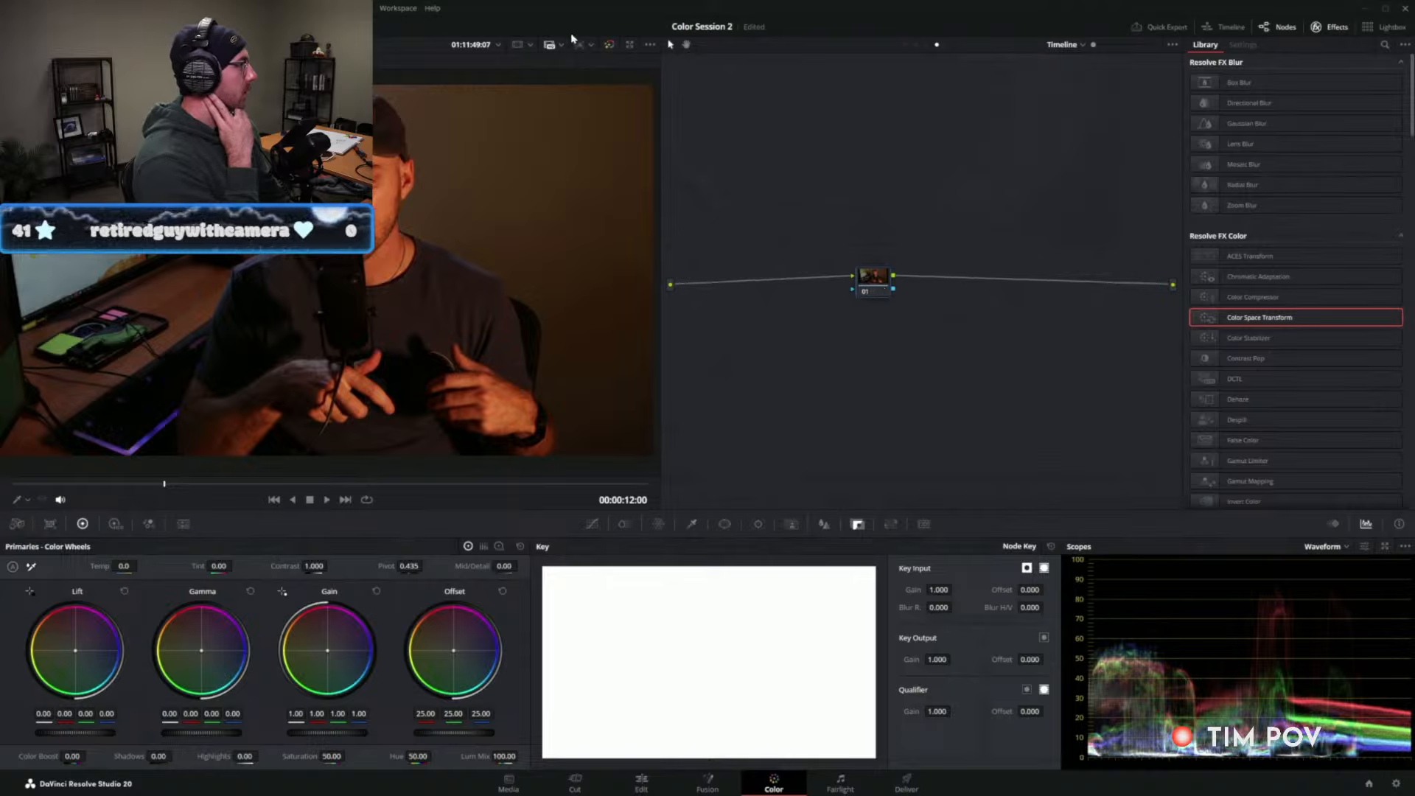
Show the clip thumbnails and check the timeline-level node across the different clips, finishing on the Apple ProRes 422 clip.
left_click(199, 26)
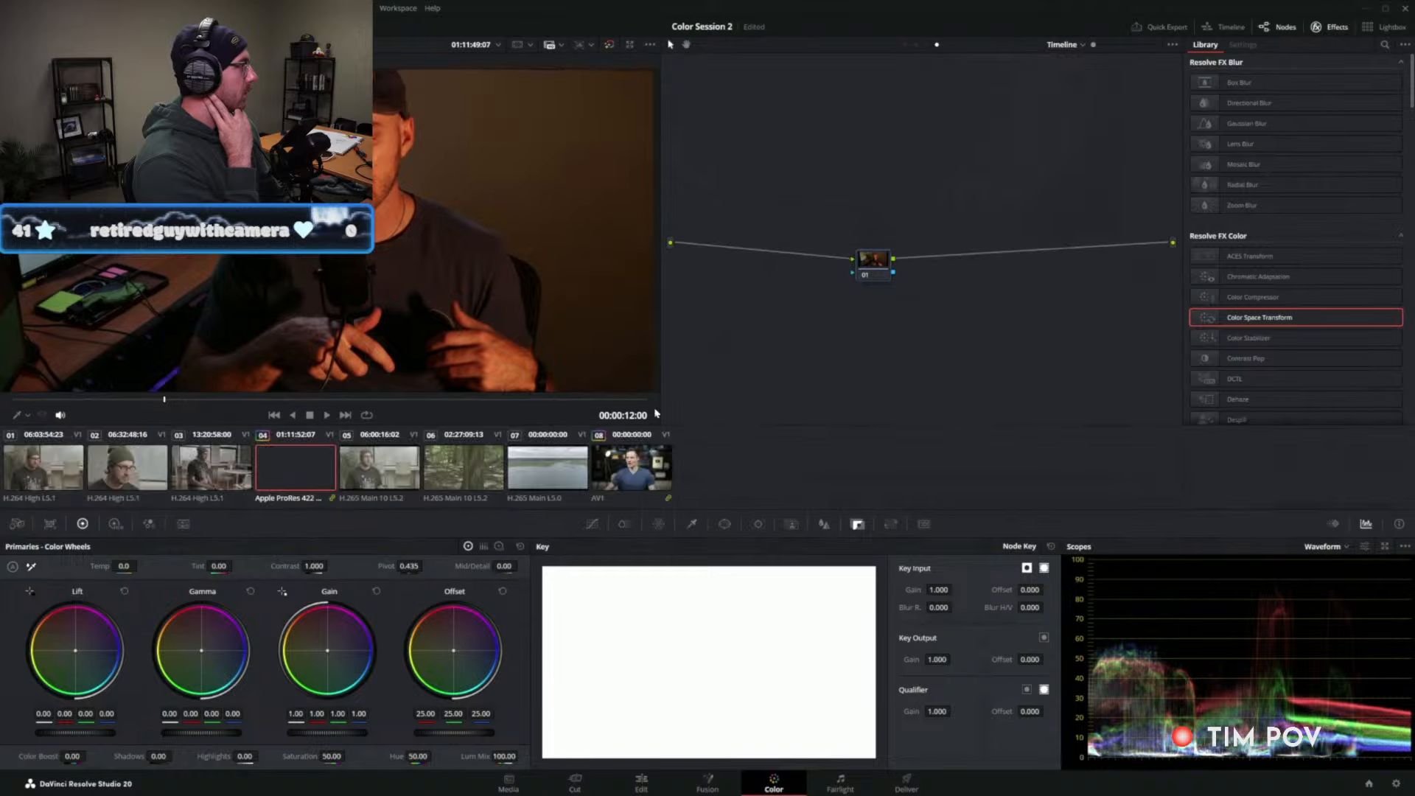
left_click(470, 462)
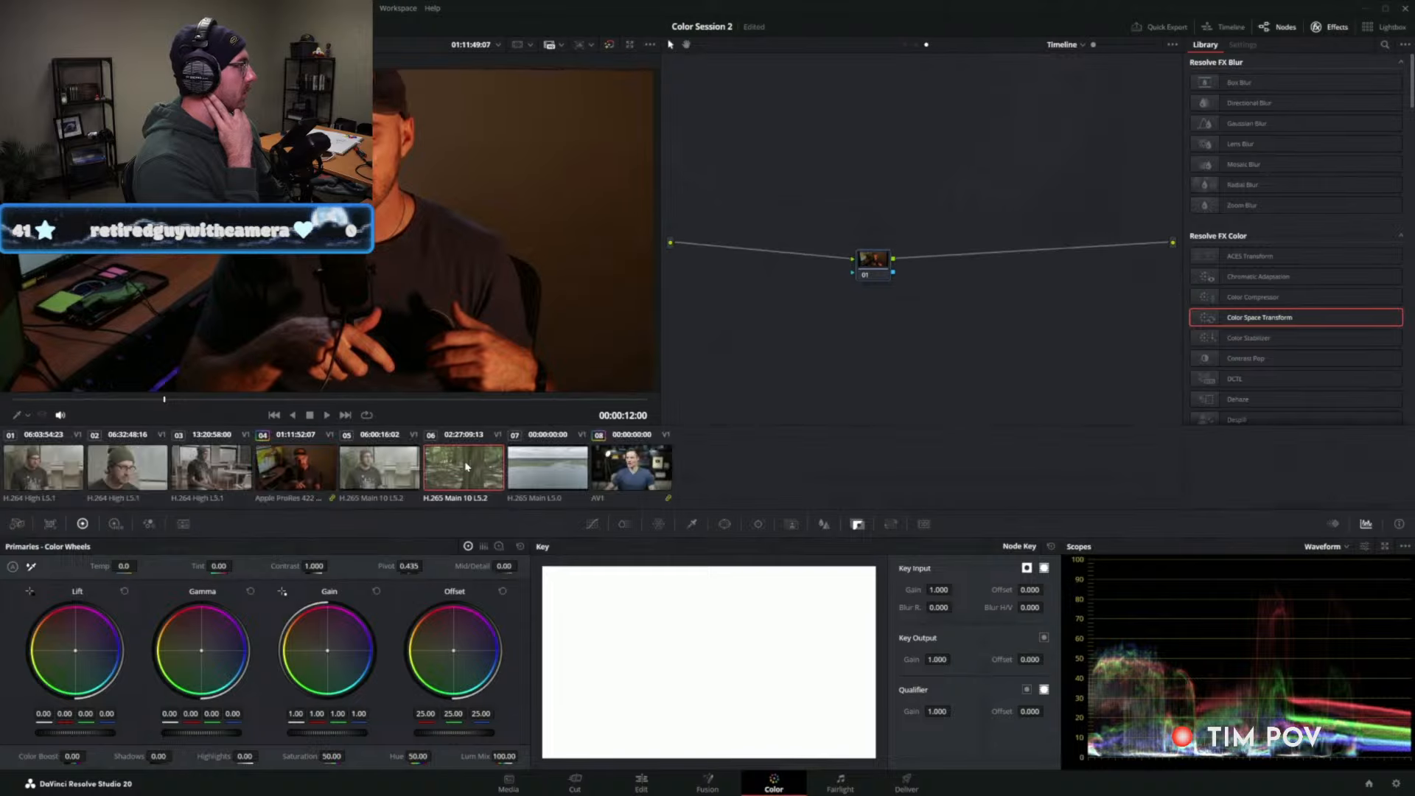
left_click(541, 464)
left_click(382, 464)
left_click(211, 464)
left_click(127, 463)
left_click(42, 460)
left_click(294, 466)
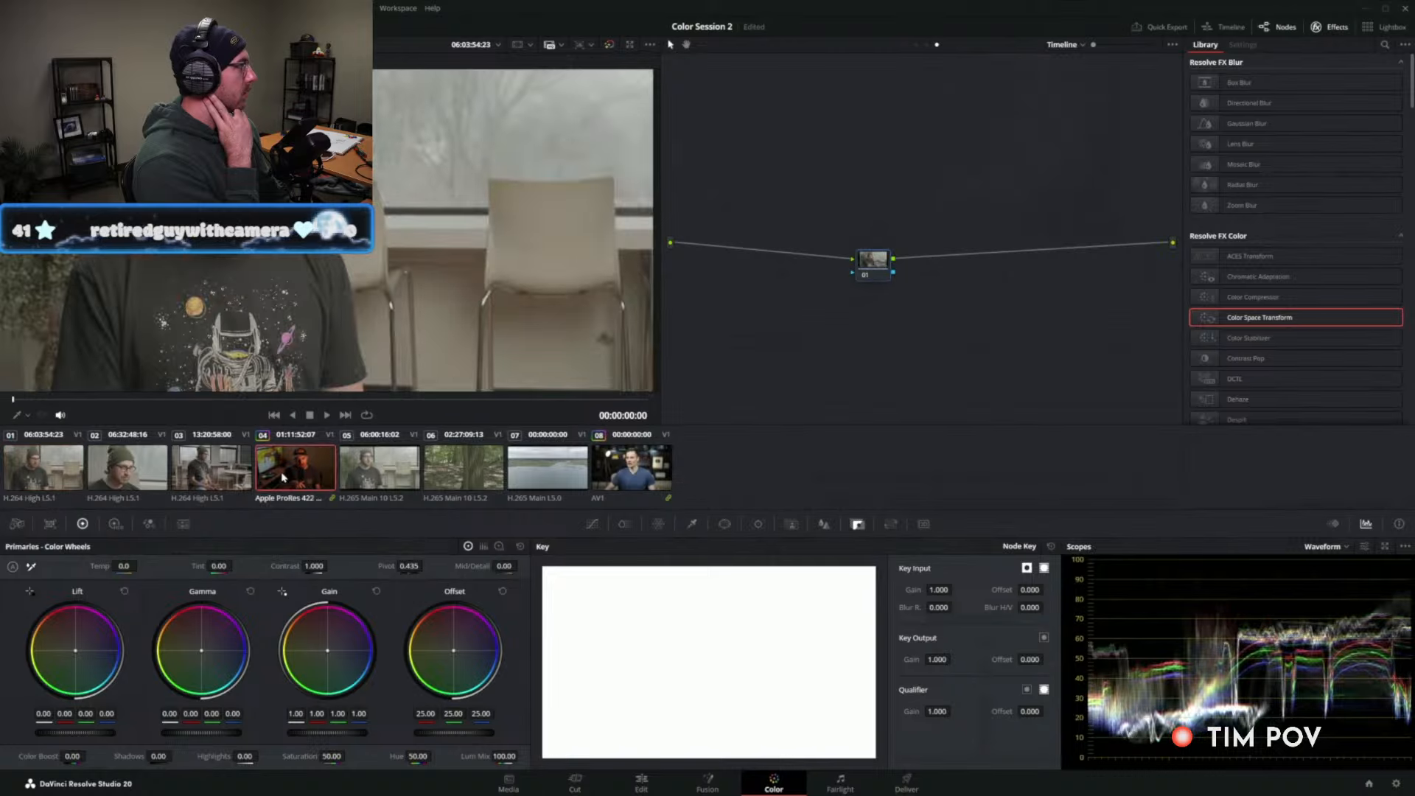
Apply a Color Space Transform to the timeline-level node with input color space Rec.709 and input gamma Gamma 2.4.
left_click_drag(874, 263, 860, 204)
right_click(839, 168)
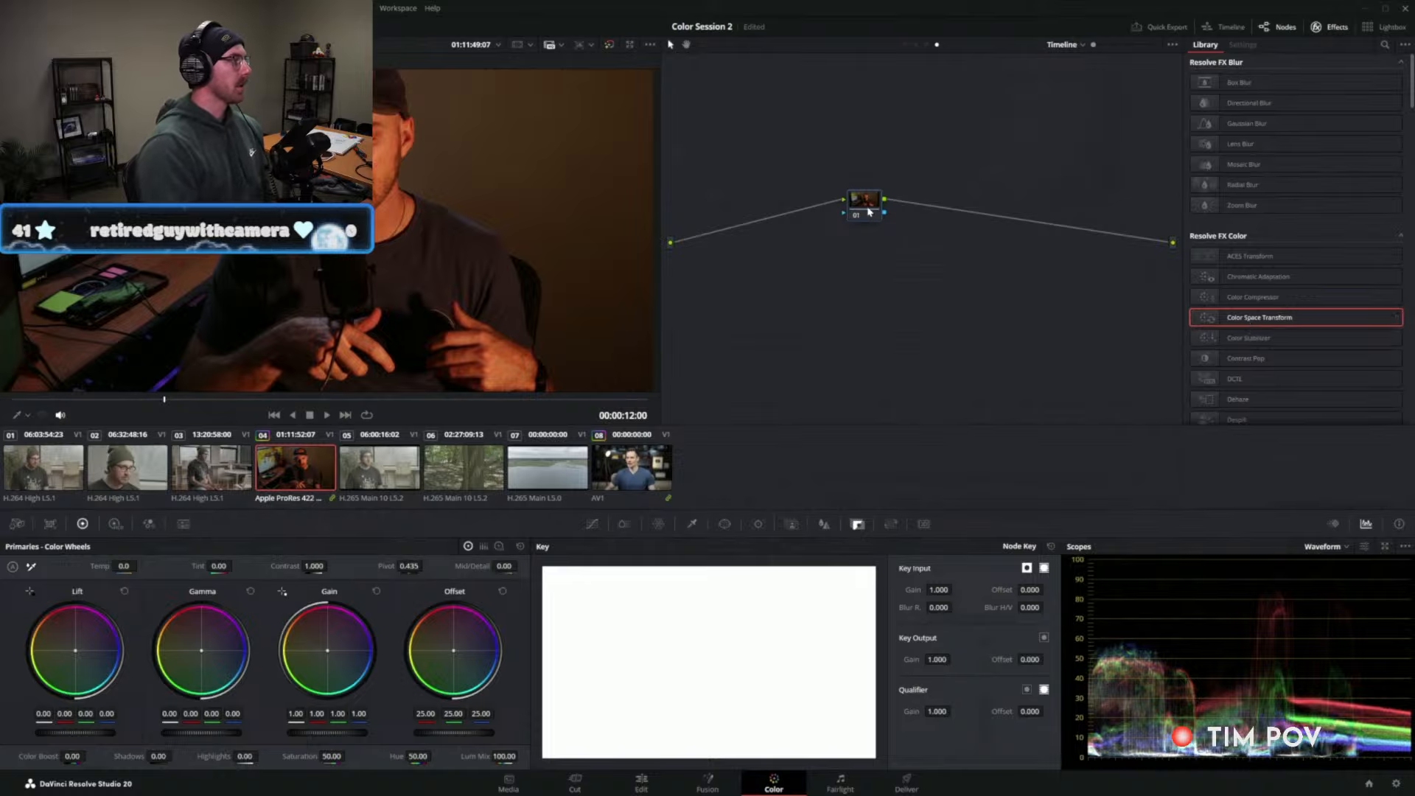
left_click_drag(868, 212, 870, 213)
left_click(1299, 97)
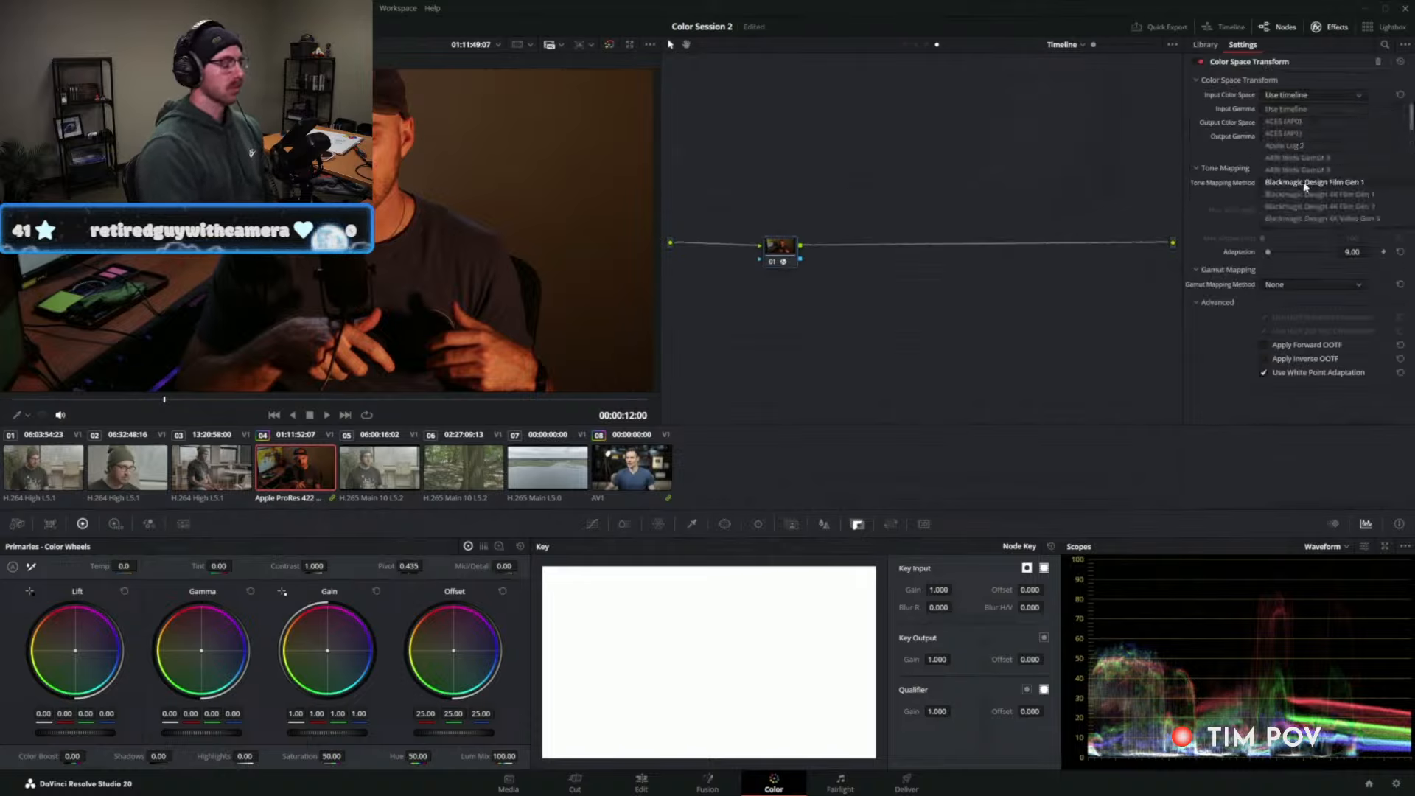
scroll(1301, 189, "down", 8)
left_click(1294, 218)
left_click(1310, 110)
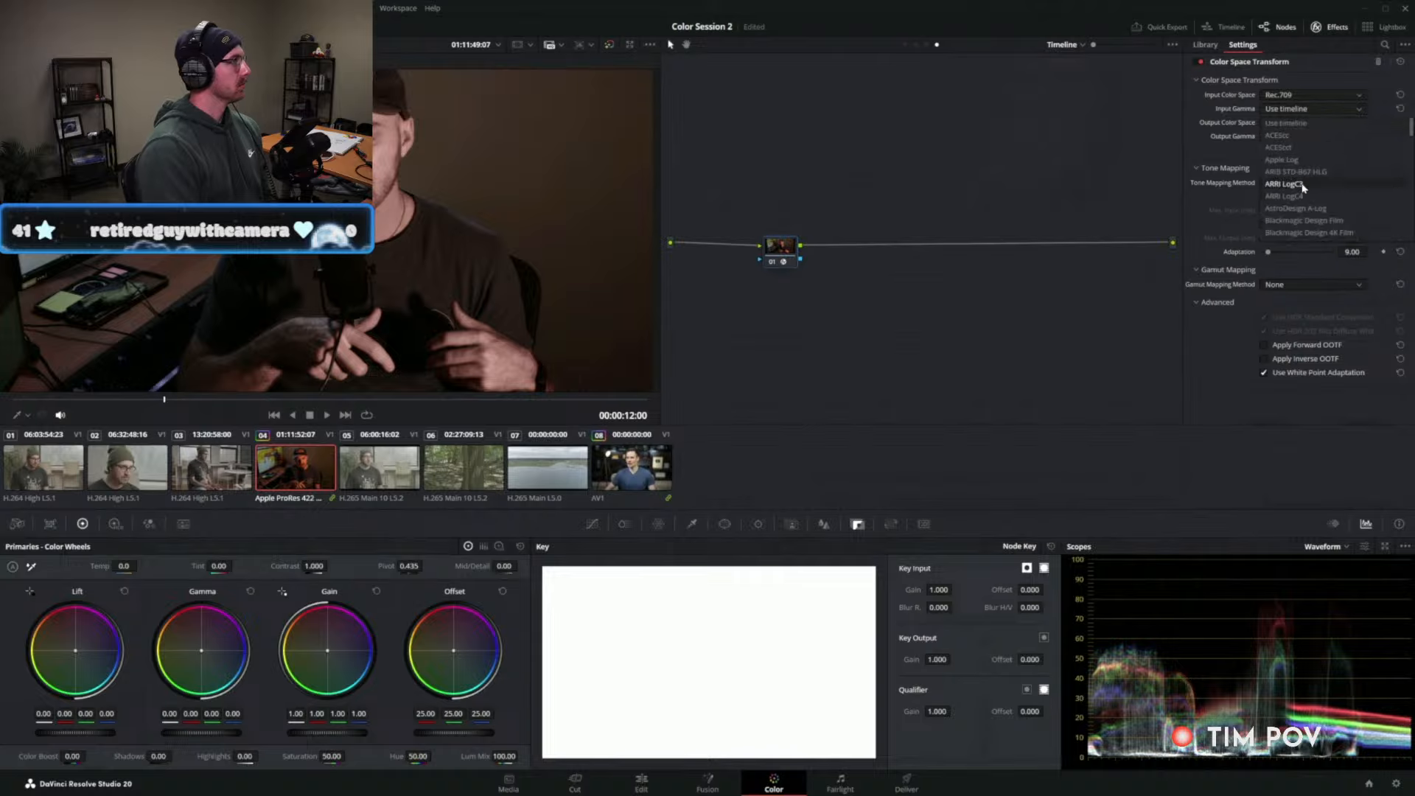
scroll(1299, 202, "down", 6)
scroll(1297, 214, "down", 3)
left_click(1299, 186)
Set the Color Space Transform's output color space to DaVinci Wide Gamut and output gamma to DaVinci Intermediate.
left_click(1297, 125)
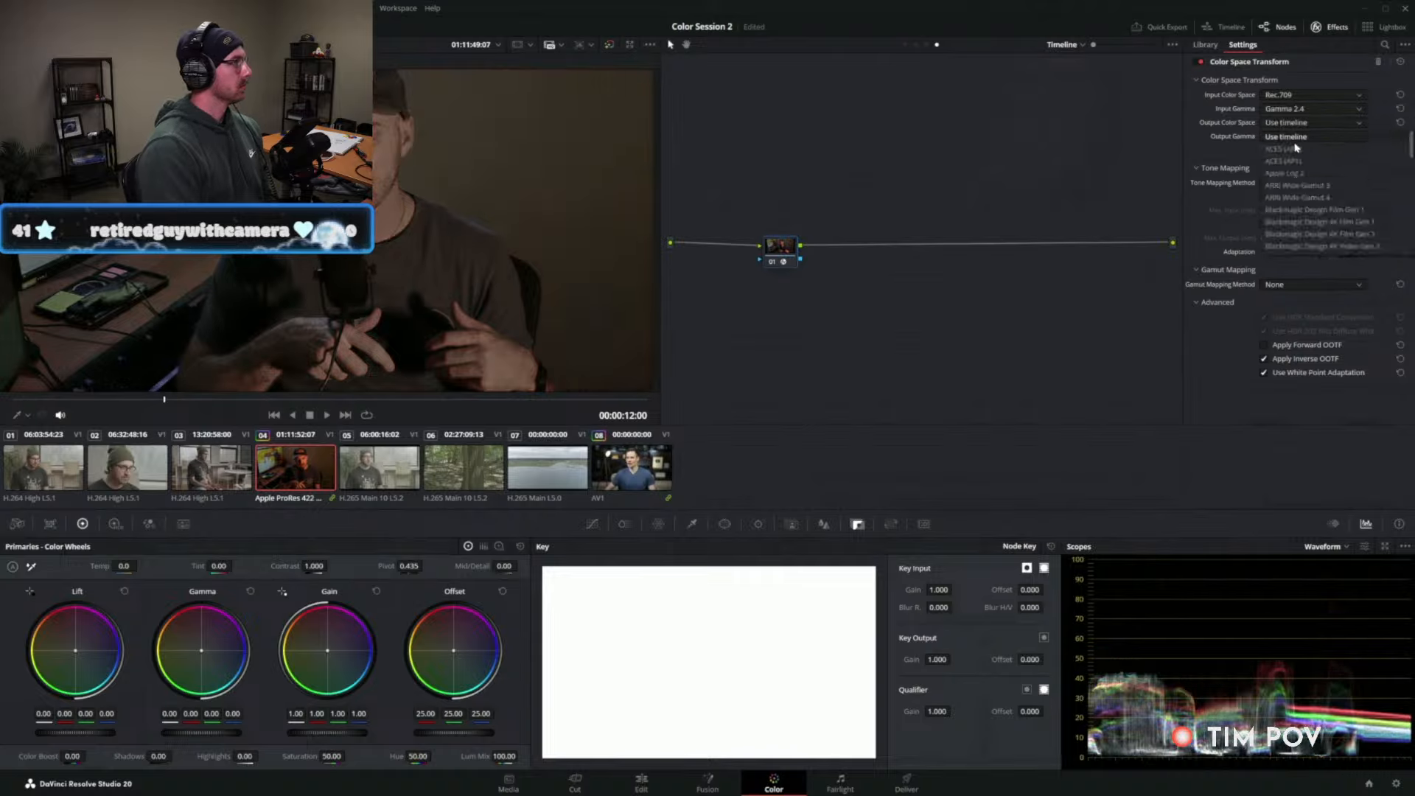
scroll(1299, 214, "down", 3)
left_click(1299, 245)
left_click(1312, 137)
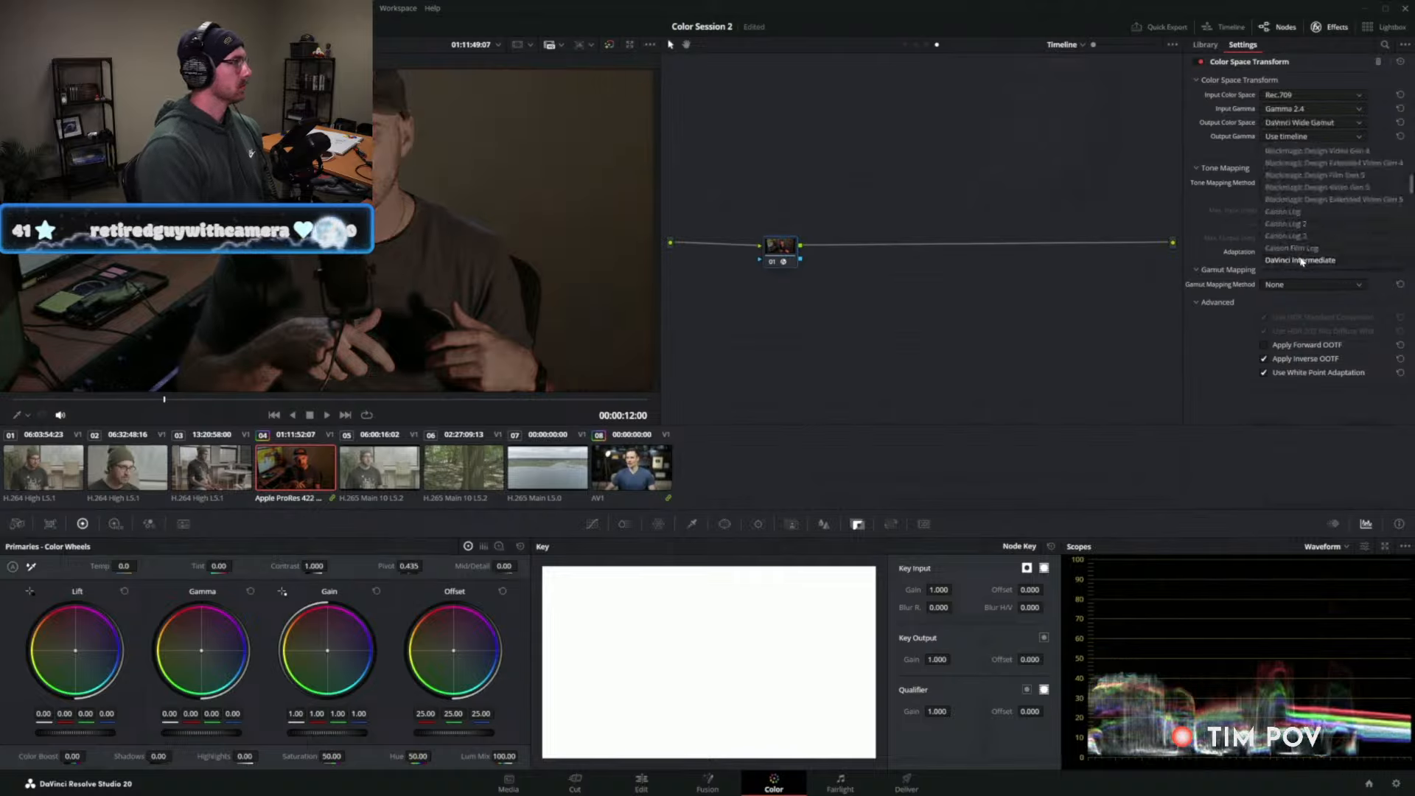
left_click(1301, 251)
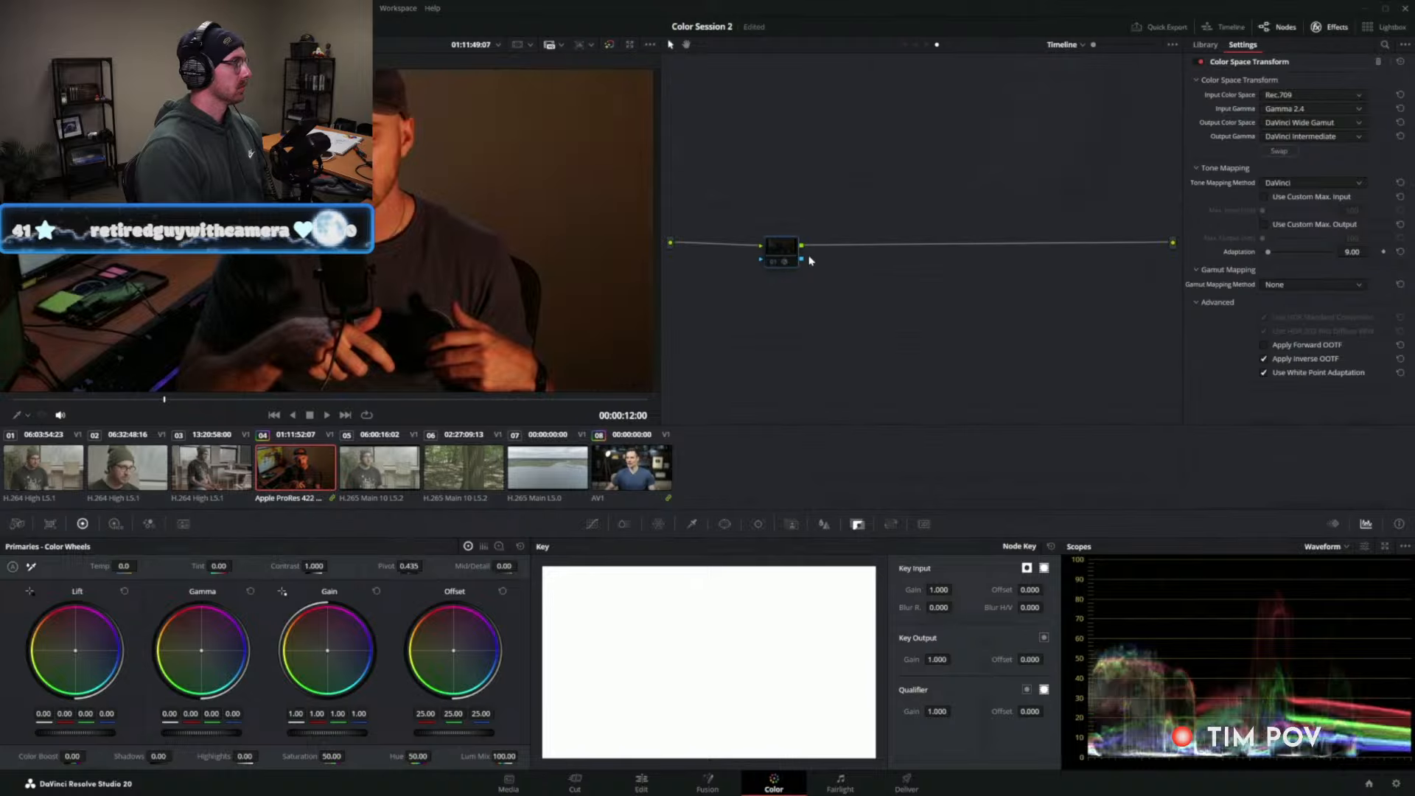
Add a second node with a copied Color Space Transform, and swap it to convert DaVinci Wide Gamut/Intermediate to Rec.709 Gamma 2.4.
key("alt+s")
left_click_drag(817, 256, 894, 267)
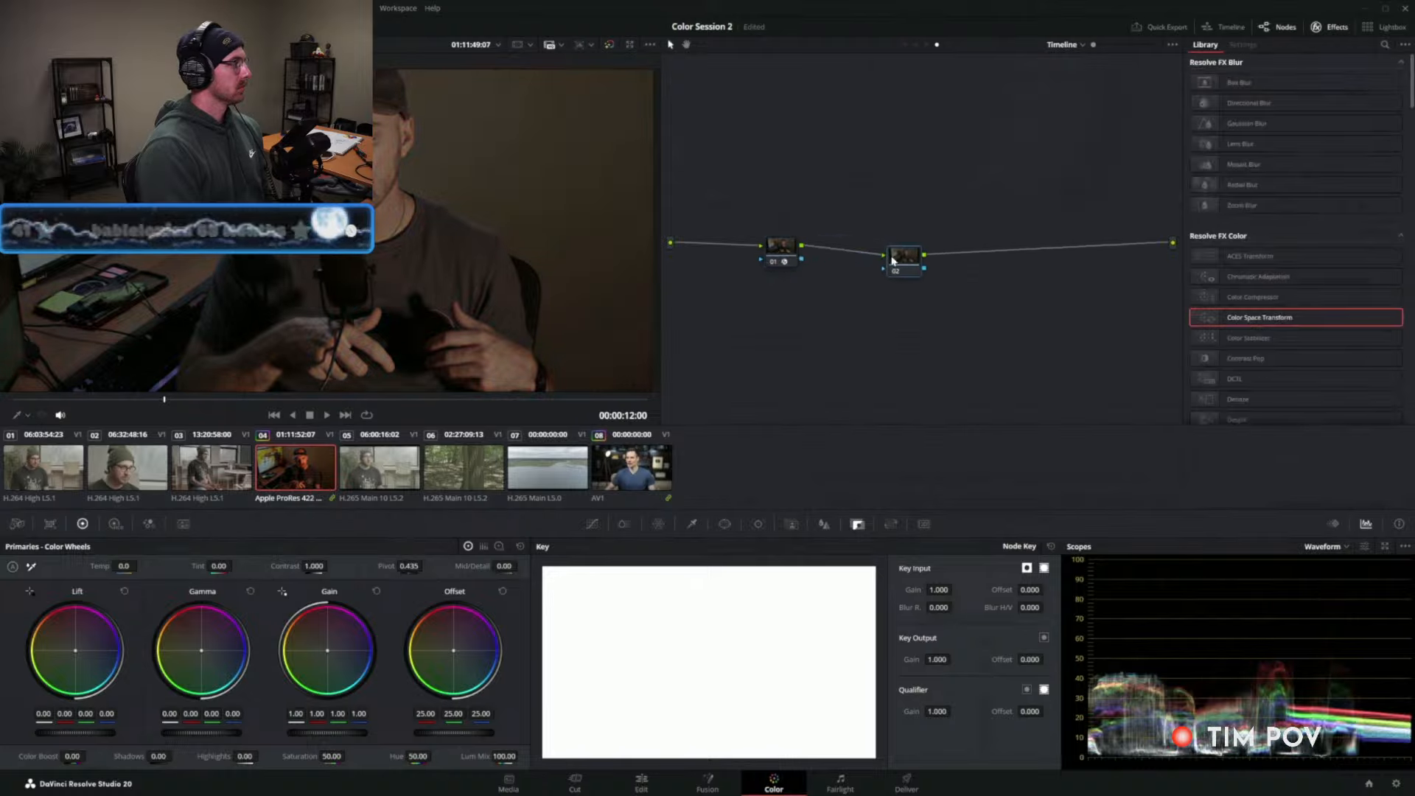
key("ctrl+v")
left_click(1279, 151)
Add a node between the two timeline-level Color Space Transforms and apply the CKC LUT 2383_DWG_to_DWG_v2 to it.
key("shift+s")
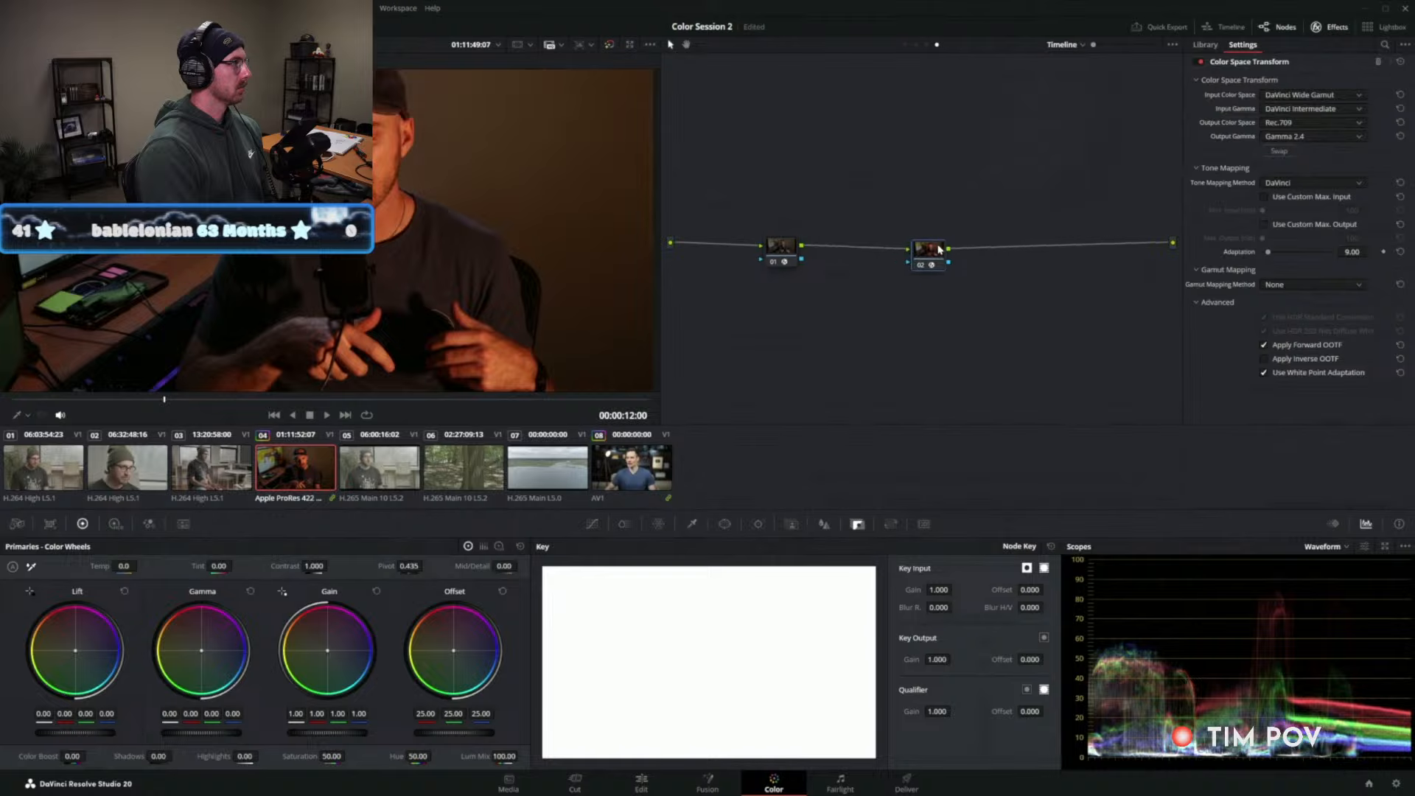
right_click(859, 261)
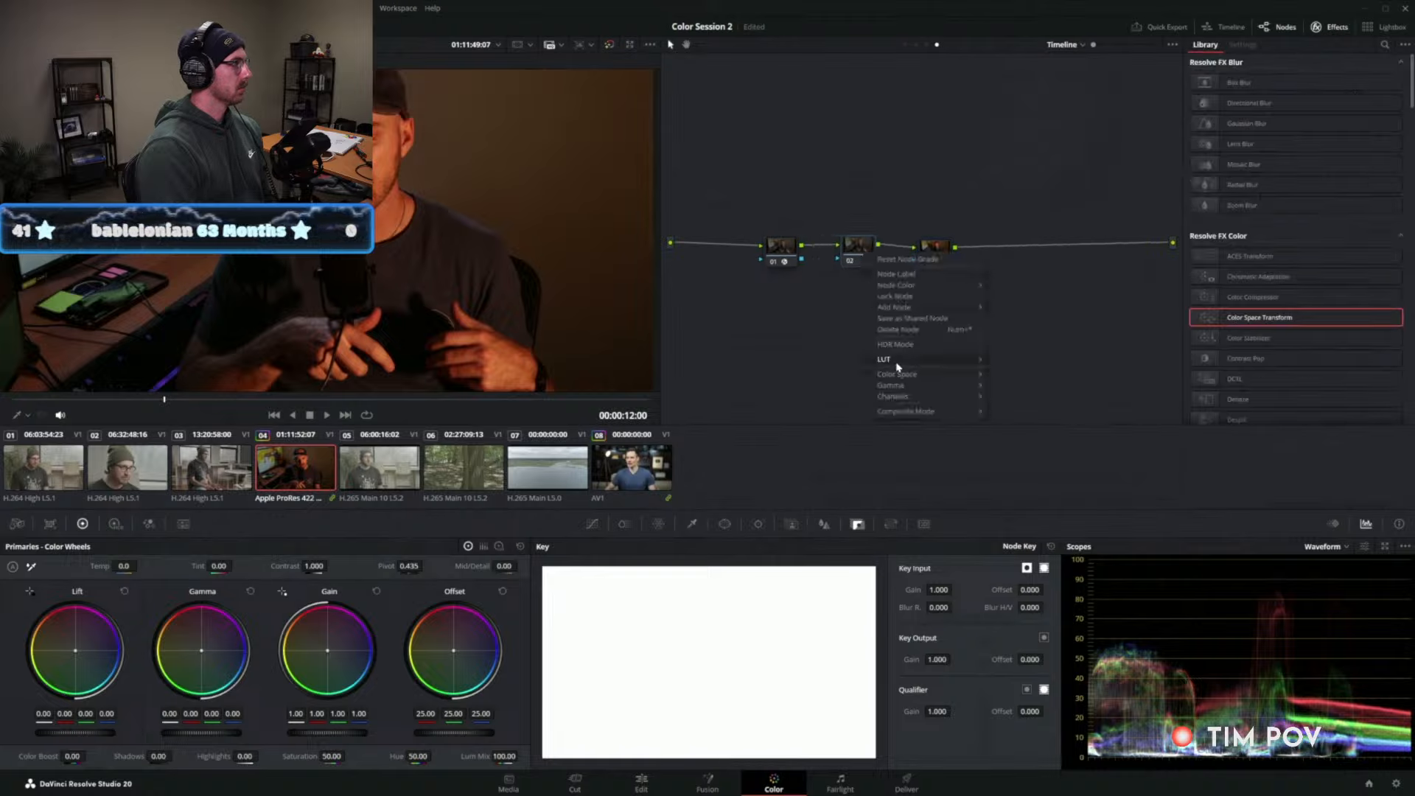
mouse_move(896, 361)
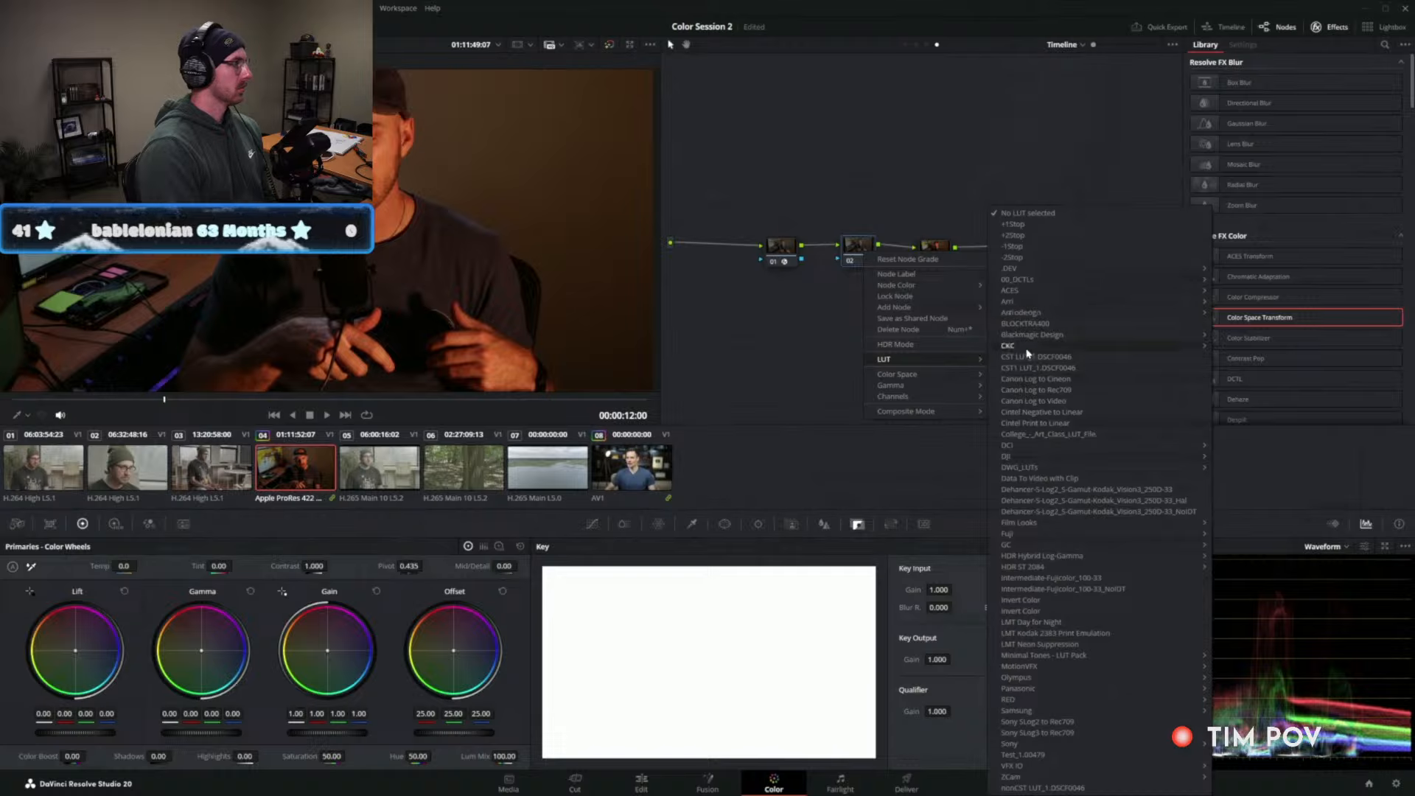
mouse_move(1007, 346)
left_click(1259, 359)
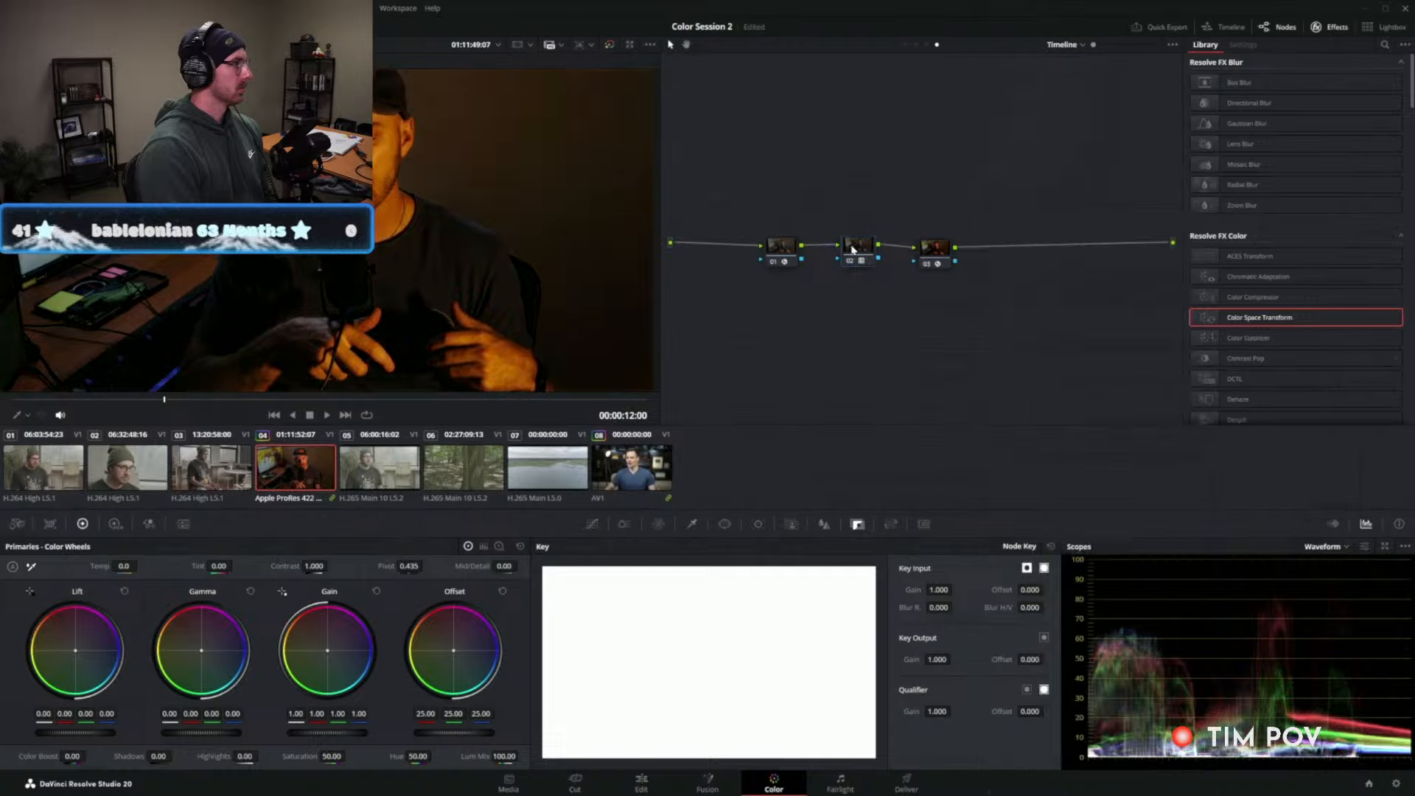
left_click_drag(852, 260, 855, 260)
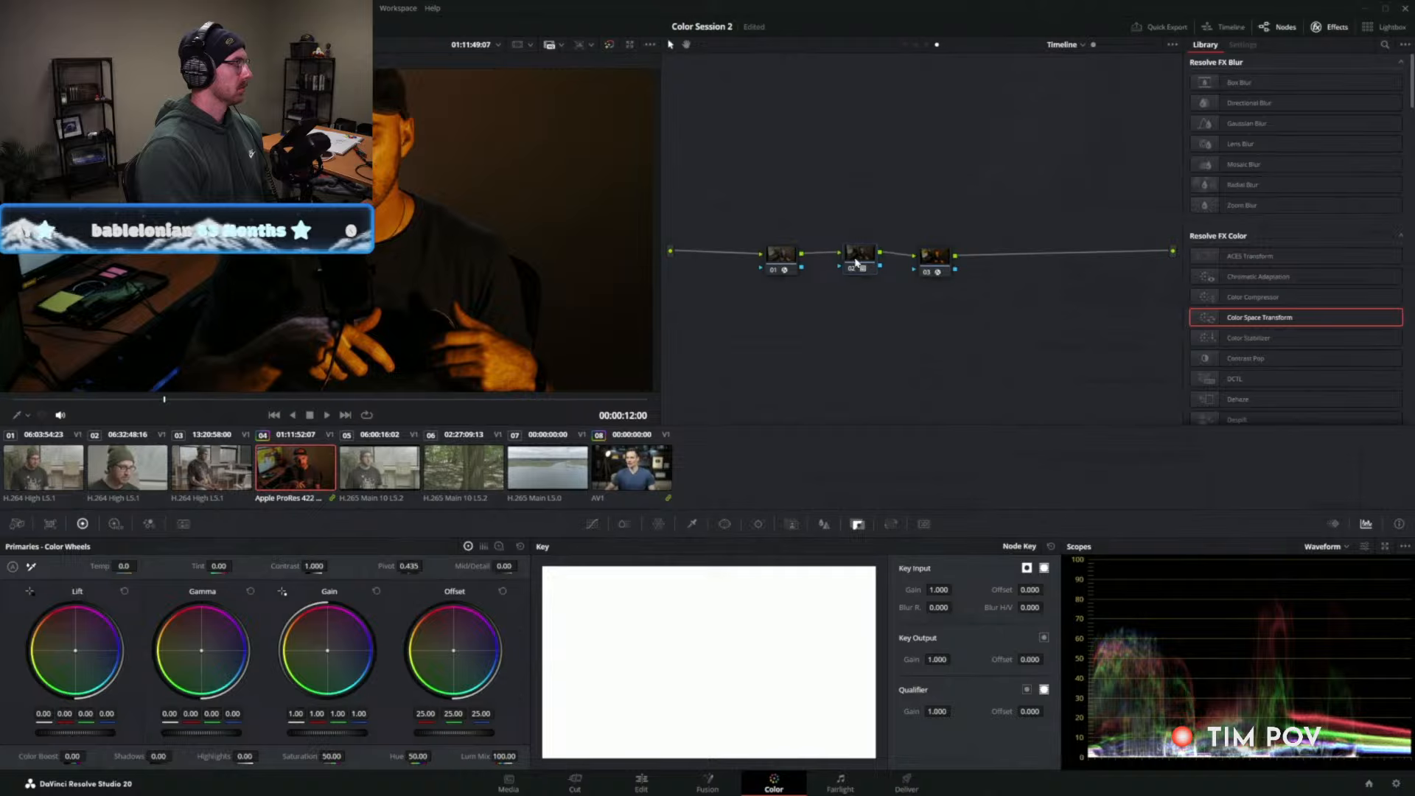
left_click_drag(766, 236, 961, 302)
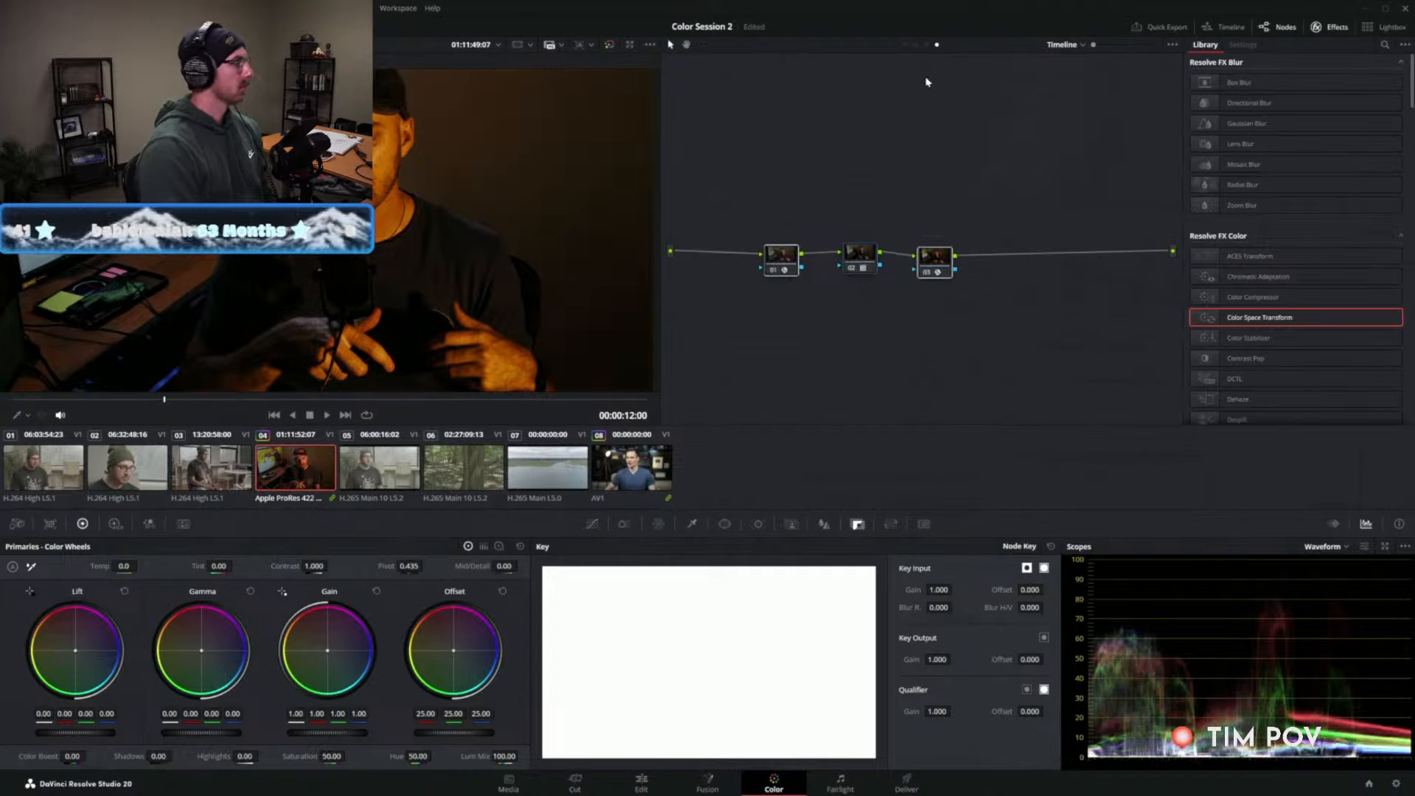
Review the clip, group and timeline node graphs of the Apple ProRes 422 clip, ending on the timeline's first Color Space Transform.
left_click(915, 45)
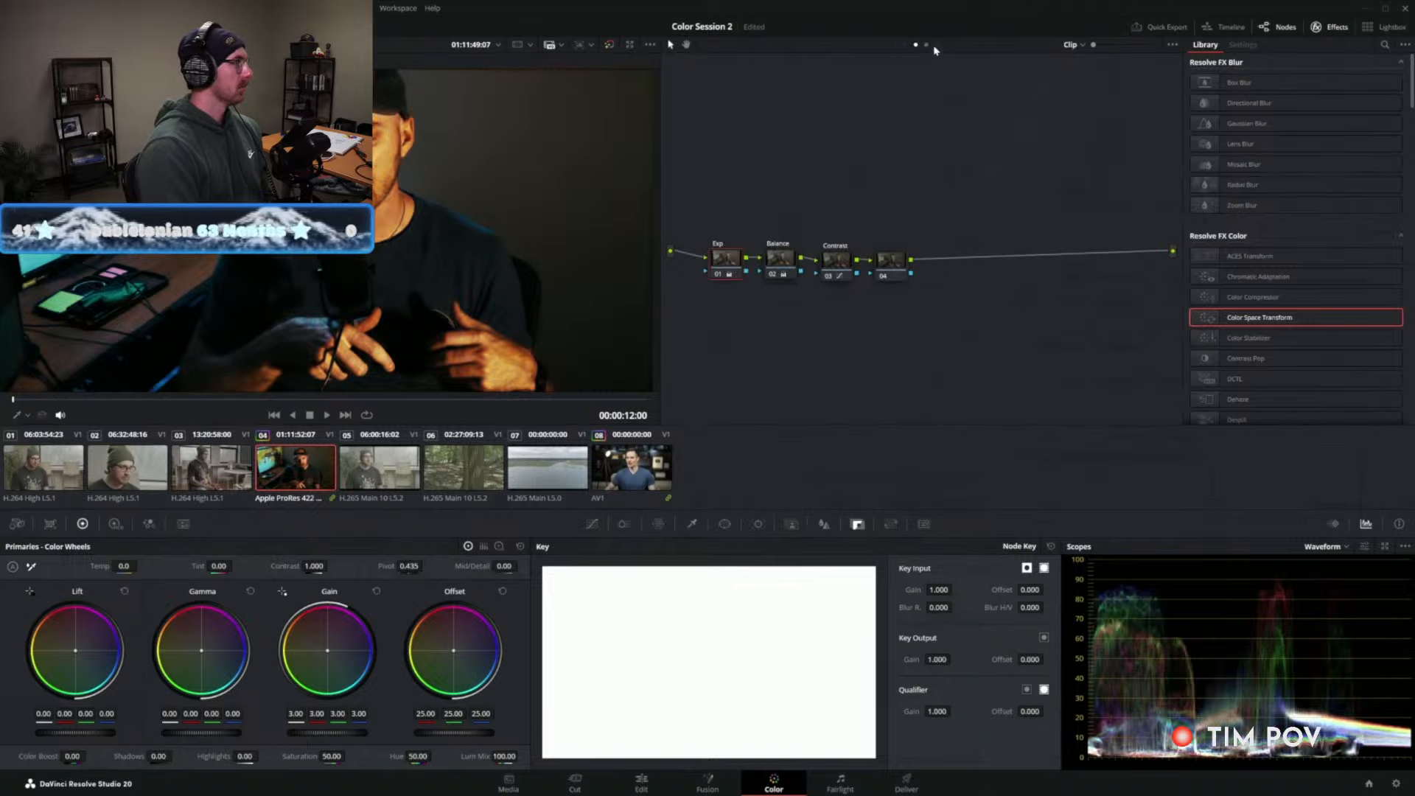
left_click(926, 46)
left_click(937, 45)
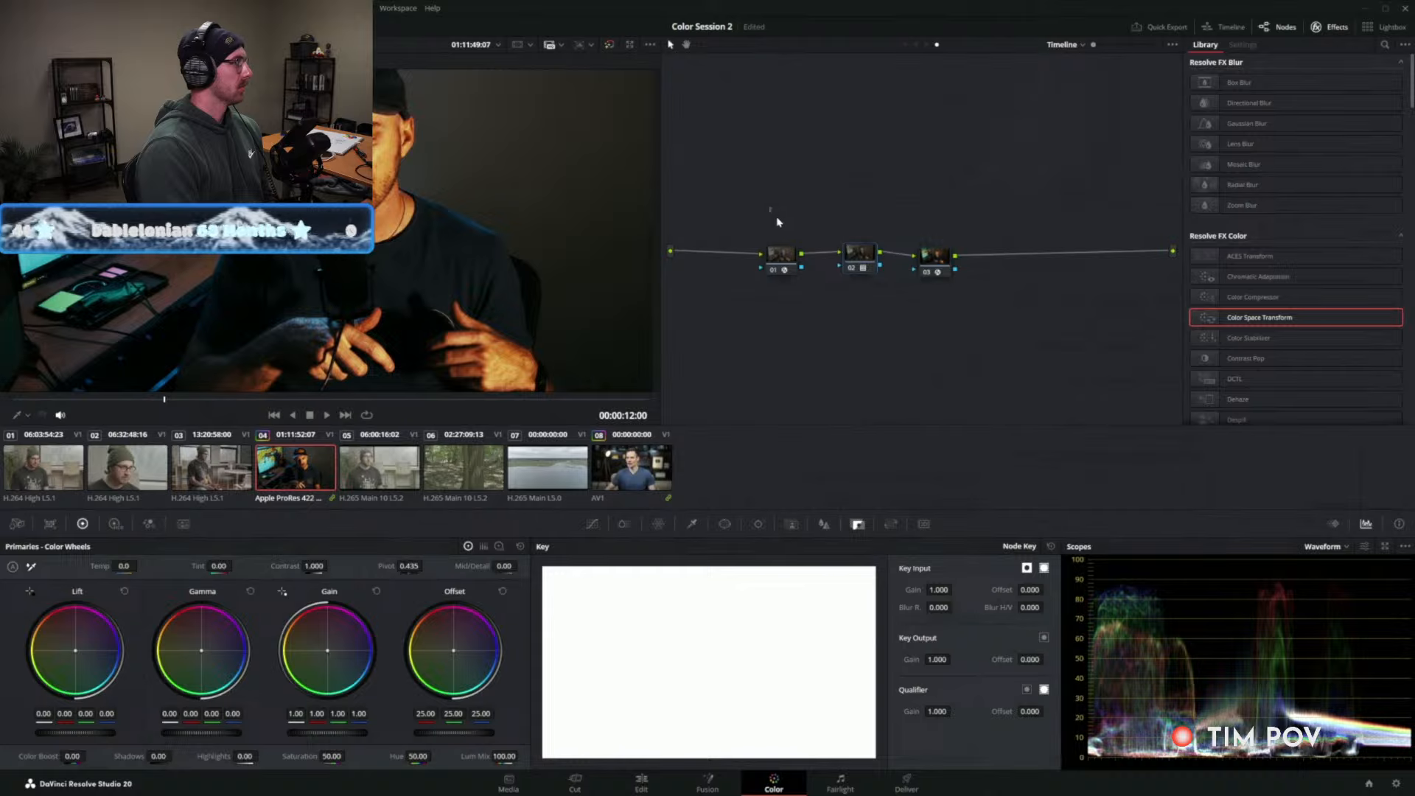
left_click(791, 258)
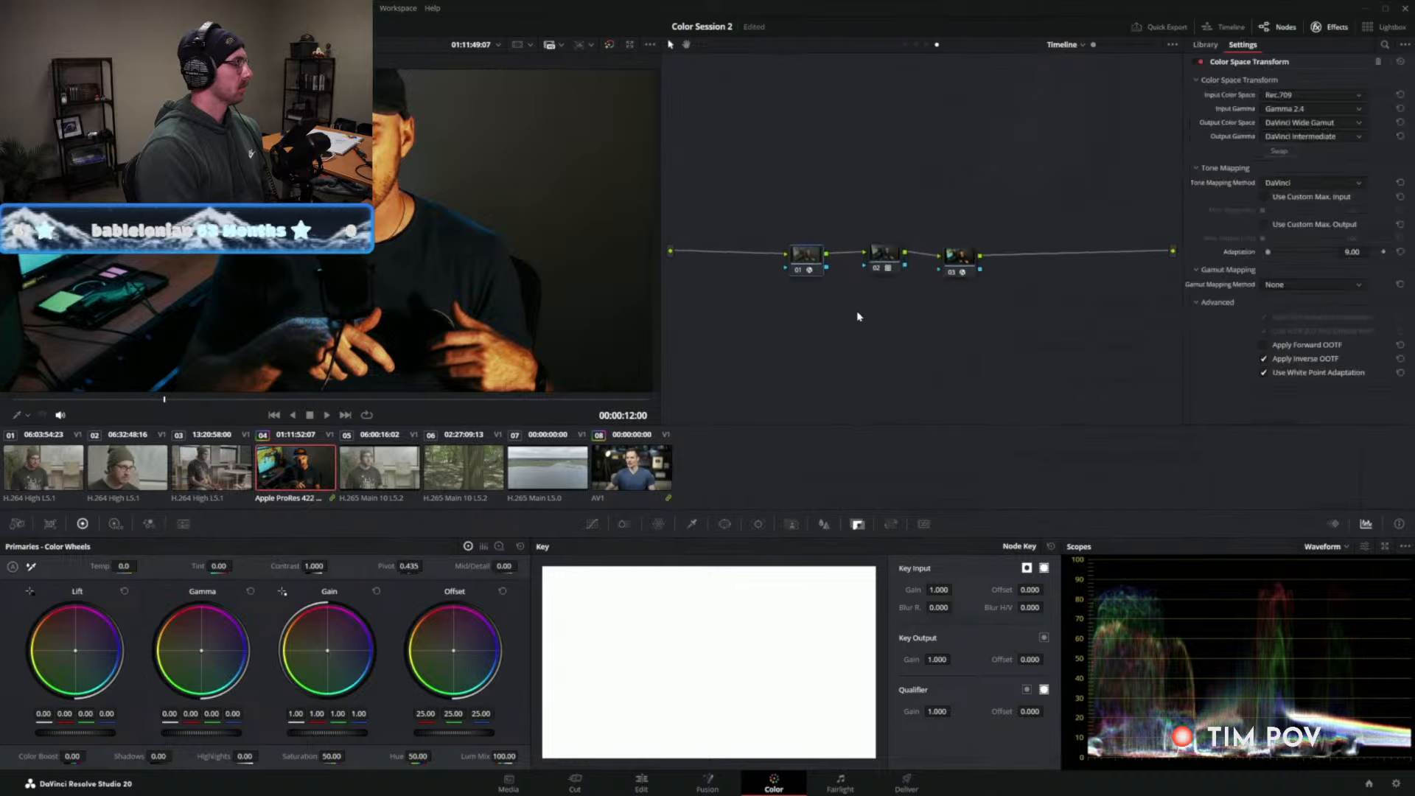
Check the timeline-level LUT chain on the AV1 clip, the H.265 water clip and the H.264 clips.
left_click(661, 465)
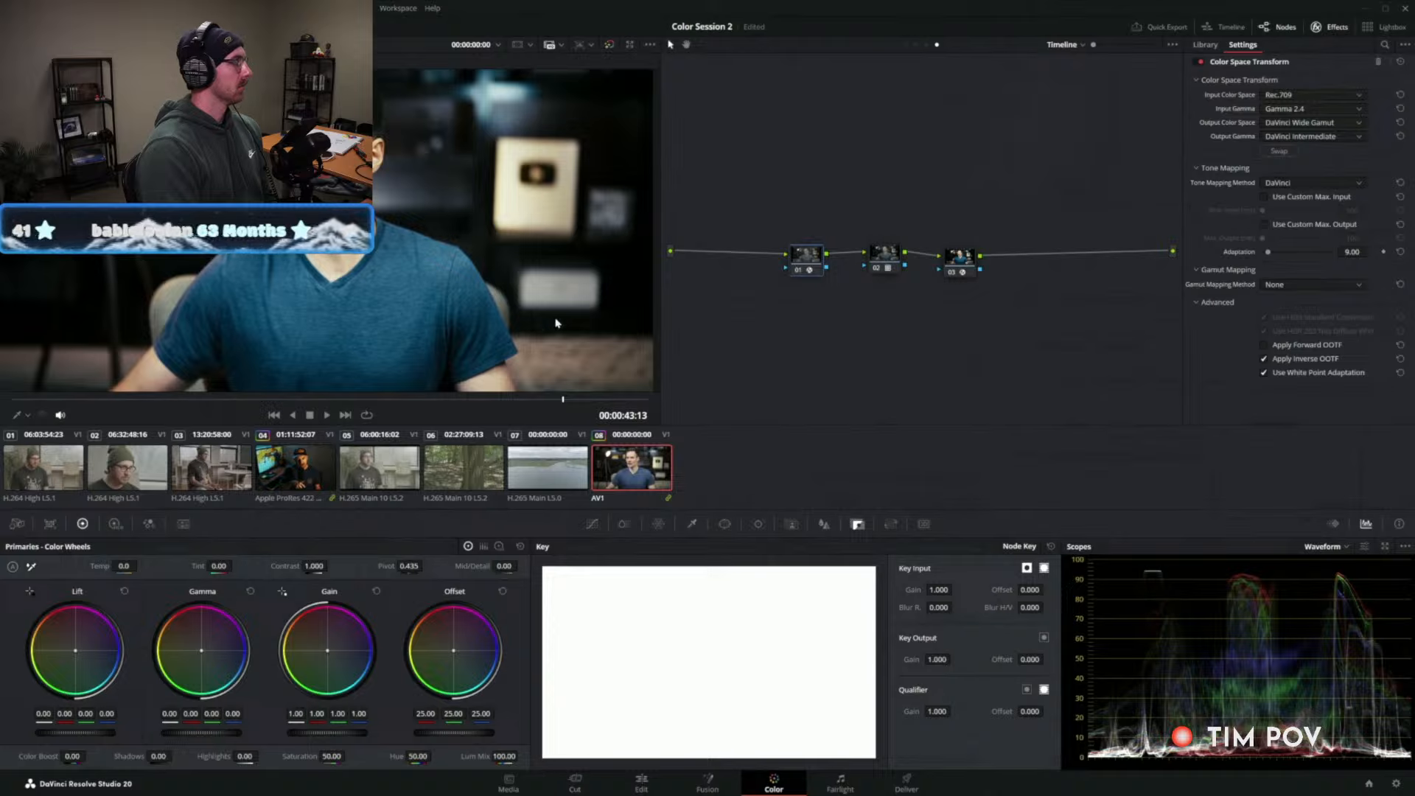
left_click(548, 466)
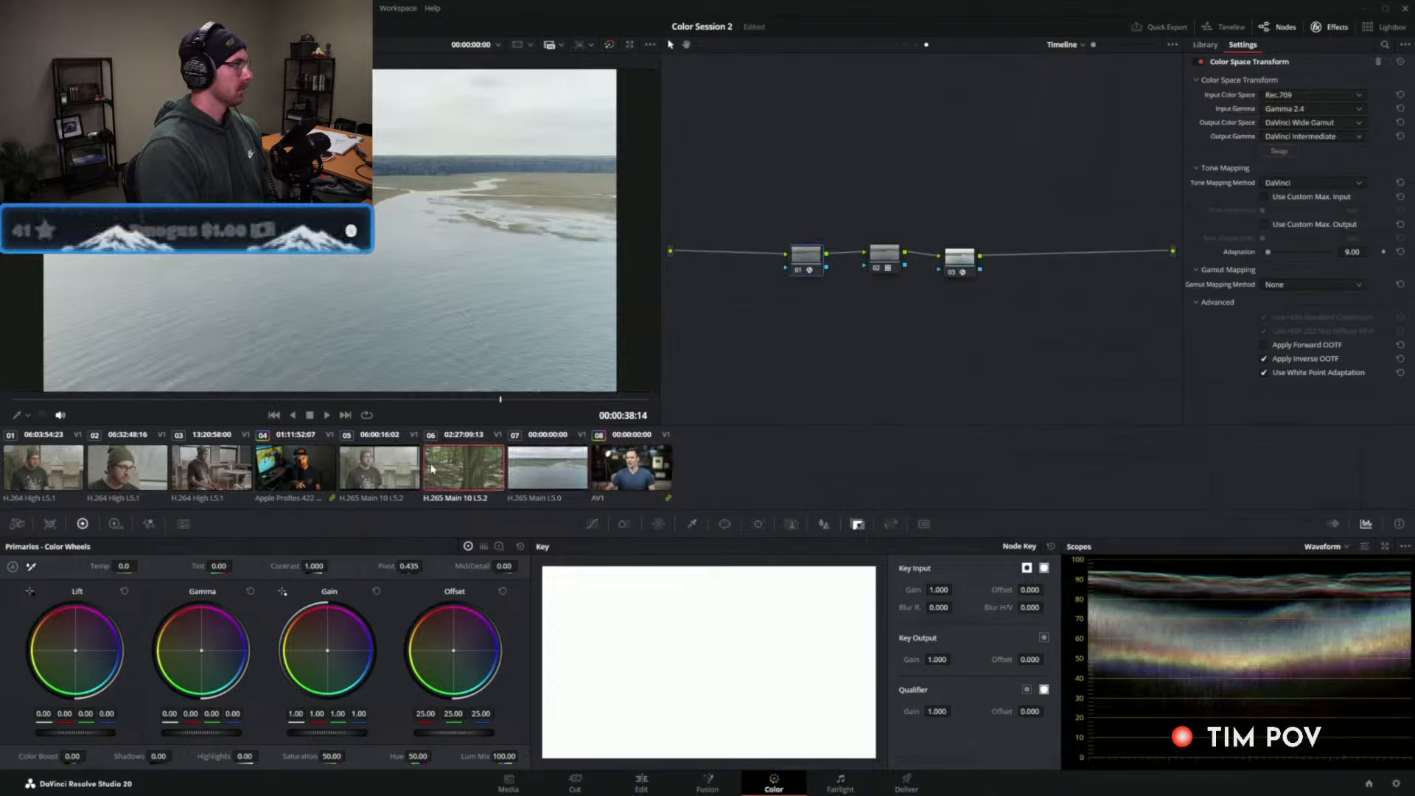
left_click(212, 466)
left_click(147, 464)
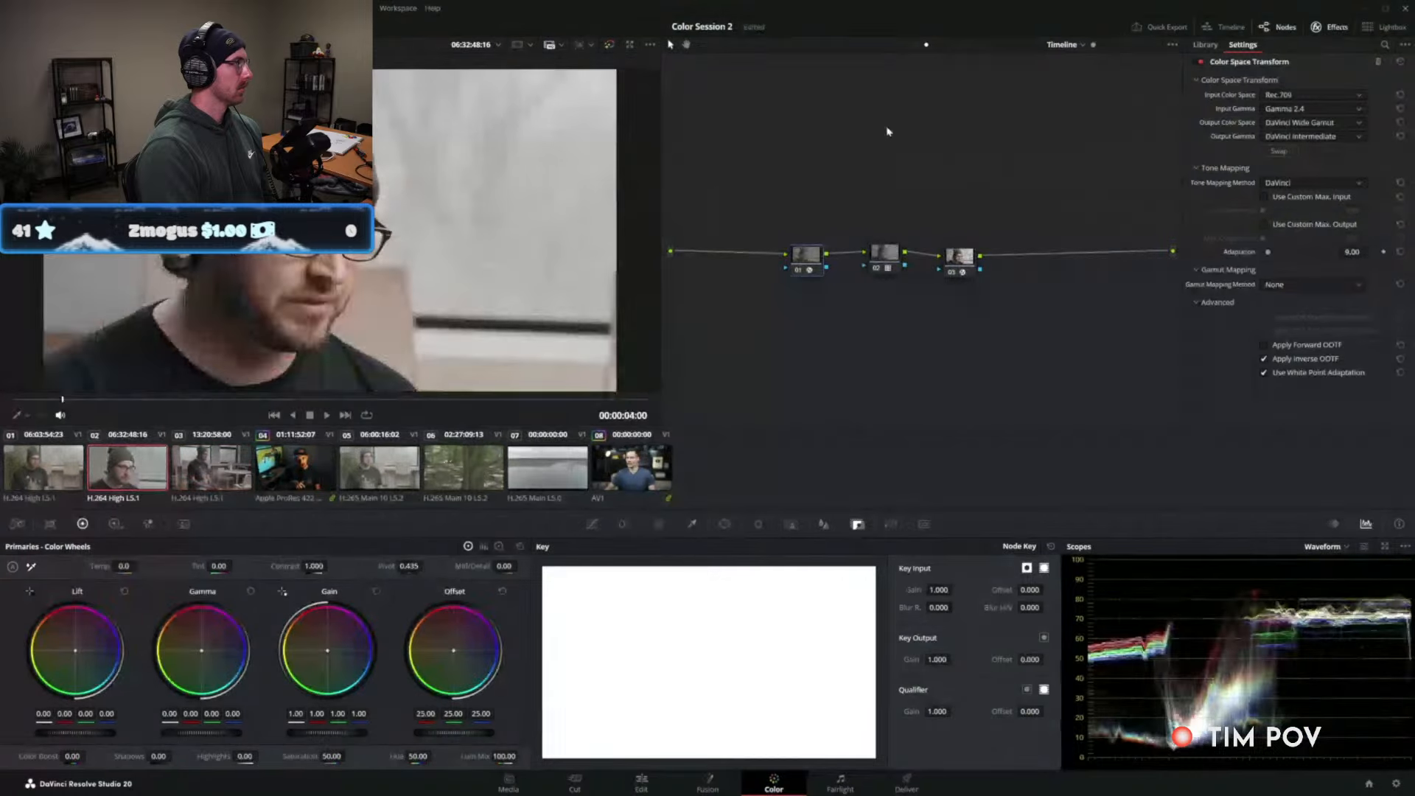
Change the middle timeline node's LUT to the CKC LUT 3510_DWG_to_DWG.
left_click_drag(881, 266, 889, 261)
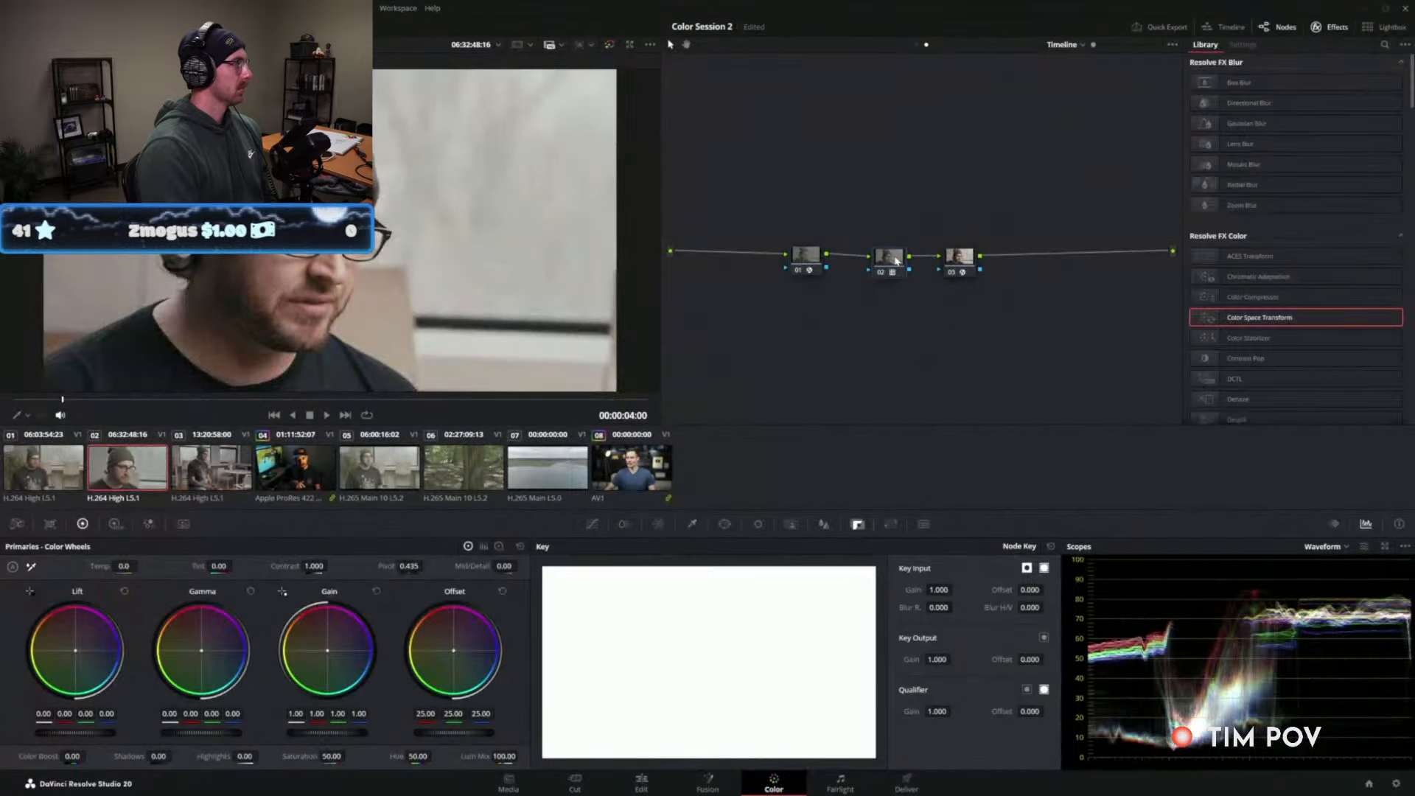
right_click(897, 260)
mouse_move(963, 367)
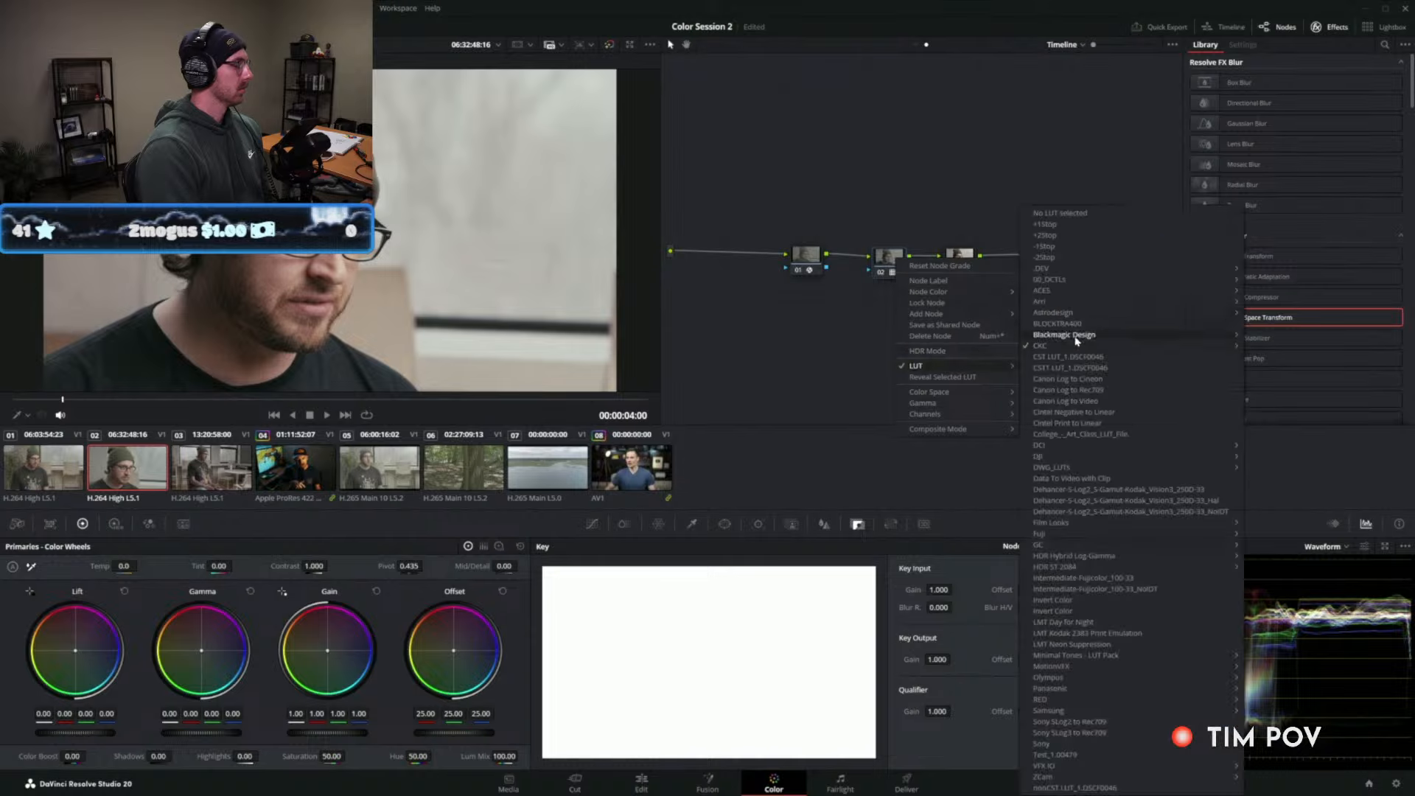
mouse_move(1067, 346)
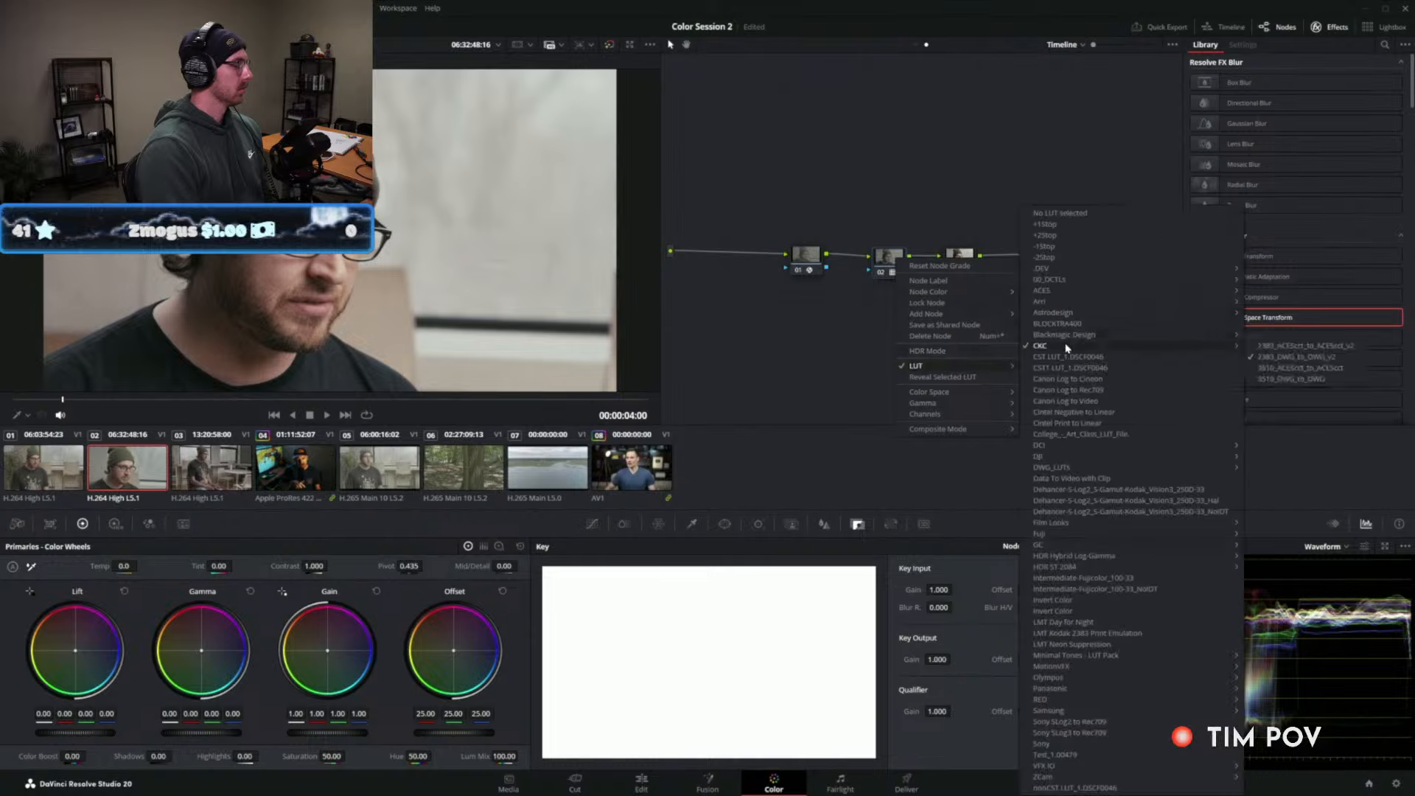
left_click(1284, 381)
Compare the new LUT on the third H.264, Apple ProRes 422 and AV1 clips, and inspect the first Color Space Transform.
left_click(195, 476)
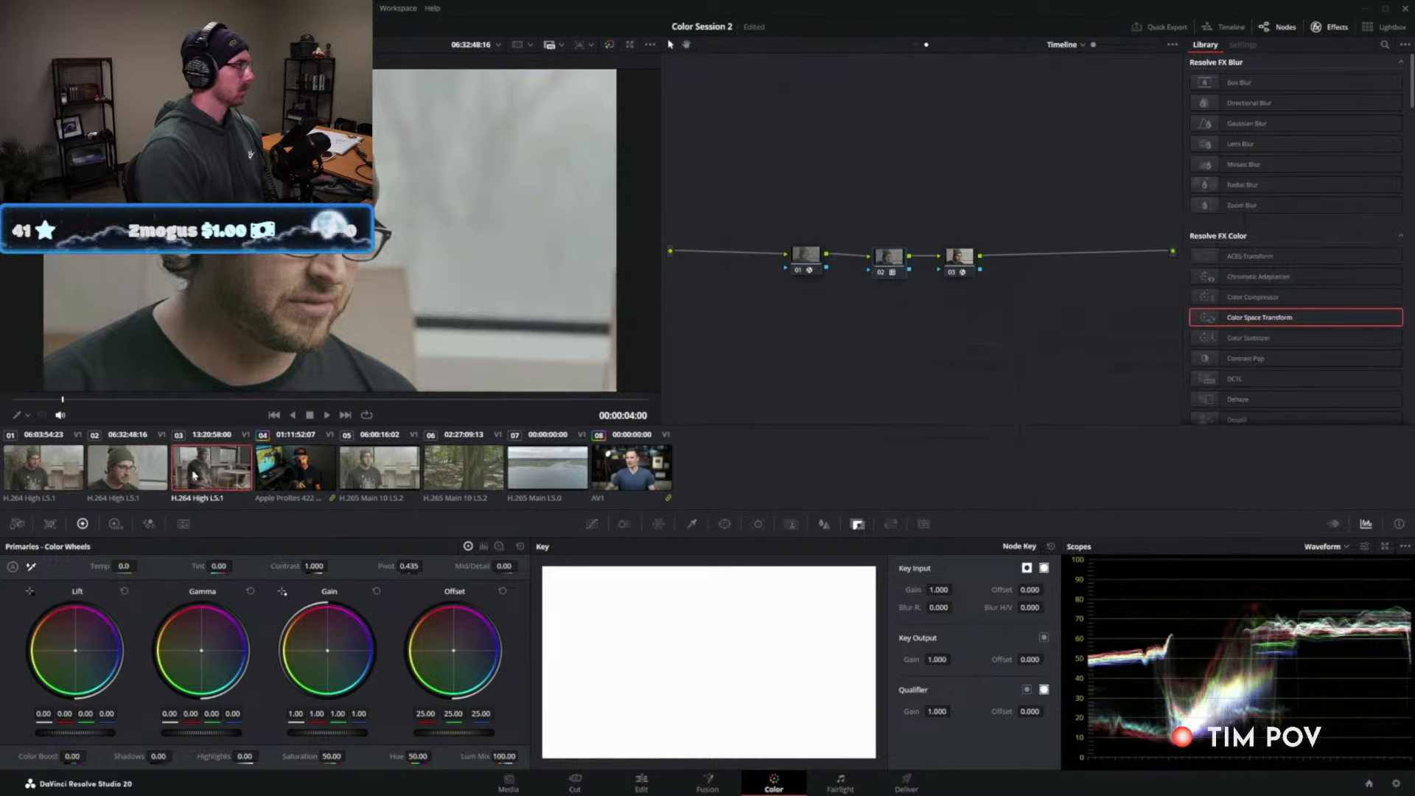
left_click(294, 469)
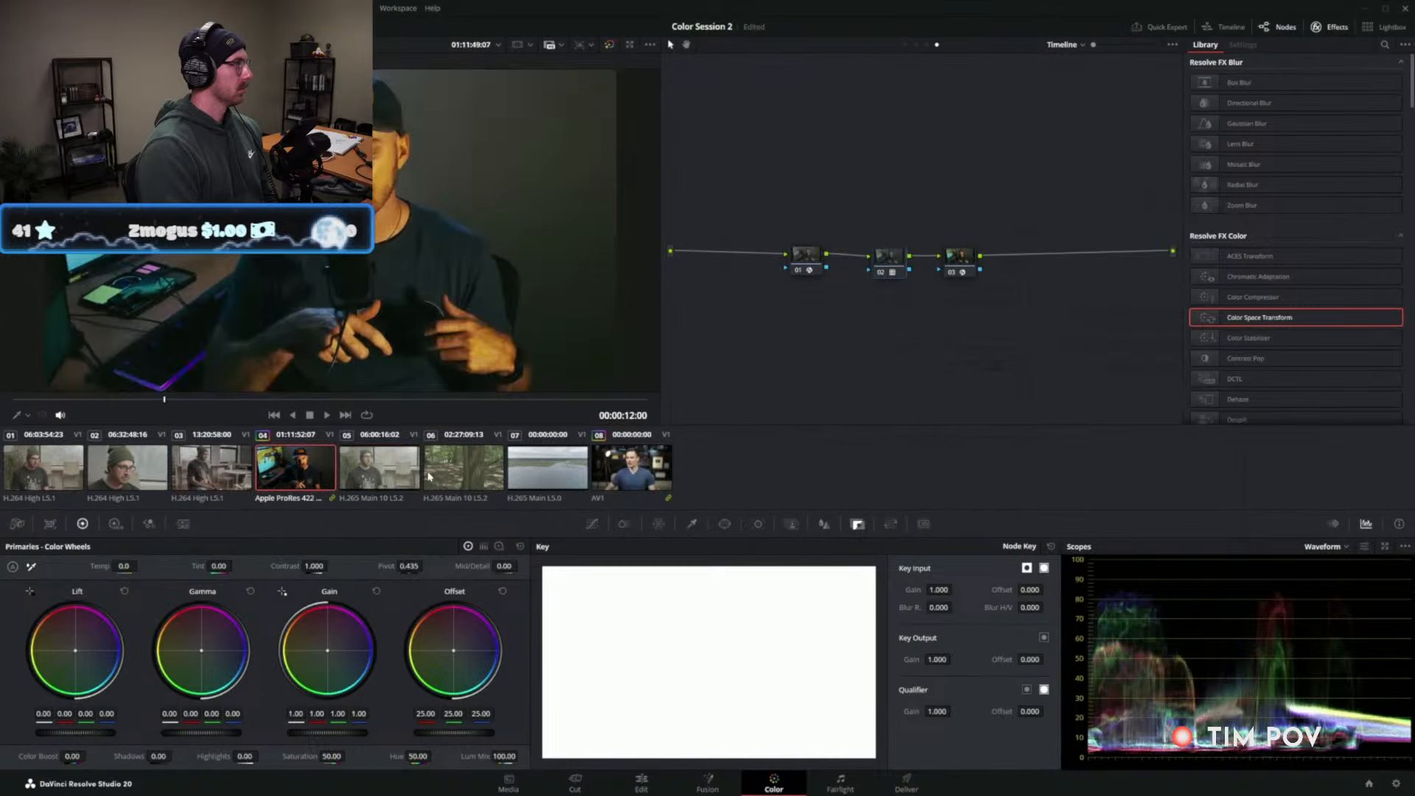
left_click(630, 468)
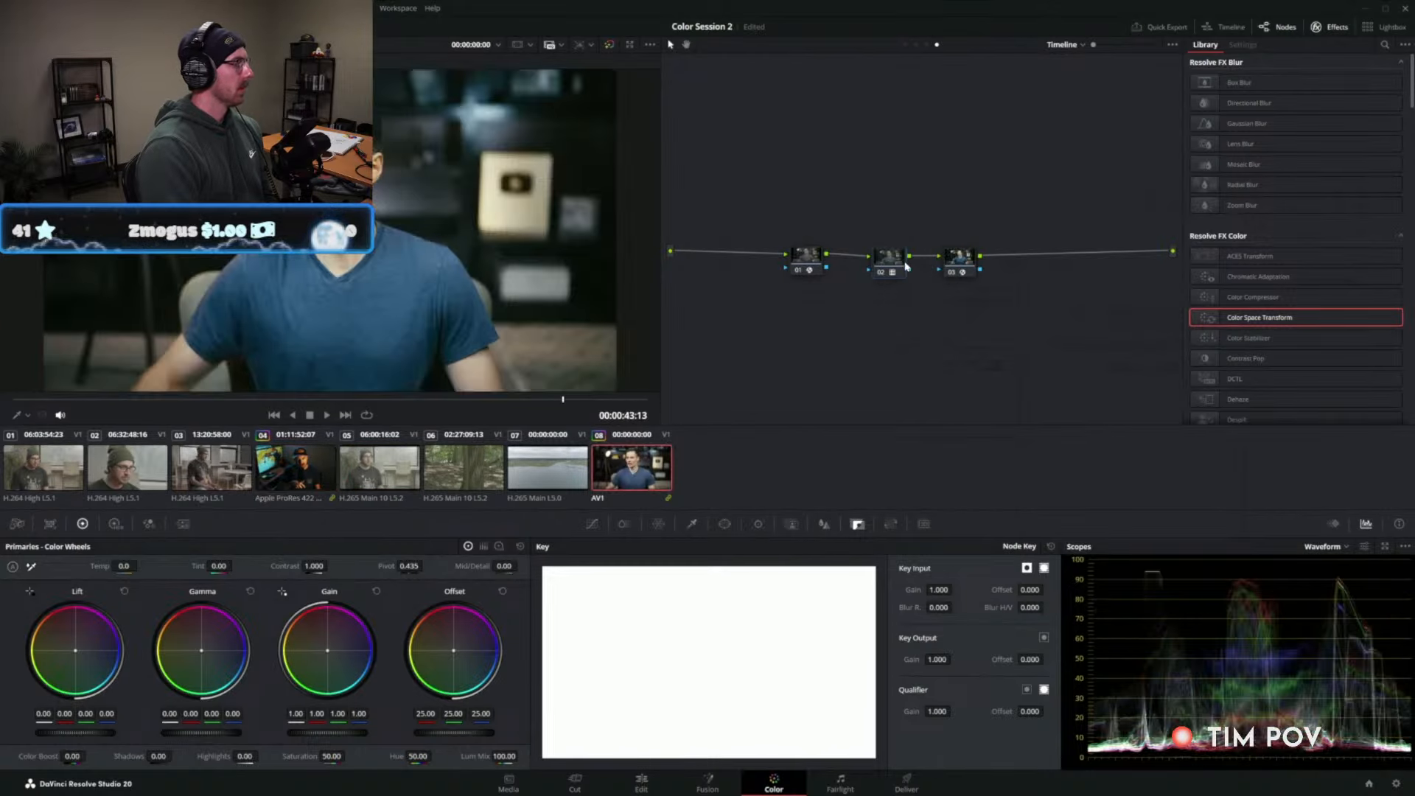
left_click_drag(816, 252, 821, 252)
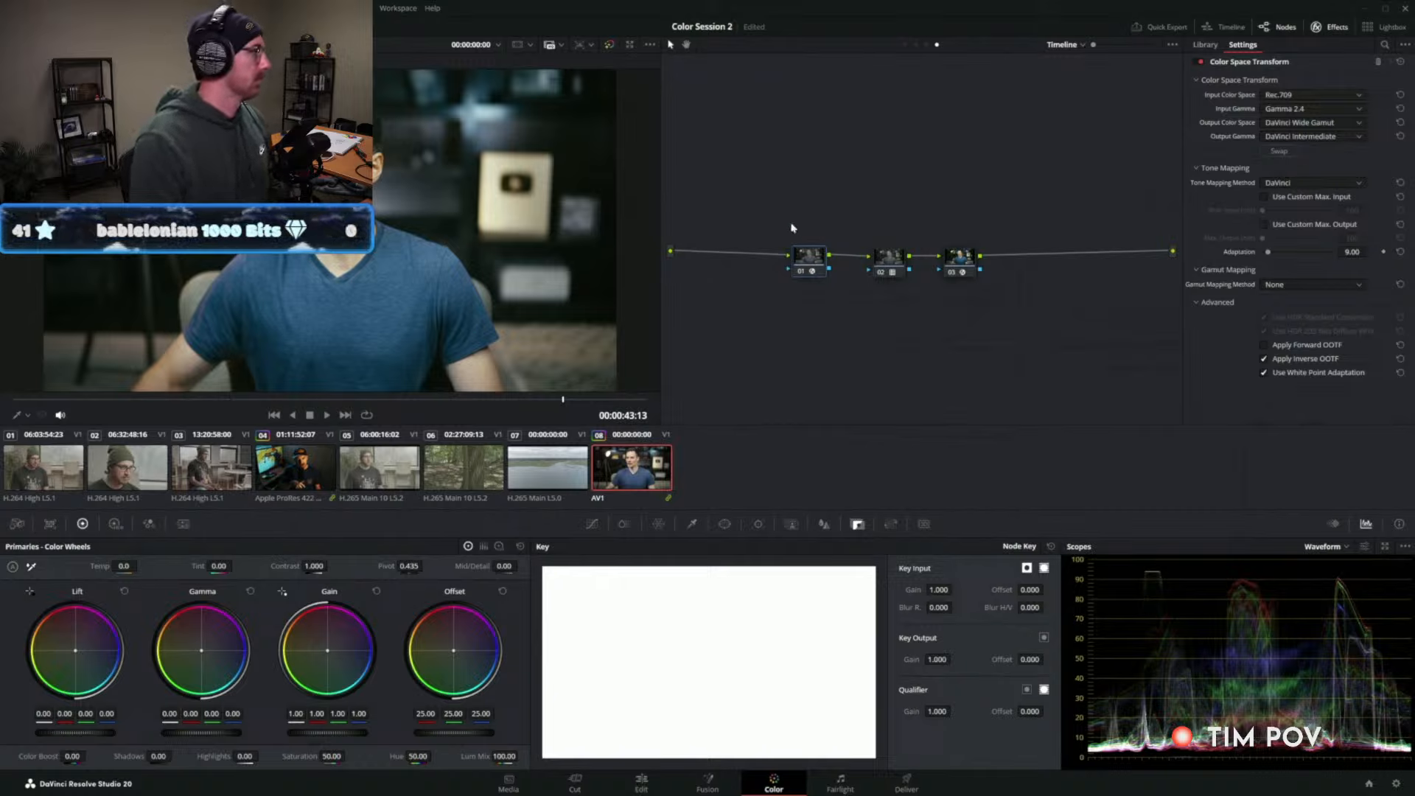
left_click_drag(792, 229, 934, 309)
left_click(951, 313)
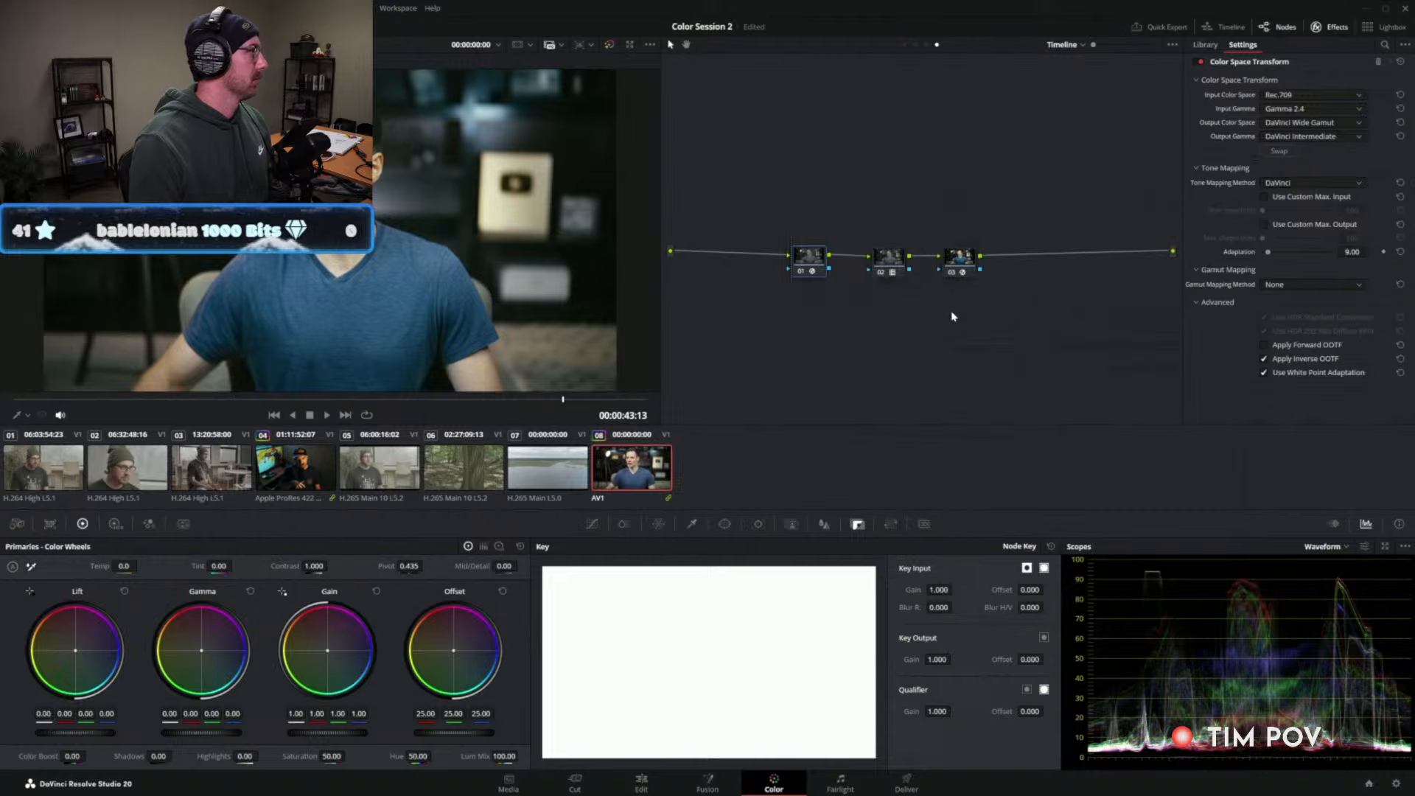
Save the Group Post-Clip Color Space Transform node of the AV1 clip as a shared node and move it away from the output.
left_click(932, 45)
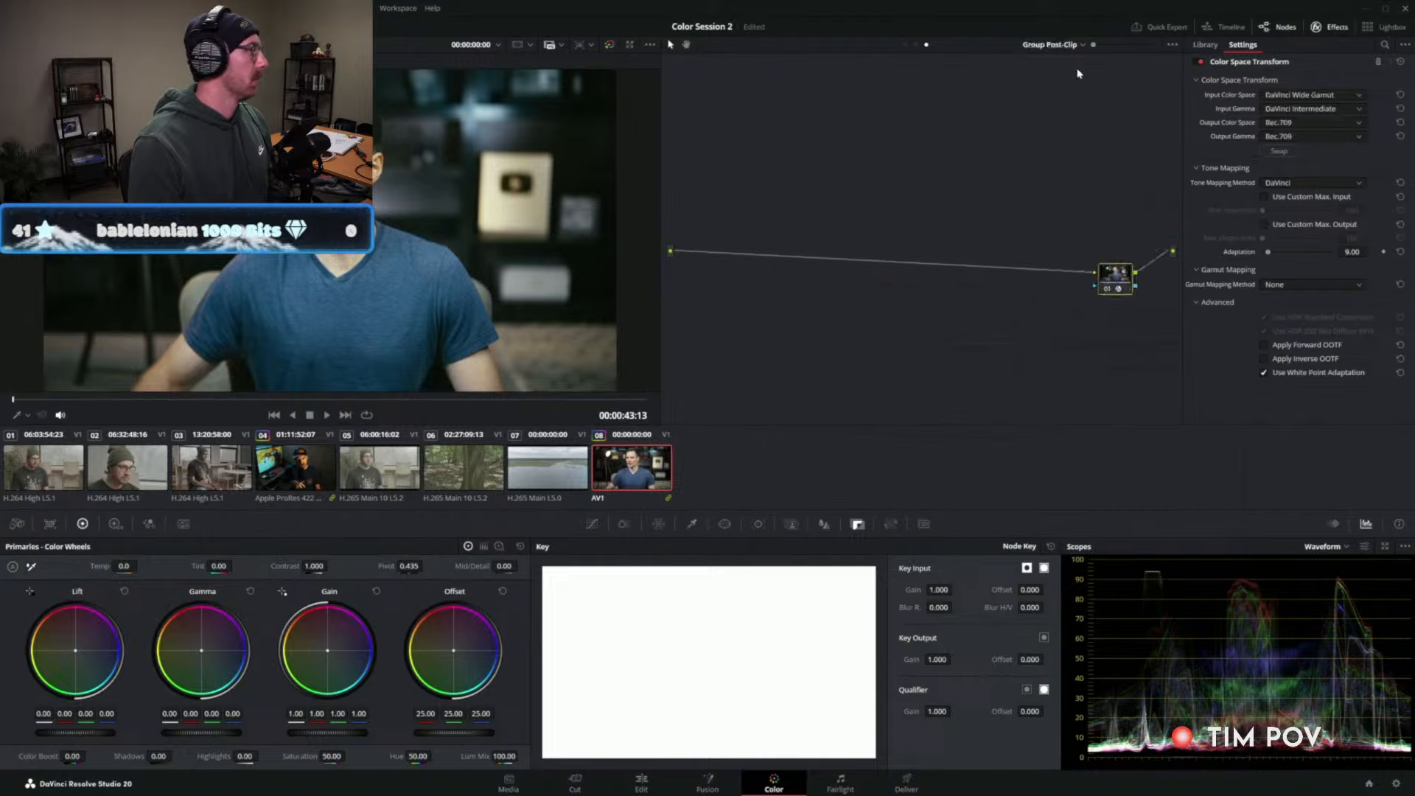
mouse_move(1111, 264)
left_mouse_down()
mouse_move(1101, 234)
mouse_move(1098, 257)
left_mouse_up()
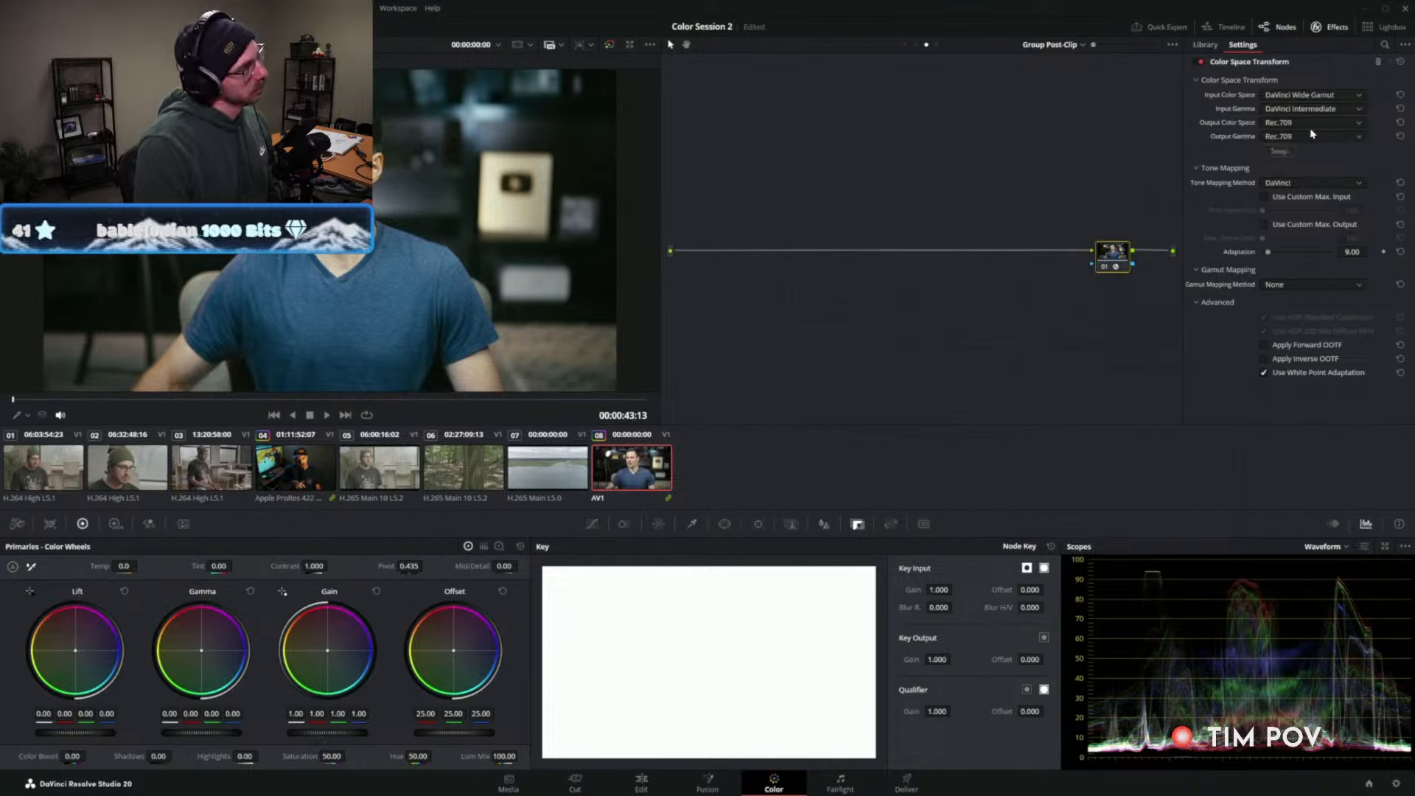
right_click(1118, 266)
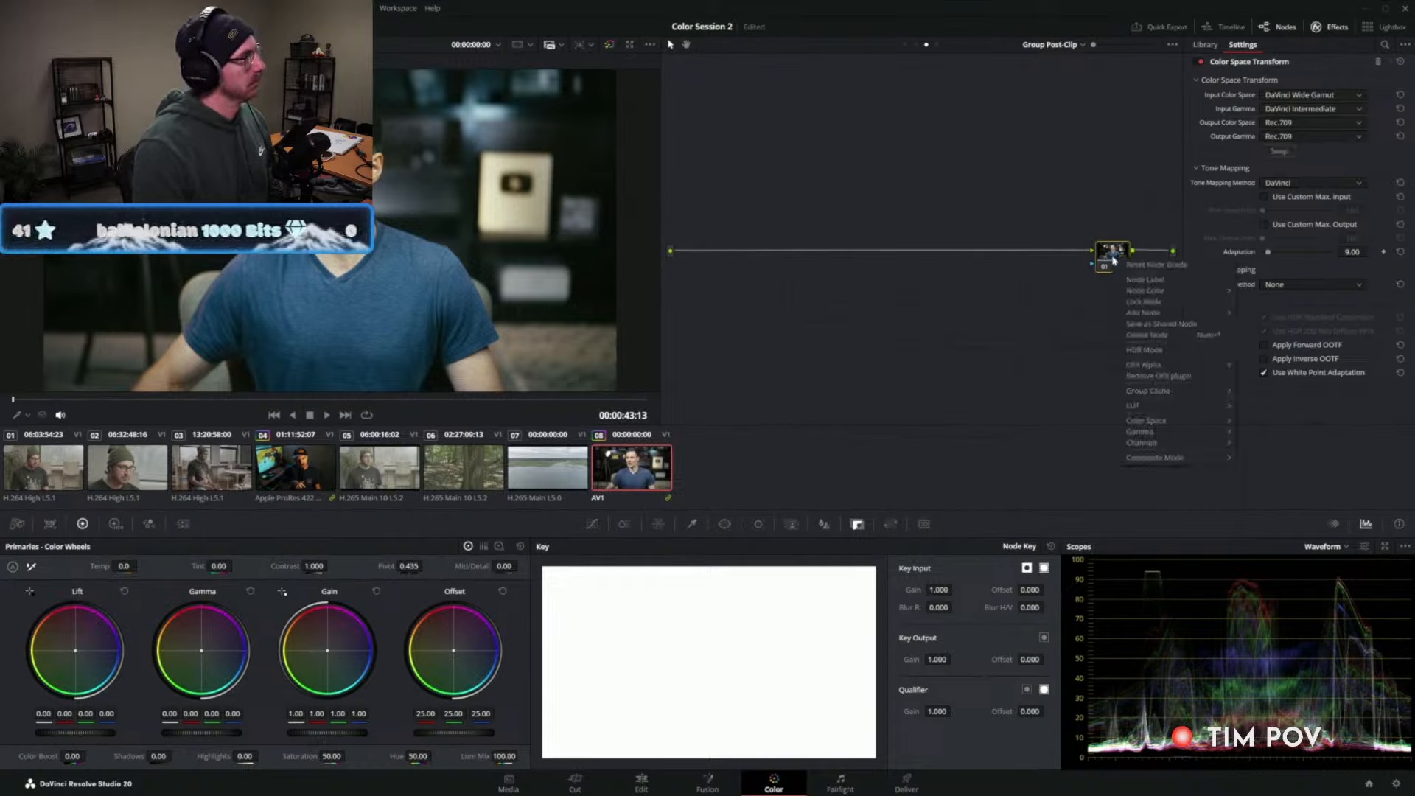
left_click(1155, 327)
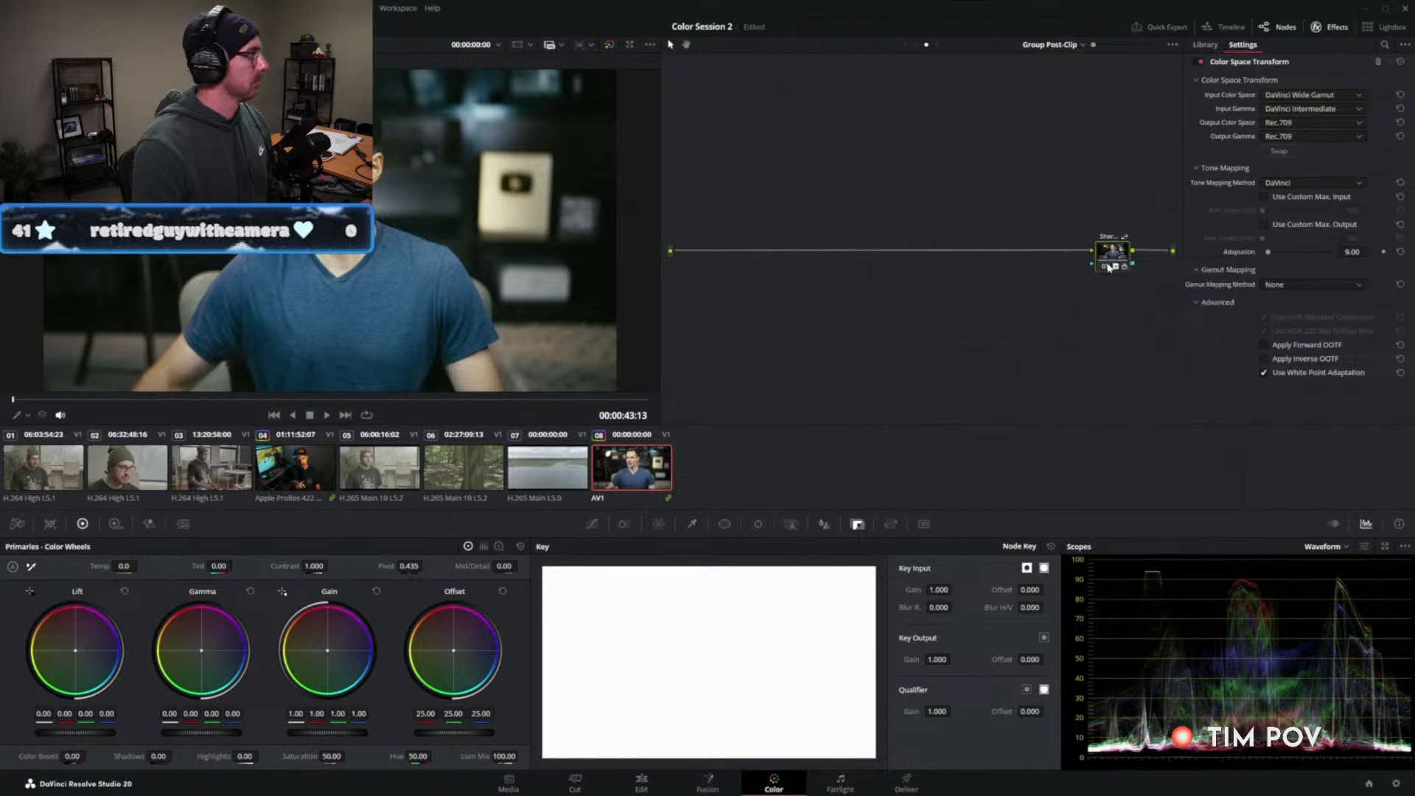
left_click_drag(1112, 258, 1051, 260)
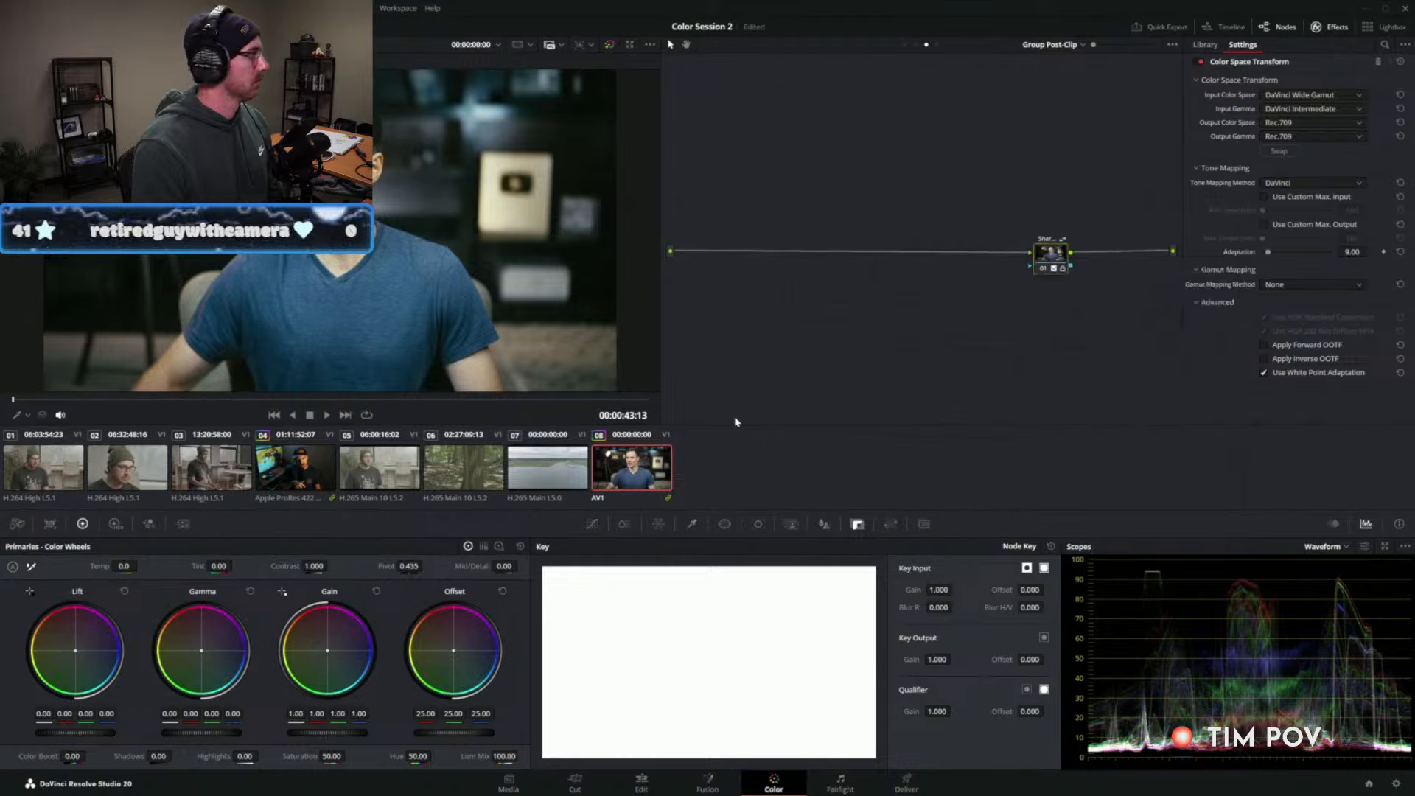
Add the fifth clip (H.265 Main 10 L5.2) to a new group, accepting the suggested group name.
left_click(558, 462)
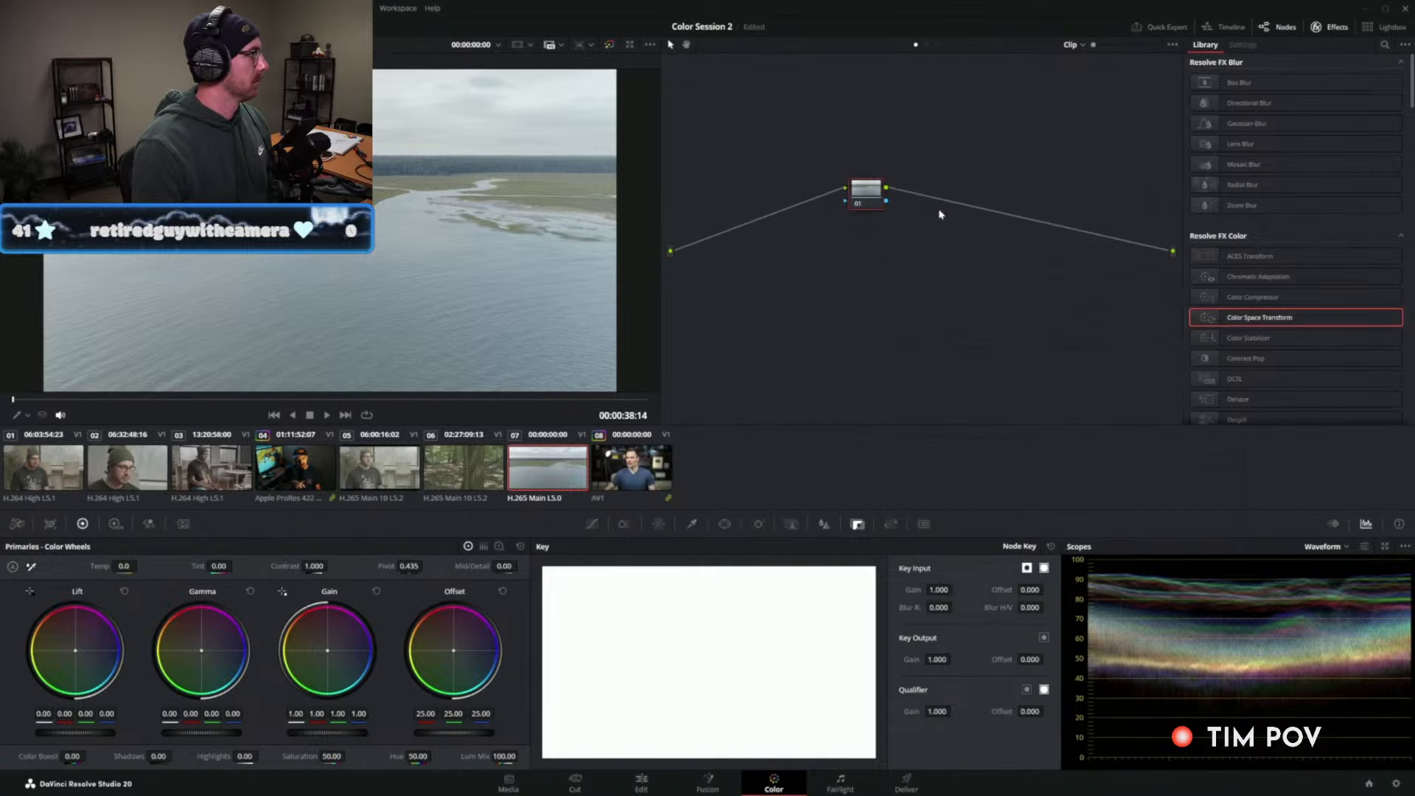
left_click(379, 466)
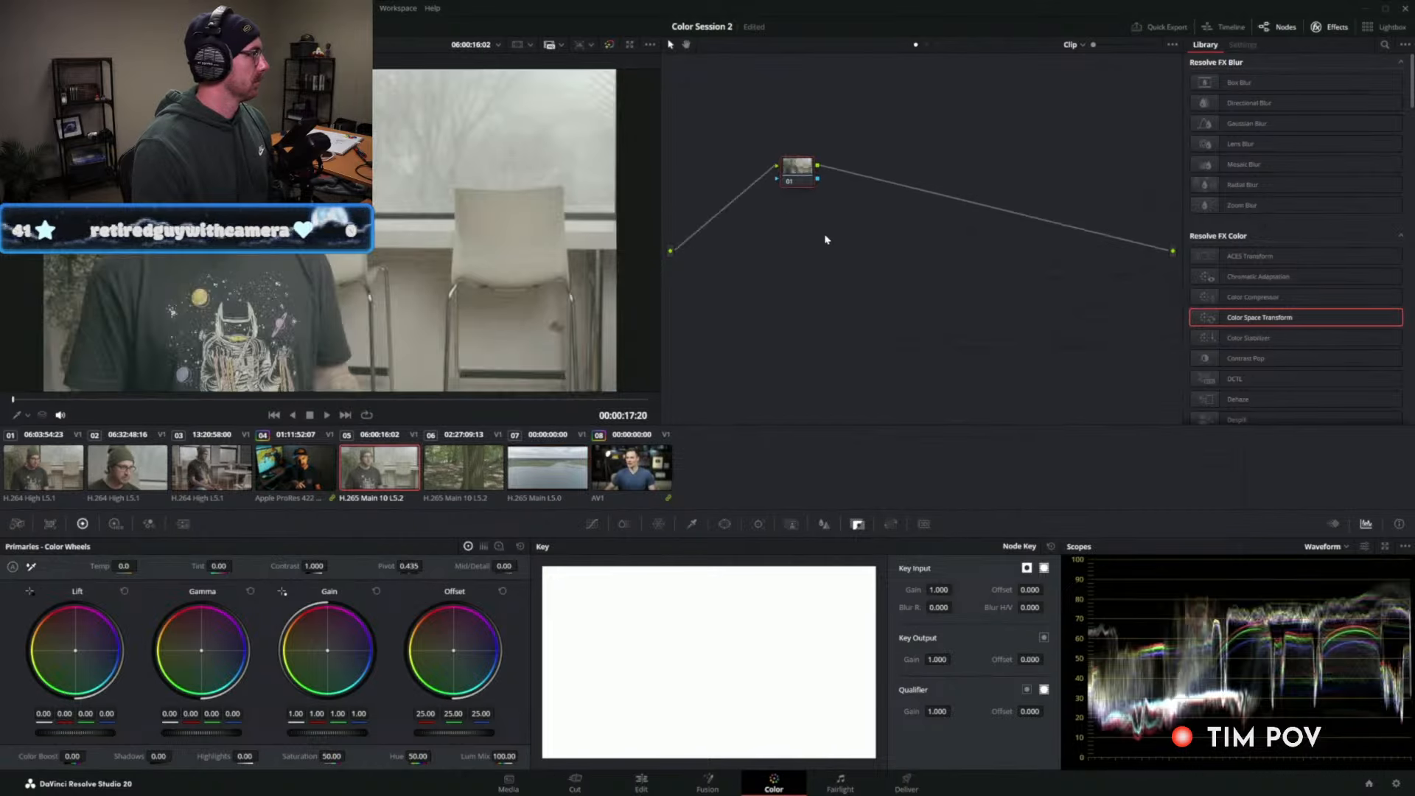
right_click(371, 475)
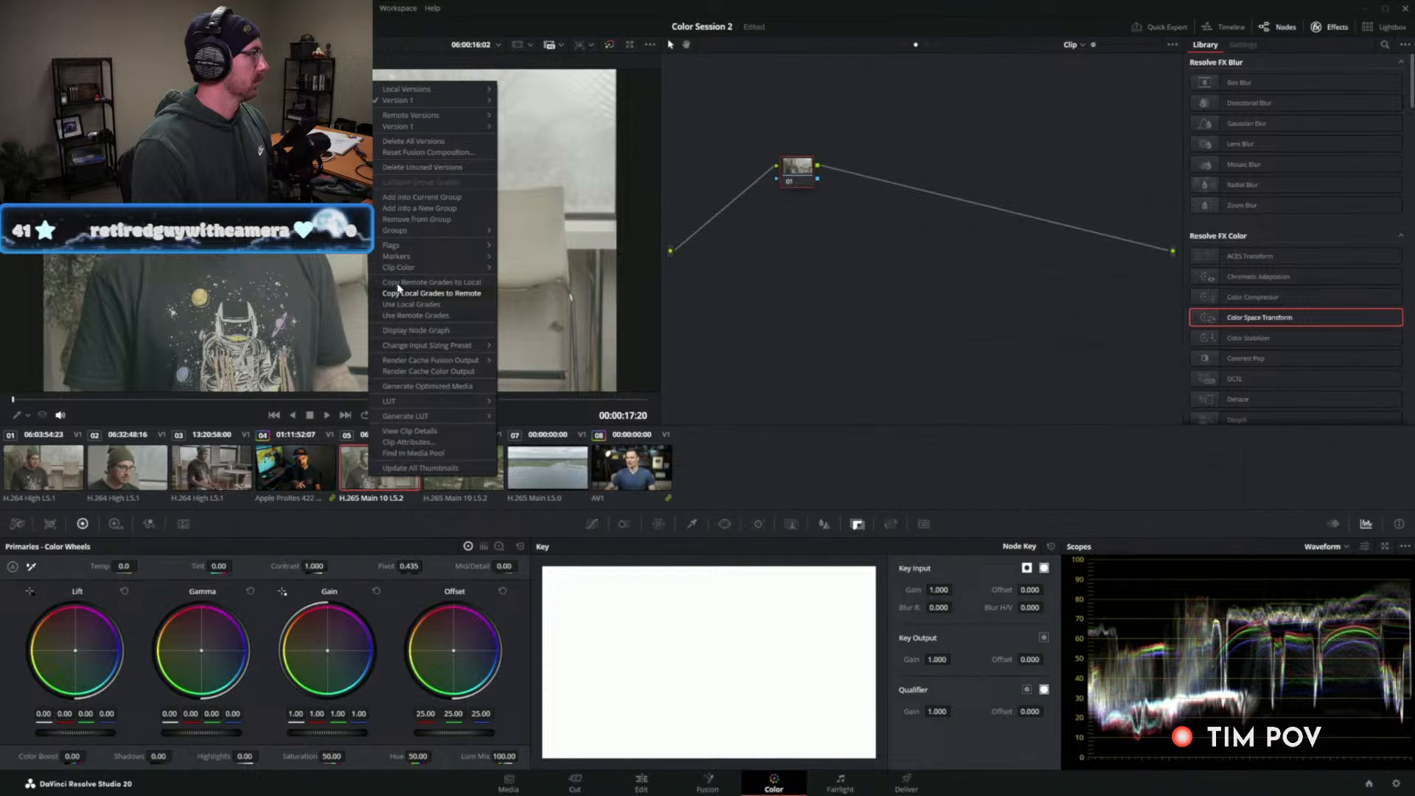
left_click(423, 211)
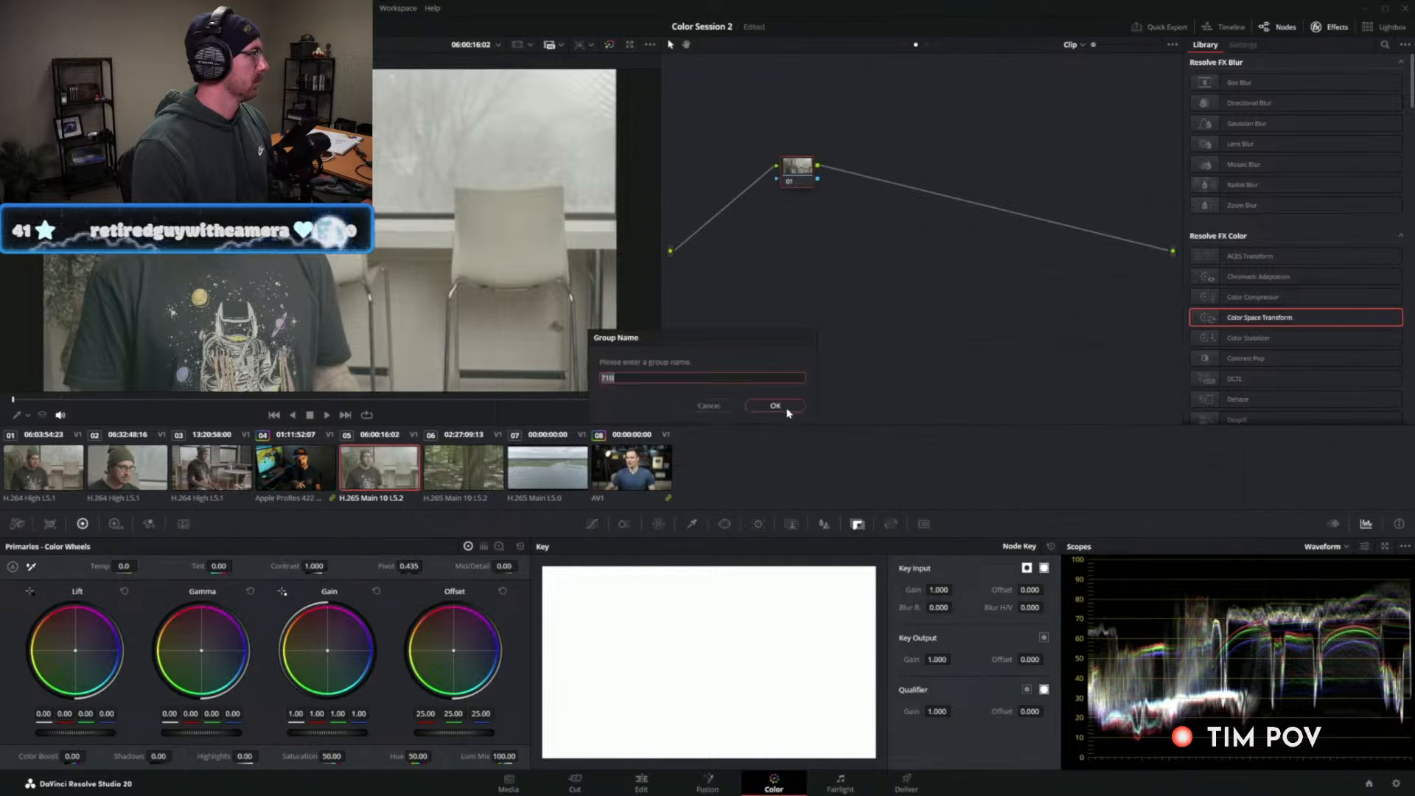
left_click(775, 406)
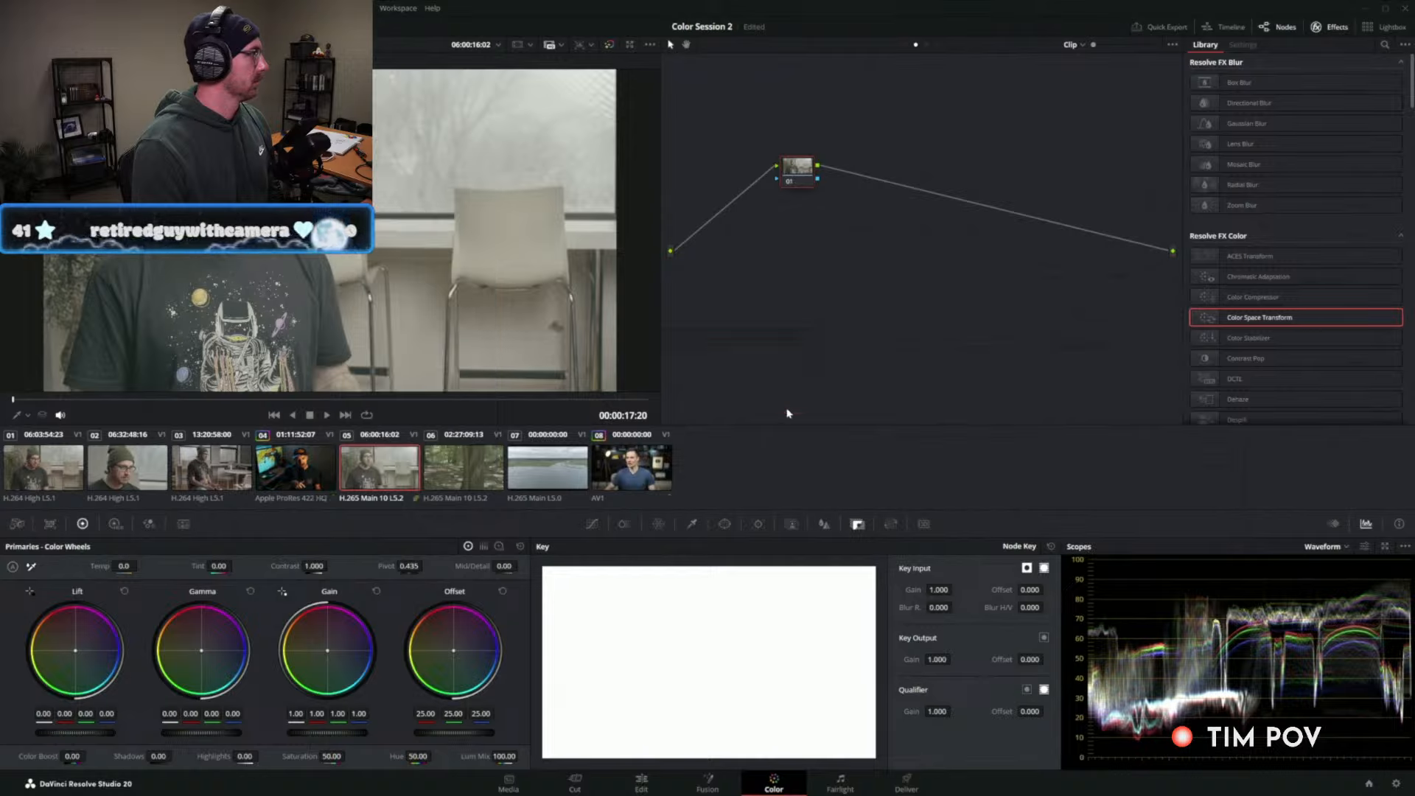
Insert the shared Color Space Transform node in the new group's Group Post-Clip graph and delete the empty node before it.
left_click(927, 46)
left_click_drag(793, 175, 1024, 253)
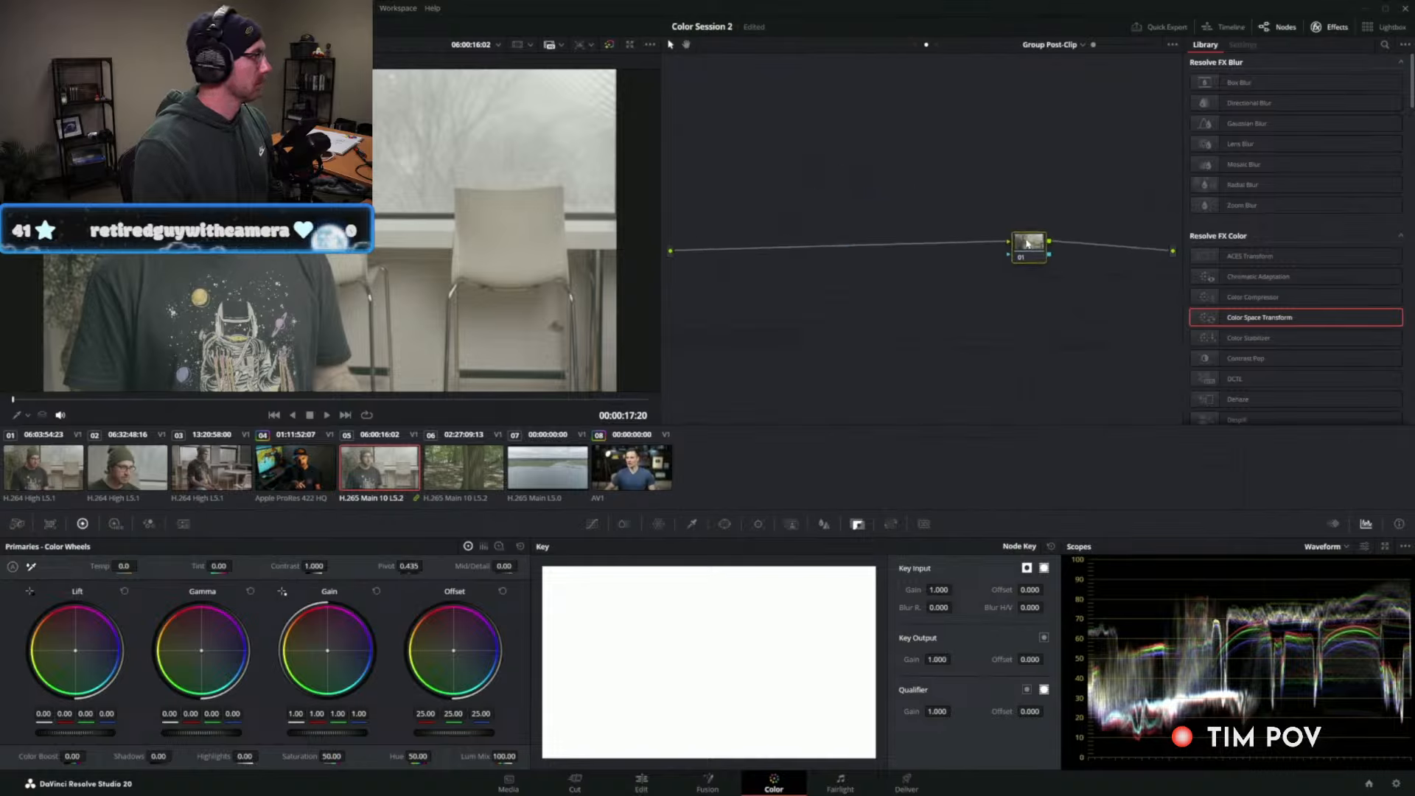
right_click(1028, 243)
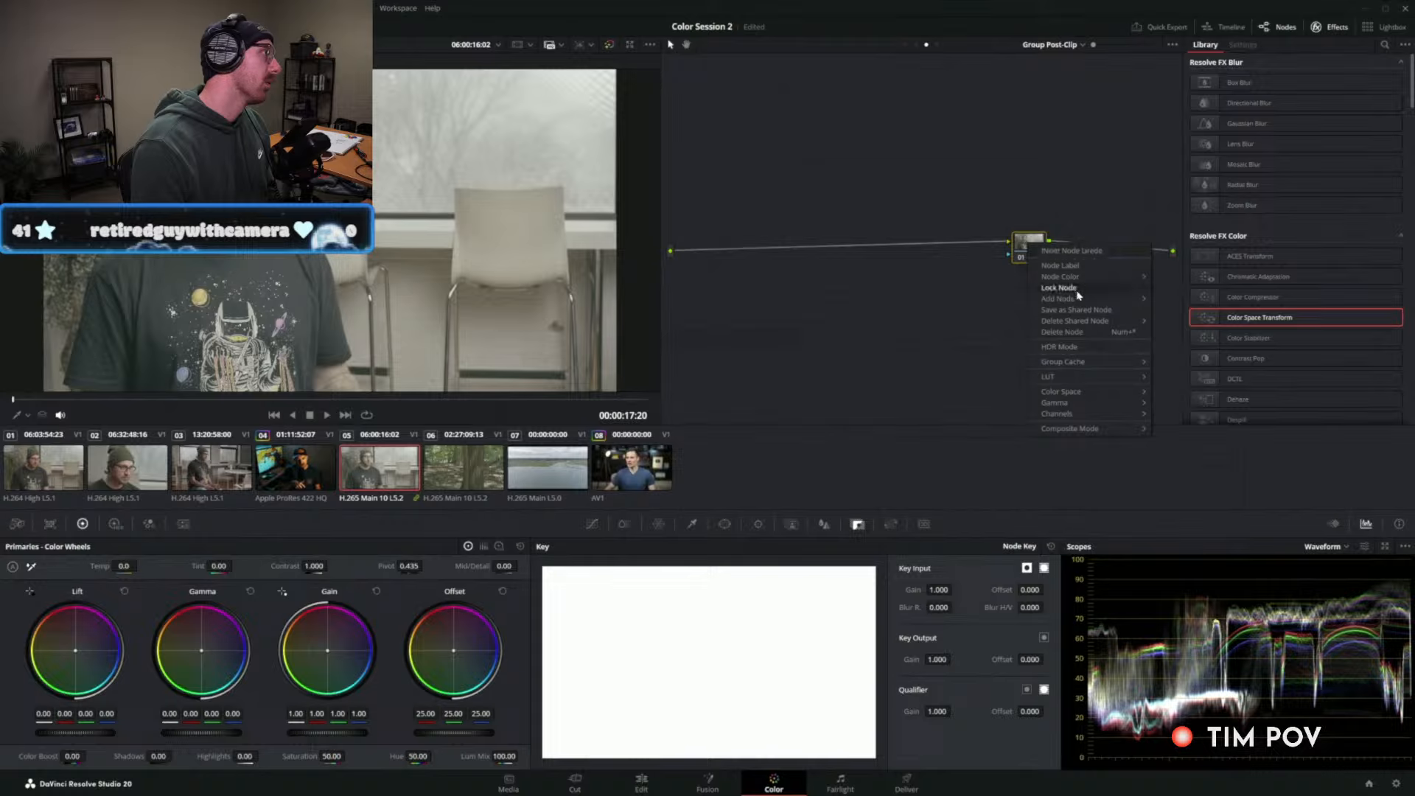
mouse_move(1078, 298)
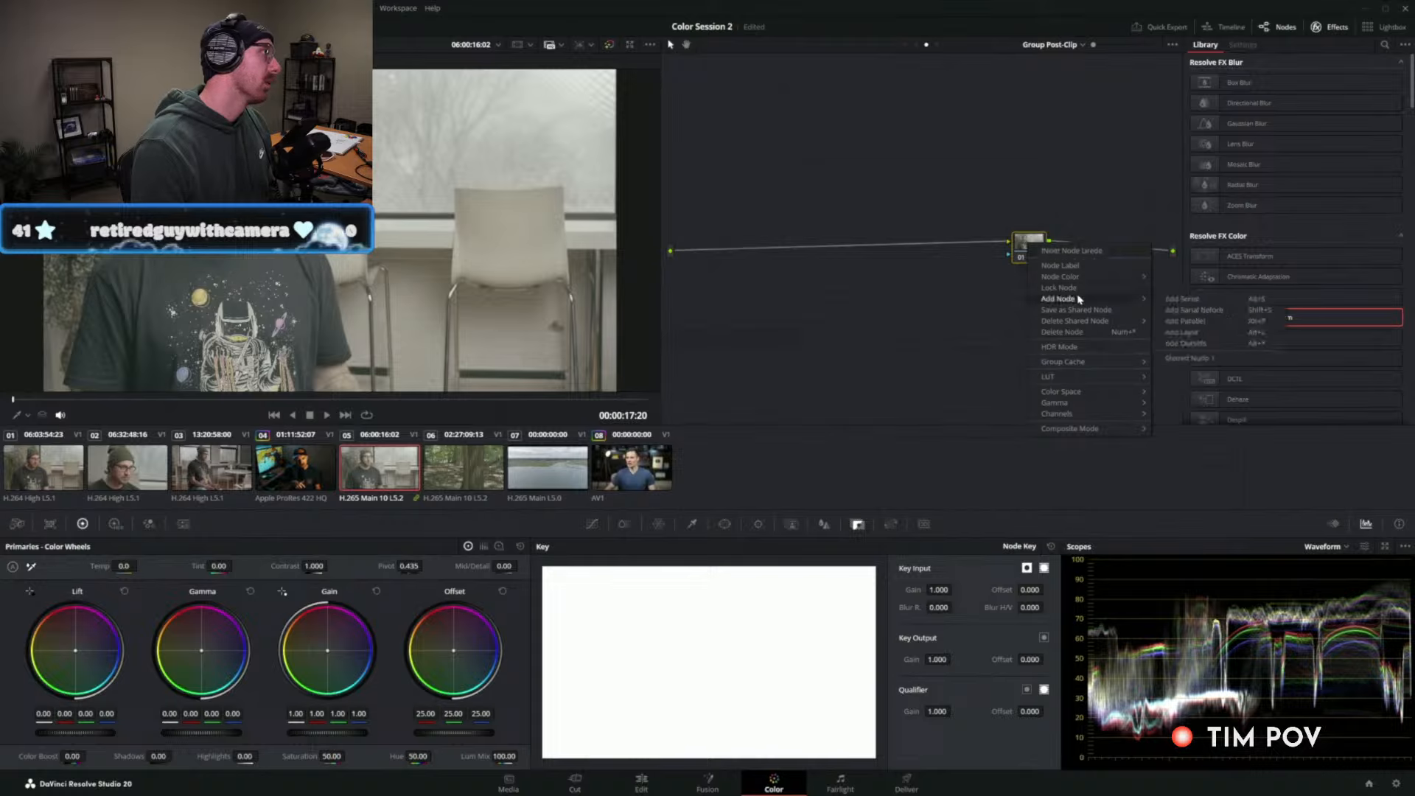
left_click(1186, 359)
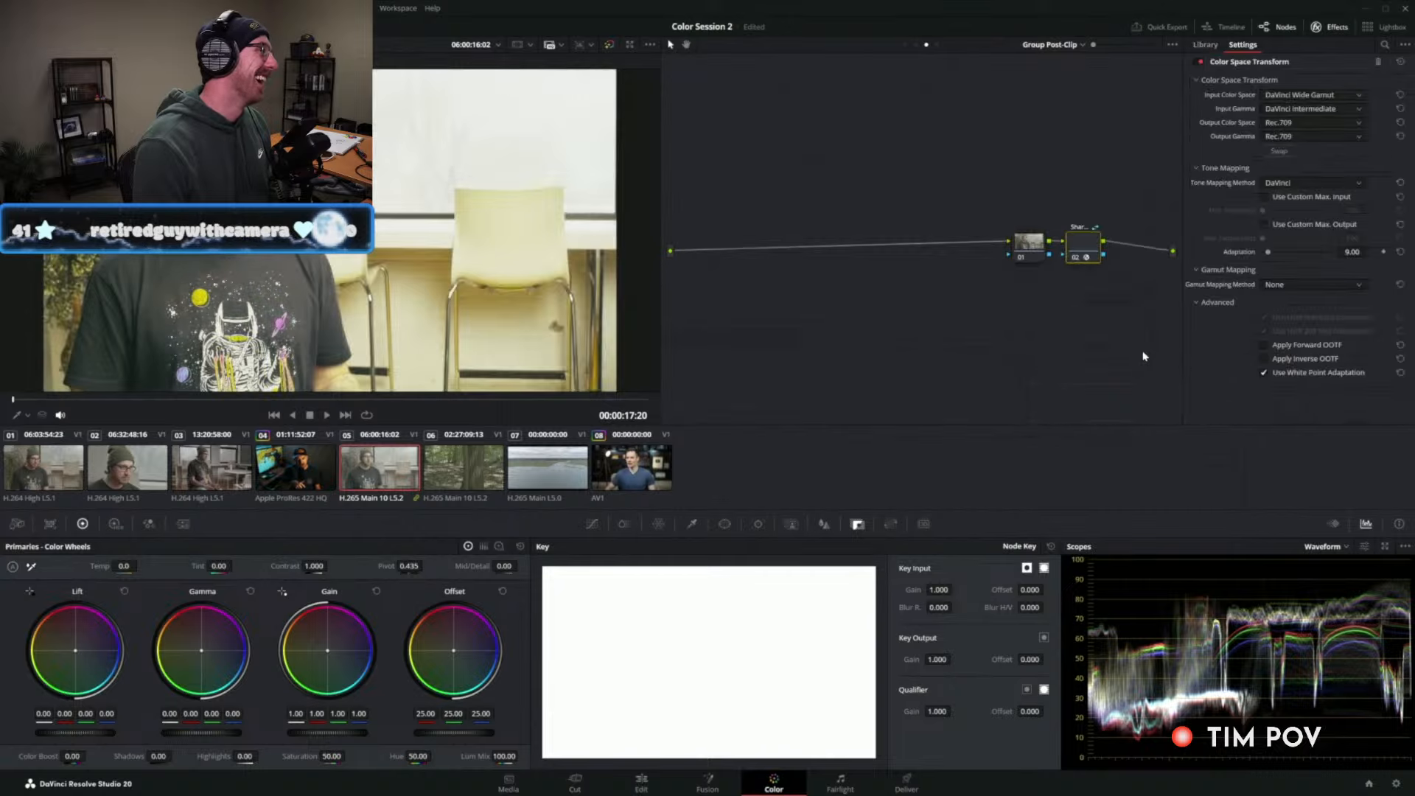
key("Delete")
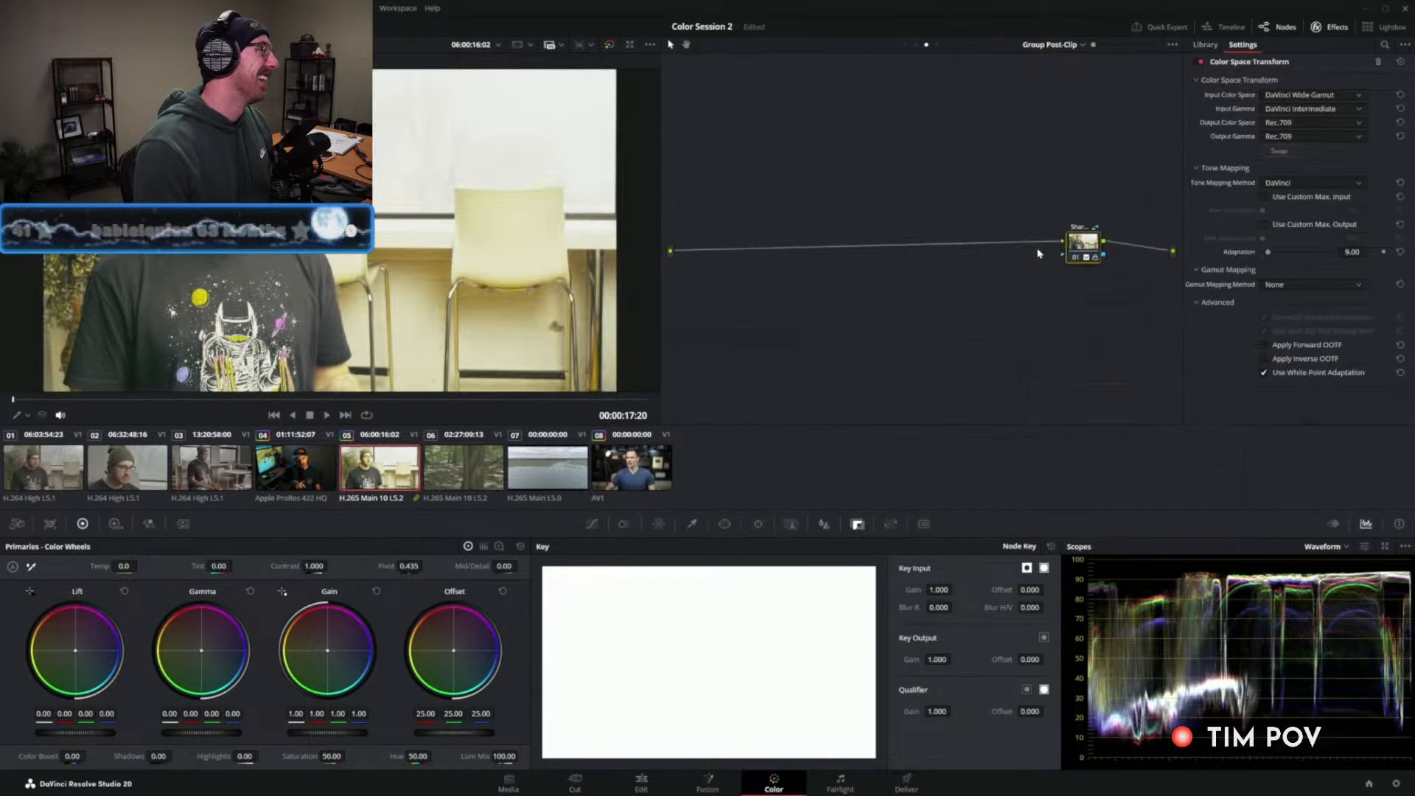
Reposition the shared Color Space Transform node in the fifth clip's Group Post-Clip graph and unlock it for editing.
left_click_drag(1081, 243, 1048, 264)
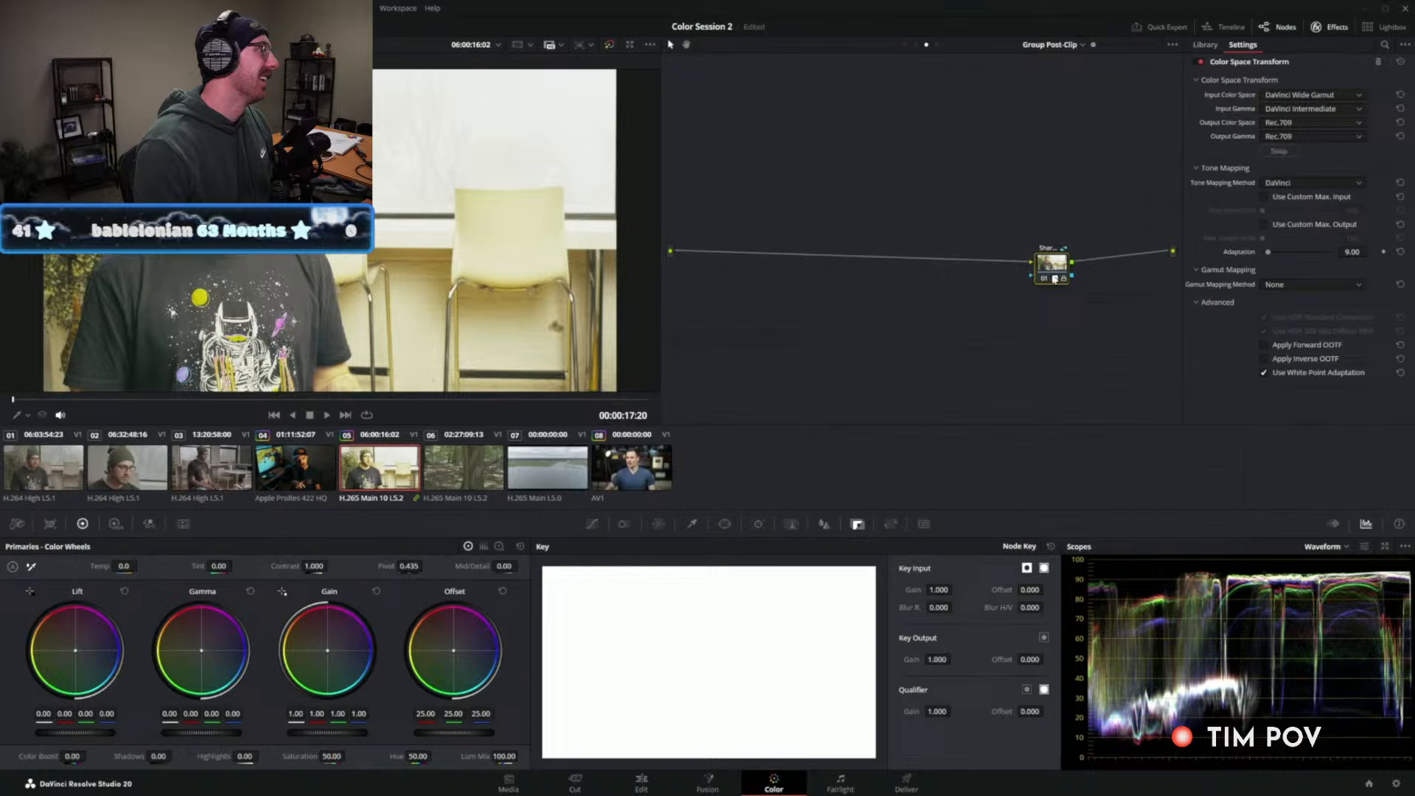
right_click(1056, 277)
left_click(1082, 317)
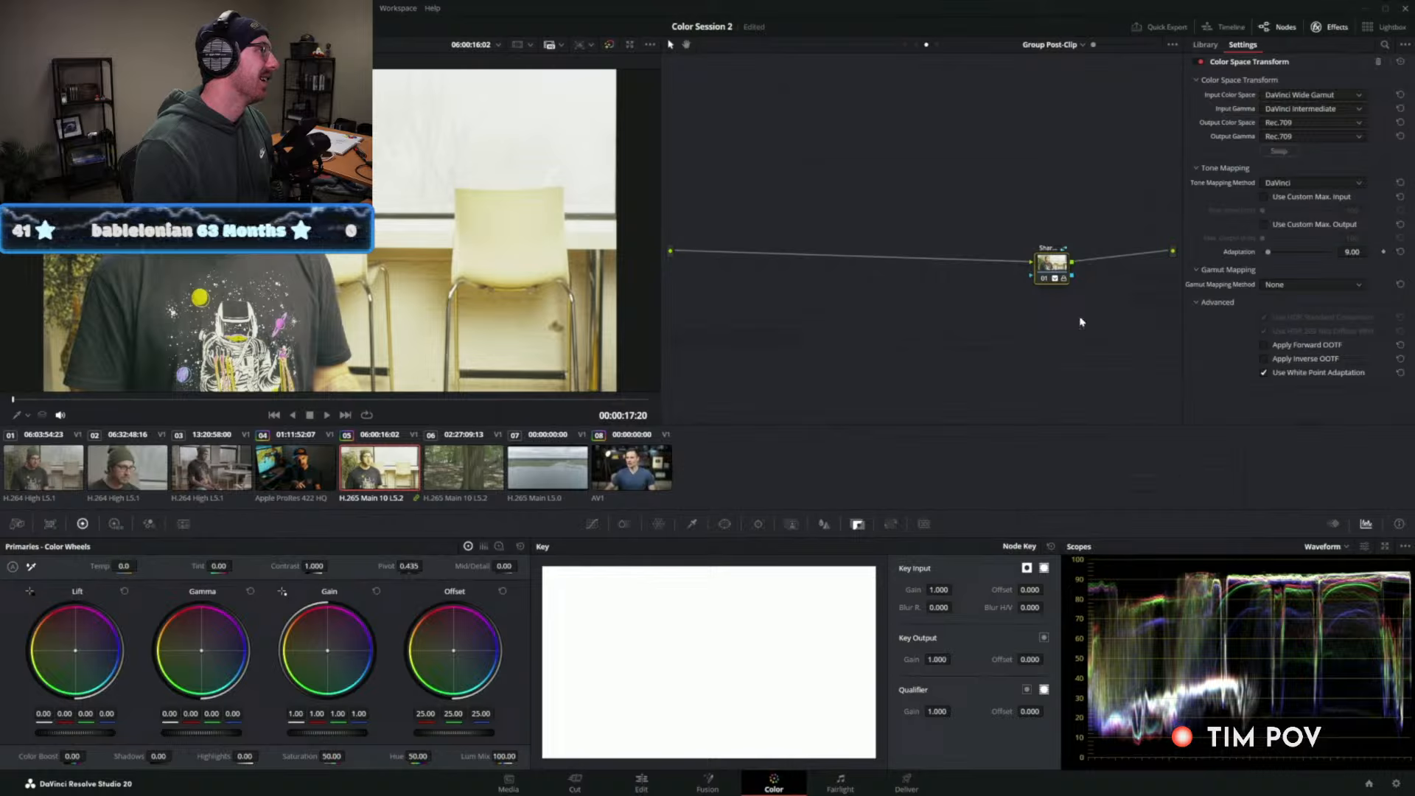
left_click_drag(1057, 275, 1057, 272)
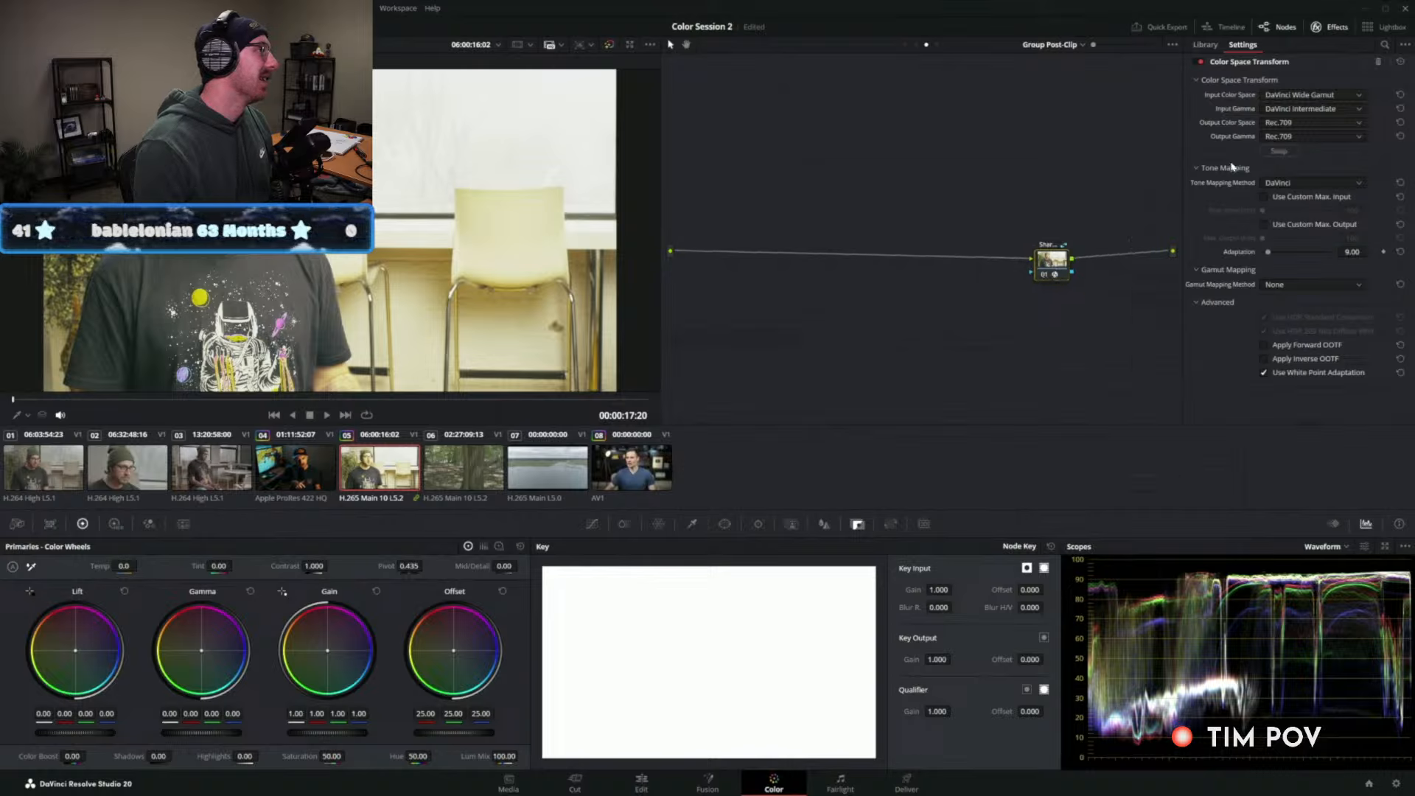
Set the shared Color Space Transform's output gamma to Gamma 2.4.
left_click(1282, 138)
scroll(1308, 226, "down", 5)
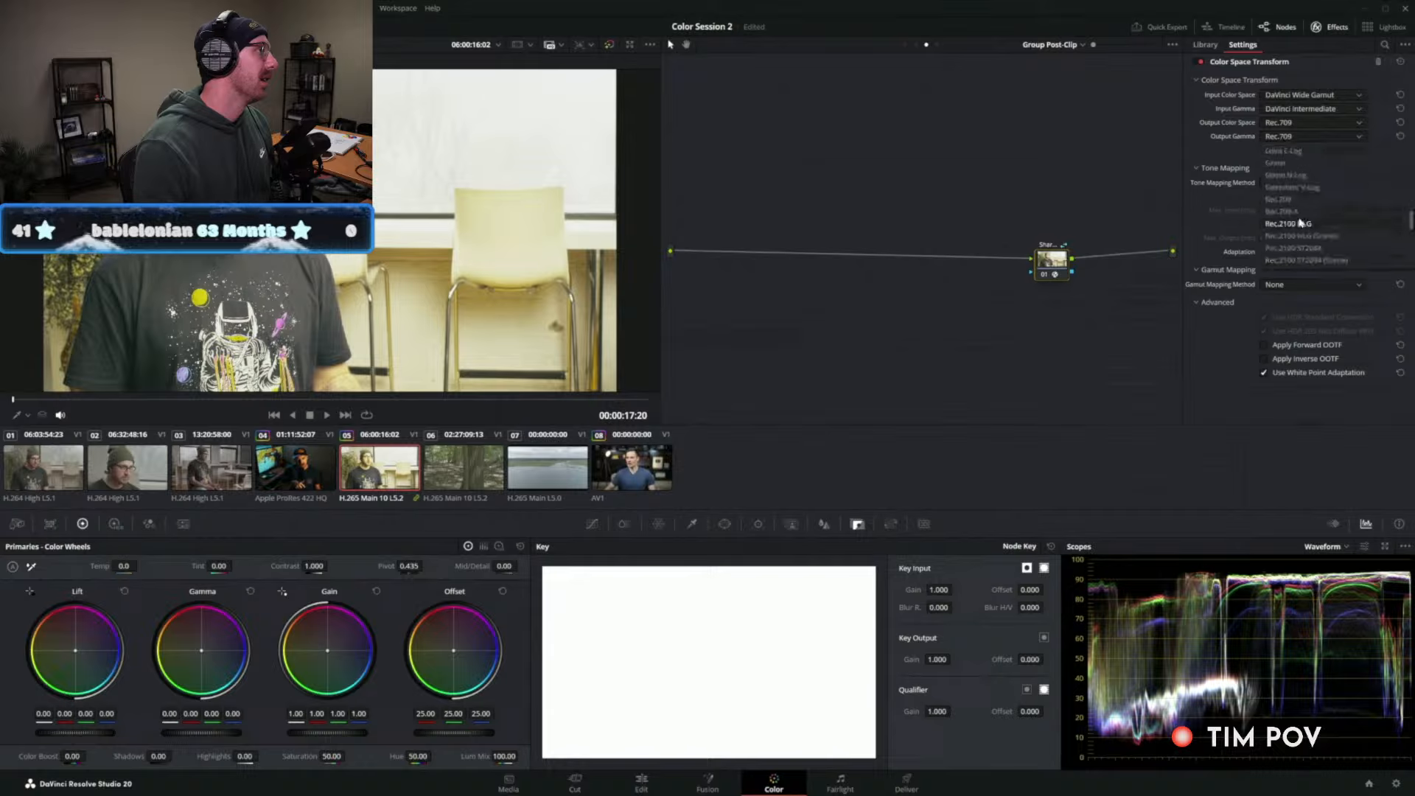
scroll(1308, 229, "up", 6)
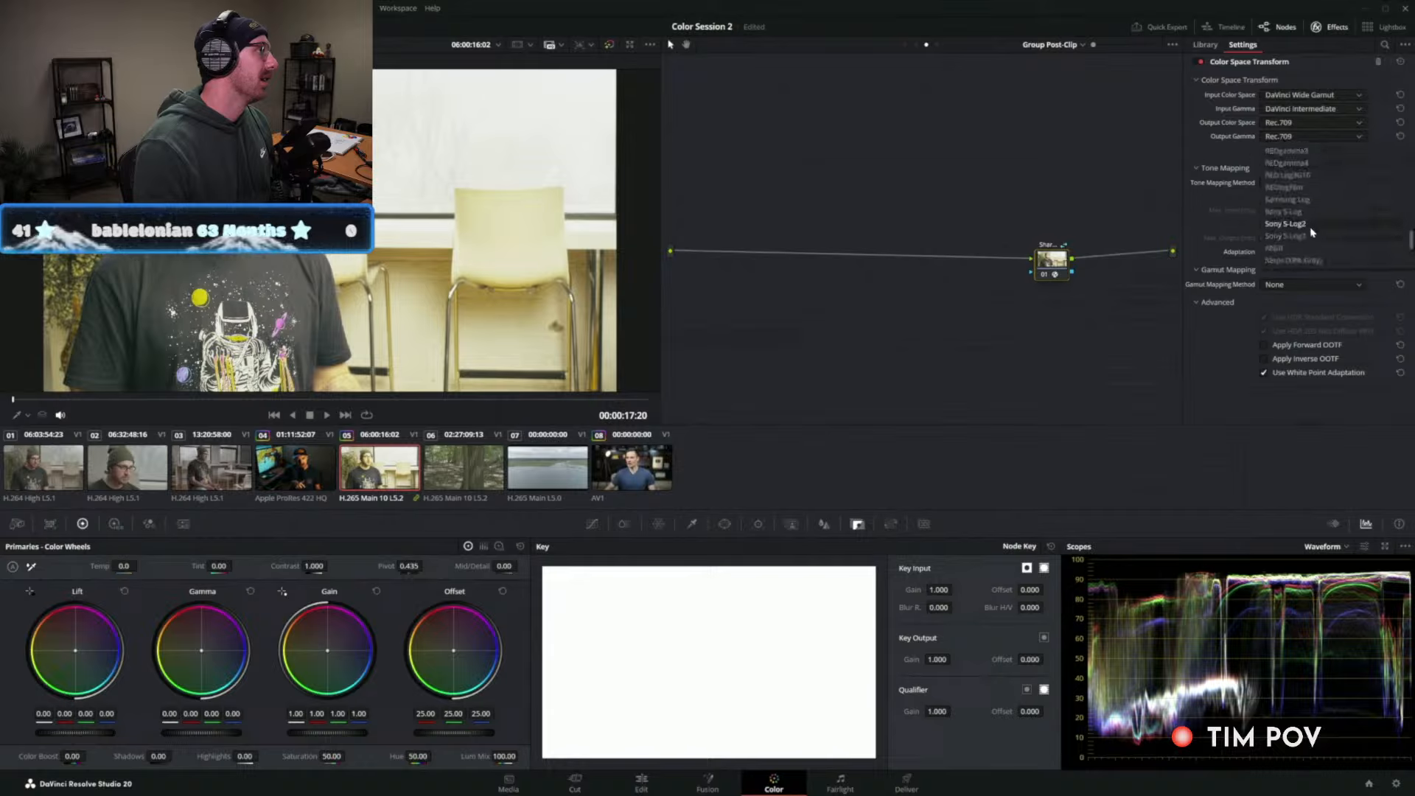
left_click(1298, 164)
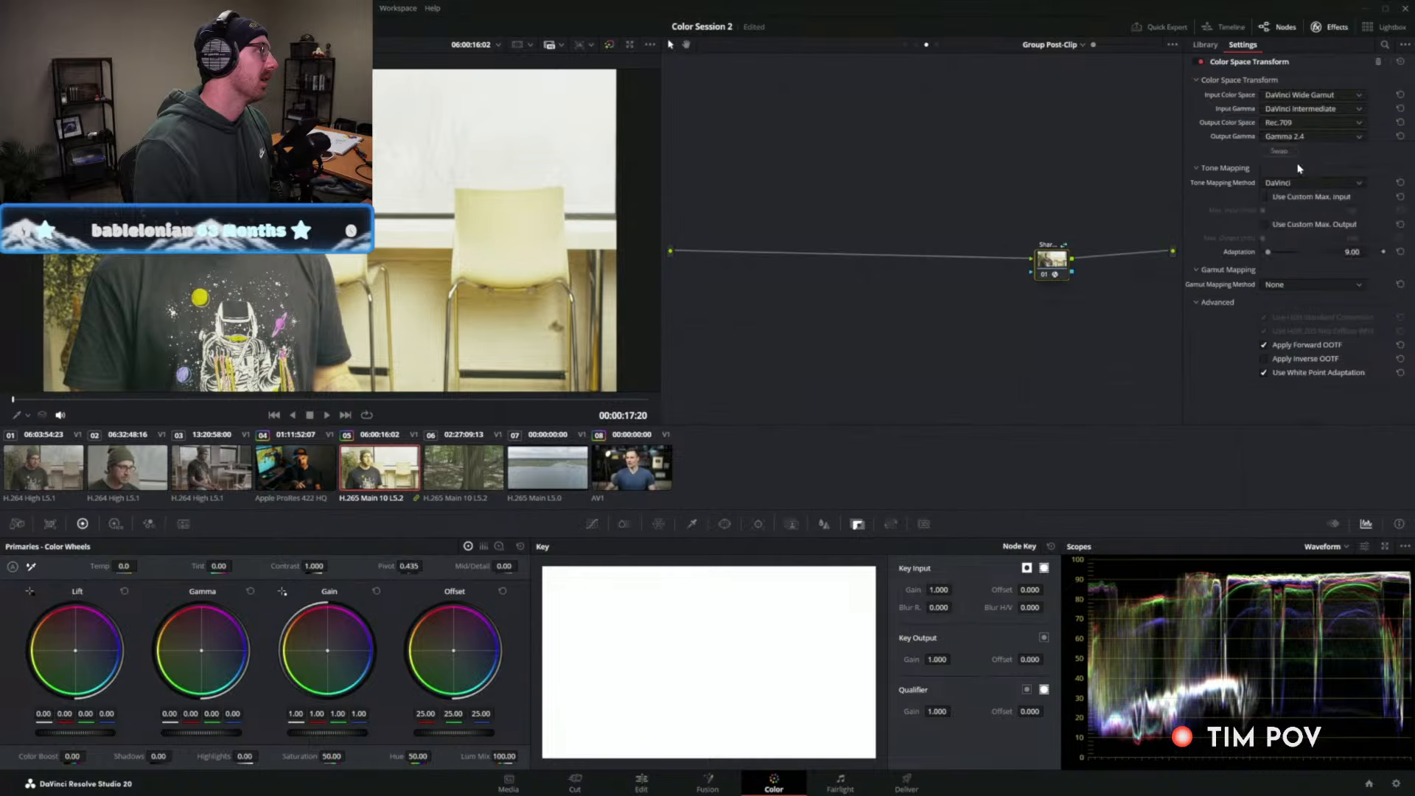
Check the shared Color Space Transform's settings on the AV1 clip and shift its node slightly closer to the output.
left_click_drag(1055, 270, 1086, 263)
left_click(629, 472)
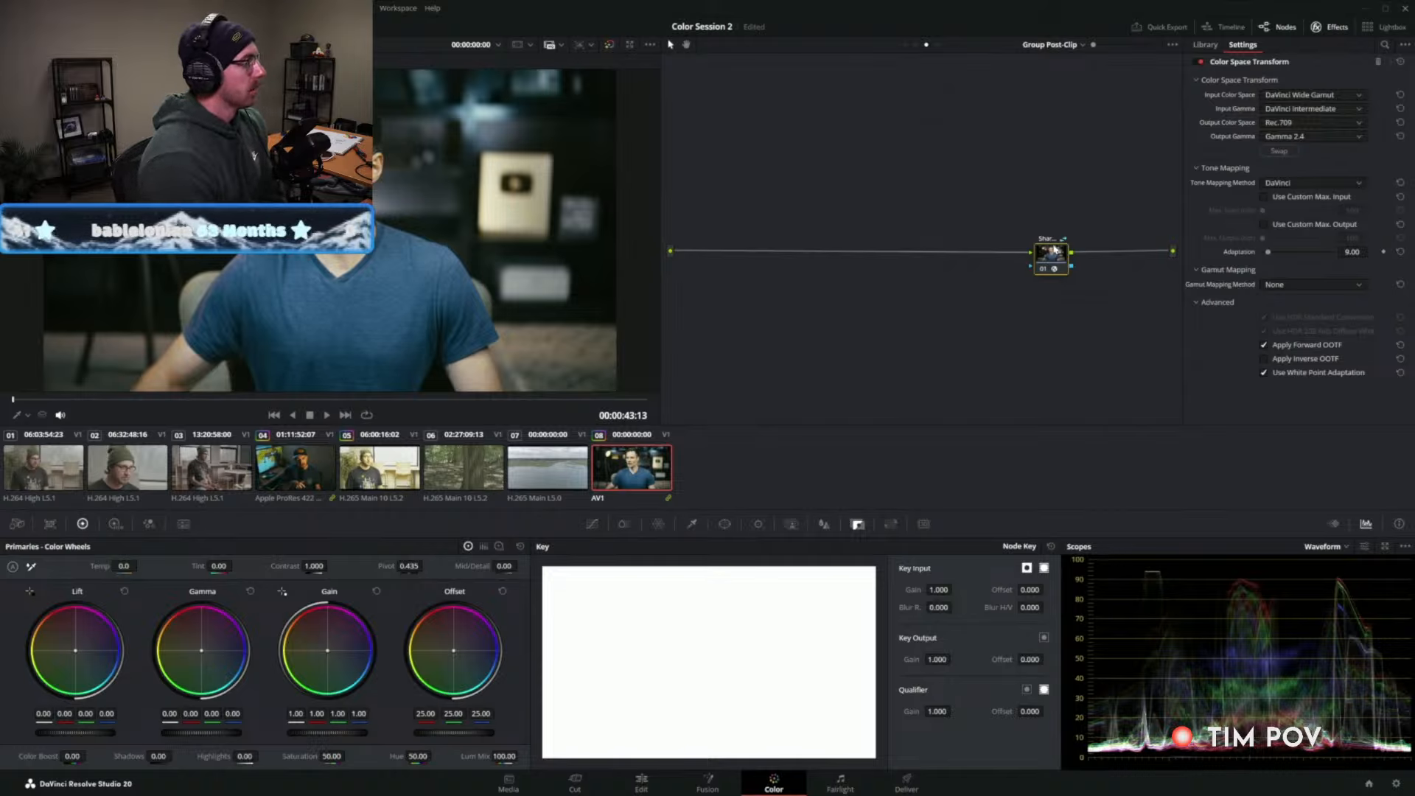
left_click_drag(1056, 260, 1072, 256)
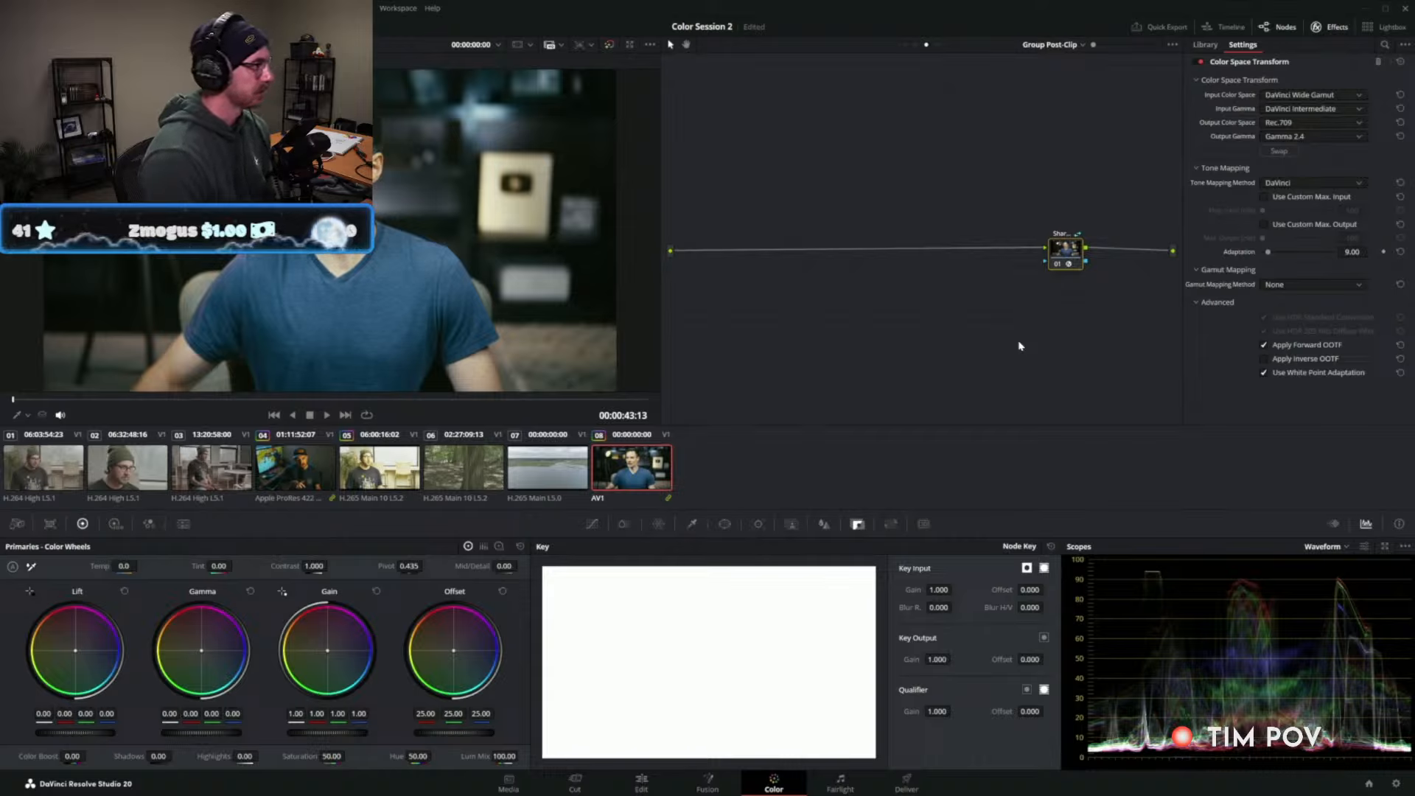
Delete all three nodes, the two Color Space Transforms and the LUT between them, from the timeline-level graph.
left_click(936, 44)
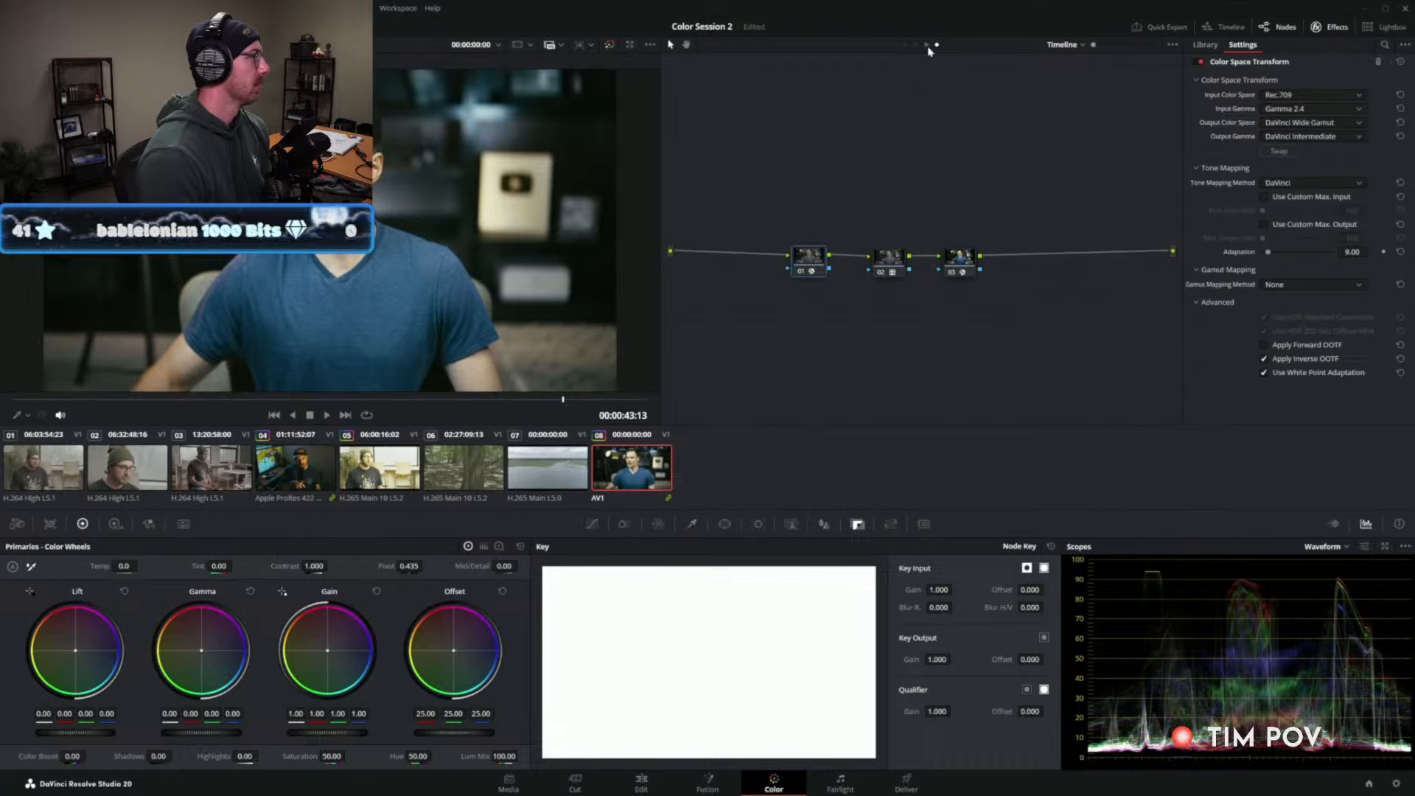
right_click(915, 133)
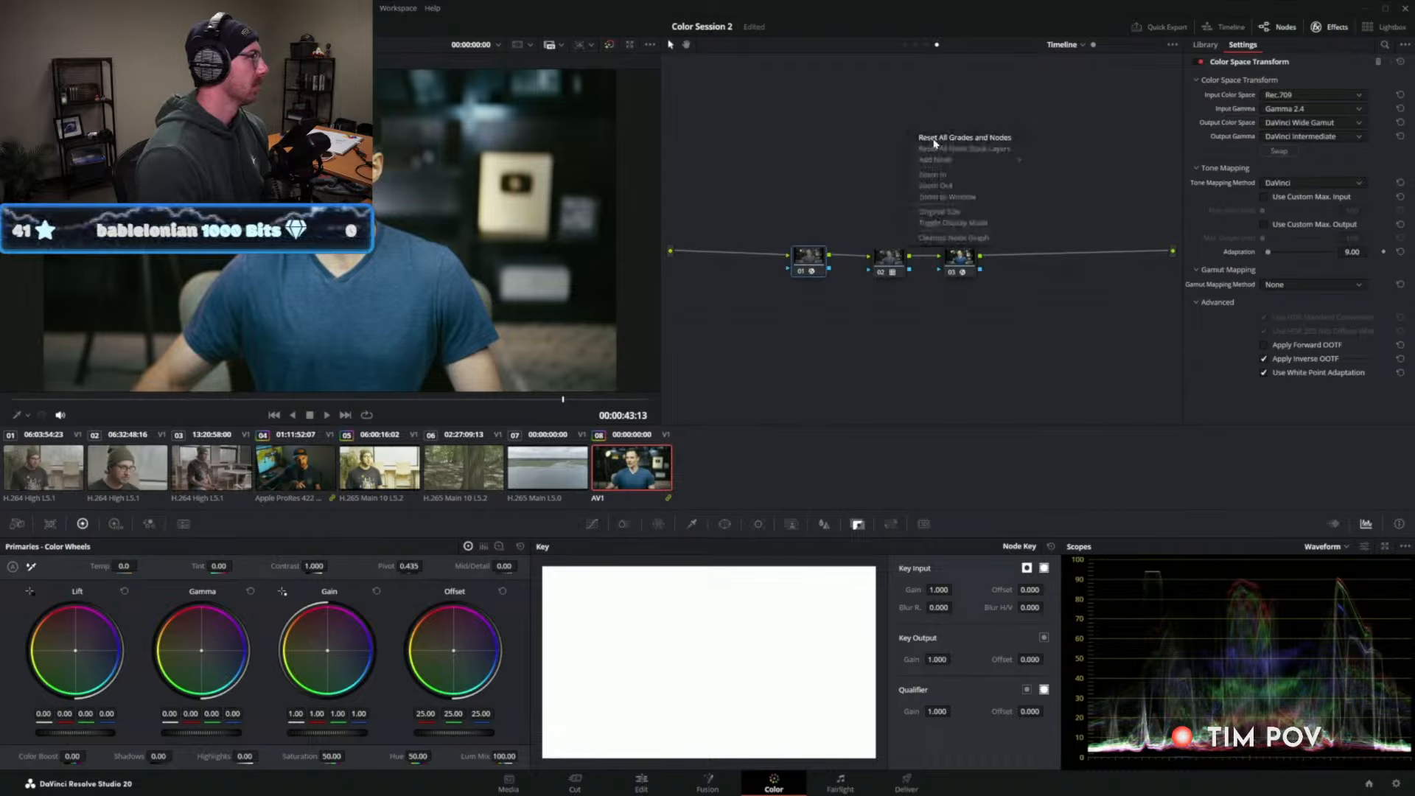
left_click(932, 131)
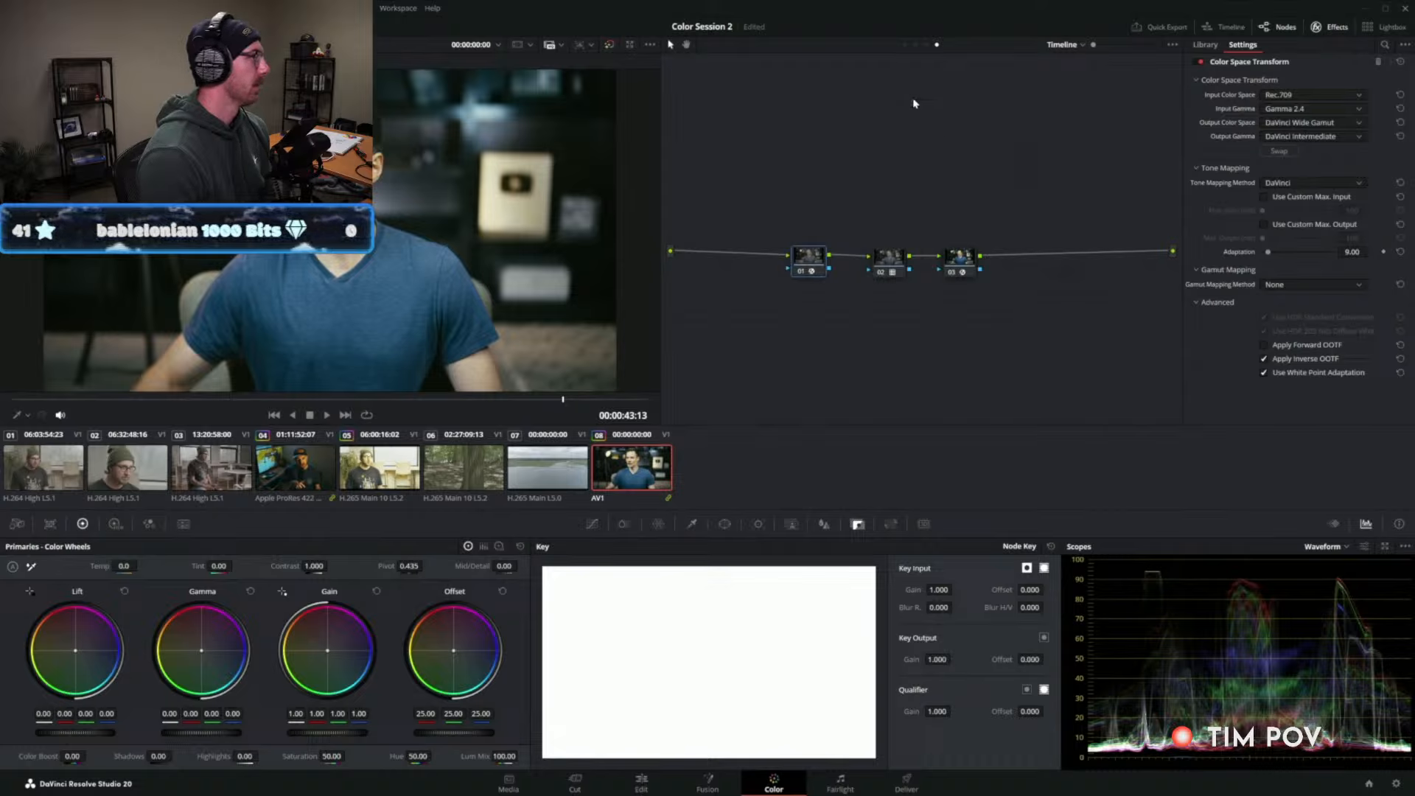
left_click_drag(802, 221, 1000, 339)
key("Delete")
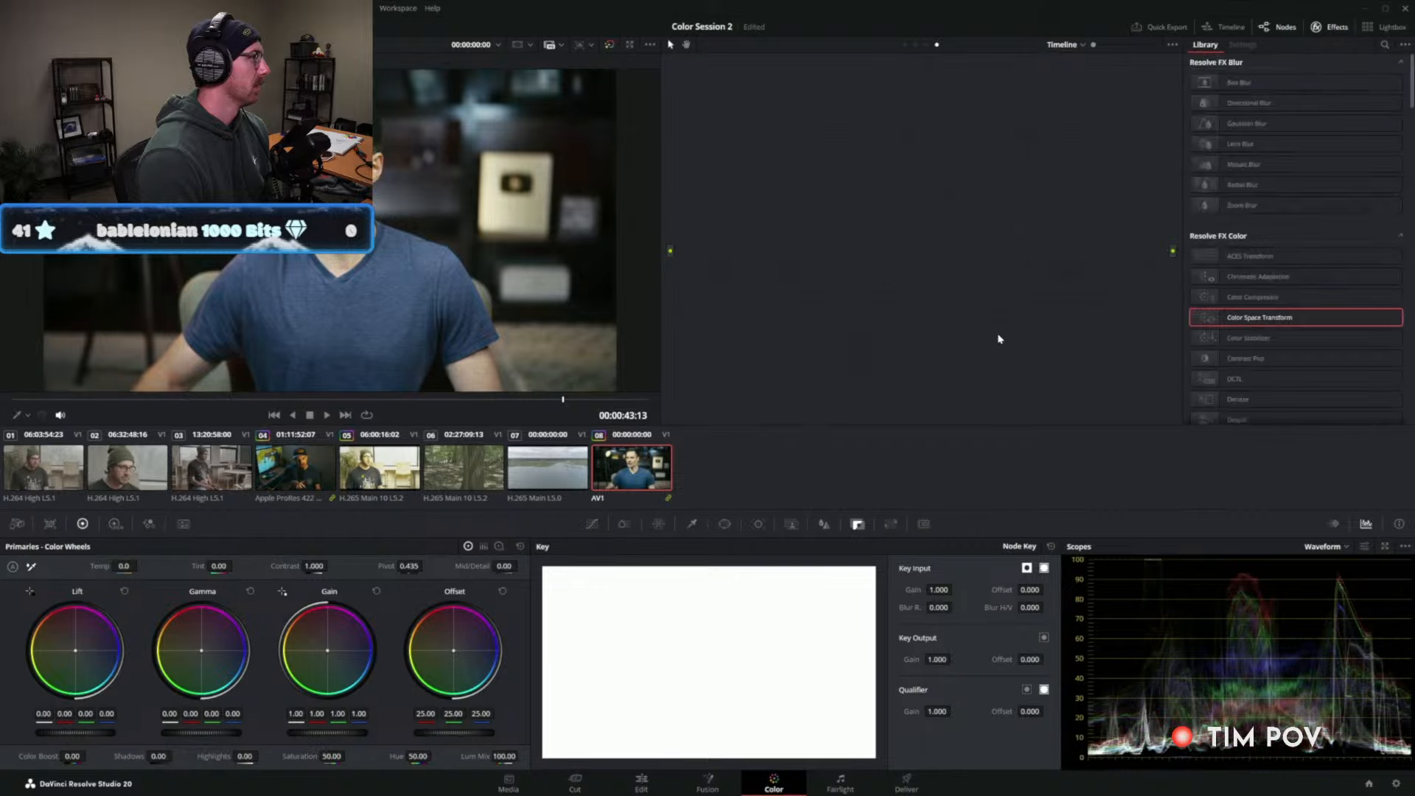
Review the AV1 clip's Group Pre-Clip and Group Post-Clip Color Space Transforms and move the shared node nearer the output.
left_click(915, 45)
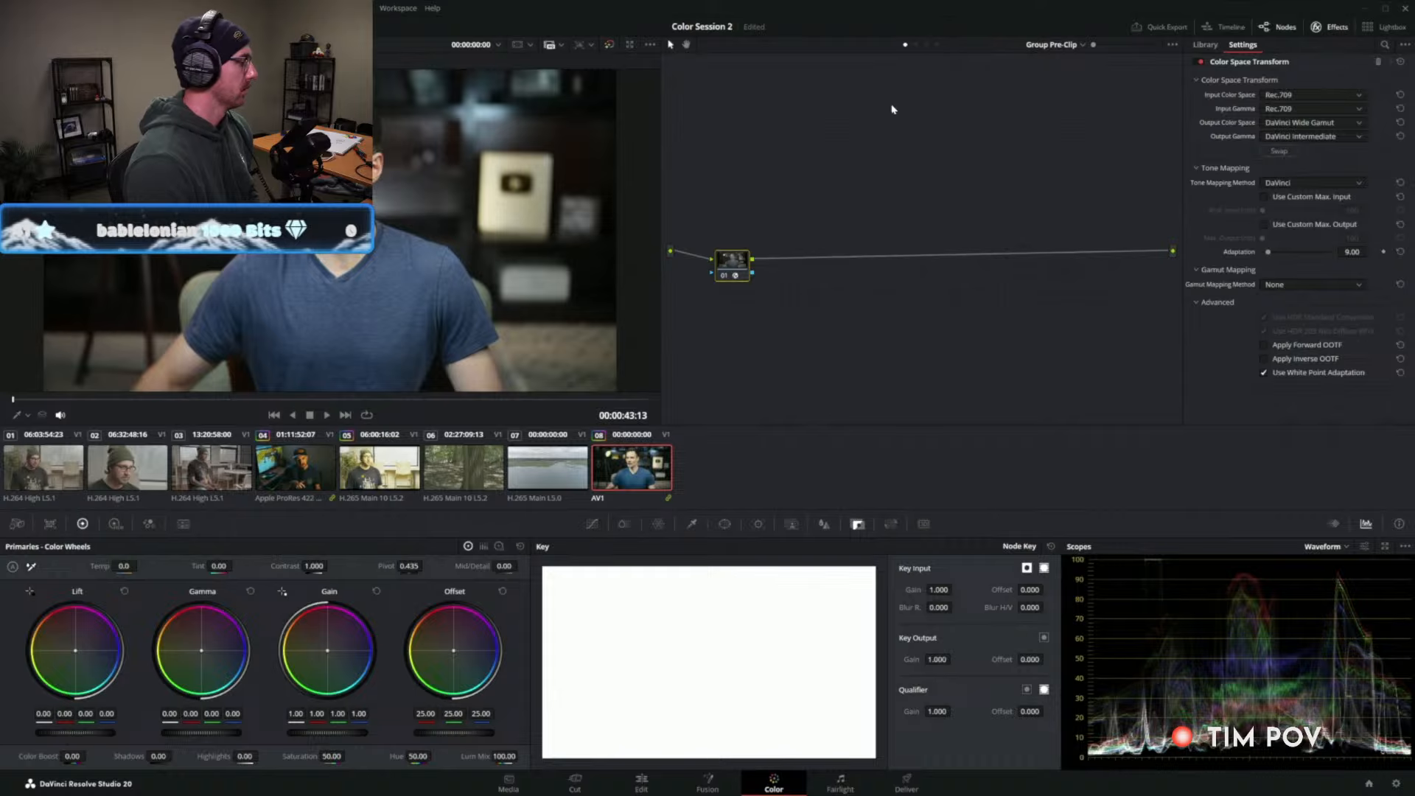
left_click(926, 45)
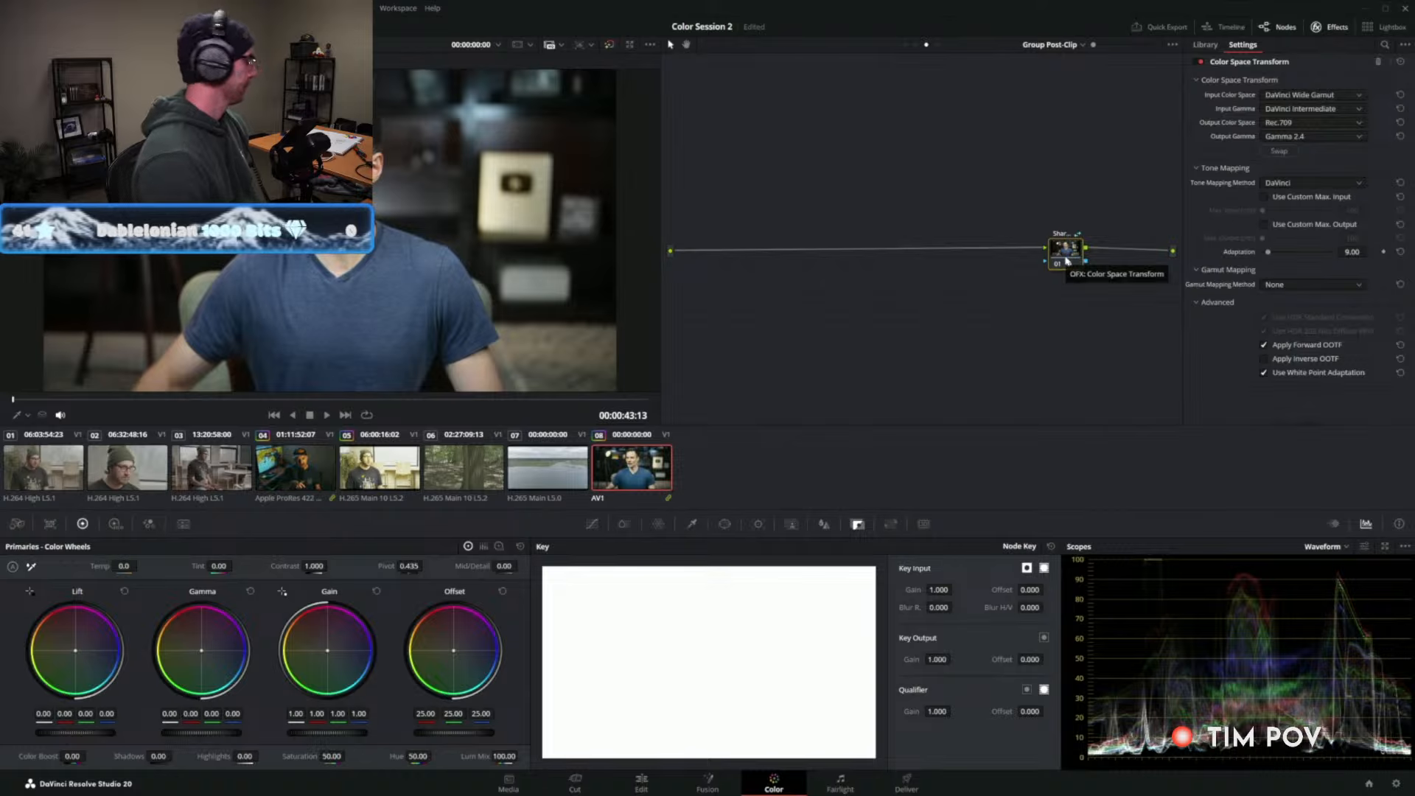
mouse_move(1066, 260)
left_mouse_down()
mouse_move(1079, 283)
mouse_move(1084, 260)
left_mouse_up()
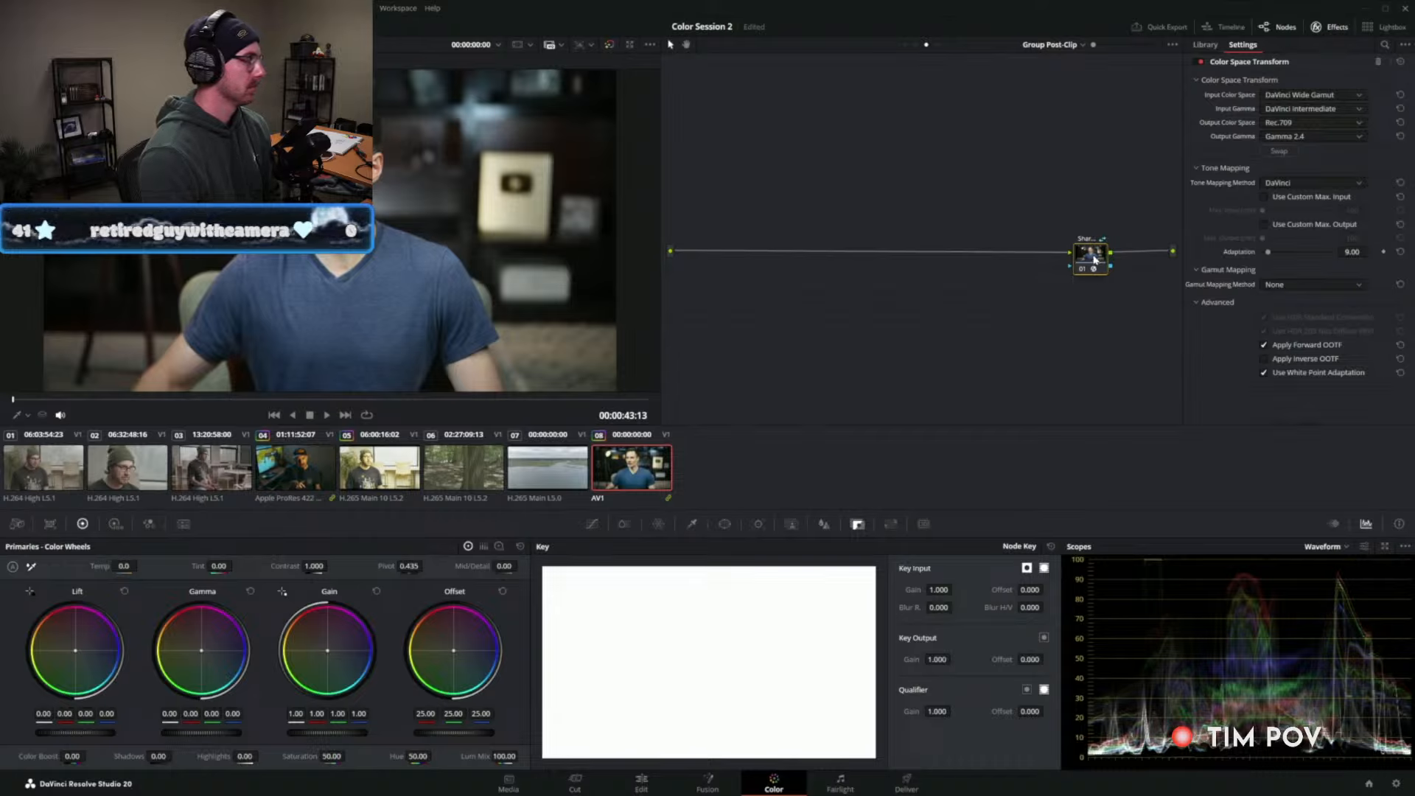
left_click_drag(1094, 258, 1106, 255)
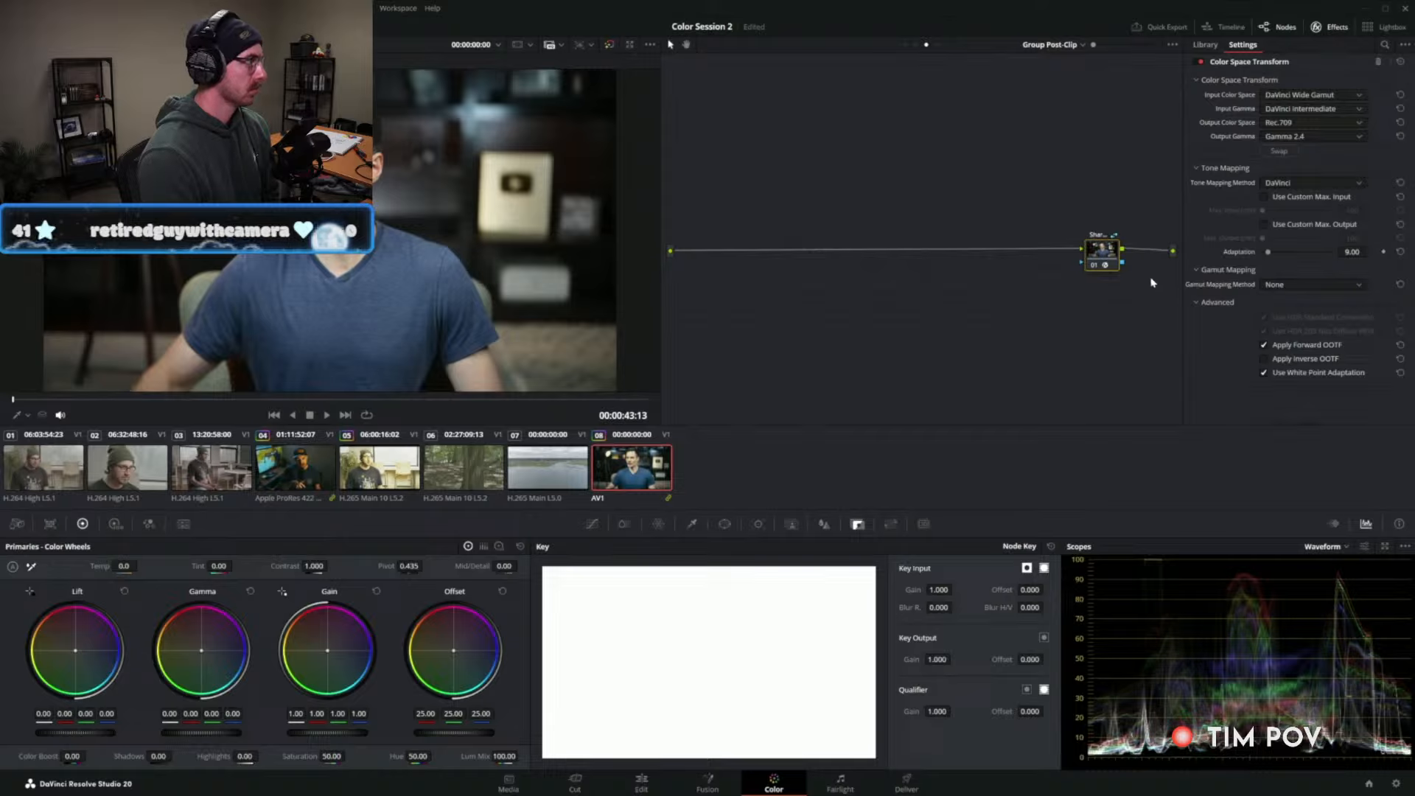
left_click_drag(1107, 266, 1122, 271)
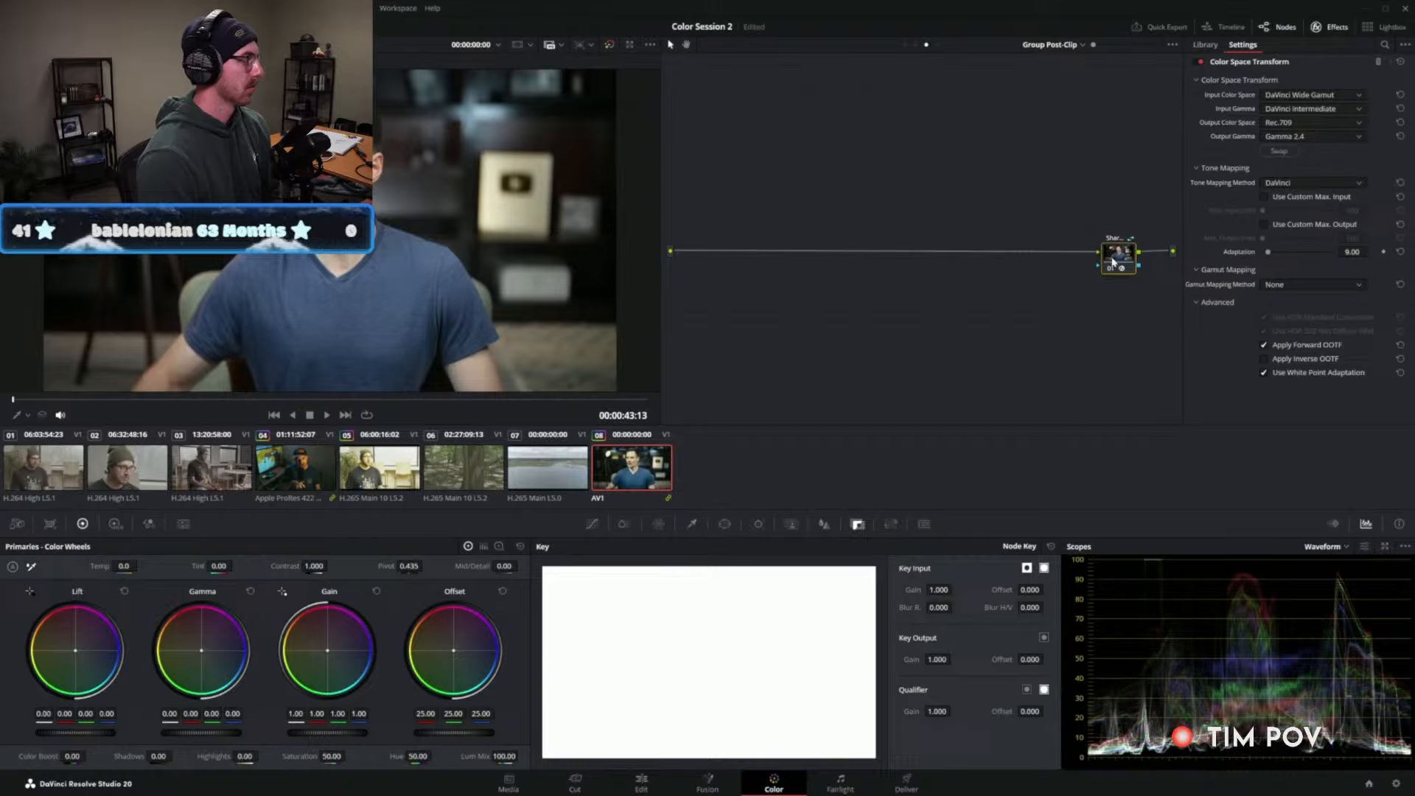
left_click_drag(1112, 262, 1106, 260)
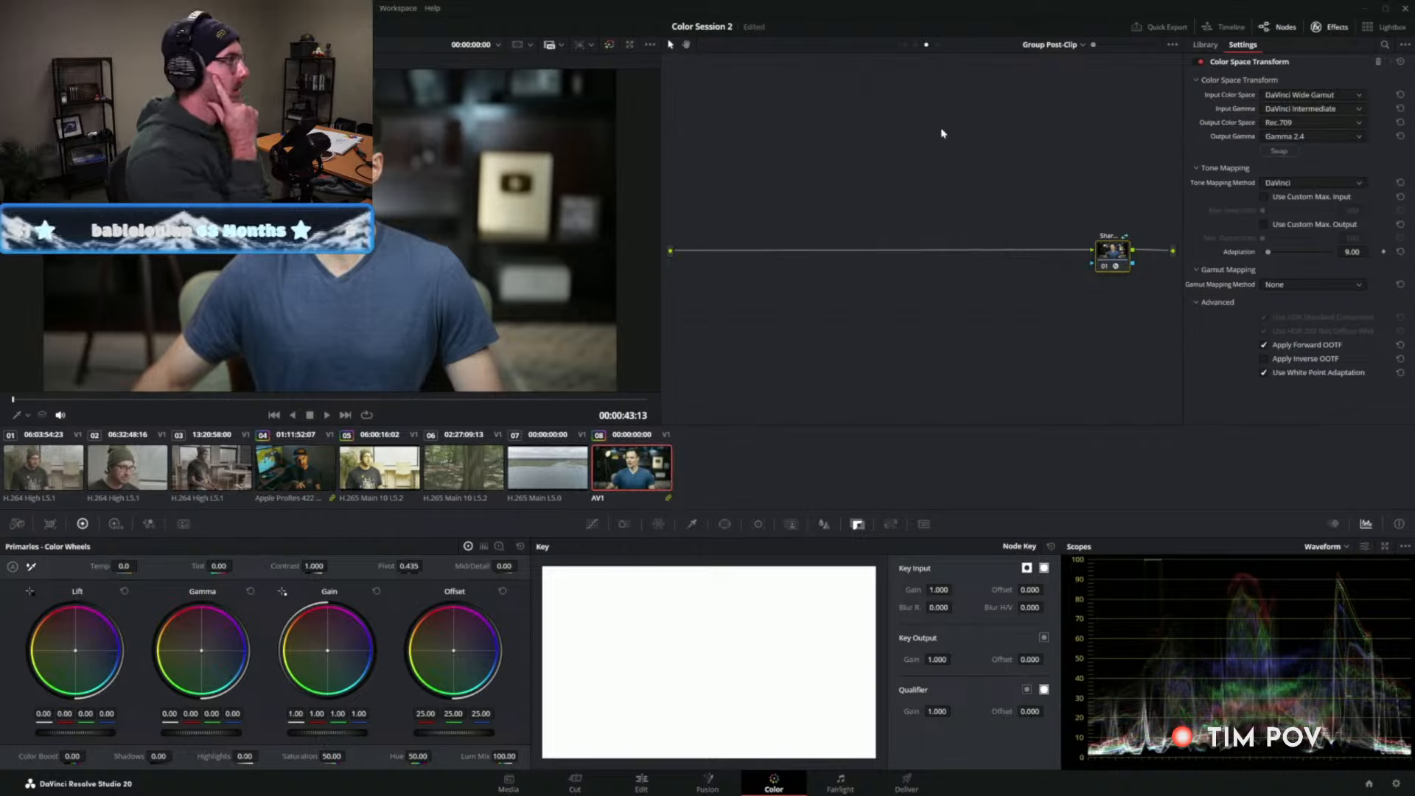
left_click_drag(1113, 268, 1116, 267)
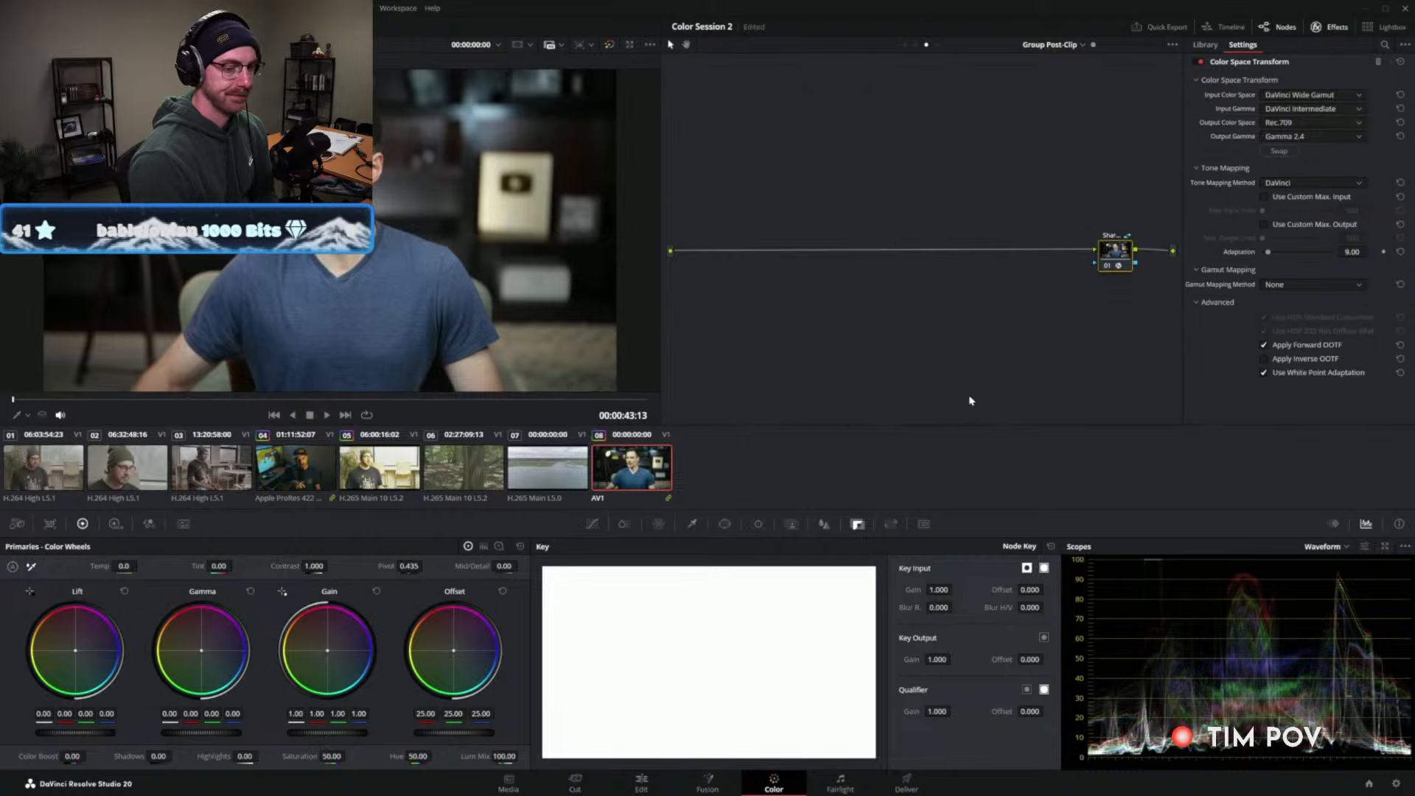
View the clips in the Edit page timeline, return to the Color page, and inspect the timeline-level graph from the Apple ProRes 422 clip.
left_click(655, 782)
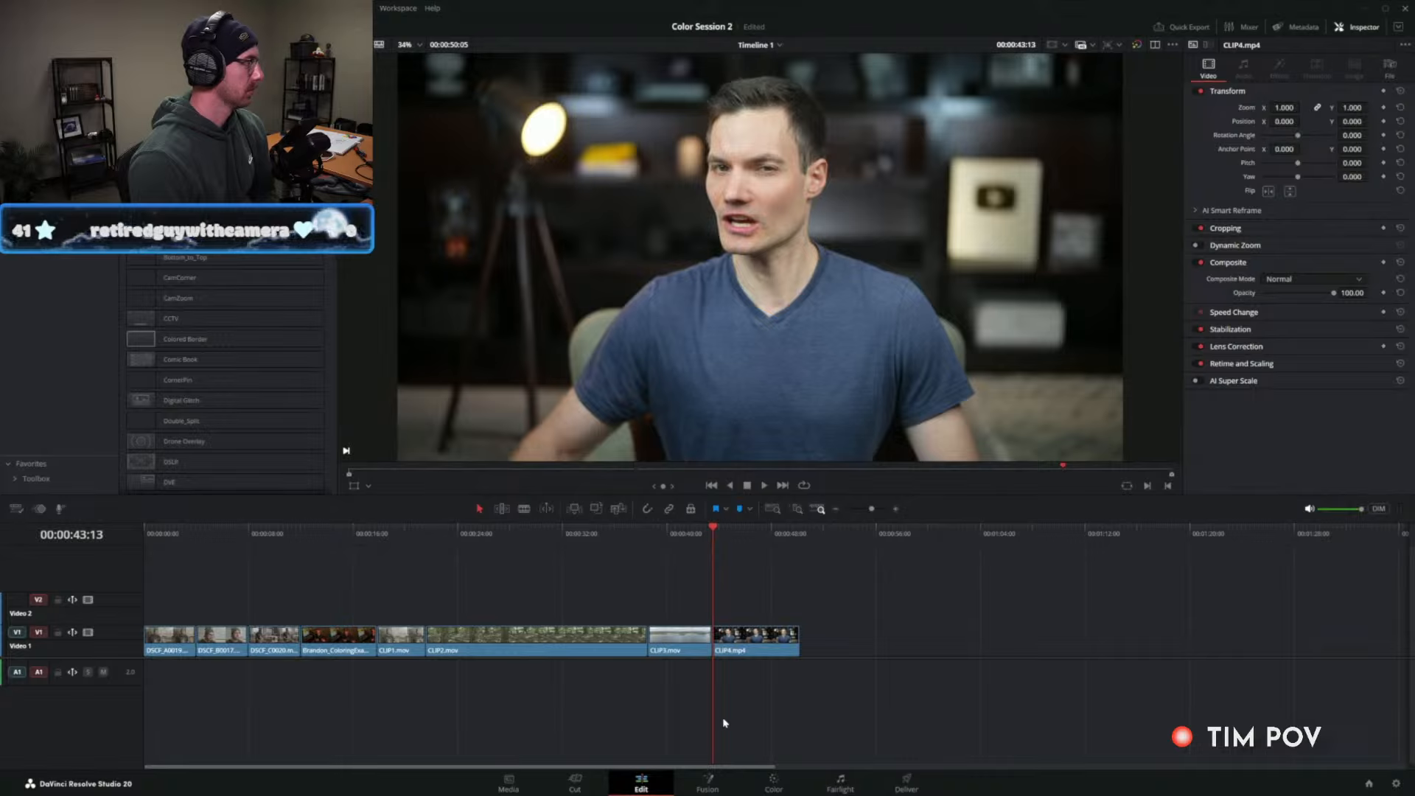
left_click(774, 783)
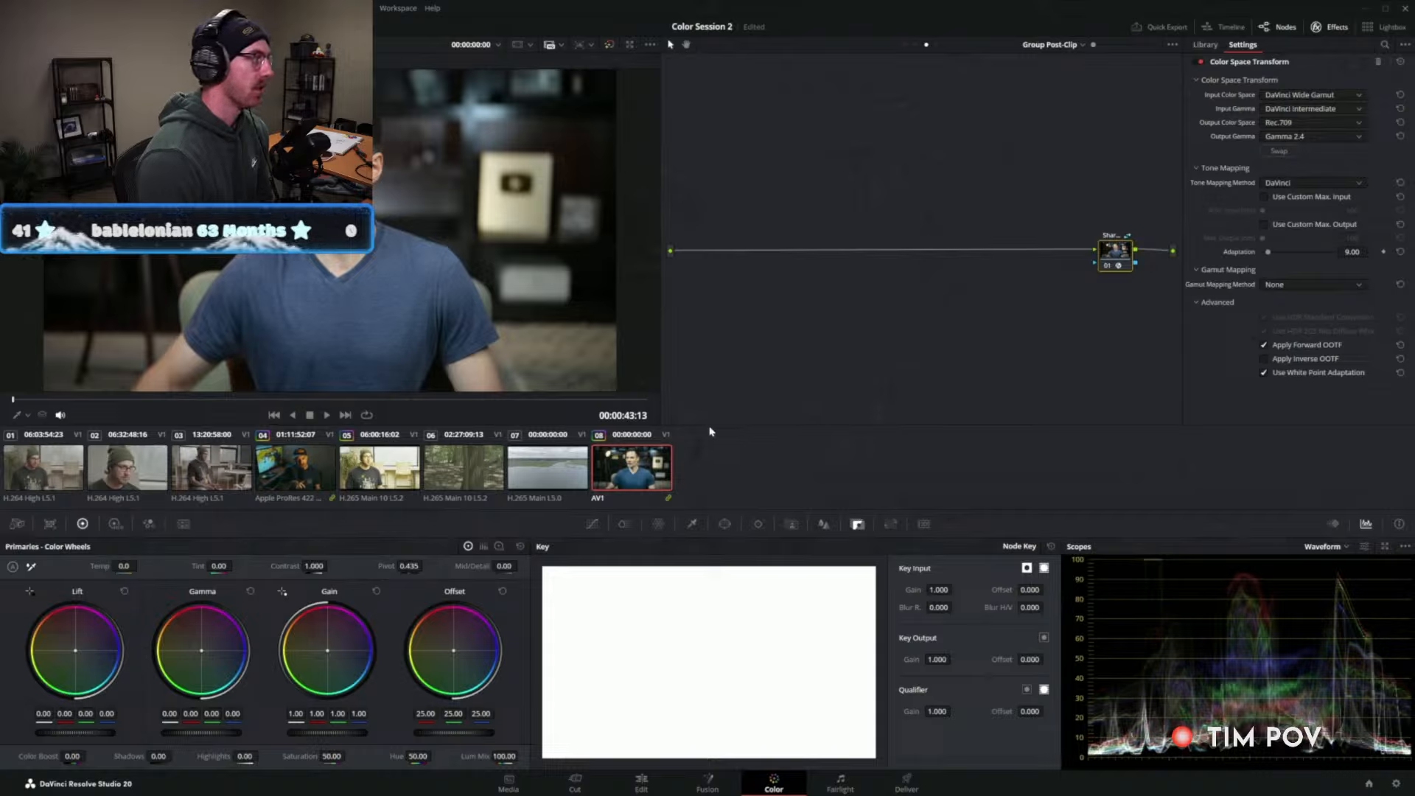
left_click(300, 477)
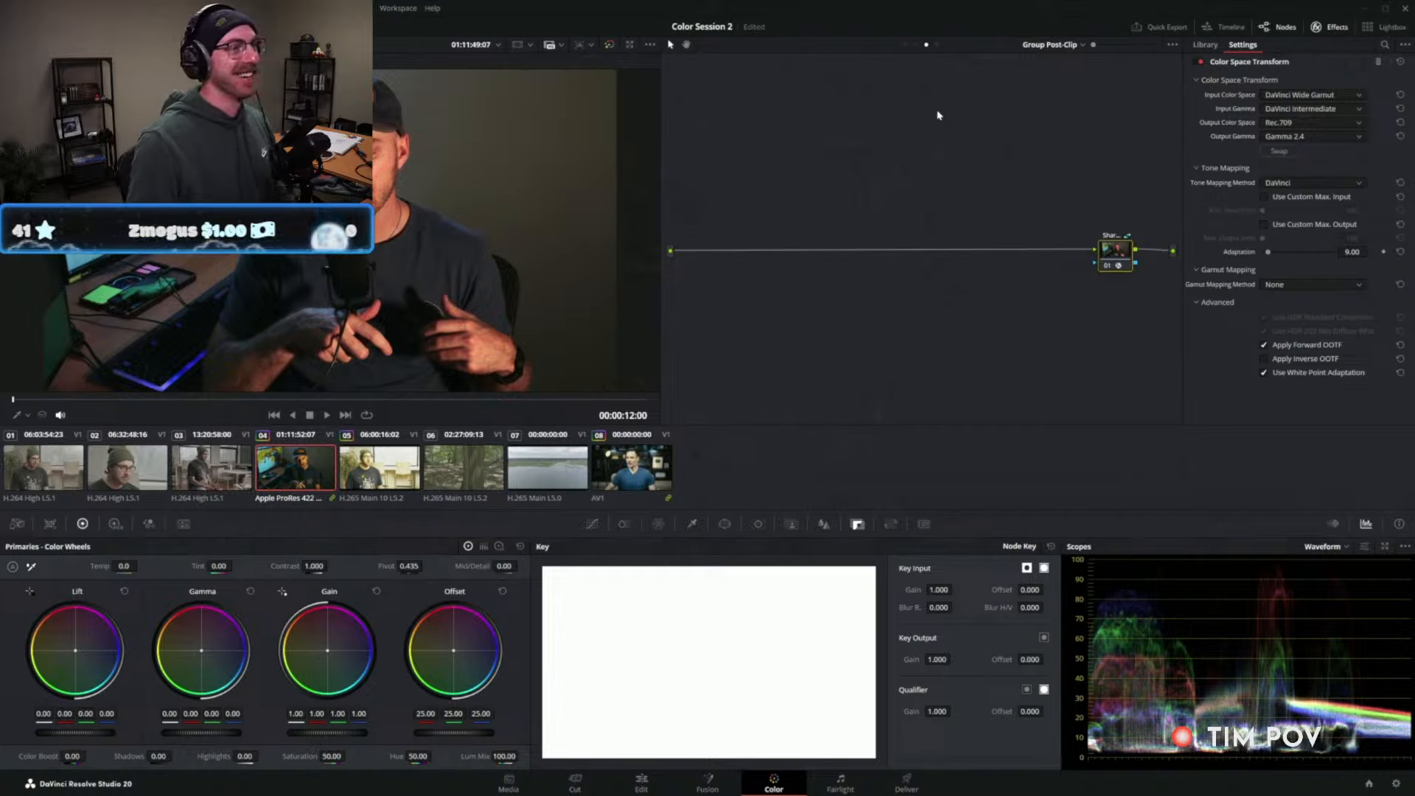
left_click(935, 45)
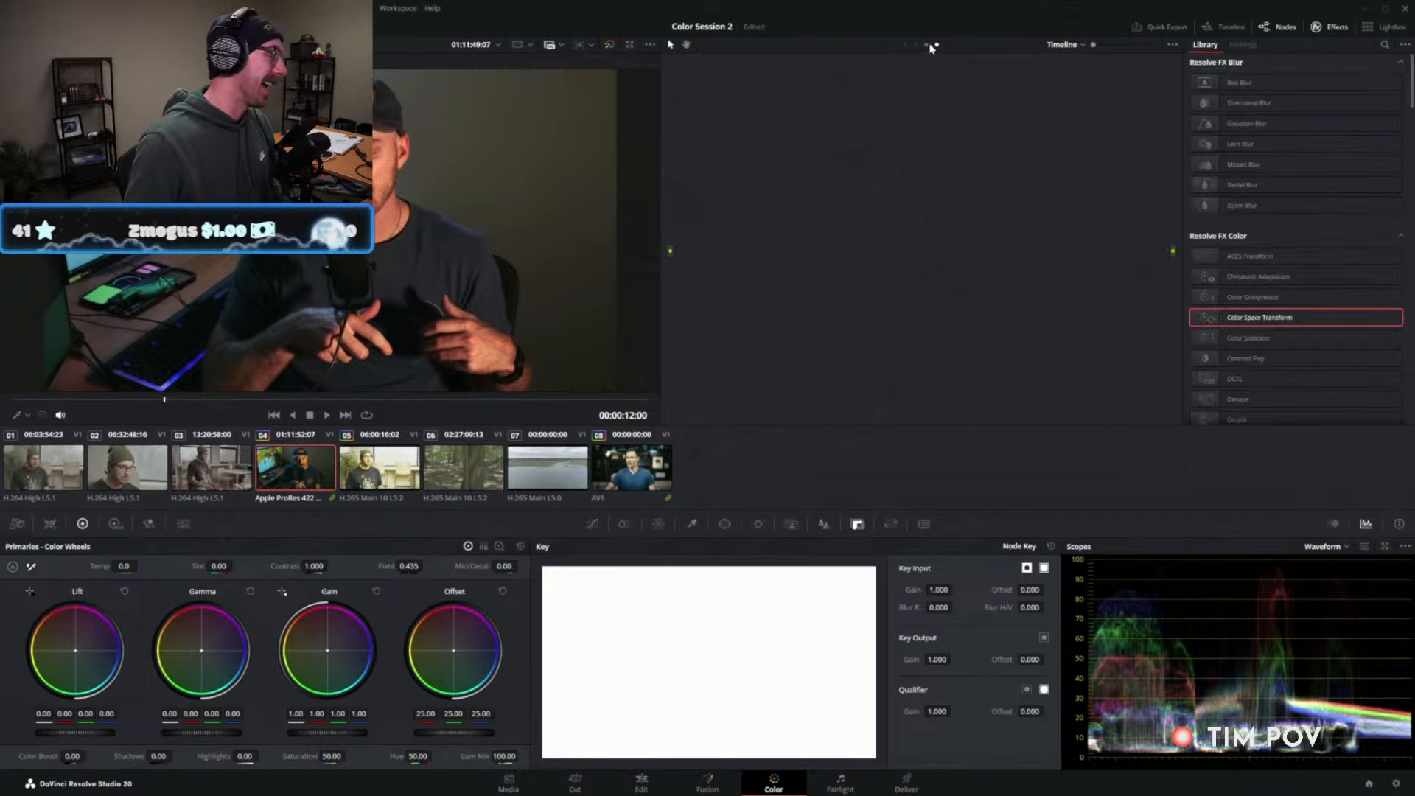
key("super")
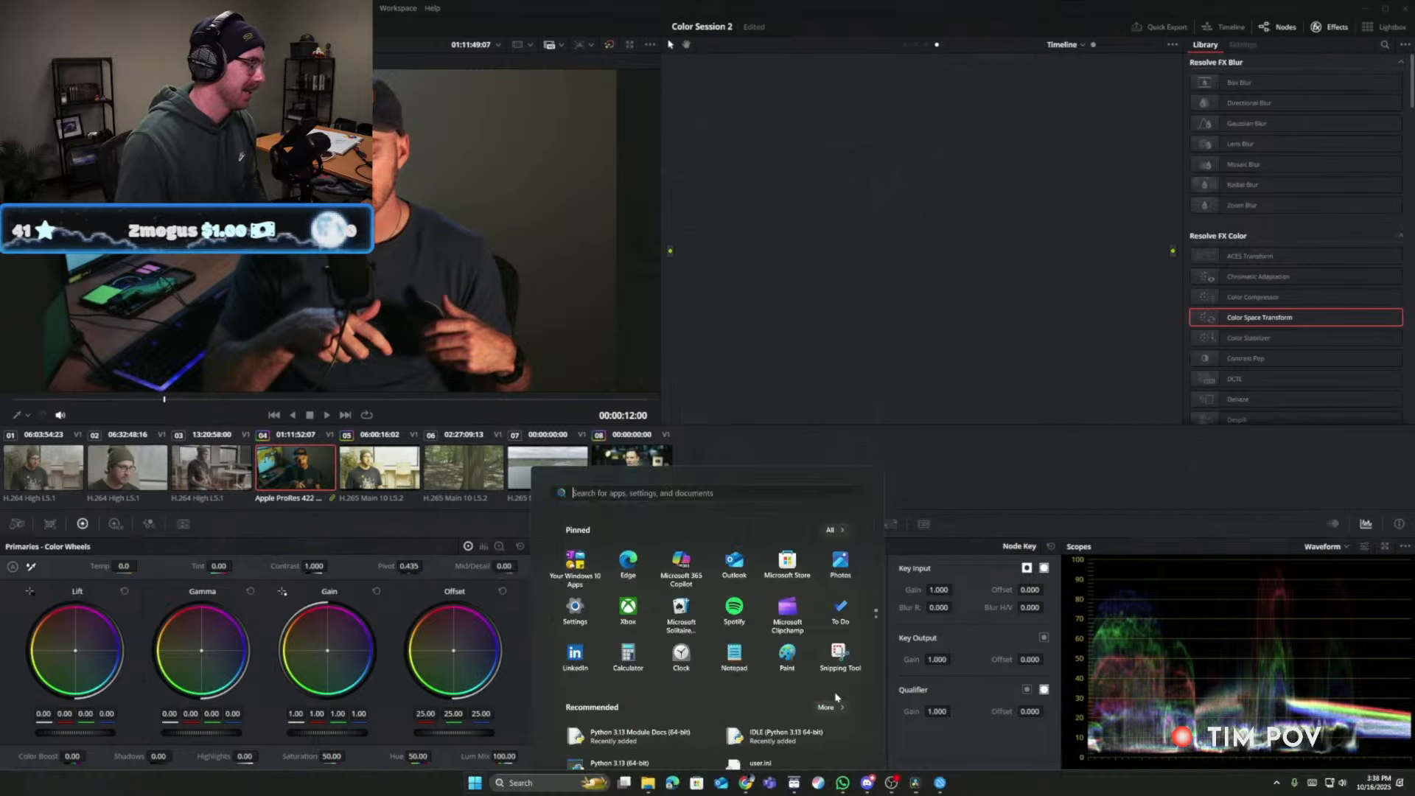
mouse_move(745, 783)
left_click(761, 731)
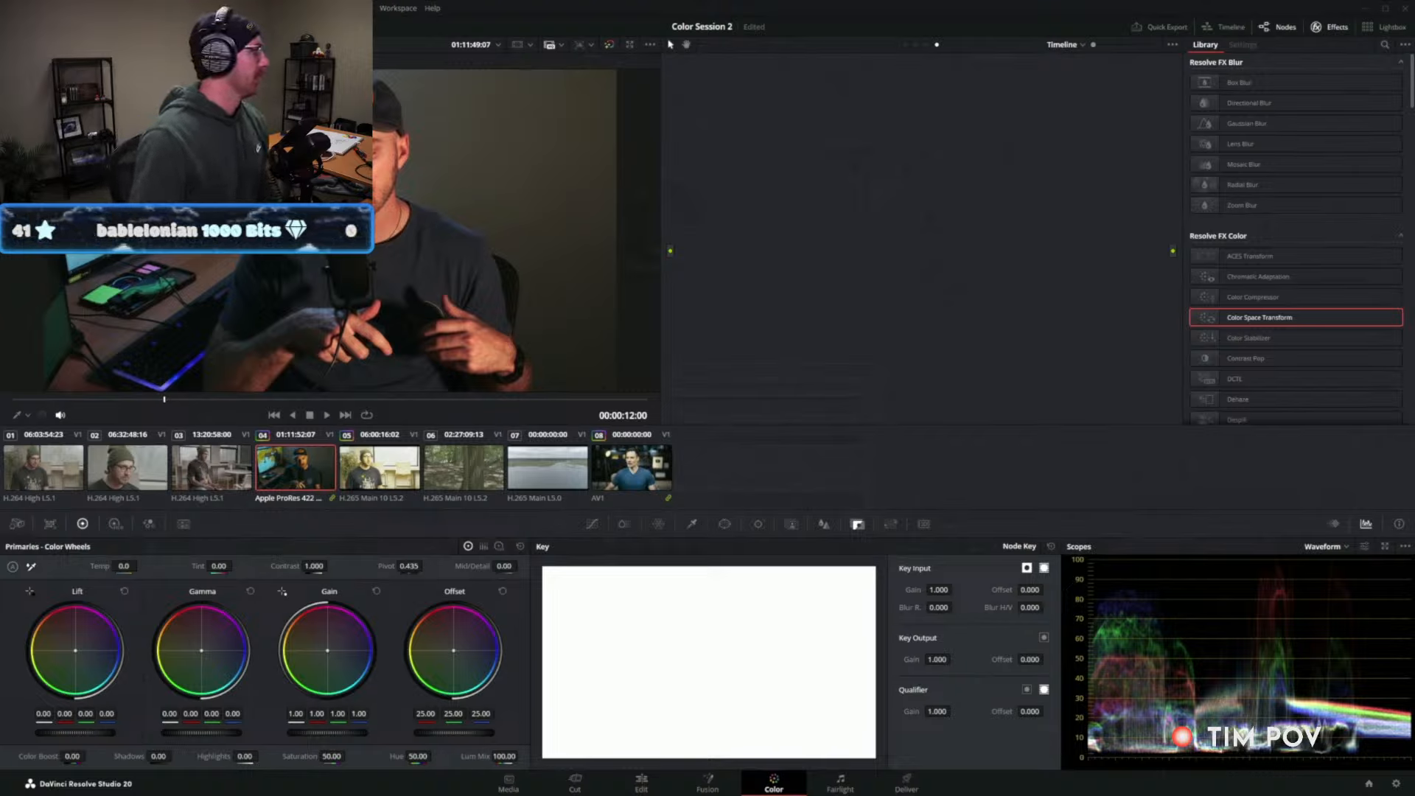
Browse the LUTs available for node 04 in the Apple ProRes 422 clip's graph, including the Film Looks and CKC sets.
left_click(916, 45)
left_click(903, 275)
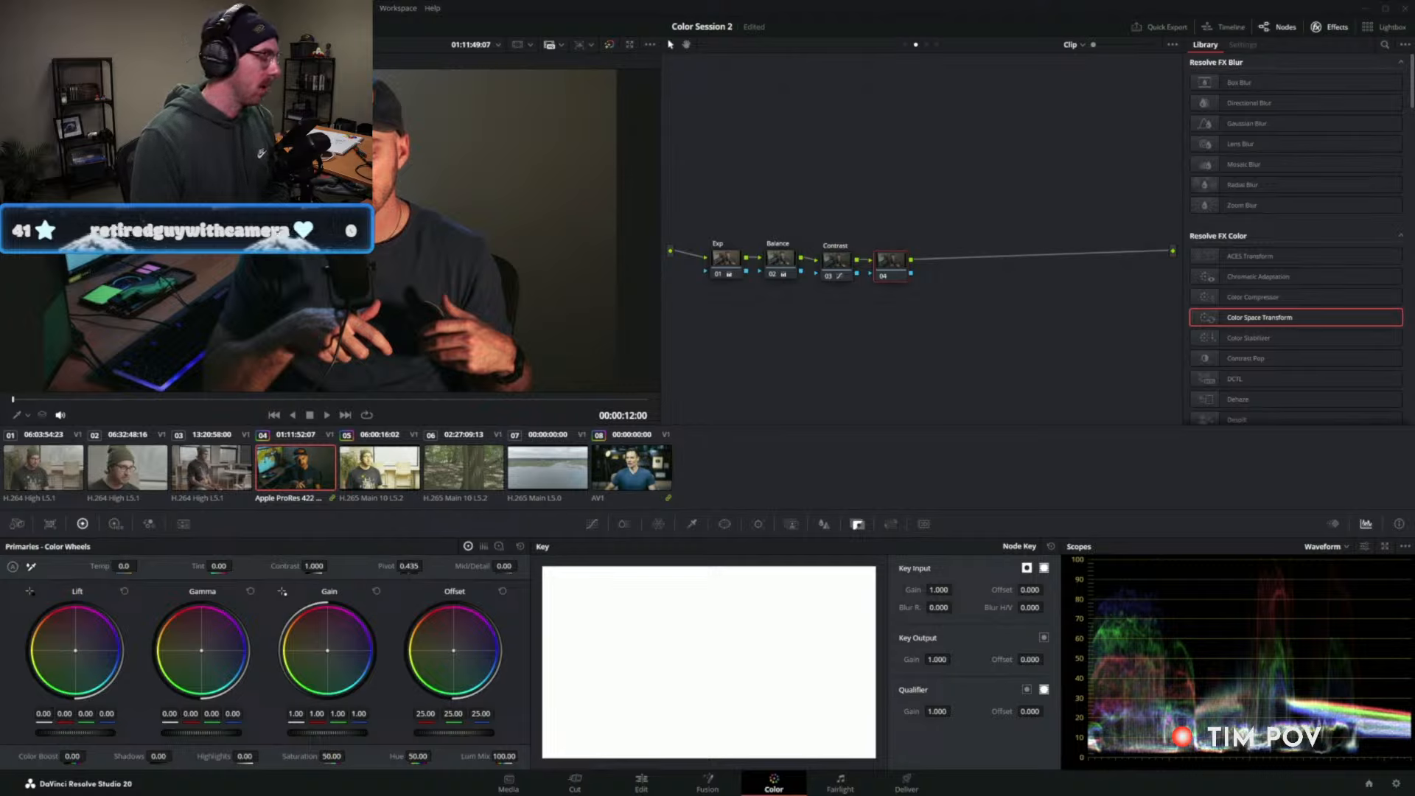
right_click(893, 267)
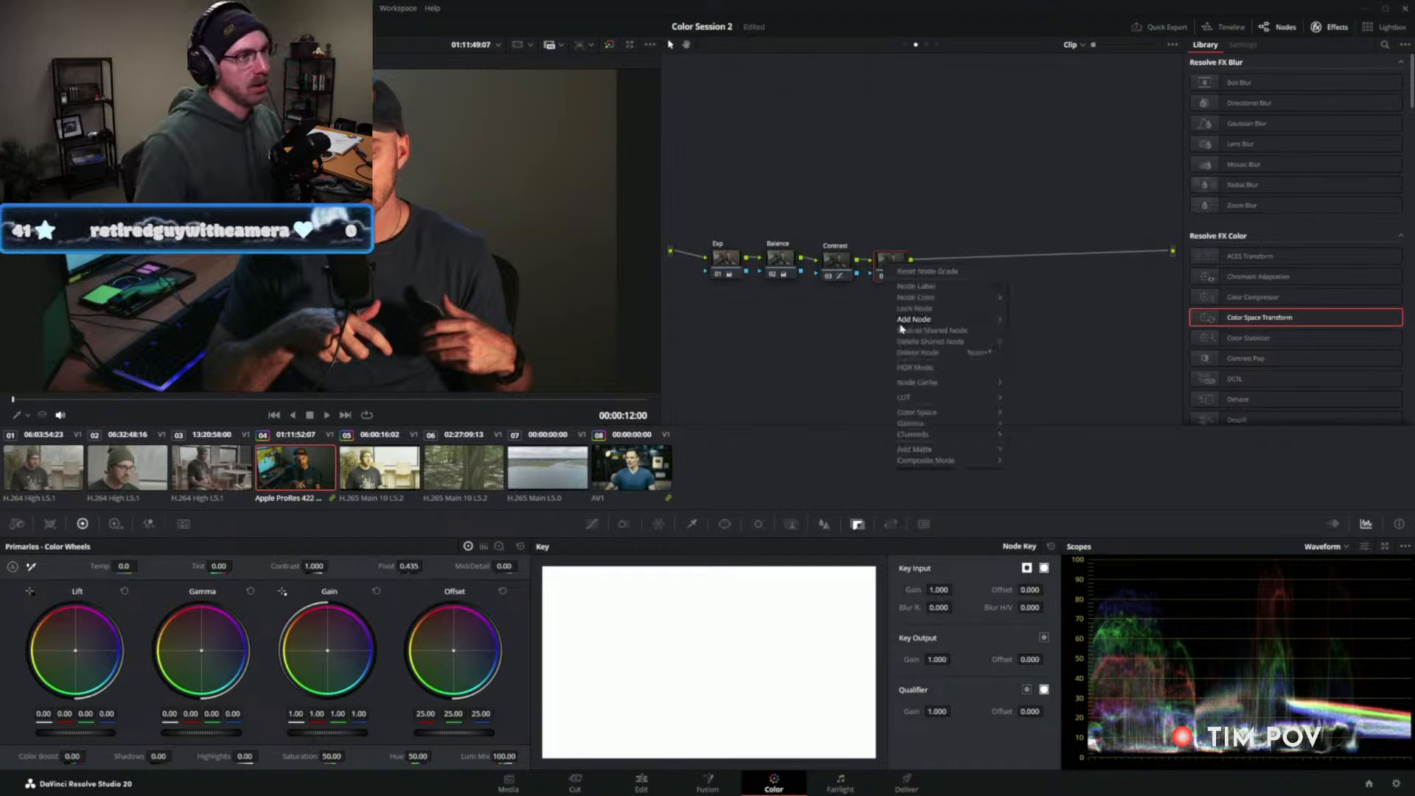
mouse_move(926, 397)
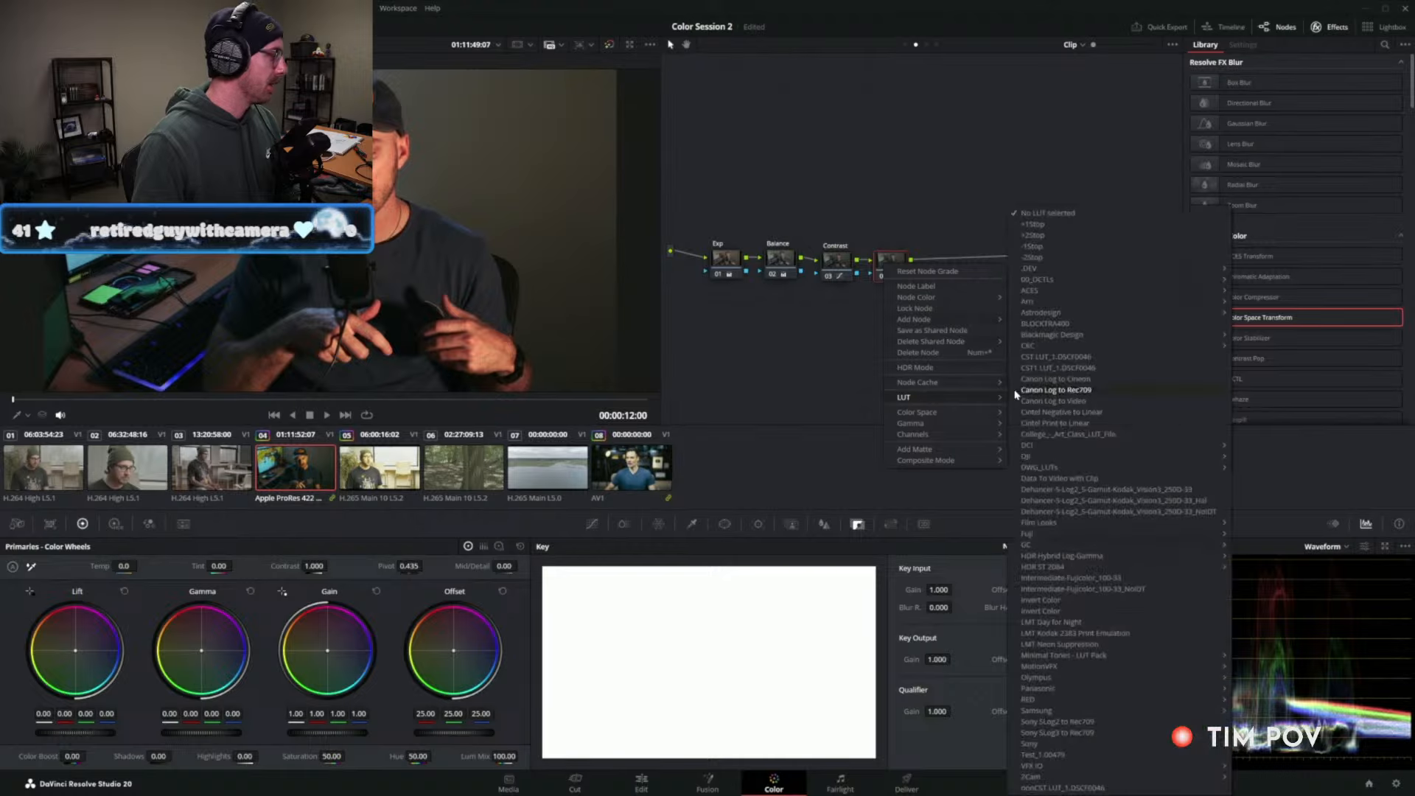
mouse_move(1060, 525)
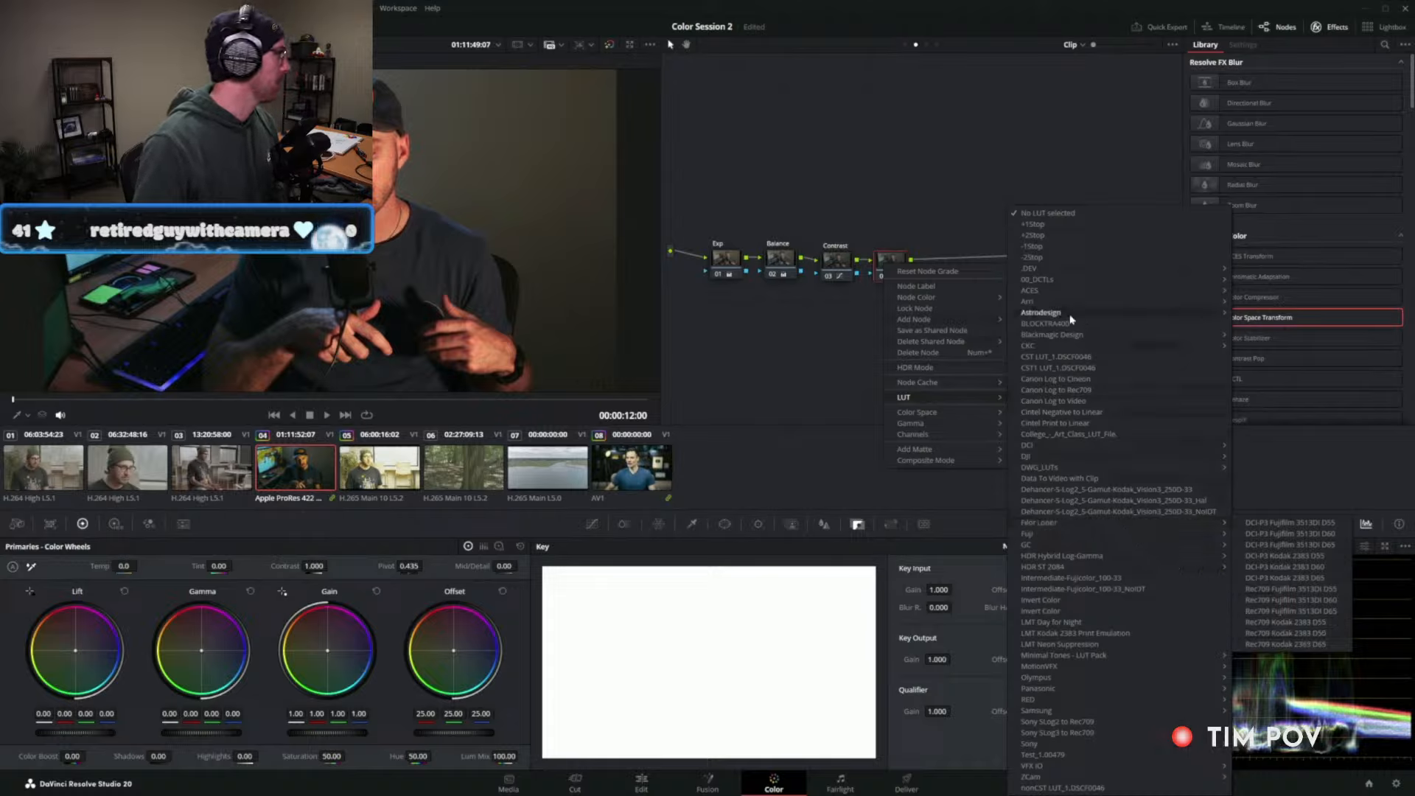
mouse_move(1052, 346)
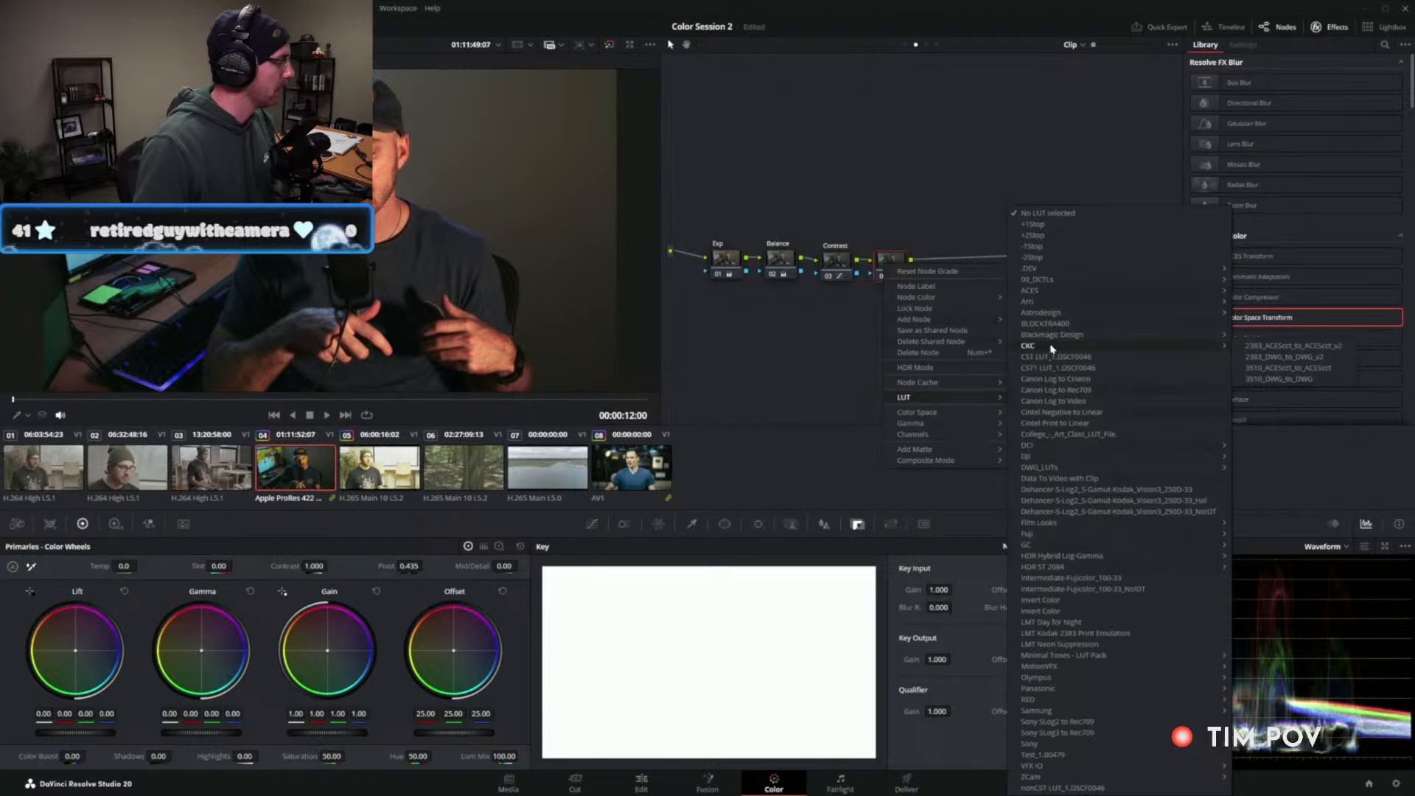
left_click(789, 337)
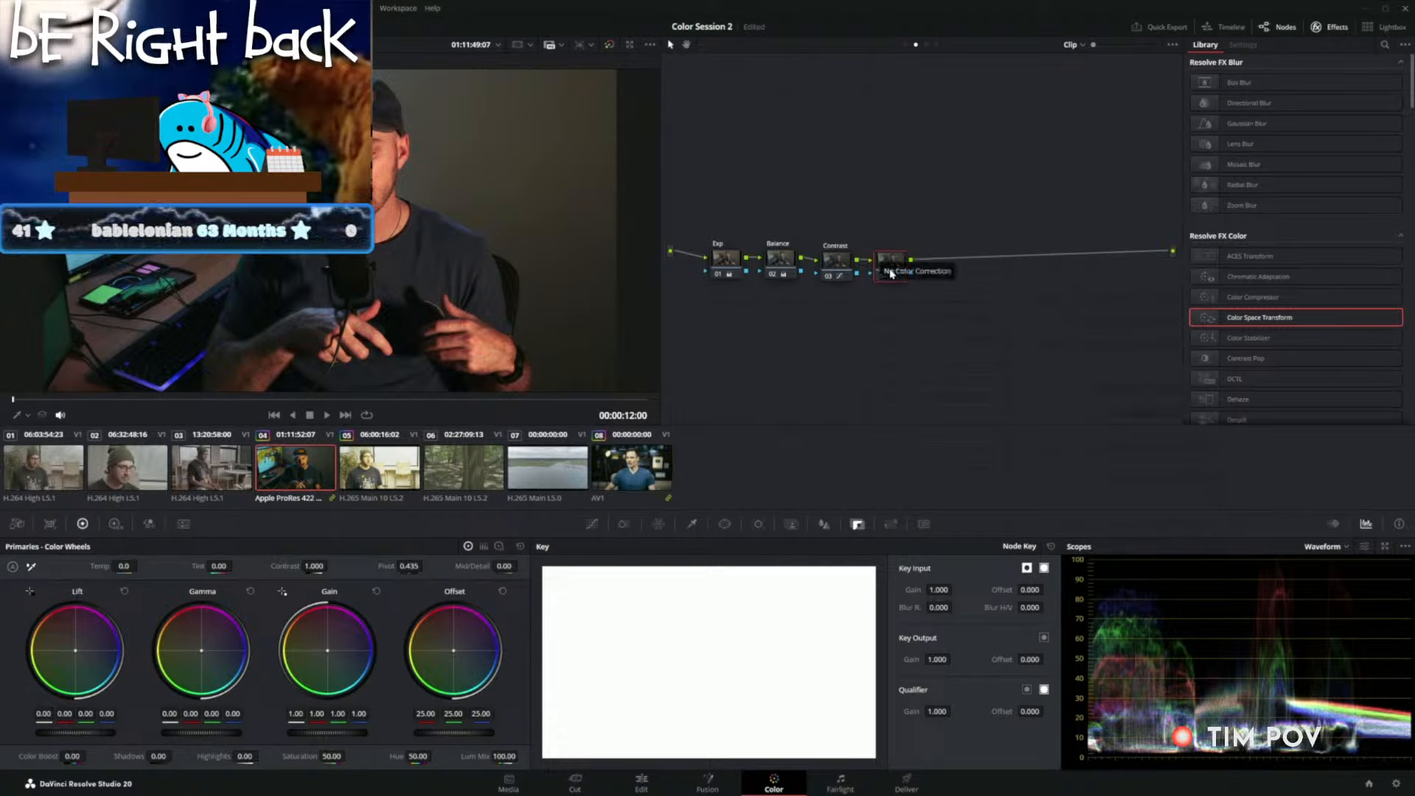
In the Apple ProRes 422 clip's Group Post-Clip graph, set the shared Color Space Transform's output gamma to Cineon Film Log.
left_click(926, 44)
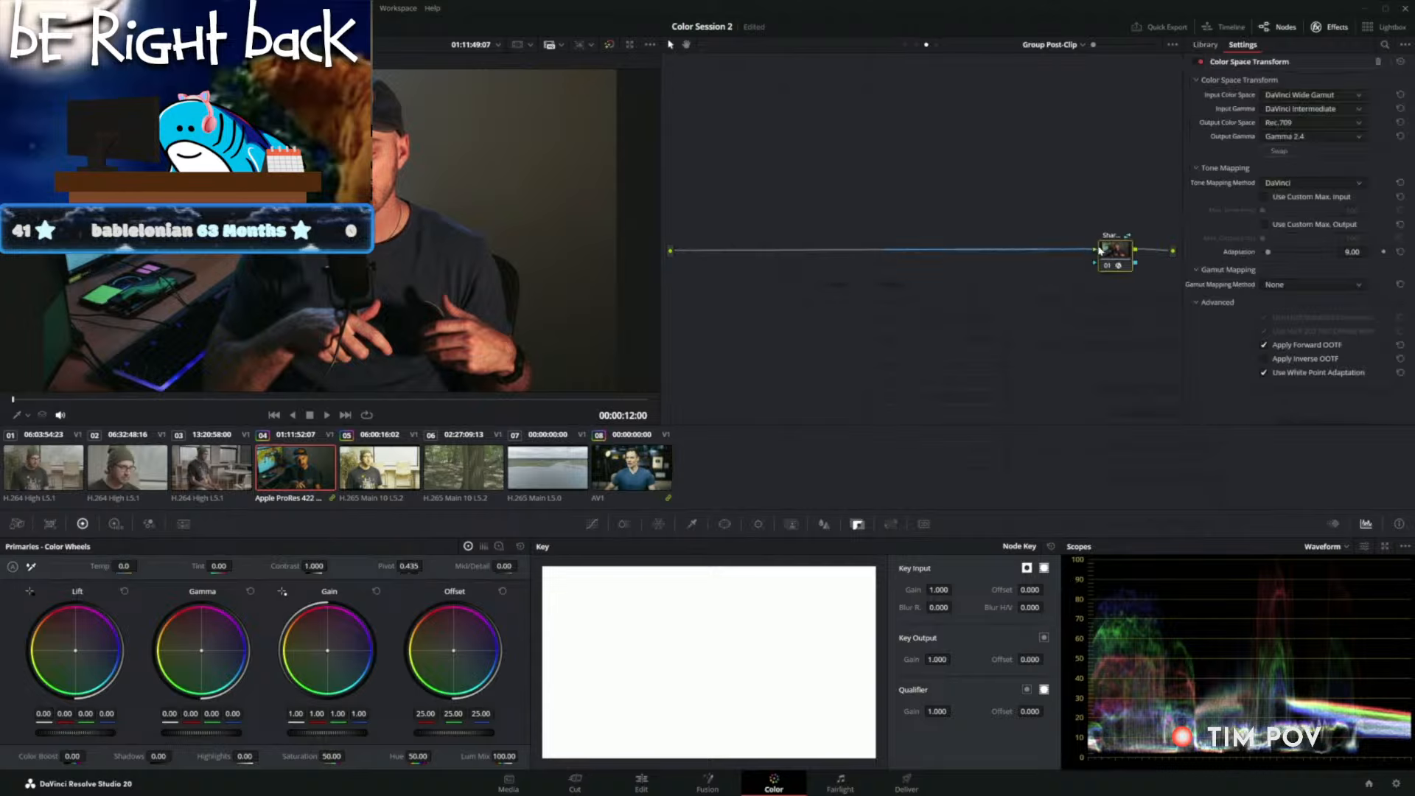
left_click_drag(1099, 250, 1020, 254)
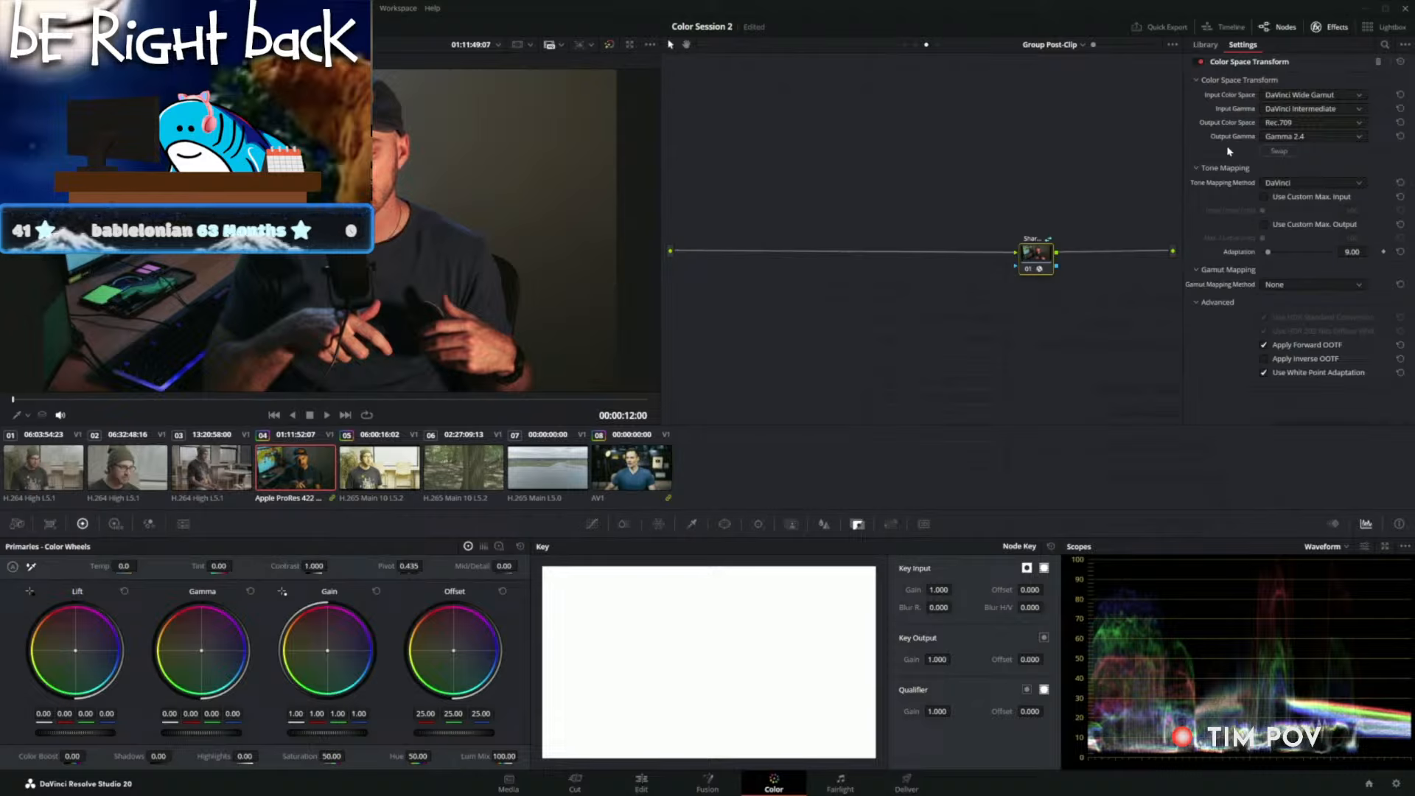
left_click(1275, 140)
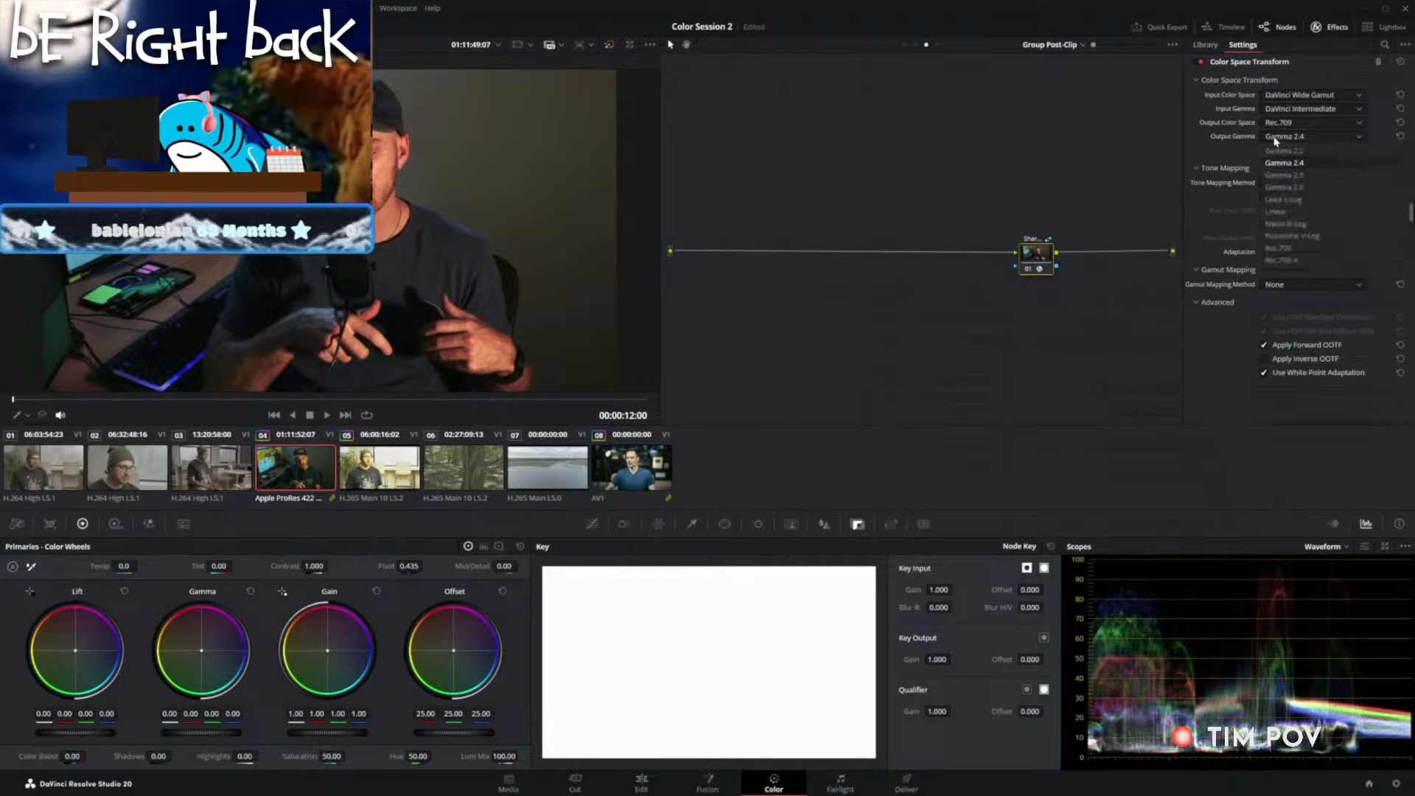
scroll(1311, 199, "up", 4)
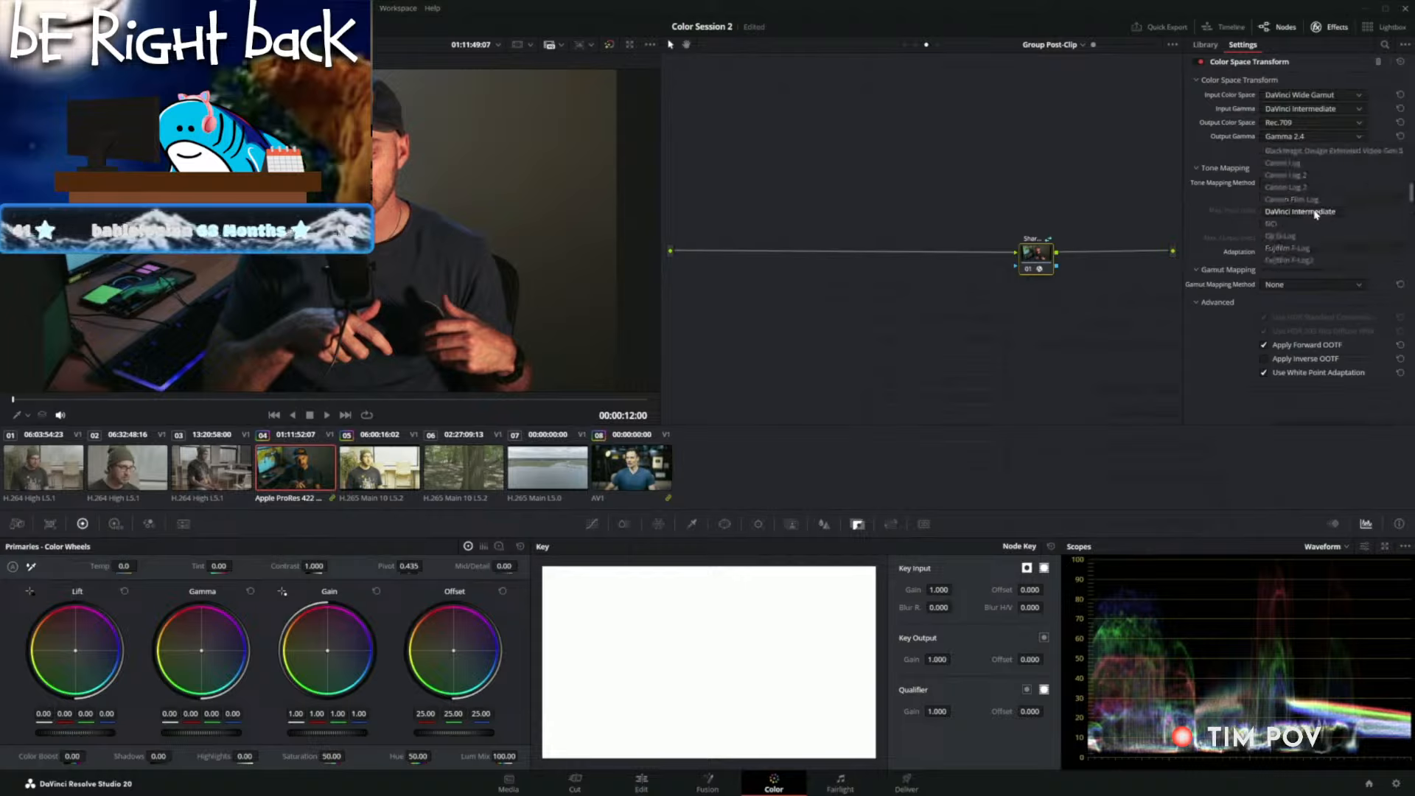
left_click(1291, 199)
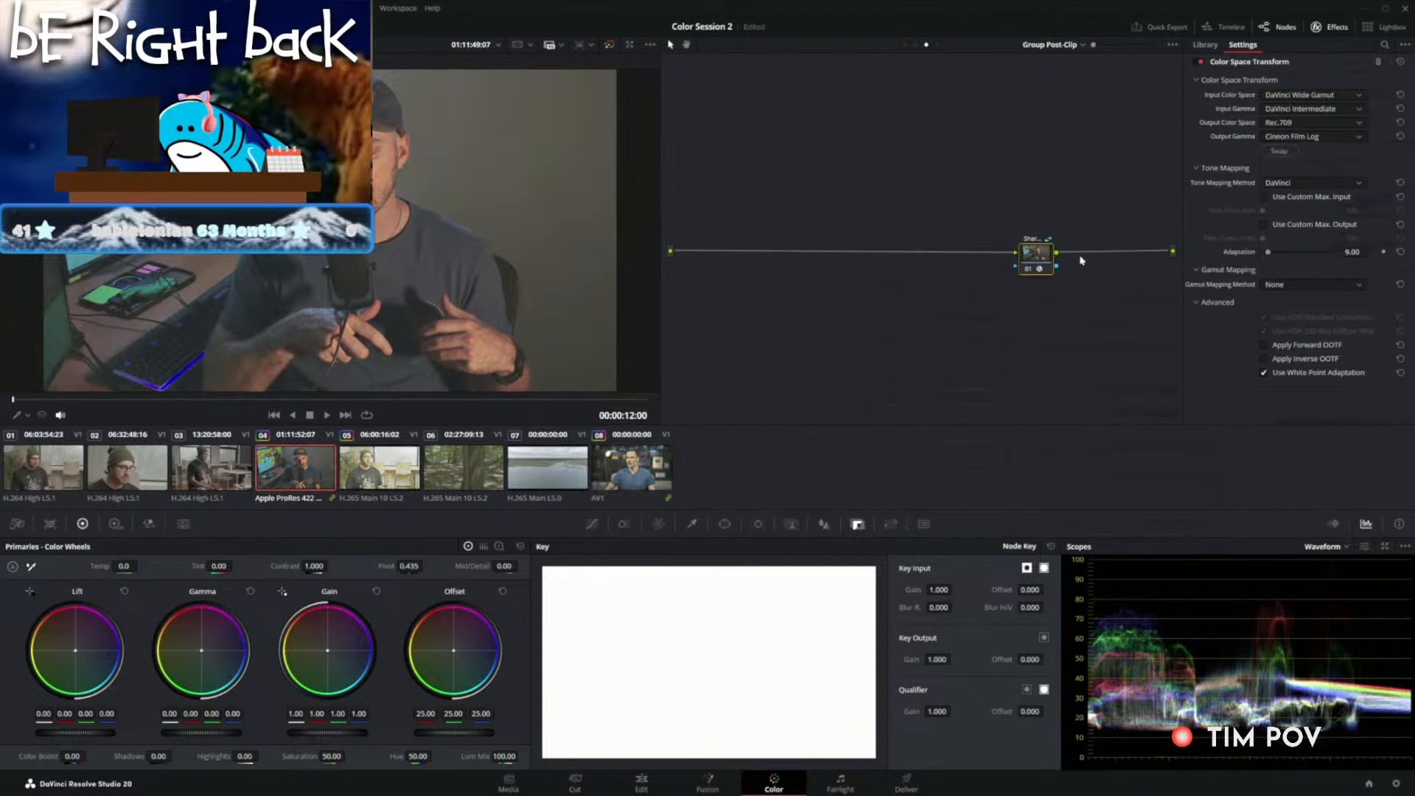
Add a serial node after the shared Color Space Transform and apply the Rec709 Kodak 2383 D65 film look LUT to it.
key("alt+s")
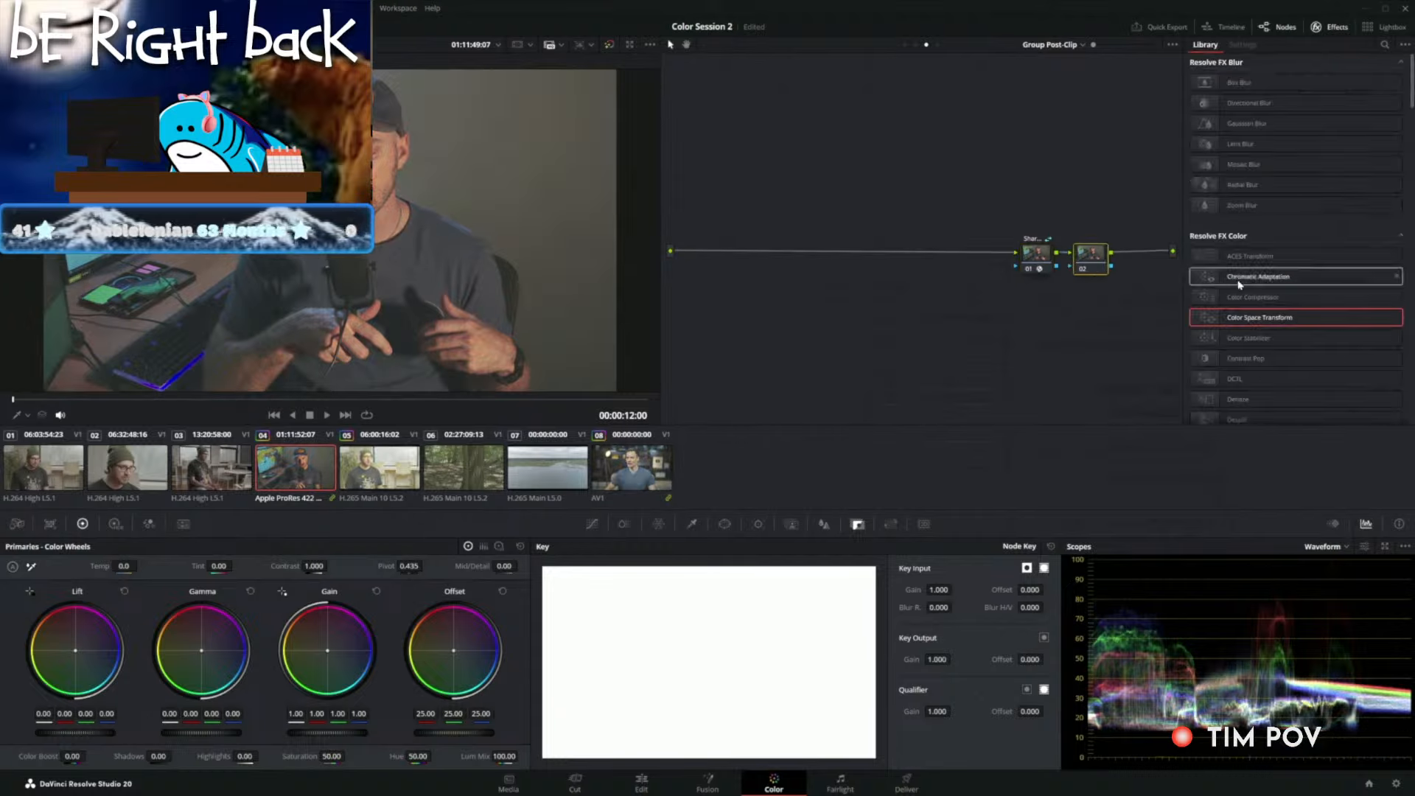
right_click(1089, 253)
mouse_move(1154, 387)
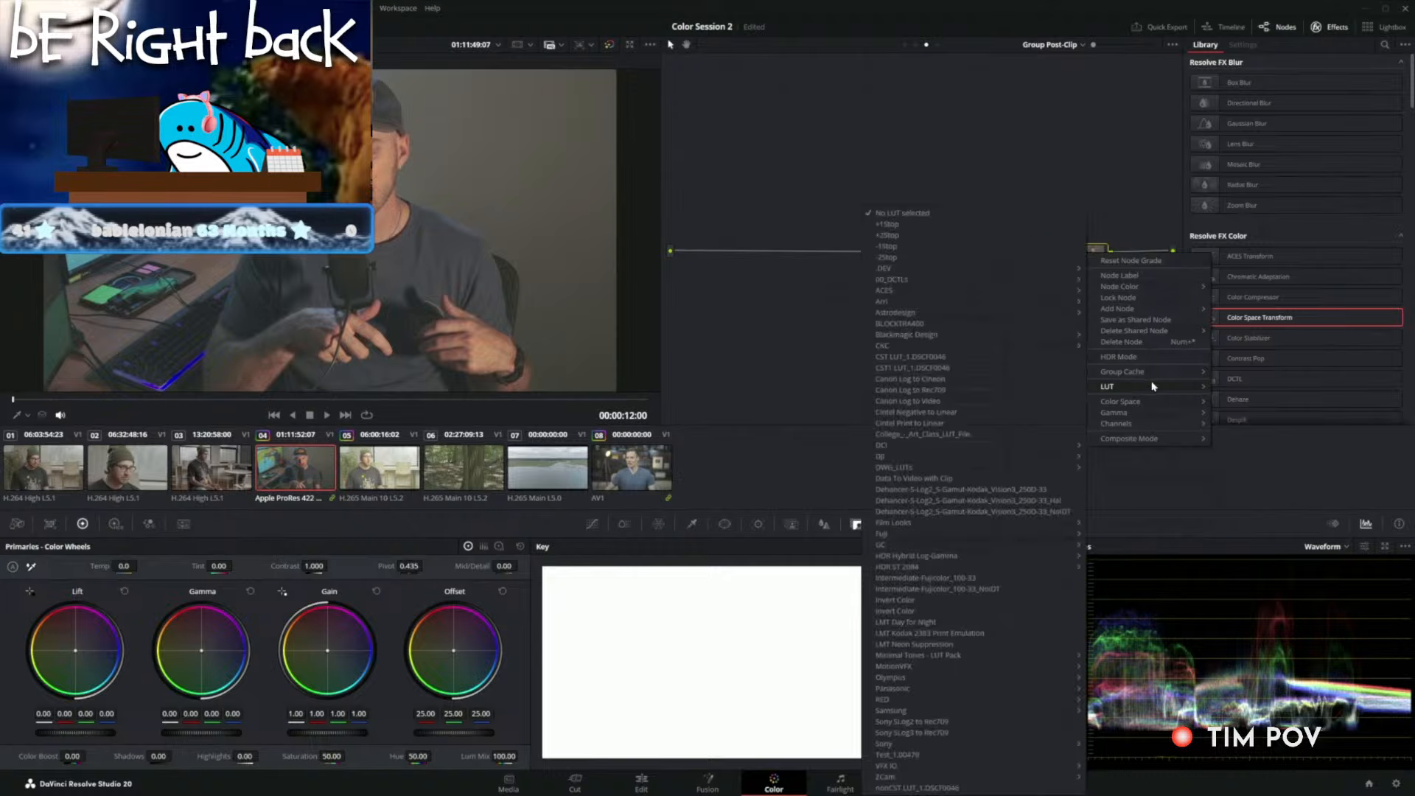
mouse_move(994, 521)
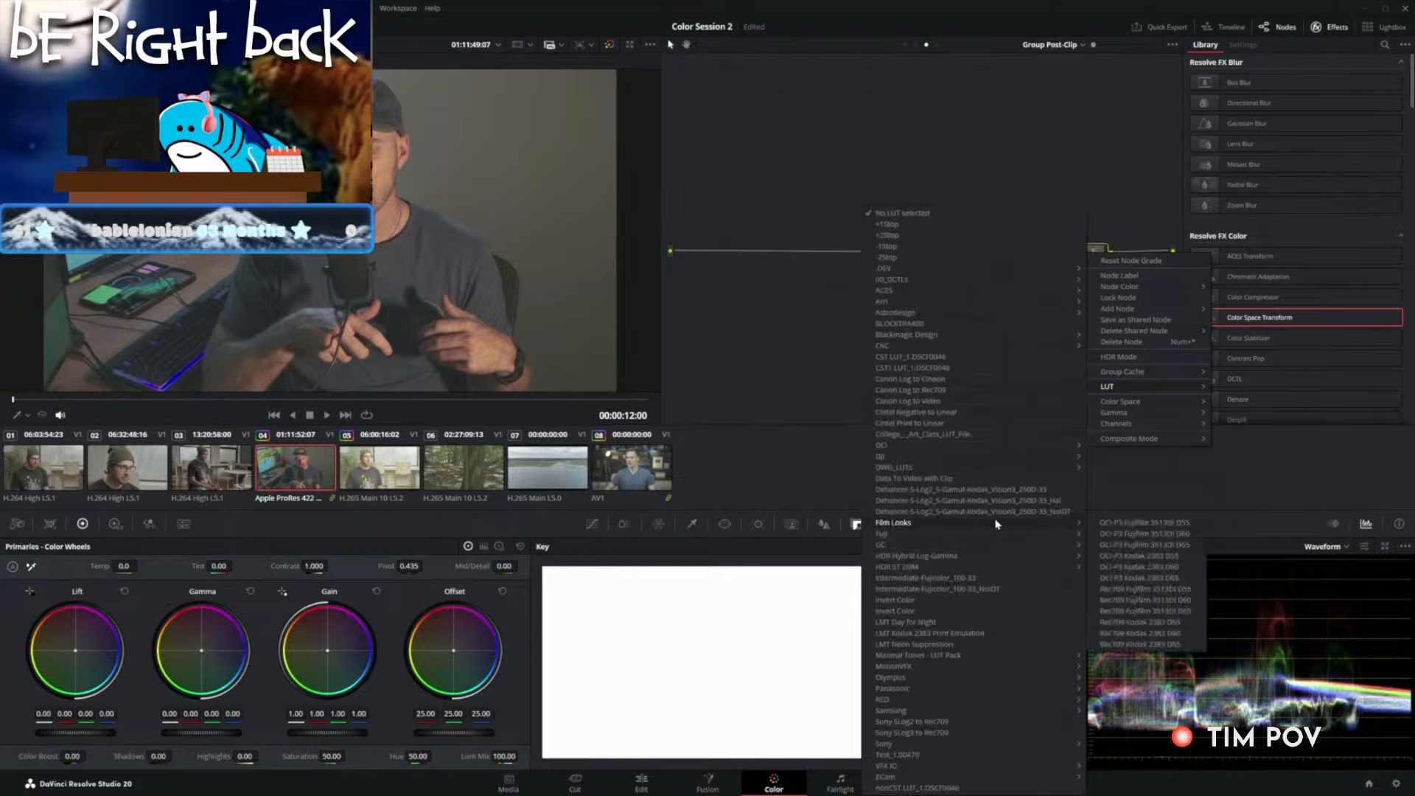
left_click(1119, 644)
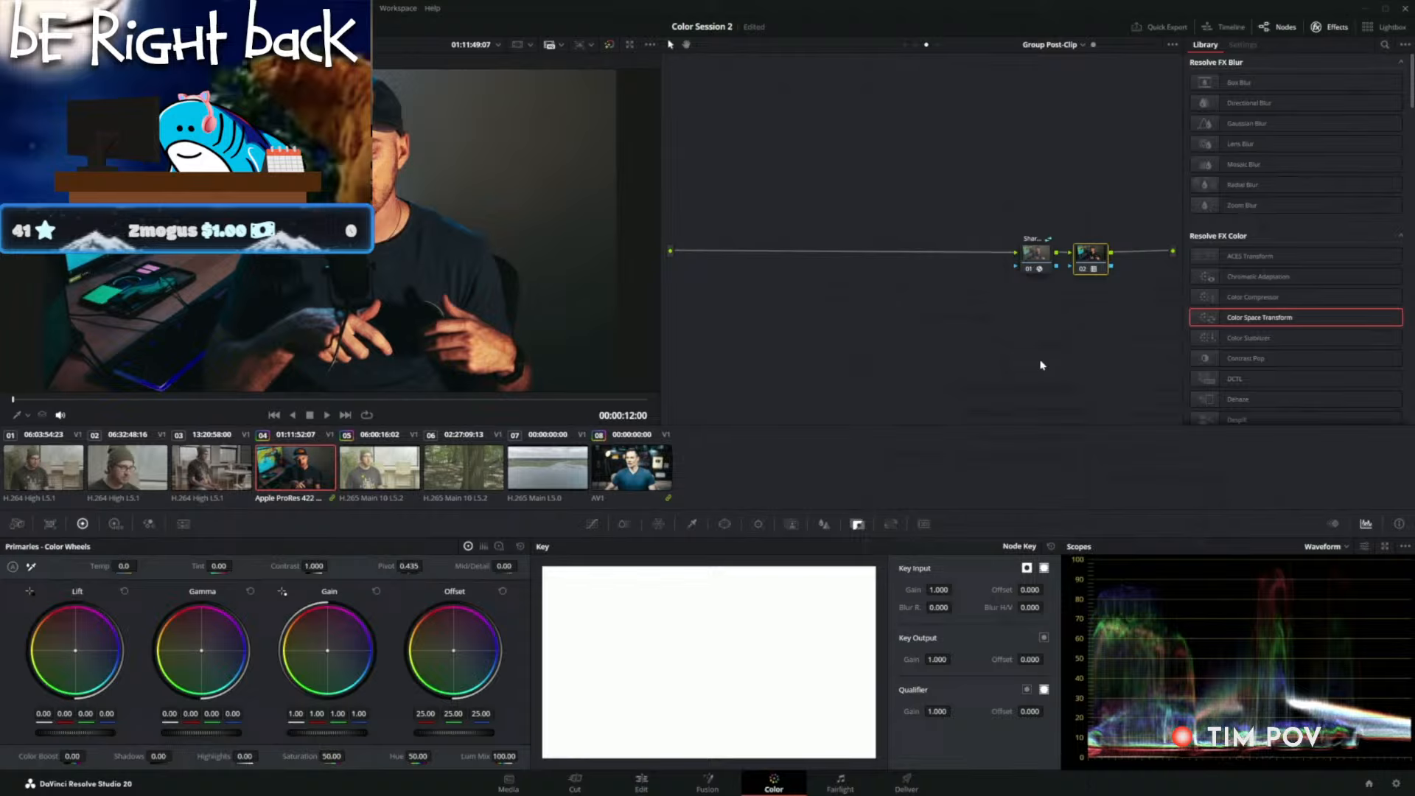
Reset the LUT node, restore the shared Color Space Transform's output gamma to Gamma 2.4, and delete the node after it.
right_click(1103, 266)
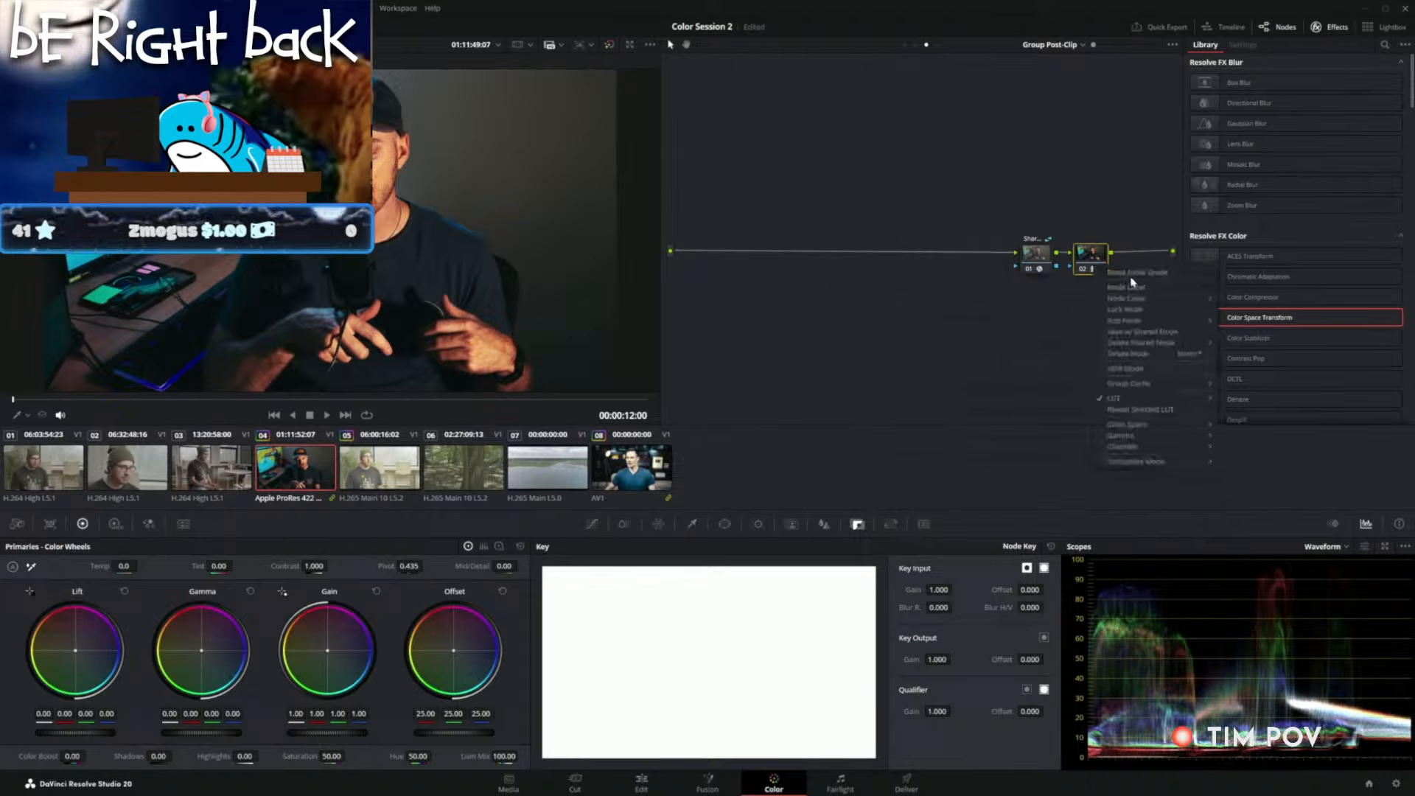
left_click(1110, 272)
left_click(1035, 255)
left_click(1312, 137)
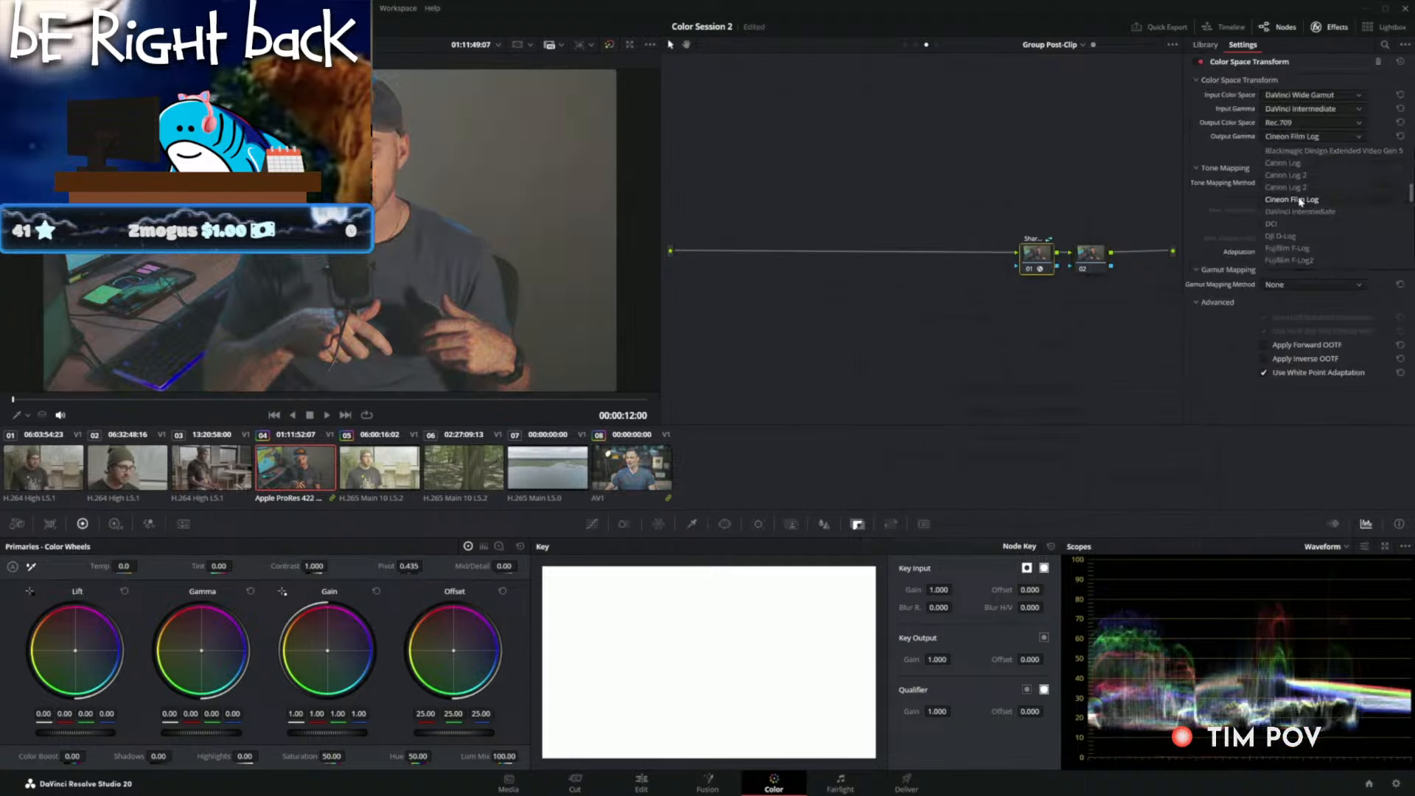
left_click(1301, 231)
left_click(1098, 255)
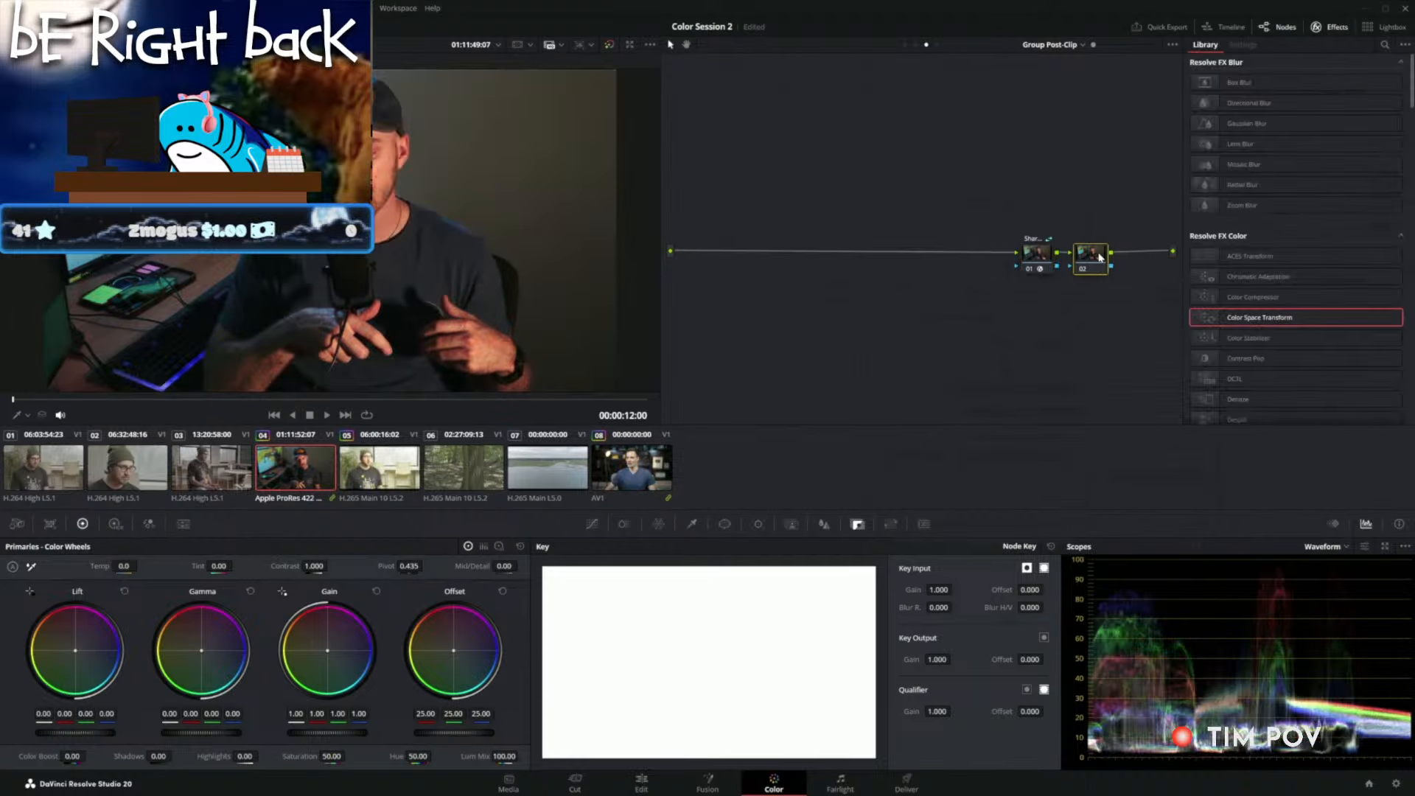
key("Delete")
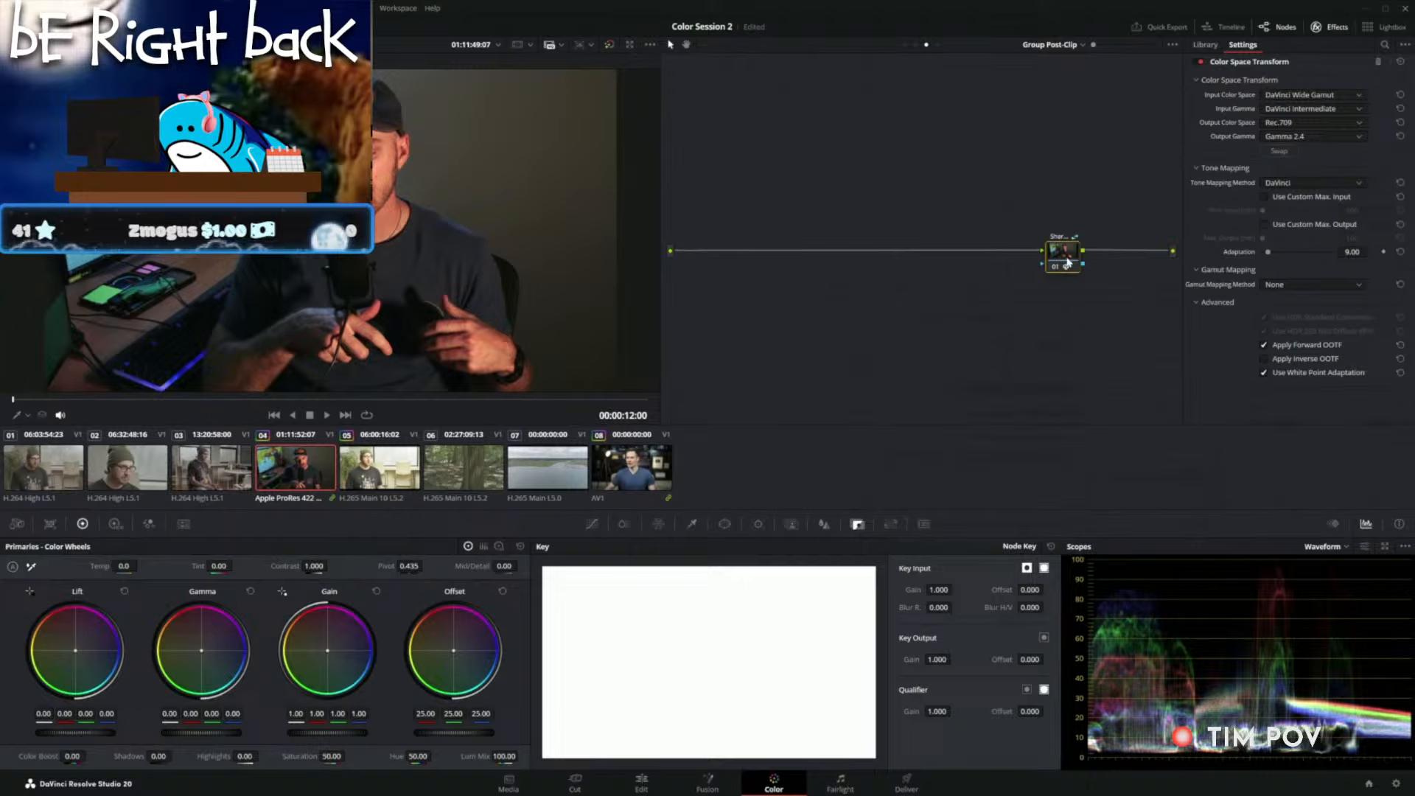
Add a serial node with the DCTL effect after the shared Color Space Transform and disable the transform.
mouse_move(1069, 262)
left_mouse_down()
mouse_move(1133, 261)
mouse_move(1071, 263)
left_mouse_up()
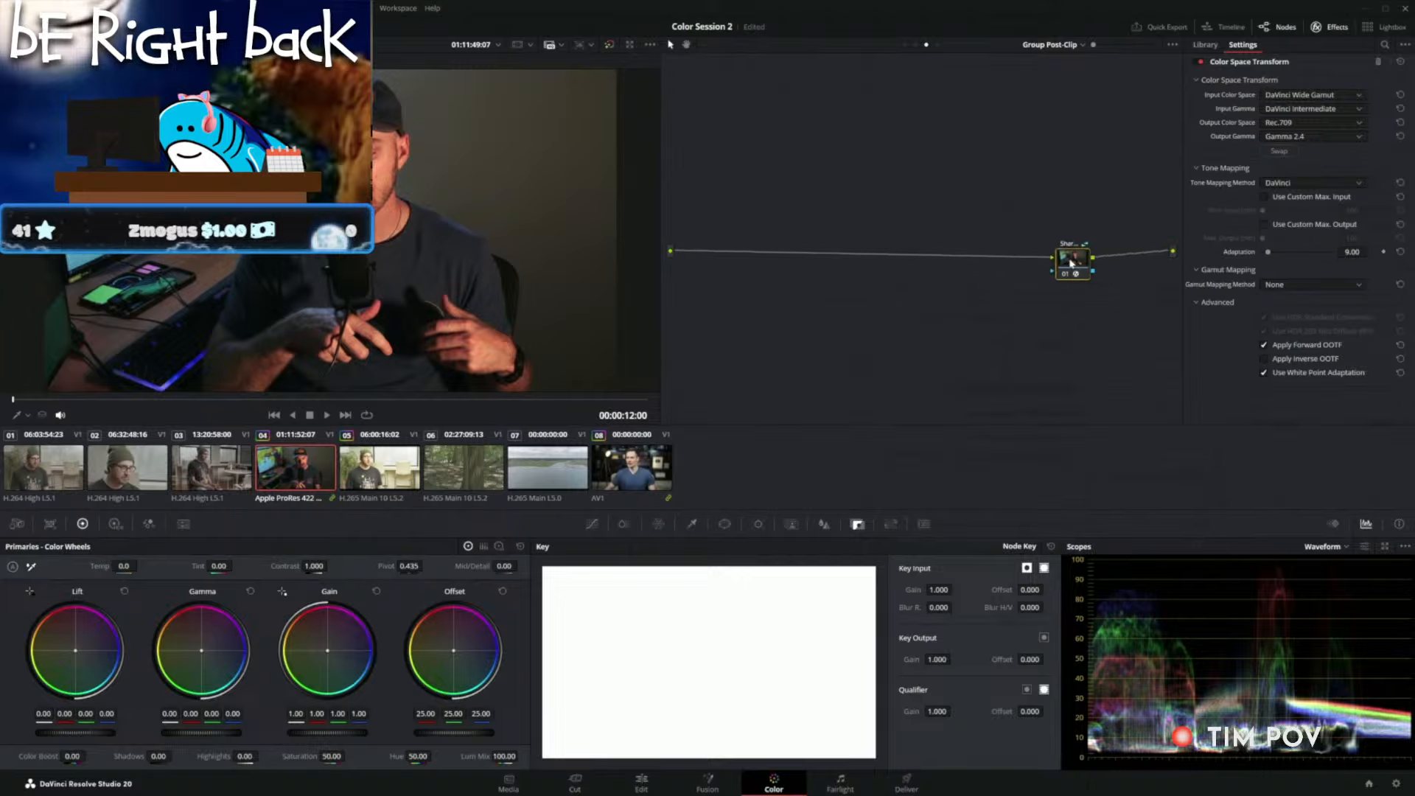
key("alt+s")
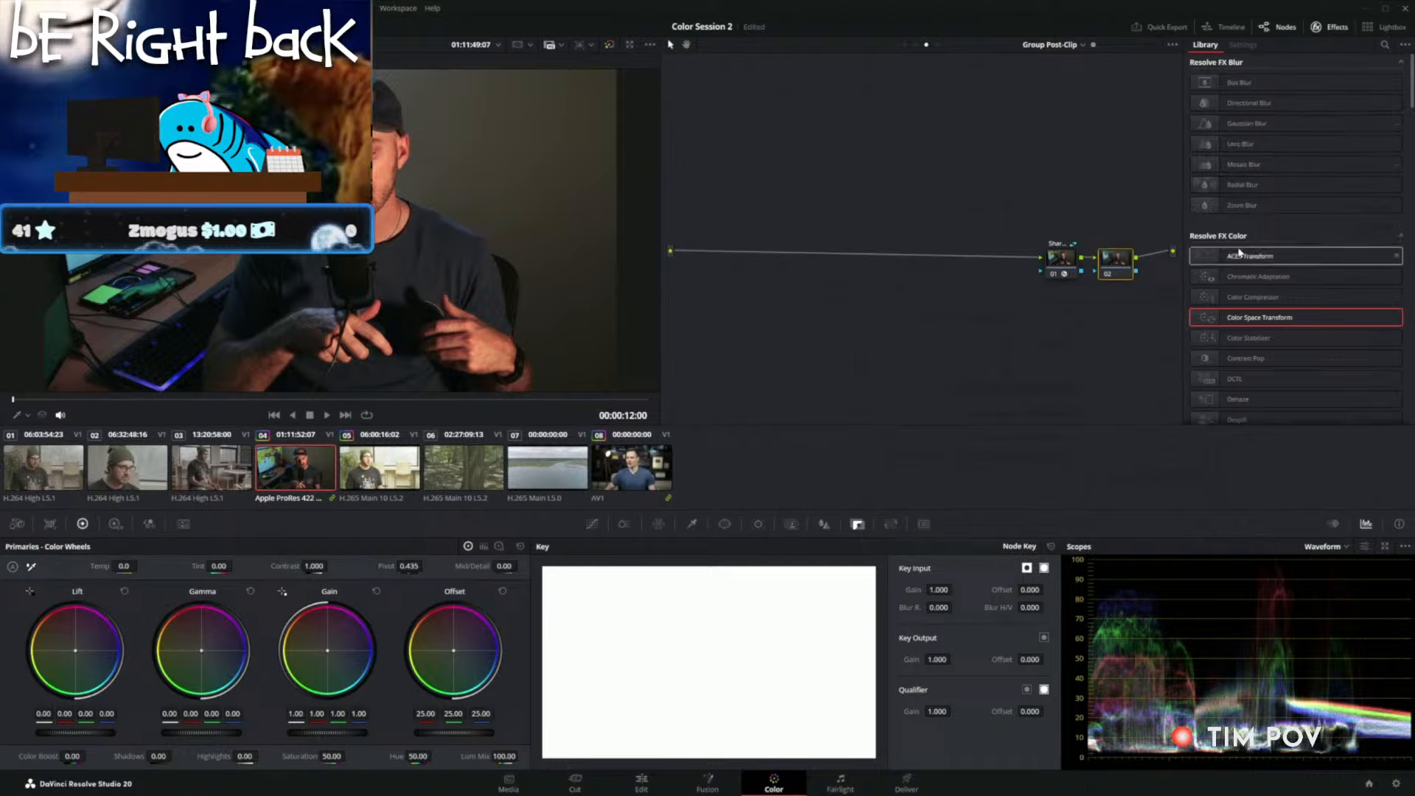
left_click(1263, 376)
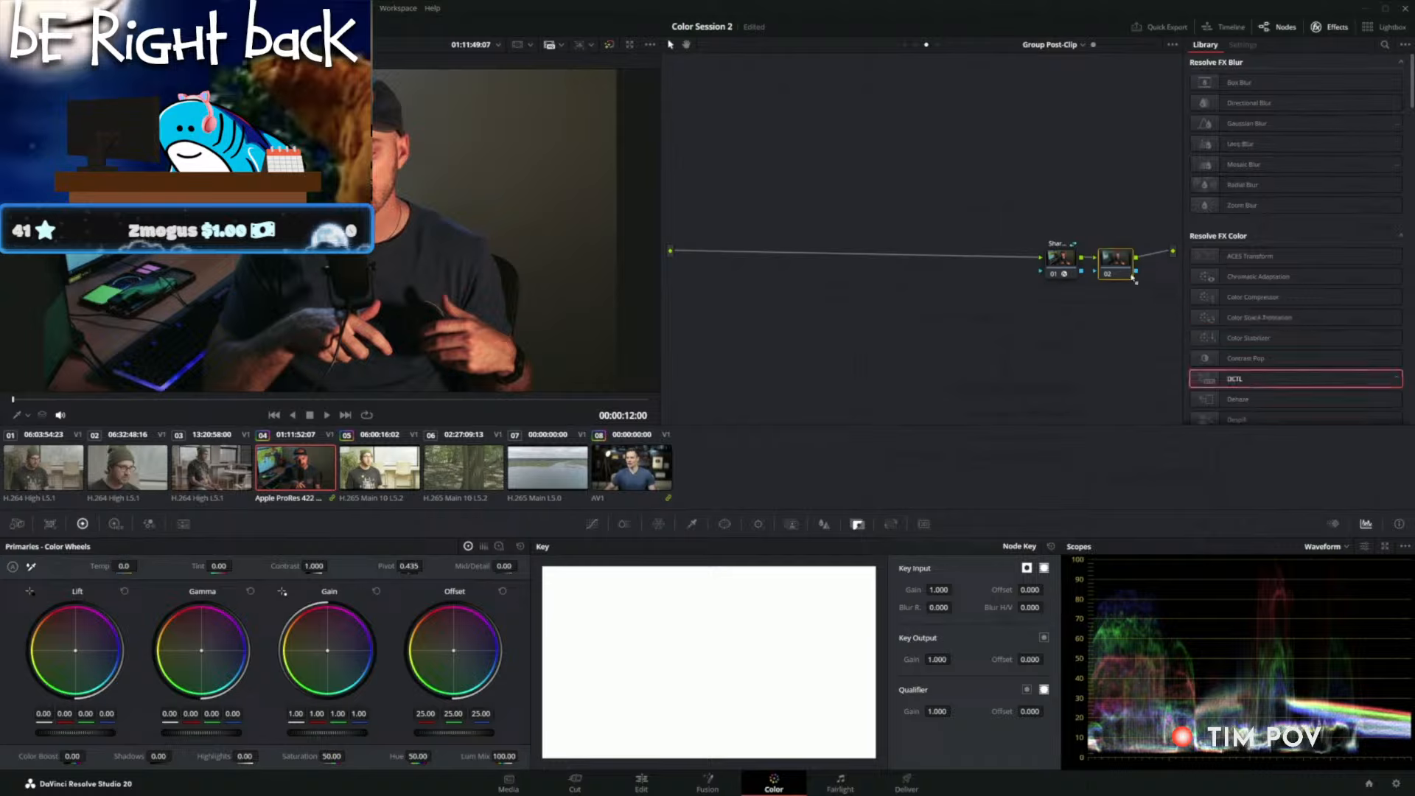
left_click(1061, 270)
key("ctrl+d")
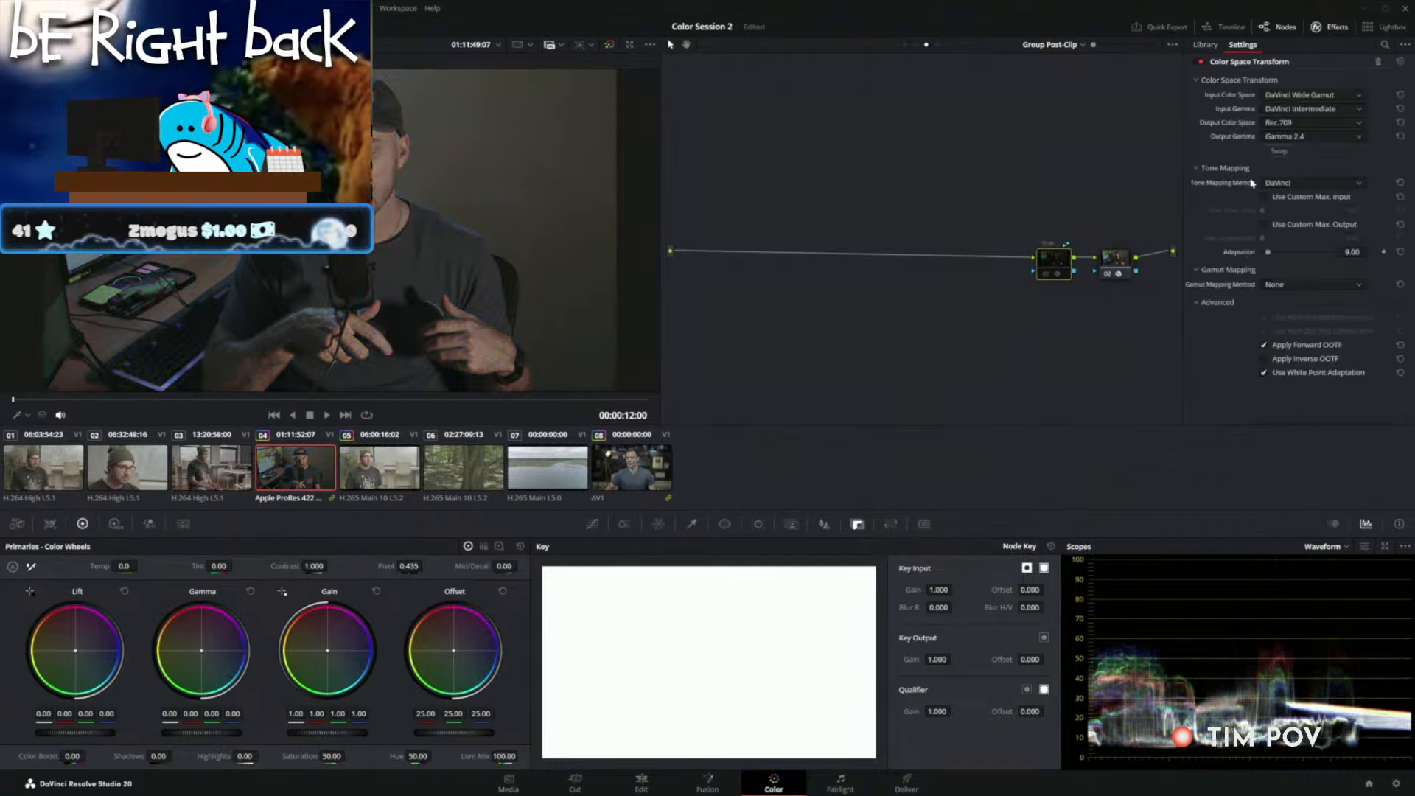
Load the JP_2499_DRT script in node 02's DCTL effect.
left_click(1116, 269)
left_click(1275, 78)
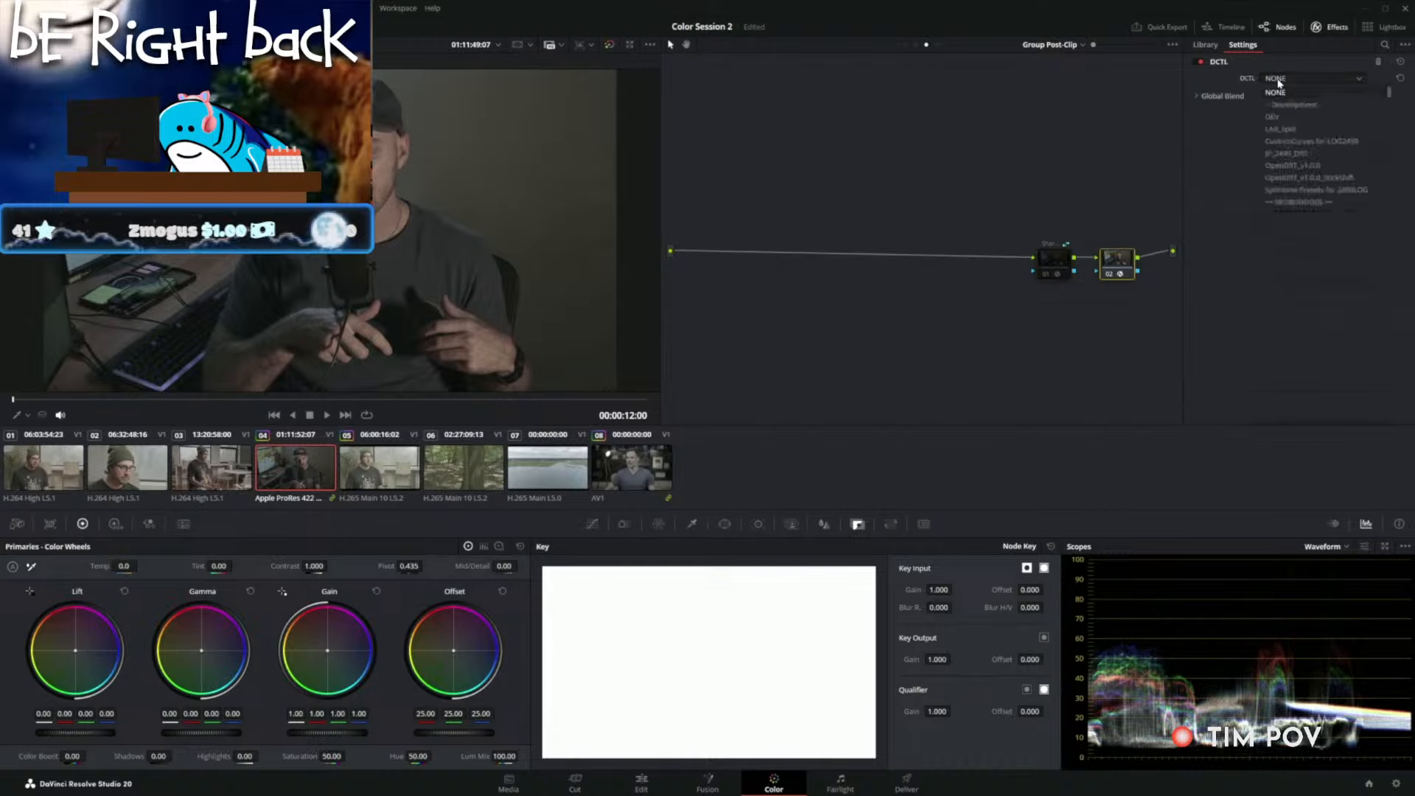
left_click(1283, 154)
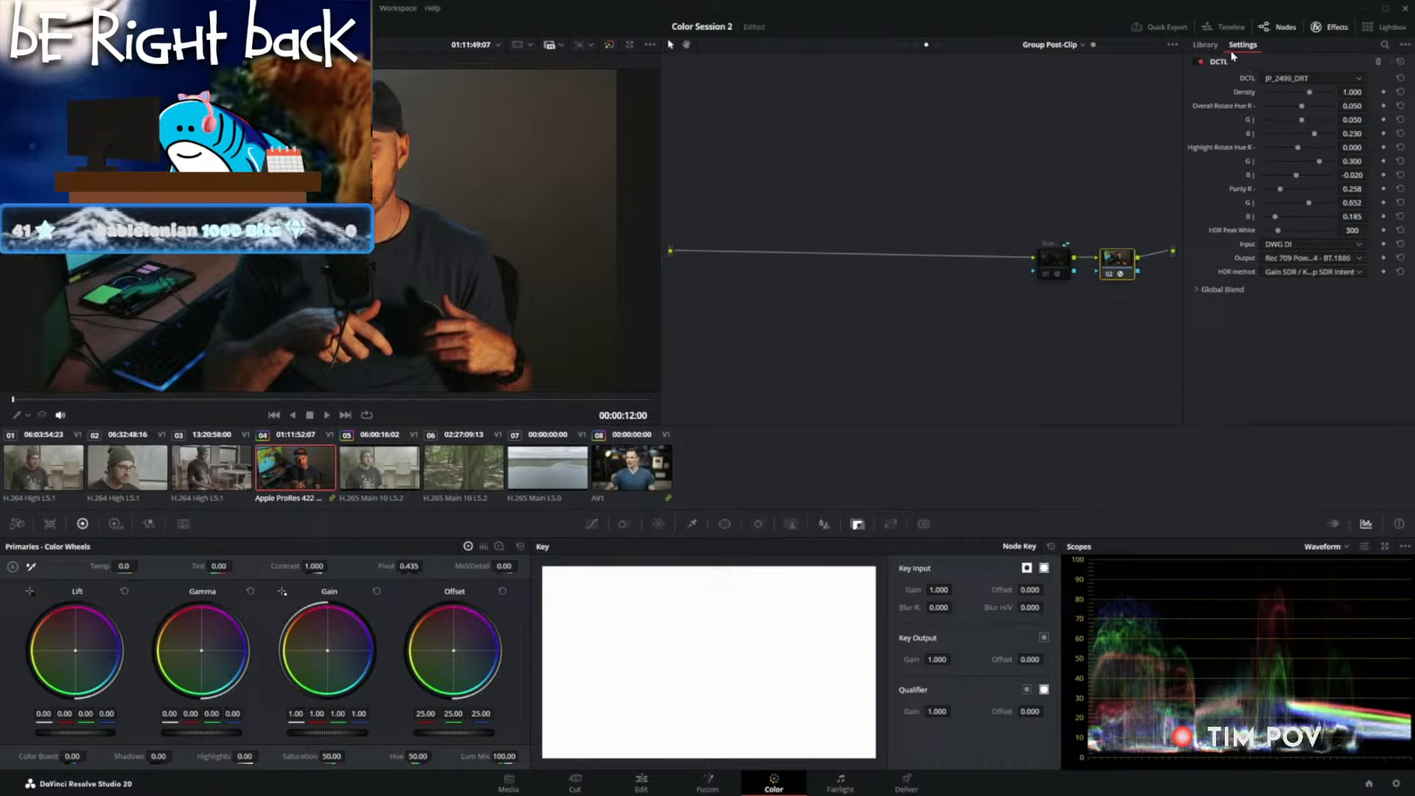
Remove the DCTL node from the Group Post-Clip graph and shift the shared Color Space Transform node nearer the output.
left_click(1205, 44)
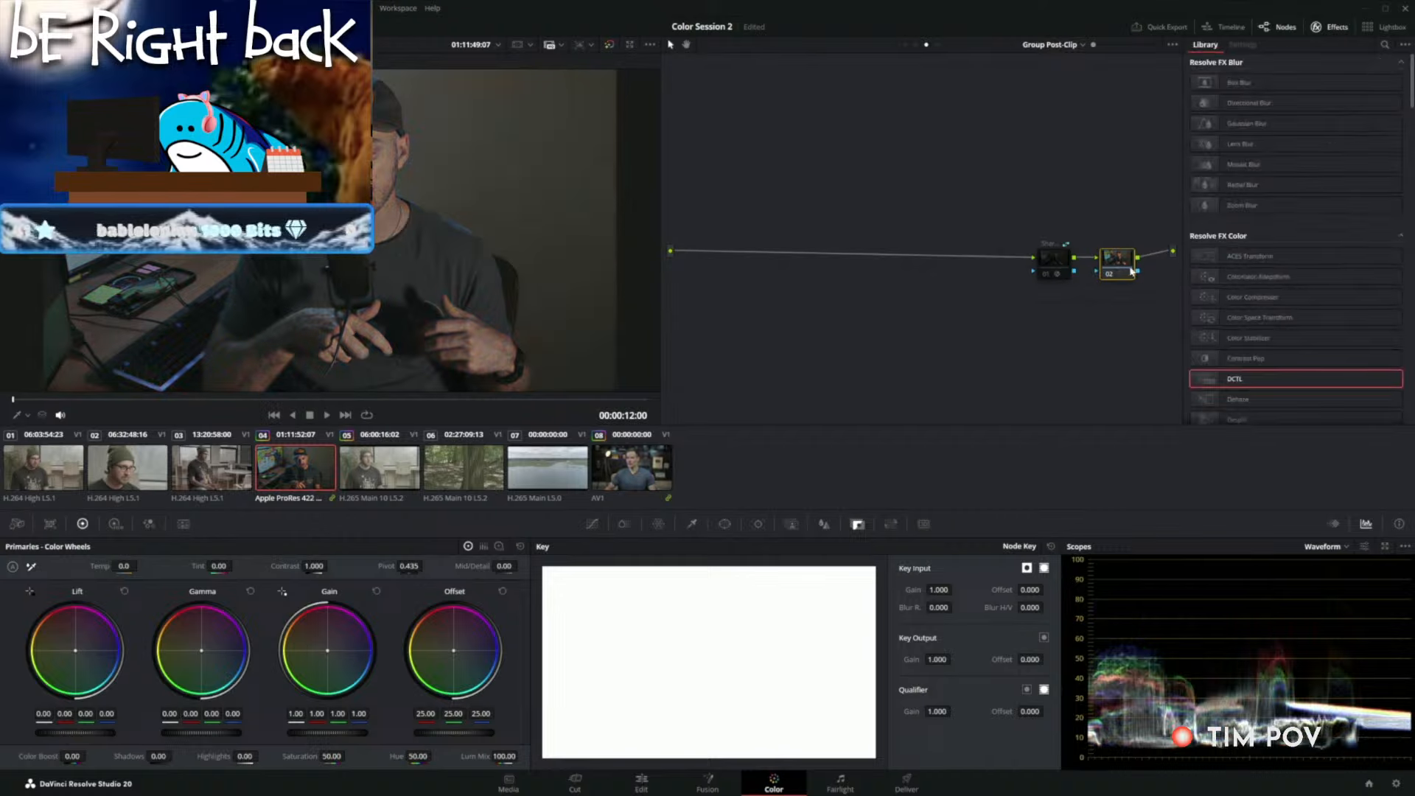
key("Delete")
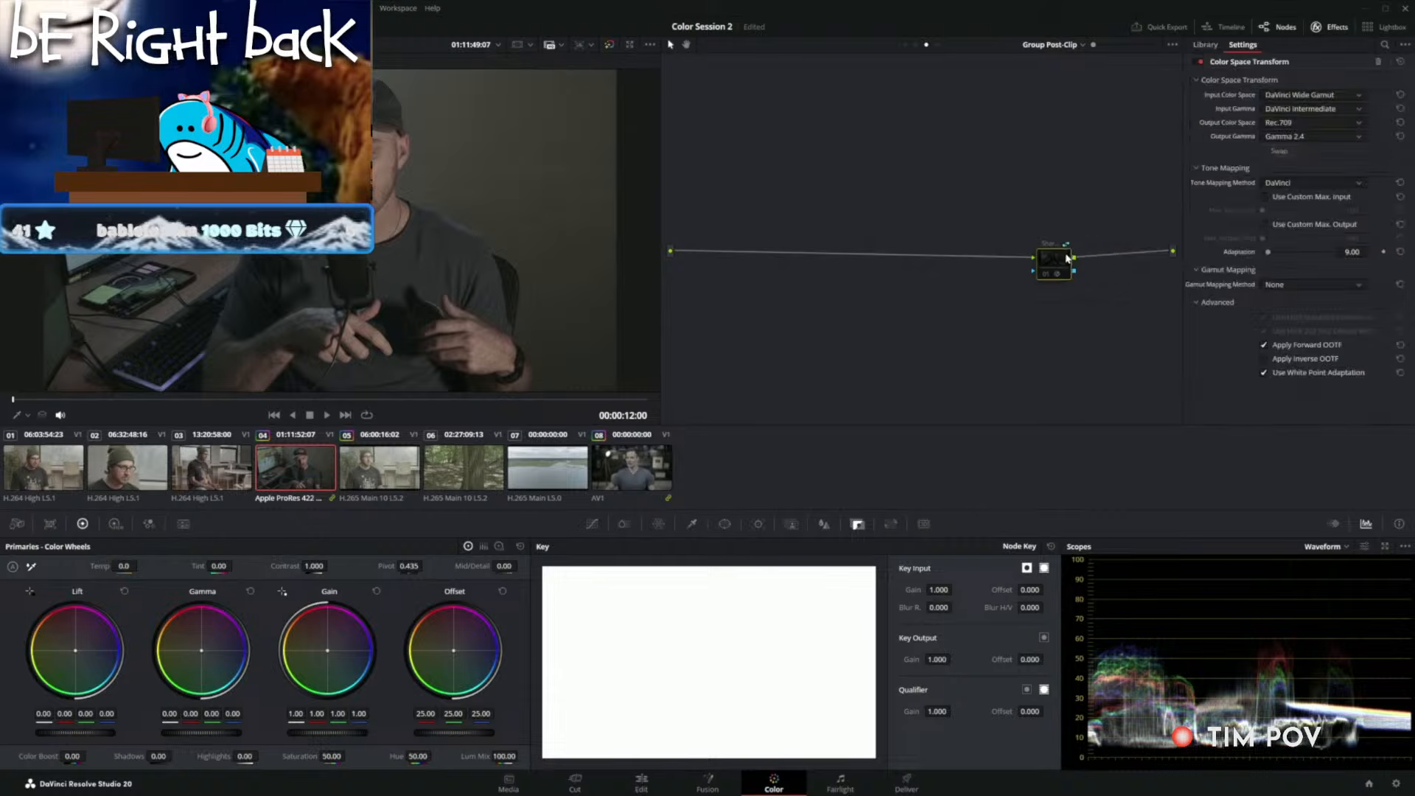
left_click_drag(1058, 272, 1073, 271)
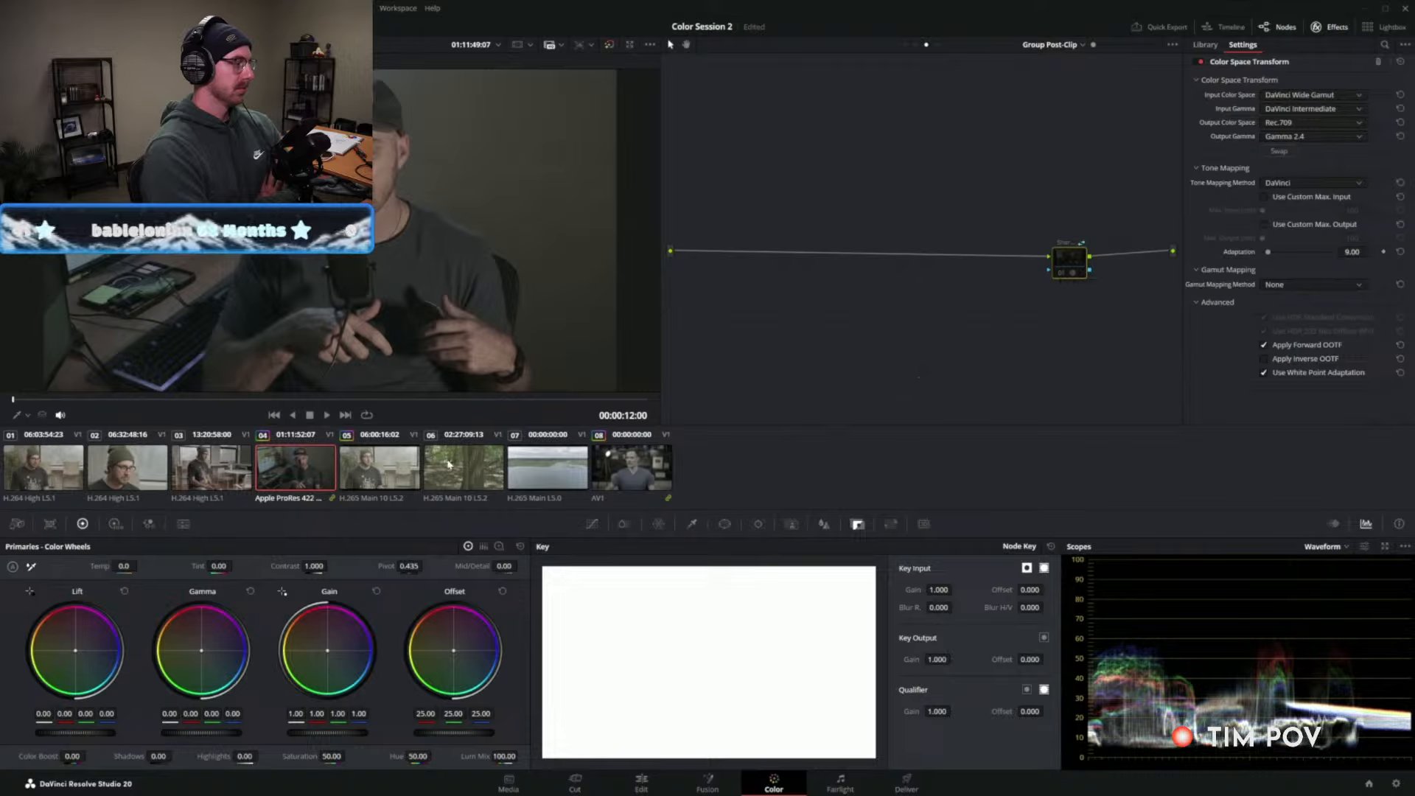
View Timeline 1 at the current clip in the Edit page's viewer.
left_click(641, 782)
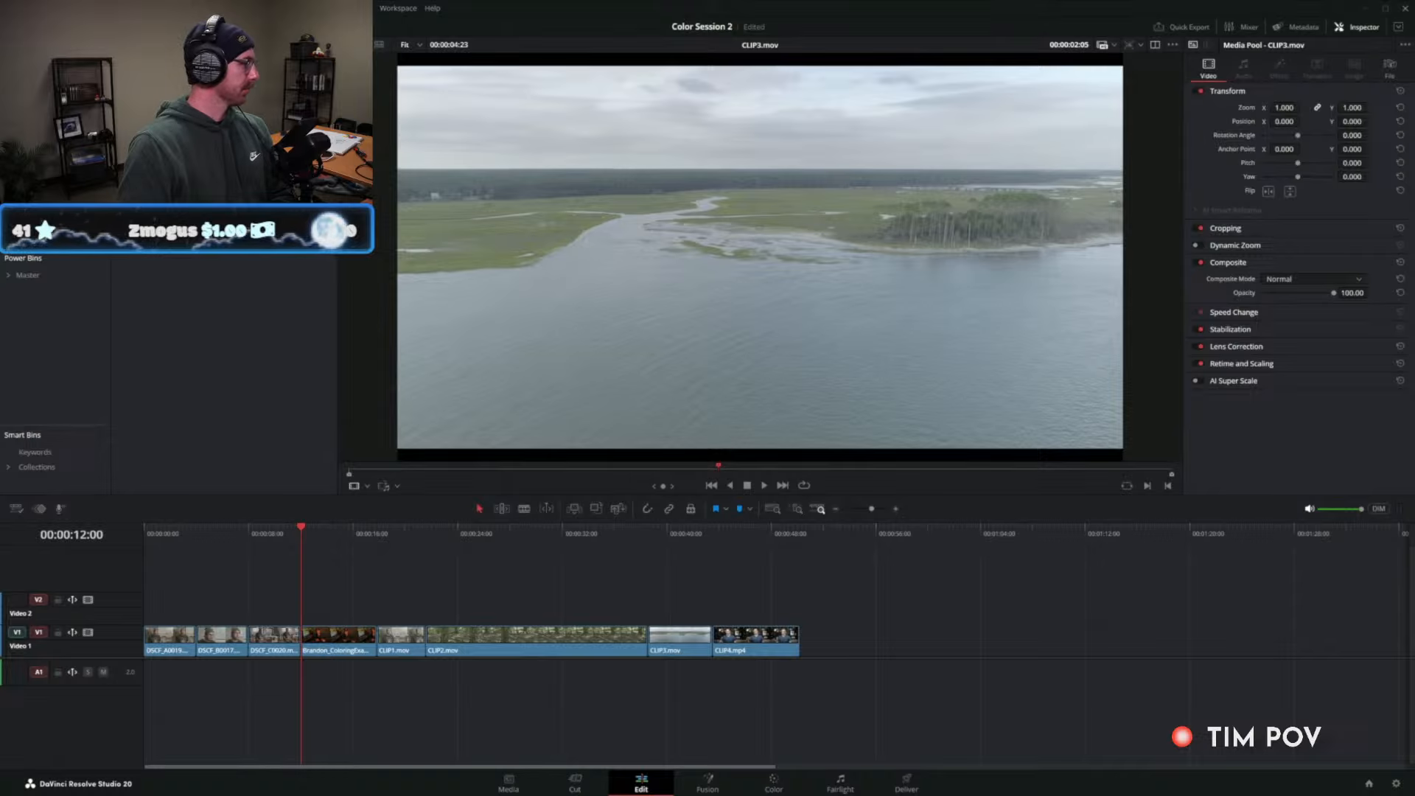
key("q")
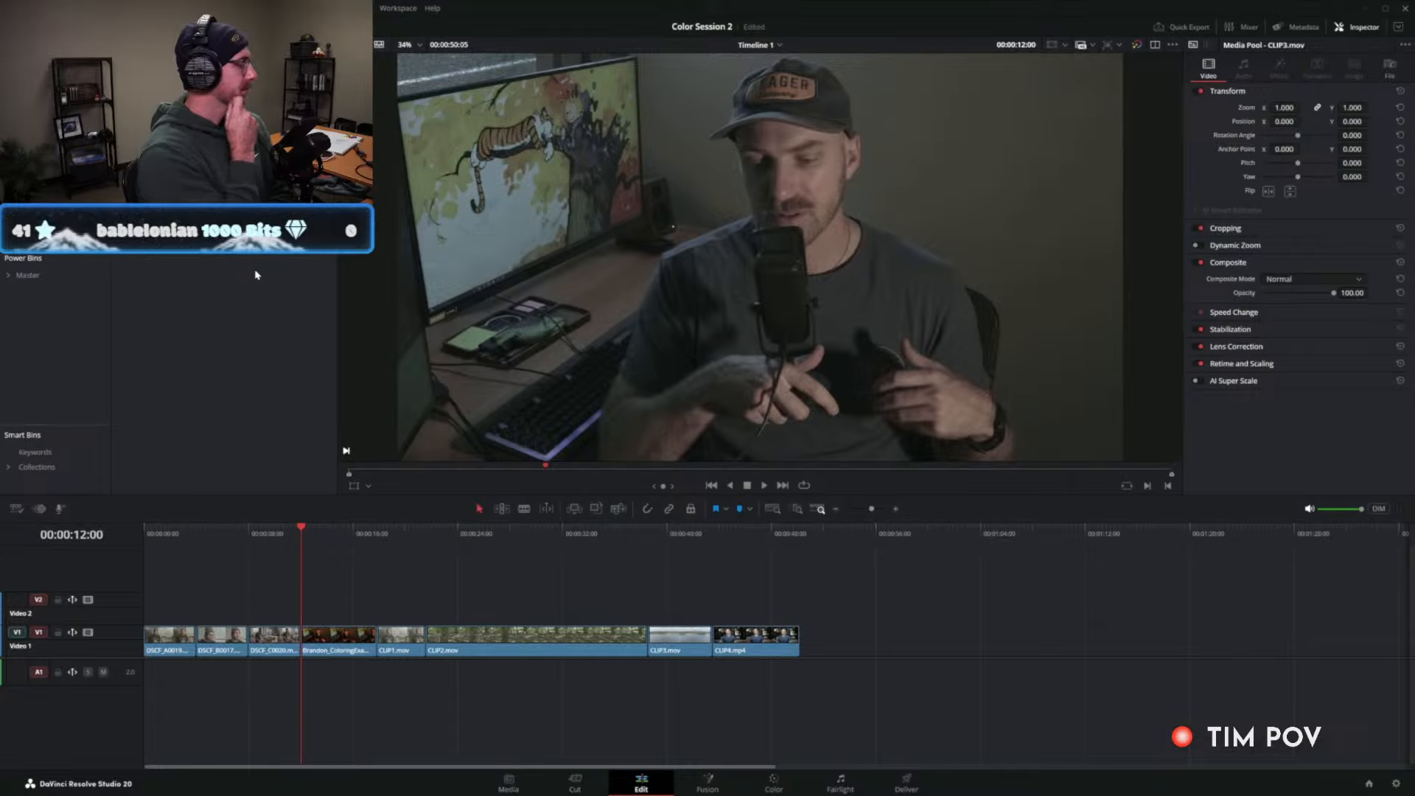
left_click(266, 277)
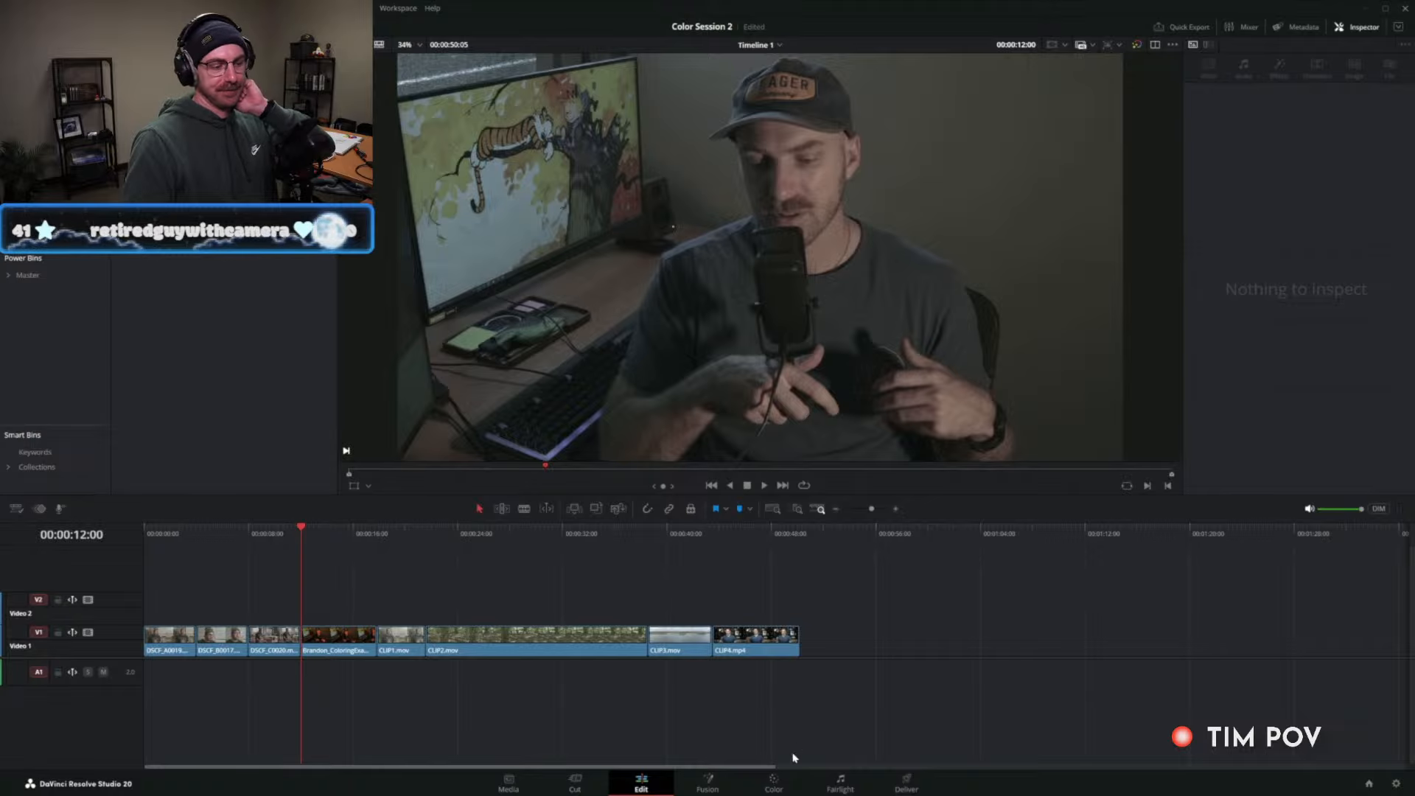
Return to the Color page, re-enable the shared Color Space Transform, and switch to the clip-level graph.
left_click(773, 783)
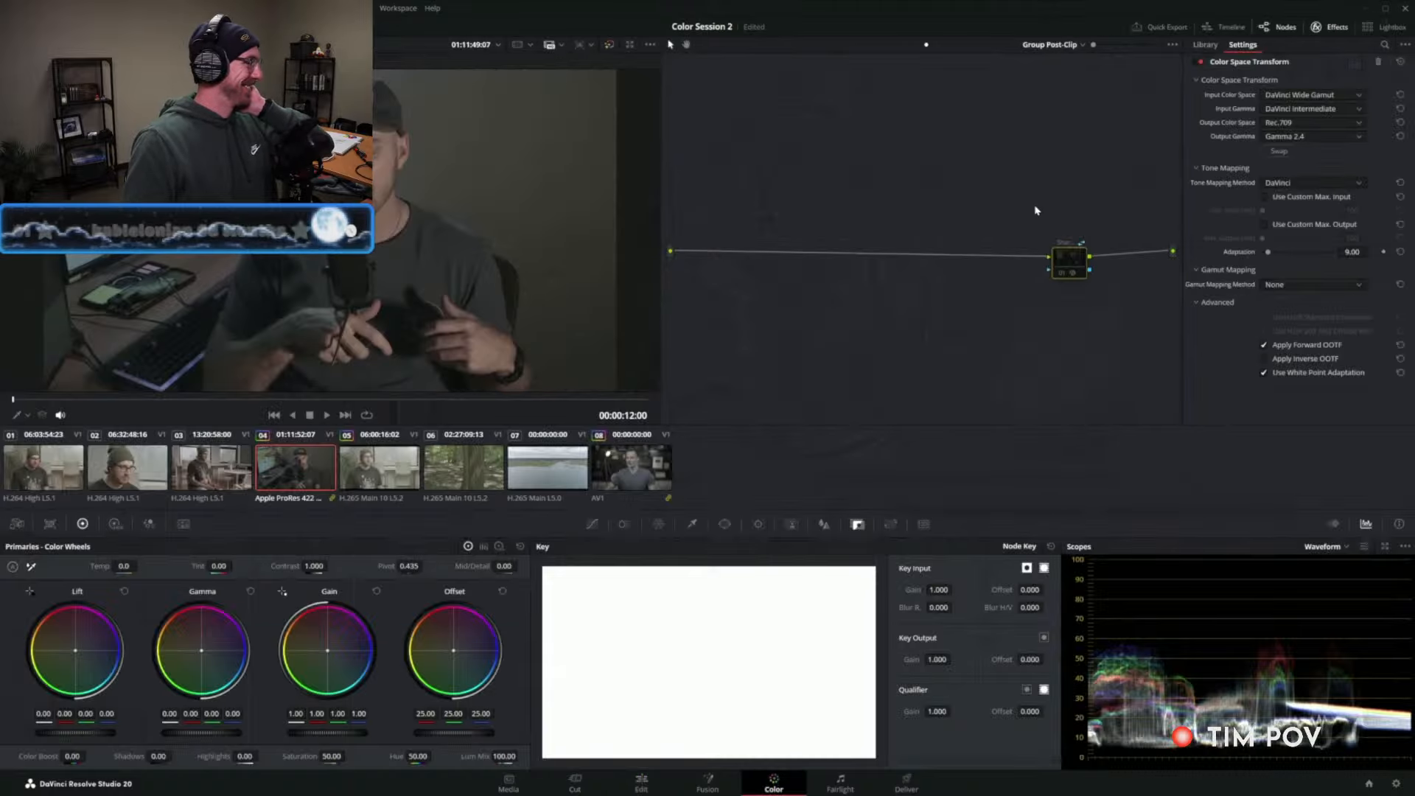
left_click_drag(1085, 271, 1093, 271)
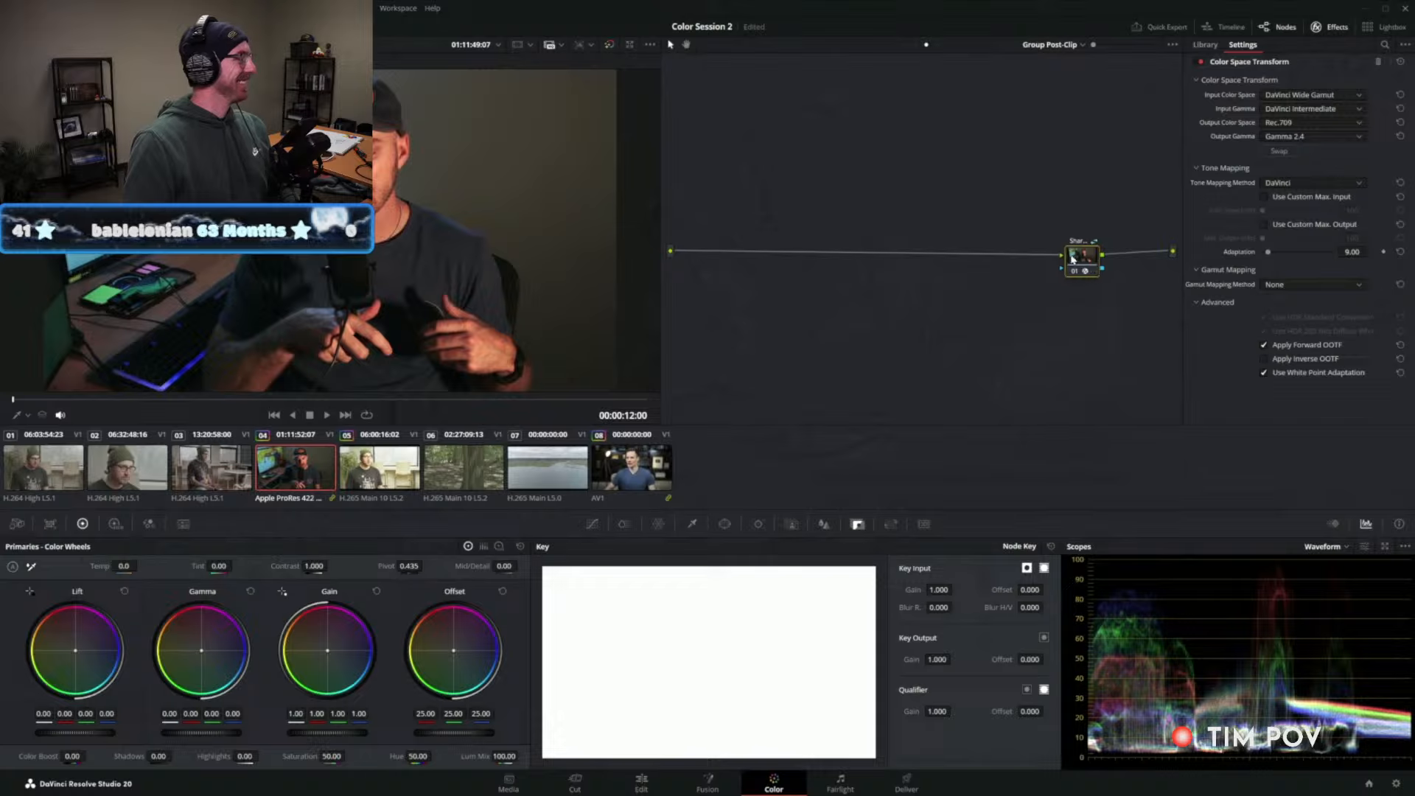
left_click(917, 45)
left_click(917, 46)
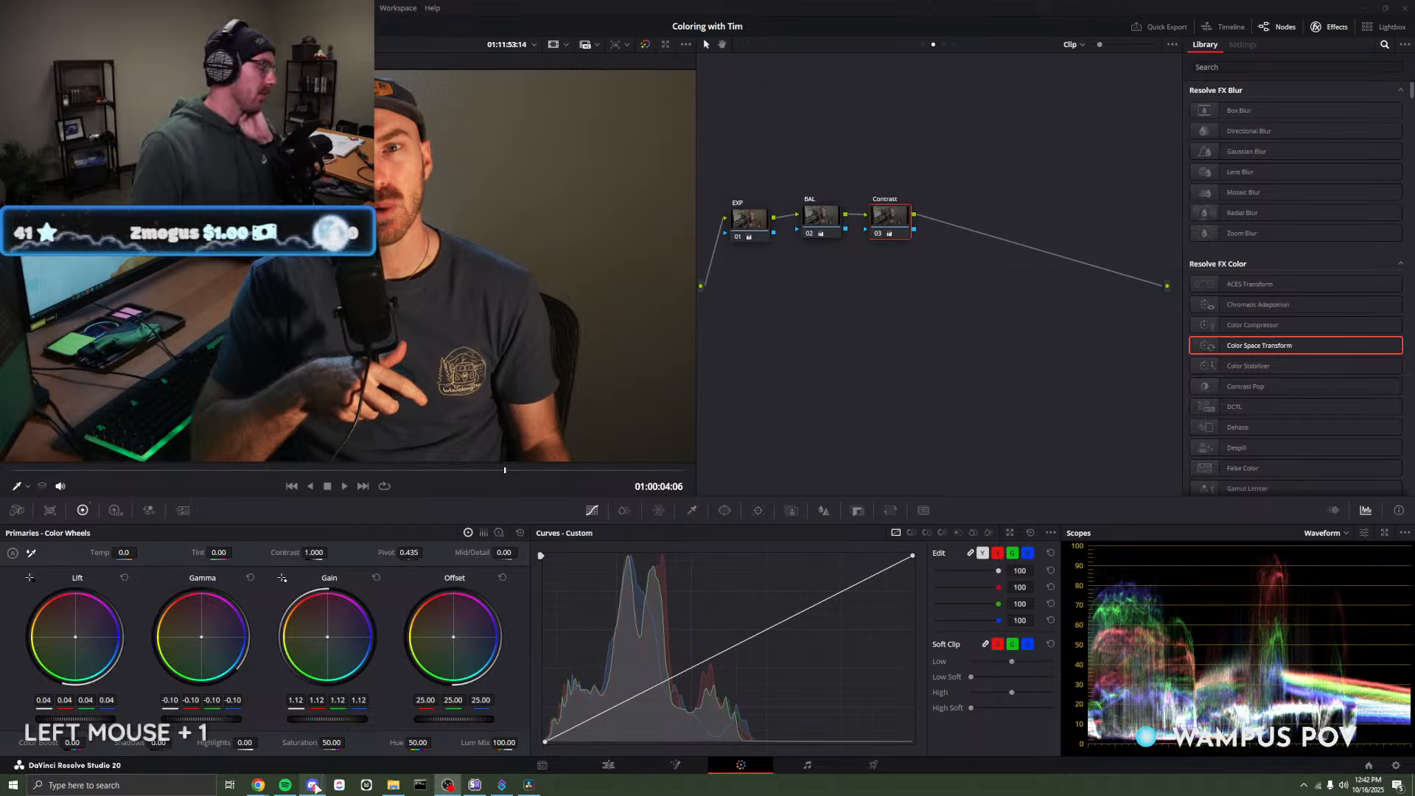
mouse_move(316, 787)
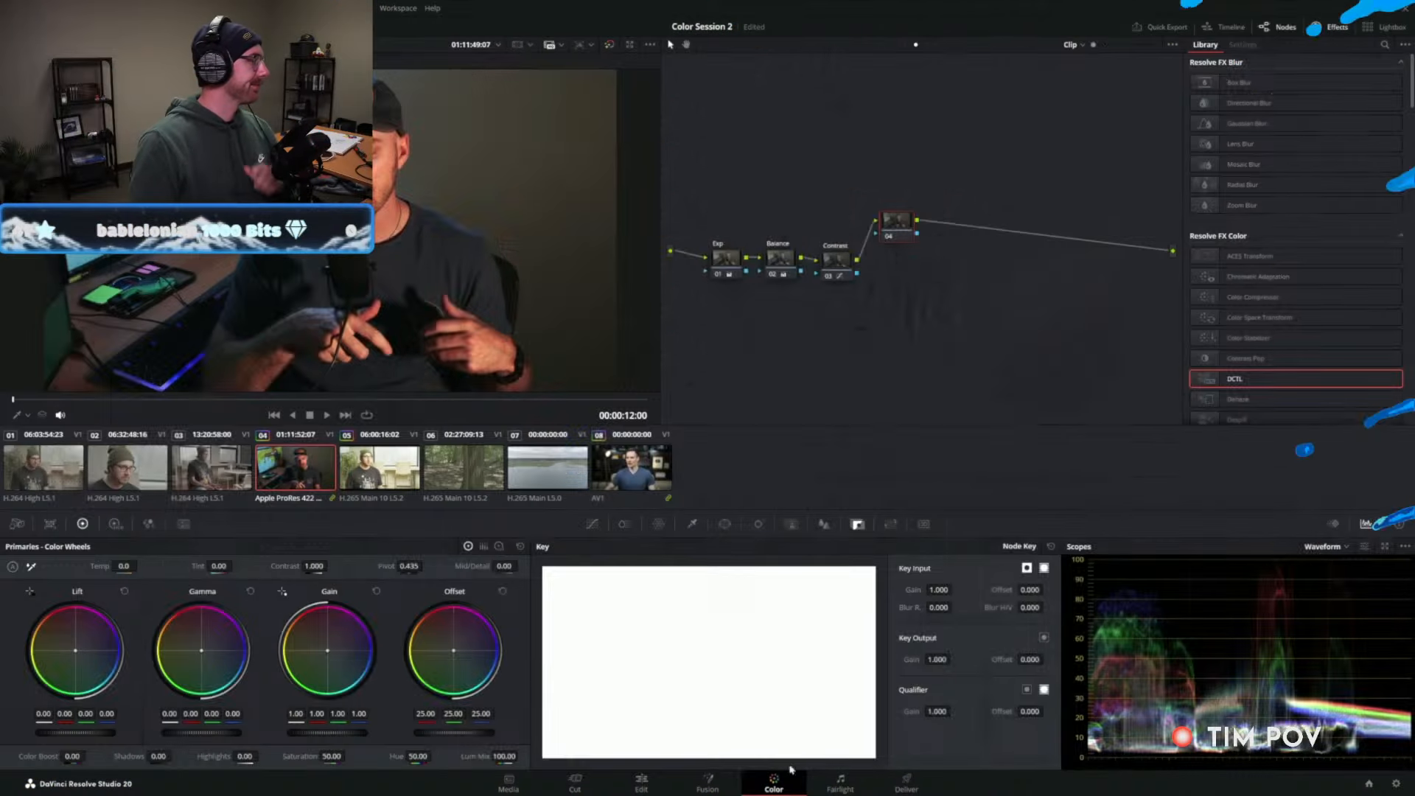
Lower node 04 toward the node line and compare the image with the clip's four nodes switched off and on.
left_click(908, 246)
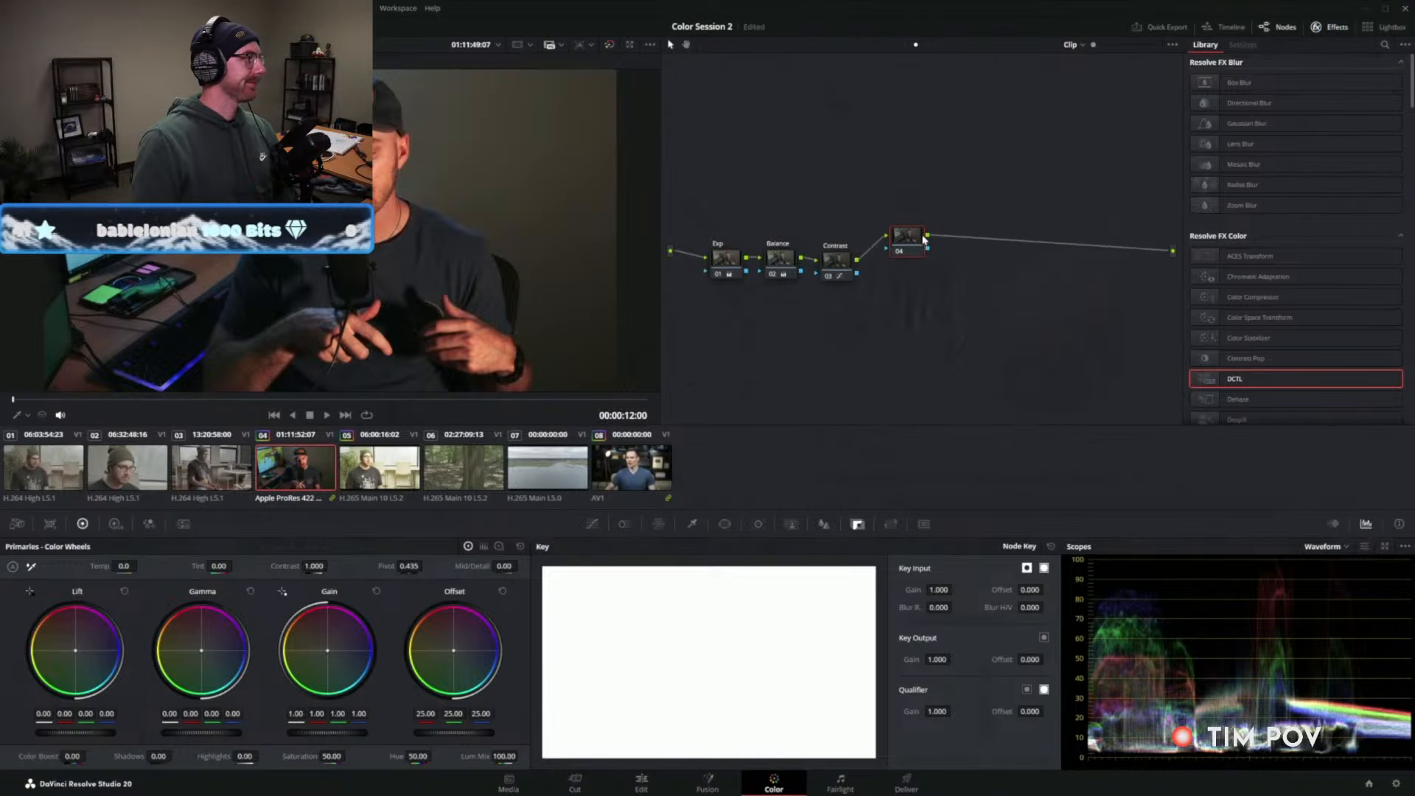
left_click_drag(726, 212, 843, 299)
key("ctrl+d")
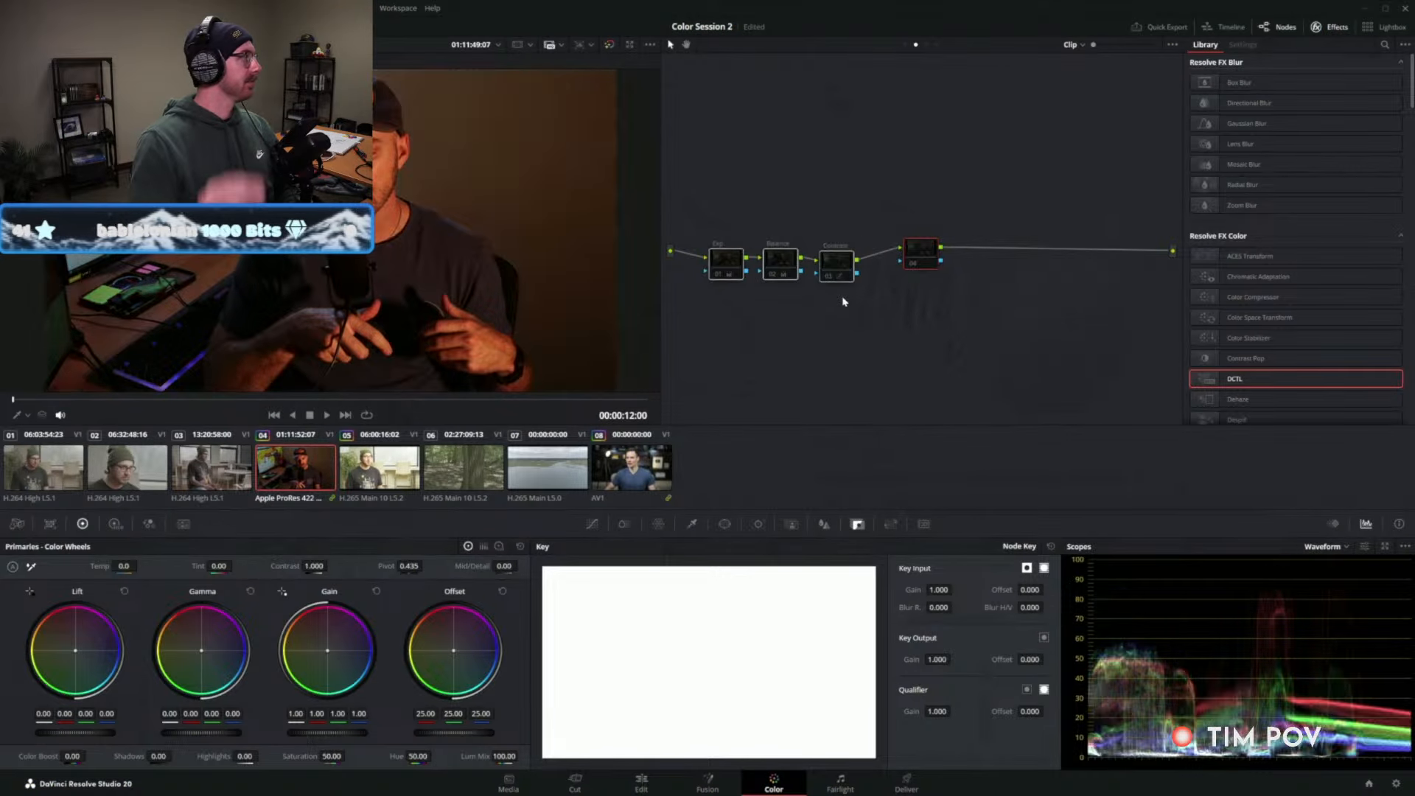
key("ctrl+d")
key("ctrl+d")
key("ctrl+d")
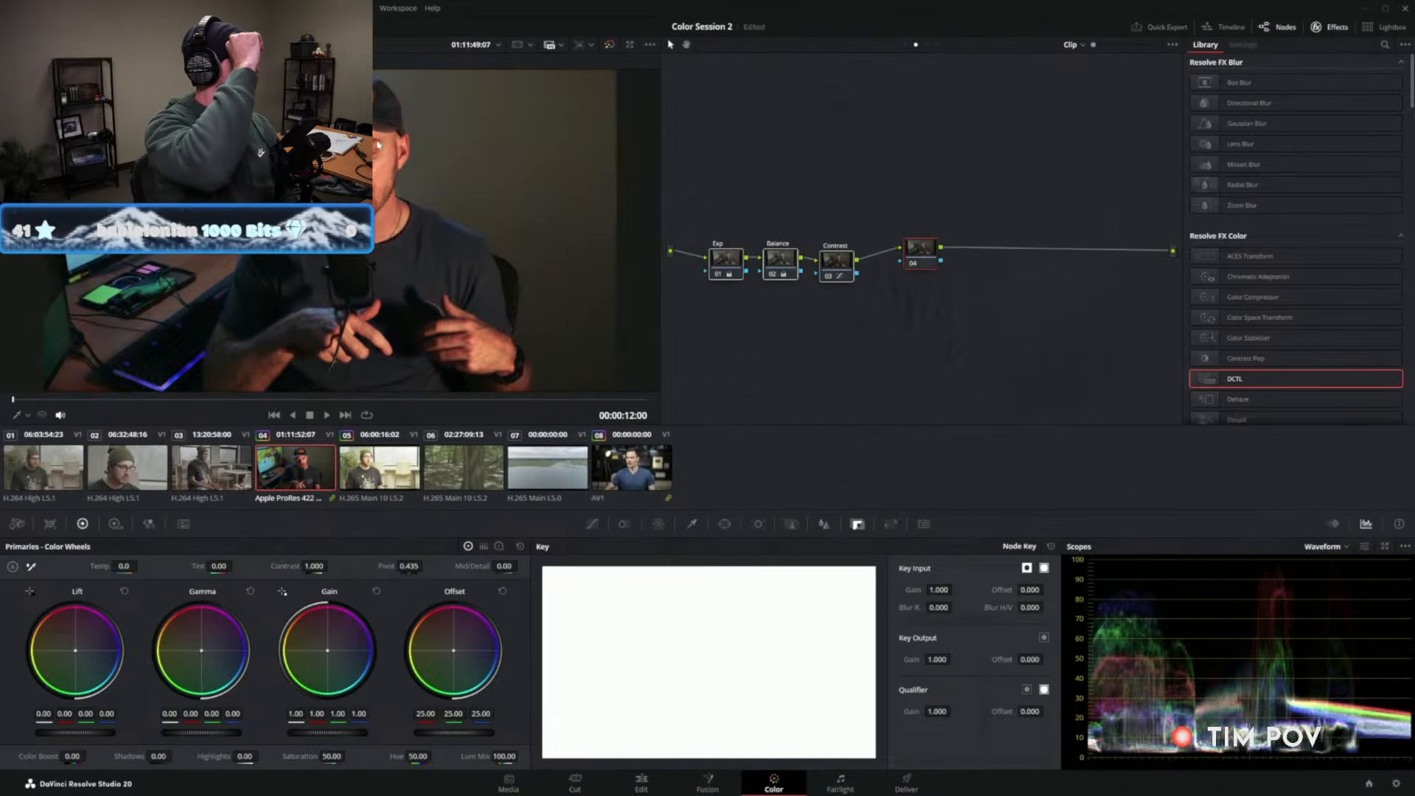
Move the playhead to 00:00:13:19 and raise the Exp, Balance and Contrast nodes level with node 04.
left_click_drag(239, 400, 210, 393)
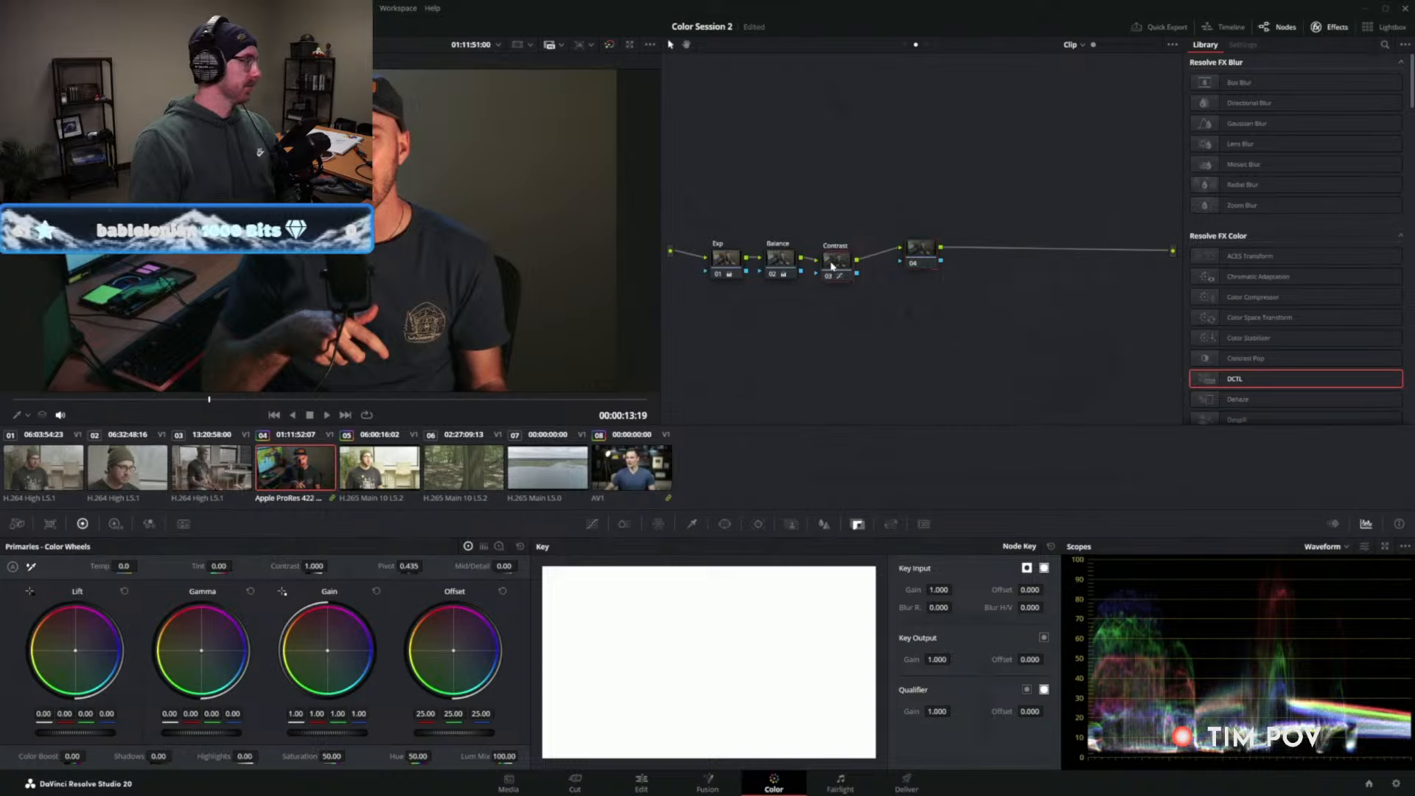
left_click(778, 242)
left_click_drag(709, 207, 832, 264)
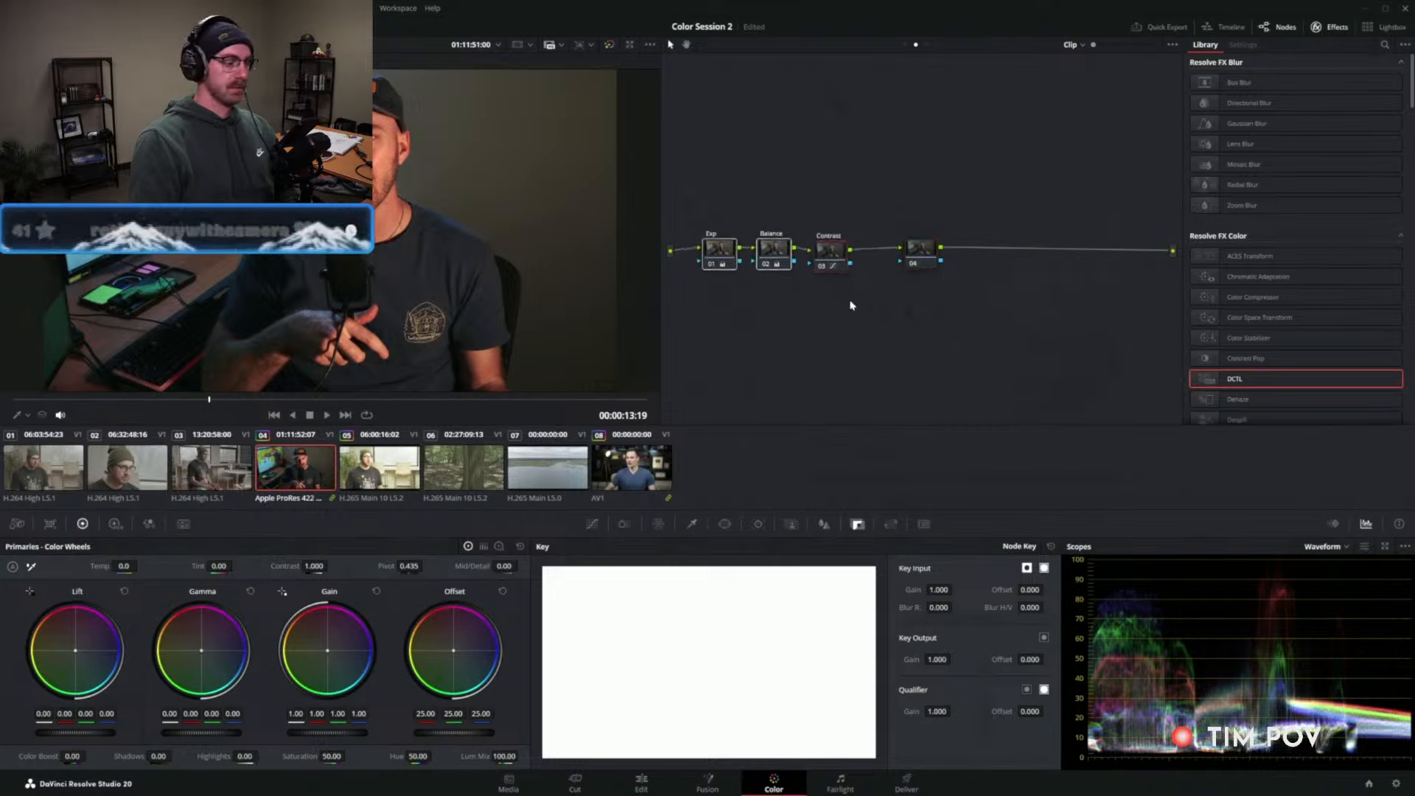
left_click(854, 306)
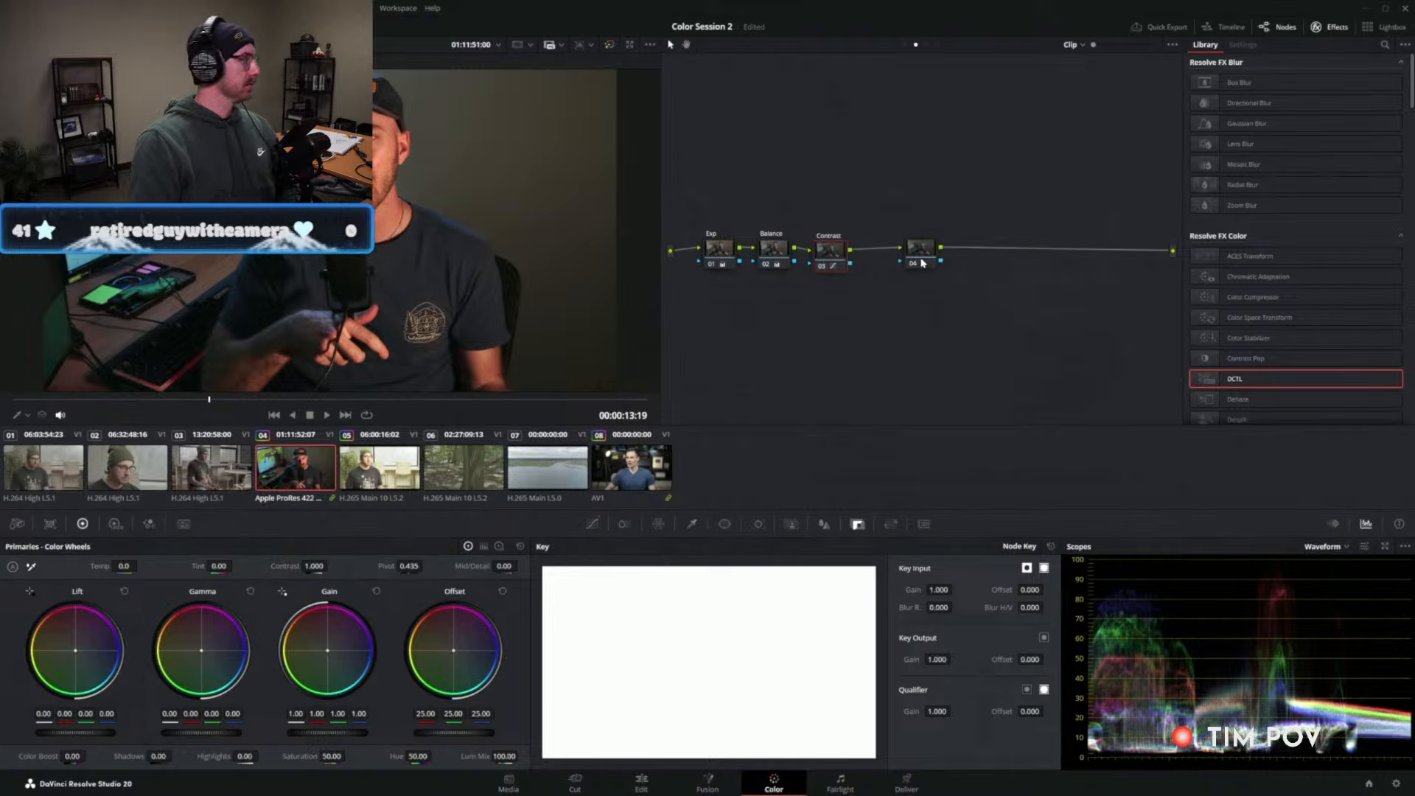
Place node 04 beside the Contrast node, then add two serial nodes after it and delete them.
left_click_drag(920, 263, 894, 258)
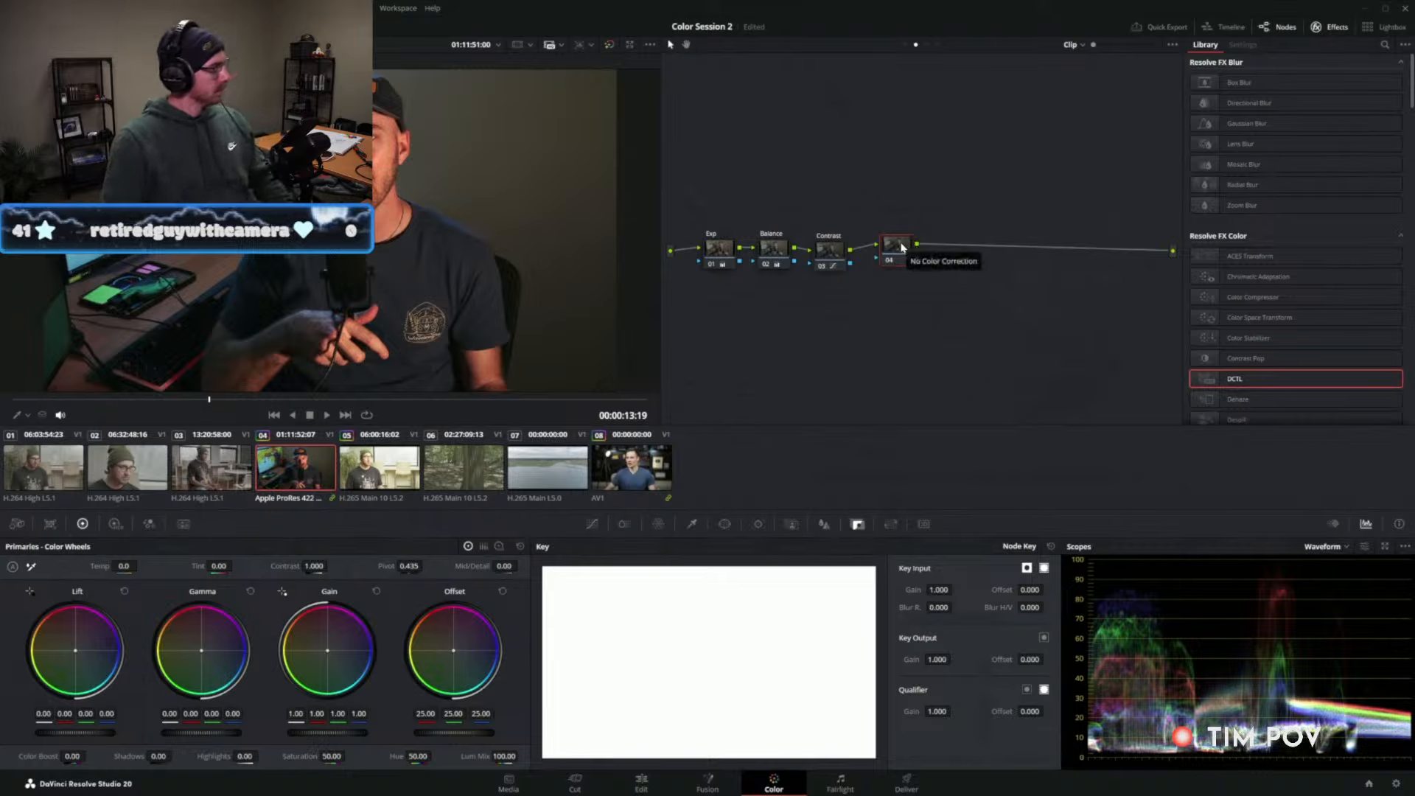
mouse_move(899, 248)
left_mouse_down()
mouse_move(897, 234)
mouse_move(894, 256)
left_mouse_up()
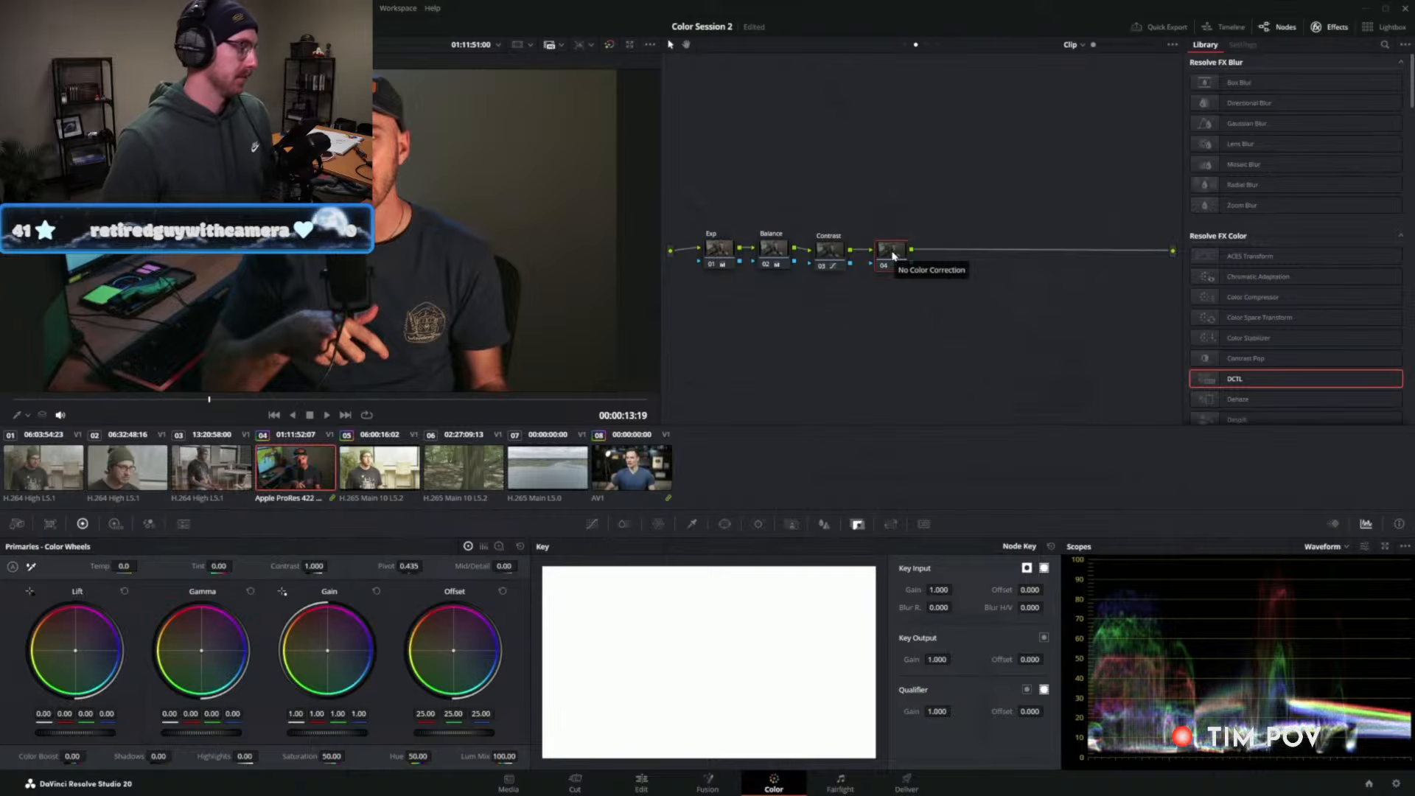
key("alt+s")
key("alt+s")
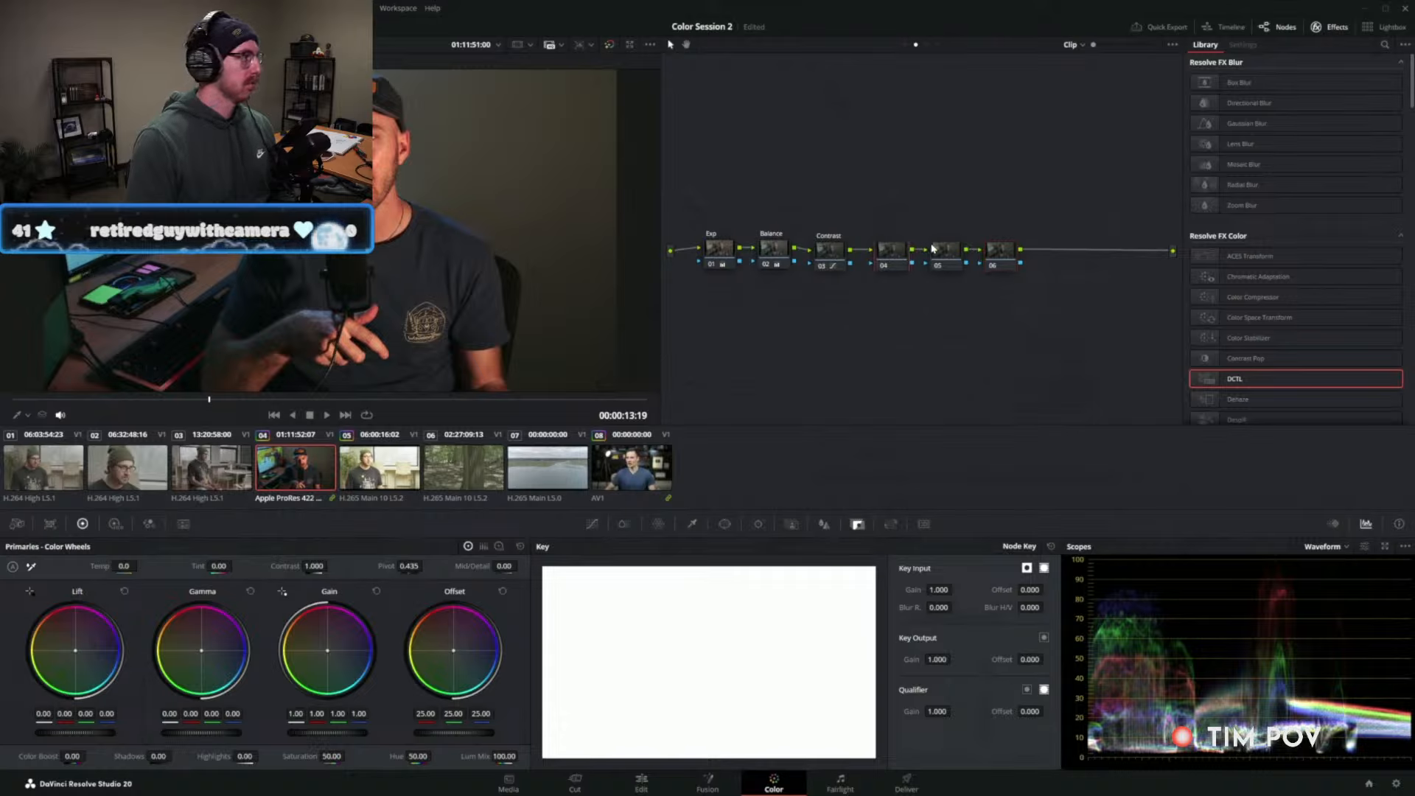
left_click_drag(1039, 214, 901, 213)
key("Delete")
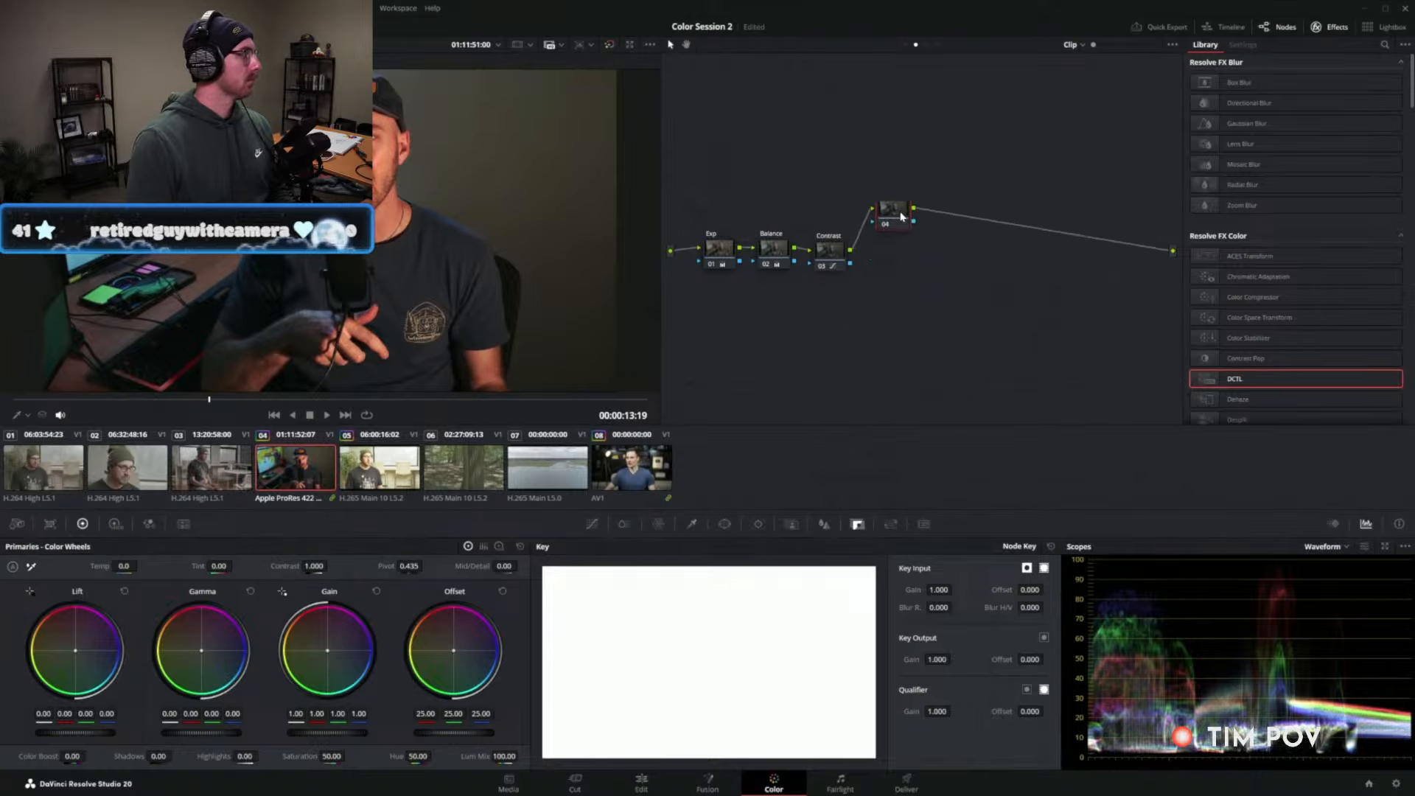
Add a parallel node to node 04 and place it below, with the parallel mixer centered between the branches.
right_click(903, 214)
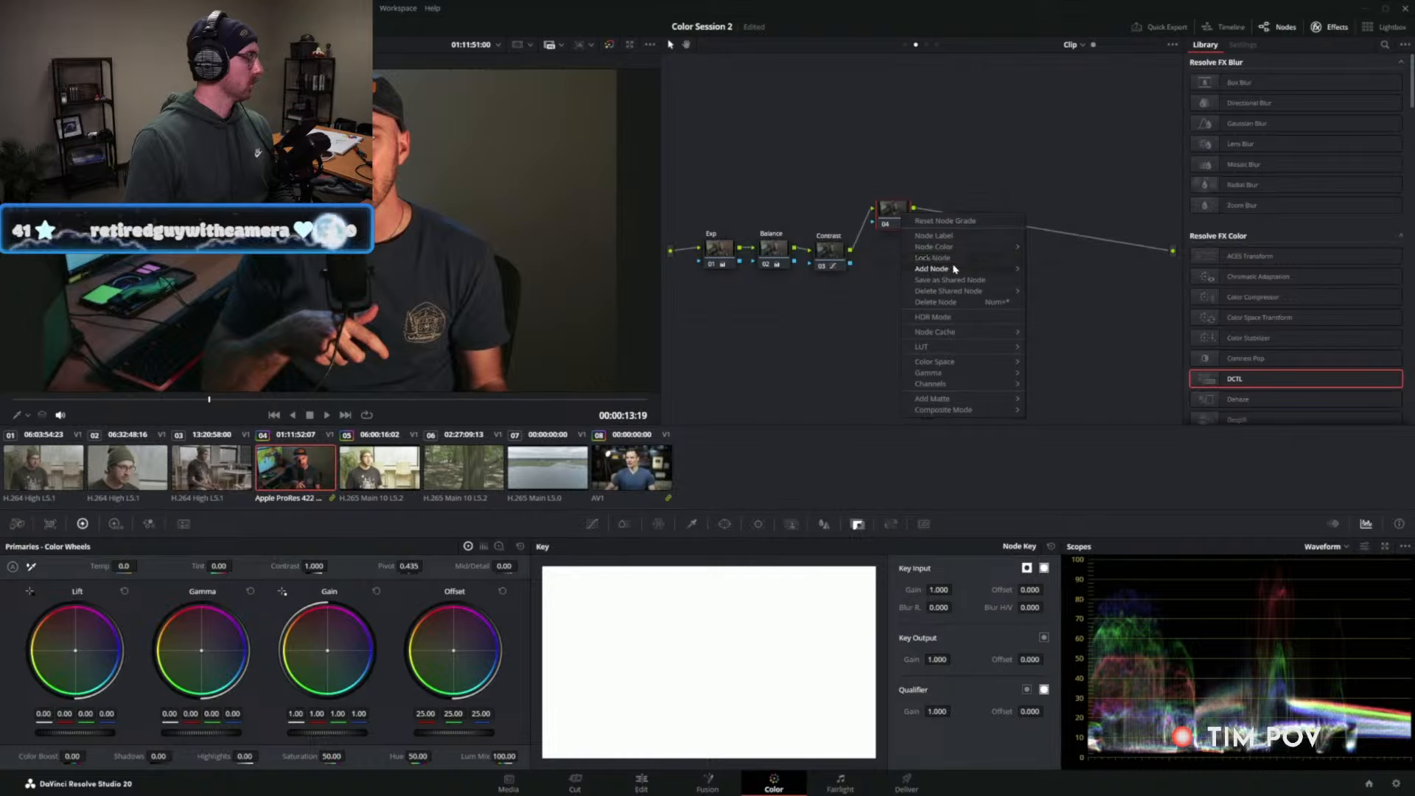
mouse_move(958, 269)
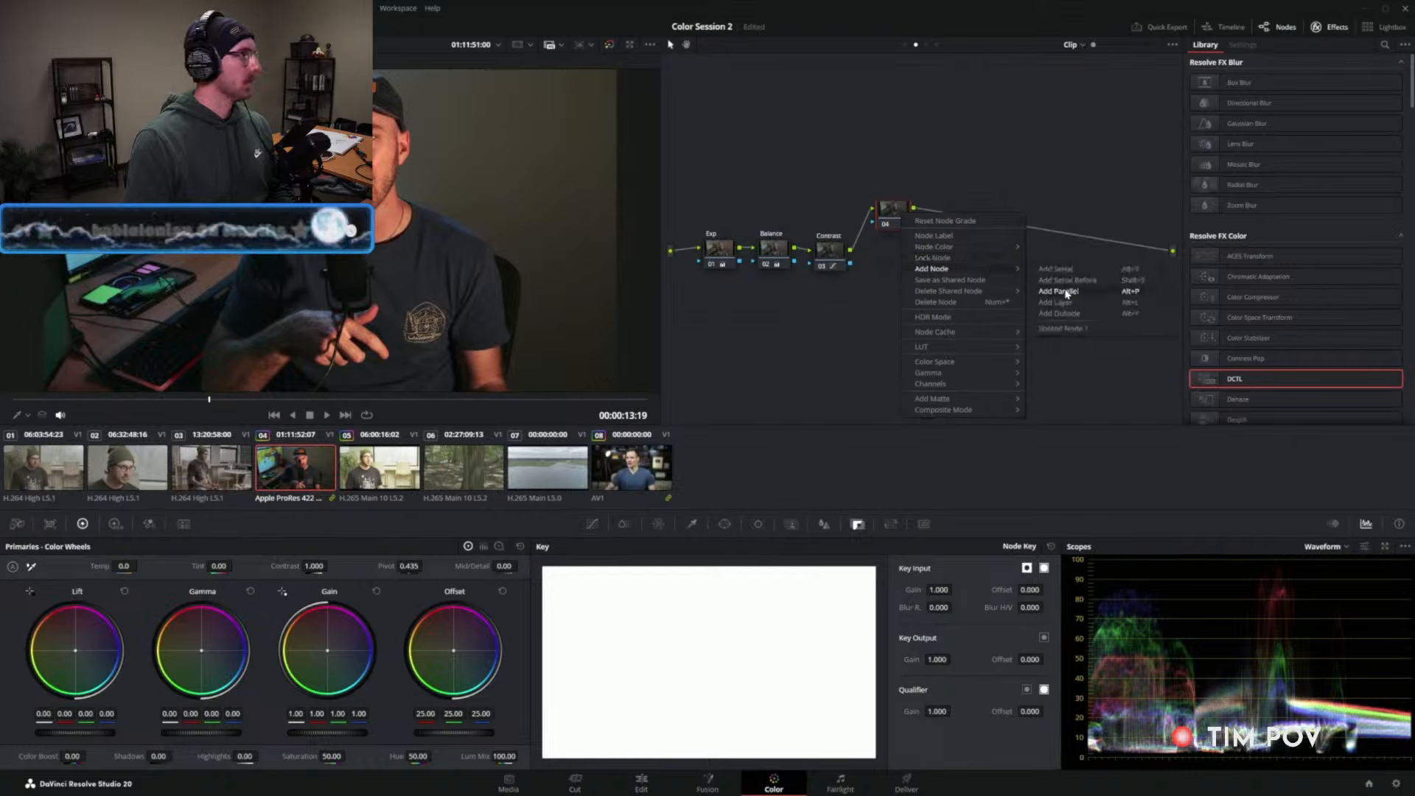
left_click(1065, 296)
left_click_drag(901, 253, 908, 281)
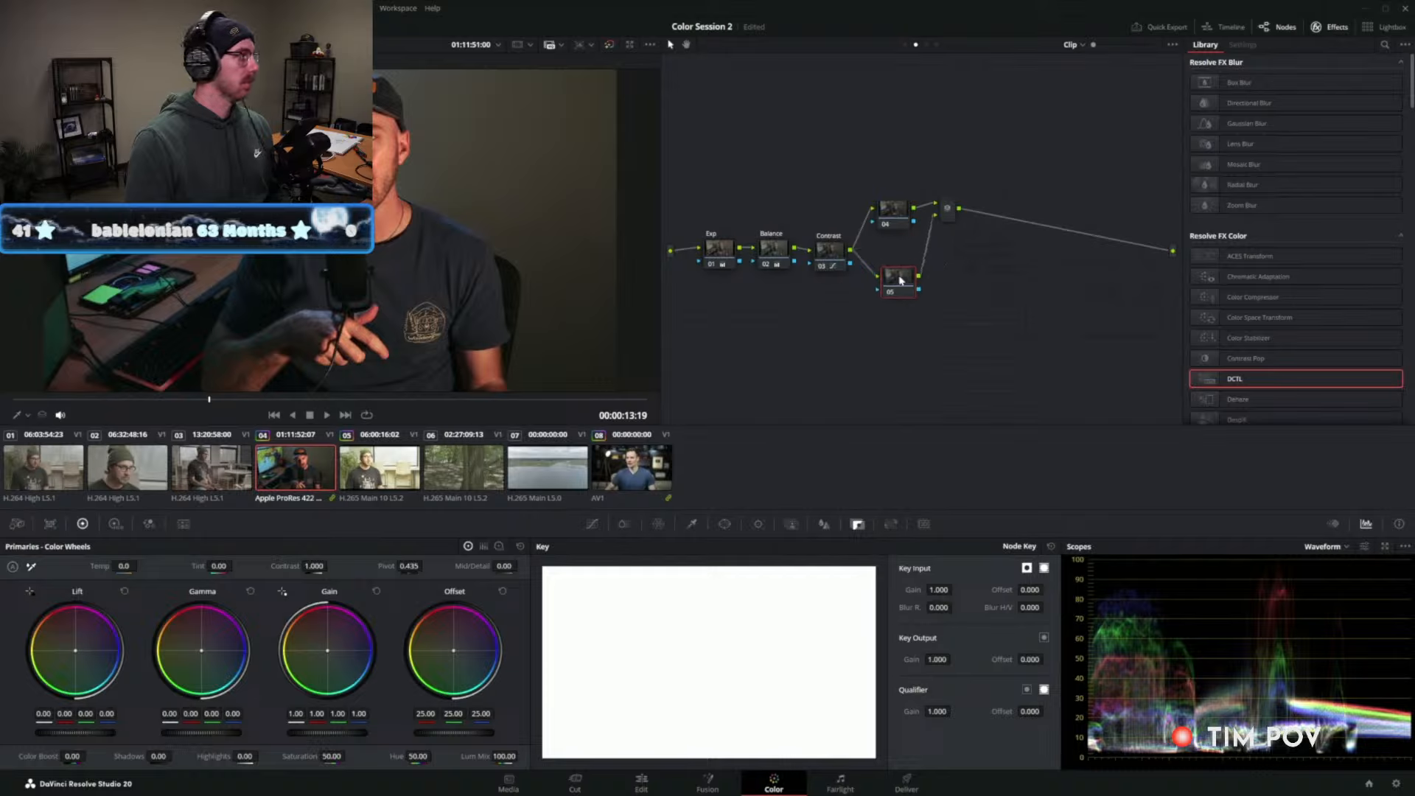
left_click_drag(950, 211, 898, 297)
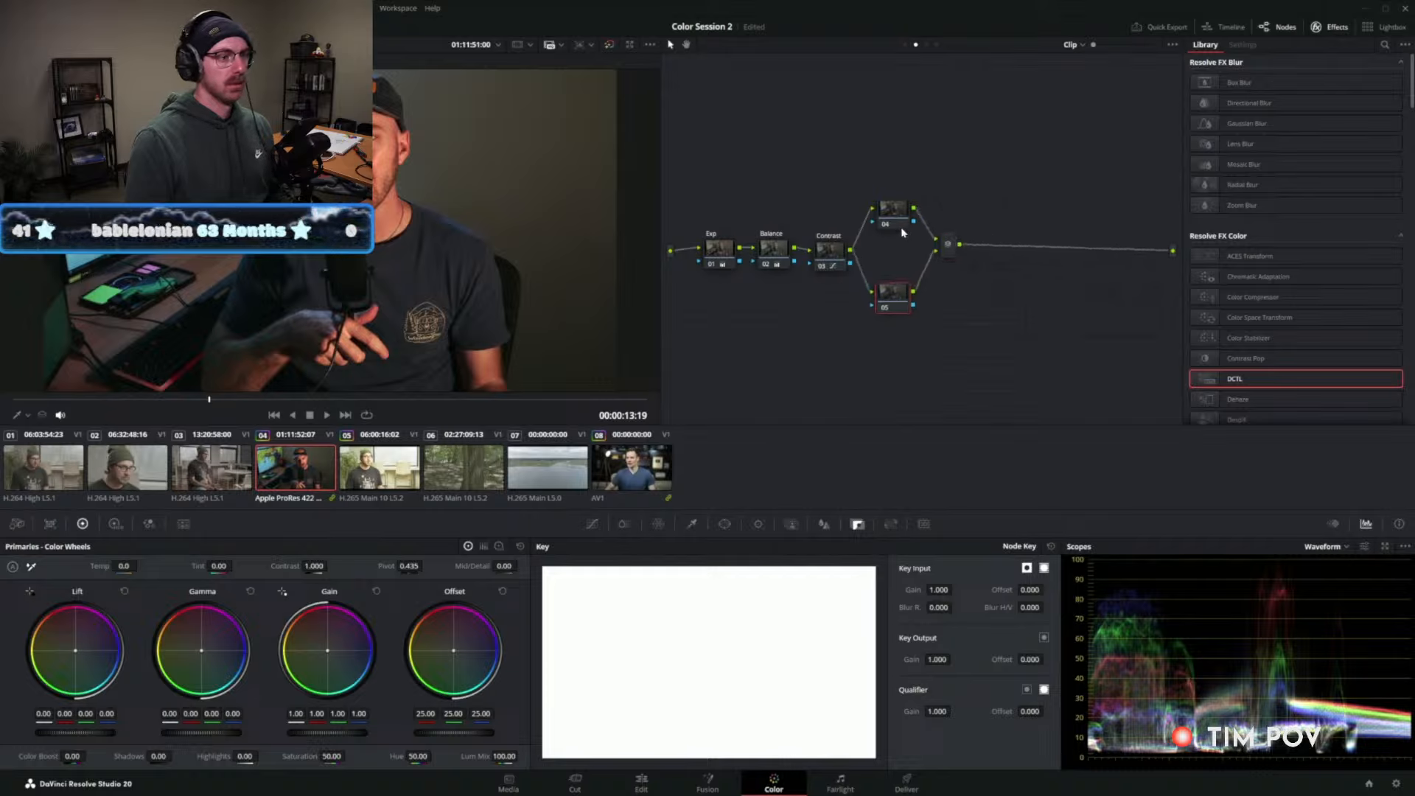
Spread out the parallel structure by moving the mixer farther from the branches and raising node 04.
left_click(902, 228)
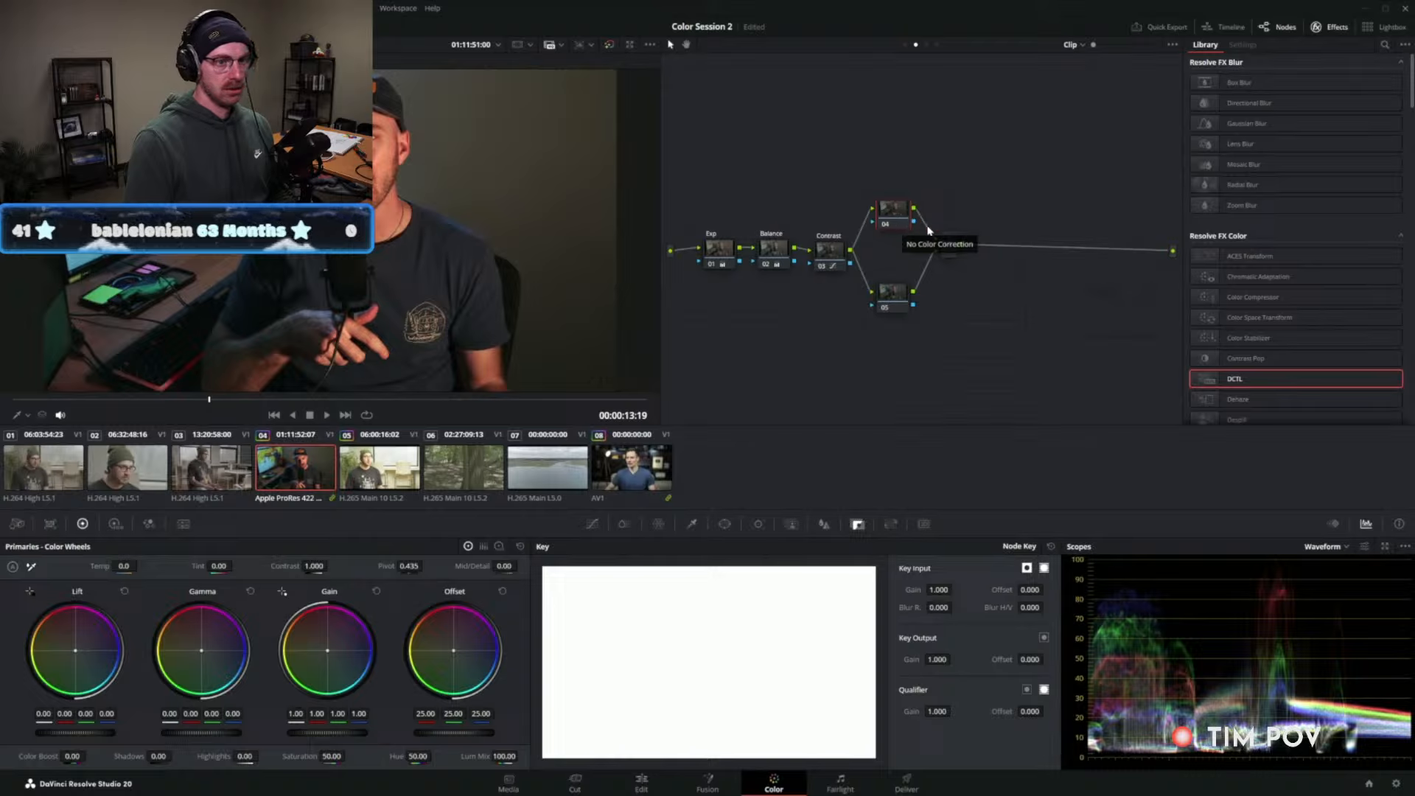
left_click(954, 252)
left_click_drag(954, 252, 953, 254)
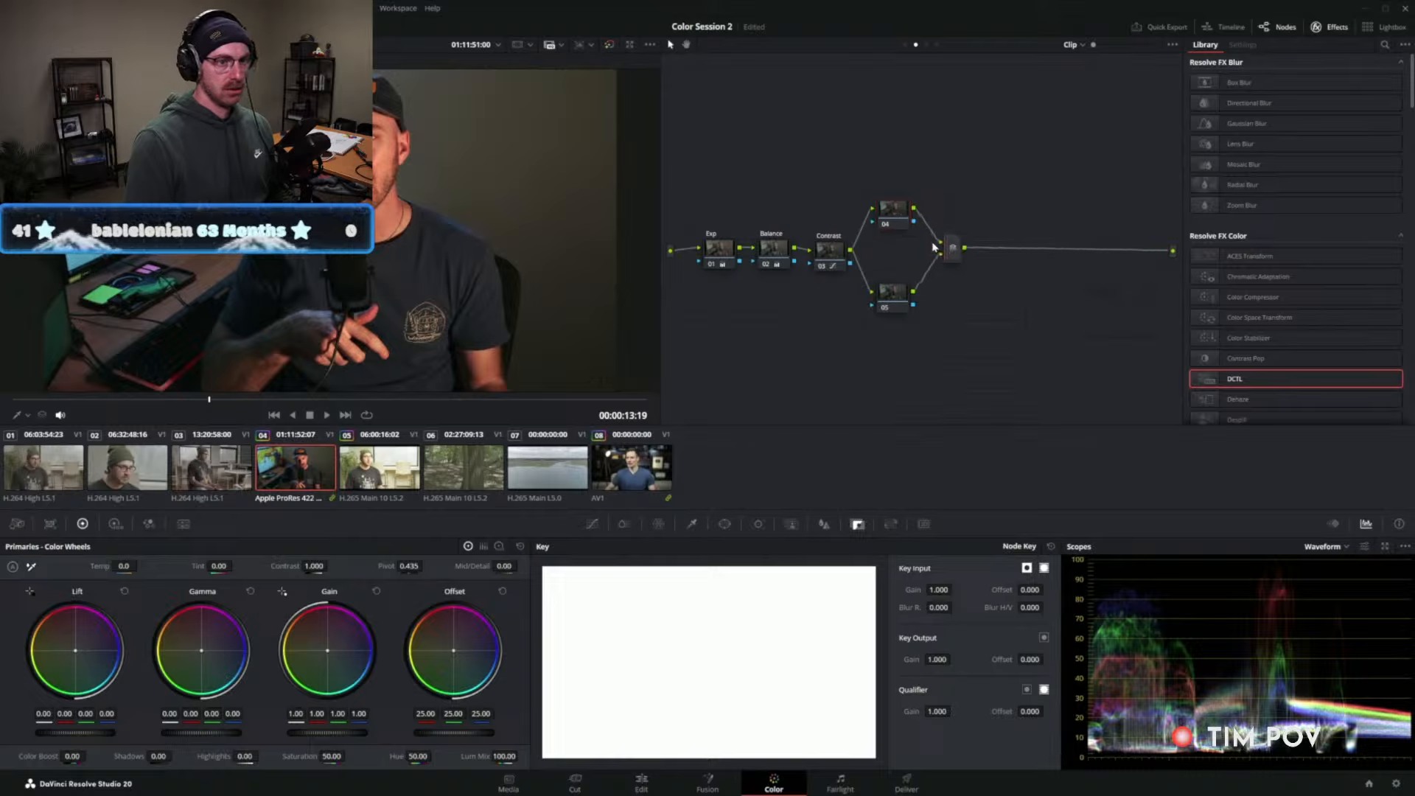
left_click_drag(890, 213, 885, 211)
left_click_drag(951, 246, 967, 252)
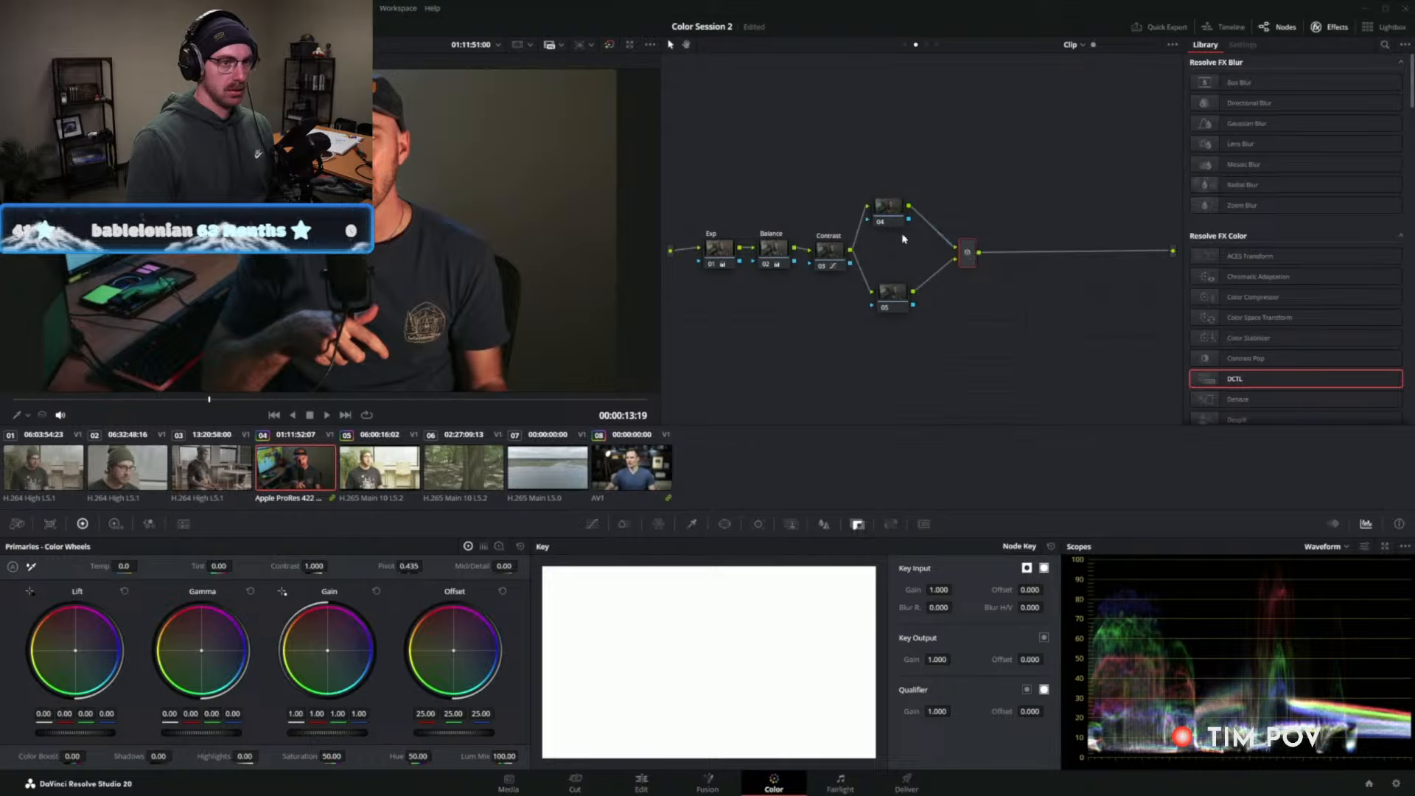
mouse_move(888, 220)
left_mouse_down()
mouse_move(869, 209)
mouse_move(891, 201)
left_mouse_up()
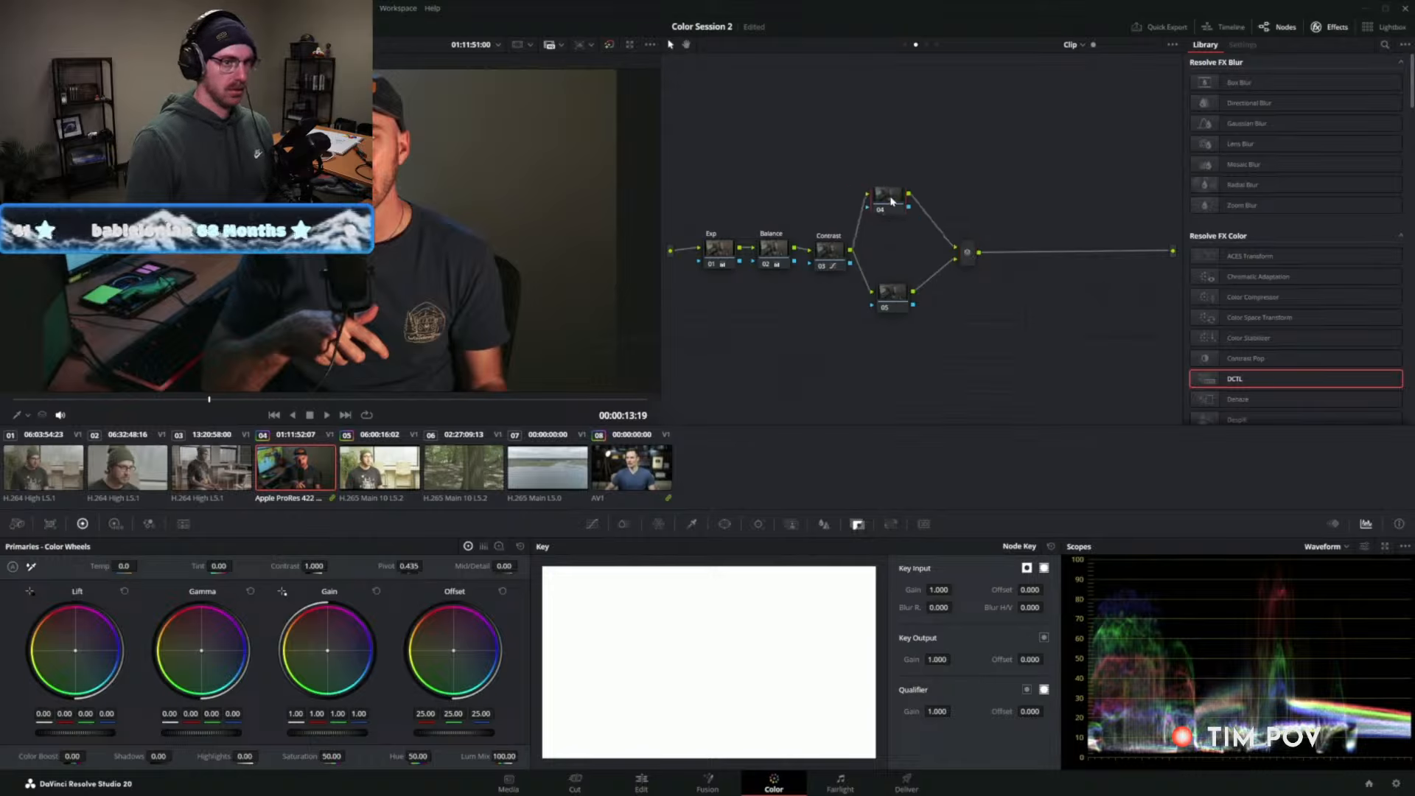
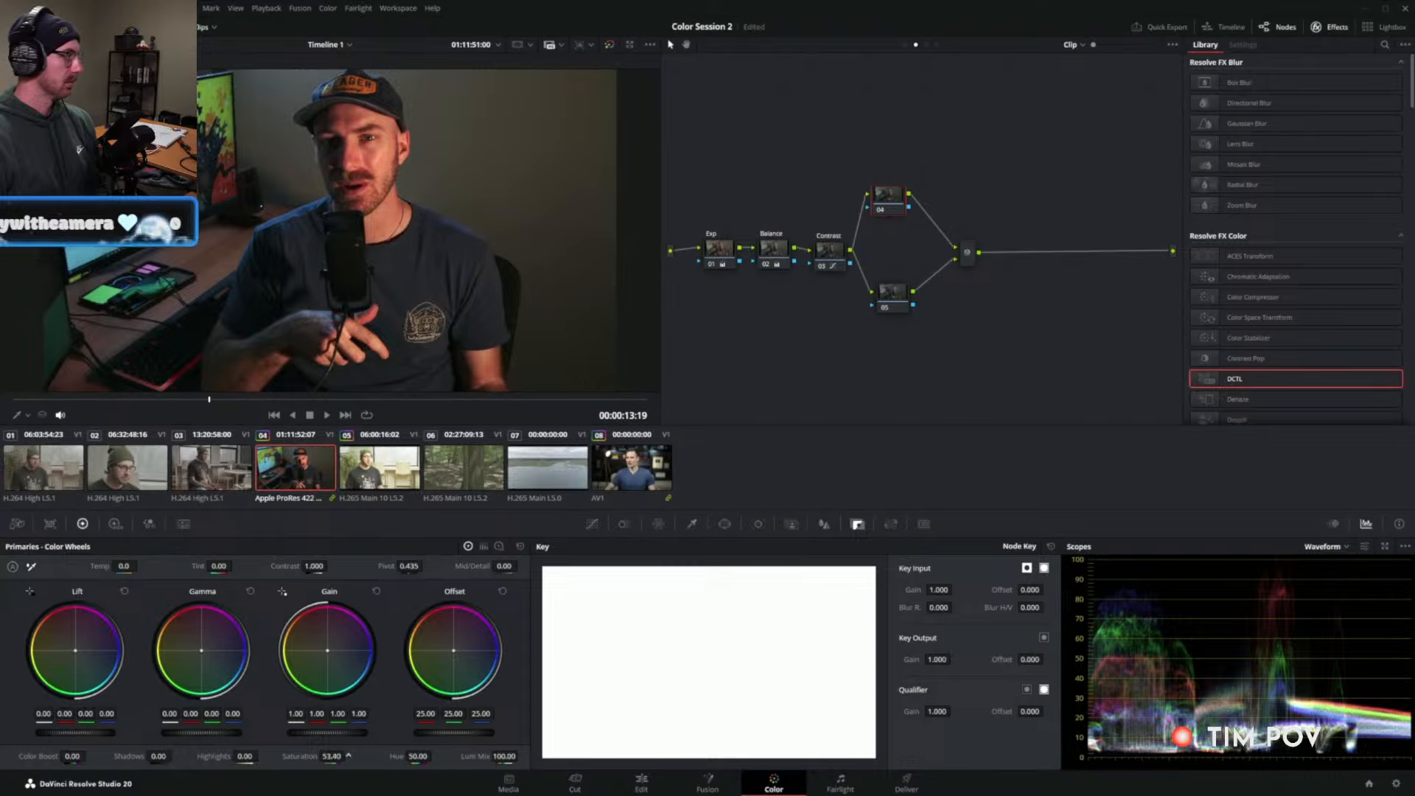
Try a saturation of 100 on node 04, inspect the image, and reset the node's primaries.
left_click_drag(349, 755, 376, 755)
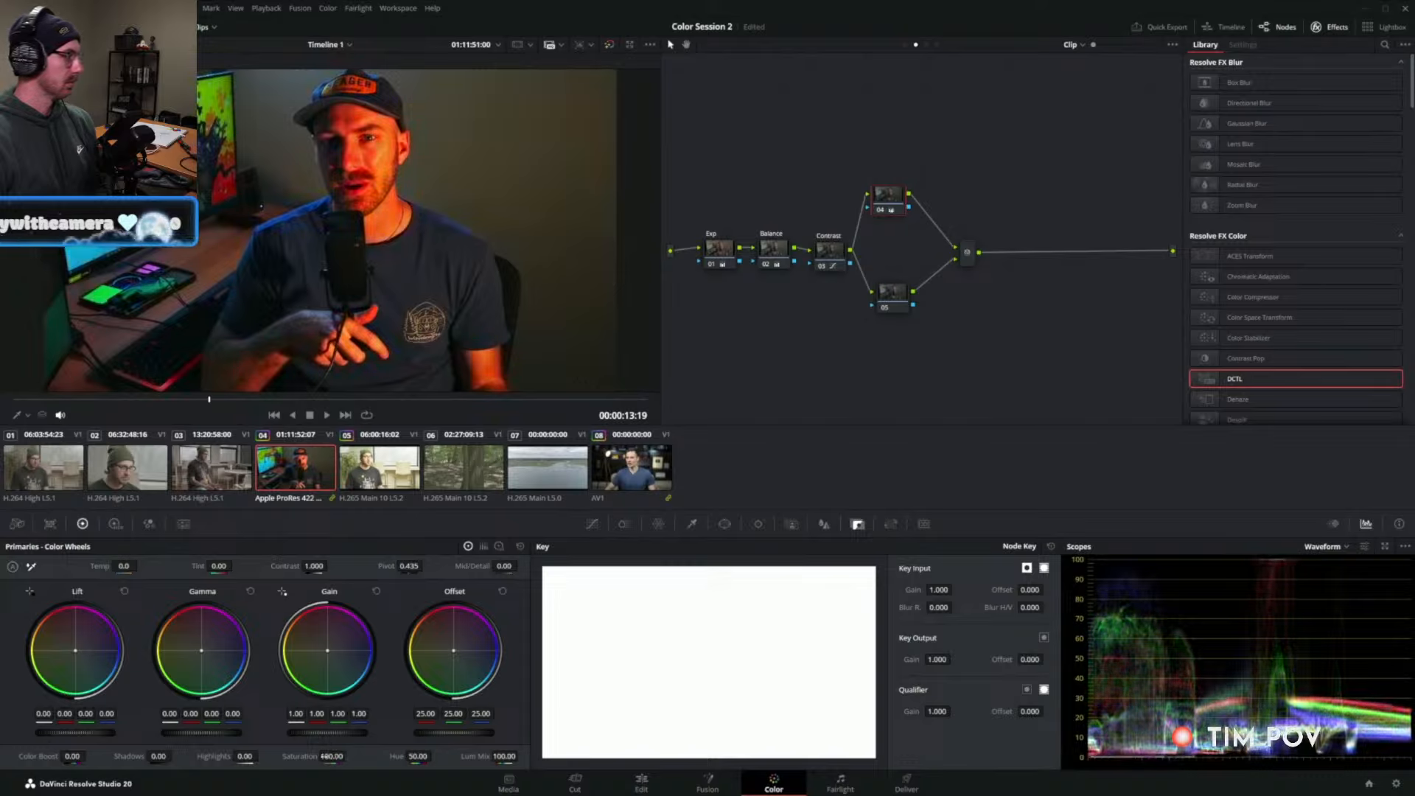
scroll(368, 147, "up", 3)
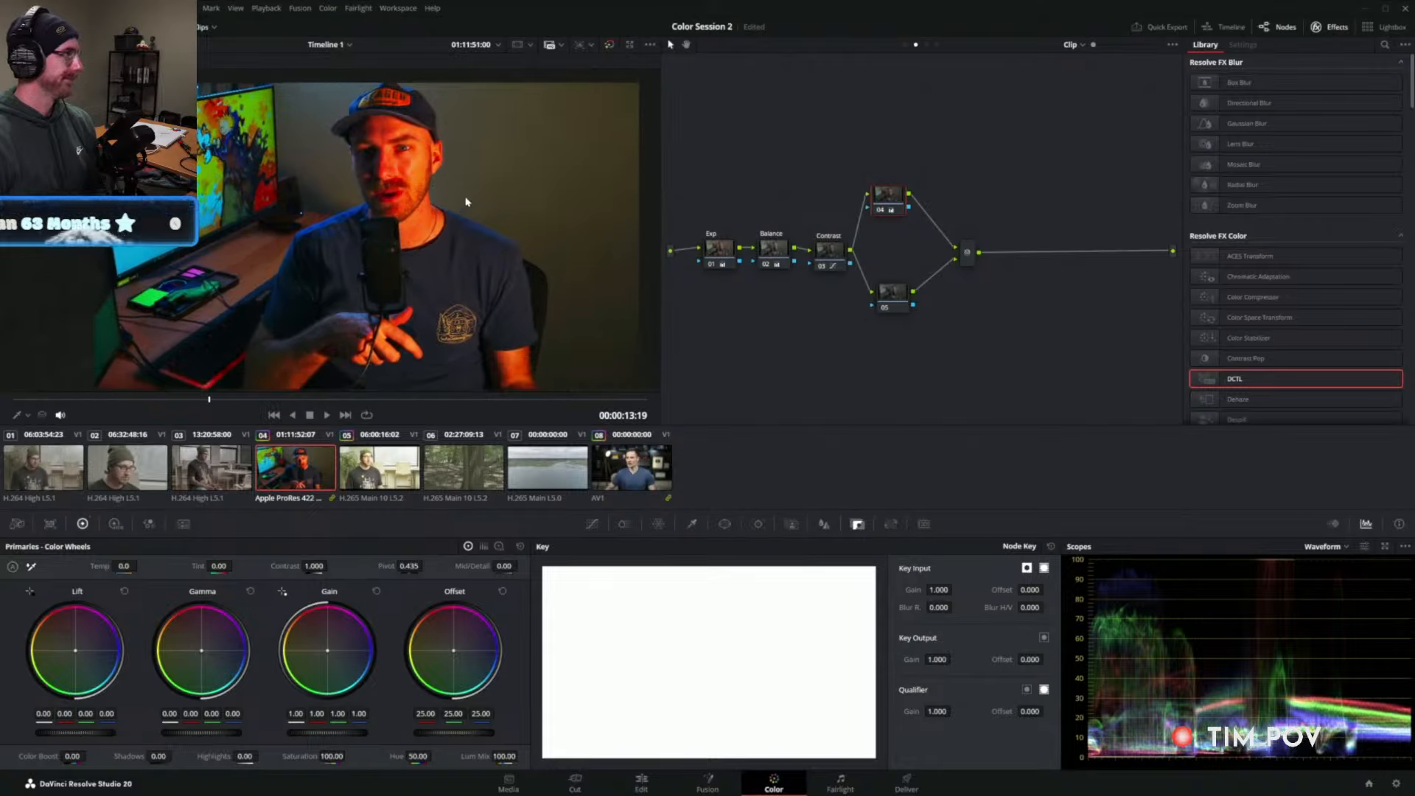
left_click(521, 546)
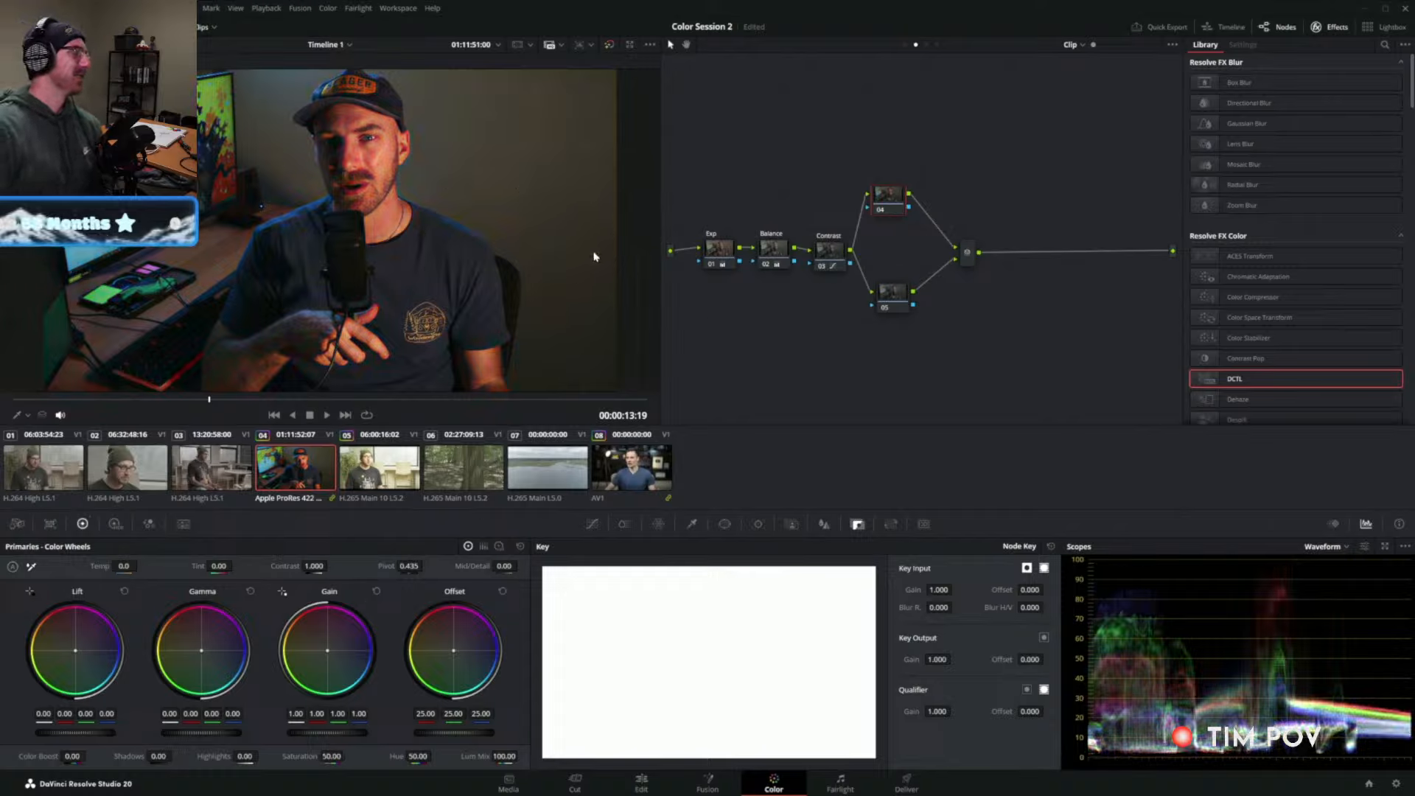
Set the color space of node 04 to HSV.
right_click(896, 199)
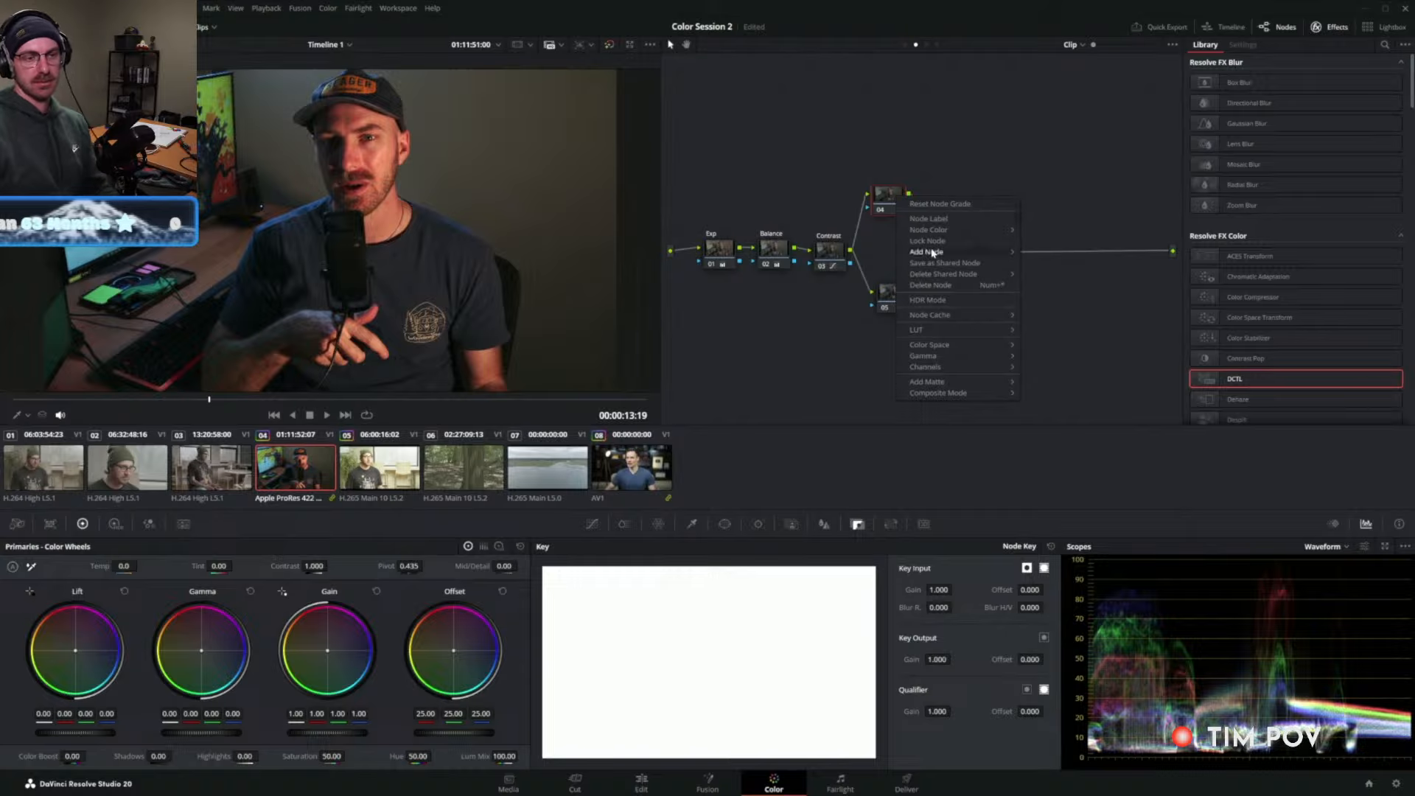
mouse_move(930, 347)
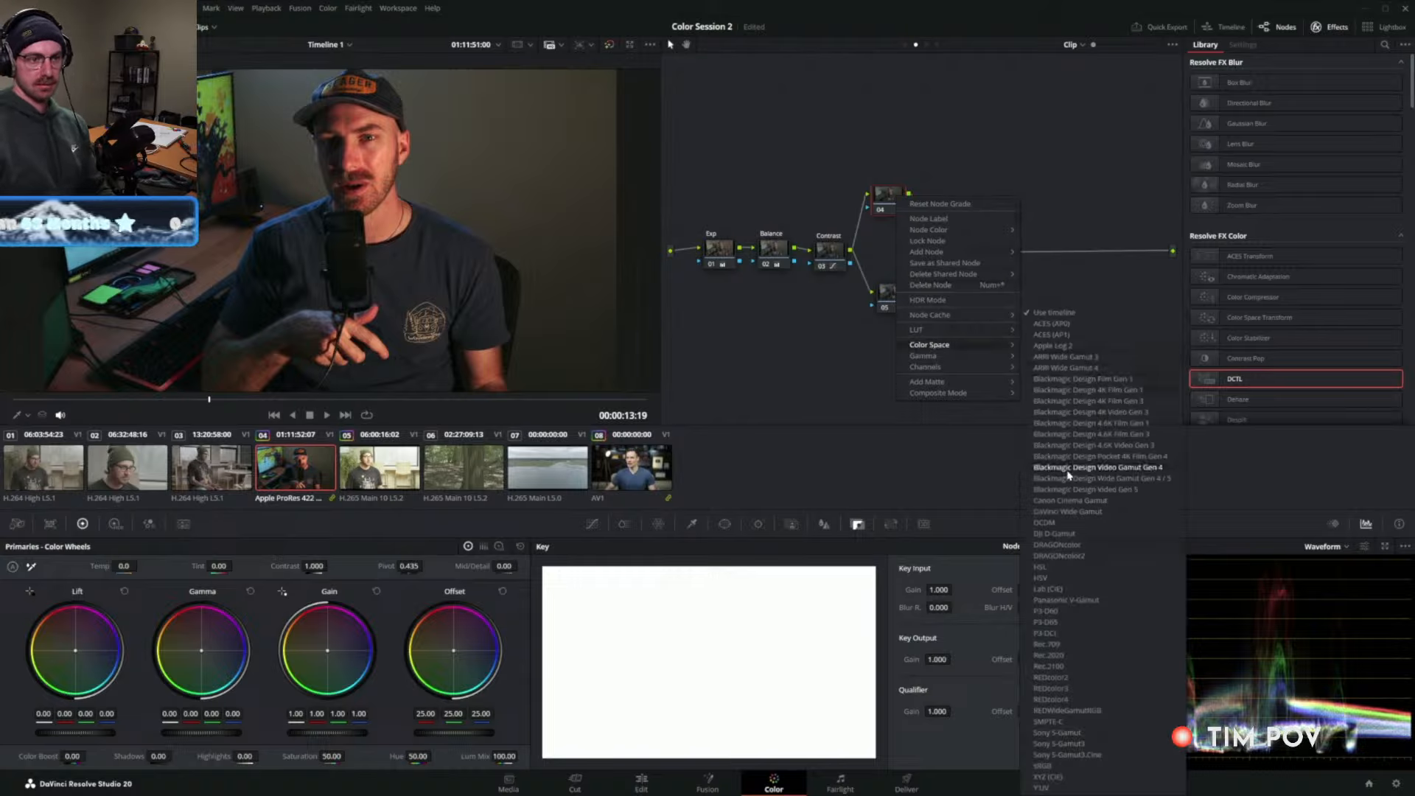
left_click(1042, 578)
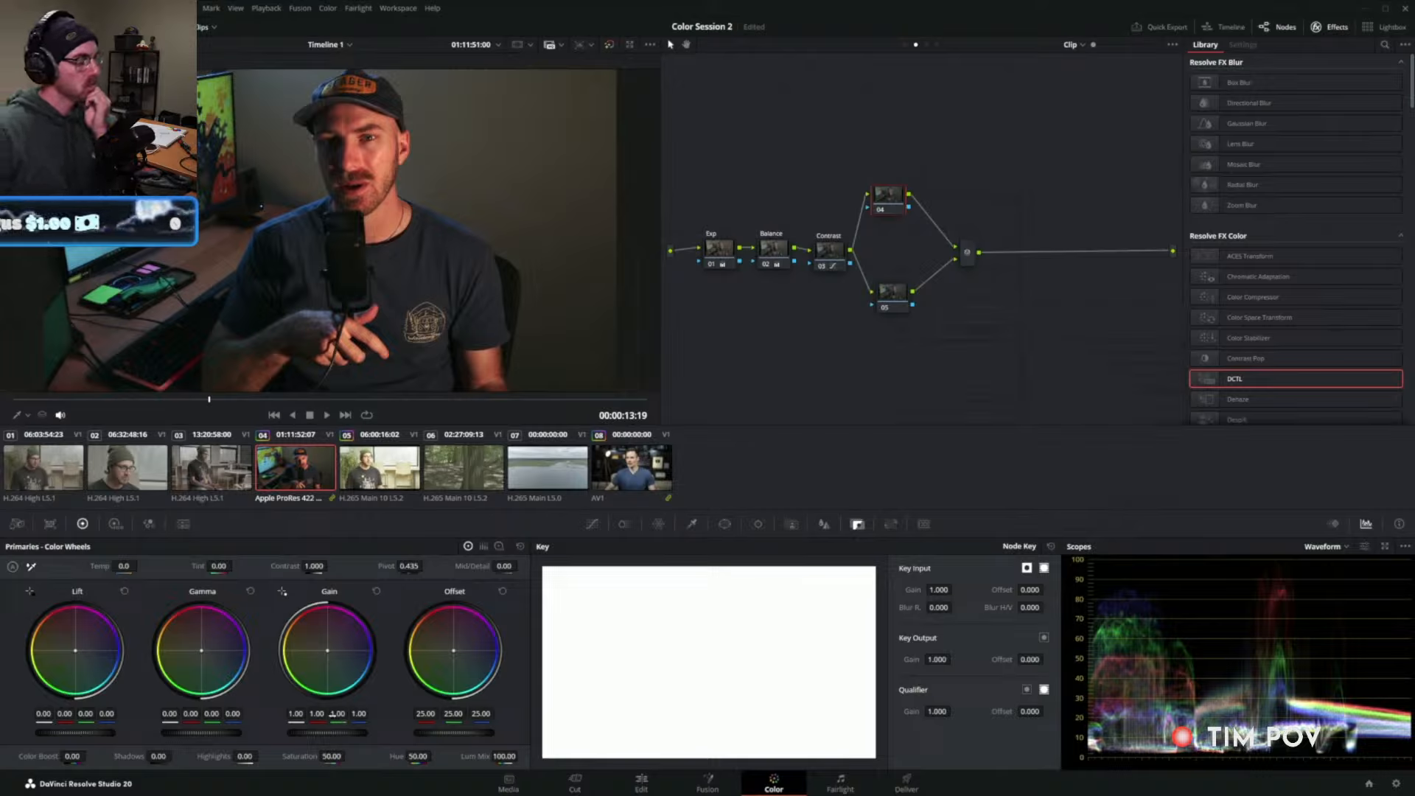
Try raising node 04's green gain and lowering it to 0.16, then reset the Gain wheel.
left_click_drag(337, 713, 370, 713)
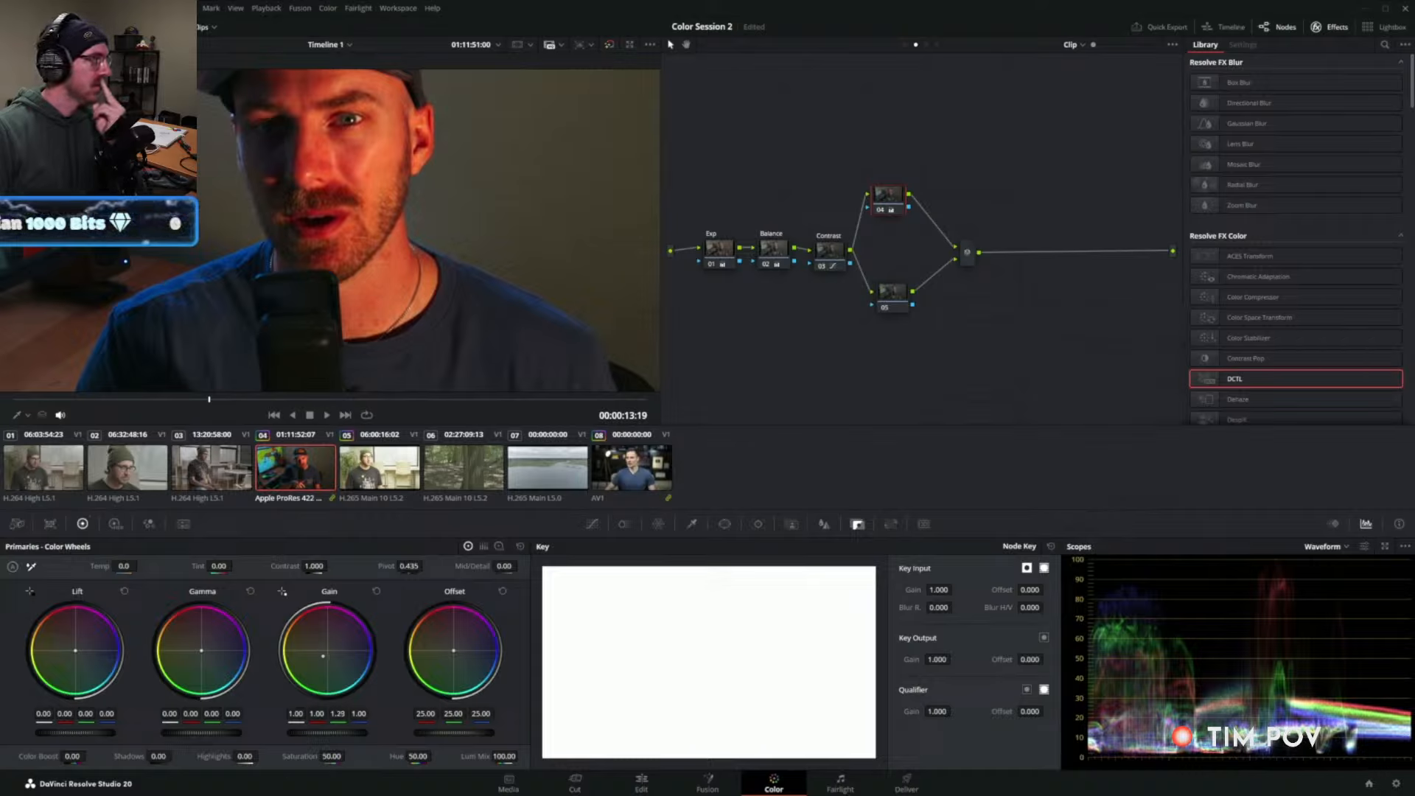
left_click_drag(321, 657, 340, 635)
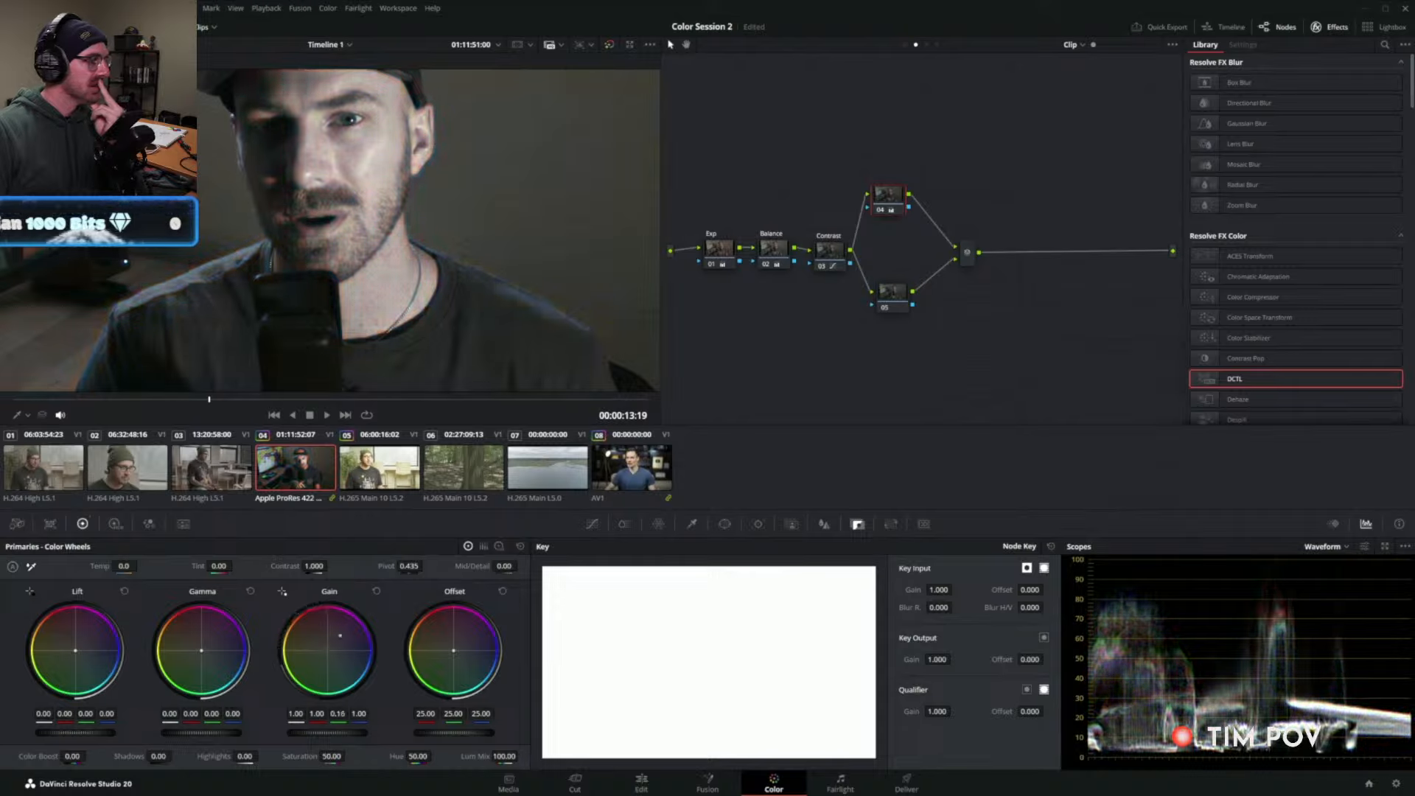
left_click(376, 591)
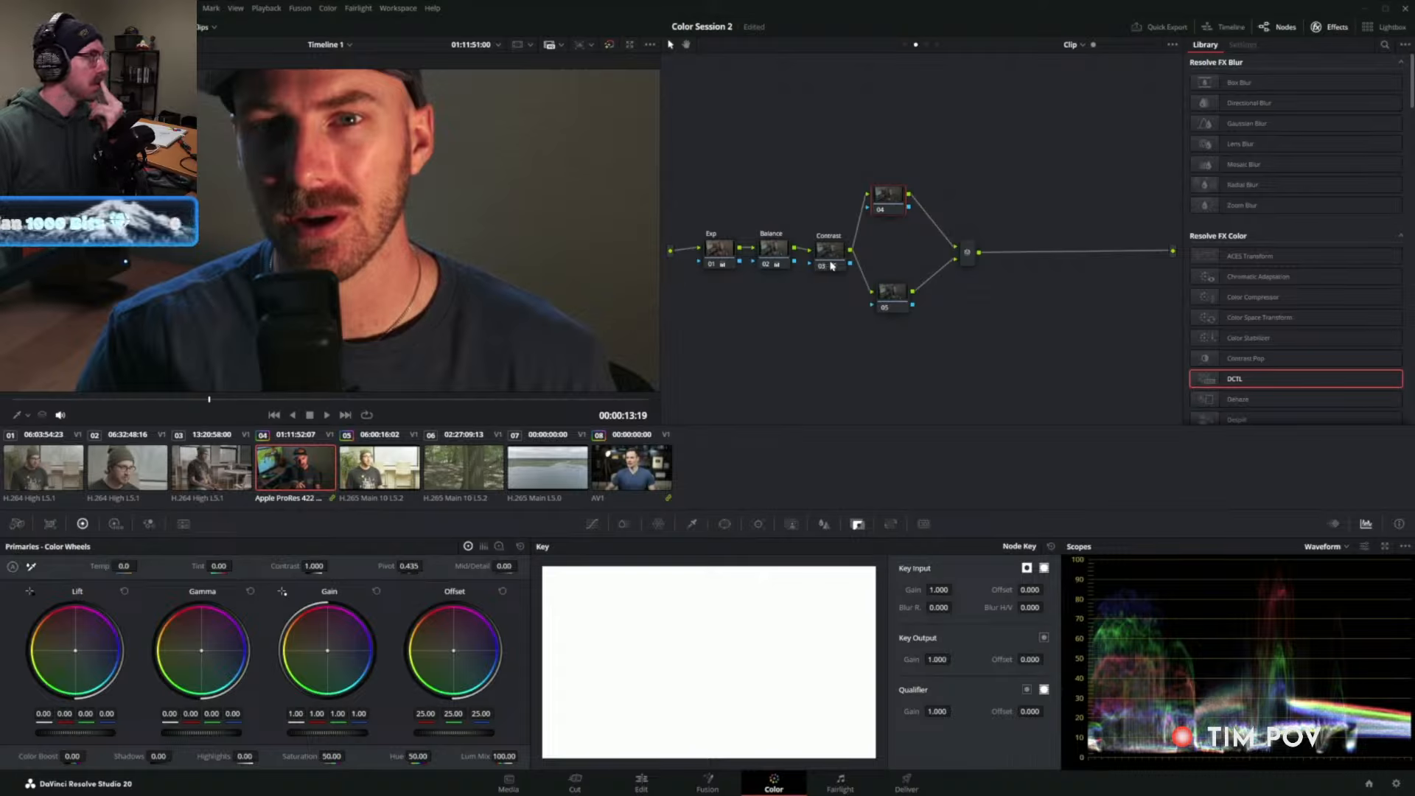
Set the color space of the lower parallel node 05 to HSL.
left_click(893, 297)
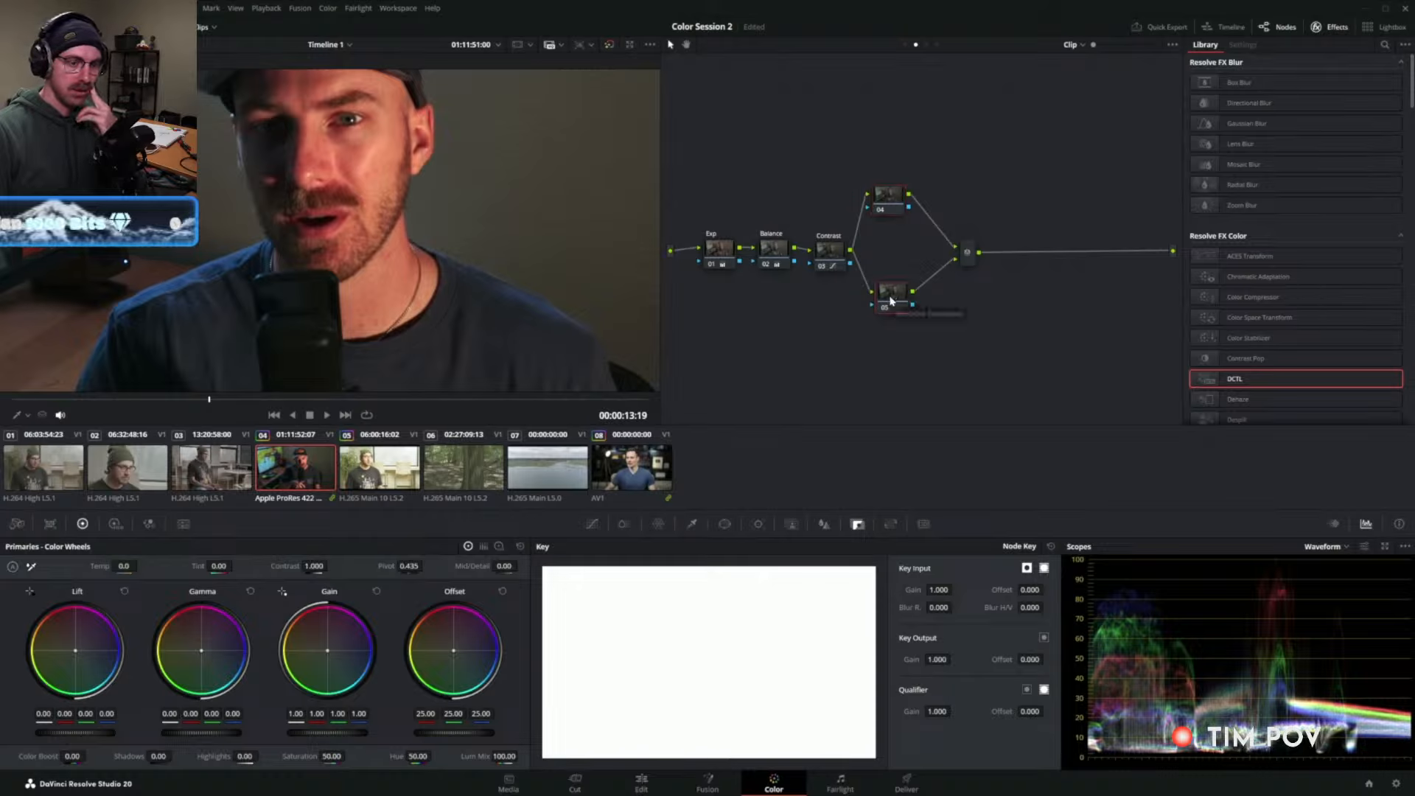
right_click(892, 297)
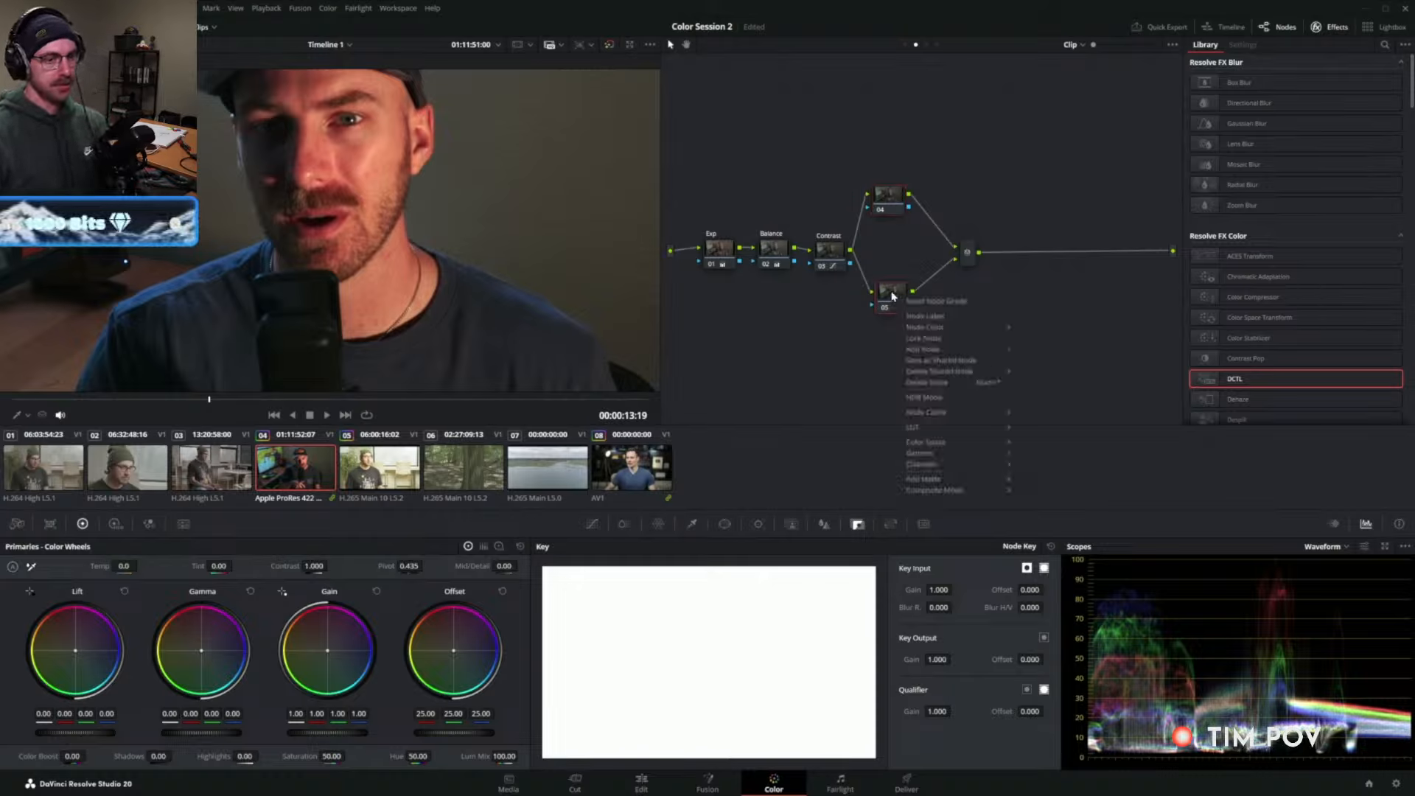
mouse_move(943, 442)
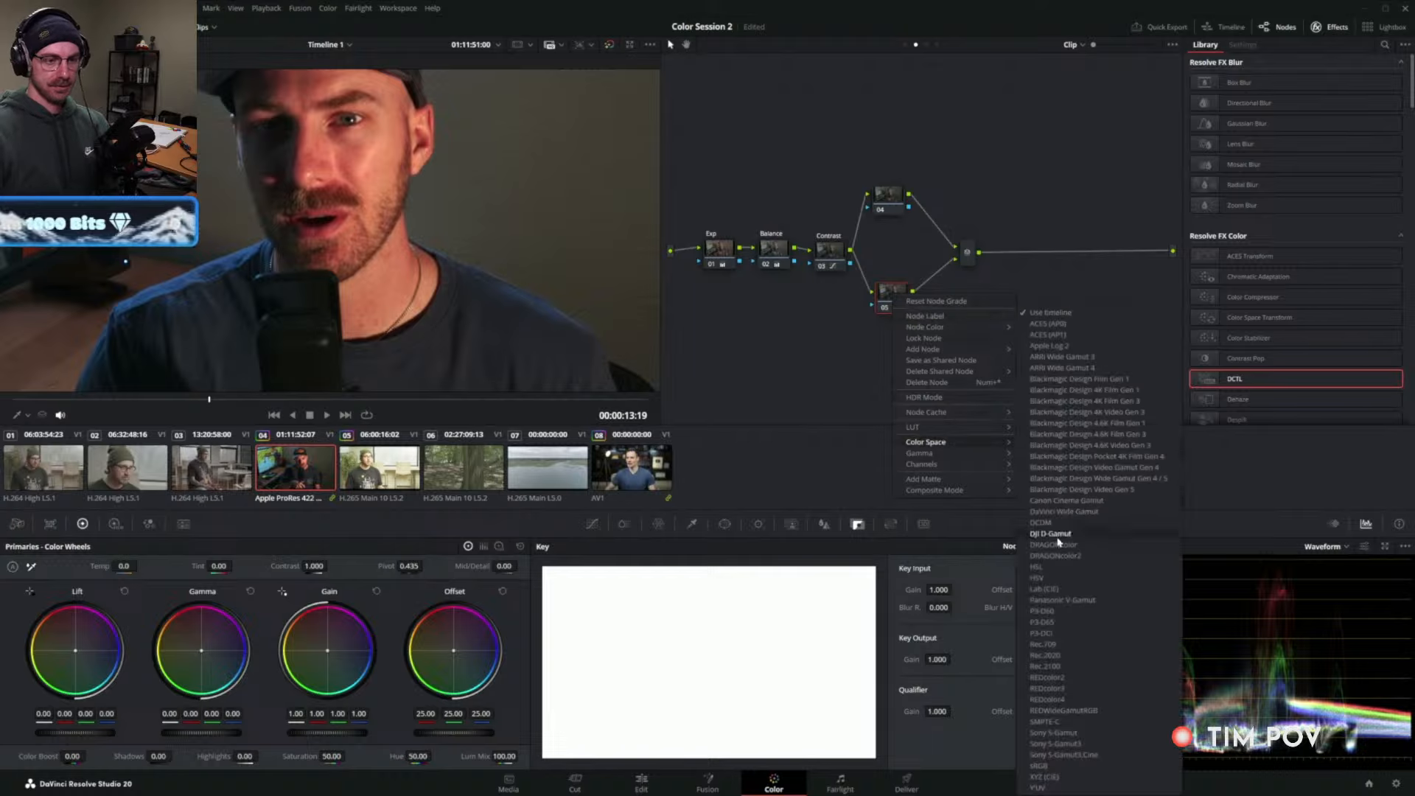
left_click(1041, 568)
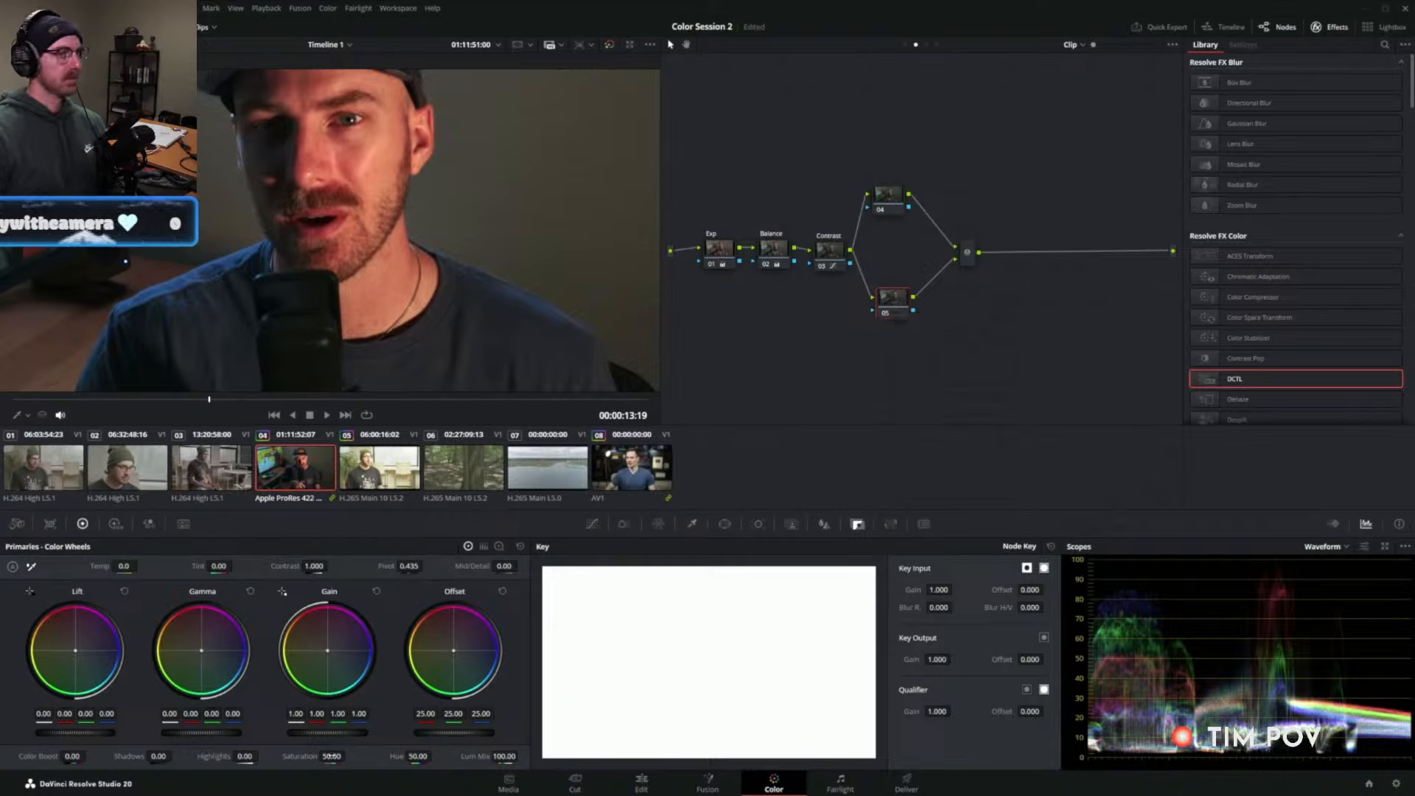
Label the upper parallel node 04 as HSV.
left_click(894, 195)
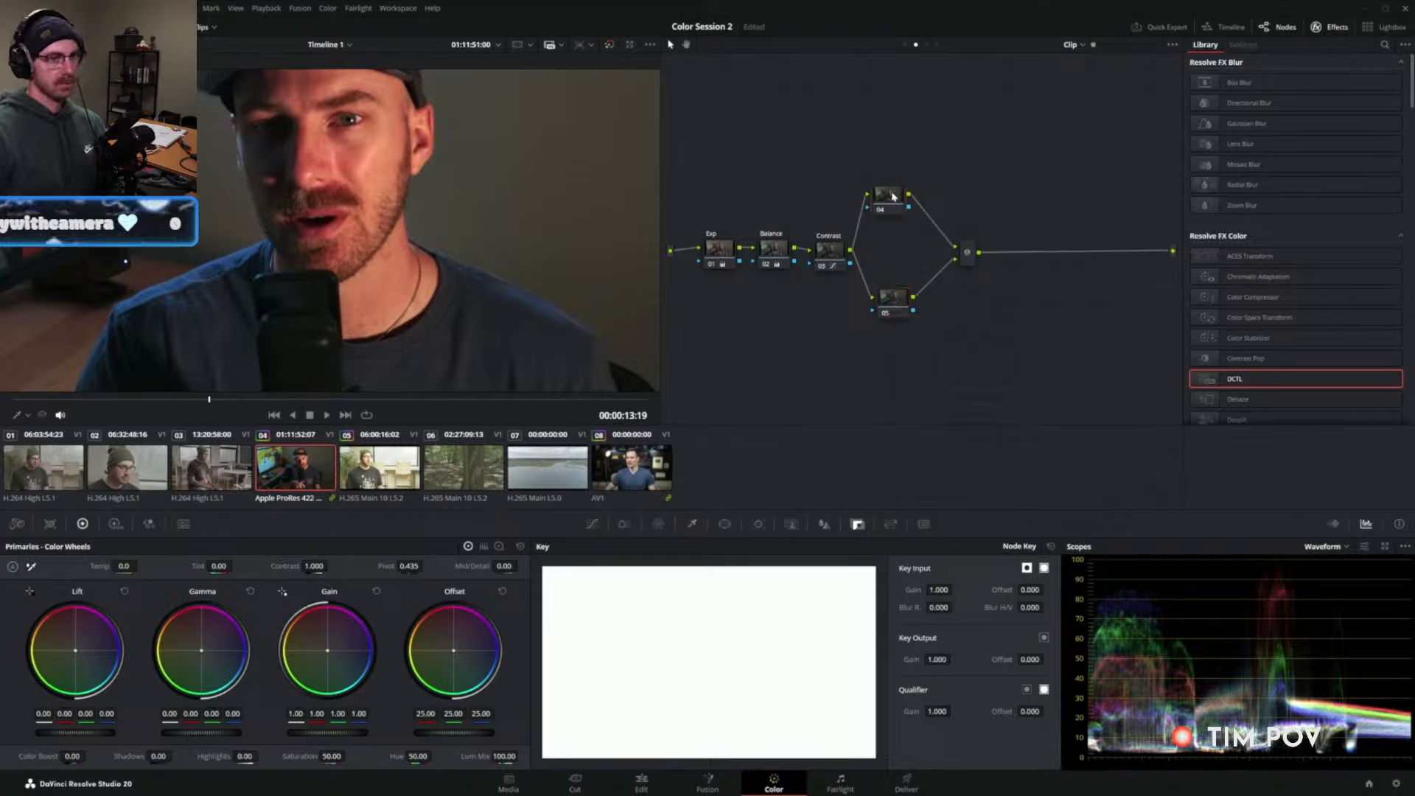
right_click(895, 196)
left_click(876, 161)
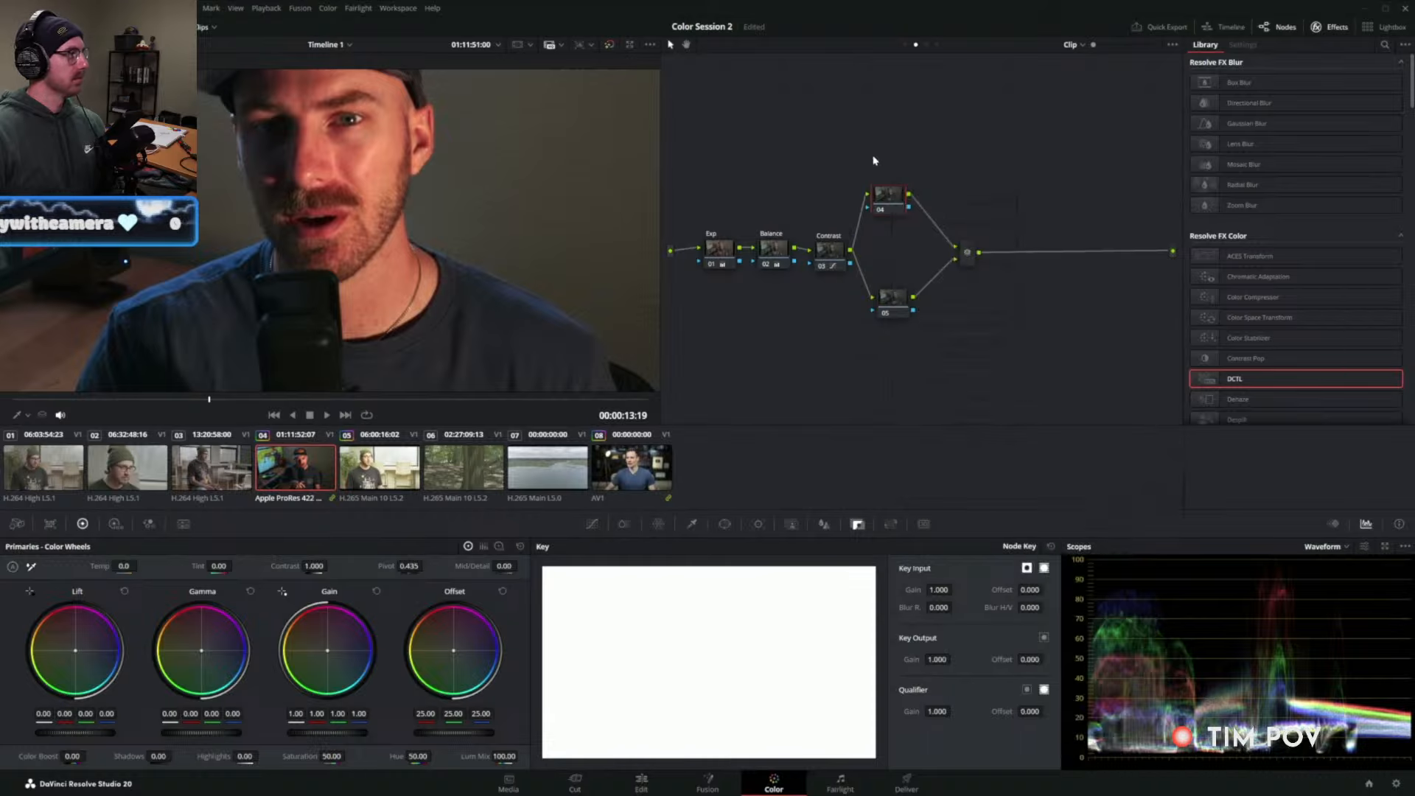
right_click(894, 199)
left_click(922, 215)
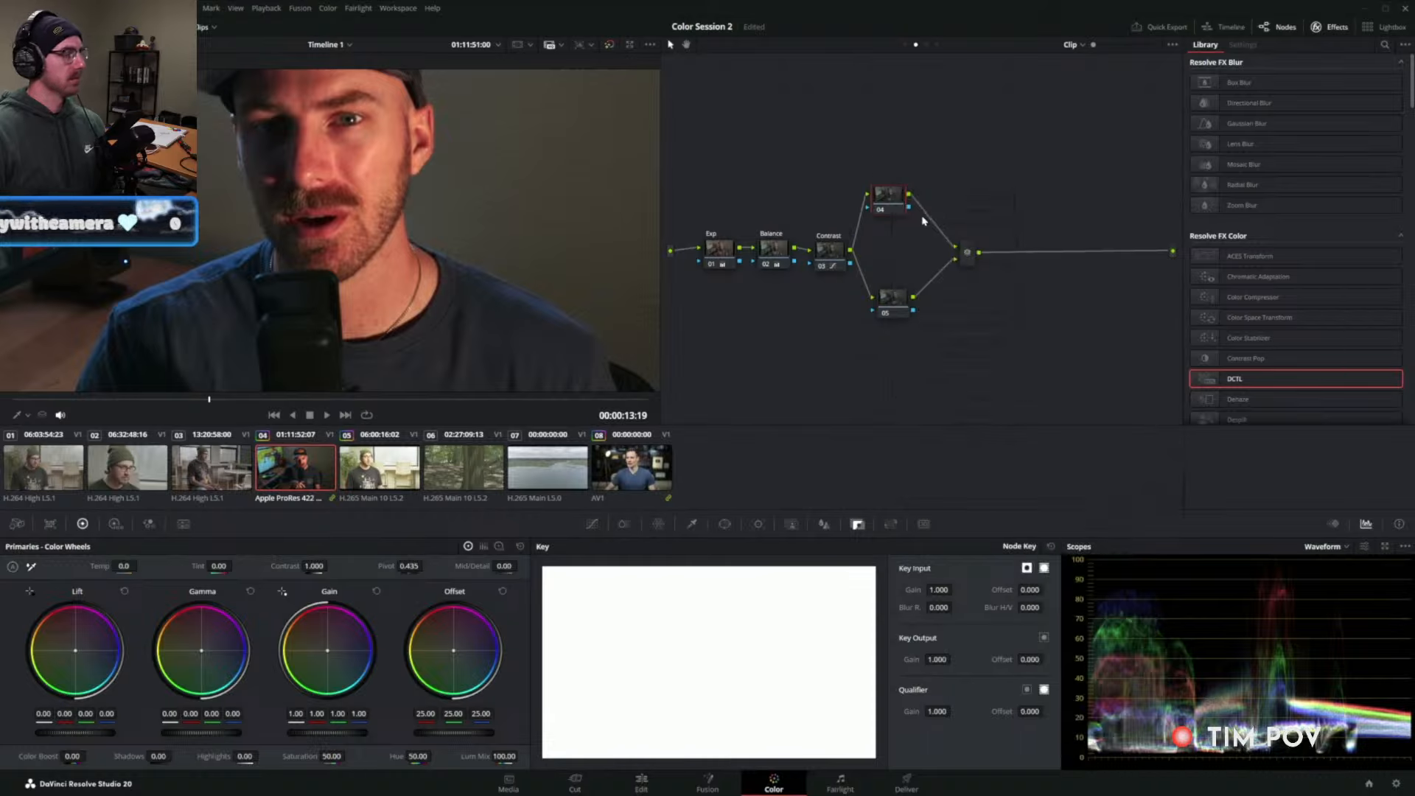
type("HSV")
key("Return")
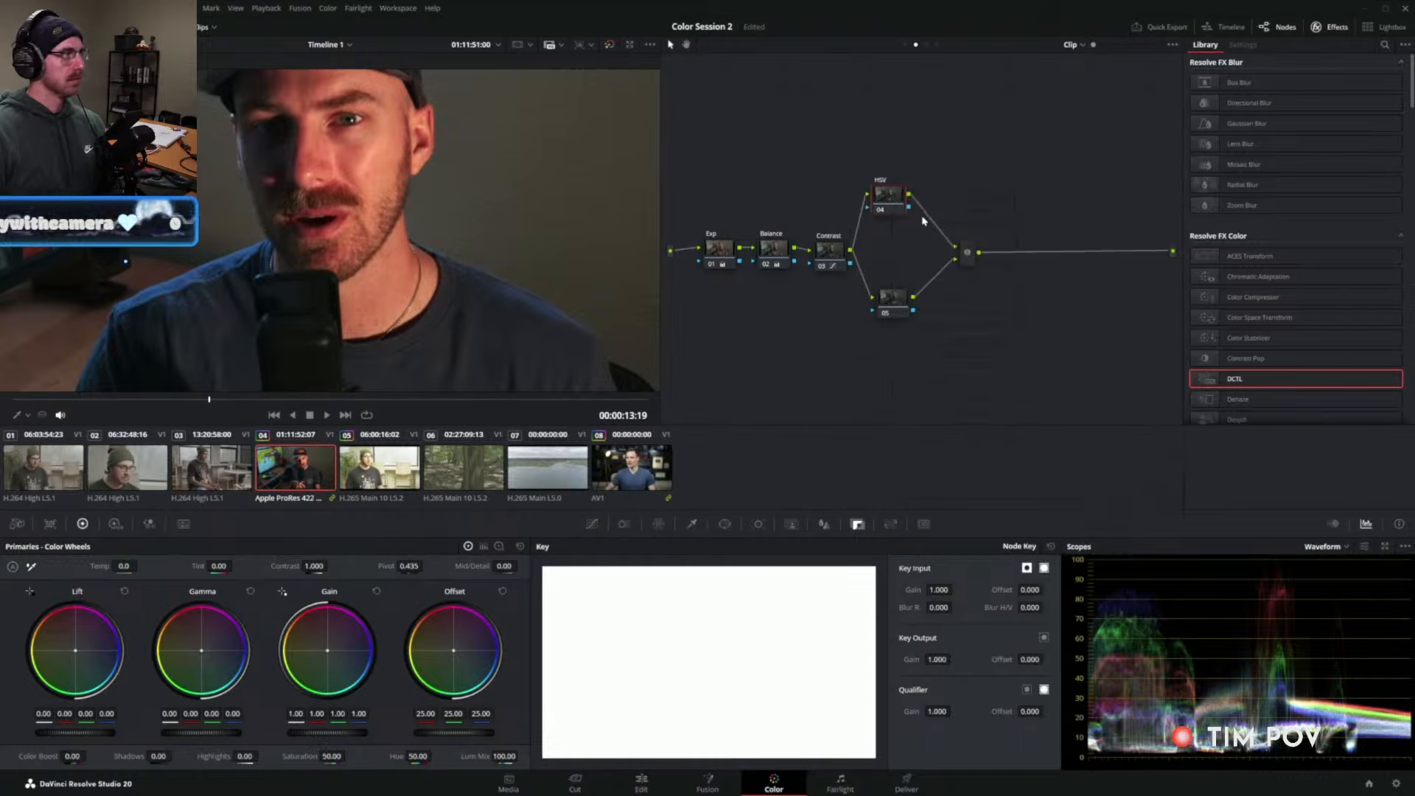
Label the lower parallel node 05 as HSL.
right_click(905, 296)
left_click(931, 317)
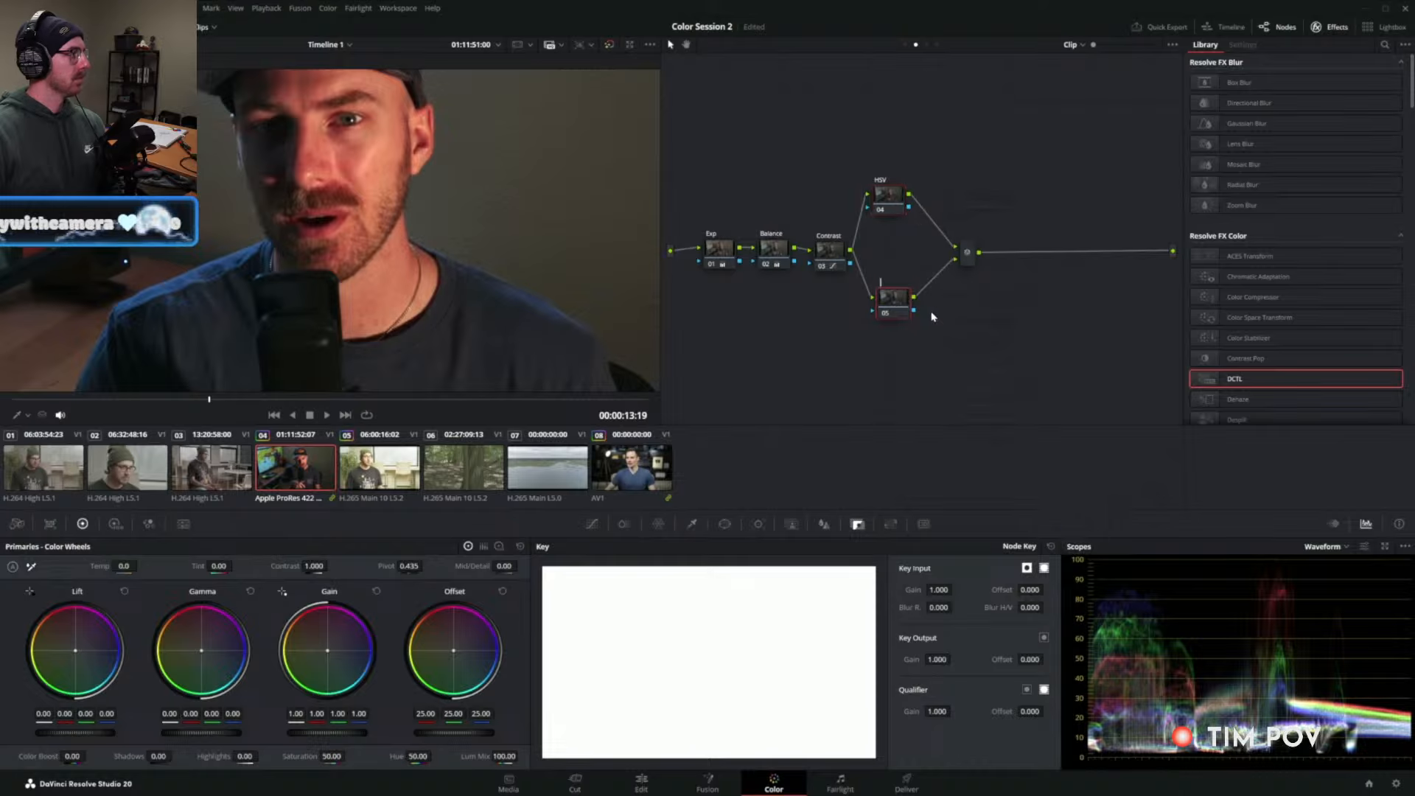
type("HSL")
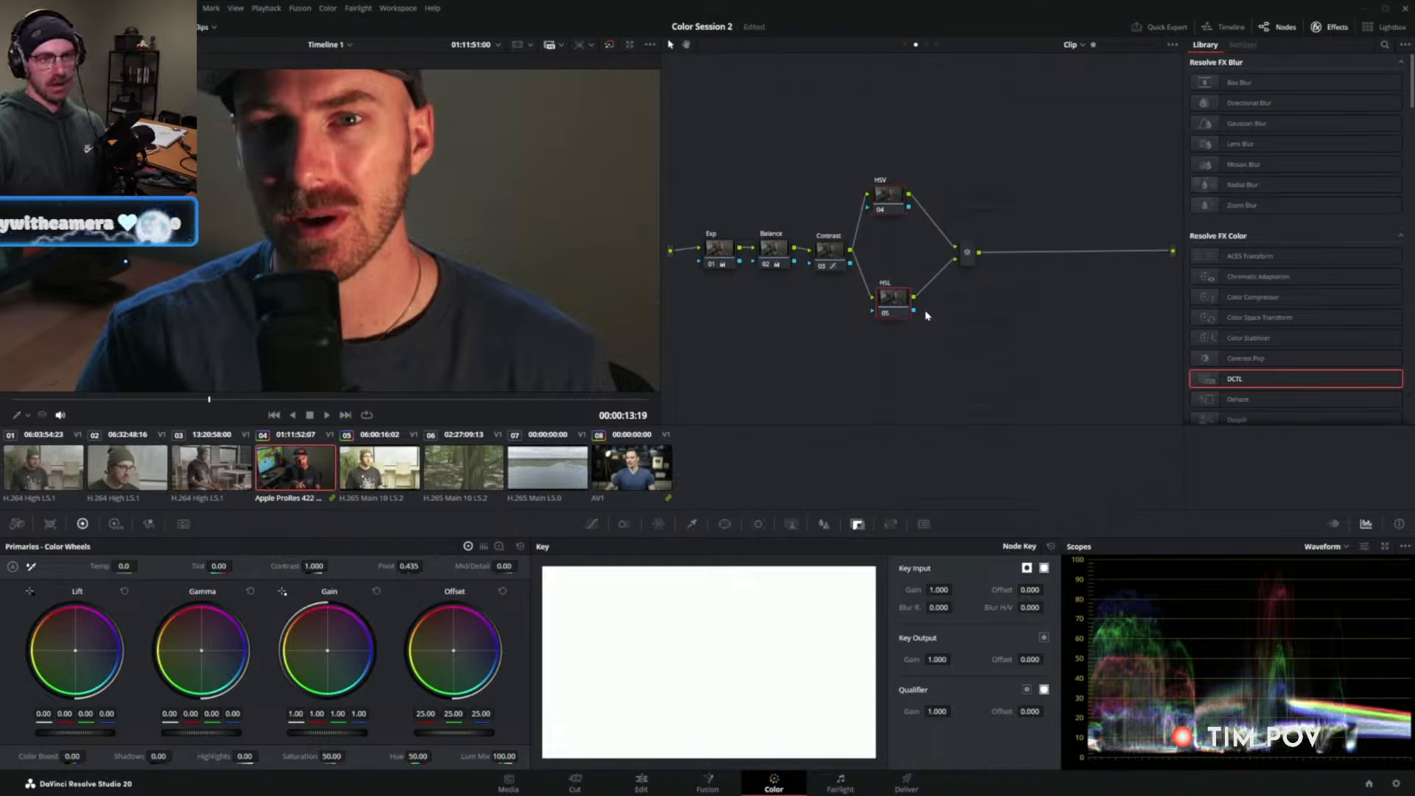
Review the color space options available for the HSV node without changing its setting.
right_click(890, 198)
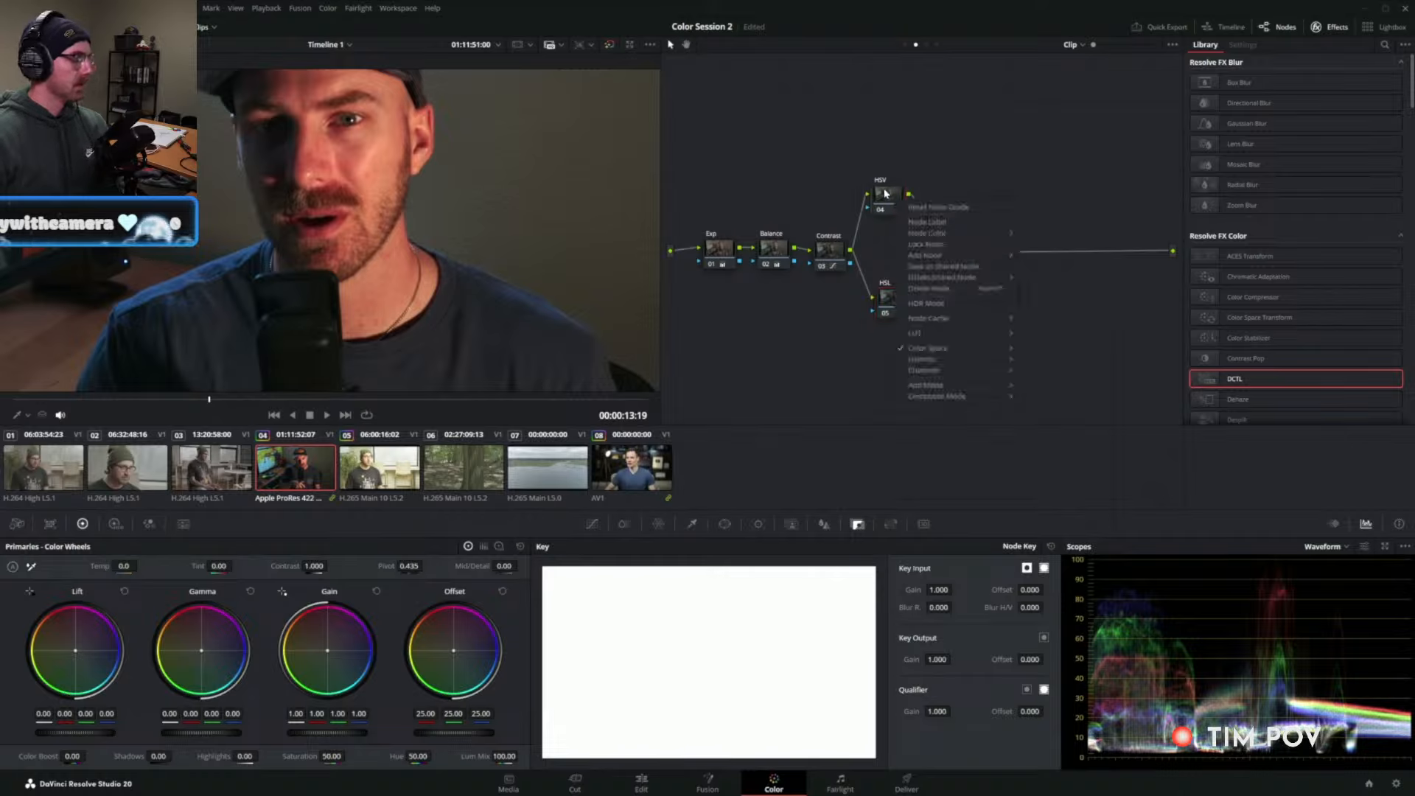
mouse_move(921, 354)
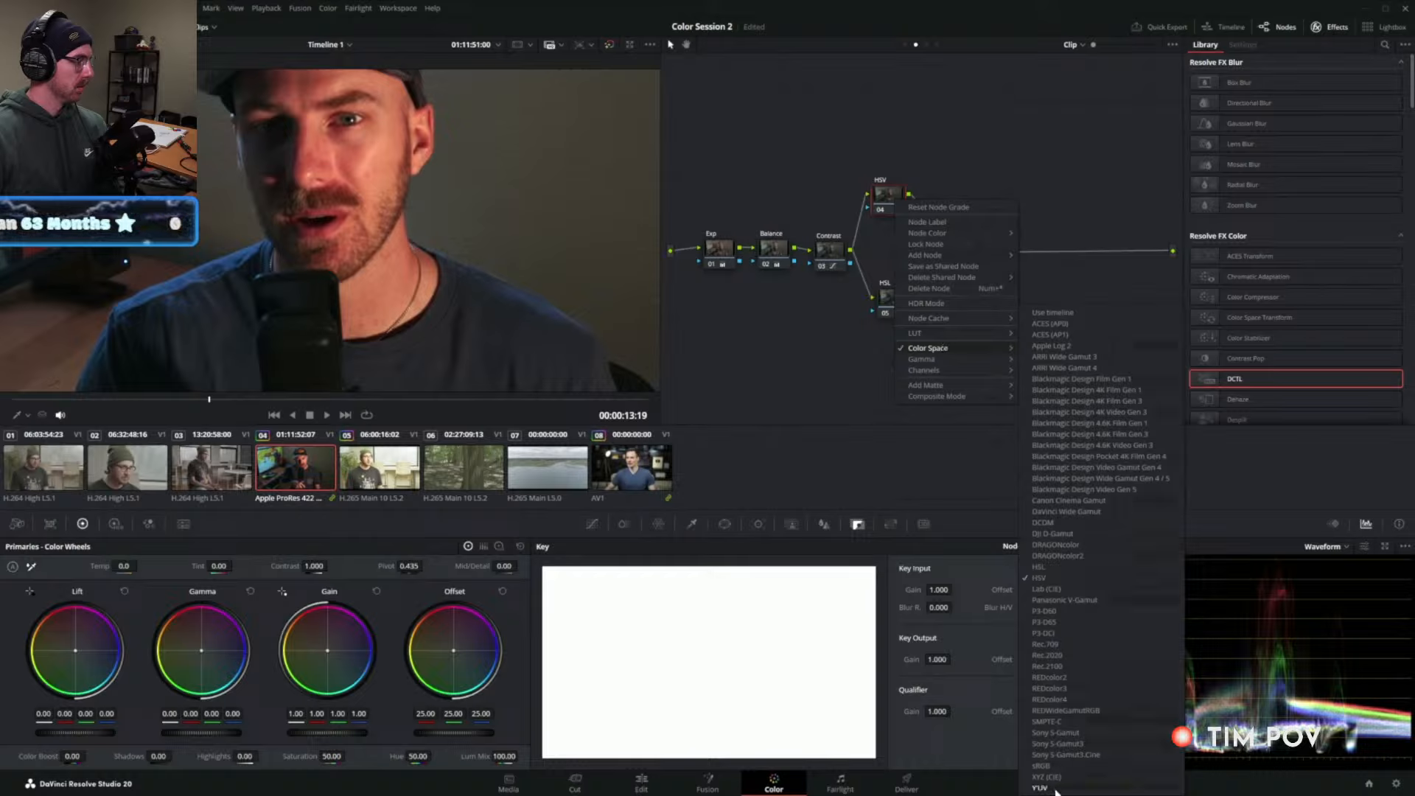
left_click(936, 165)
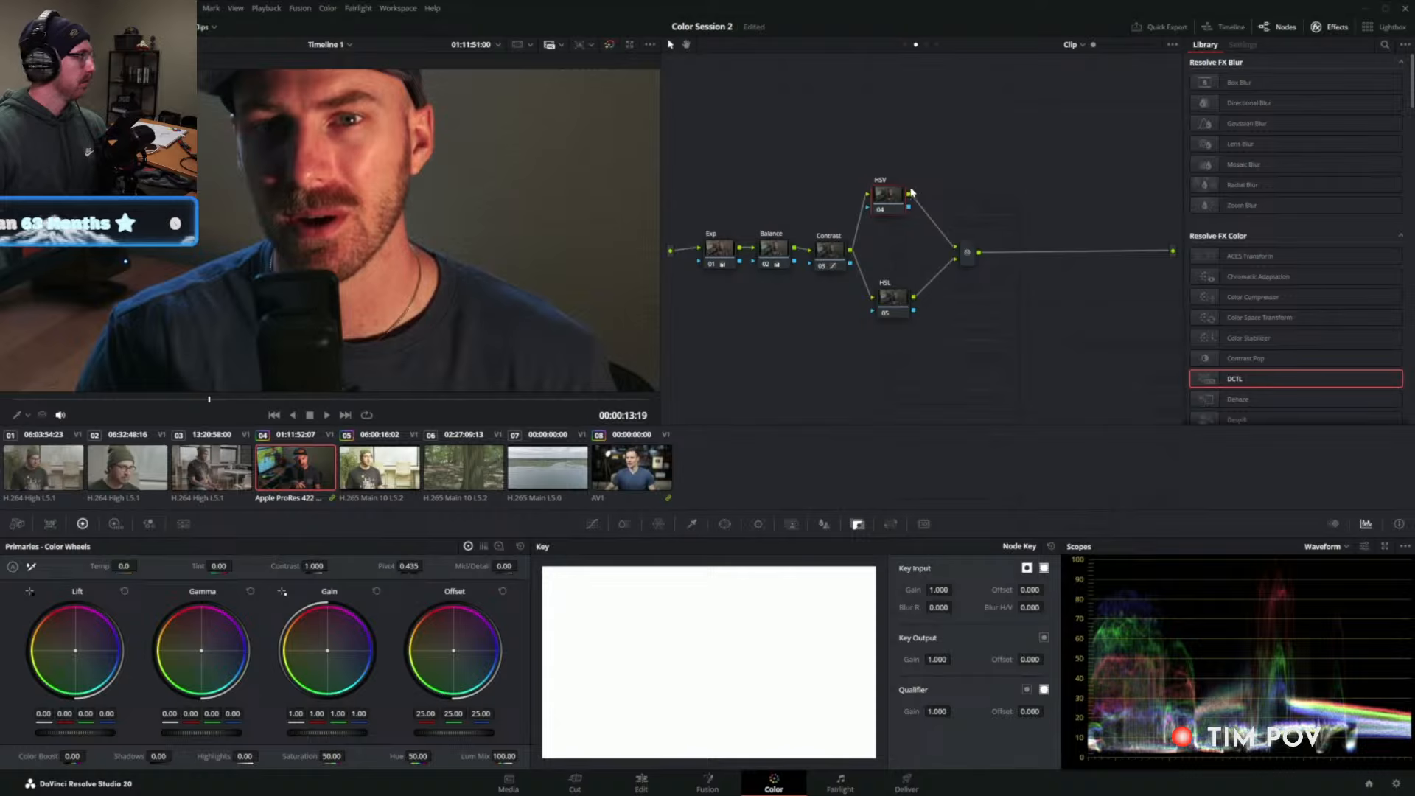
right_click(897, 197)
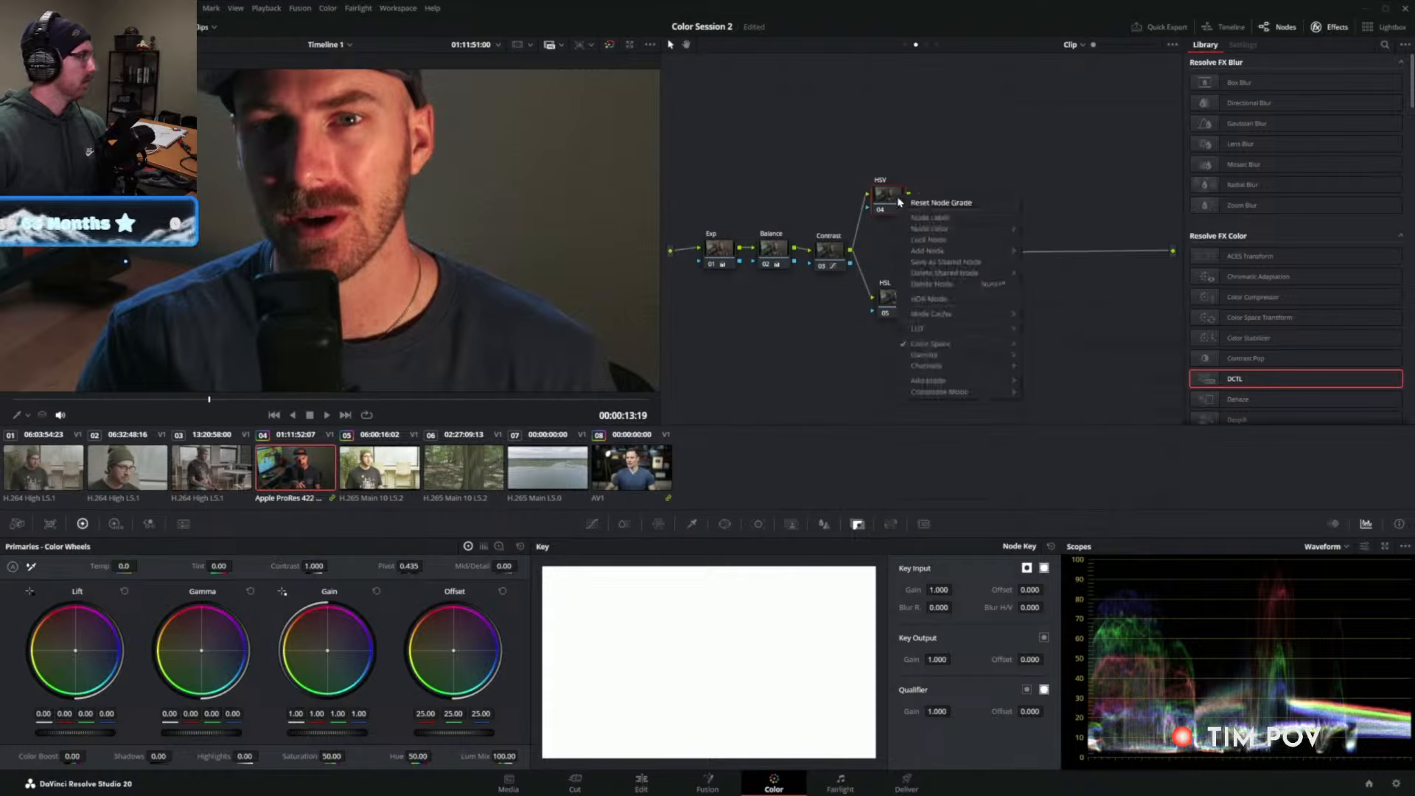
mouse_move(944, 348)
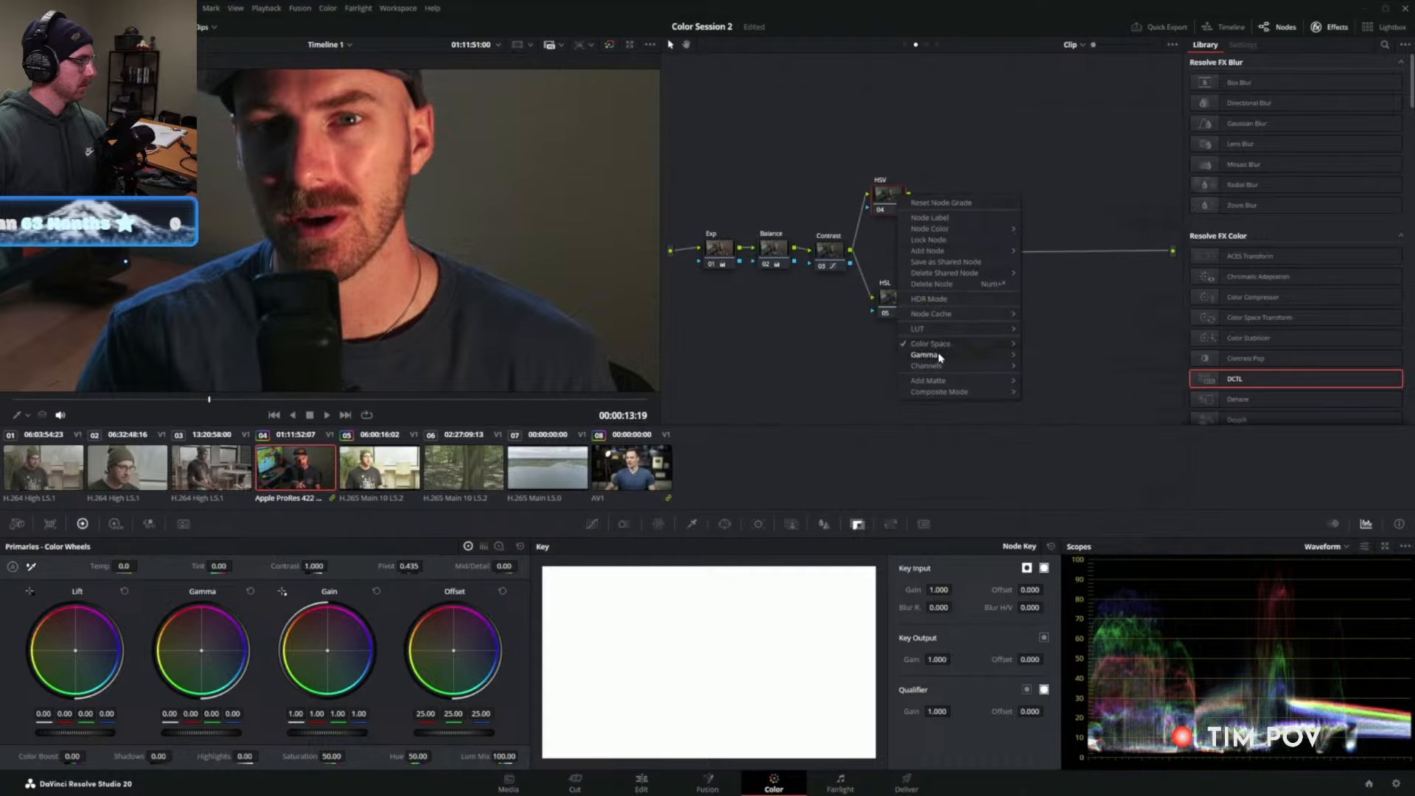
left_click(761, 384)
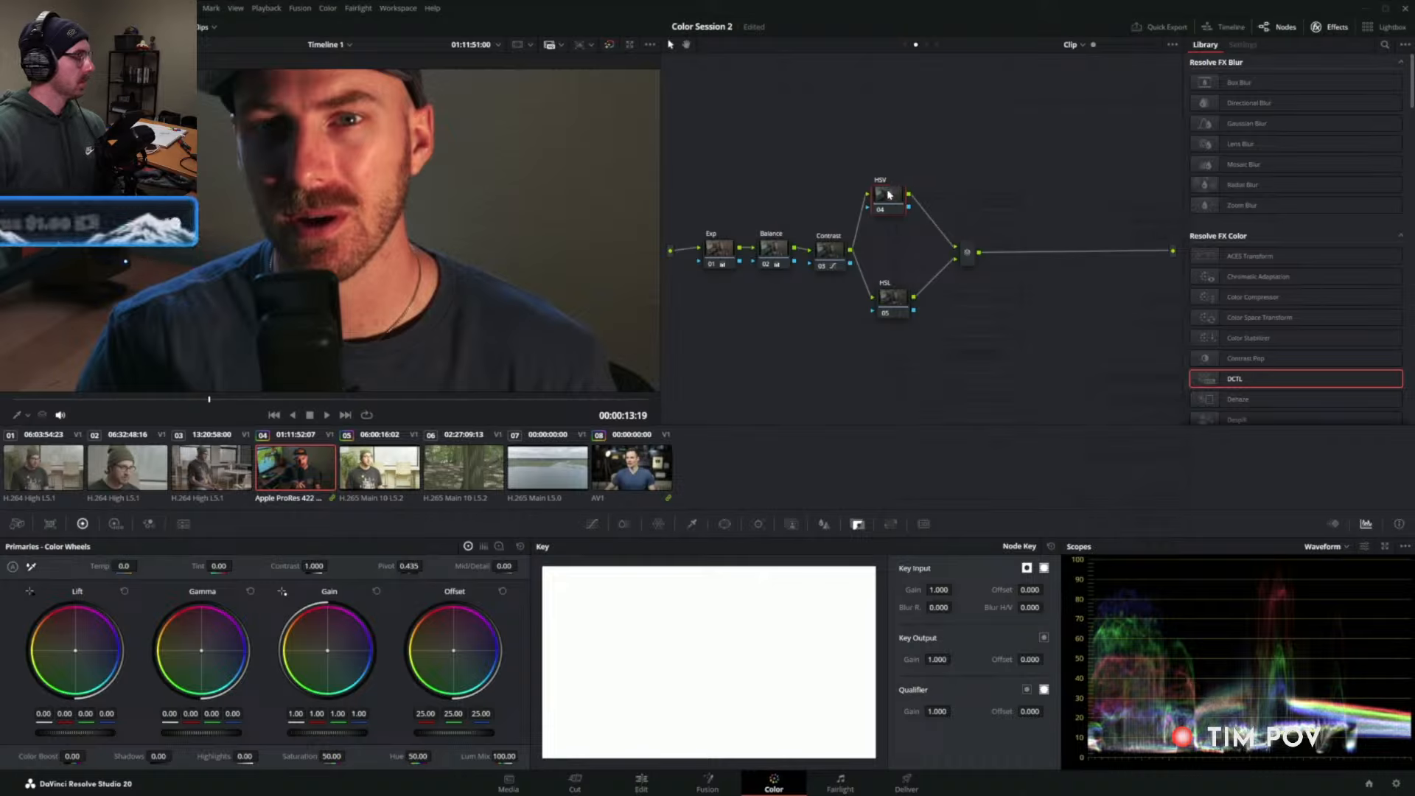
Set the green gain to 0.50 on the HSL node and to 1.50 on the HSV node.
left_click(891, 308)
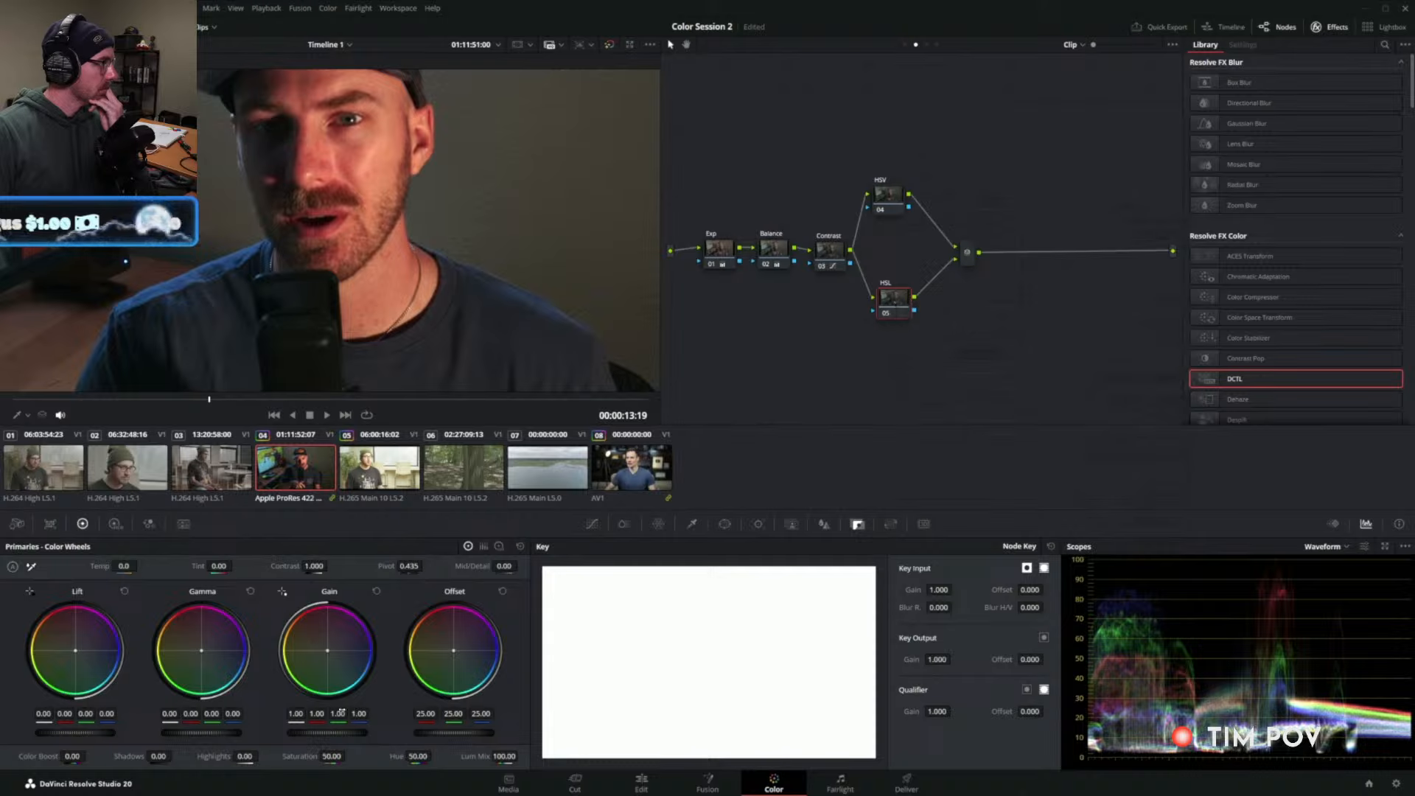
left_click_drag(338, 713, 296, 713)
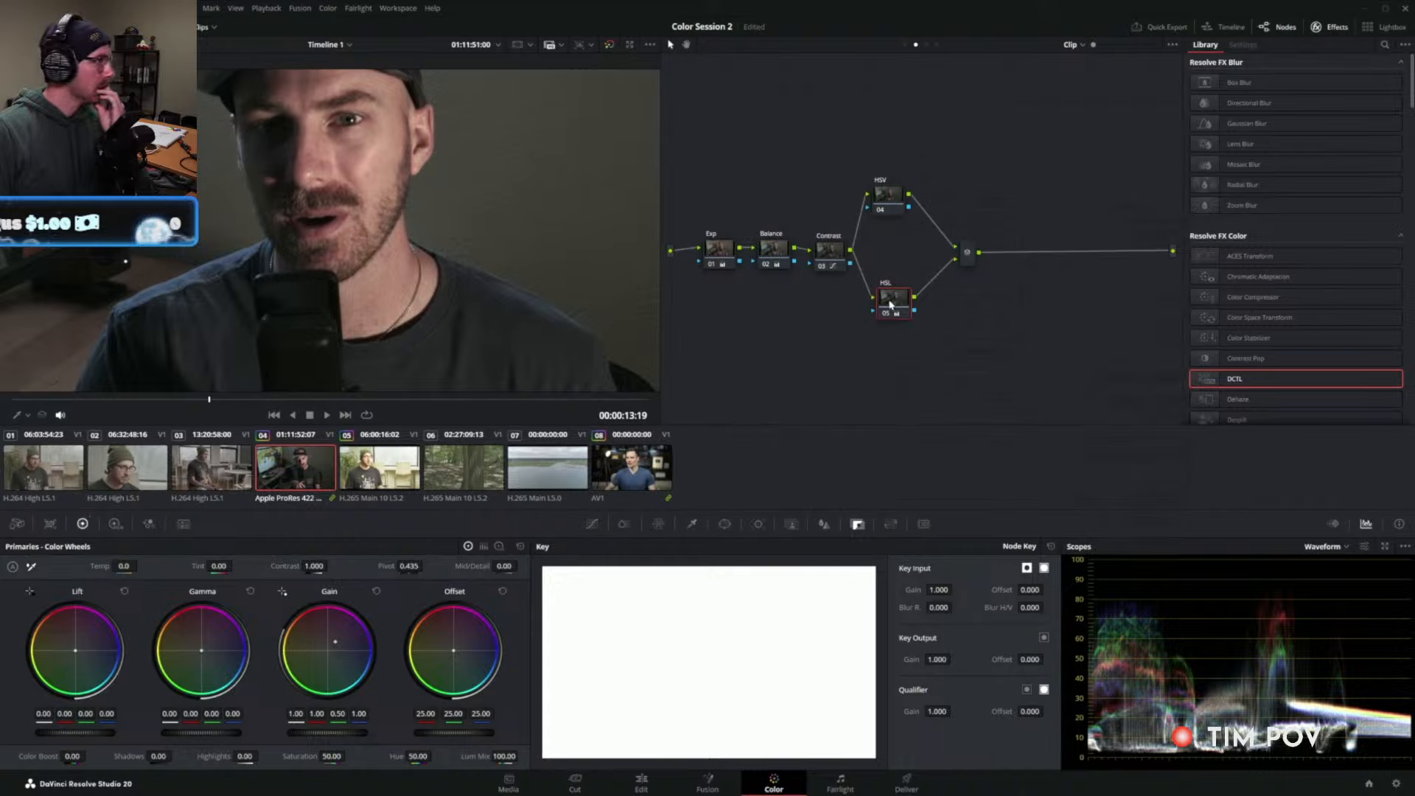
left_click(889, 197)
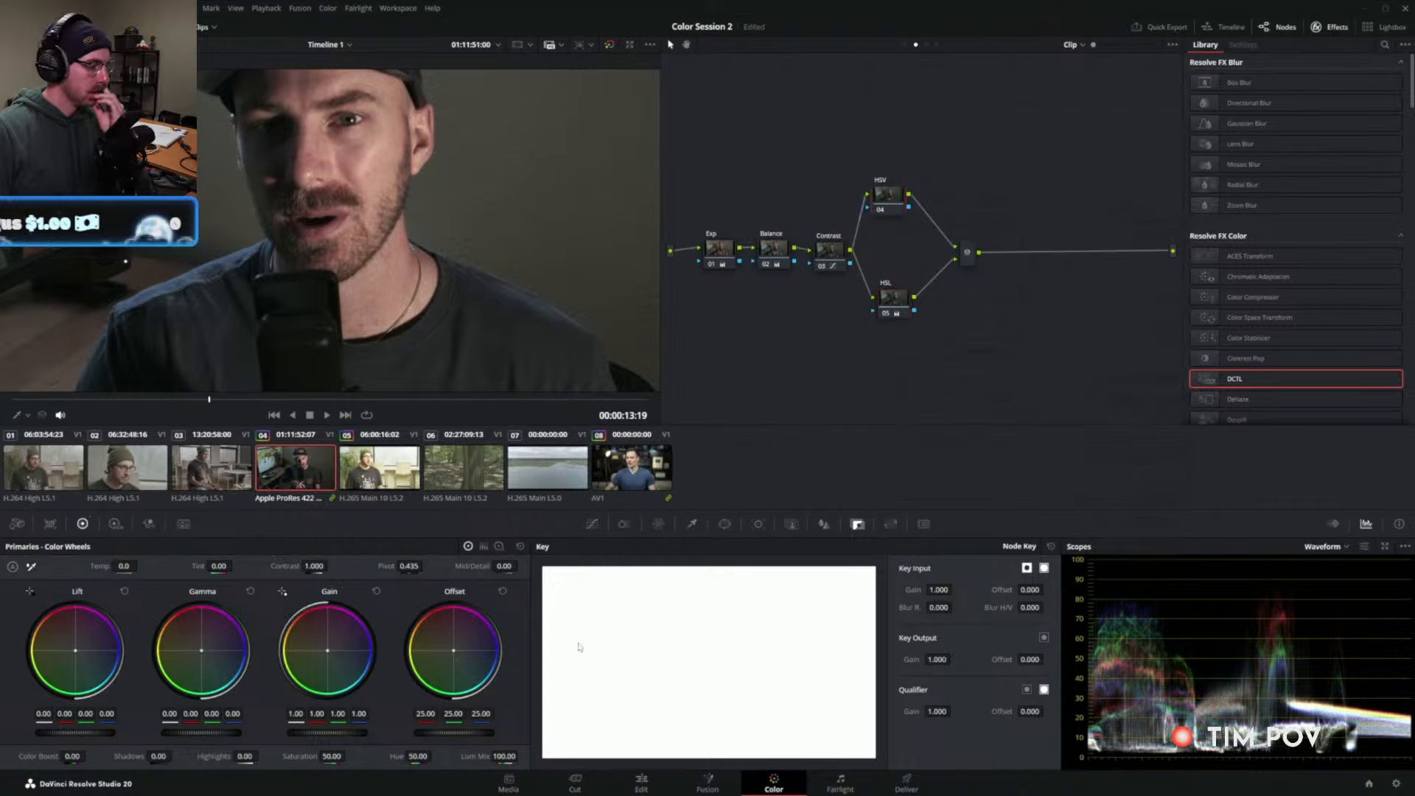
left_click_drag(338, 713, 374, 713)
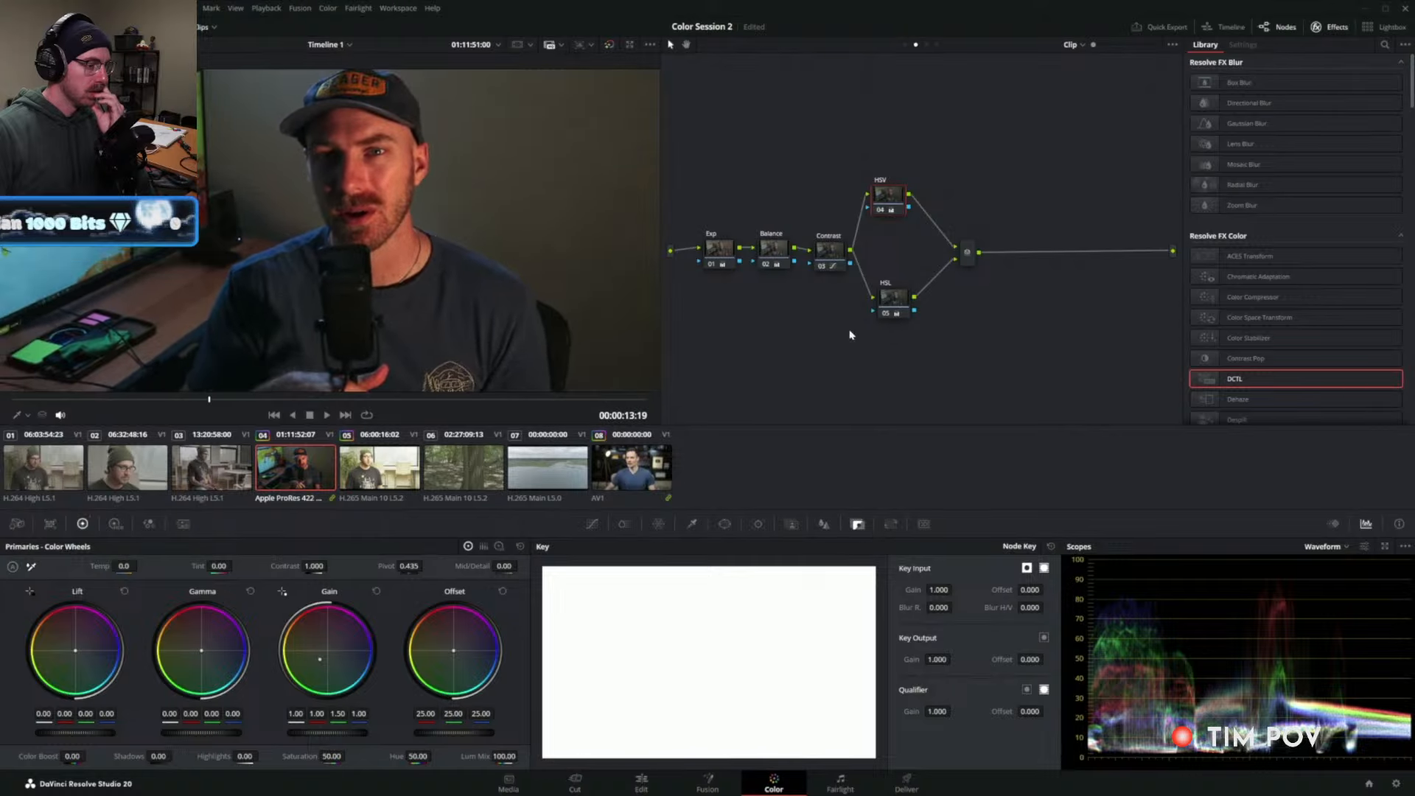
Select the HSV and HSL nodes together and toggle both off and on to compare their combined effect on the face and overall image.
left_click(883, 313)
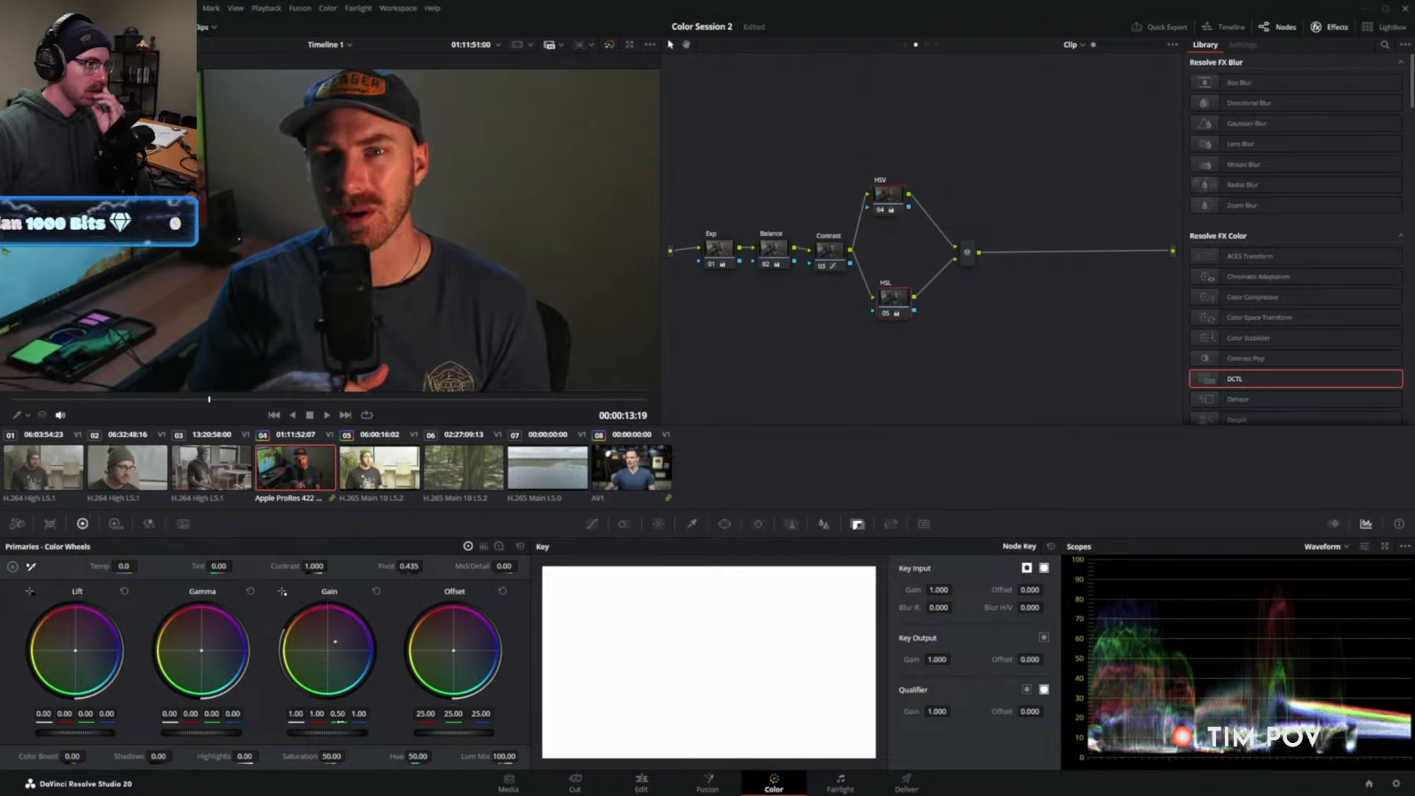
left_click(890, 205)
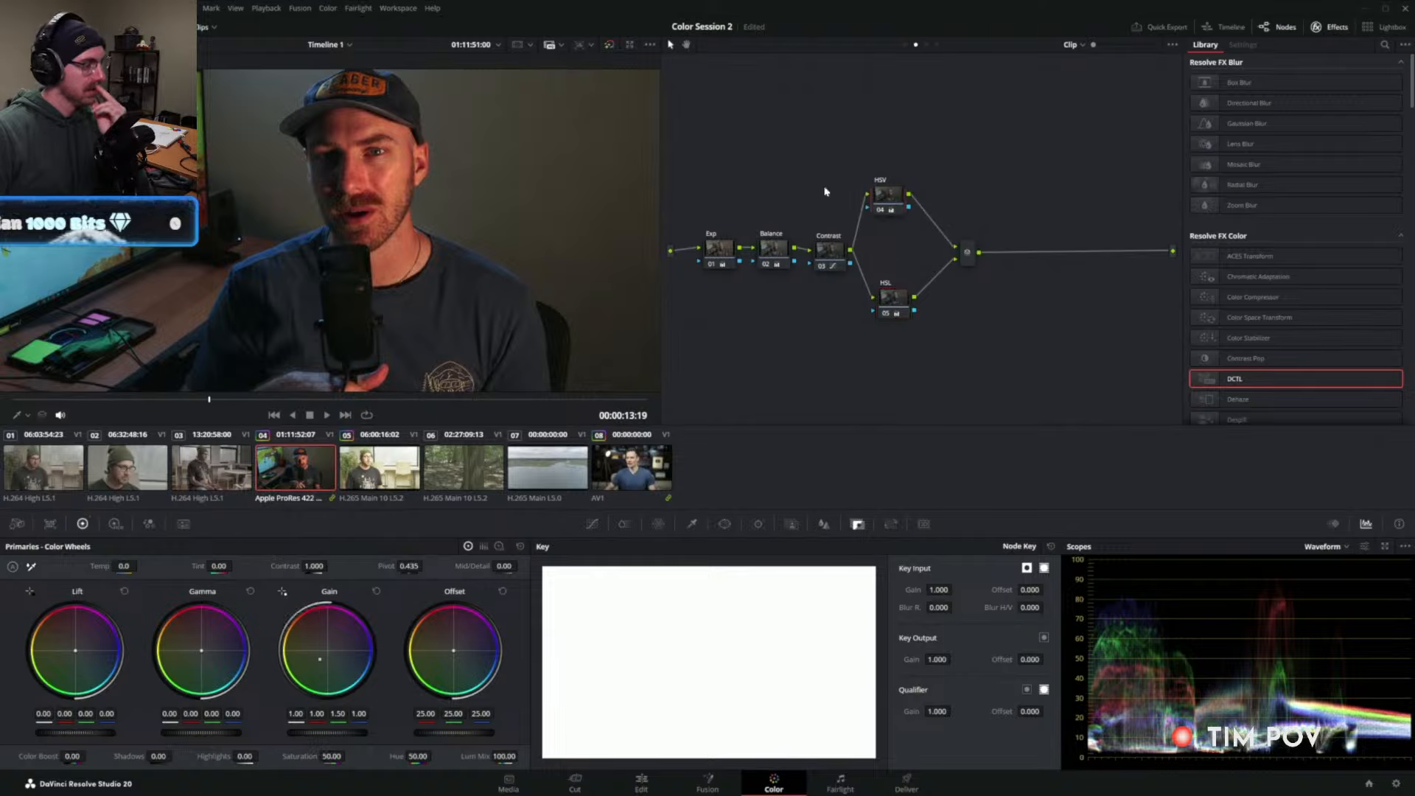
left_click(896, 296)
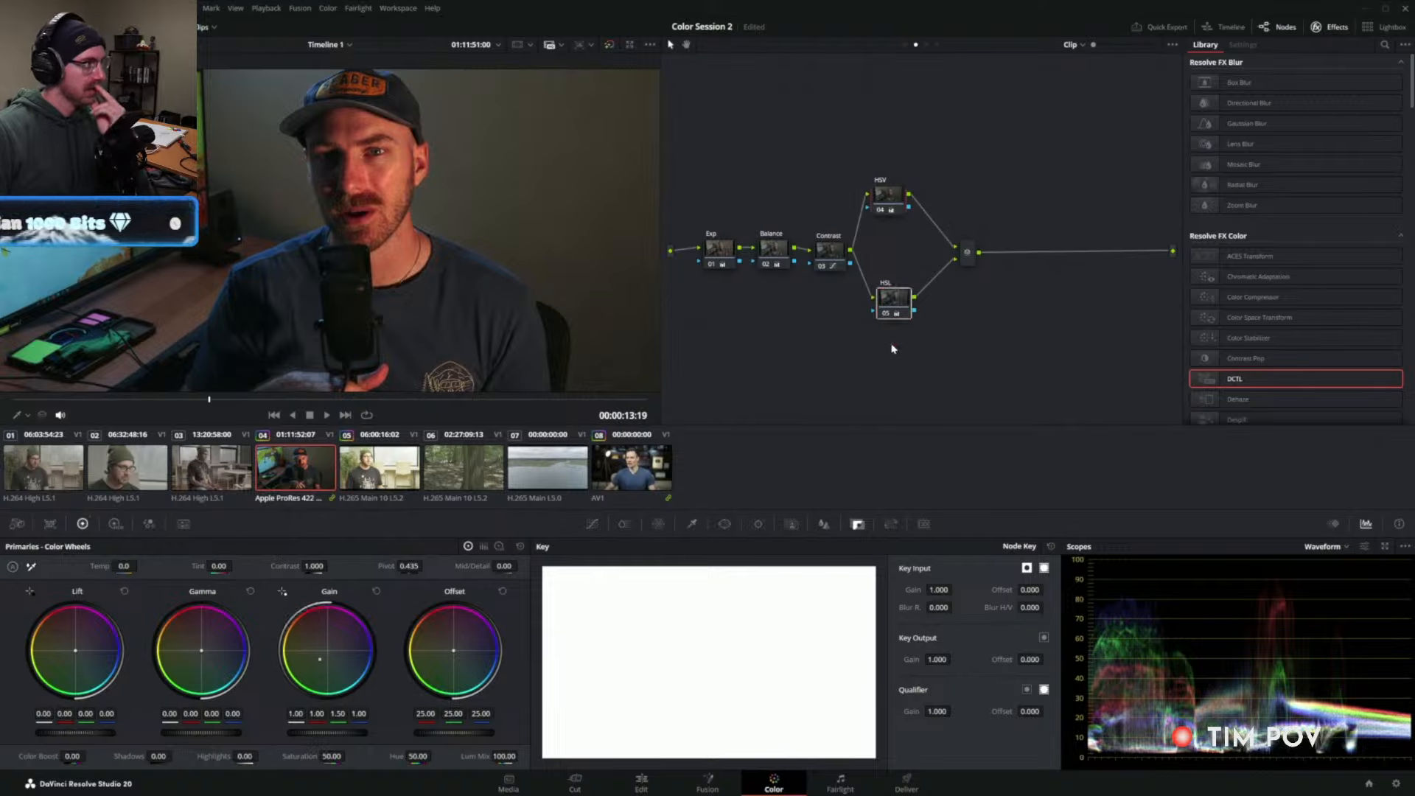
key("ctrl+d")
key("ctrl+d")
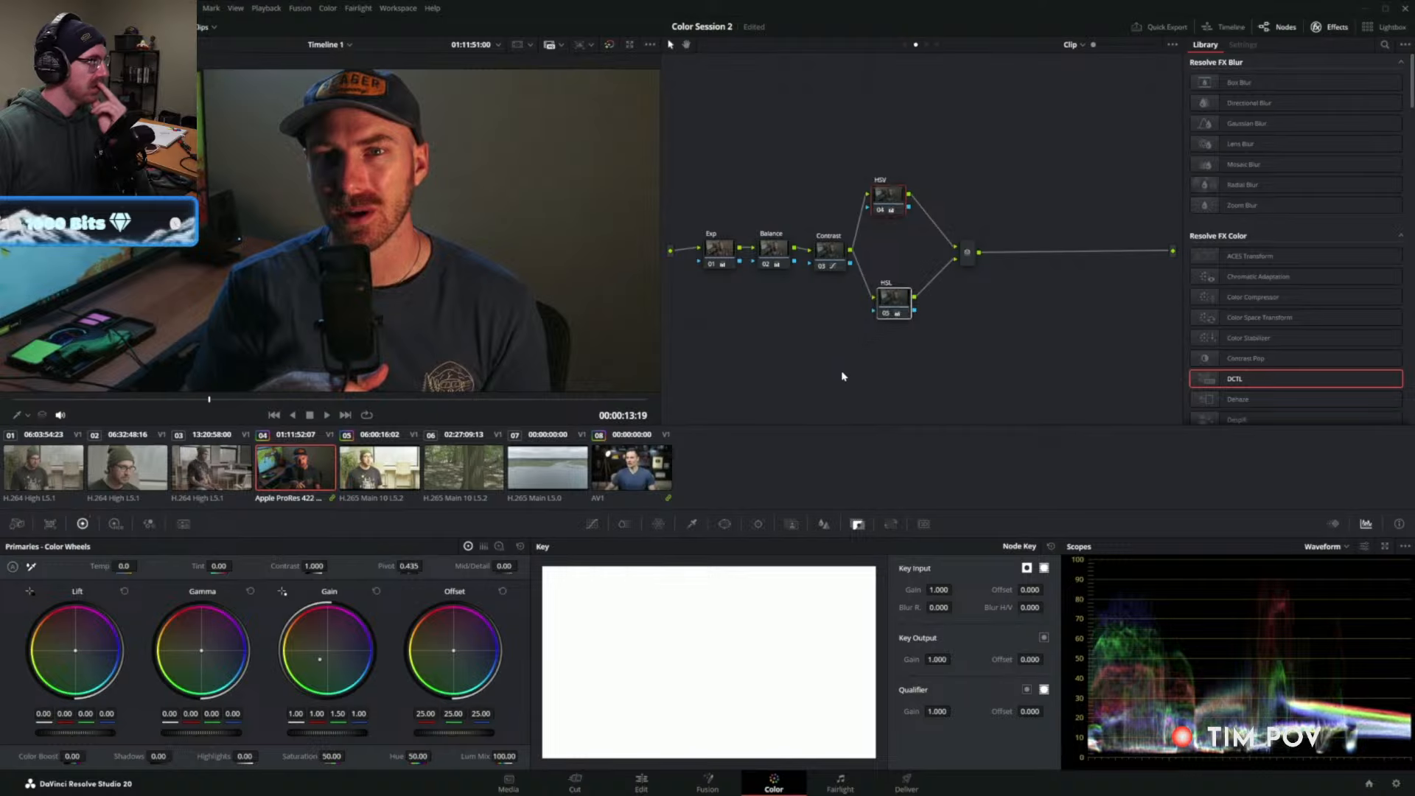
key("ctrl+d")
key("ctrl+d")
key("ctrl+d")
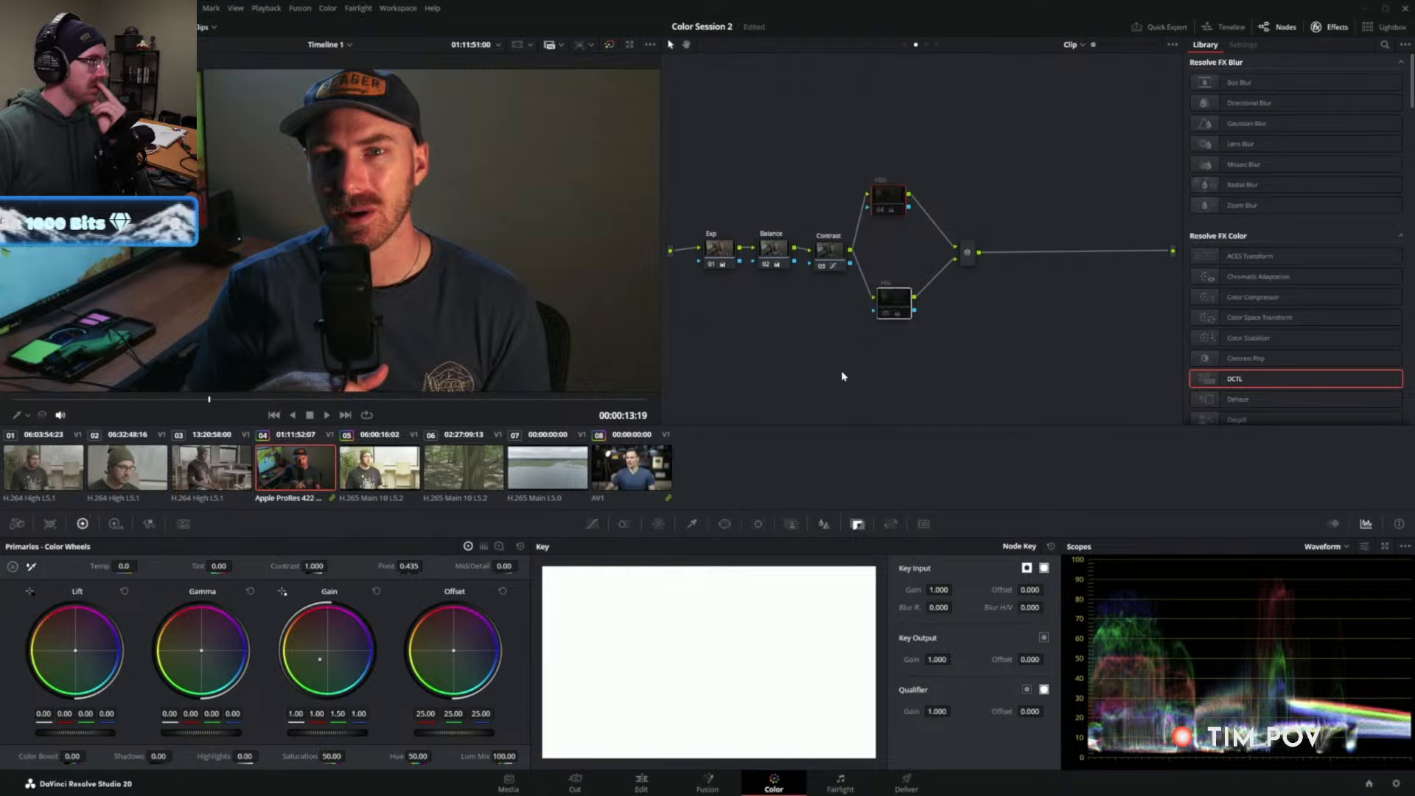
key("ctrl+d")
key("ctrl+d")
key("ctrl+d")
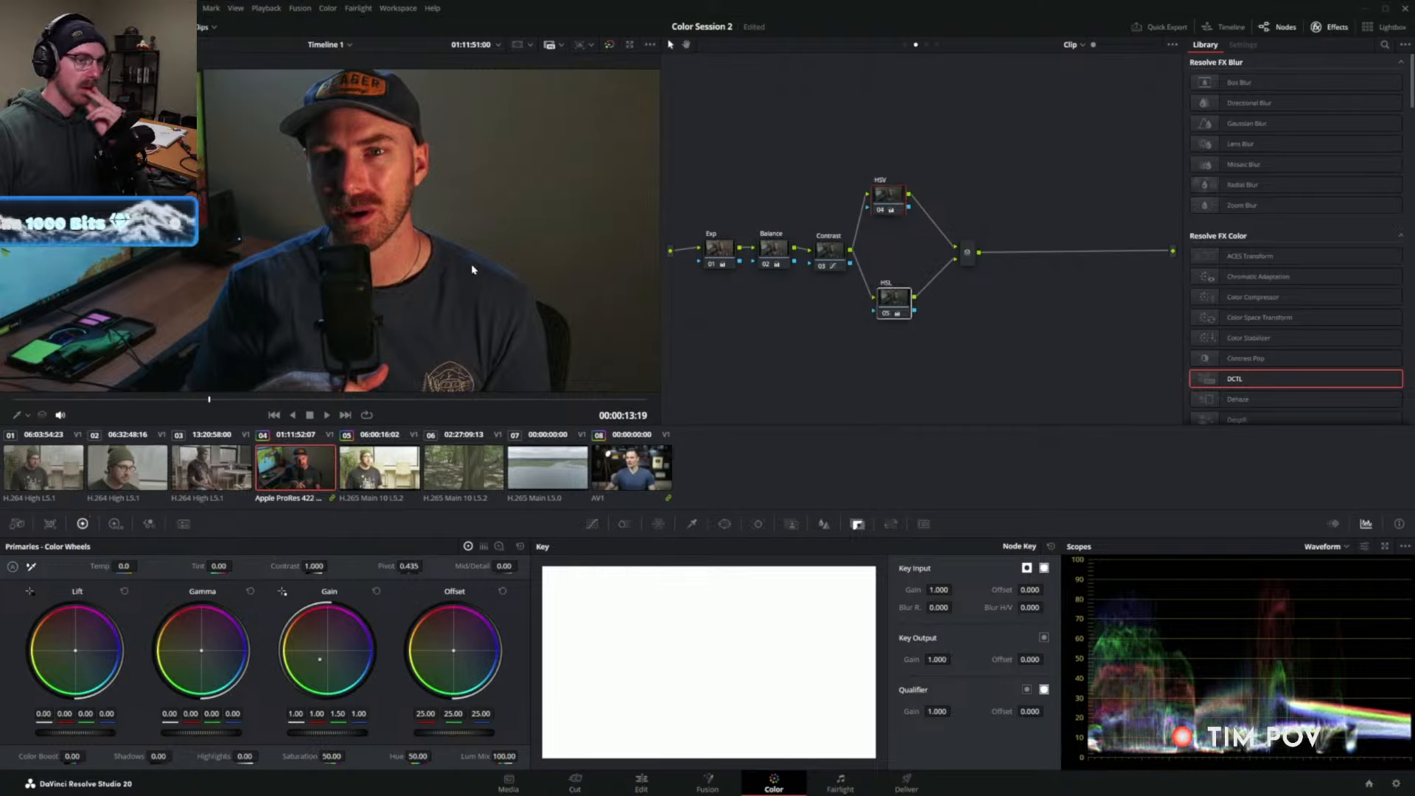
scroll(386, 156, "up", 2)
key("ctrl+d")
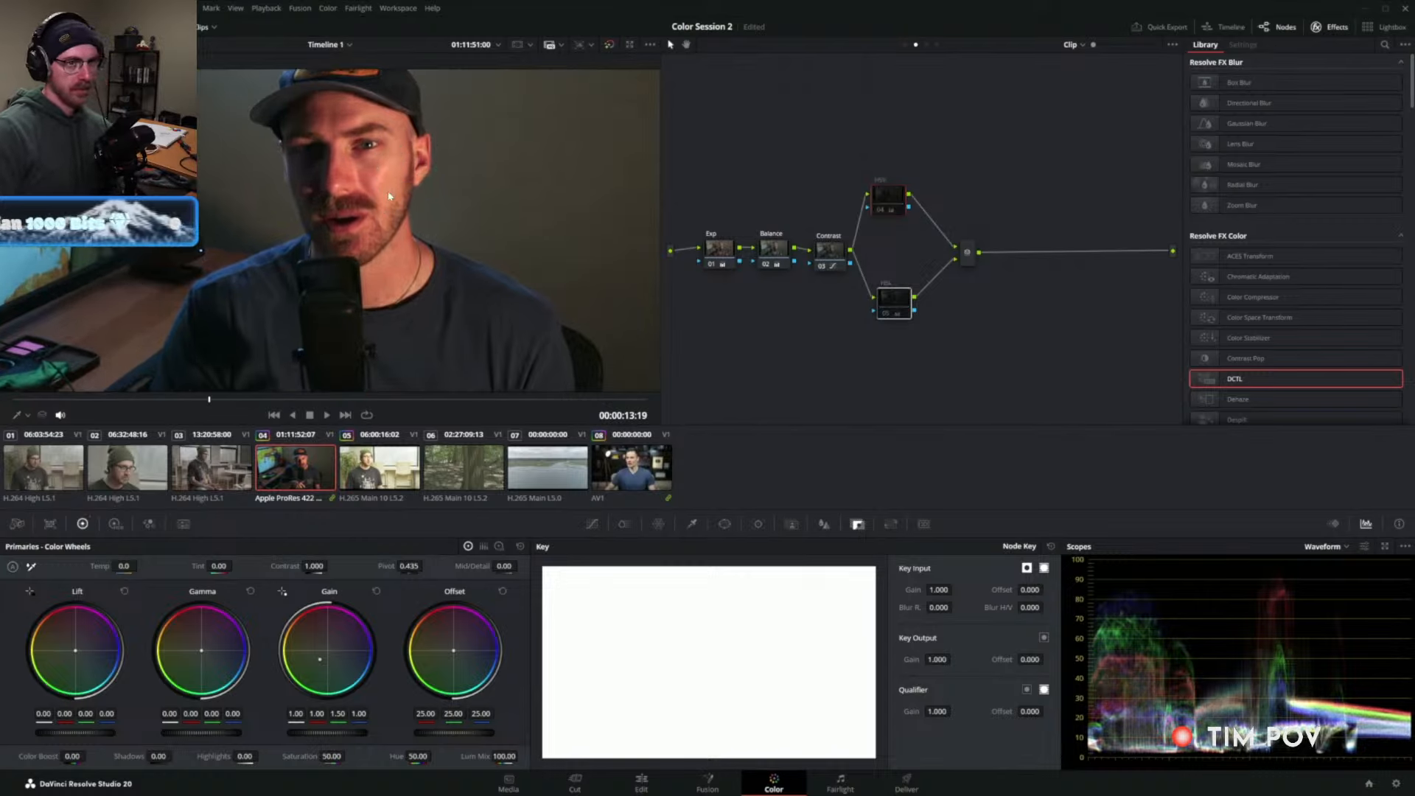
key("ctrl+d")
scroll(405, 229, "down", 2)
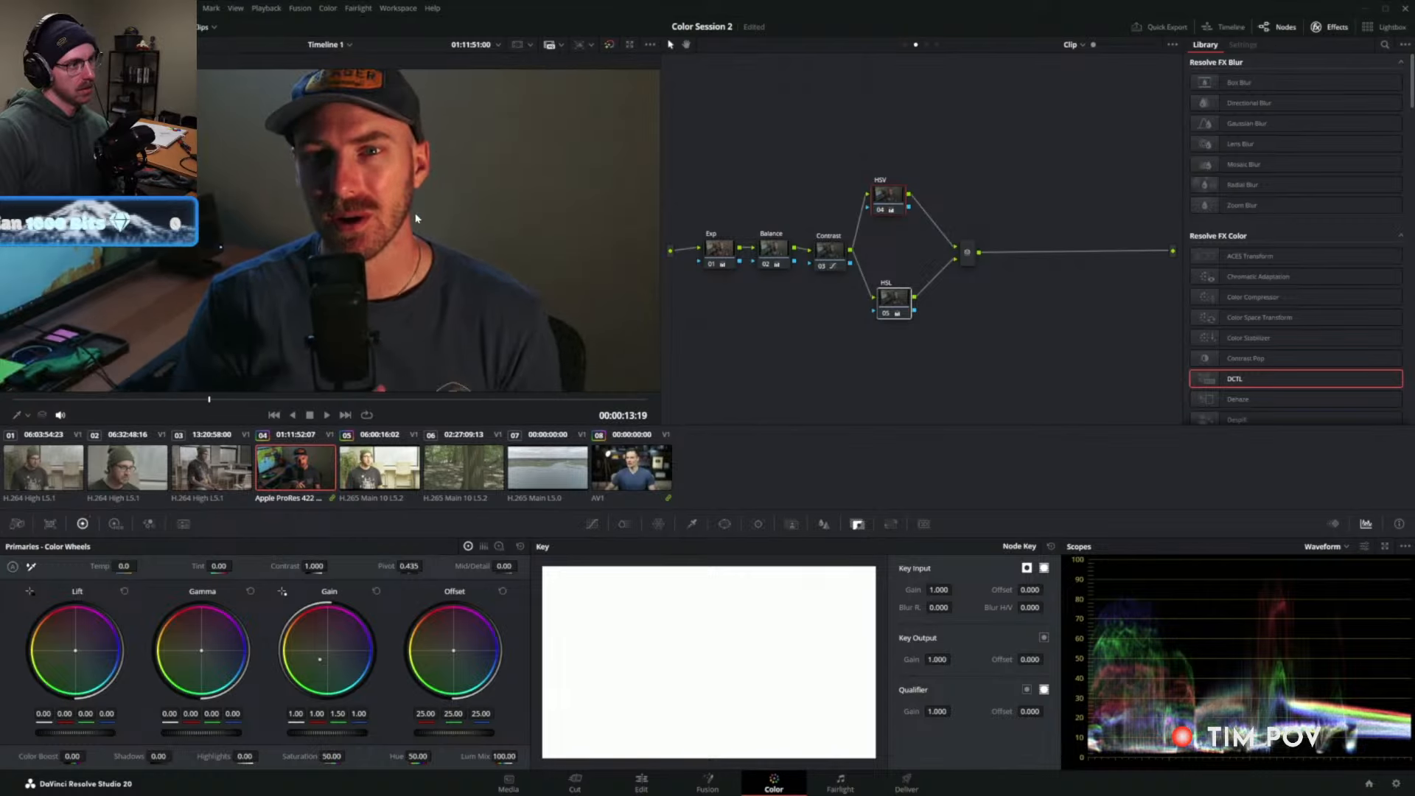
scroll(398, 201, "down", 1)
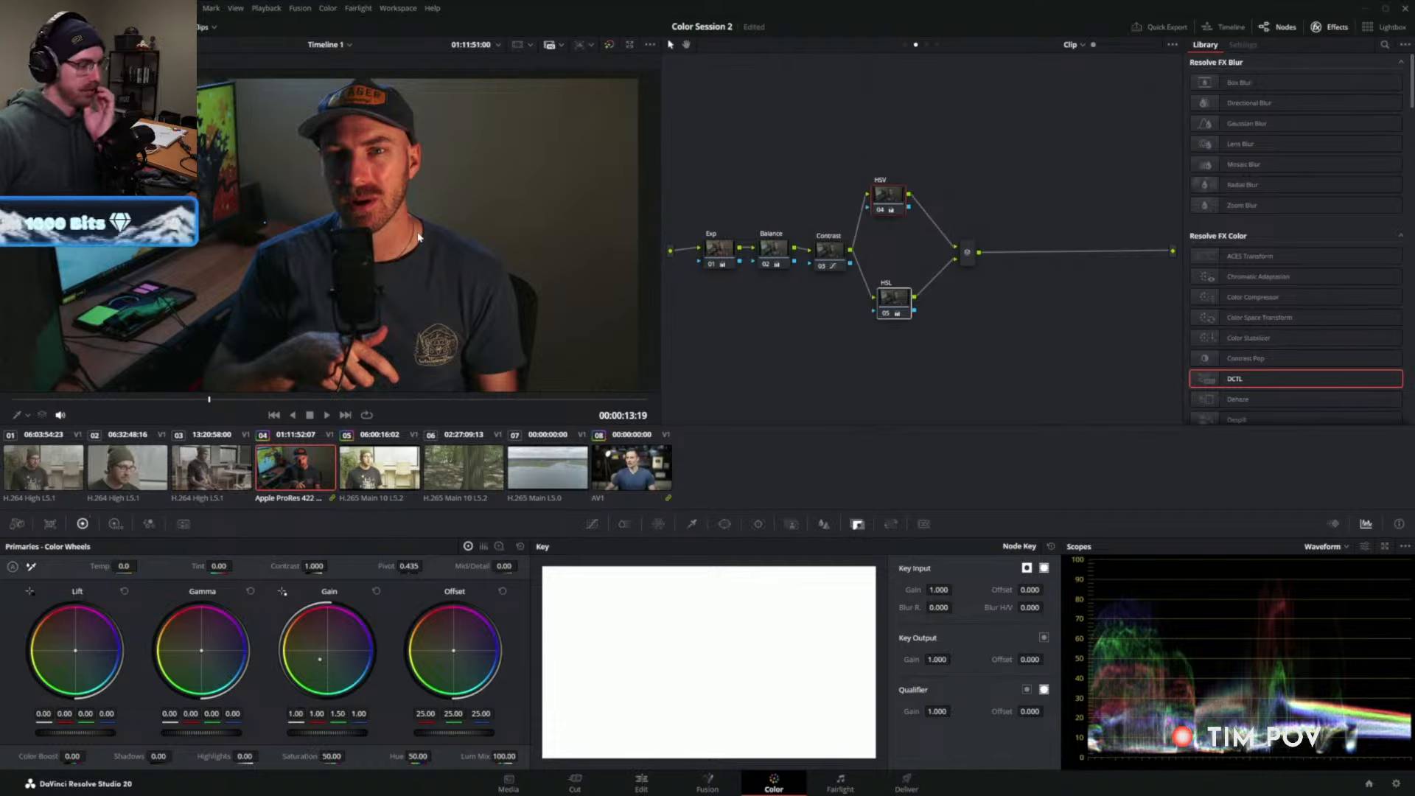
left_click(853, 177)
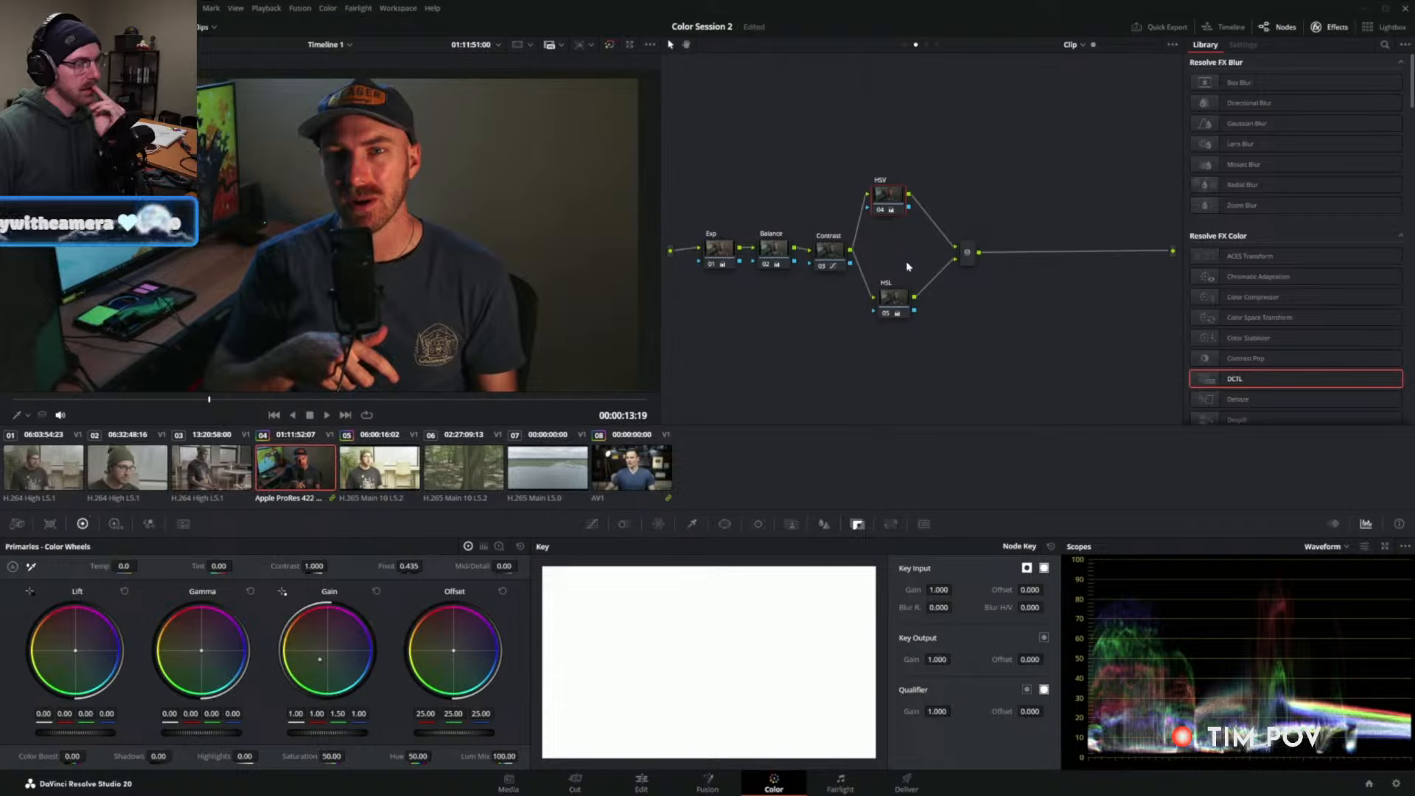
Nudge the HSV node, the HSL node and the parallel mixer to even out the parallel branch layout.
left_click_drag(897, 204, 905, 205)
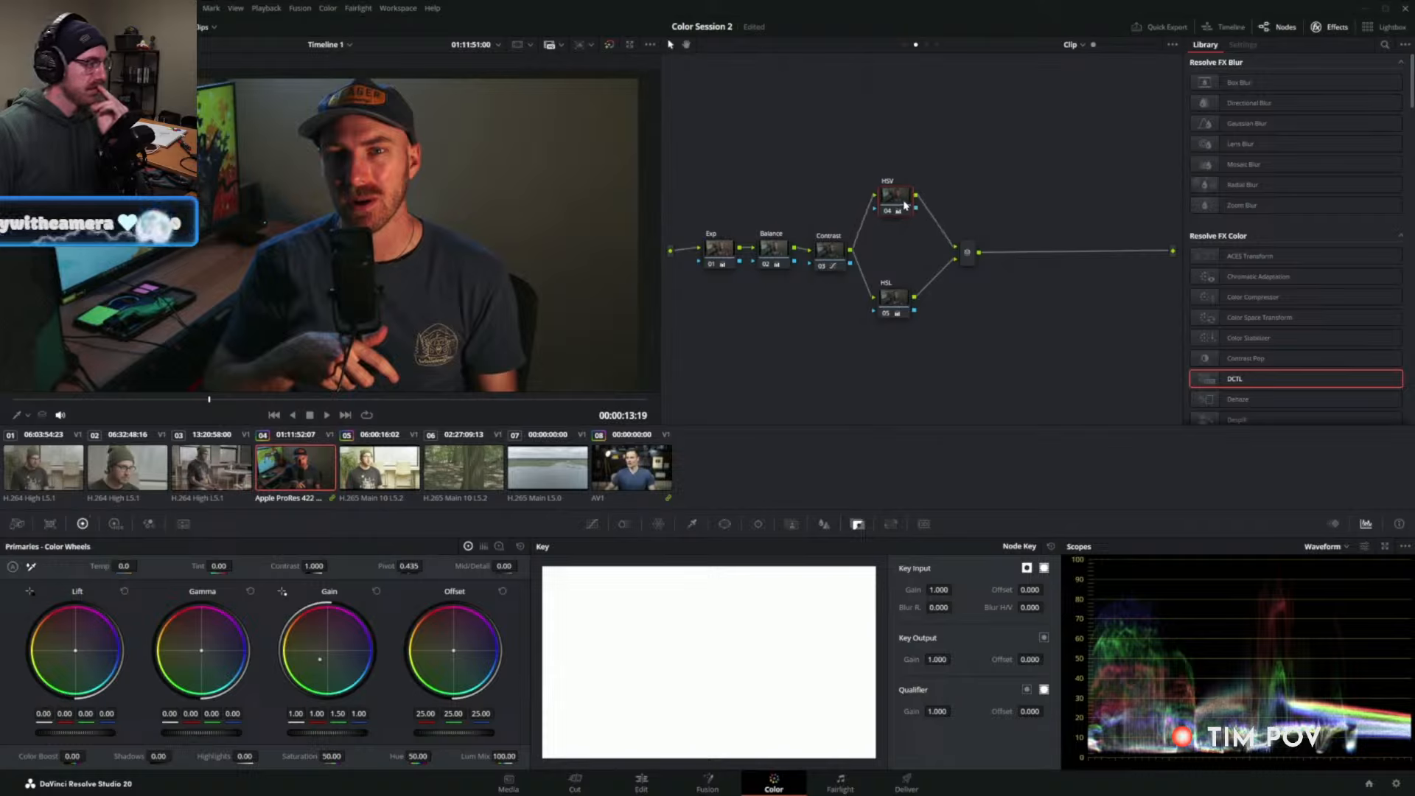
left_click_drag(971, 258, 967, 258)
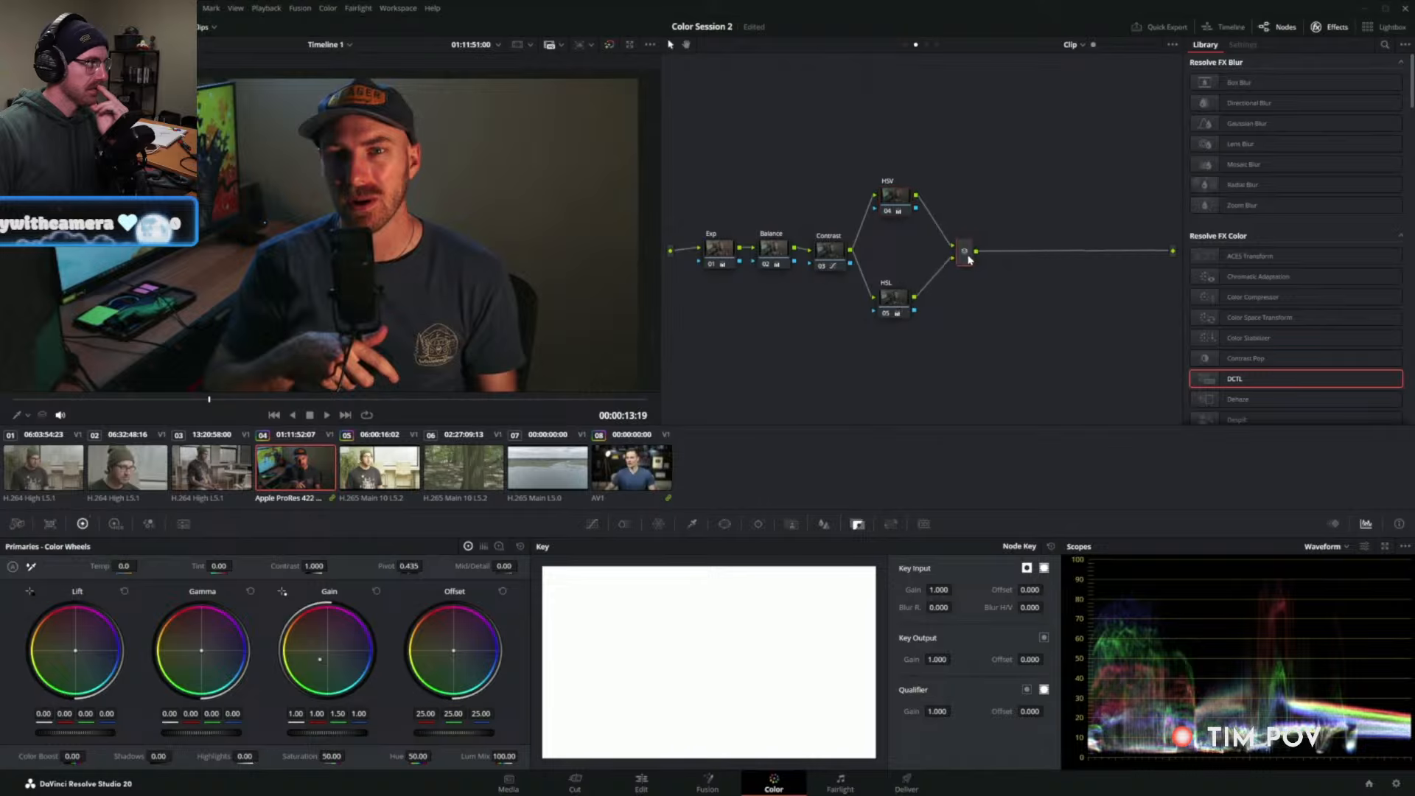
left_click(896, 310)
left_click_drag(897, 310, 900, 313)
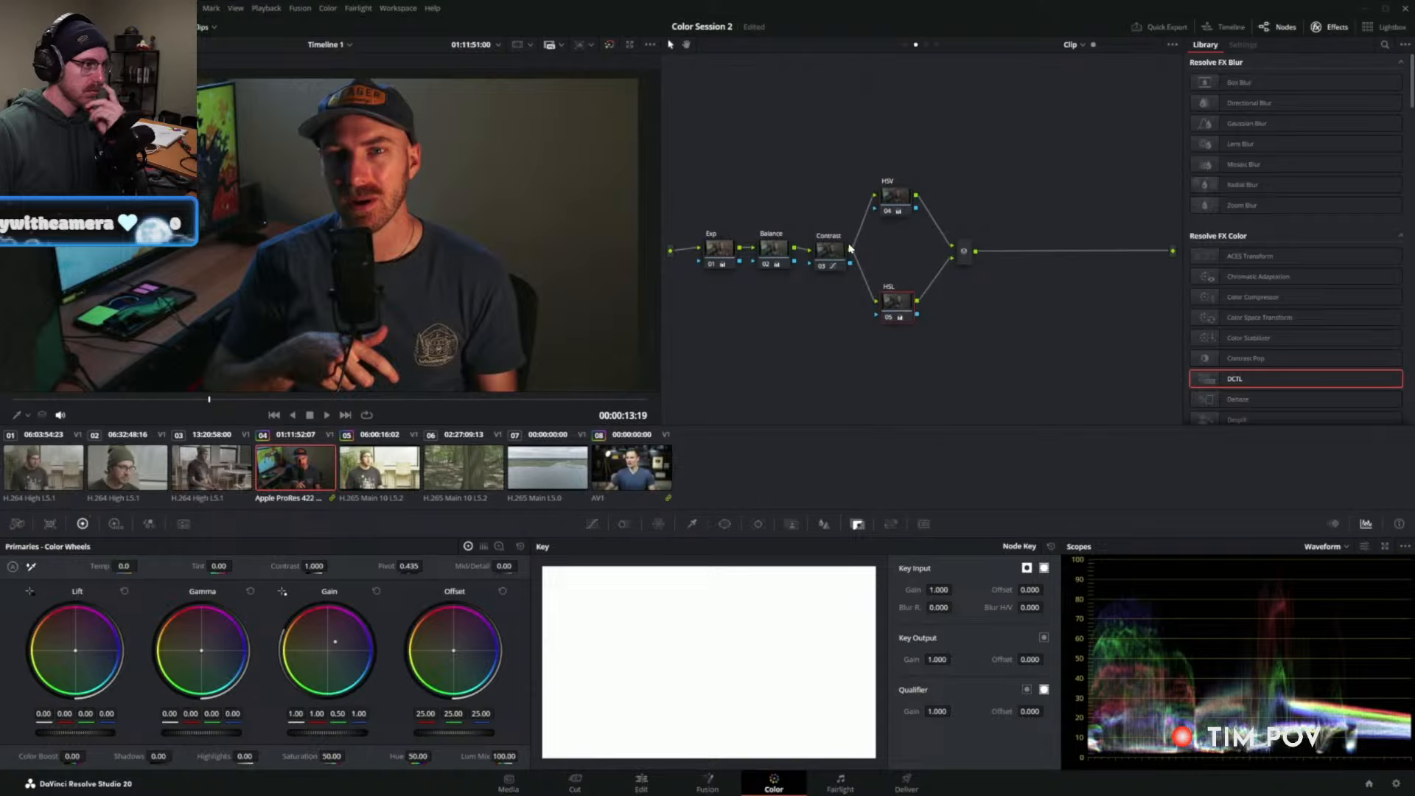
left_click(894, 196)
left_click(905, 315)
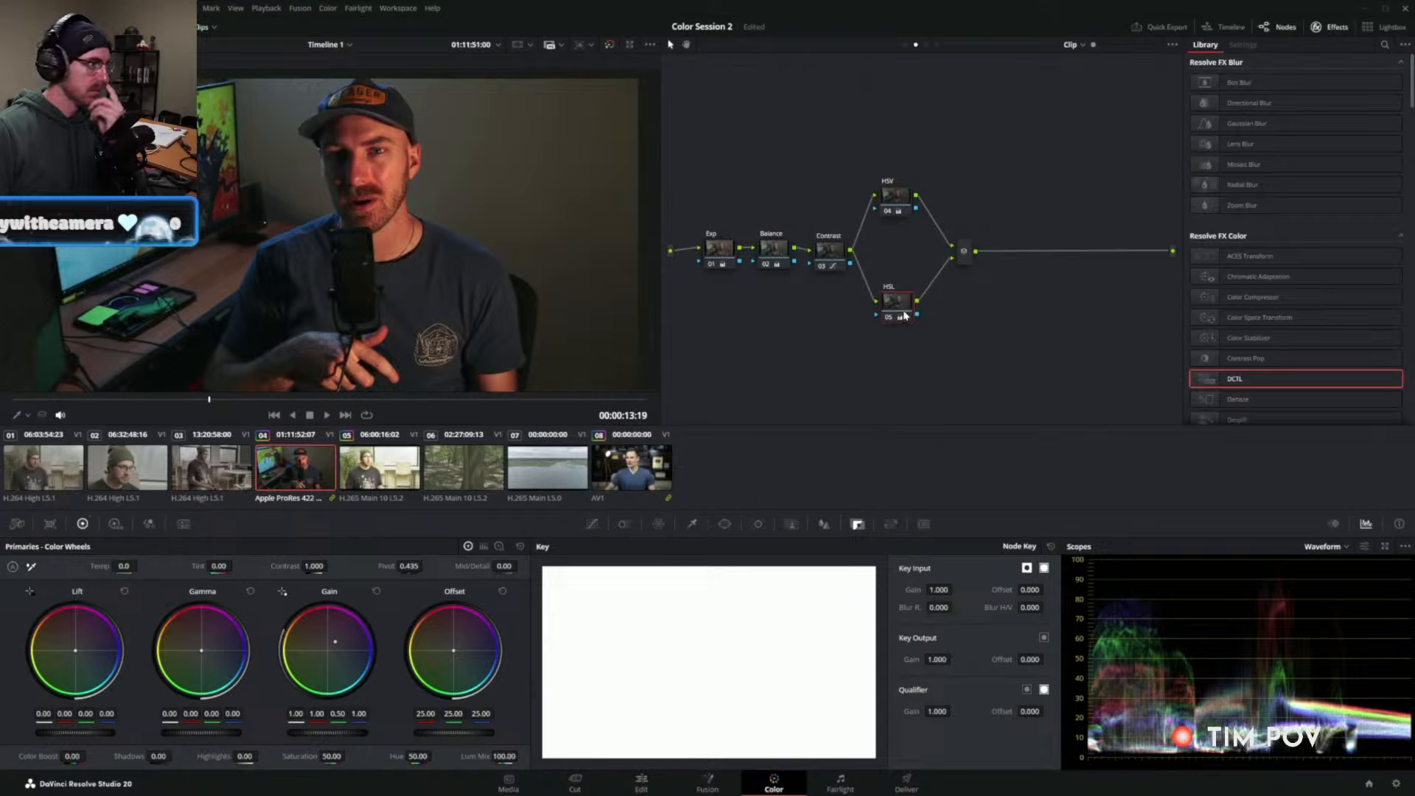
left_click(834, 254)
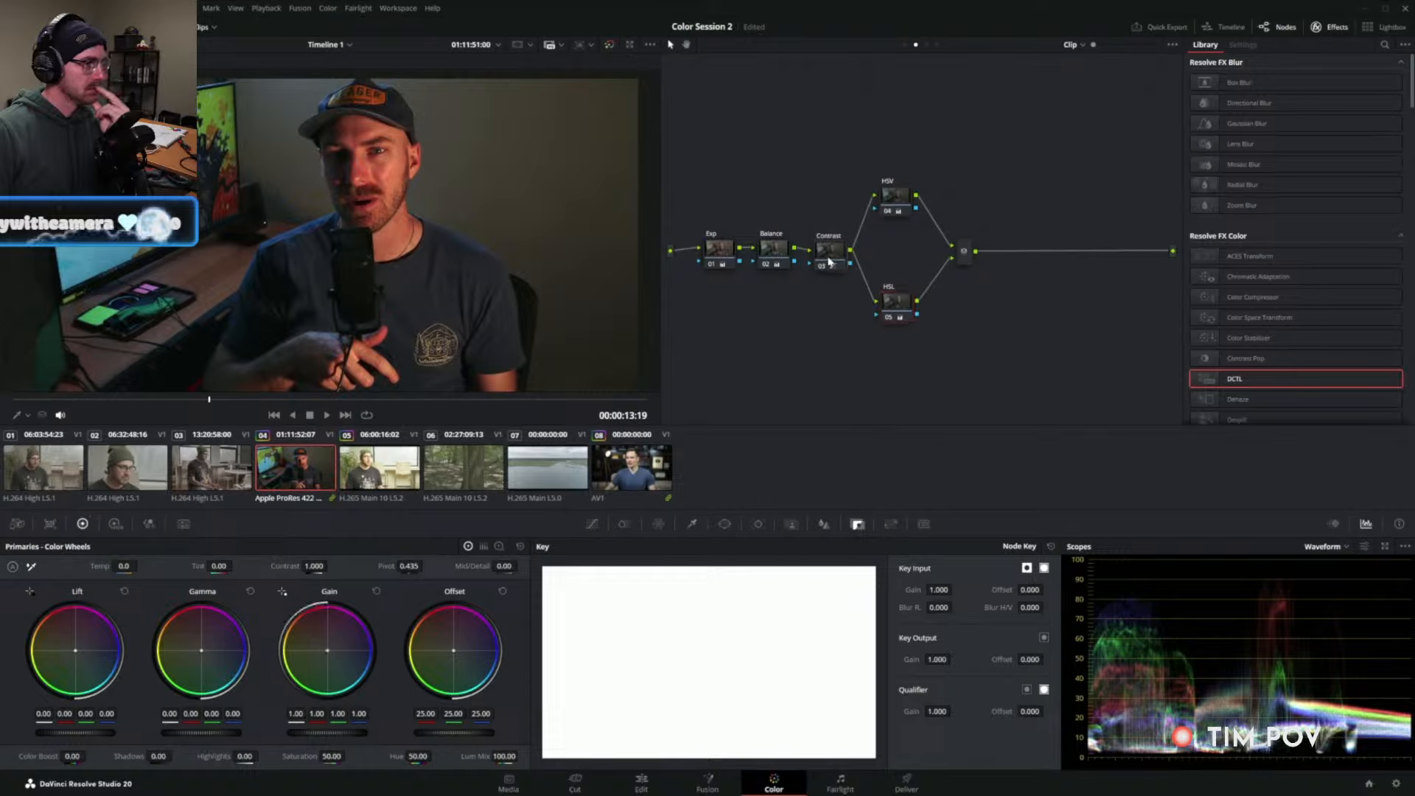
Chain the HSL node in series after the HSV node, and return it to its own parallel branch below.
left_click_drag(898, 203, 879, 203)
left_click(900, 313)
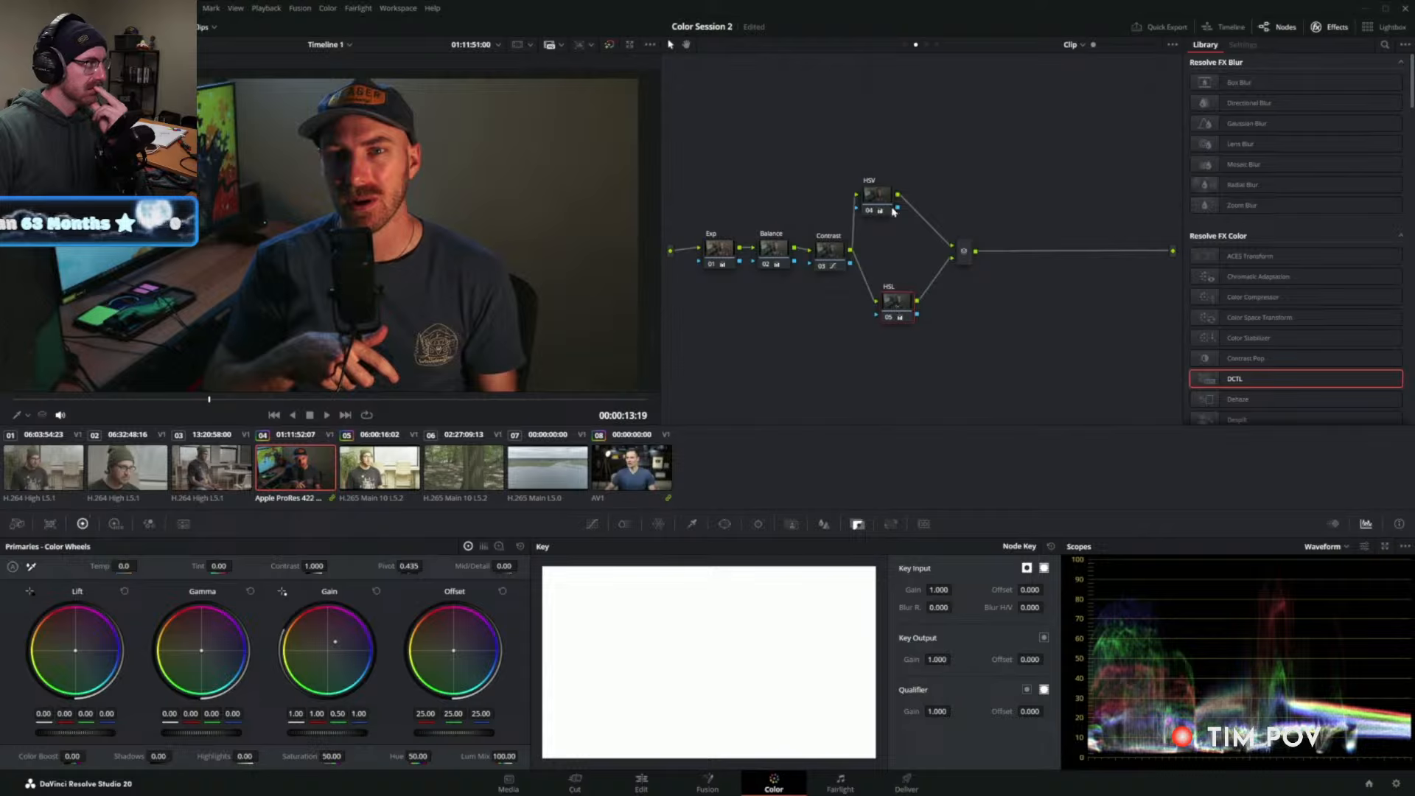
left_click_drag(893, 313, 944, 192)
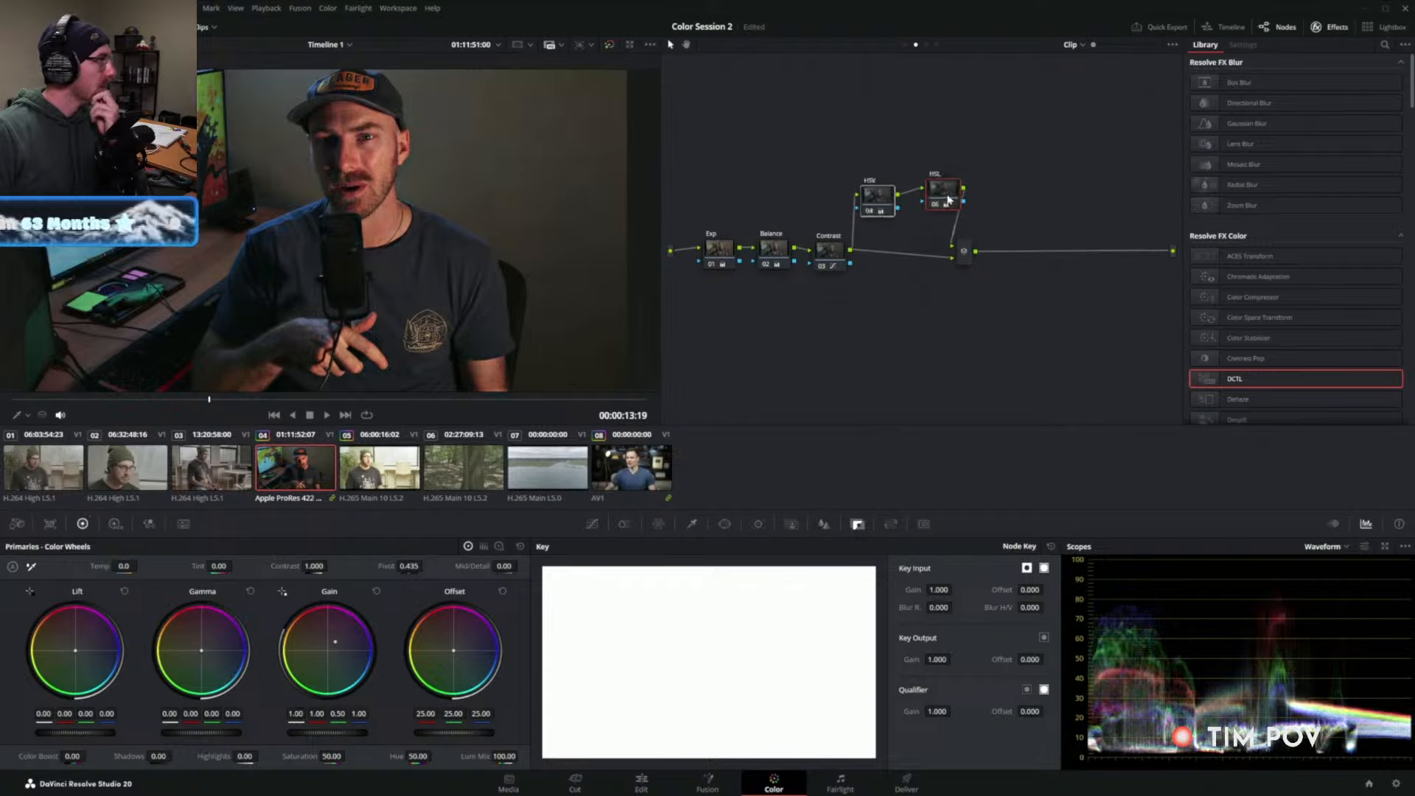
left_click_drag(943, 192, 940, 197)
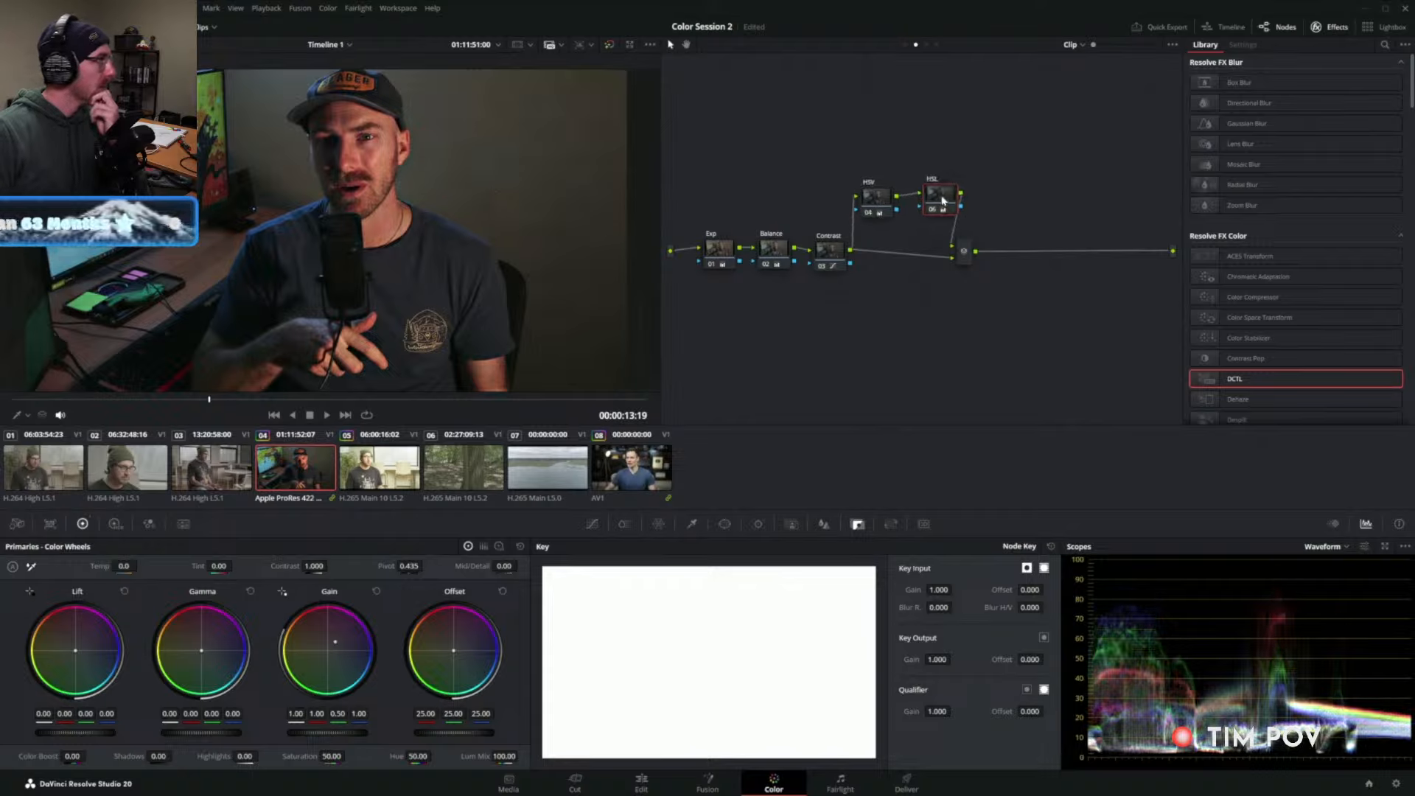
left_click(889, 203)
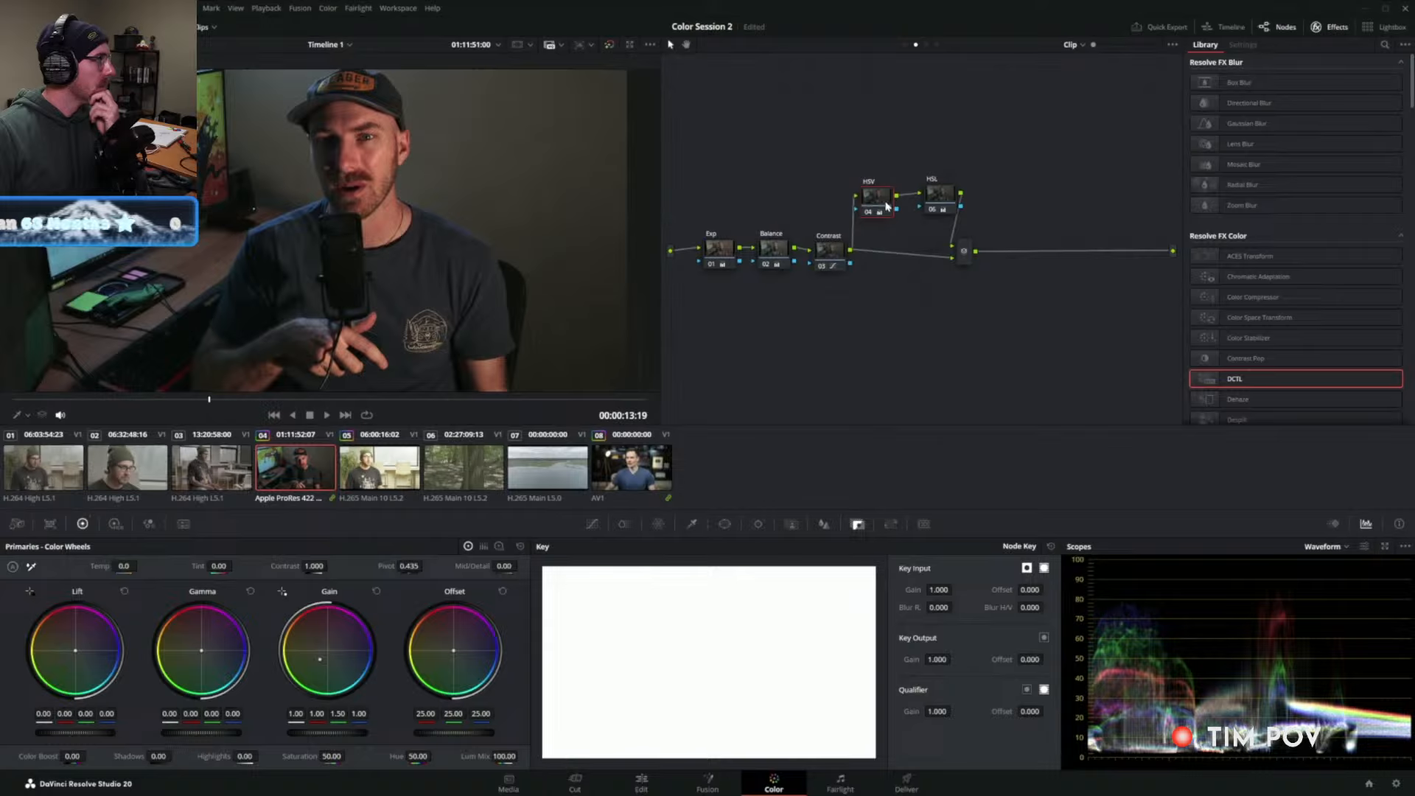
left_click_drag(935, 204, 901, 295)
left_click_drag(876, 196, 899, 198)
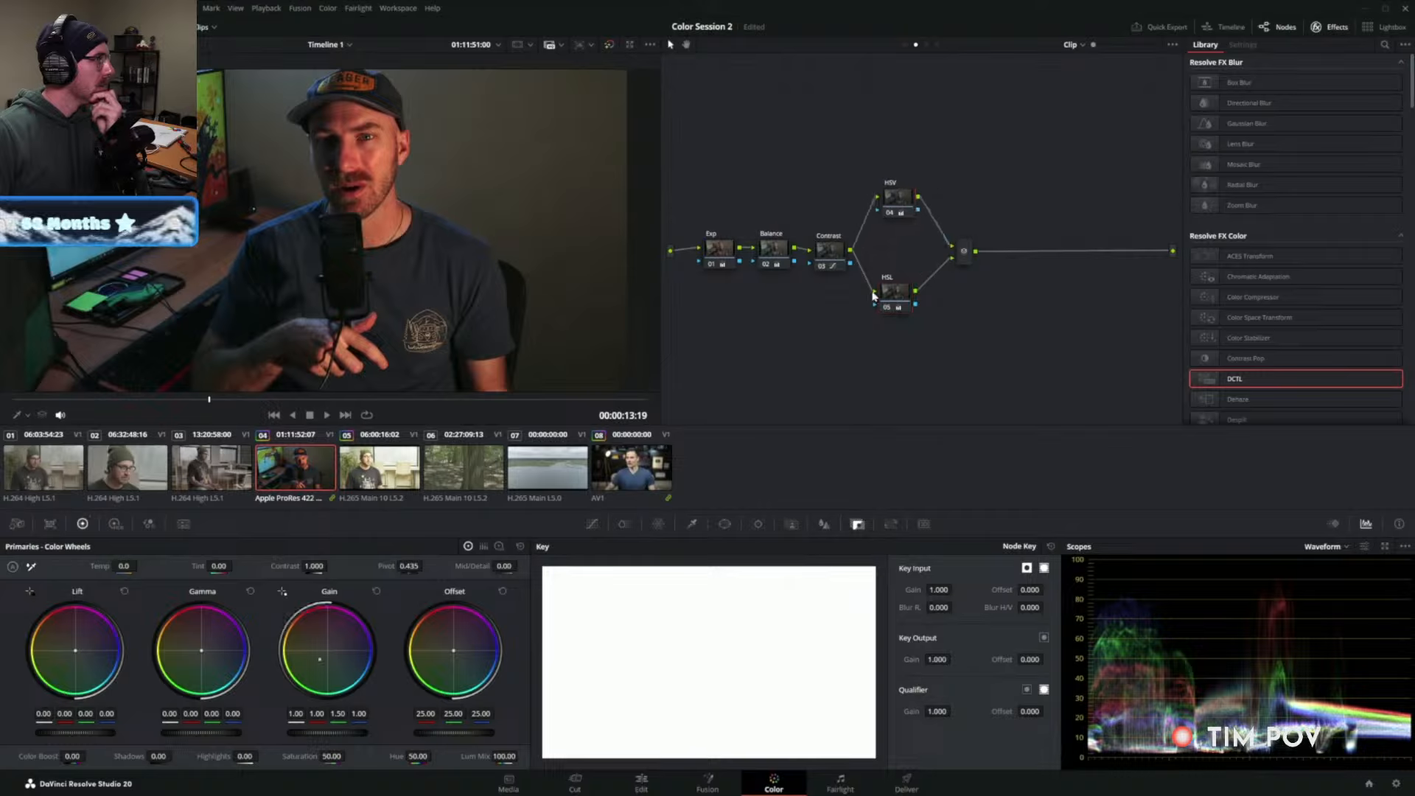
Chain the HSL node in series before the HSV node, and restore the two nodes to separate parallel branches.
left_click_drag(896, 213, 923, 210)
left_click_drag(904, 299, 946, 226)
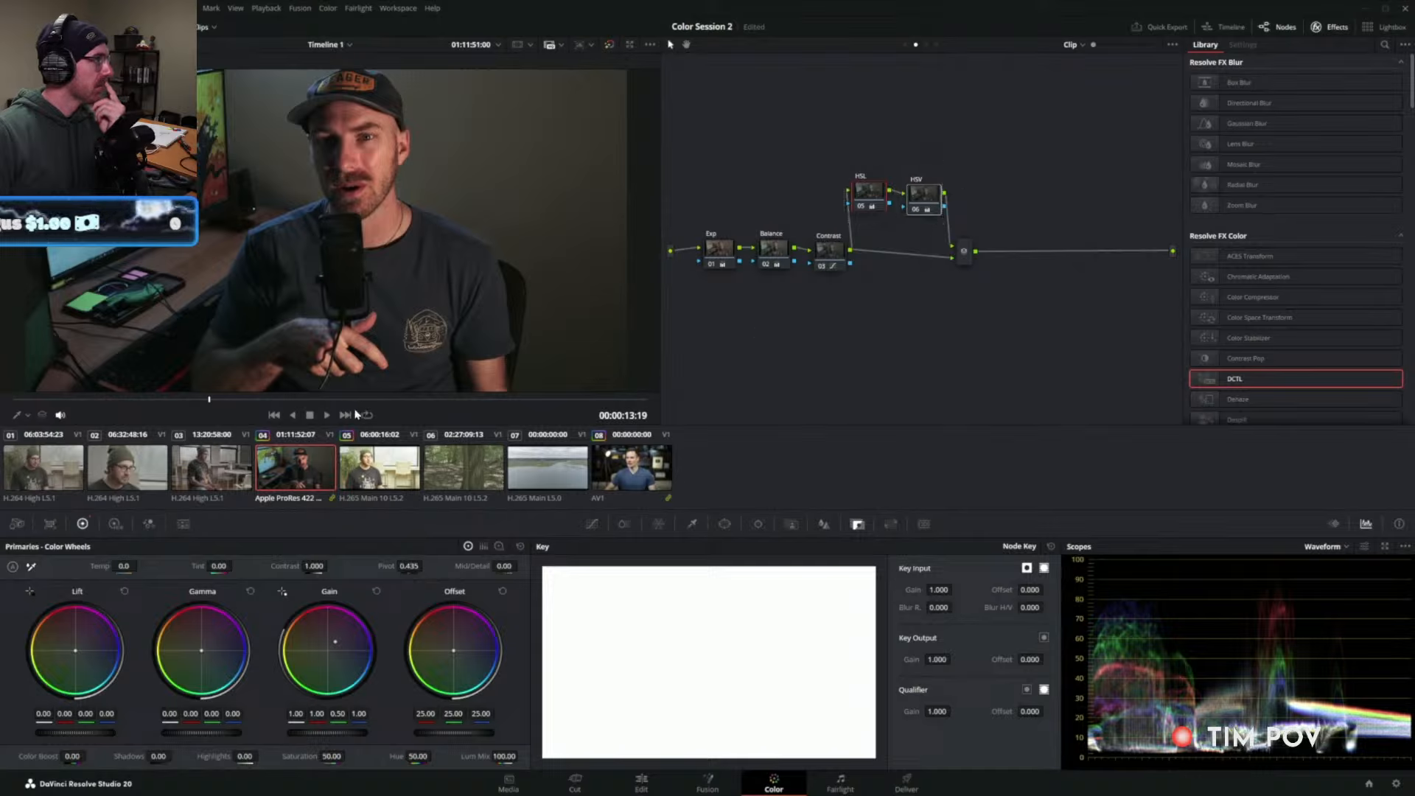
left_click(873, 197)
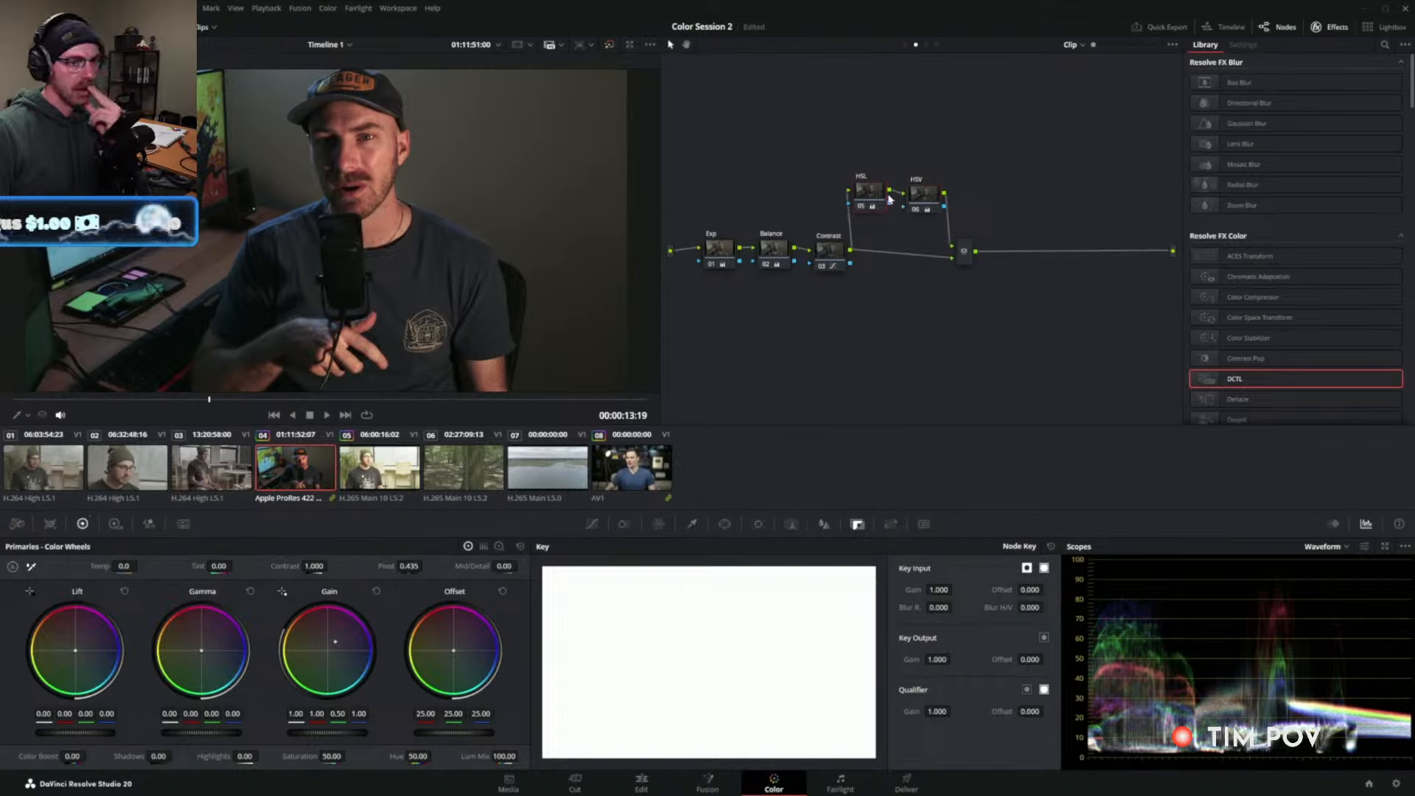
left_click_drag(877, 196, 915, 298)
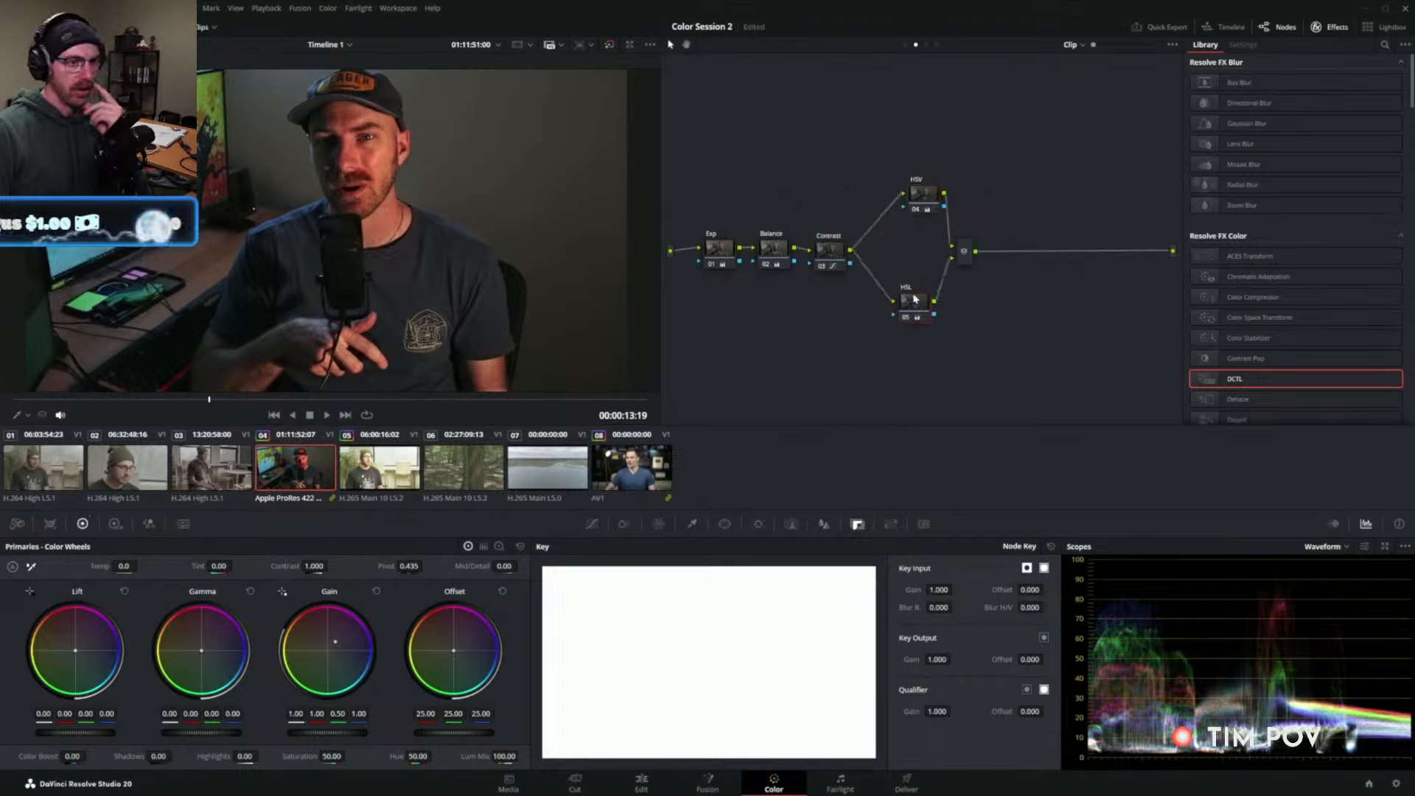
left_click_drag(929, 192, 907, 192)
left_click_drag(919, 319, 910, 317)
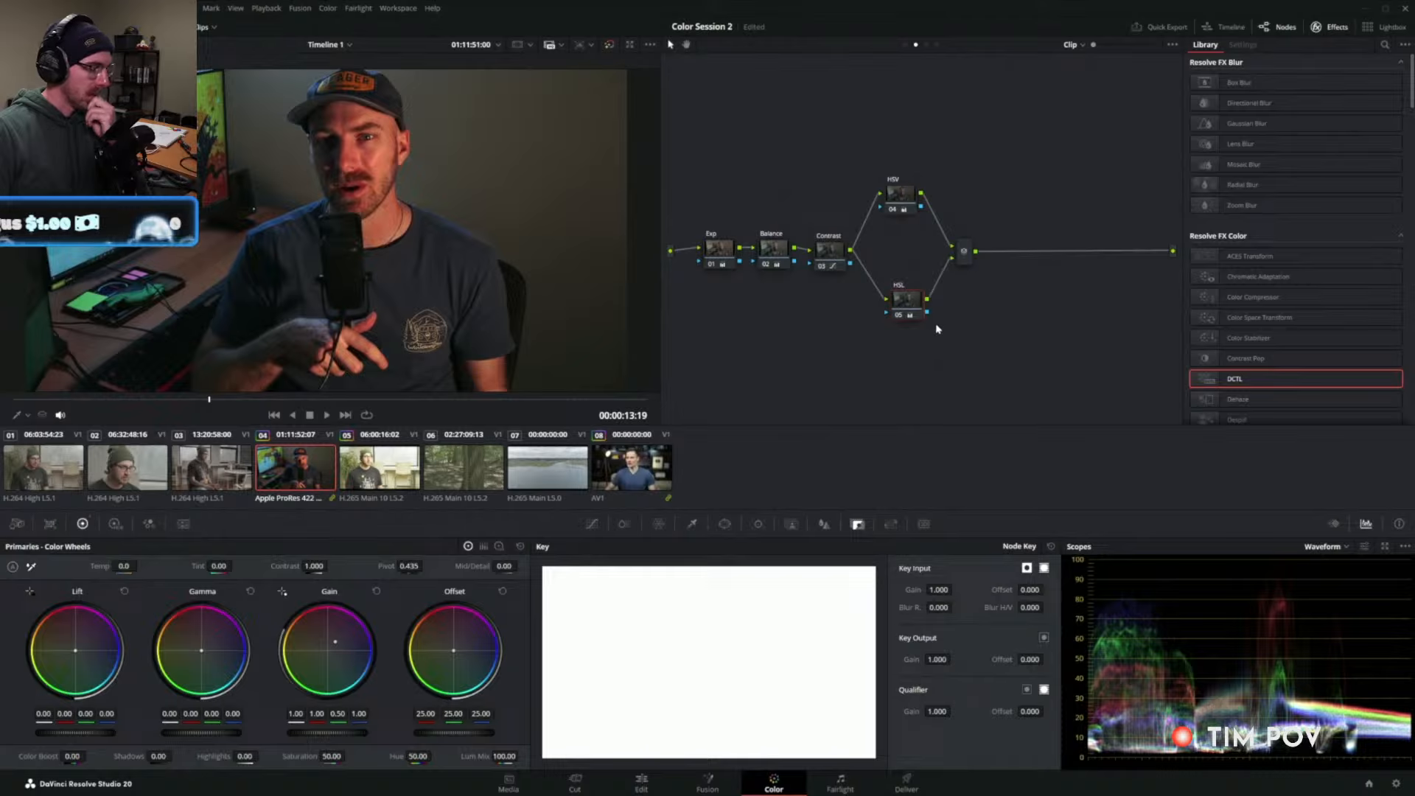
Nudge the parallel HSL and HSV nodes slightly closer to the Contrast node.
left_click(907, 199)
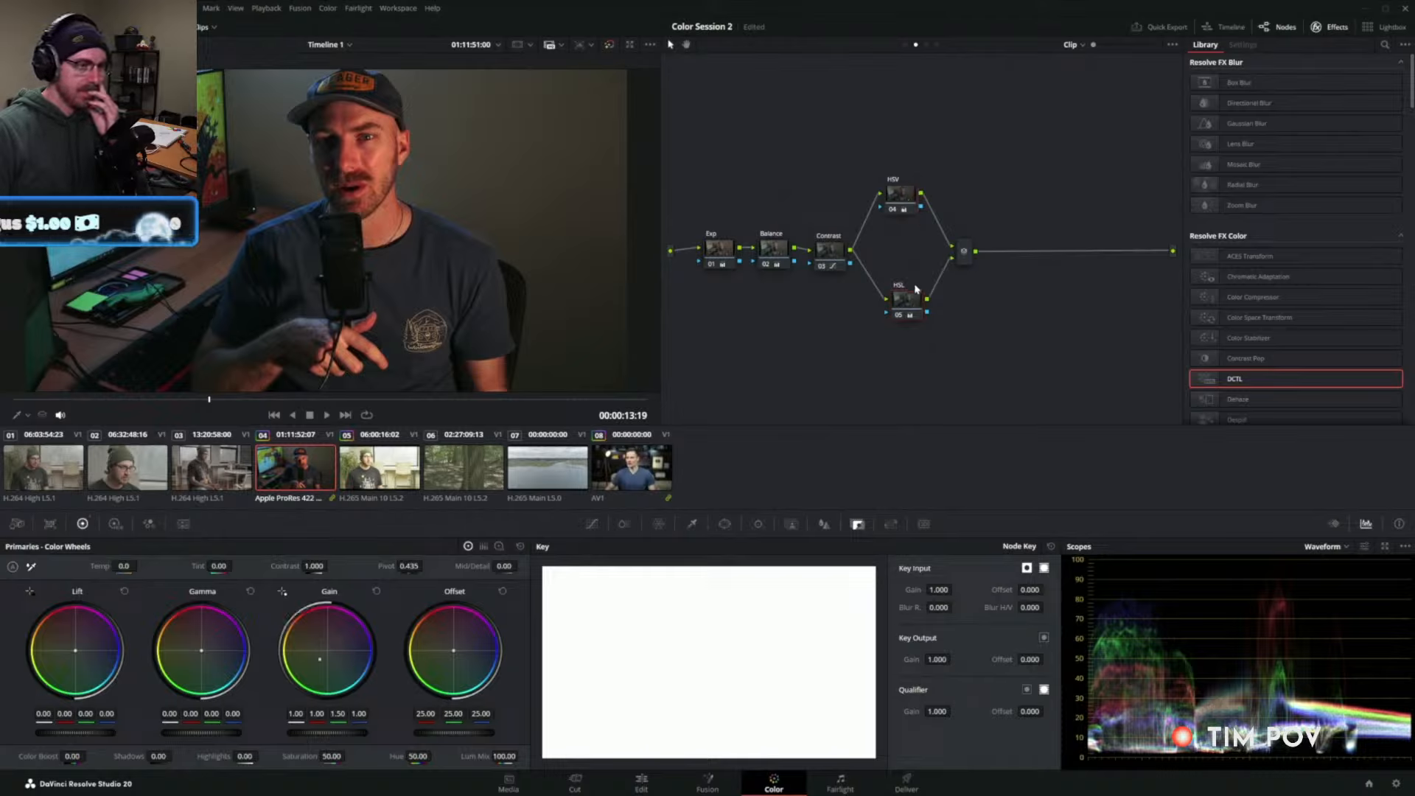
left_click_drag(913, 300, 909, 301)
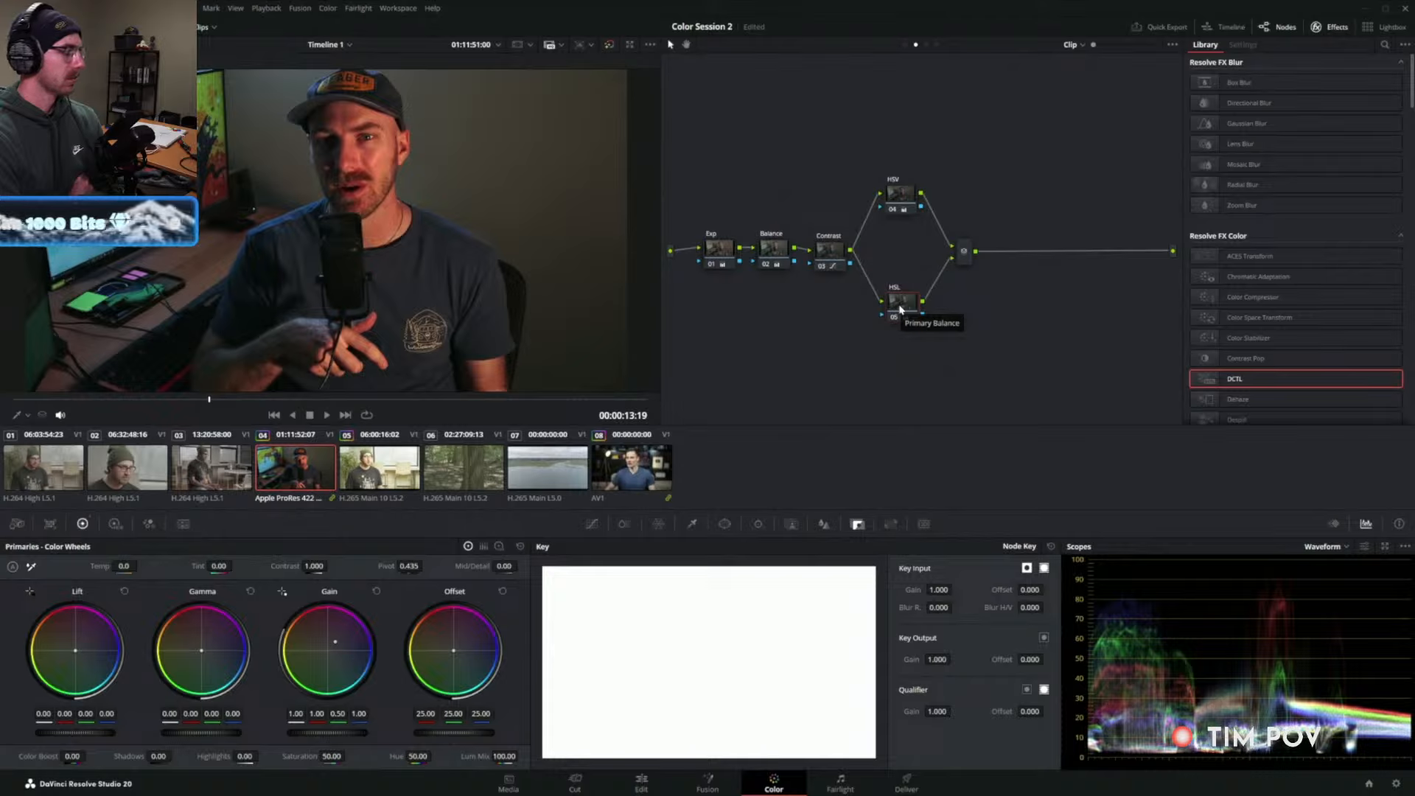
left_click(902, 201)
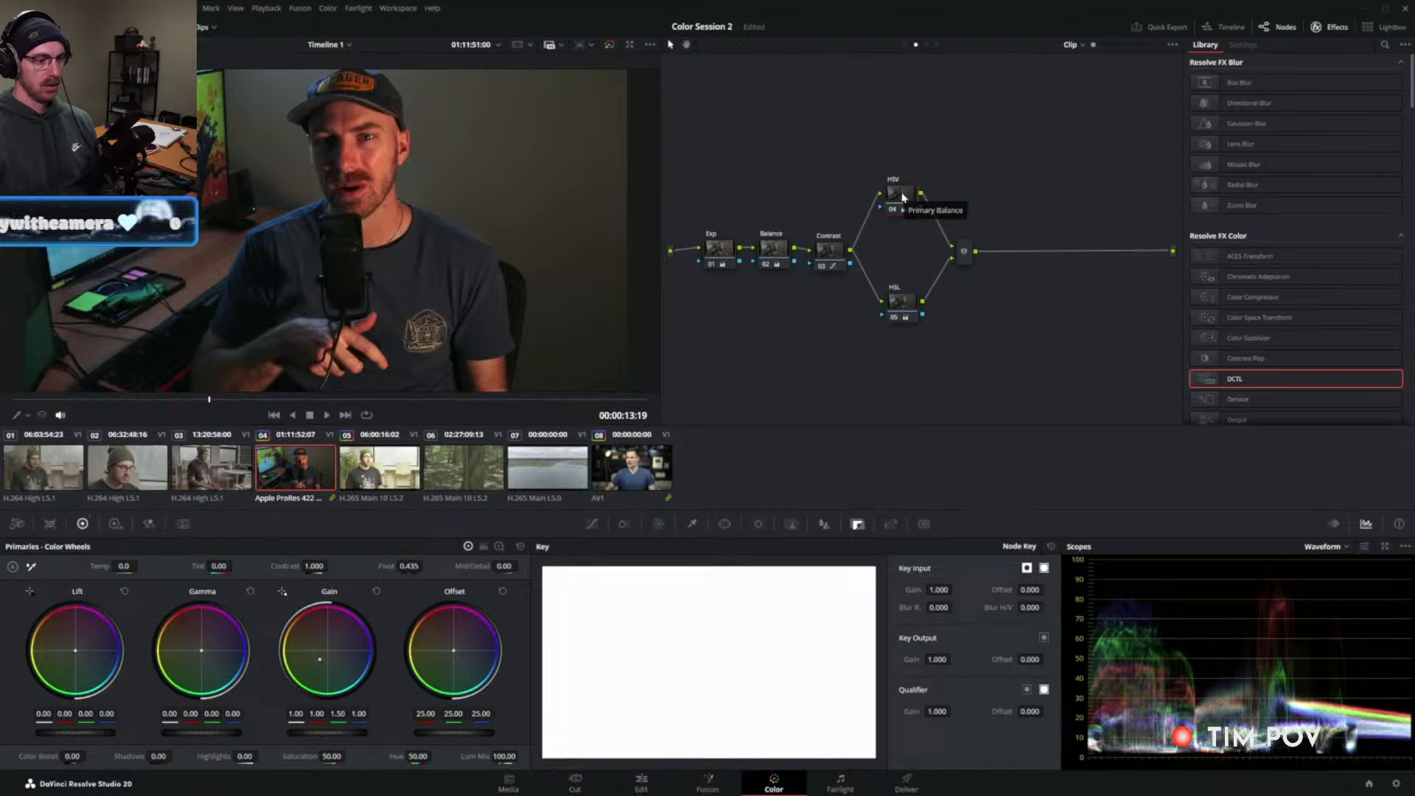
left_click_drag(901, 198, 895, 198)
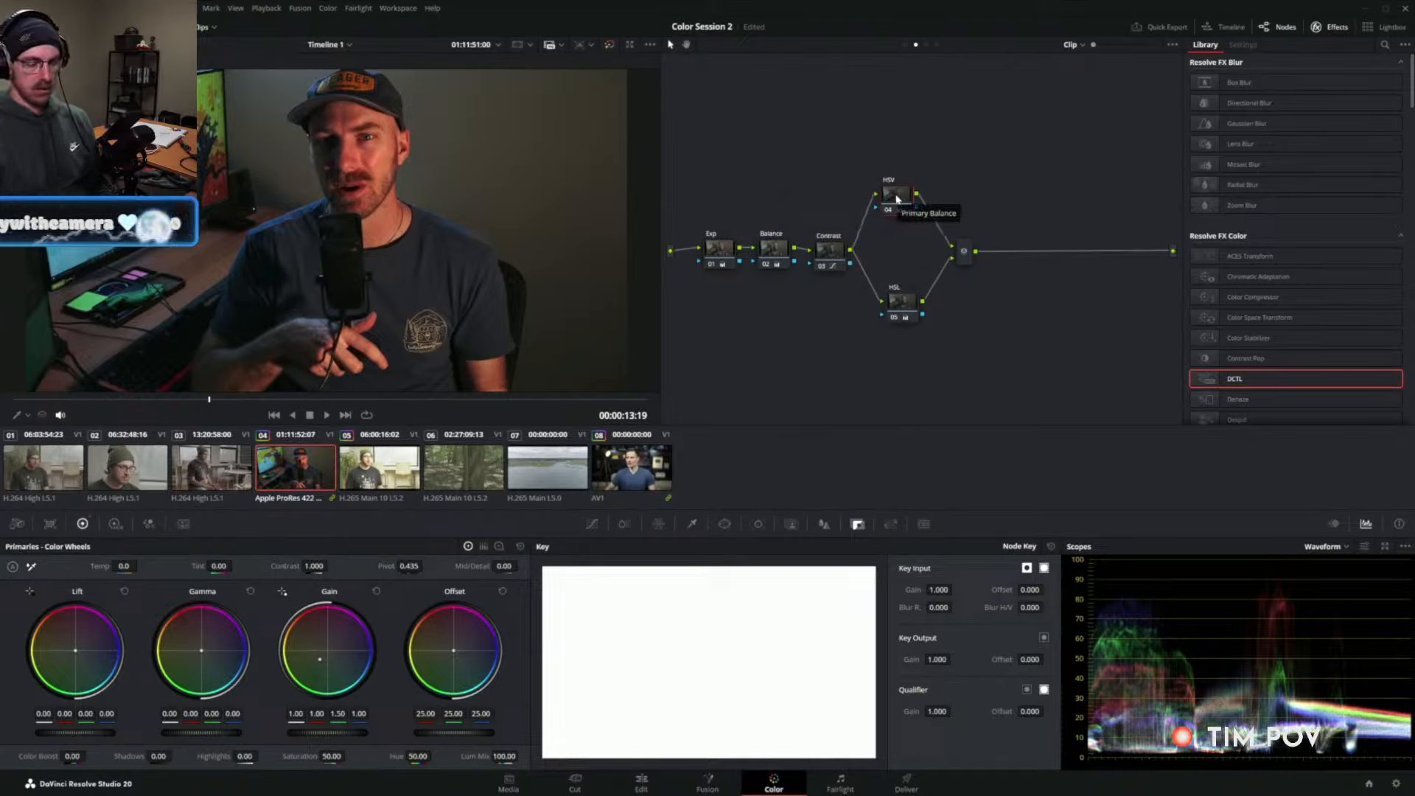
Nudge the HSV node to realign it above the HSL node in the parallel branches.
left_click_drag(897, 197, 911, 196)
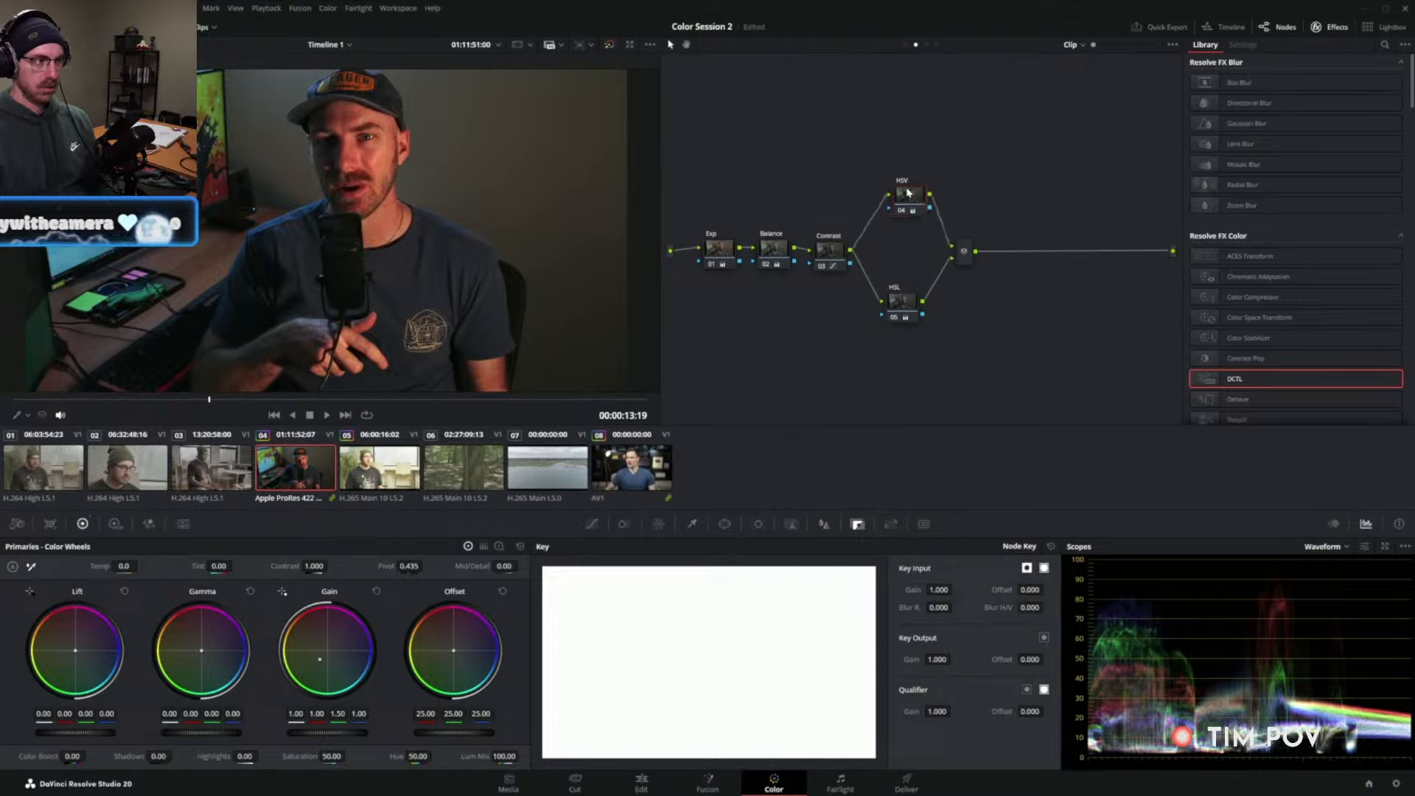
left_click(902, 309)
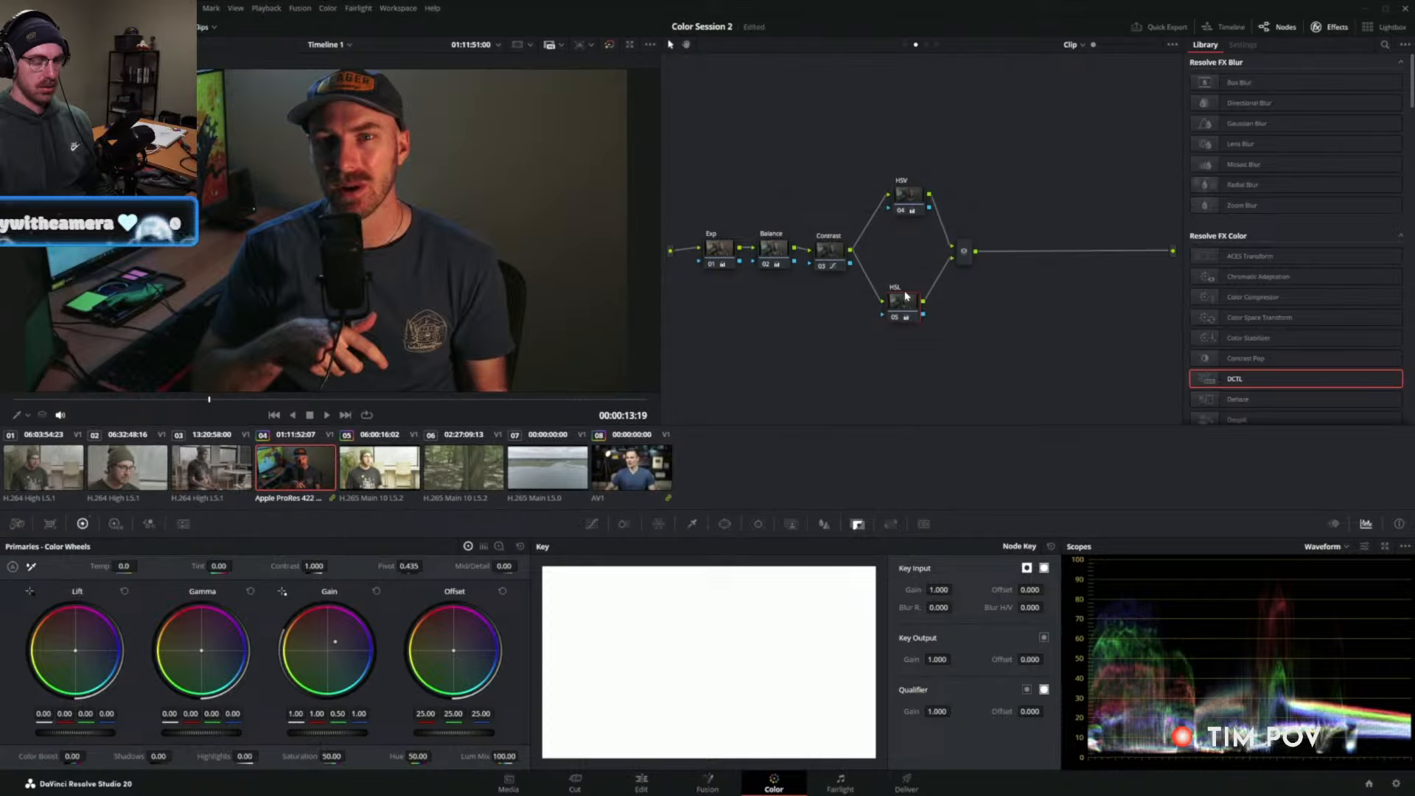
left_click_drag(918, 202, 910, 199)
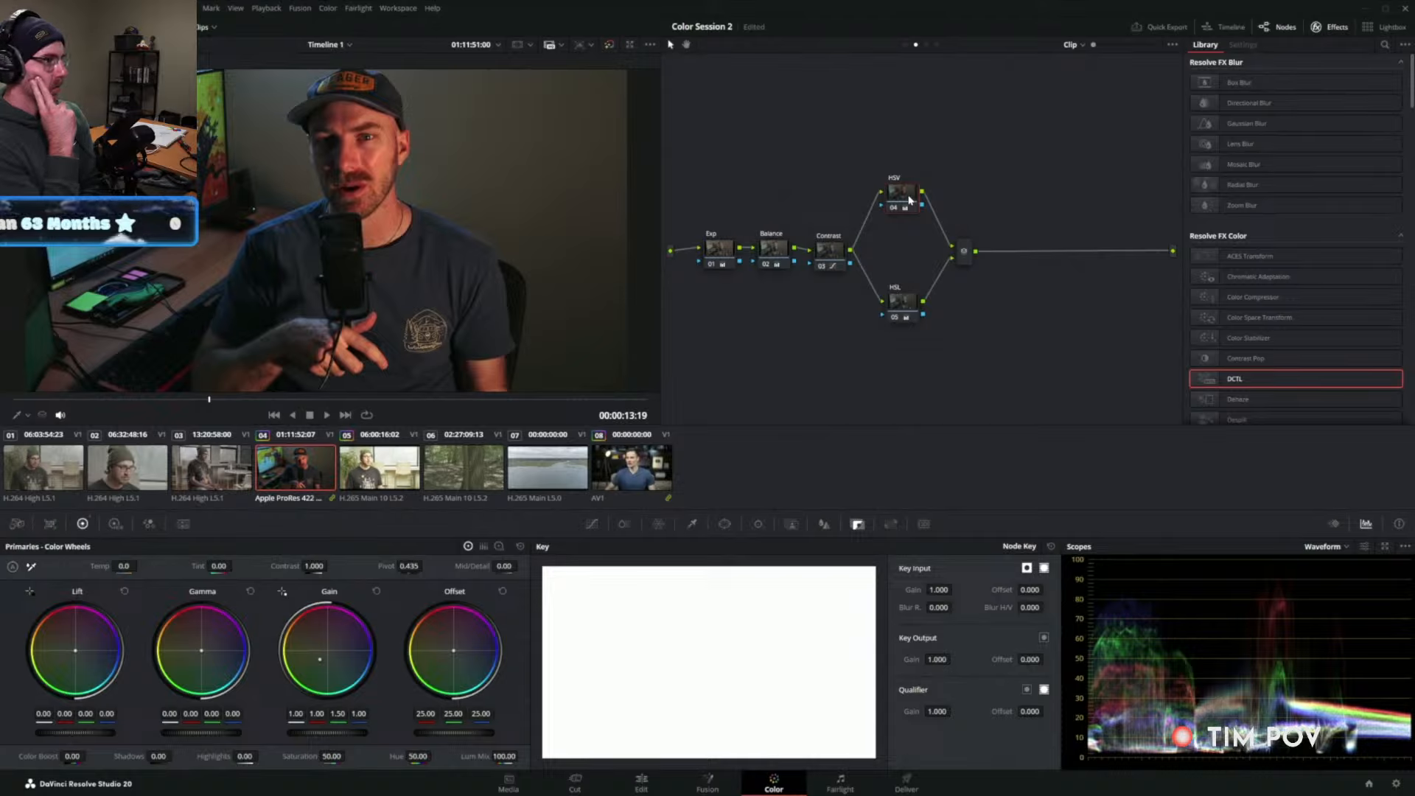
left_click_drag(909, 196, 904, 196)
left_click_drag(849, 141, 936, 337)
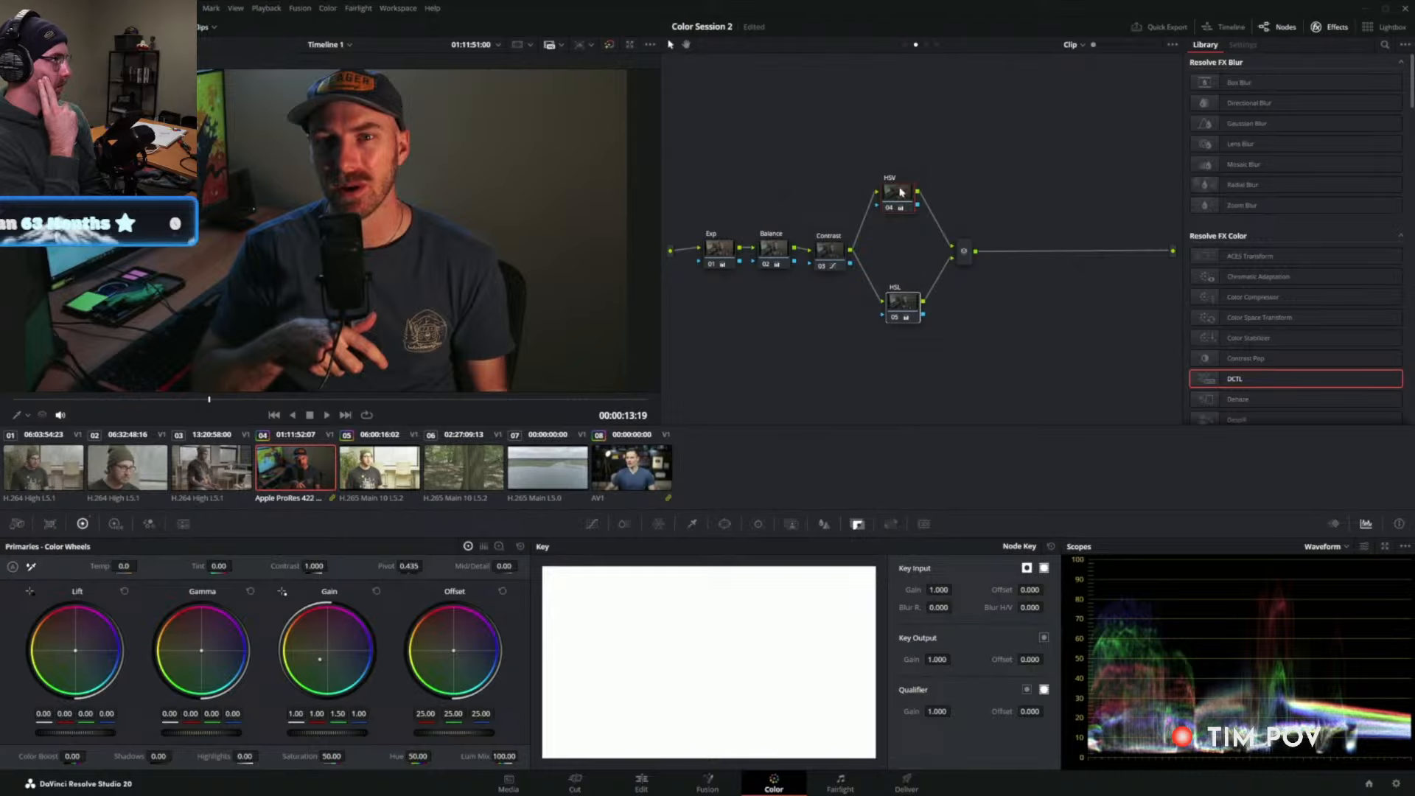
left_click(944, 162)
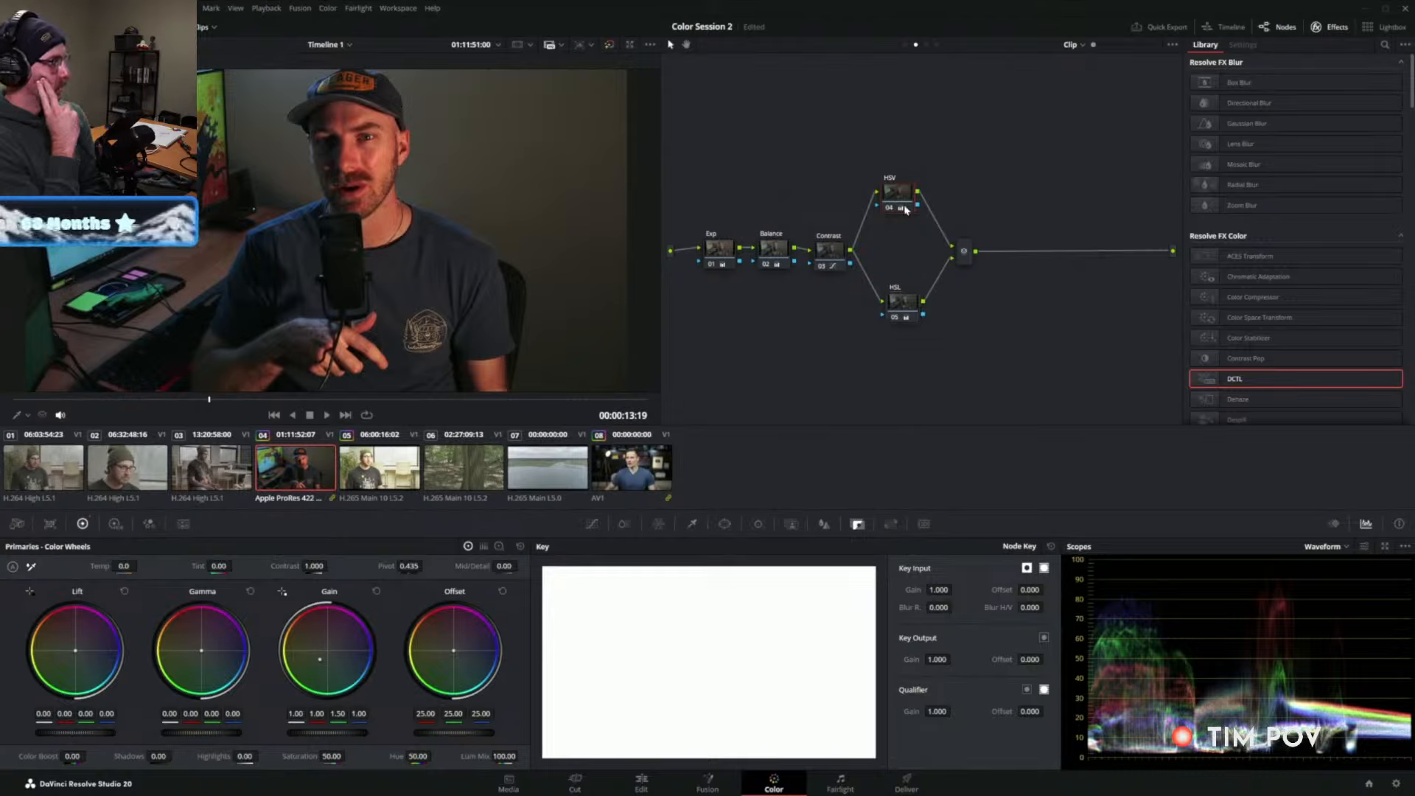
Set the green gain to 0.25 on the HSL node and 1.68 on the HSV node.
left_click(900, 303)
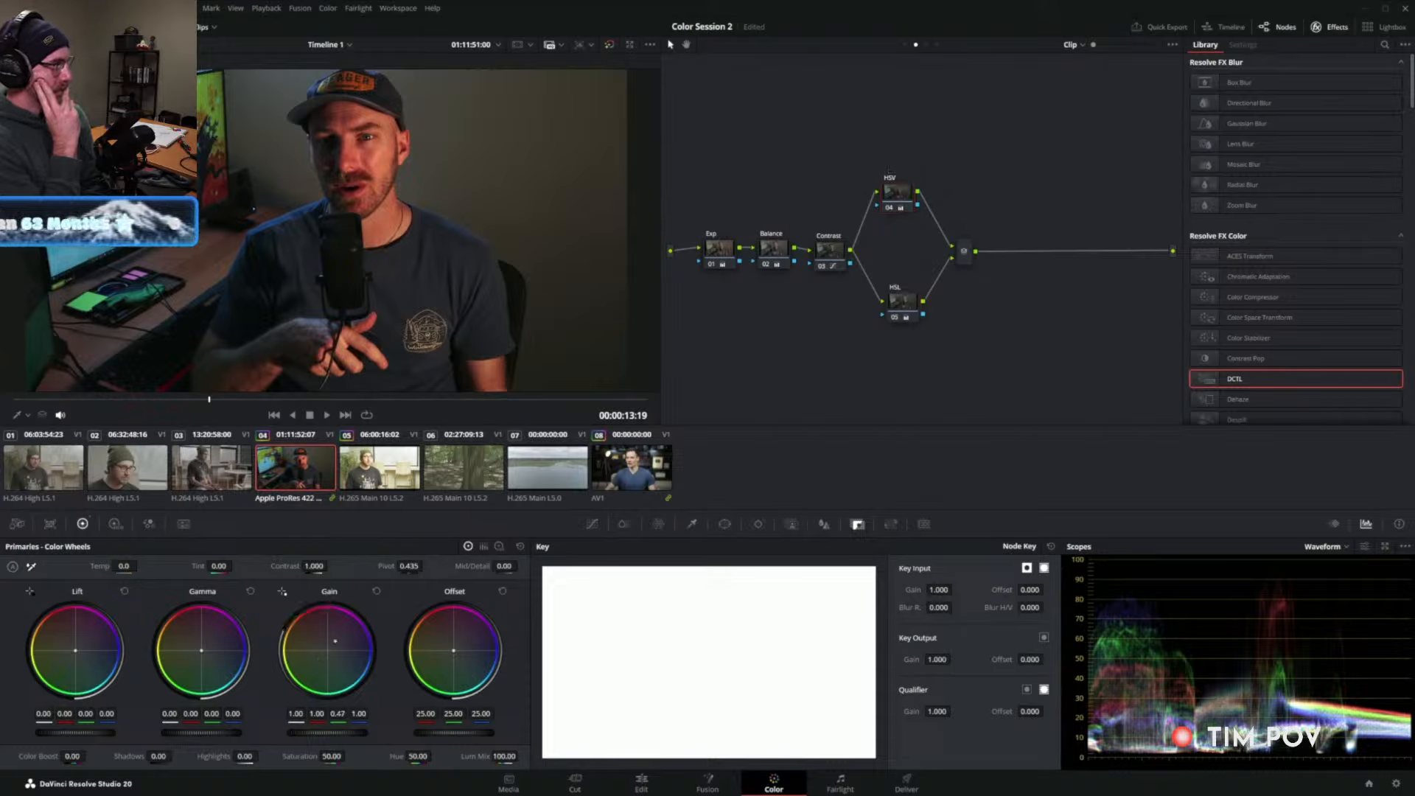
left_click_drag(338, 714, 321, 714)
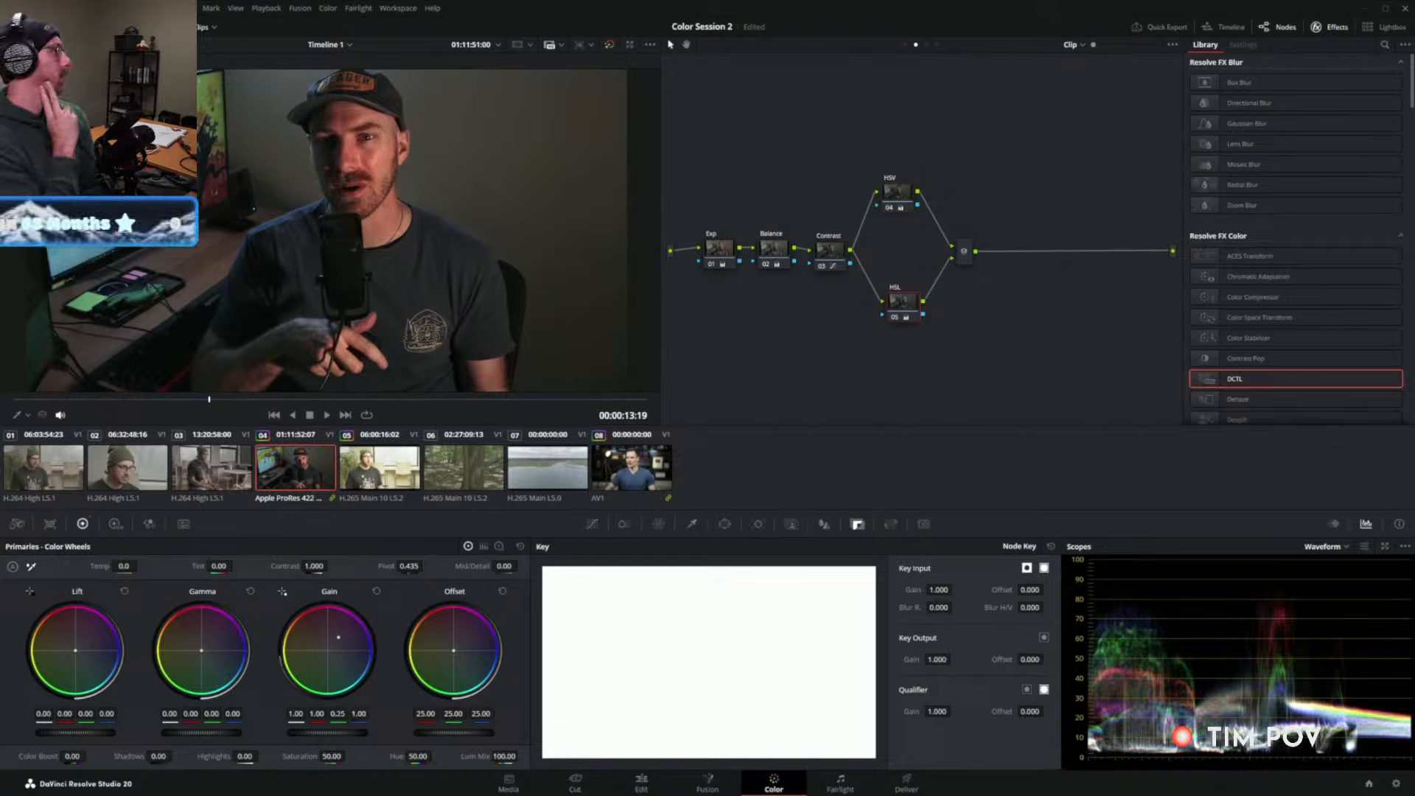
left_click(896, 194)
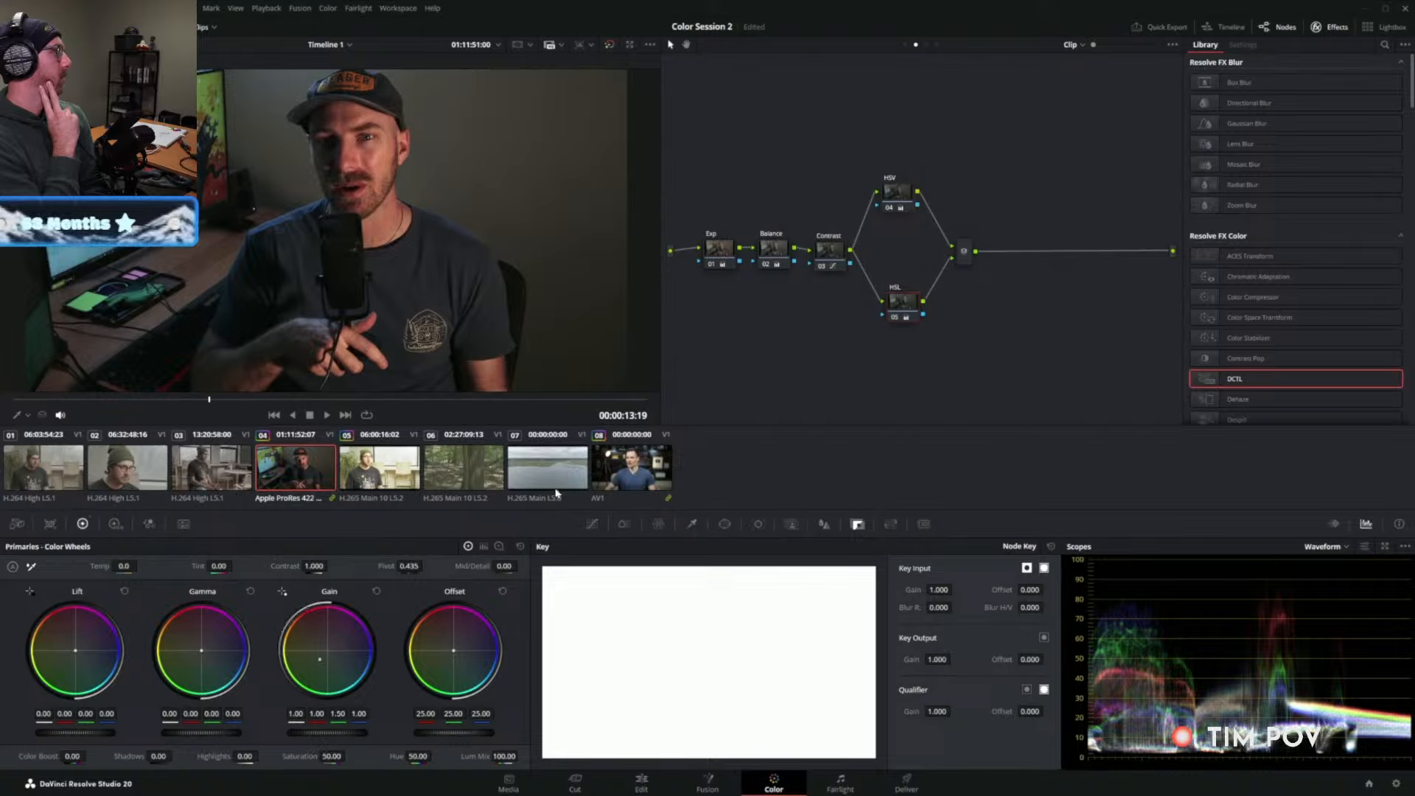
left_click_drag(337, 713, 345, 714)
Toggle the HSV and HSL nodes off and on together to compare the stronger saturation balance.
left_click_drag(887, 143, 902, 357)
key("ctrl+d")
key("ctrl+d")
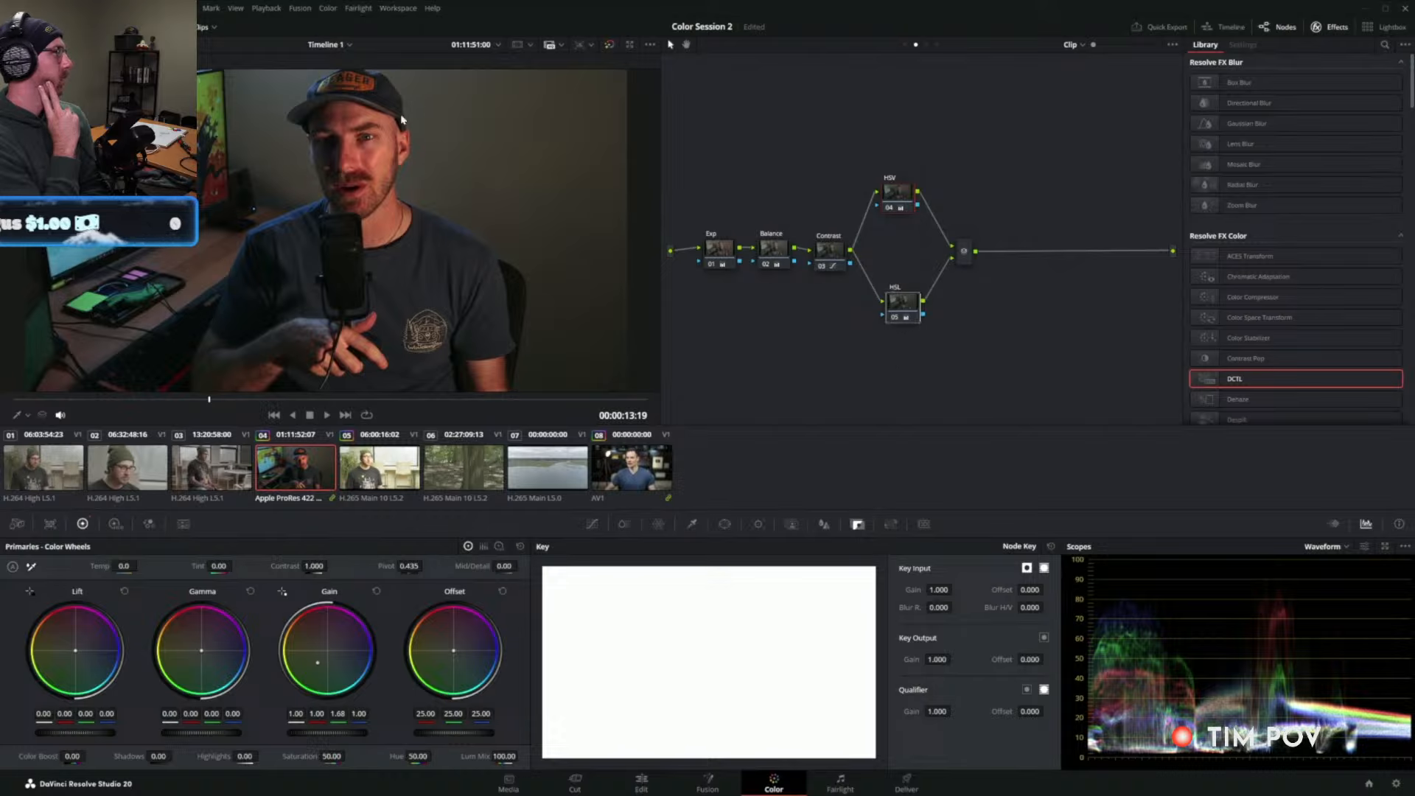
Set the green gain to 0.50 on the HSL node and 1.50 on the HSV node.
left_click(890, 308)
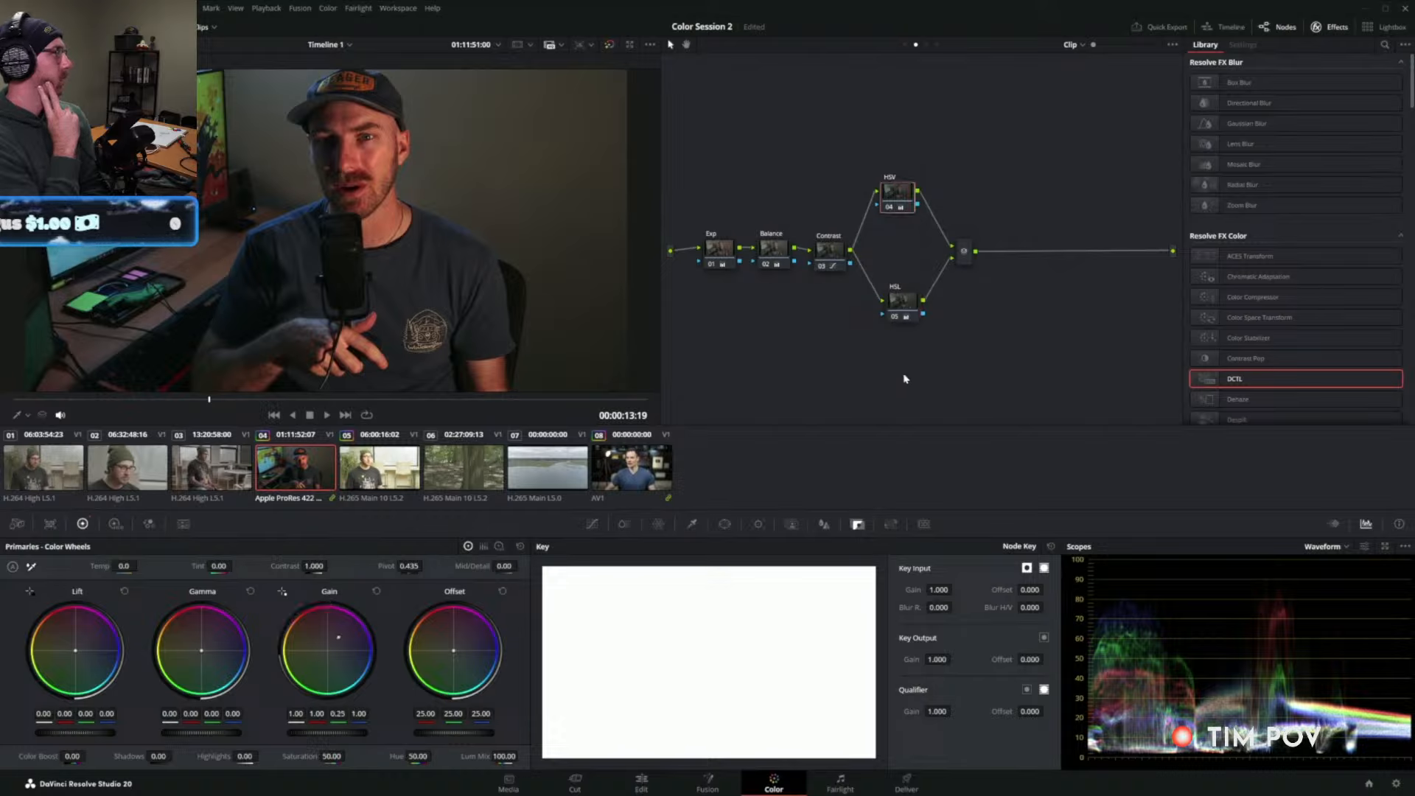
left_click_drag(337, 713, 360, 713)
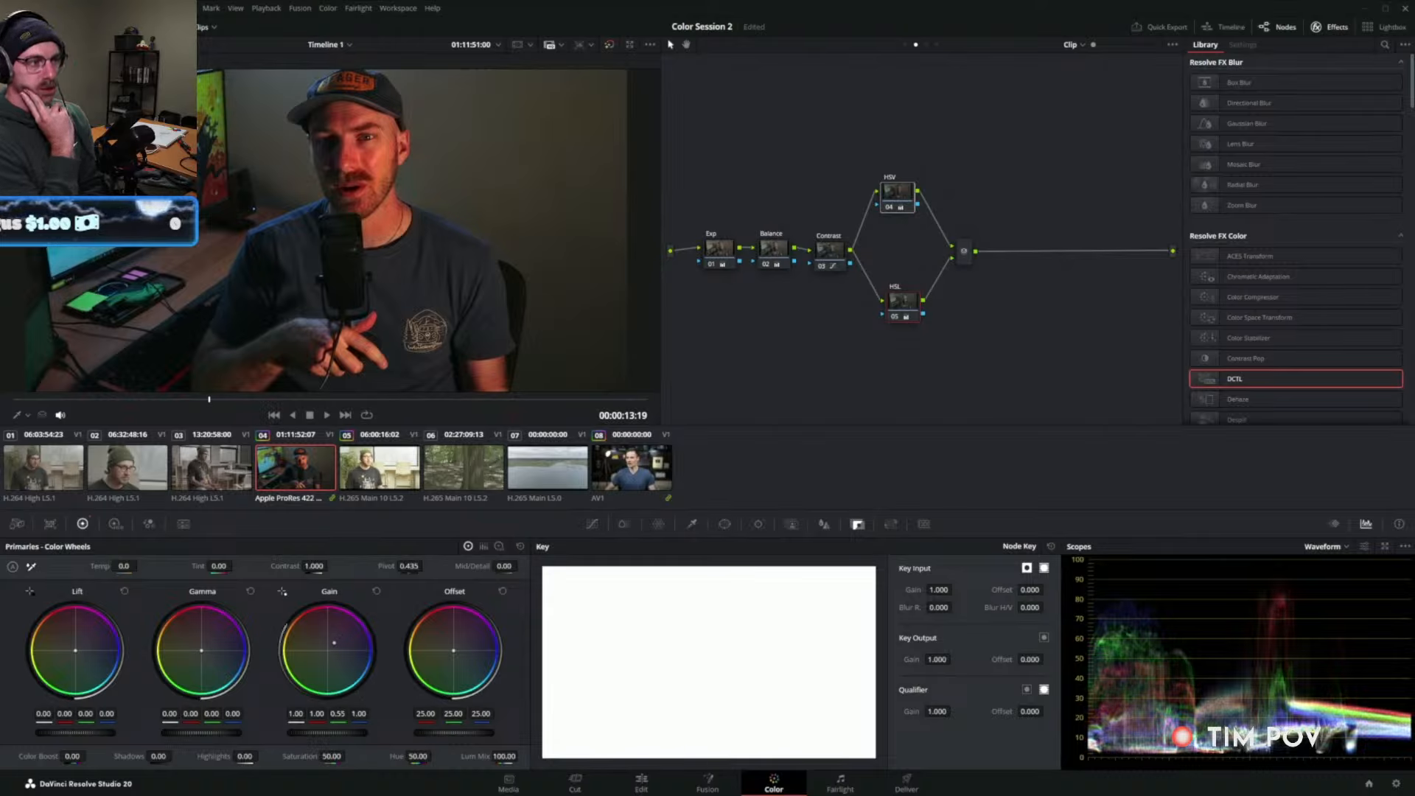
left_click(900, 194)
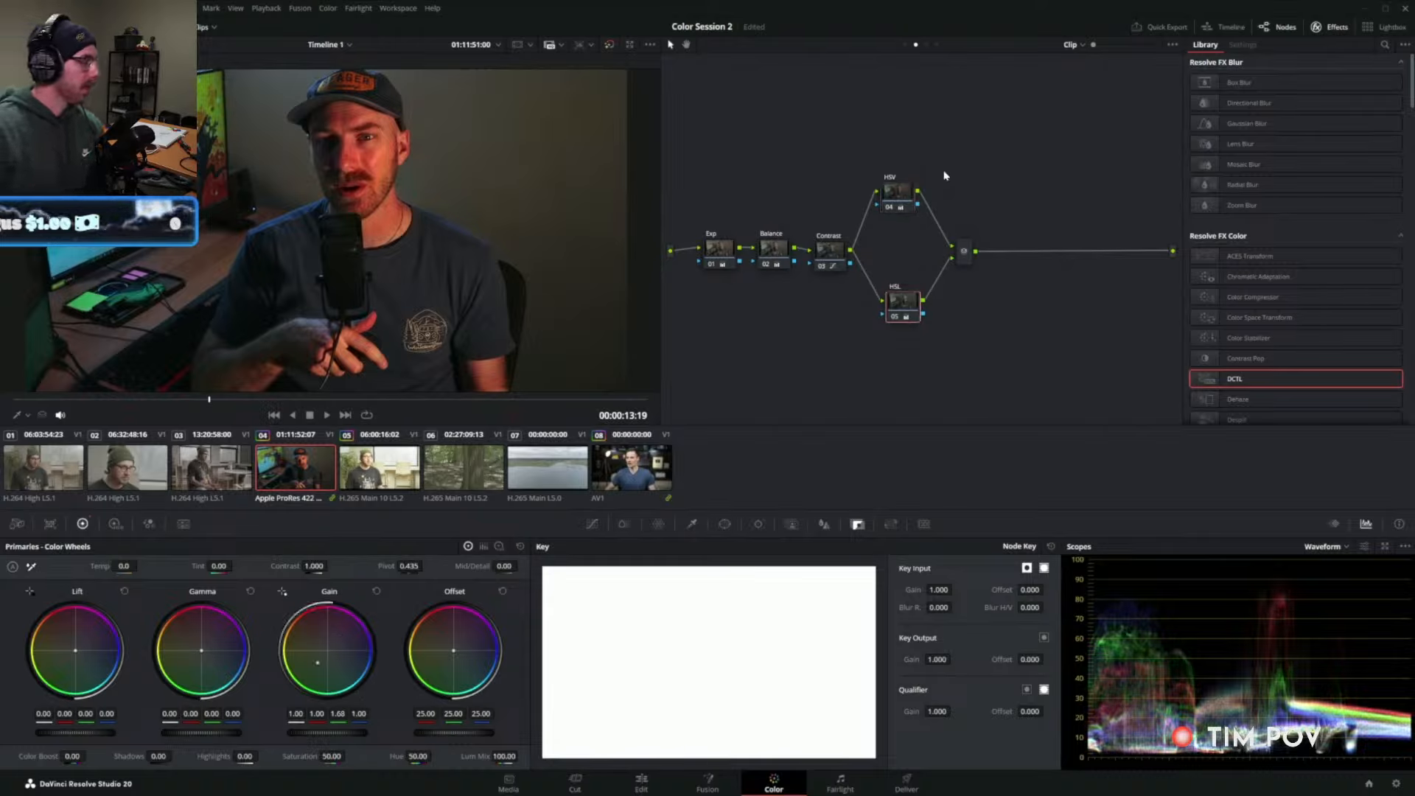
left_click_drag(350, 713, 337, 714)
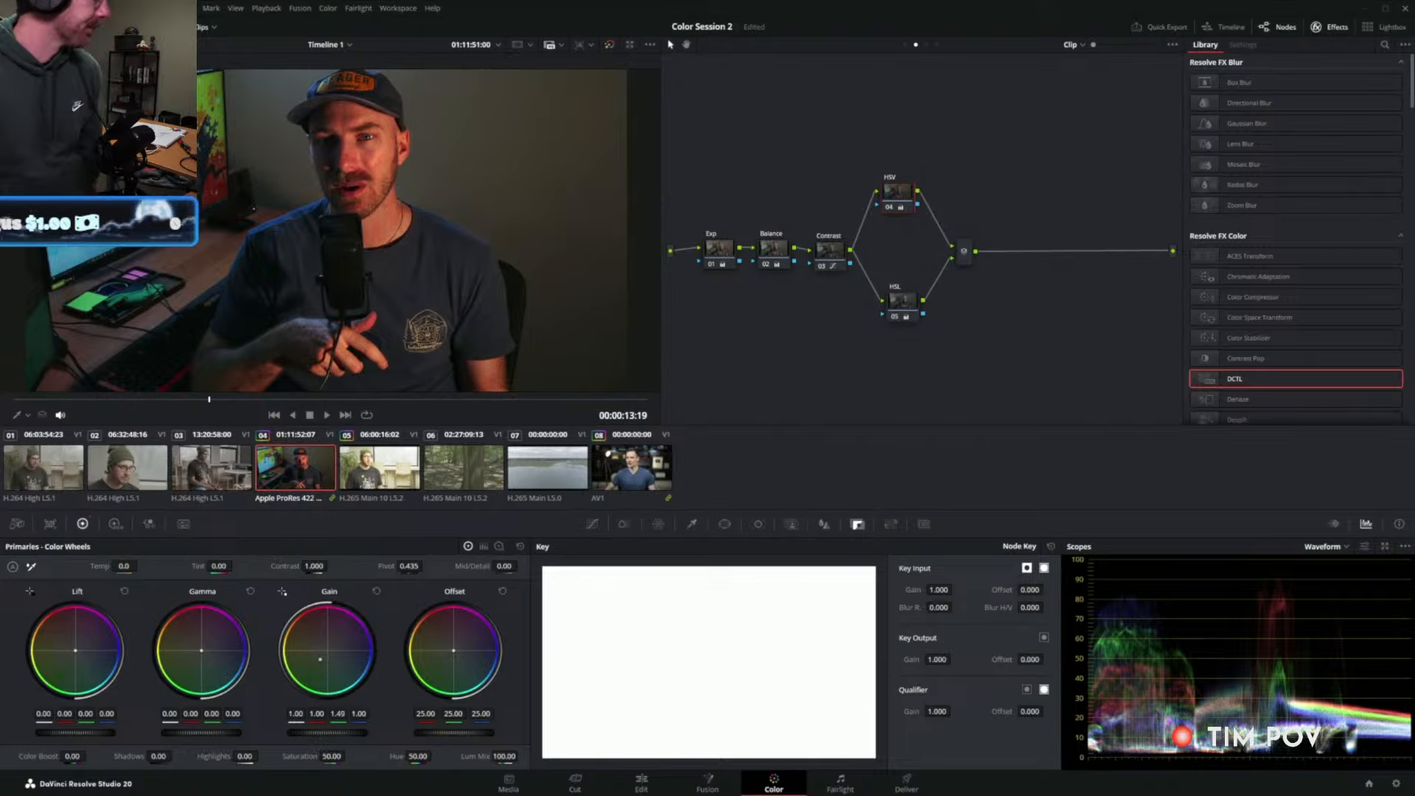
left_click(896, 193)
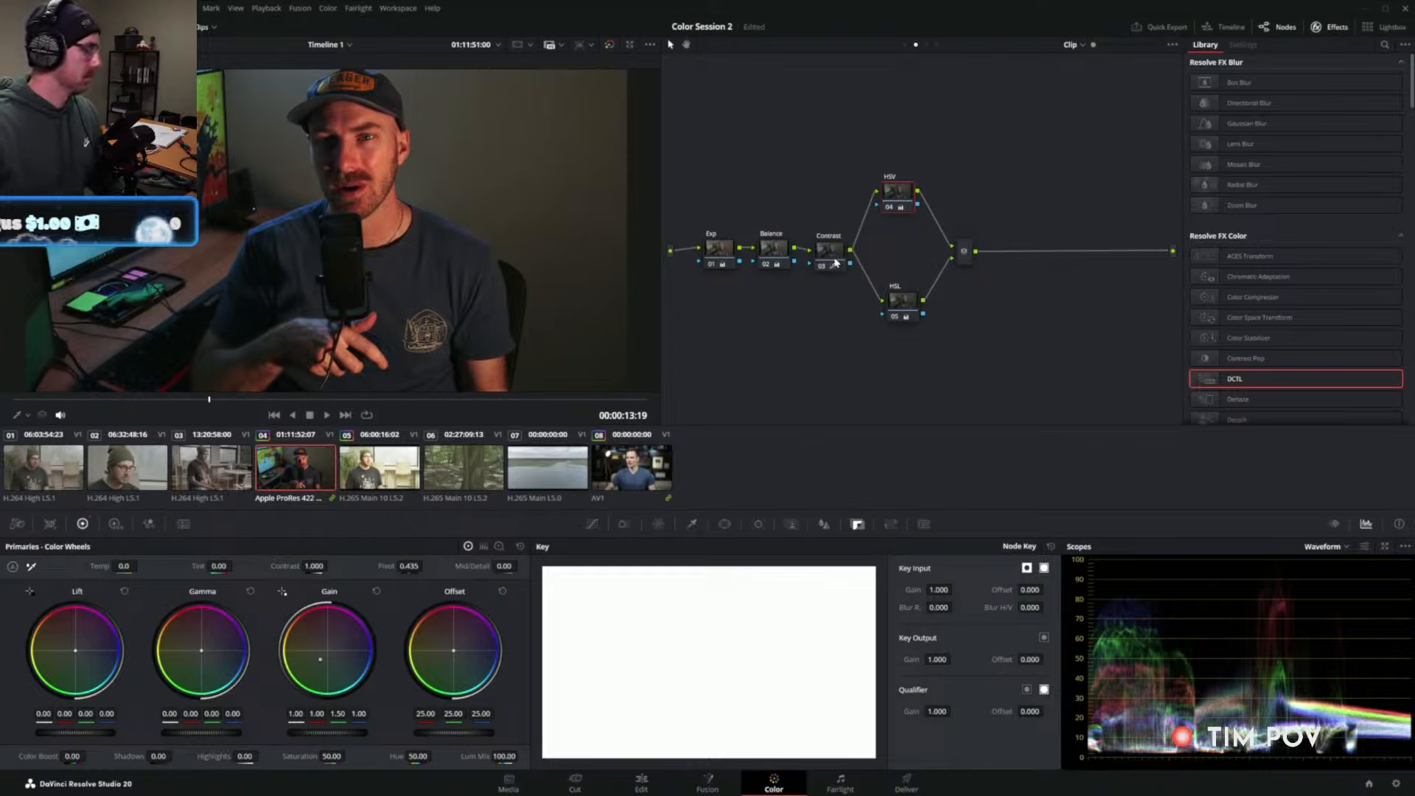
Shift the HSL node into line beneath the HSV node, and disable both parallel nodes.
left_click_drag(907, 303, 897, 304)
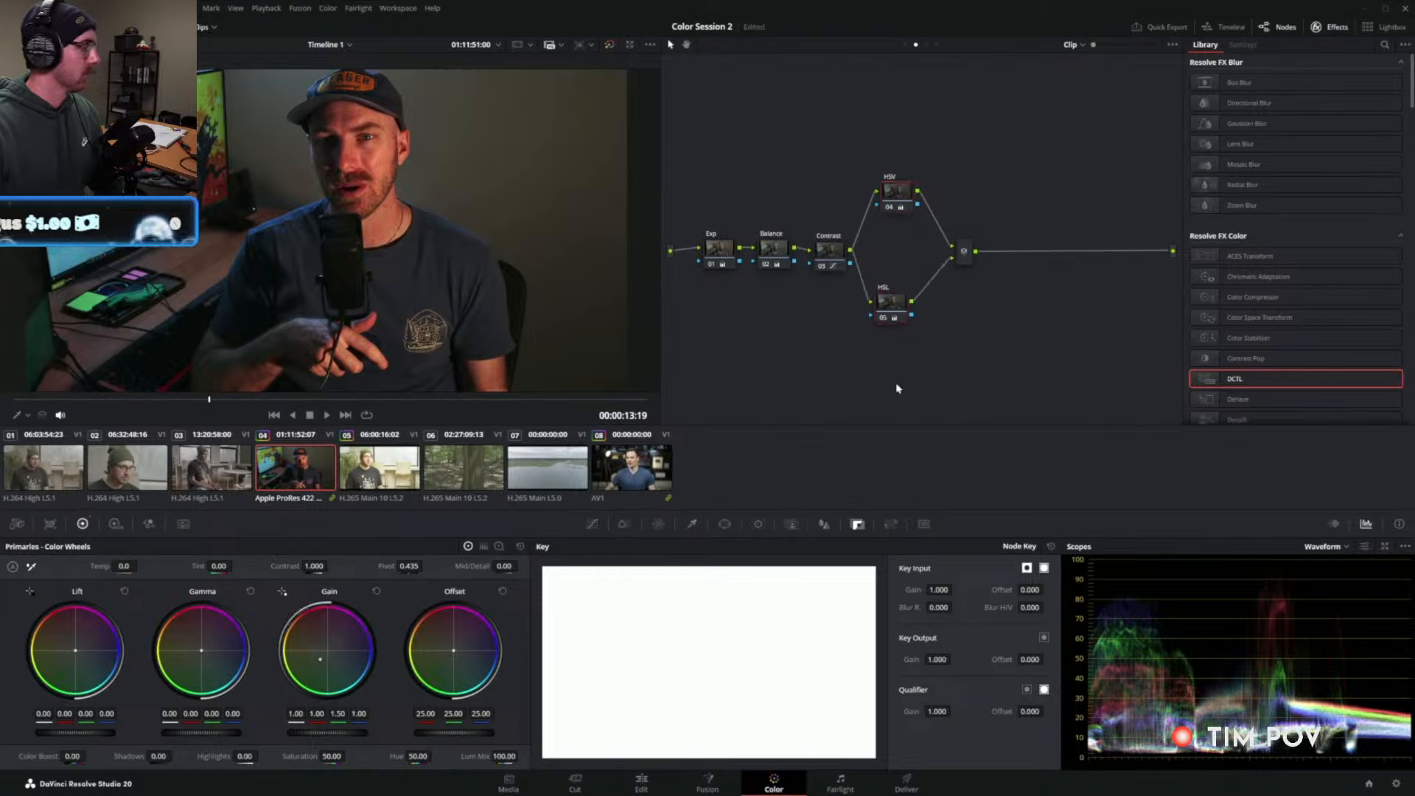
left_click_drag(896, 384, 879, 137)
key("ctrl+d")
left_click_drag(914, 204, 912, 205)
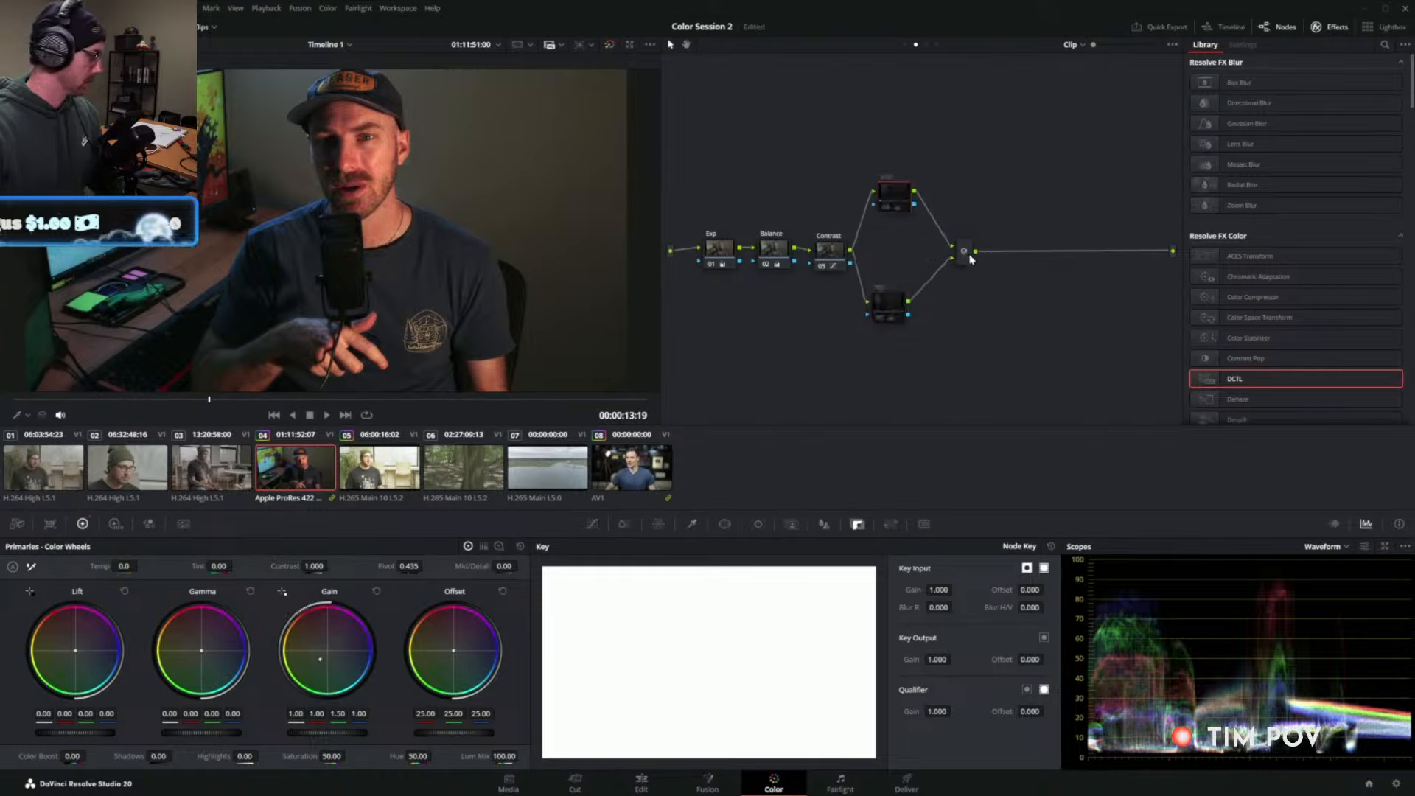
Add a serial node after the parallel mixer and apply the 2383 DWG to DWG LUT from the CKC set to it.
left_click(964, 252)
key("alt+s")
left_click(906, 204)
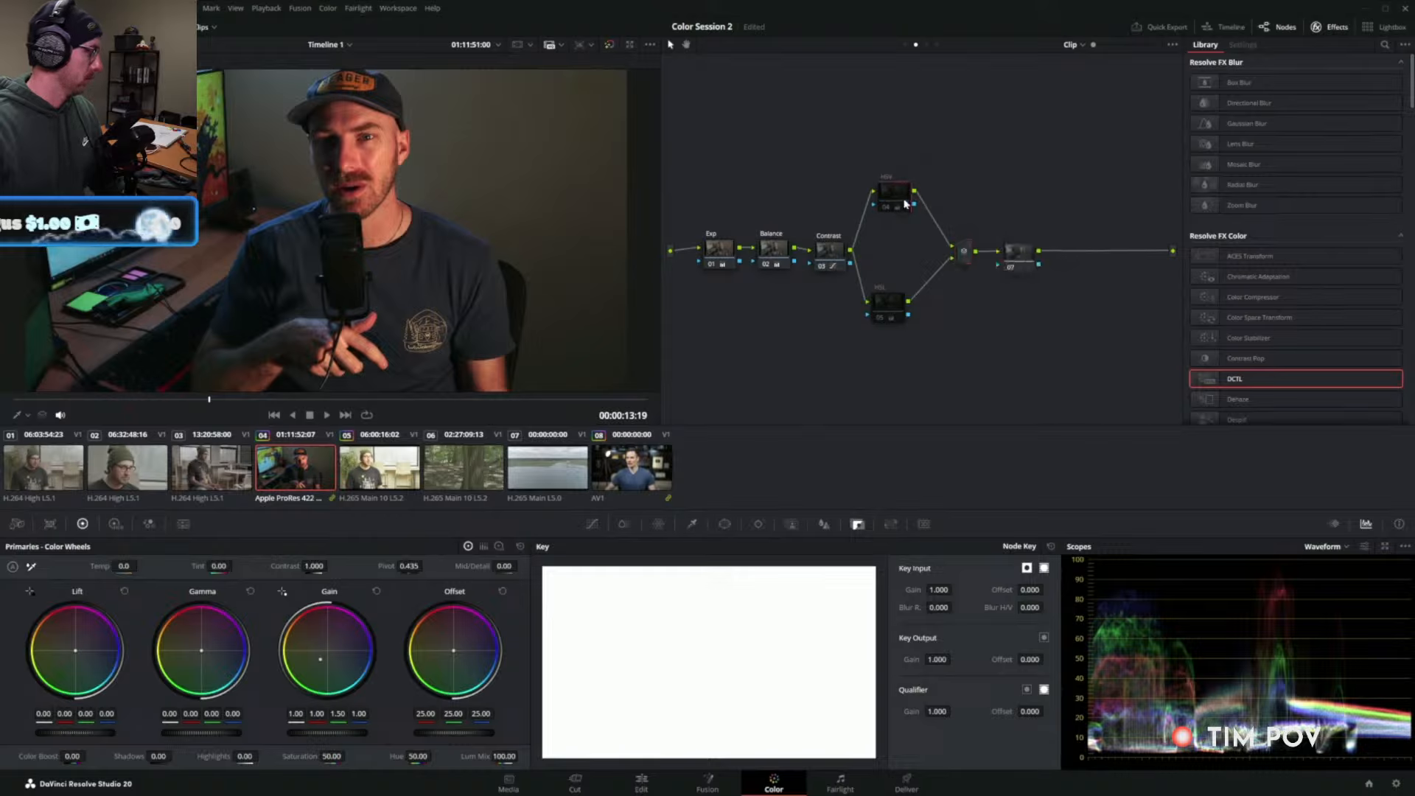
left_click(1020, 259)
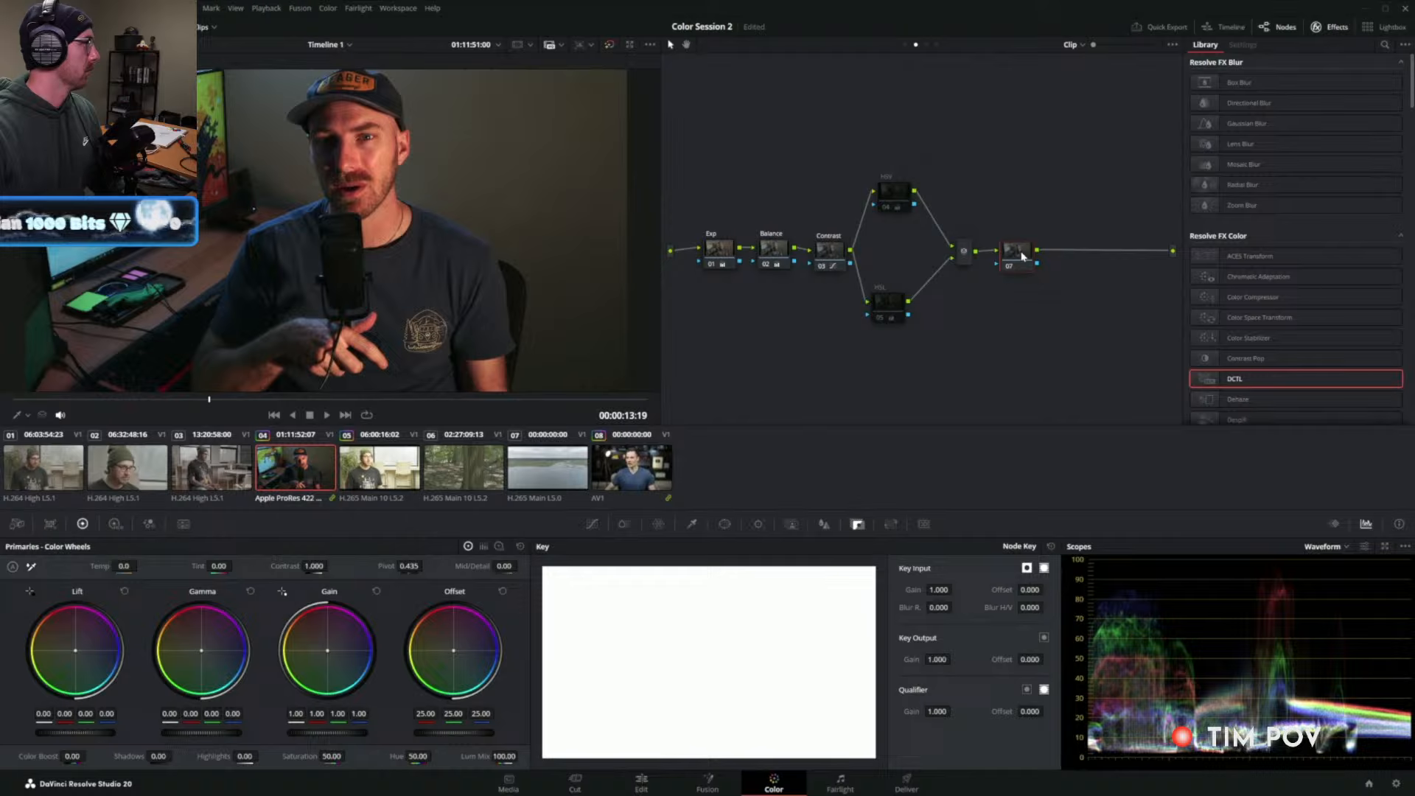
right_click(1022, 256)
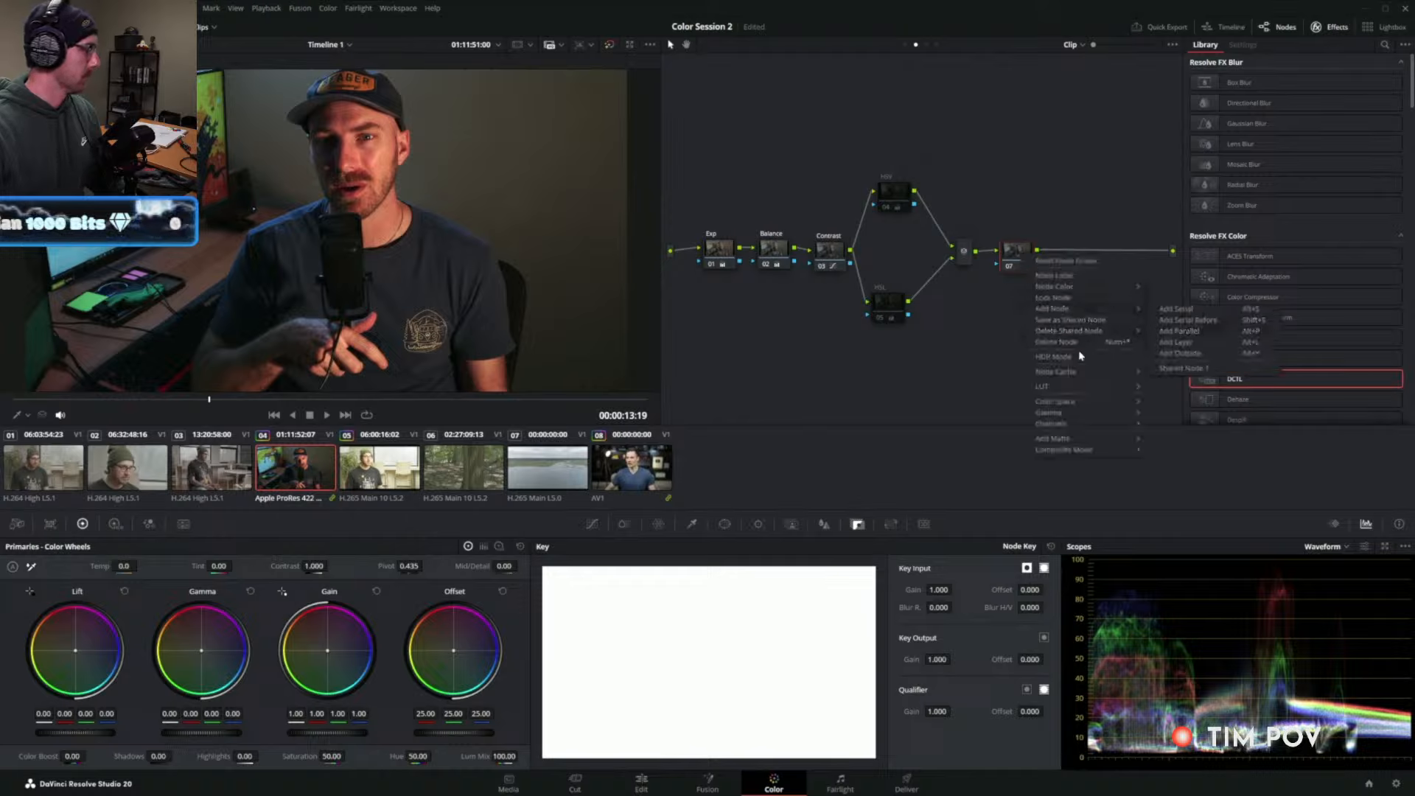
mouse_move(1061, 387)
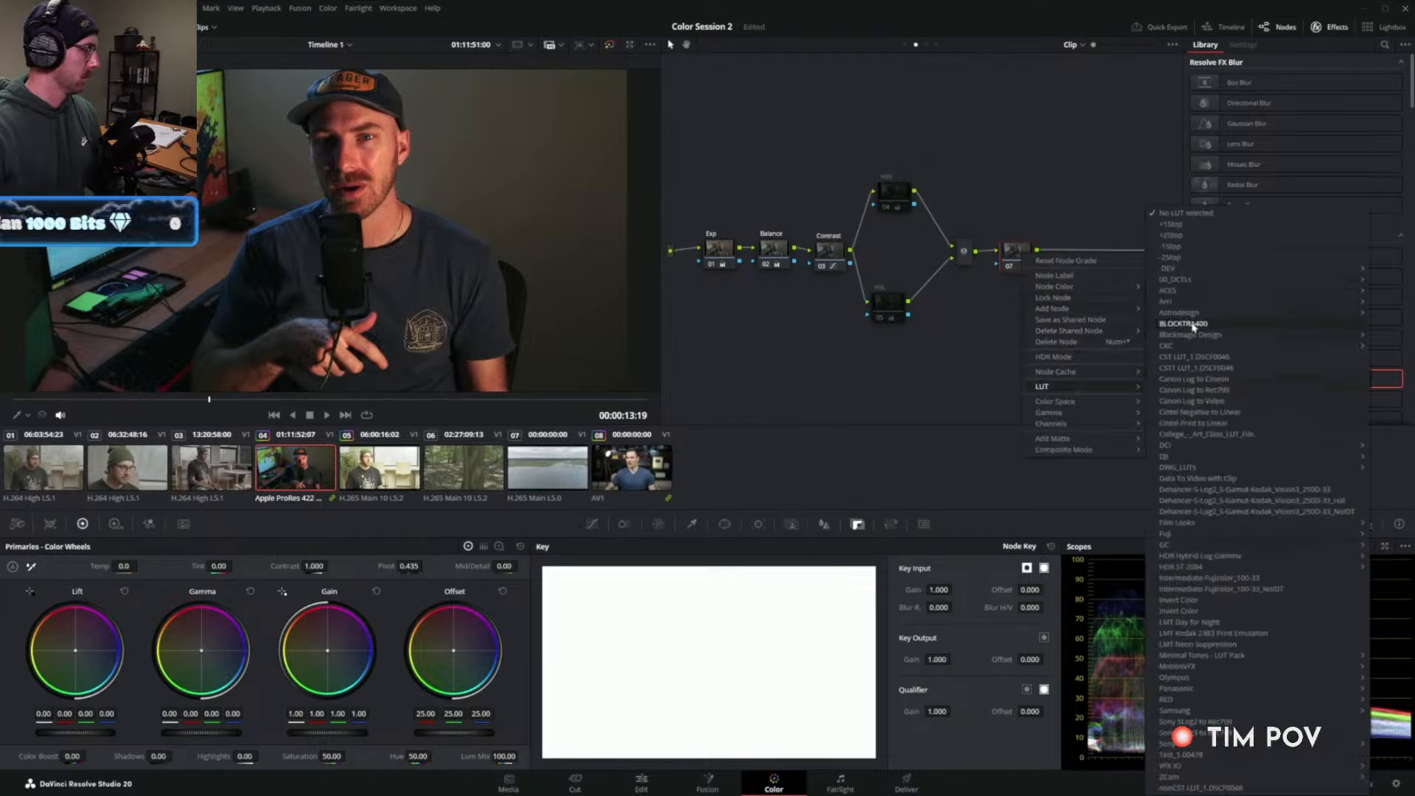
mouse_move(1190, 346)
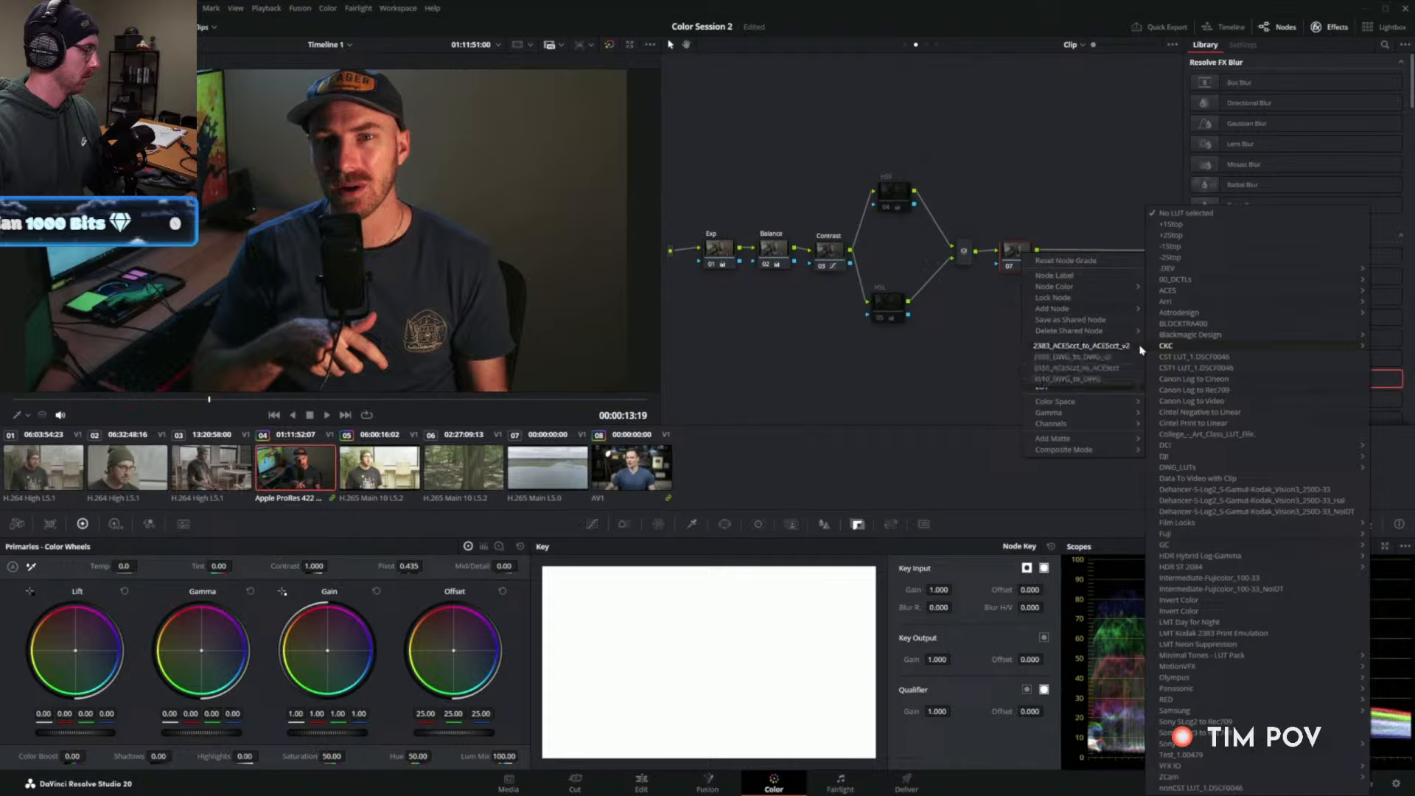
left_click(1073, 357)
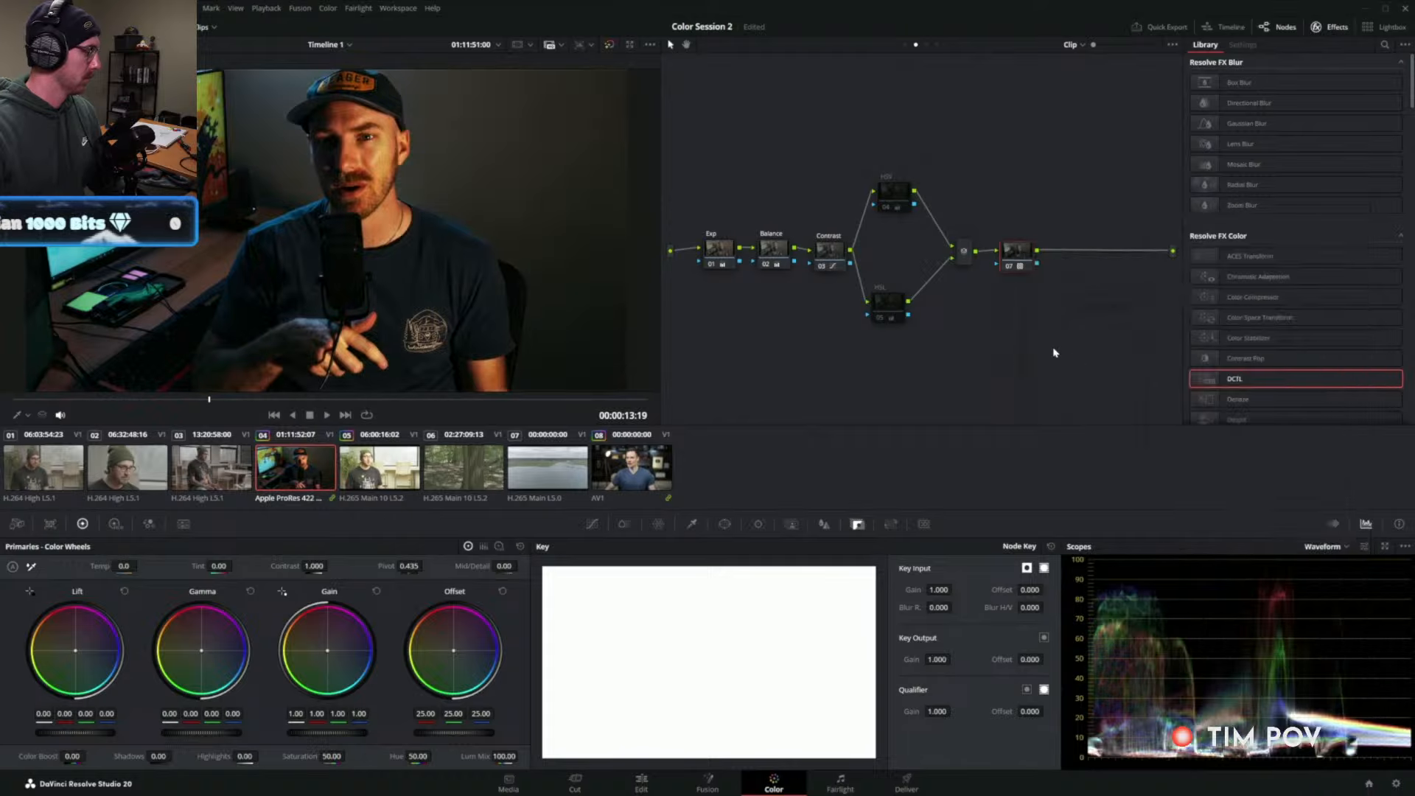
Re-enable the HSV and HSL nodes, and reset the gain wheel on both.
left_click(904, 211)
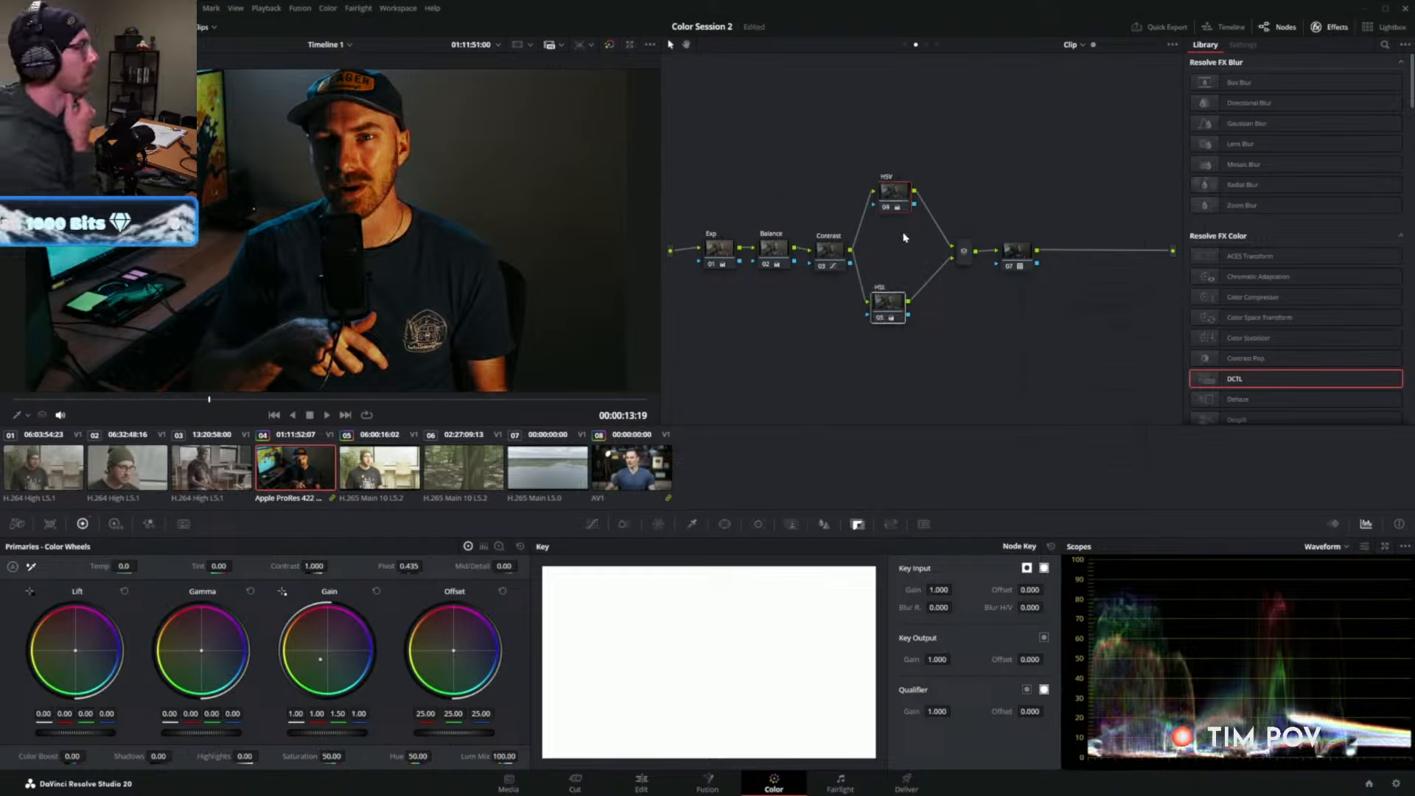
left_click(890, 303)
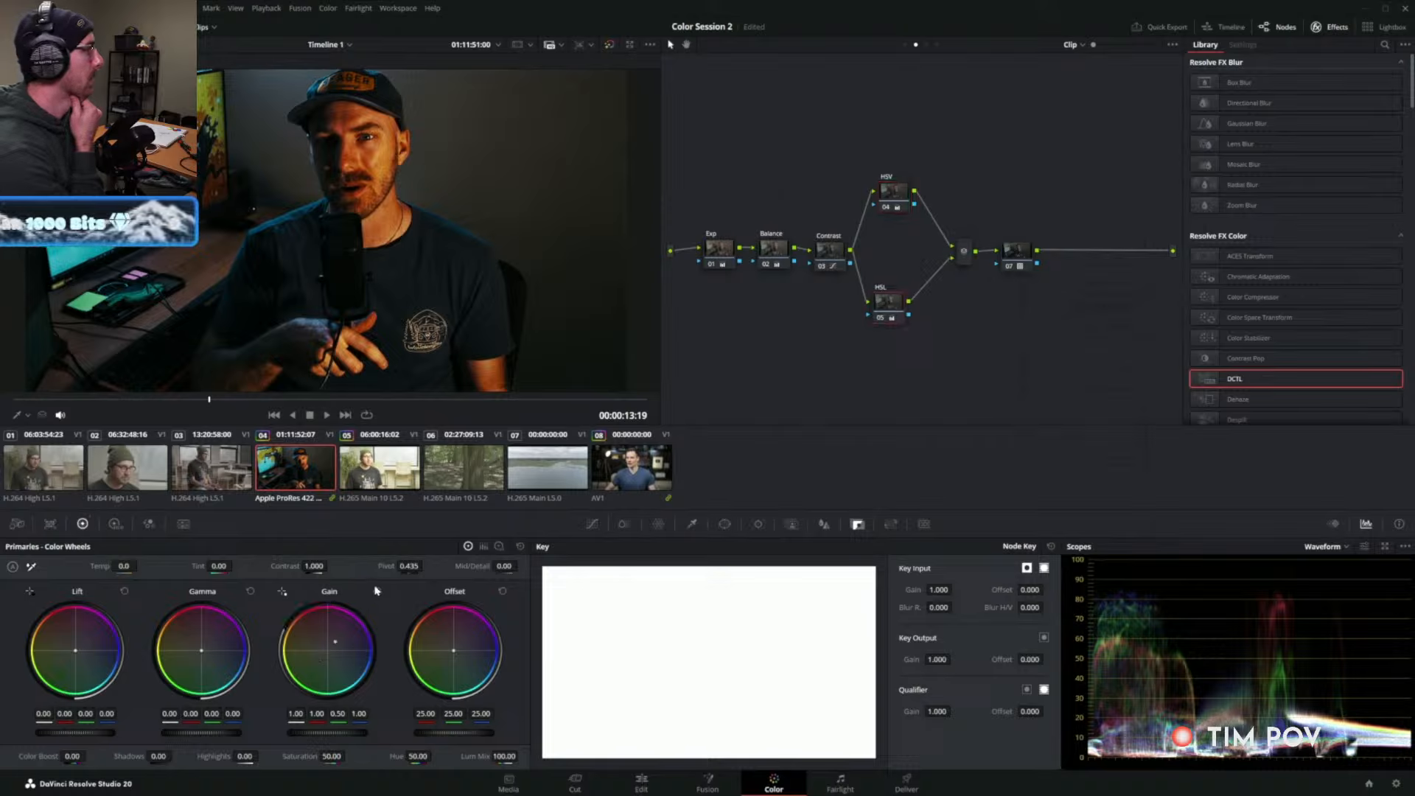
left_click(377, 591)
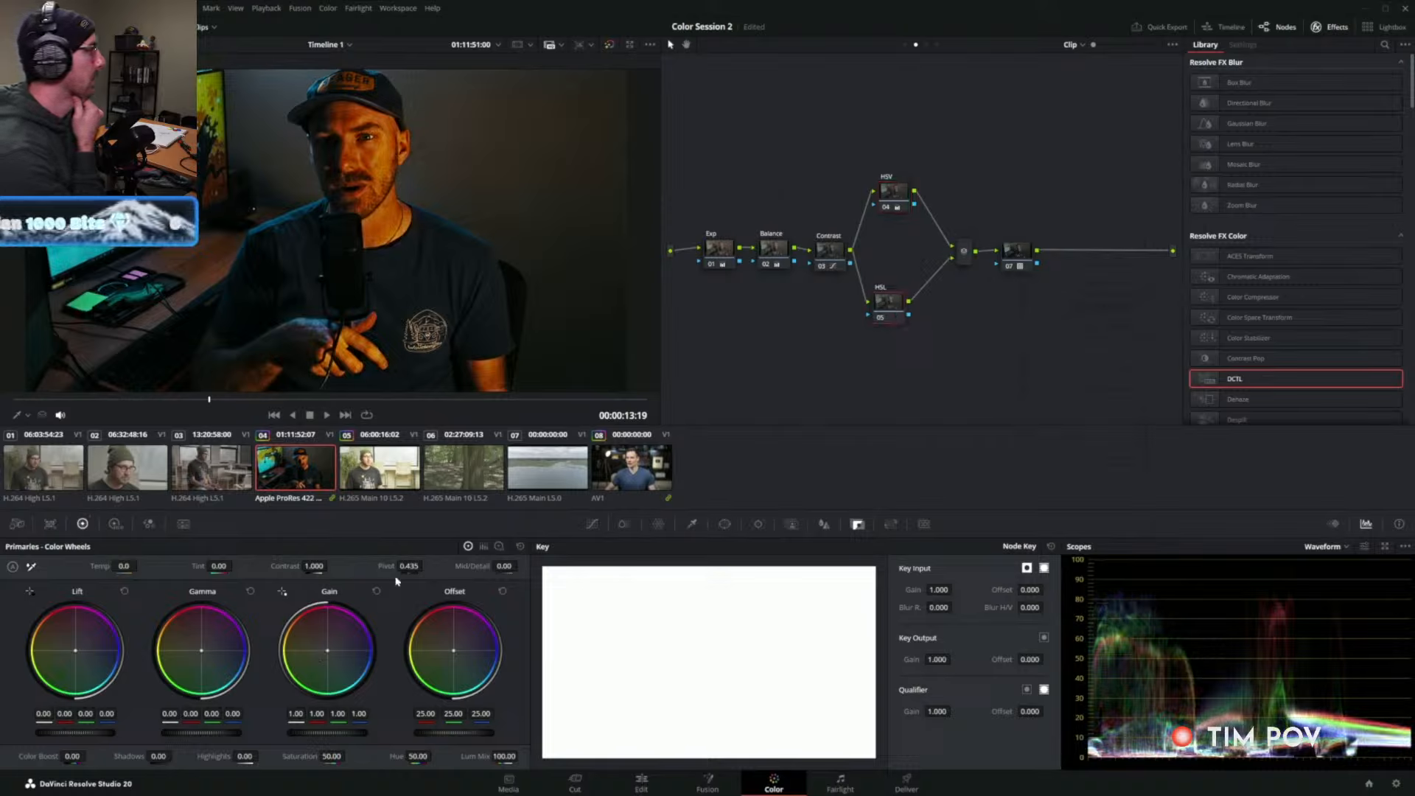
left_click(889, 202)
left_click(376, 591)
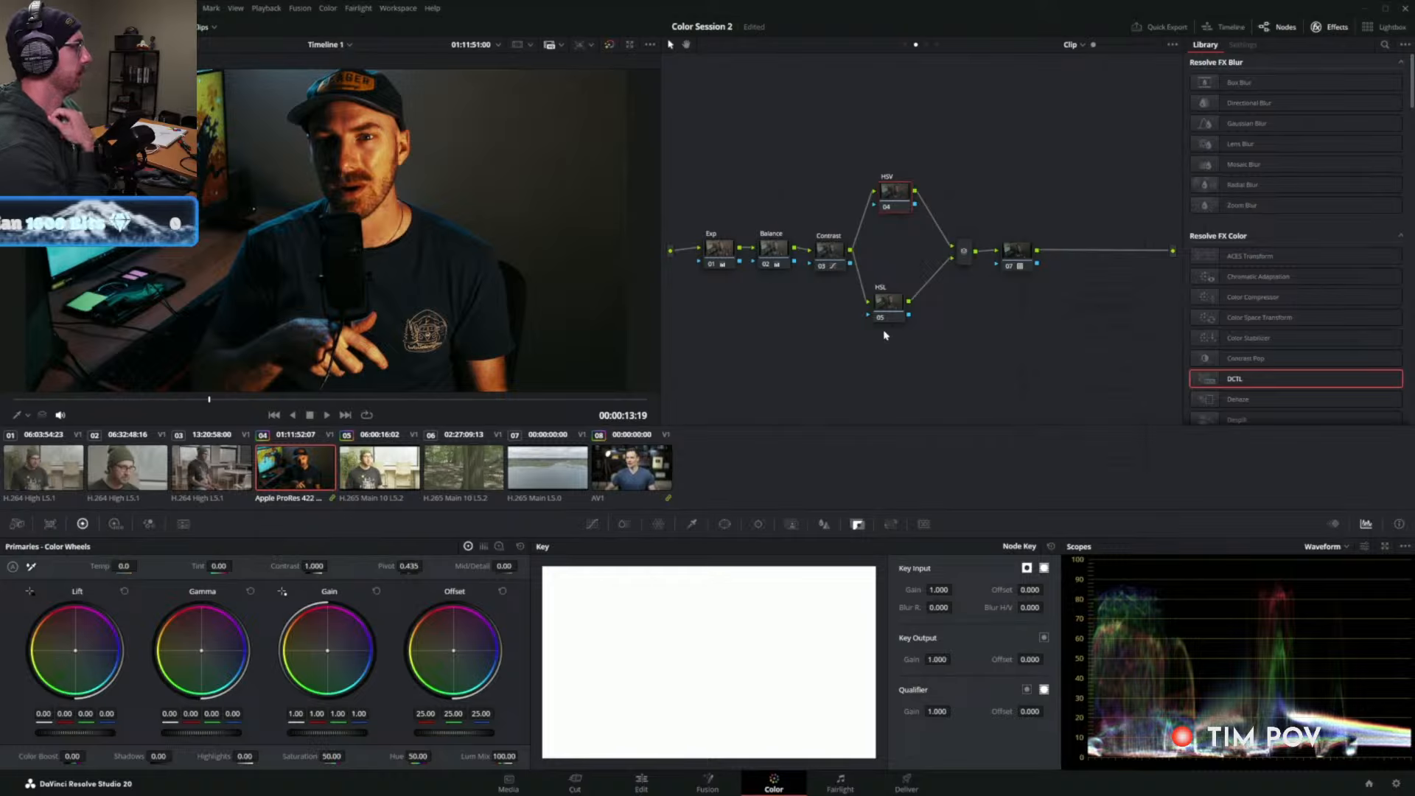
Set the green gain to 0.67 on the HSL node and 1.11 on the HSV node.
left_click_drag(337, 721, 302, 721)
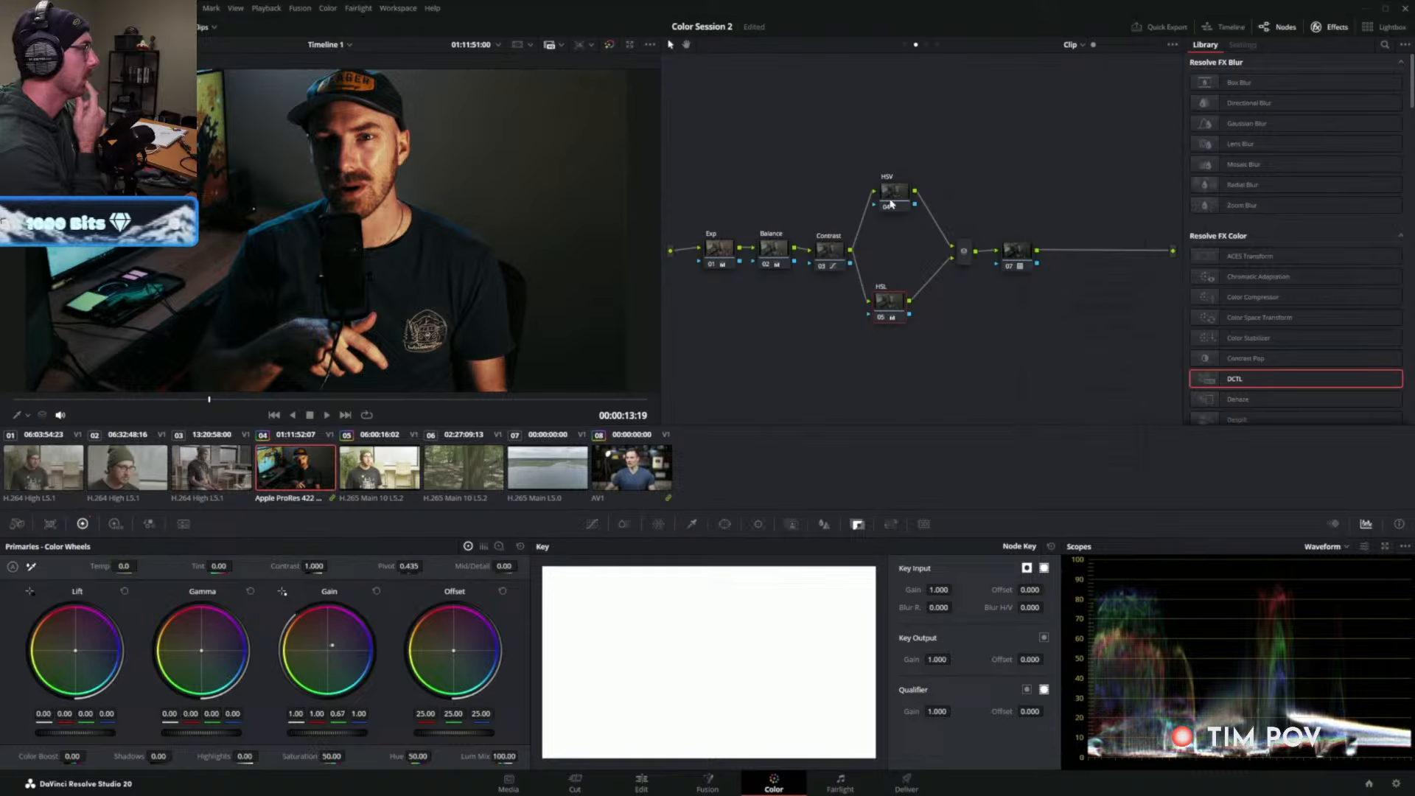
left_click(900, 193)
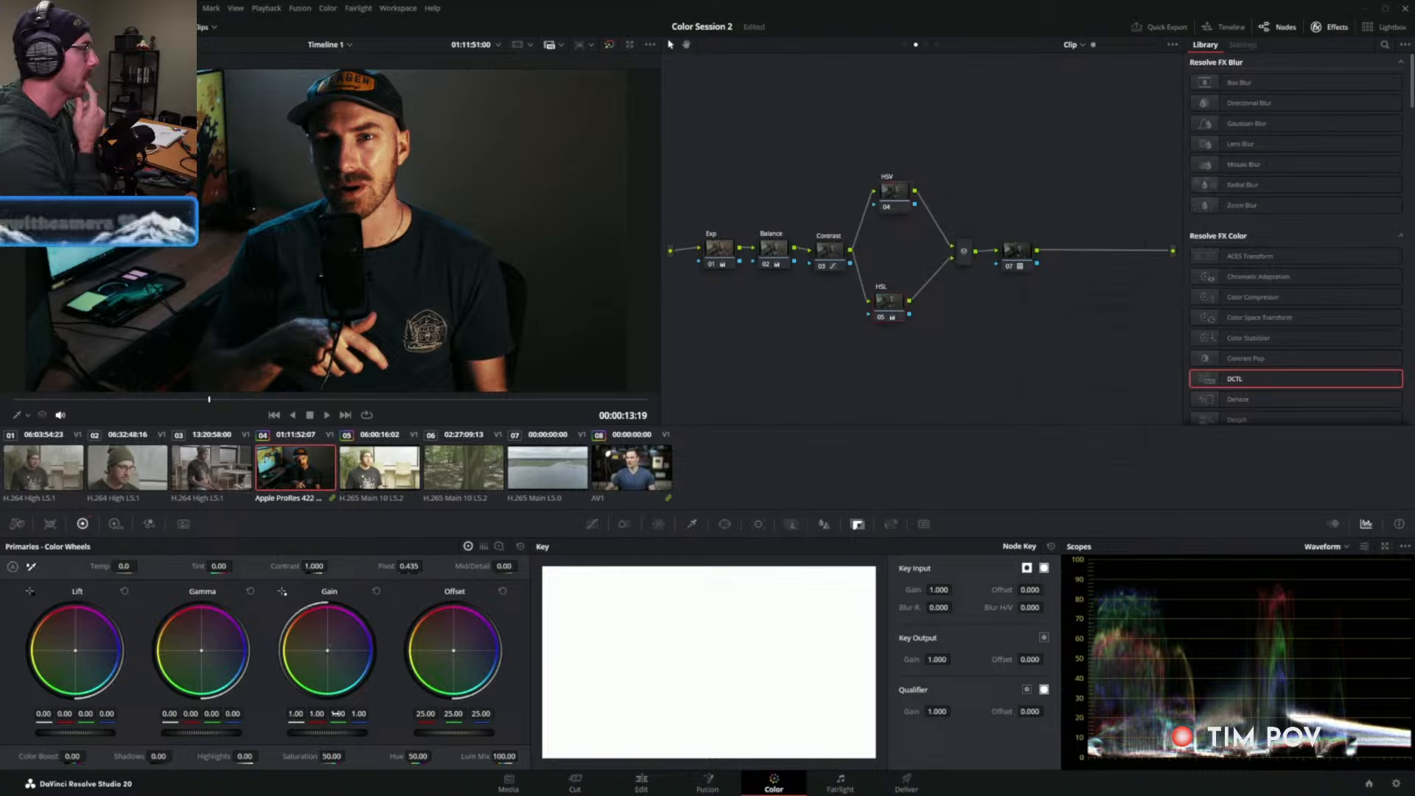
left_click_drag(337, 713, 351, 714)
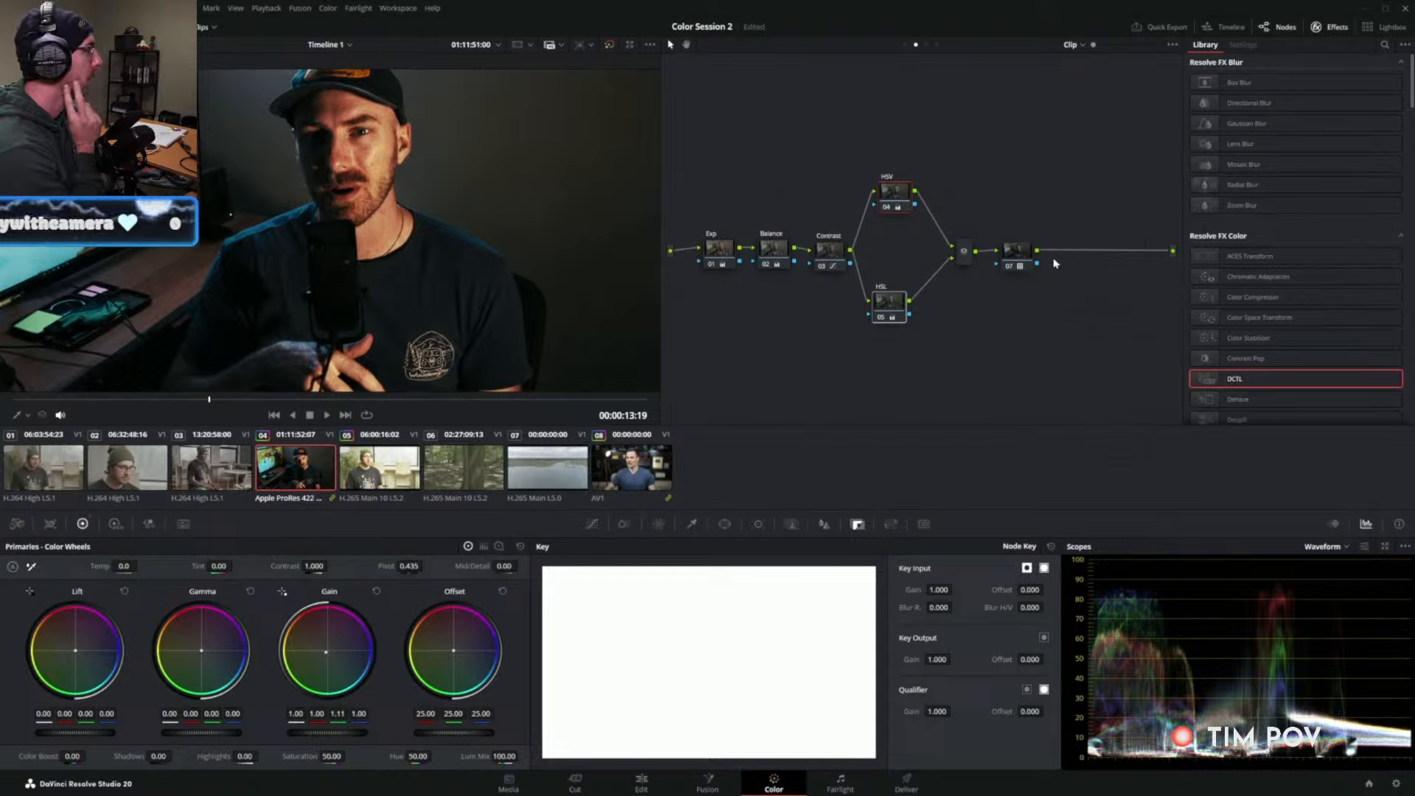
Toggle the HSV and HSL nodes off and on together to compare their effect on the skin under the film LUT.
left_click(1026, 268)
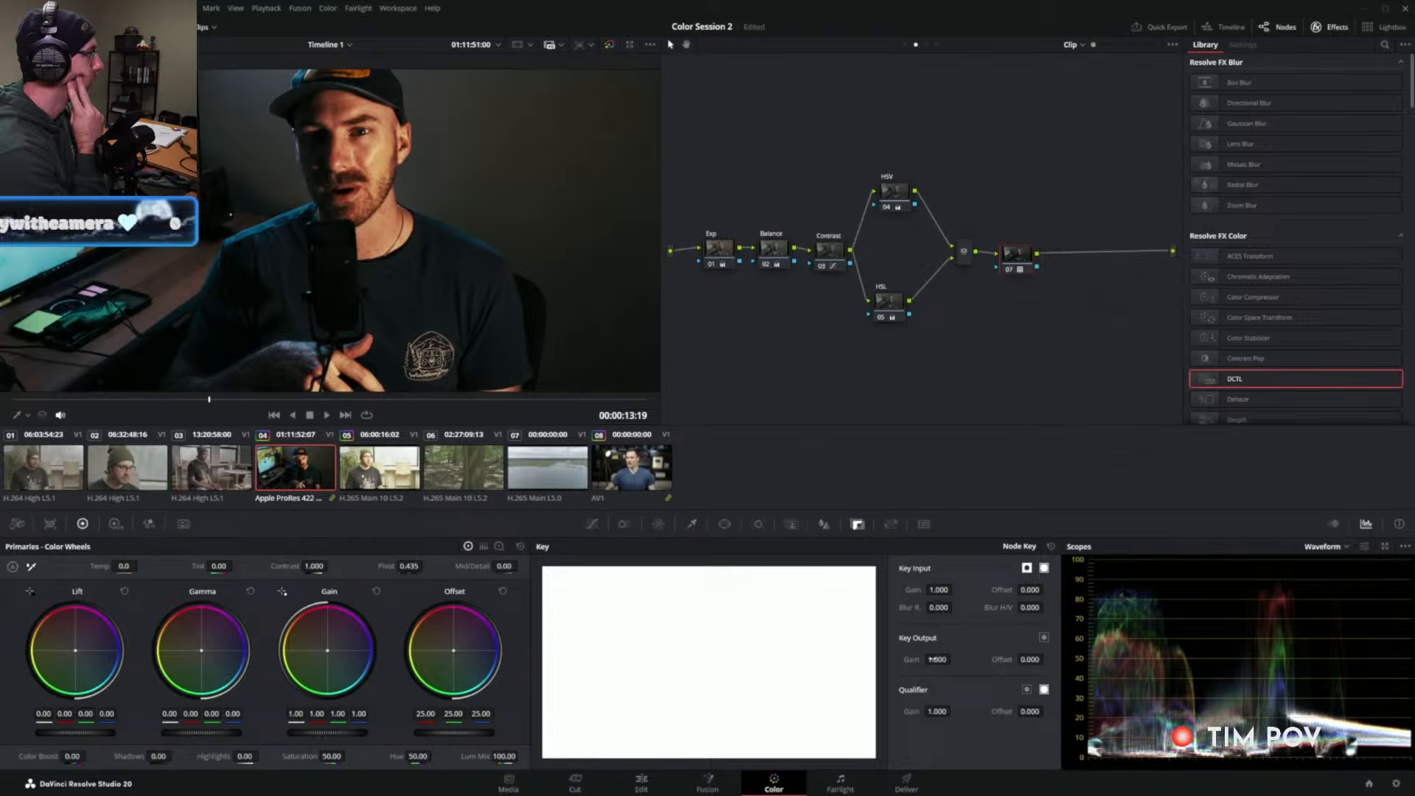
left_click(888, 302)
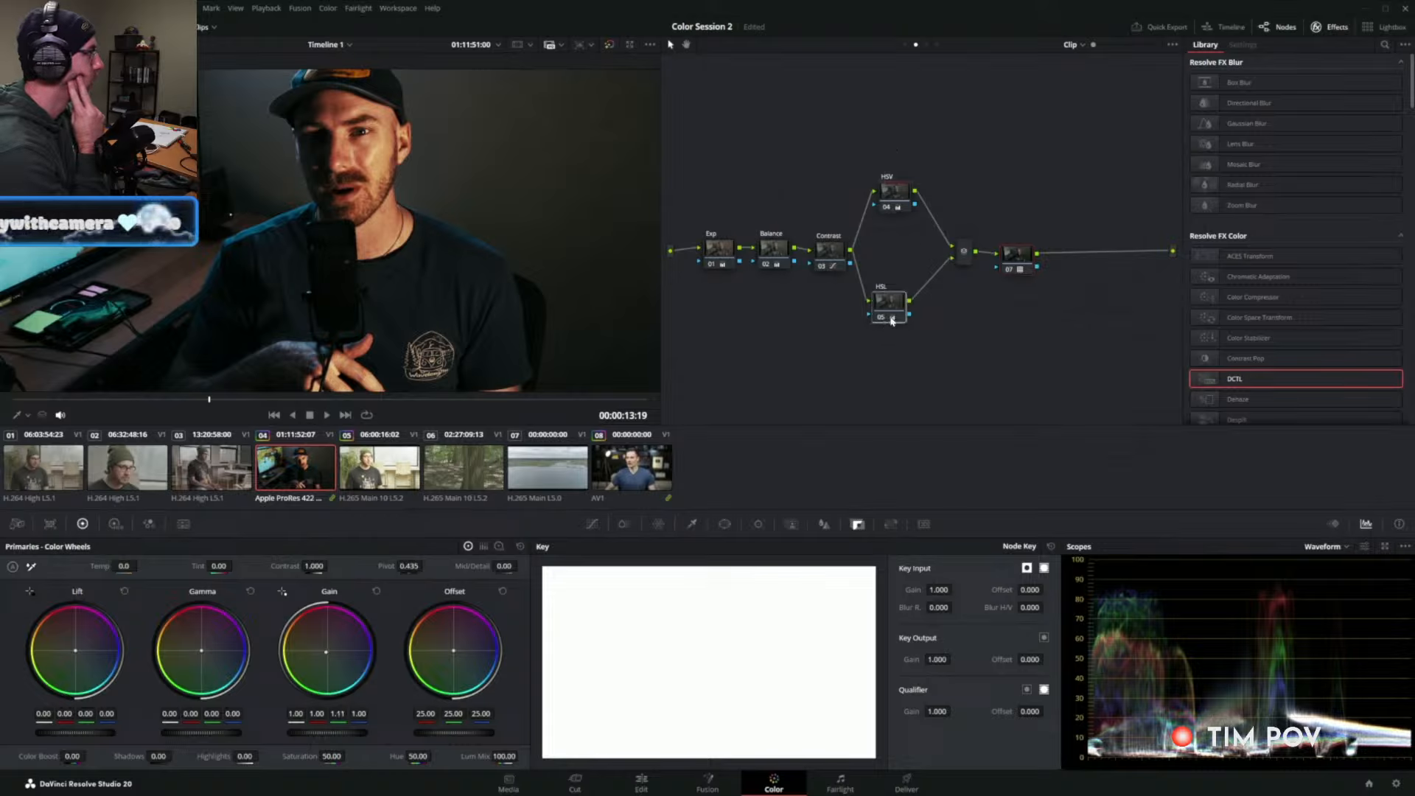
left_click(894, 193)
left_click(888, 193, "ctrl")
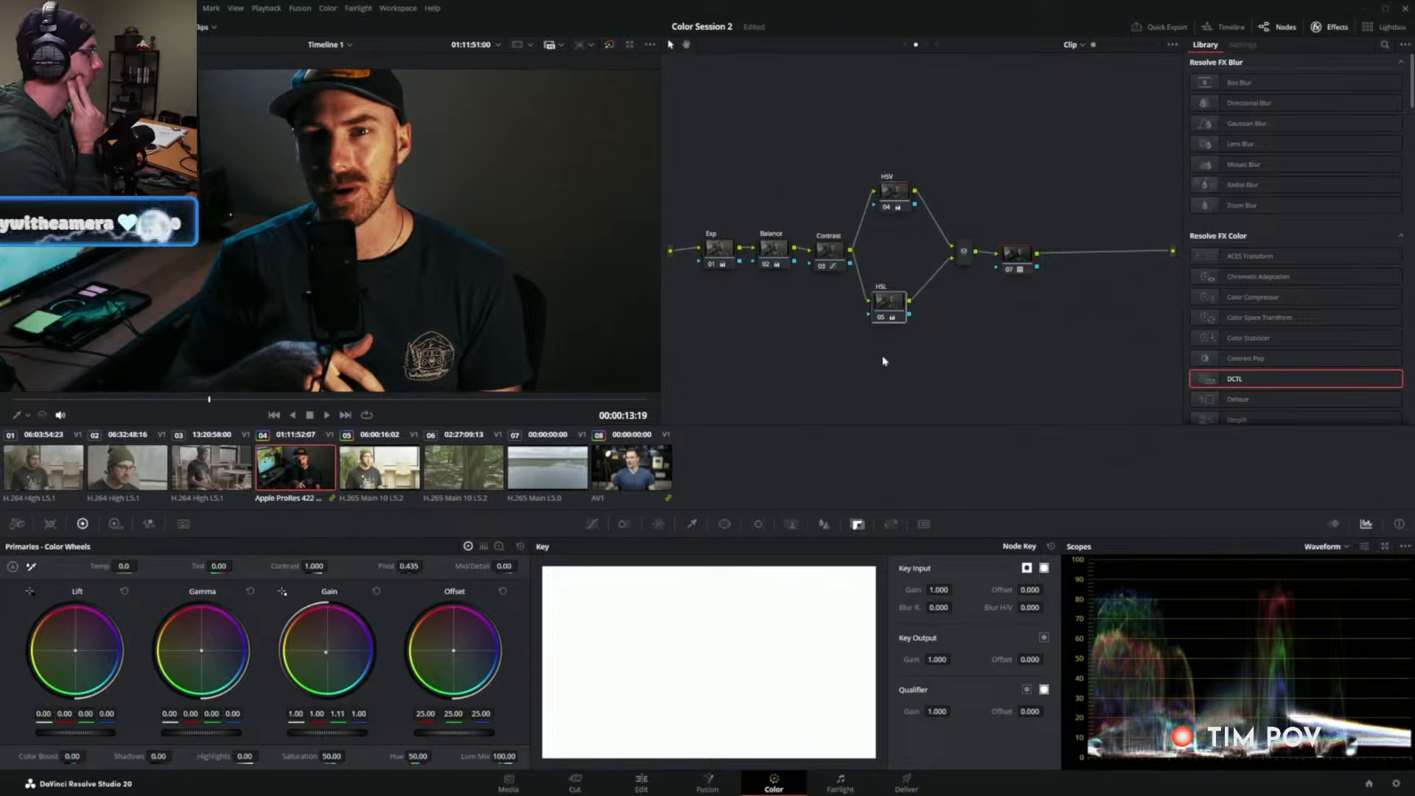
left_click_drag(882, 357, 910, 142)
key("ctrl+d")
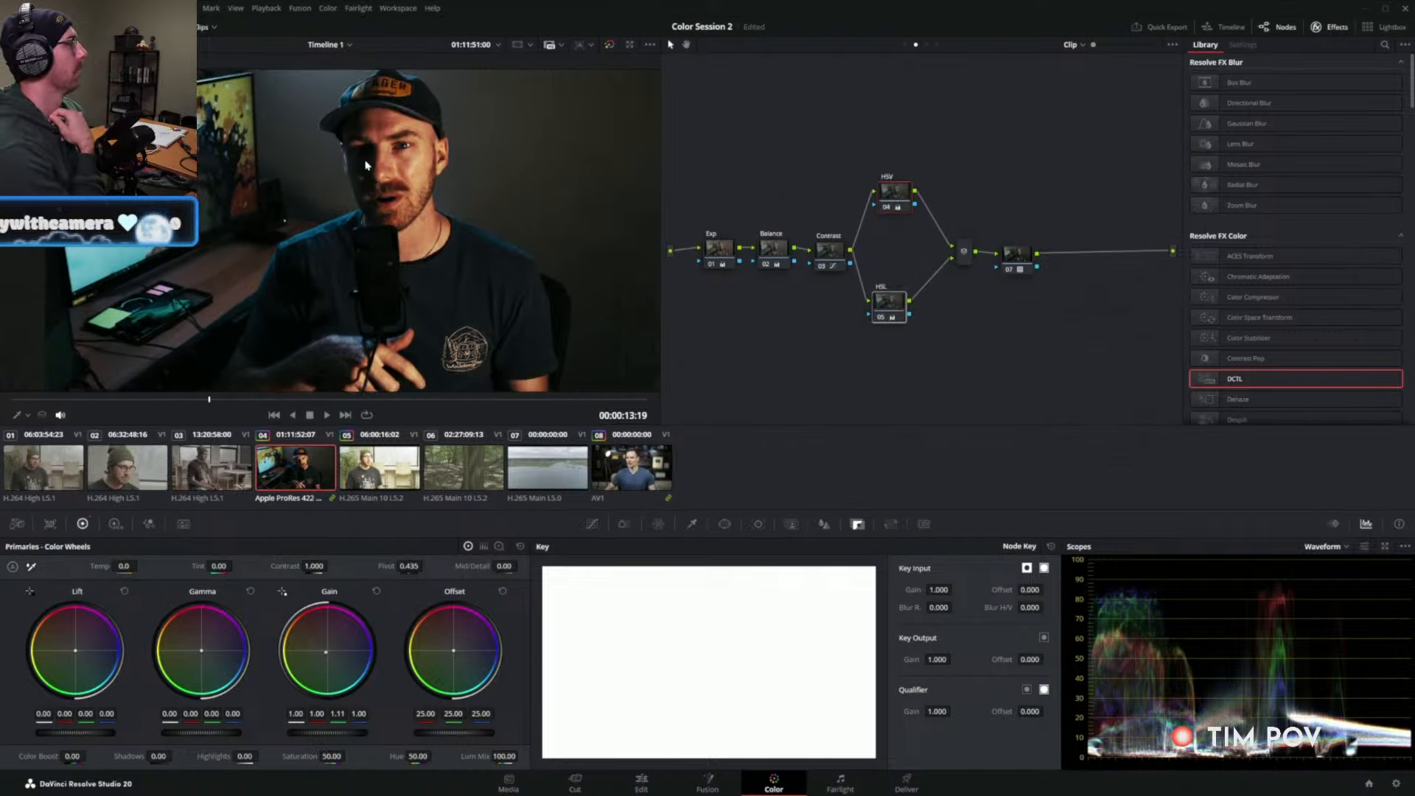
key("ctrl+d")
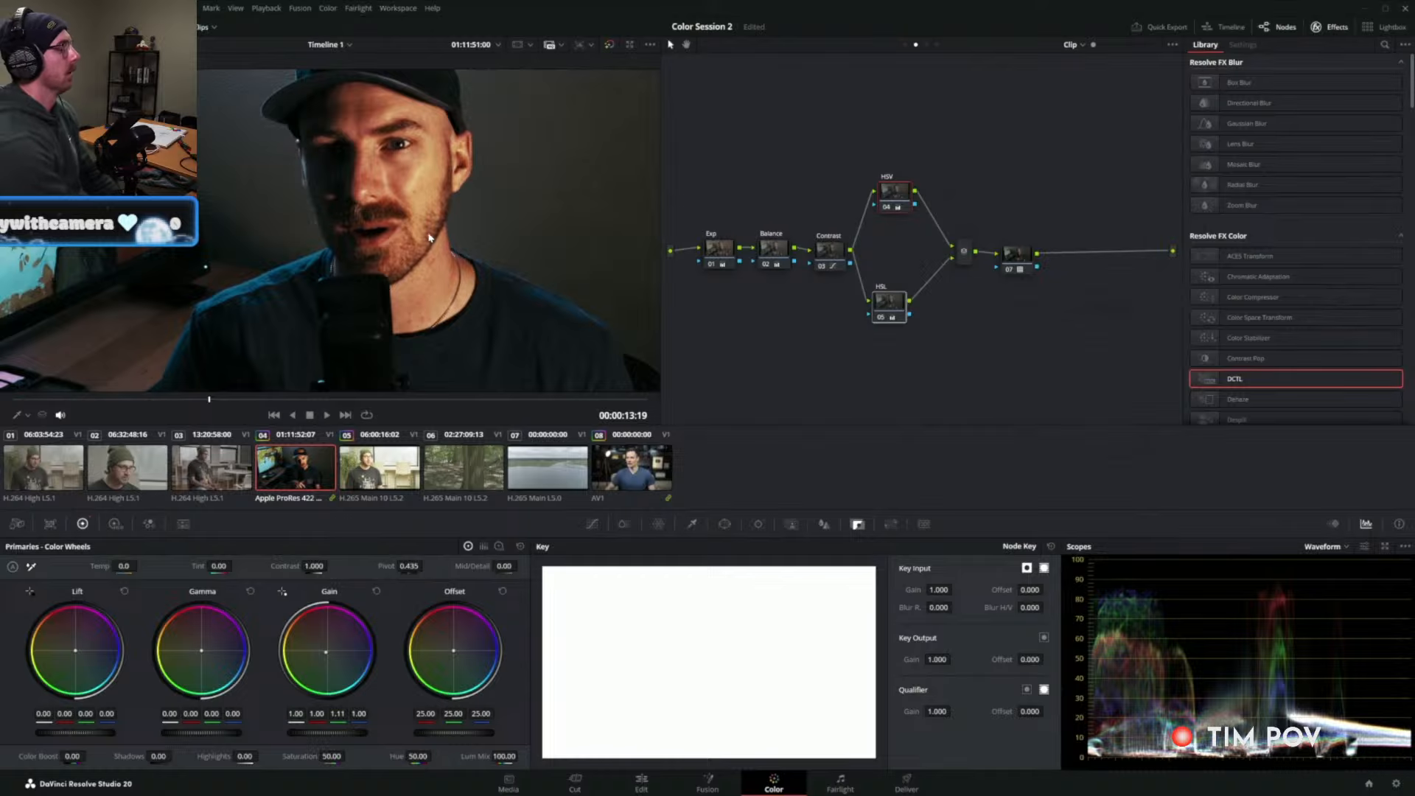
left_click(1025, 257)
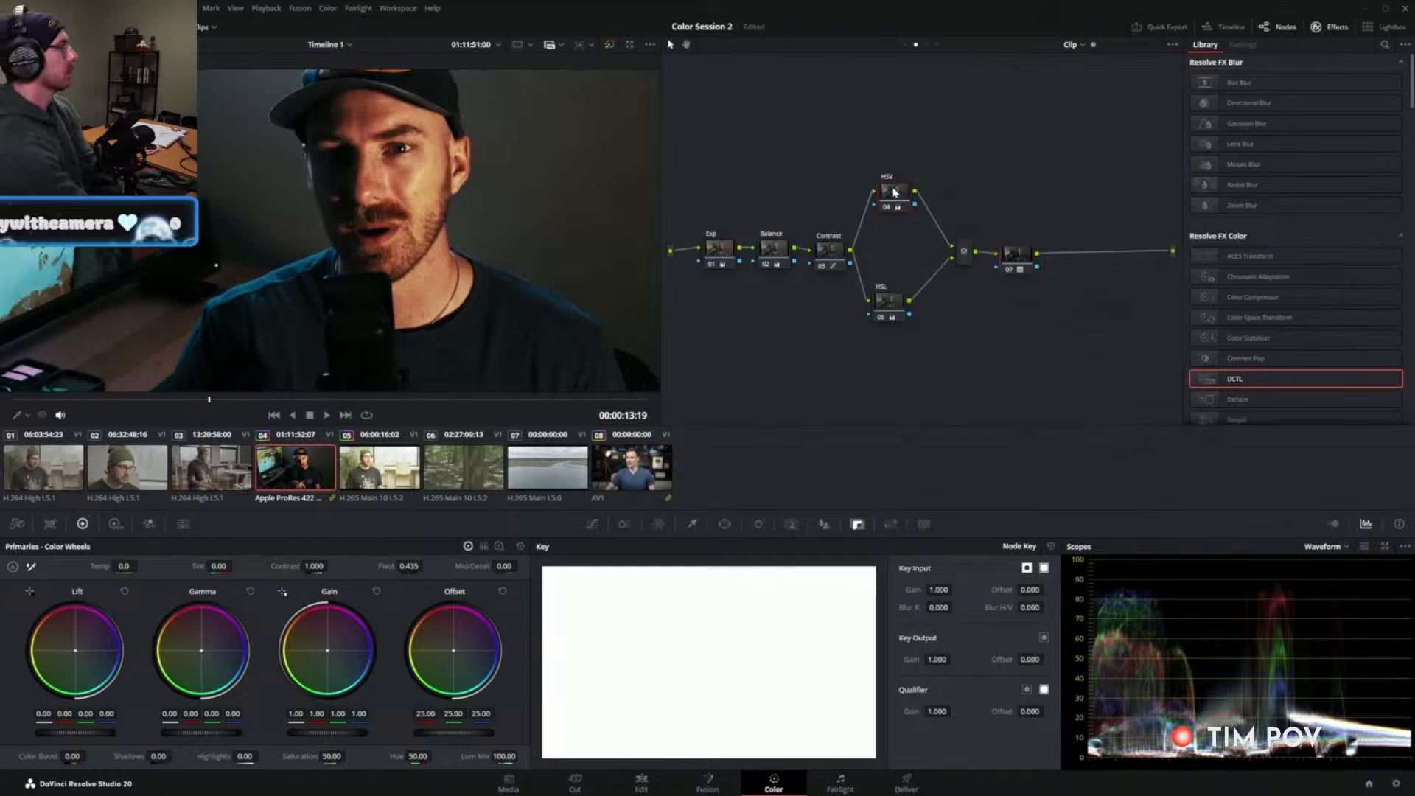
Fit the whole frame in the viewer and delete the 2383 LUT node after the parallel mixer.
left_click(892, 304)
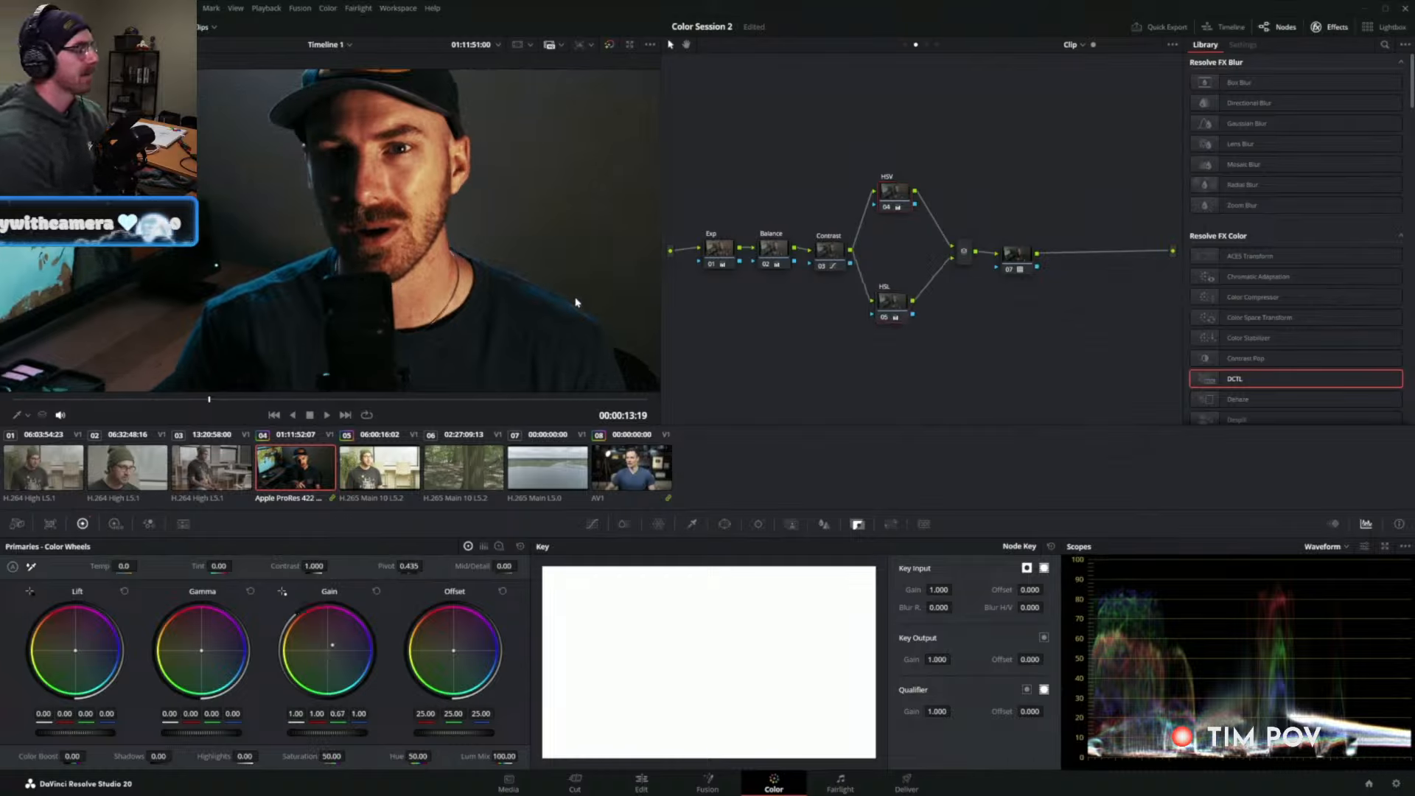
key("shift+z")
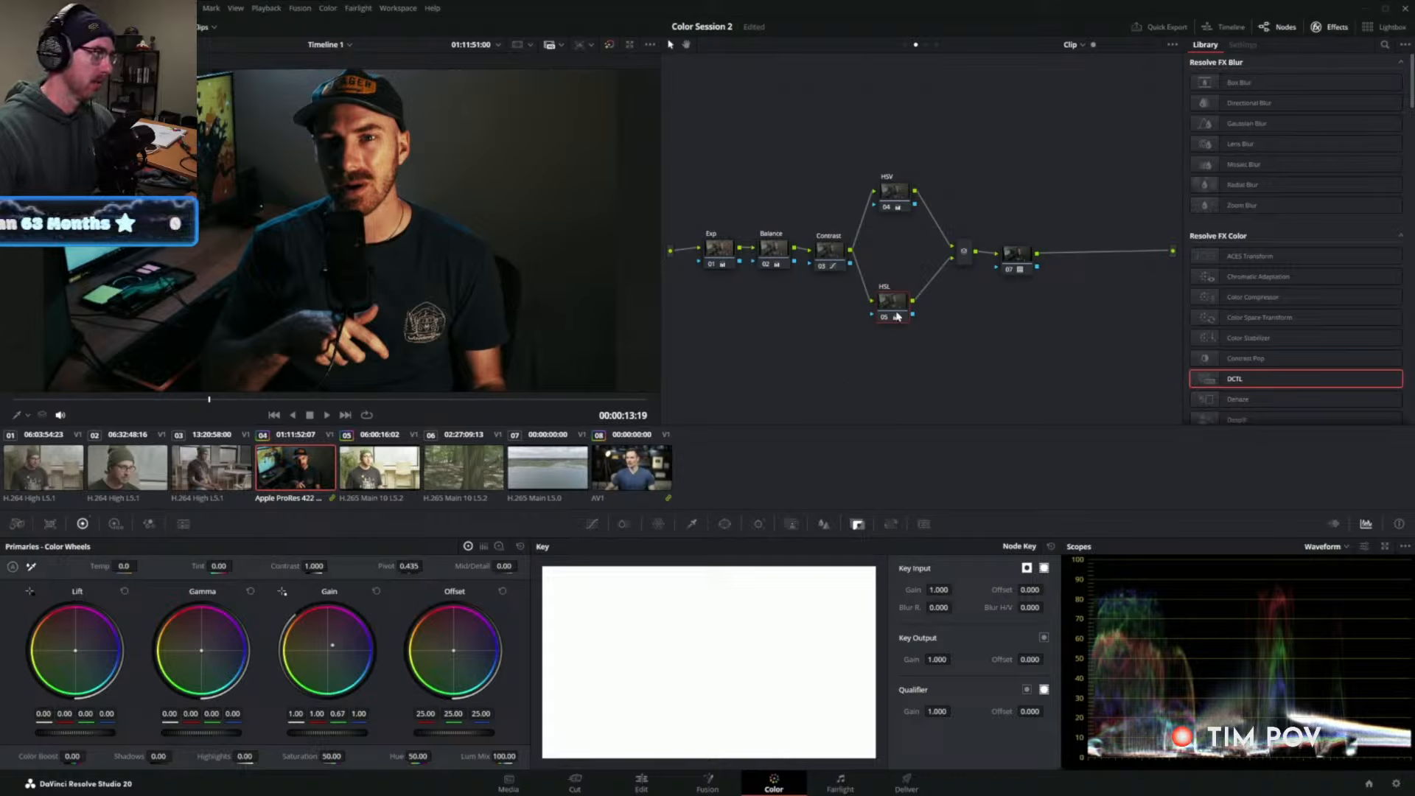
left_click_drag(892, 303, 897, 307)
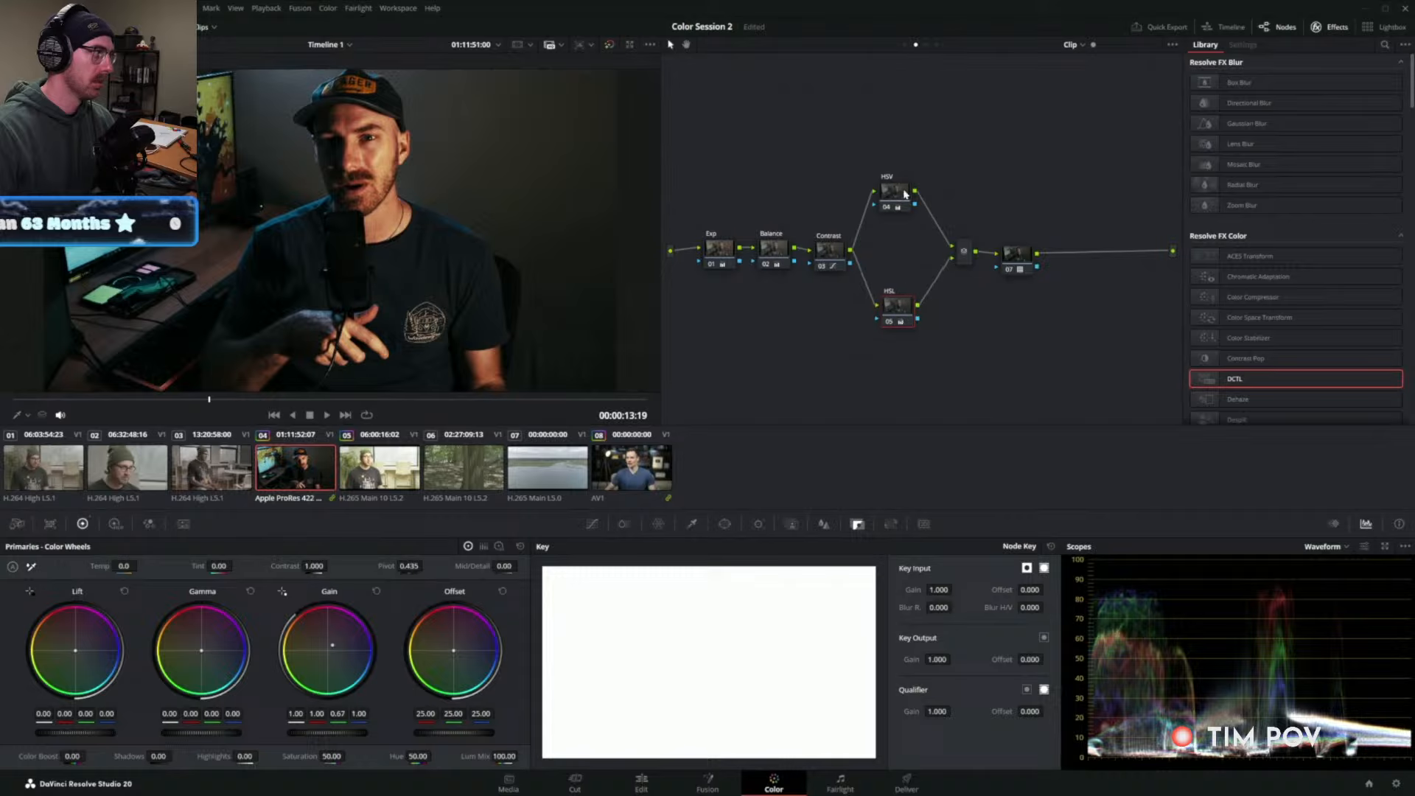
left_click(1020, 266)
key("Delete")
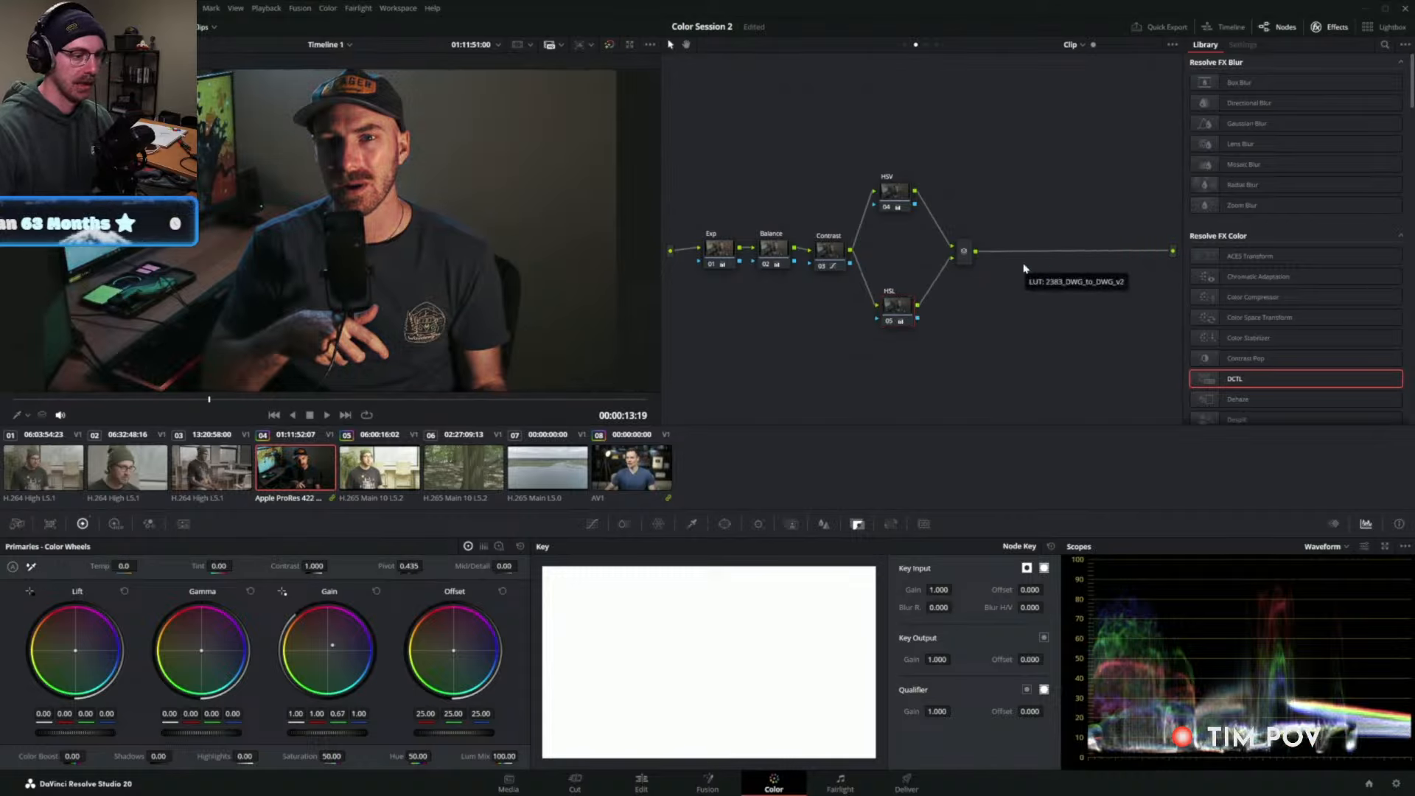
Isolate the HSV node by disabling the HSL node, resetting the HSV primaries and lining the node up with the serial chain.
left_click(897, 311)
key("ctrl+d")
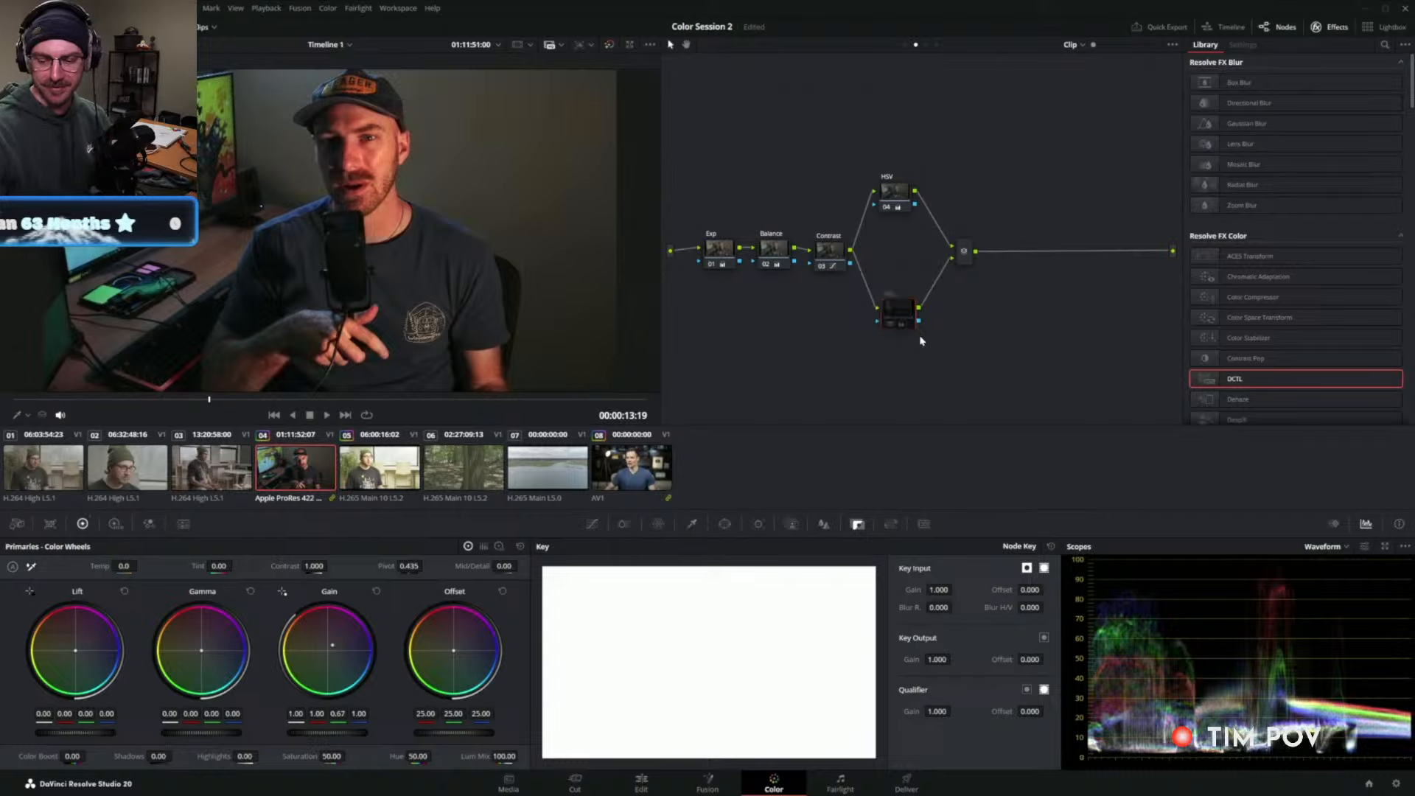
left_click(906, 204)
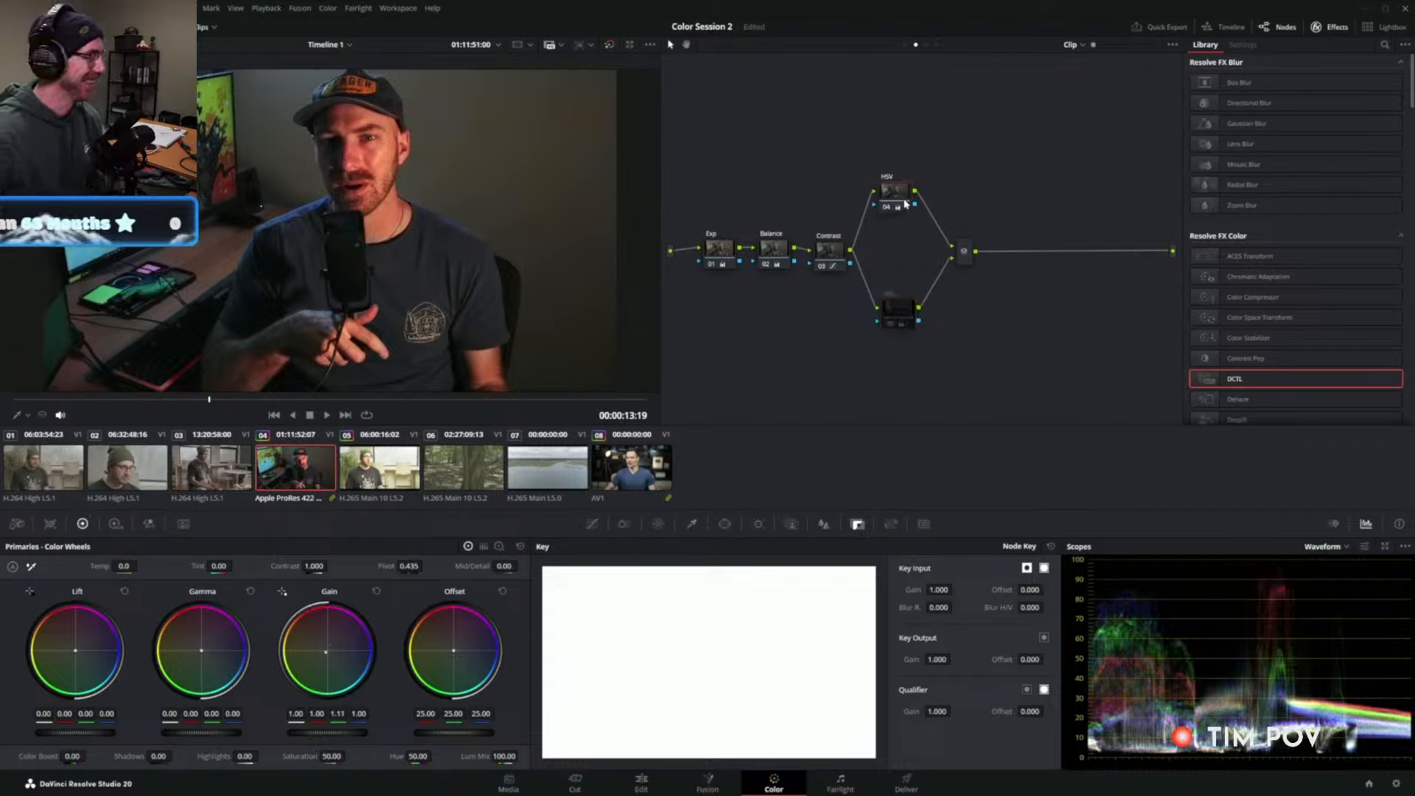
left_click(519, 547)
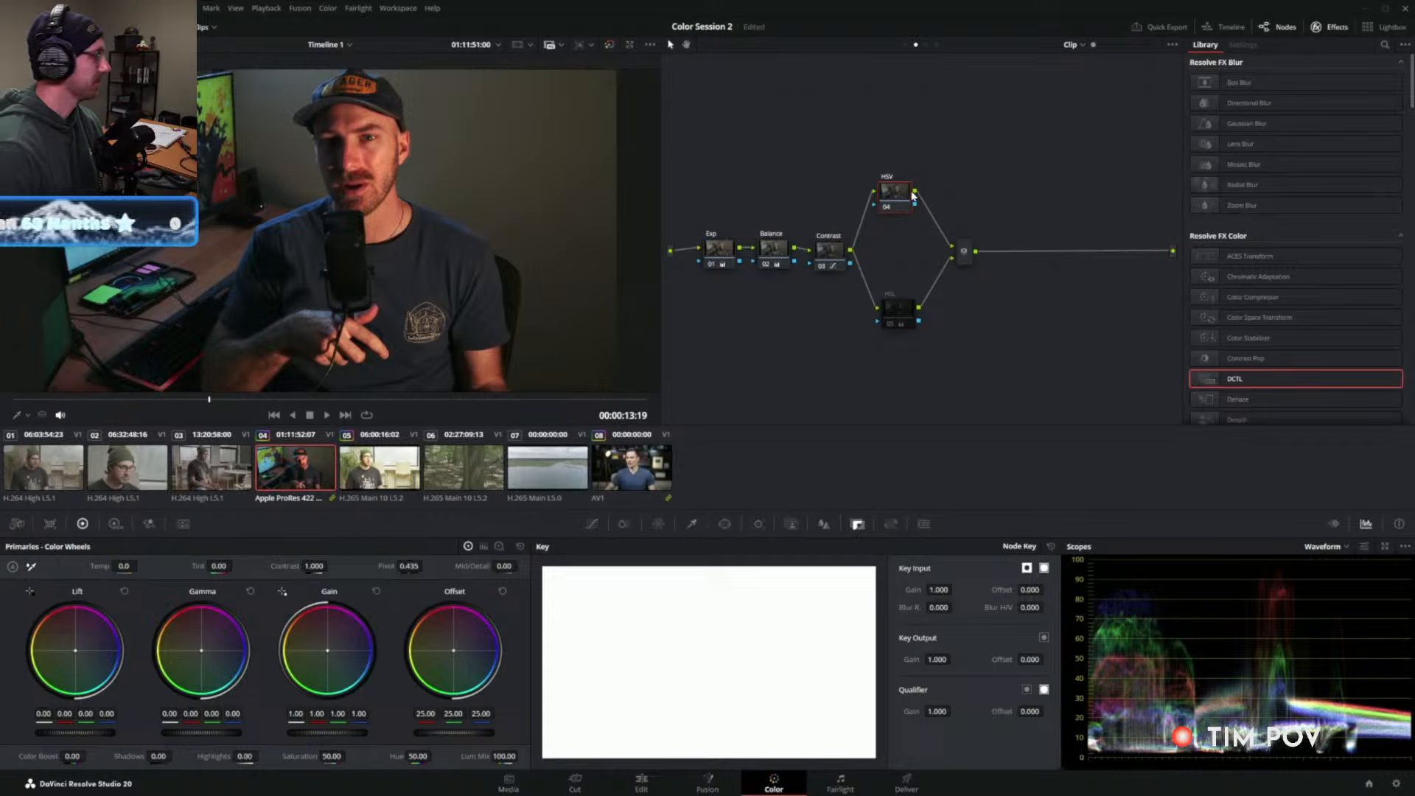
left_click_drag(912, 195, 913, 246)
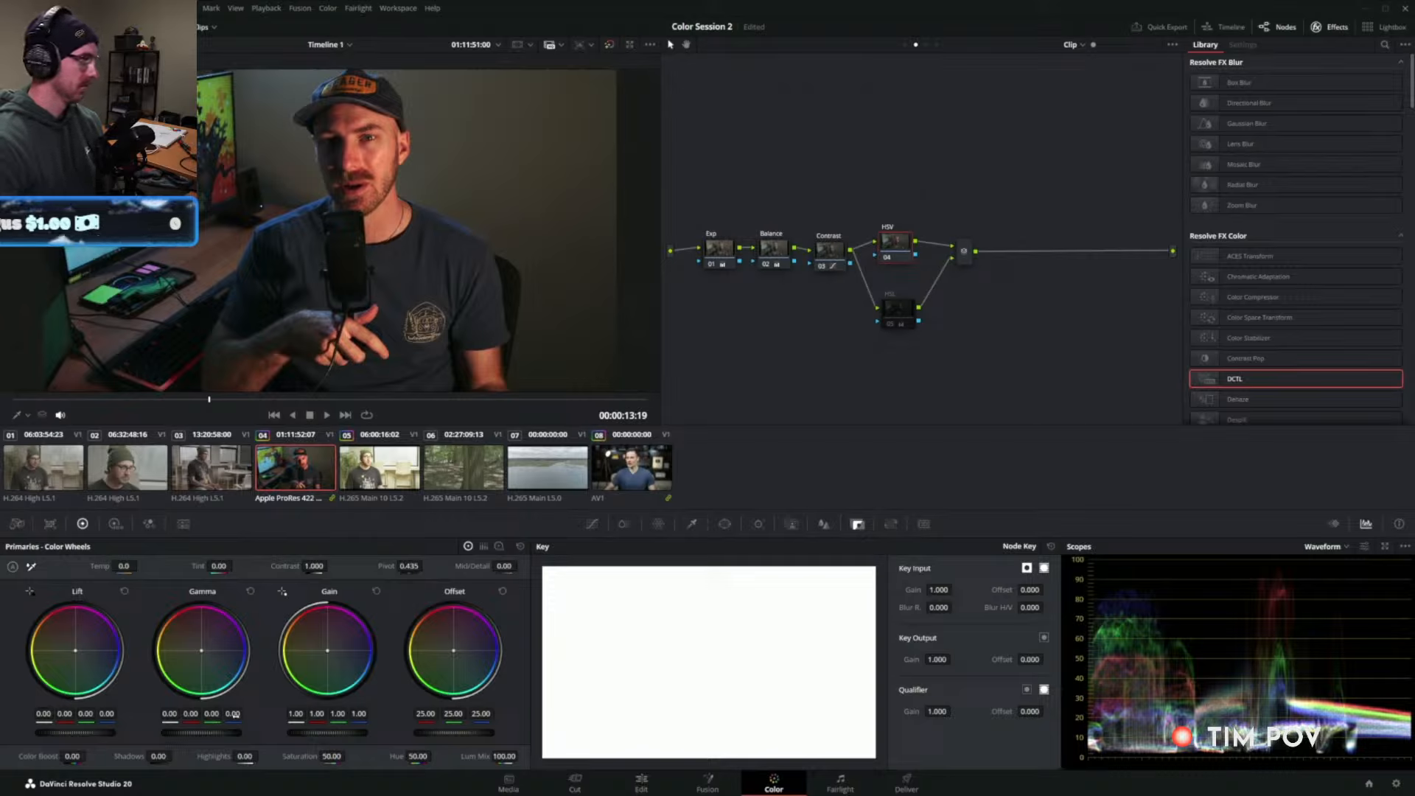
Try a blue gain of 0.96 and a blue gamma adjustment on the HSV node, and reset both wheels.
mouse_move(360, 714)
left_mouse_down()
mouse_move(342, 714)
mouse_move(359, 714)
left_mouse_up()
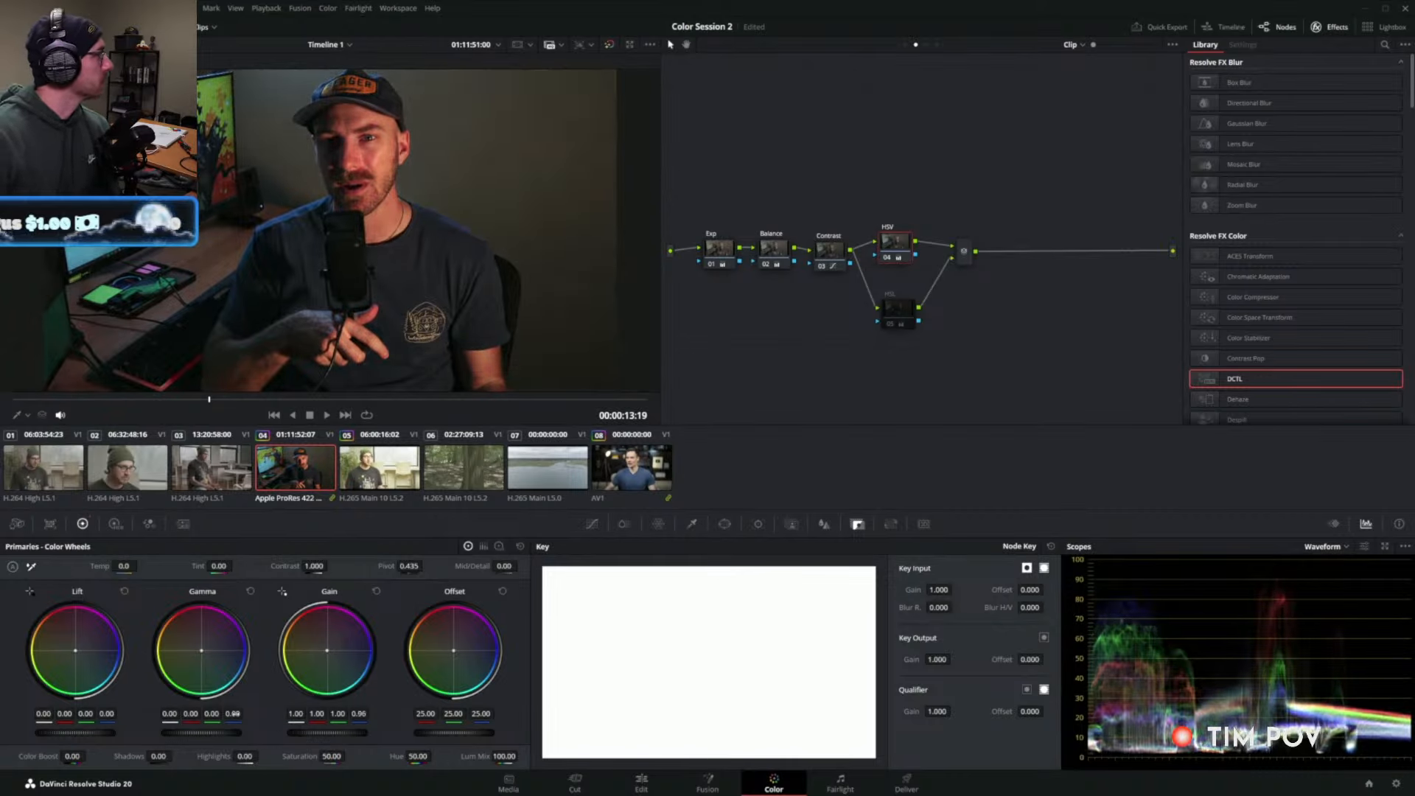
left_click_drag(232, 714, 234, 714)
left_click(251, 591)
left_click(376, 591)
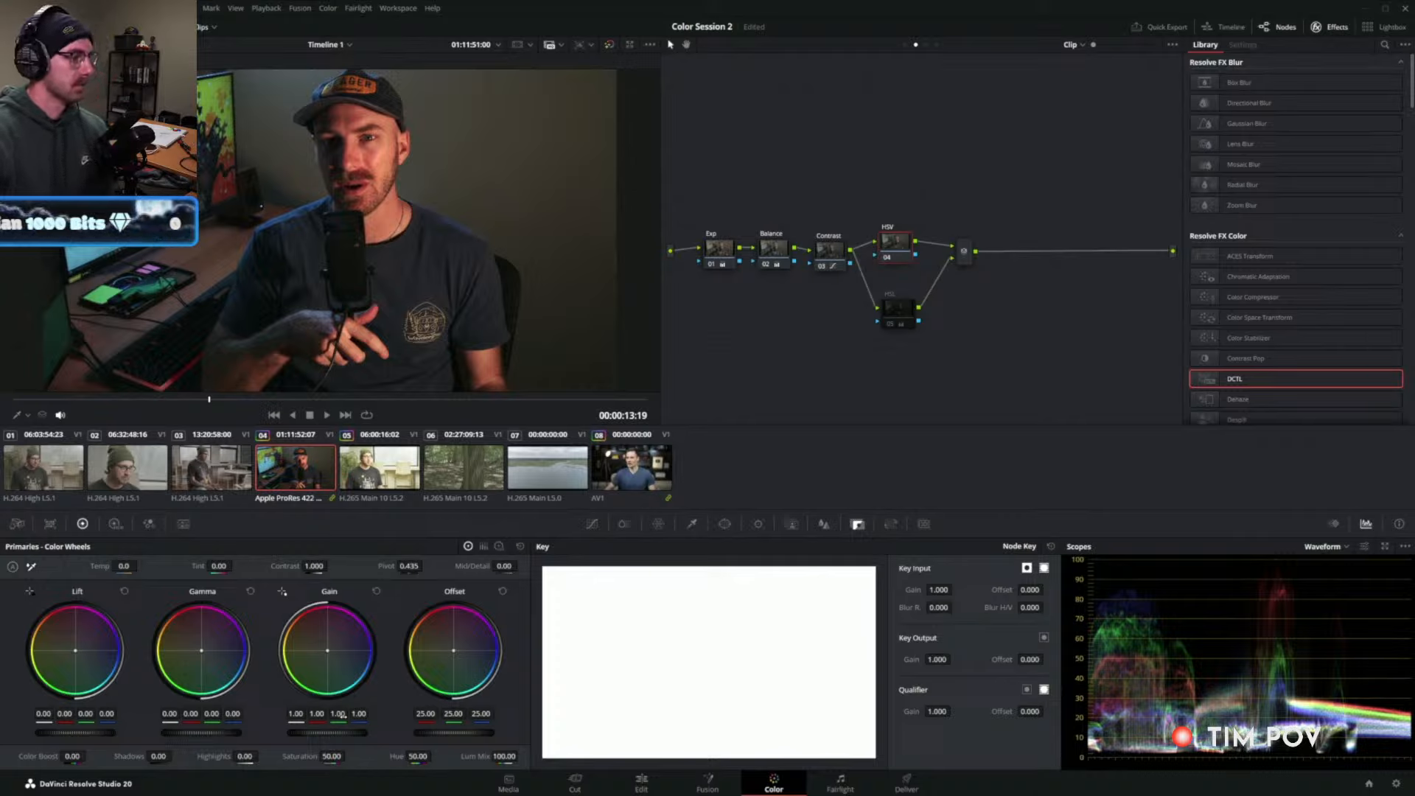
Set the green gain to 0.72 and the green gamma to 0.09 on the HSV node.
left_click_drag(338, 713, 323, 713)
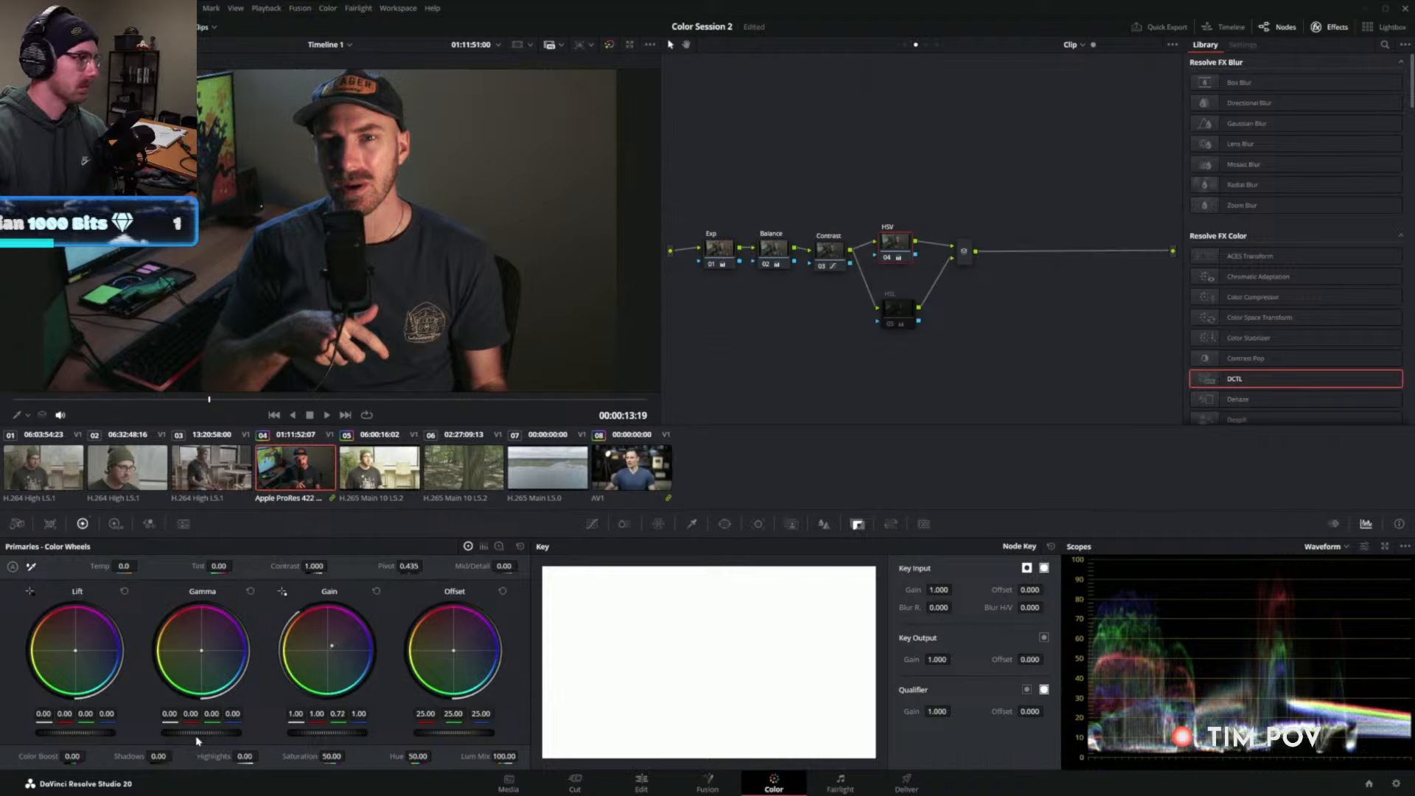
left_click_drag(212, 714, 219, 713)
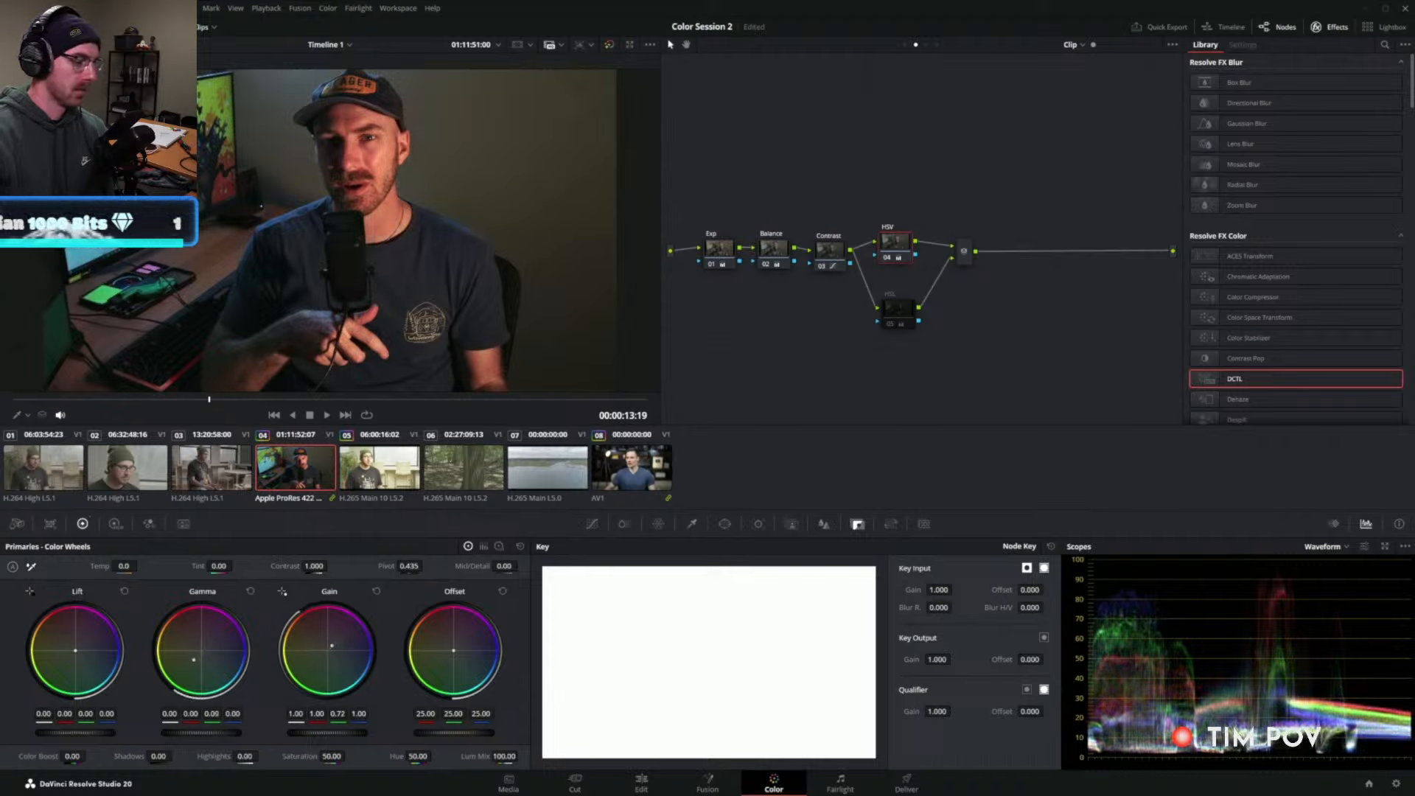
Switch the scope to Vectorscope and expand it into a floating window placed beside the subject in the viewer.
left_click(1334, 548)
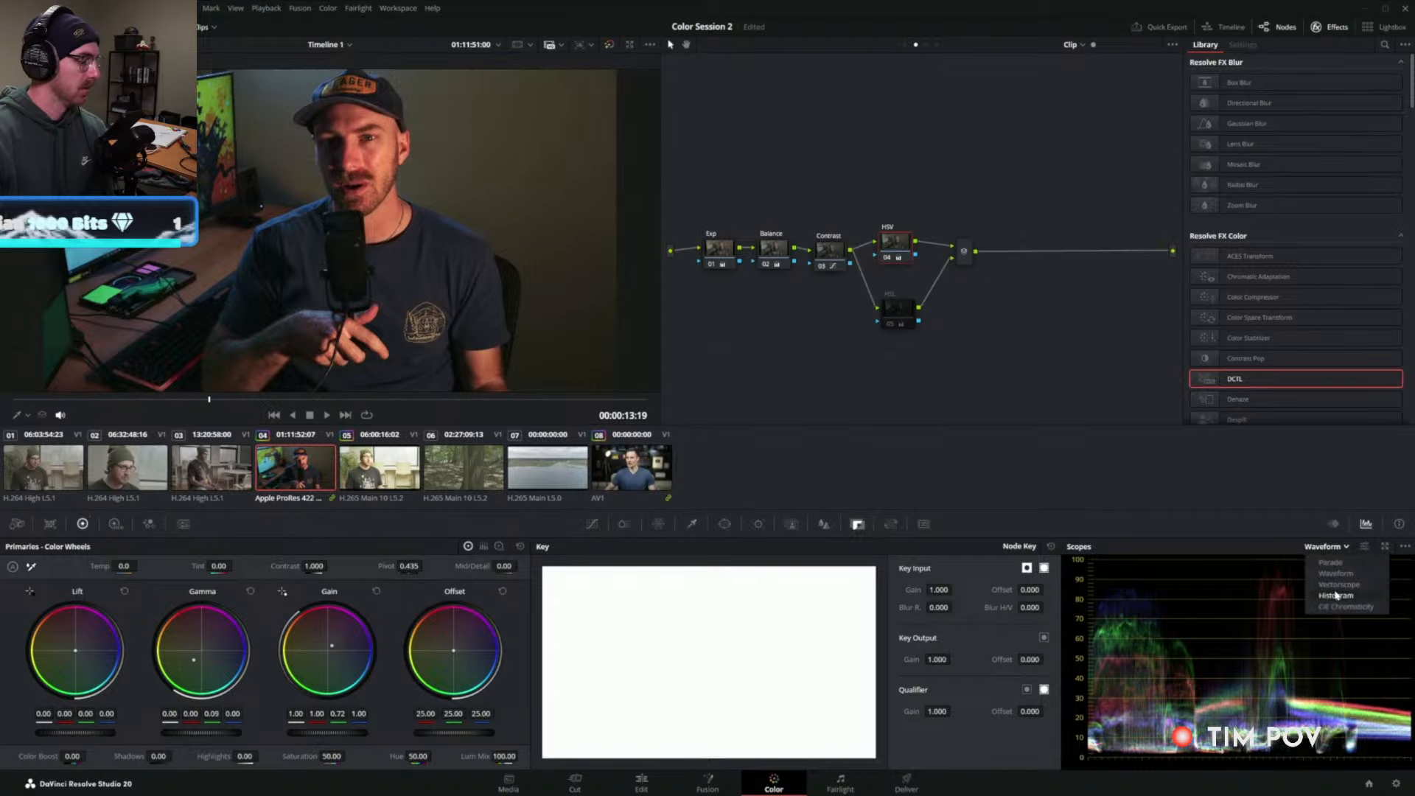
left_click(1328, 586)
left_click(1385, 546)
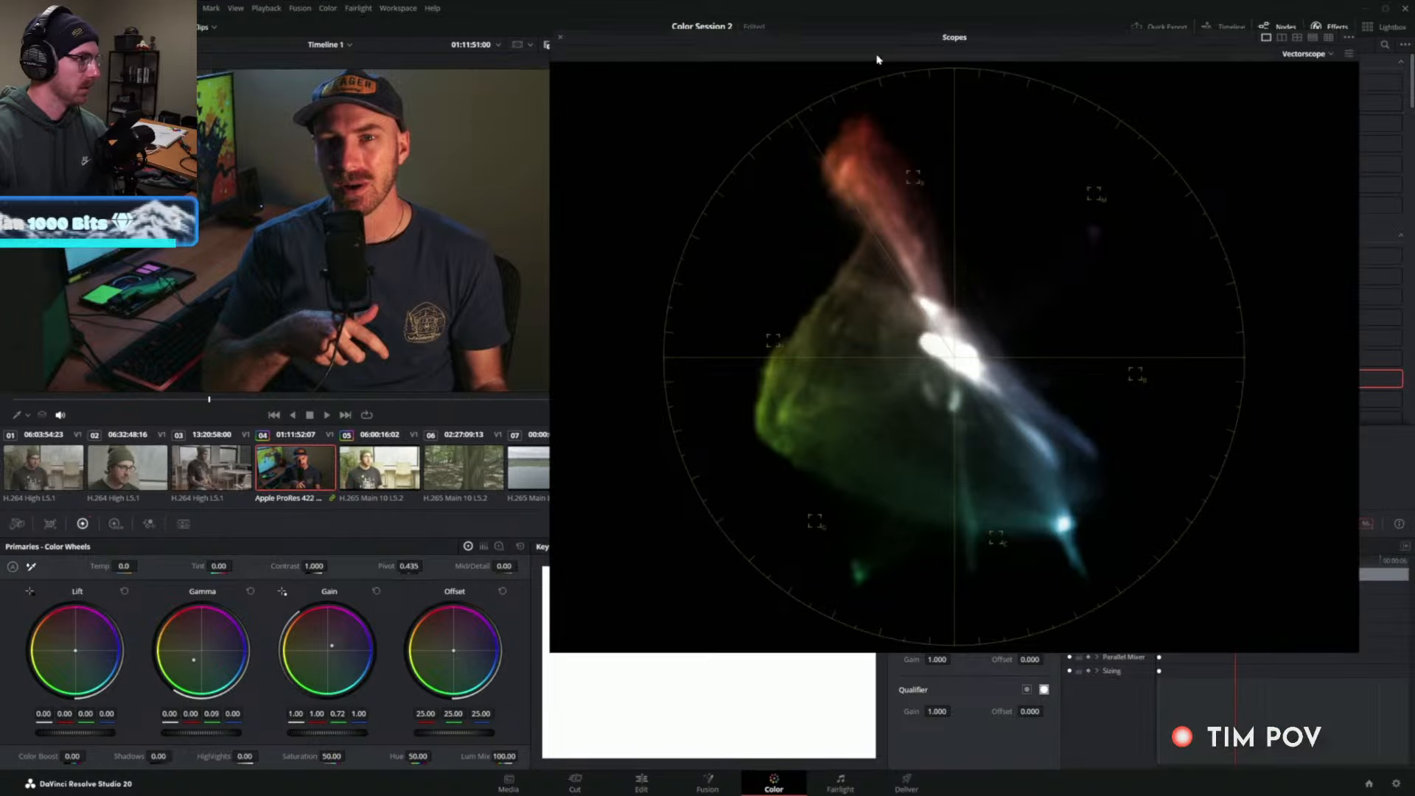
left_click_drag(855, 45, 864, 47)
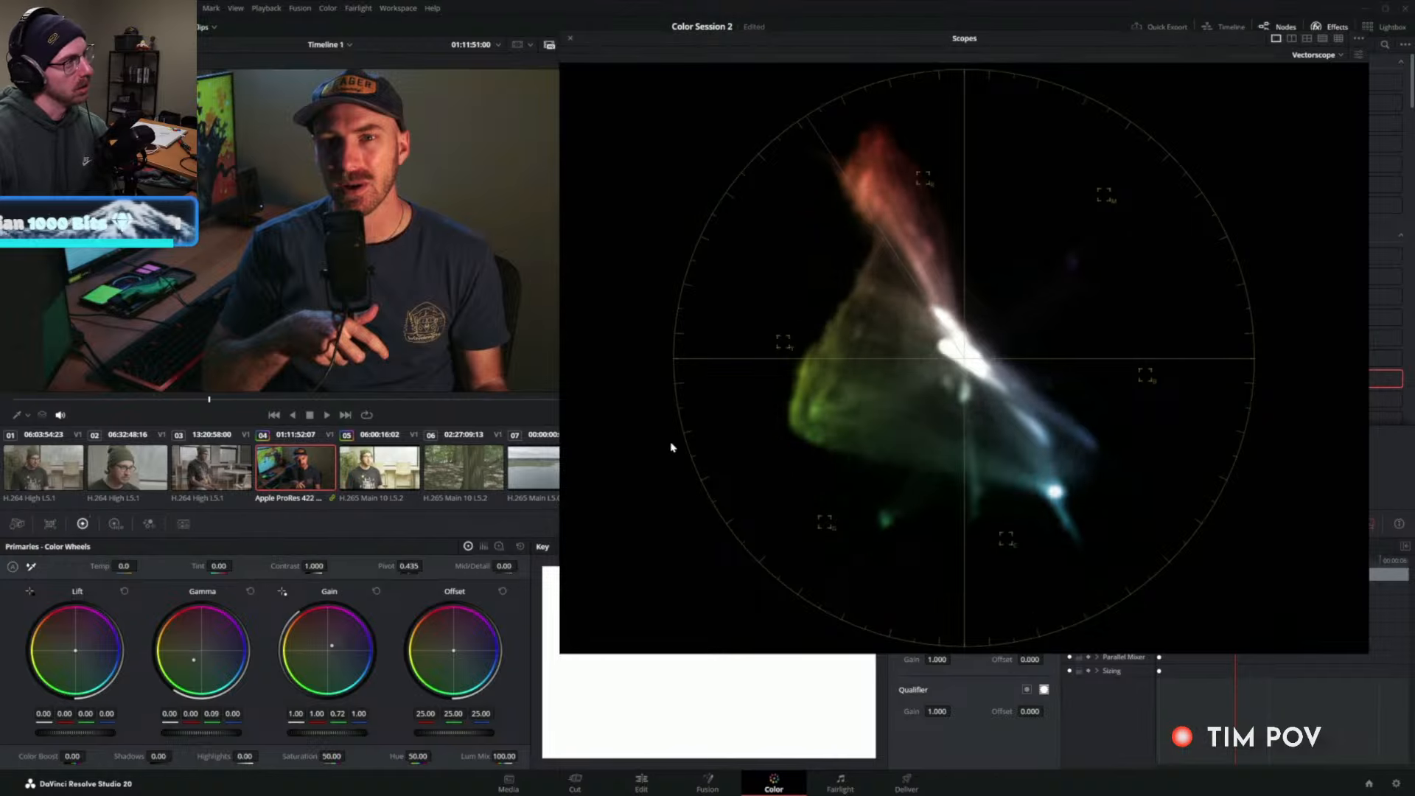
mouse_move(765, 43)
left_mouse_down()
mouse_move(814, 52)
mouse_move(803, 57)
left_mouse_up()
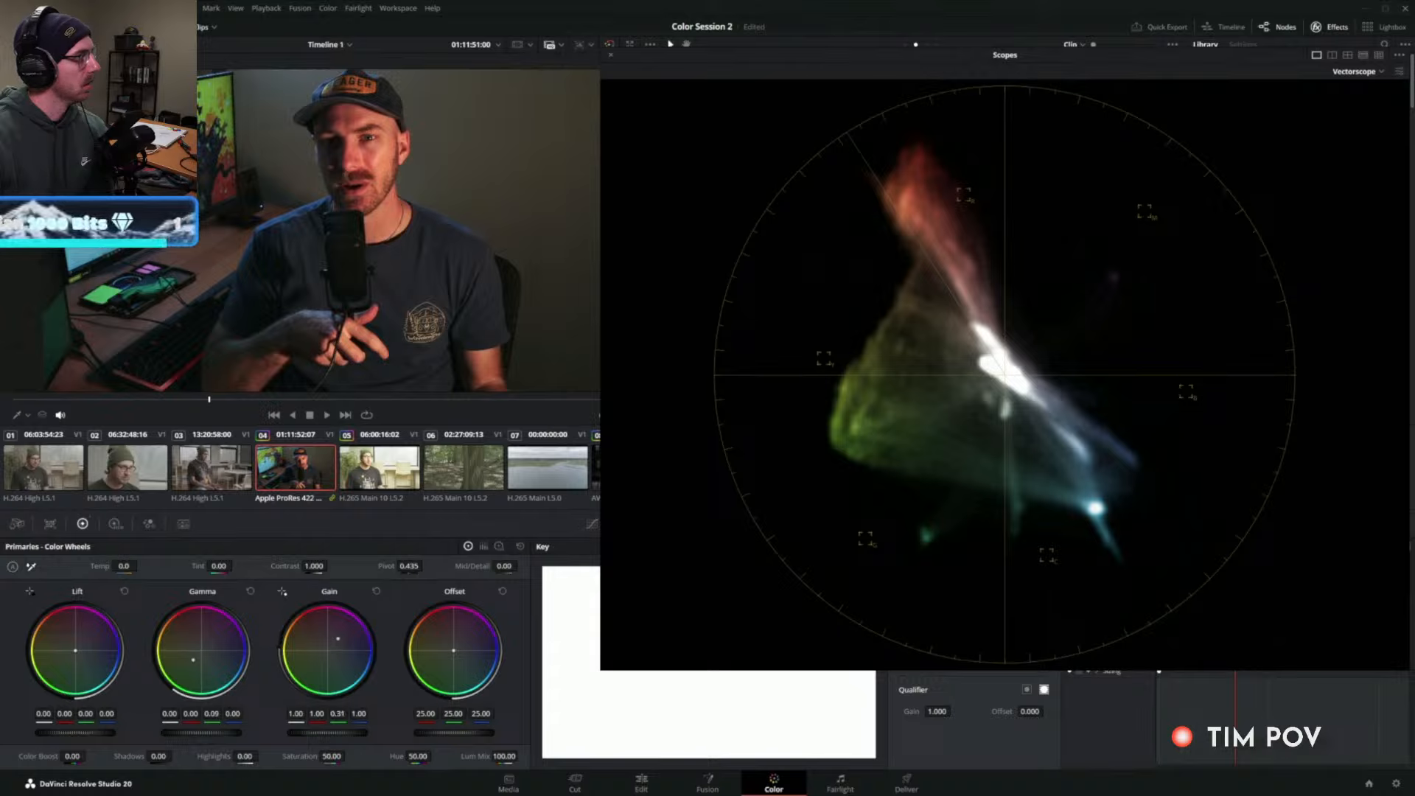
Set green gain to 0.31 and green gamma to 0.16 on the HSV node, and toggle the node to compare its effect.
left_click_drag(214, 711, 225, 715)
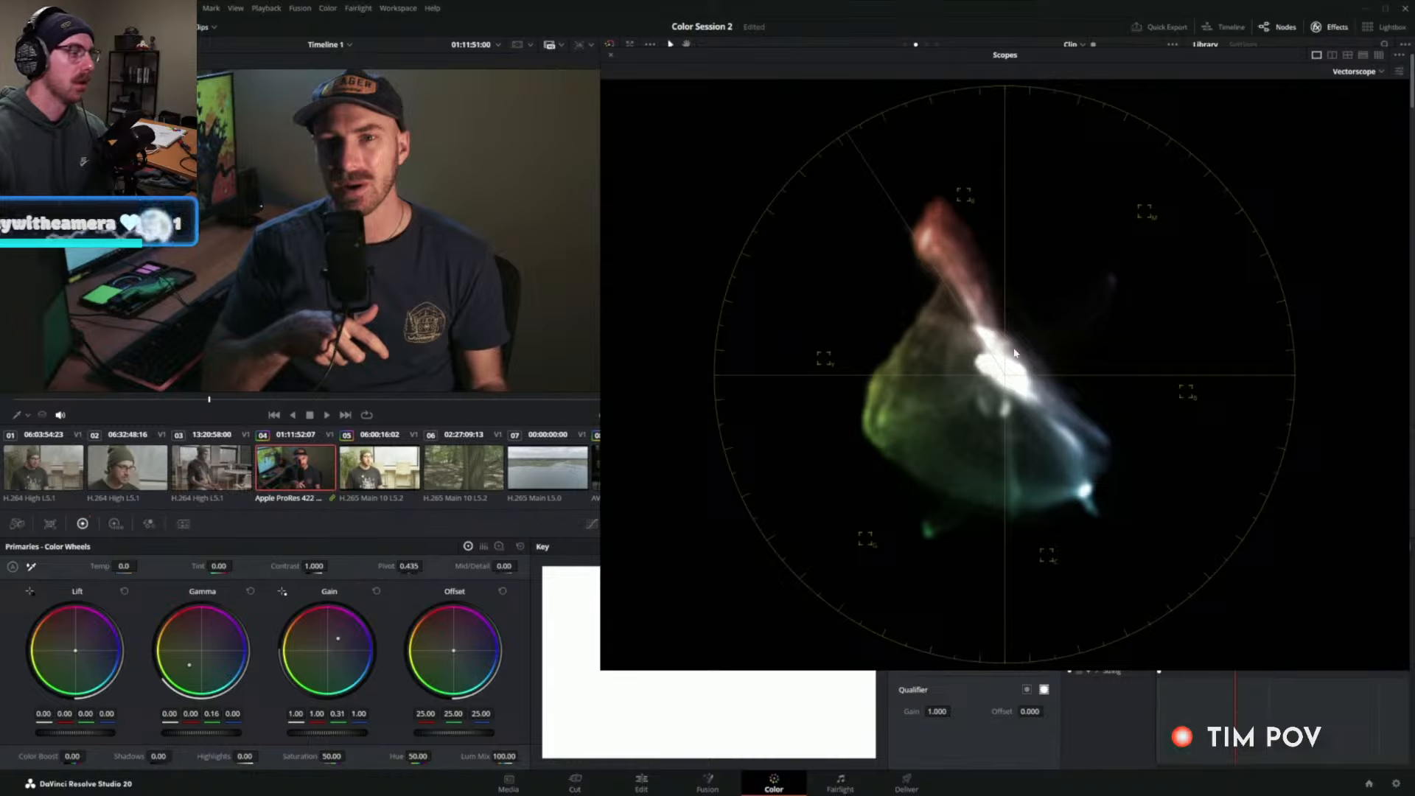
key("ctrl+d")
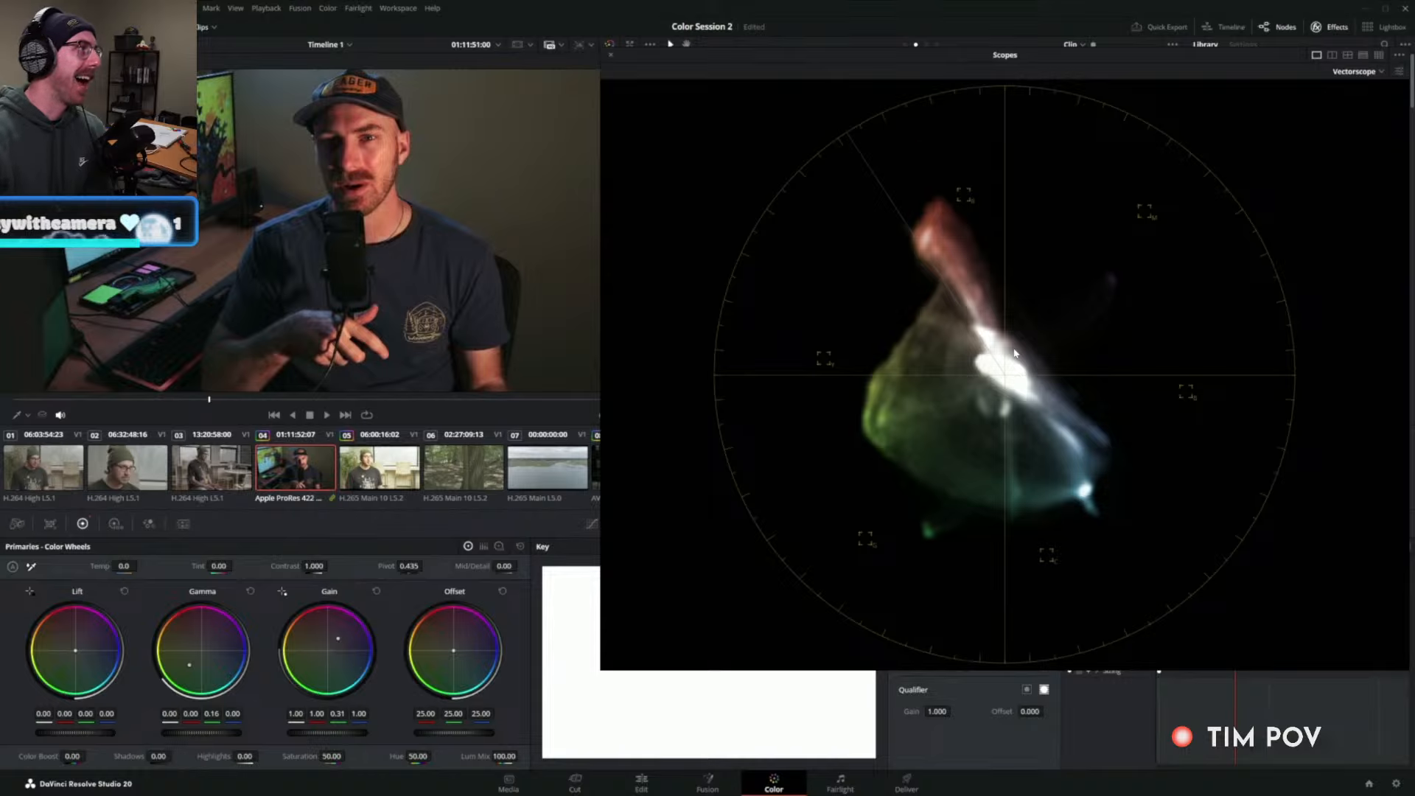
key("ctrl+d")
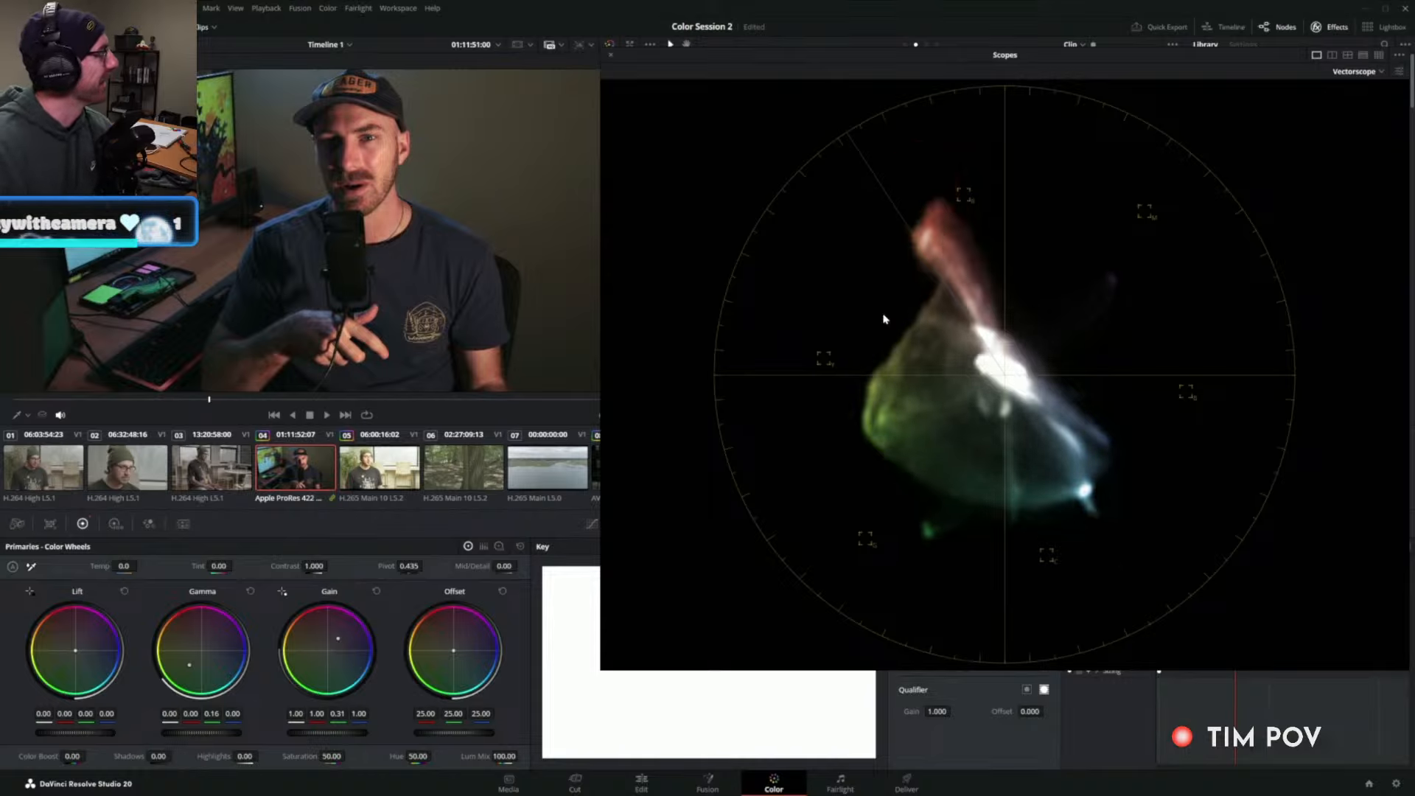
key("ctrl+d")
key("ctrl+d")
key("ctrl+d")
key("ctrl+d")
key("ctrl+d")
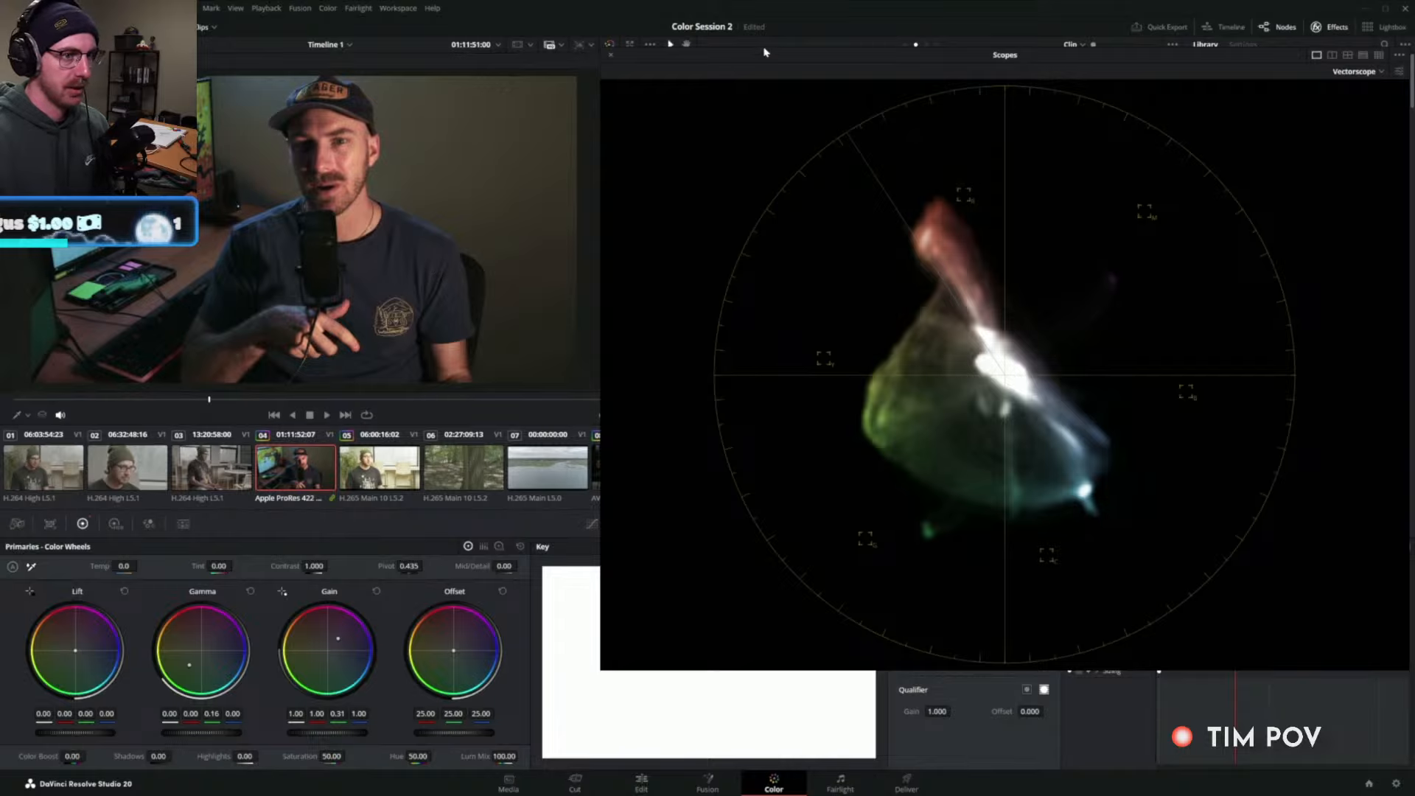
Close the floating scopes window and reset the gamma and gain wheels on the HSV node.
left_click(611, 55)
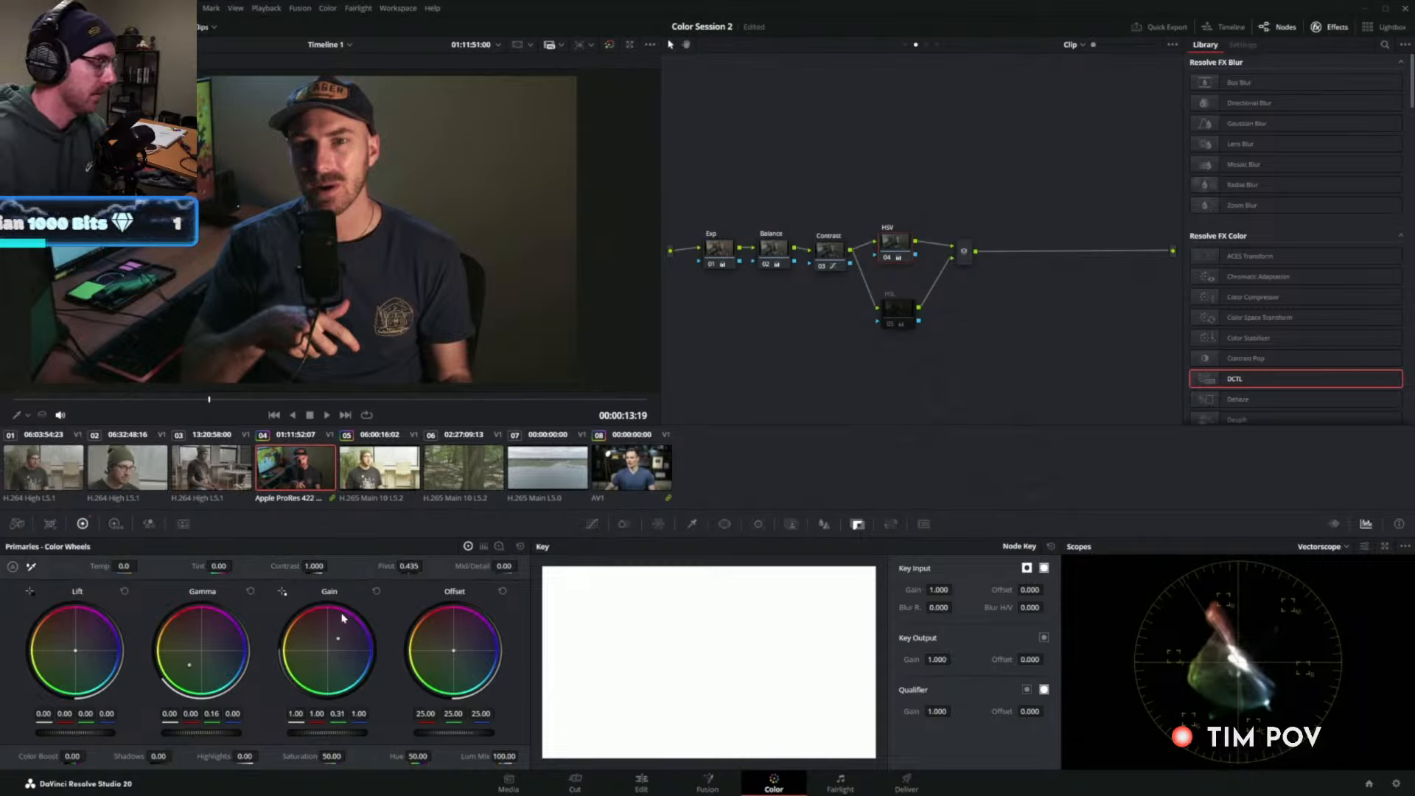
left_click(250, 591)
left_click(375, 591)
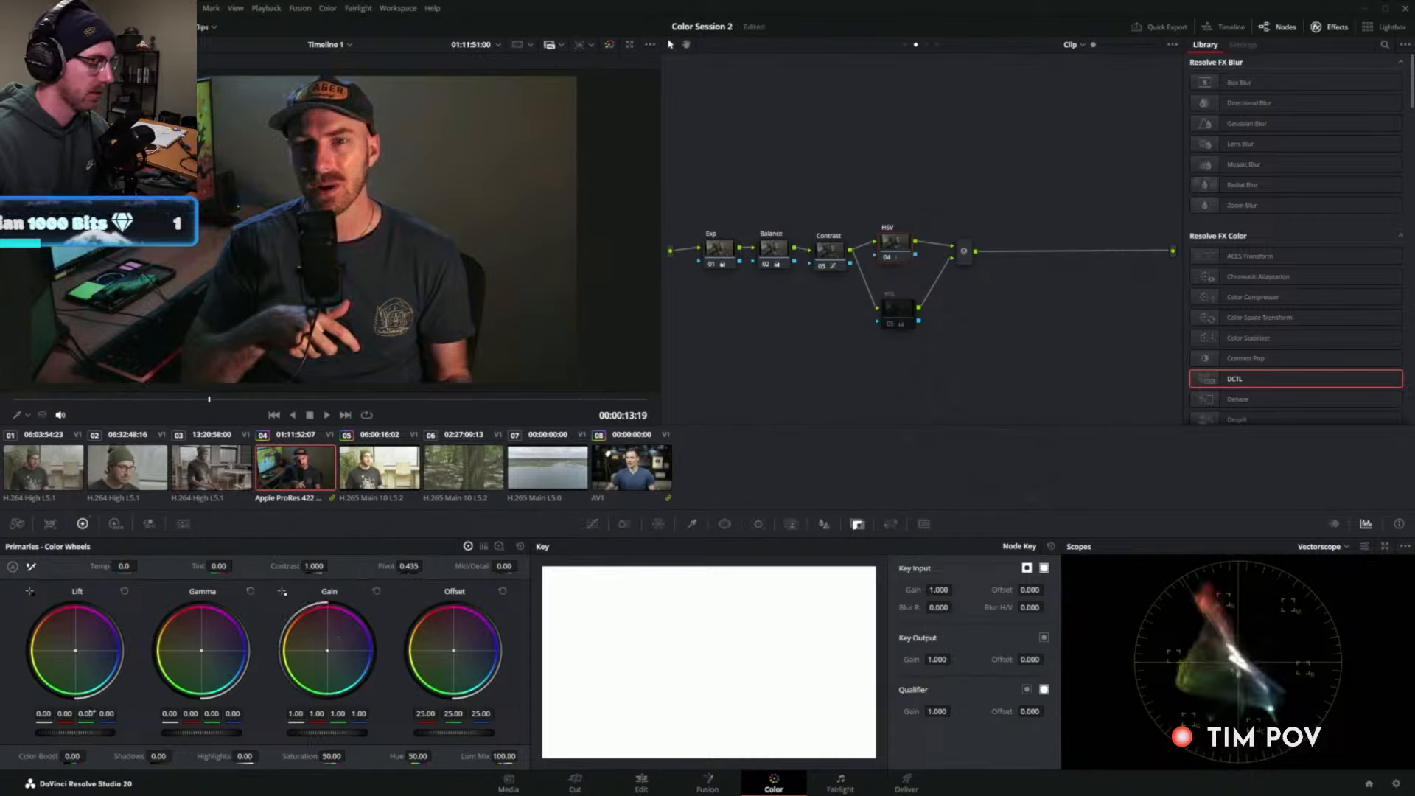
Try a green lift of 0.14 and a strongly raised green offset on the HSV node, resetting each wheel after its test.
left_click_drag(88, 712, 105, 712)
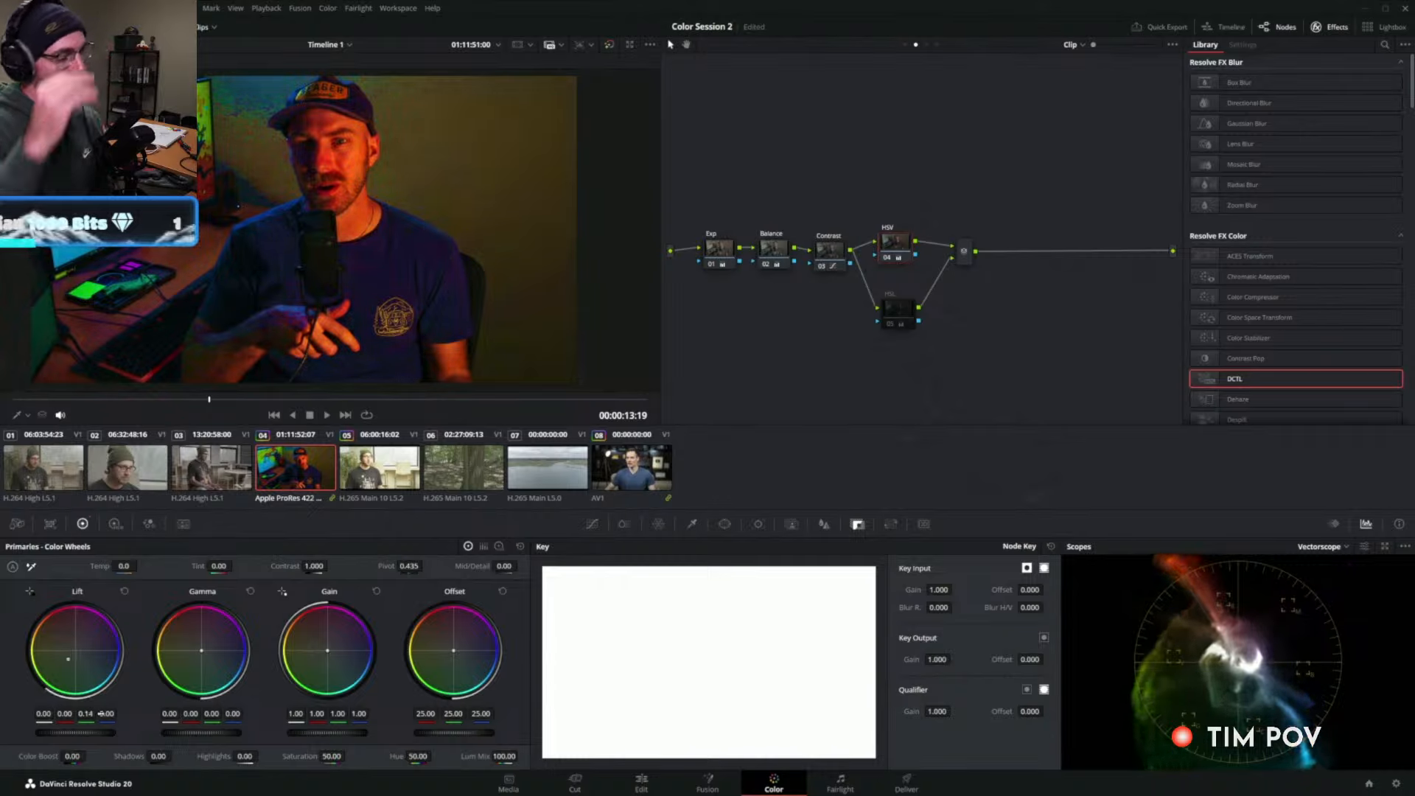
left_click(124, 592)
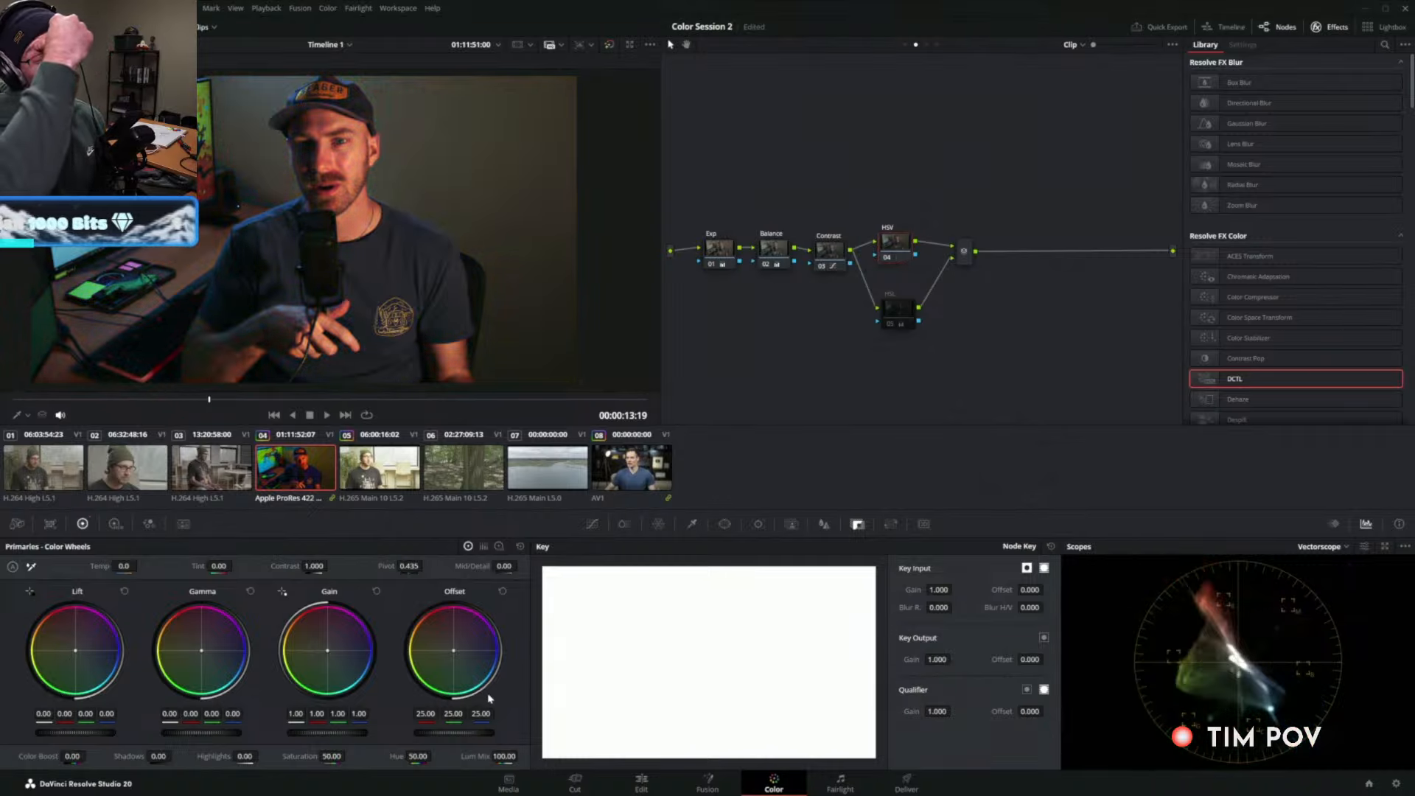
left_click_drag(454, 713, 486, 714)
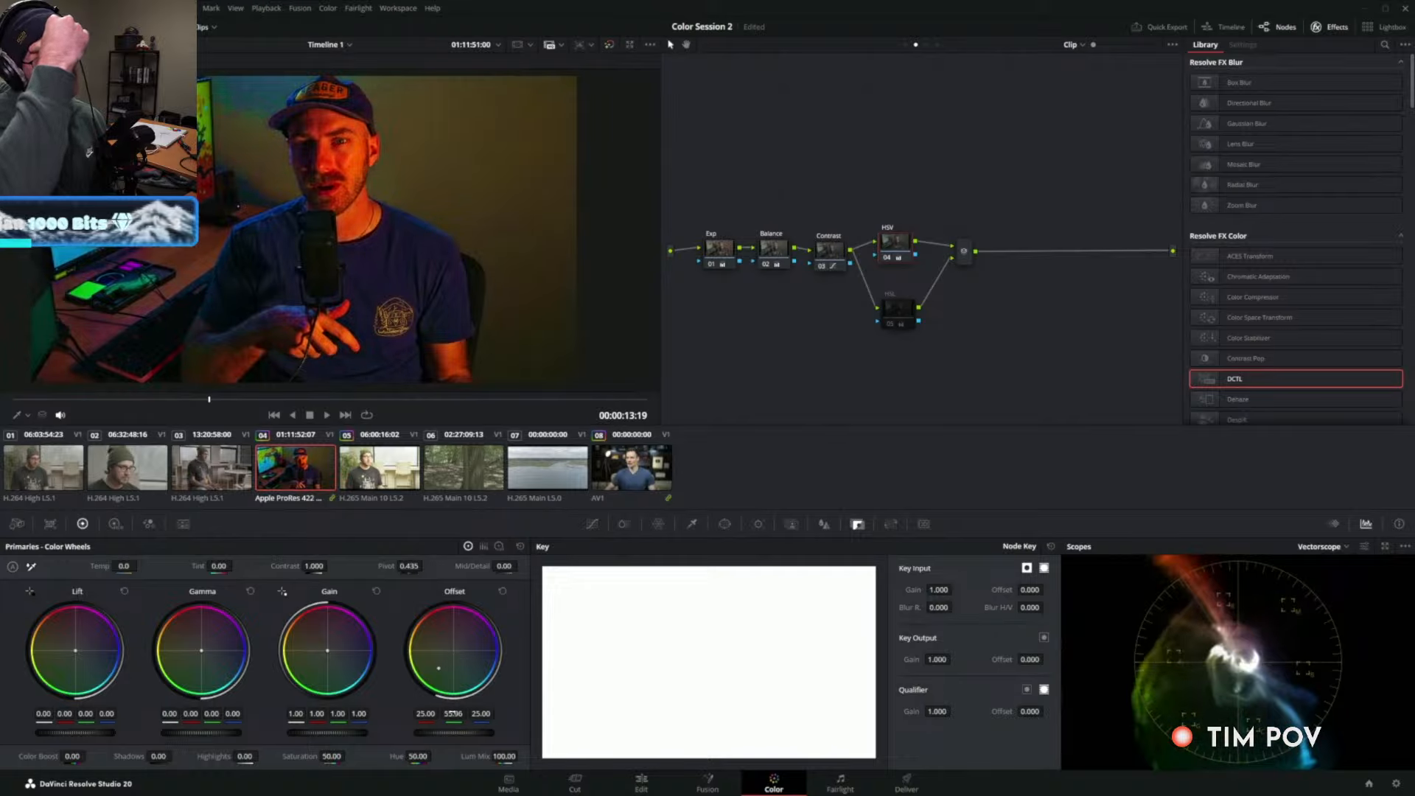
left_click(503, 592)
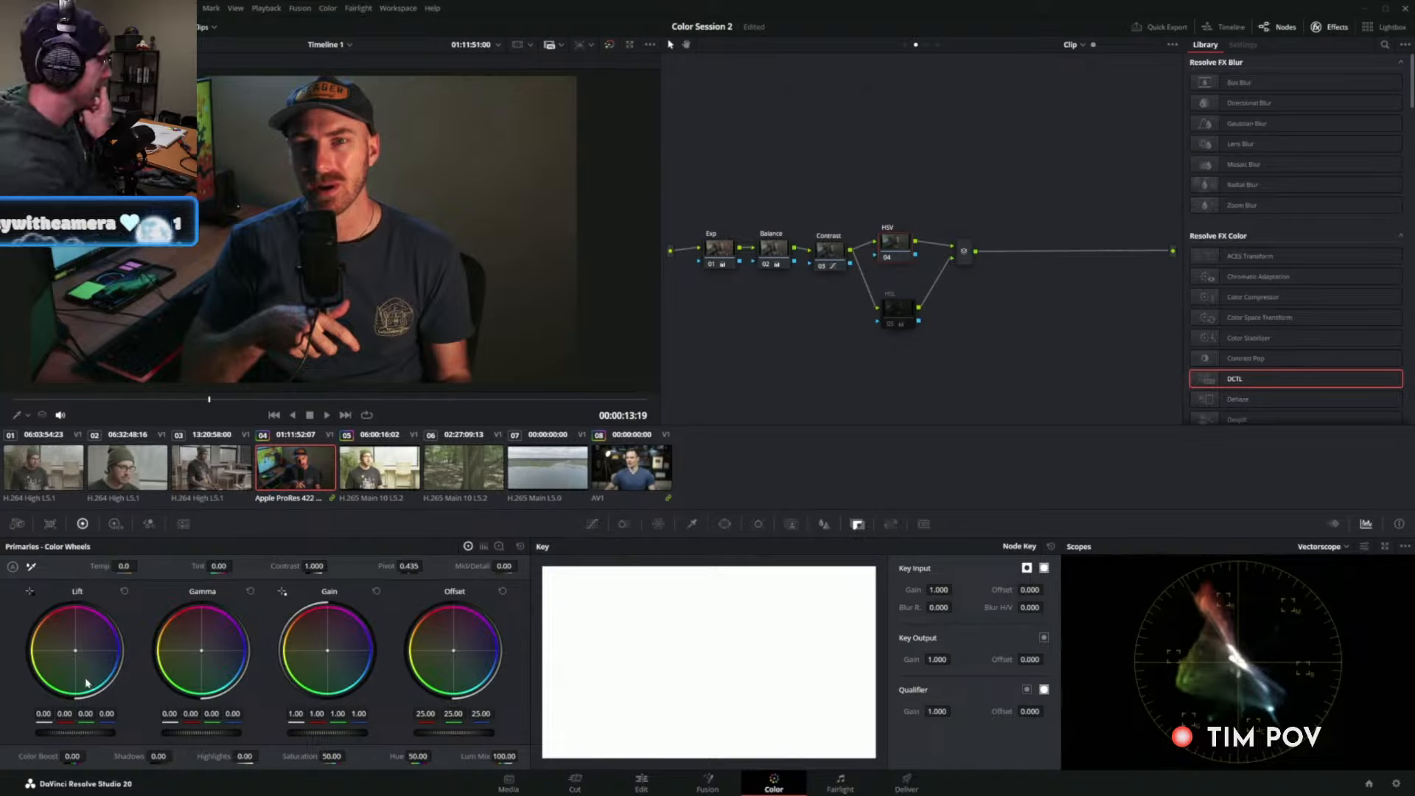
Try a green lift of 0.09 and a green offset of 32.60 on the HSV node, resetting each wheel after its test.
left_click_drag(75, 650, 71, 656)
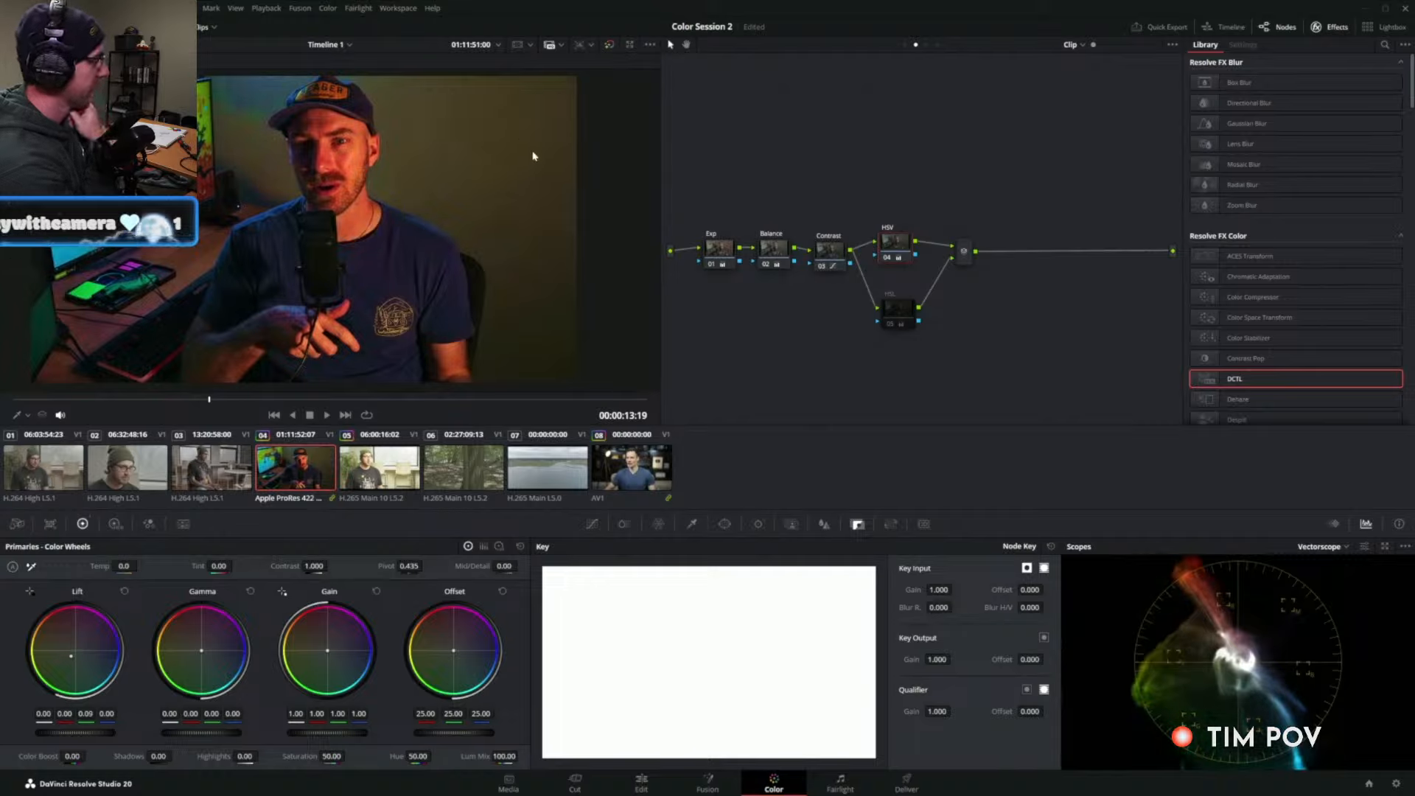
left_click(123, 591)
left_click_drag(462, 701, 487, 684)
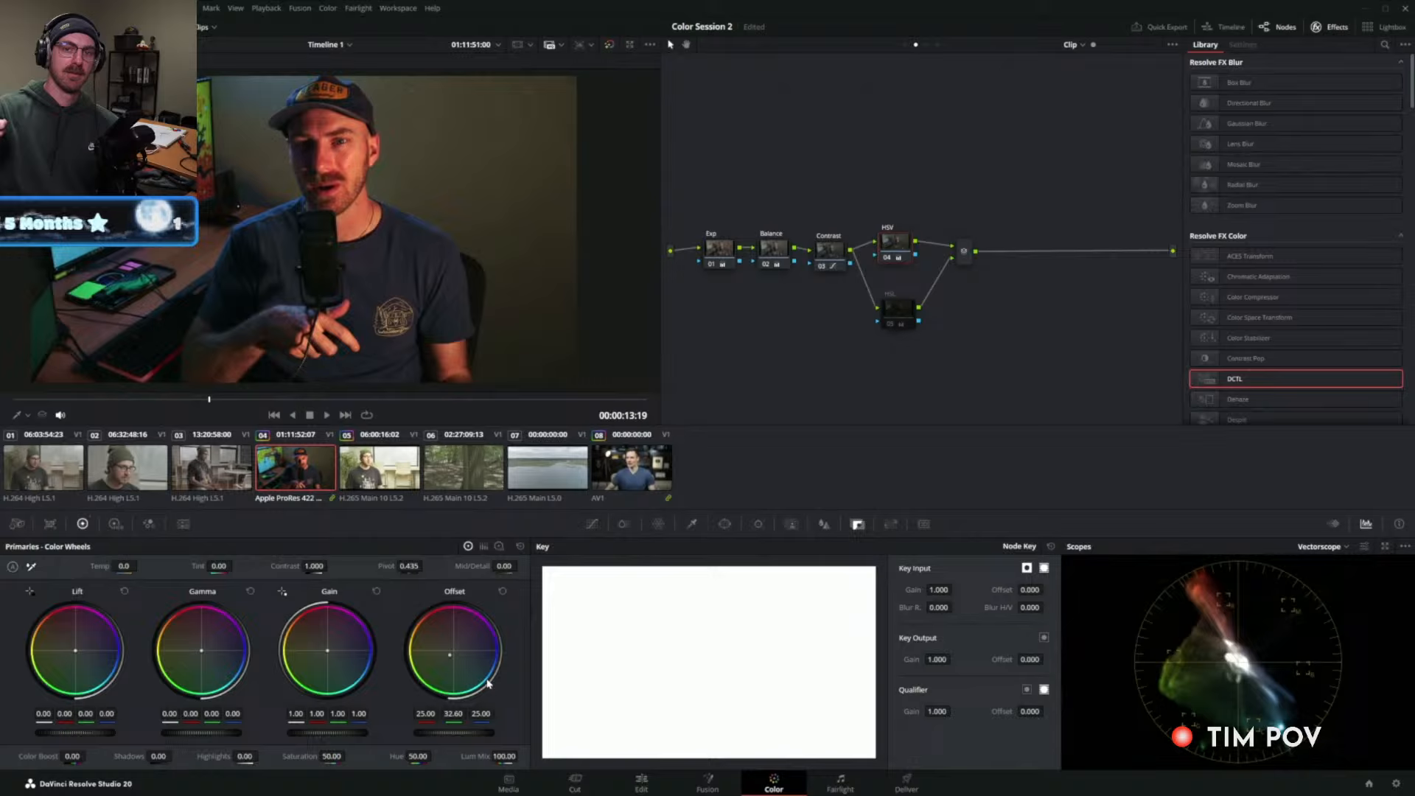
left_click(503, 591)
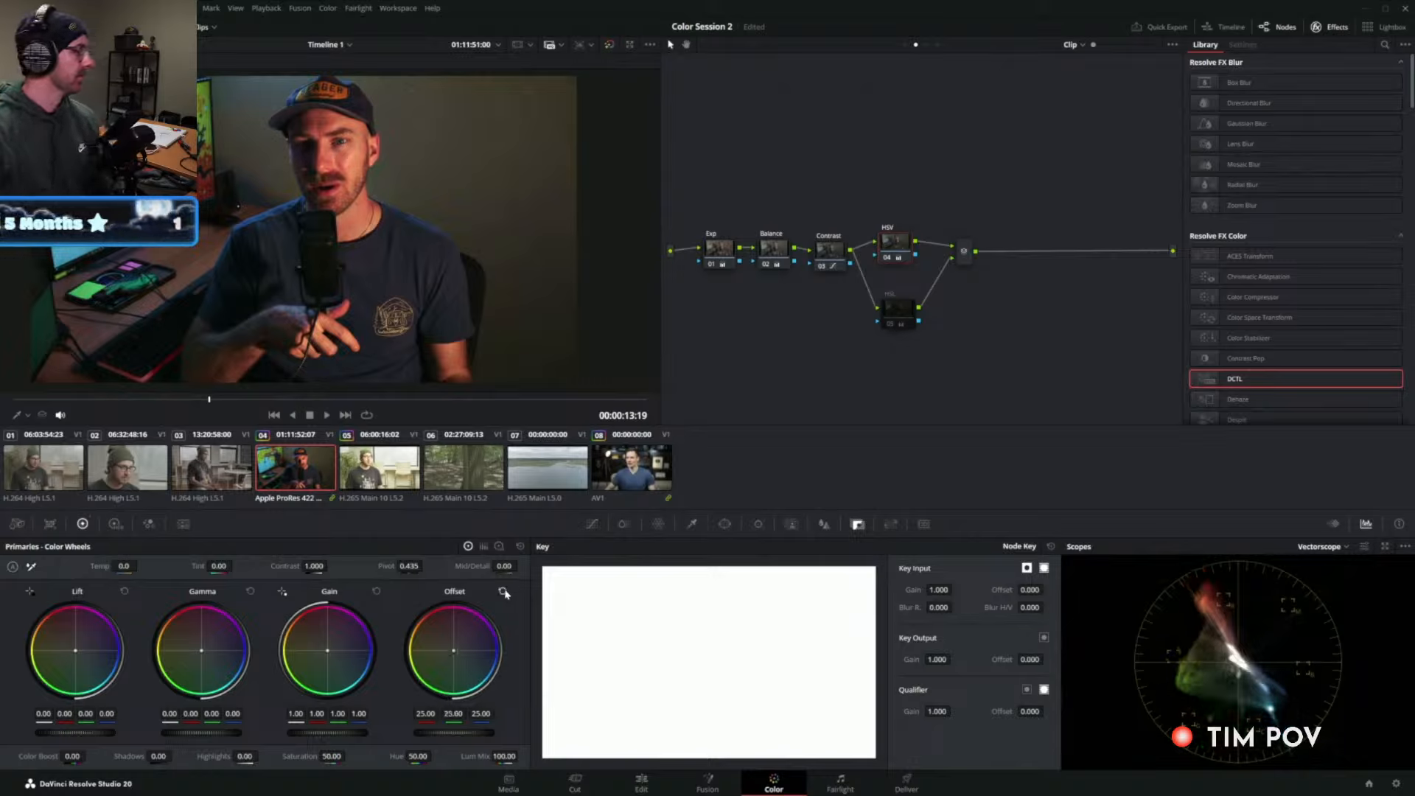
Try a blue offset of 26.56 and a blue lift of -0.02 on the HSV node, resetting each wheel after its test.
mouse_move(482, 713)
left_mouse_down()
mouse_move(531, 713)
mouse_move(485, 713)
left_mouse_up()
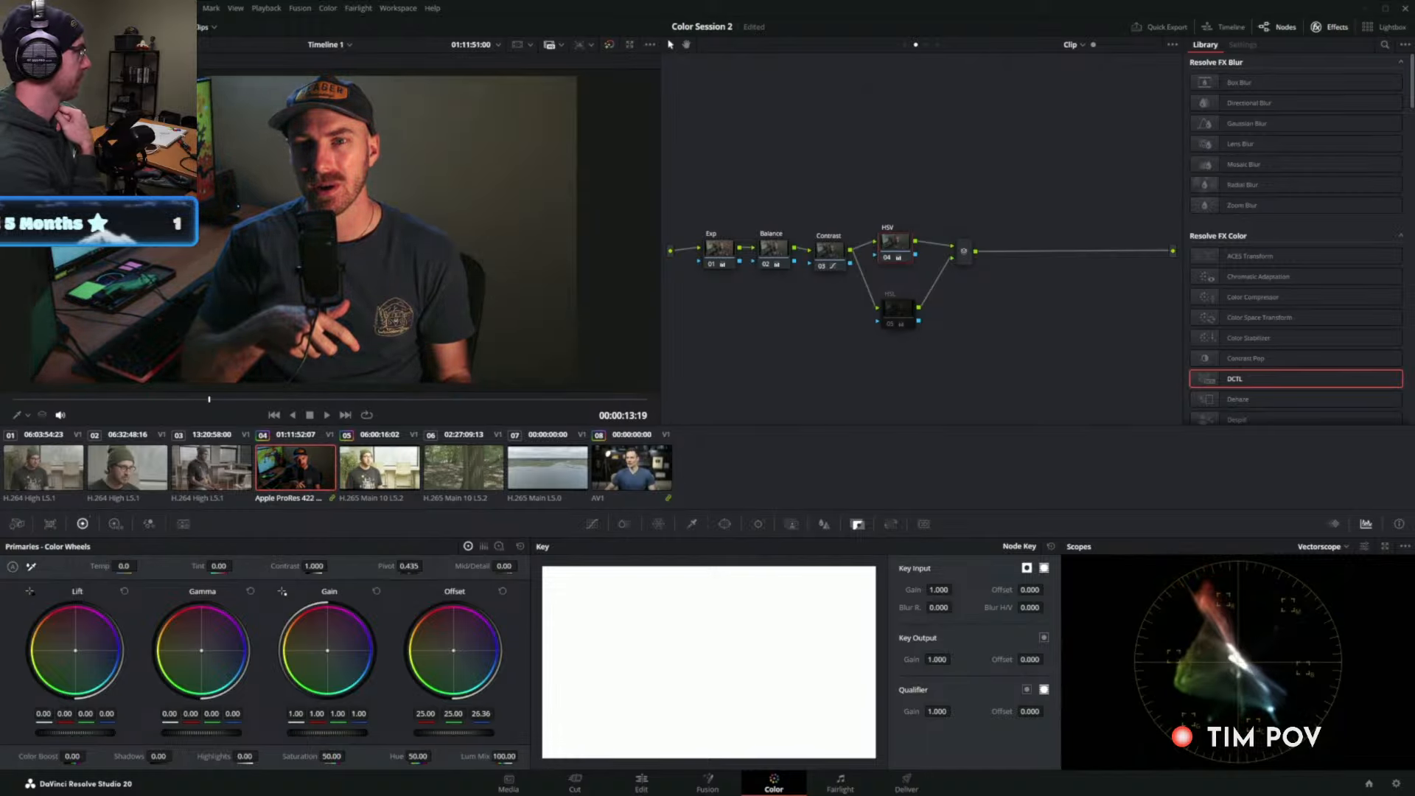
left_click(502, 591)
mouse_move(107, 713)
left_mouse_down()
mouse_move(132, 713)
mouse_move(100, 713)
left_mouse_up()
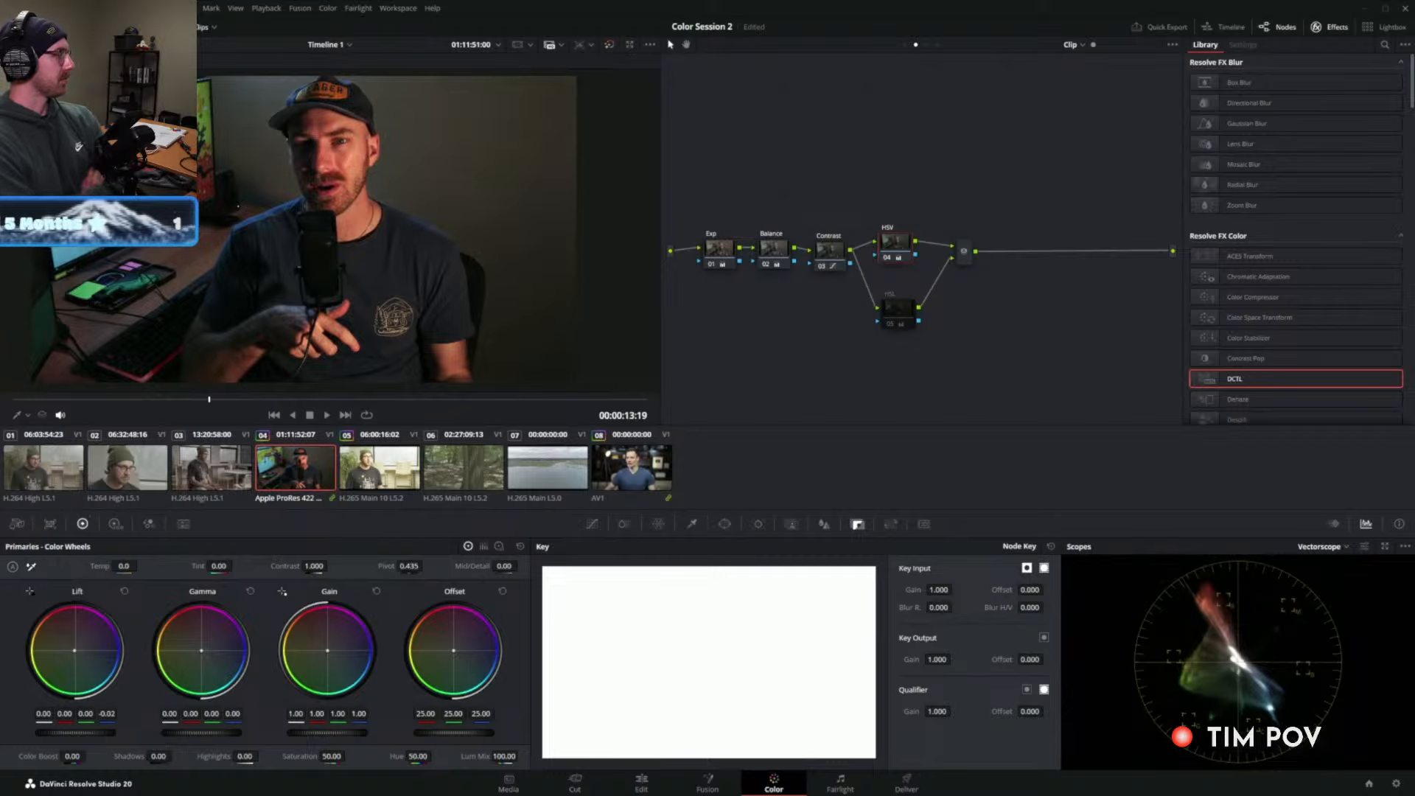
left_click(124, 591)
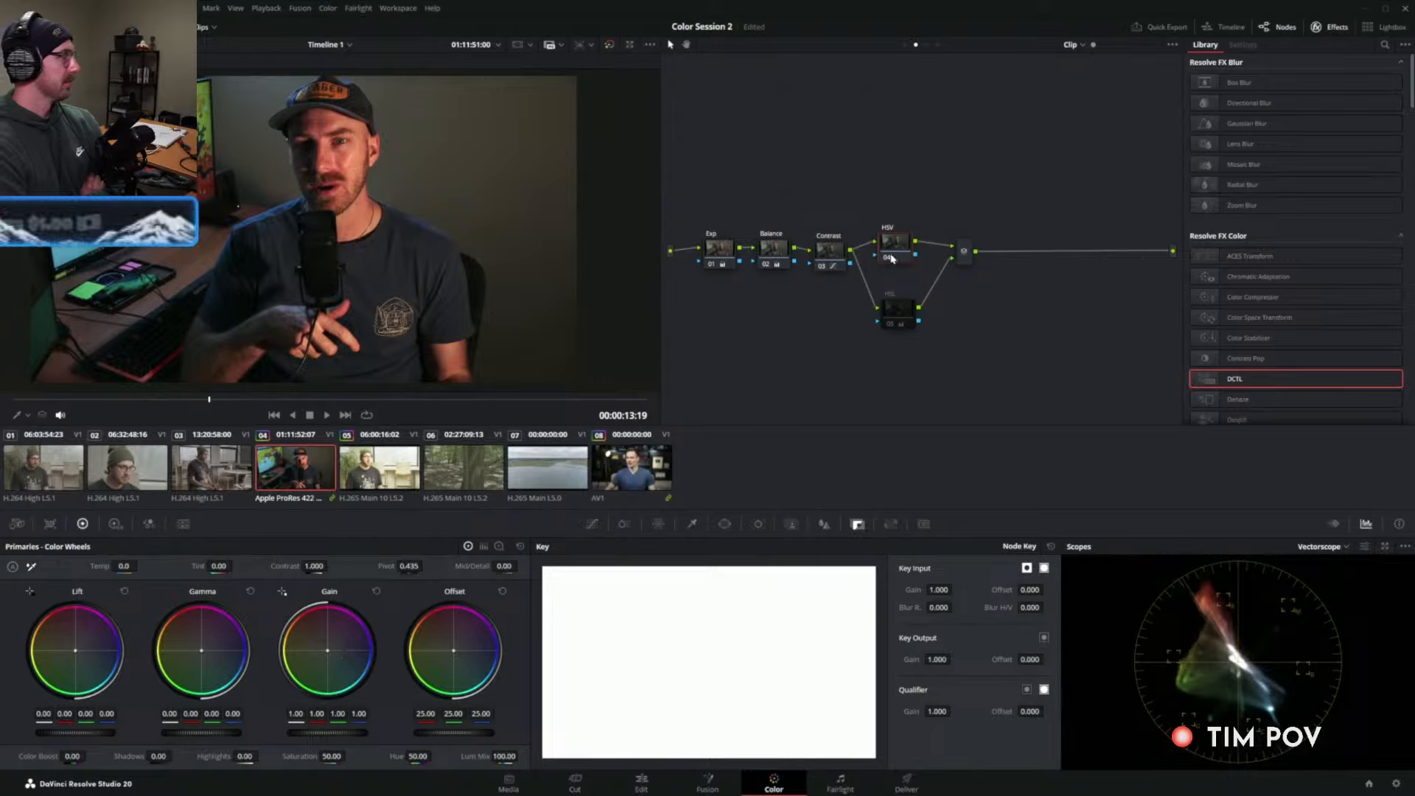
Move the HSV node back up to its parallel branch above the main node chain.
left_click_drag(895, 253, 896, 212)
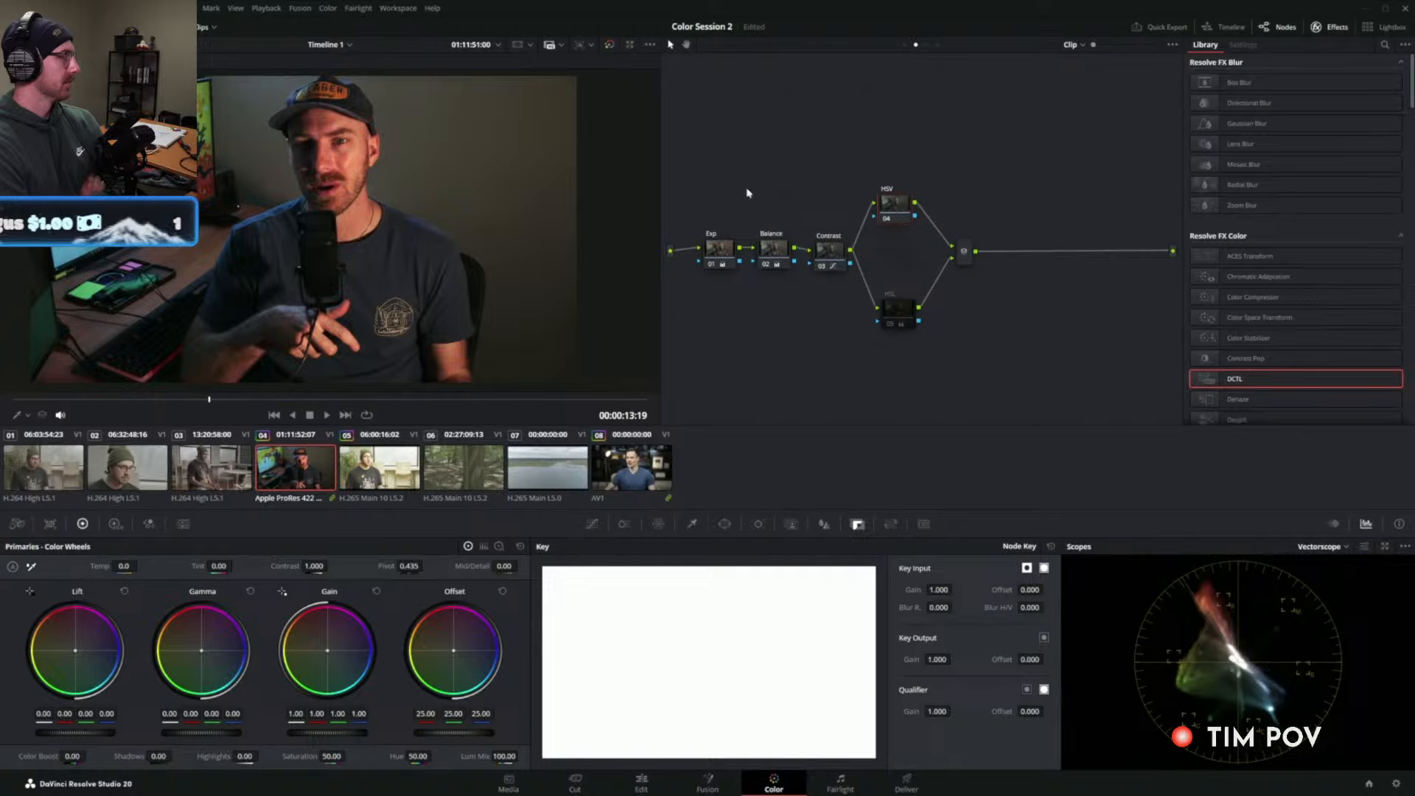
Disable the Contrast node and examine the subject's face up close.
left_click(825, 249)
key("ctrl+d")
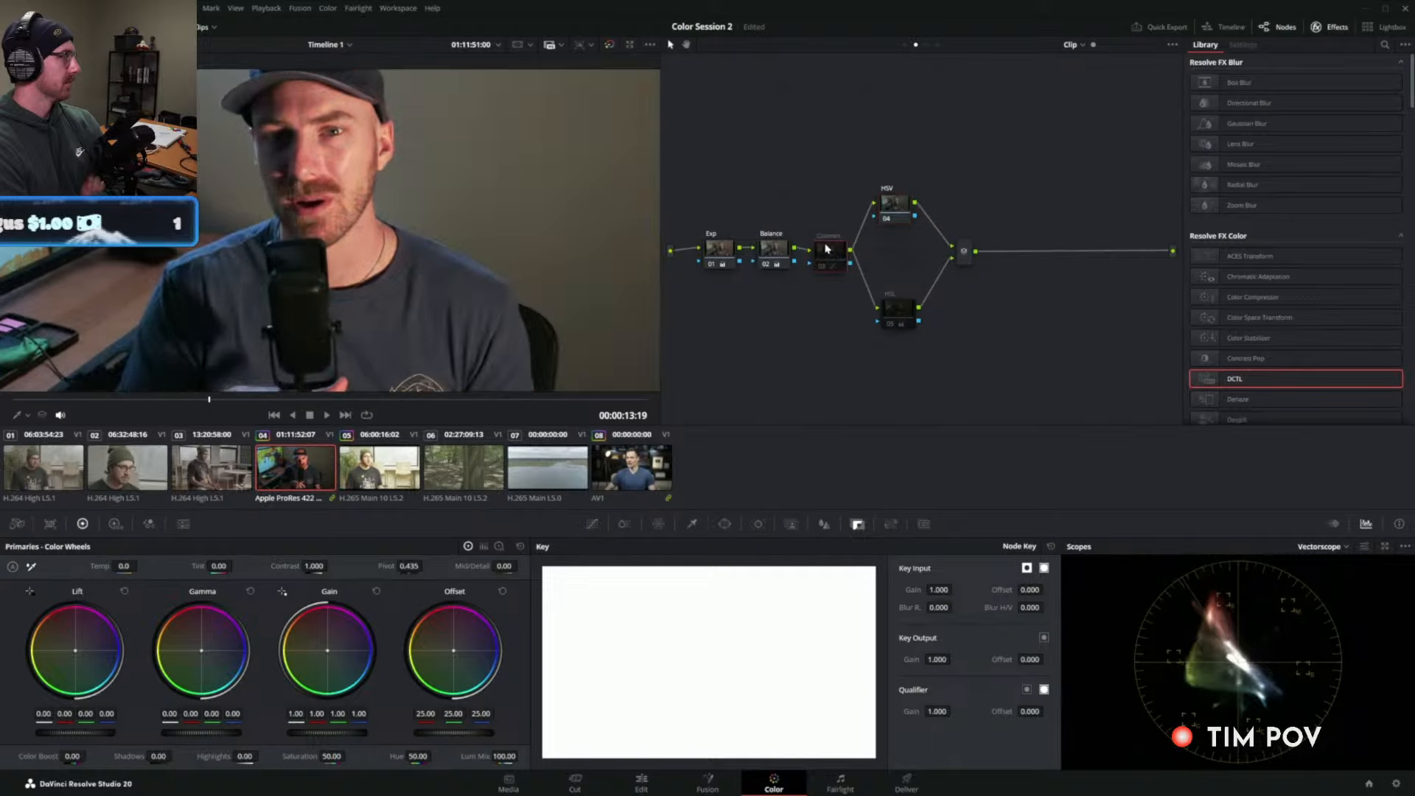
scroll(360, 139, "up", 5)
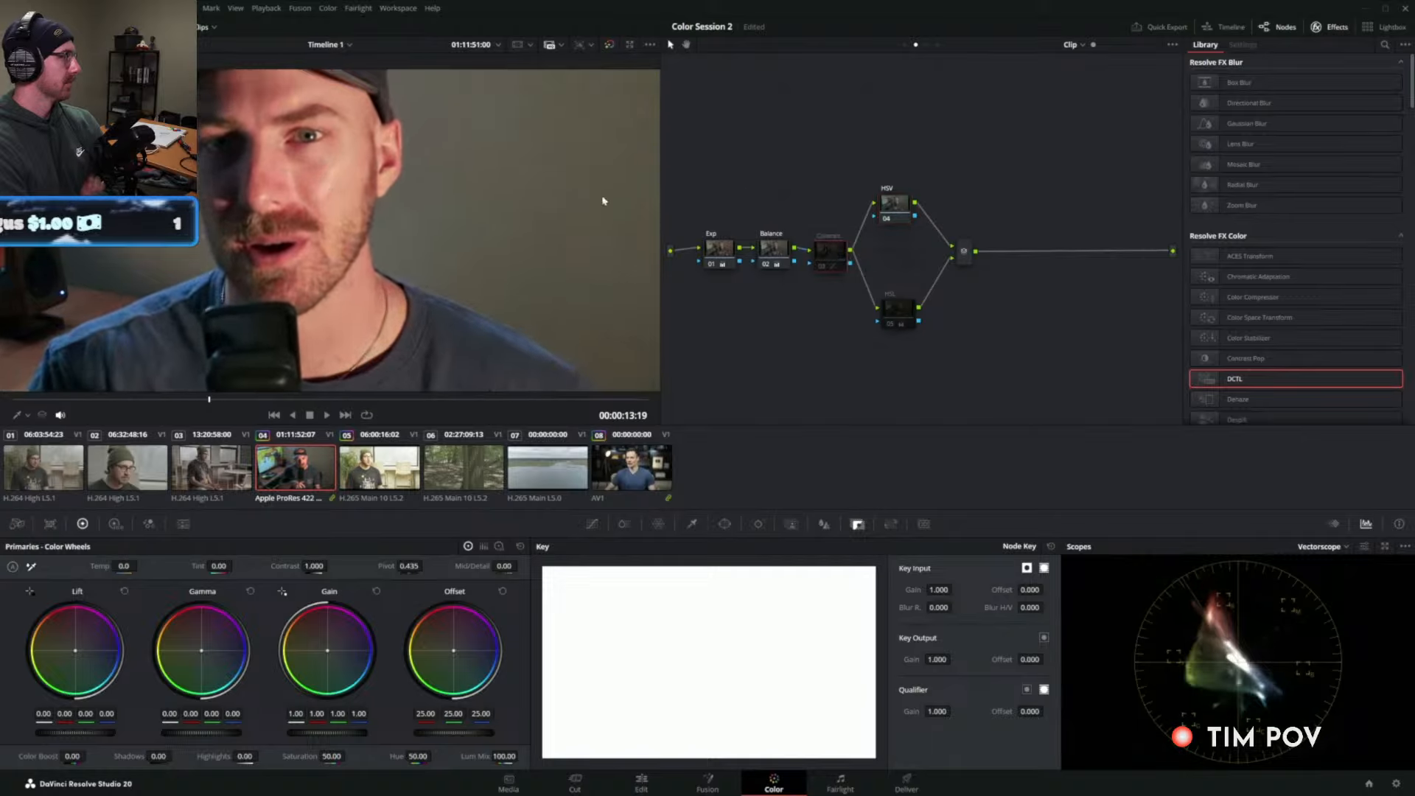
On the HSV node, qualify the highlights with an HSL luminance low of 62.0 and low softness of 4.2.
left_click(888, 206)
left_click(692, 525)
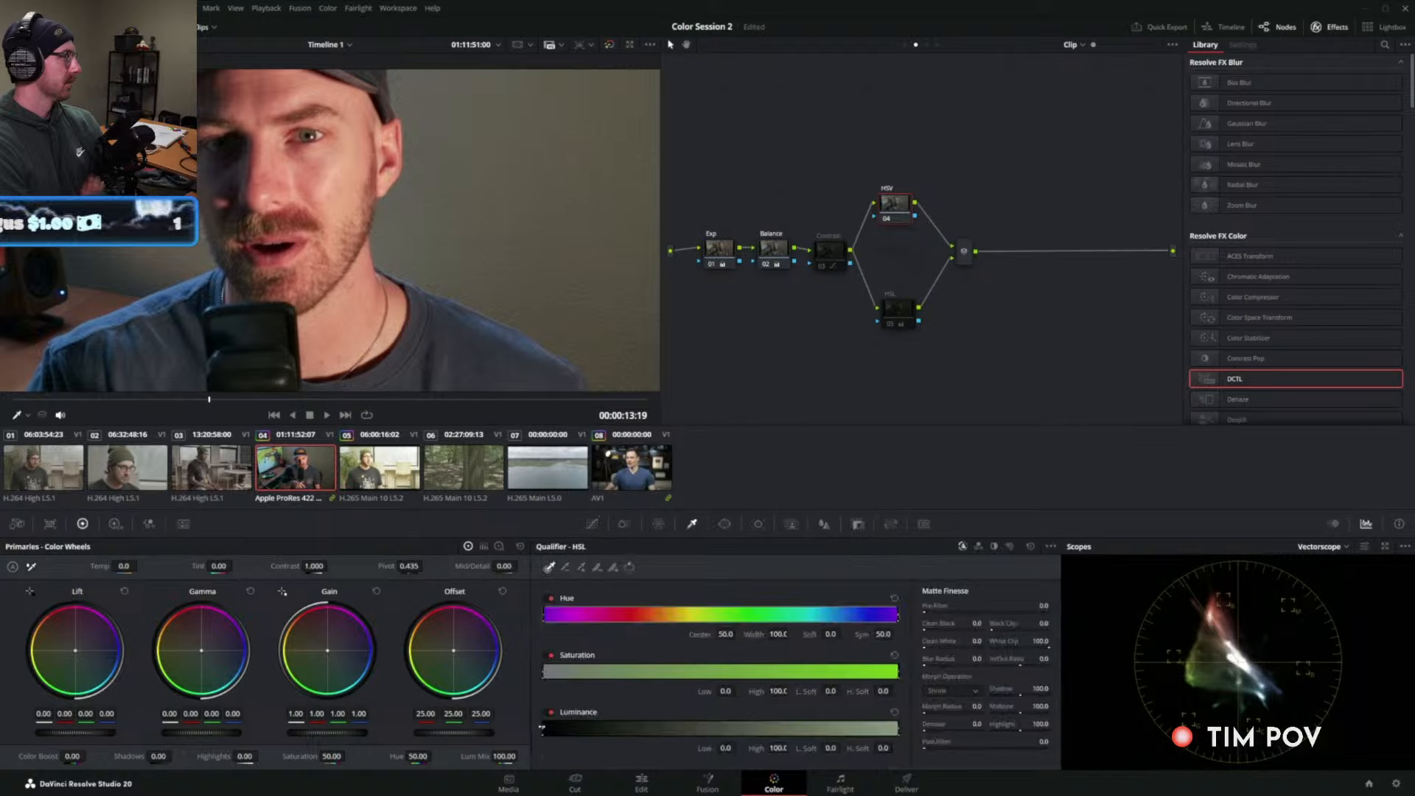
key("shift+d")
left_click_drag(541, 728, 764, 728)
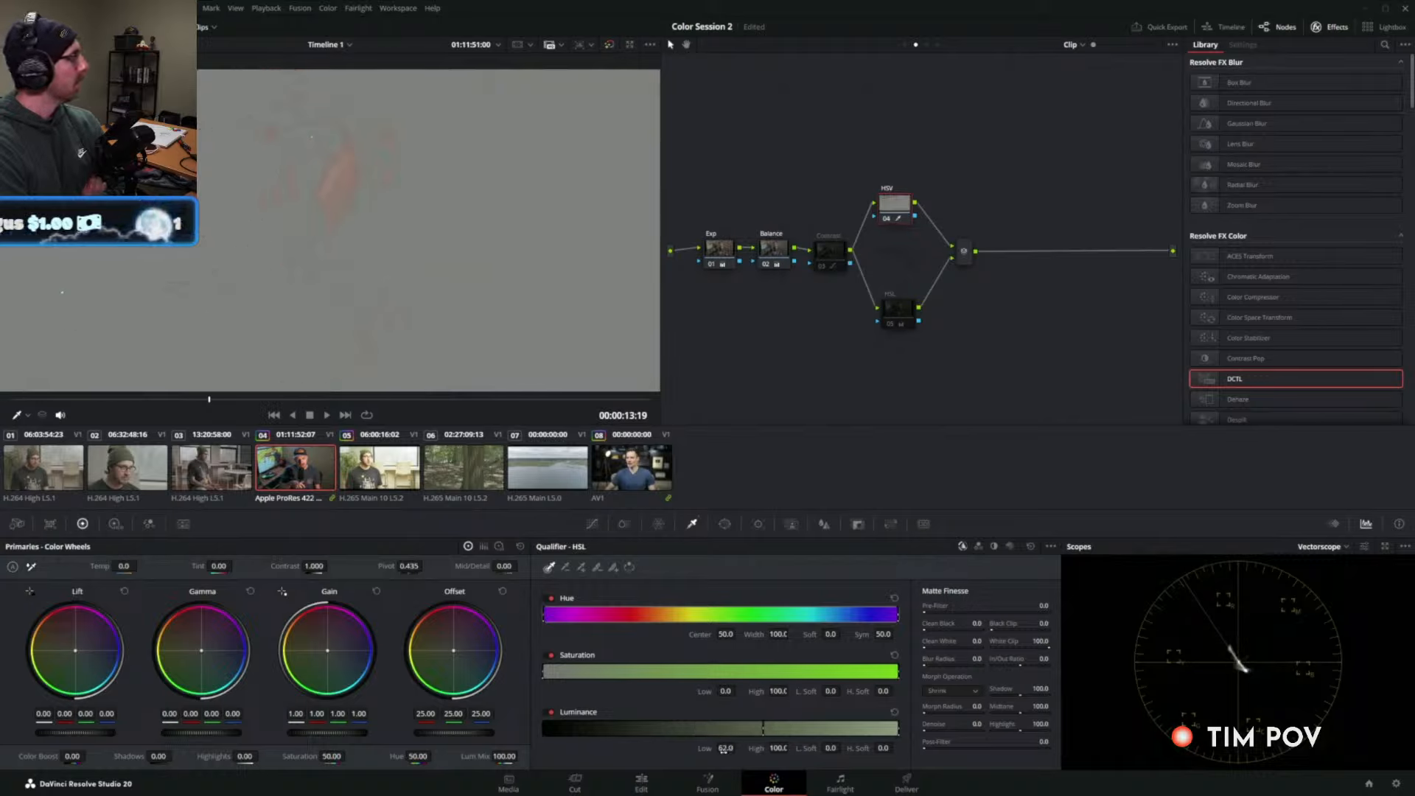
mouse_move(831, 748)
left_mouse_down()
mouse_move(844, 747)
mouse_move(831, 747)
left_mouse_up()
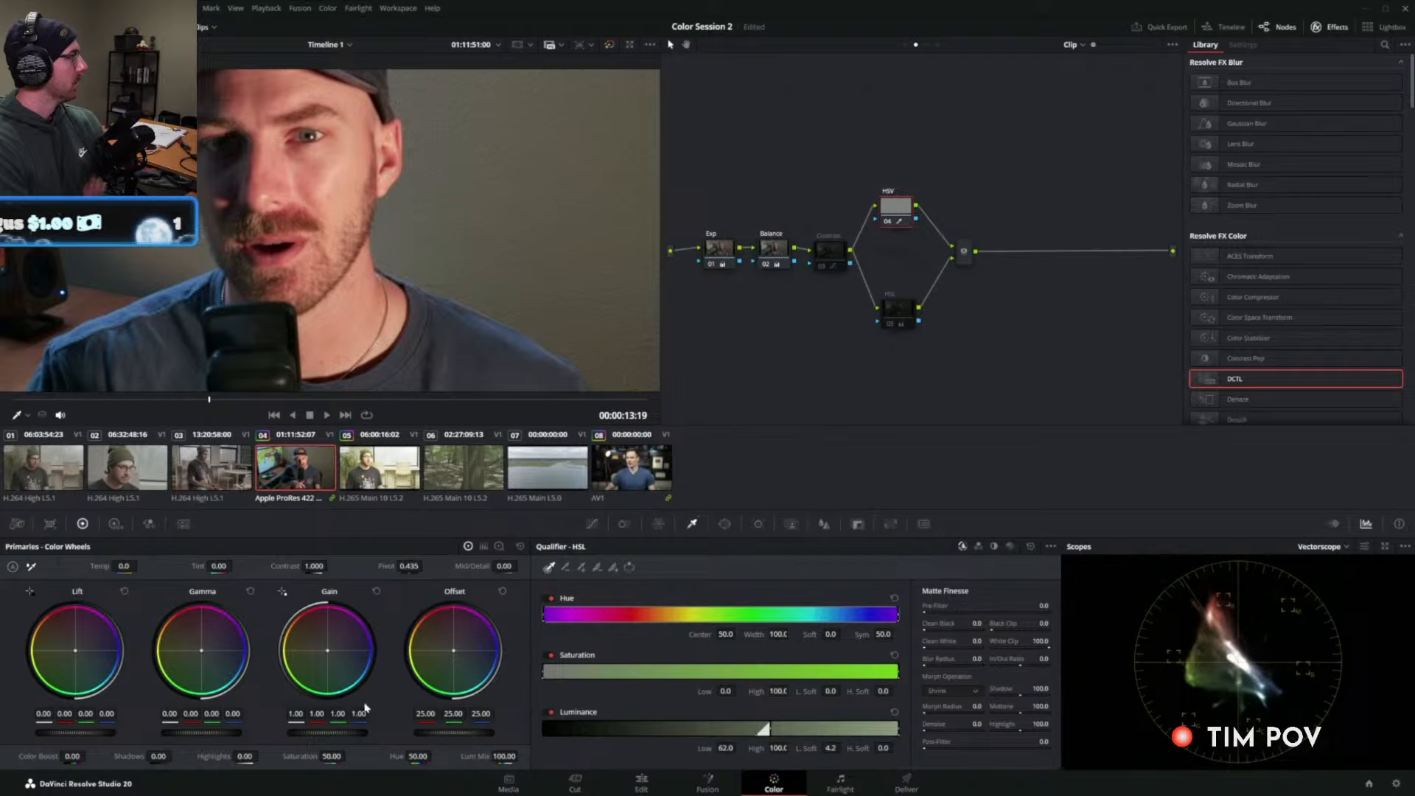
Set the qualified highlights' gain to green 0.76 and blue 0.87, and their gamma to green 0.05 and blue 0.03.
left_click_drag(364, 709, 336, 714)
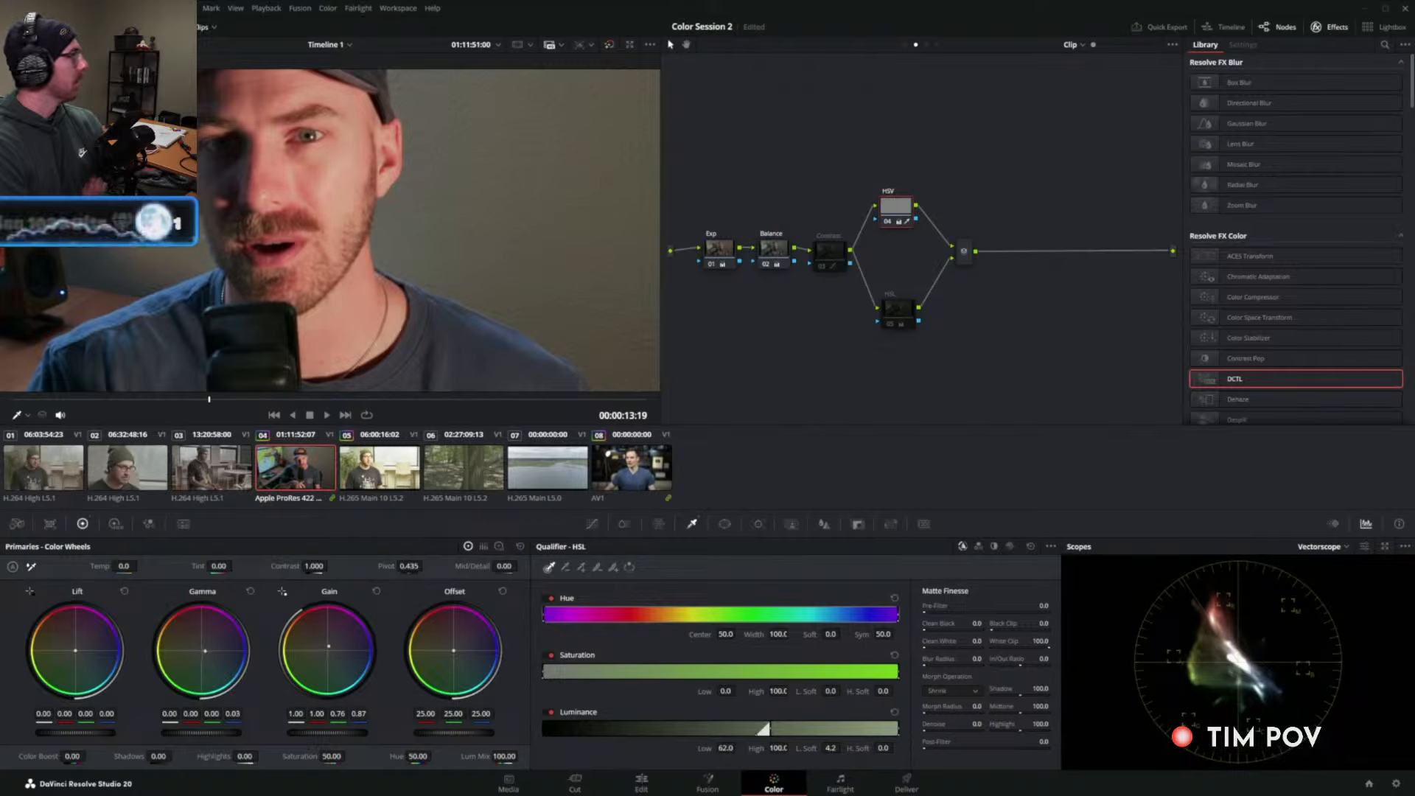
left_click_drag(213, 714, 220, 713)
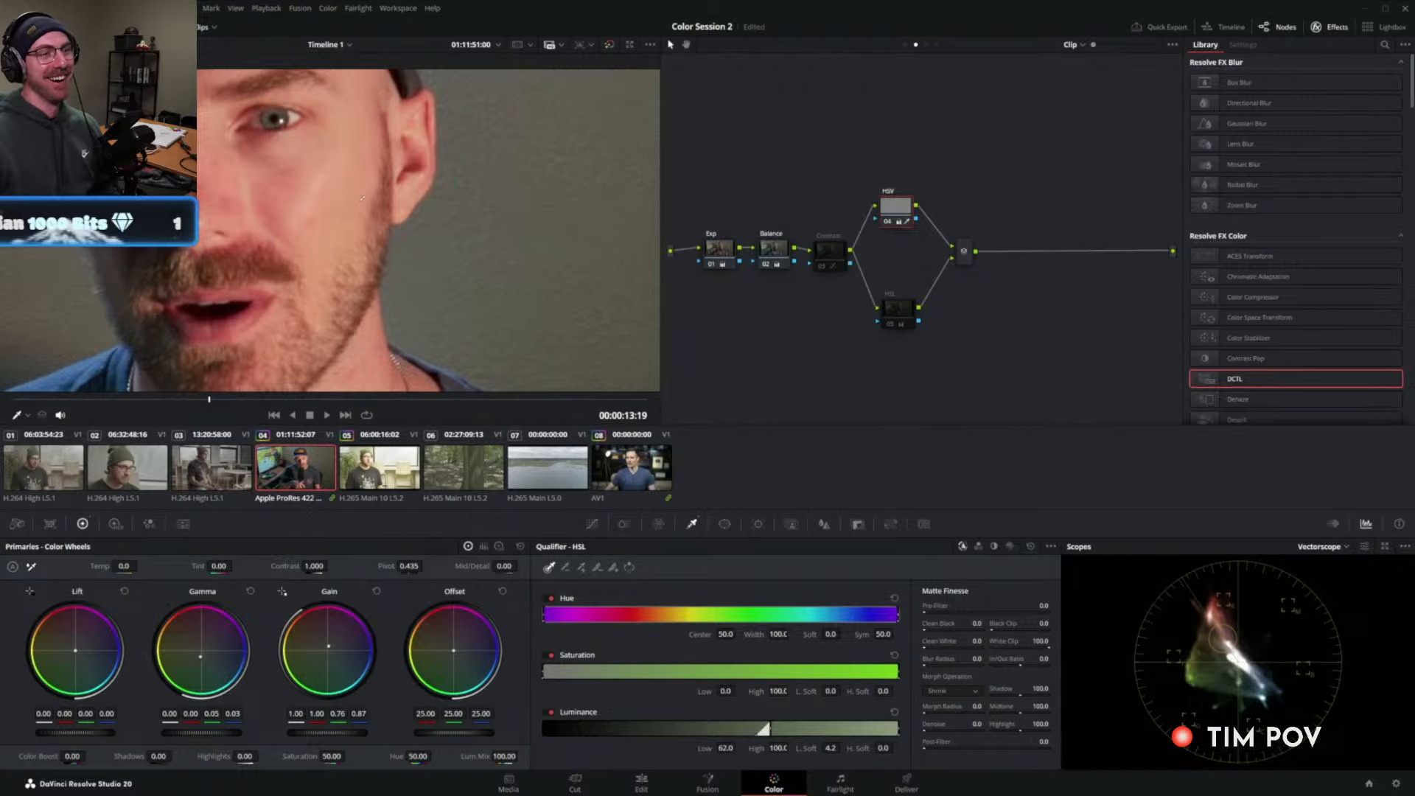
key("shift+z")
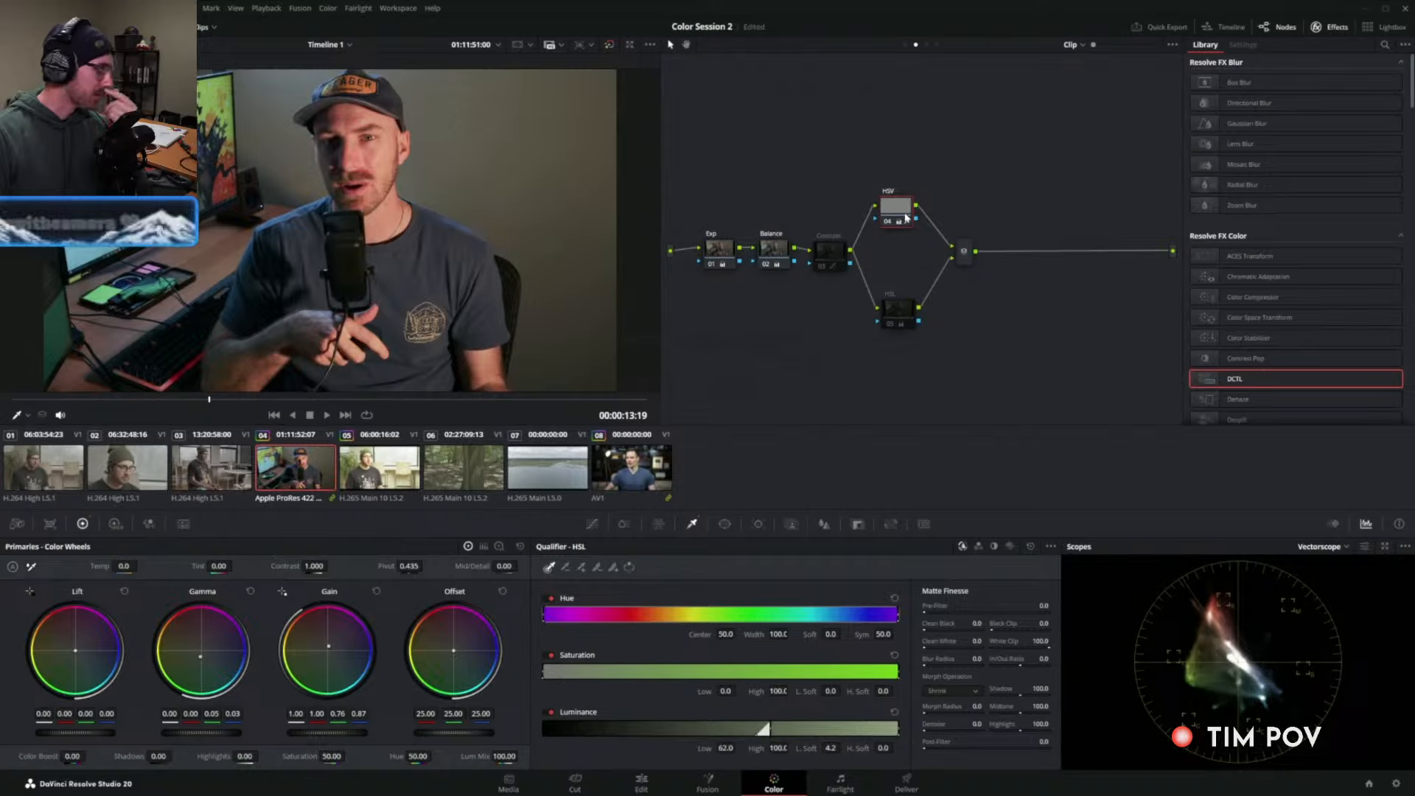
Reset the qualifier and the primary color wheels on the HSV node.
left_click(1030, 546)
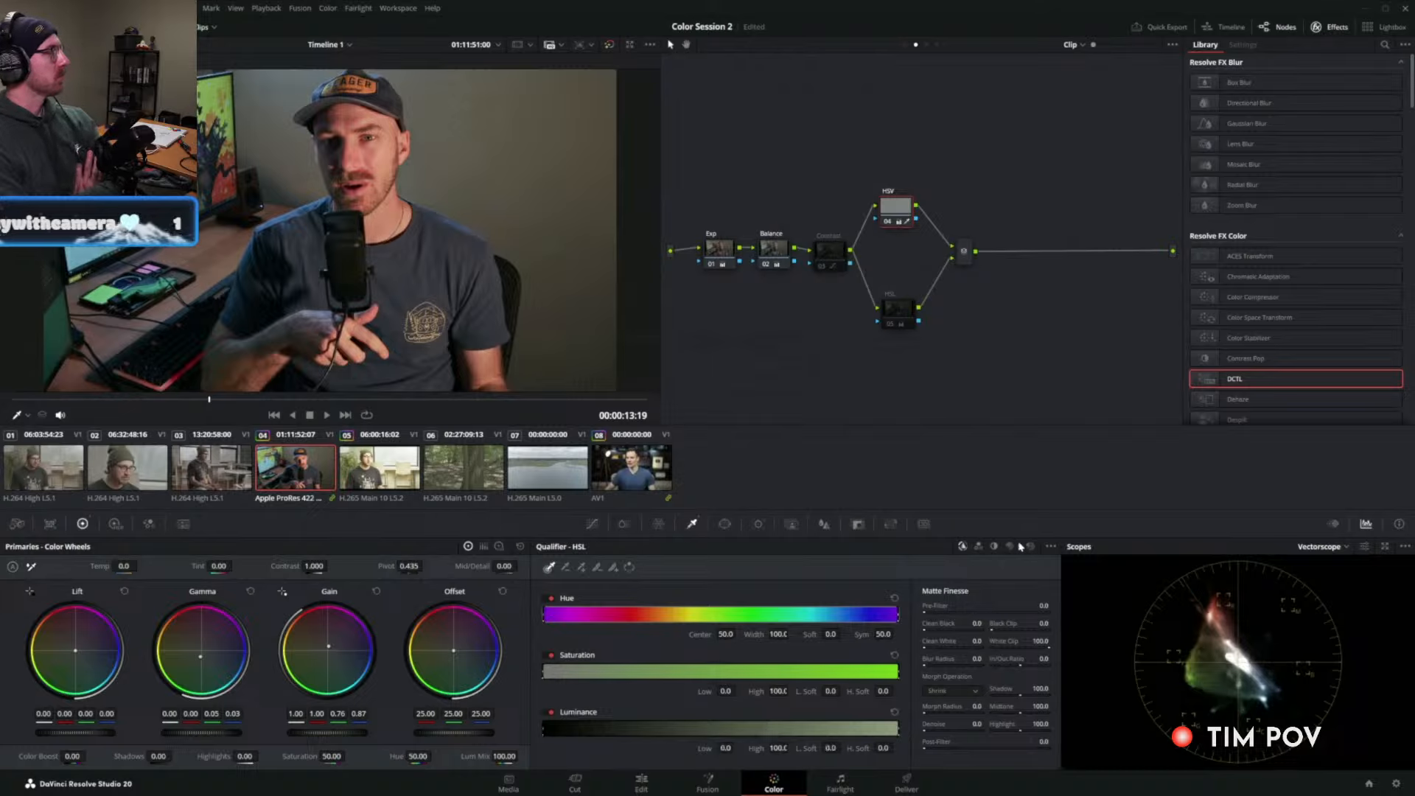
left_click(519, 547)
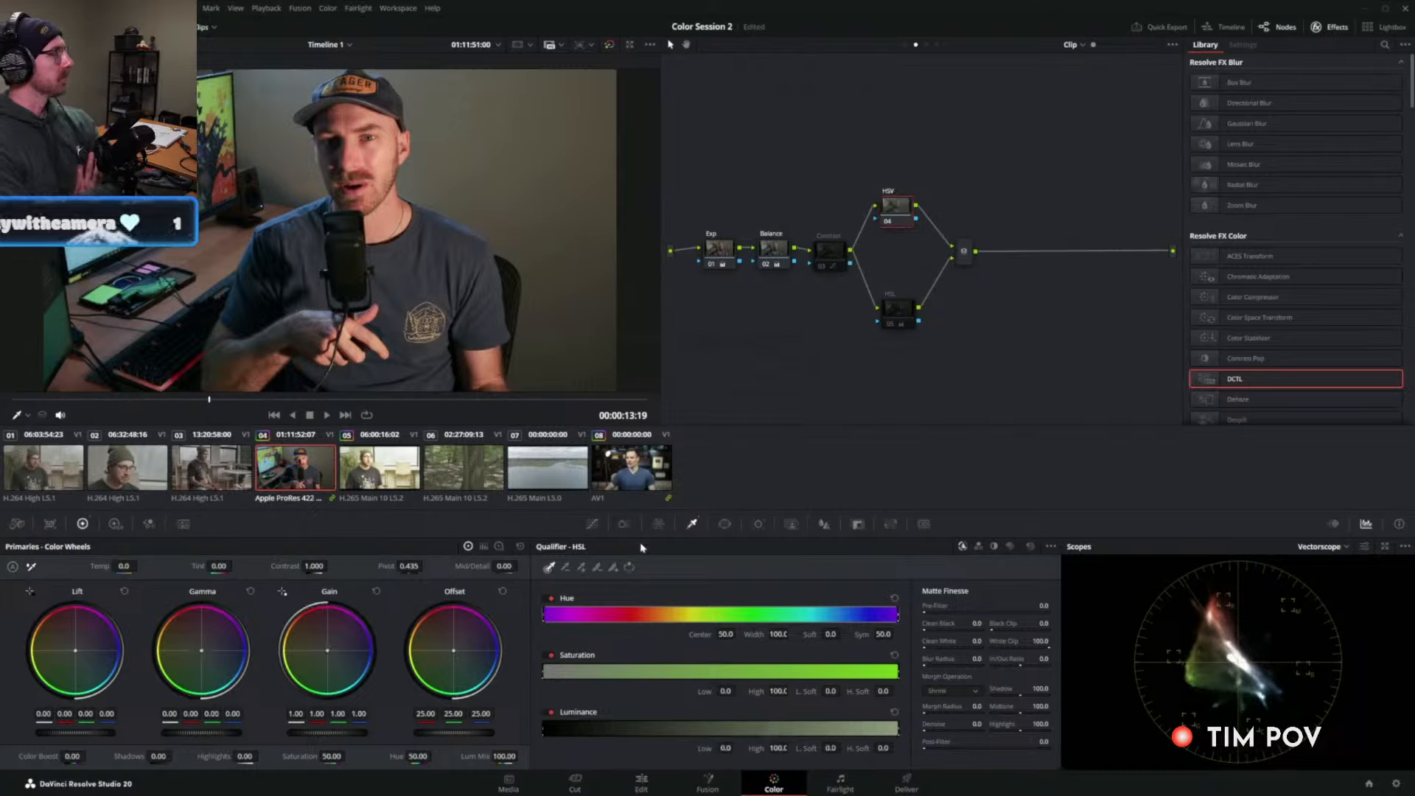
Re-enable the Contrast node, and reset the color wheels of the HSL node and enable it.
left_click(906, 318)
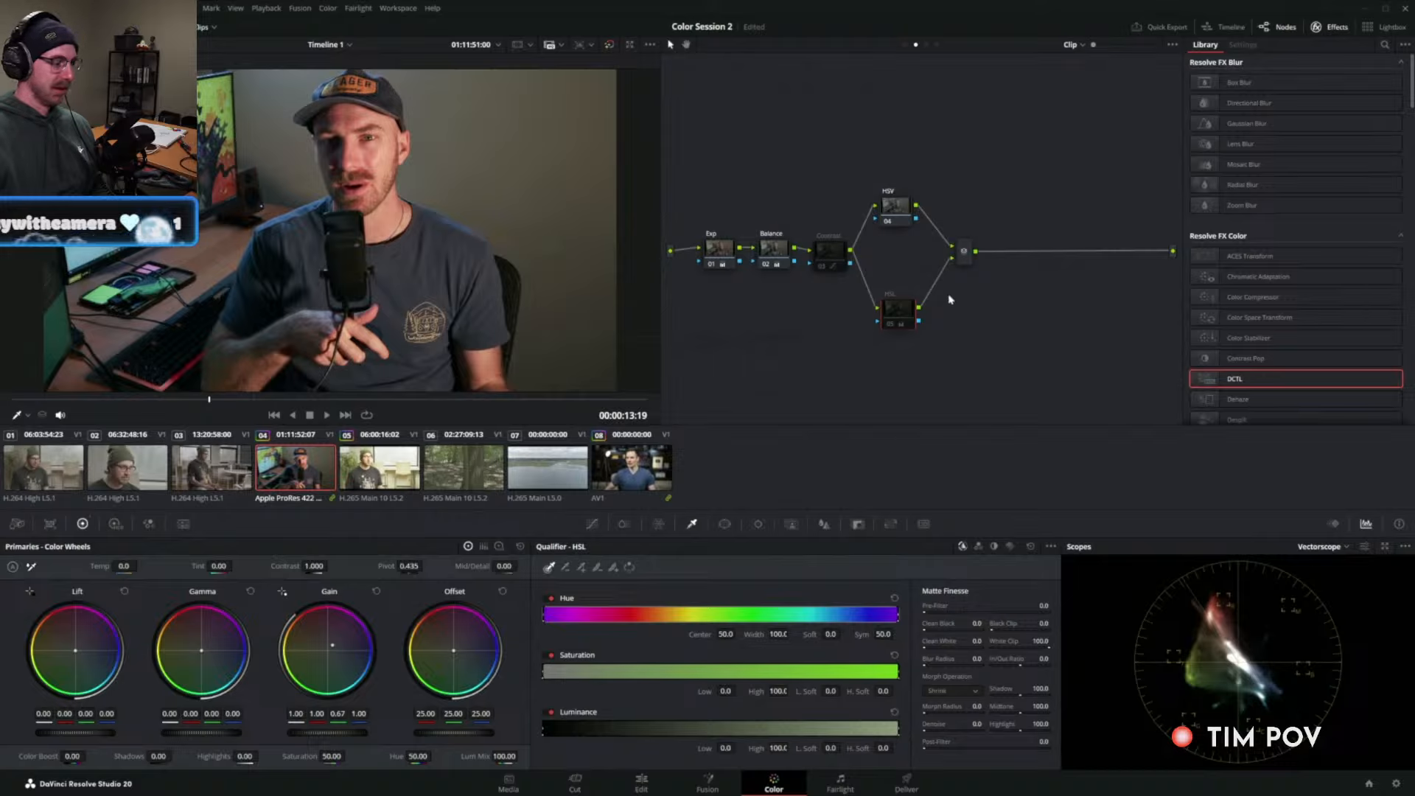
left_click(833, 255)
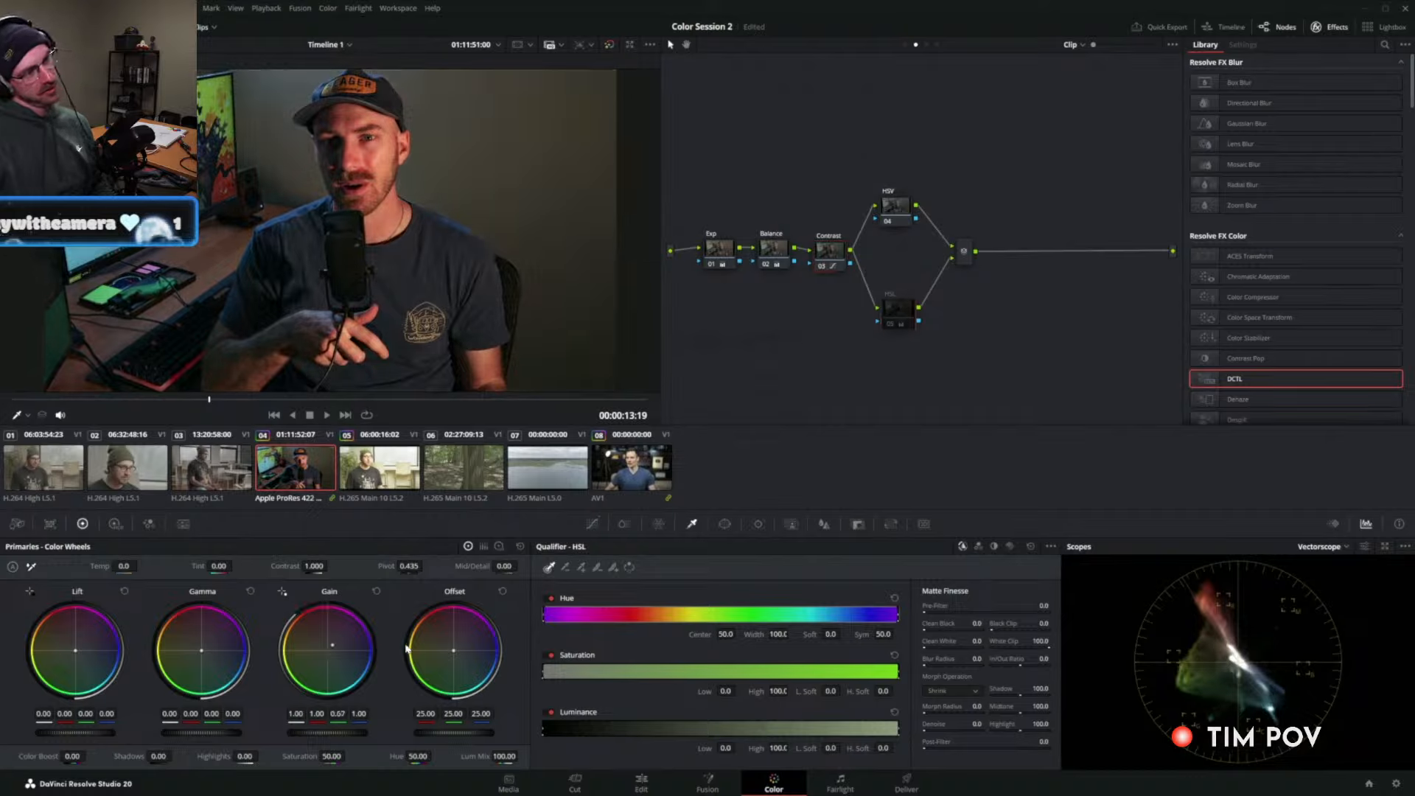
left_click(519, 547)
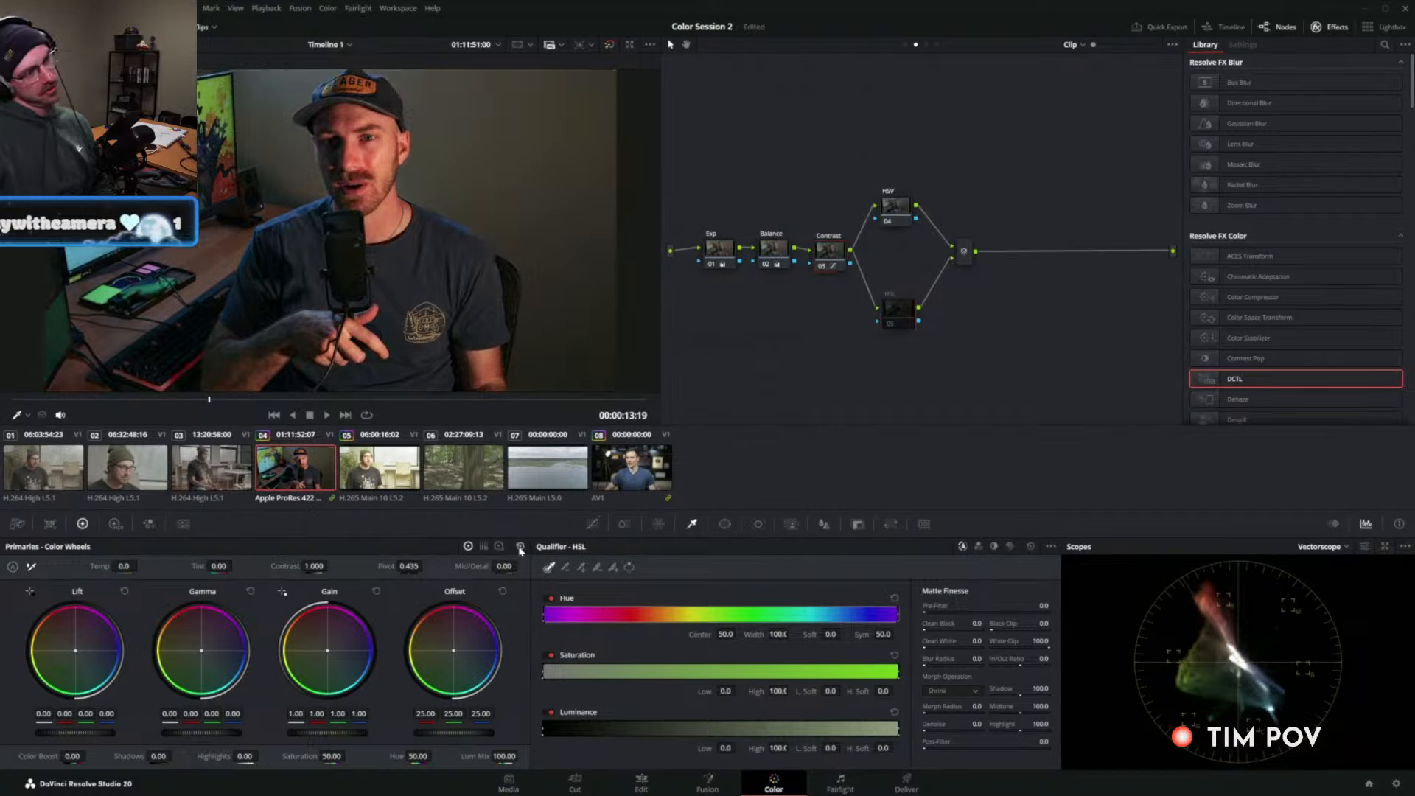
left_click(592, 524)
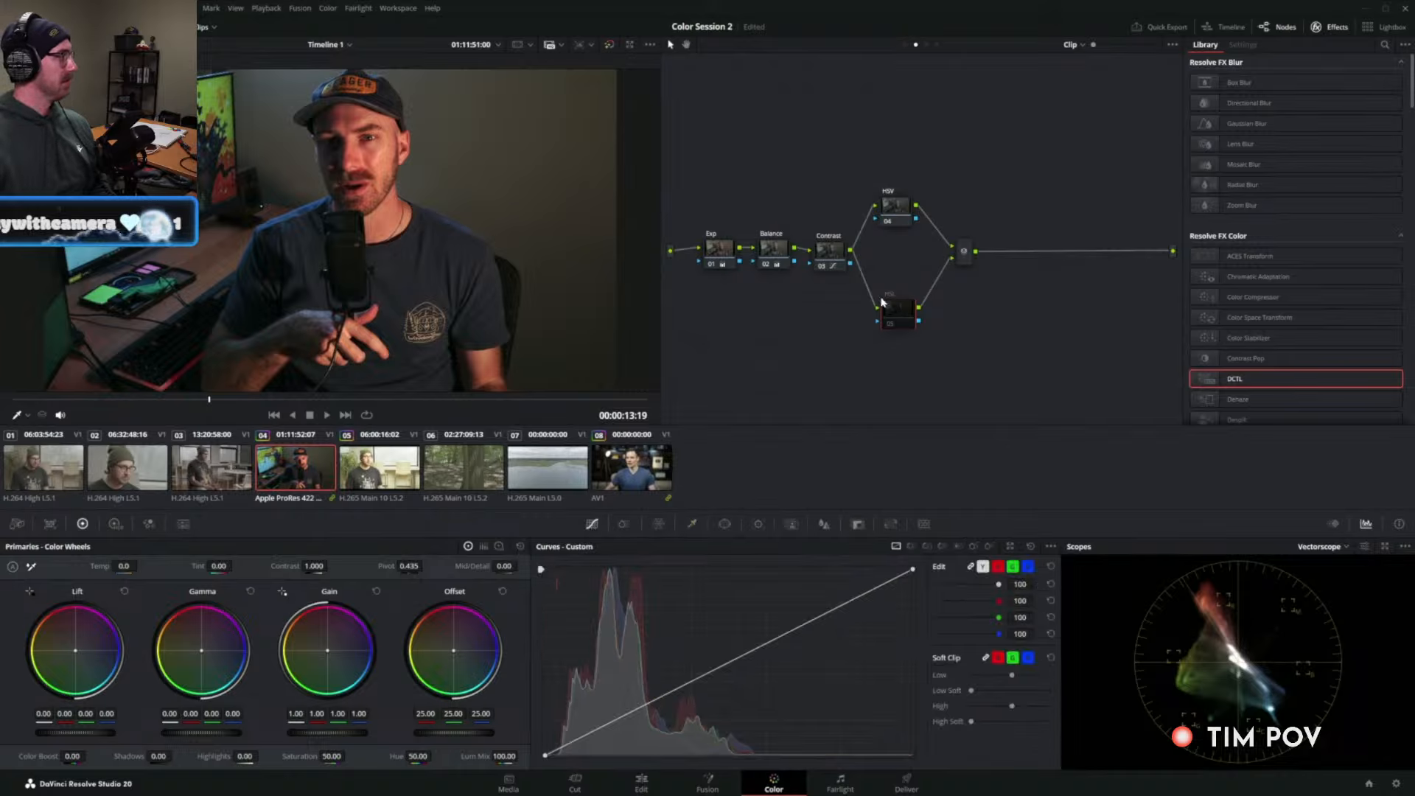
left_click(912, 324)
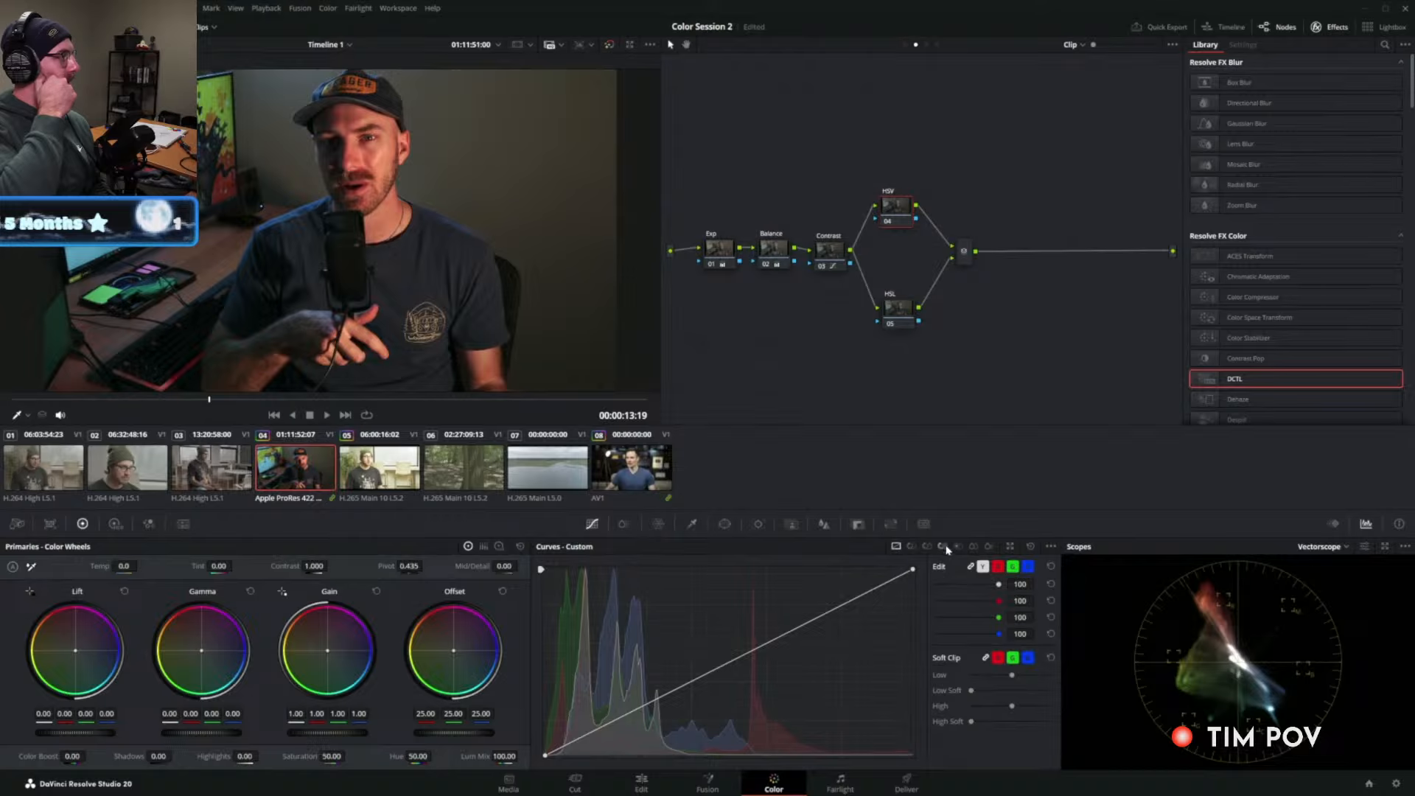
Unlink the HSV node's custom curve channels and isolate the green channel for editing.
left_click(895, 214)
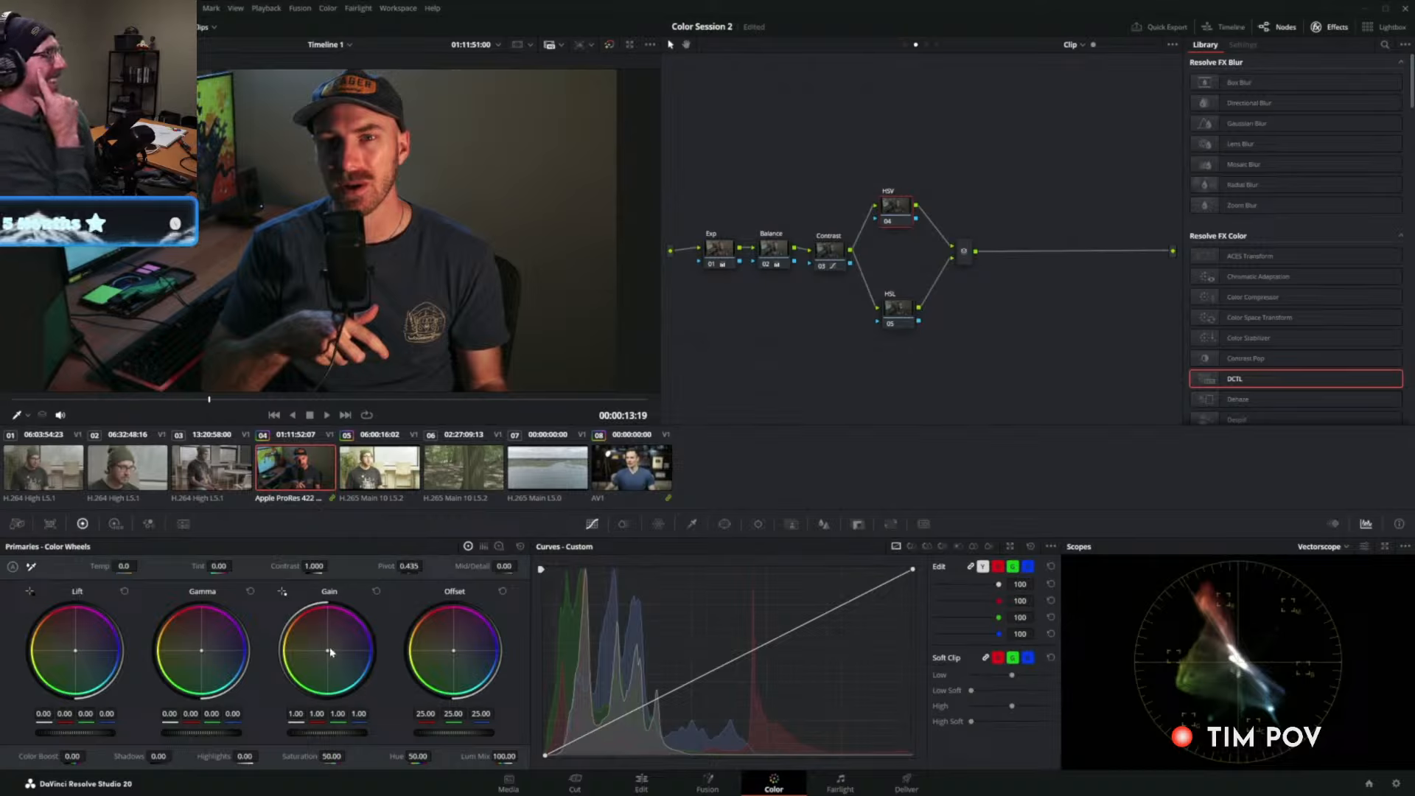
left_click(970, 567)
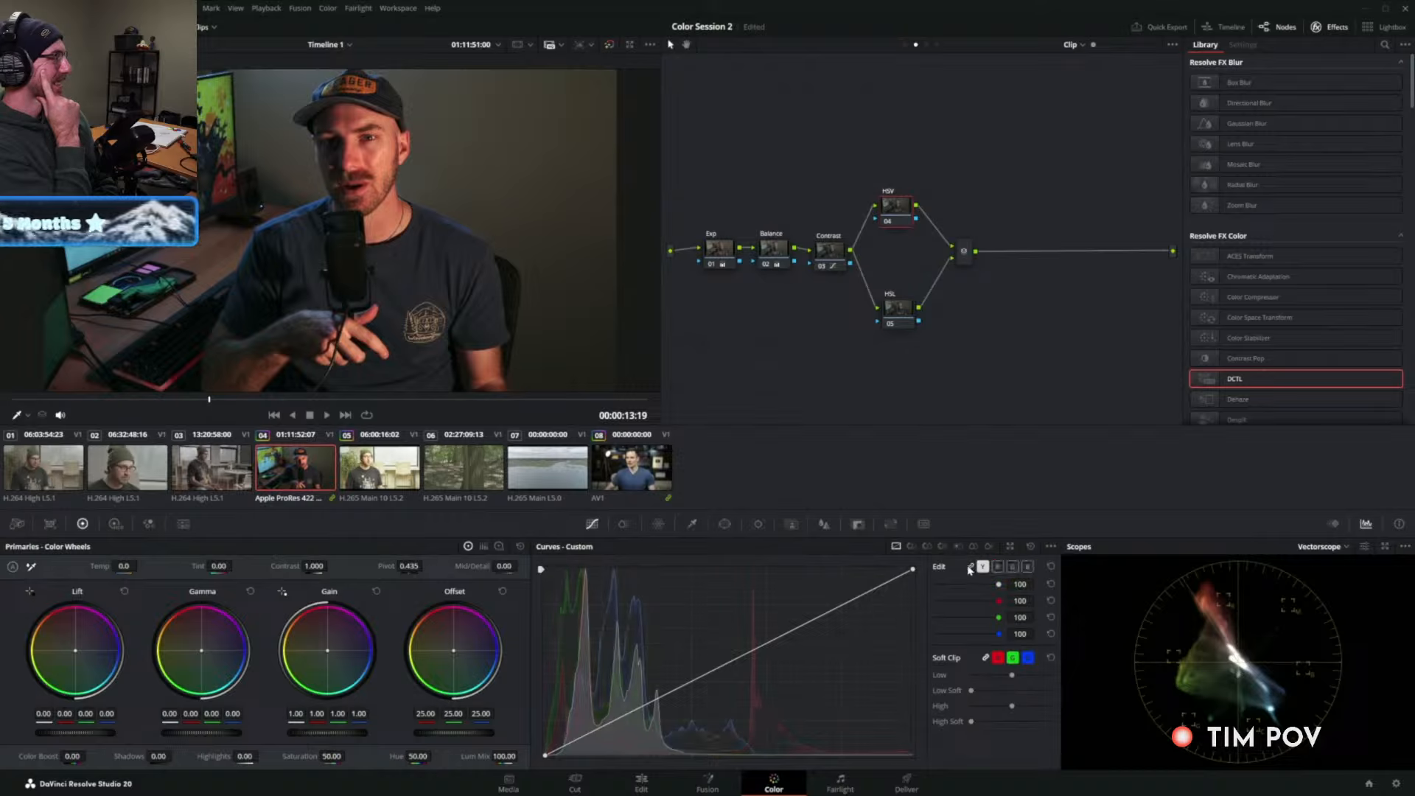
left_click(1014, 566)
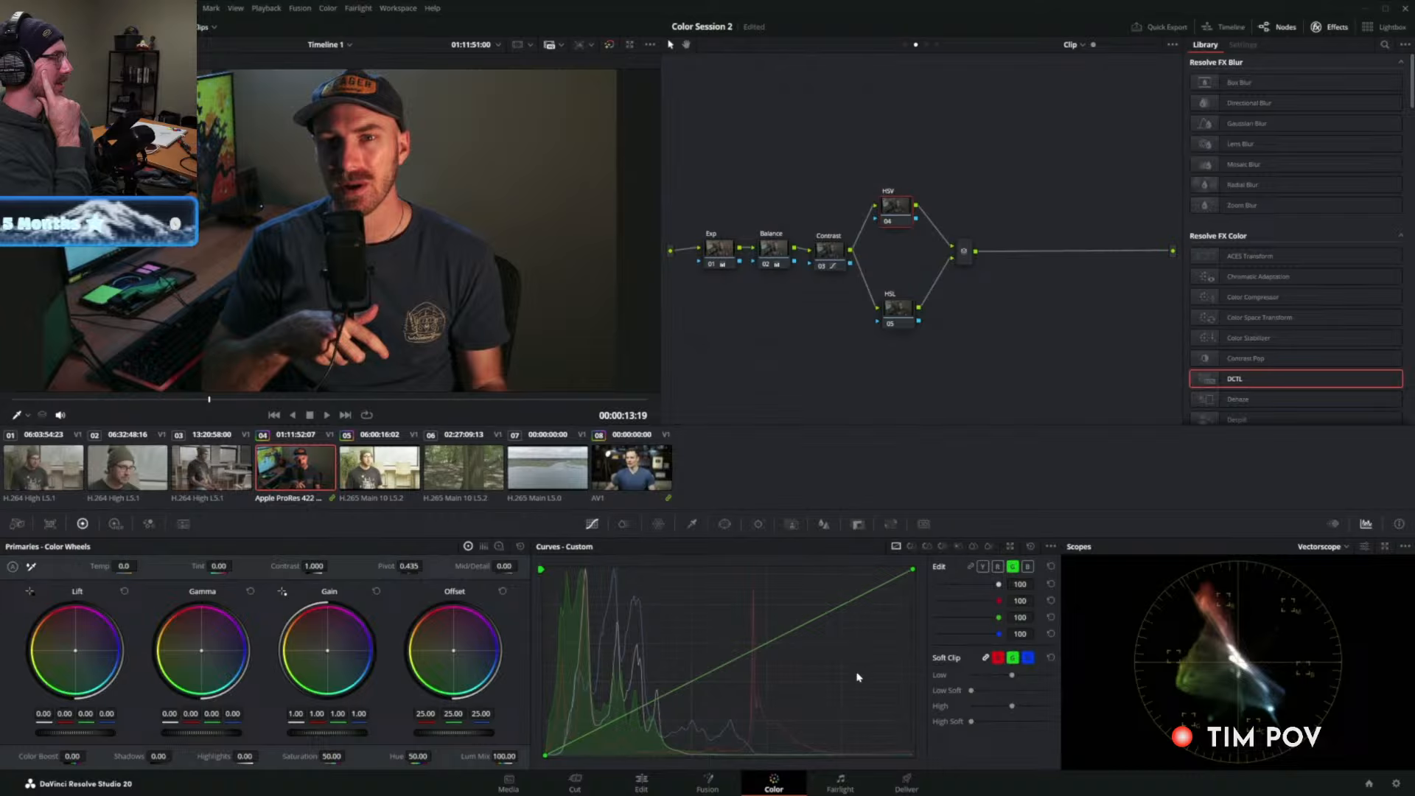
Lower the green curve's highlight endpoint on the HSV node and add a control point in the lower midtones to lift them.
left_click_drag(911, 565, 914, 645)
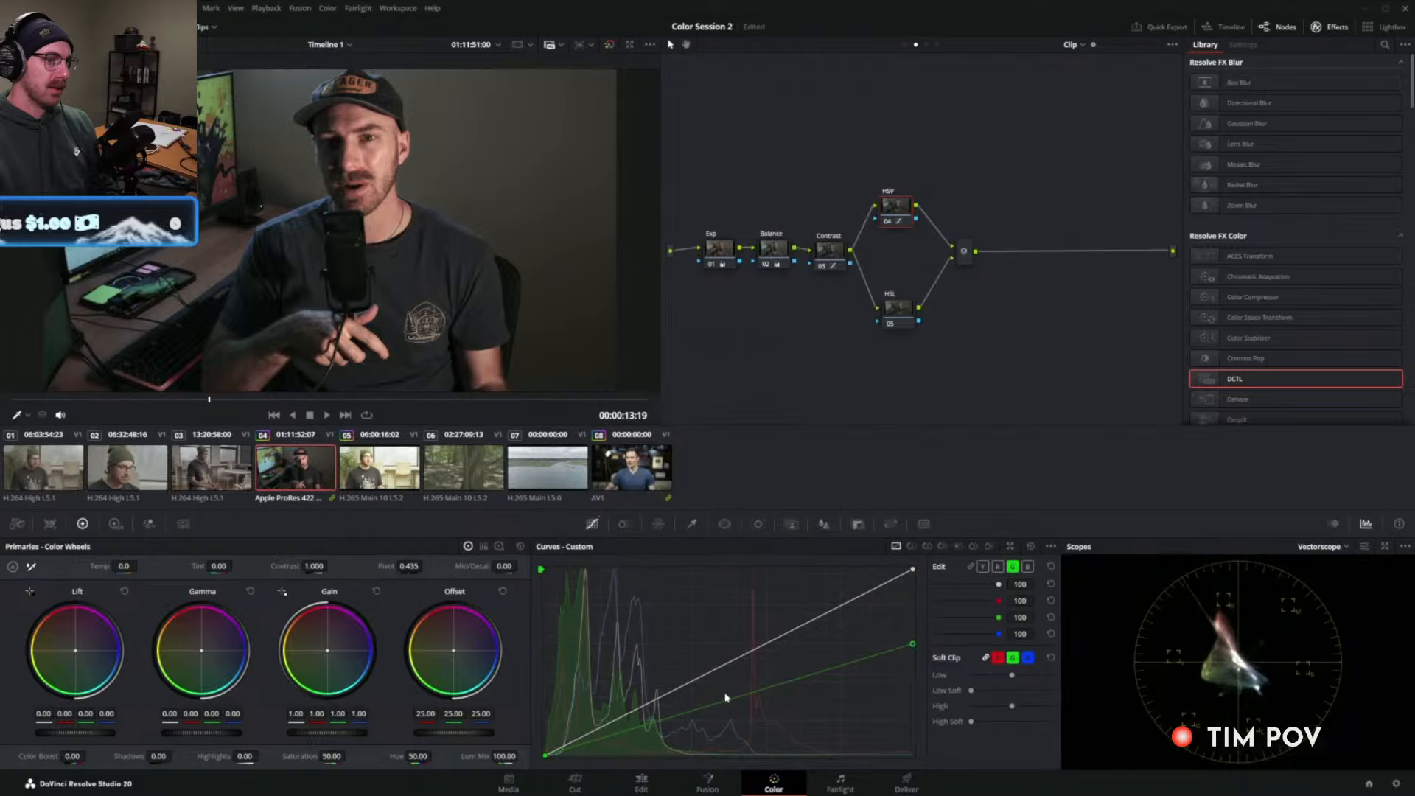
left_click_drag(666, 722, 626, 712)
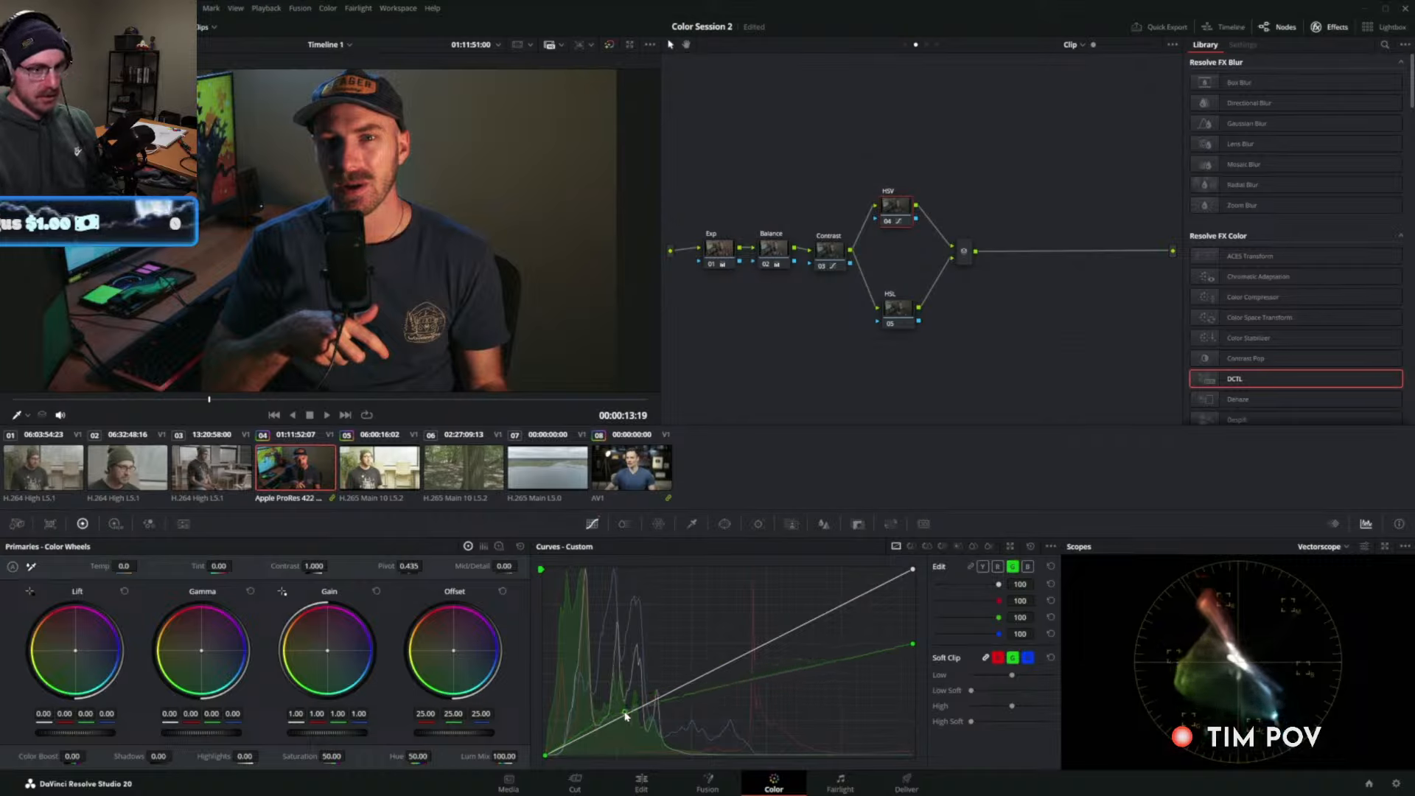
left_click_drag(545, 755, 521, 794)
left_click_drag(624, 712, 628, 707)
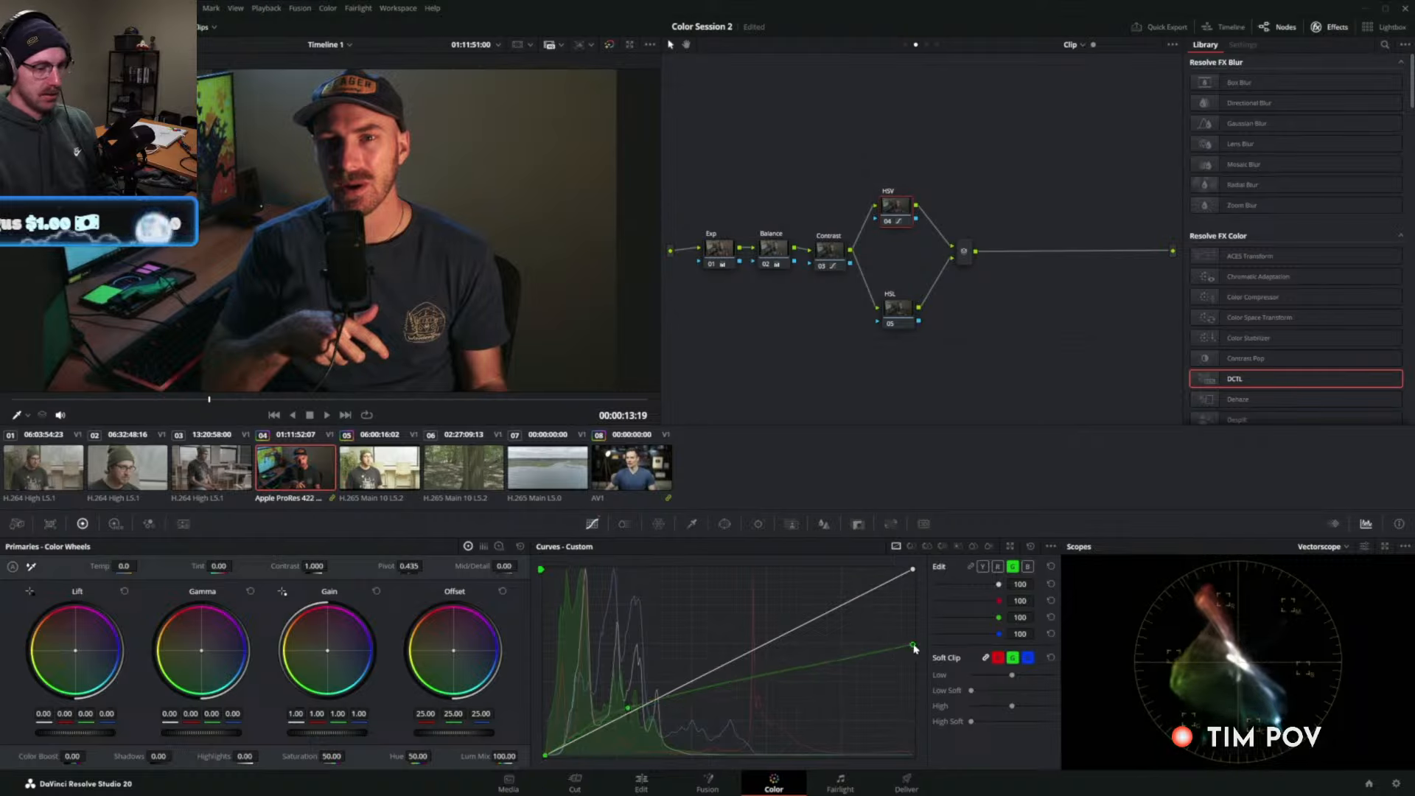
Lower the green curve's highlight endpoint further, fine-tune the lower control point, and compare with the node off and on.
left_click_drag(914, 648, 913, 697)
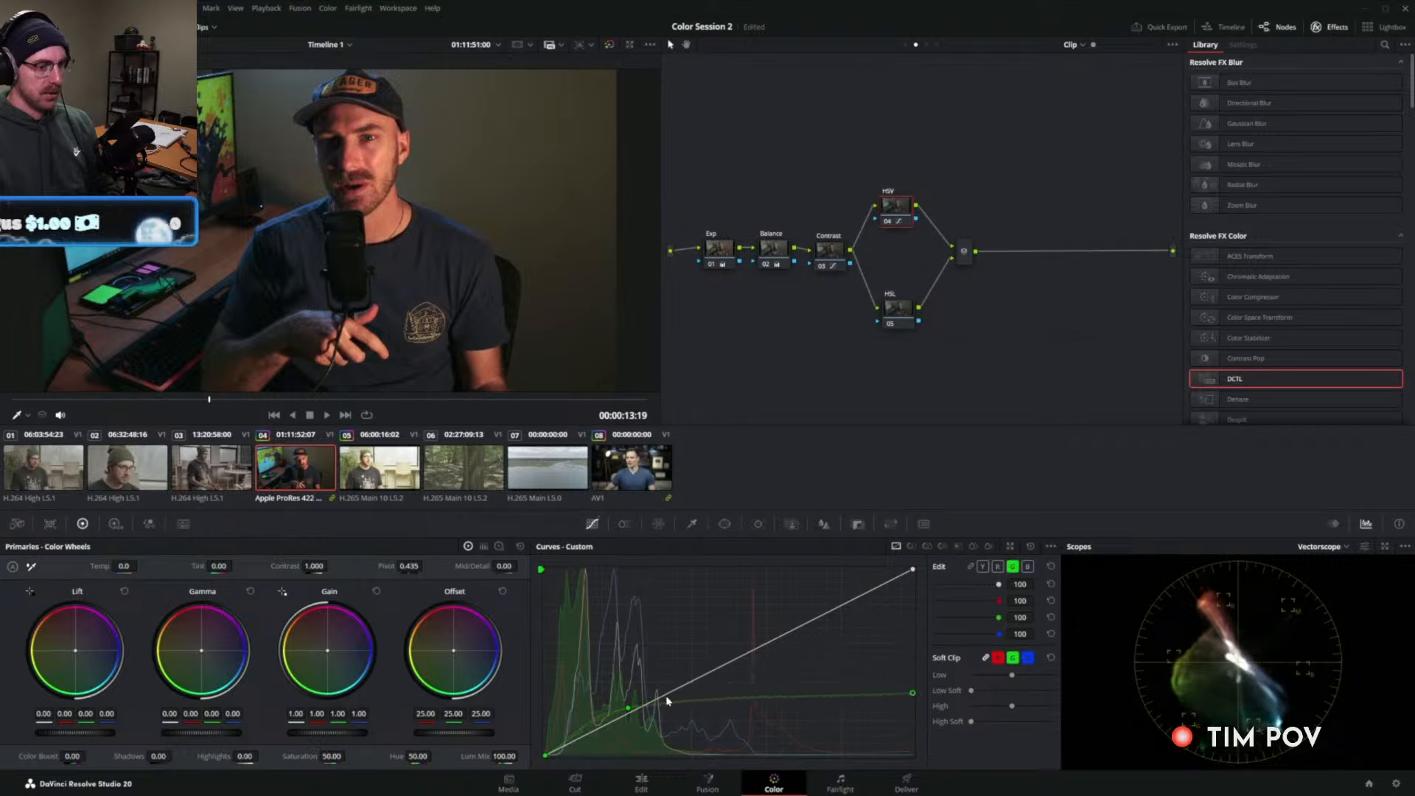
left_click_drag(630, 710, 635, 714)
key("ctrl+d")
key("ctrl+d")
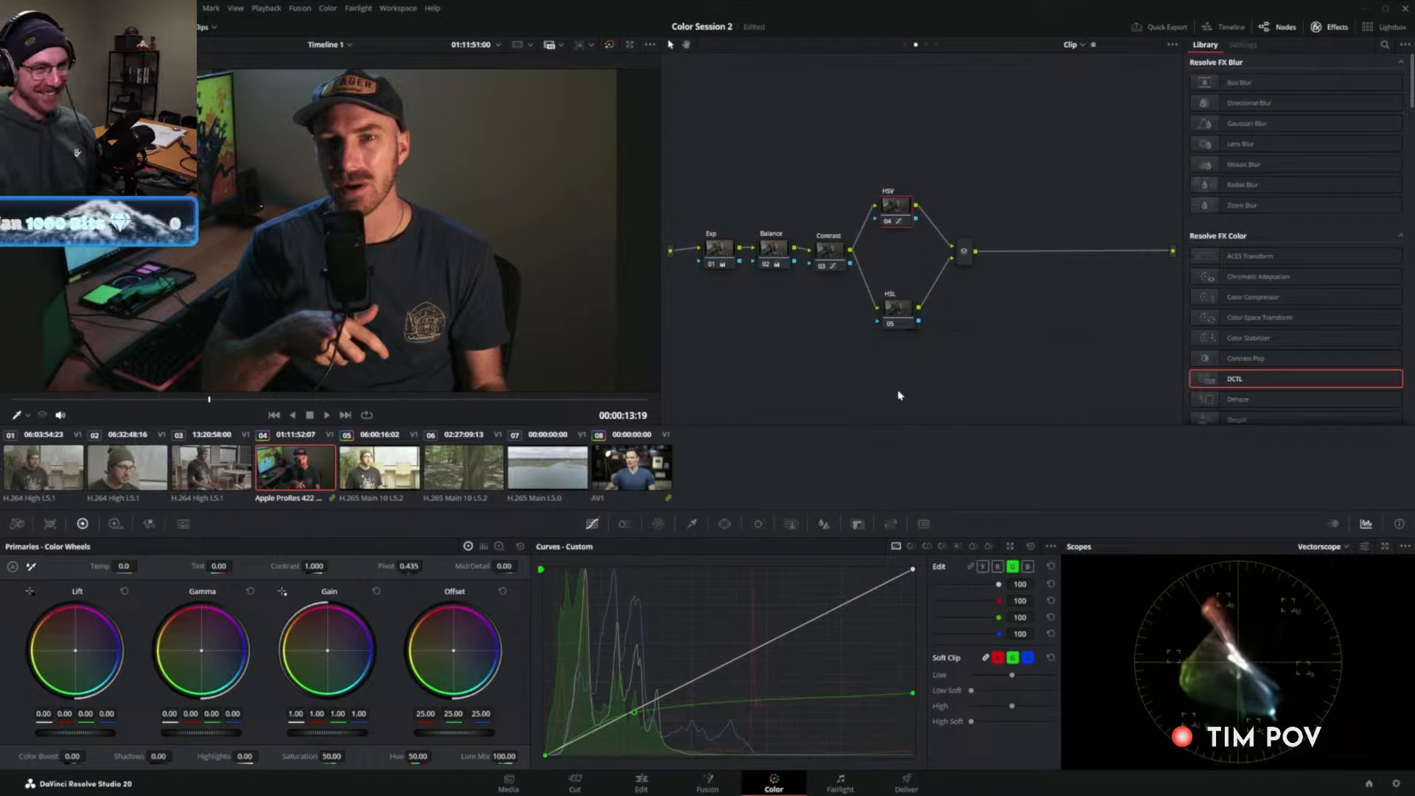
Reset the HSV node's custom curves and move the green curve's highlight endpoint inward to about three quarters of the range.
left_click(1031, 546)
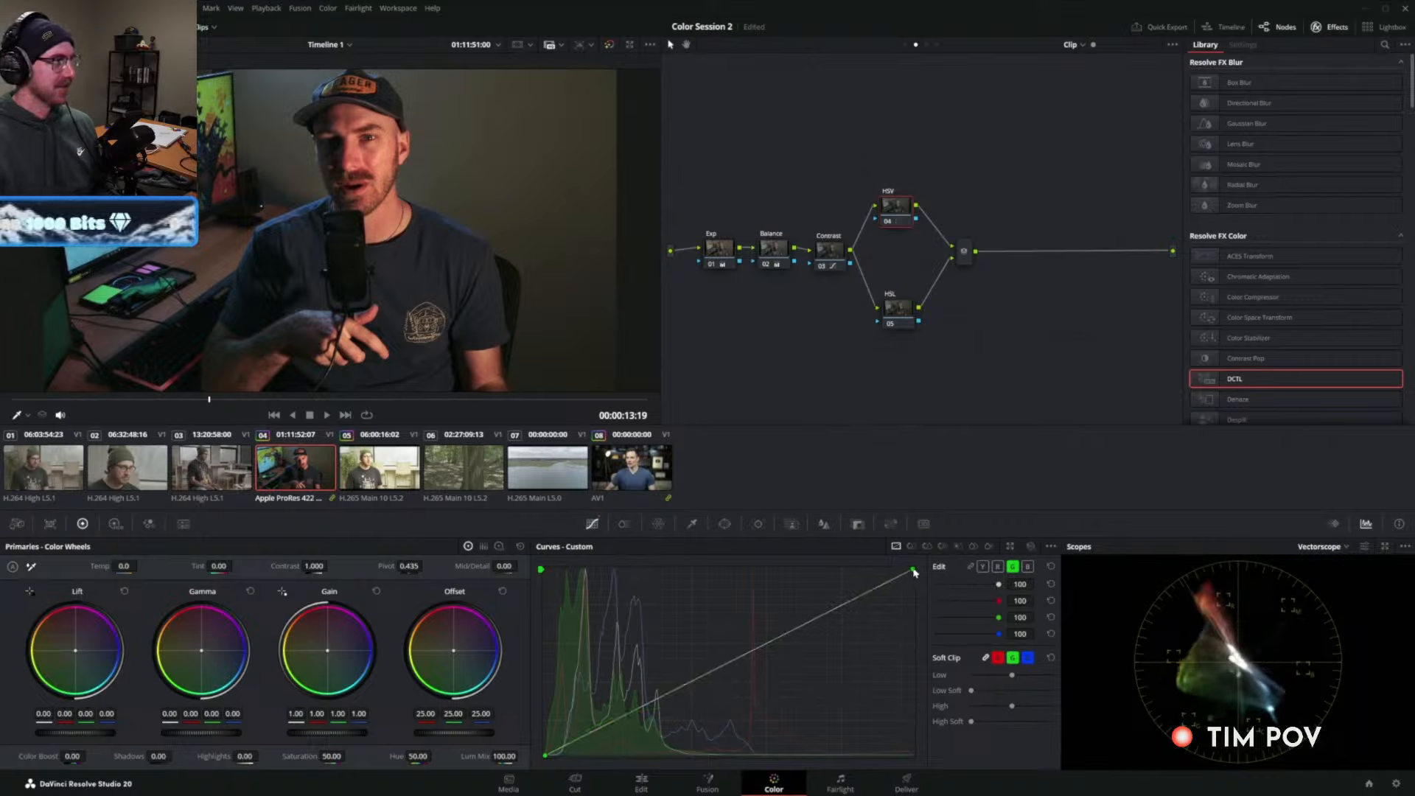
left_click_drag(914, 572, 813, 562)
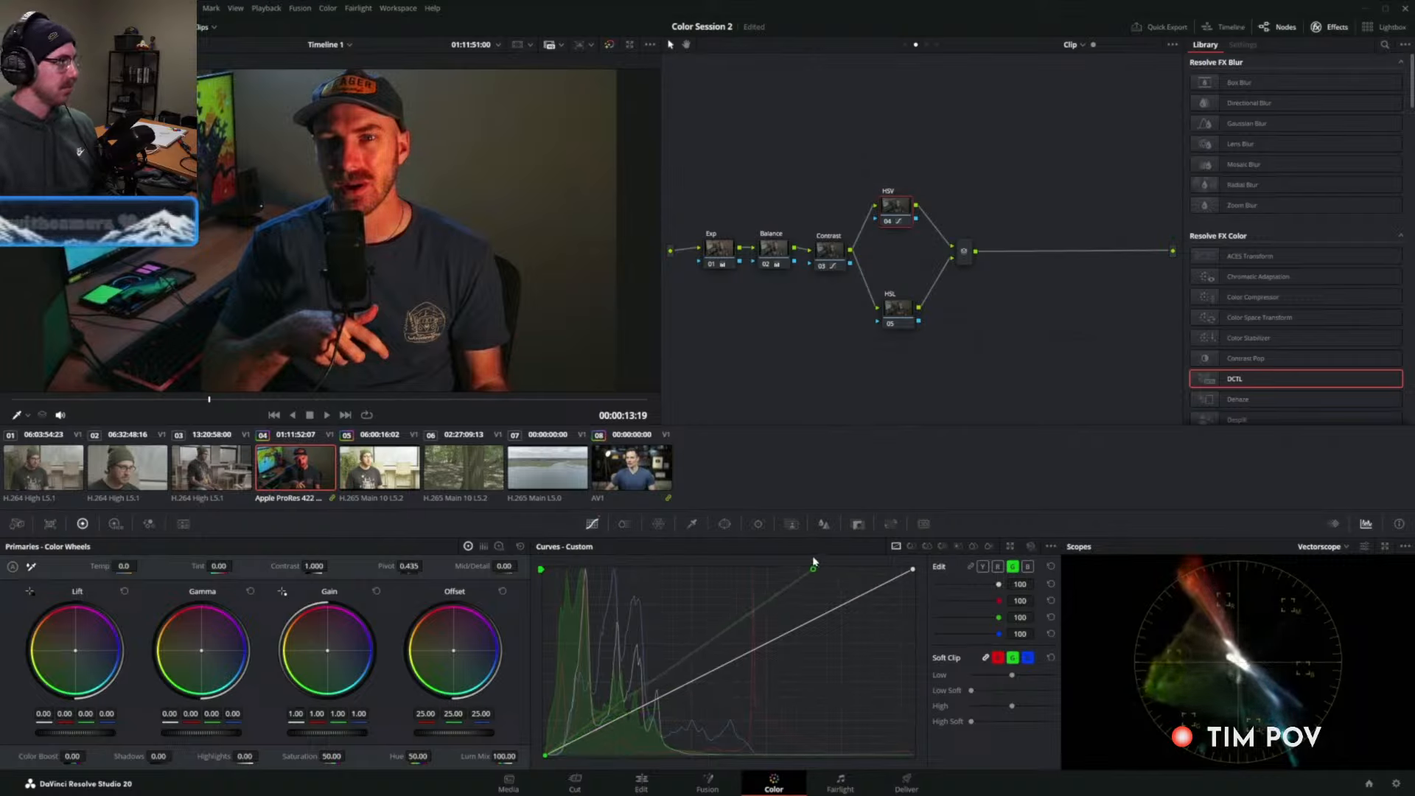
Give the HSL node in the lower parallel branch the same label and green-curve adjustment as the HSV node.
left_click(904, 324)
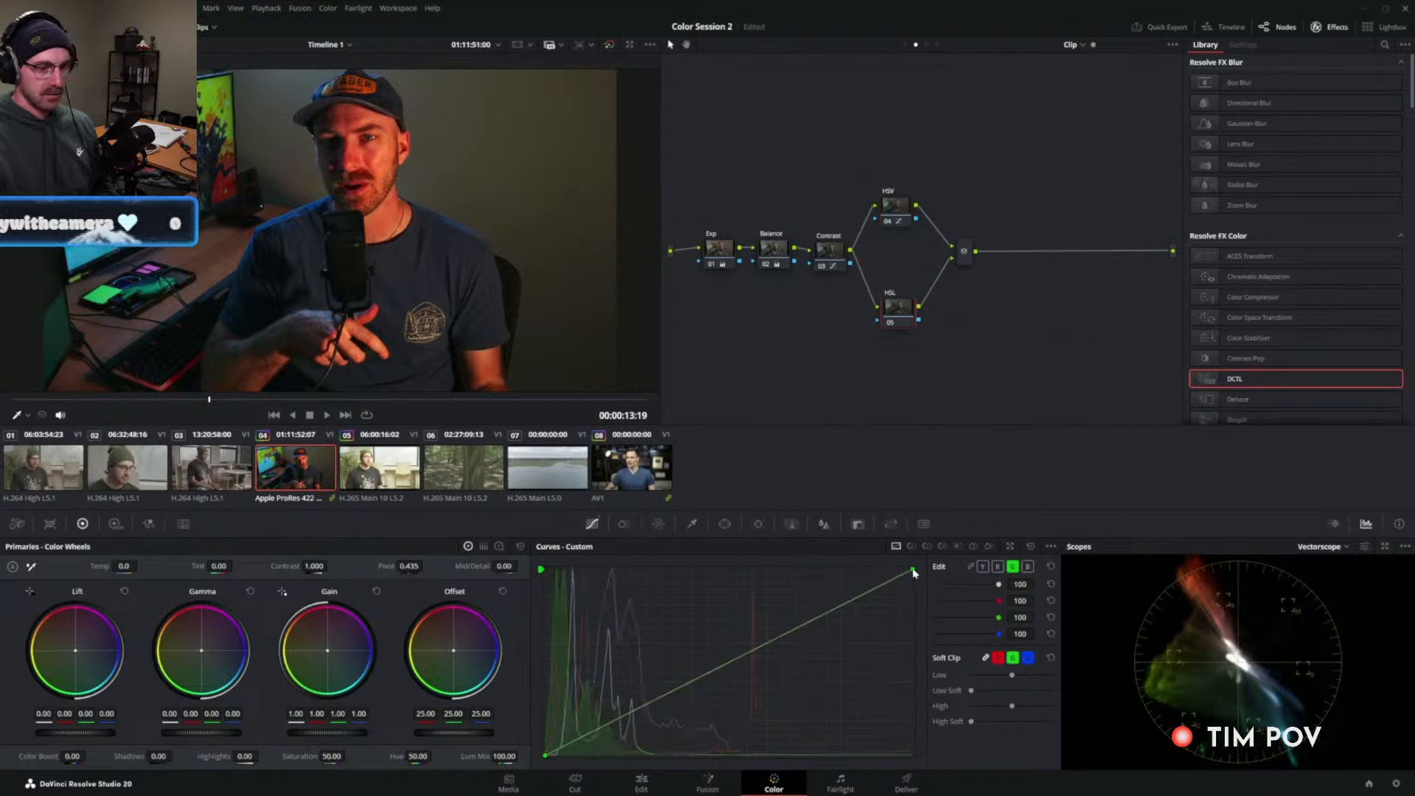
mouse_move(913, 571)
left_mouse_down()
mouse_move(926, 665)
mouse_move(934, 582)
left_mouse_up()
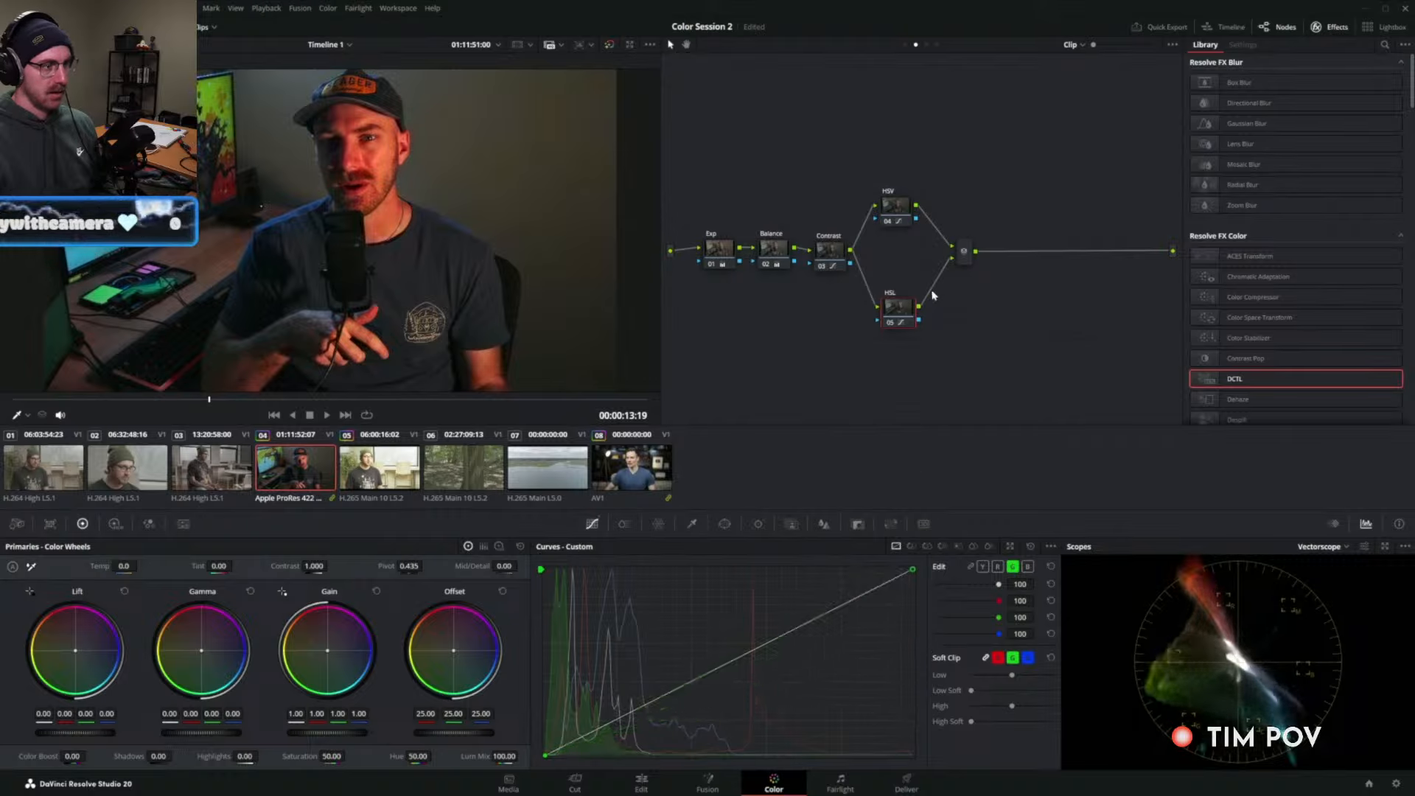
left_click(916, 225)
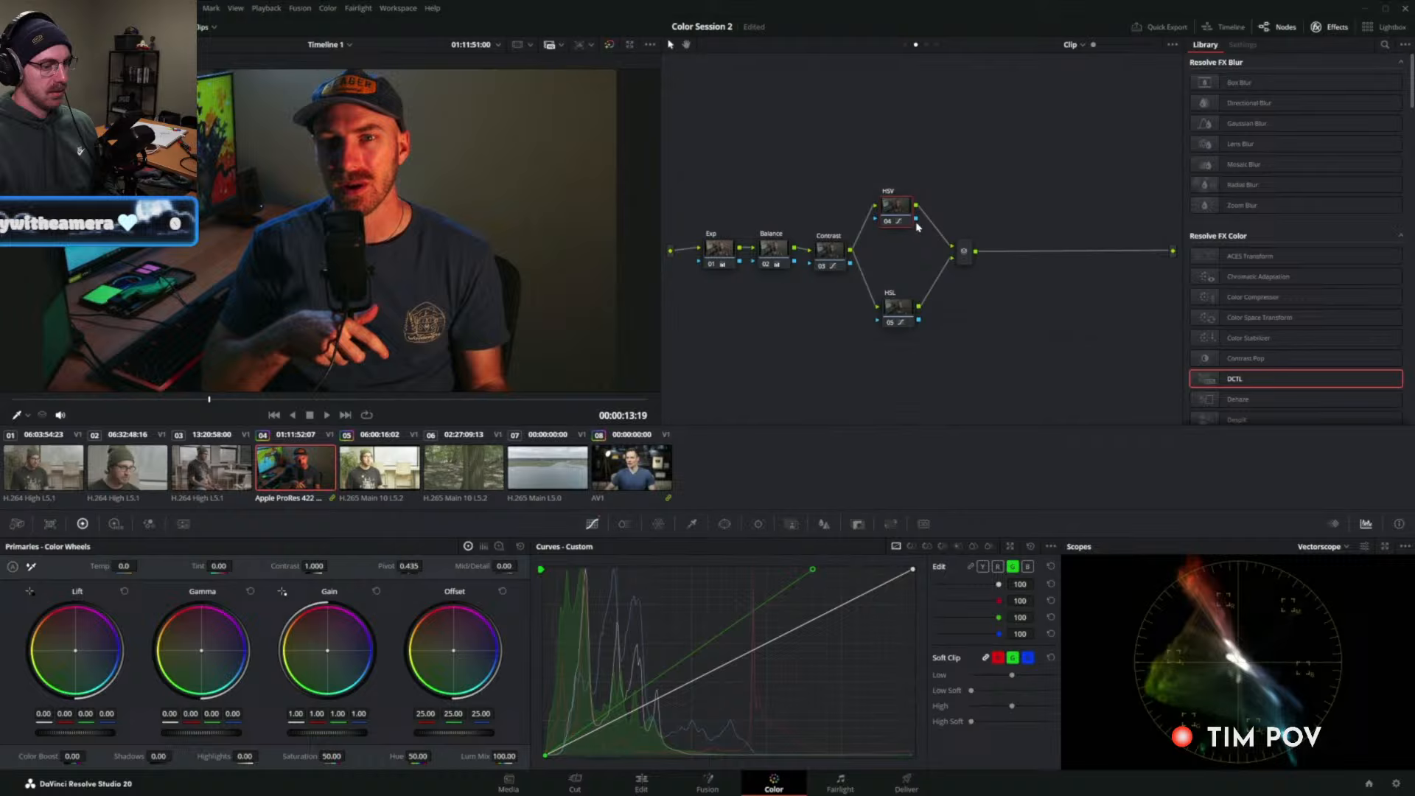
right_click(899, 313)
mouse_move(958, 460)
left_click(1036, 566)
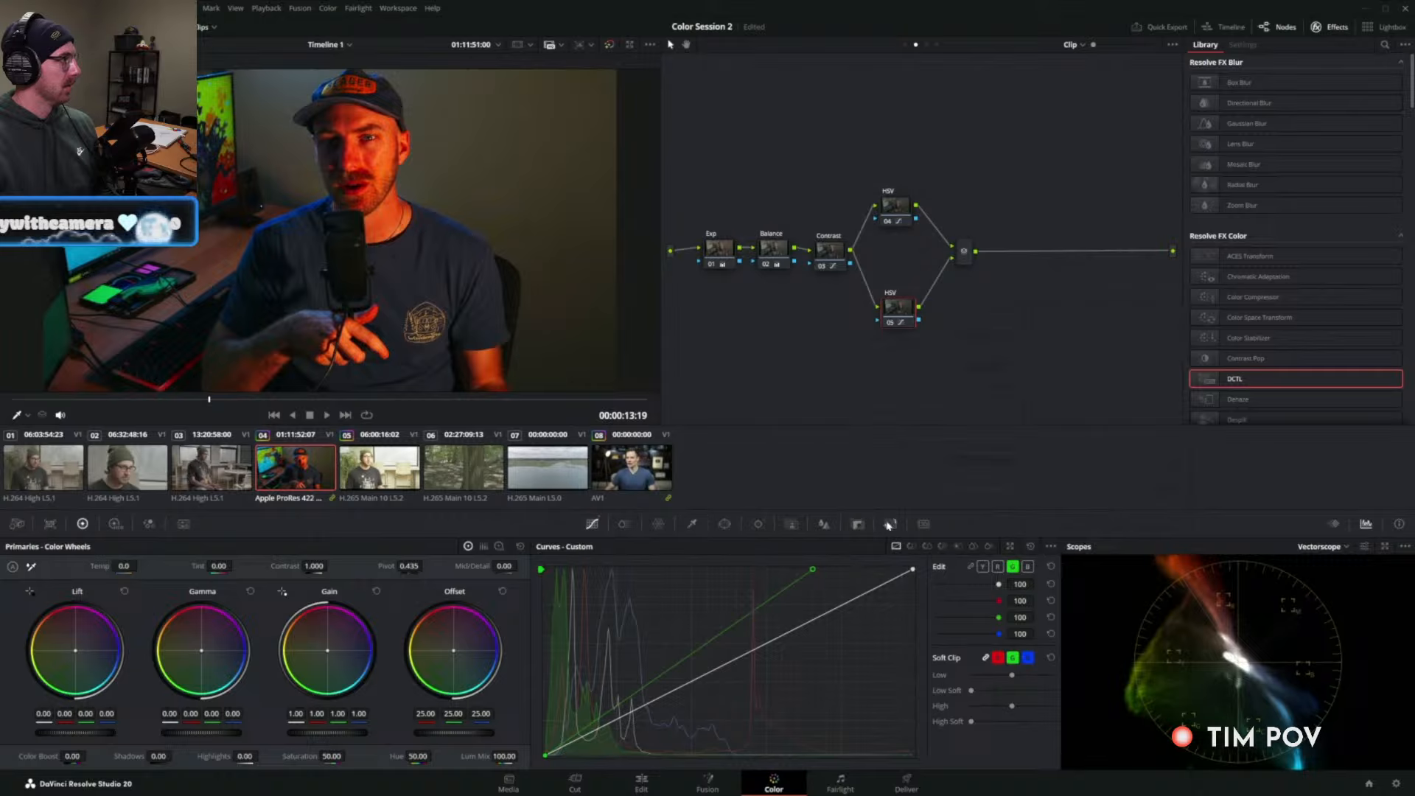
Invert the key output of the lower parallel node.
left_click(858, 524)
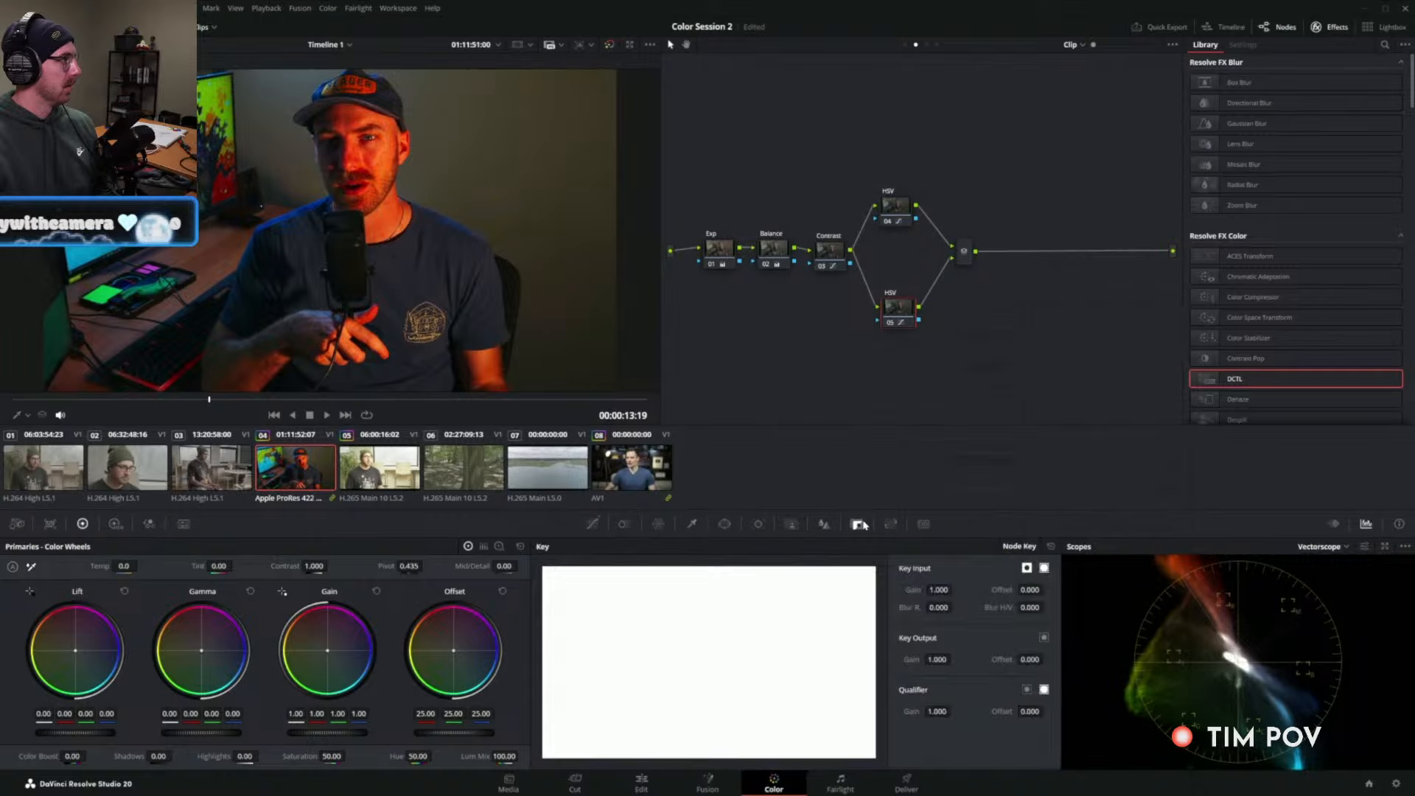
left_click(1044, 638)
left_click(1044, 638)
left_click(1044, 637)
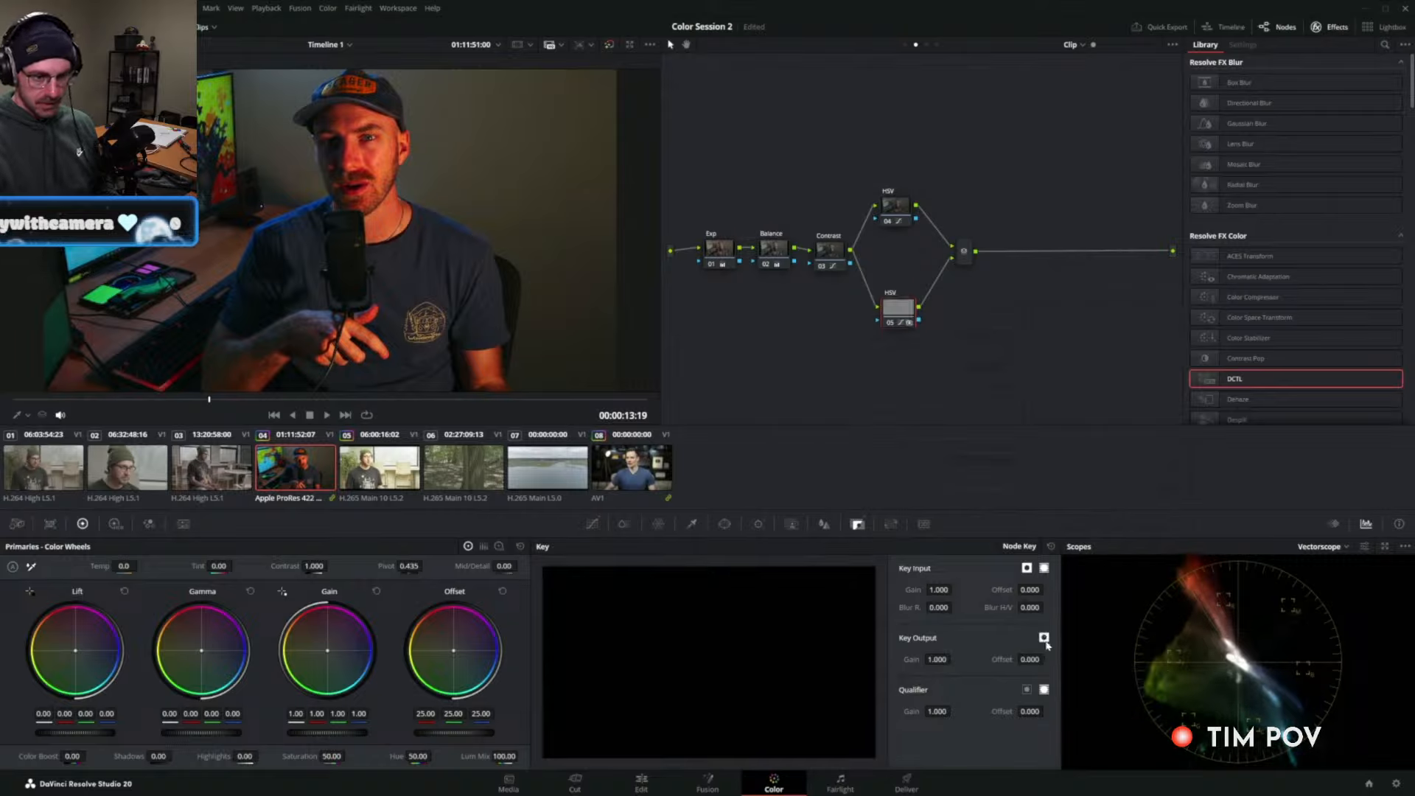
Select both parallel nodes and toggle them off and on to compare their effect on the image.
left_click(592, 524)
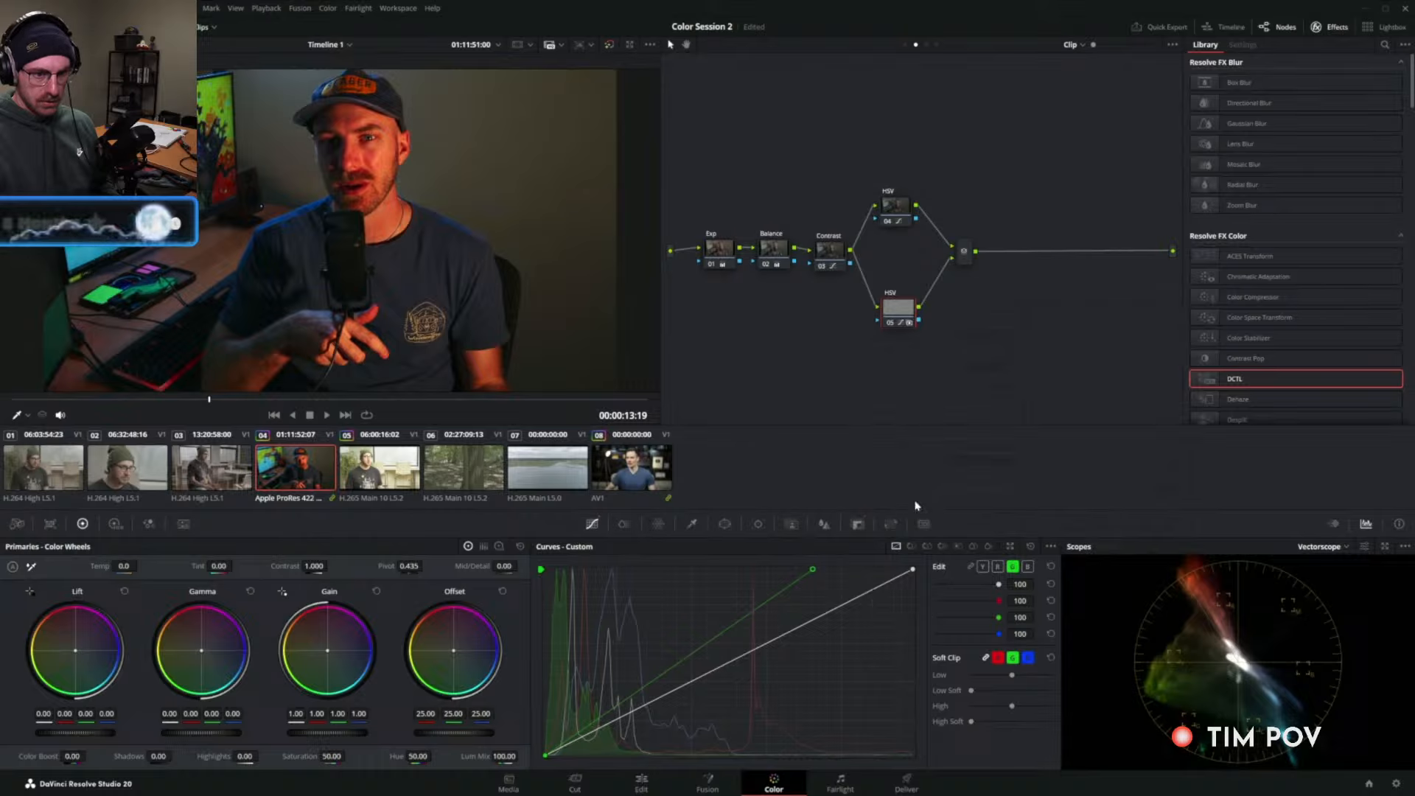
left_click_drag(911, 345, 900, 179)
key("ctrl+d")
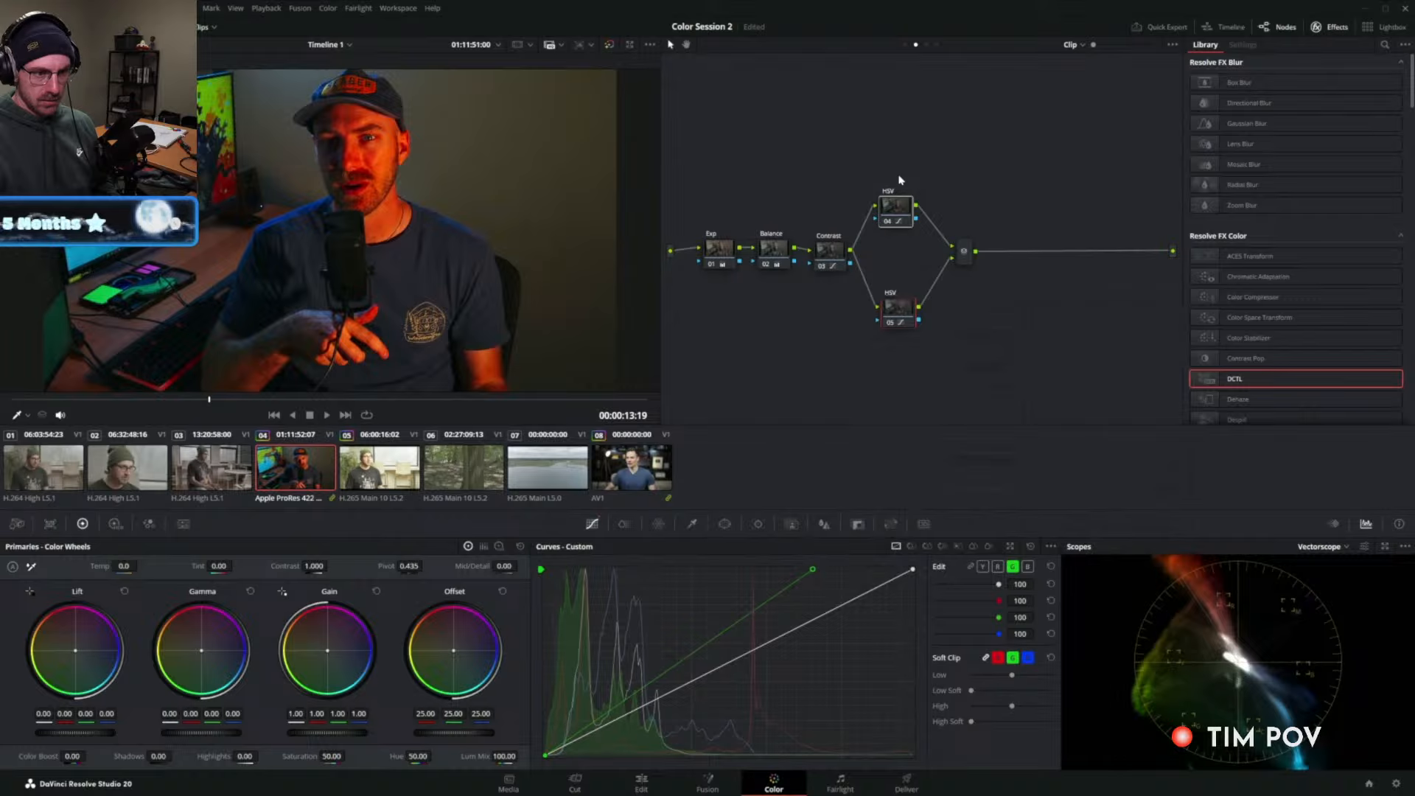
key("ctrl+d")
key("ctrl+d")
key("ctrl+d")
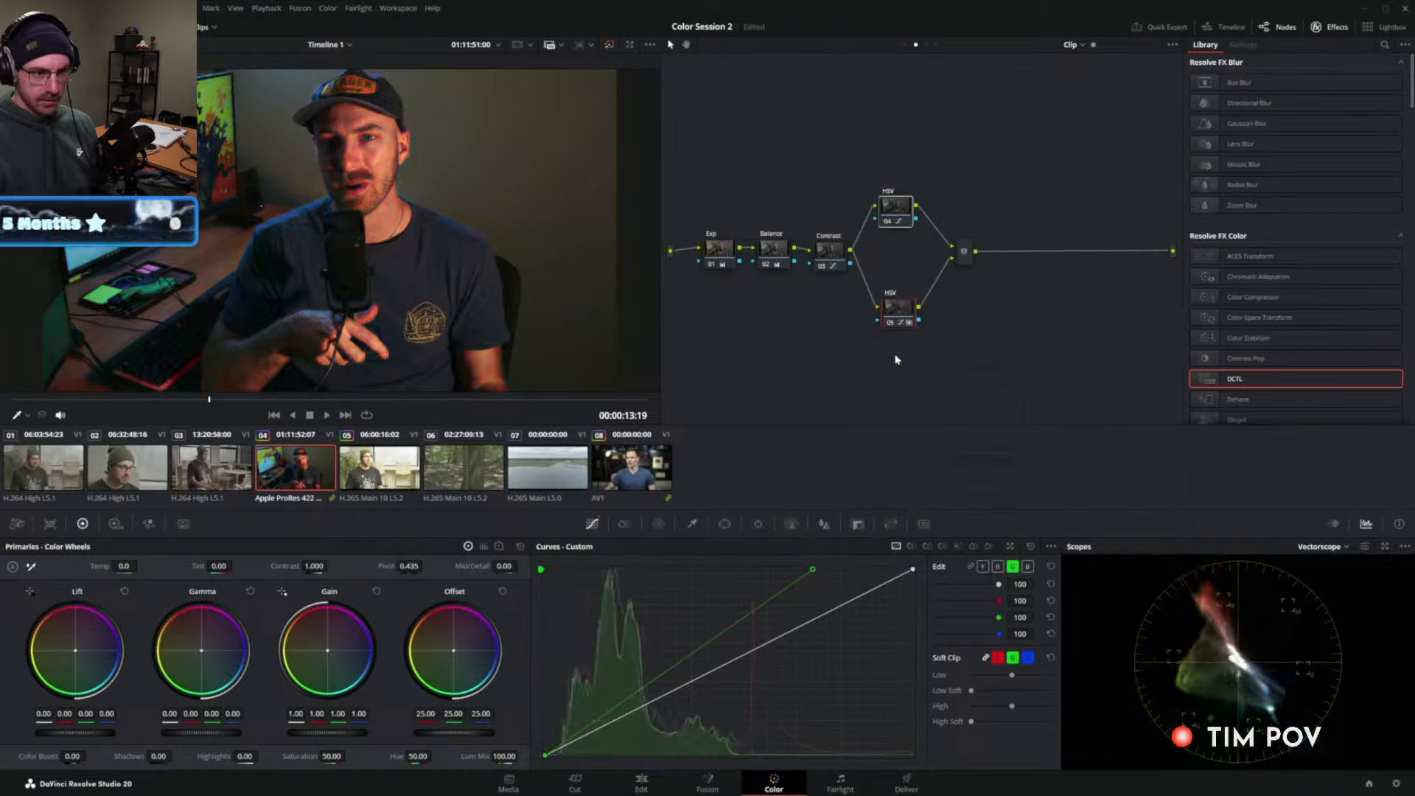
Disable only the upper HSV node, leaving the lower parallel node enabled.
left_click(900, 336)
left_click(899, 211)
key("ctrl+d")
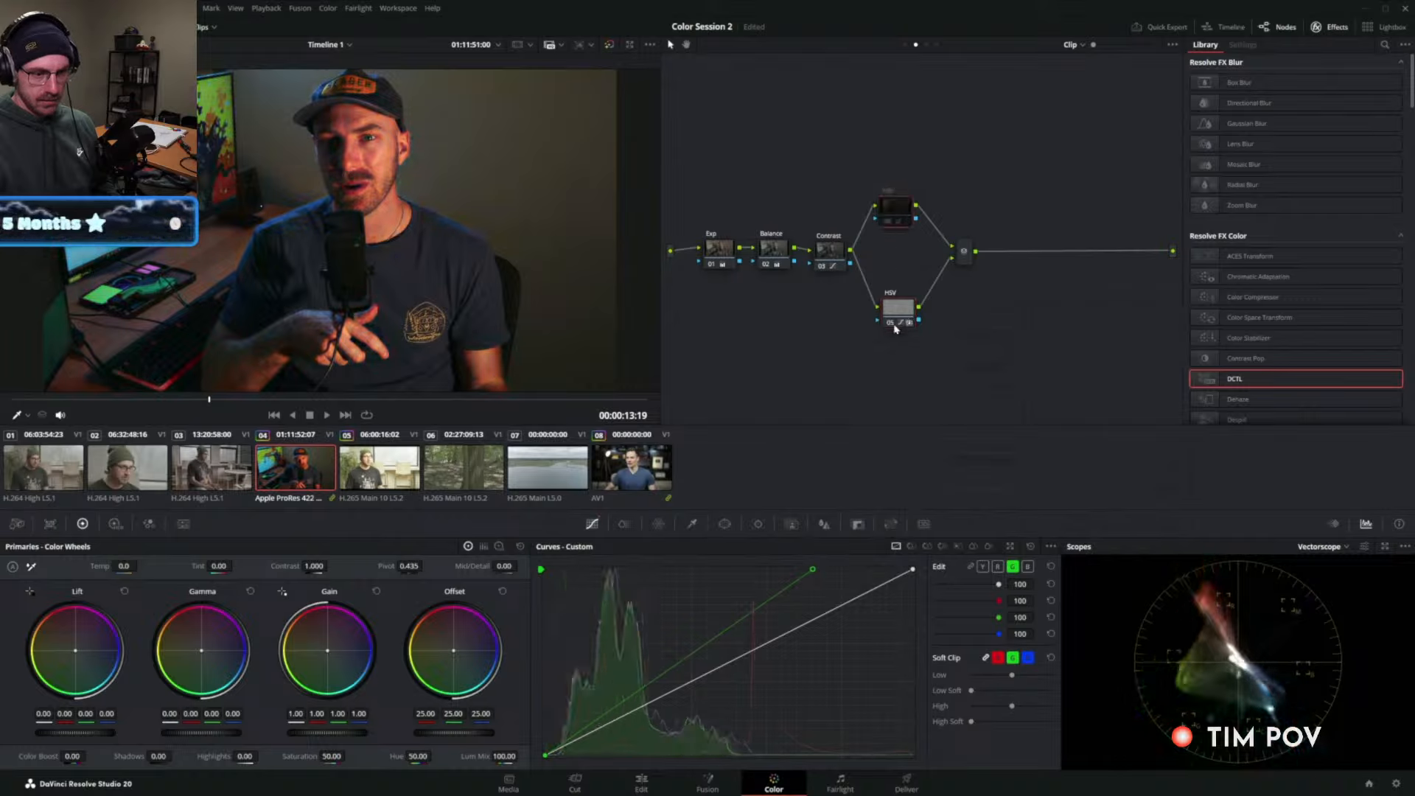
Toggle the lower parallel node off and on repeatedly to examine its effect on the image.
left_click(897, 317)
key("ctrl+d")
key("ctrl+d")
key("ctrl+d")
key("ctrl+d")
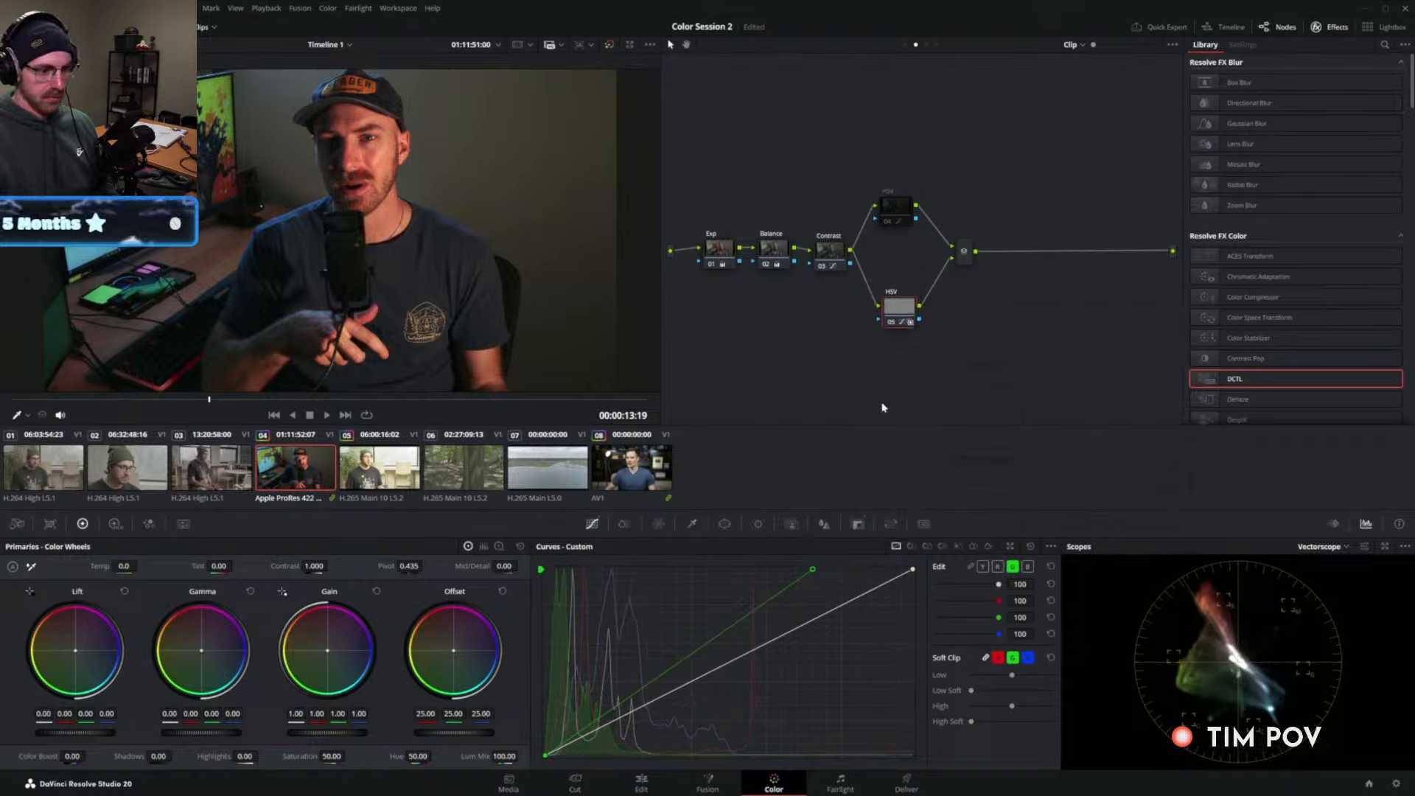
Turn off the key output inversion on the lower parallel node.
left_click(857, 524)
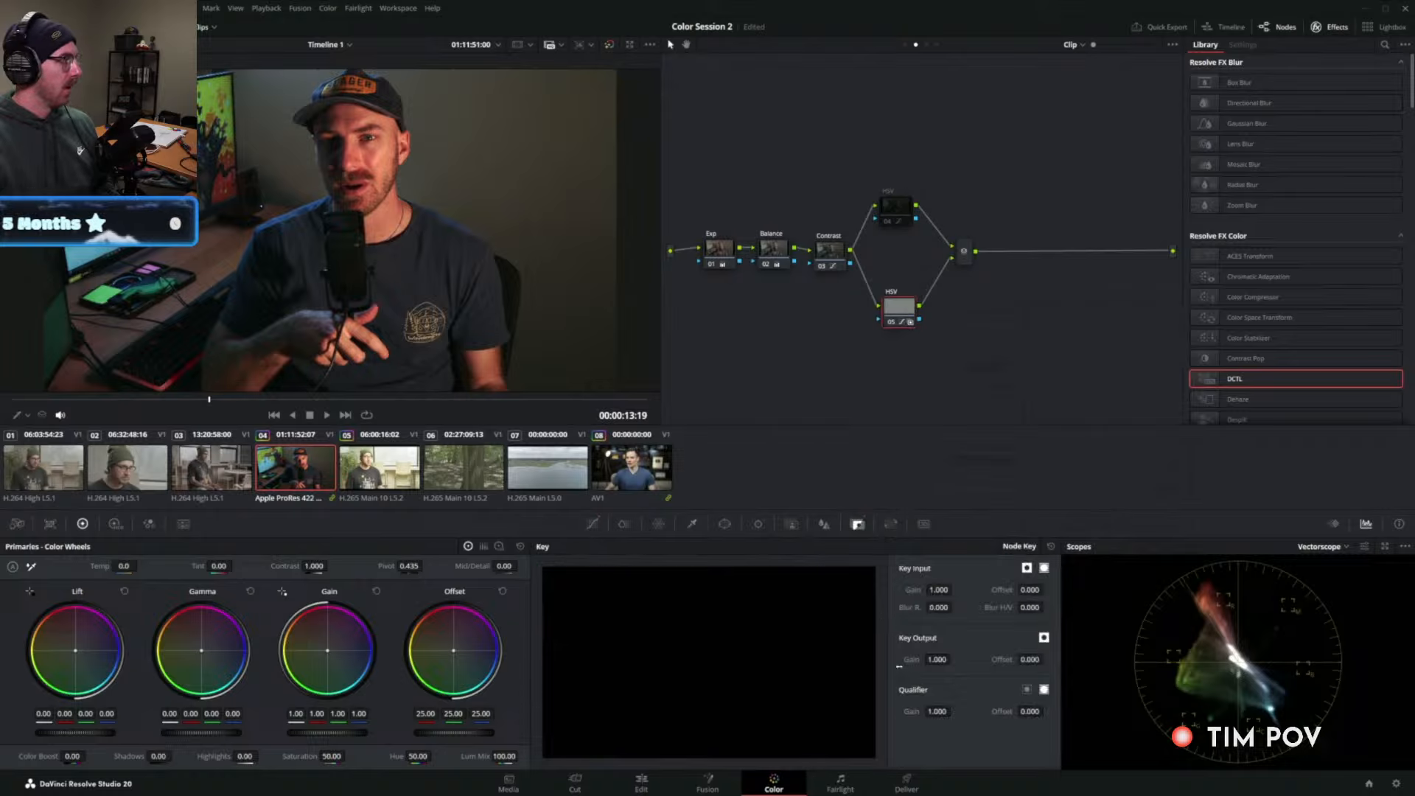
left_click(1042, 638)
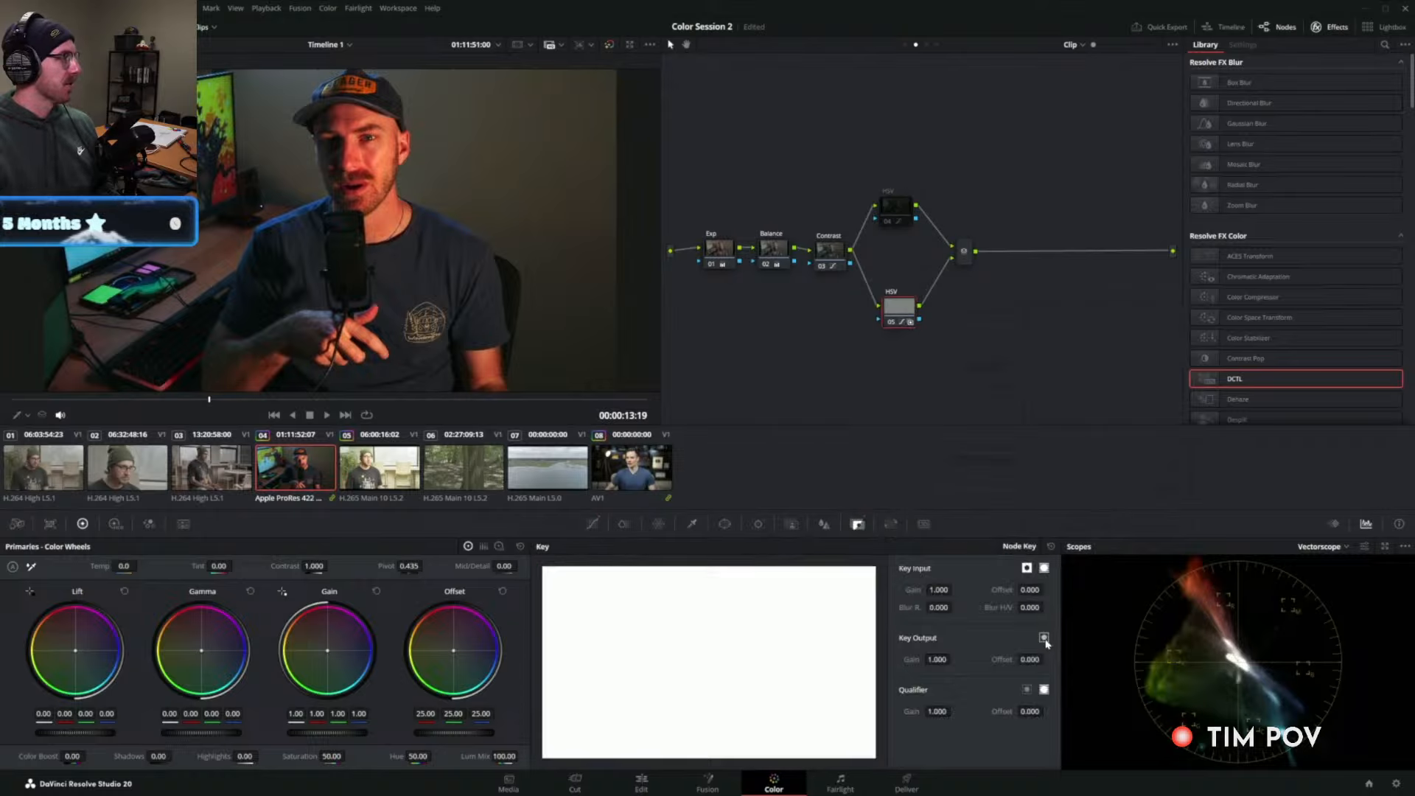
left_click(1027, 569)
left_click(1044, 569)
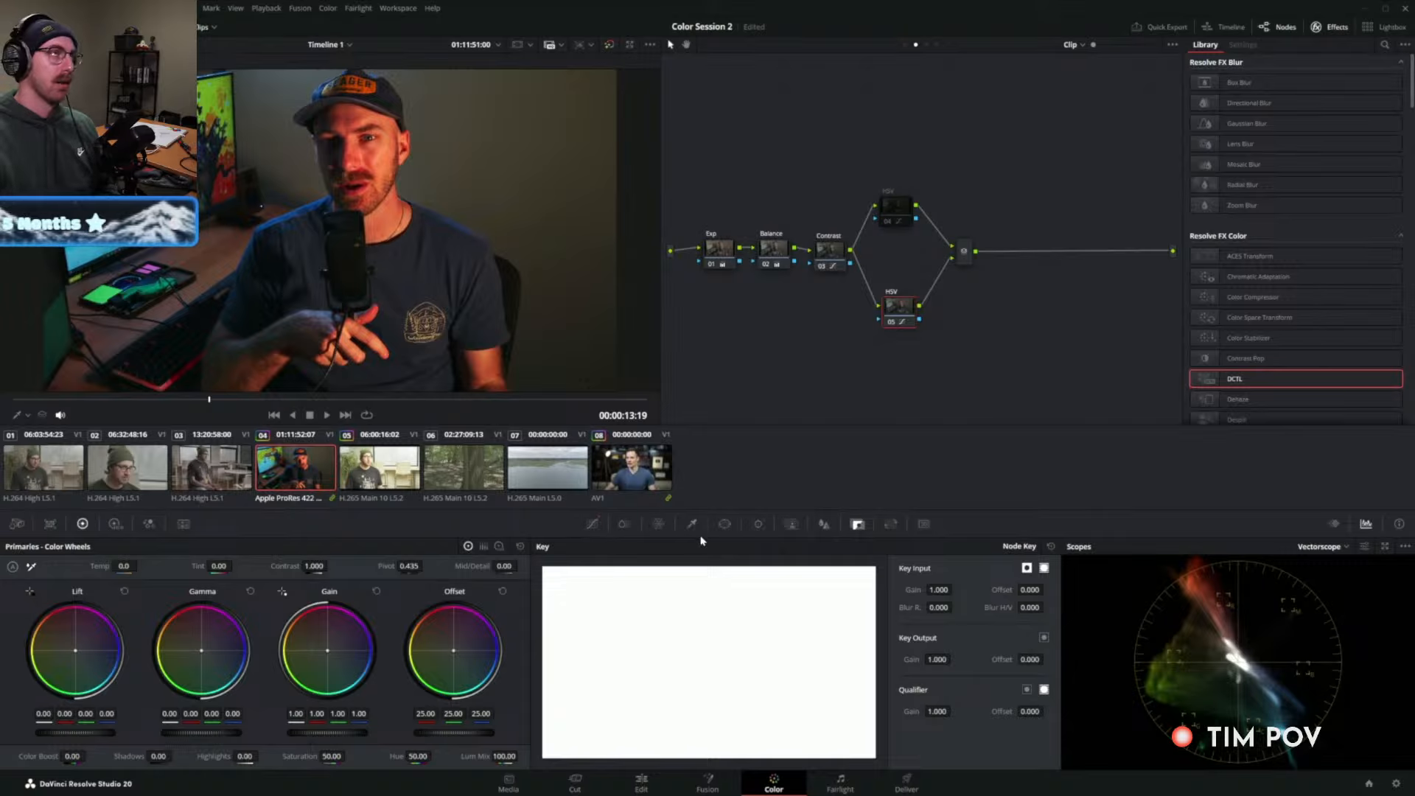
Lower the green curve's endpoint on the lower parallel node to about half height and re-enable the upper HSV node.
left_click(592, 523)
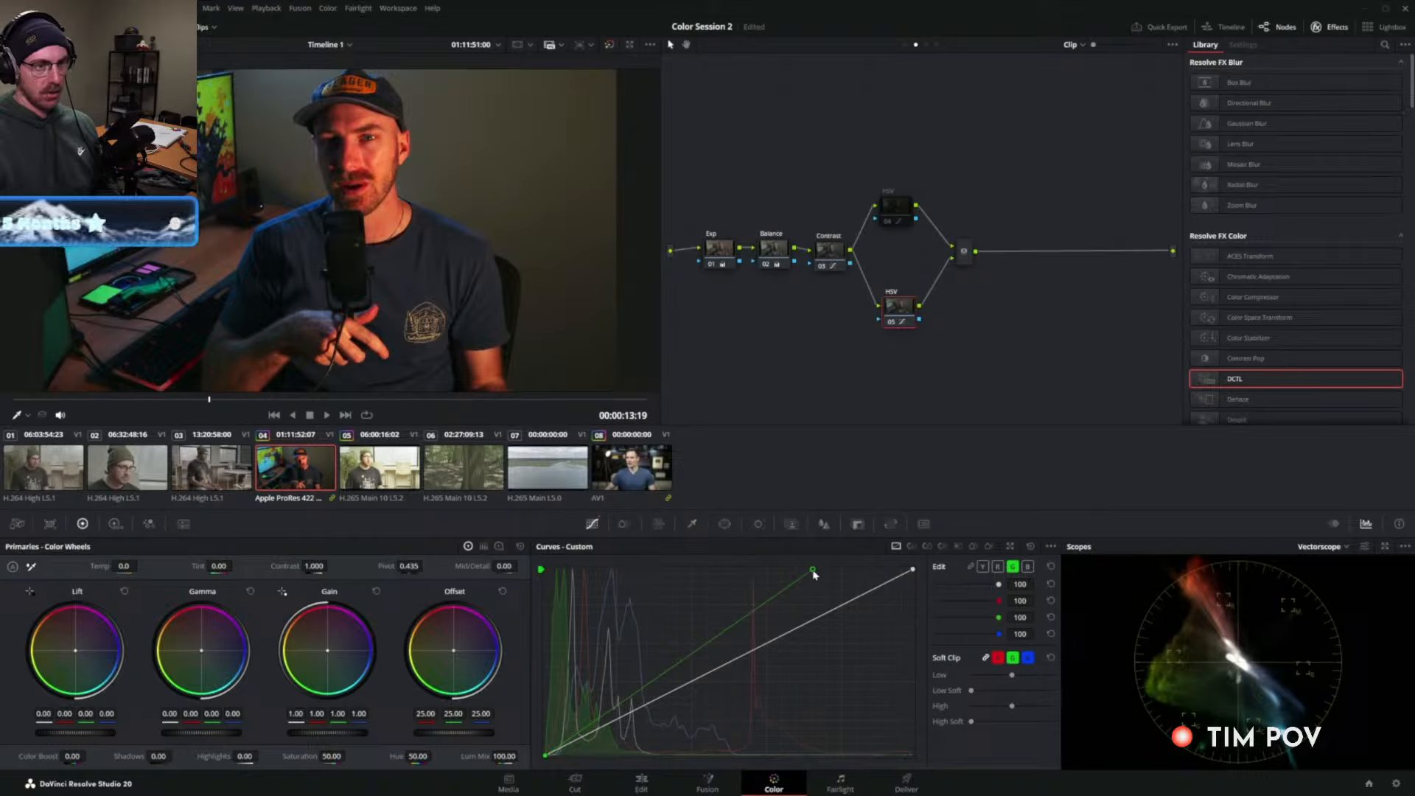
left_click_drag(812, 569, 967, 659)
left_click(894, 210)
key("ctrl+d")
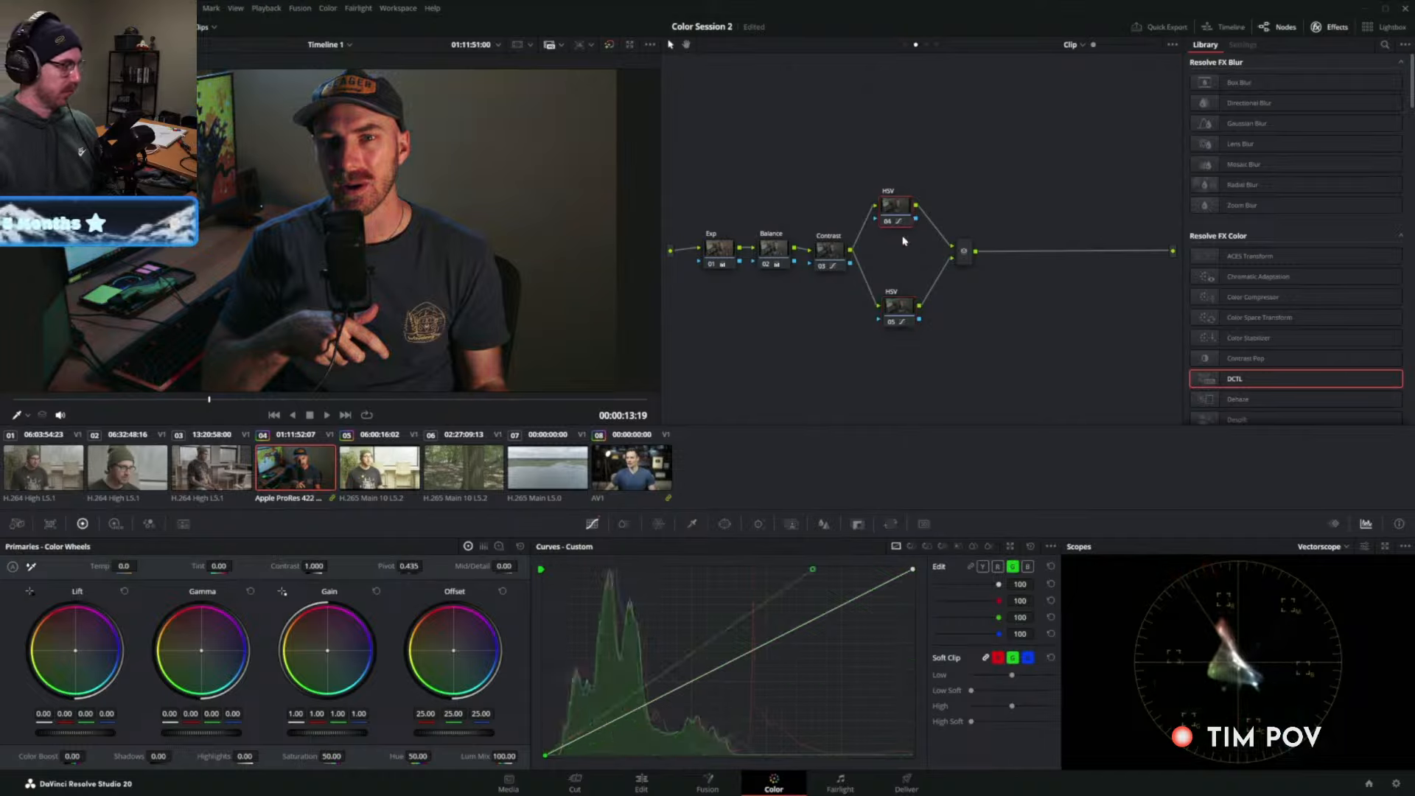
Reshape the lower node's green curve with a midtone point pulled well below the line and the endpoint at about two-thirds height.
left_click(908, 316)
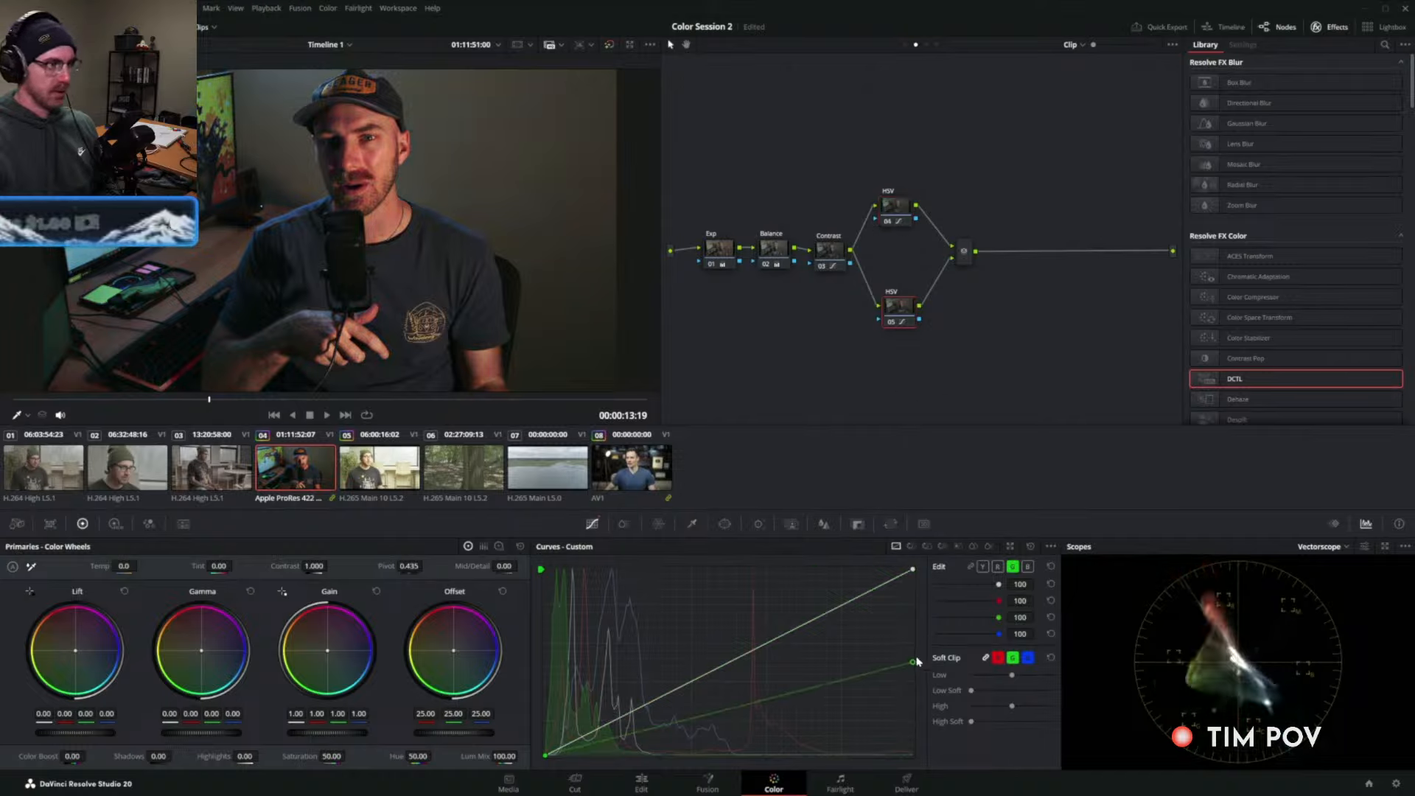
left_click_drag(913, 661, 913, 620)
left_click(904, 224)
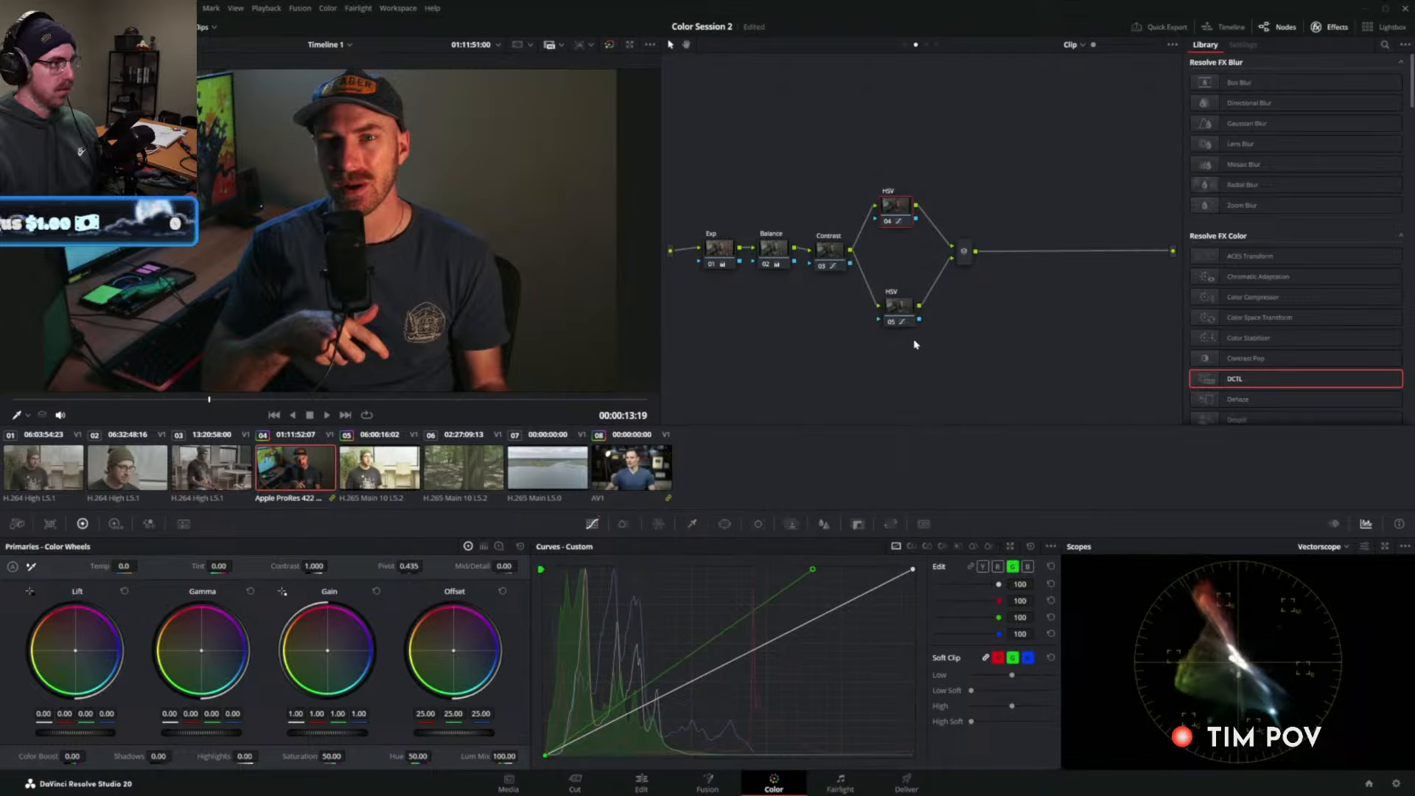
left_click(903, 294)
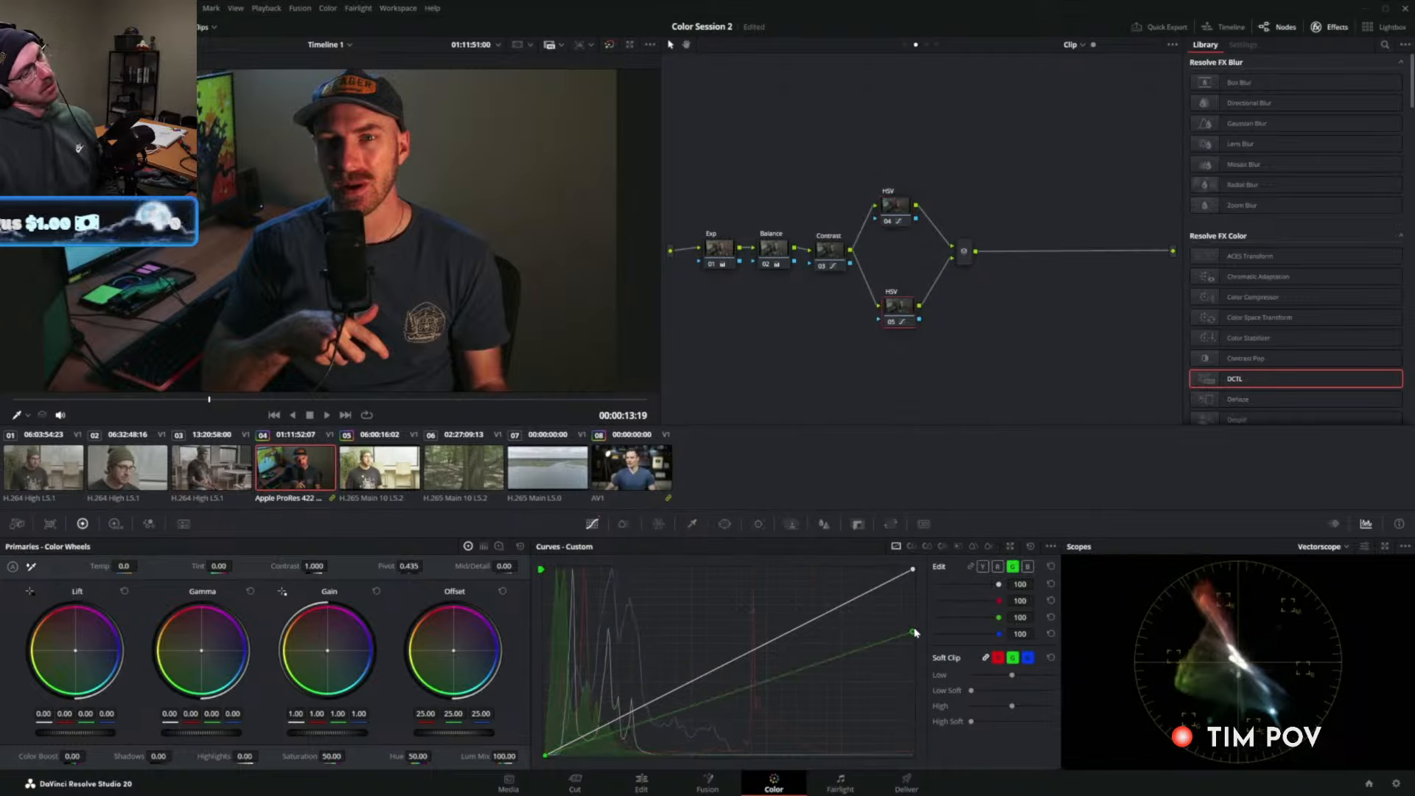
mouse_move(914, 632)
left_mouse_down()
mouse_move(917, 654)
mouse_move(916, 589)
mouse_move(914, 687)
mouse_move(918, 653)
left_mouse_up()
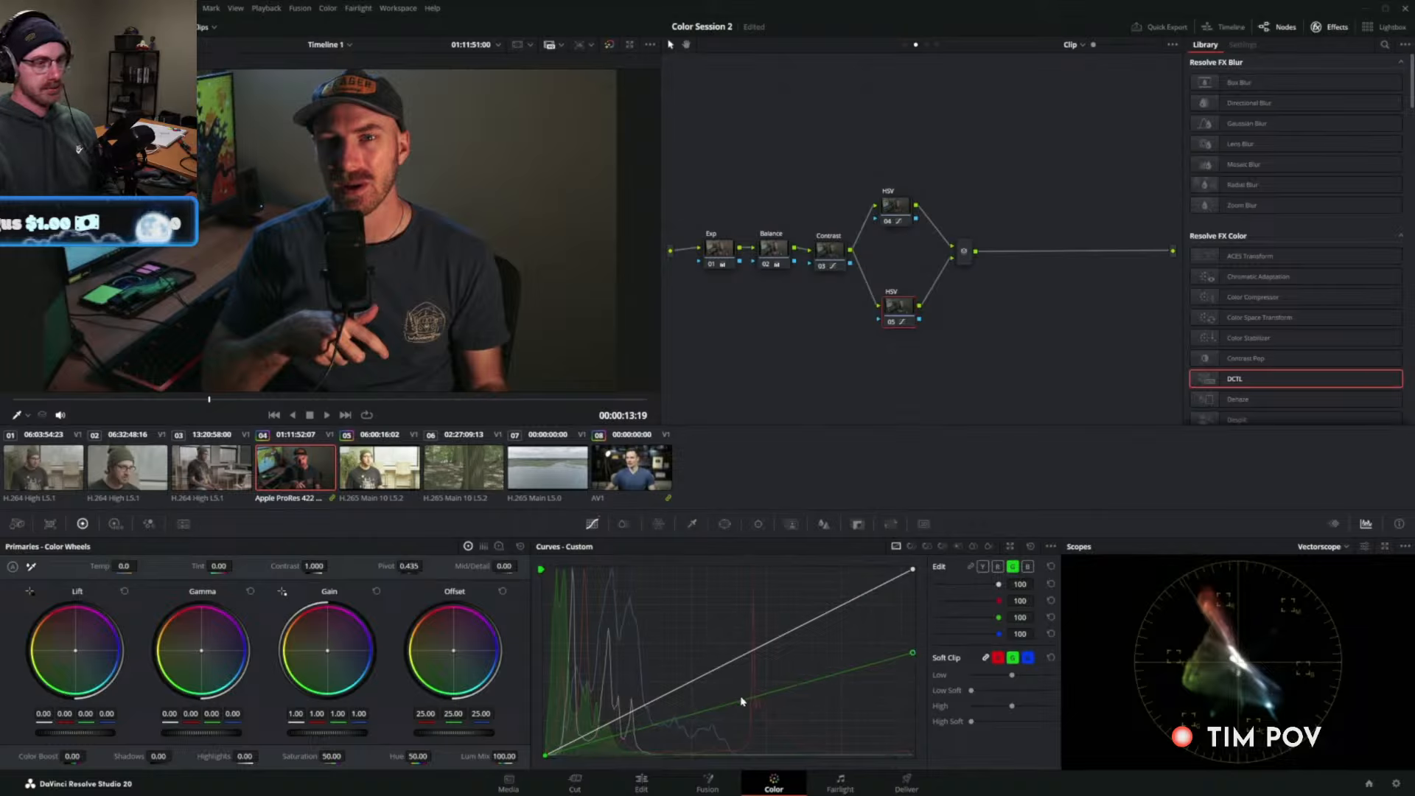
left_click_drag(742, 700, 750, 735)
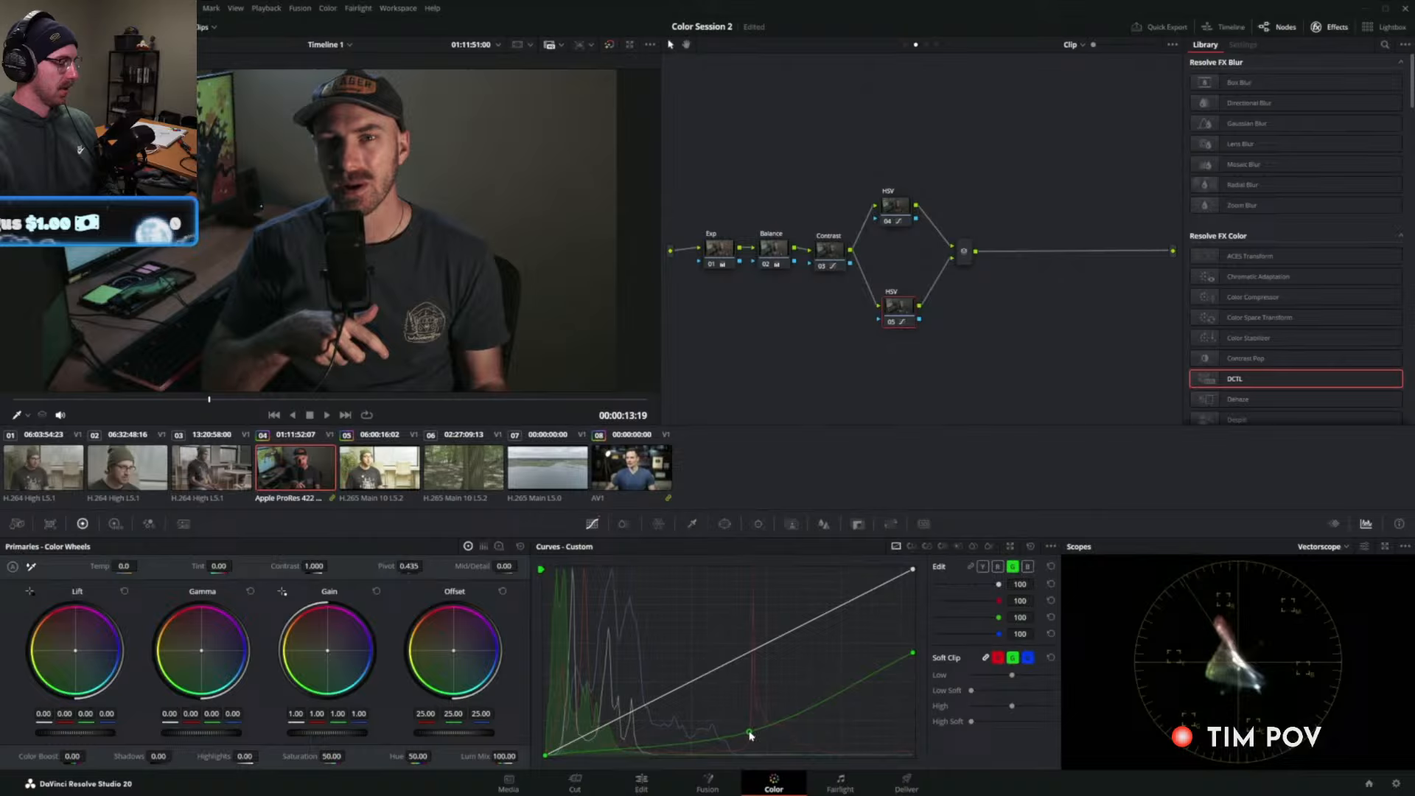
left_click_drag(916, 653, 914, 638)
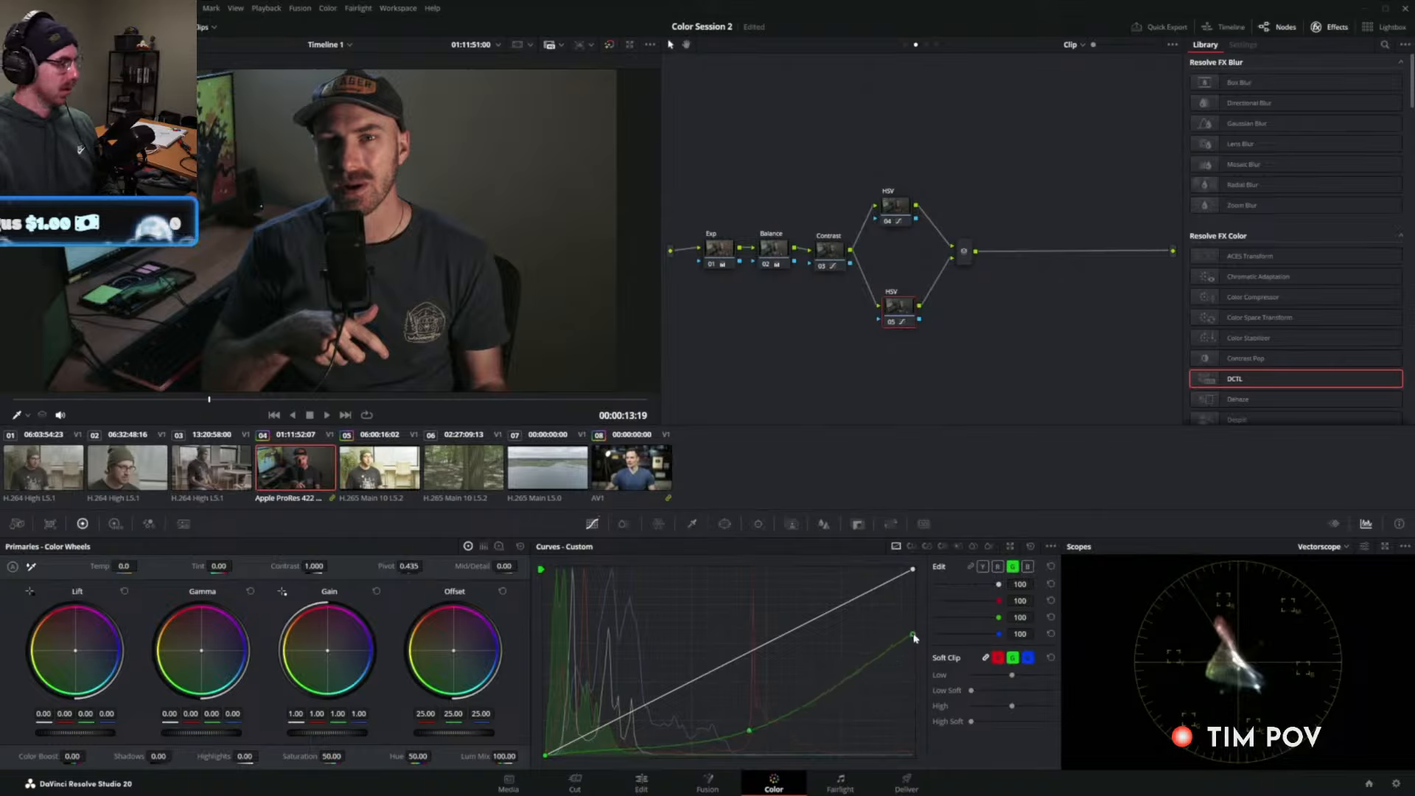
Relabel the lower parallel node as HSL and steepen the HSV node's green curve by shifting its endpoint farther toward the midtones.
right_click(896, 308)
left_click(928, 331)
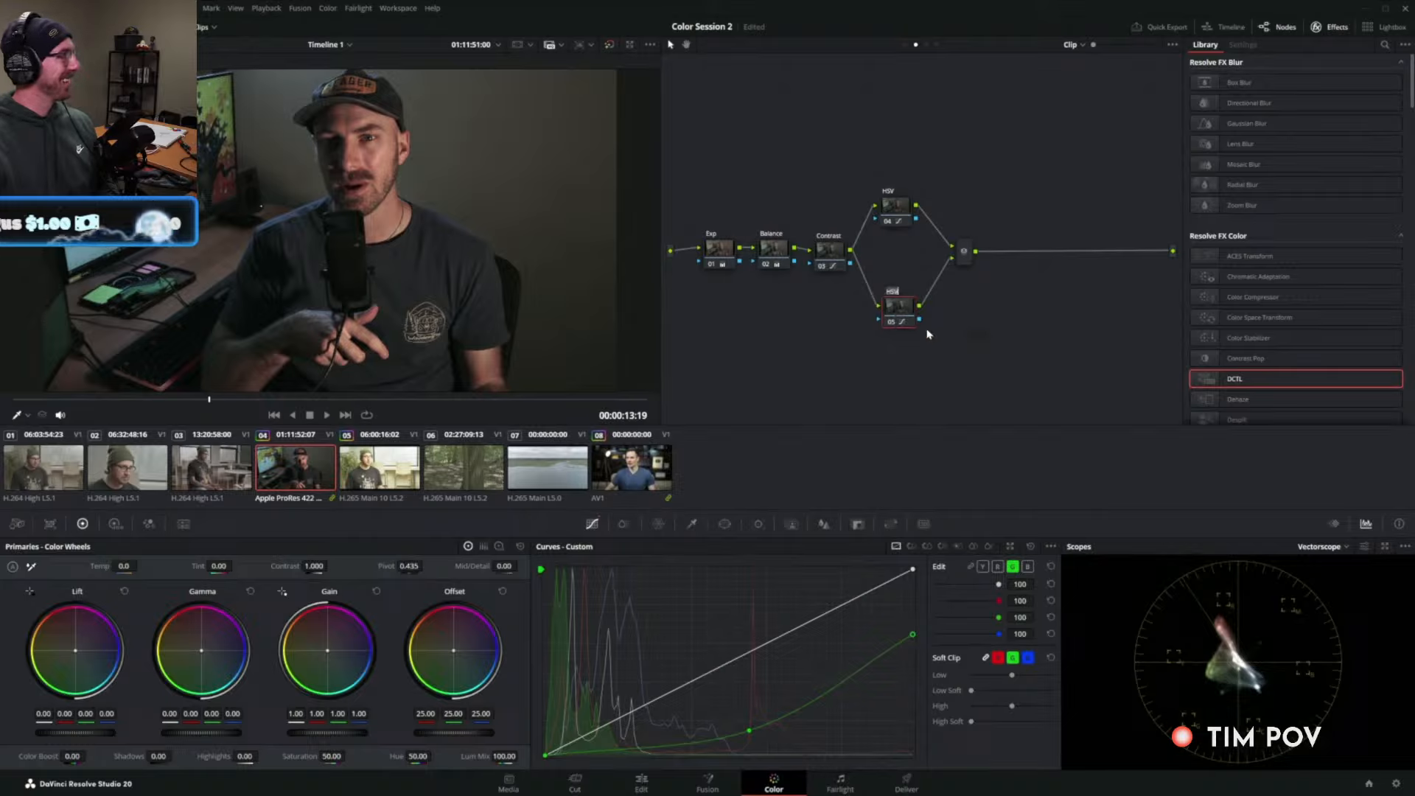
left_click(898, 207)
mouse_move(812, 569)
left_mouse_down()
mouse_move(741, 569)
mouse_move(757, 566)
left_mouse_up()
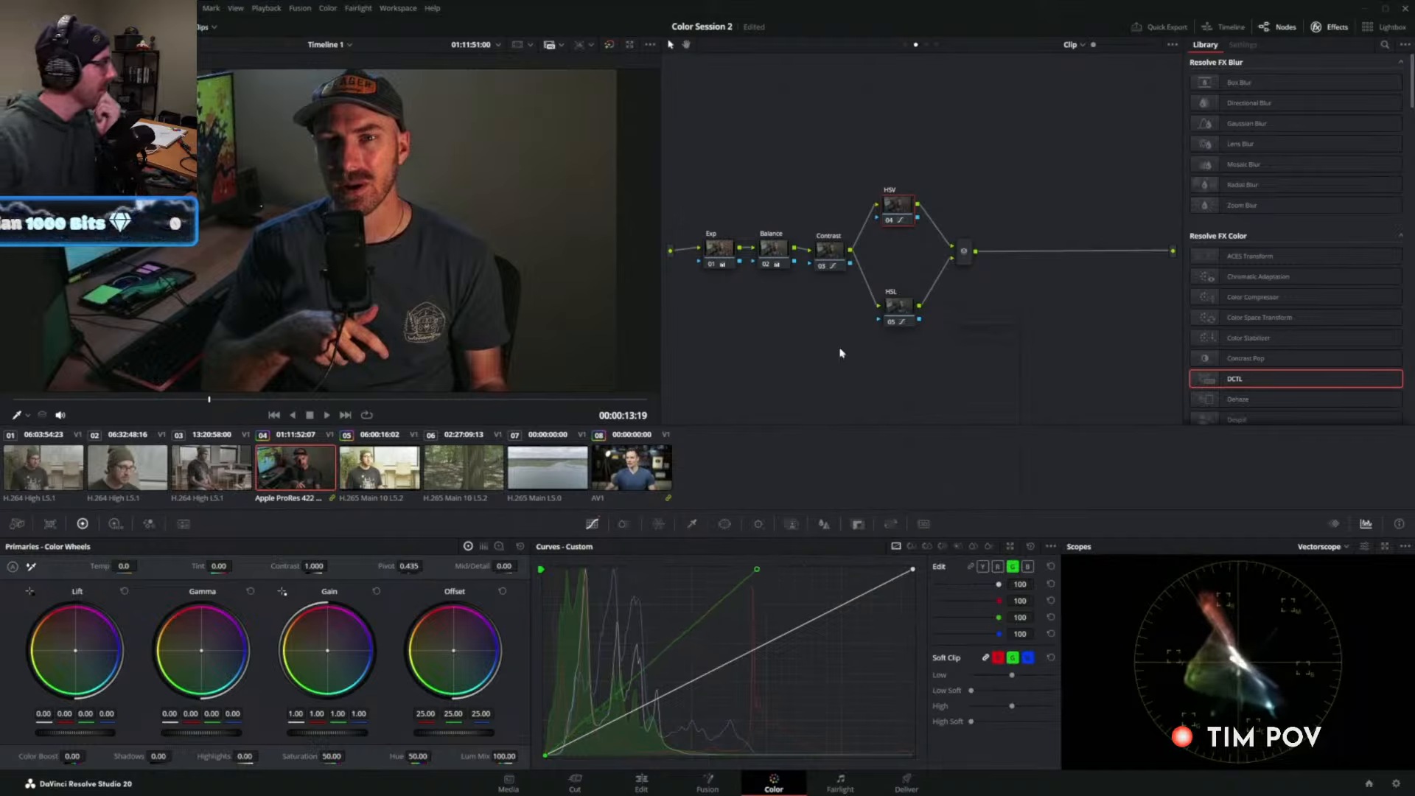
Select both the HSV and HSL nodes and toggle them to compare the image, including a close view of the face.
left_click_drag(868, 368, 912, 156)
key("ctrl+d")
key("ctrl+d")
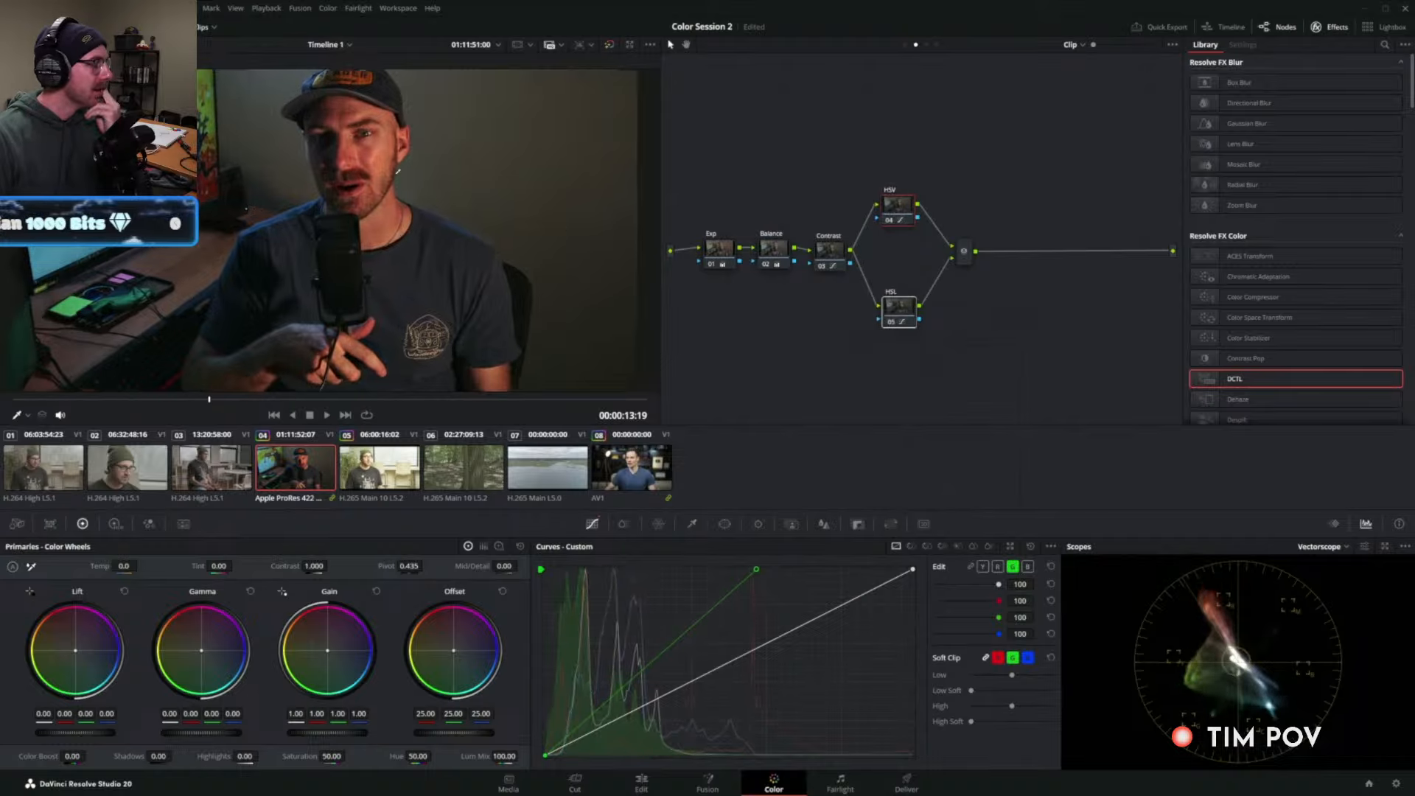
key("ctrl+d")
key("ctrl+d")
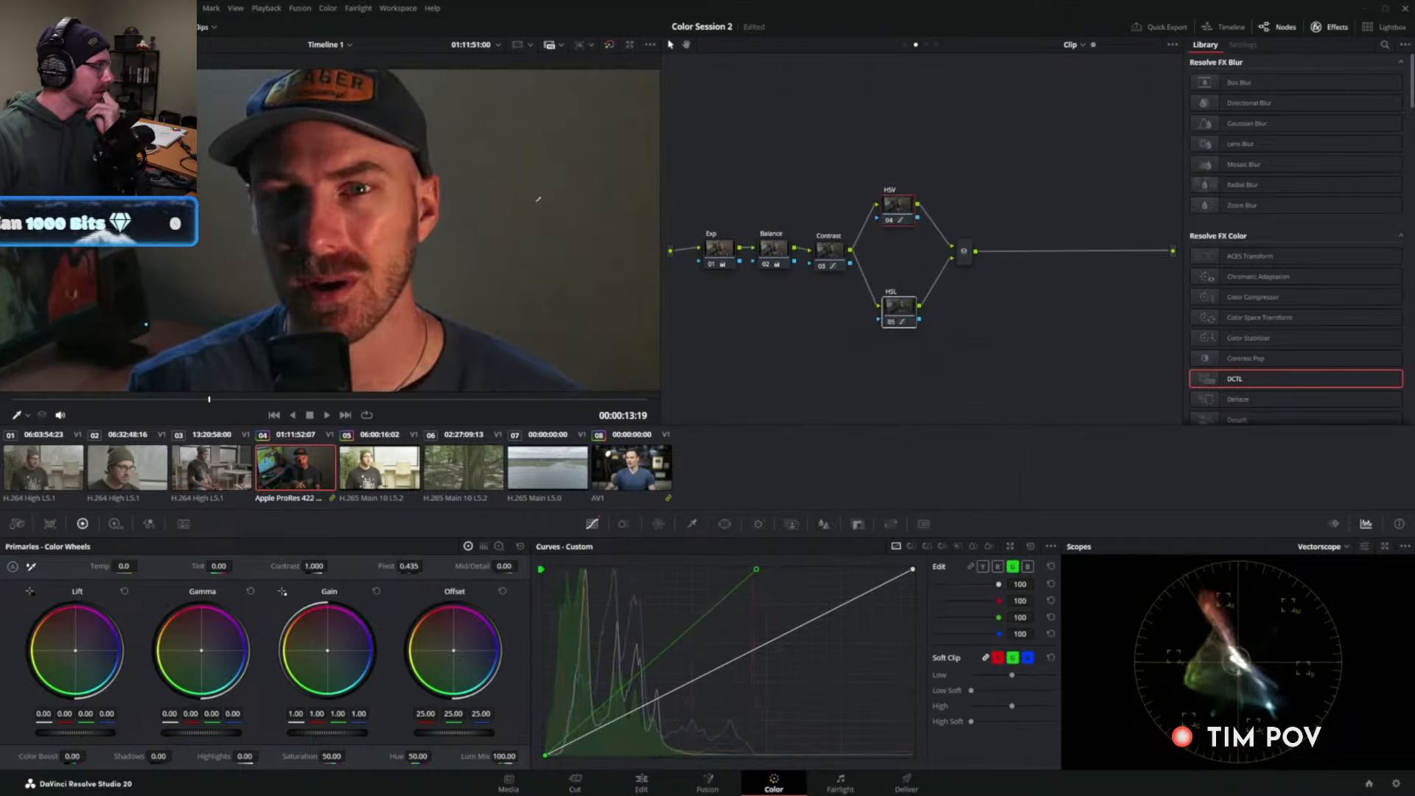
Pull the HSL node's green-curve midpoint slightly lower and toggle both parallel nodes to compare the image with and without them.
left_click(904, 304)
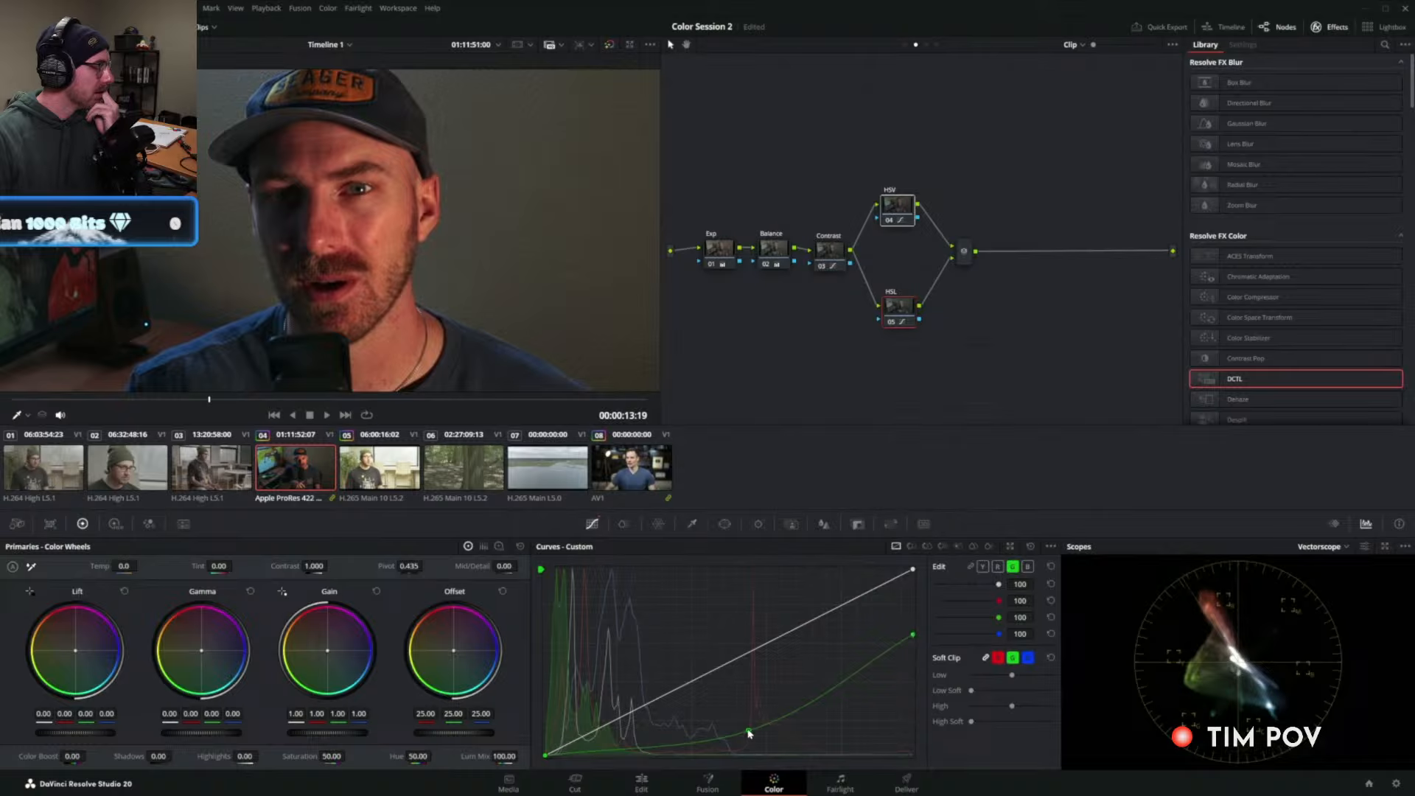
mouse_move(748, 732)
left_mouse_down()
mouse_move(714, 689)
mouse_move(700, 736)
mouse_move(634, 744)
mouse_move(726, 745)
left_mouse_up()
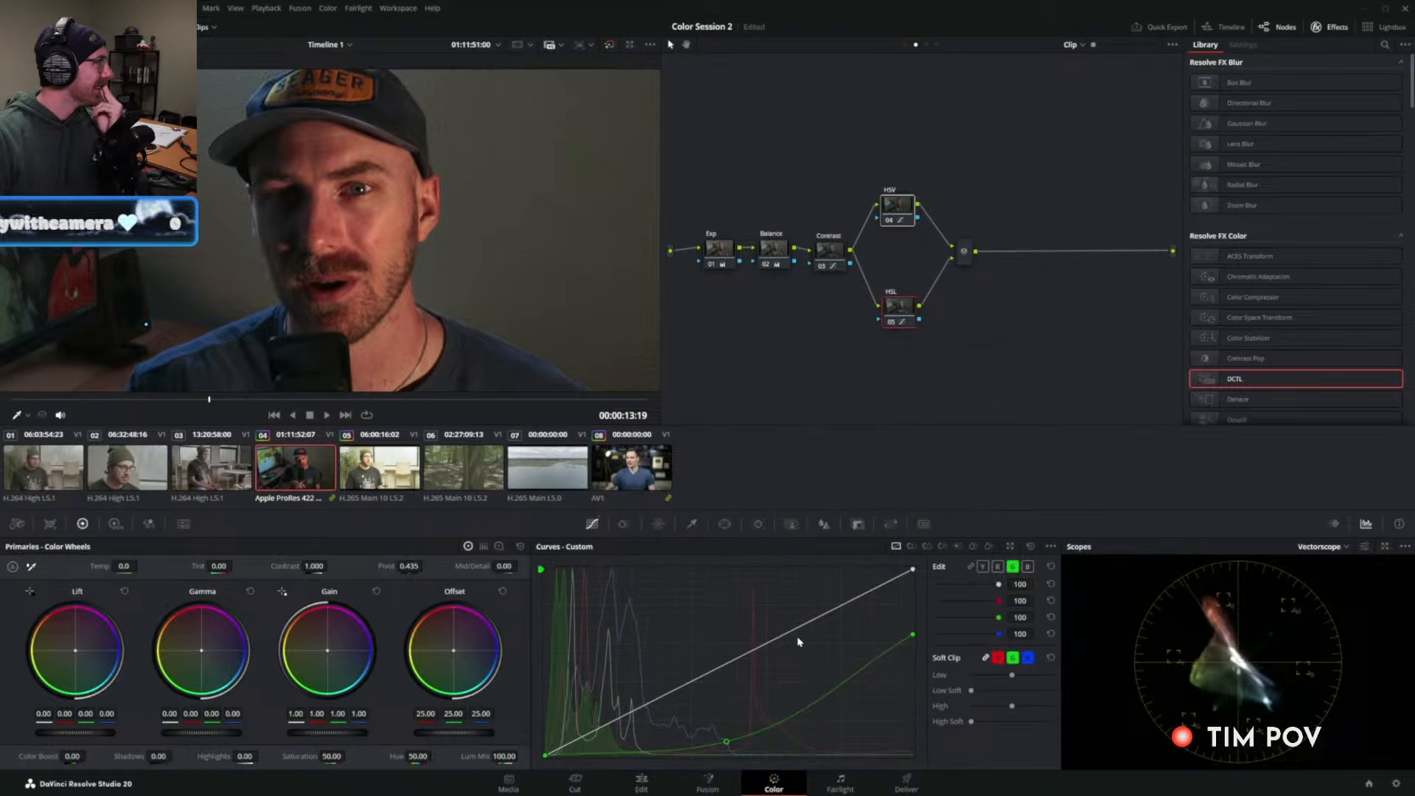
left_click(865, 366)
left_click_drag(860, 378, 906, 157)
key("ctrl+d")
key("ctrl+d")
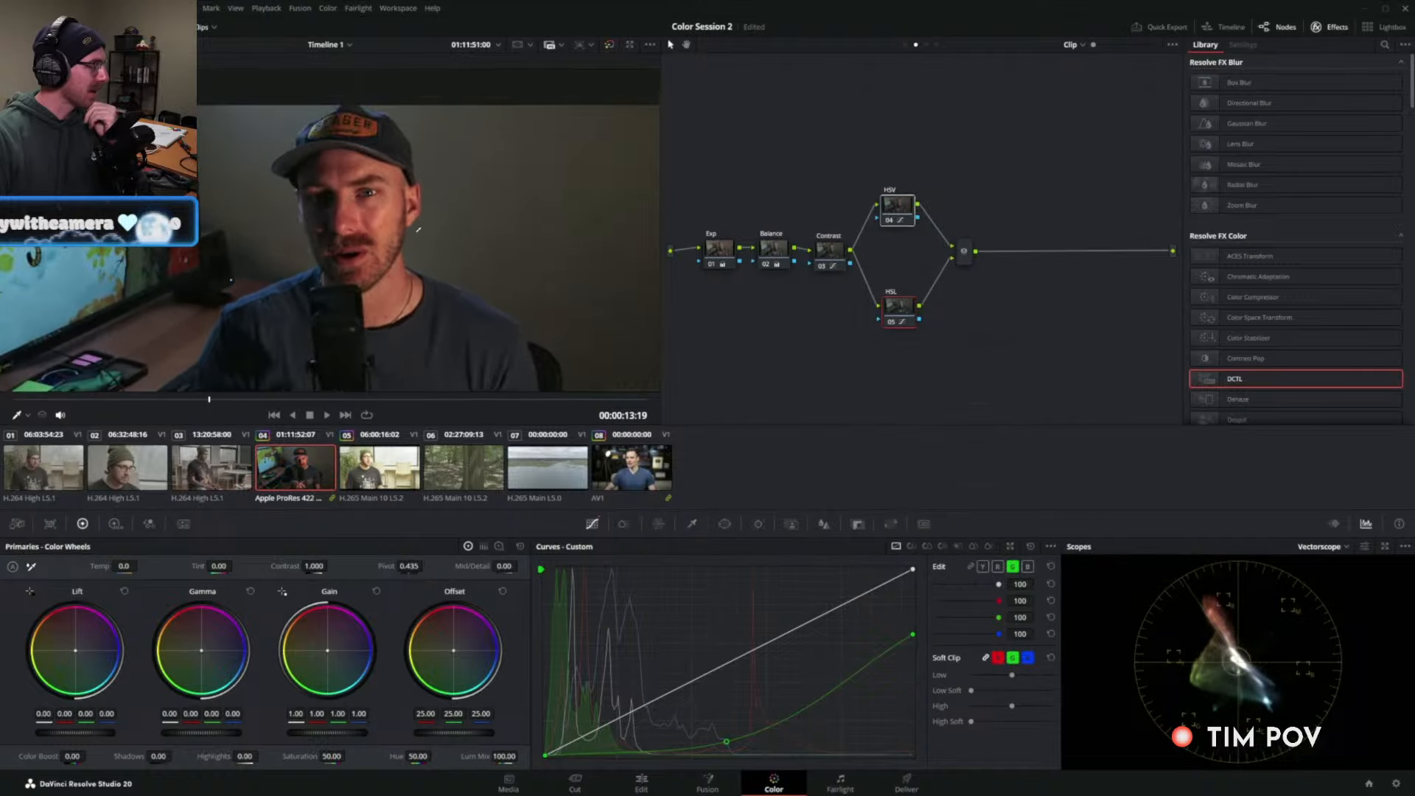
key("ctrl+d")
key("ctrl+d")
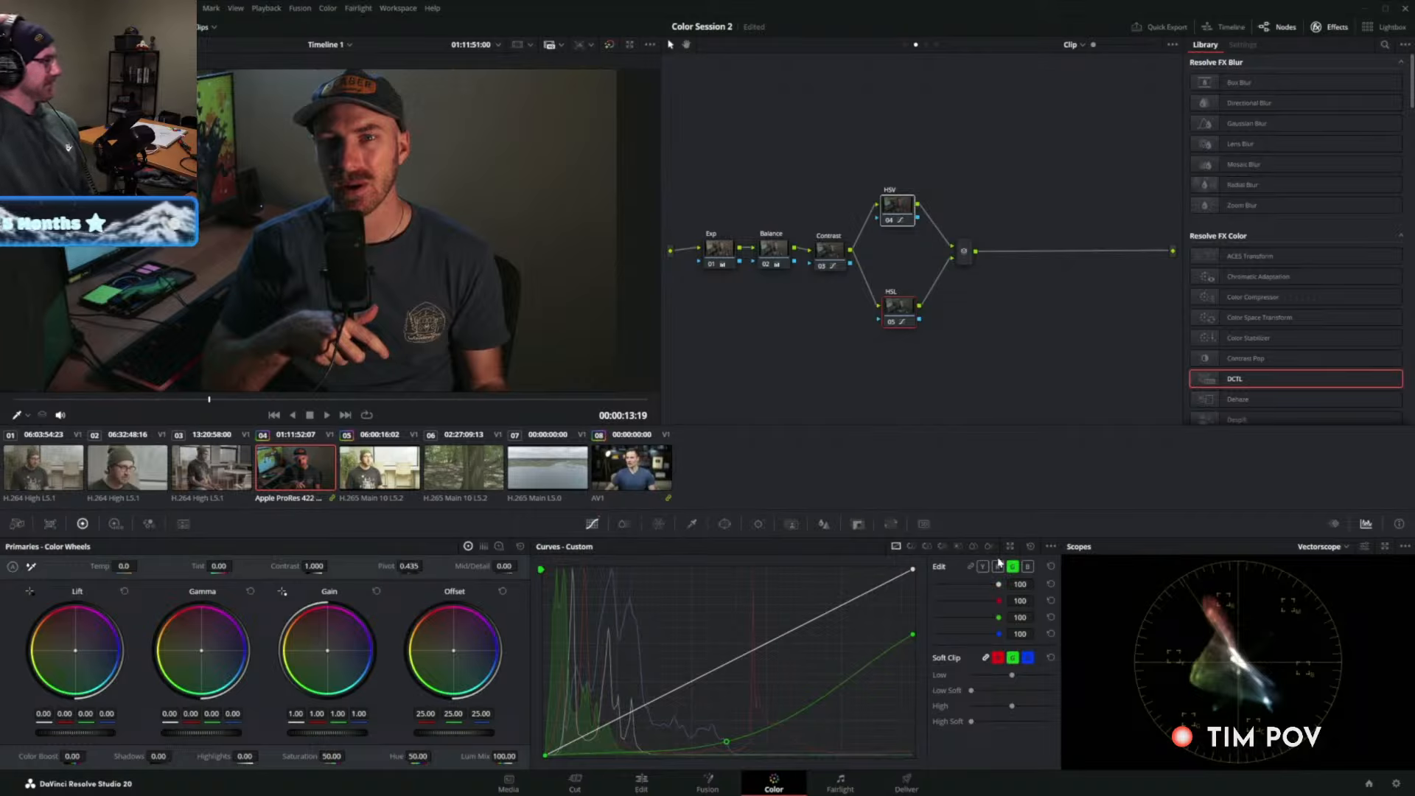
Try inverting the HSL node's key output, turn the inversion off again and return to its custom curves.
left_click(1051, 547)
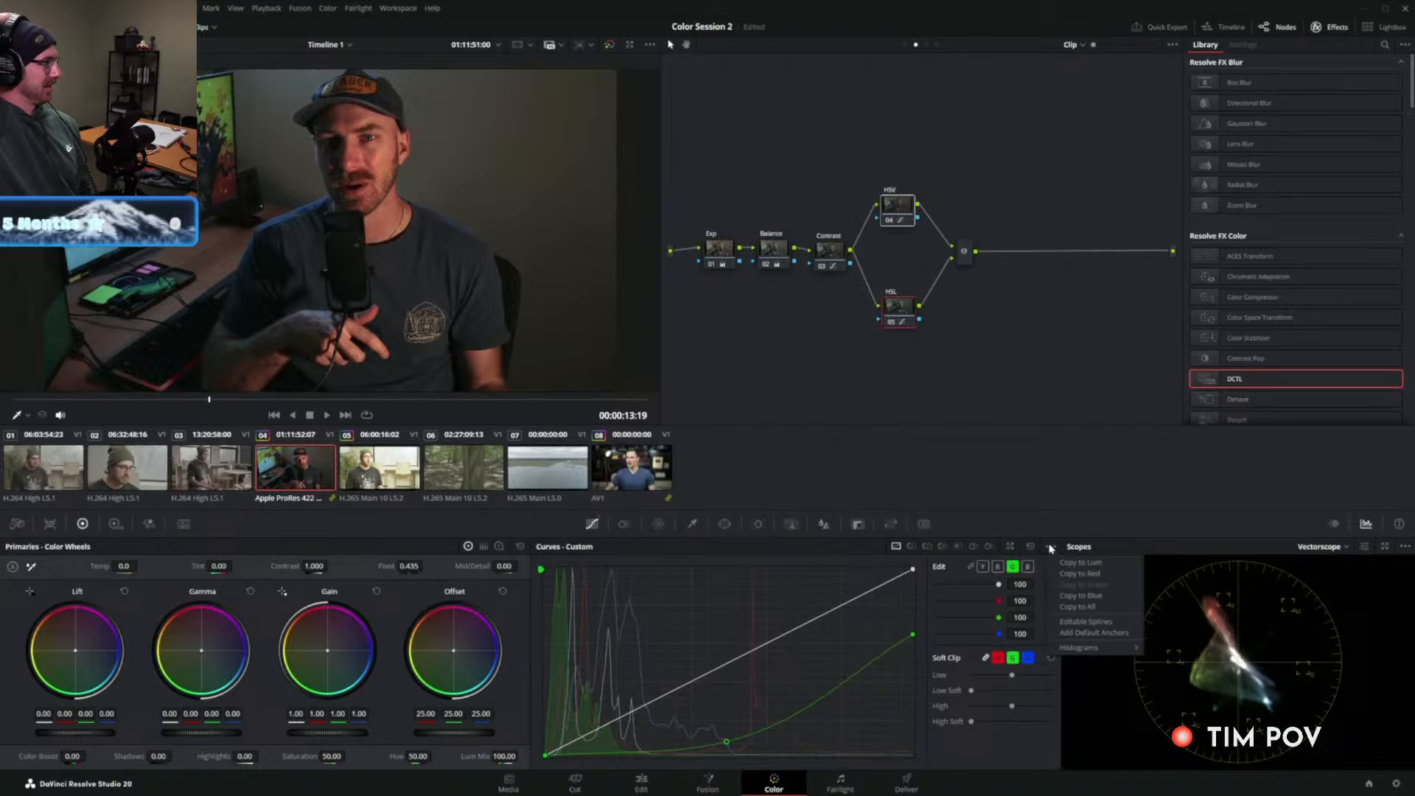
left_click(1050, 547)
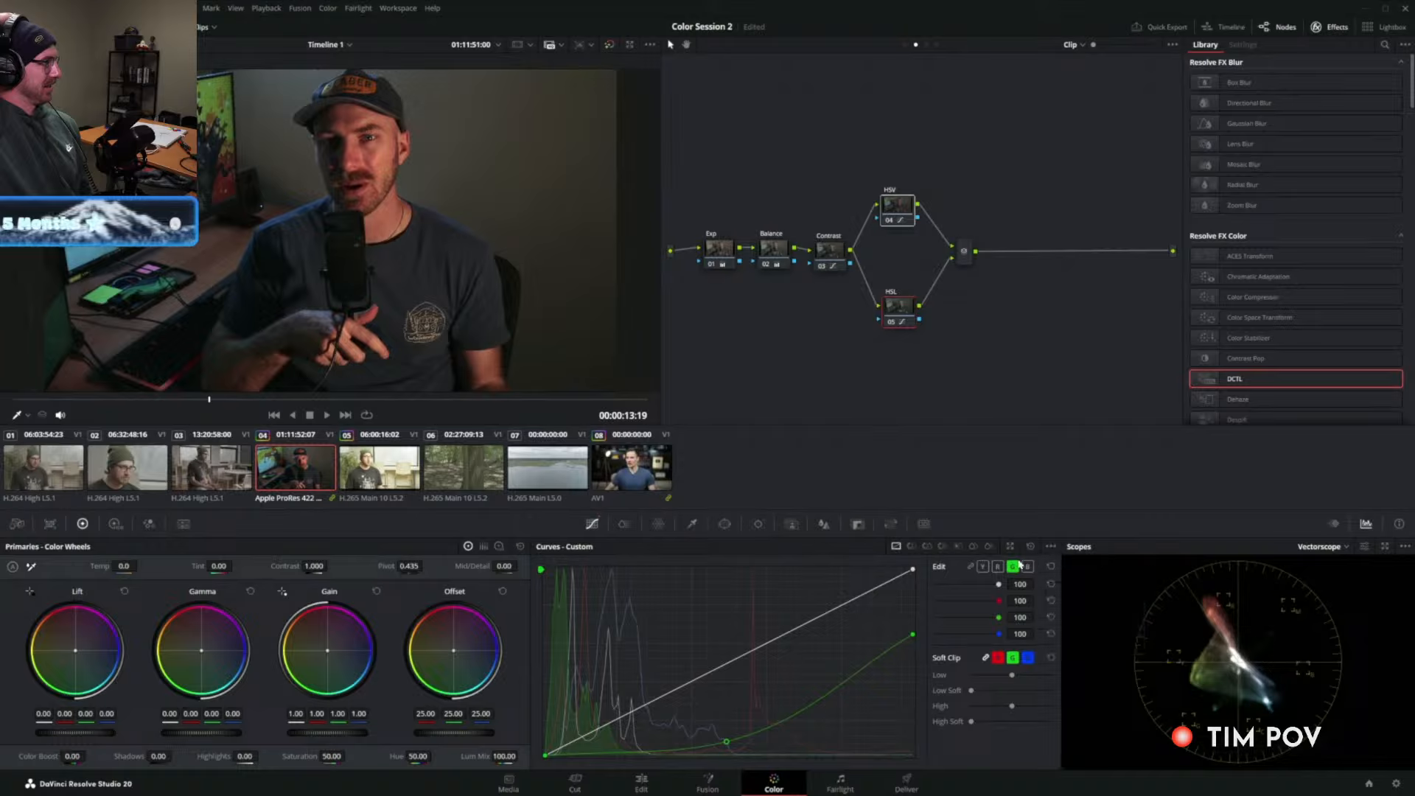
left_click(857, 525)
left_click(1041, 638)
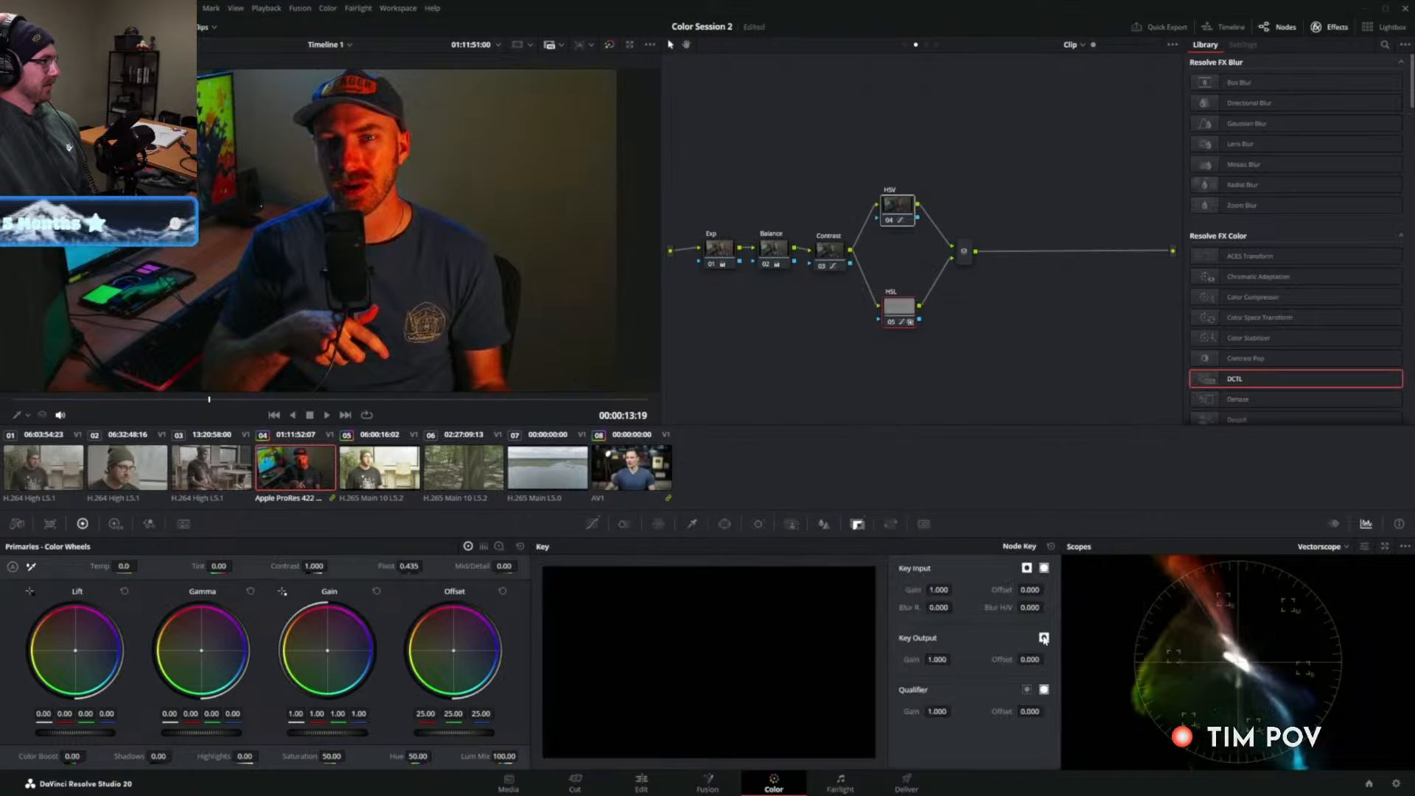
left_click(1041, 637)
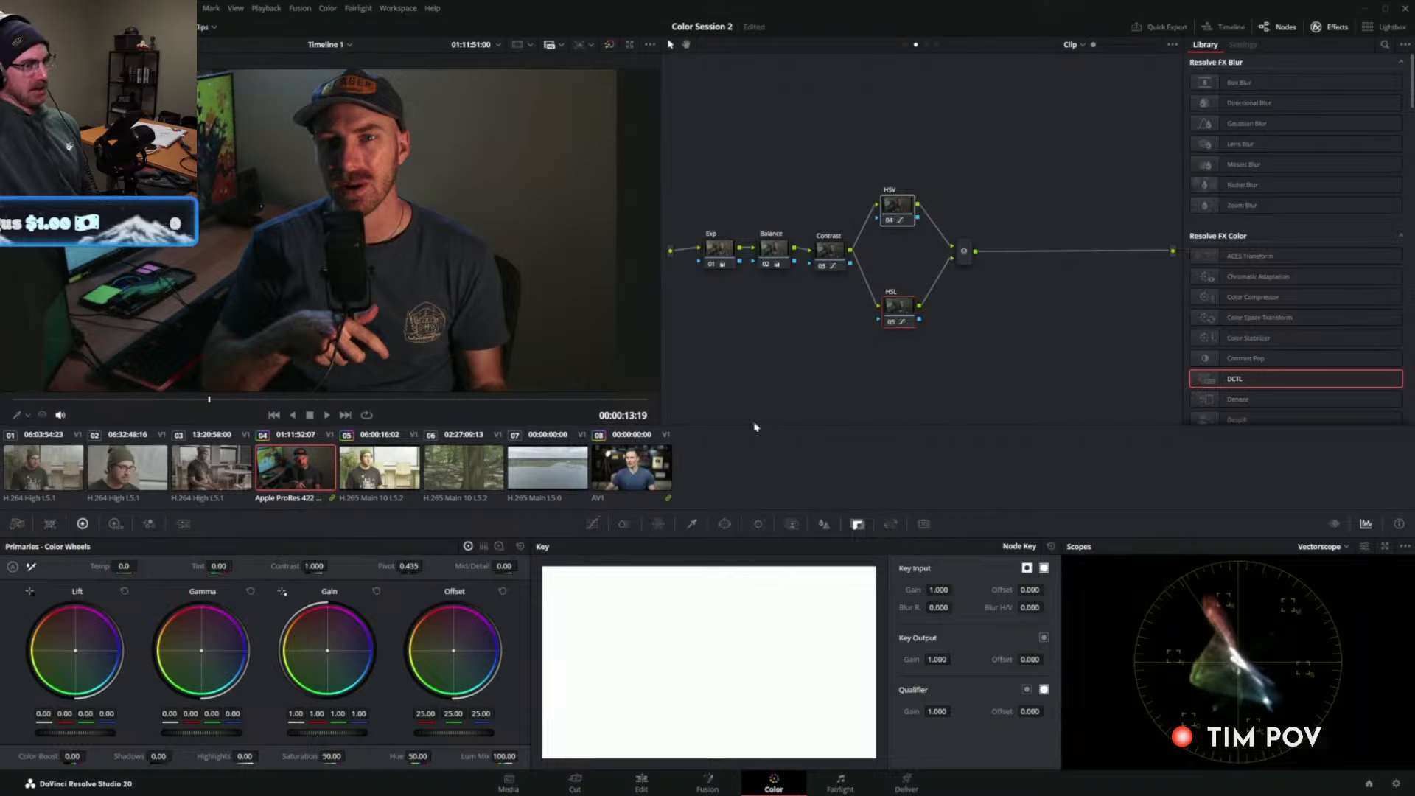
left_click(592, 524)
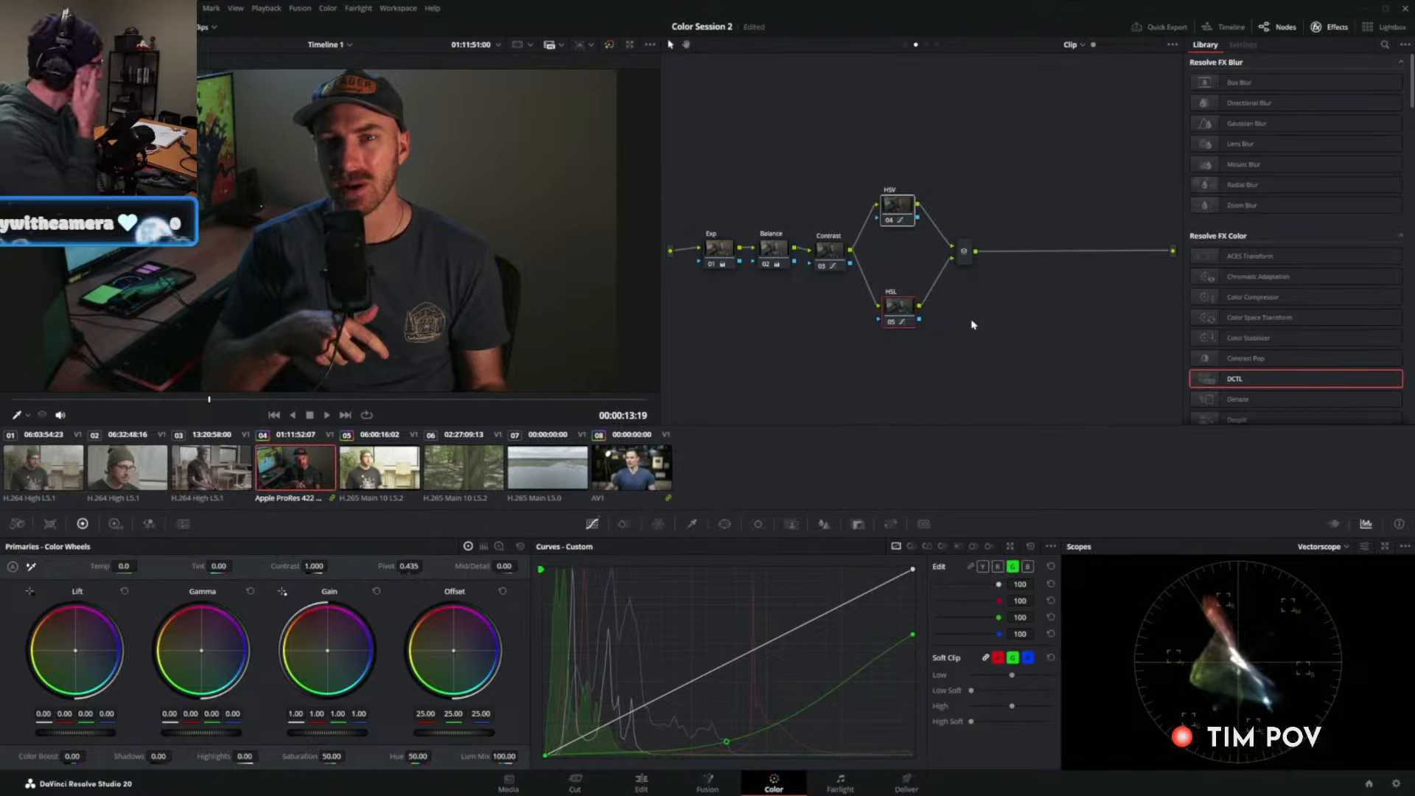
Toggle the HSV and HSL nodes off and on together, and review each node's green curve.
left_click(904, 214)
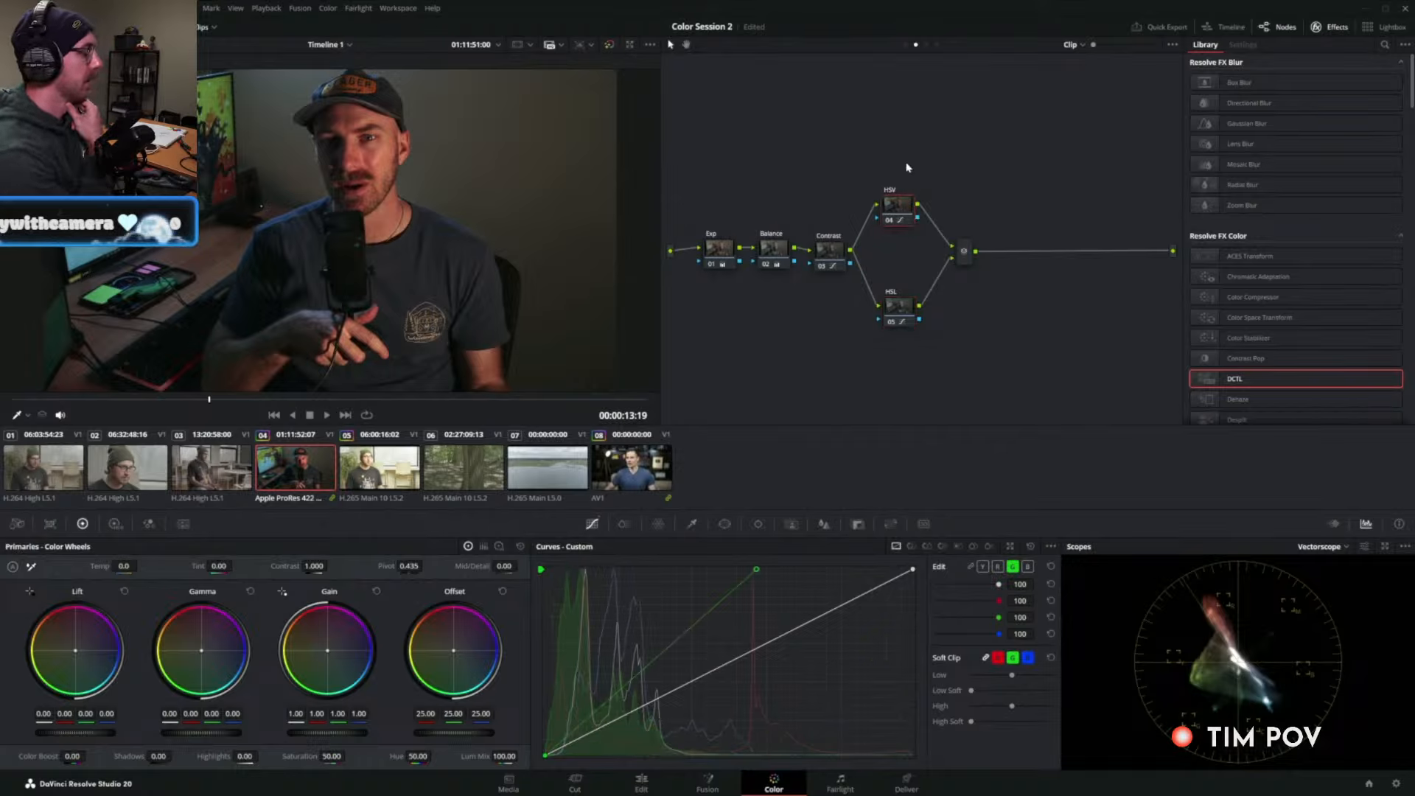
key("ctrl+d")
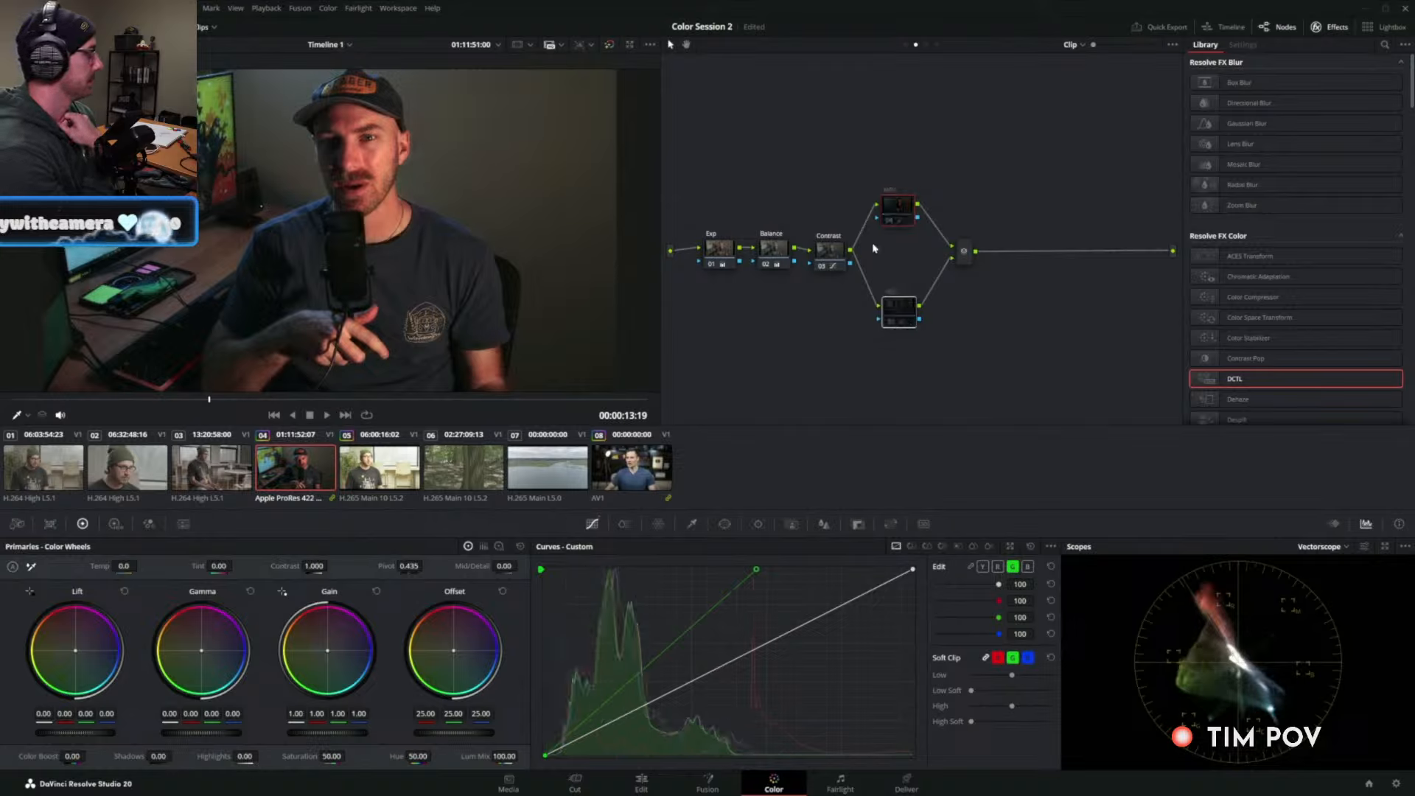
key("ctrl+d")
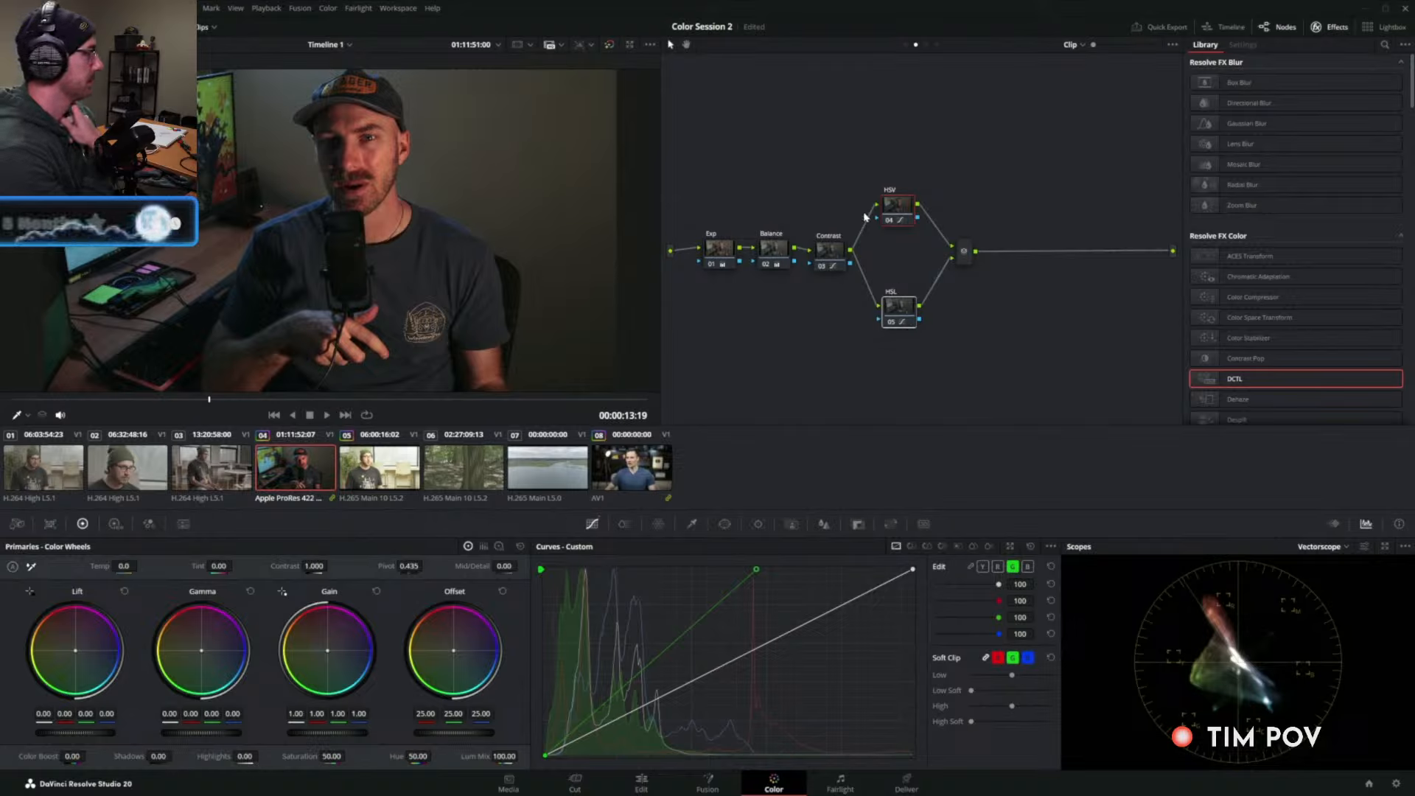
left_click(906, 208)
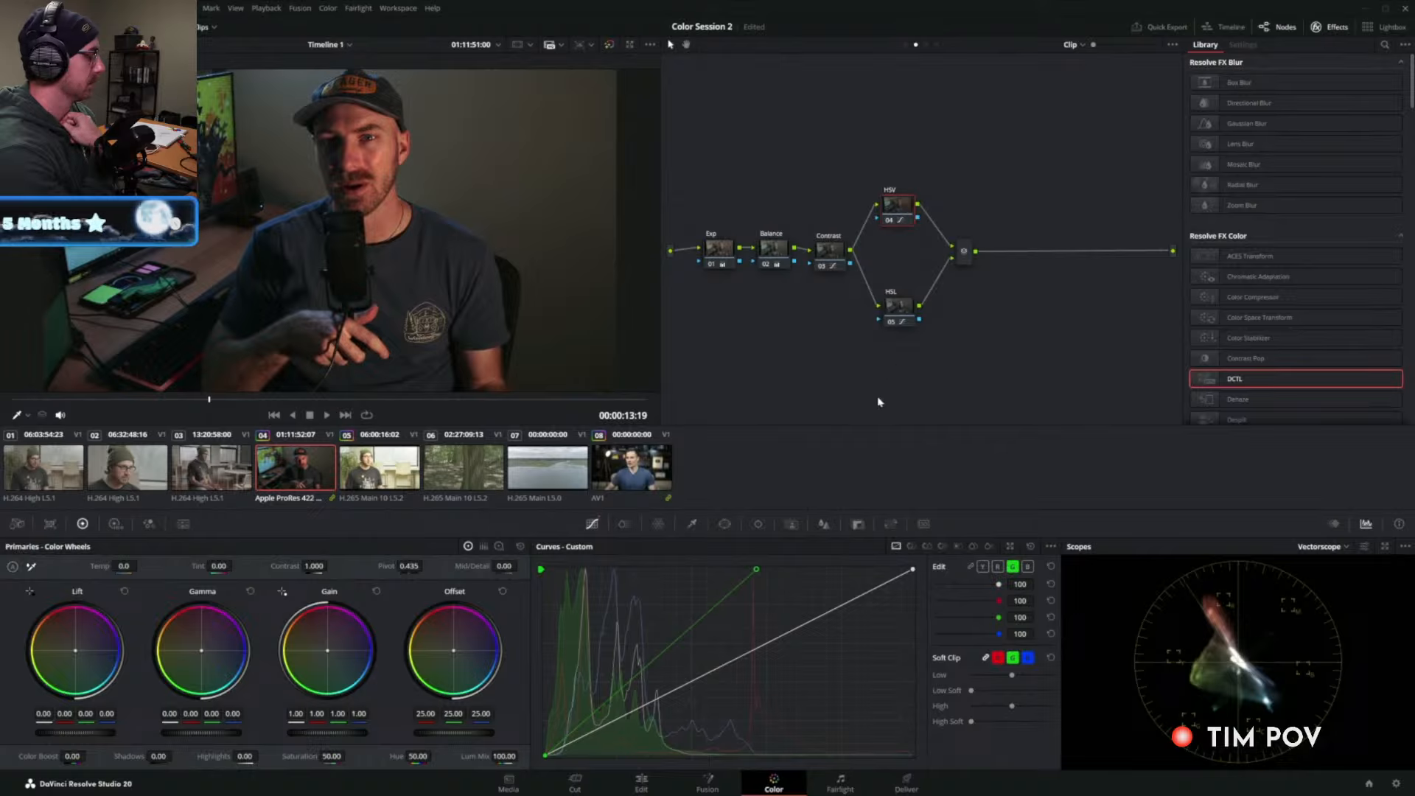
left_click(902, 318)
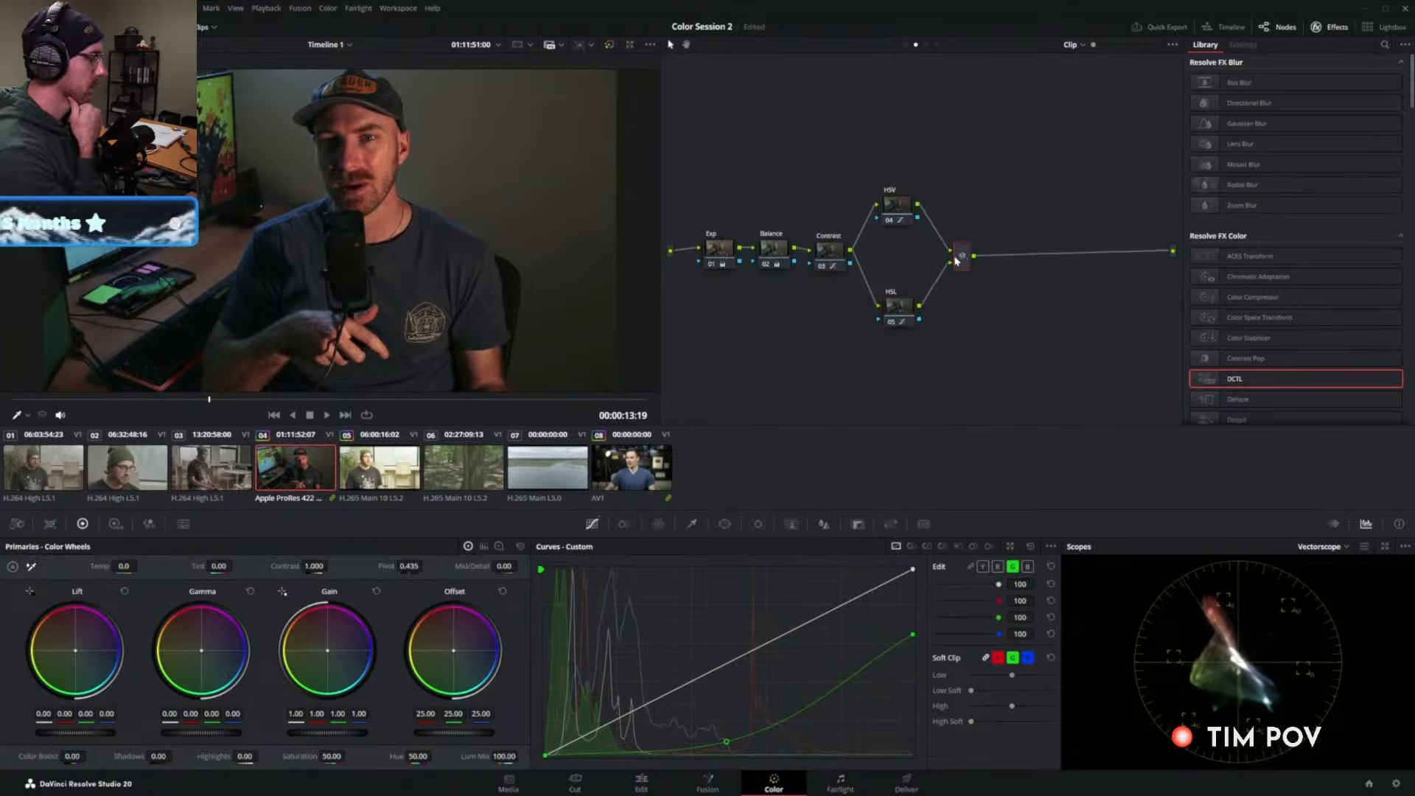
Add a serial node after the parallel mixer and position it beyond the HSV/HSL branches.
right_click(961, 258)
left_click(969, 231)
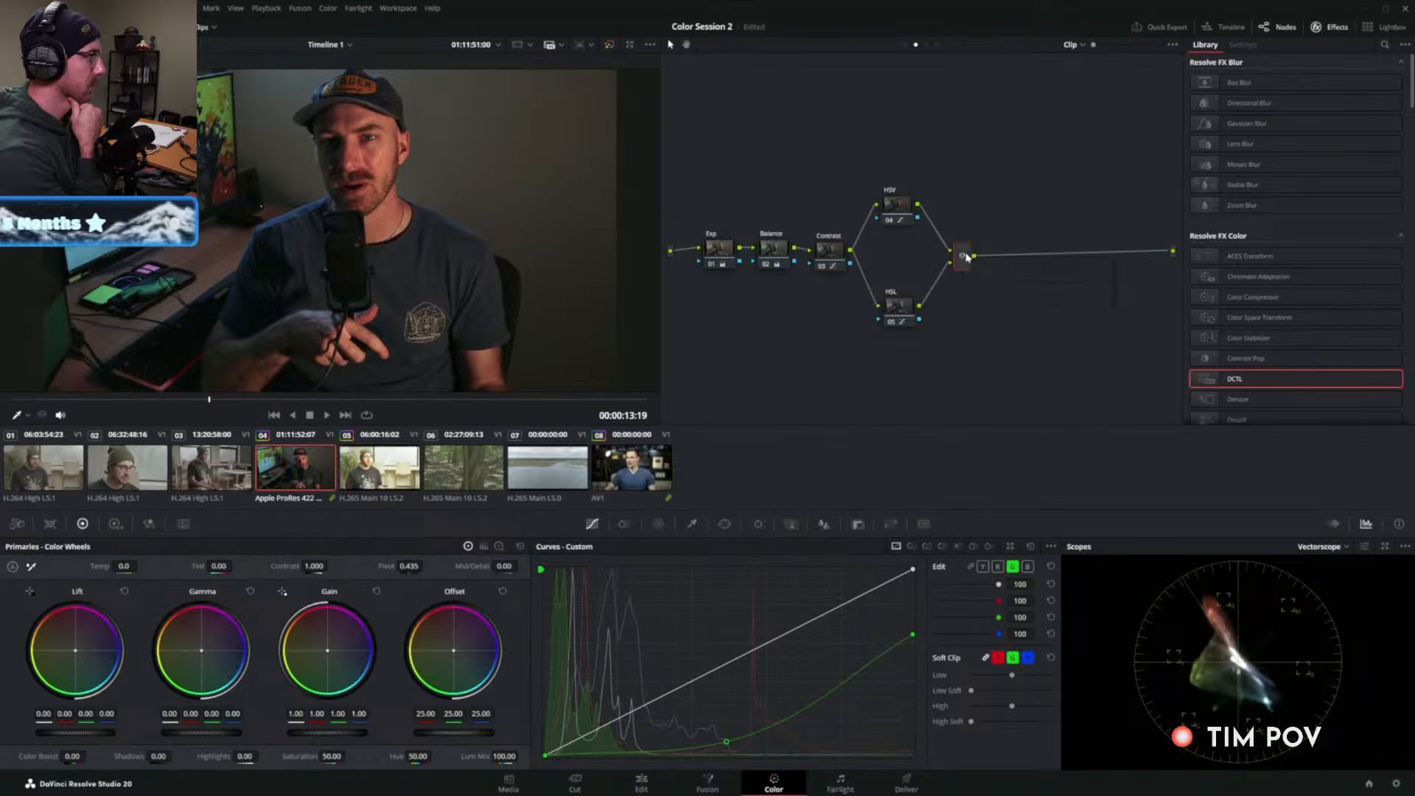
key("alt+s")
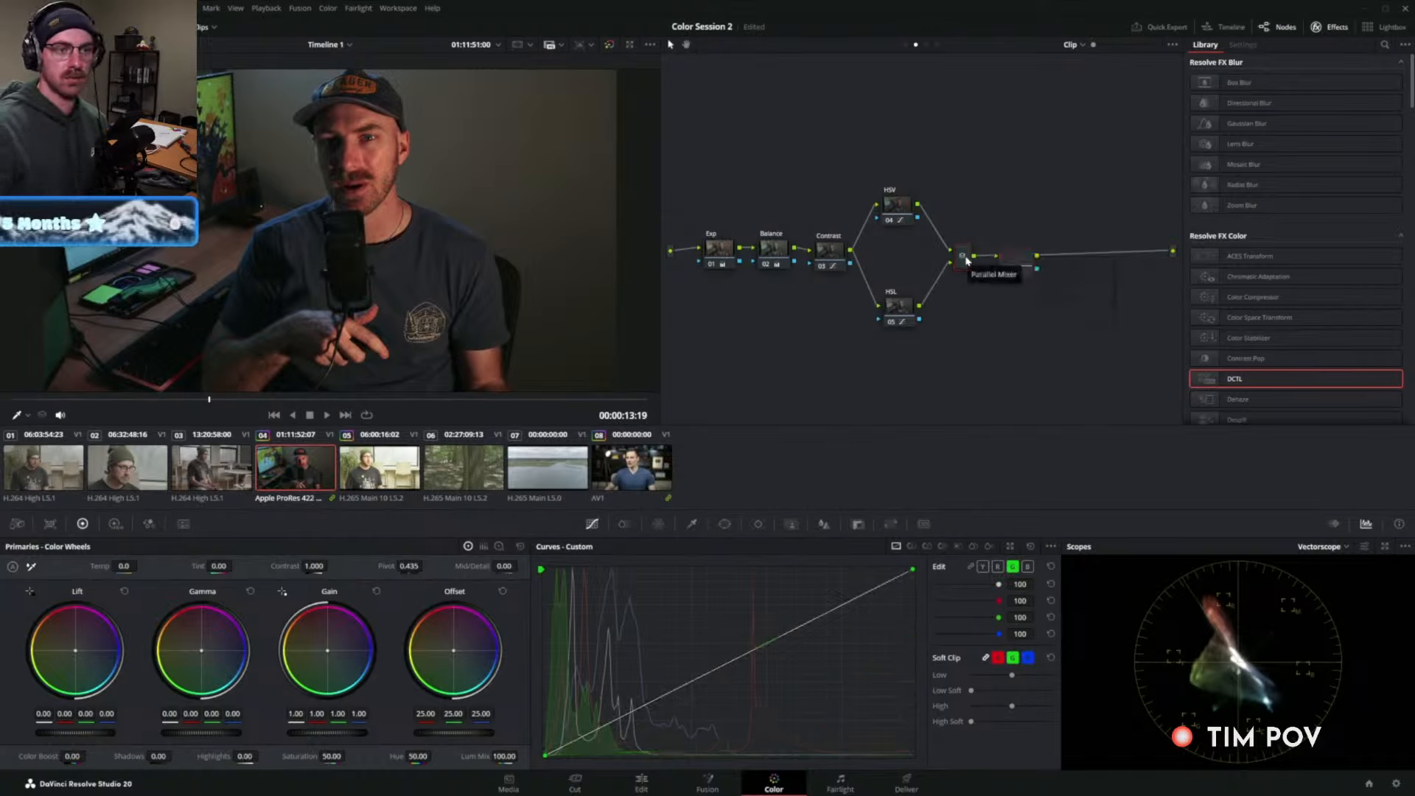
left_click_drag(1011, 266, 1014, 244)
Add a parallel node to the new serial node and arrange the pair one above the other.
right_click(1022, 242)
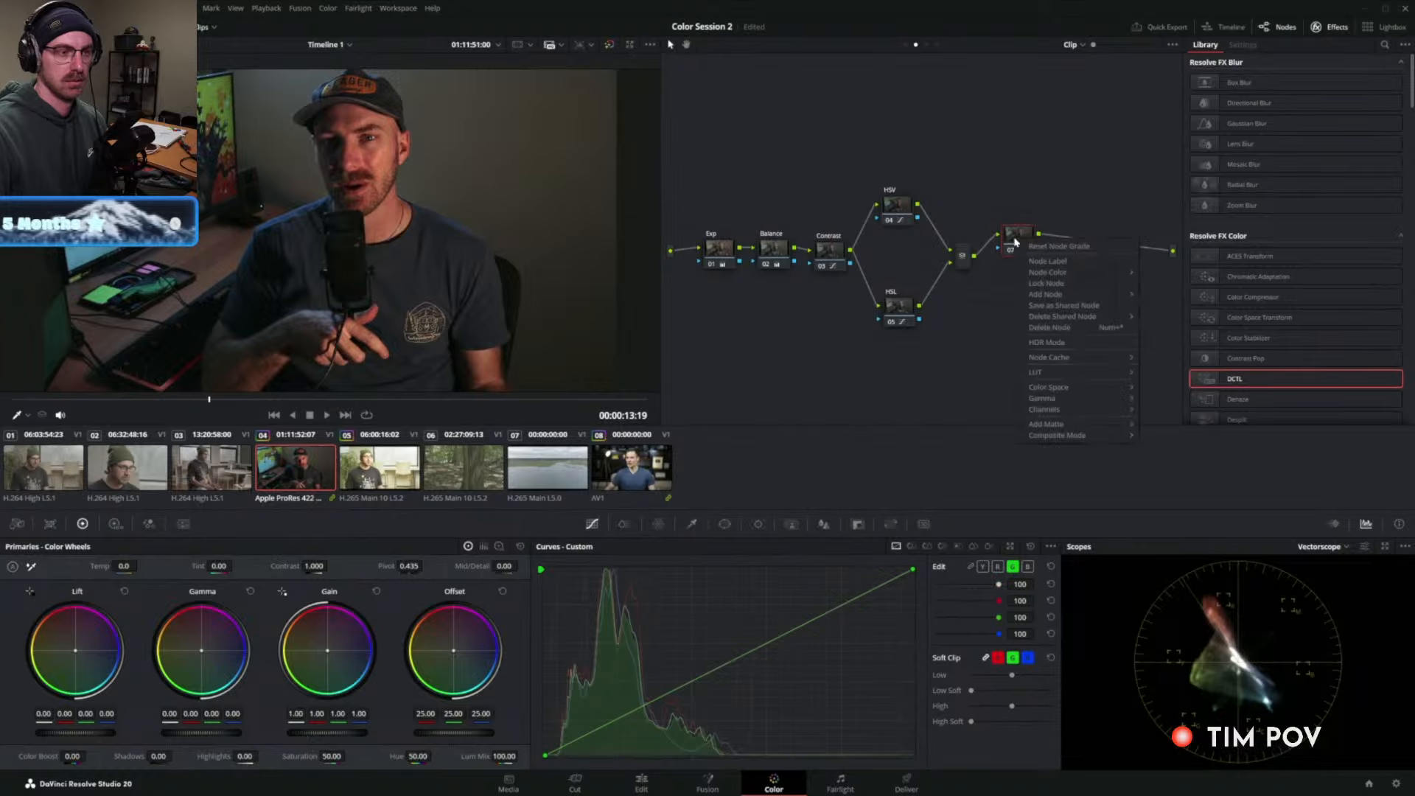
mouse_move(1050, 296)
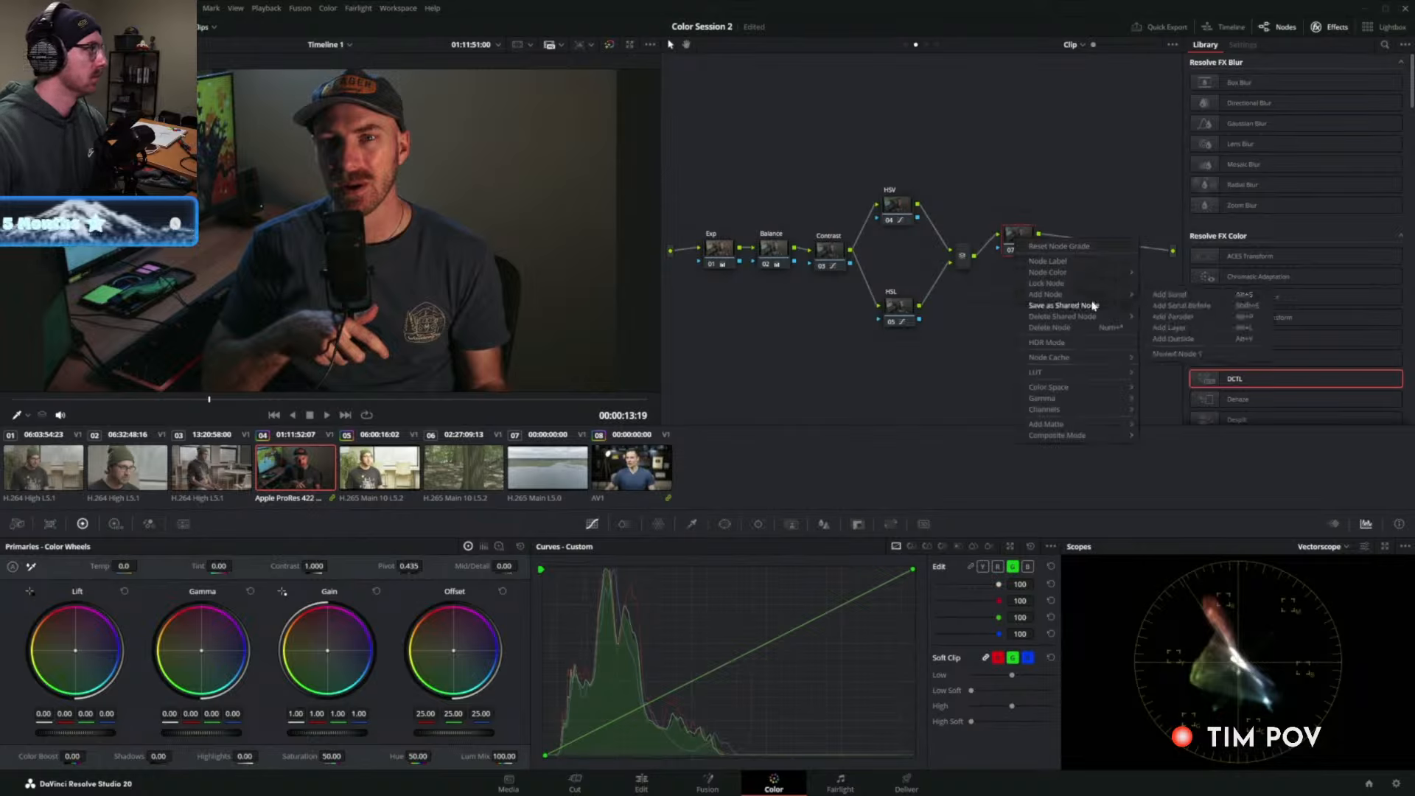
left_click(1178, 332)
left_click_drag(1031, 249, 1033, 318)
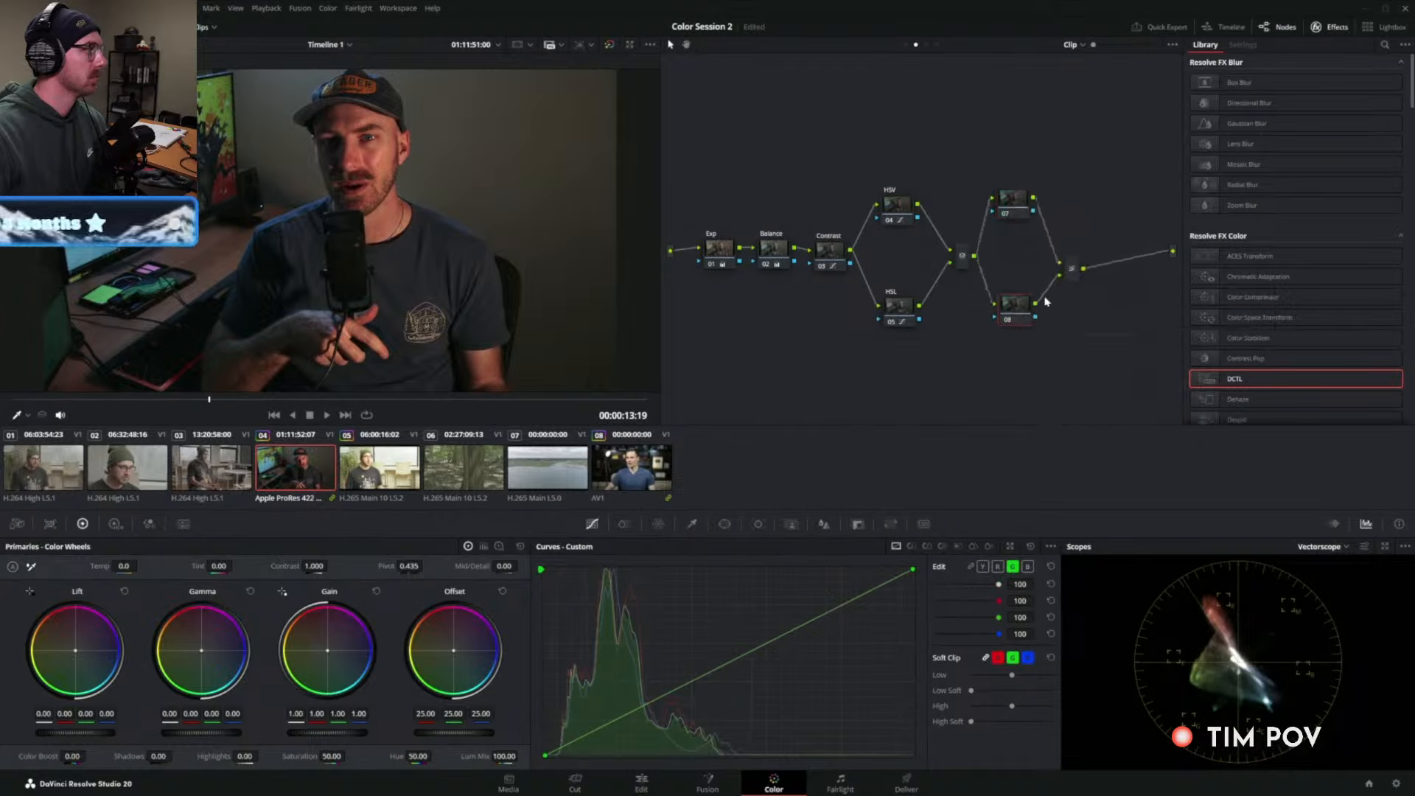
Examine the composite mode options available on the layer mixer and on node 07.
left_click_drag(1077, 268, 1076, 258)
right_click(1075, 258)
mouse_move(1118, 329)
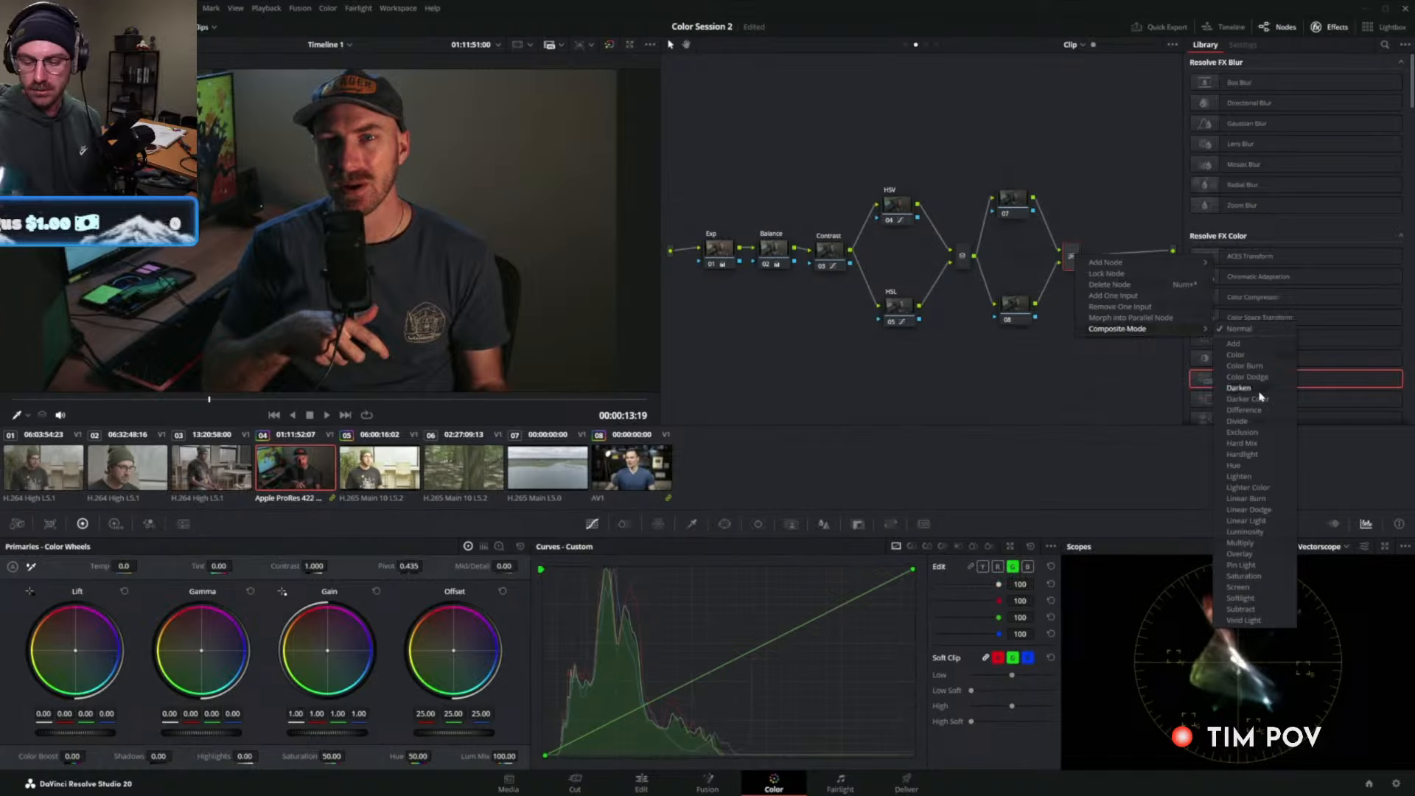
left_click(1017, 309)
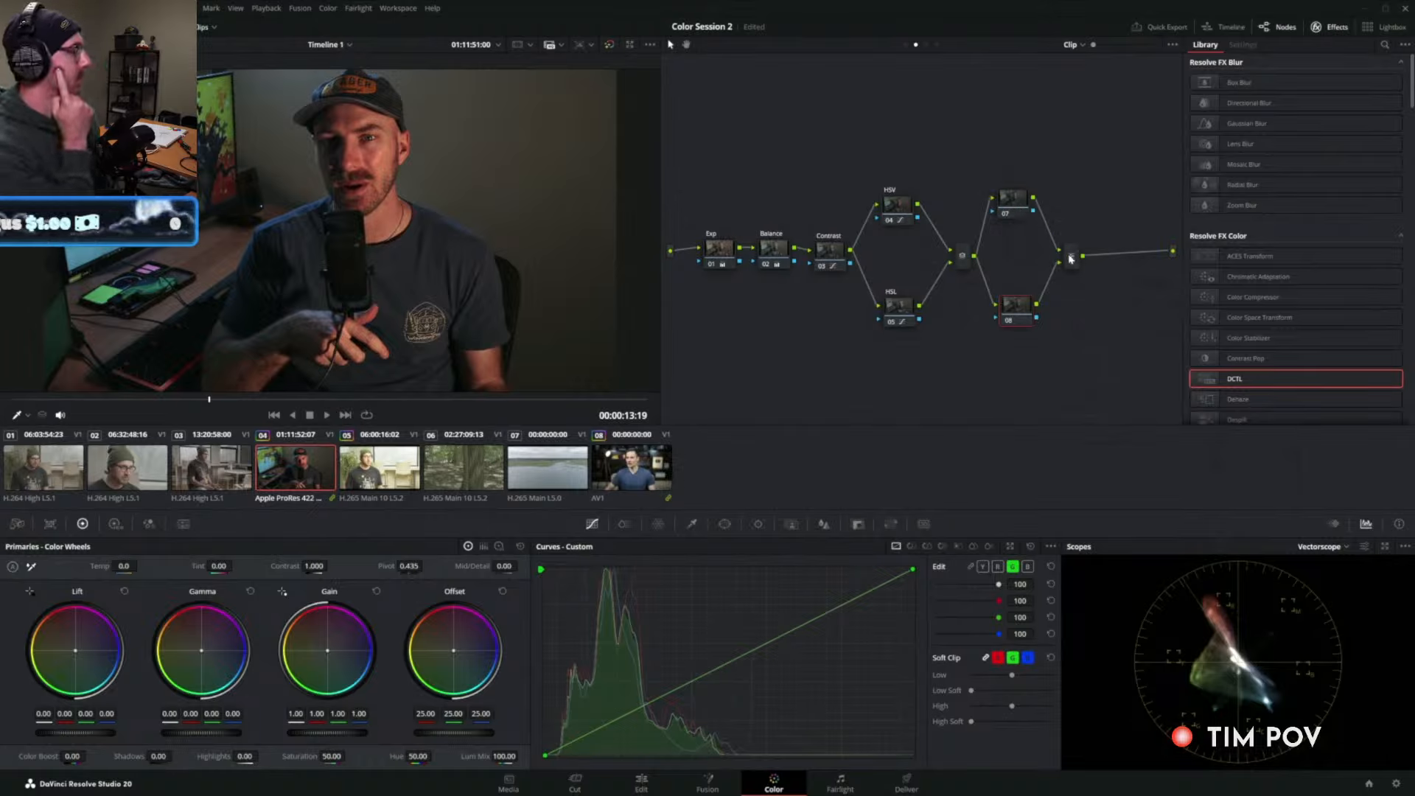
right_click(1021, 203)
mouse_move(1059, 400)
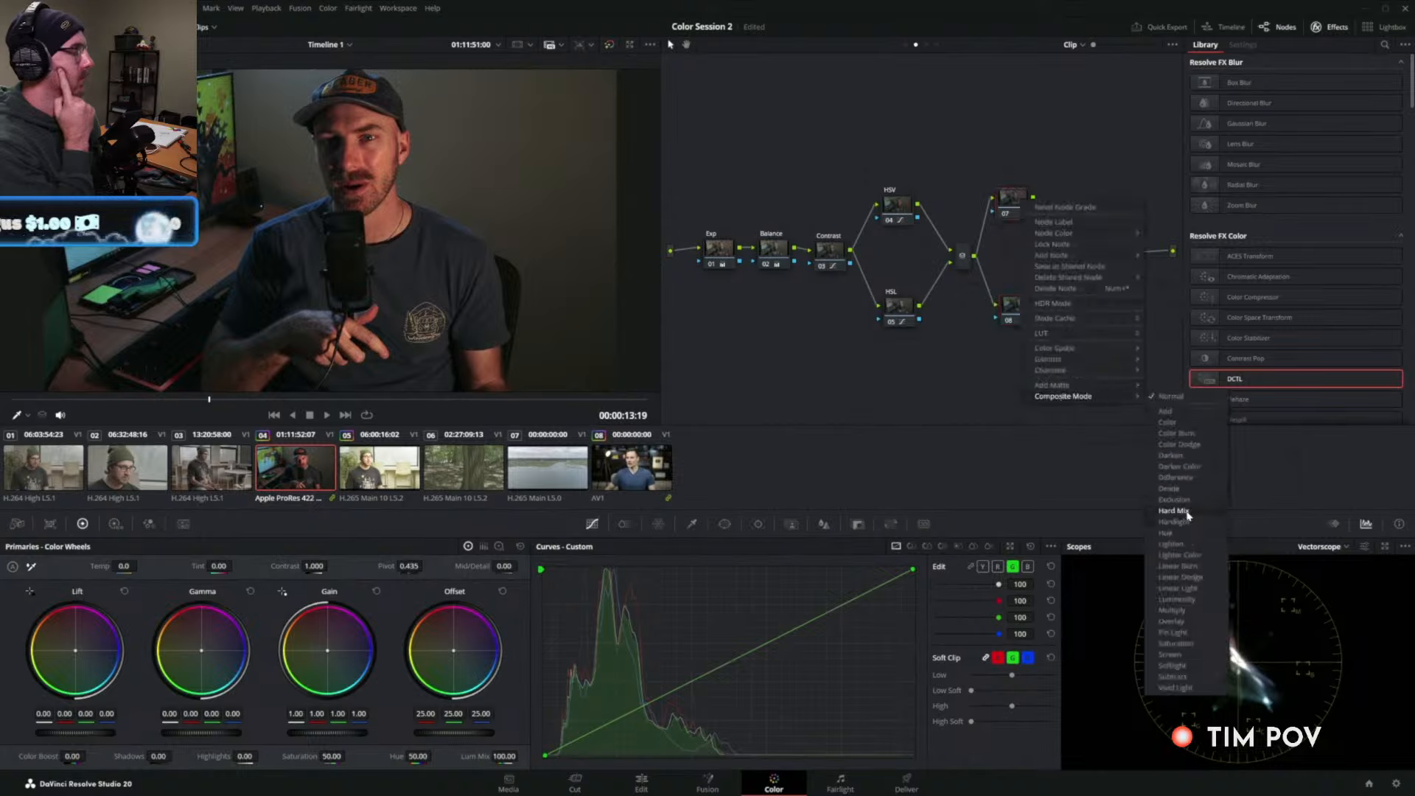
left_click(940, 381)
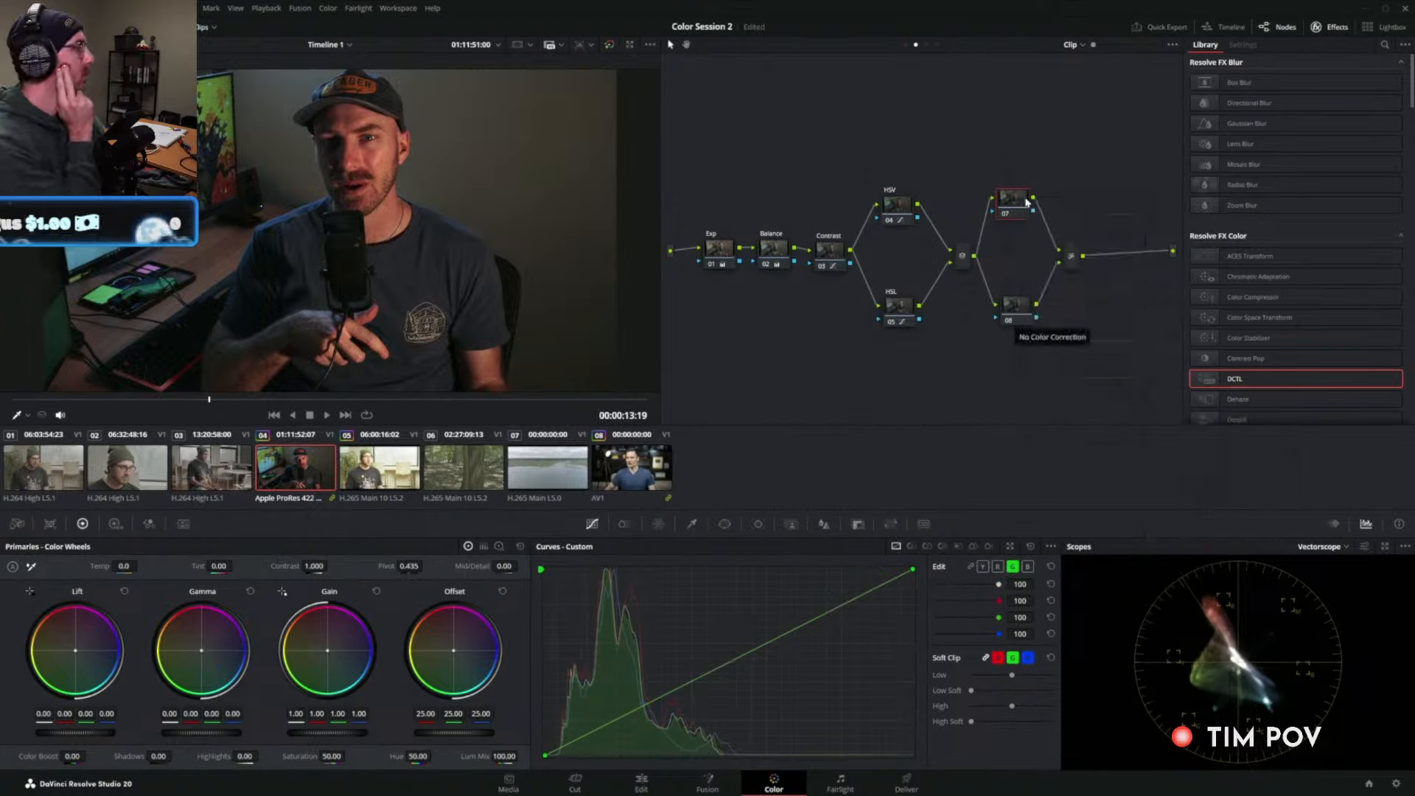
right_click(1026, 205)
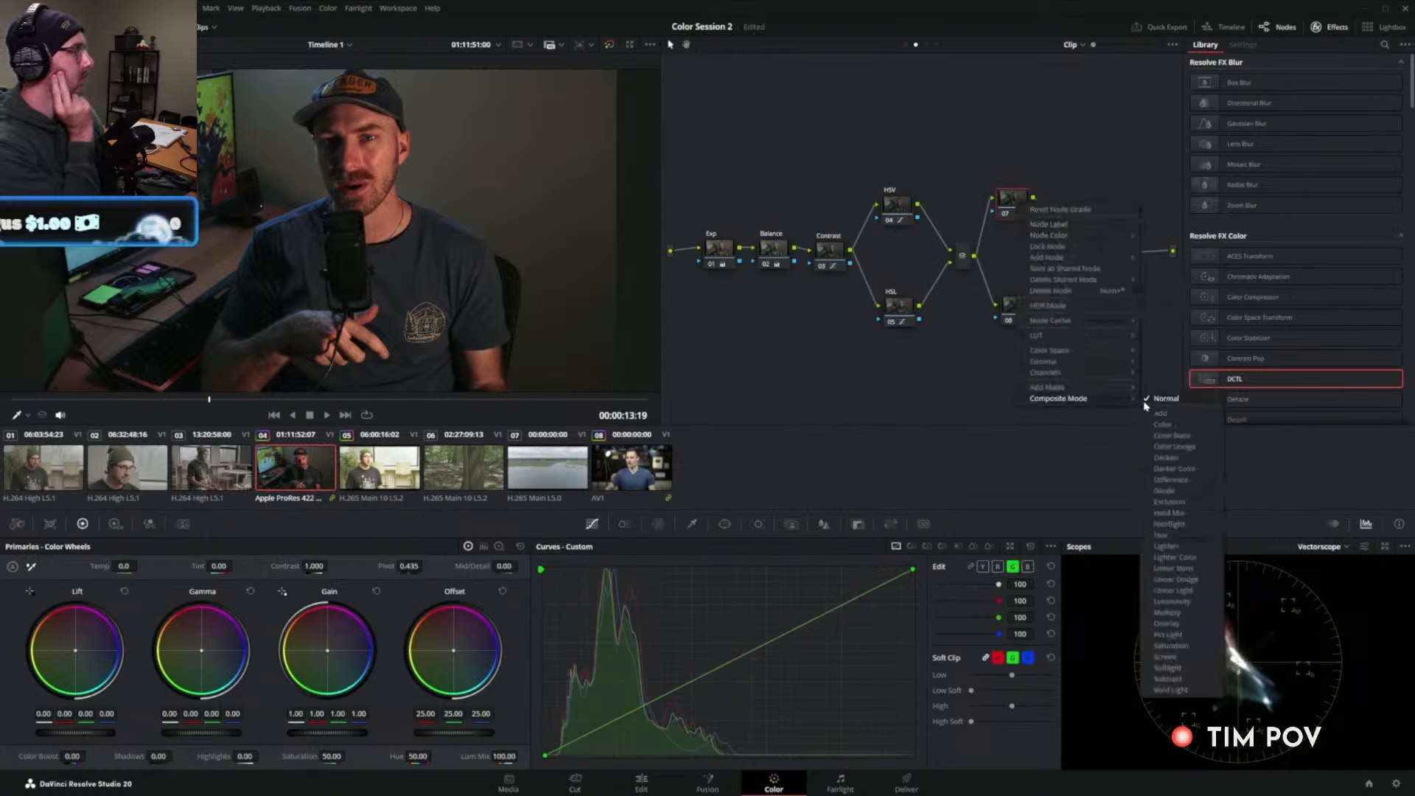
left_click(1052, 145)
Delete node 08 and realign node 07 directly after the HSV/HSL parallel mixer.
mouse_move(1013, 200)
left_mouse_down()
mouse_move(981, 169)
mouse_move(1000, 165)
mouse_move(1008, 190)
left_mouse_up()
left_click(1074, 258)
left_click_drag(1105, 236, 1021, 304)
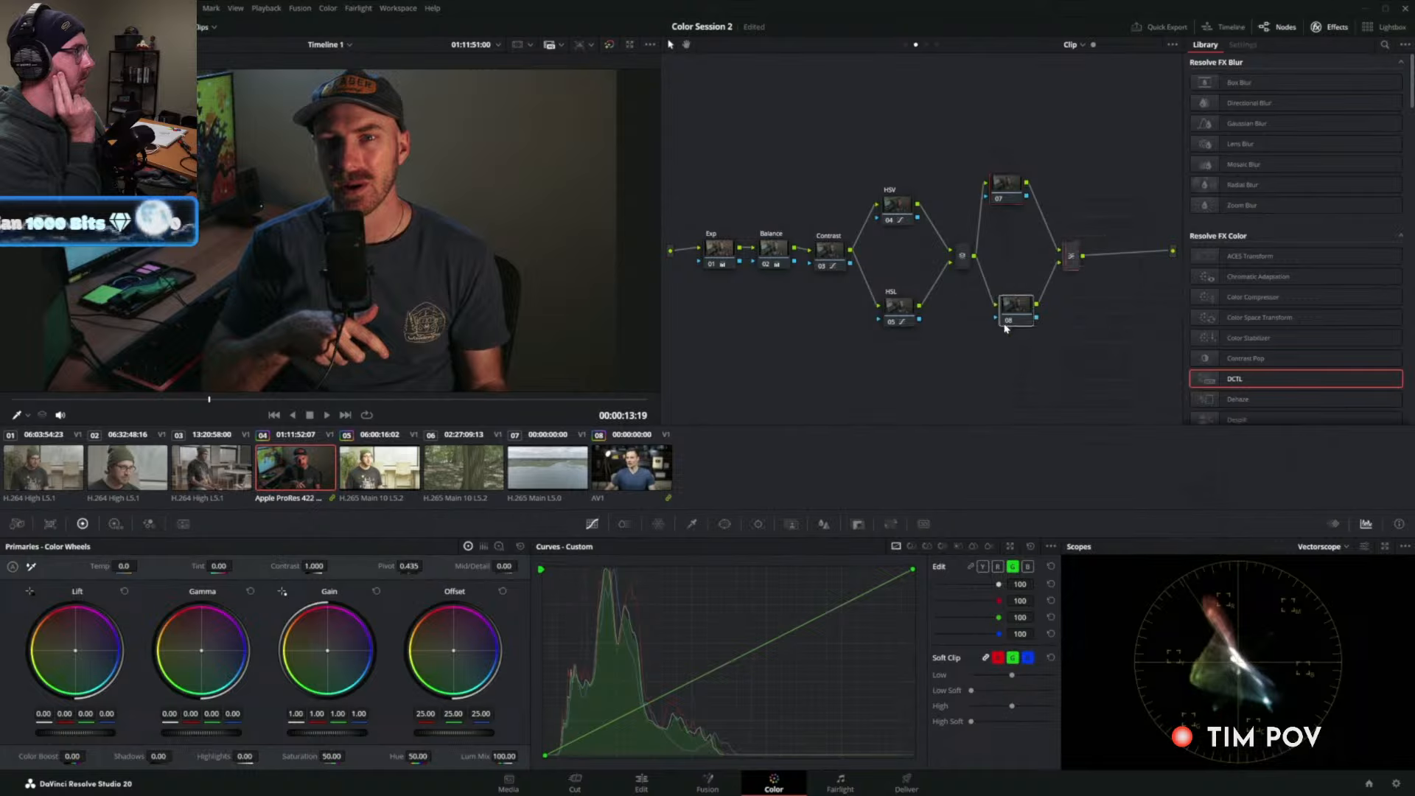
key("Delete")
left_click_drag(1007, 186, 1172, 252)
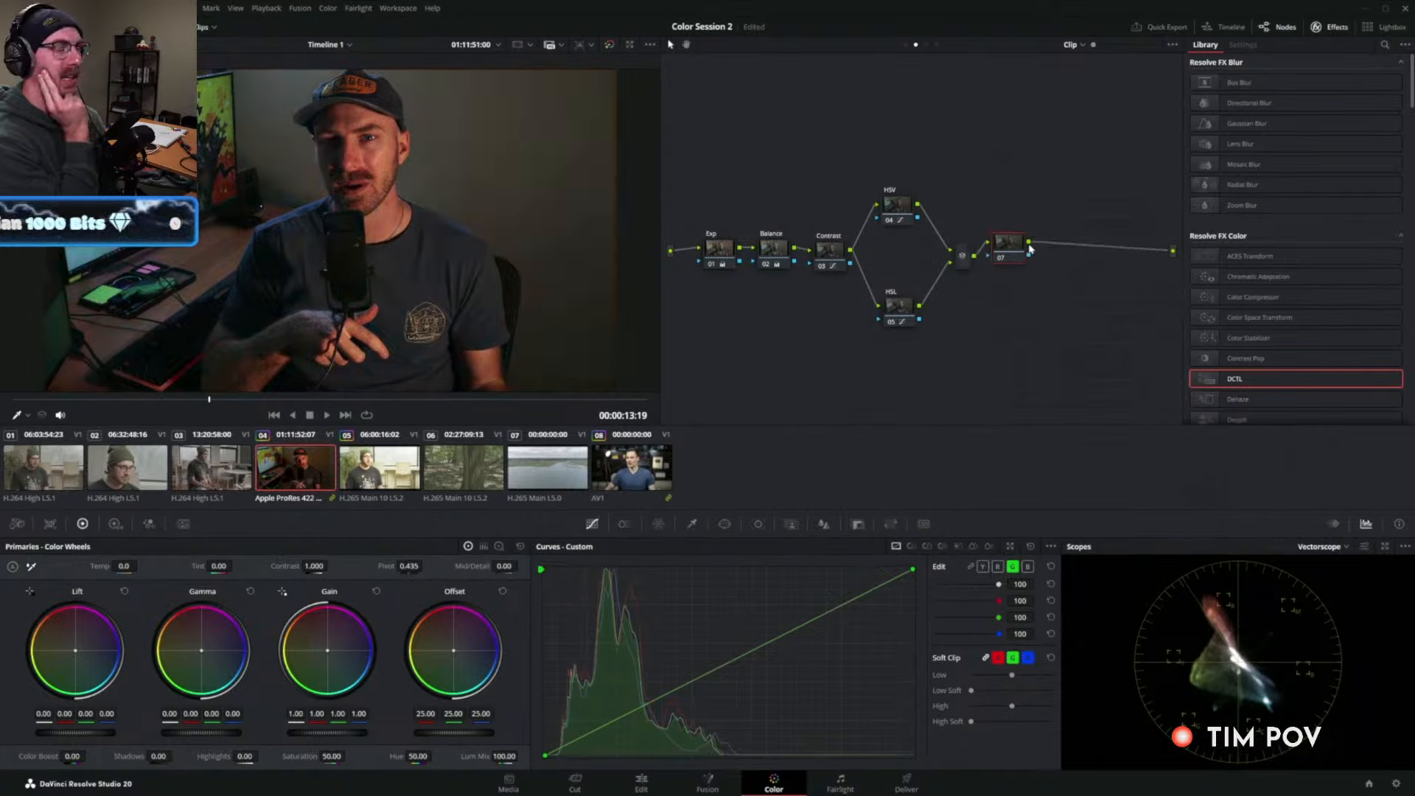
left_click_drag(1007, 242, 1020, 249)
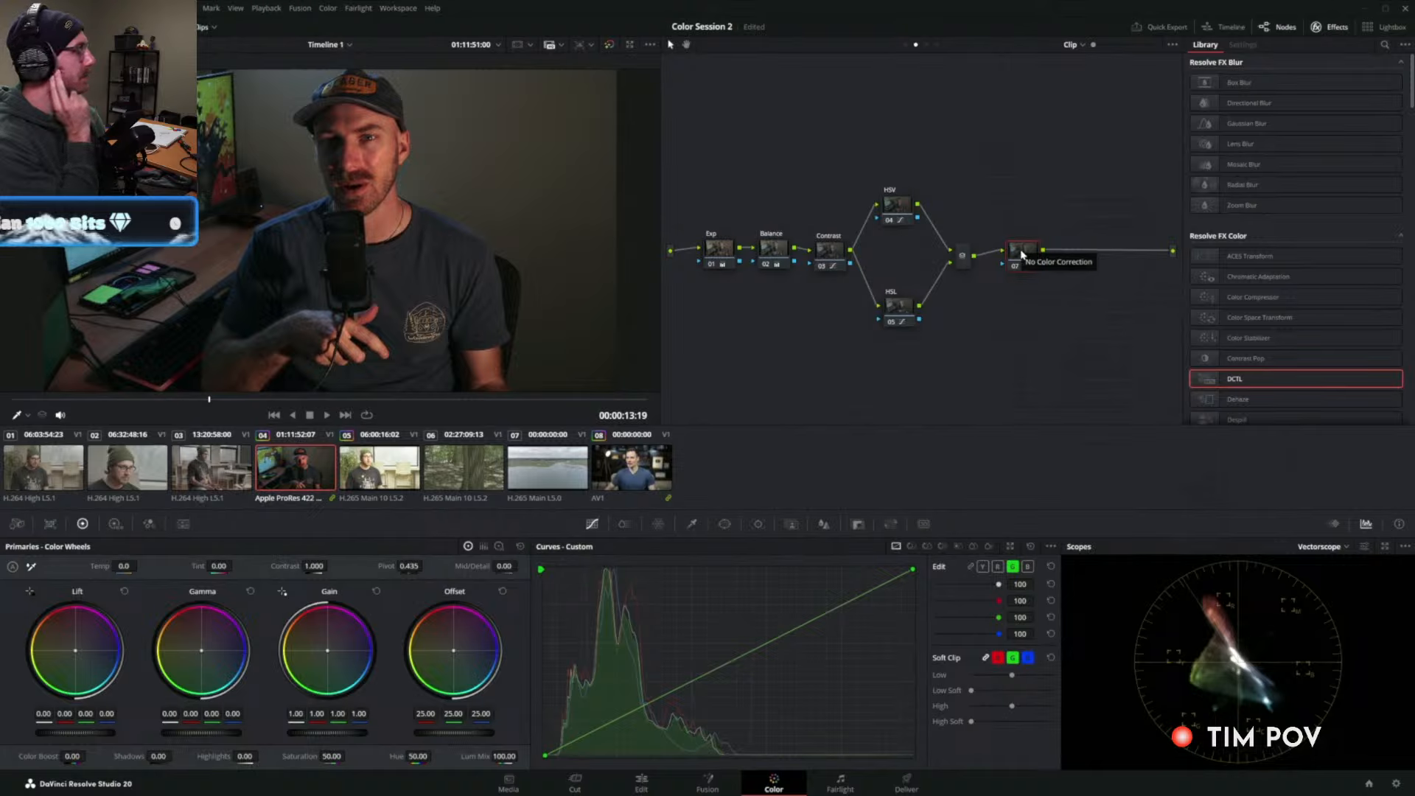
Turn off the Contrast node.
right_click(1027, 255)
left_click(959, 297)
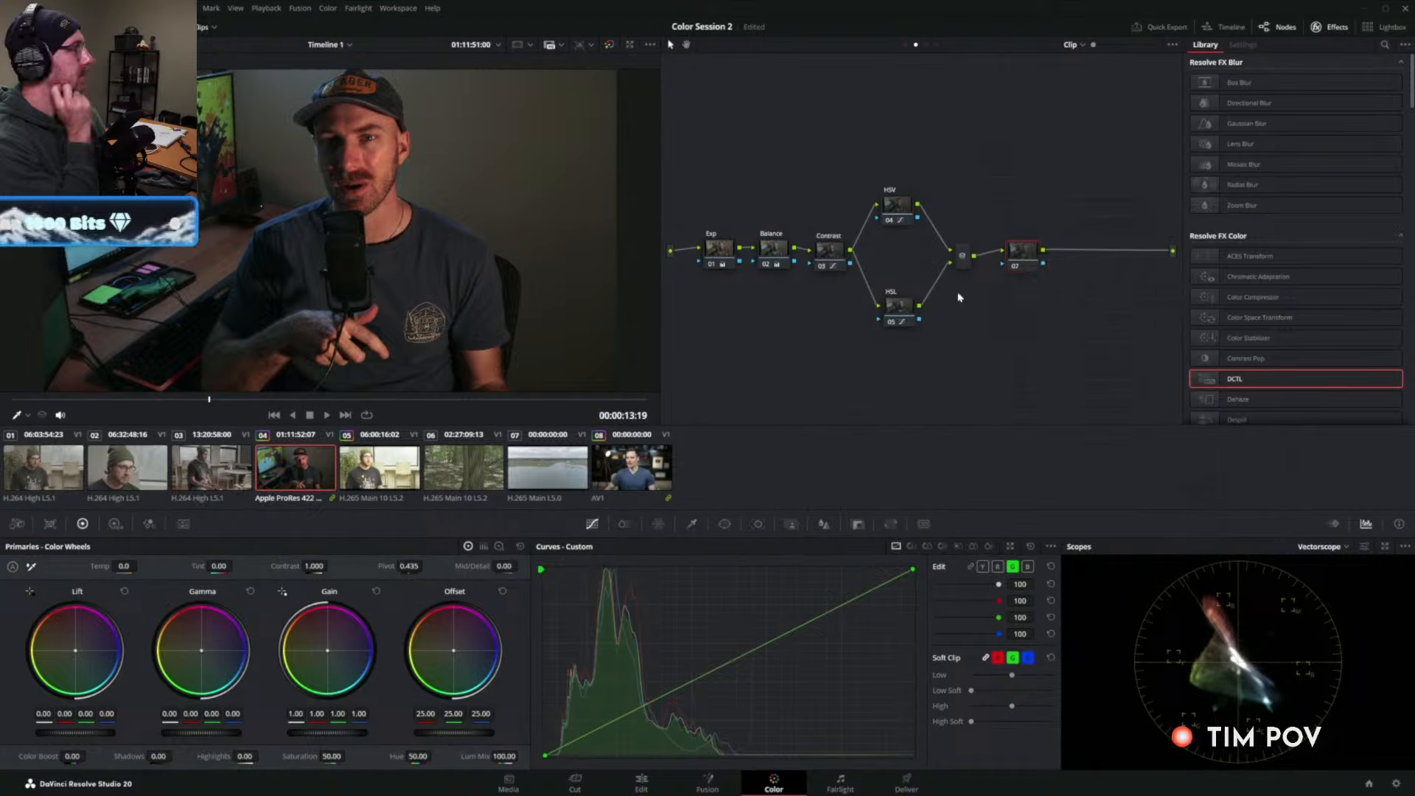
left_click(806, 254)
key("ctrl+d")
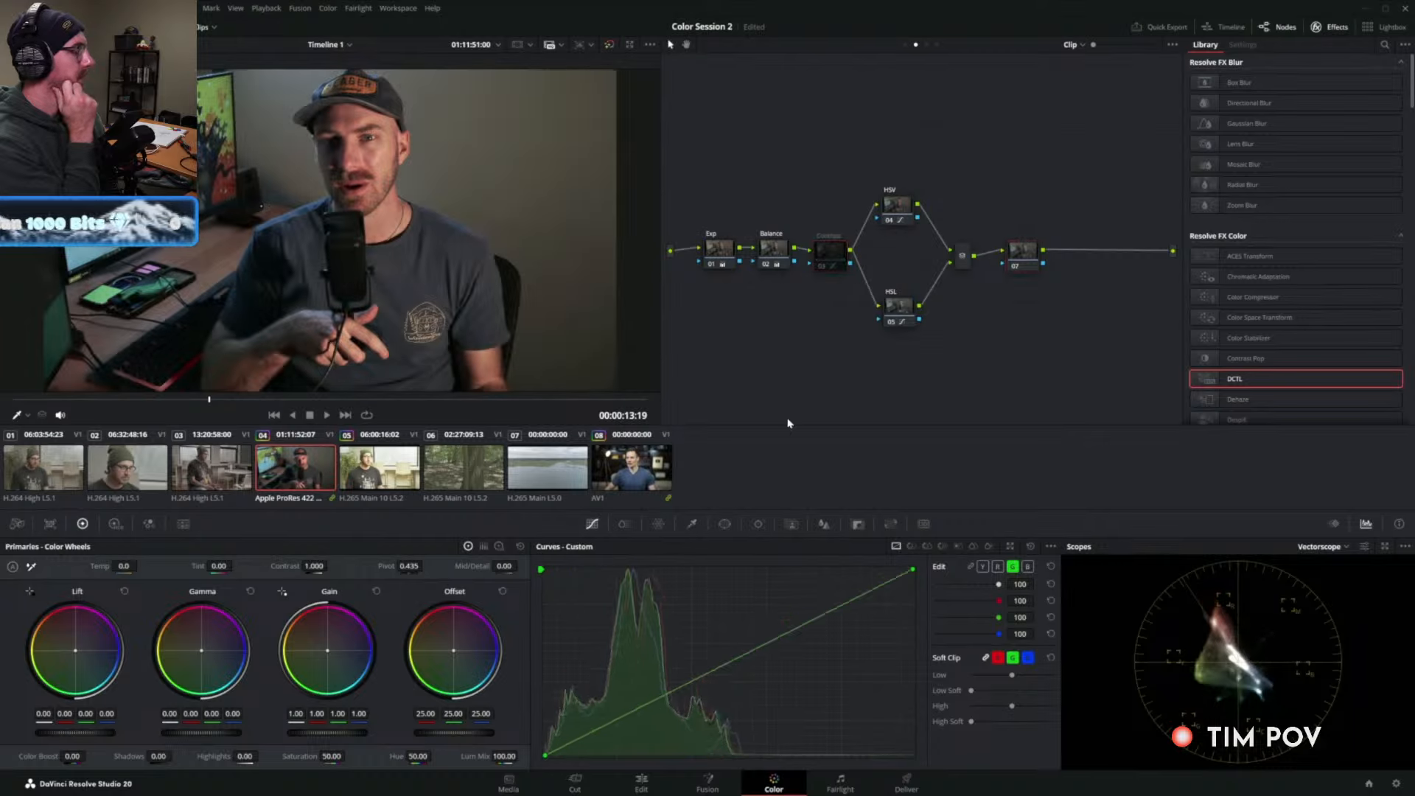
Try primaries contrast 1.374 with pivot 0.497 and HDR contrast 1.216 on node 07, resetting each adjustment.
mouse_move(313, 565)
left_mouse_down()
mouse_move(426, 566)
mouse_move(314, 566)
left_mouse_up()
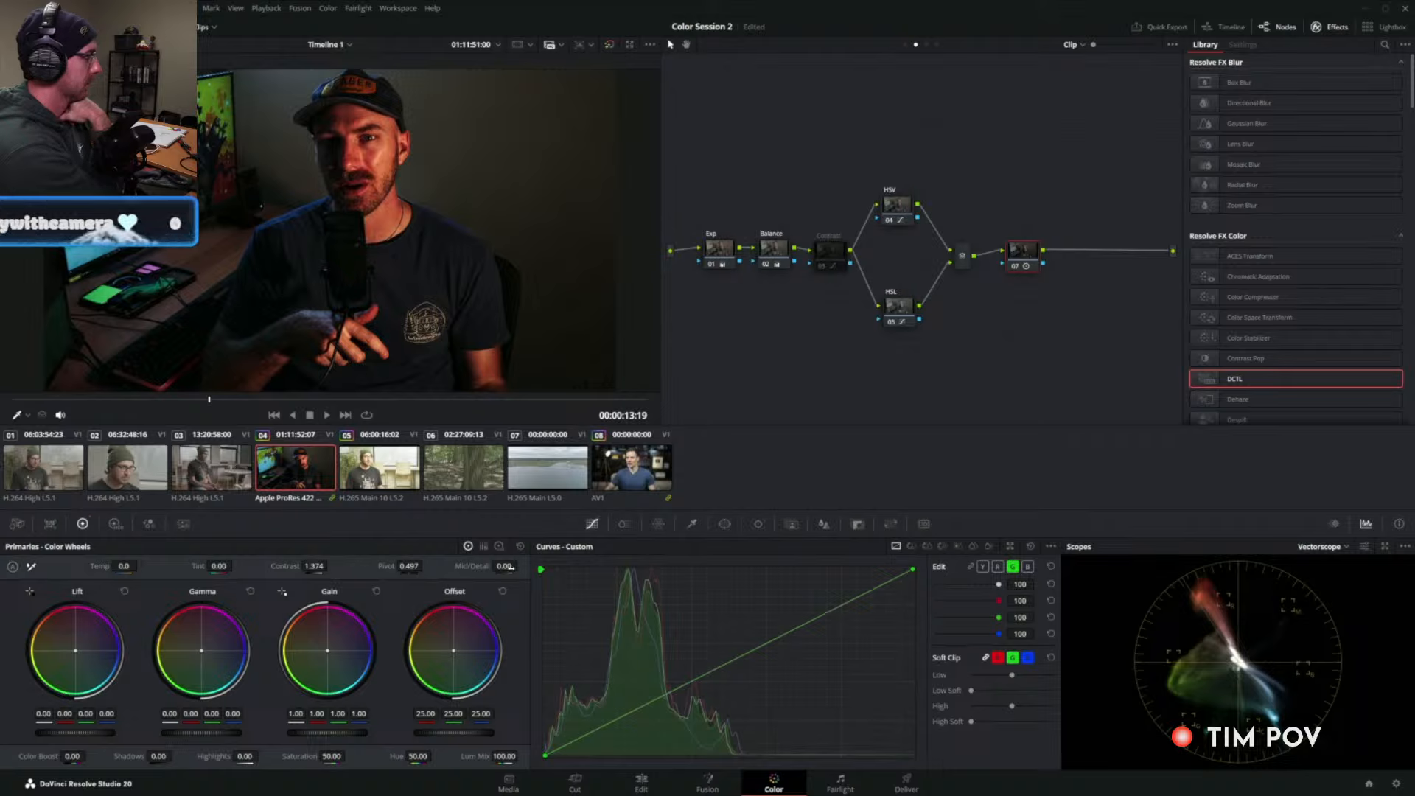
left_click(520, 547)
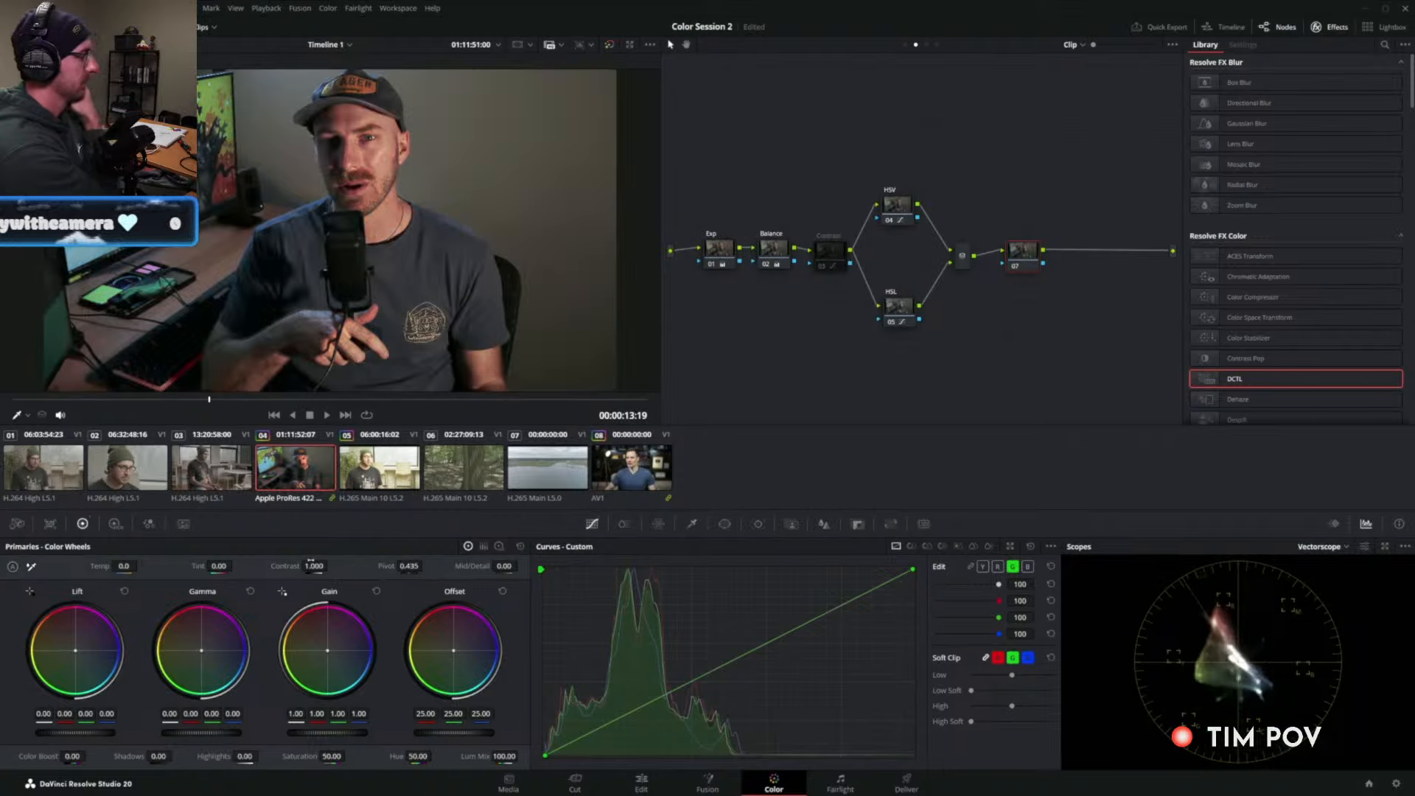
left_click(115, 524)
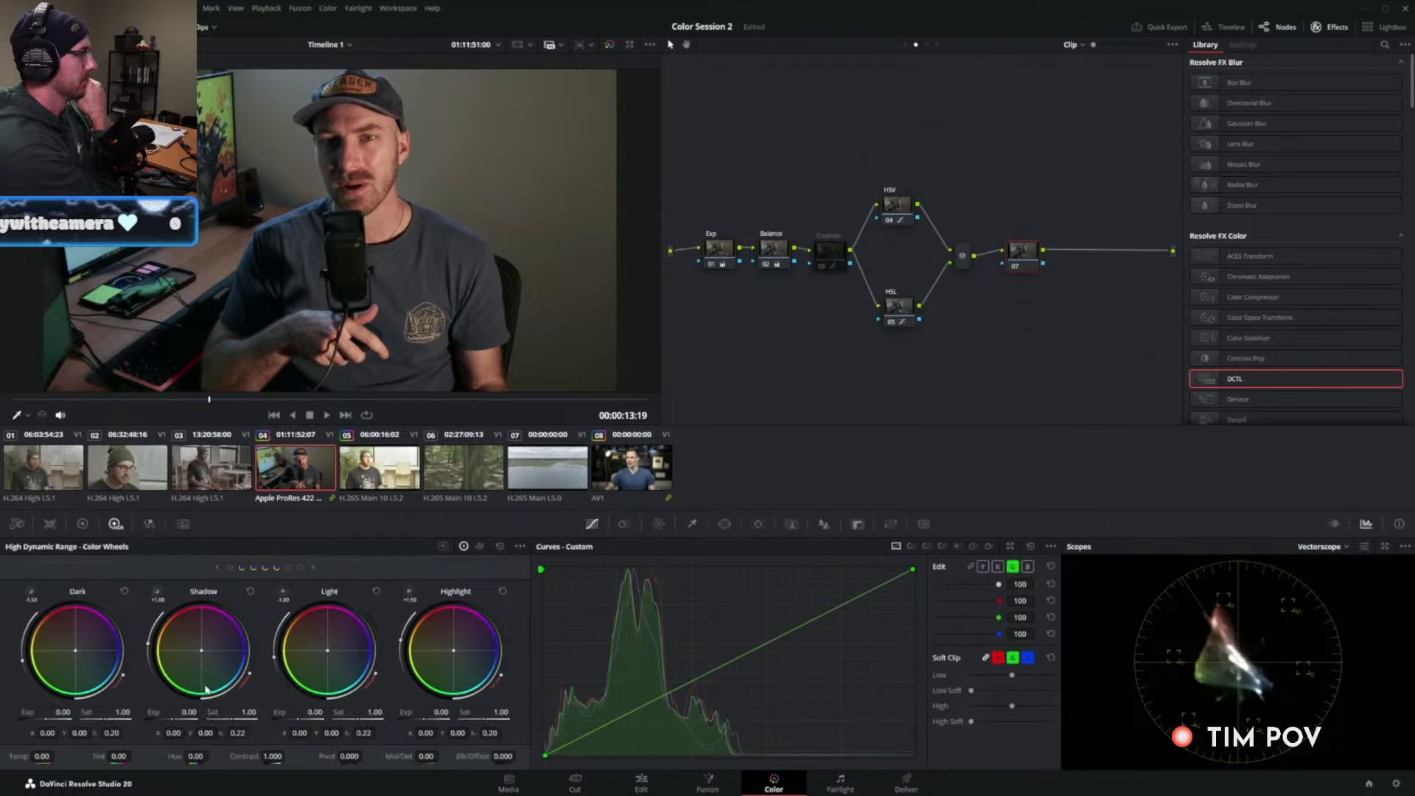
mouse_move(272, 756)
left_mouse_down()
mouse_move(321, 756)
mouse_move(298, 756)
left_mouse_up()
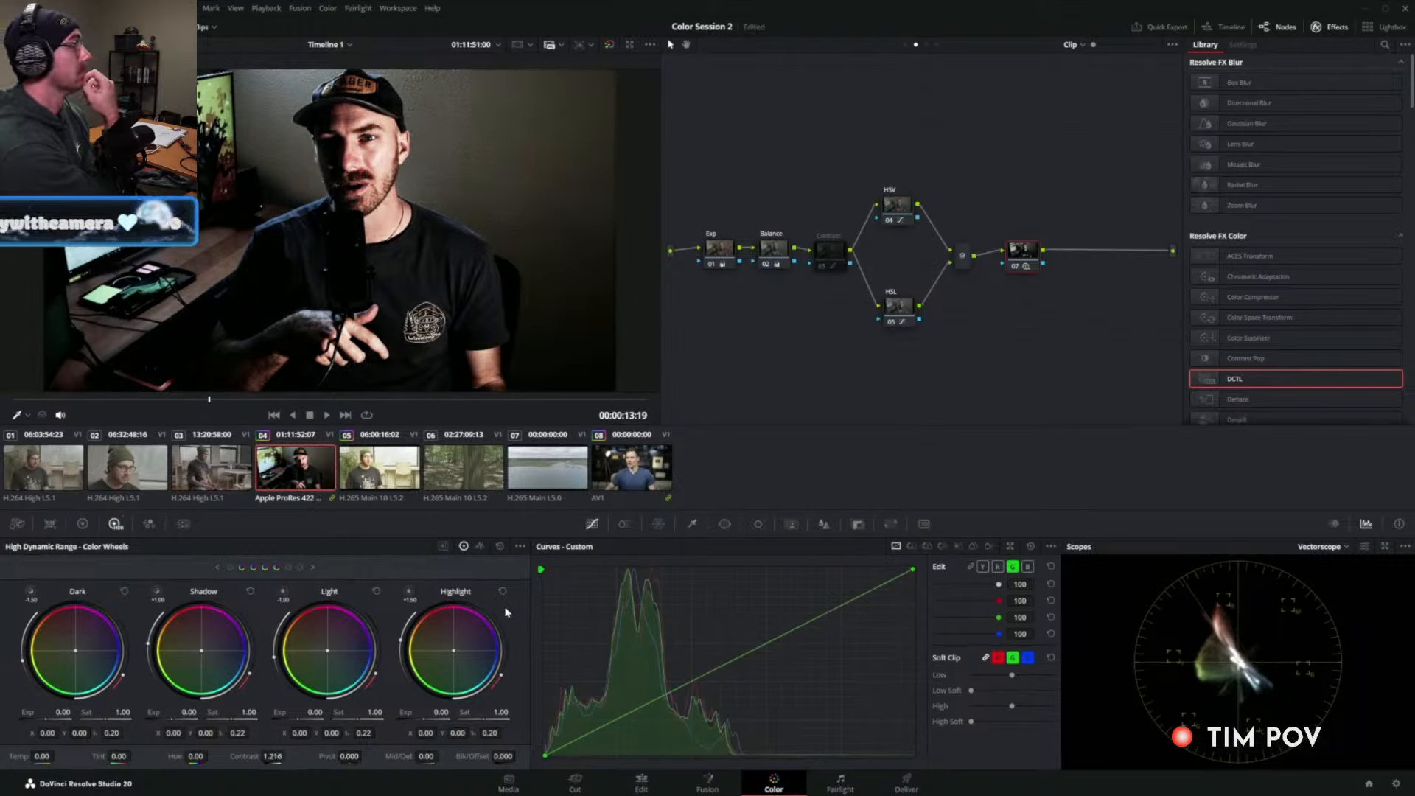
left_click(500, 547)
left_click(83, 524)
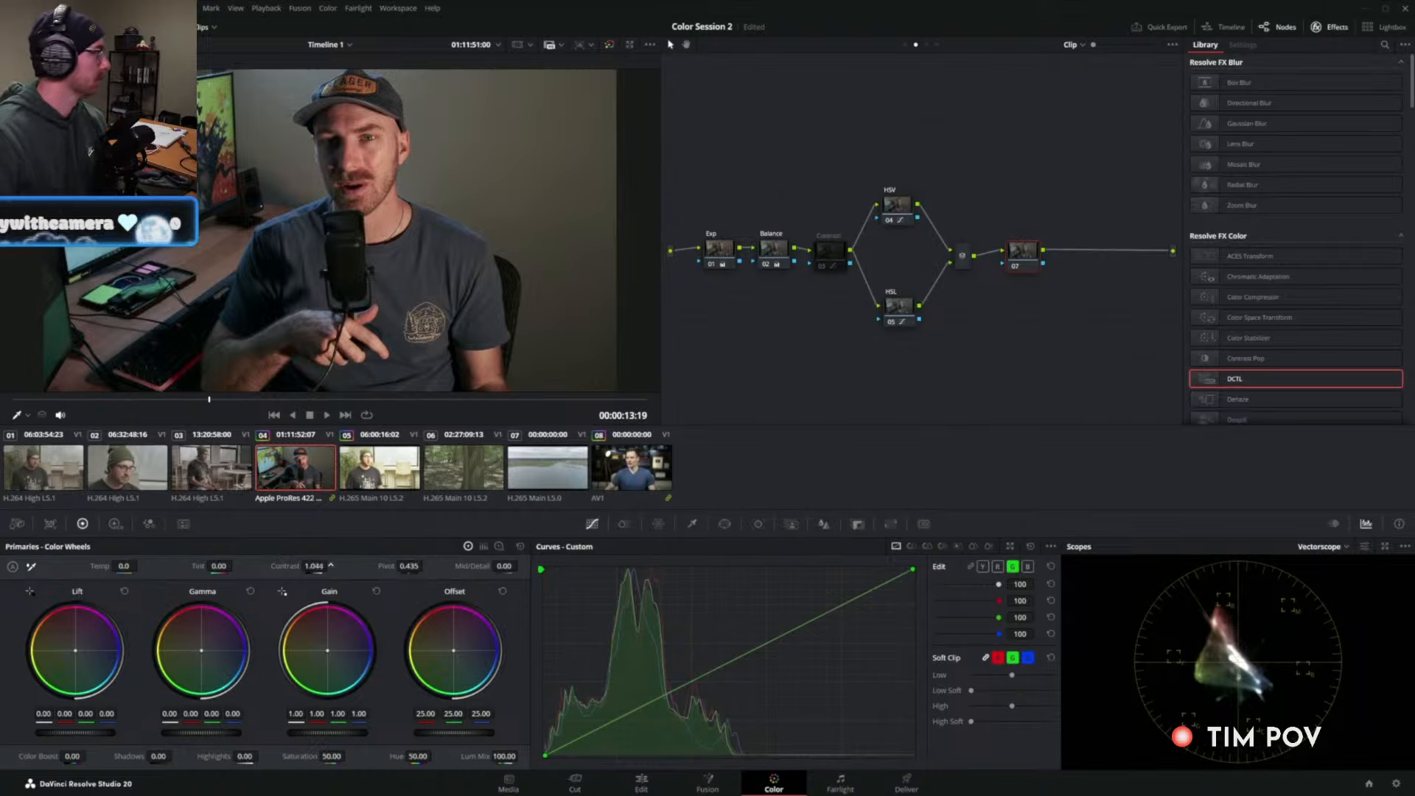
Set node 07's primaries contrast to 1.306 and pivot to 0.515, and switch its composite mode to Luminosity.
mouse_move(330, 565)
left_mouse_down()
mouse_move(426, 565)
mouse_move(331, 565)
left_mouse_up()
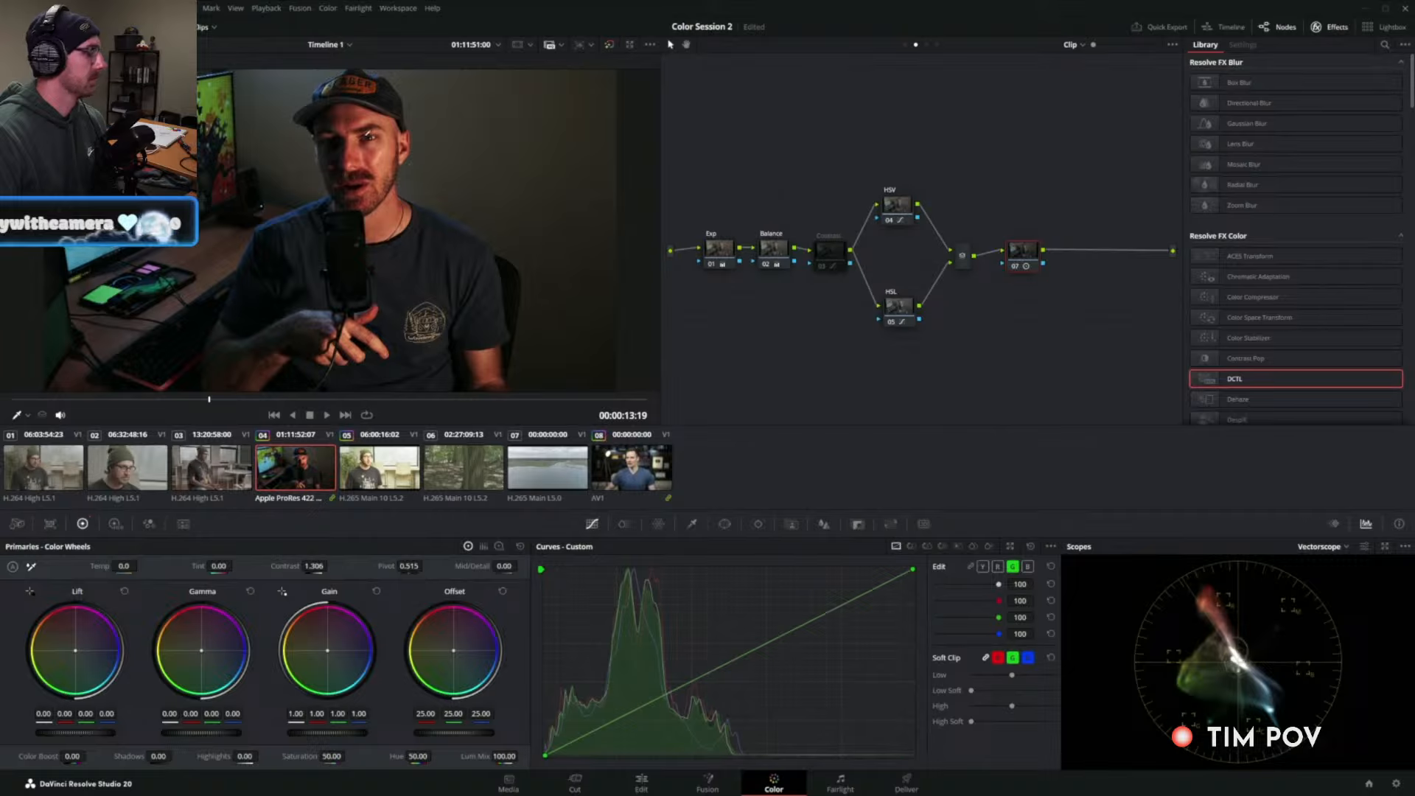
right_click(1024, 254)
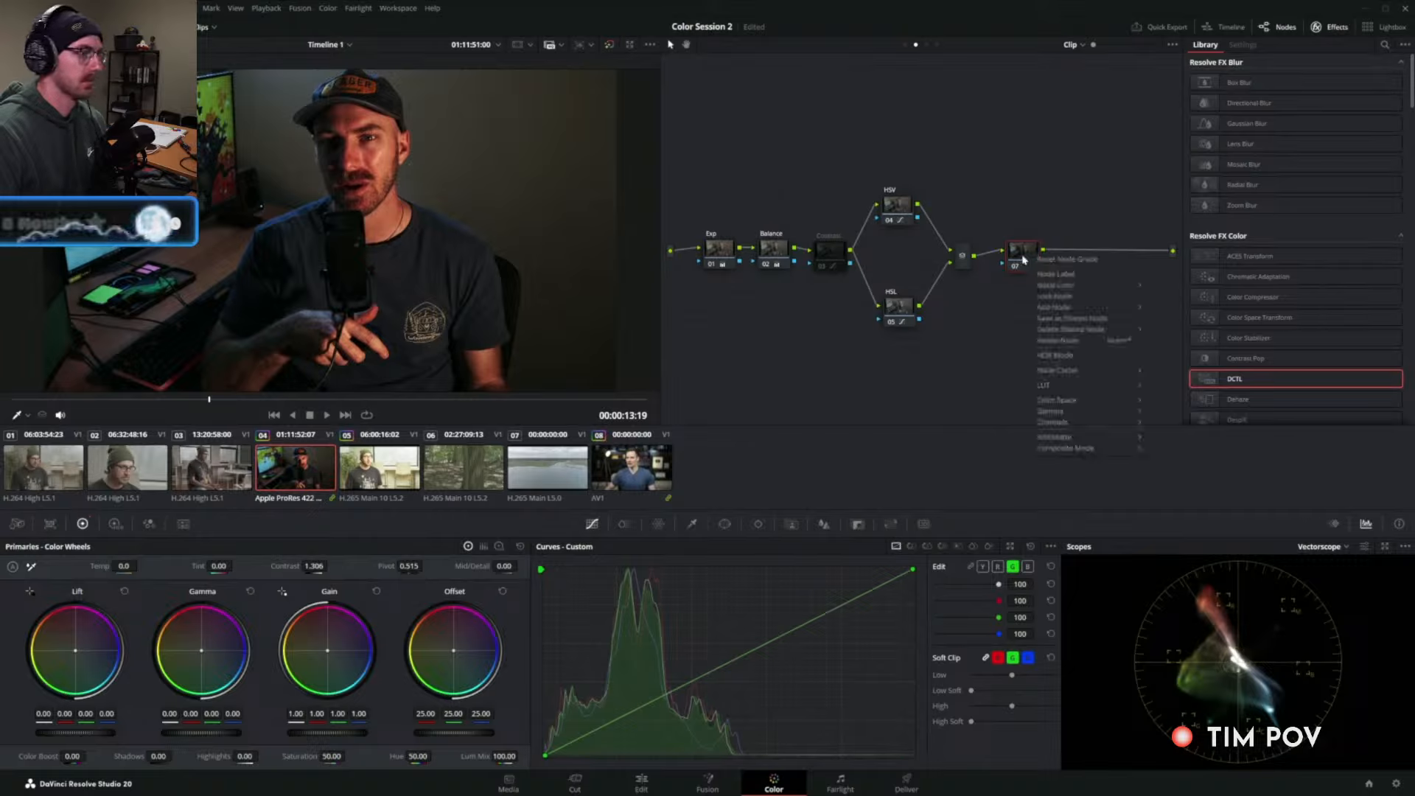
mouse_move(1065, 448)
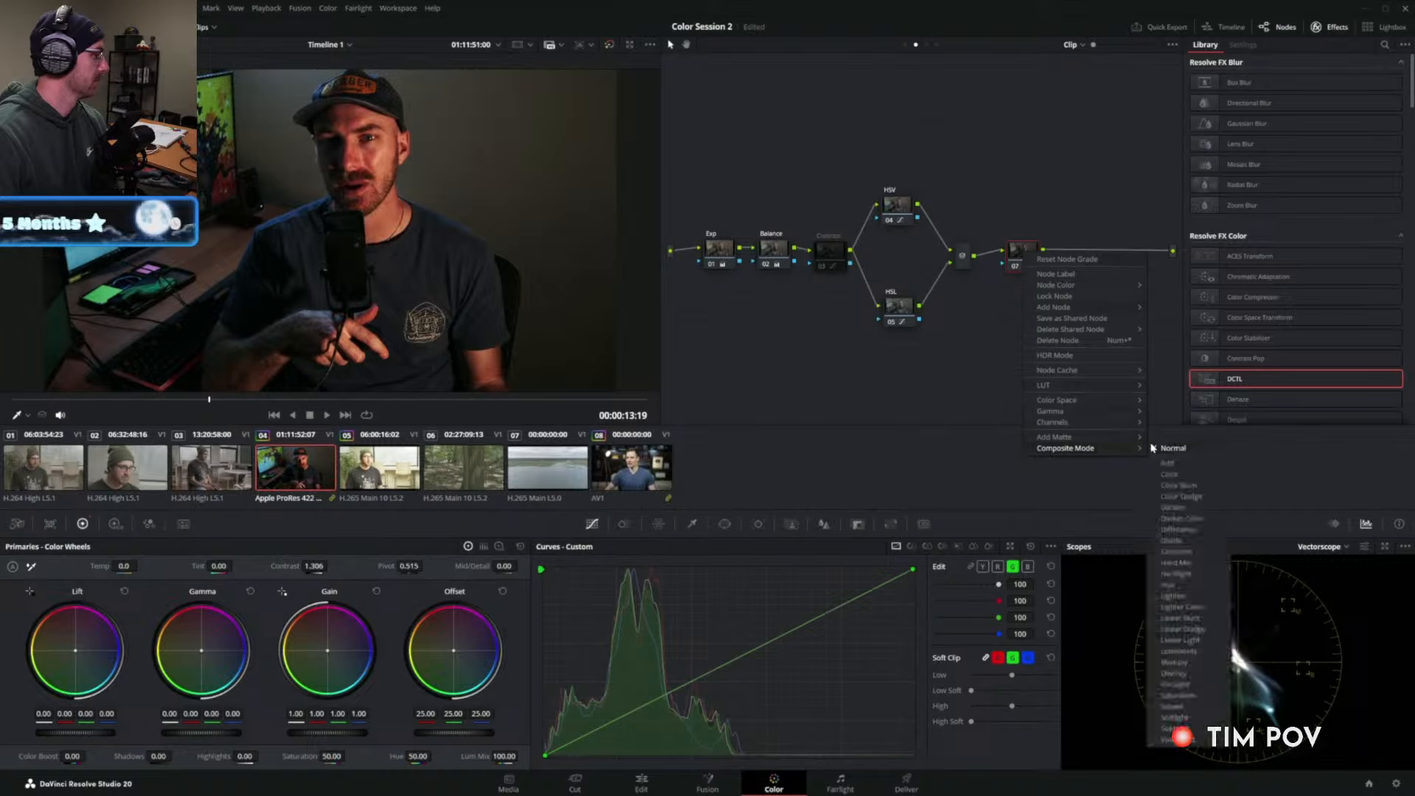
left_click(1183, 652)
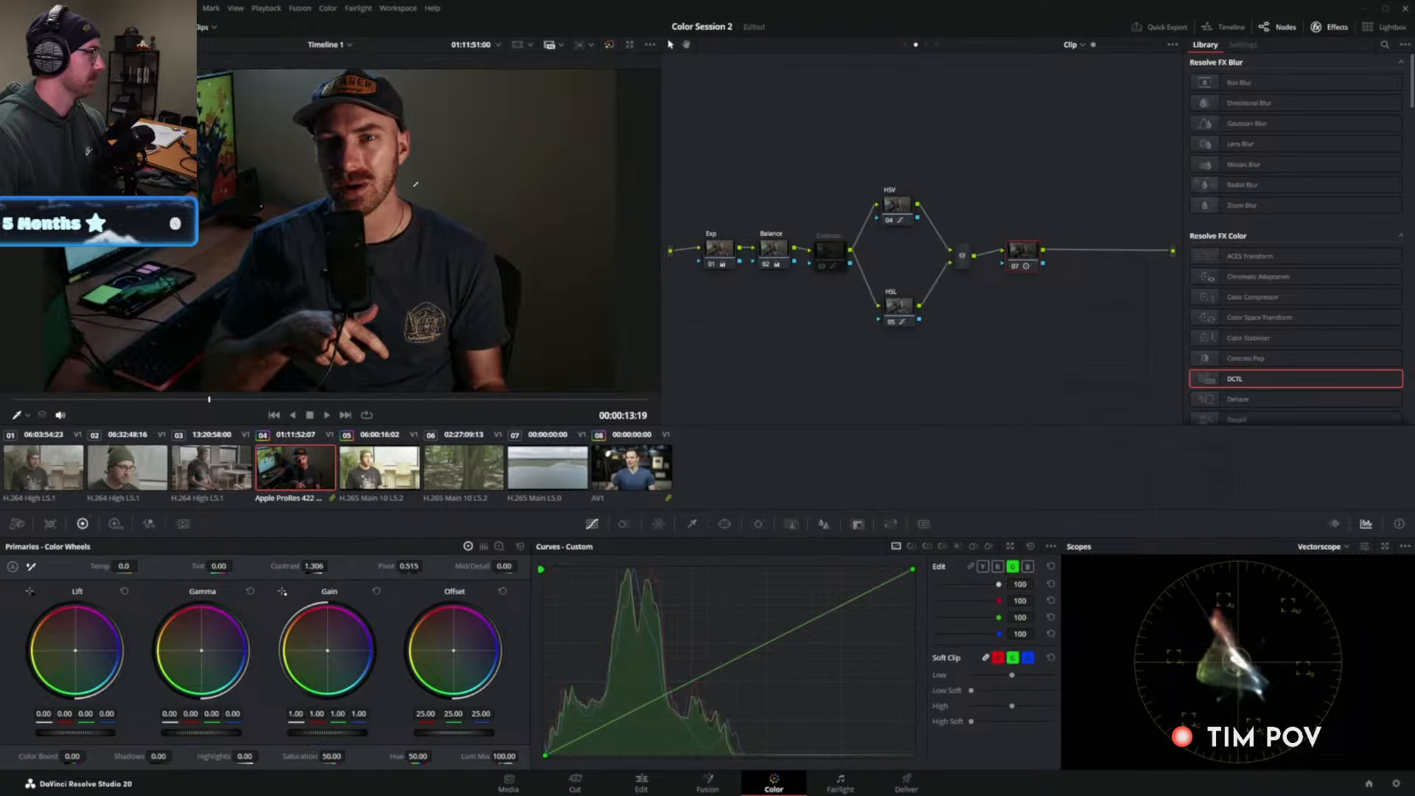
Switch node 07's composite mode to Color and raise its contrast to 1.570 and pivot to 0.647.
right_click(1022, 258)
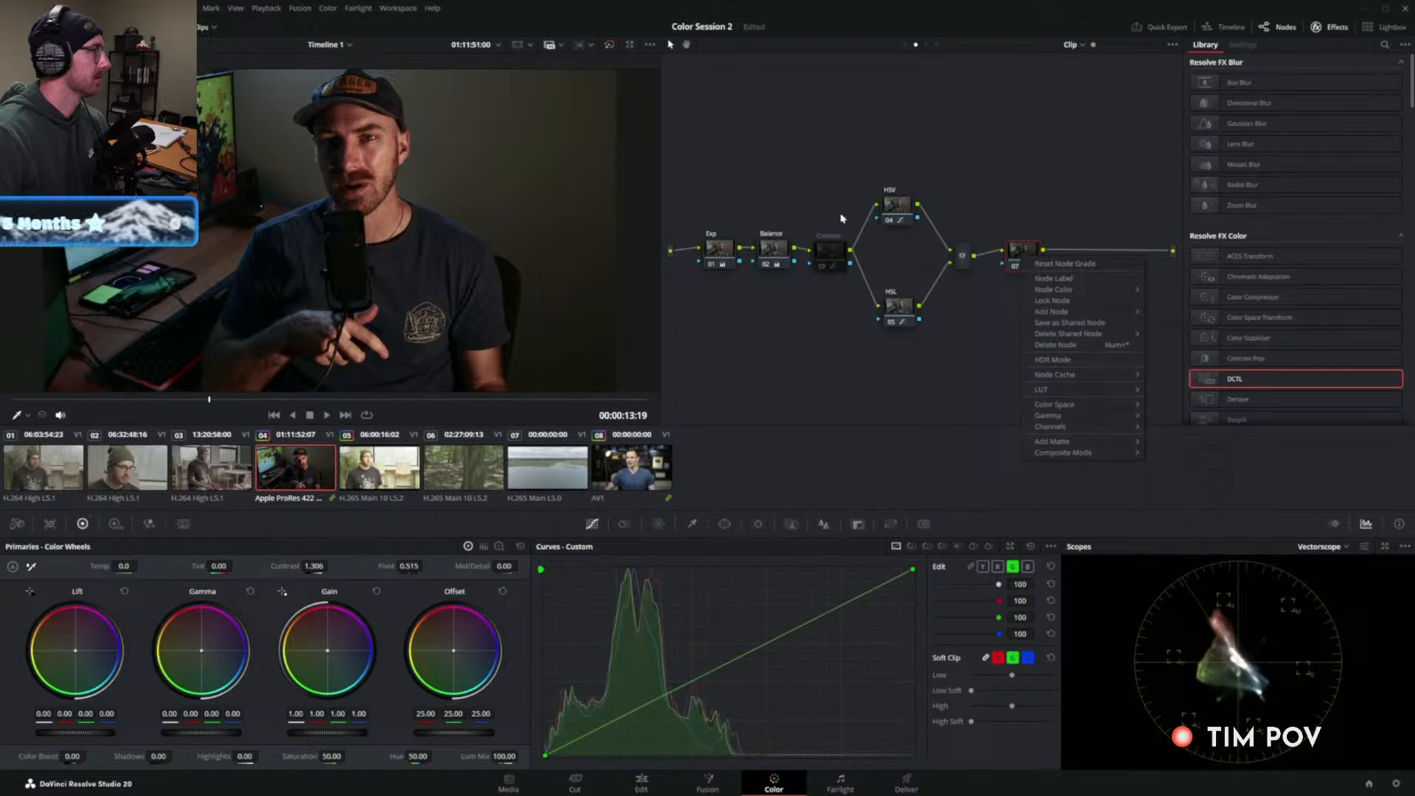
mouse_move(1061, 452)
left_click(1179, 483)
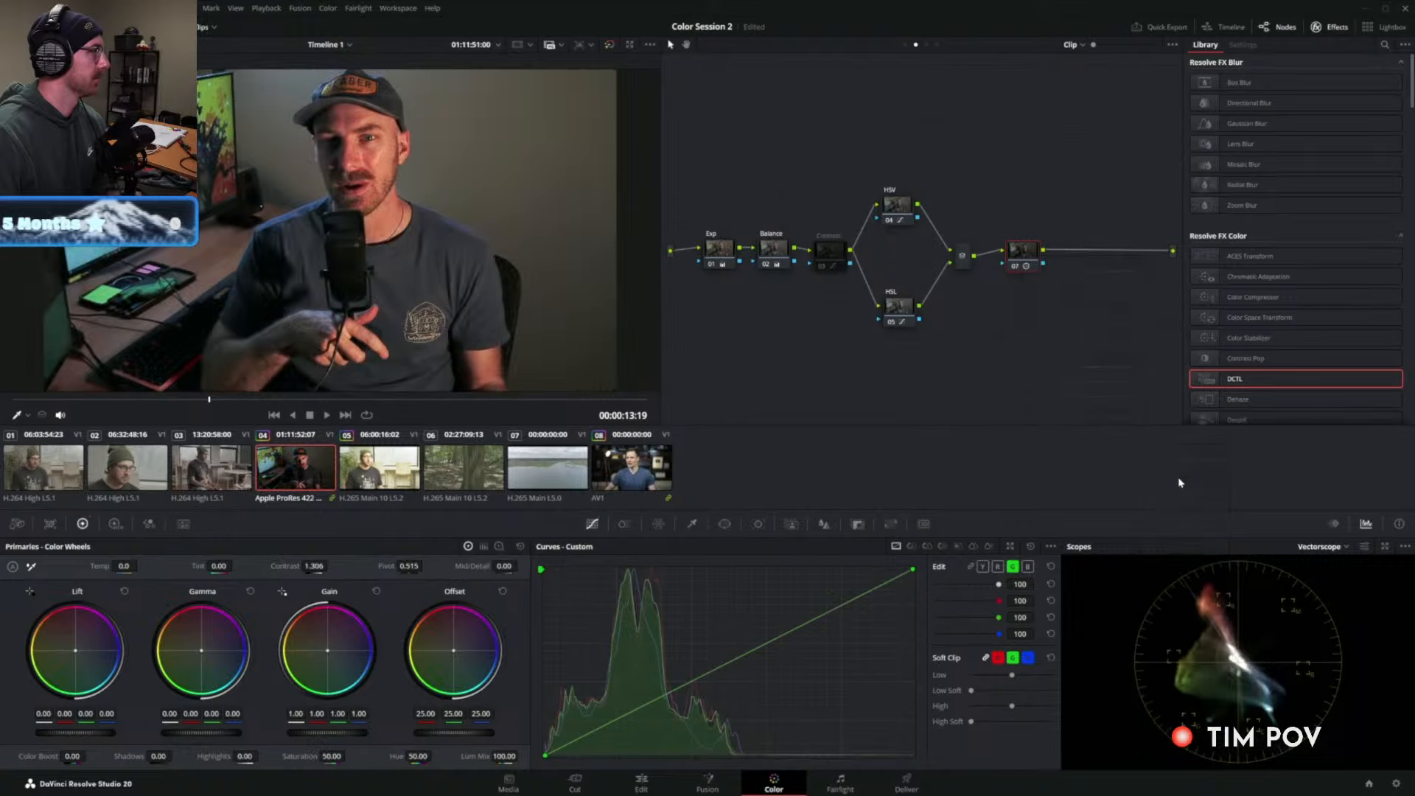
left_click_drag(330, 565, 322, 565)
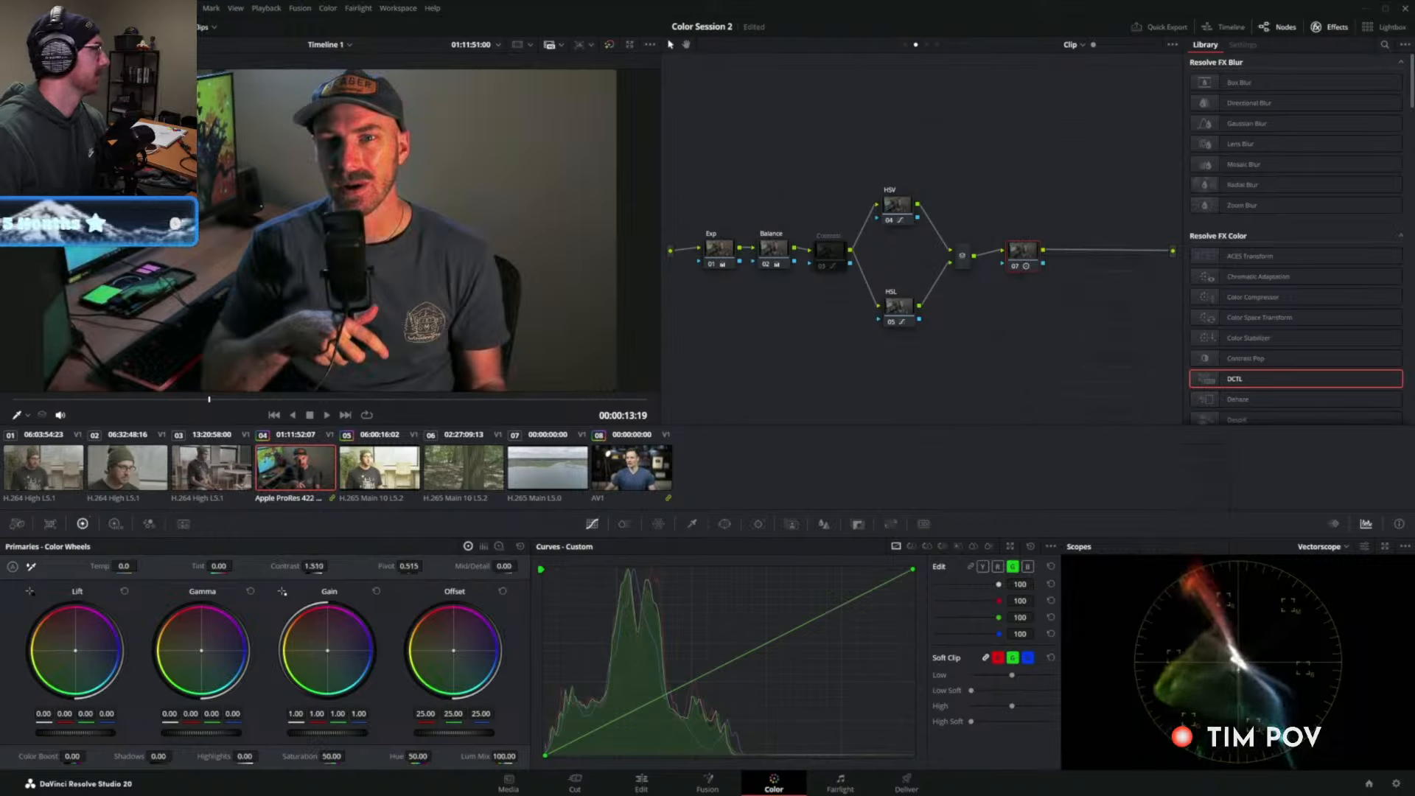
left_click_drag(409, 565, 425, 566)
left_click_drag(297, 565, 331, 566)
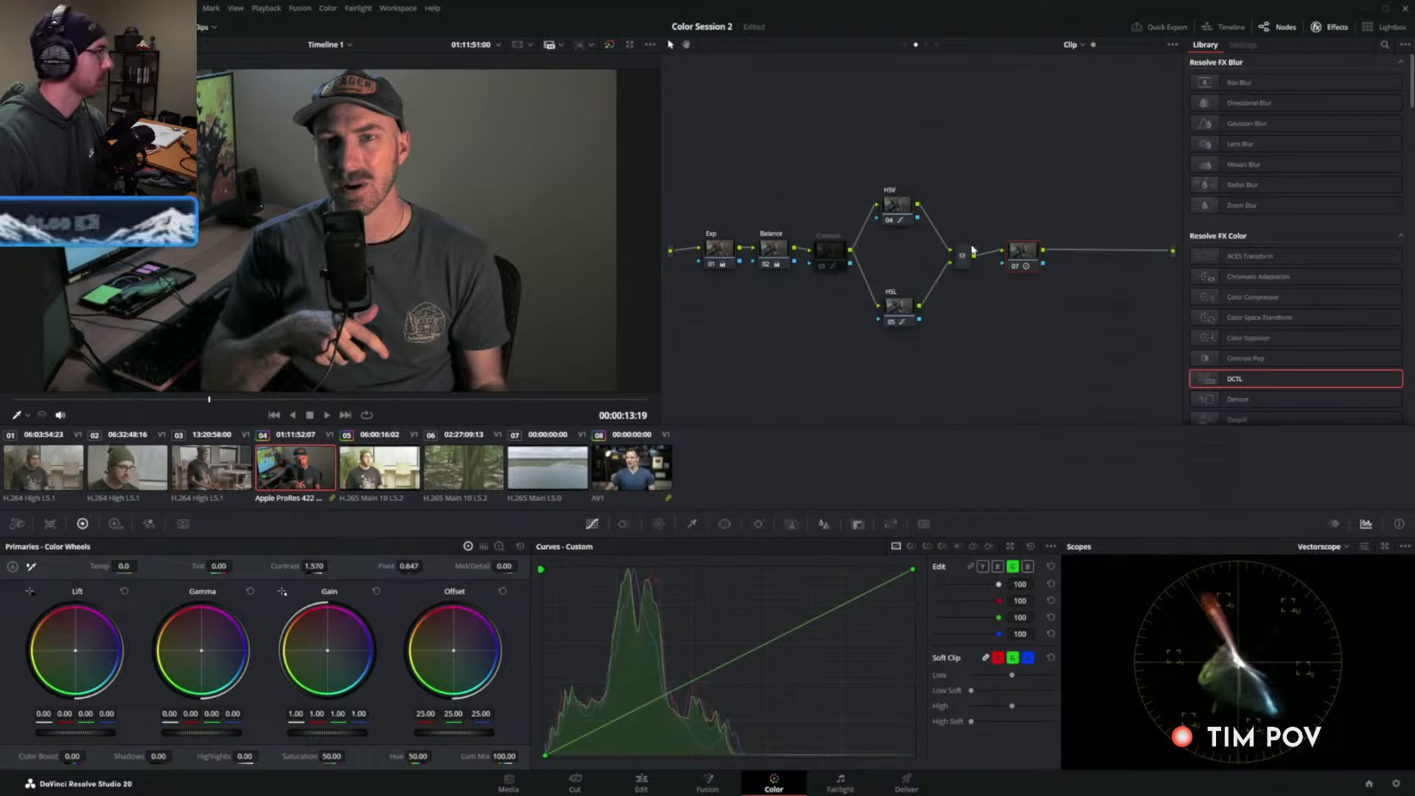
Try the Luminosity composite mode on node 07, reset its primaries, and try and reset a gain adjustment.
right_click(1023, 256)
mouse_move(1105, 456)
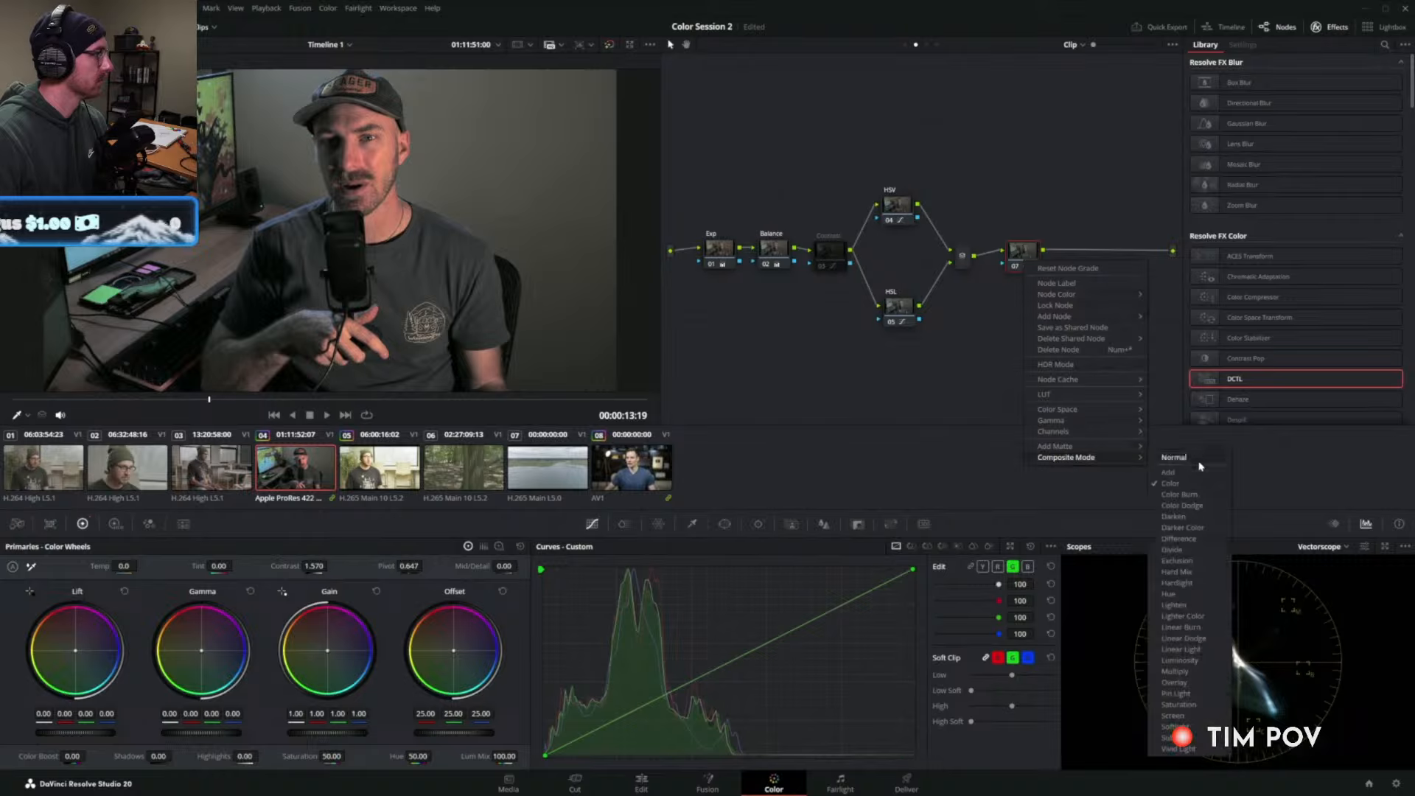
left_click(1180, 666)
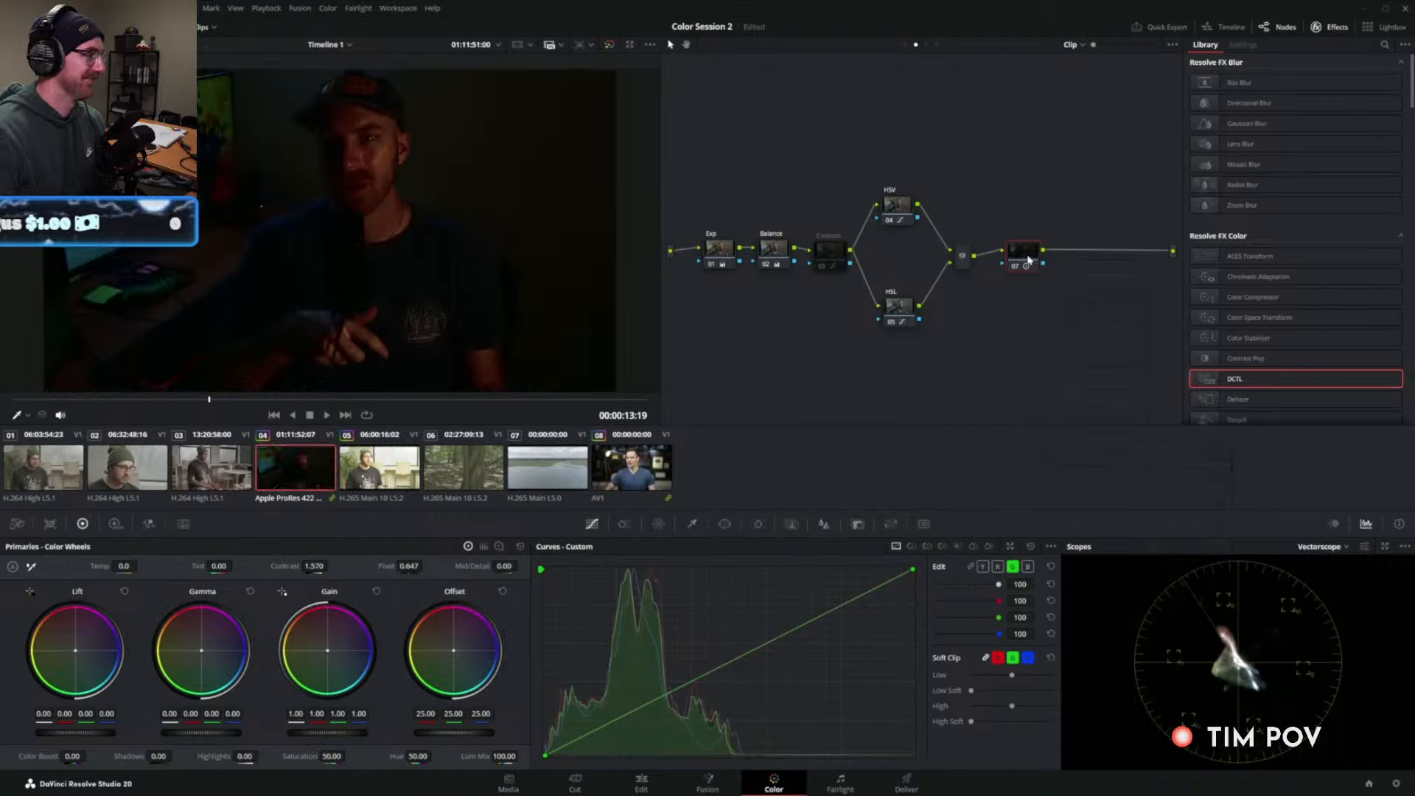
left_click(520, 546)
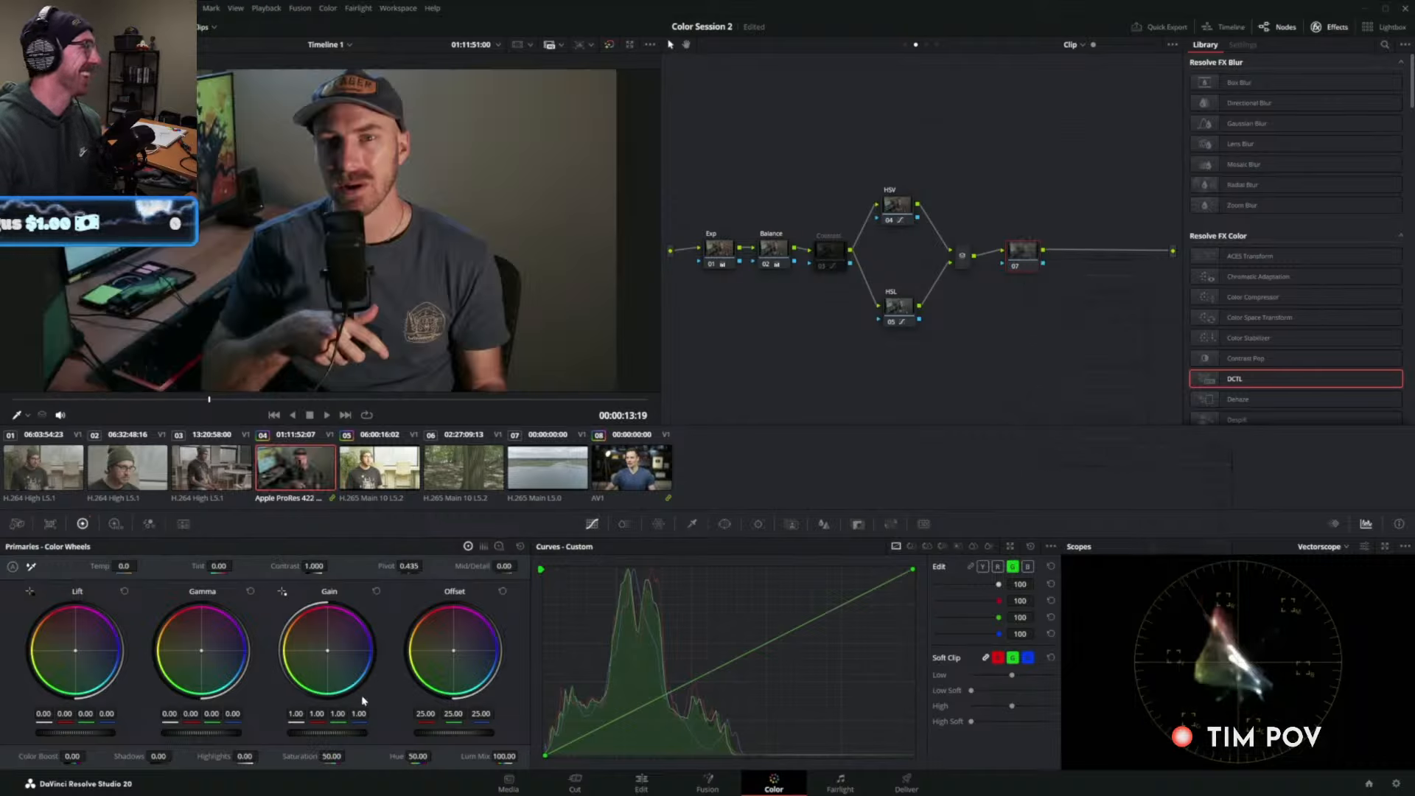
mouse_move(349, 737)
left_mouse_down()
mouse_move(313, 736)
mouse_move(347, 734)
left_mouse_up()
left_click(376, 591)
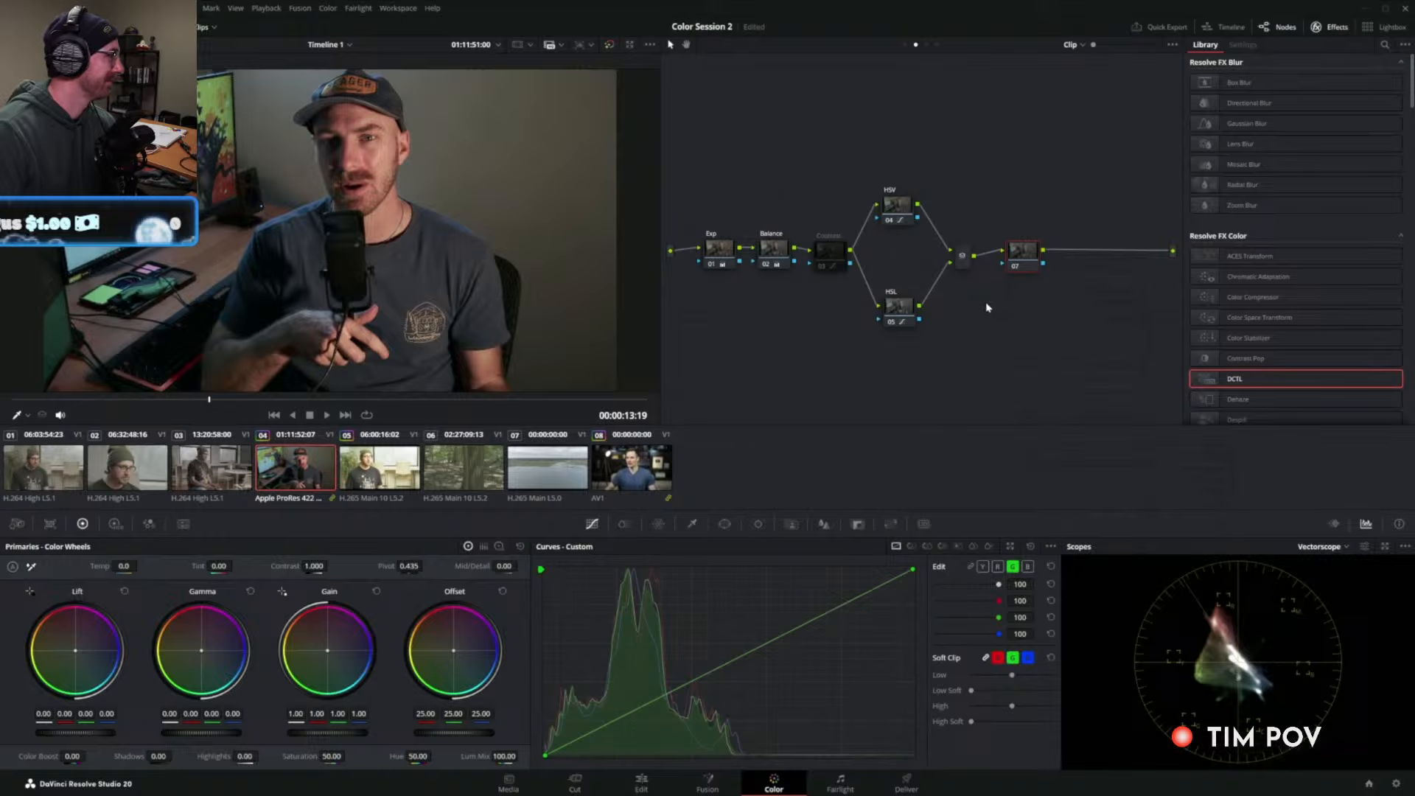
right_click(1024, 260)
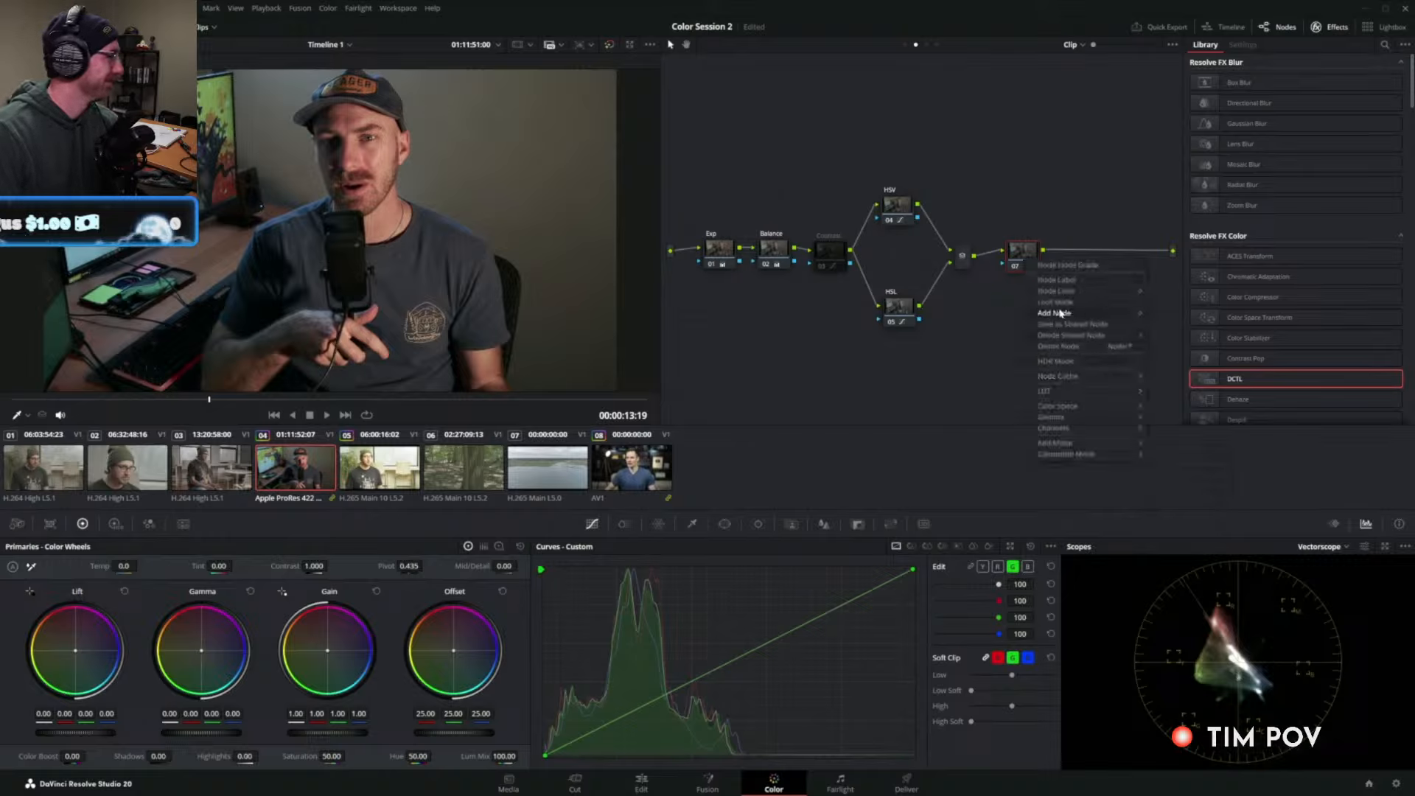
left_click(1013, 264)
left_click_drag(1012, 262, 1007, 265)
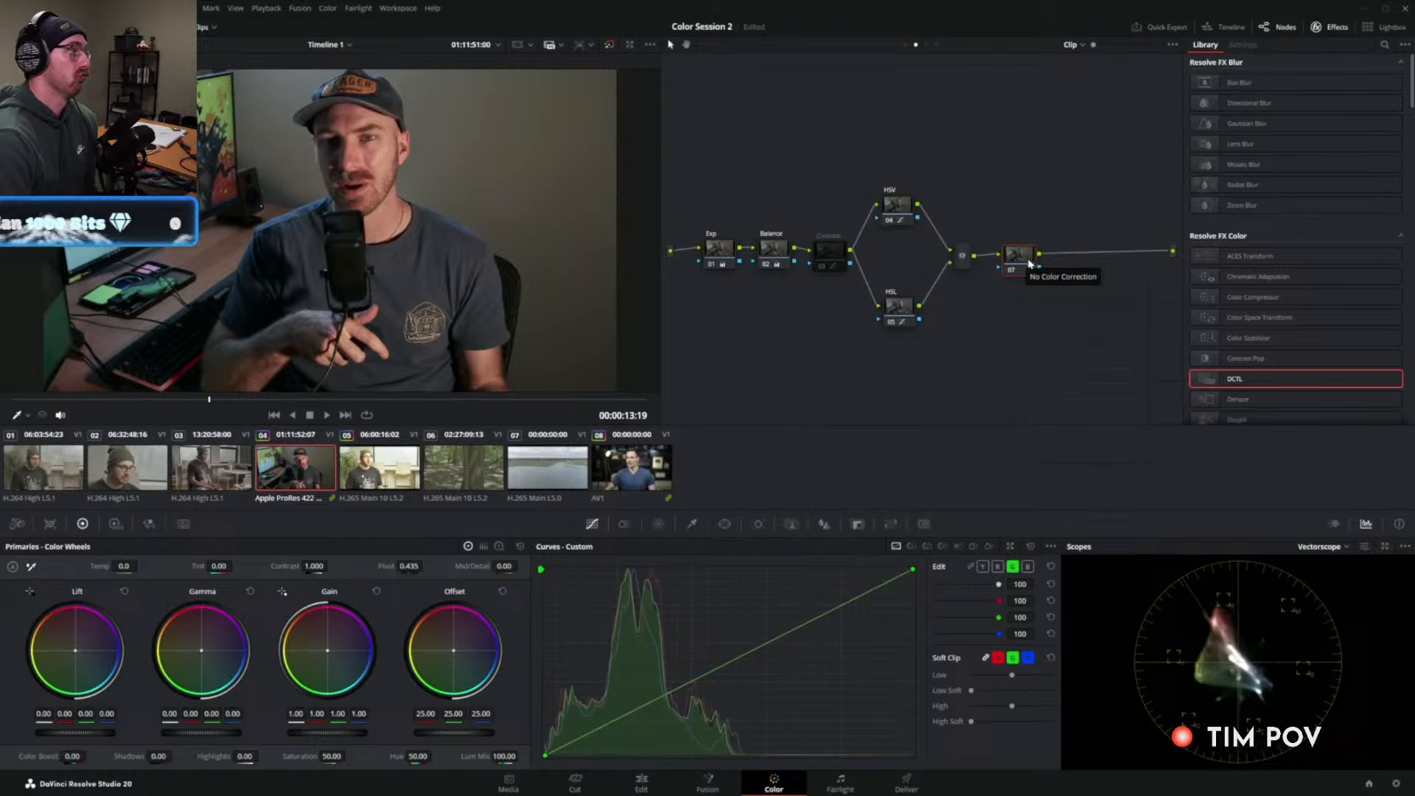
Add a circle window to node 07 and shape it into a tall ellipse around the man, size about 55.8, aspect about 29.1.
left_click(726, 524)
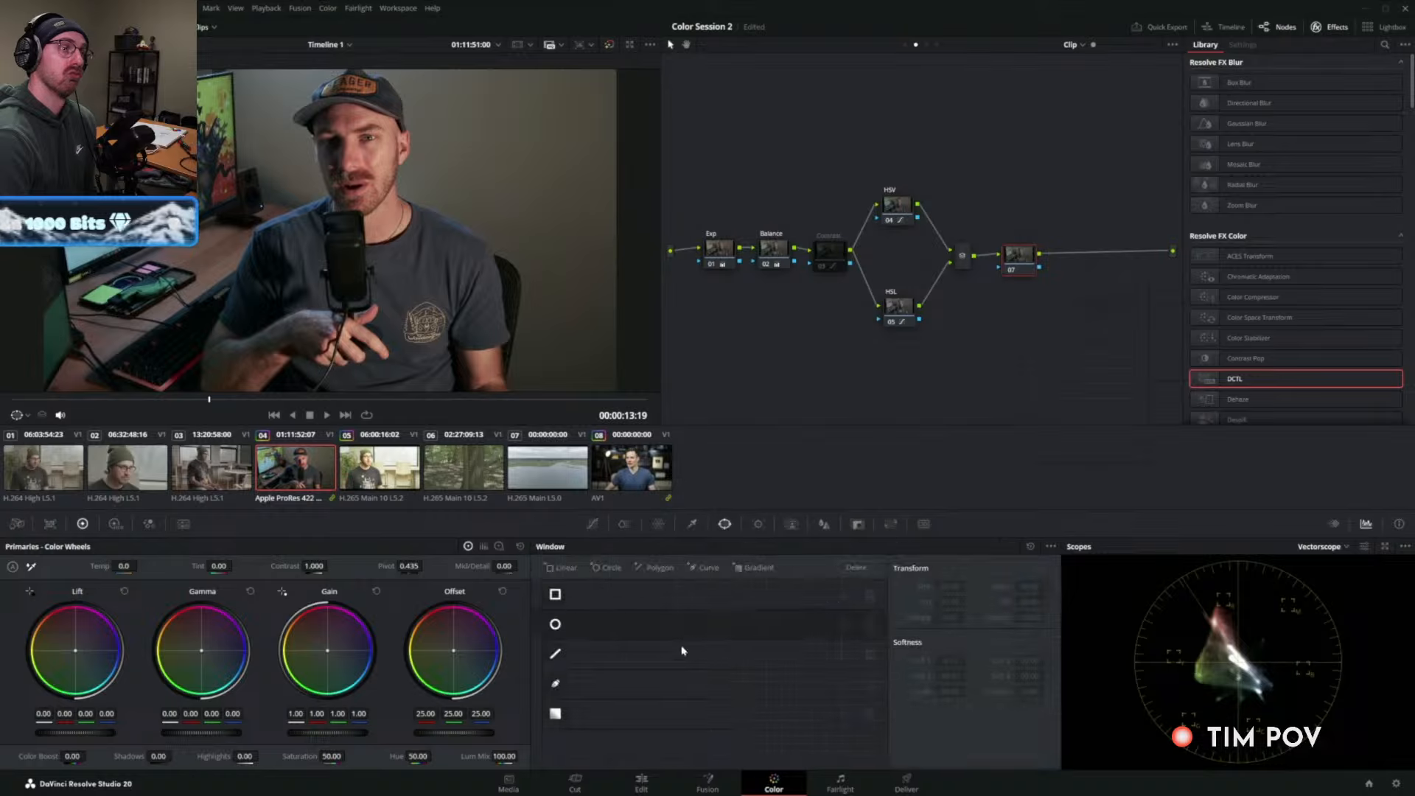
left_click(555, 625)
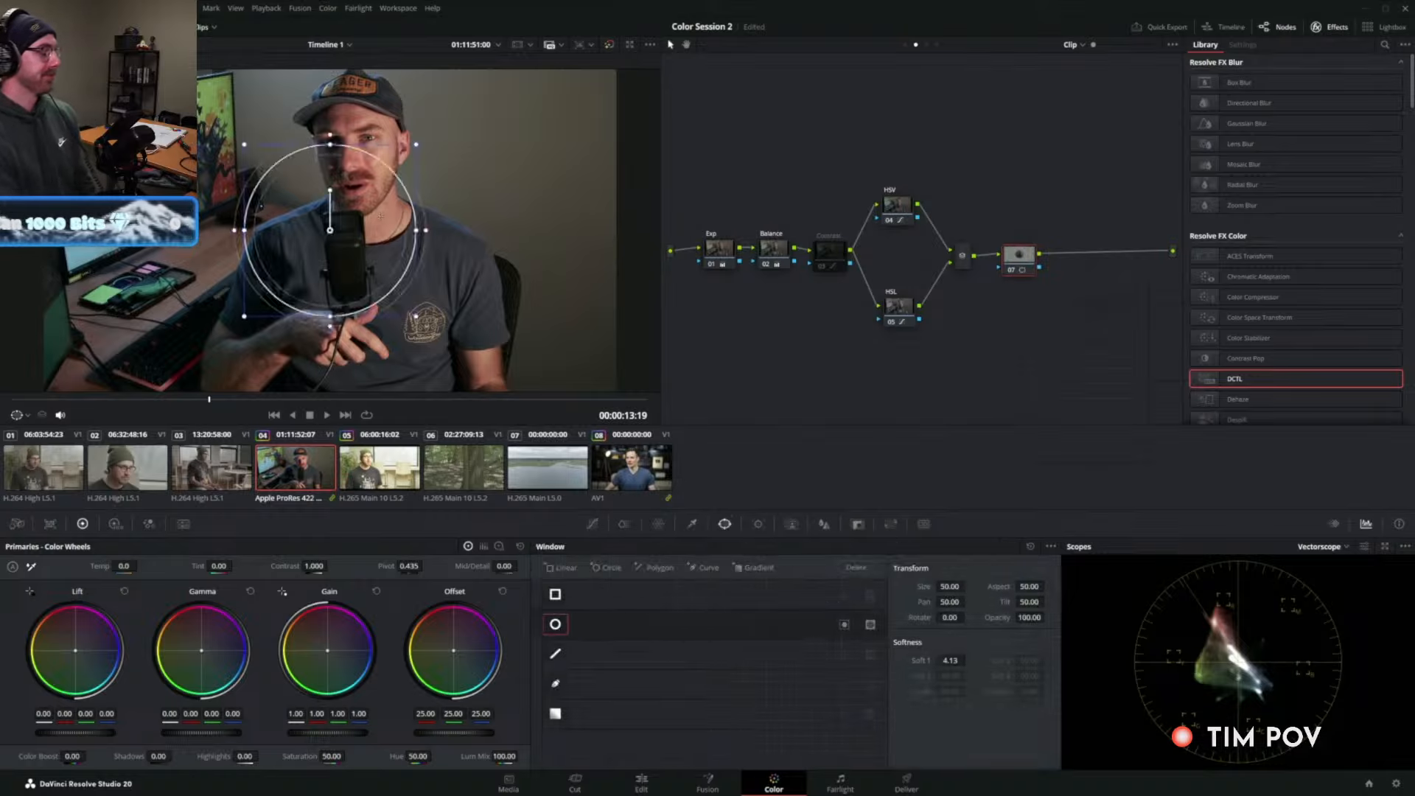
scroll(346, 177, "down", 3)
left_click_drag(345, 177, 346, 86)
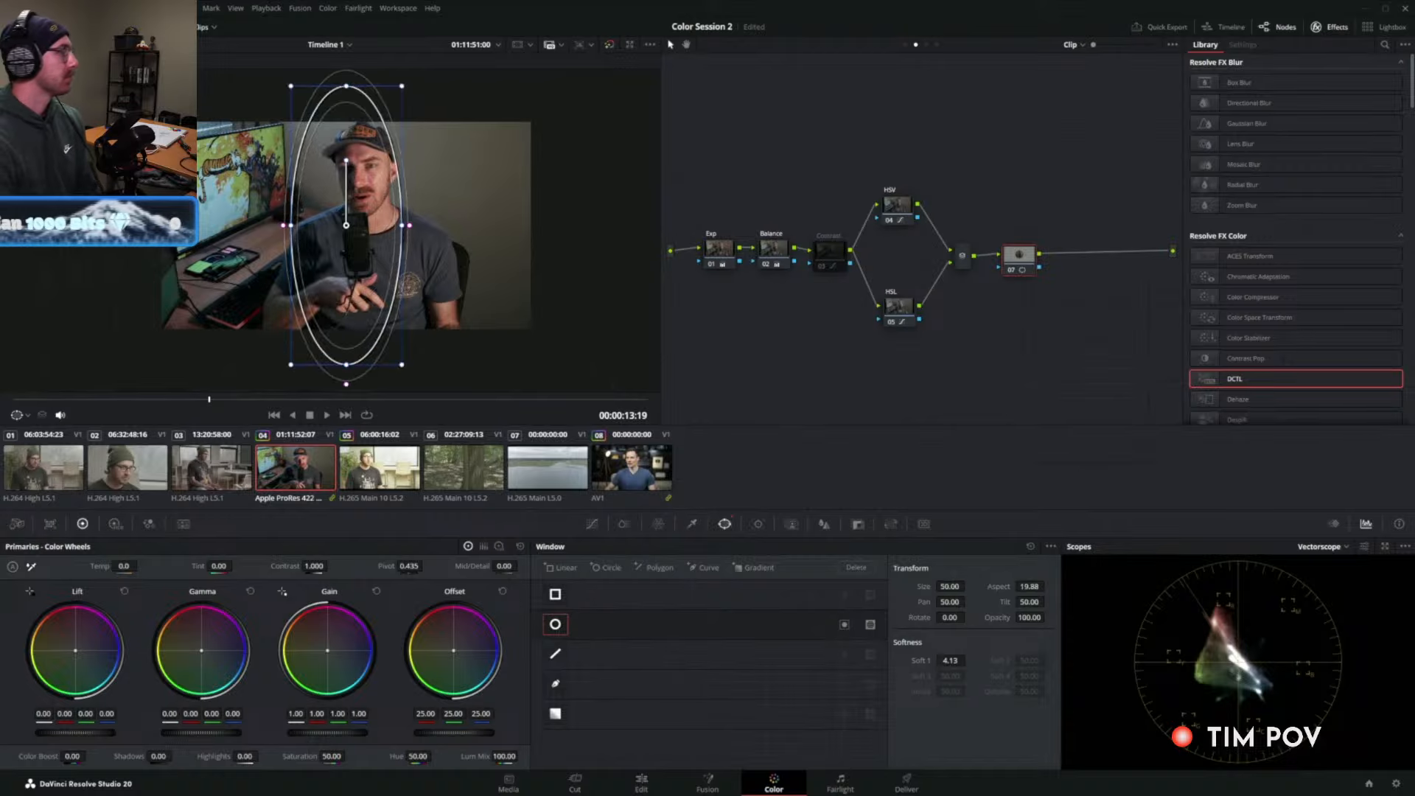
left_click_drag(409, 226, 434, 225)
left_click_drag(346, 224, 362, 225)
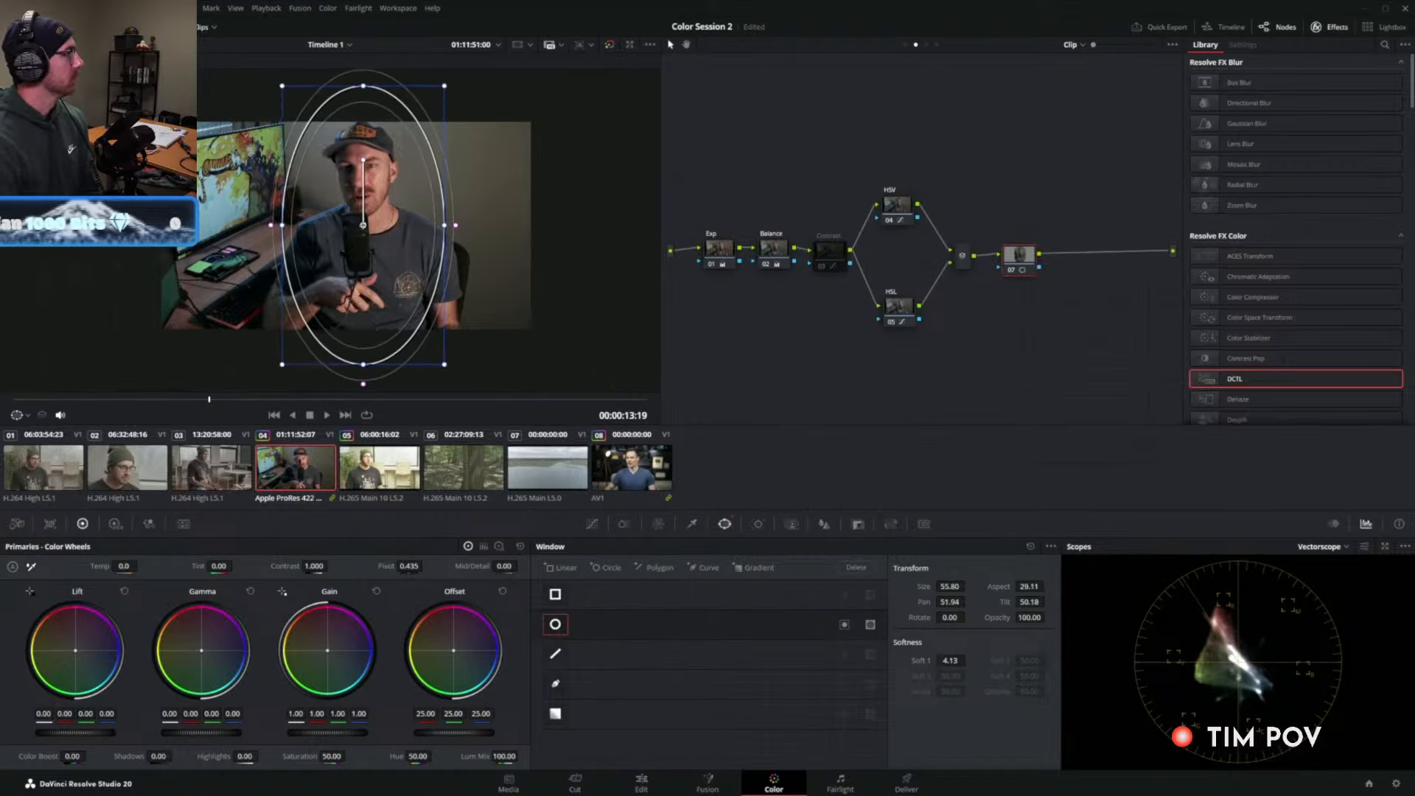
Soften the ellipse window's edge to about 14.8 and nudge it to pan about 51.9 and tilt about 49.1.
left_click_drag(458, 224, 476, 225)
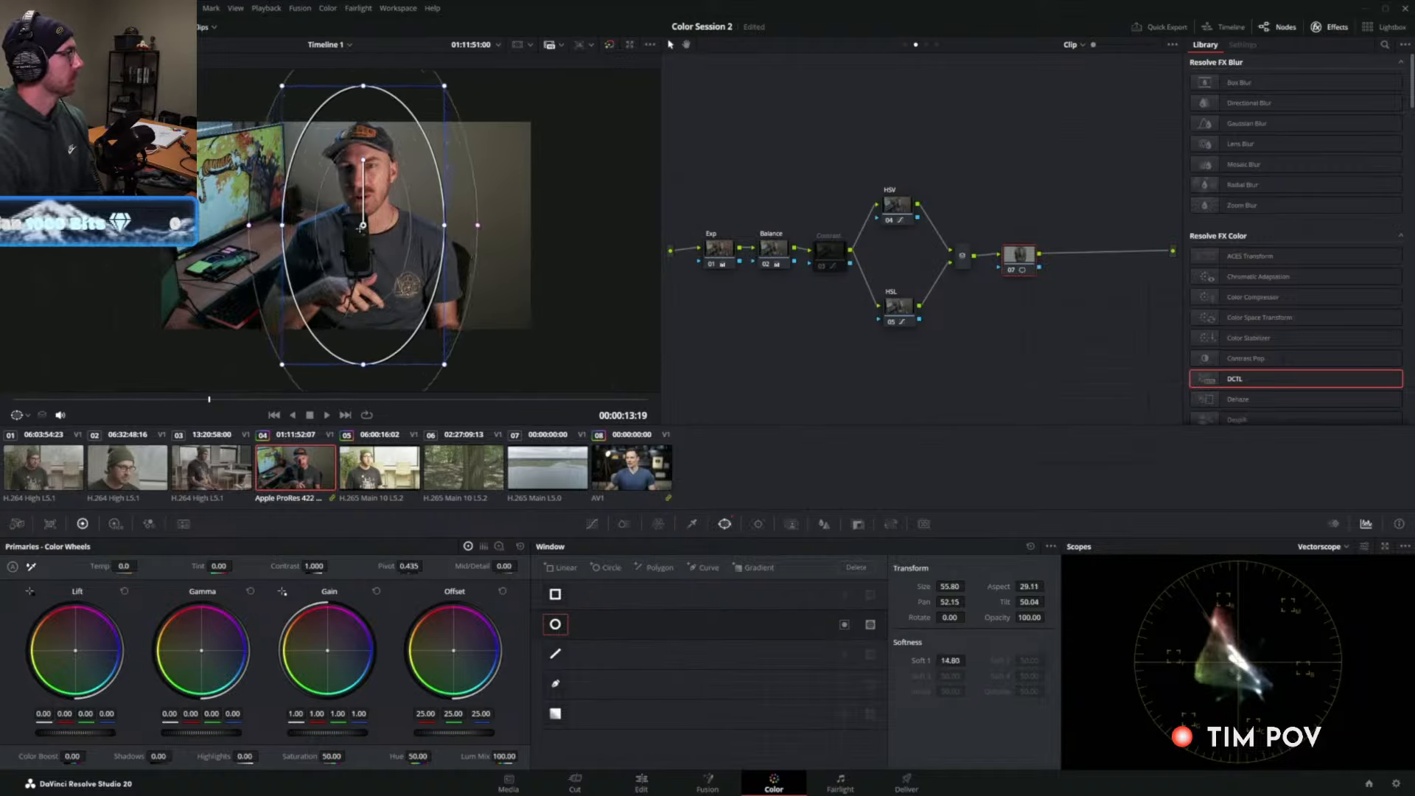
left_click_drag(361, 228, 361, 233)
scroll(377, 240, "up", 3)
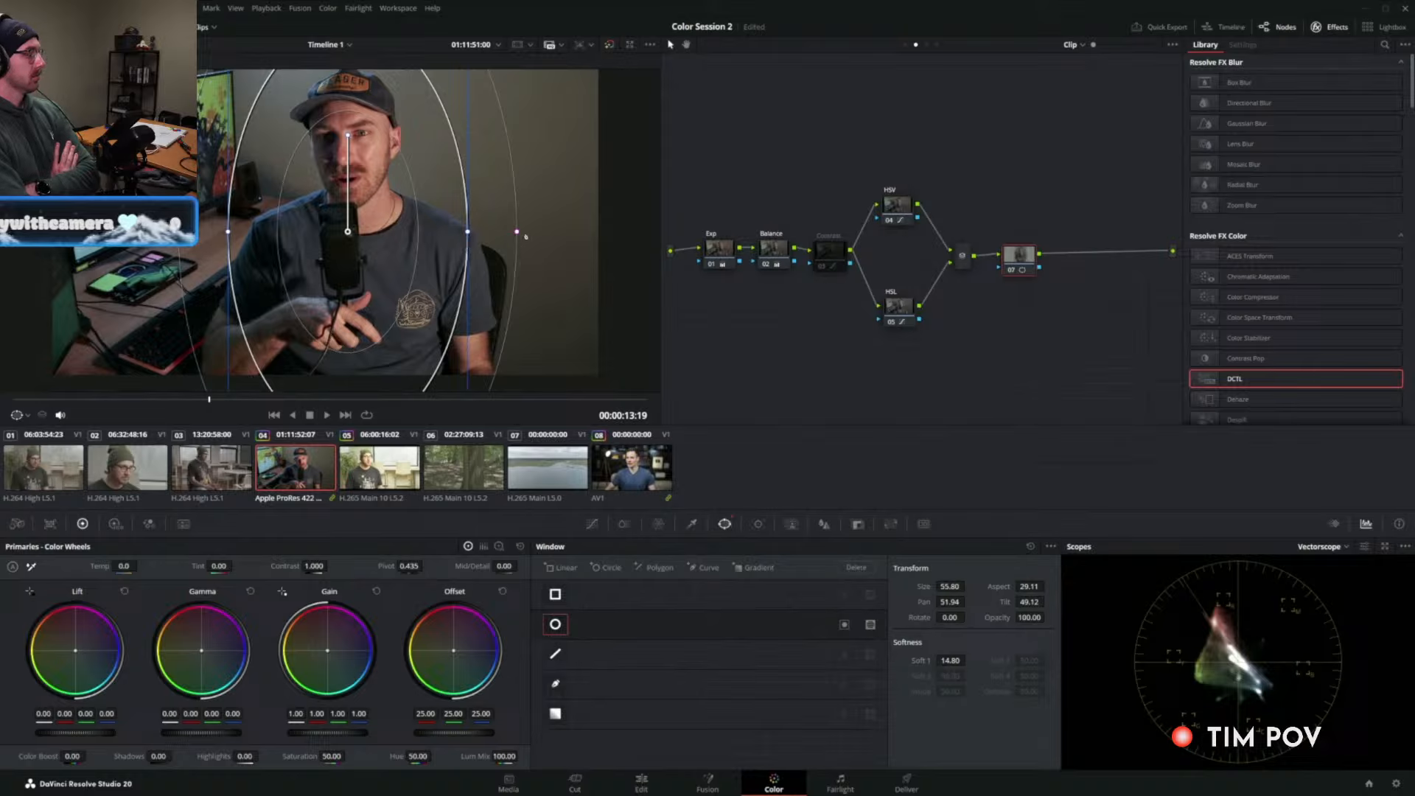
Refine the ellipse window around the man to size about 56.3 and aspect about 29.9.
left_click_drag(516, 231, 471, 231)
scroll(414, 221, "up", 2)
scroll(414, 222, "down", 7)
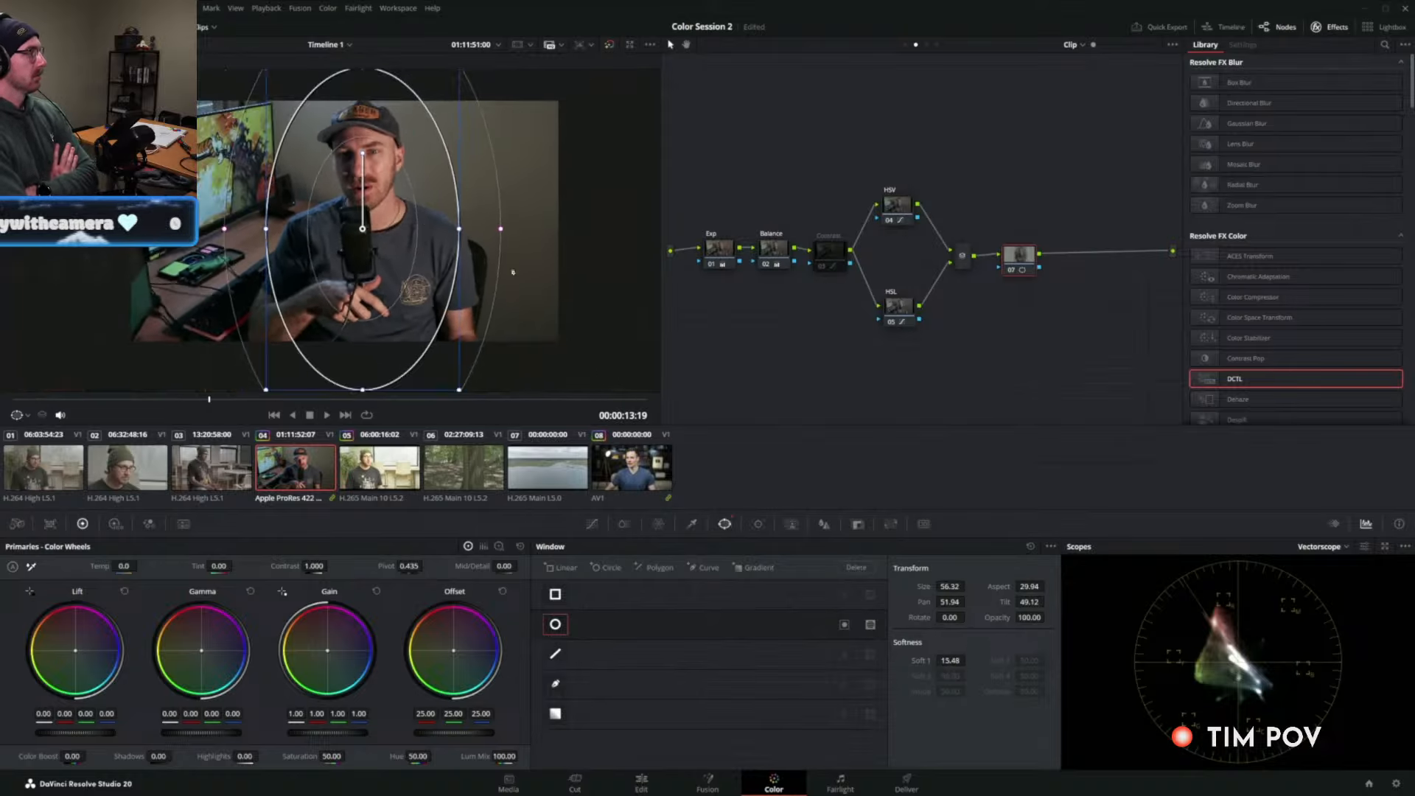
Try tracking the ellipse window forward and backward through the clip, check it in playback, and clear the tracking data.
left_click(758, 524)
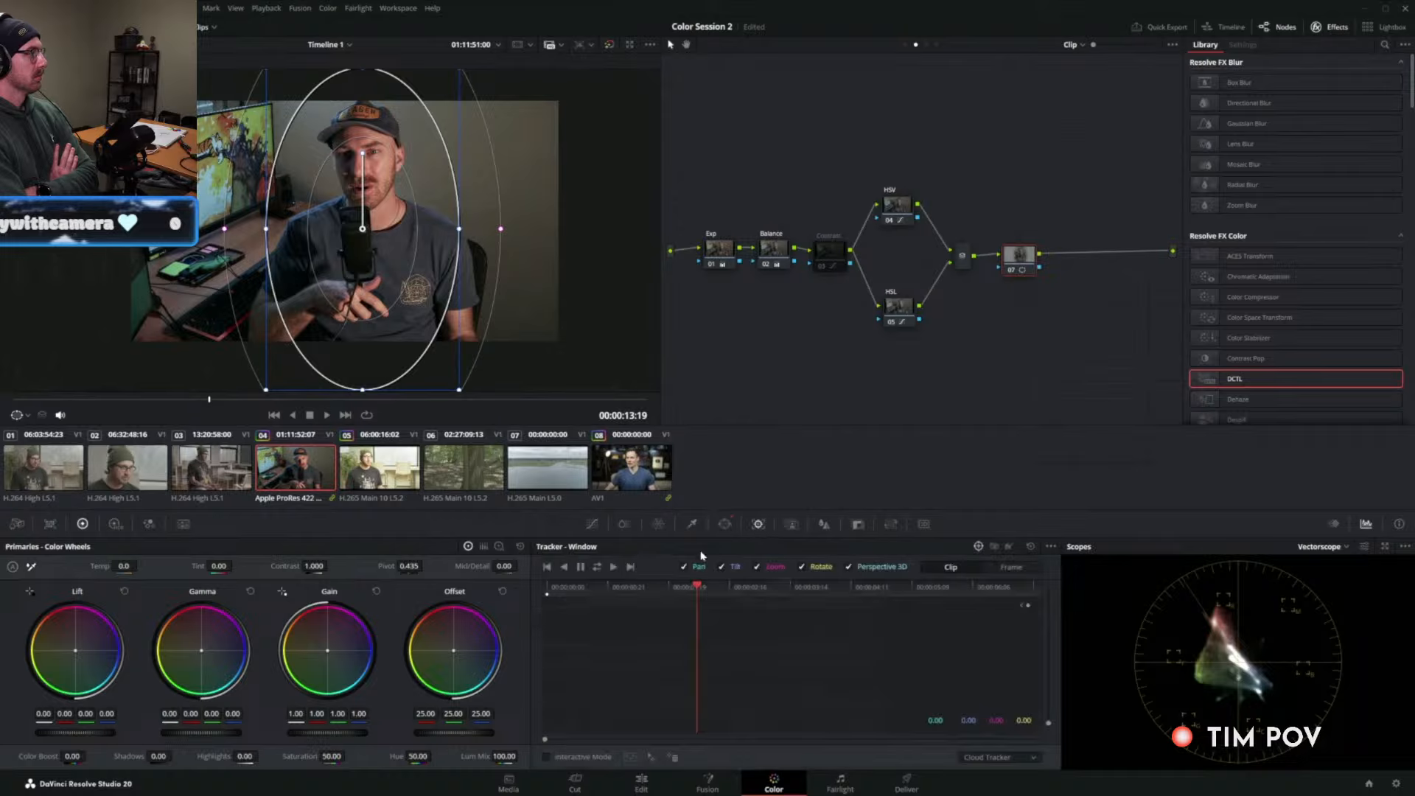
left_click(597, 567)
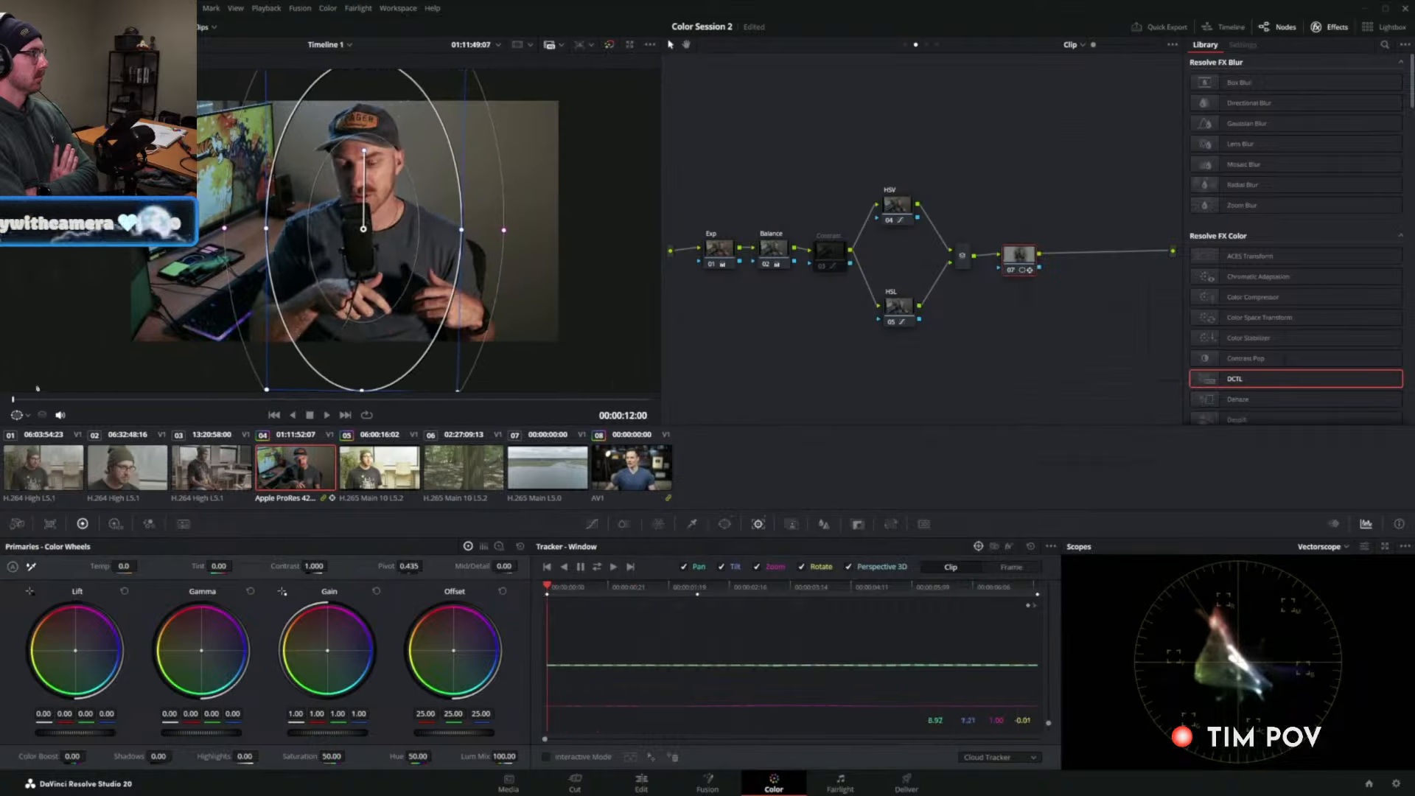
key("space")
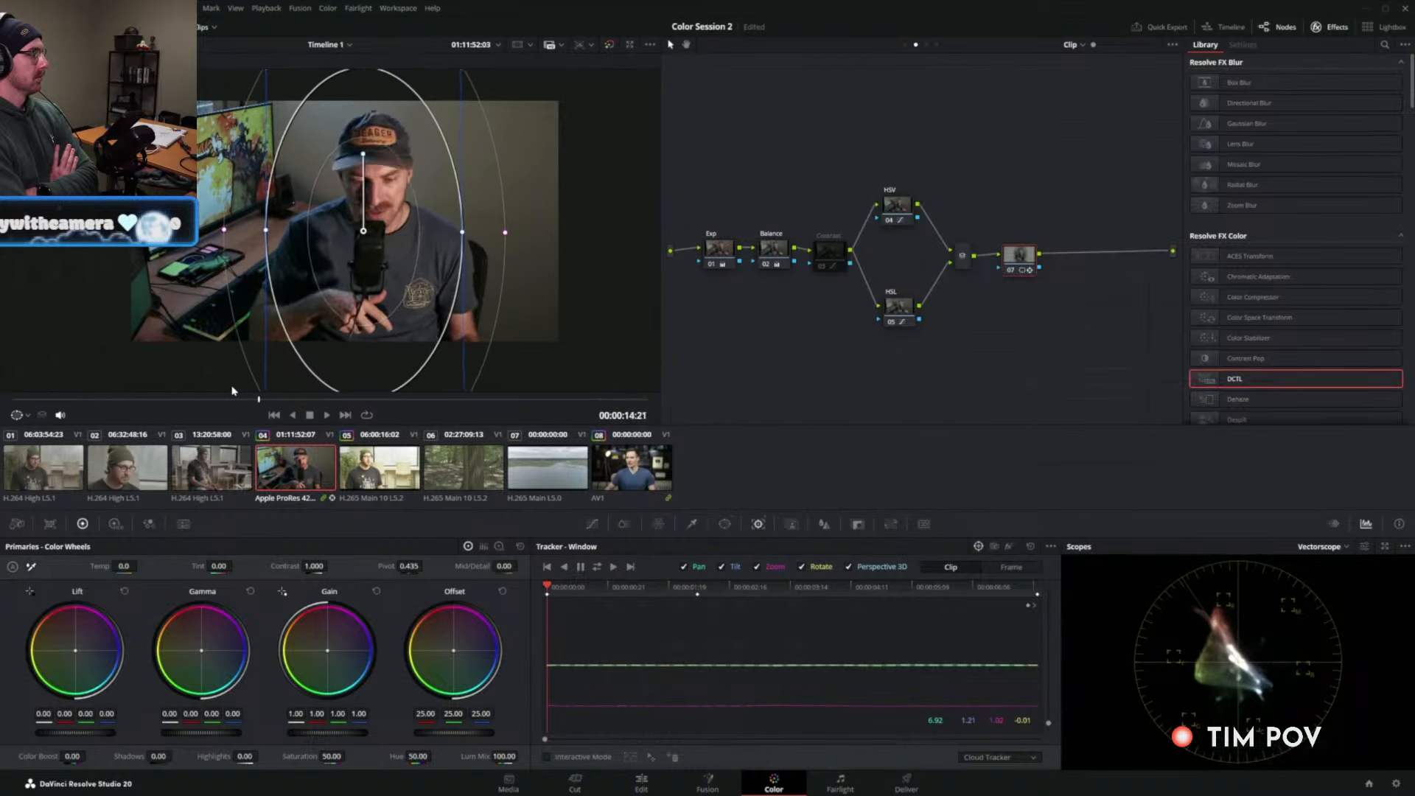
key("space")
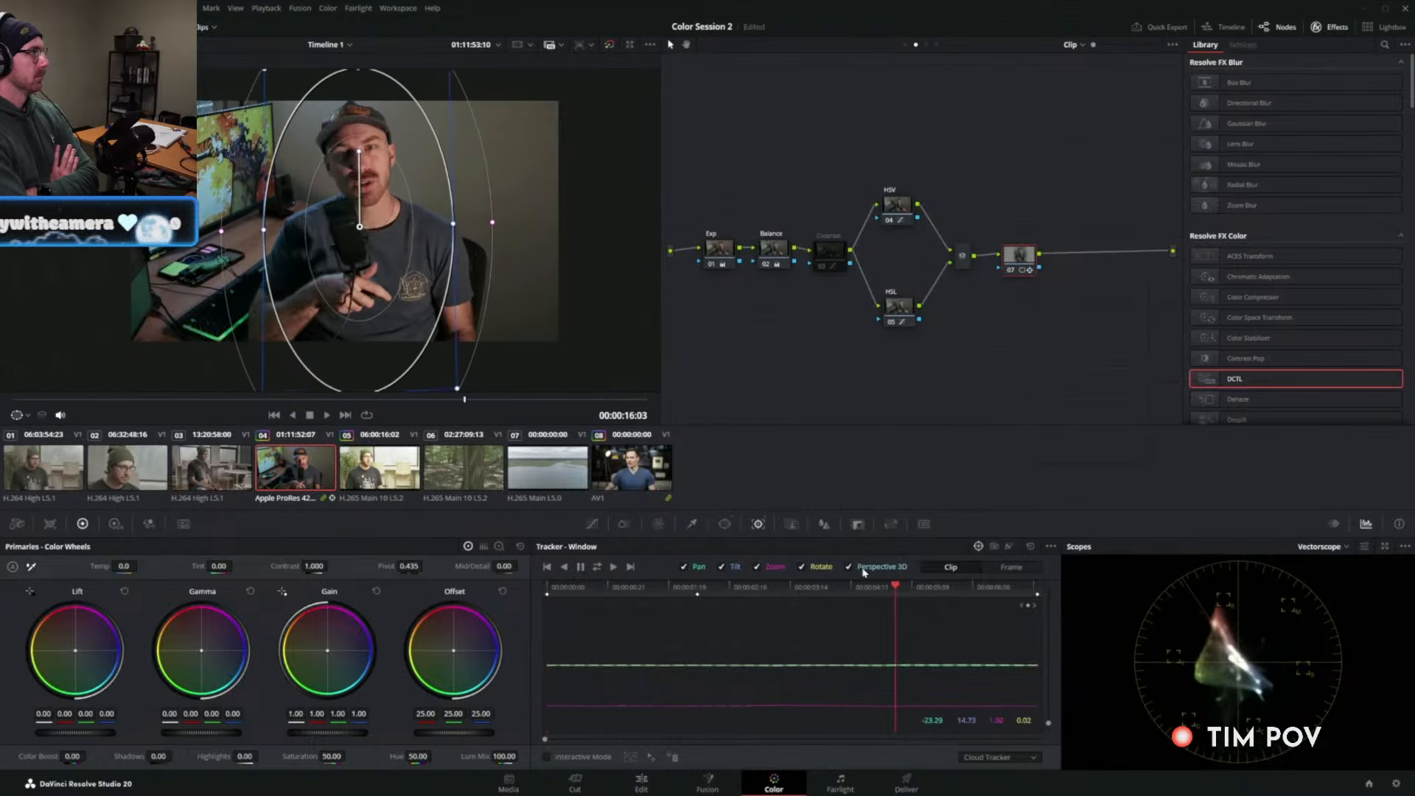
left_click(1011, 549)
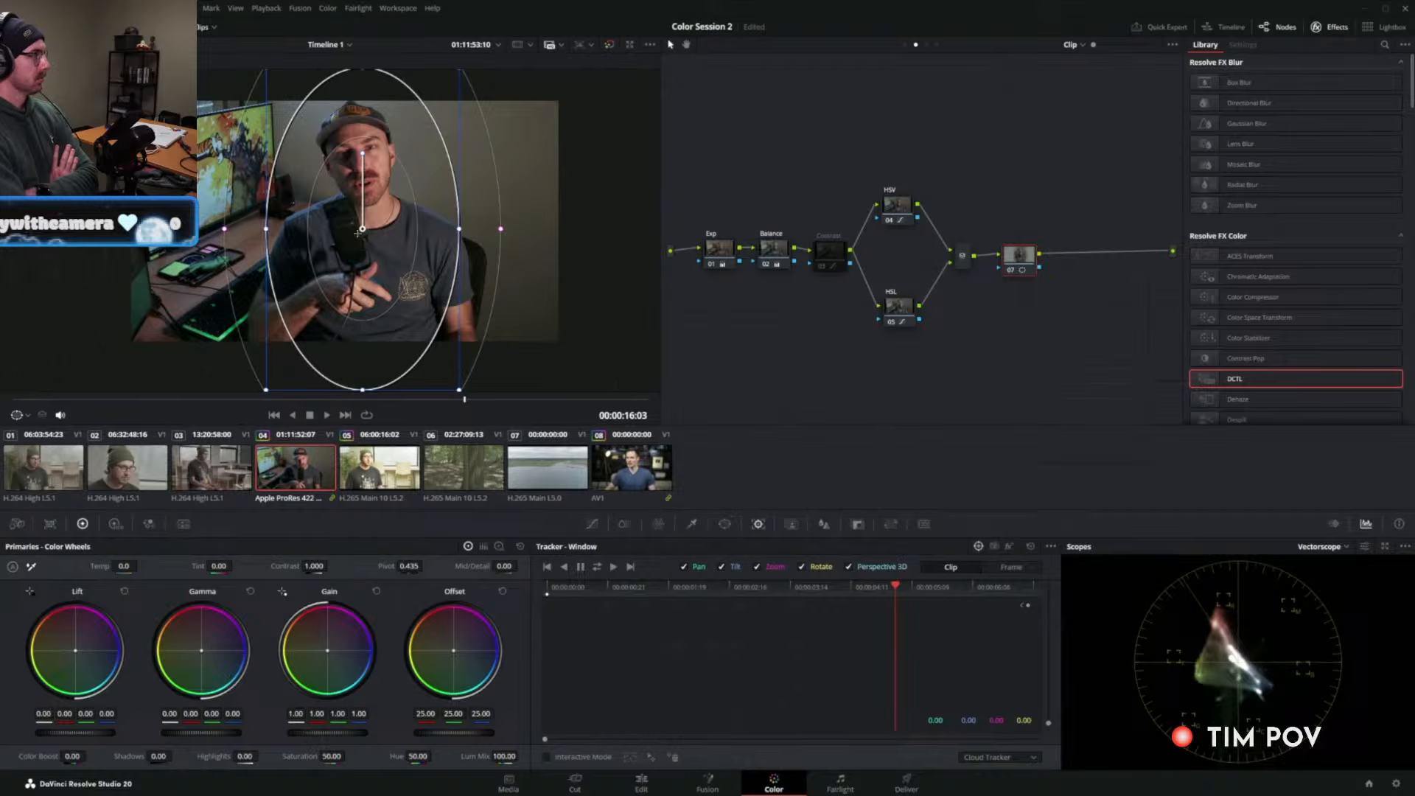
Nudge the ellipse window slightly, add an outside node after node 07, and try and reset a gain adjustment on it.
left_click_drag(358, 233, 356, 232)
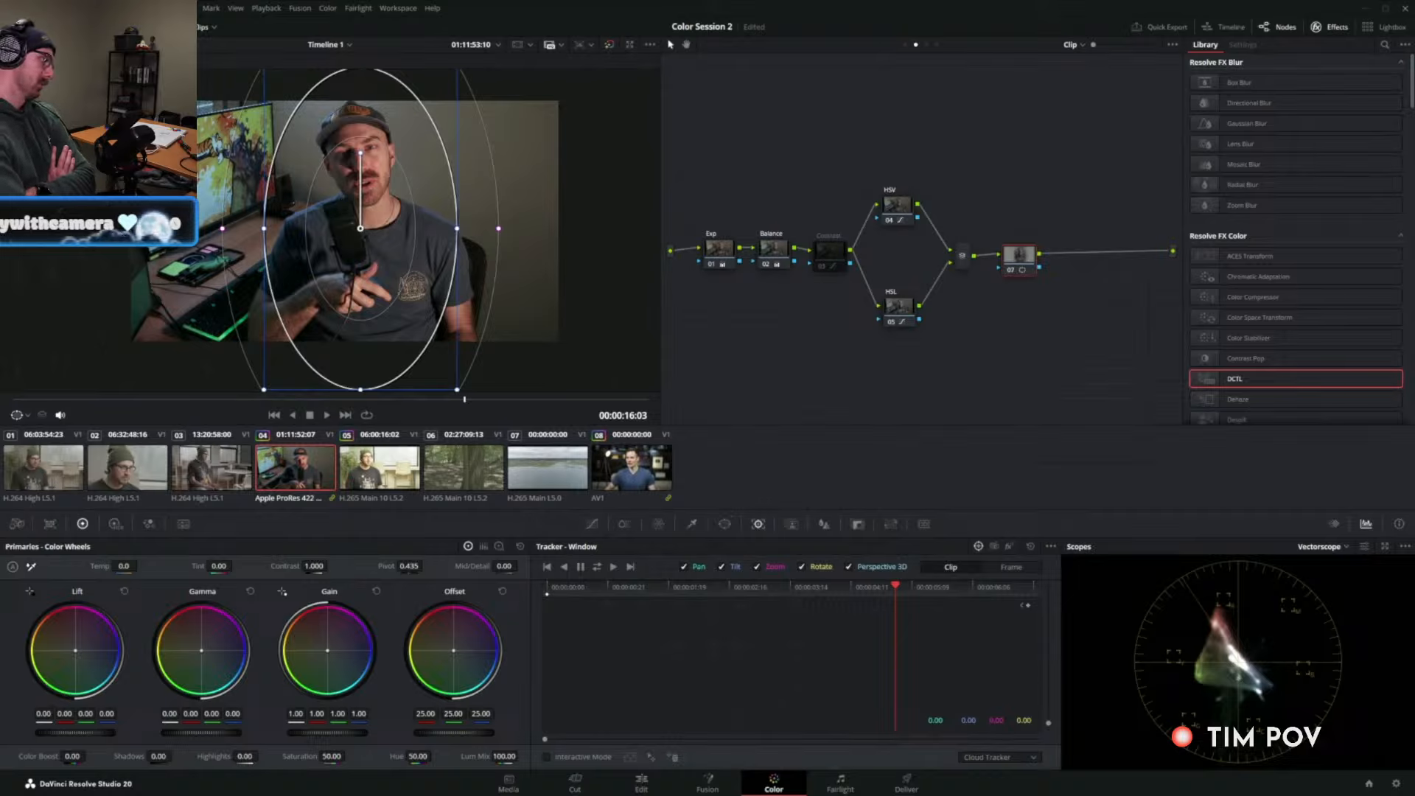
right_click(1022, 266)
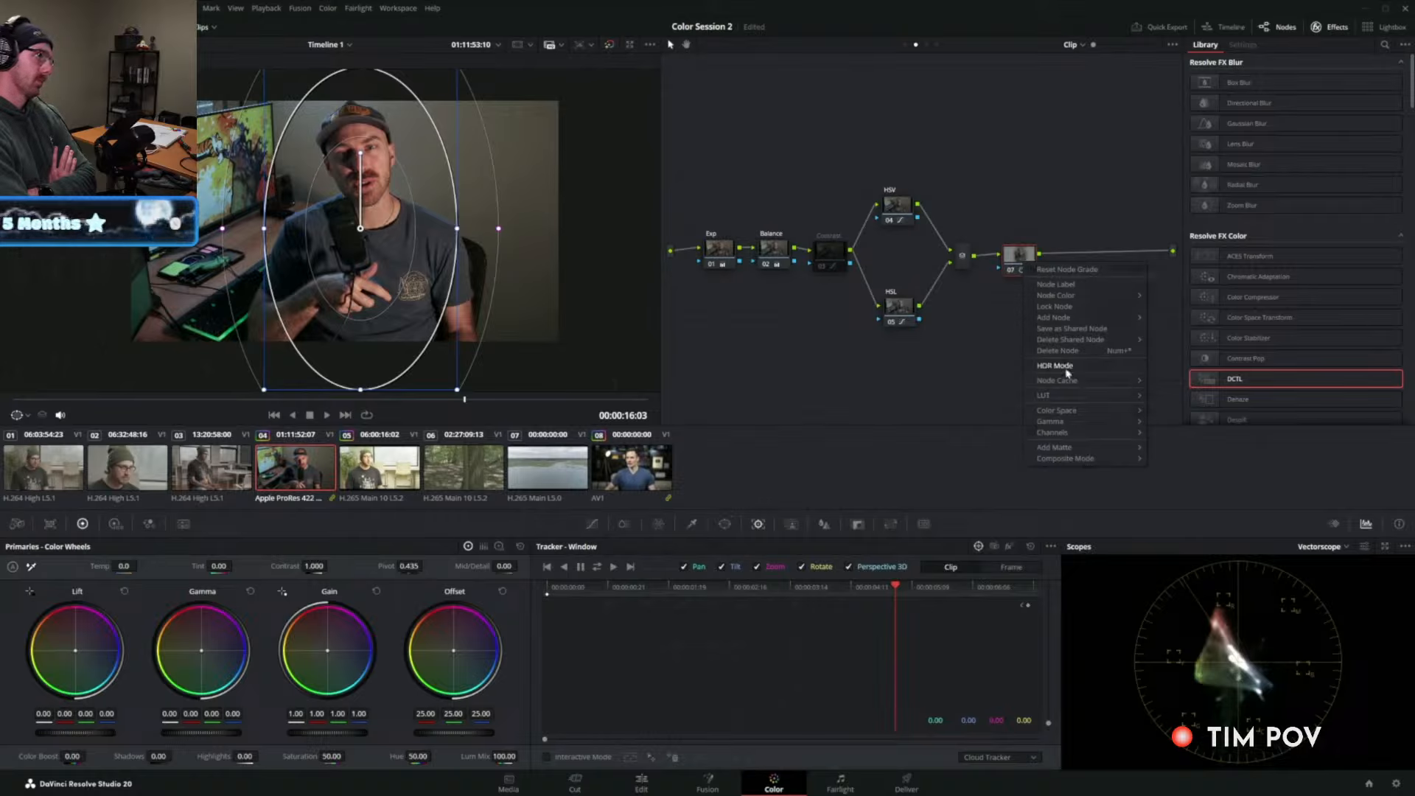
mouse_move(1076, 318)
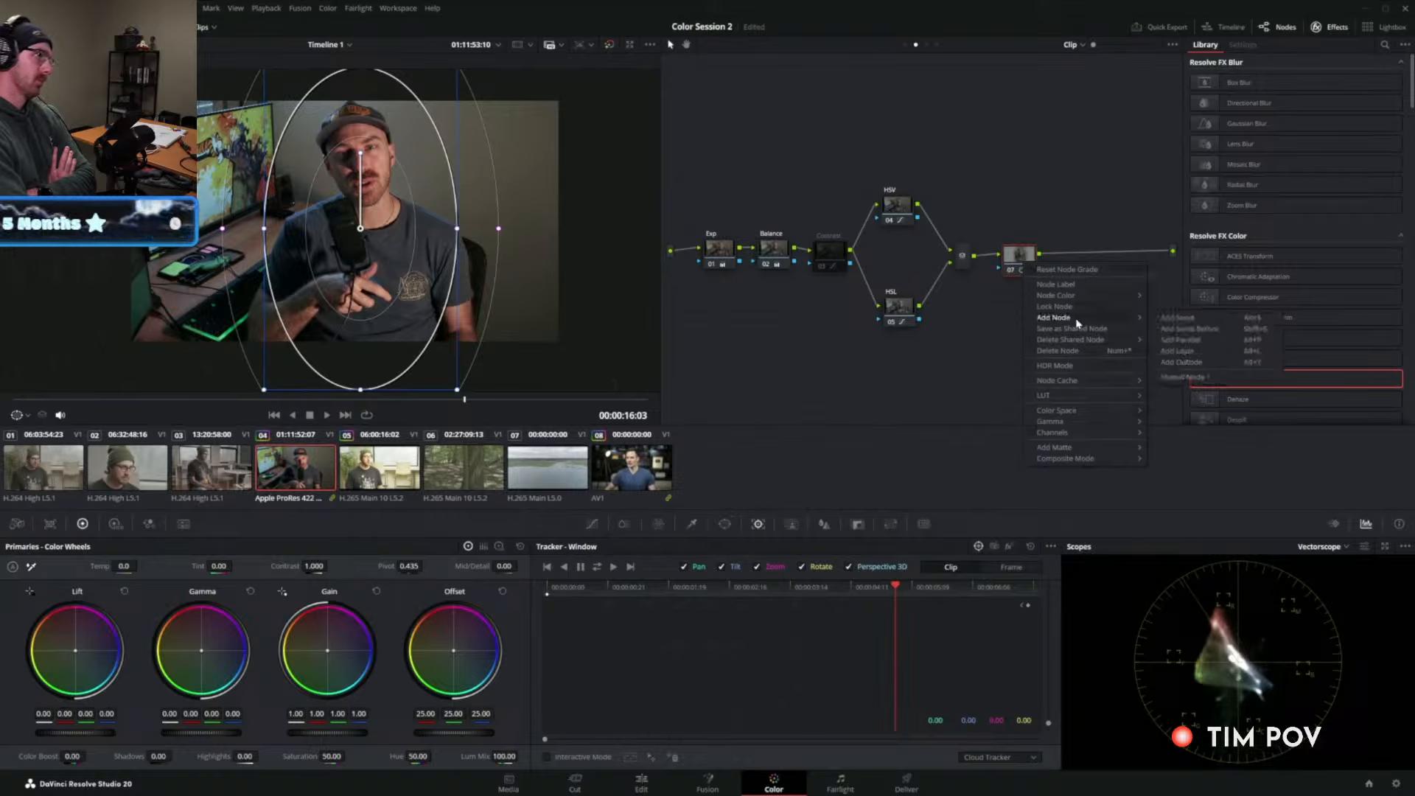
left_click(1179, 362)
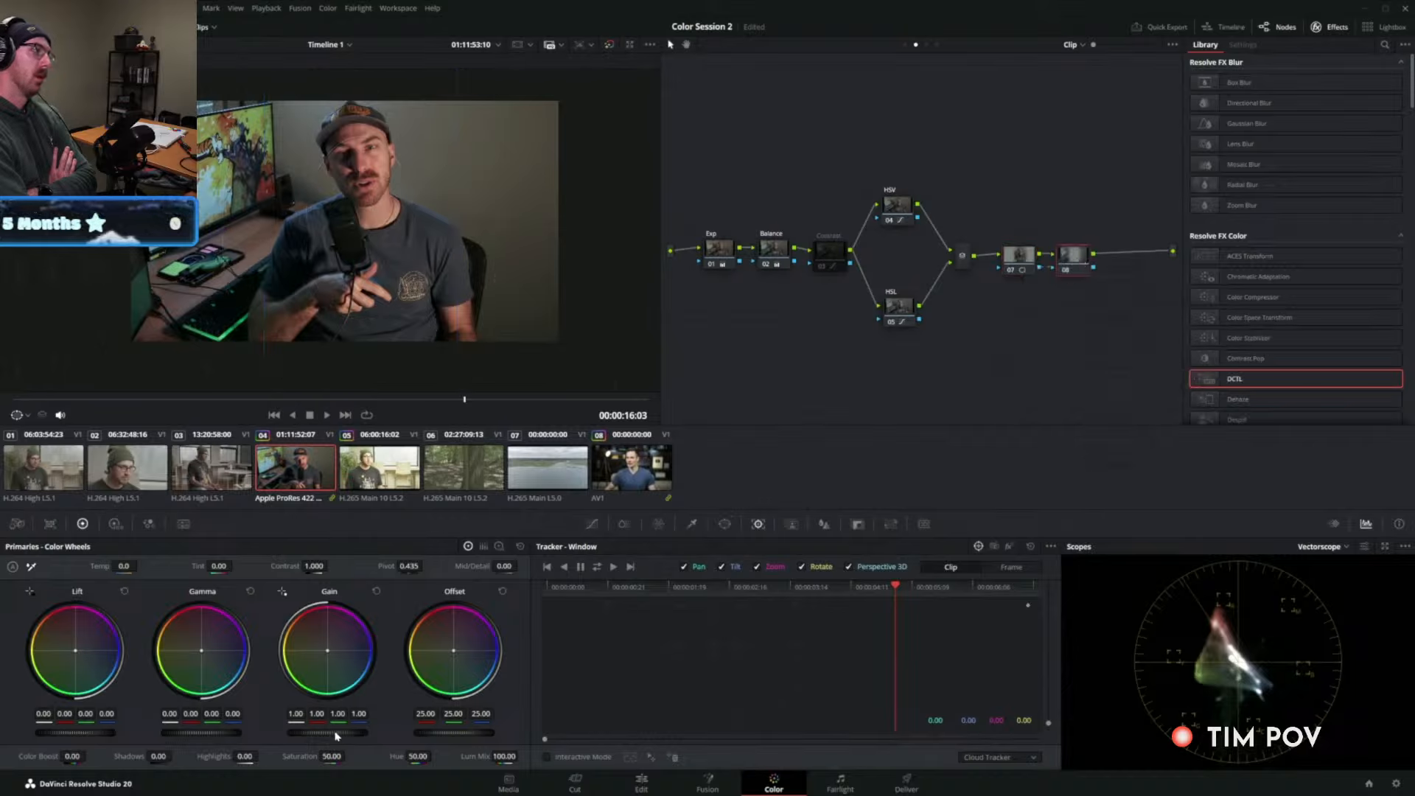
mouse_move(327, 732)
left_mouse_down()
mouse_move(364, 732)
mouse_move(339, 733)
left_mouse_up()
left_click(375, 591)
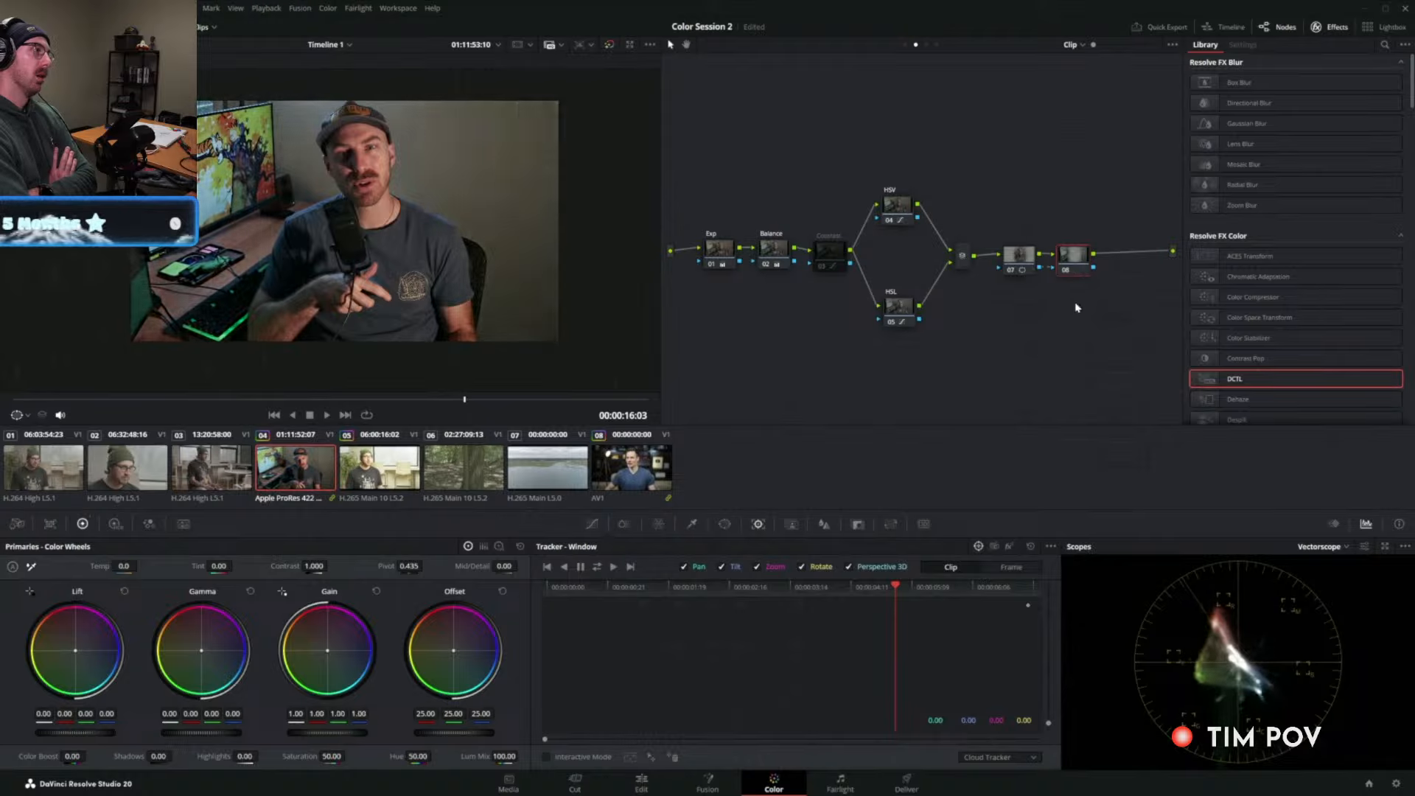
Hide the window overlay in the viewer and raise node 07's gain to 1.17.
left_click(1021, 253)
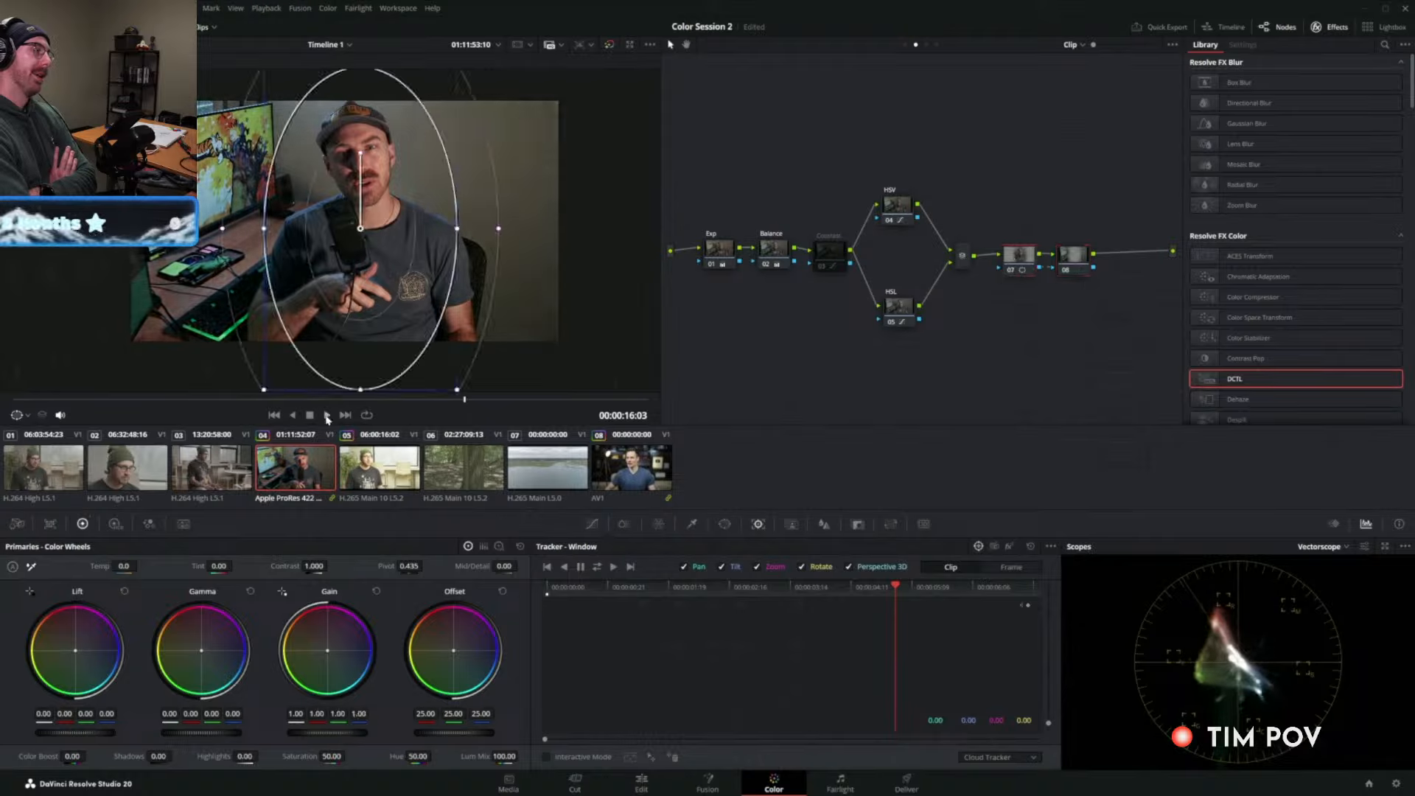
left_click(27, 416)
left_click(33, 428)
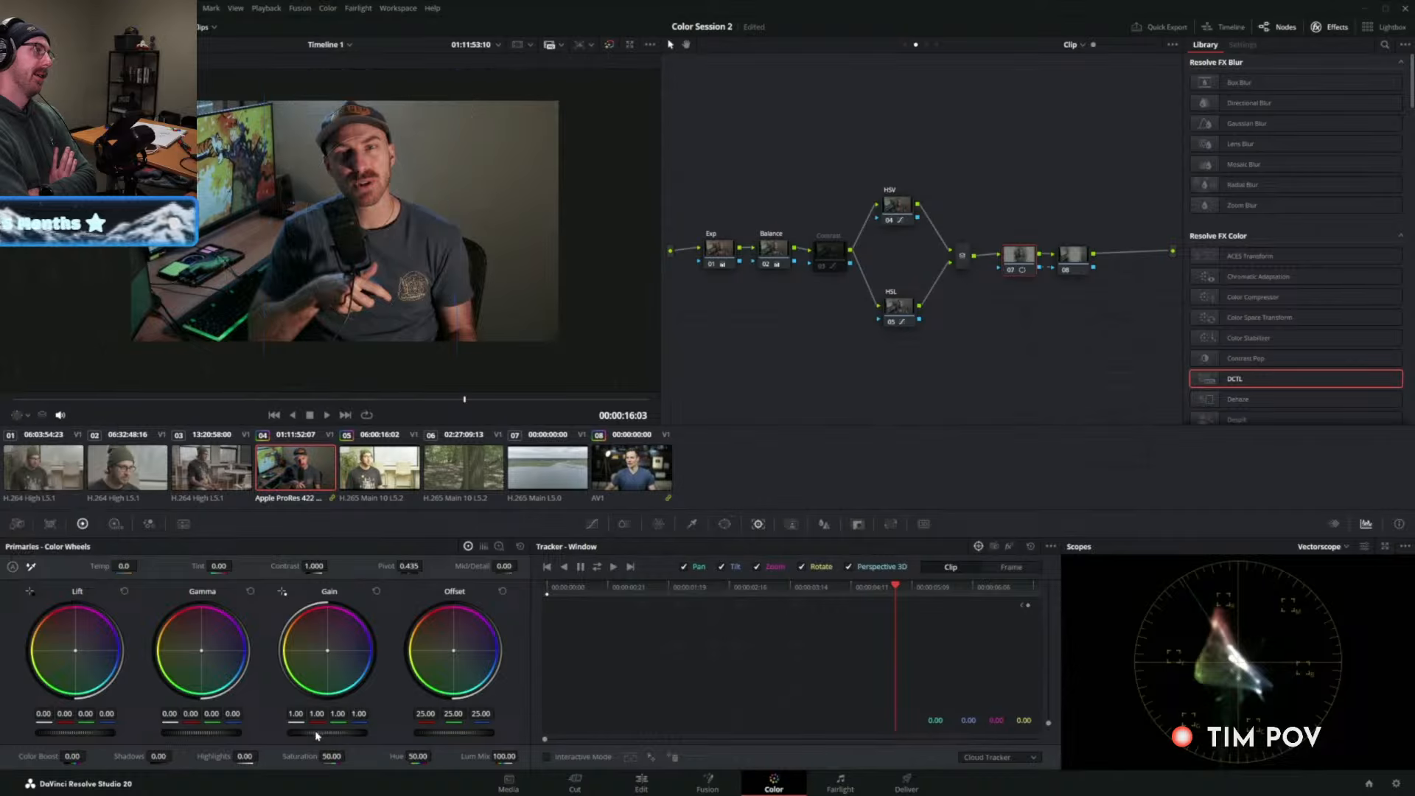
mouse_move(316, 735)
left_mouse_down()
mouse_move(330, 736)
mouse_move(311, 734)
left_mouse_up()
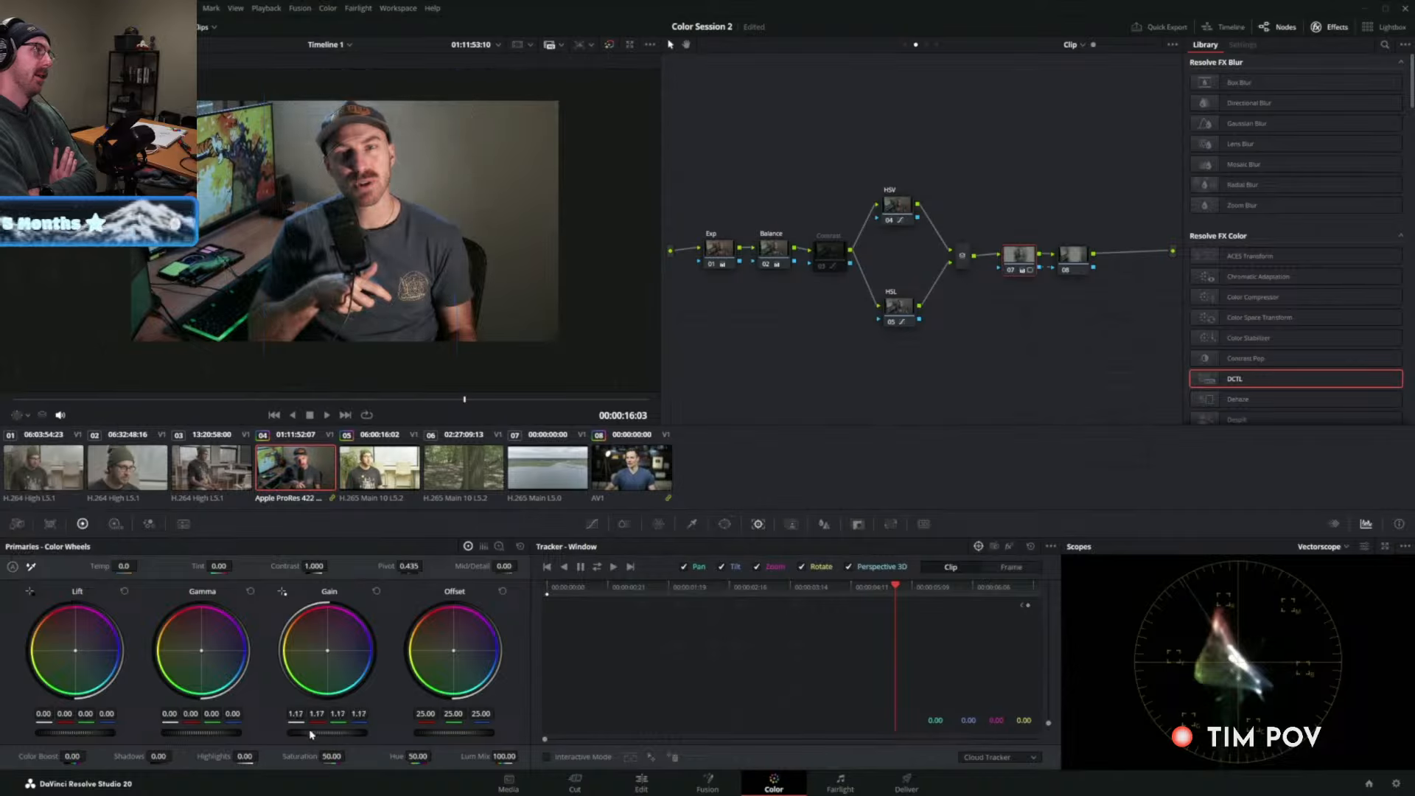
Lower the outside node 08's gamma to -0.03 and set node 07's gain to 1.07.
left_click(1073, 255)
left_click_drag(201, 733, 177, 733)
left_click(1019, 255)
left_click_drag(330, 735, 322, 734)
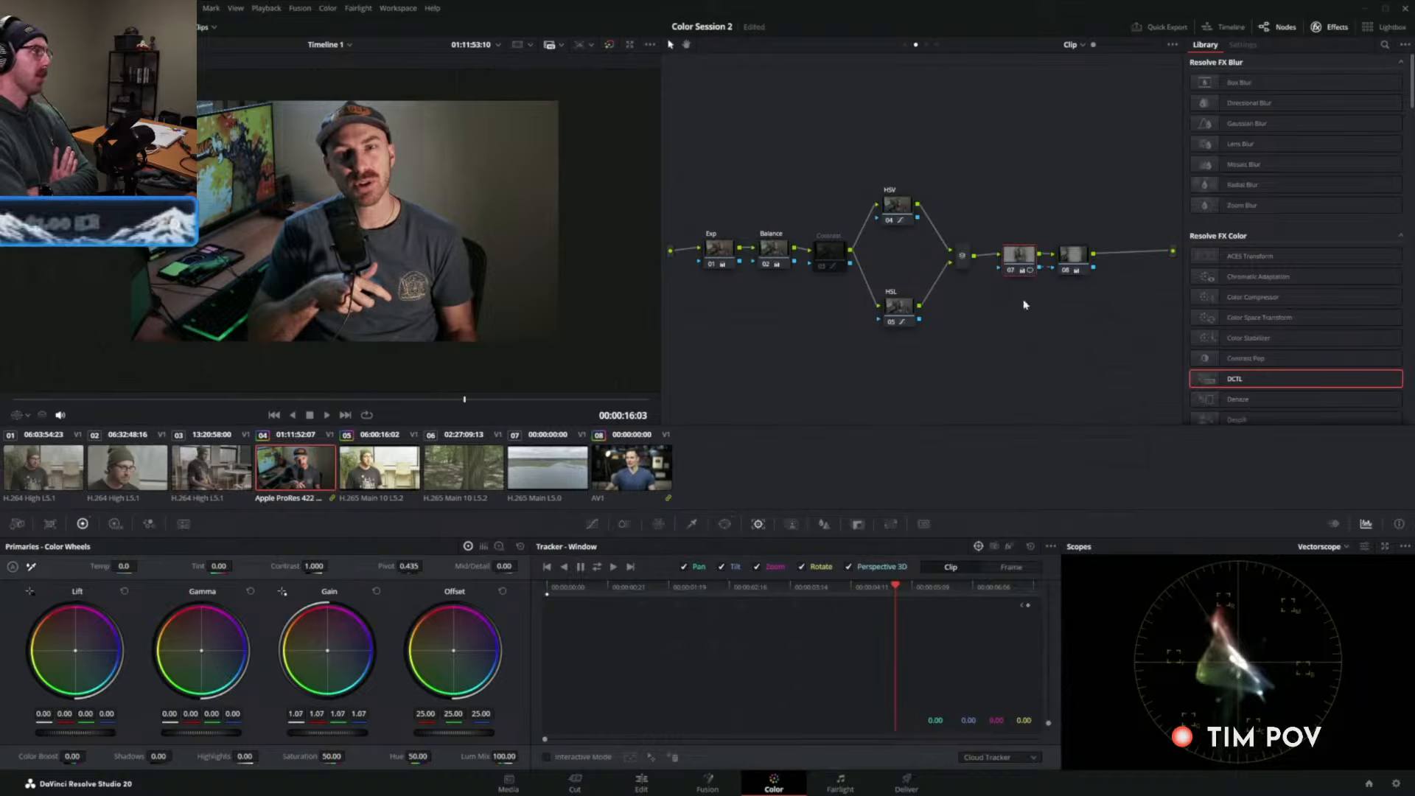
Select nodes 07 and 08 and toggle them off and on to compare the man's image with and without the window adjustments.
left_click_drag(1022, 300, 1095, 239)
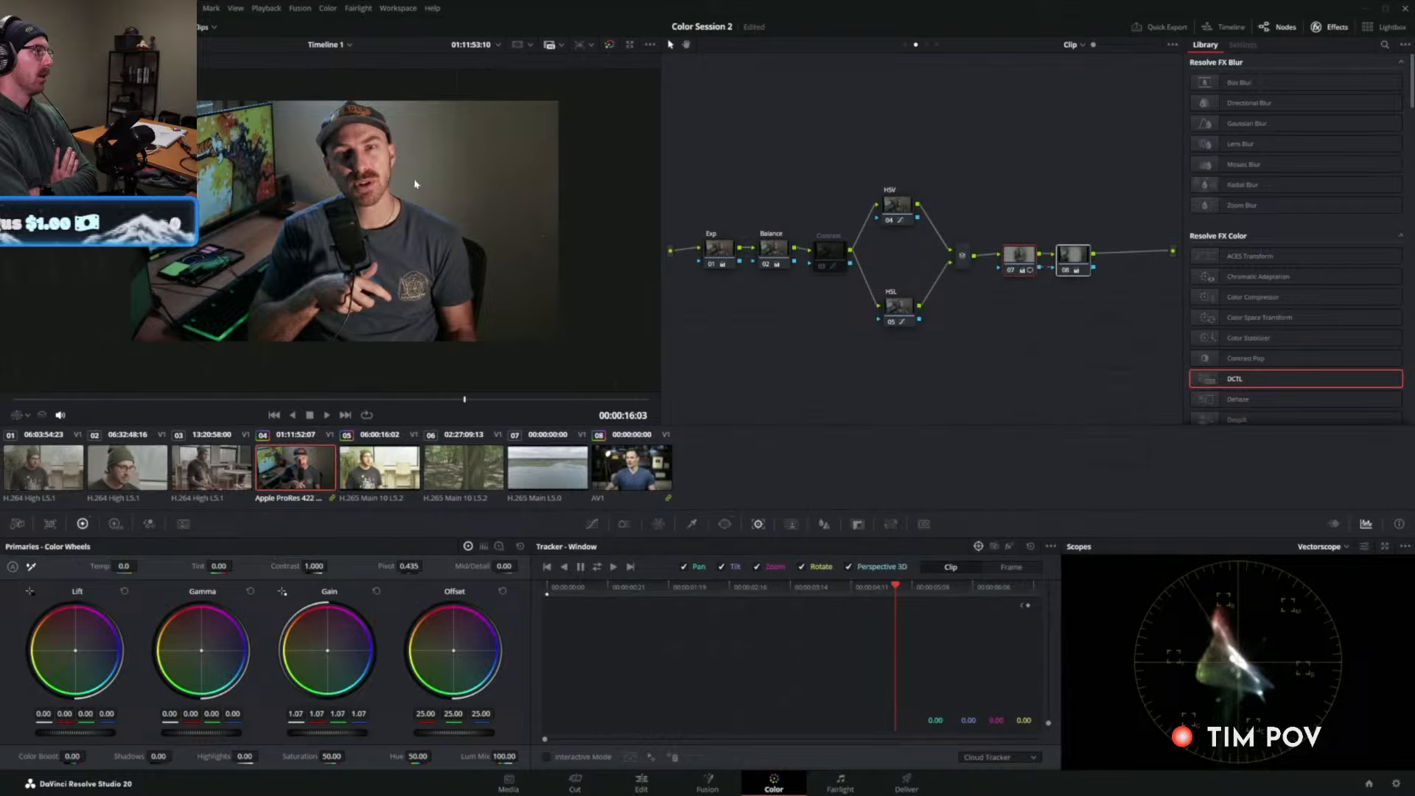
scroll(447, 184, "up", 3)
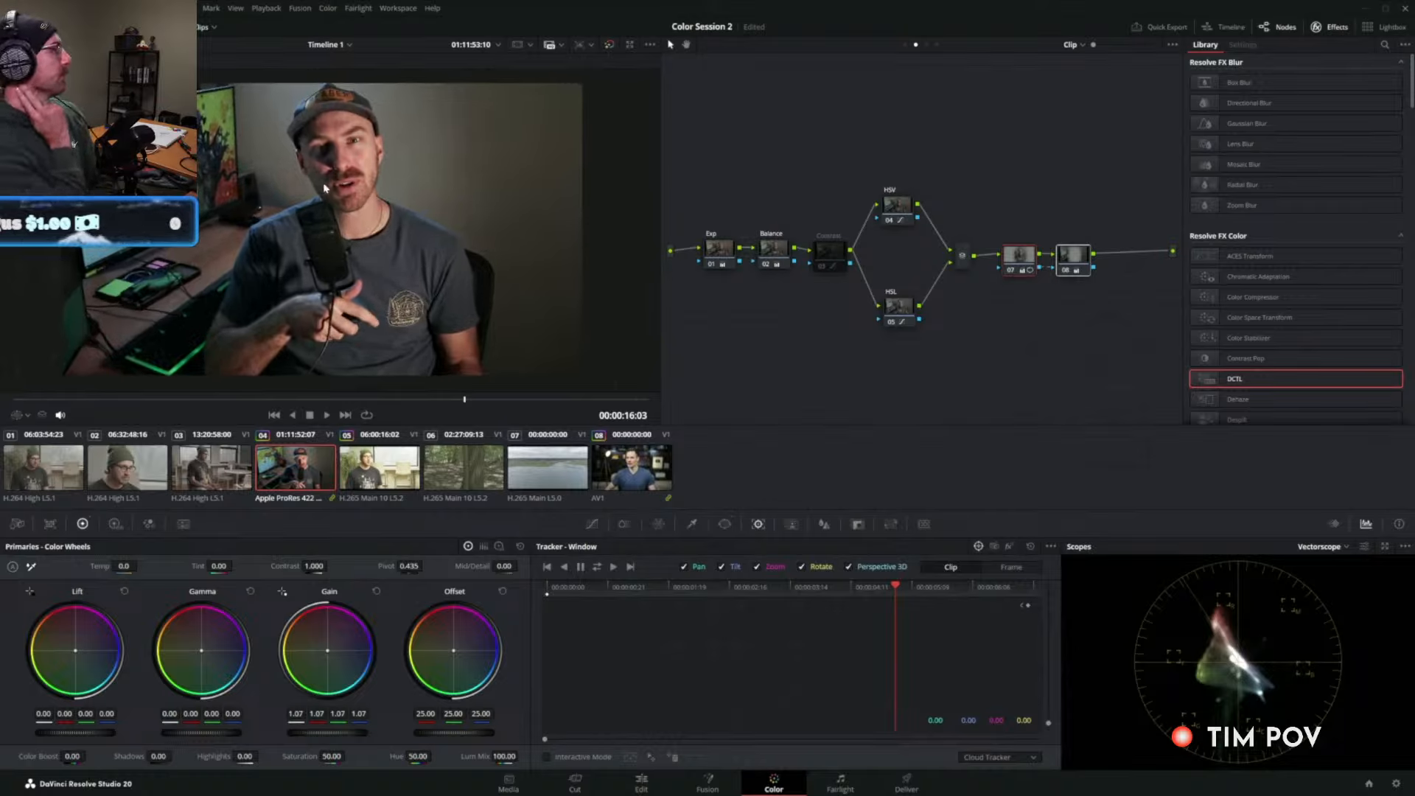
key("ctrl+d")
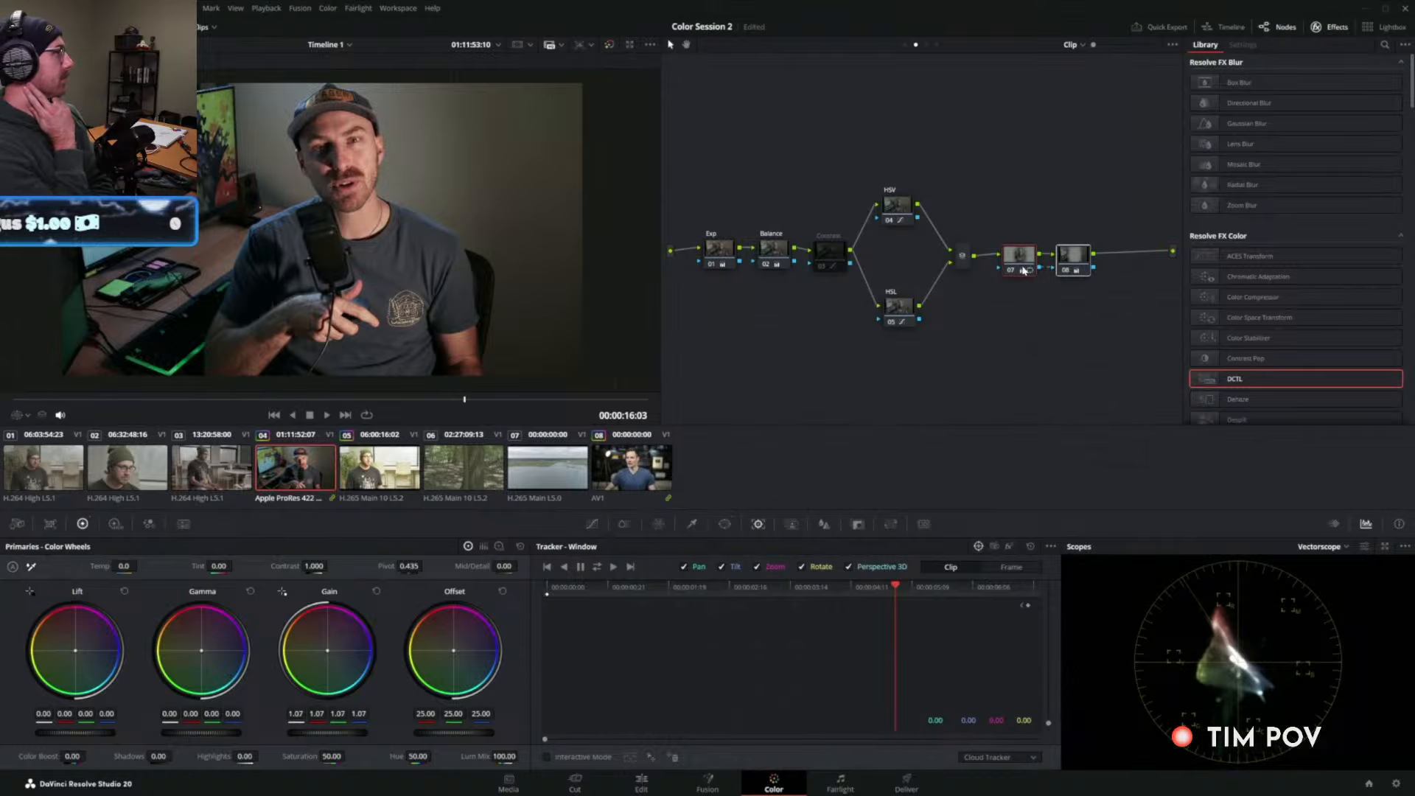
key("ctrl+d")
key("ctrl+d")
key("ctrl+d")
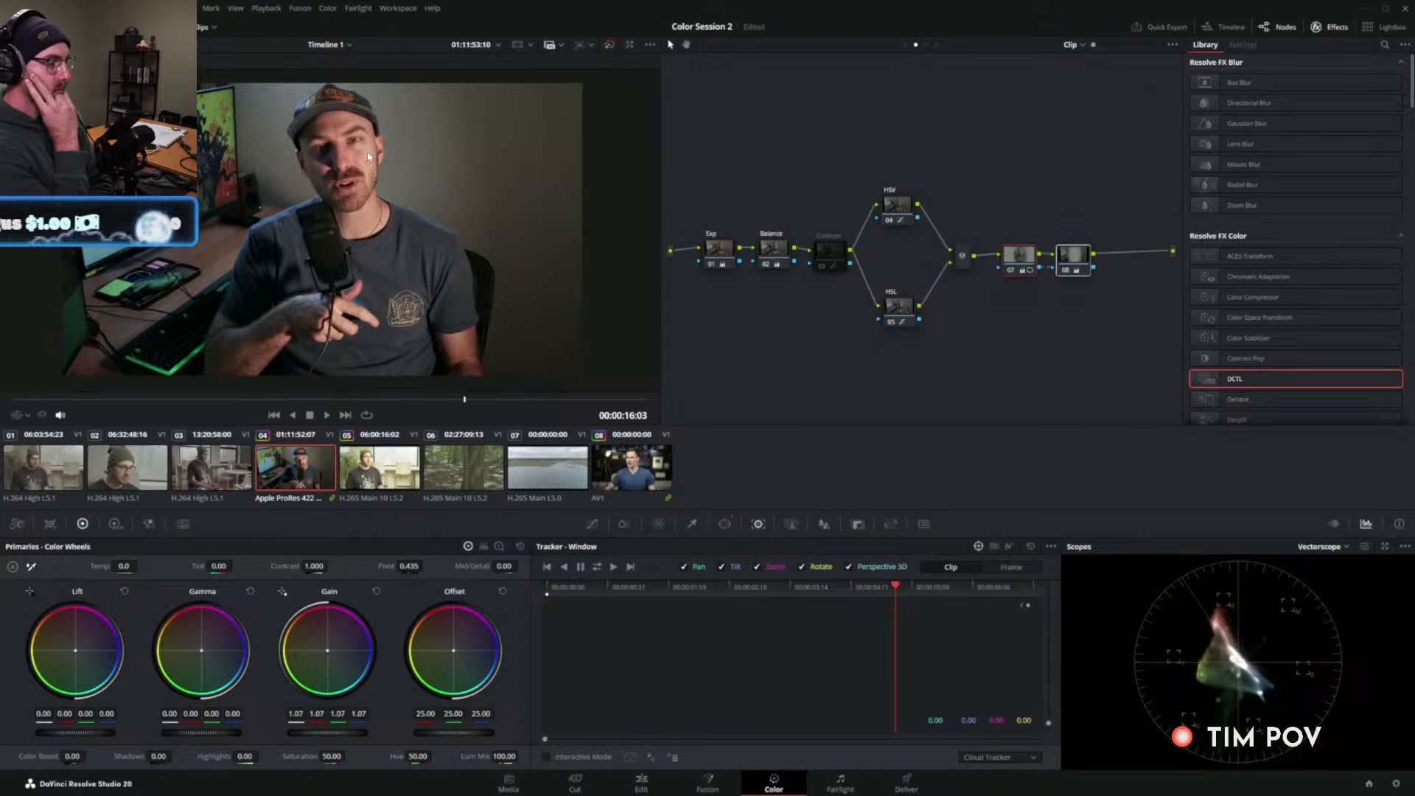
key("ctrl+d")
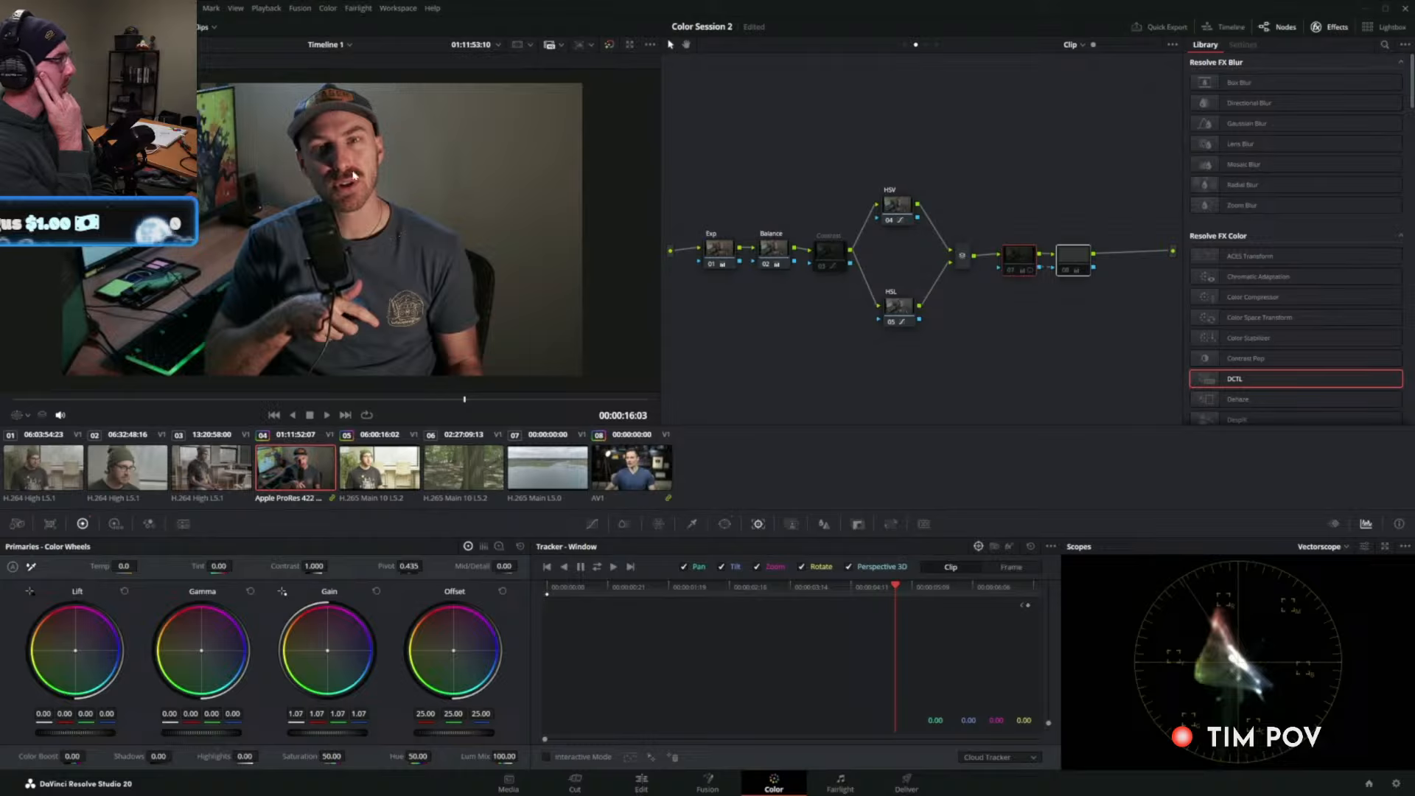
key("ctrl+d")
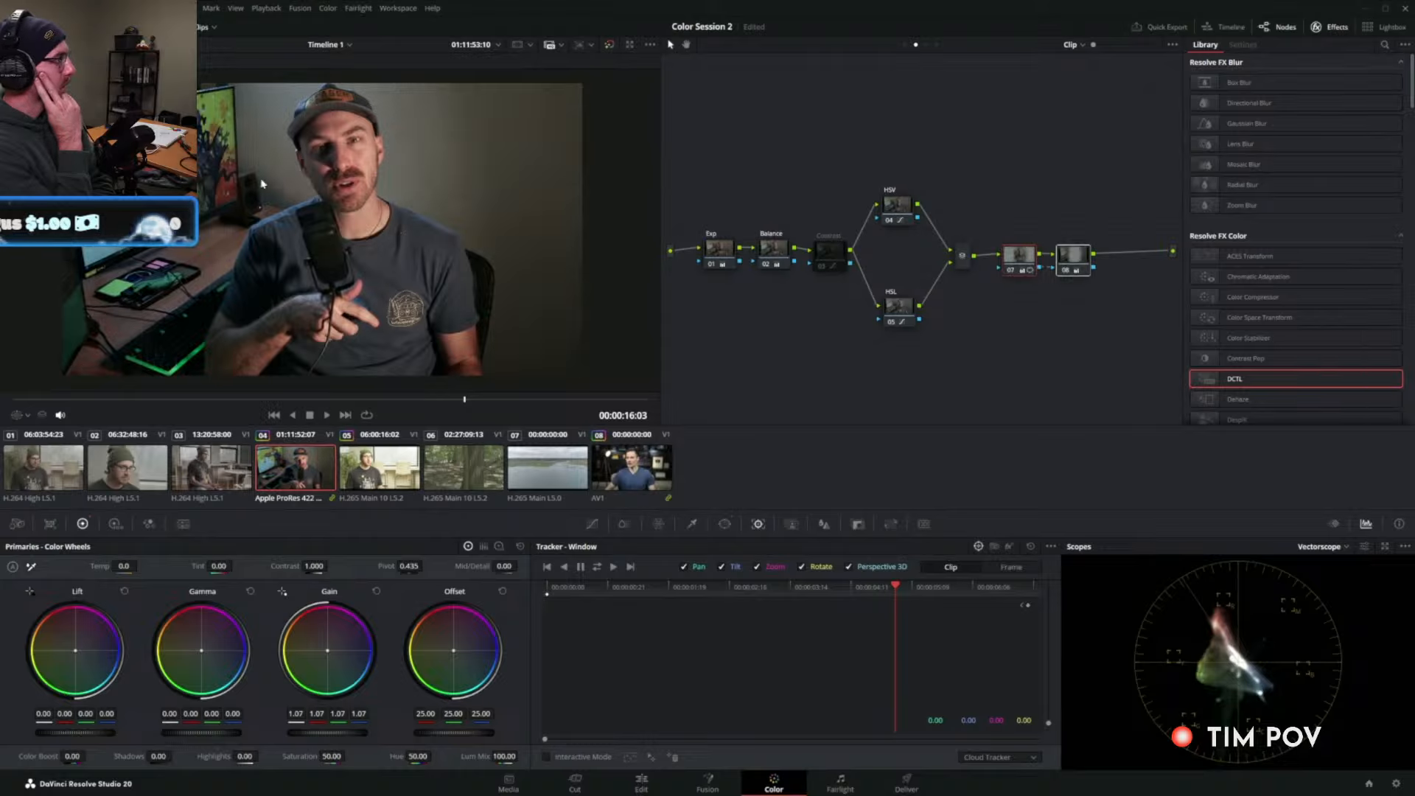
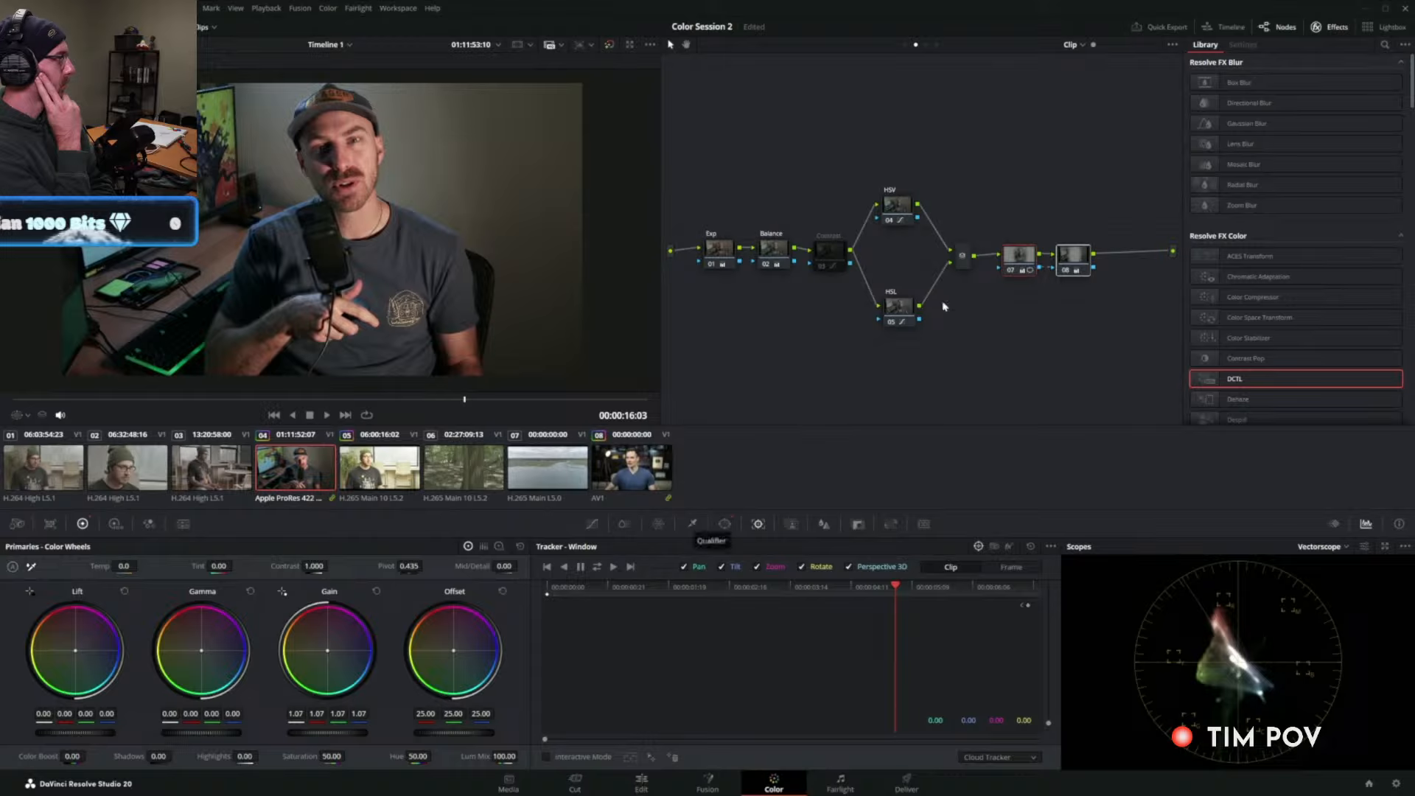
Delete nodes 07 and 08, re-enable the Contrast node, and shift the parallel mixer closer to the HSV and HSL nodes.
left_click(1072, 260)
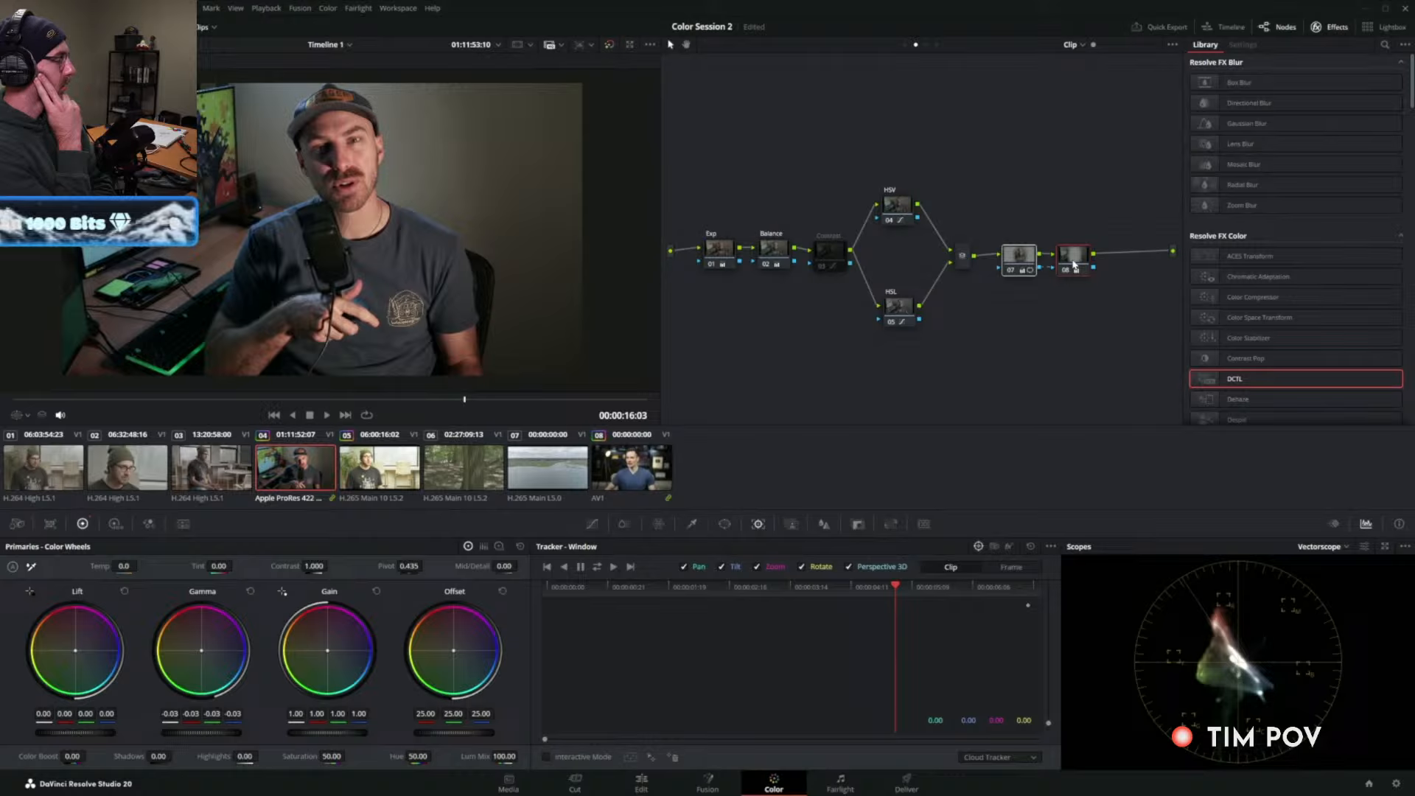
left_click(1022, 259)
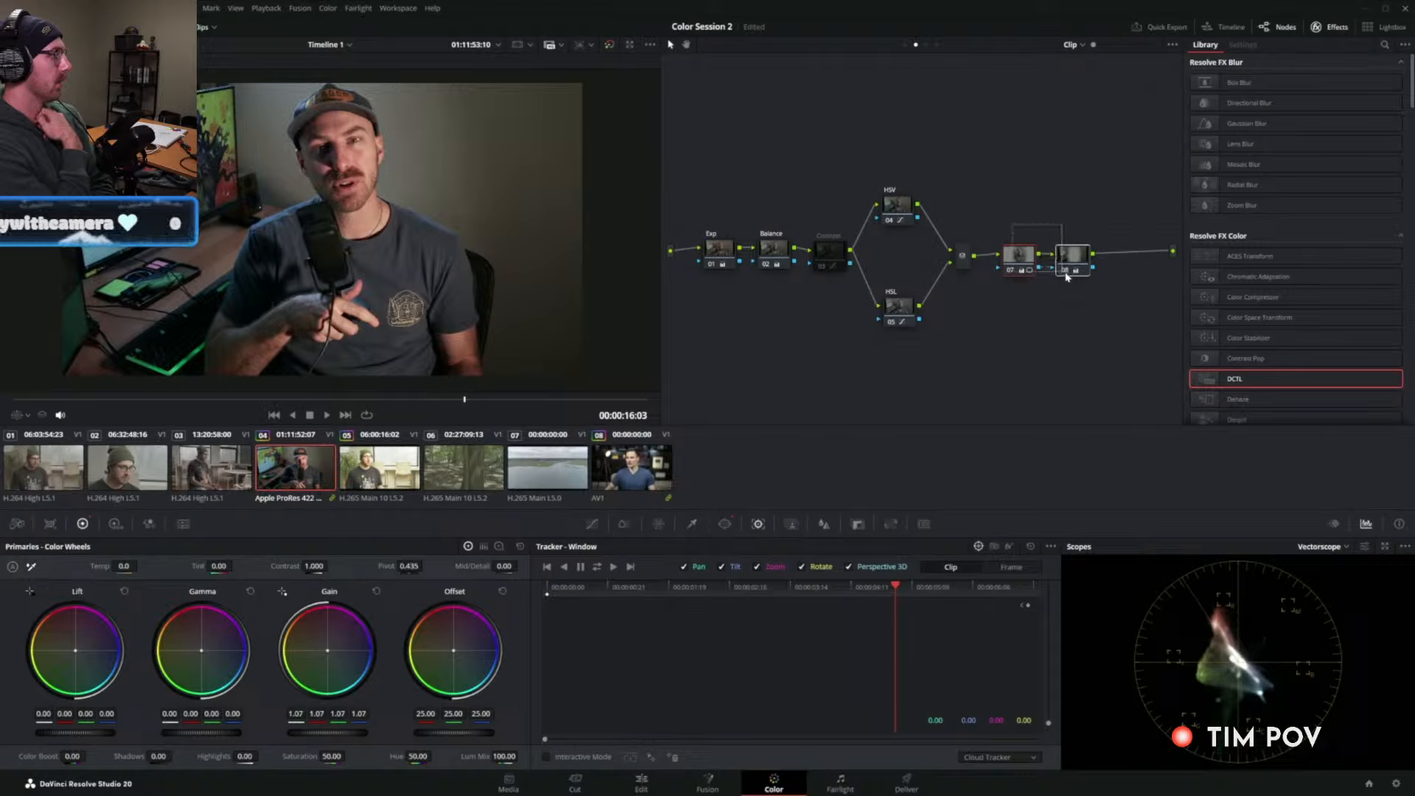
key("Delete")
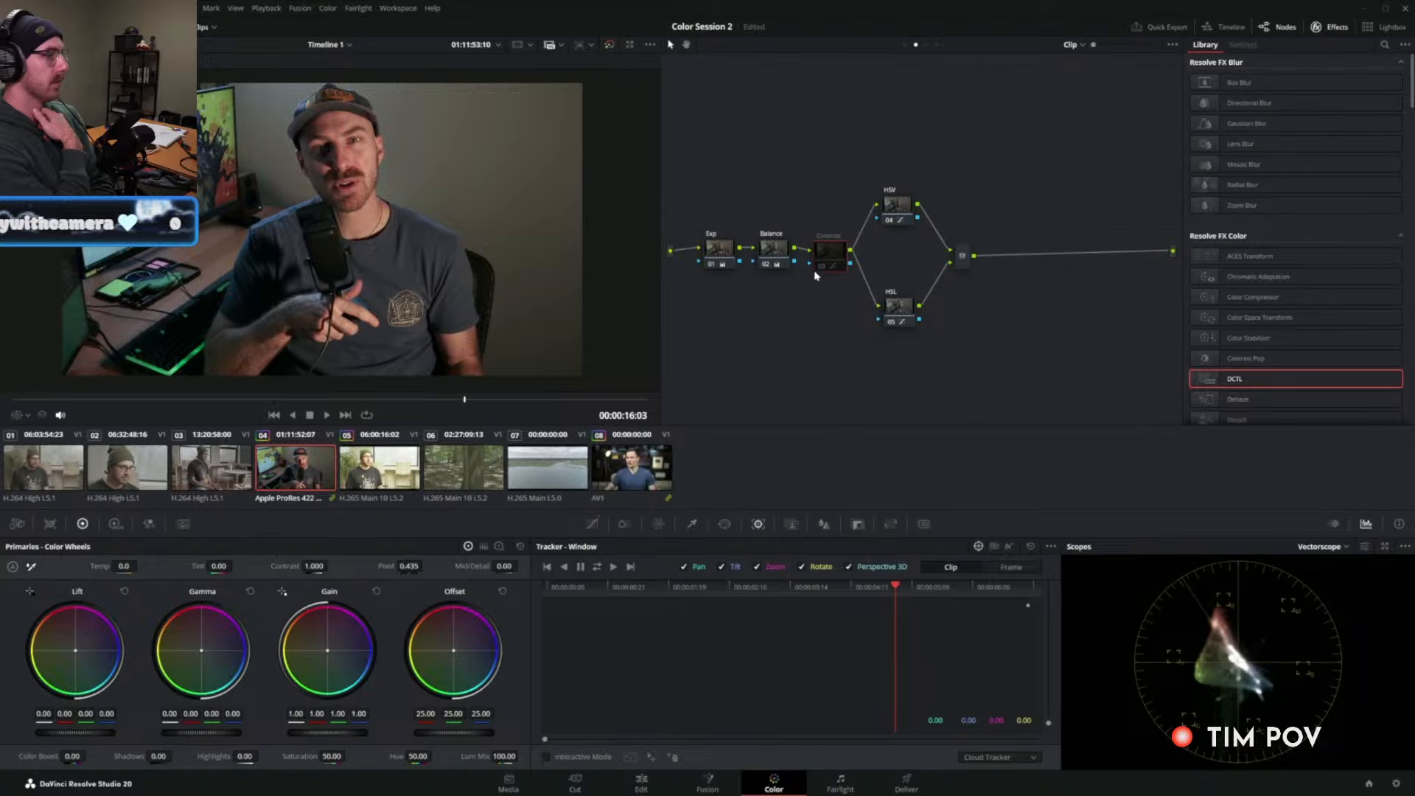
key("ctrl+d")
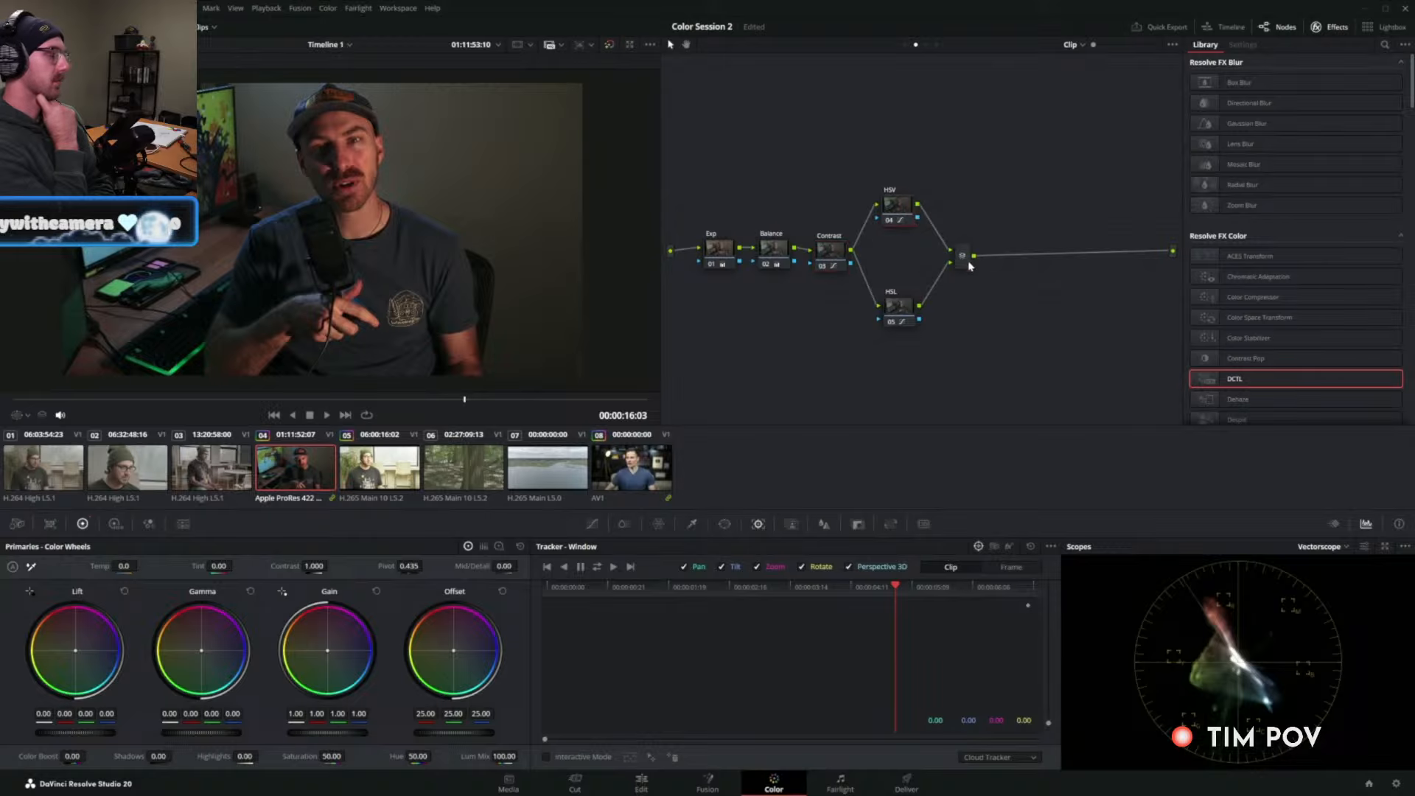
left_click_drag(963, 262, 952, 264)
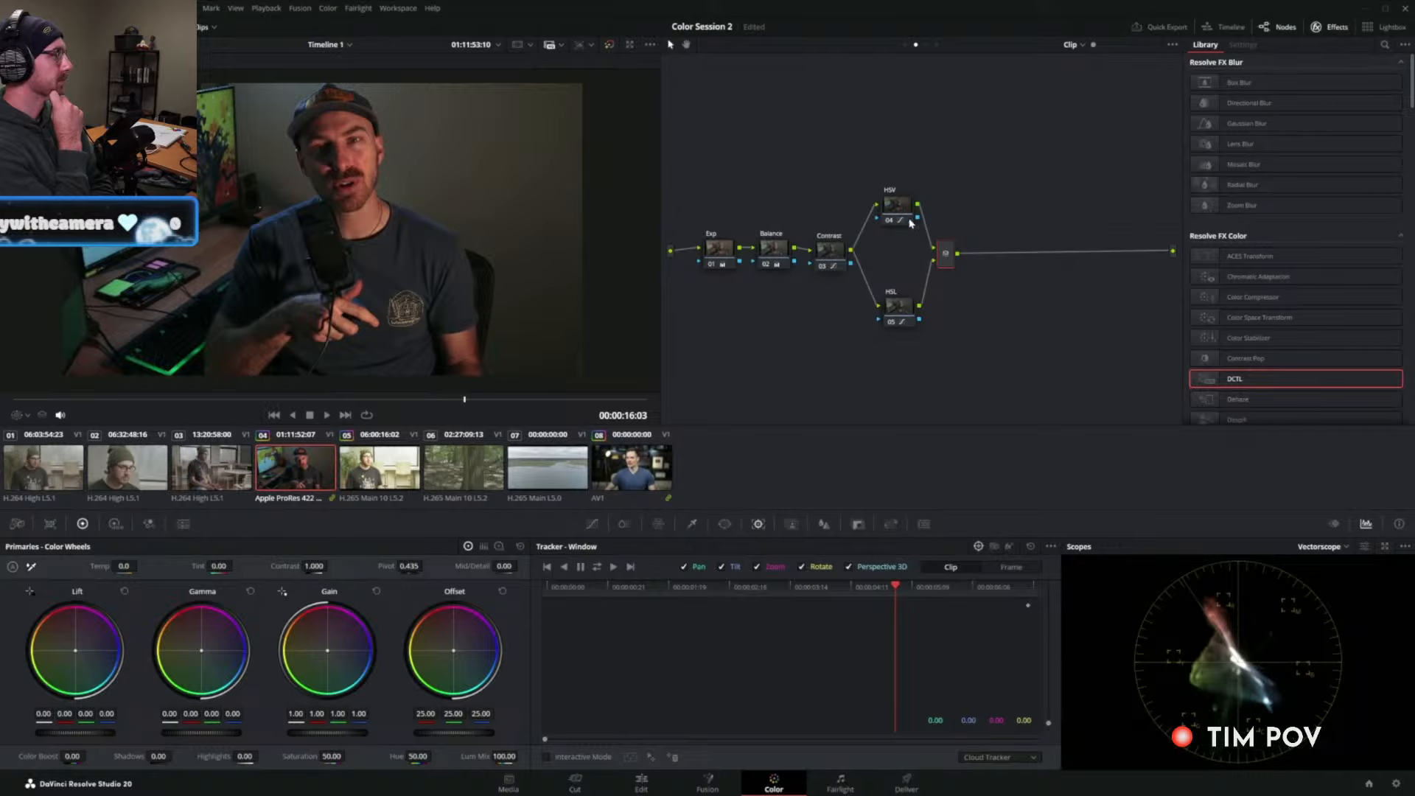
Apply the saved Clip_Template grade from the gallery to the talking-head clip and close the gallery.
left_click(30, 27)
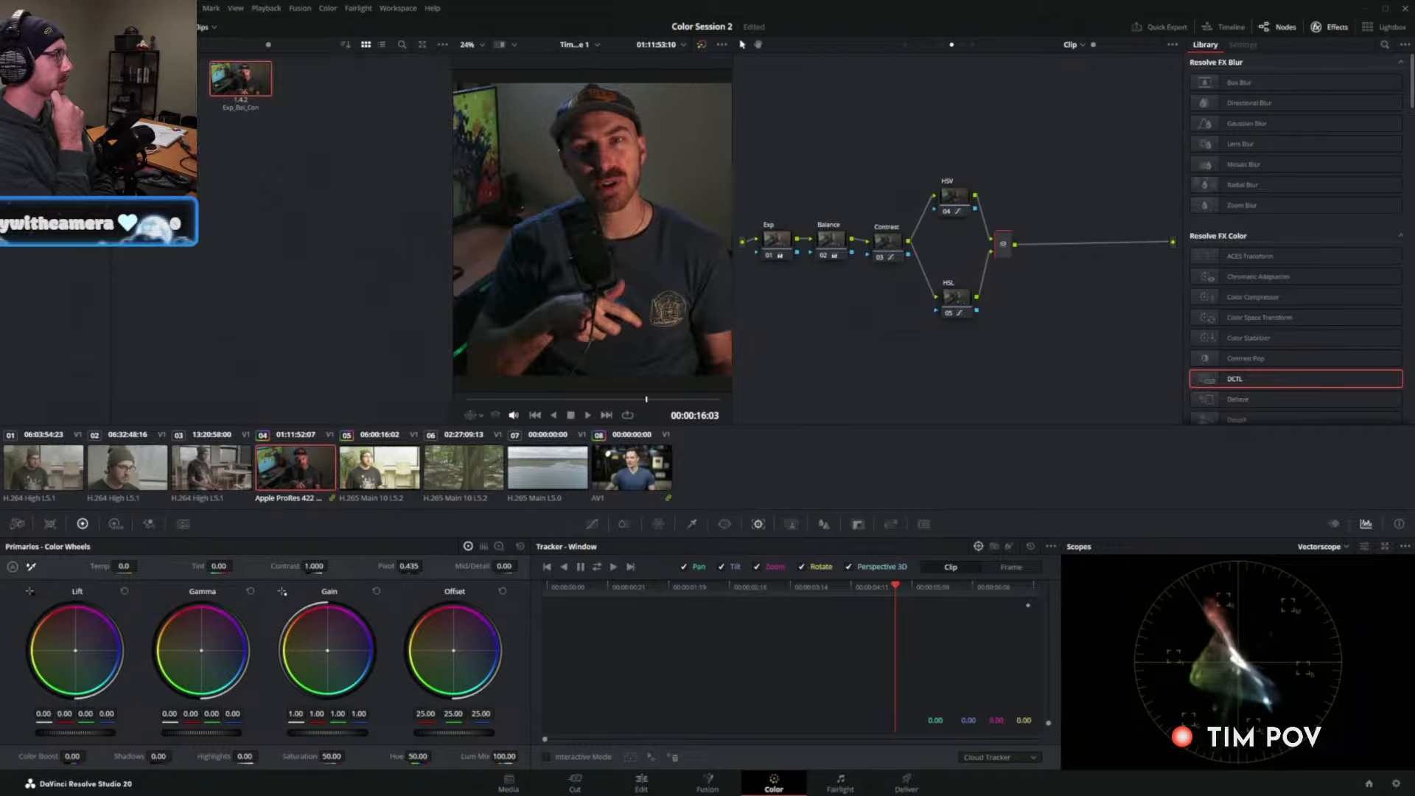
left_click(41, 80)
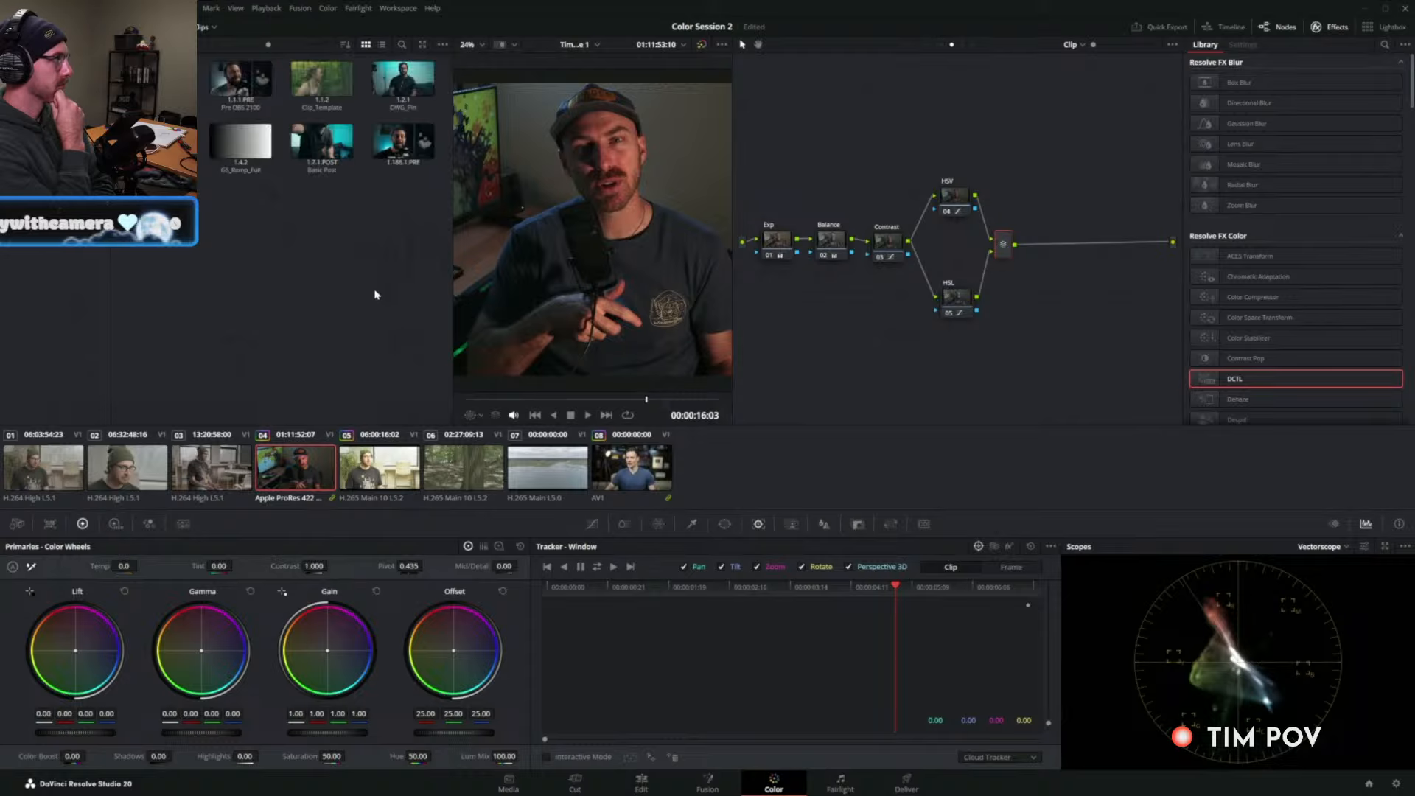
middle_click(323, 79)
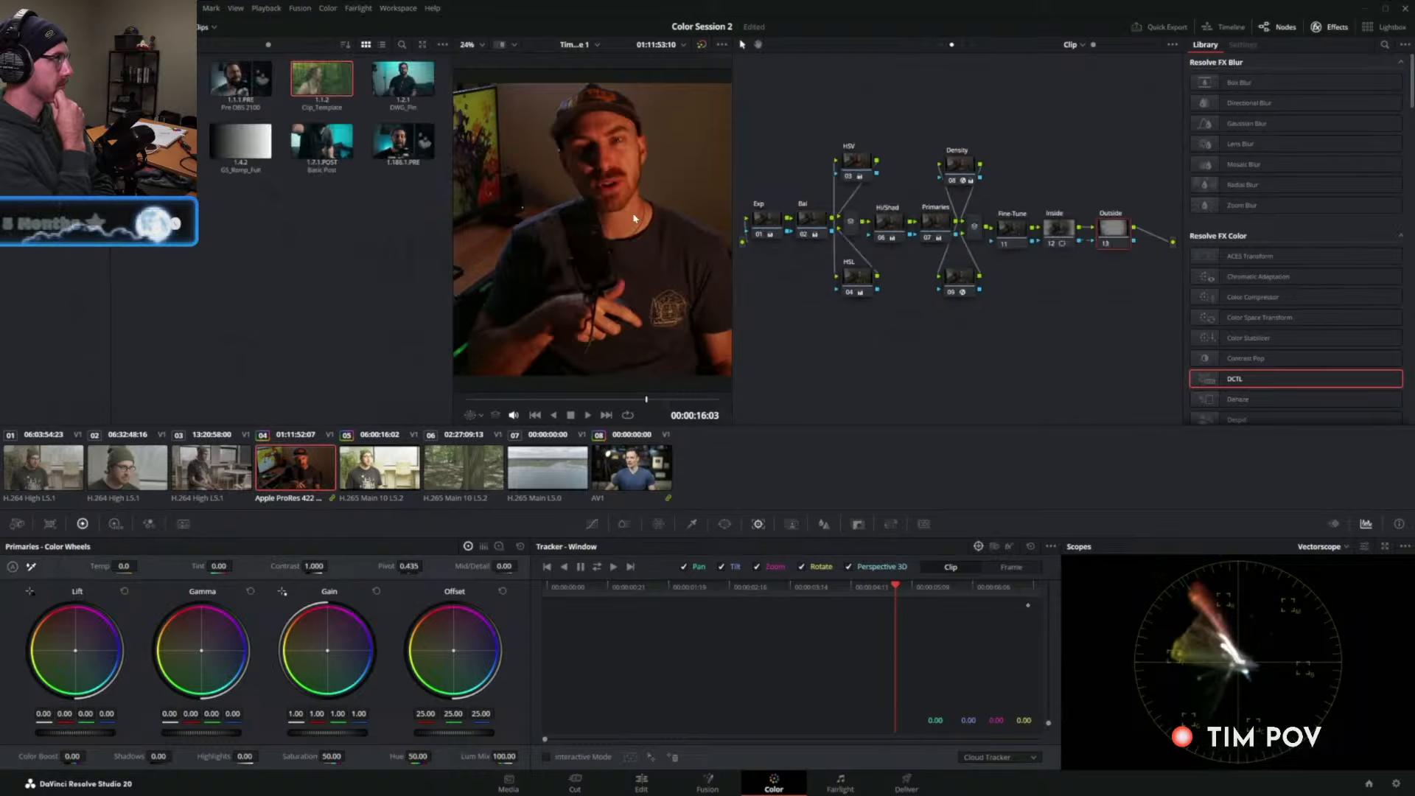
left_click(31, 27)
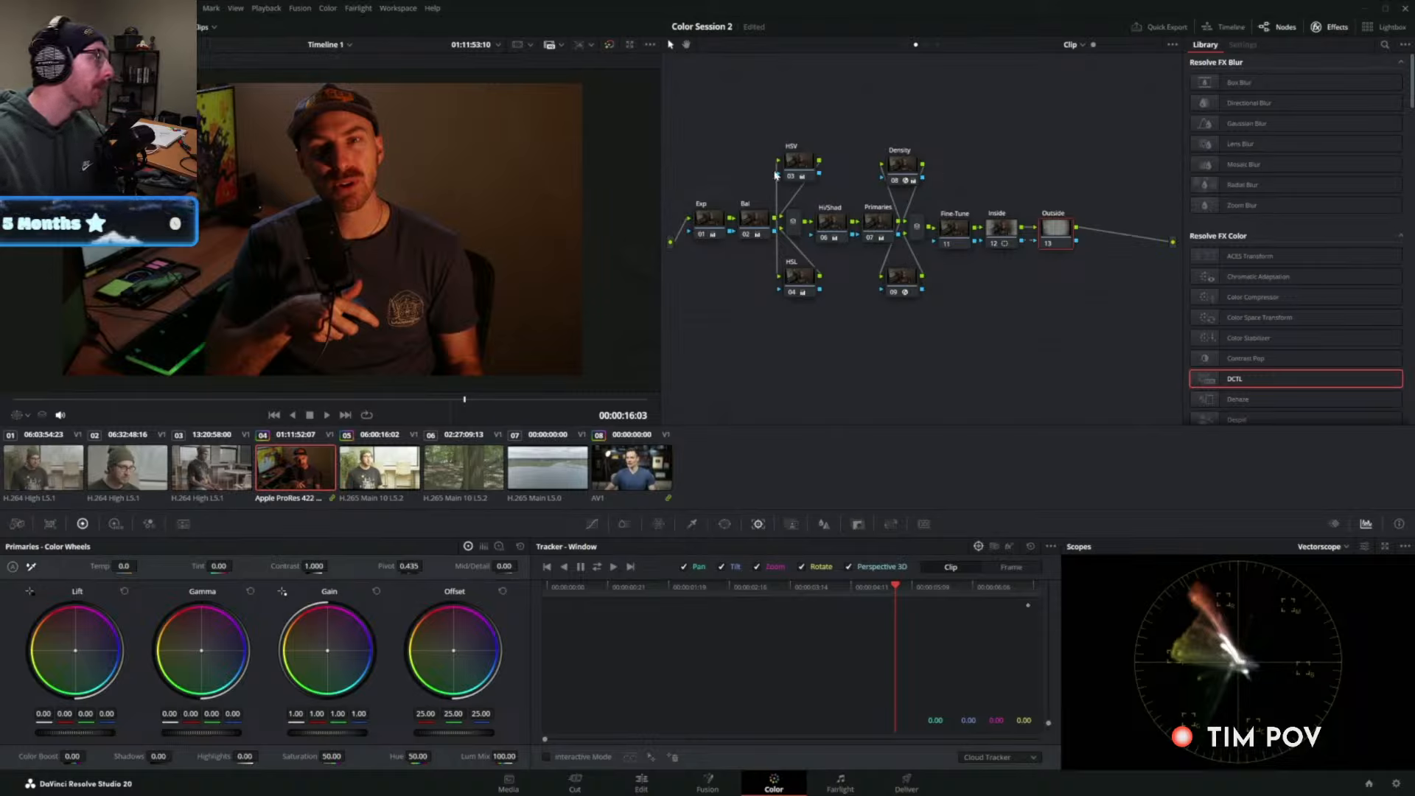
Select all the template's nodes, from Exp through Outside, and reposition them together within the node graph.
left_click_drag(694, 120, 1052, 255)
left_click_drag(714, 123, 1073, 310)
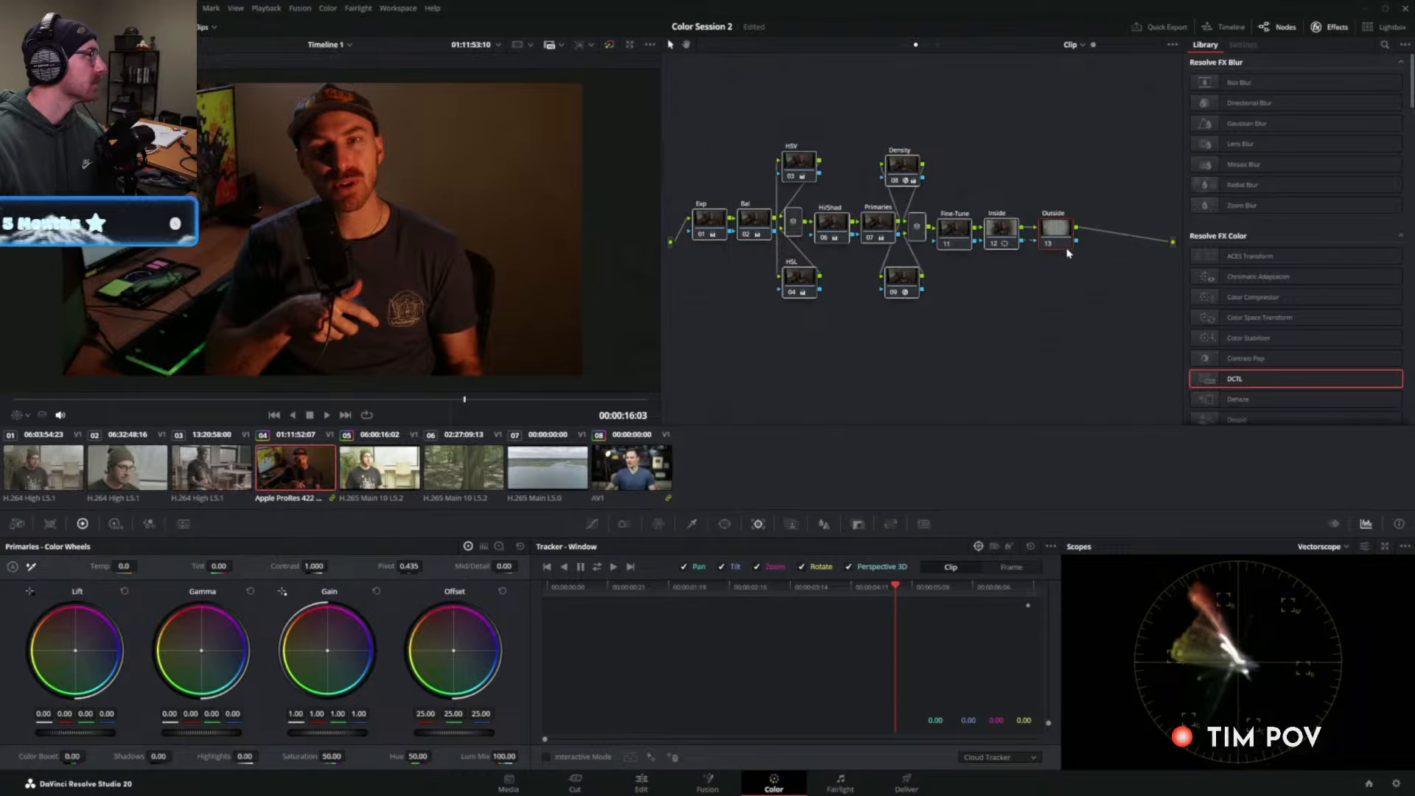
left_click_drag(1065, 247, 1082, 263)
left_click(1090, 311)
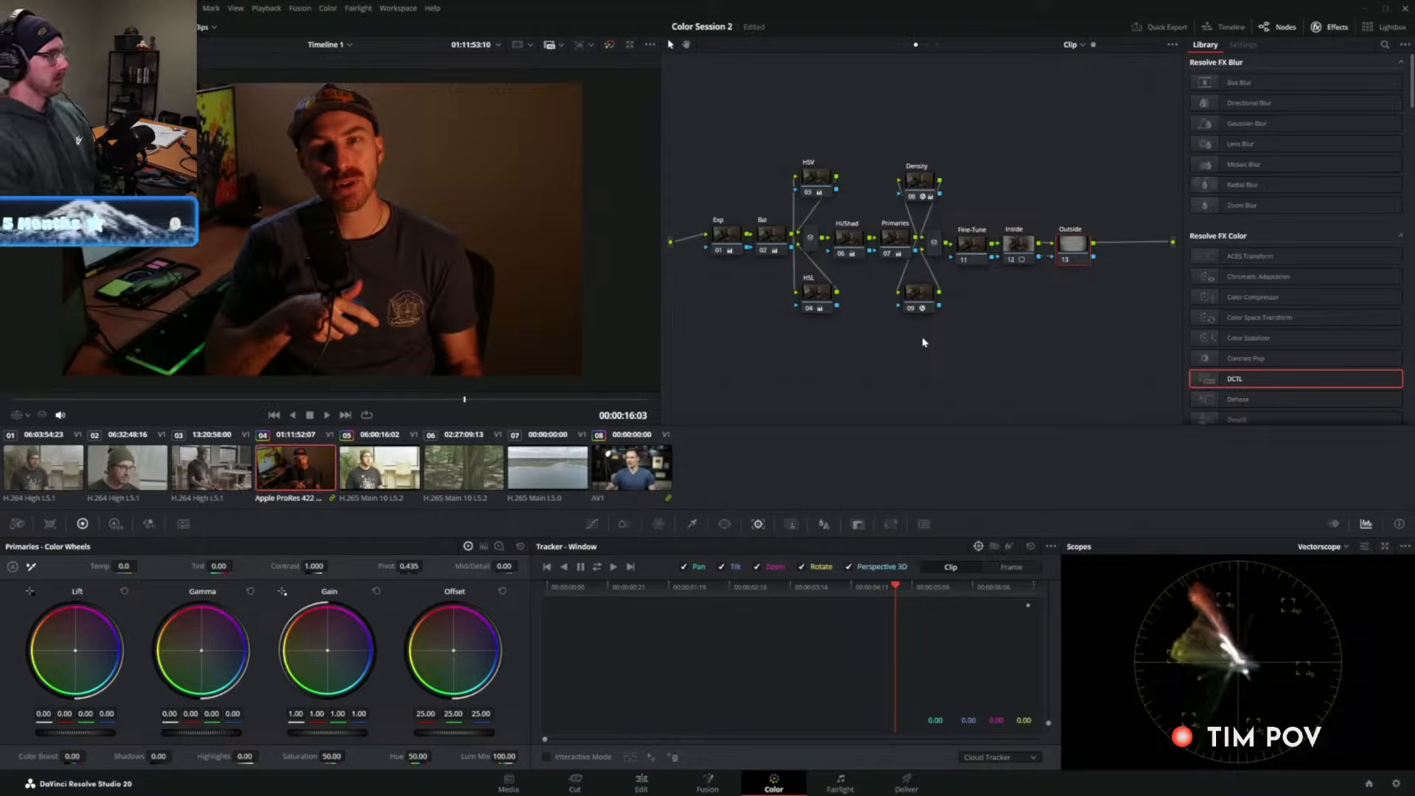
Select the Exp node and switch to clip 08, the man in the blue shirt.
left_click(732, 245)
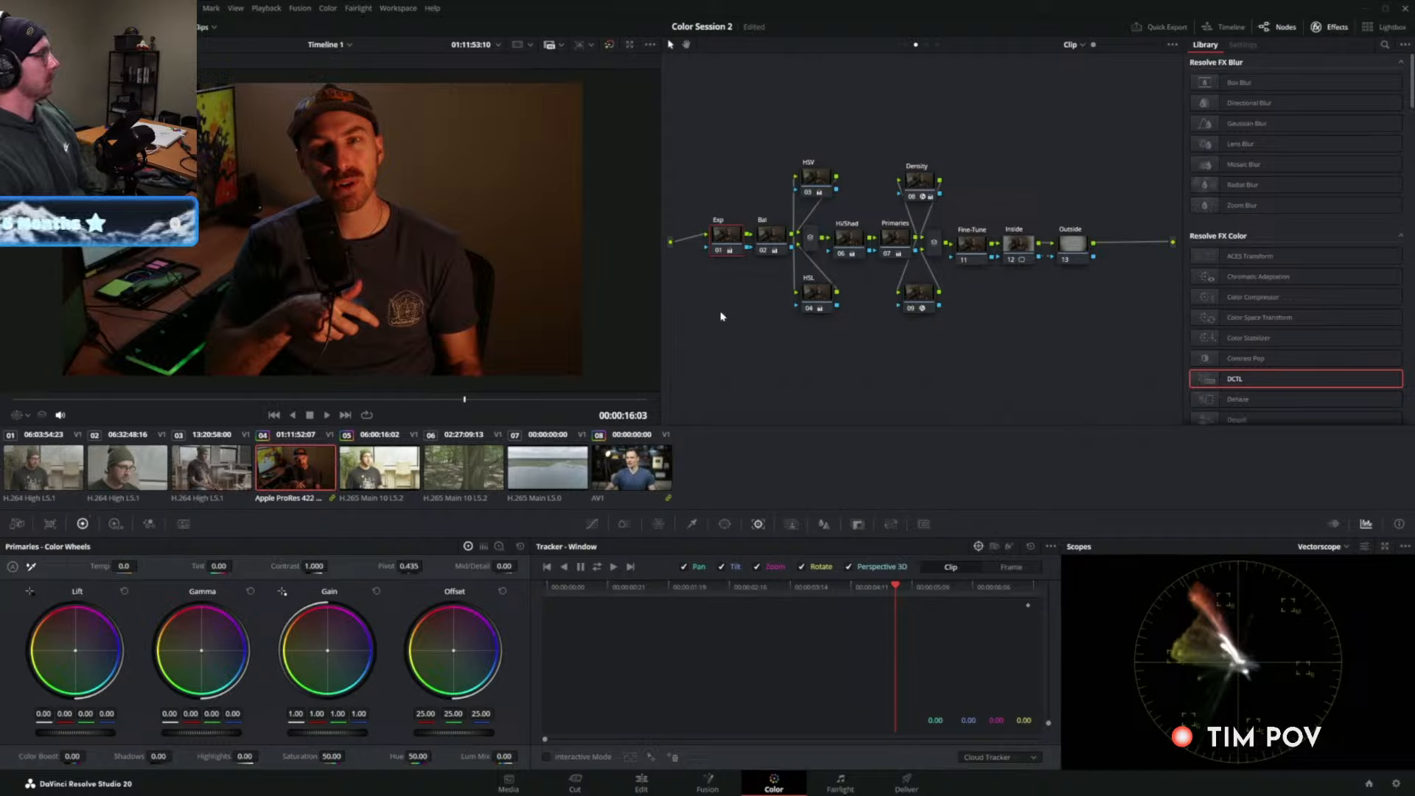
left_click(594, 447)
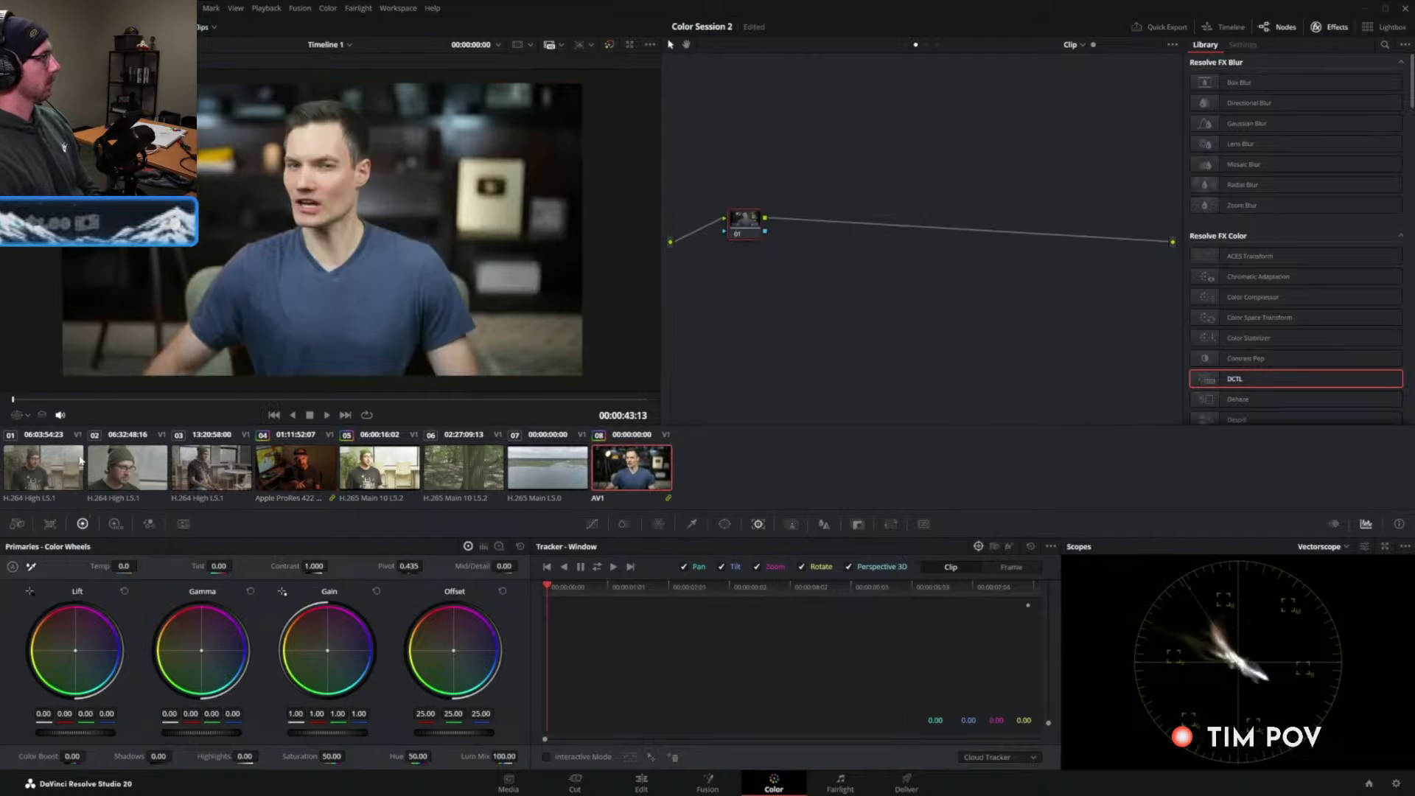
Select all eight clips and apply the saved Clip_Template grade from the gallery to them together.
left_click(31, 471, "shift")
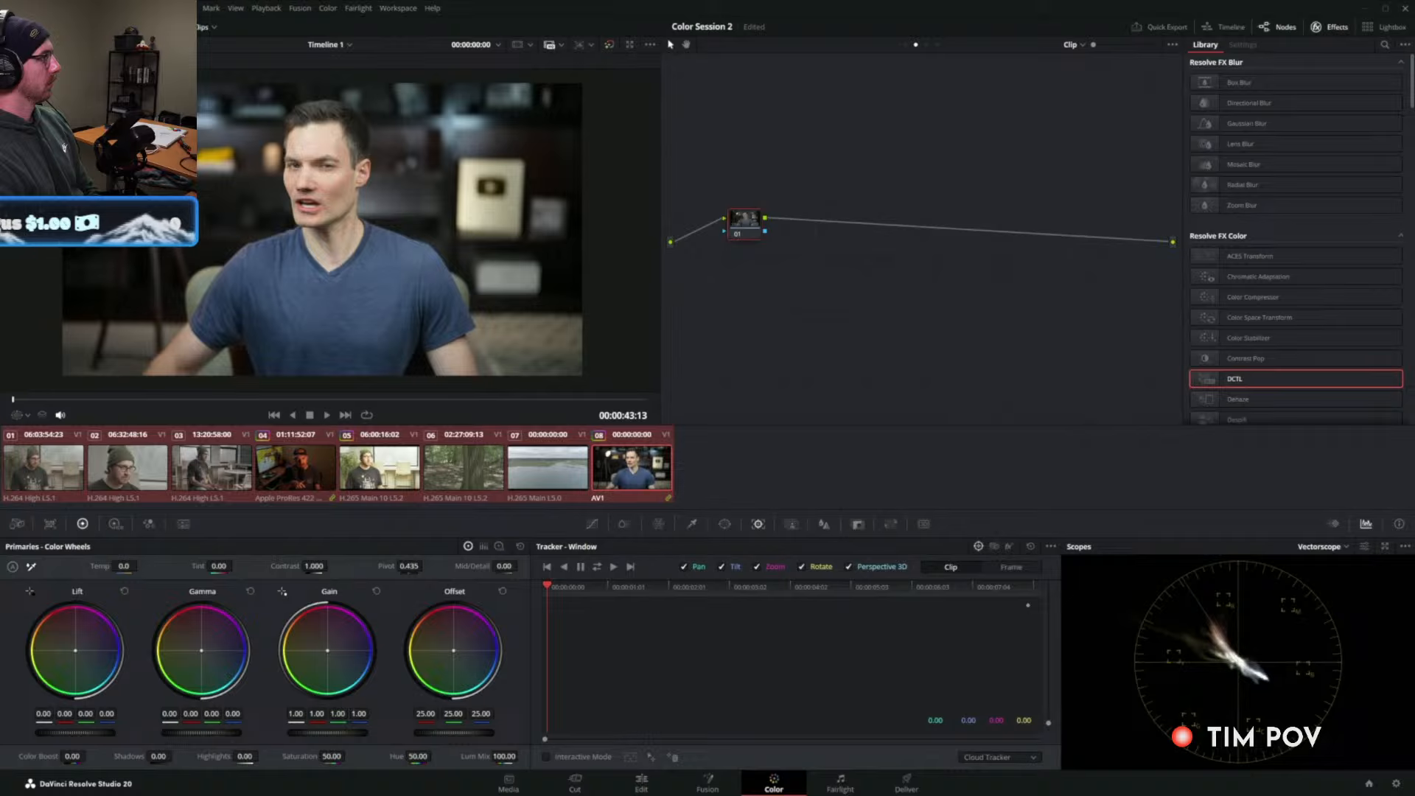
left_click(33, 27)
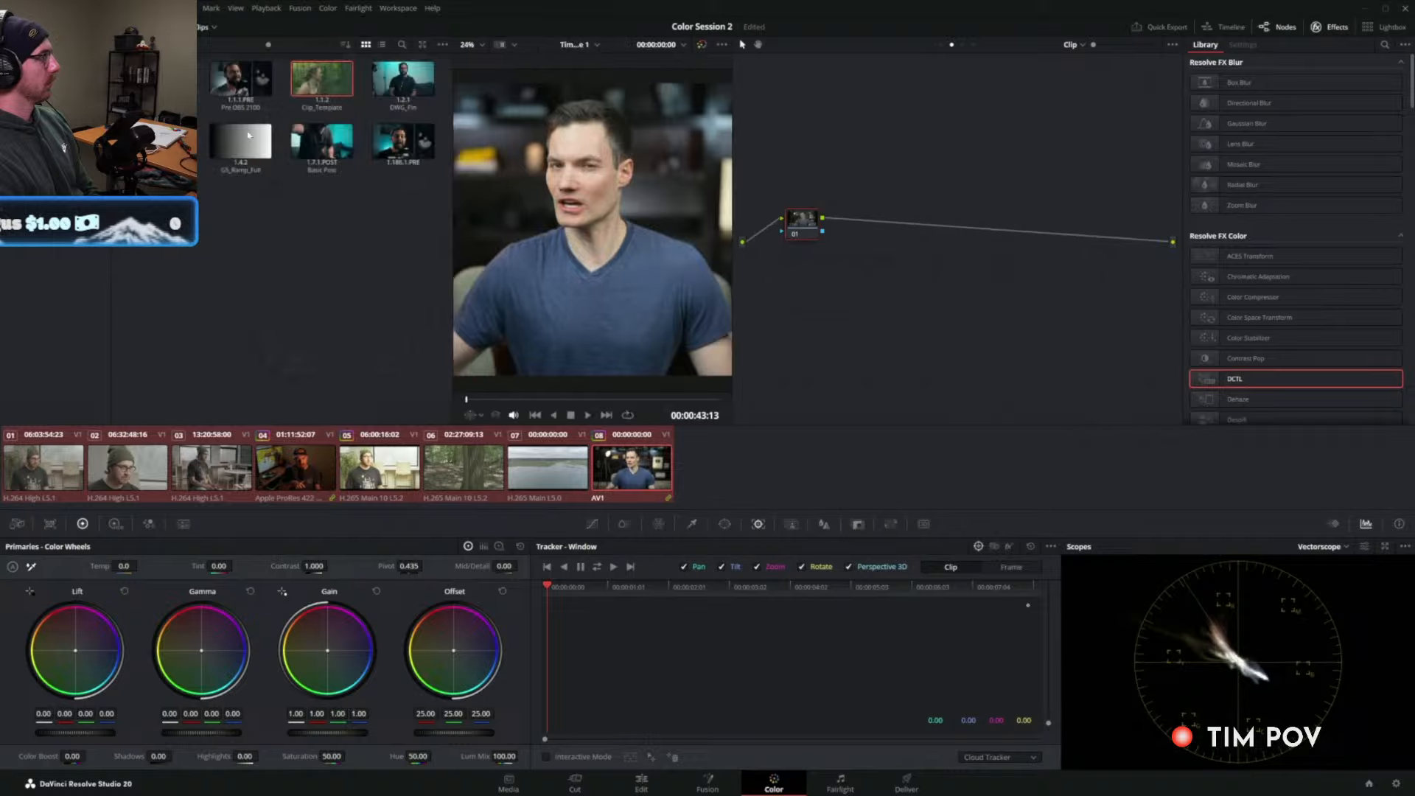
middle_click(326, 86)
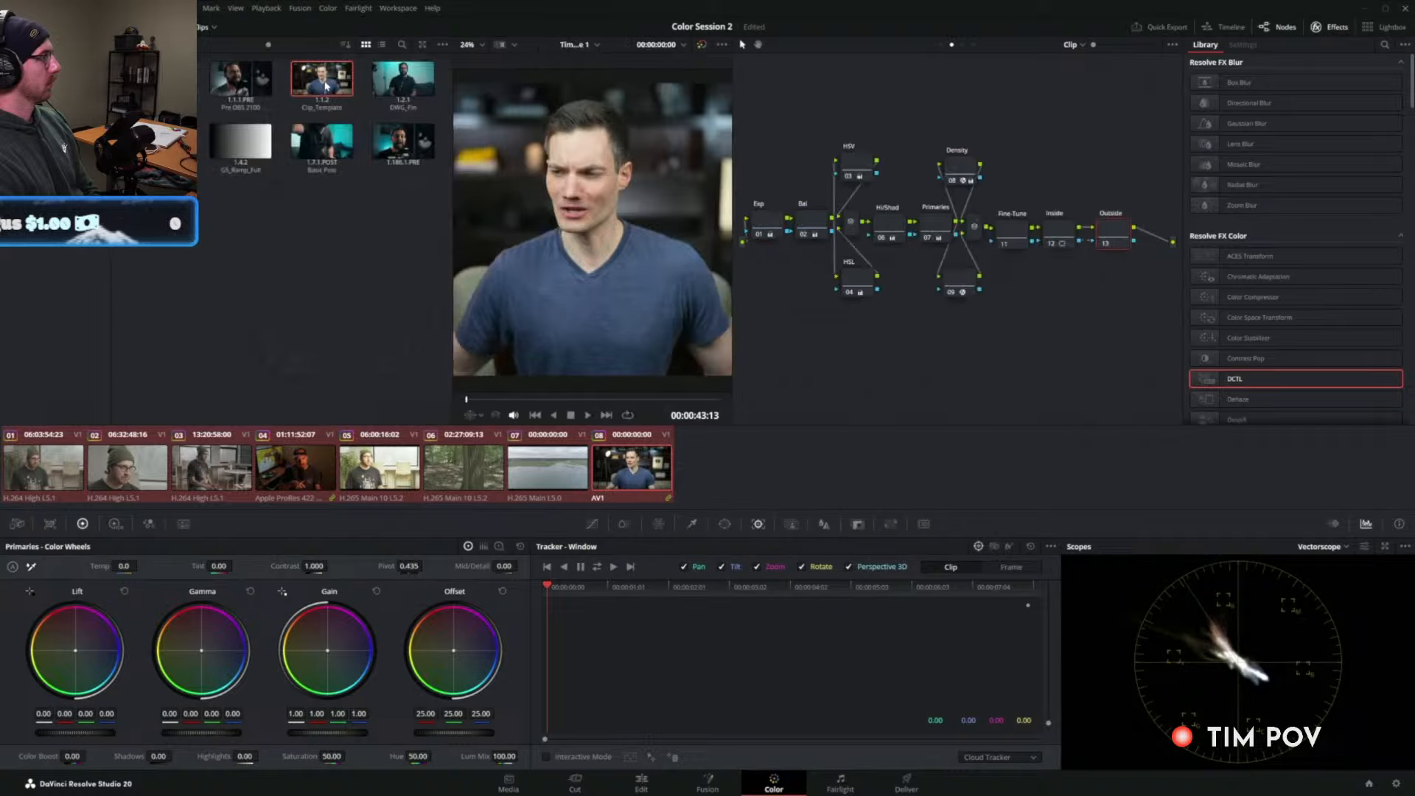
Step backward through the clips from clip 07 to check the template's node tree on each one.
left_click(562, 468)
key("Up")
key("Up")
key("Up")
key("Up")
key("Up")
key("Up")
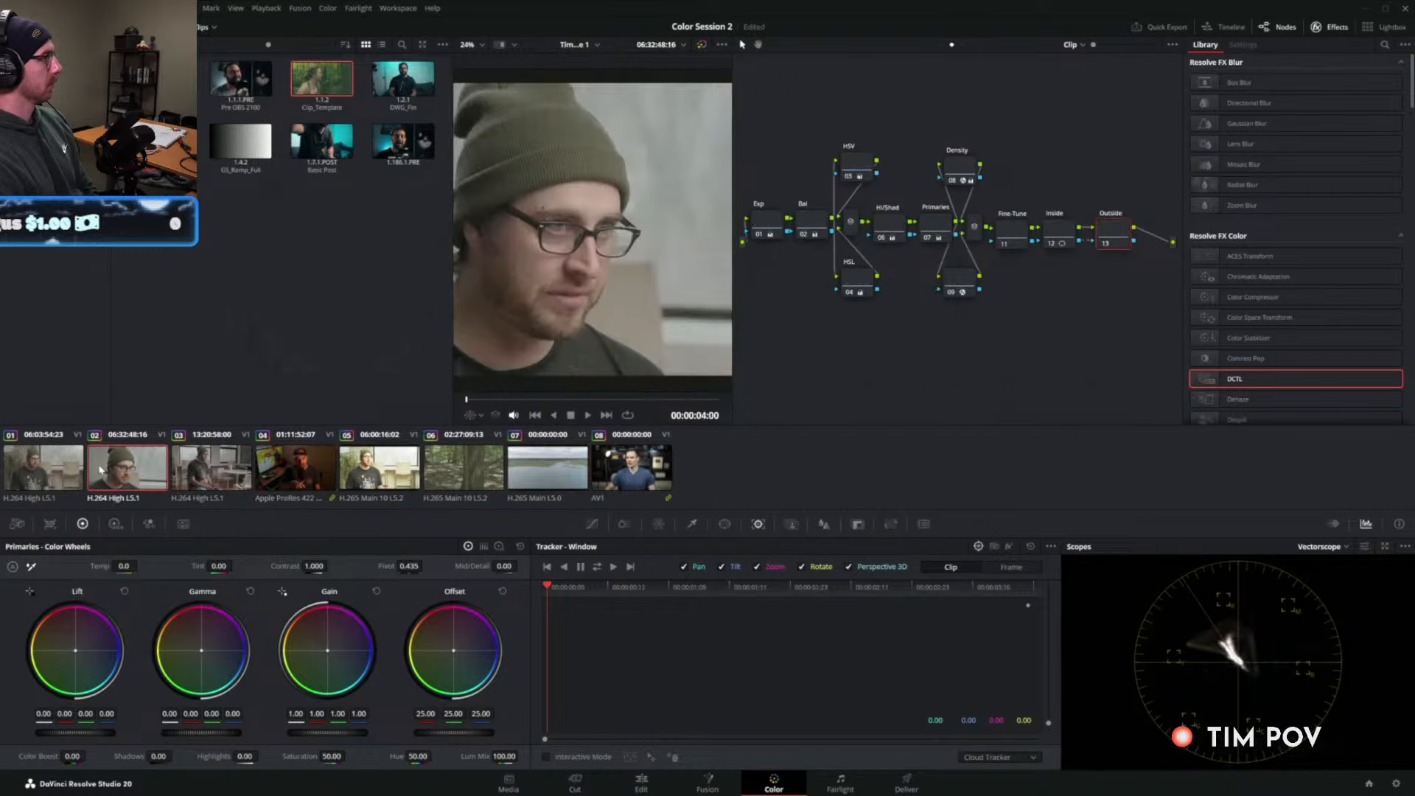
Switch to clip 04, close the gallery, and set the Exp node's gain to 2.17.
left_click(266, 458)
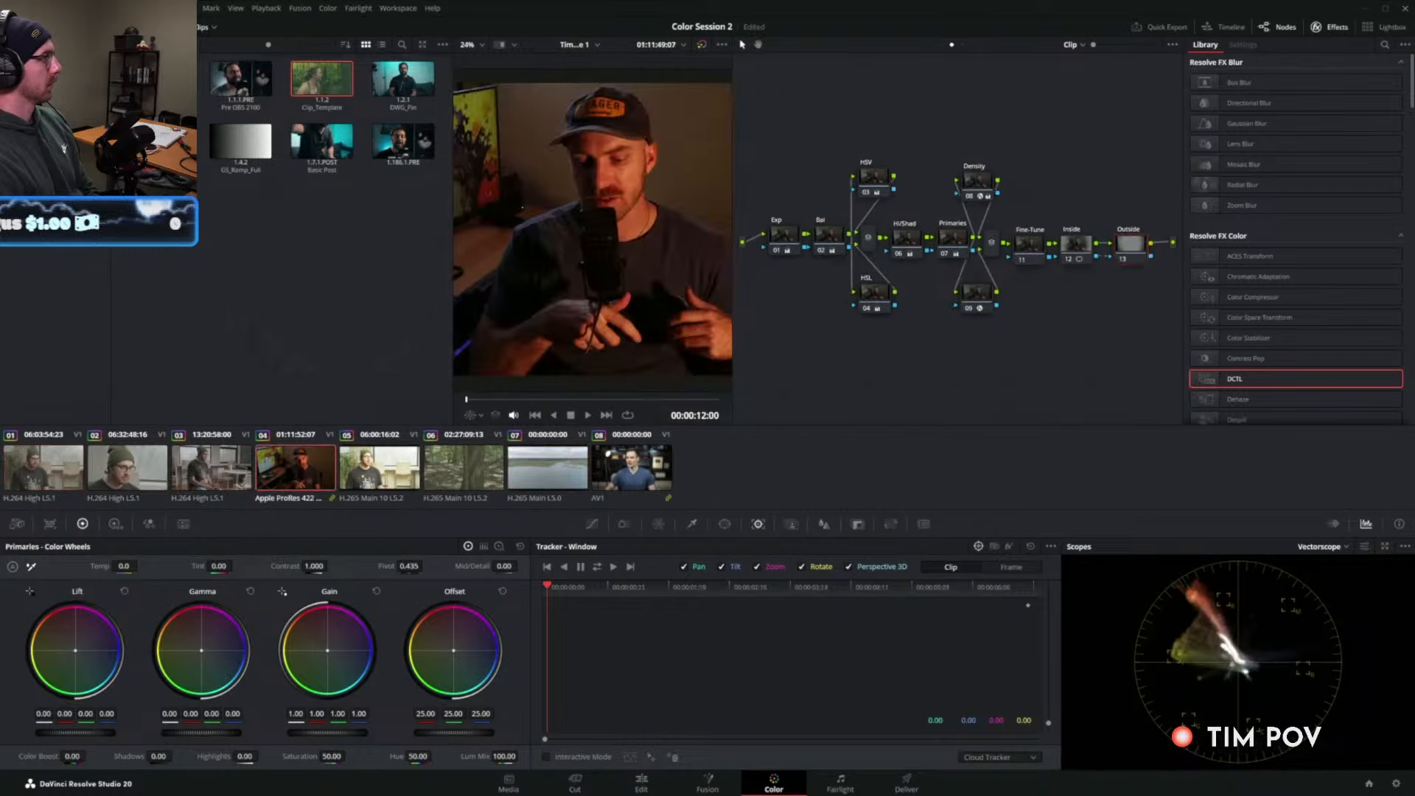
left_click(190, 27)
left_click(28, 27)
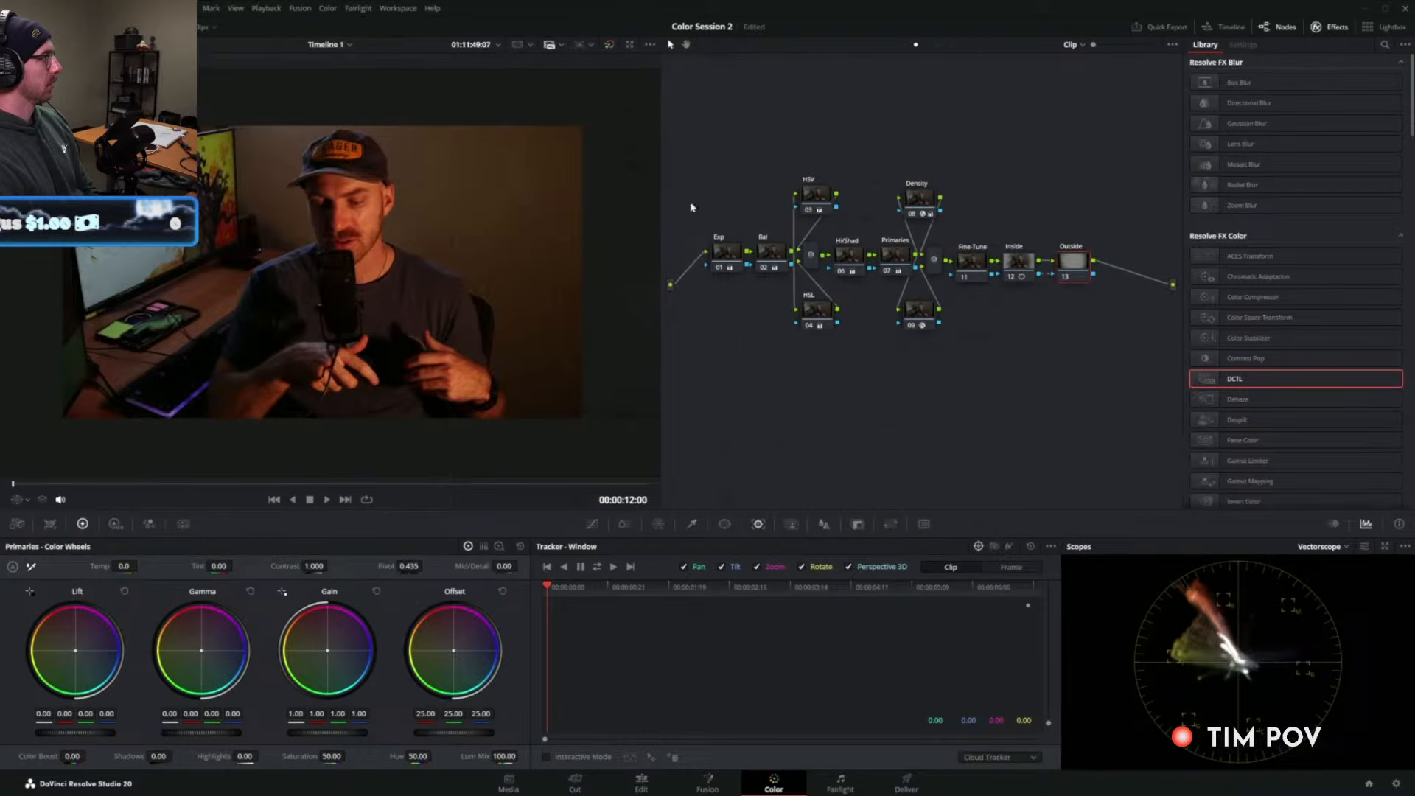
left_click(726, 253)
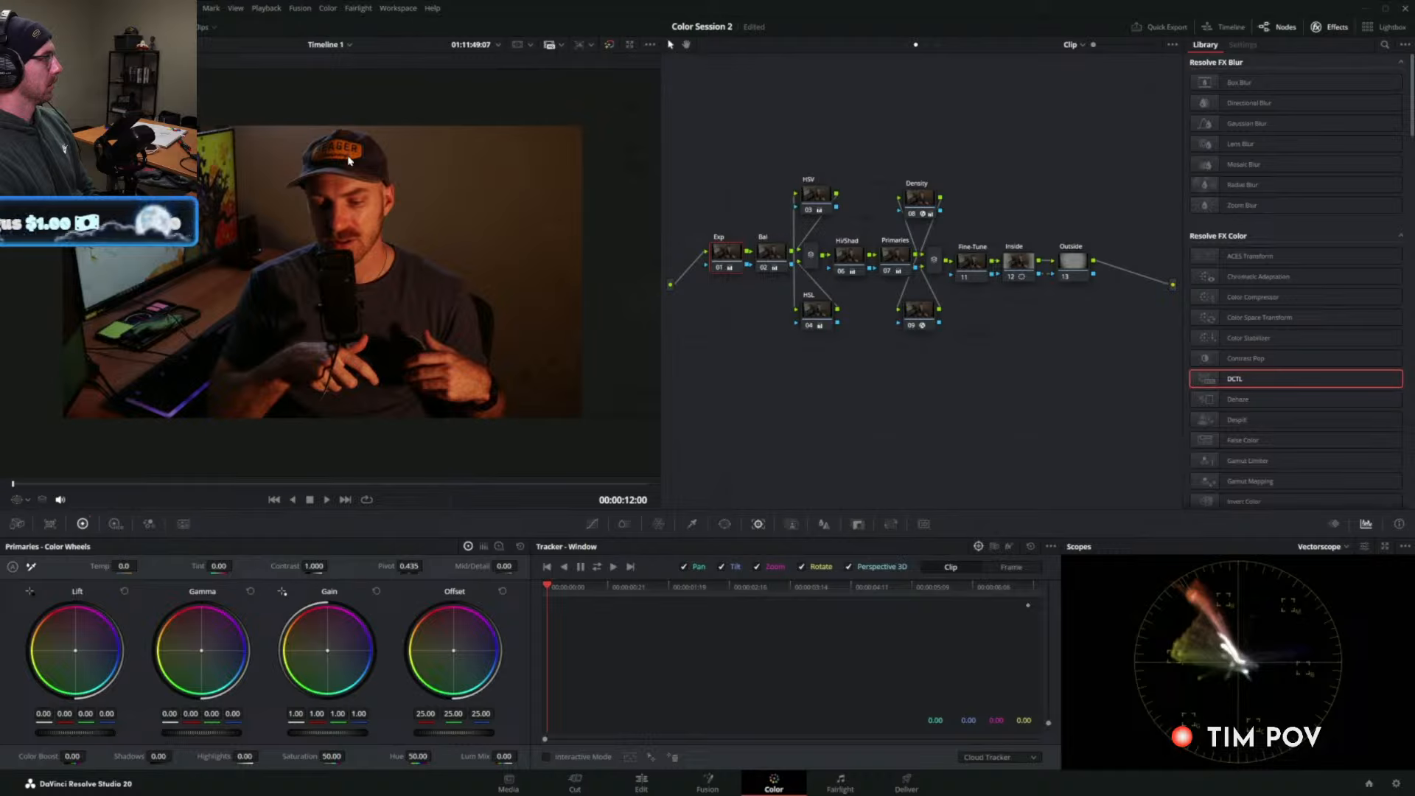
key("shift+z")
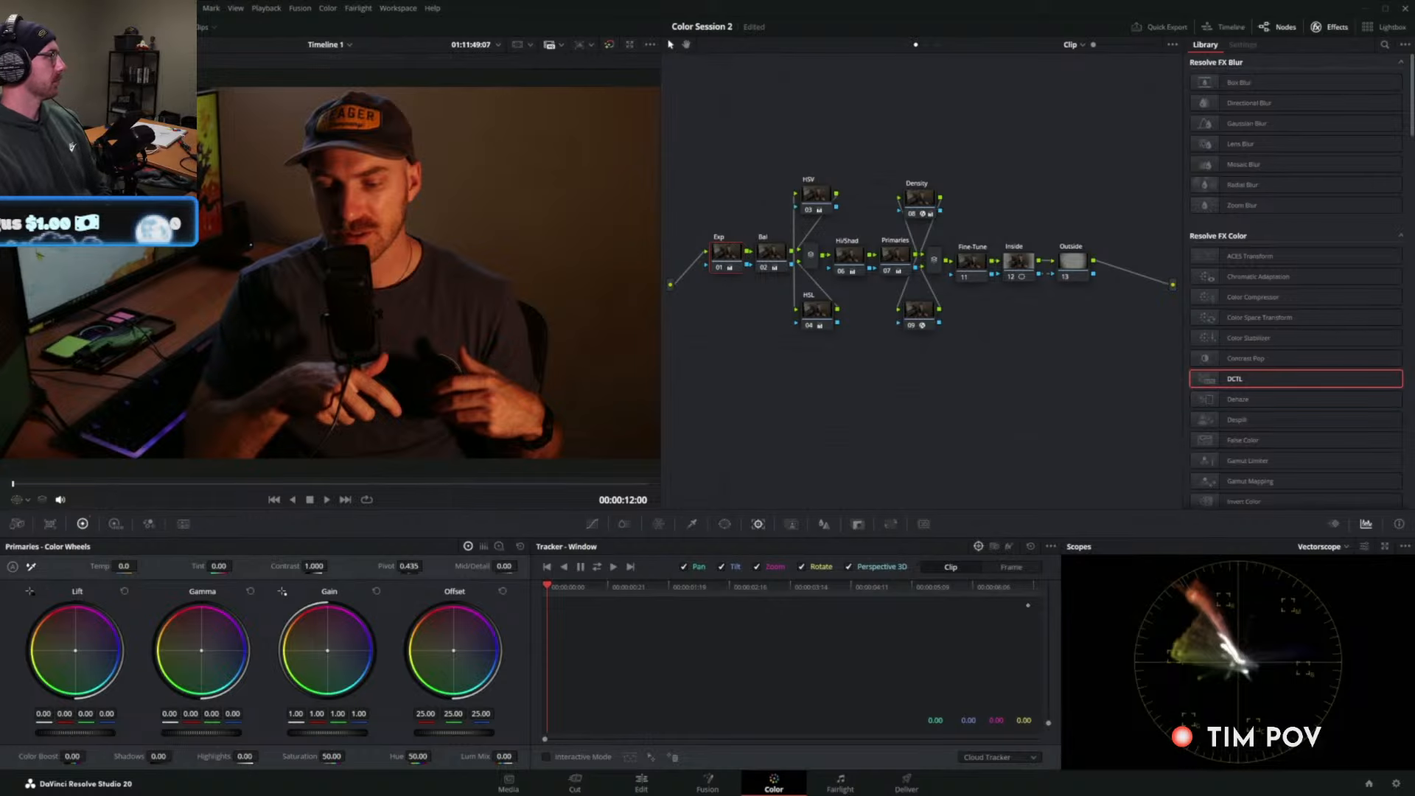
left_click(194, 27)
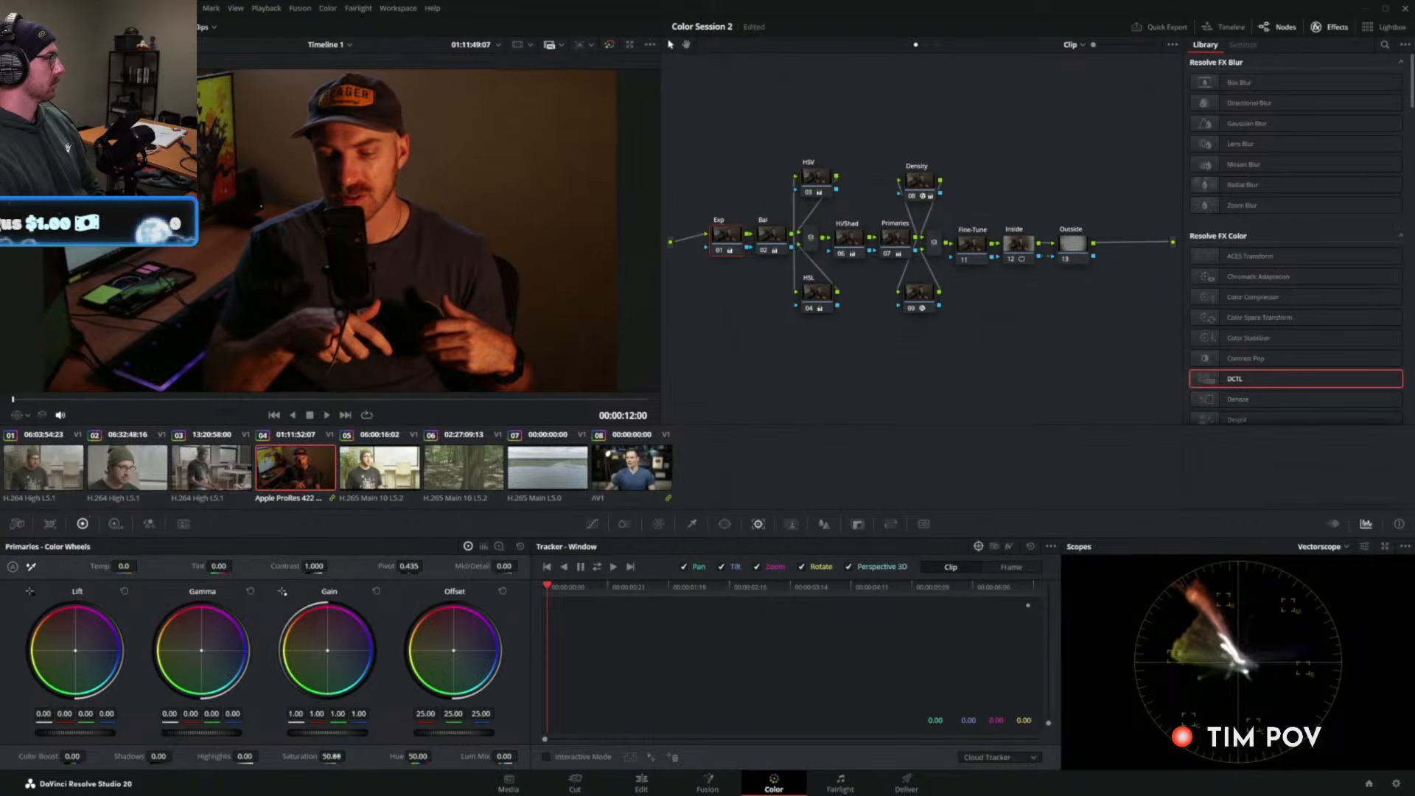
left_click_drag(305, 734, 341, 734)
Continue through the following clips, setting the Exp node's gain to 0.20 on clip 05, 1.21 on clip 06 and 0.14 on clip 07.
key("Down")
key("Down")
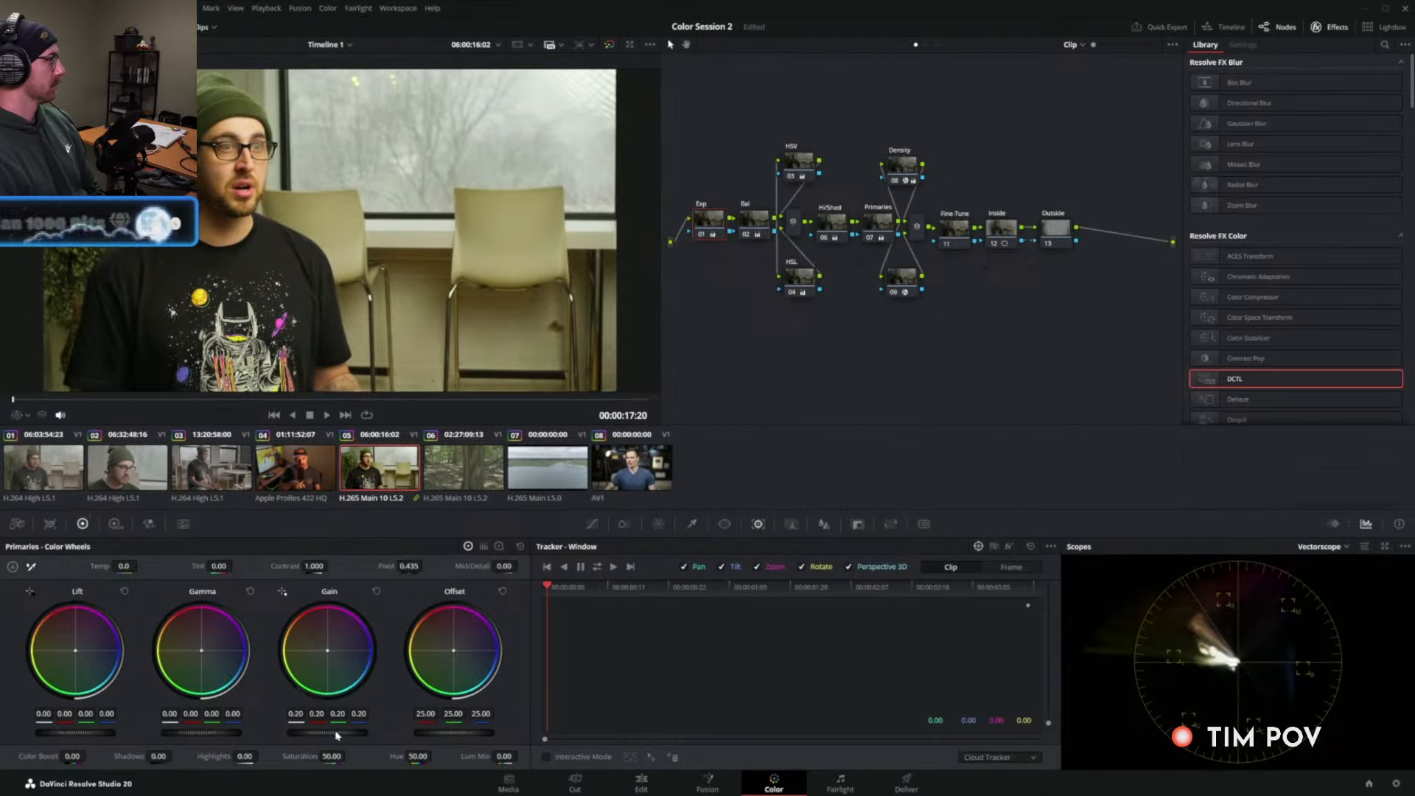
key("Down")
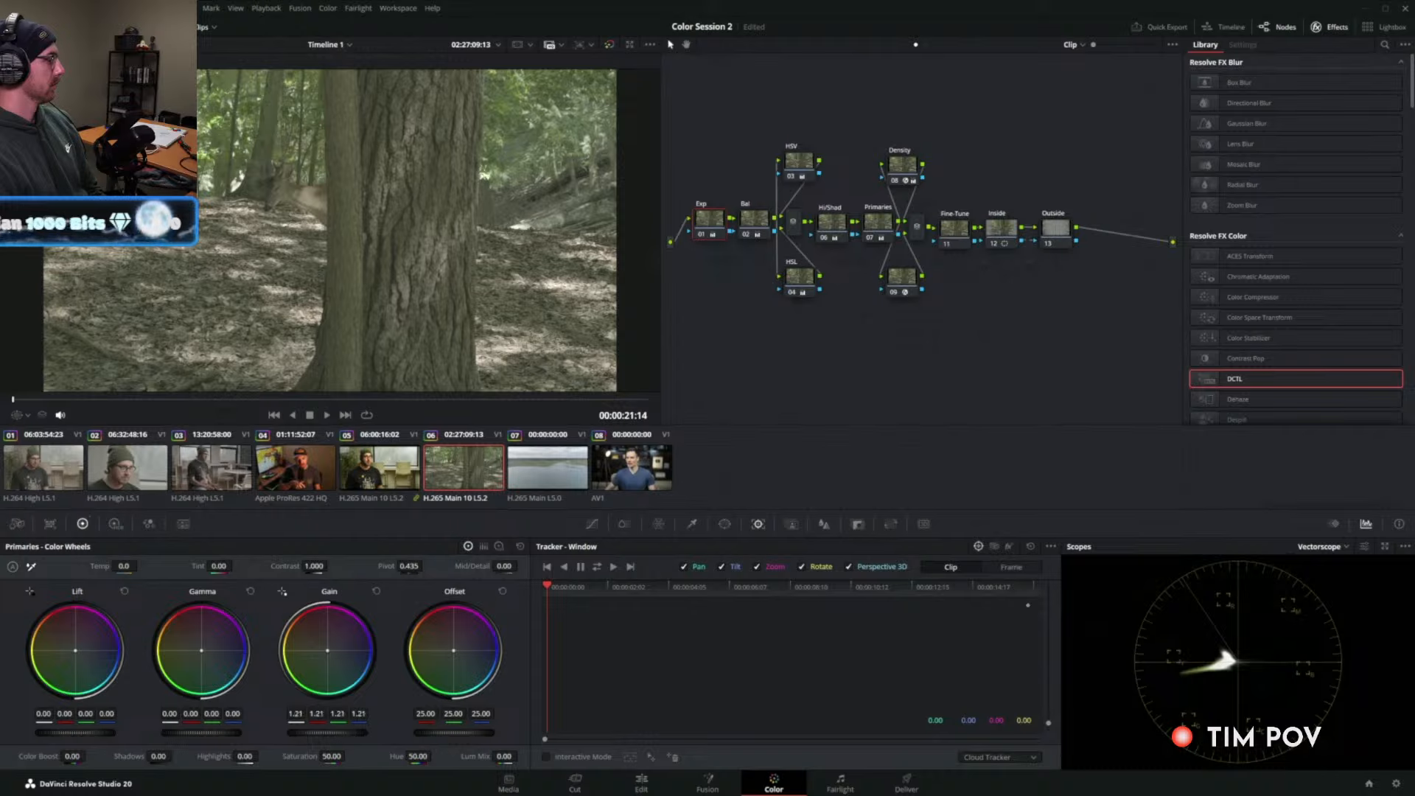
key("Down")
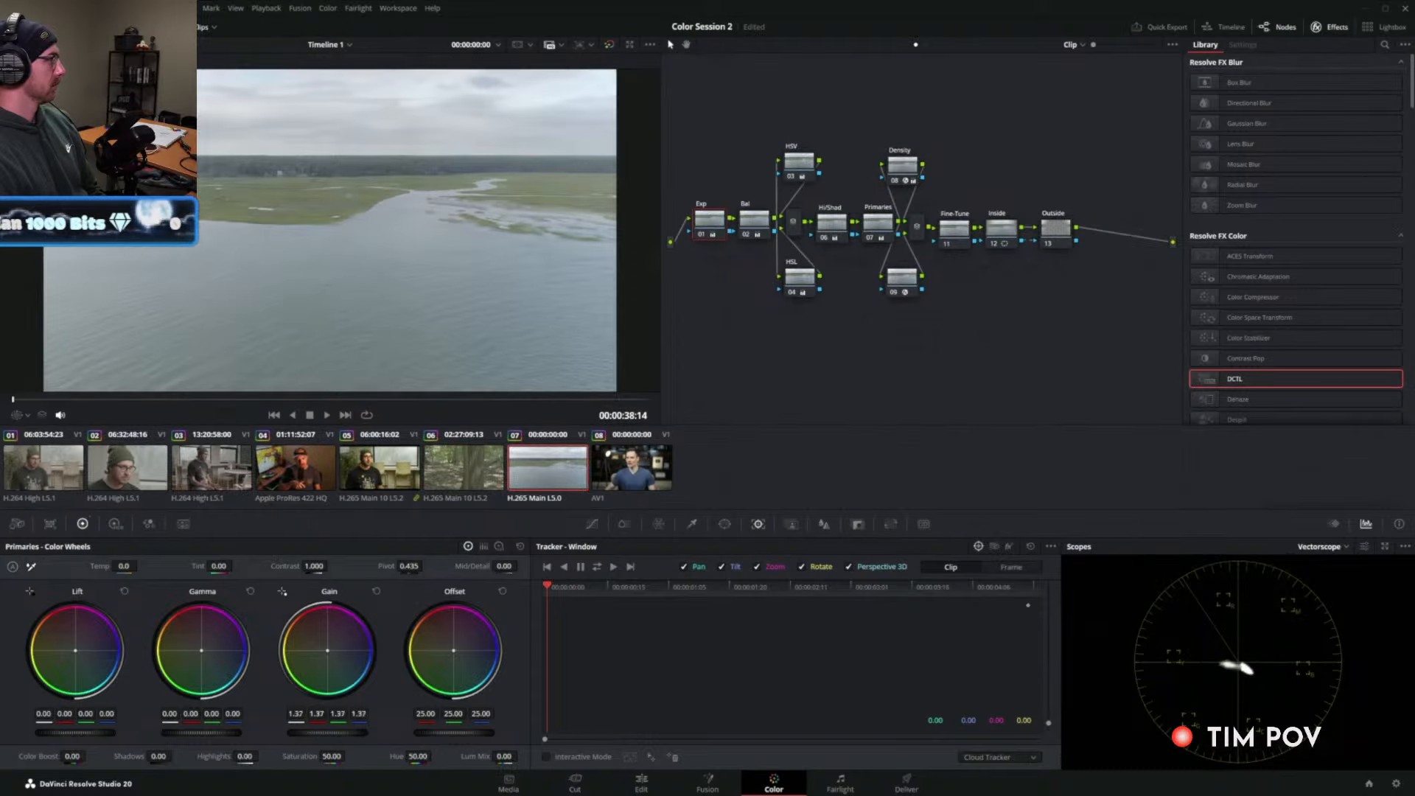
left_click_drag(327, 733, 274, 733)
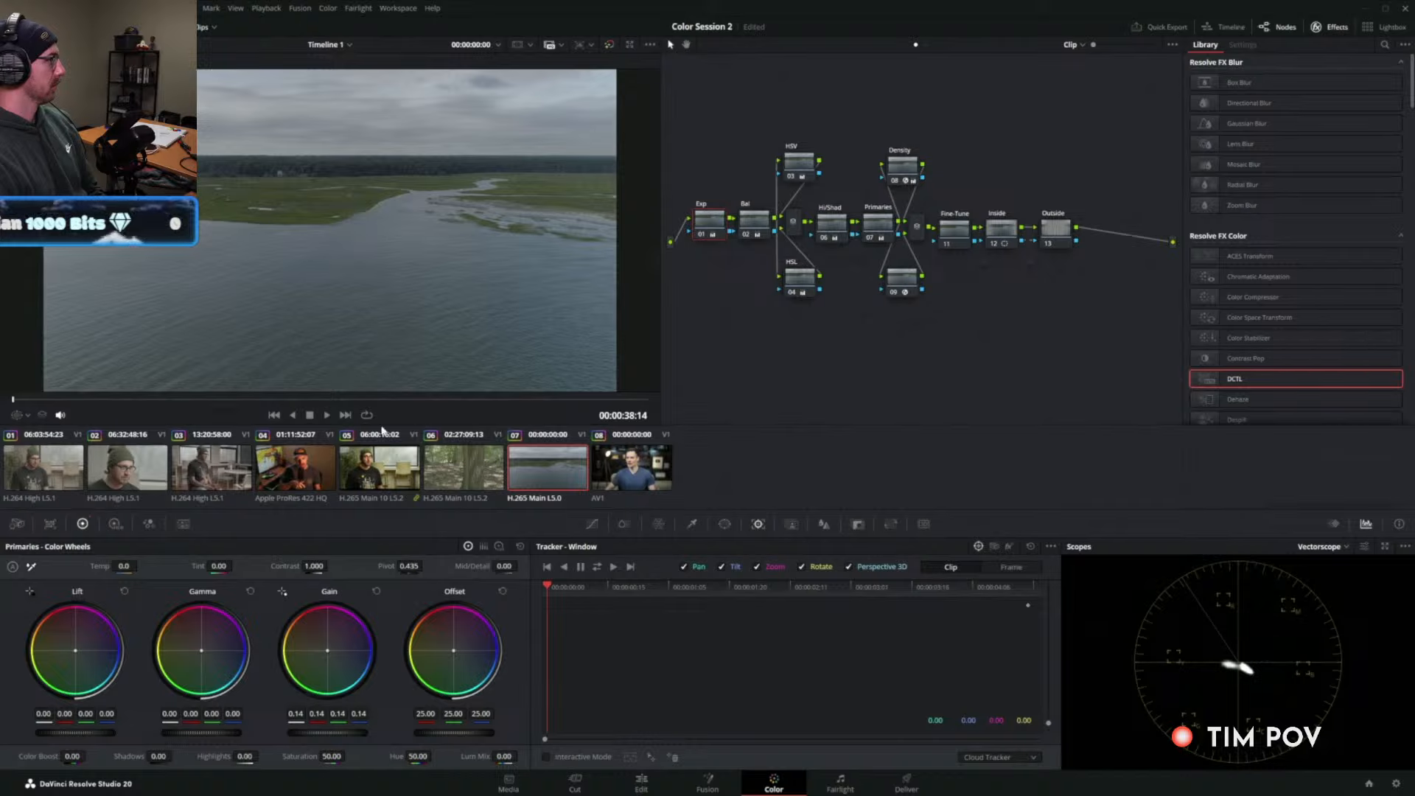
Cool the Bal node's gain on clips 04 to 06, using red 0.74, green 1.05 and blue 1.23 on clip 04.
left_click(305, 479)
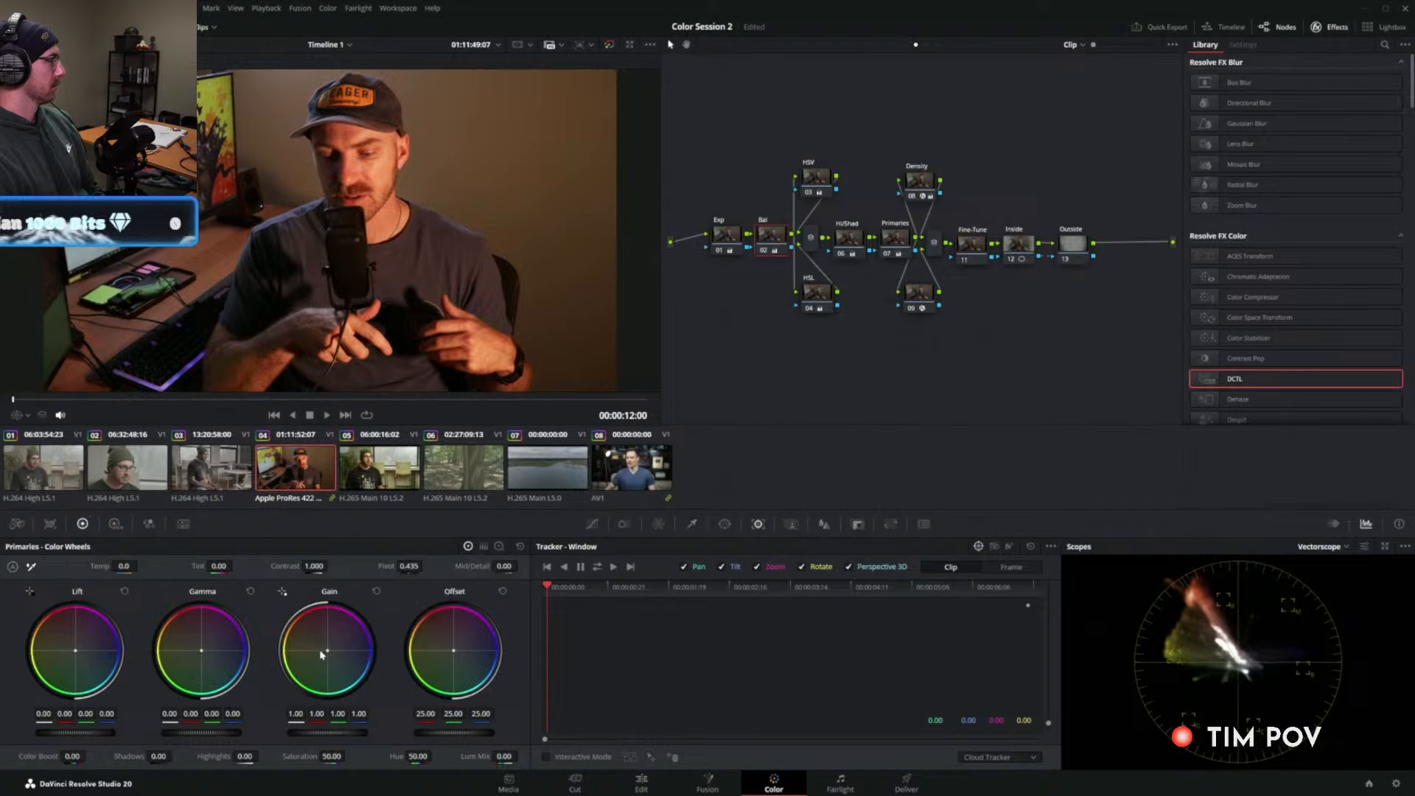
left_click_drag(327, 650, 332, 650)
key("Down")
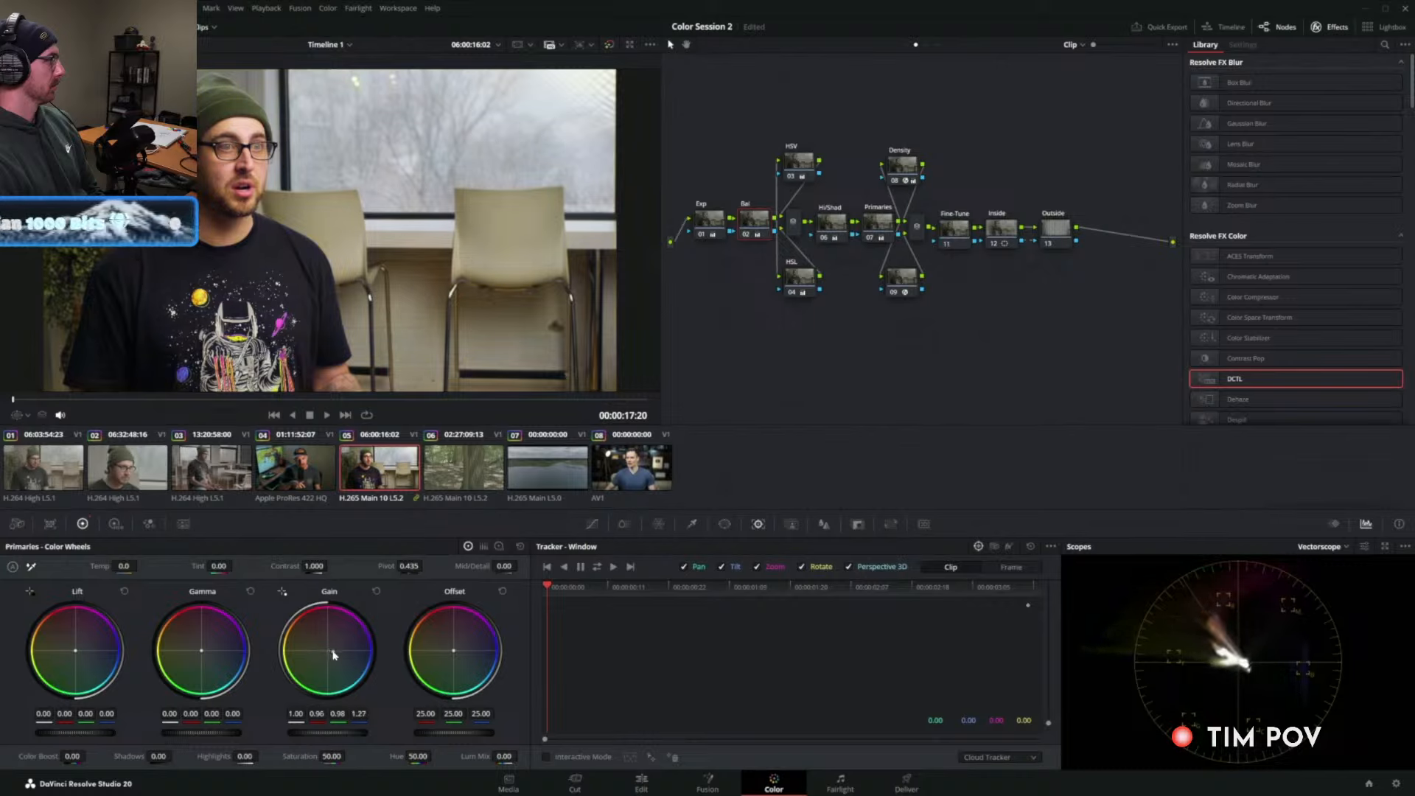
key("Down")
key("Down")
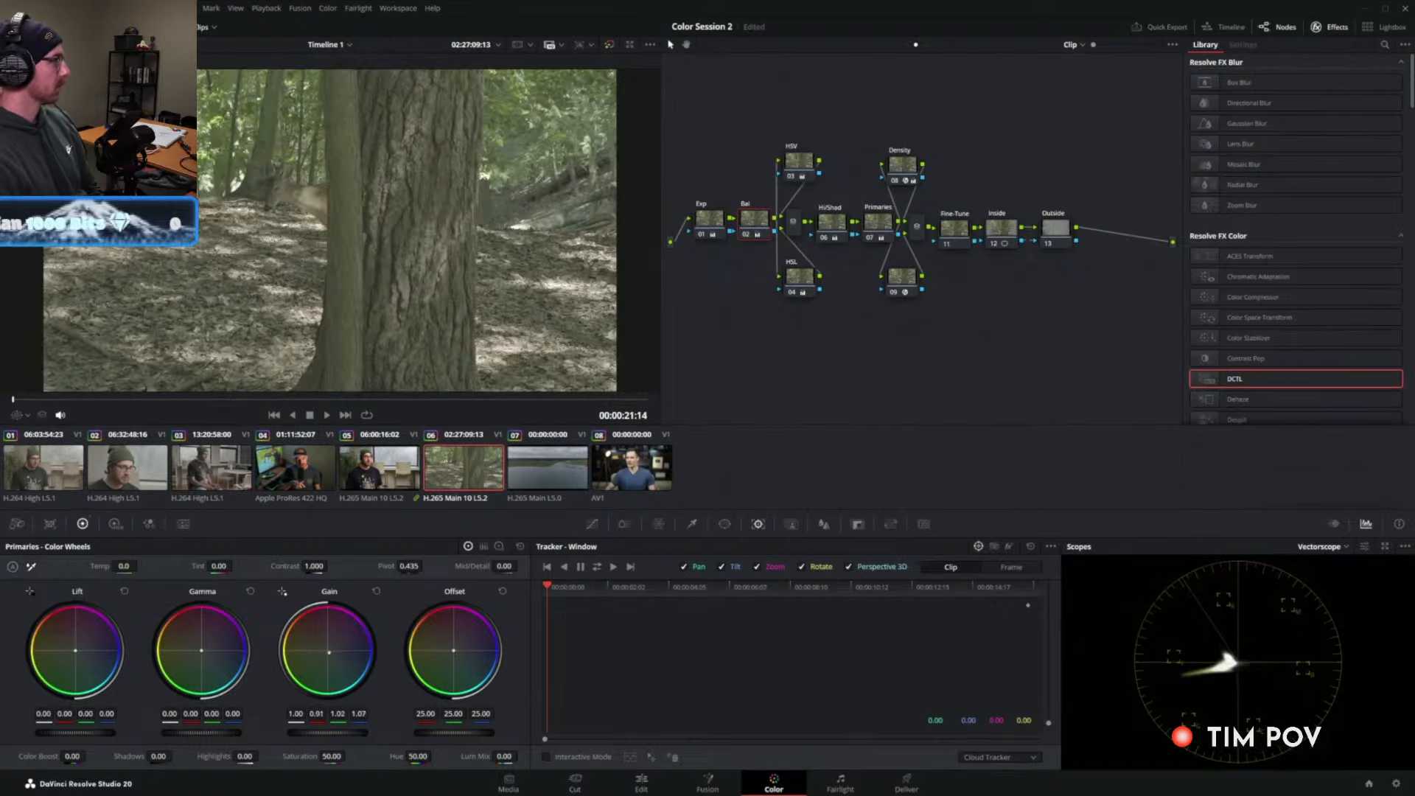
left_click_drag(331, 650, 339, 651)
key("Down")
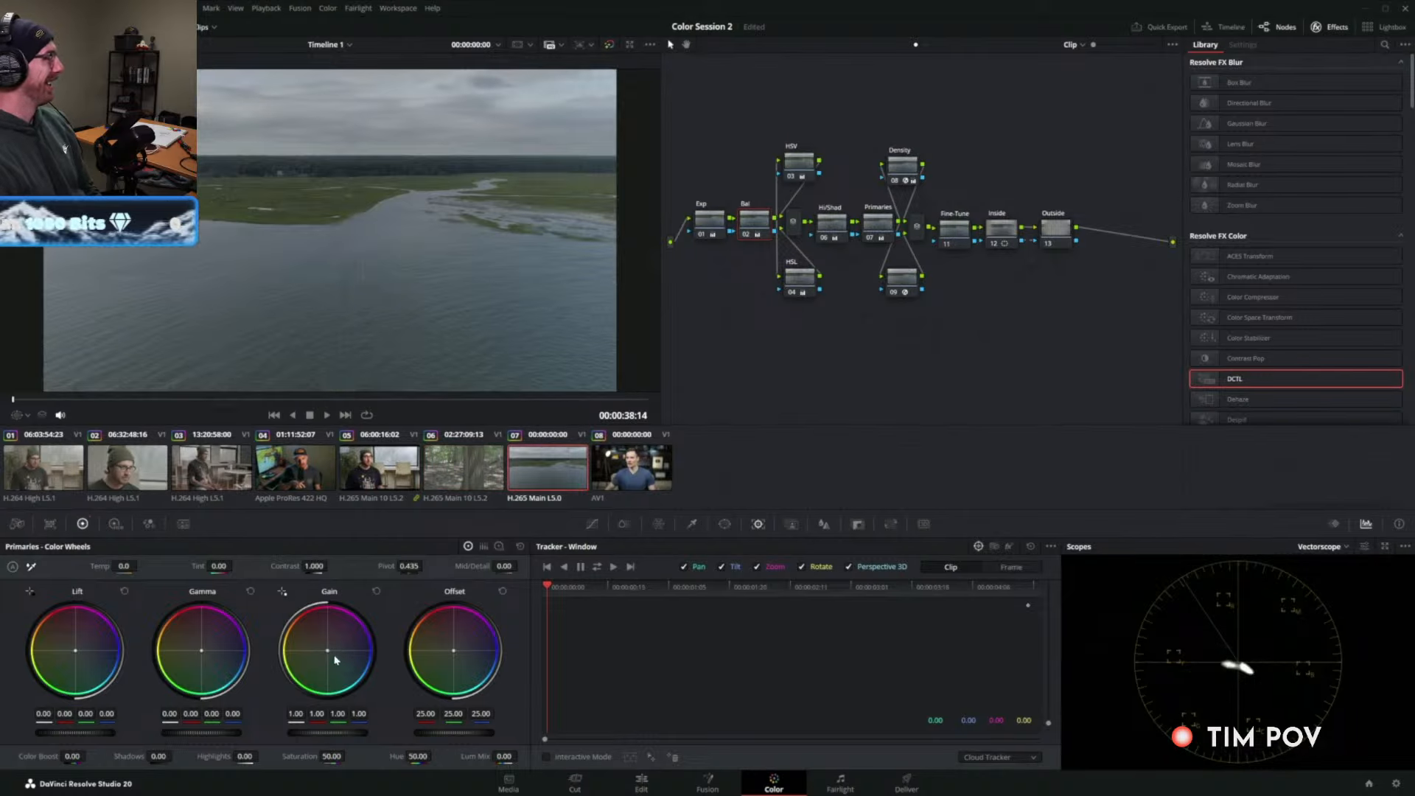
Compare the exposure and balance results across clips 04 to 08, finishing on clip 04.
left_click(315, 464)
left_click(368, 474)
left_click(326, 474)
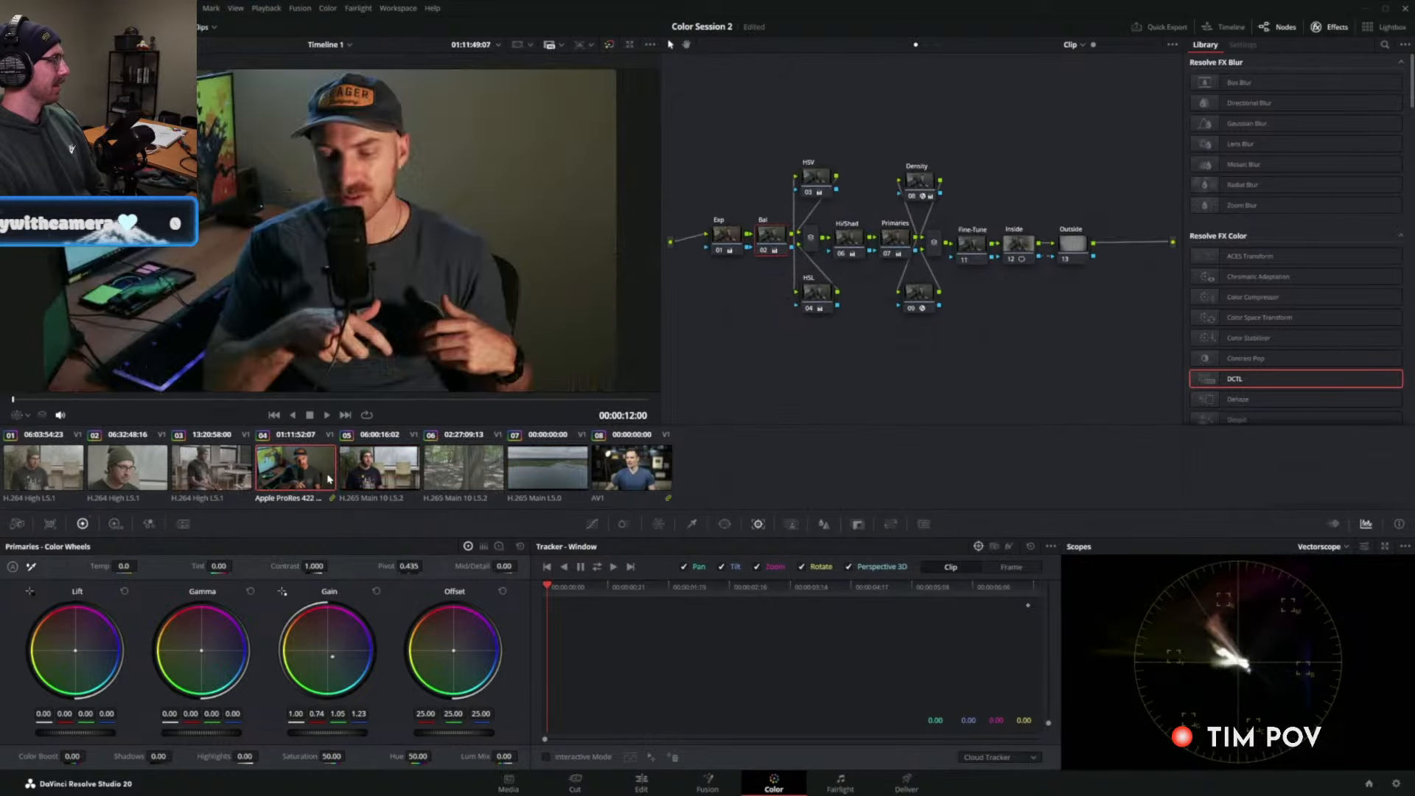
left_click(408, 486)
left_click(483, 481)
left_click(550, 481)
left_click(625, 476)
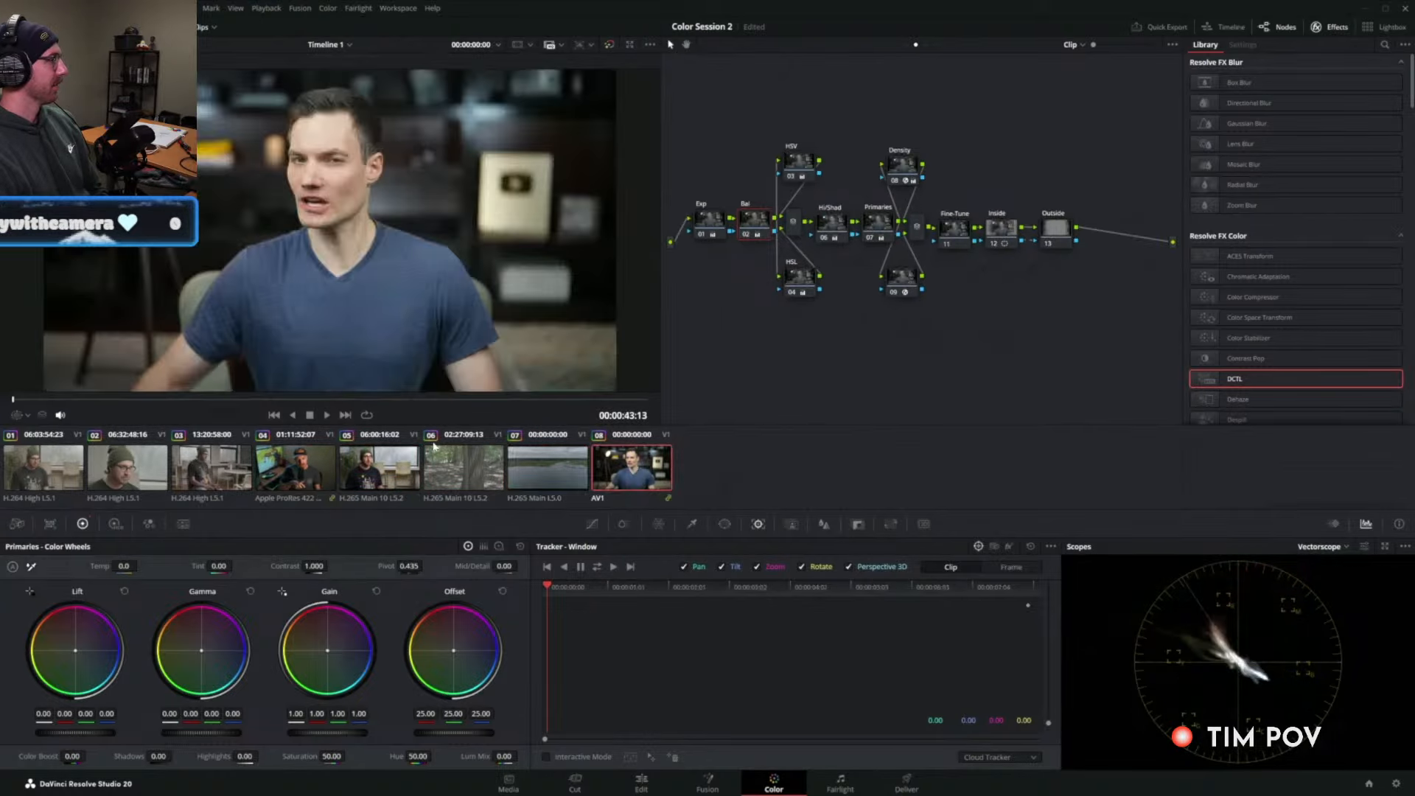
left_click(296, 463)
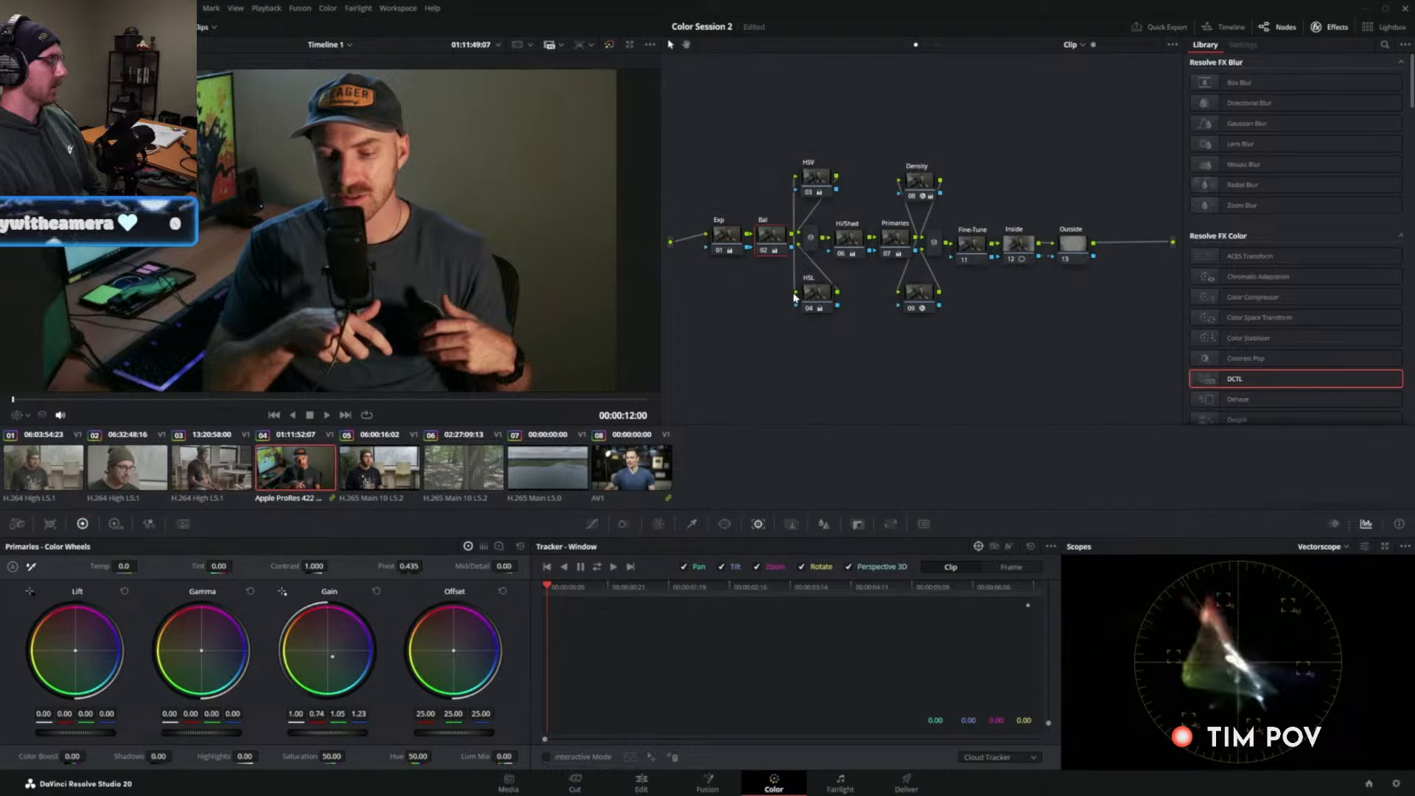
Inspect the Primaries, Exp and HSV nodes on clip 04, and view the same node tree on clip 03.
left_click(893, 247)
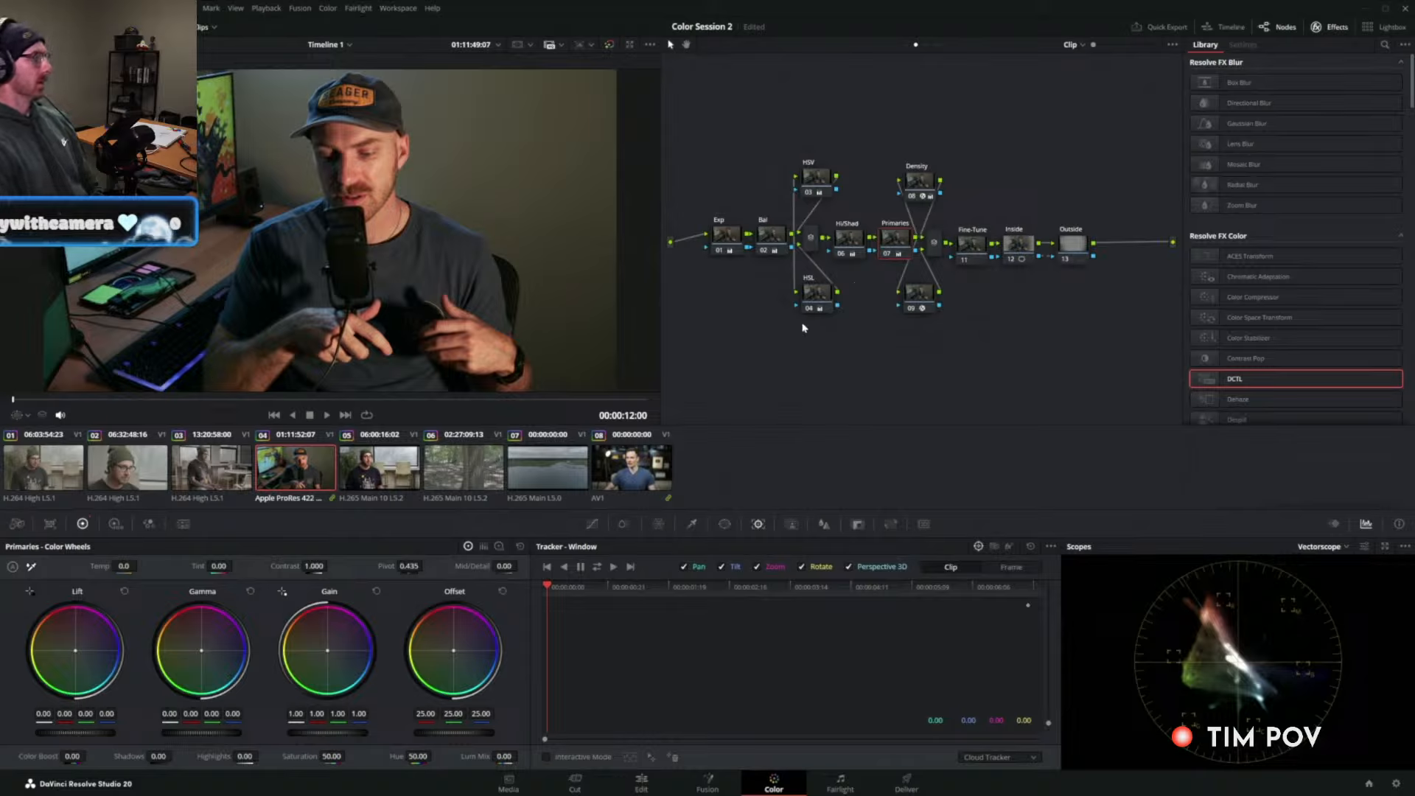
left_click(728, 244)
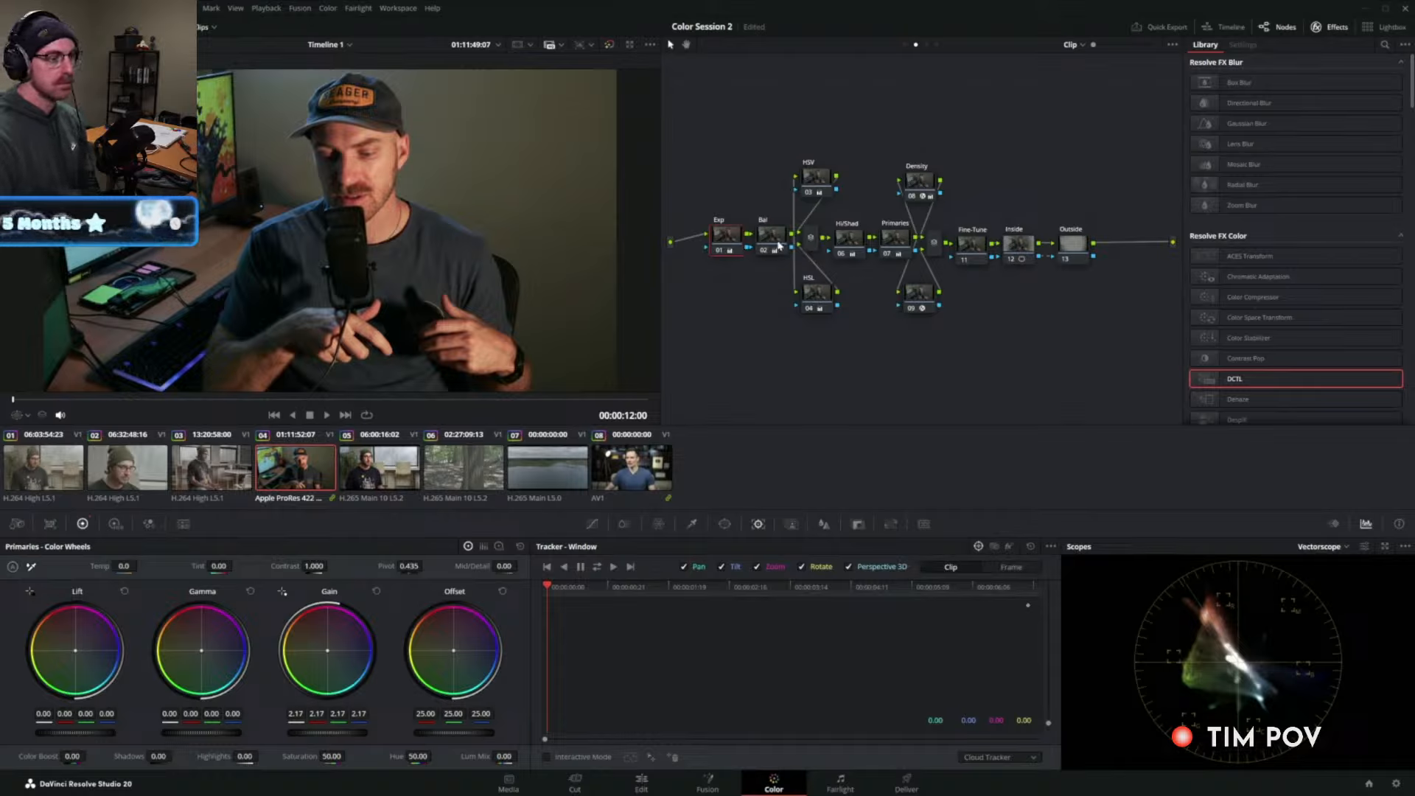
left_click(821, 183)
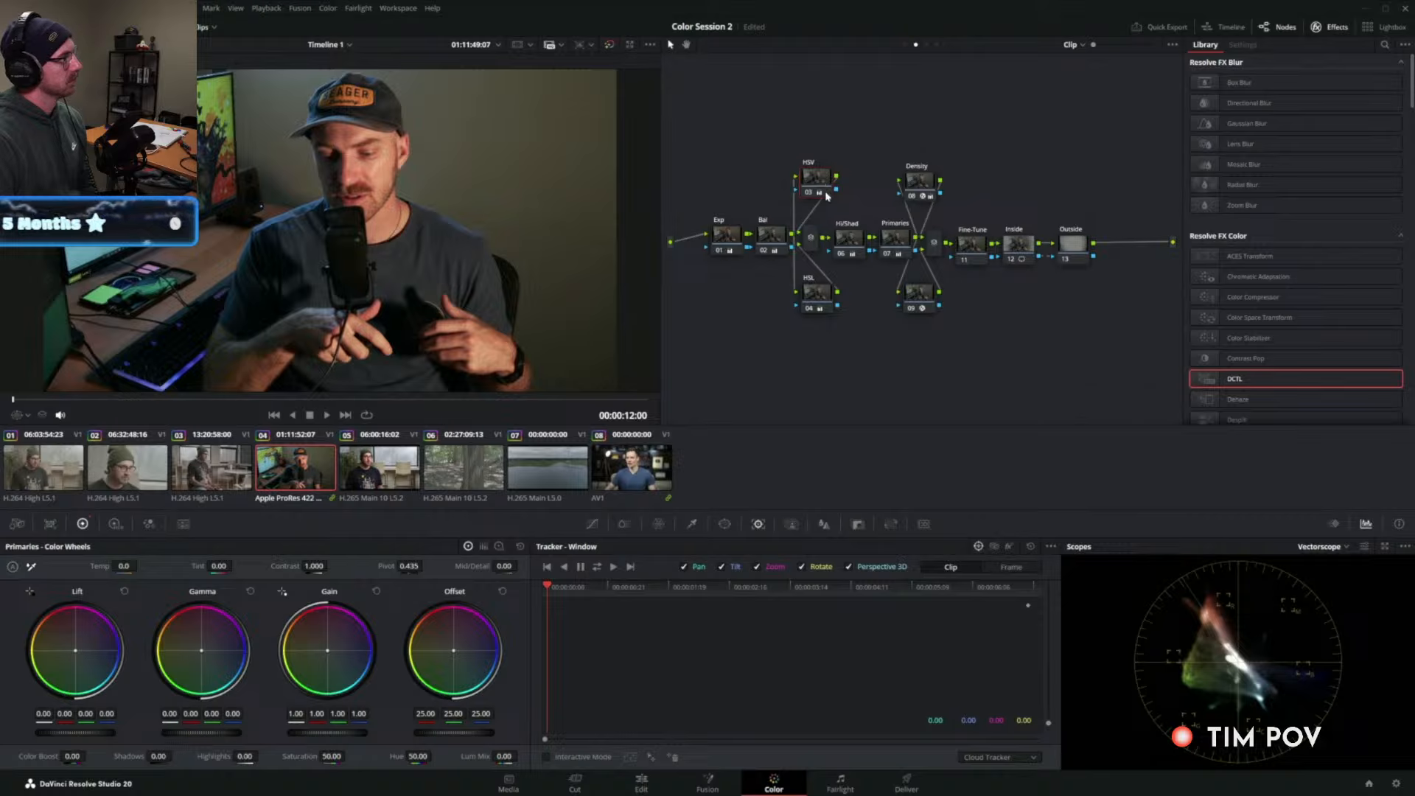
key("Up")
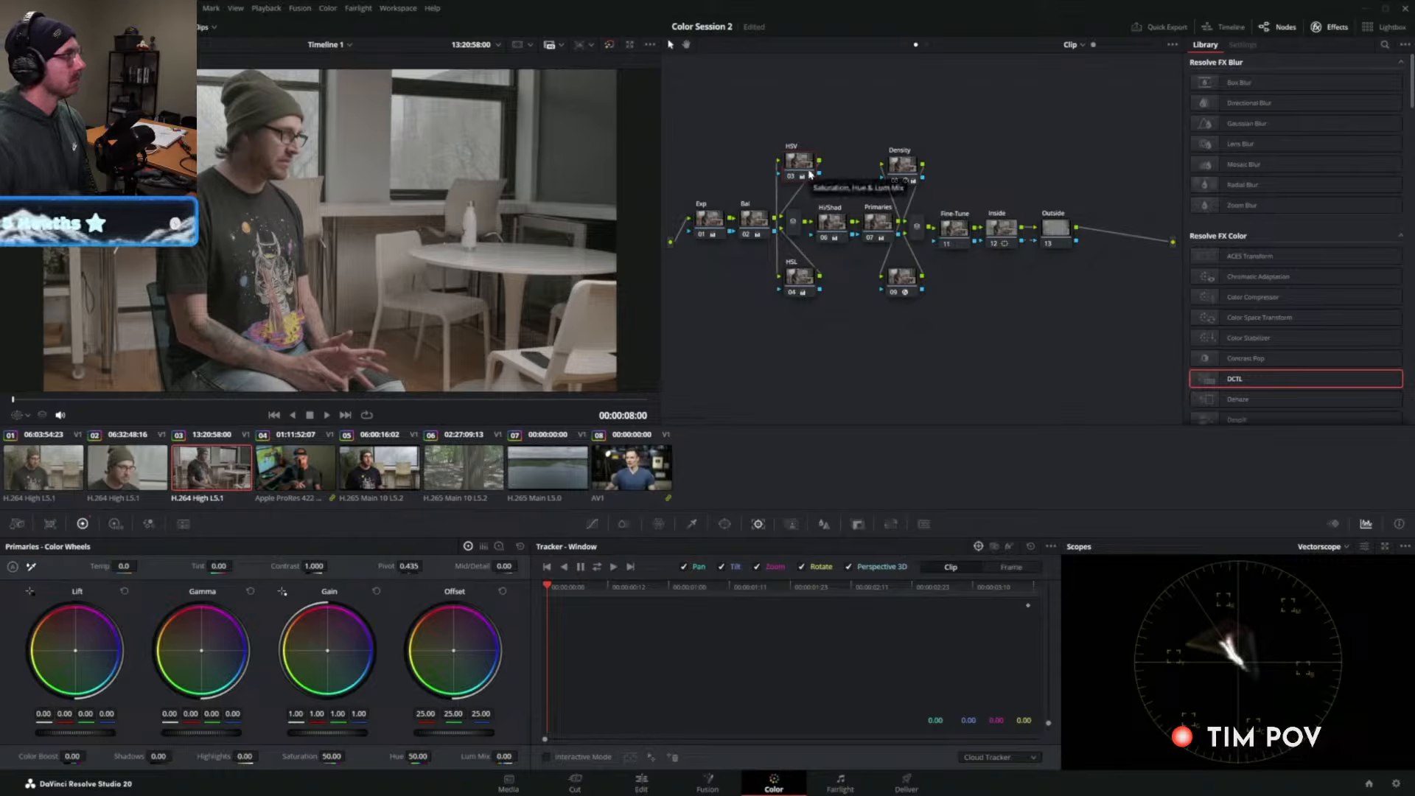
key("Down")
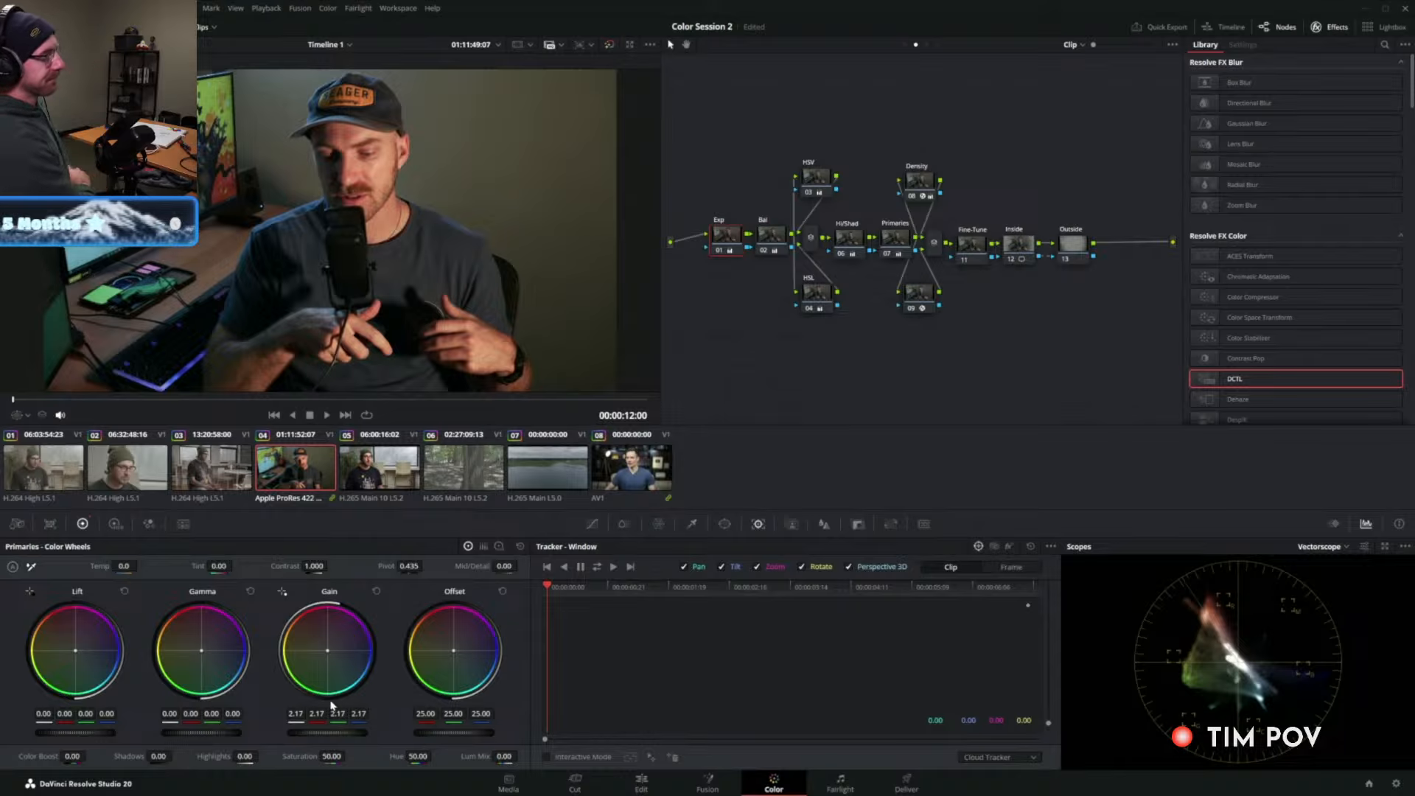
With the Bal node selected, step from clip 04 to clip 08 and back to compare the balance settings.
left_click(781, 242)
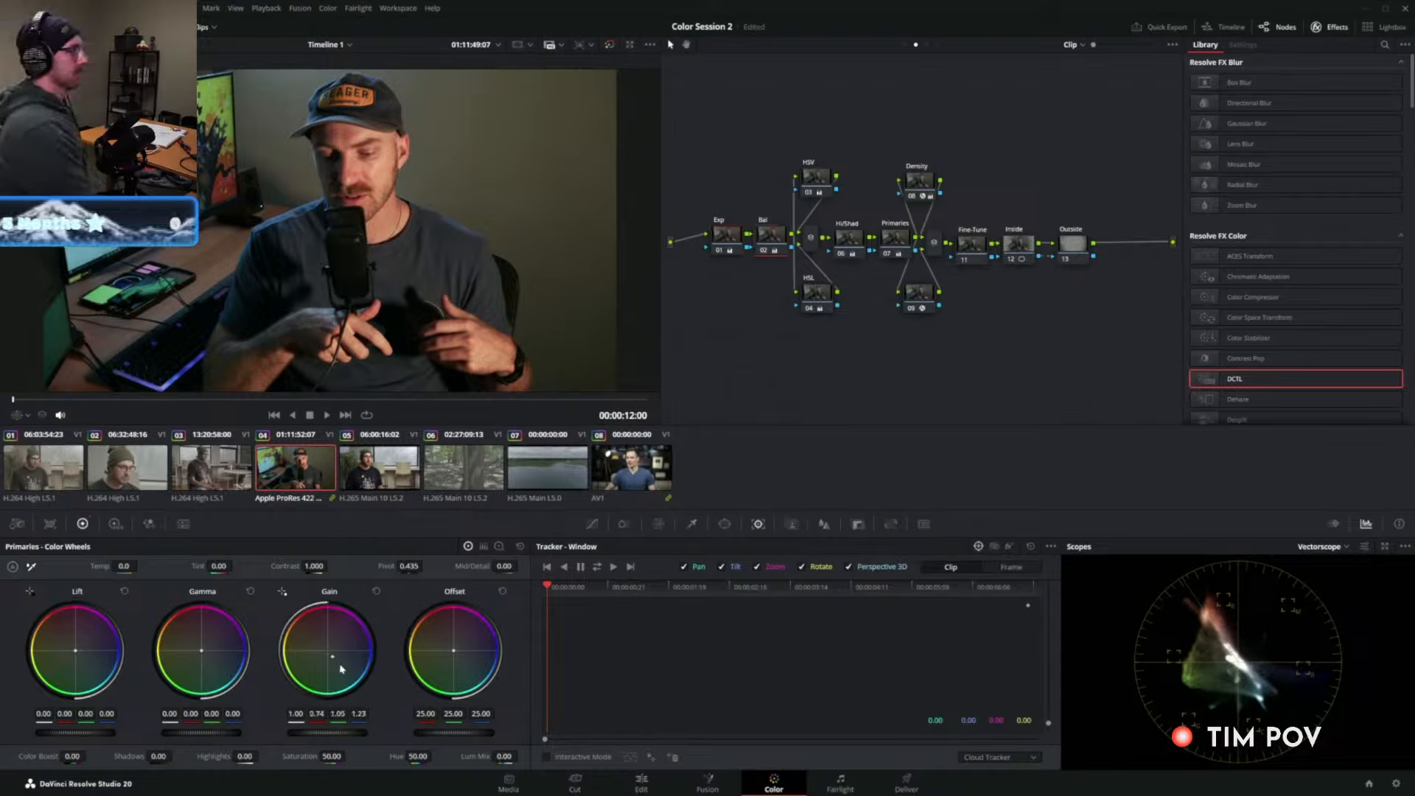
key("Down")
key("Down")
key("Down")
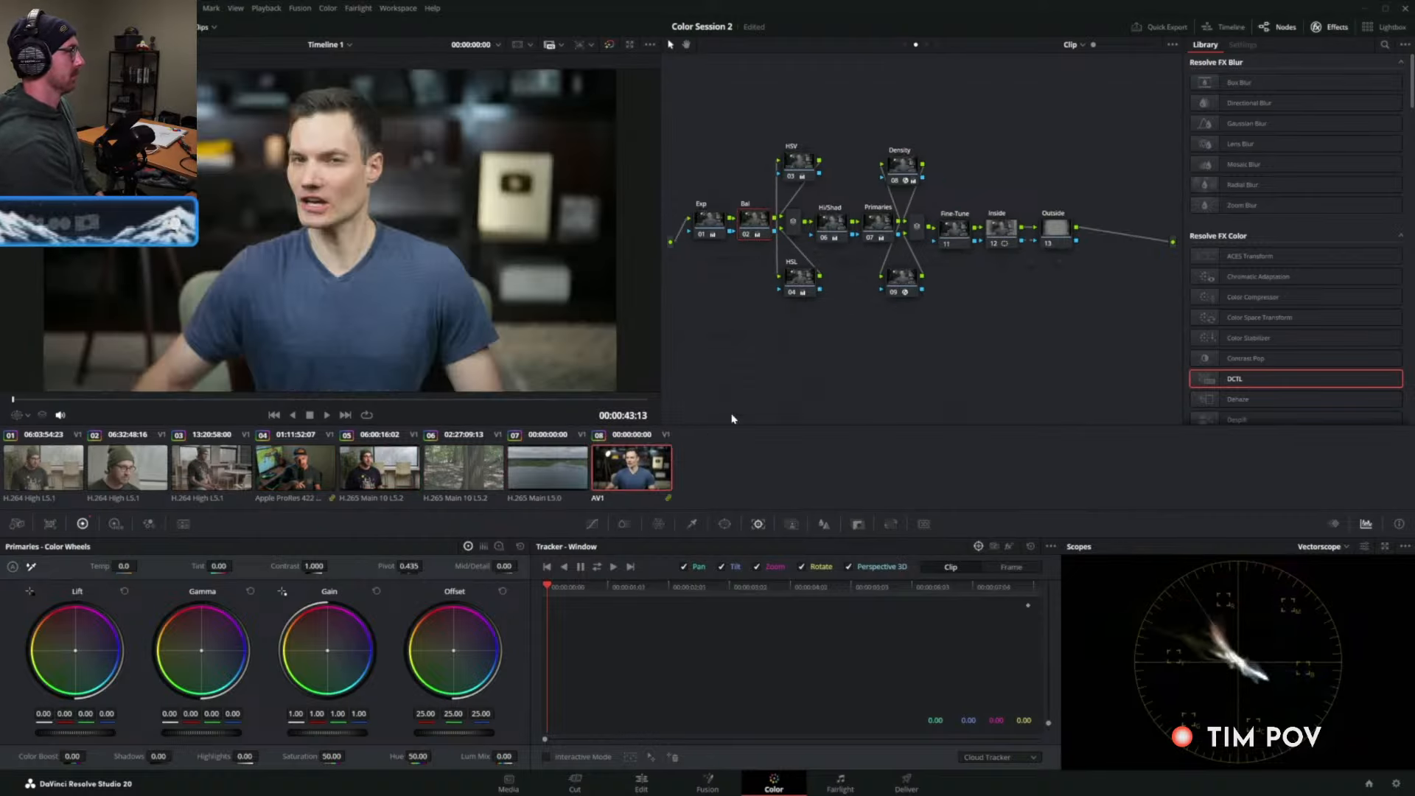
key("Up")
key("Up")
key("Up")
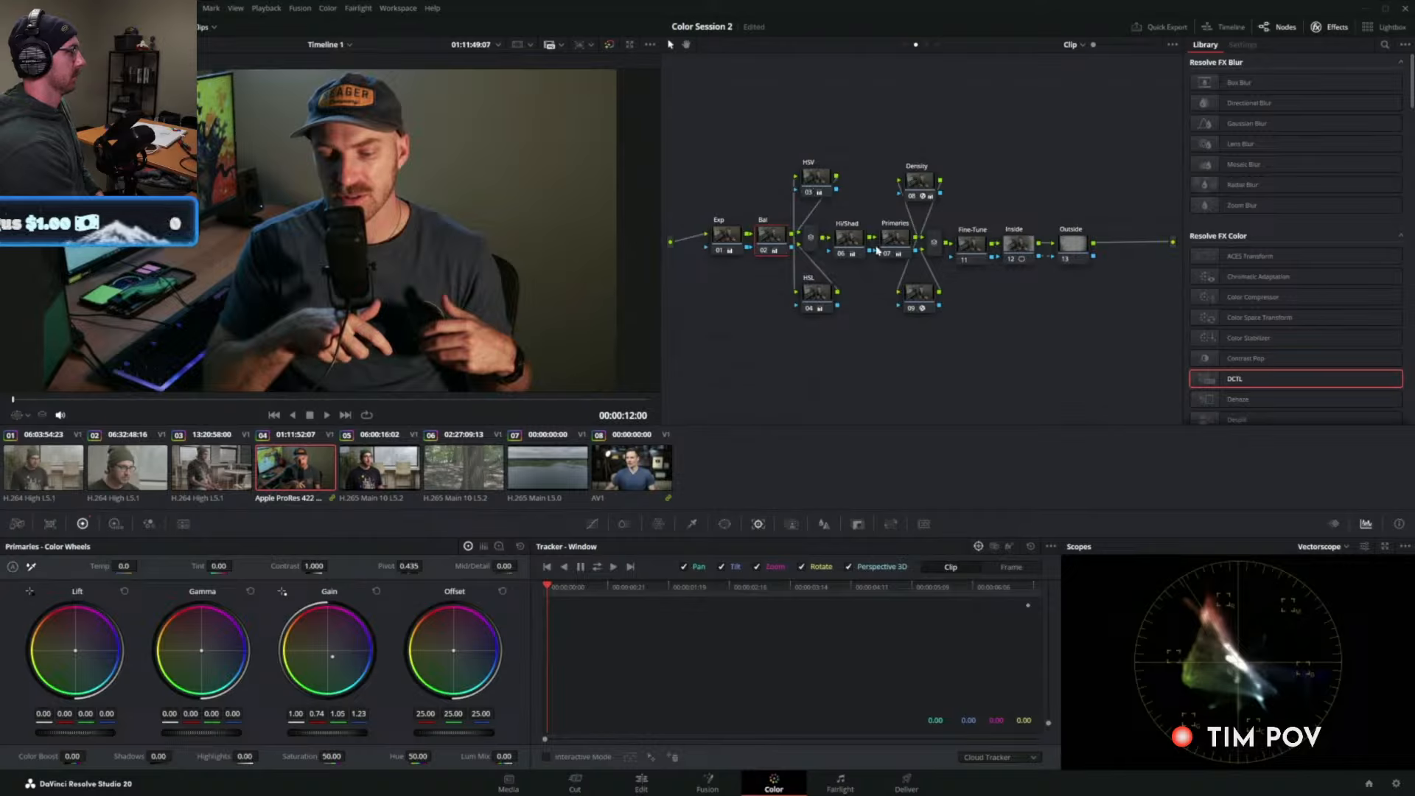
With the Primaries node selected, step from clip 04 to clip 08 and back to show consistent node selection.
left_click(900, 239)
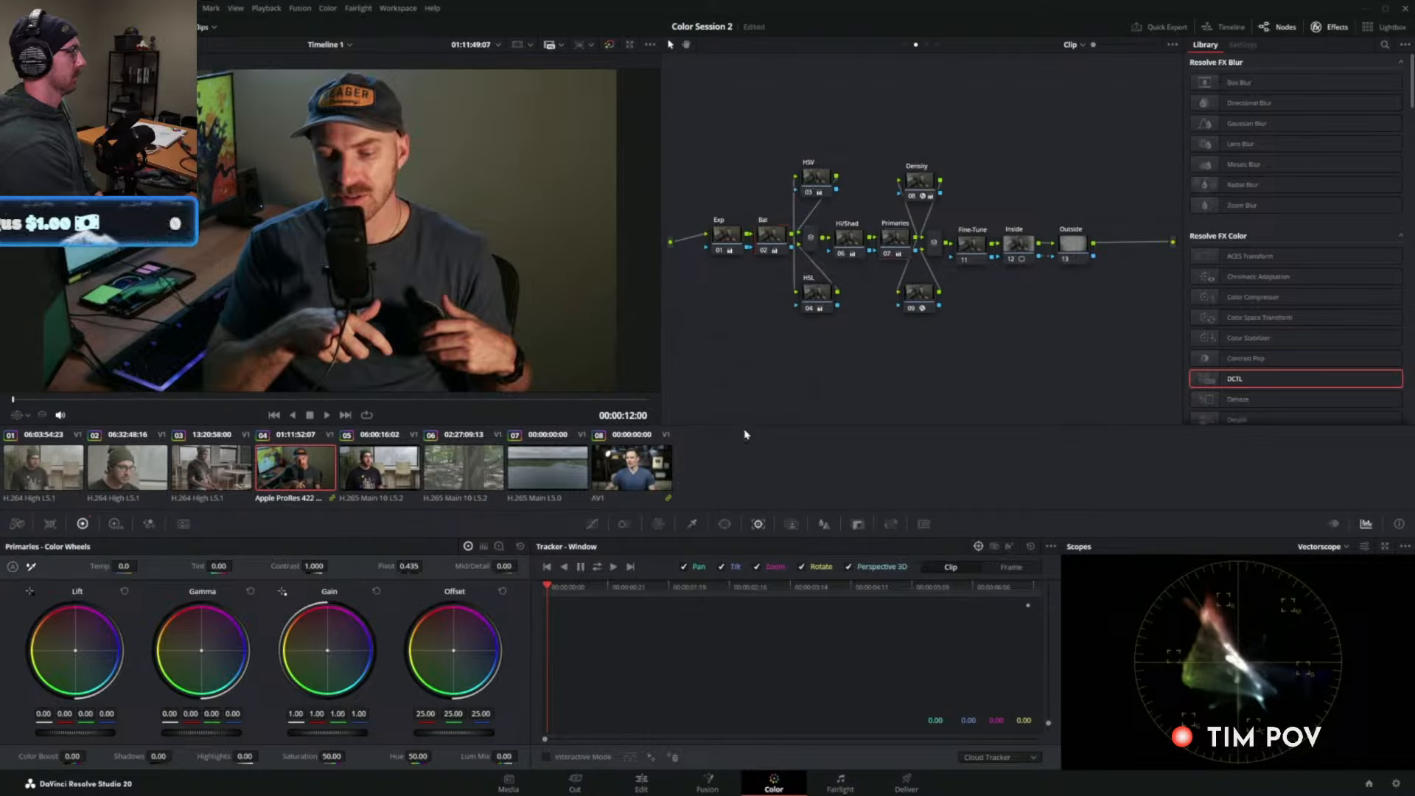
key("Down")
key("Down")
key("Down")
key("Down")
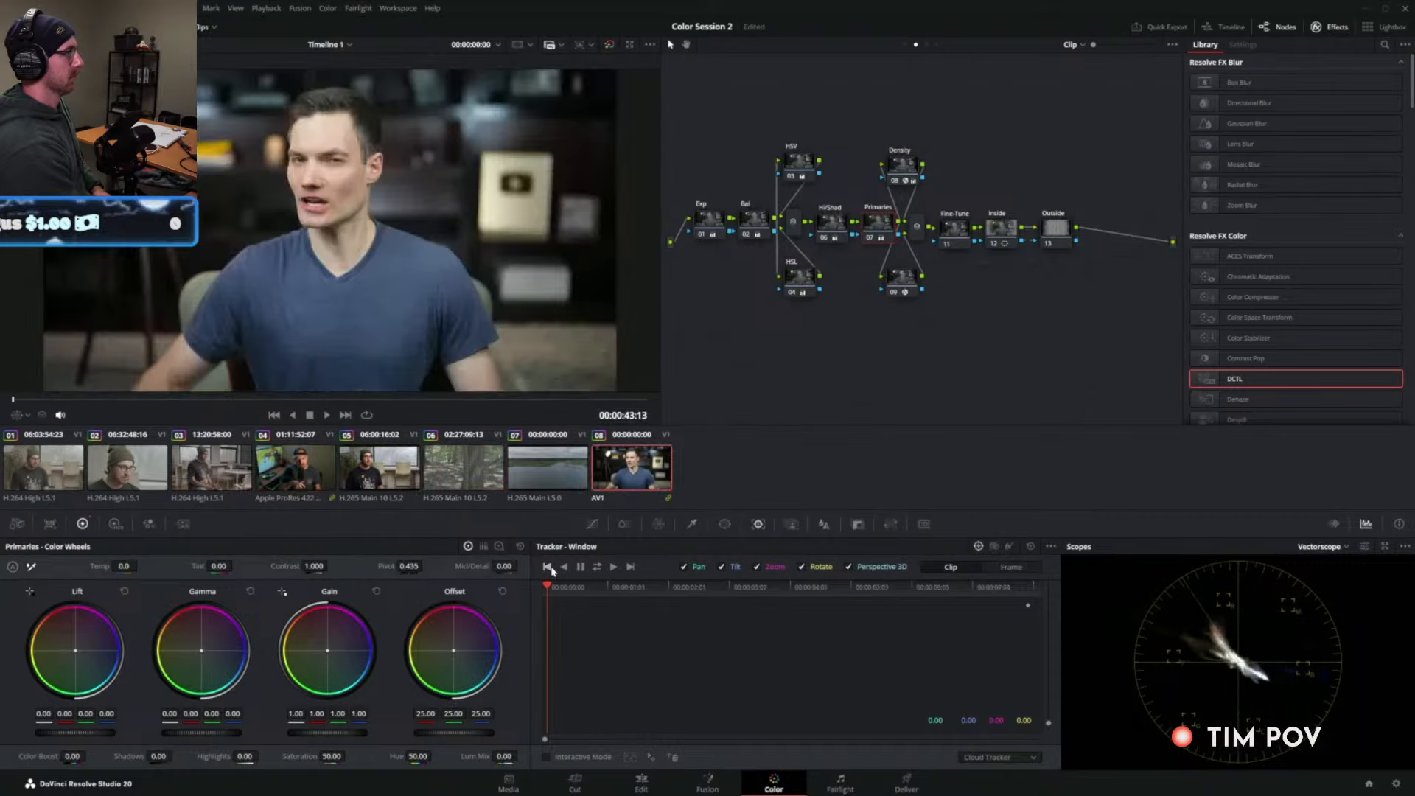
key("Up")
key("Up")
key("Up")
key("Up")
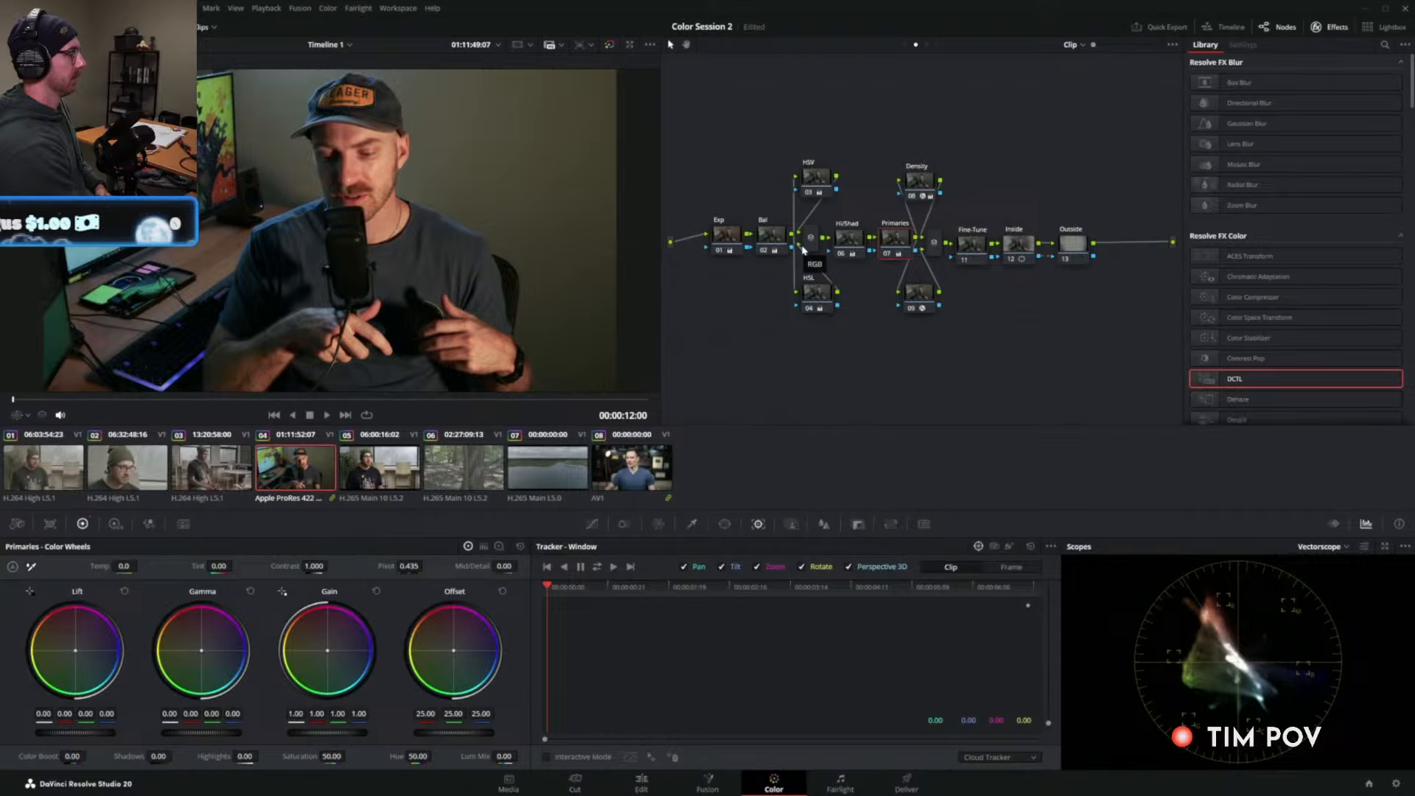
View all clips together in the Lightbox twice, returning to the grading view of clip 04 each time.
left_click(1385, 27)
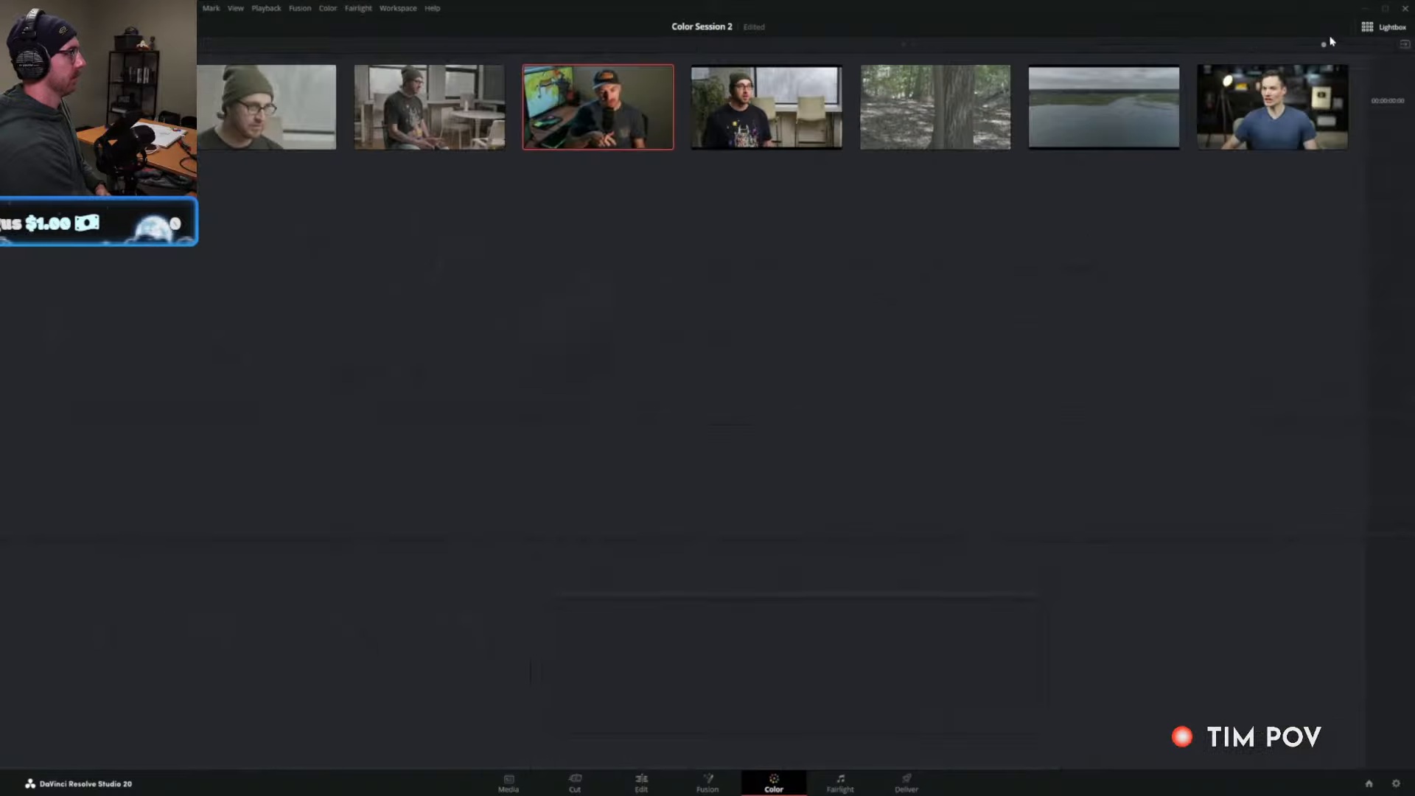
left_click(1380, 28)
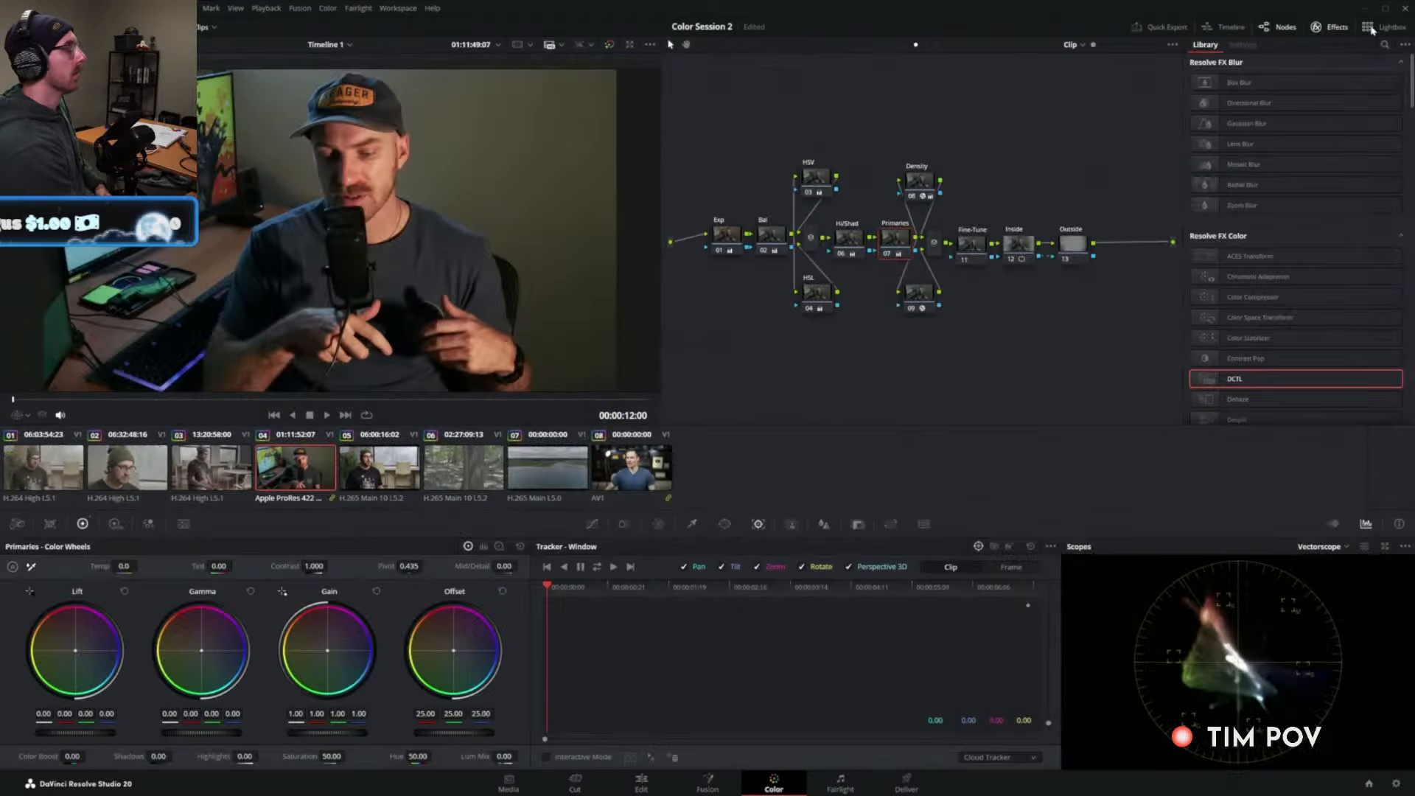
left_click(1369, 33)
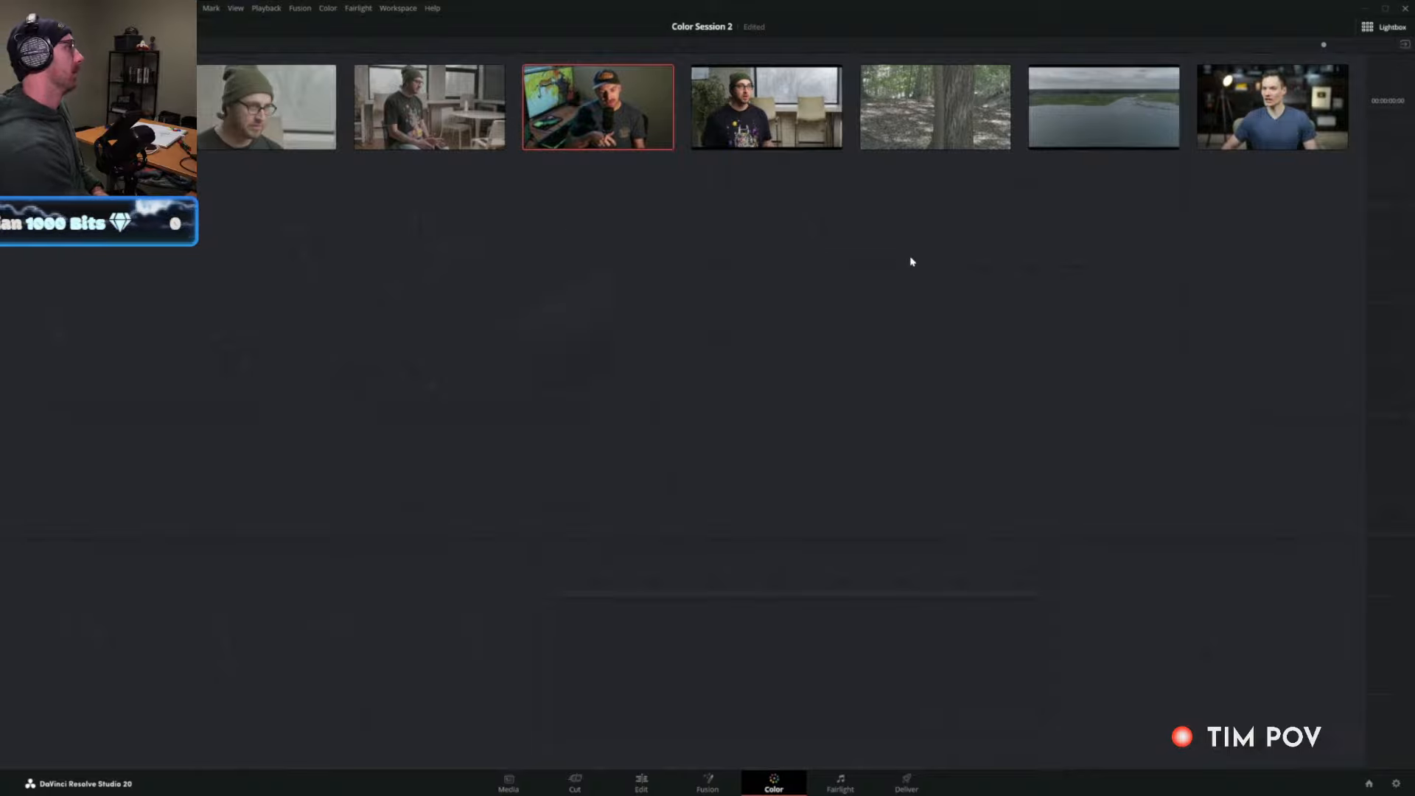
left_click(1388, 29)
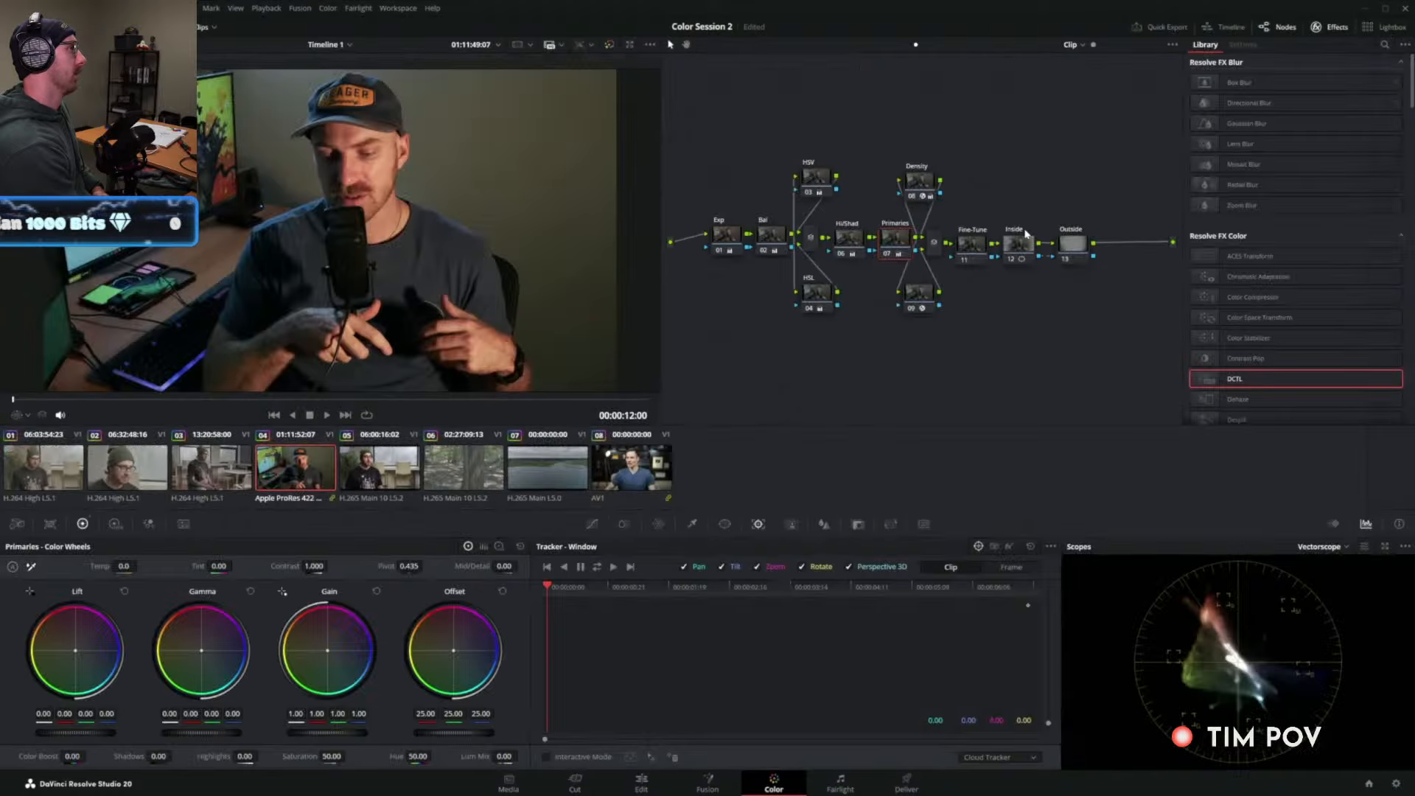
Try adding a single corrector node at the timeline level and place it near the start of the node graph.
left_click(1085, 251)
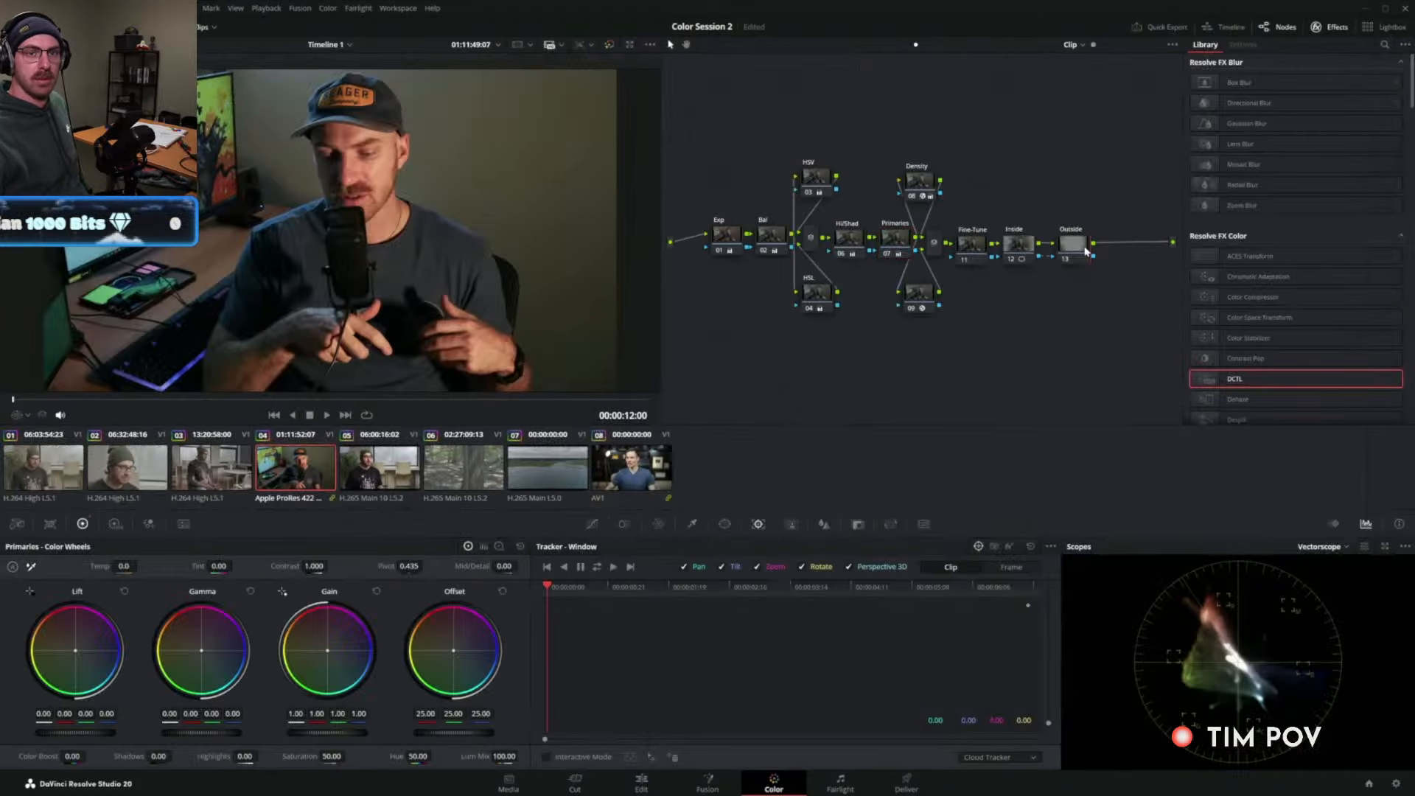
left_click(930, 45)
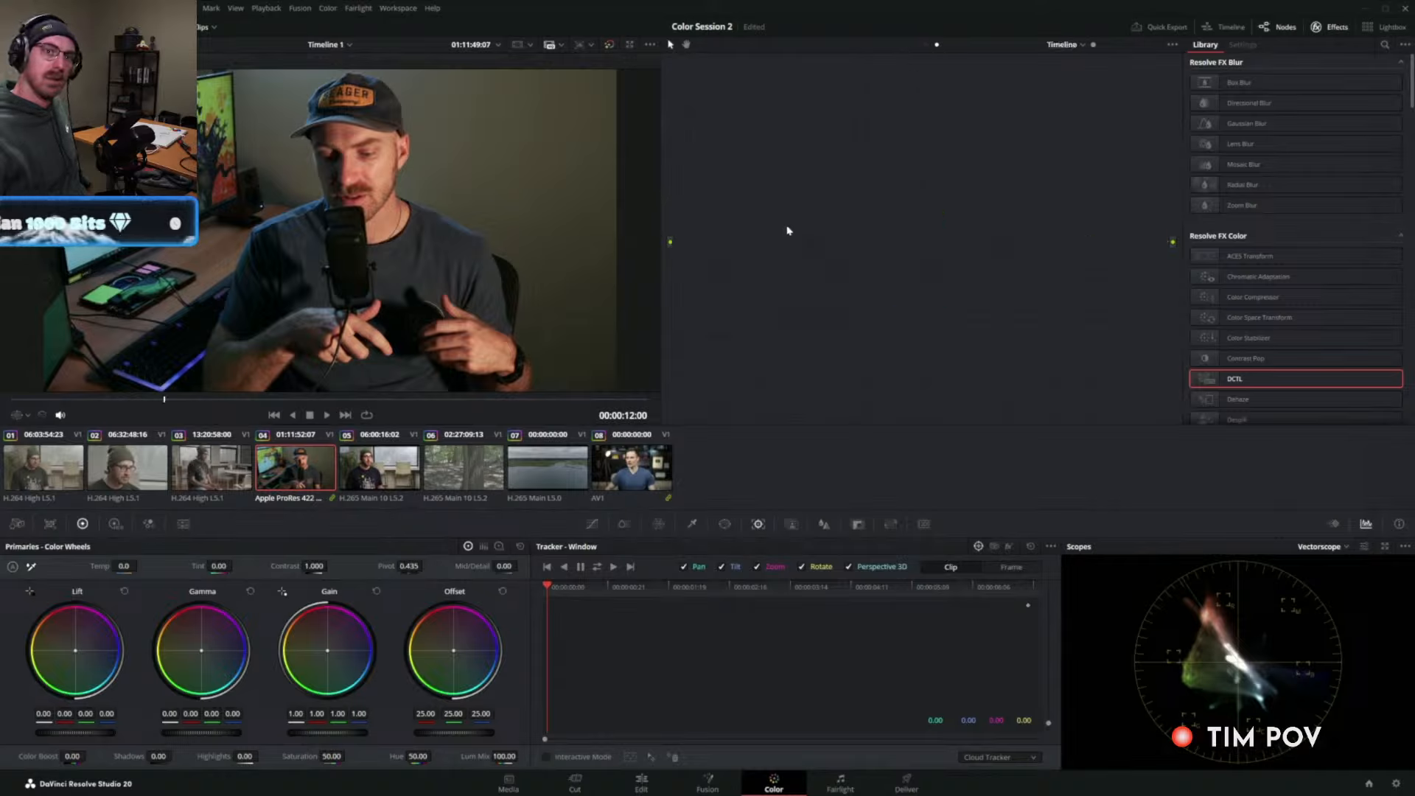
key("alt+s")
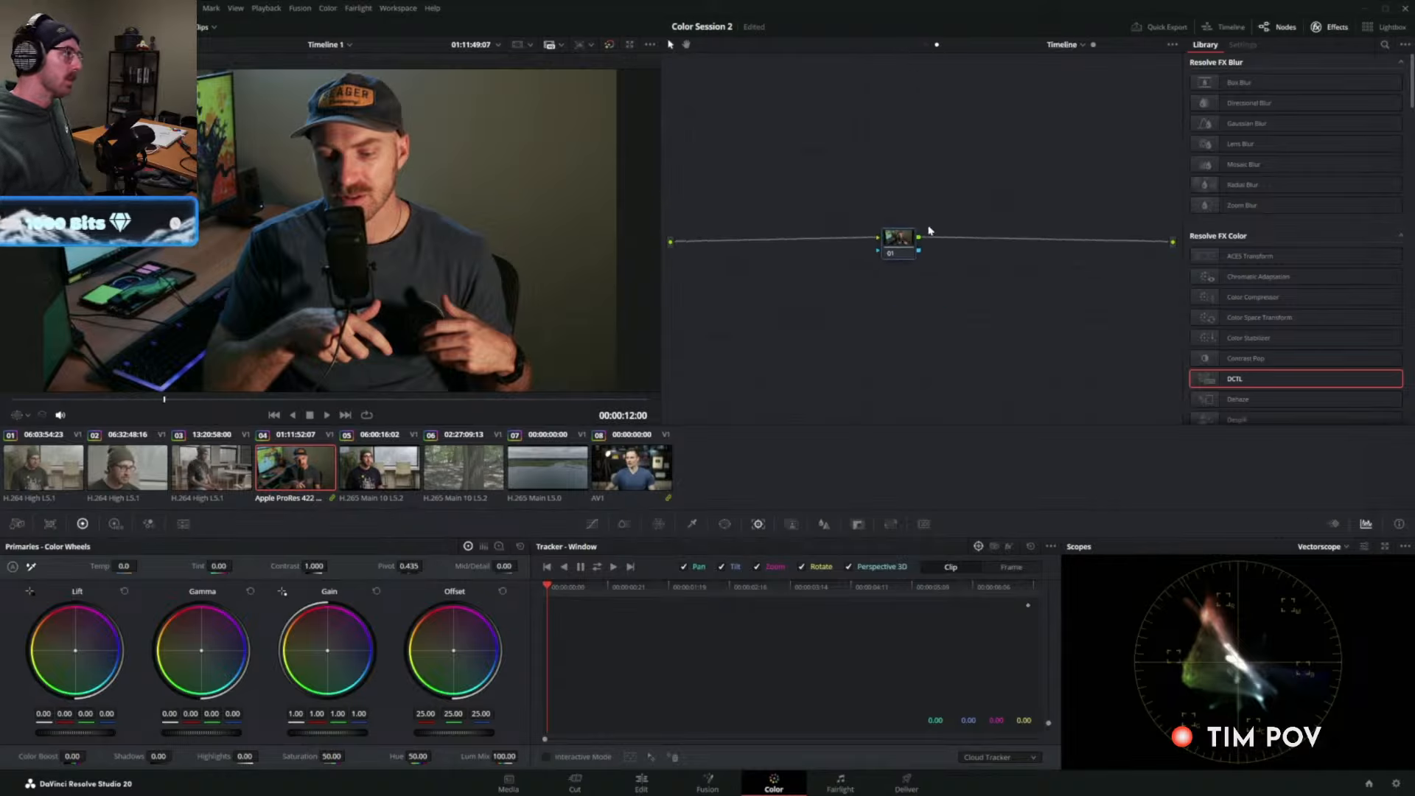
left_click_drag(905, 249, 792, 256)
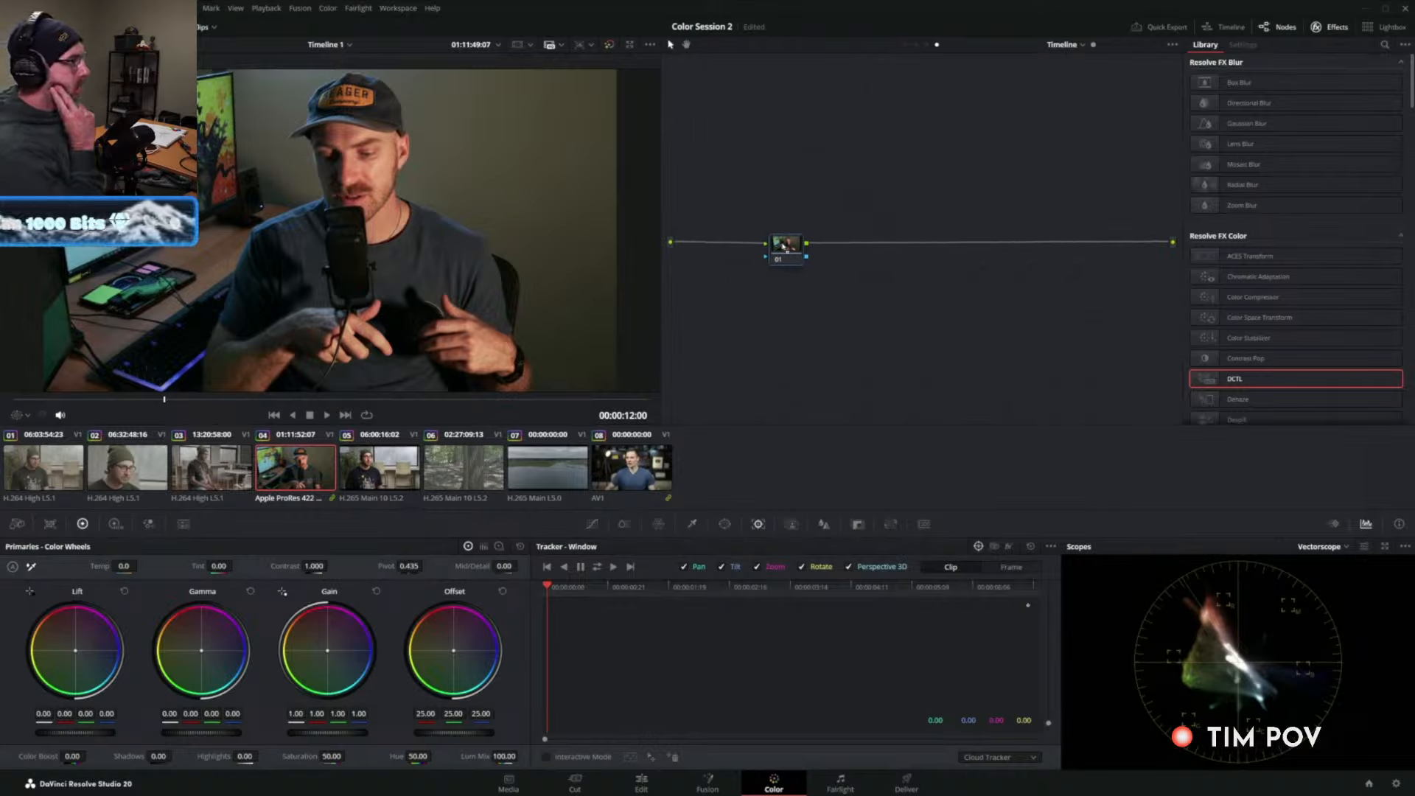
Try the PixelTools_Checkers_Basic_v1.3.0 DCTL on the timeline node with Skin Checker on, +-5 Stops false color mode and DaVinci Intermediate transfer function.
left_click(1296, 80)
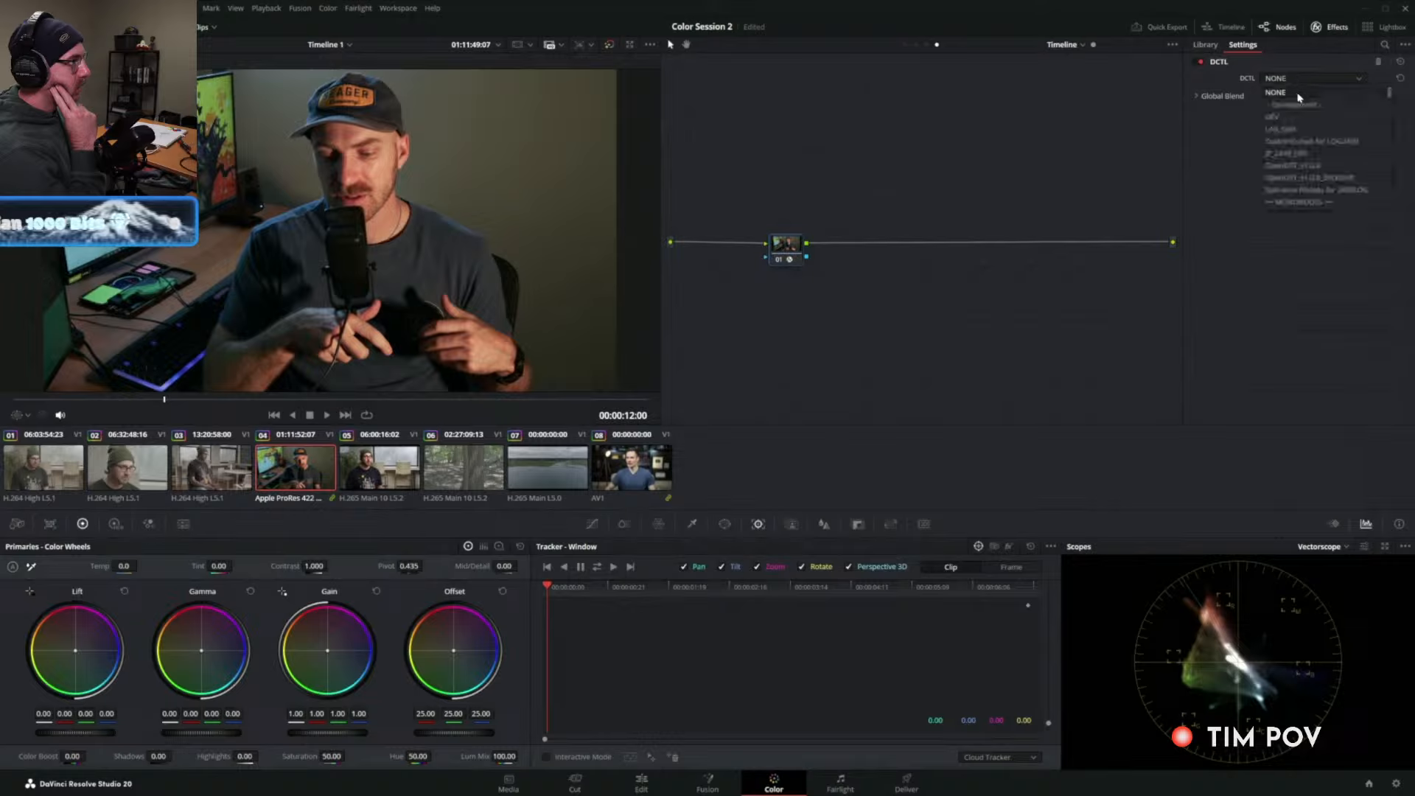
scroll(1319, 144, "down", 5)
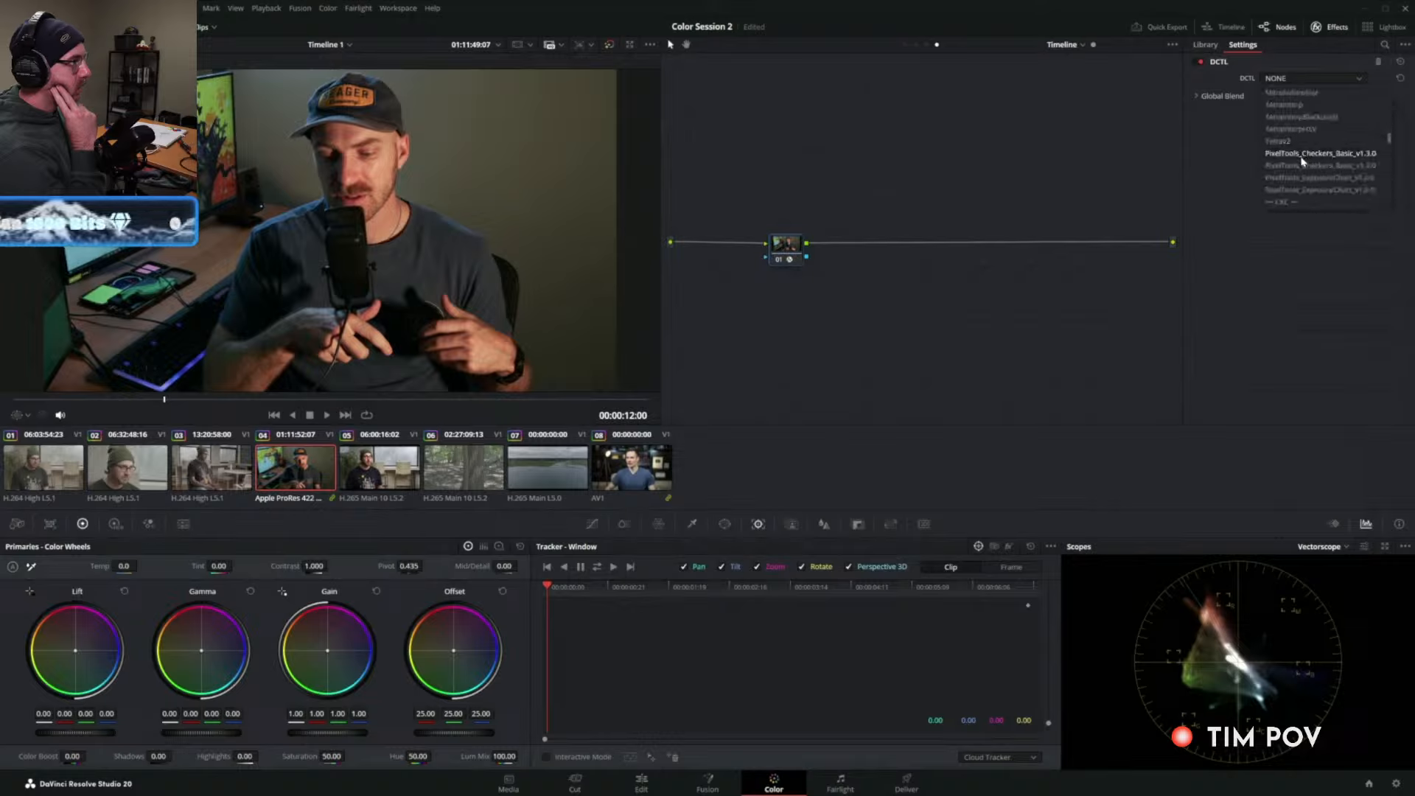
left_click(1314, 154)
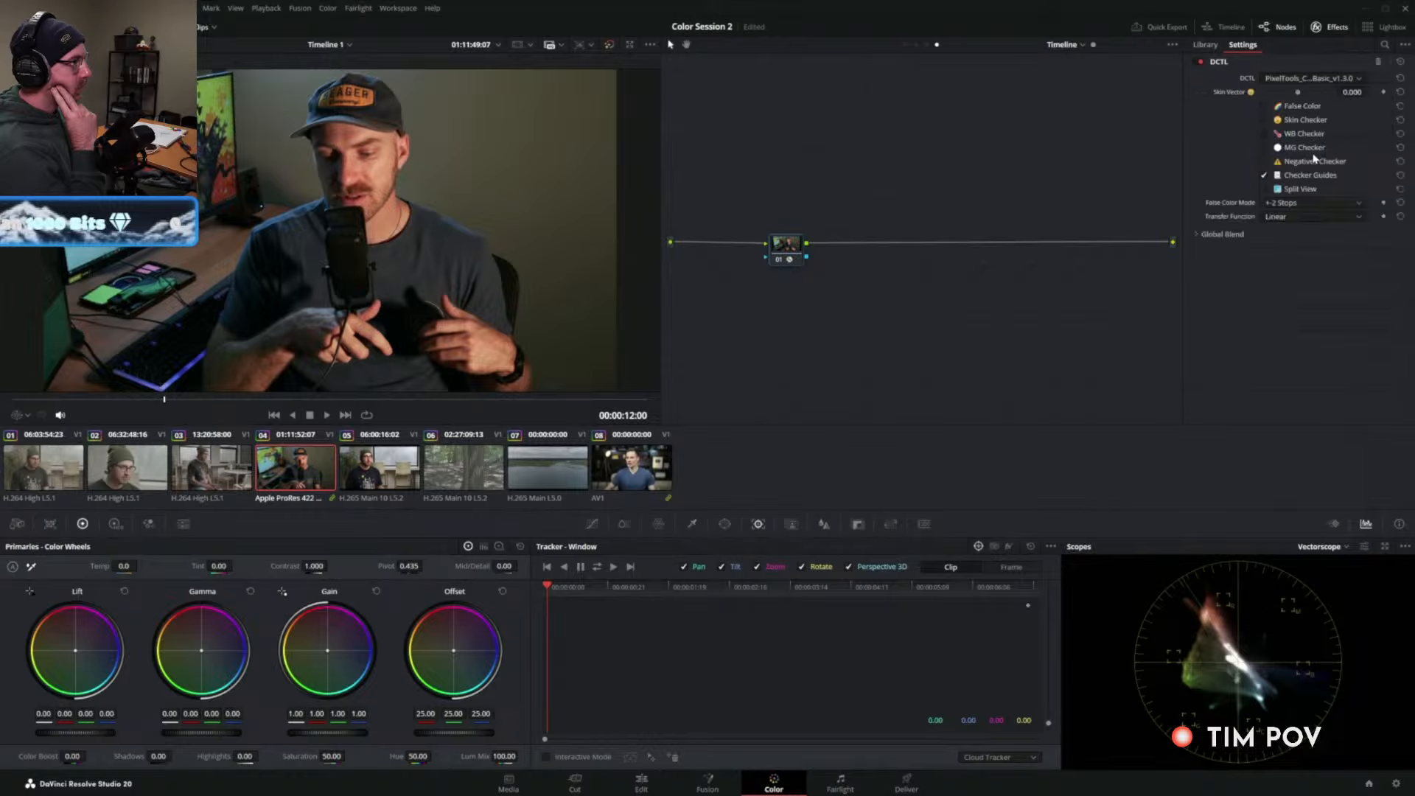
left_click(1265, 120)
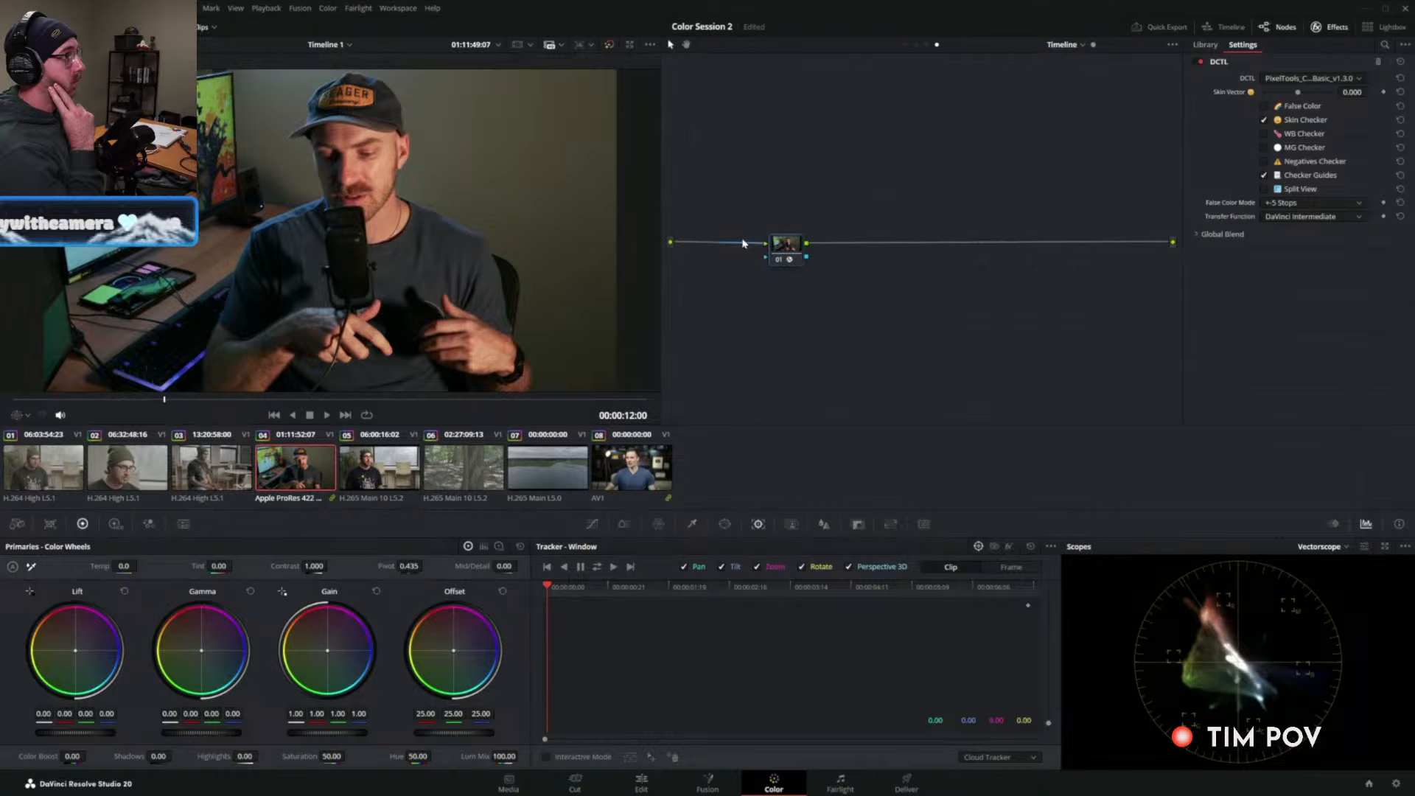
left_click_drag(794, 253, 812, 255)
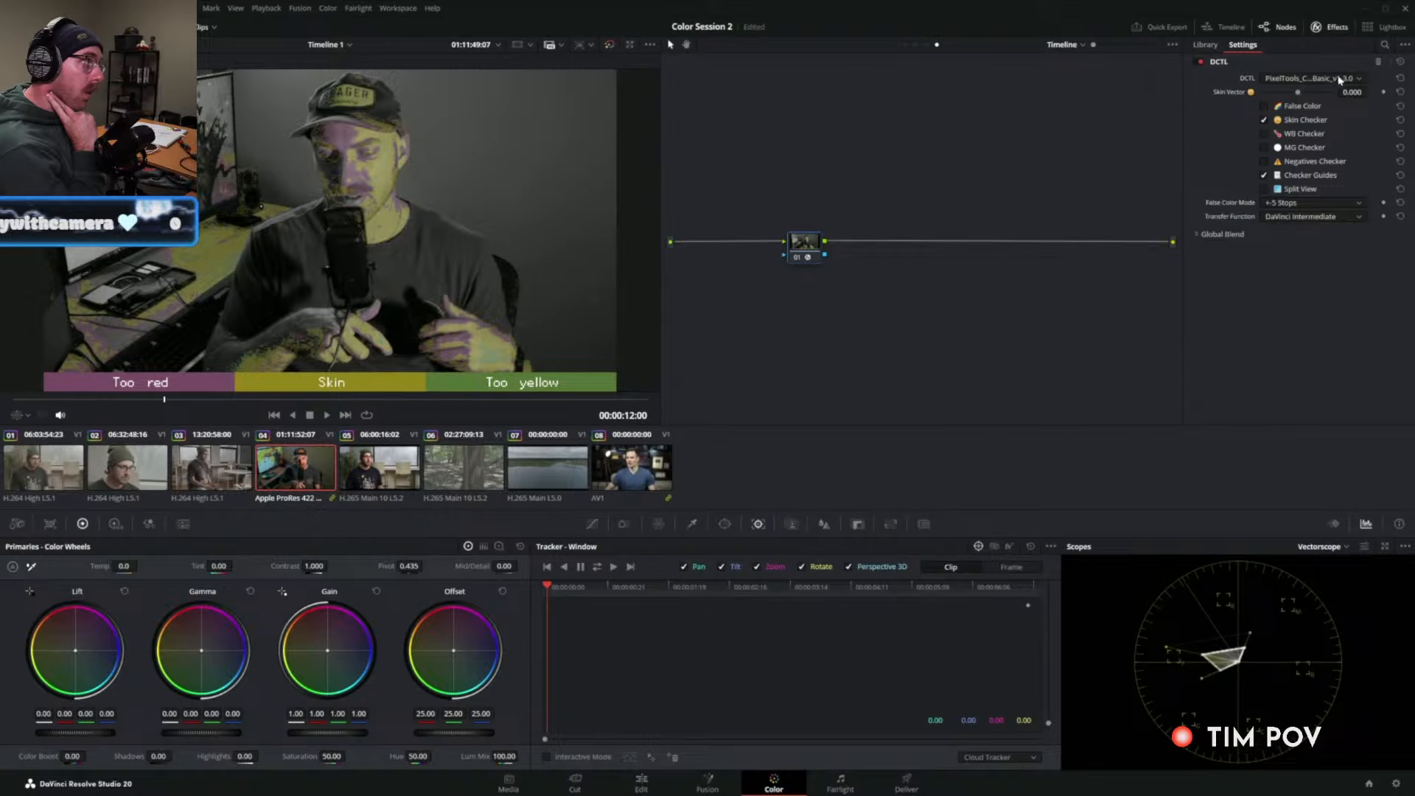
Compare all clips in the Lightbox with the timeline-level skin check, and remove the timeline checker node.
left_click(1385, 27)
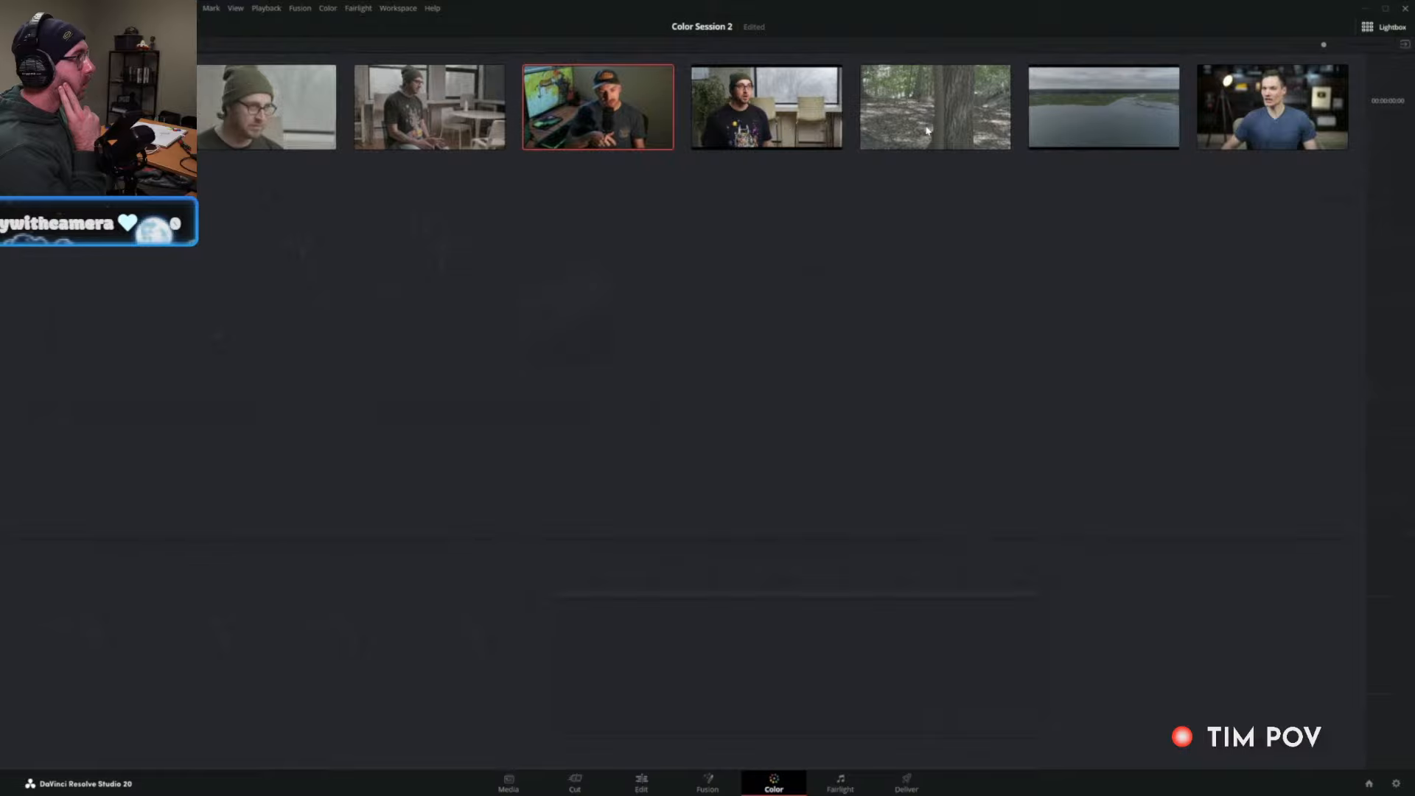
left_click(1376, 33)
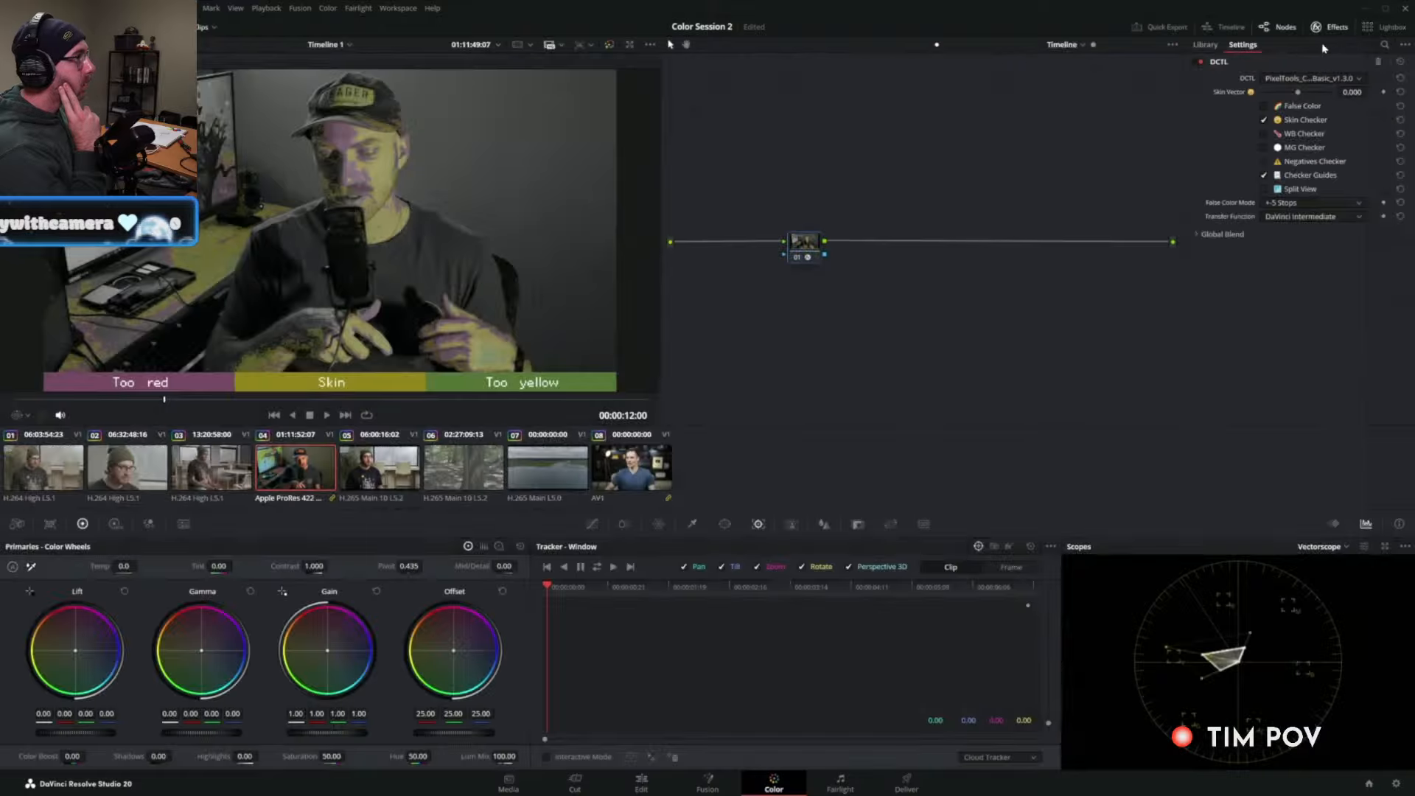
left_click(1384, 33)
left_click(1384, 33)
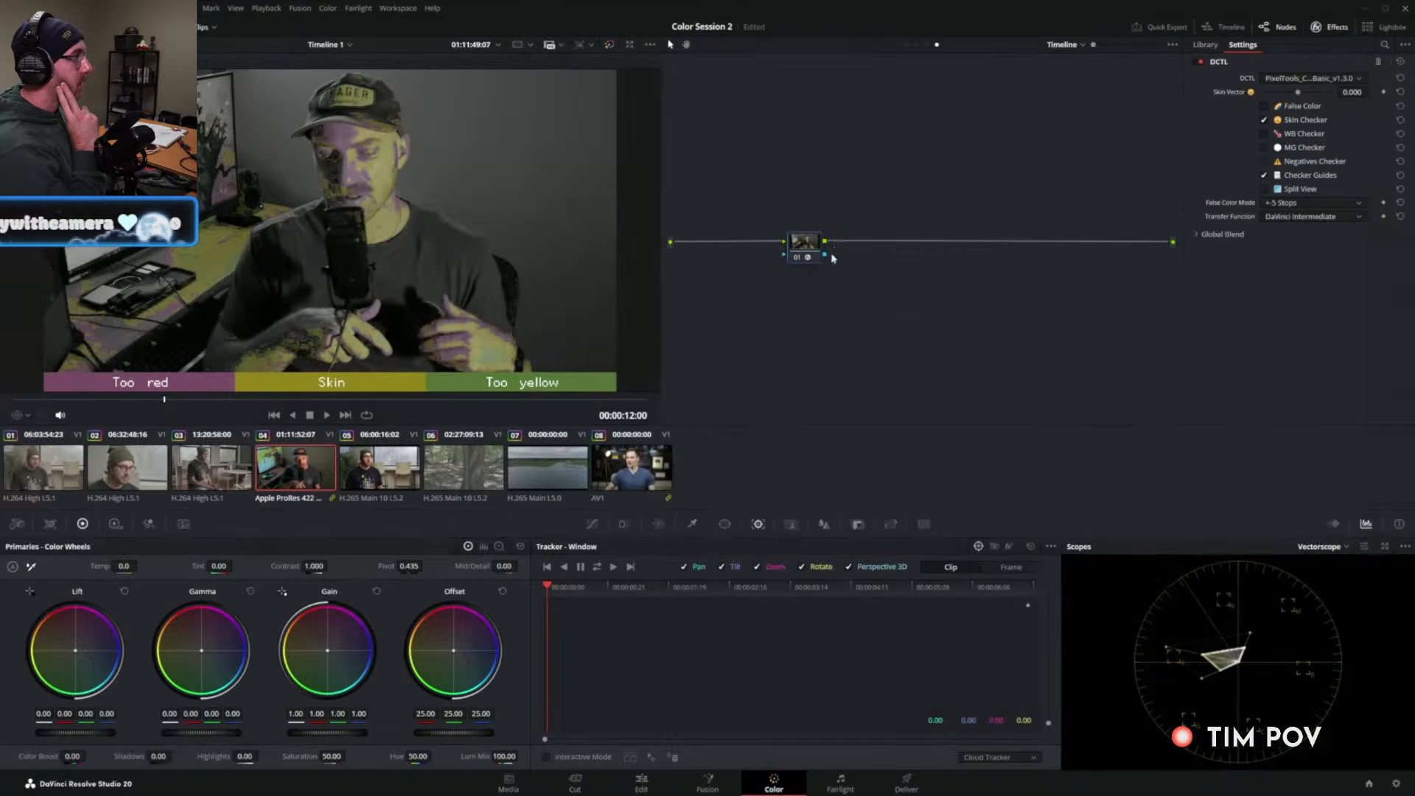
right_click(820, 248)
left_click(849, 256)
Add a serial node after the shared Color Space Transform node in the Group Post-Clip graph of clip 04.
left_click(927, 46)
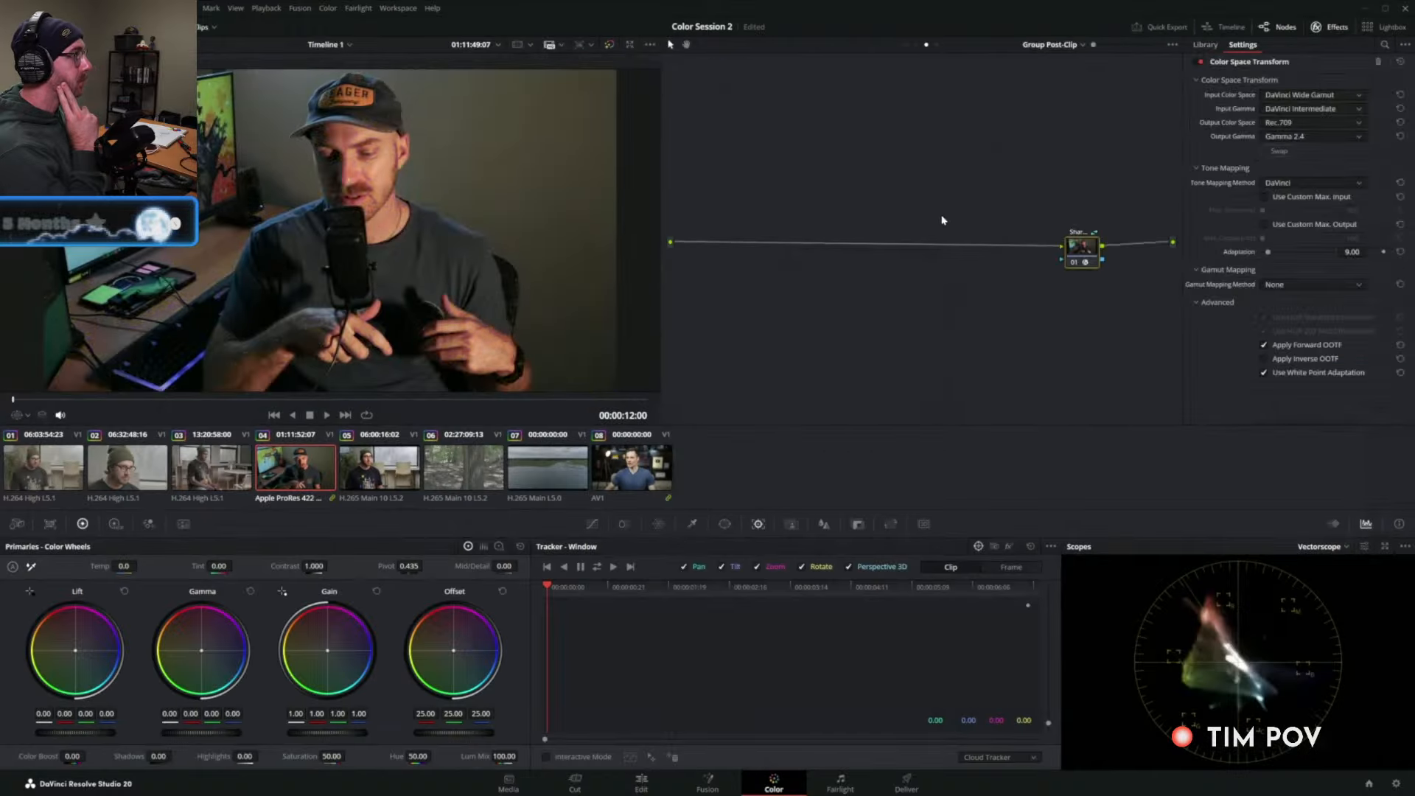
key("alt+s")
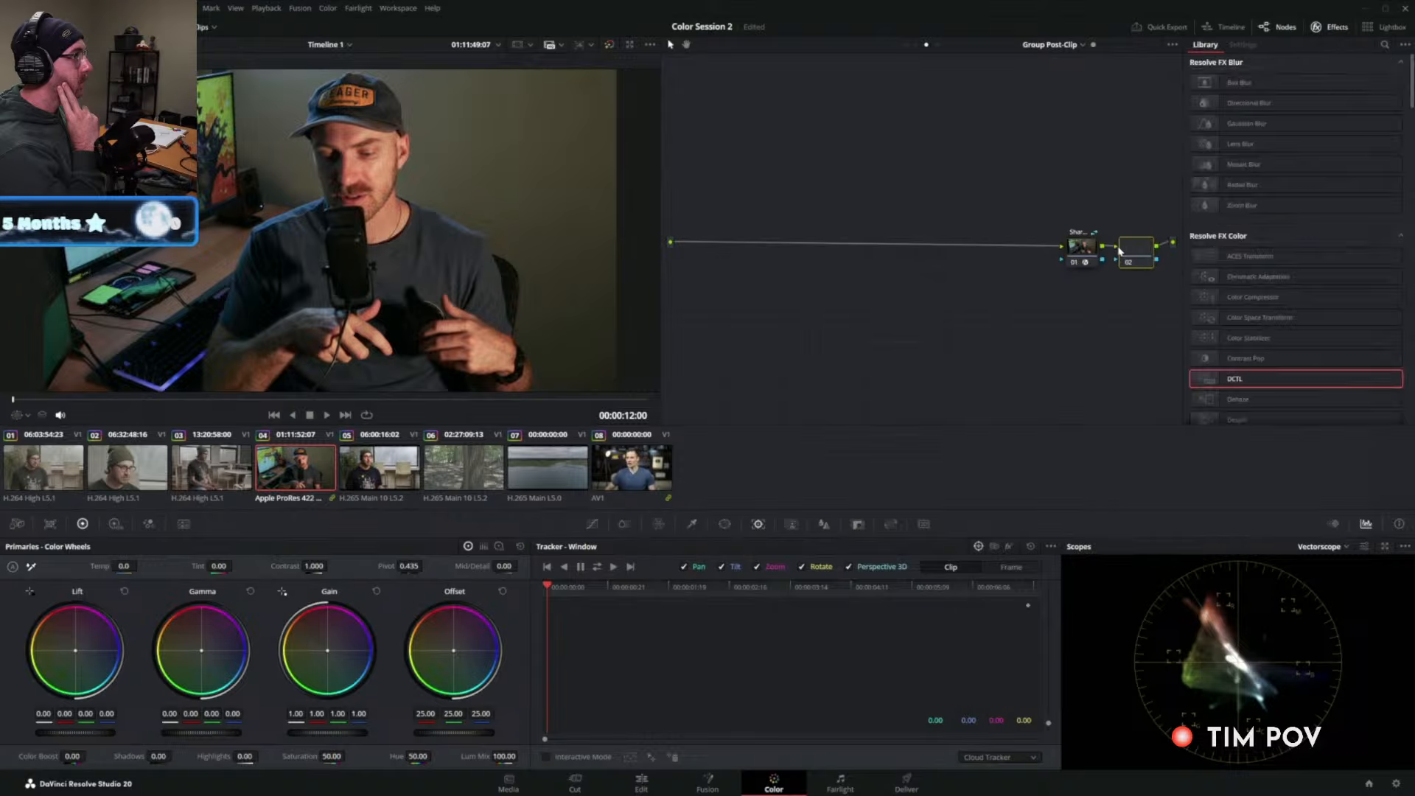
left_click(1078, 255)
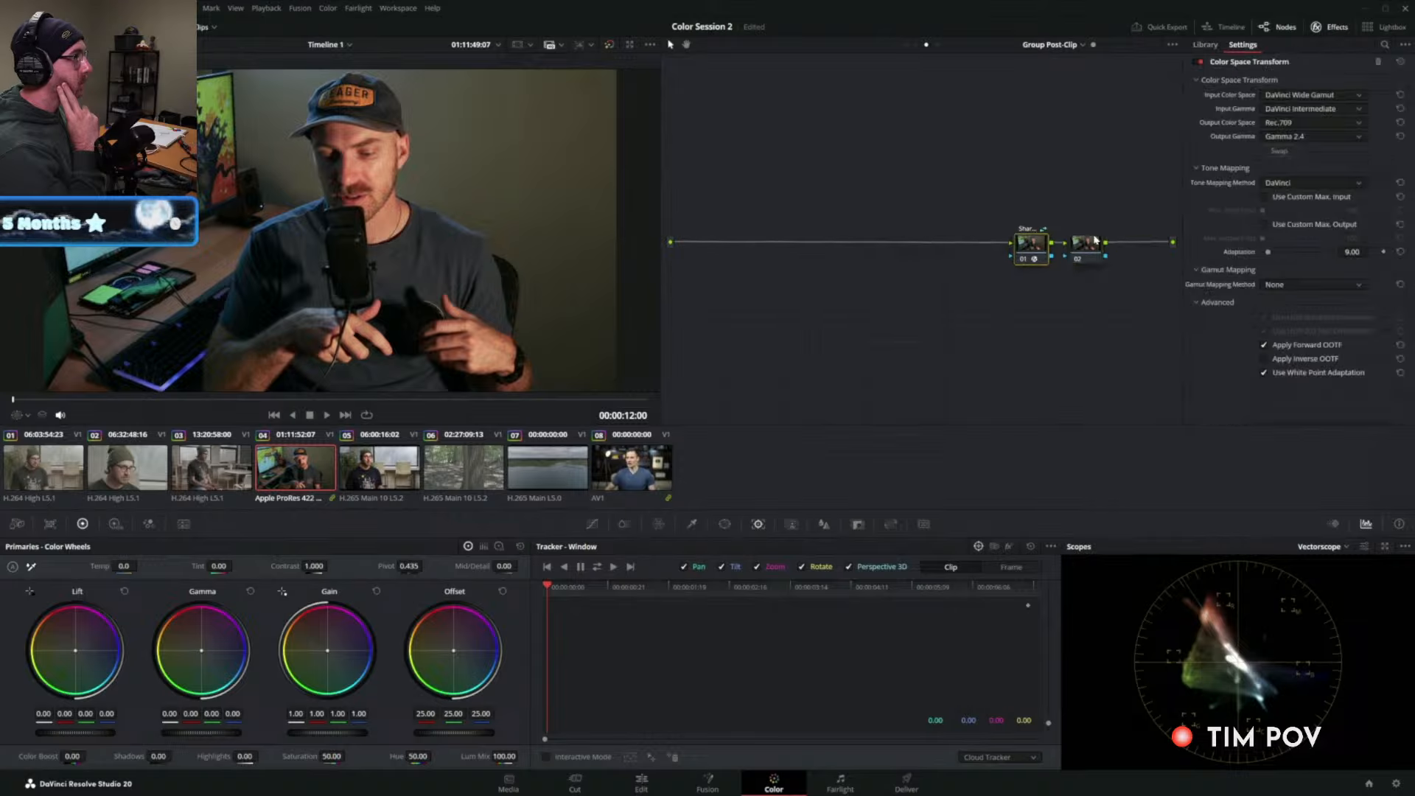
Apply the PixelTools_Checkers_Basic_v1.3.0 DCTL to the new post-clip node with Skin Checker on, +-5 Stops false color mode and DaVinci Intermediate transfer function.
left_click(1205, 44)
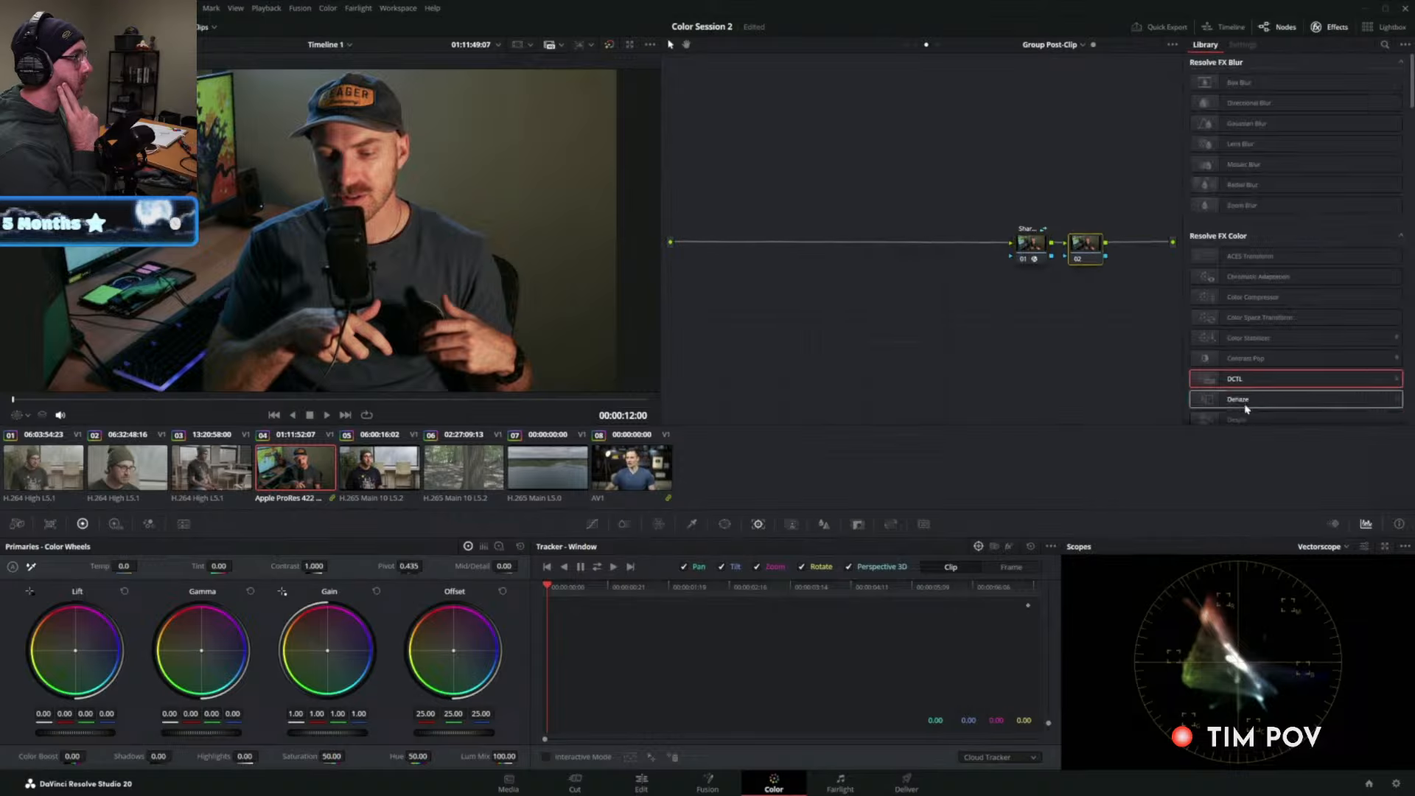
left_click(1279, 79)
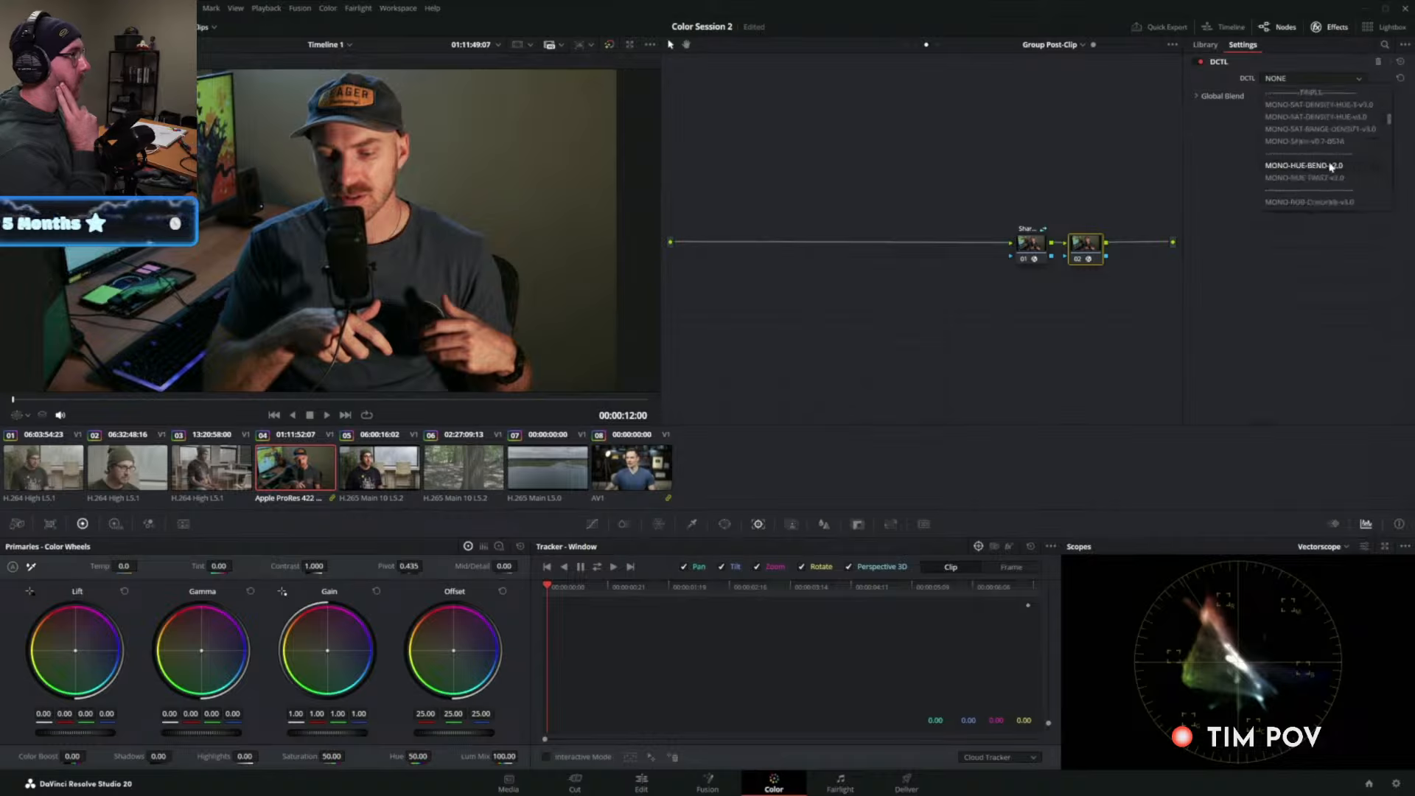
scroll(1330, 162, "down", 5)
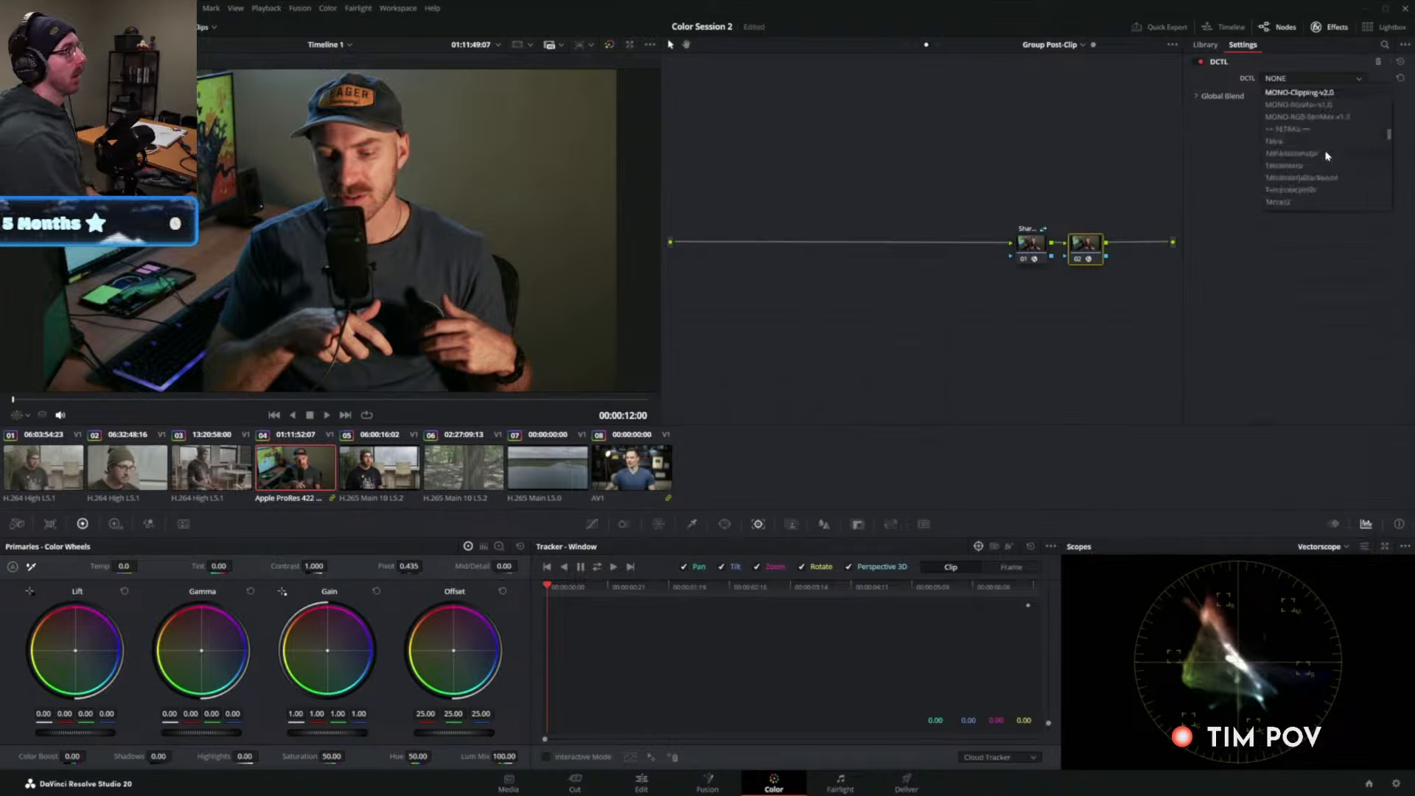
scroll(1326, 156, "down", 5)
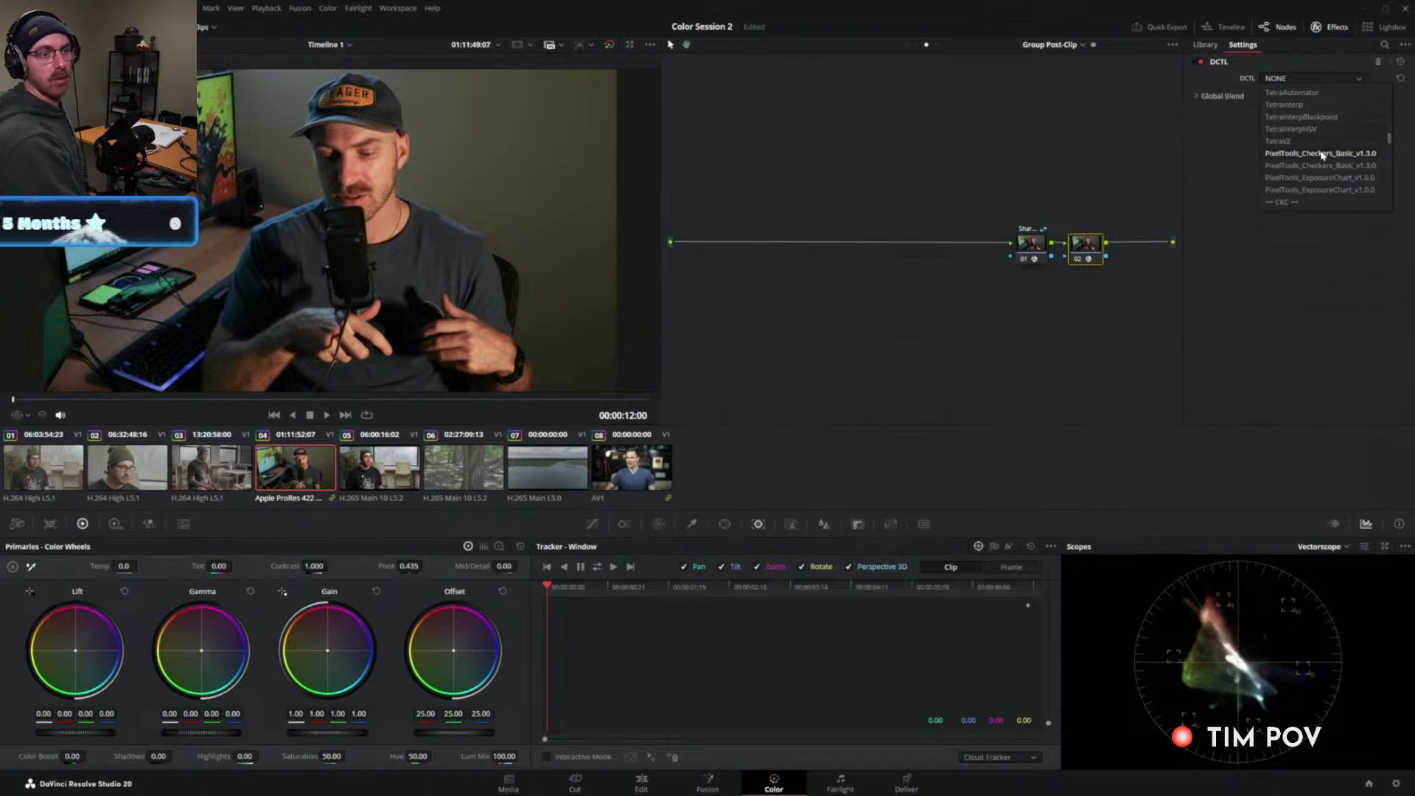
left_click(1320, 154)
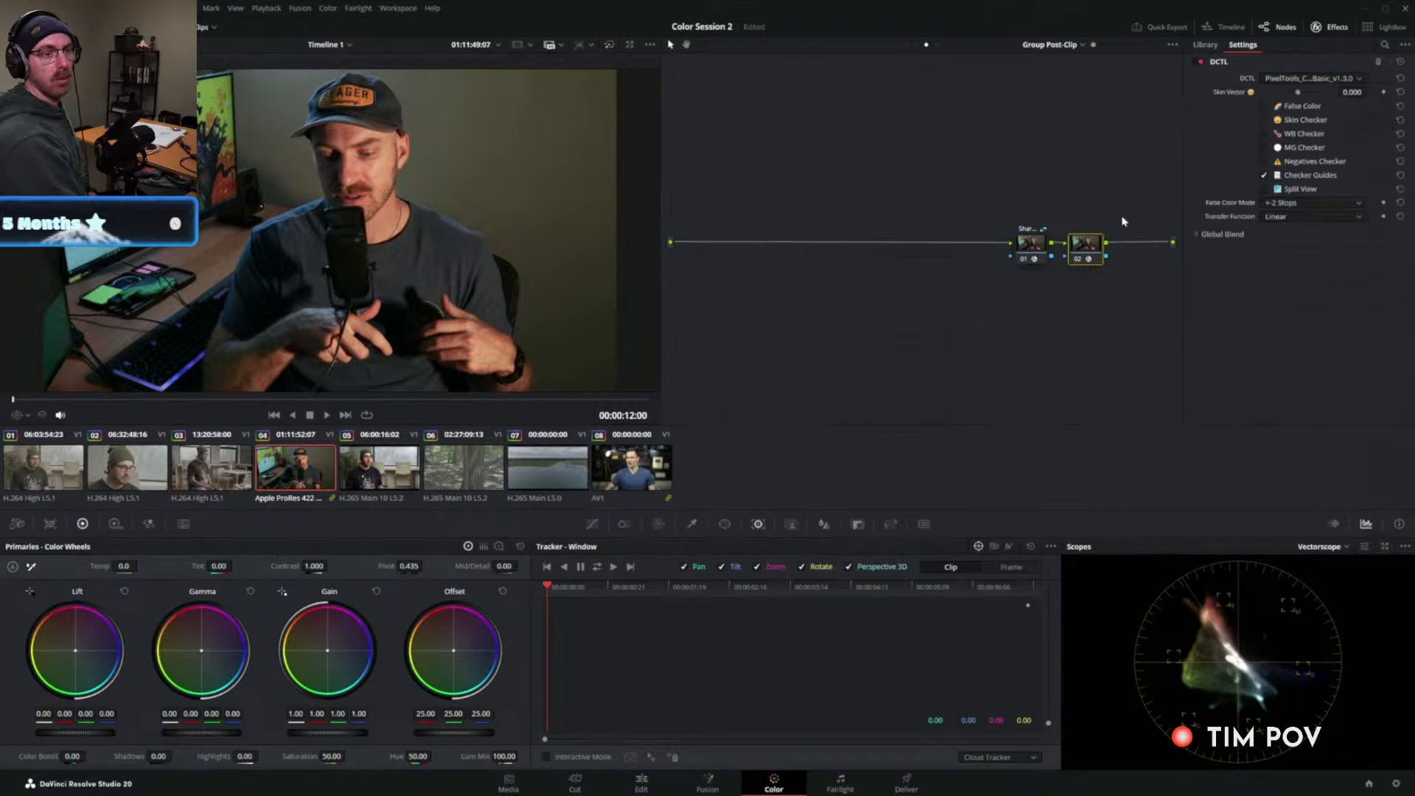
left_click(1264, 120)
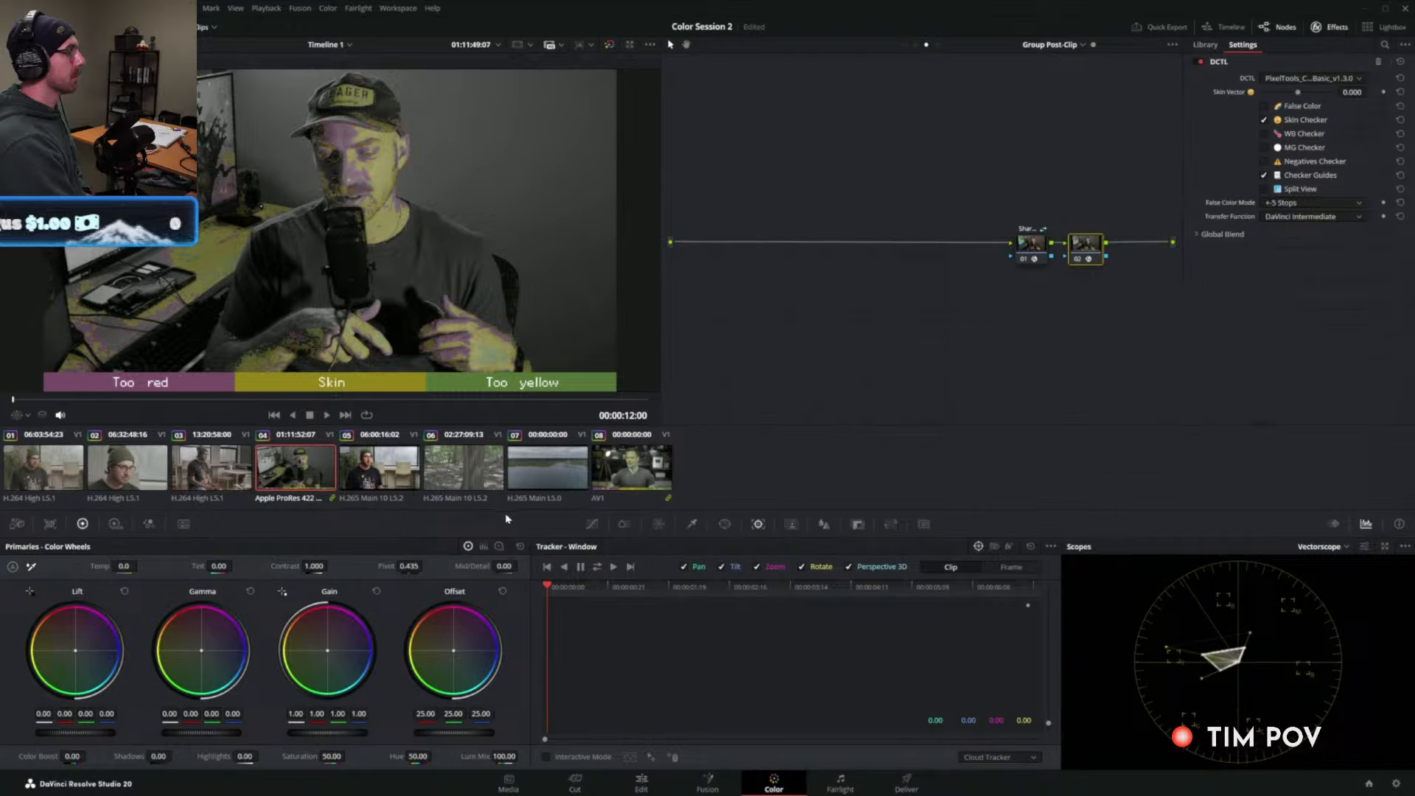
Paste the skin checker node after the shared Color Space Transform node in clip 05's Group Post-Clip graph.
left_click(415, 468)
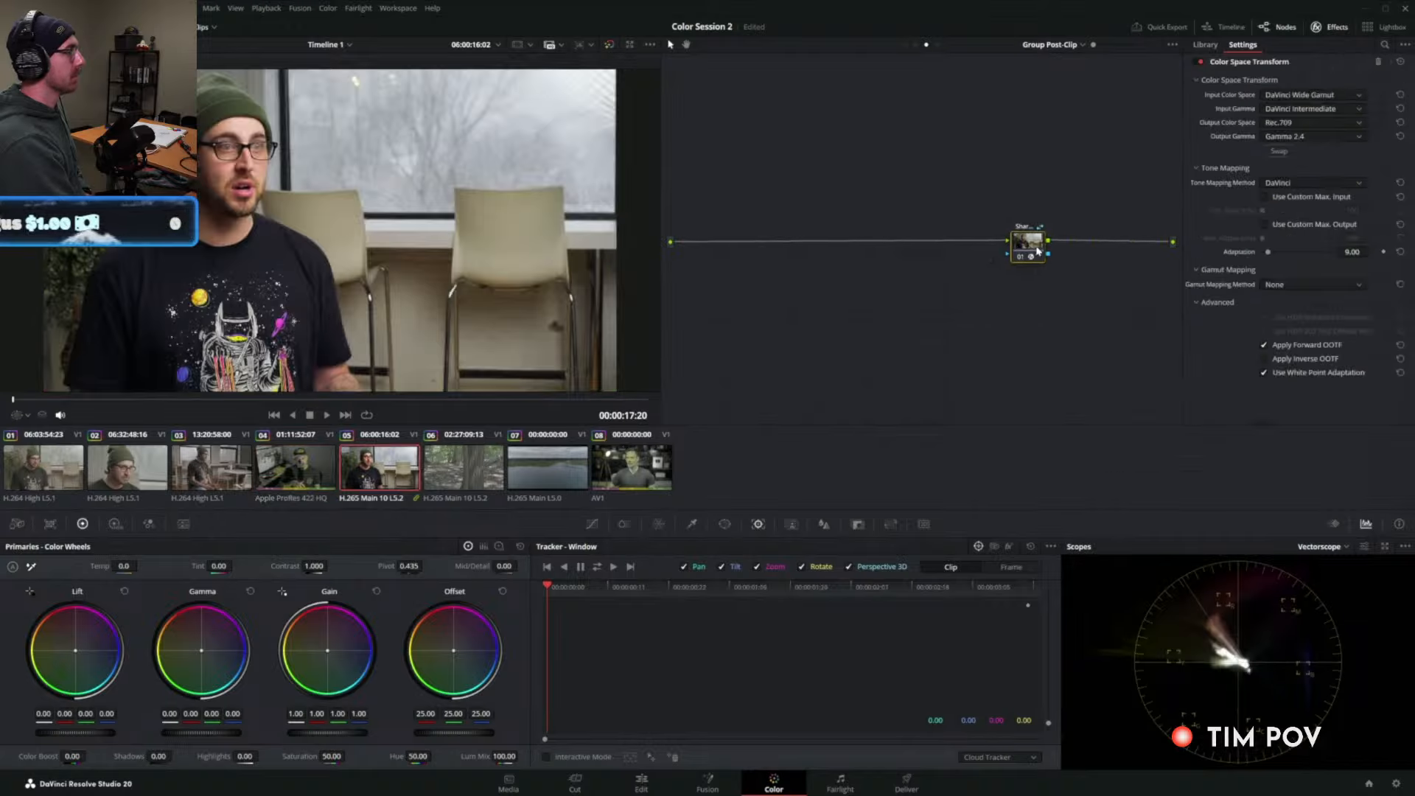
left_click(1082, 246)
key("ctrl+v")
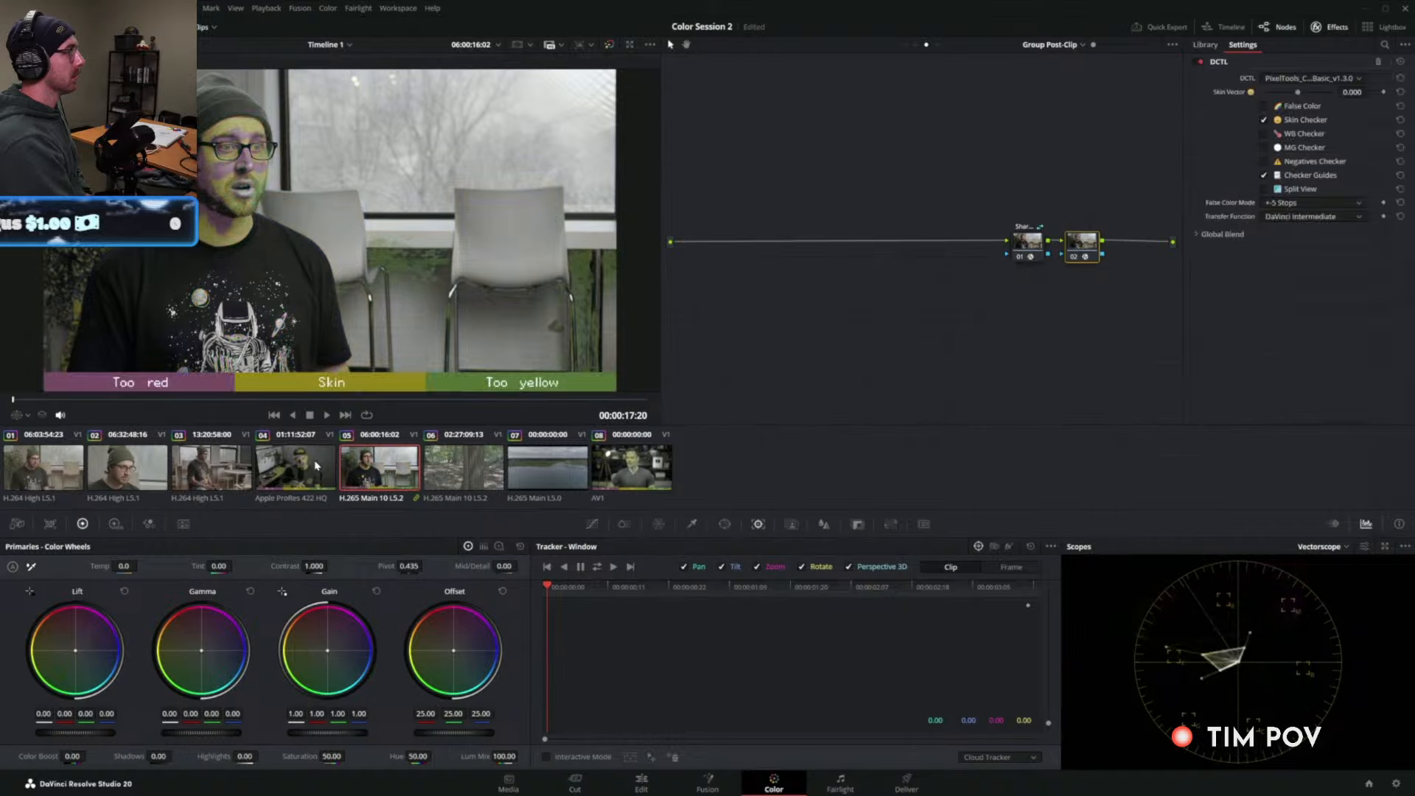
Return to clip 04 and compare the skin check across the clips in the Lightbox.
left_click(317, 465)
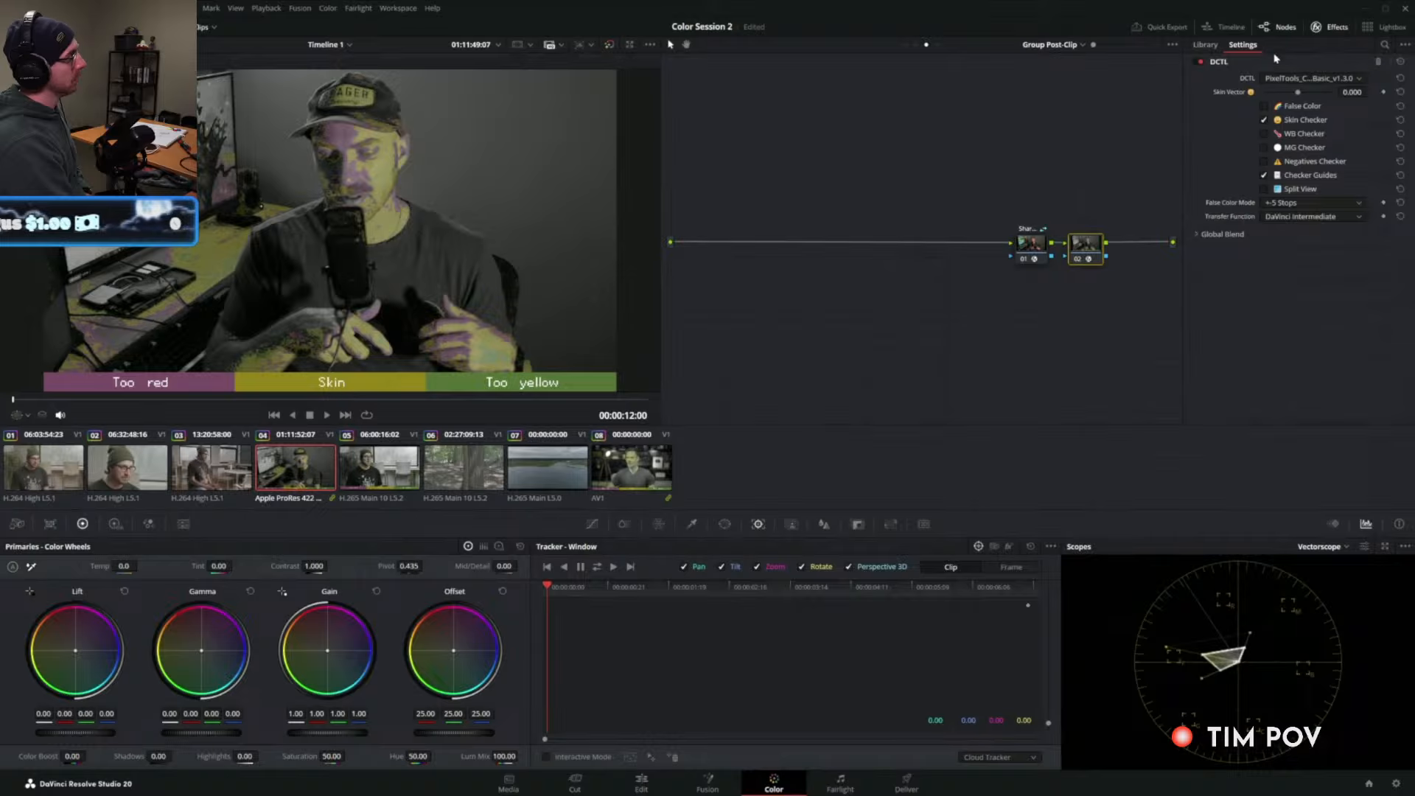
left_click(1384, 31)
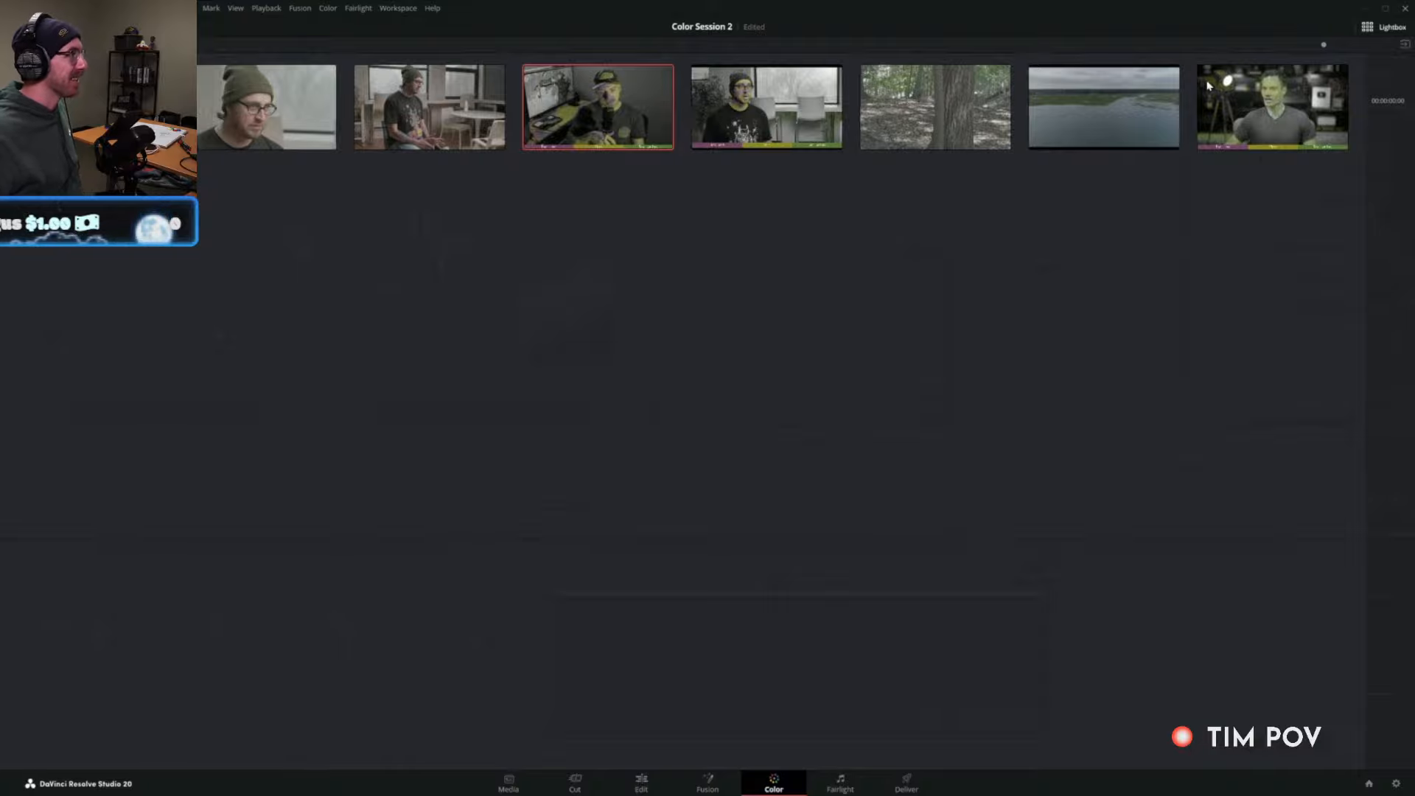
left_click(1385, 27)
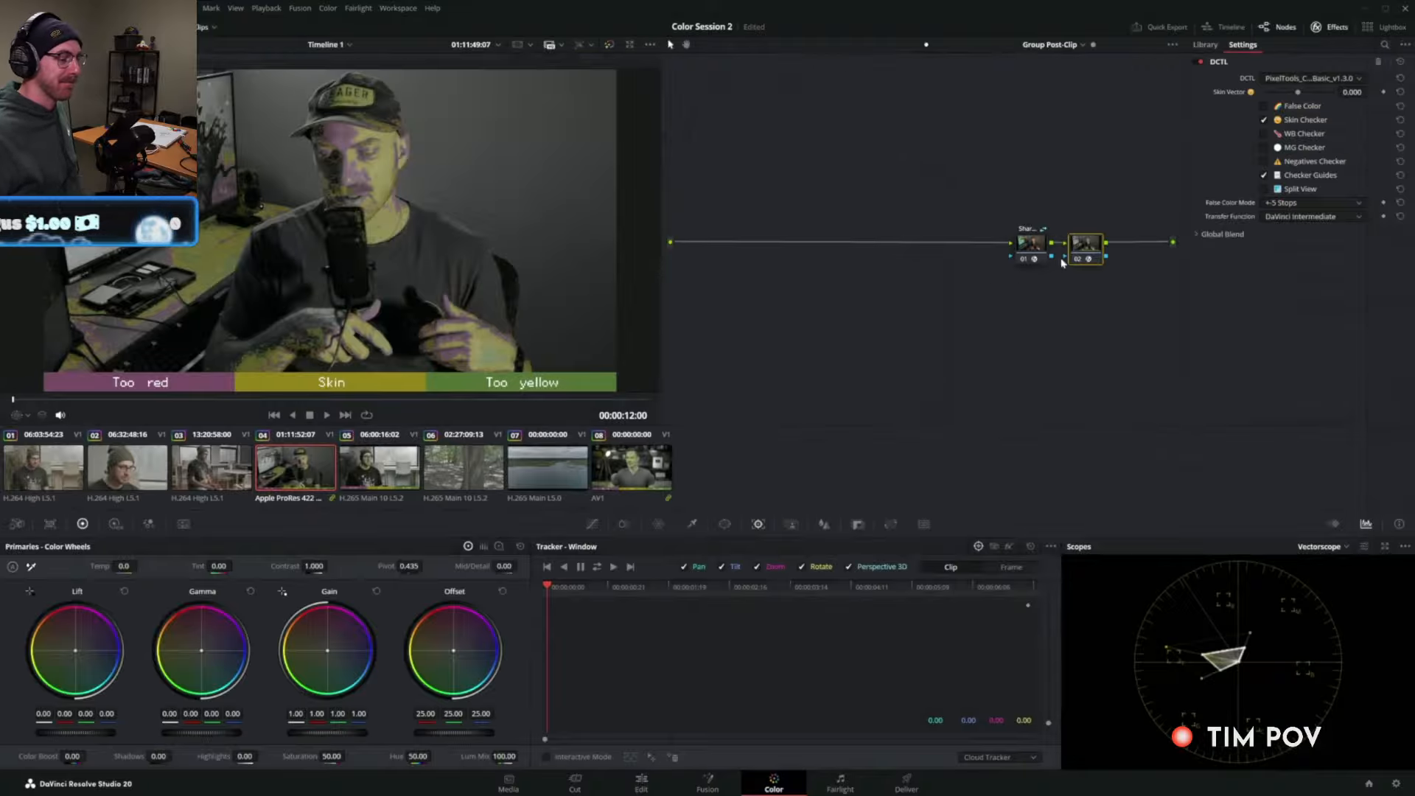
Replace the Skin Checker with False Color on clip 04's post-clip checker node and compare the clips in the Lightbox.
left_click(1264, 120)
left_click(1263, 106)
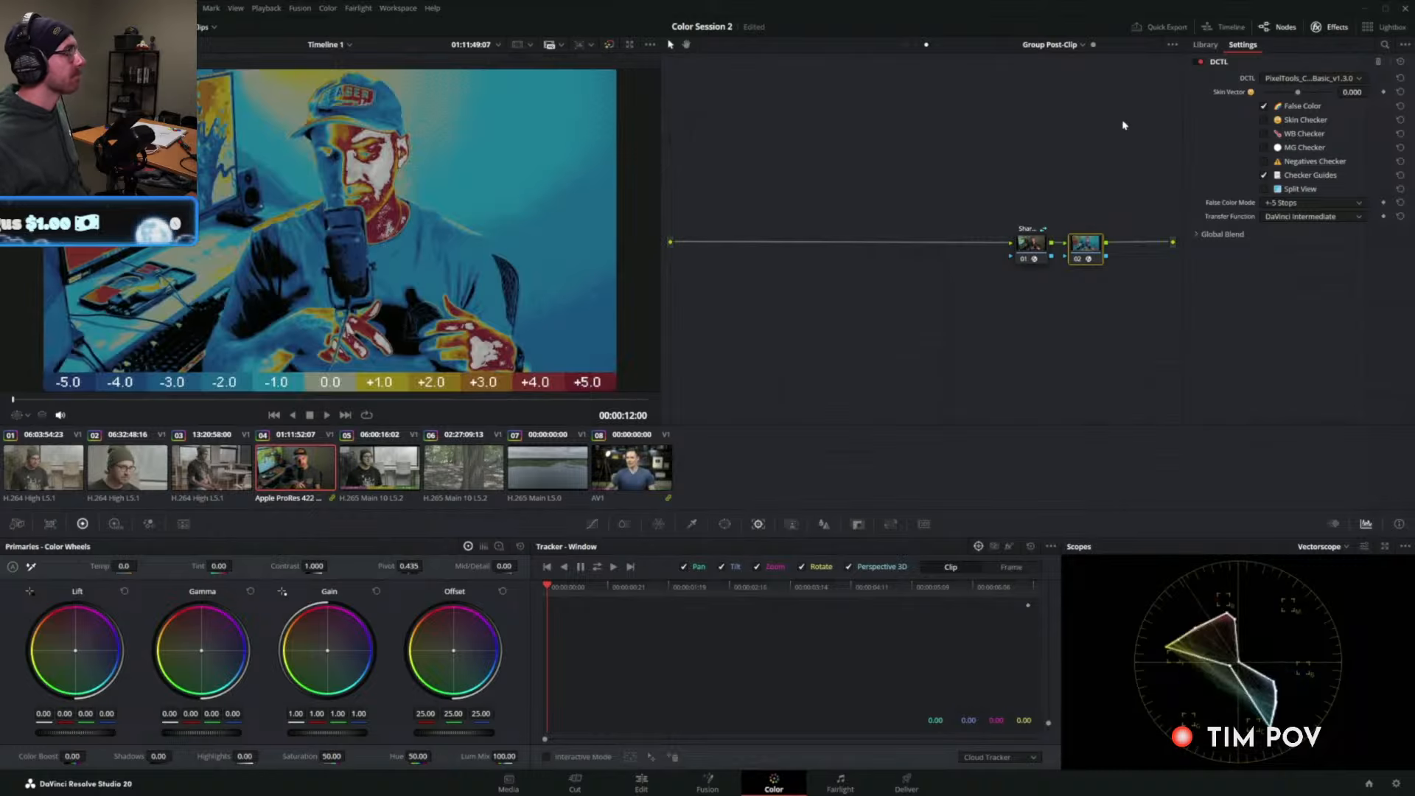
left_click(1376, 28)
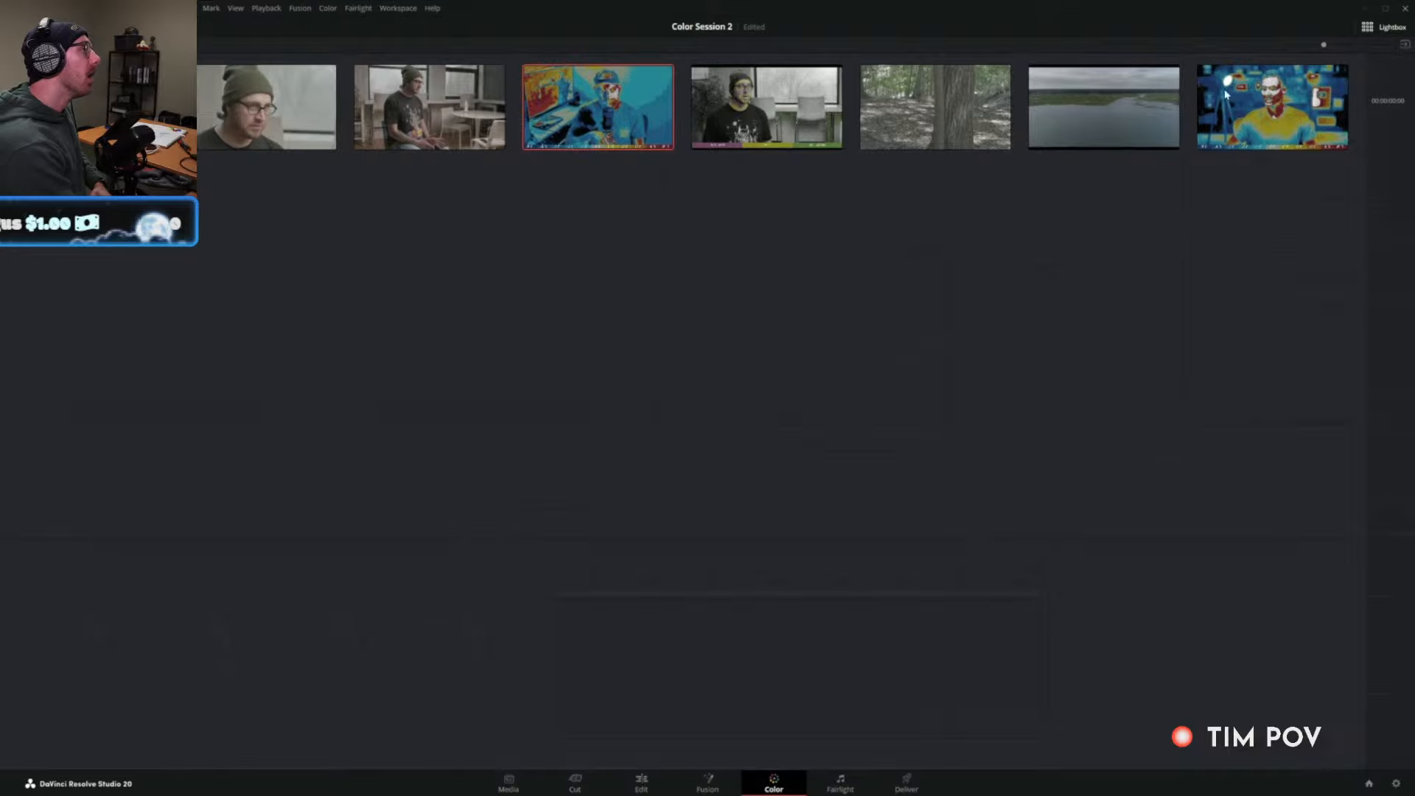
left_click(1375, 28)
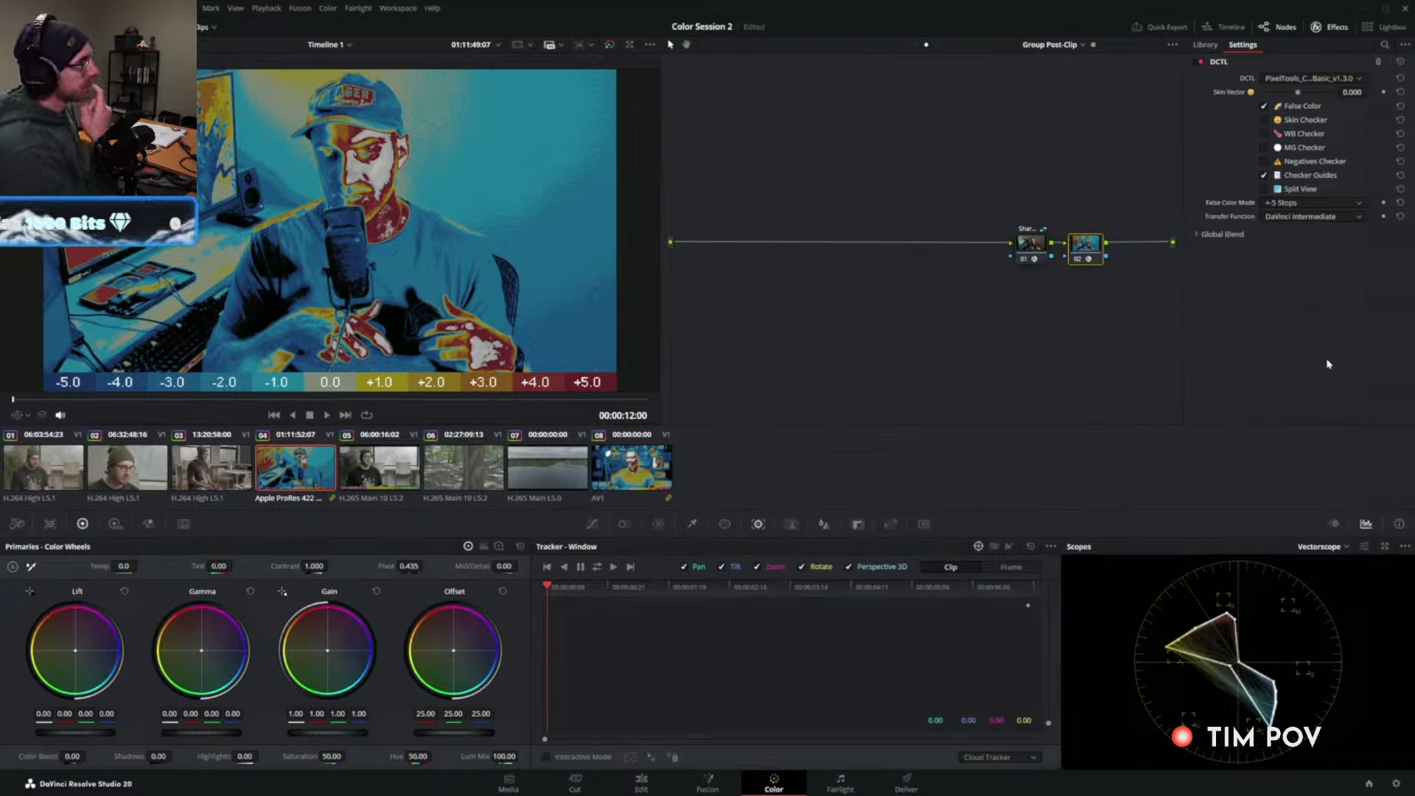
left_click(1291, 82)
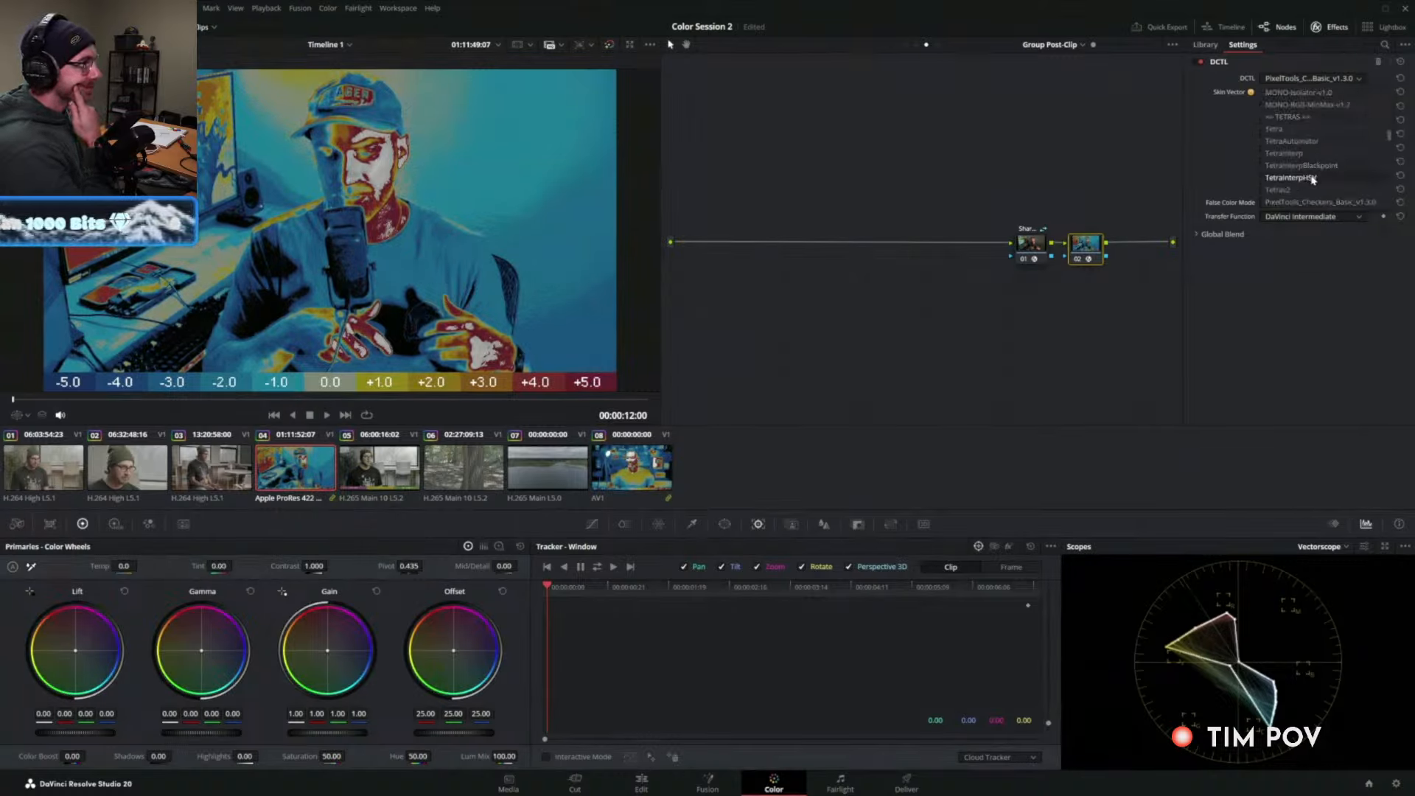
left_click(1291, 204)
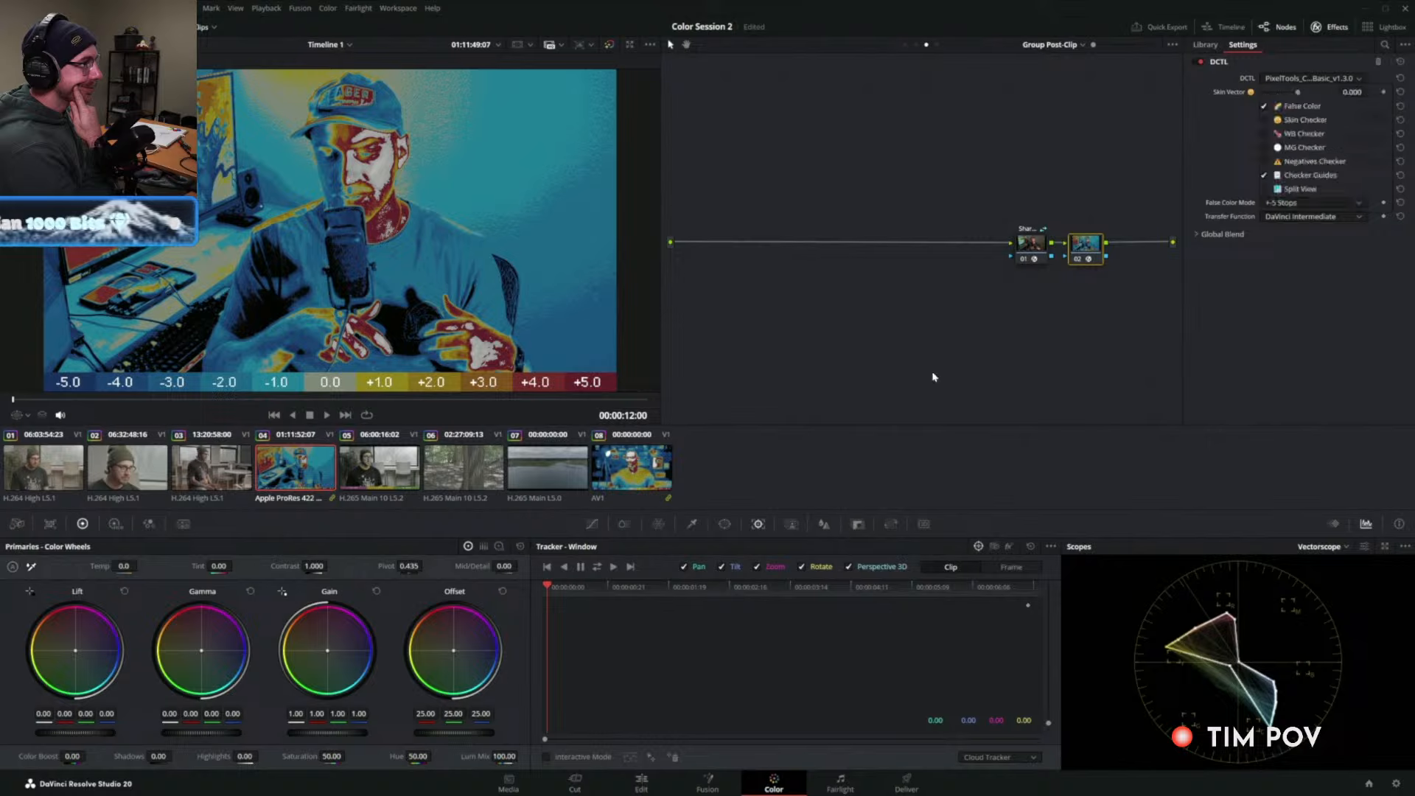
key("super")
key("super")
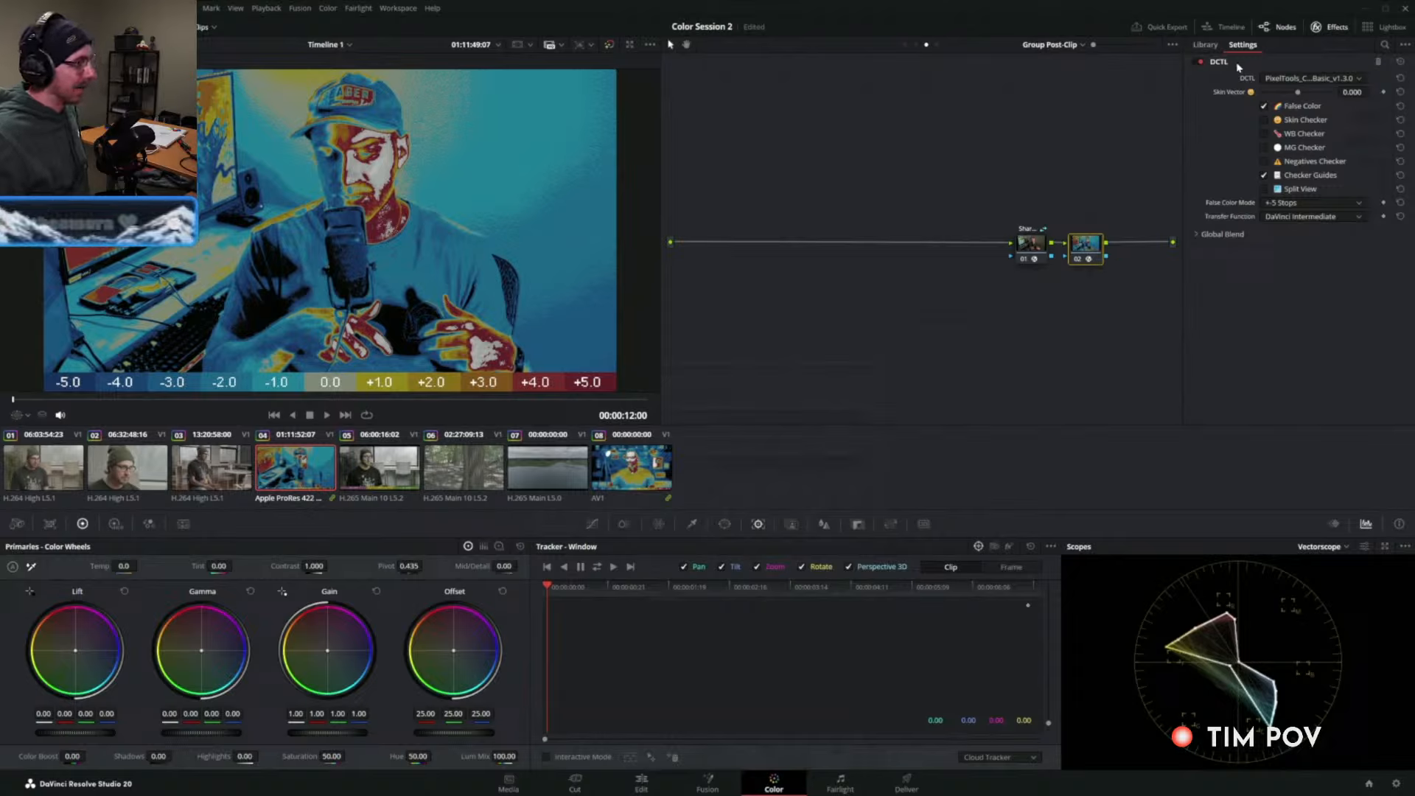
Switch clip 04's post-clip node to a different checker overlay and view the clips together in the Lightbox.
left_click(1340, 82)
scroll(1335, 157, "up", 5)
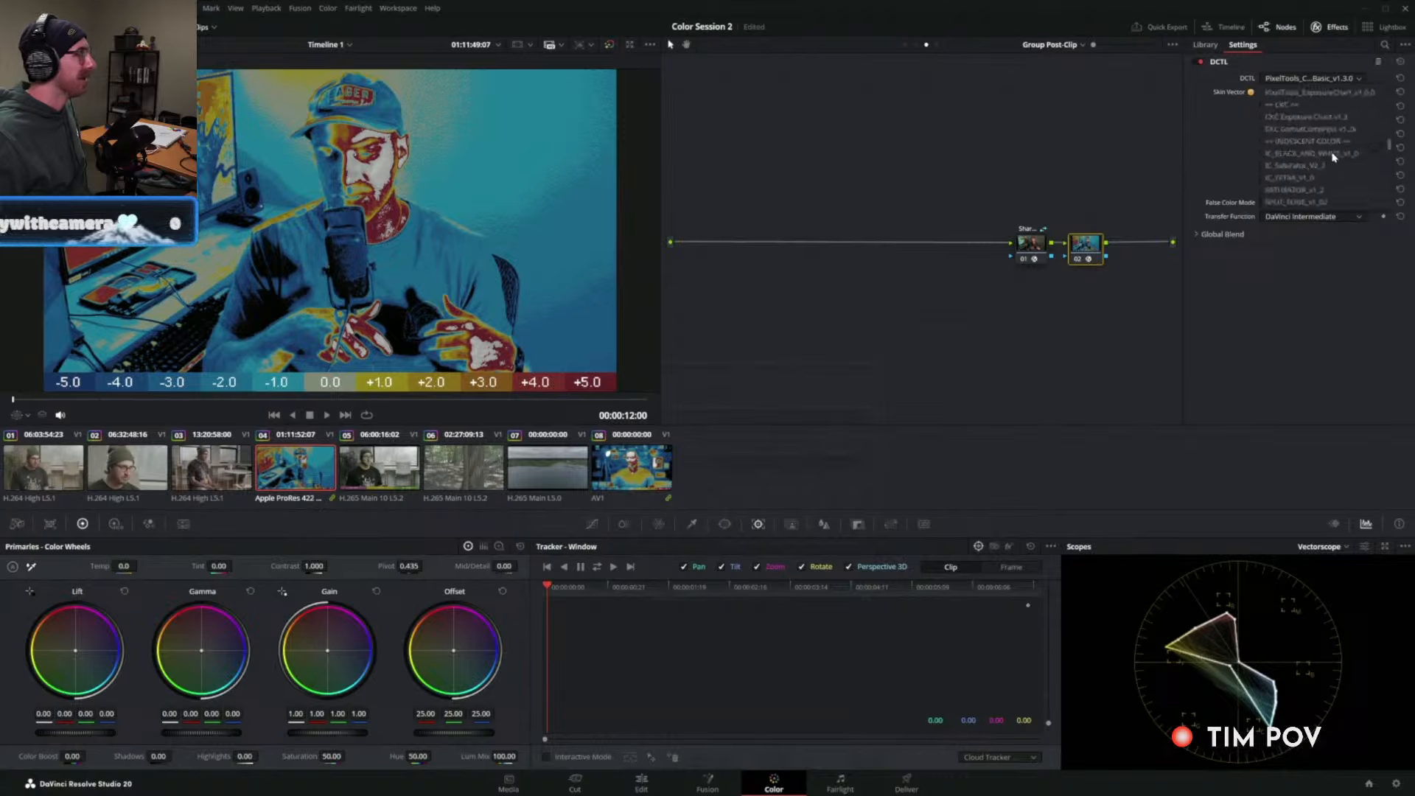
scroll(1334, 157, "up", 2)
left_click(1320, 165)
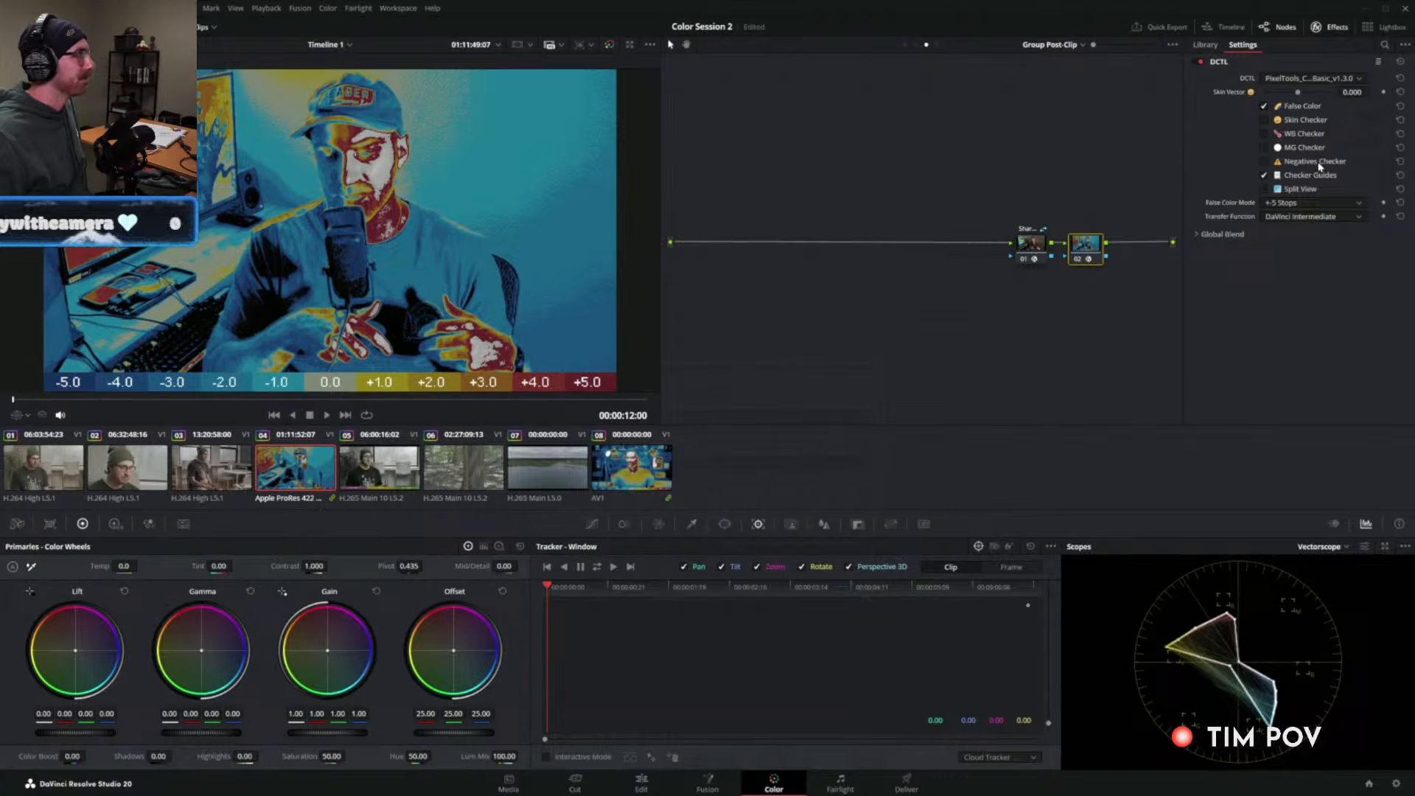
left_click(1386, 27)
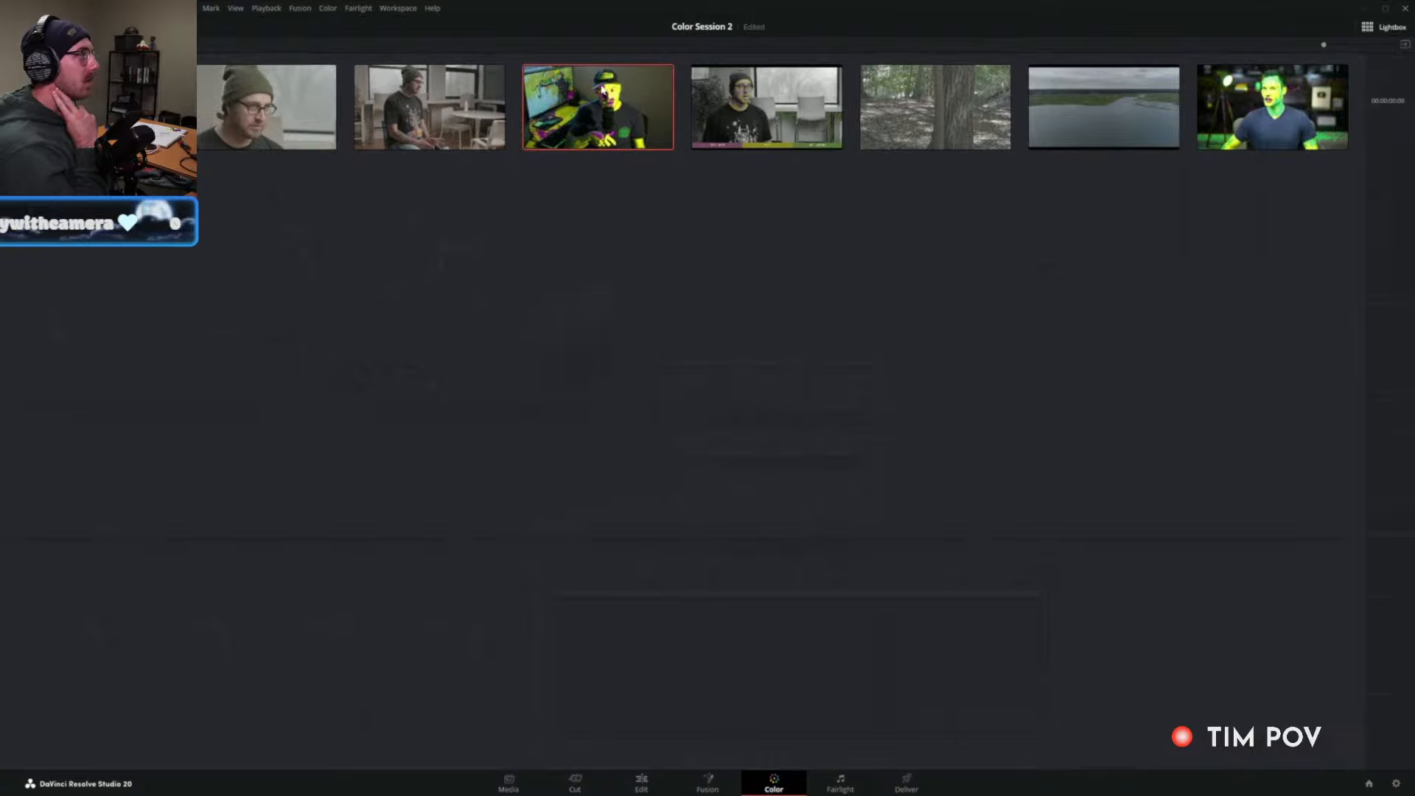
Shift the Gain balance on clip 08's Bal node to about R 1.03, G 0.98, B 1.04 and compare the clips in the Lightbox.
left_click(1281, 101)
left_click(1386, 27)
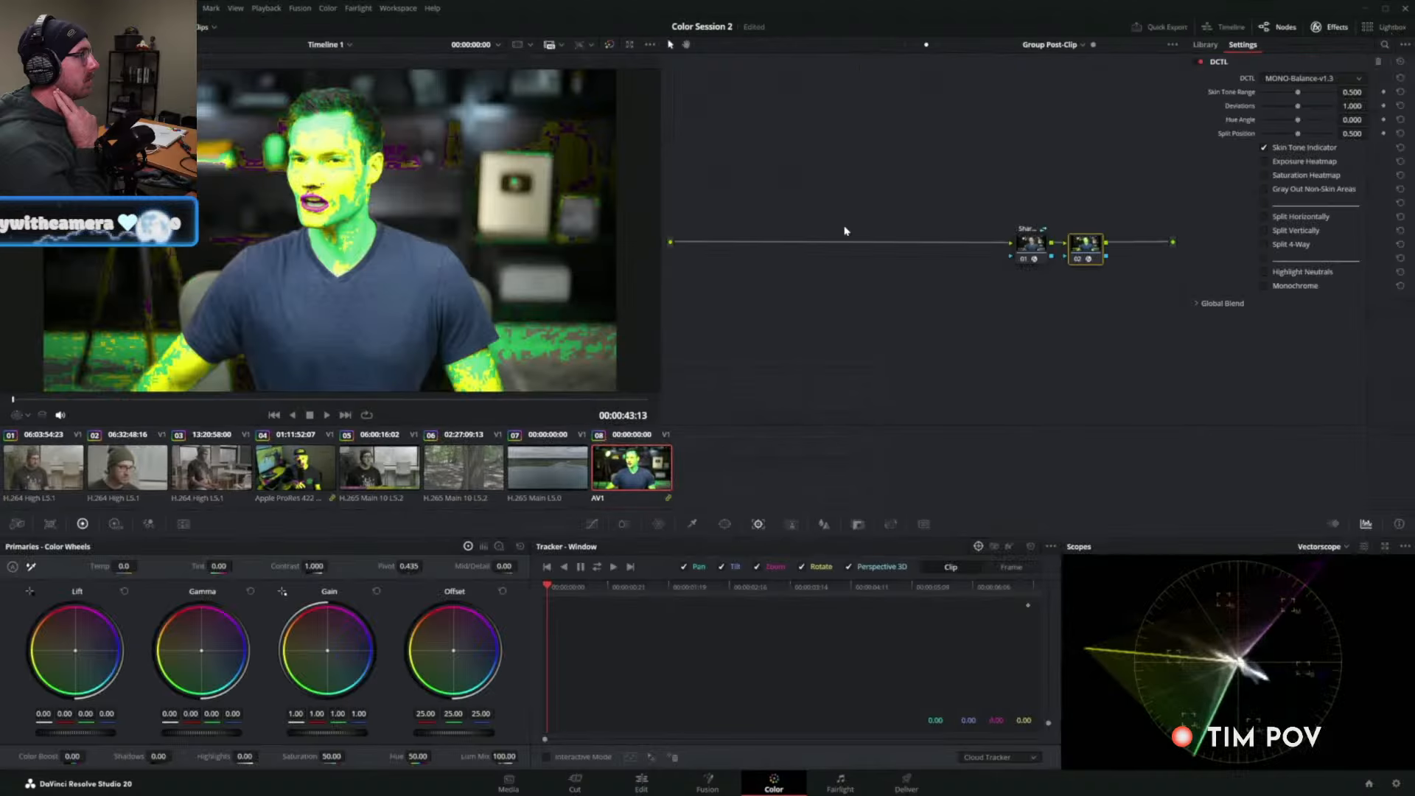
left_click(914, 45)
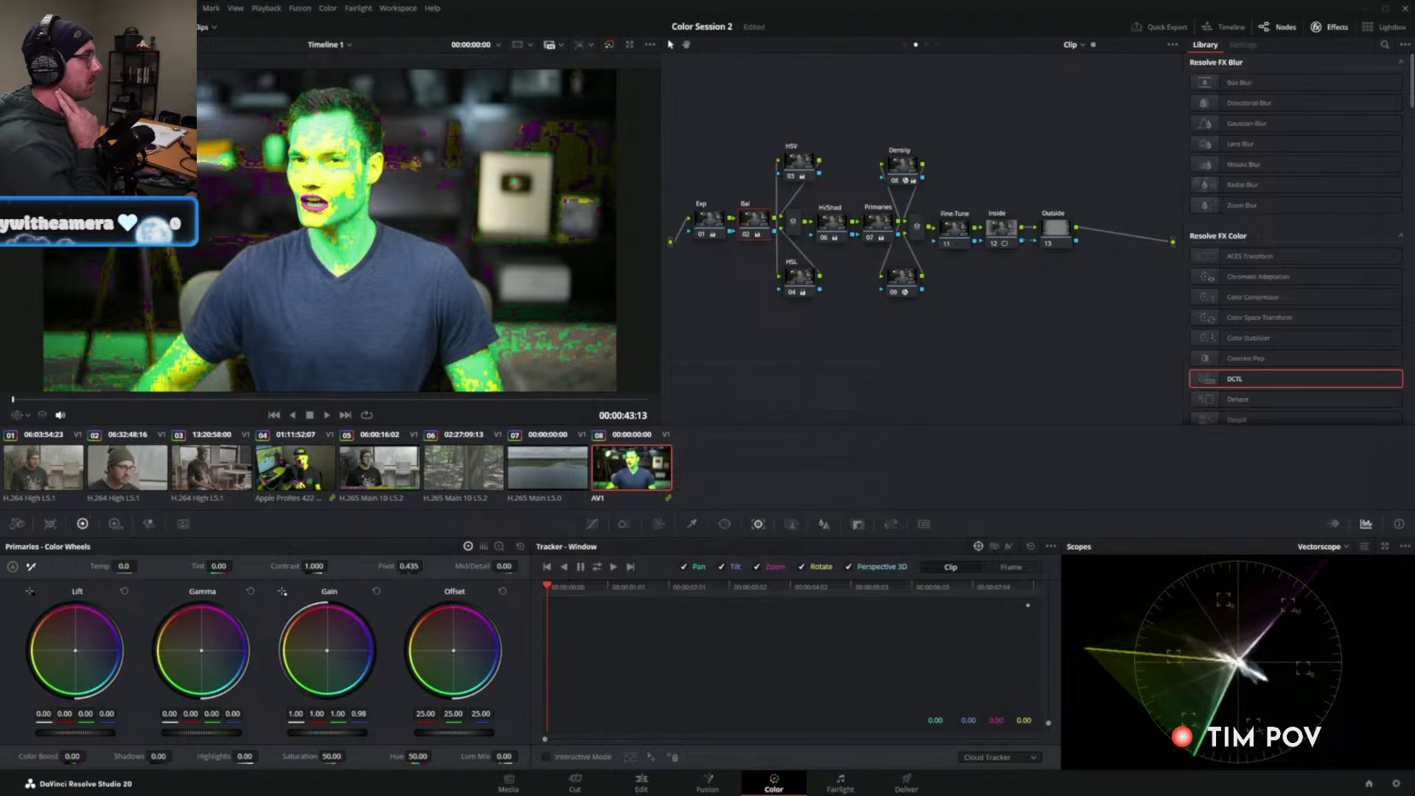
left_click_drag(324, 656, 331, 648)
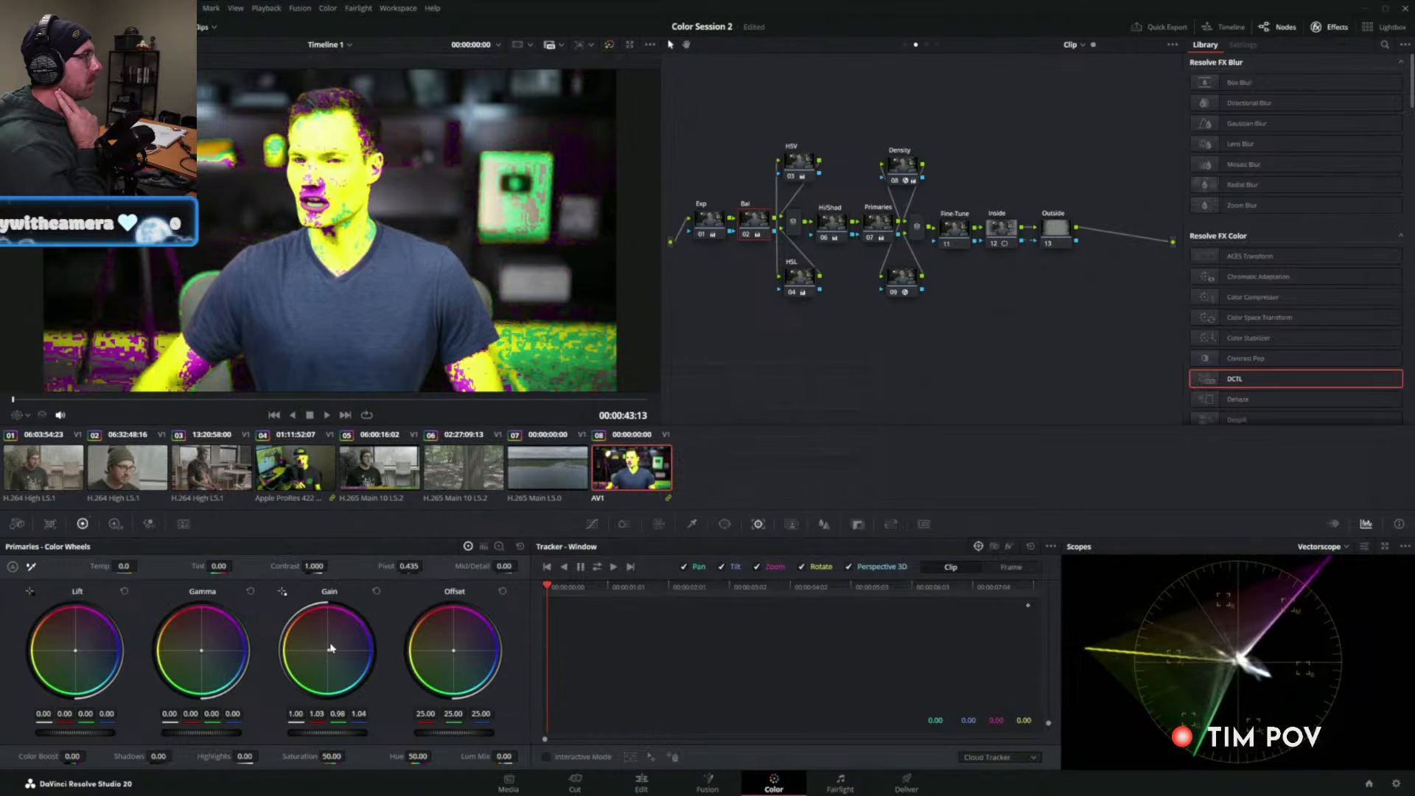
left_click(1385, 27)
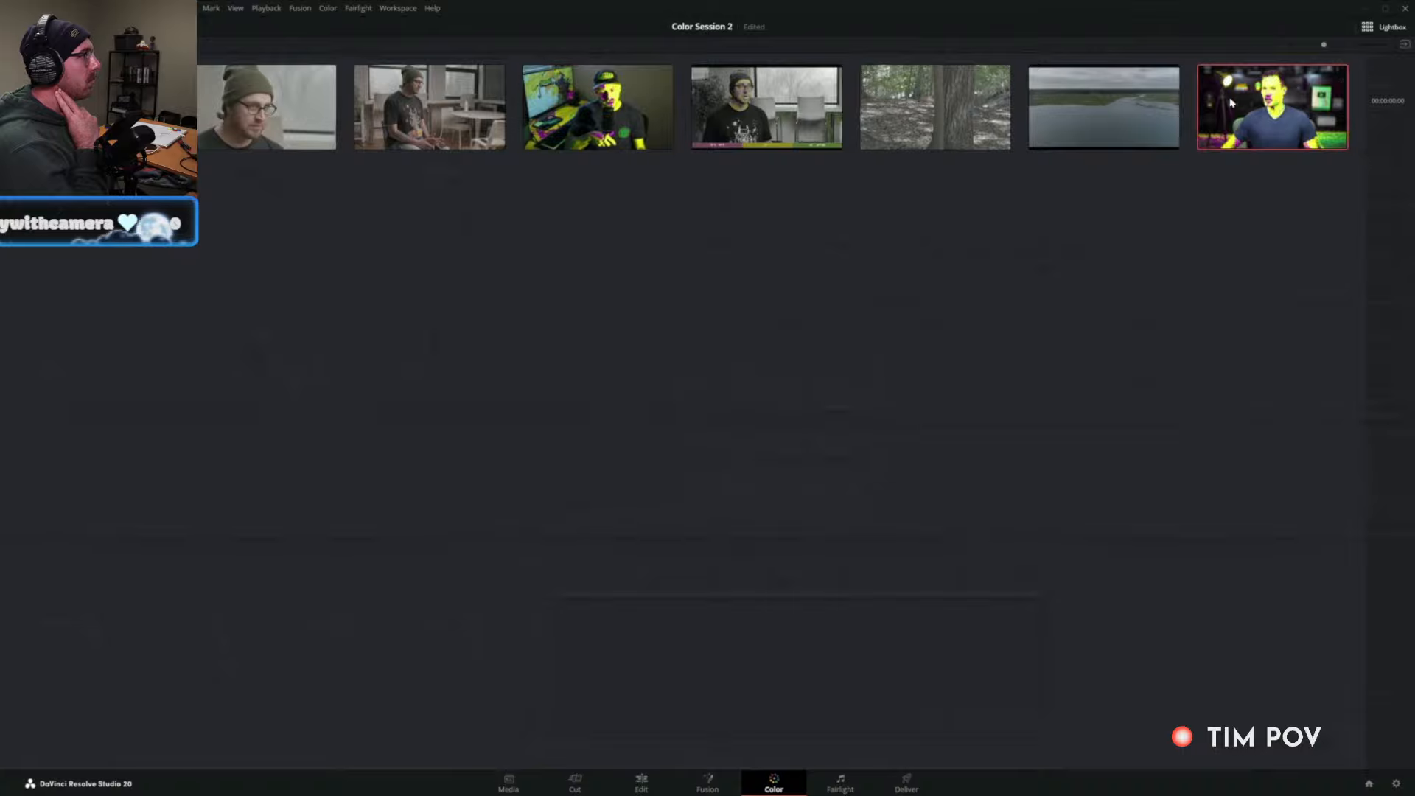
On clip 05's post-clip checker node, preview False Color in place of the Skin Checker and restore the Skin Checker.
left_click(732, 115)
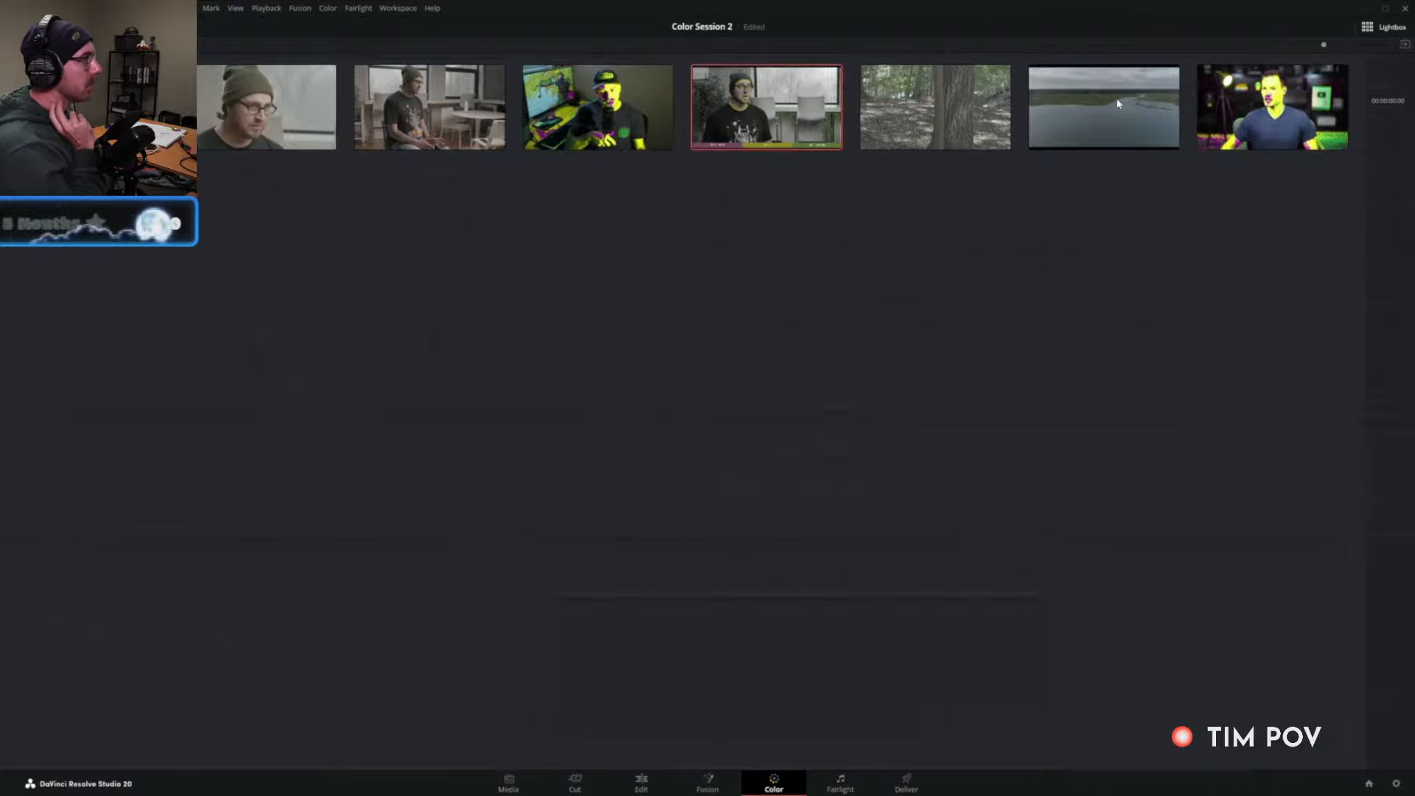
left_click(1390, 28)
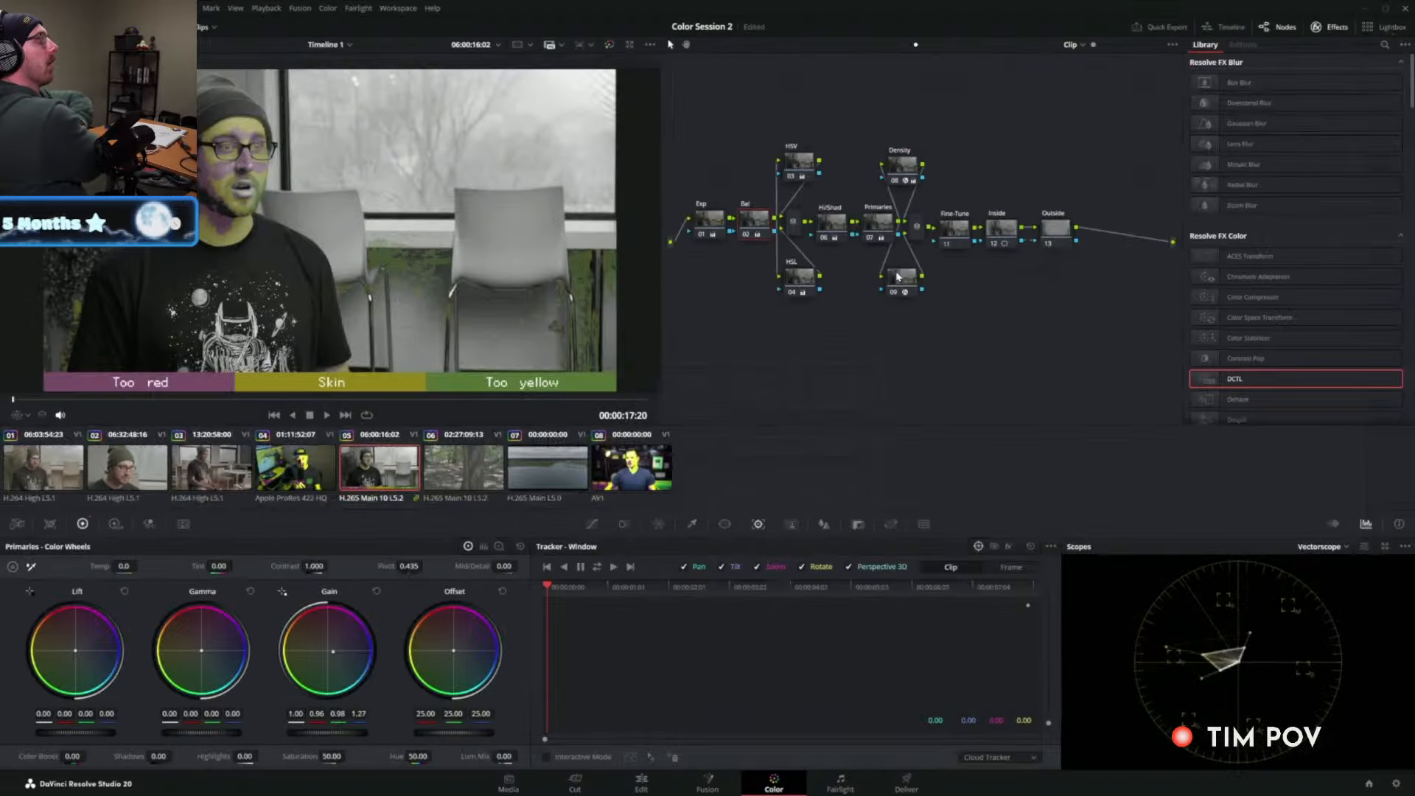
left_click(927, 45)
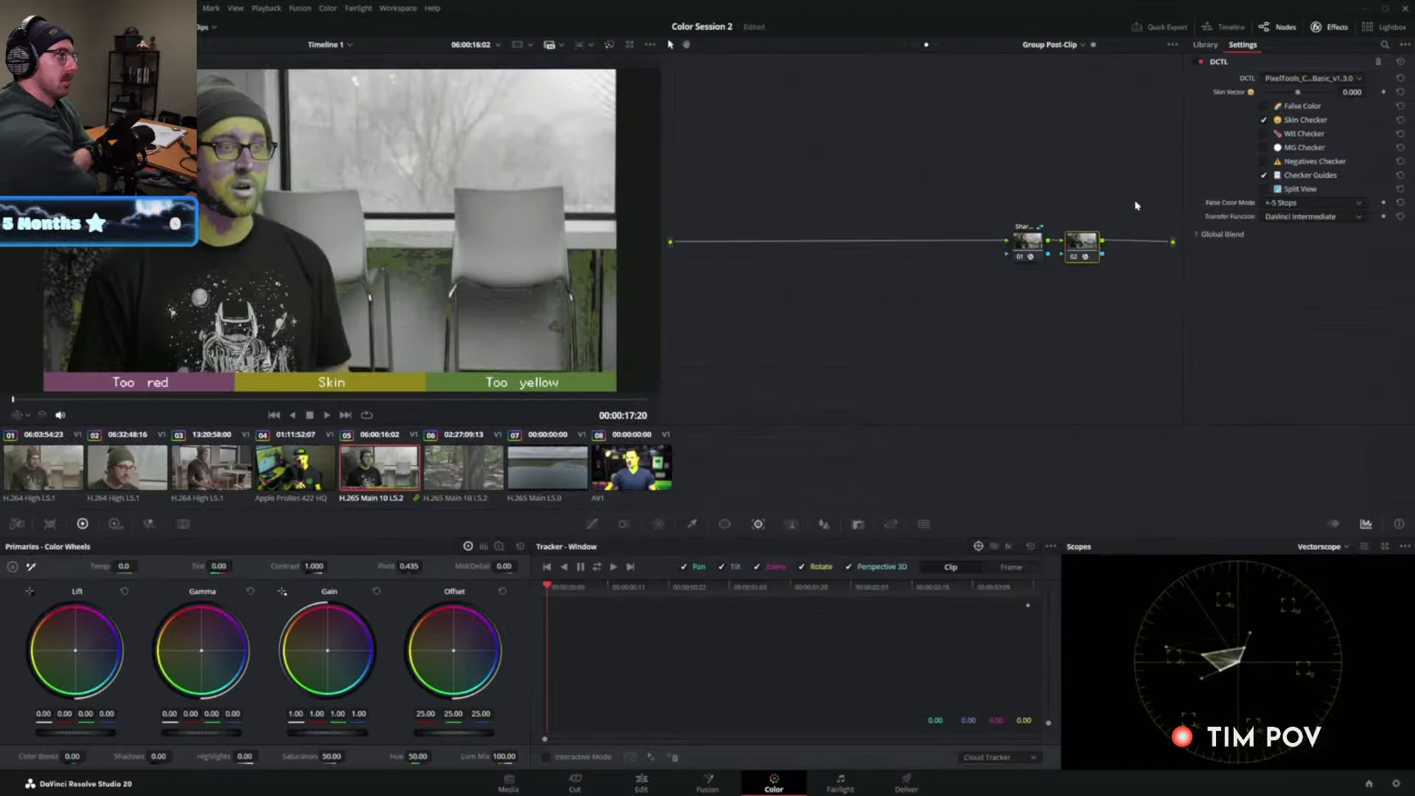
left_click(1264, 118)
left_click(1264, 106)
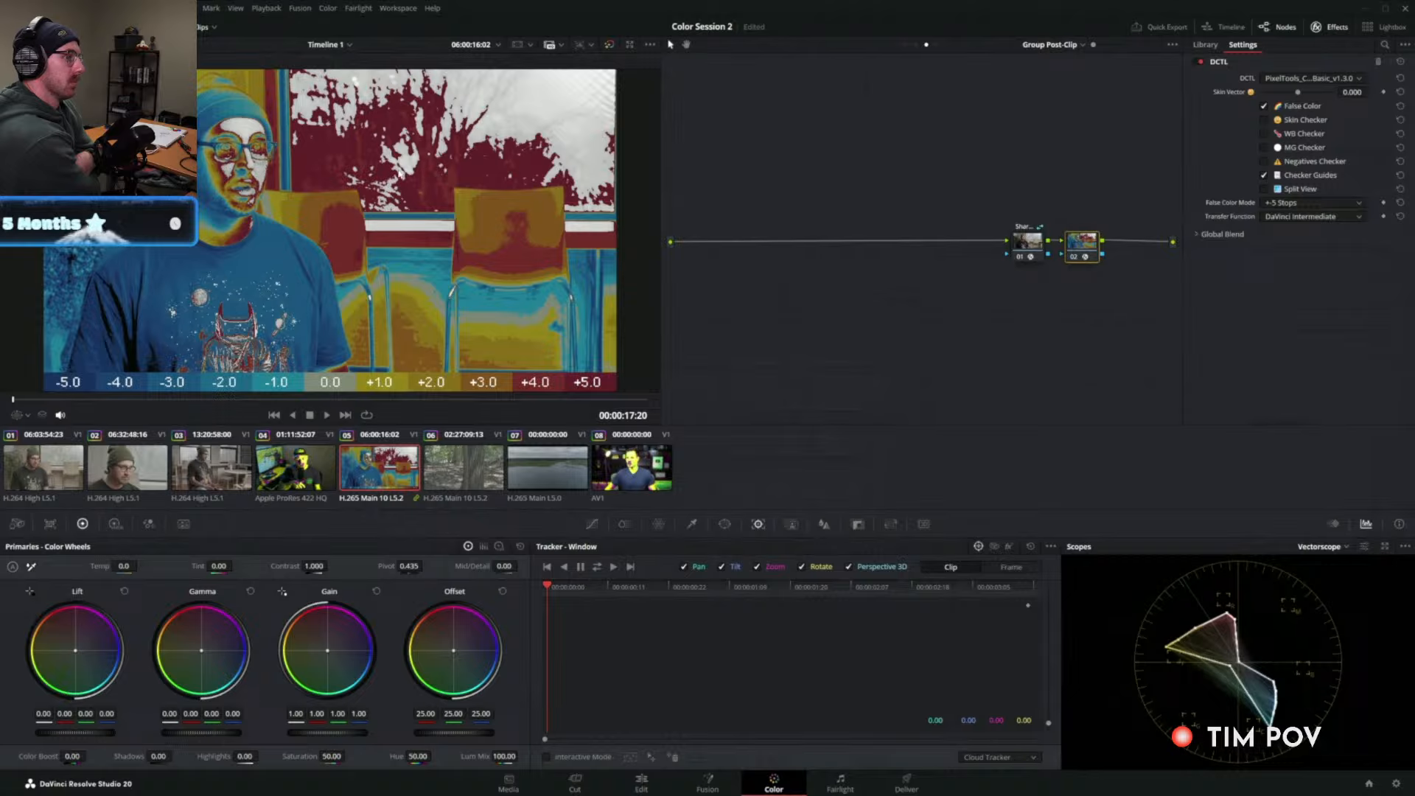
left_click(1265, 120)
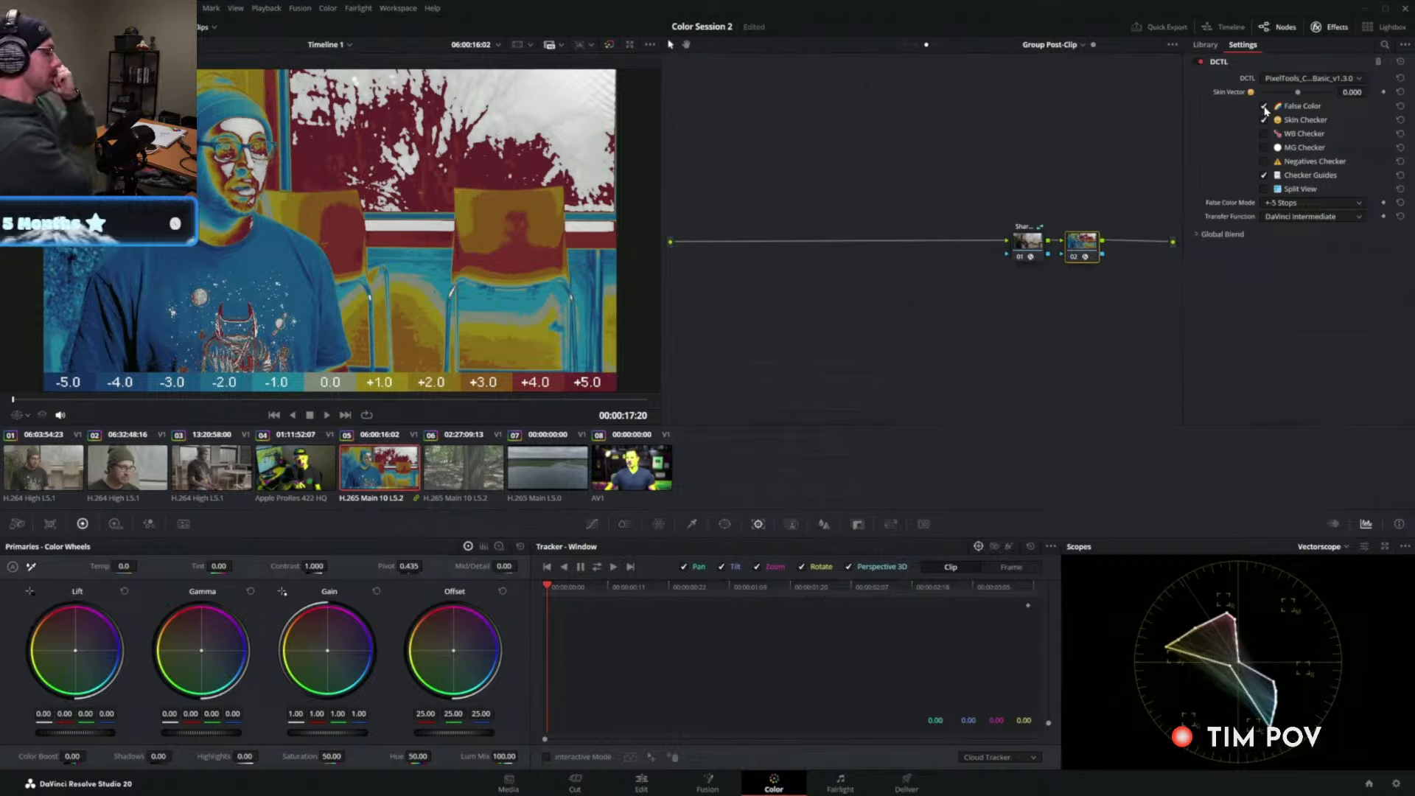
left_click(1264, 105)
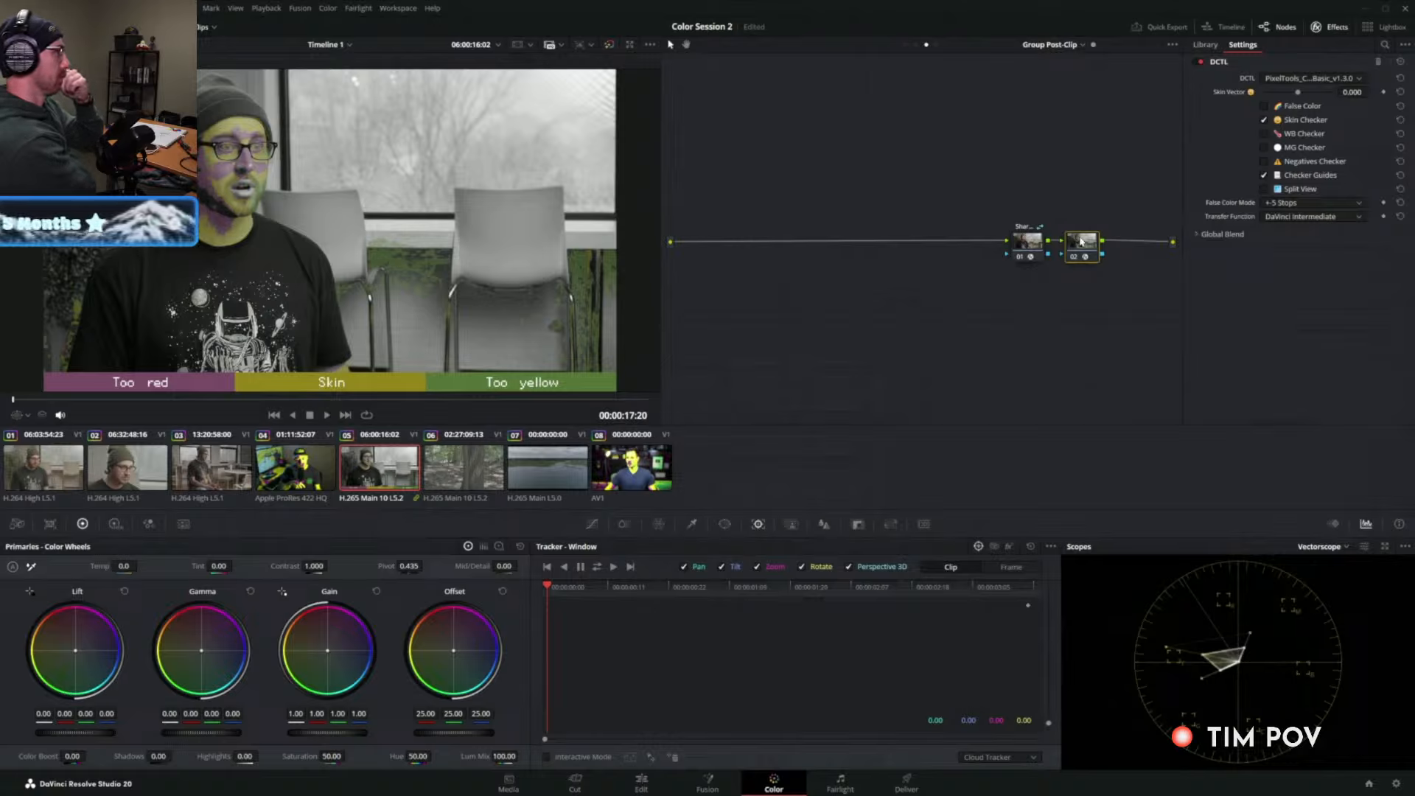
Move clip 05's checker node ahead of the shared post-clip node, try a Skin Vector of about -0.364 and reset it.
left_click_drag(1077, 239, 958, 230)
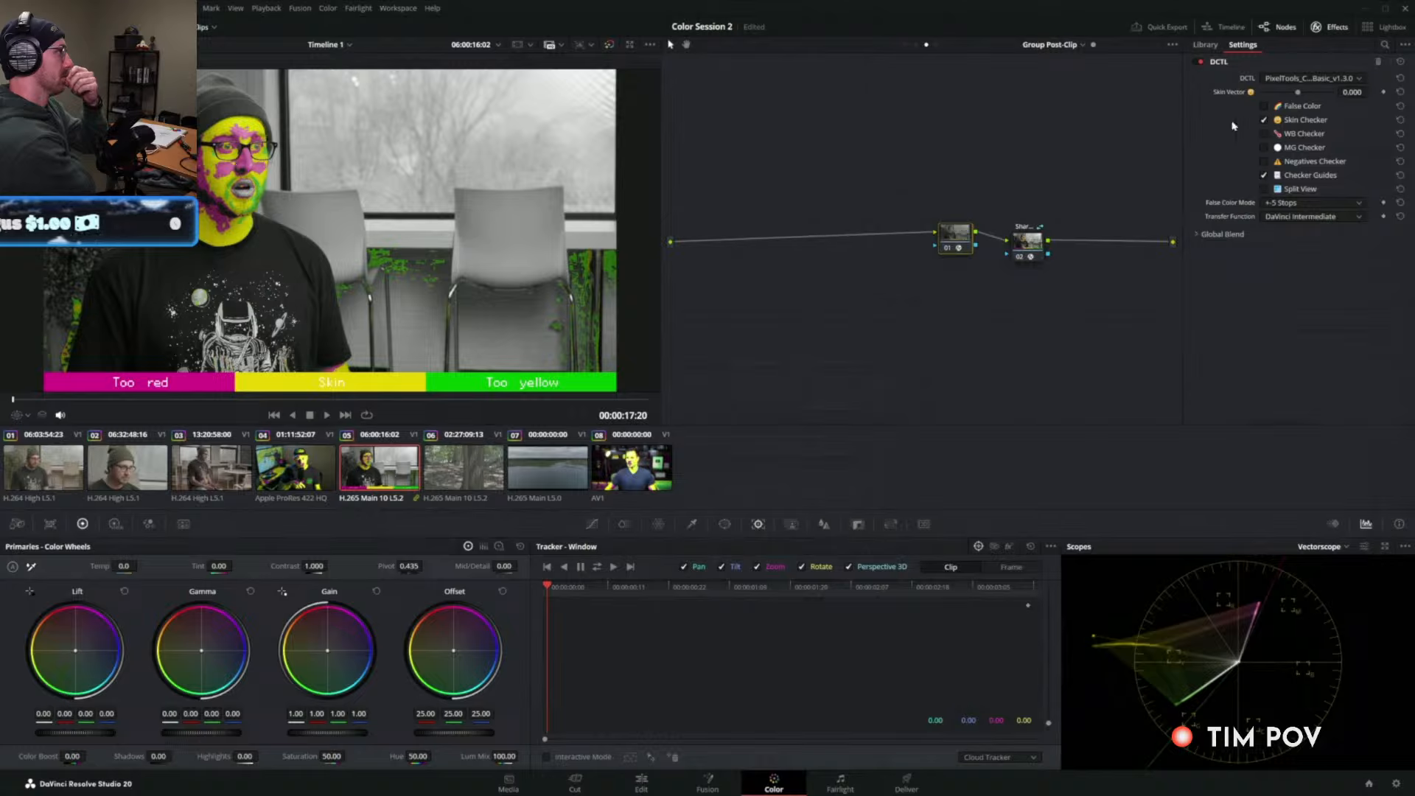
left_click_drag(1300, 93, 1295, 91)
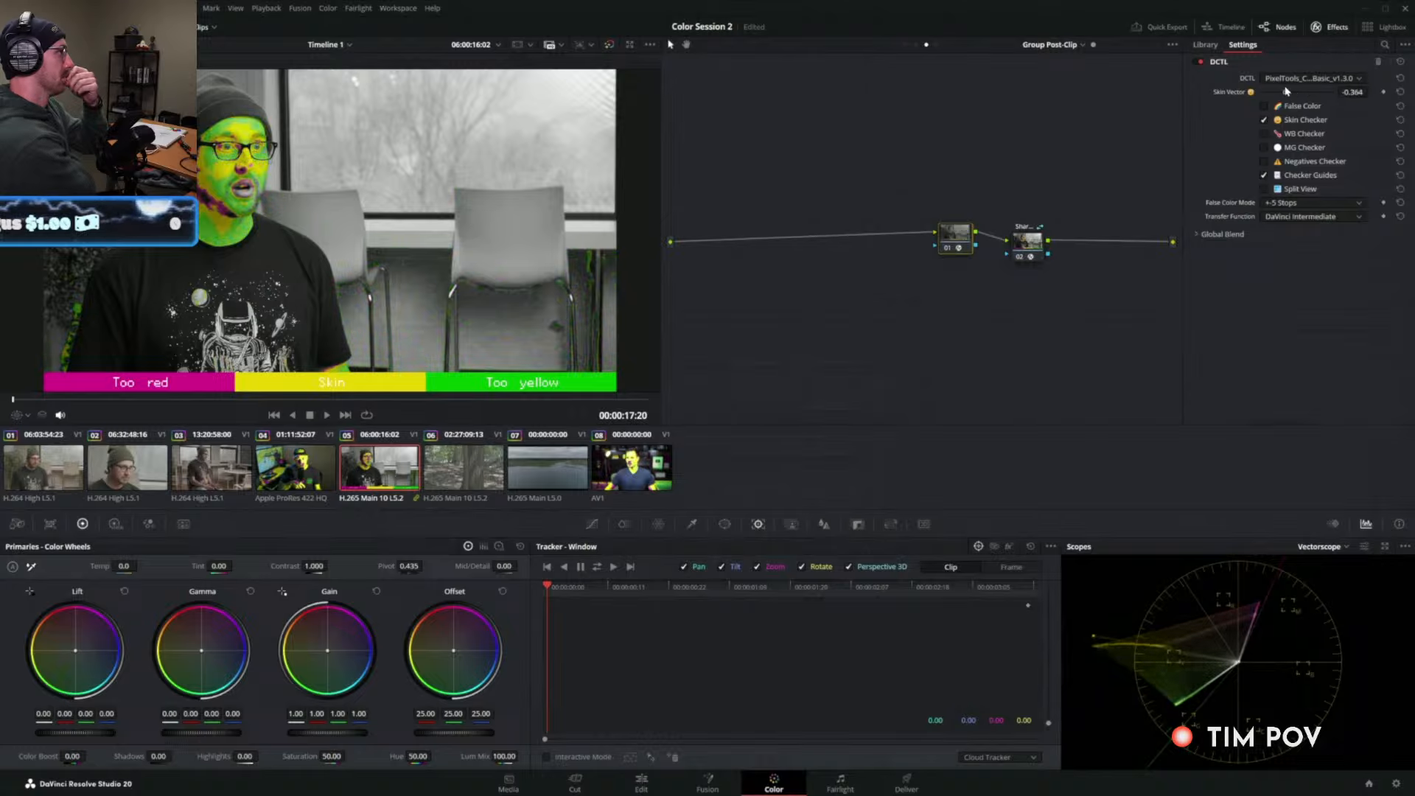
left_click(1400, 91)
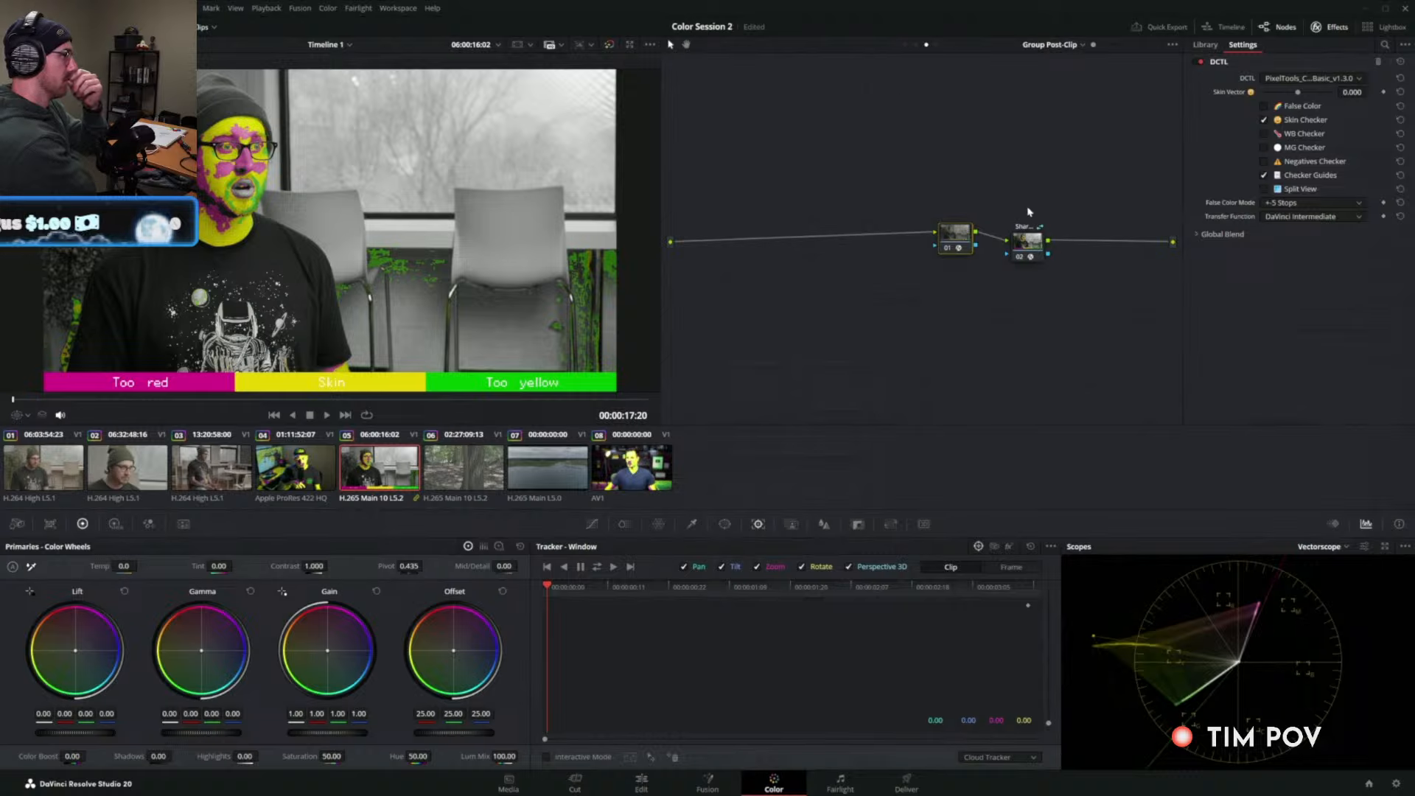
Turn off the Skin Checker and preview the WB, MG and Negatives checkers one at a time, leaving all of them off.
left_click(1264, 120)
left_click(1264, 133)
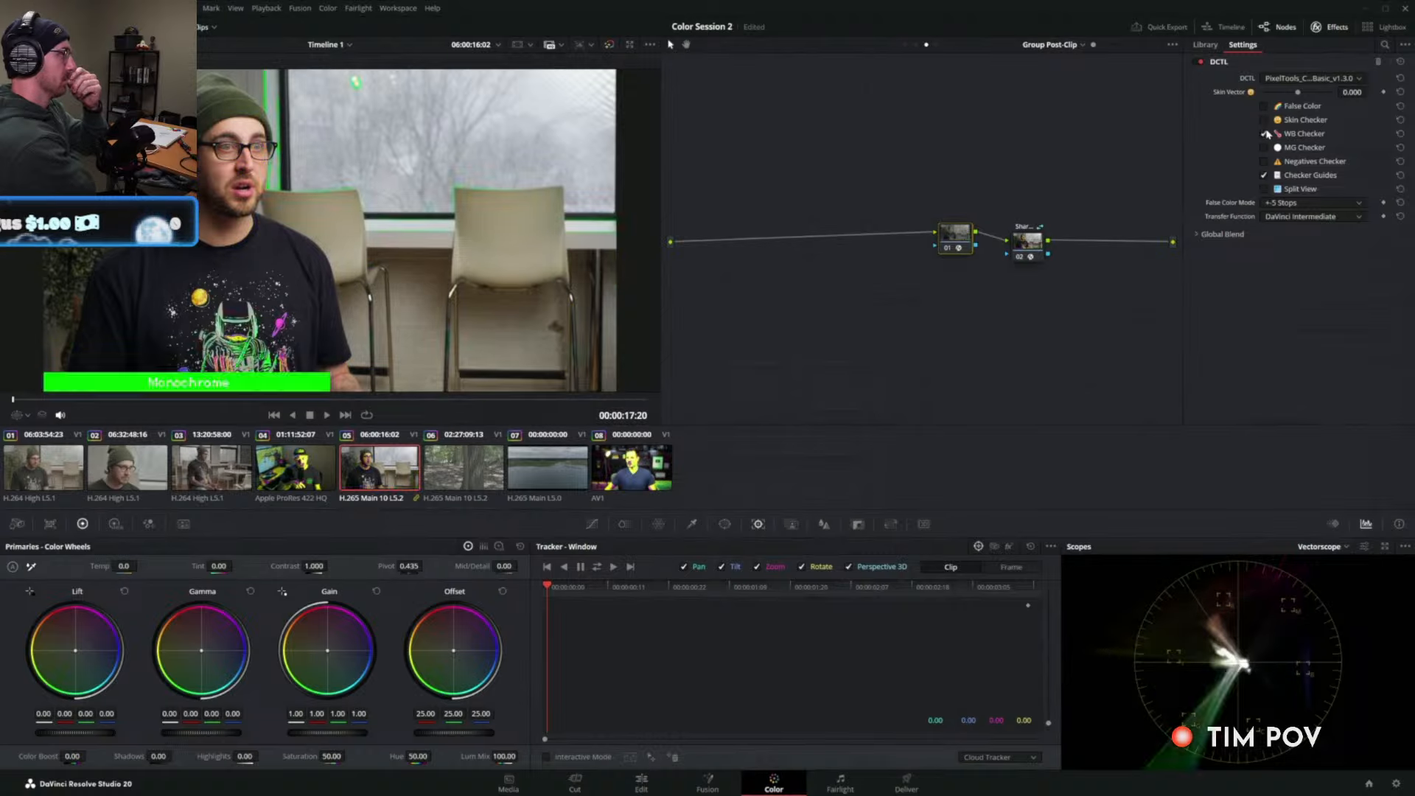
left_click(1263, 133)
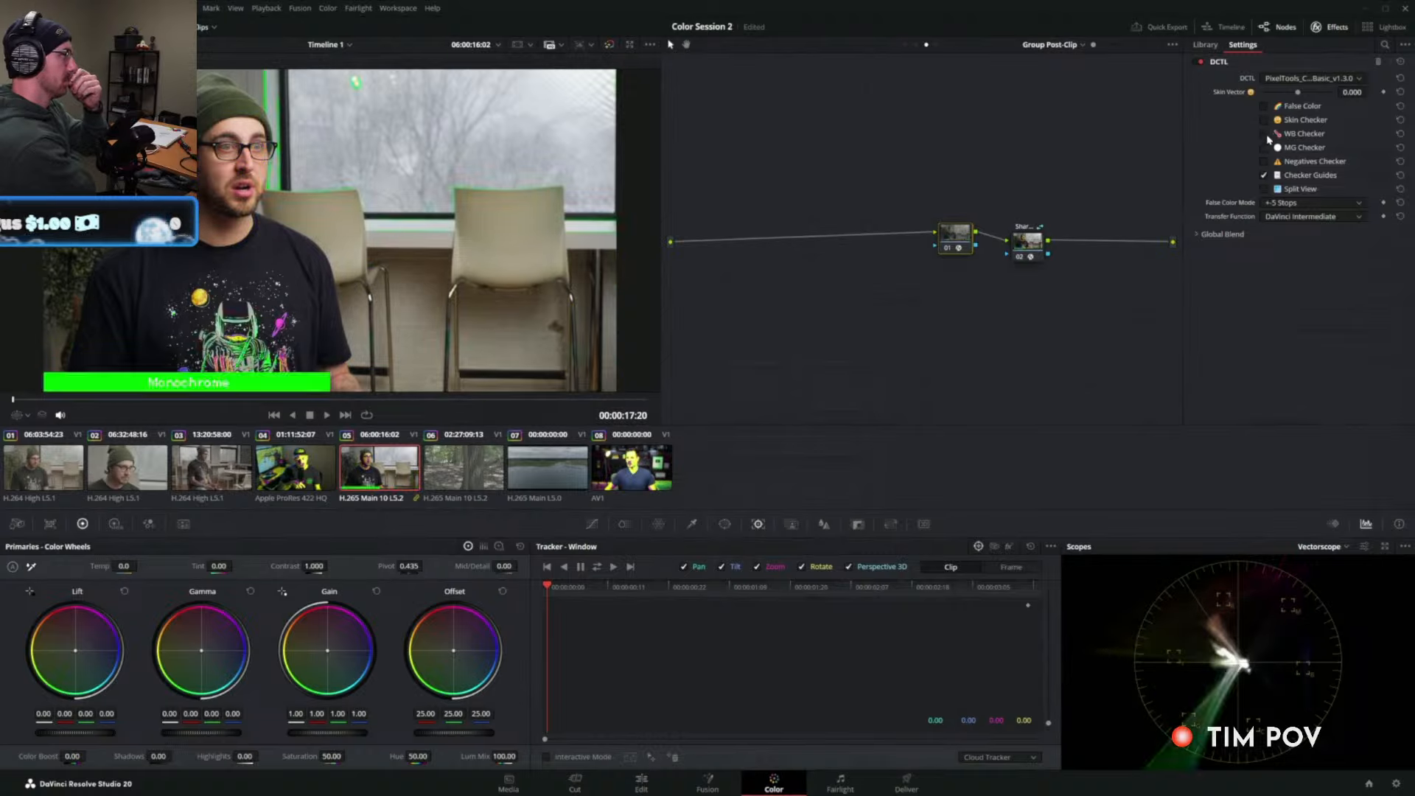
left_click(1264, 148)
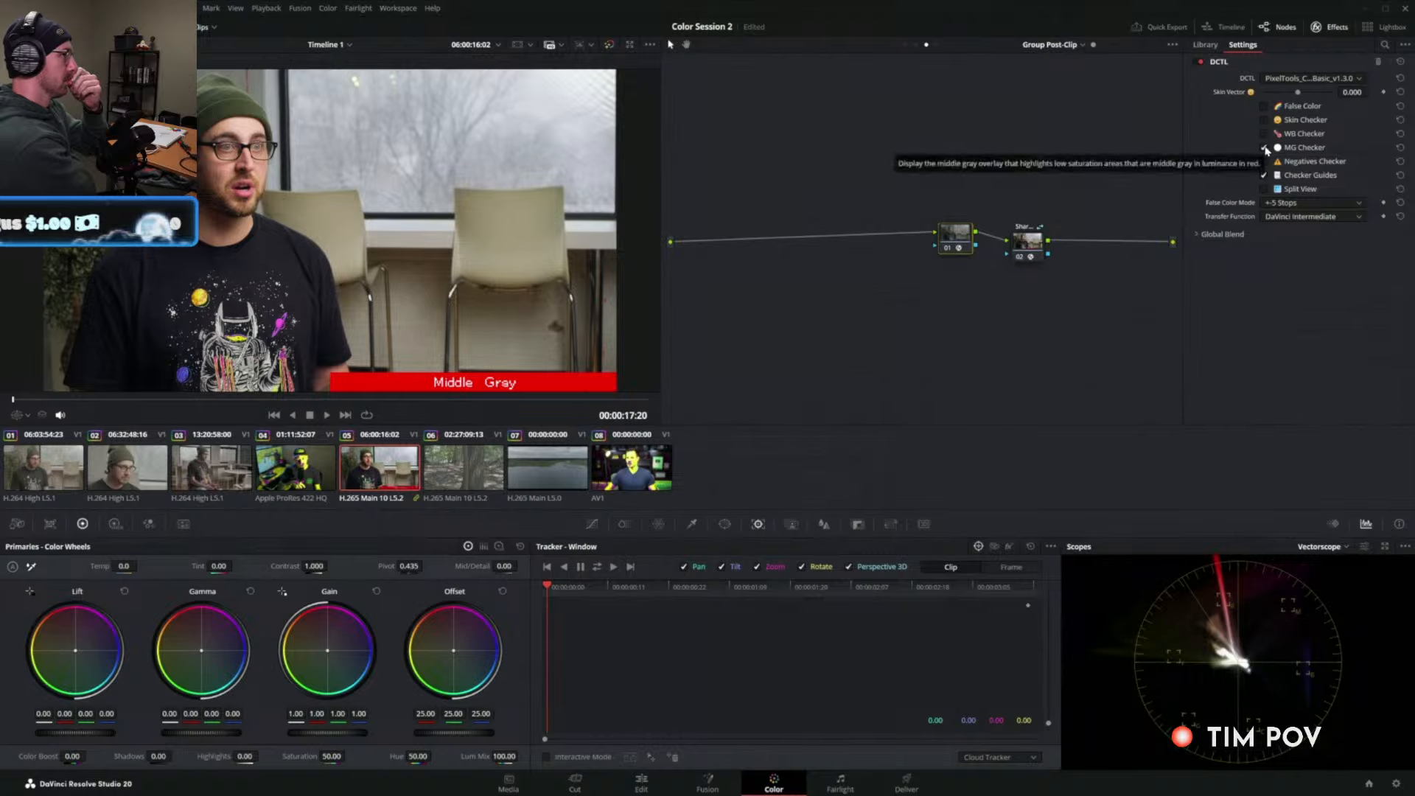
left_click(1264, 147)
left_click(1264, 162)
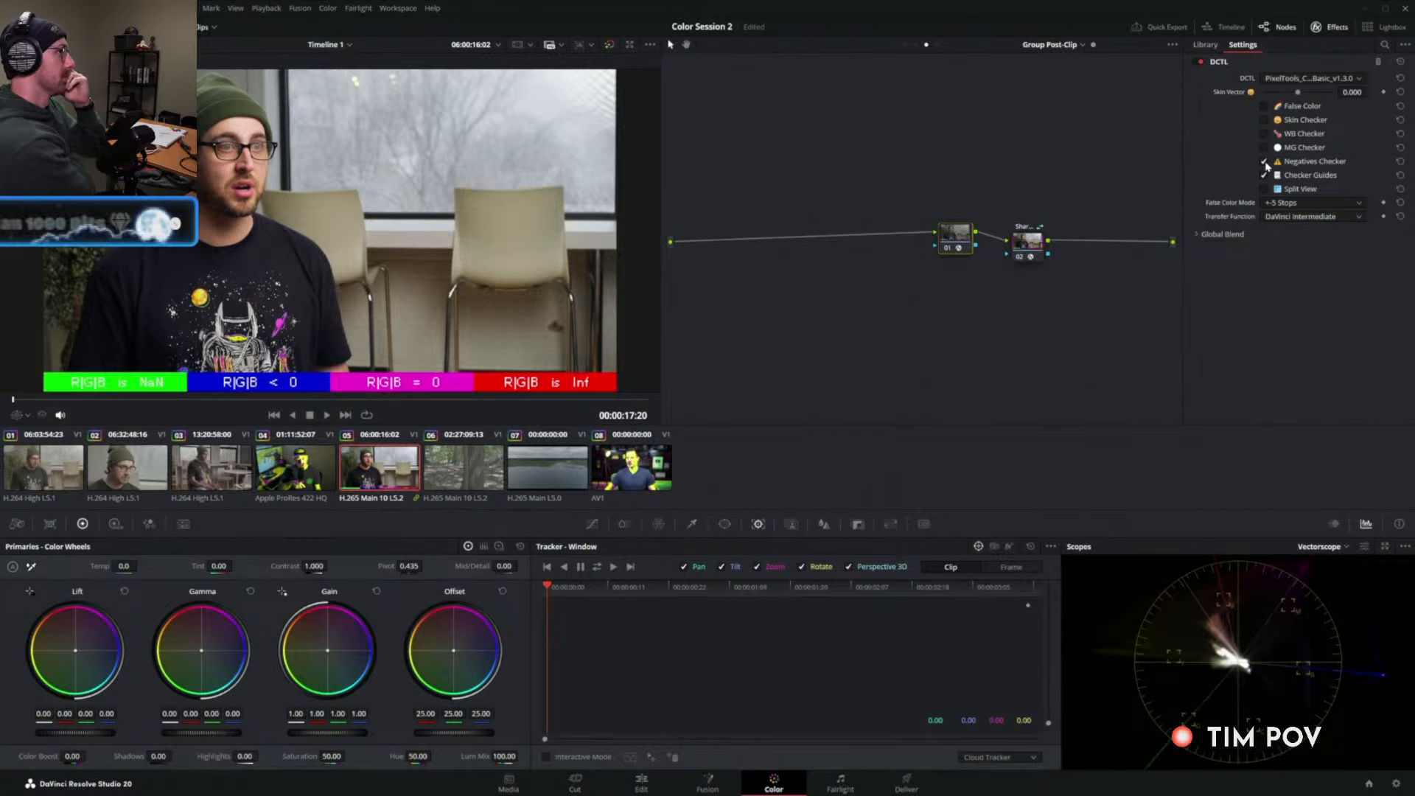
left_click(1264, 161)
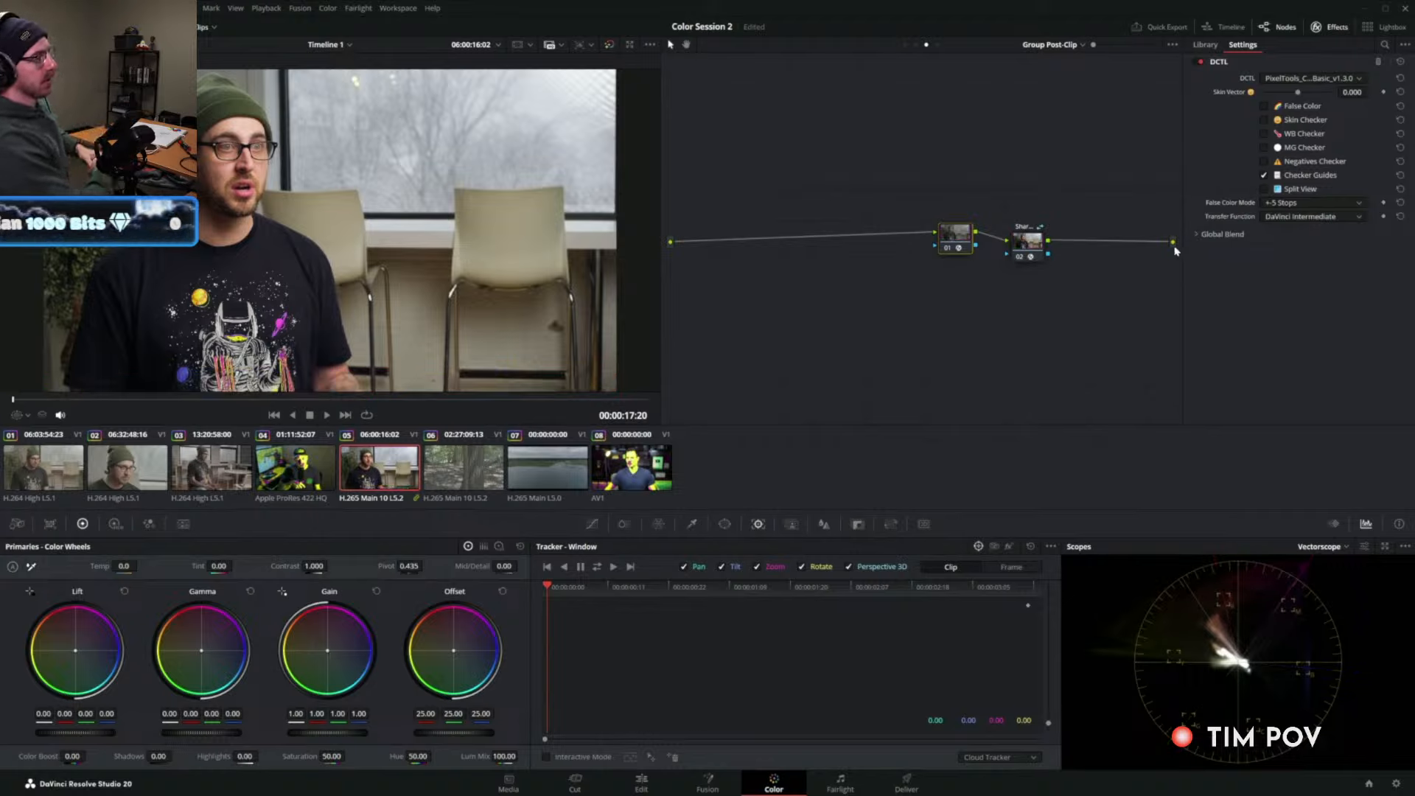
Remove the DCTL effect from clip 05's post-clip node and review the Exp, Bal and Primaries nodes in the clip graph.
left_click(1376, 65)
left_click(915, 44)
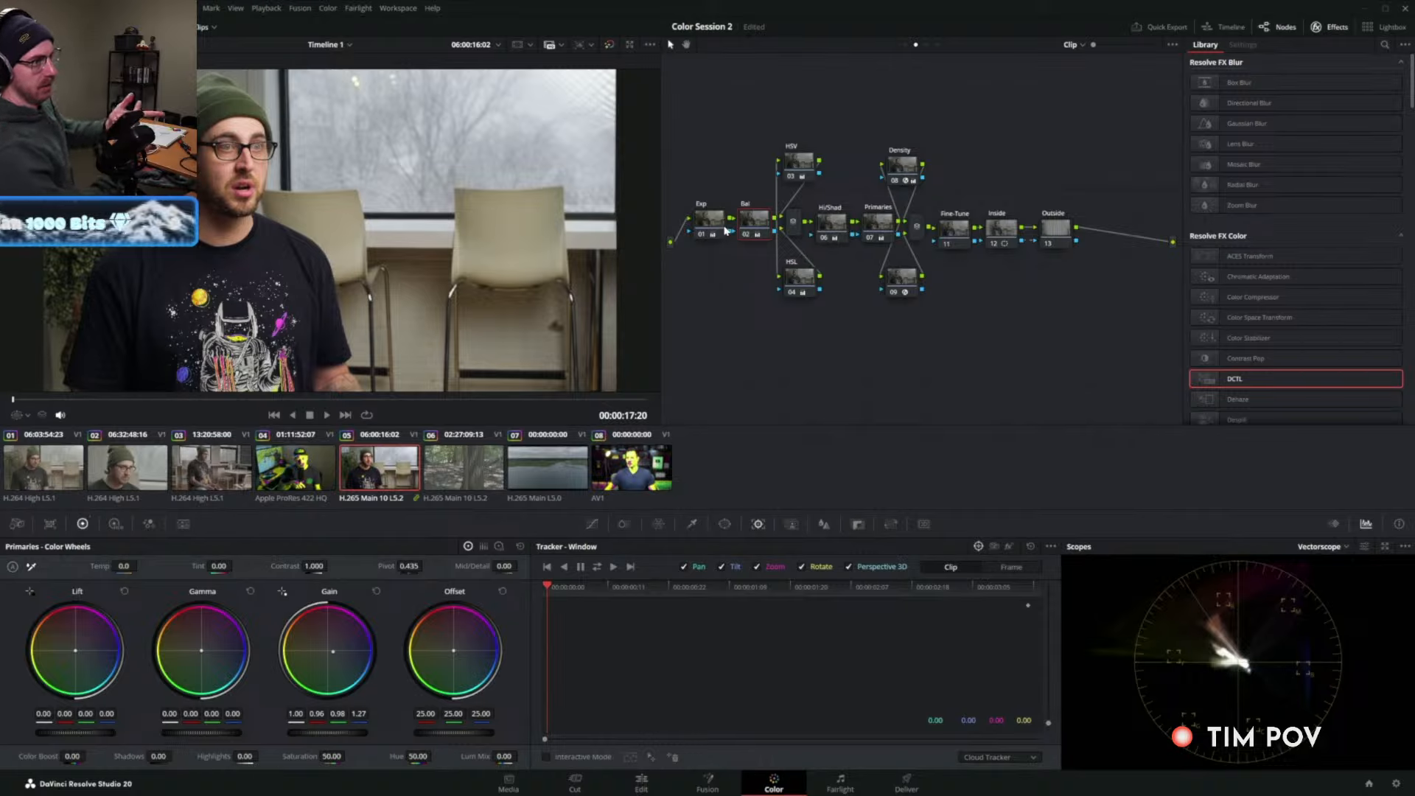
left_click(710, 223)
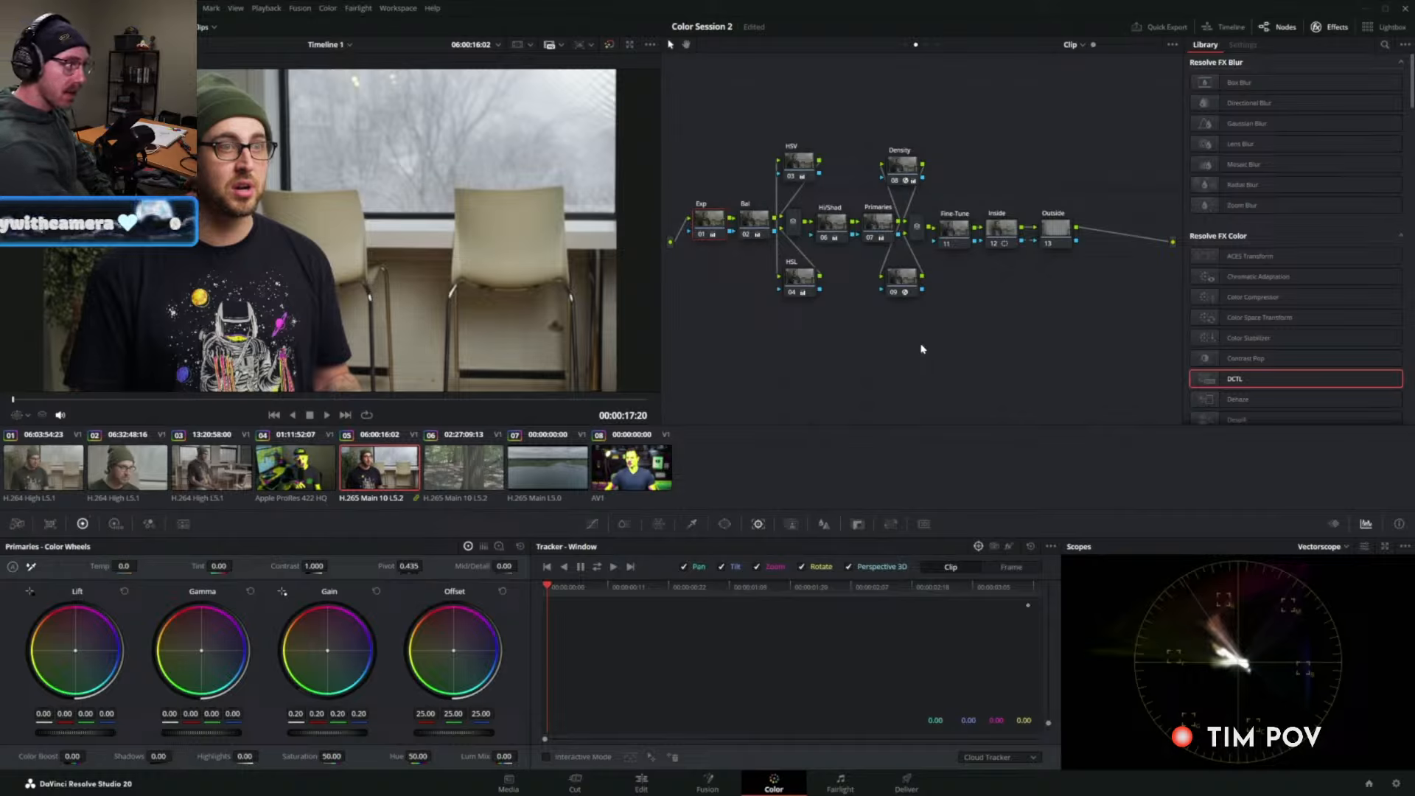
left_click(755, 219)
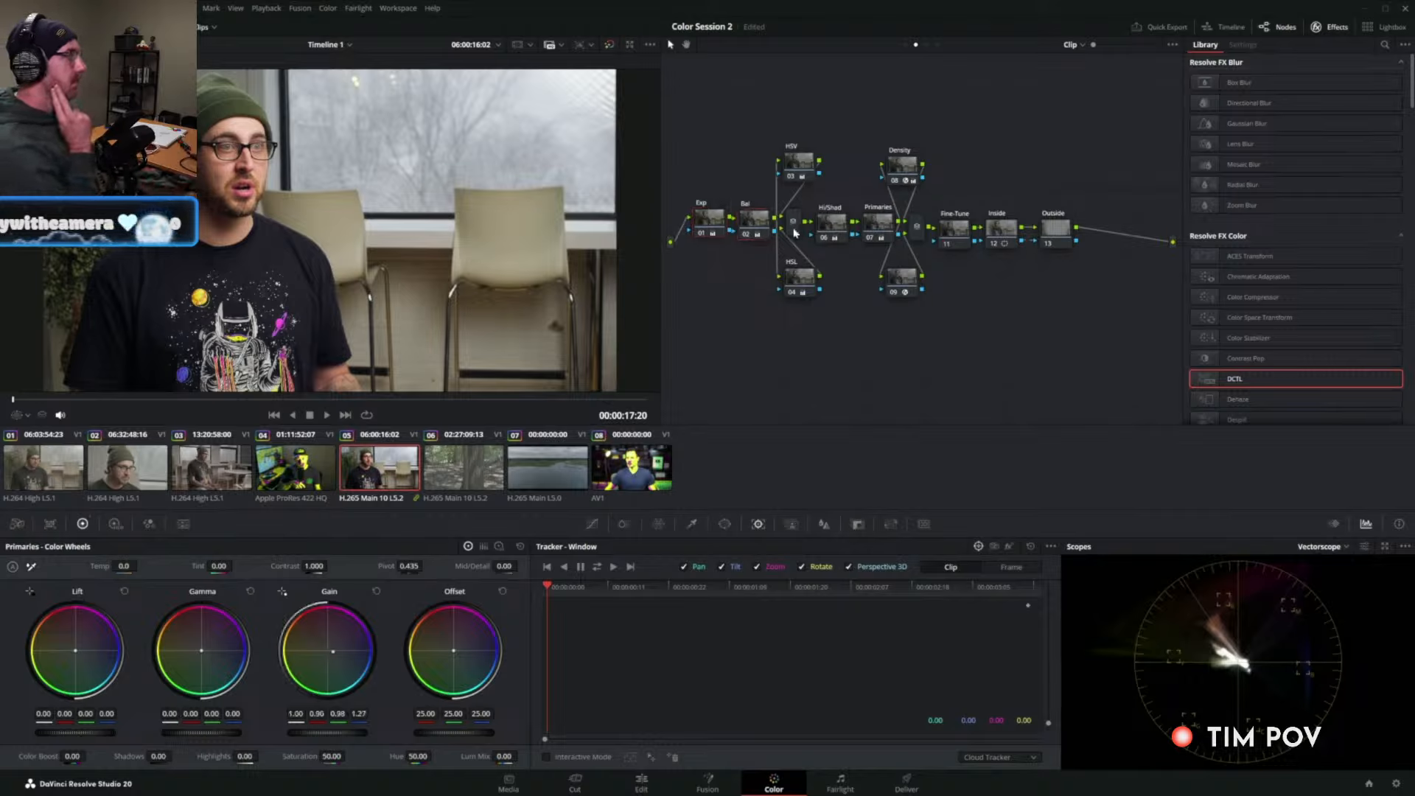
left_click(872, 225)
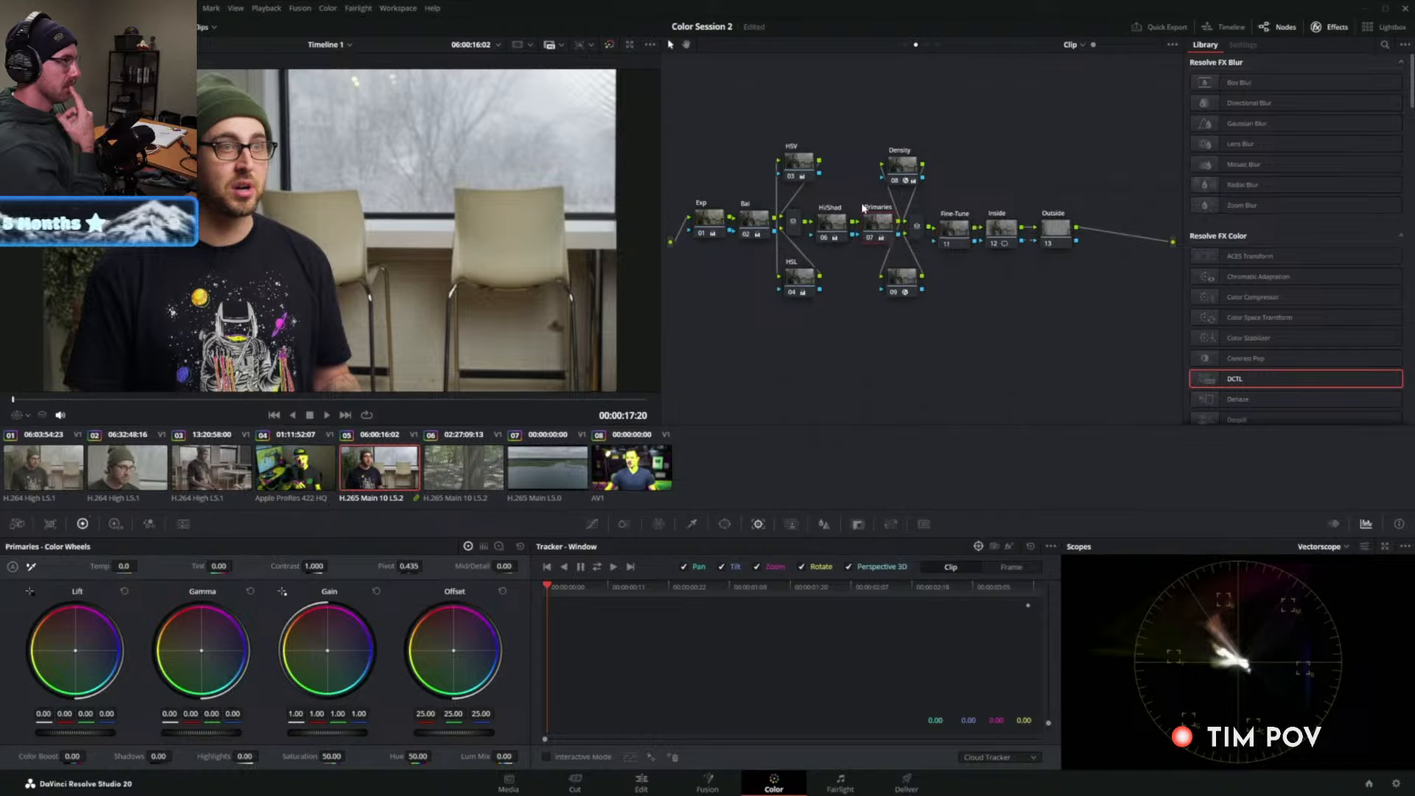
Save the first node in clip 05's Group Post-Clip graph as a shared node and unlock it.
left_click(926, 45)
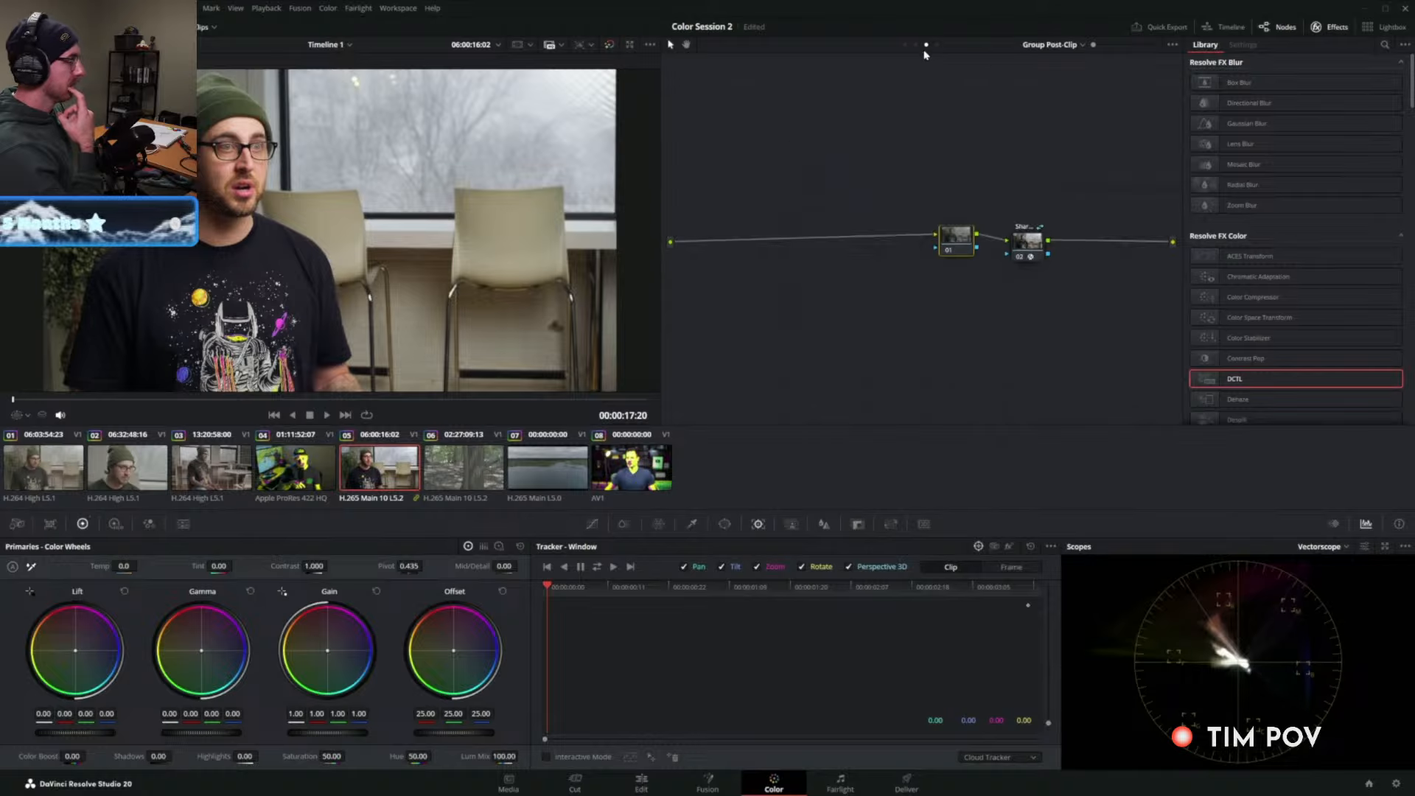
left_click_drag(966, 238, 965, 242)
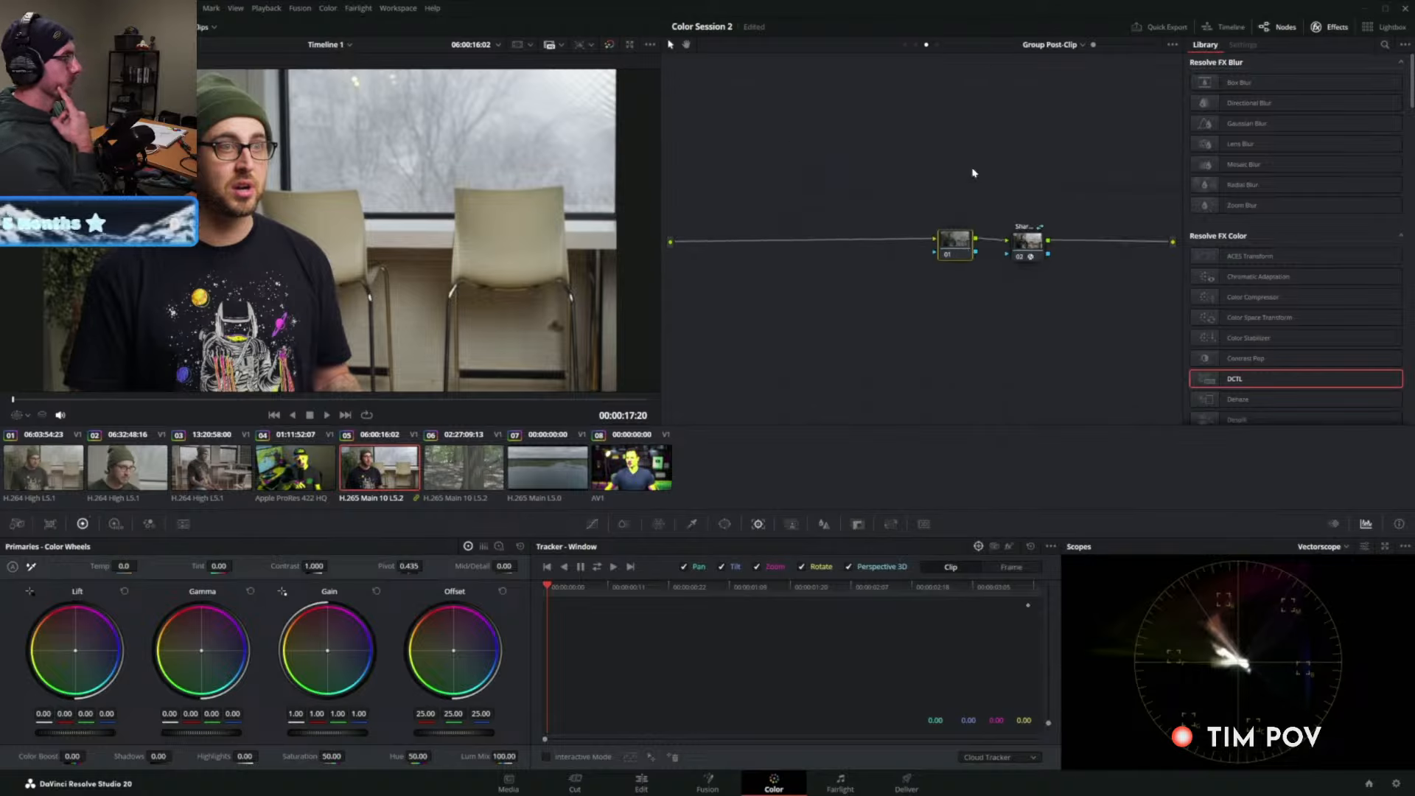
right_click(953, 247)
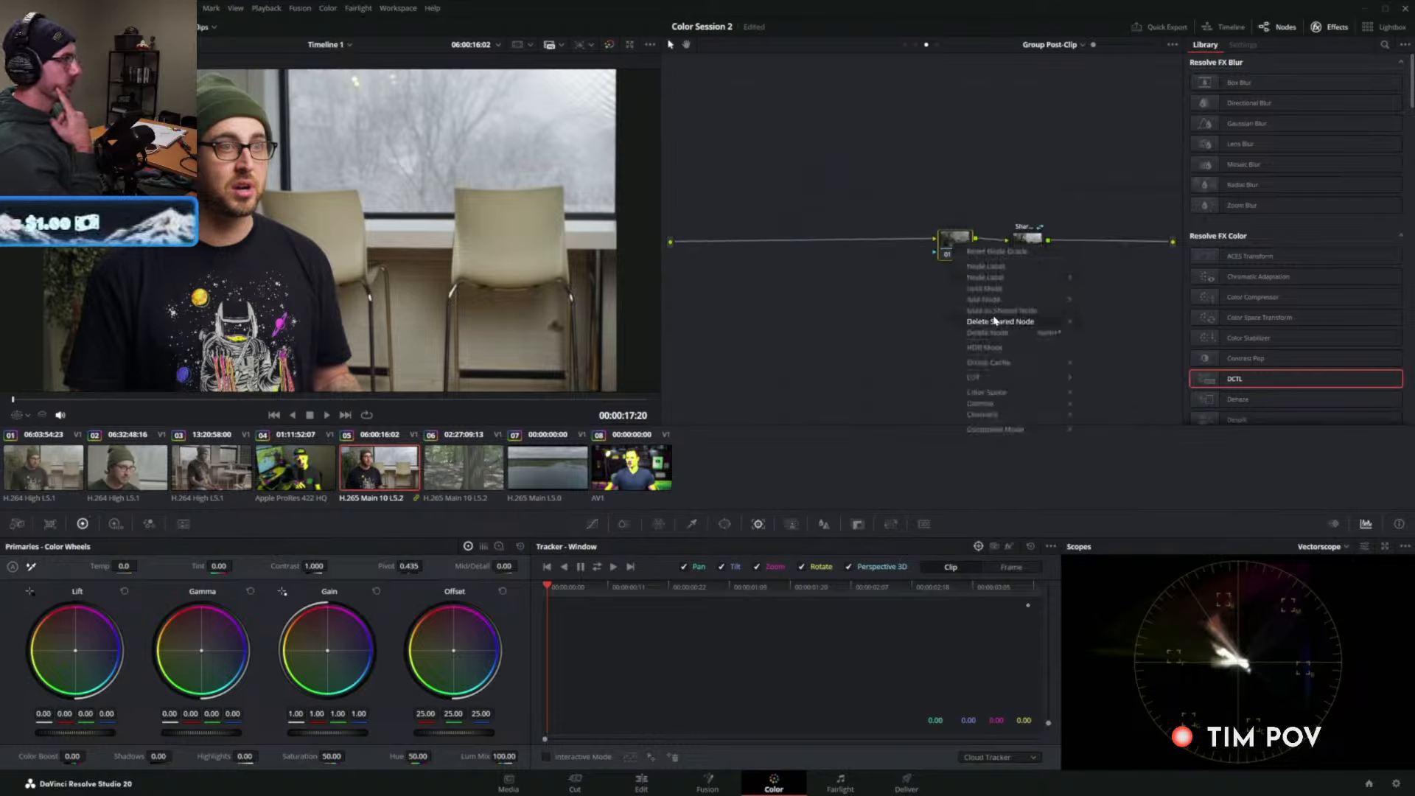
left_click(1045, 313)
right_click(961, 240)
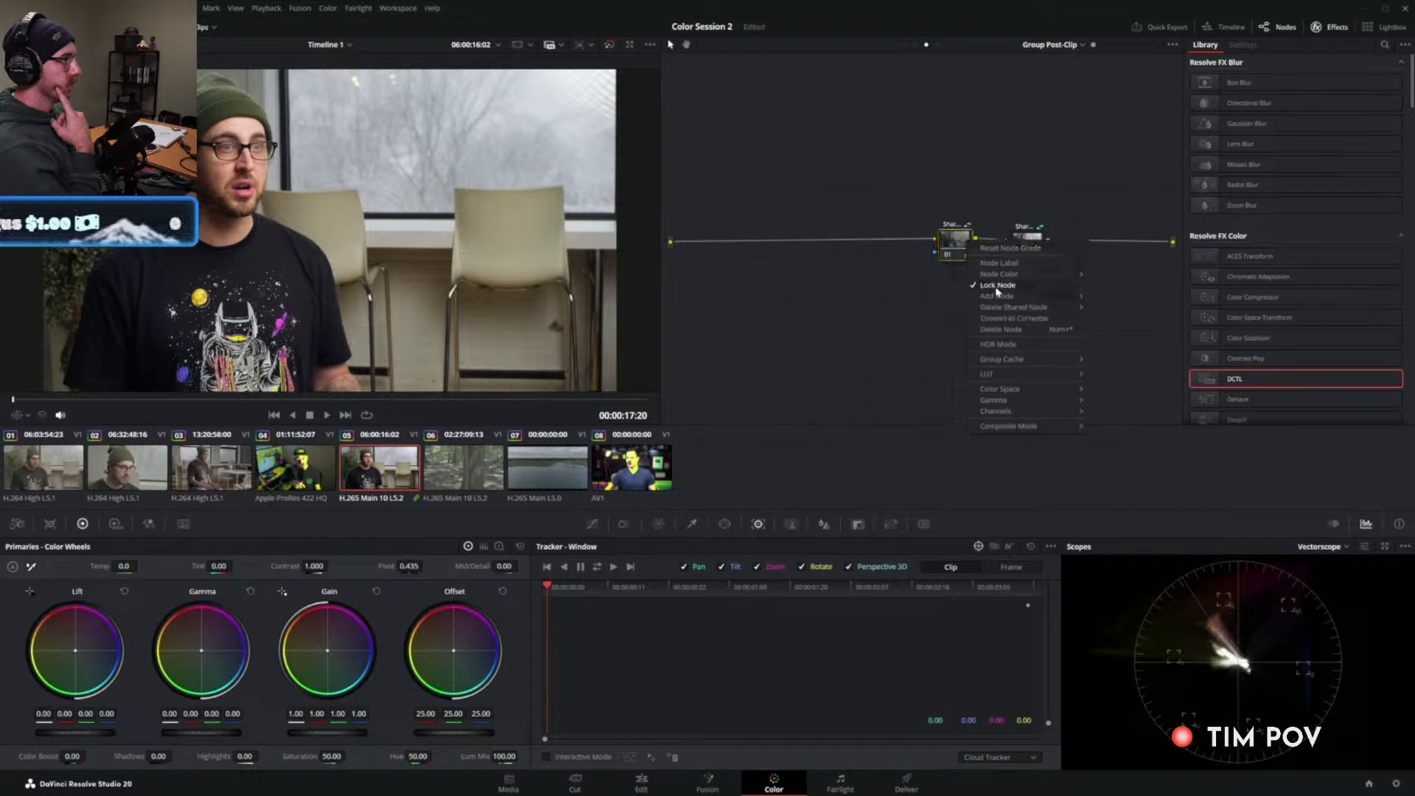
left_click(953, 239)
Label the new shared post-clip node "Look".
right_click(953, 239)
left_click(986, 258)
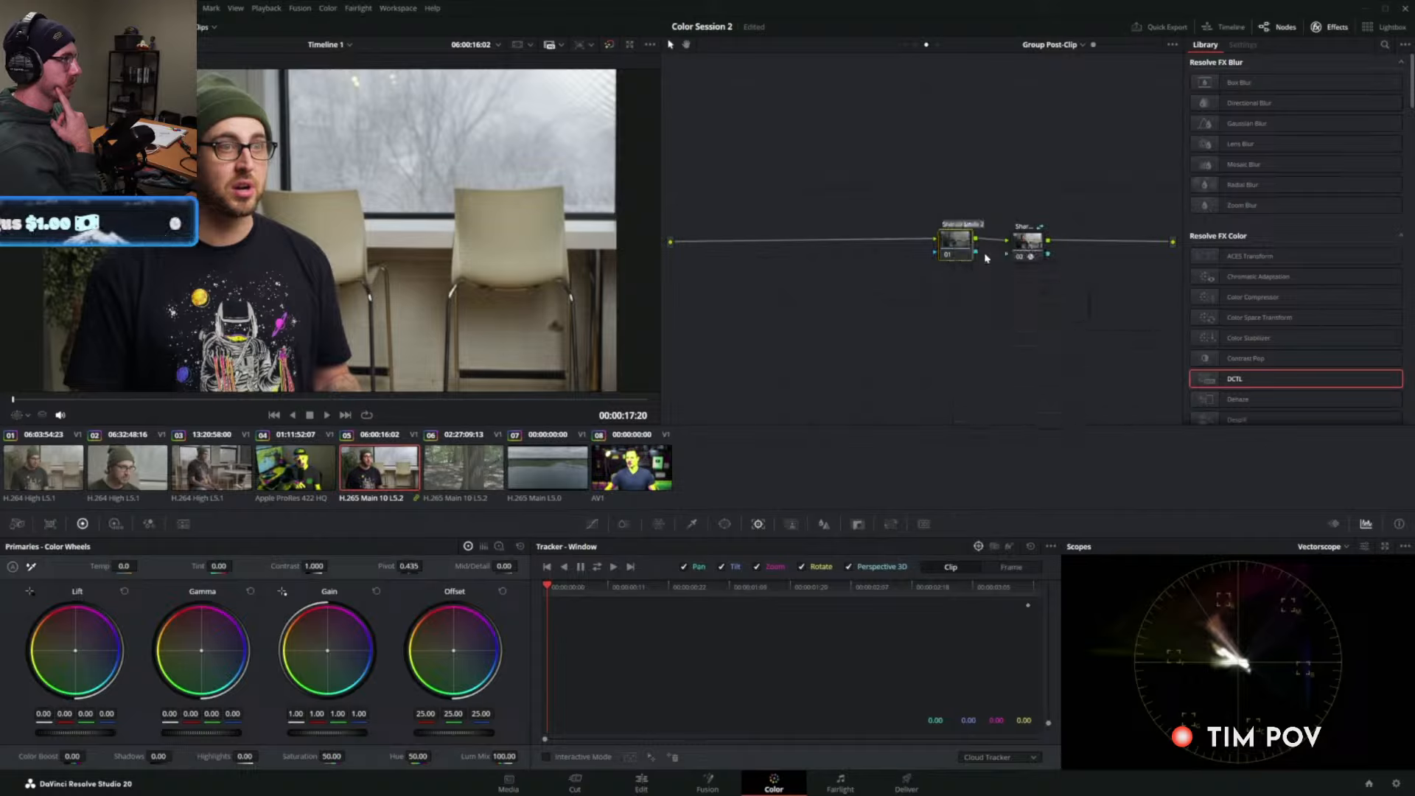
type("Look")
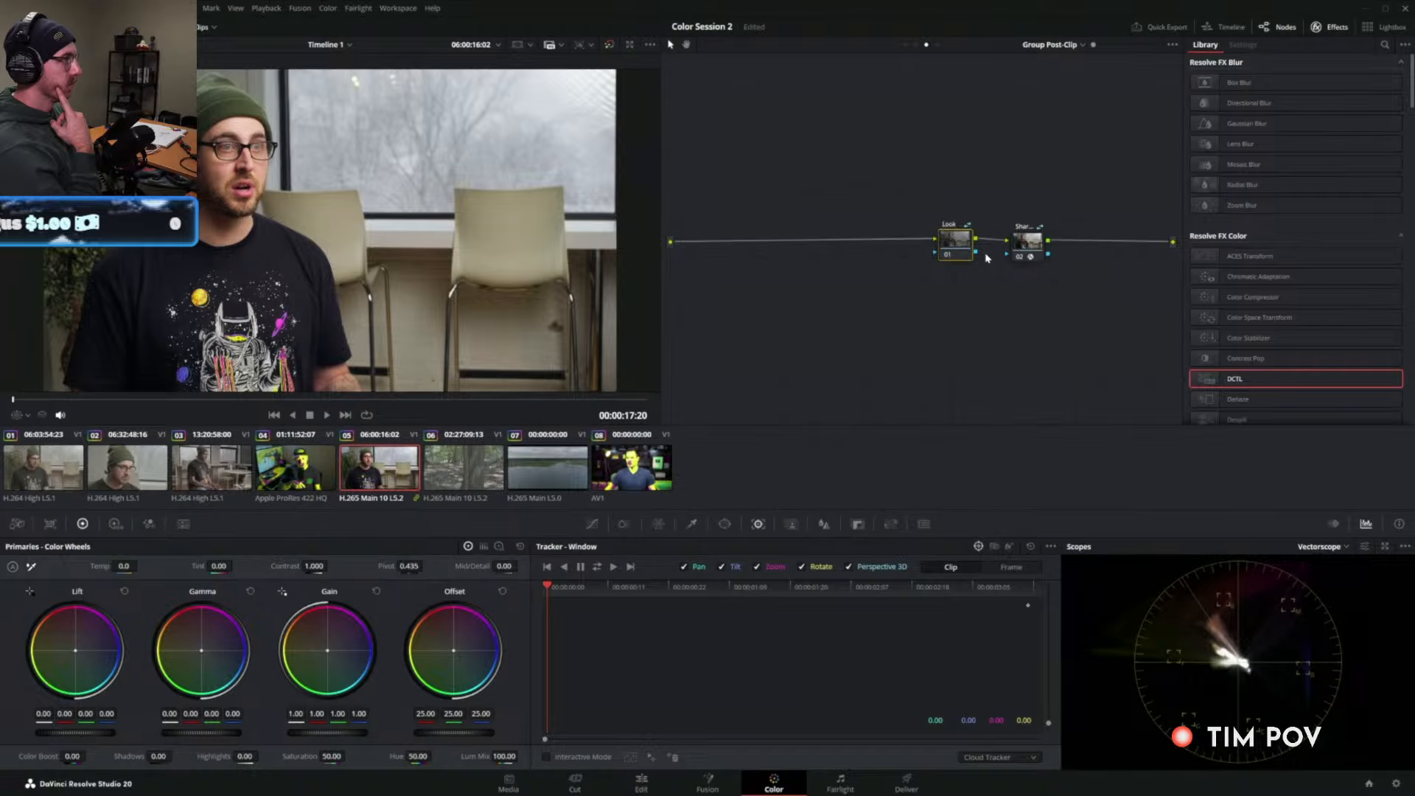
right_click(960, 246)
mouse_move(1014, 377)
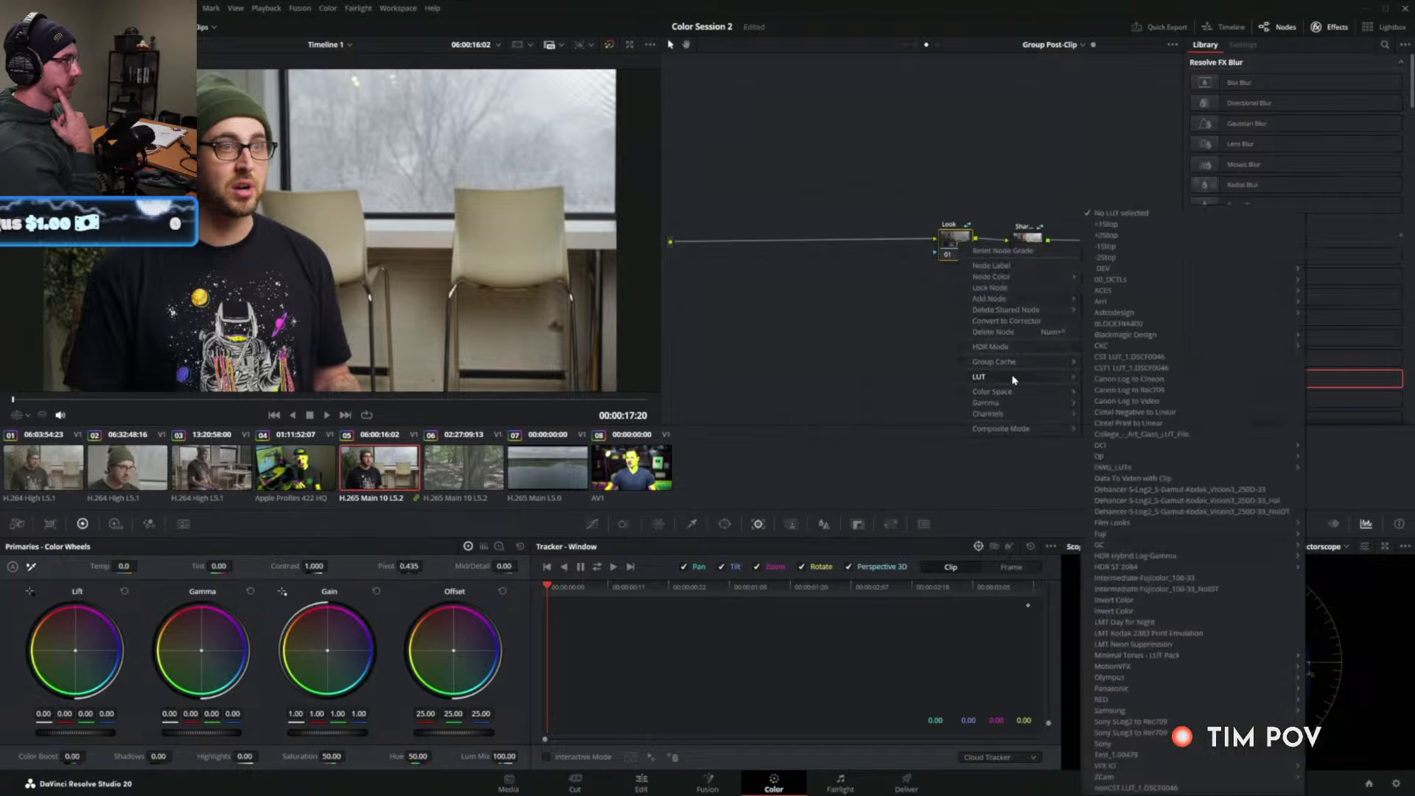
left_click(1111, 258)
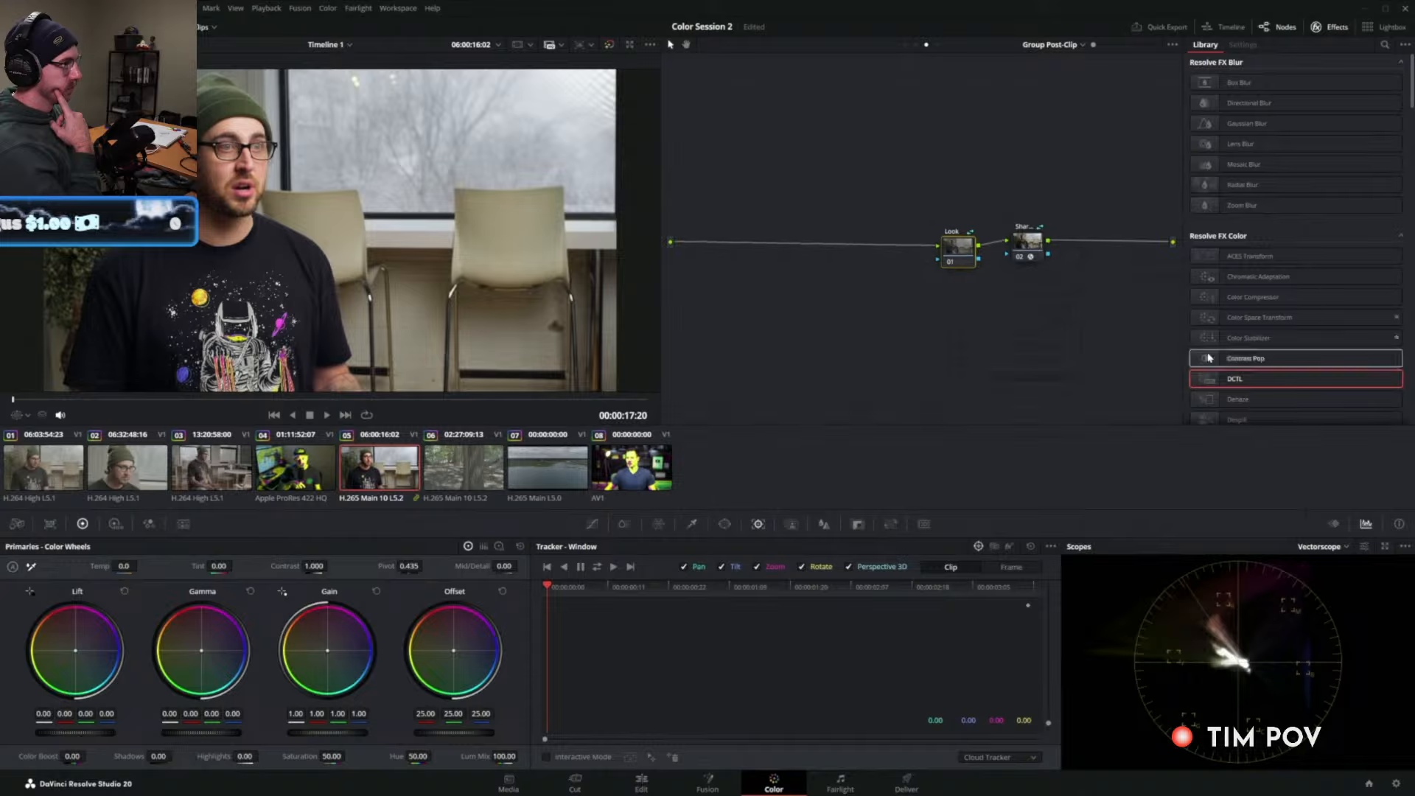
Add a DCTL effect to the Look node and set it to MONO-RGB-Split-Neutral-v1.0.
left_click_drag(965, 251, 965, 251)
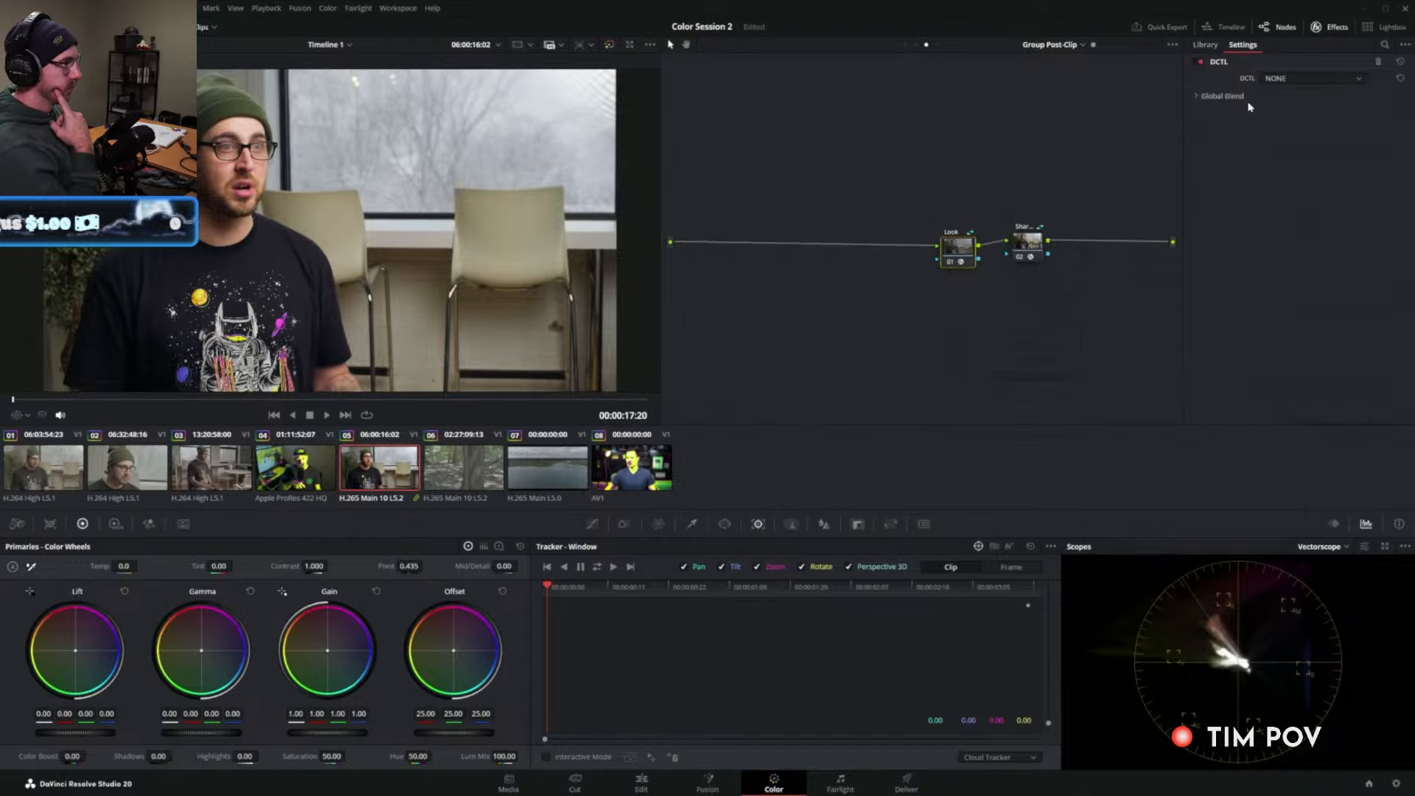
left_click(1291, 78)
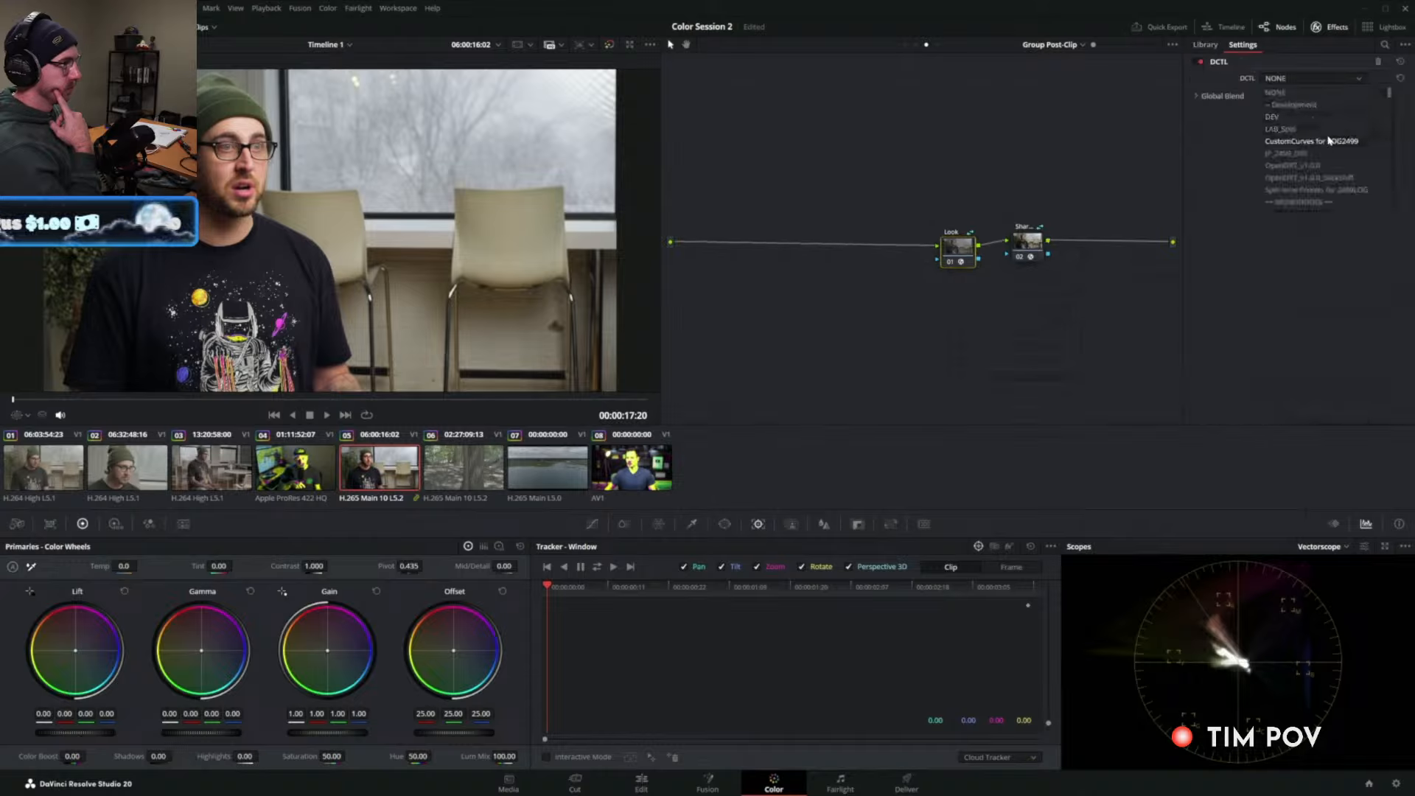
scroll(1331, 145, "down", 2)
scroll(1332, 149, "down", 4)
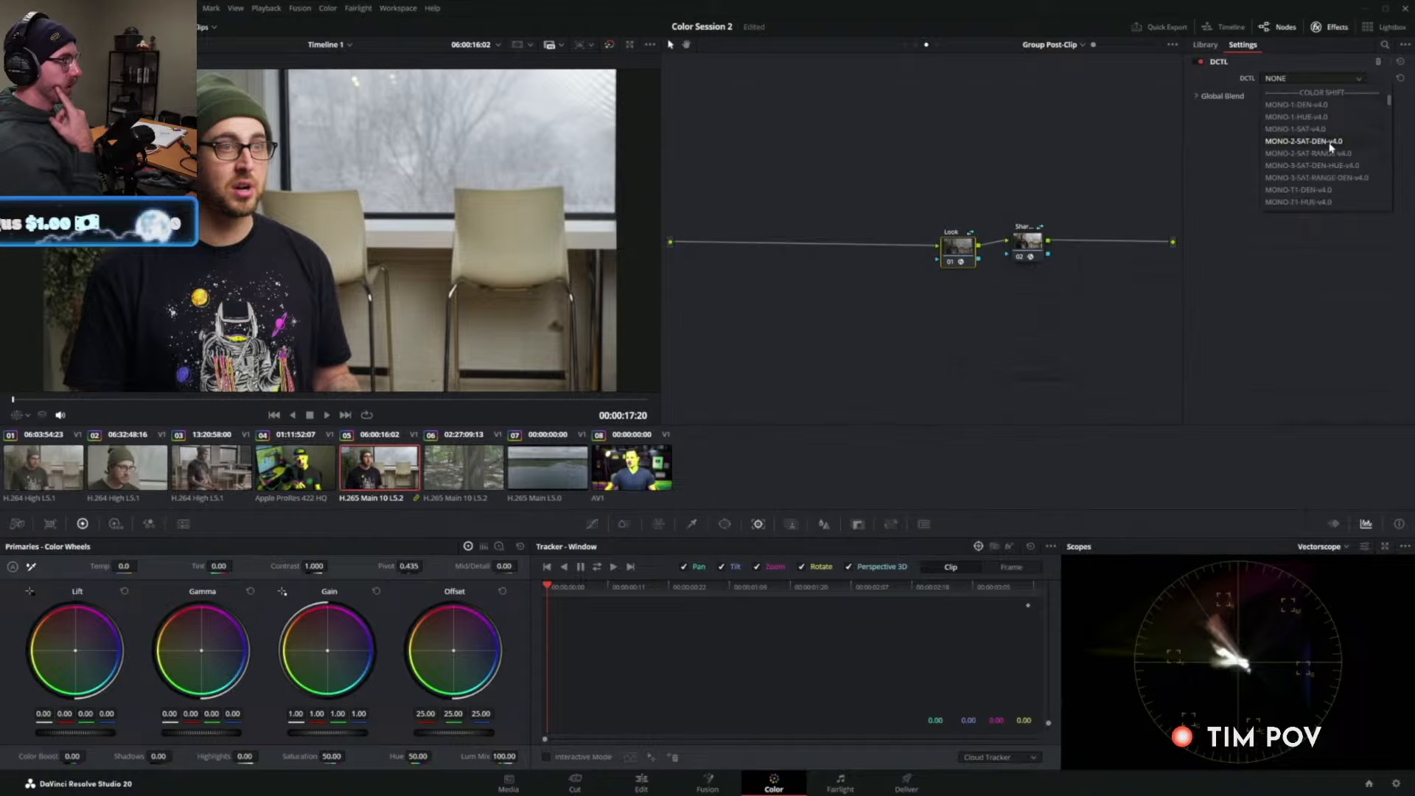
scroll(1331, 148, "down", 5)
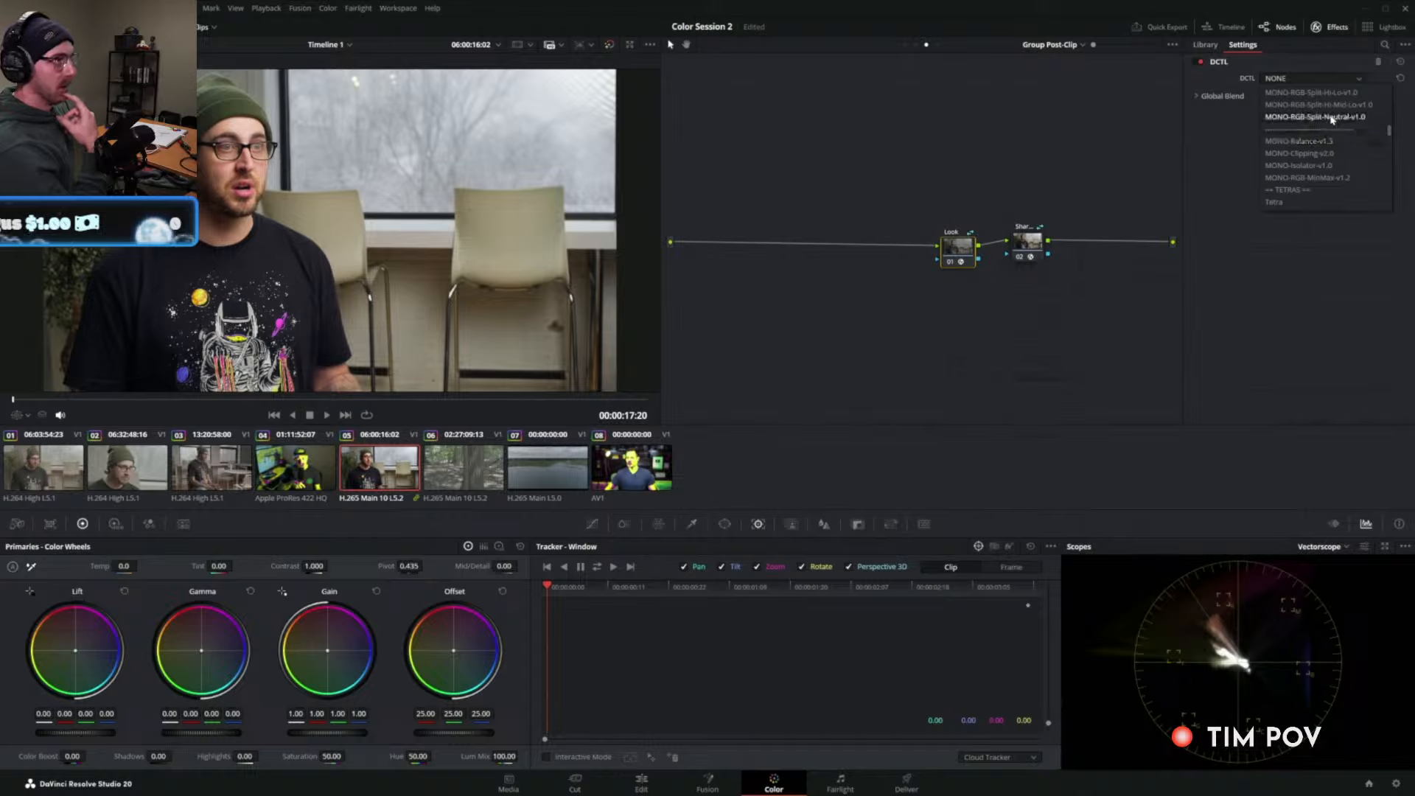
left_click(1332, 120)
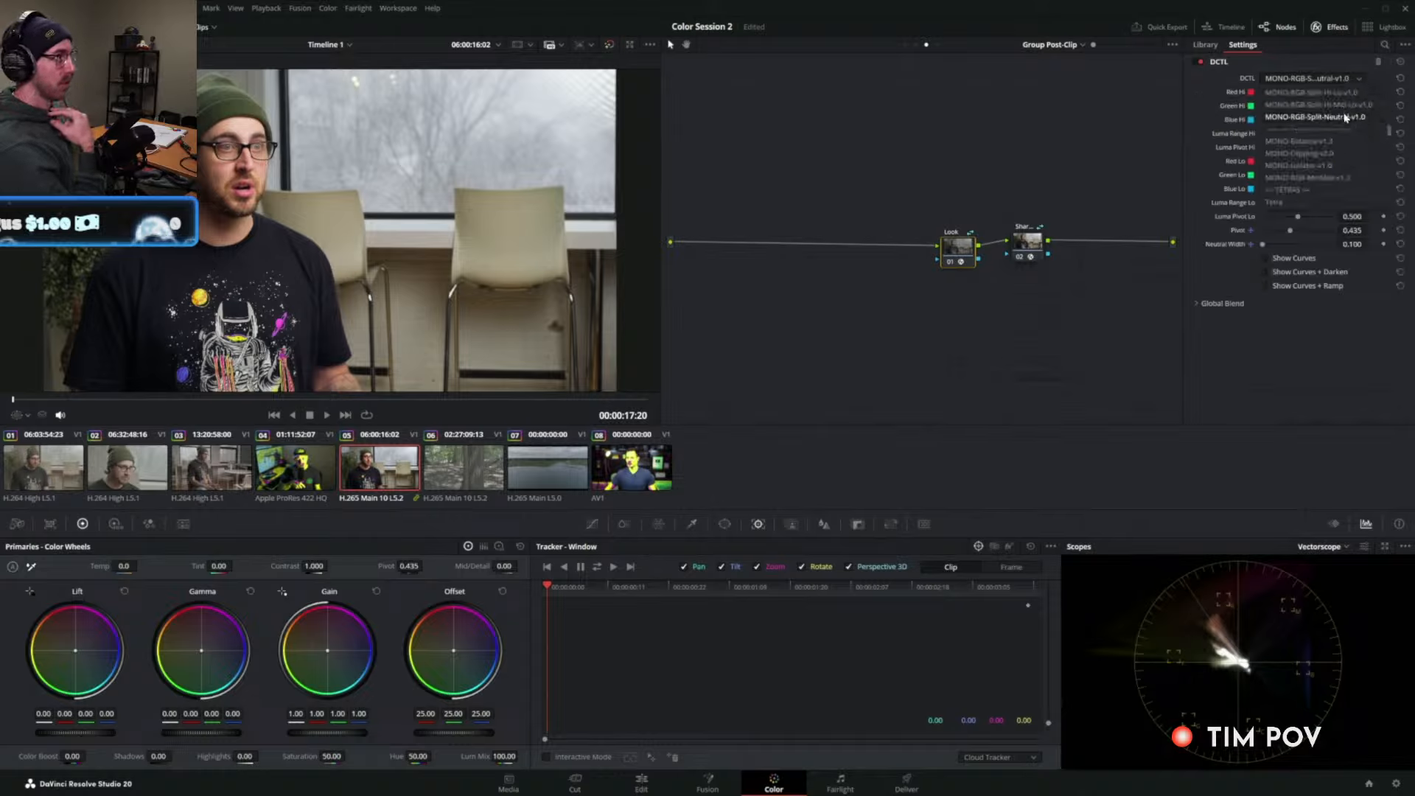
Change the Look node's DCTL to SPLIT_TONE_v1_02 and raise its strength to about 0.589.
scroll(1344, 124, "down", 5)
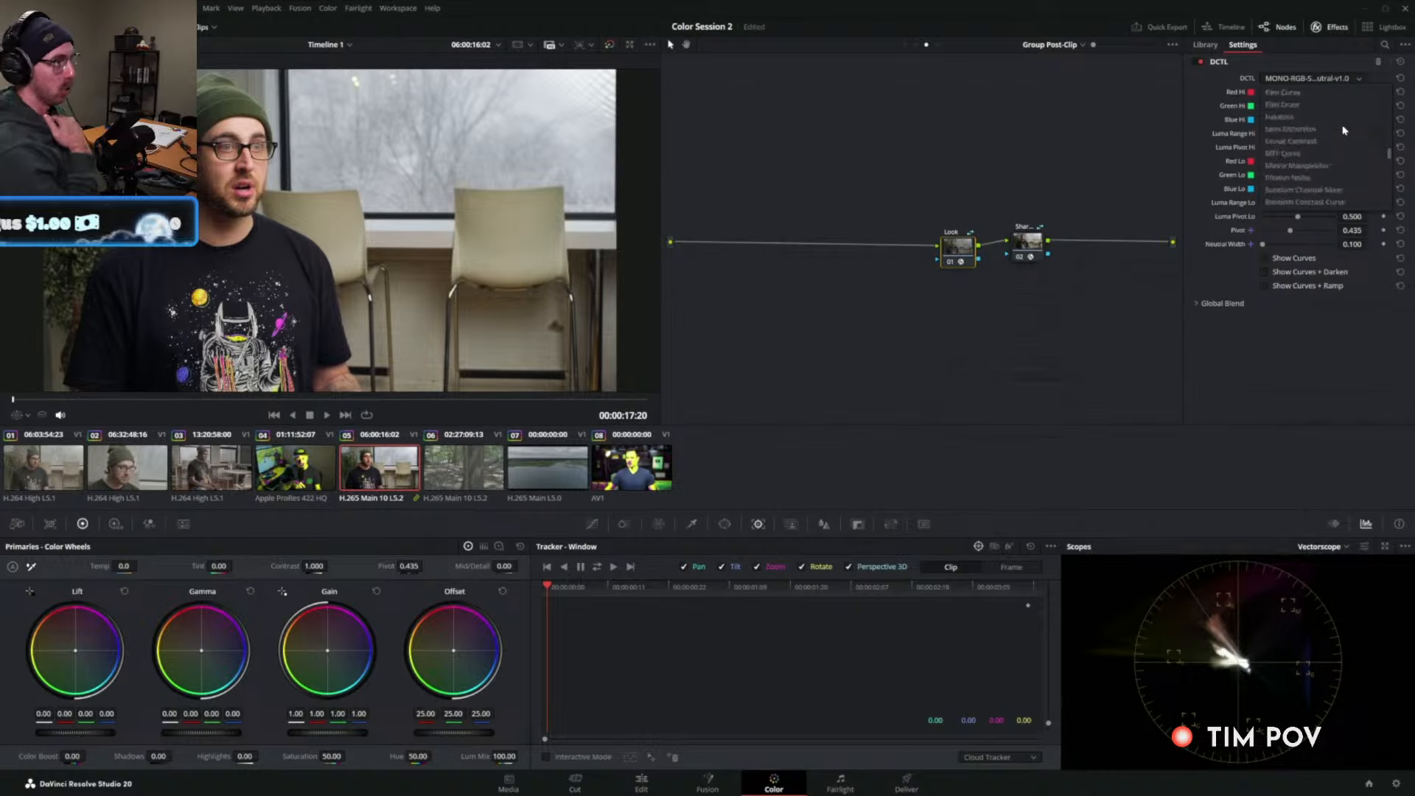
scroll(1345, 131, "down", 4)
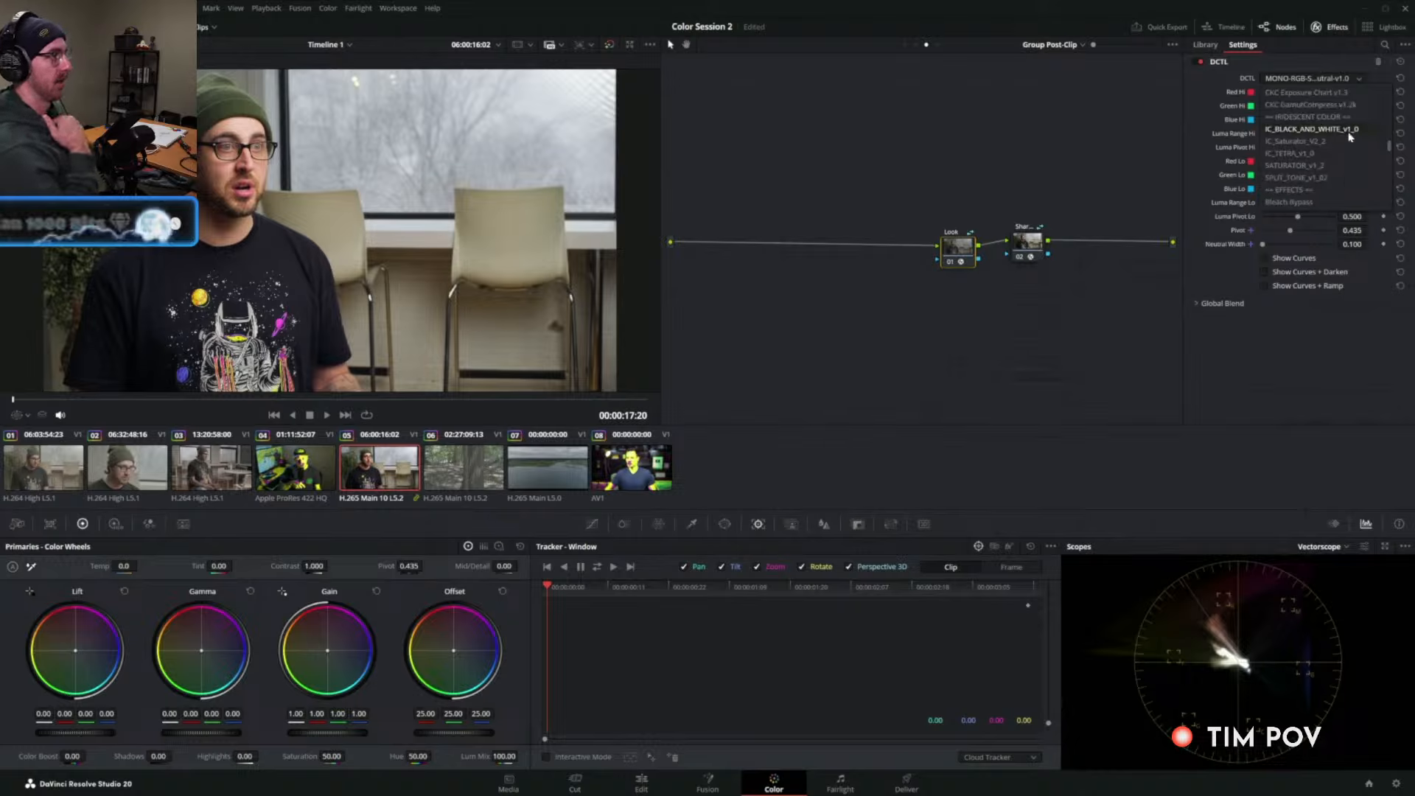
left_click(1322, 178)
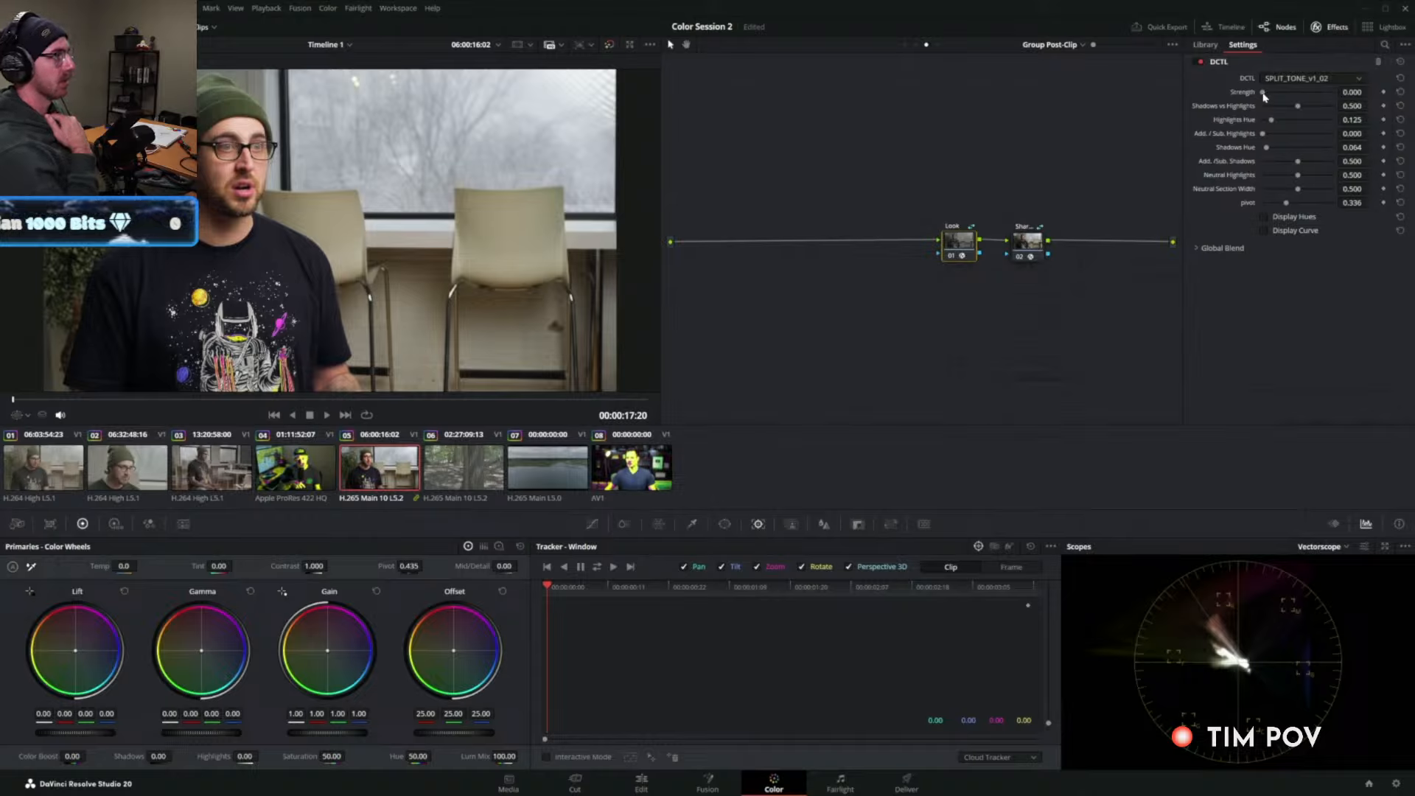
mouse_move(1262, 93)
left_mouse_down()
mouse_move(1320, 97)
mouse_move(1291, 97)
mouse_move(1303, 97)
left_mouse_up()
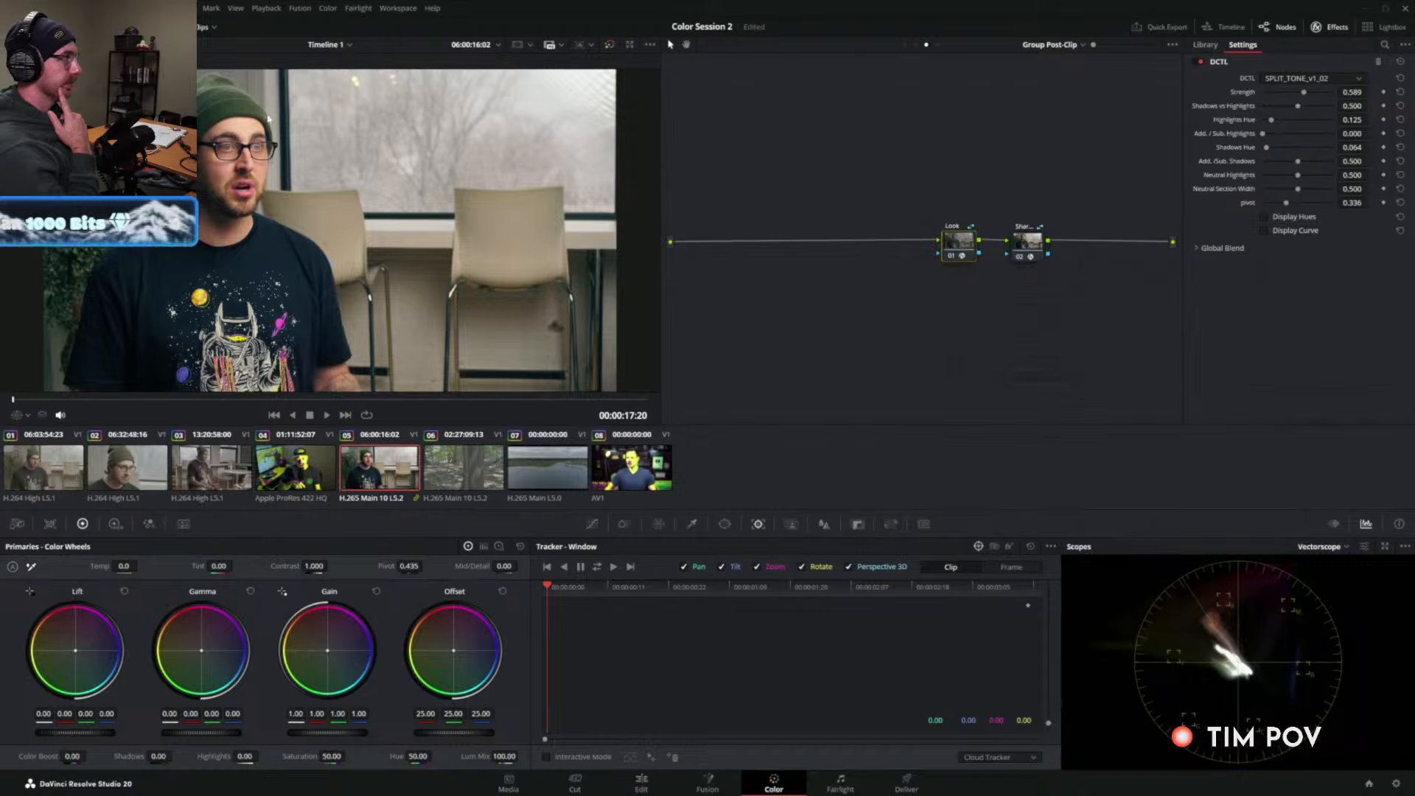
Compare clip 05 with the Look node disabled and enabled, inspecting the shirt and background up close.
scroll(269, 118, "up", 3)
key("ctrl+d")
key("ctrl+d")
left_click_drag(513, 131, 456, 4)
left_click_drag(361, 262, 422, 212)
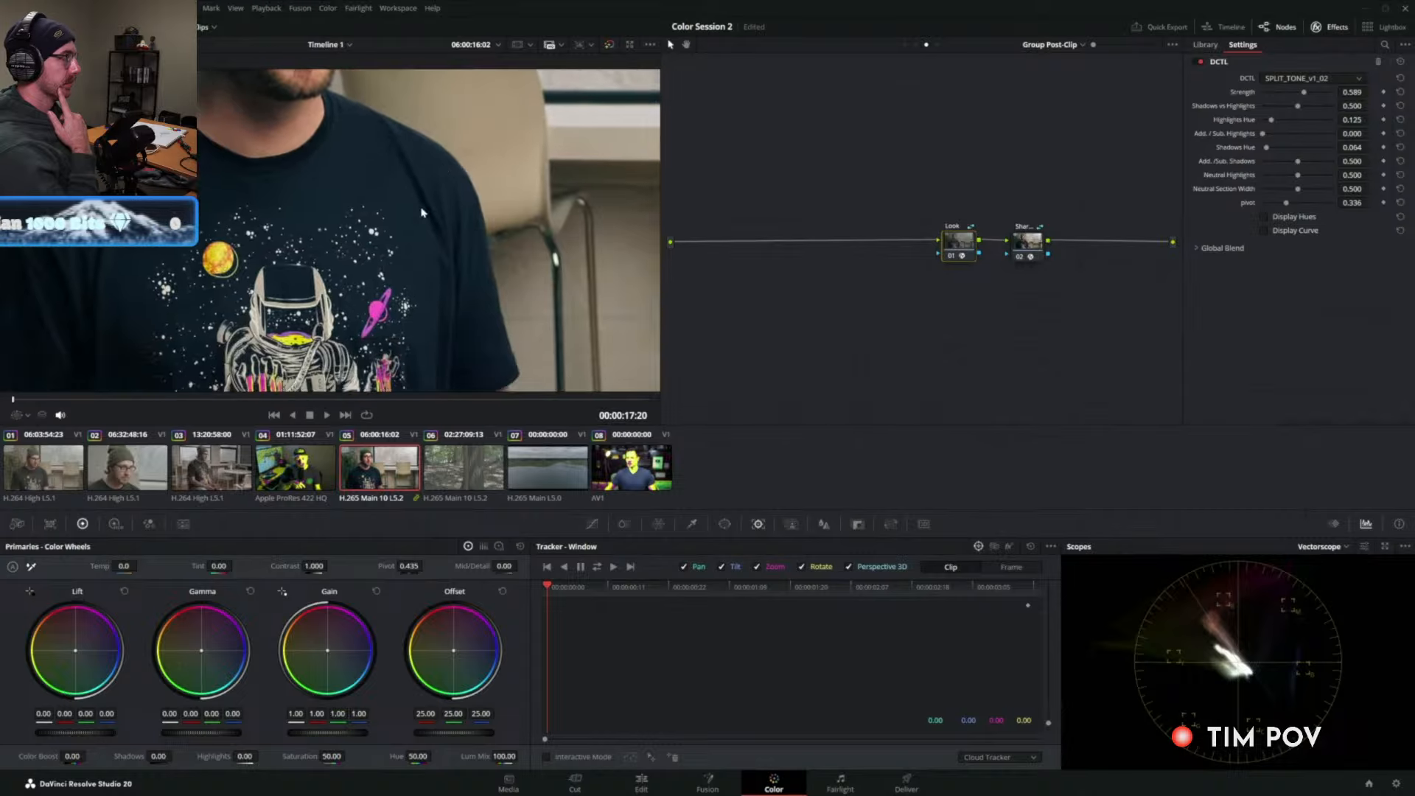
key("ctrl+d")
key("ctrl+d")
scroll(383, 240, "down", 4)
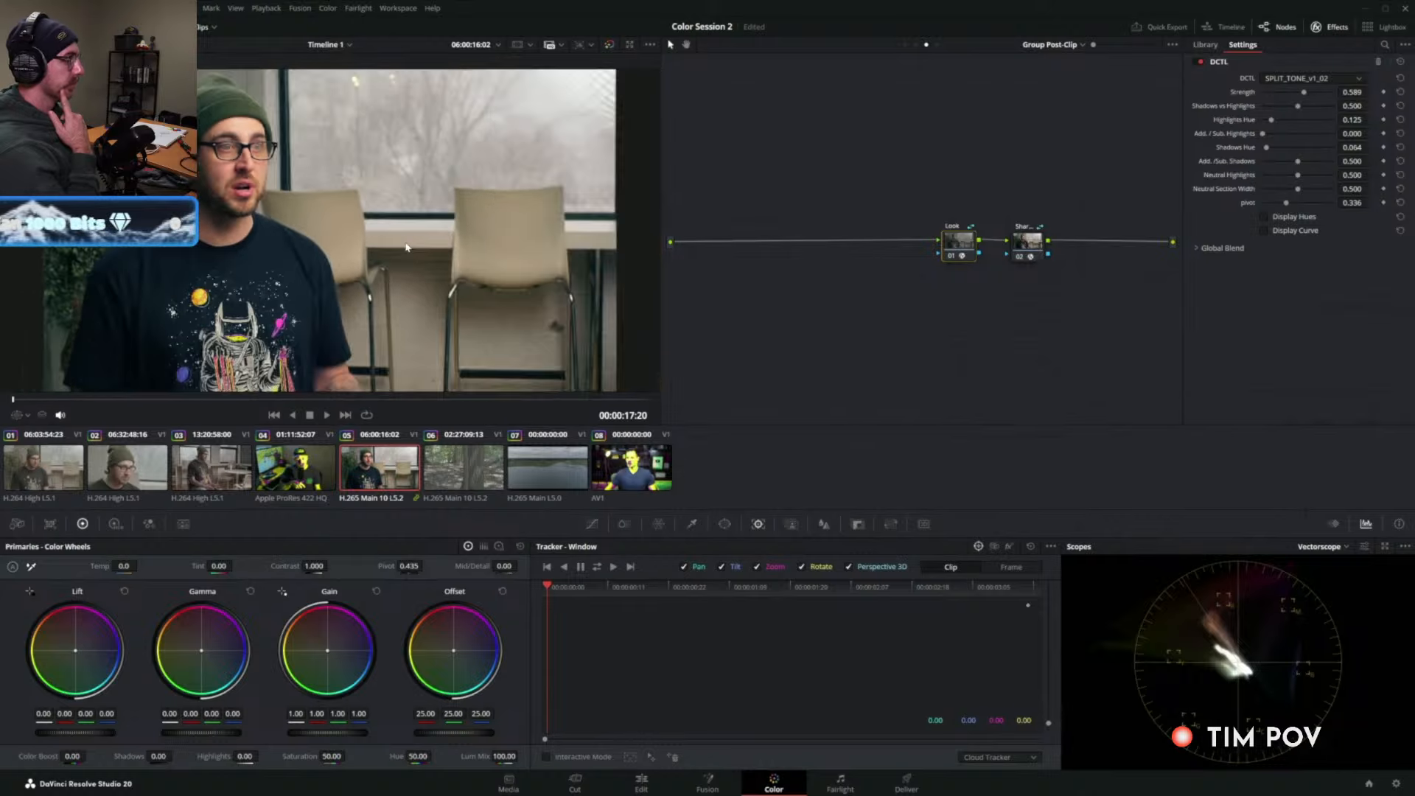
scroll(398, 244, "down", 1)
left_click_drag(964, 245, 967, 245)
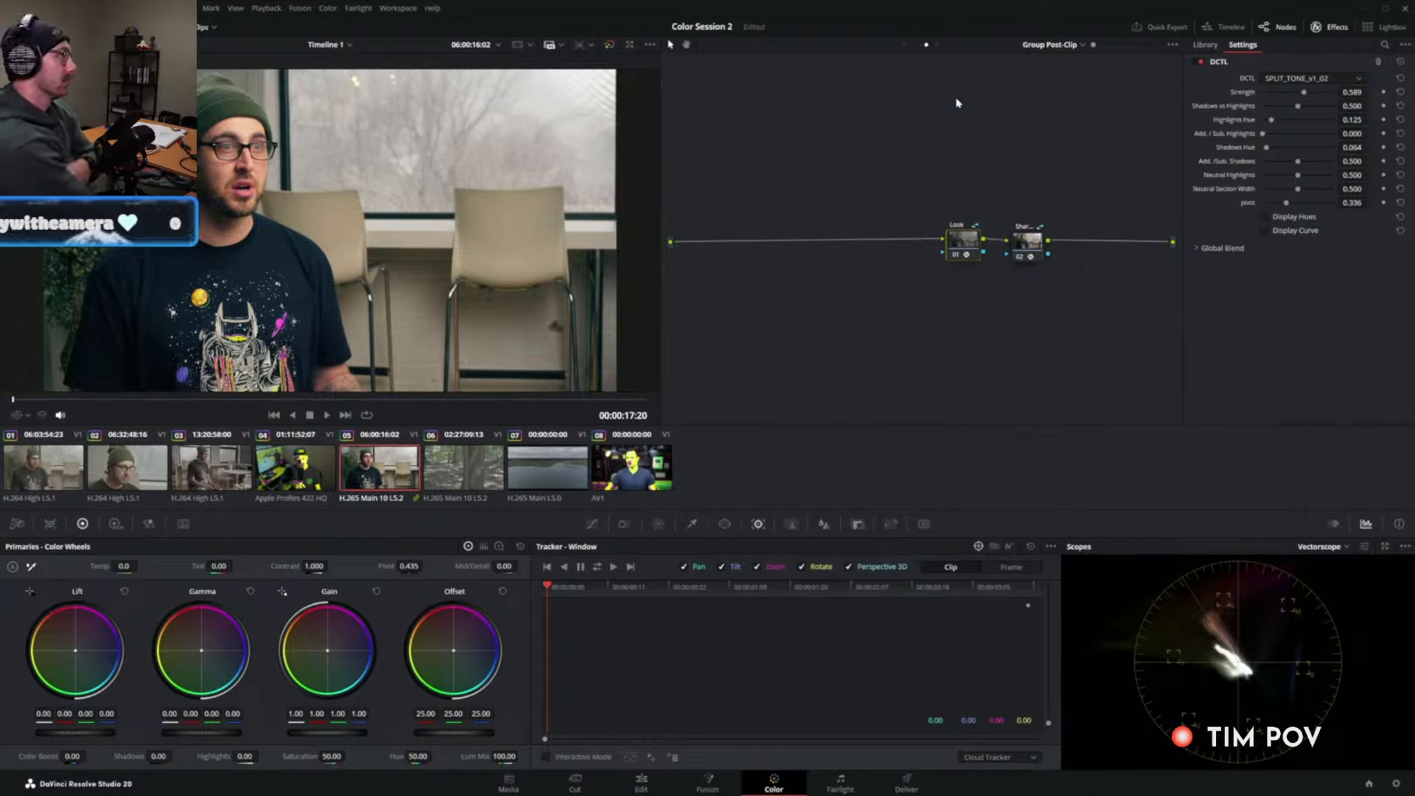
left_click_drag(971, 234, 974, 236)
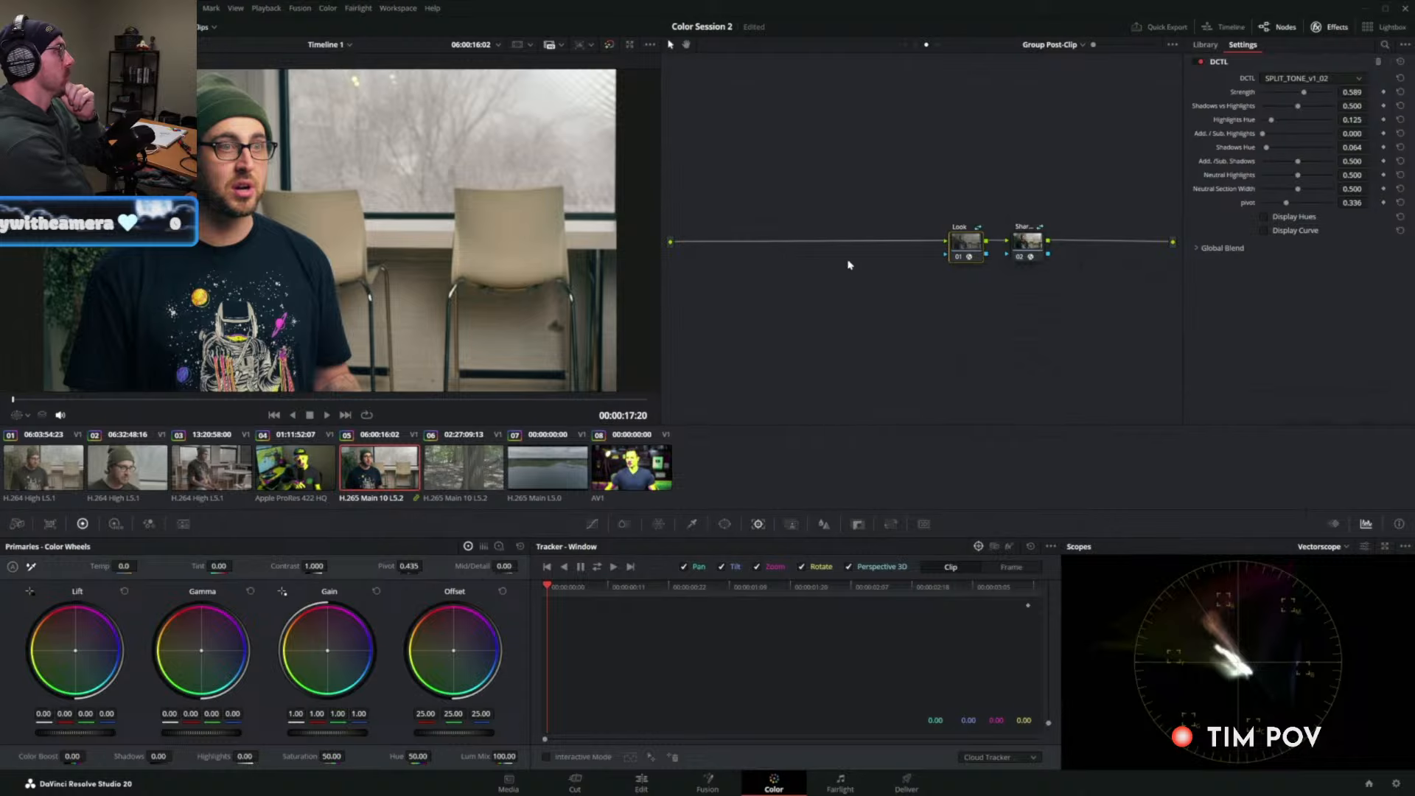
Delete the MONO-Balance-v1.3 checker node from clip 04's Group Post-Clip graph.
left_click(321, 461)
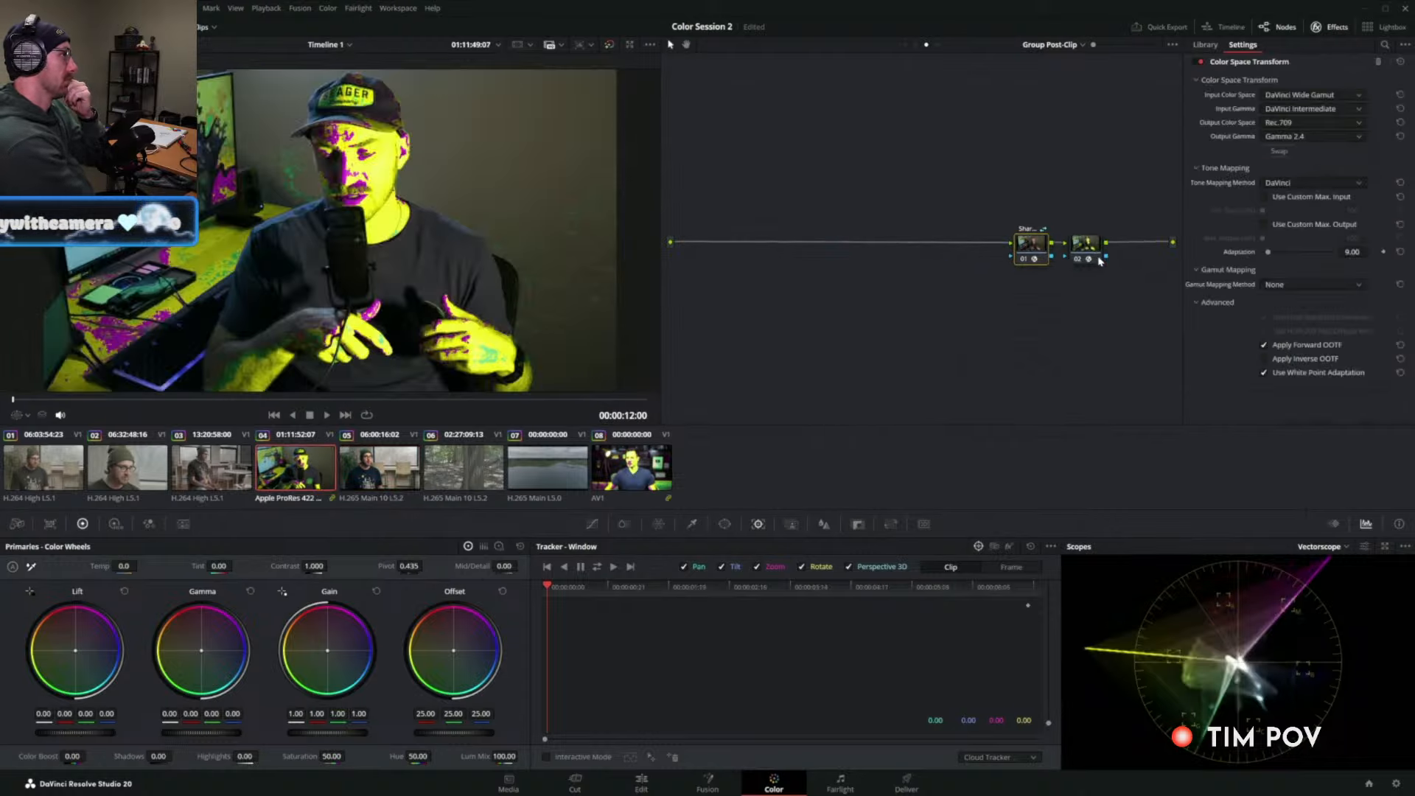
left_click_drag(1096, 254, 1096, 261)
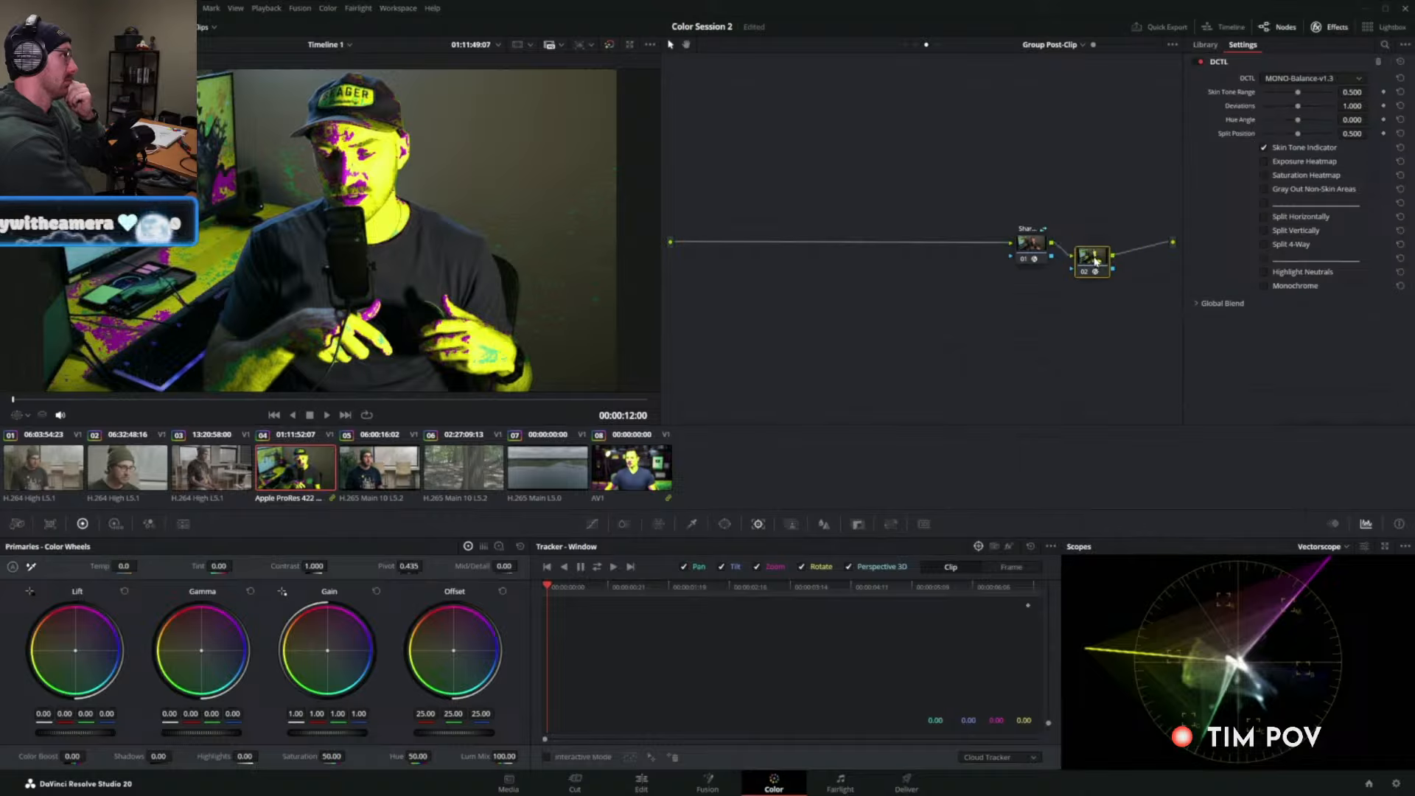
left_click_drag(1096, 260, 924, 253)
right_click(923, 252)
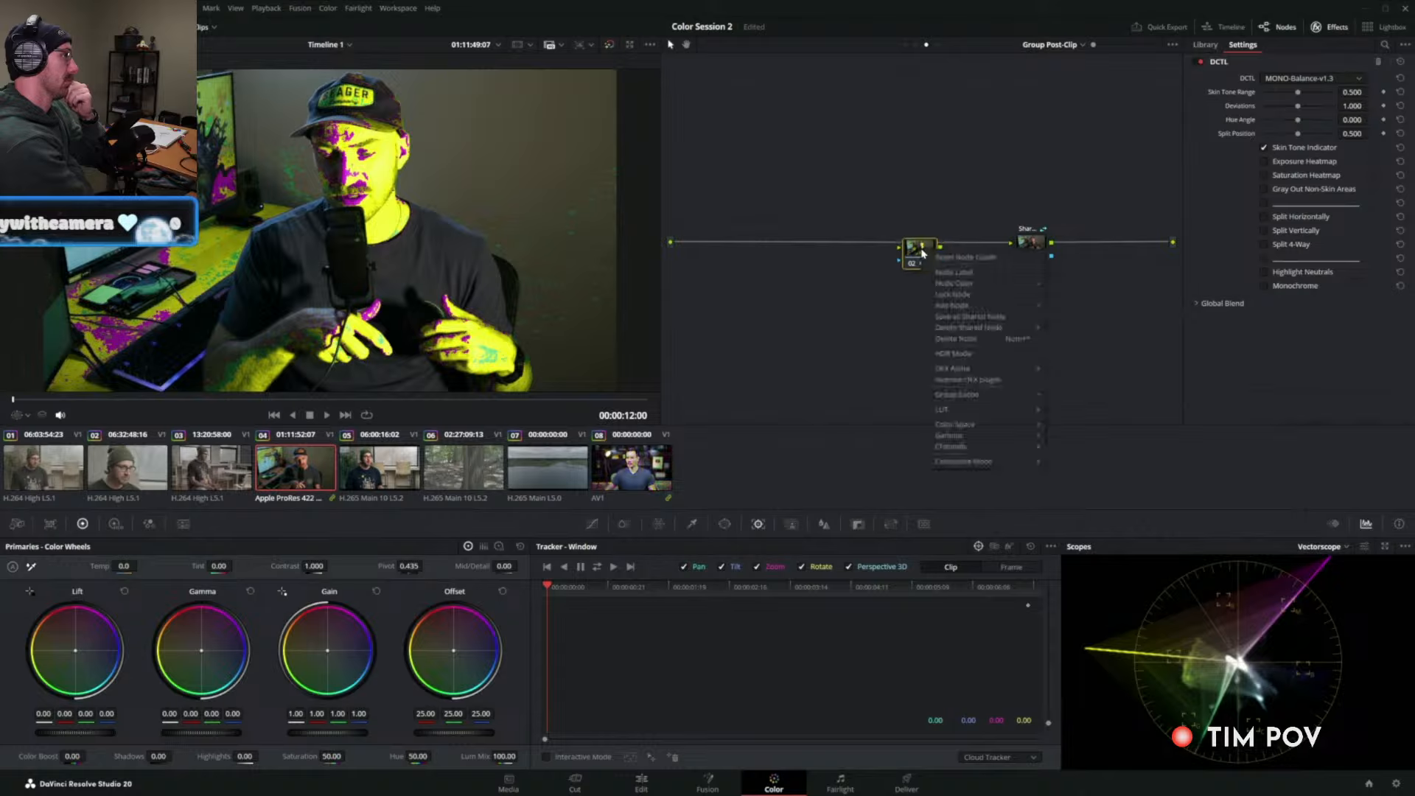
left_click(956, 338)
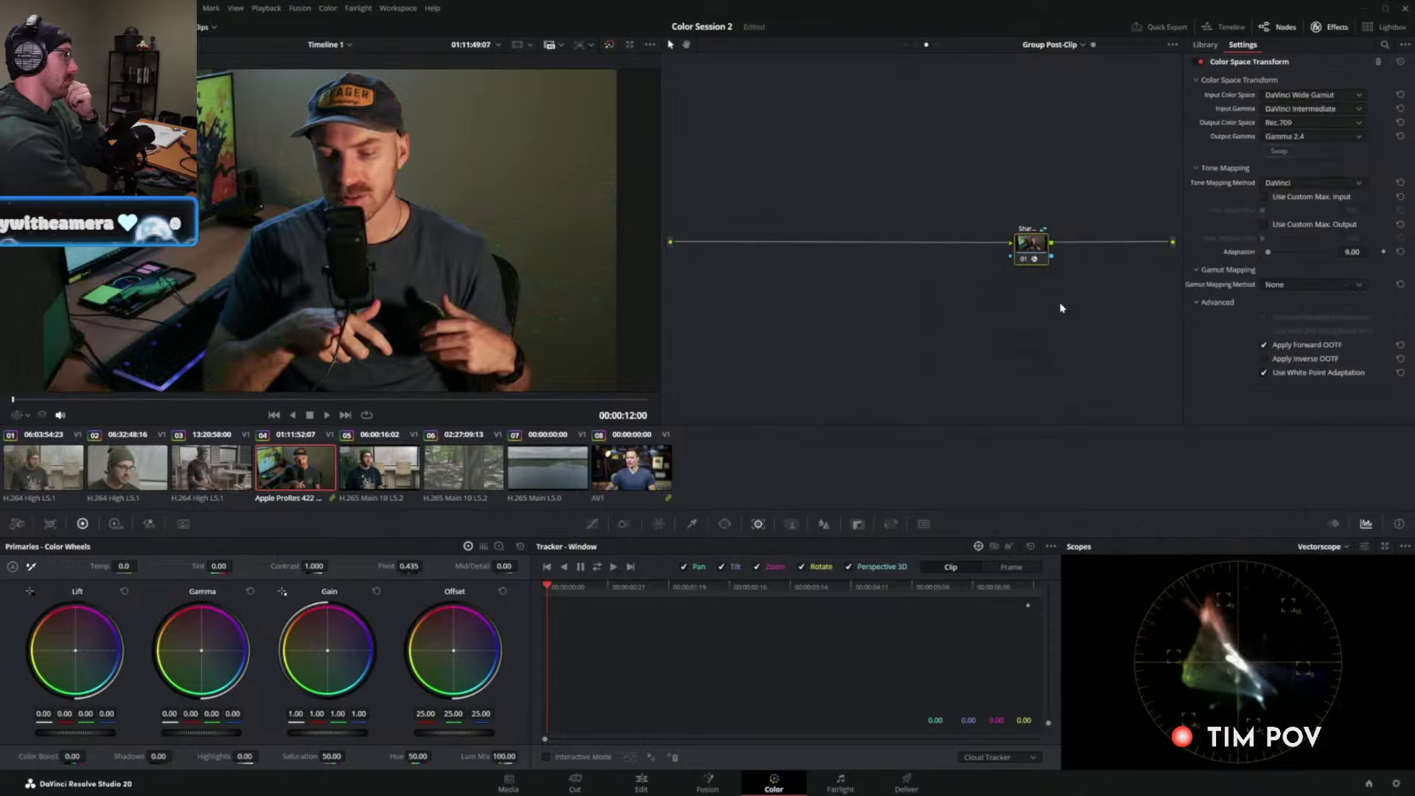
Add the shared Look node to clip 04's Group Post-Clip graph, unlock it and place it before the color space transform node.
right_click(1043, 255)
mouse_move(1090, 307)
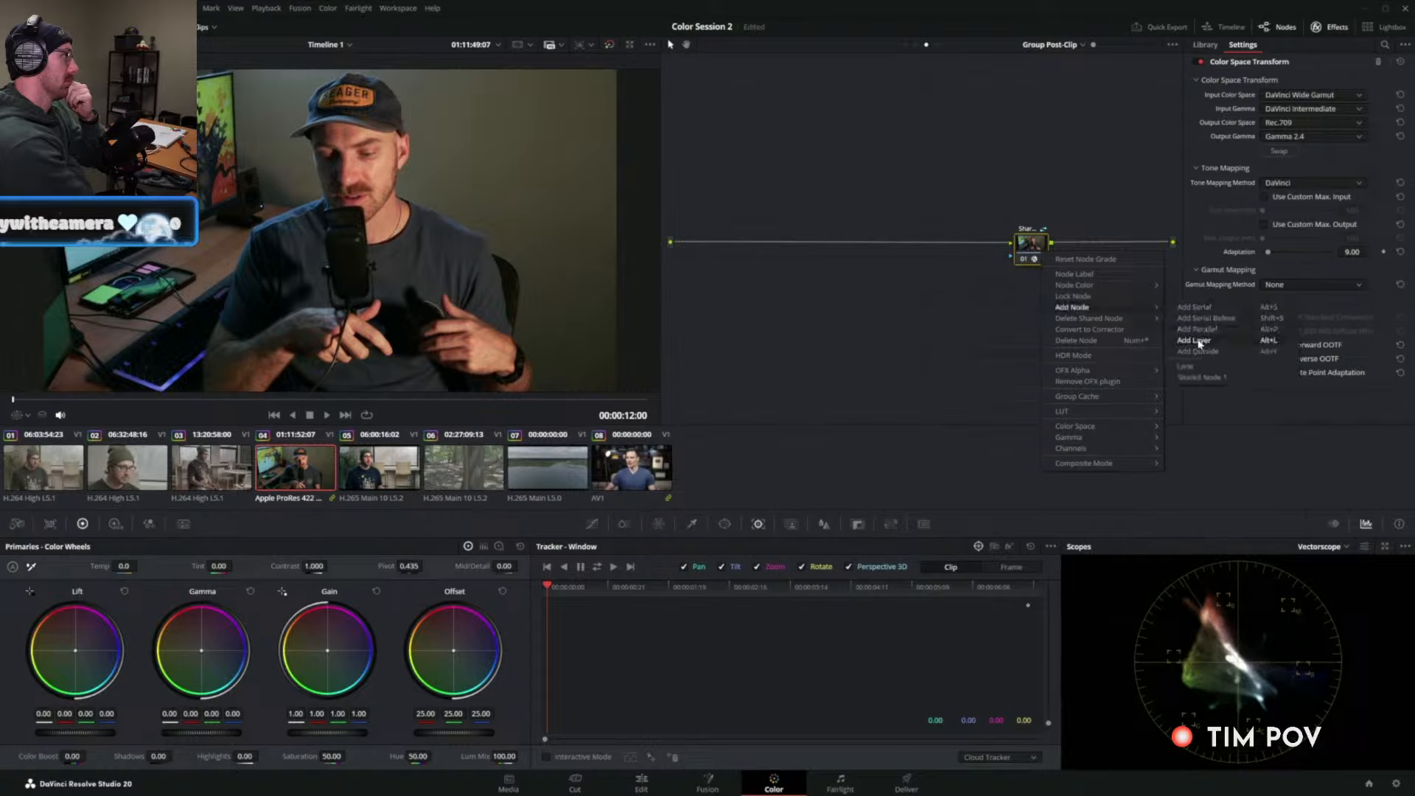
left_click(1191, 367)
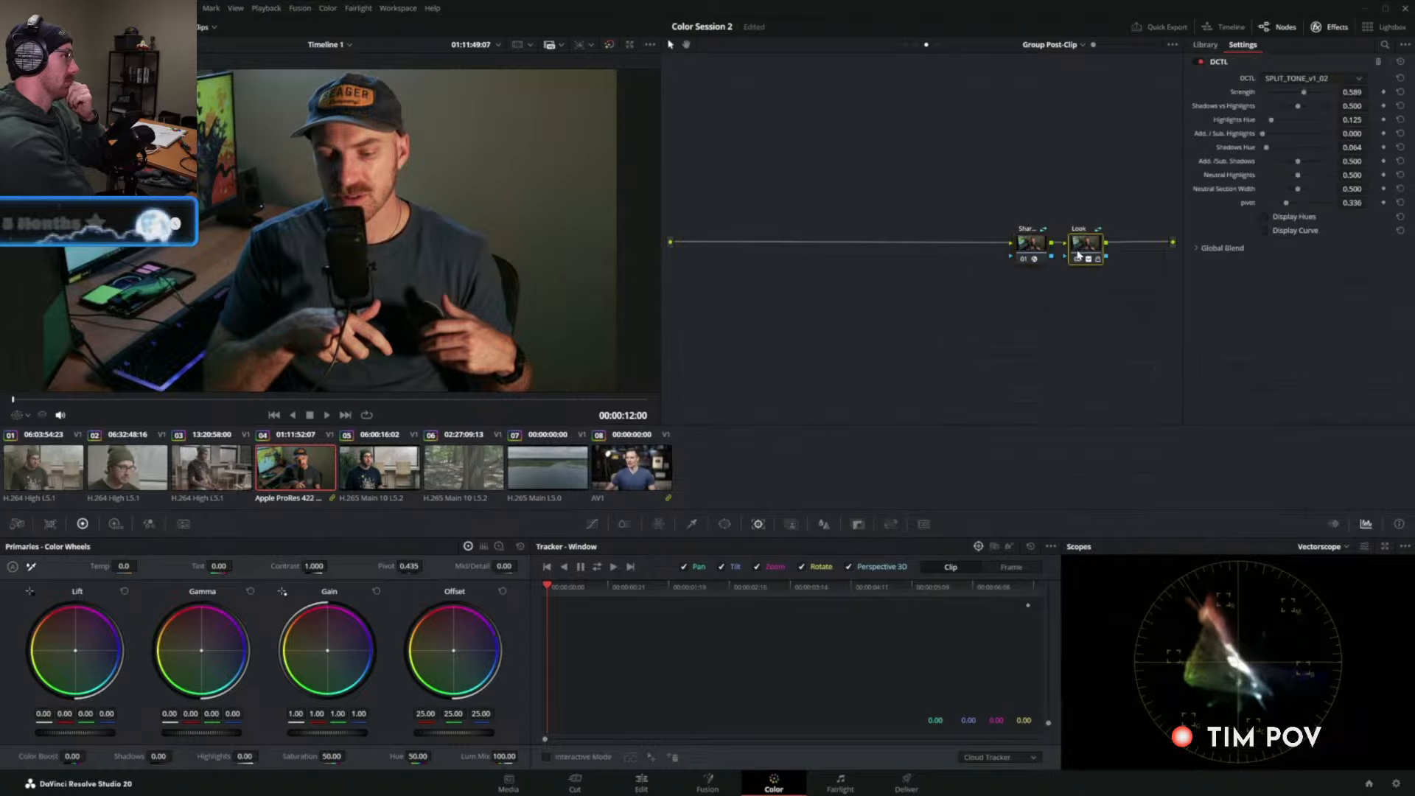
left_click(1090, 253)
right_click(1089, 254)
left_click(1135, 303)
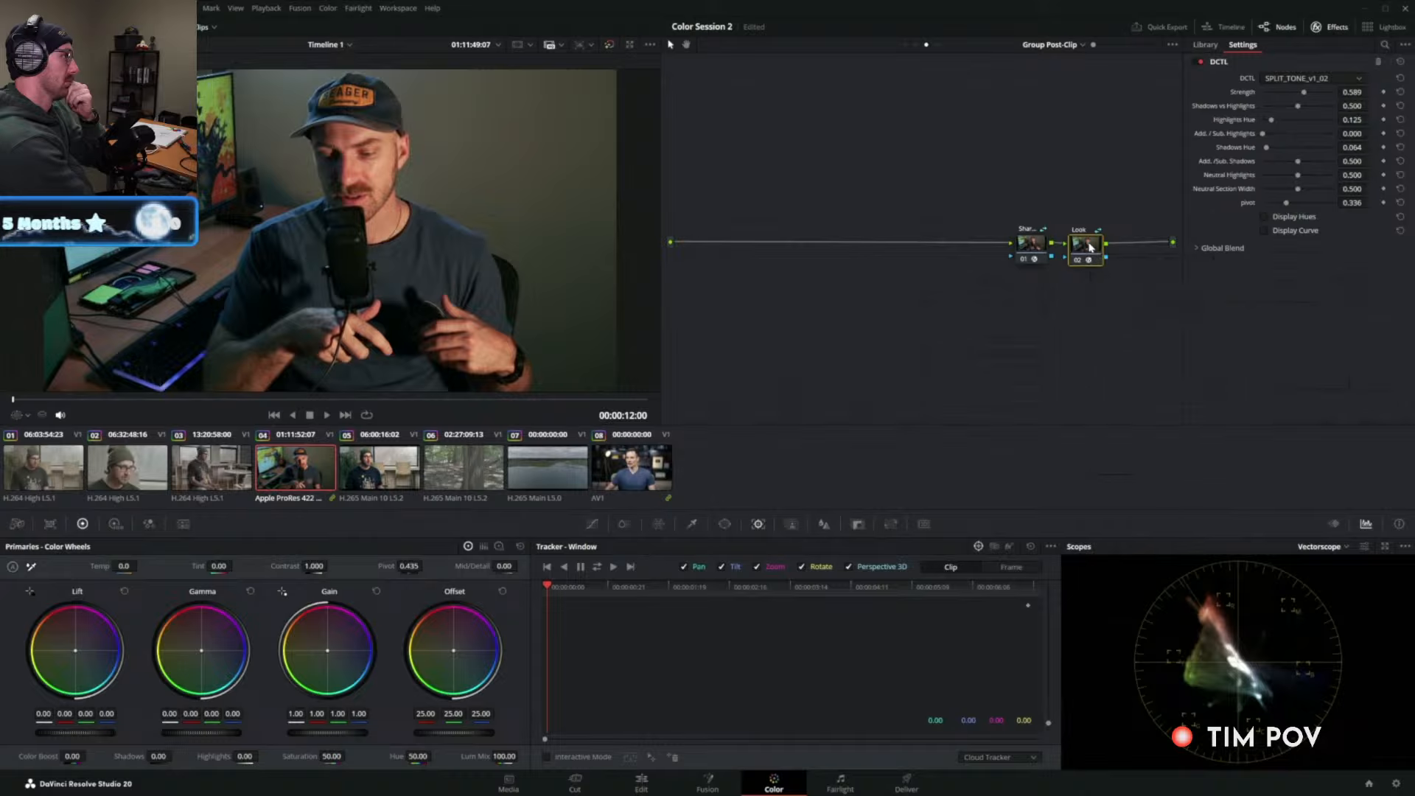
left_click_drag(1090, 246, 971, 245)
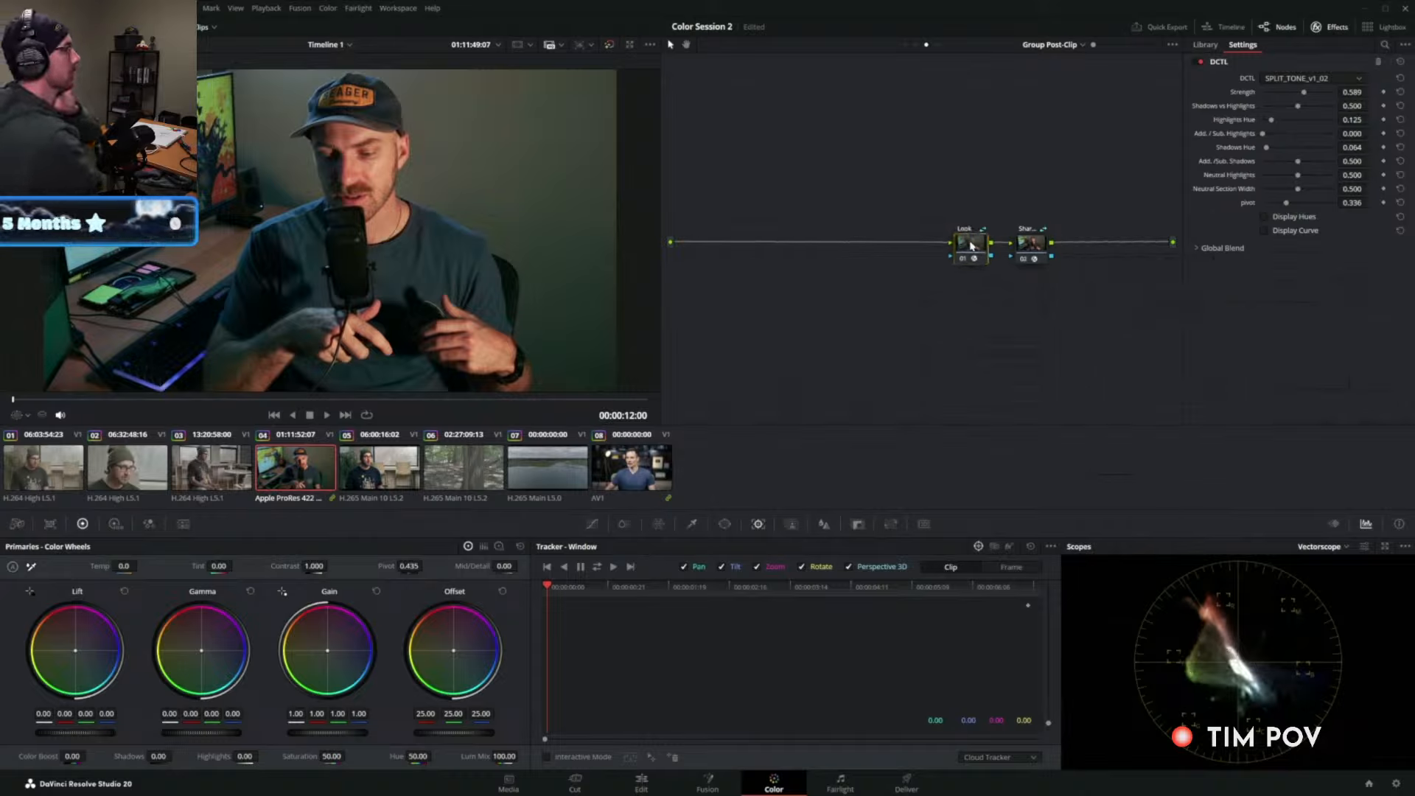
Compare the shared split-tone look across clips 08, 04 and 05.
left_click(631, 466)
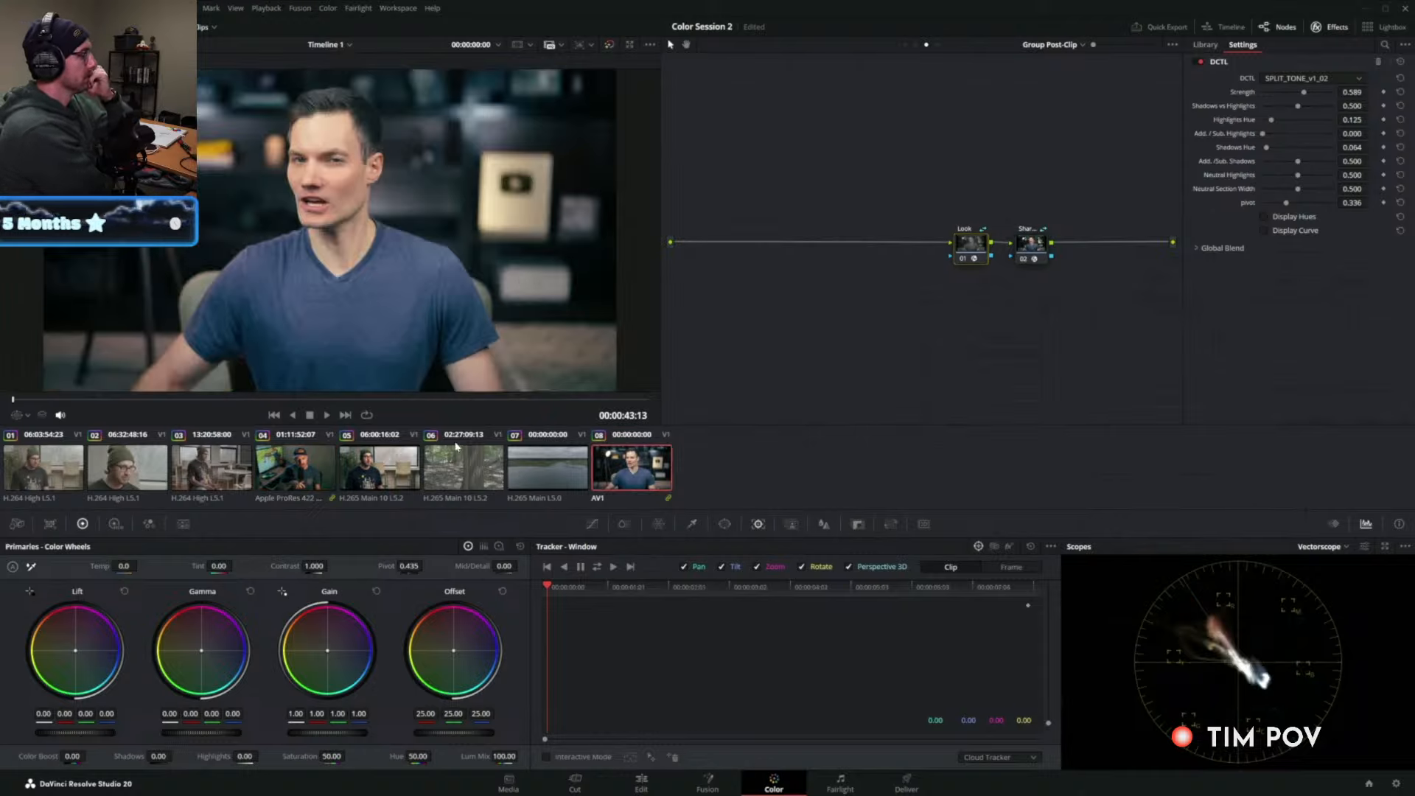
left_click(319, 465)
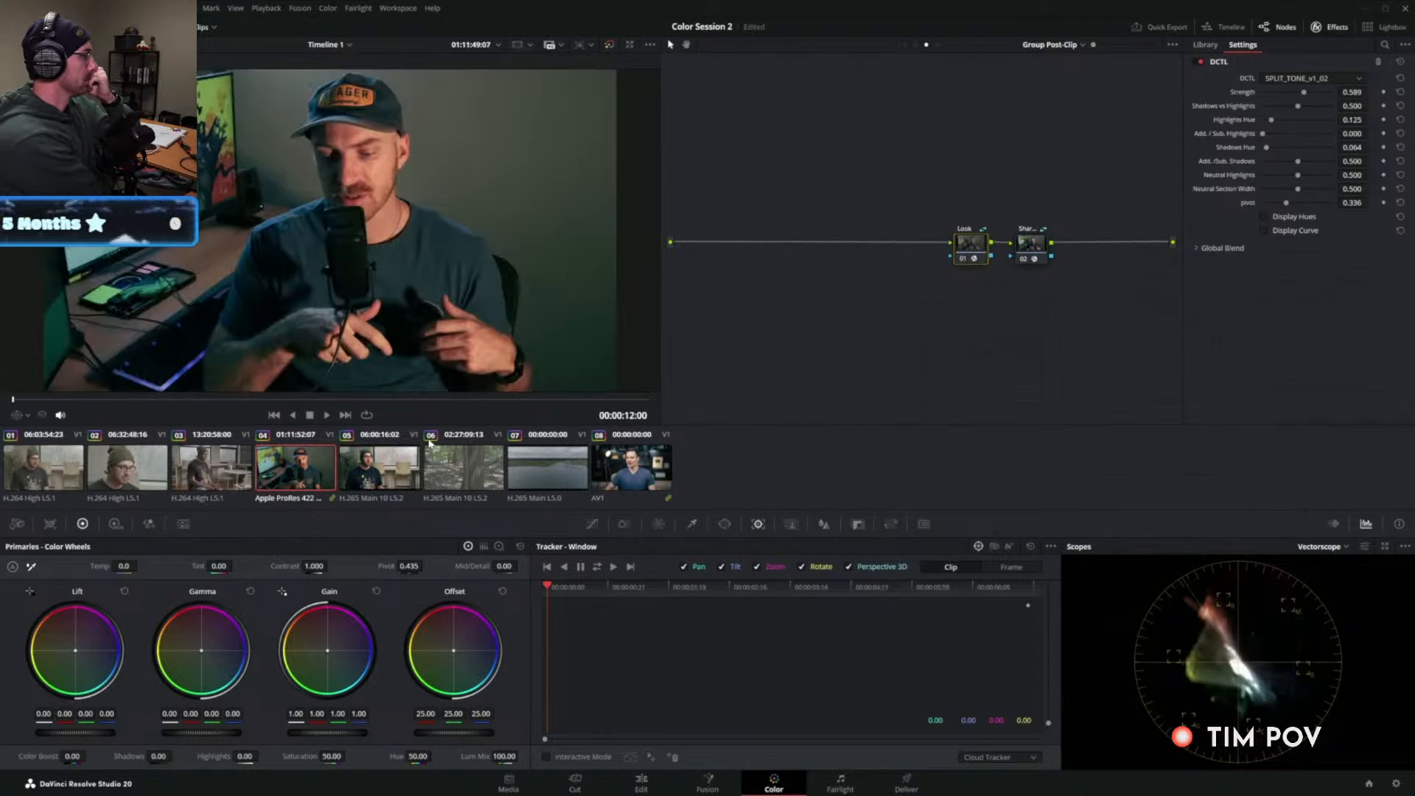
left_click(375, 477)
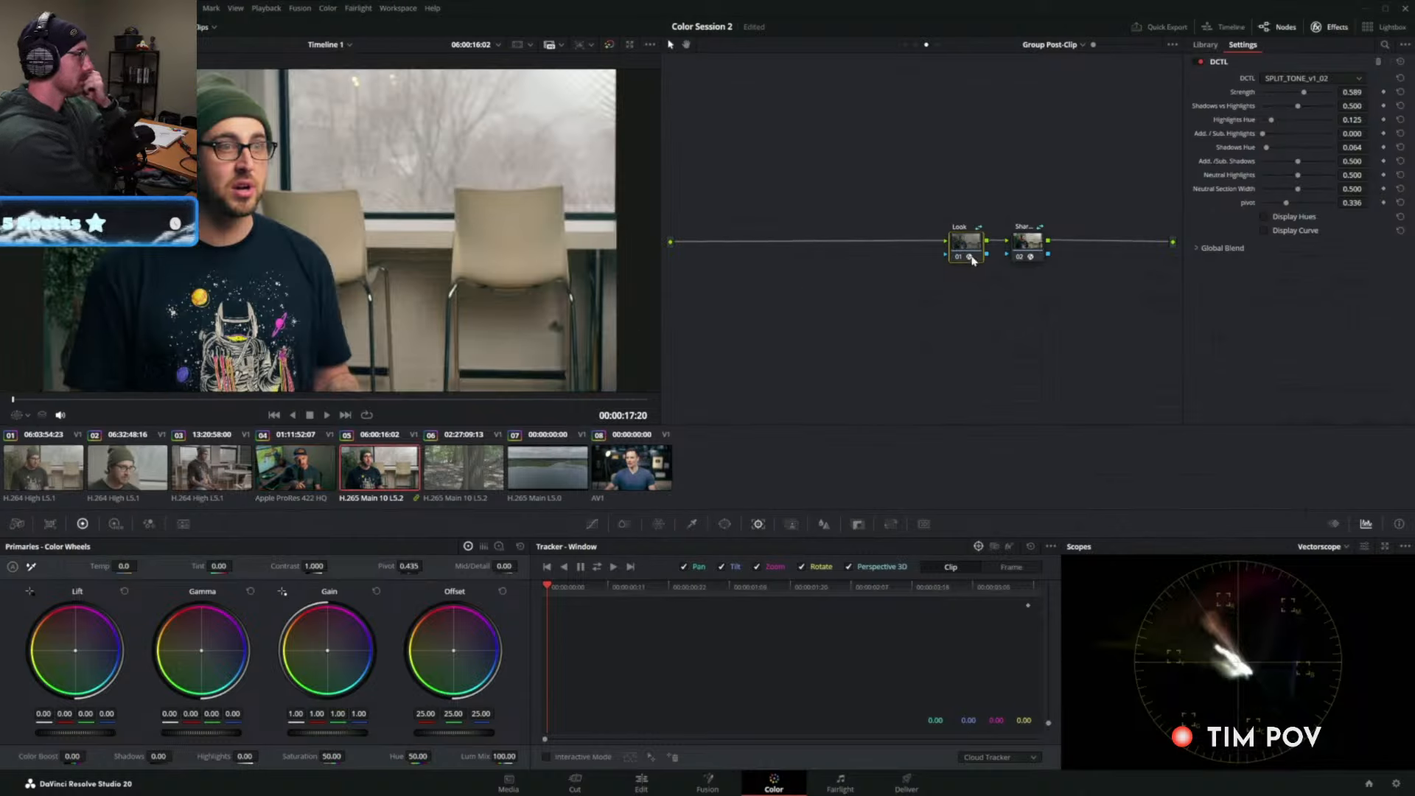
left_click_drag(978, 246, 981, 246)
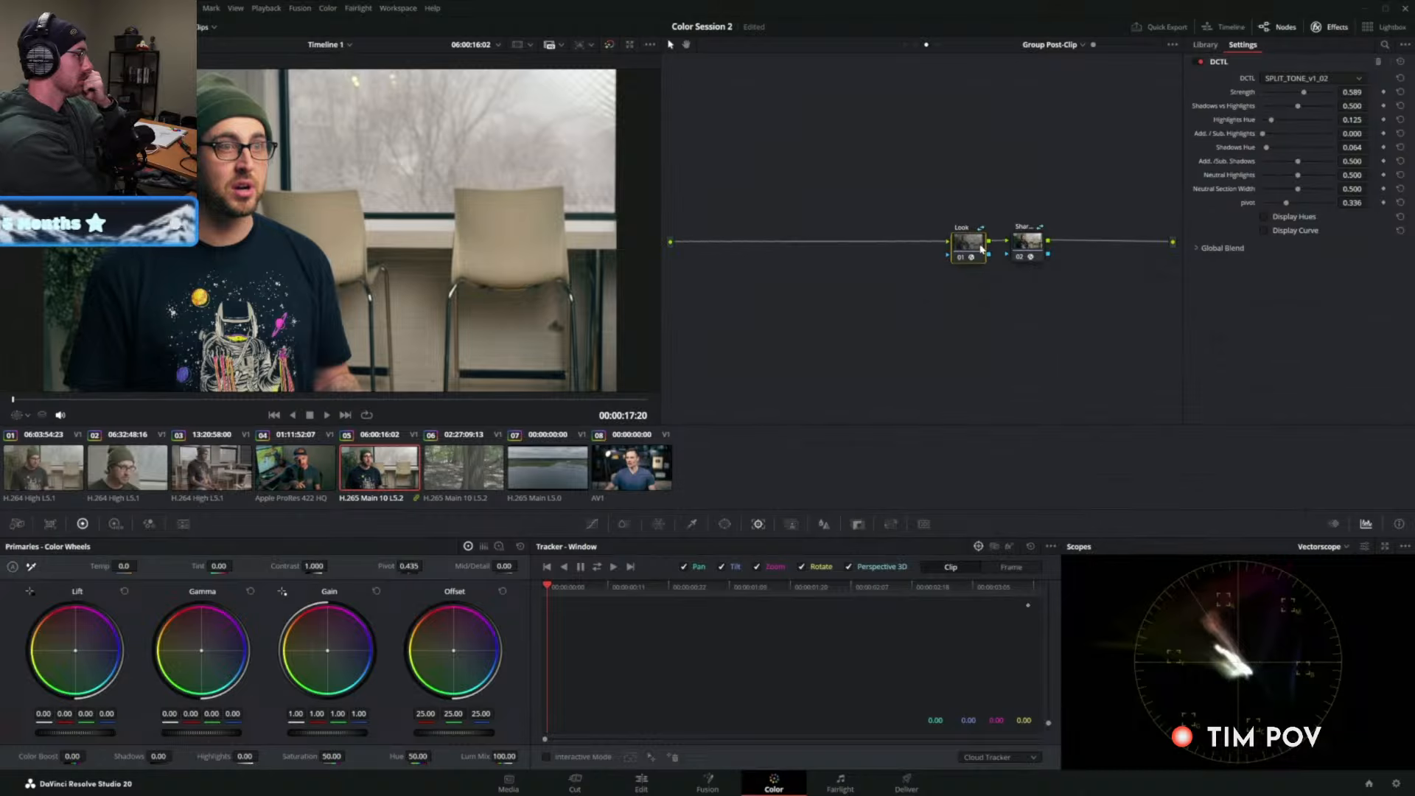
Add a Color Space Transform to clip 05's Group Pre-Clip node with Rec.2020 input color space and Fujifilm F-Log input gamma.
left_click(916, 44)
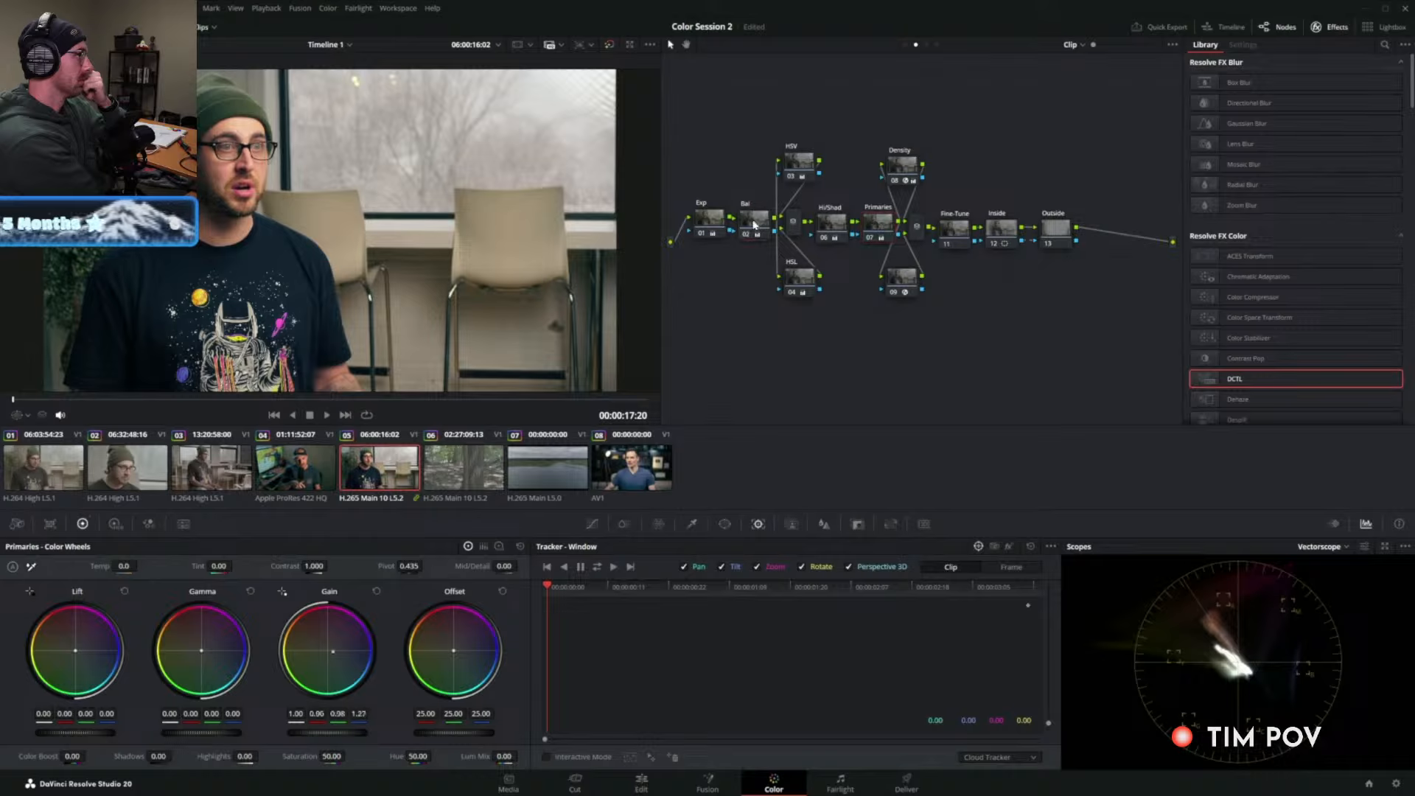
left_click(905, 45)
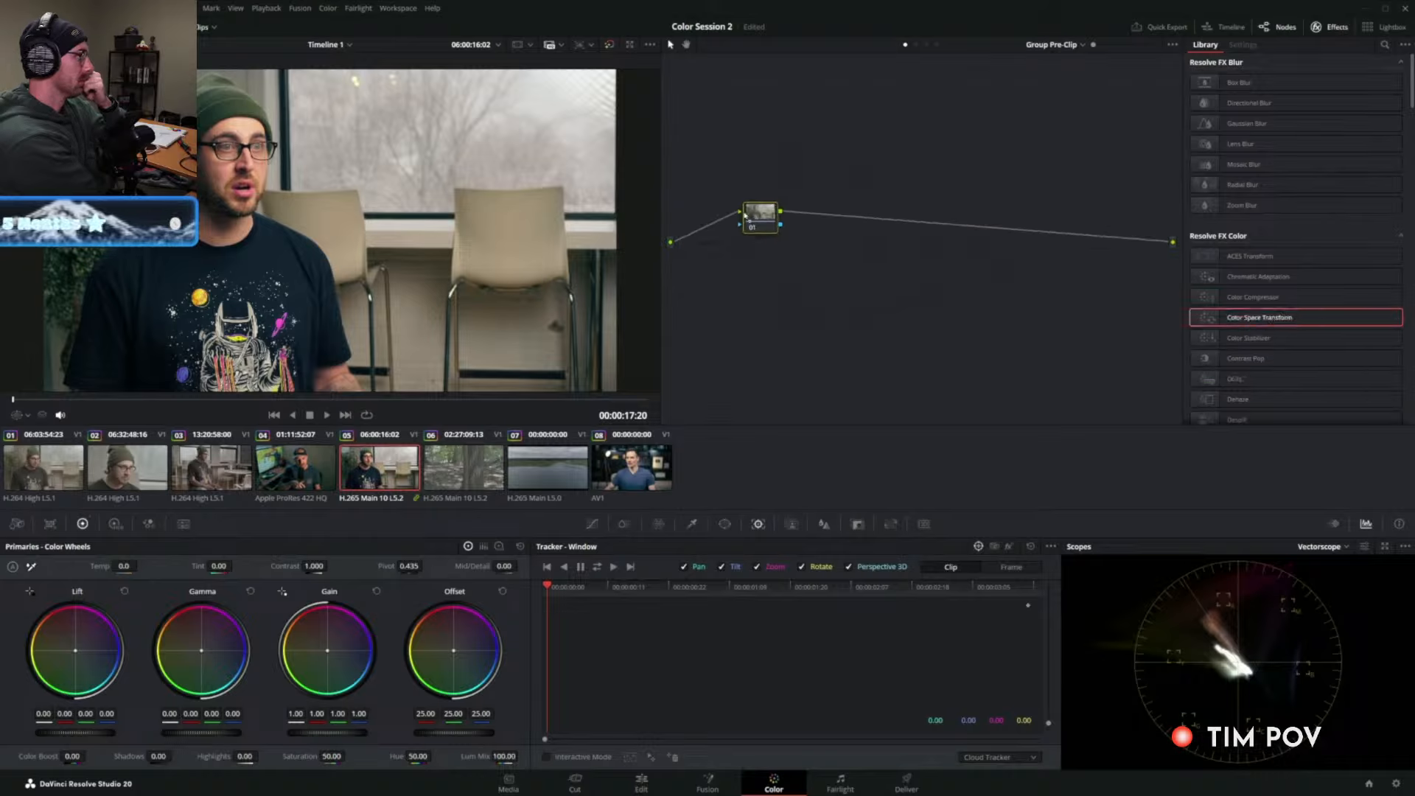
left_click_drag(745, 215, 759, 215)
left_click(1290, 95)
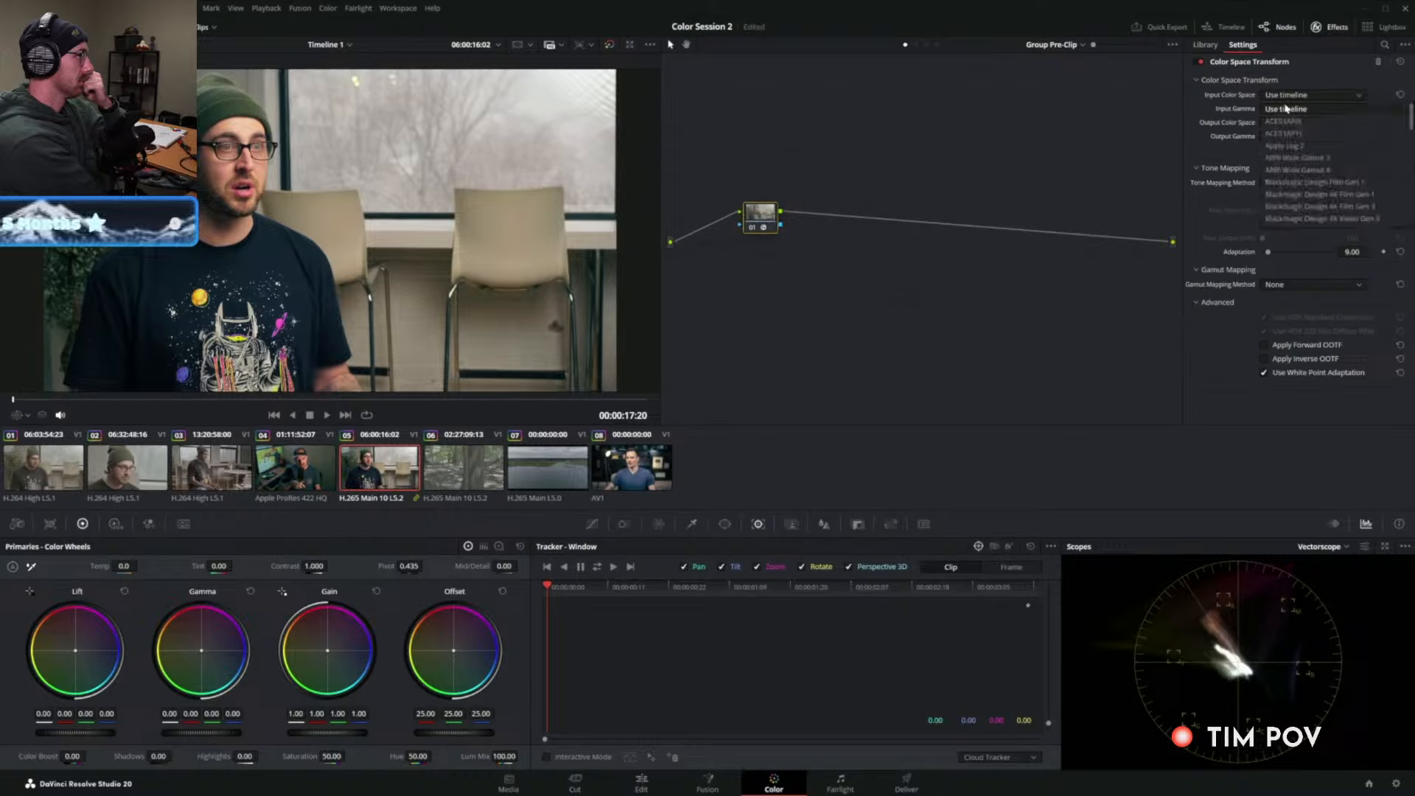
scroll(1291, 170, "down", 10)
left_click(1293, 171)
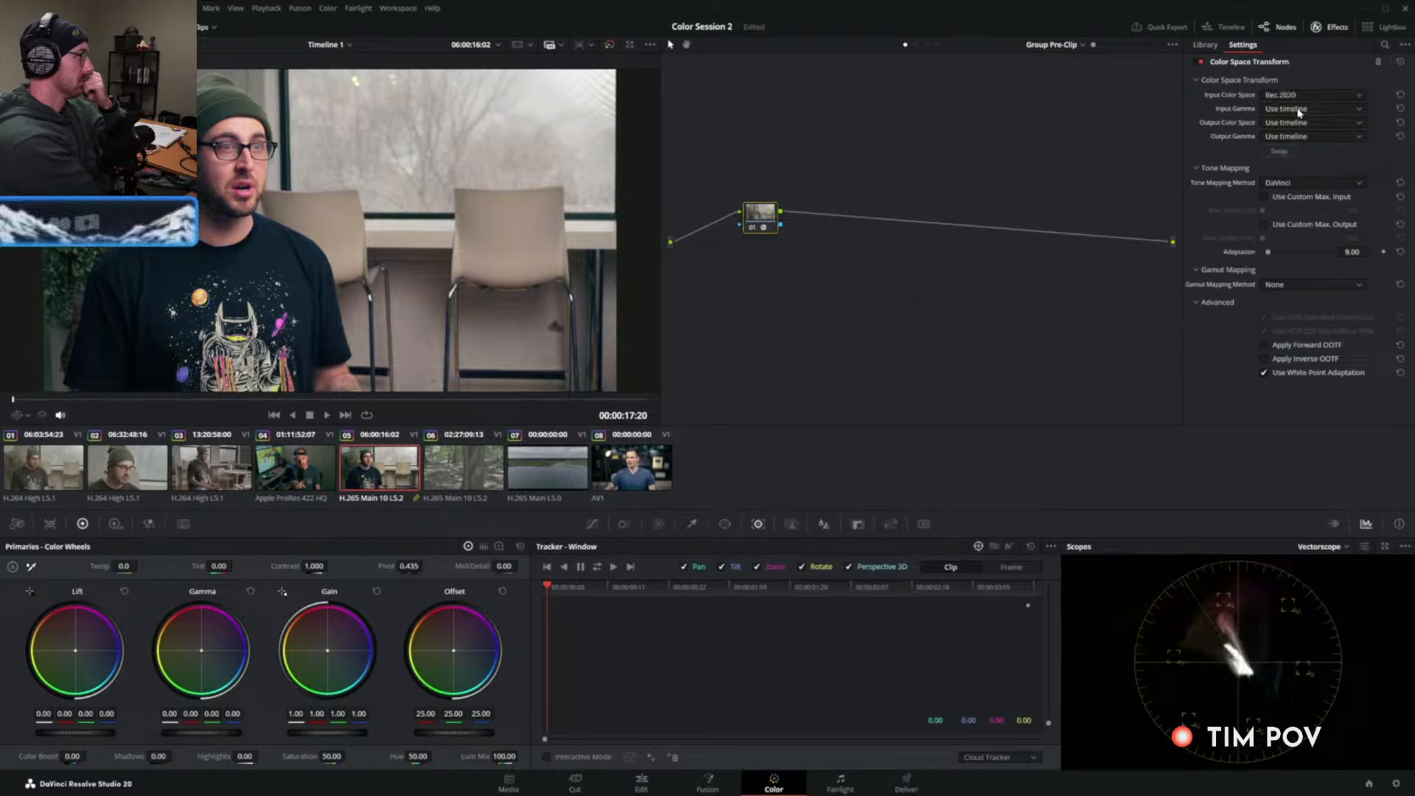
left_click(1298, 109)
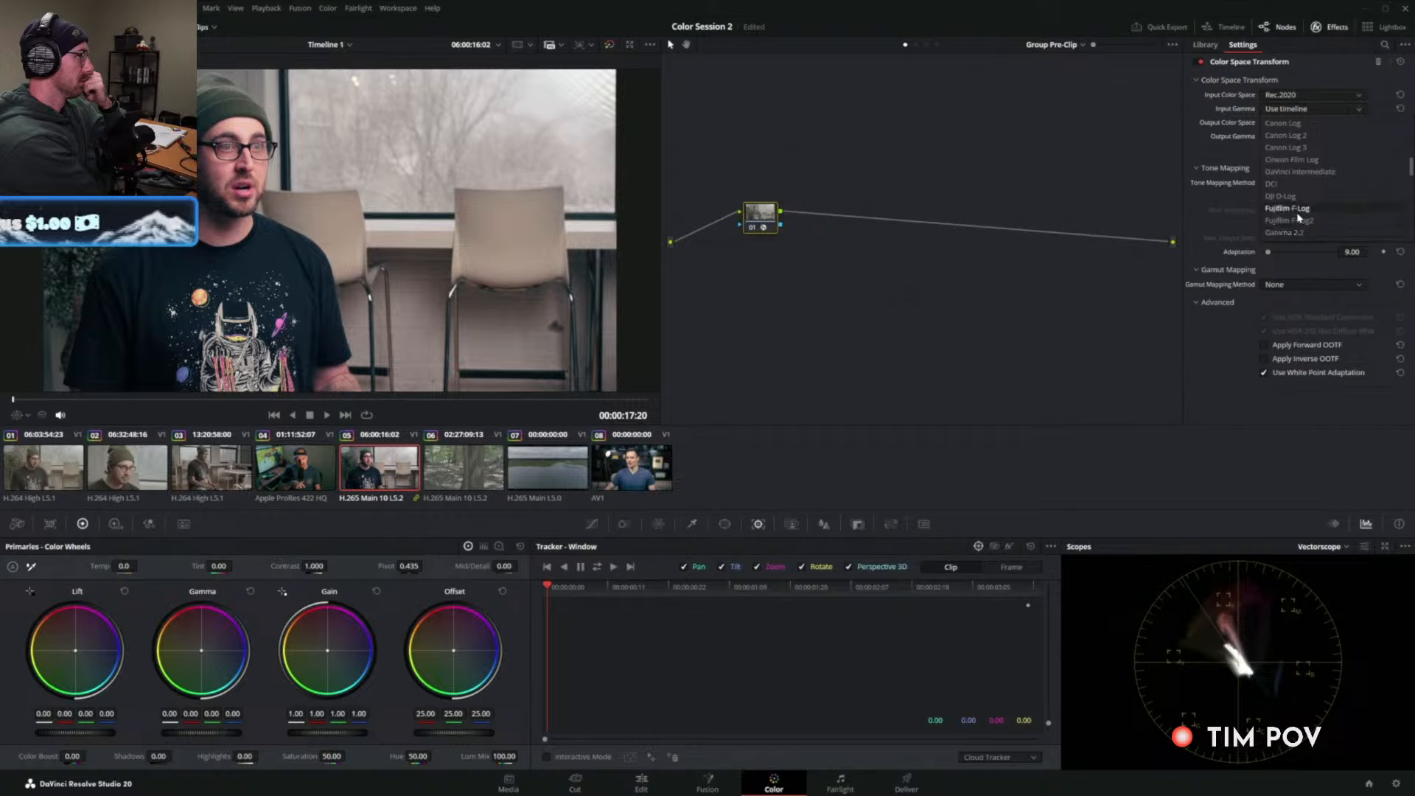
left_click(1290, 208)
Set the pre-clip transform's output color space to DaVinci Wide Gamut and its output gamma to DaVinci Intermediate.
left_click(1301, 122)
left_click(1288, 132)
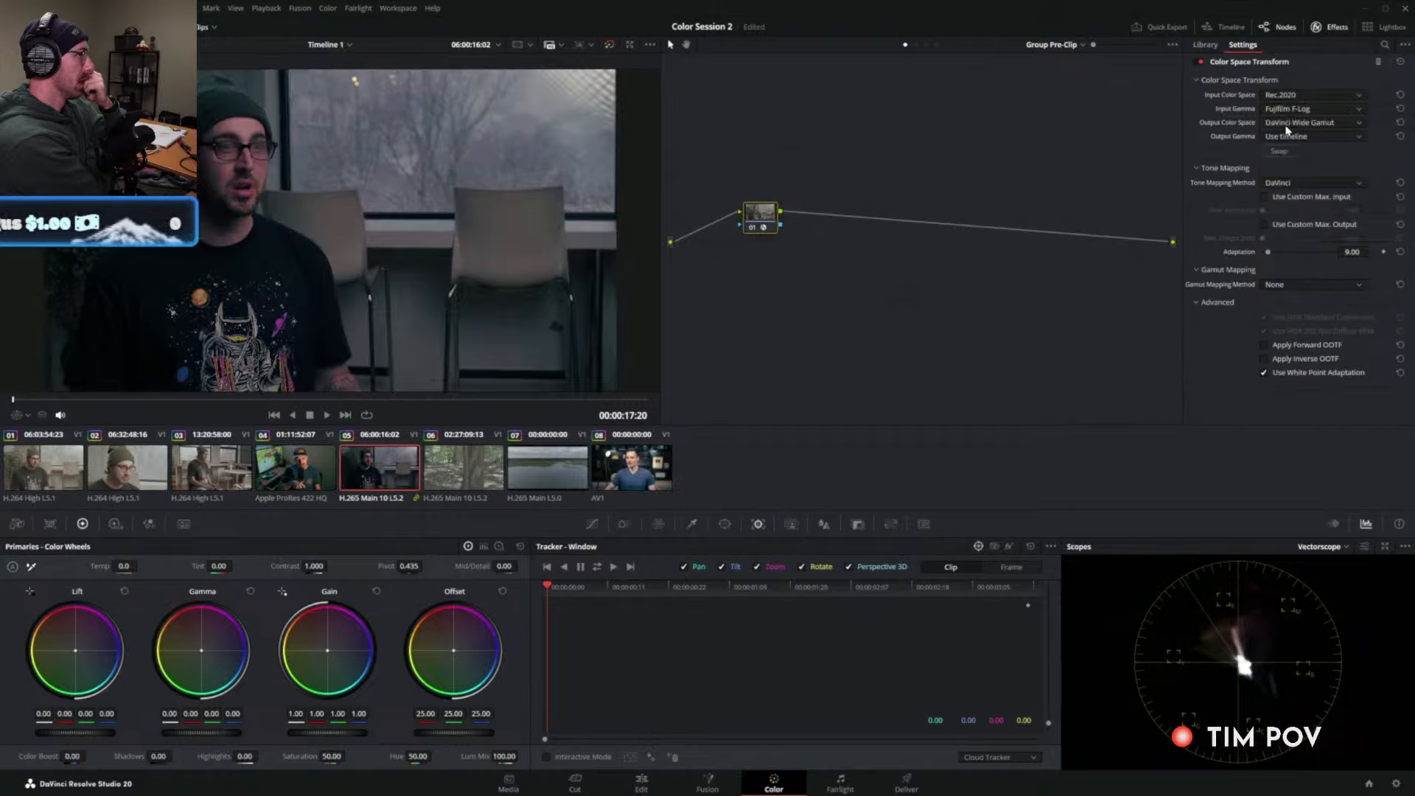
left_click(1297, 136)
left_click(1297, 251)
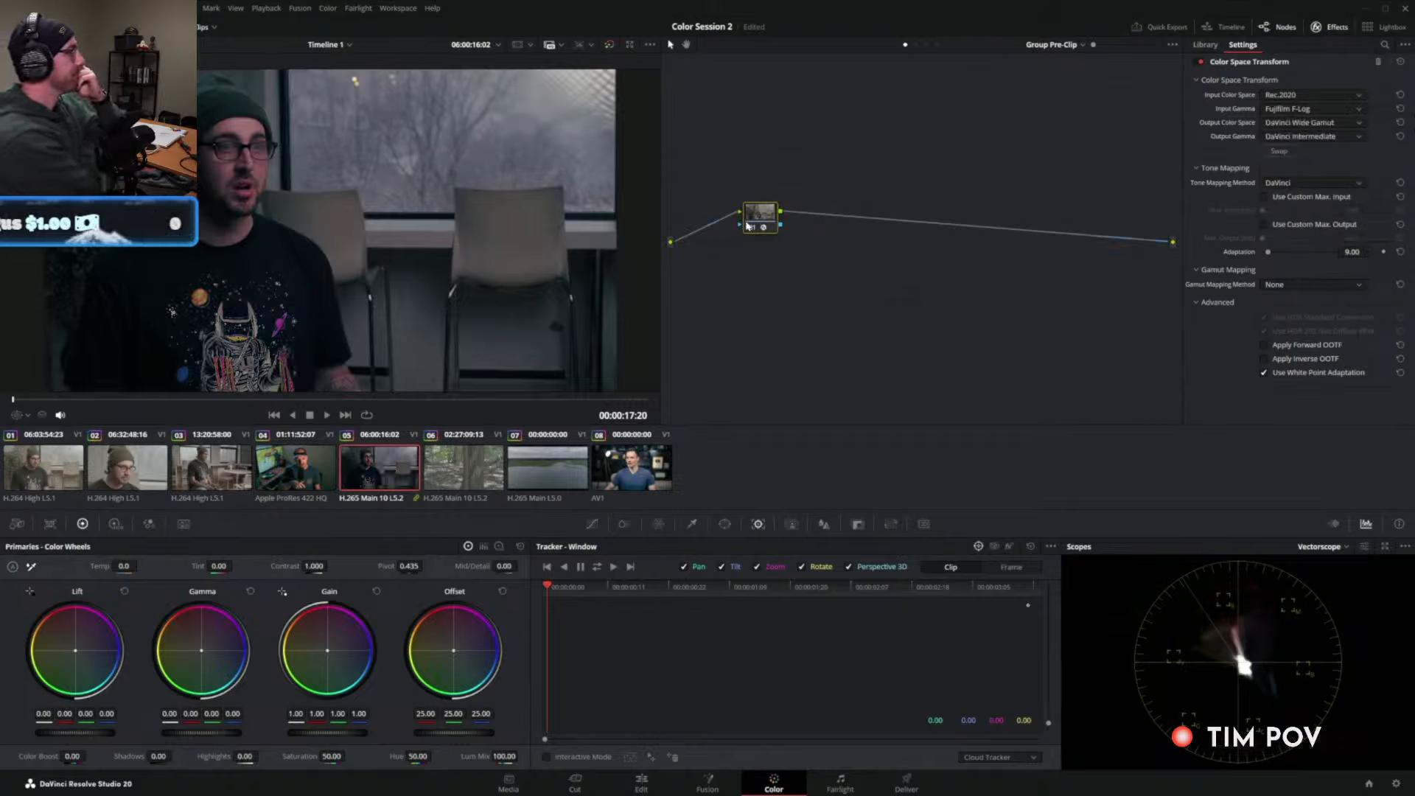
Reset the Exp node's gain in clip 05's clip graph after trying a value of 0.50.
left_click(916, 45)
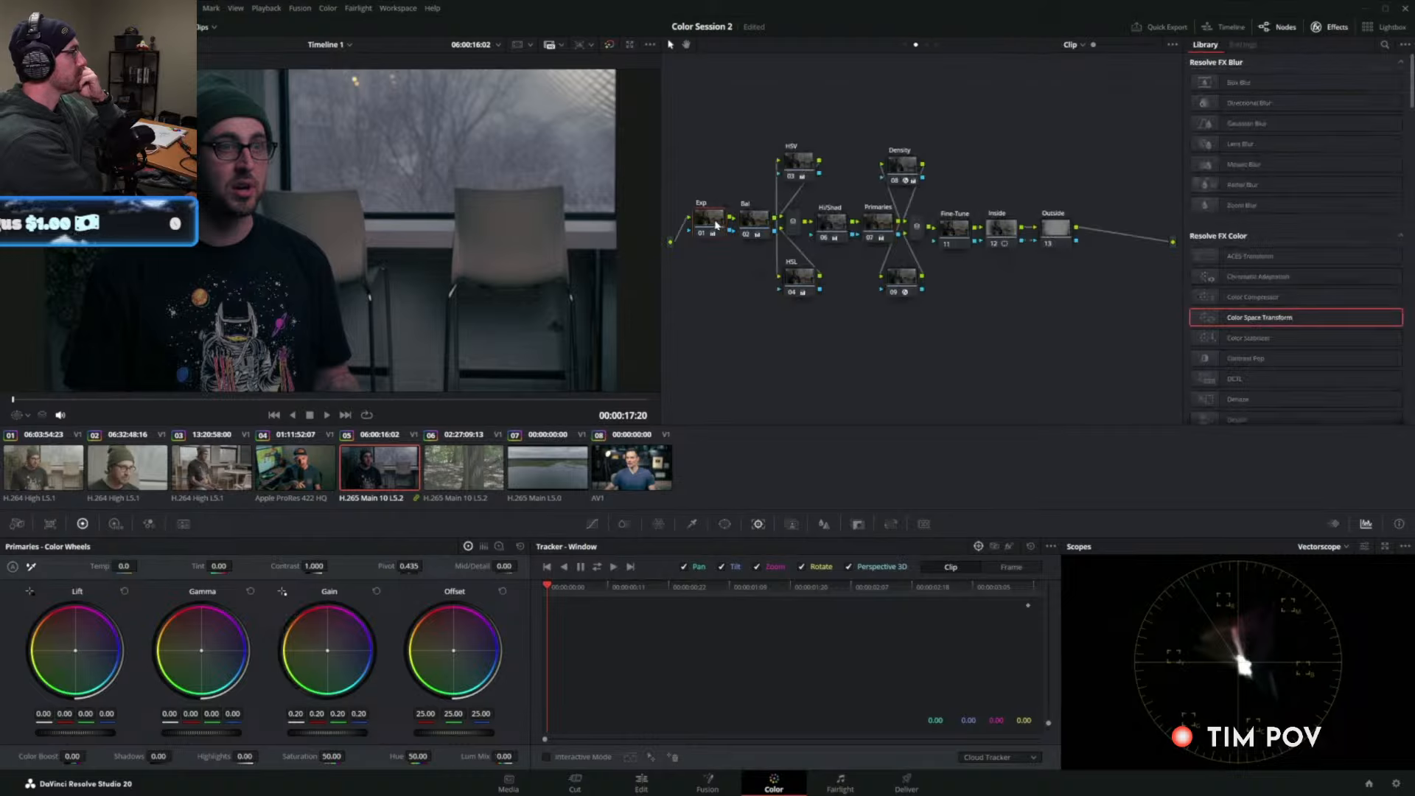
left_click(376, 592)
left_click_drag(348, 733, 300, 733)
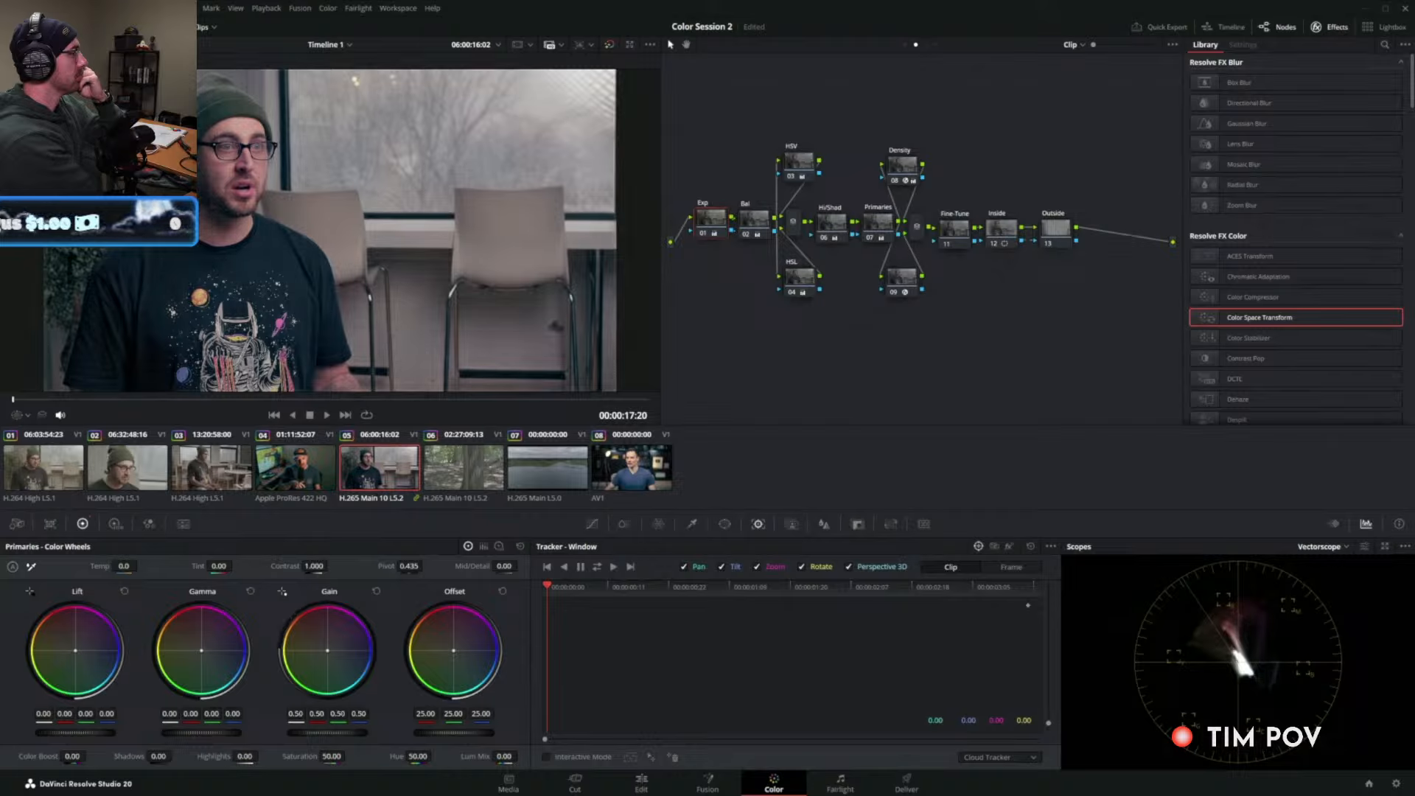
left_click(377, 592)
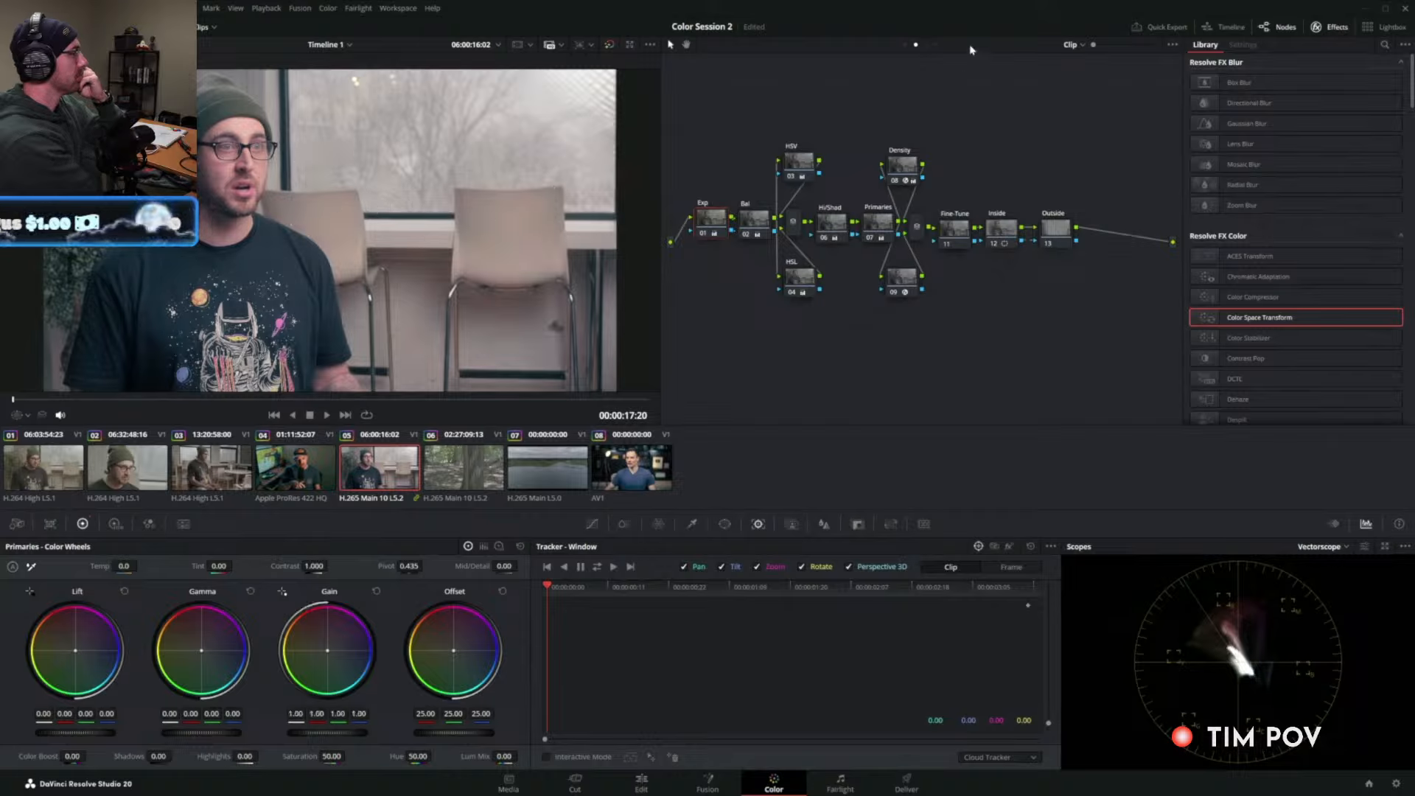
Compare clip 05 with the post-clip Look node turned off and on.
left_click(926, 45)
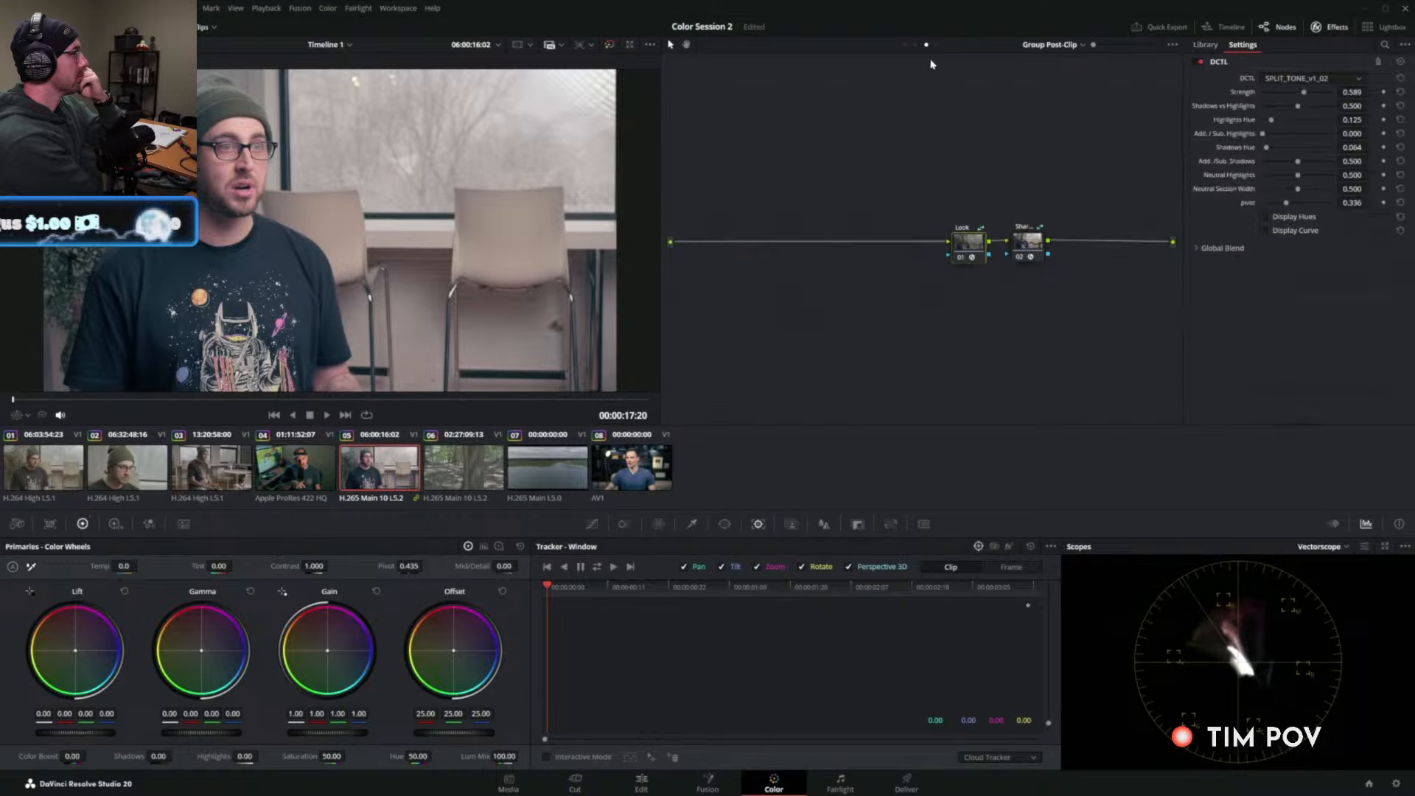
key("ctrl+d")
key("ctrl+d")
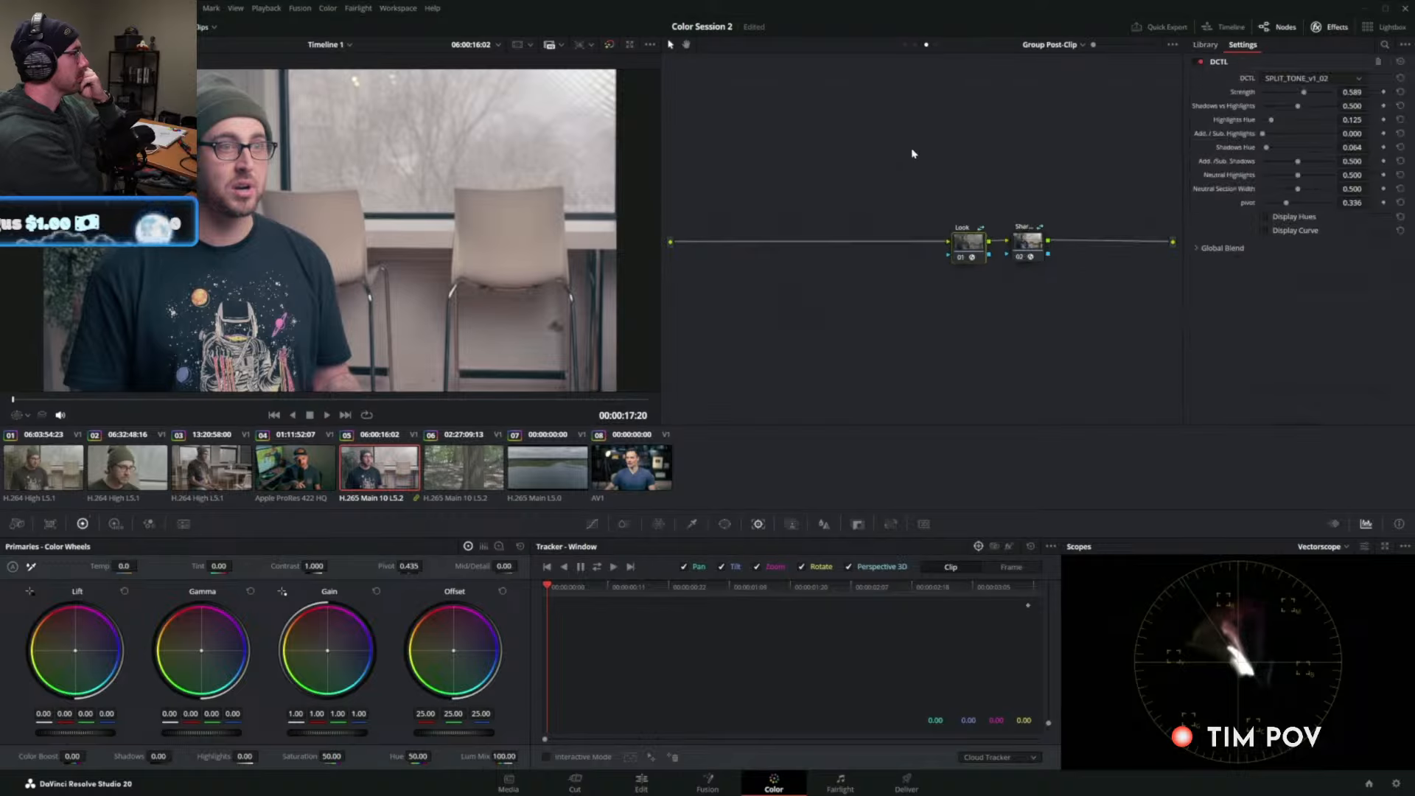
Reset the Bal node's color-shifted gain in clip 05's clip graph and lower the overall gain to 0.51.
left_click(916, 45)
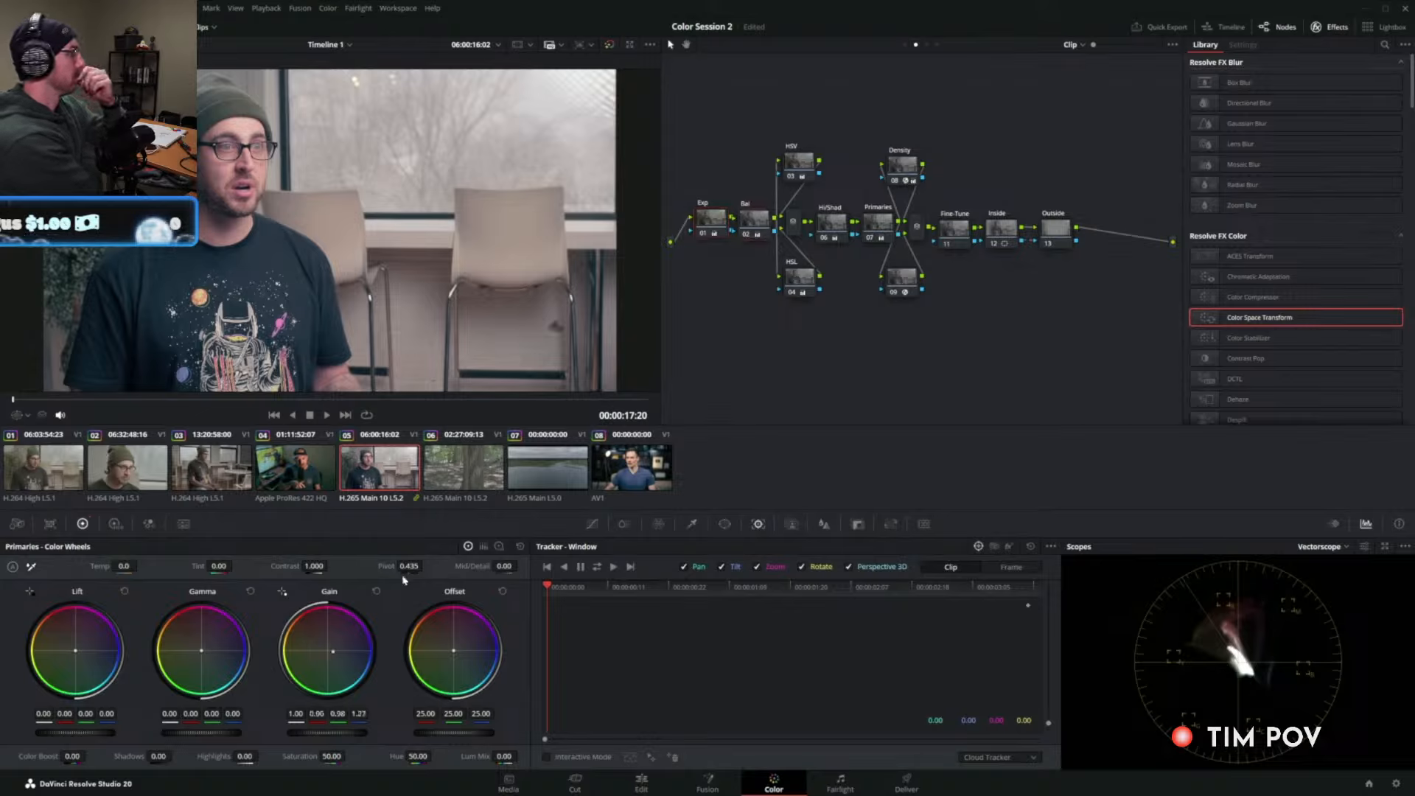
left_click(376, 592)
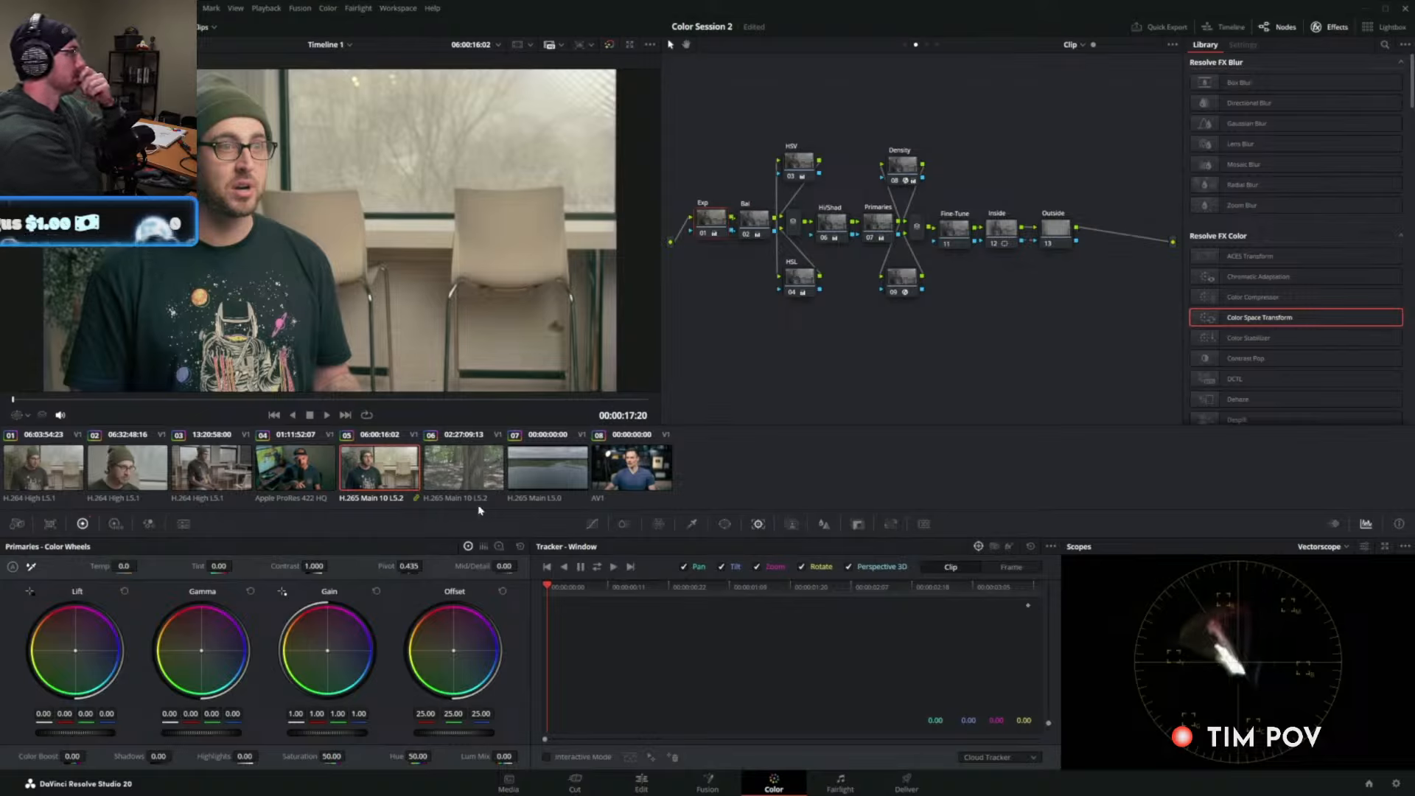
left_click_drag(344, 732, 312, 732)
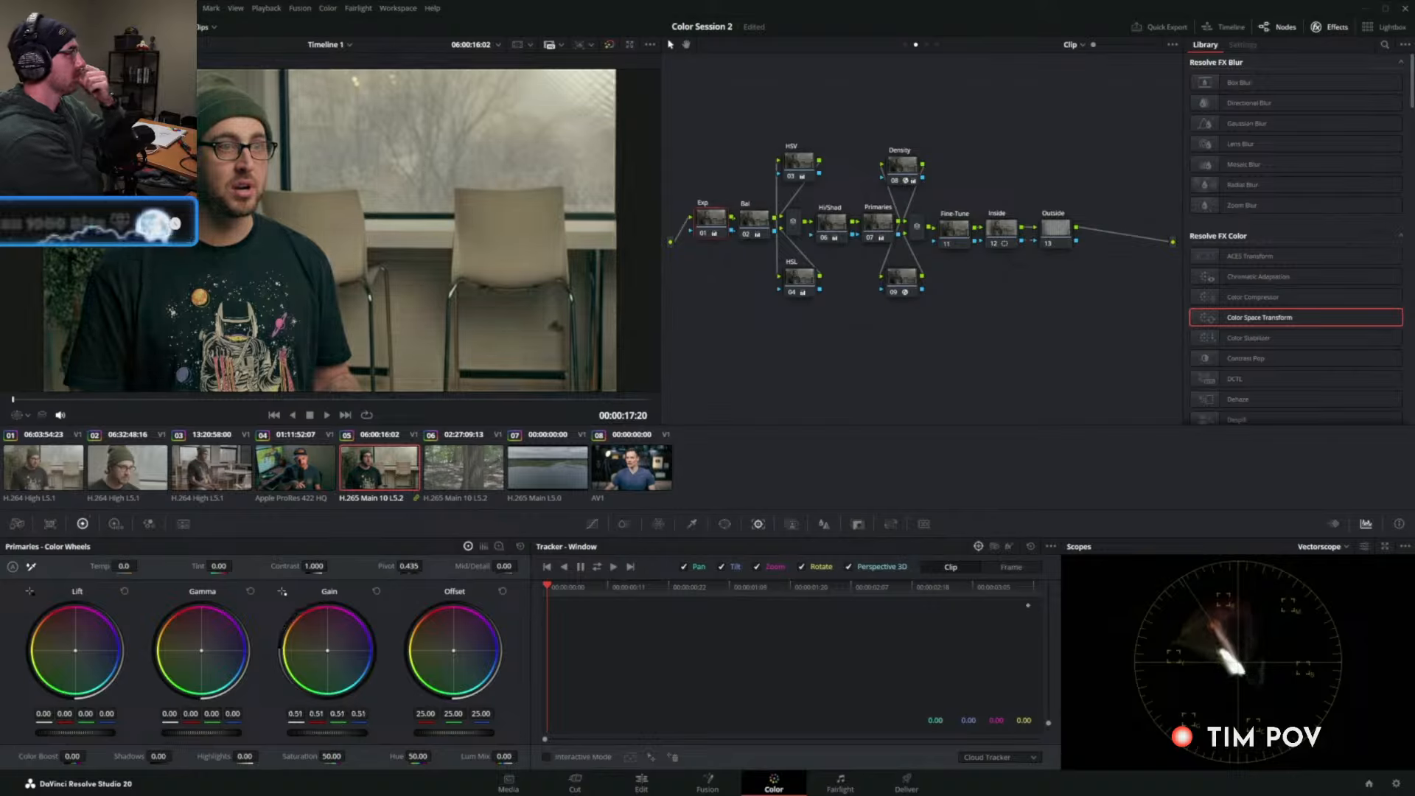
Shift the Bal node's gain slightly cooler in clip 05, to red 0.99, green 1.00 and blue 1.02.
left_click(745, 227)
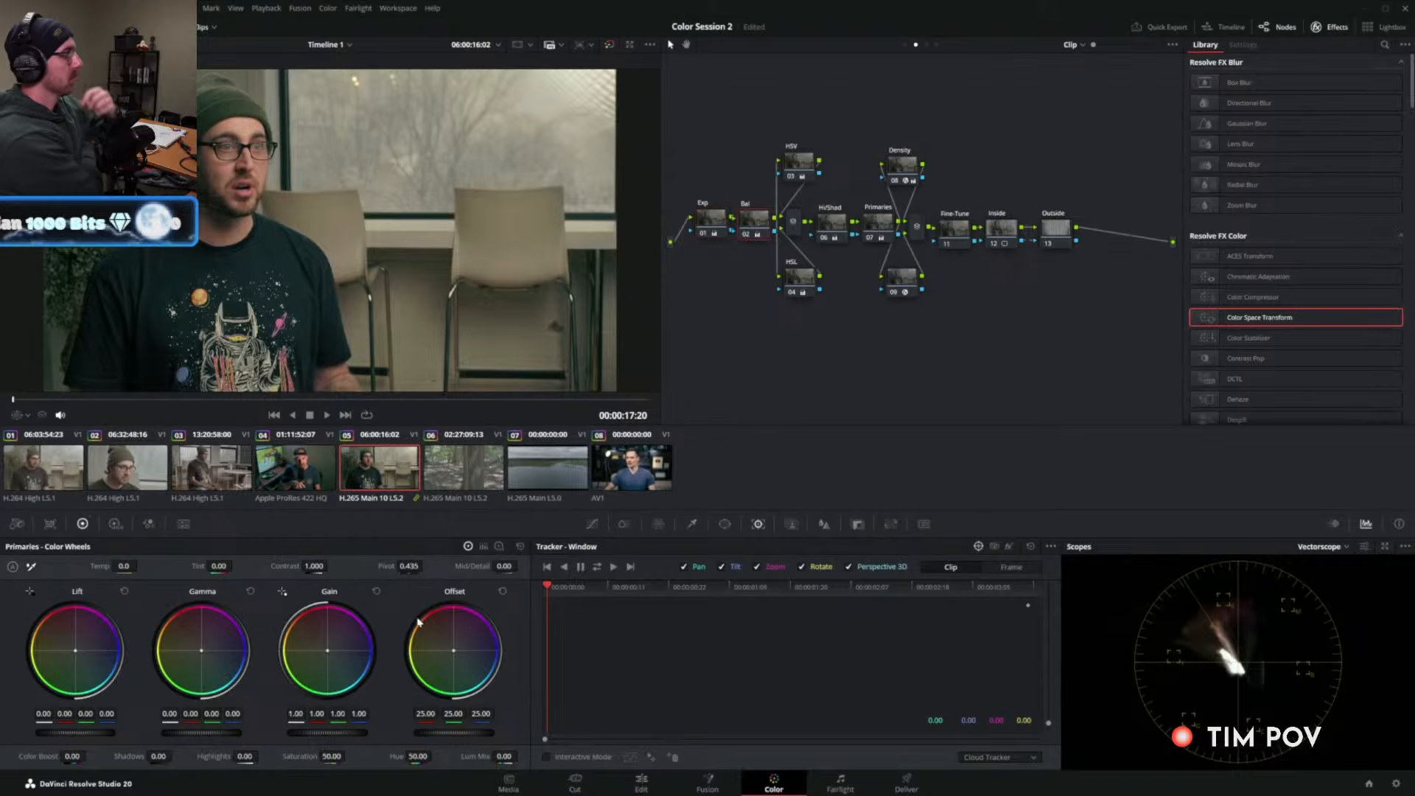
left_click_drag(329, 652, 328, 650)
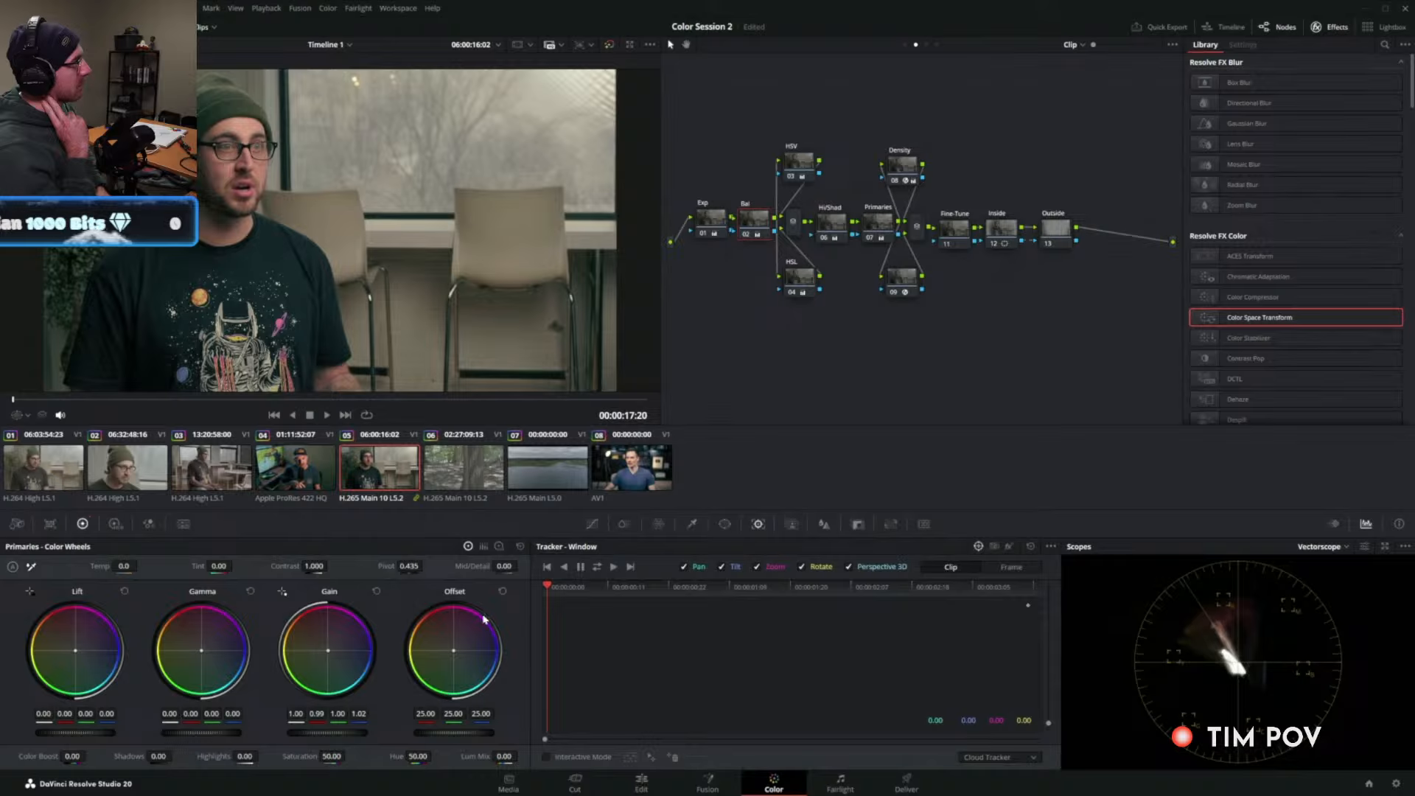
Set the Primaries node's gain to 1.27, gamma to -0.10 and lift to 0.03, and compare it off and on.
left_click(888, 226)
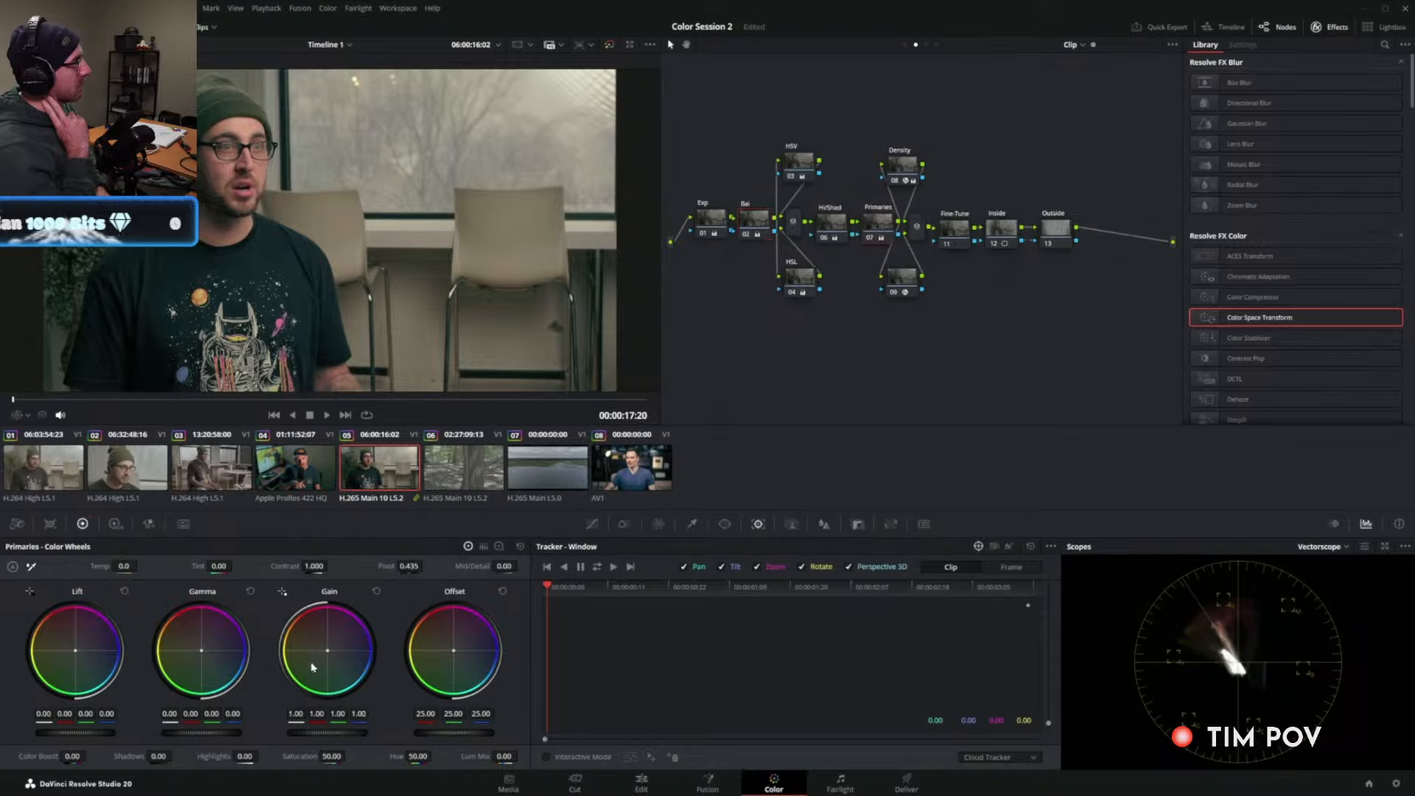
left_click_drag(309, 735, 309, 735)
left_click_drag(218, 737, 107, 739)
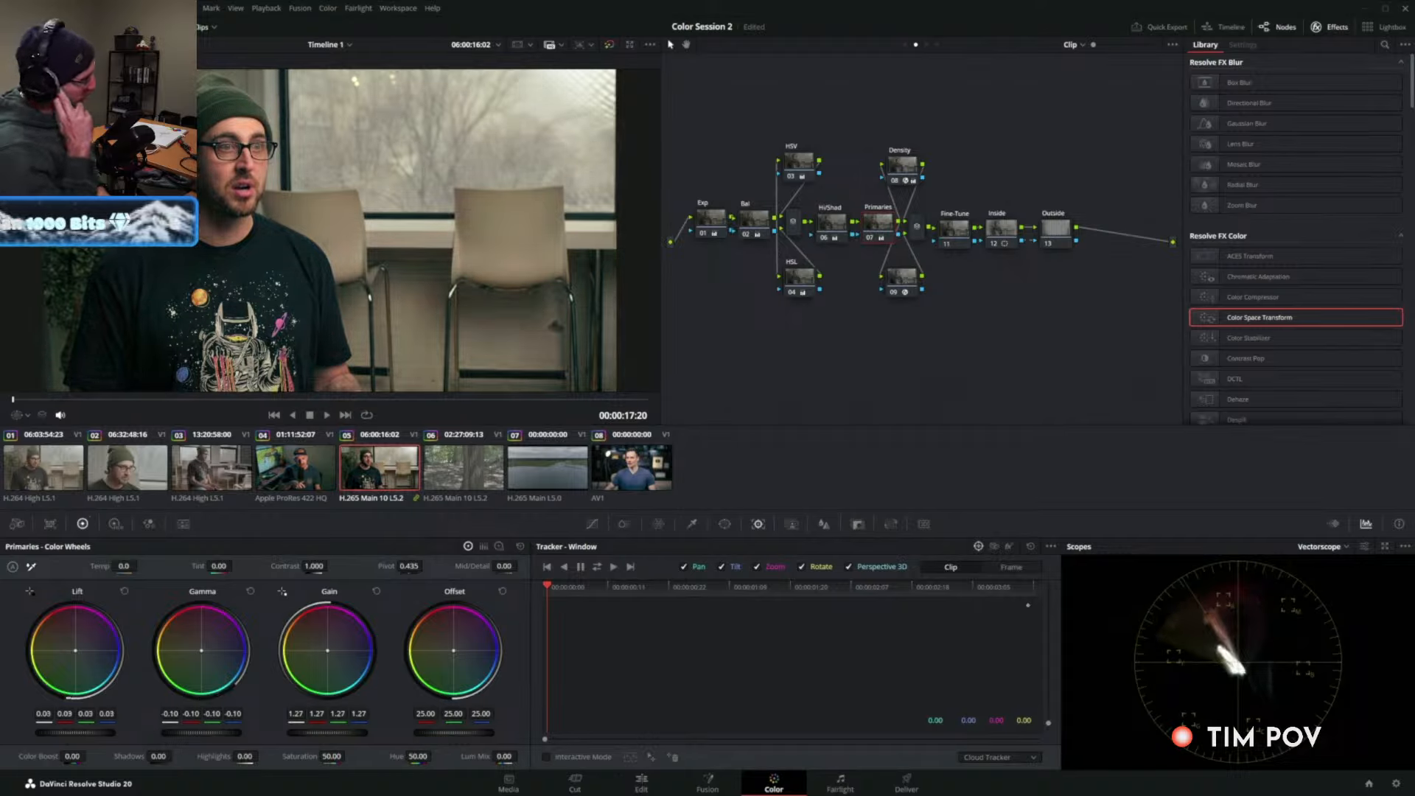
key("ctrl+d")
key("ctrl+d")
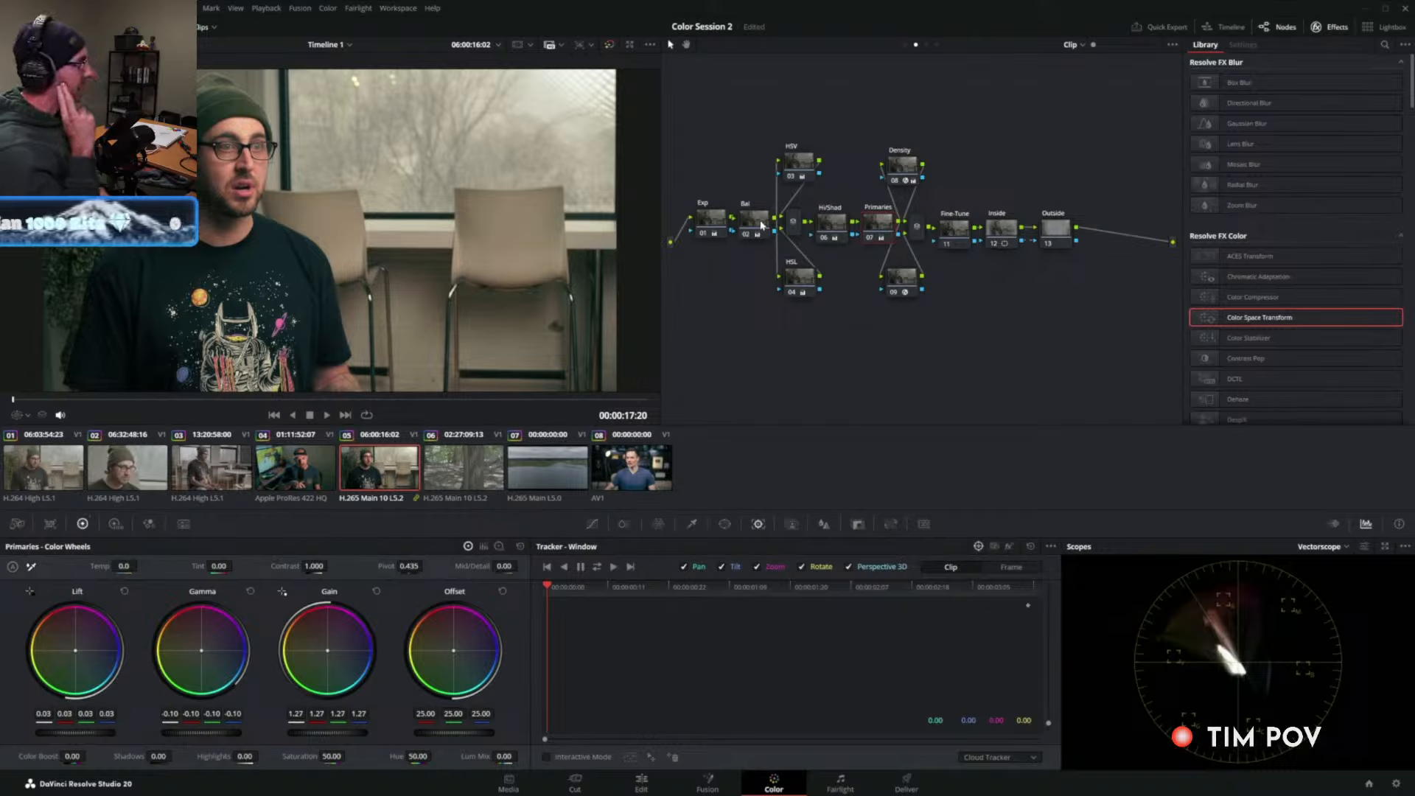
Try a cooler Bal gain of red 0.88, green 1.01 and blue 1.13 with the post-clip Look node temporarily disabled.
left_click(761, 225)
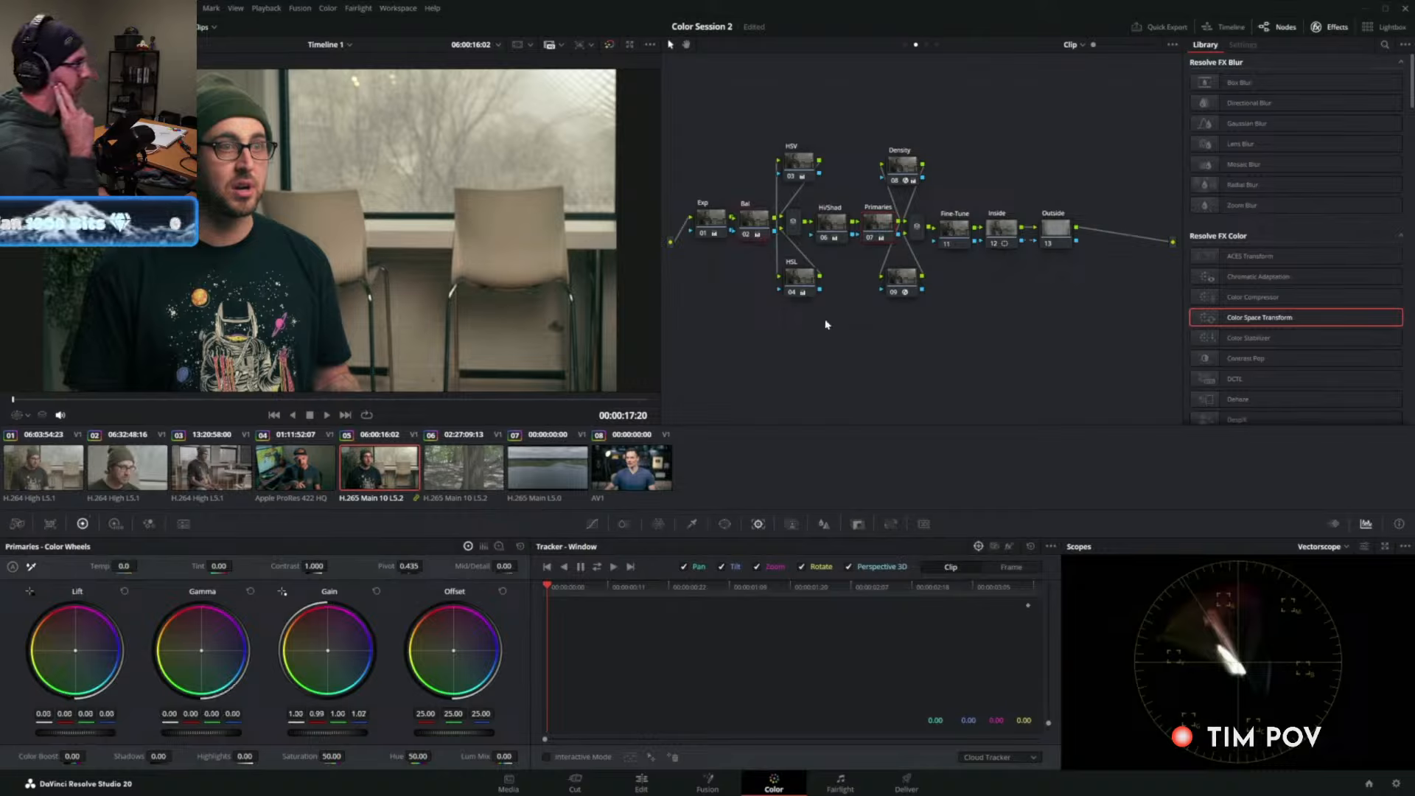
left_click(926, 45)
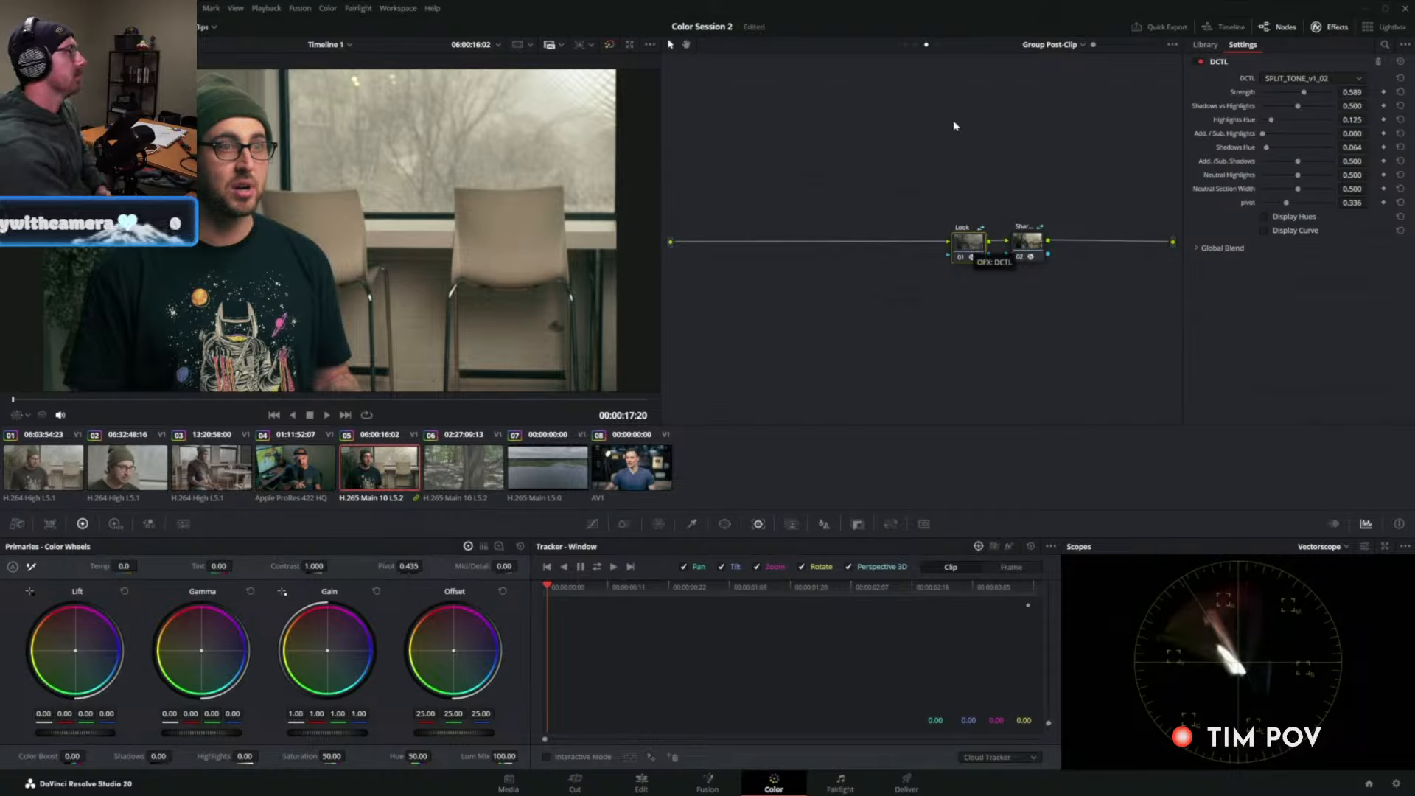
left_click(916, 46)
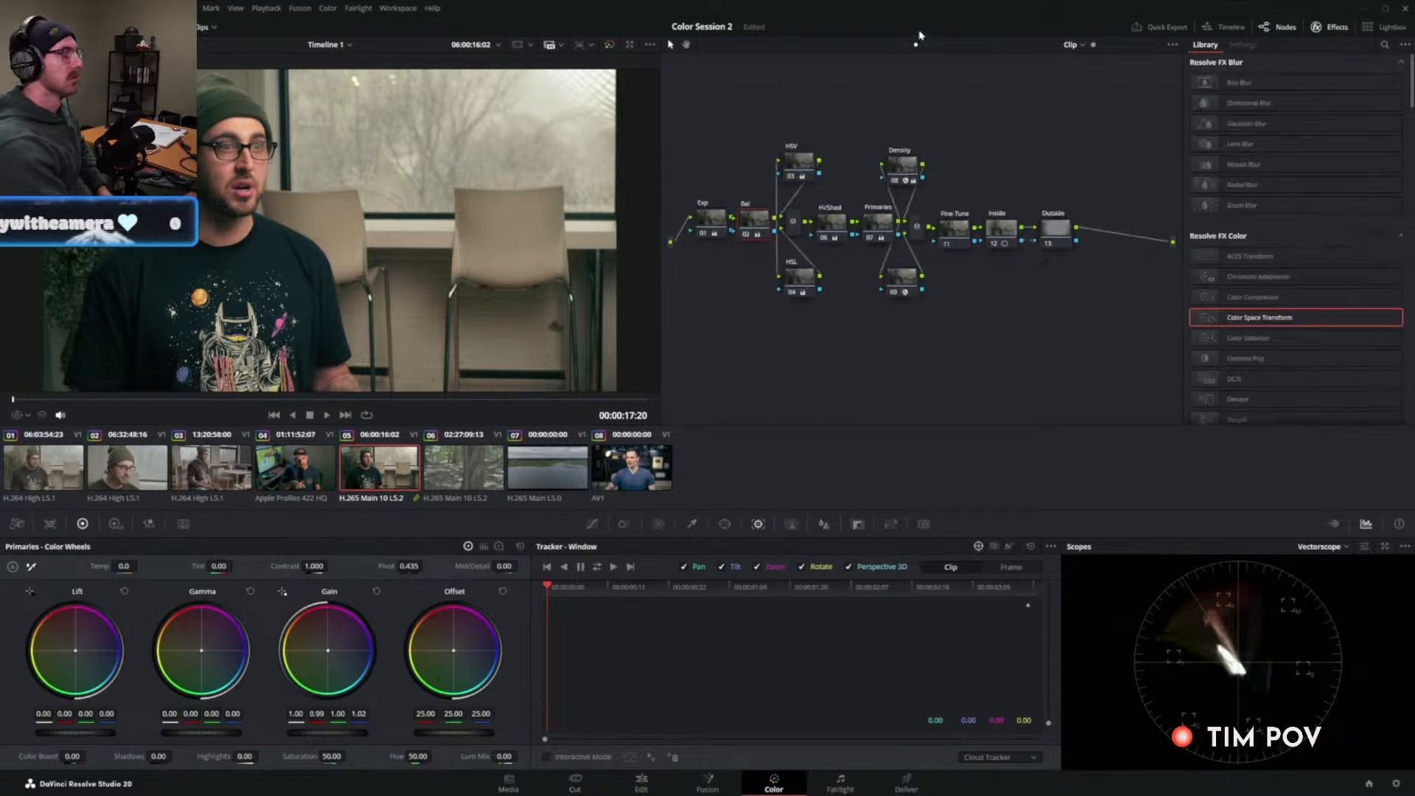
left_click(926, 45)
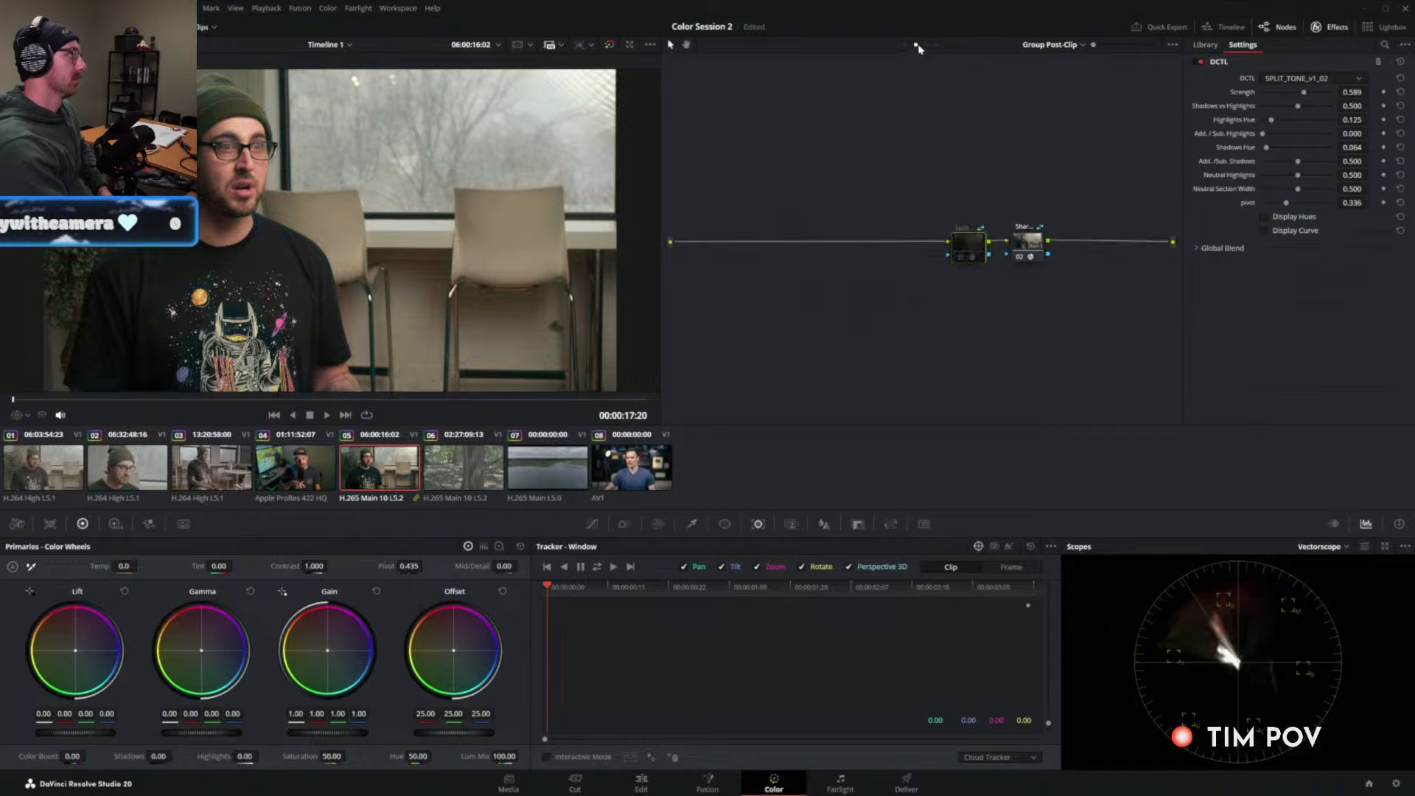
left_click(916, 44)
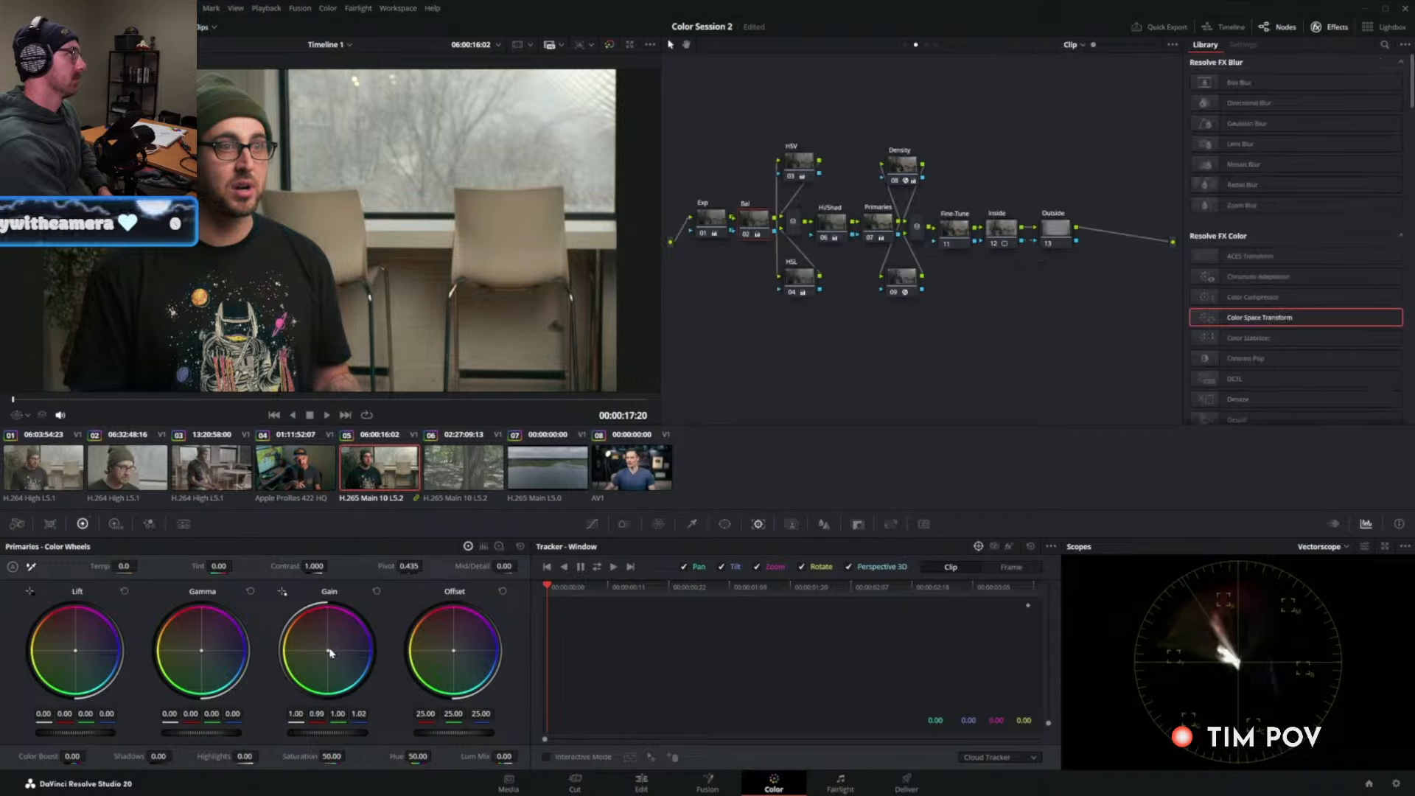
left_click_drag(328, 650, 330, 652)
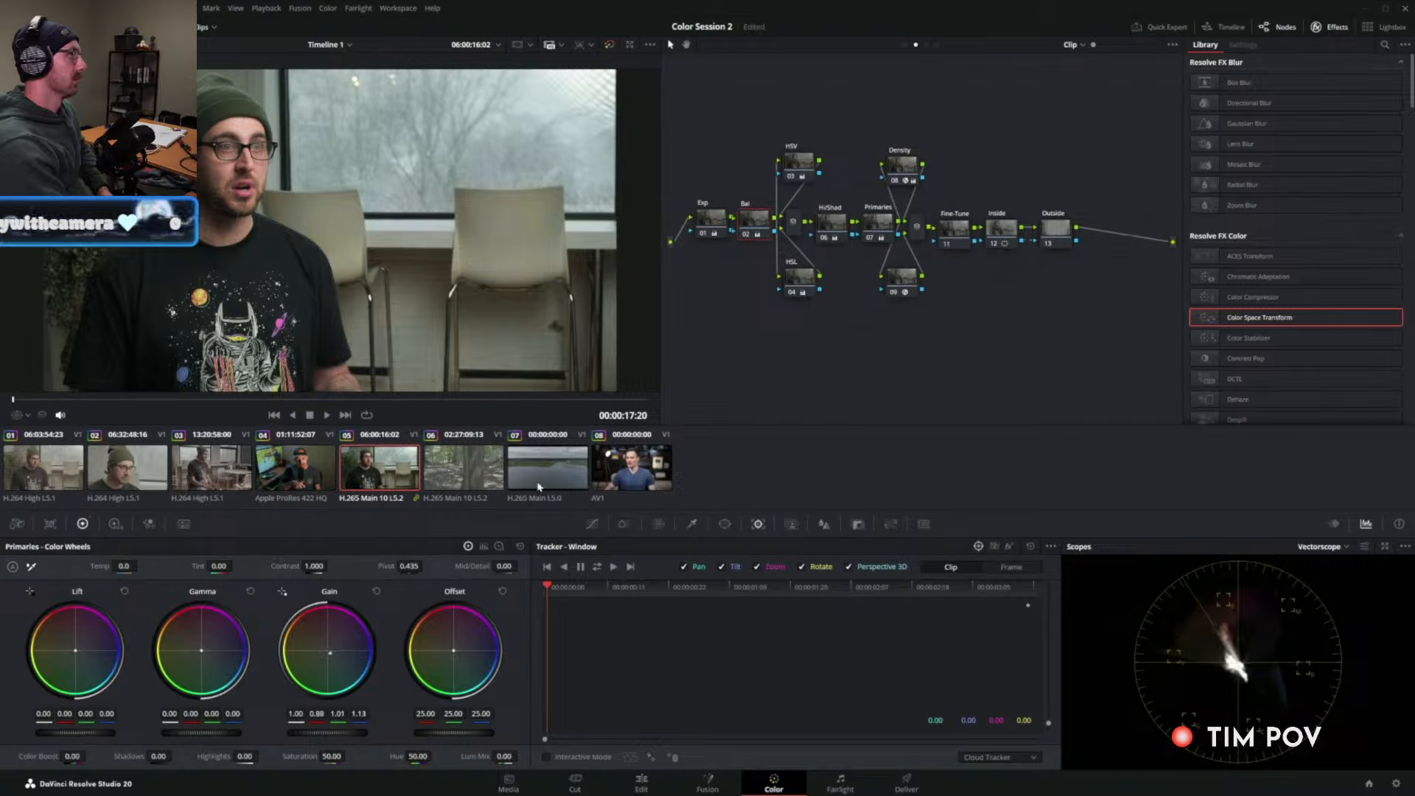
left_click(925, 44)
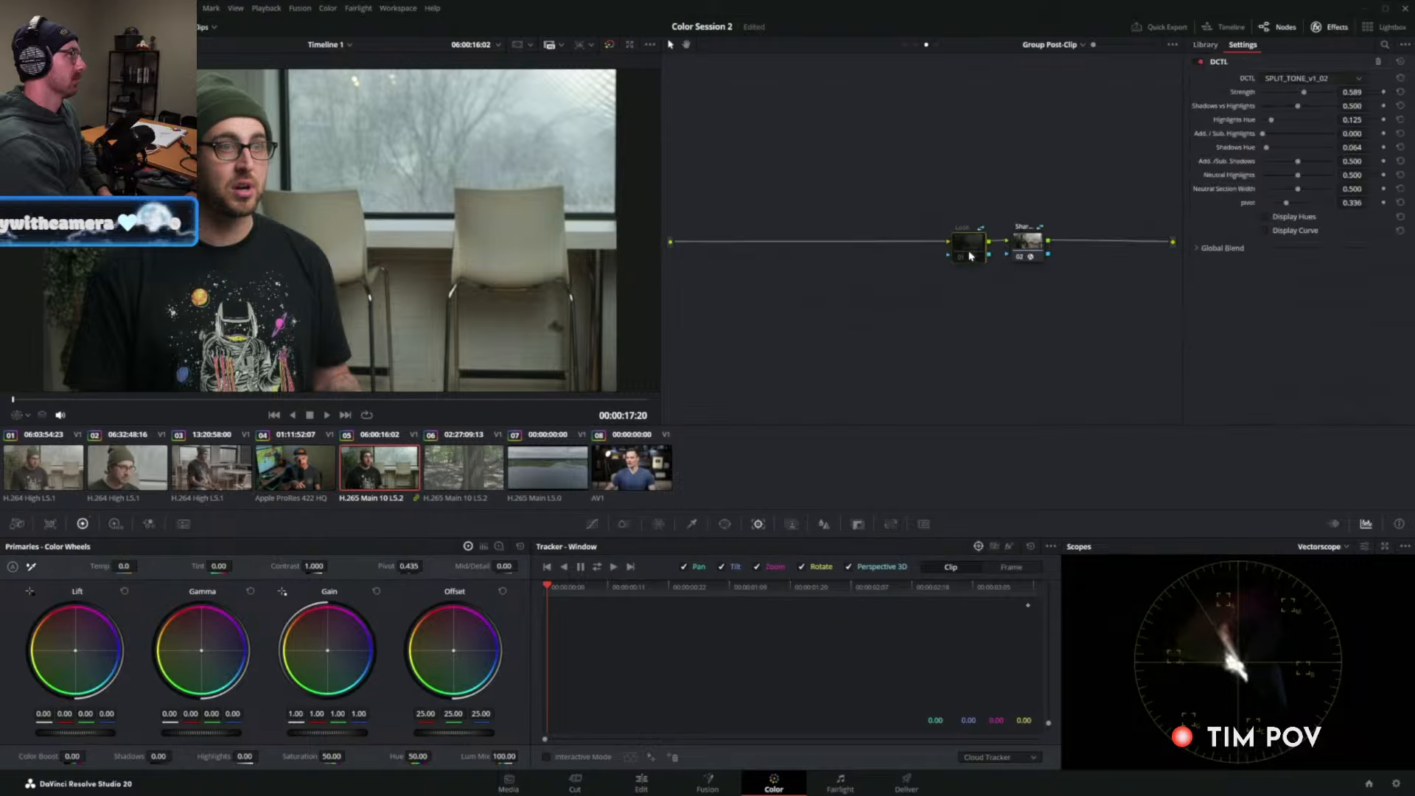
left_click(972, 252)
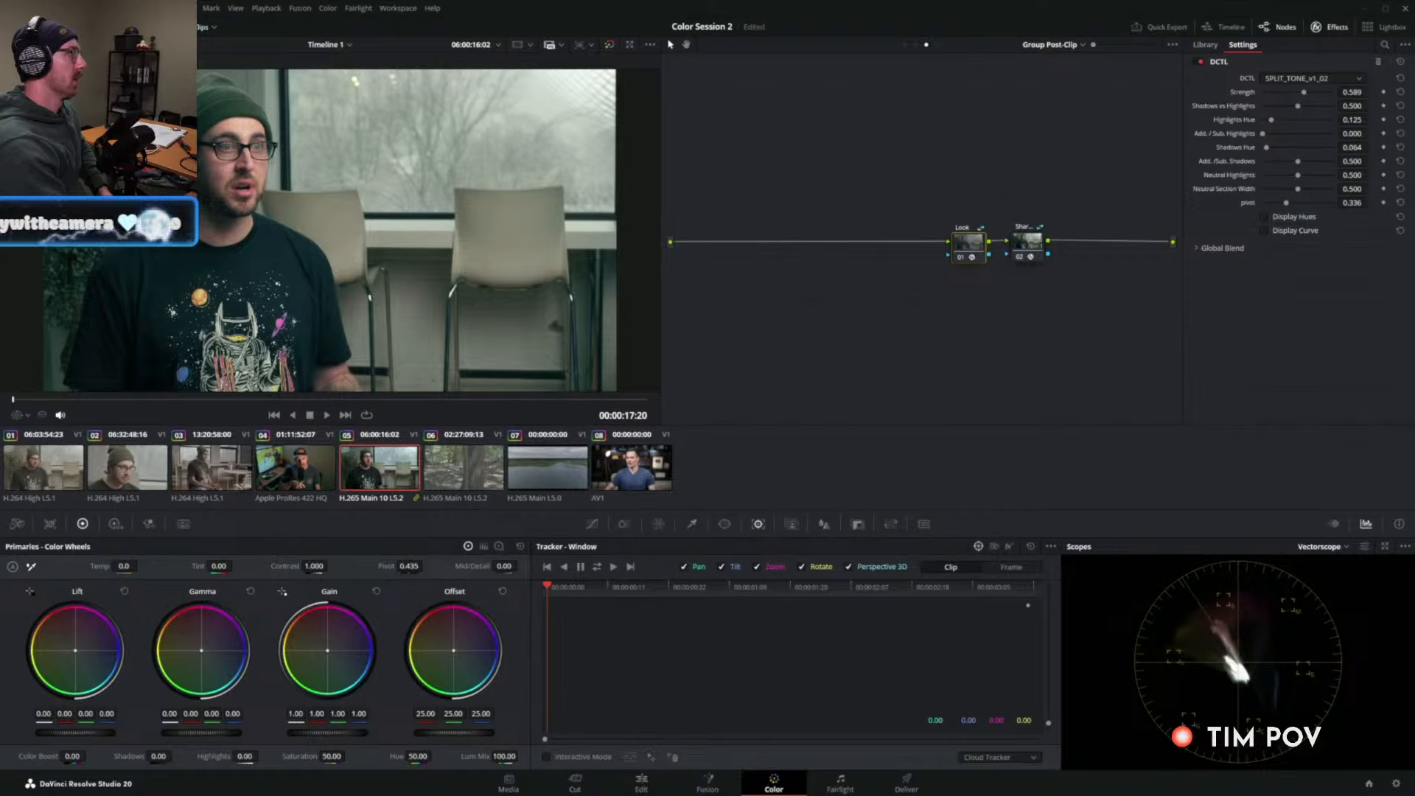
Set the Bal node's gain to red 0.97, green 0.99 and blue 1.07, and check clip 05's post-clip Look node.
left_click(916, 45)
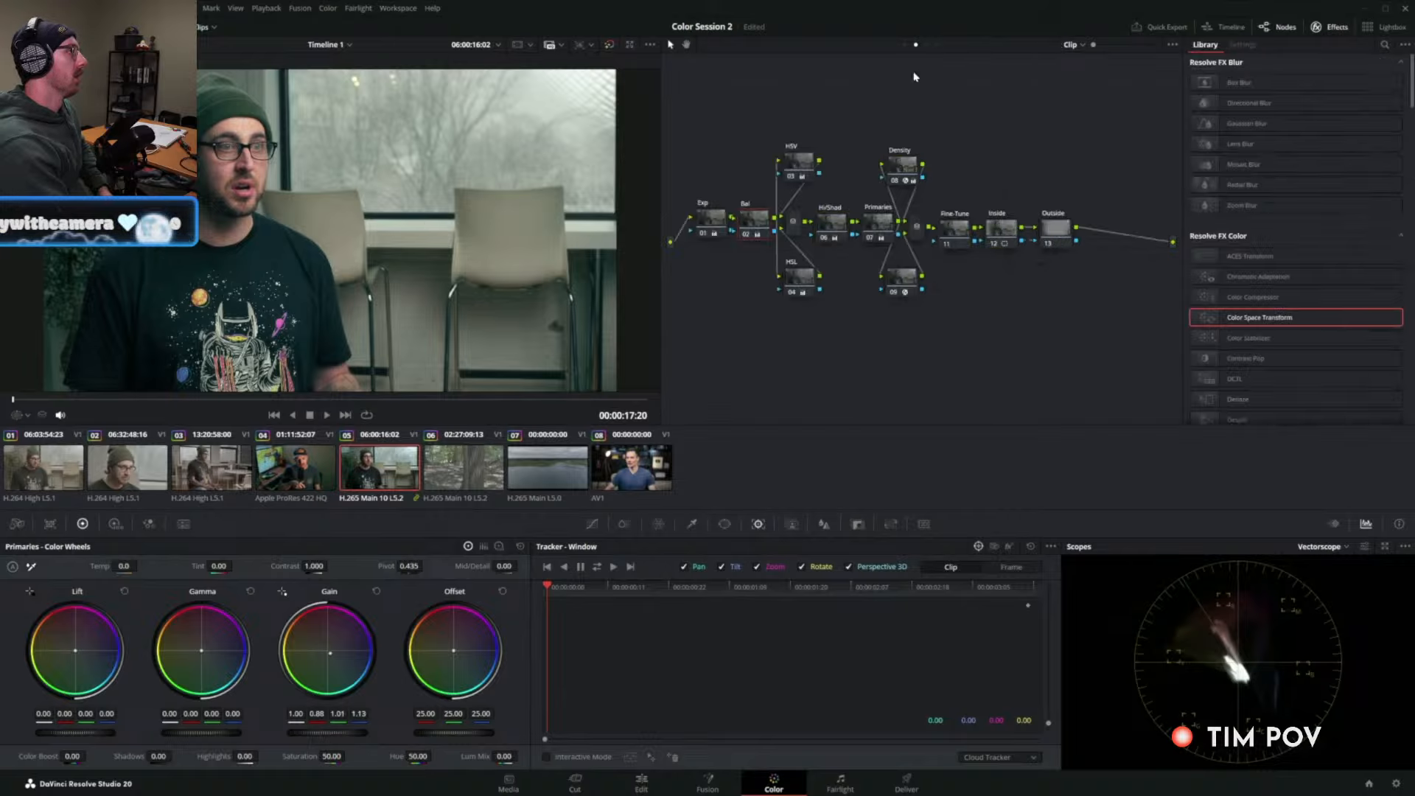
left_click_drag(333, 665, 330, 660)
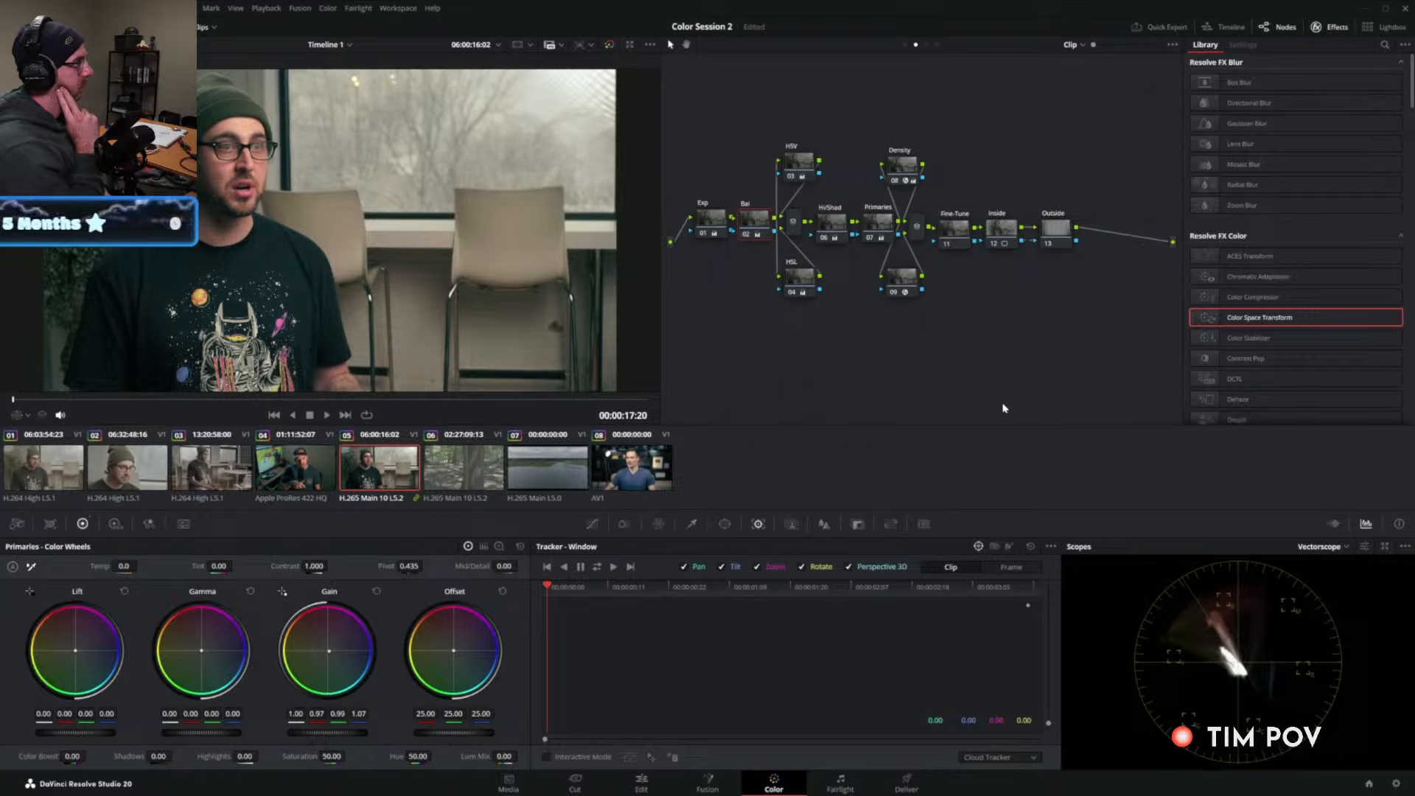
left_click(926, 44)
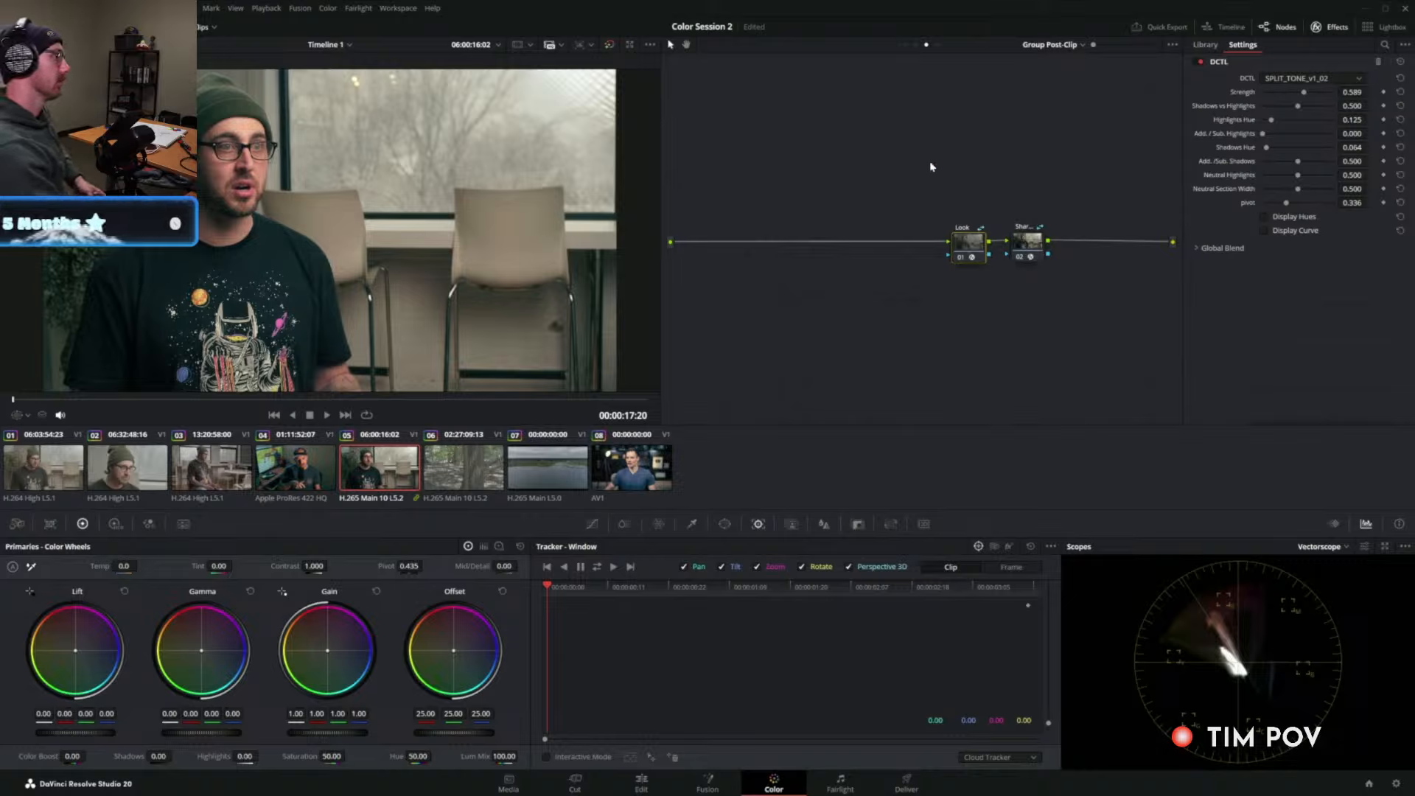
left_click(916, 45)
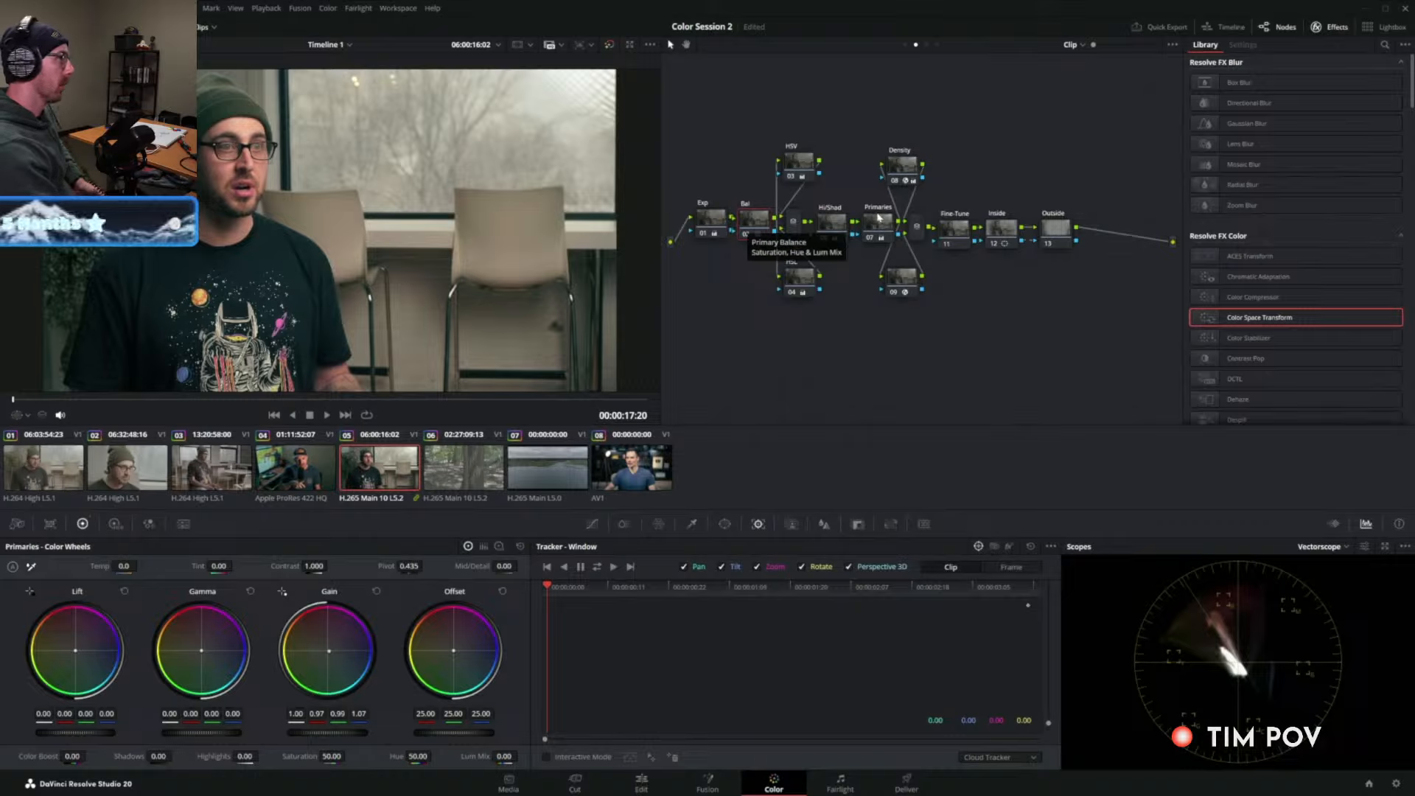
left_click(711, 221)
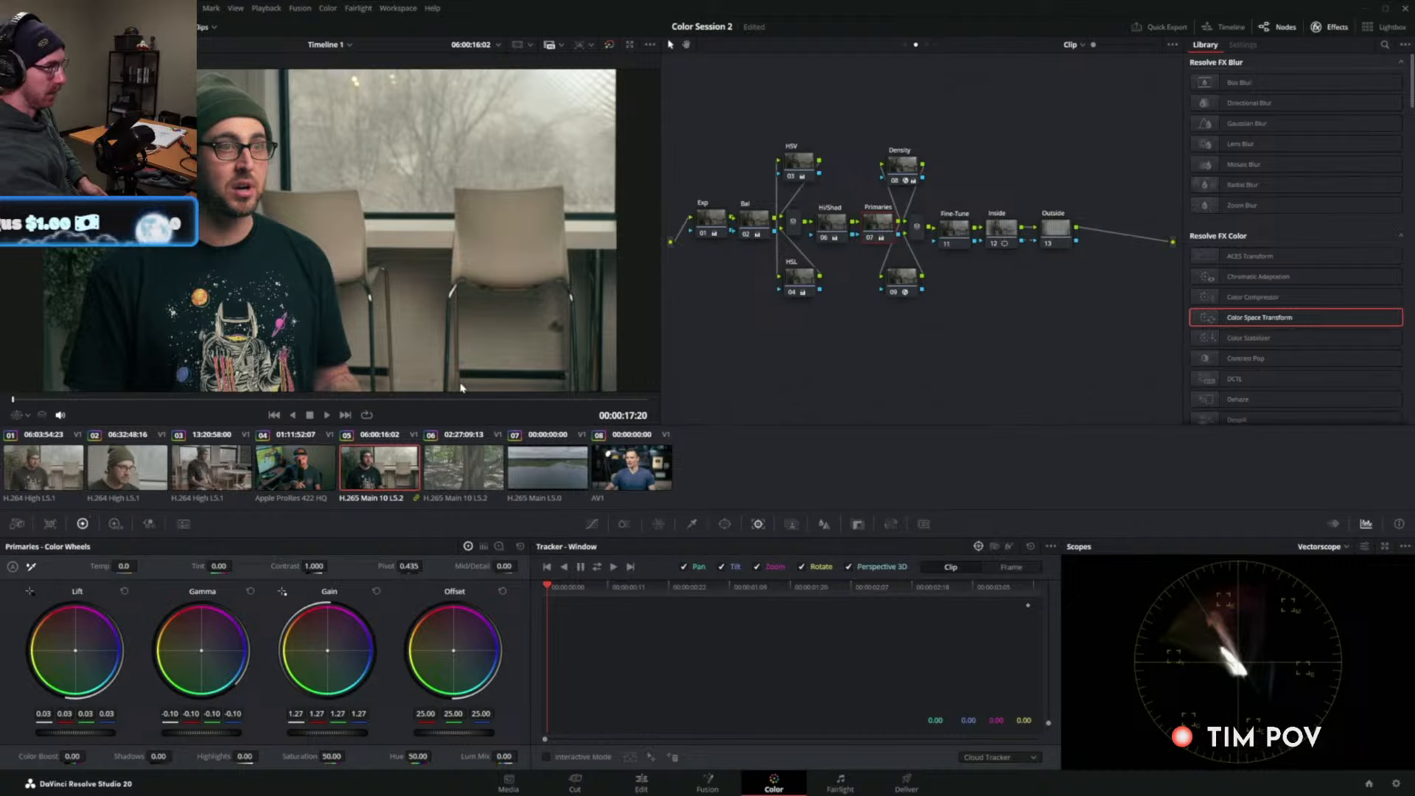
Put clips 01 to 03 into a new group named Interview.
left_click(73, 479)
left_click(133, 480)
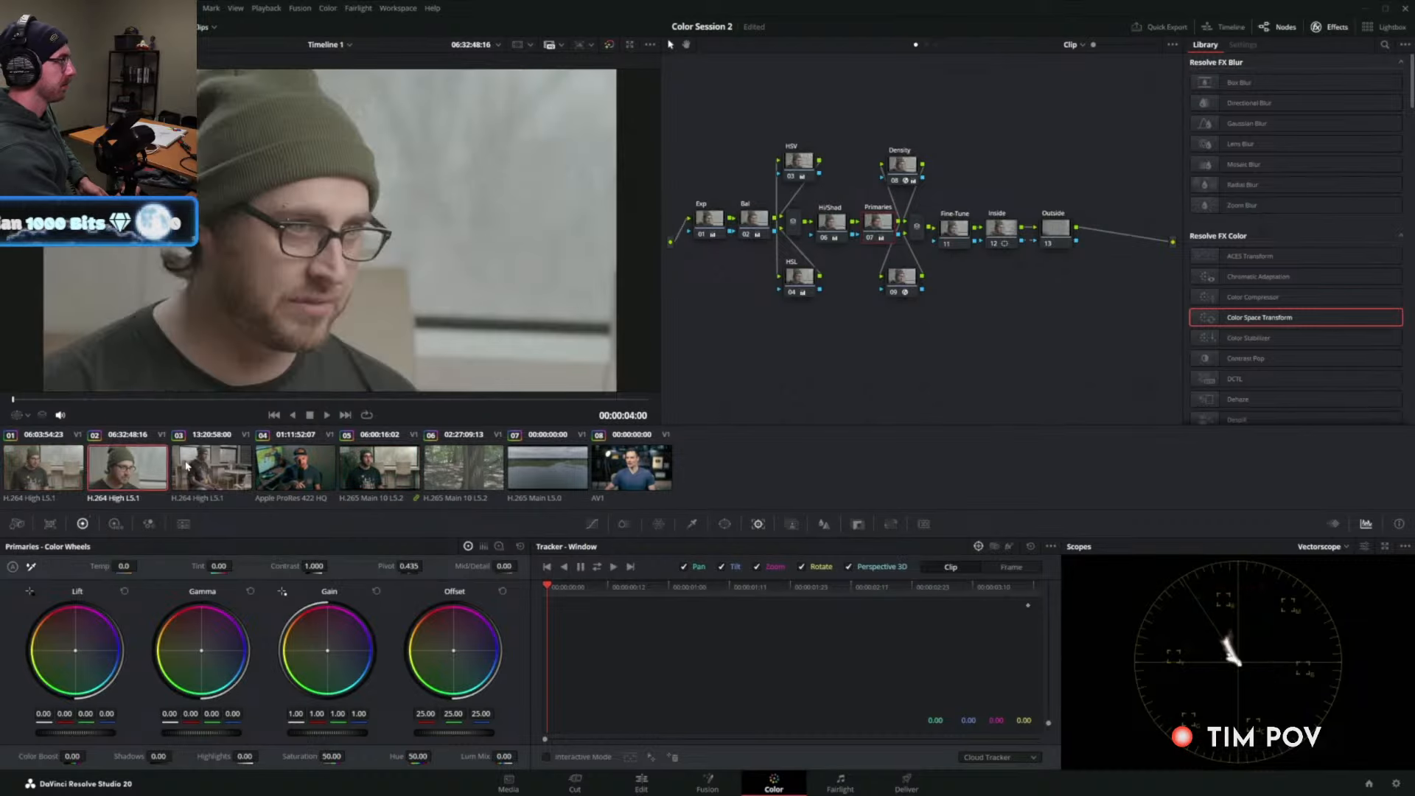
key("Up")
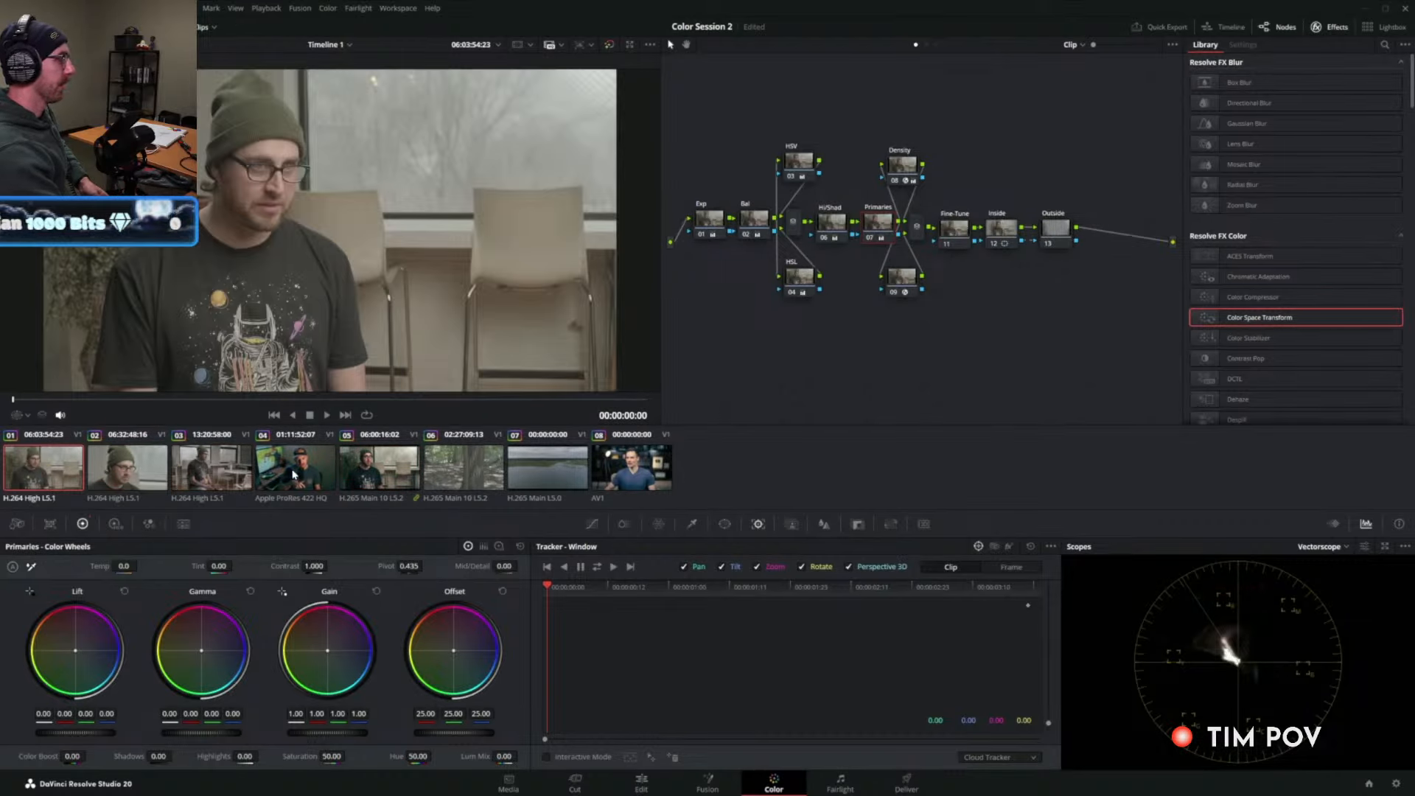
left_click(214, 472, "shift")
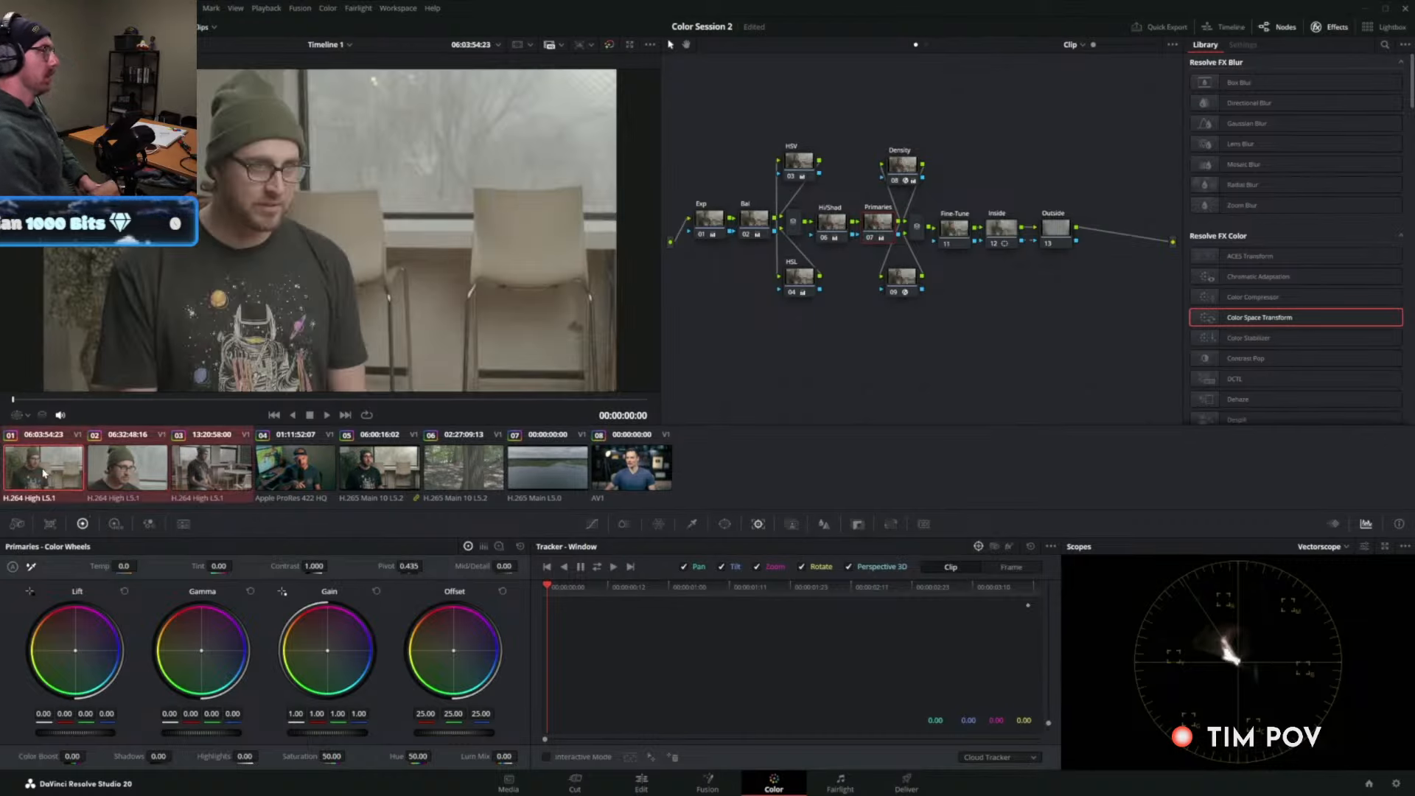
right_click(51, 470)
left_click(83, 330)
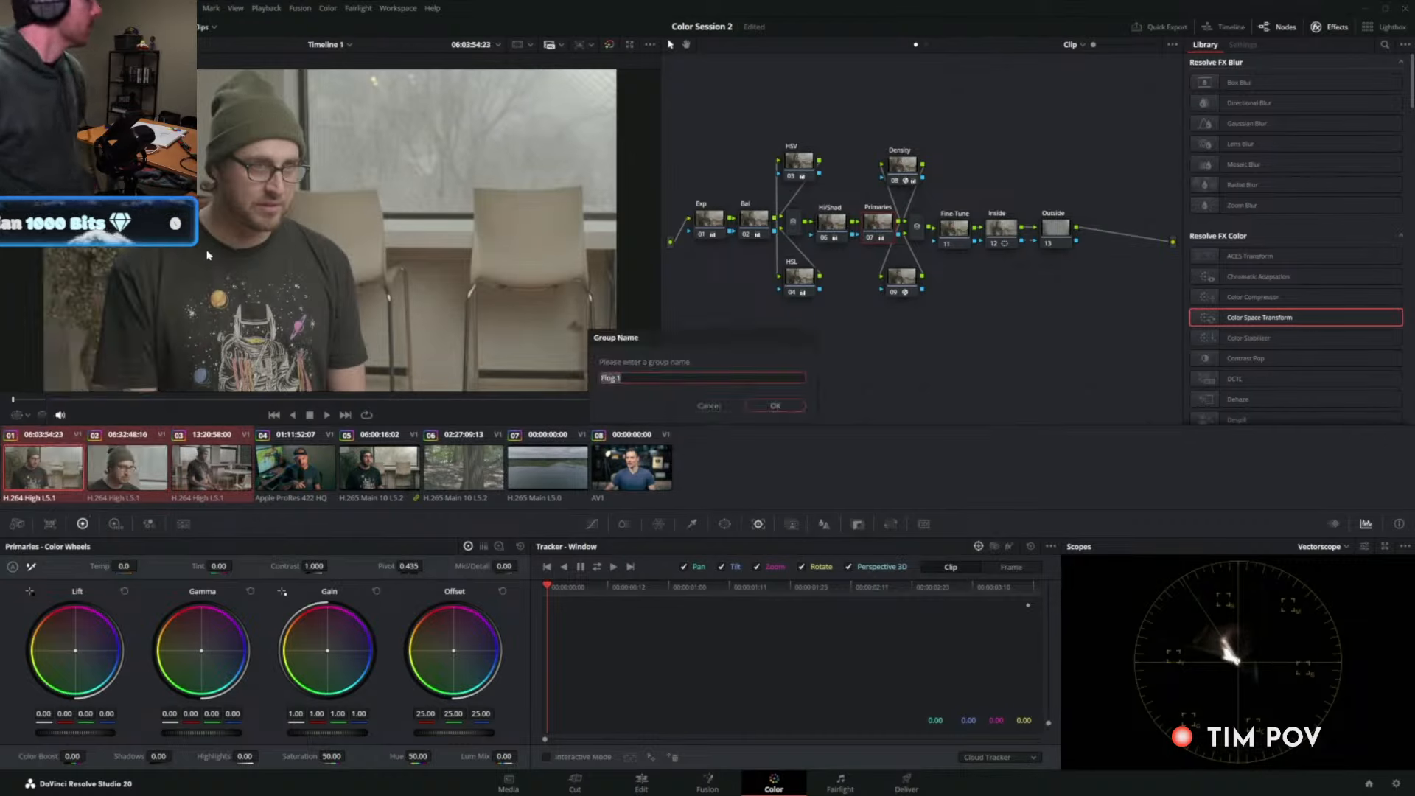
key("BackSpace")
type("Intev")
key("BackSpace")
type("rview")
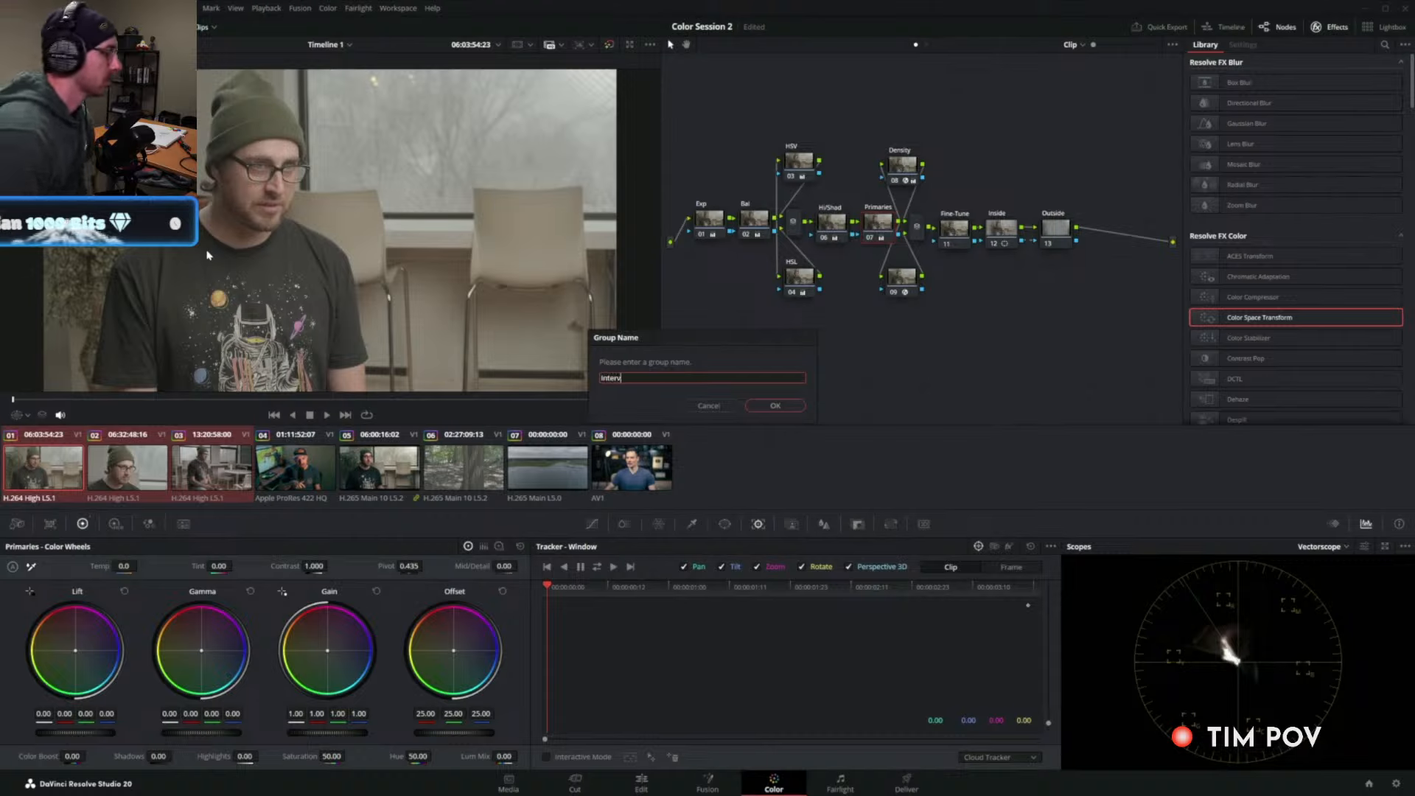
key("Return")
Add a Color Space Transform to the Interview group's pre-clip node with input color space Rec.709 and input gamma Gamma 2.4.
left_click(201, 453)
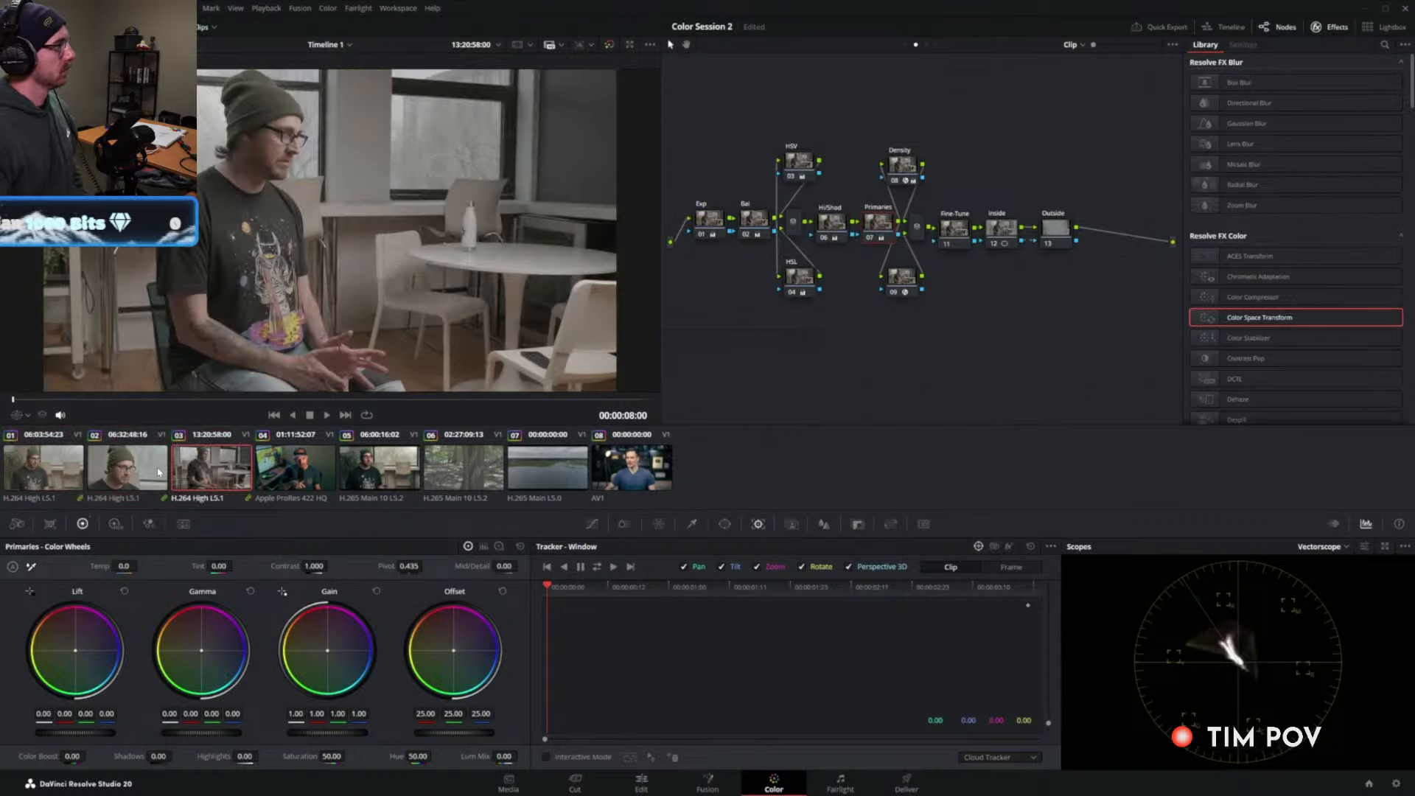
left_click(904, 44)
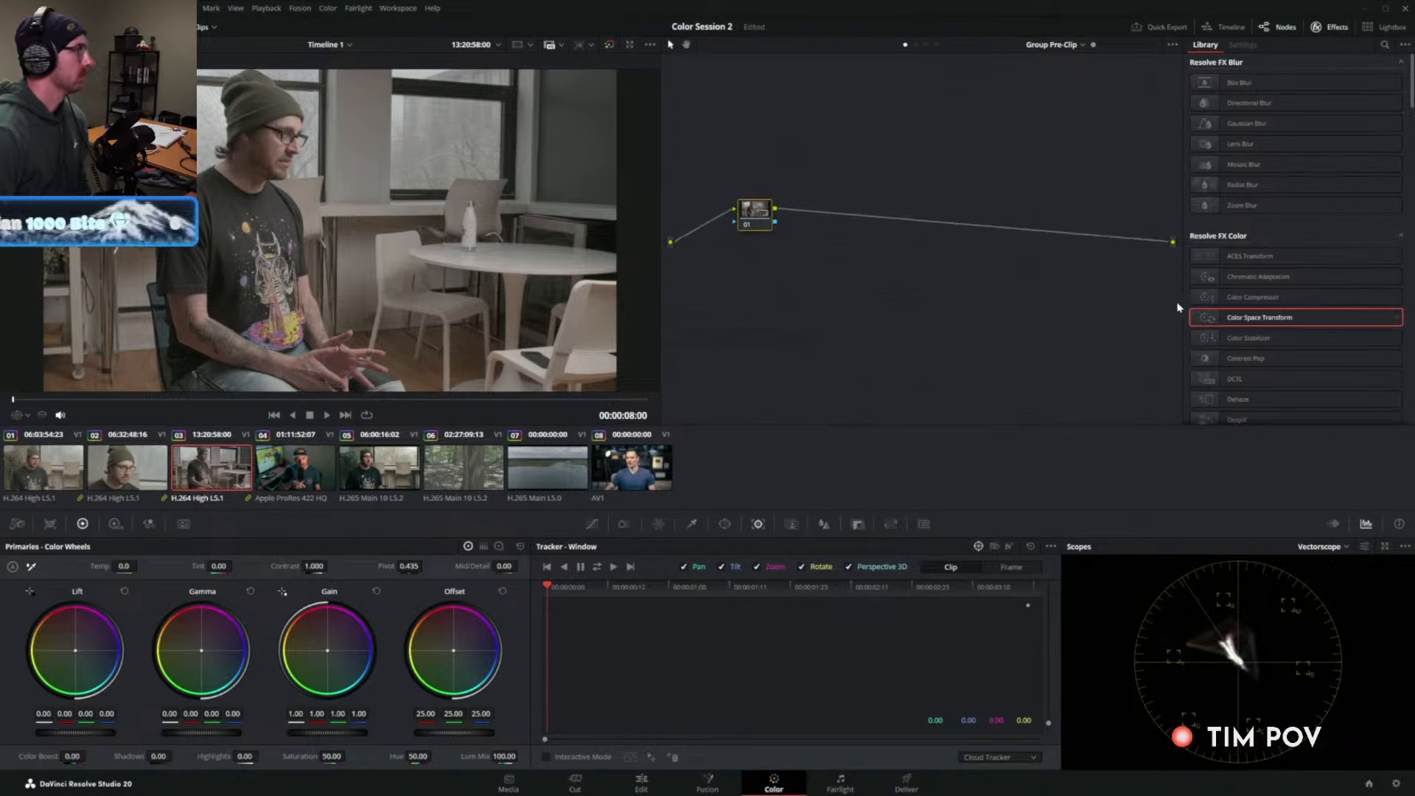
left_click_drag(1238, 325, 755, 213)
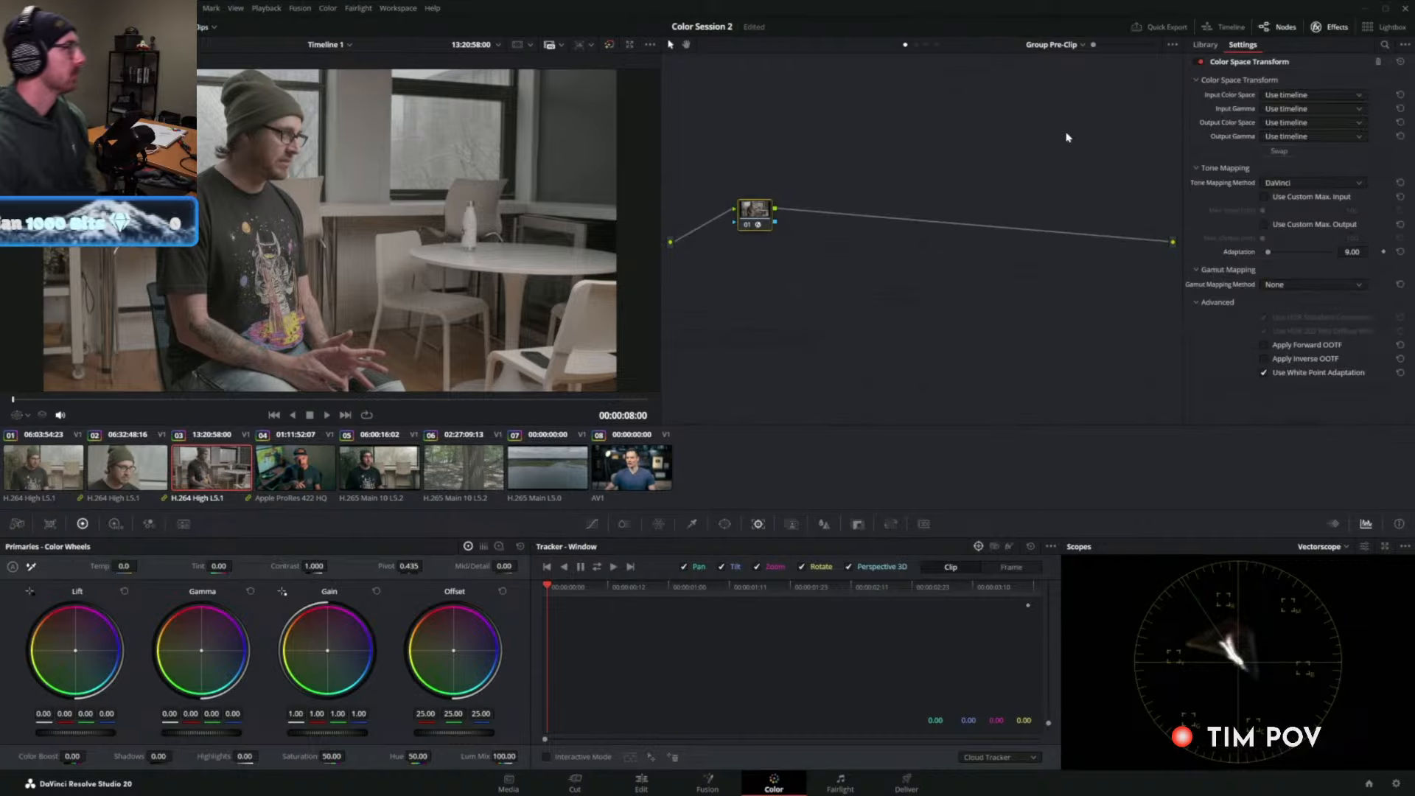
left_click(1281, 98)
left_click(1302, 125)
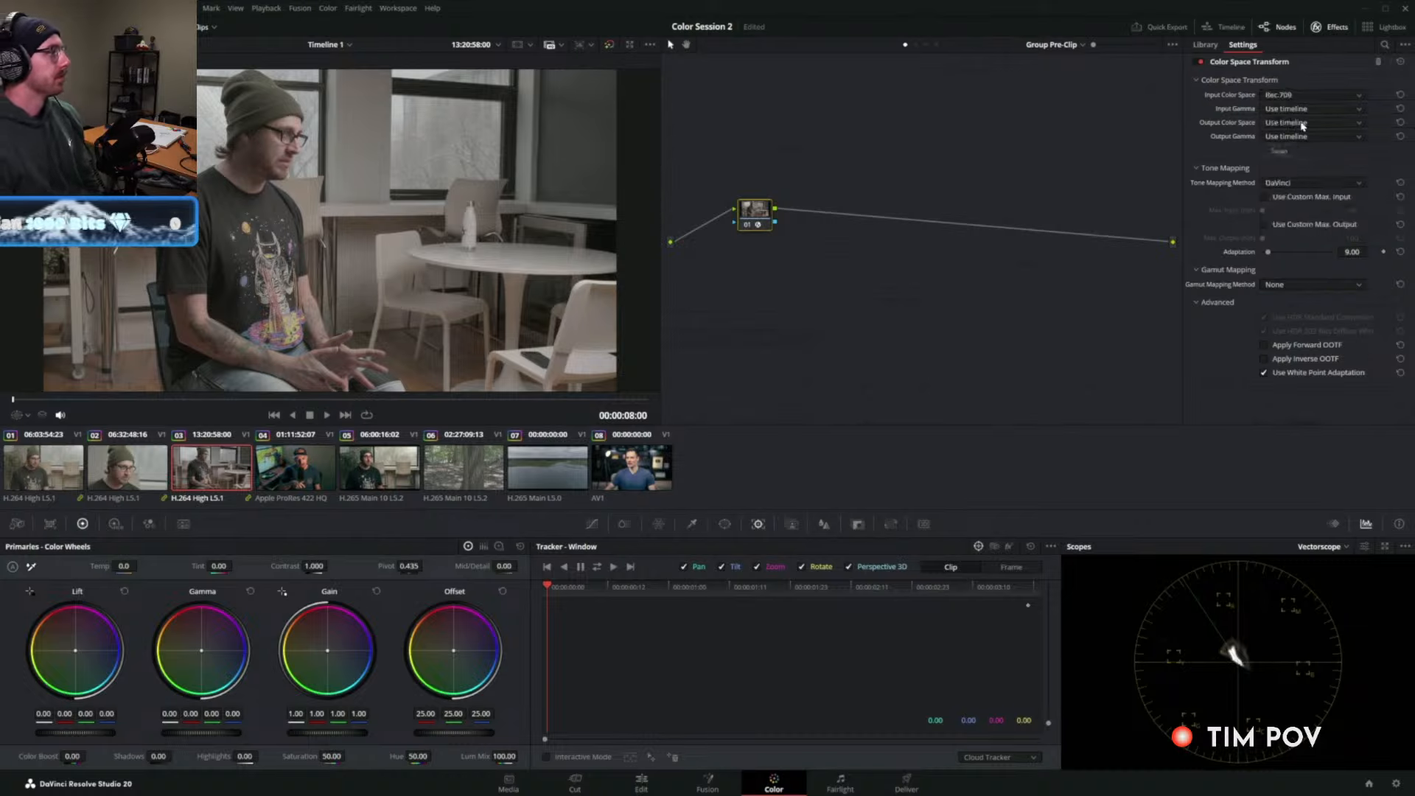
left_click(1302, 125)
scroll(1302, 184, "down", 5)
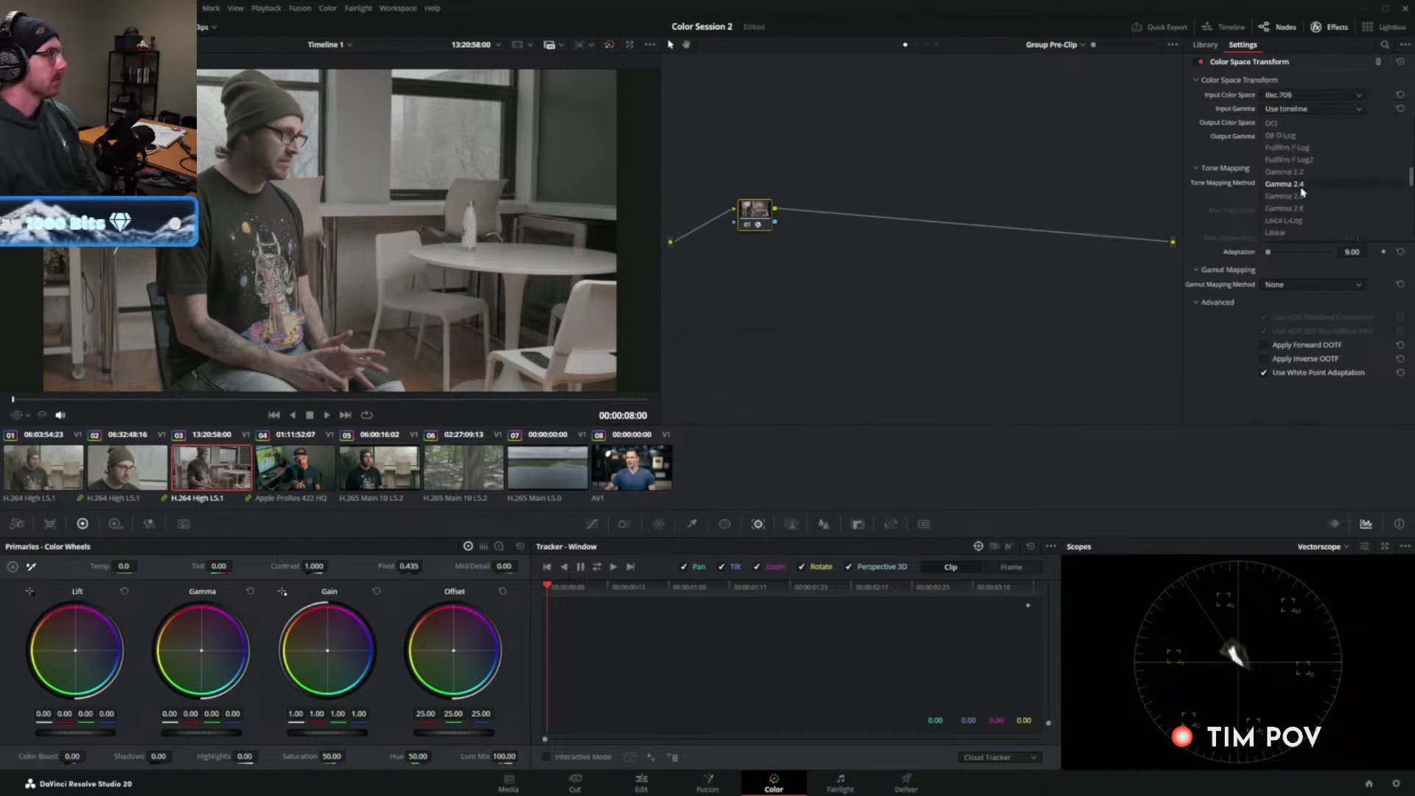
left_click(1286, 184)
Set the Interview pre-clip transform's output color space to DaVinci Wide Gamut and output gamma to DaVinci Intermediate.
left_click(1302, 122)
left_click(1297, 148)
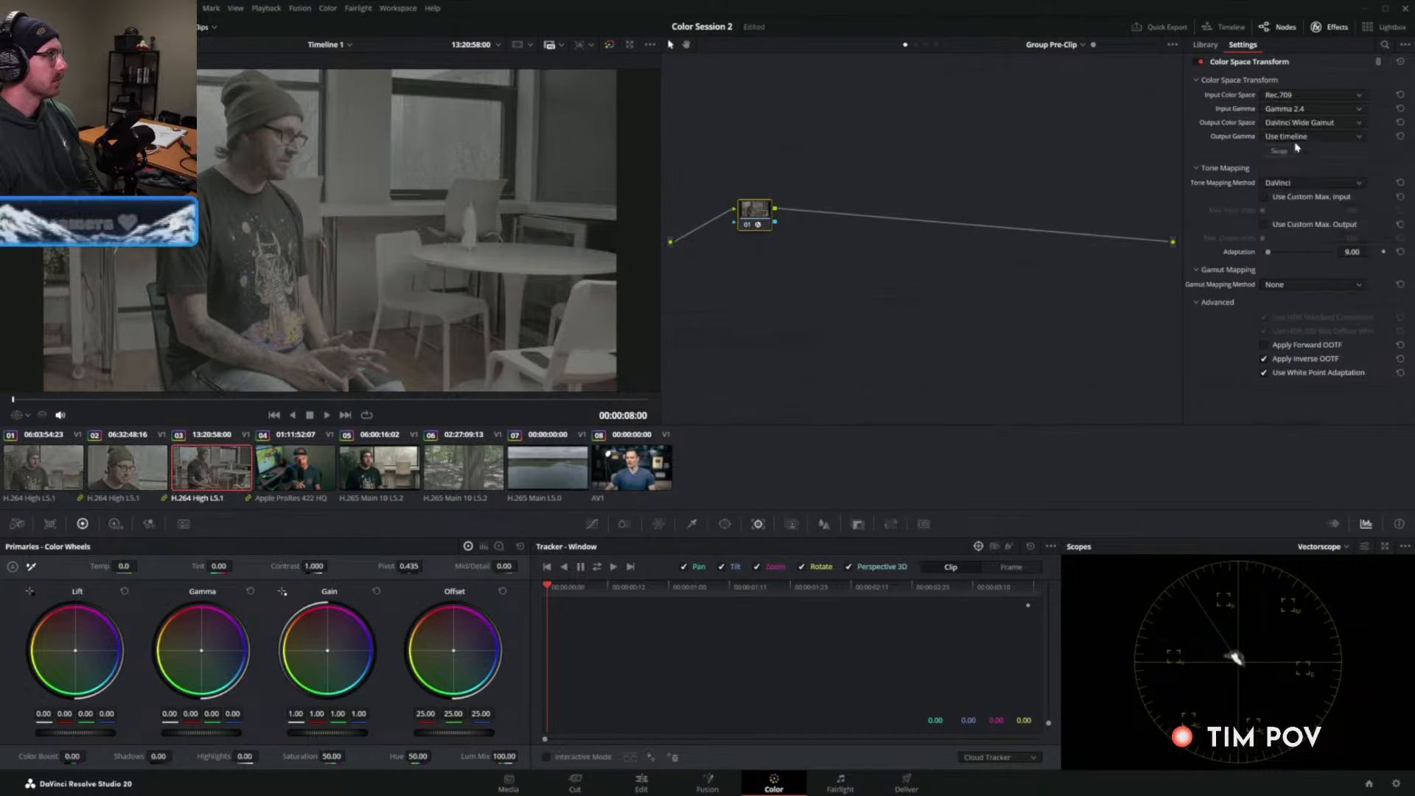
left_click(1296, 138)
left_click(1300, 260)
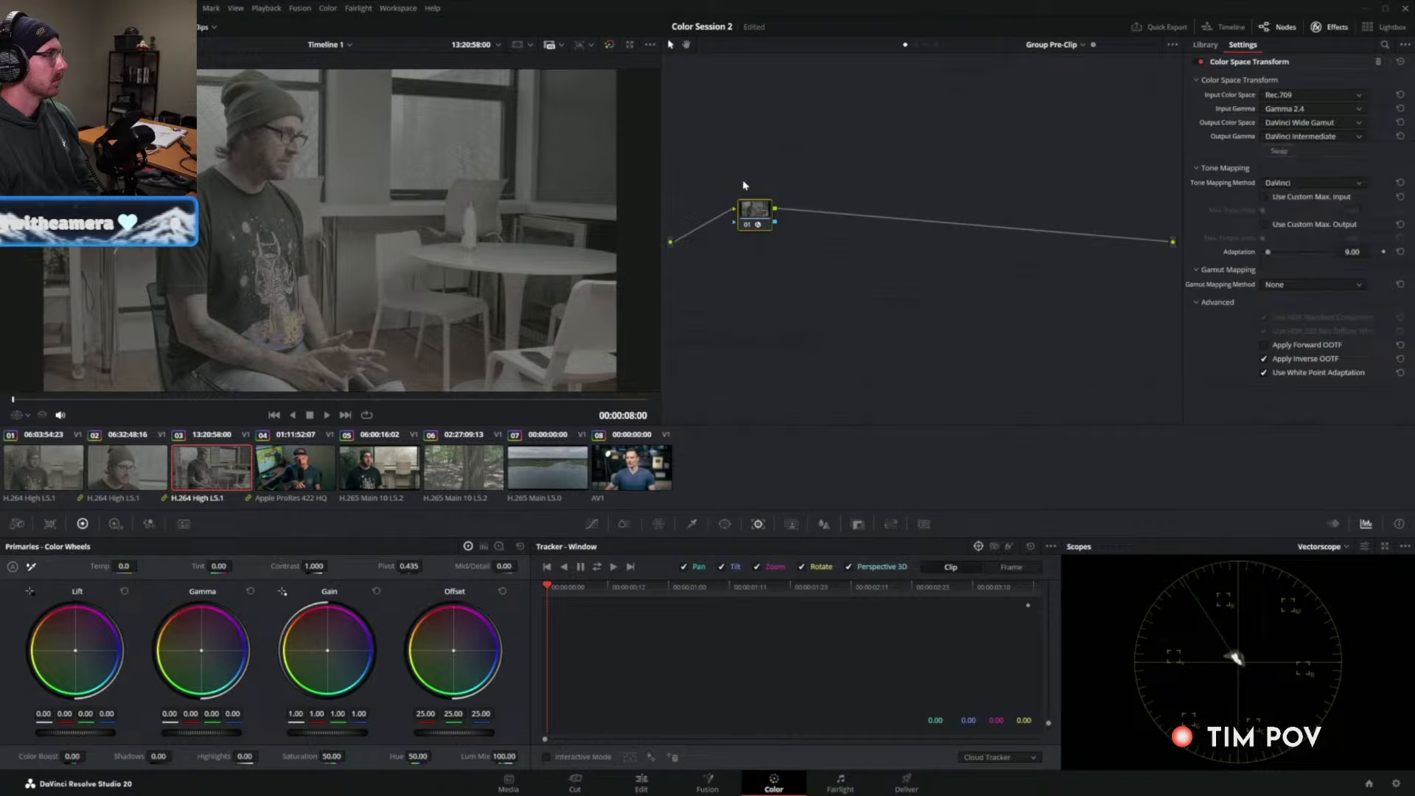
Apply the JP_2499_DRT DCTL to the Interview group's post-clip node and set its density to 1.500.
left_click(926, 44)
left_click_drag(785, 171, 1037, 238)
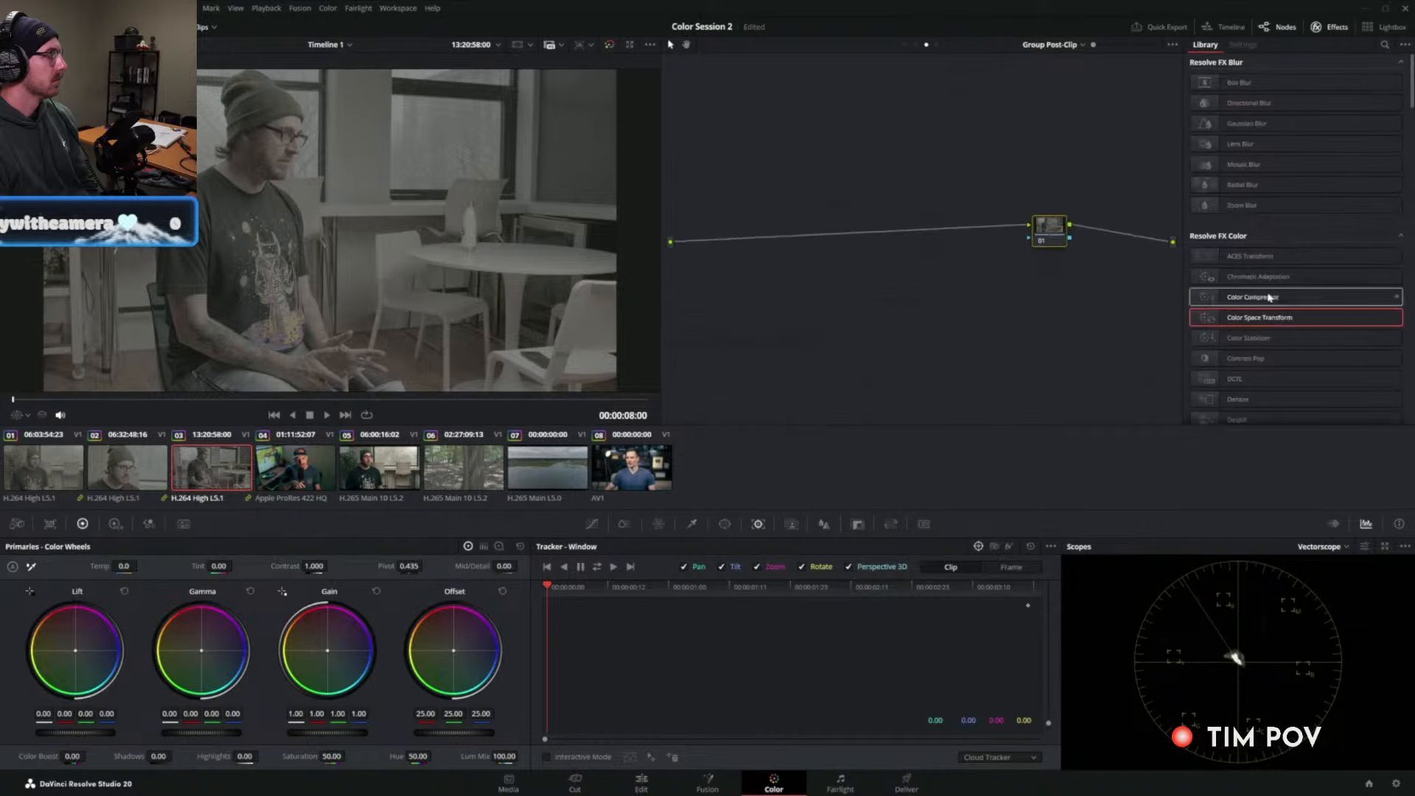
left_click(1250, 380)
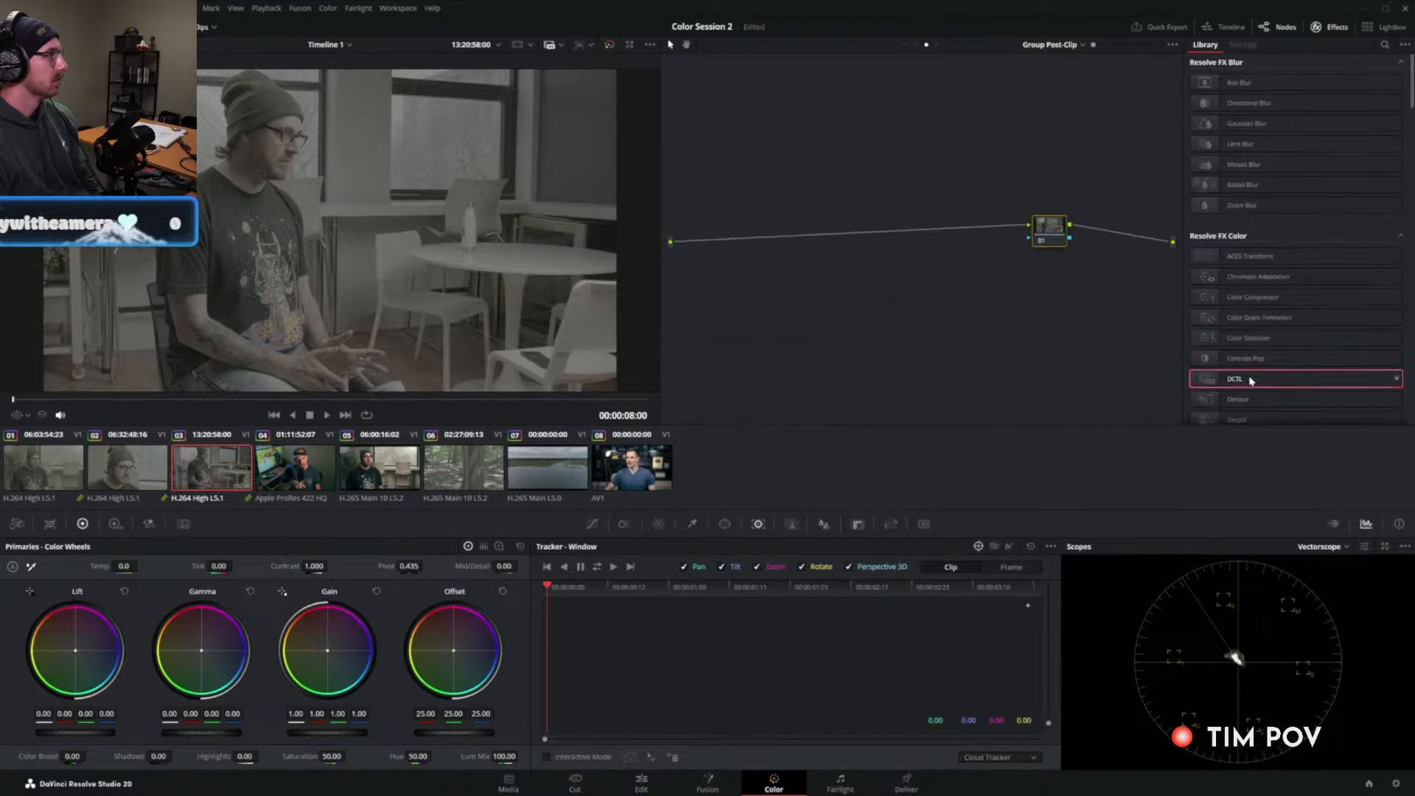
left_click(1300, 79)
left_click(1286, 157)
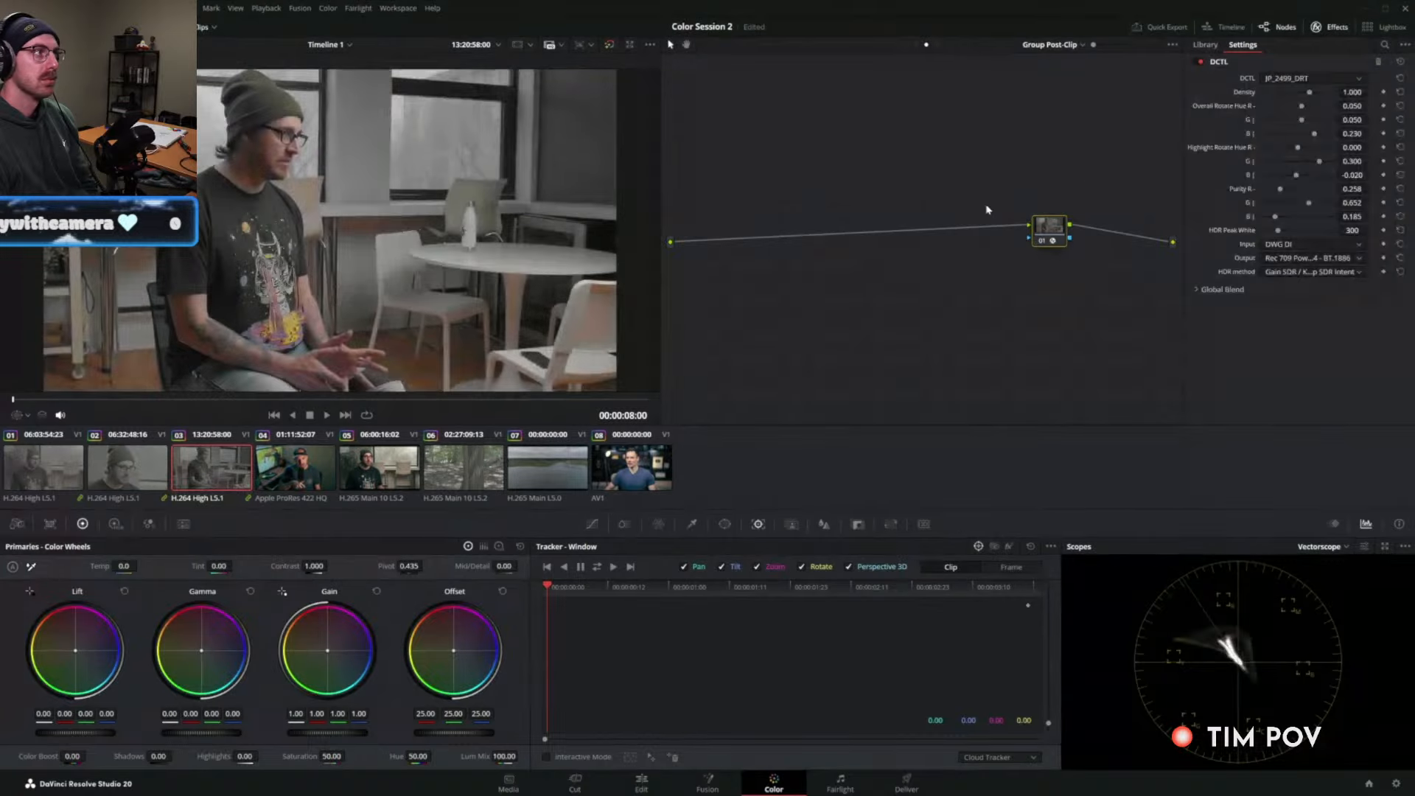
left_click_drag(1055, 243, 1071, 252)
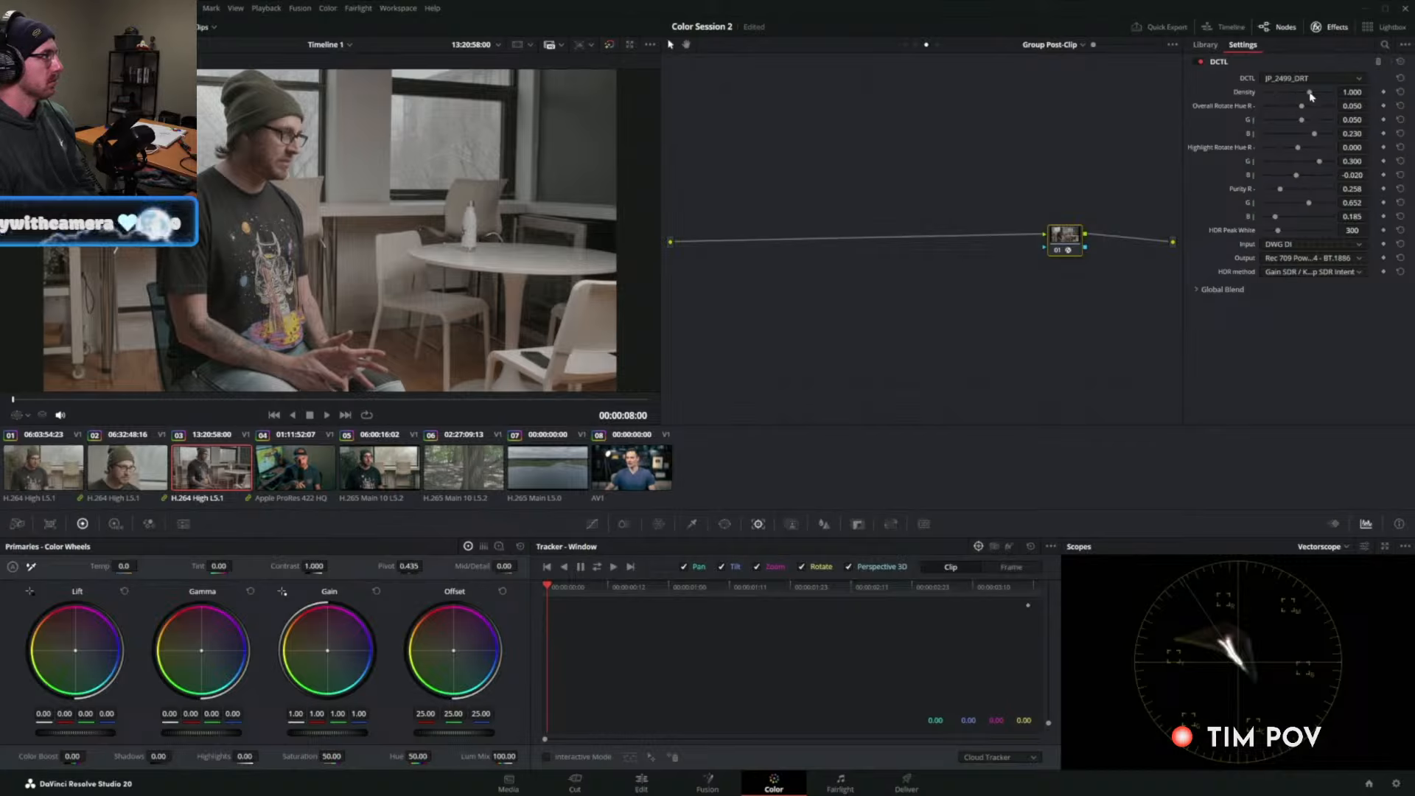
left_click_drag(1309, 93, 1334, 96)
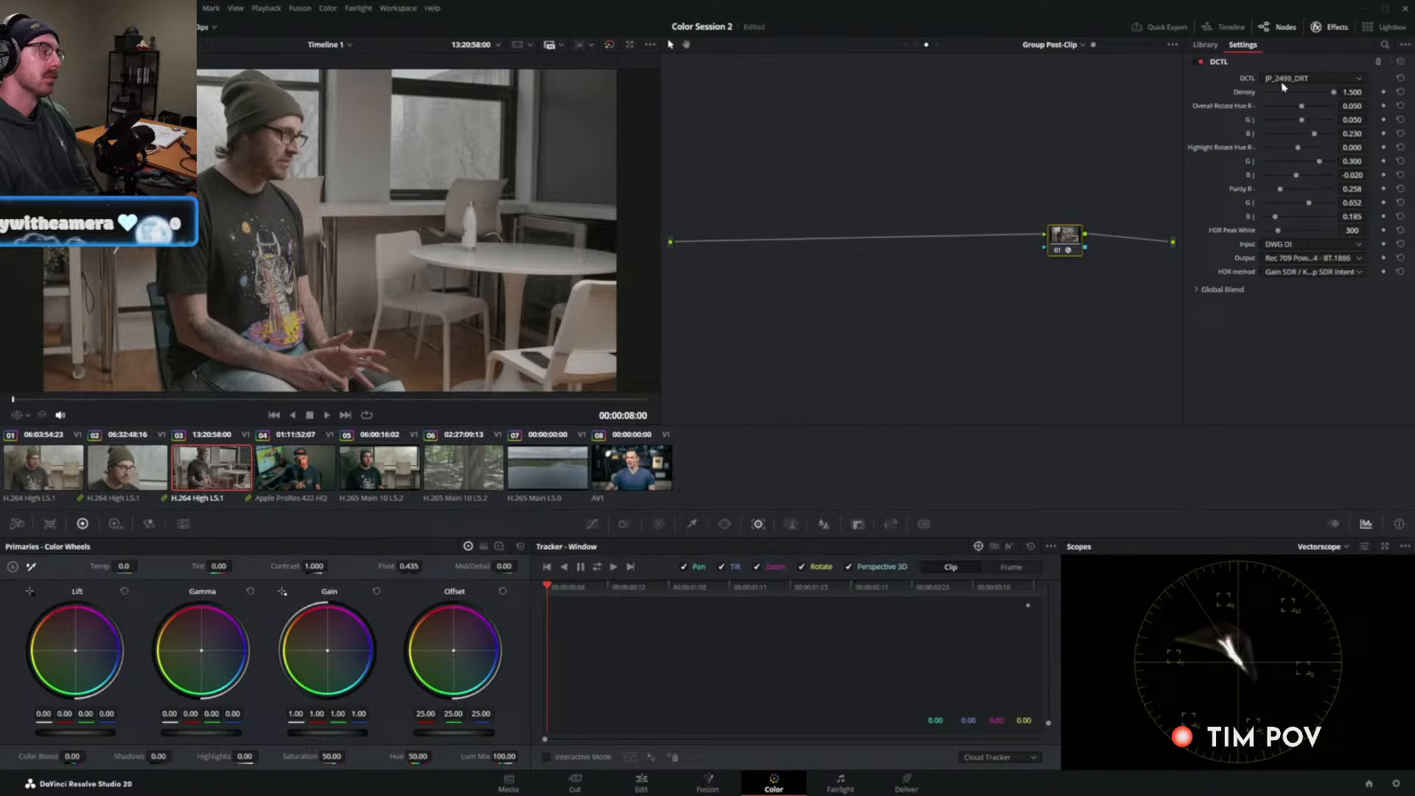
Choose Rec 709 Power 2.4 - BT.1886 as the output of the post-clip JP_2499_DRT DCTL.
left_click(1277, 262)
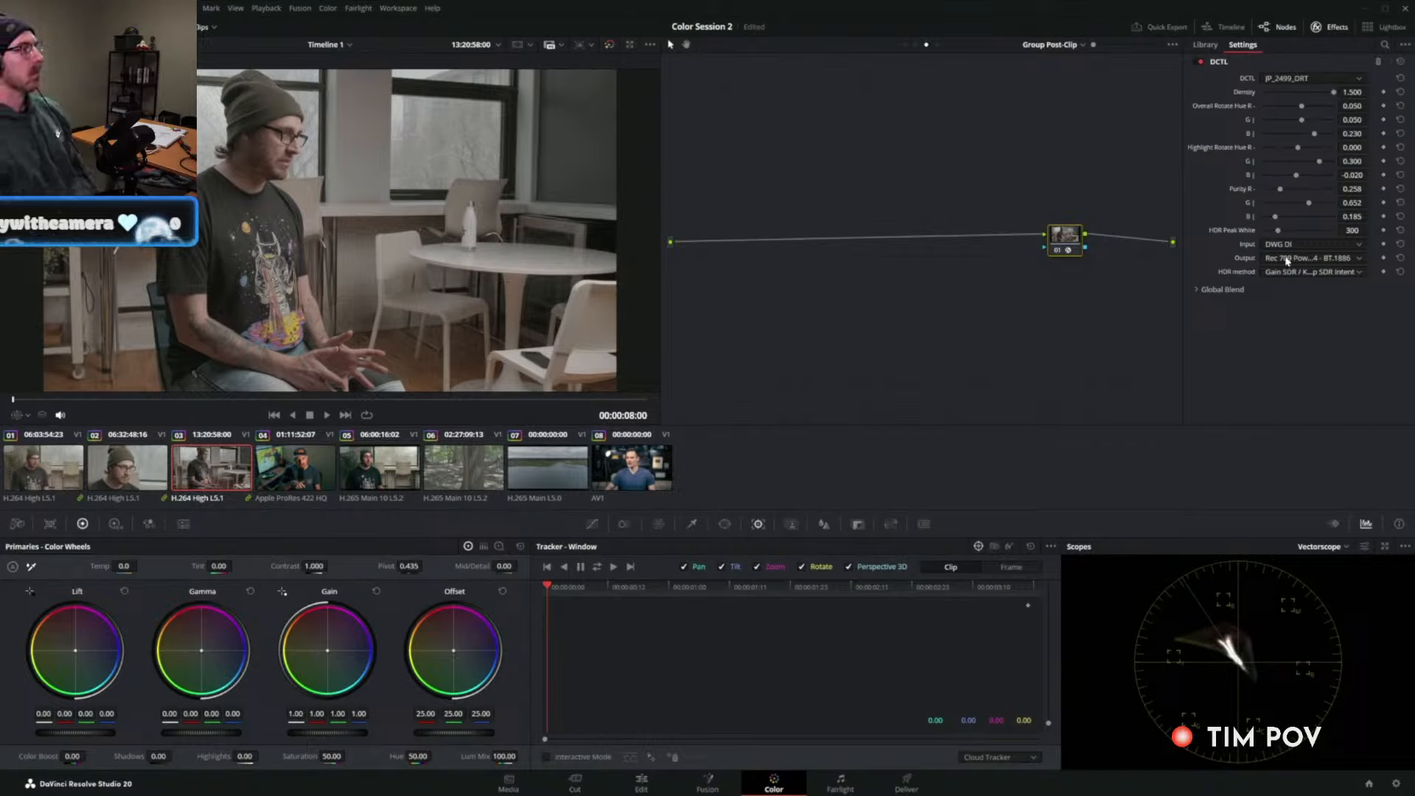
left_click(1280, 258)
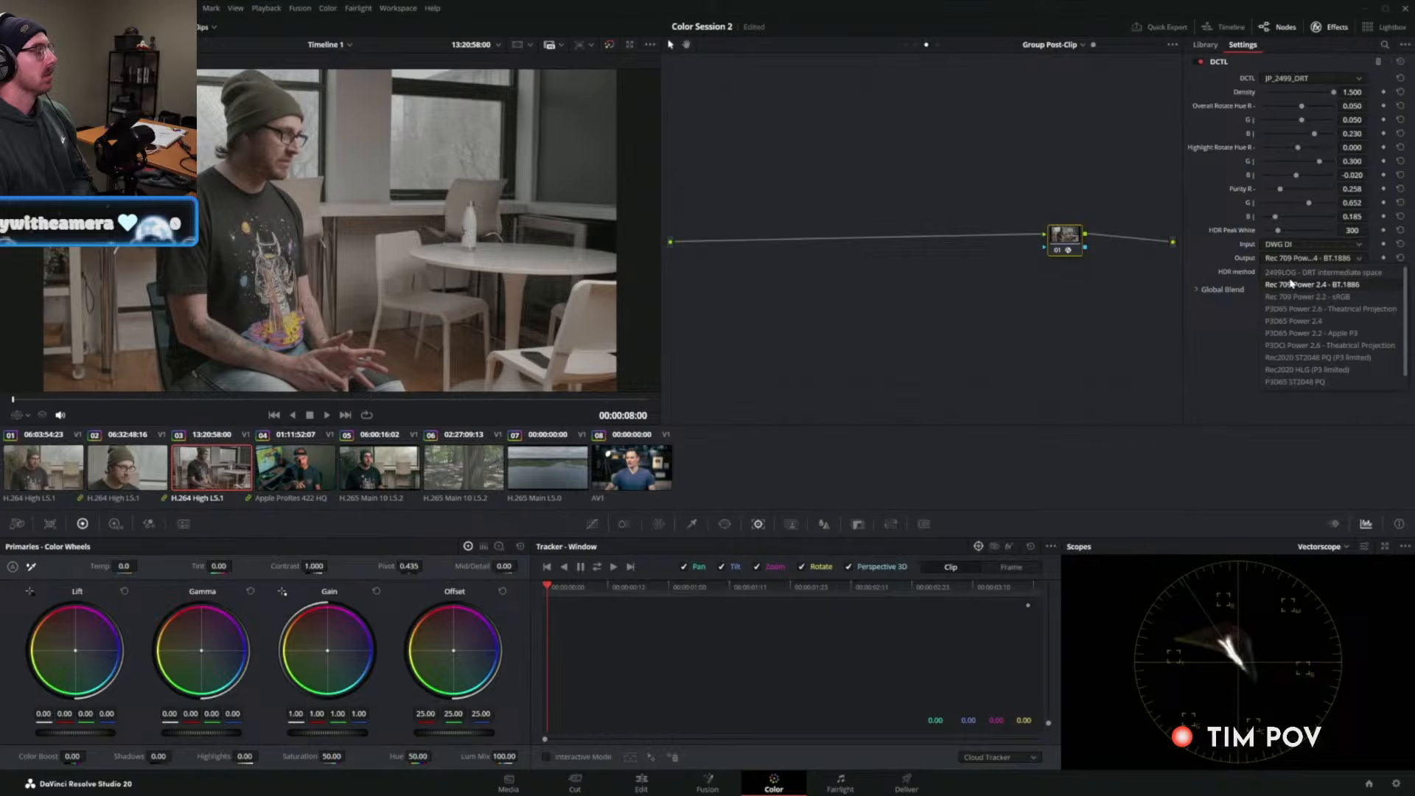
left_click(1326, 286)
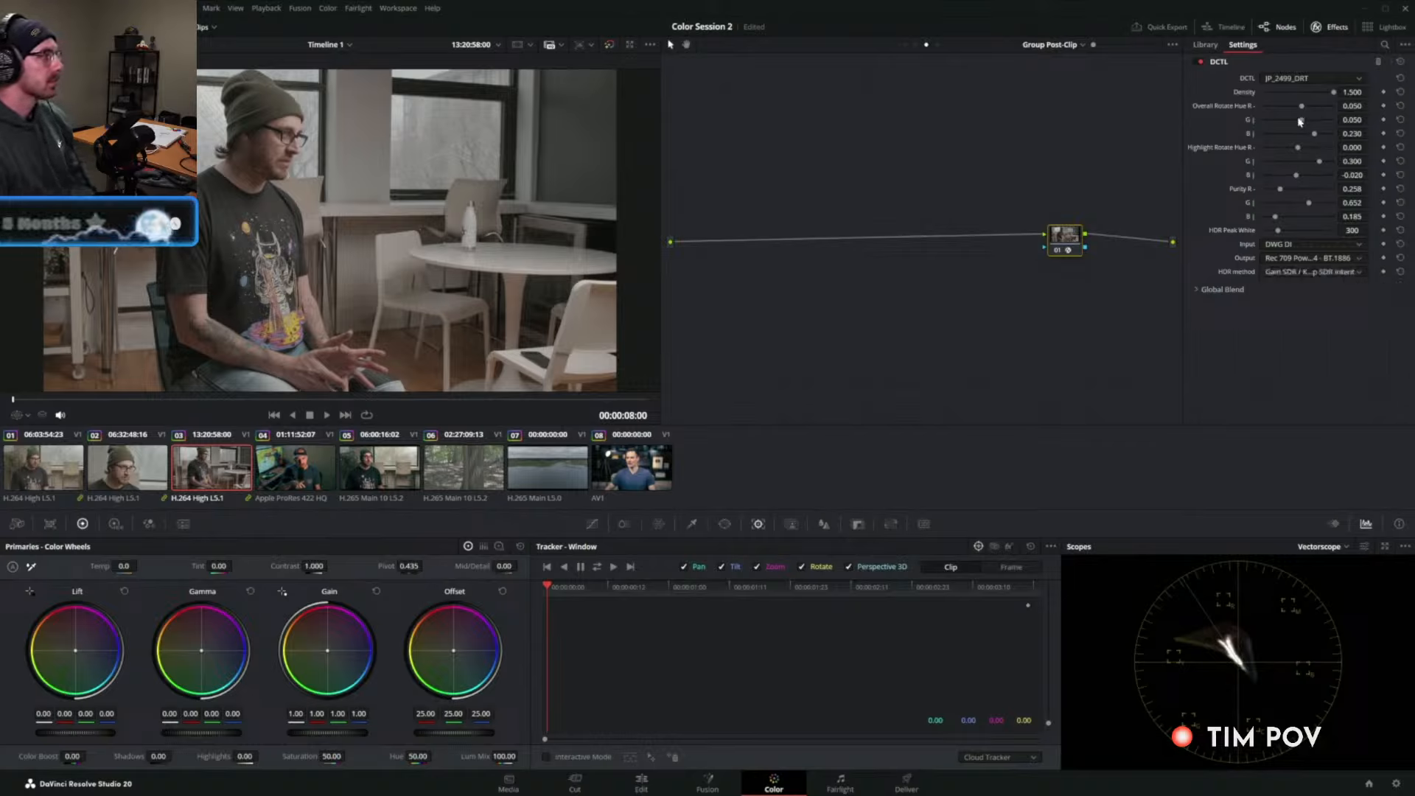
Try an overall red hue rotation of 0.174 and a red purity of 0.674 in the DRT, resetting each.
mouse_move(1300, 110)
left_mouse_down()
mouse_move(1329, 113)
mouse_move(1312, 114)
left_mouse_up()
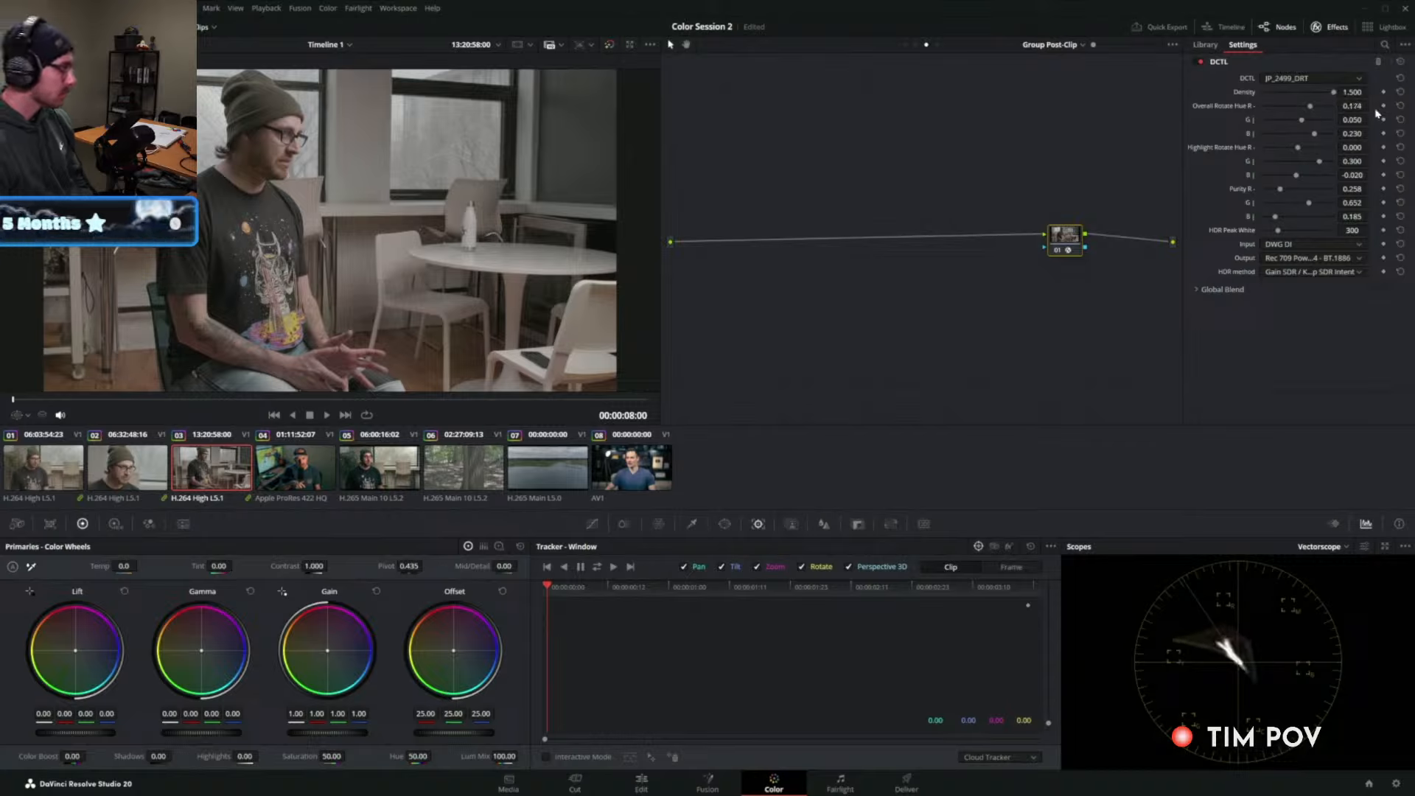
left_click(1400, 106)
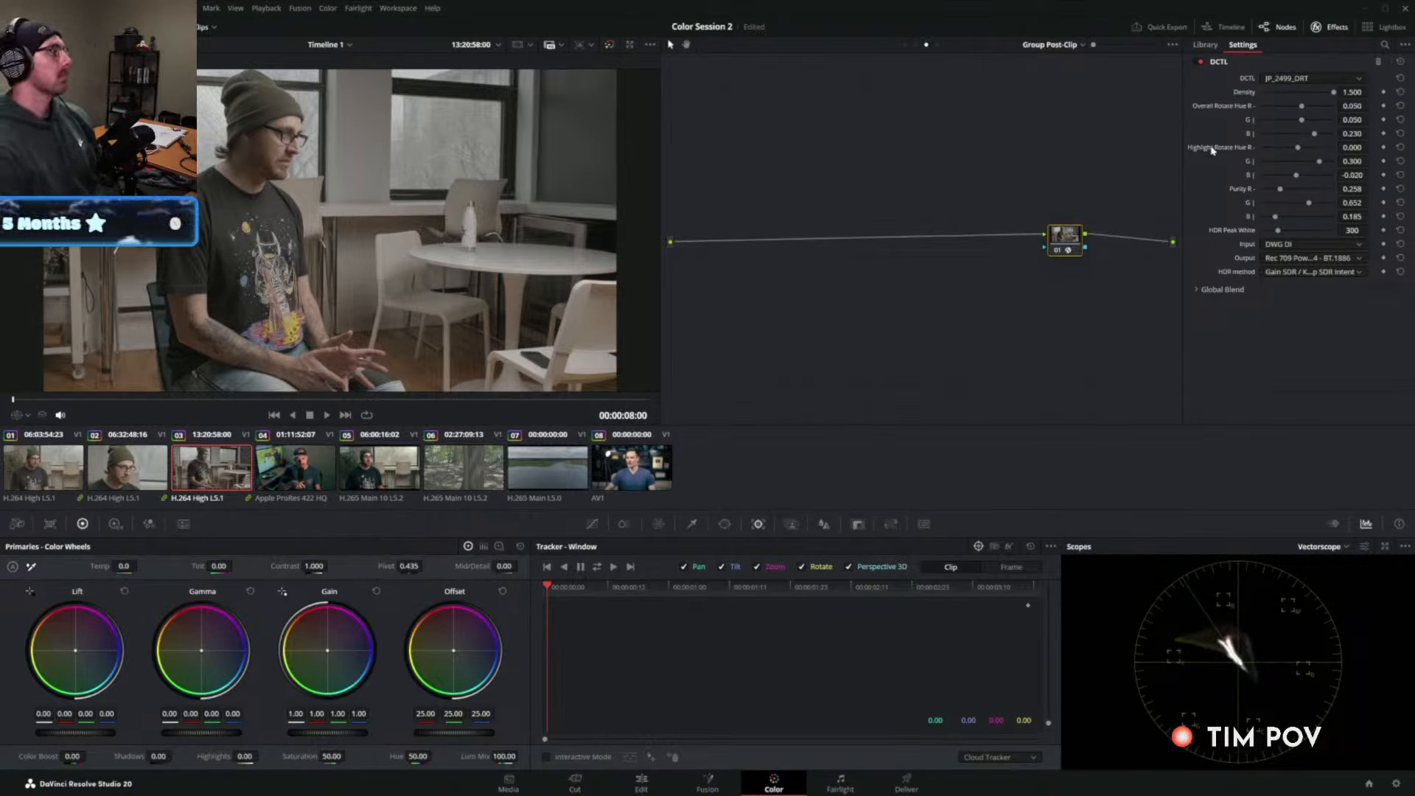
mouse_move(1283, 194)
left_mouse_down()
mouse_move(1332, 199)
mouse_move(1313, 200)
left_mouse_up()
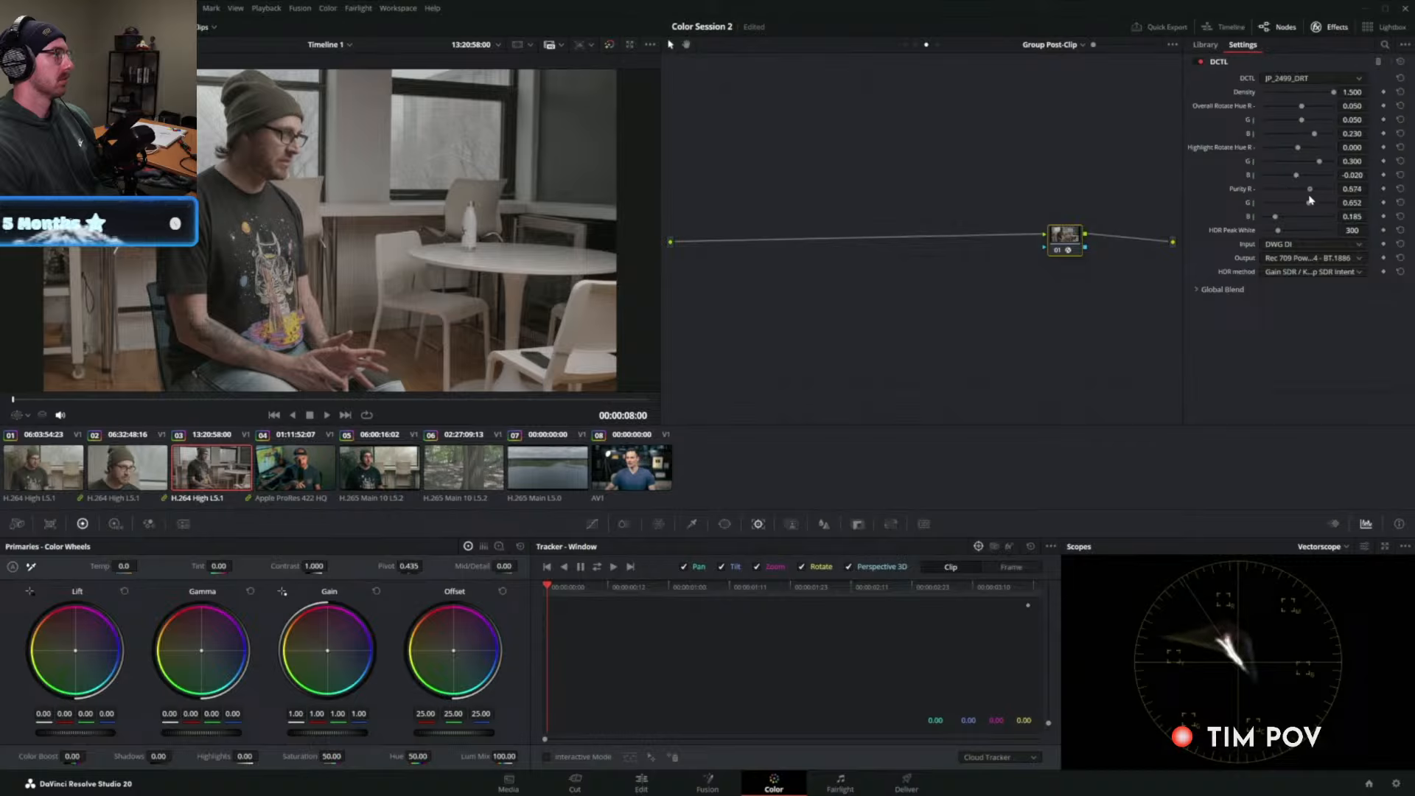
left_click(1401, 190)
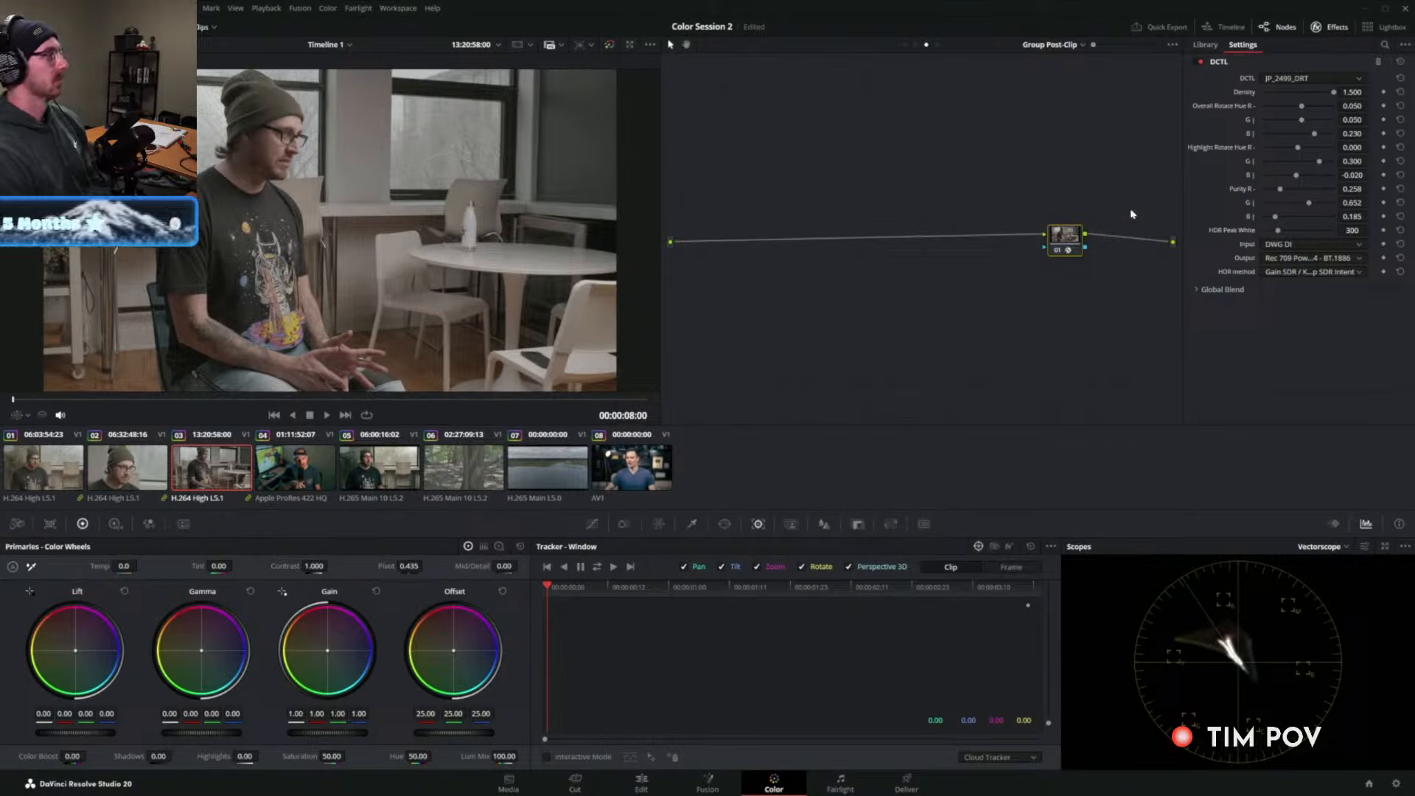
Add a node before the DRT using the MONO-RGB-Split-Tone-v2.0 DCTL, with its transfer function set to DaVinci Intermediate.
left_click_drag(1067, 252, 1015, 240)
key("shift+s")
left_click(1312, 78)
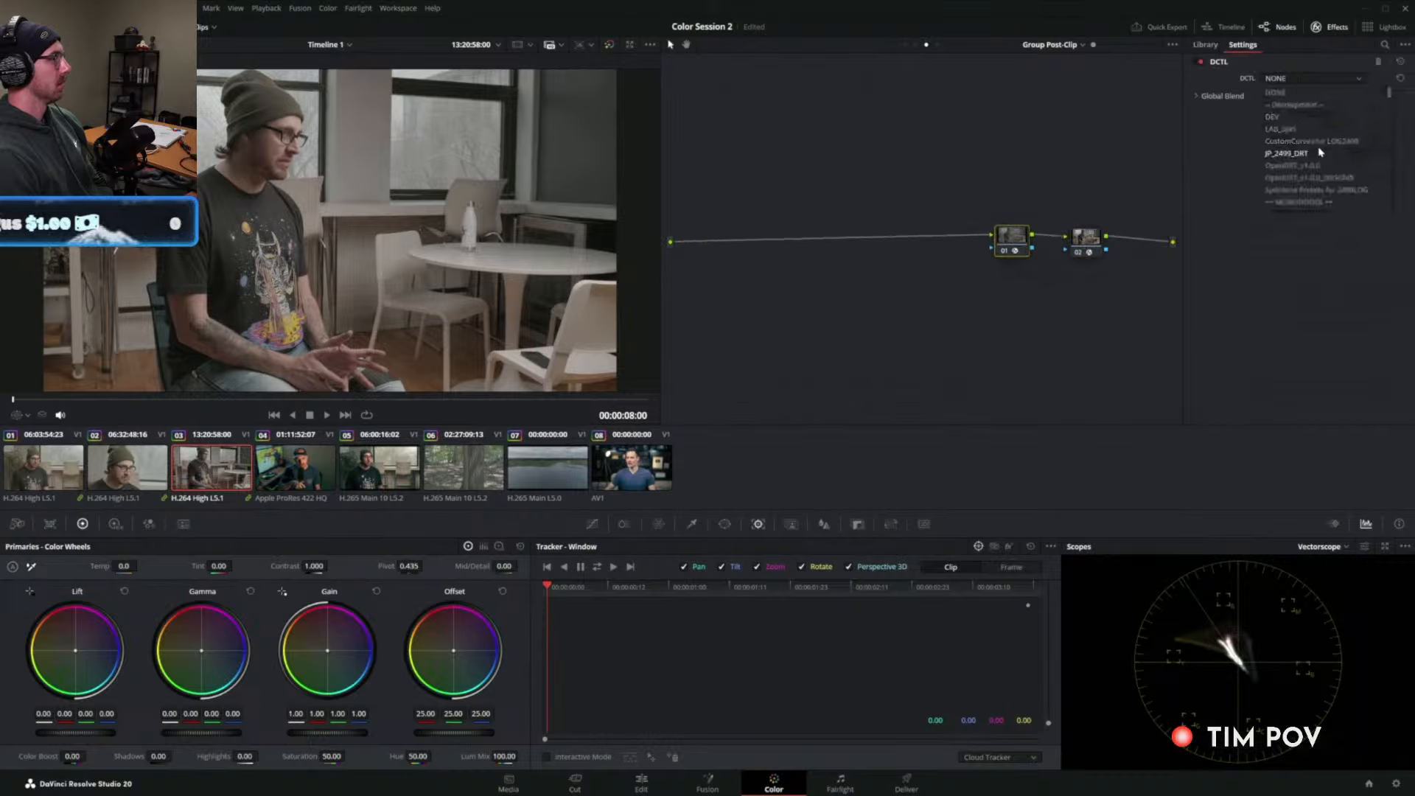
scroll(1326, 162, "down", 5)
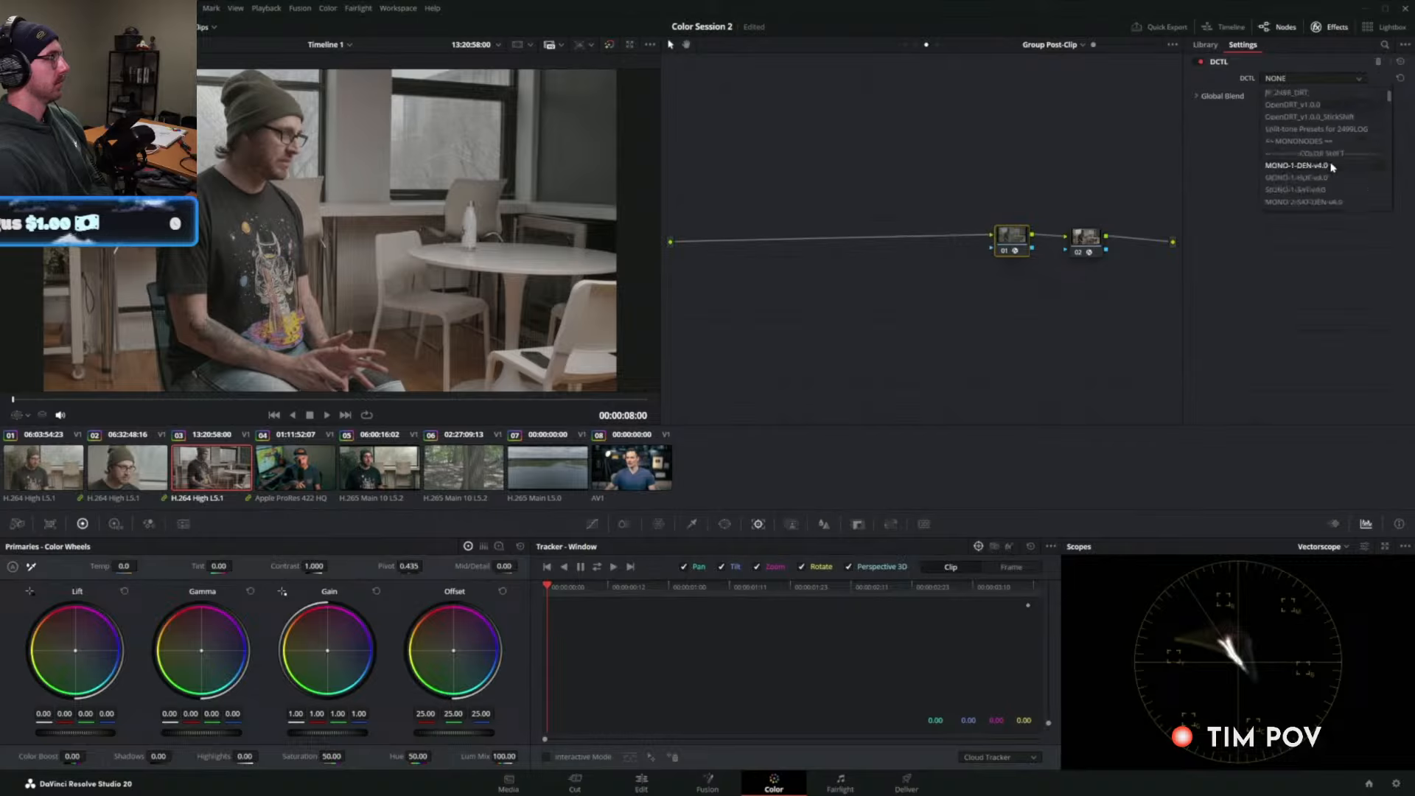
scroll(1330, 144, "down", 8)
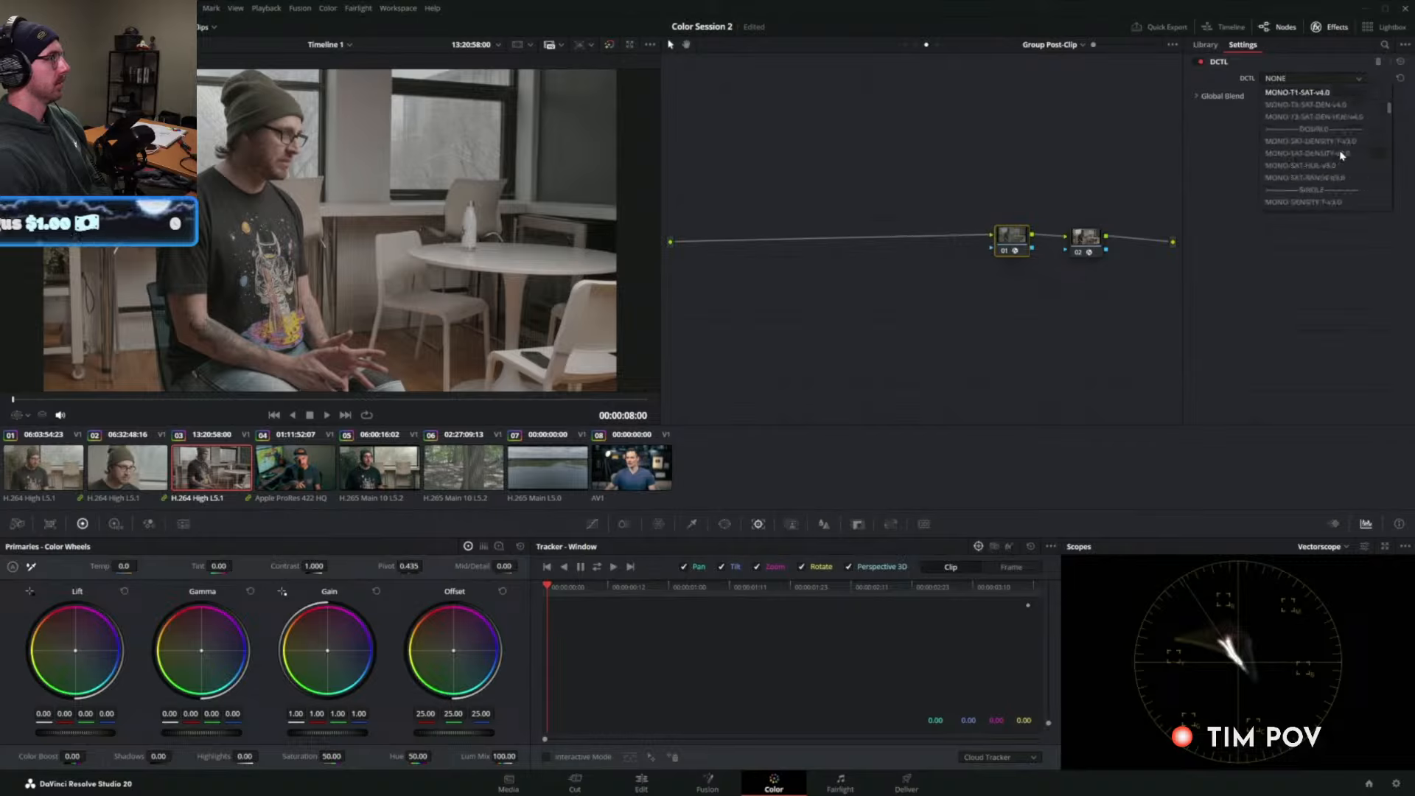
scroll(1346, 162, "down", 5)
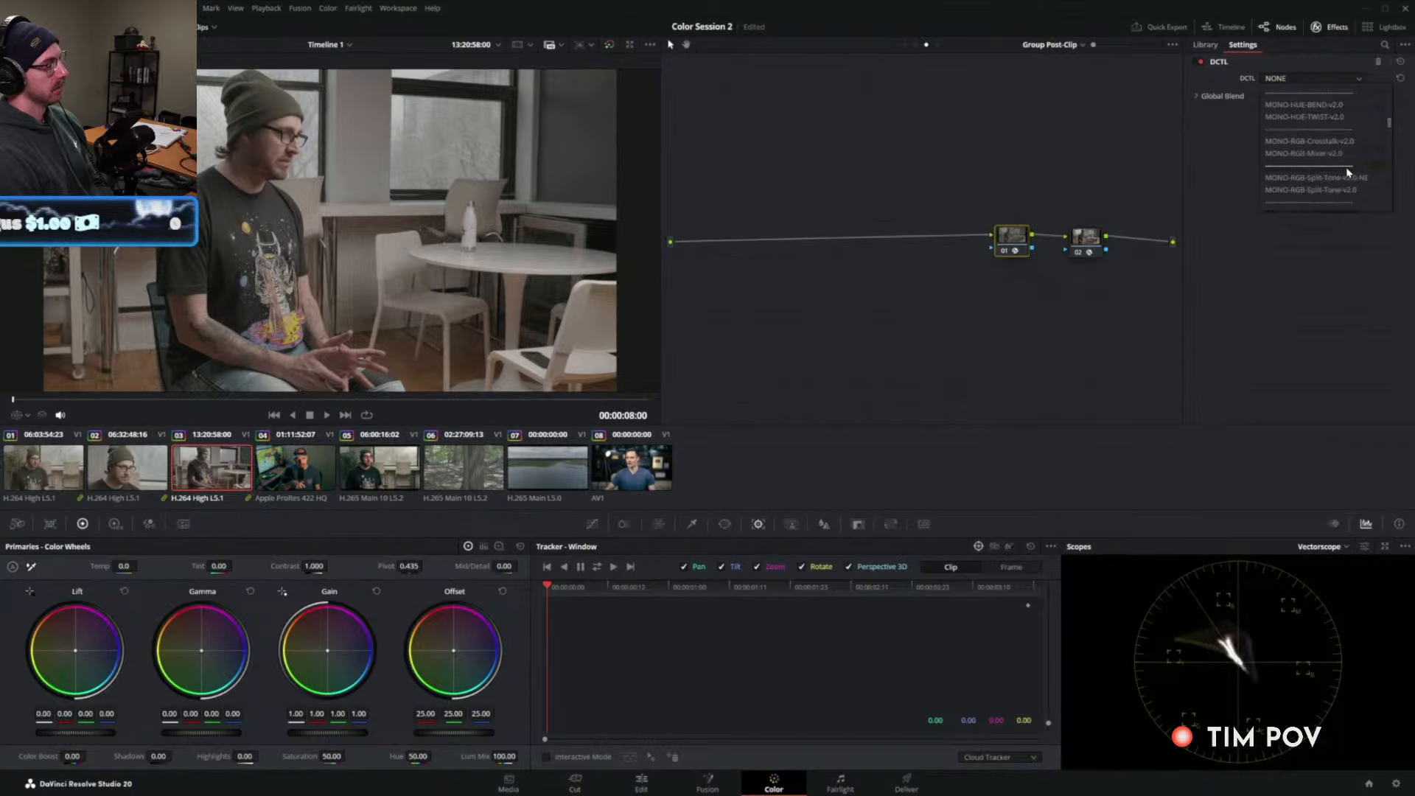
left_click(1325, 189)
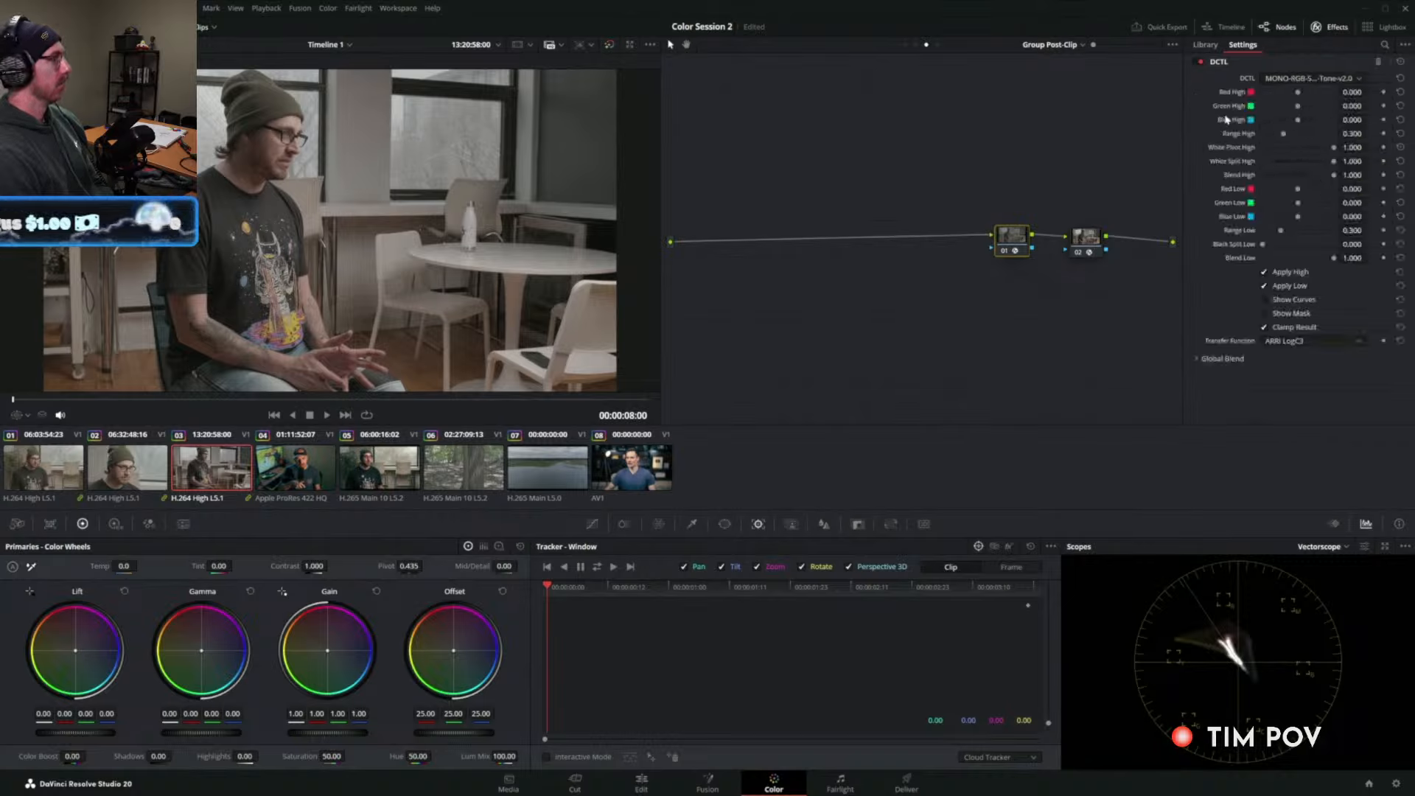
left_click(1294, 342)
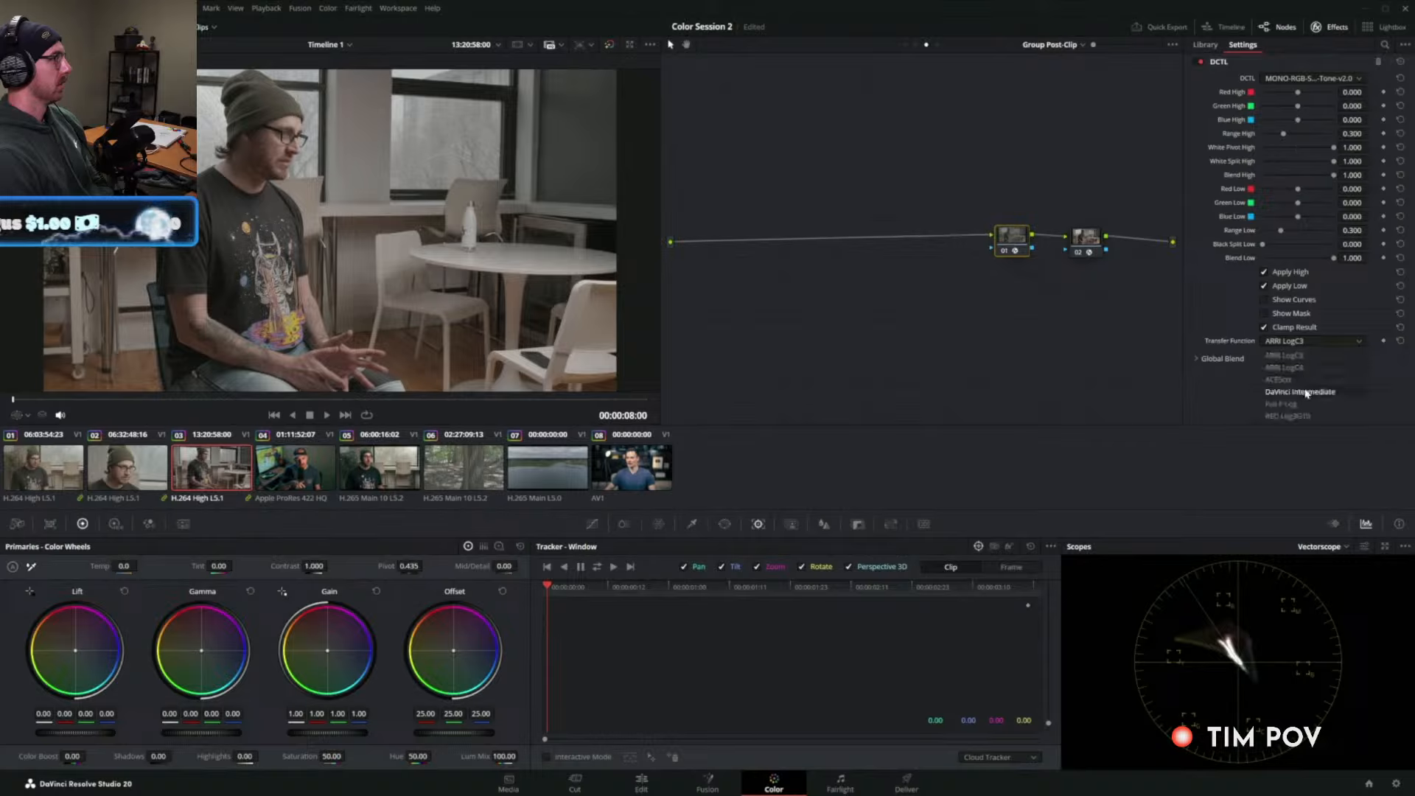
left_click(1305, 392)
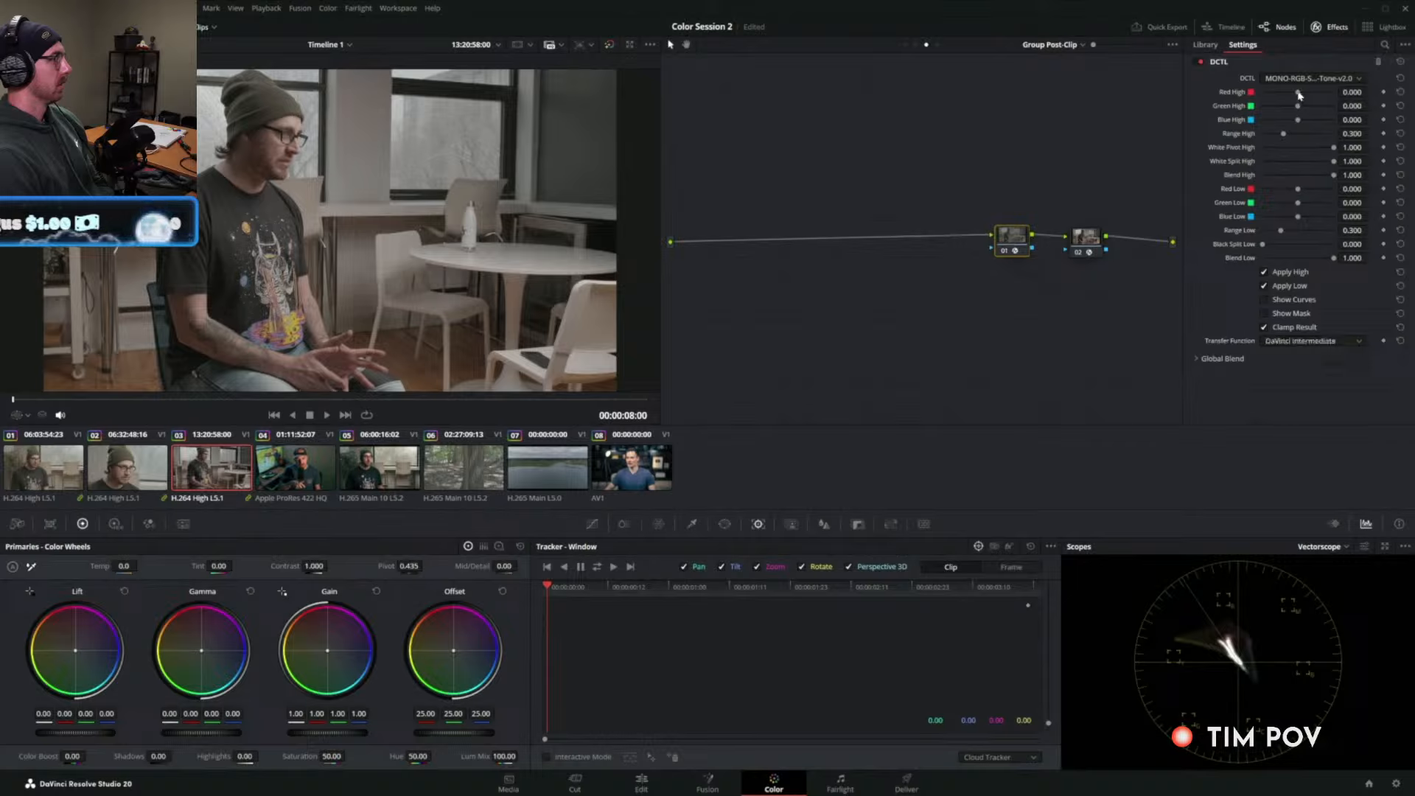
Set the split tone's Green High to -0.150, Blue High to -0.300, Red Low to -0.250 and Green Low to -0.125.
left_click_drag(1298, 94, 1280, 122)
left_click(1400, 94)
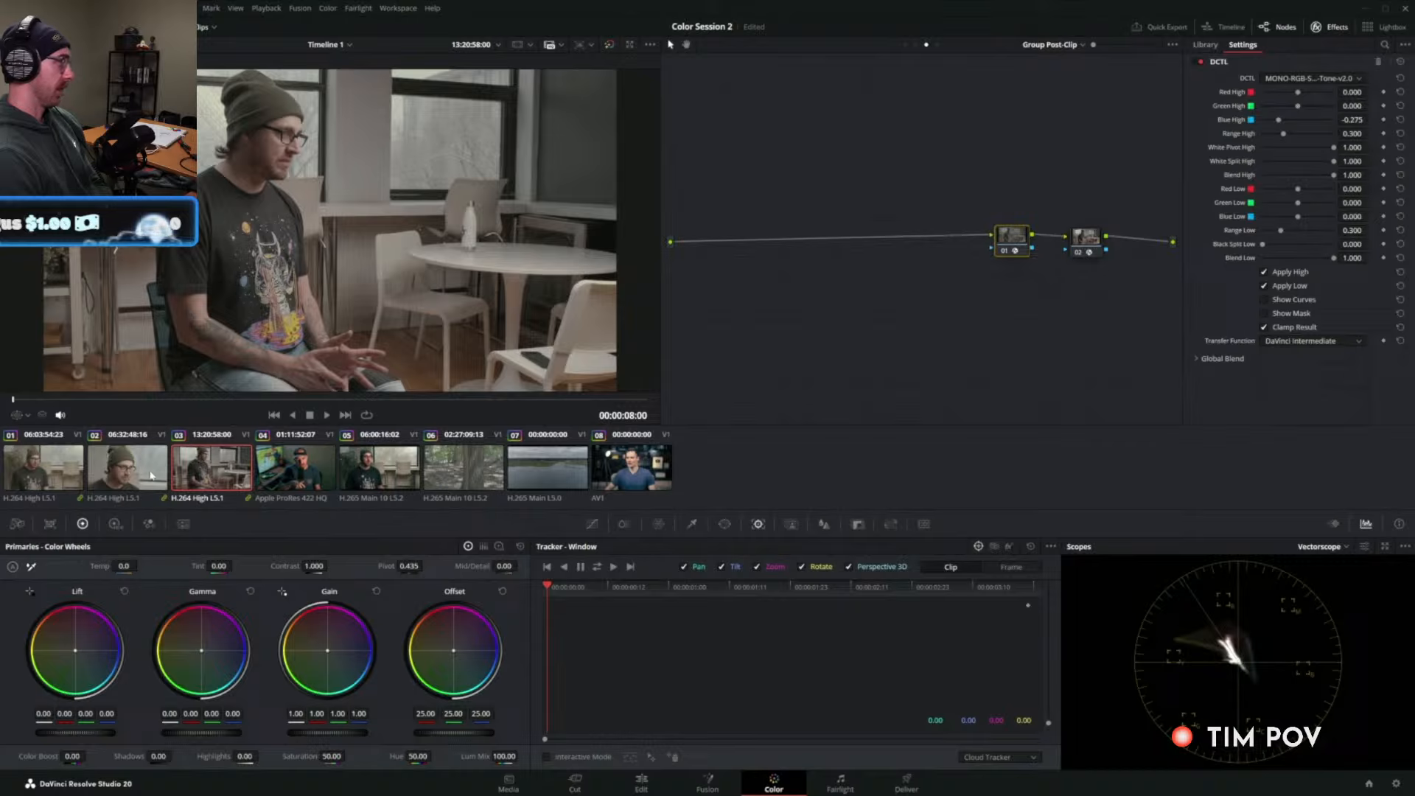
mouse_move(1371, 119)
left_mouse_down()
mouse_move(1355, 118)
mouse_move(1370, 105)
left_mouse_up()
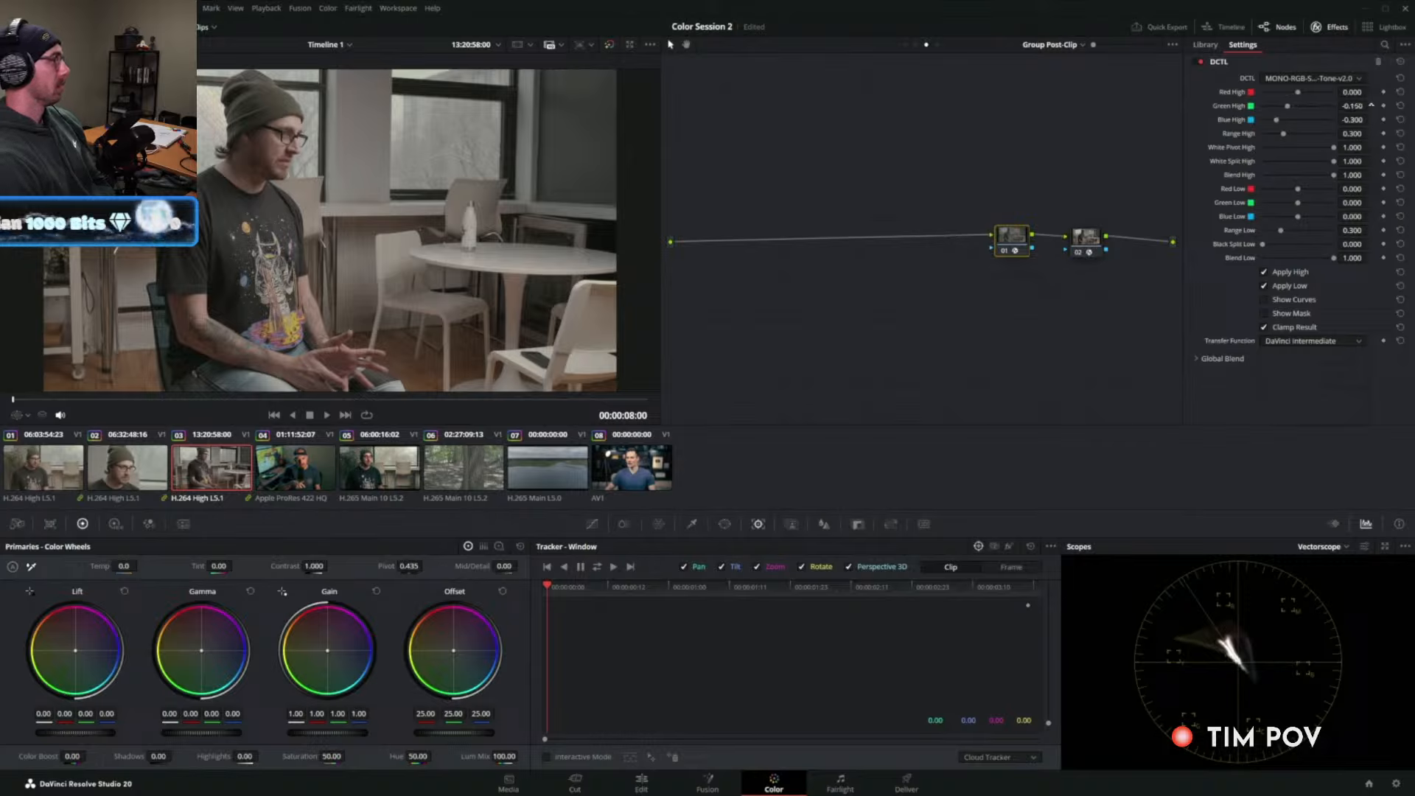
left_click_drag(1360, 190, 1371, 189)
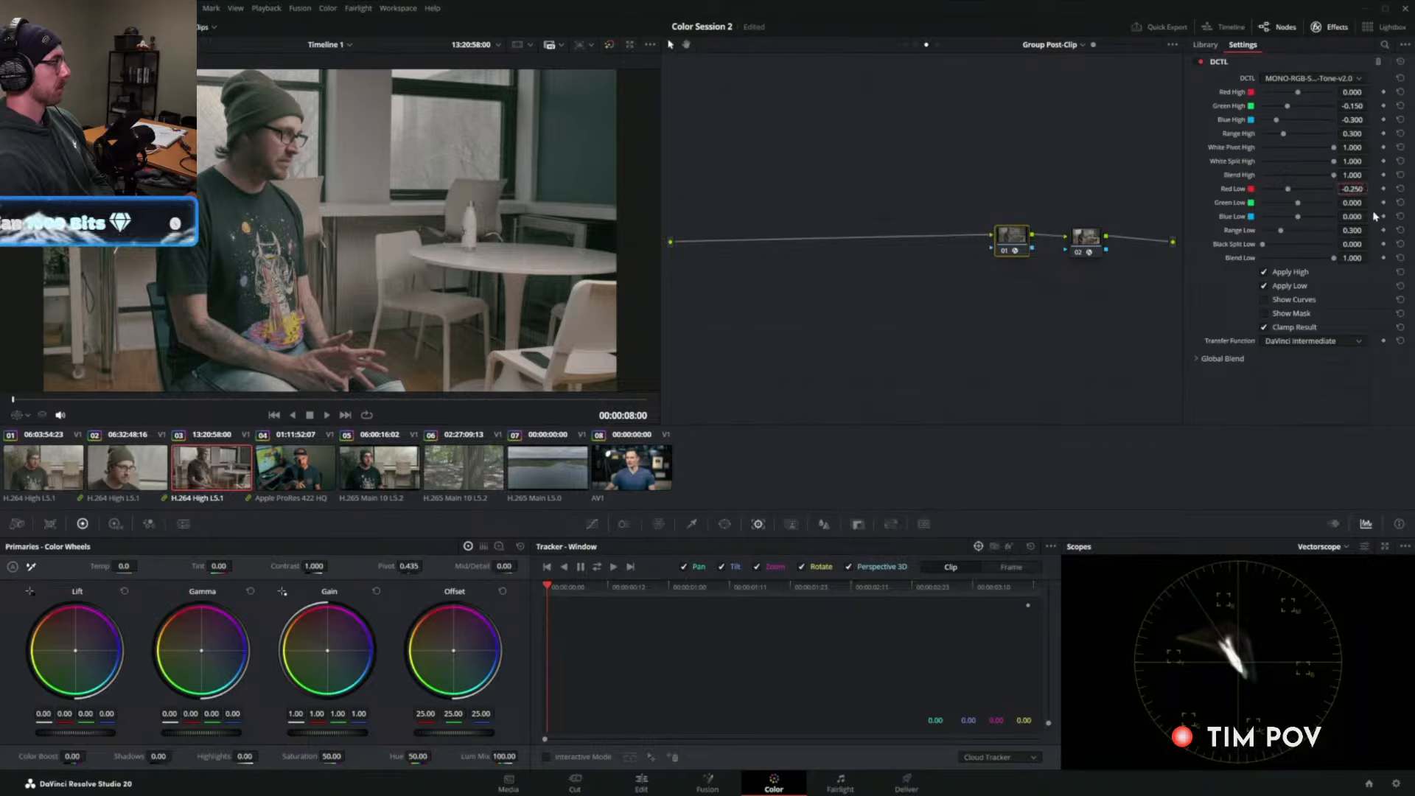
left_click_drag(1360, 203, 1362, 203)
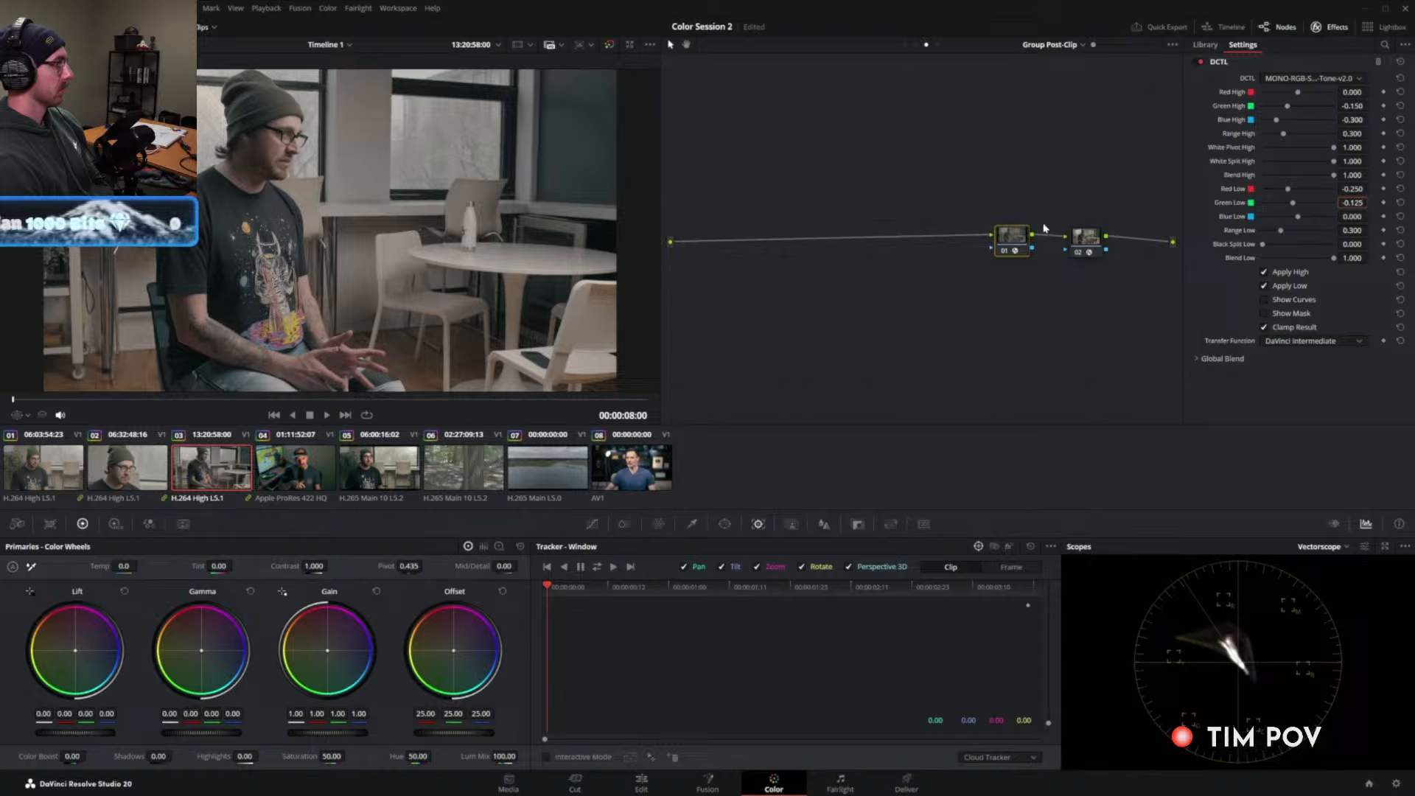
Compare clip 03 with the split-tone node on and off, examining the face and the window area up close.
scroll(336, 166, "up", 4)
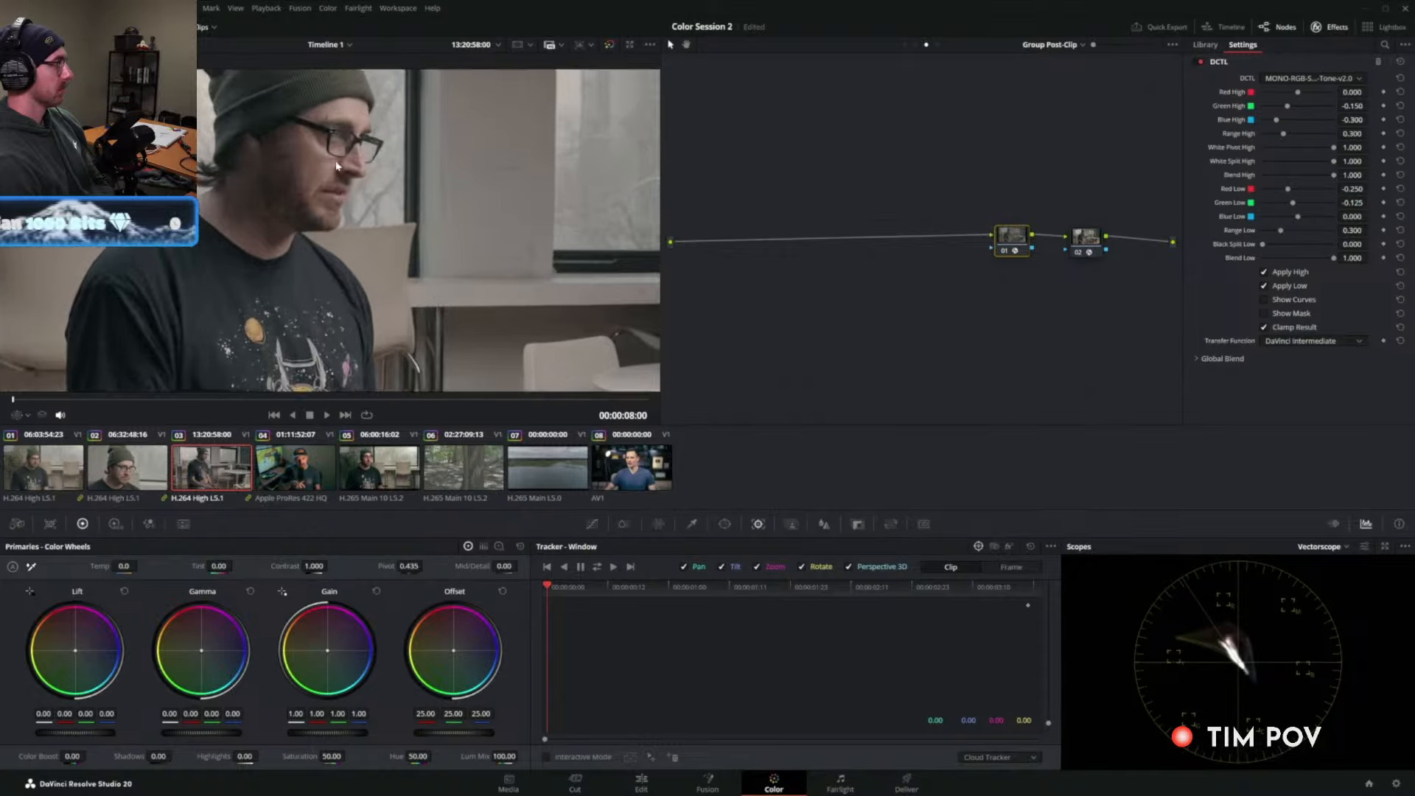
scroll(336, 166, "up", 2)
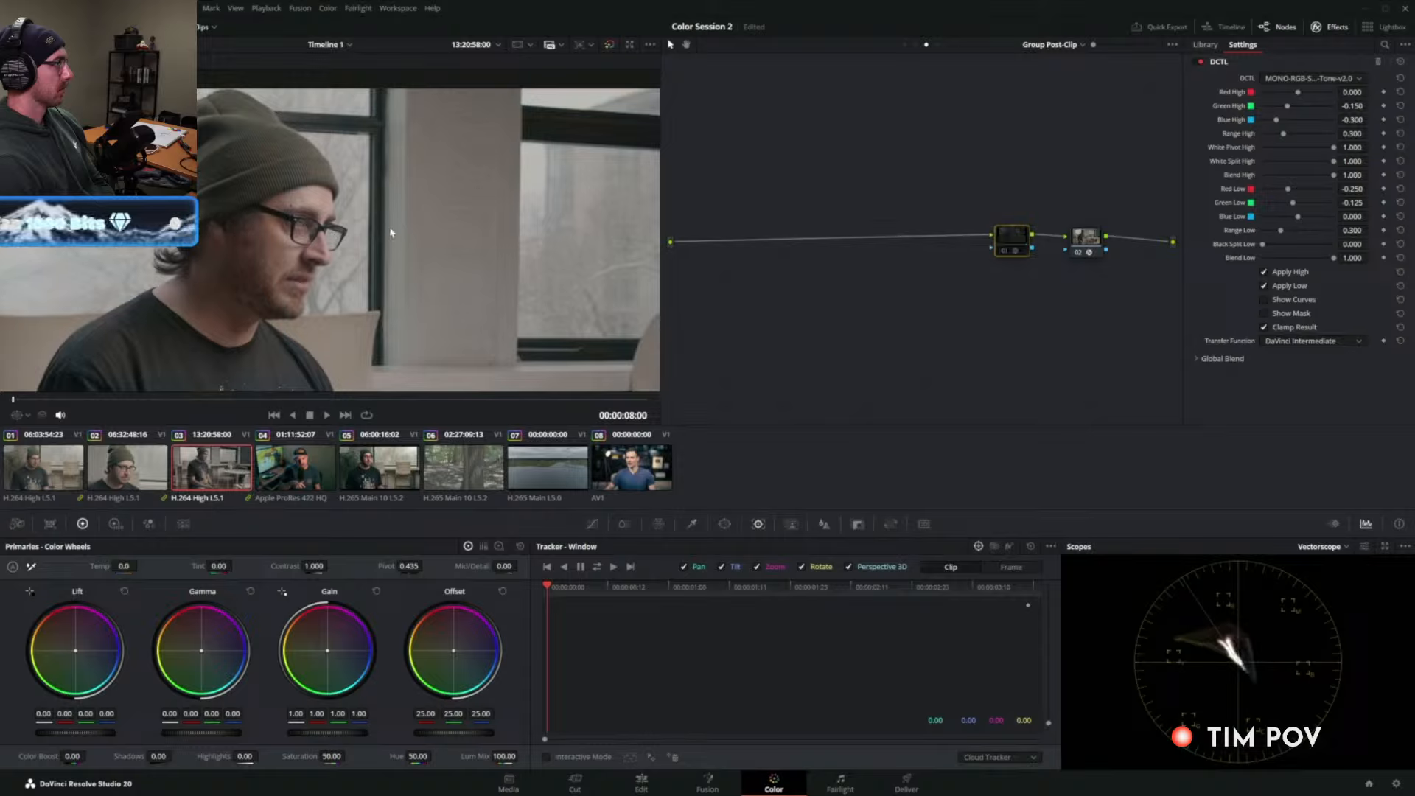
key("ctrl+d")
key("ctrl+d")
key("ctrl+d")
left_click_drag(414, 263, 240, 270)
key("ctrl+d")
key("ctrl+d")
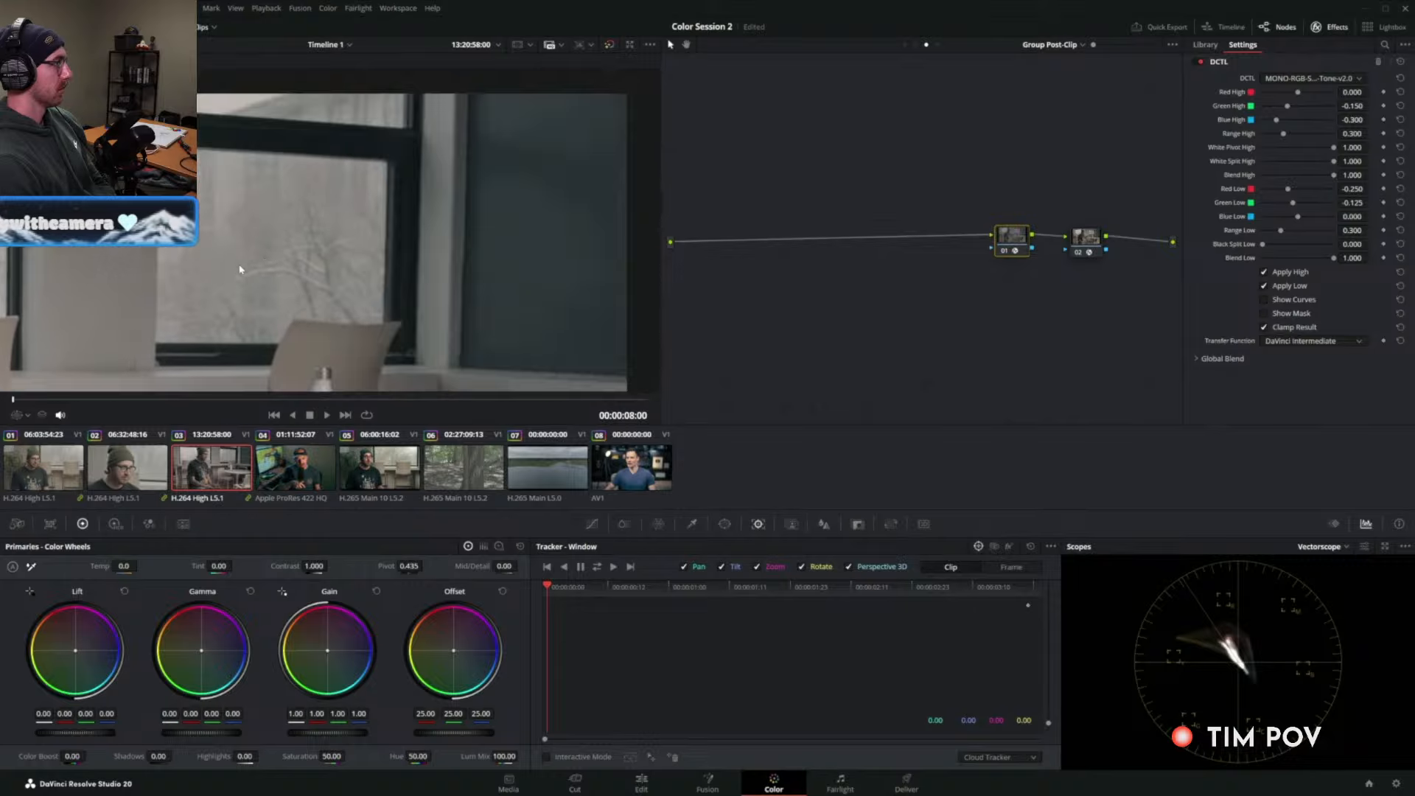
key("ctrl+d")
key("ctrl+d")
left_click_drag(410, 272, 732, 228)
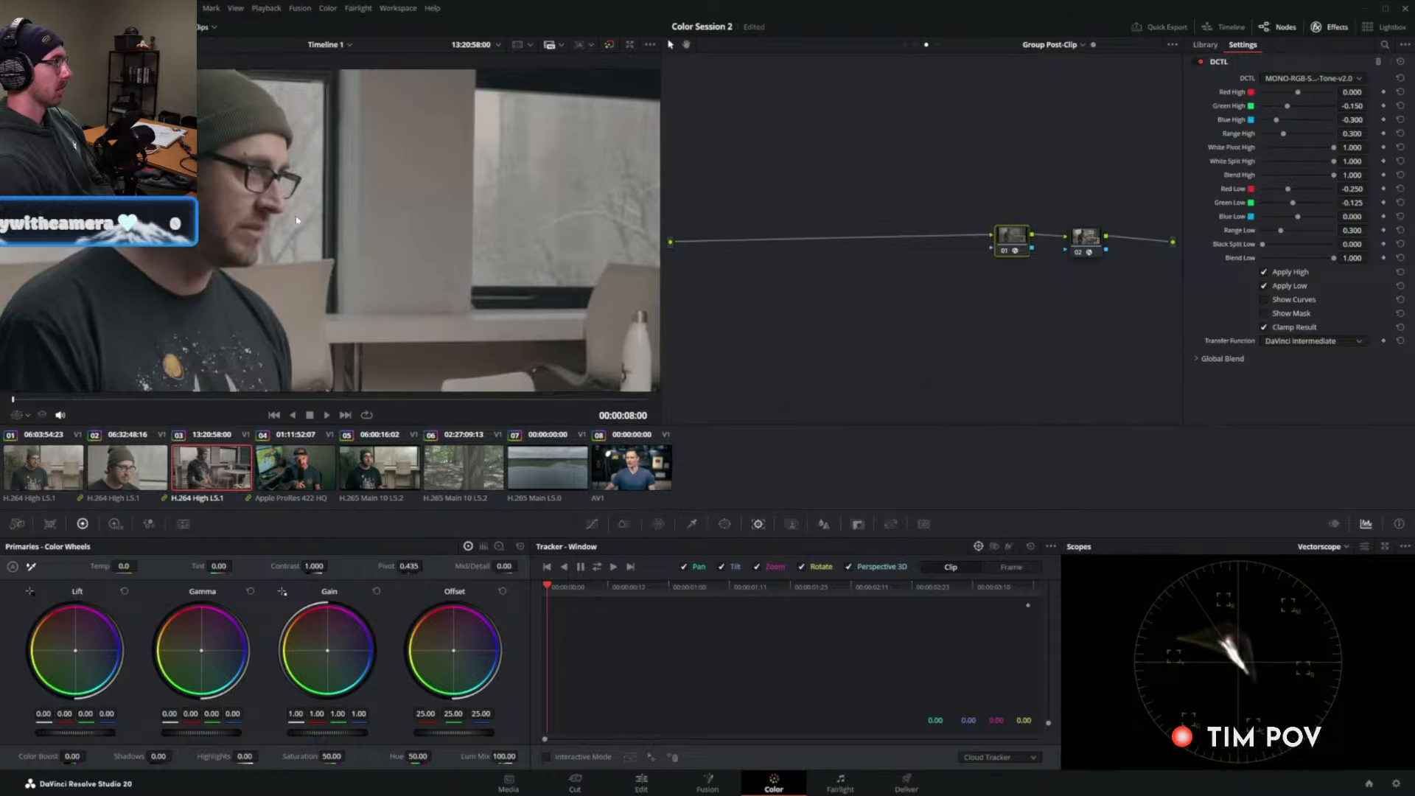
key("ctrl+d")
key("ctrl+d")
scroll(345, 238, "down", 2)
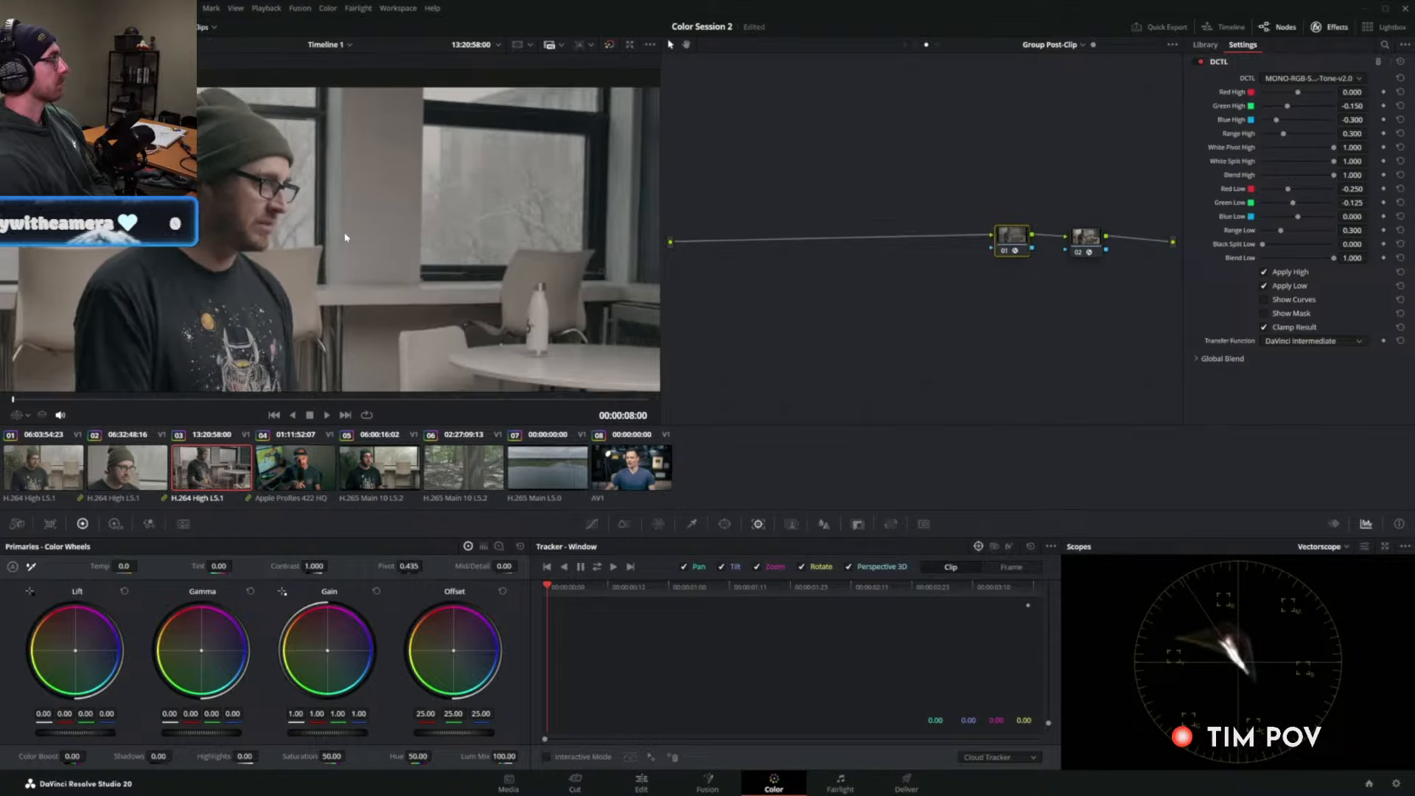
scroll(345, 237, "down", 2)
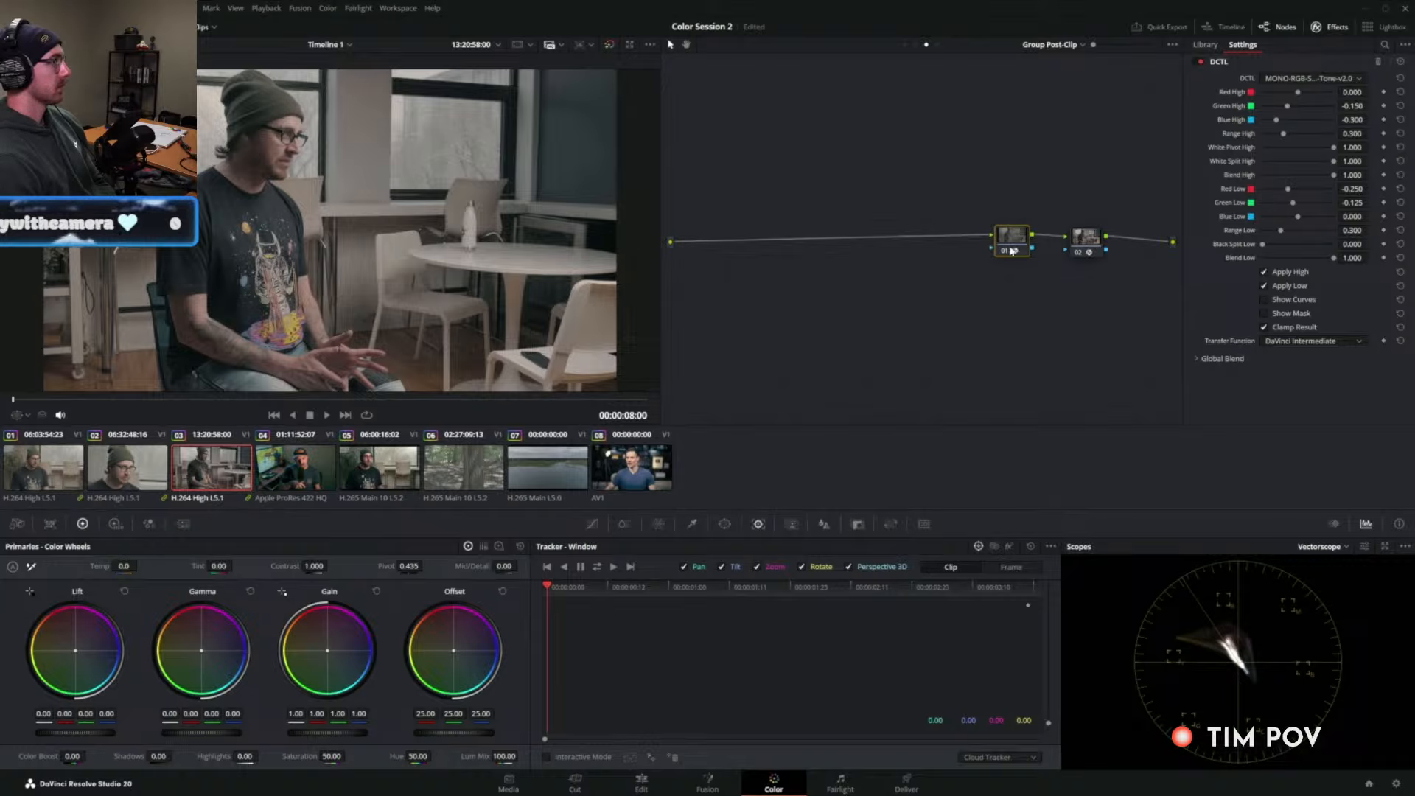
Add a serial node between the split-tone and DRT nodes and open its custom curves.
left_click_drag(1013, 250, 959, 252)
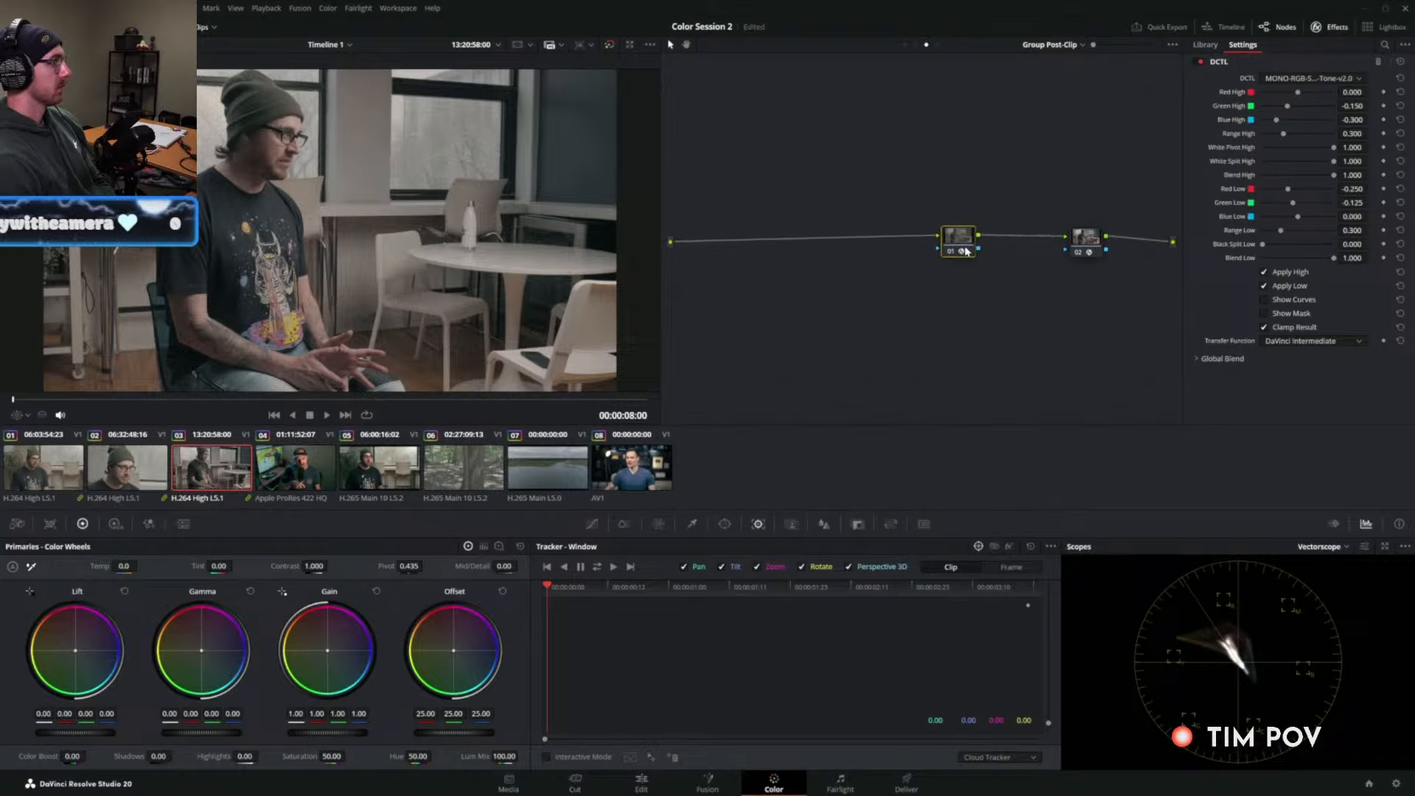
key("alt+s")
left_click(591, 524)
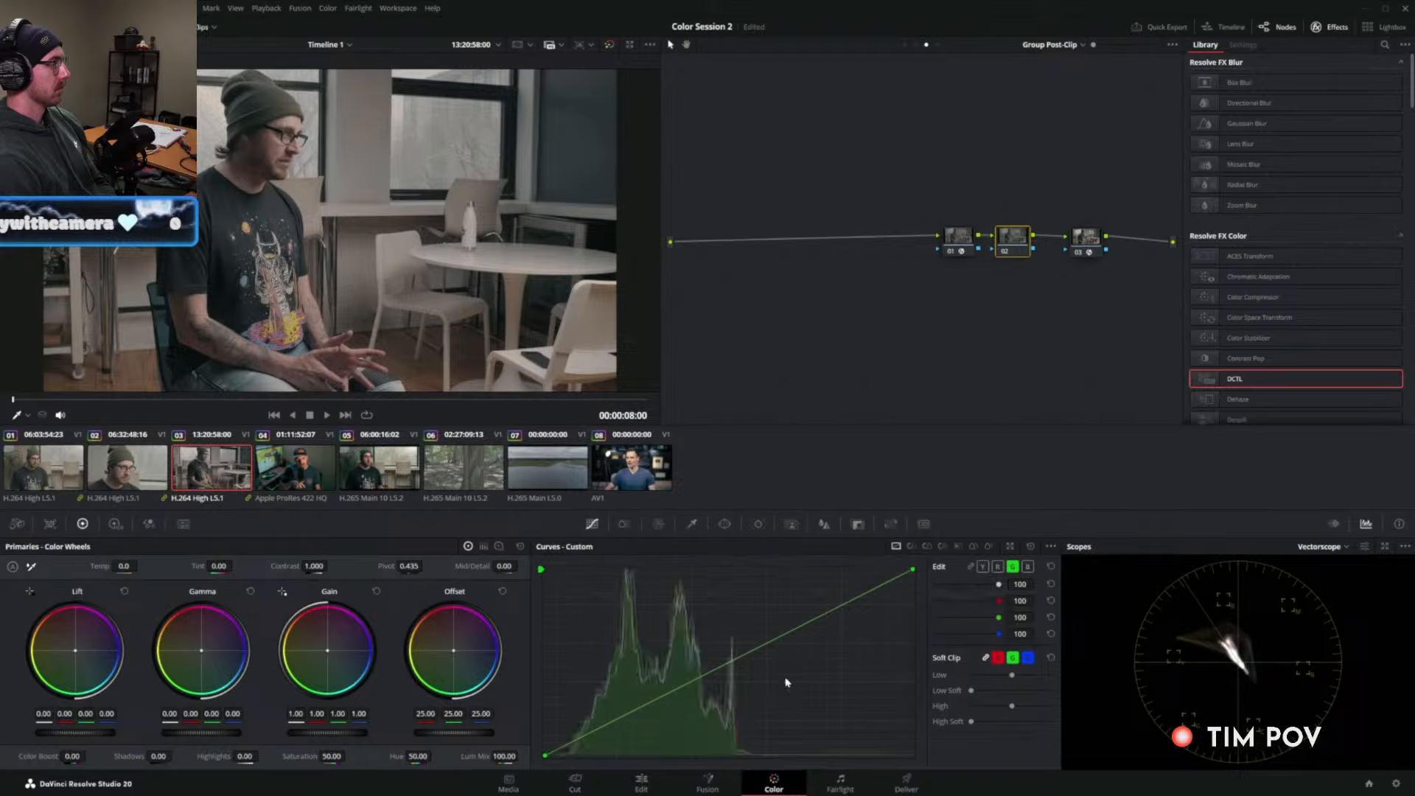
Link all channels of the custom curve on group post-clip node 02, then raise the black point and lower the white point slightly.
left_click(973, 567)
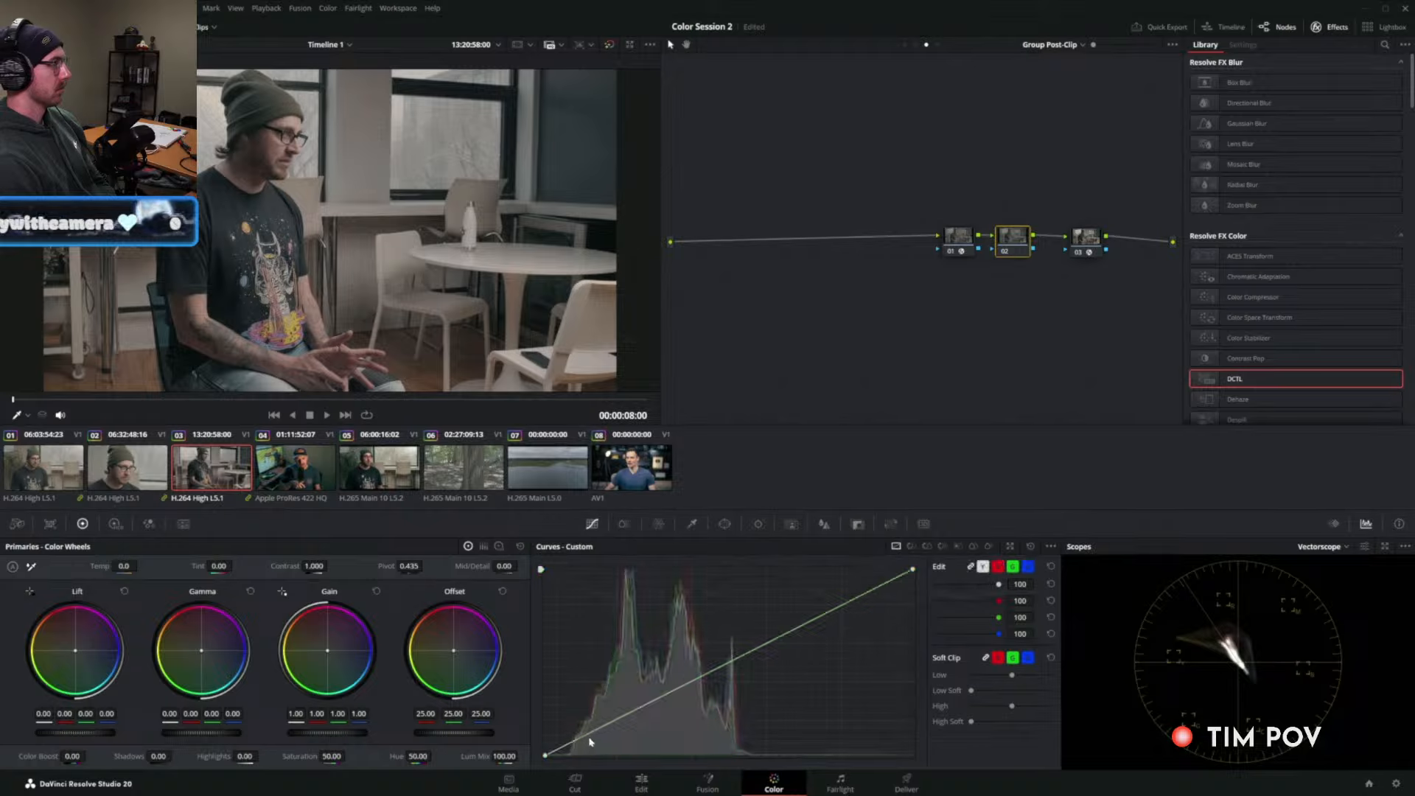
left_click_drag(589, 741, 641, 735)
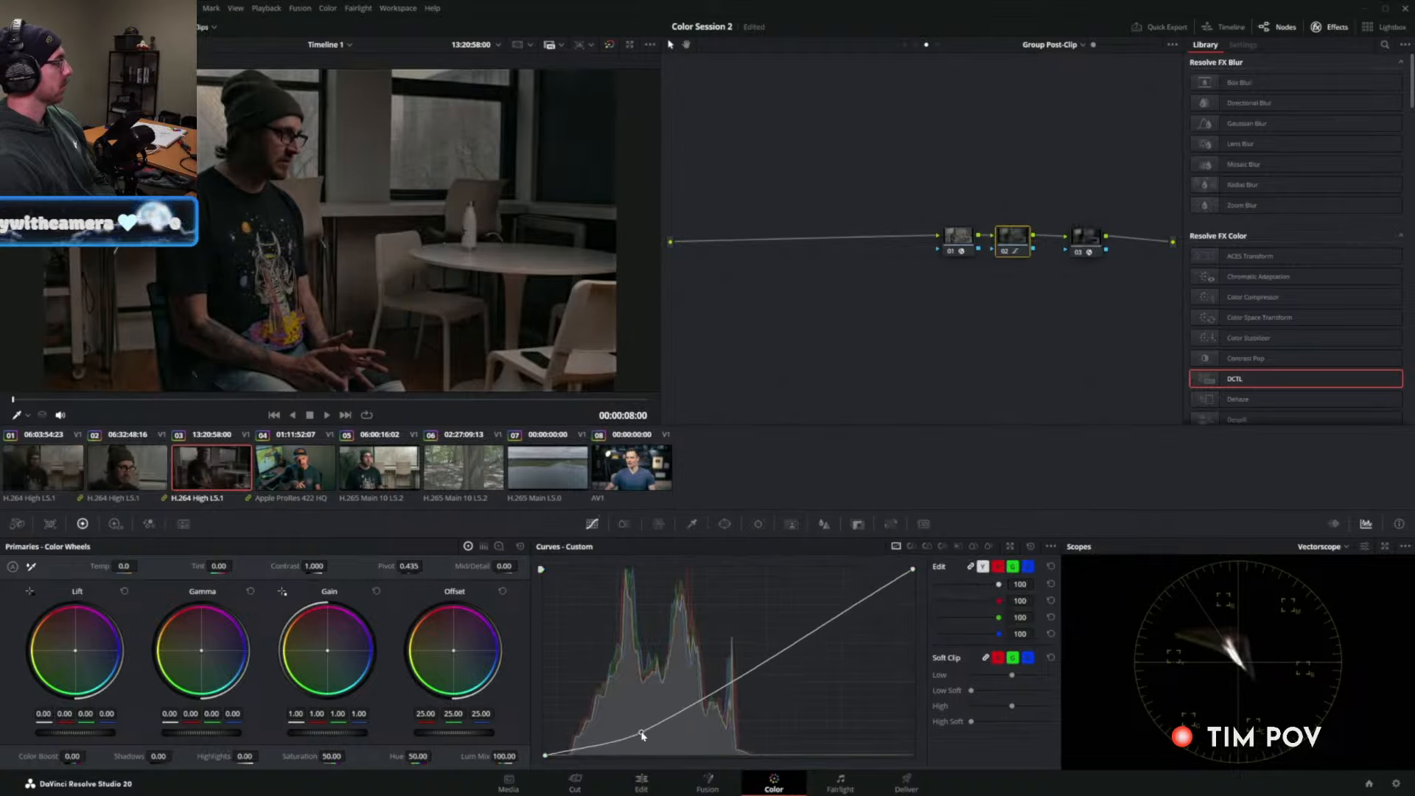
right_click(641, 734)
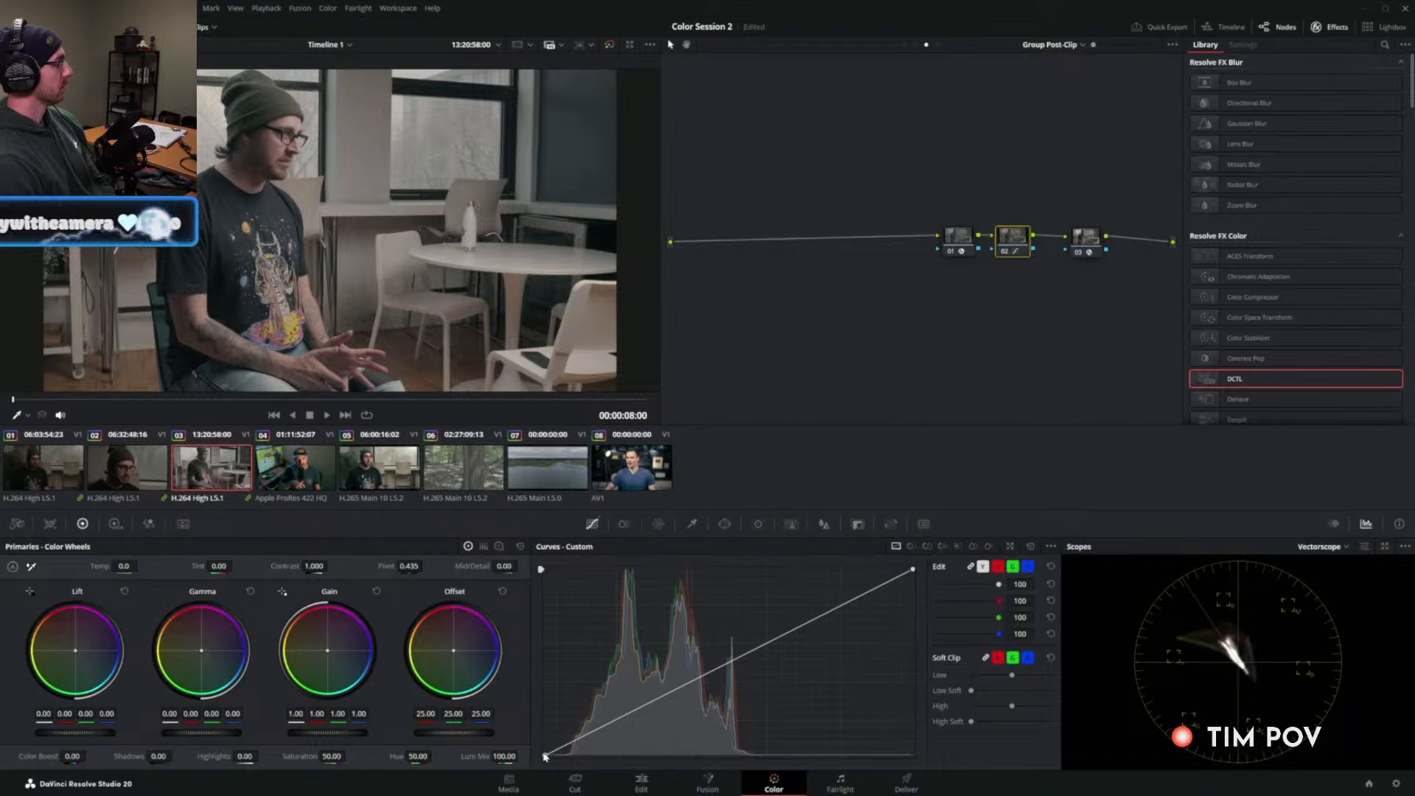
left_click_drag(546, 756, 545, 737)
left_click_drag(912, 574, 912, 583)
Shape an S-curve by adding a lowered shadow point and a raised highlight point on the custom curve.
left_click_drag(637, 698, 640, 720)
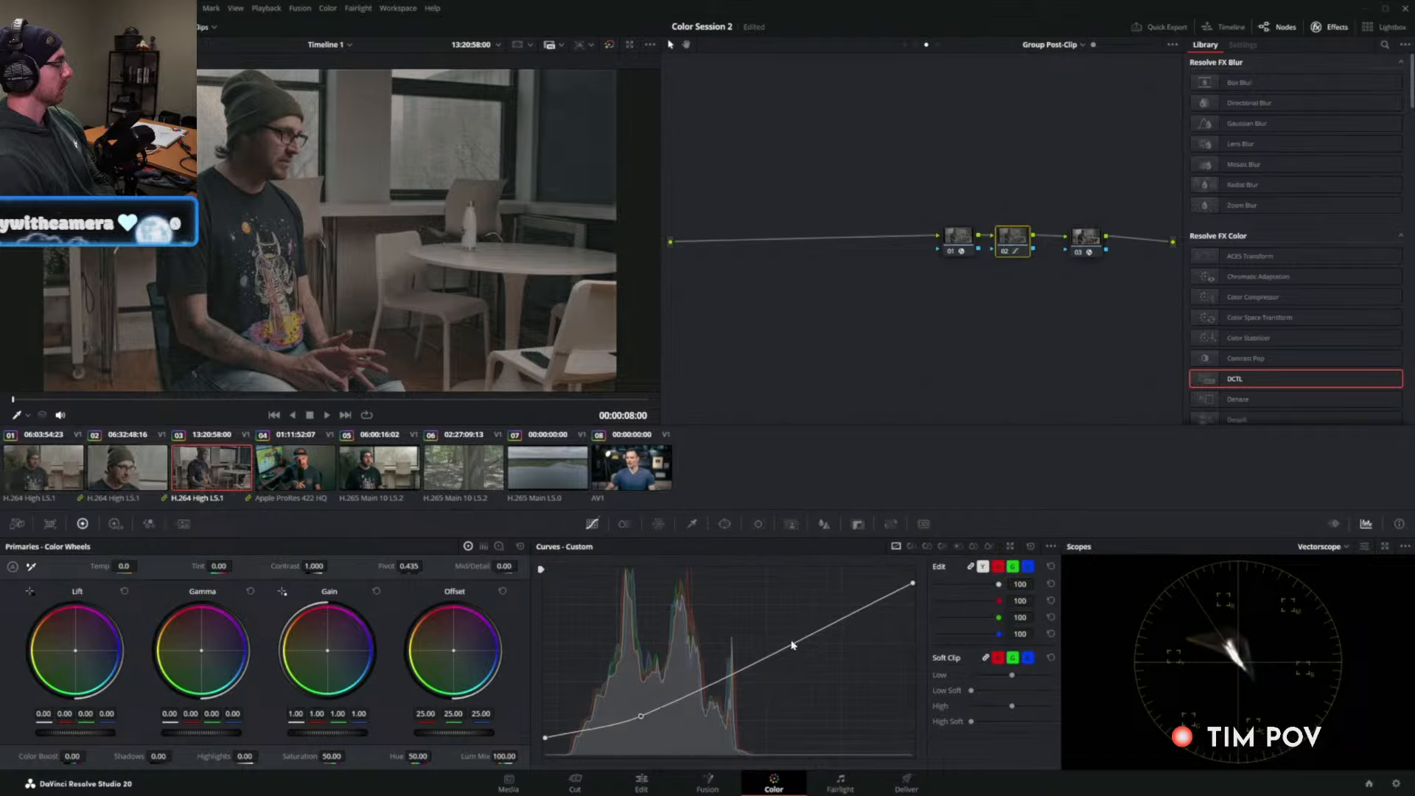
left_click_drag(803, 639, 807, 619)
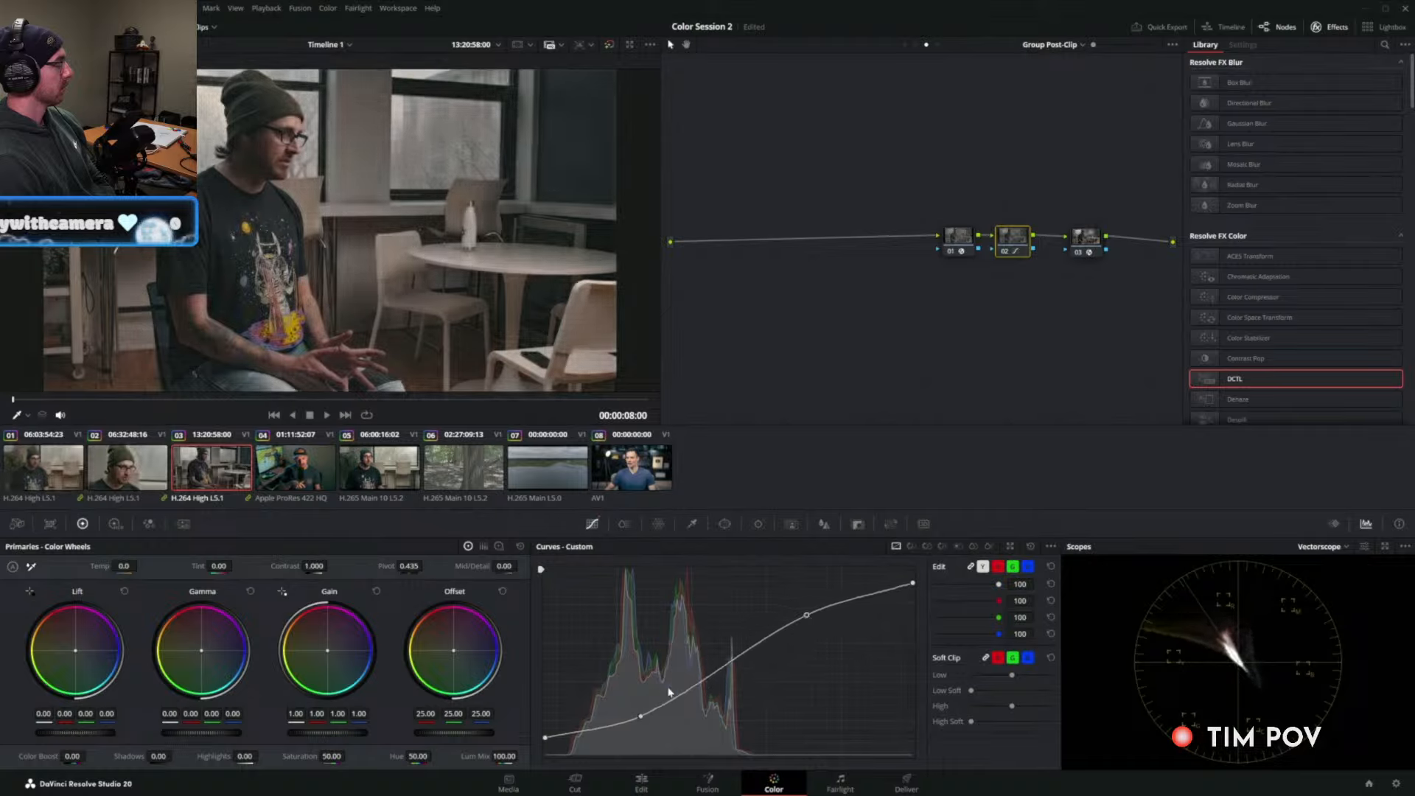
left_click_drag(642, 718, 640, 716)
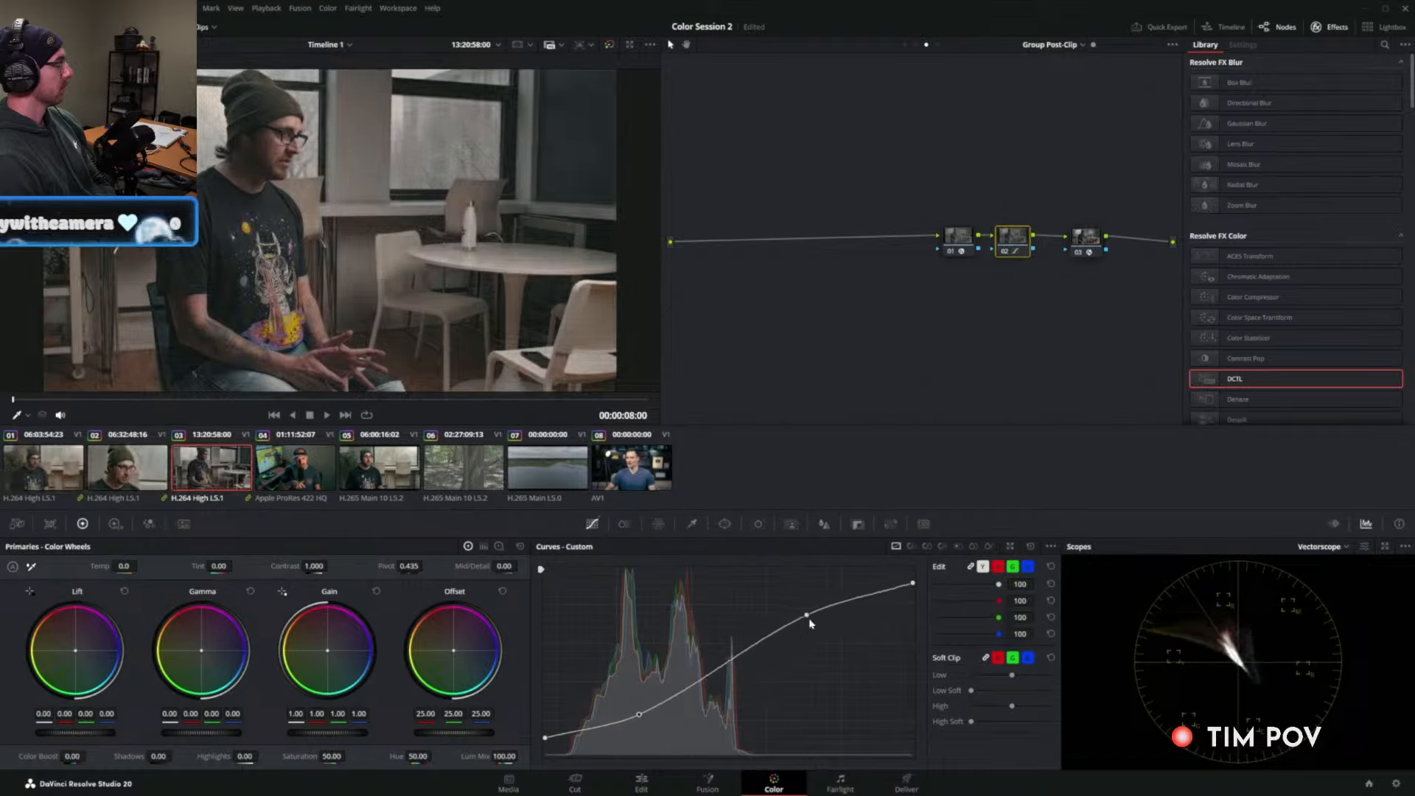
left_click_drag(809, 623, 815, 621)
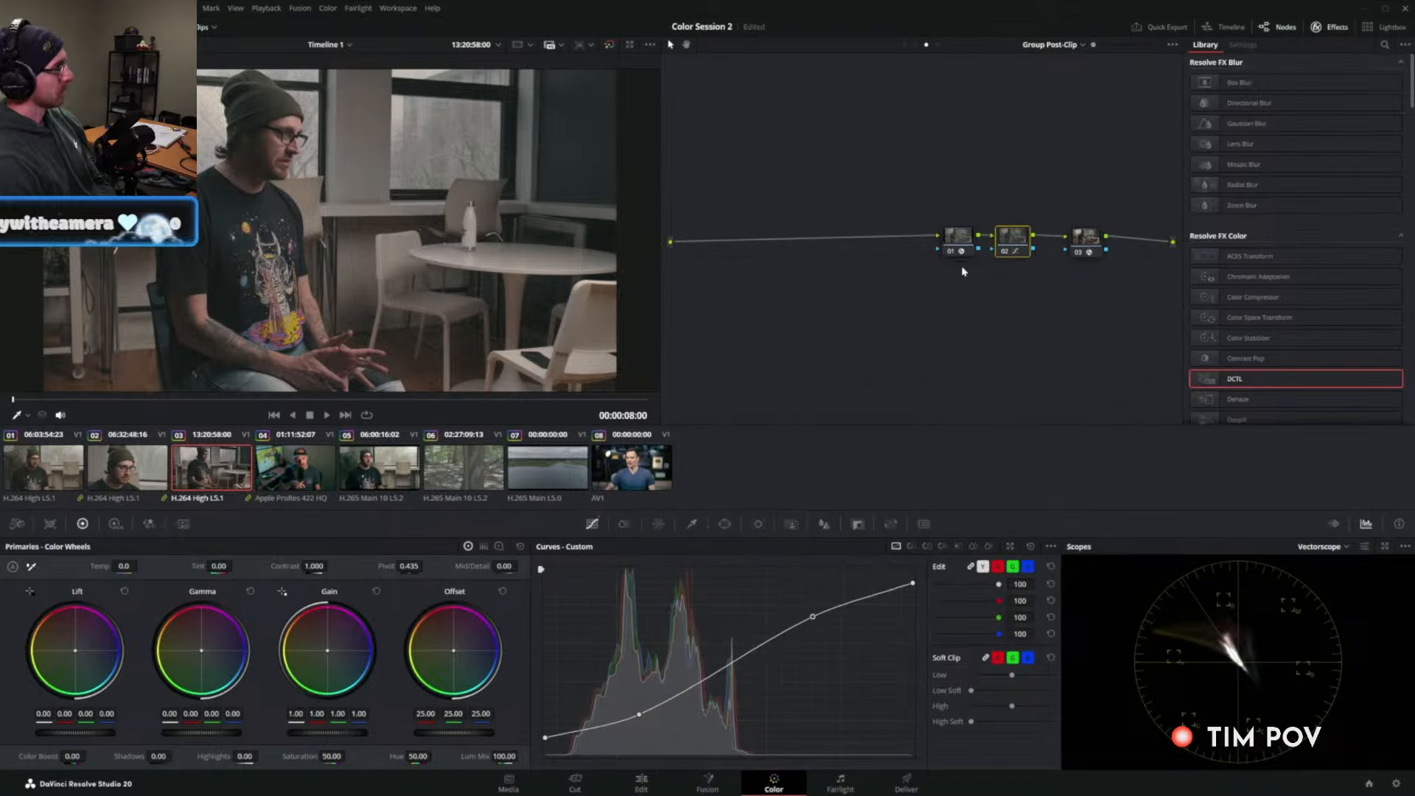
Display the waveform scope and toggle nodes 01 and 02 off and on to compare the group look.
left_click(1323, 546)
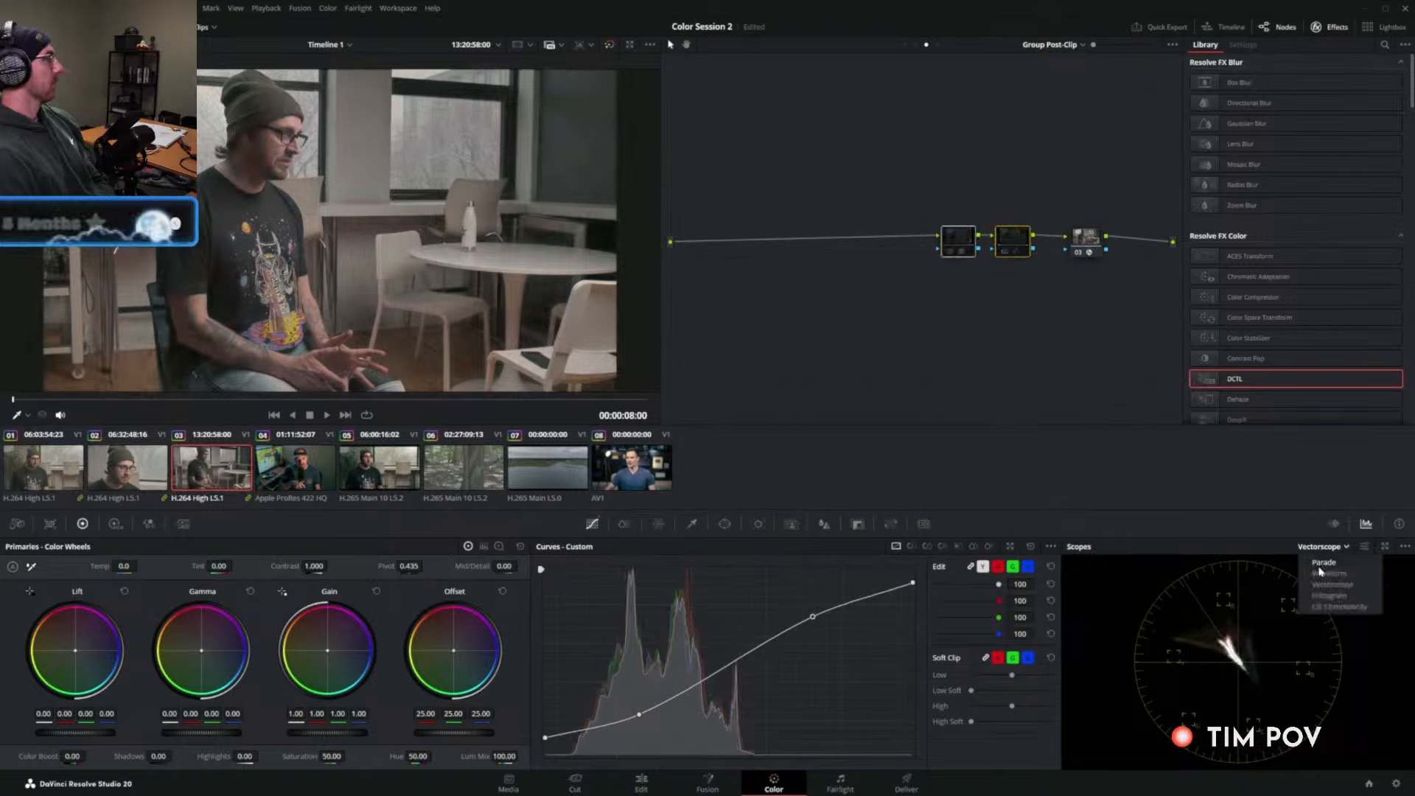
left_click(1320, 572)
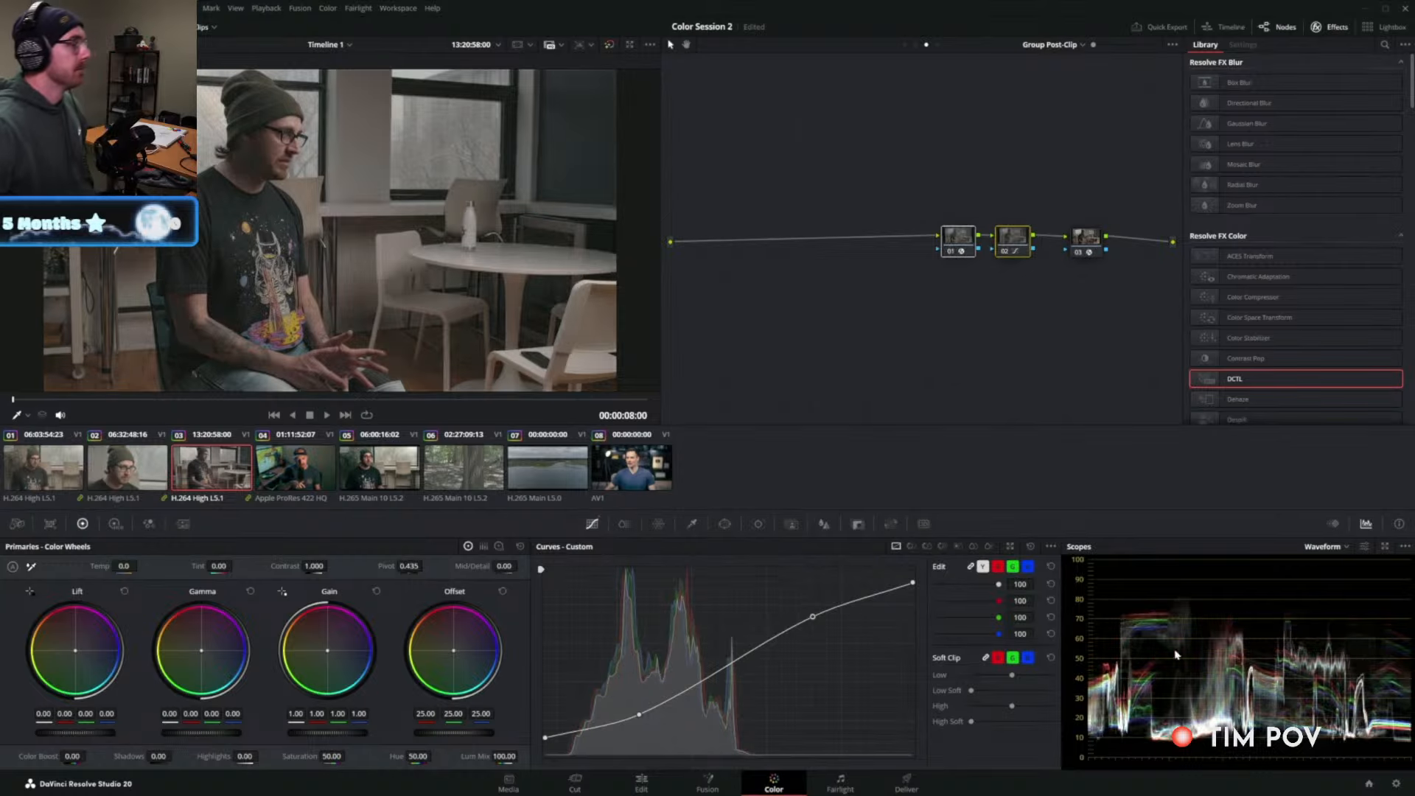
key("ctrl+d")
key("ctrl+d")
key("ctrl+d")
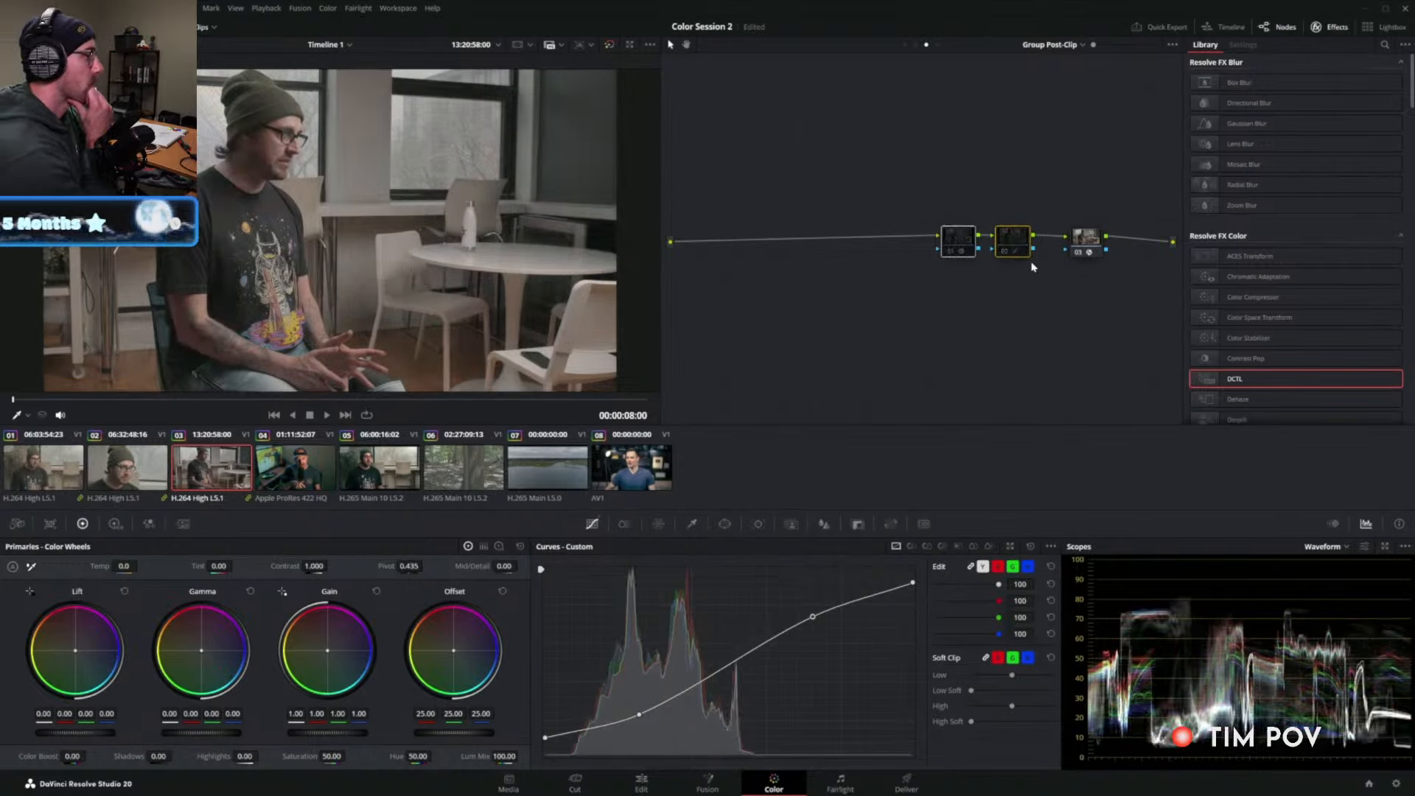
key("ctrl+d")
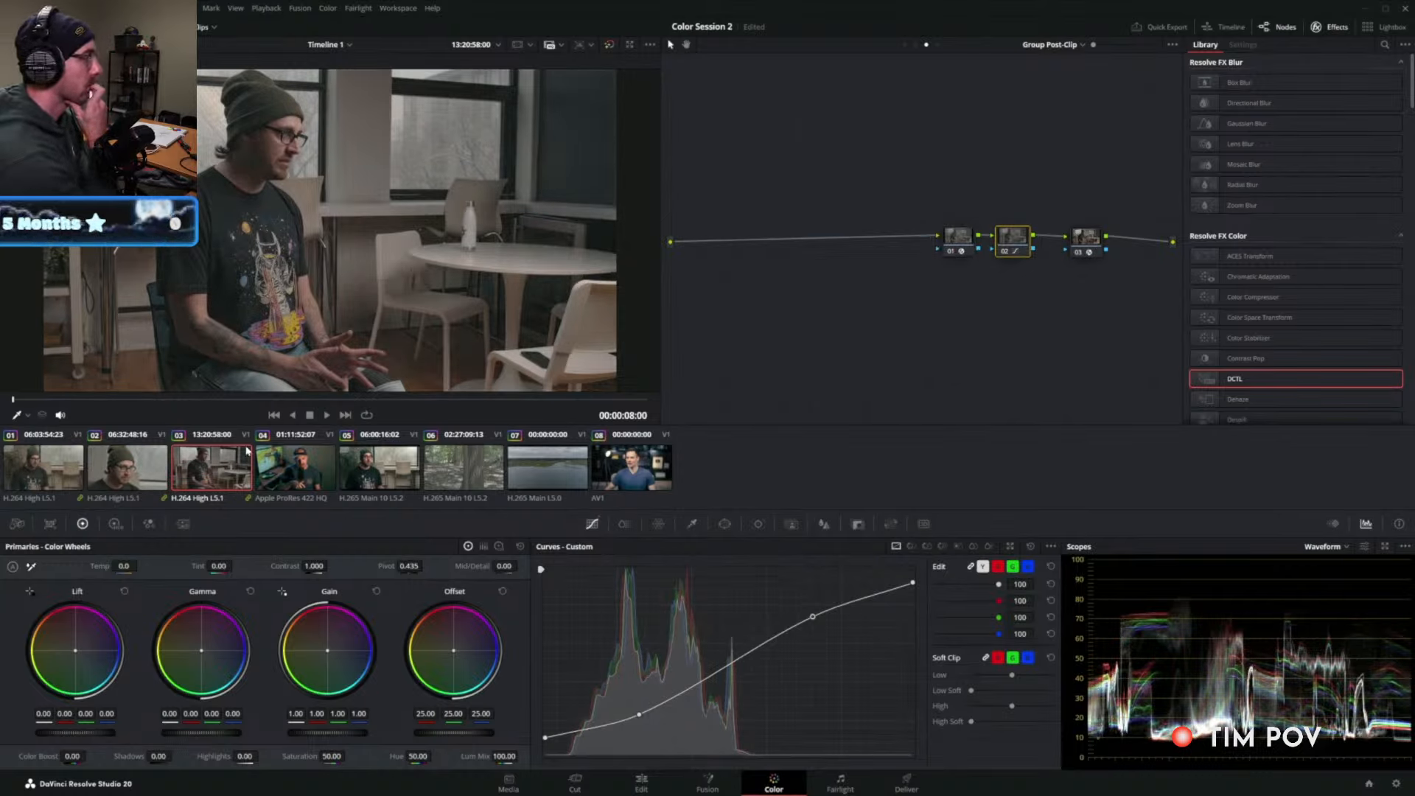
Review the group look across the first three clips, finishing on clip 03.
left_click(123, 453)
left_click(62, 466)
left_click(115, 473)
left_click(196, 476)
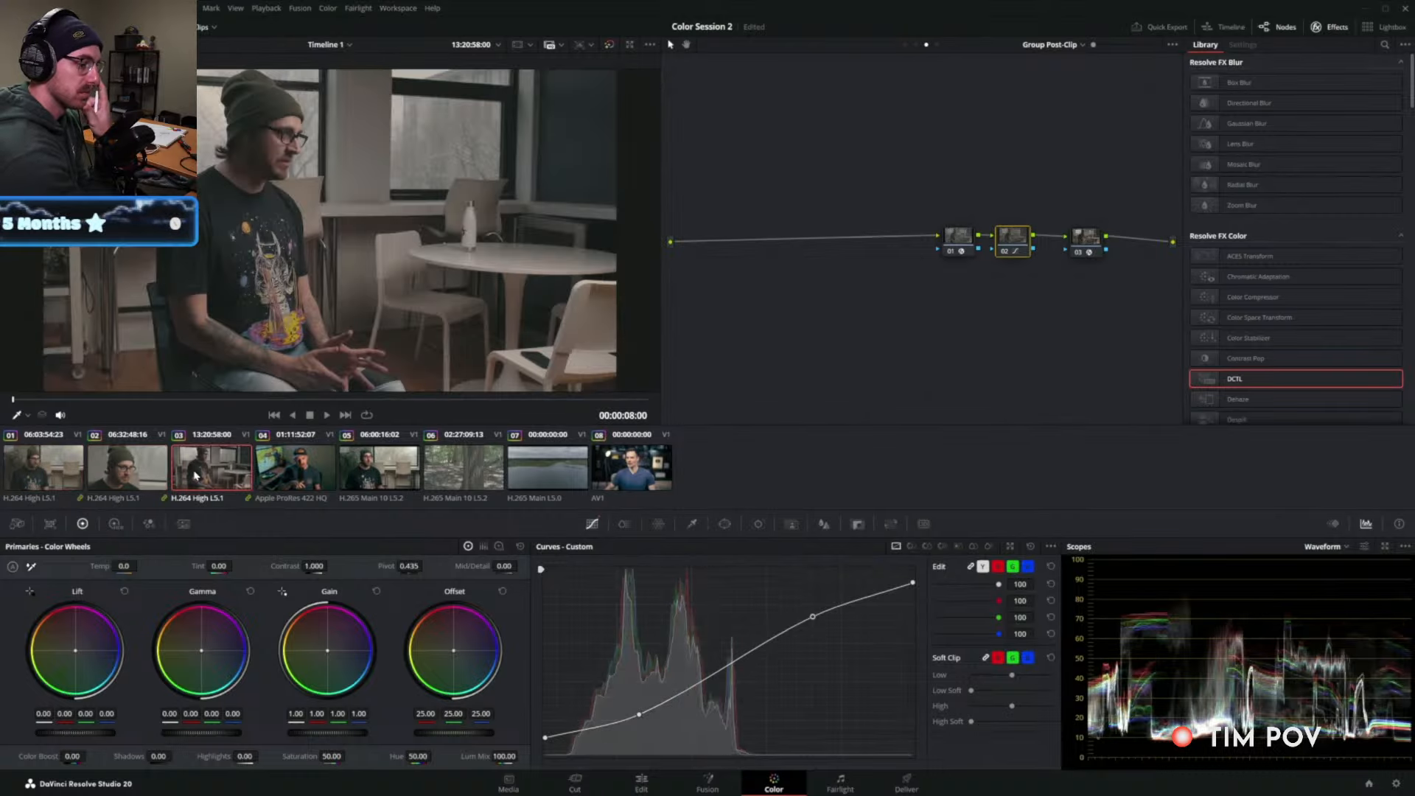
At clip level, raise the gain on clip 01's Exp node to 1.51.
left_click(916, 45)
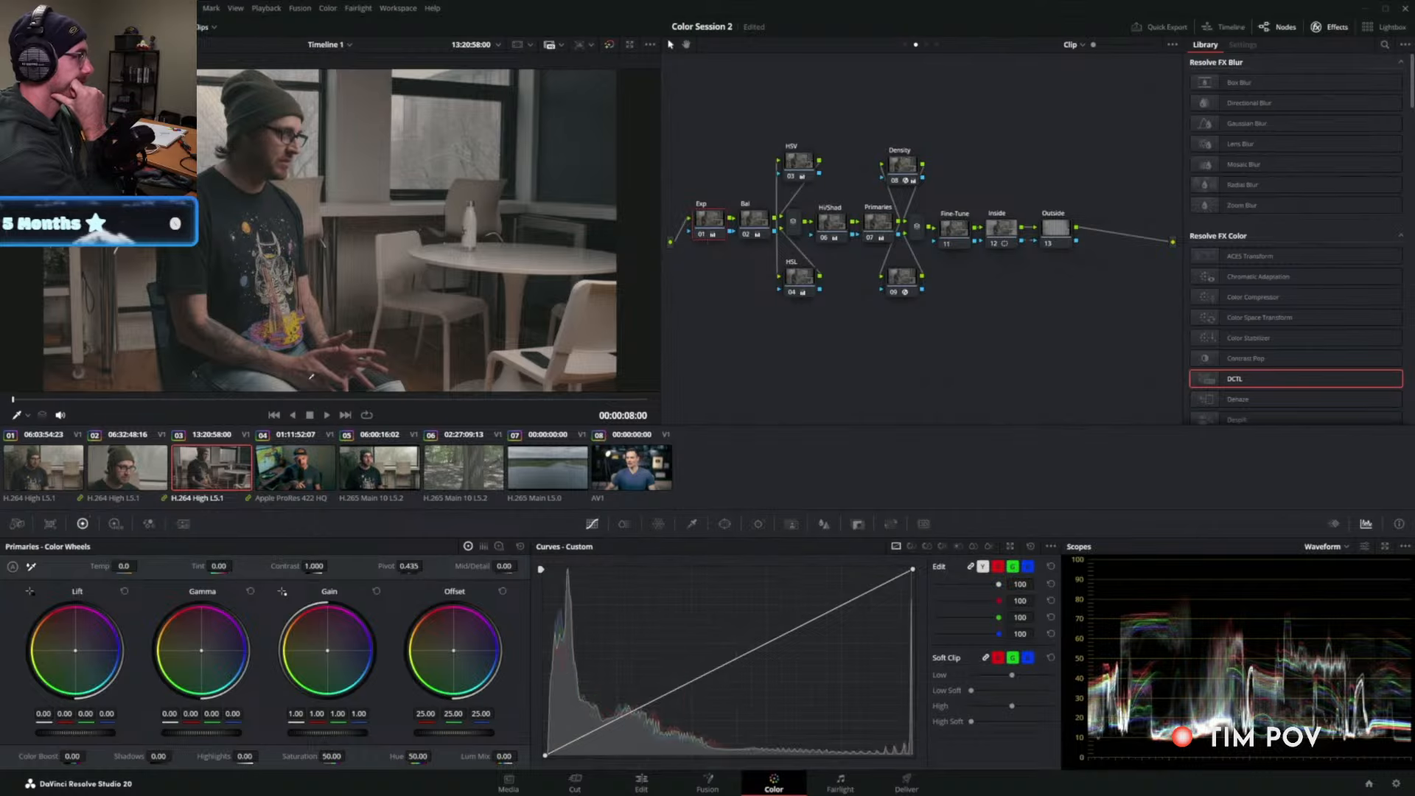
left_click(48, 469)
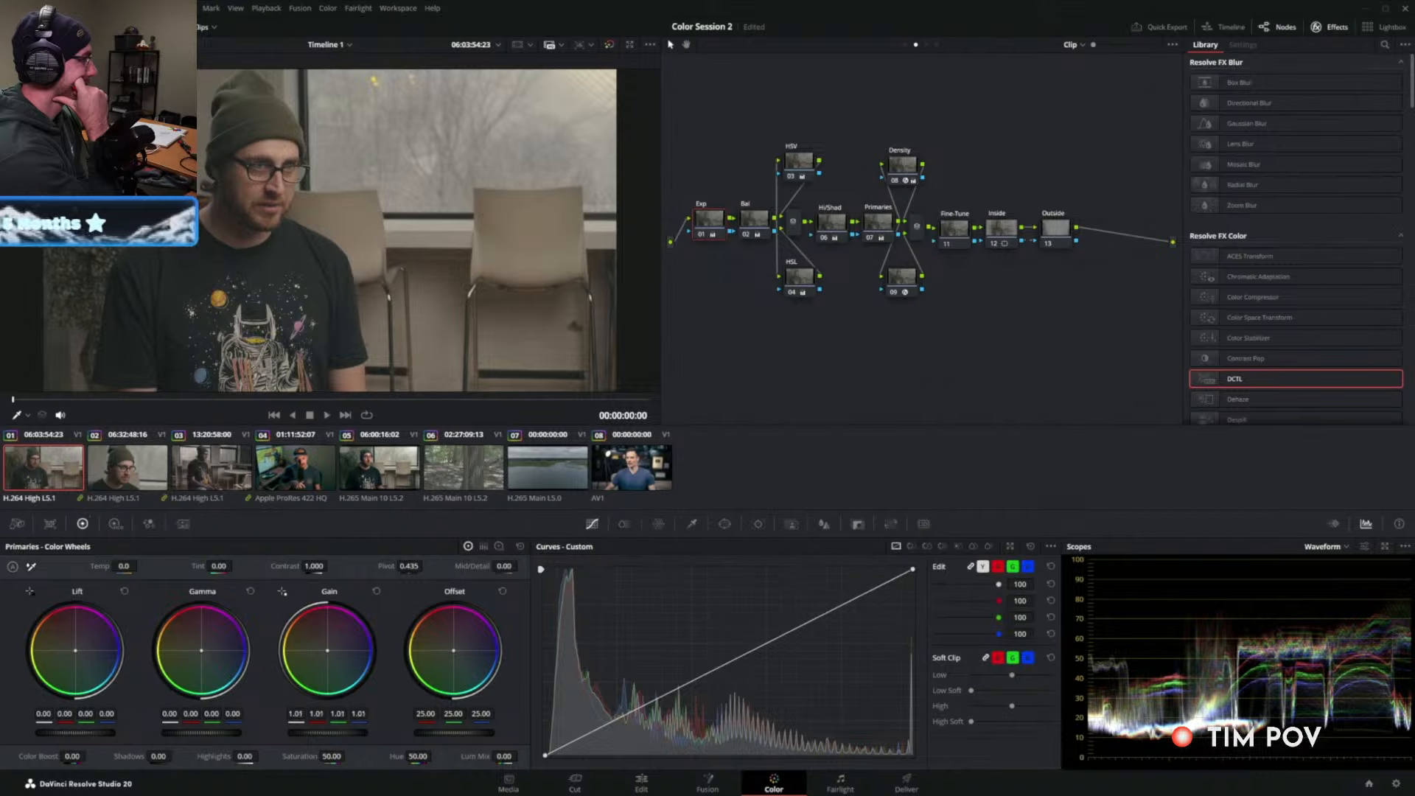
mouse_move(327, 732)
left_mouse_down()
mouse_move(368, 733)
mouse_move(343, 732)
left_mouse_up()
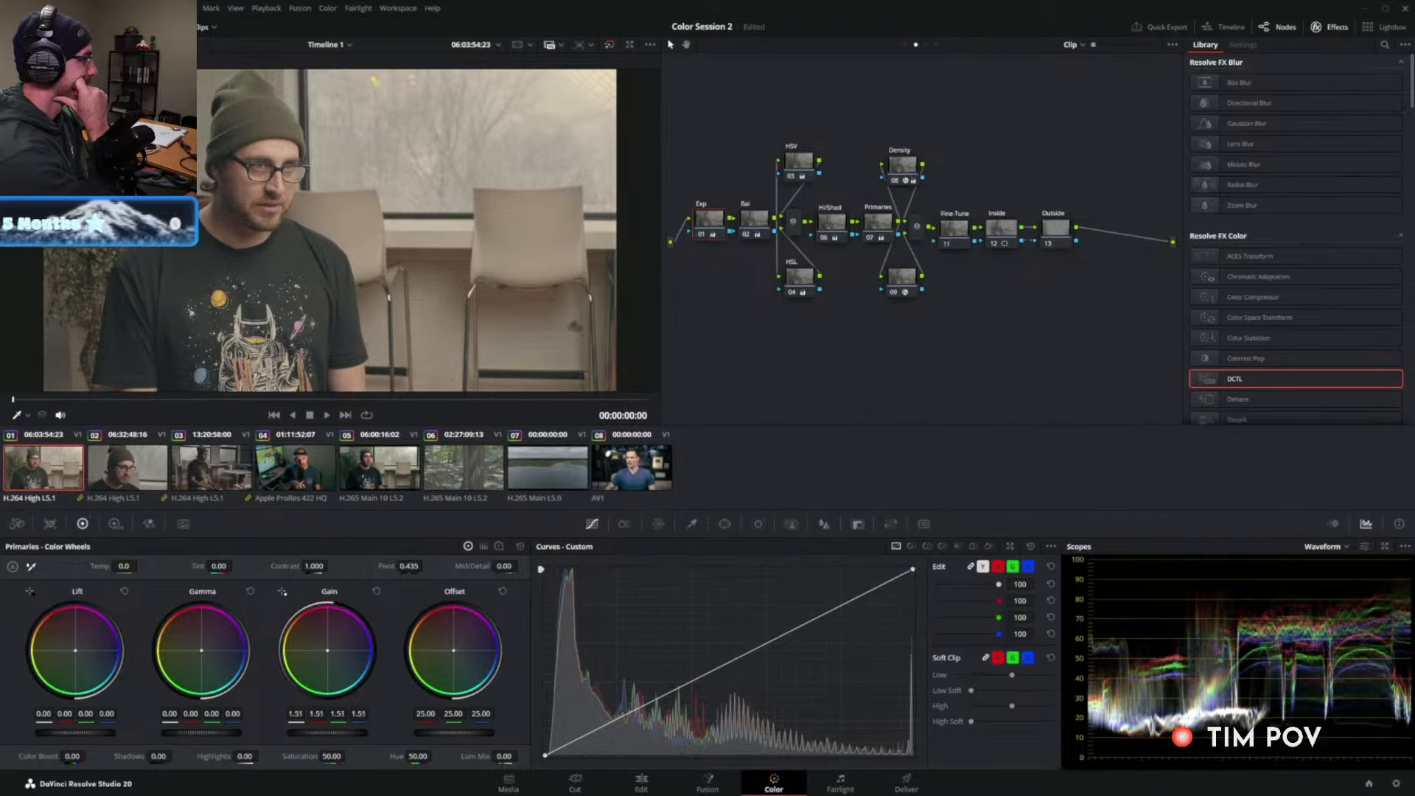
With the vectorscope shown, cool the Bal node's gain to about 0.95 red, 1.00 green and 1.06 blue.
left_click(753, 218)
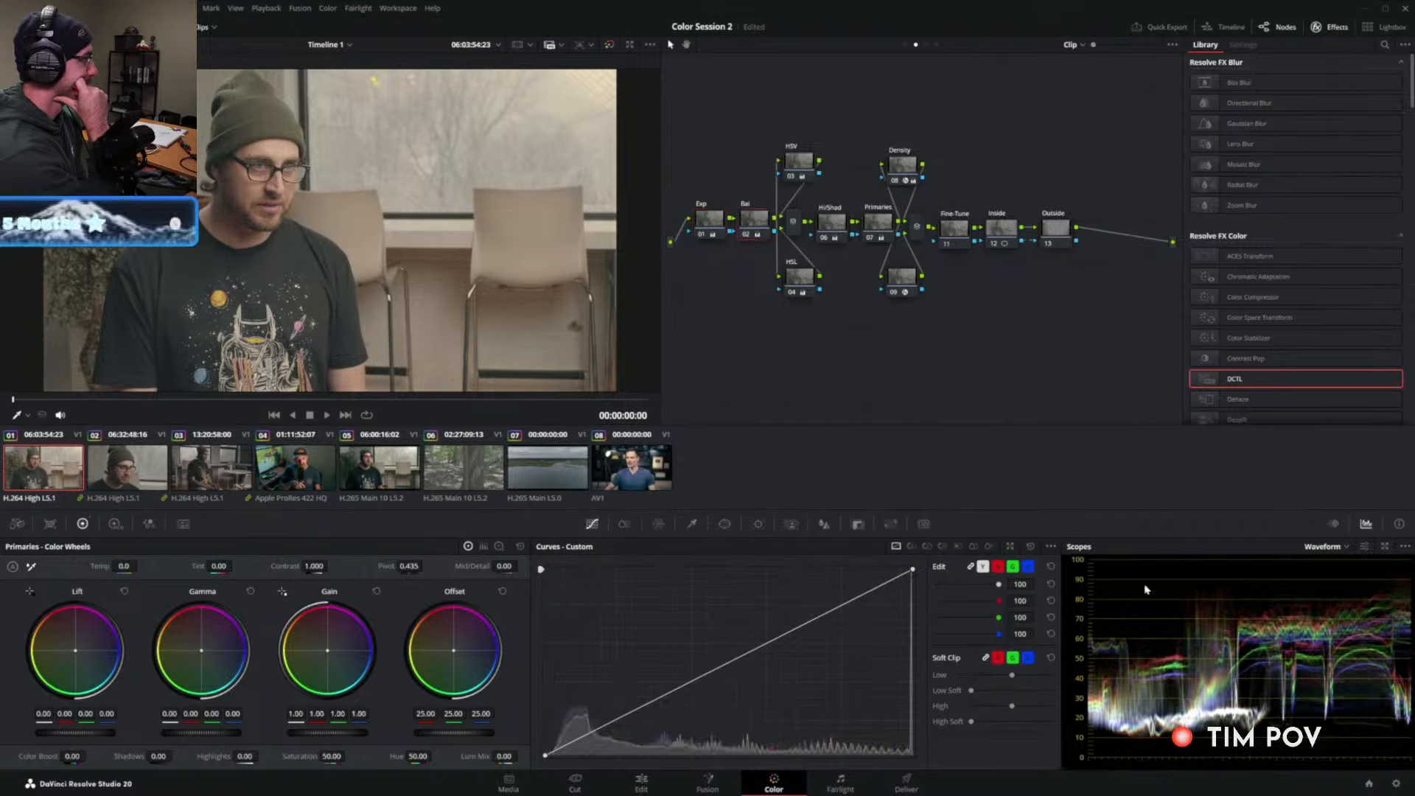
left_click(1325, 546)
left_click(1338, 585)
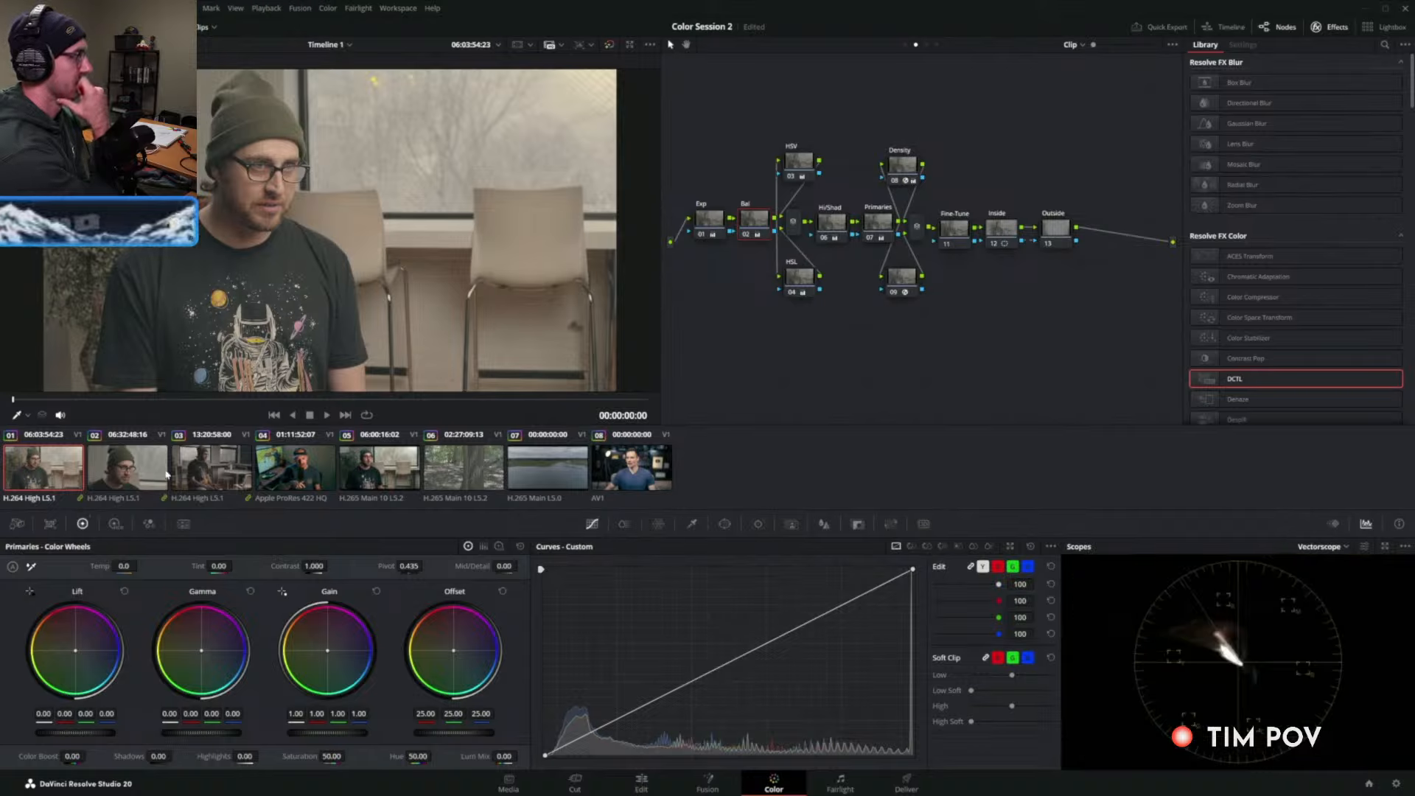
left_click_drag(328, 650, 332, 654)
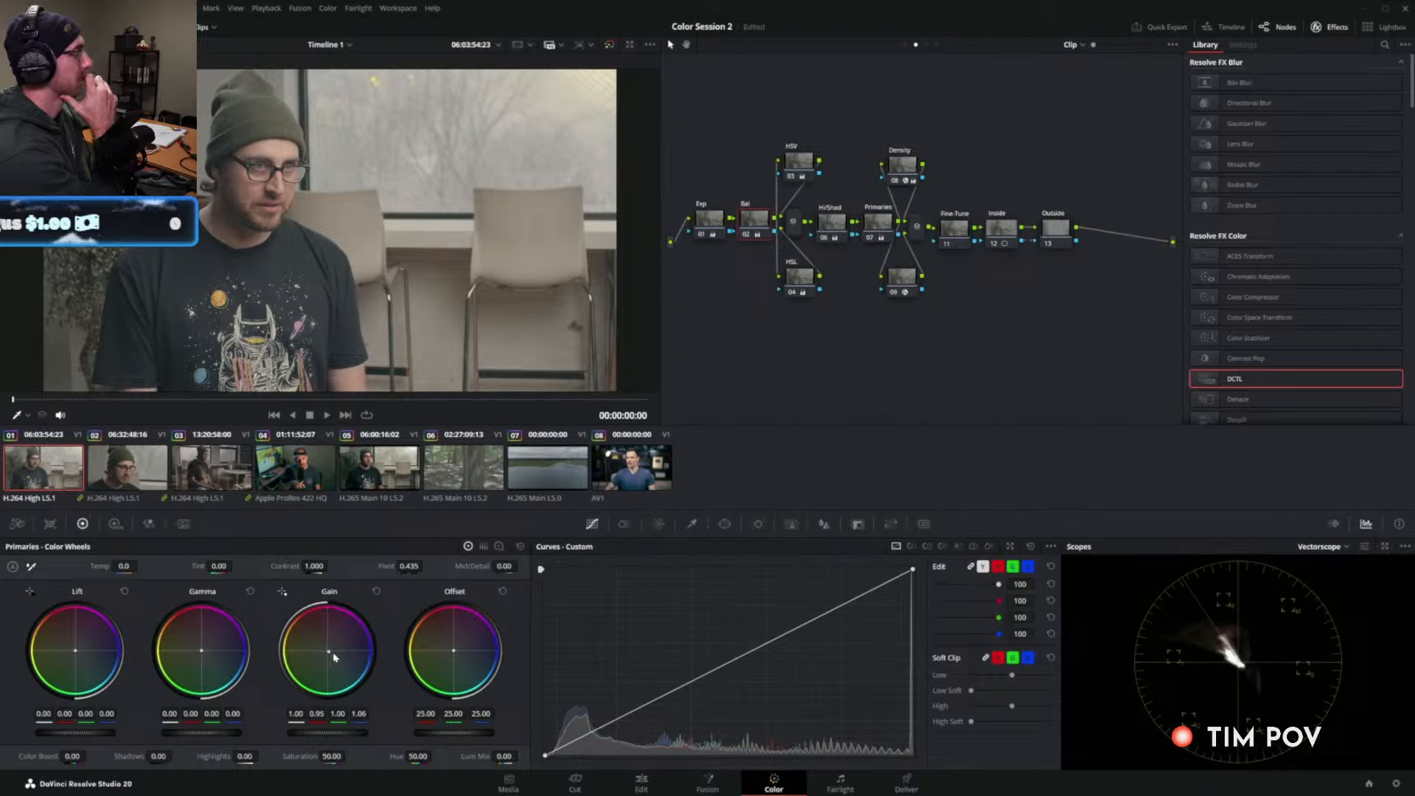
Append a serial node at the end of the group post-clip chain with the MONO-Balance-v1.3 DCTL, then disable that node.
left_click(926, 45)
left_click(1083, 241)
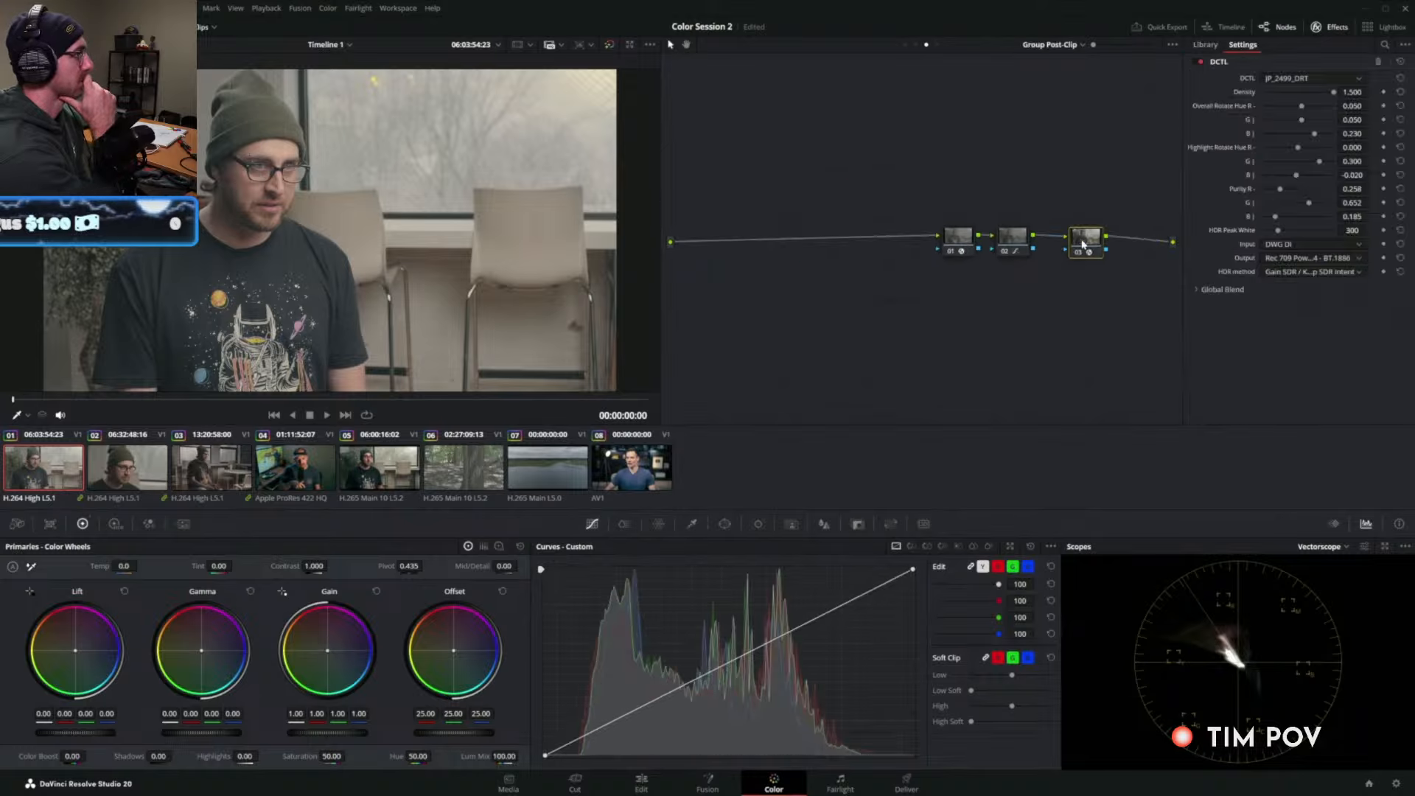
left_click(1206, 44)
key("alt+s")
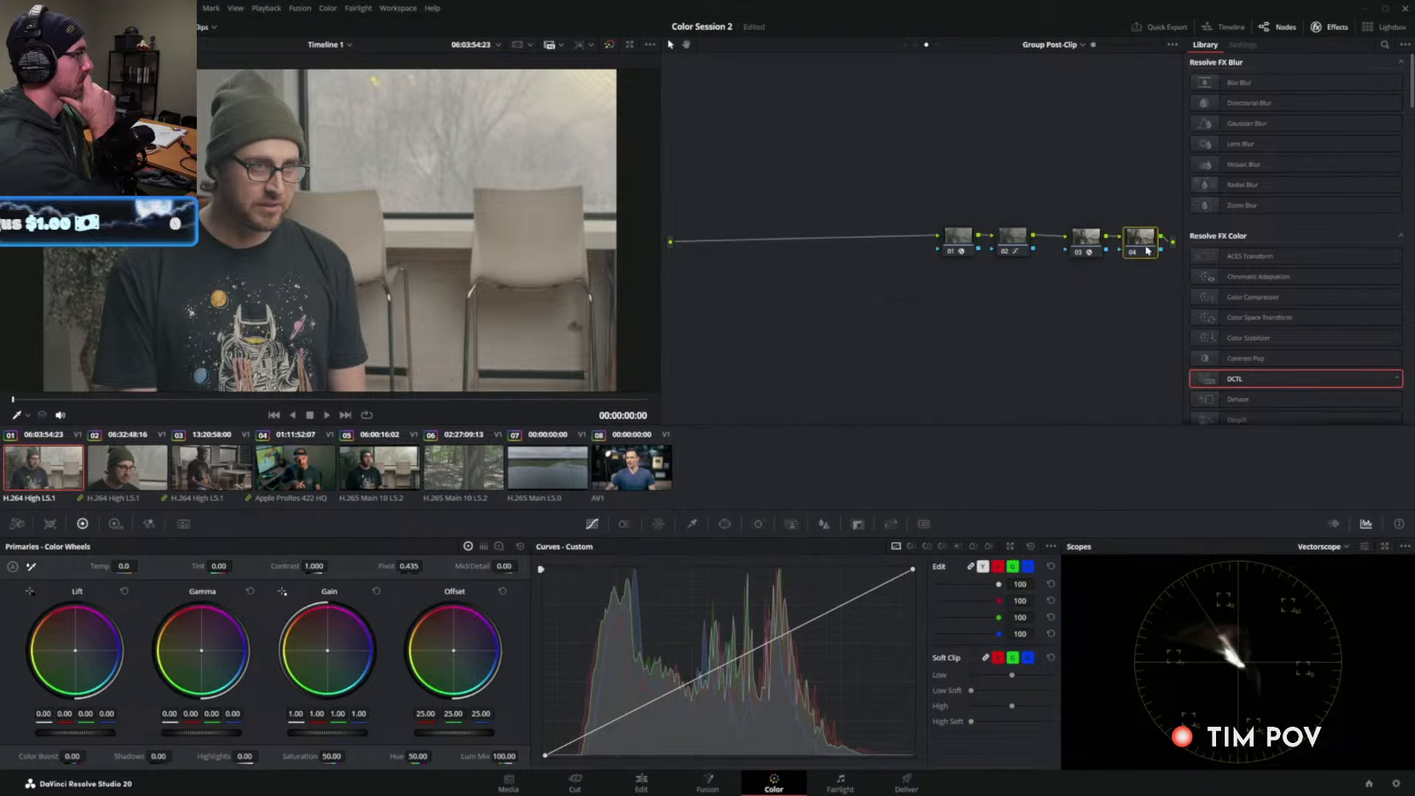
left_click_drag(1147, 251, 1147, 251)
left_click(1312, 78)
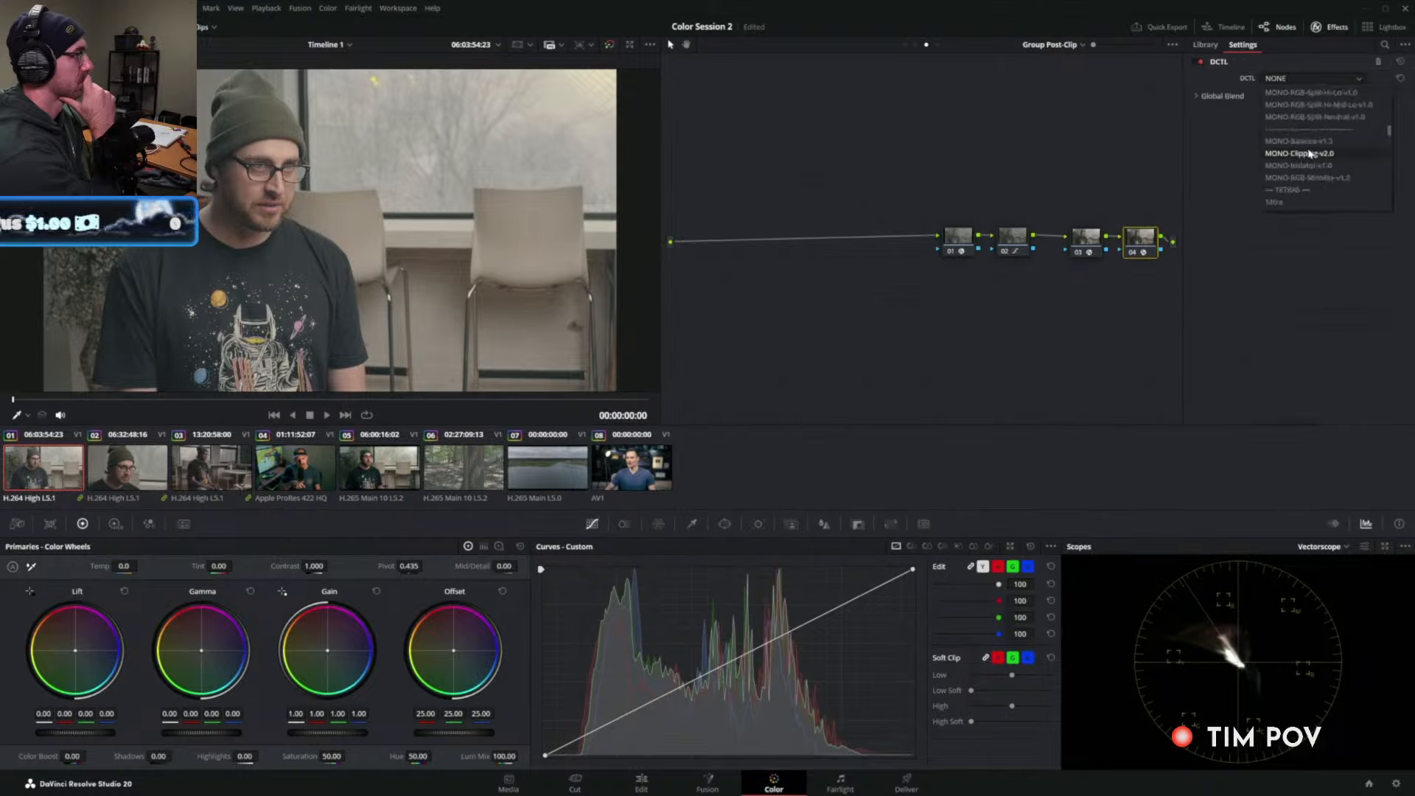
left_click(1309, 140)
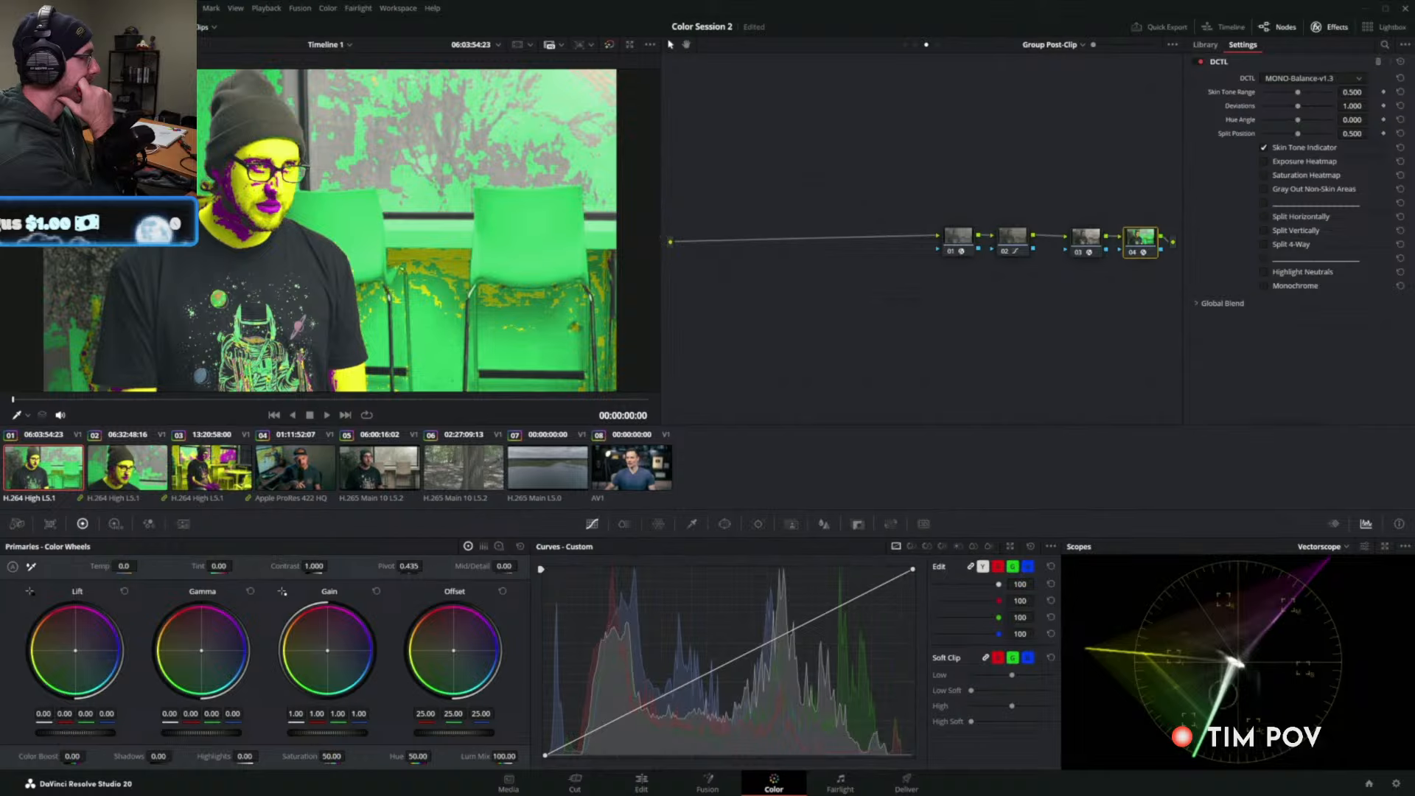
key("ctrl+d")
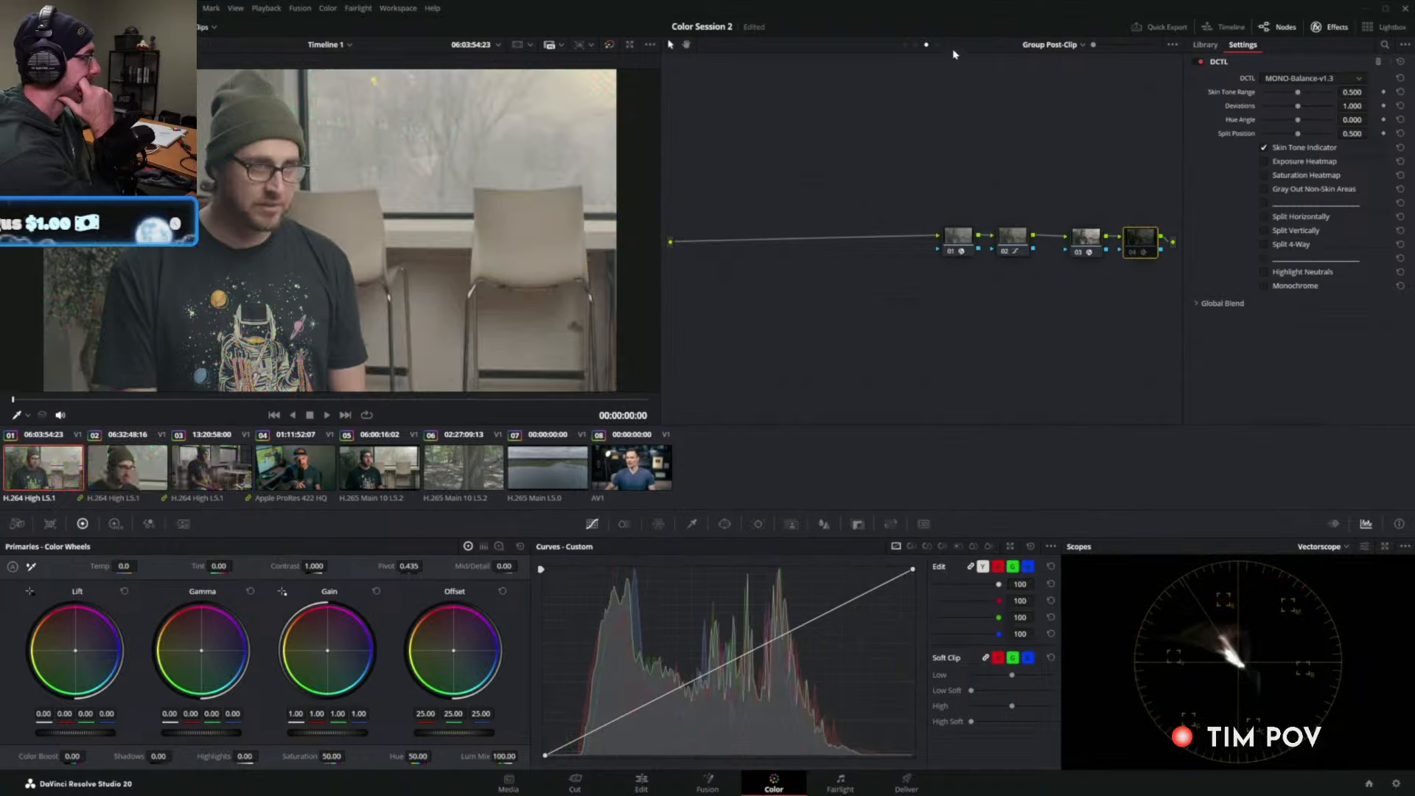
On clip 01's Primaries node, set gain 1.33, gamma -0.19 and lift 0.04 against the waveform, then compare with the node bypassed.
left_click(915, 44)
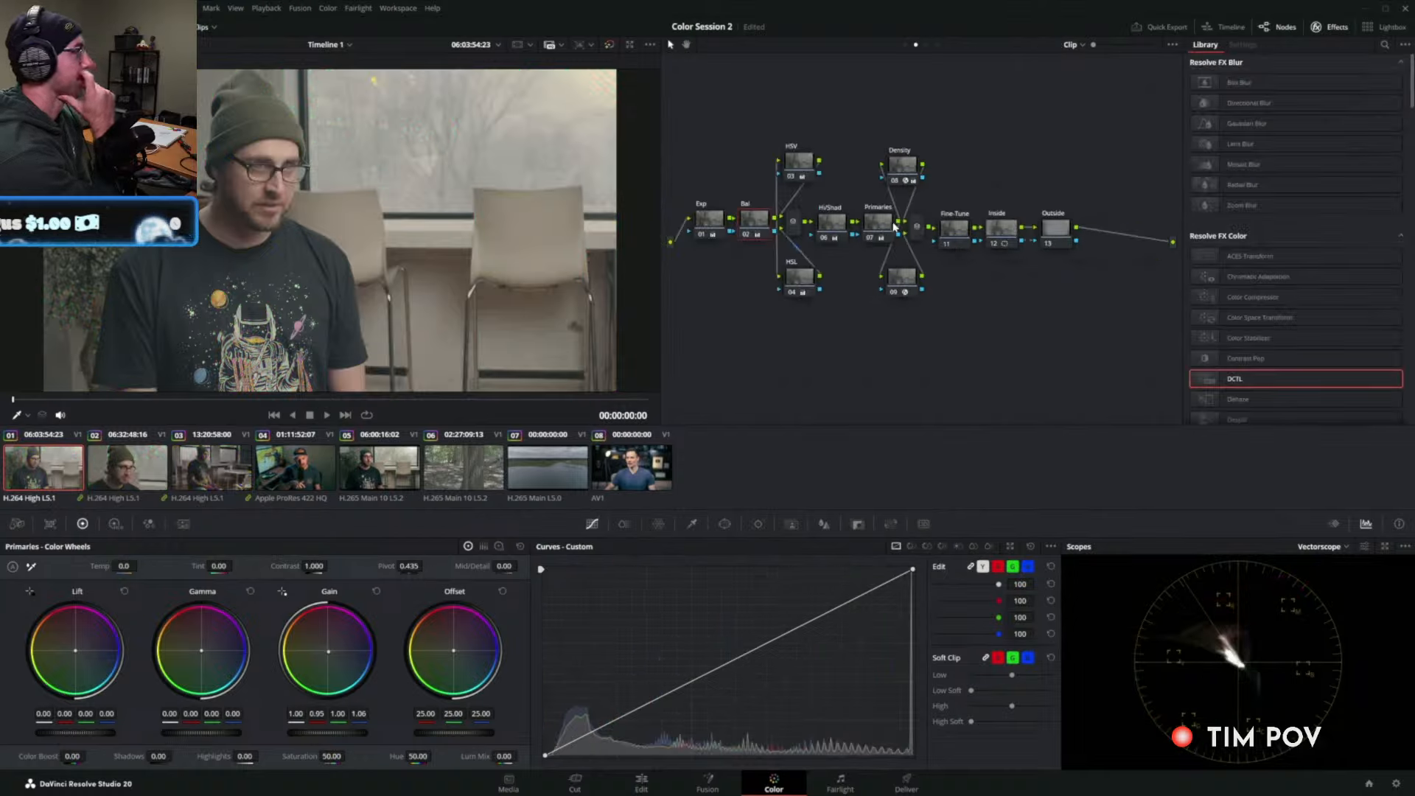
left_click(891, 227)
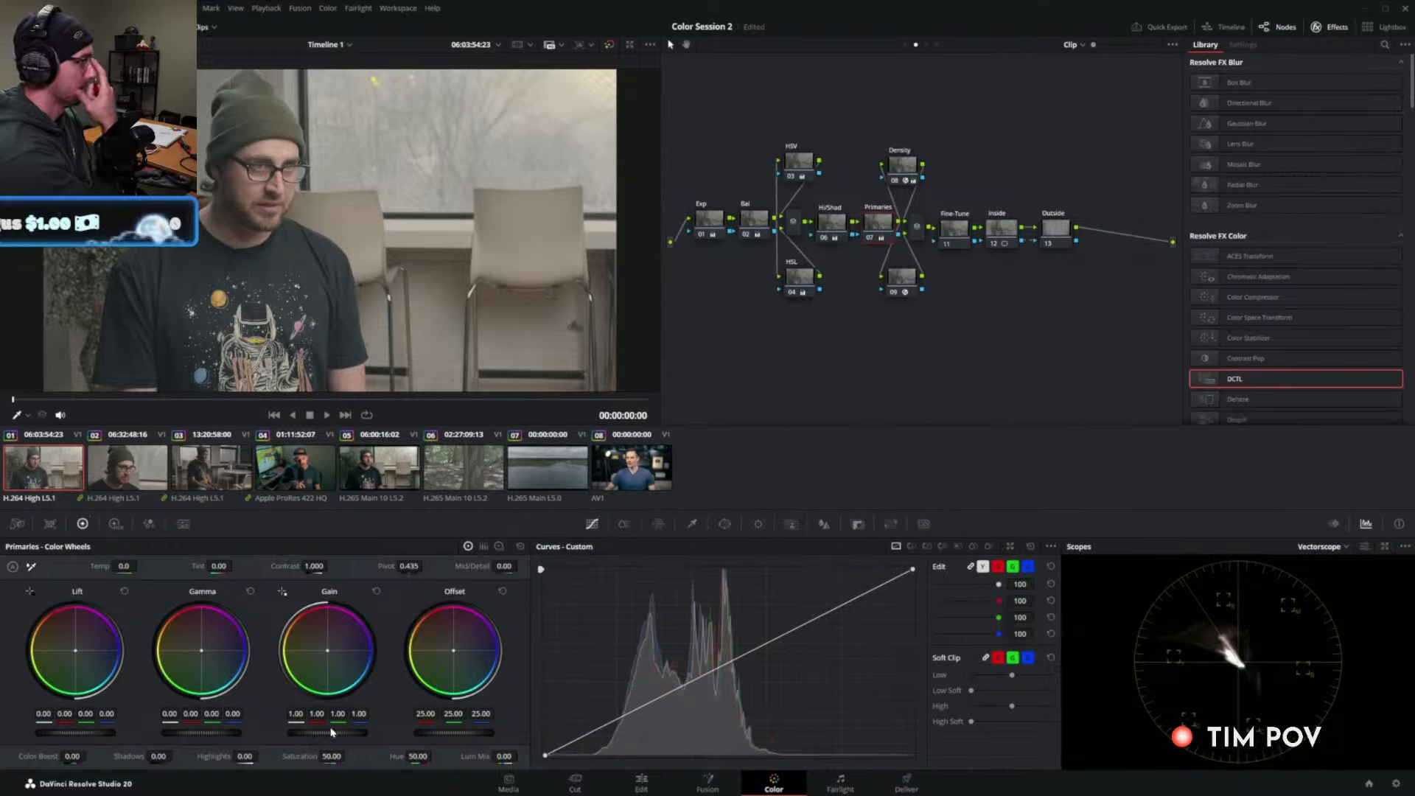
left_click(1321, 546)
left_click(1330, 574)
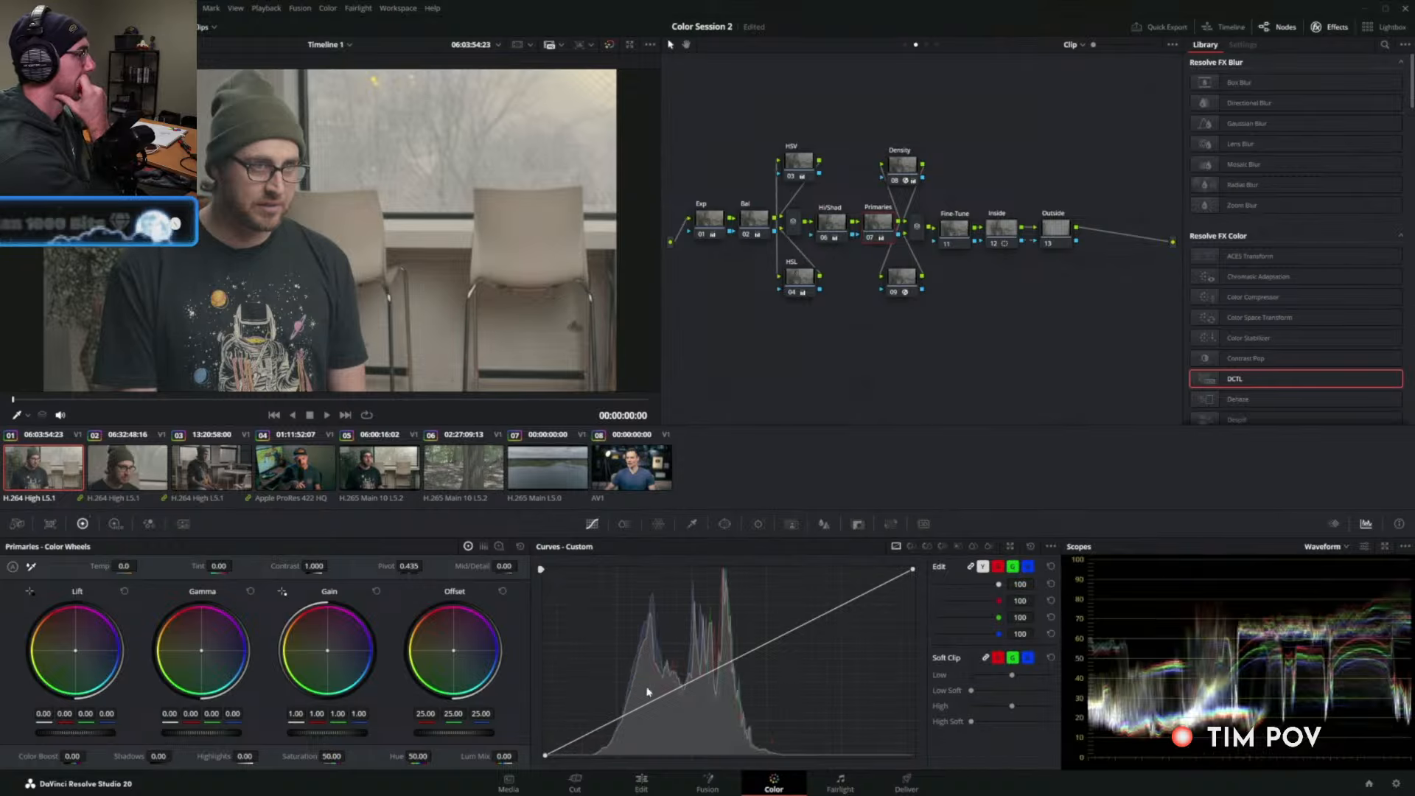
left_click_drag(318, 732, 366, 733)
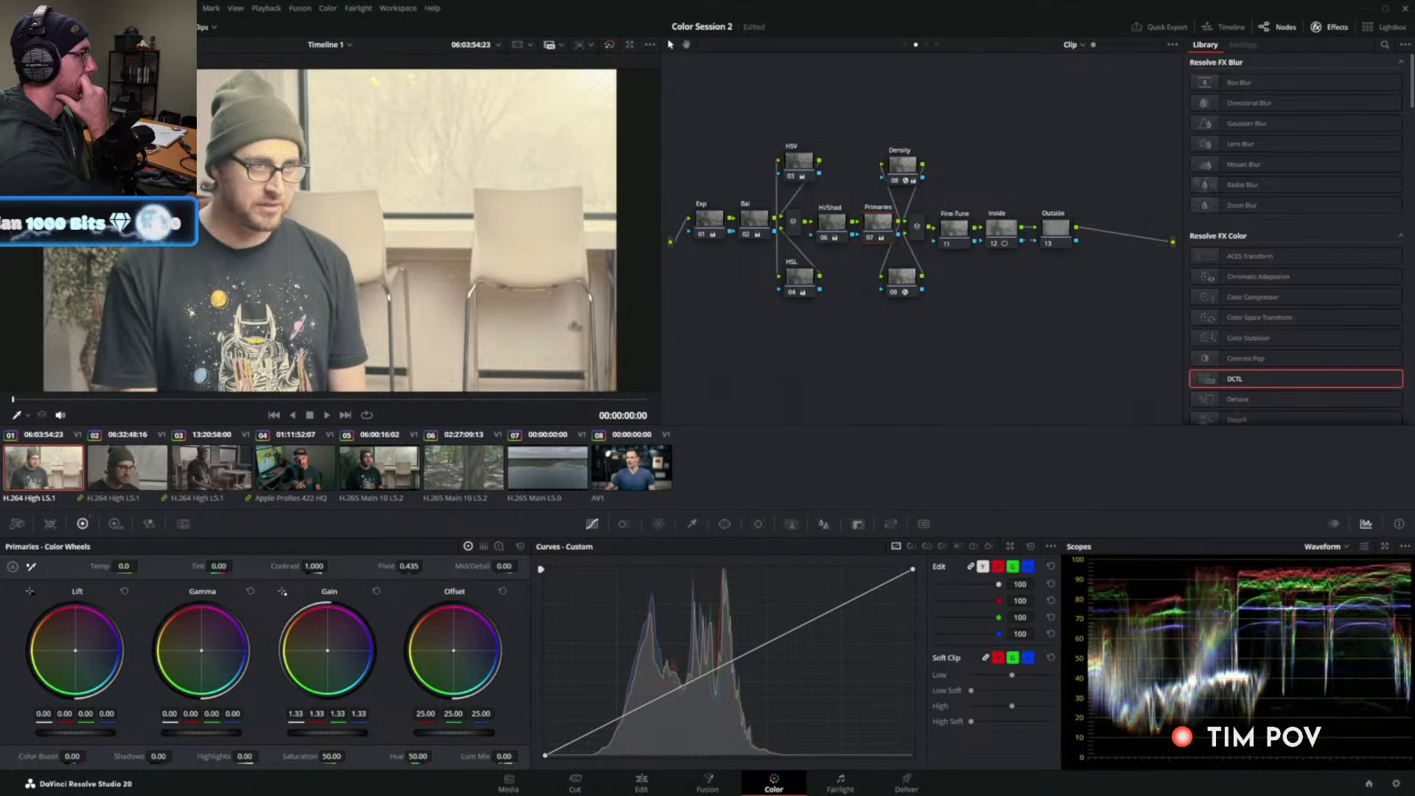
left_click_drag(185, 733, 106, 731)
key("ctrl+d")
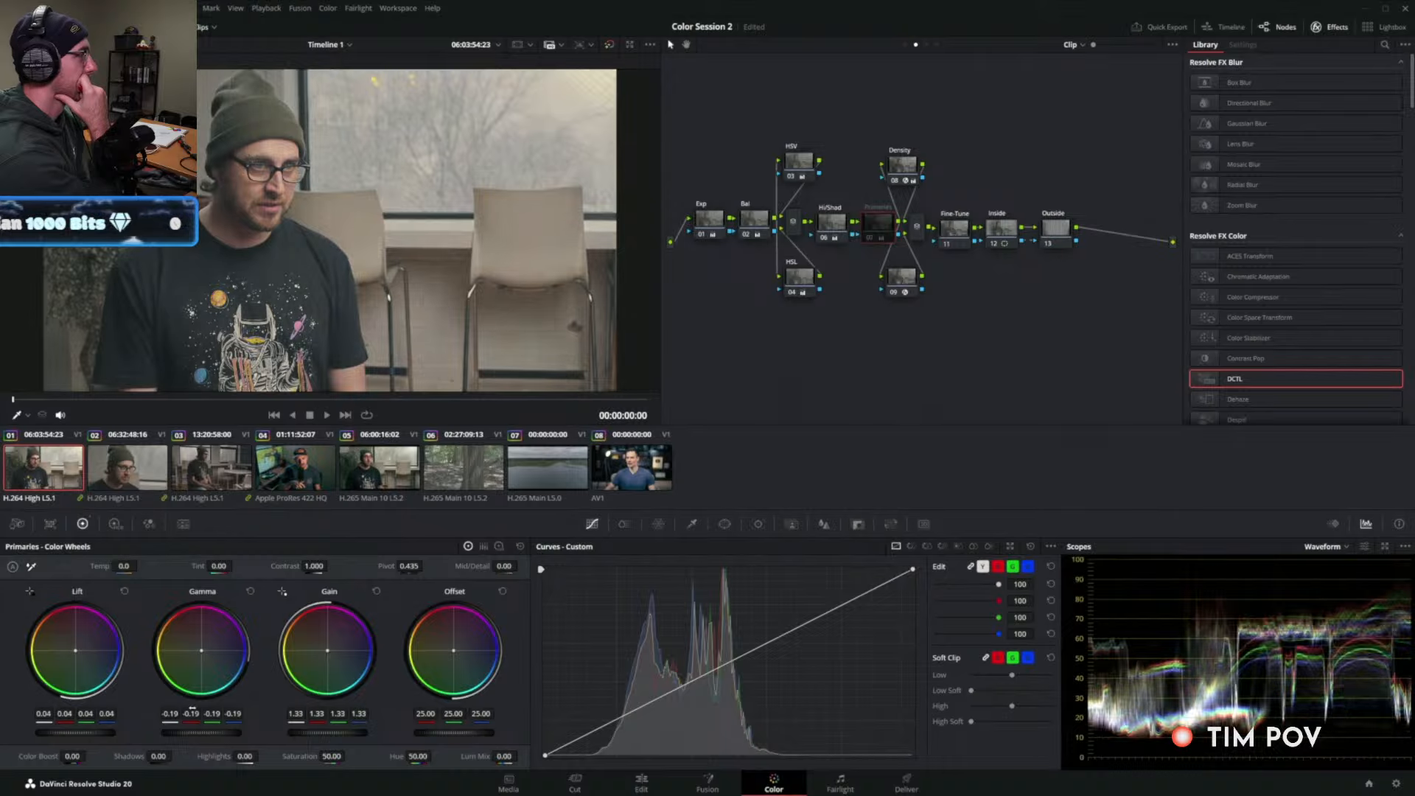
key("ctrl+d")
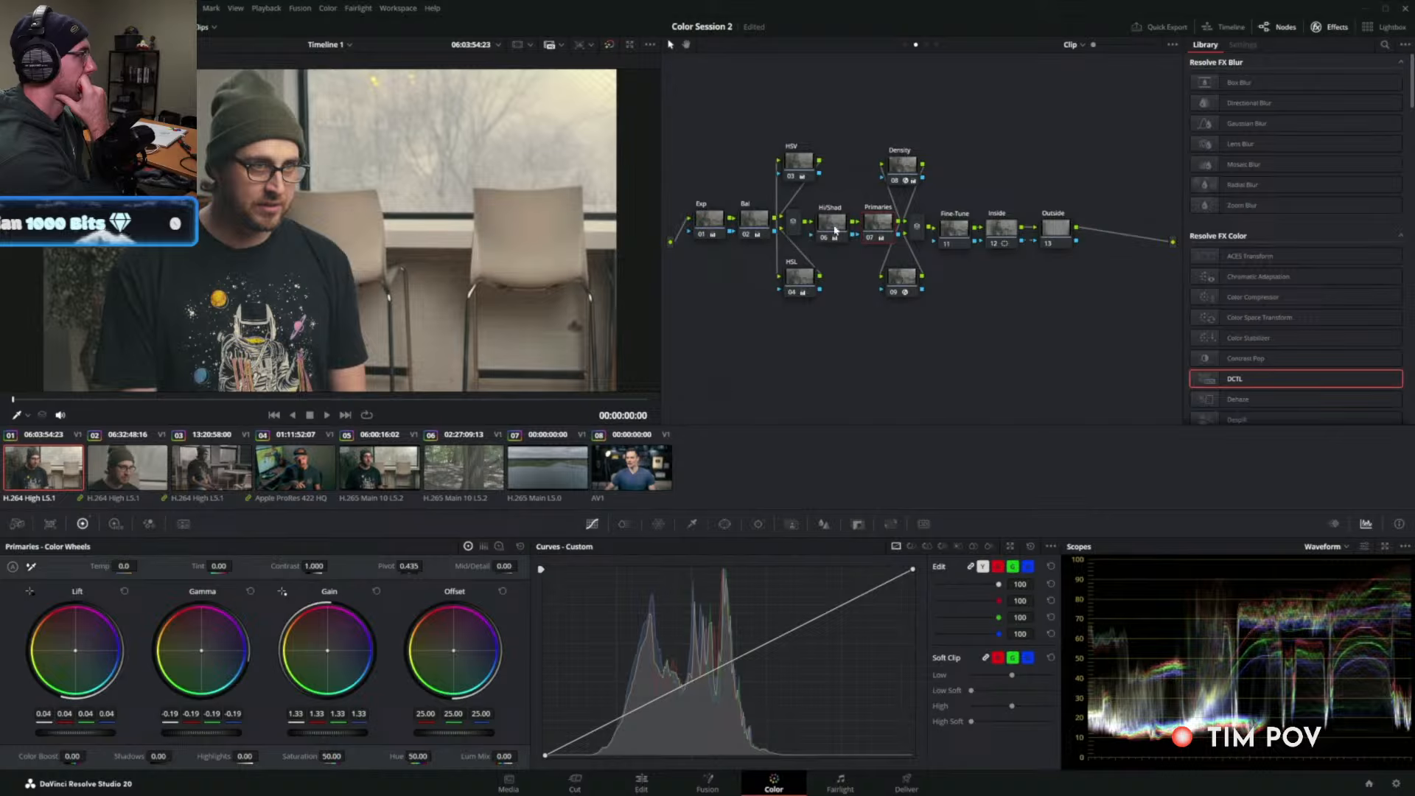
Set the green gain to 0.50 on the HSL node and 1.61 on the HSV node.
left_click(807, 281)
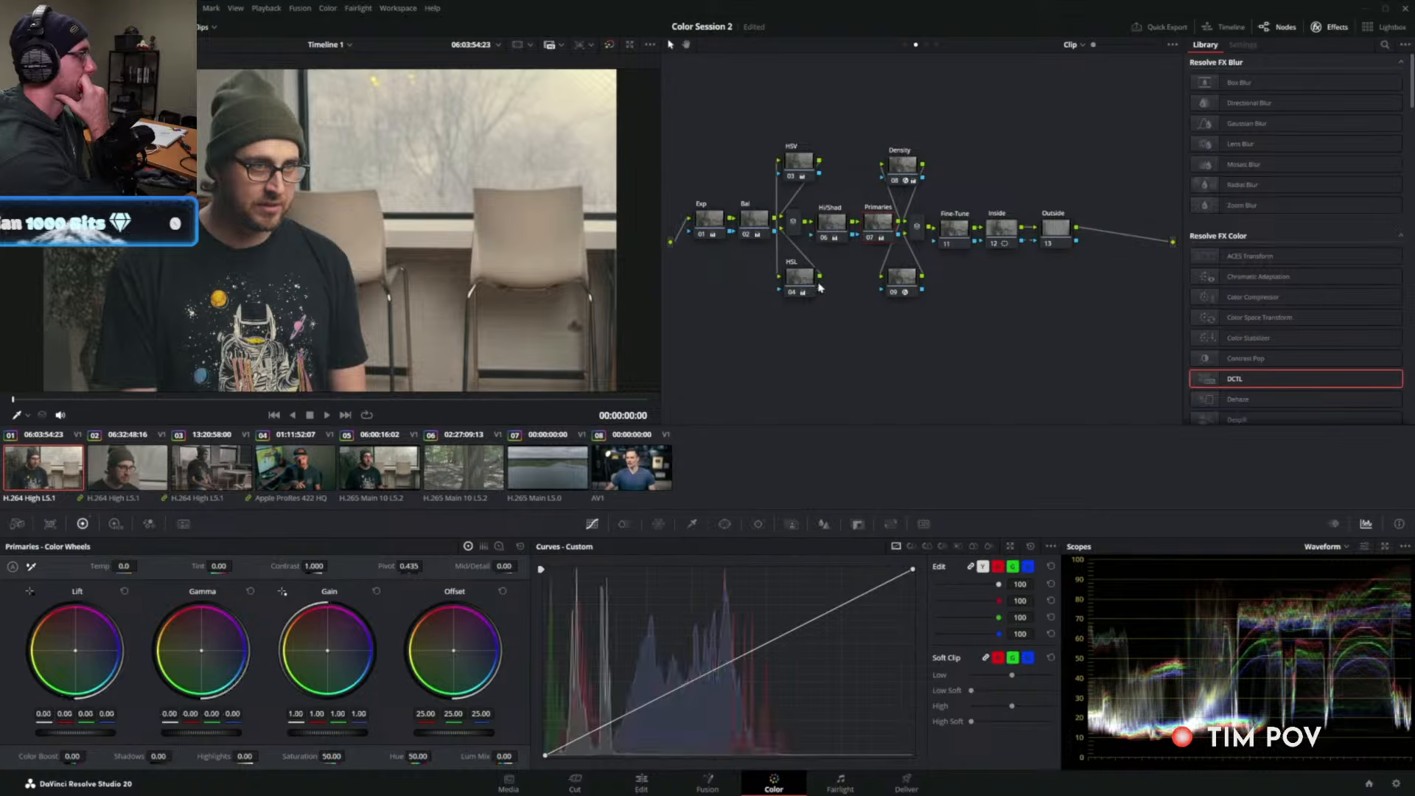
left_click_drag(337, 713, 302, 713)
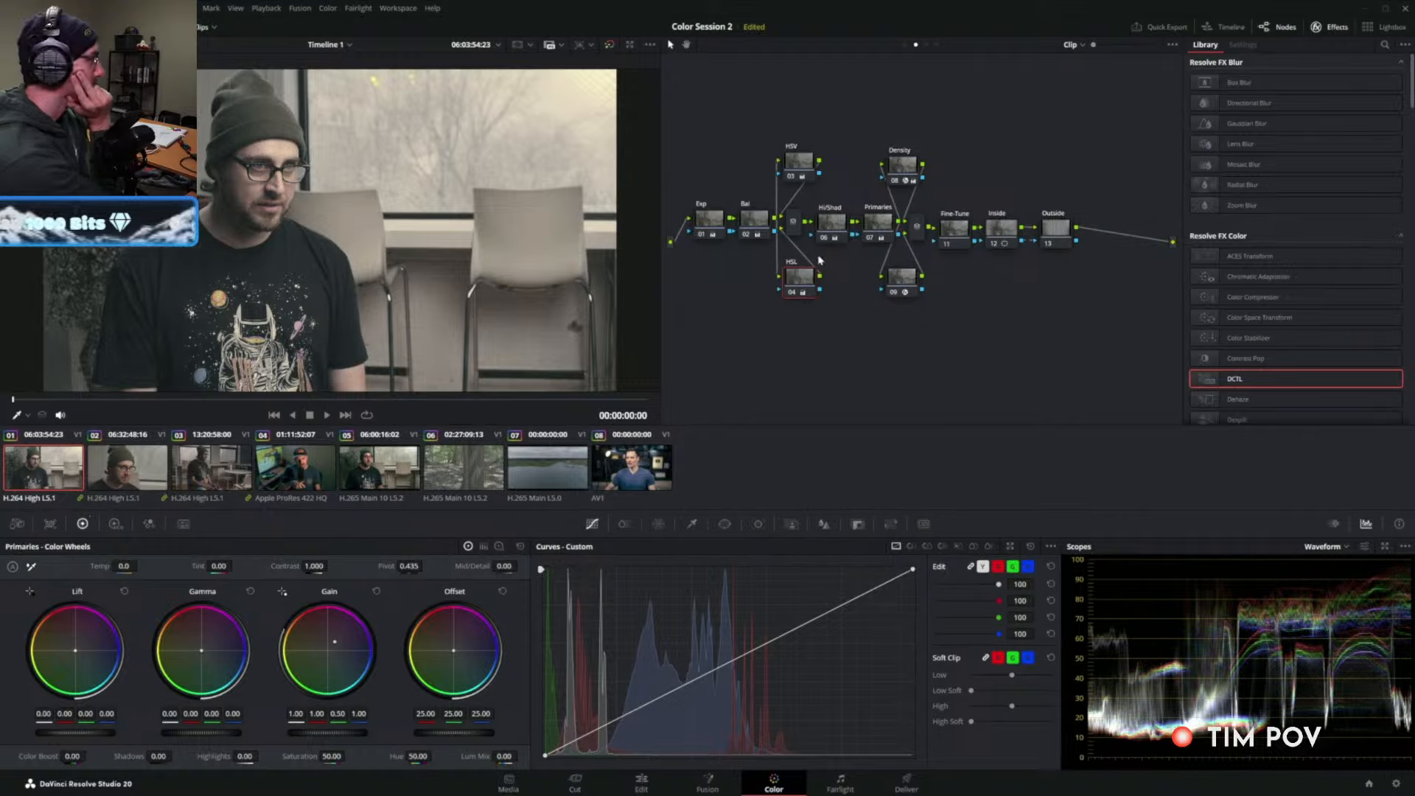
left_click(802, 163)
left_click_drag(337, 713, 381, 714)
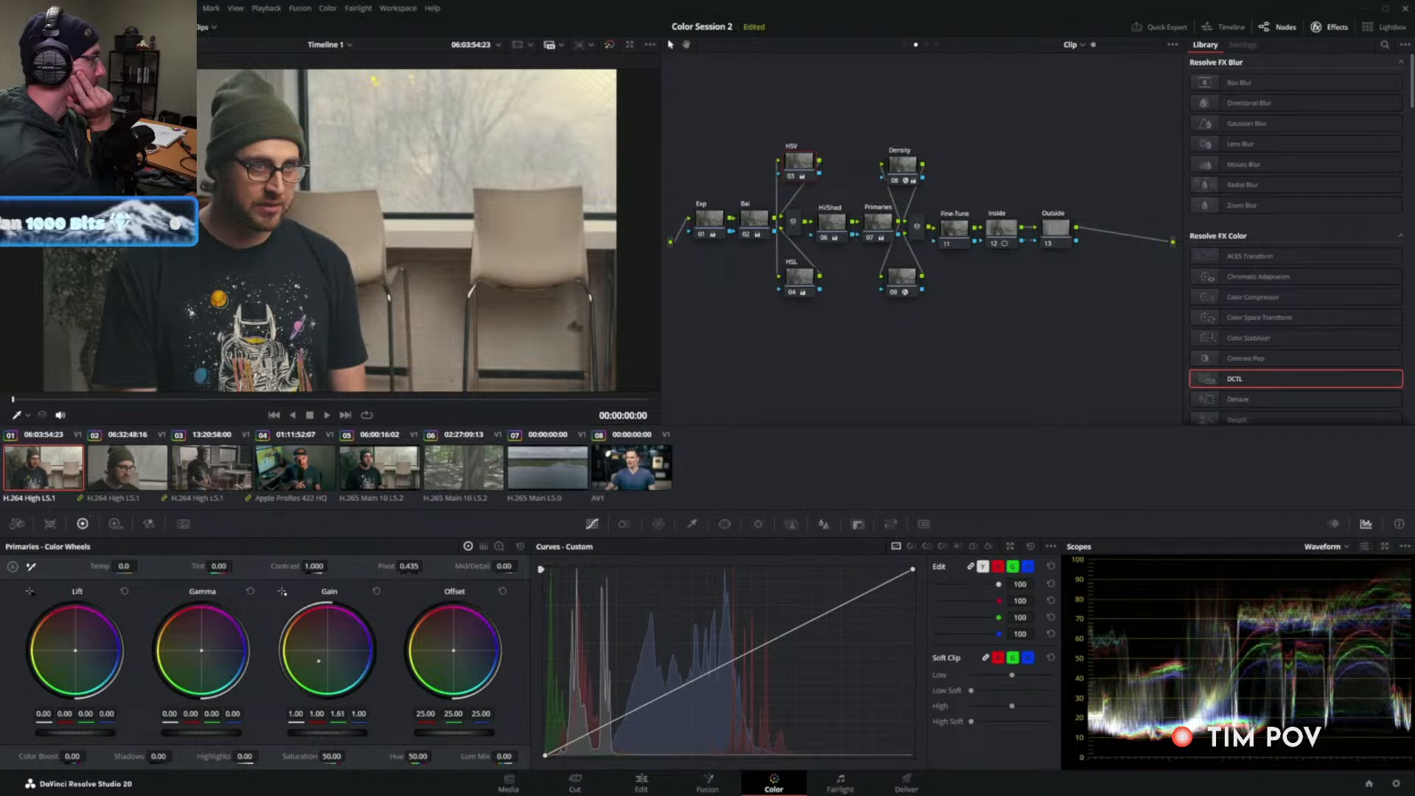
Toggle the HSV and HSL nodes off and on to compare their saturation effect on clip 01.
key("ctrl+d")
key("ctrl+d")
left_click_drag(805, 323, 790, 118)
key("ctrl+d")
key("ctrl+d")
key("ctrl+d")
key("ctrl+d")
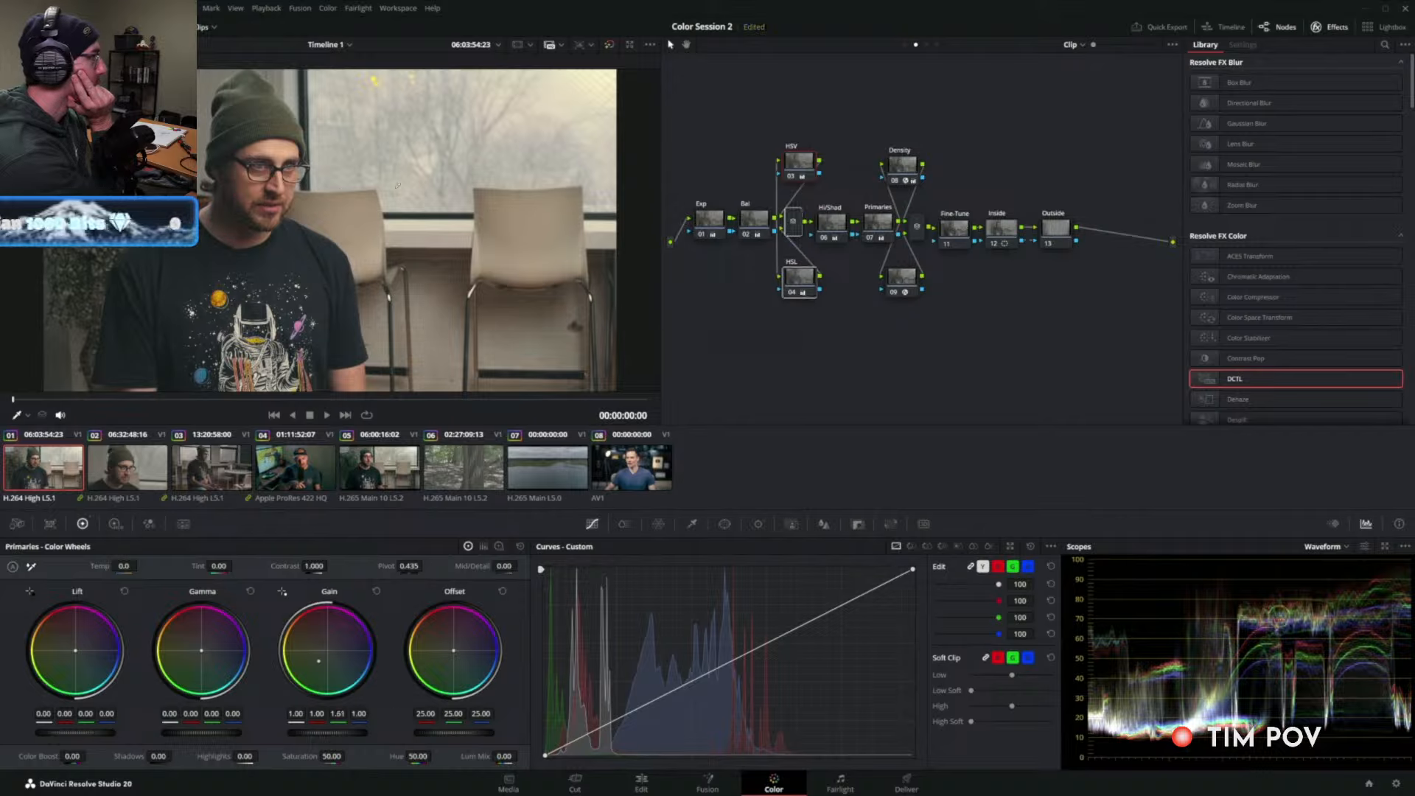
Inspect the DCTL settings of the Density node and the unlabelled node 09 below it.
left_click(866, 380)
left_click(903, 165)
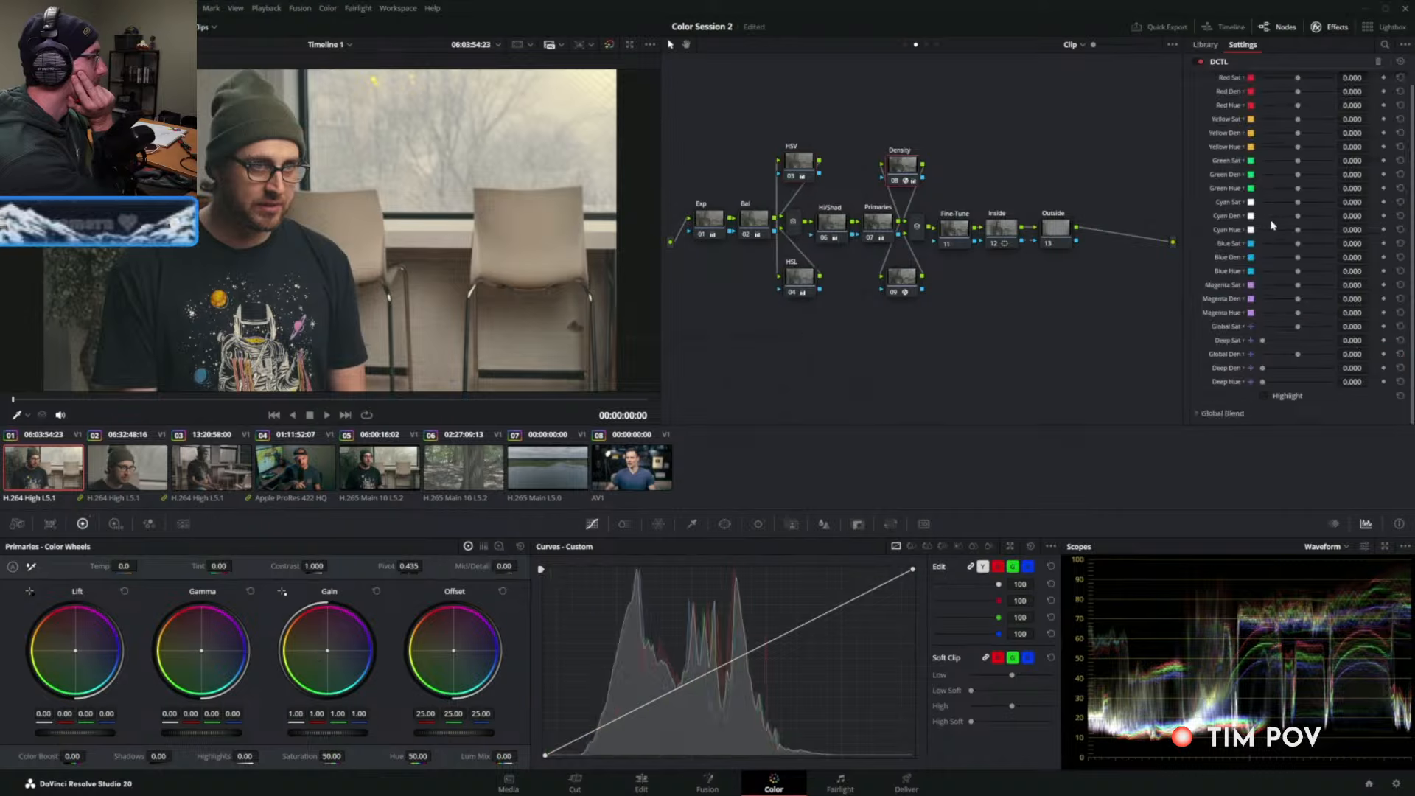
left_click(927, 277)
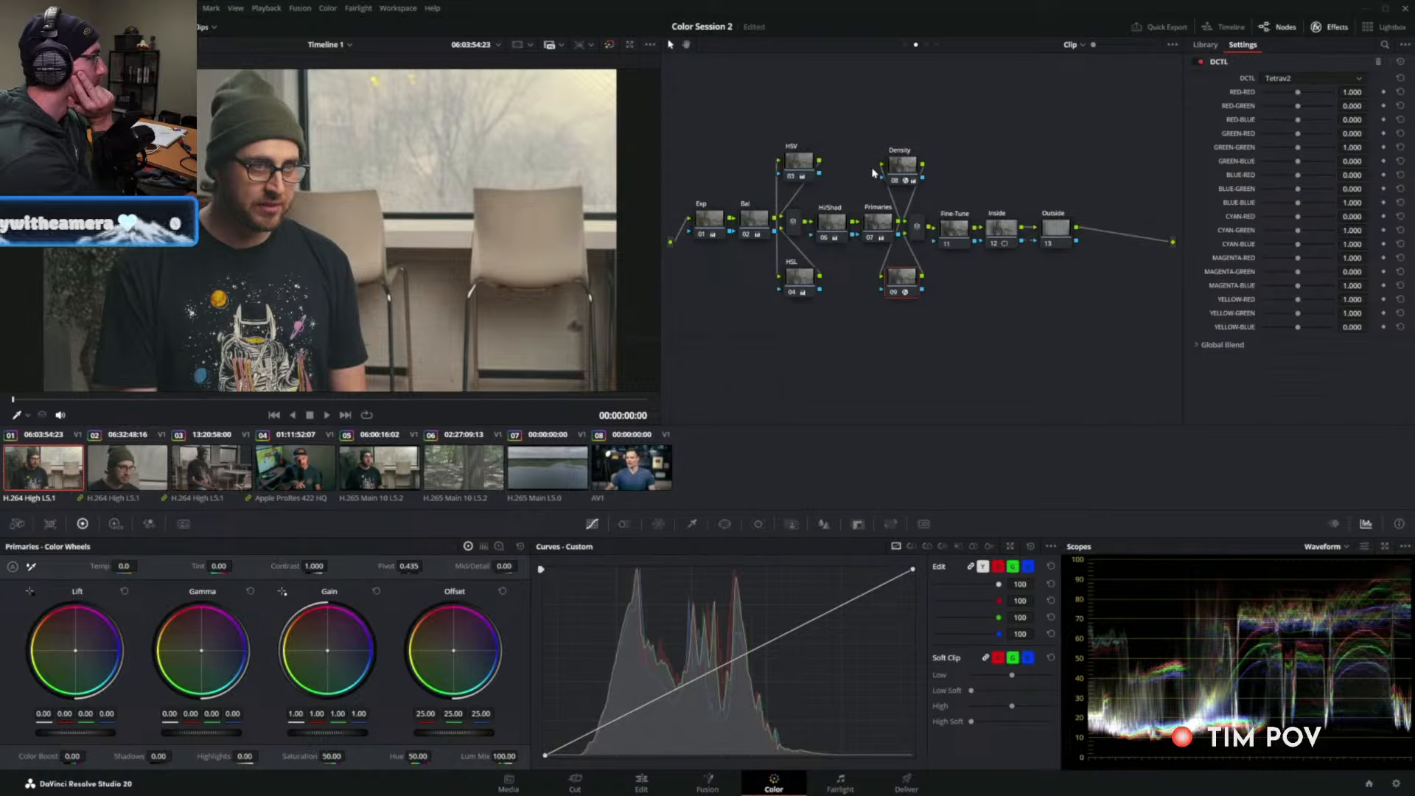
On clip 01's Density node, set Yellow Sat to -0.302 and Yellow Den to 0.953, then look at its hue curves and ColorSlice controls.
left_click(890, 169)
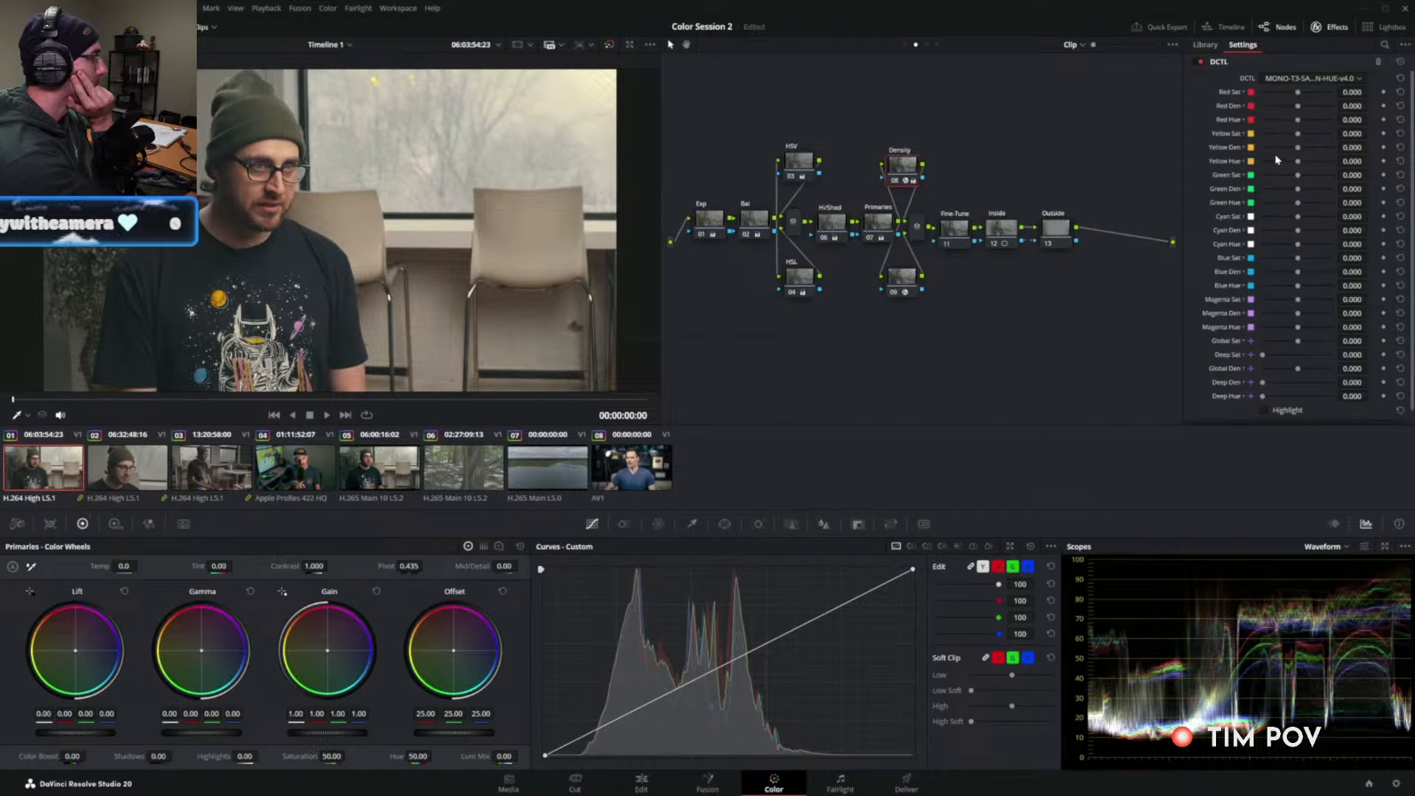
left_click_drag(1298, 136, 1332, 150)
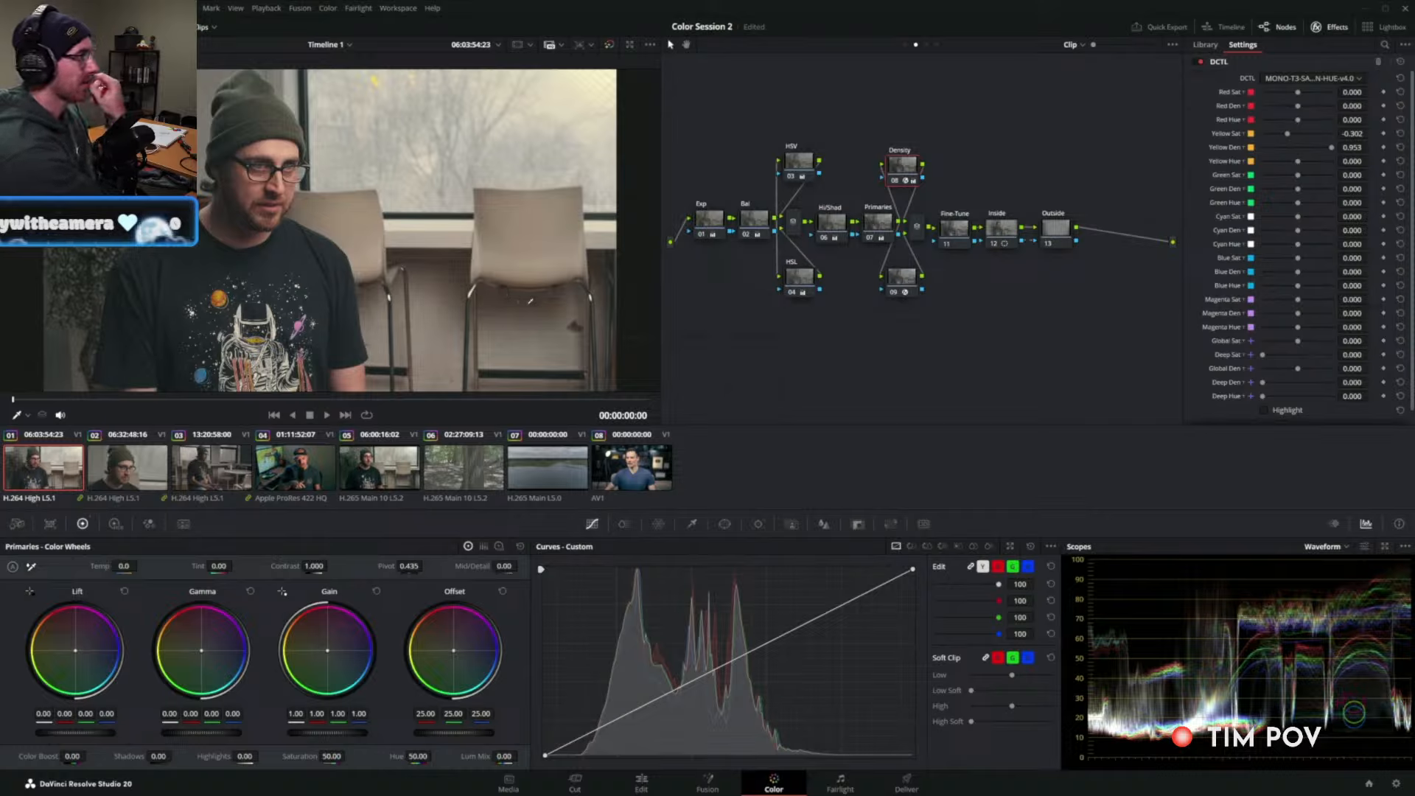
left_click(925, 547)
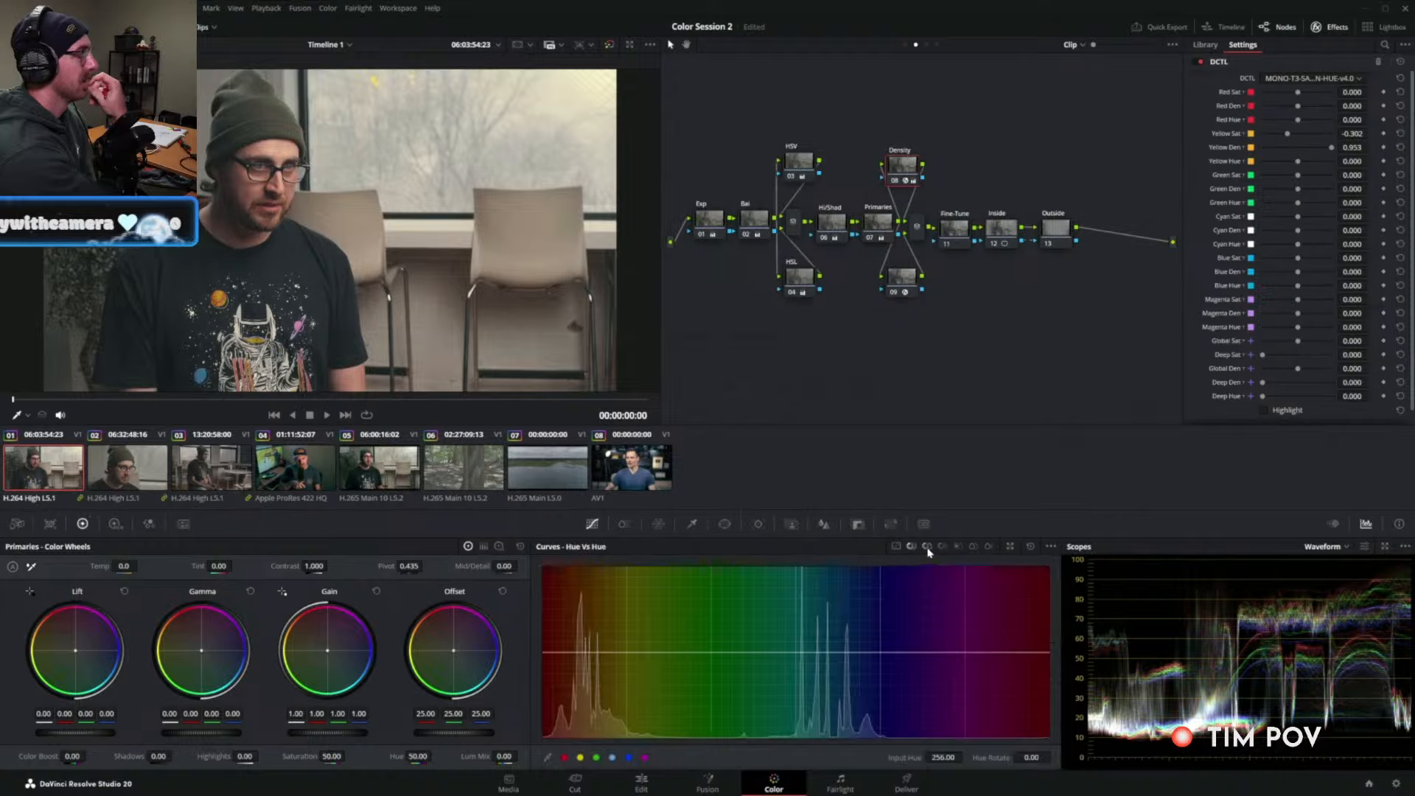
left_click(623, 524)
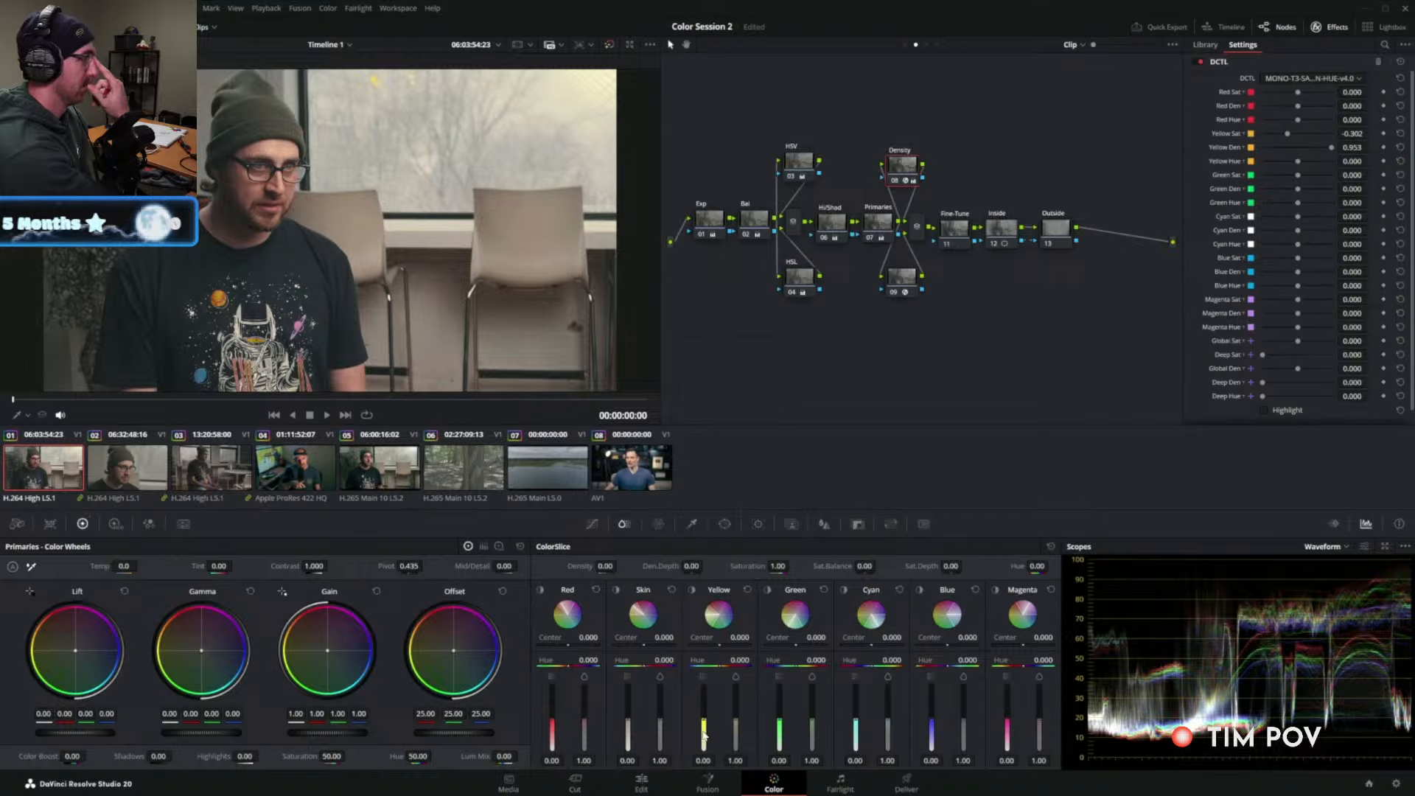
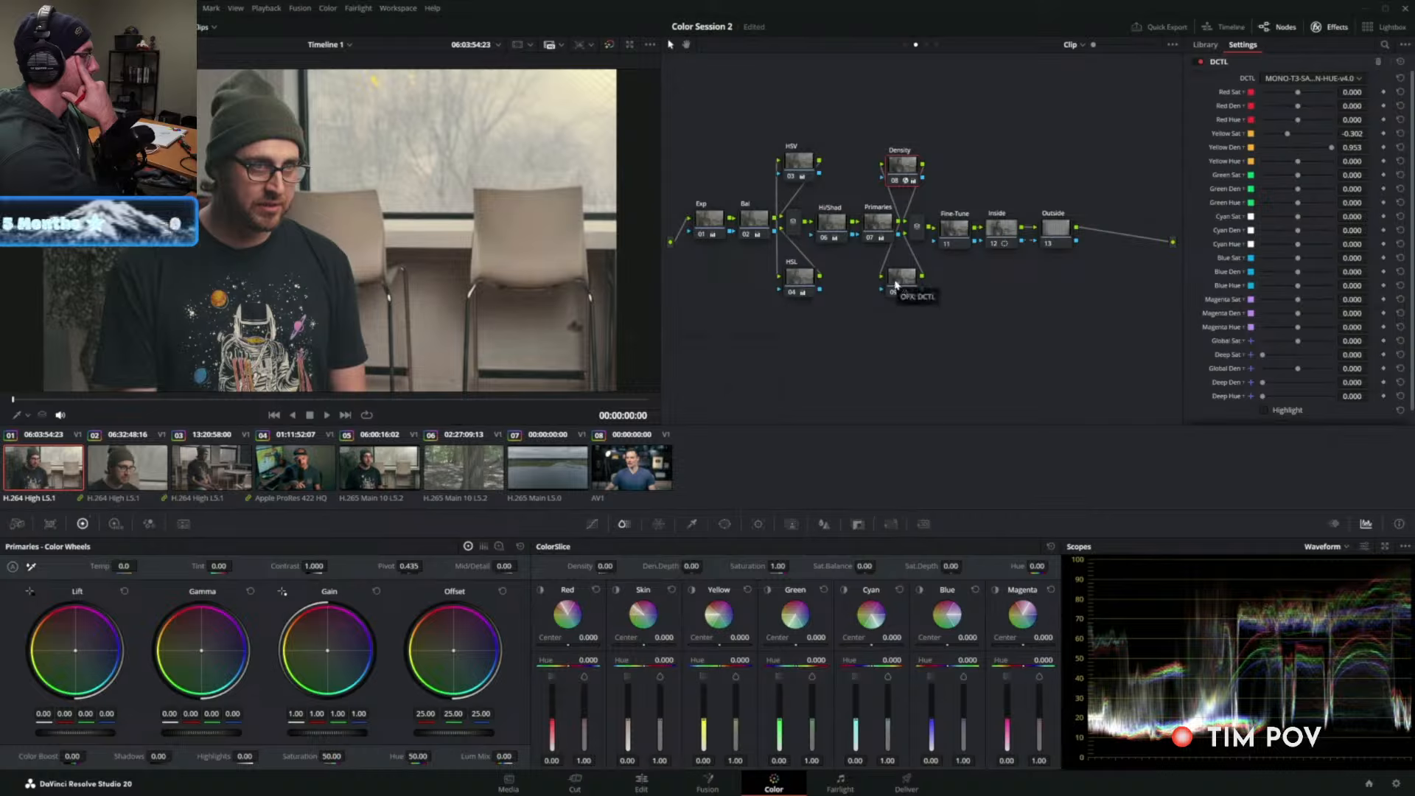
Switch the DCTL on the unlabelled node 09 below Density to TetraInterpHSV.
left_click(896, 284)
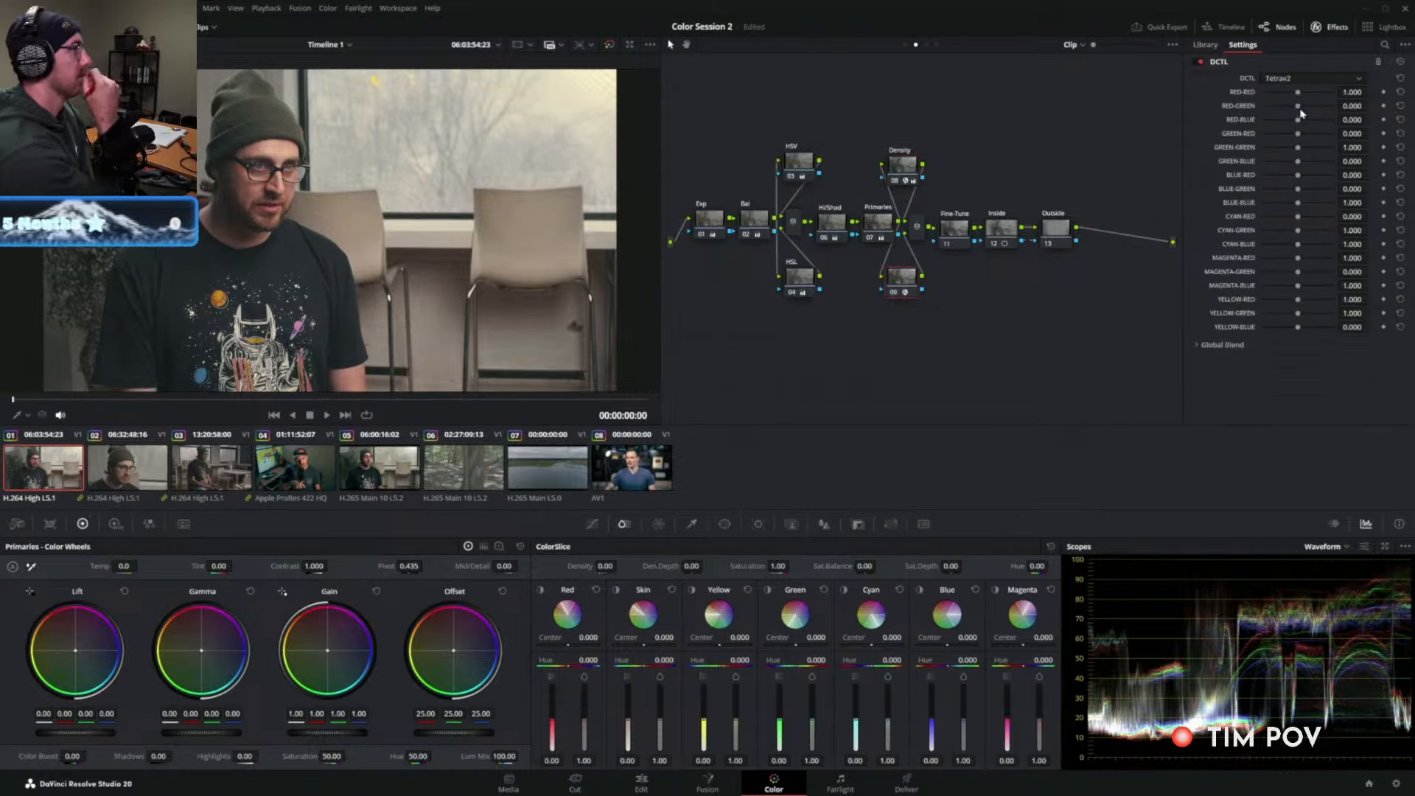
left_click(1290, 80)
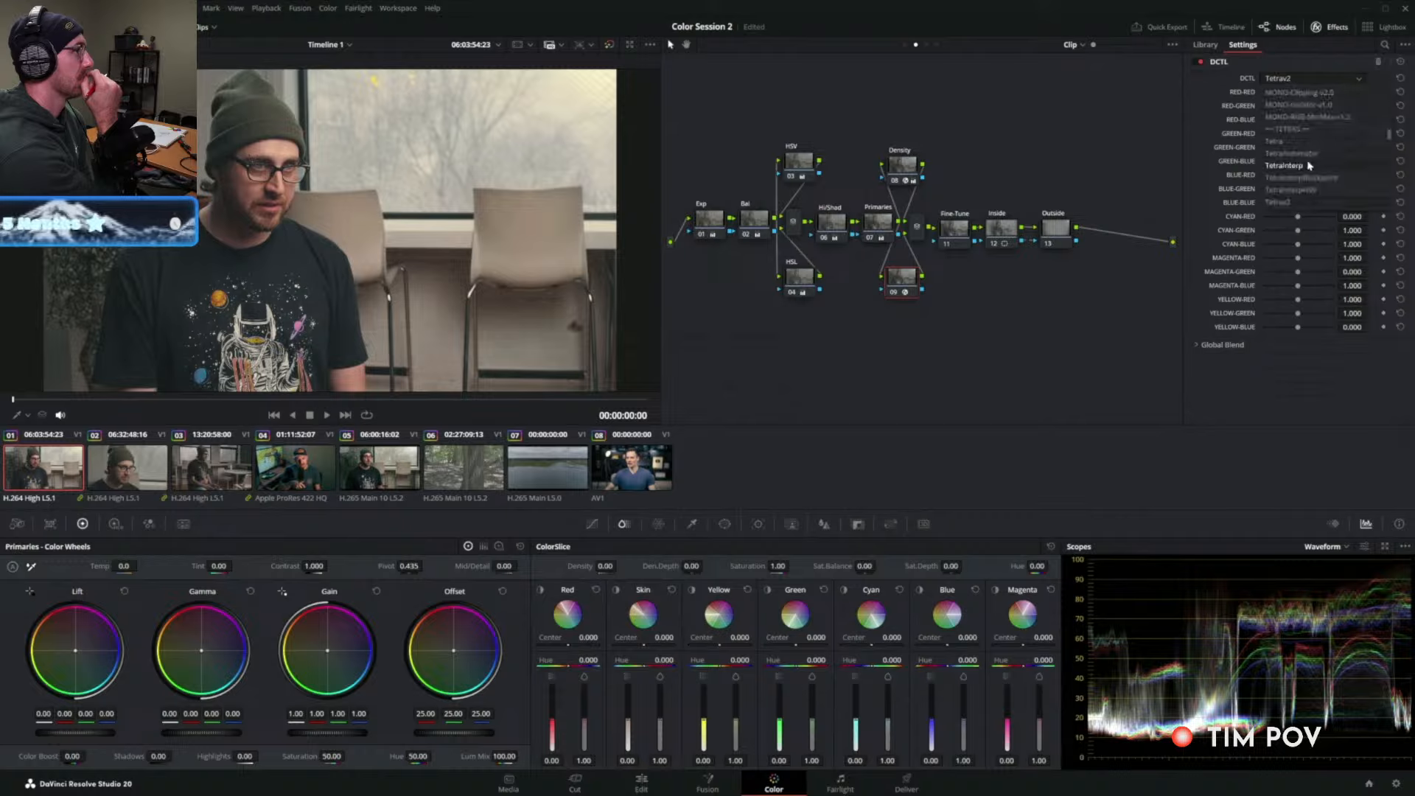
left_click(1286, 193)
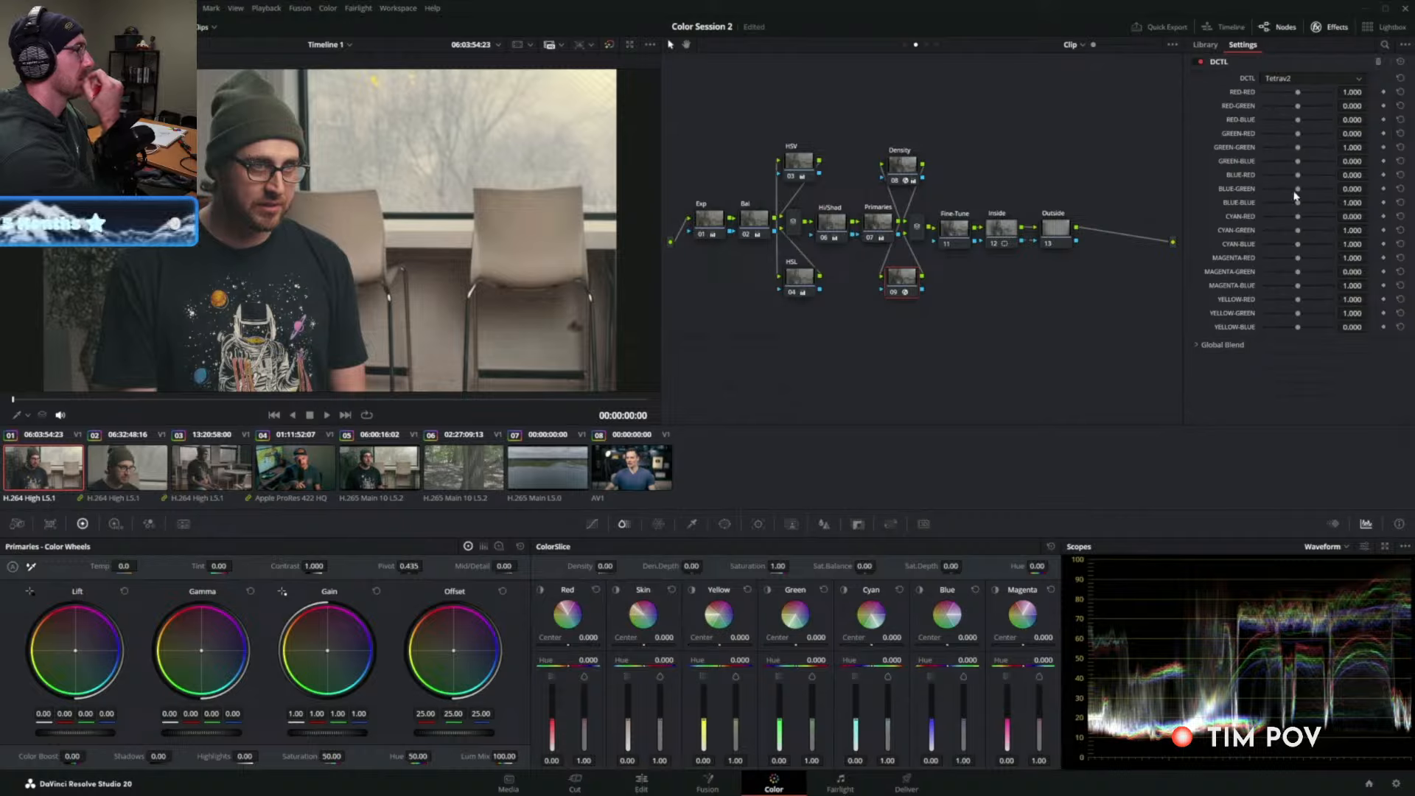
left_click(905, 162)
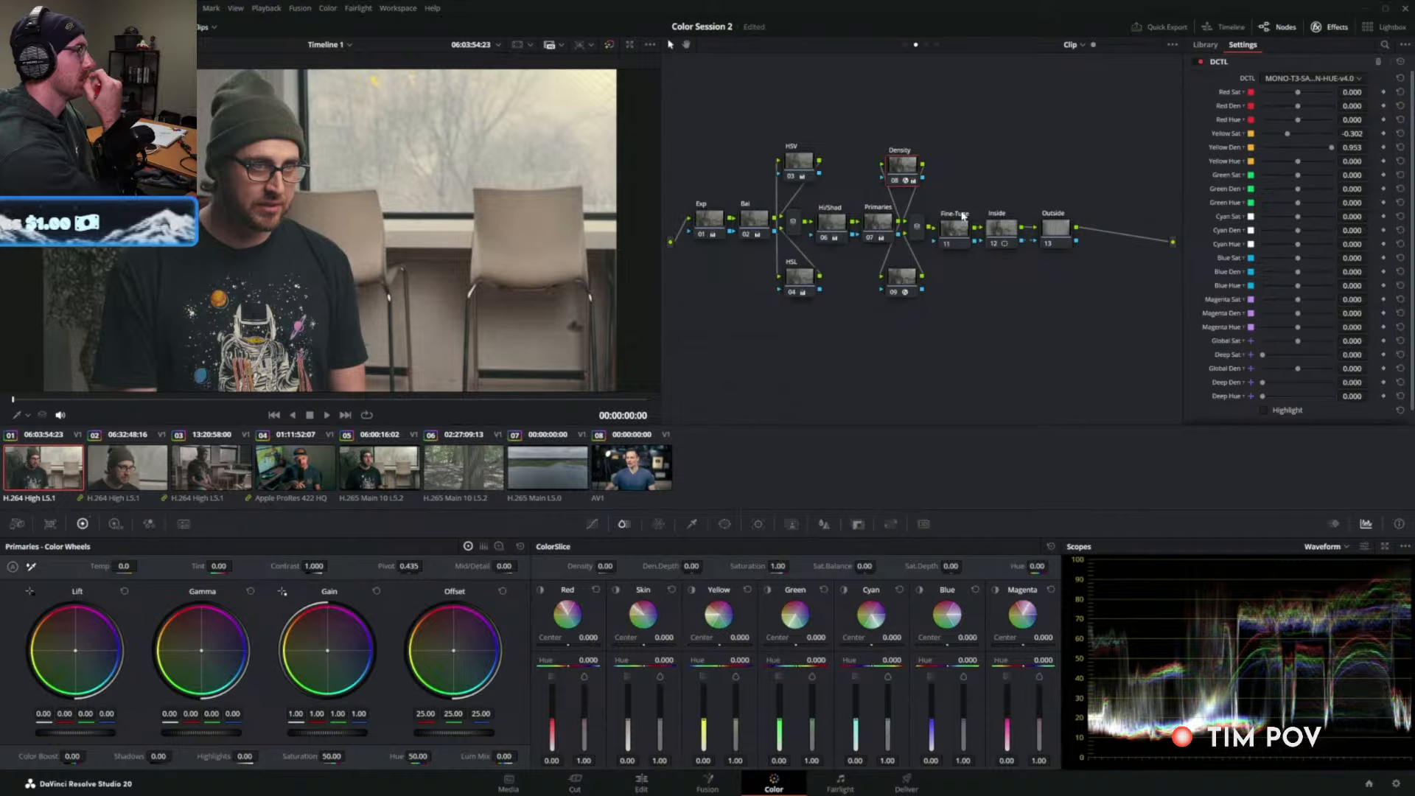
left_click(906, 280)
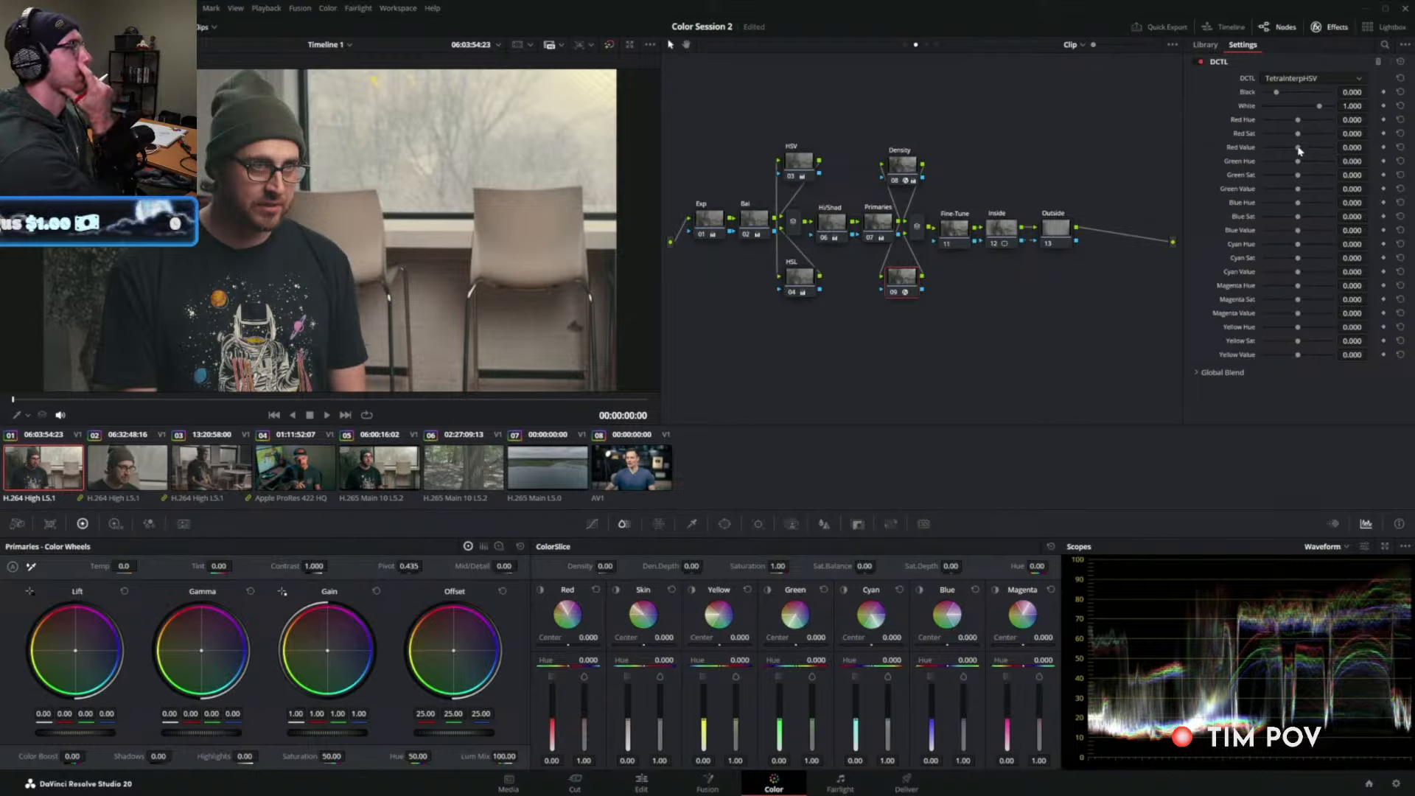
Try lowering Red Value to -0.721 on node 09 and reset it.
left_click_drag(1298, 151, 1273, 149)
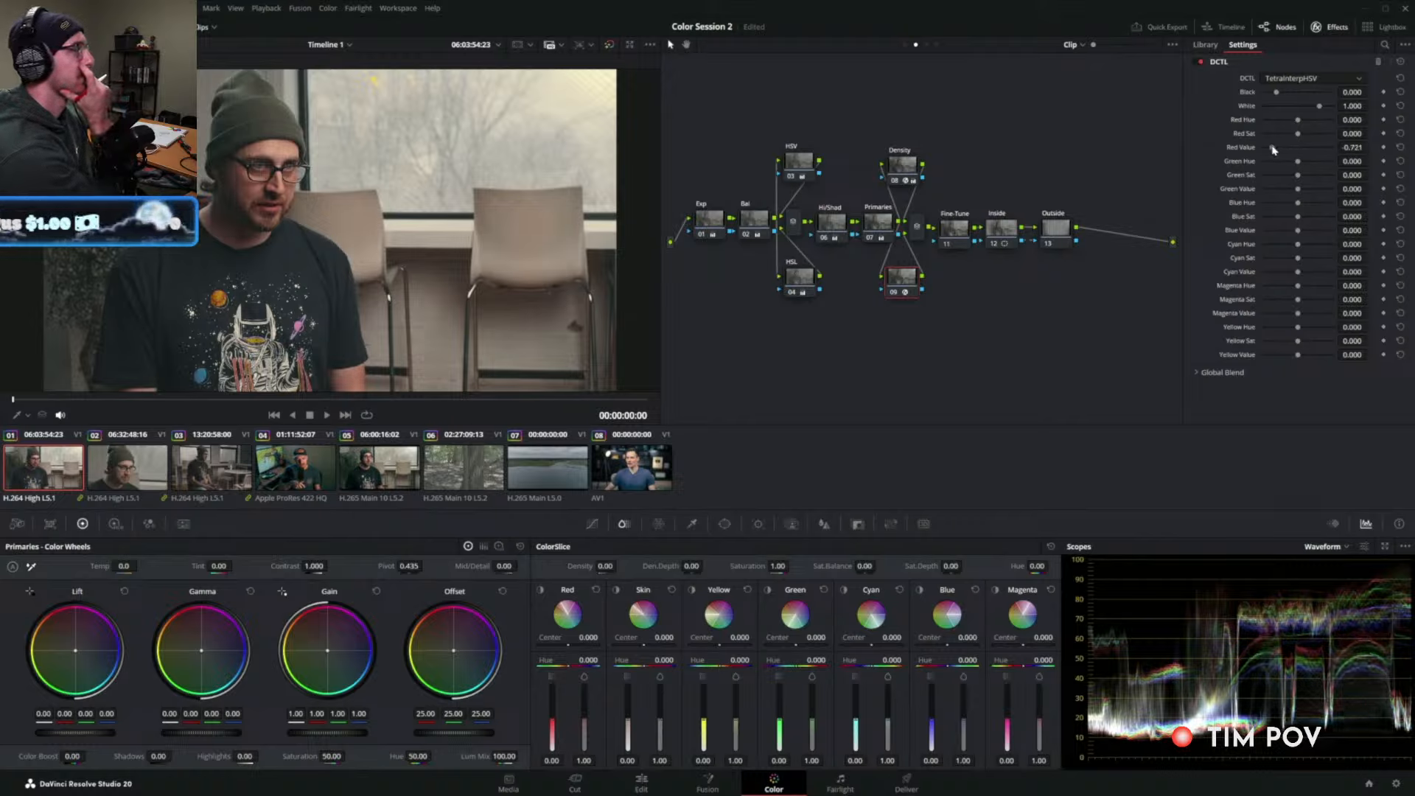
double_click(1273, 150)
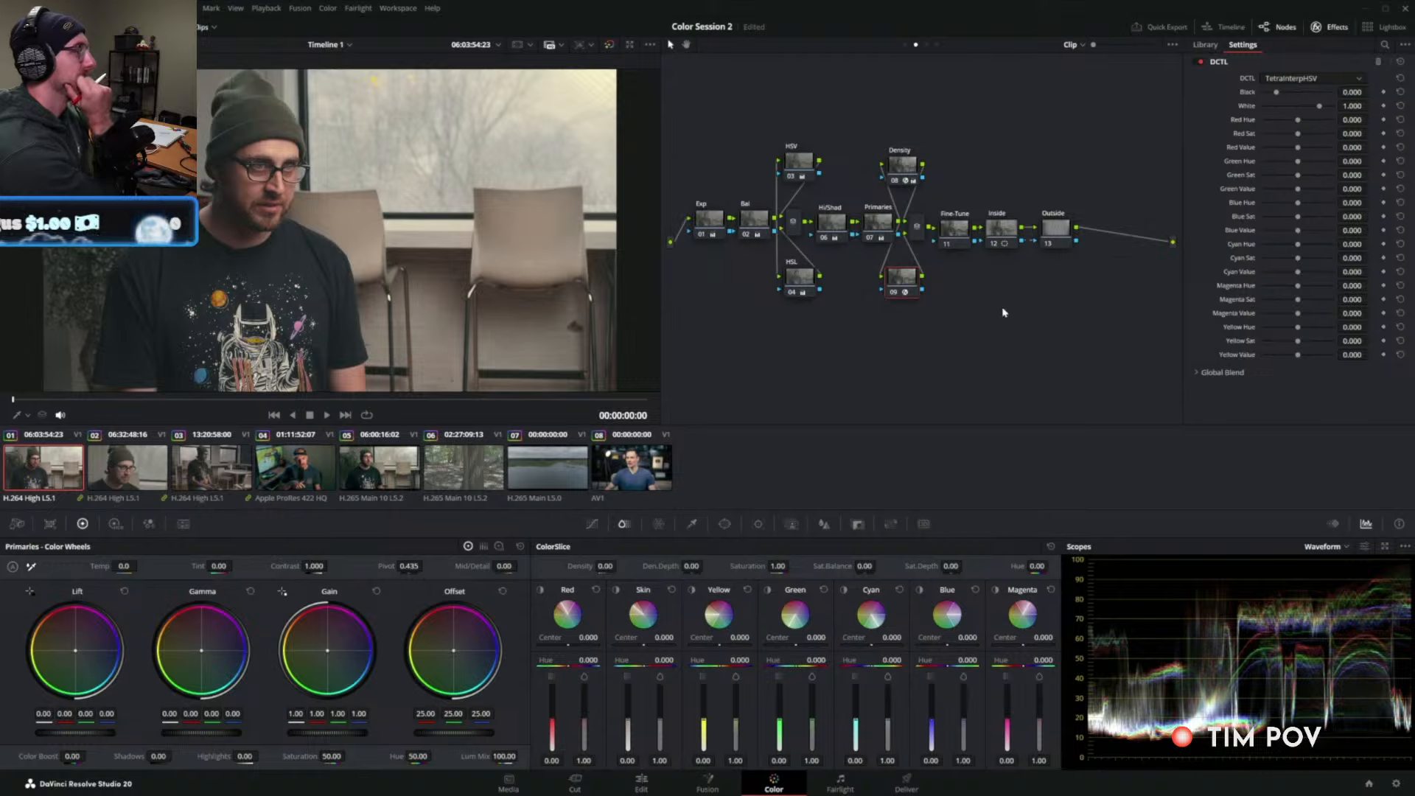
key("alt+shift+semicolon")
left_click(911, 282)
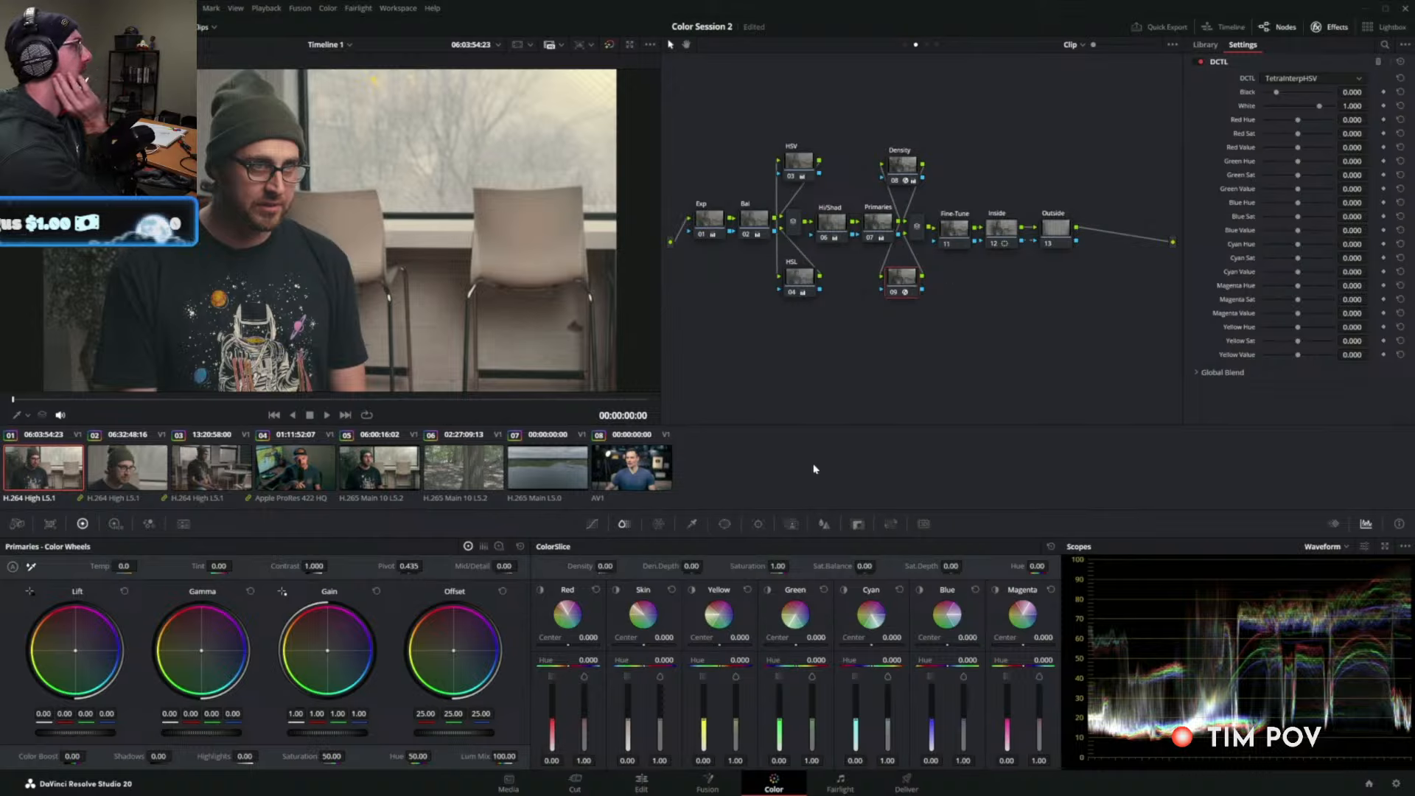
Look through the Color Warper, RGB Mixer and Hue Vs Hue tools on node 09, ending on the custom curves.
left_click(659, 524)
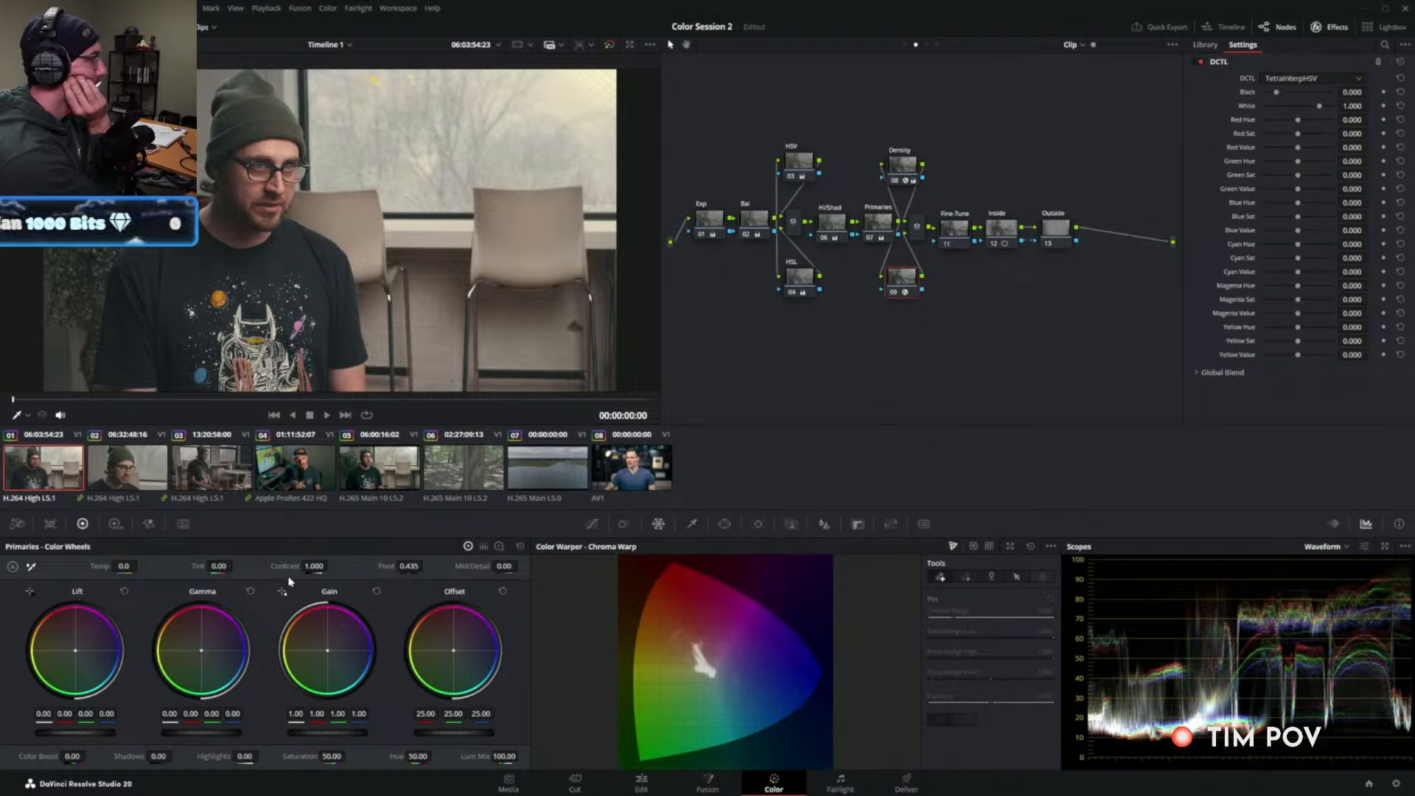
left_click(149, 524)
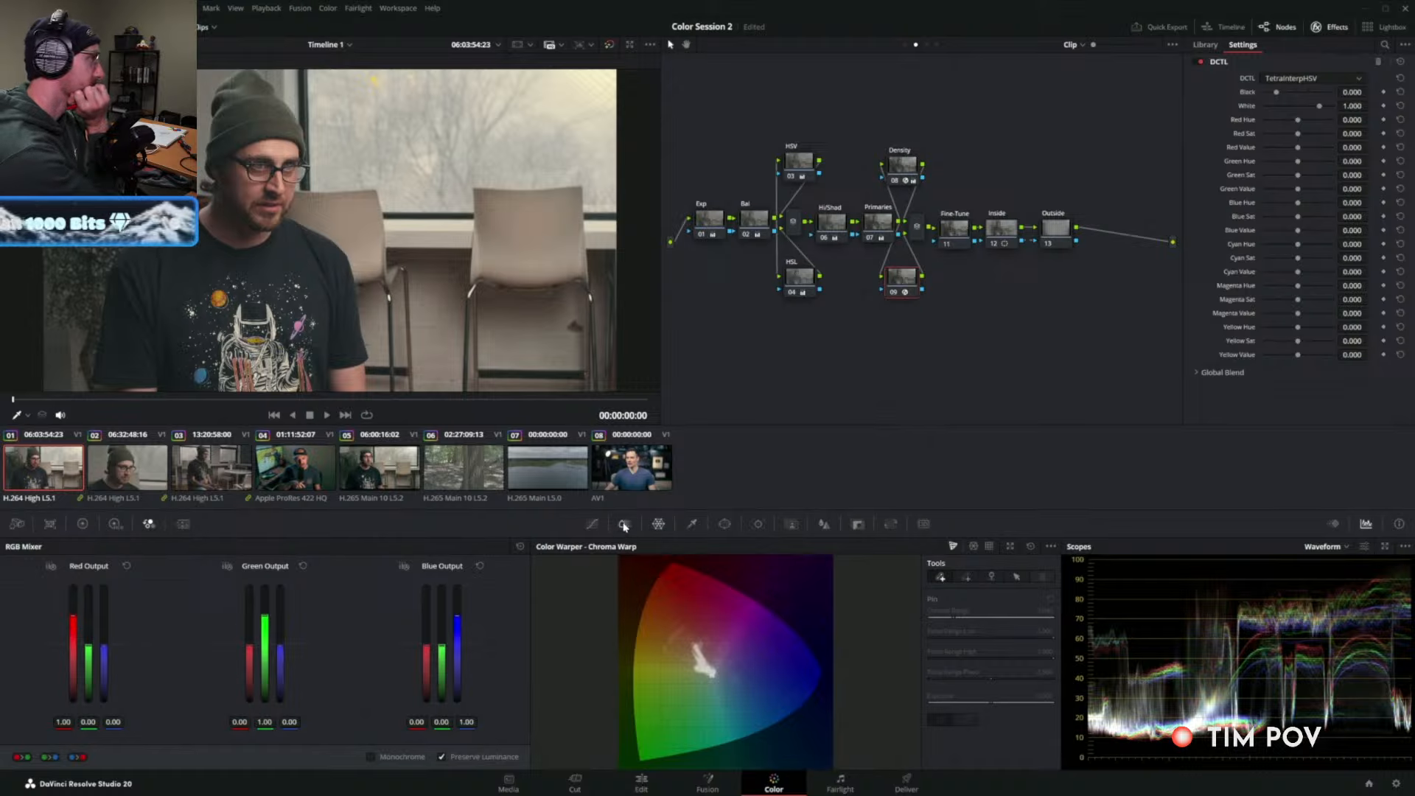
left_click(591, 524)
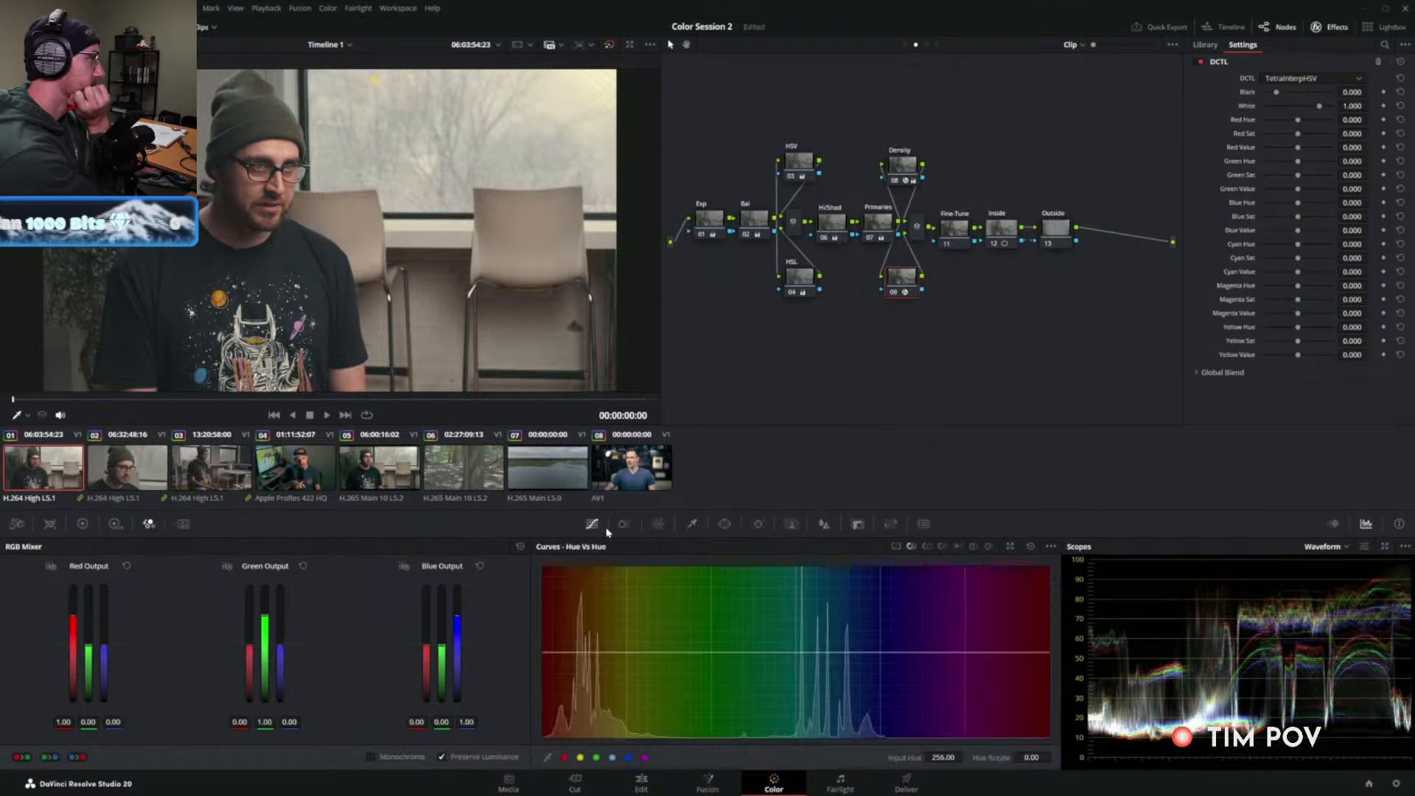
left_click(896, 546)
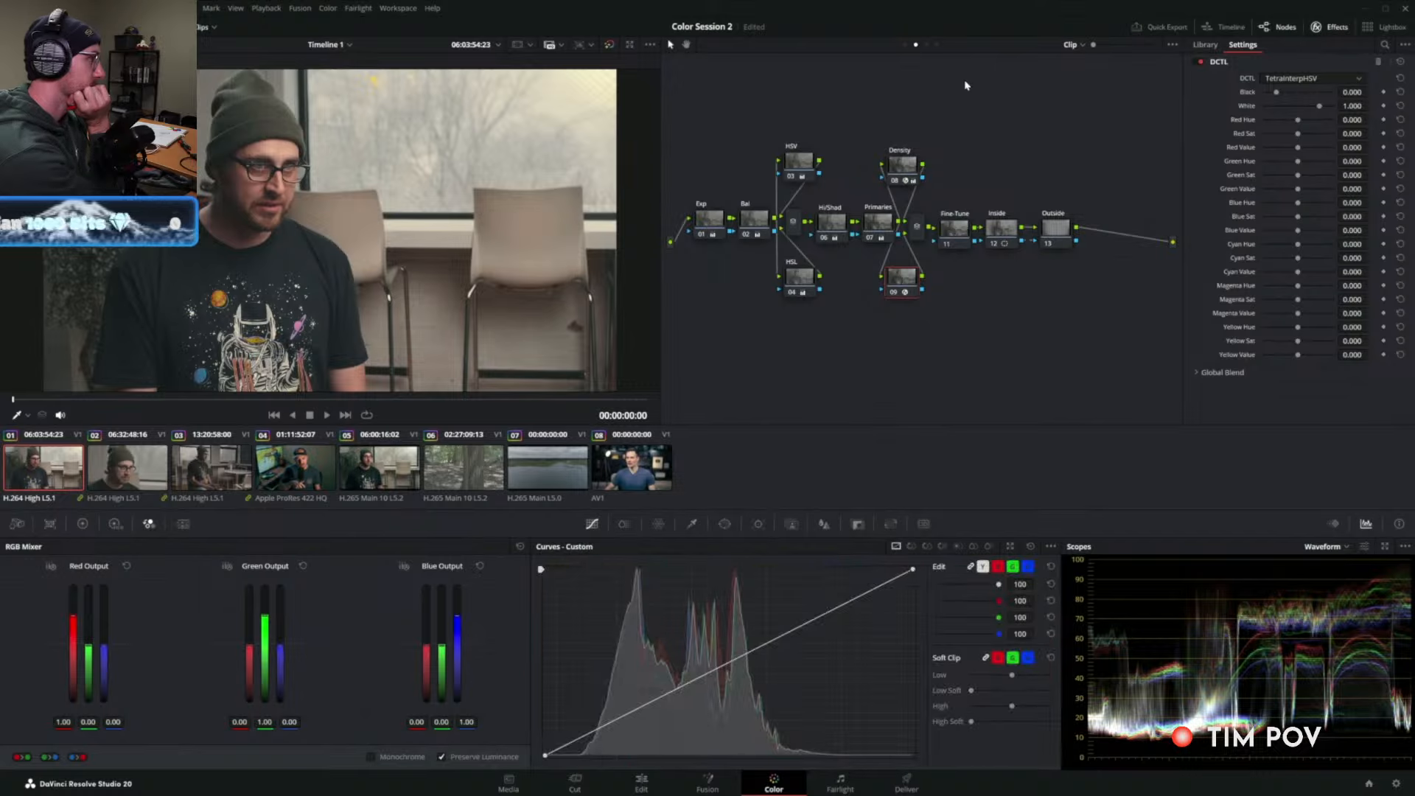
In the Group Post-Clip node graph, disable the first two look nodes and insert a new serial node before them.
left_click(926, 45)
left_click(1012, 237)
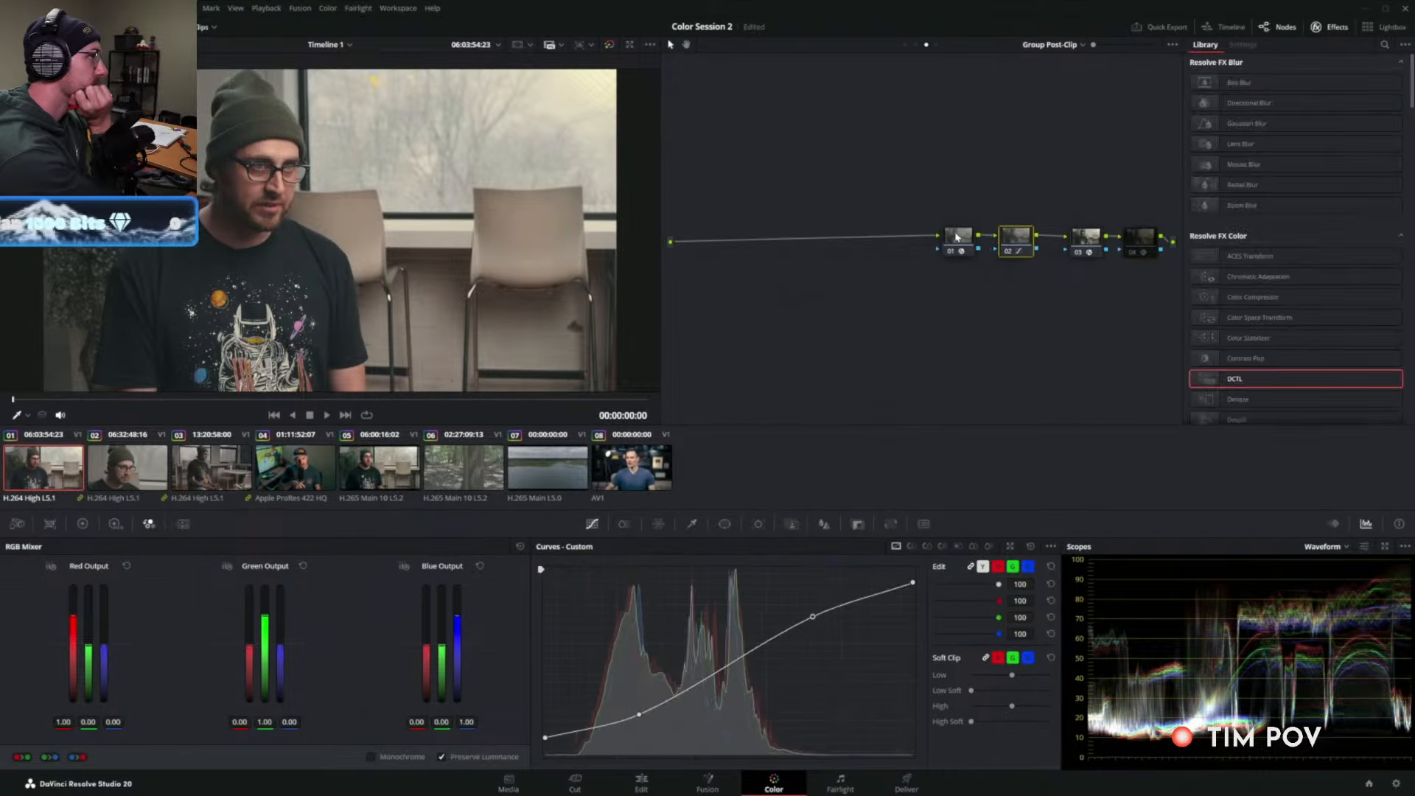
left_click_drag(927, 208, 1028, 284)
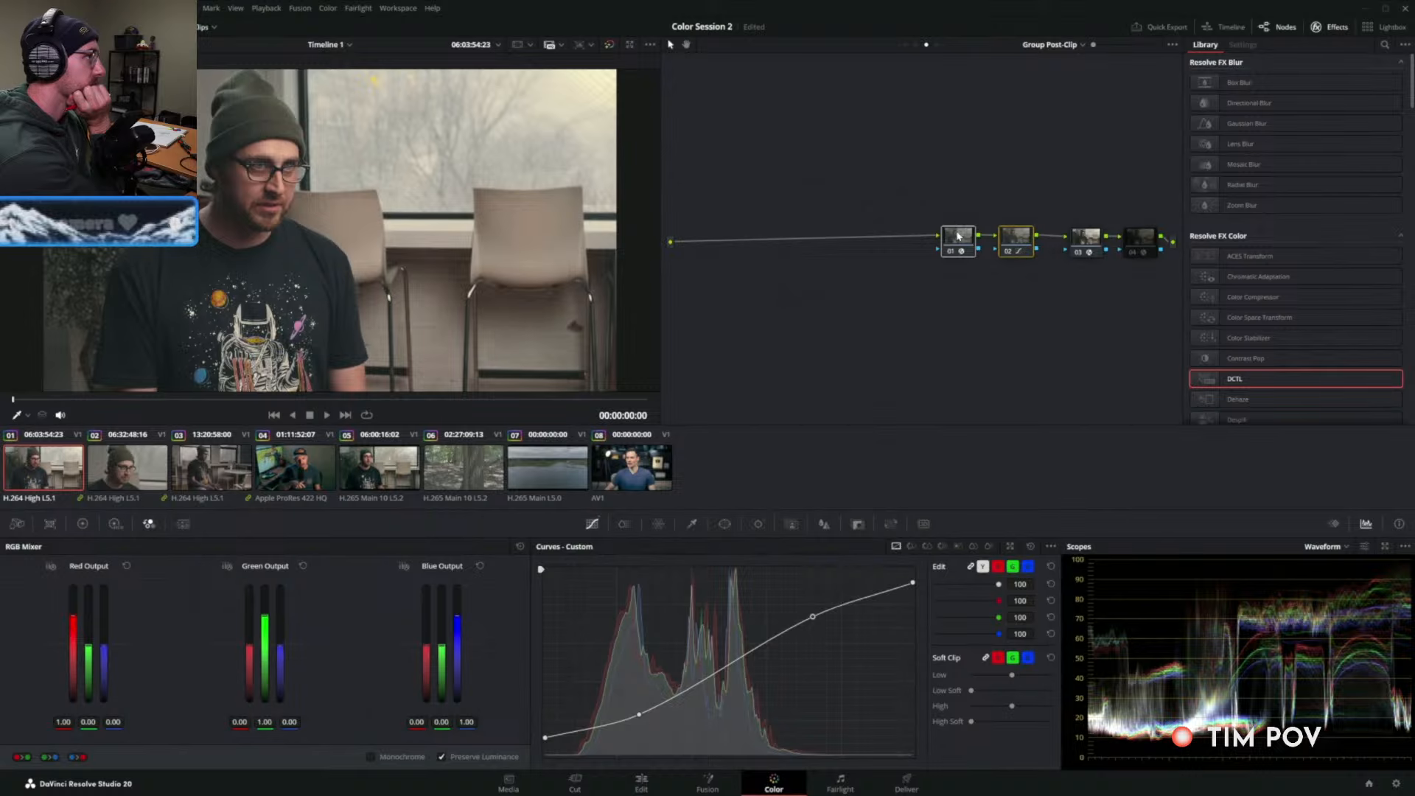
key("ctrl+d")
key("shift+s")
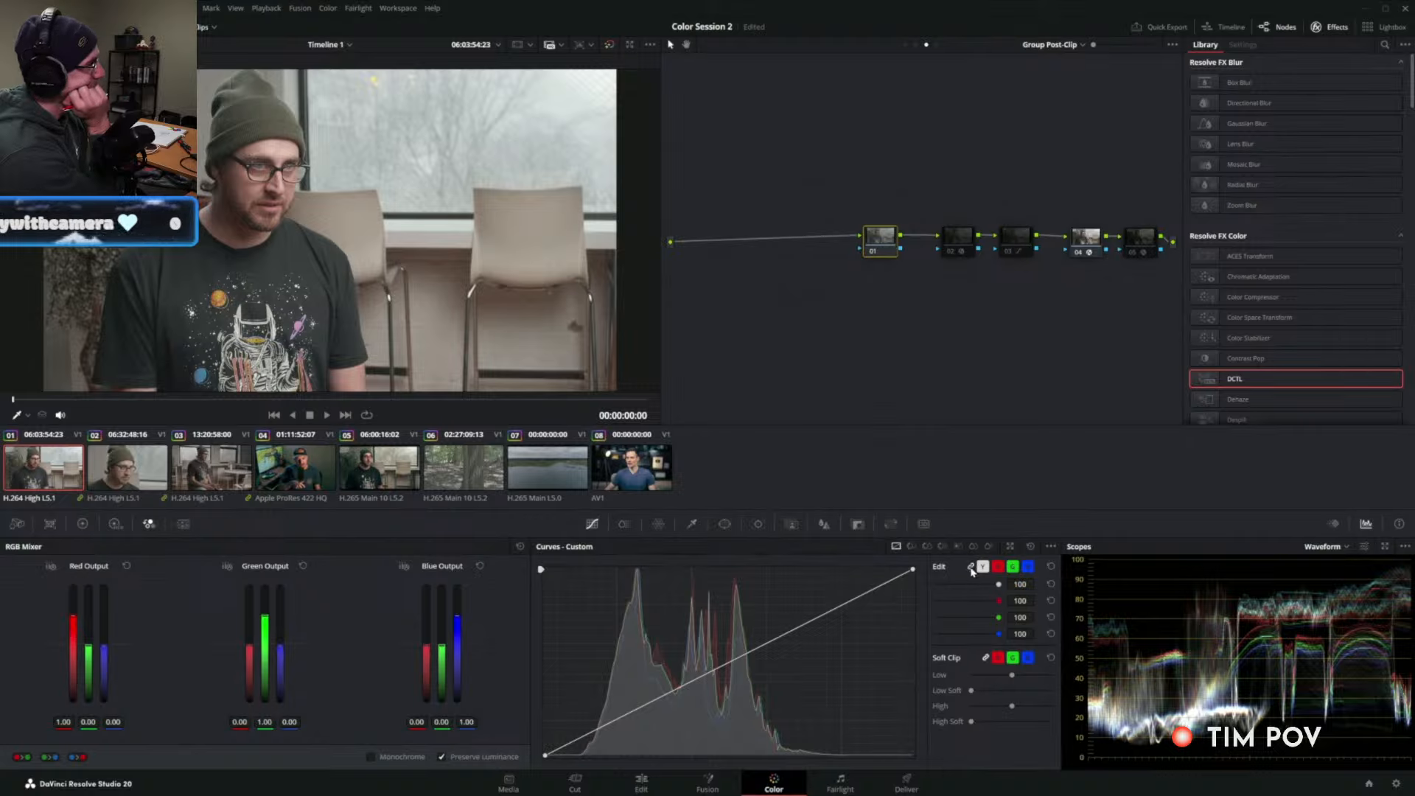
Inspect the contrast curve and split-tone DCTL settings of the two disabled post-clip nodes, returning to the new first node.
left_click(1015, 237)
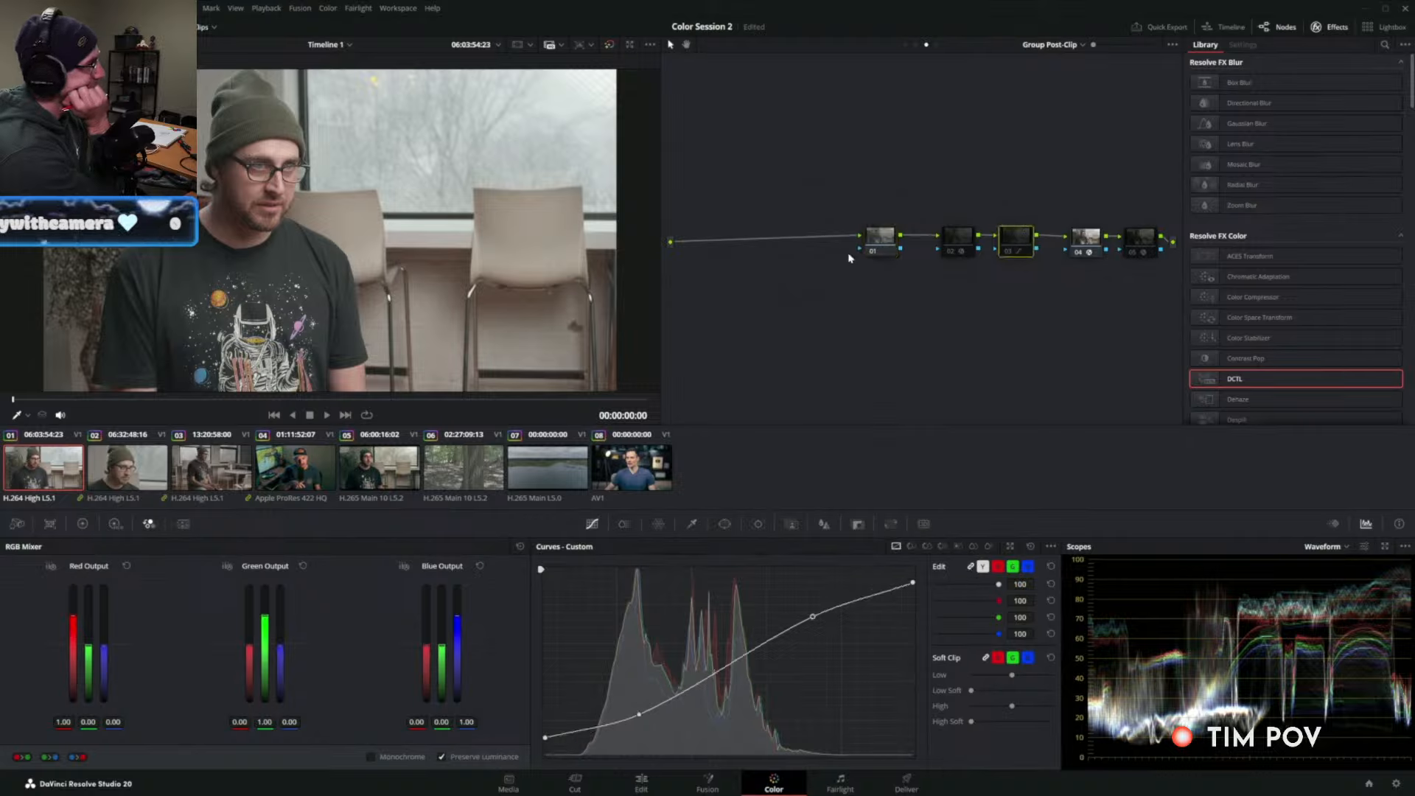
left_click(958, 237)
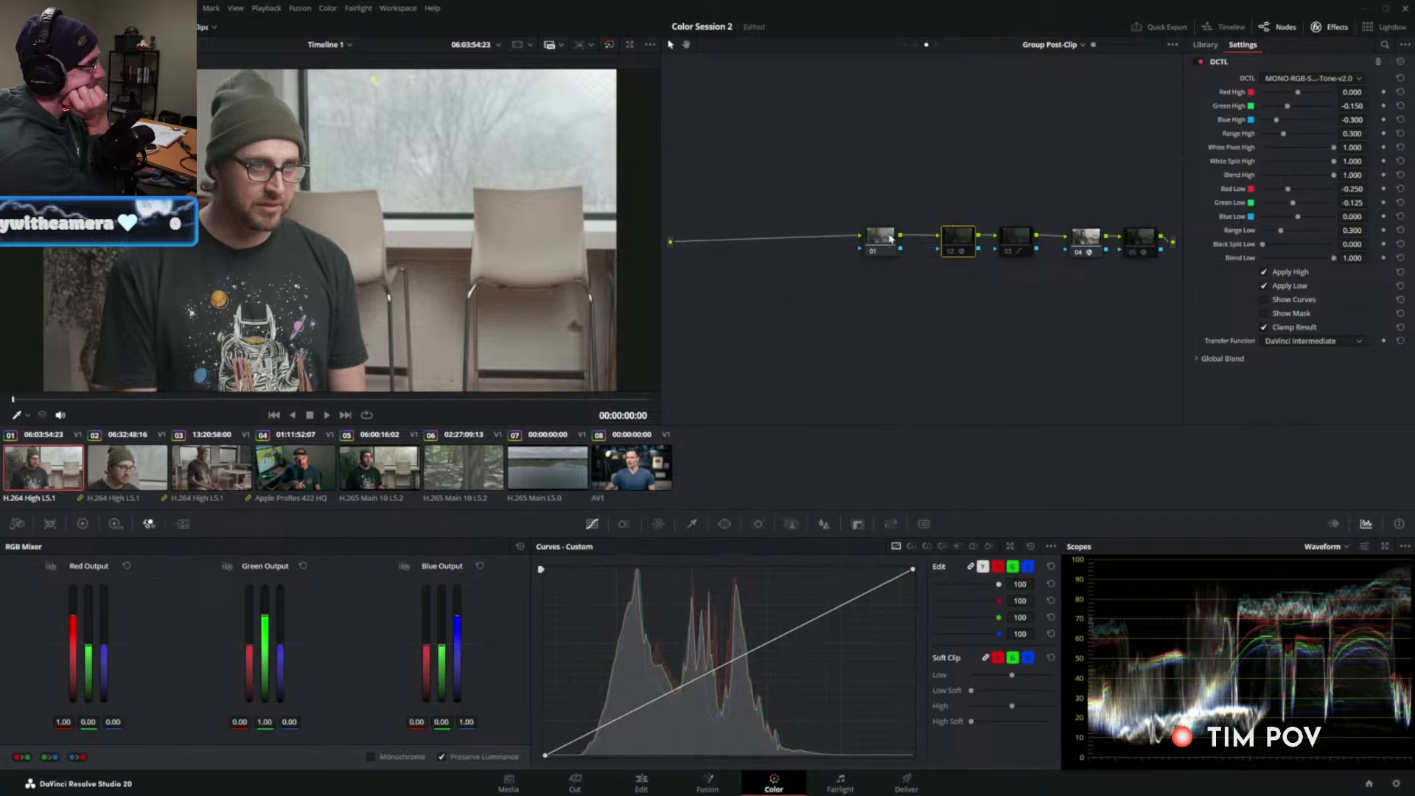
left_click(890, 237)
Unlink the custom curve channels on the new post-clip node and pull the highlights of the blue and green curves slightly down.
left_click(971, 566)
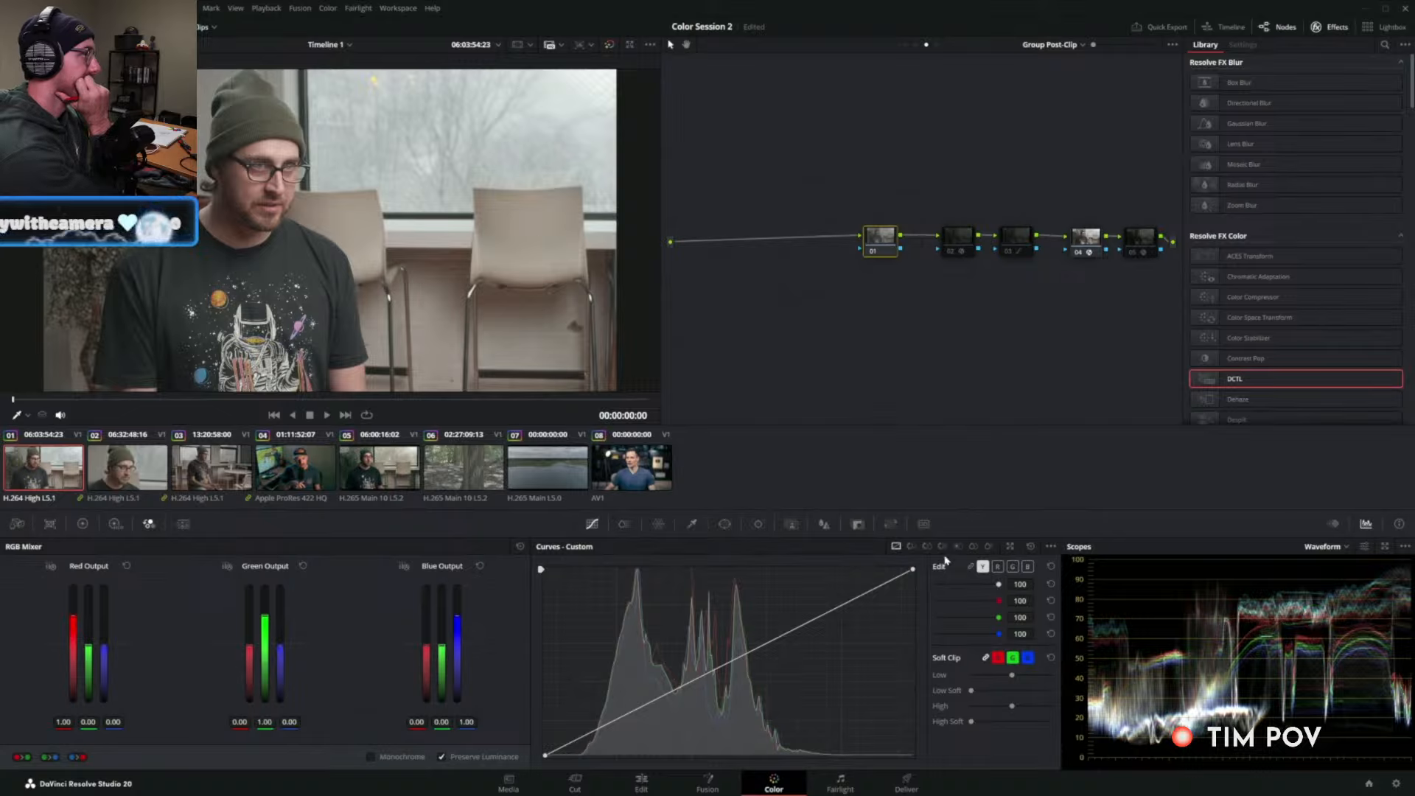
left_click(1028, 566)
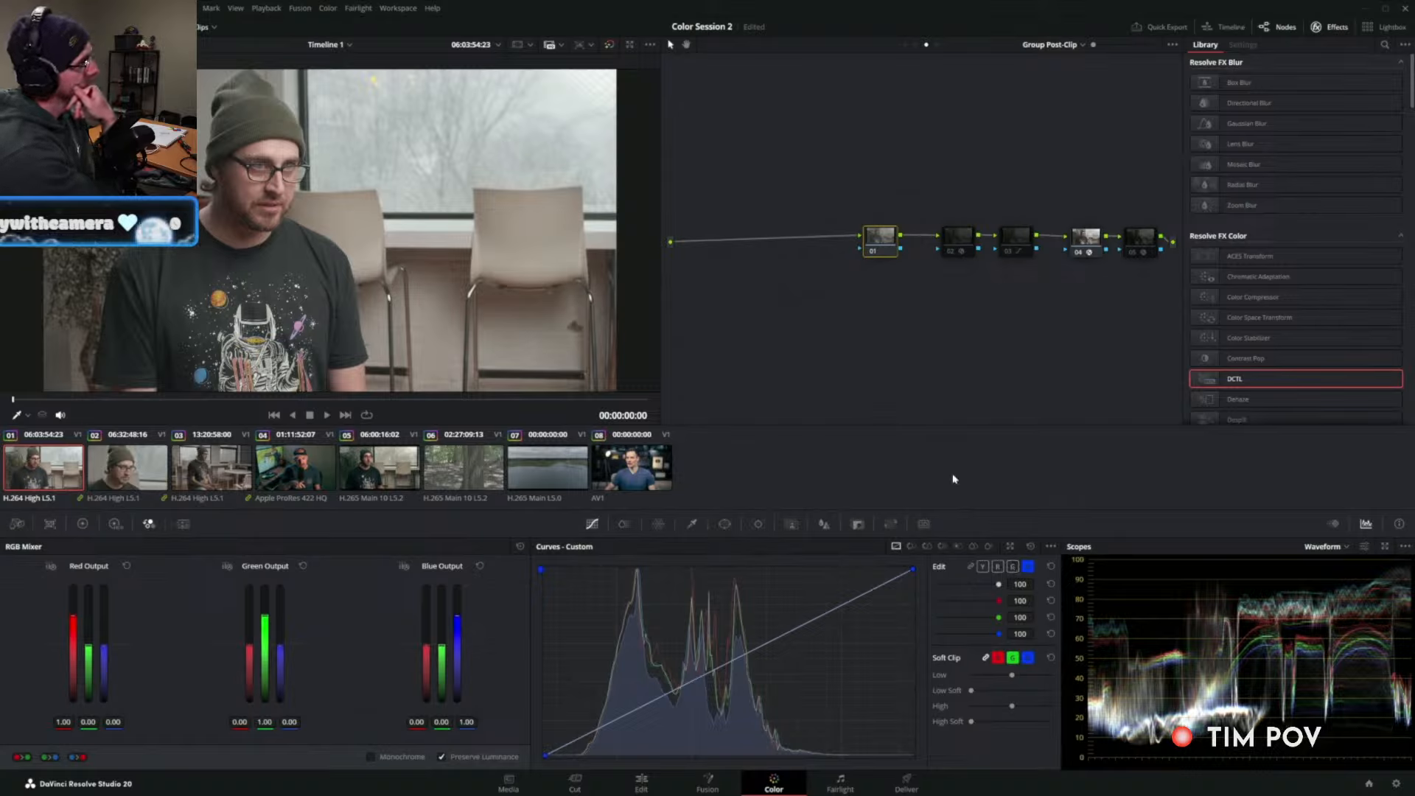
left_click(997, 566)
left_click(1013, 566)
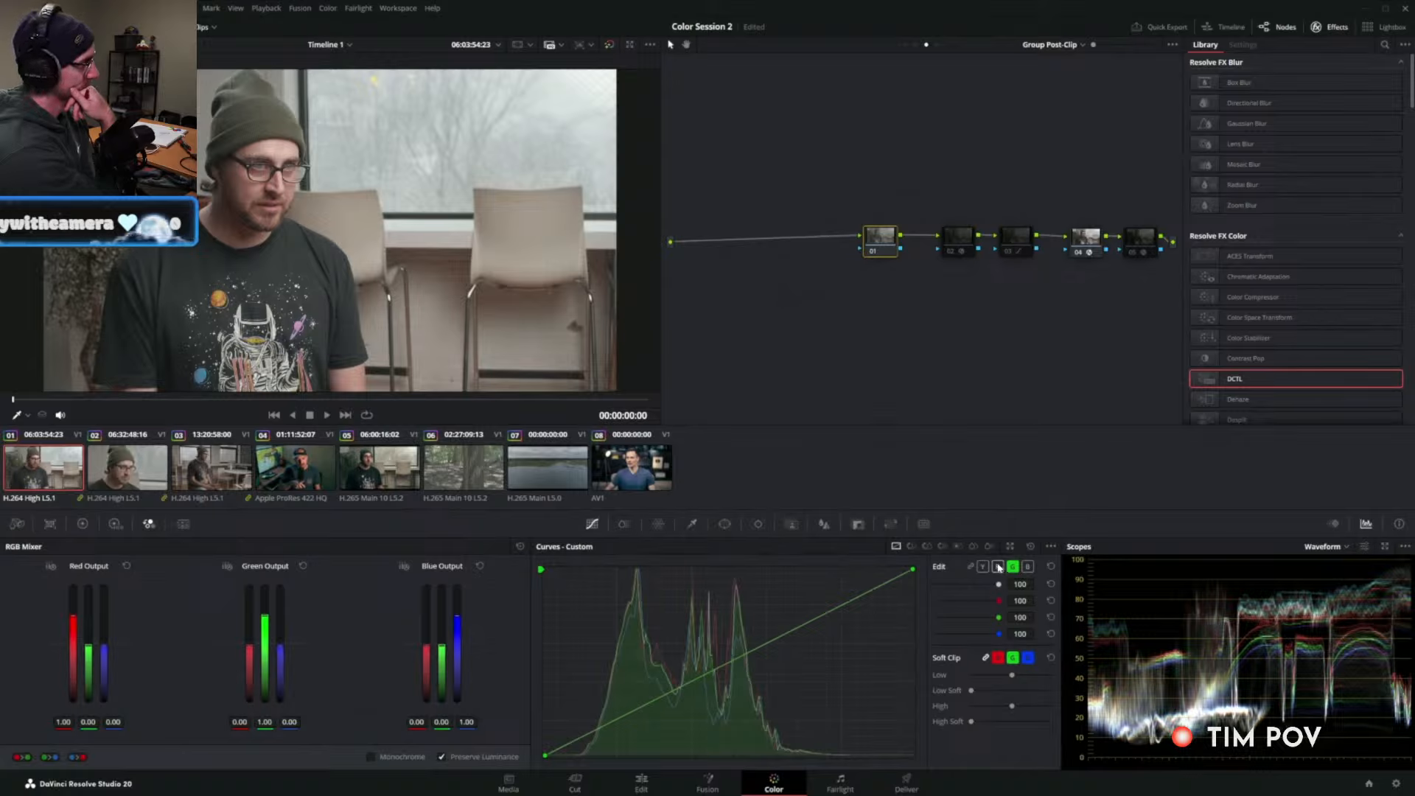
left_click(998, 566)
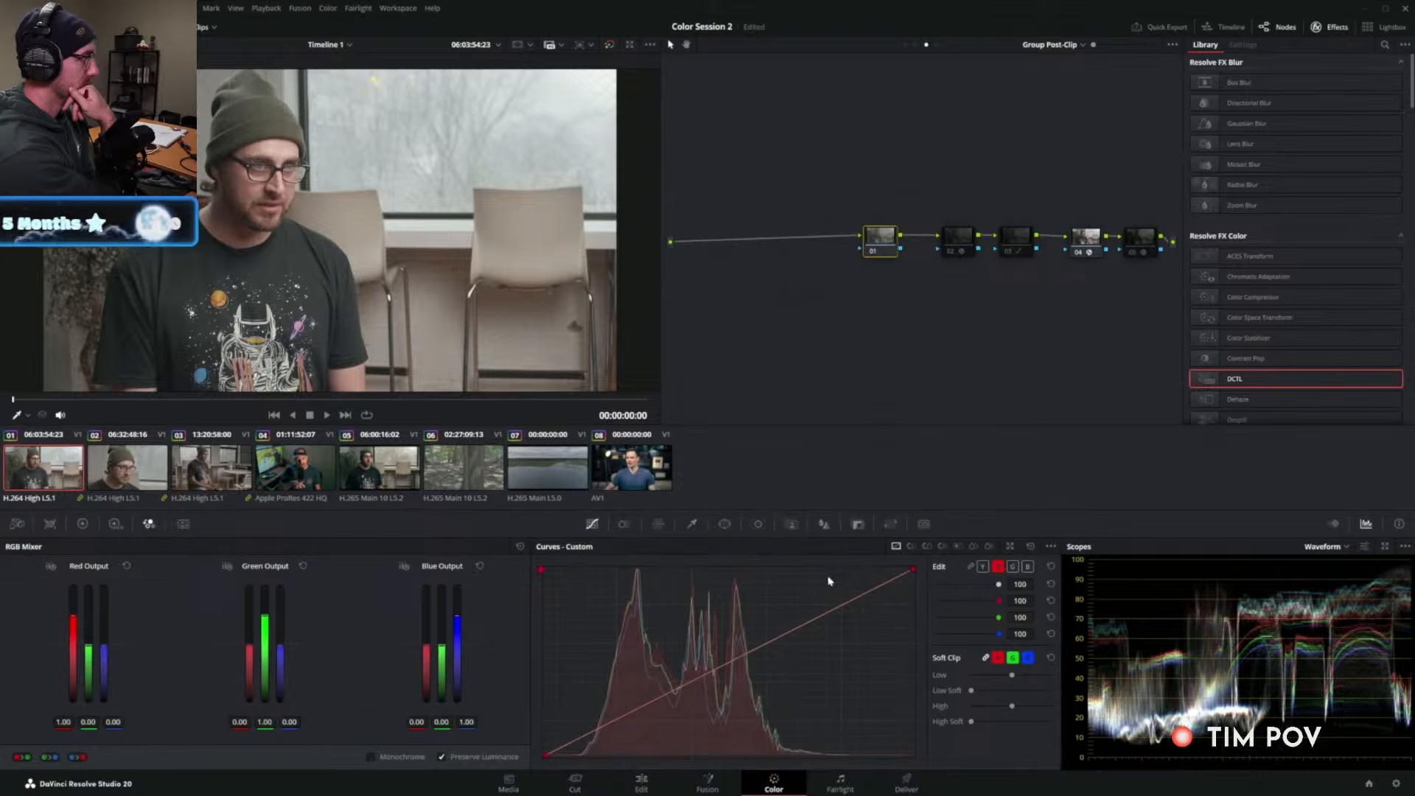
left_click(1026, 567)
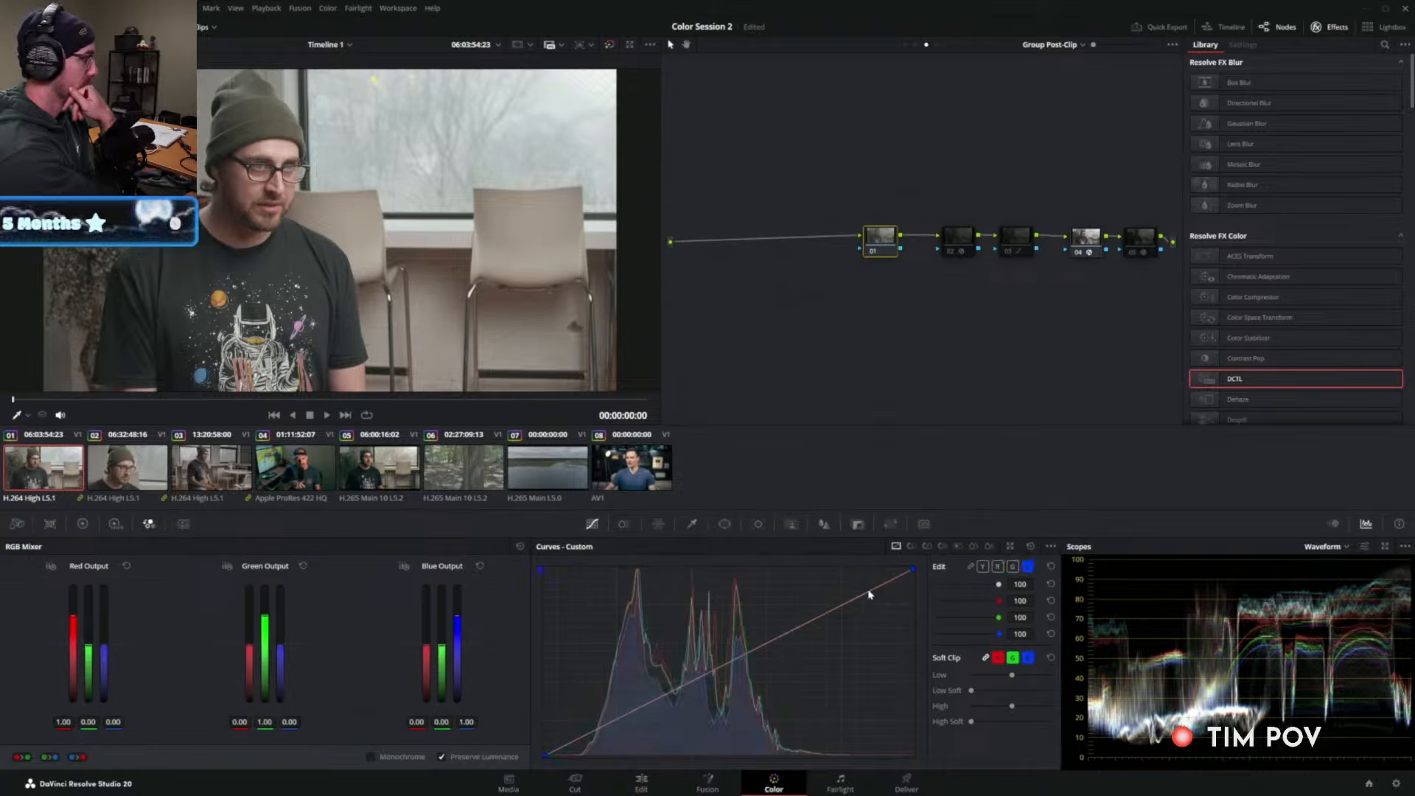
left_click_drag(858, 599, 866, 604)
left_click(1012, 567)
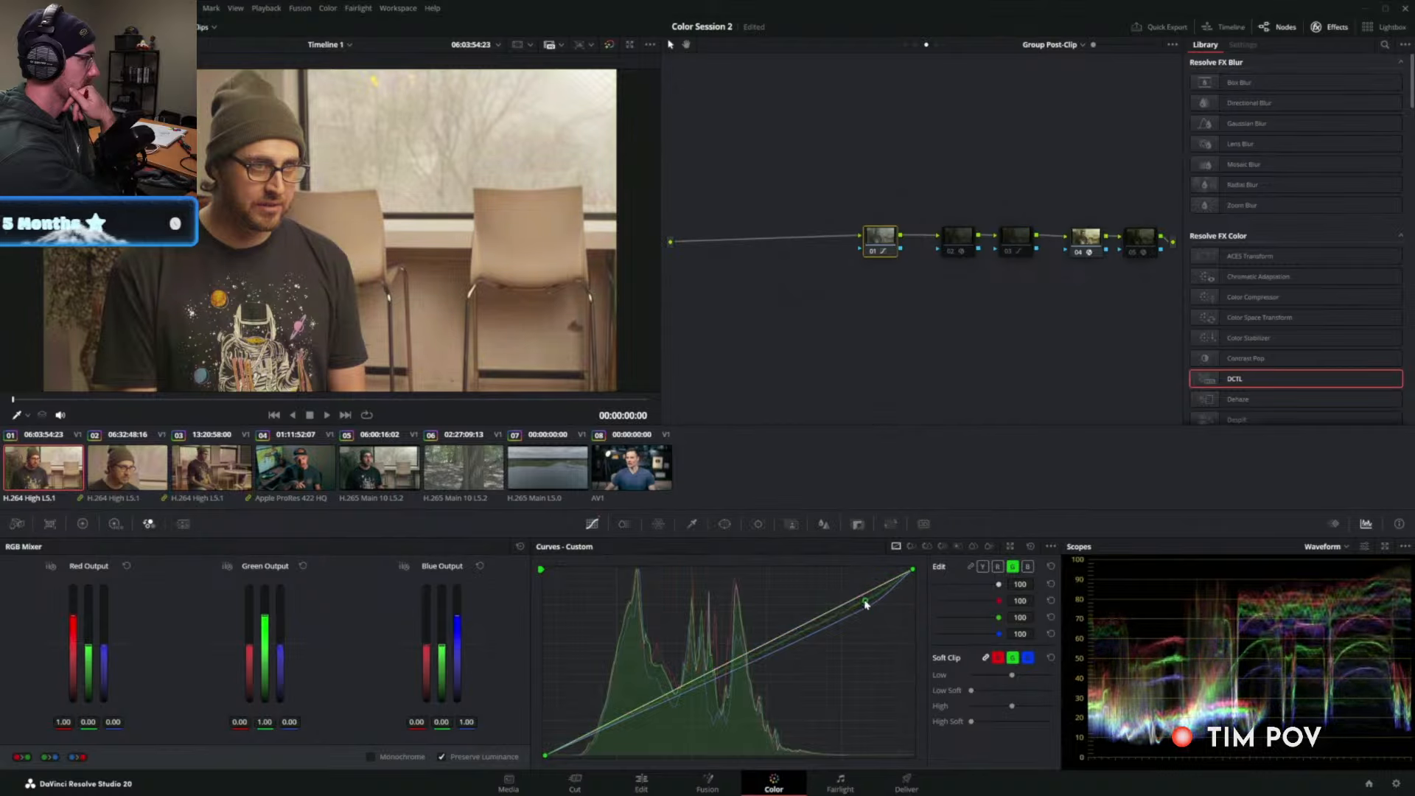
Pull the shadows of the red curve down and lower the green curve's shadows slightly less.
left_click(999, 567)
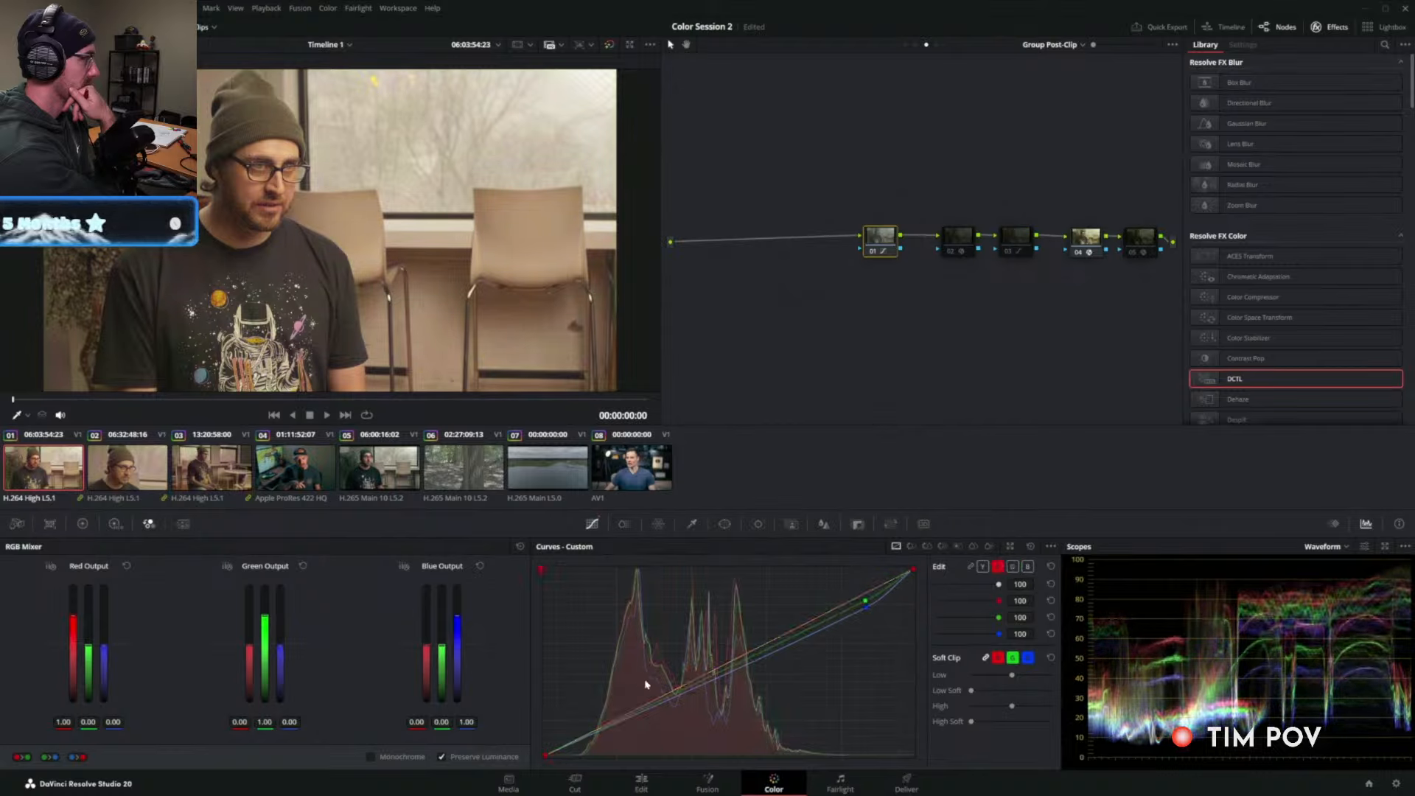
left_click_drag(634, 714, 612, 738)
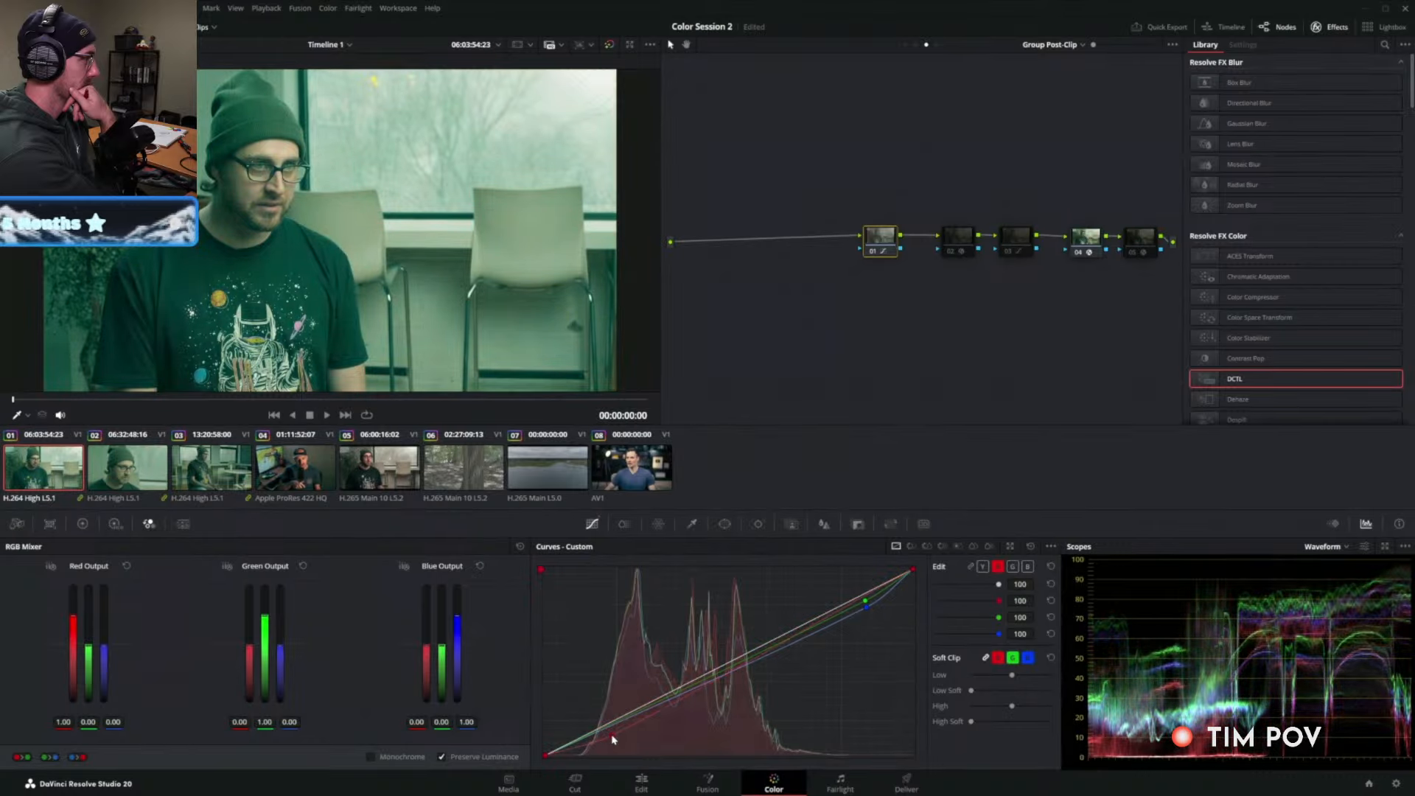
left_click(1012, 567)
left_click_drag(605, 724, 611, 732)
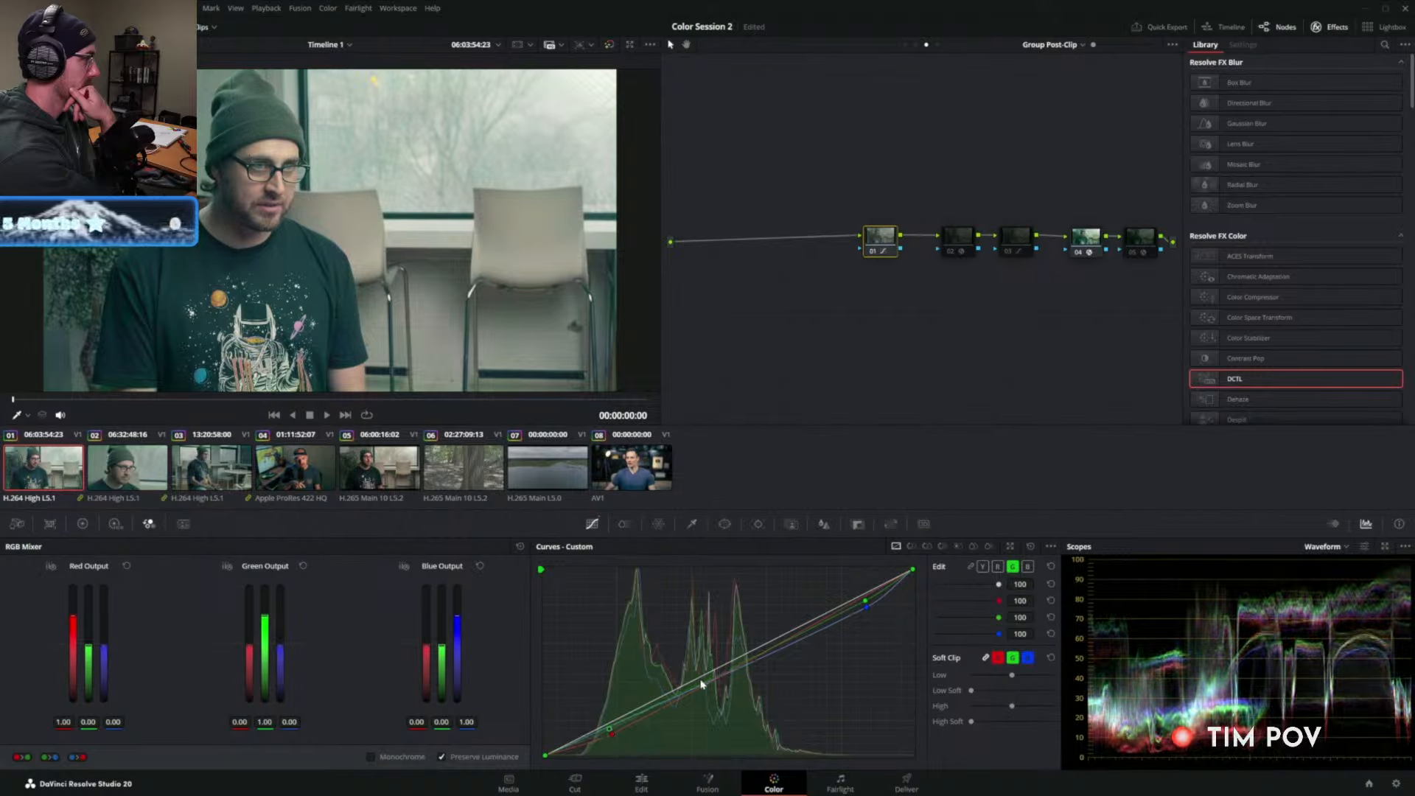
Anchor the green custom curve's midtones near the neutral diagonal on the first post-clip node.
left_click_drag(682, 696, 685, 681)
key("super")
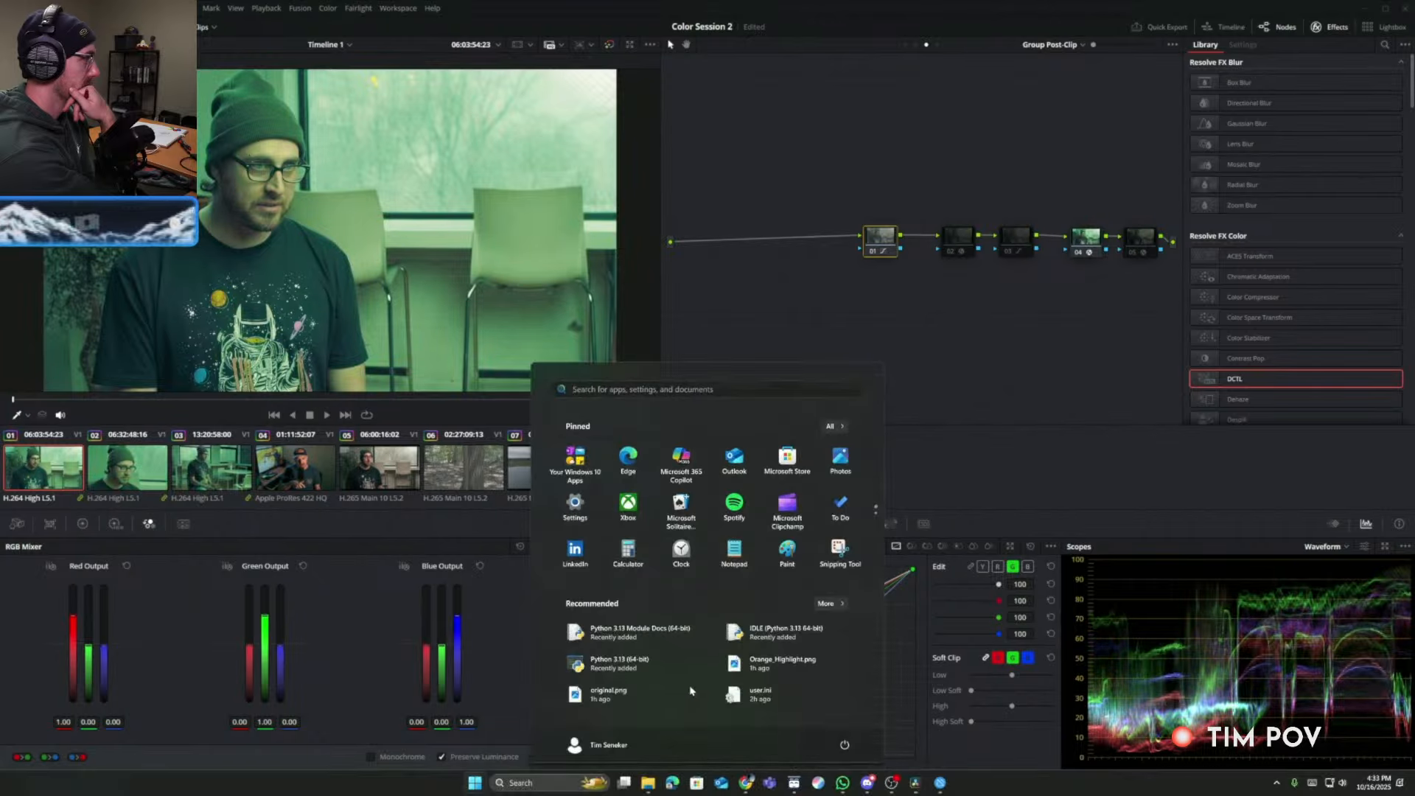
key("super")
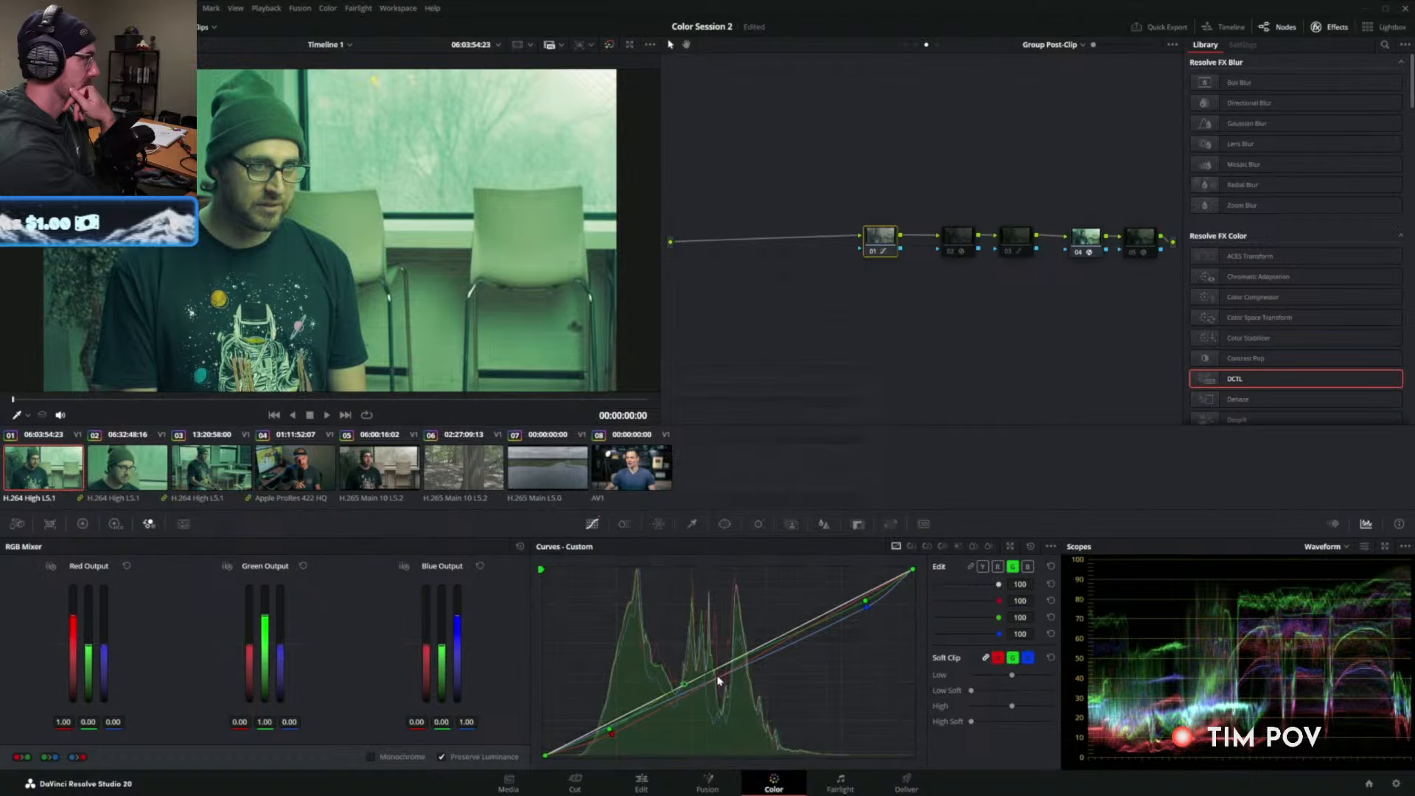
left_click(998, 567)
left_click(686, 684)
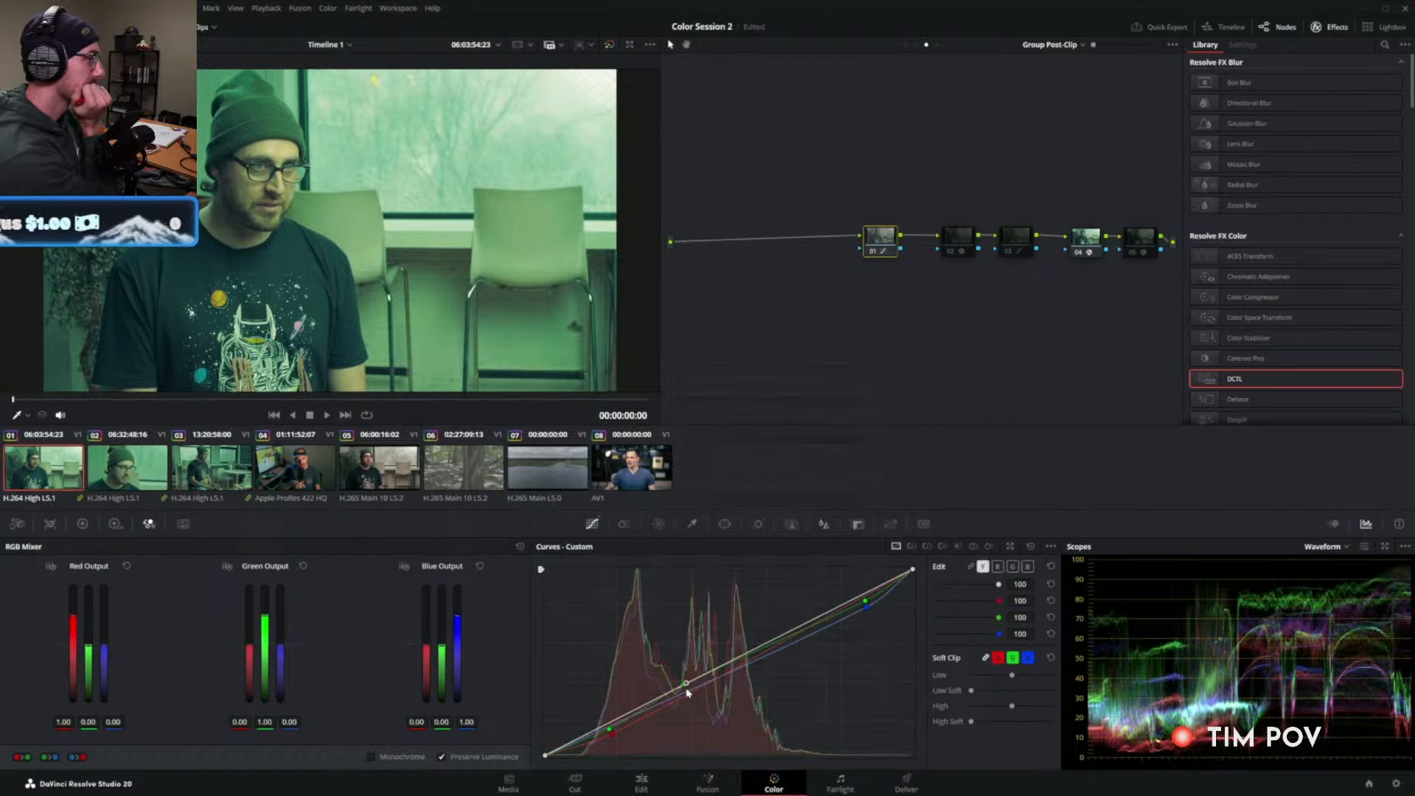
left_click(1013, 567)
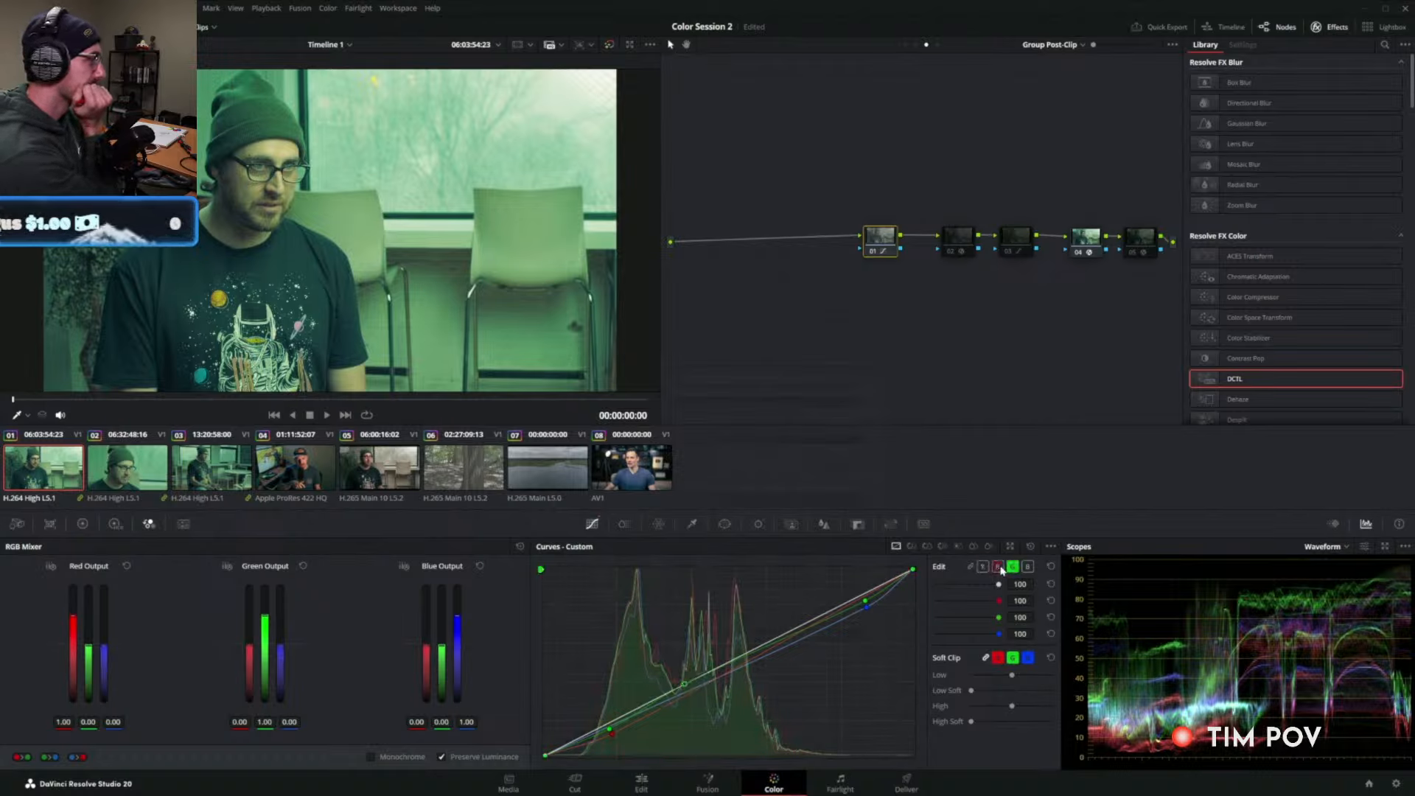
Anchor the midtones of the red and blue custom curves back on the neutral diagonal.
left_click(998, 567)
left_click(982, 566)
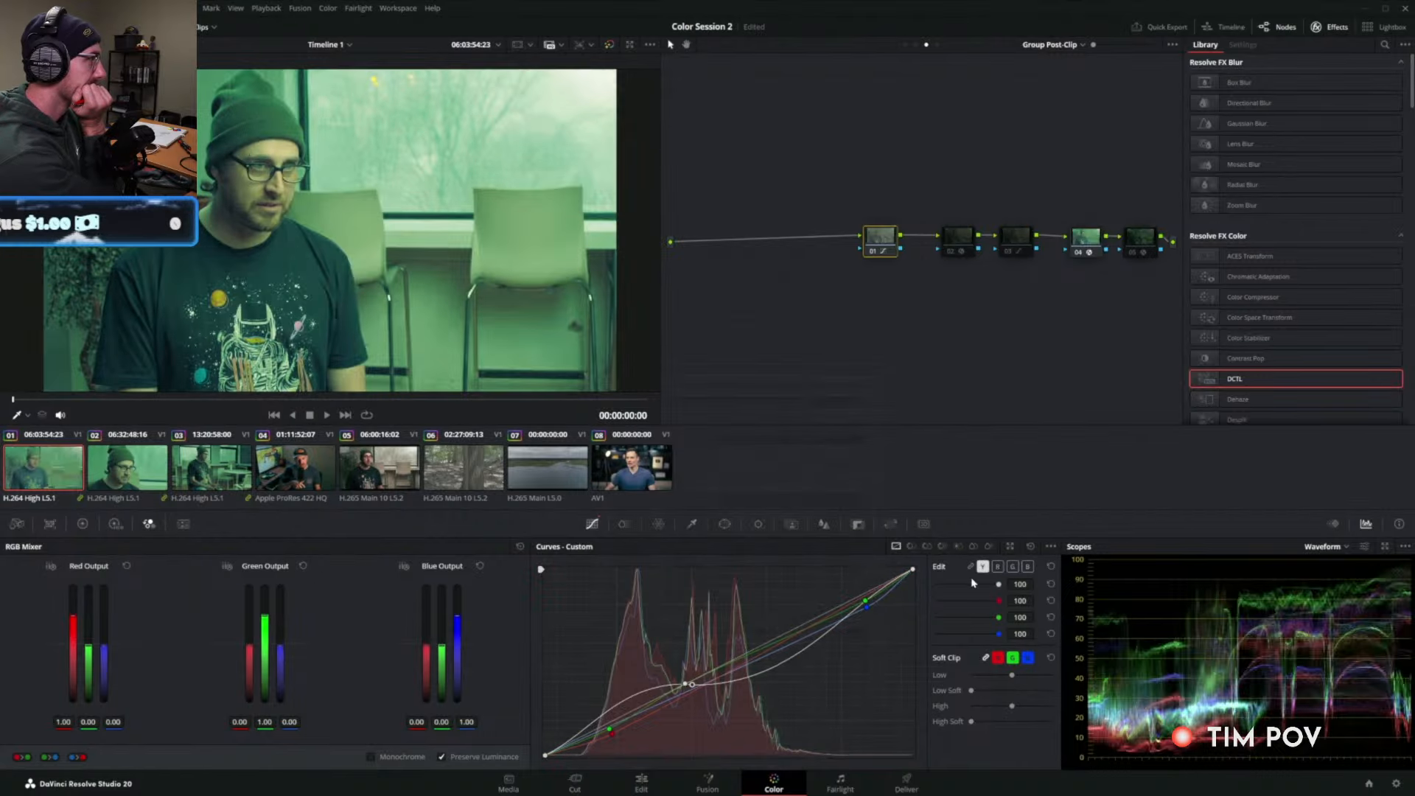
left_click(997, 567)
left_click_drag(700, 674, 700, 678)
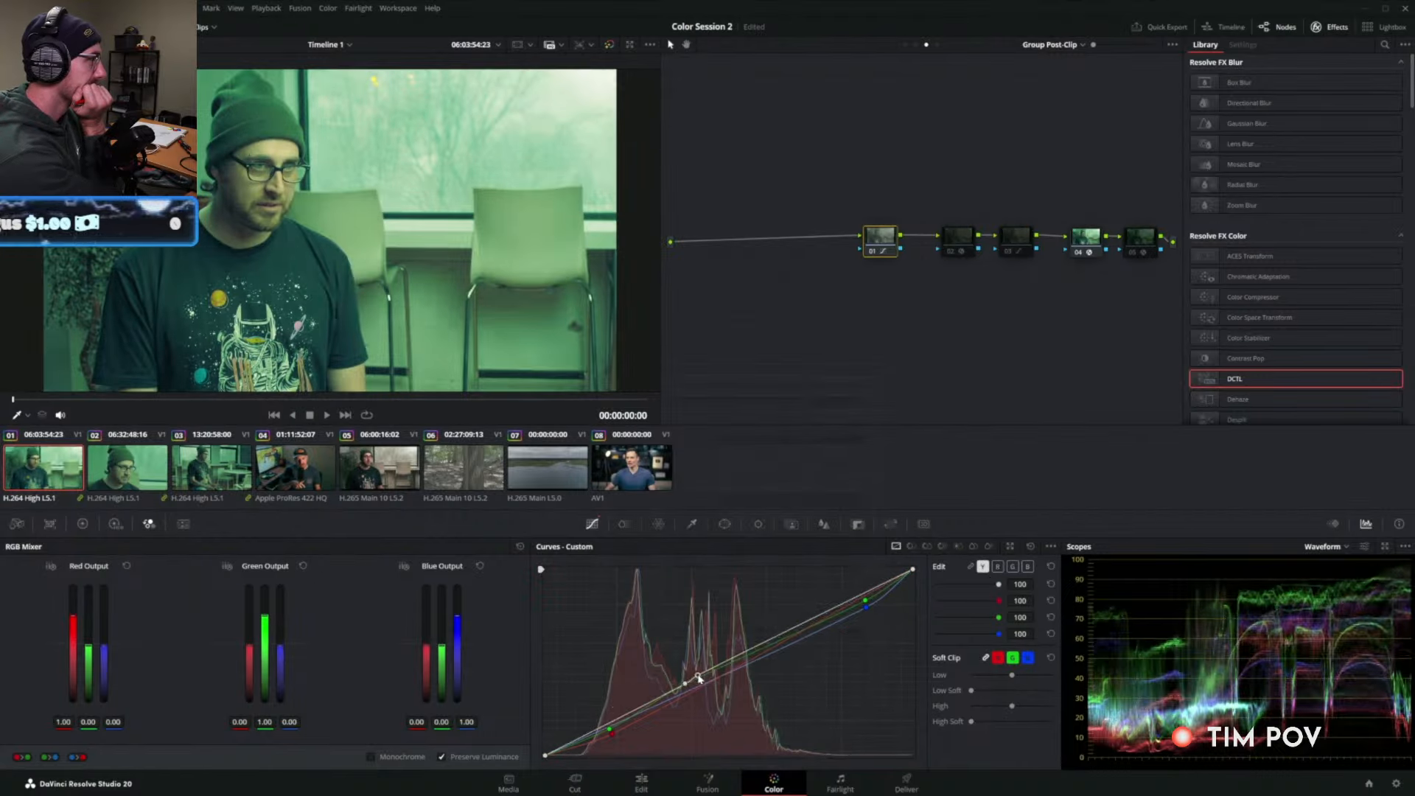
left_click(997, 567)
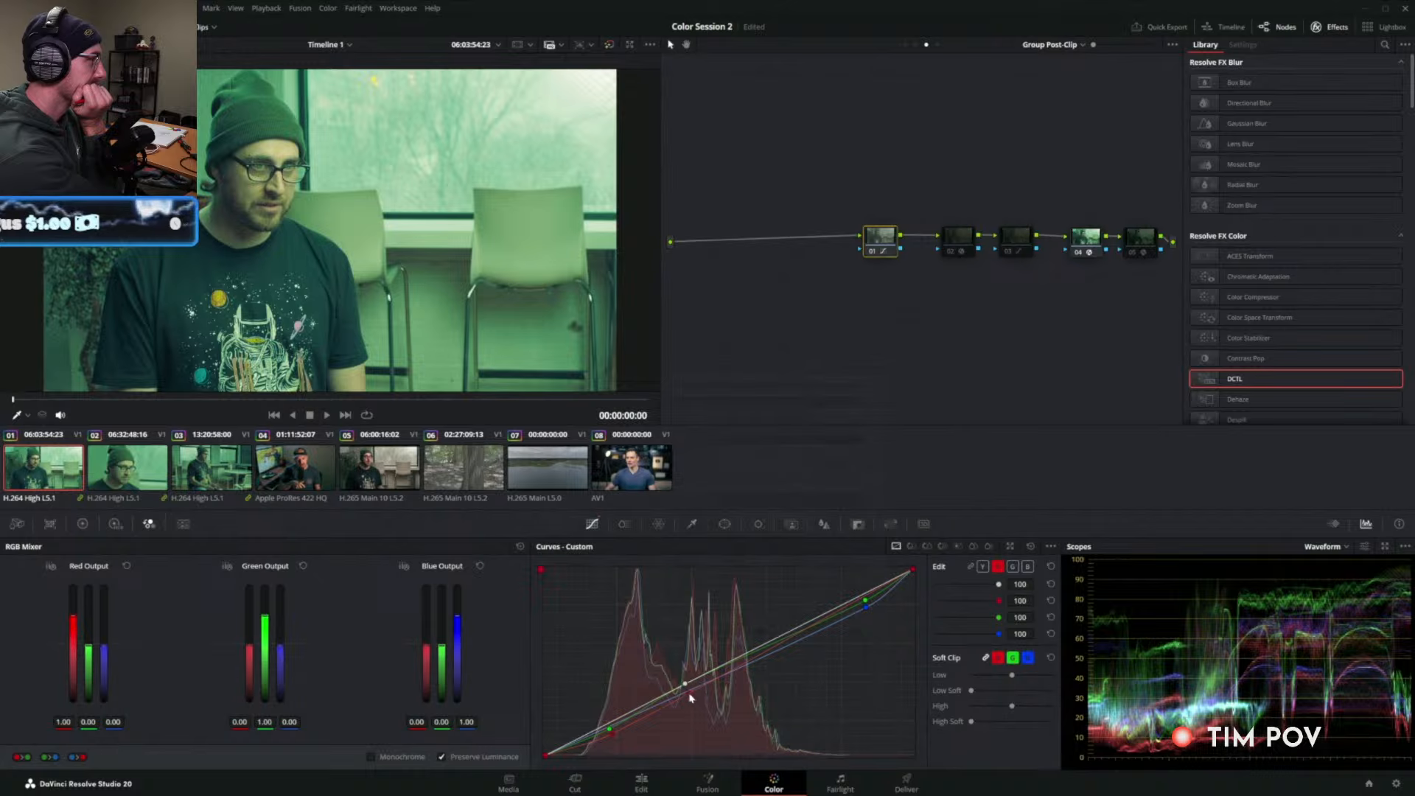
left_click_drag(690, 696, 684, 687)
left_click(1028, 566)
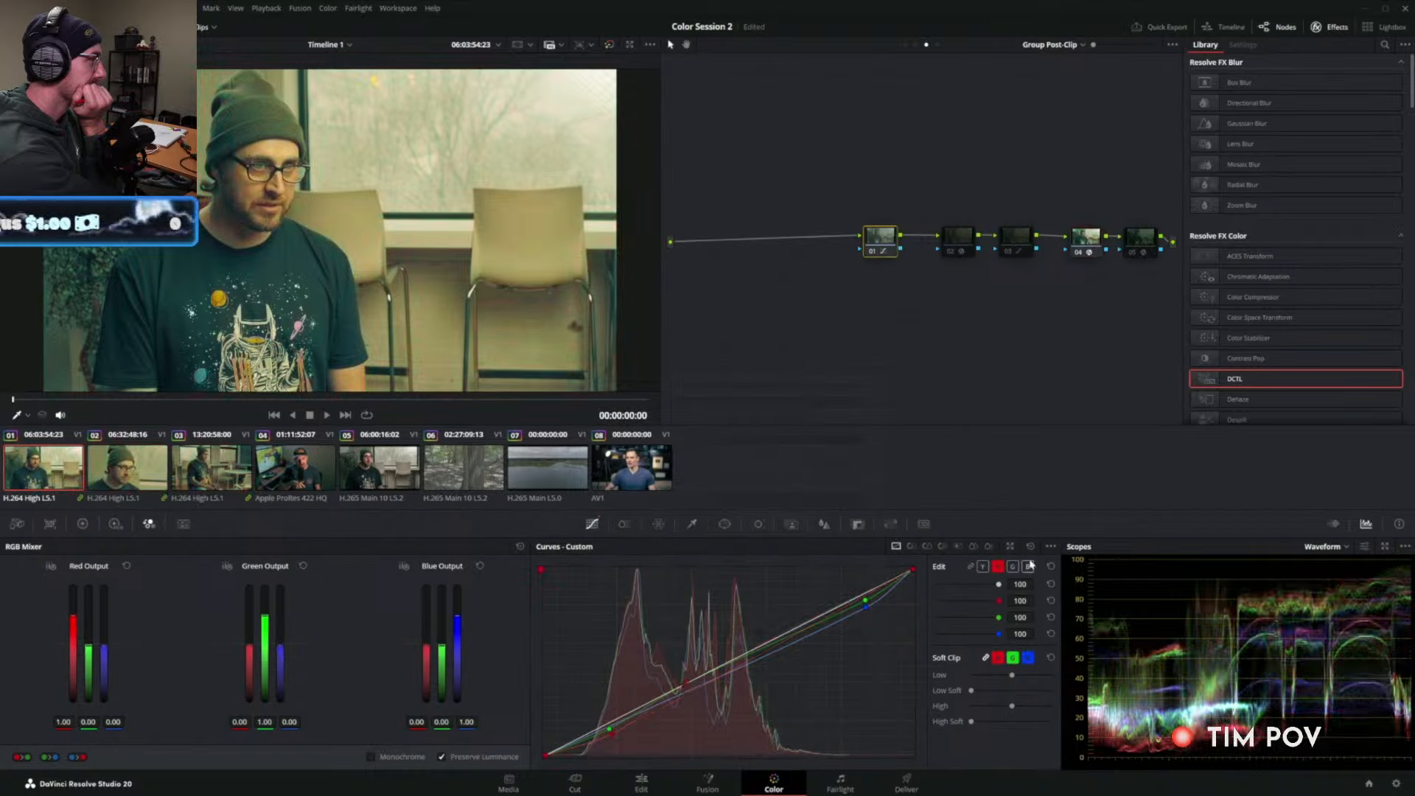
left_click_drag(691, 695, 684, 691)
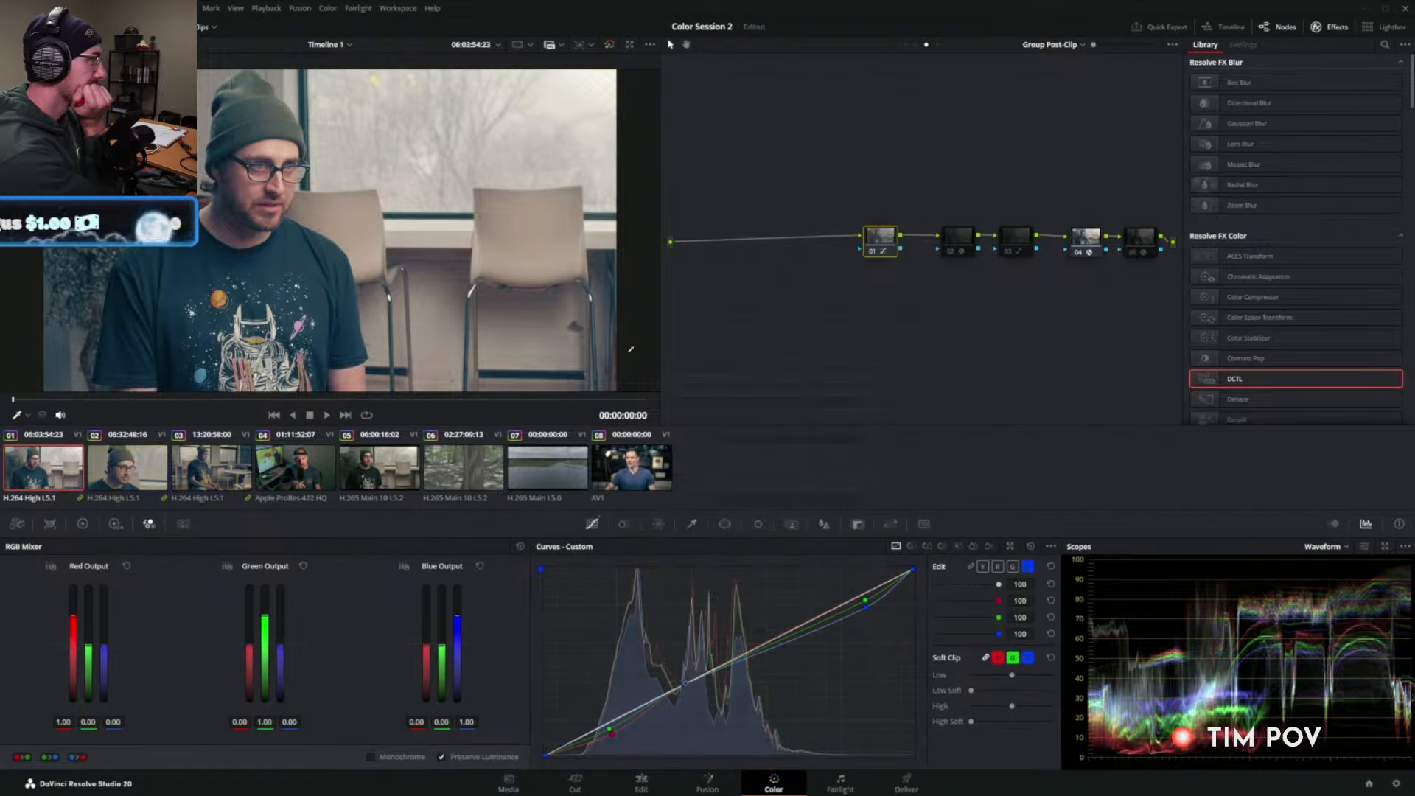
Compare the image with and without the RGB curve split-tone node, including a closer view of the man's face.
key("ctrl+d")
key("ctrl+d")
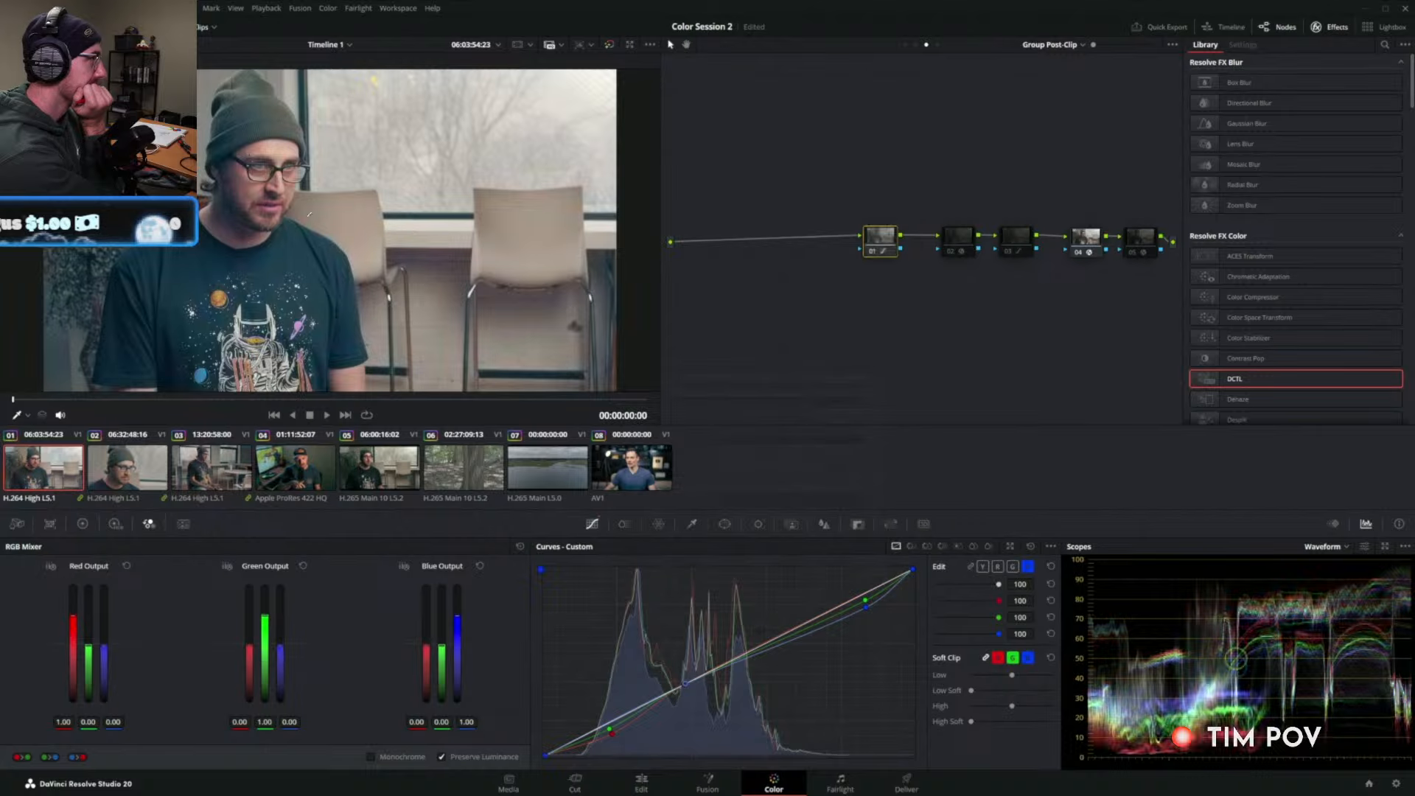
scroll(309, 199, "up", 3)
key("ctrl+d")
key("ctrl+d")
scroll(368, 169, "up", 3)
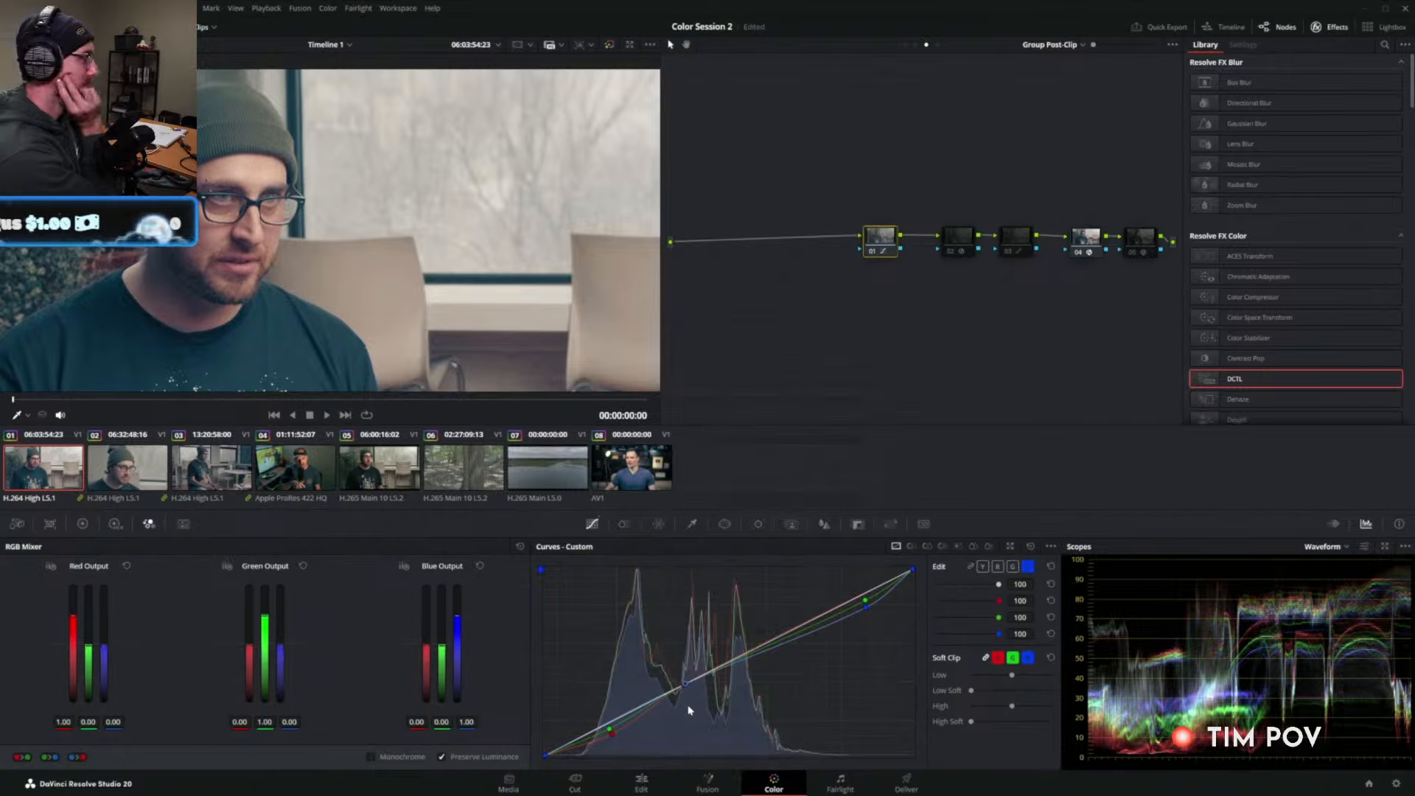
key("ctrl+d")
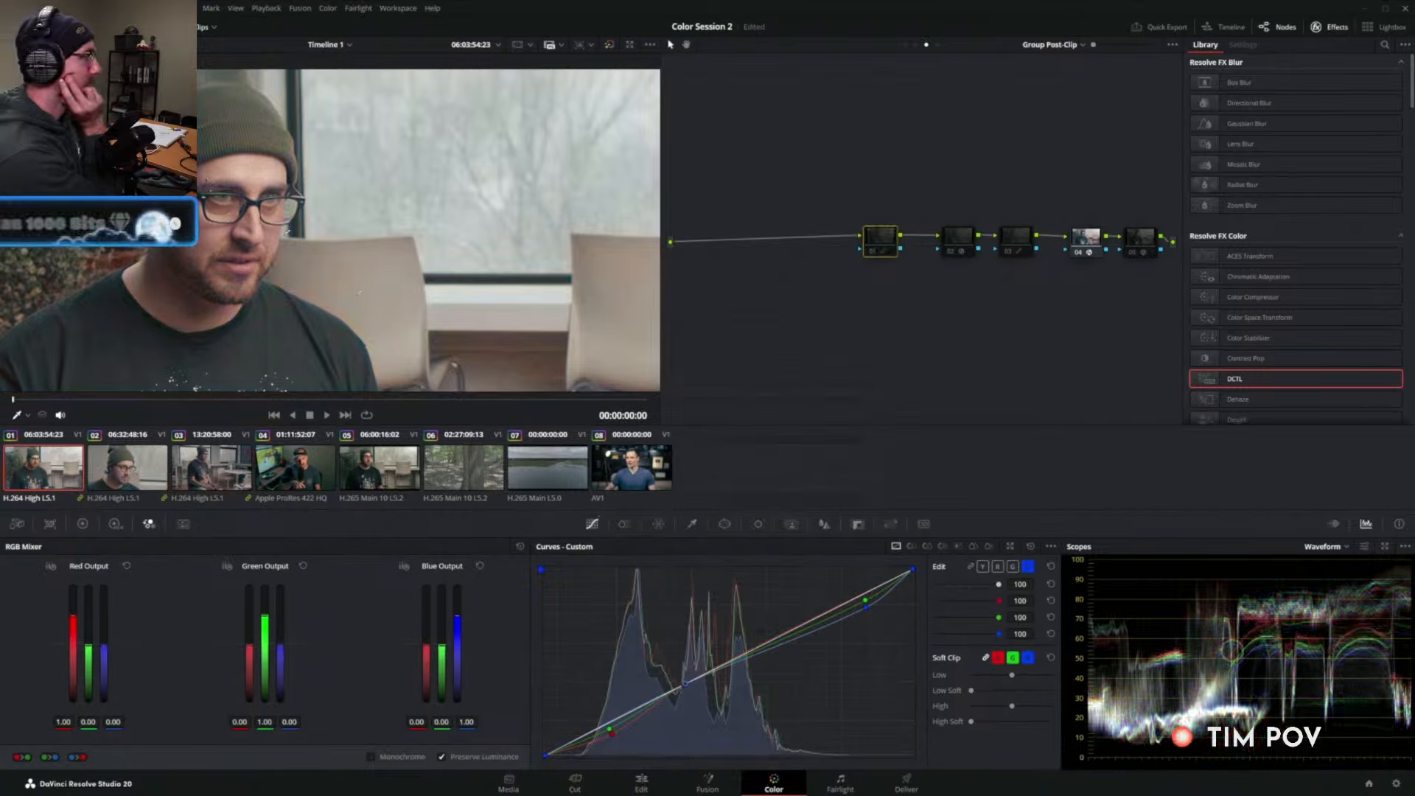
key("ctrl+d")
key("ctrl+d")
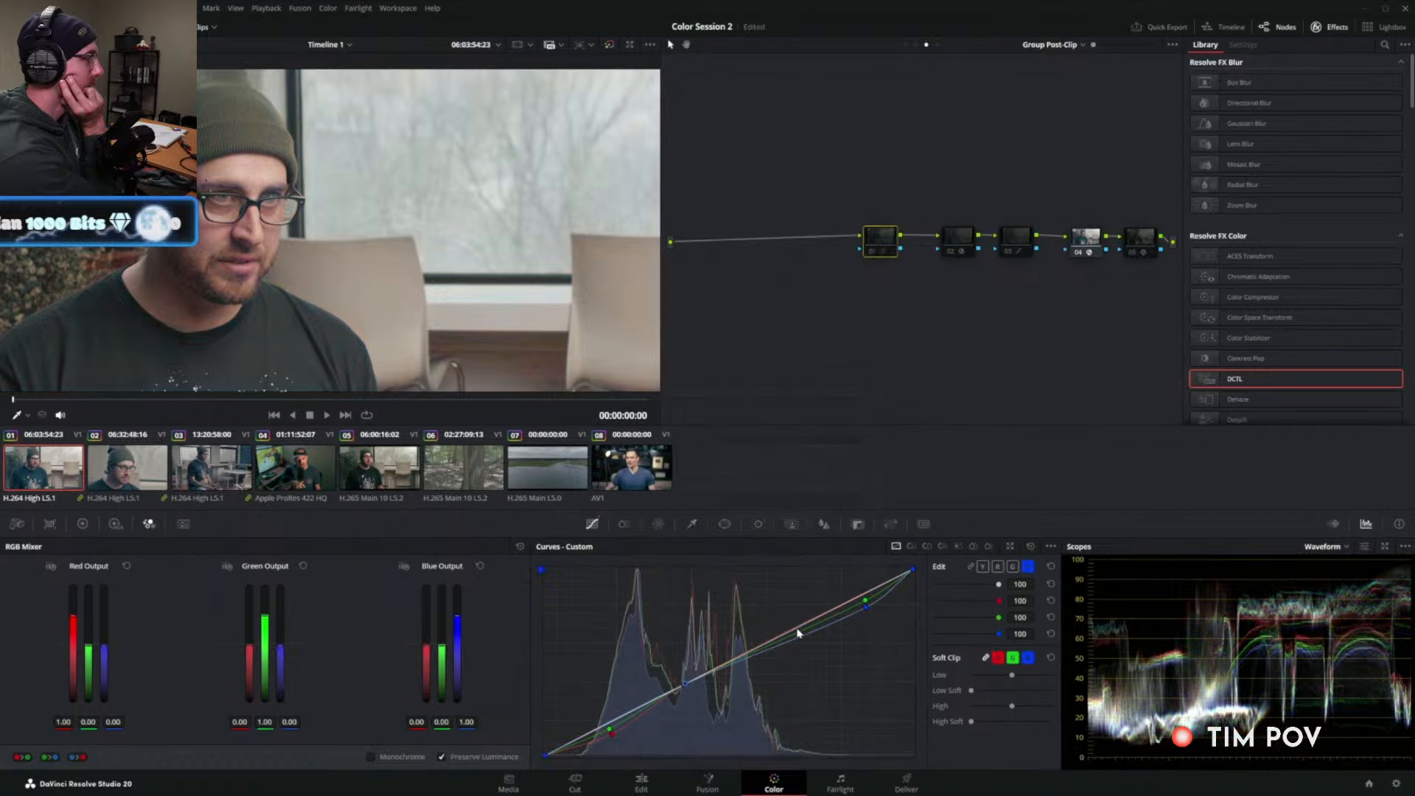
key("ctrl+d")
Reset all custom curves on the first post-clip node and re-enable the split-tone and contrast nodes 02 and 03.
left_click(1032, 544)
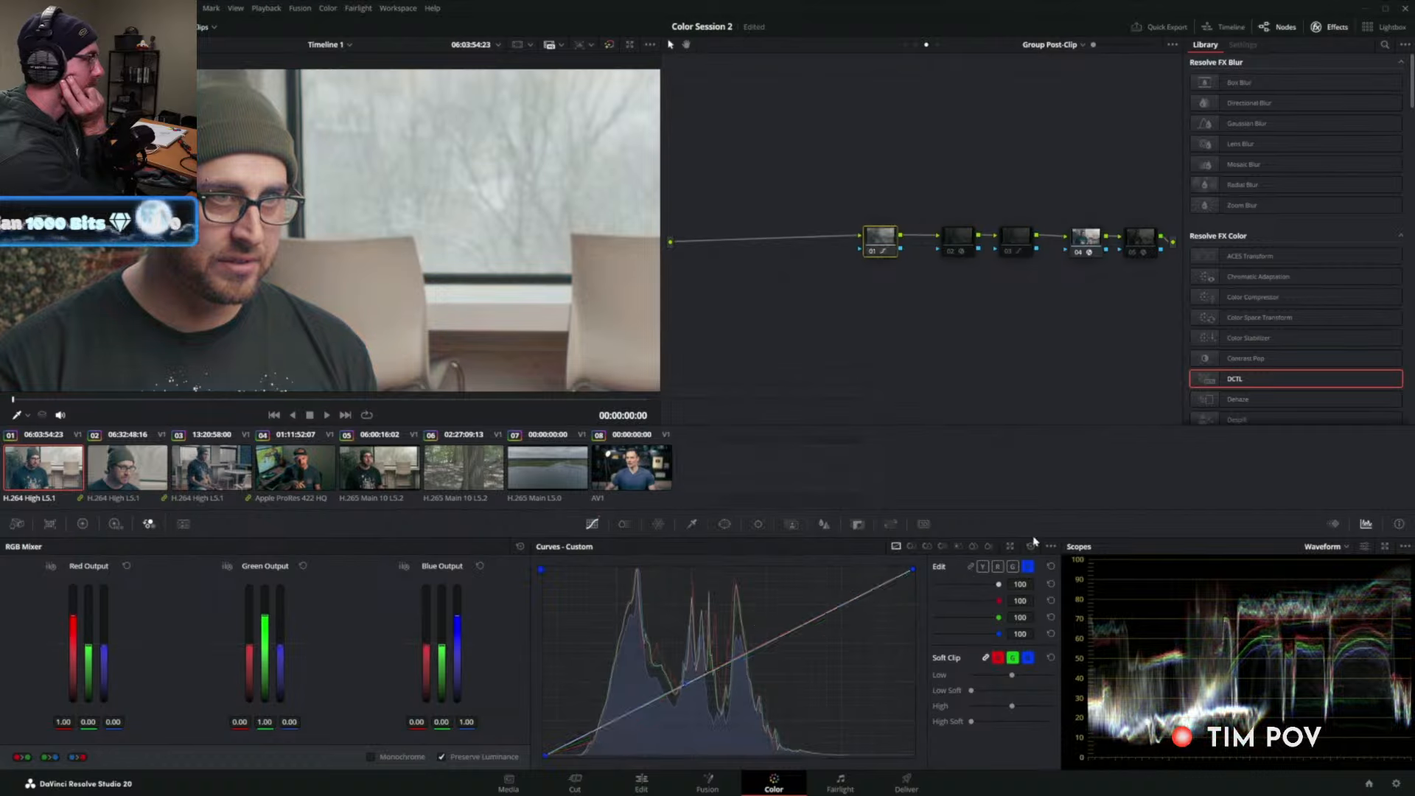
left_click(964, 230)
key("ctrl+d")
left_click(1020, 236)
key("ctrl+d")
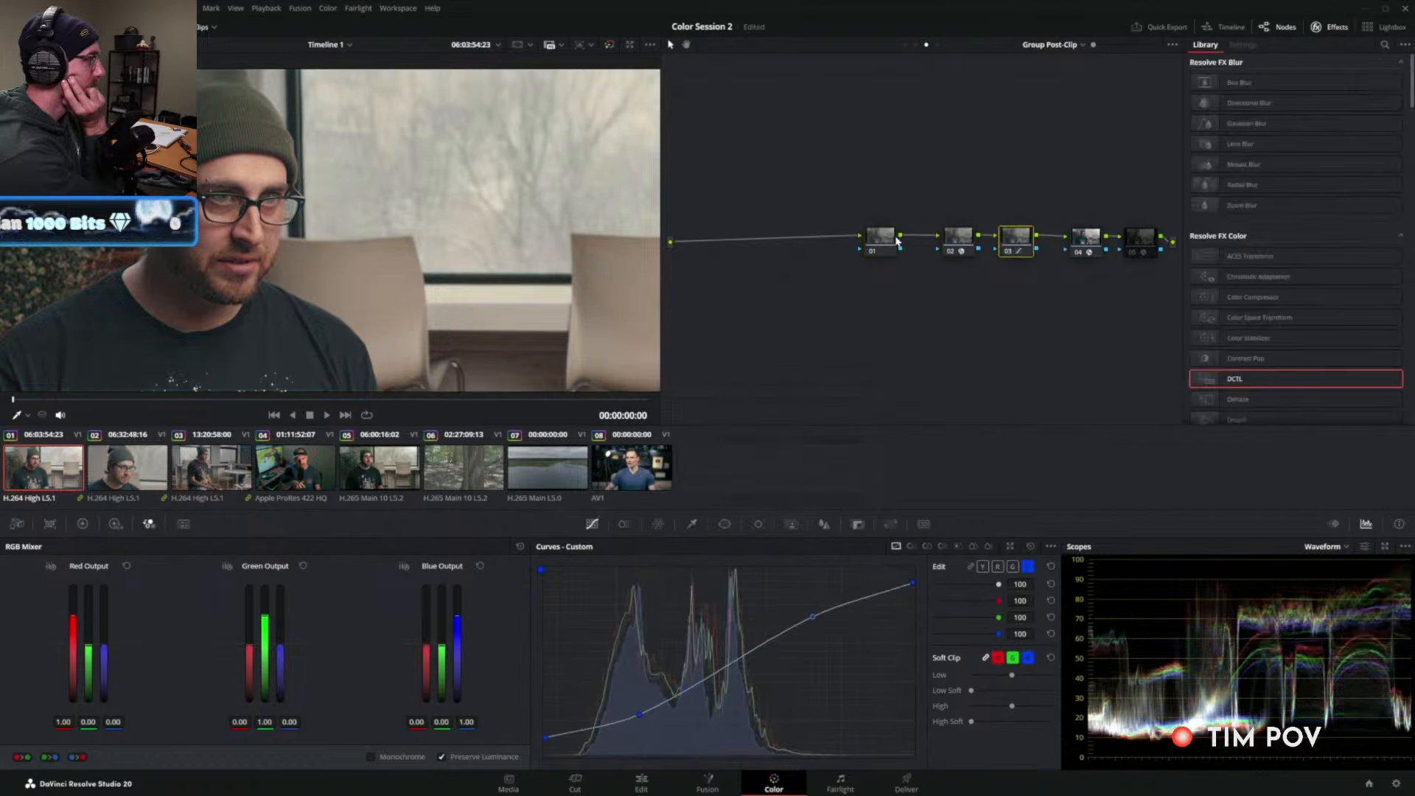
left_click_drag(882, 237, 886, 251)
Disable the Density node in the clip-level node graph.
left_click(916, 44)
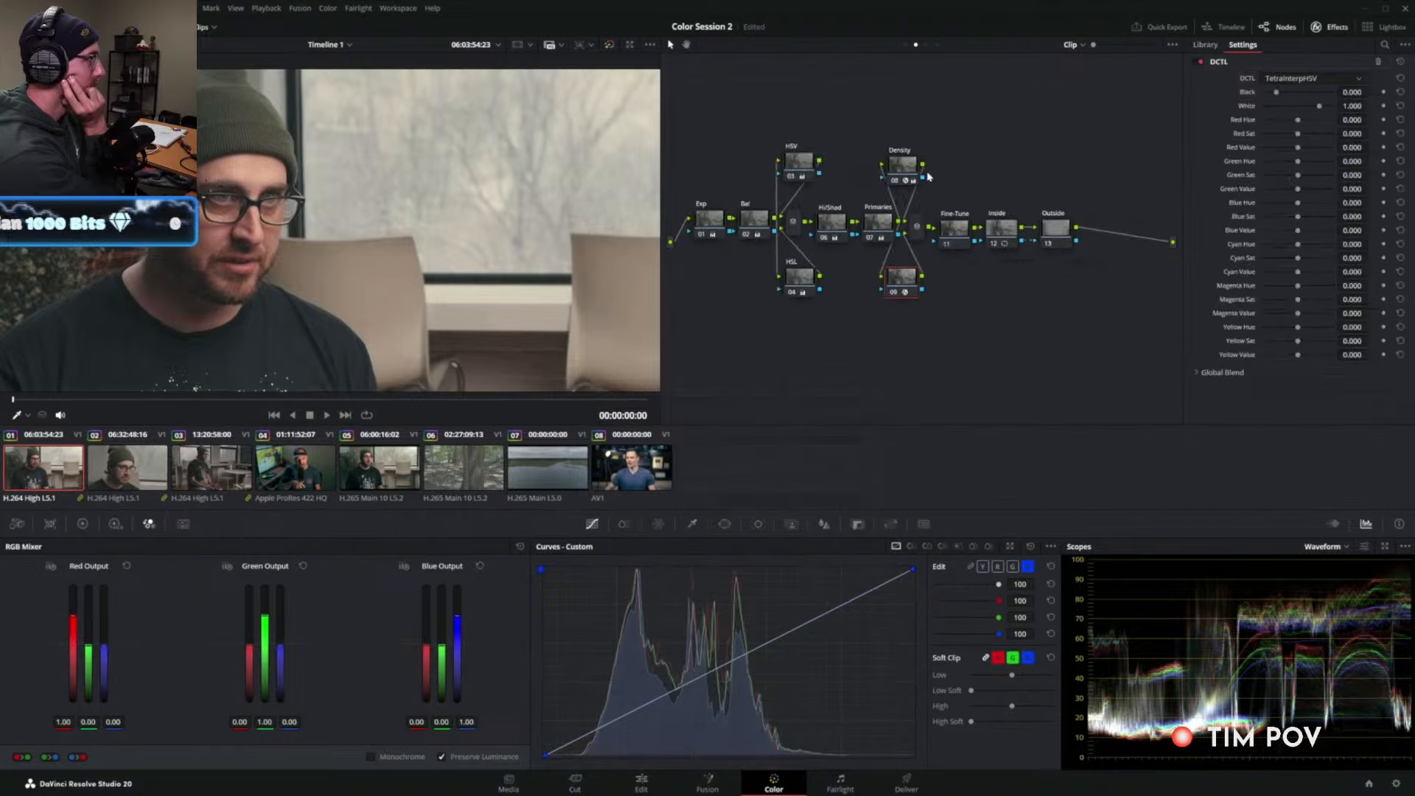
left_click(902, 176)
key("ctrl+d")
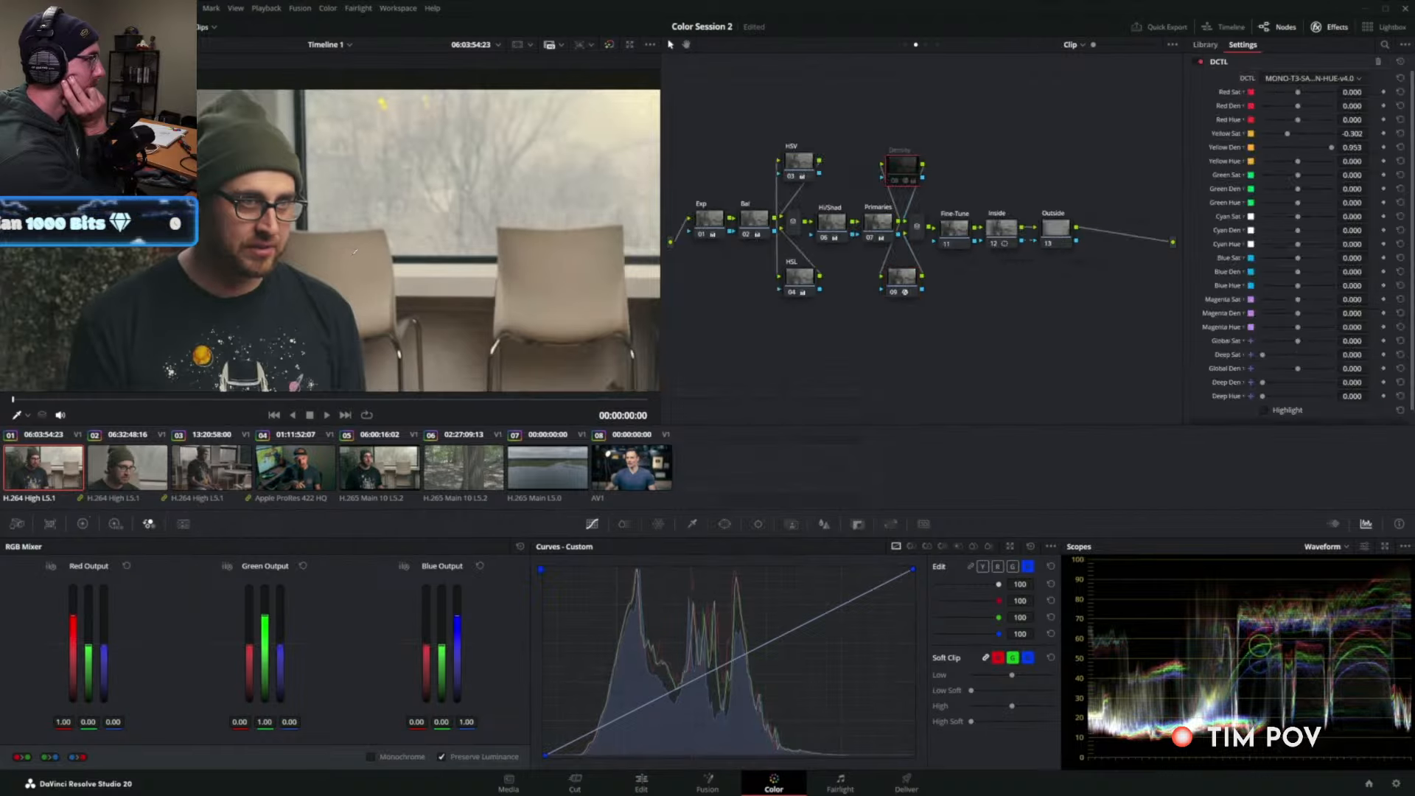
On clip node 09, set the ColorSlice yellow density to 0.81 and yellow saturation to 0.43.
left_click(902, 277)
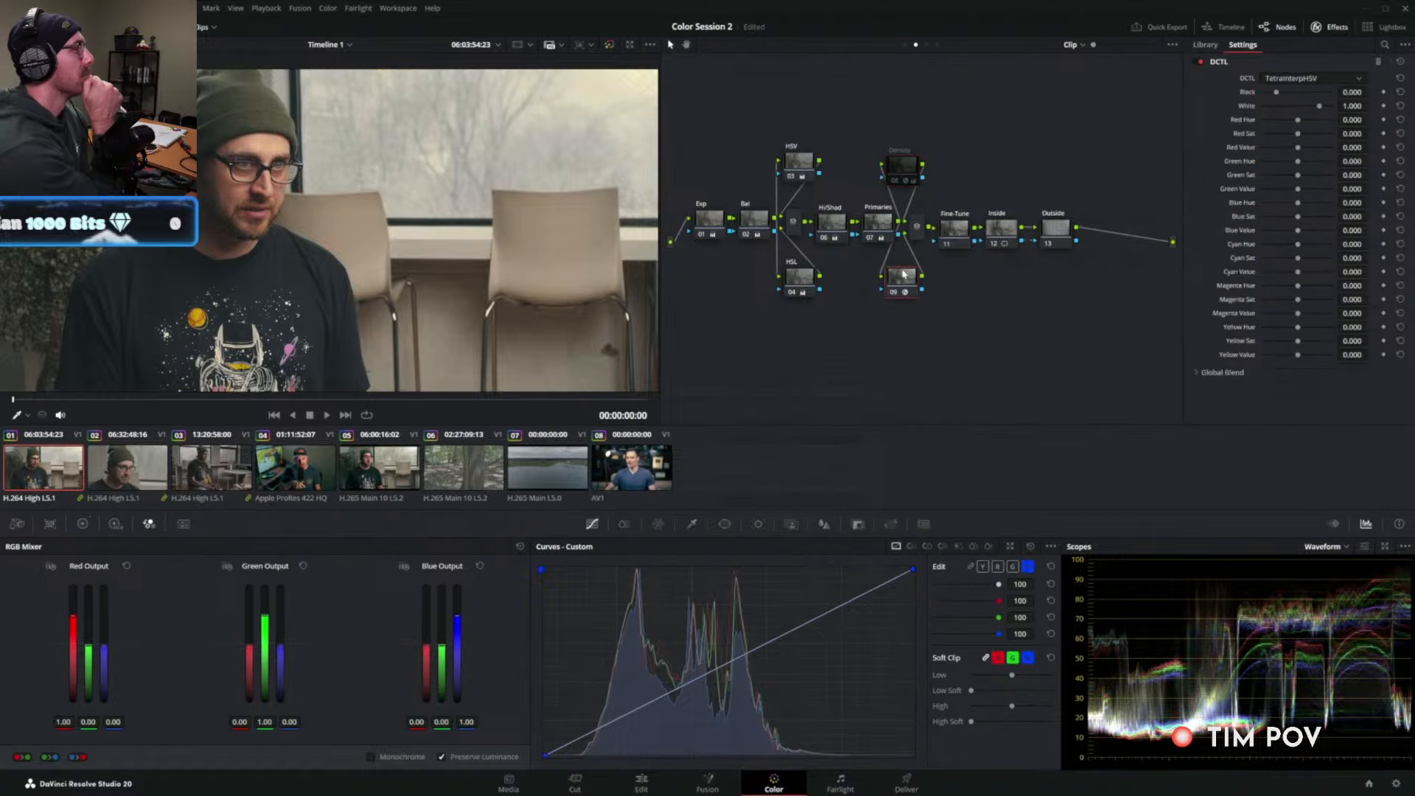
left_click(624, 524)
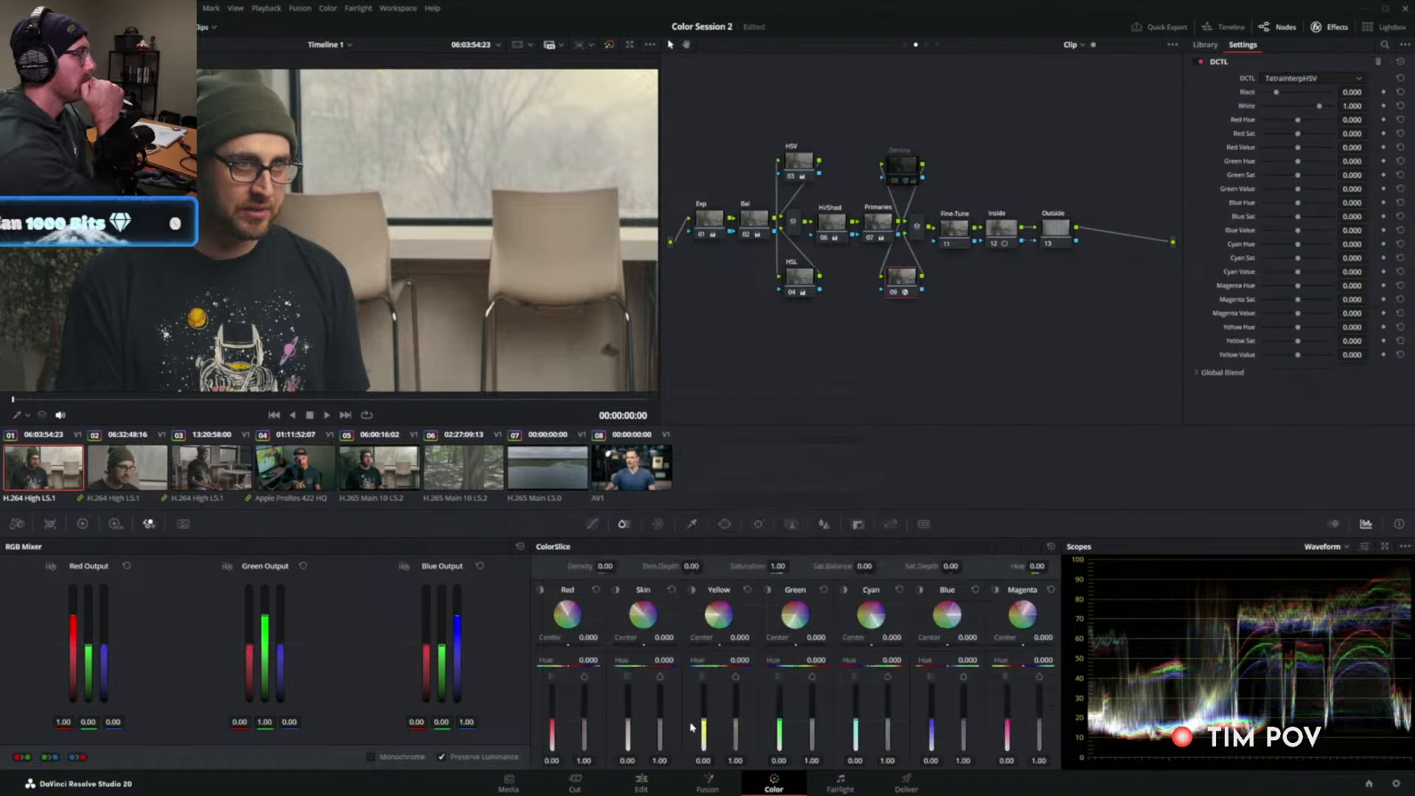
left_click_drag(704, 718, 734, 733)
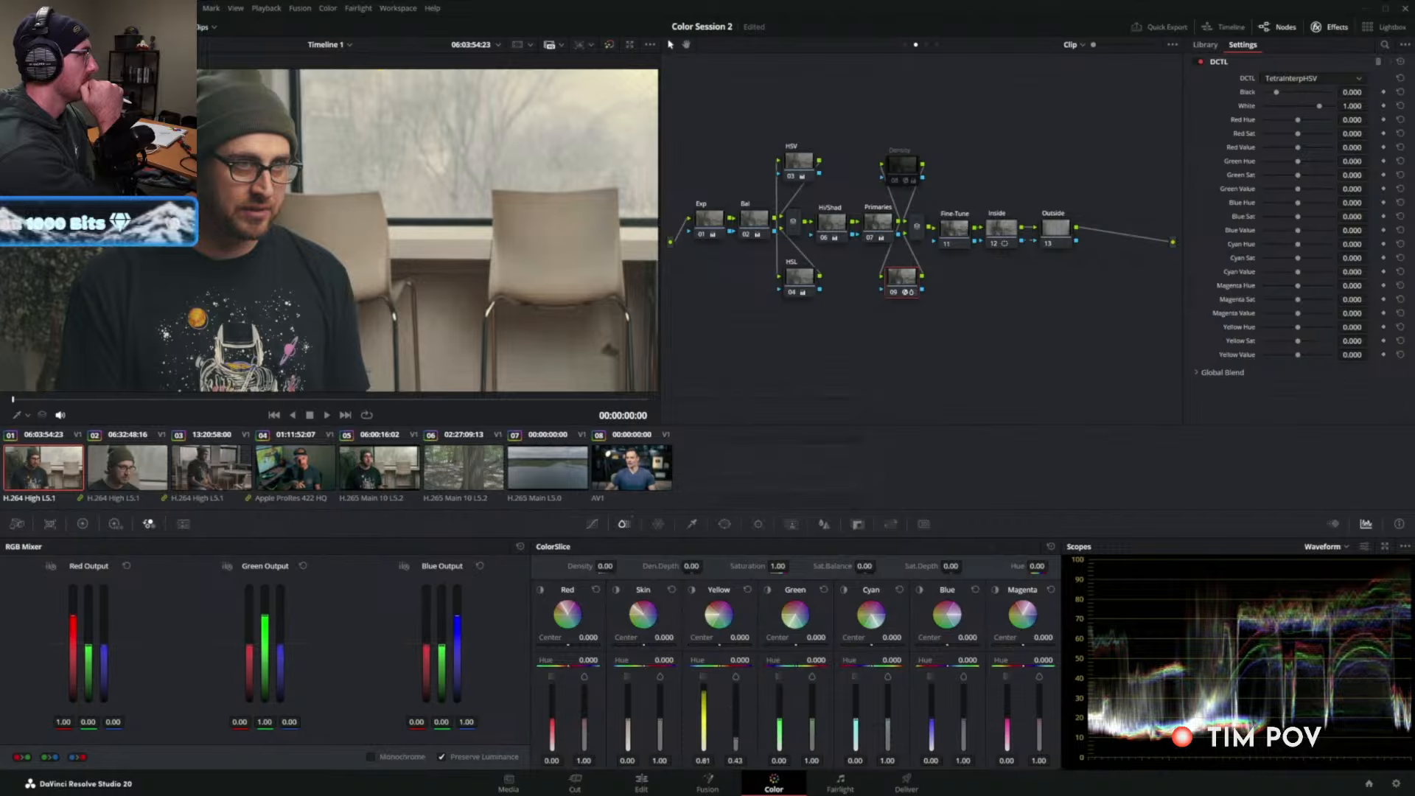
Compare node 09's yellow ColorSlice adjustment on and off across the wider frame.
key("ctrl+d")
key("ctrl+d")
scroll(383, 254, "down", 1)
left_click_drag(379, 252, 424, 282)
key("ctrl+d")
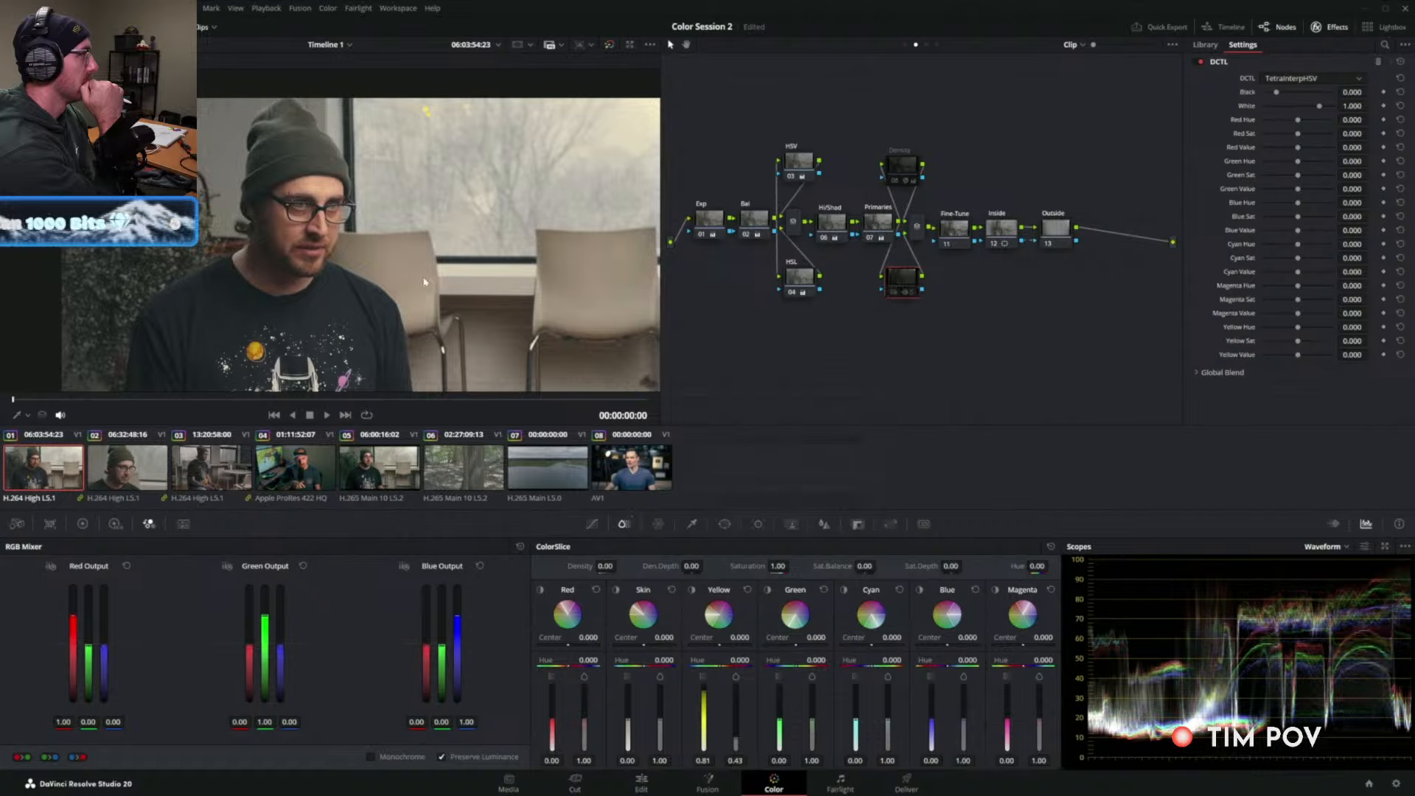
key("ctrl+d")
key("ctrl+d")
key("ctrl+d")
key("ctrl+d")
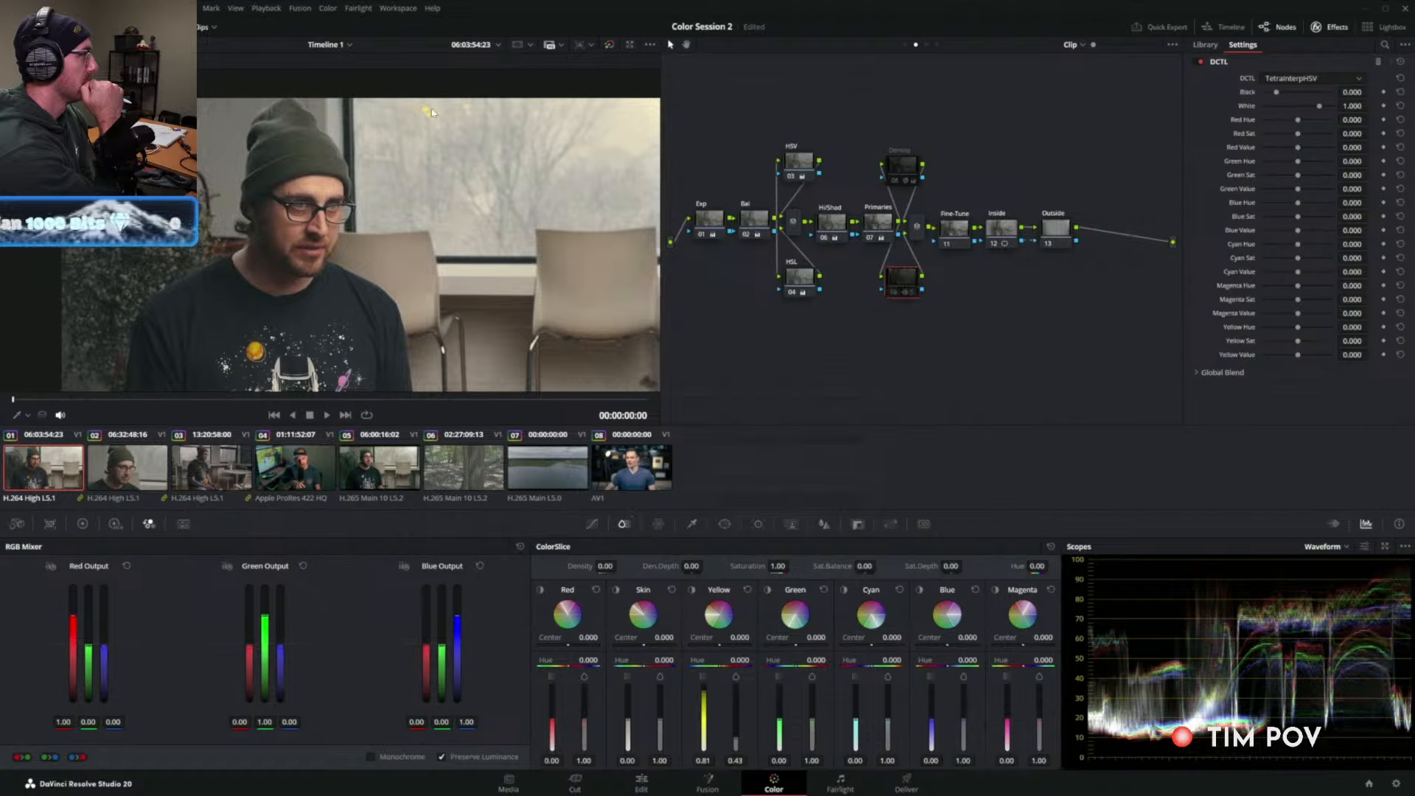
key("ctrl+d")
scroll(353, 280, "up", 2)
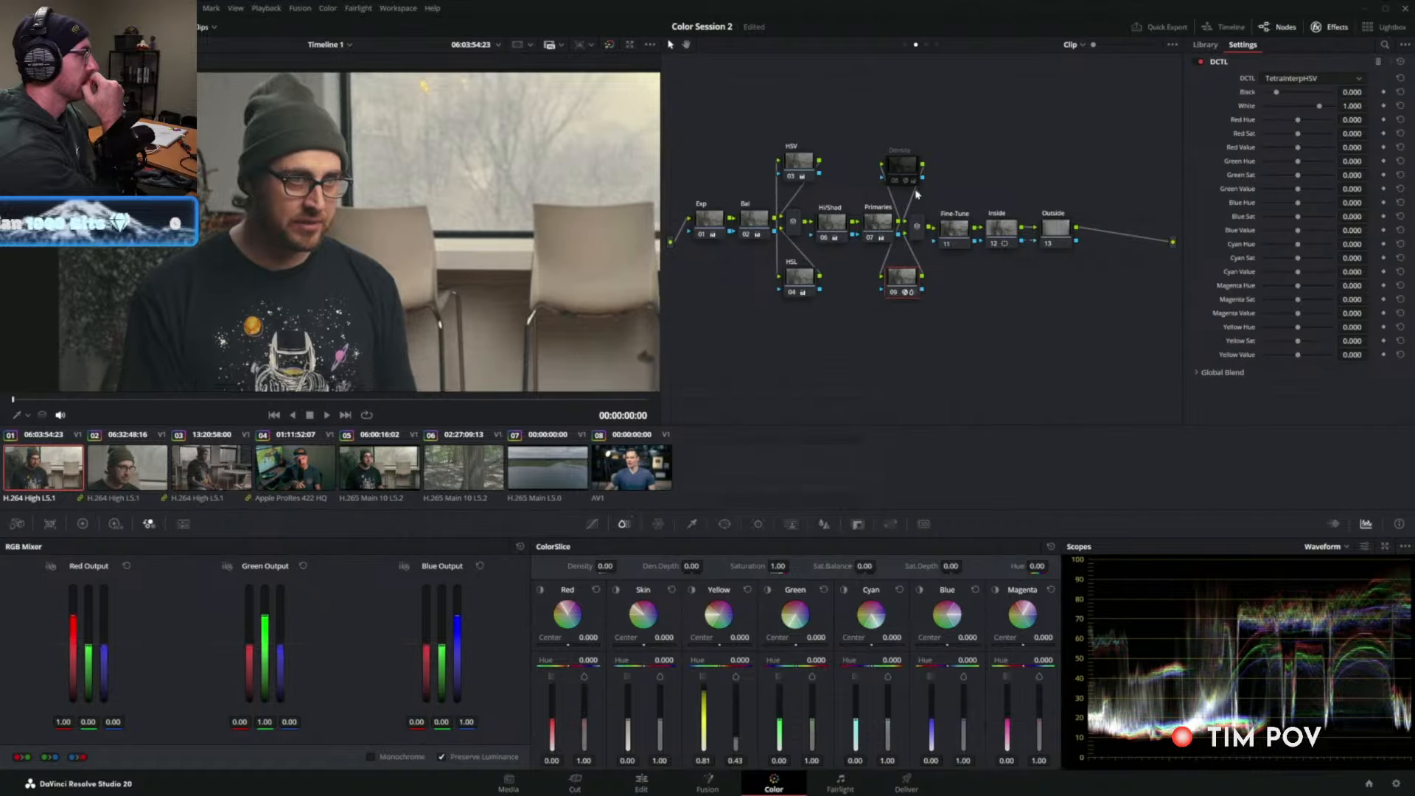
key("ctrl+d")
key("ctrl+d")
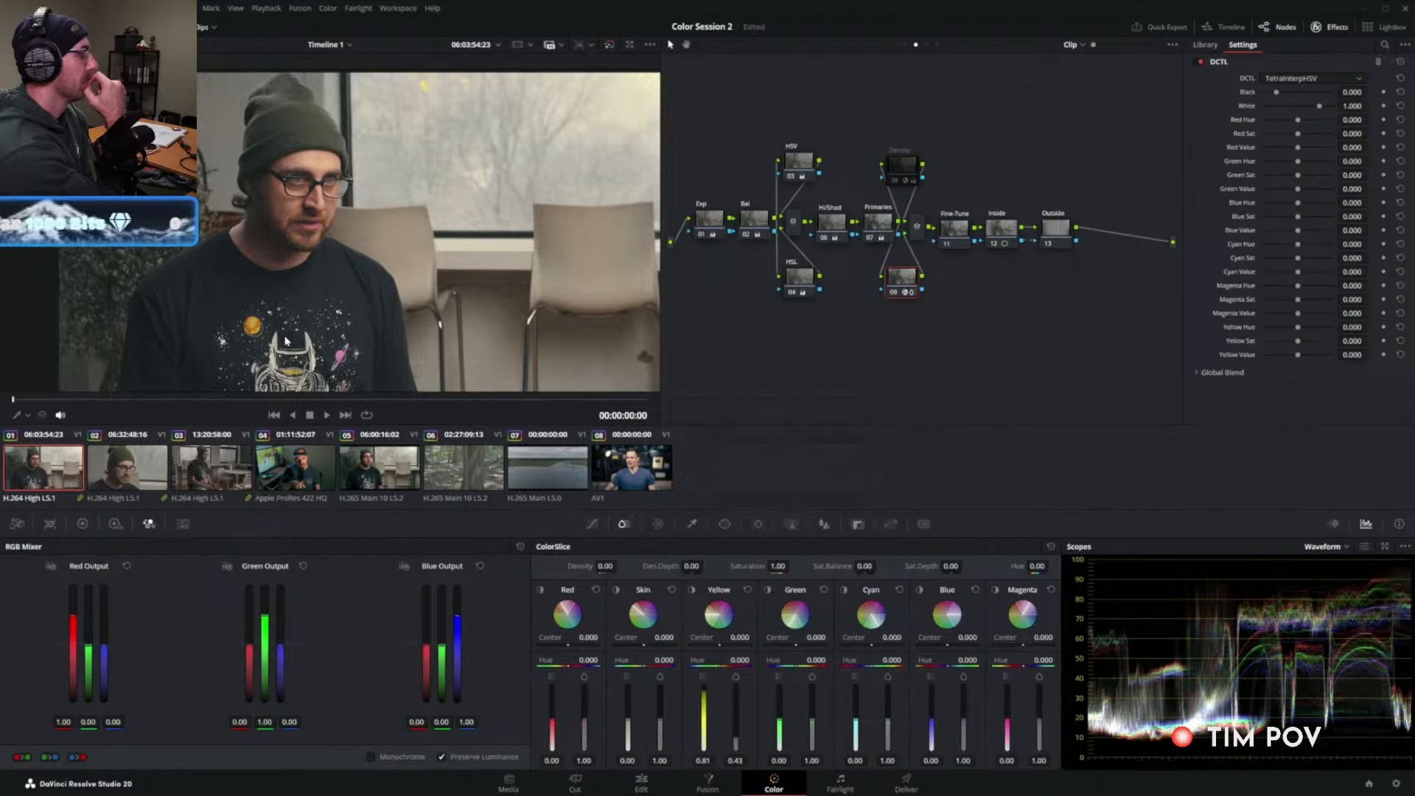
Examine the ColorSlice adjustment on and off up close on the yellow spots in the window and the T-shirt's planet print.
left_click_drag(429, 84, 357, 179)
scroll(358, 179, "up", 6)
key("ctrl+d")
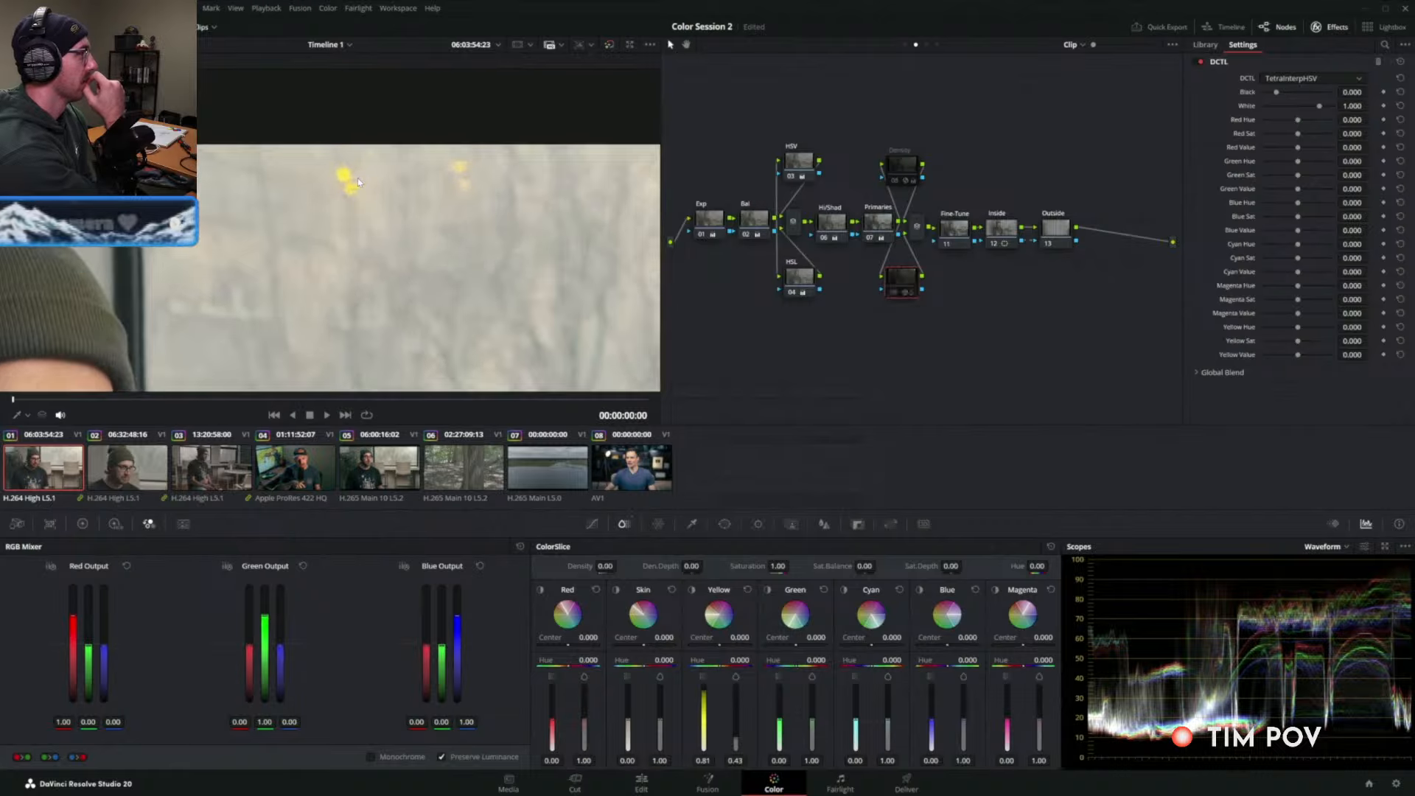
key("ctrl+d")
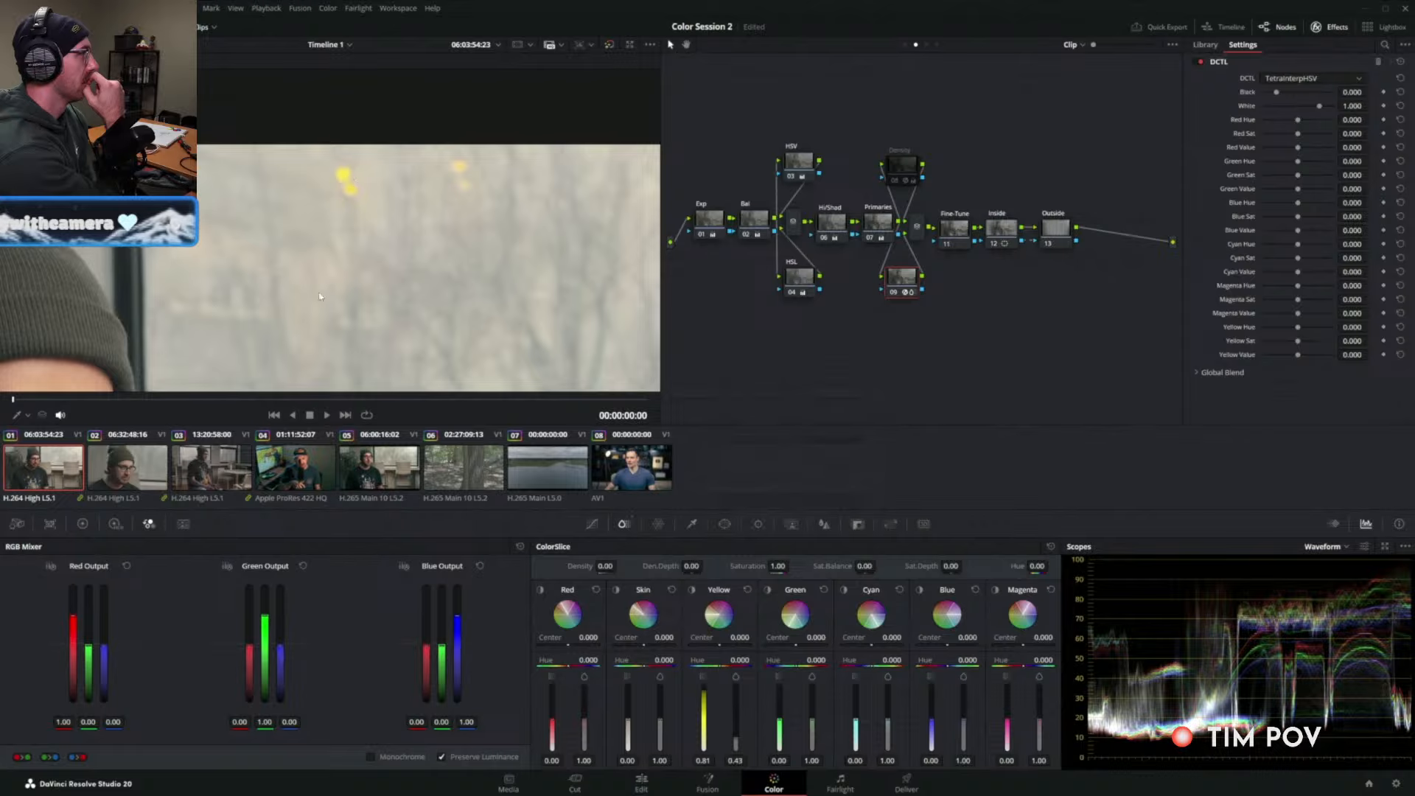
left_click_drag(319, 297, 486, 181)
left_click_drag(317, 379, 502, 140)
left_click_drag(460, 379, 367, 242)
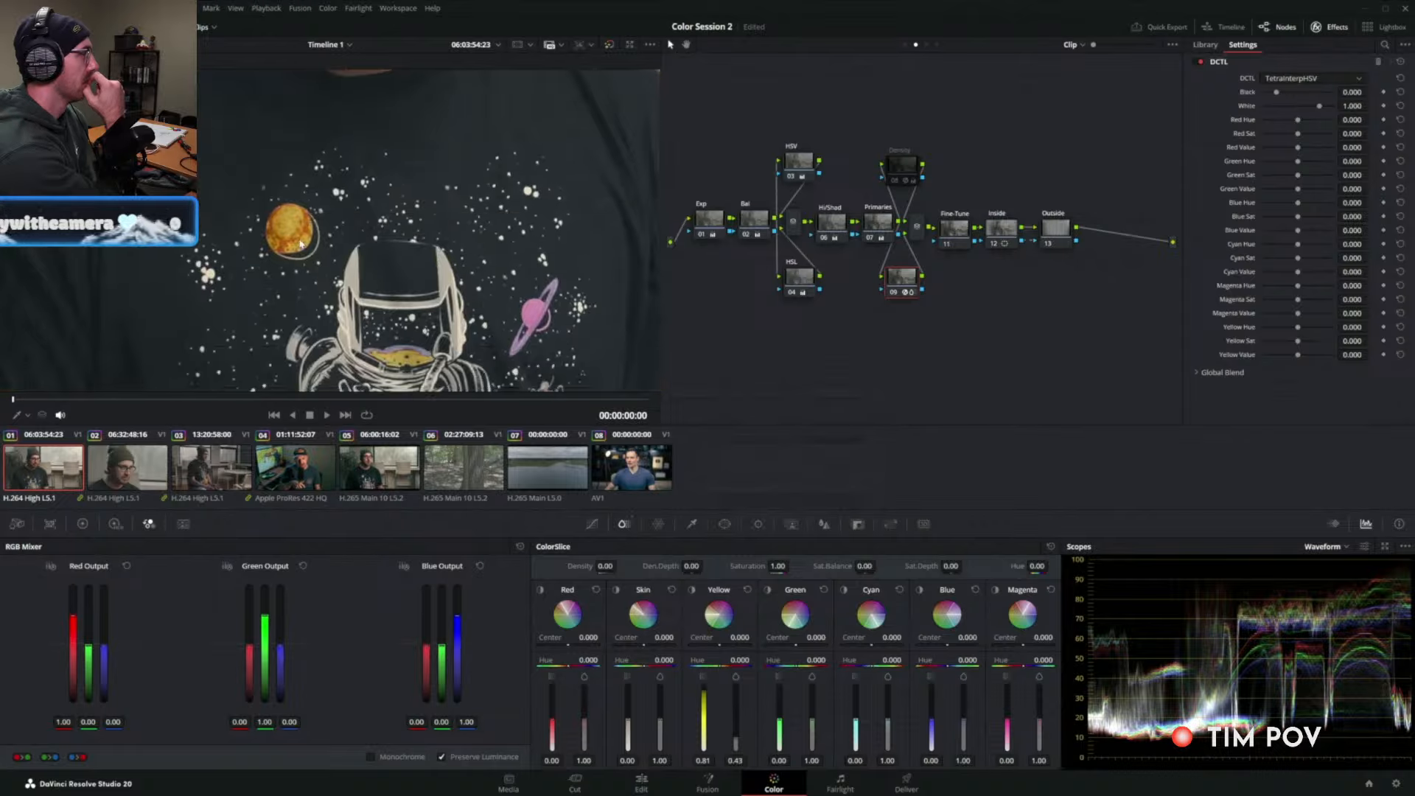
key("ctrl+d")
scroll(297, 236, "up", 2)
key("ctrl+d")
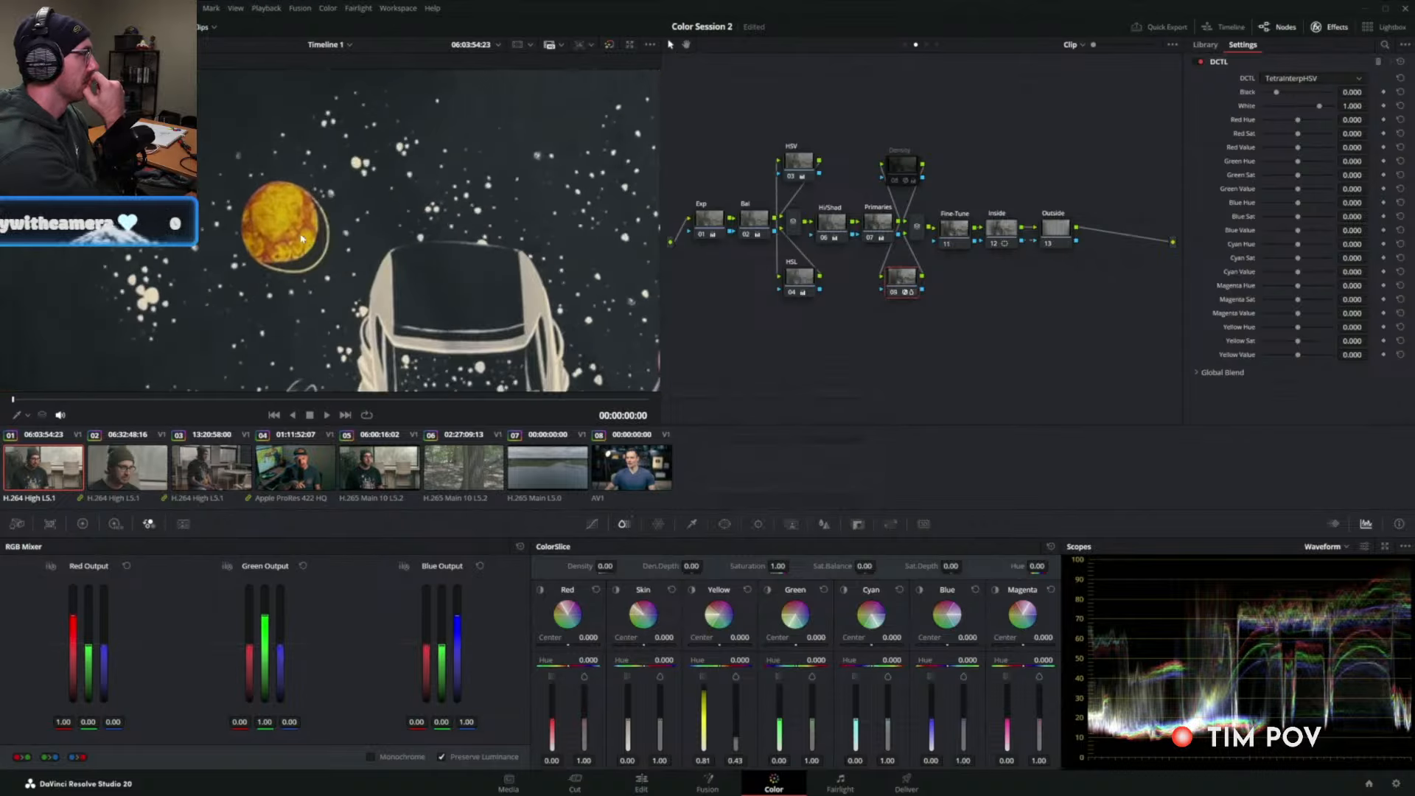
scroll(277, 229, "down", 3)
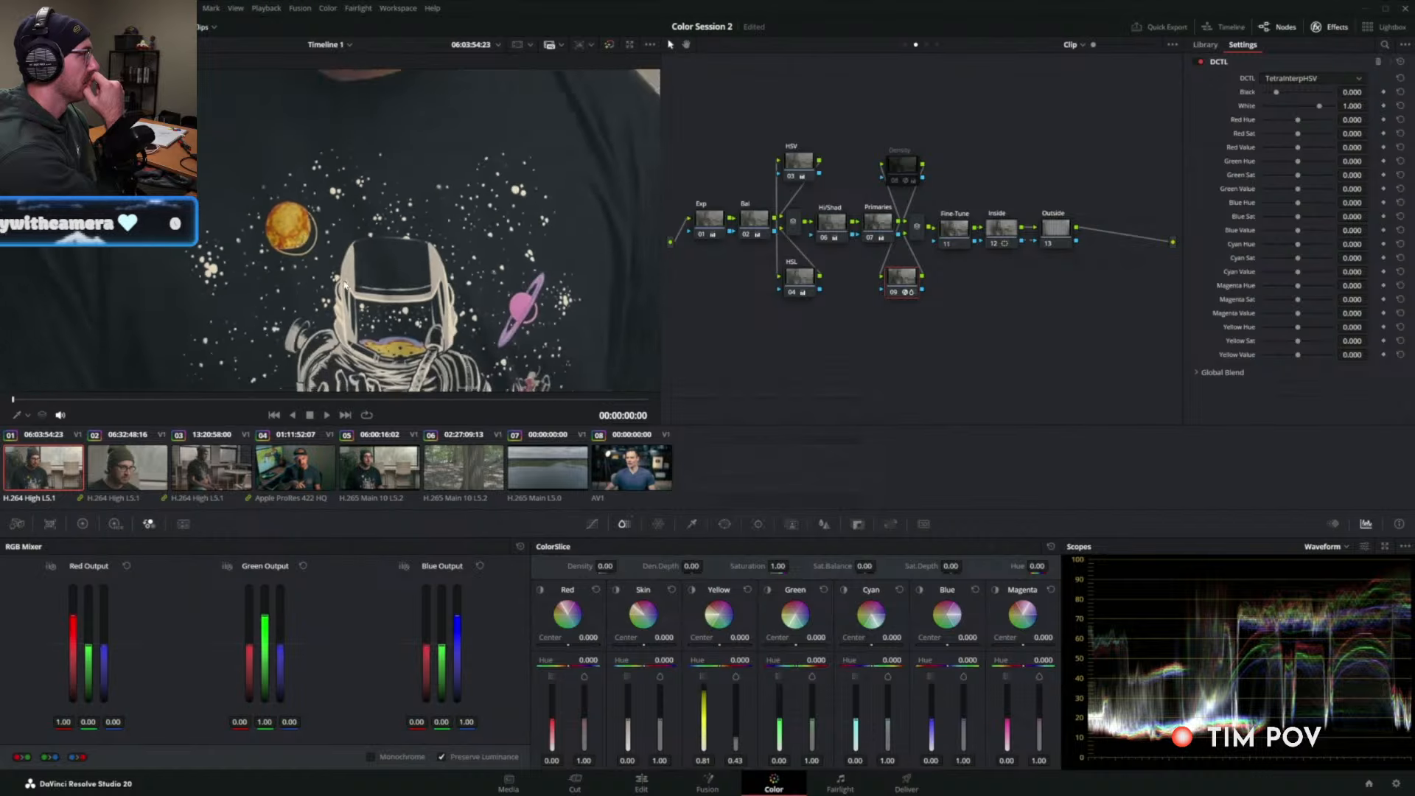
scroll(392, 337, "down", 3)
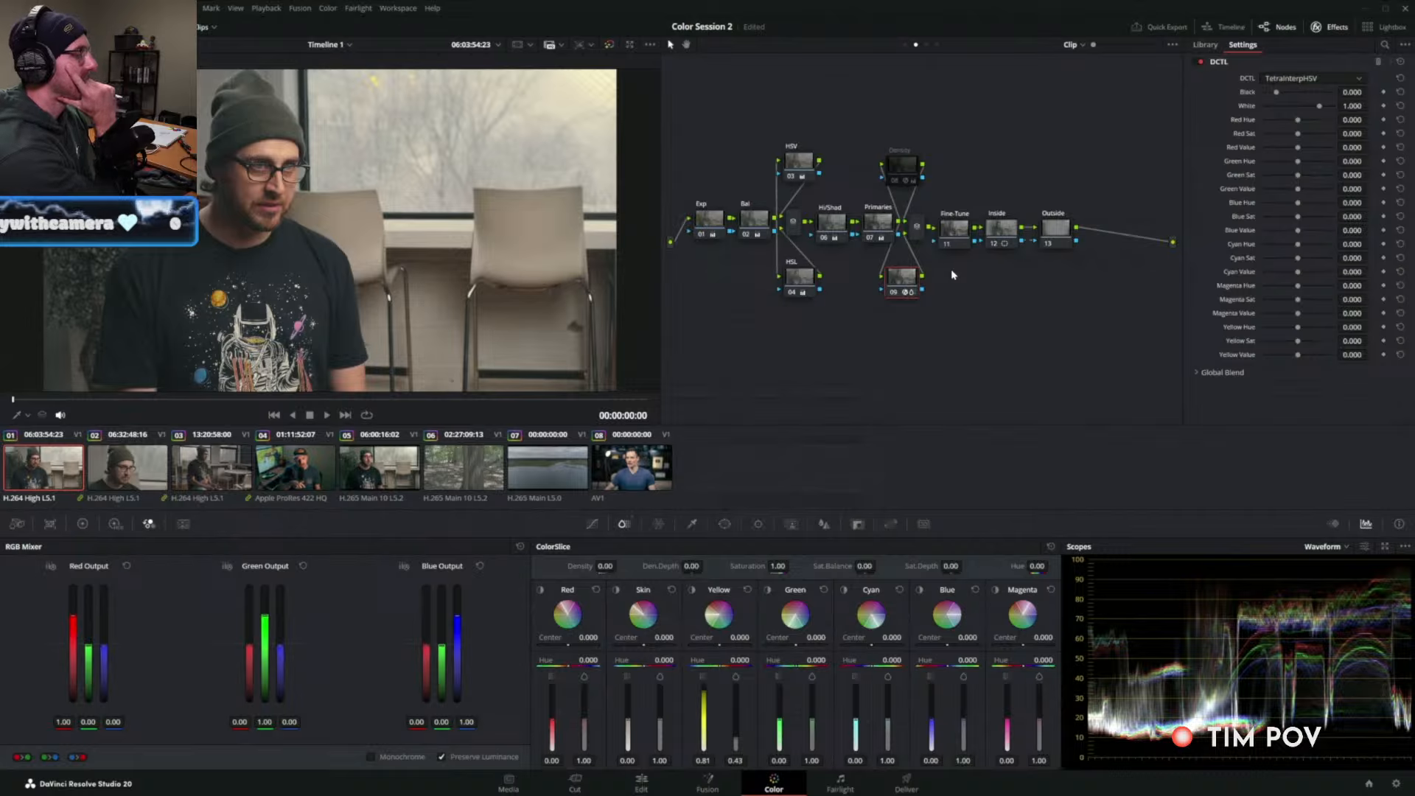
Re-enable the Density node and disable the ColorSlice node 09.
left_click(908, 162)
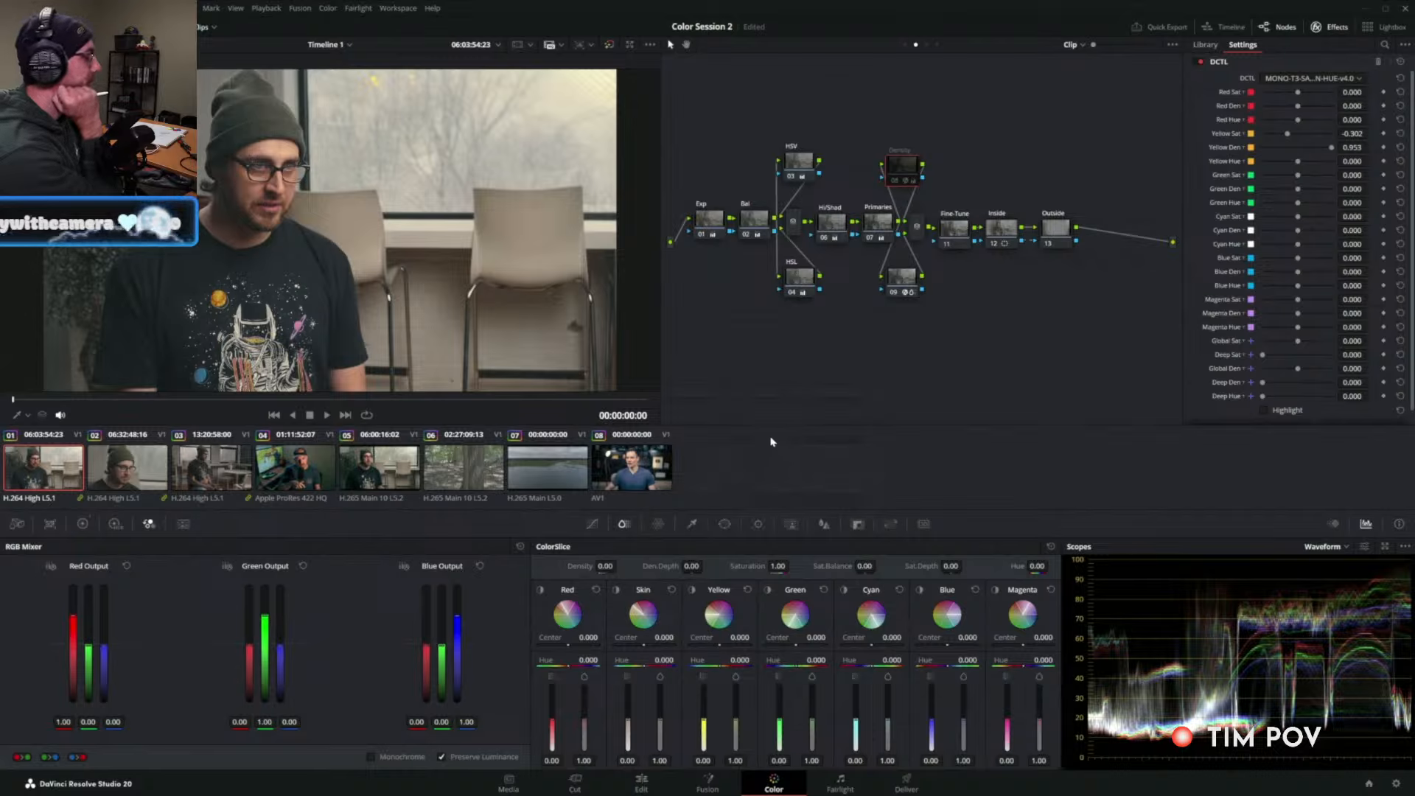
key("ctrl+d")
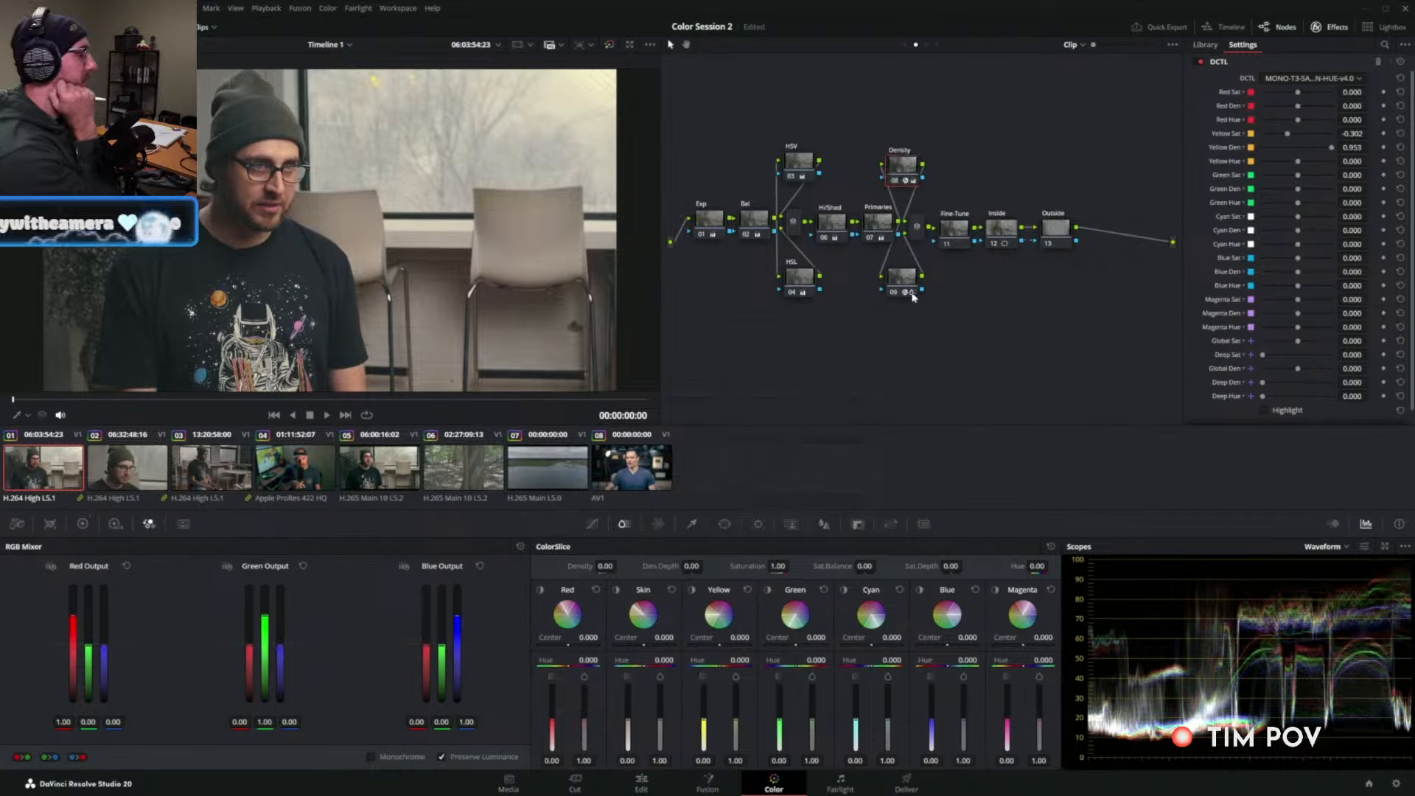
left_click(914, 289)
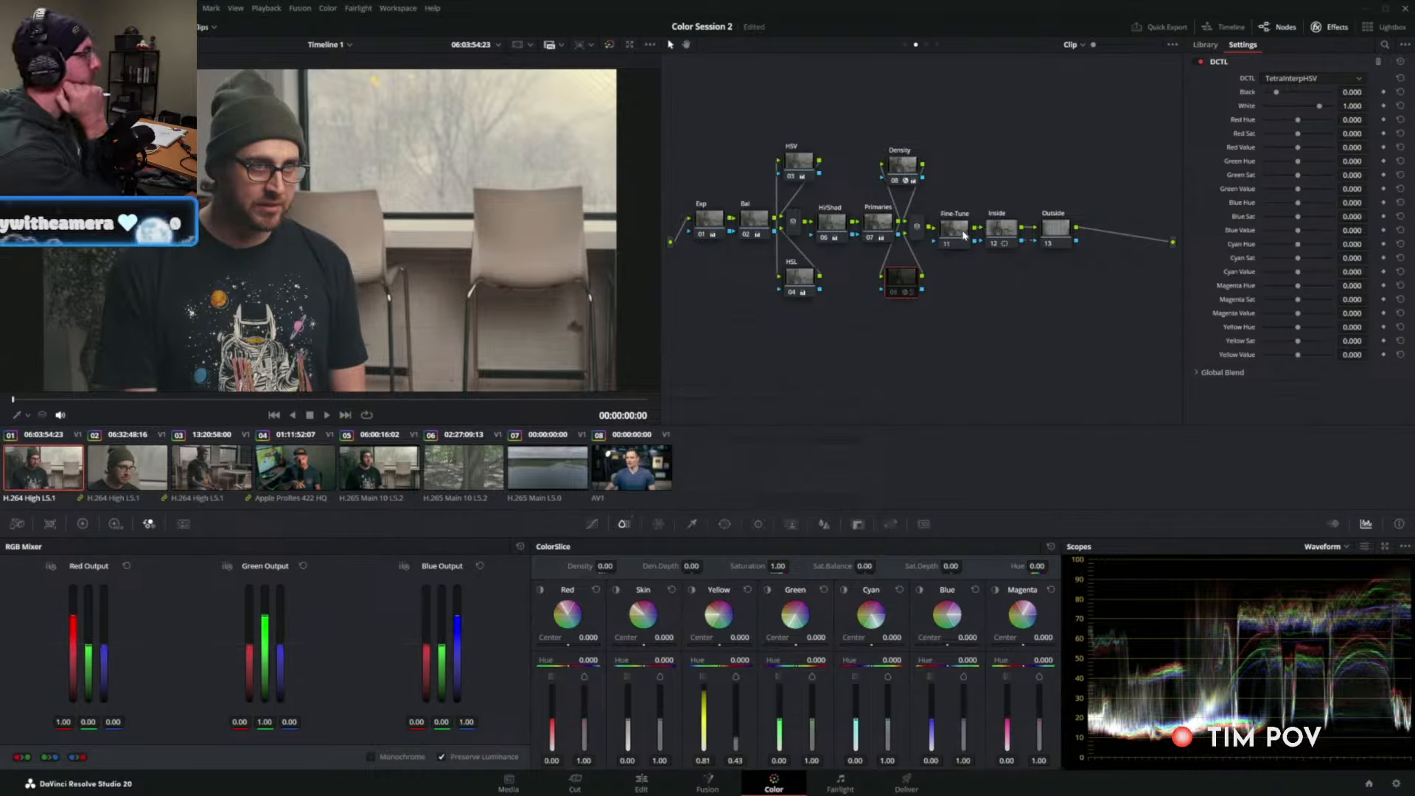
In the group post-clip node graph, apply the Split Tone effect to node 01 and disable node 02.
left_click(927, 45)
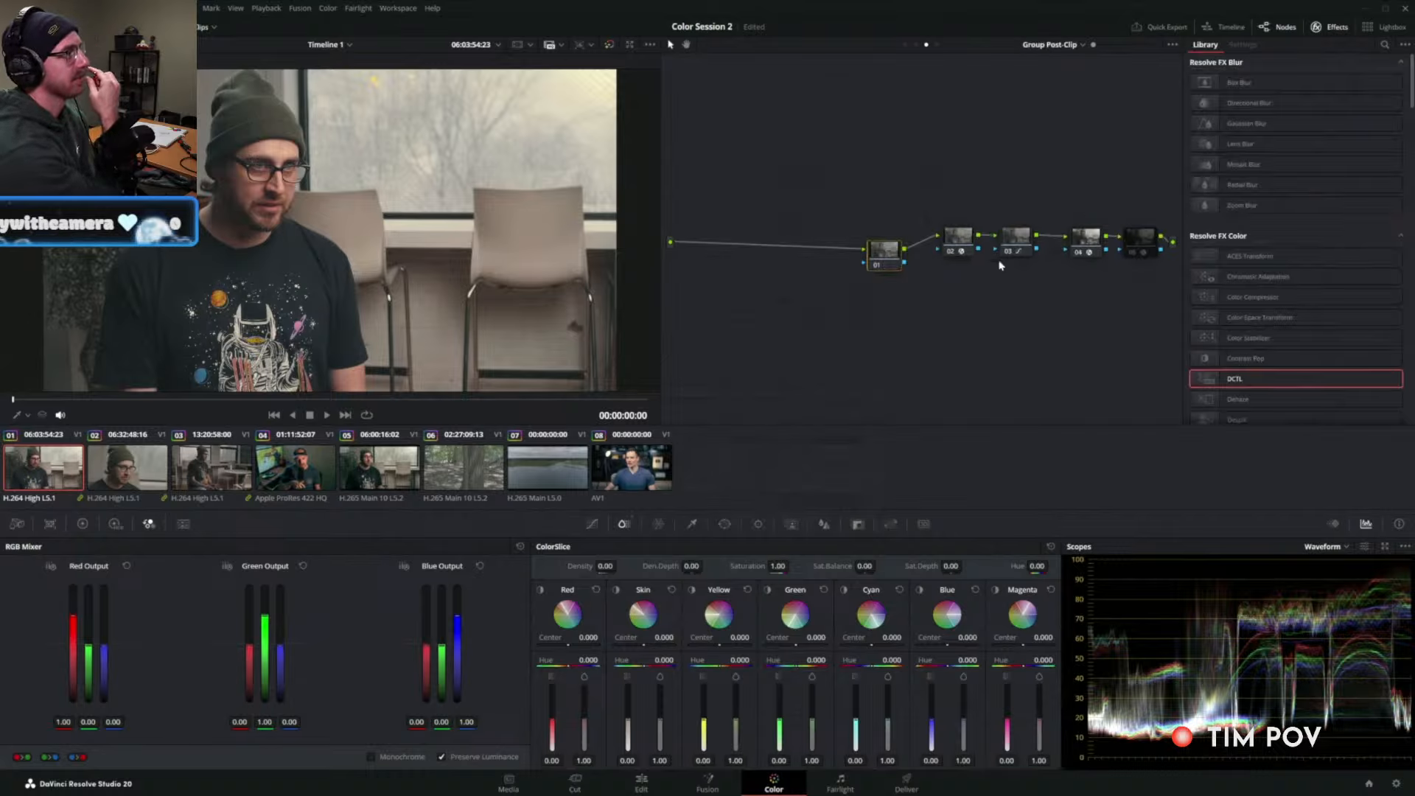
left_click_drag(888, 261, 892, 257)
scroll(1253, 272, "down", 5)
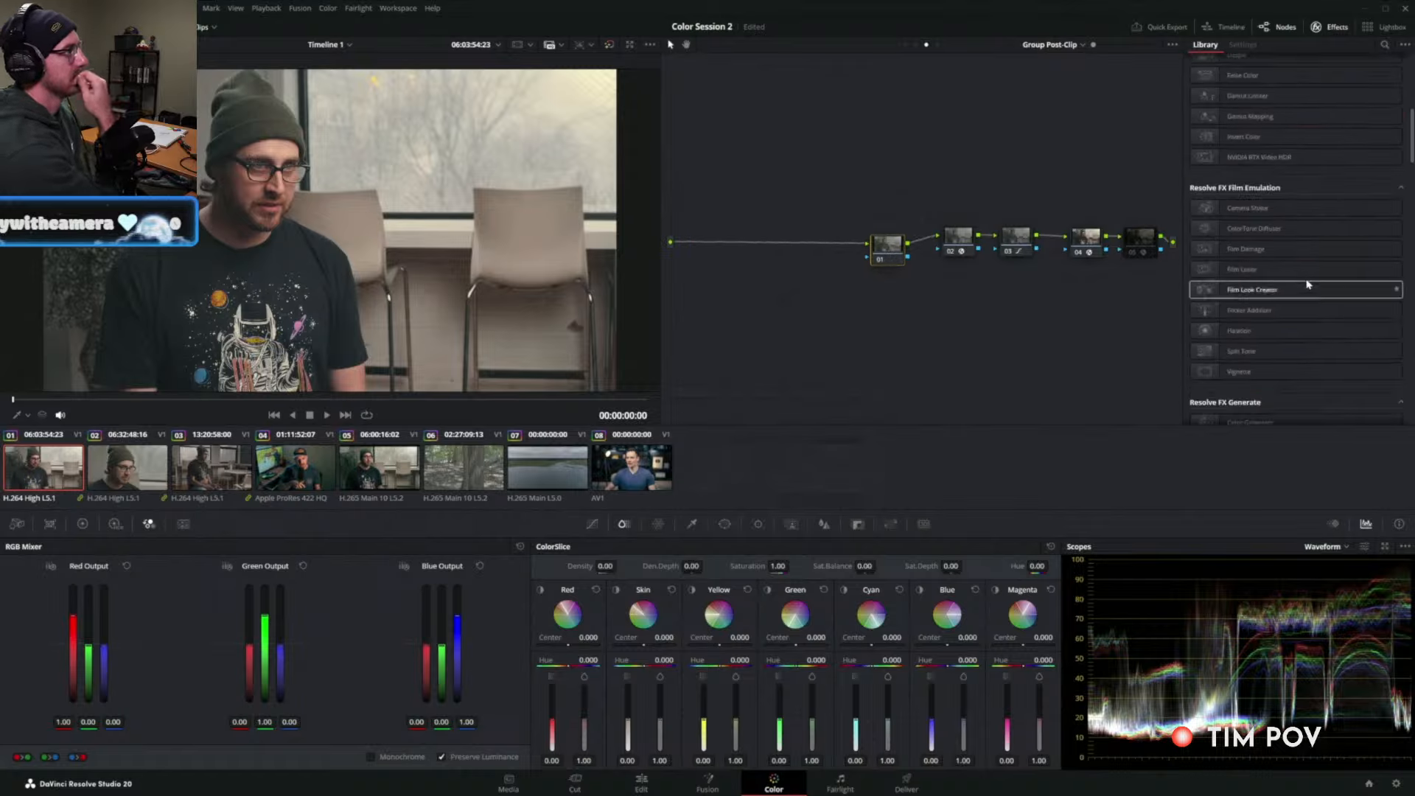
left_click_drag(1251, 346, 1021, 289)
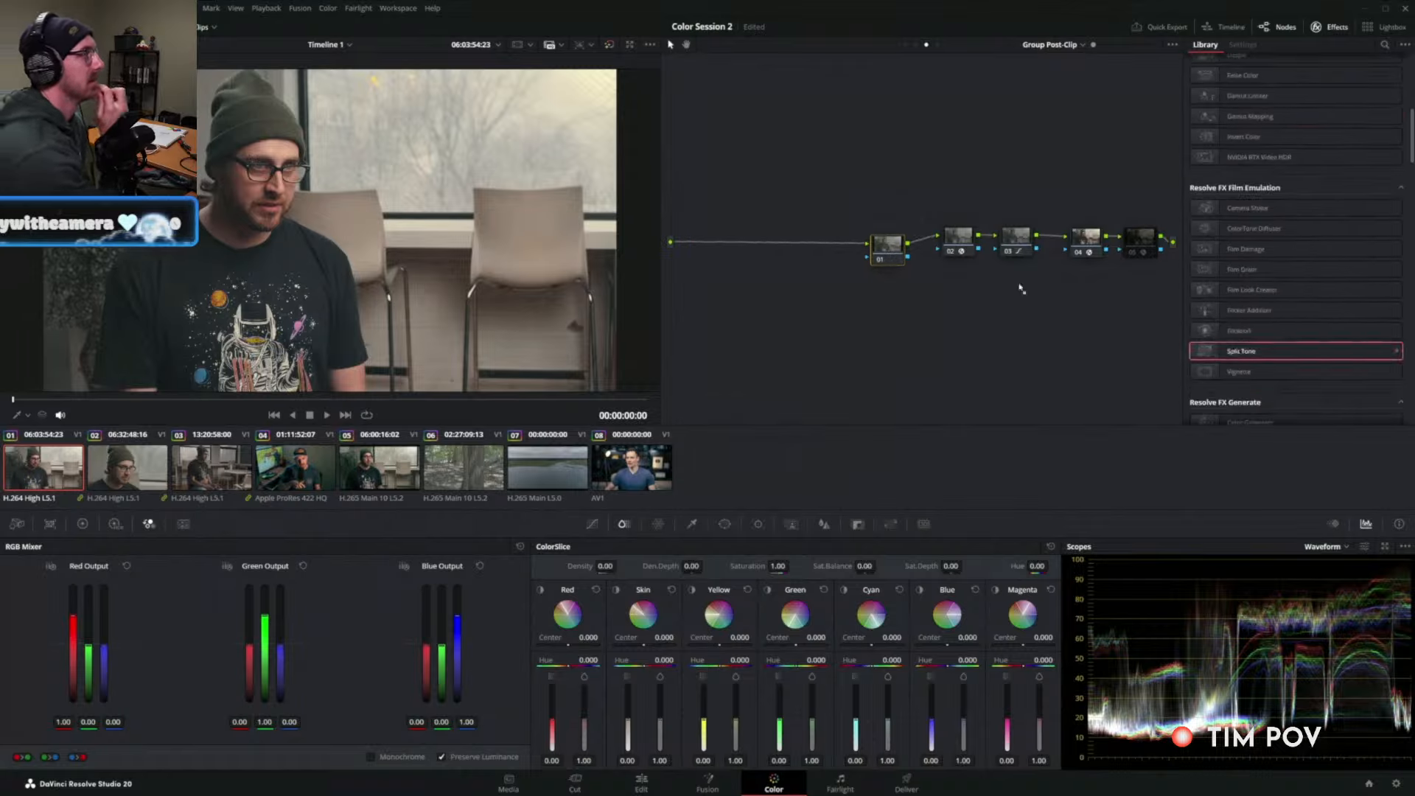
left_click(1027, 243)
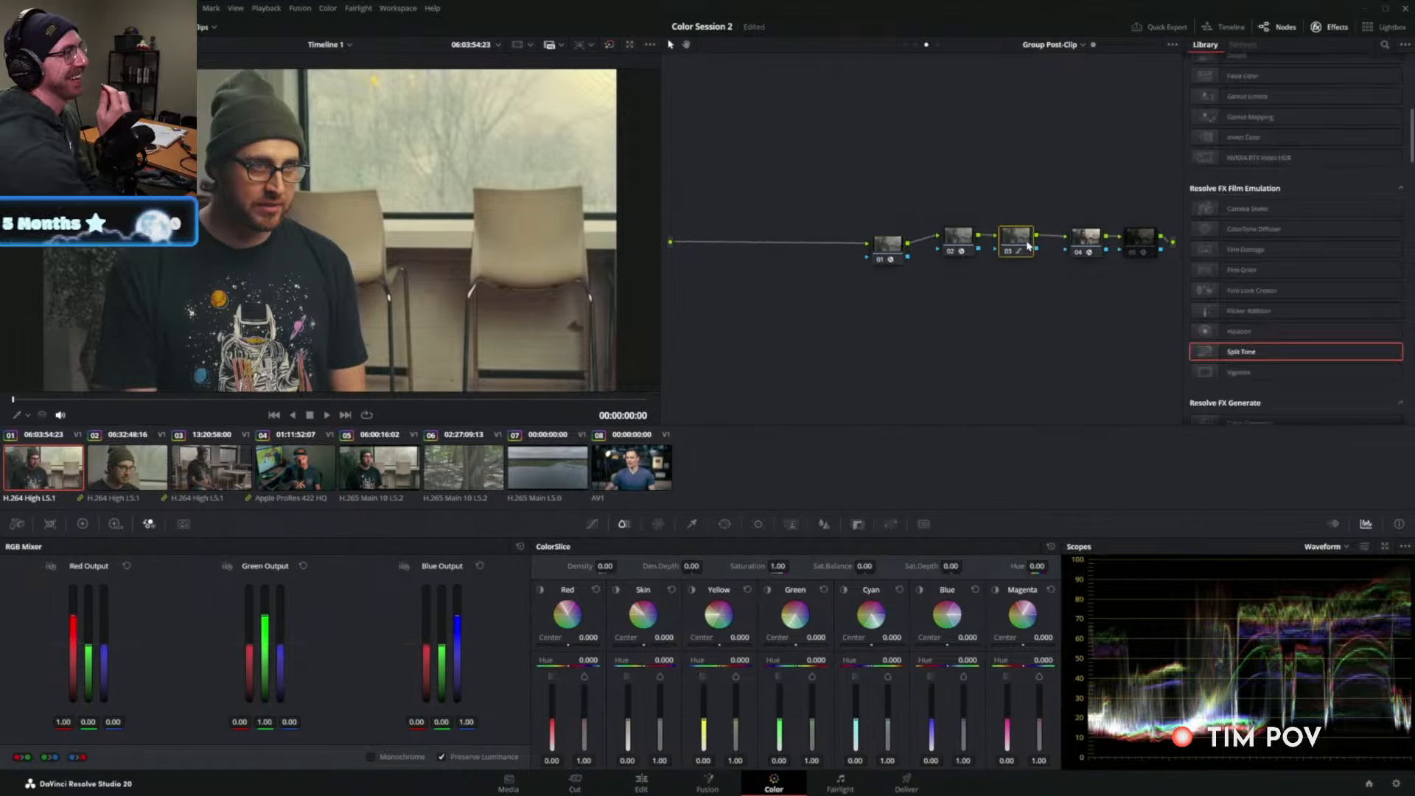
left_click(967, 242)
left_click(889, 258)
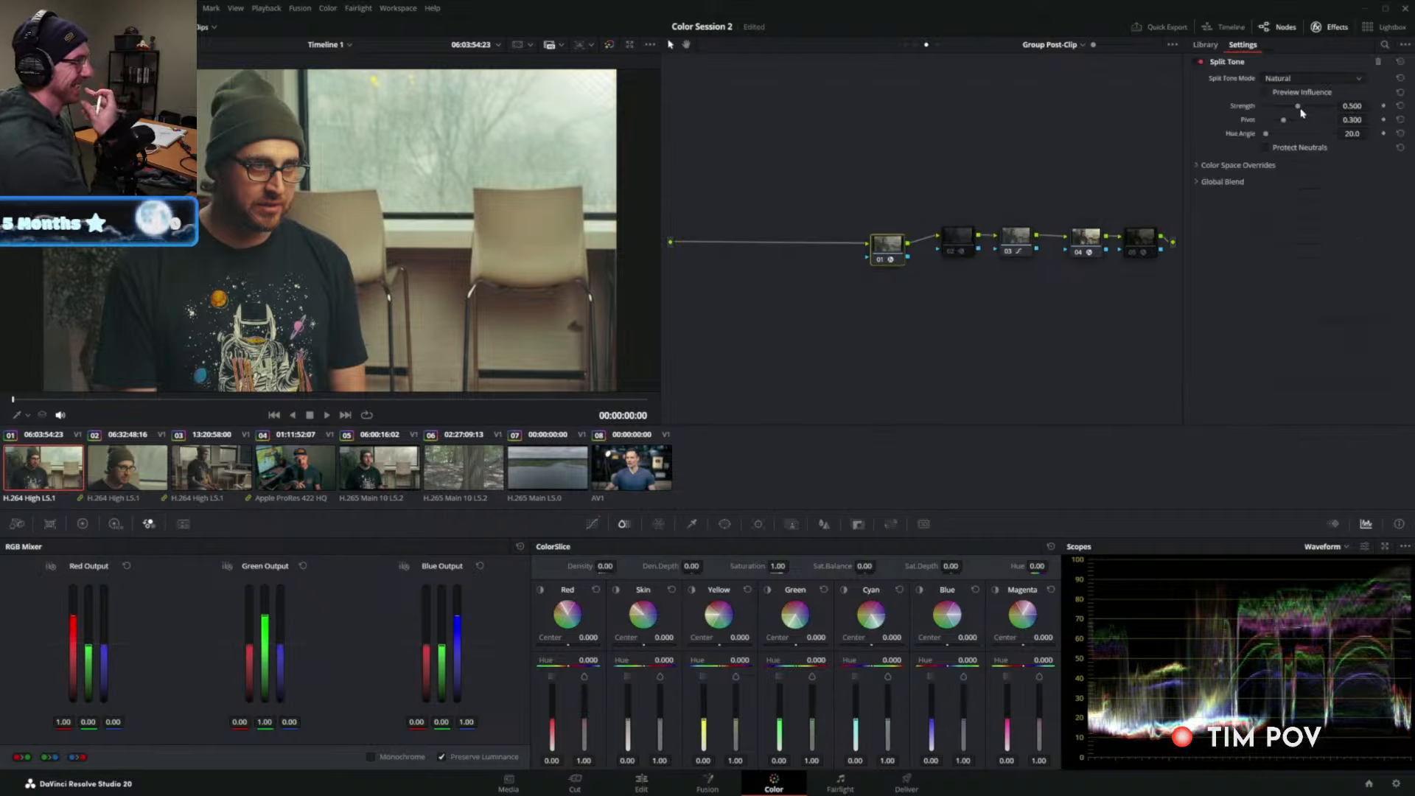
Switch node 01's Split Tone mode to Custom and set its shadows to strength 0.589 and hue 0.364.
left_click(1290, 79)
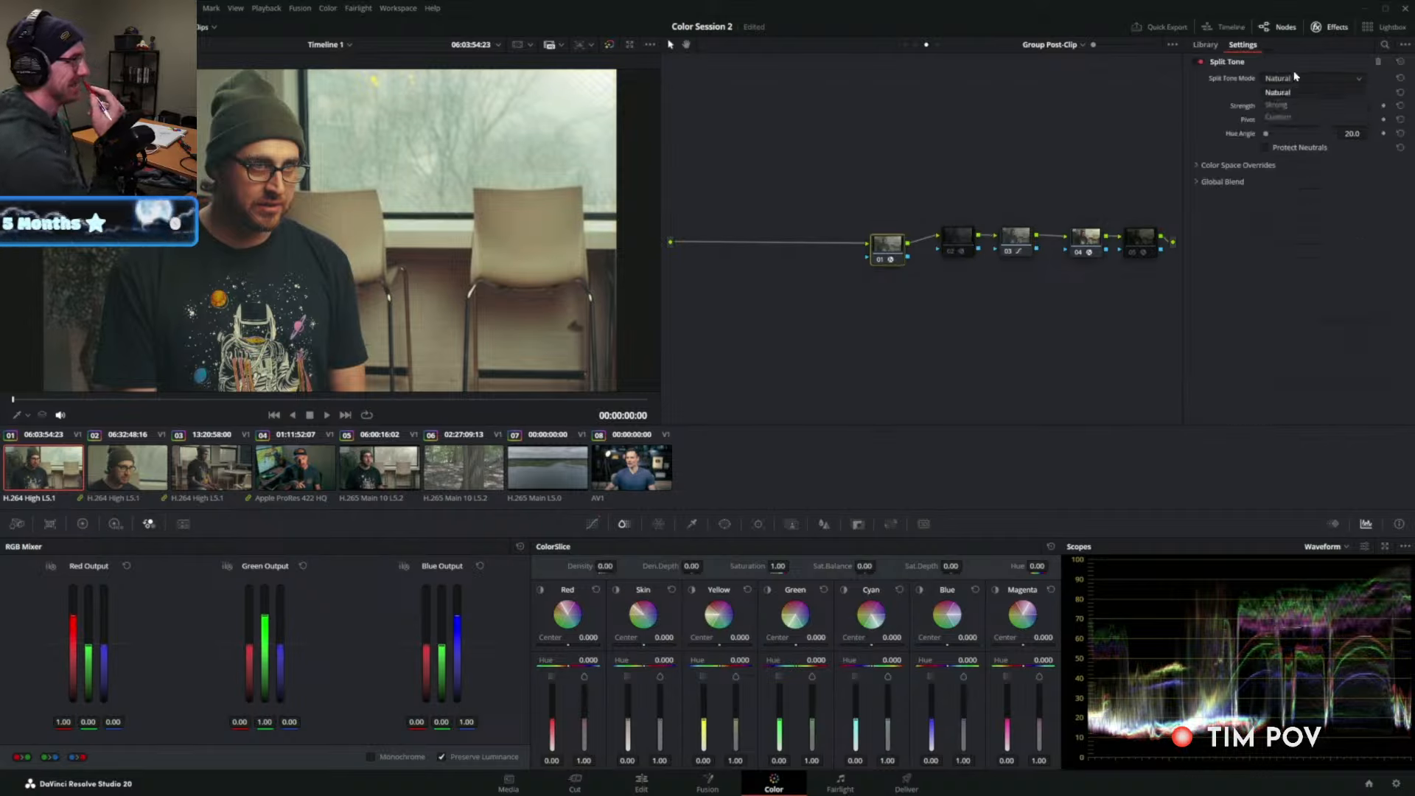
left_click(1291, 117)
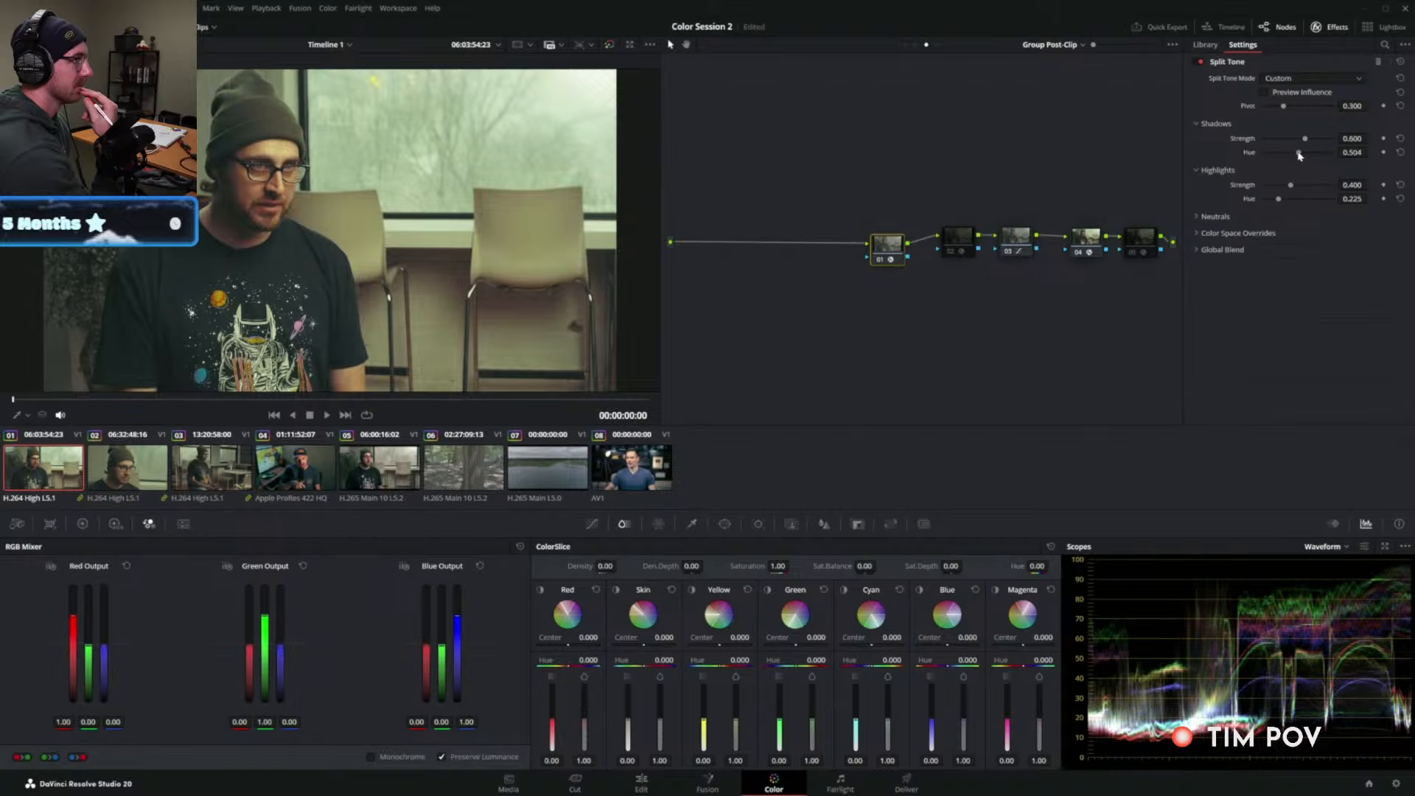
left_click_drag(1299, 154, 1301, 155)
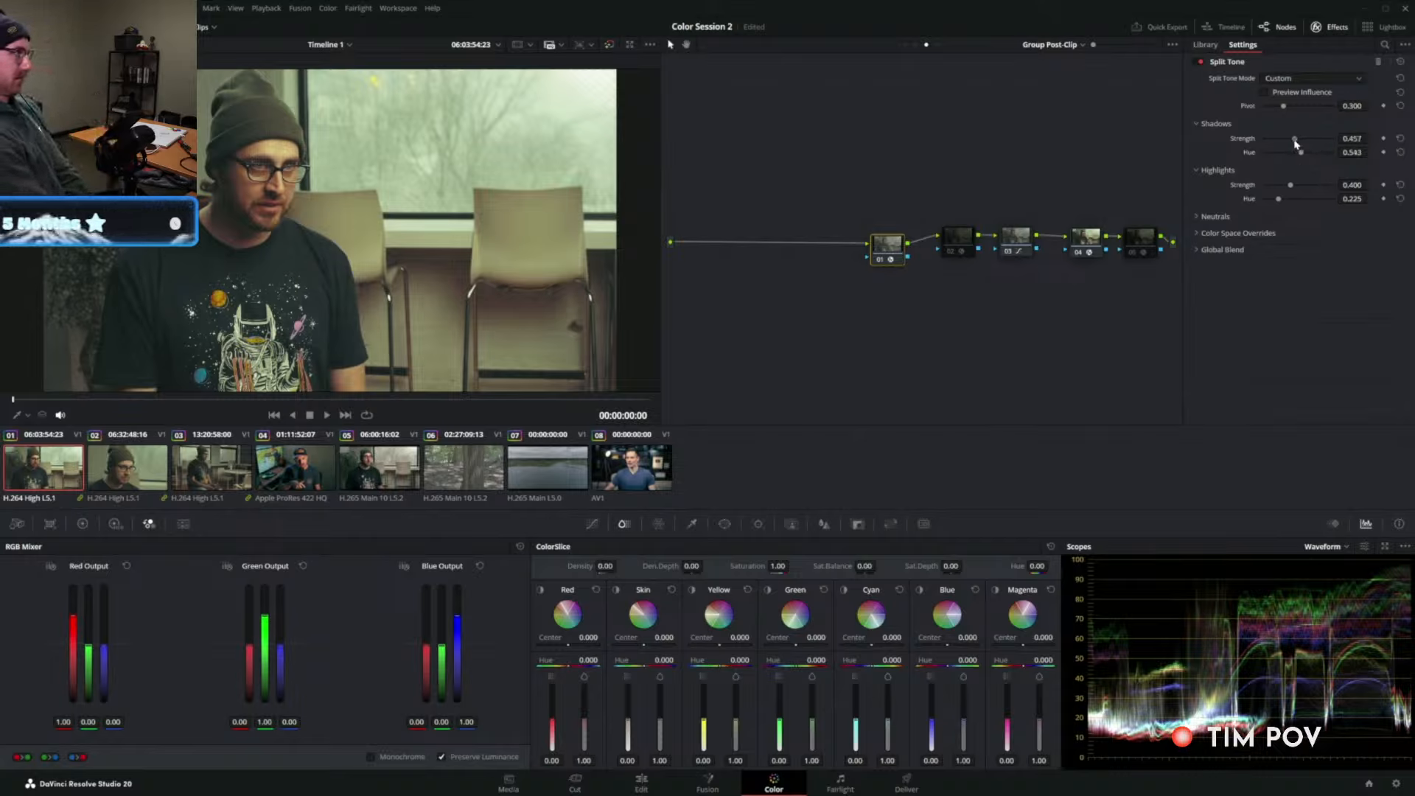
mouse_move(1305, 140)
left_mouse_down()
mouse_move(1290, 153)
mouse_move(1309, 155)
left_mouse_up()
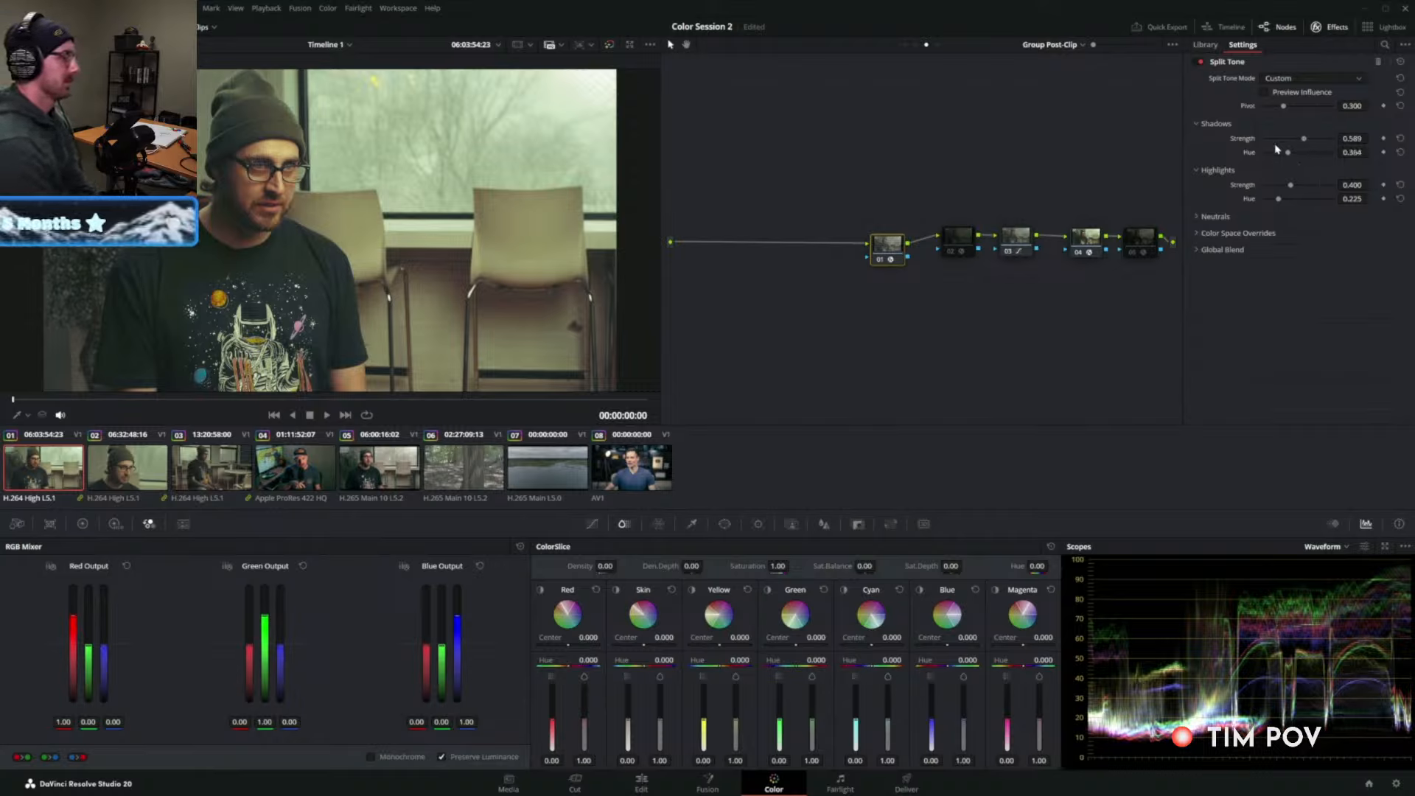
Expand Split Tone's Neutrals, Color Space Overrides and Global Blend settings, and set the shadows hue to 0.729.
left_click(1197, 217)
left_click(1198, 276)
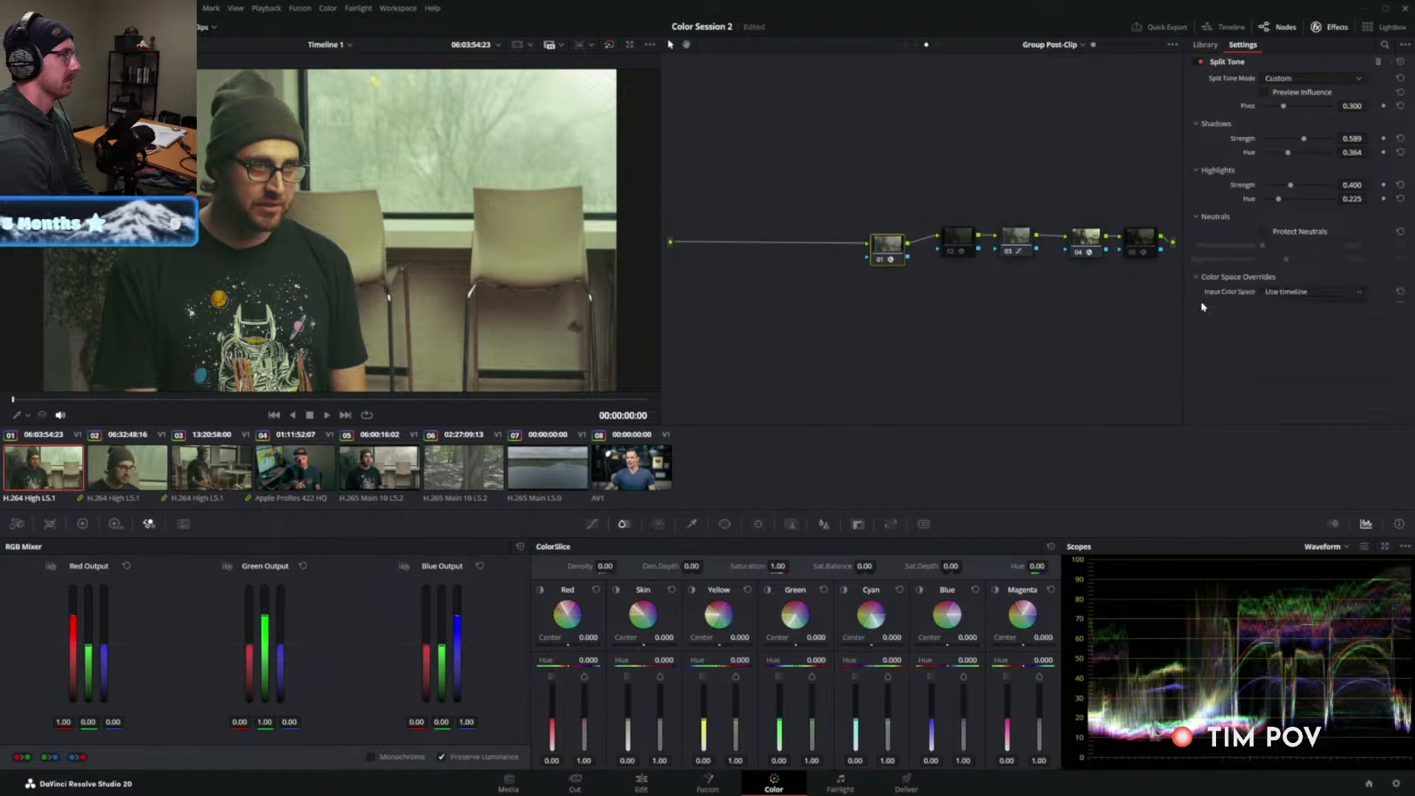
left_click(1198, 365)
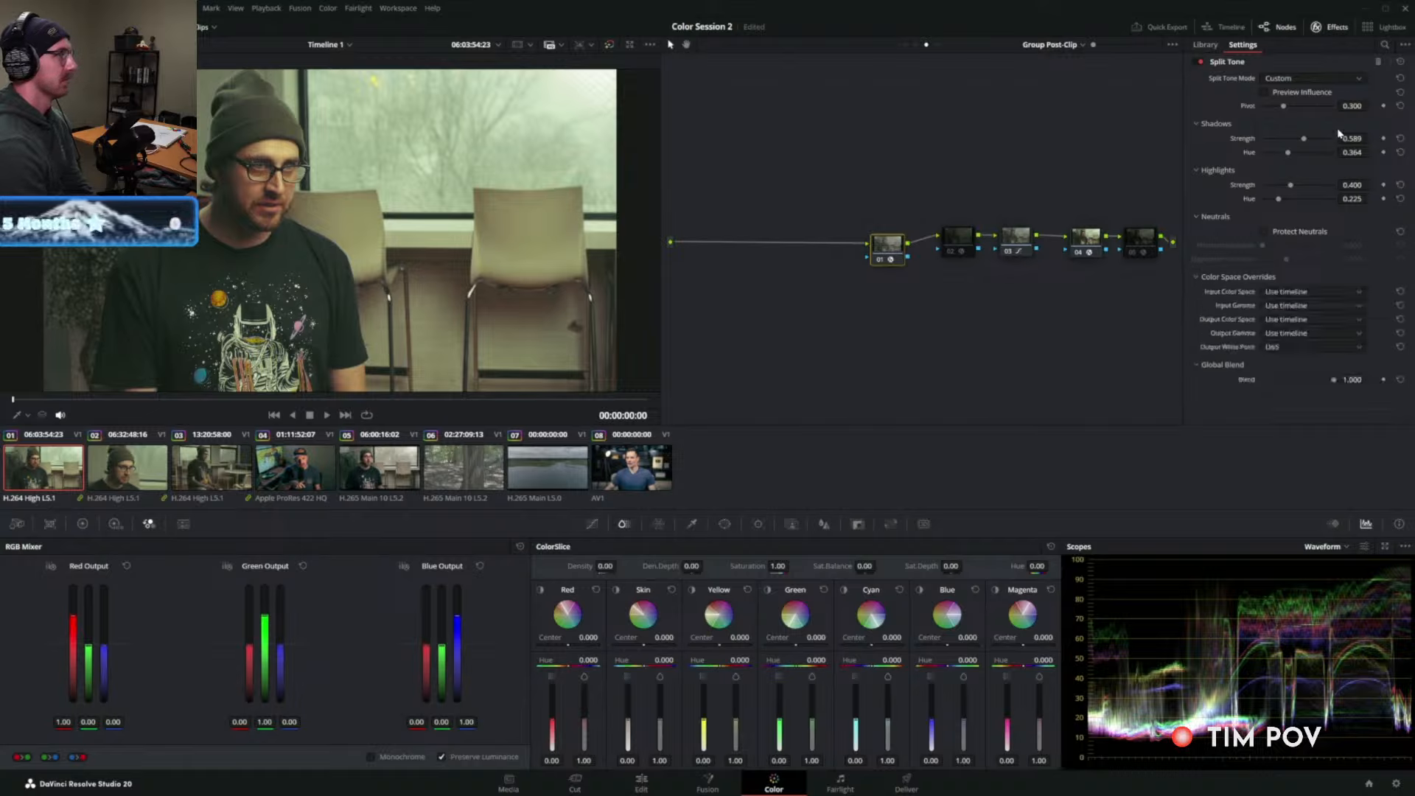
left_click_drag(1289, 154, 1286, 152)
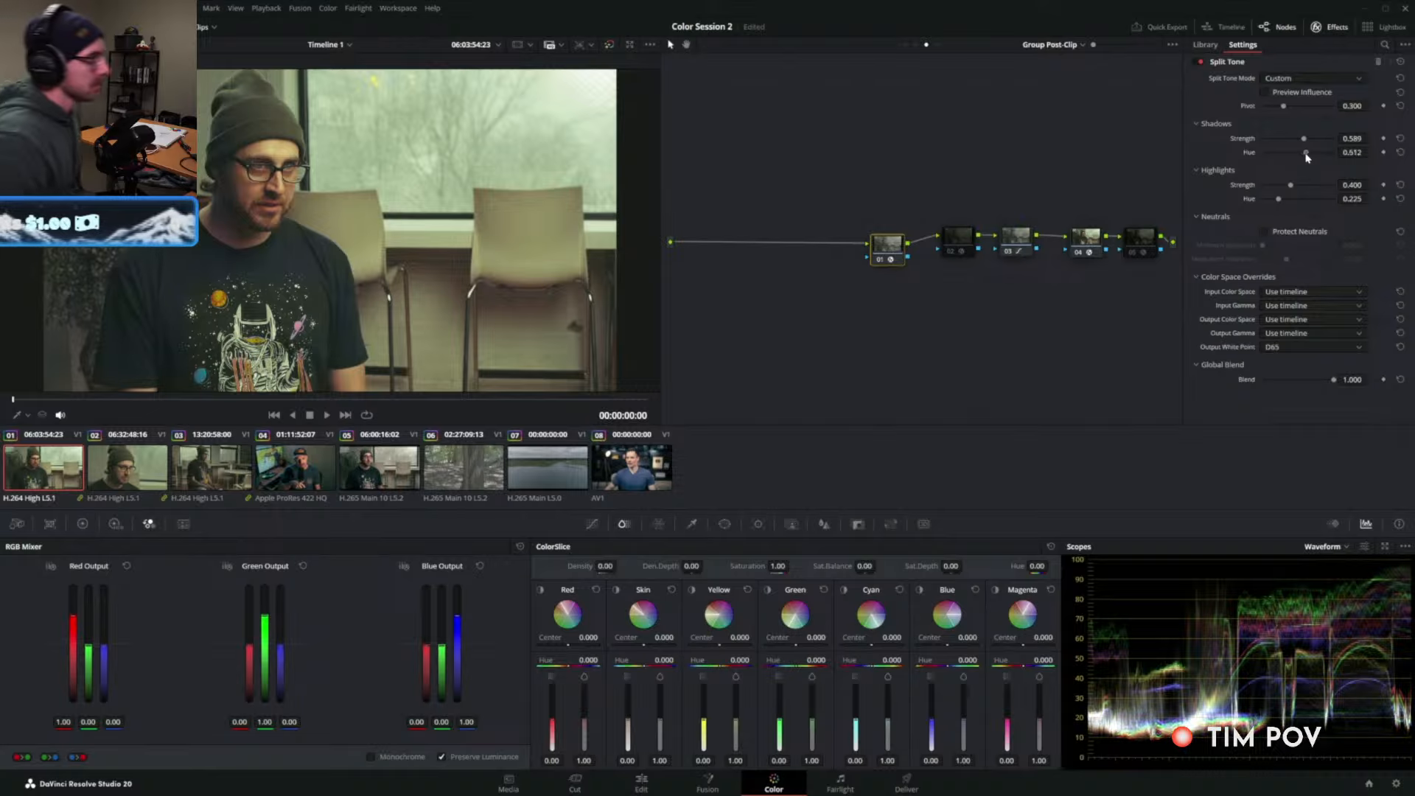
left_click_drag(1289, 154, 1332, 163)
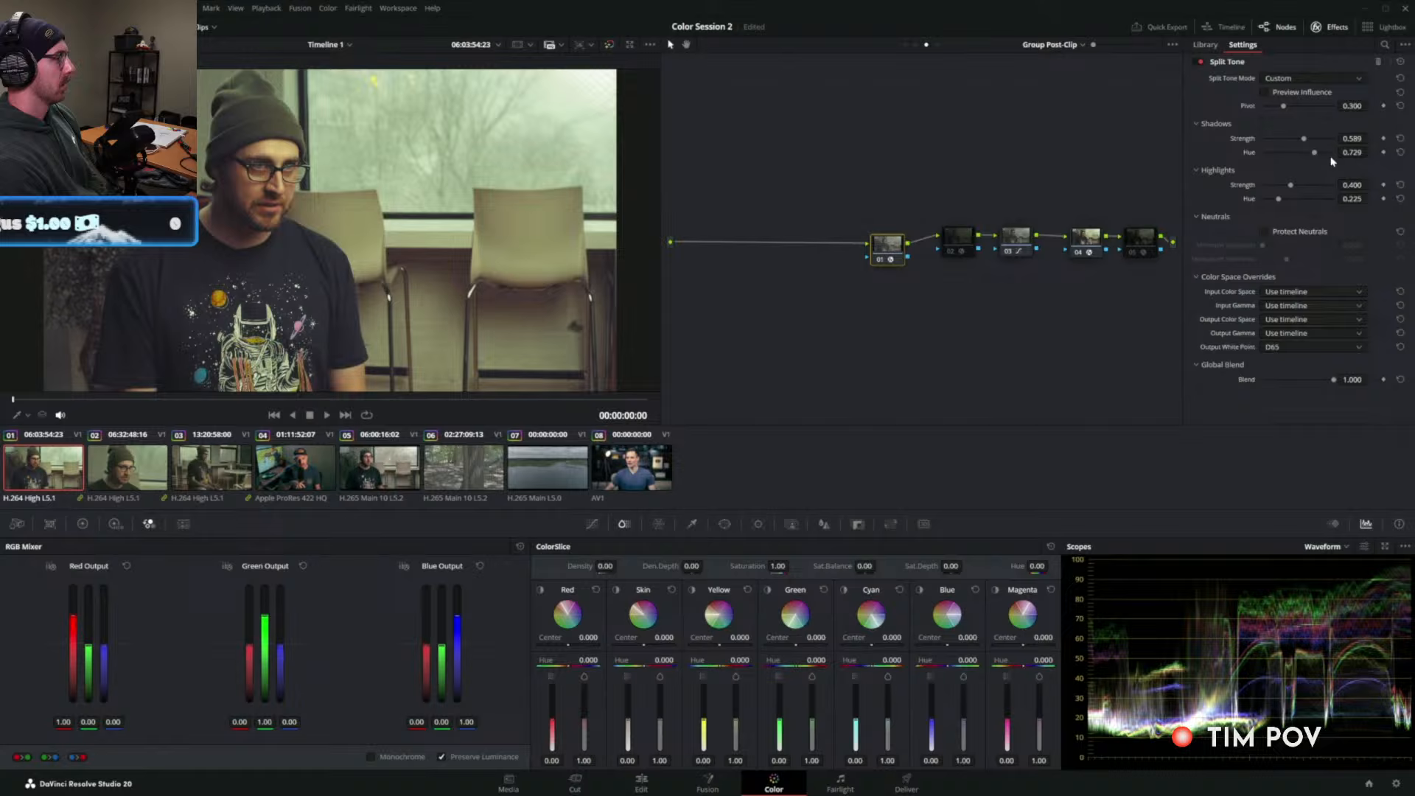
Preview the Split Tone influence briefly, and set the pivot to 0.336.
left_click(1266, 95)
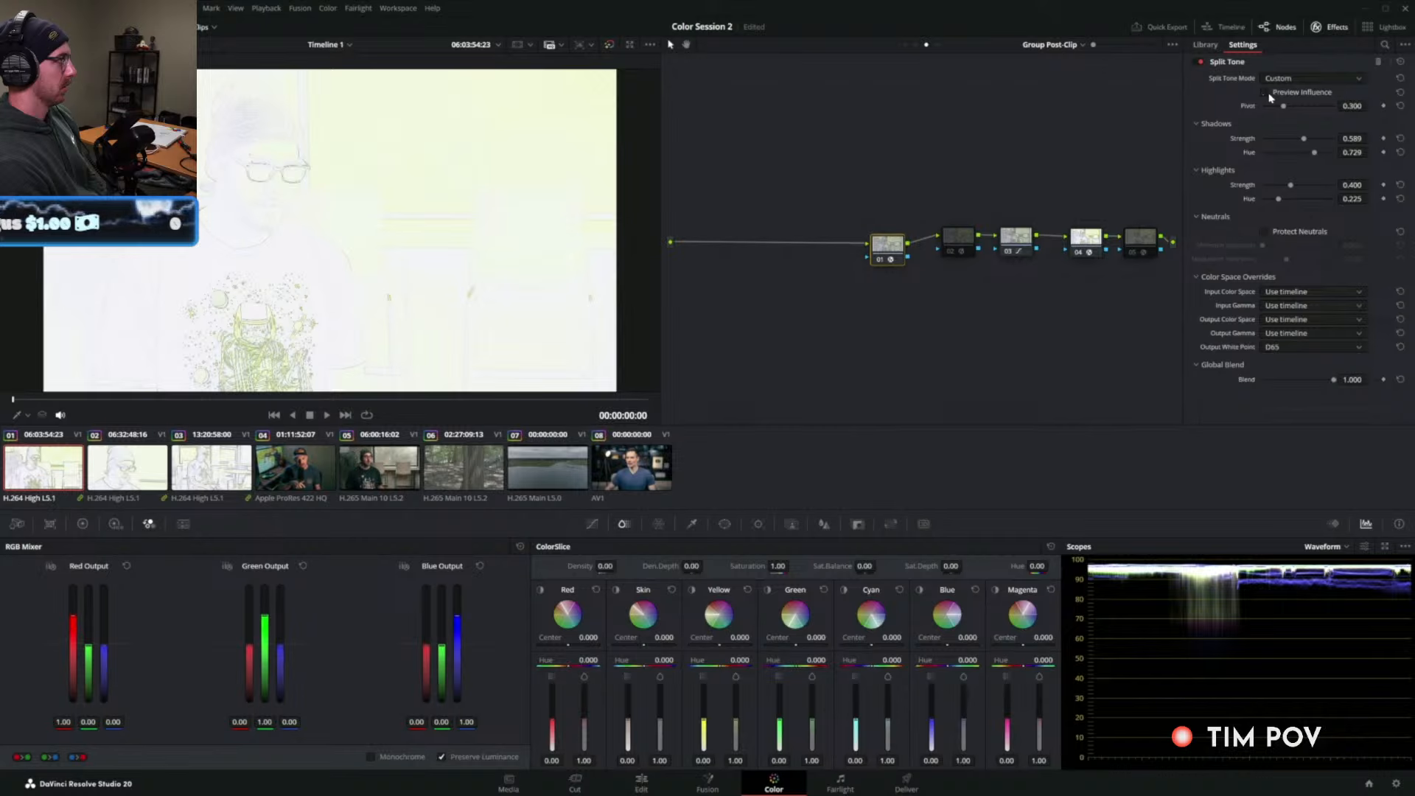
left_click(1266, 93)
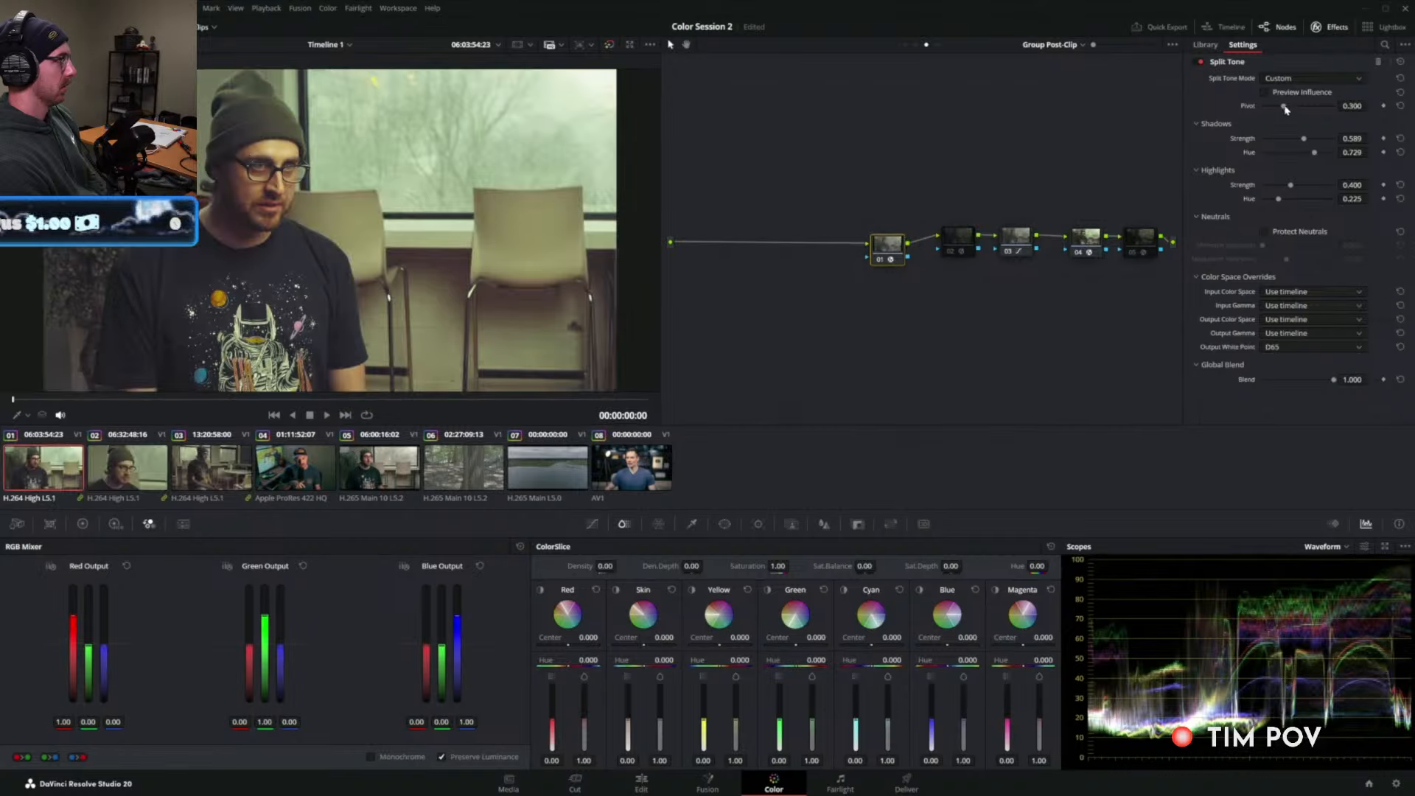
left_click_drag(1286, 110, 1315, 111)
double_click(1366, 108)
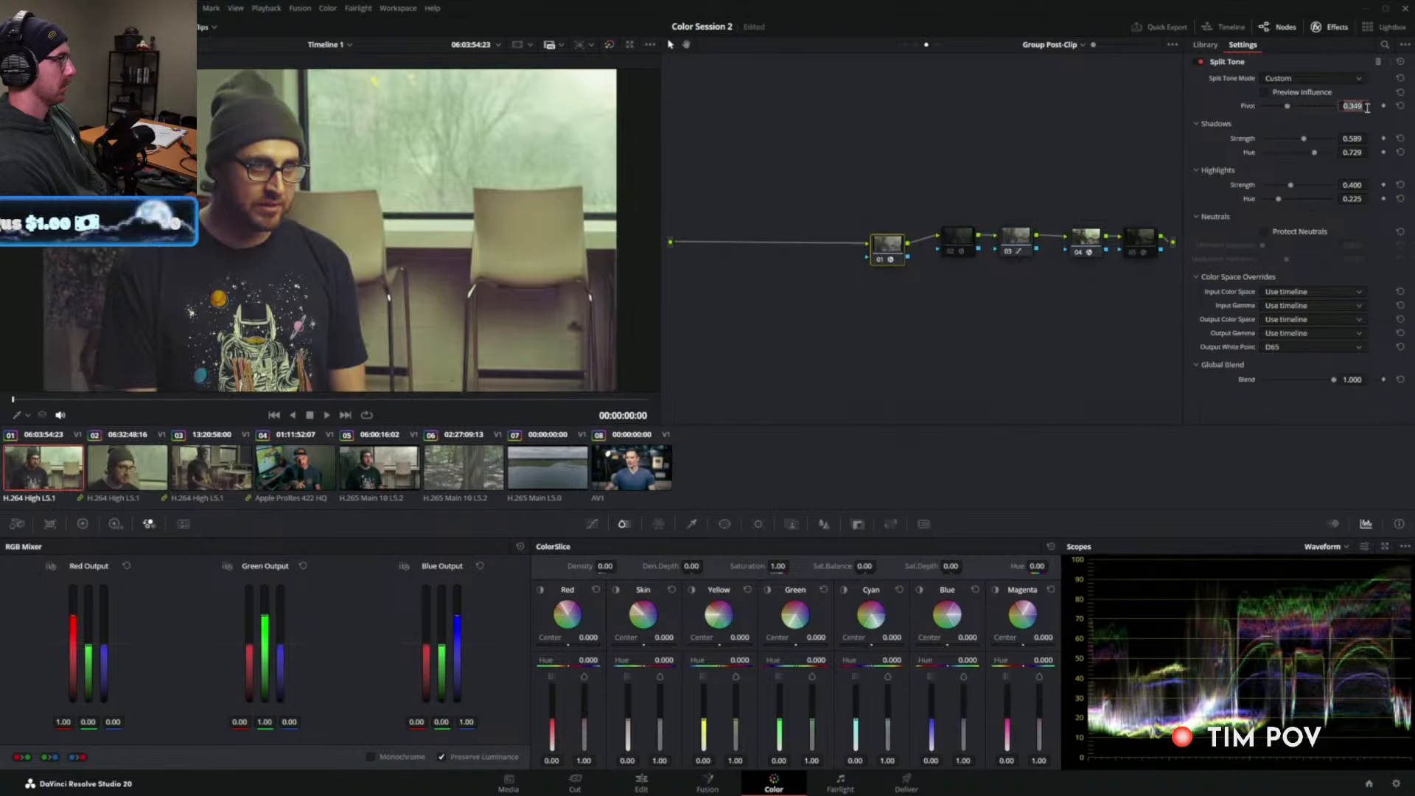
type("0.336")
key("Return")
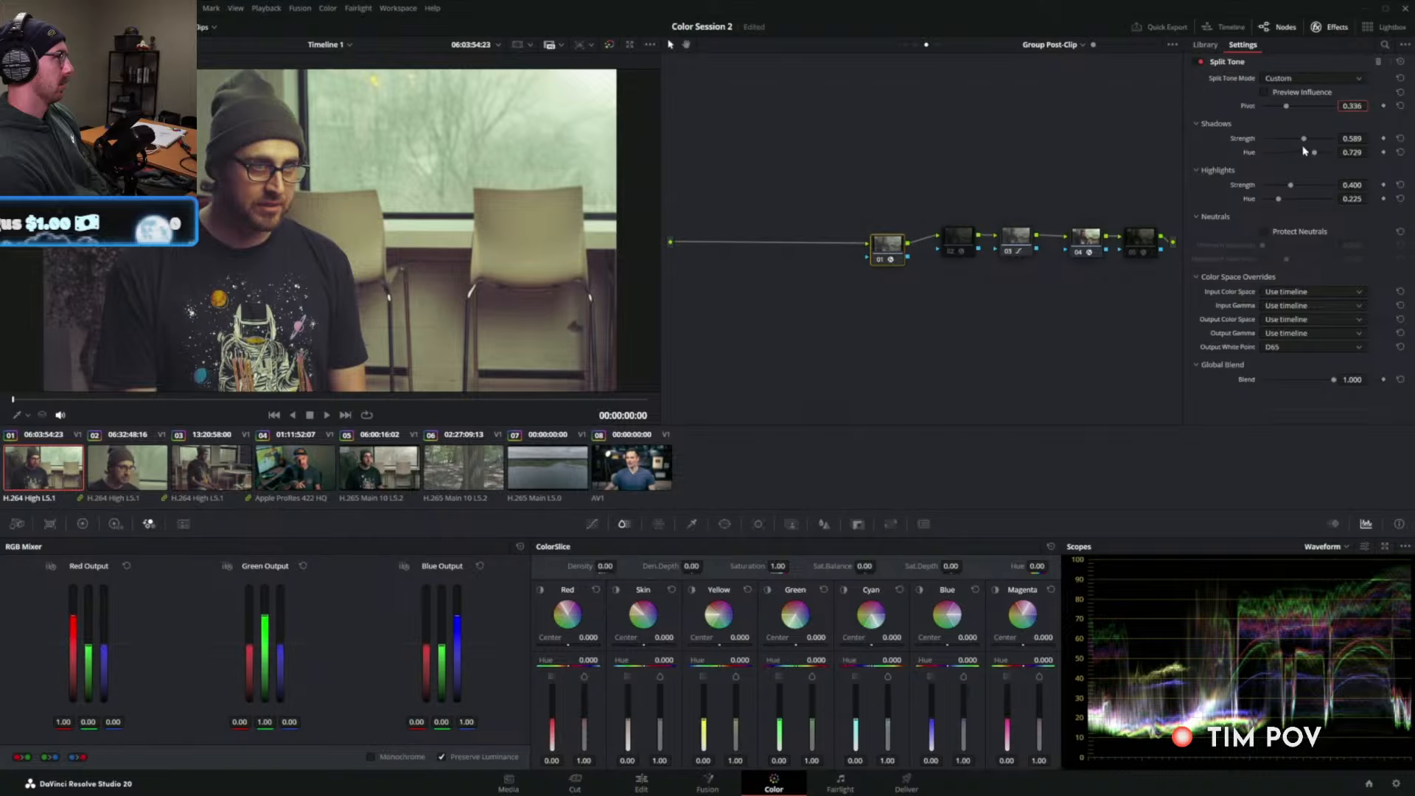
Using the vectorscope as a guide, set Split Tone shadows to strength 0.806 and hue 0.550, and highlights to strength 0.318 and hue 0.101.
mouse_move(1303, 140)
left_mouse_down()
mouse_move(1324, 140)
mouse_move(1283, 153)
mouse_move(1318, 154)
mouse_move(1300, 156)
left_mouse_up()
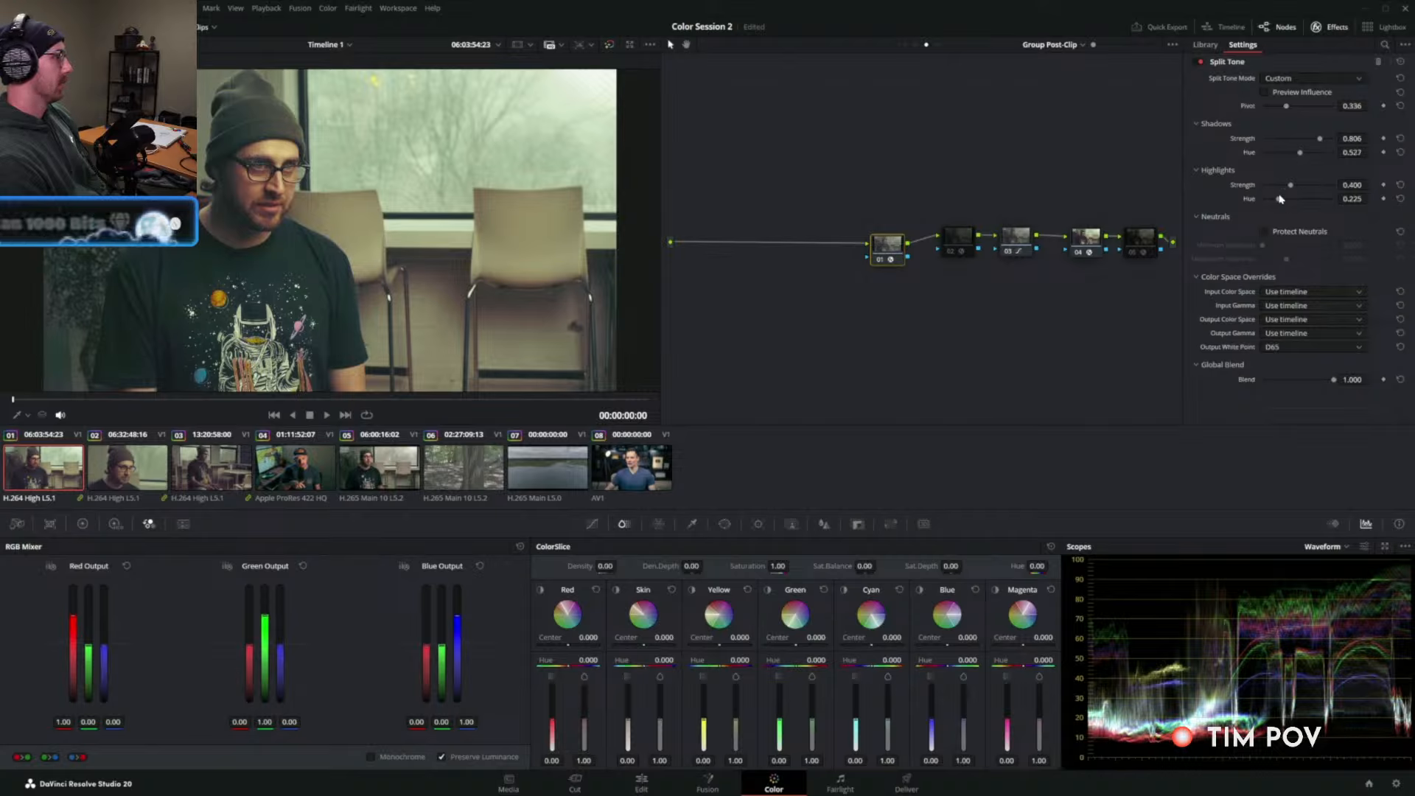
left_click(1319, 546)
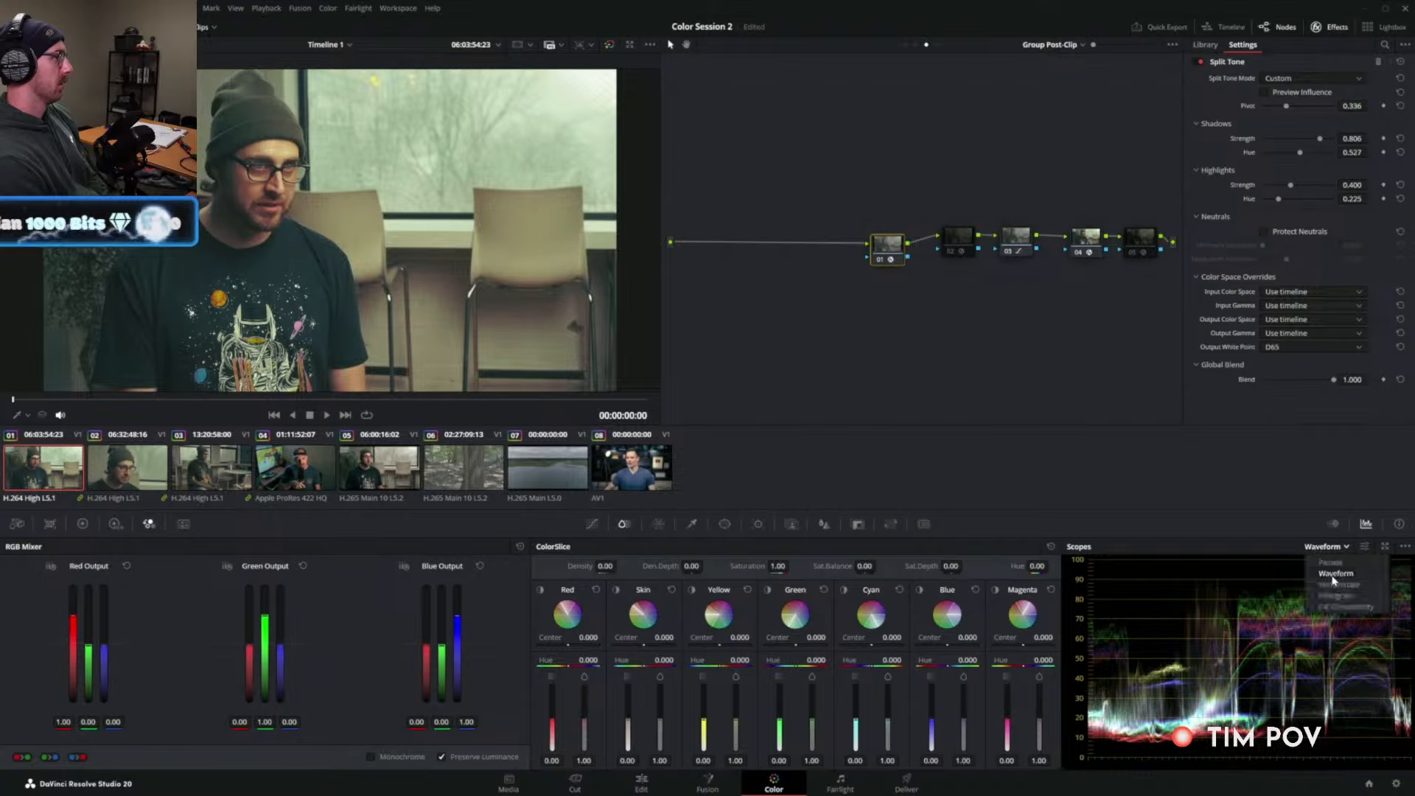
left_click(1334, 572)
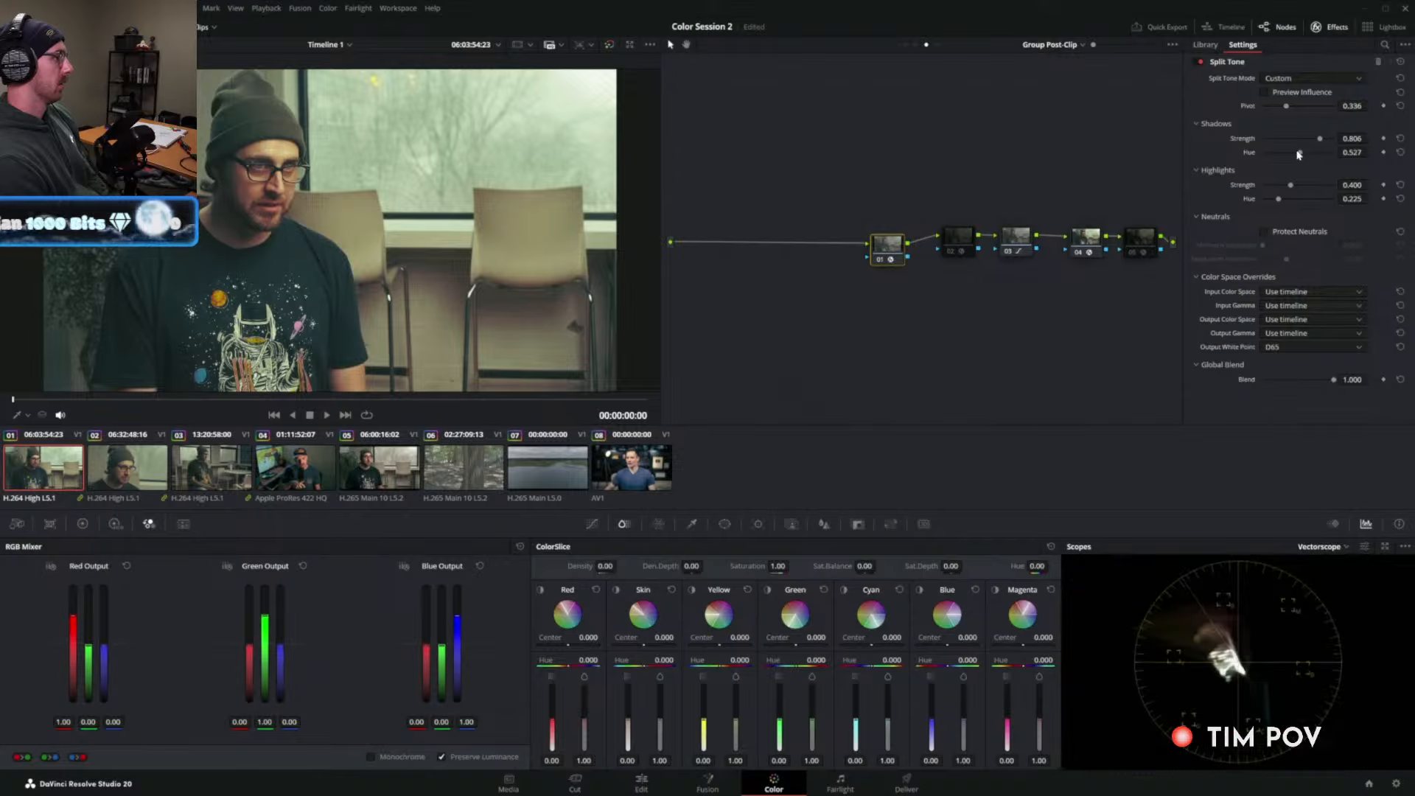
mouse_move(1299, 154)
left_mouse_down()
mouse_move(1285, 202)
mouse_move(1270, 201)
left_mouse_up()
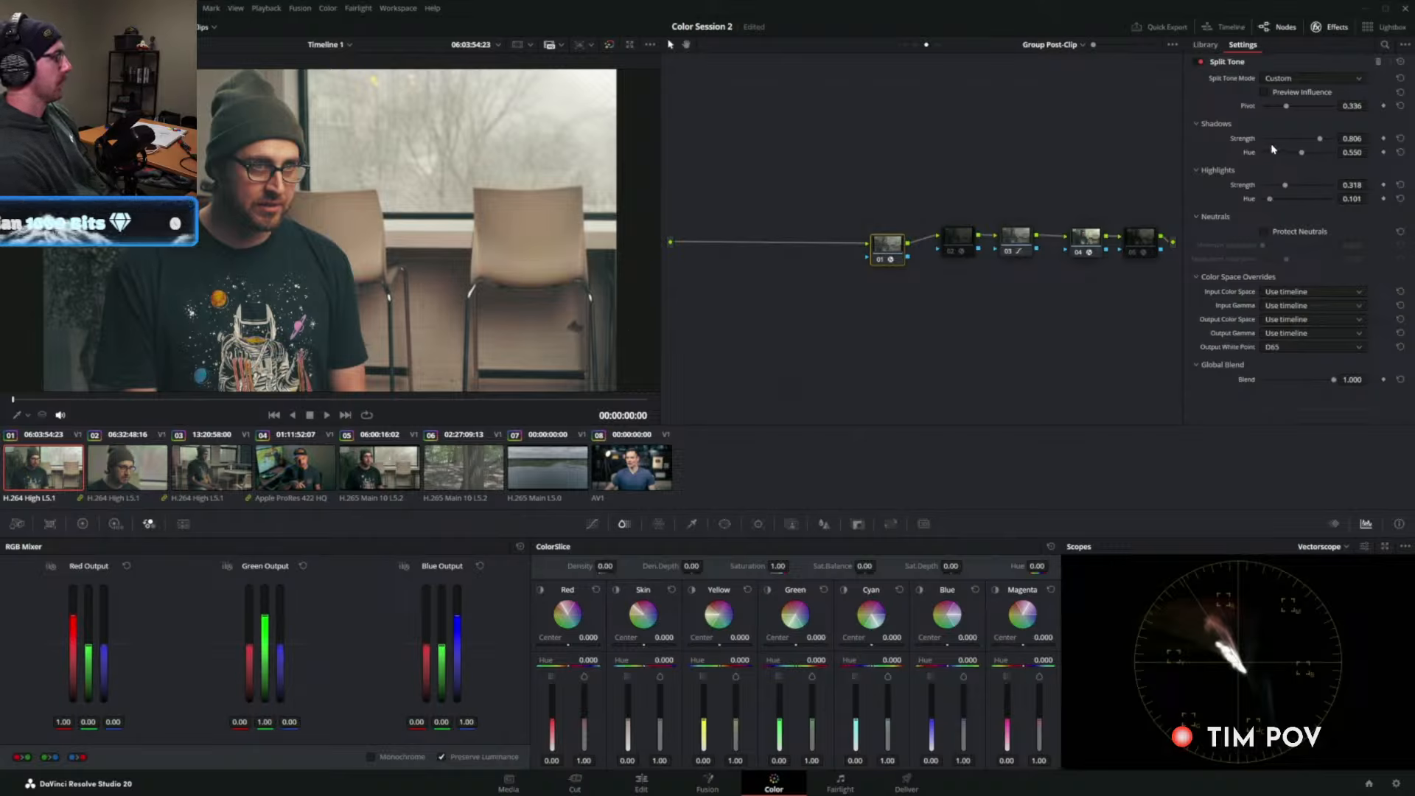
Override Split Tone's input and output color spaces with DaVinci Wide Gamut and both gammas with DaVinci Intermediate.
left_click(1277, 291)
scroll(1297, 383, "down", 2)
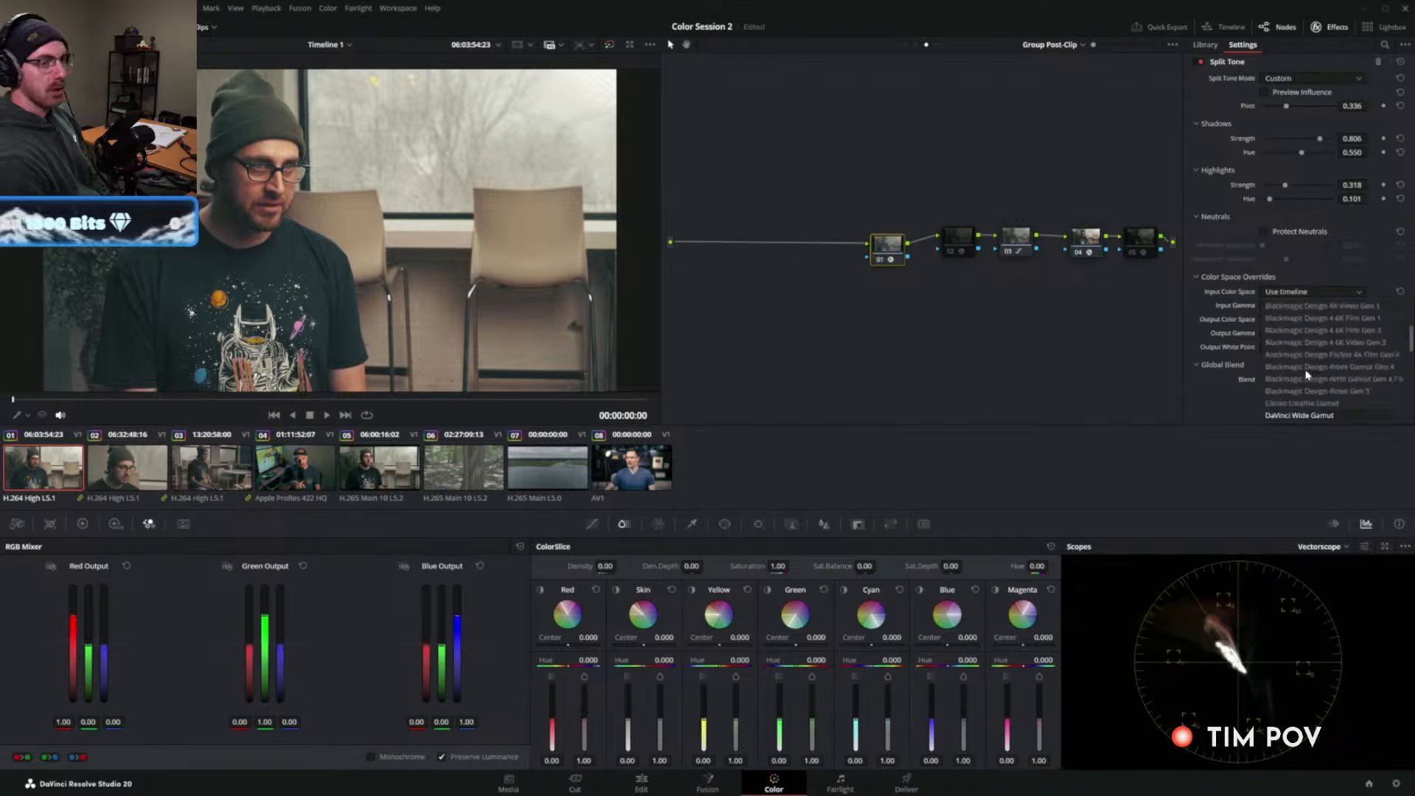
left_click(1298, 415)
left_click(1284, 308)
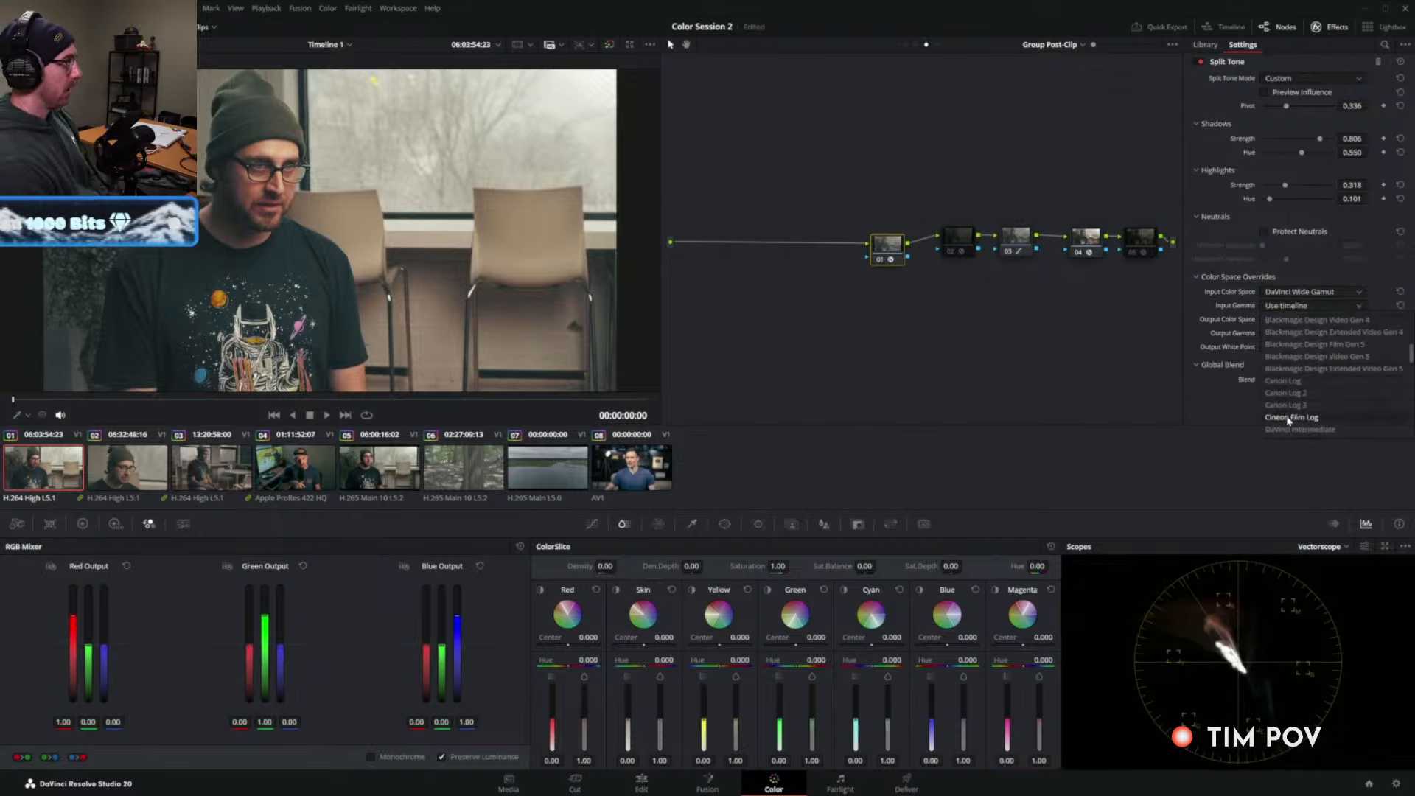
left_click(1286, 423)
left_click(1277, 321)
left_click(1275, 443)
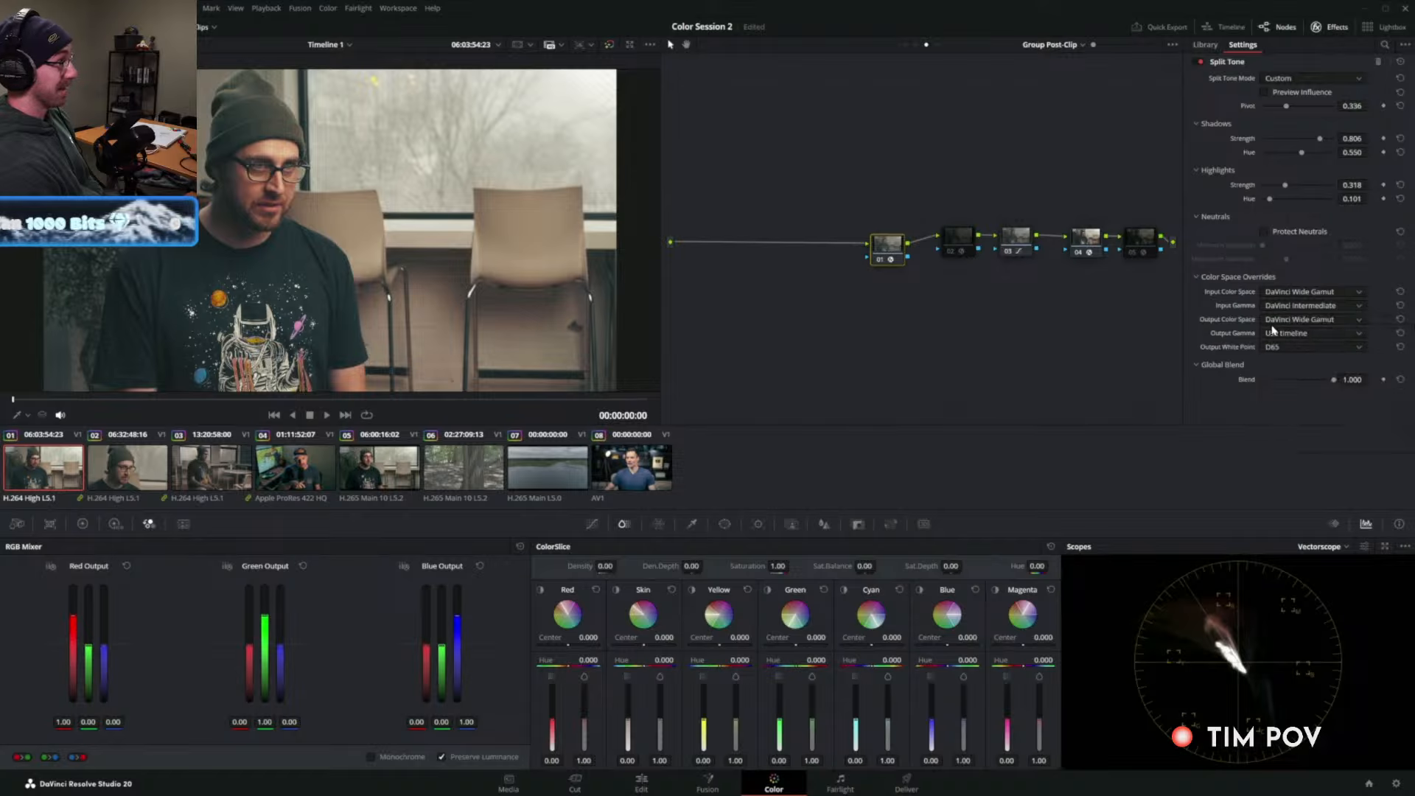
left_click(1297, 333)
left_click(1285, 448)
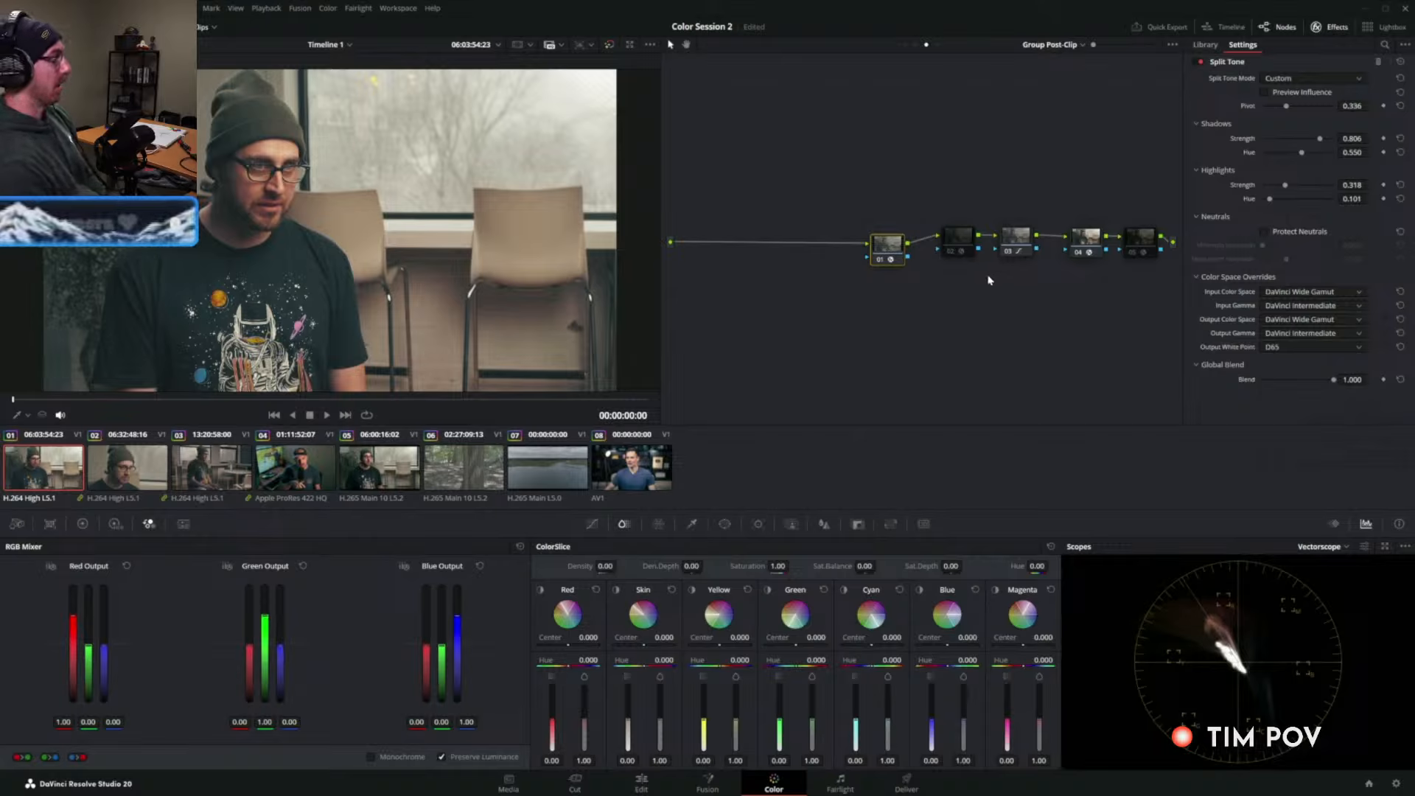
Disable the Split Tone node 01 in the group post-clip graph and move it slightly closer to node 02.
left_click(916, 46)
left_click(927, 45)
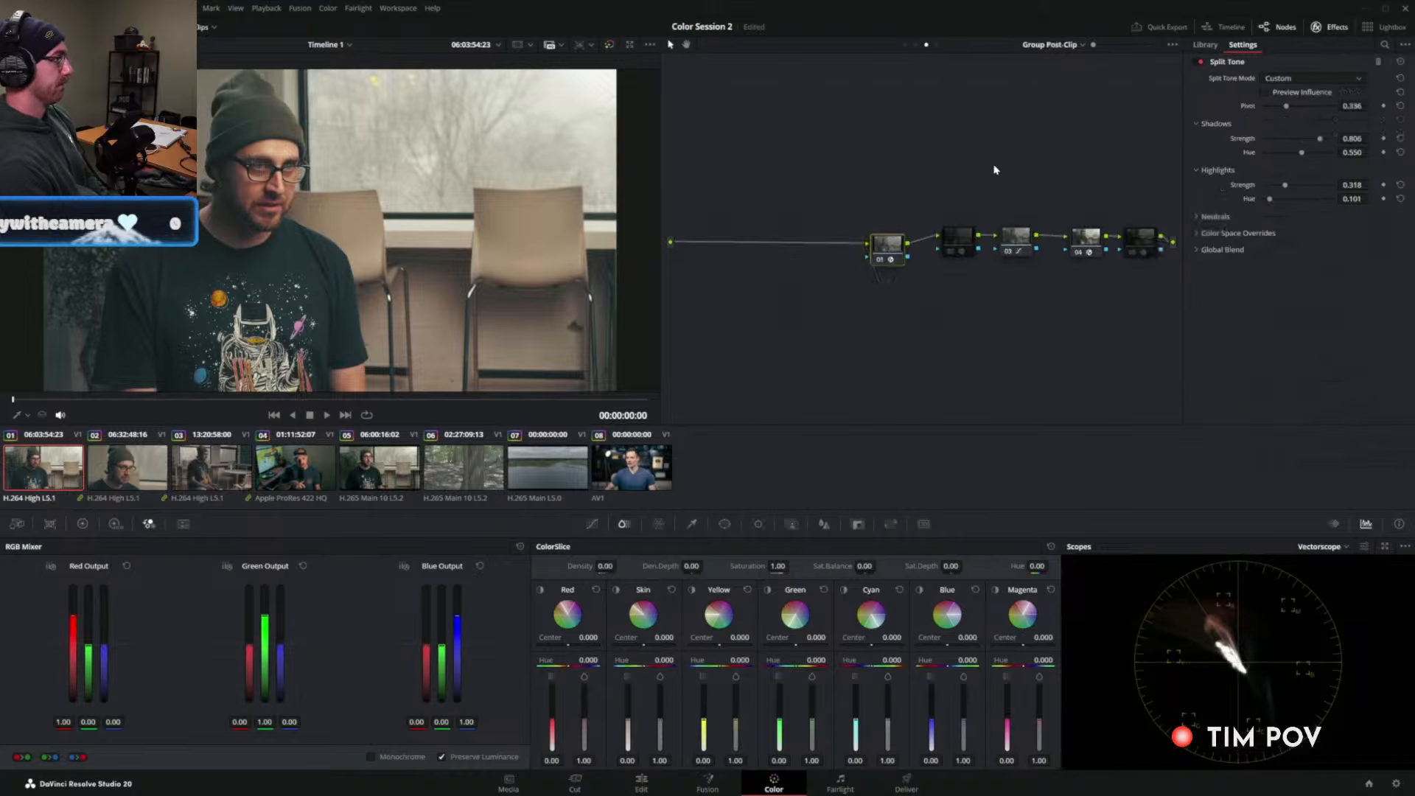
left_click_drag(879, 248, 897, 235)
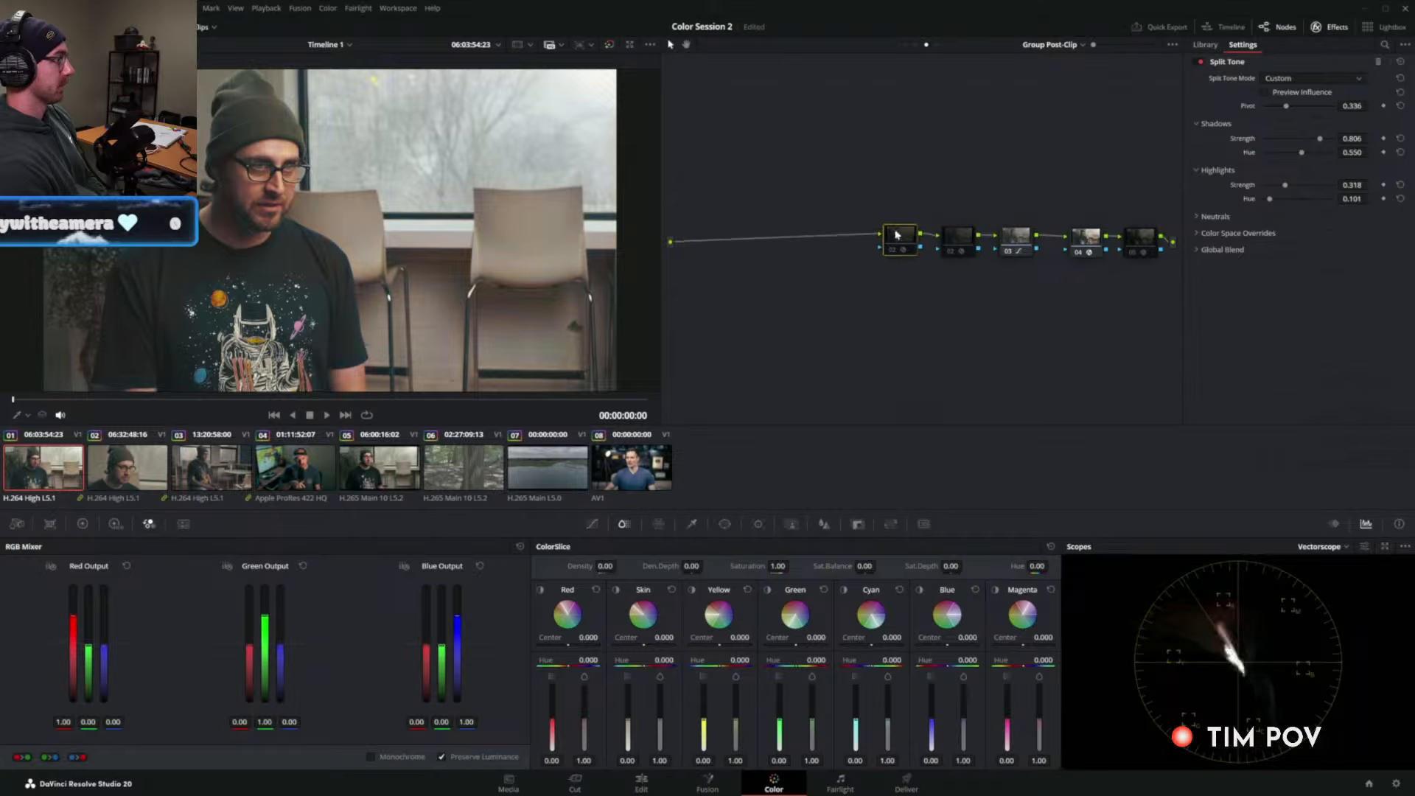
With post-clip node 03 selected, look through the Resolve FX color, film emulation and key effects in the effects library.
left_click(1021, 249)
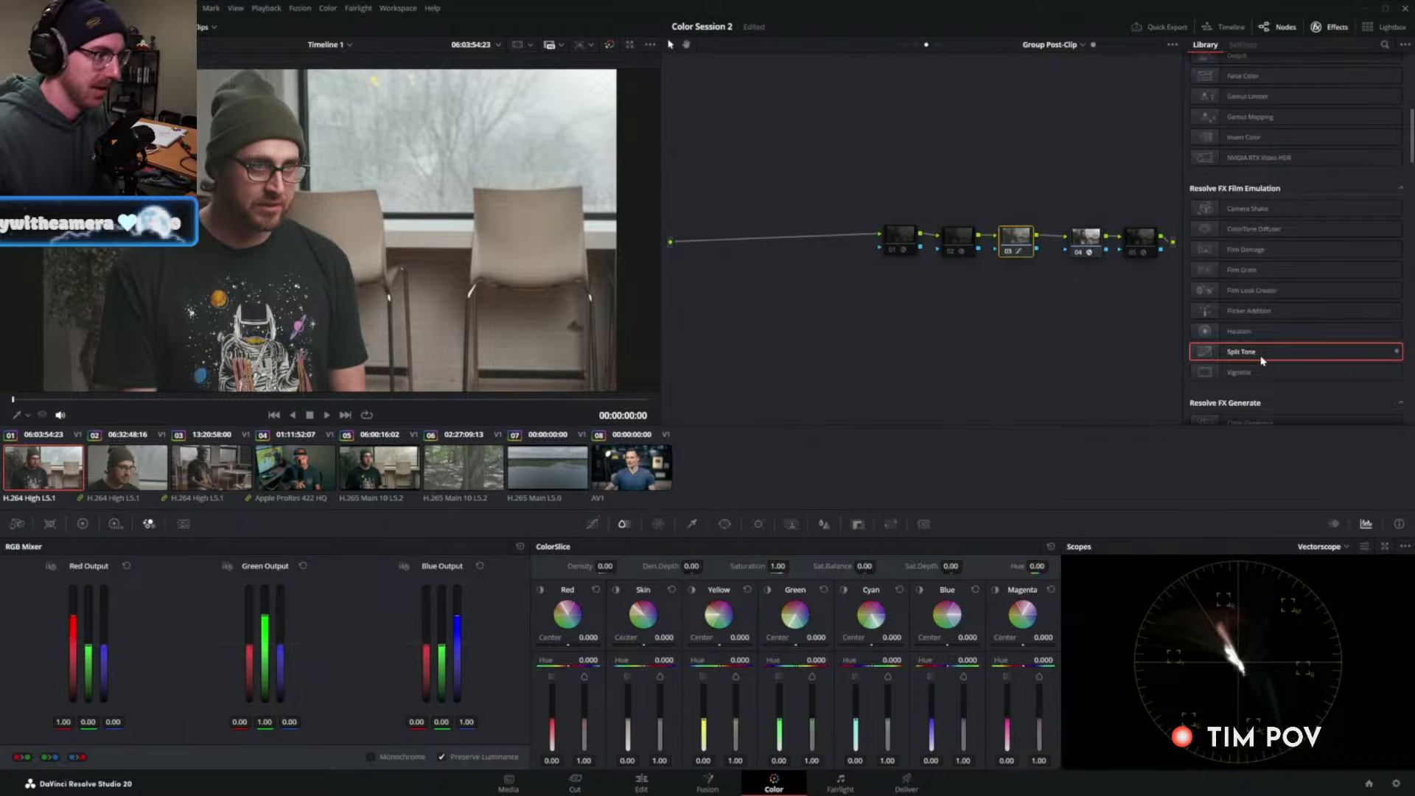
scroll(1262, 360, "up", 5)
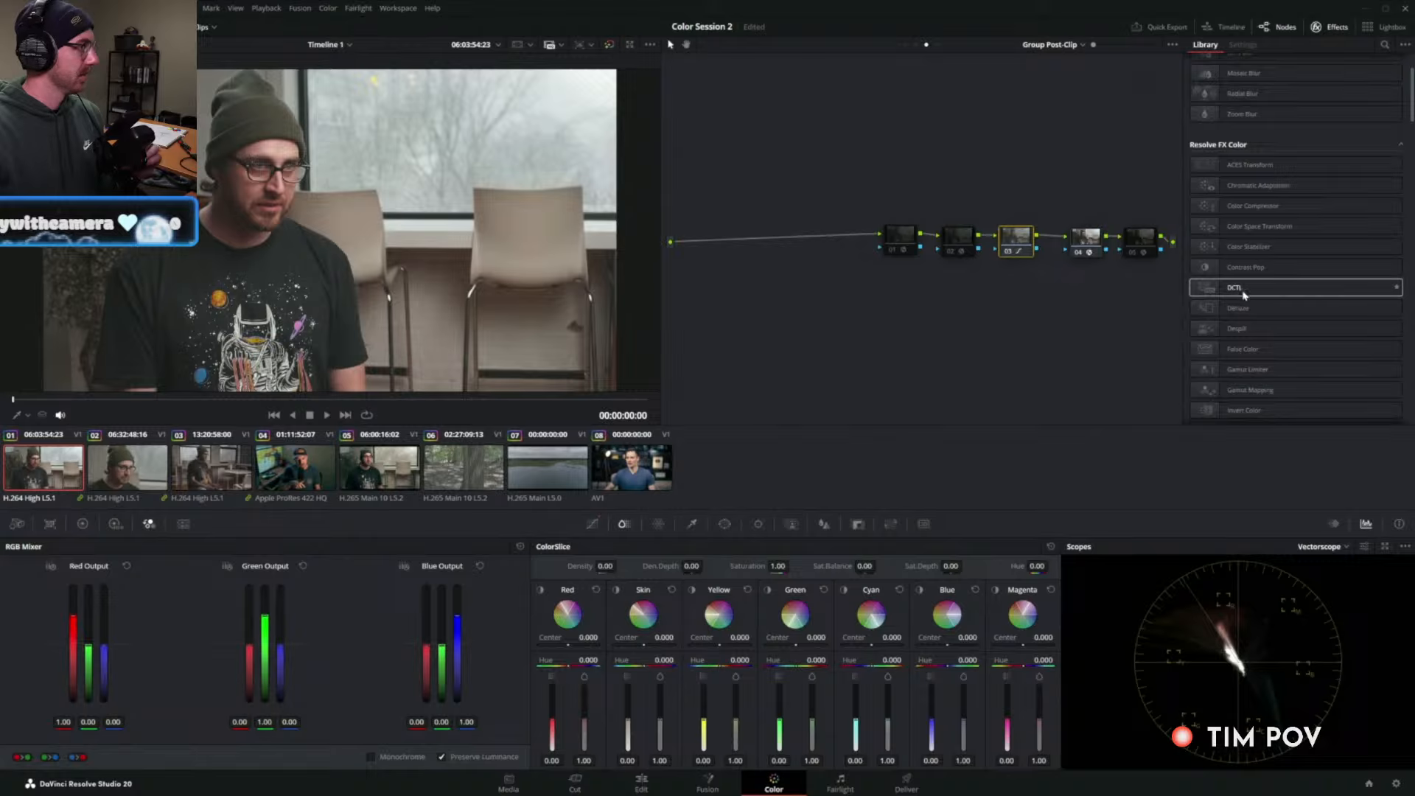
scroll(1244, 296, "down", 2)
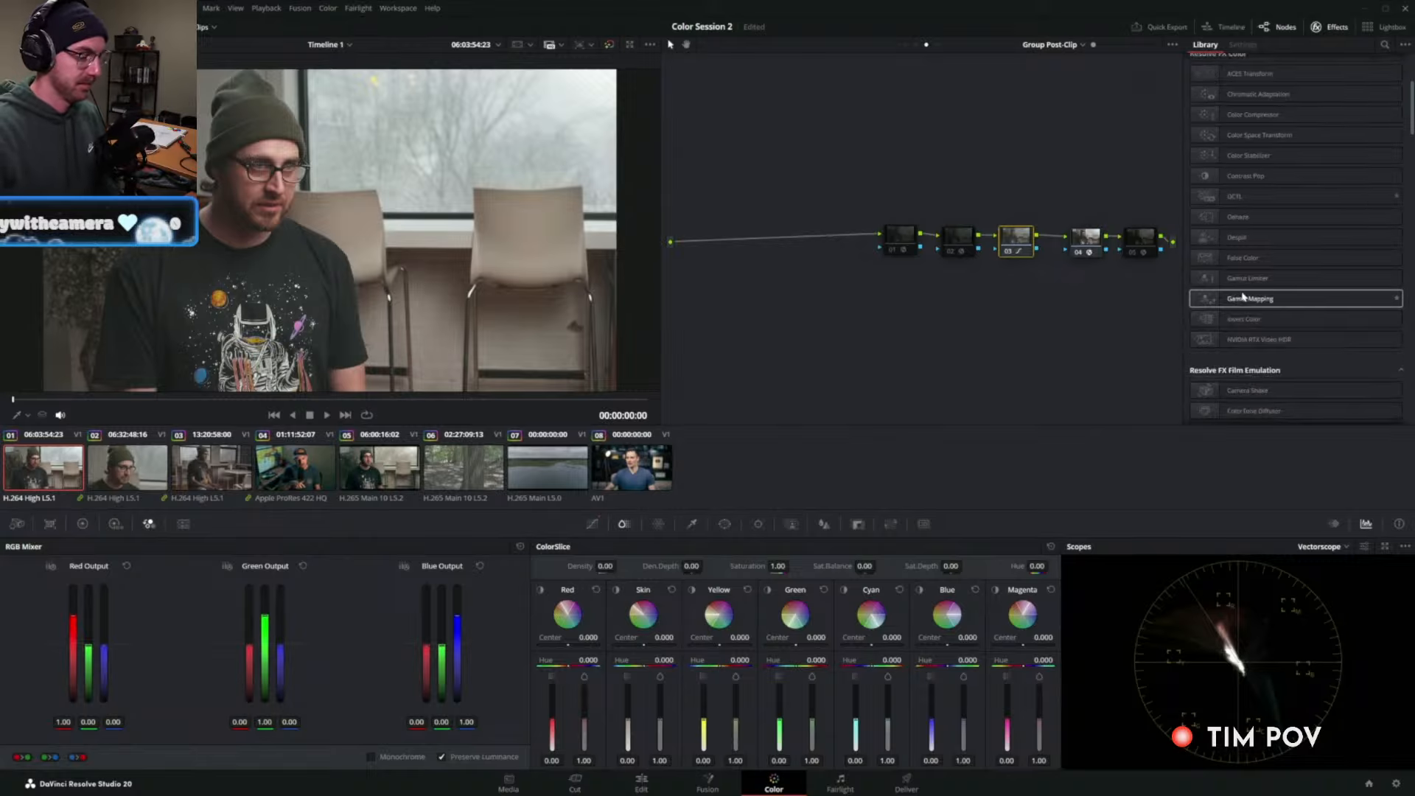
scroll(1245, 306, "down", 2)
scroll(1253, 324, "up", 2)
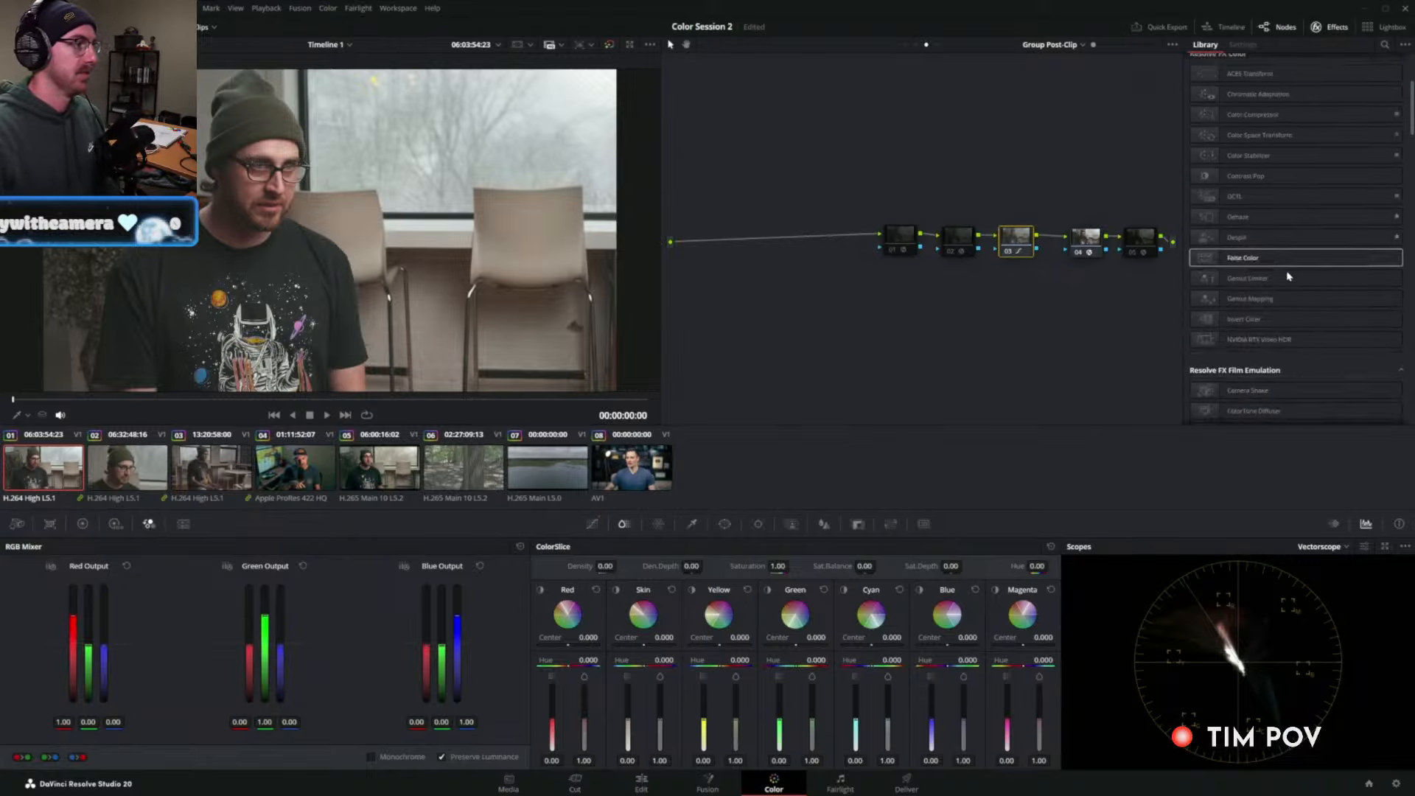
scroll(1295, 265, "up", 4)
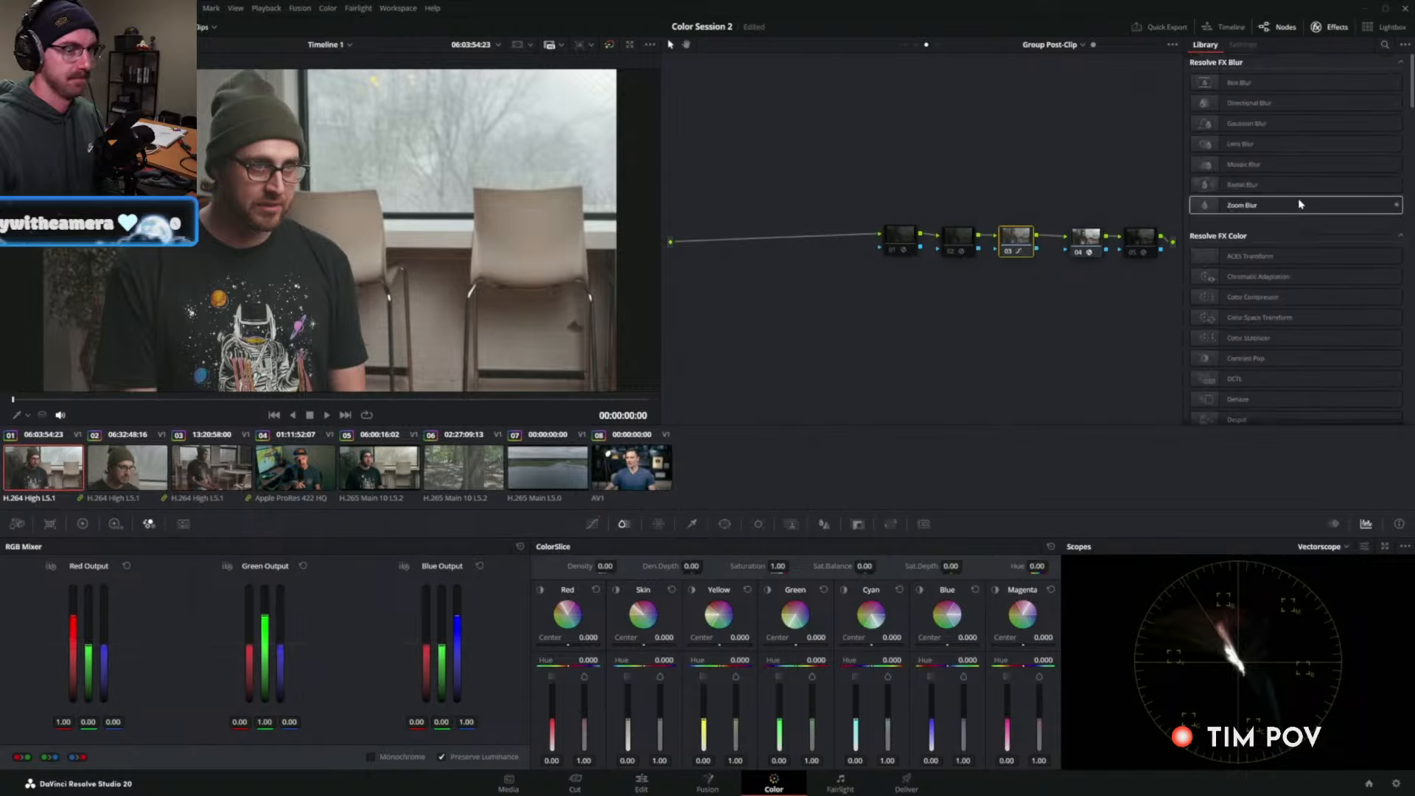
scroll(1297, 203, "down", 8)
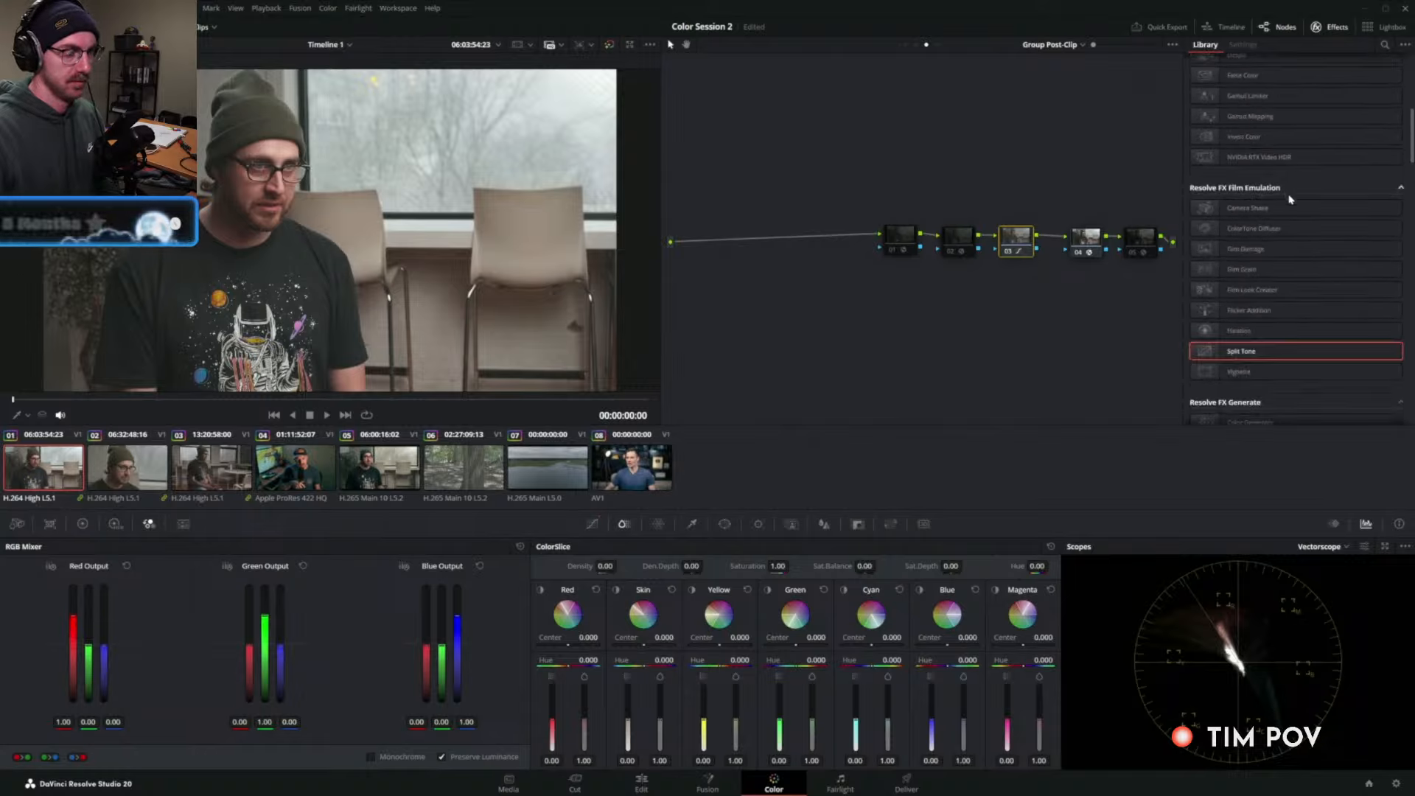
scroll(1289, 199, "down", 6)
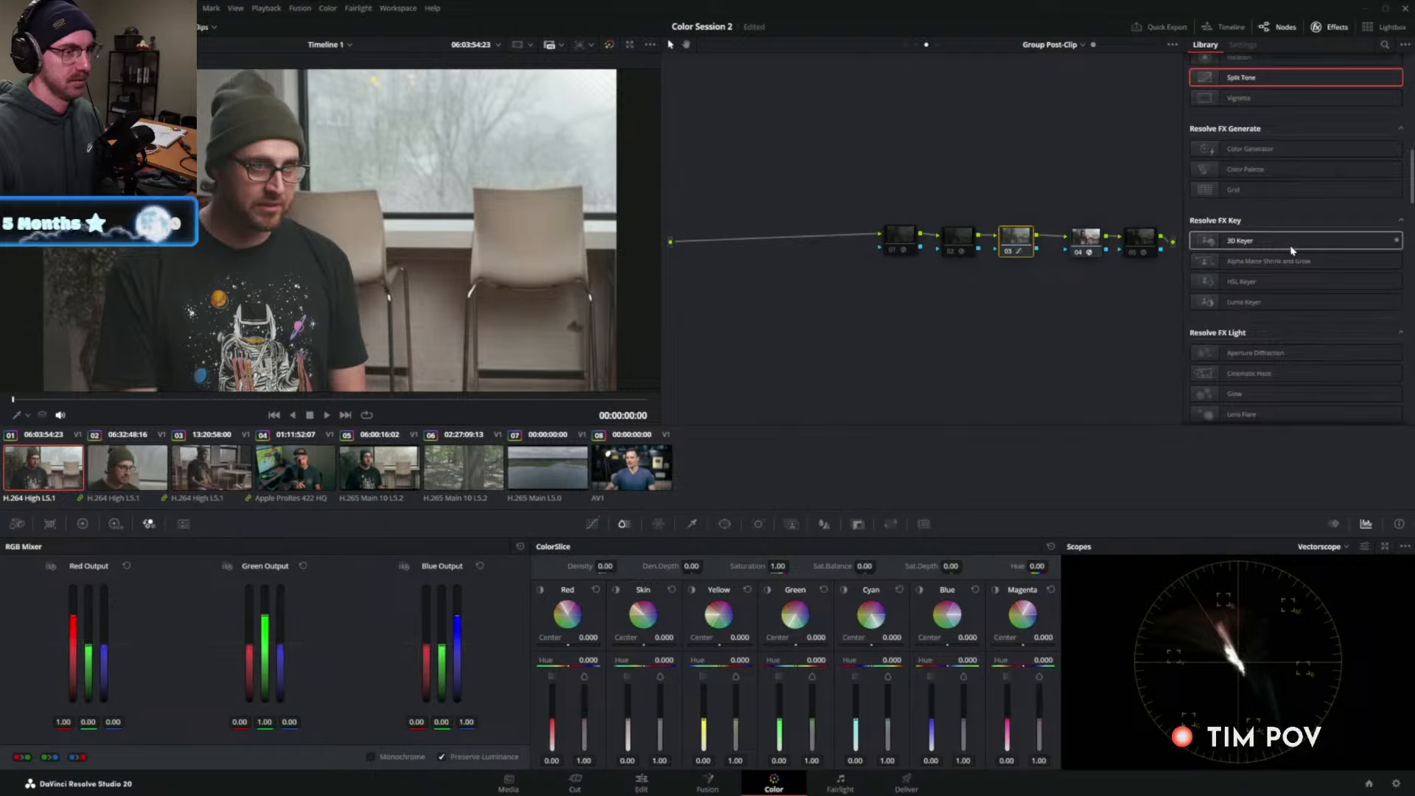
scroll(1292, 250, "up", 13)
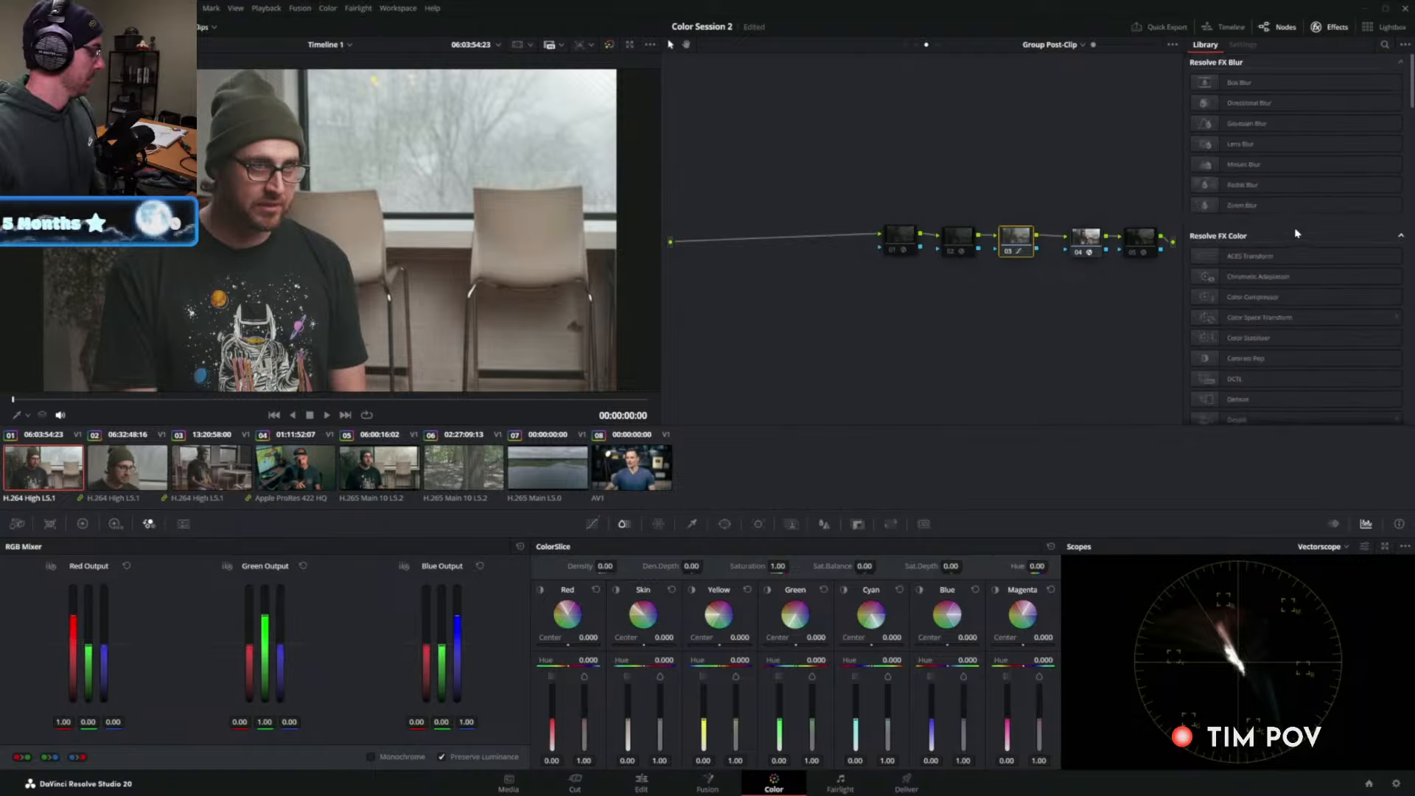
In the clip-level graph, reset the ColorSlice adjustments on the disabled node below Density and re-enable that node.
key("alt+grave")
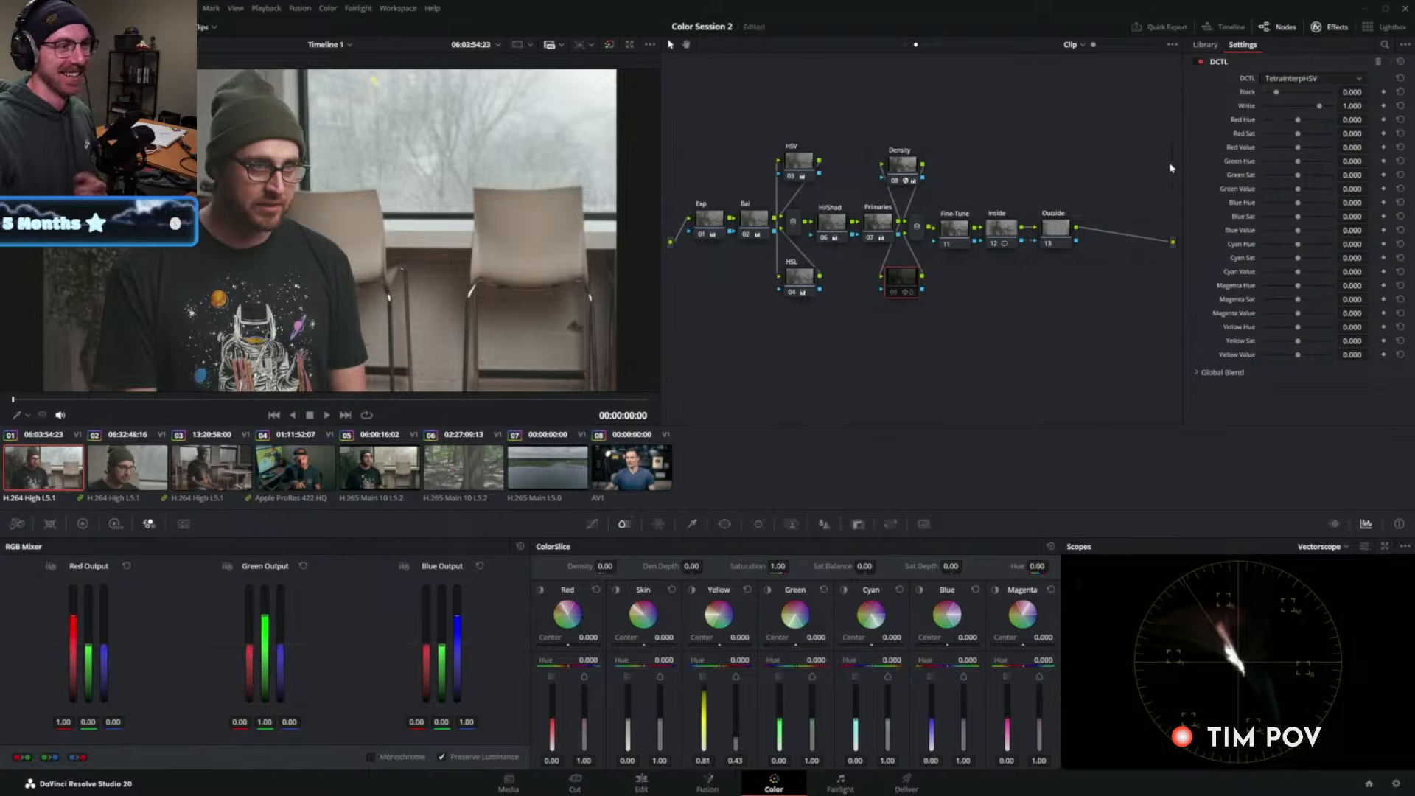
left_click(1050, 546)
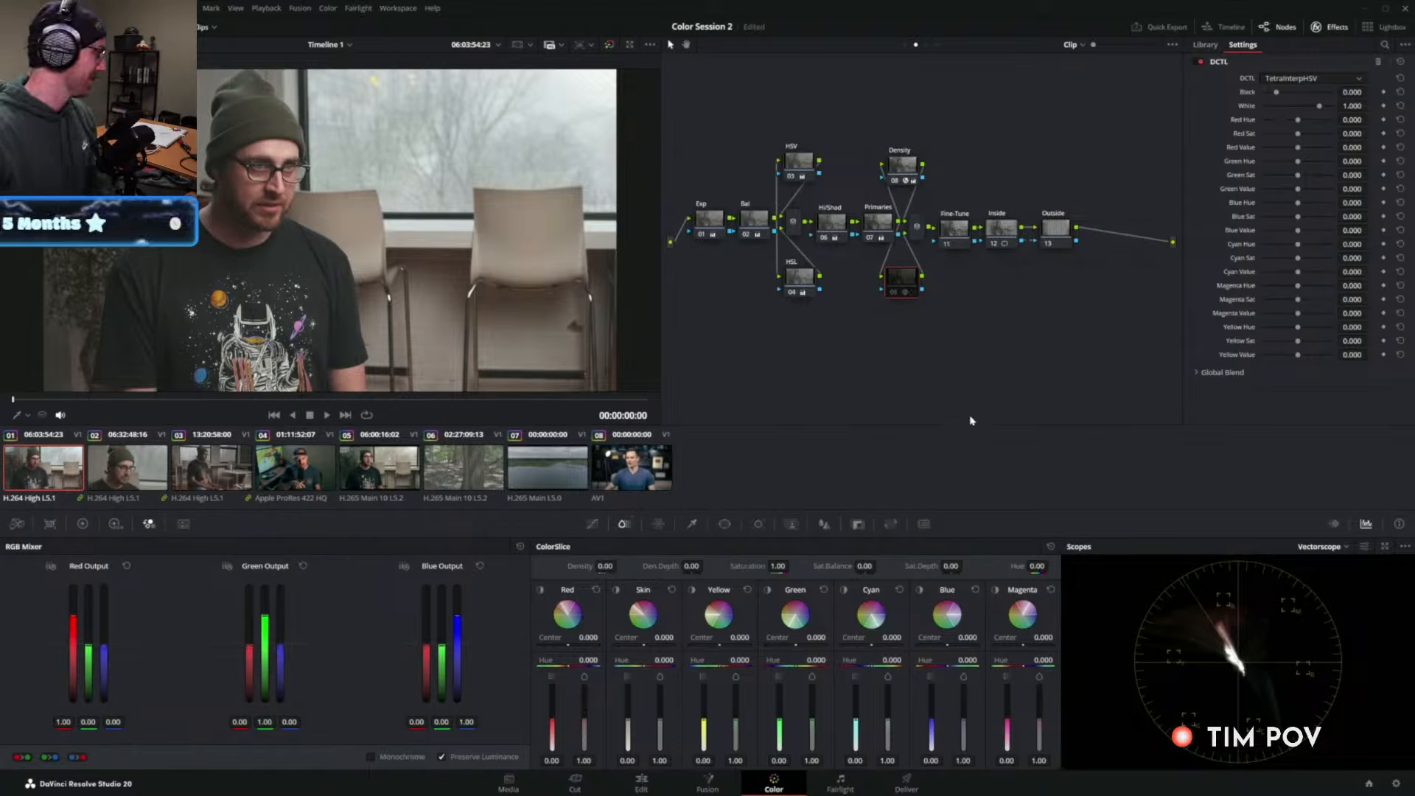
key("ctrl+d")
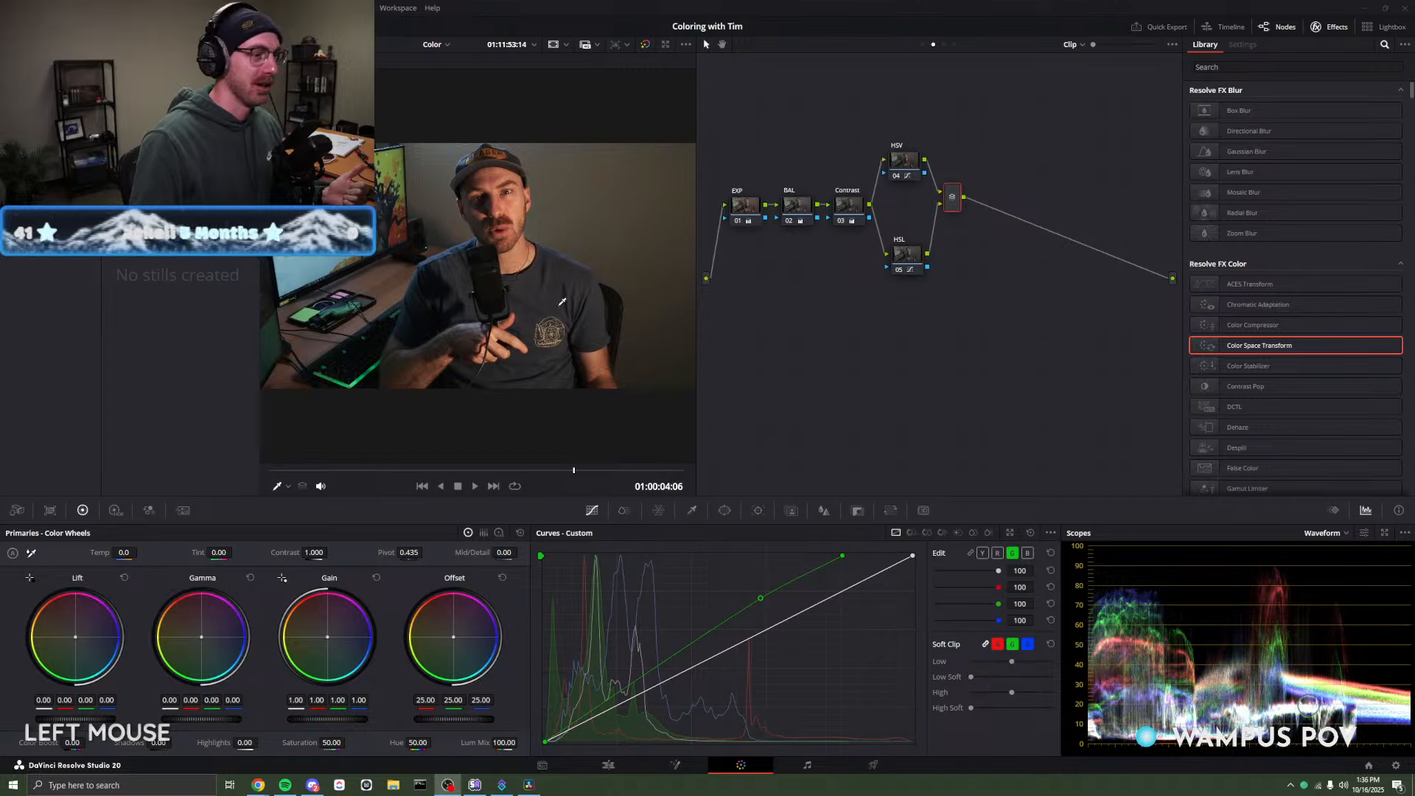
Resize the viewer against the node editor and adjust the image zoom until the whole frame fits.
right_click(430, 235)
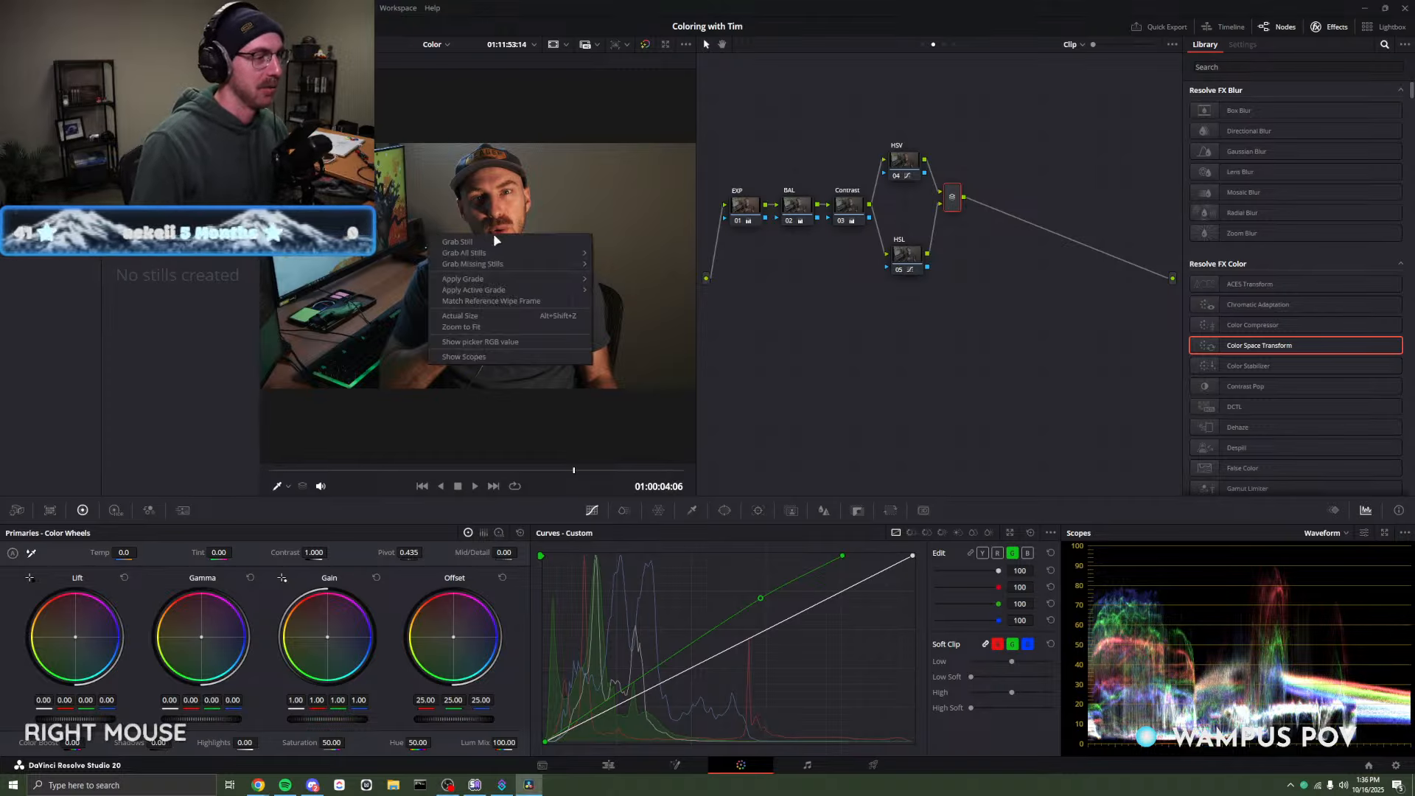
left_click(587, 237)
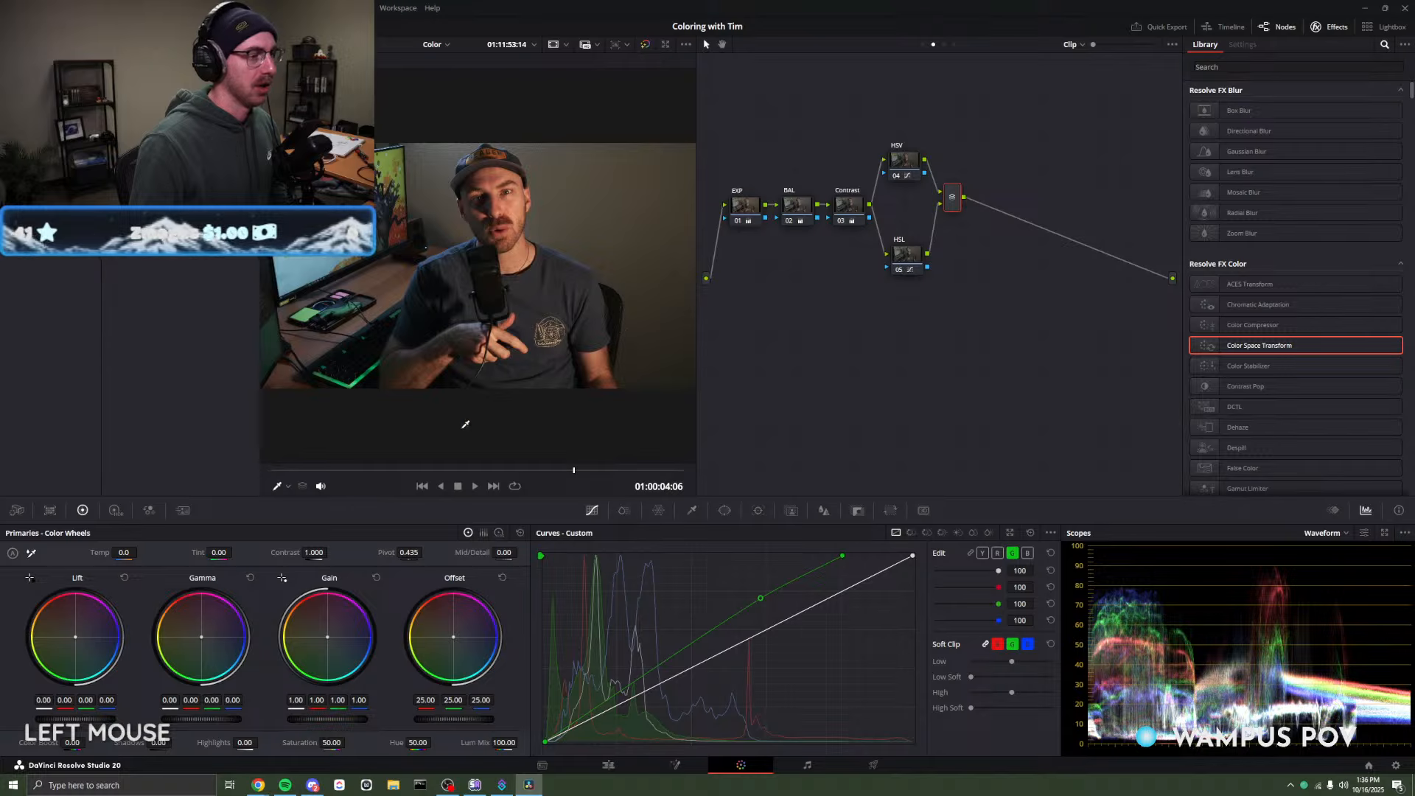
scroll(488, 280, "up", 1)
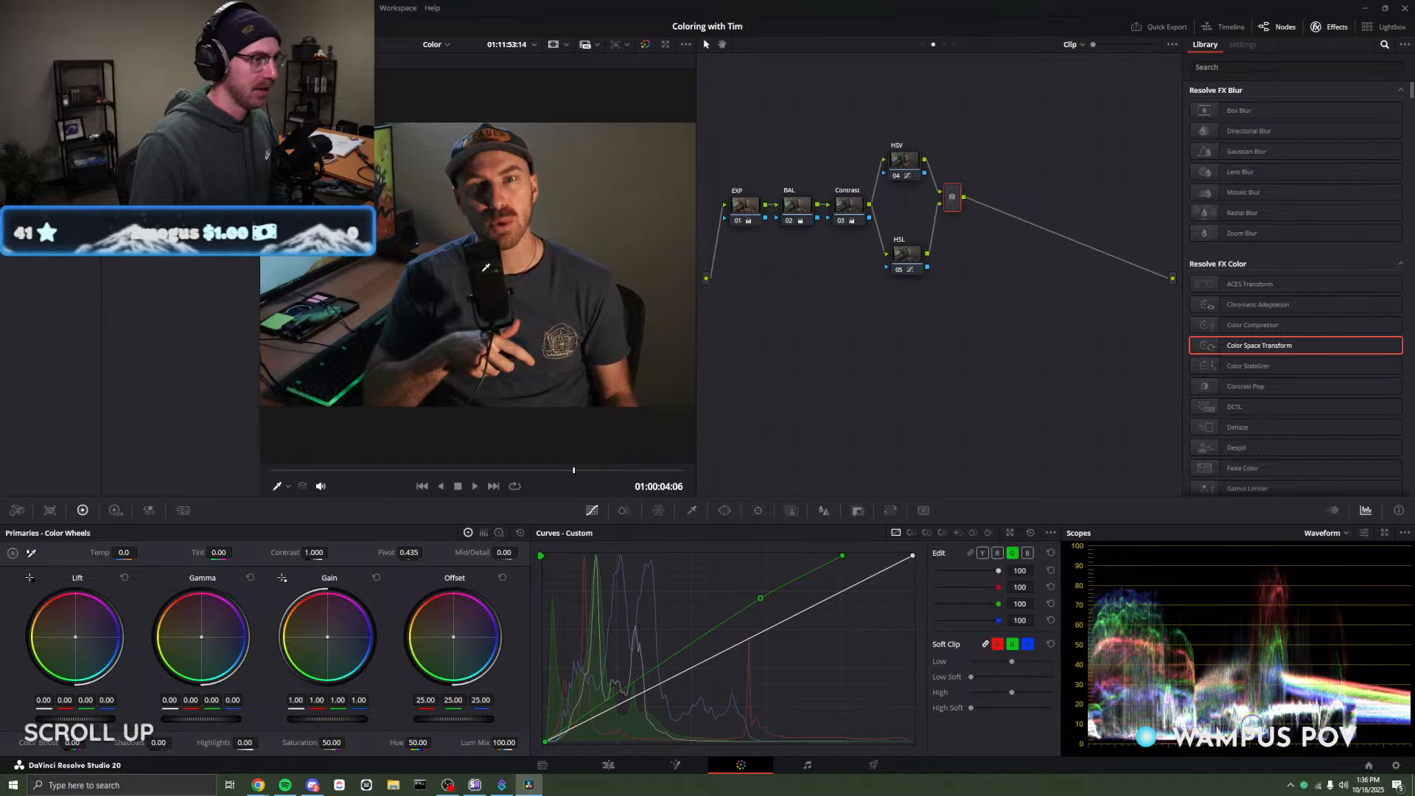
scroll(487, 280, "down", 1)
scroll(488, 280, "up", 1)
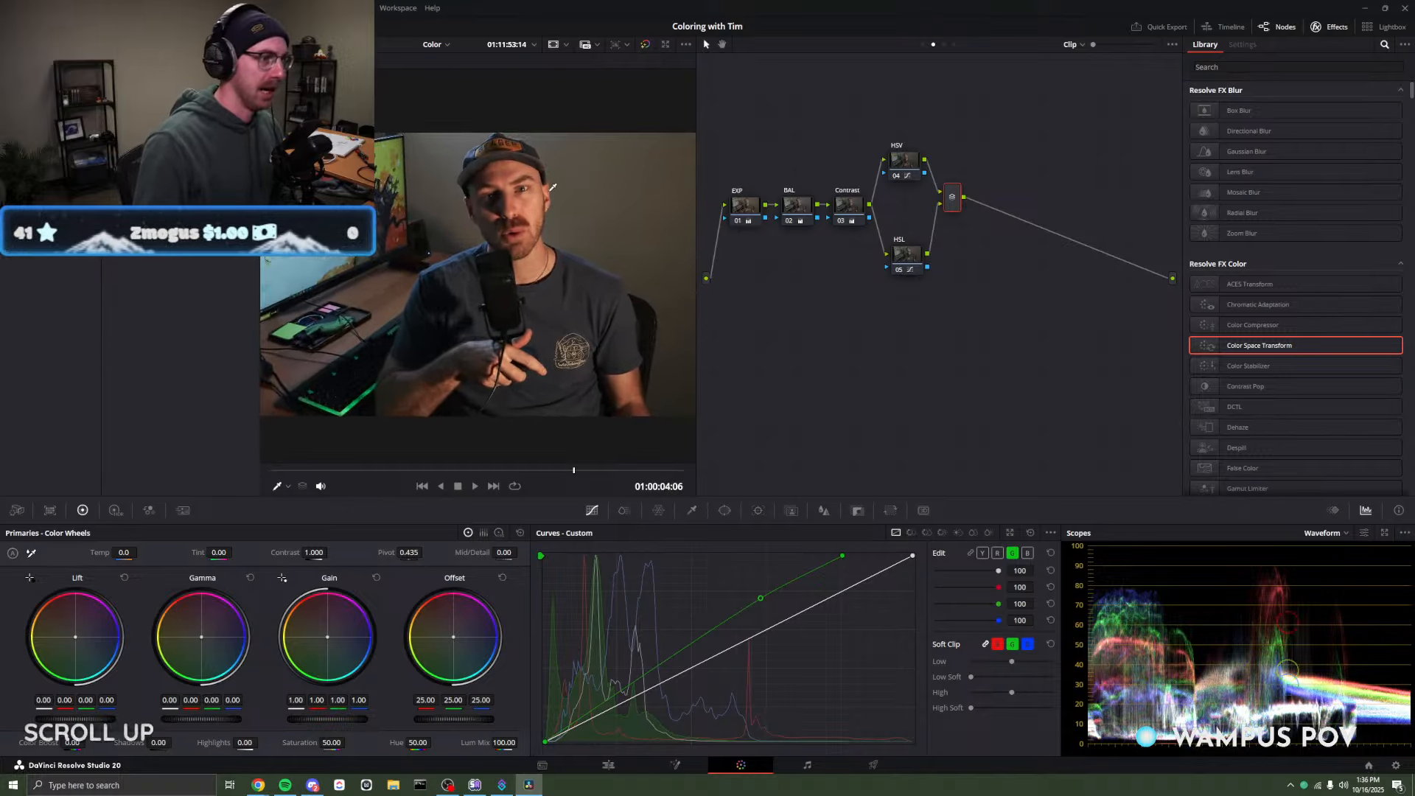
scroll(549, 184, "up", 1)
left_click_drag(697, 123, 841, 131)
scroll(578, 324, "down", 1)
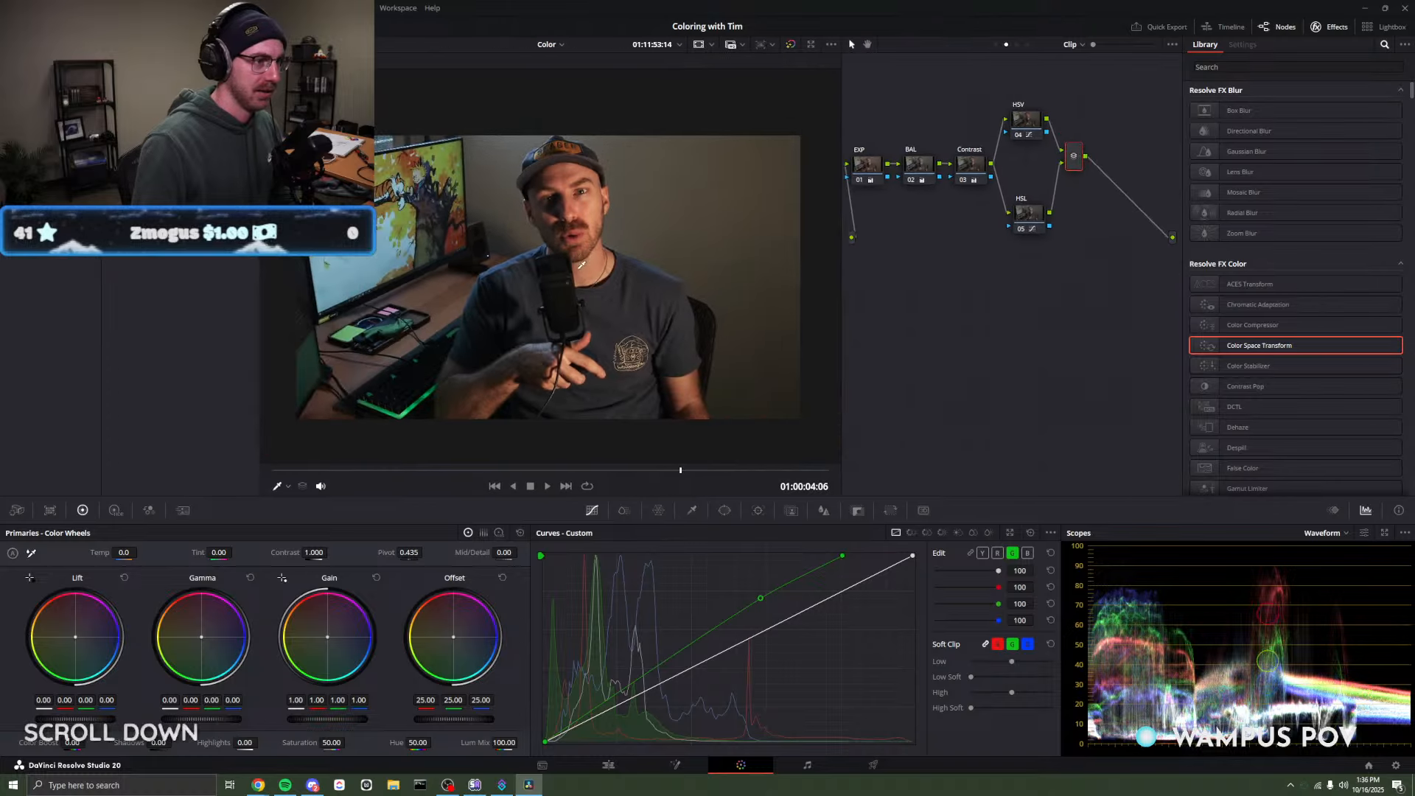
scroll(599, 350, "up", 3)
mouse_move(598, 349)
left_mouse_down()
mouse_move(593, 328)
mouse_move(584, 357)
left_mouse_up()
scroll(579, 353, "down", 1)
scroll(582, 350, "down", 1)
scroll(583, 355, "down", 1)
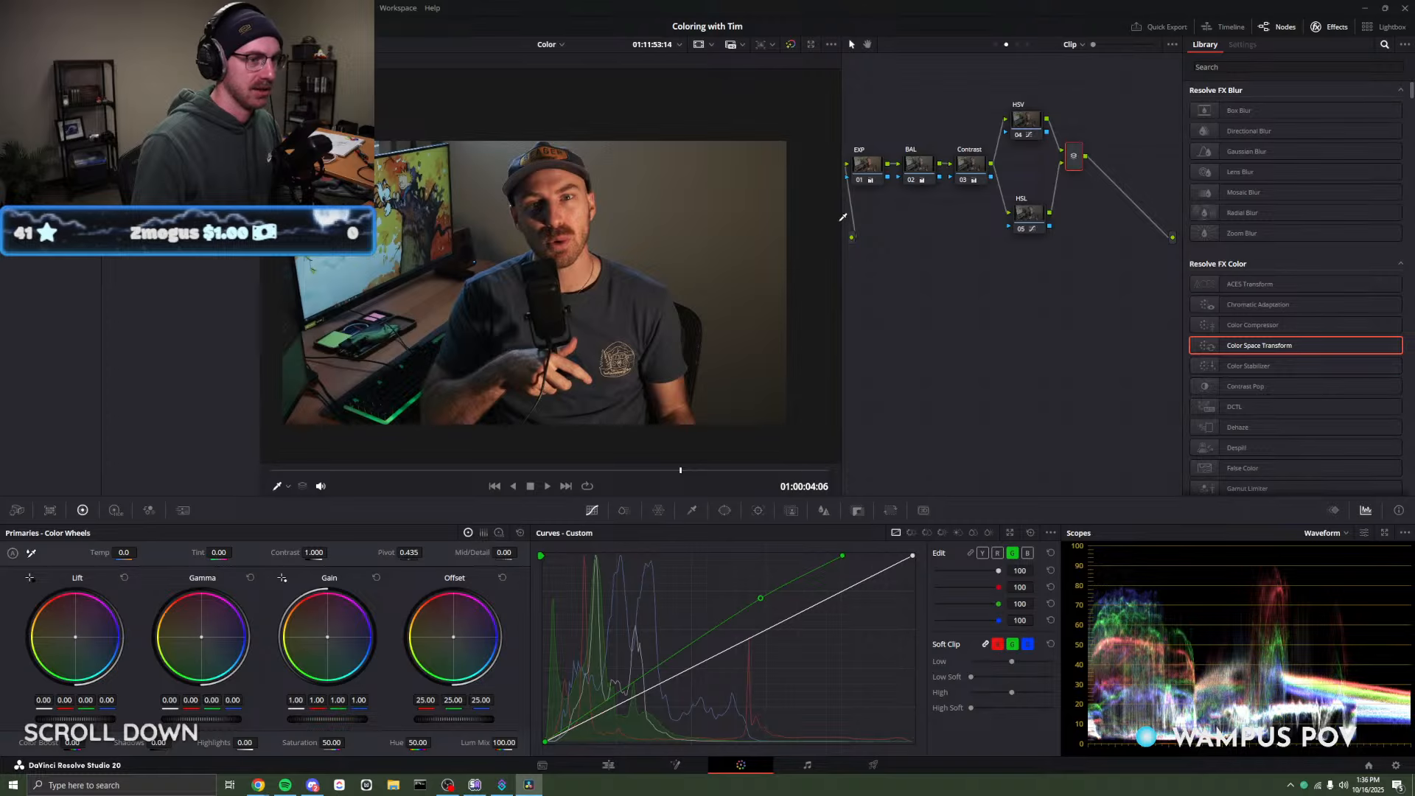
left_click_drag(842, 220, 756, 219)
scroll(509, 275, "down", 1)
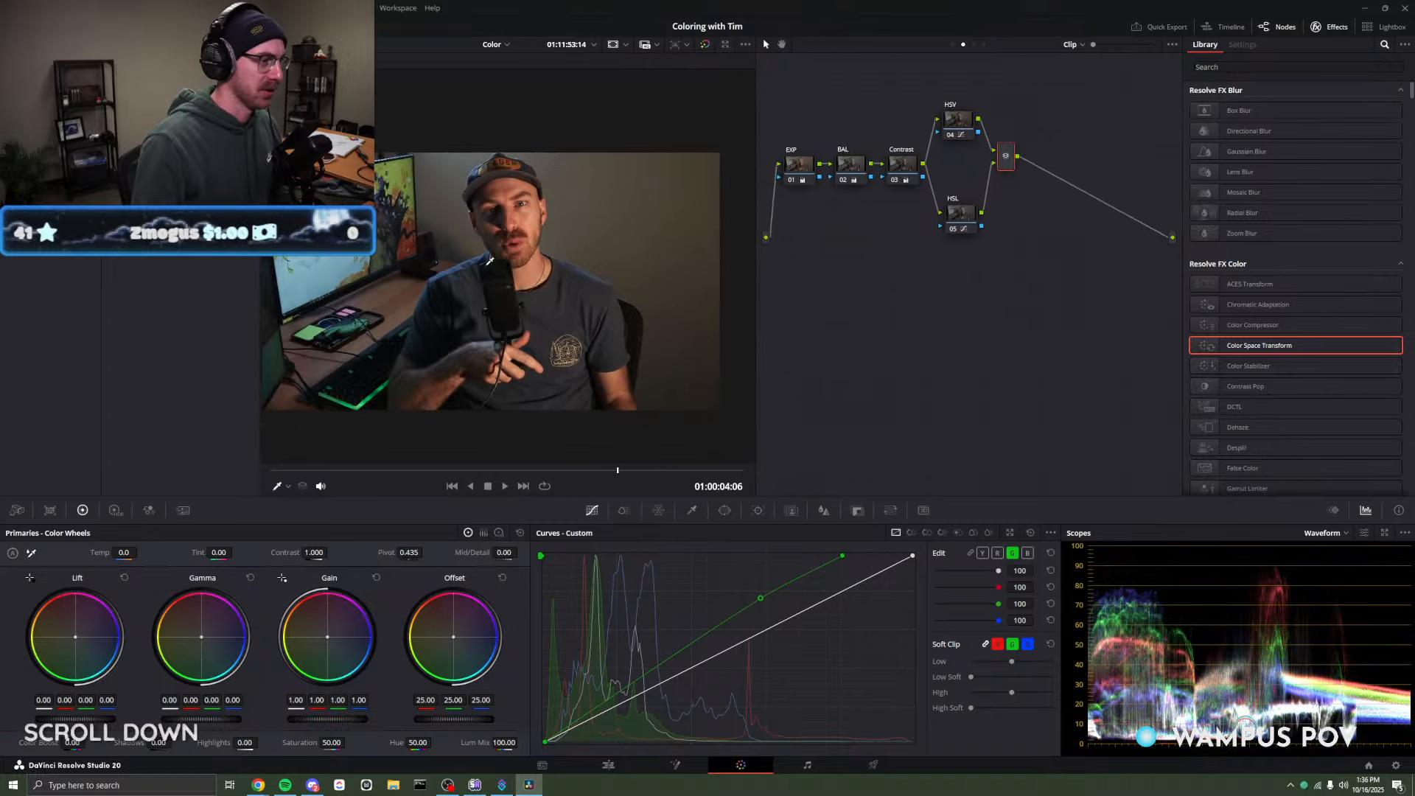
Open the Max Breakdown project from the local database and show its Main timeline on the Edit page.
left_click(1370, 766)
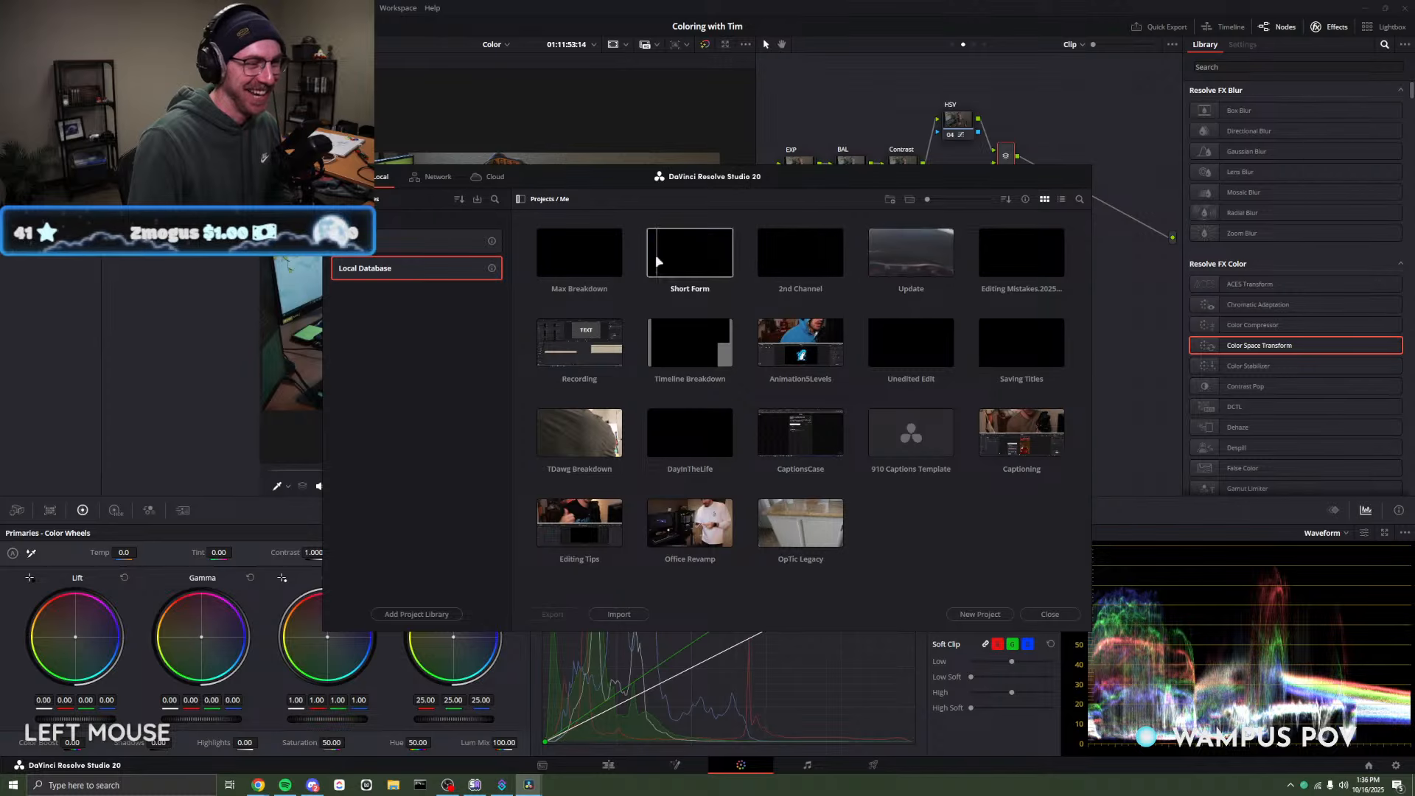
double_click(583, 266)
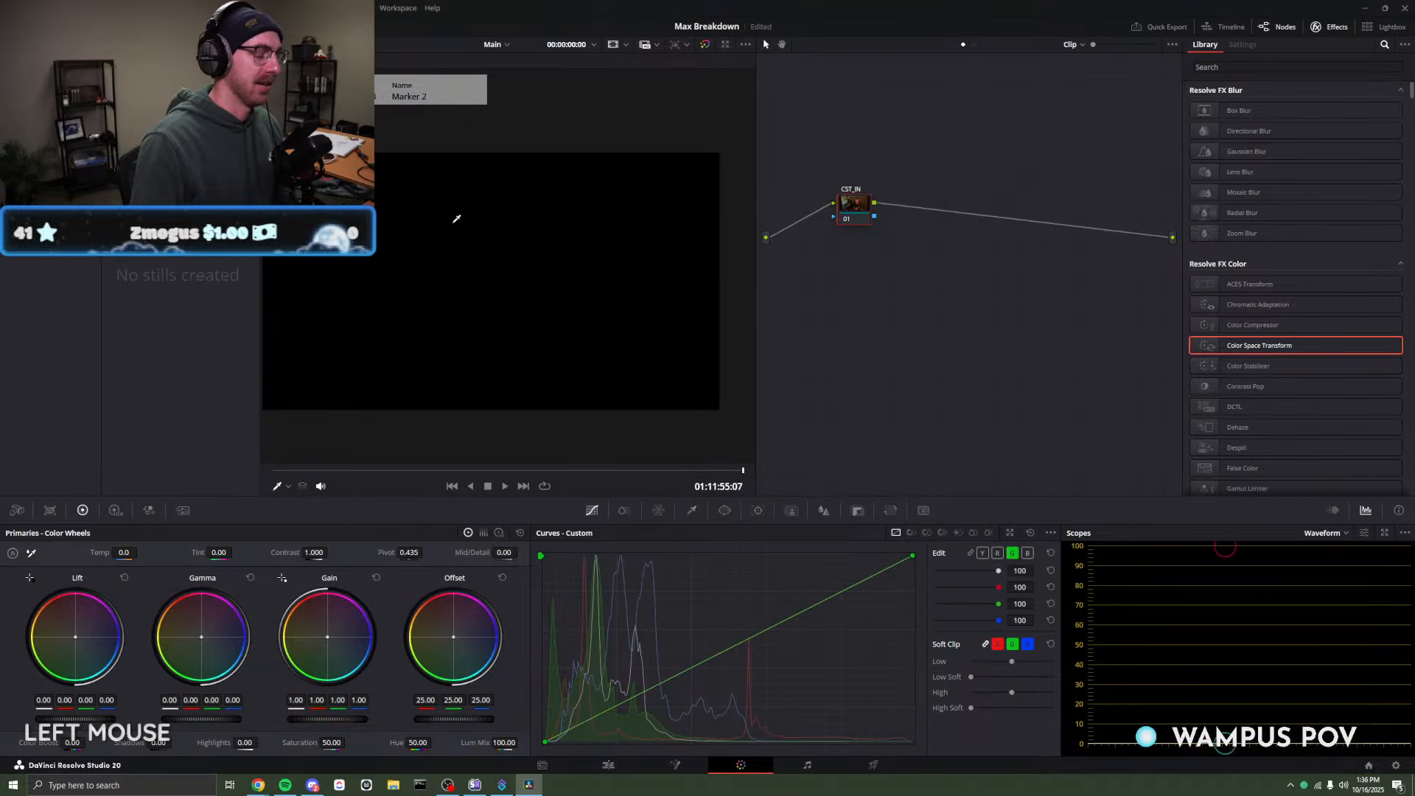
left_click(611, 766)
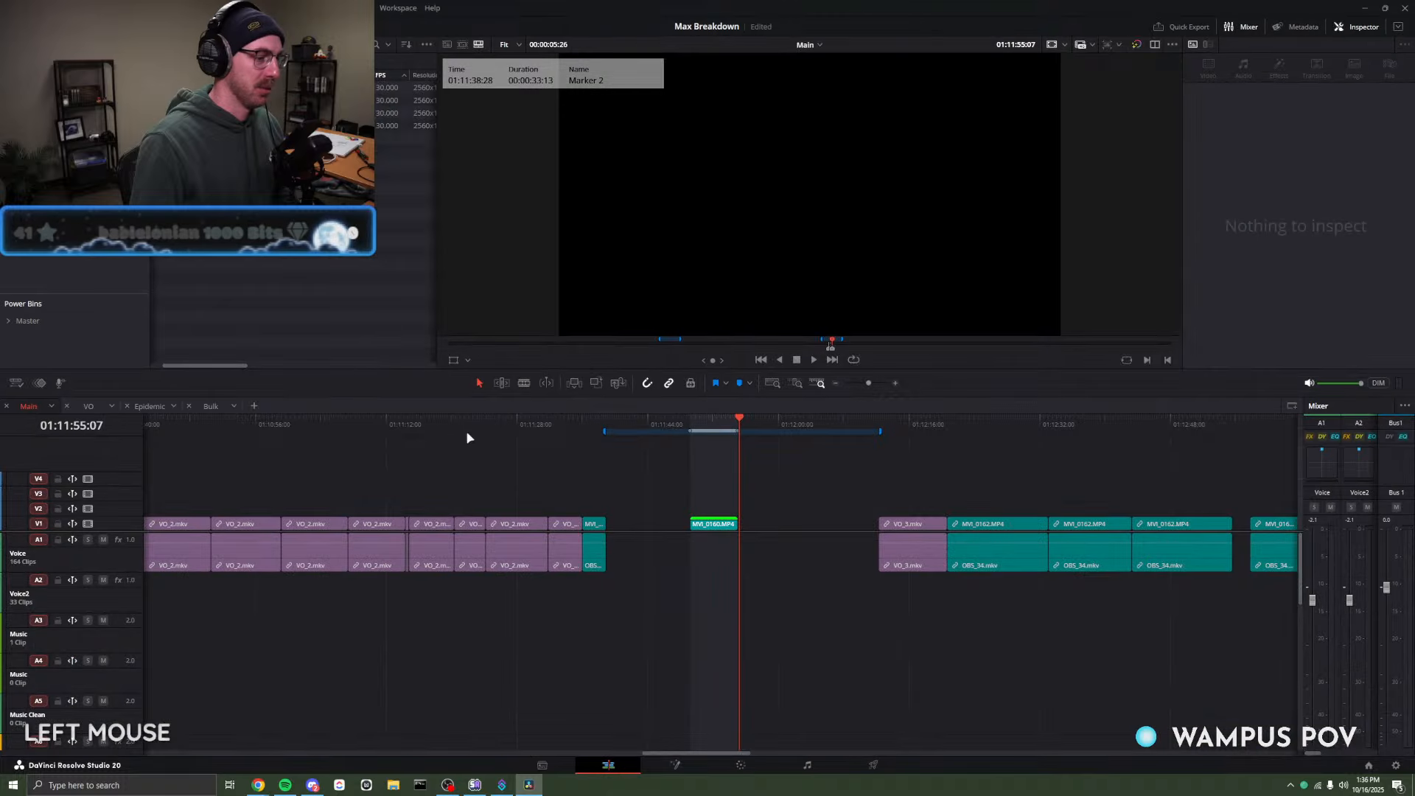
Move the Main timeline's playhead into the MVI_0161.MP4 clip at 01:11:37:00.
left_click(713, 424)
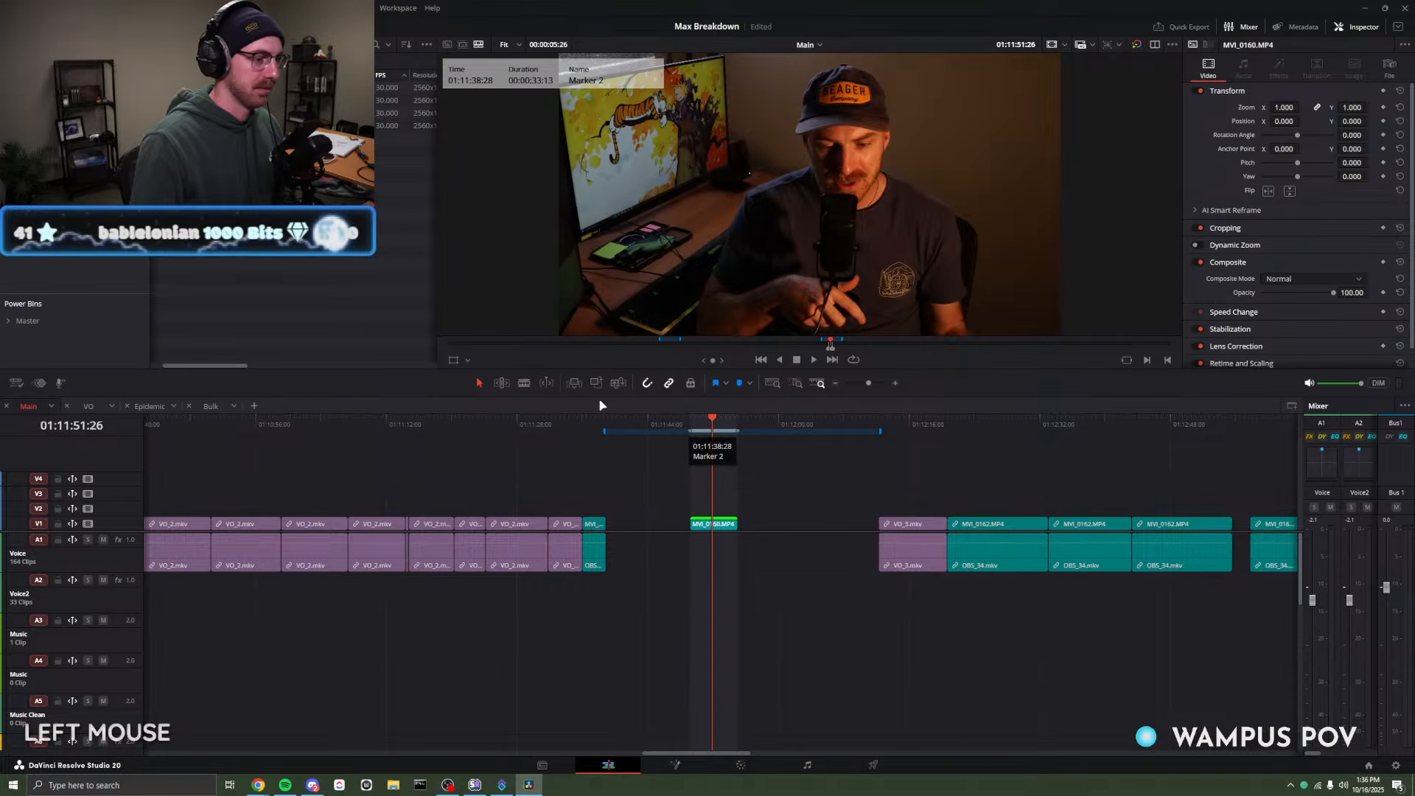
mouse_move(587, 412)
left_mouse_down()
mouse_move(561, 413)
mouse_move(583, 414)
left_mouse_up()
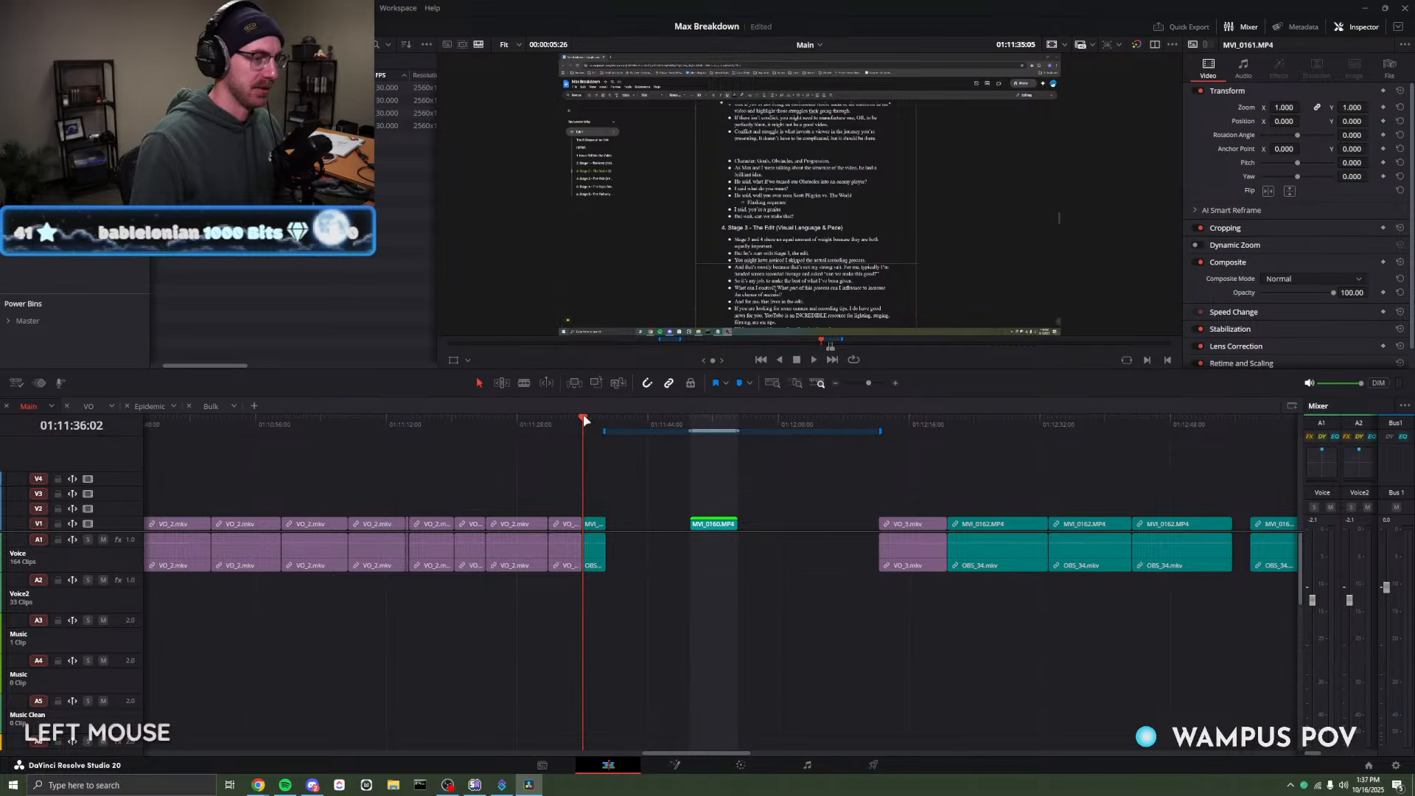
key("d")
left_click(668, 426)
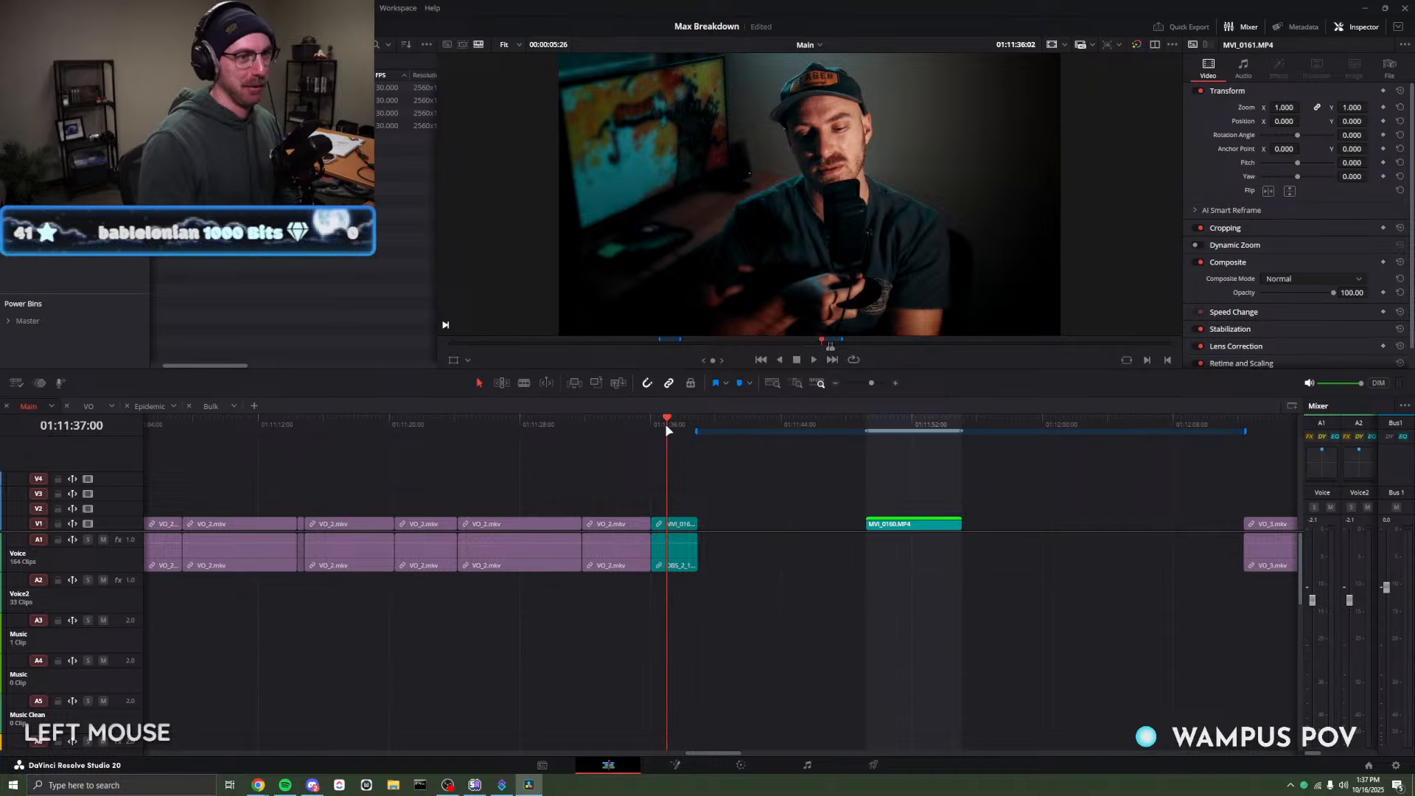
Examine the graded MVI_0161.MP4 shot full screen, set the playhead to 01:11:37:06 and select the clip.
key("p")
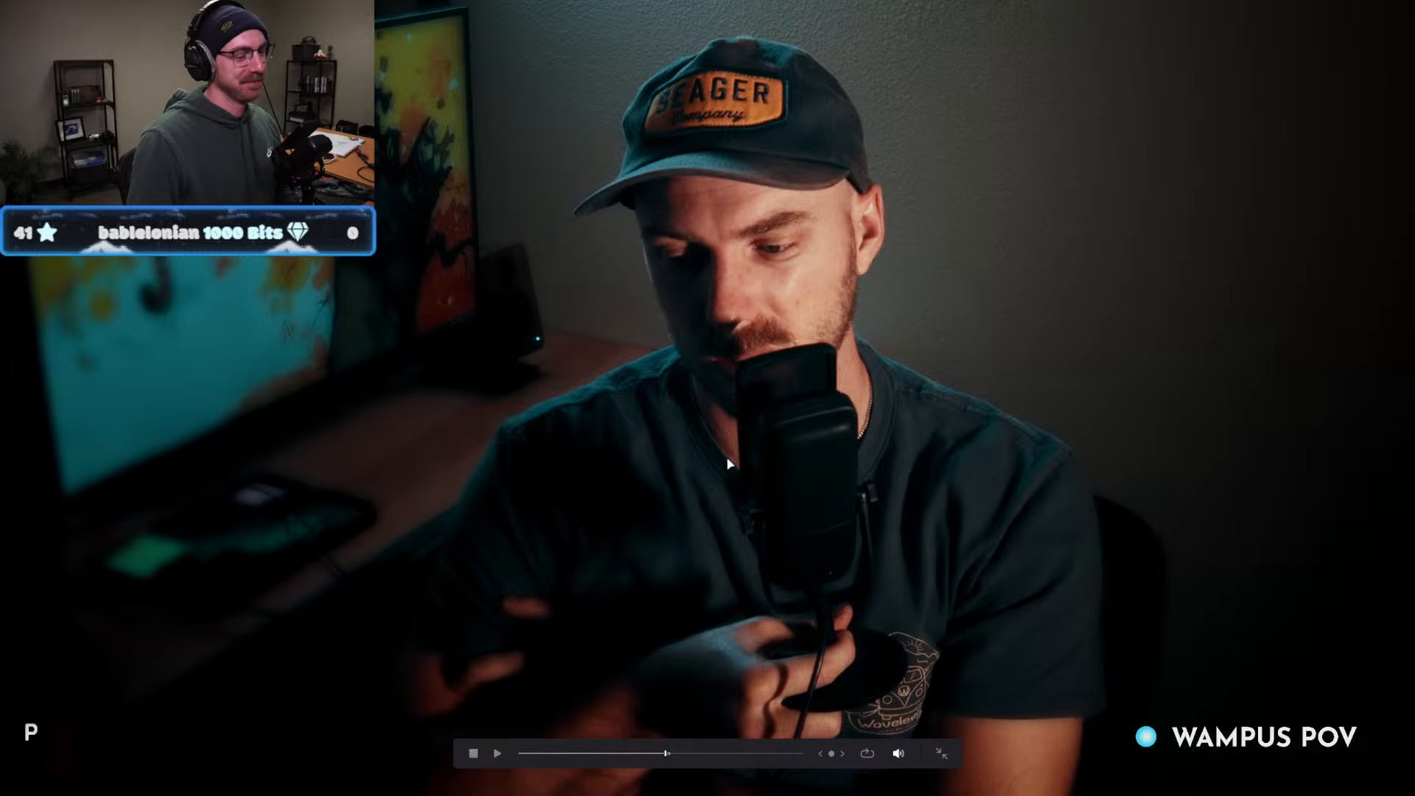
key("Escape")
left_click_drag(678, 424, 671, 424)
key("d")
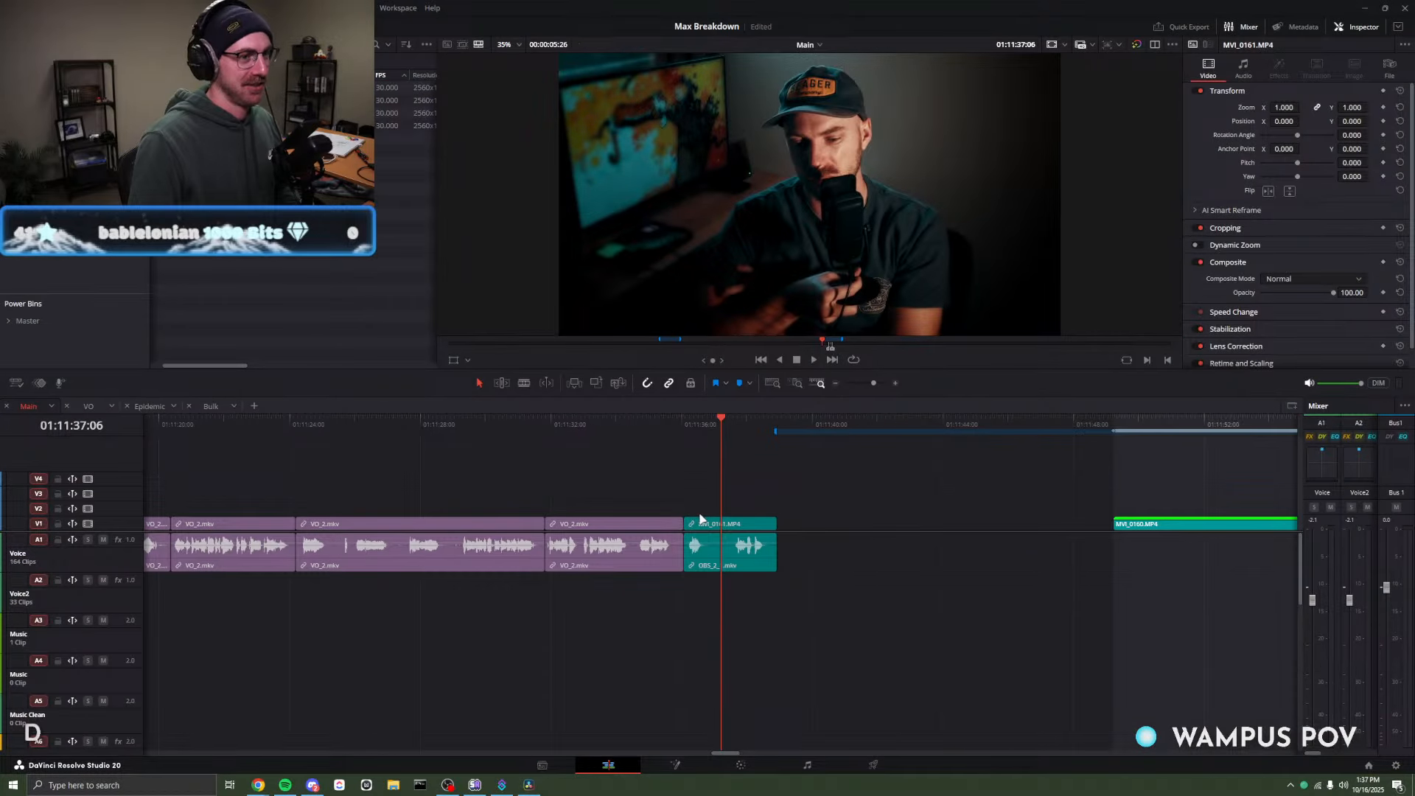
left_click(743, 529)
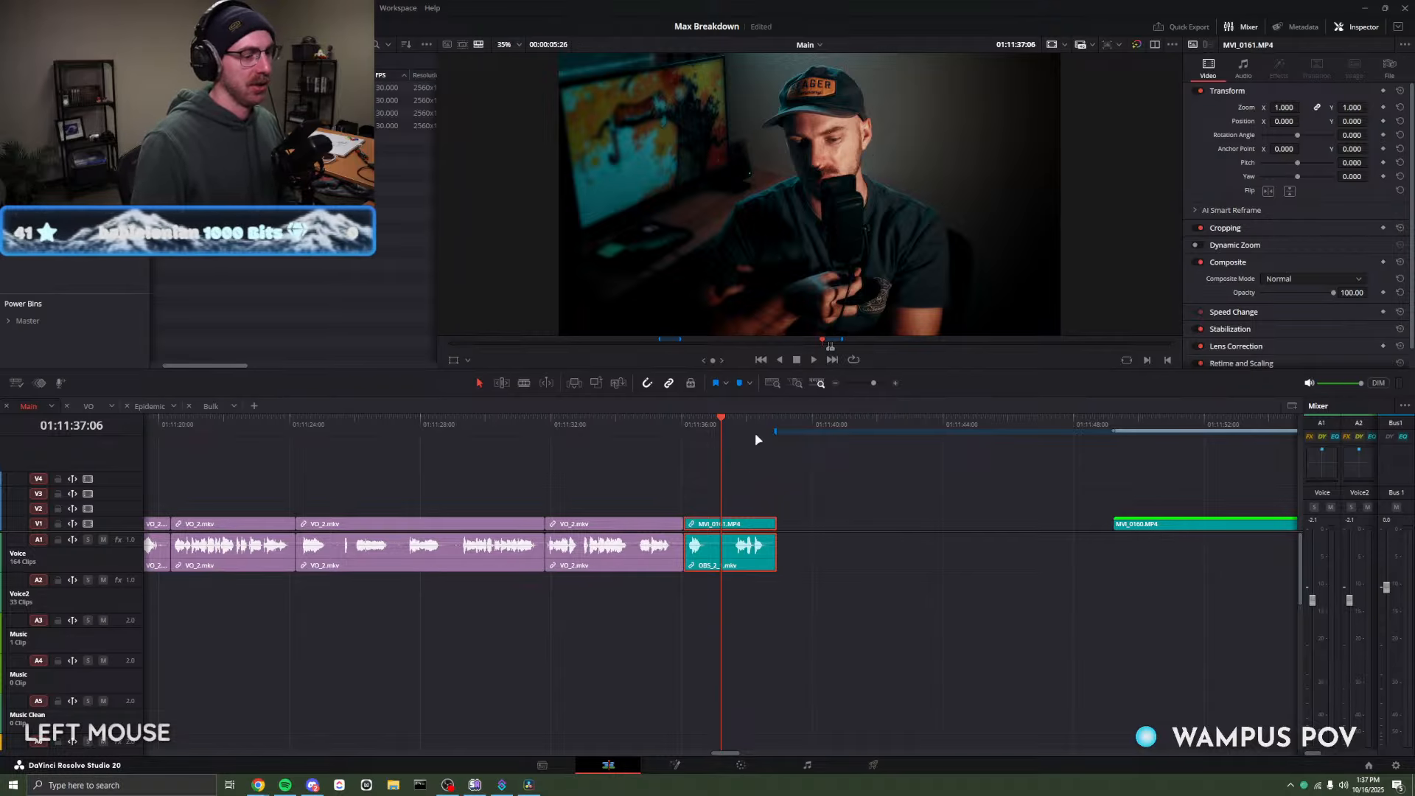
key("p")
key("Escape")
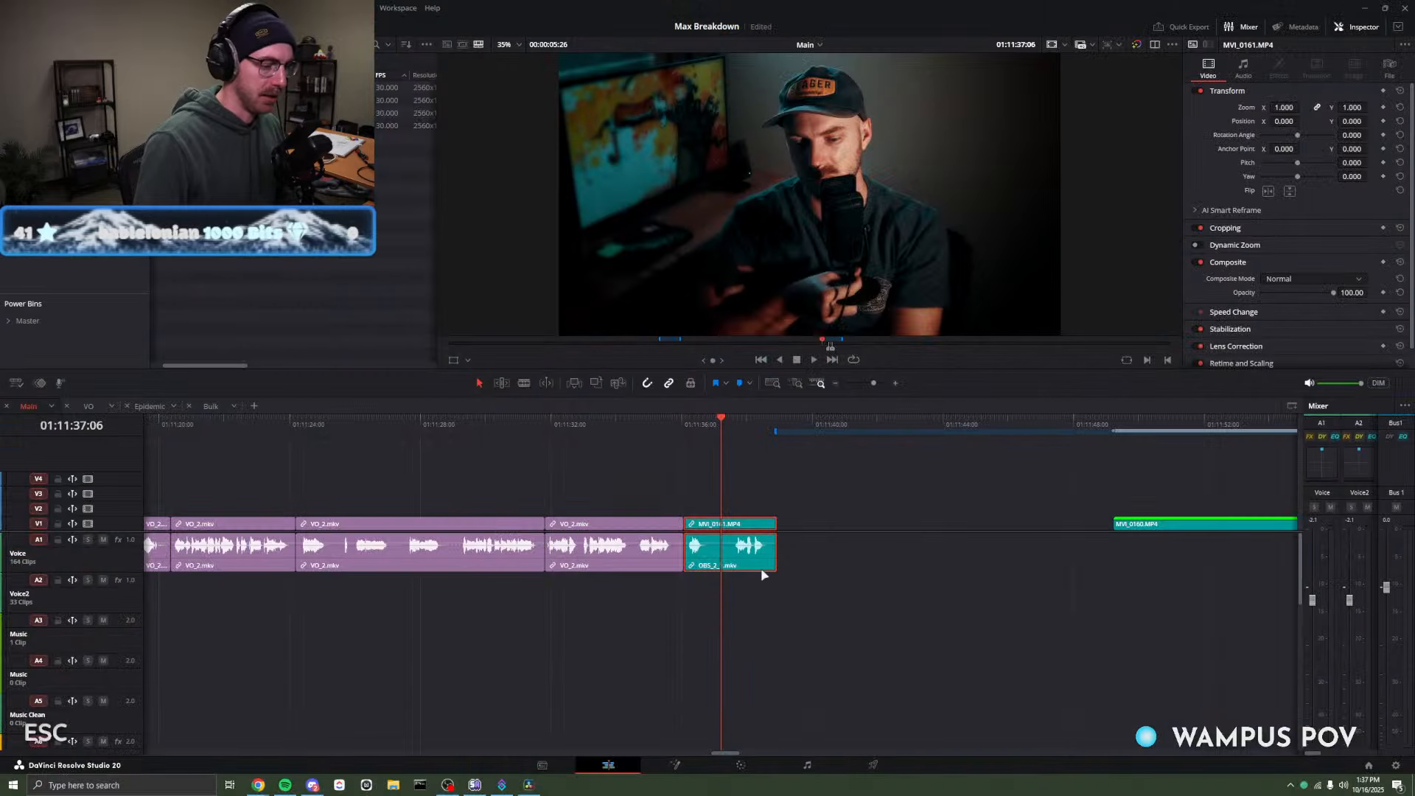
Open the clip's grade on the Color page and compare it with all grades bypassed, checking the CST_IN and Exp nodes.
left_click(740, 765)
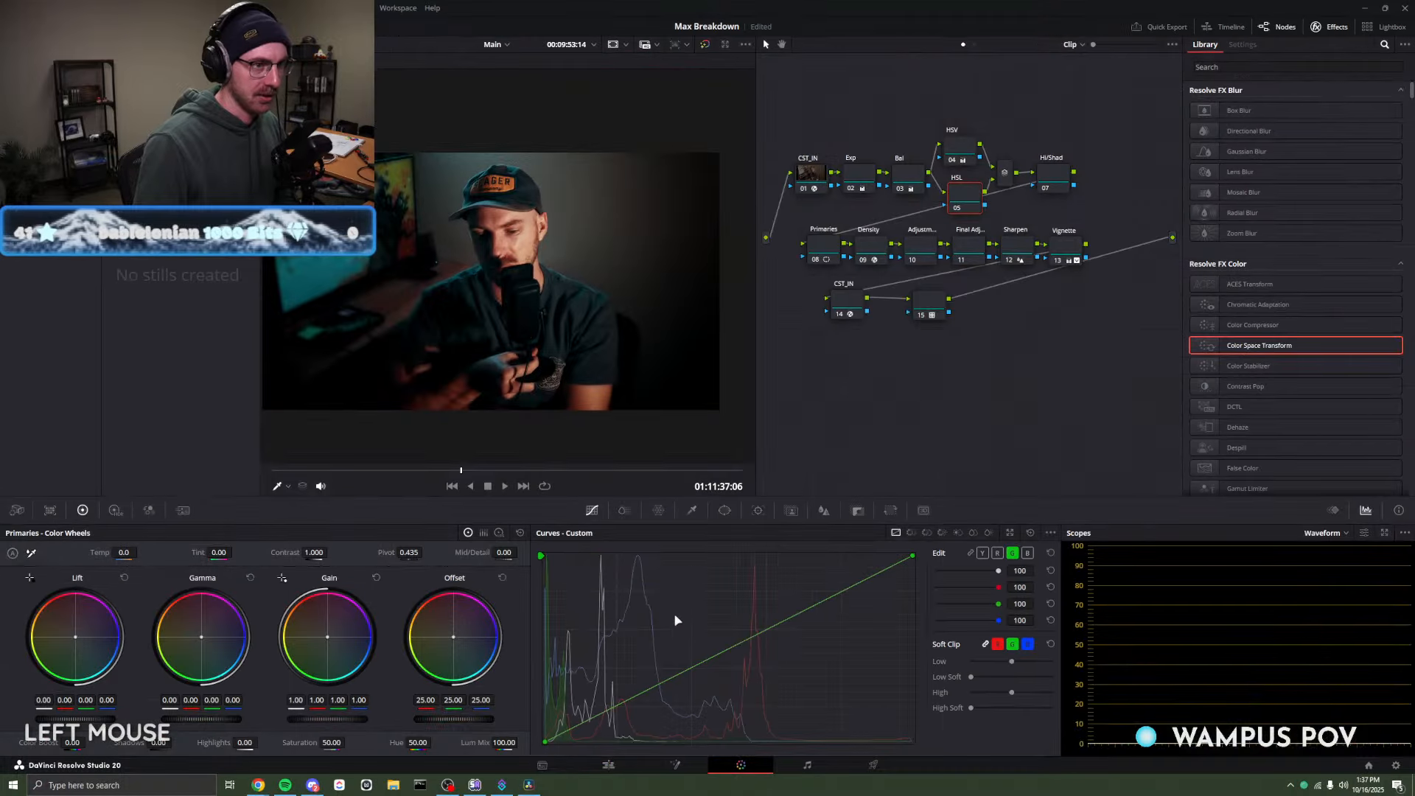
left_click(816, 174)
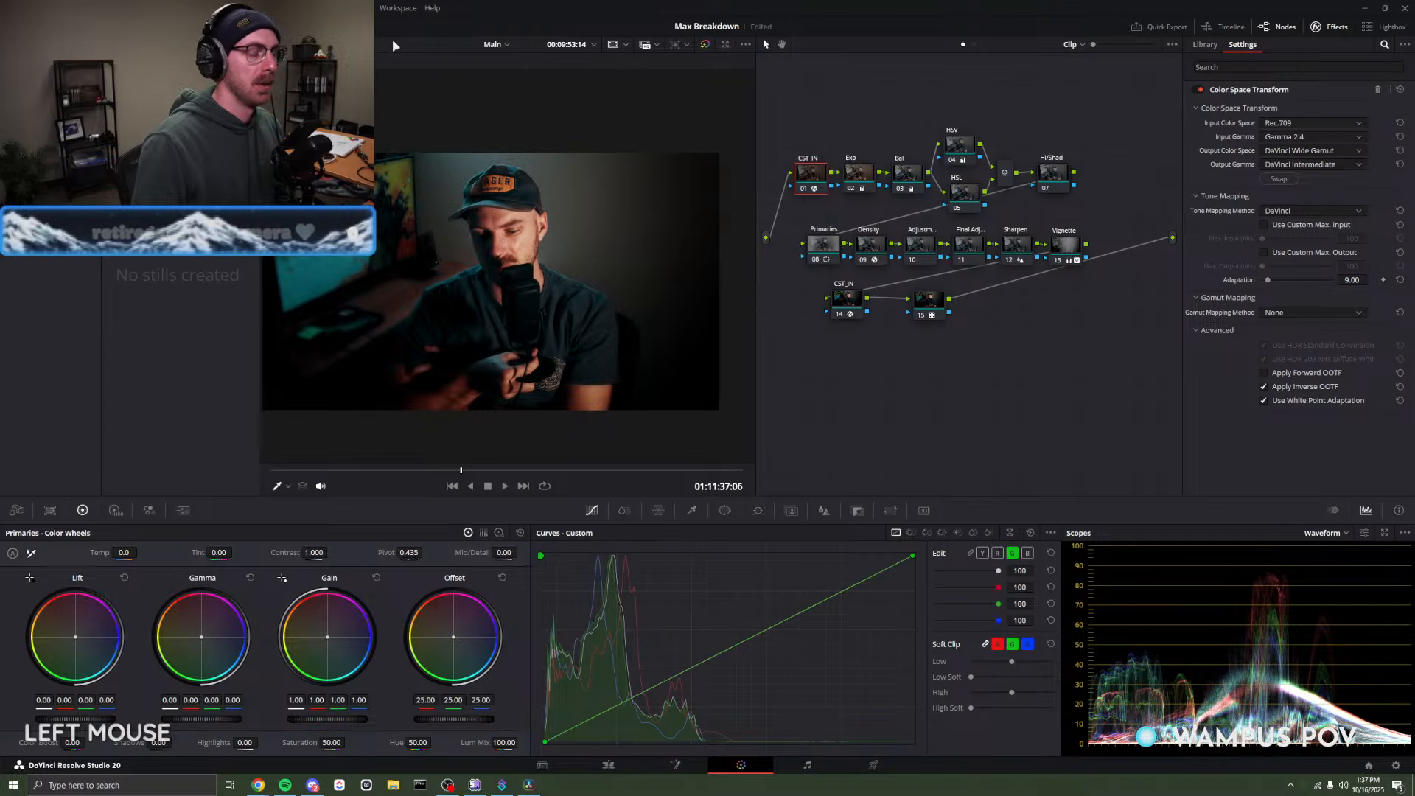
left_click(308, 61)
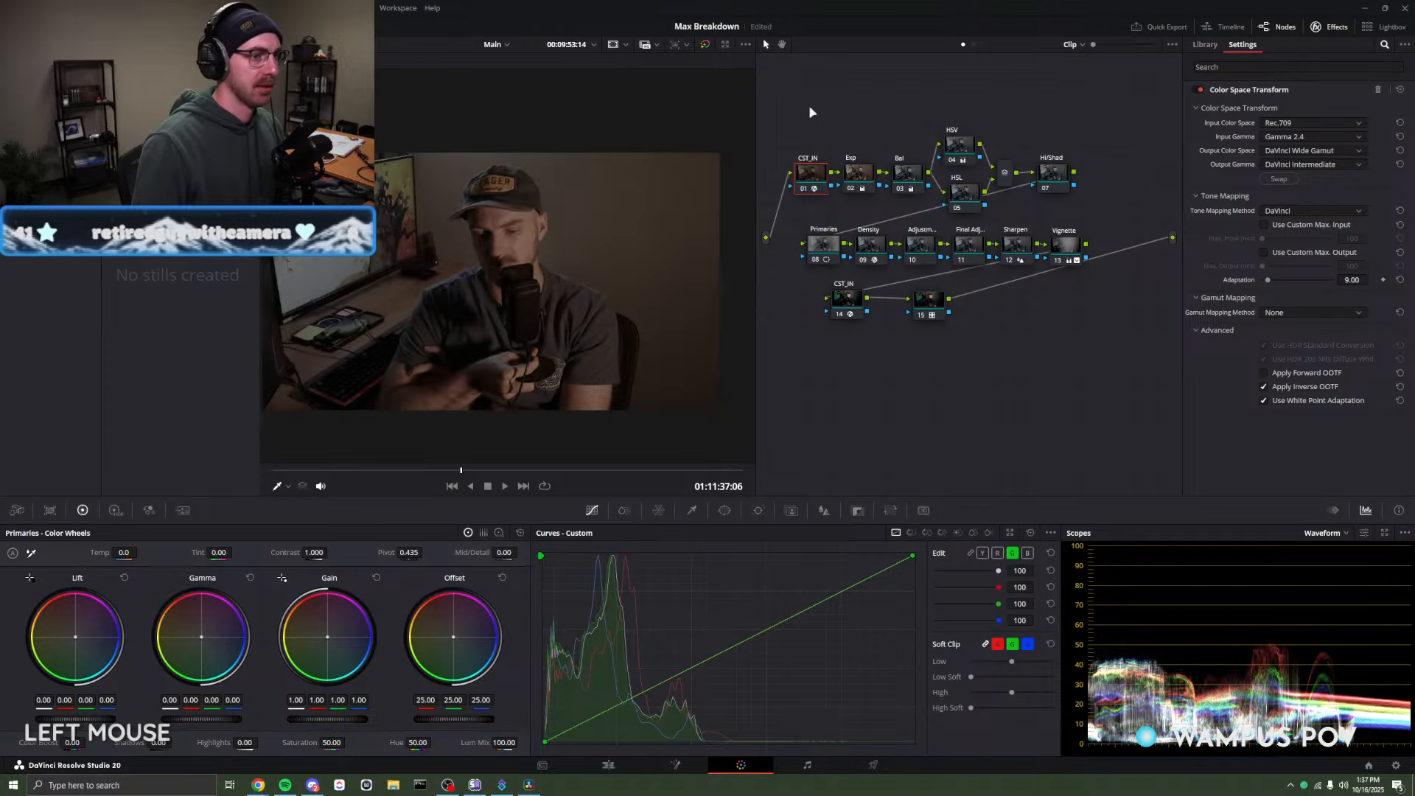
left_click(860, 171)
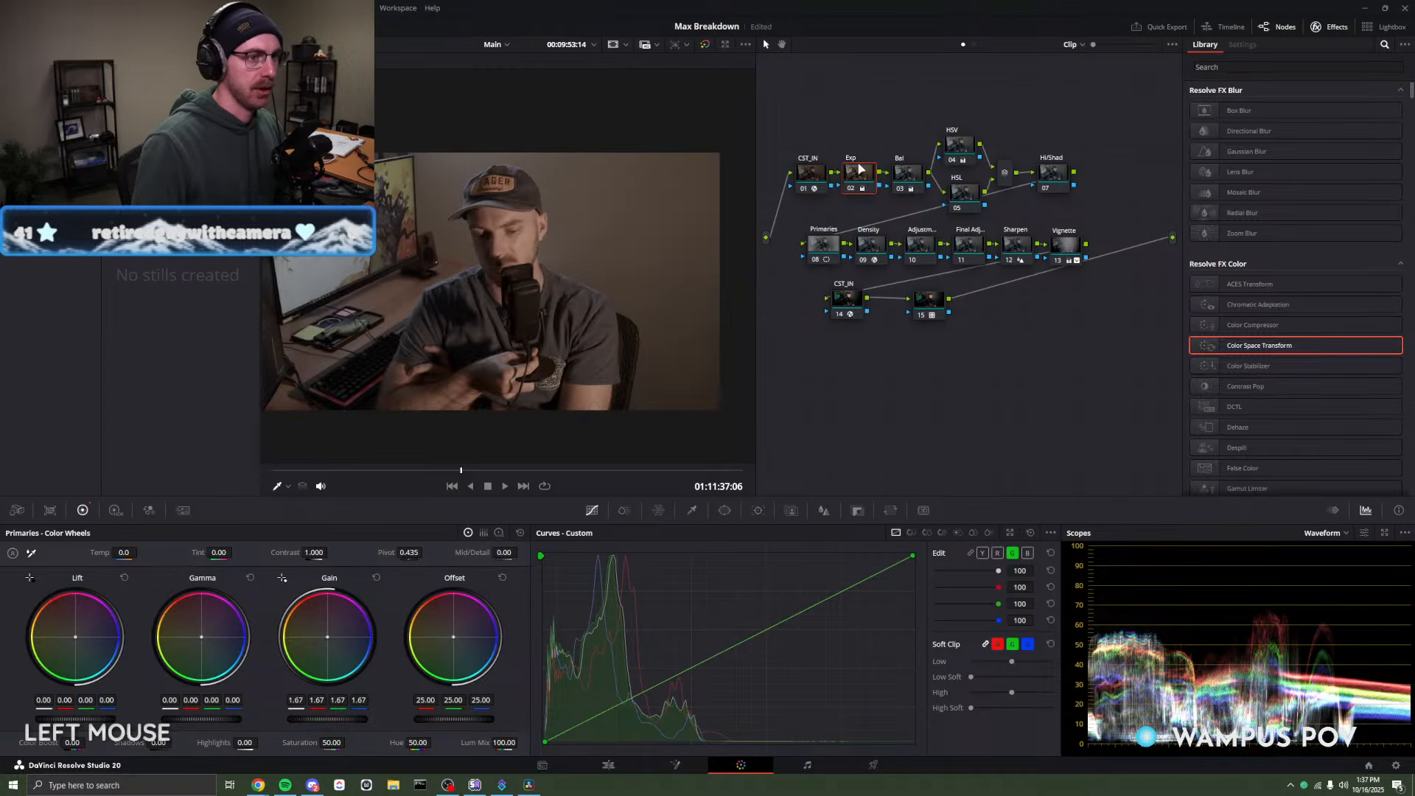
left_click(811, 175)
left_click(860, 180)
left_click(308, 61)
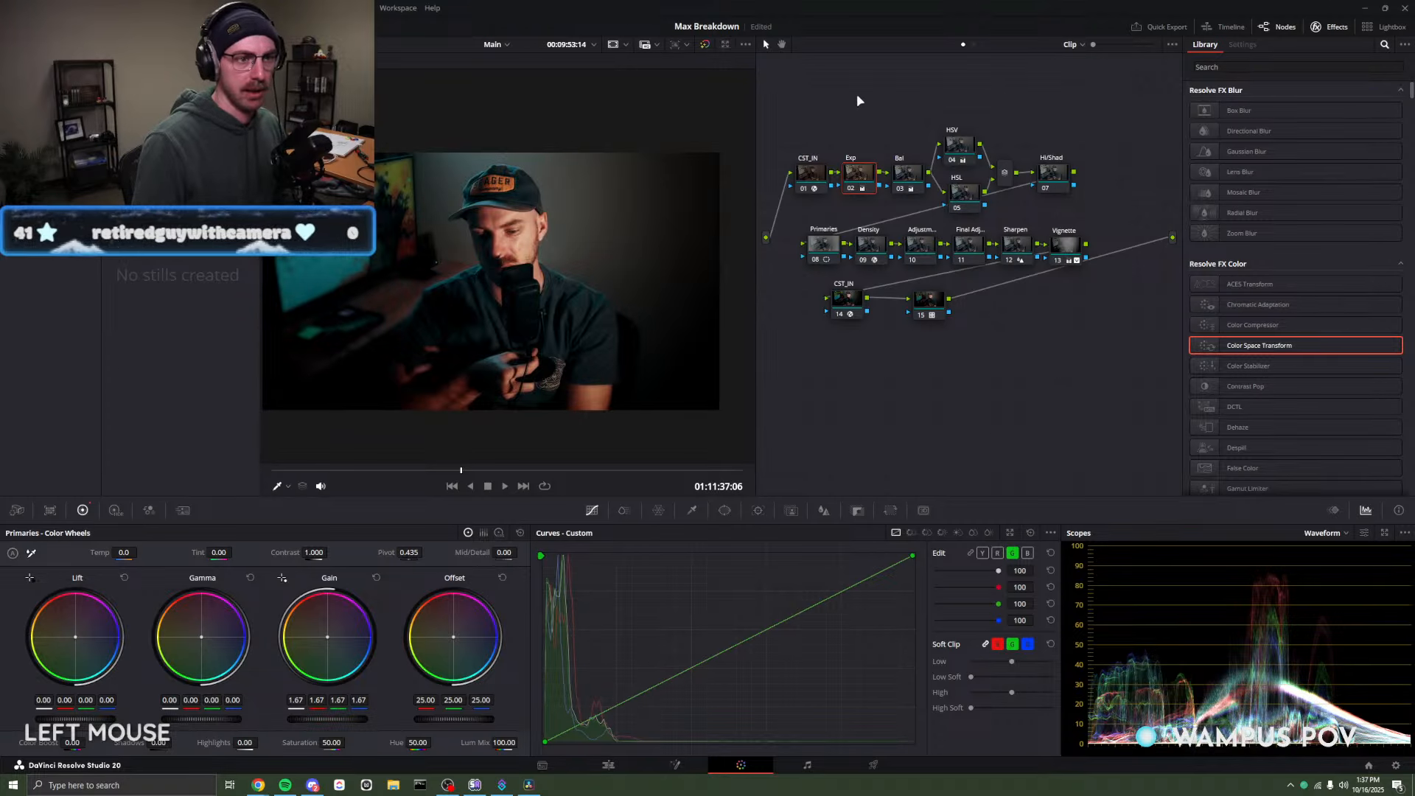
Disable every node from Exp 02 through Vignette 13, plus node 15, leaving CST_IN 01 and node 14 enabled.
left_click_drag(845, 93, 1100, 271)
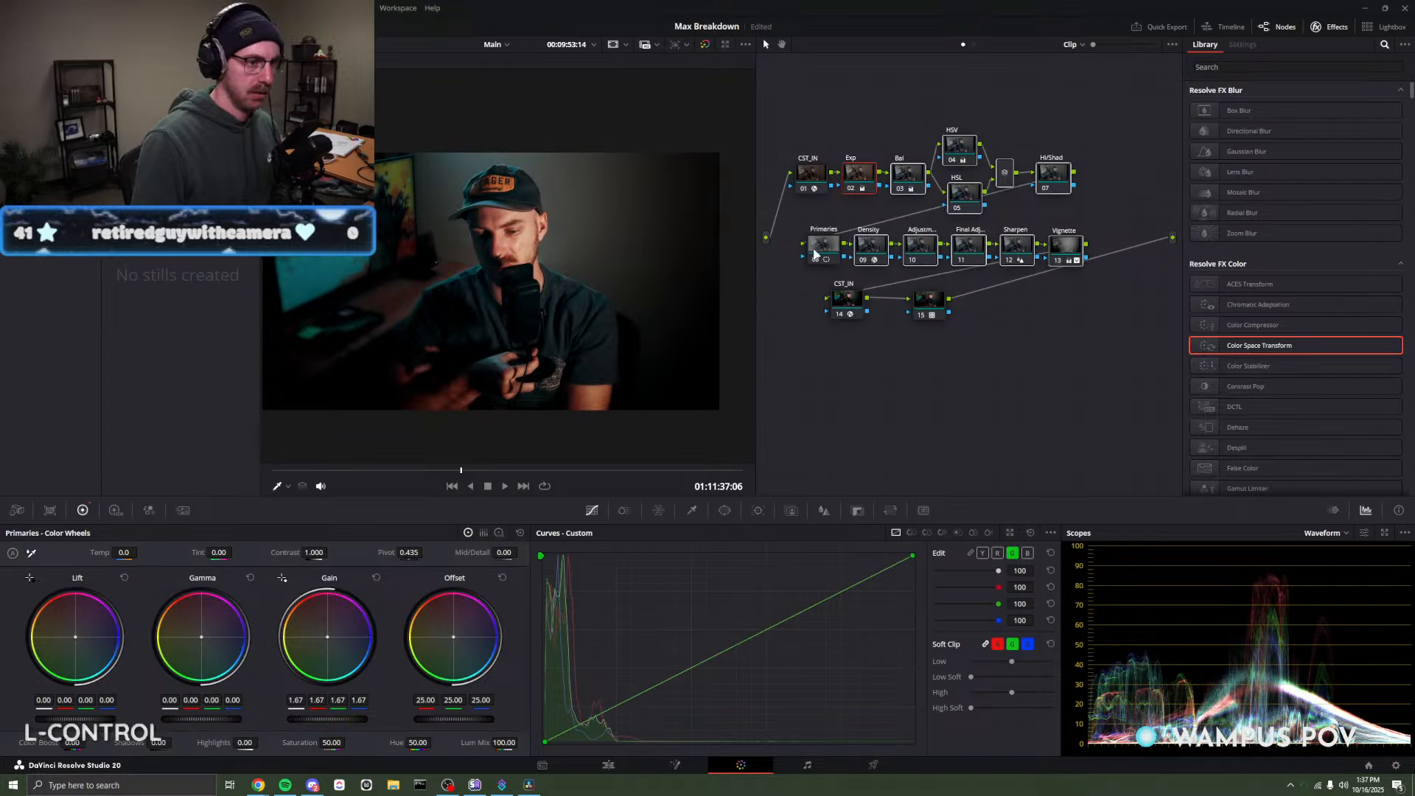
left_click(816, 254, "ctrl")
key("ctrl+d")
left_click(907, 366)
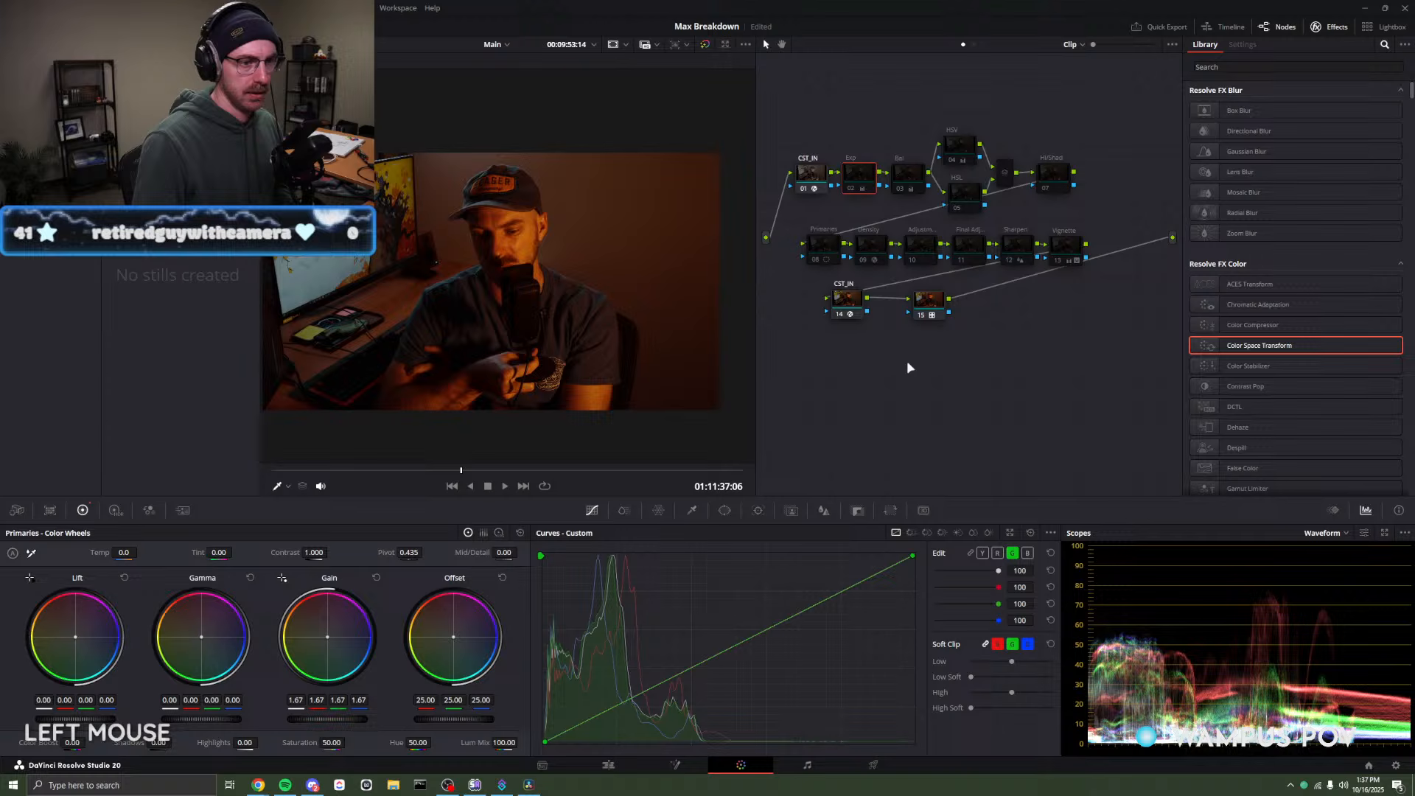
left_click(852, 309)
left_click(928, 302)
key("ctrl+d")
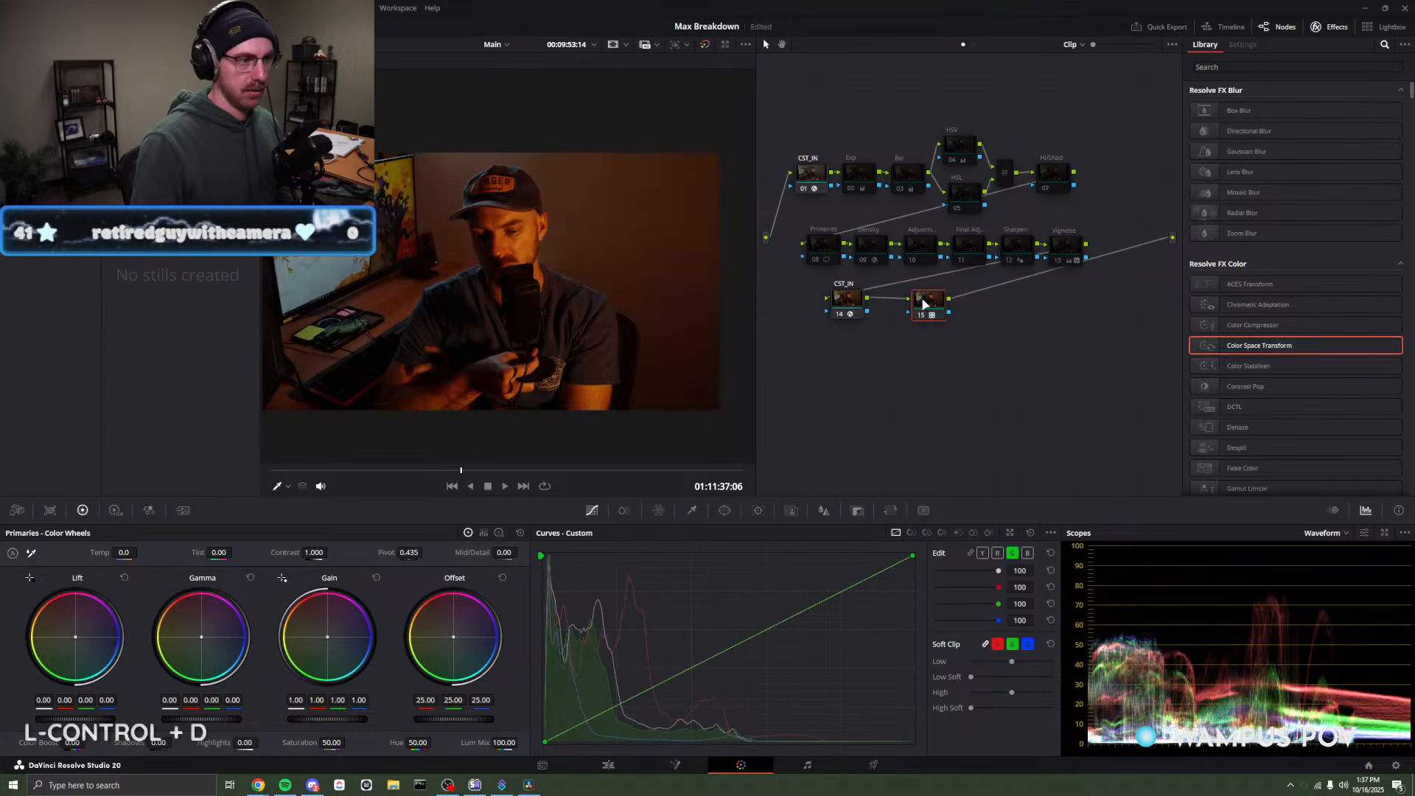
Move nodes 14 and 15 lower in the graph and re-enable the Exp node 02.
left_click_drag(948, 368, 989, 392)
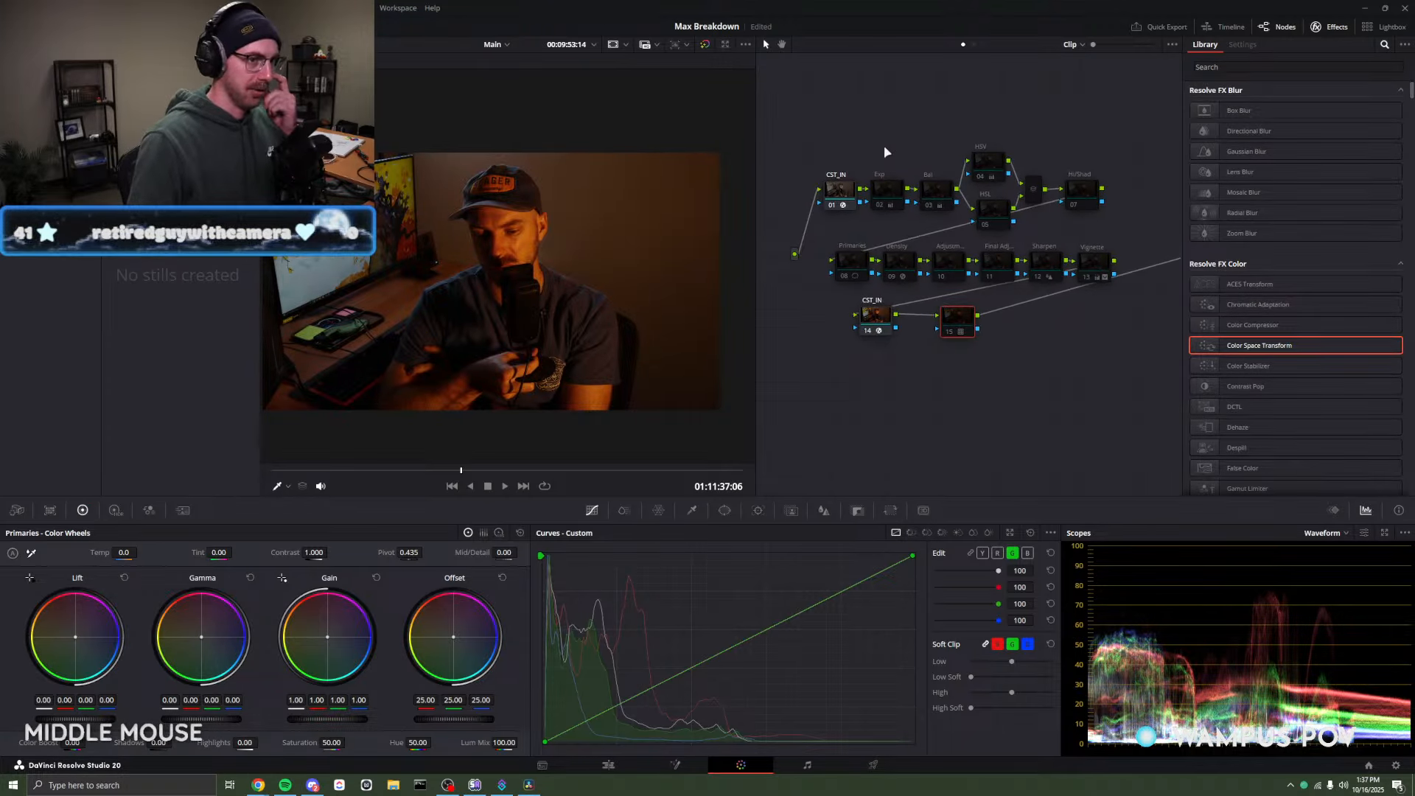
left_click_drag(886, 152, 808, 120)
left_click(841, 170)
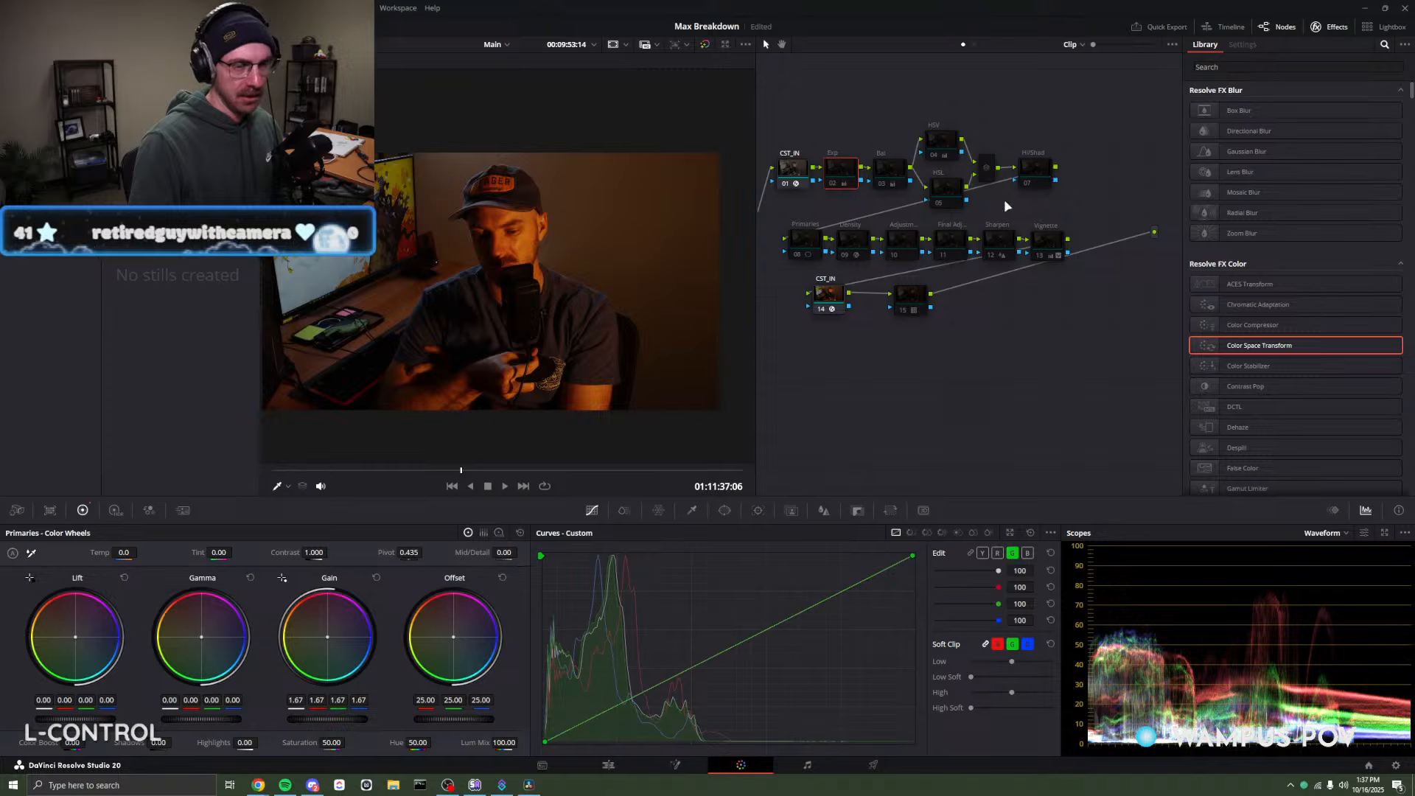
left_click_drag(790, 275, 991, 369)
left_click(840, 171)
key("ctrl+d")
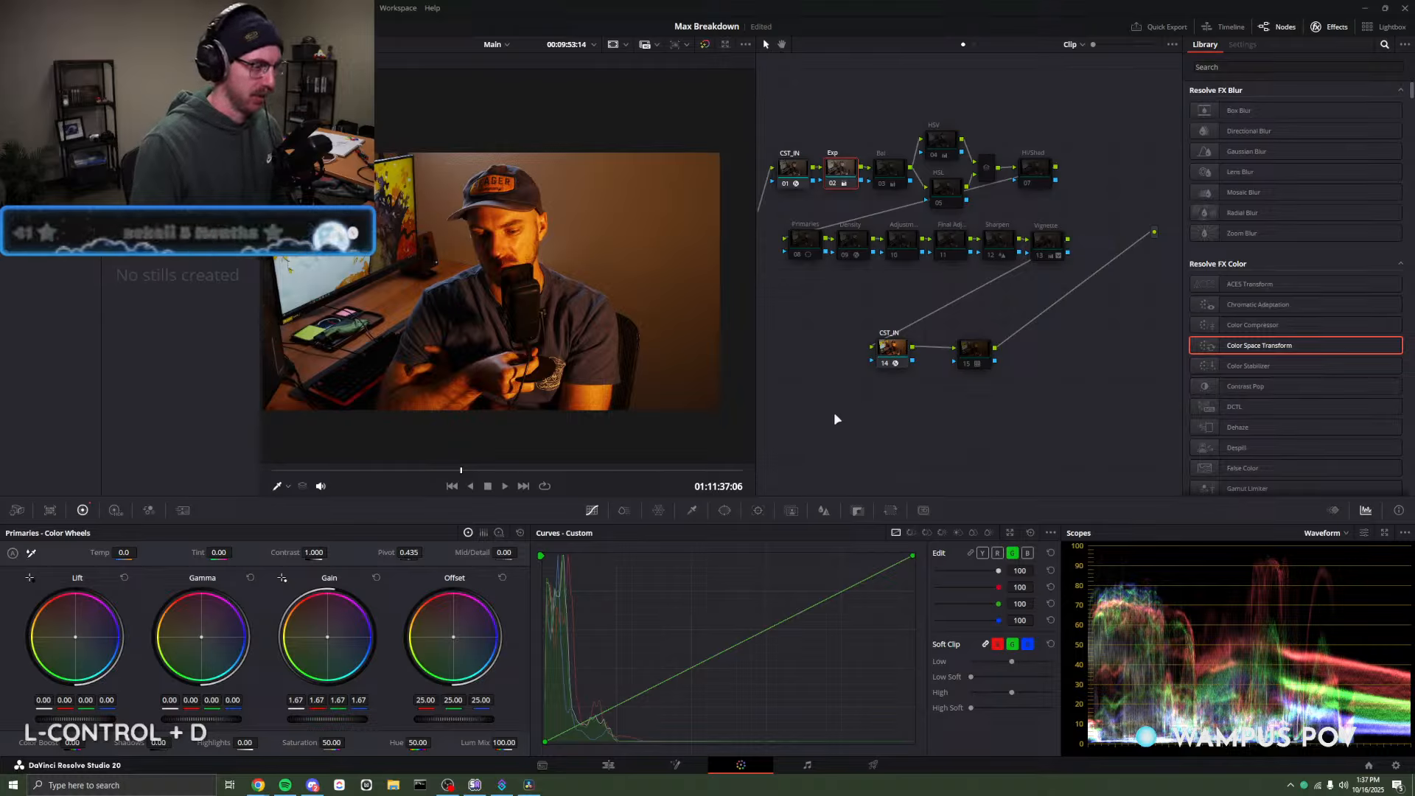
Re-enable the Bal node 03 to bring back the shot's color balance.
left_click(359, 45)
left_click(364, 62)
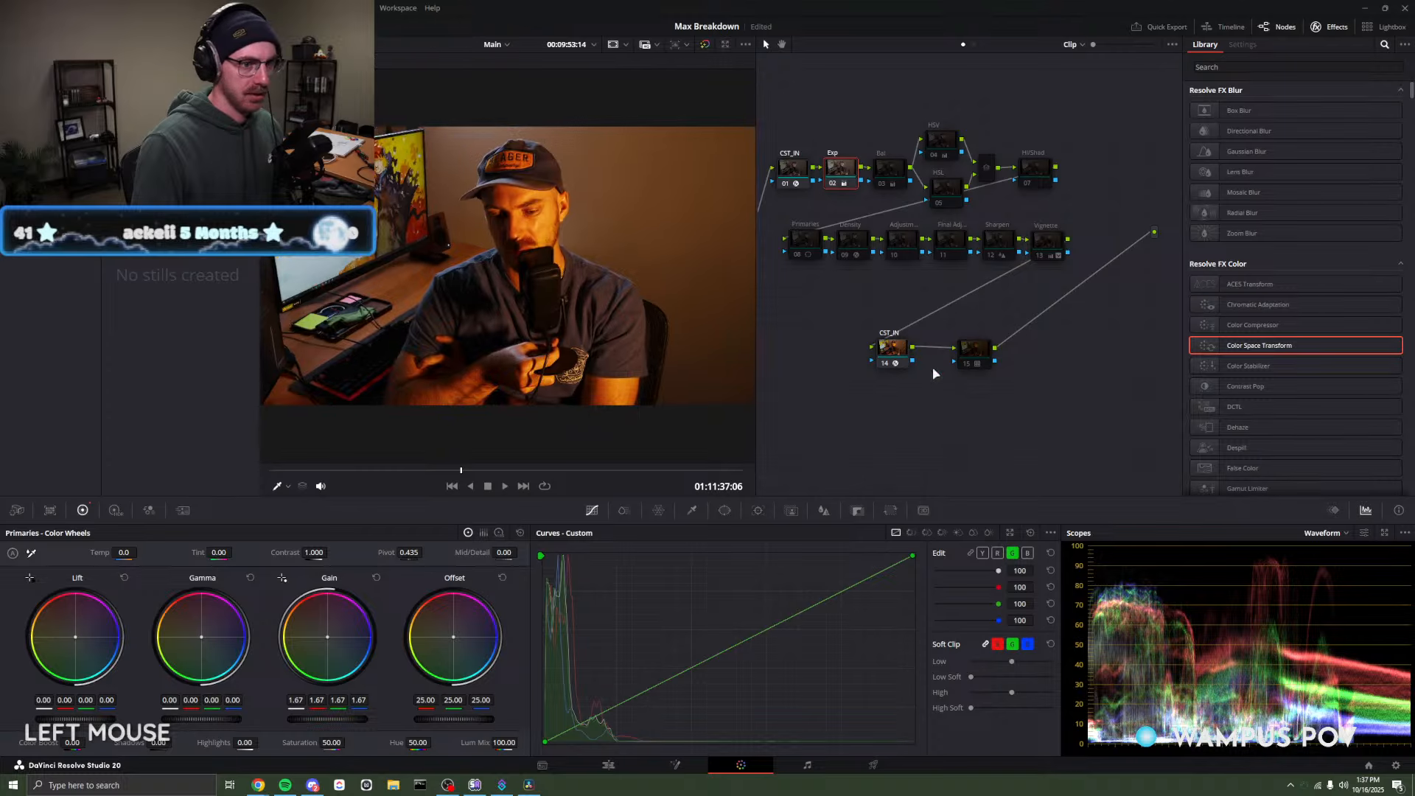
left_click(886, 178)
key("ctrl+d")
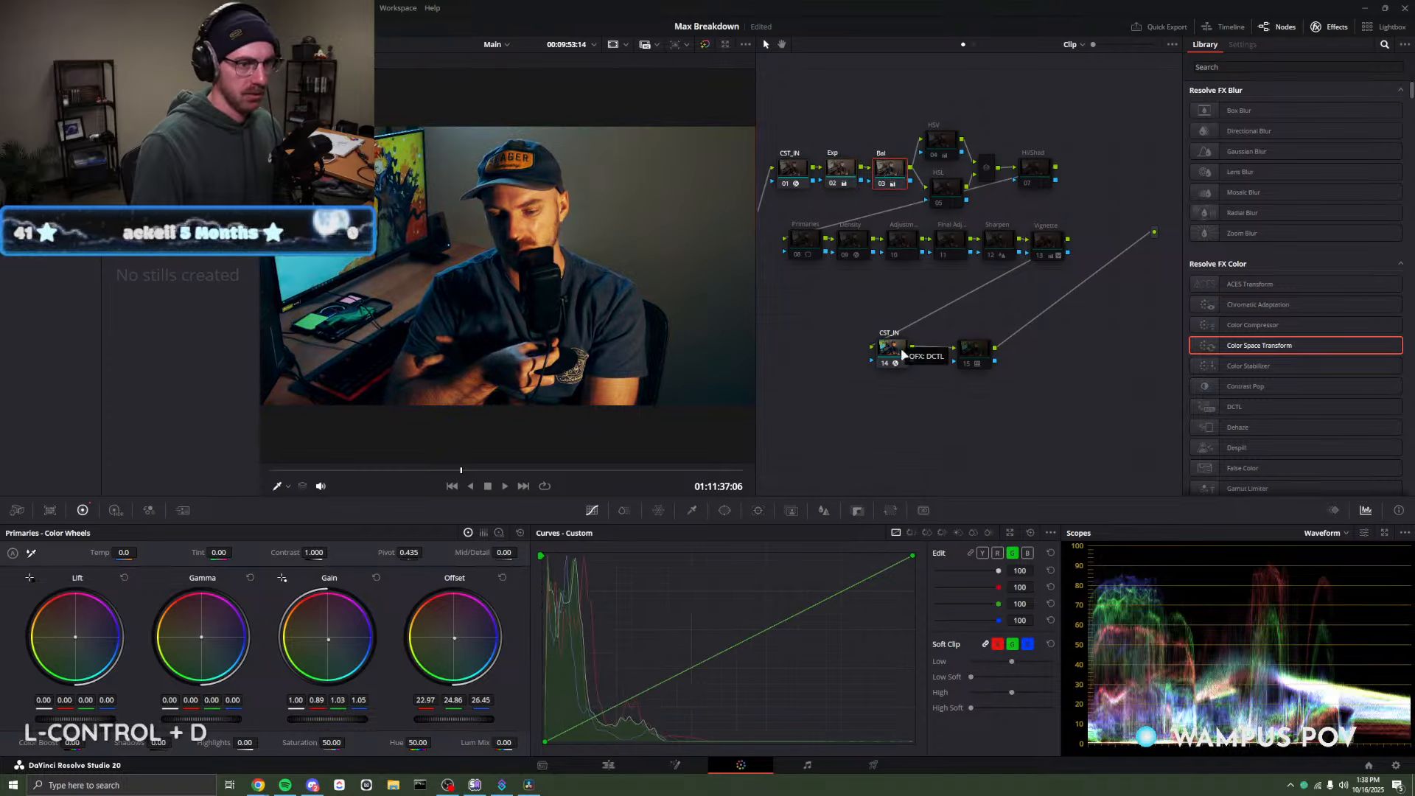
Check the JP_2499_DRT DCTL settings on node 14, and return to the start of the node chain.
left_click(902, 354)
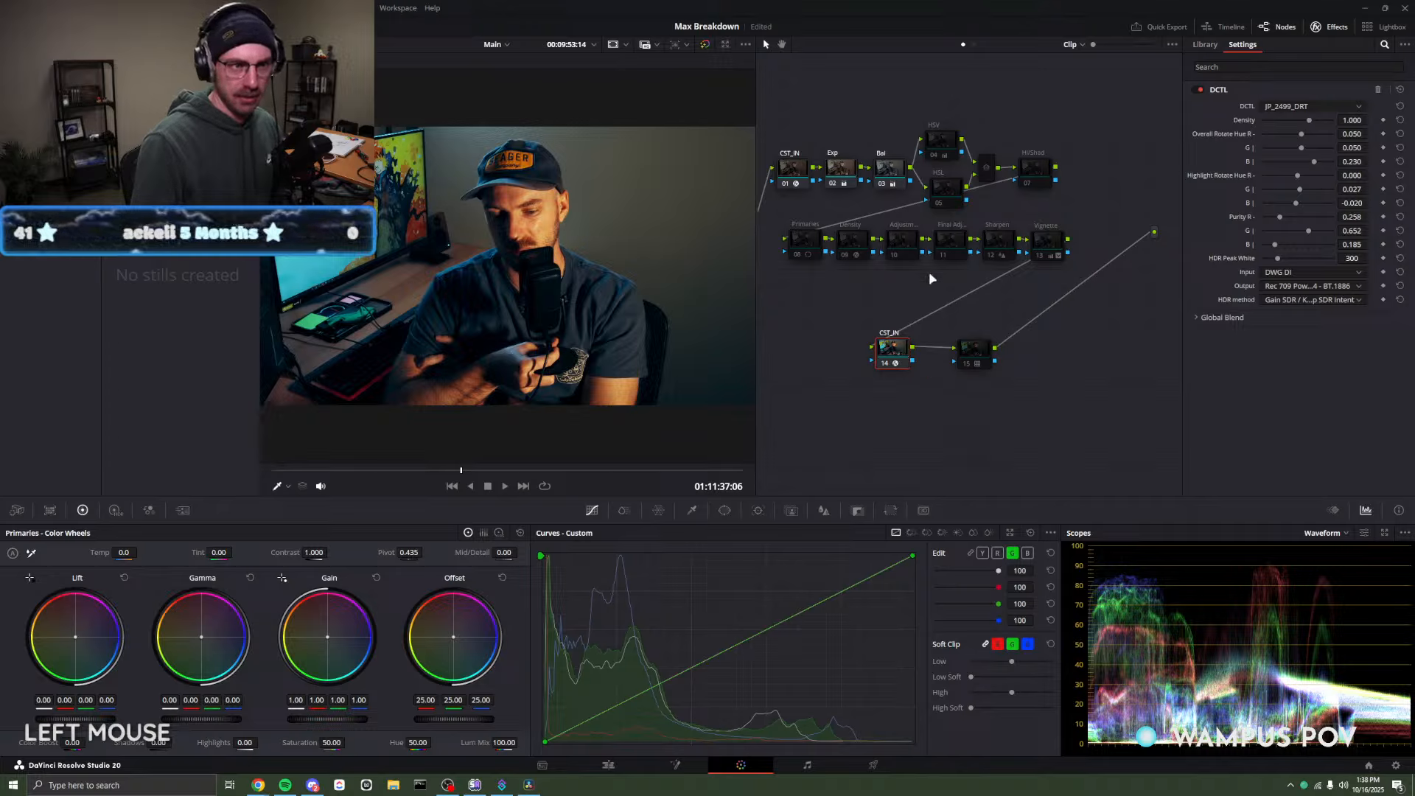
left_click(787, 171)
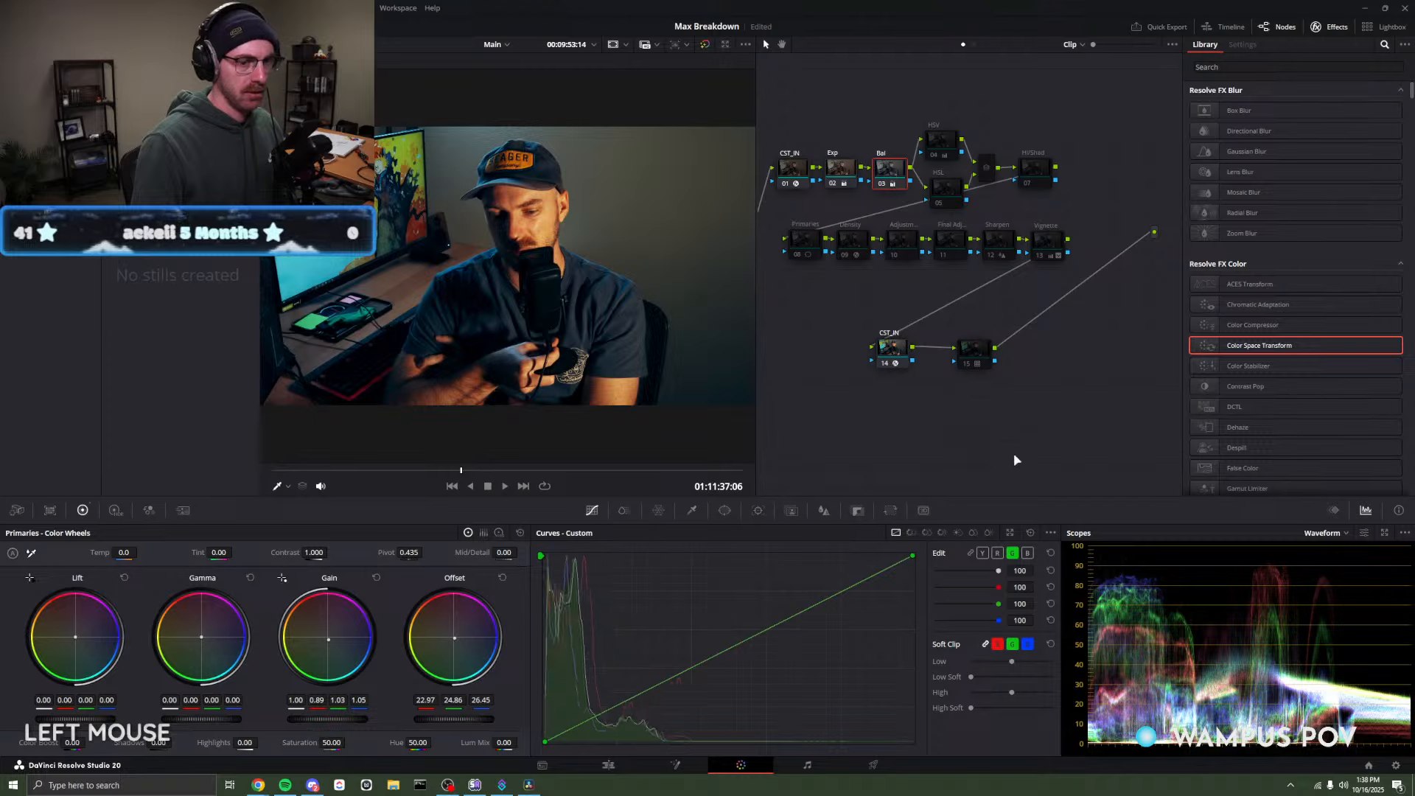
Display the RGB parade scope and inspect the gamma setting assigned to the Bal node 03.
left_click(1324, 533)
left_click(1334, 551)
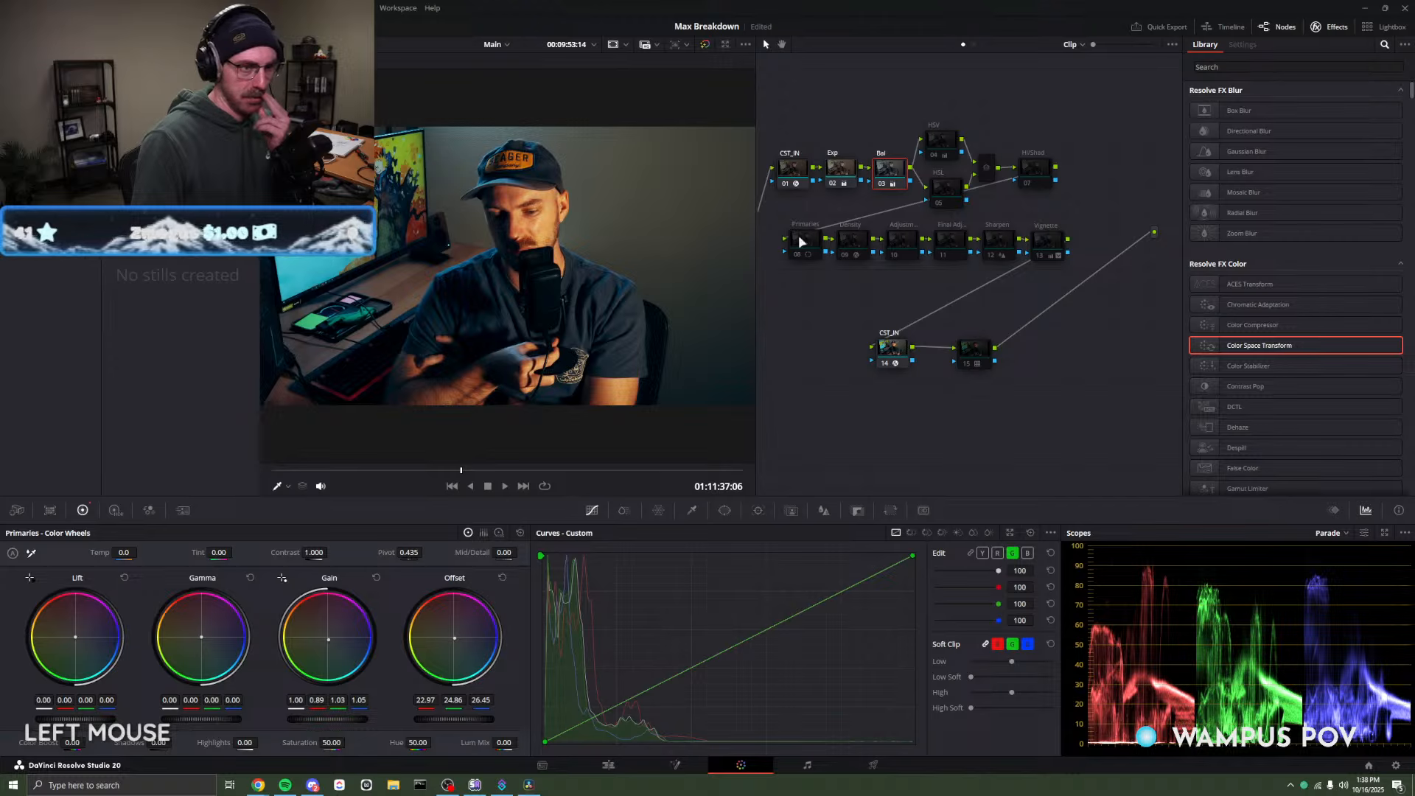
right_click(884, 178)
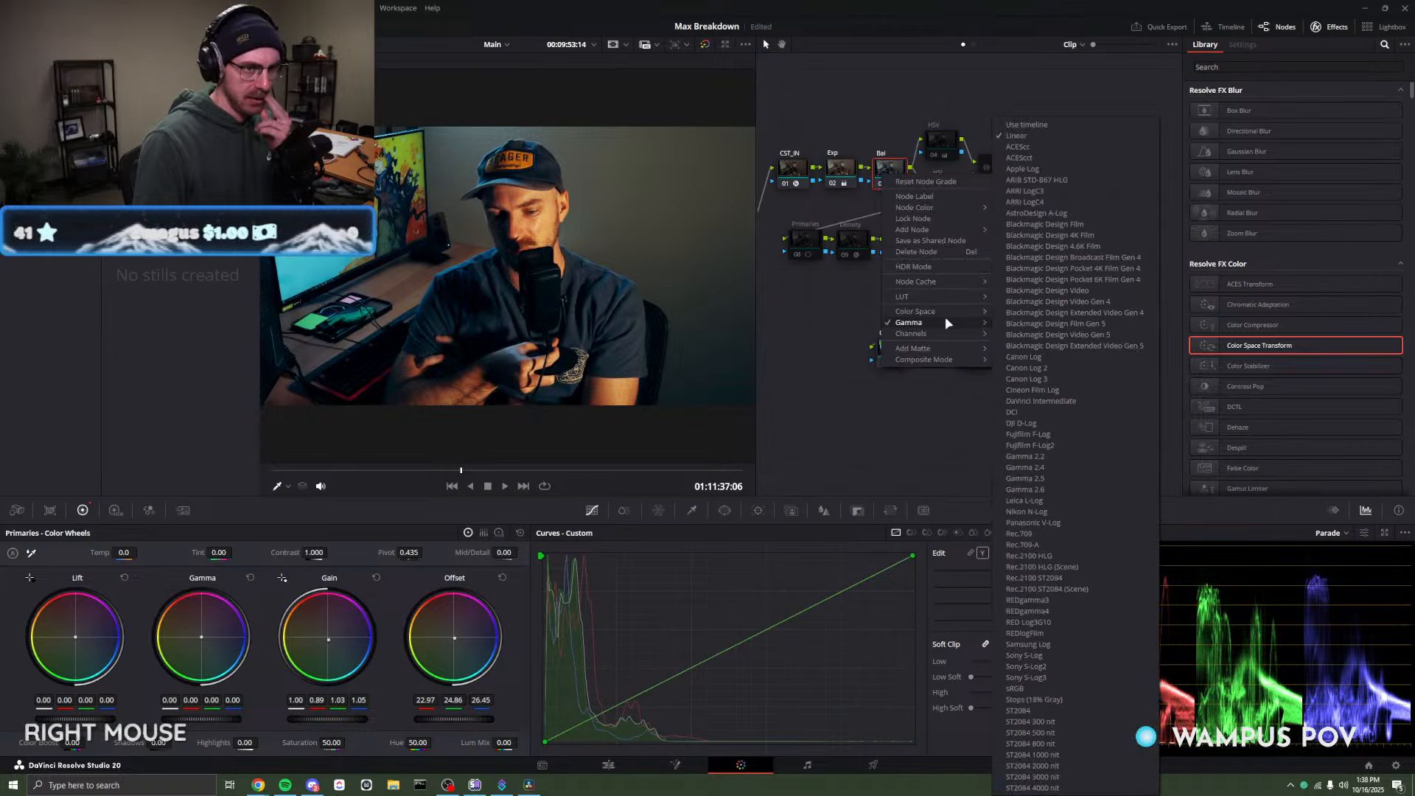
left_click(810, 332)
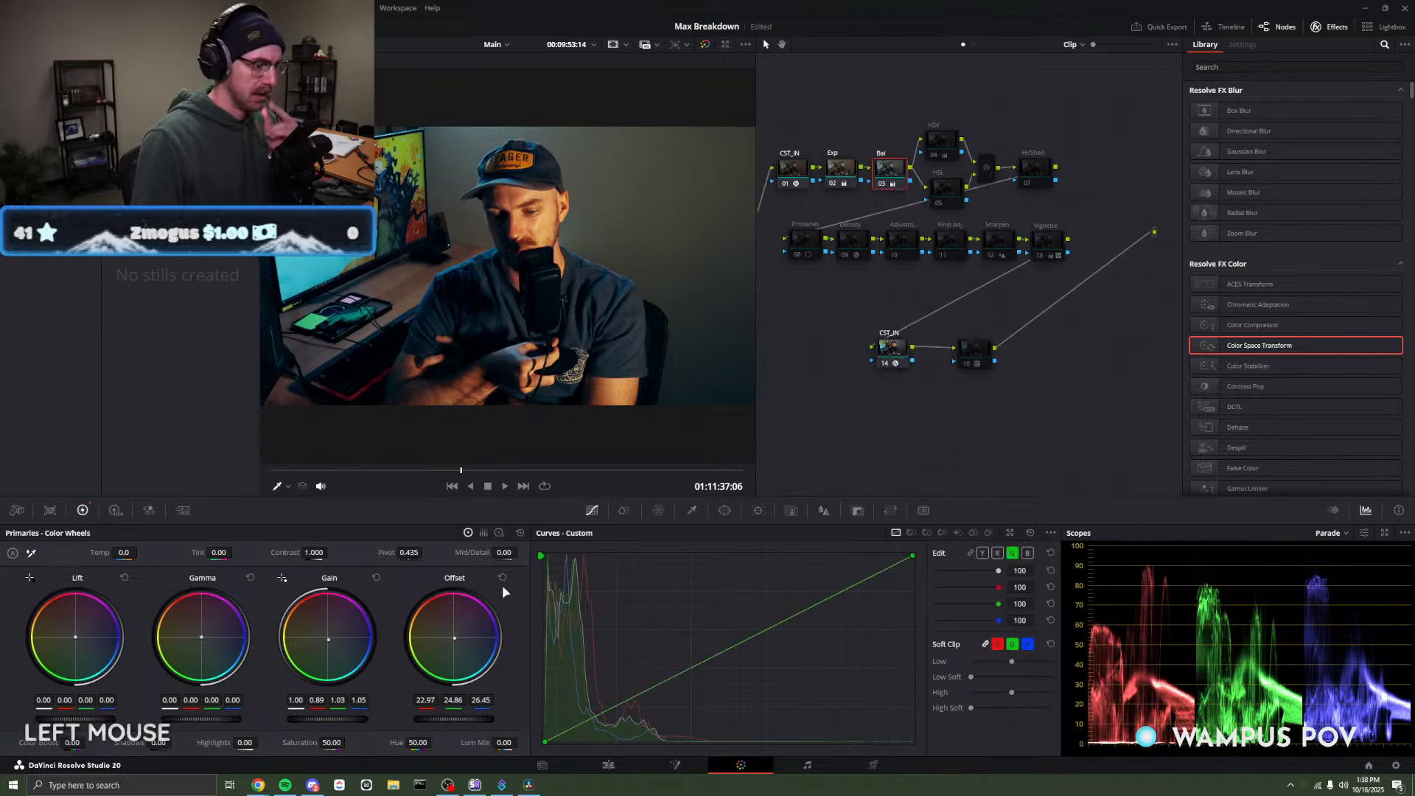
Compare the shot with the Bal node 03 disabled and enabled, using the waveform scope.
left_click(844, 176)
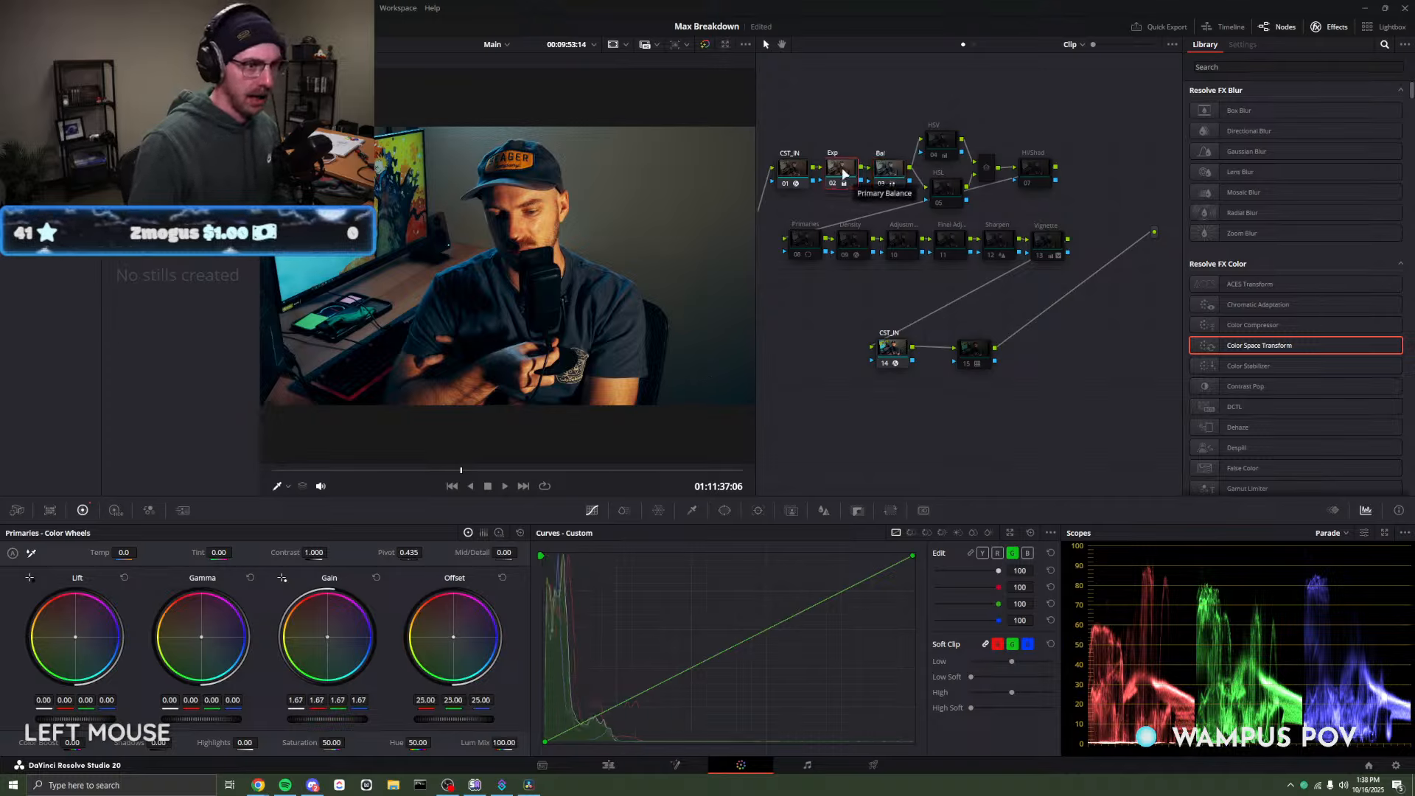
key("ctrl+d")
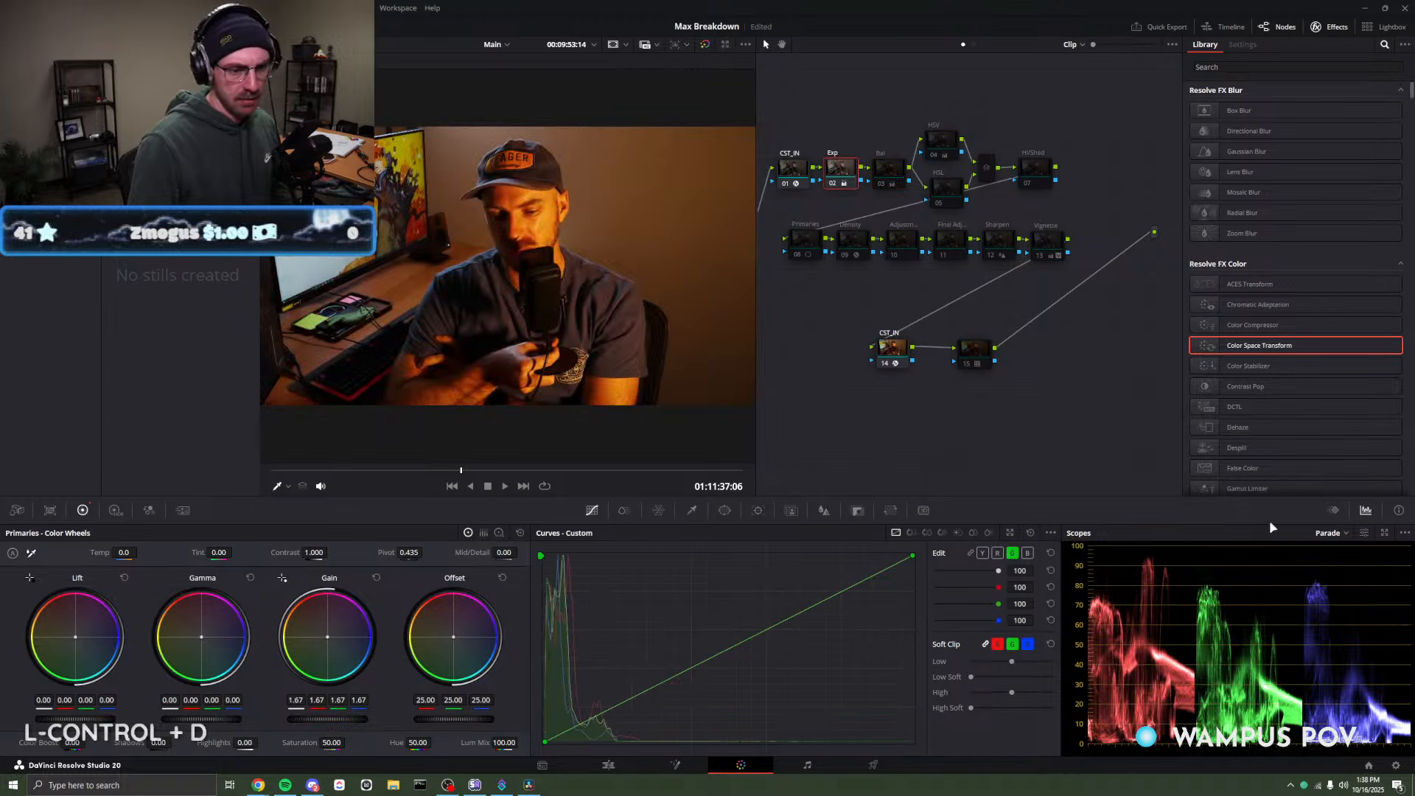
left_click(1330, 532)
left_click(1338, 563)
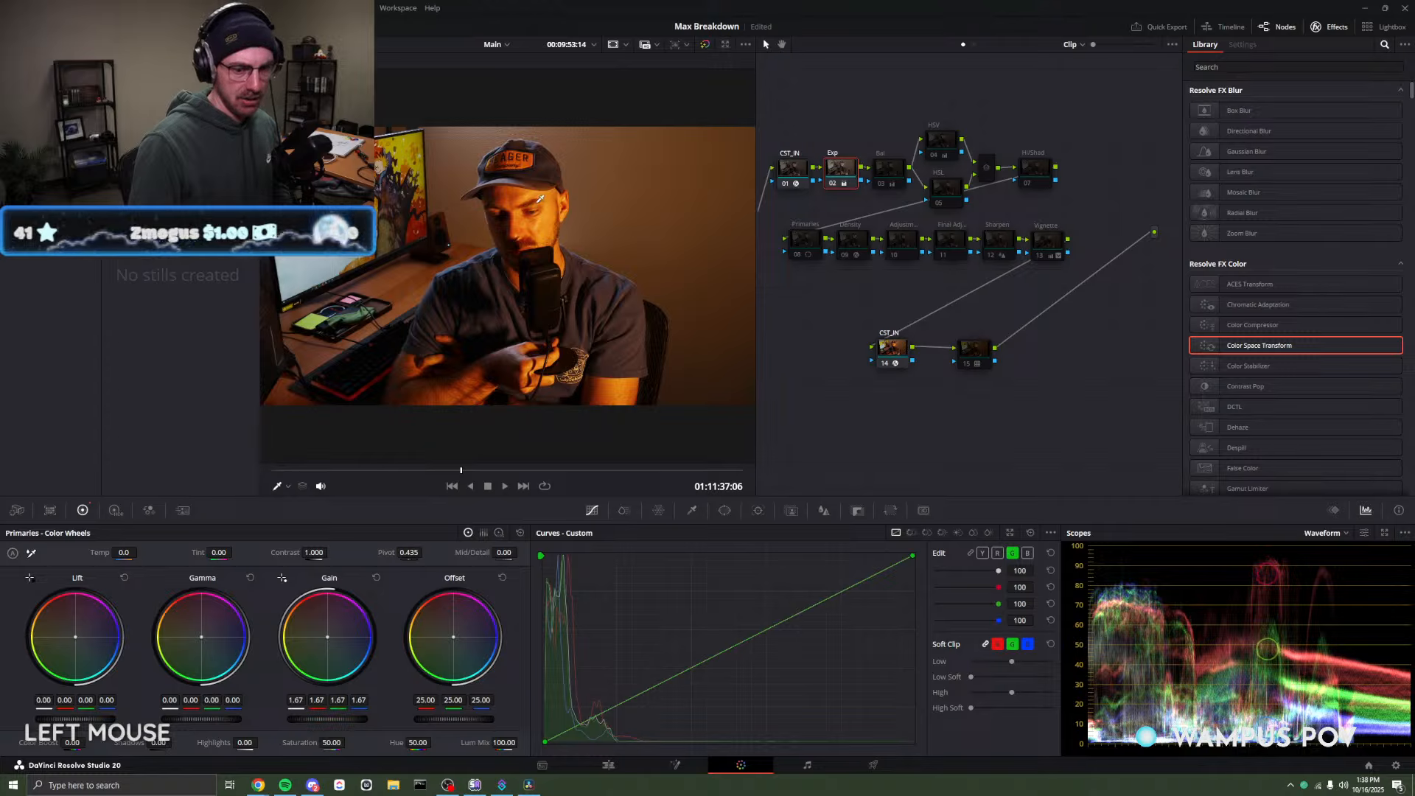
left_click(890, 171)
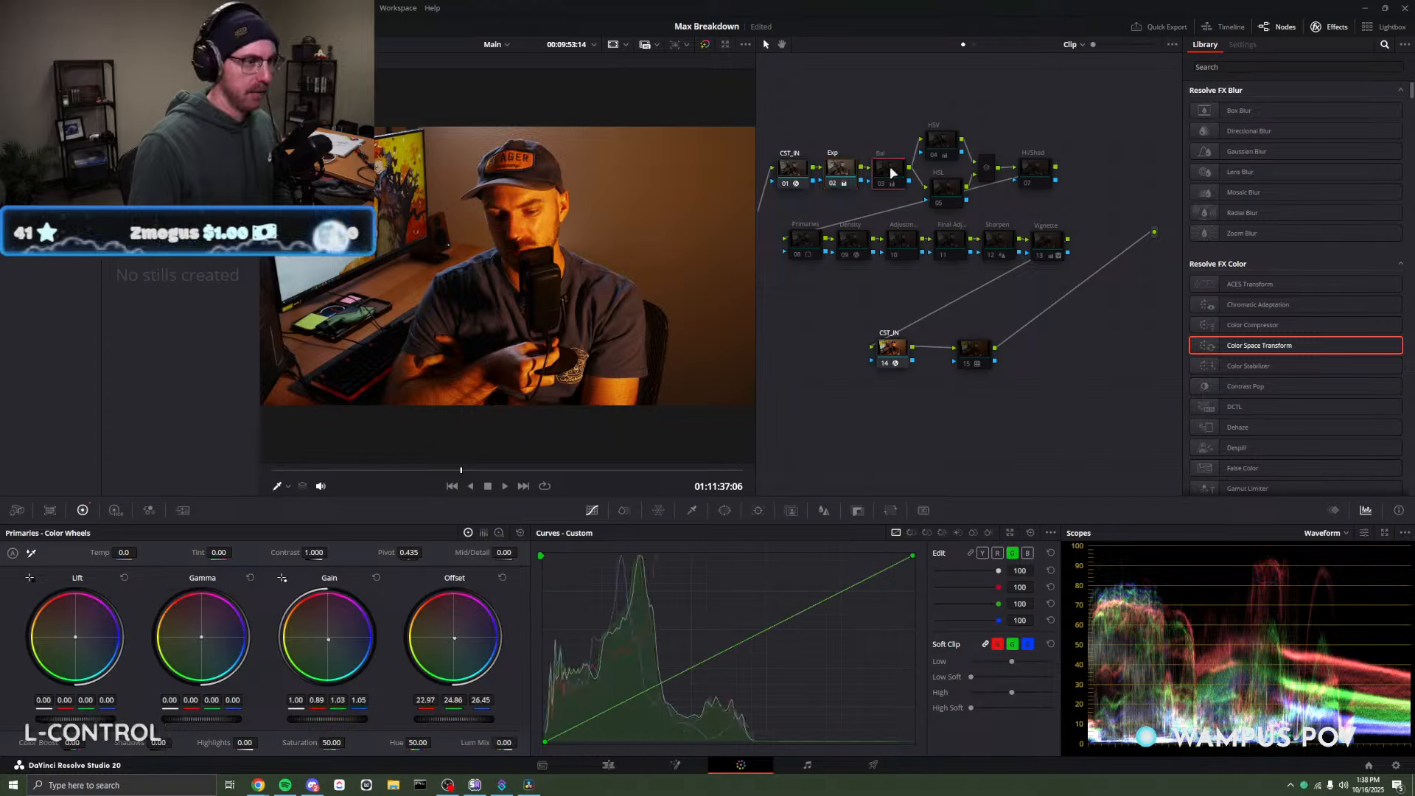
key("ctrl+d")
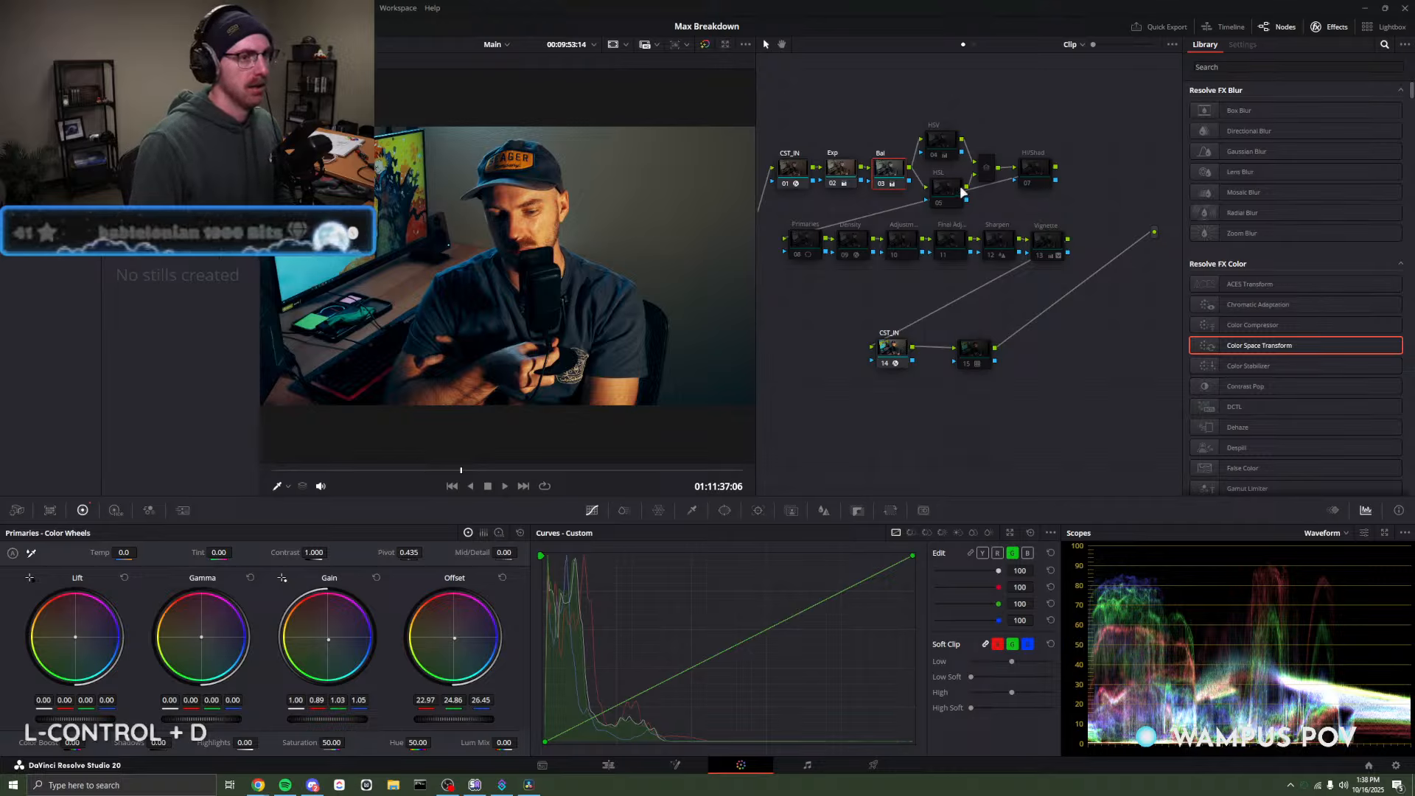
Re-enable the HSV node 04, the HSL node 05 and the highlight/shadow node 07.
left_click(944, 141)
key("ctrl+d")
left_click(956, 185)
key("ctrl+d")
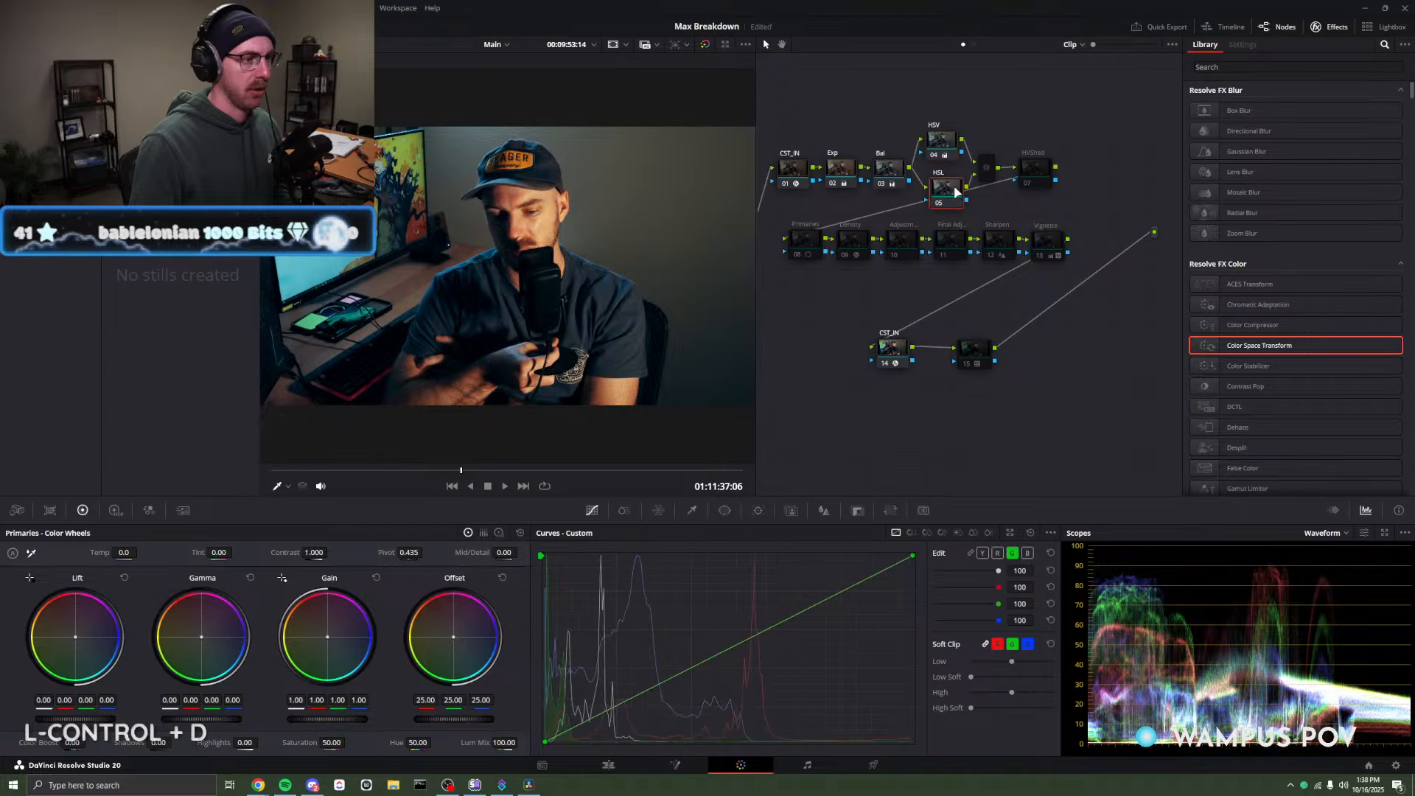
left_click(1030, 177)
key("ctrl+d")
Re-enable the second row of nodes, from Primaries 08 through Vignette 13, to show the full grade.
left_click(797, 256)
key("ctrl+d")
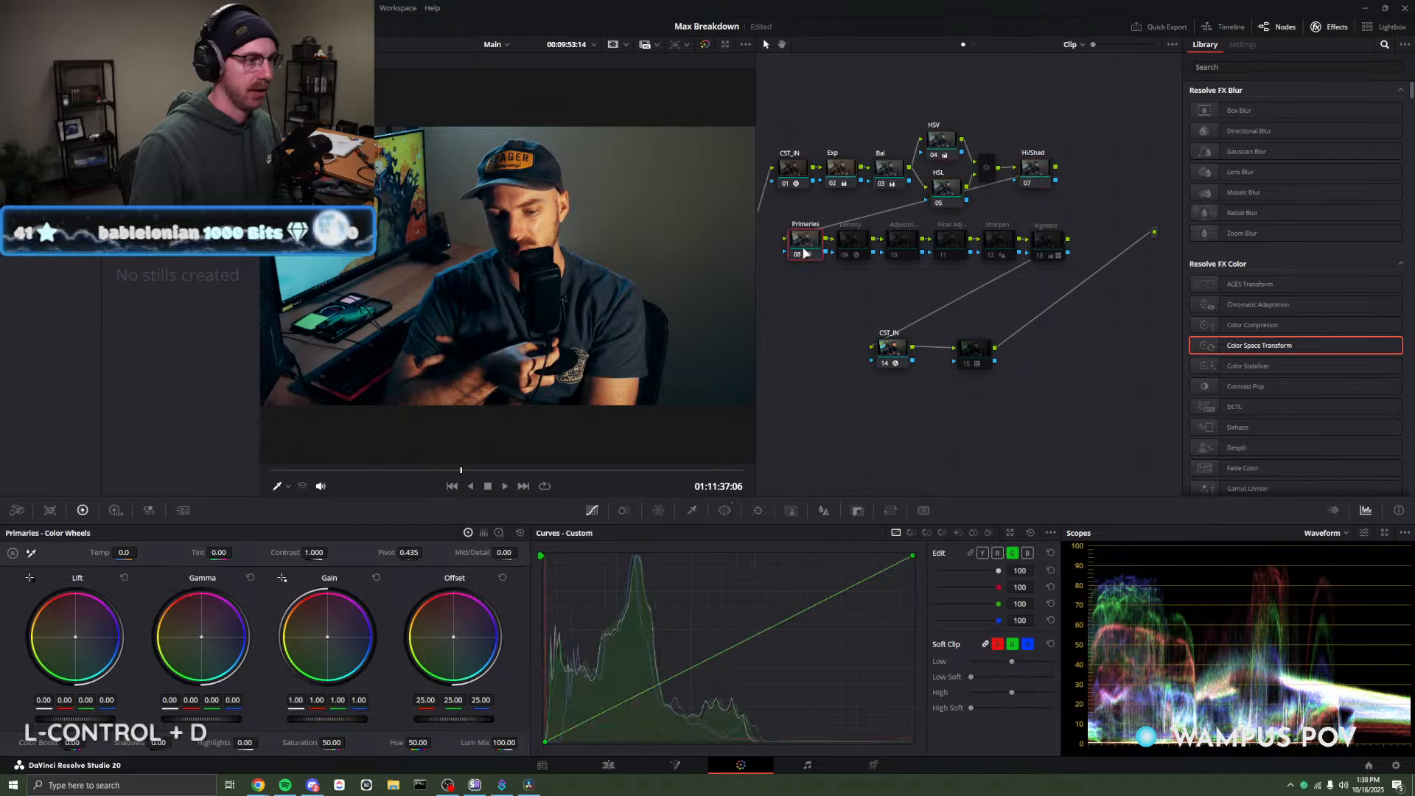
left_click(851, 245)
key("ctrl+d")
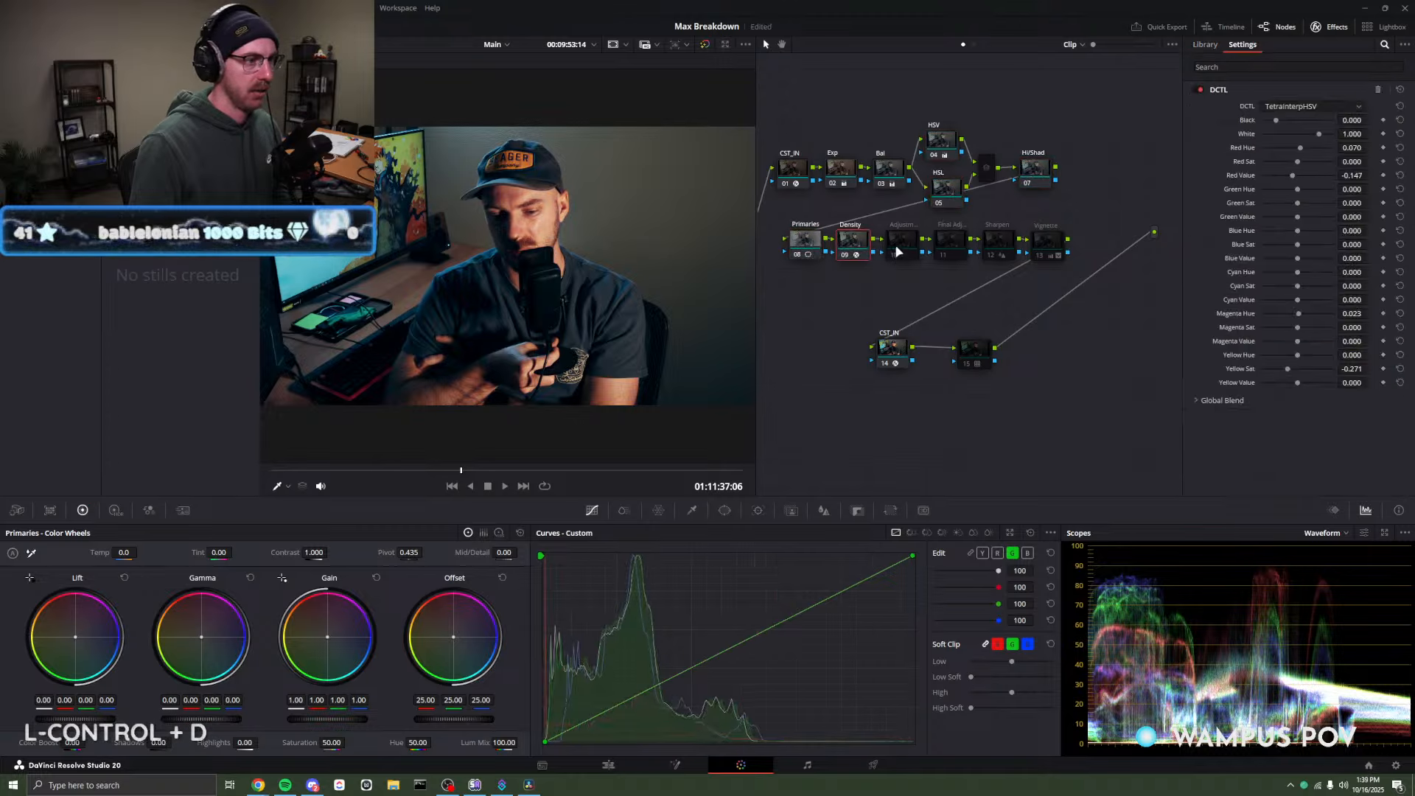
left_click(895, 243)
key("ctrl+d")
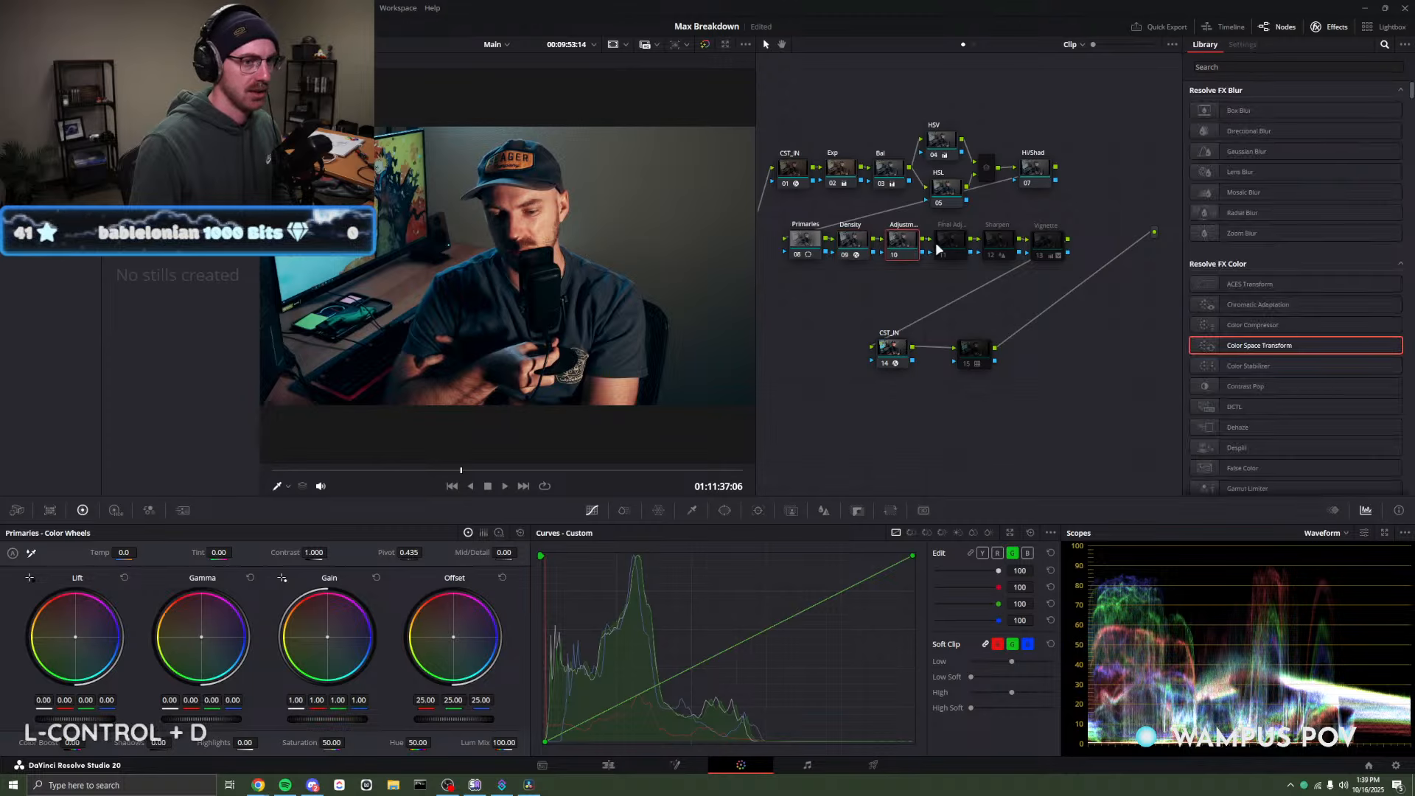
left_click(951, 241)
key("ctrl+d")
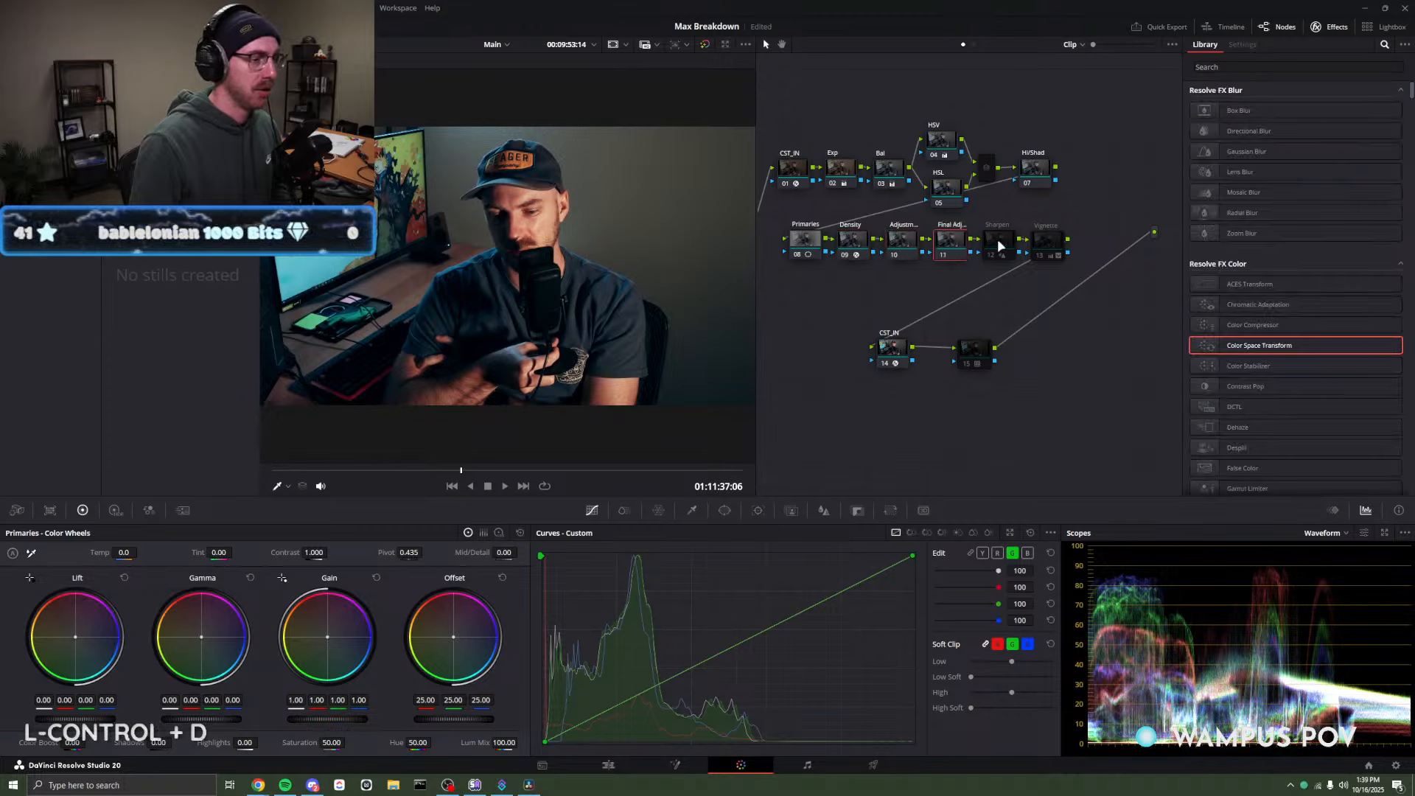
left_click(997, 239)
key("ctrl+d")
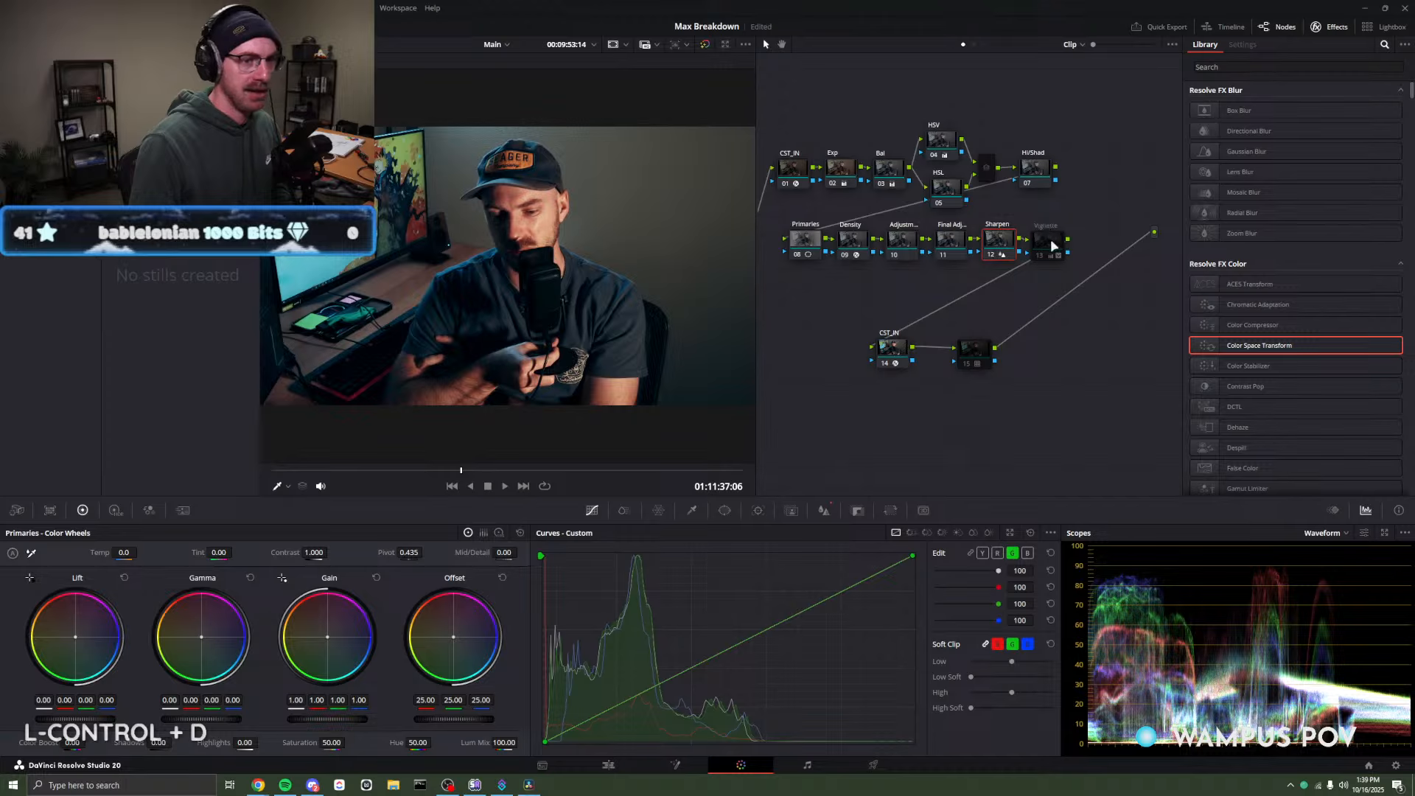
left_click(1048, 245)
key("ctrl+d")
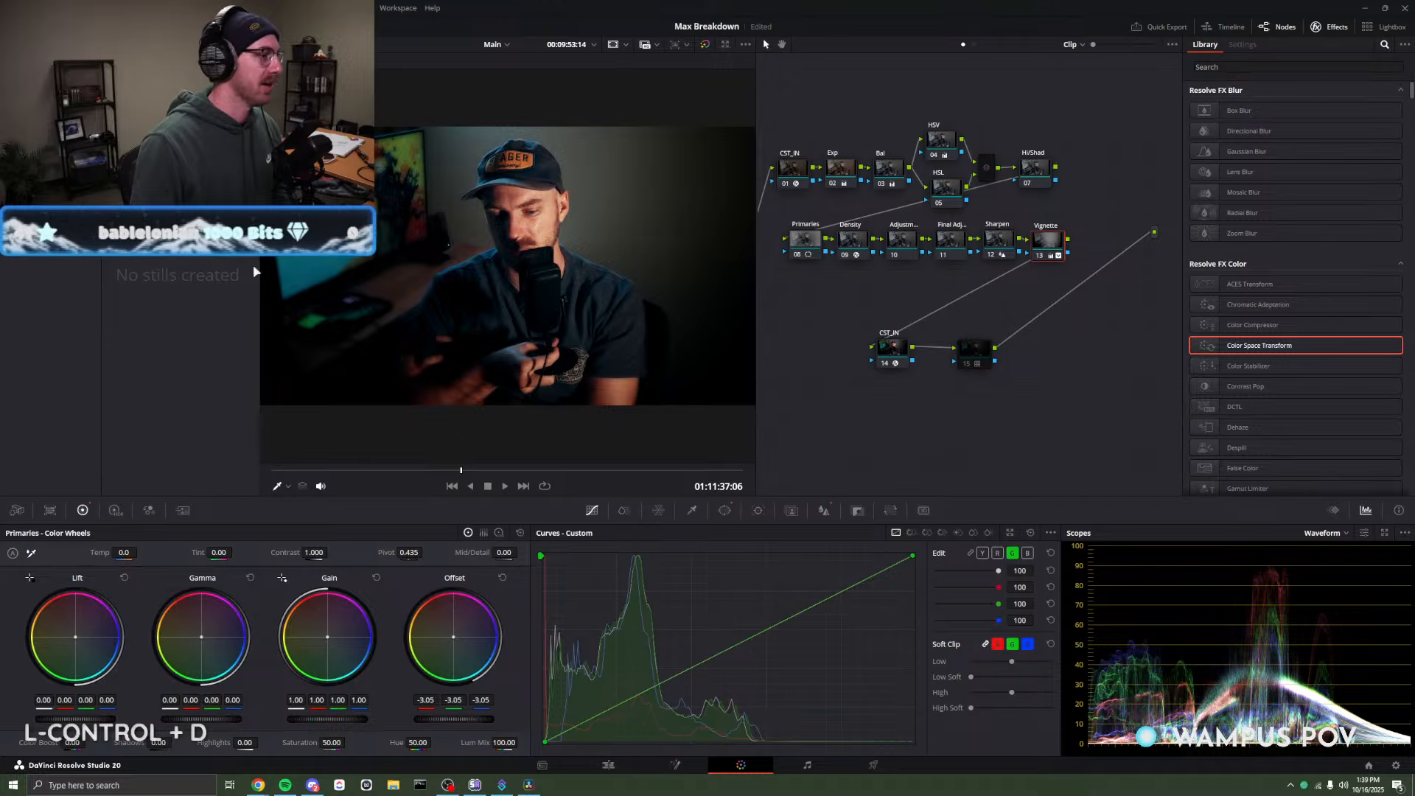
Disable every node from HSV 04 through Vignette 13 again, keeping the Bal node 03 and node 14 enabled.
left_click(890, 166)
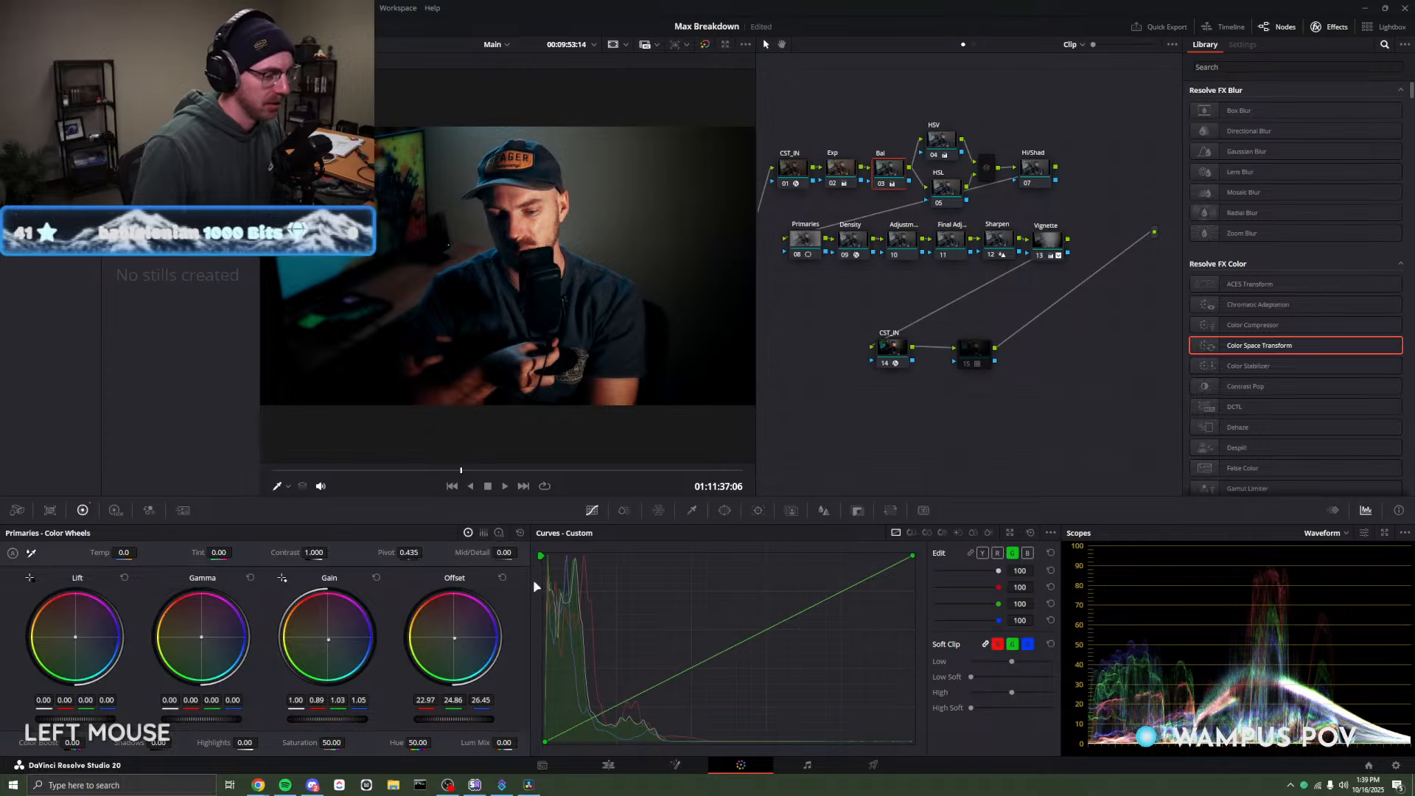
left_click_drag(926, 118, 1110, 276)
key("ctrl+d")
left_click_drag(774, 218, 914, 387)
key("ctrl+d")
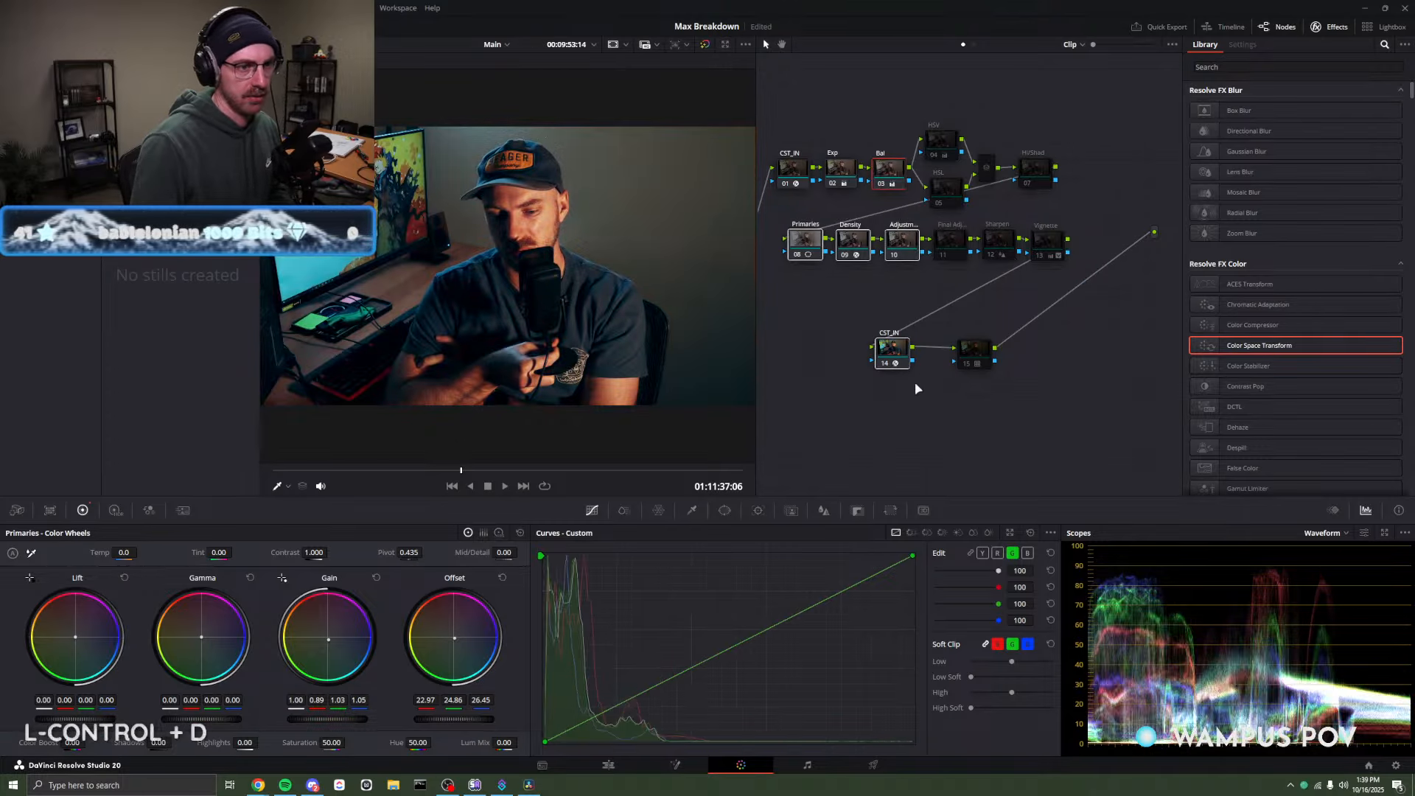
left_click_drag(767, 213, 899, 265)
key("ctrl+d")
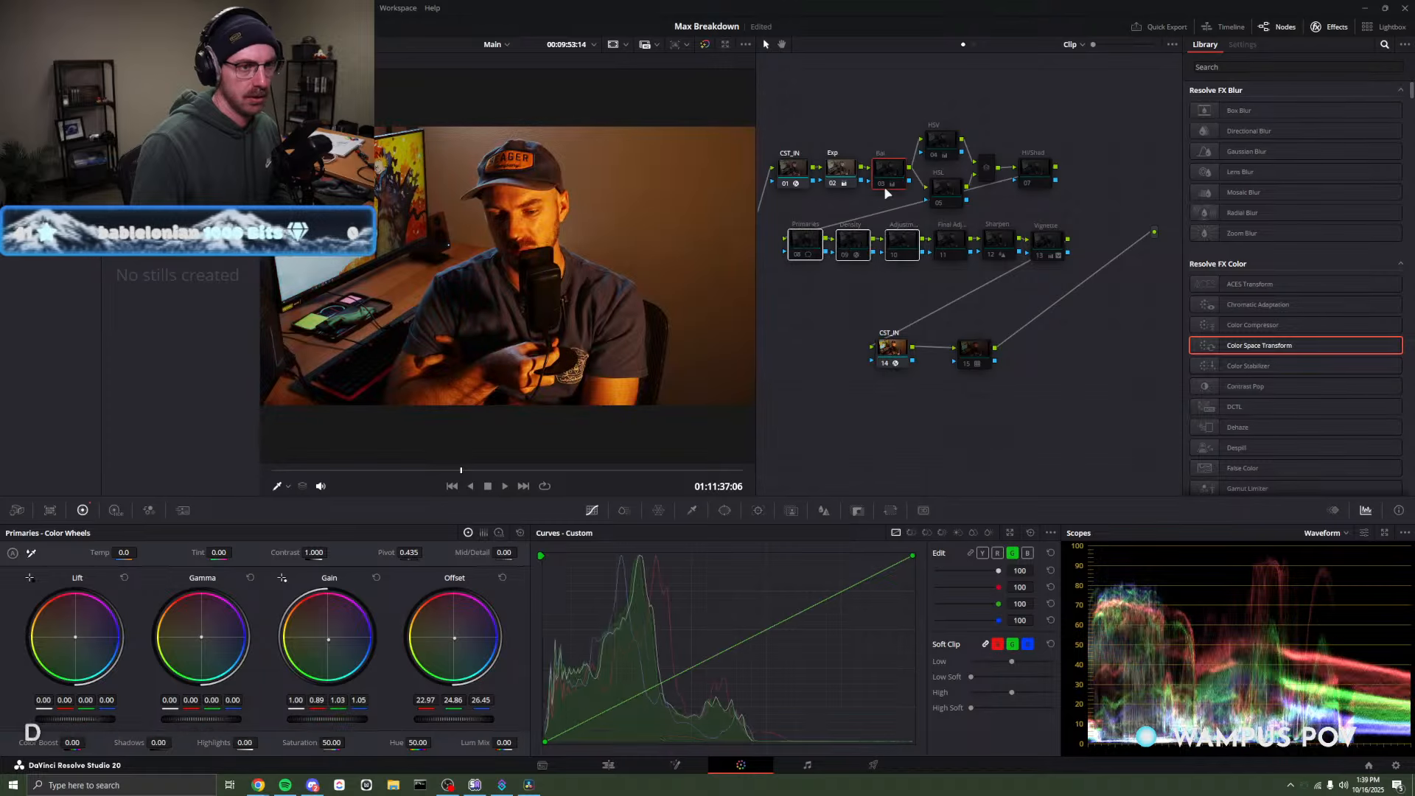
left_click(894, 171)
key("ctrl+d")
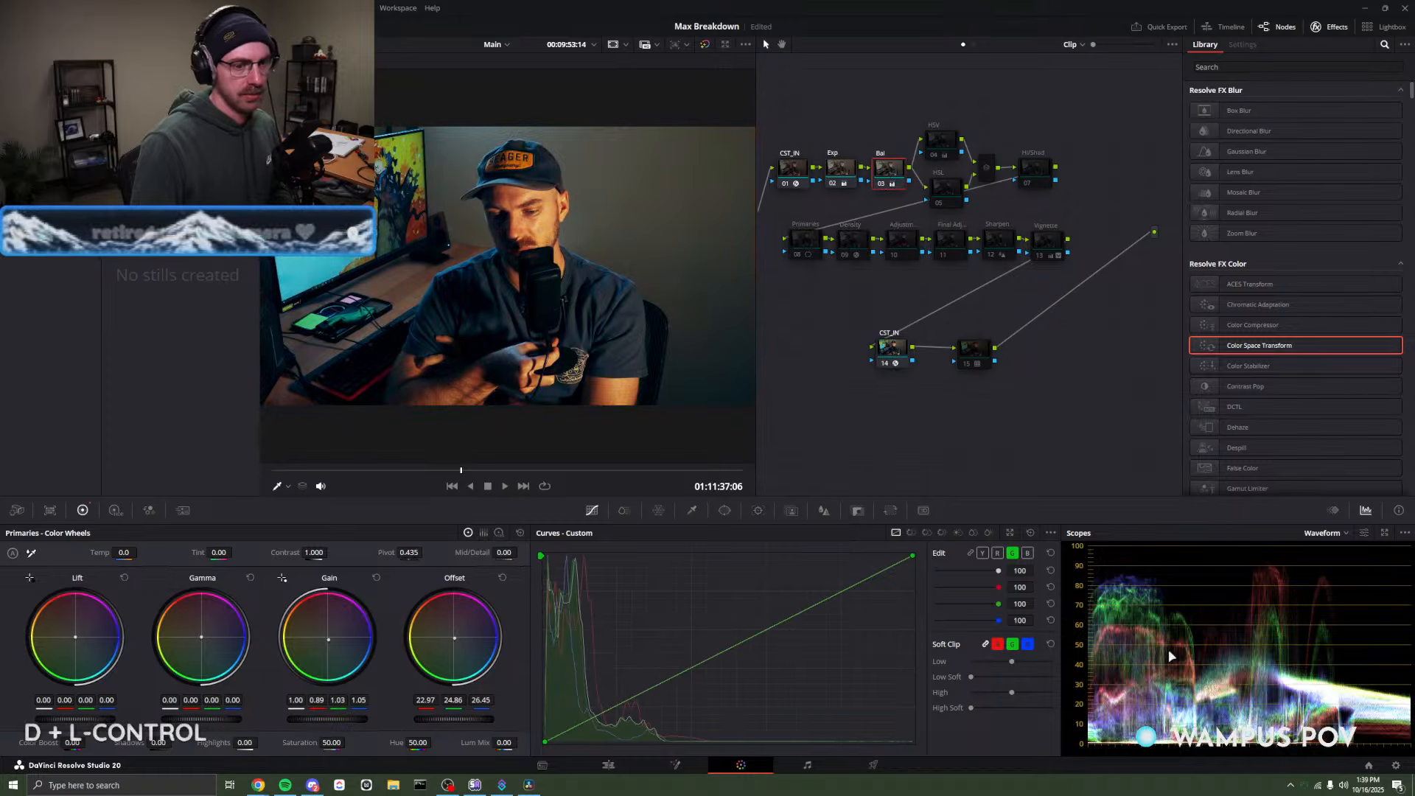
Check the balance on the parade scope and on the vectorscope.
left_click(1325, 533)
left_click(1340, 549)
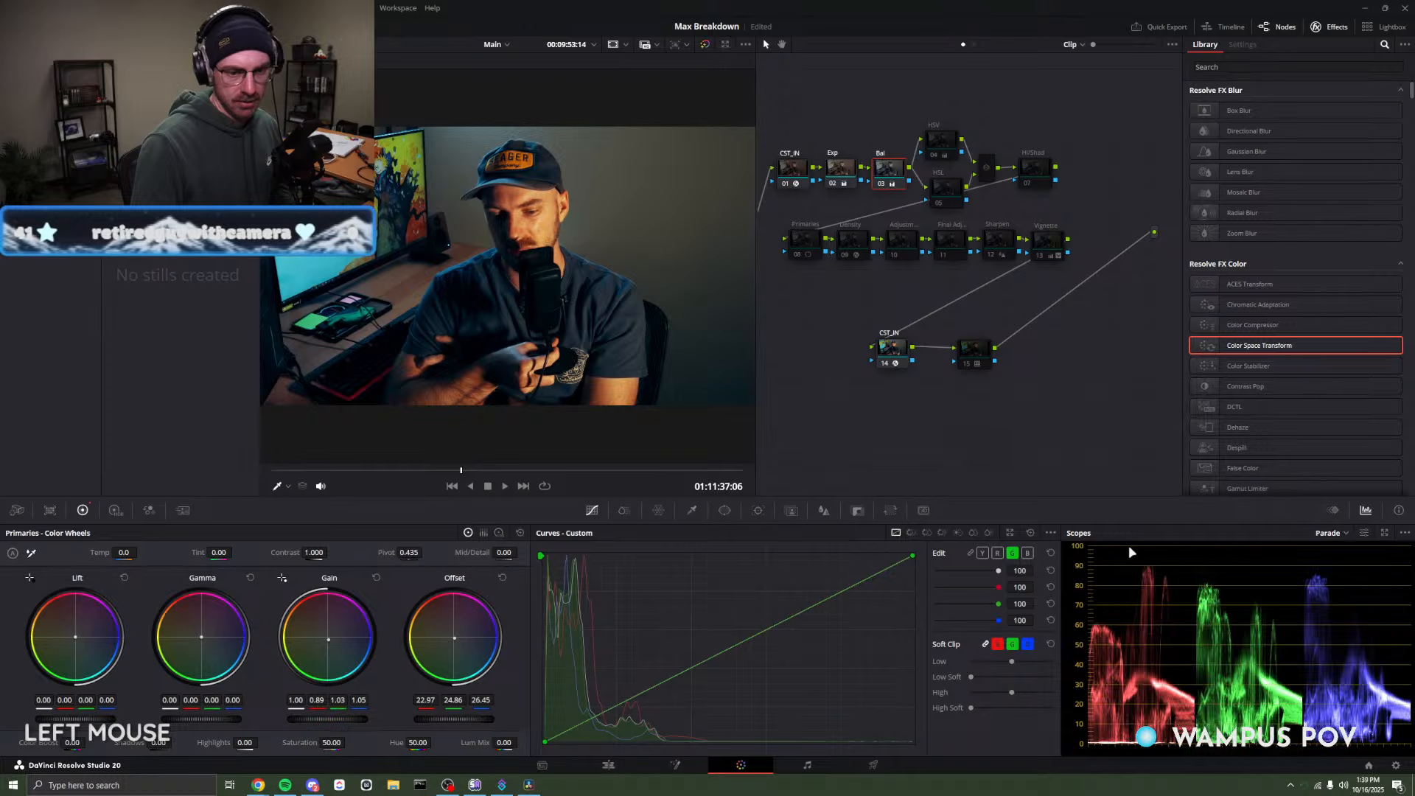
left_click(1326, 533)
left_click(1347, 572)
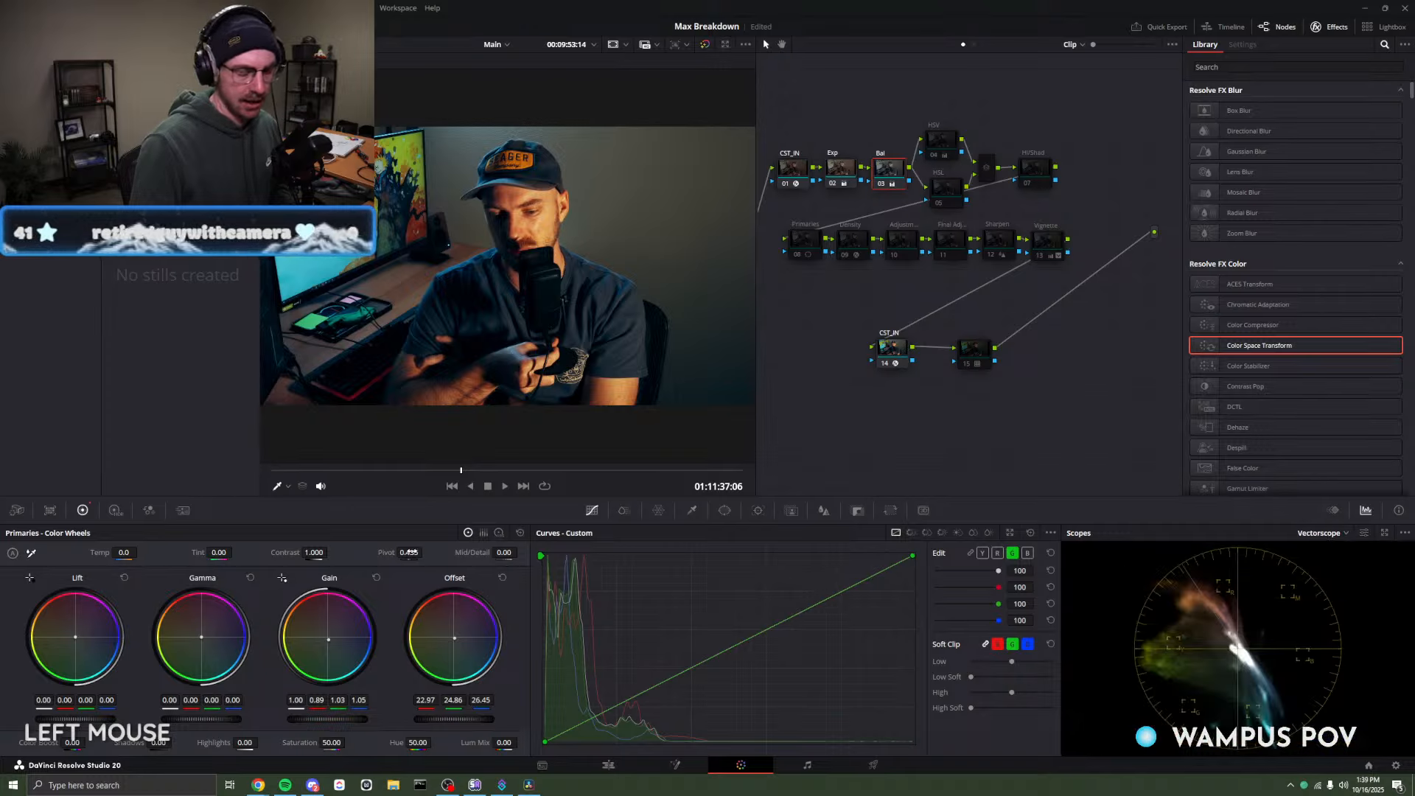
Reset the Offset of the Bal node 03 and rebalance with its Gain at about 0.77 red, 1.04 green and 1.16 blue.
left_click(502, 578)
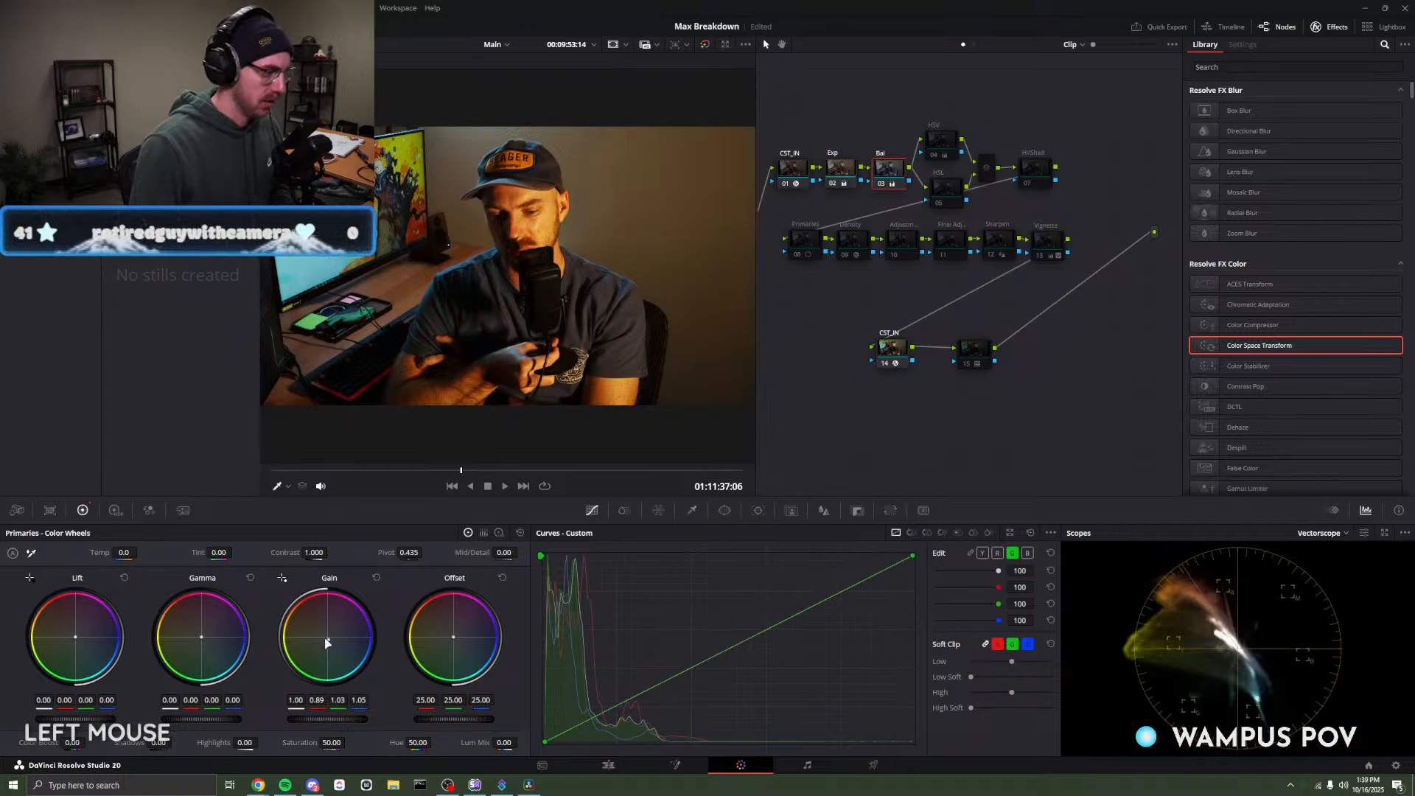
right_click(892, 182)
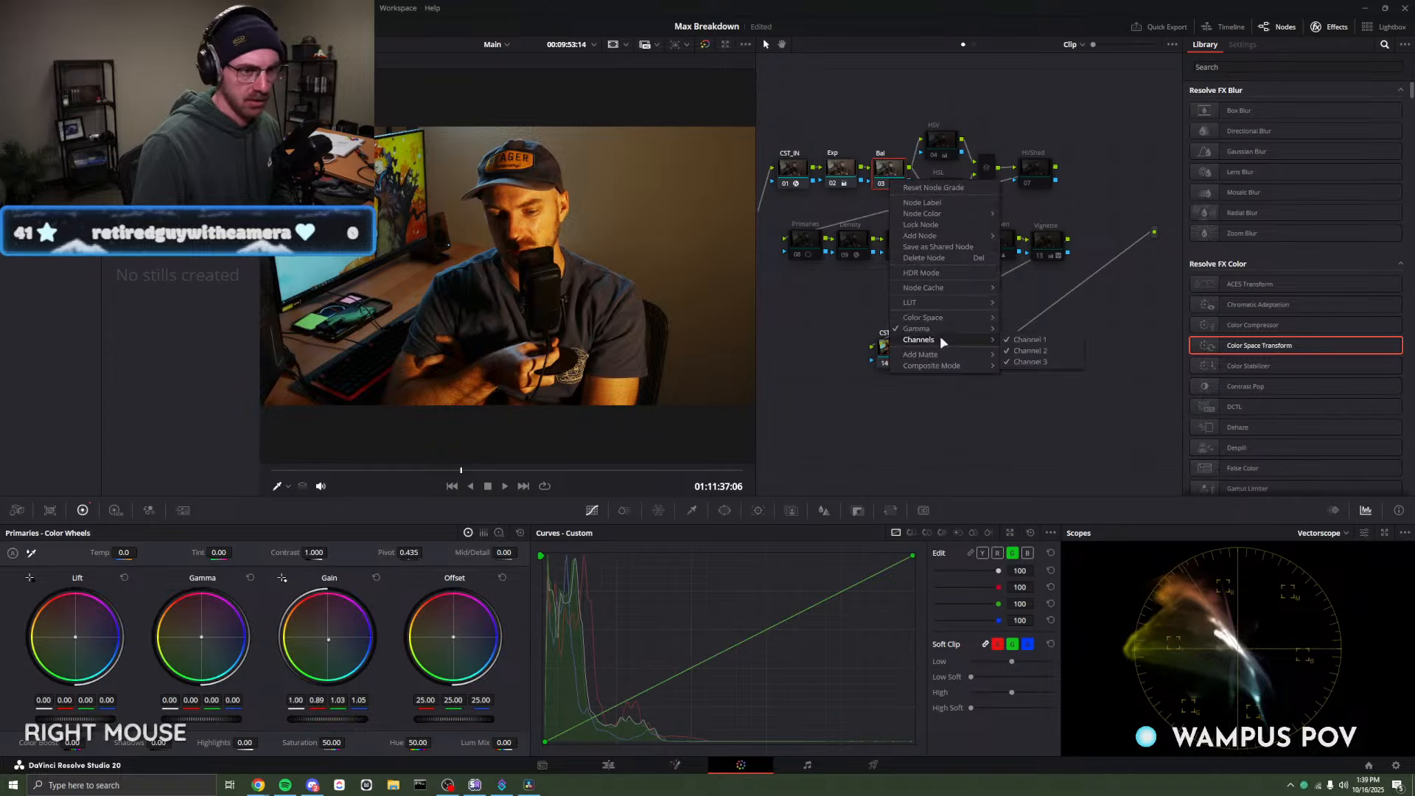
mouse_move(955, 332)
left_click(888, 175)
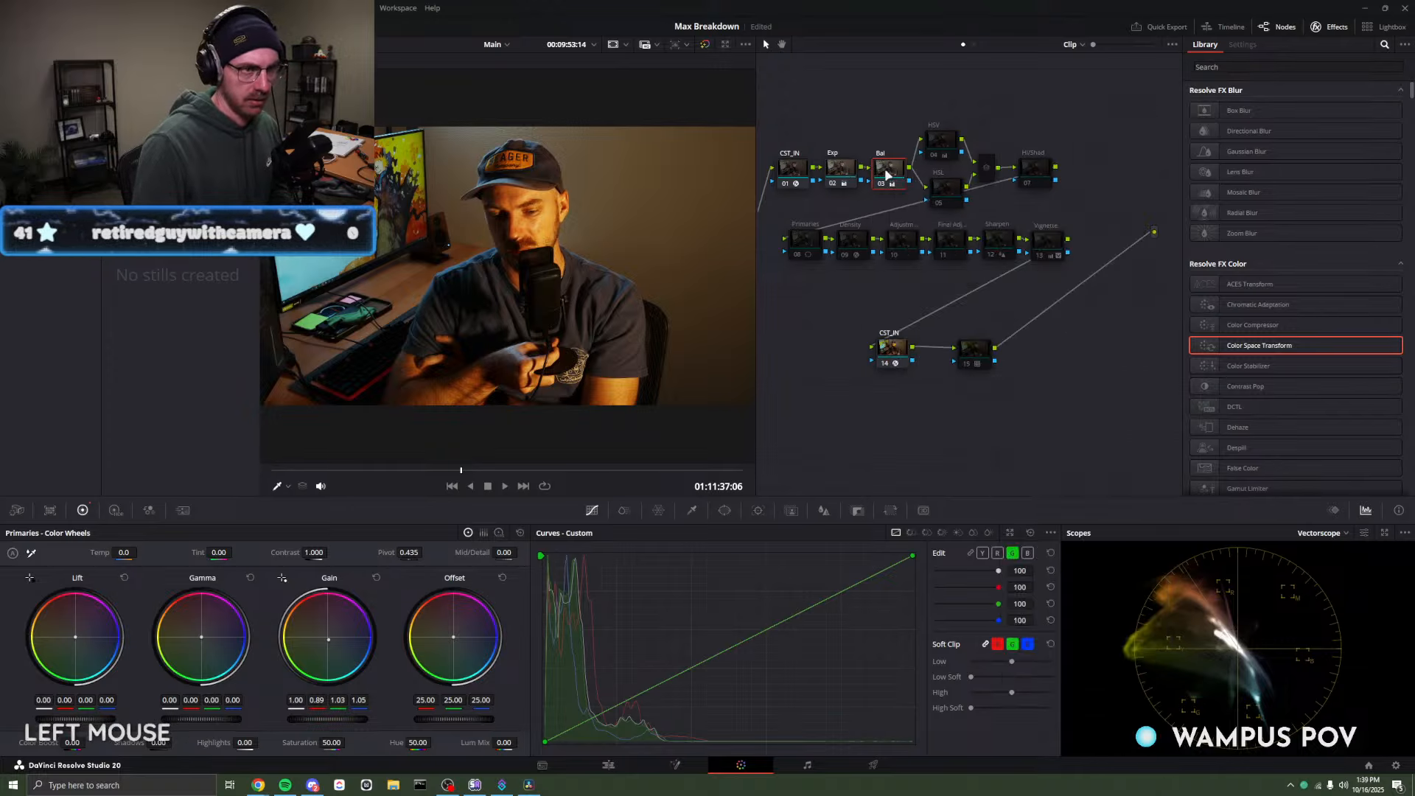
left_click_drag(359, 640, 363, 645)
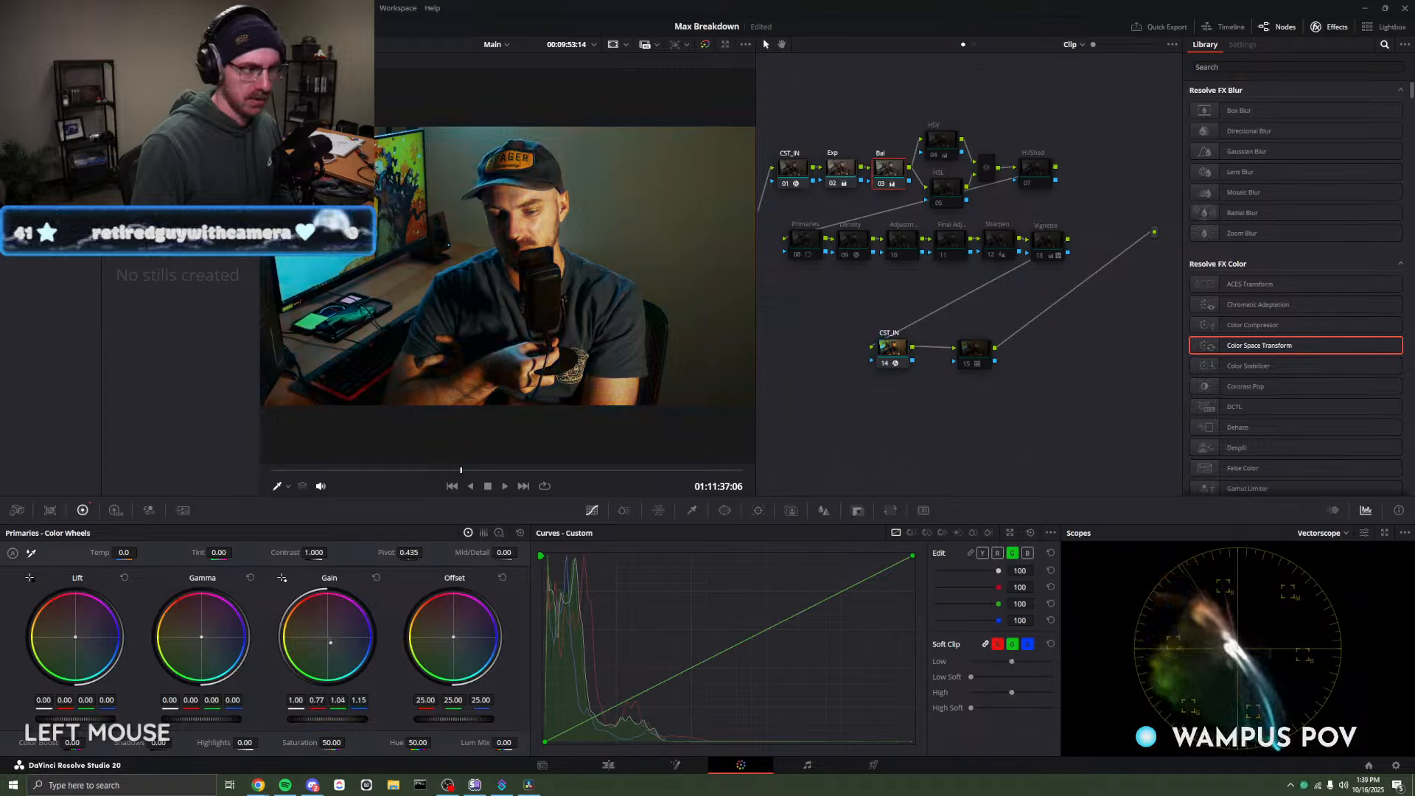
left_click(840, 176)
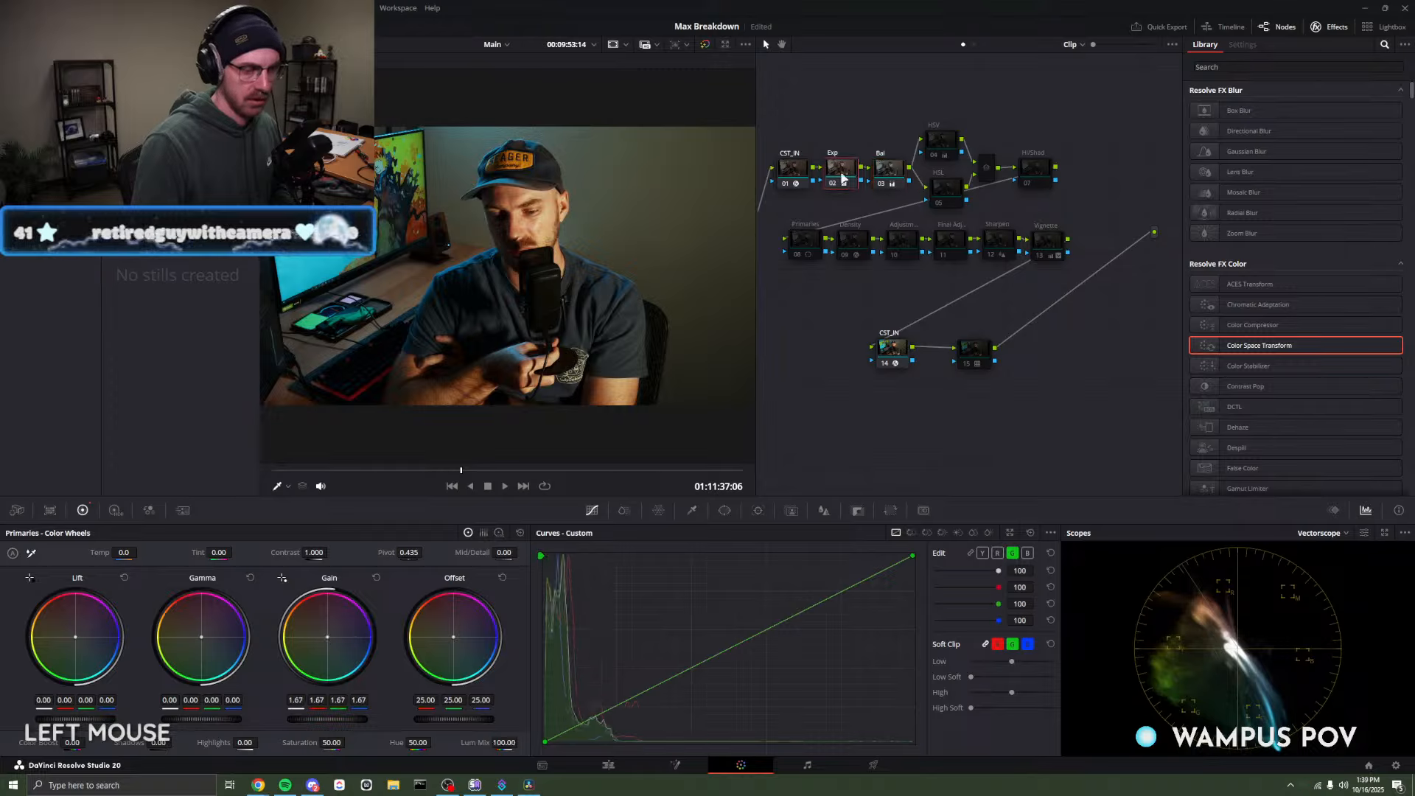
left_click(888, 176)
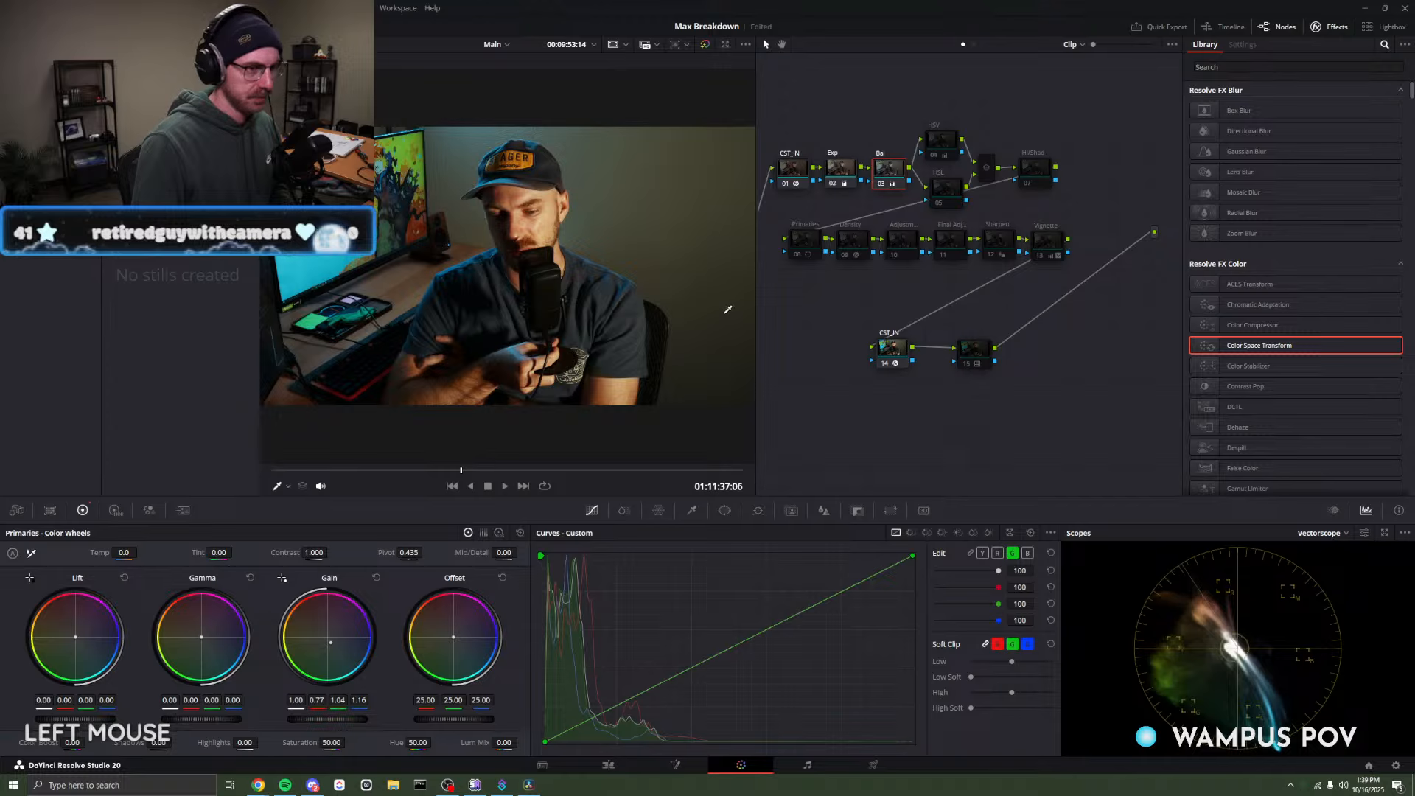
Review the Color Space Transform settings on node 01 and the JP_2499_DRT DCTL on node 14, and look at node 15.
left_click(801, 185)
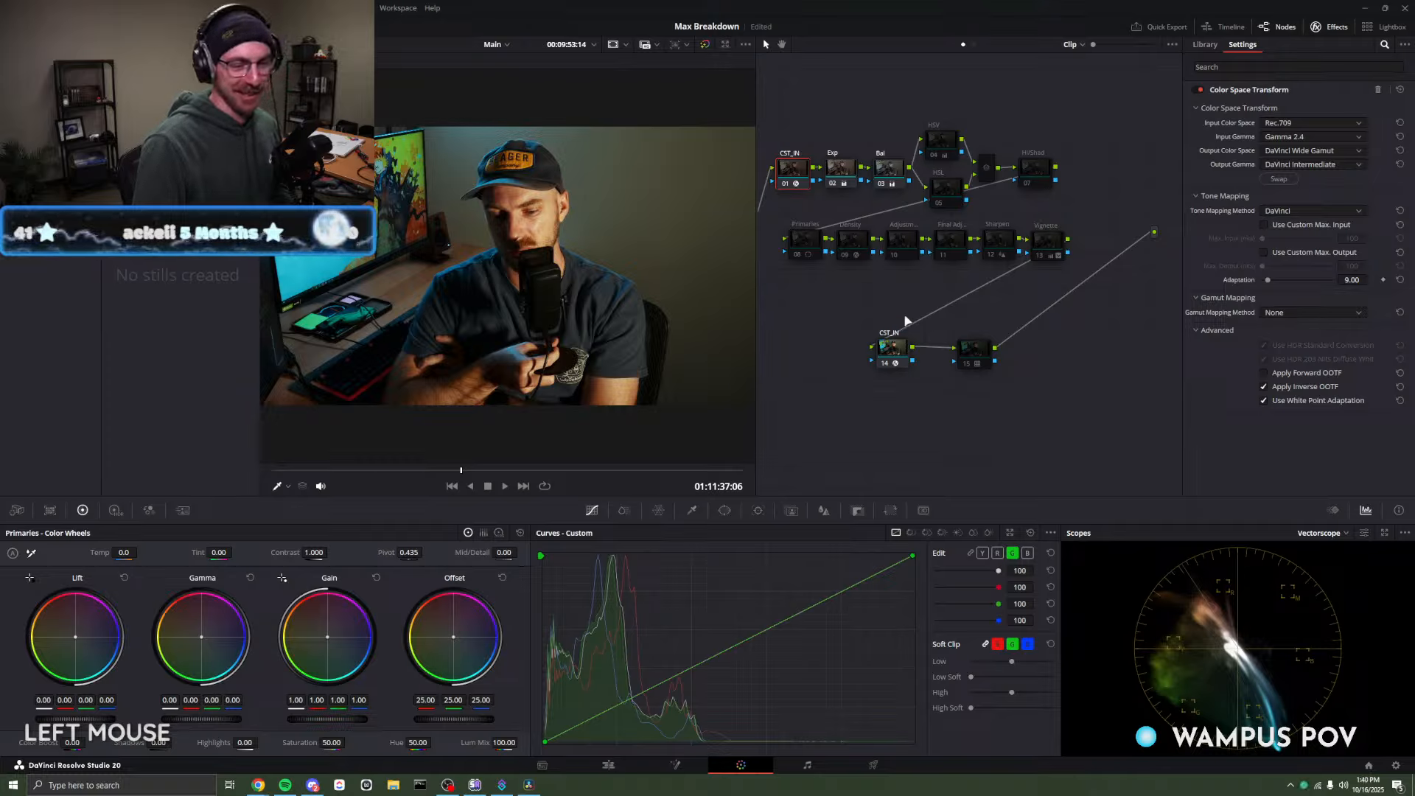
left_click(894, 361)
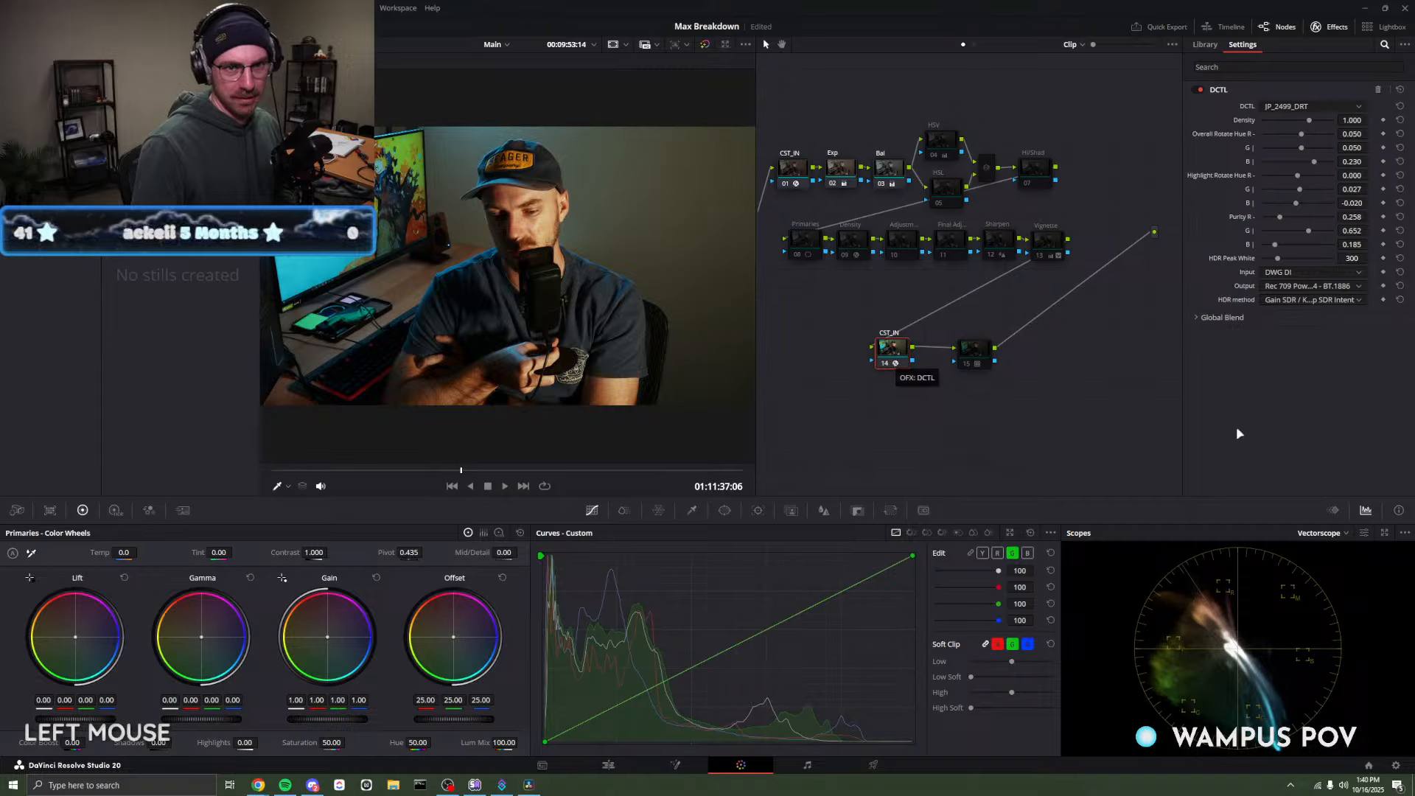
left_click(984, 362)
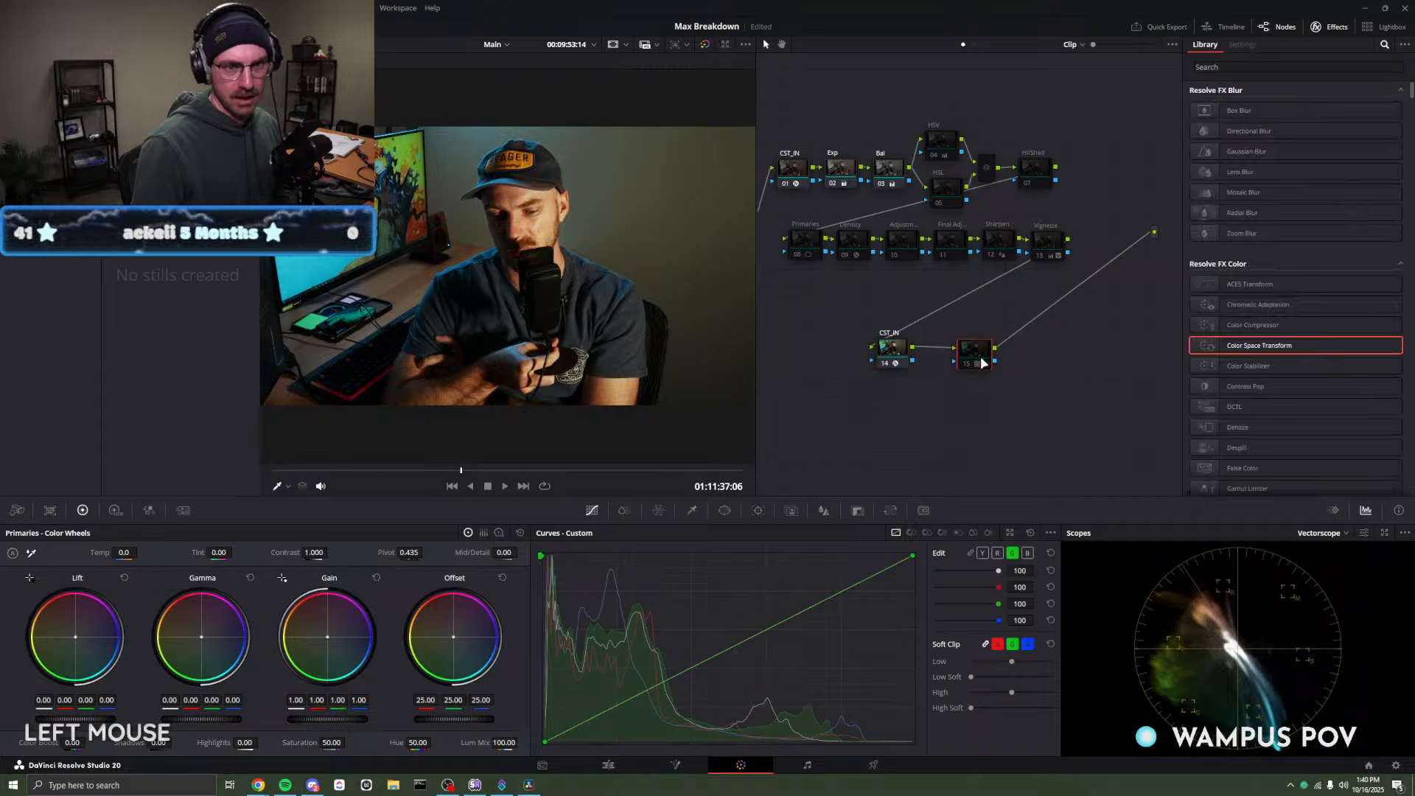
left_click(905, 356)
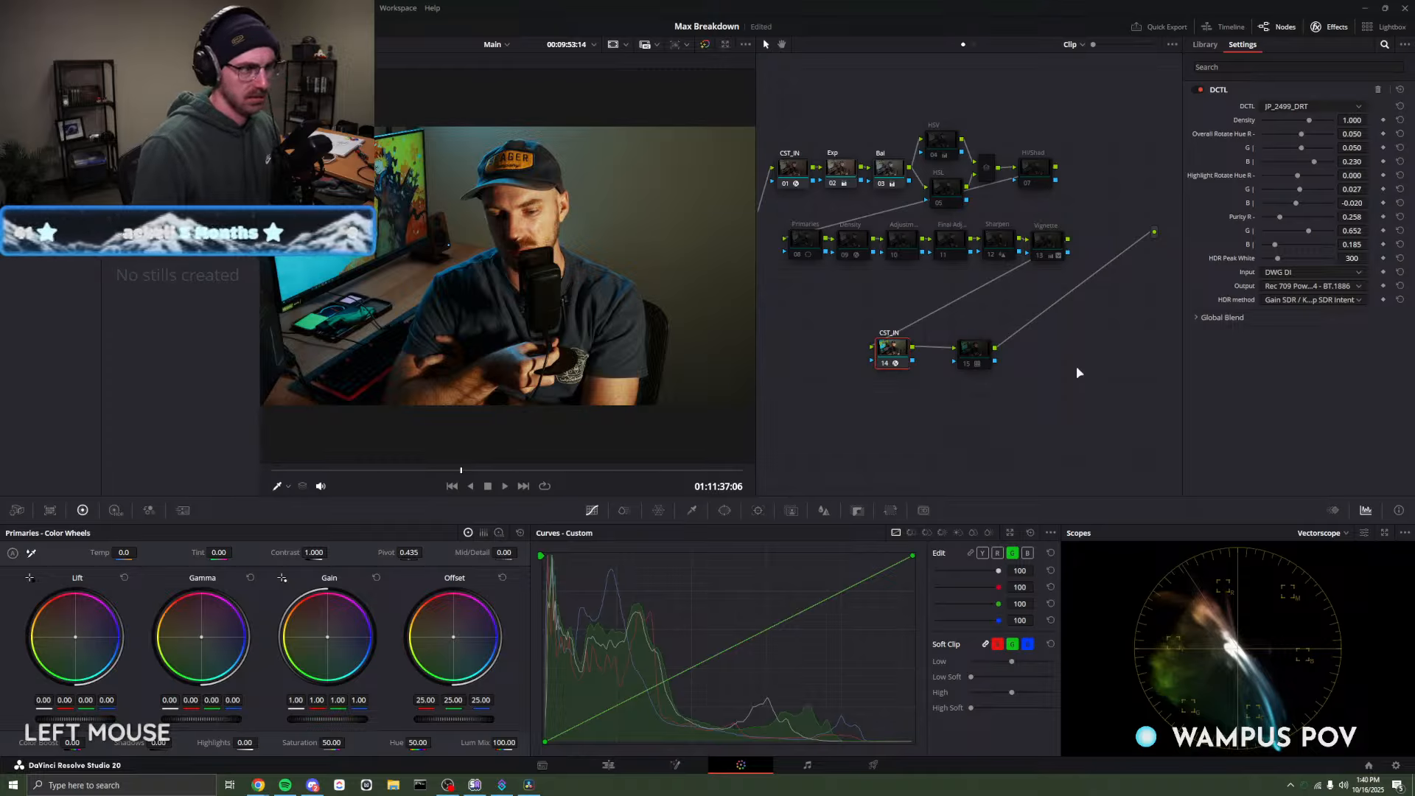
Check the Exp node 02 with the parade scope, and inspect the input color space and gamma on CST_IN 01.
left_click(831, 168)
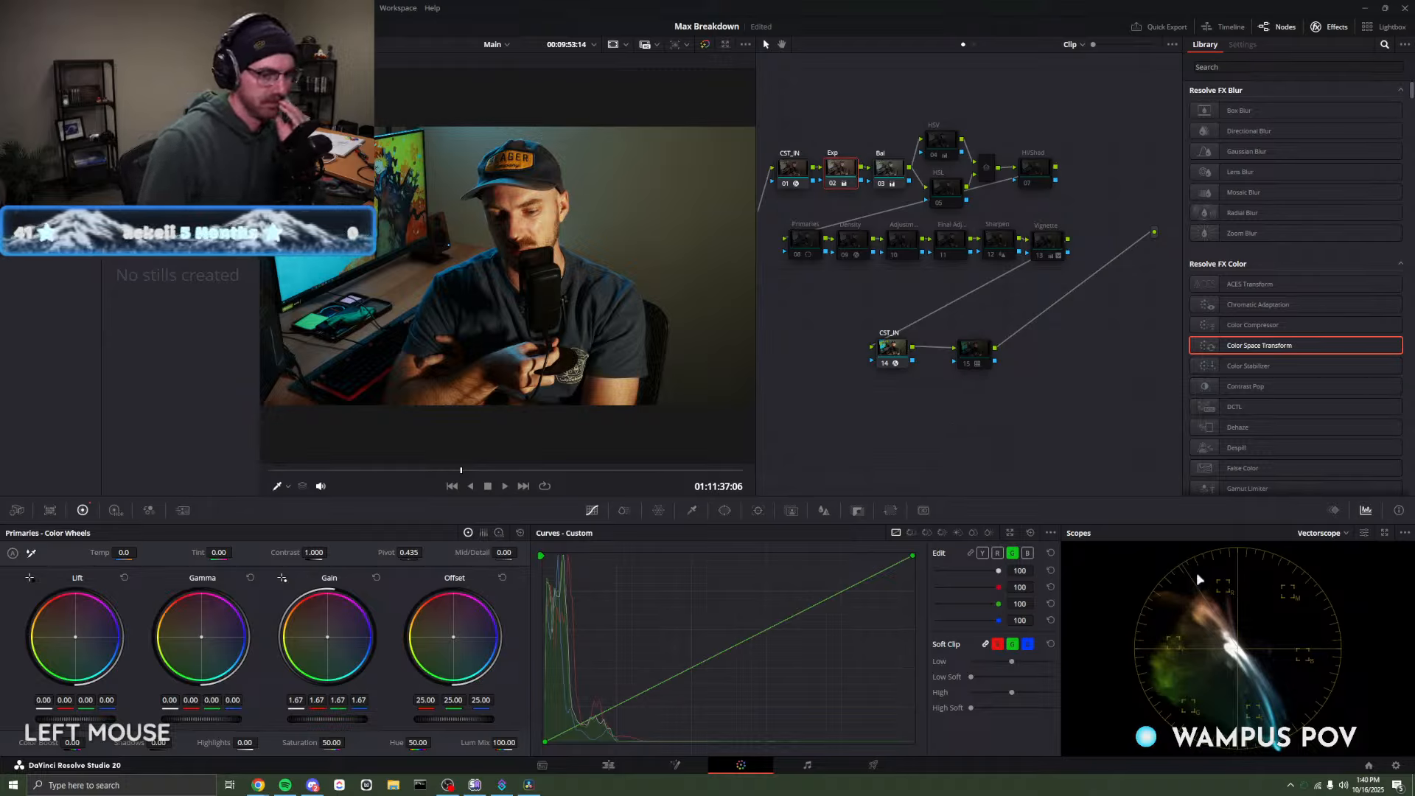
left_click(1330, 538)
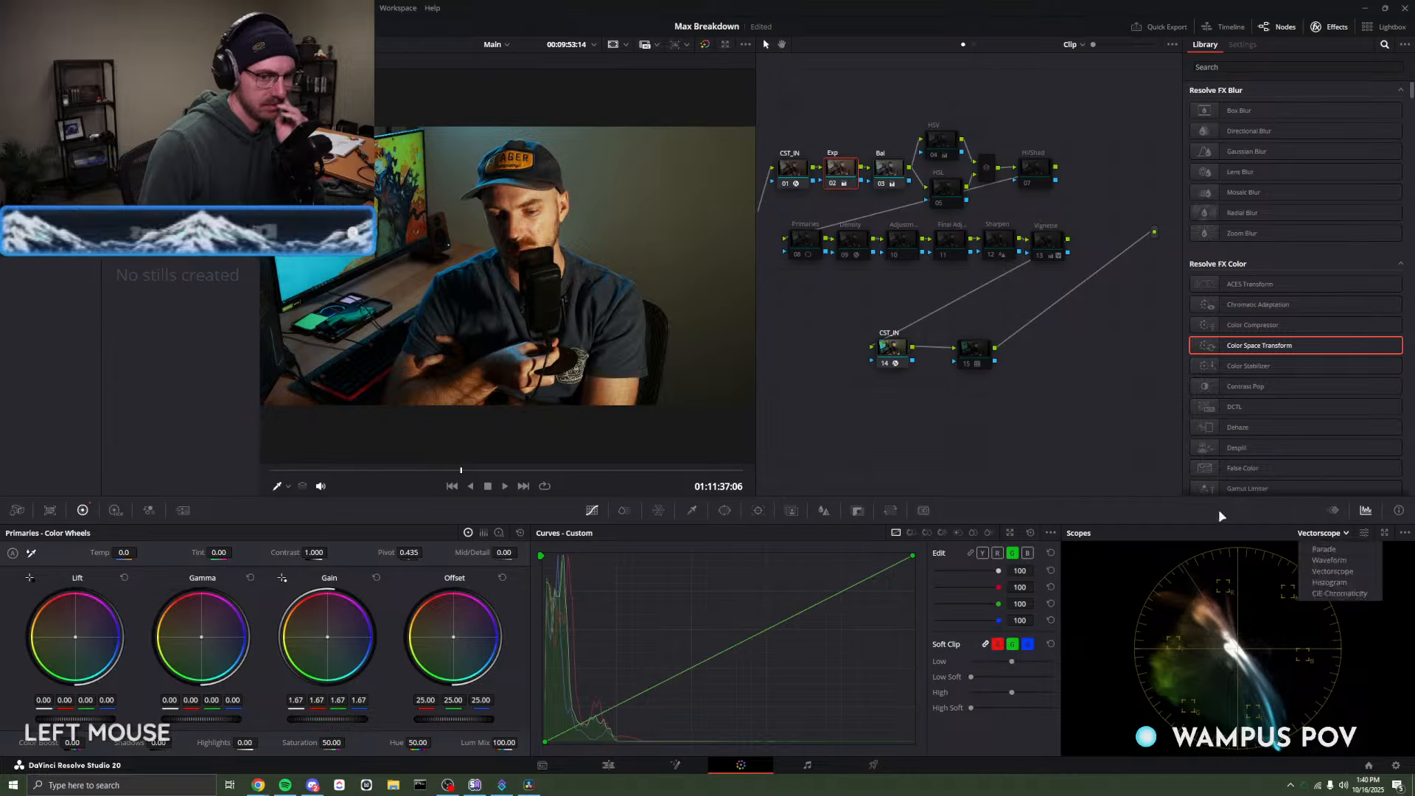
left_click(1324, 549)
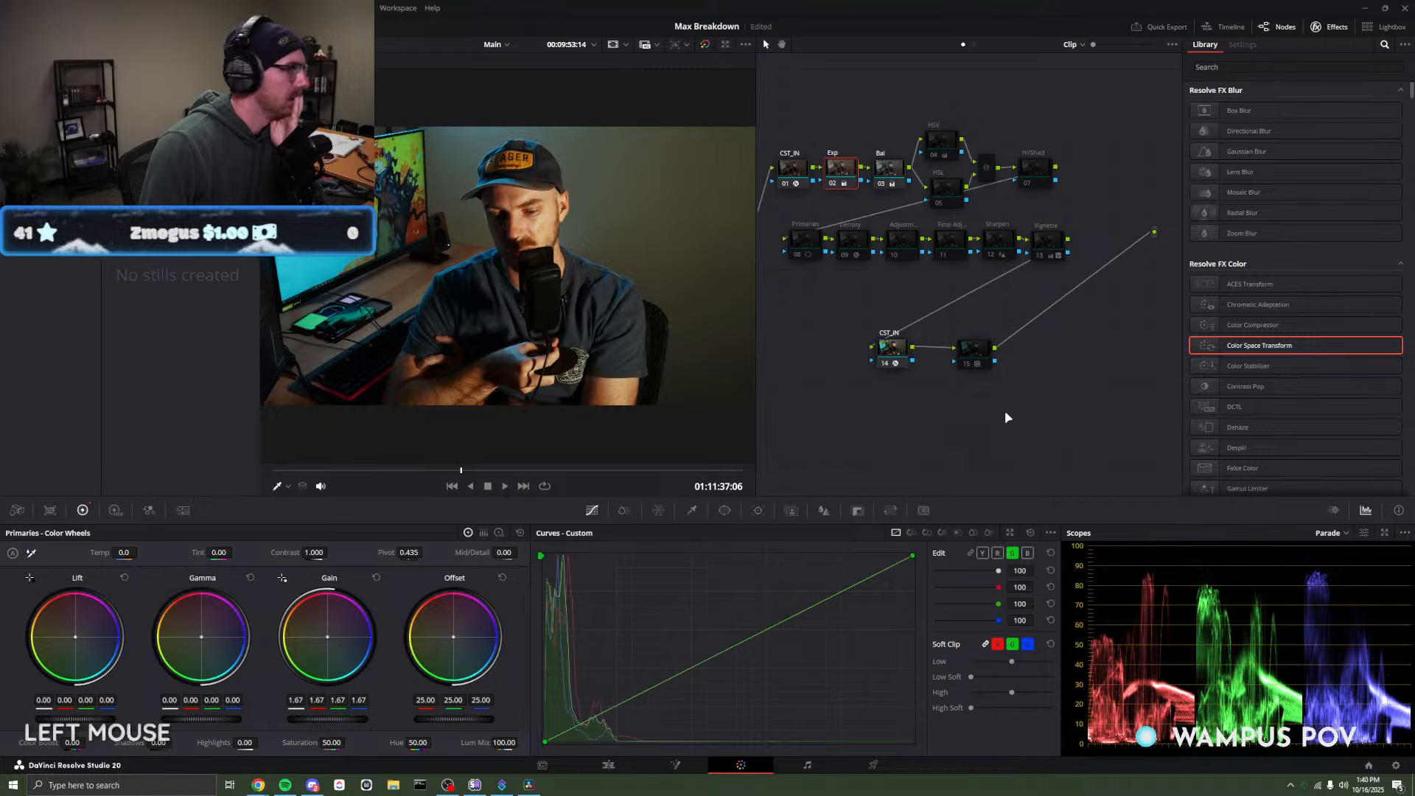
left_click(797, 171)
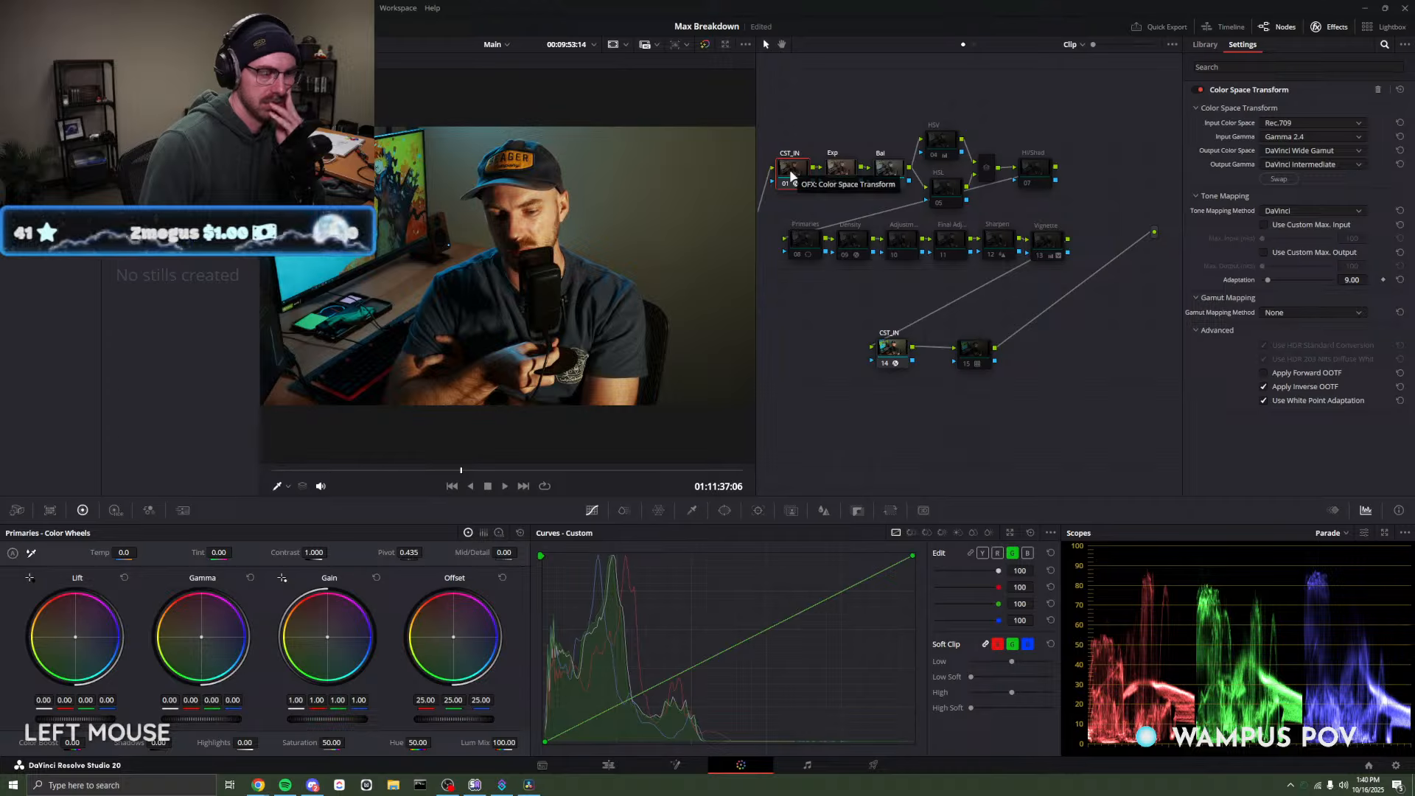
Link all channels for editing in the custom curves of the Exp node 02.
left_click(838, 173)
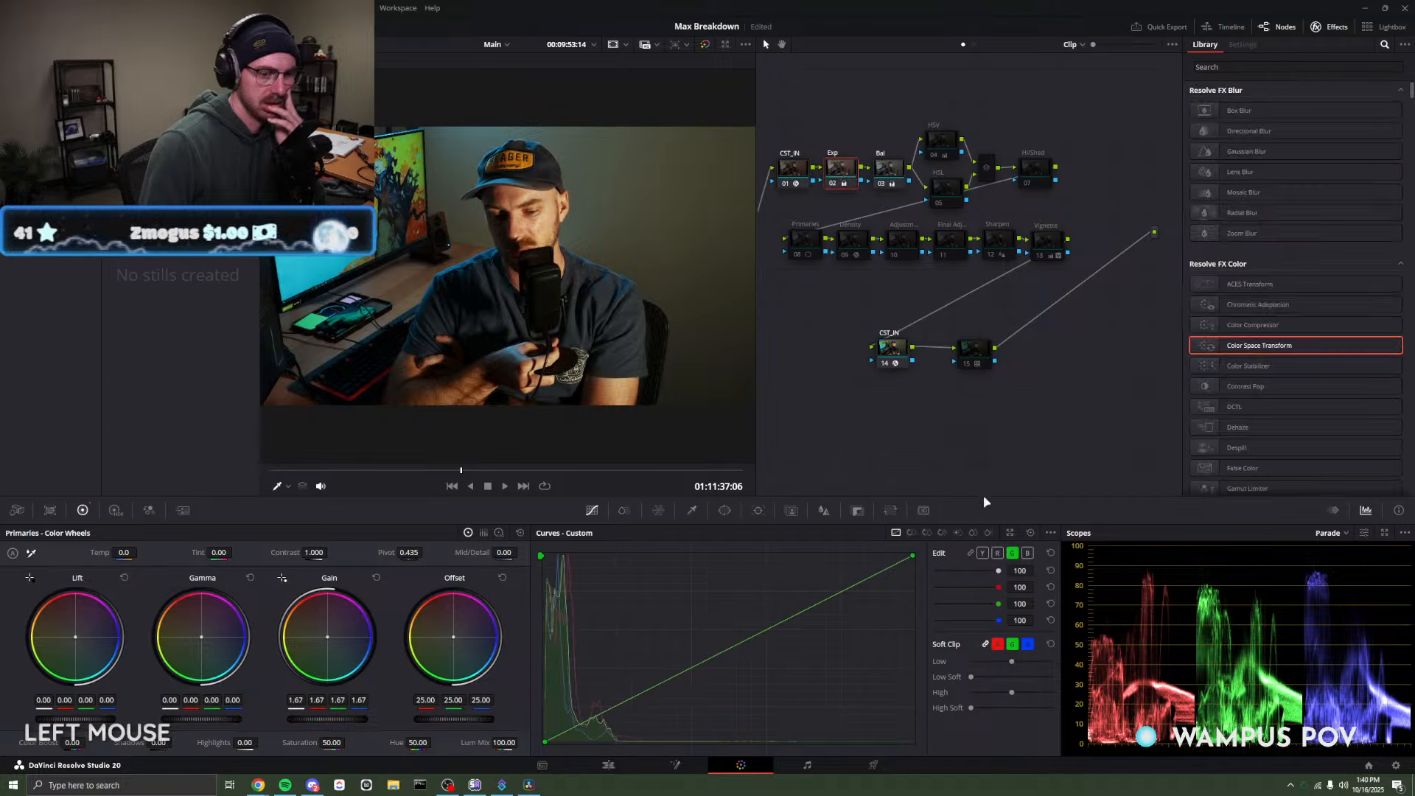
left_click(983, 553)
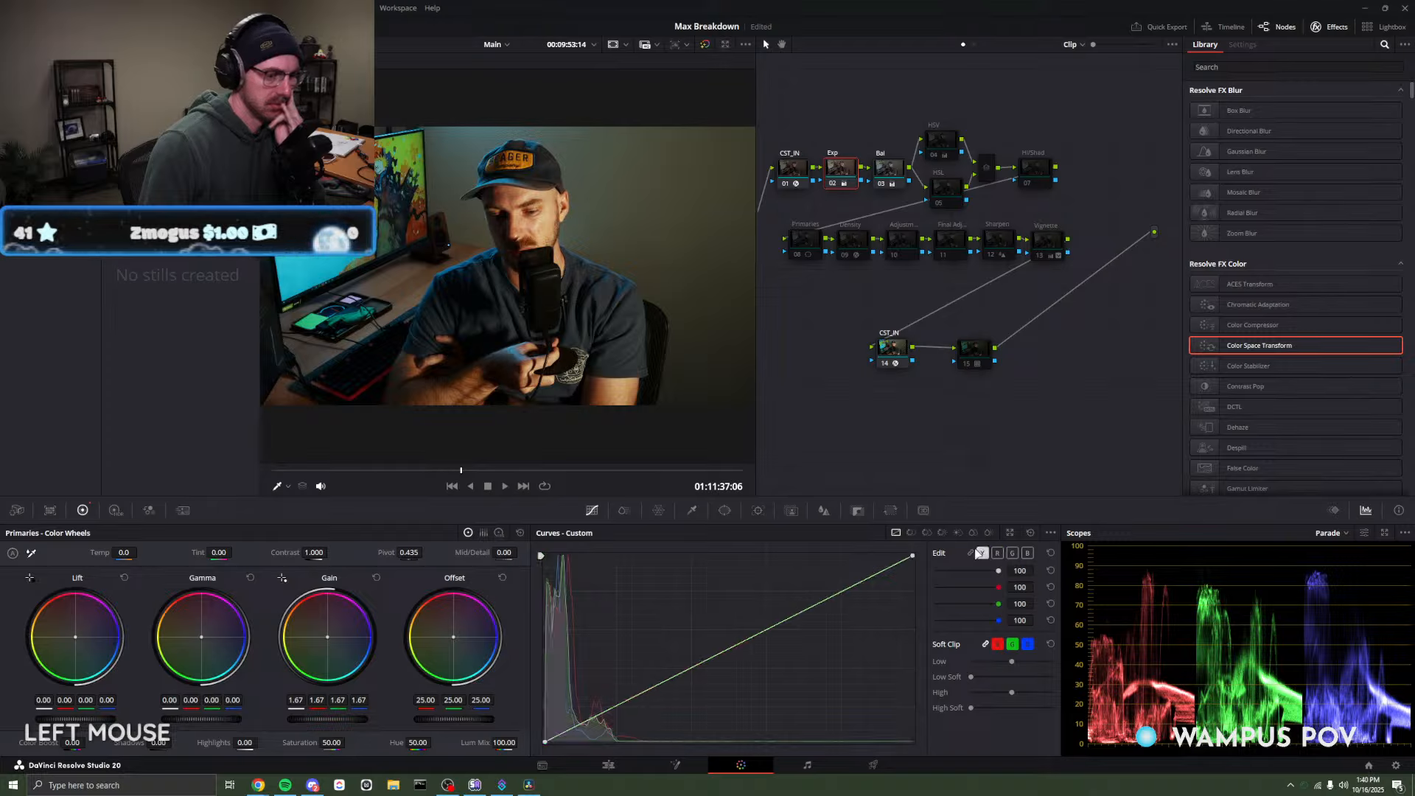
left_click(970, 552)
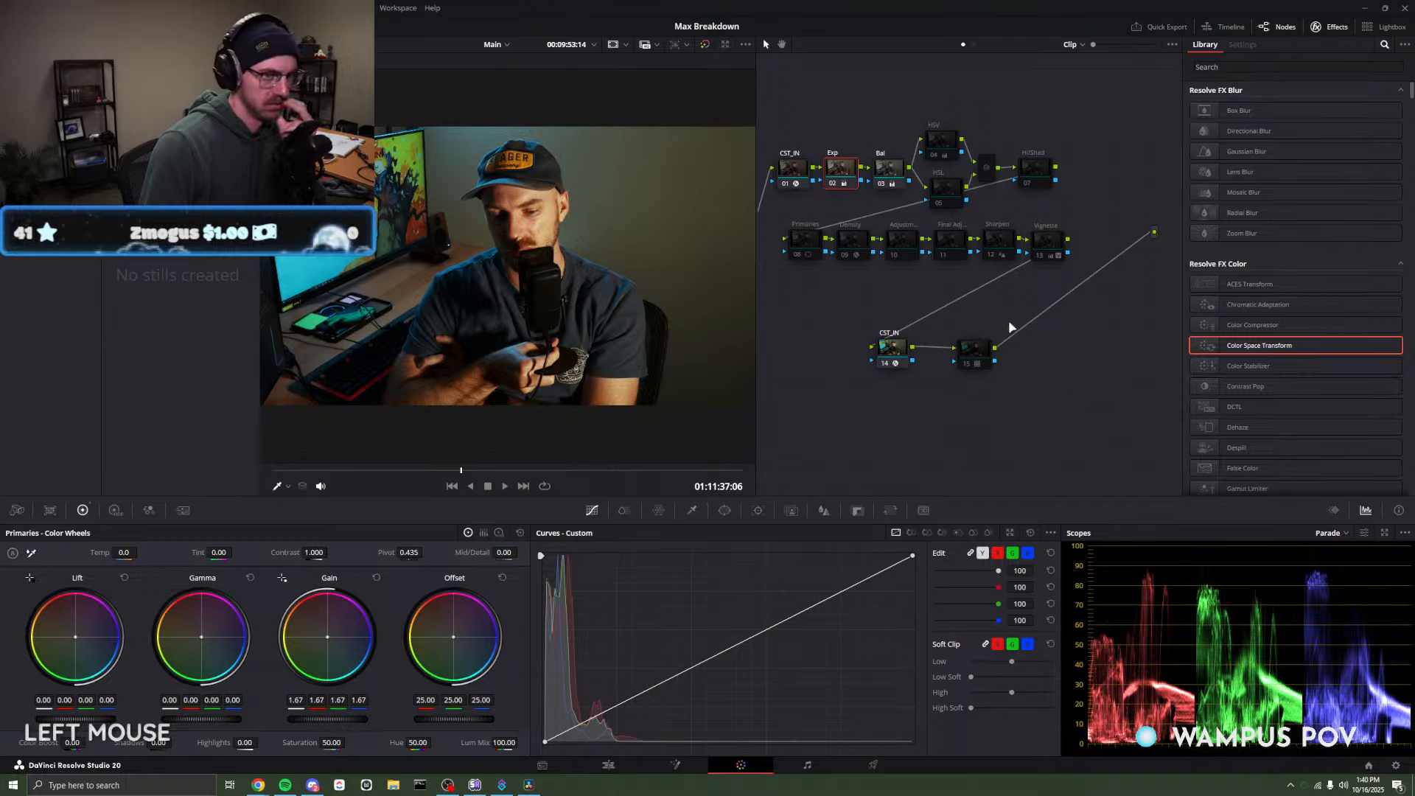
Disable the Bal node 03 in the node graph.
left_click(794, 170)
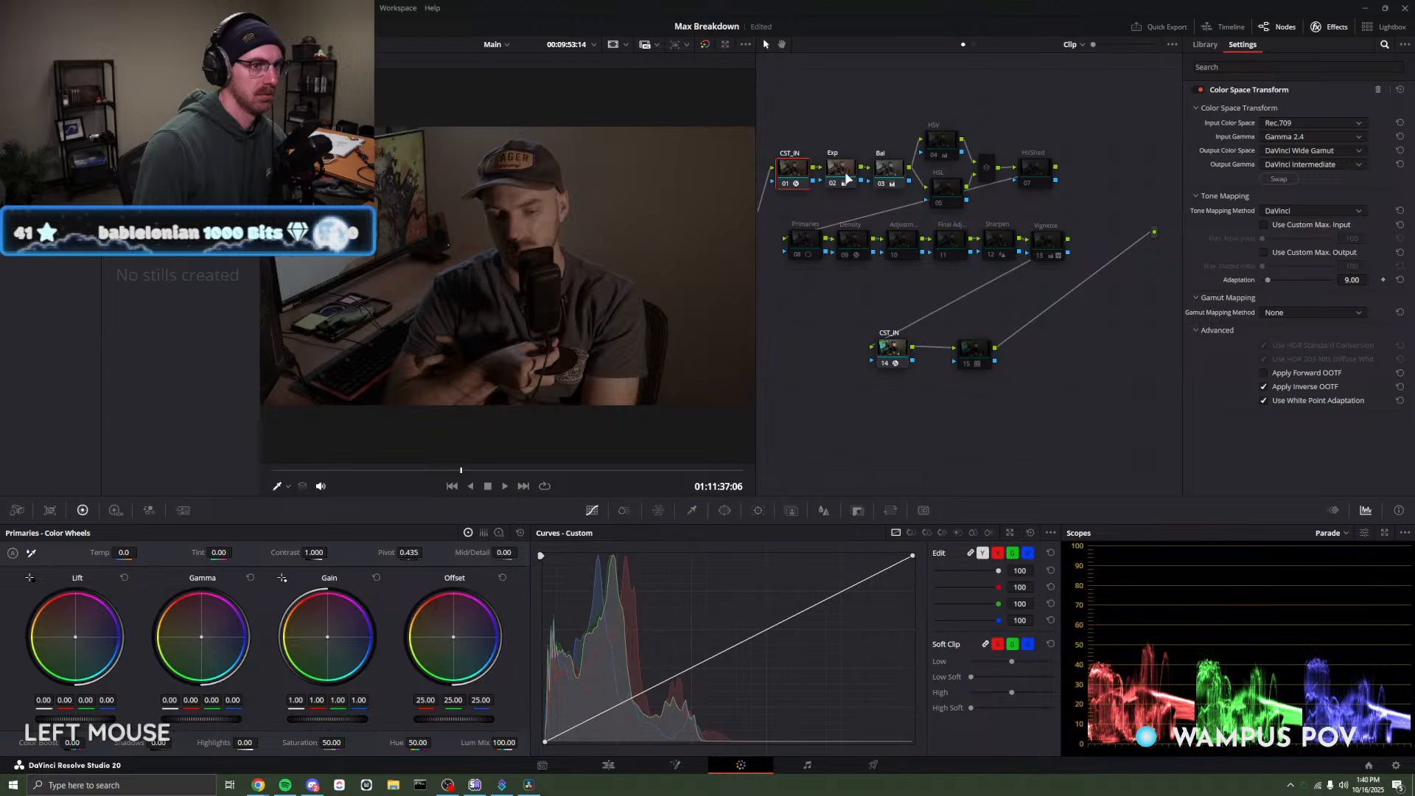
left_click(879, 167)
key("ctrl+d")
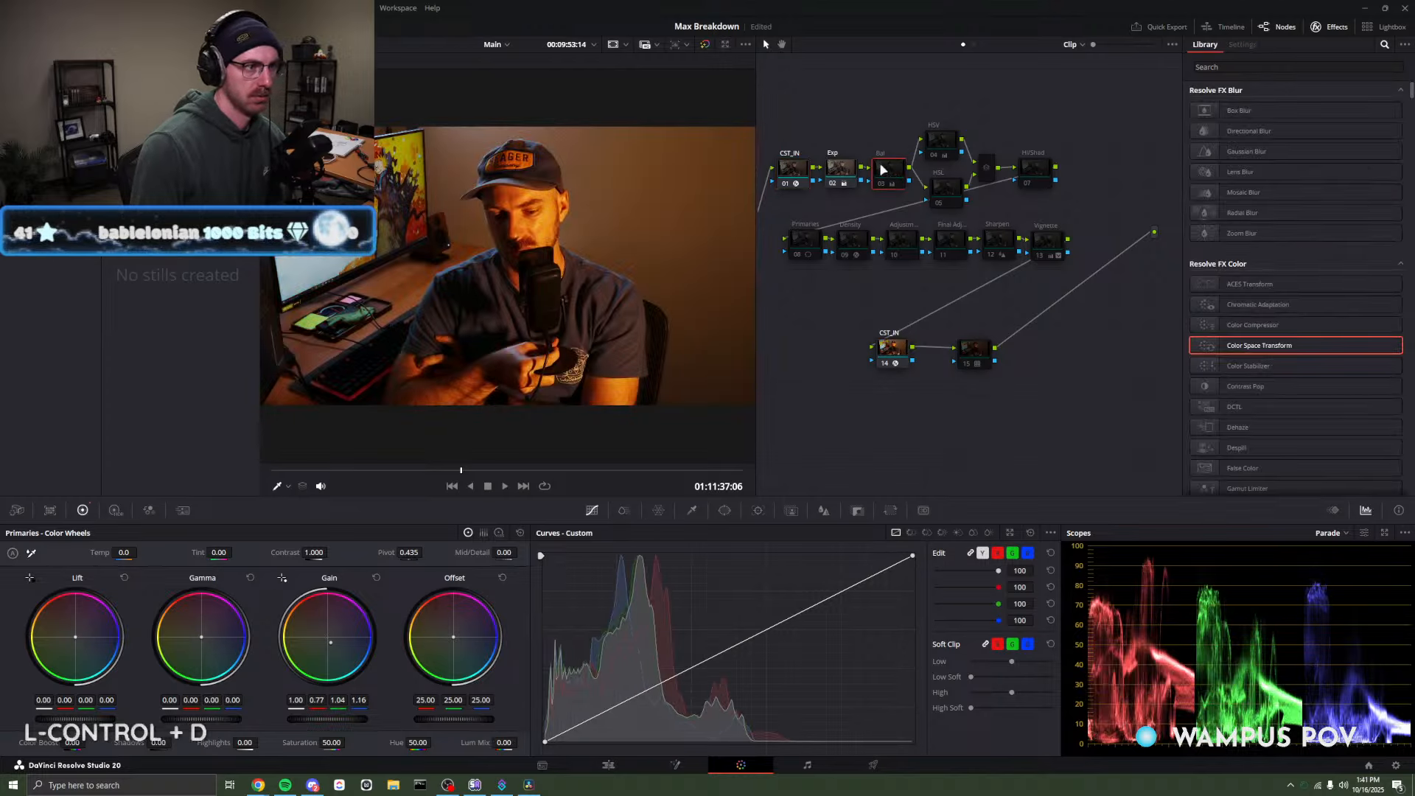
Review the Exp node 02 and the JP_2499_DRT DCTL parameters on node 14.
left_click(833, 176)
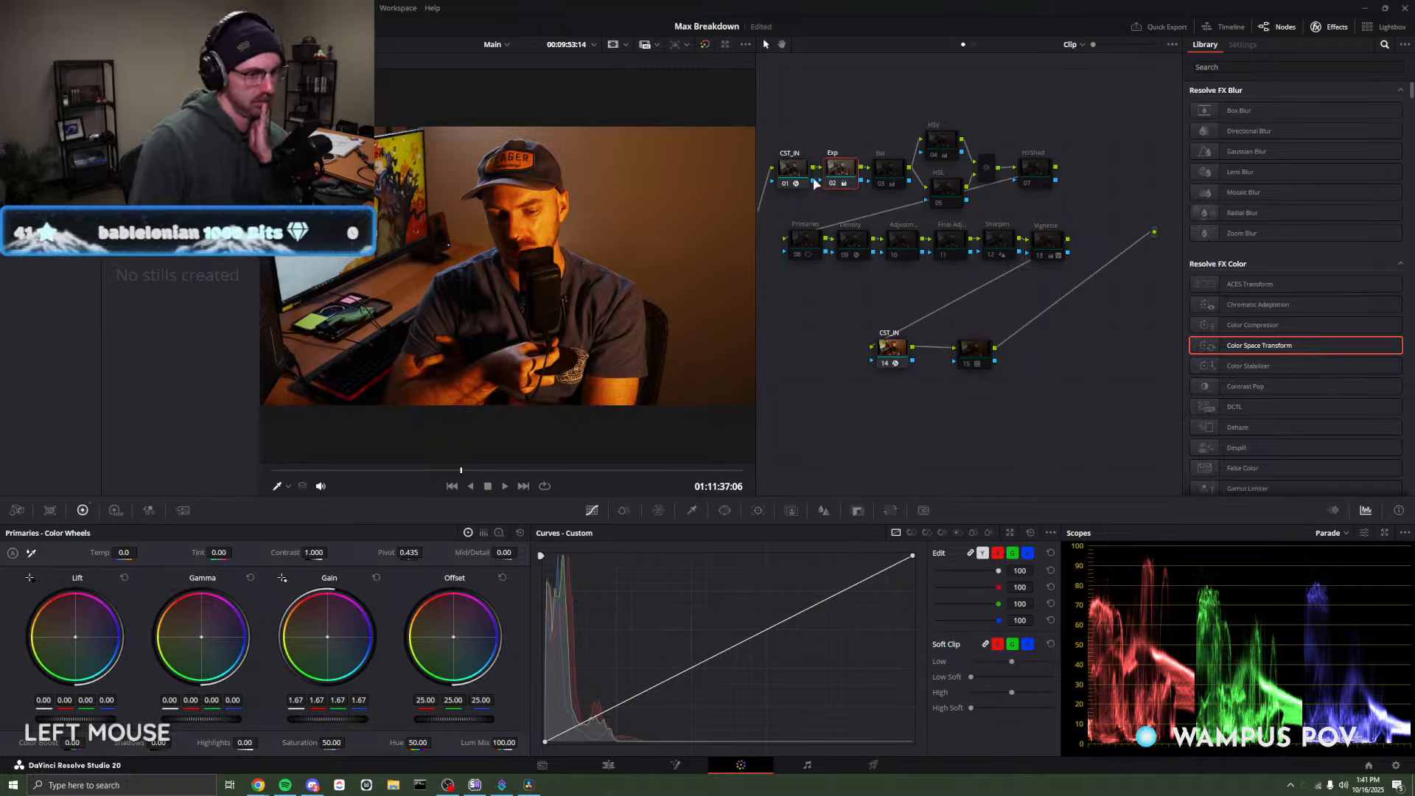
left_click(898, 352)
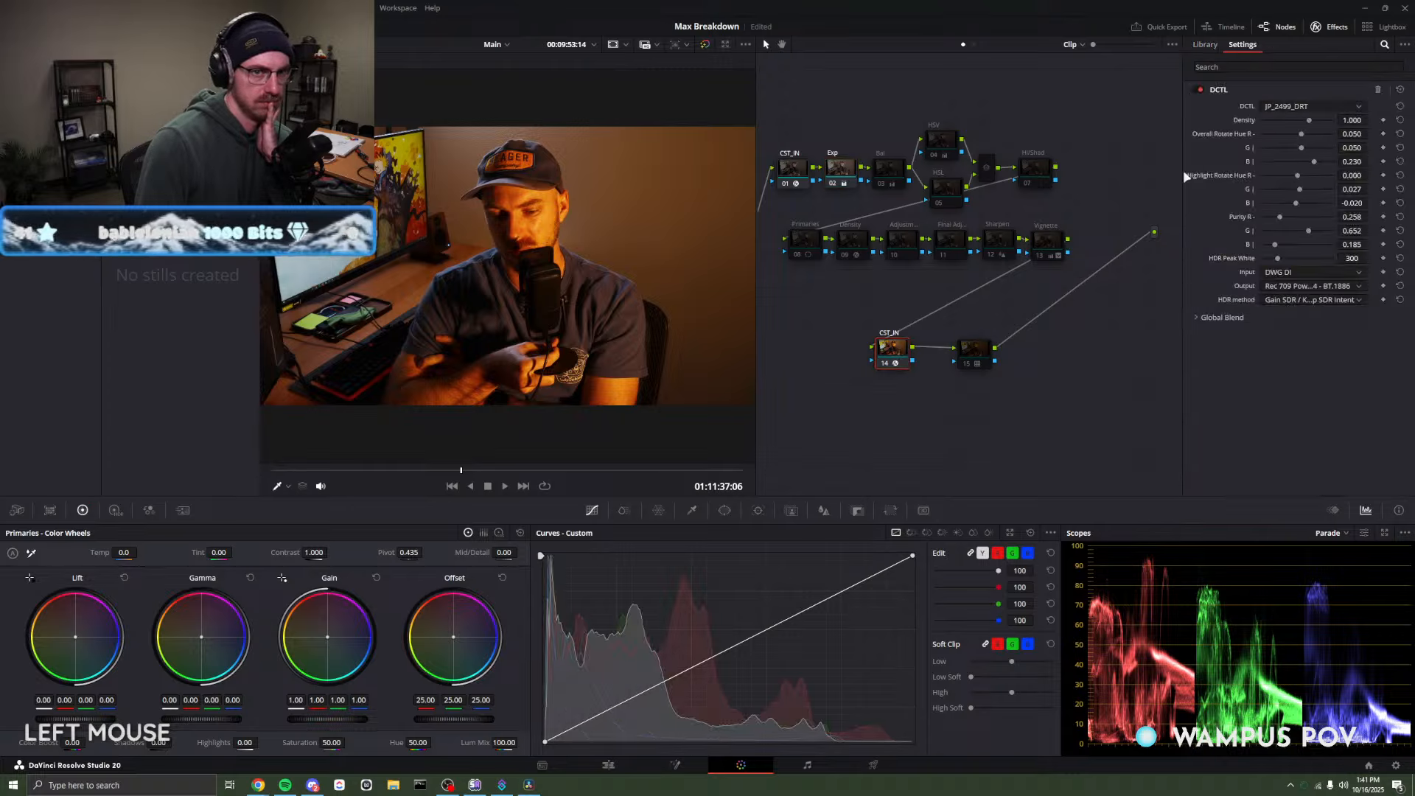
left_click(838, 171)
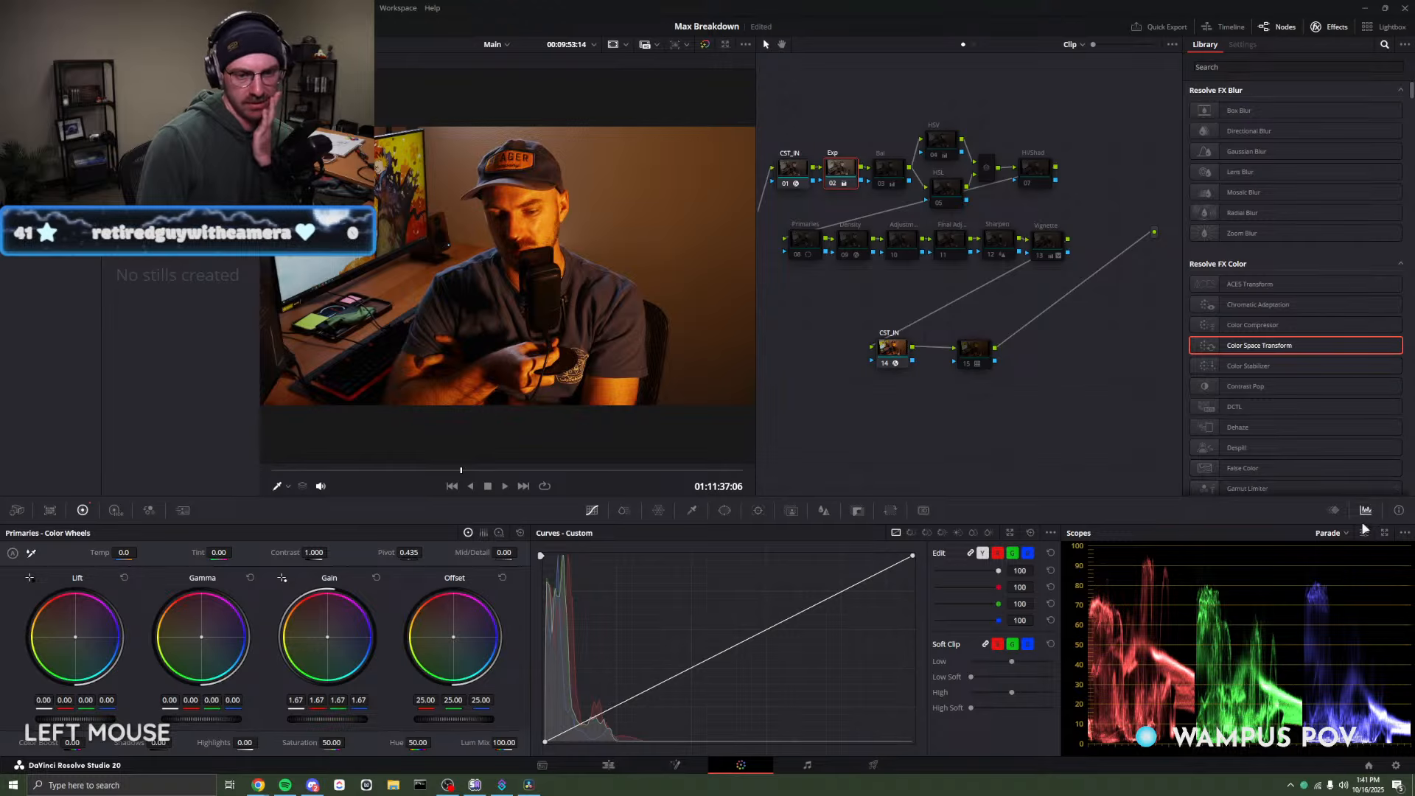
left_click(1343, 534)
left_click(1342, 536)
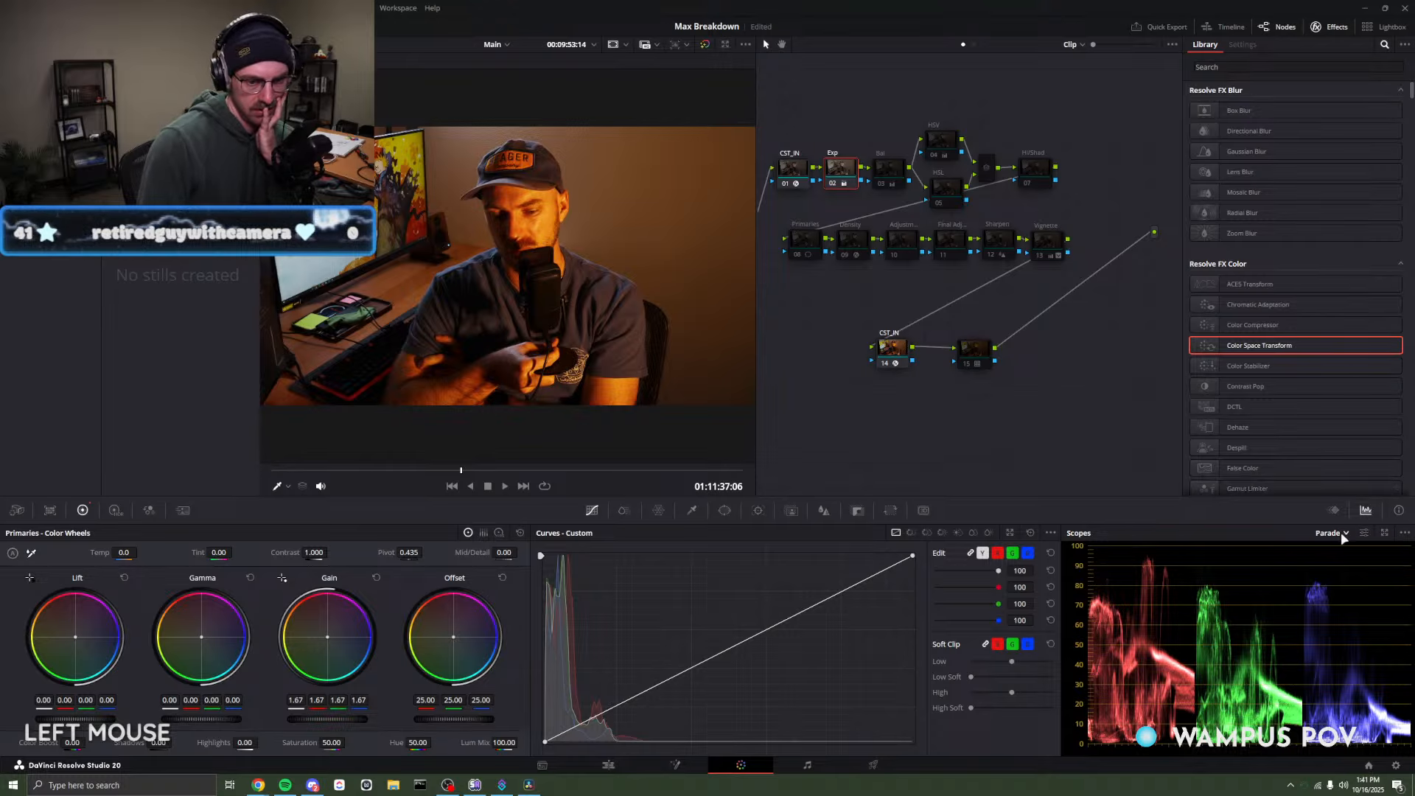
Set the timeline color space in the project's color management settings to DaVinci WG/Intermediate and save.
left_click(1393, 765)
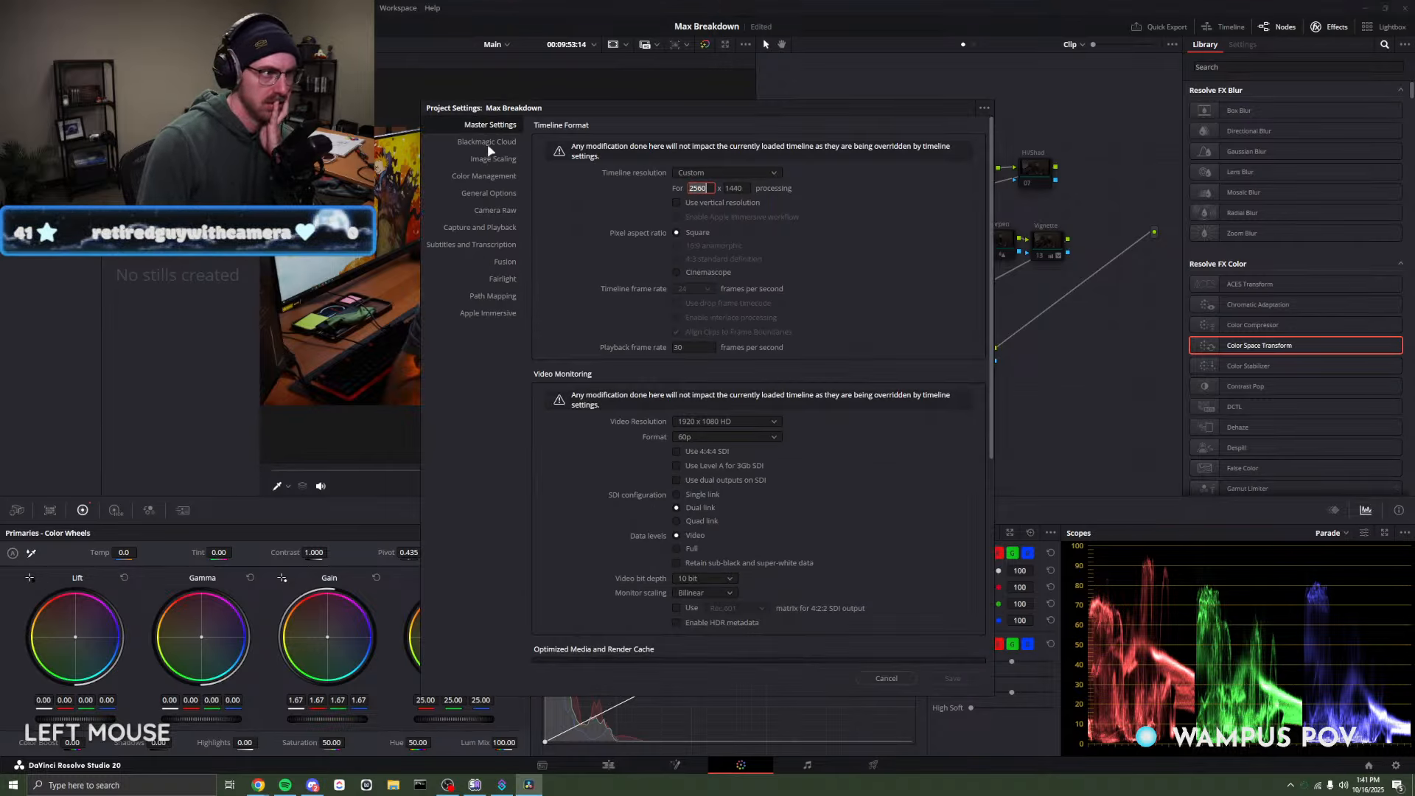
left_click(488, 177)
left_click(734, 203)
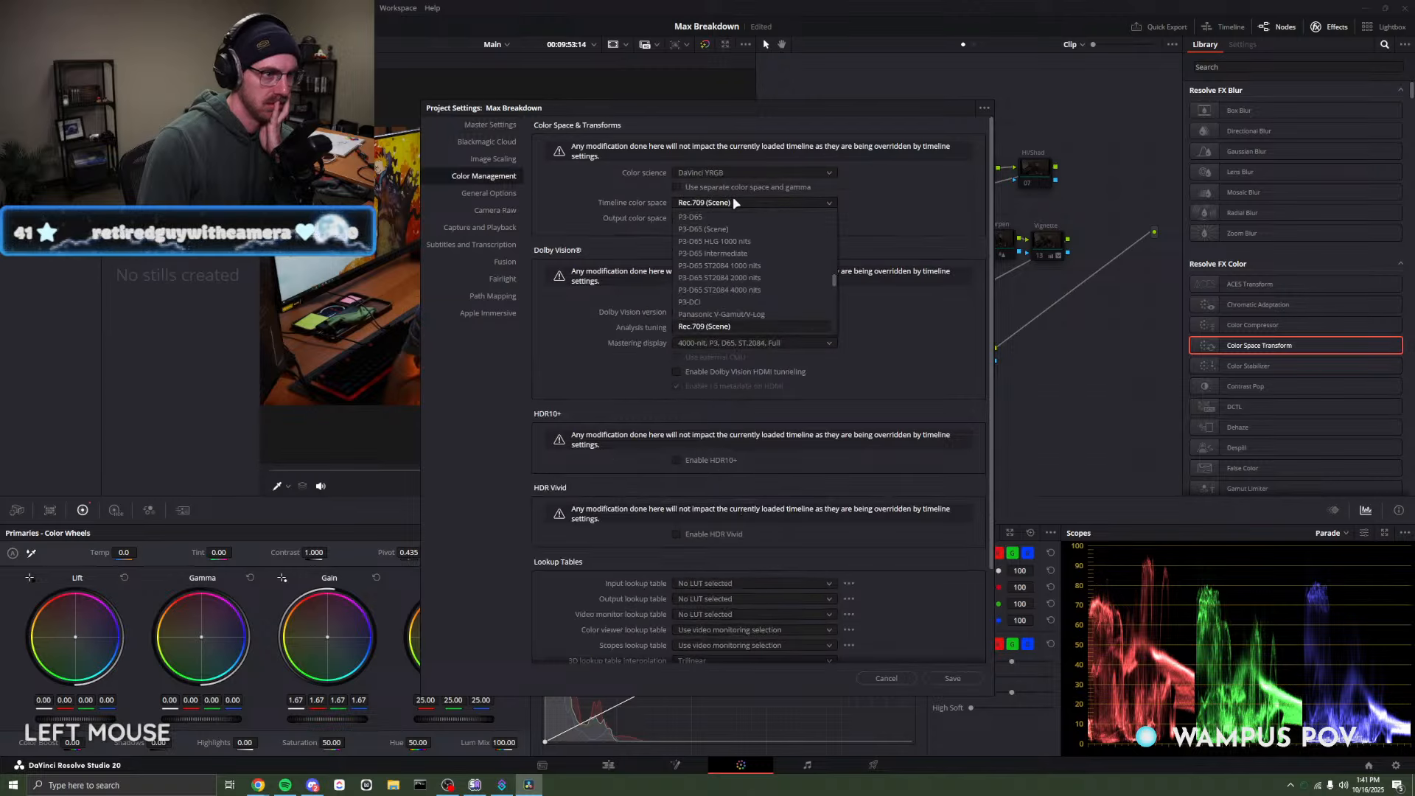
scroll(734, 220, "up", 1)
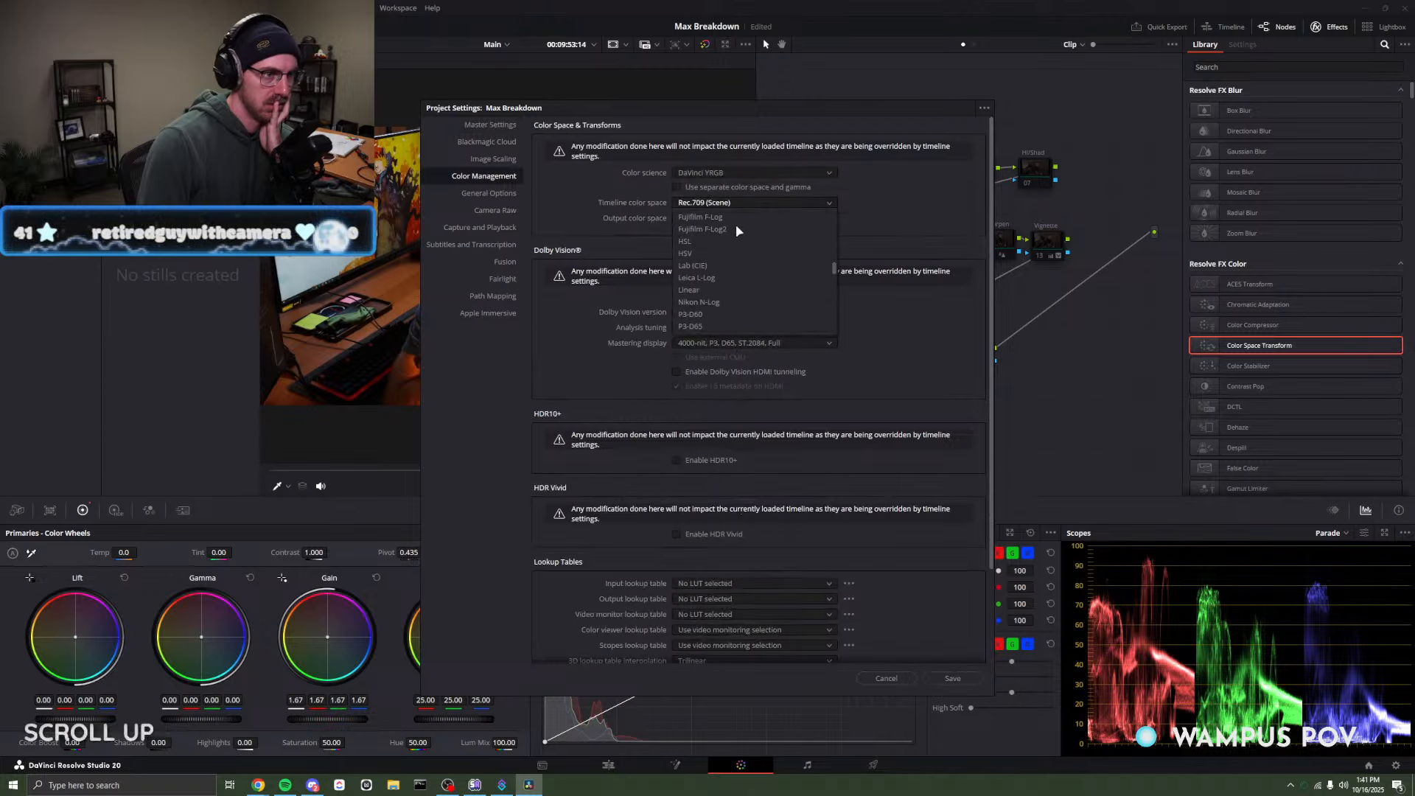
scroll(737, 232, "down", 4)
scroll(739, 247, "up", 10)
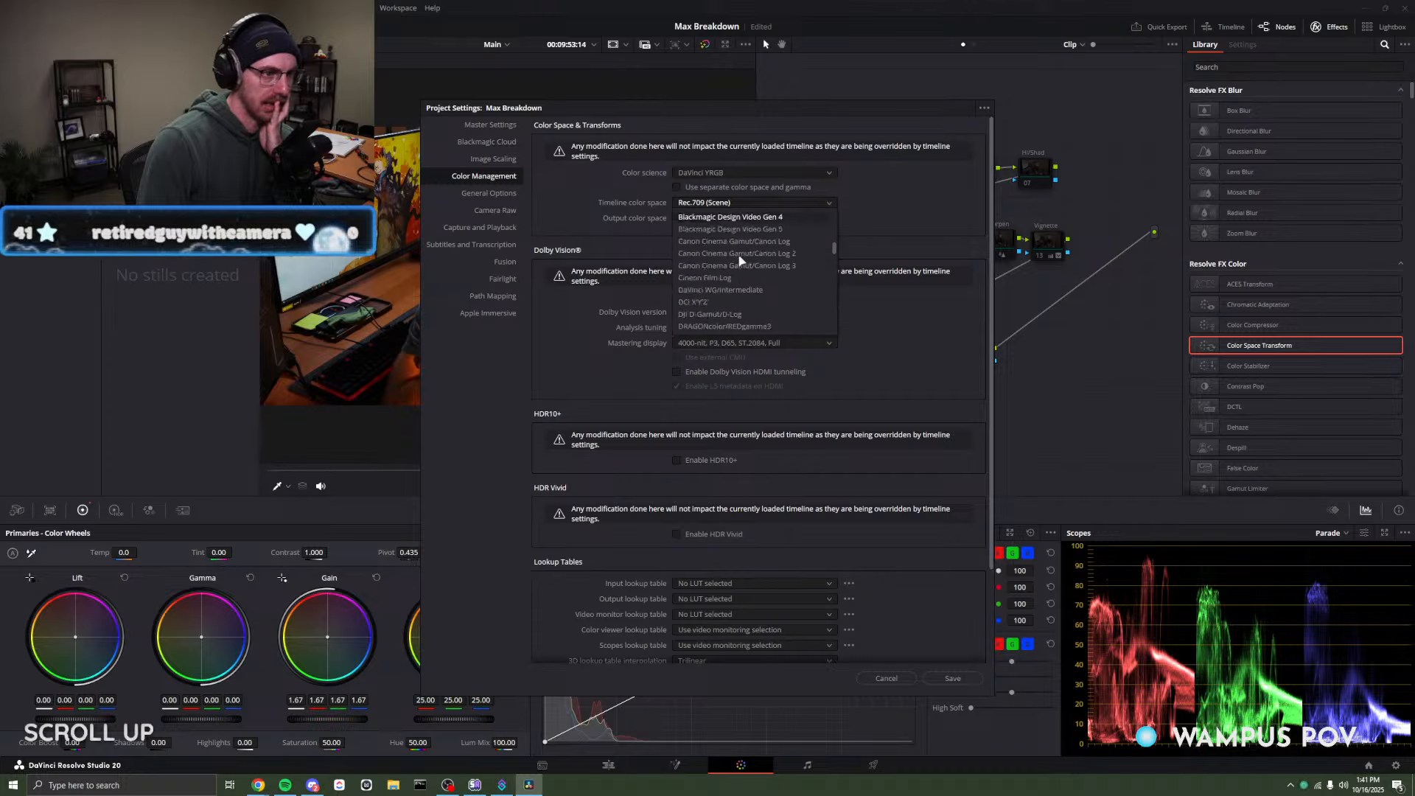
scroll(743, 277, "down", 3)
left_click(748, 289)
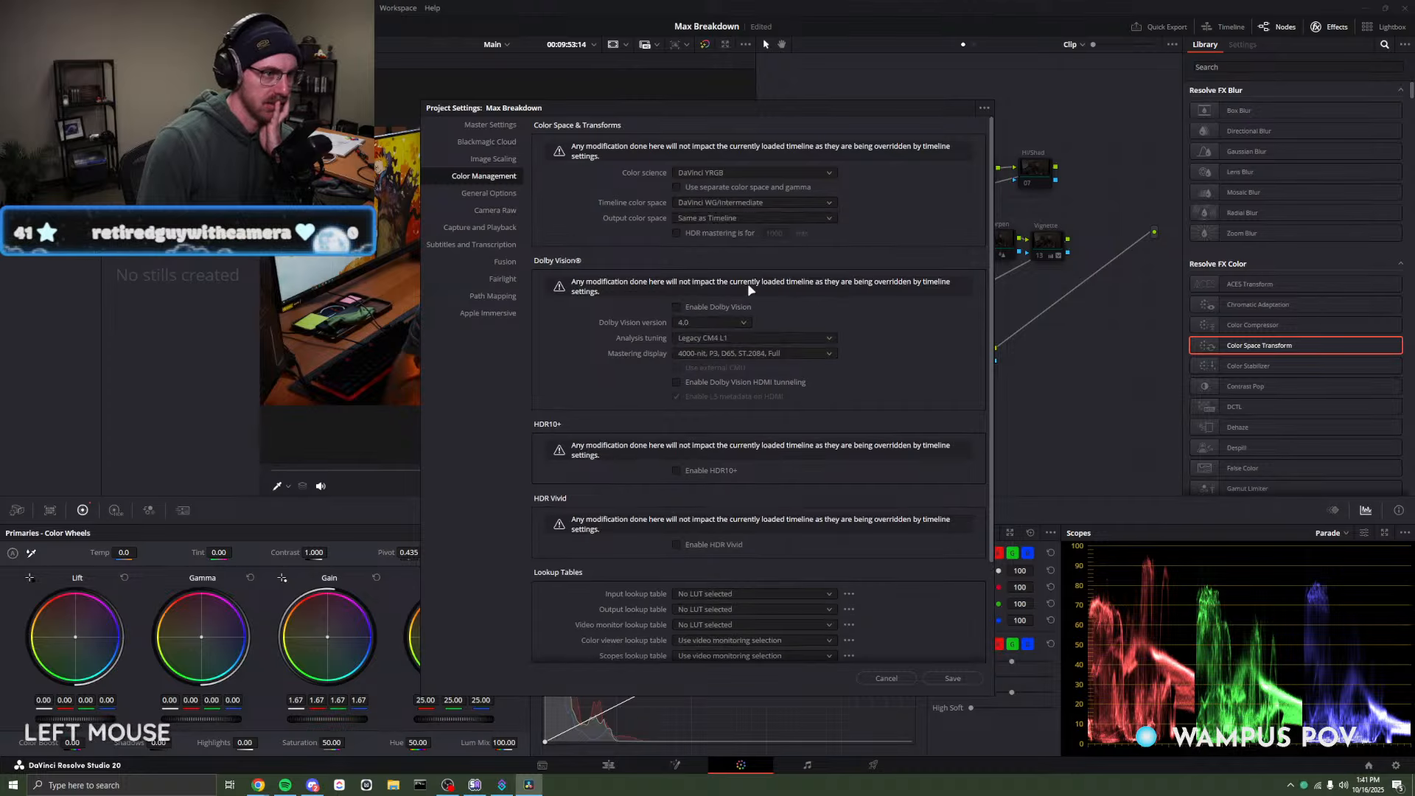
left_click(955, 678)
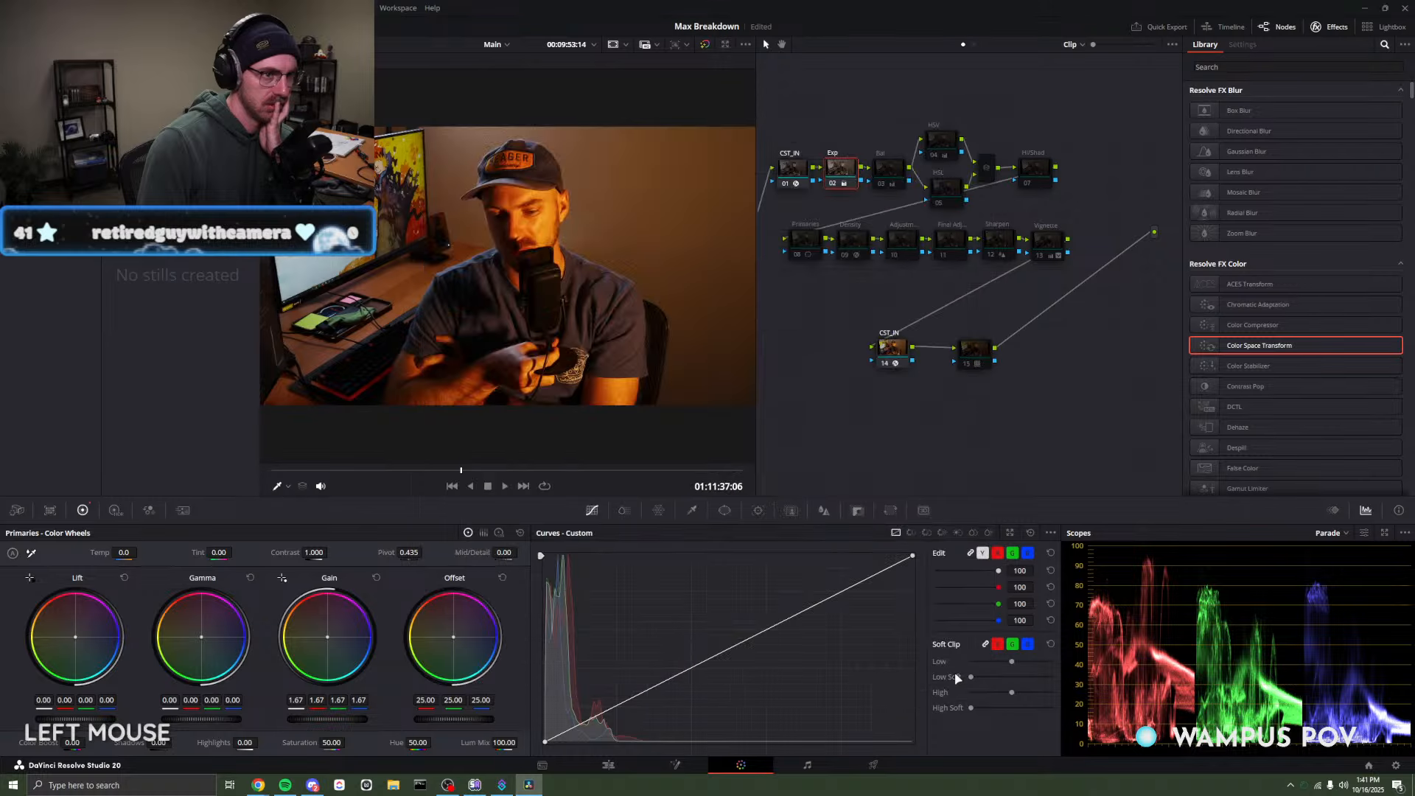
left_click(798, 175)
left_click(839, 177)
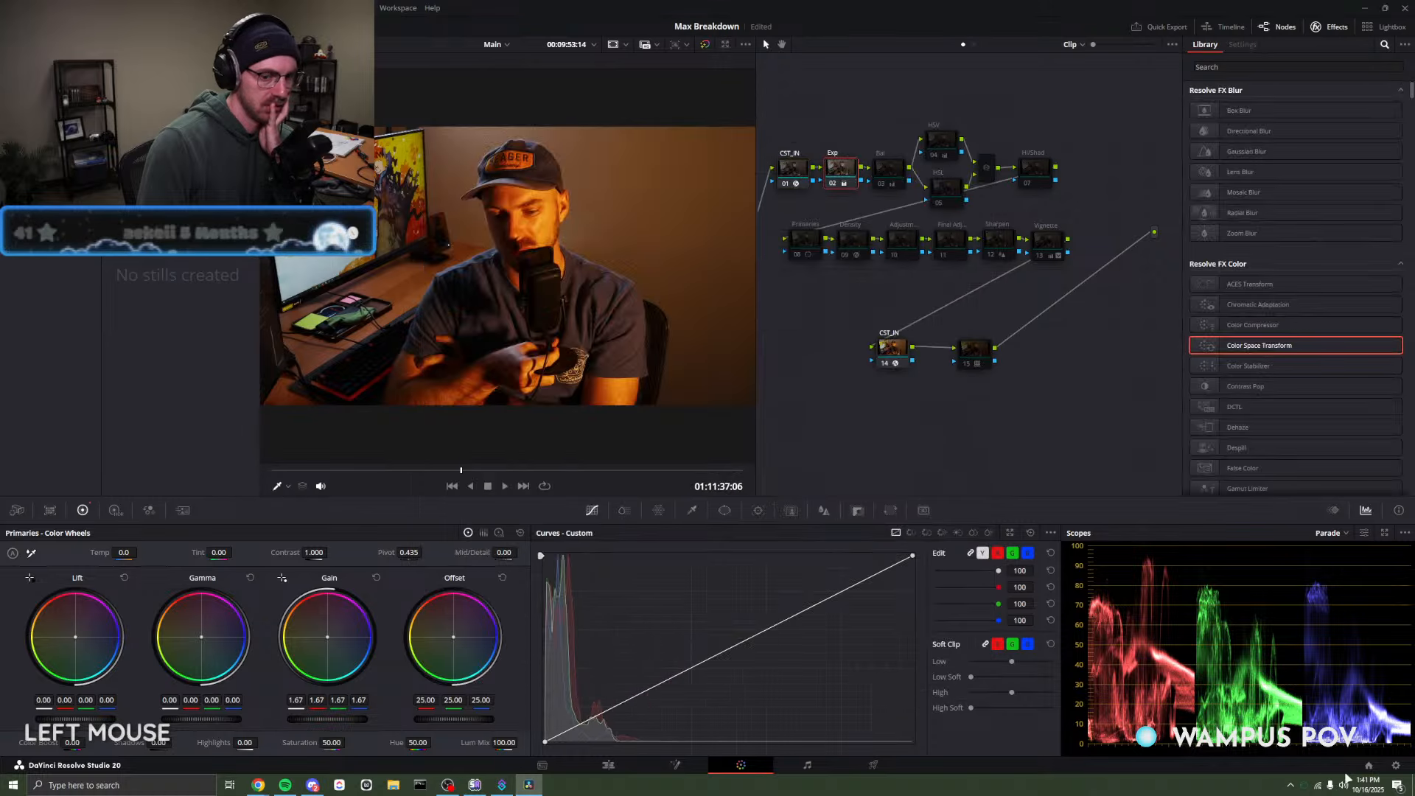
left_click(1396, 766)
left_click(885, 678)
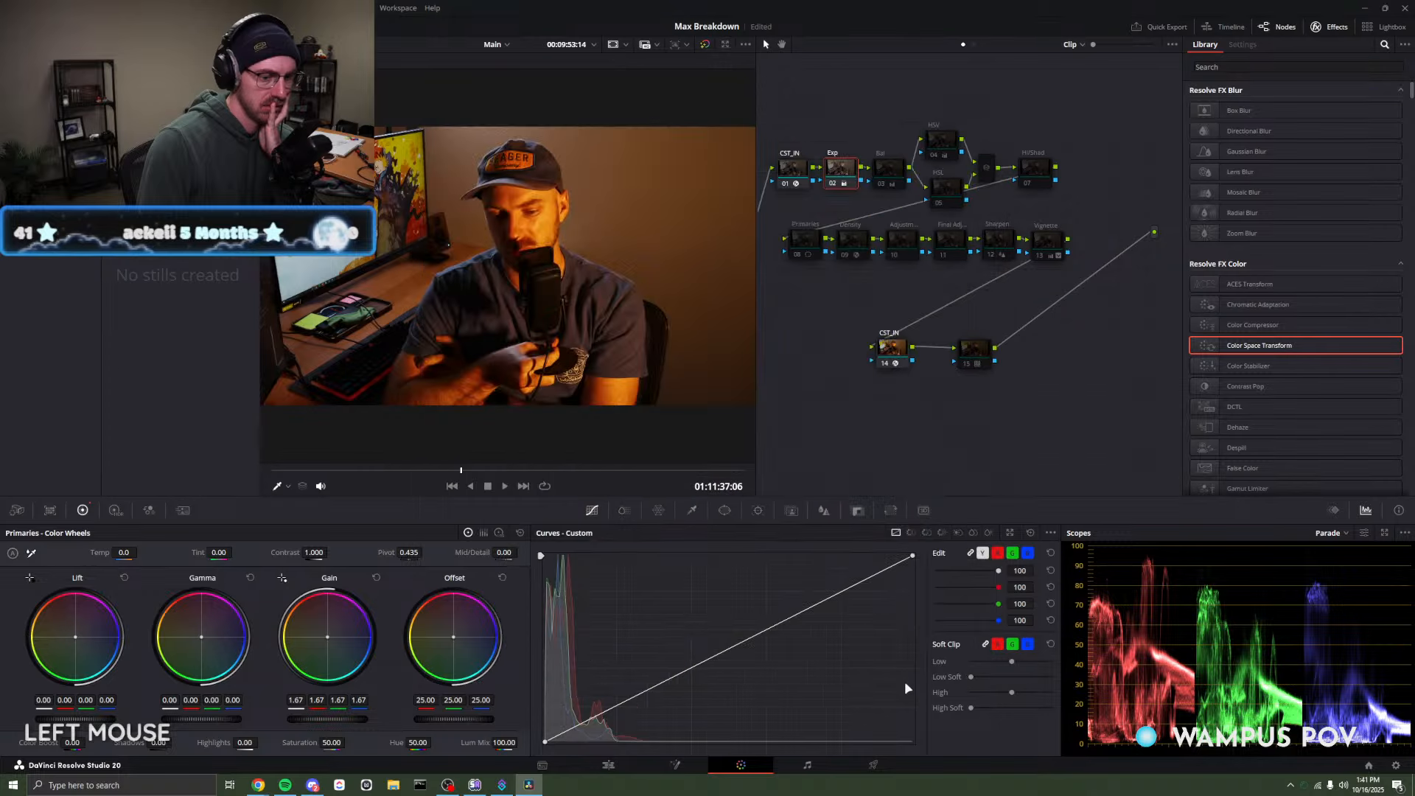
Go to the Edit page and set the Main timeline's own timeline color space to DaVinci WG/Intermediate.
left_click(608, 765)
scroll(403, 113, "down", 2)
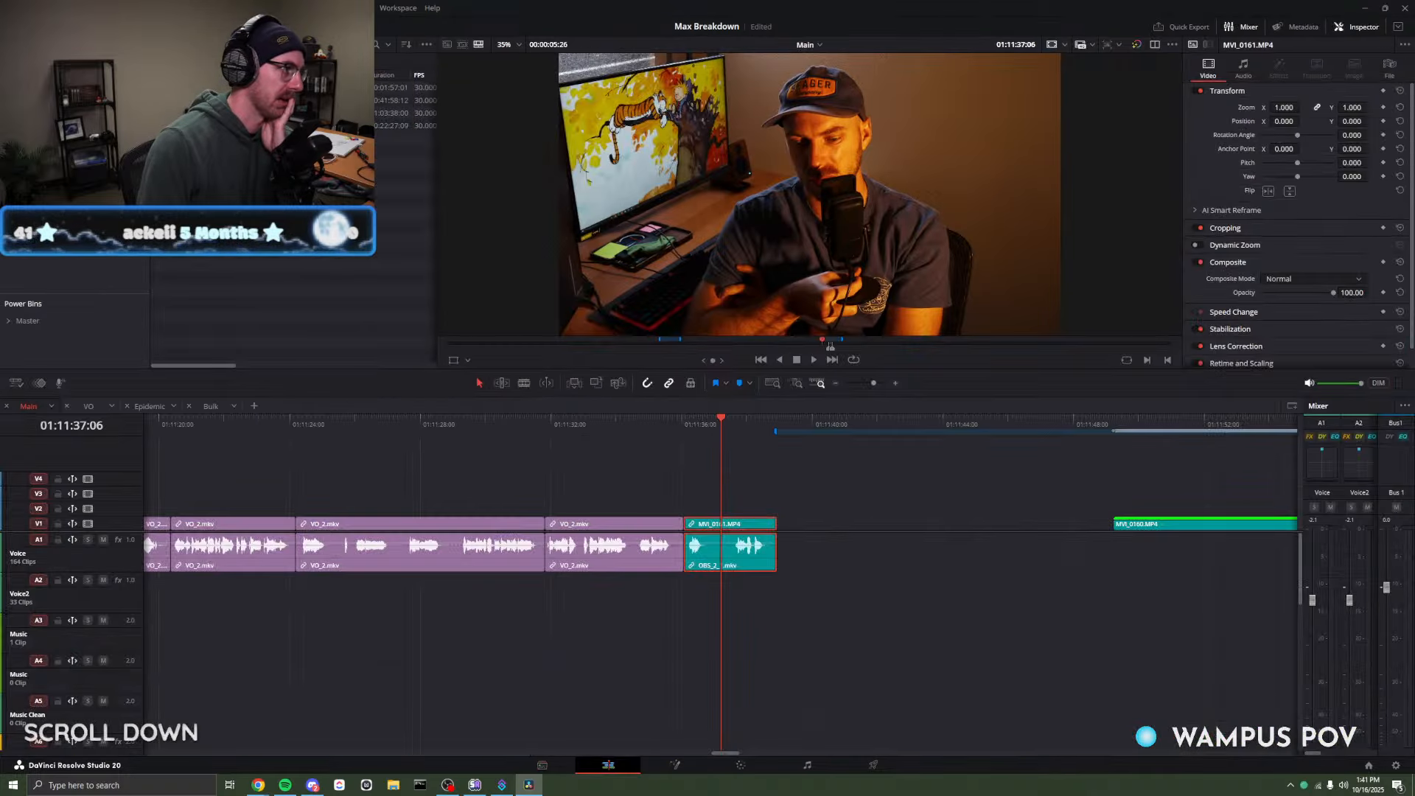
right_click(206, 126)
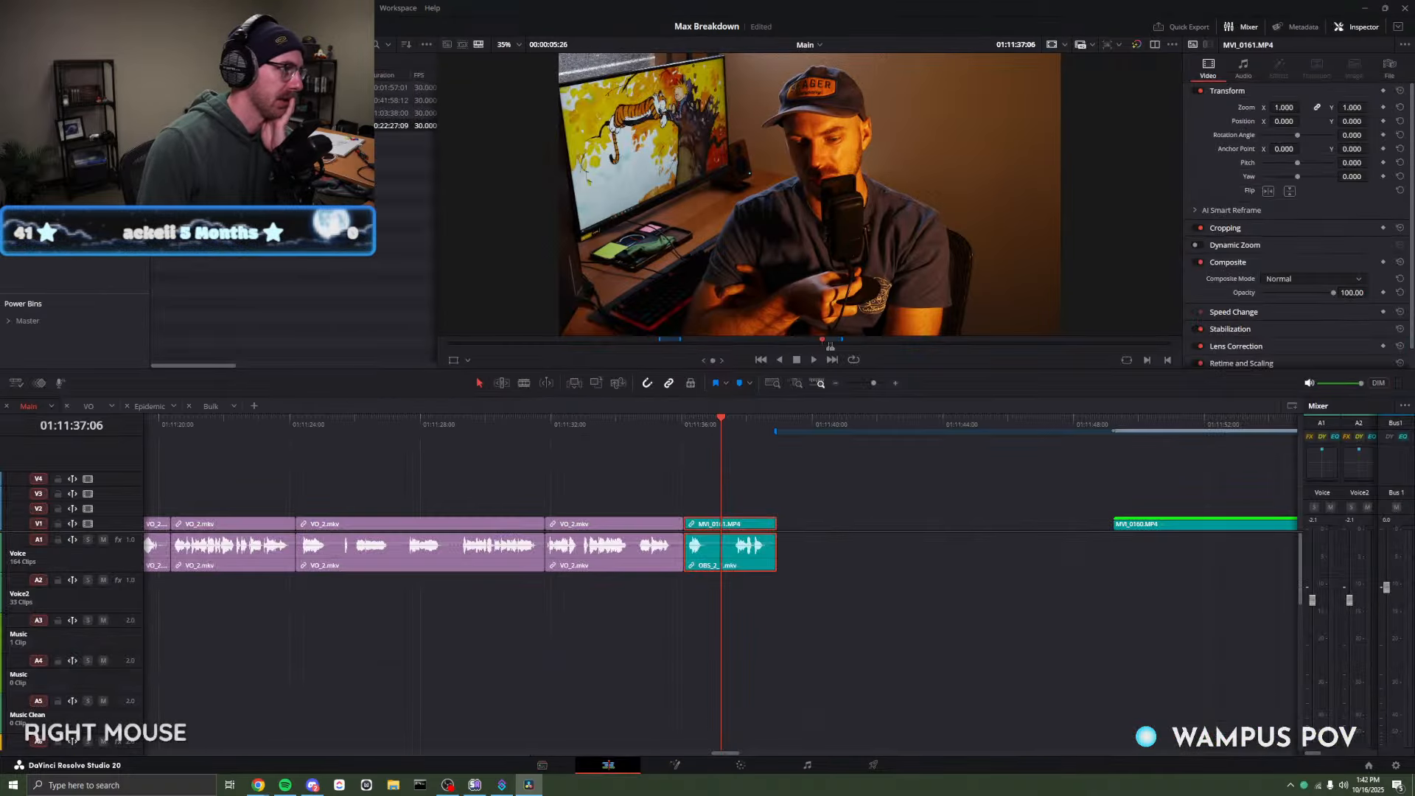
mouse_move(390, 132)
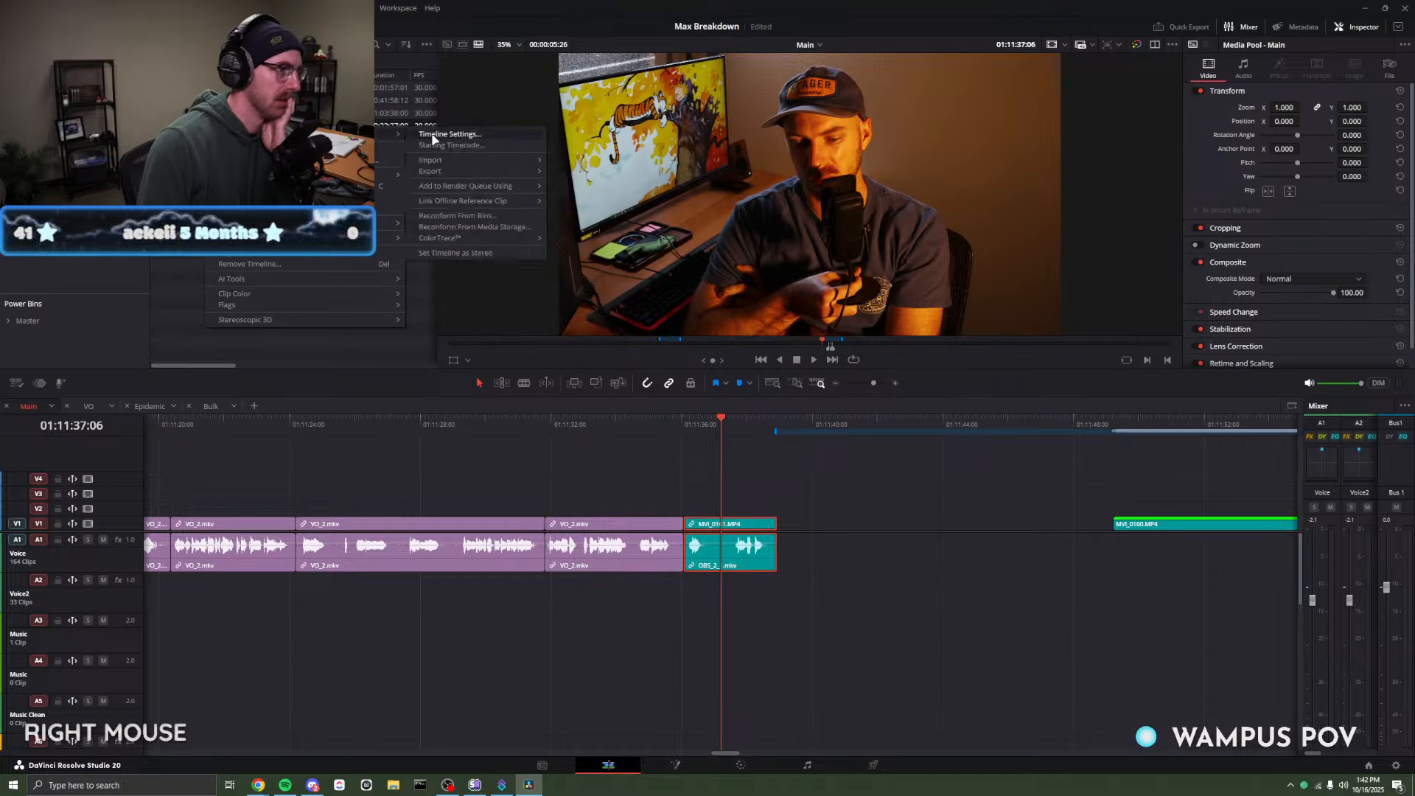
left_click(431, 140)
left_click(739, 312)
left_click(798, 314)
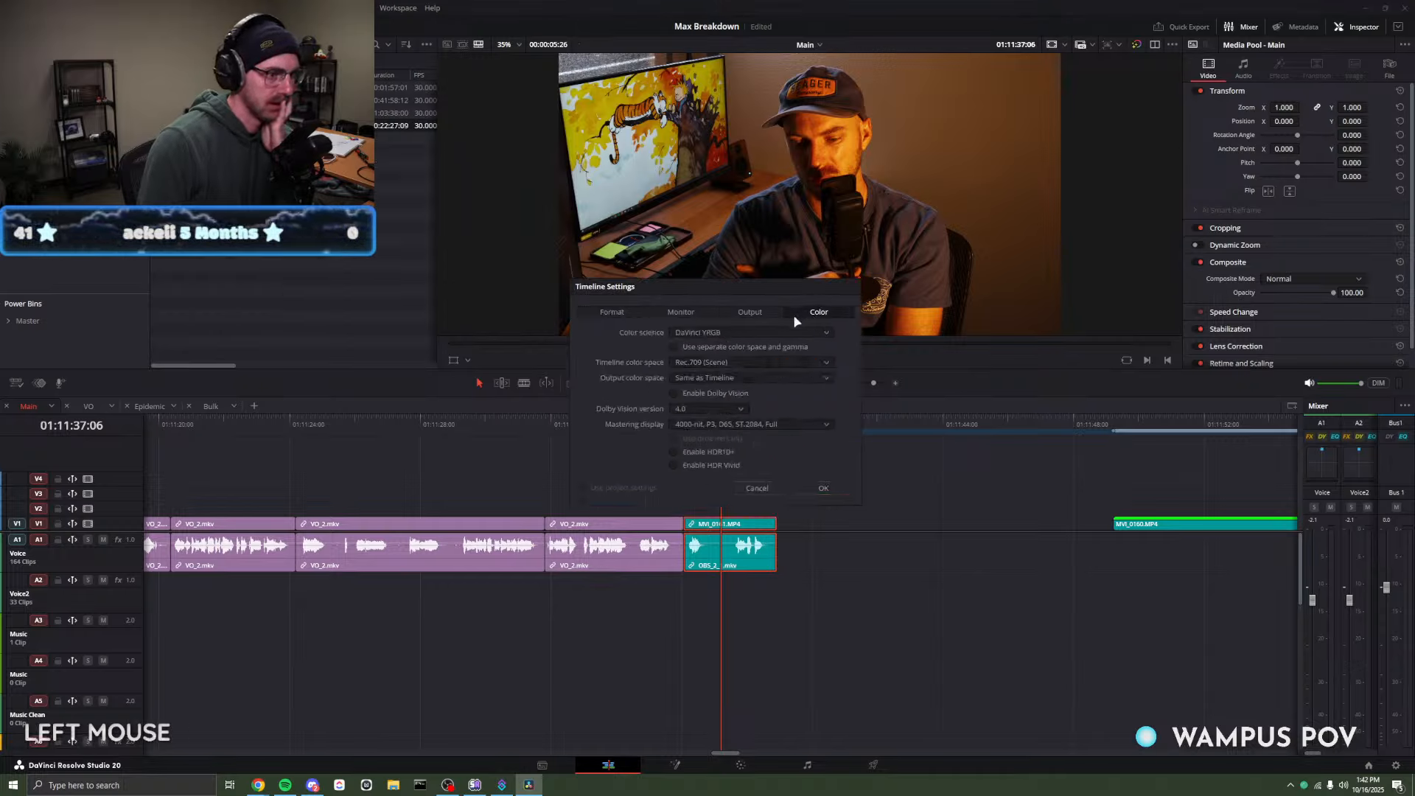
left_click(759, 359)
scroll(746, 410, "up", 5)
scroll(744, 409, "up", 3)
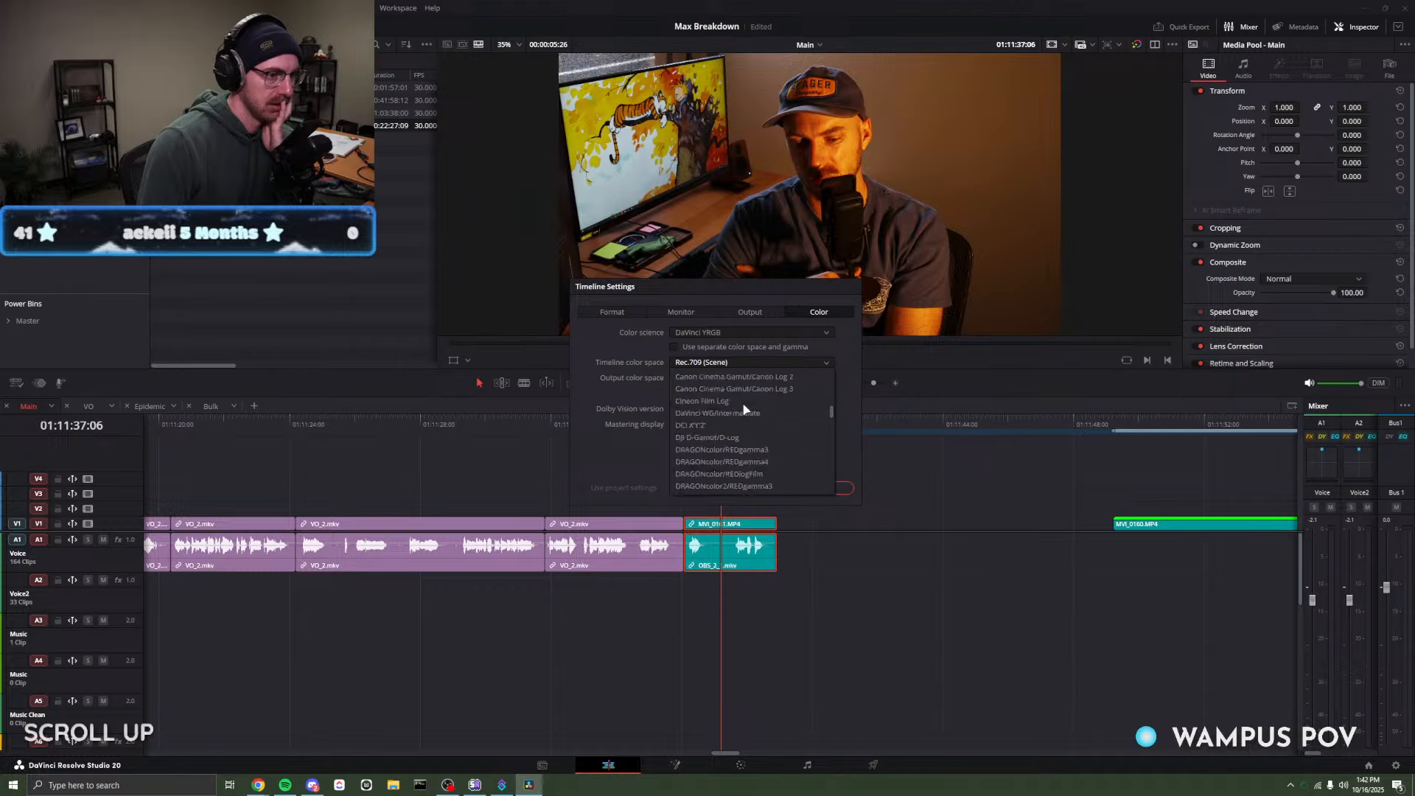
left_click(744, 419)
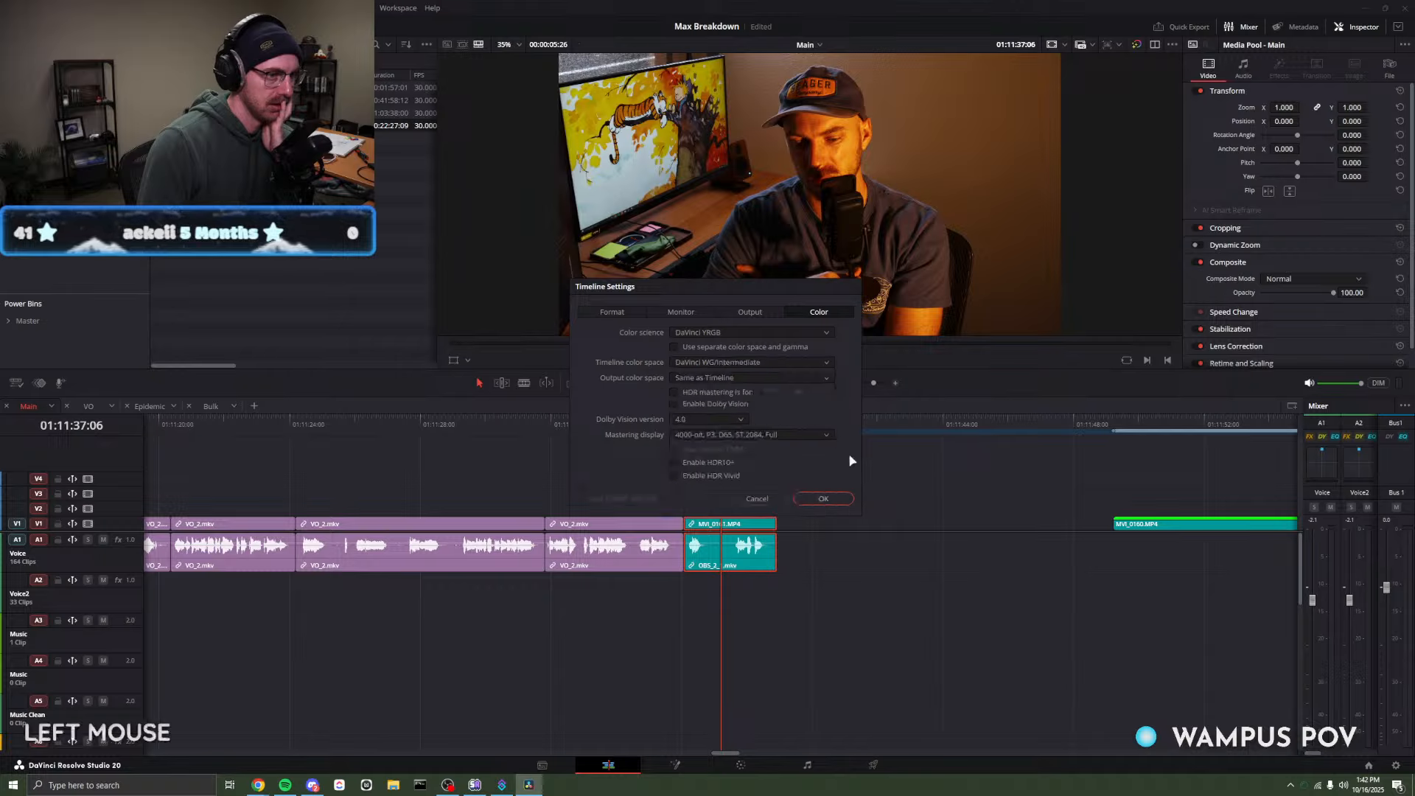
left_click(823, 498)
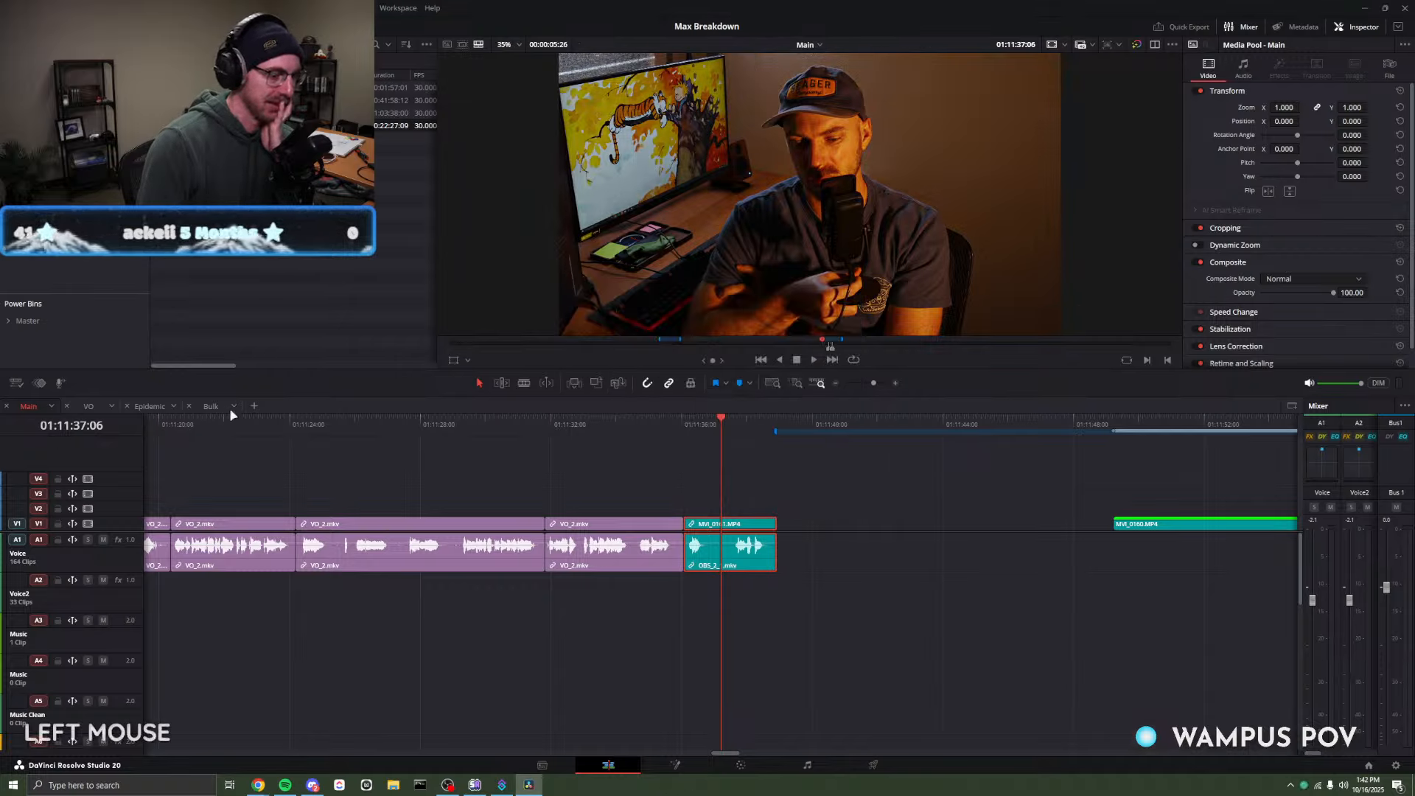
Return to the Color page and raise the Gain of the Exp node 02 to 2.92.
left_click(741, 764)
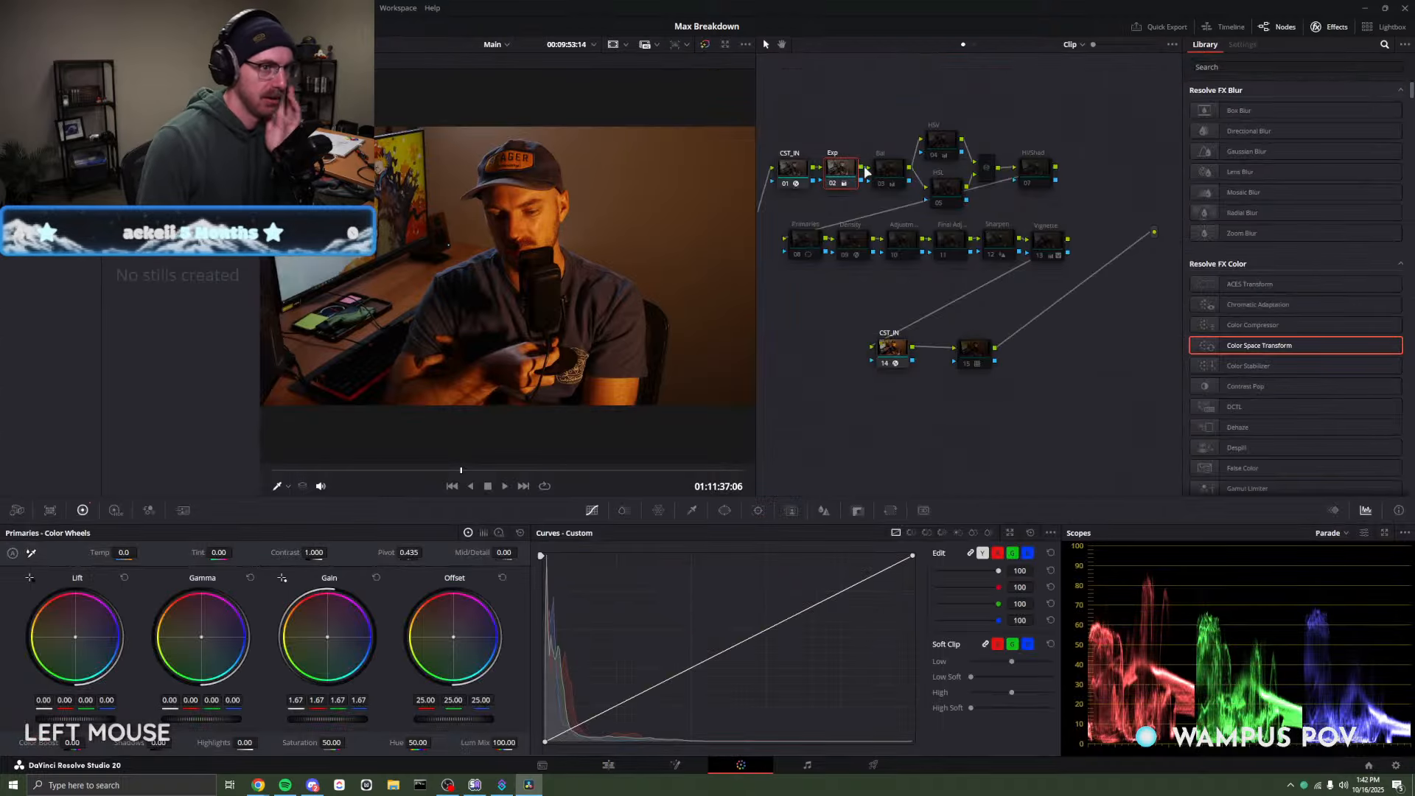
left_click(885, 176)
left_click(834, 171)
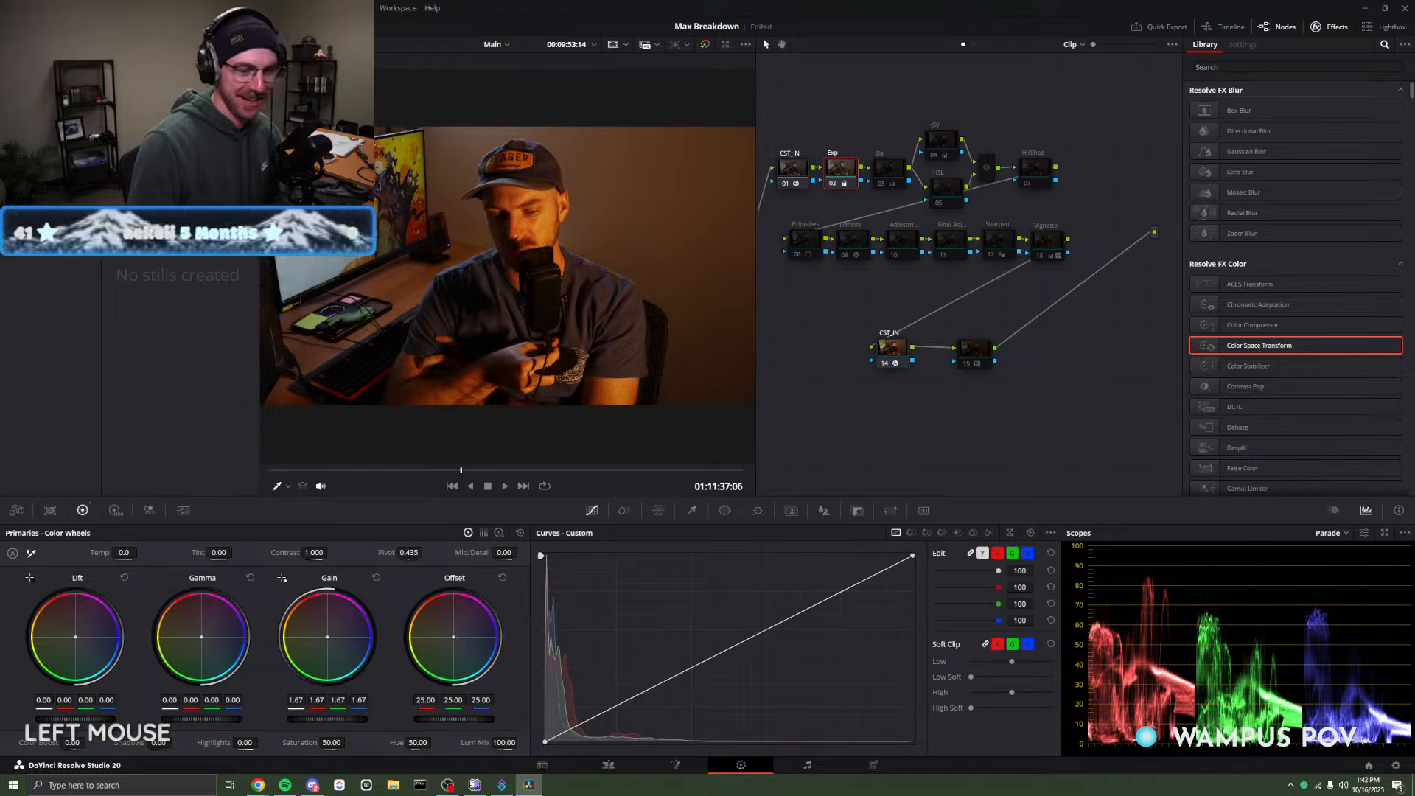
left_click_drag(327, 719, 413, 719)
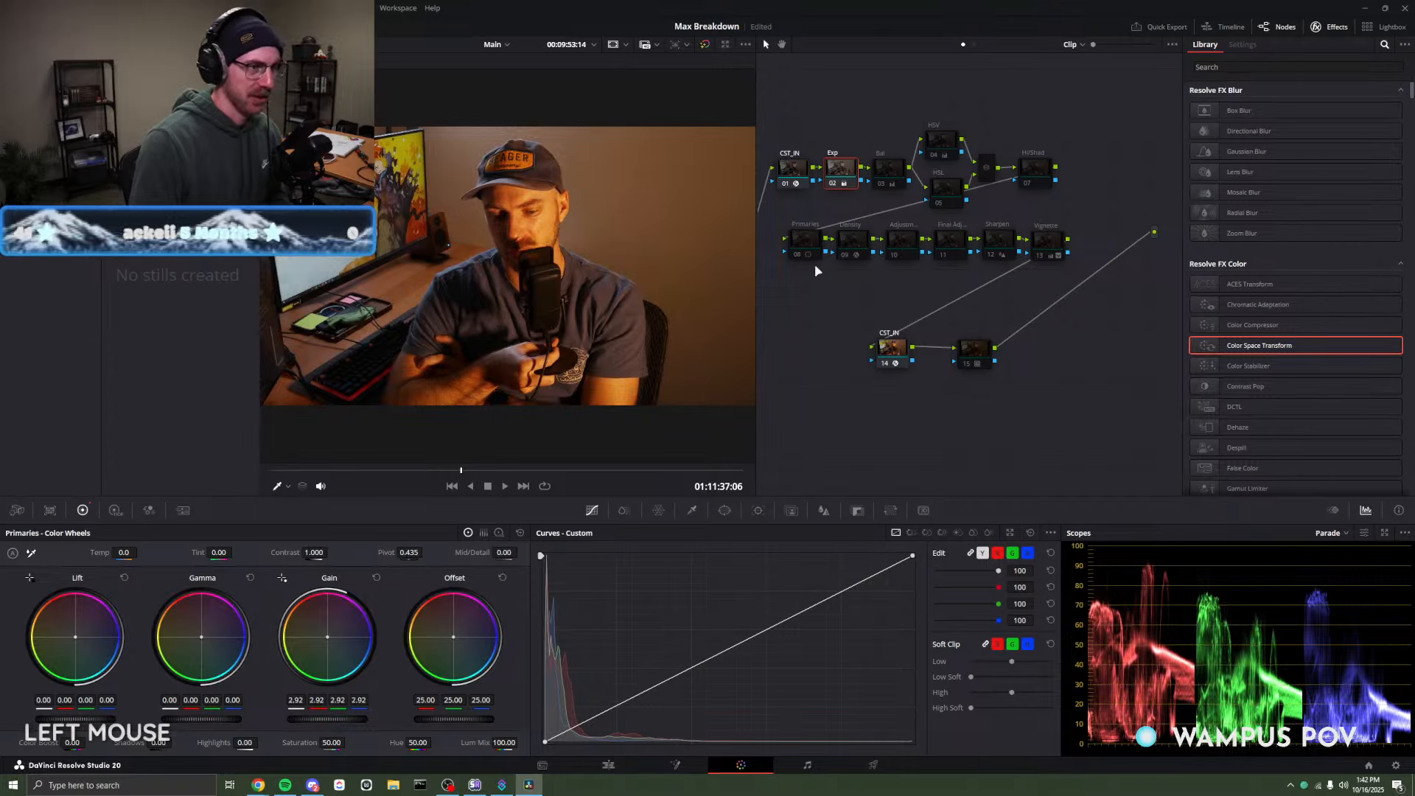
Enable the Bal node 03 and all the grading nodes from HSV 04 through Vignette 13.
left_click(887, 168)
key("ctrl+d")
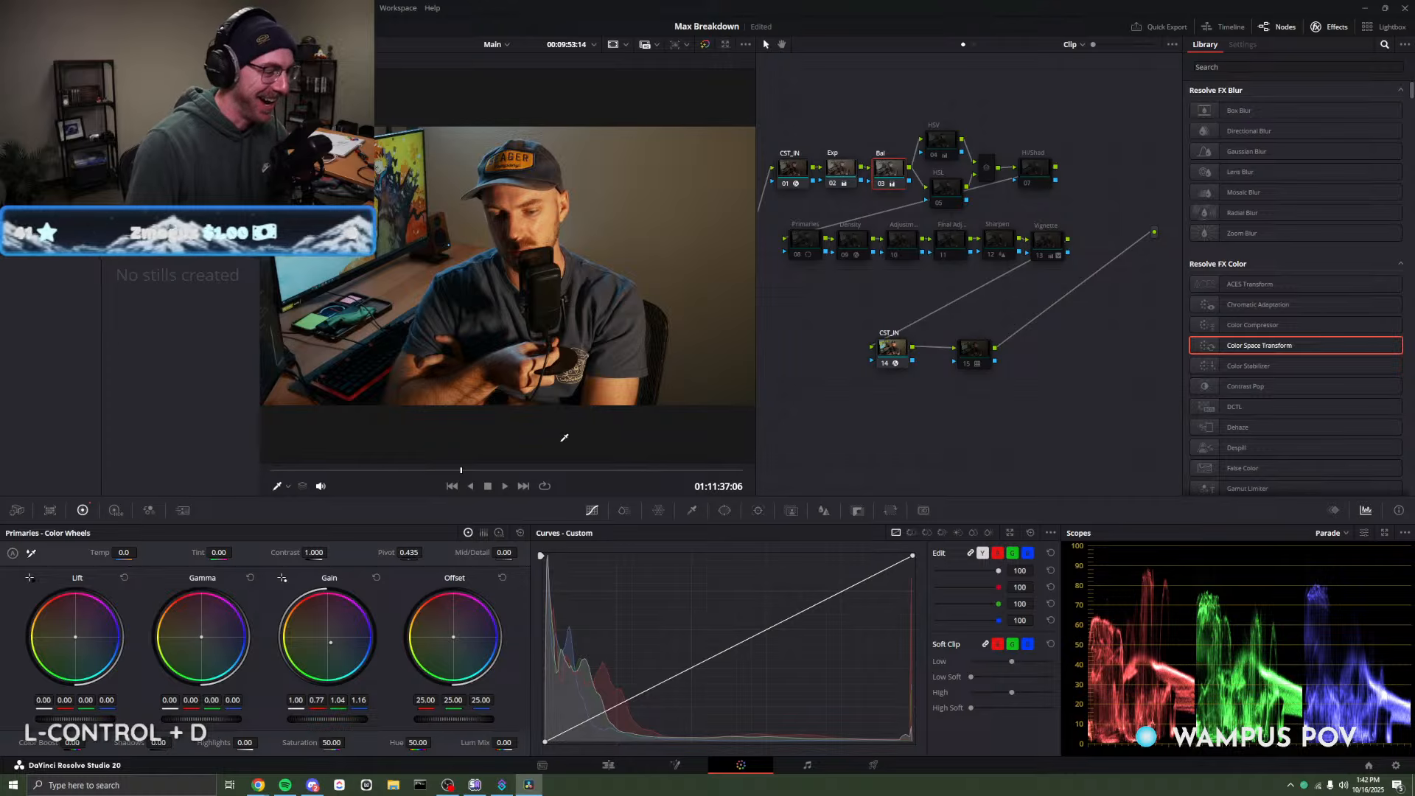
left_click_drag(931, 101, 1036, 251)
key("ctrl+d")
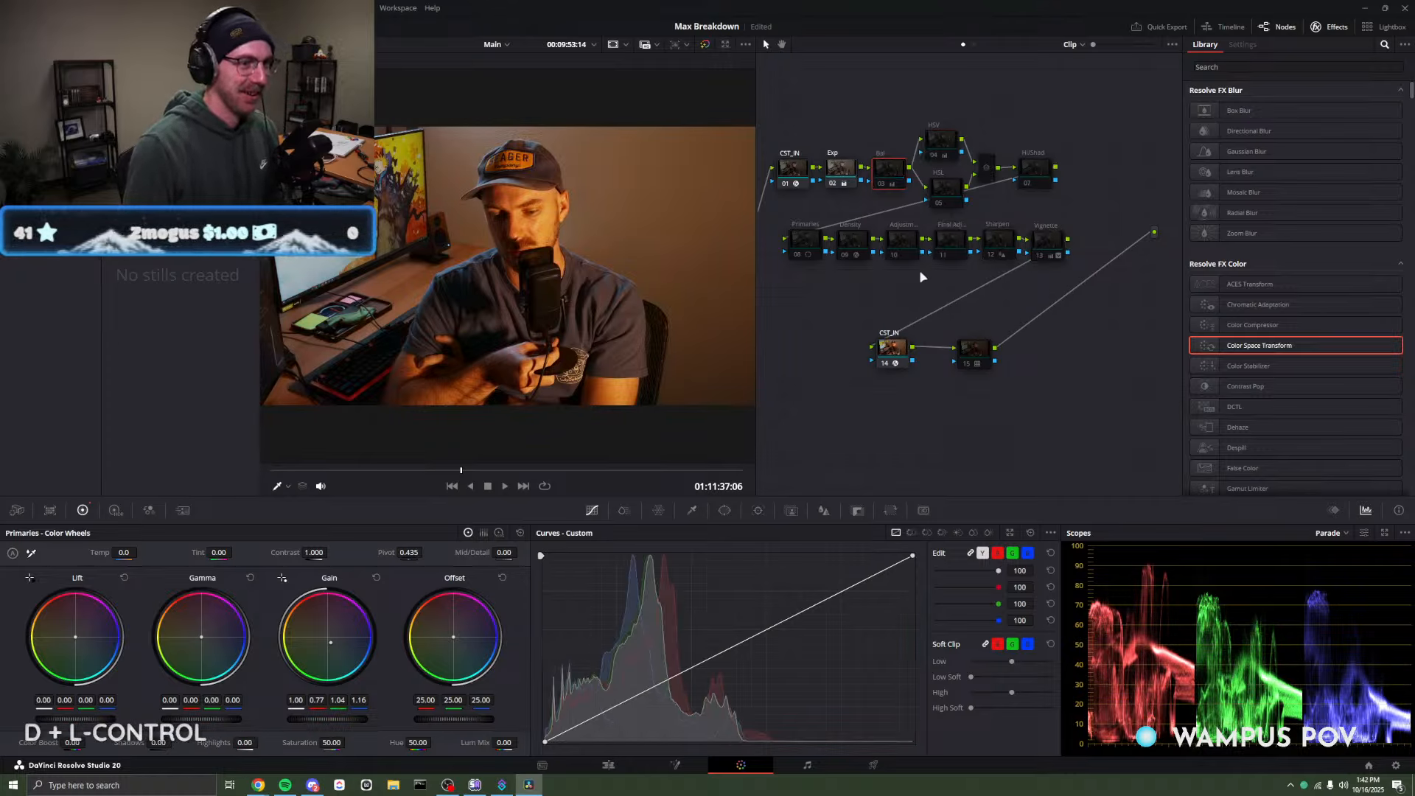
left_click_drag(921, 276, 798, 247)
key("ctrl+d")
left_click_drag(943, 90, 1048, 290)
key("ctrl+d")
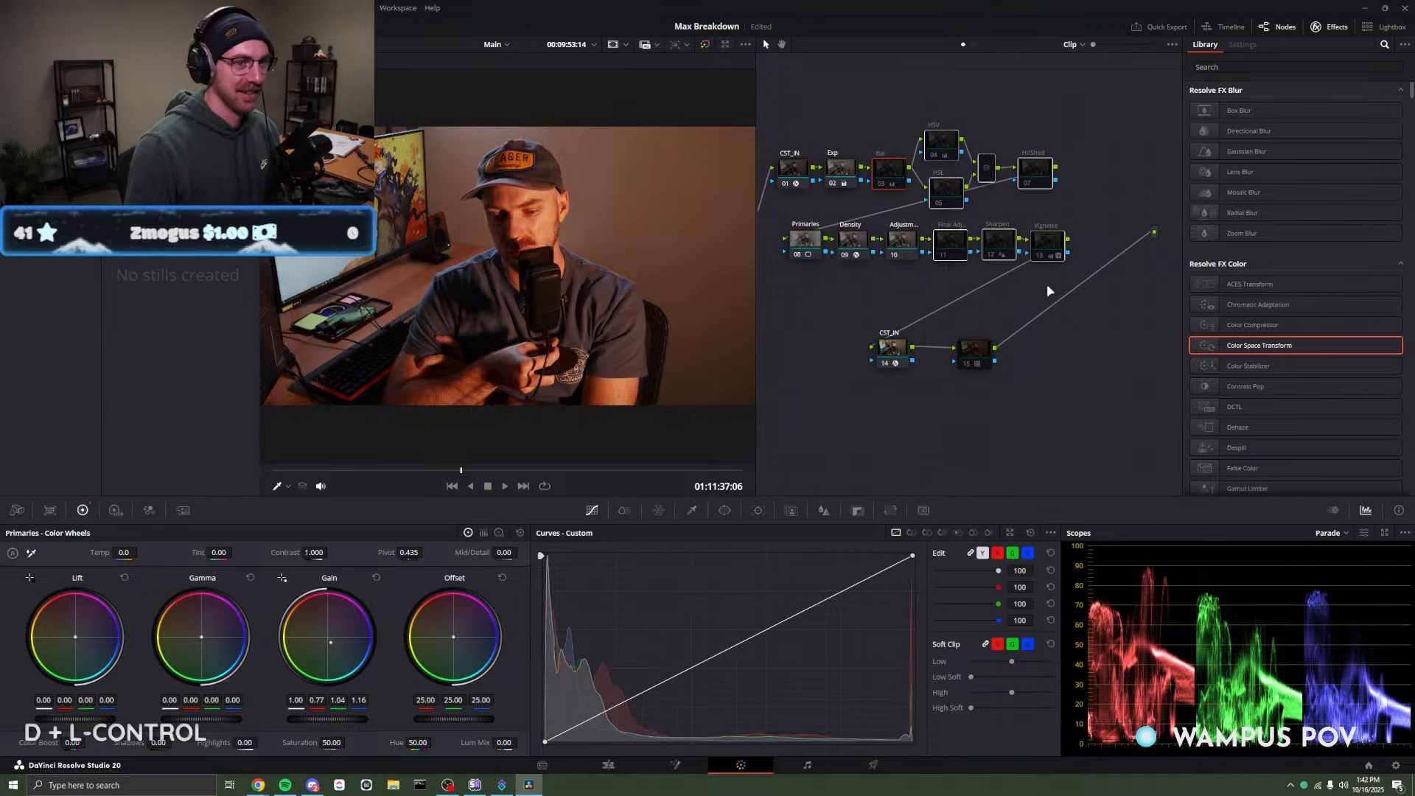
key("ctrl+d")
left_click(950, 319)
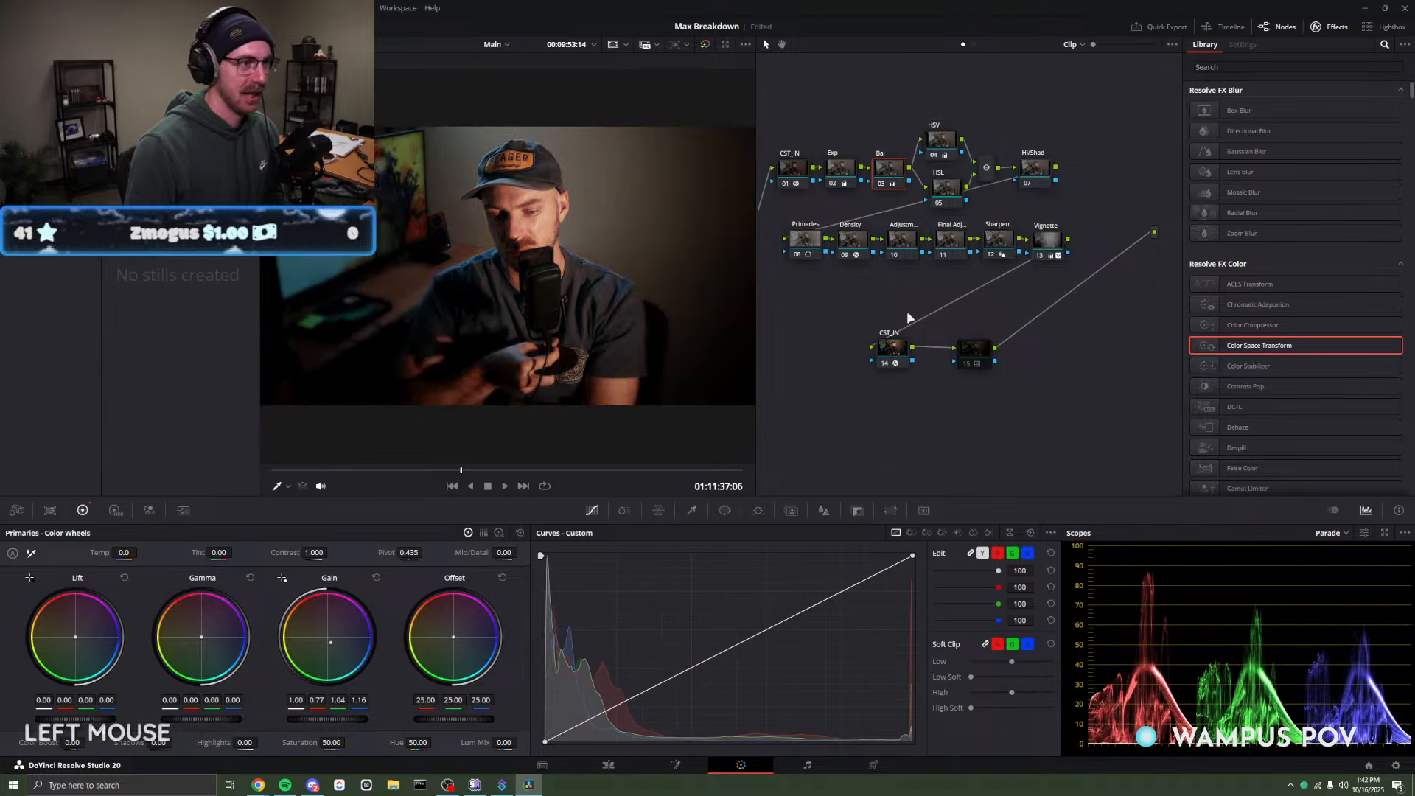
Disable the Vignette node 13 and the Sharpen node 12, and look at the Exp and Bal nodes.
left_click(1047, 244)
key("ctrl+d")
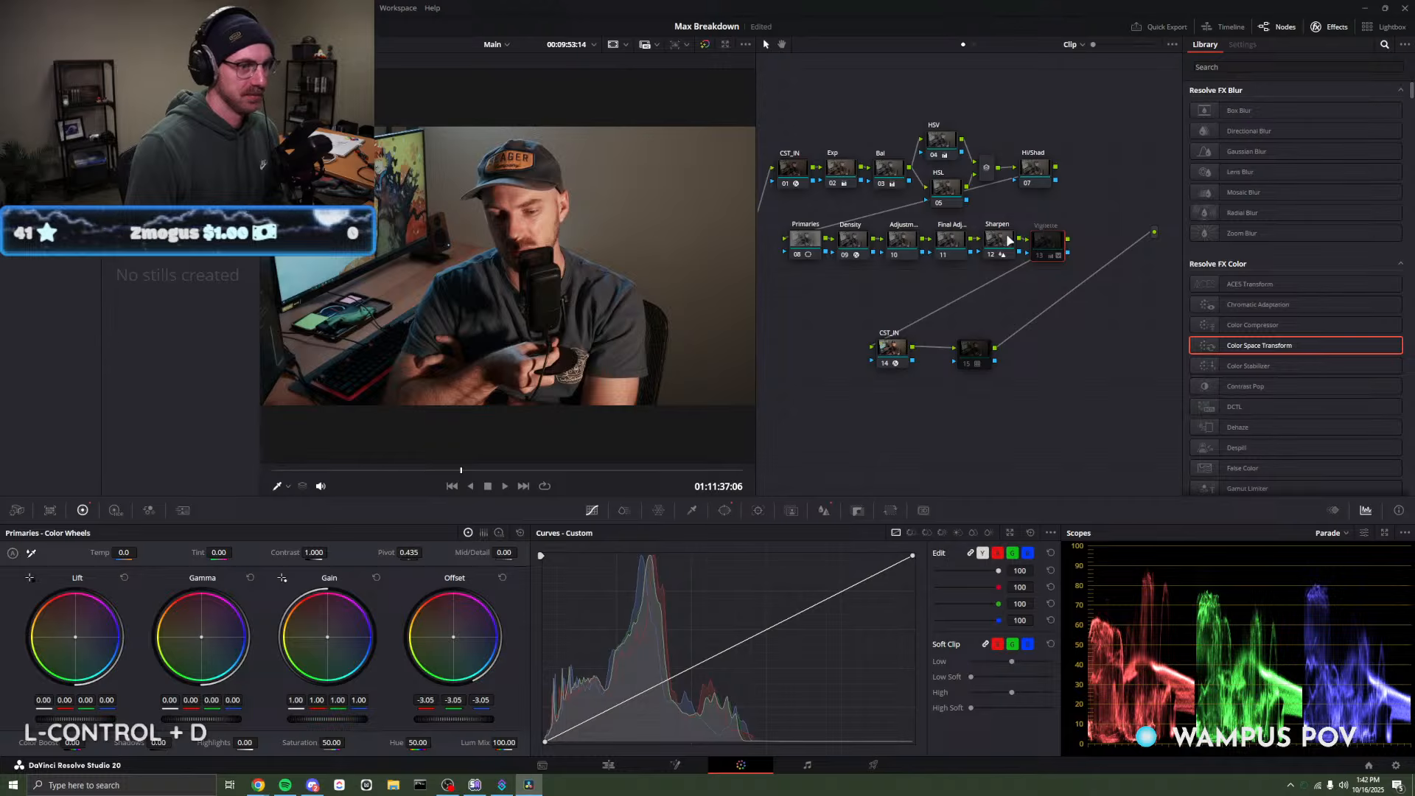
left_click(1010, 240)
key("ctrl+d")
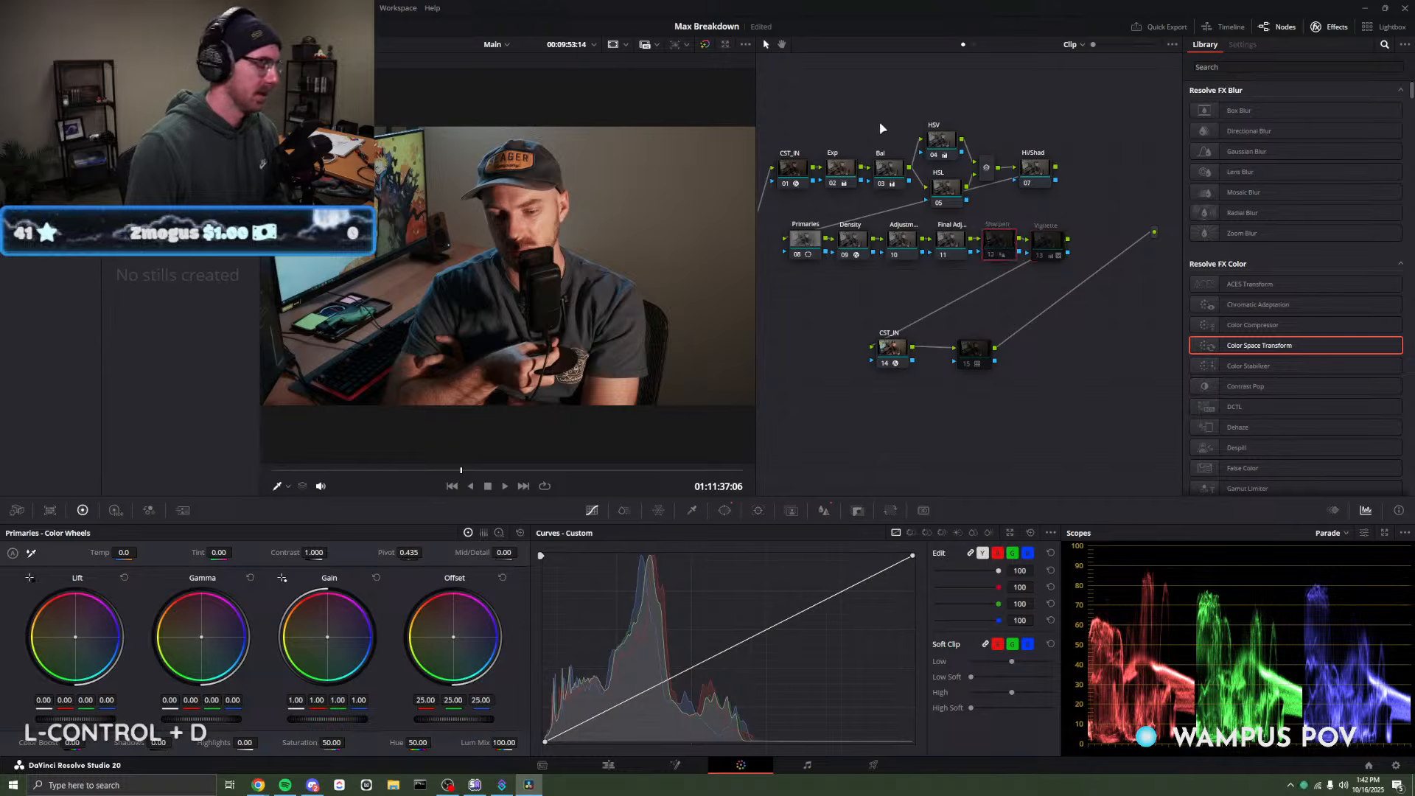
left_click(841, 168)
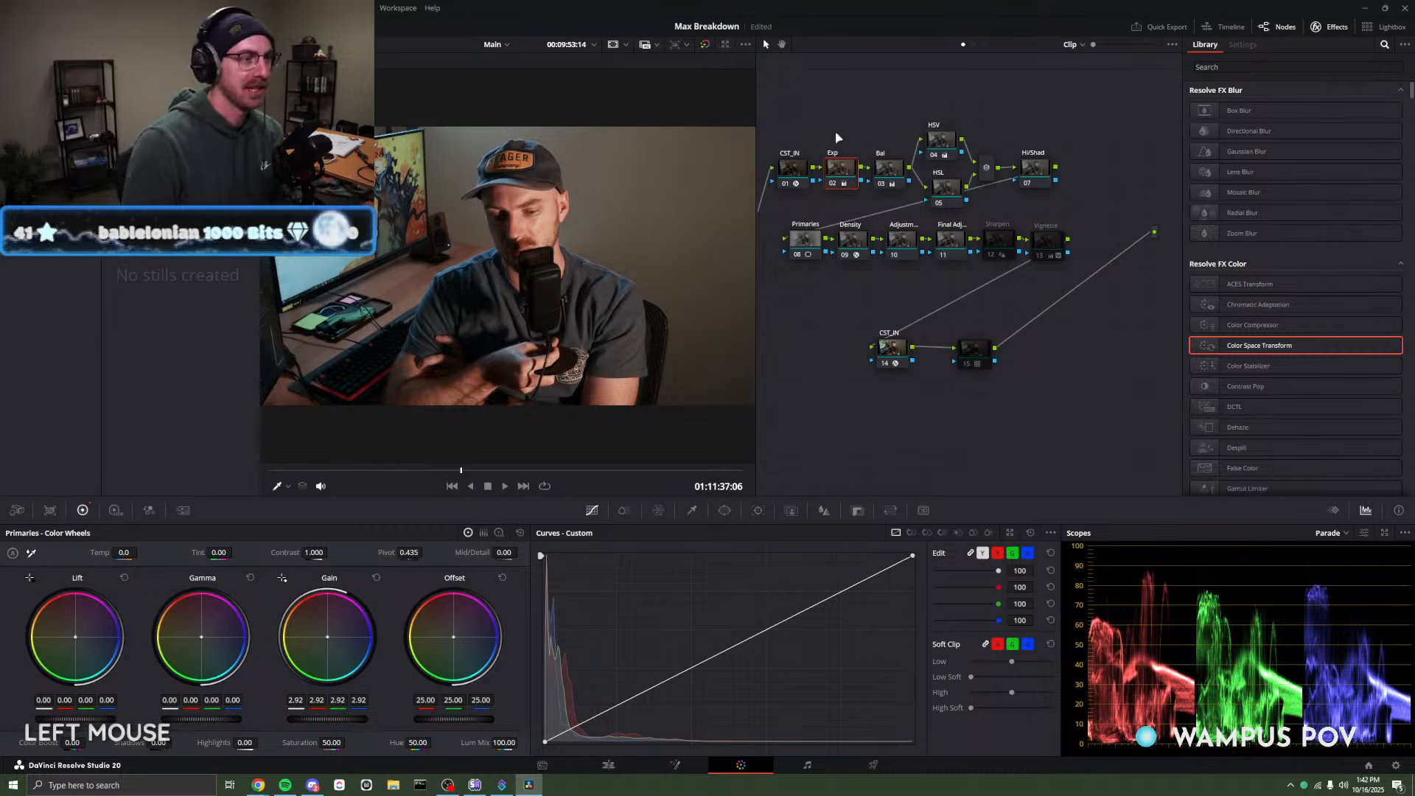
left_click(893, 173)
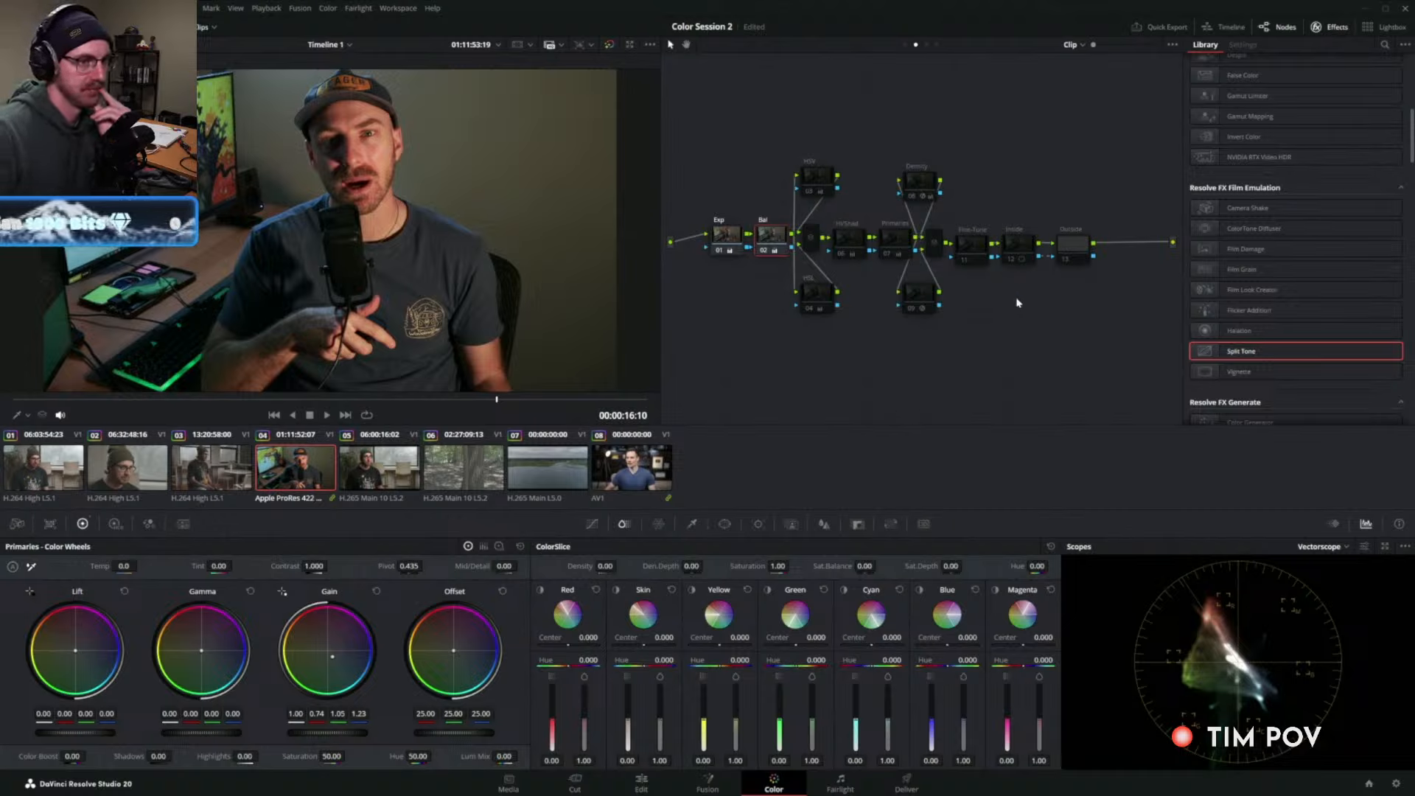
Enable the Fine-Tune node 11.
left_click(1085, 249)
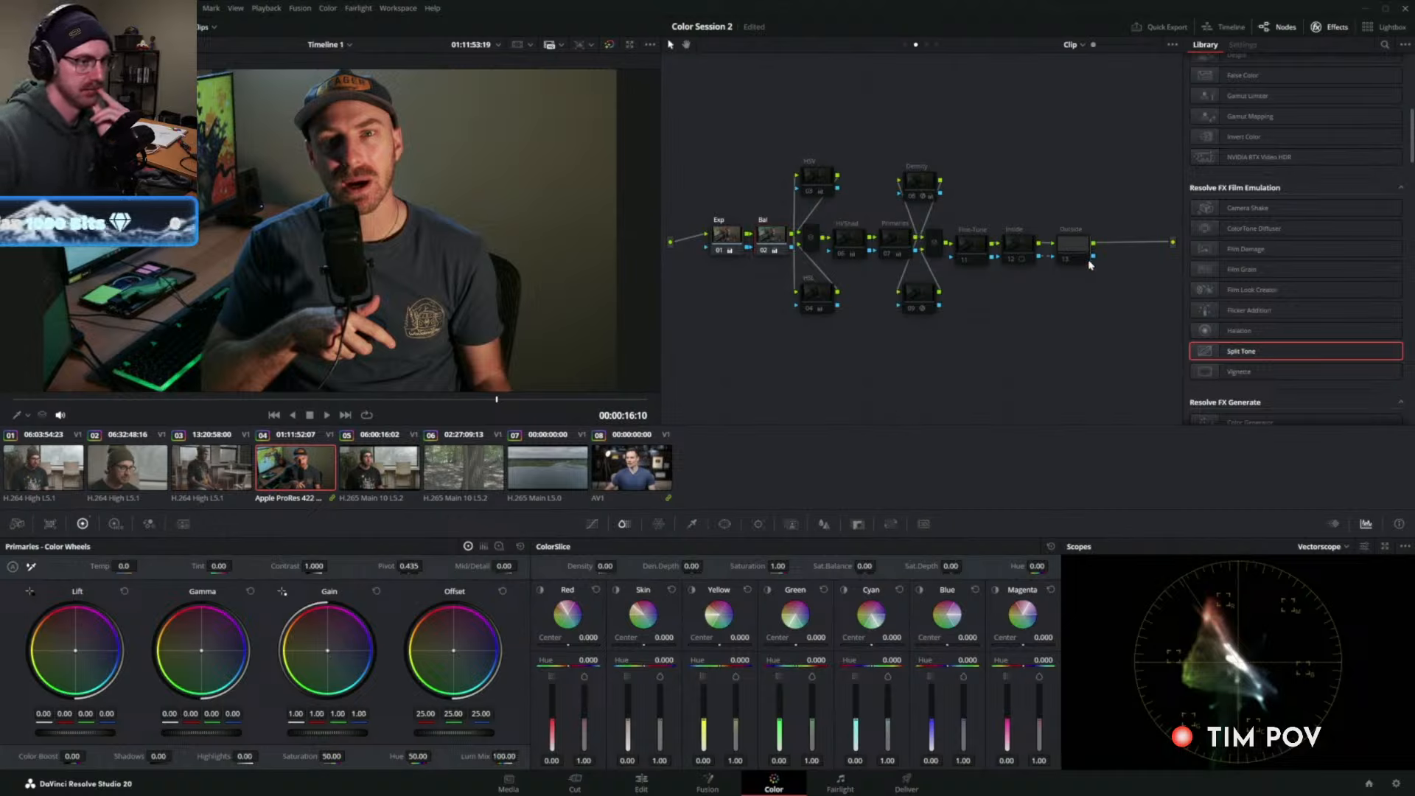
left_click(985, 251)
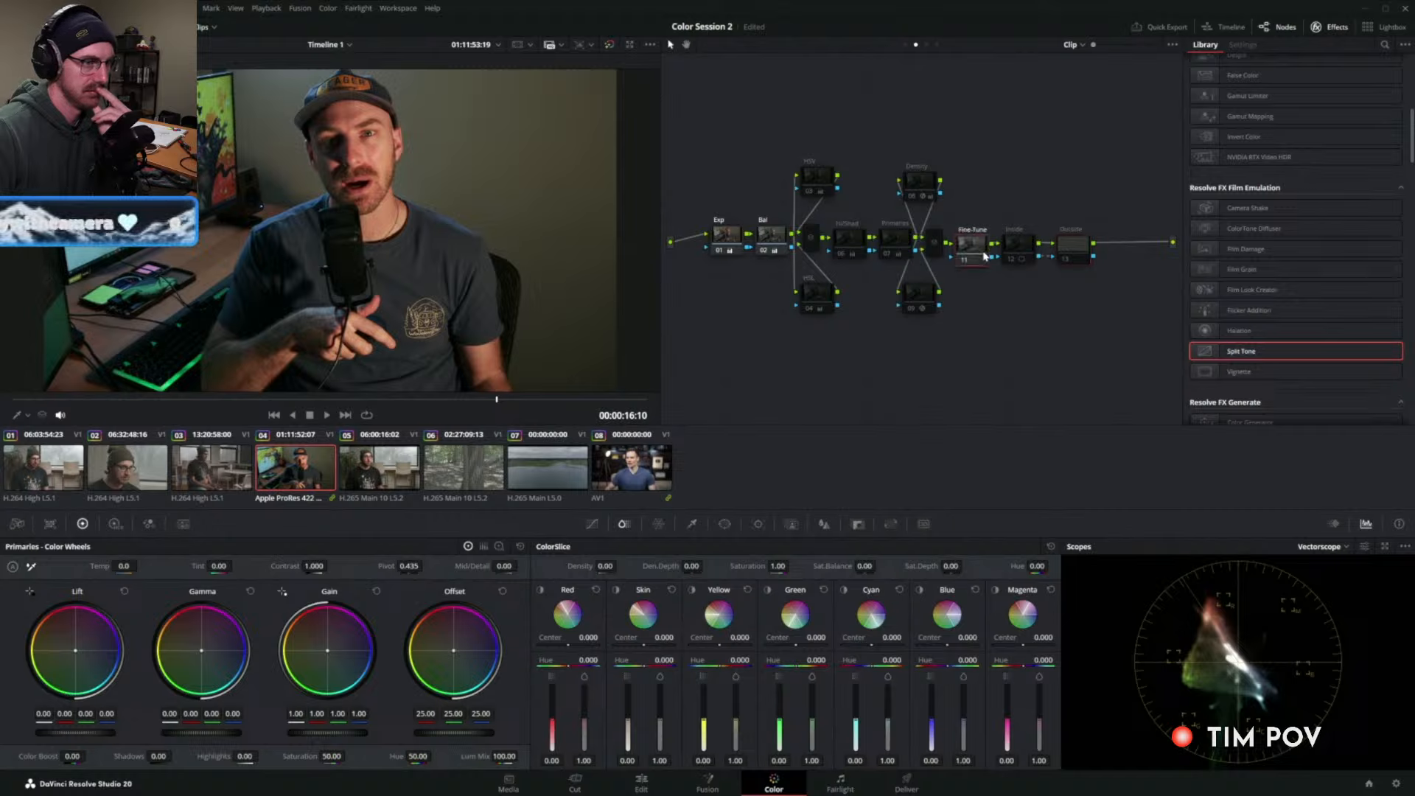
Try the ColorTone Diffuser on the Fine-Tune node with Resolution 0.798, Diffusion Amount 0.636 and Radius 10.00, and remove the effect.
left_click(1263, 231)
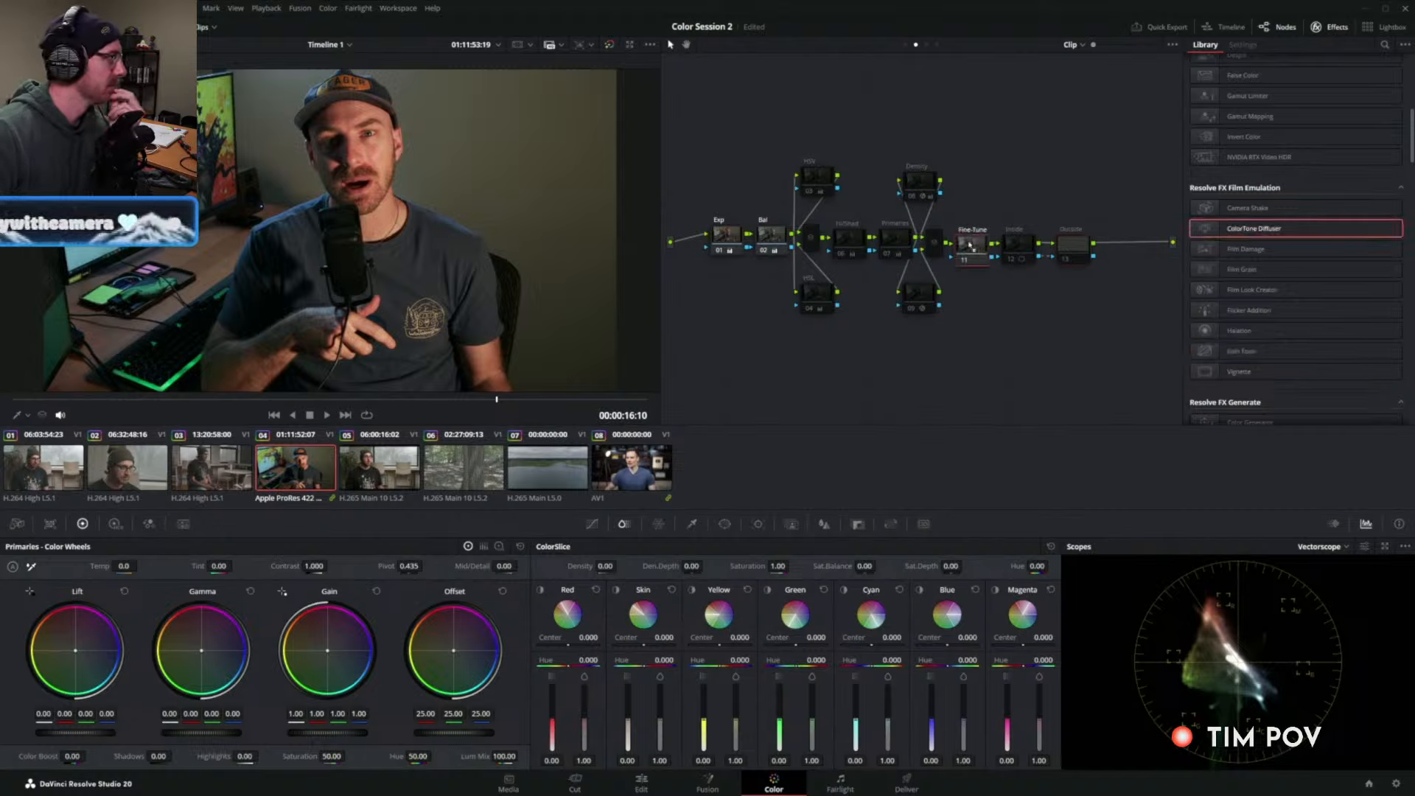
left_click_drag(969, 245, 972, 254)
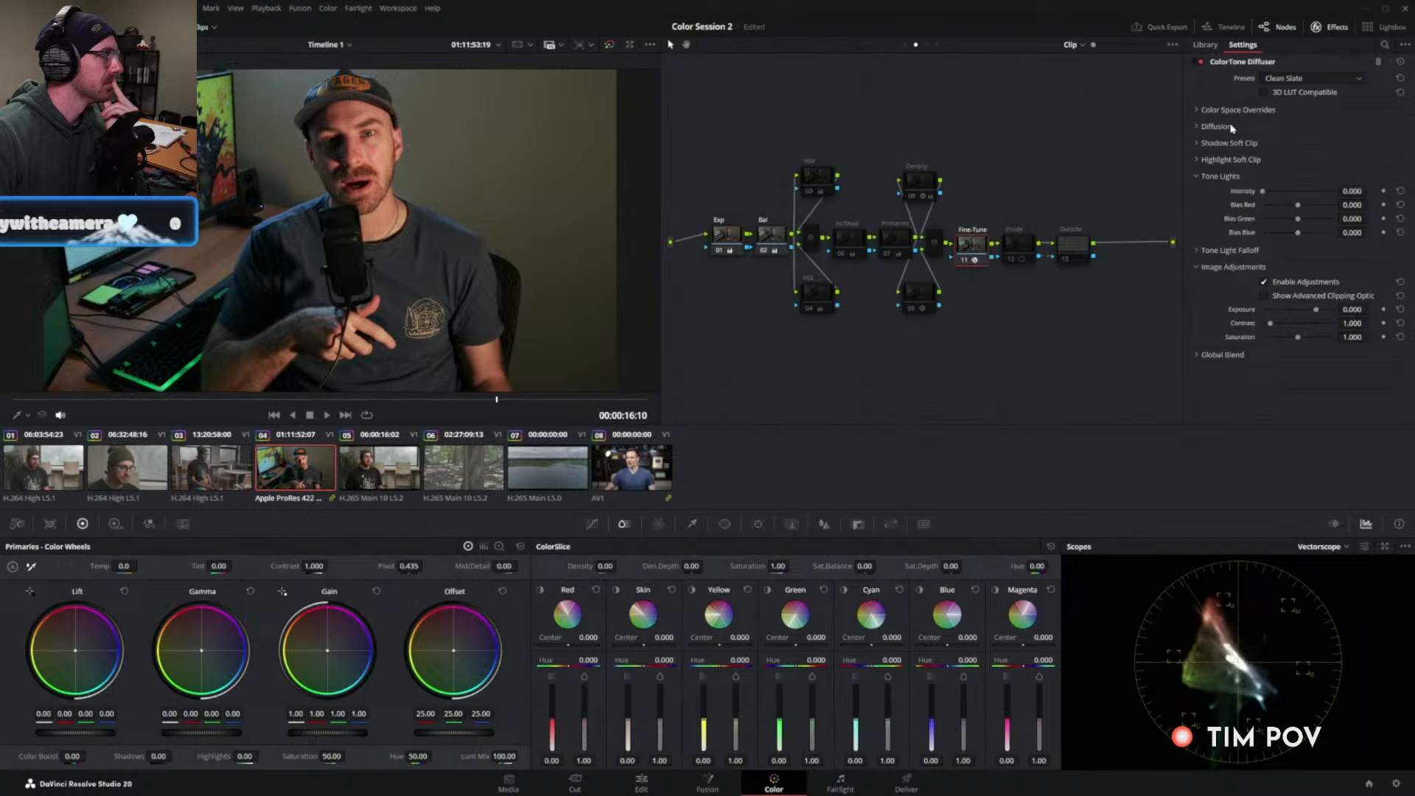
left_click(1197, 127)
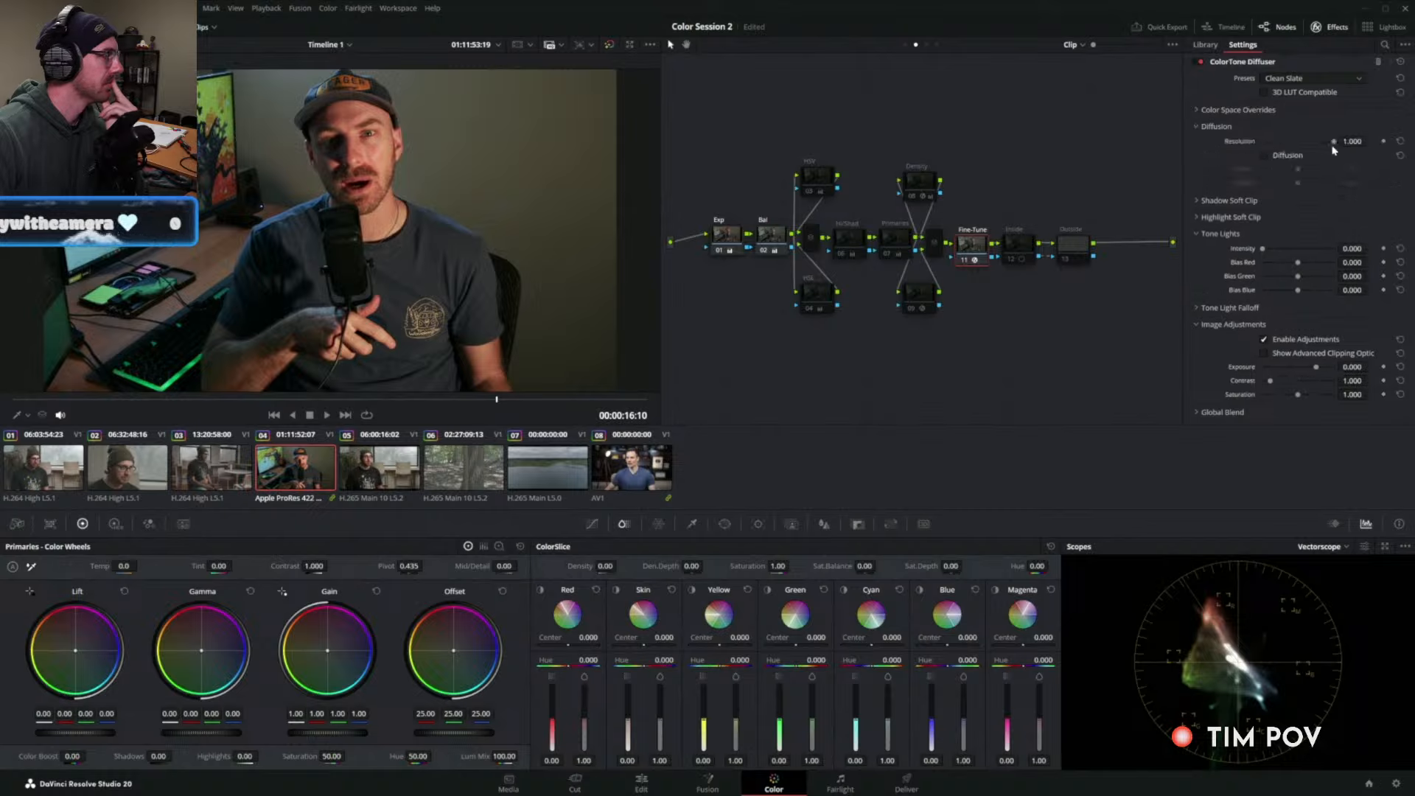
left_click(1303, 155)
left_click_drag(1298, 169, 1345, 188)
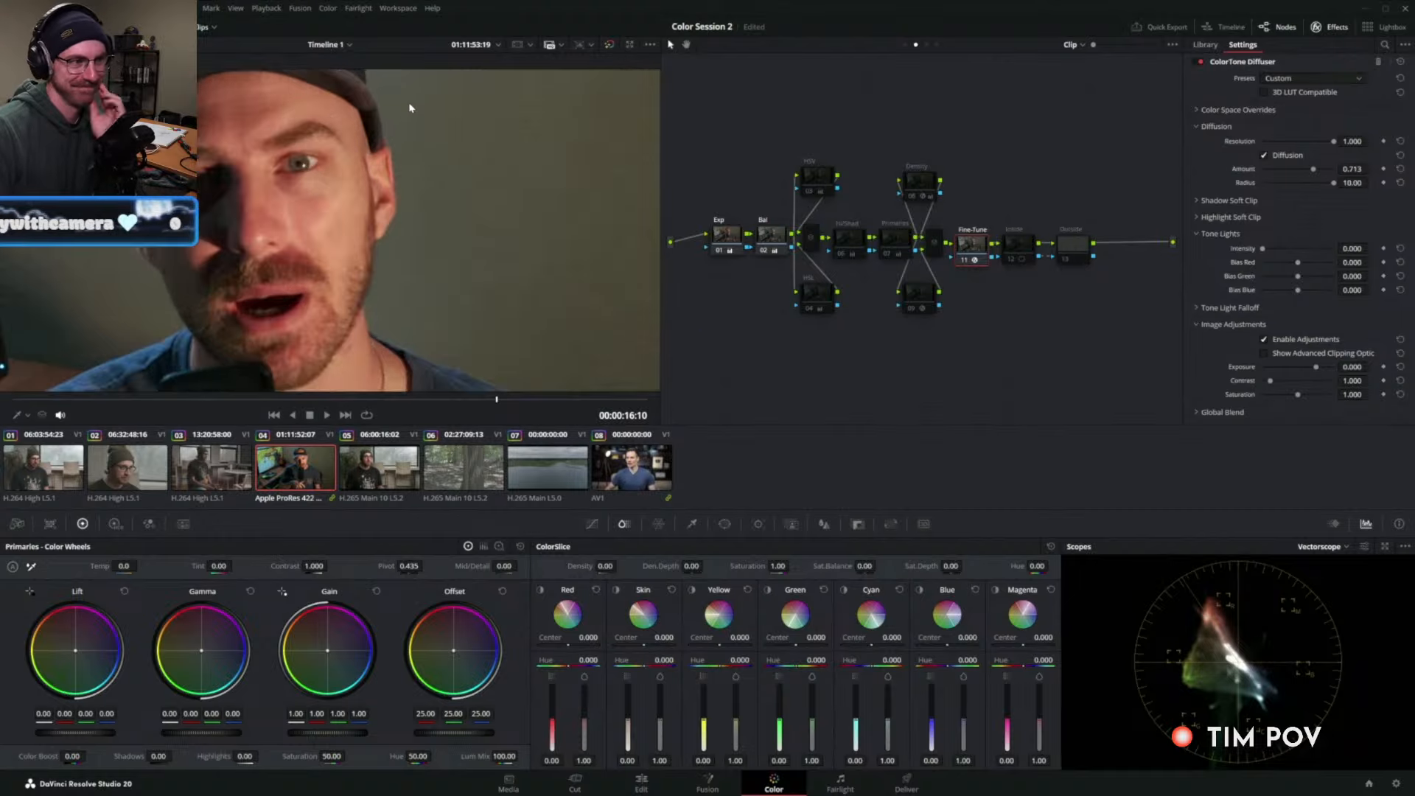
left_click_drag(1334, 142, 1334, 184)
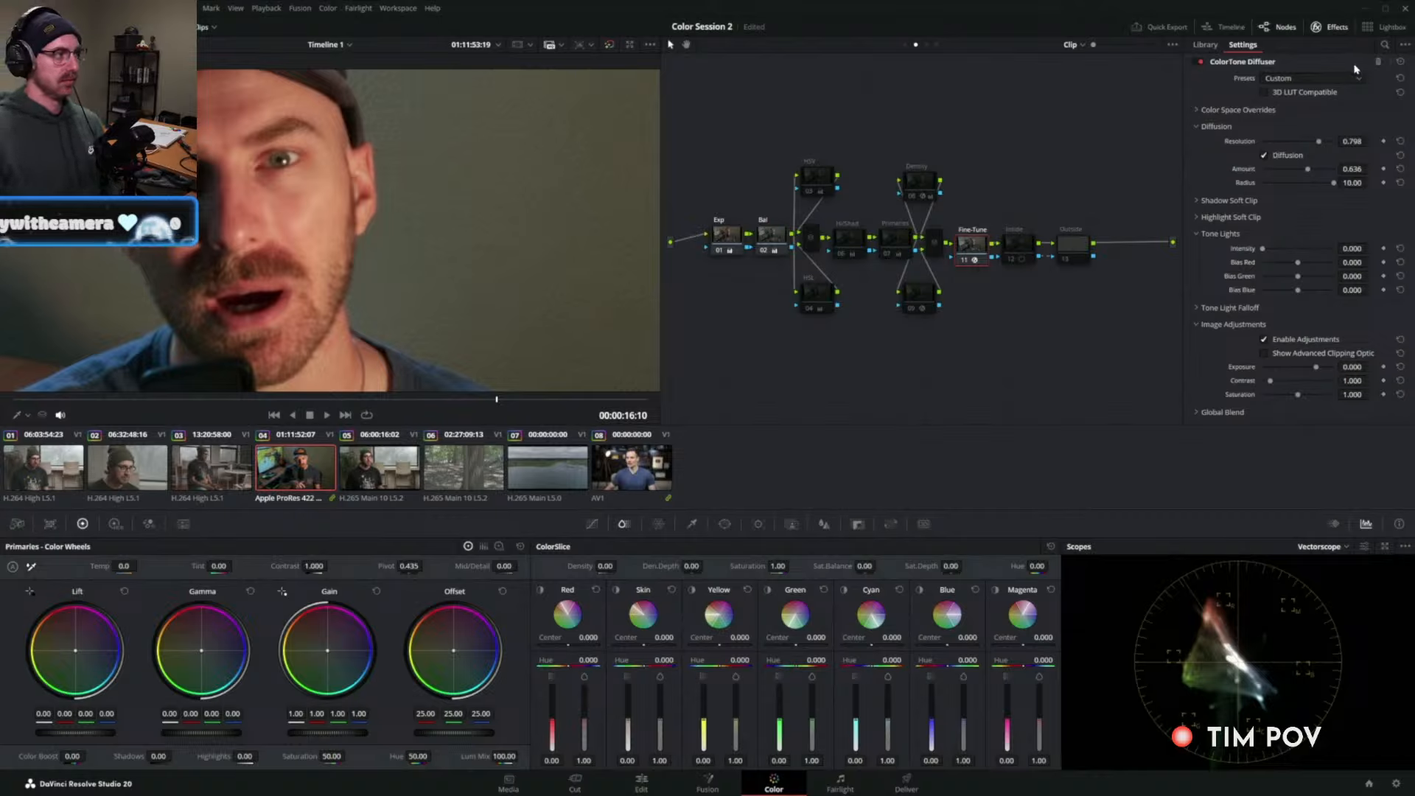
left_click(1377, 61)
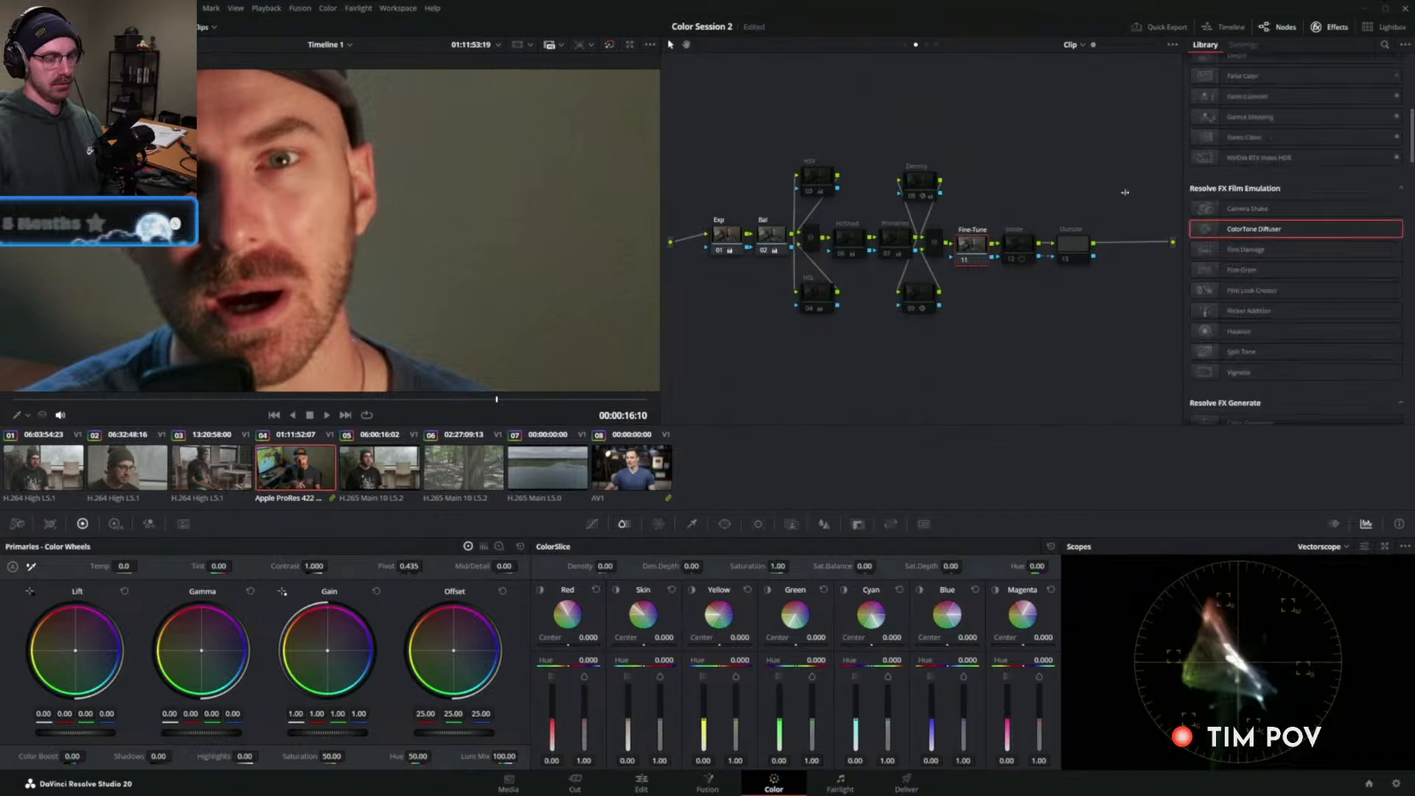
Blur the Fine-Tune node 11 with a linked Radius of 0.64 on all three channels.
left_click(828, 523)
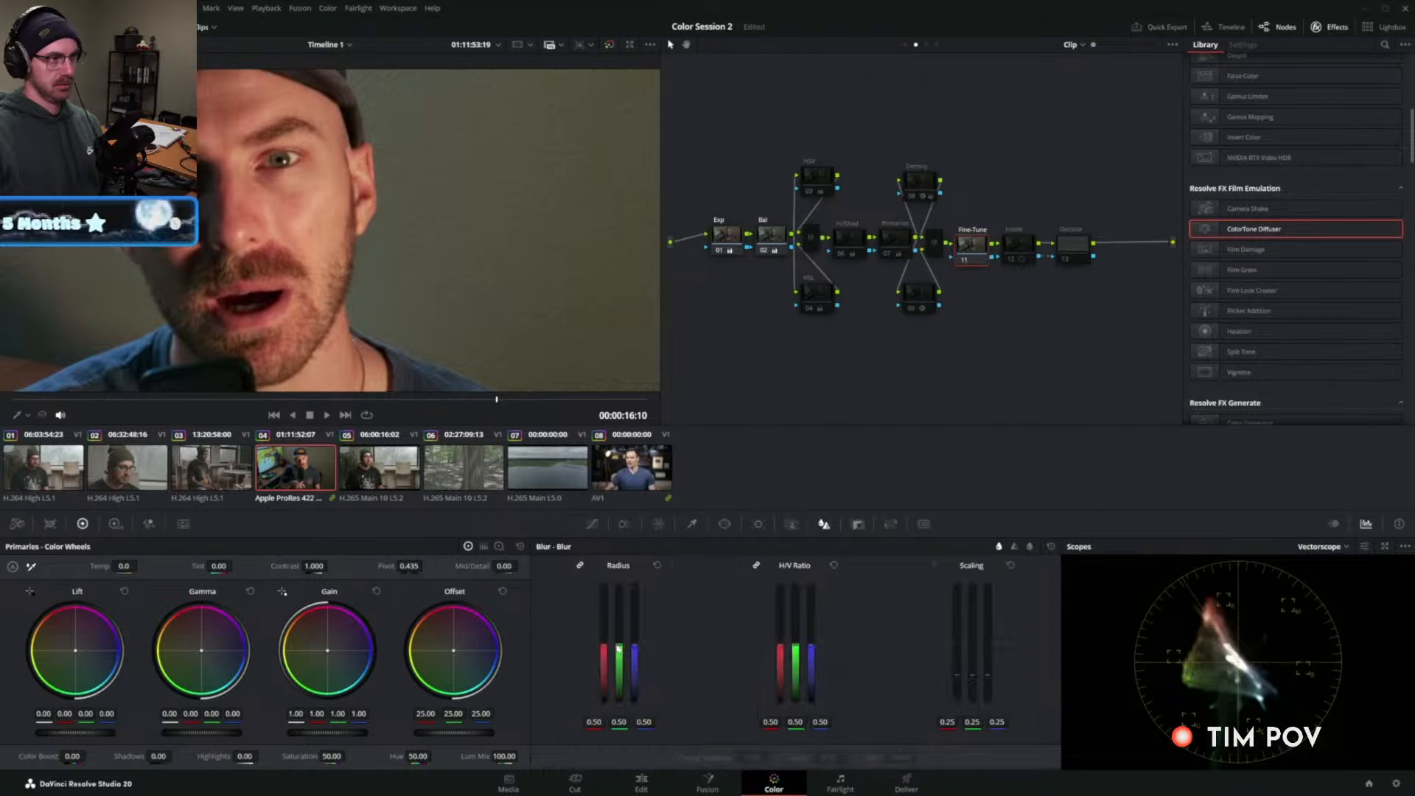
left_click_drag(619, 645, 619, 636)
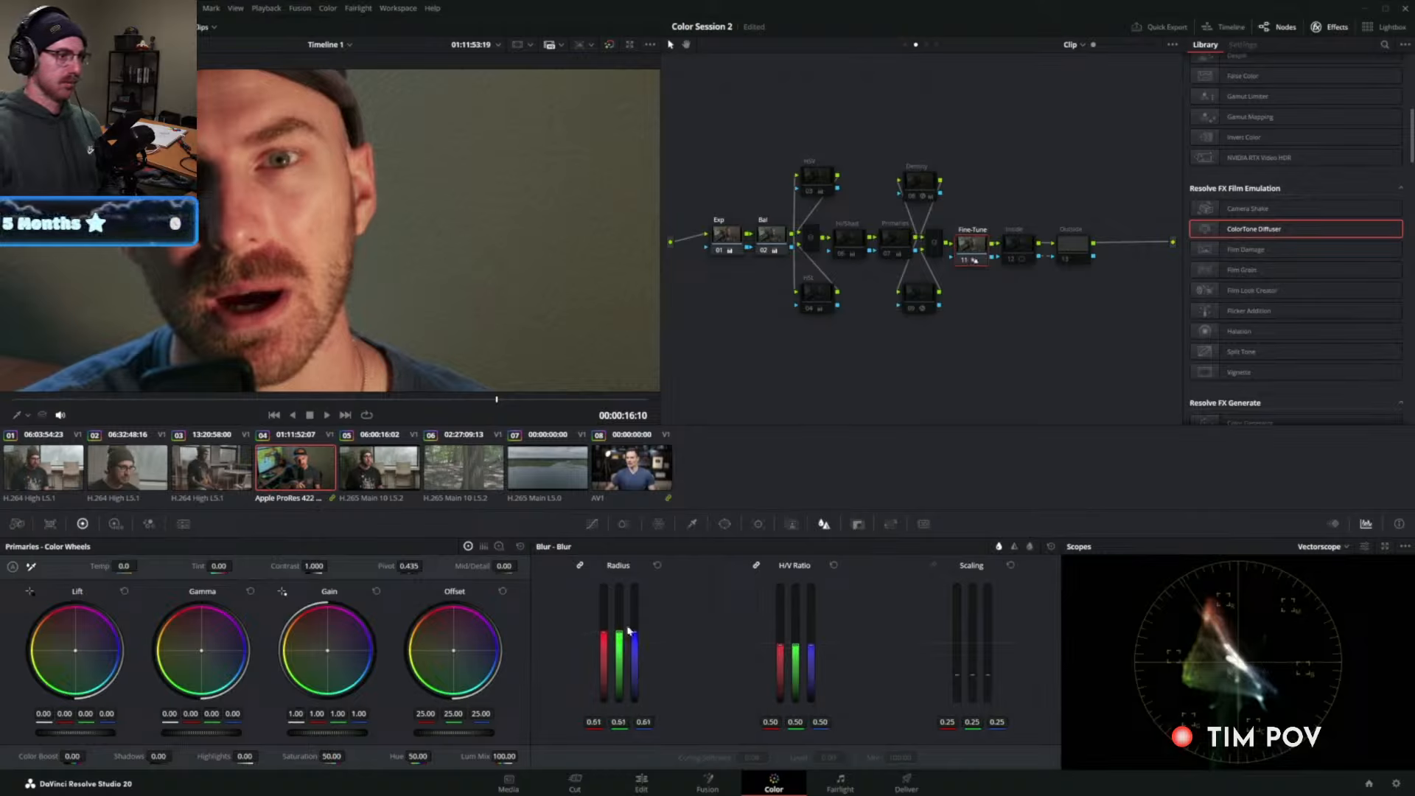
left_click(1014, 546)
left_click(999, 546)
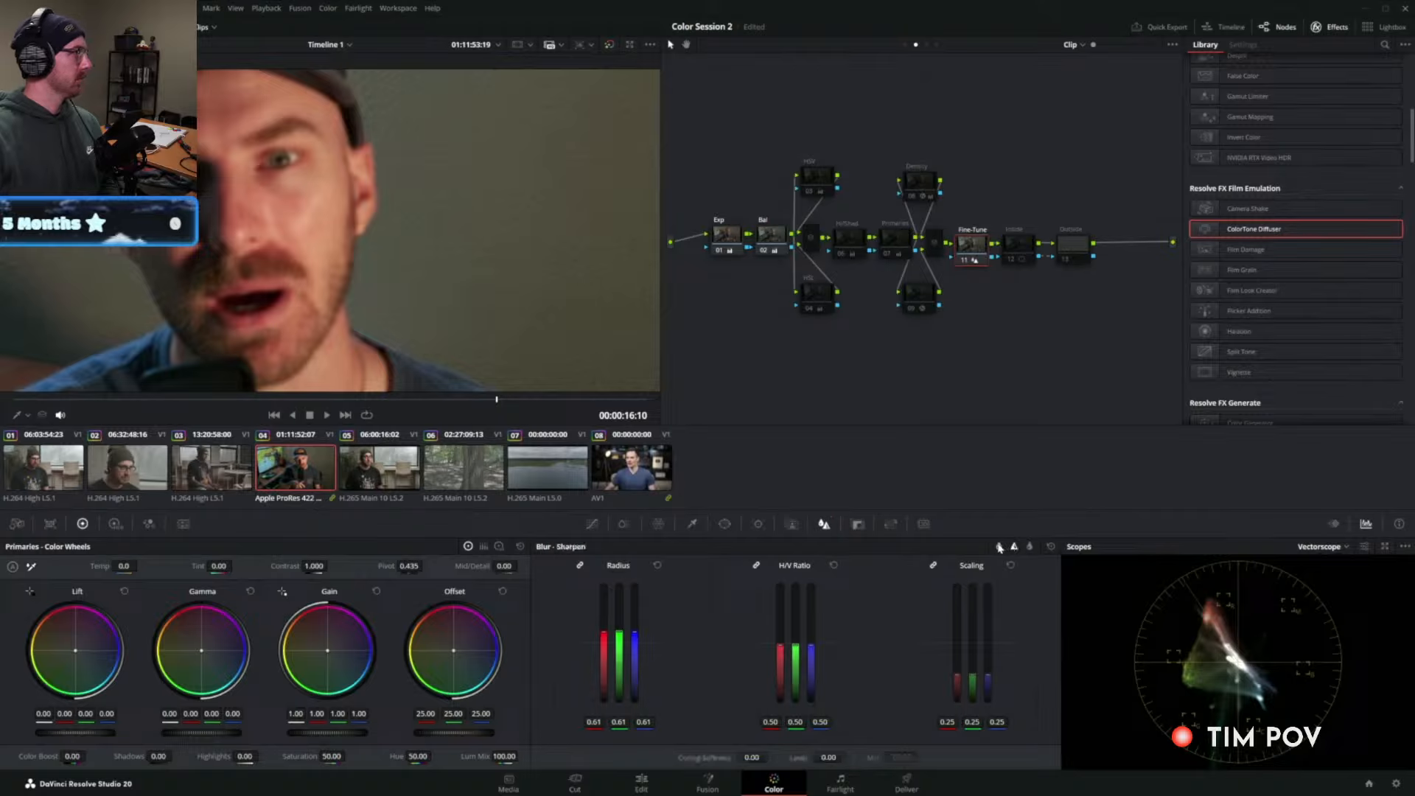
left_click_drag(619, 619, 619, 628)
Set the composite mode of the Fine-Tune node 11 to Luminosity.
right_click(978, 255)
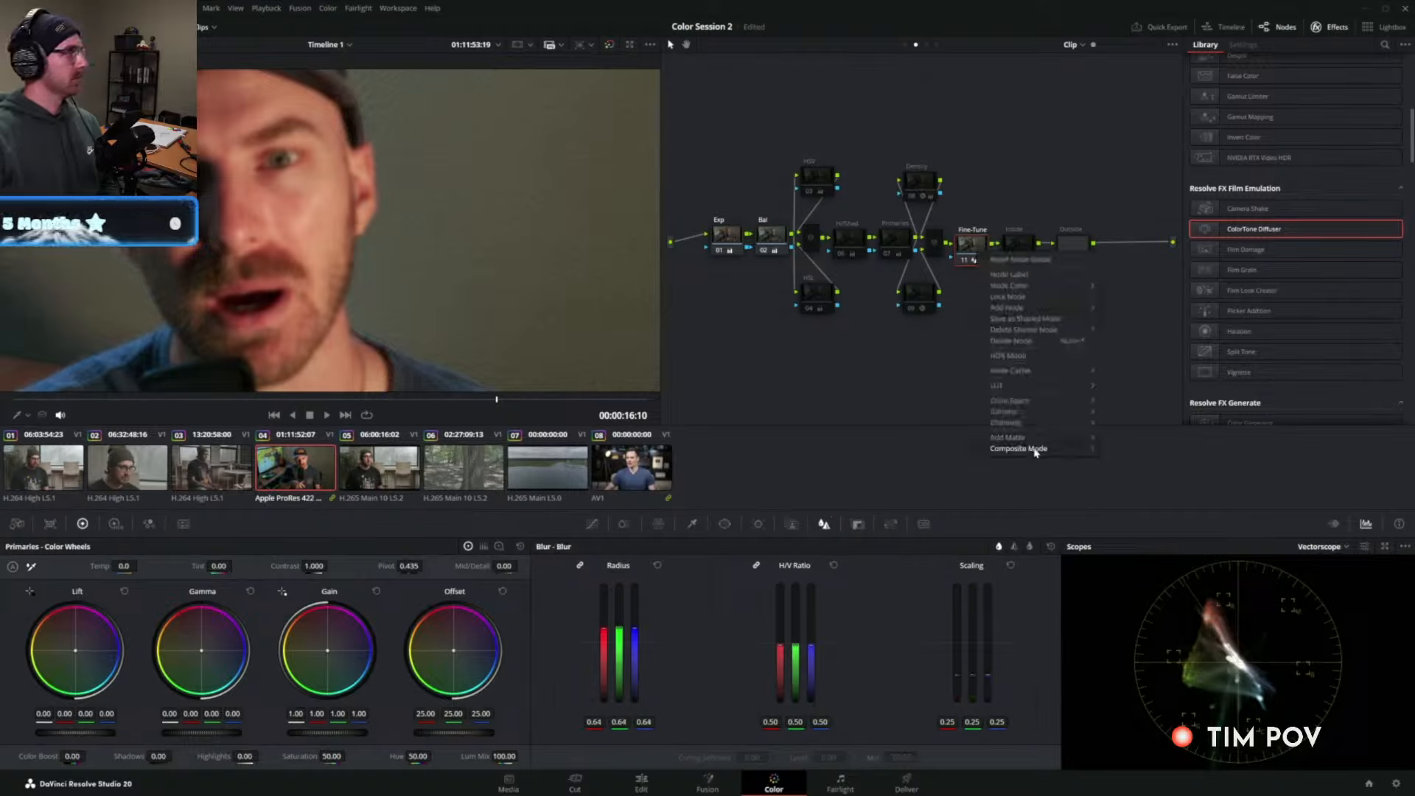
mouse_move(1047, 448)
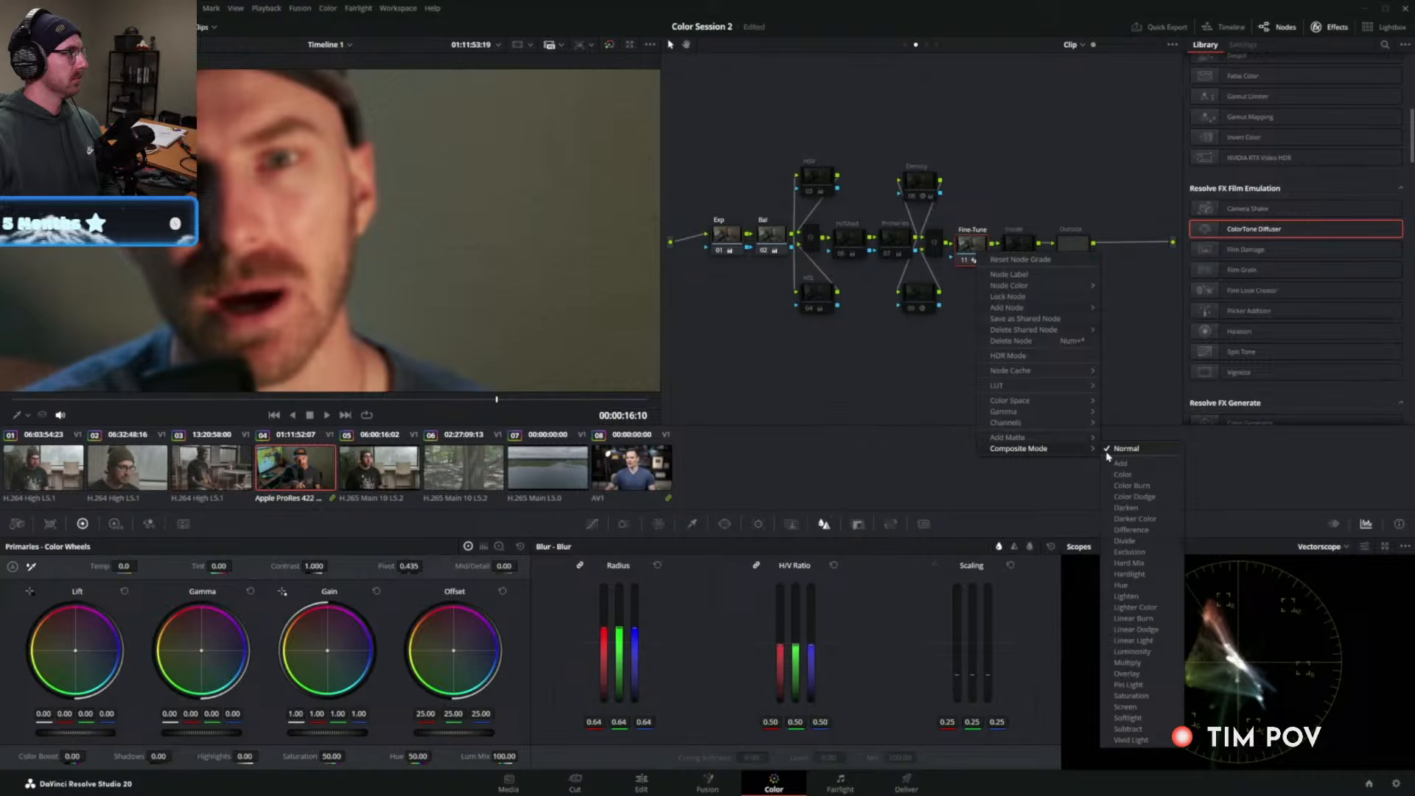
left_click(1136, 653)
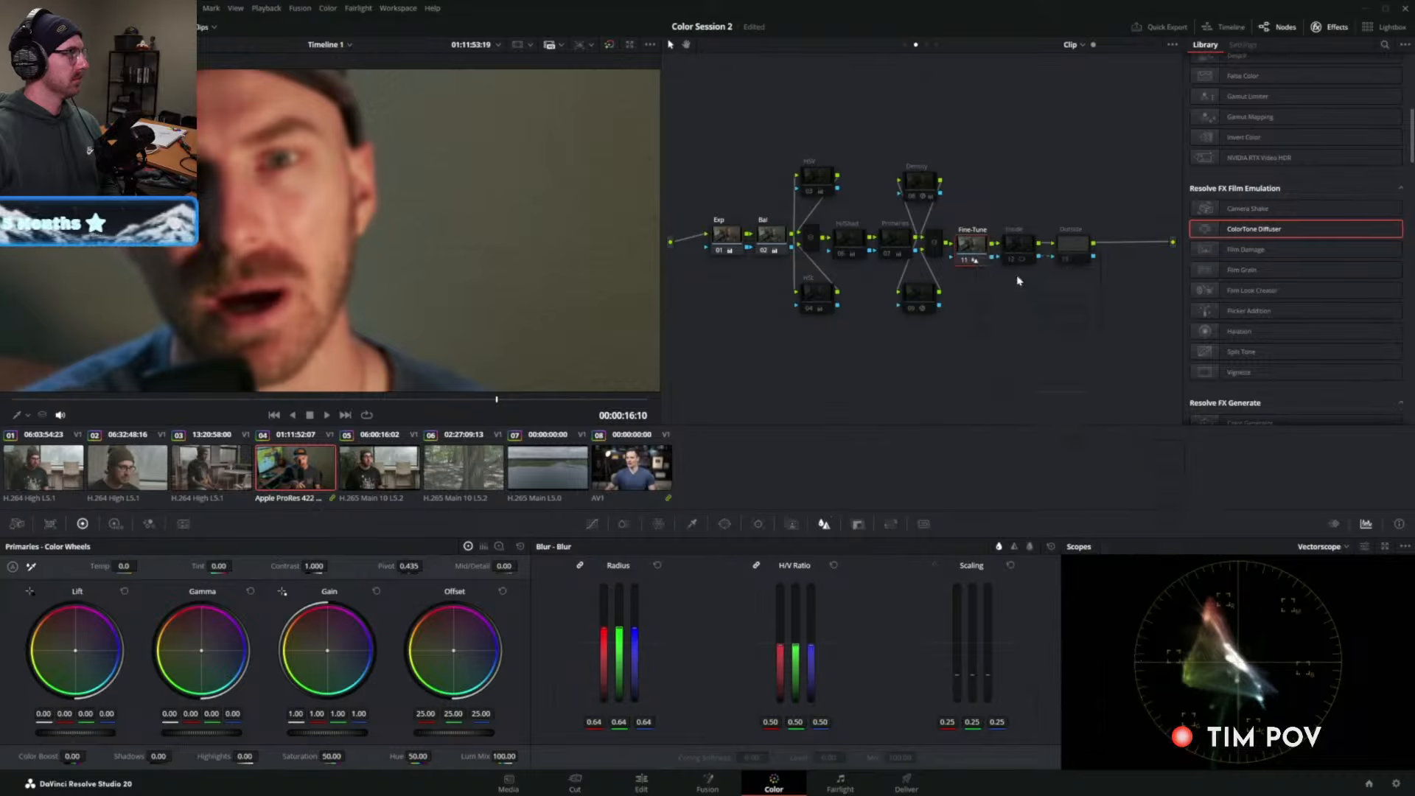
Switch the Fine-Tune node's composite mode to Color and lower its blur Radius to 0.56.
right_click(982, 249)
mouse_move(1039, 445)
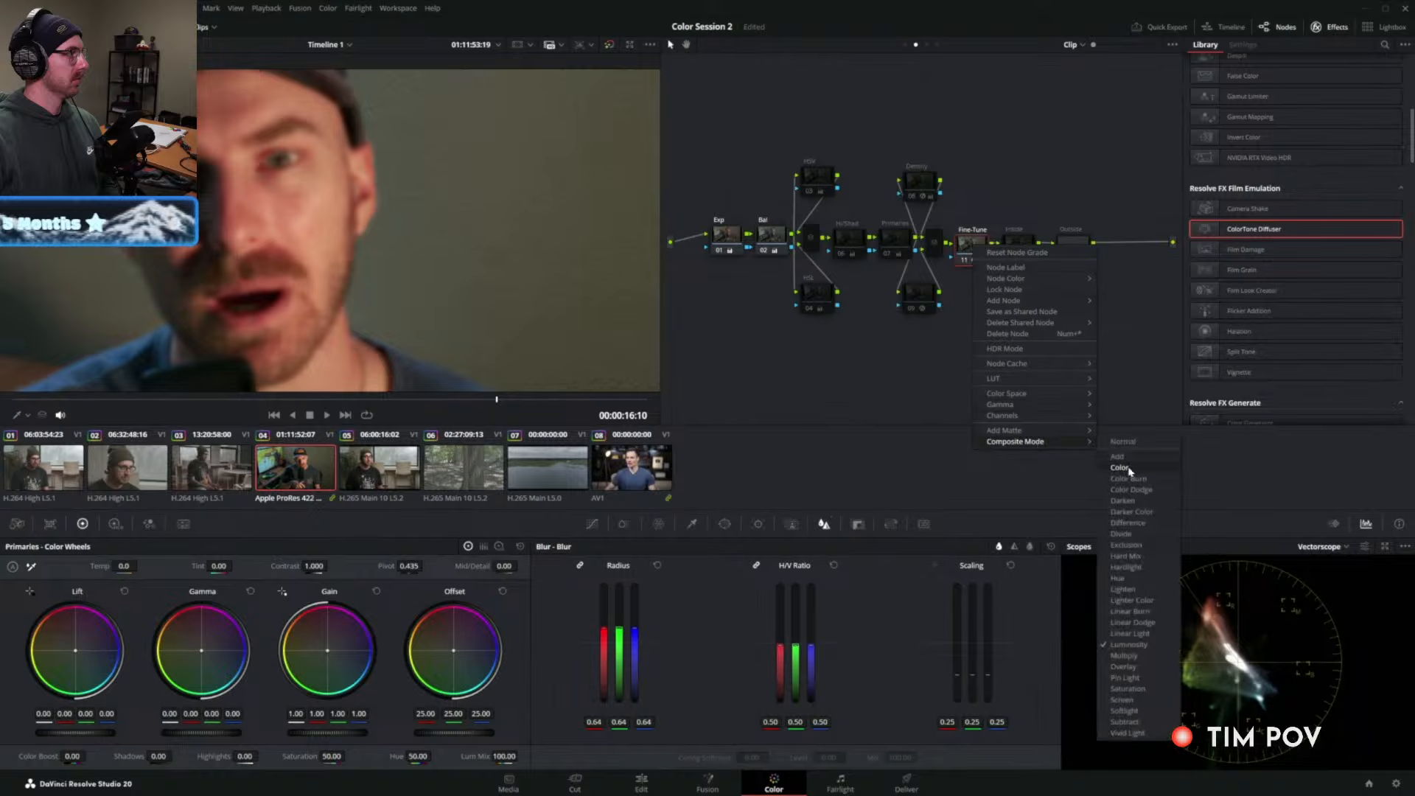
left_click(1121, 473)
mouse_move(624, 645)
left_mouse_down()
mouse_move(624, 696)
mouse_move(624, 599)
mouse_move(624, 632)
left_mouse_up()
right_click(971, 243)
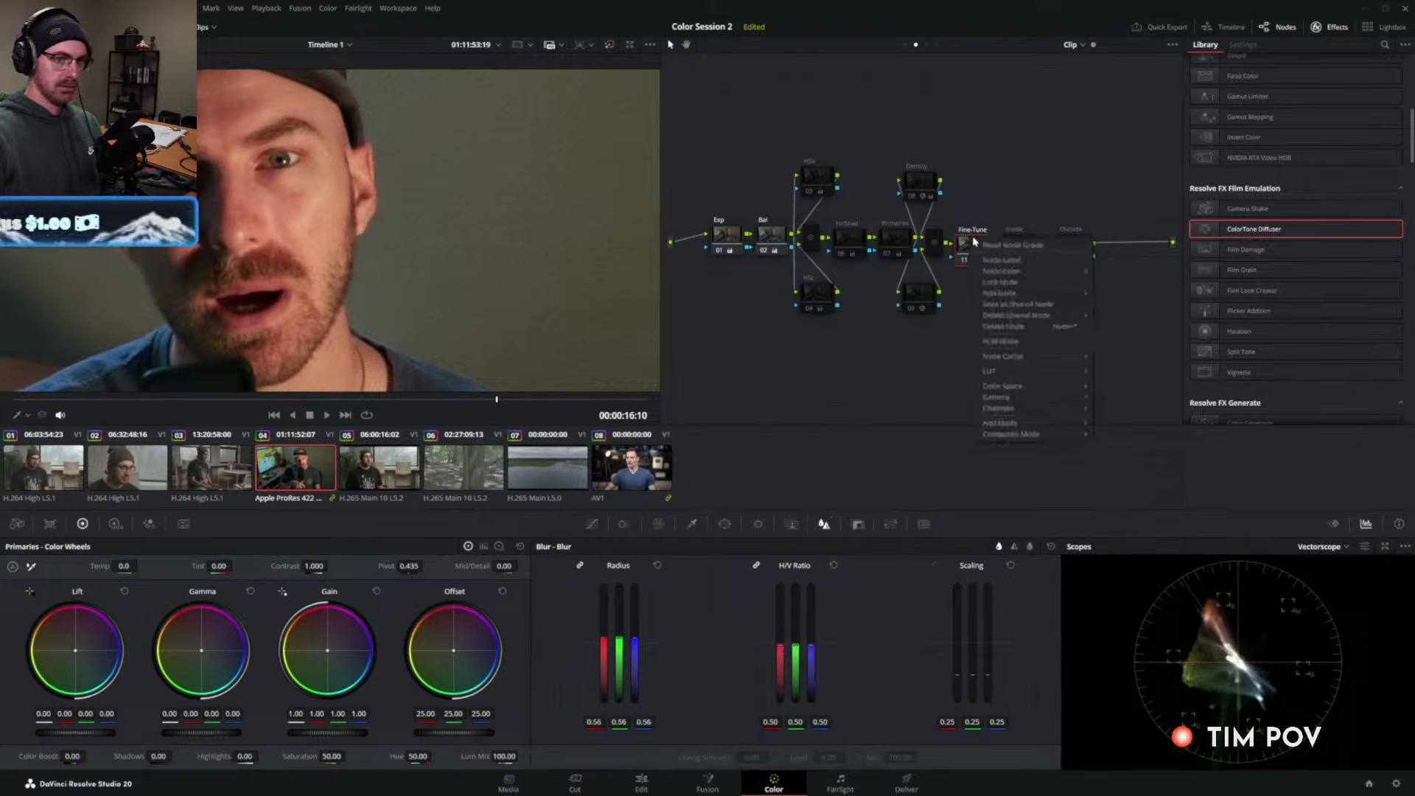
right_click(983, 248)
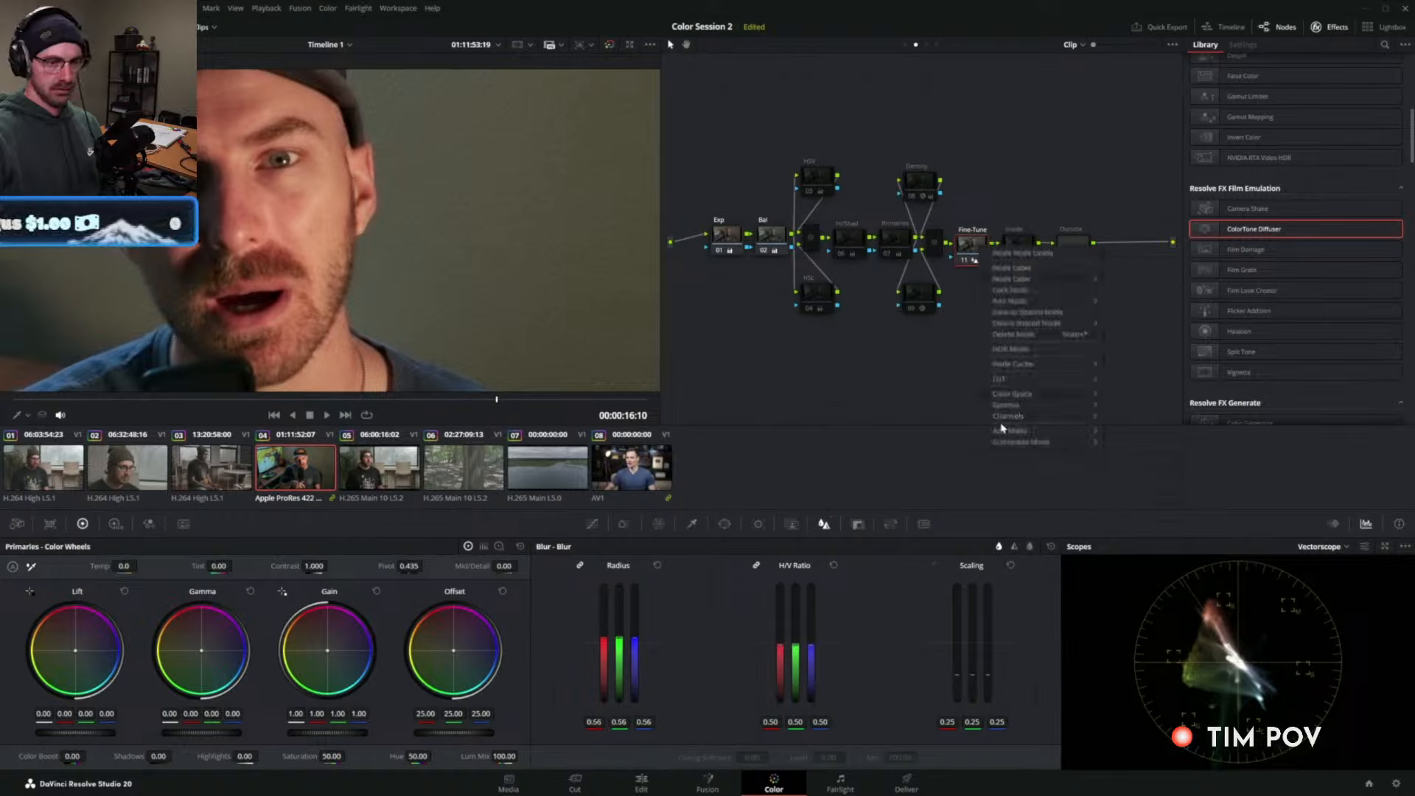
left_click(921, 399)
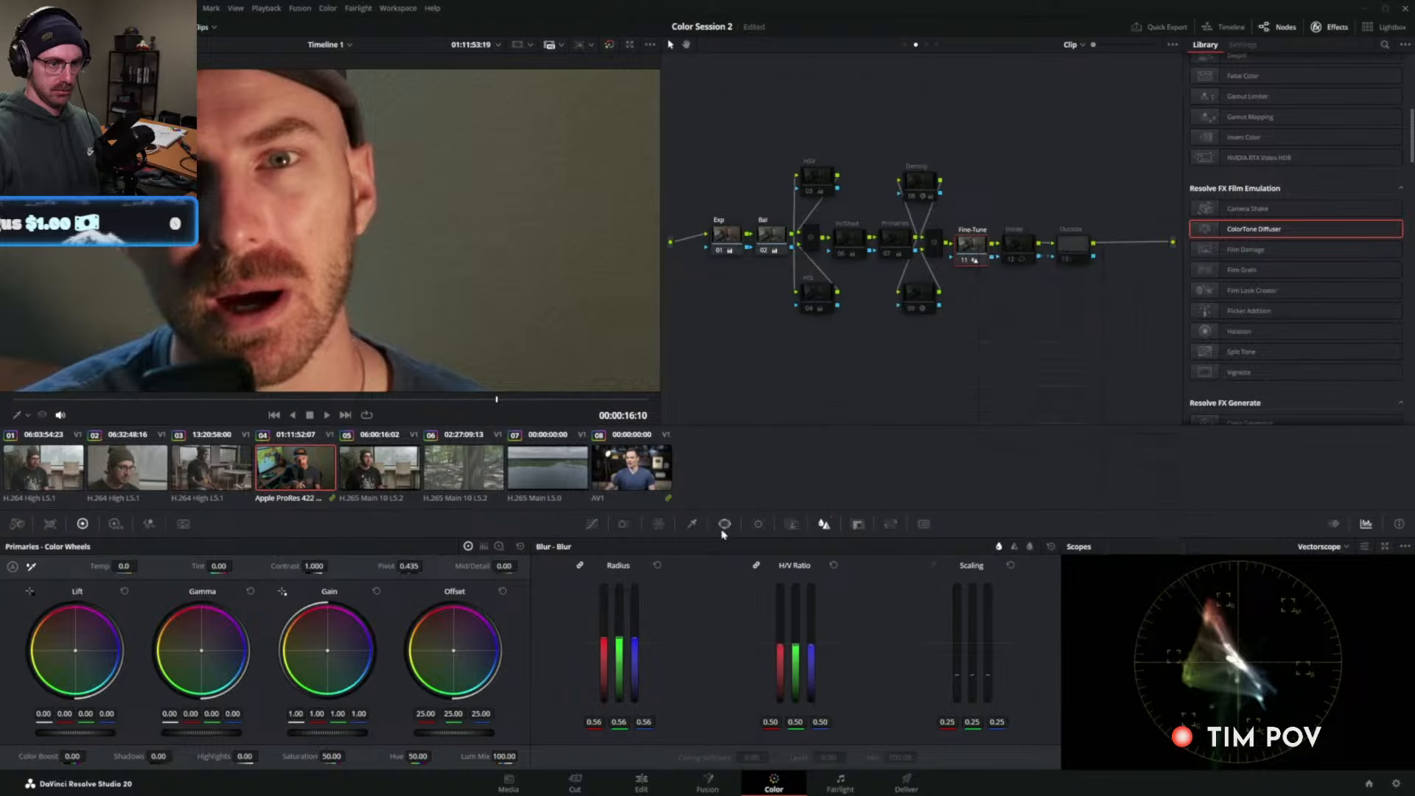
Raise the blur Radius of the Fine-Tune node to 0.83 while checking the color bleed around the ear.
left_click_drag(617, 647, 618, 611)
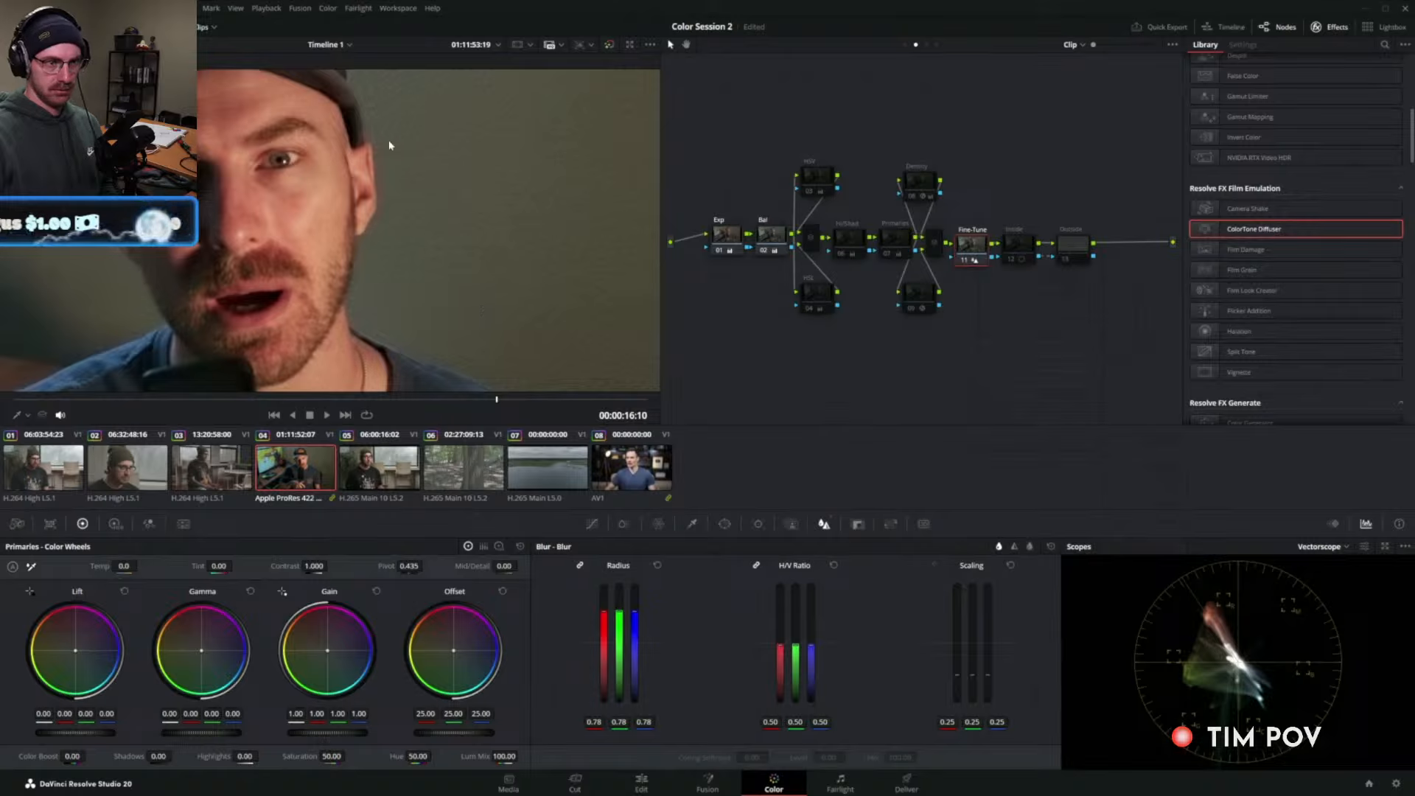
right_click(975, 259)
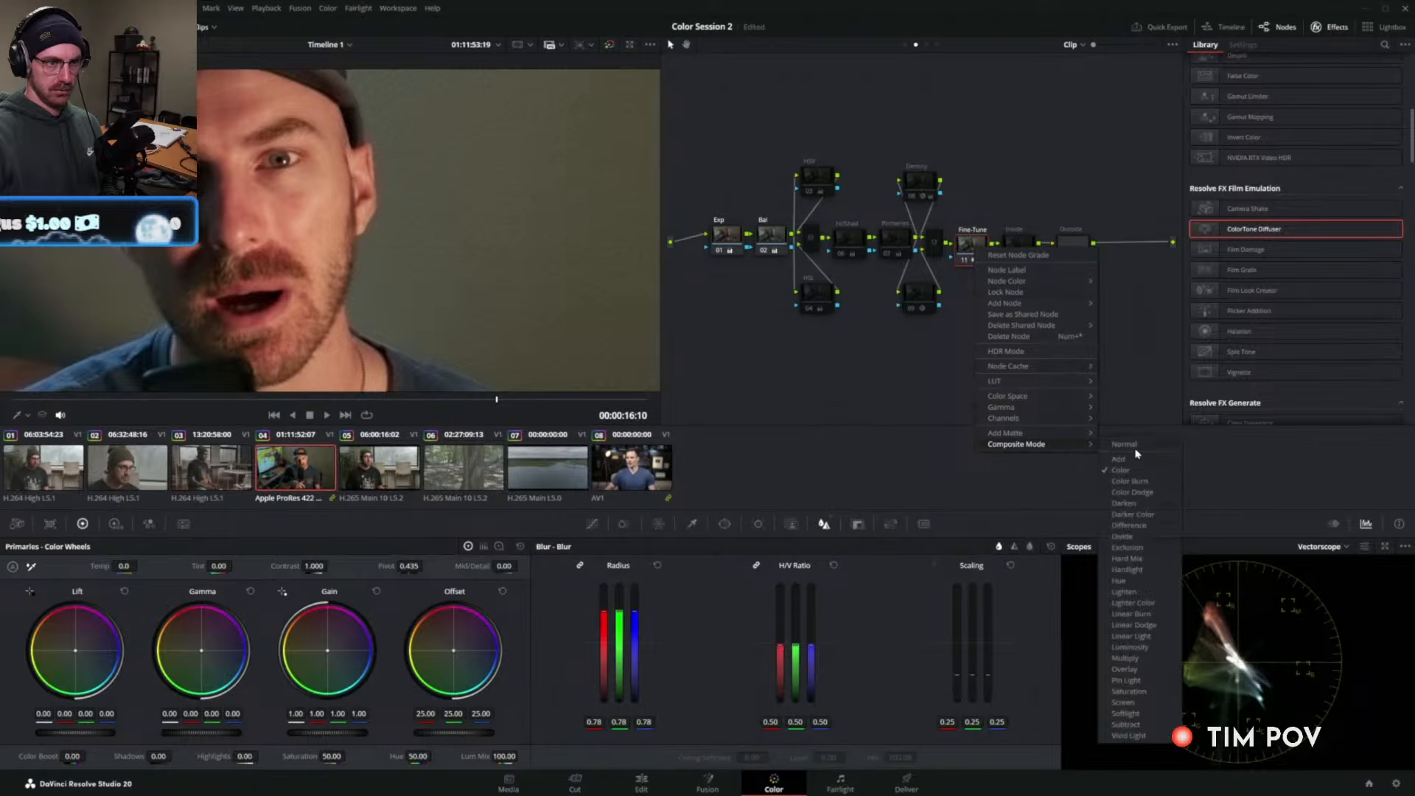
left_click(723, 495)
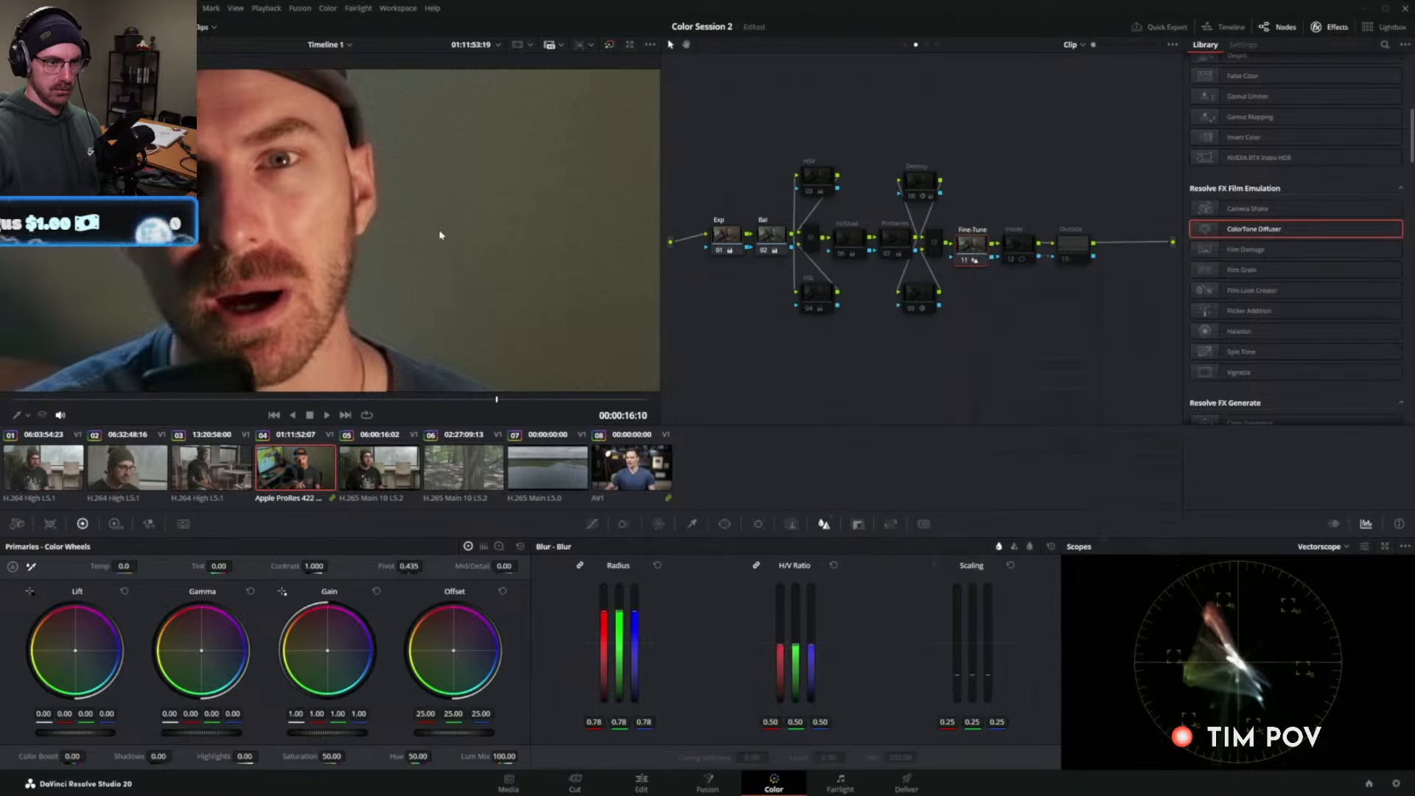
scroll(418, 186, "up", 5)
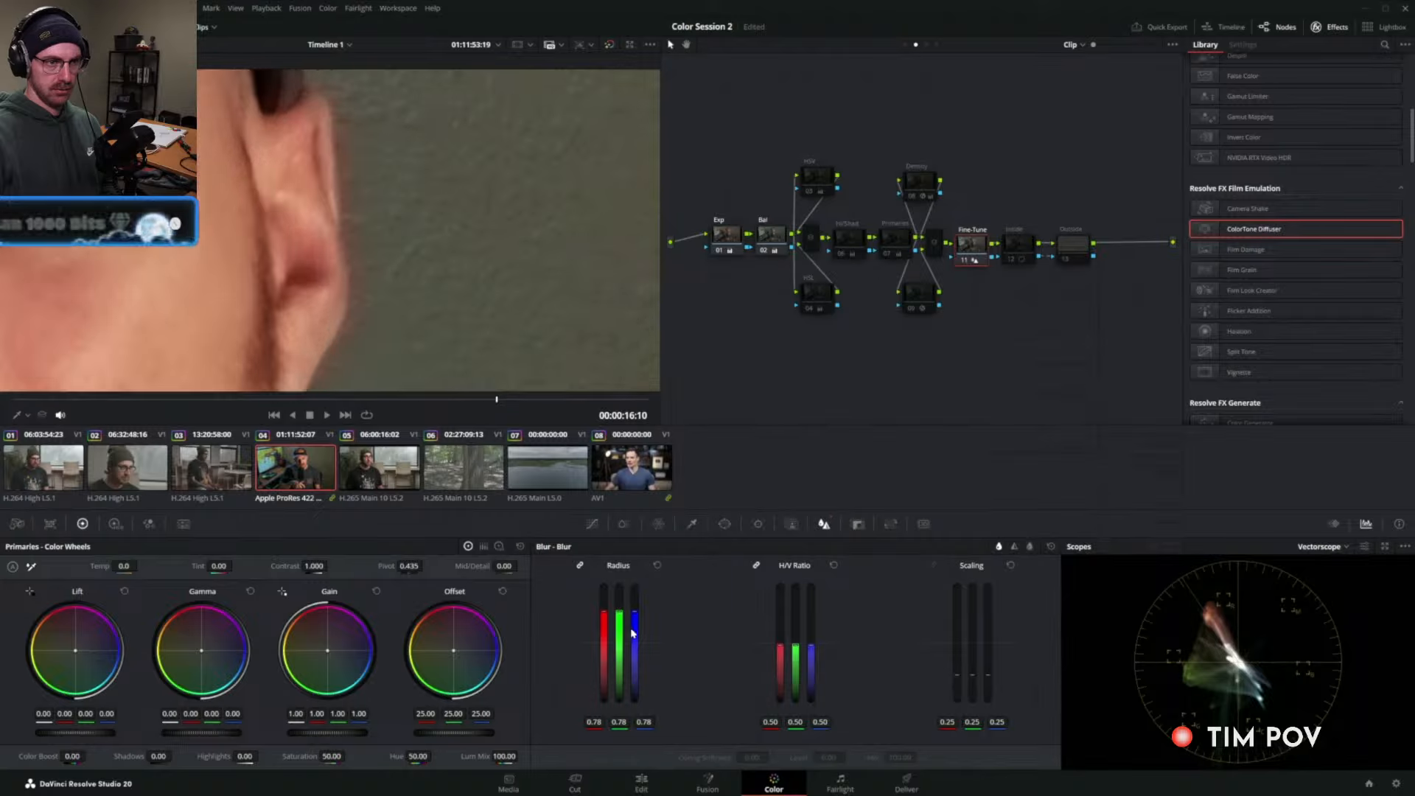
mouse_move(631, 632)
left_mouse_down()
mouse_move(632, 644)
mouse_move(632, 621)
left_mouse_up()
Make room in the node graph, add a parallel node to Fine-Tune node 11 and arrange the parallel mixer.
left_click_drag(981, 252, 1122, 260)
right_click(993, 208)
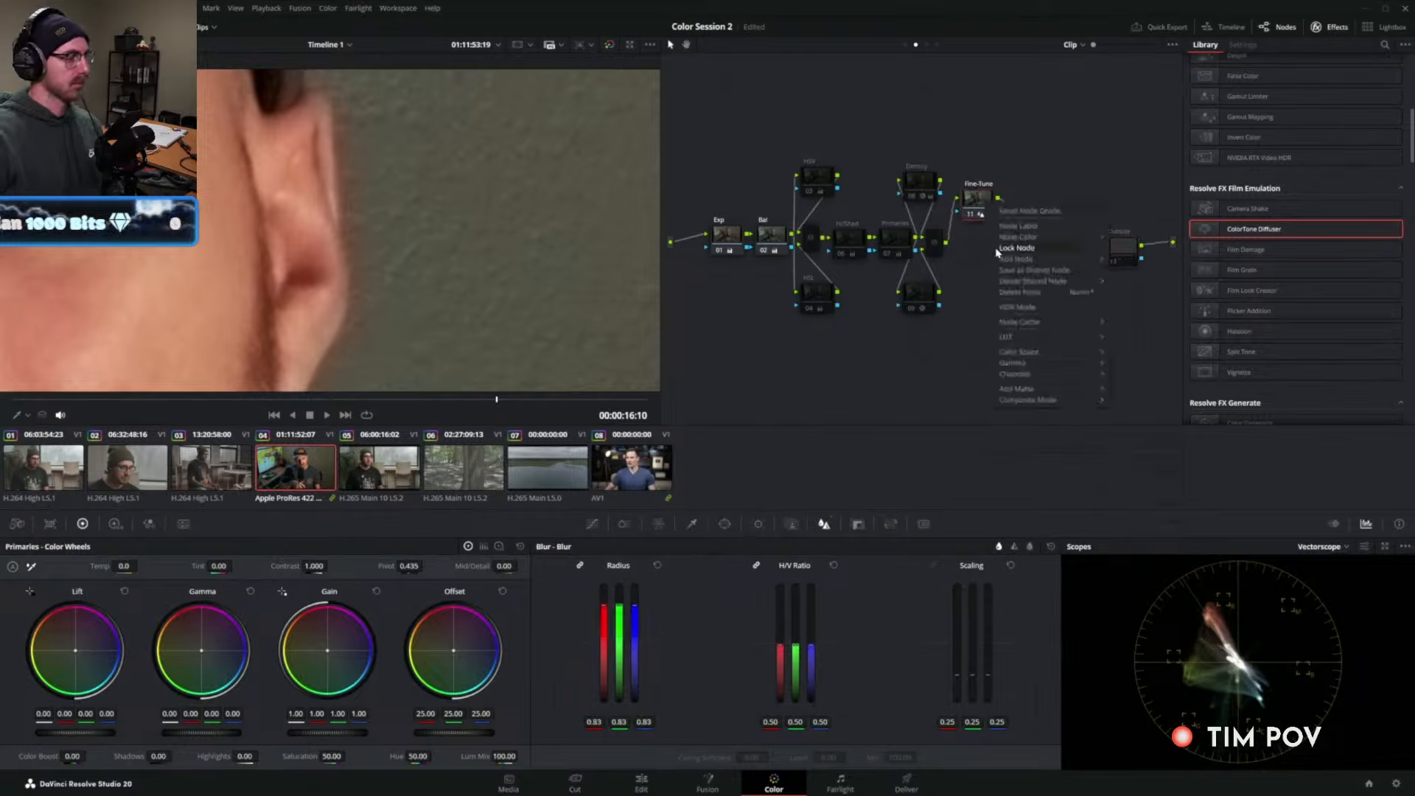
mouse_move(1030, 259)
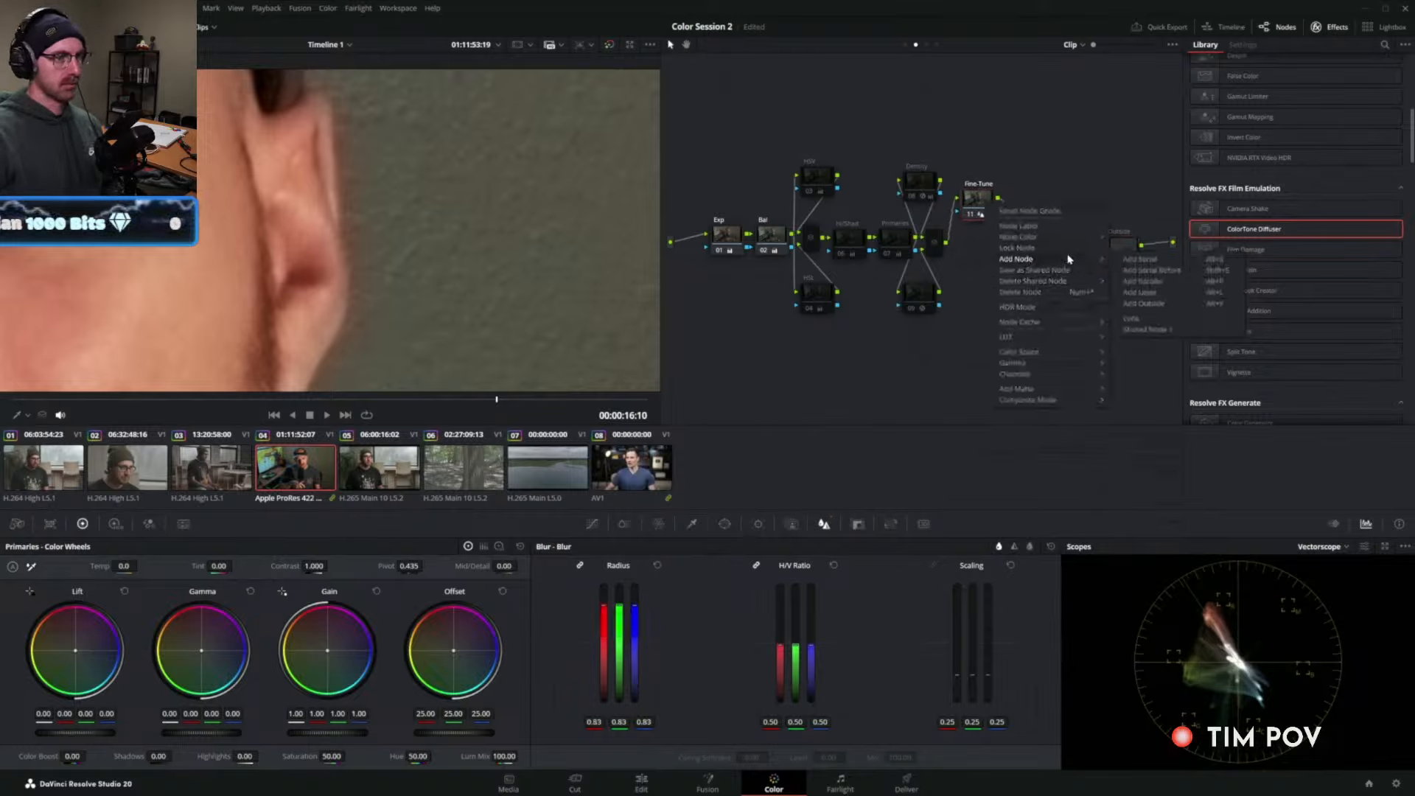
left_click(1149, 281)
left_click_drag(1029, 208, 1019, 236)
Set the new parallel node 12's composite mode to Luminosity and its blur Radius to 0.52.
right_click(984, 284)
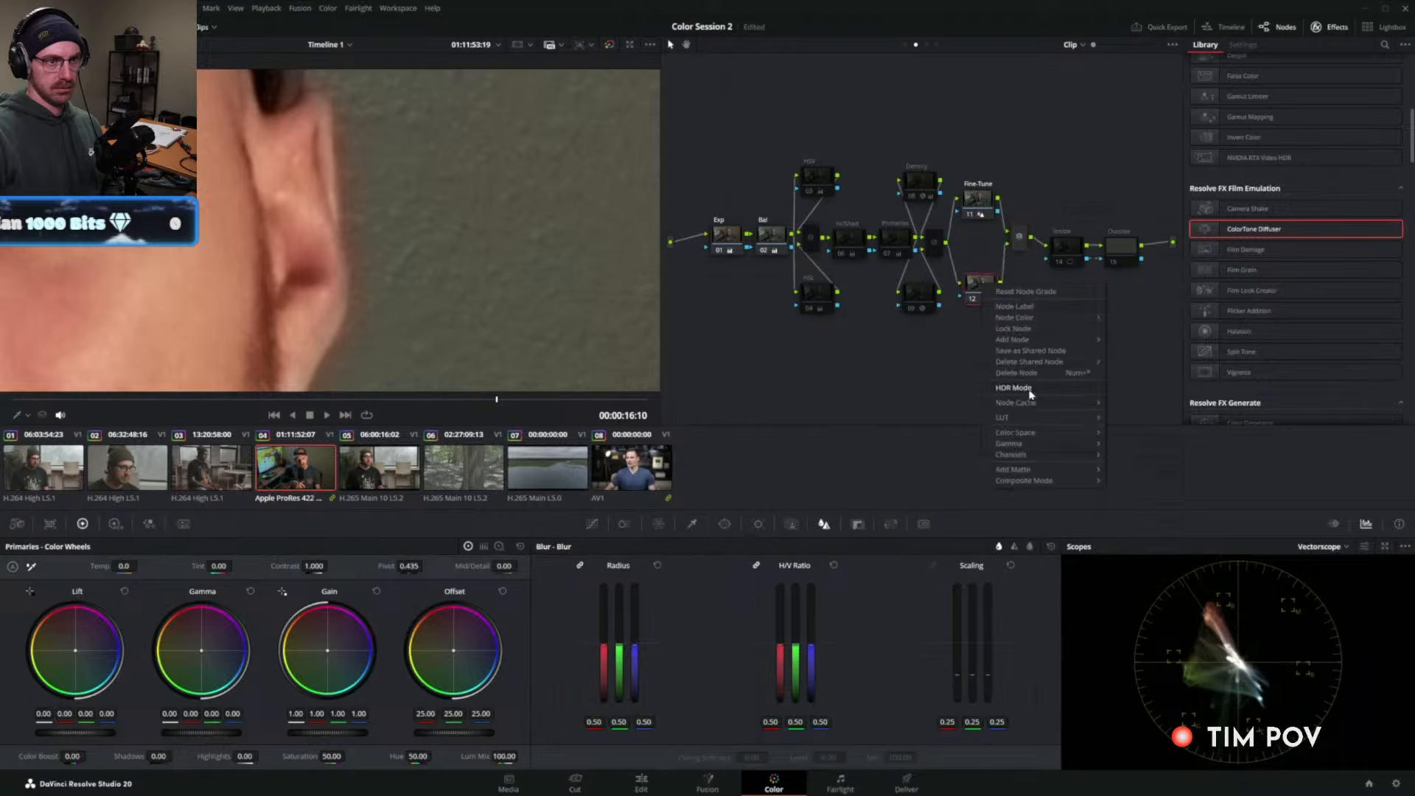
mouse_move(1025, 438)
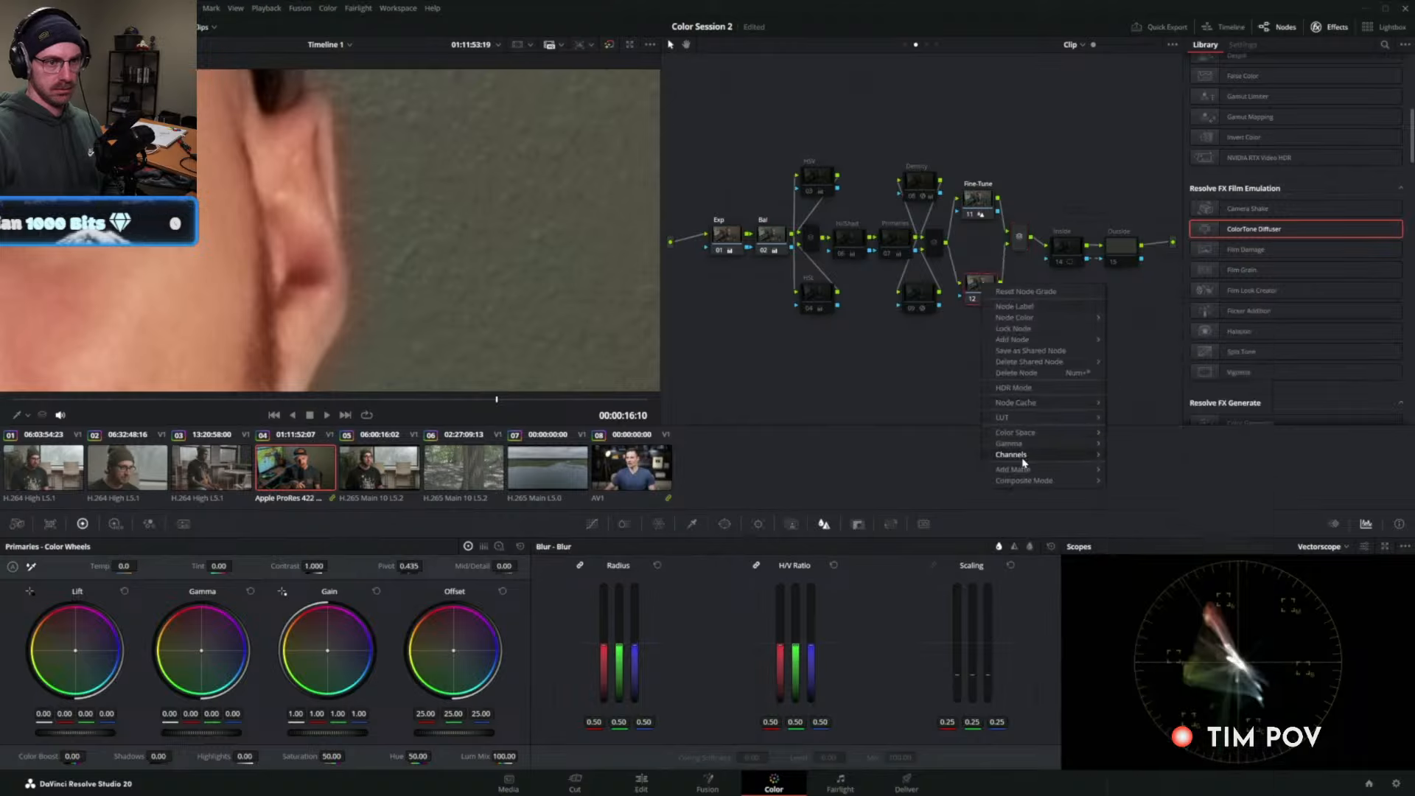
mouse_move(1024, 480)
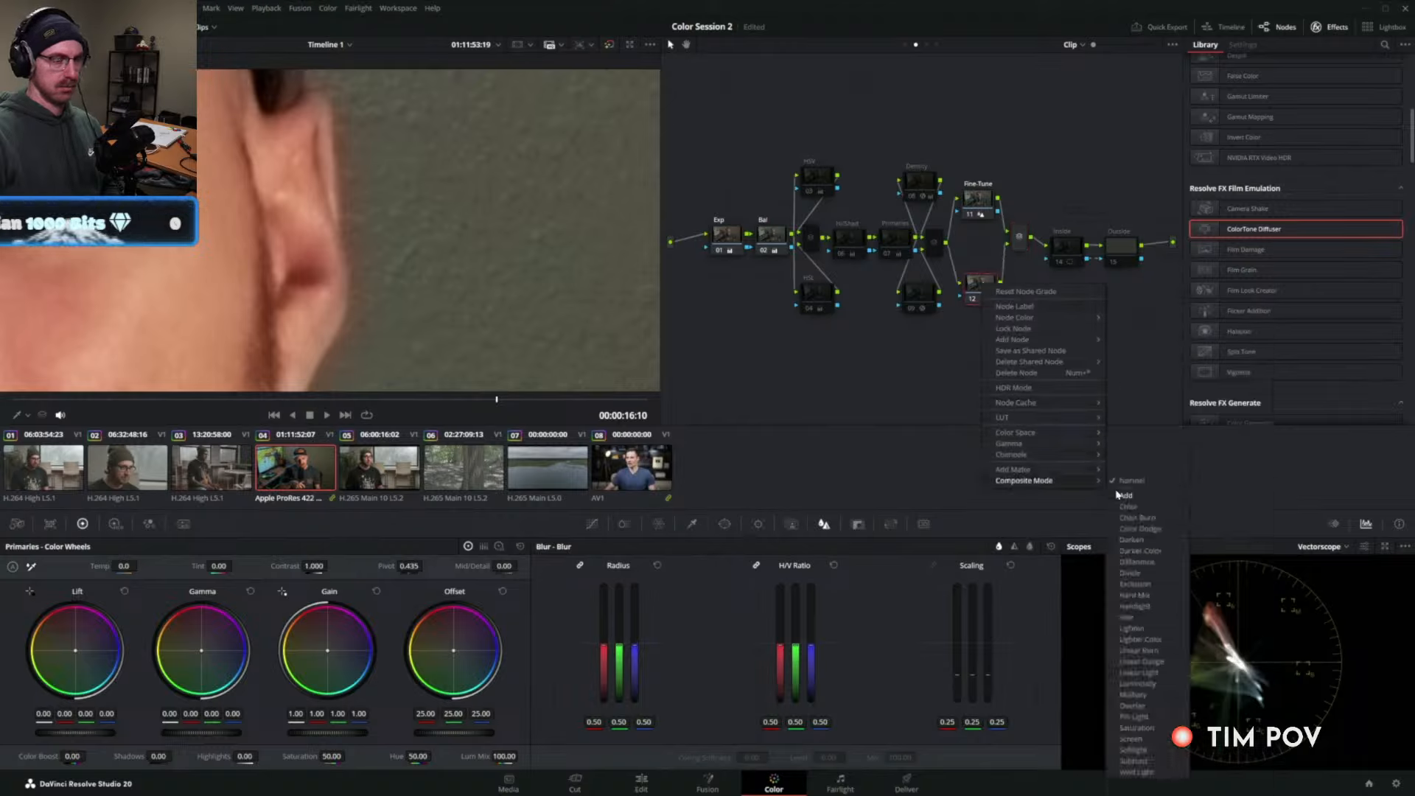
left_click(1139, 685)
left_click_drag(622, 644, 621, 637)
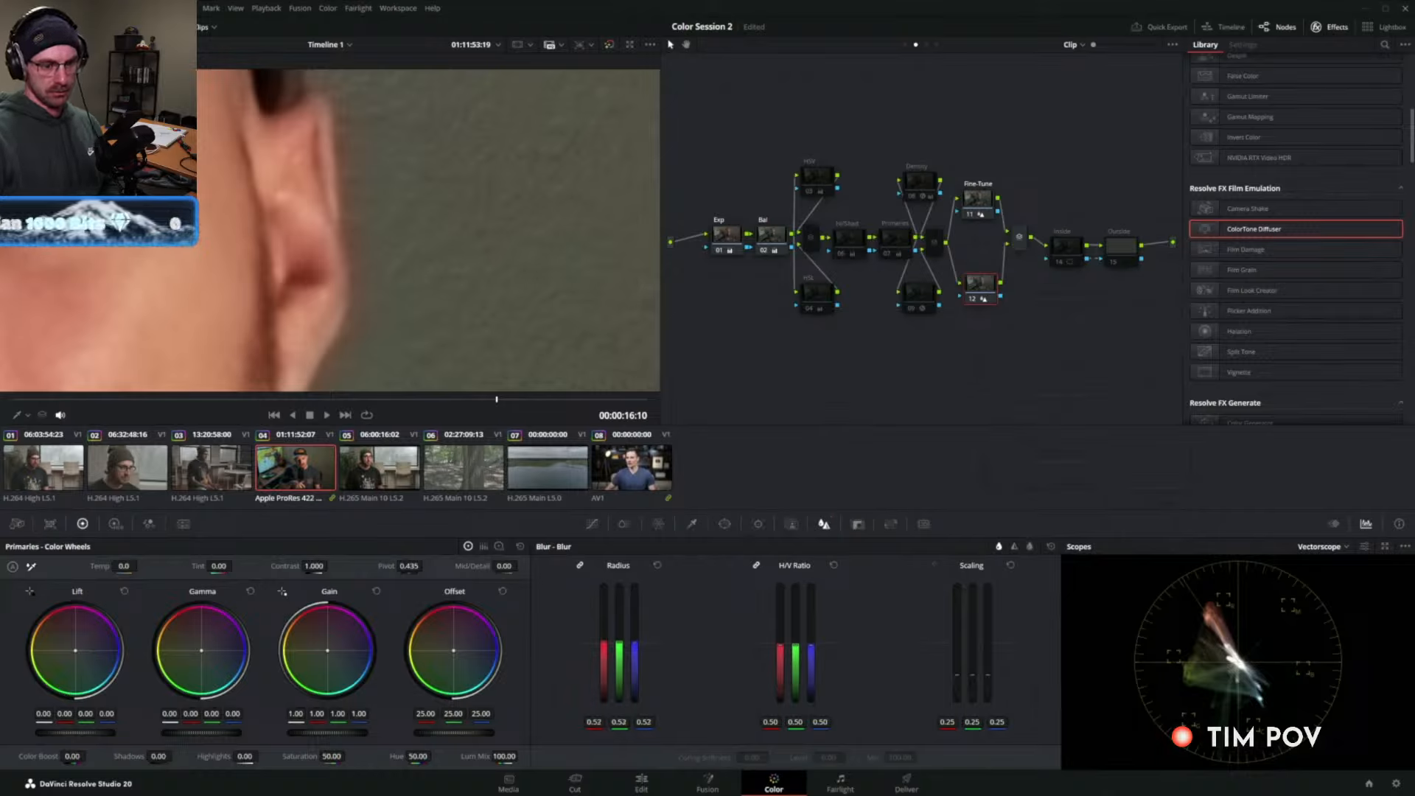
scroll(386, 289, "down", 4)
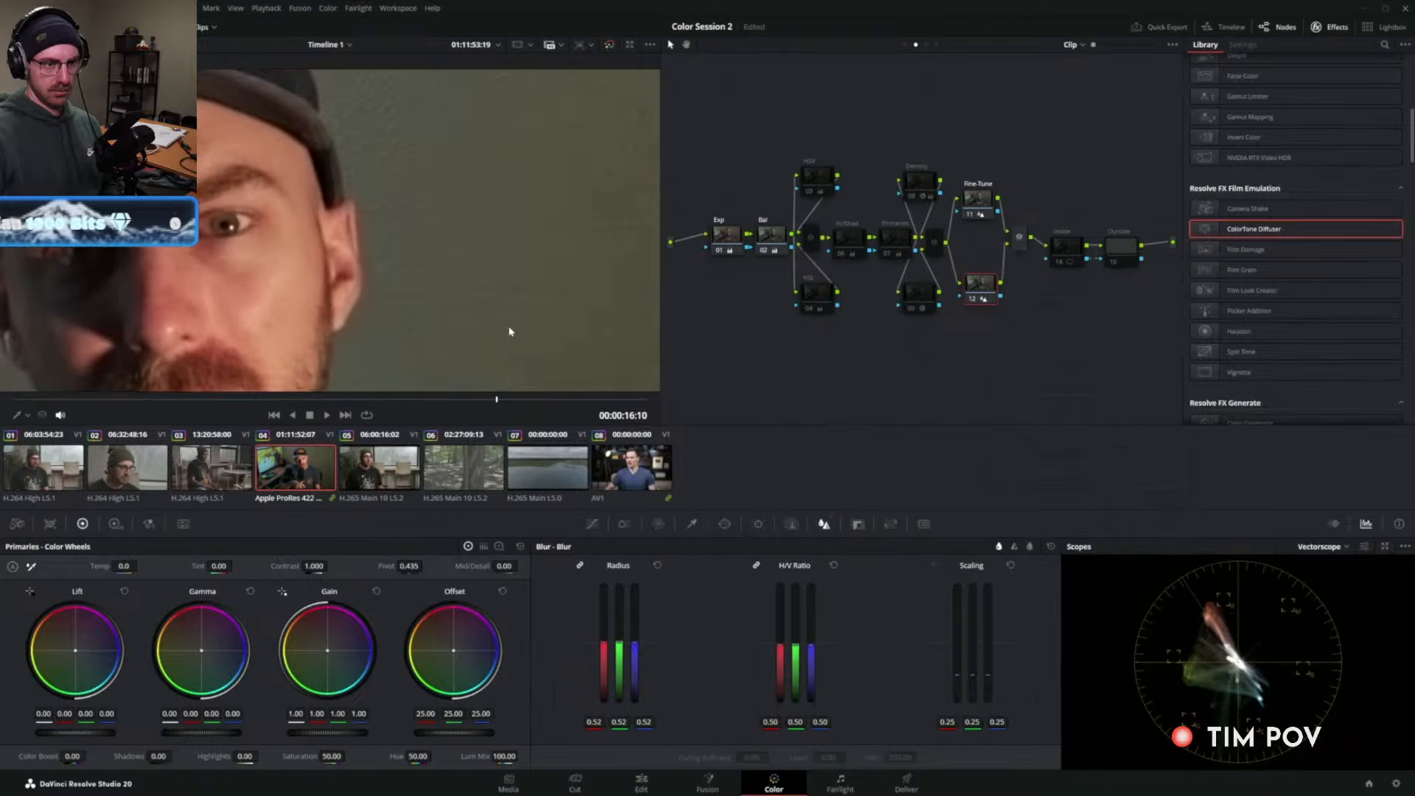
scroll(430, 307, "up", 4)
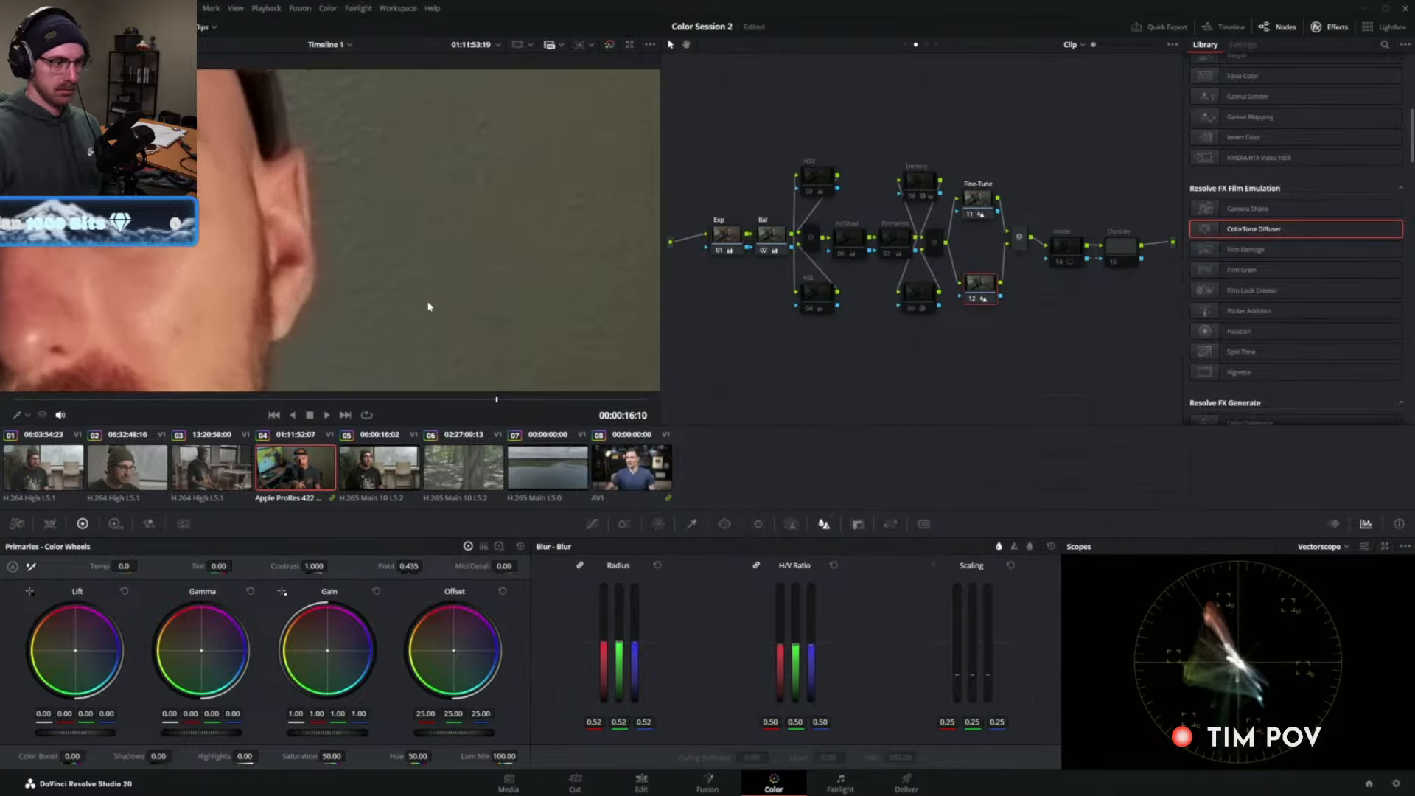
Limit node 12 to the highlights with a Luminance qualifier at Low 58.3 and L. Soft 10.8, and set its blur Radius to 0.54.
left_click(692, 523)
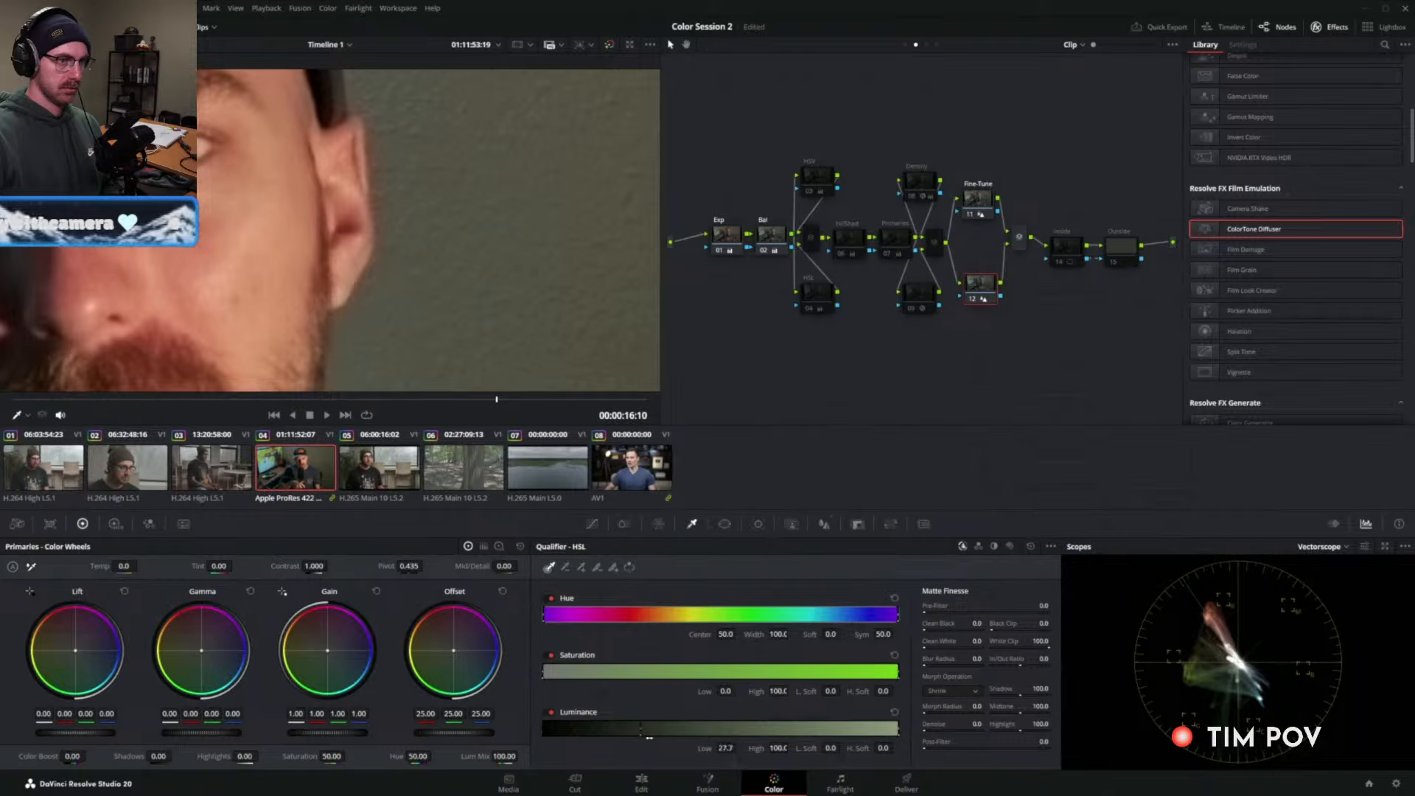
left_click_drag(731, 736, 769, 729)
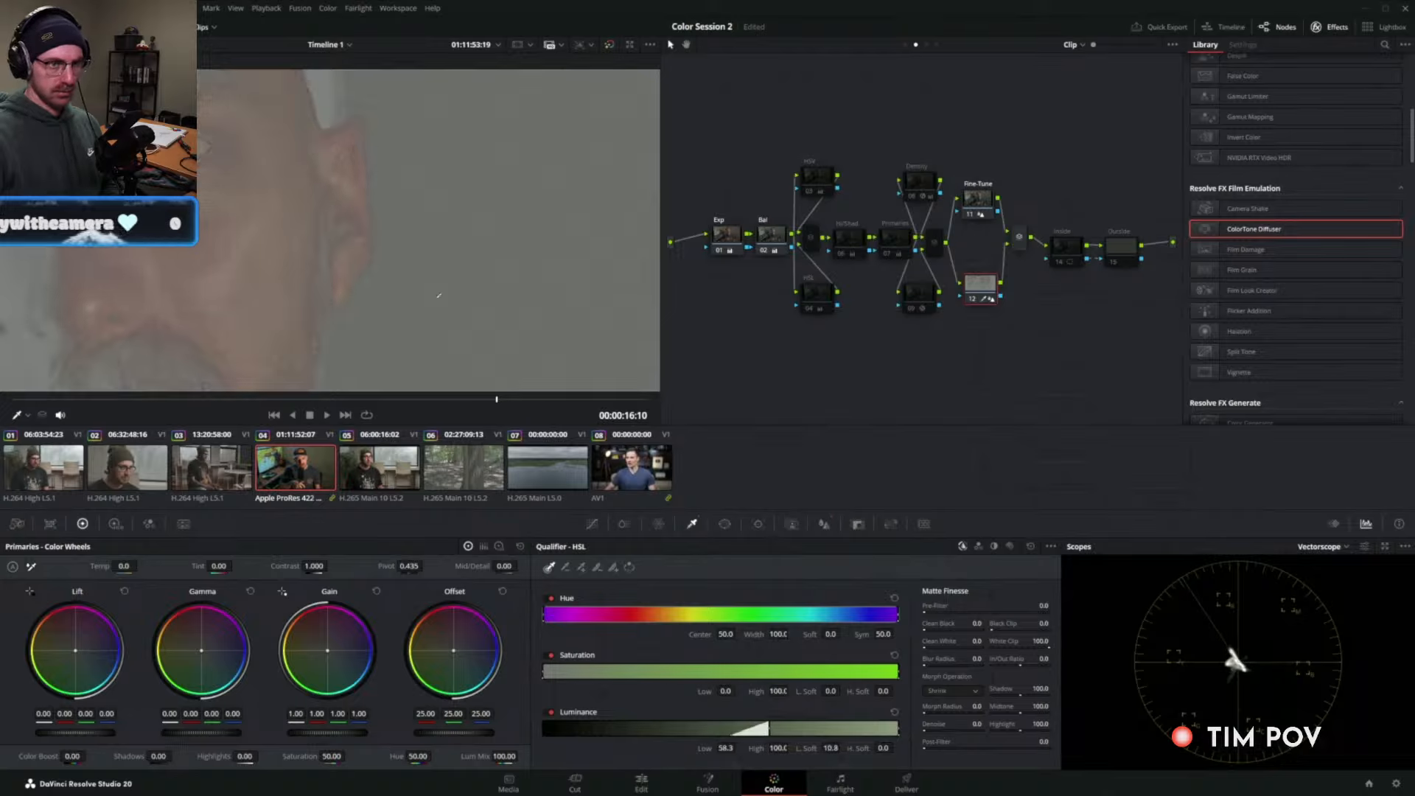
key("shift+h")
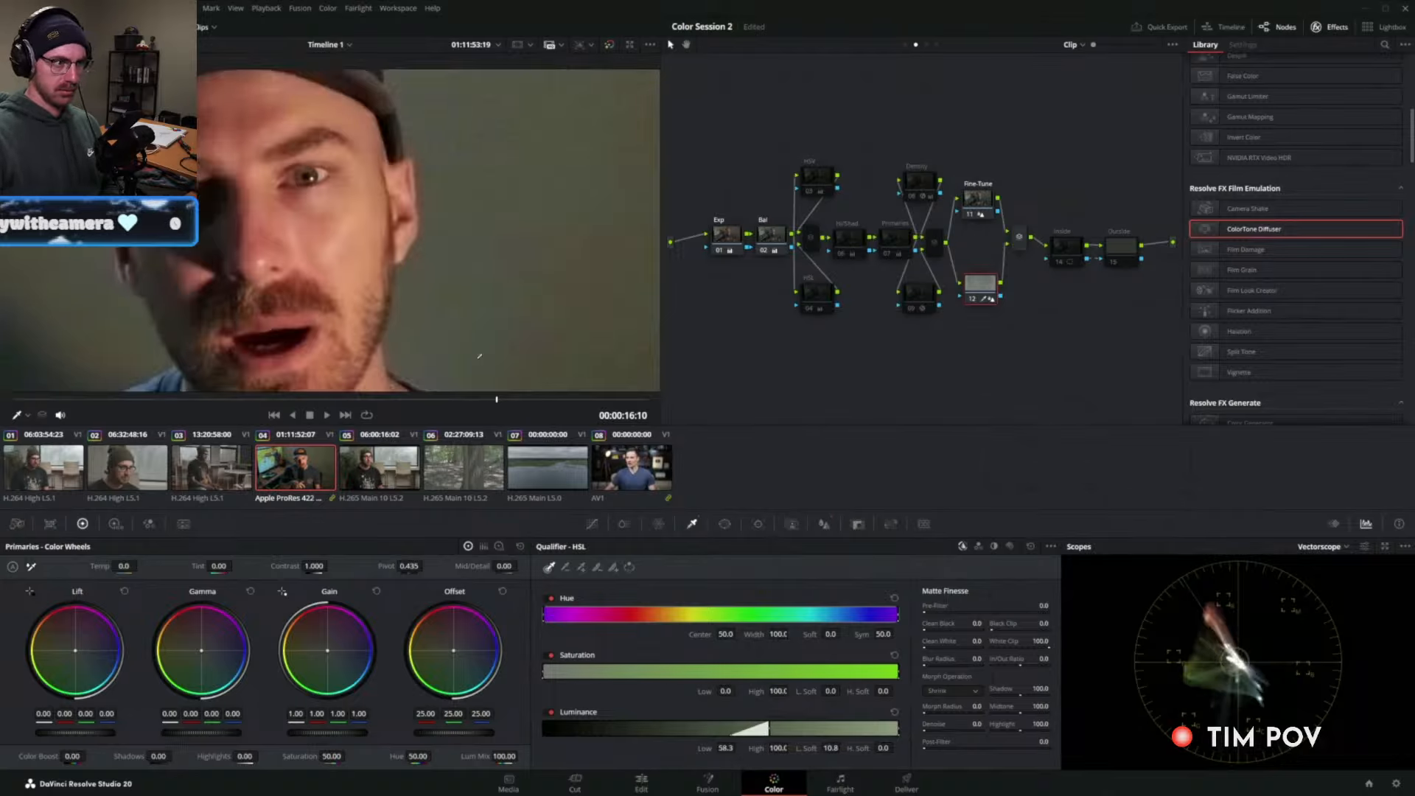
left_click(824, 524)
mouse_move(619, 638)
left_mouse_down()
mouse_move(619, 598)
mouse_move(619, 641)
left_mouse_up()
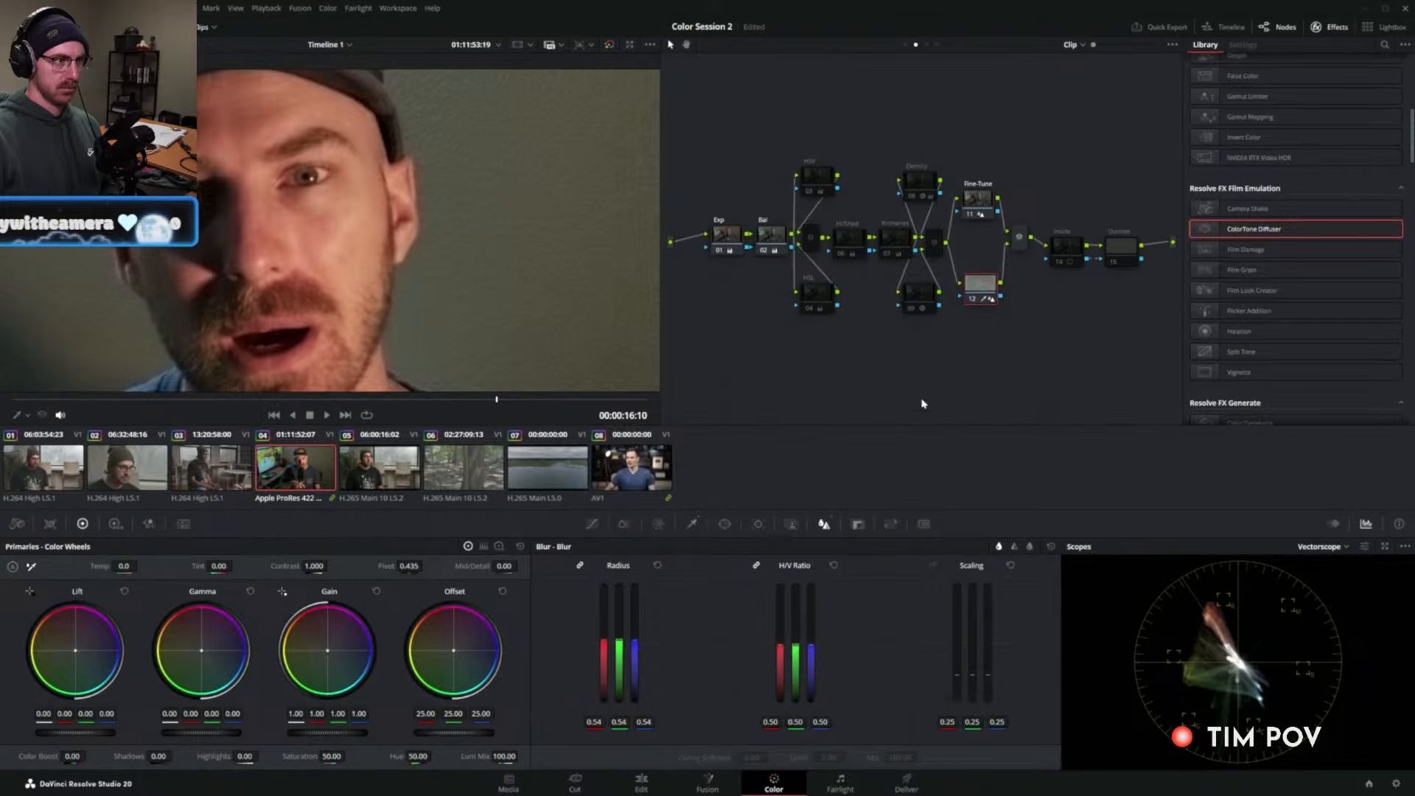
Move the Inside and Outside nodes out of the way and add a serial node after the Fine-Tune parallel mixer.
left_click_drag(1058, 209, 1140, 290)
left_click_drag(1123, 254, 1136, 335)
left_click(1021, 235)
key("alt+s")
left_click_drag(1071, 243, 1072, 240)
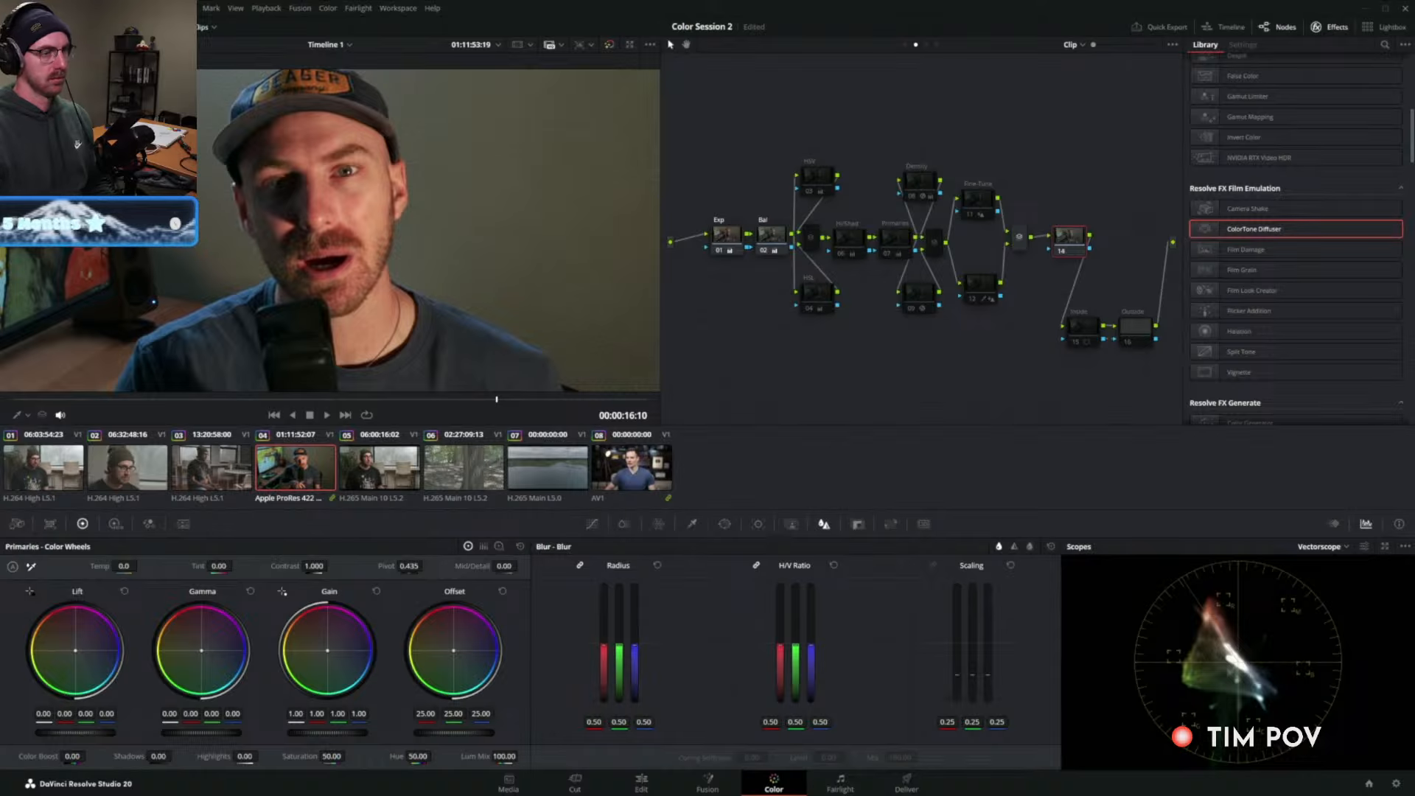
Apply the saved Halation still from the gallery to node 14 after the Fine-Tune parallel mixer.
left_click(28, 26)
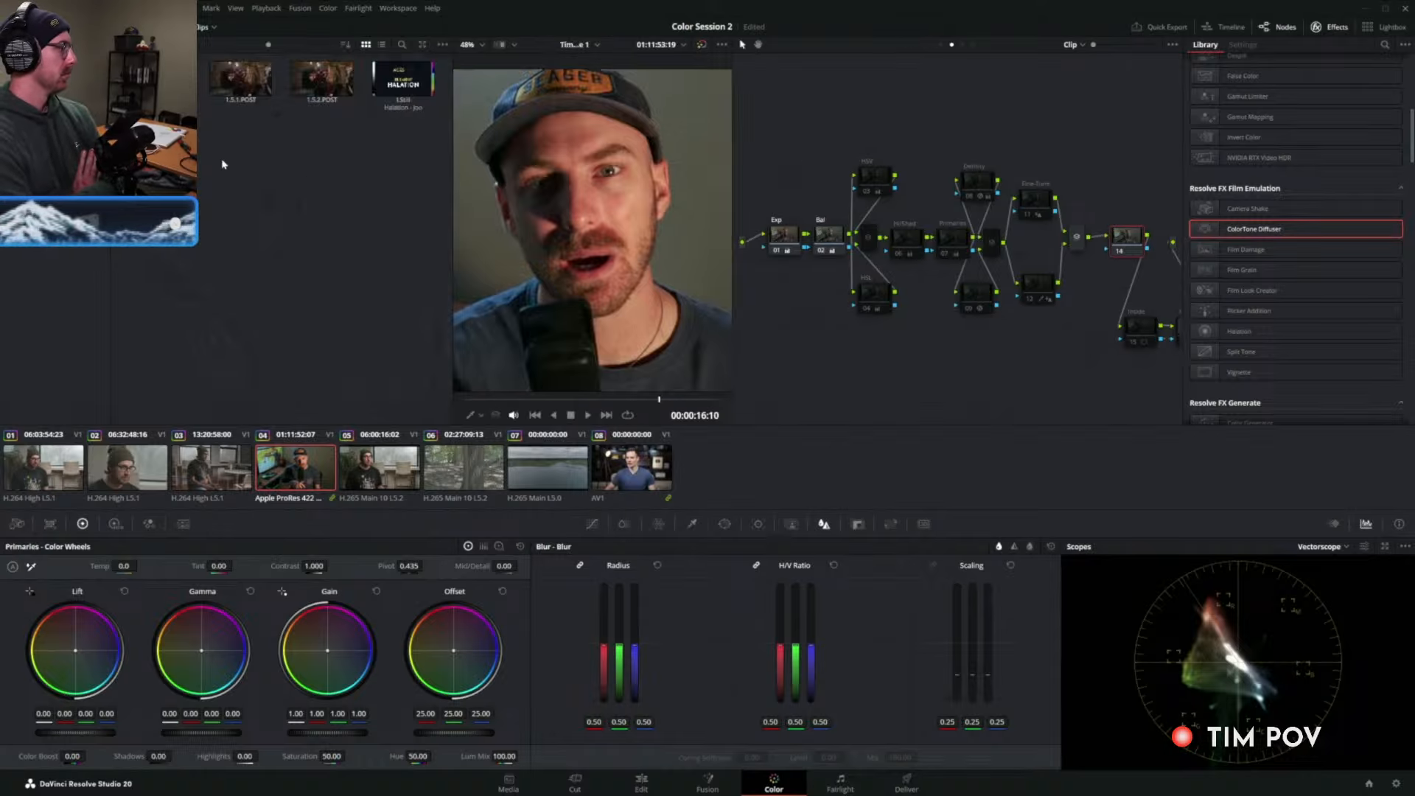
left_click_drag(347, 85, 1126, 236)
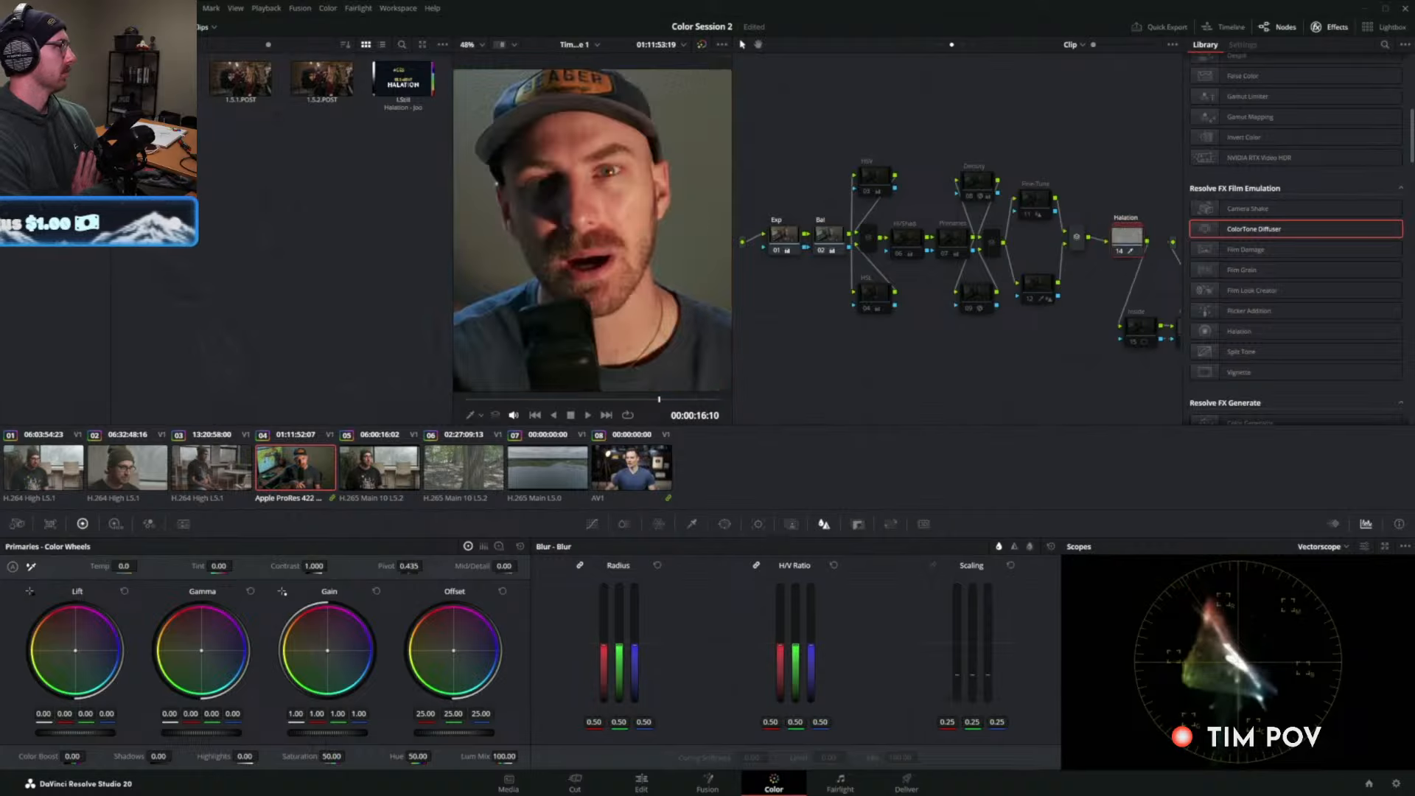
left_click(28, 27)
scroll(452, 224, "down", 3)
scroll(445, 227, "up", 2)
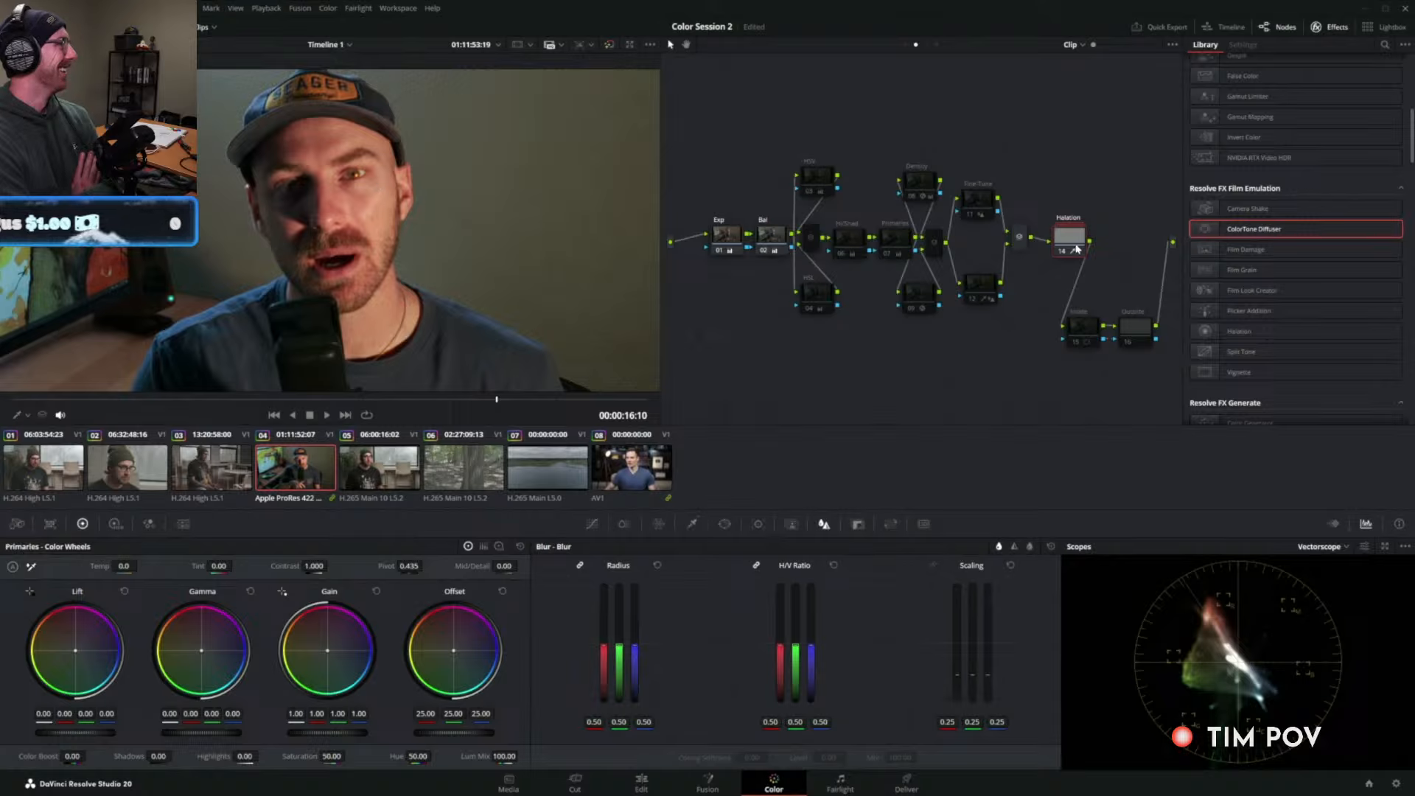
left_click_drag(1080, 251, 1083, 242)
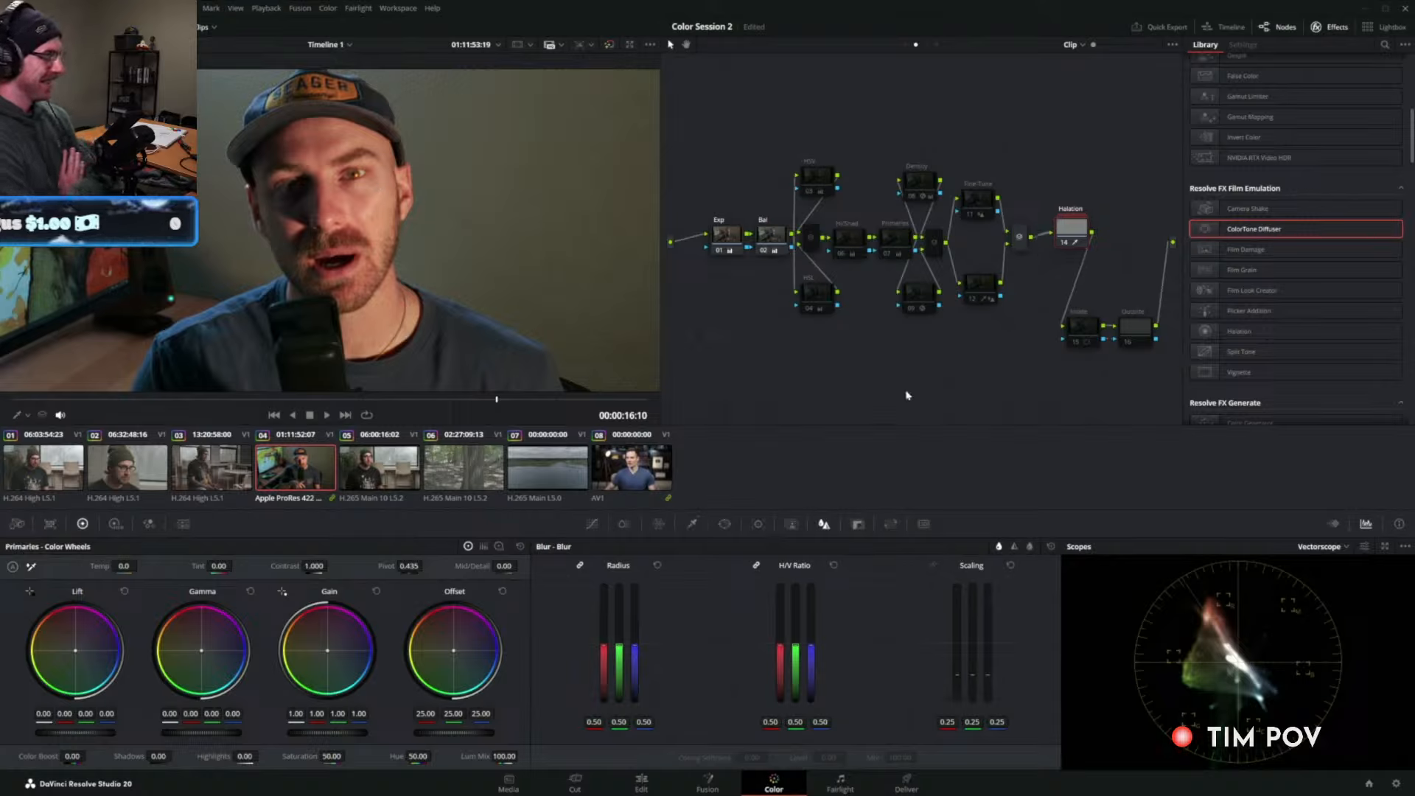
Check another frame of clip 04, compare with clip 08, and delete the Halation node from clip 04.
mouse_move(353, 400)
left_mouse_down()
mouse_move(278, 396)
mouse_move(337, 399)
left_mouse_up()
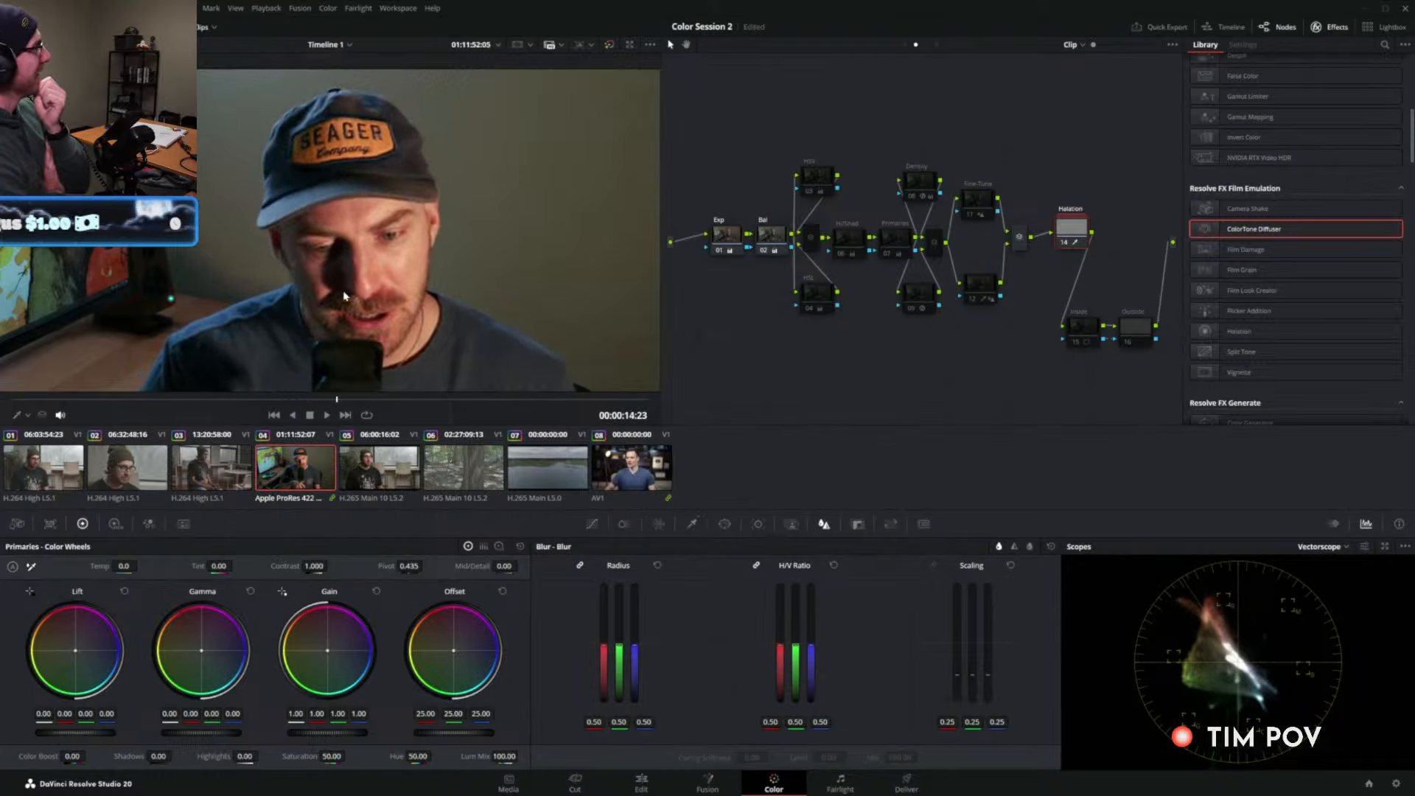
scroll(332, 221, "down", 3)
left_click_drag(319, 159, 403, 191)
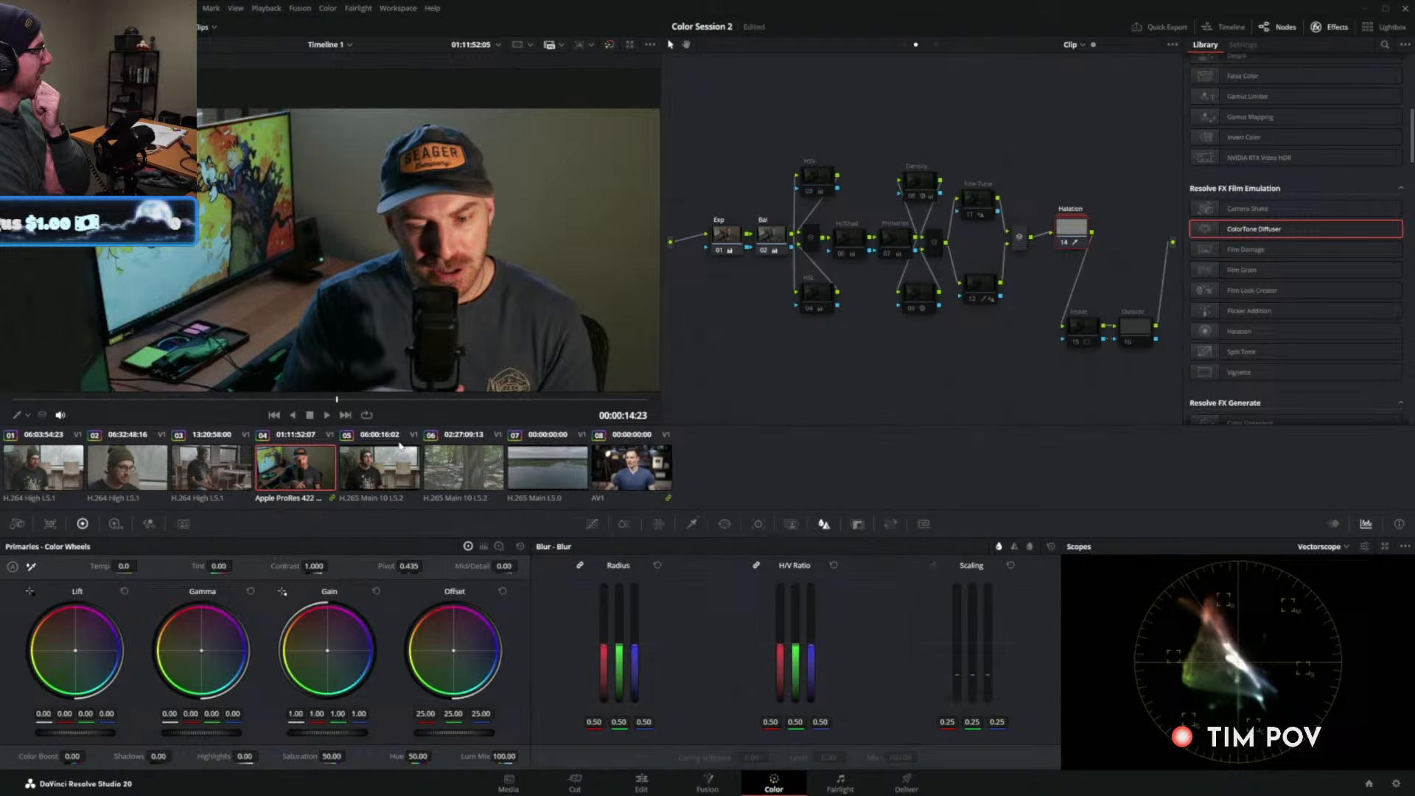
left_click(624, 466)
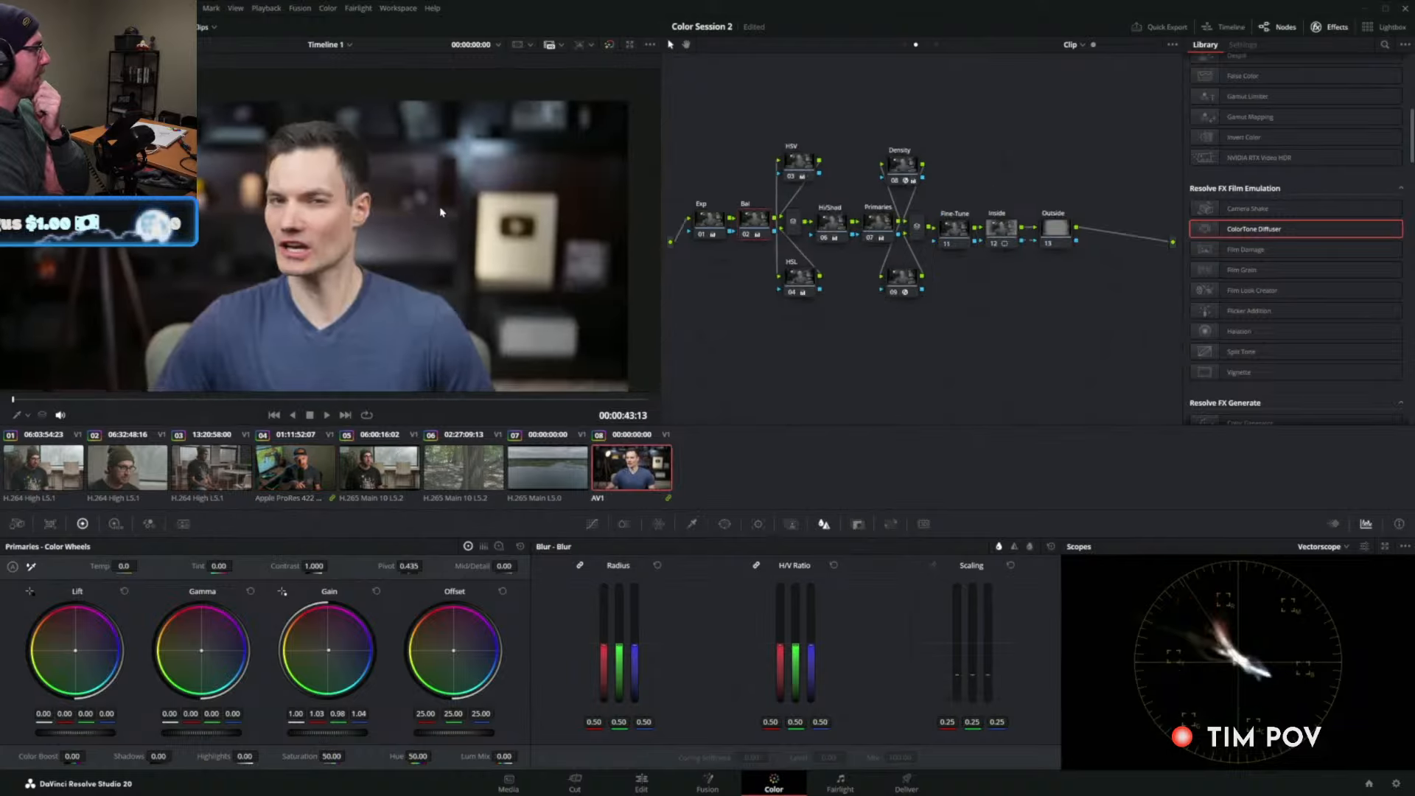
left_click(310, 467)
left_click_drag(1073, 238, 1074, 245)
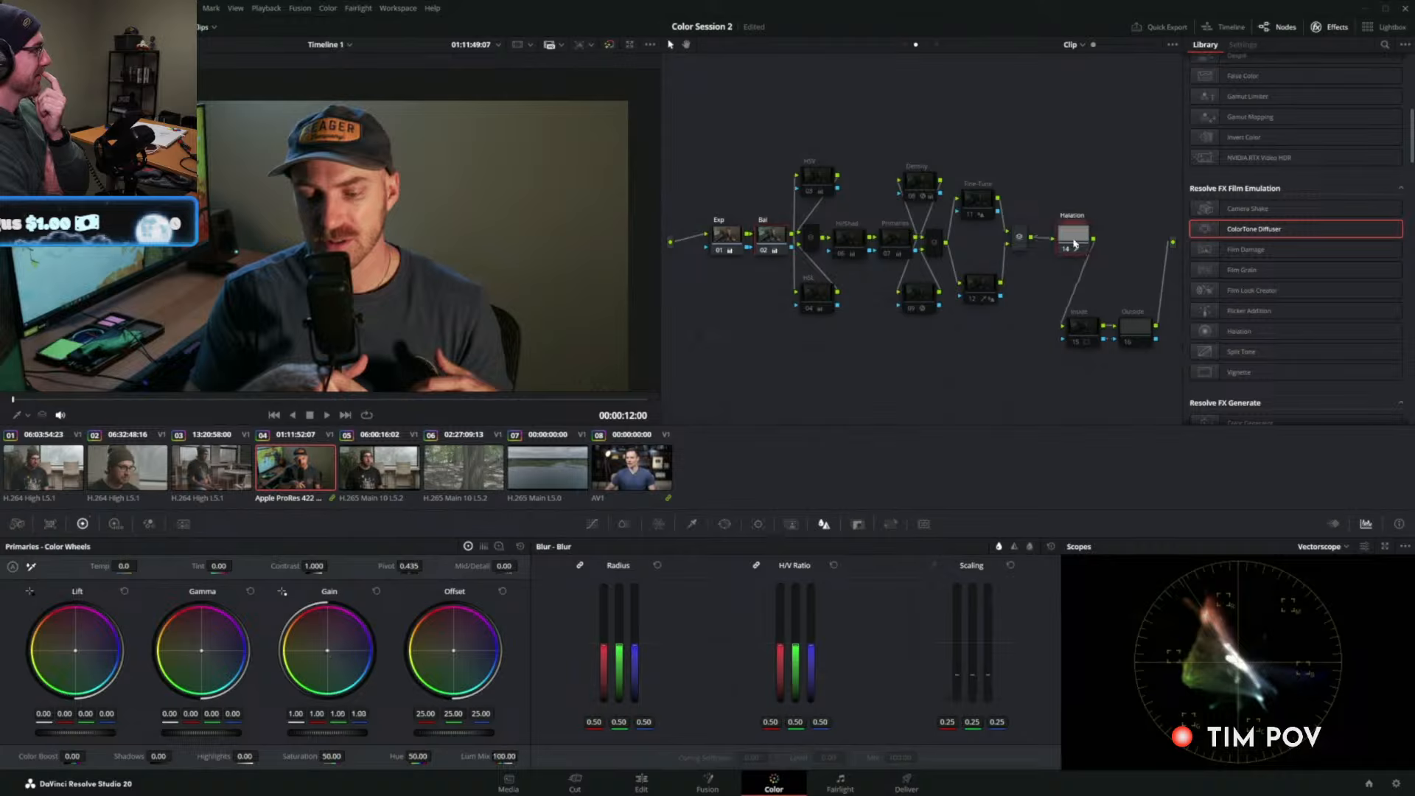
key("Delete")
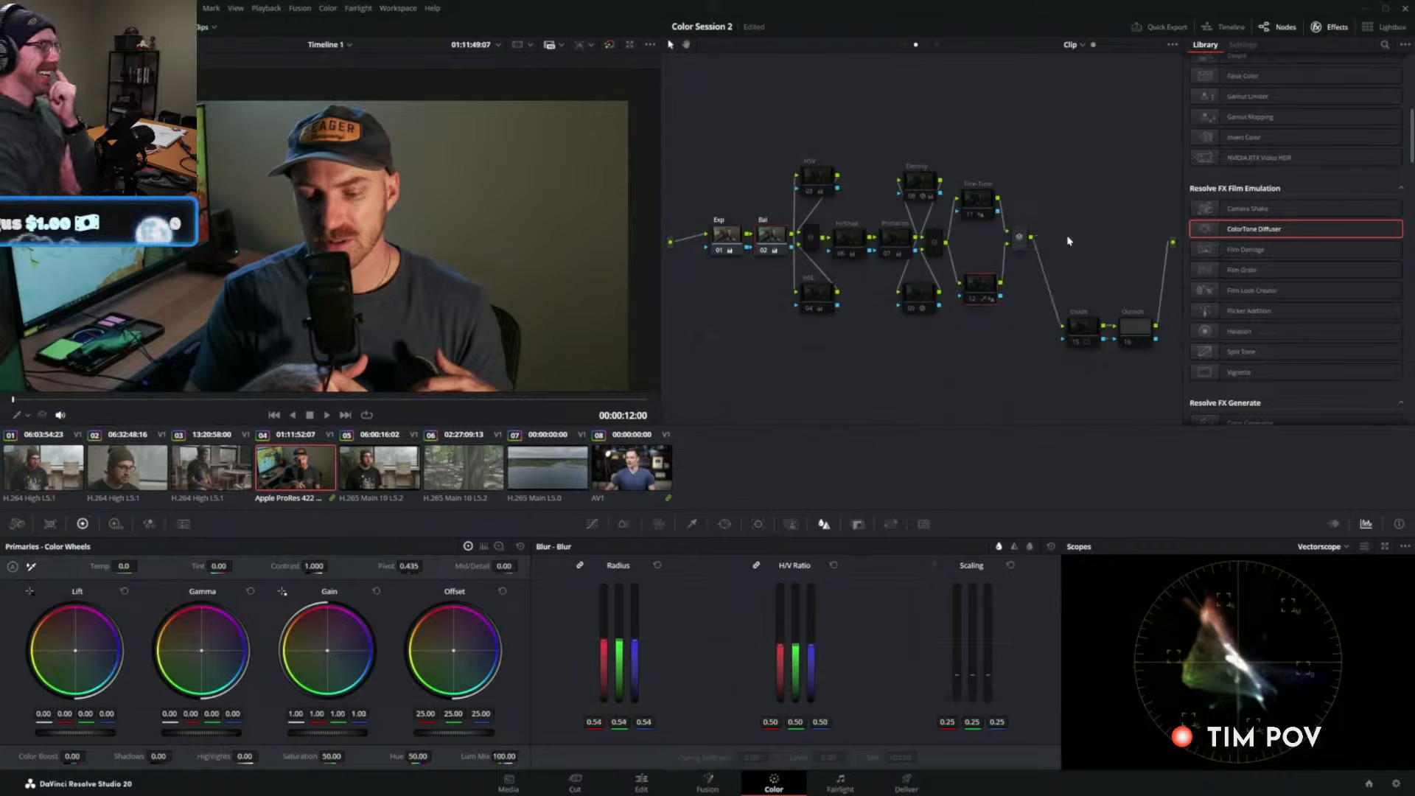
On clip 08, add a serial node after Outside and apply the saved Halation still to it.
left_click(632, 467)
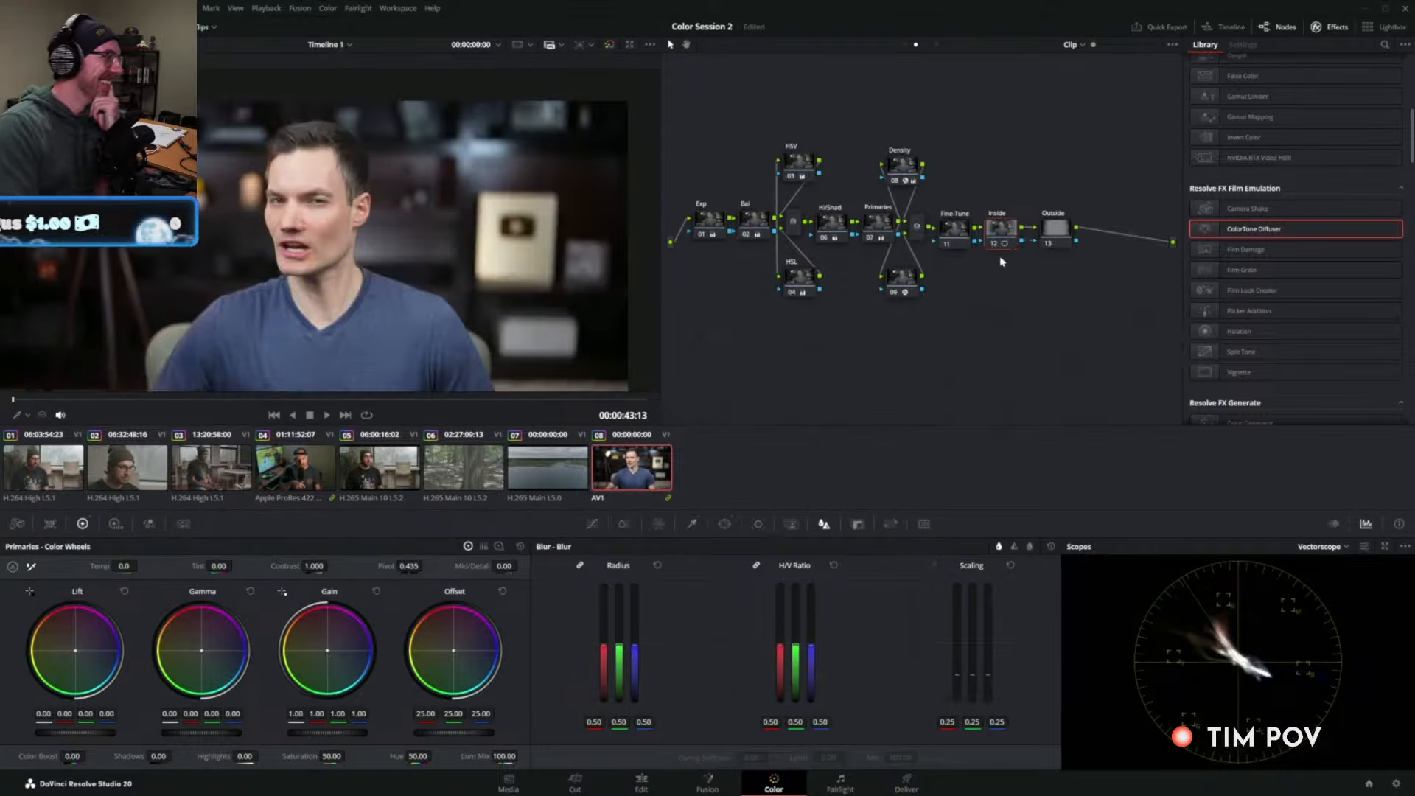
left_click(1055, 228)
key("alt+s")
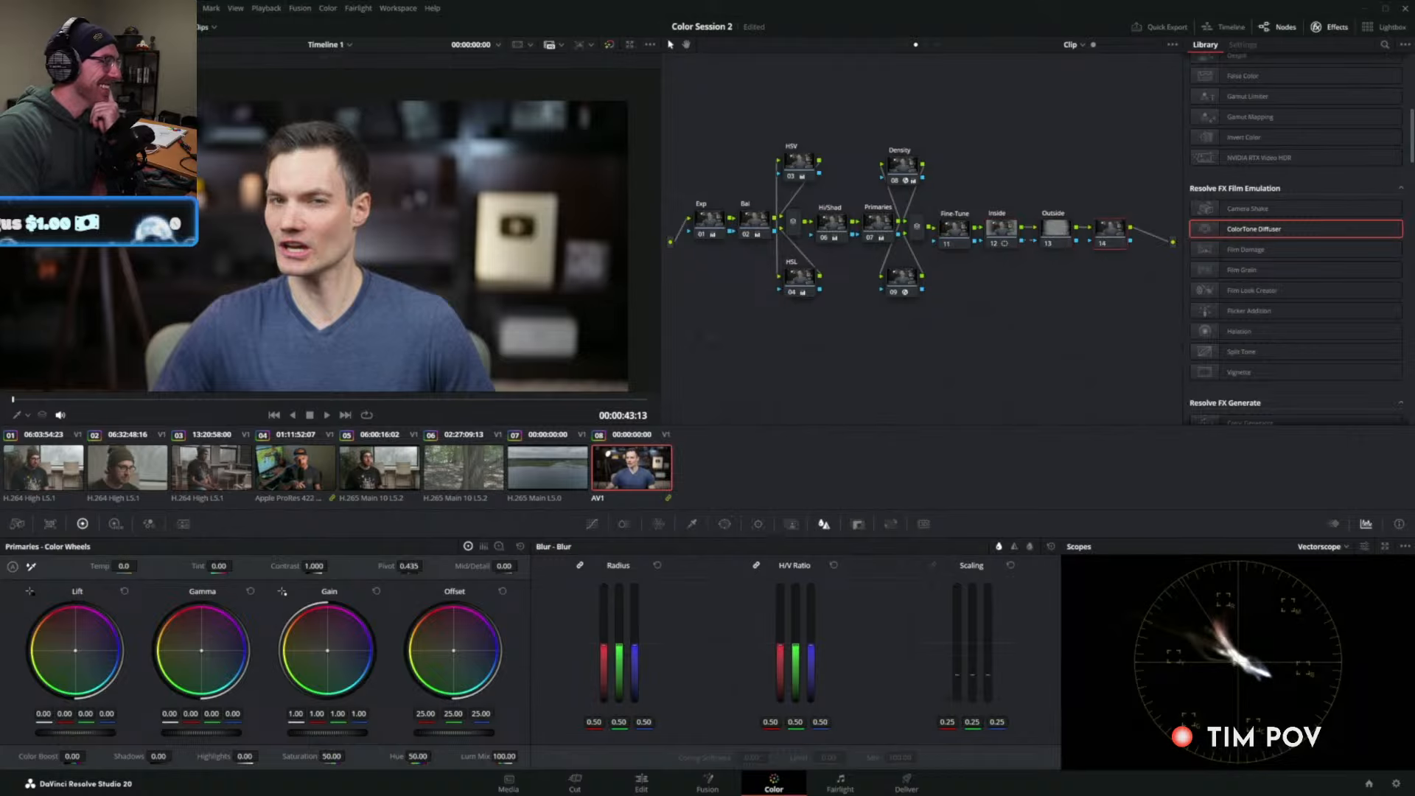
left_click(28, 27)
left_click_drag(1239, 331, 1167, 229)
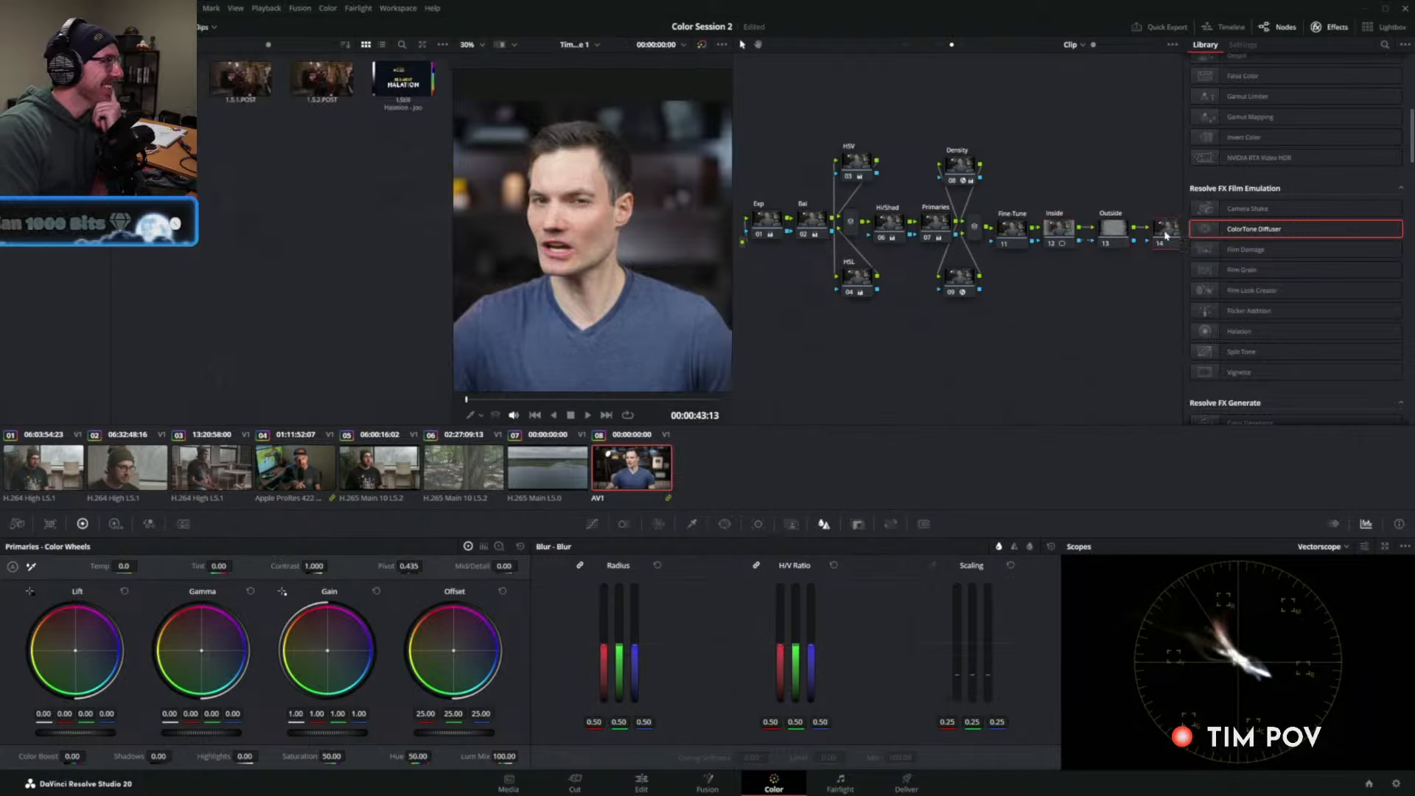
left_click(28, 27)
Examine the bright lamp in clip 08 up close and compare it with the Halation node off and on.
scroll(177, 173, "up", 3)
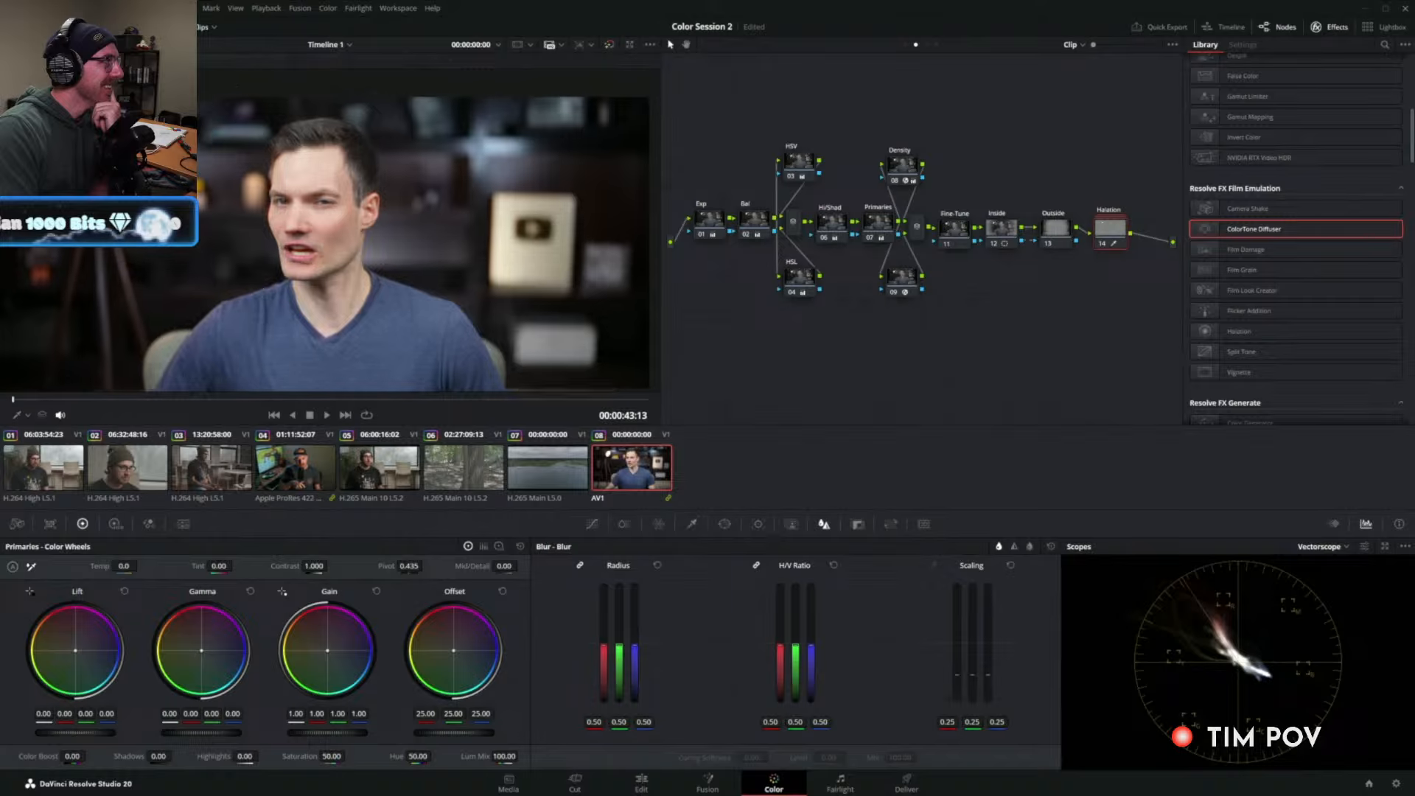
left_click_drag(177, 173, 433, 230)
scroll(405, 221, "up", 2)
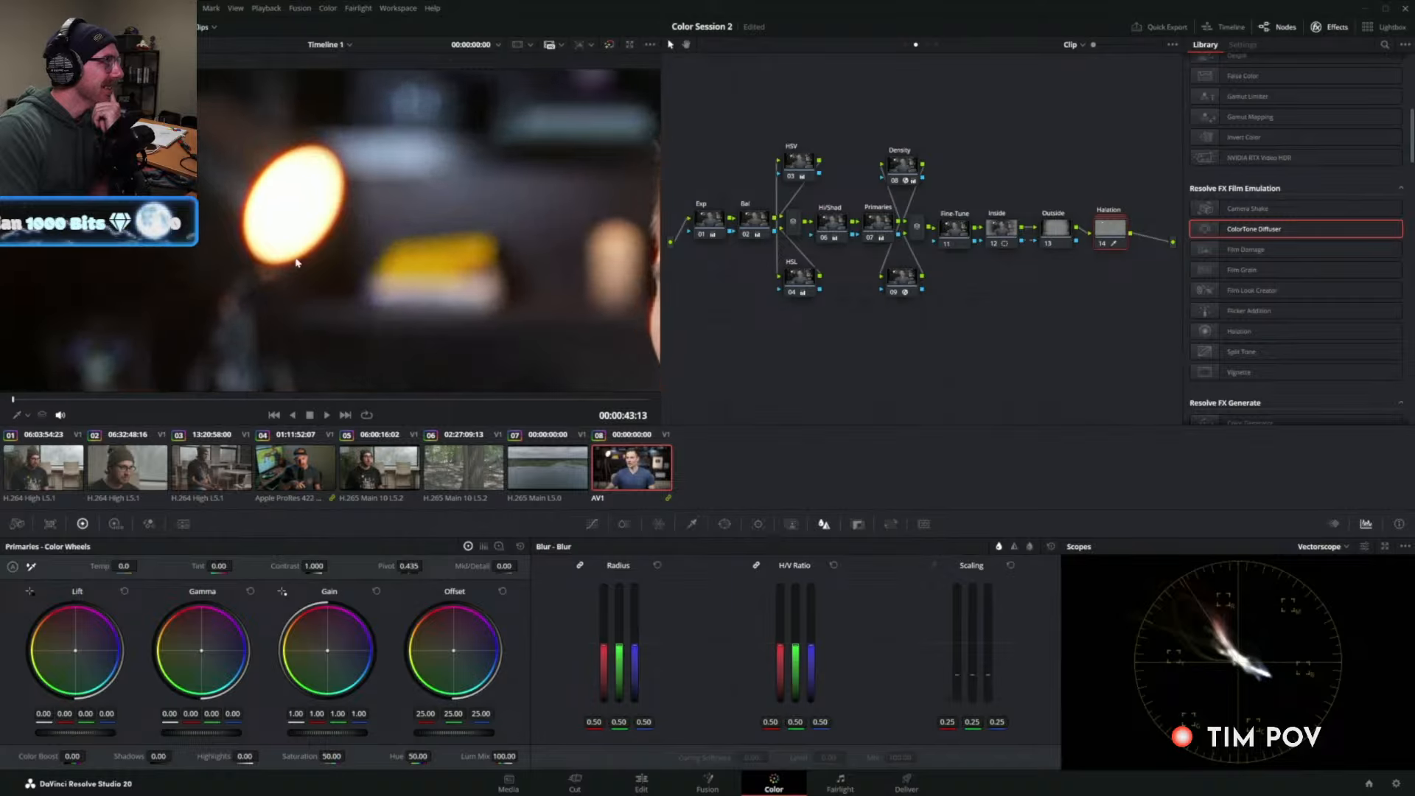
left_click(1101, 243)
left_click(1101, 243)
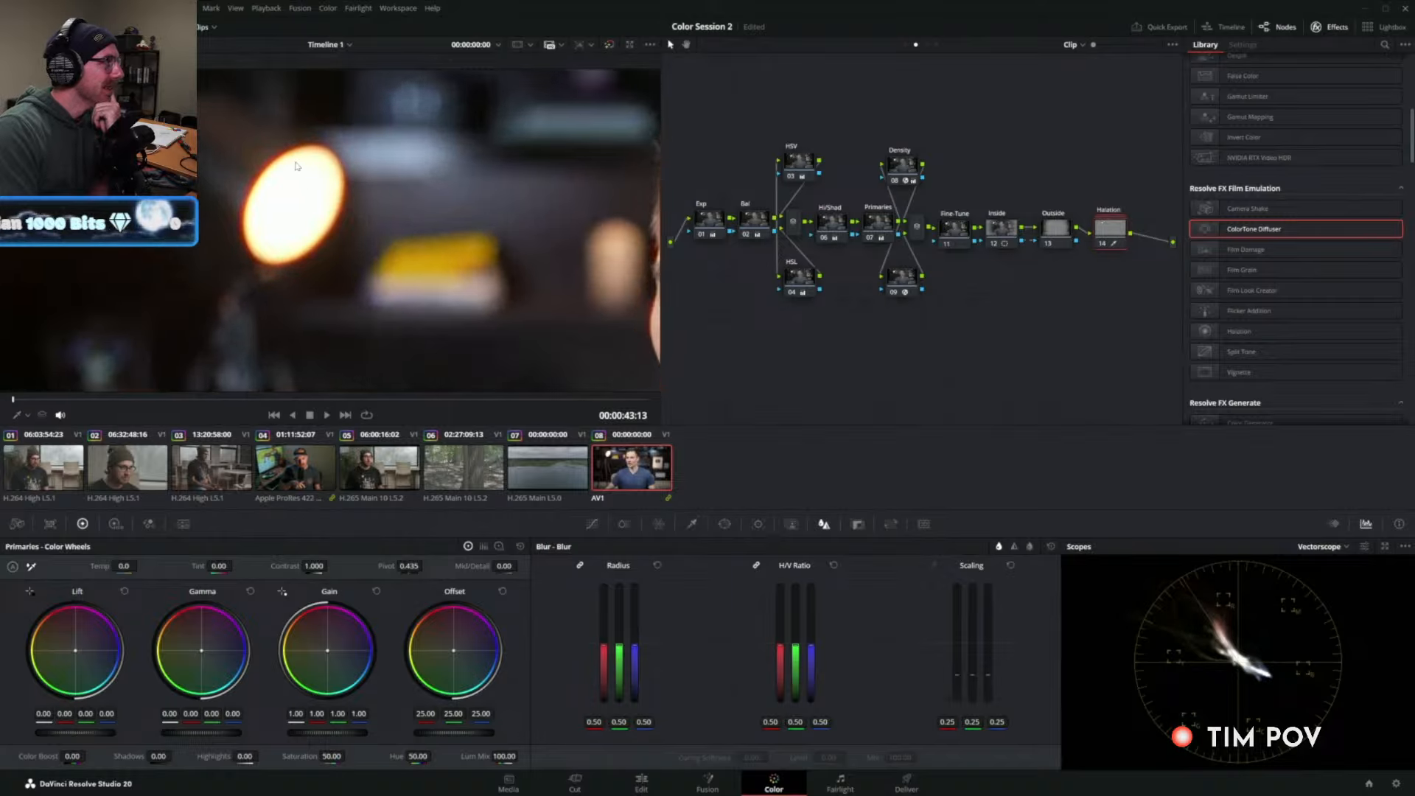
scroll(317, 175, "up", 1)
Open the Halation compound node and connect the XL Halation node to the output to examine the lamp's glow.
double_click(1110, 227)
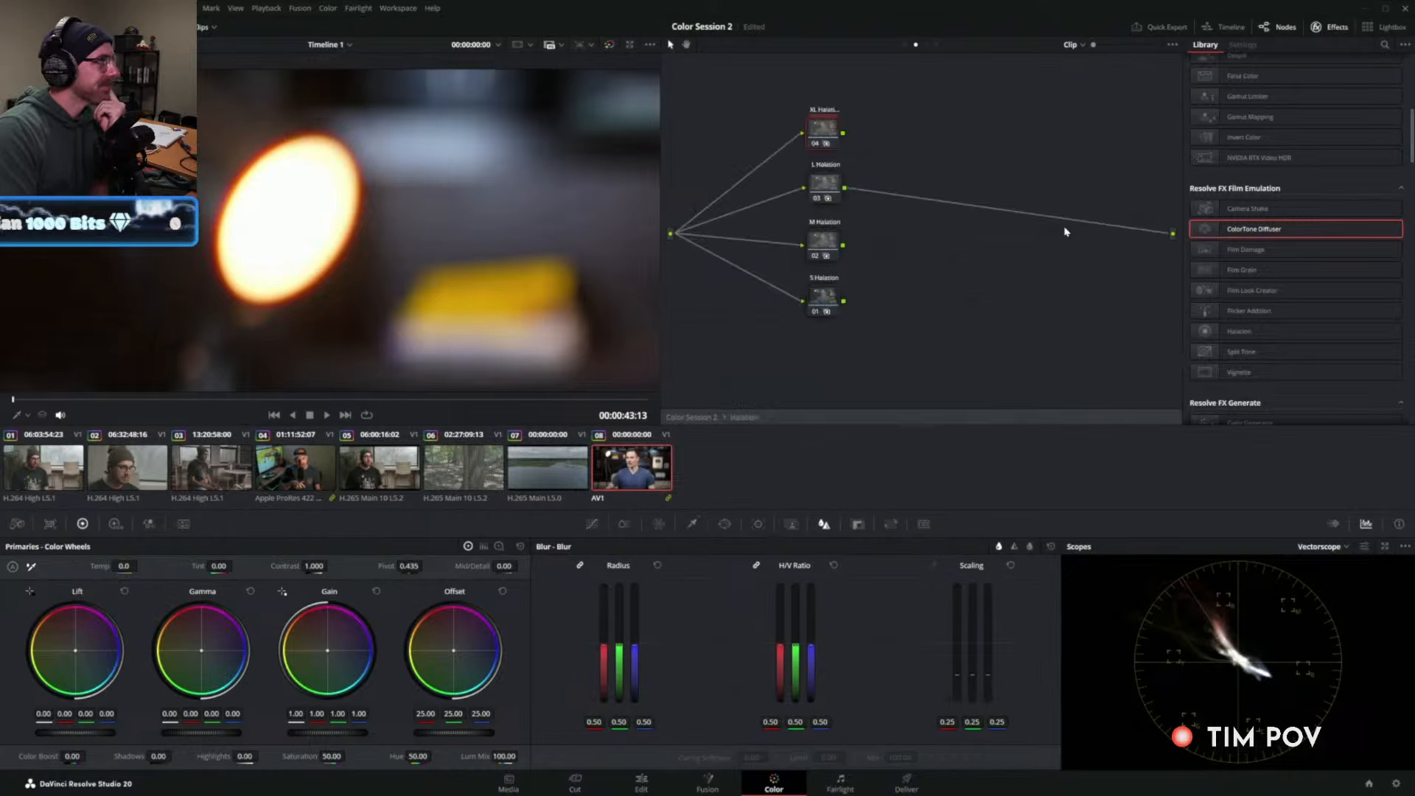
left_click_drag(875, 207, 834, 206)
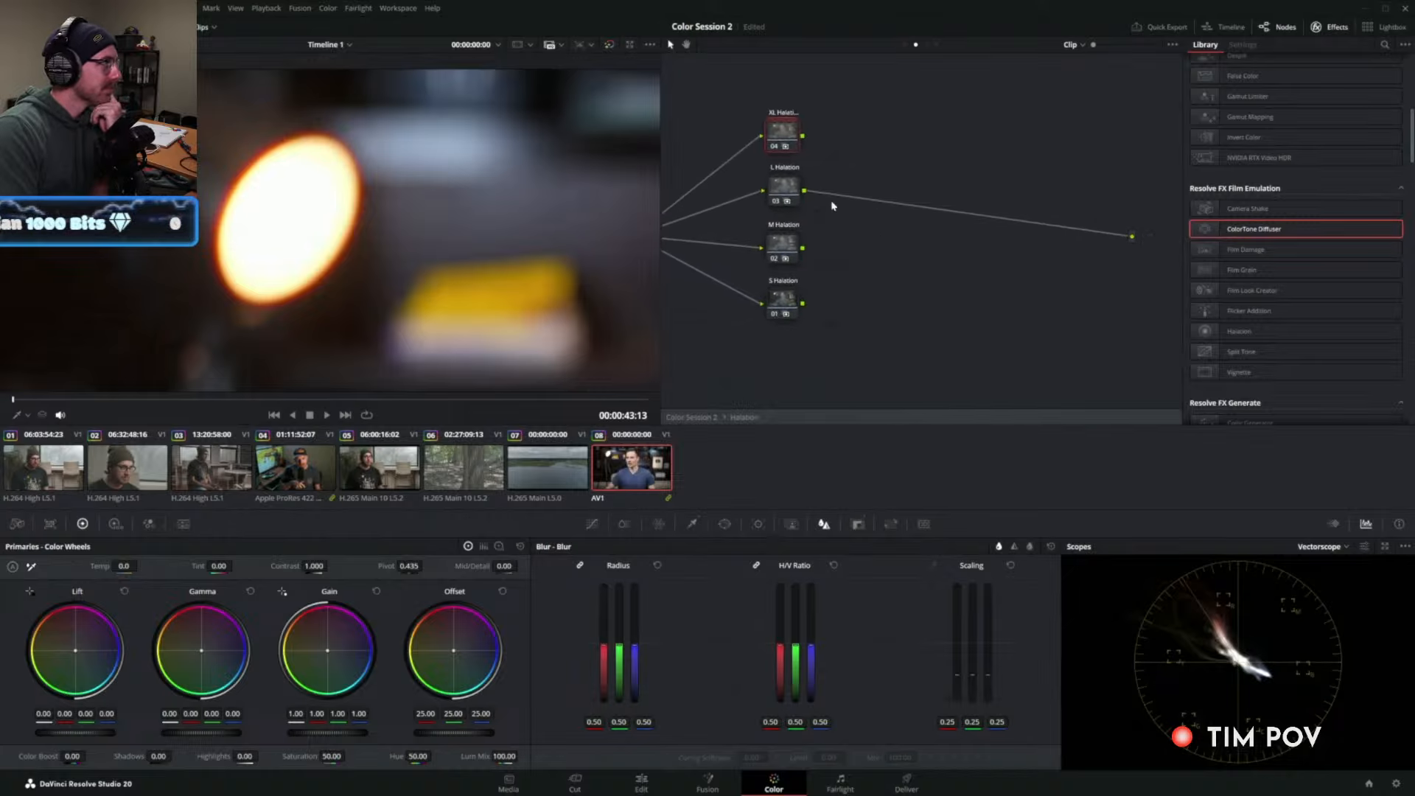
left_click_drag(801, 138, 1132, 236)
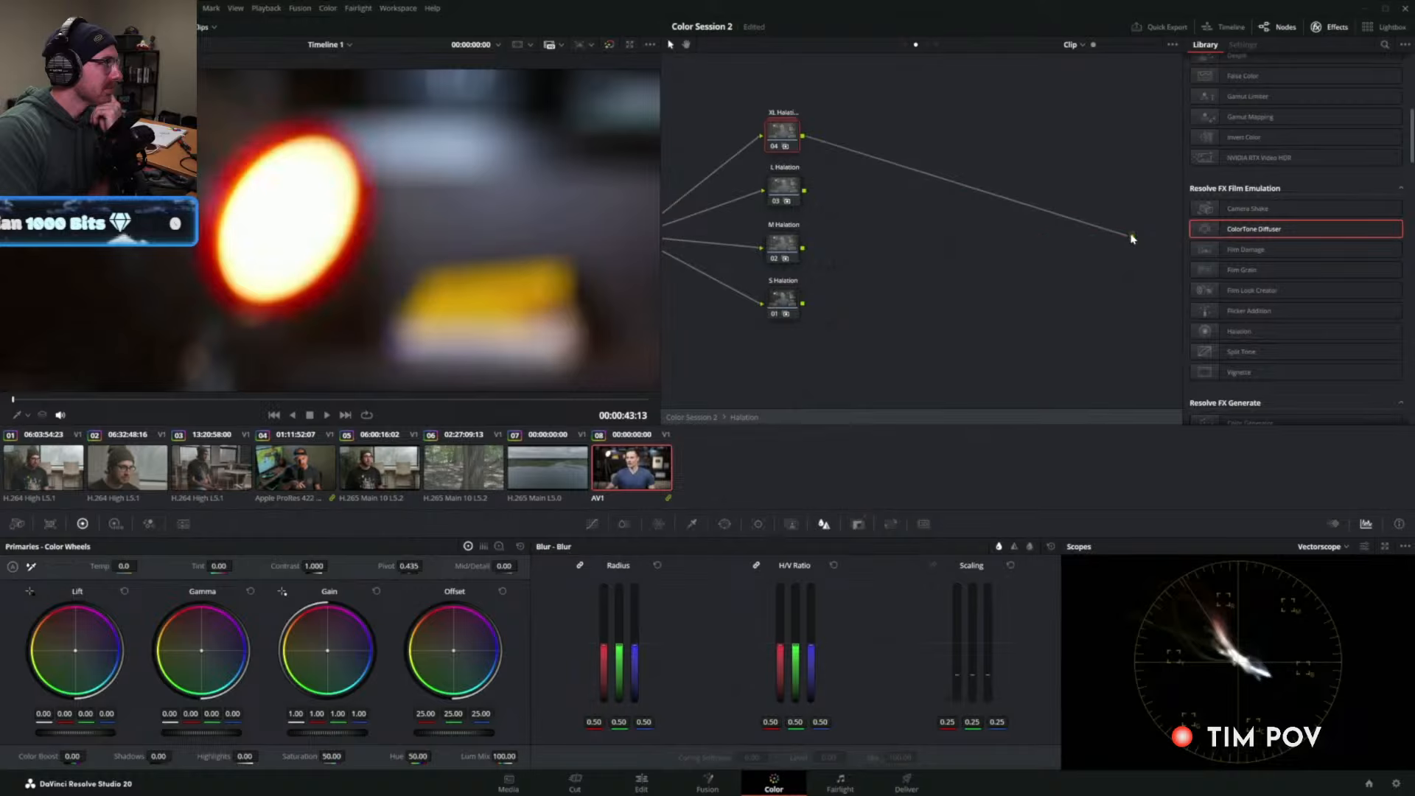
scroll(402, 222, "down", 1)
mouse_move(509, 256)
left_mouse_down()
mouse_move(325, 192)
mouse_move(487, 251)
left_mouse_up()
scroll(325, 193, "down", 2)
scroll(398, 225, "up", 2)
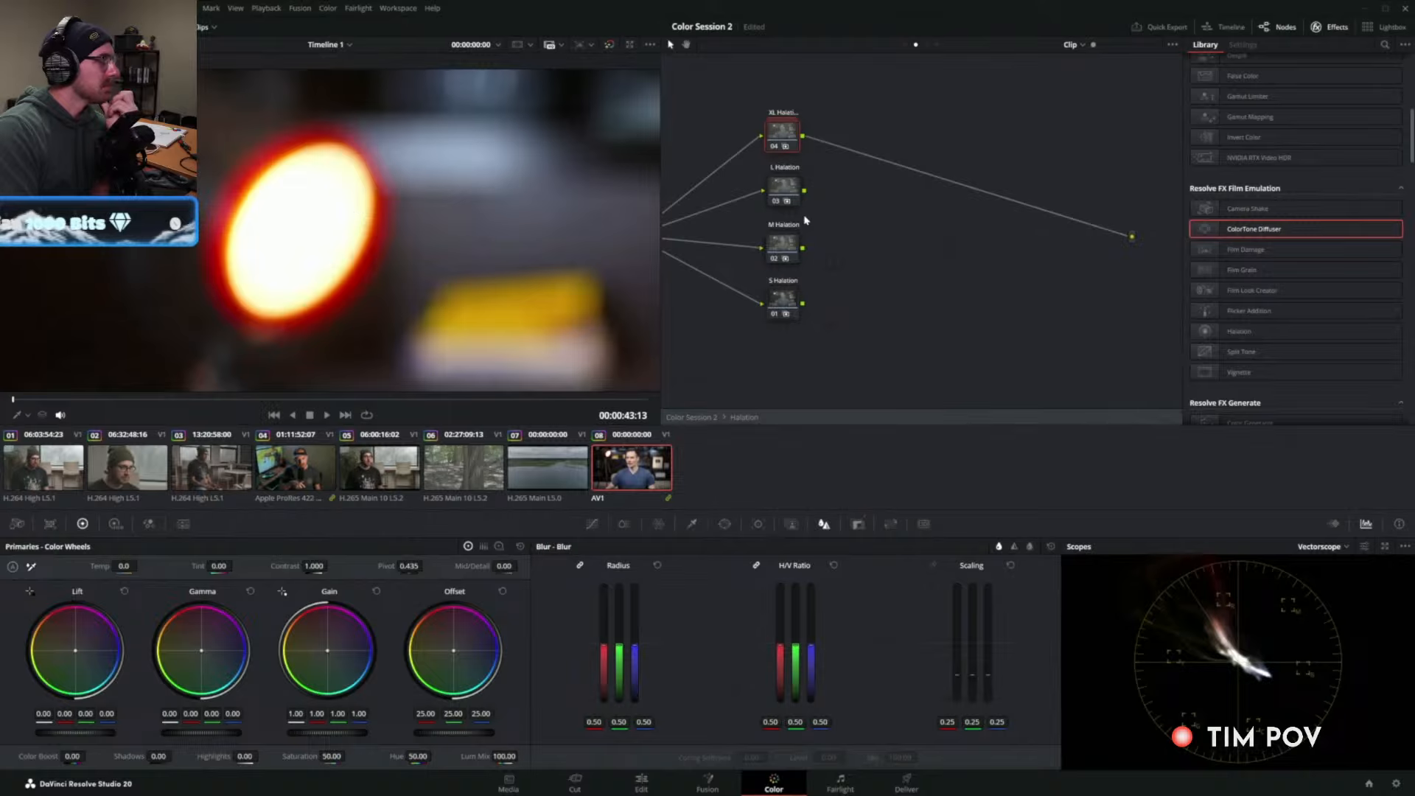
Connect the M Halation node to the compound's output, view the lamp and select that node.
left_click_drag(803, 247, 1132, 237)
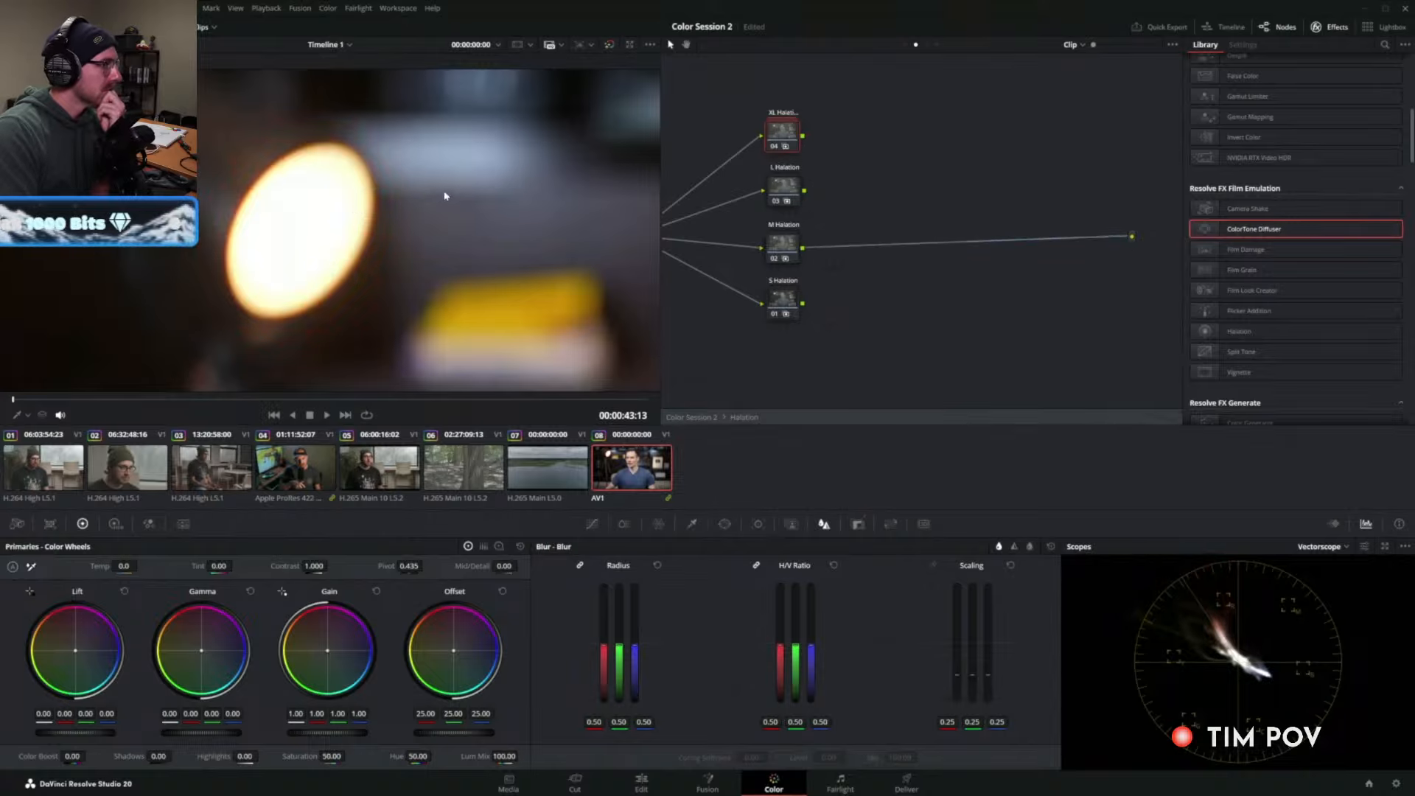
scroll(445, 196, "down", 2)
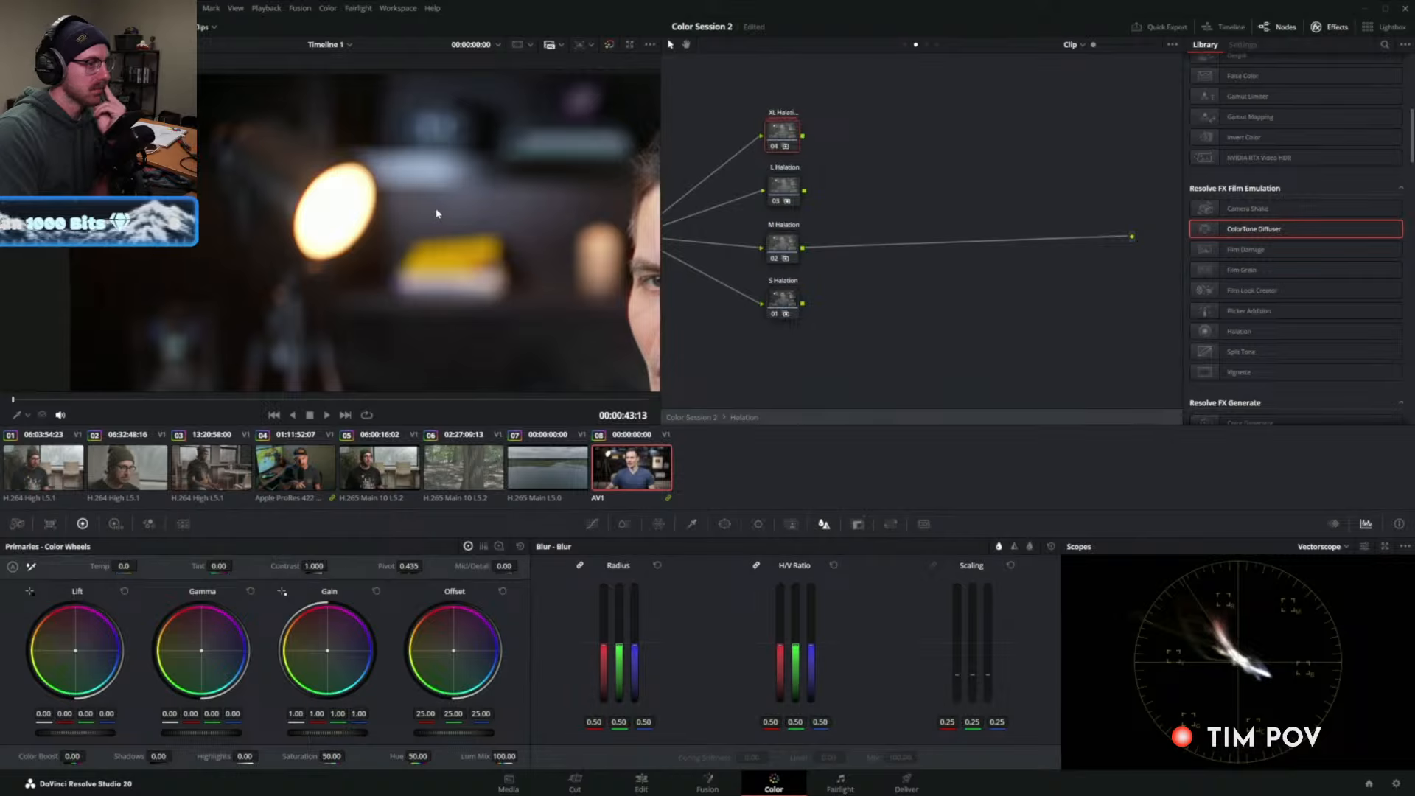
left_click(784, 251)
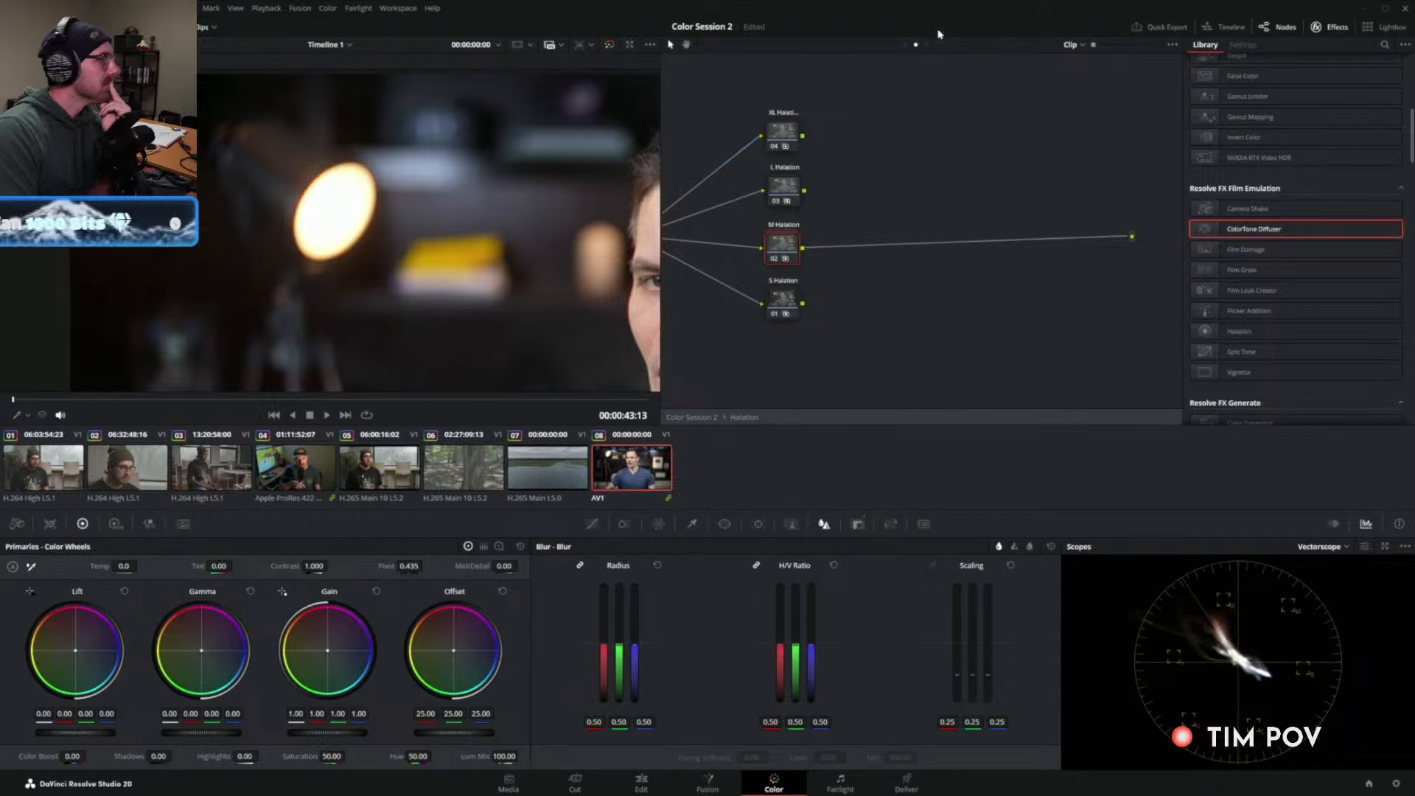
Review the Color Space Transform in clip 08's Group Pre-Clip graph and return to the clip-level nodes.
left_click(905, 44)
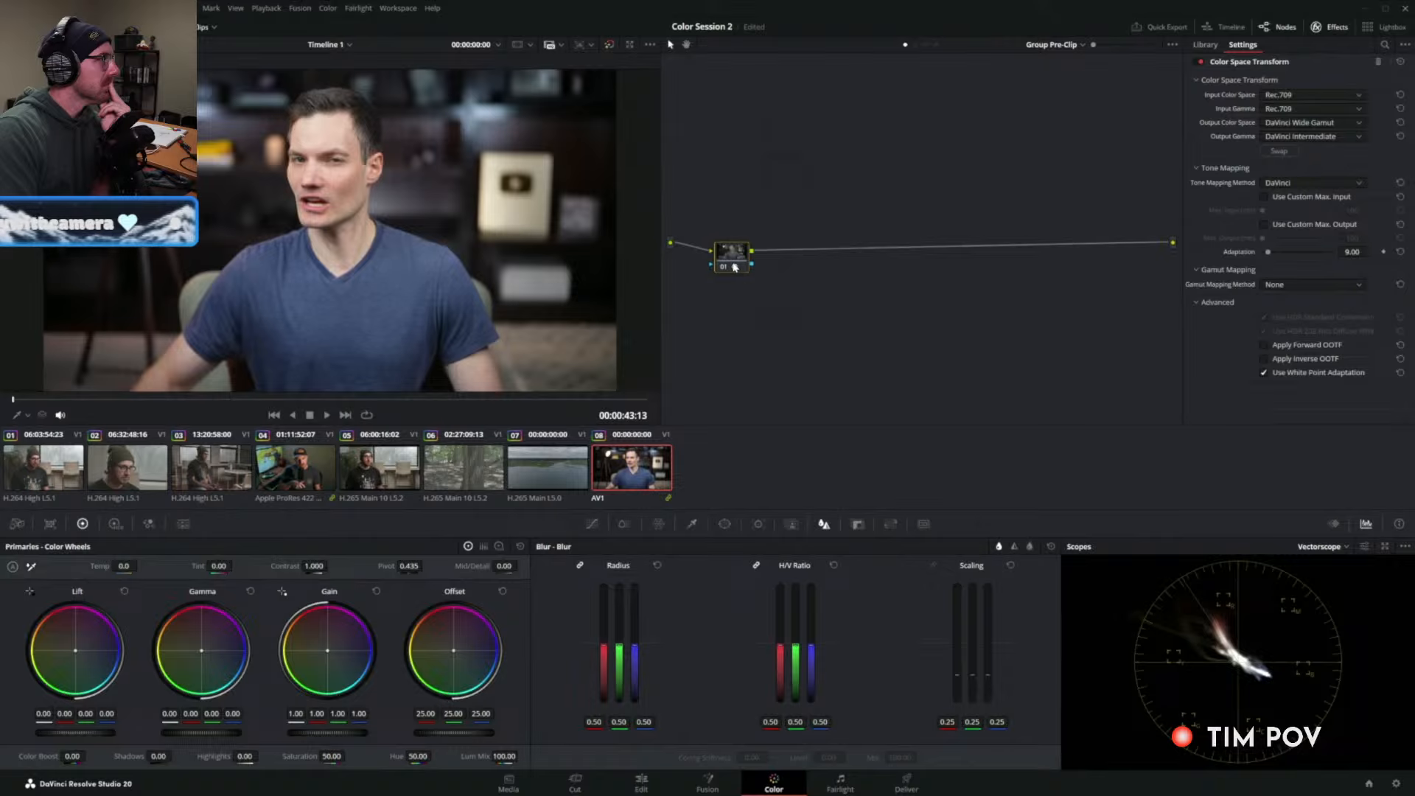
left_click_drag(735, 267, 732, 260)
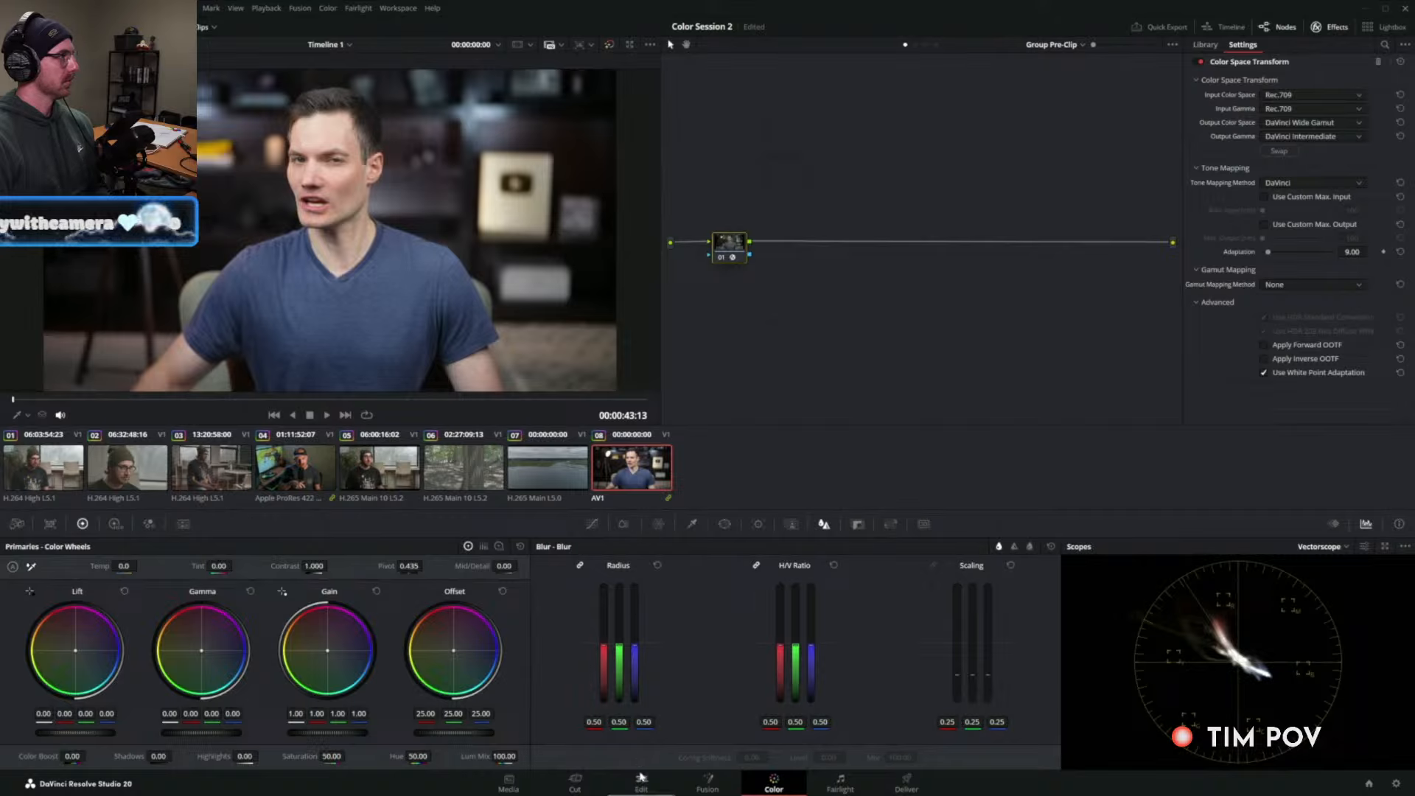
left_click(916, 46)
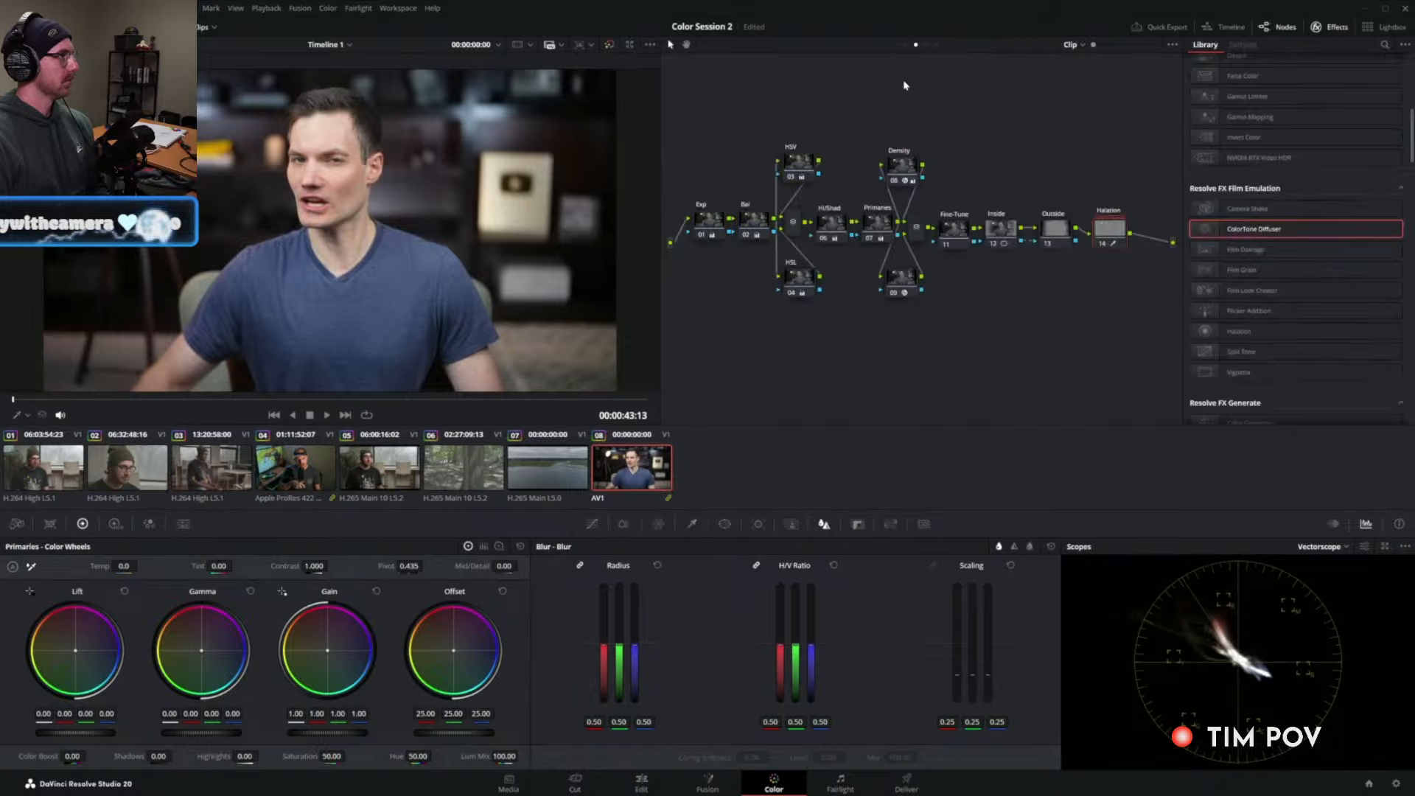
Delete the Halation node from the end of clip 08's node graph.
left_click_drag(690, 126, 1128, 285)
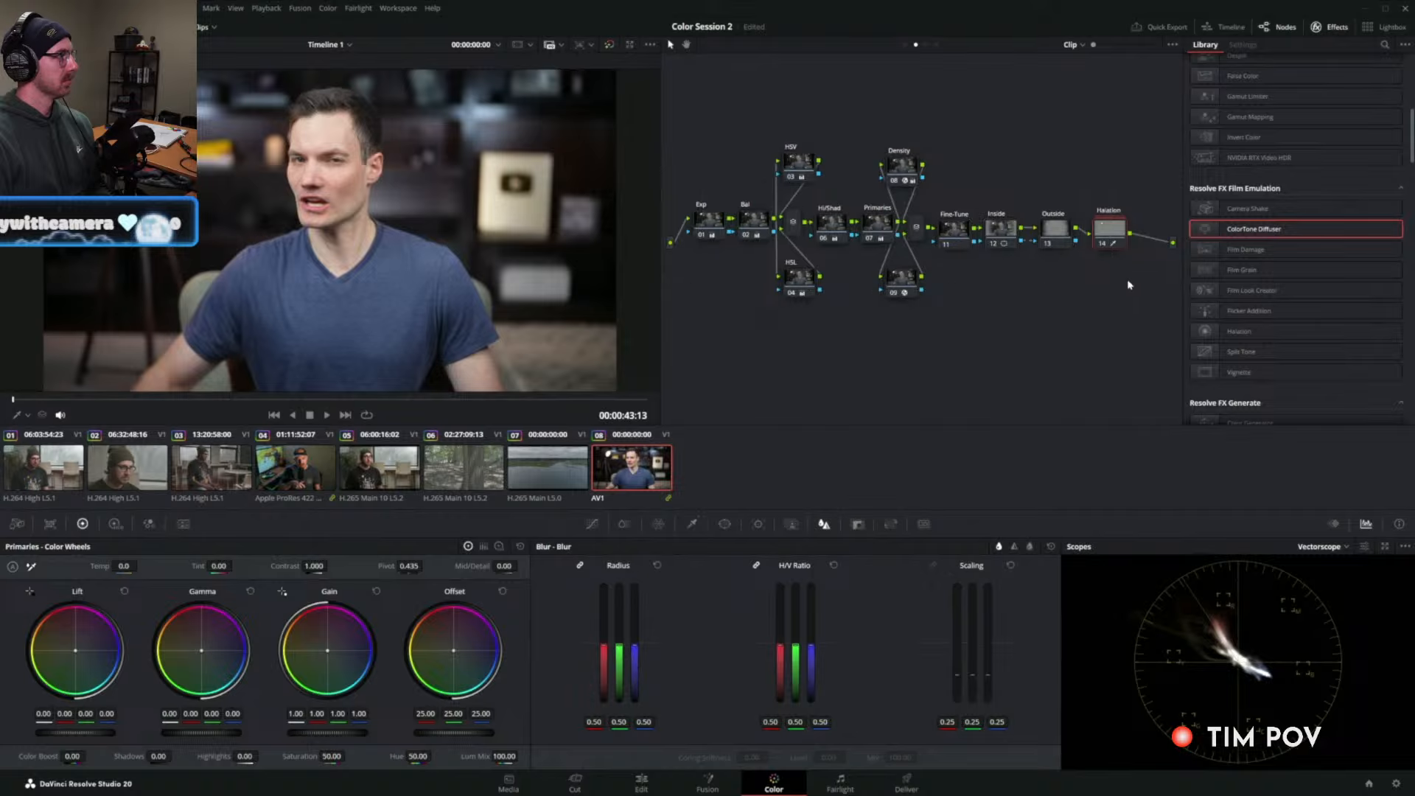
key("Delete")
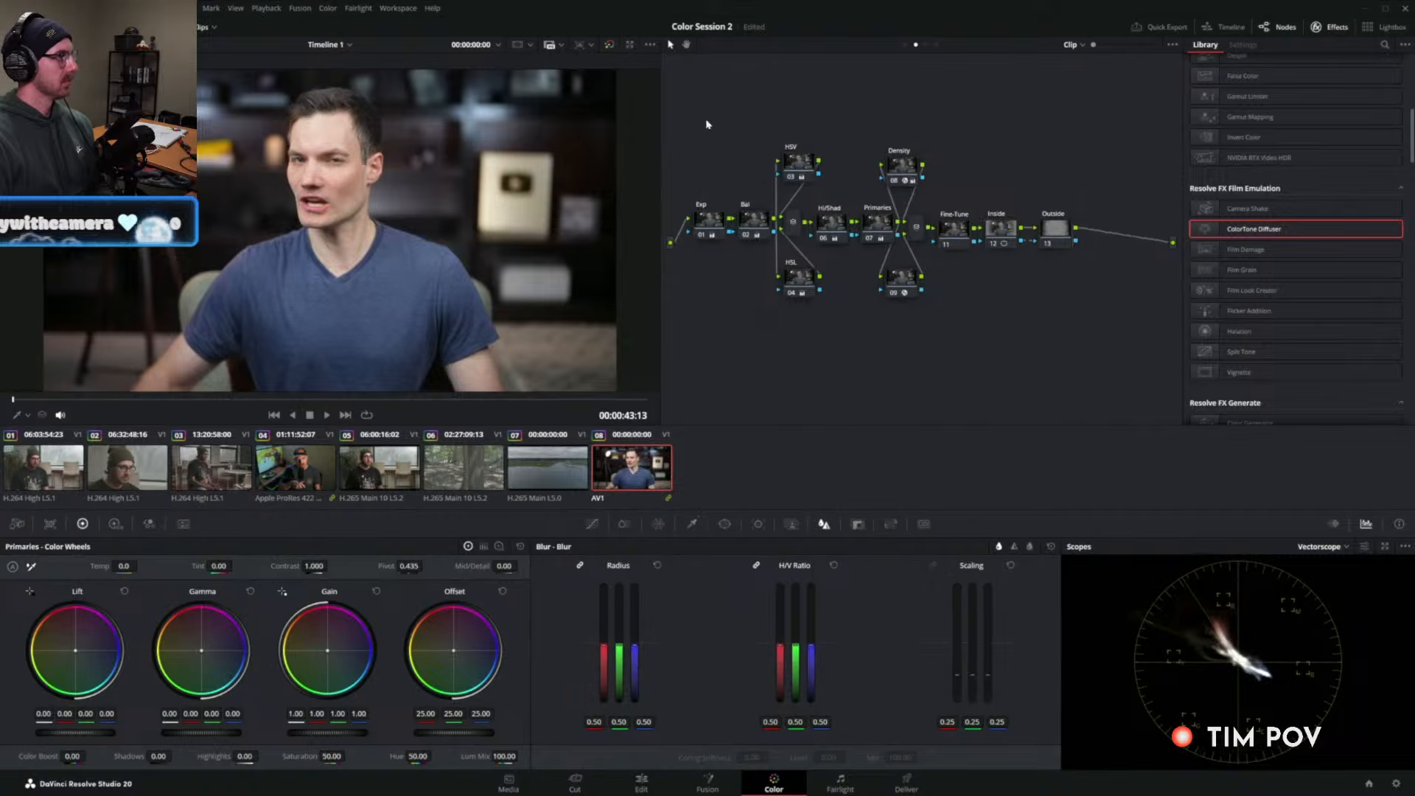
left_click_drag(685, 123, 1117, 325)
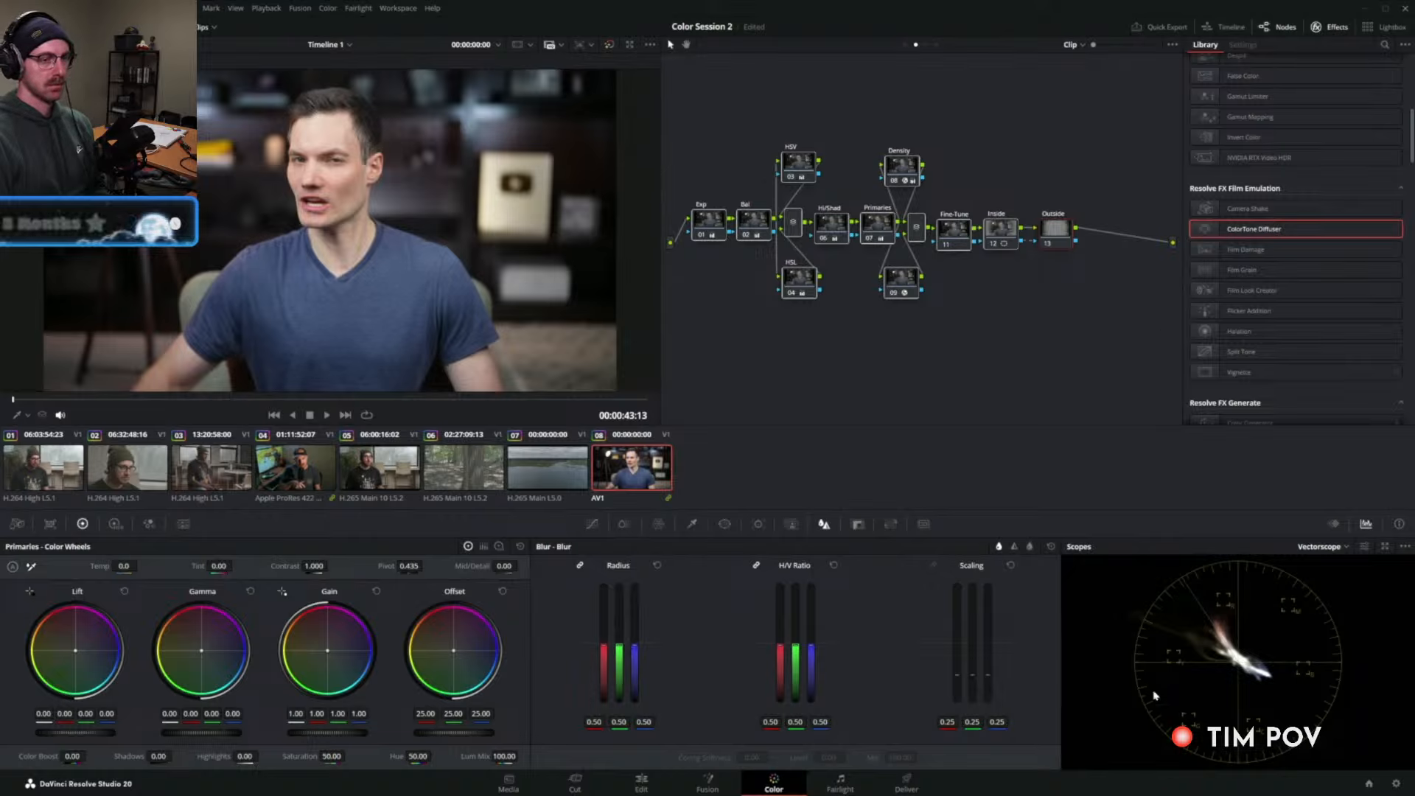
left_click(991, 346)
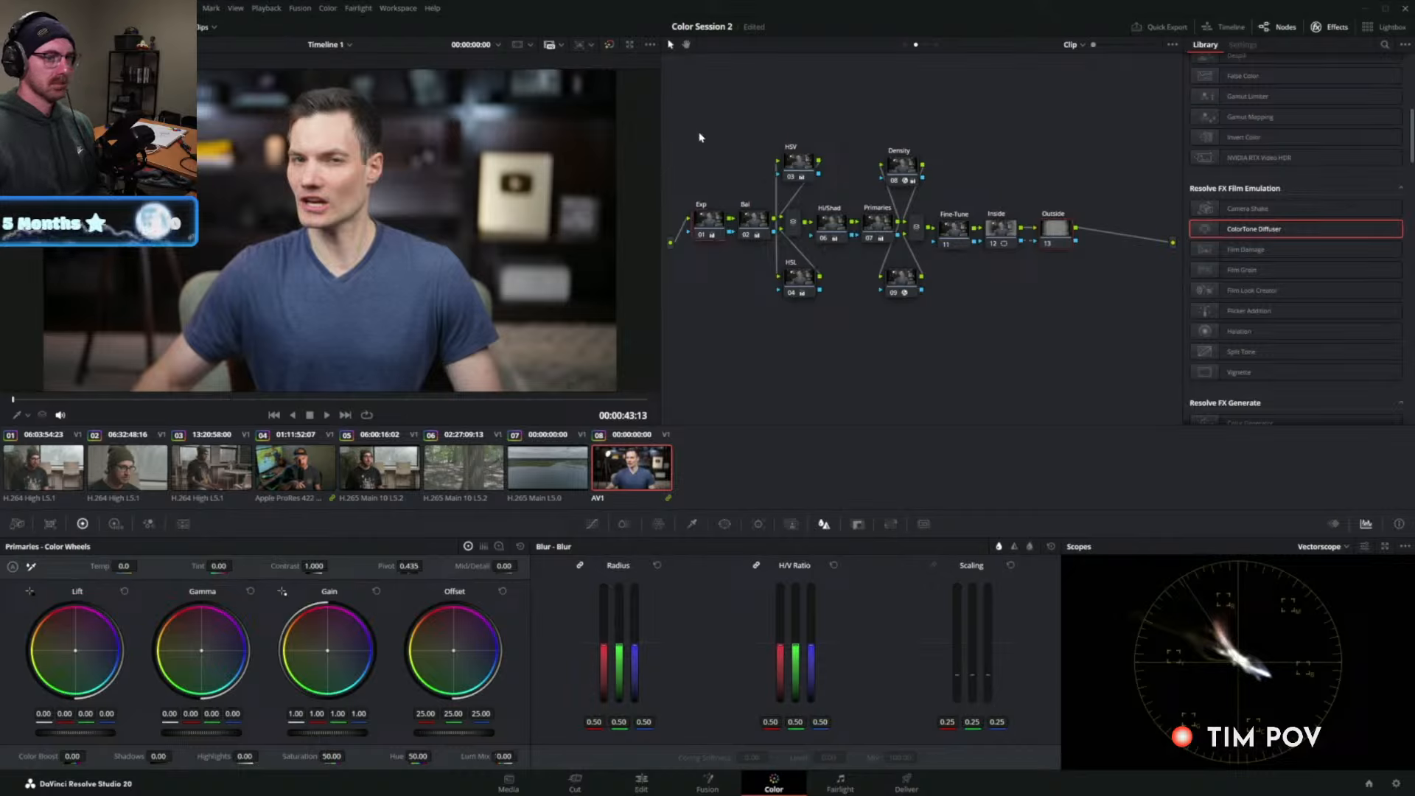
left_click_drag(698, 132, 1088, 304)
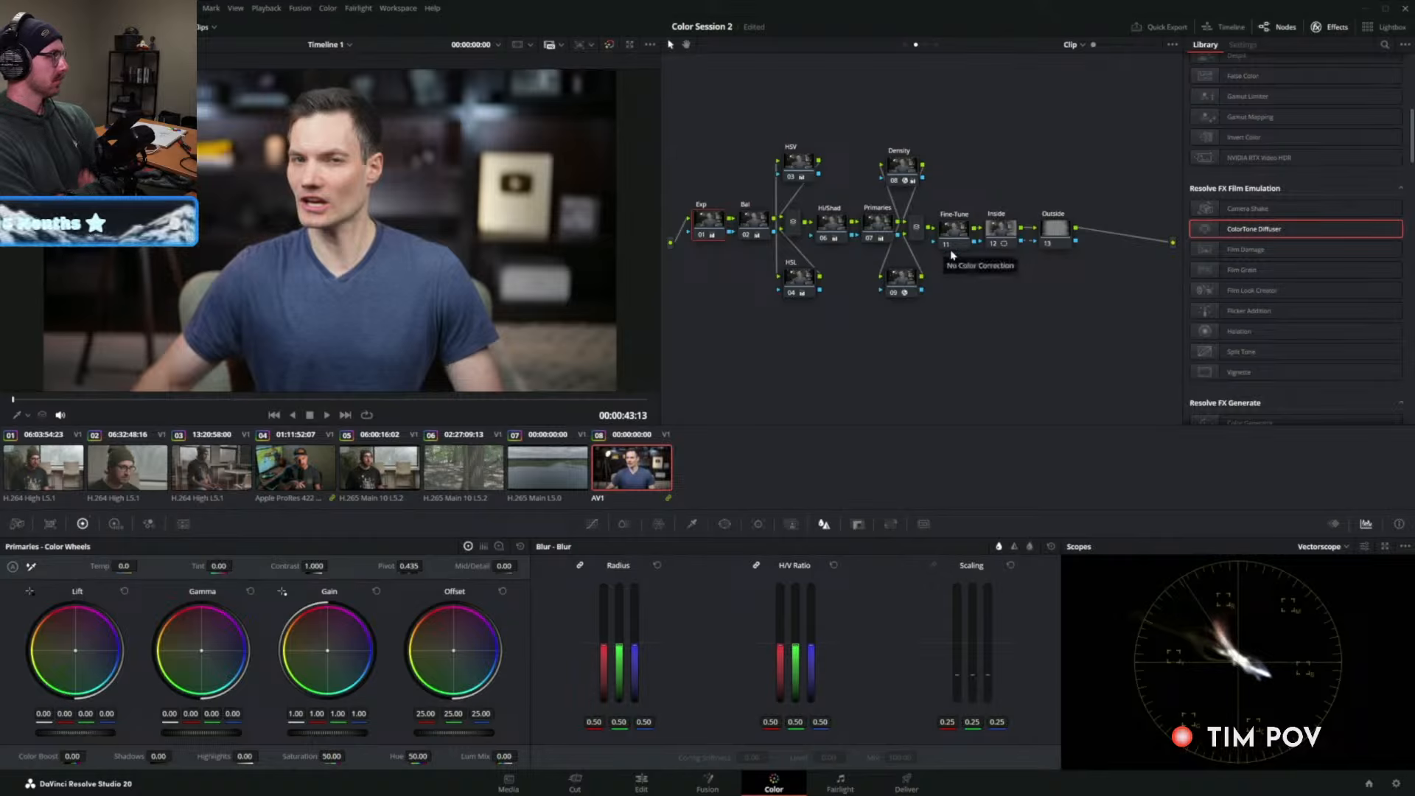
On clip 04, review the Color Space Transform in the Group Post-Clip graph and return to the clip-level nodes.
left_click(314, 470)
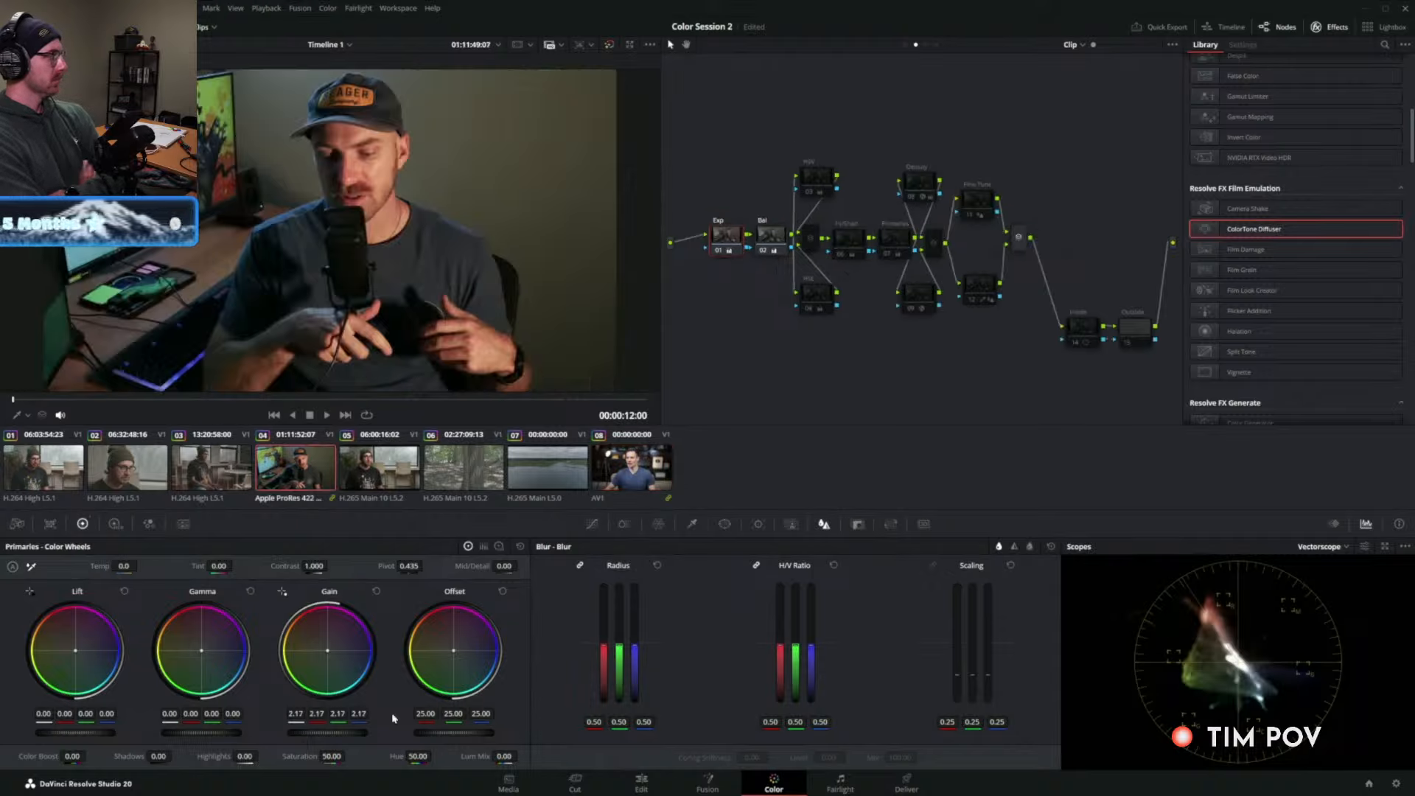
left_click(927, 44)
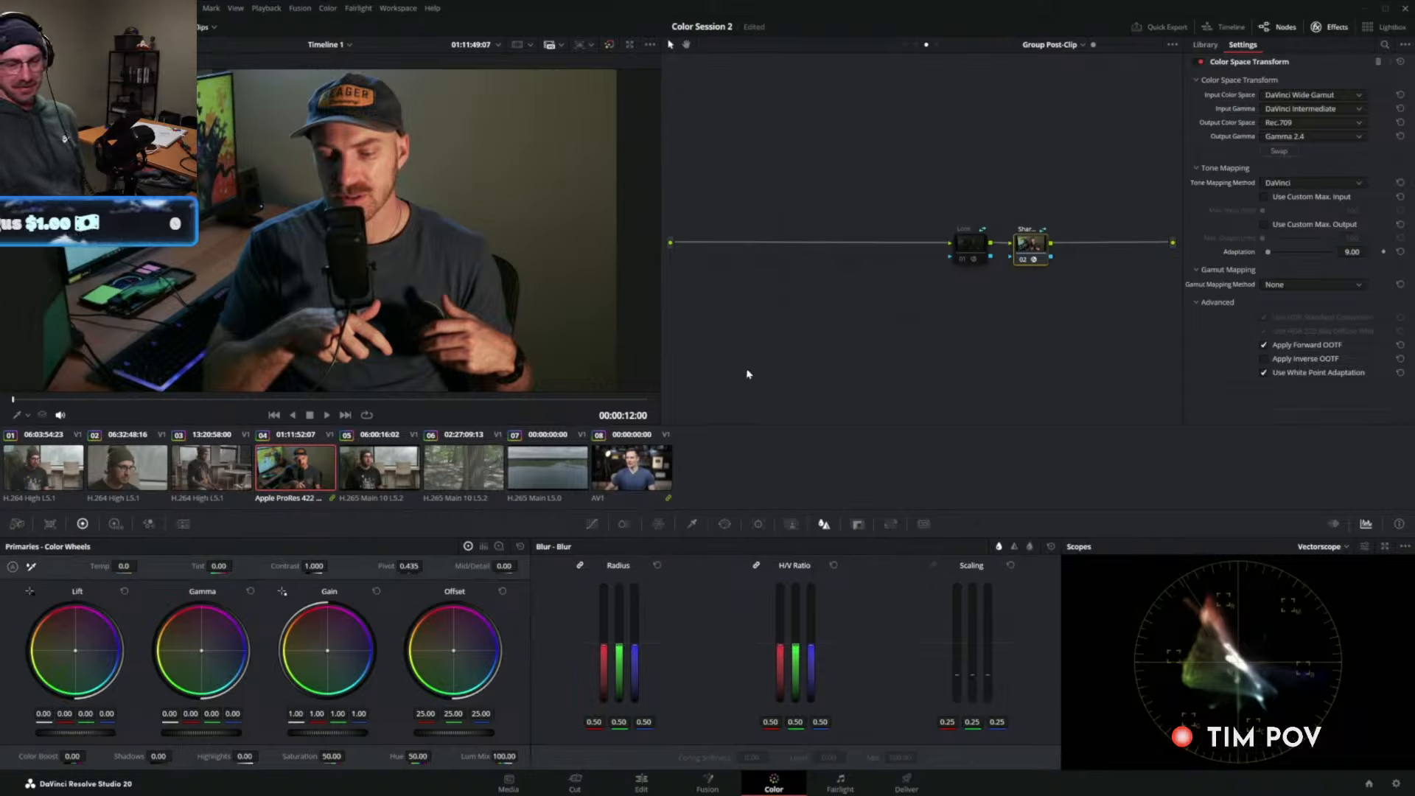
left_click(916, 45)
left_click(926, 44)
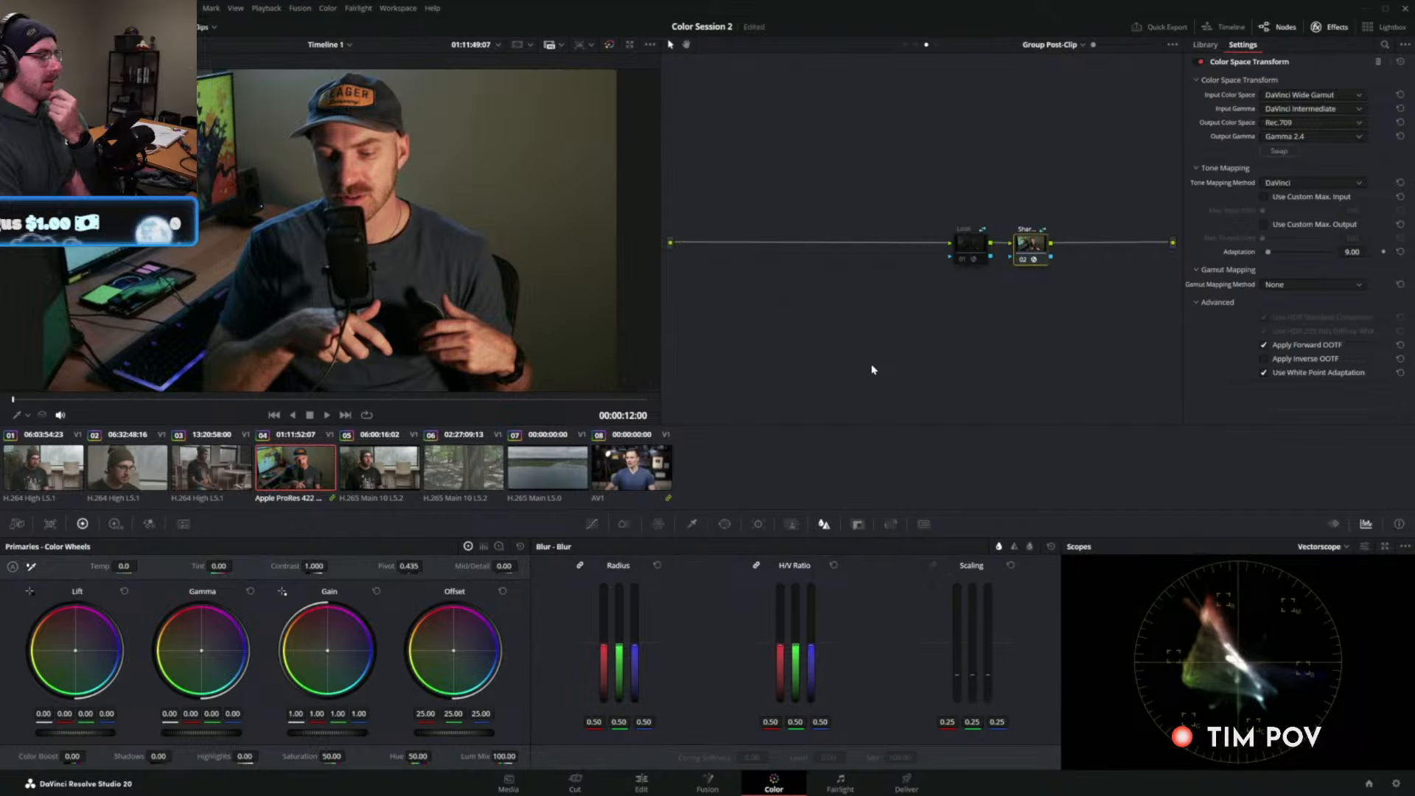
left_click(919, 46)
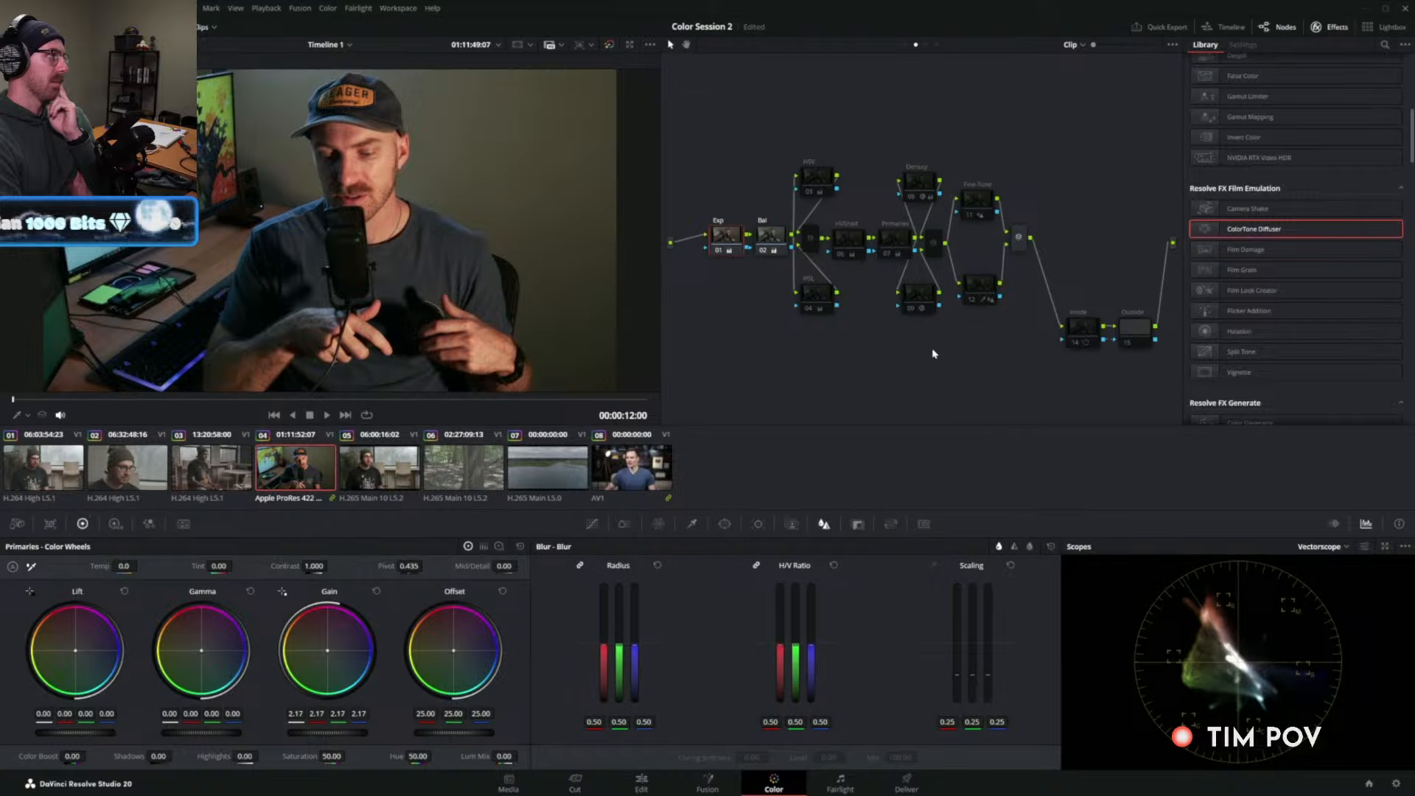
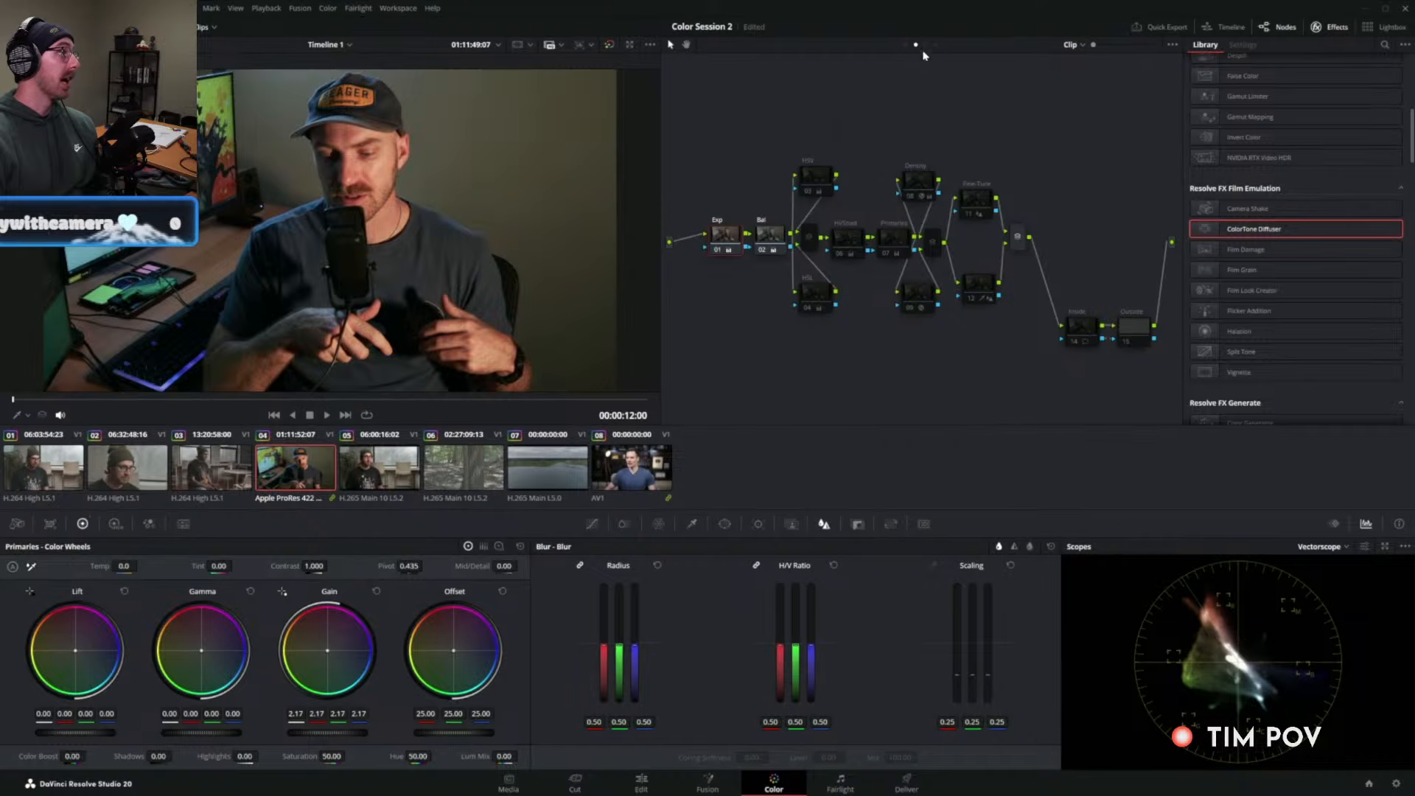
Open the PRORES_RAW project from the local project library, saving the changes to Color Session 2.
left_click(1369, 783)
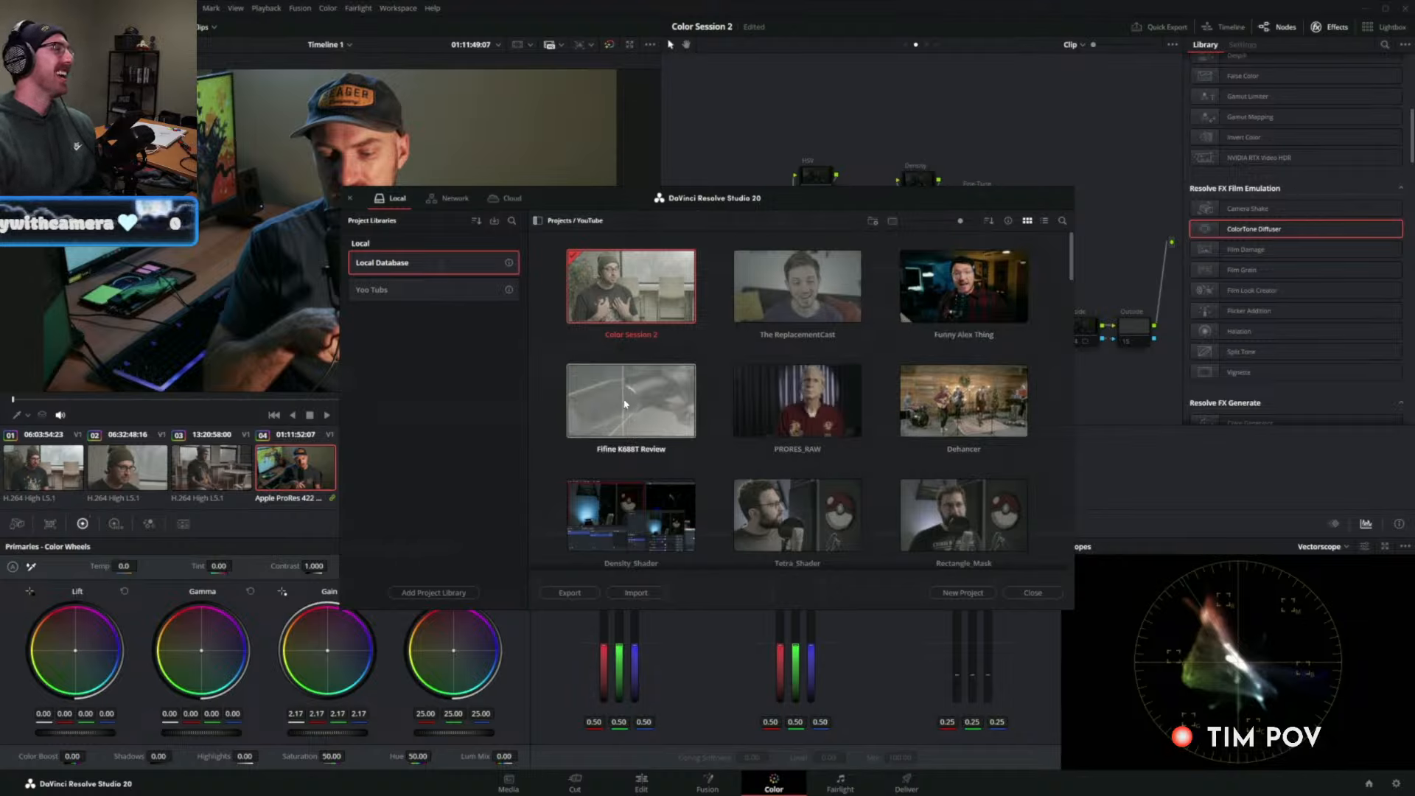
double_click(774, 415)
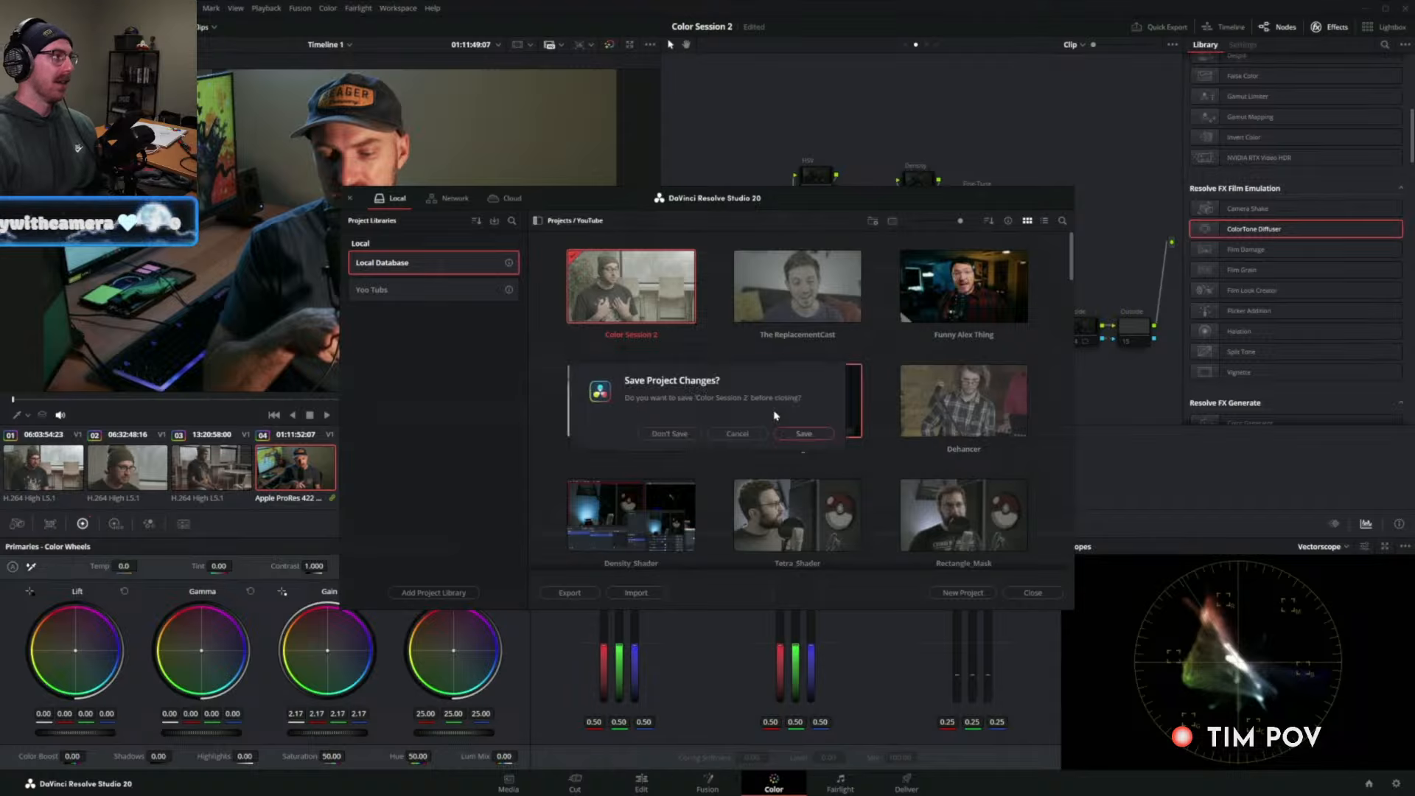
left_click(818, 435)
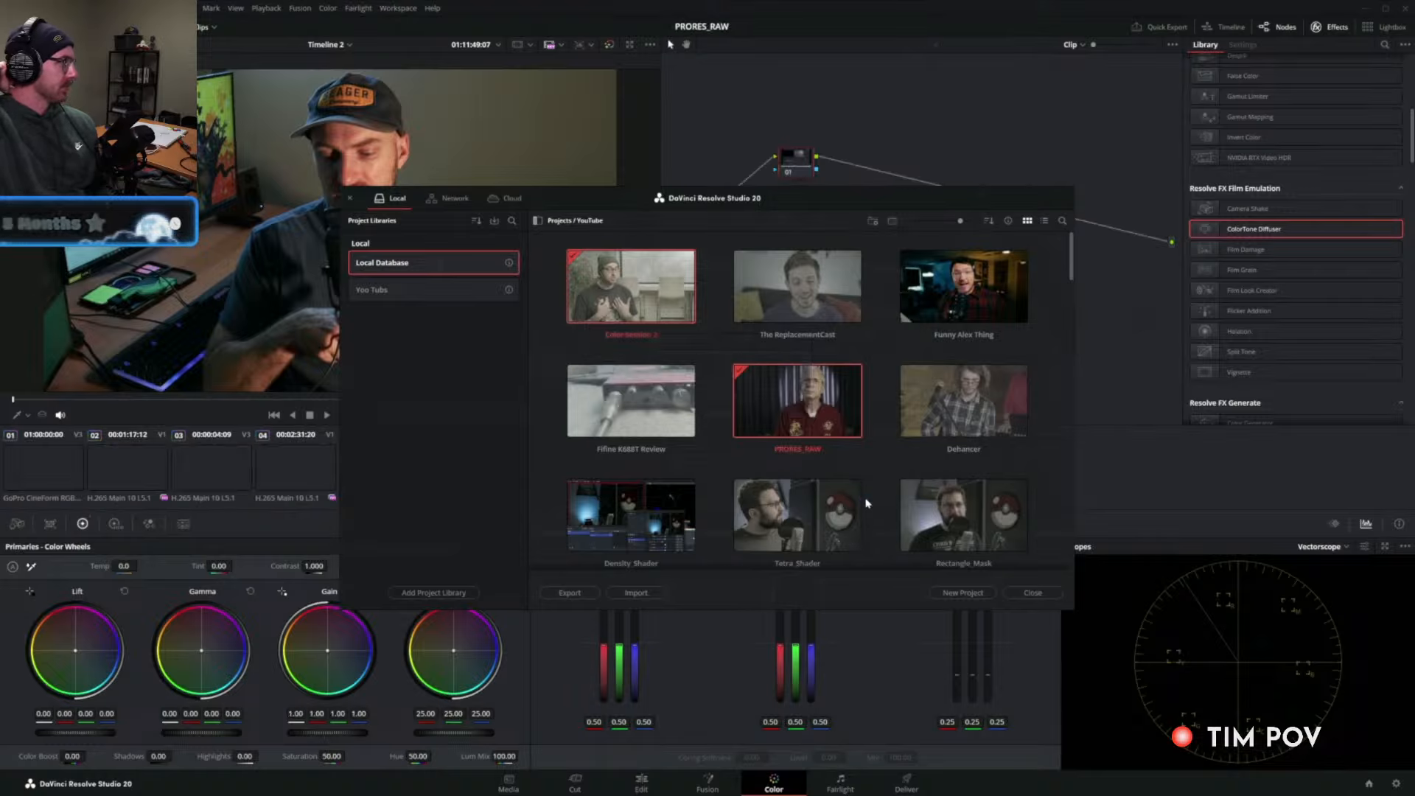
On the Edit page, move the playhead to the start of Timeline 2, enable video track V2 and disable V1.
left_click(641, 782)
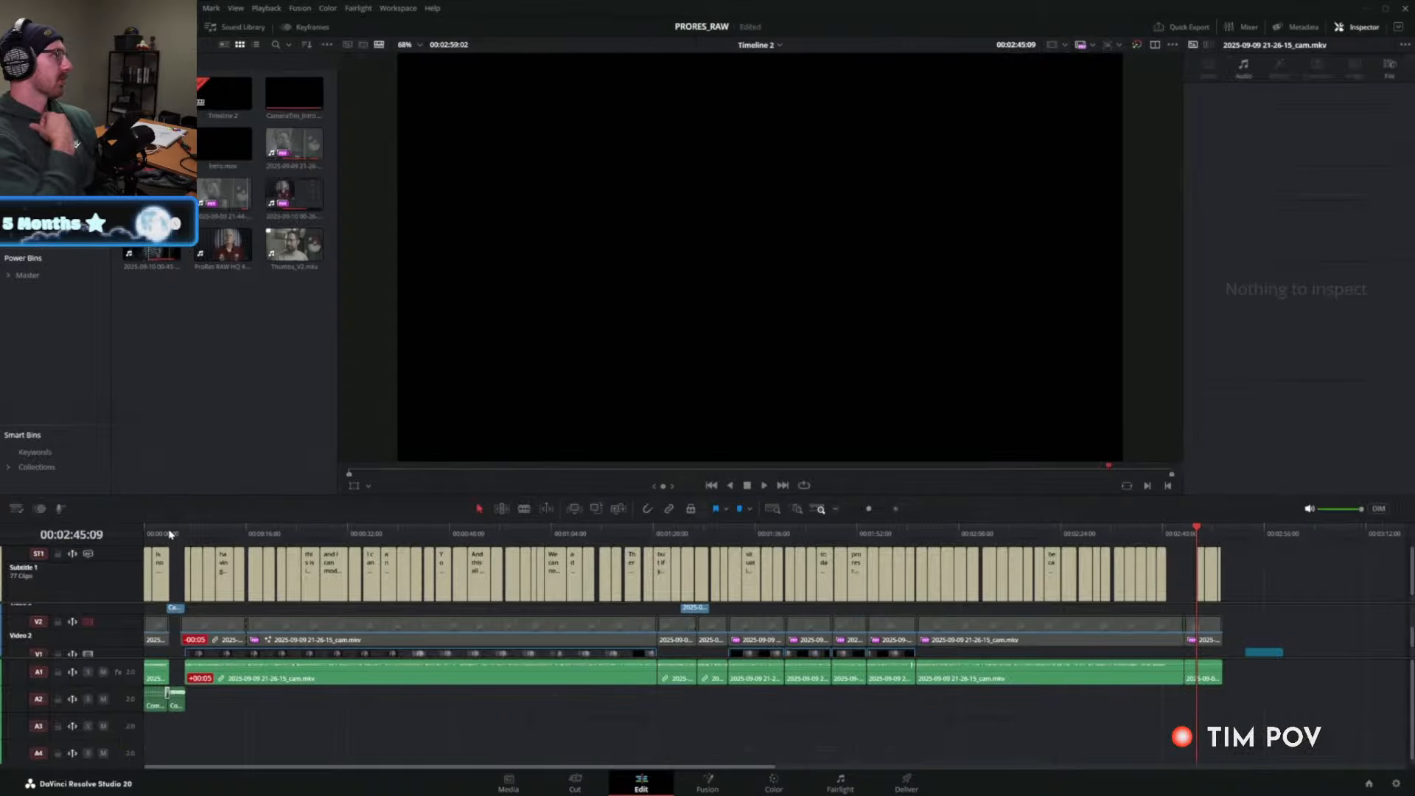
left_click_drag(169, 535, 138, 542)
scroll(153, 638, "down", 2)
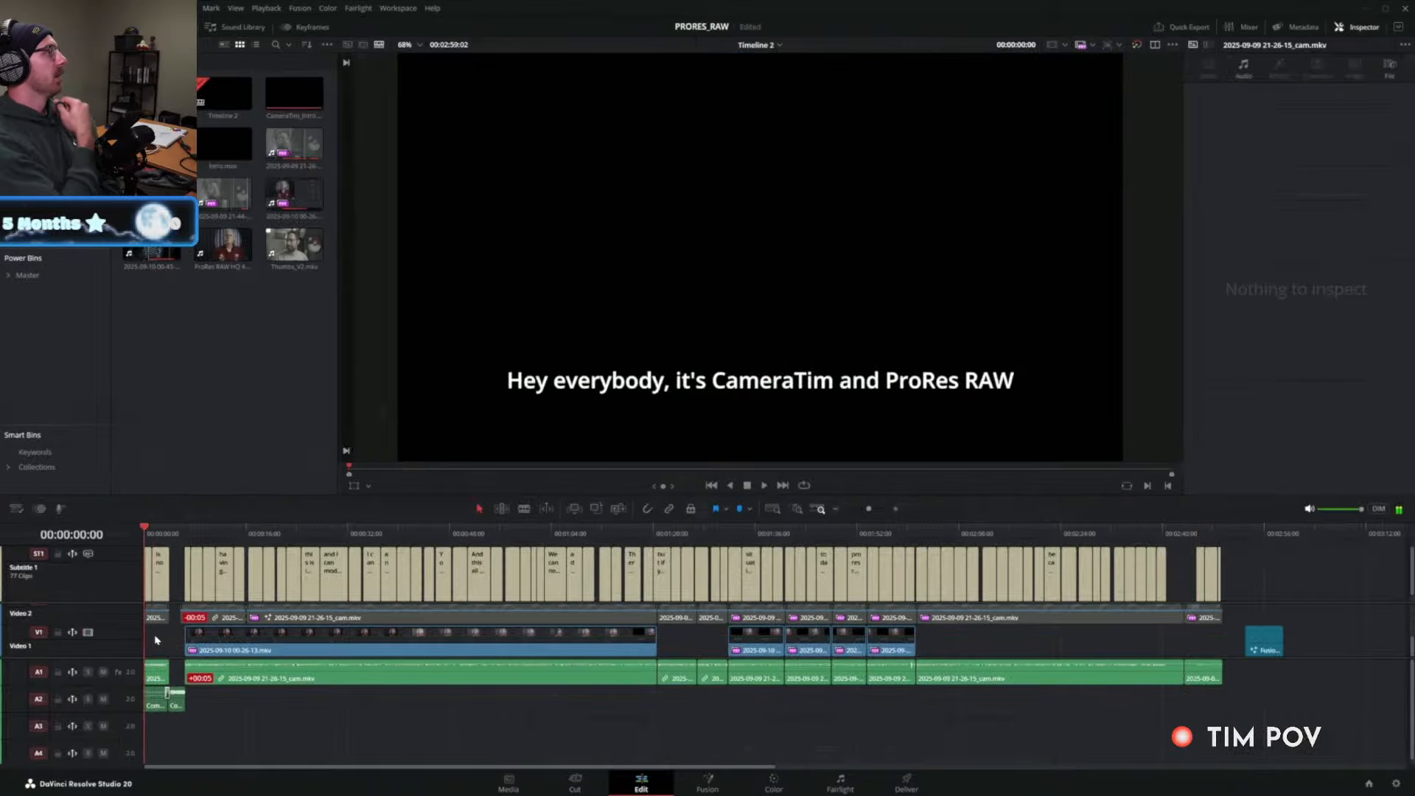
scroll(140, 635, "up", 2)
scroll(123, 631, "down", 2)
scroll(101, 623, "up", 2)
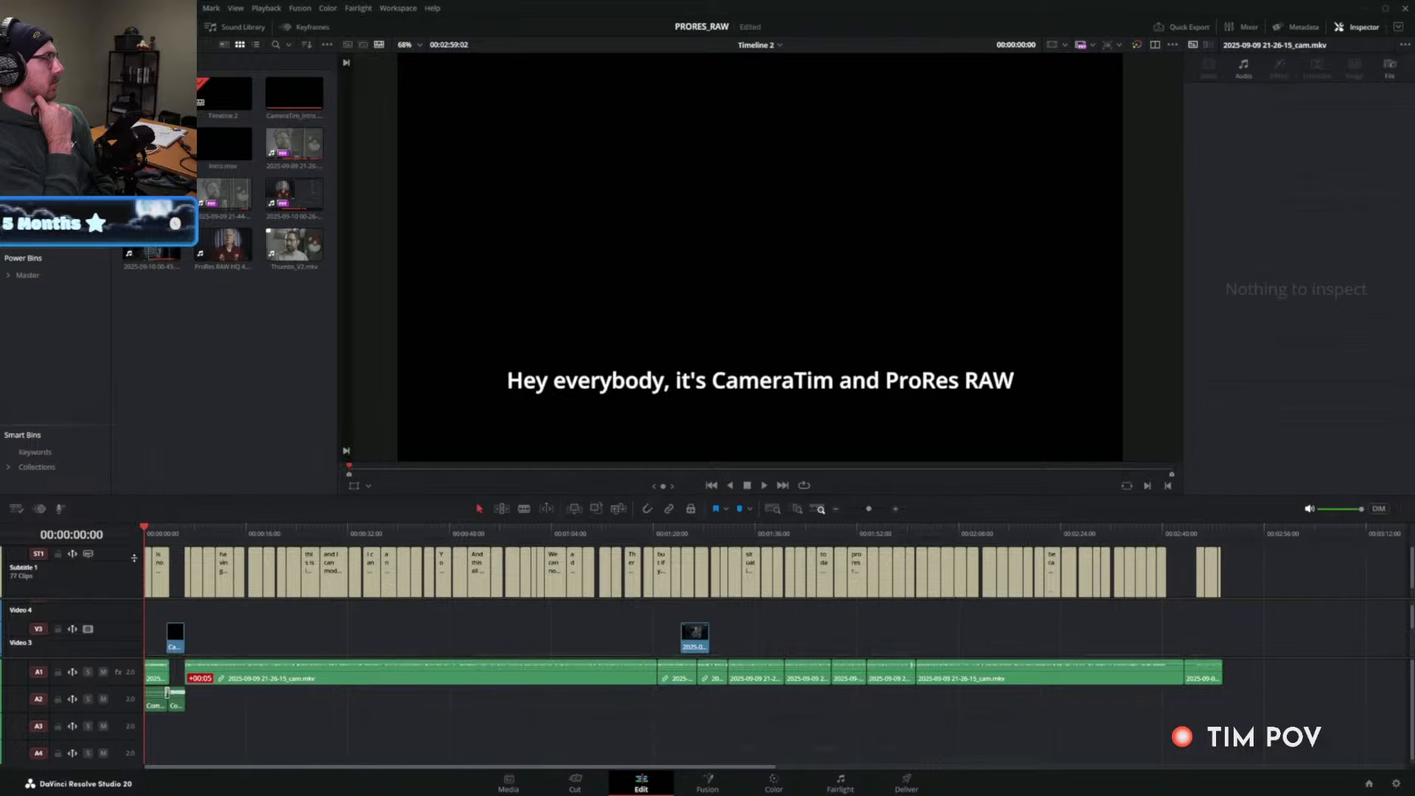
scroll(137, 606, "down", 1)
left_click(89, 642)
scroll(239, 595, "down", 2)
scroll(258, 598, "up", 3)
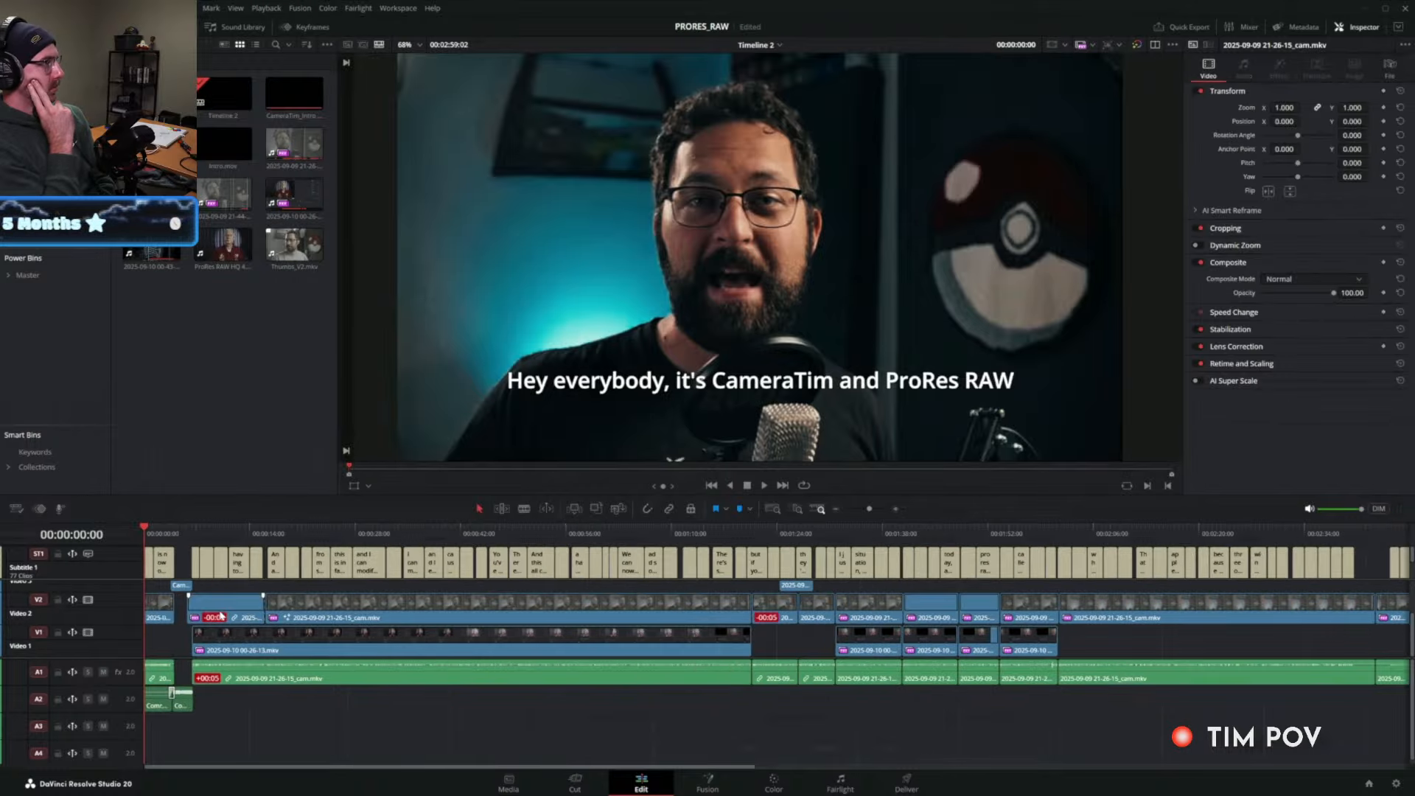
left_click(89, 633)
scroll(224, 617, "down", 3)
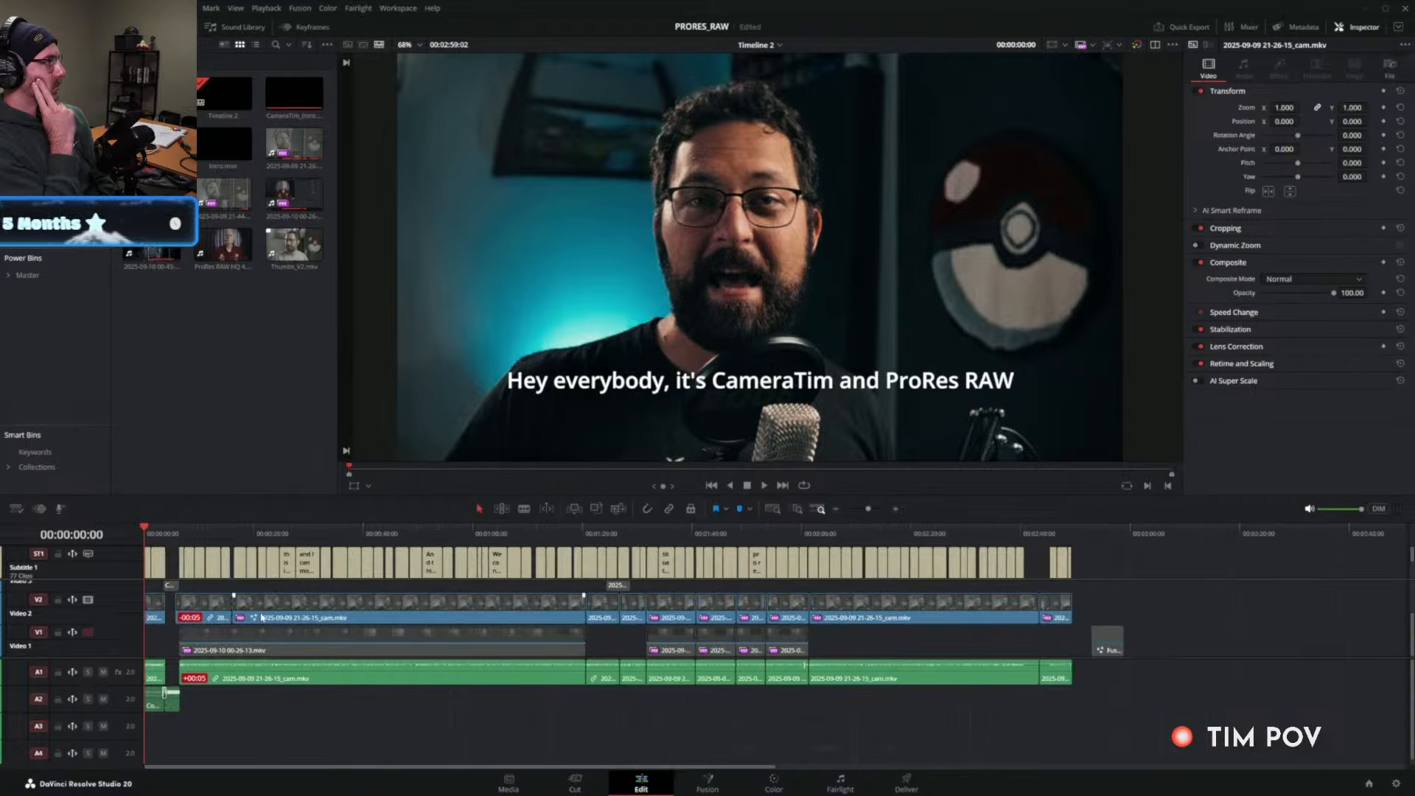
On the Color page, reset all grades and nodes in both the Group Post-Clip and Group Pre-Clip graphs.
left_click(774, 782)
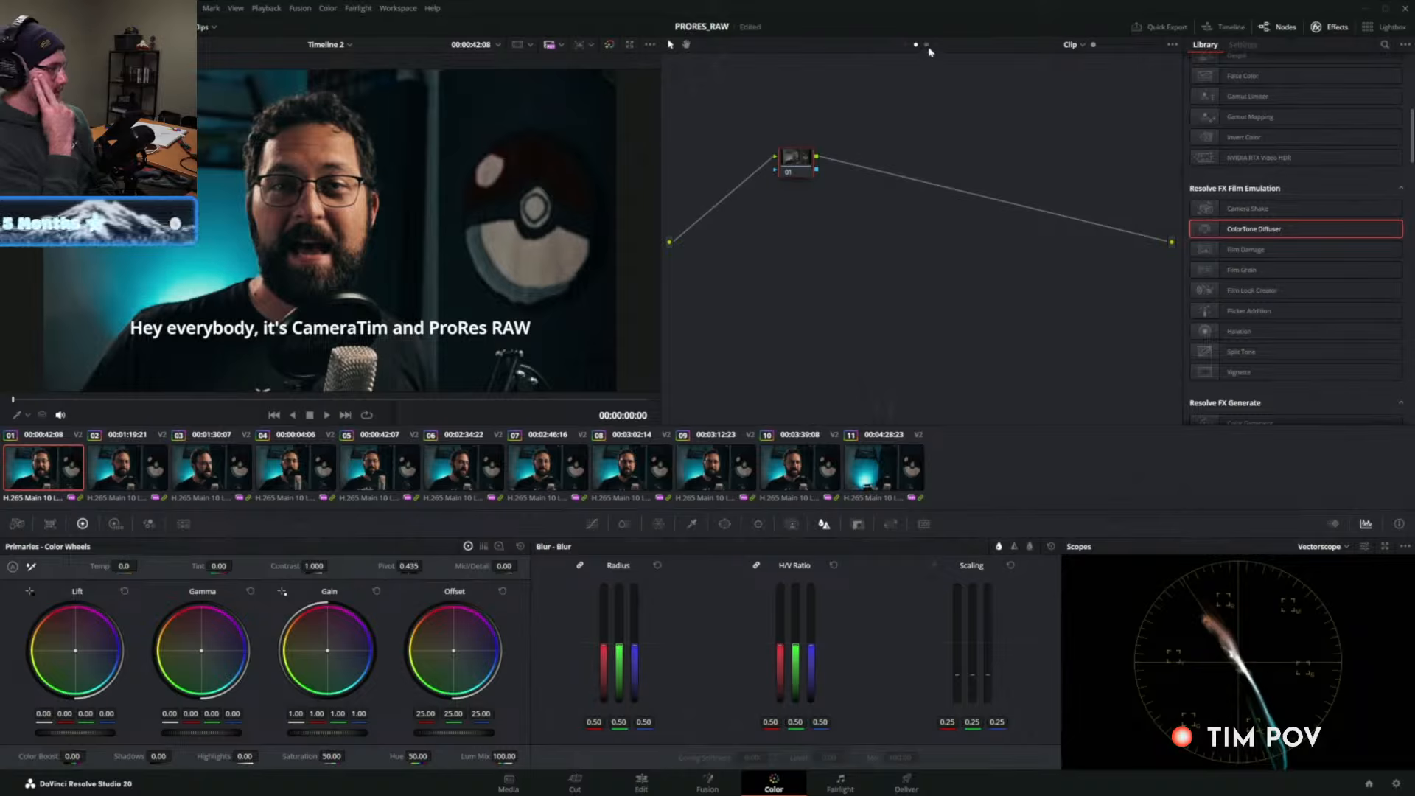
right_click(931, 101)
left_click(970, 108)
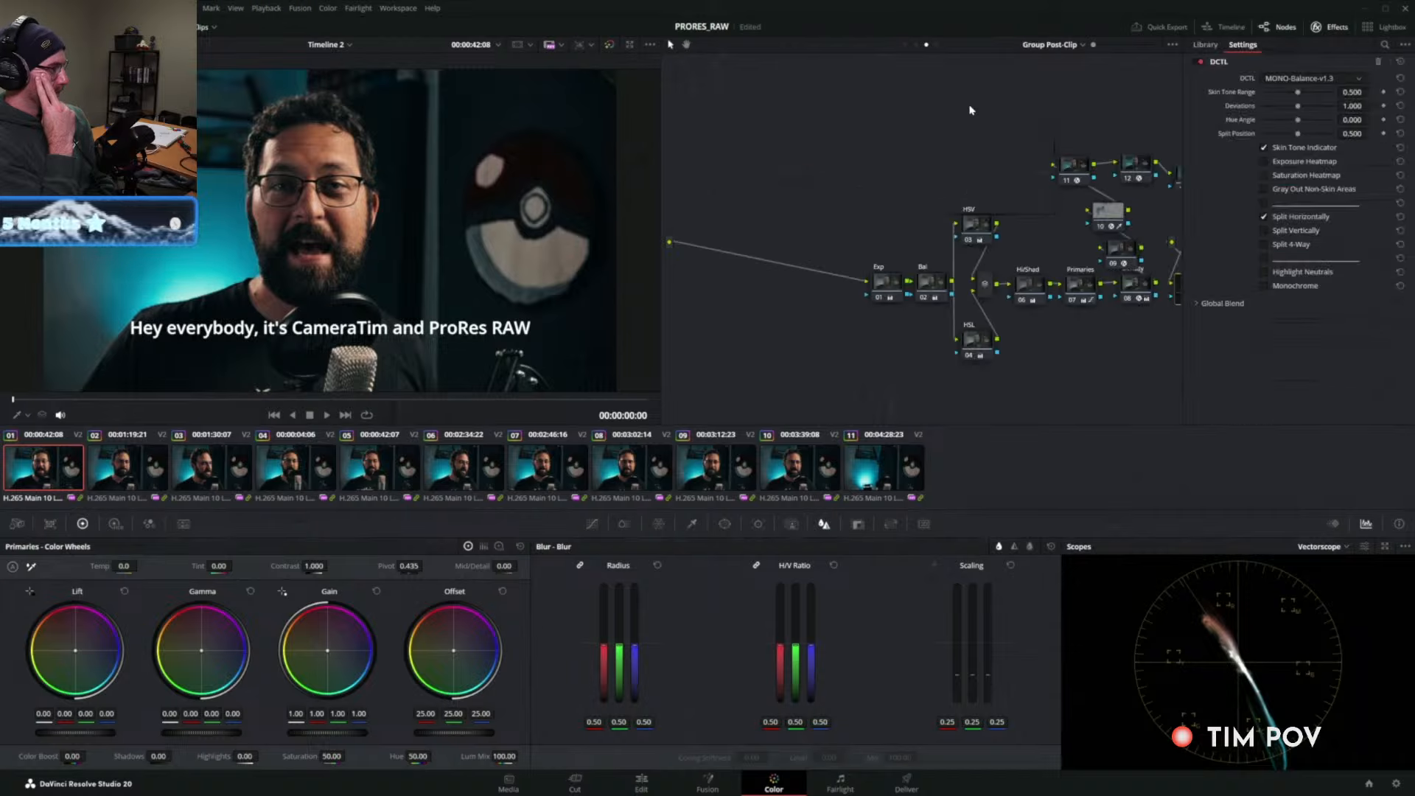
left_click(905, 44)
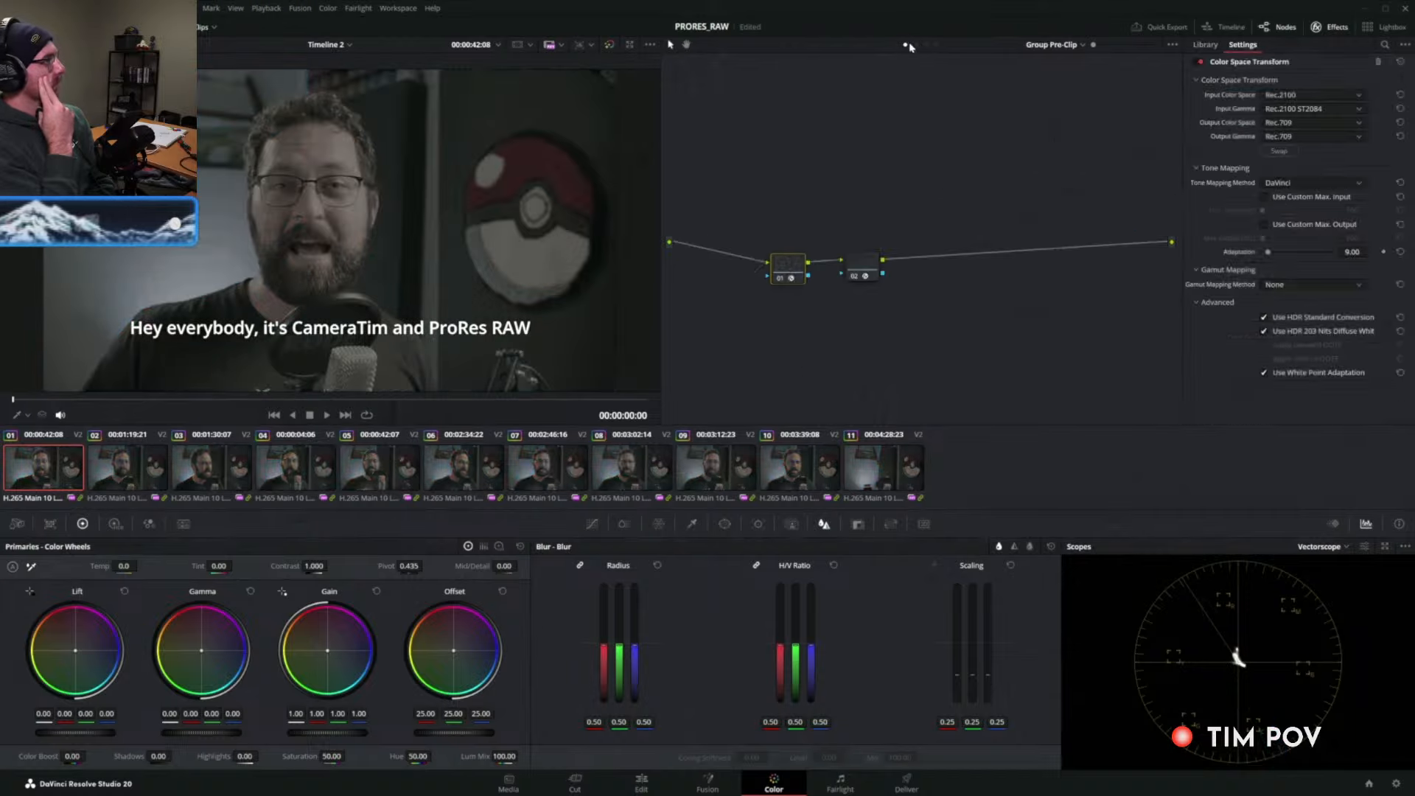
right_click(933, 108)
left_click(958, 110)
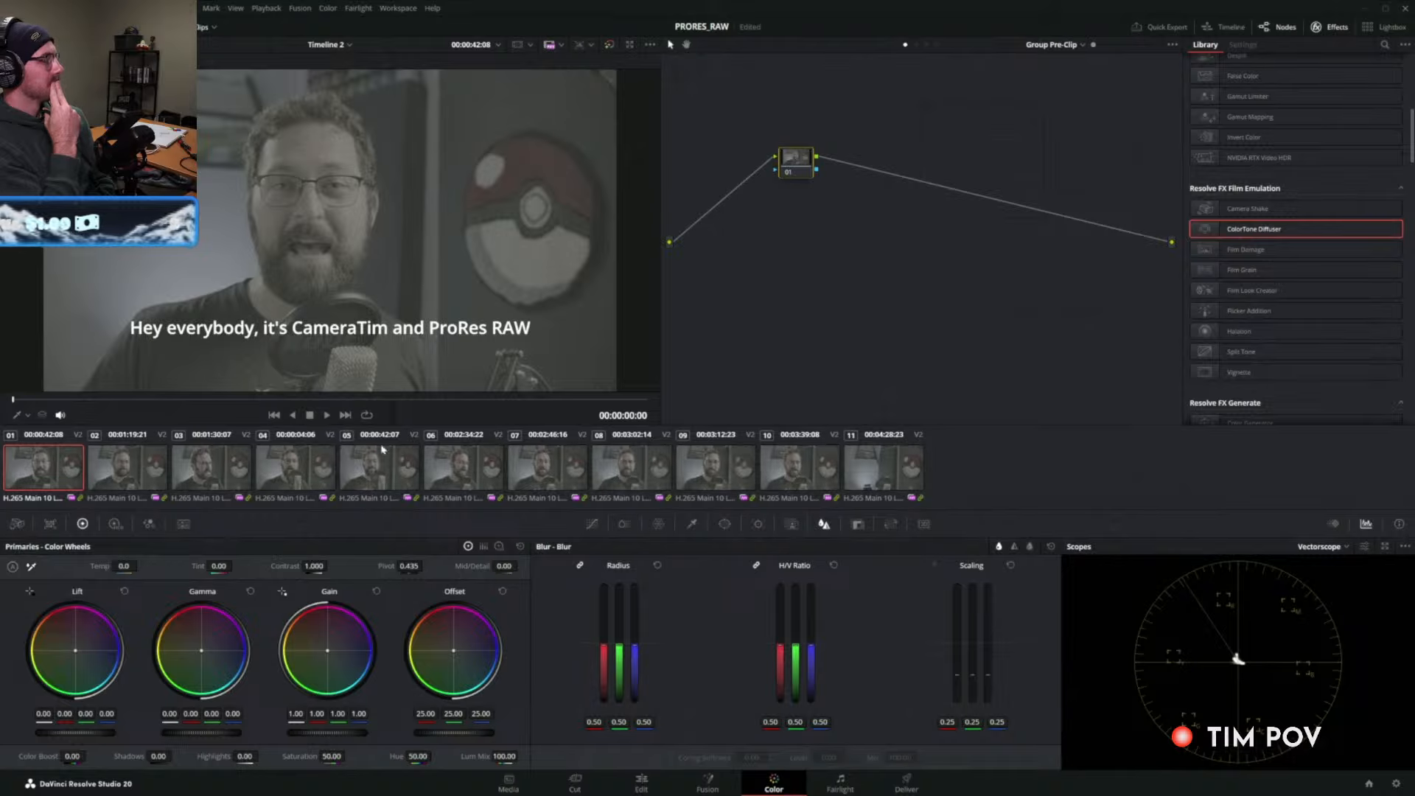
Check the ungraded image on clips 02, 11, 10, 09 and 08, and return to clip 01.
left_click(117, 473)
left_click(865, 479)
left_click(809, 478)
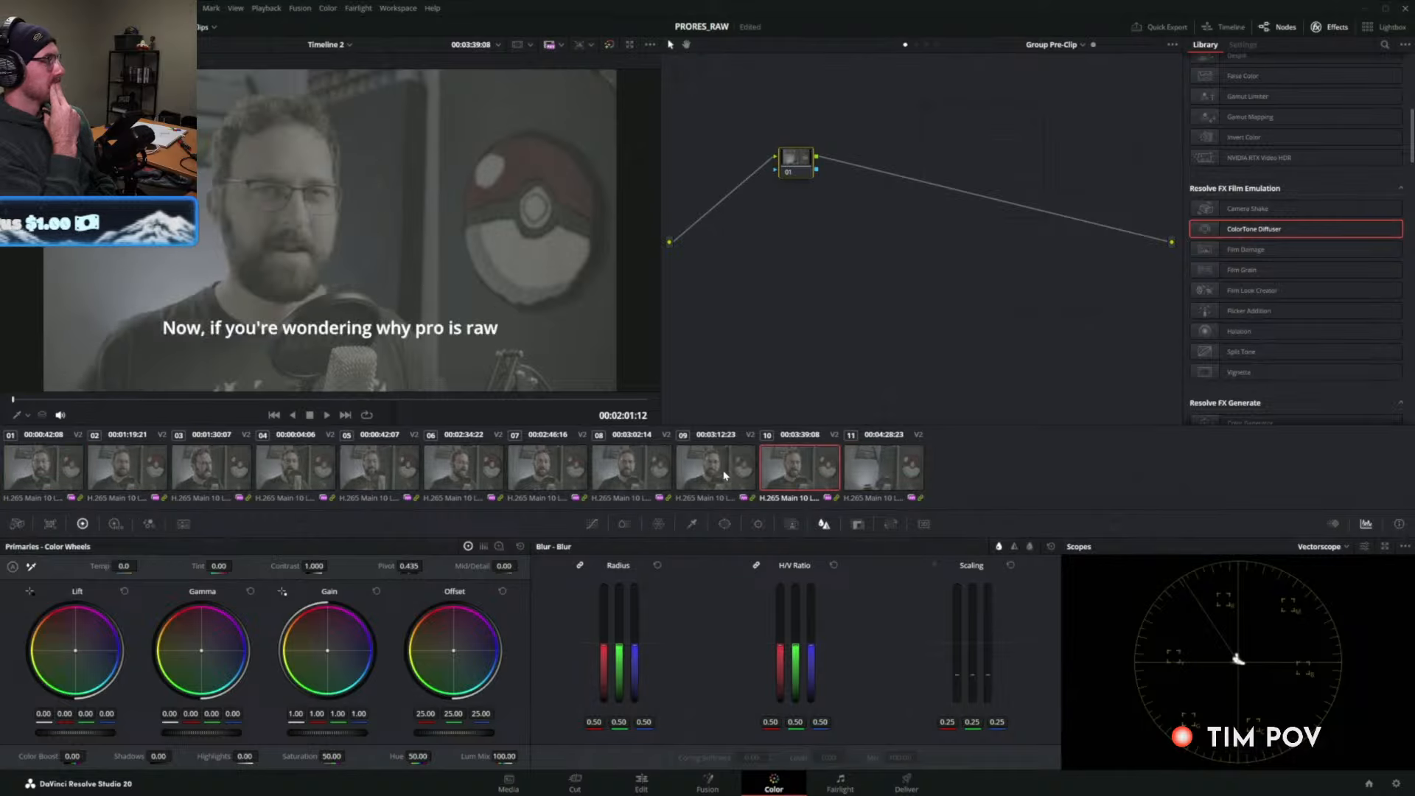
left_click(721, 474)
left_click(625, 476)
left_click(71, 460)
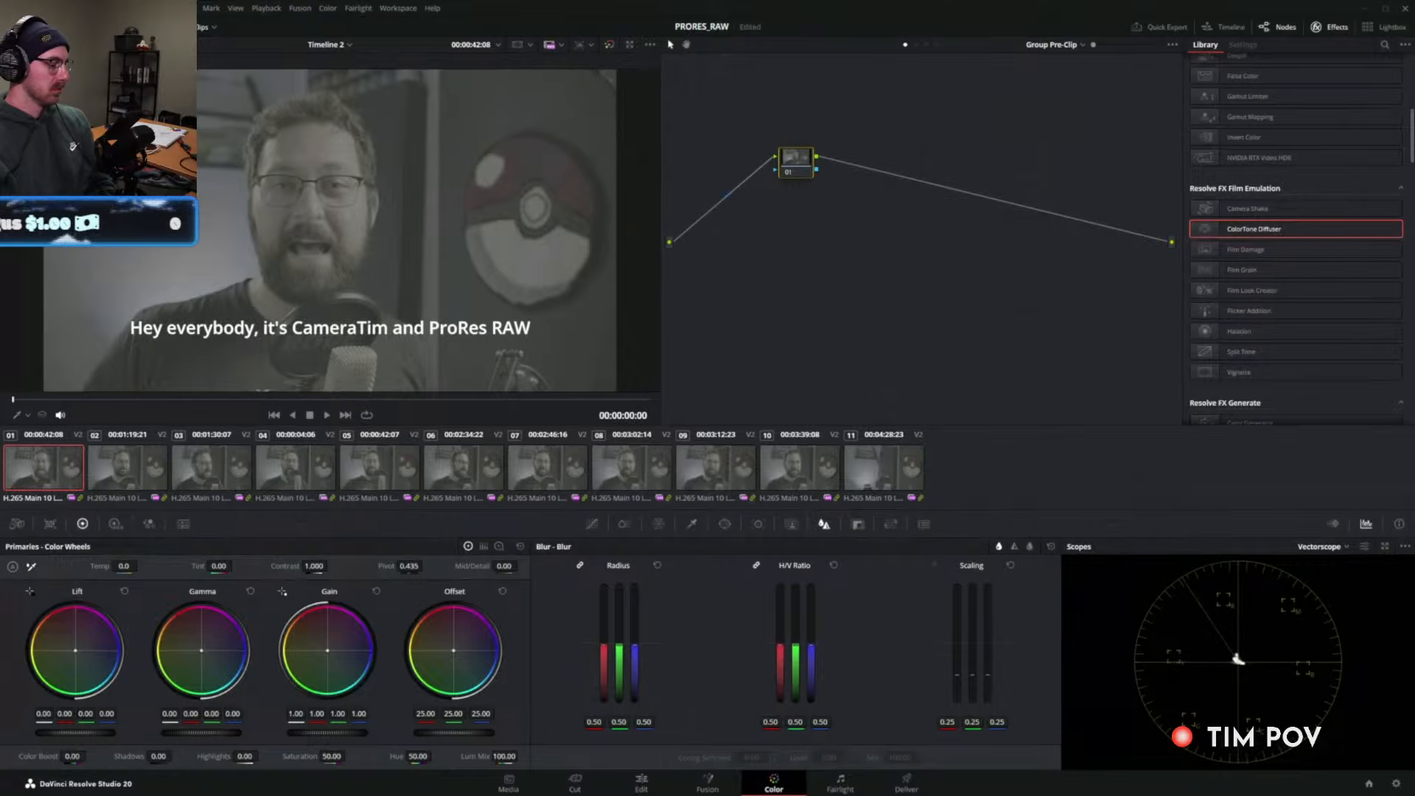
Open the gallery and apply the grade of its last PRE still to the Group Pre-Clip graph.
left_click(29, 26)
left_click(36, 81)
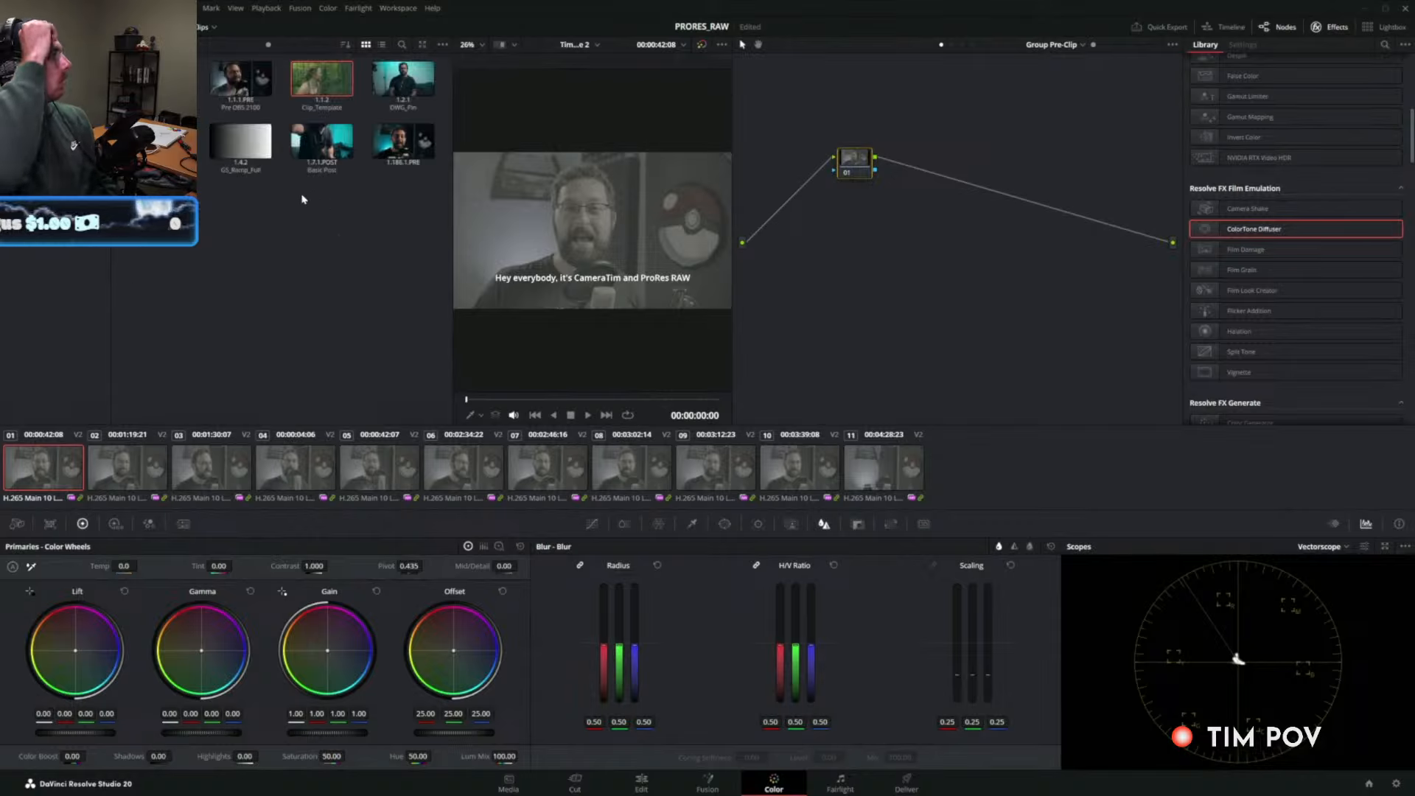
left_click_drag(403, 142, 681, 283)
Review the Color Space Transform settings of nodes 01, 02 and 03 in the Group Pre-Clip graph.
left_click(882, 273)
left_click(935, 272)
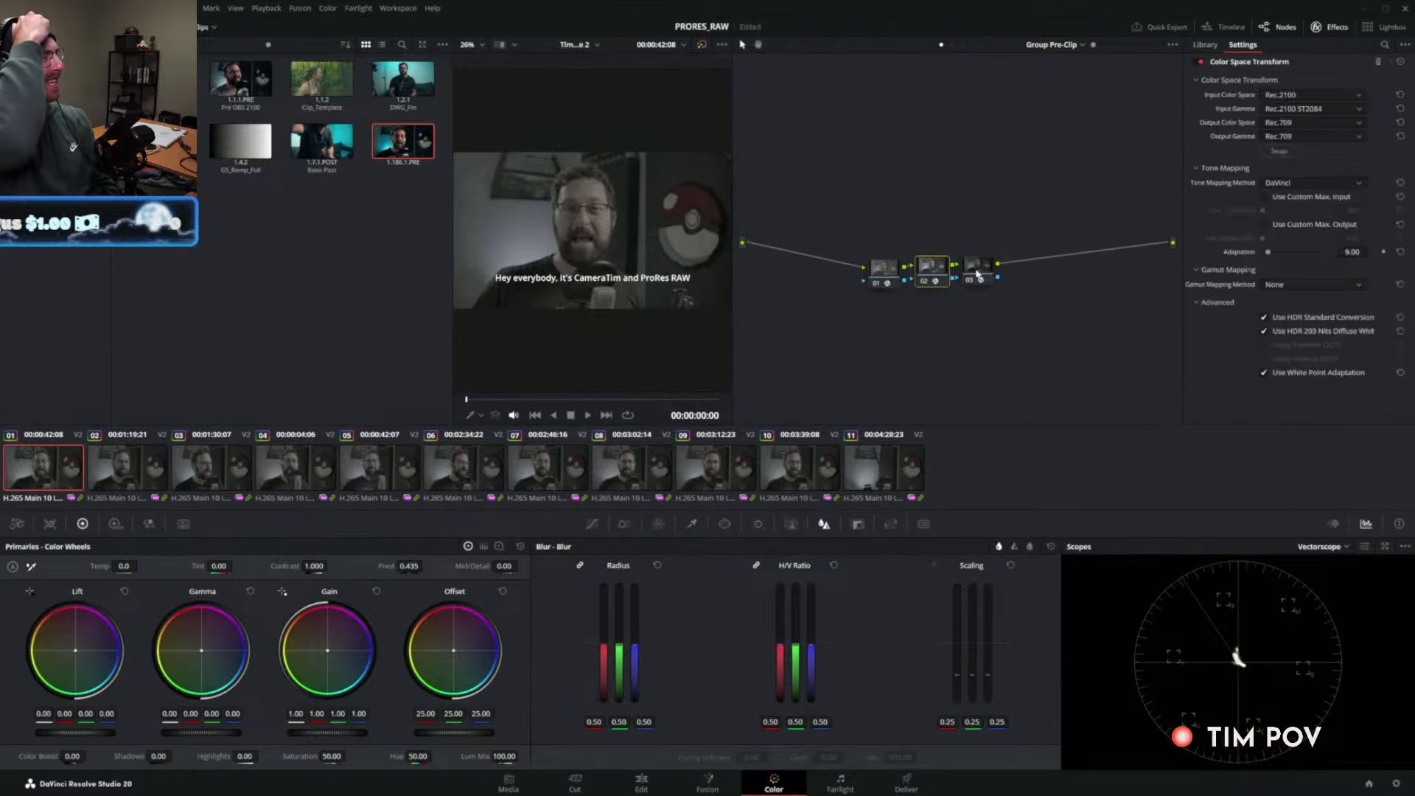
left_click(980, 270)
left_click(930, 268)
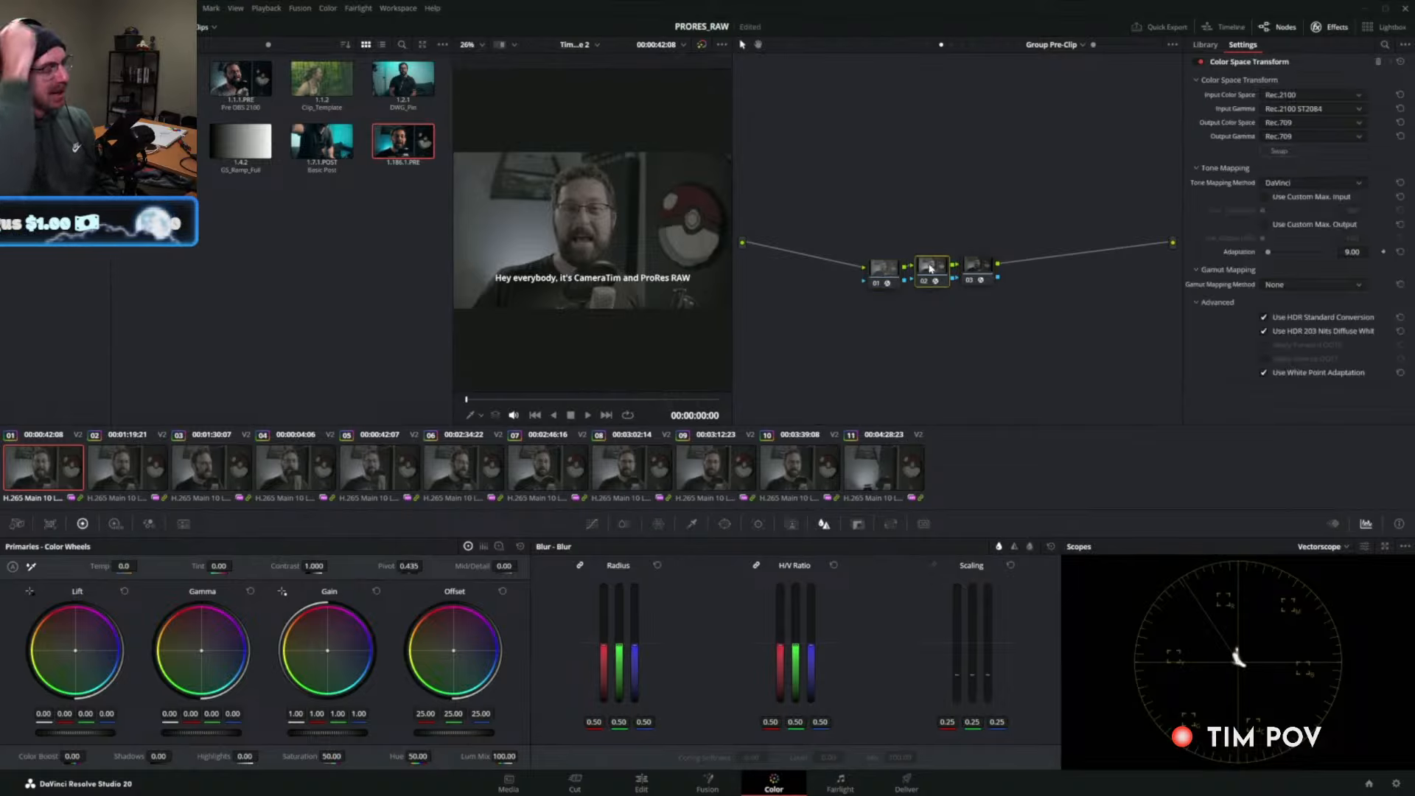
left_click(881, 267)
left_click(979, 272)
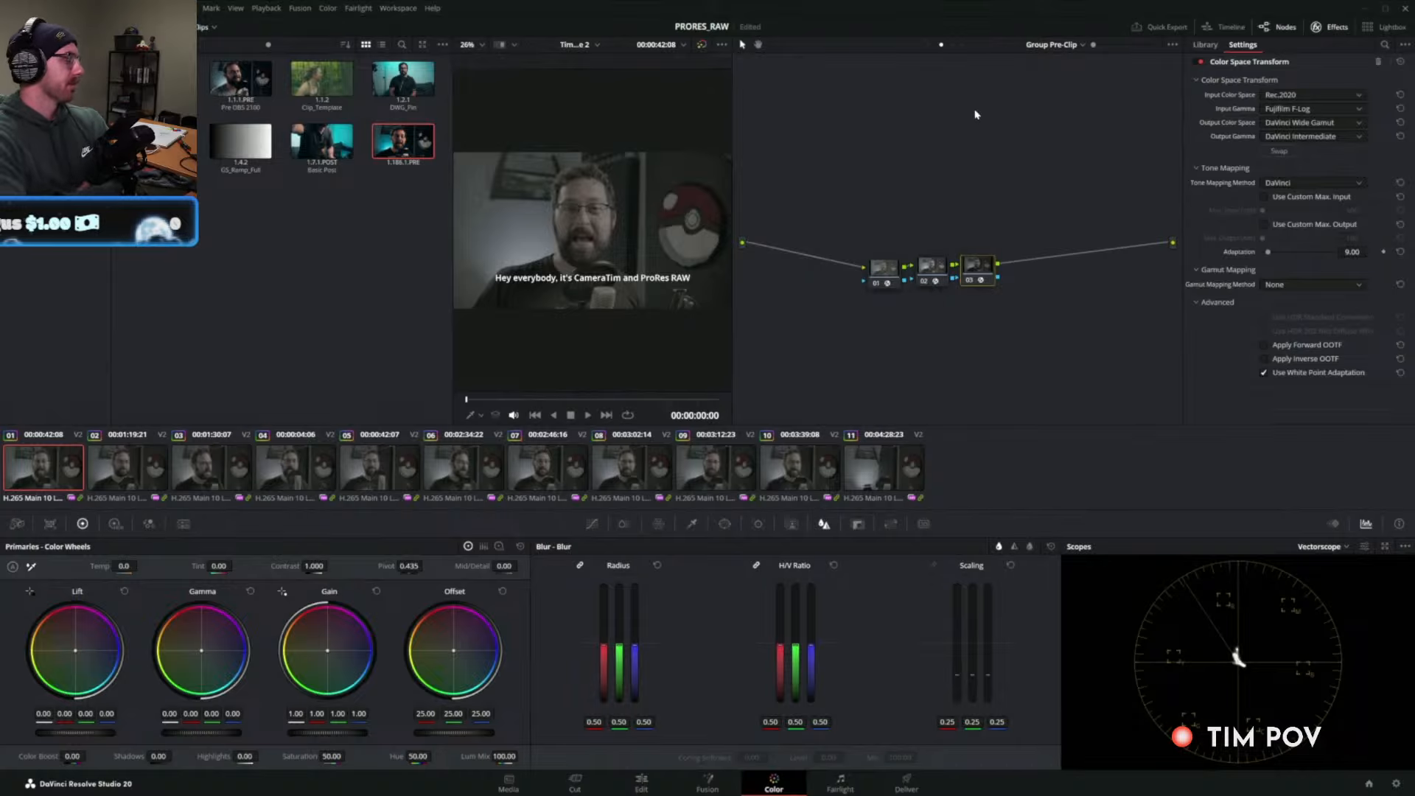
Apply the gallery still's grade to the Group Post-Clip graph and close the gallery.
left_click(963, 45)
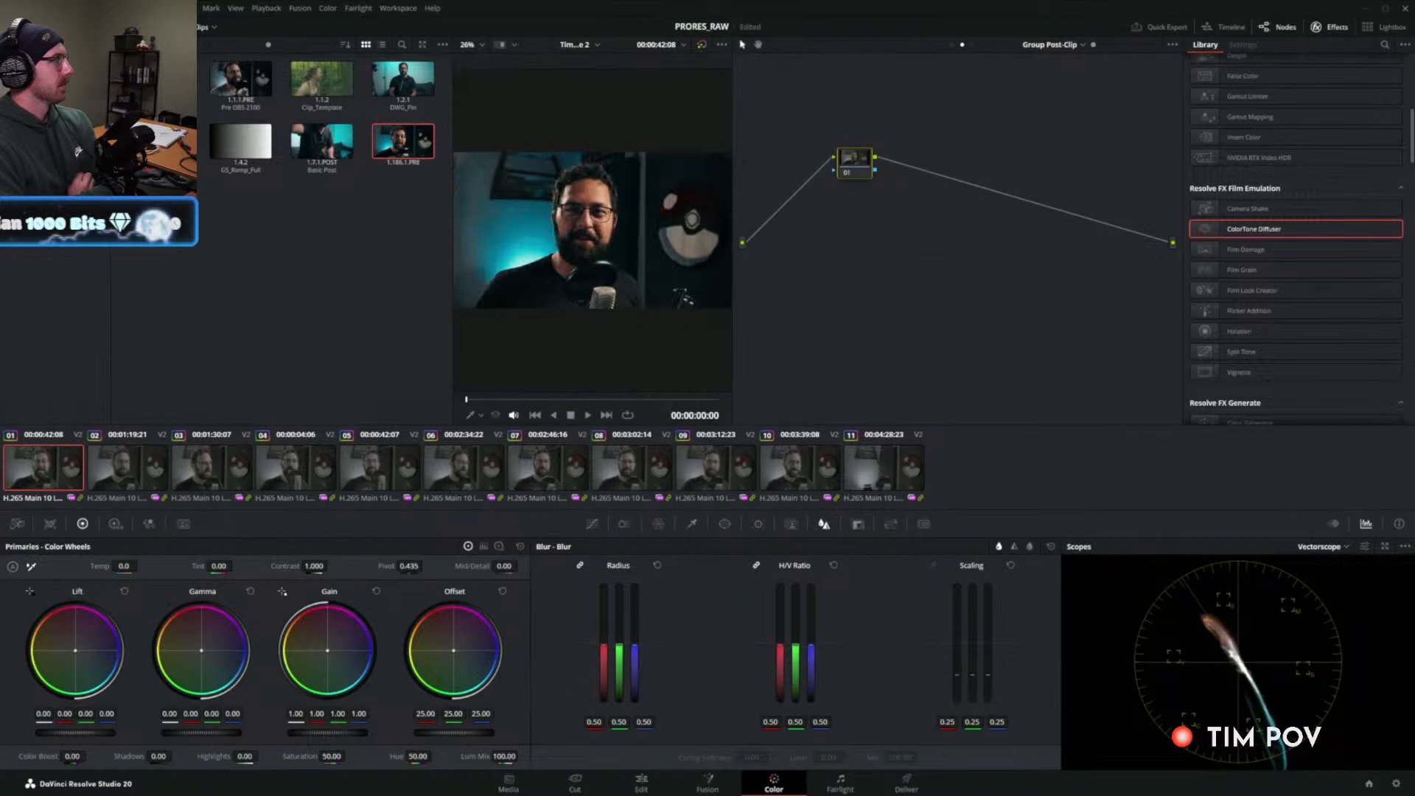
middle_click(403, 142)
left_click(31, 26)
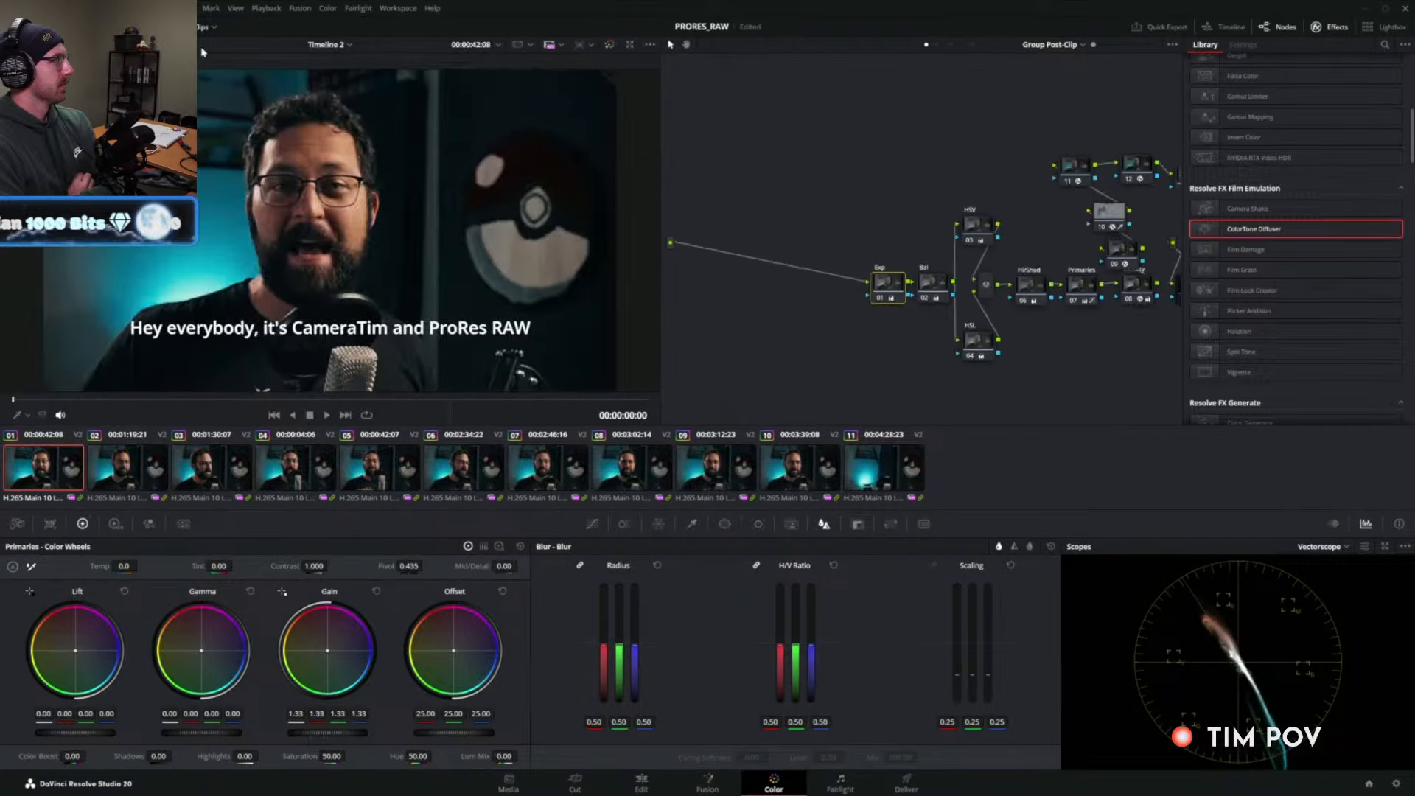
Scrub through clip 01, and on the Edit page scrub the whole timeline to 00:02:48:09 to review the grade.
left_click_drag(249, 402, 614, 405)
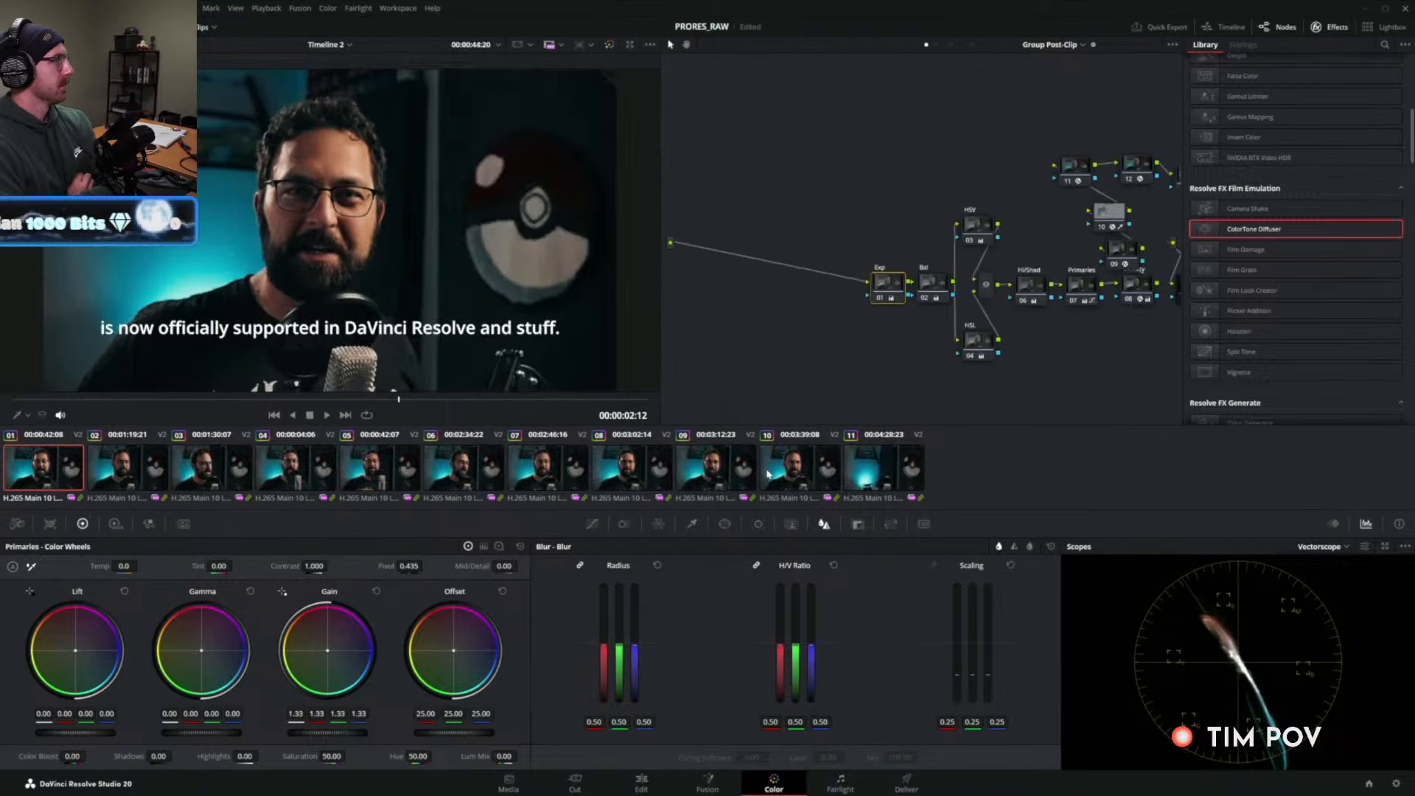
left_click(644, 784)
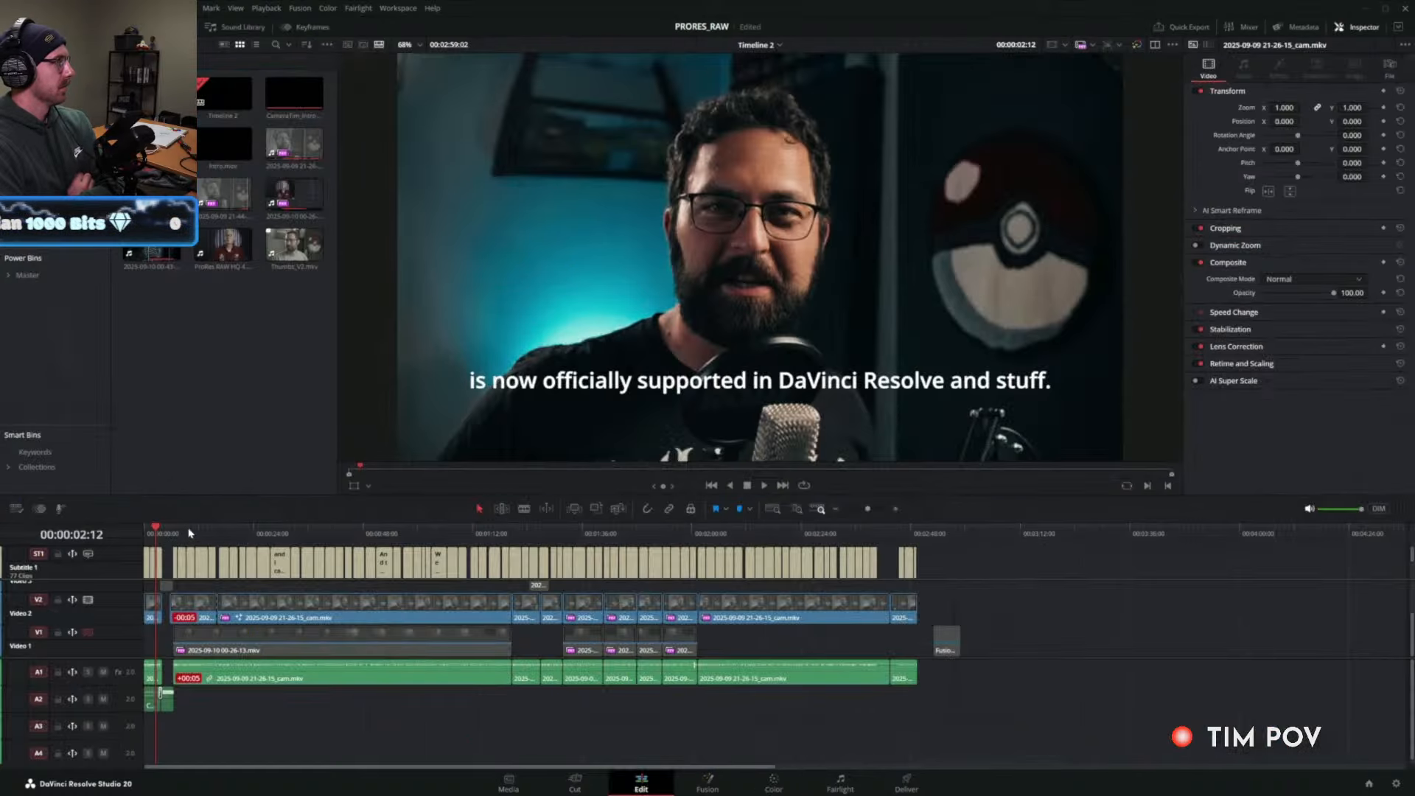
left_click_drag(192, 533, 1050, 640)
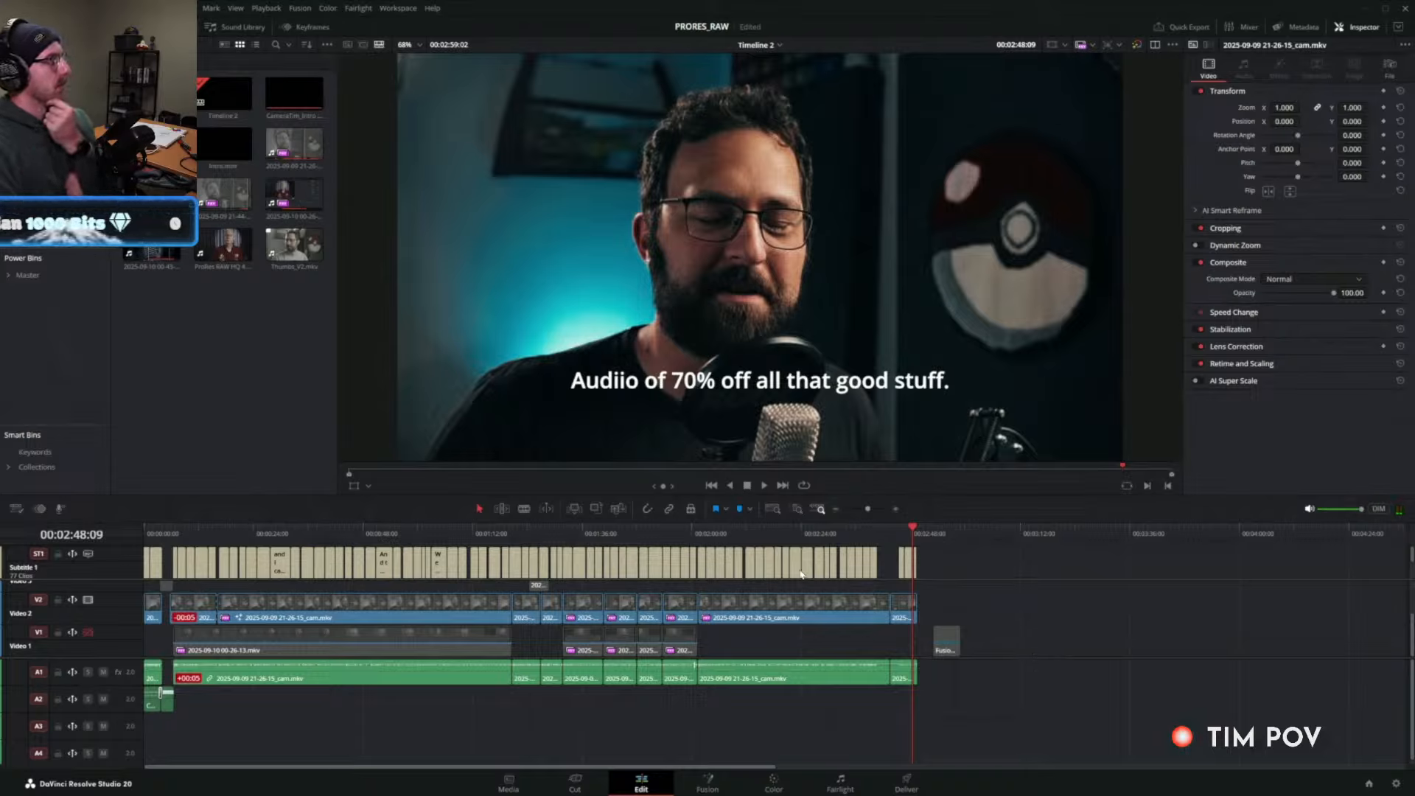
Return to the Color page on clip 11 and look over the Group Post-Clip node chain.
left_click(774, 783)
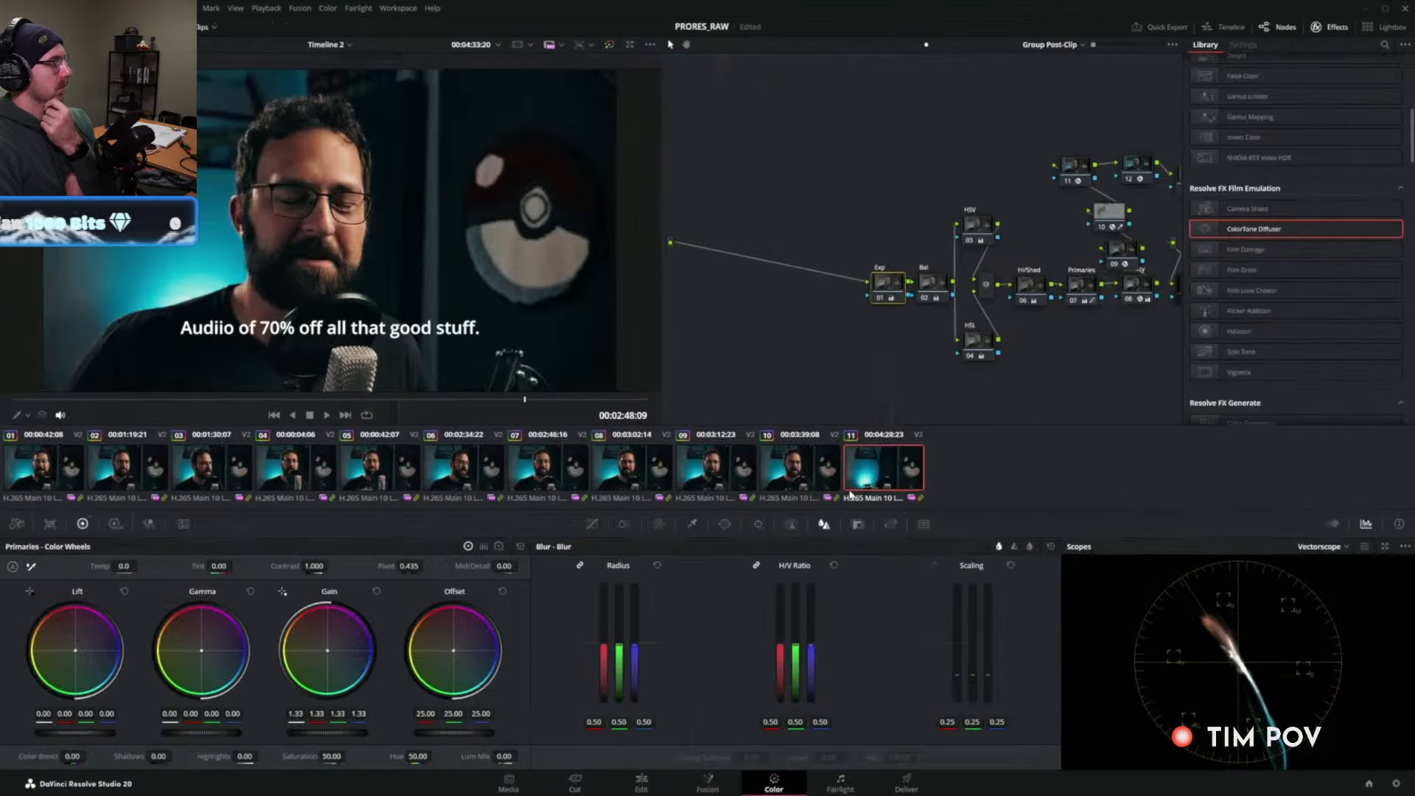
left_click_drag(861, 210, 742, 191)
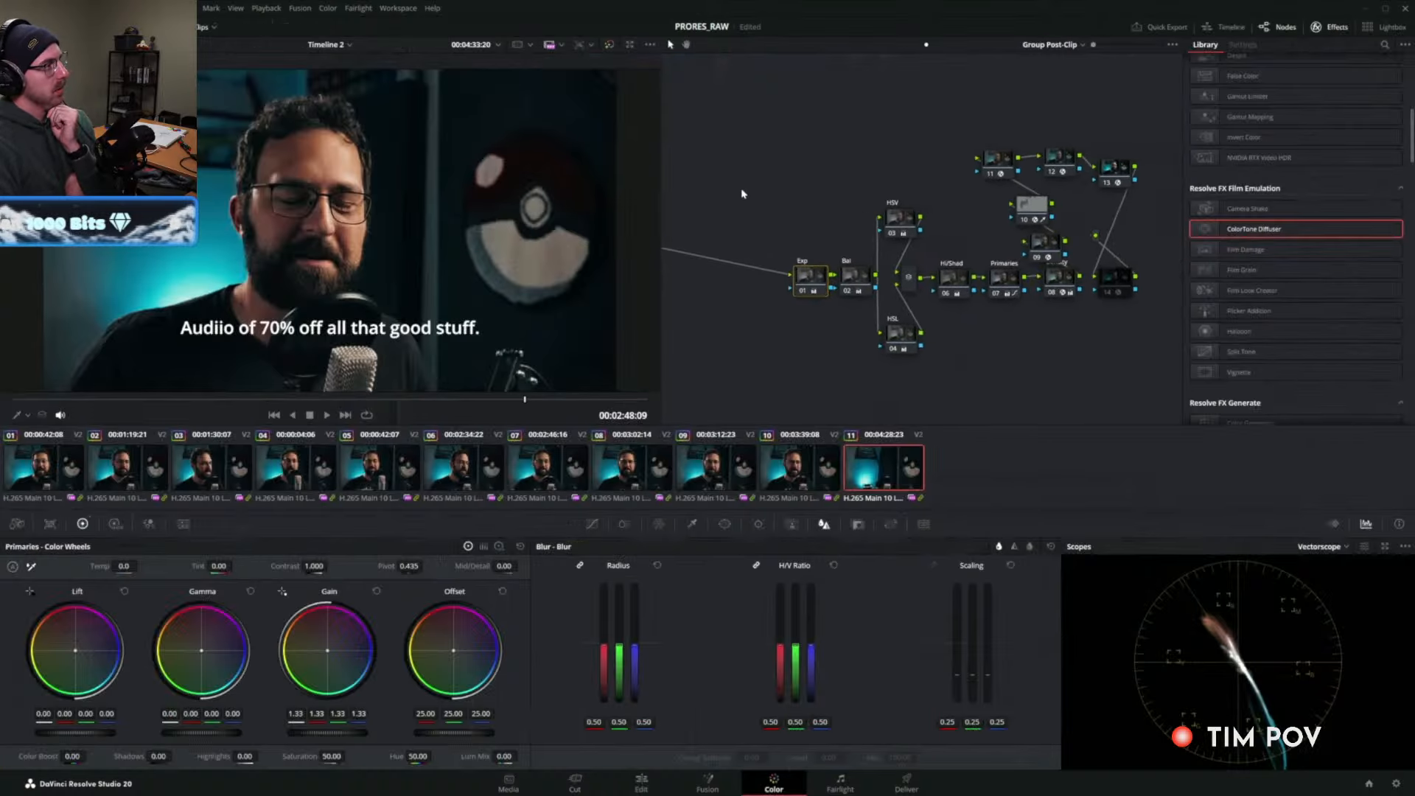
left_click_drag(745, 94, 1143, 361)
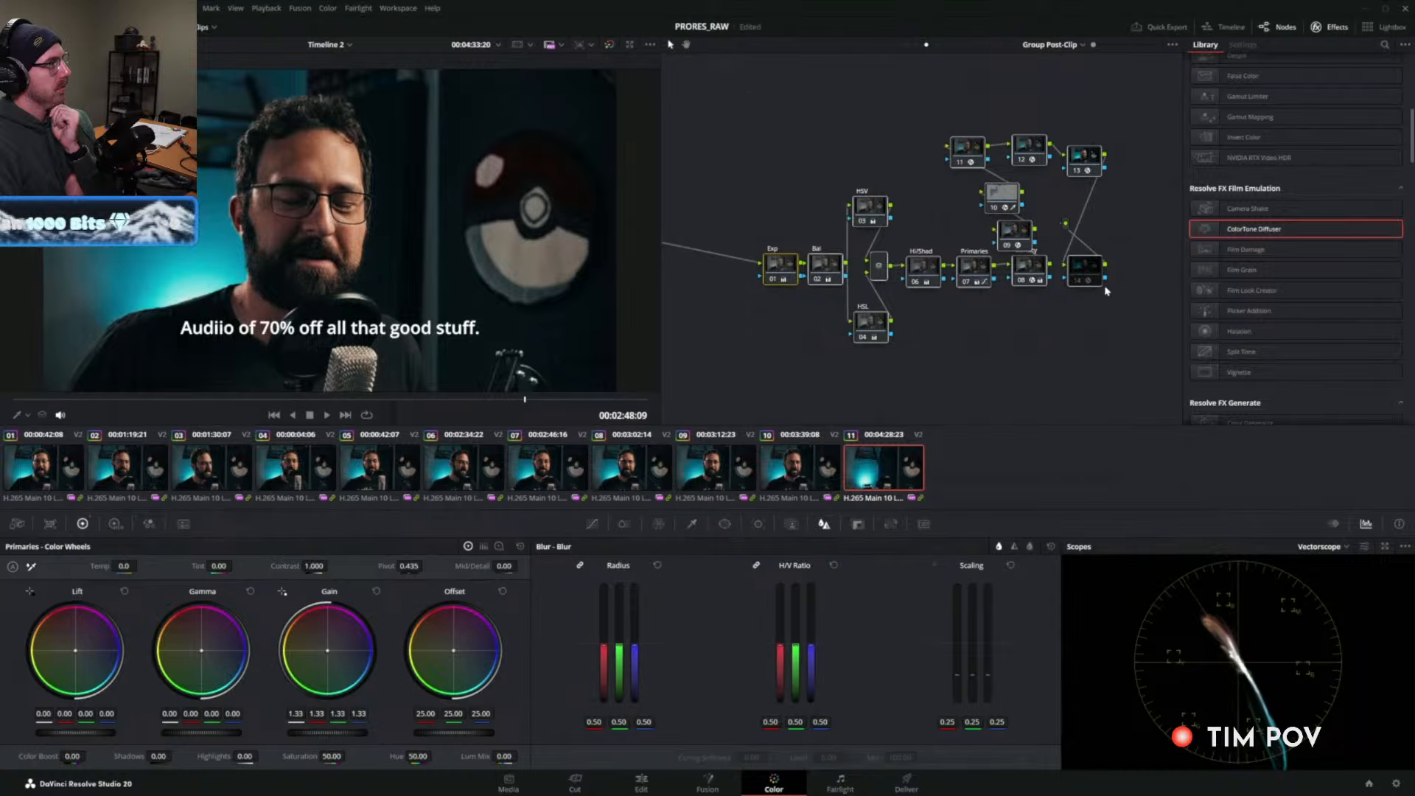
left_click(1060, 310)
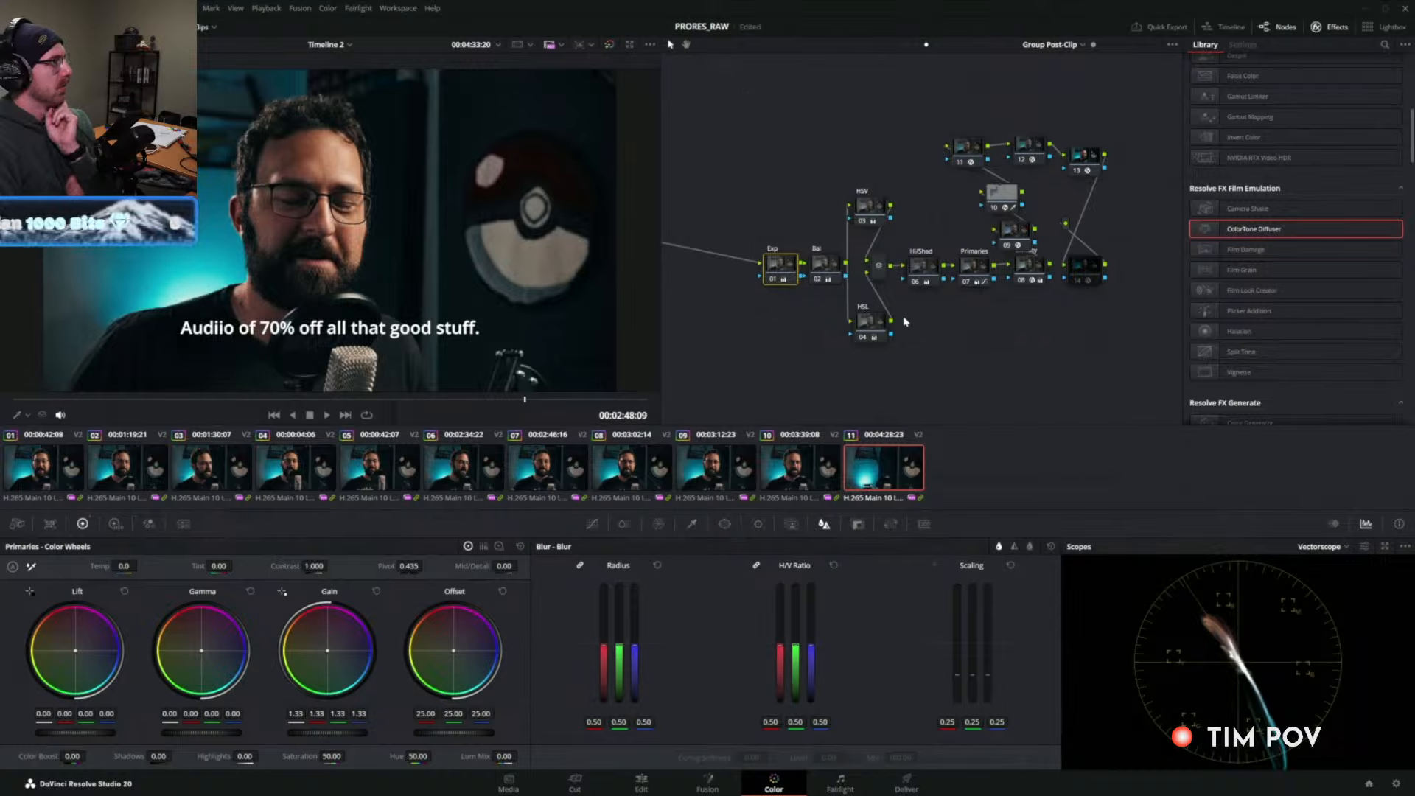
left_click_drag(985, 333, 1078, 357)
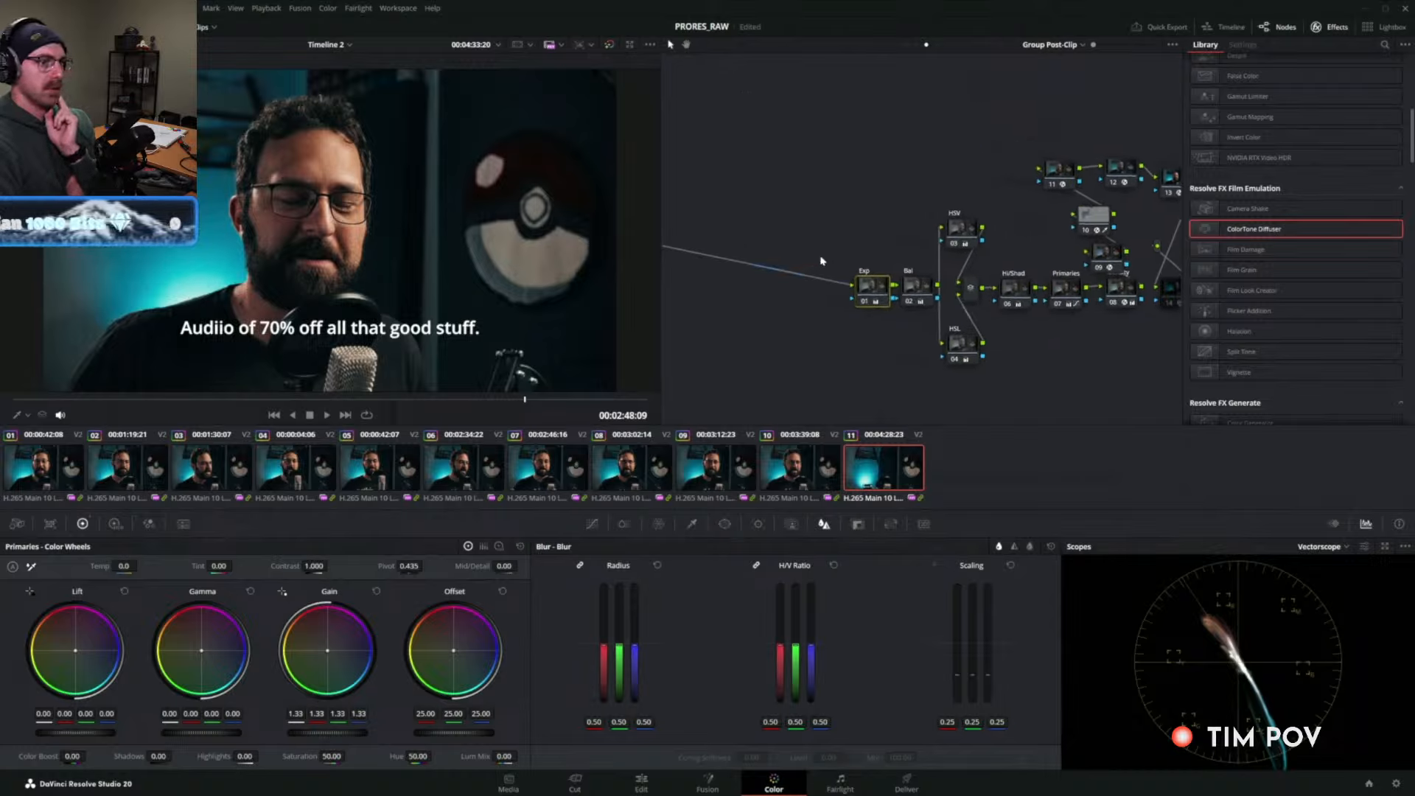
Add two serial nodes after node 01 in clip 11's clip-level graph and open node 01's label for editing.
left_click(916, 45)
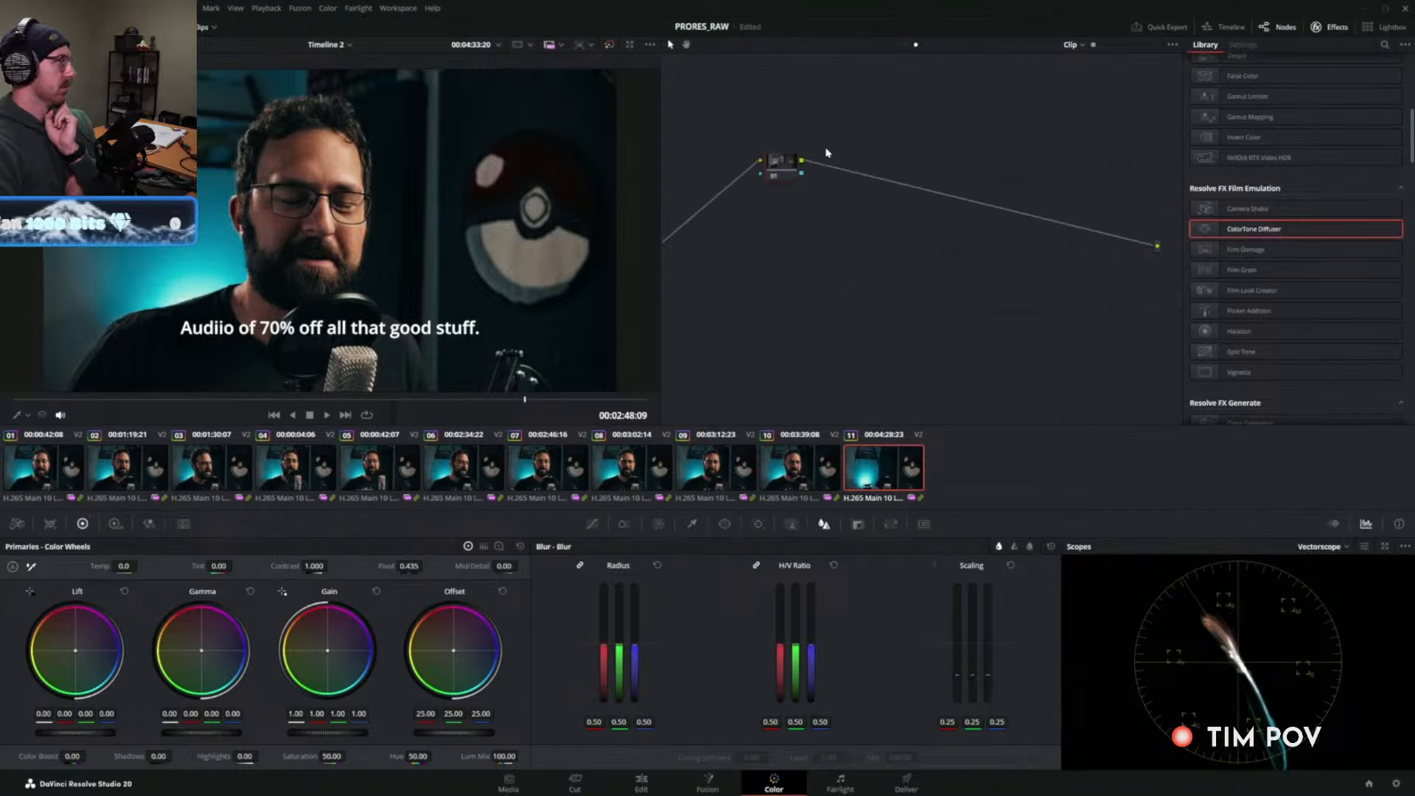
left_click_drag(785, 167, 775, 195)
key("alt+s")
key("alt+s")
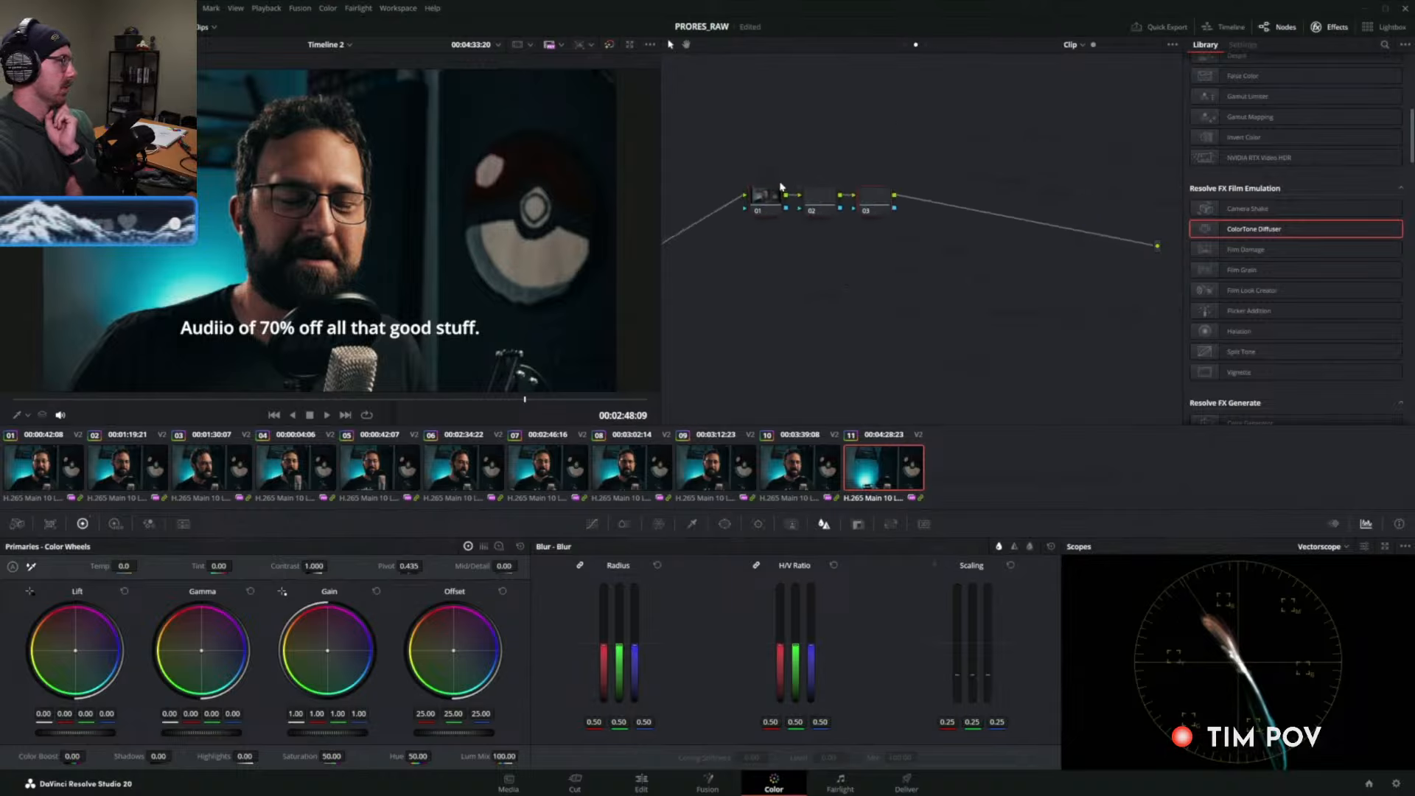
right_click(780, 195)
left_click(824, 216)
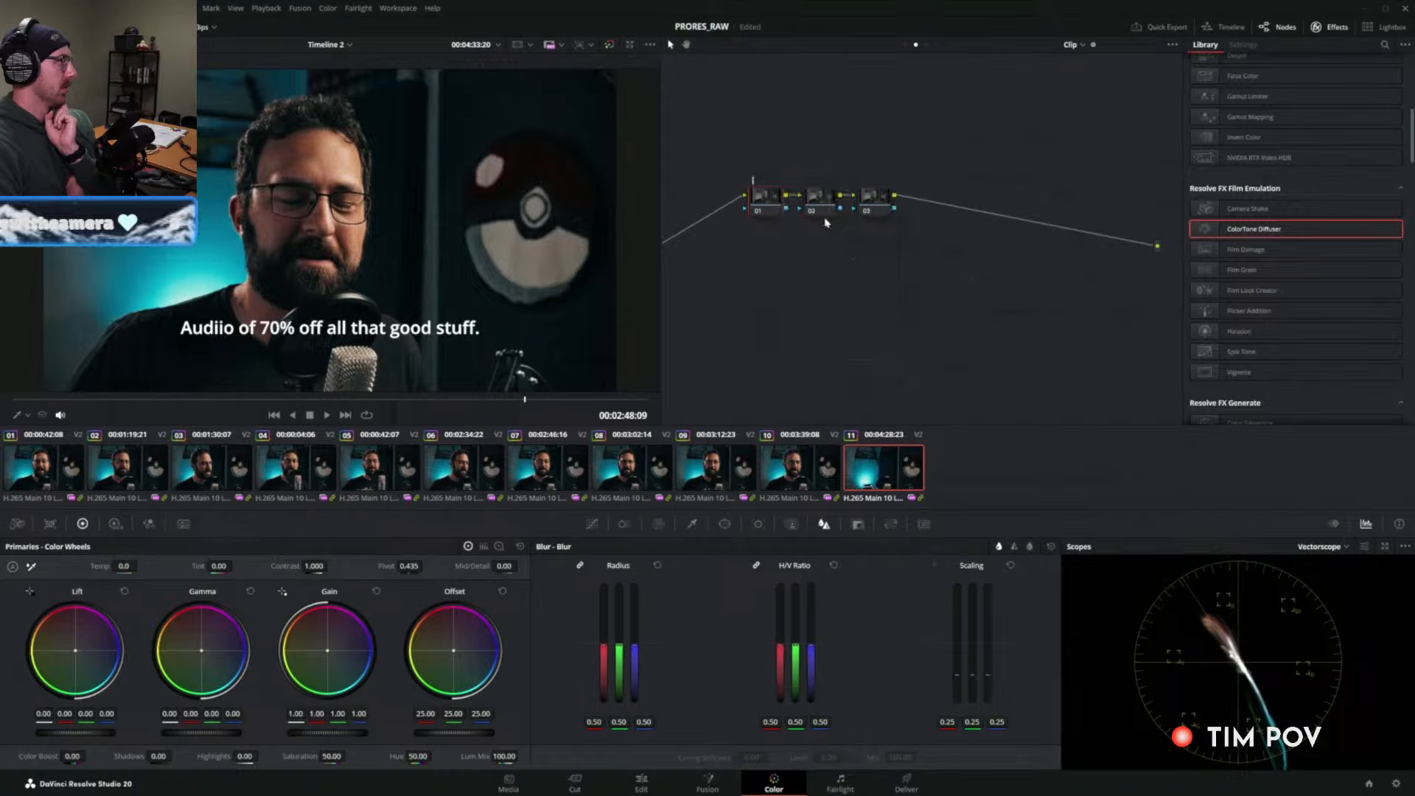
Label the three serial clip nodes Exposure, Balance and Contrast, in that order.
type("Exposure")
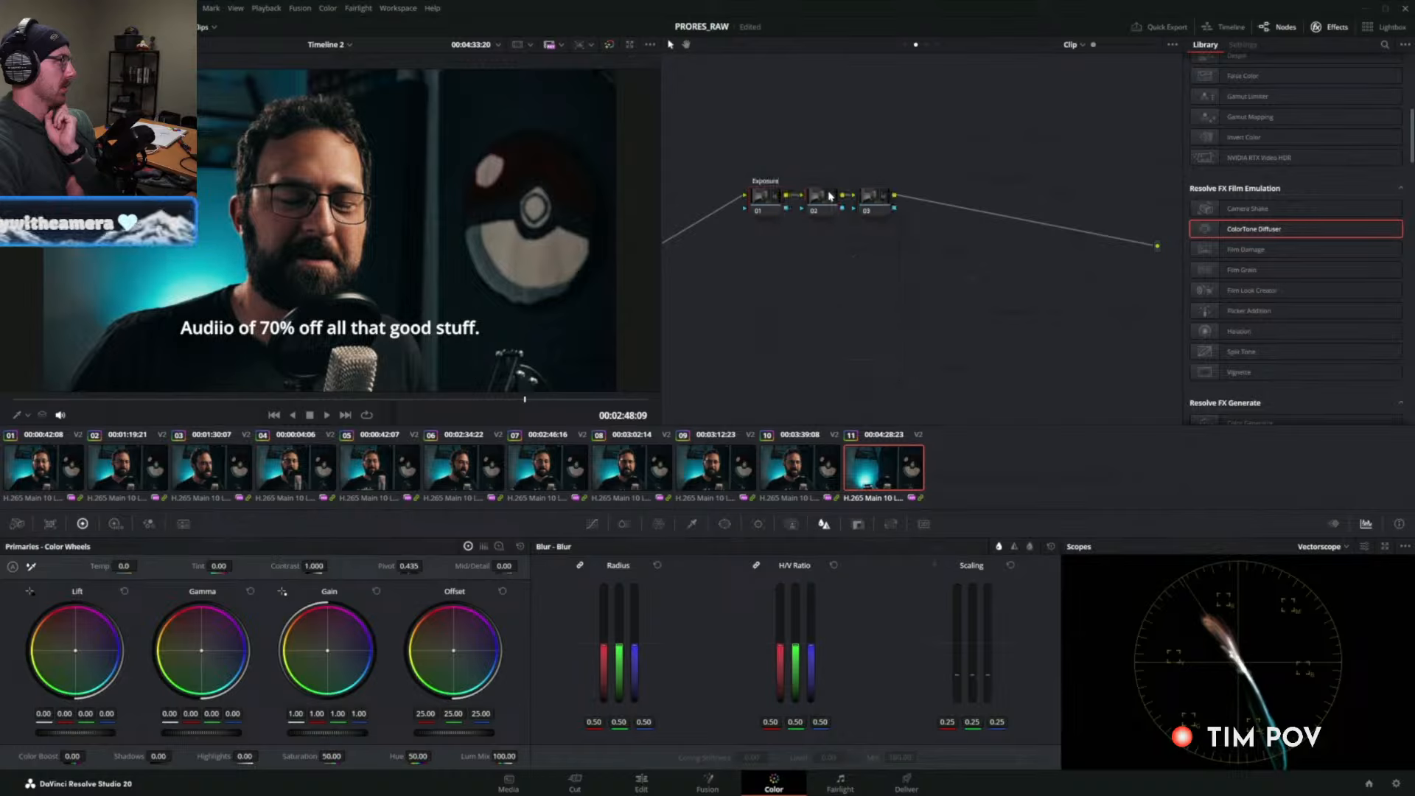
right_click(840, 198)
left_click(846, 215)
type("Balance")
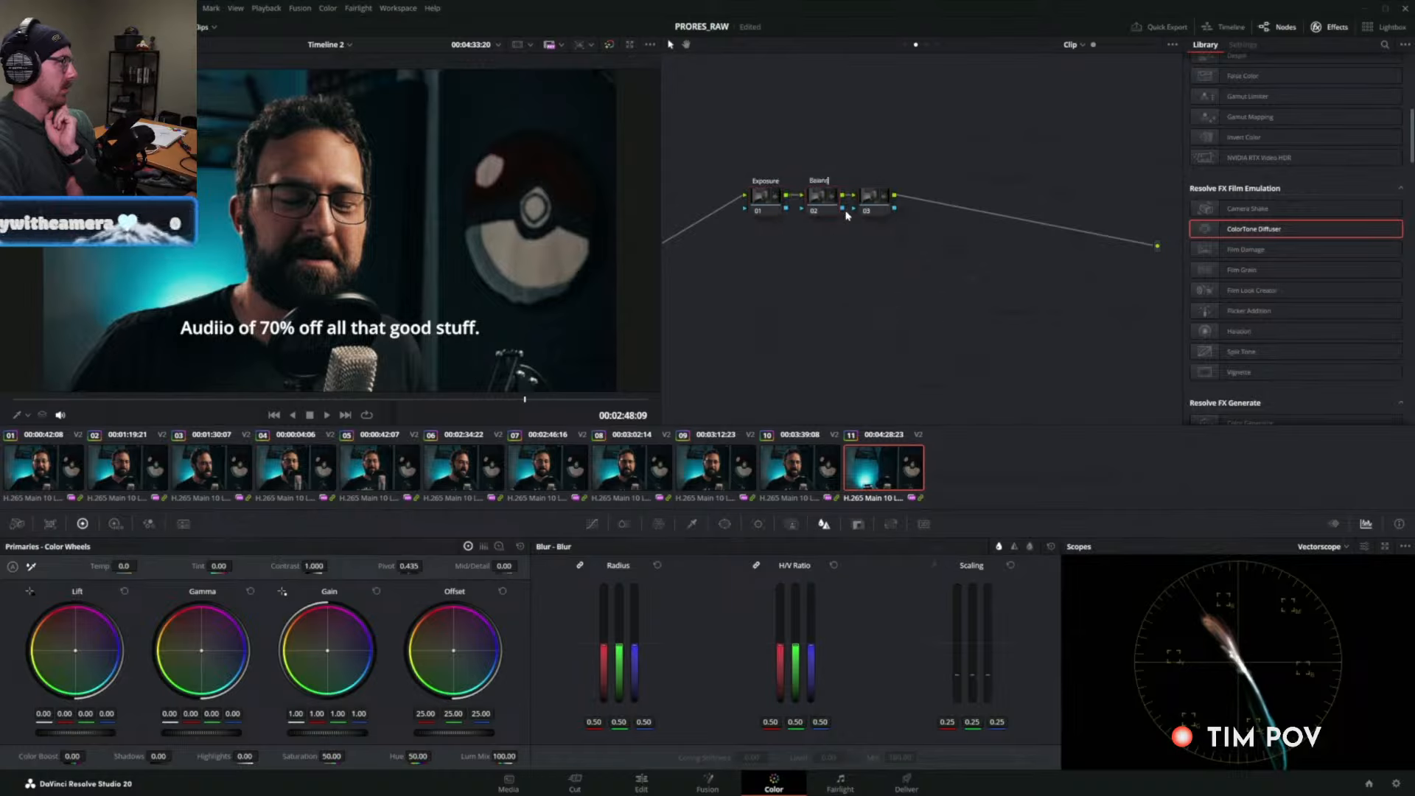
right_click(868, 199)
left_click(891, 221)
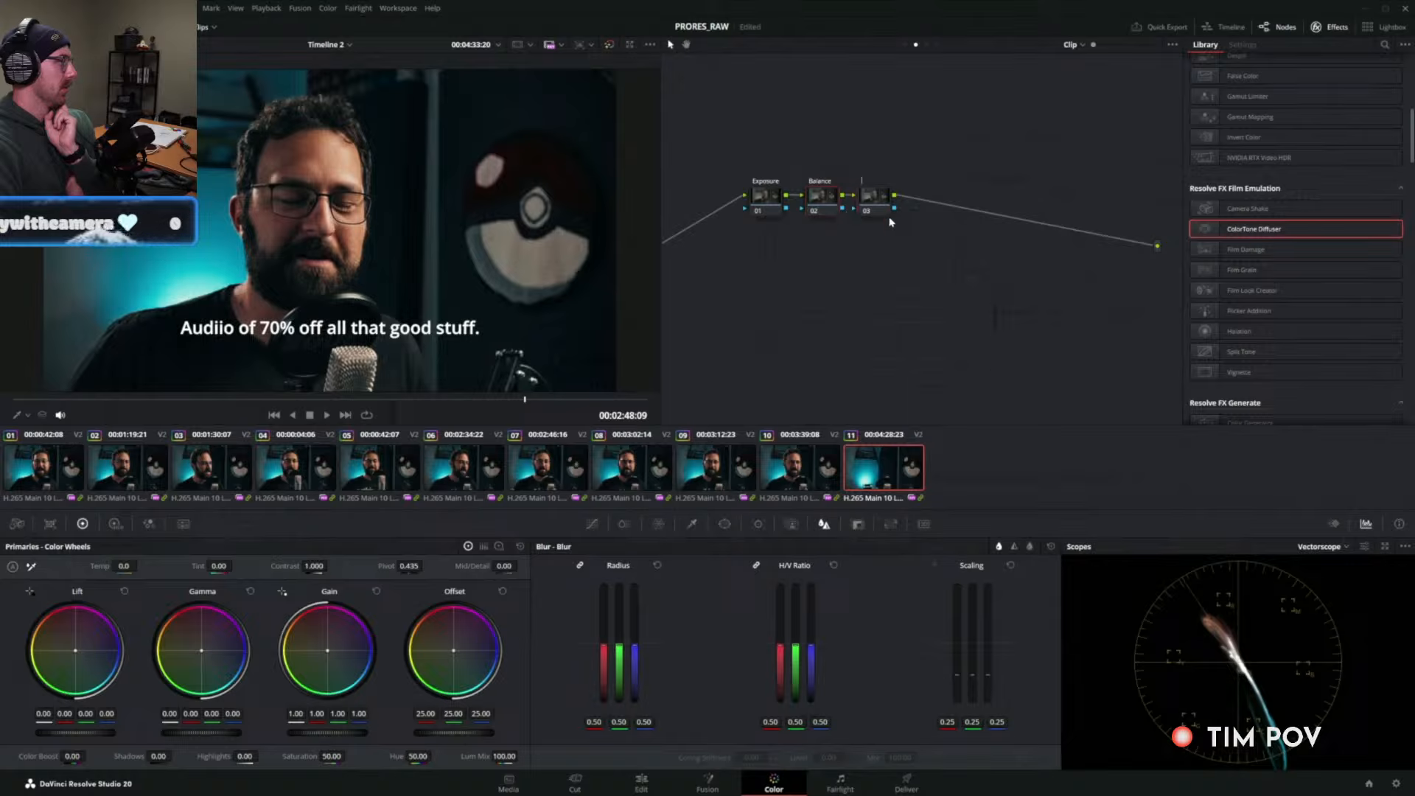
type("Contrast")
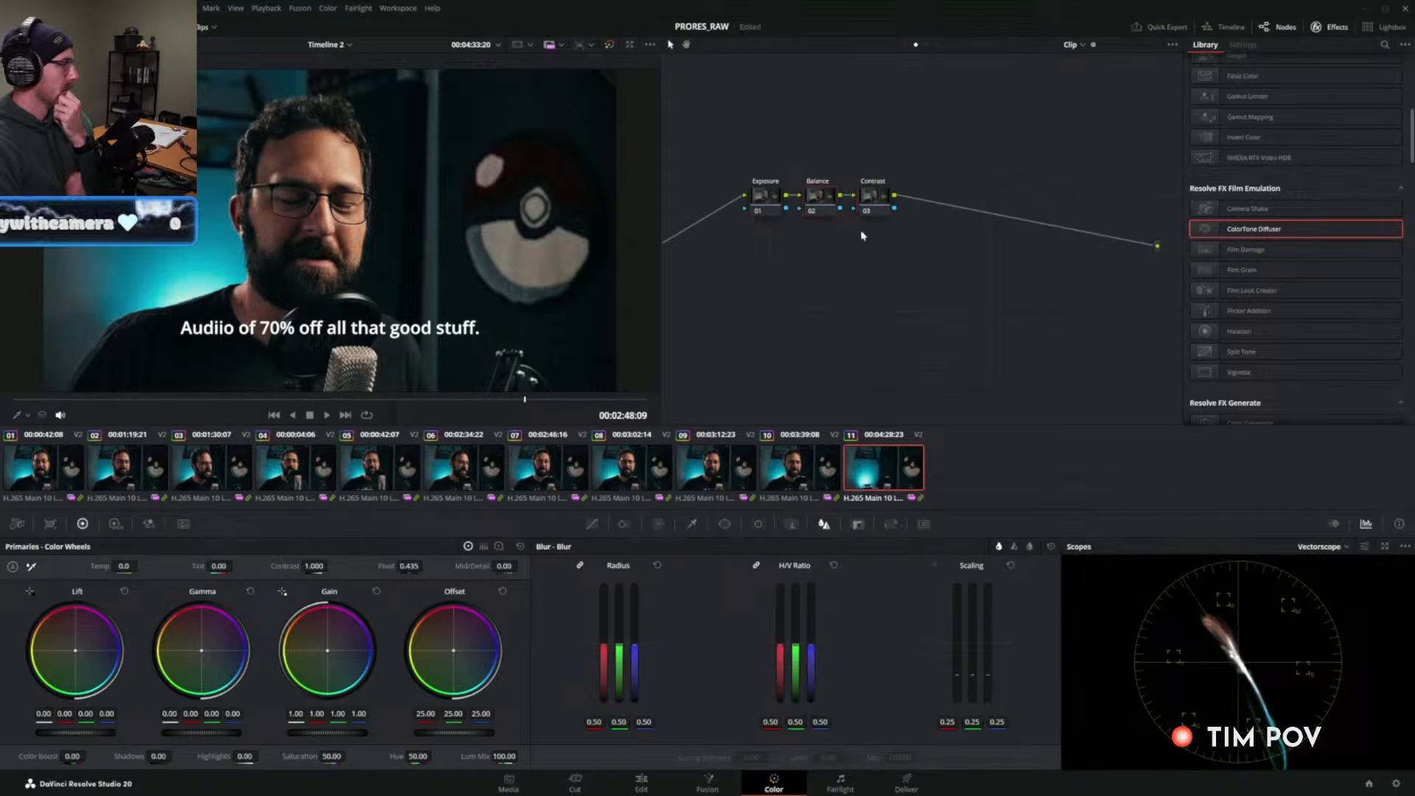
left_click_drag(742, 150, 974, 232)
left_click(975, 235)
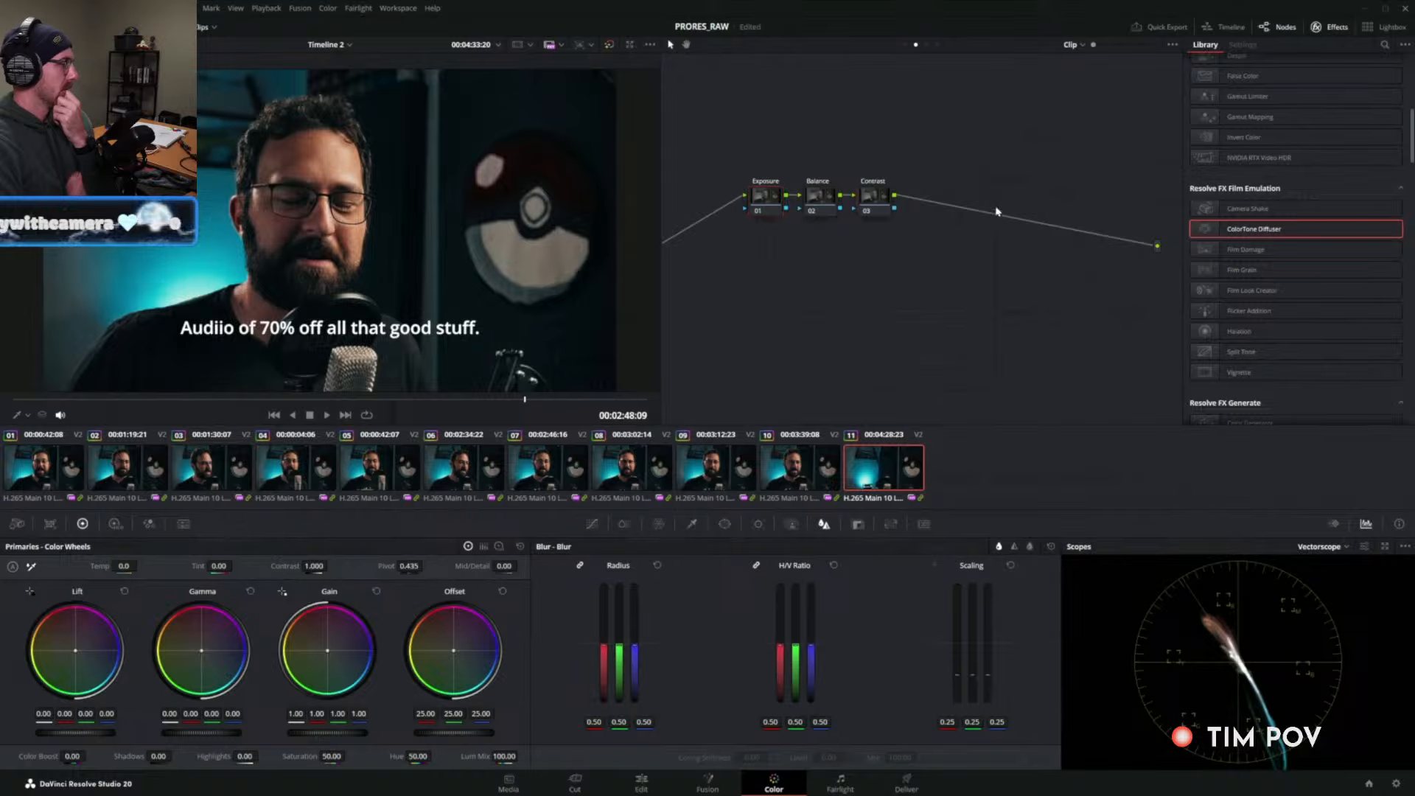
Set the Exposure node's gamma to Linear.
right_click(764, 197)
mouse_move(805, 345)
left_click(914, 139)
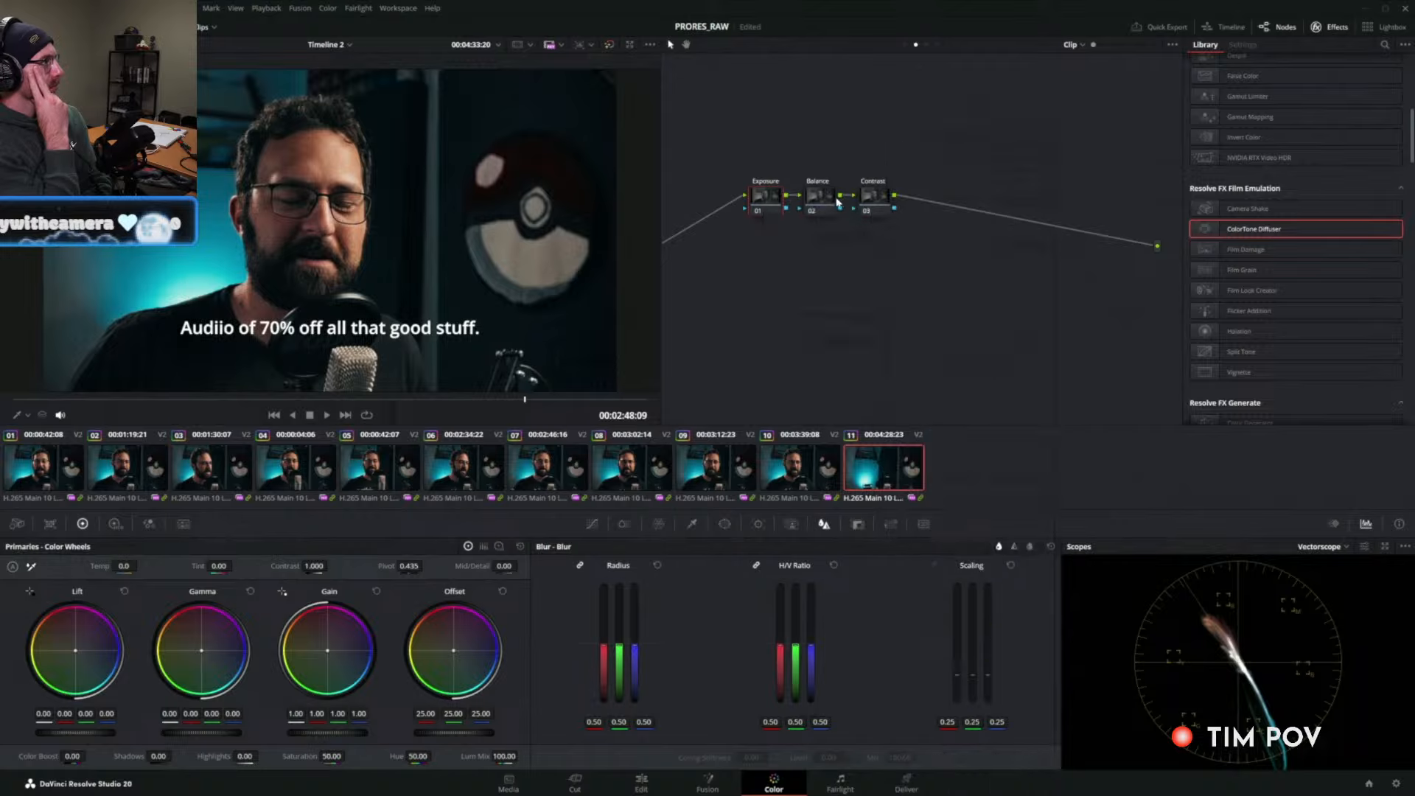
Set the Balance node's gamma to Linear and its Lum Mix to 0.
right_click(838, 202)
mouse_move(876, 354)
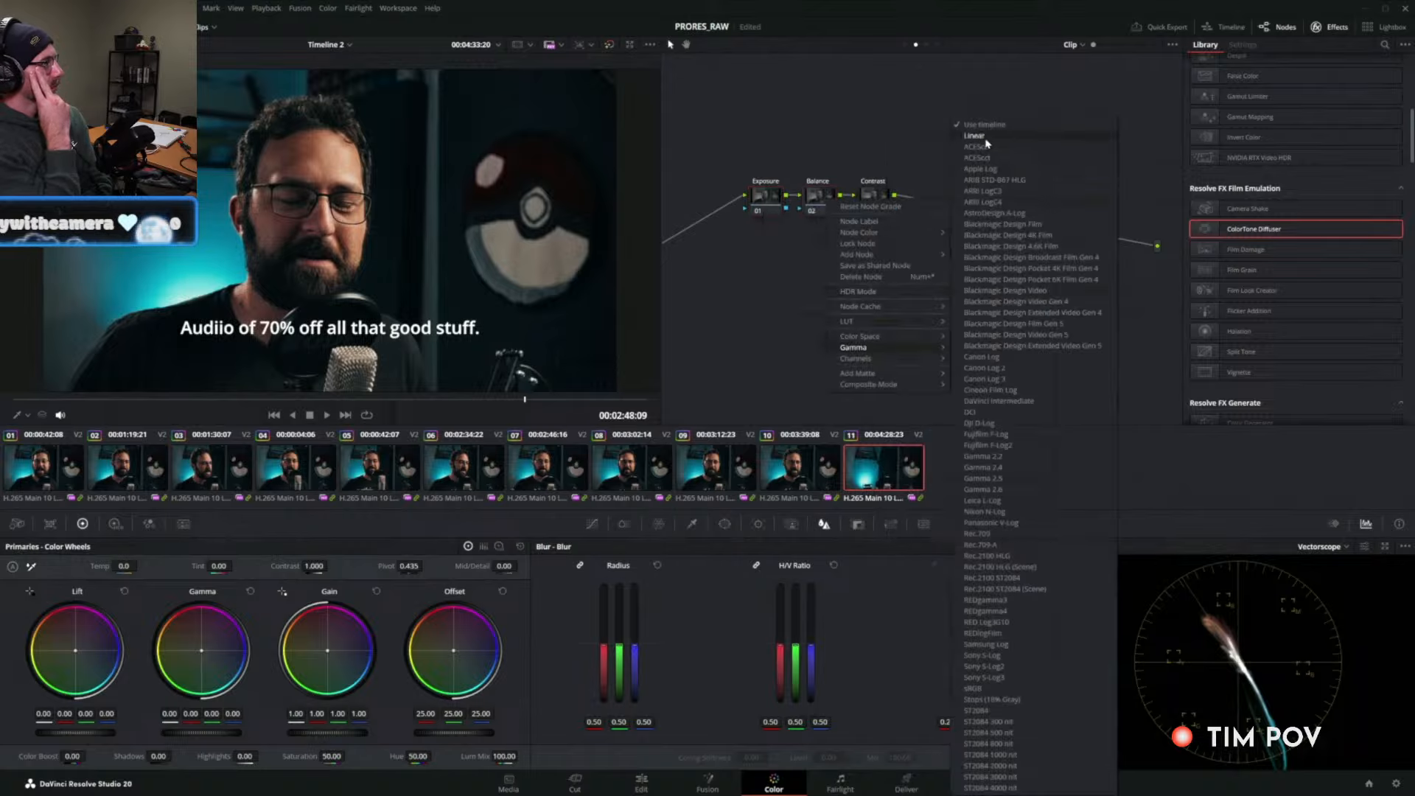
left_click(988, 142)
left_click_drag(504, 756, 456, 737)
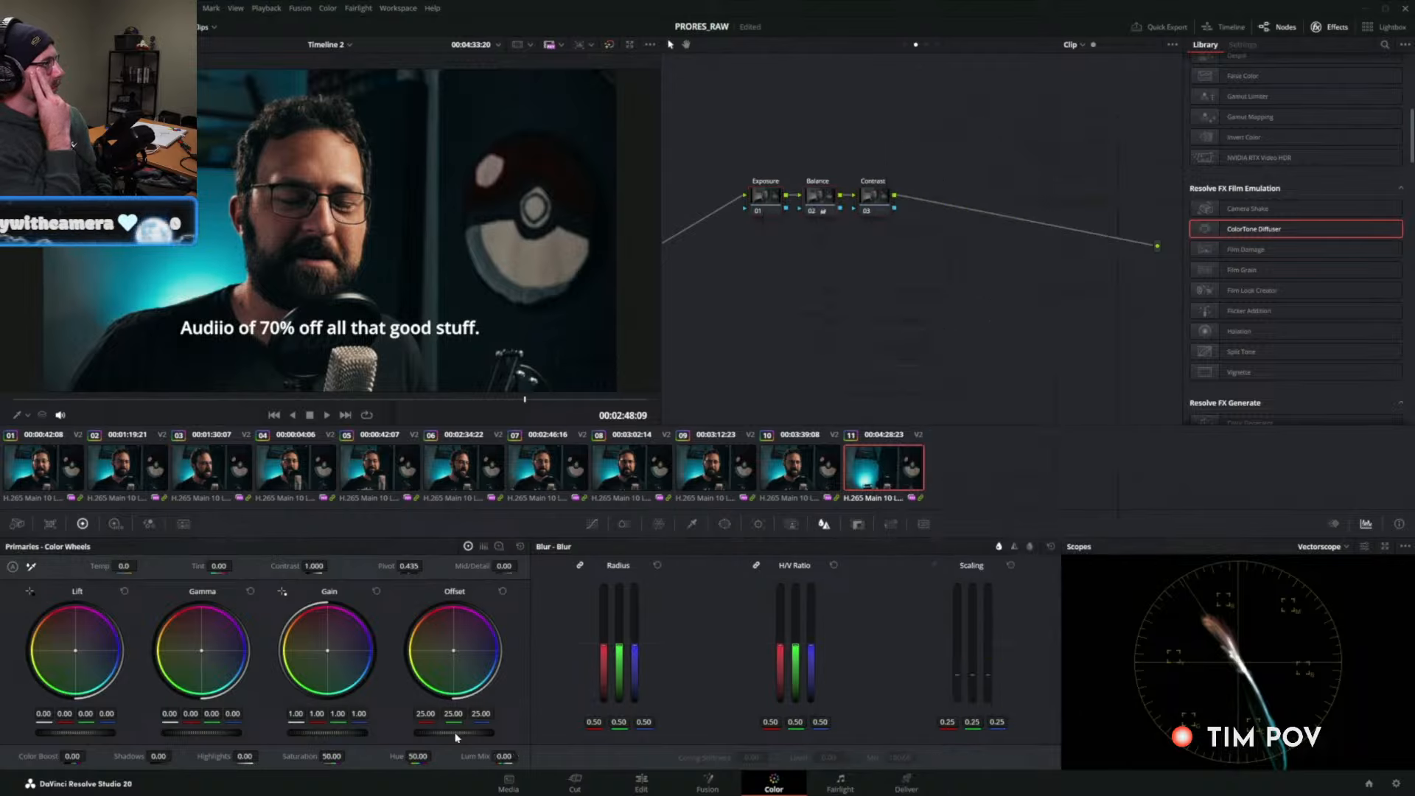
left_click_drag(726, 151, 980, 398)
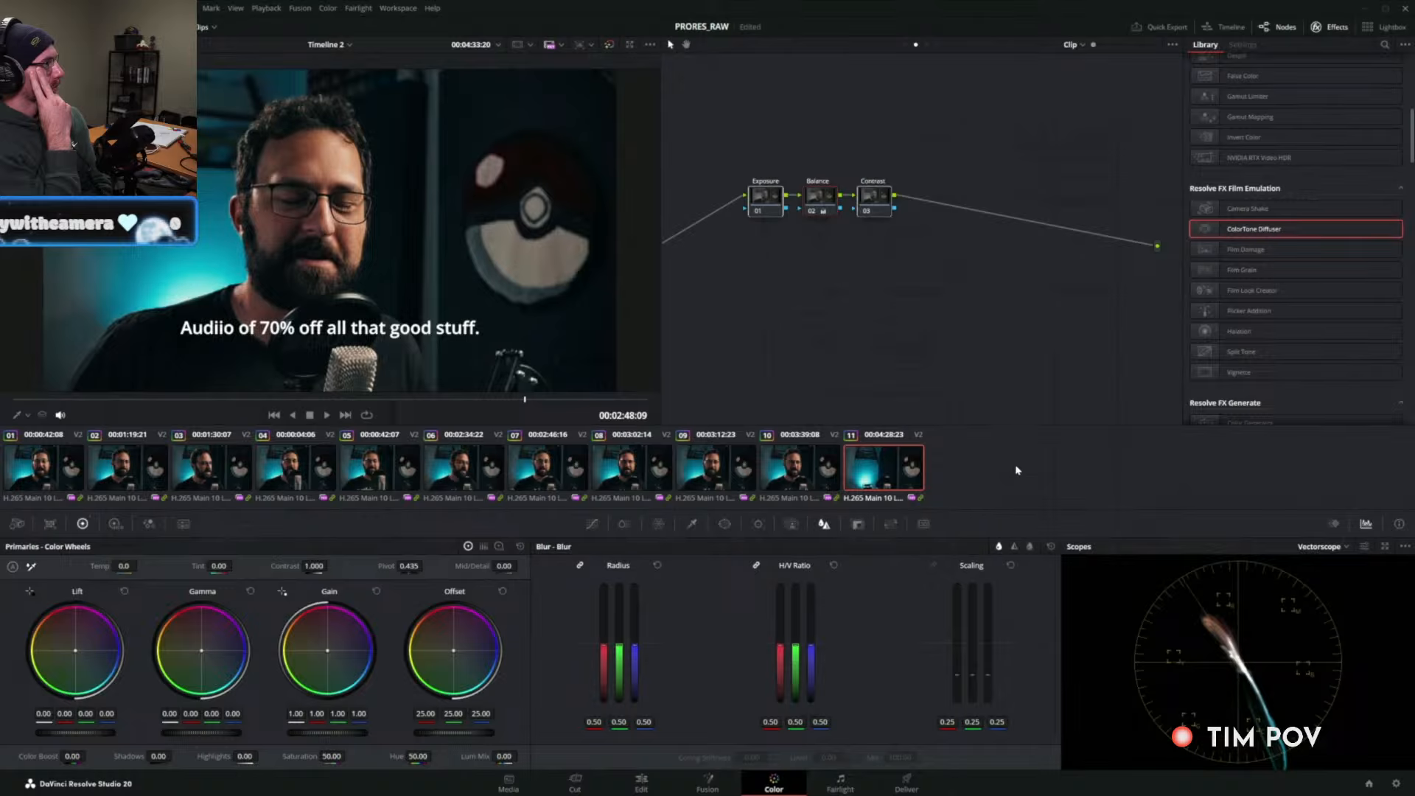
left_click(860, 290)
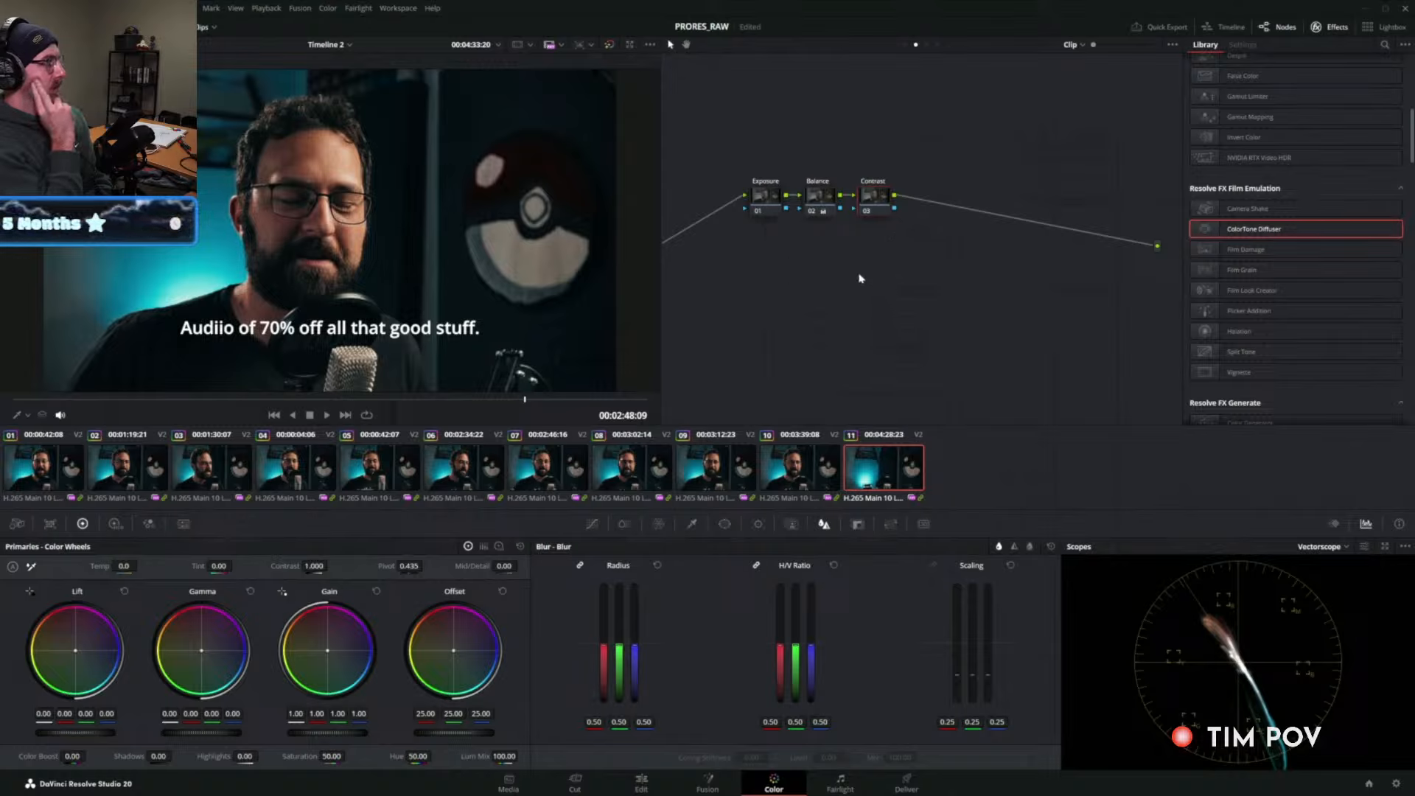
Add a serial node after Contrast and set its color space to HSV.
key("alt+s")
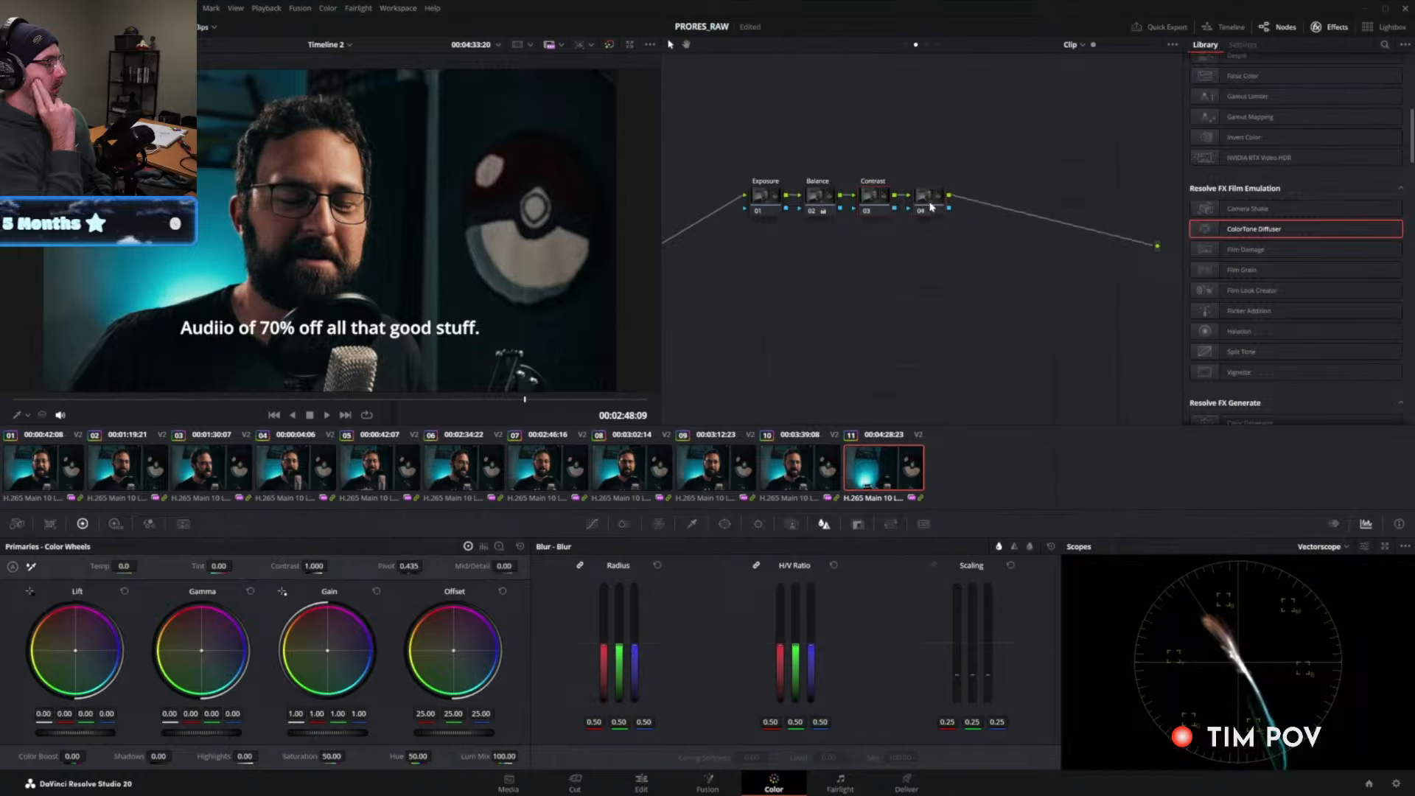
right_click(936, 188)
mouse_move(965, 328)
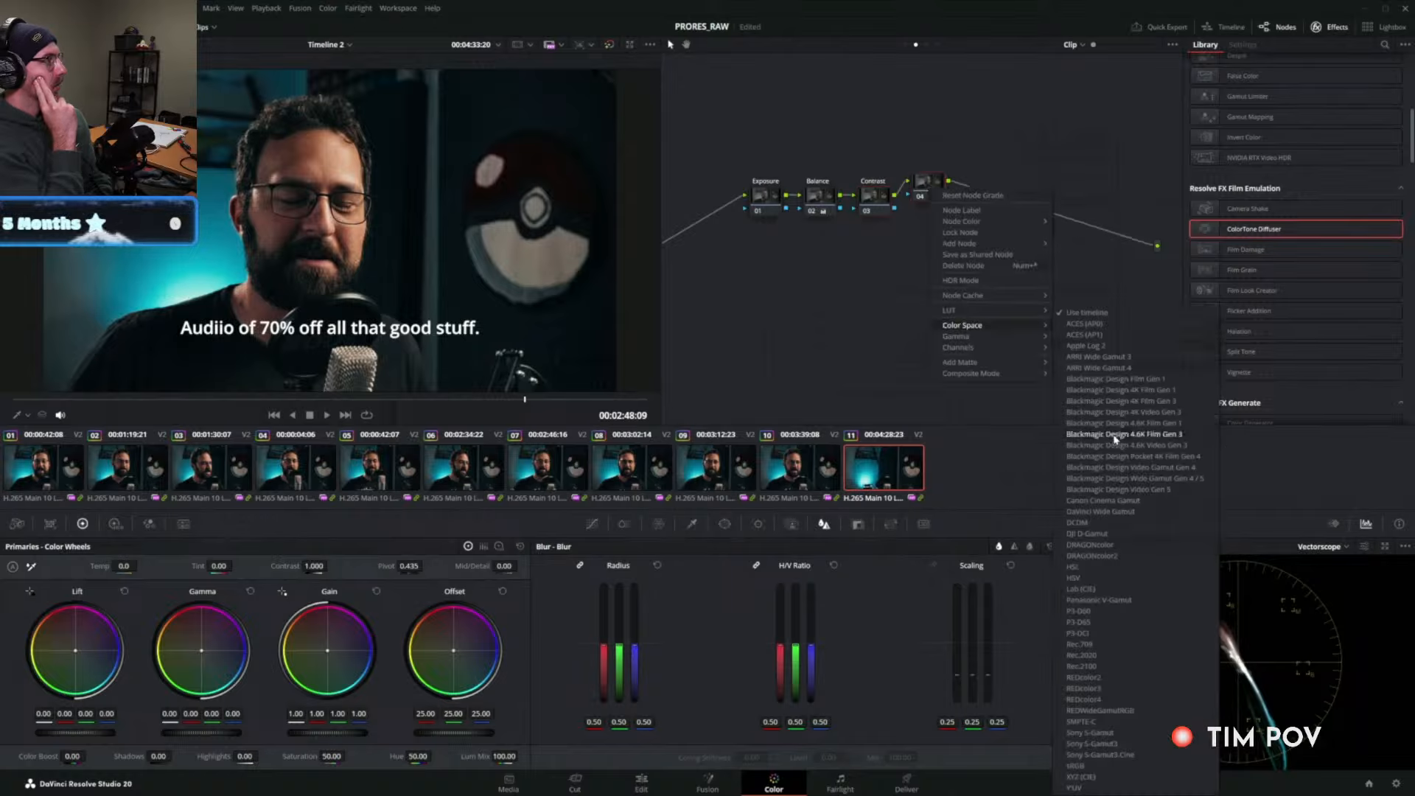
left_click(1078, 577)
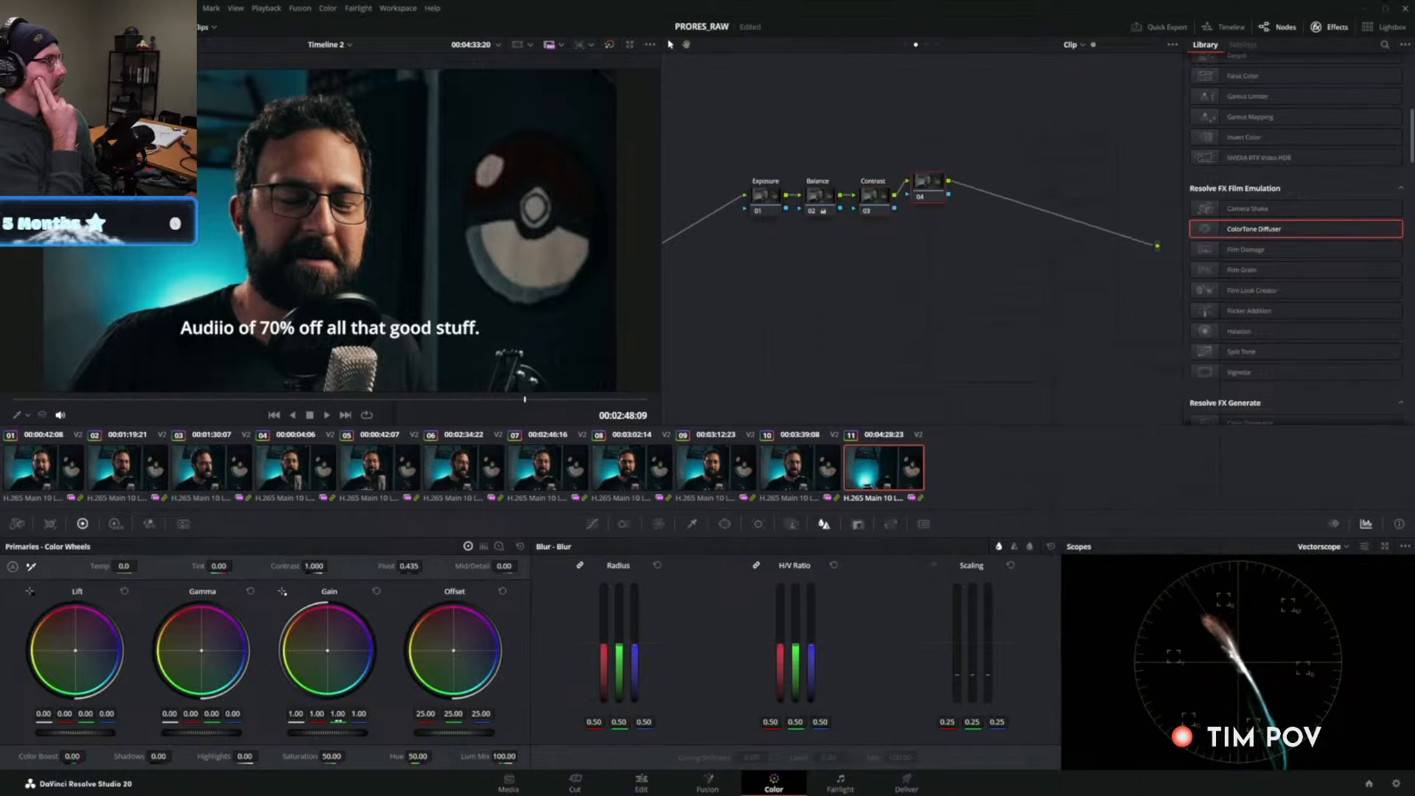
Set the fourth node's green gain to 0.82 and green gamma to 0.04, and label the node HSV.
left_click_drag(338, 714, 324, 713)
left_click_drag(211, 713, 216, 714)
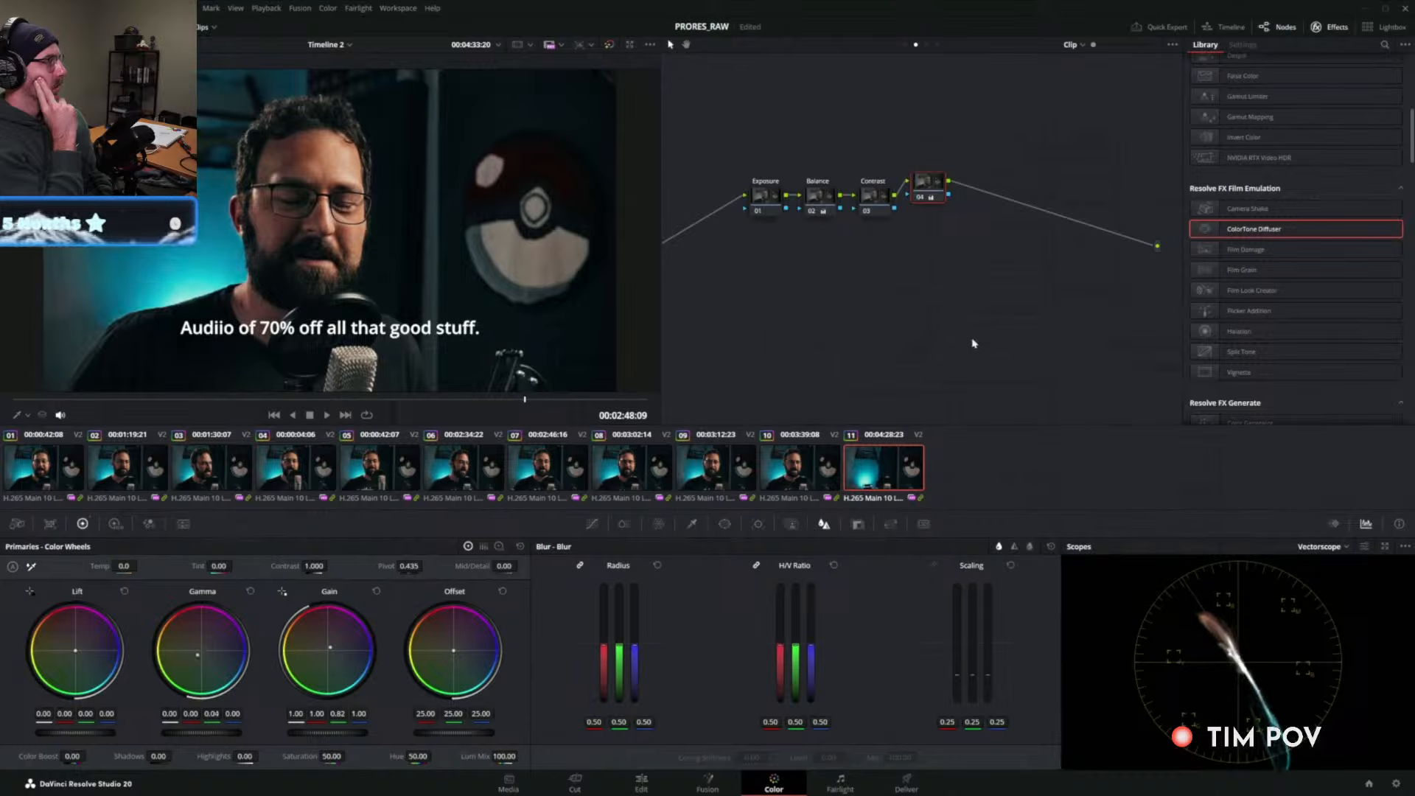
right_click(927, 193)
left_click(966, 219)
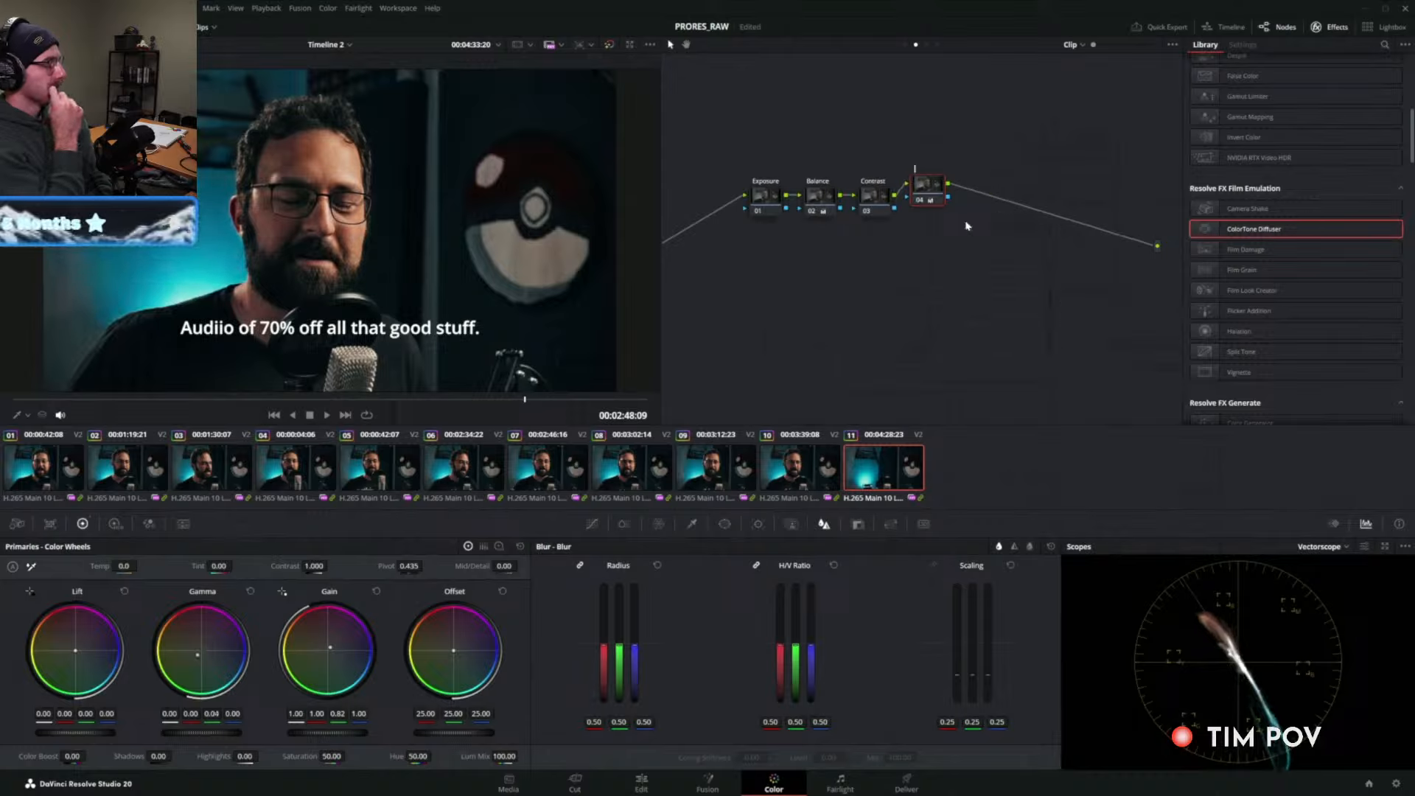
type("HEV")
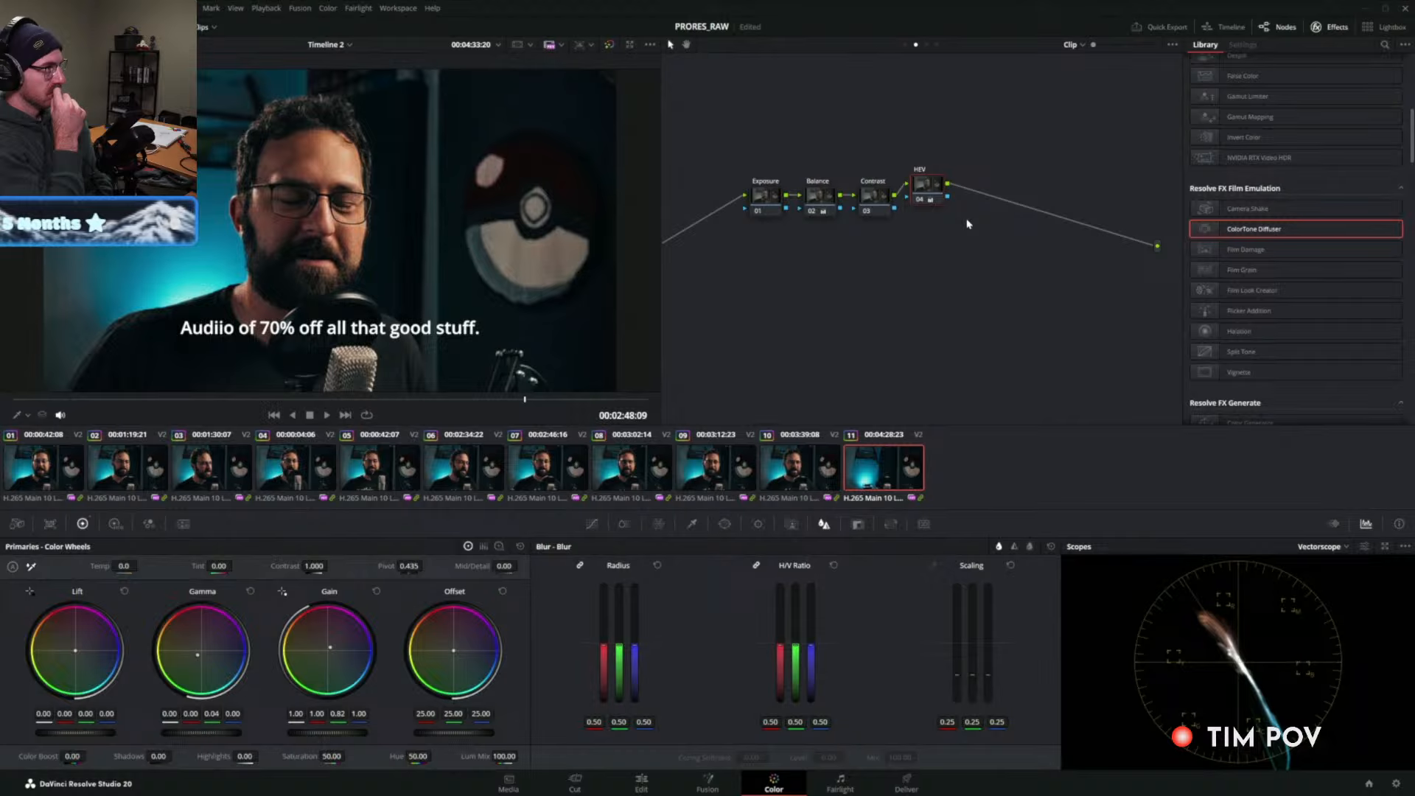
key("Return")
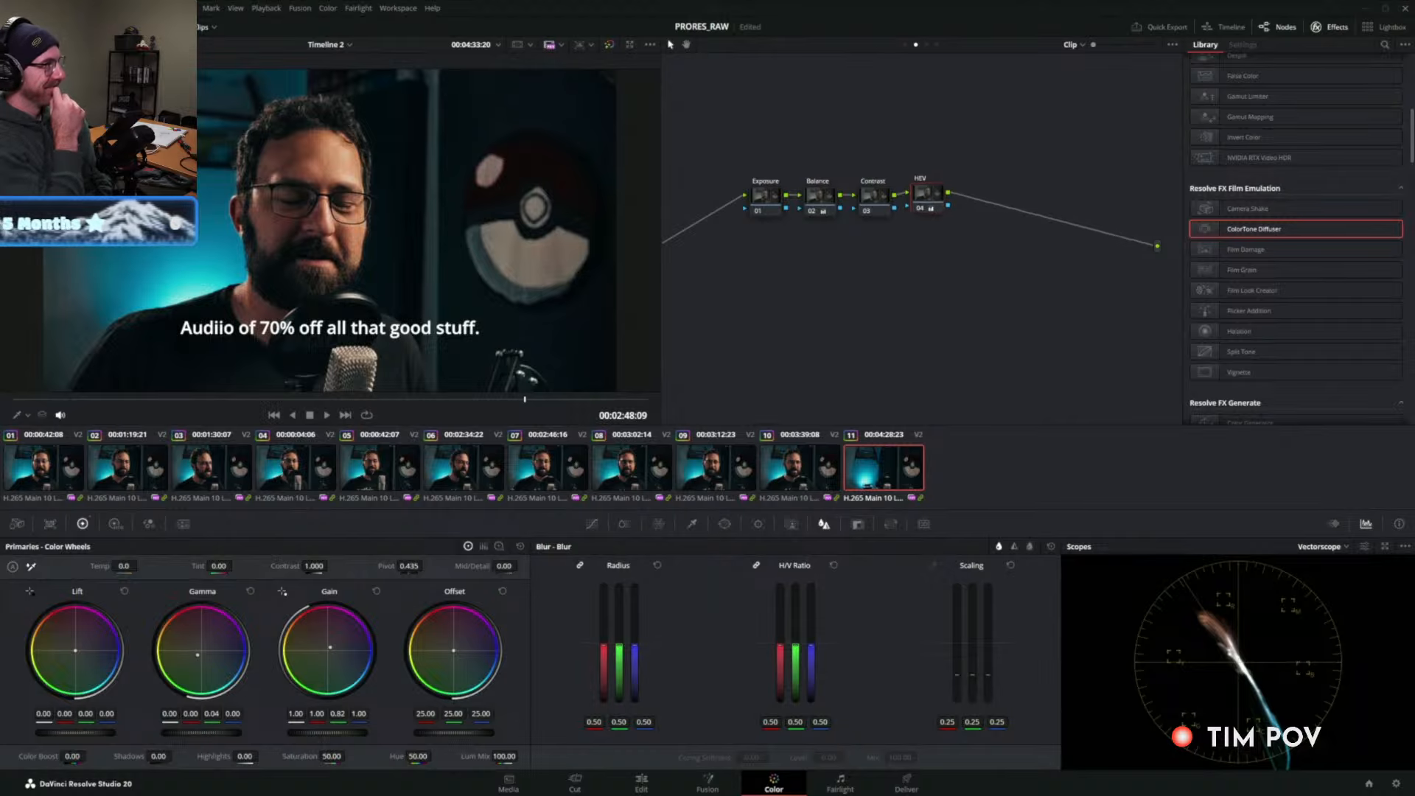
Grab a still of the four-node grade into the gallery and label it "4 Node Template".
left_click(28, 26)
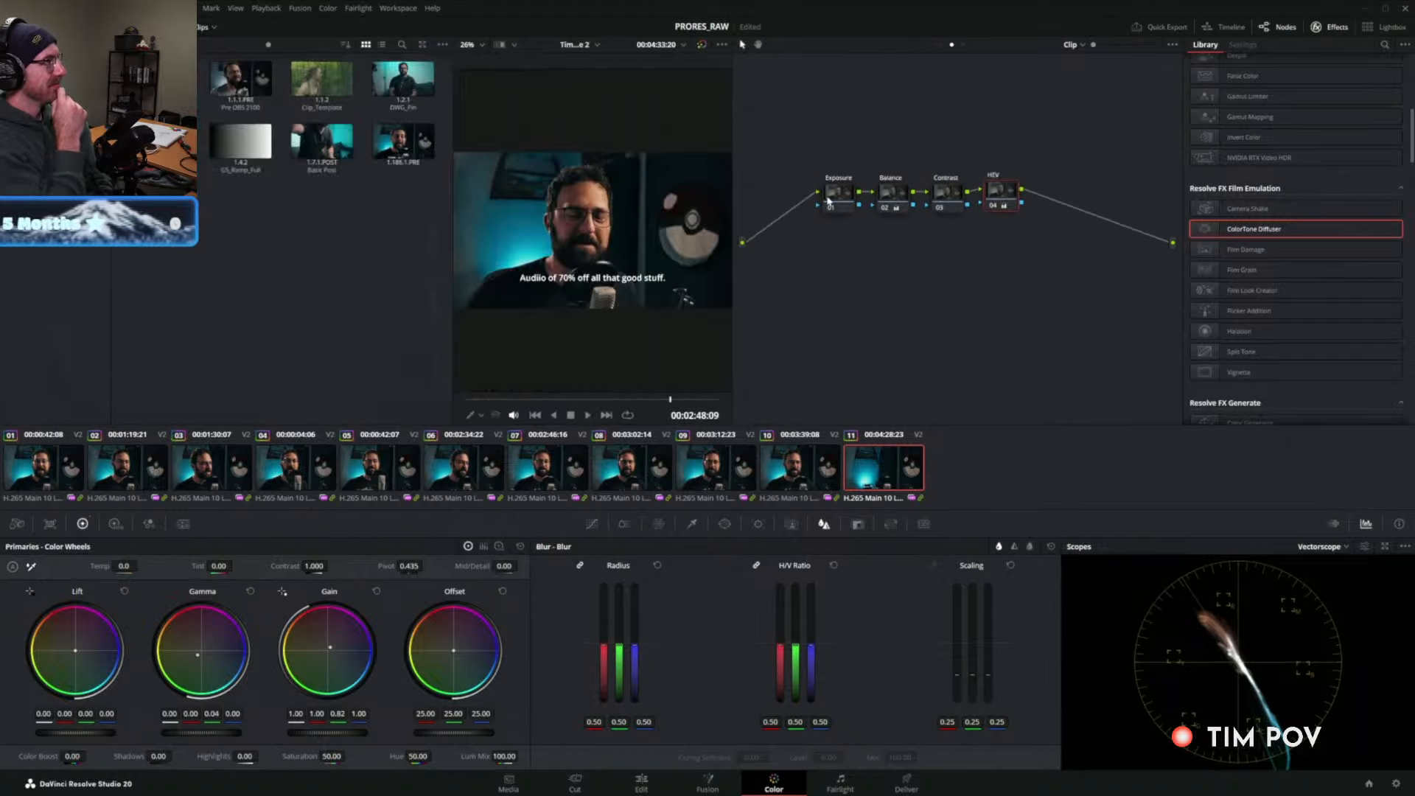
right_click(624, 215)
left_click(652, 229)
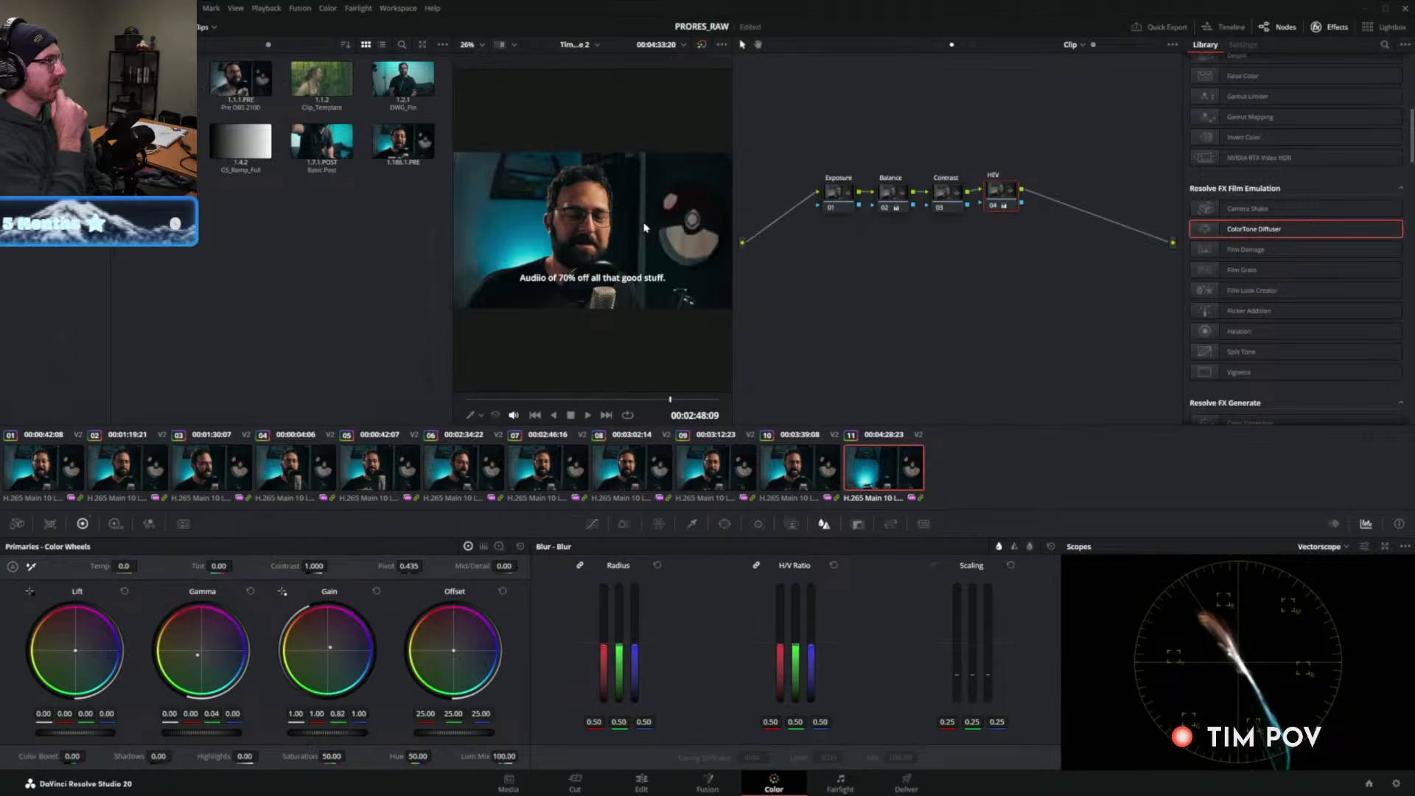
right_click(251, 221)
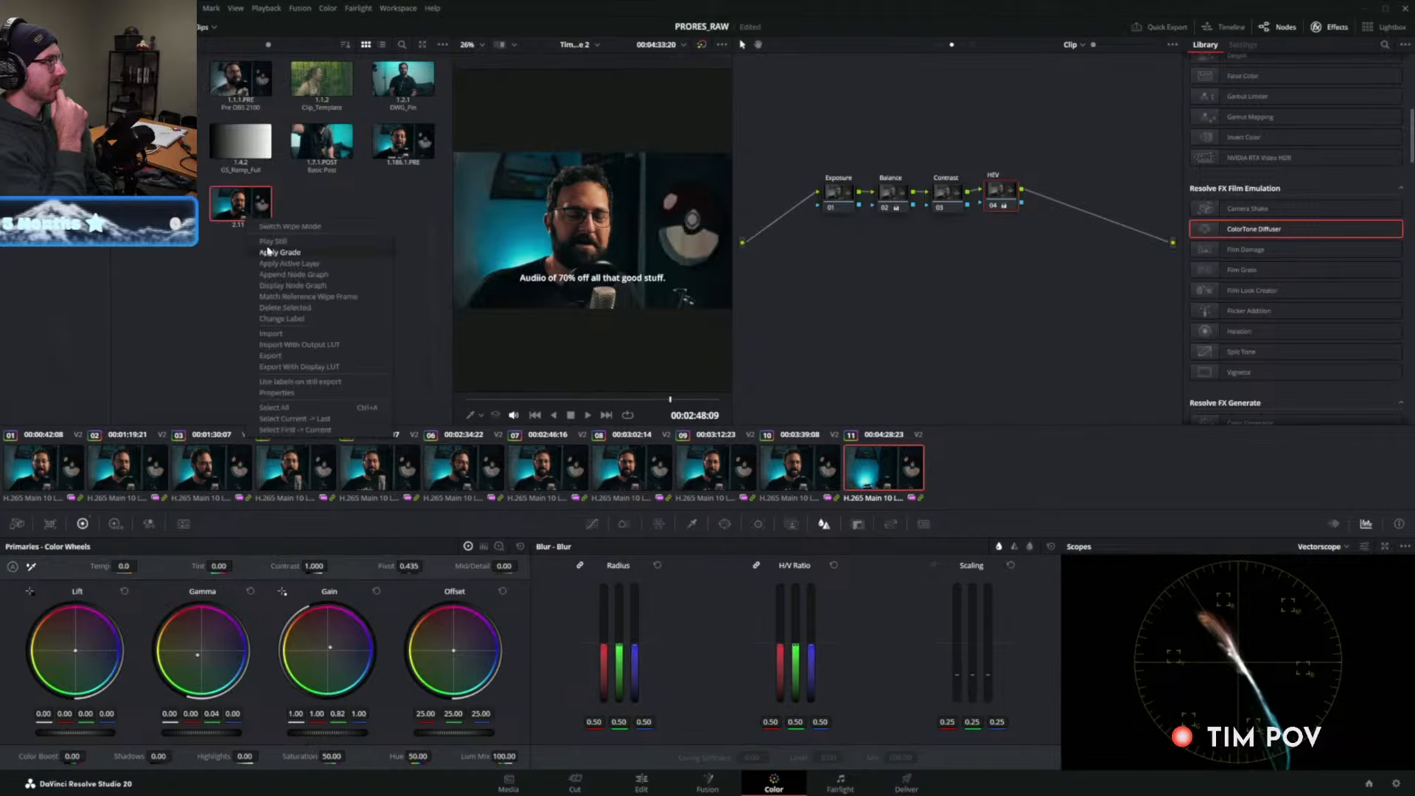
left_click(282, 318)
type("4 Node")
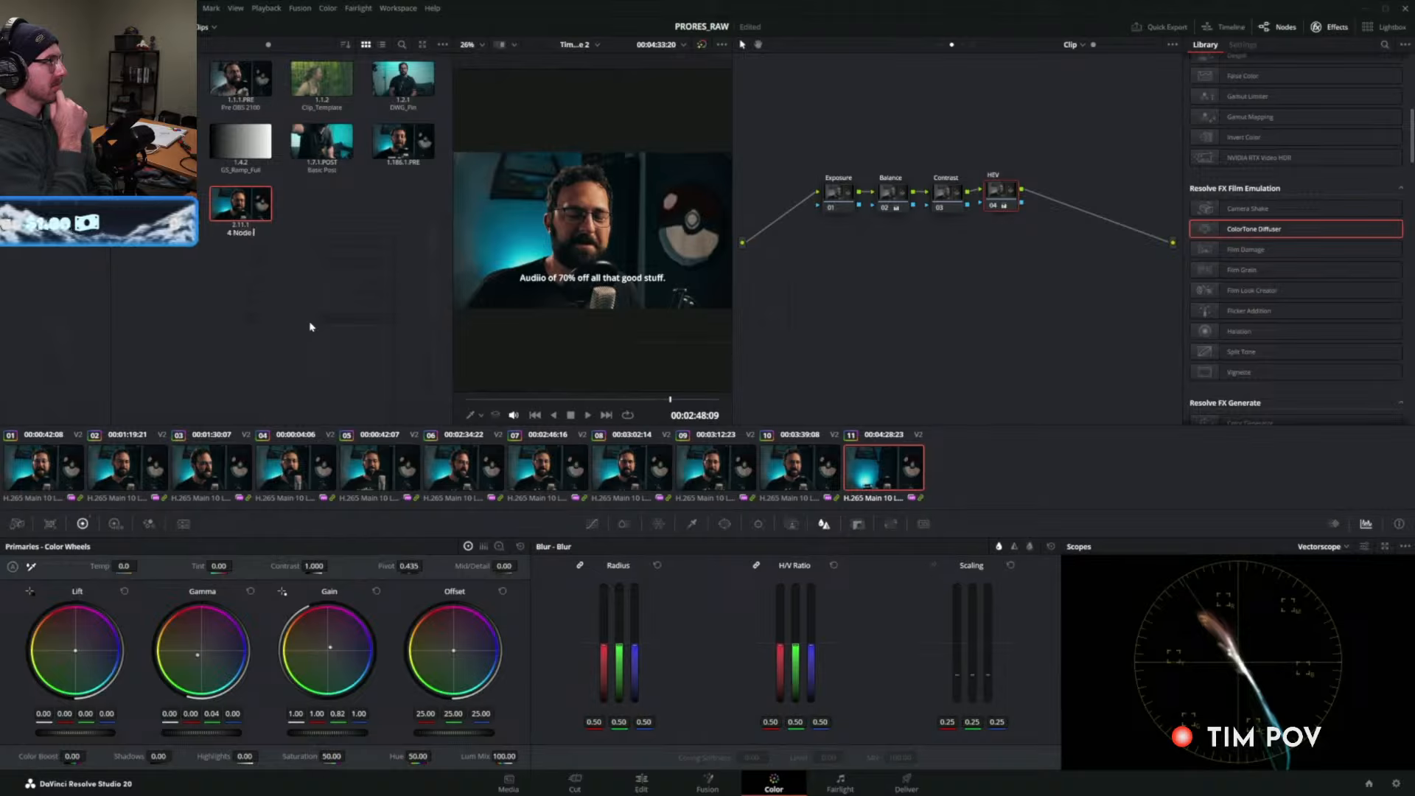
type(" Template")
key("Return")
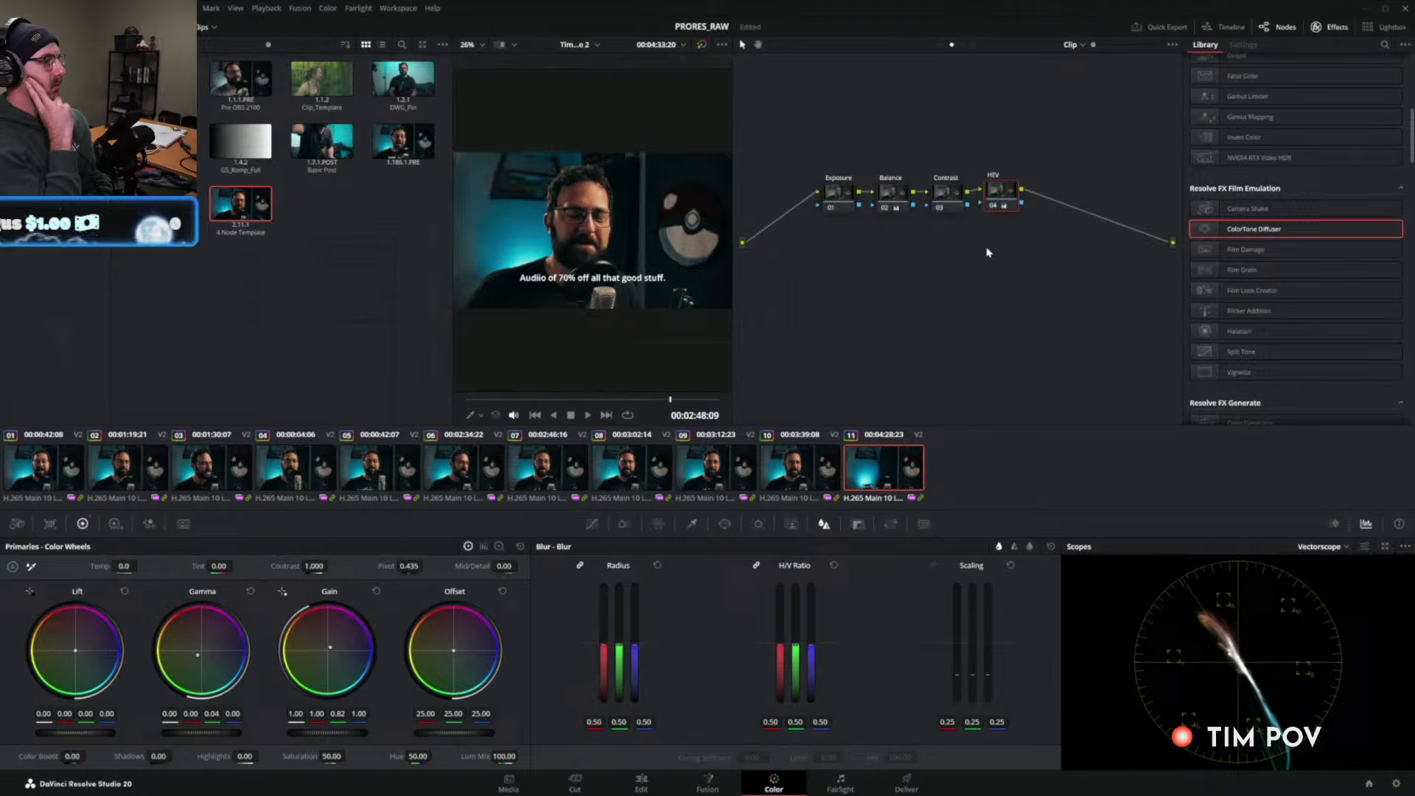
Compare the four clip-level nodes with the larger Group Post-Clip node tree.
left_click_drag(855, 243, 1057, 122)
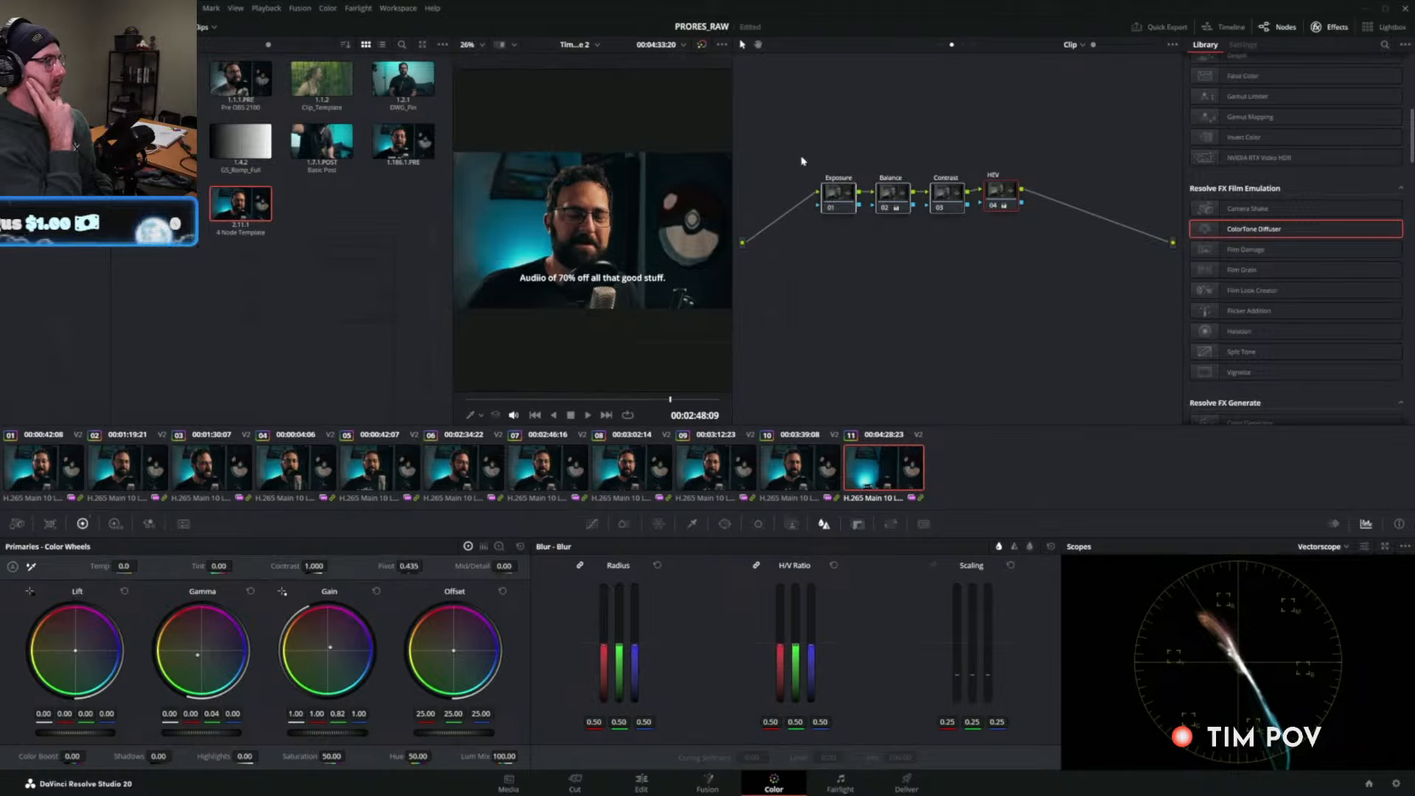
left_click(963, 44)
left_click_drag(1009, 157, 892, 148)
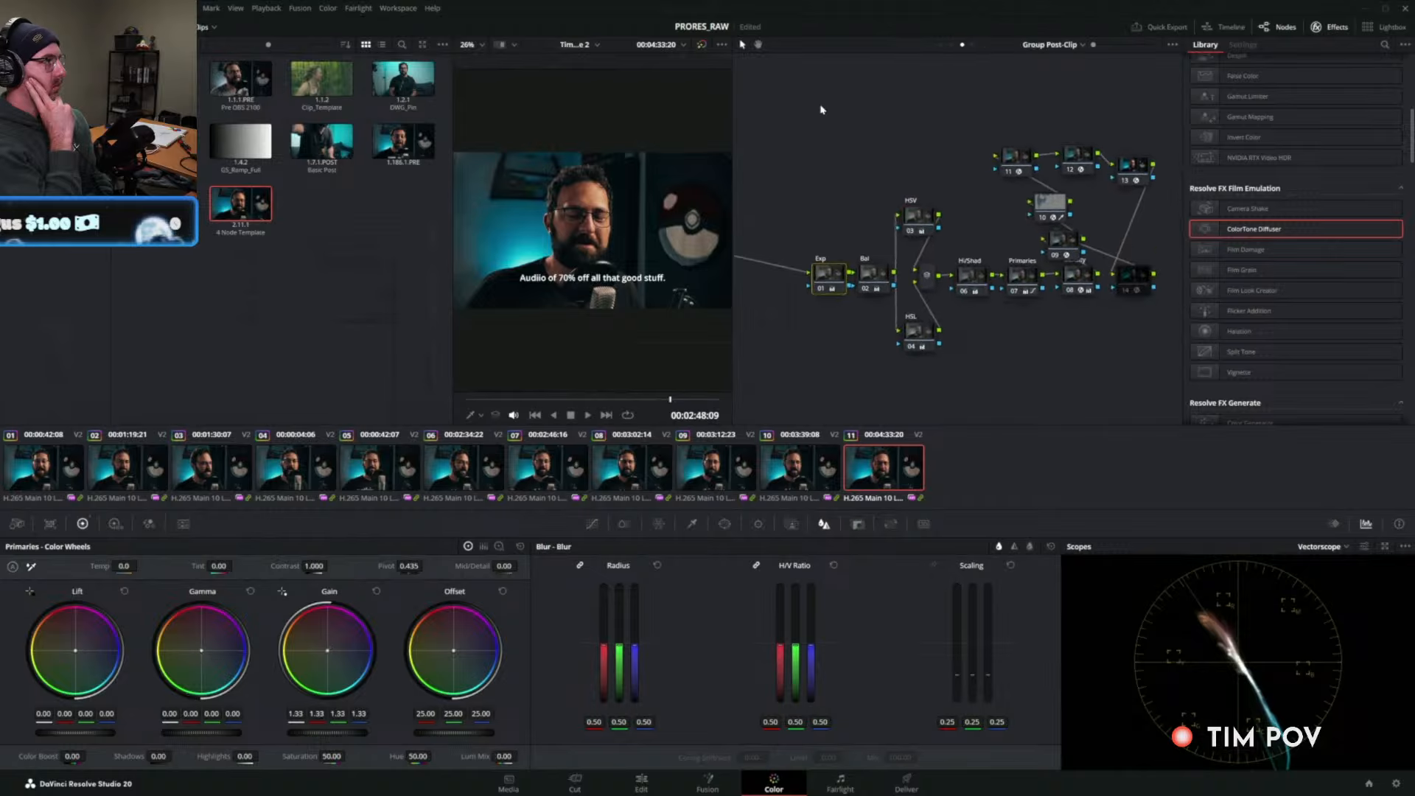
left_click_drag(810, 106, 1172, 377)
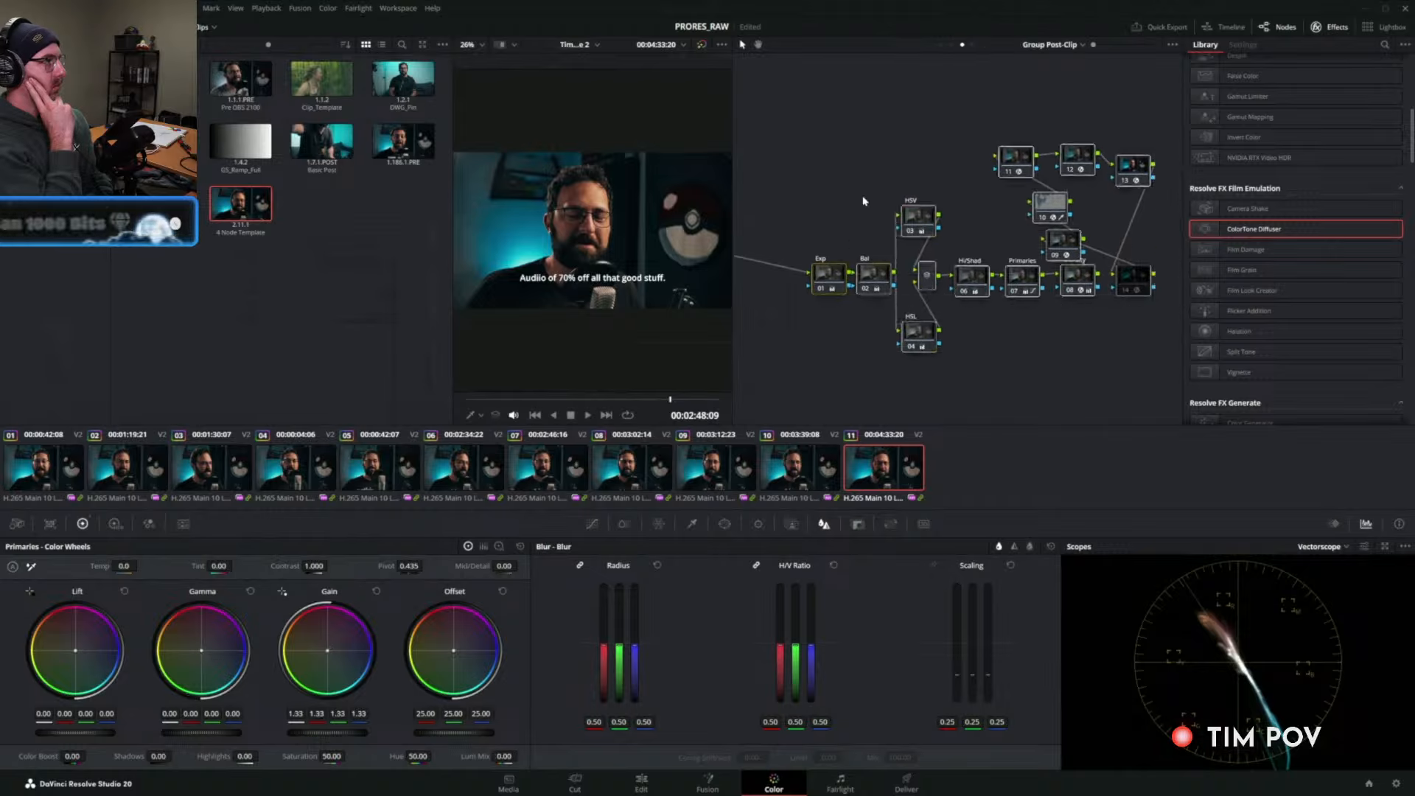
left_click(1045, 330)
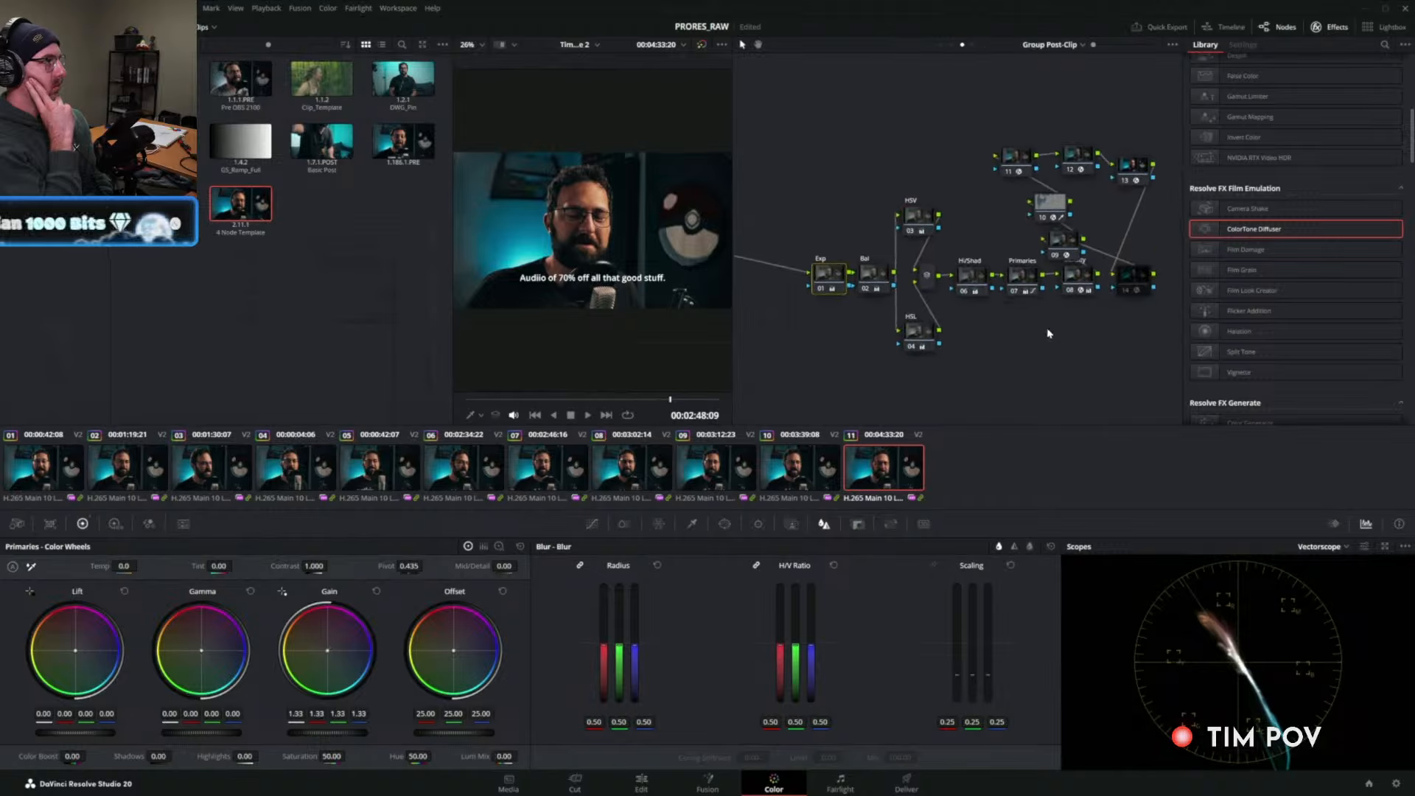
left_click(952, 45)
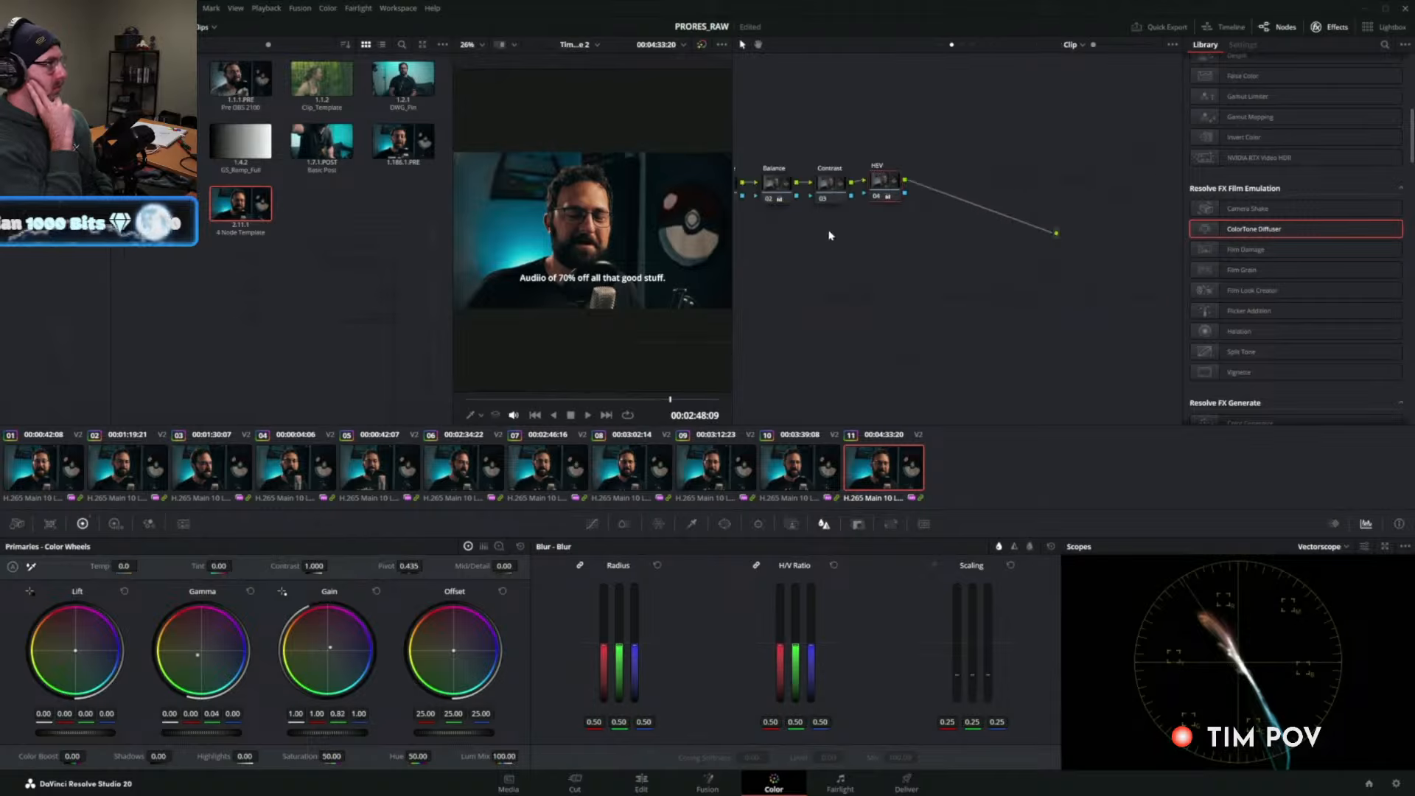
left_click_drag(921, 248, 1032, 264)
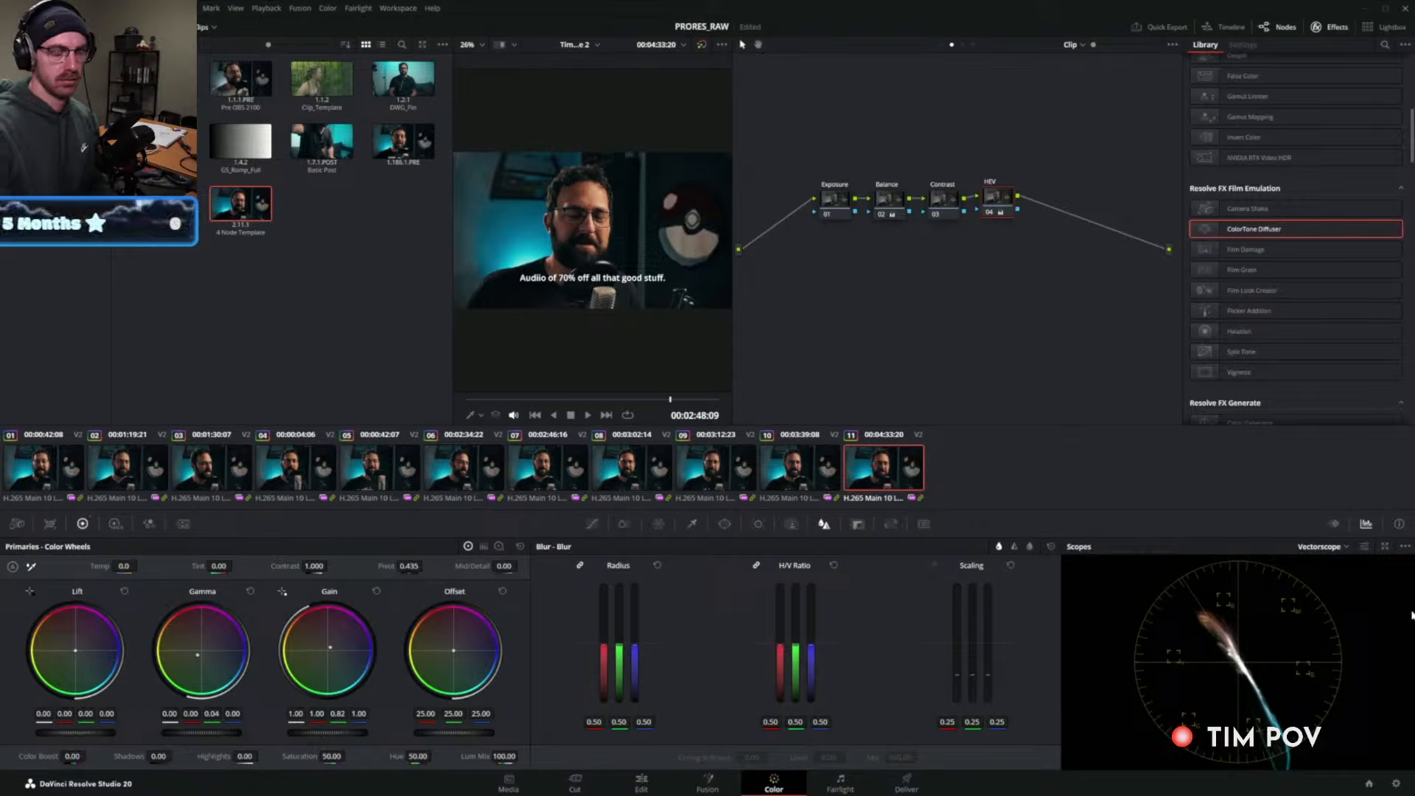
left_click(1341, 547)
left_click(1335, 575)
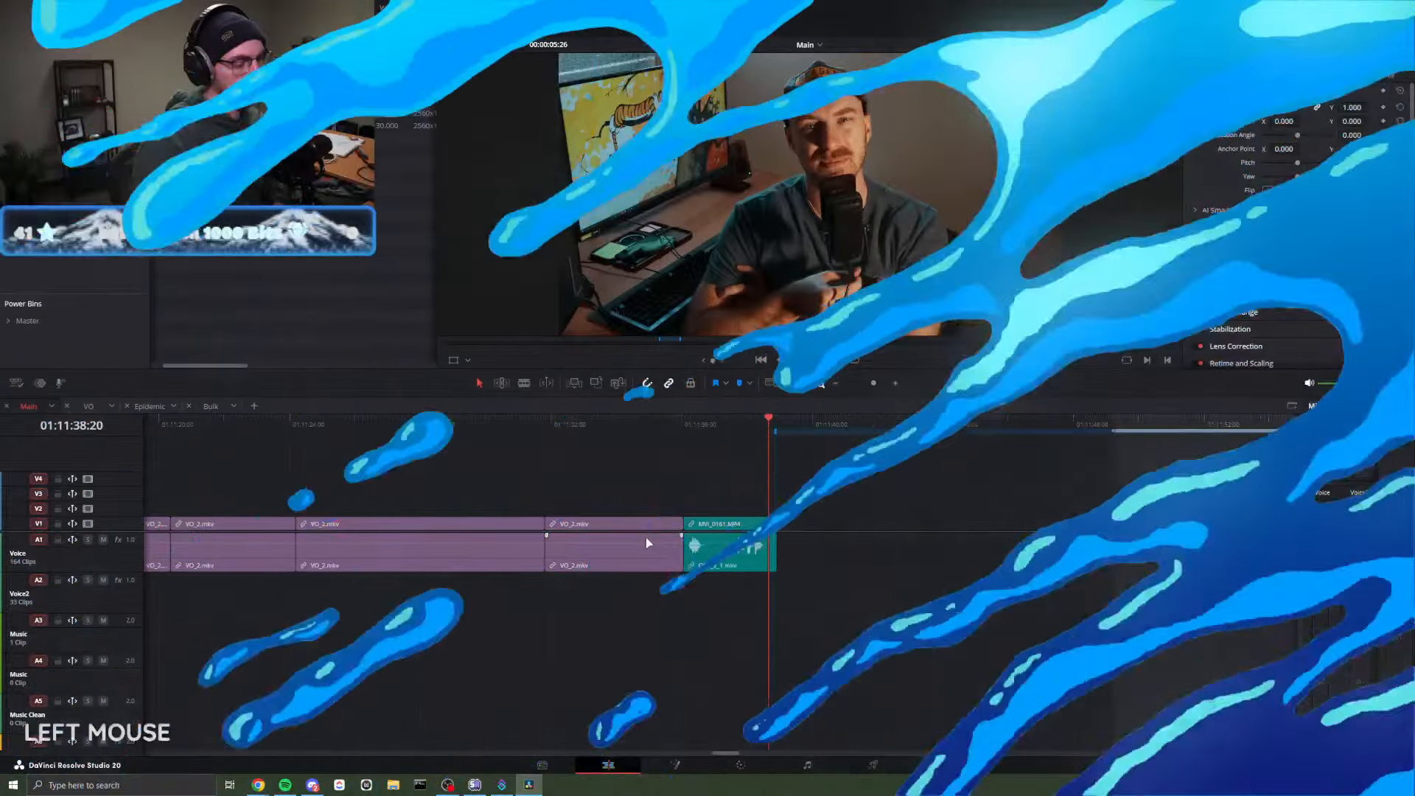
View the MVI_0162.MP4 clip at 01:12:22:12 in the Main timeline and enlarge the viewer slightly.
scroll(736, 467, "up", 6)
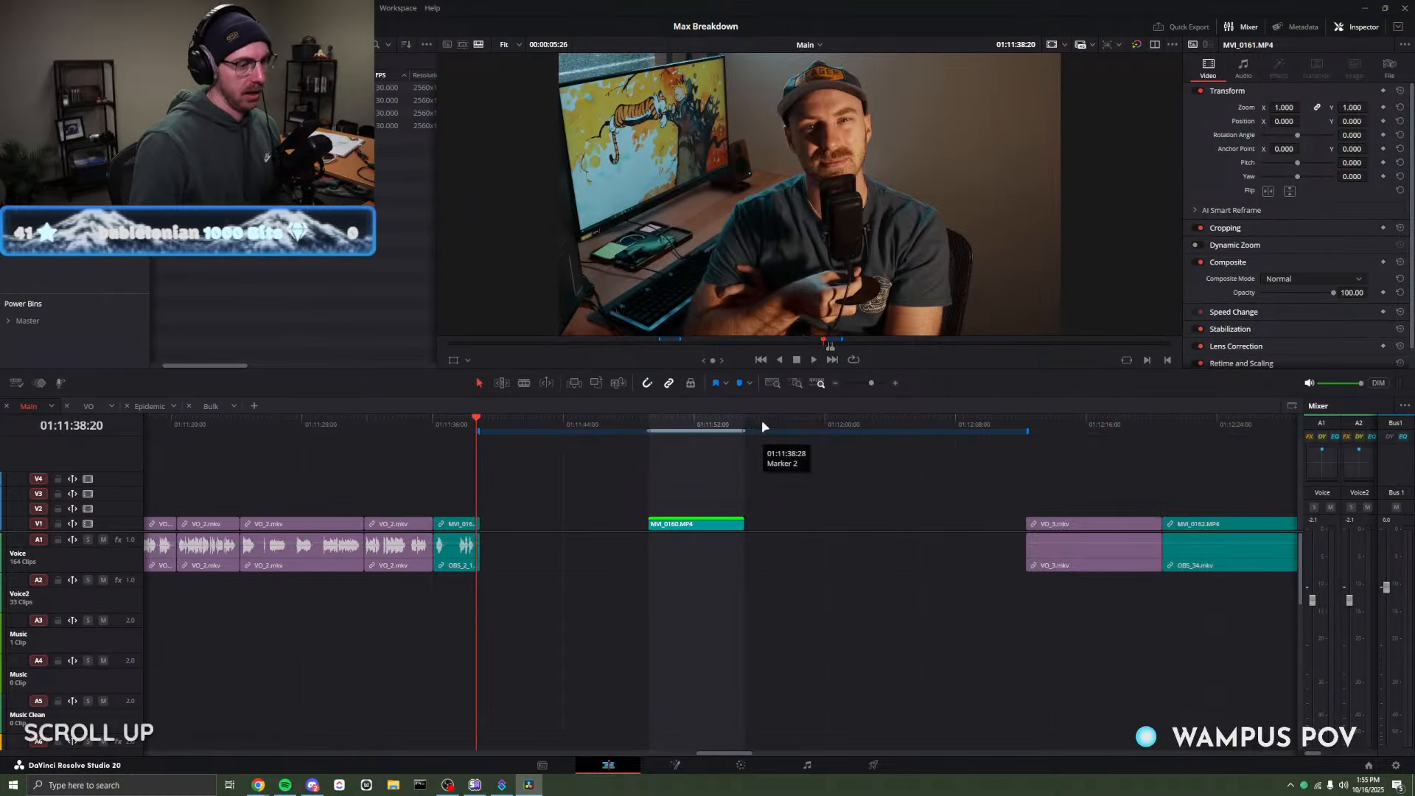
left_click(957, 419)
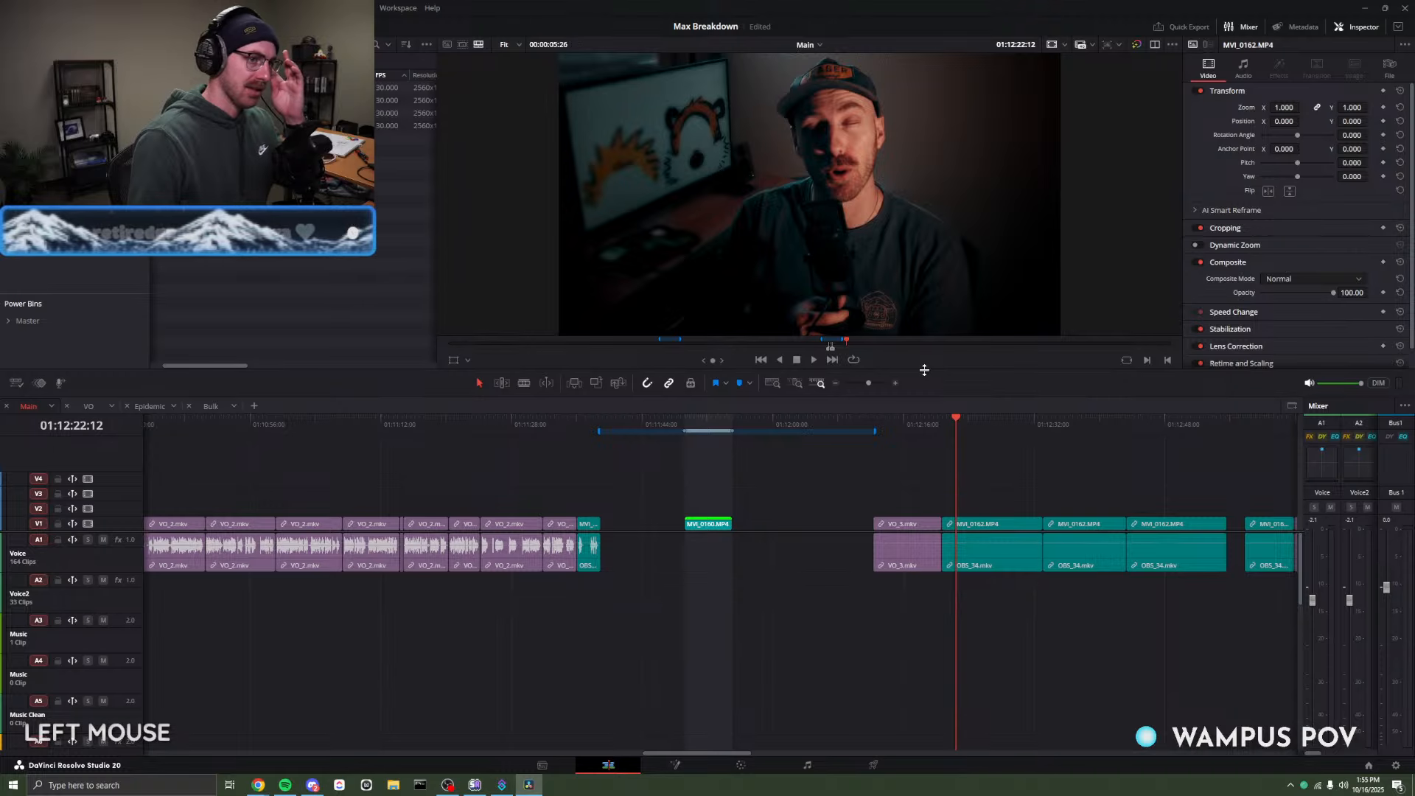
mouse_move(925, 369)
left_mouse_down()
mouse_move(920, 426)
mouse_move(921, 386)
left_mouse_up()
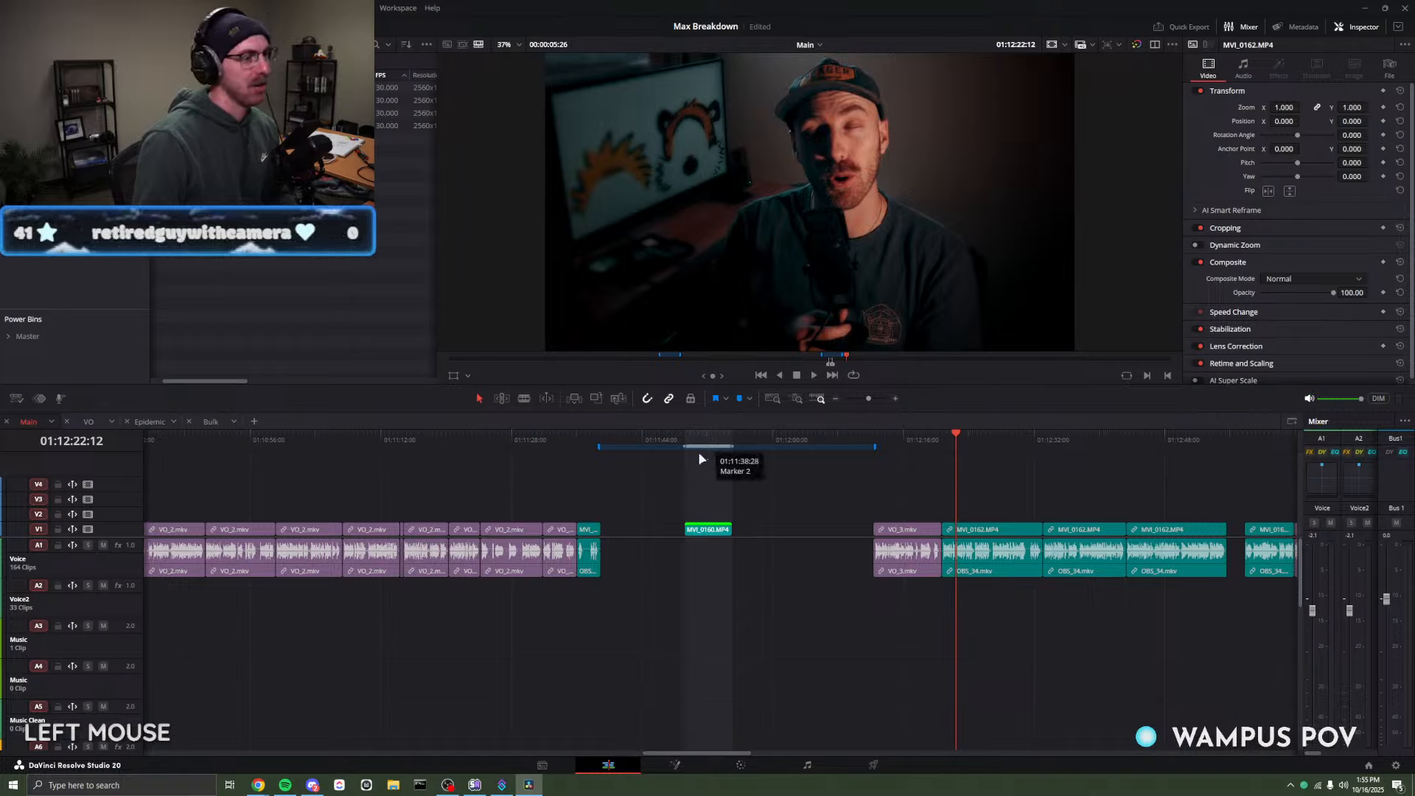
Move the playhead back to 01:11:37:06 and select the MVI_0161.MP4 clip before the Marker 2 range.
key("d")
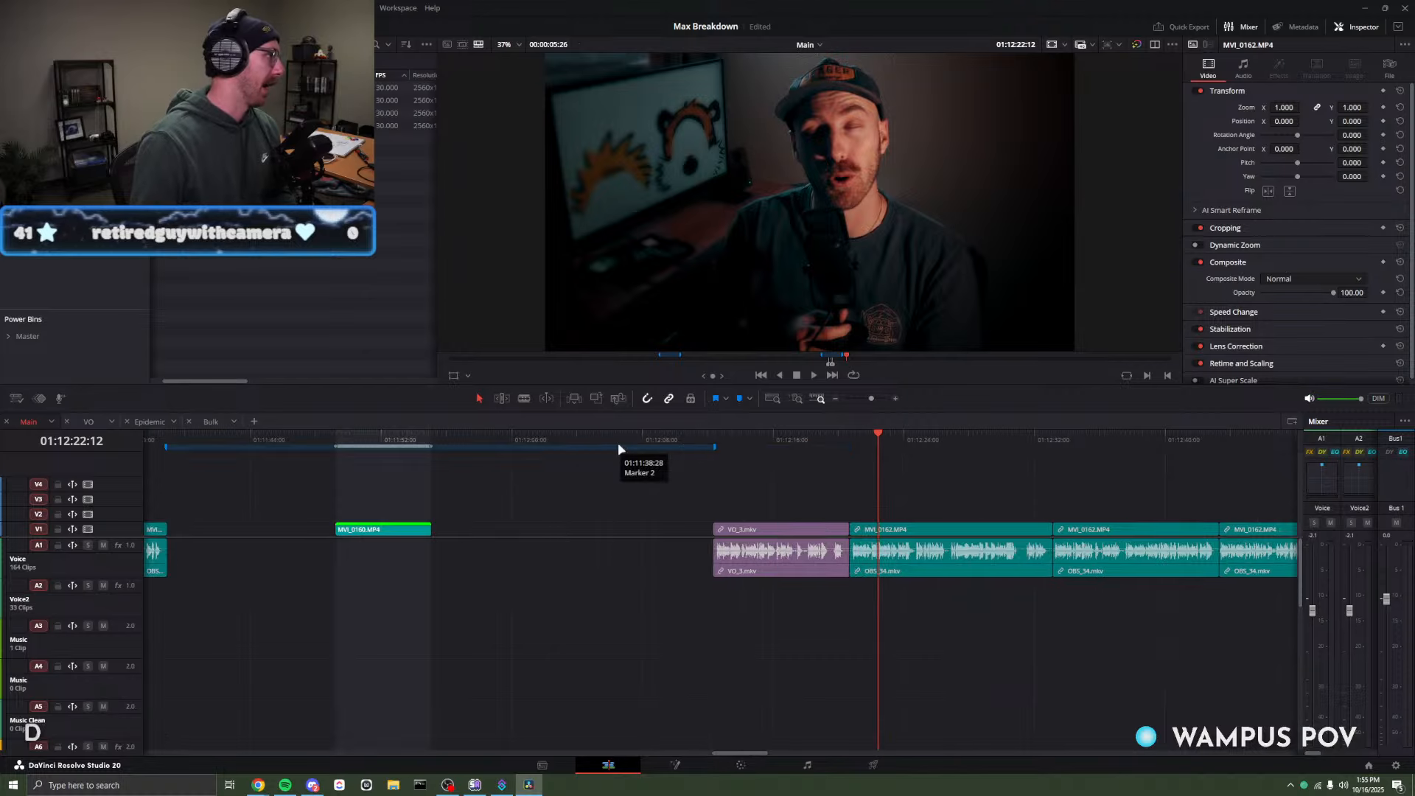
scroll(409, 470, "down", 2)
left_click(431, 442)
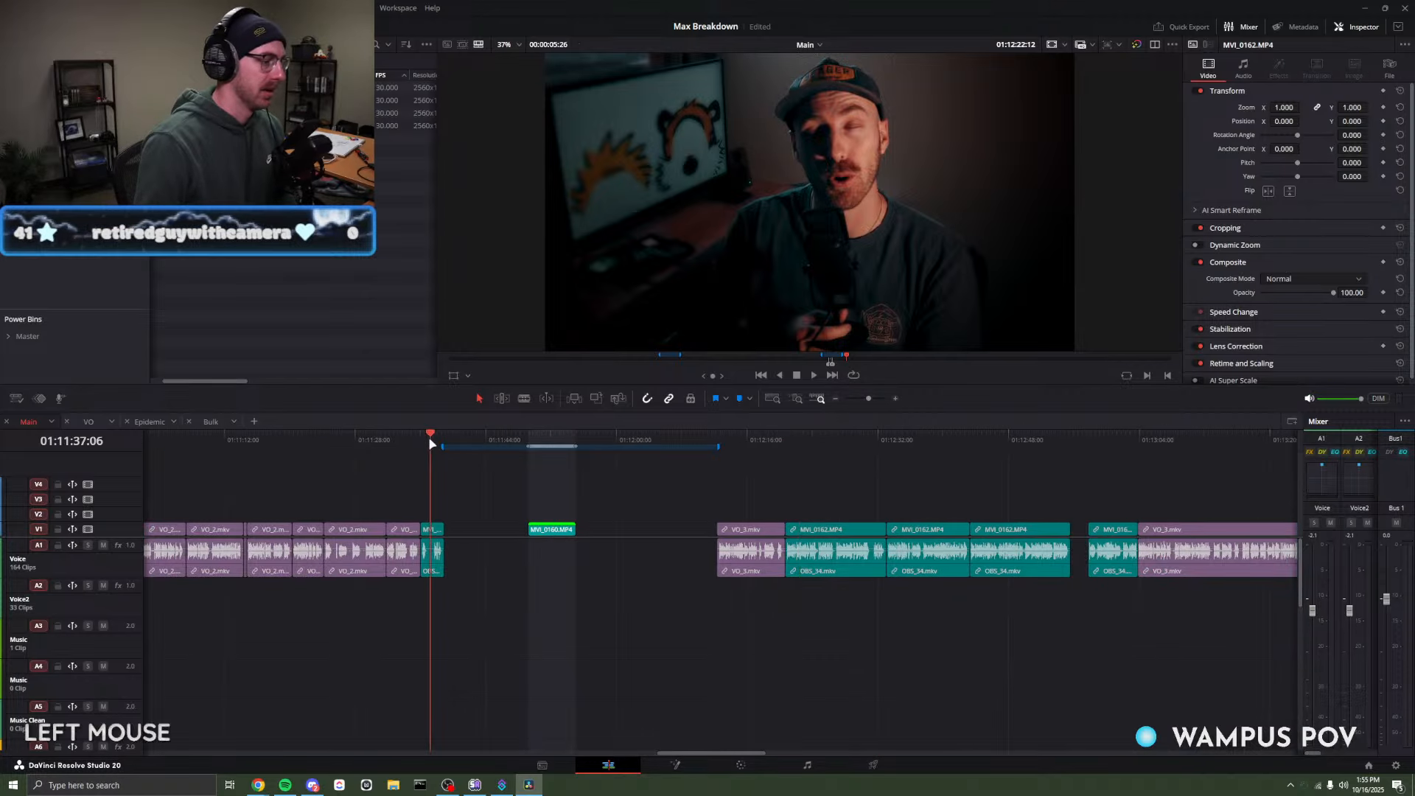
key("d")
left_click(536, 534)
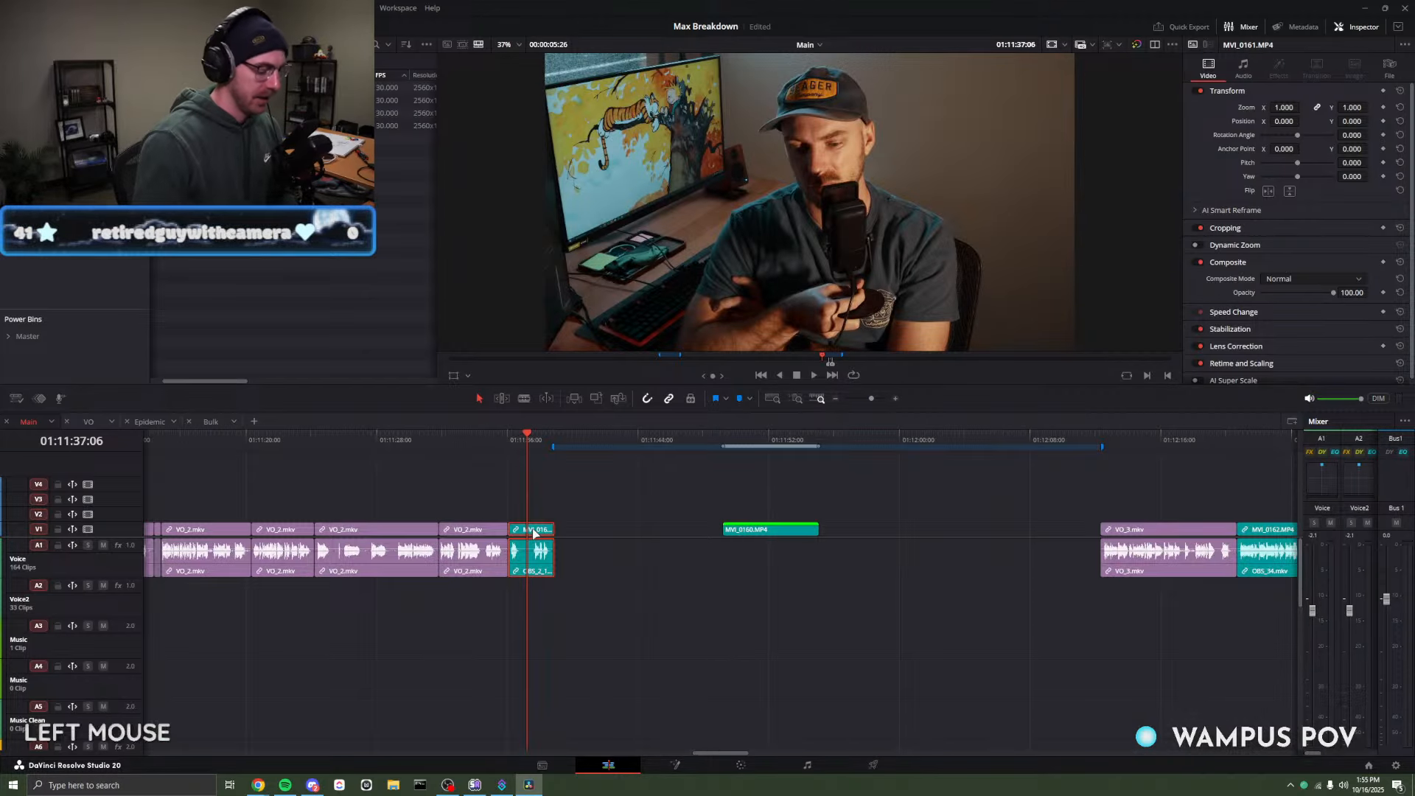
Open the clip on the Color page, disable the LUTs node and move the playhead to 01:11:38:04.
left_click(740, 765)
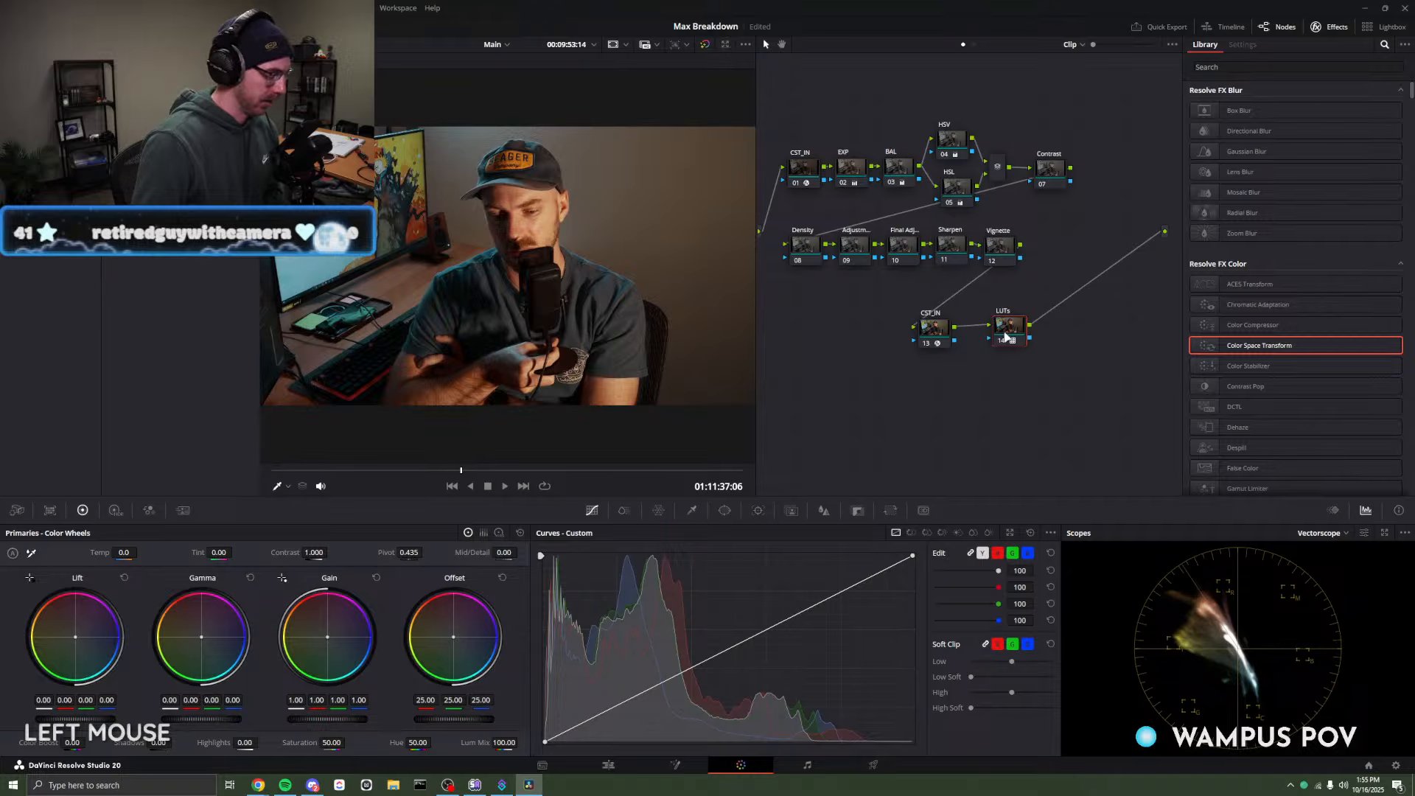
key("ctrl+d")
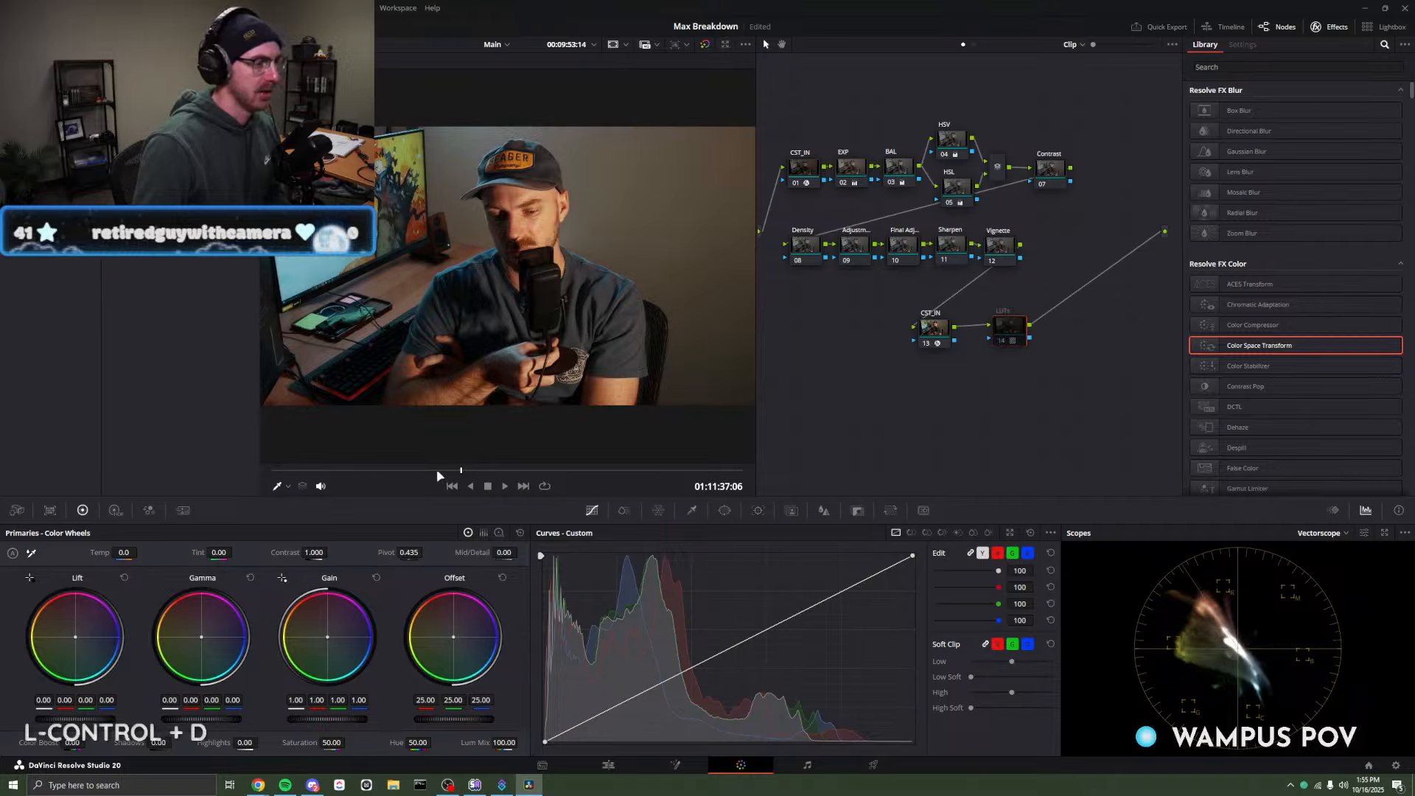
left_click(461, 472)
left_click_drag(472, 471, 615, 470)
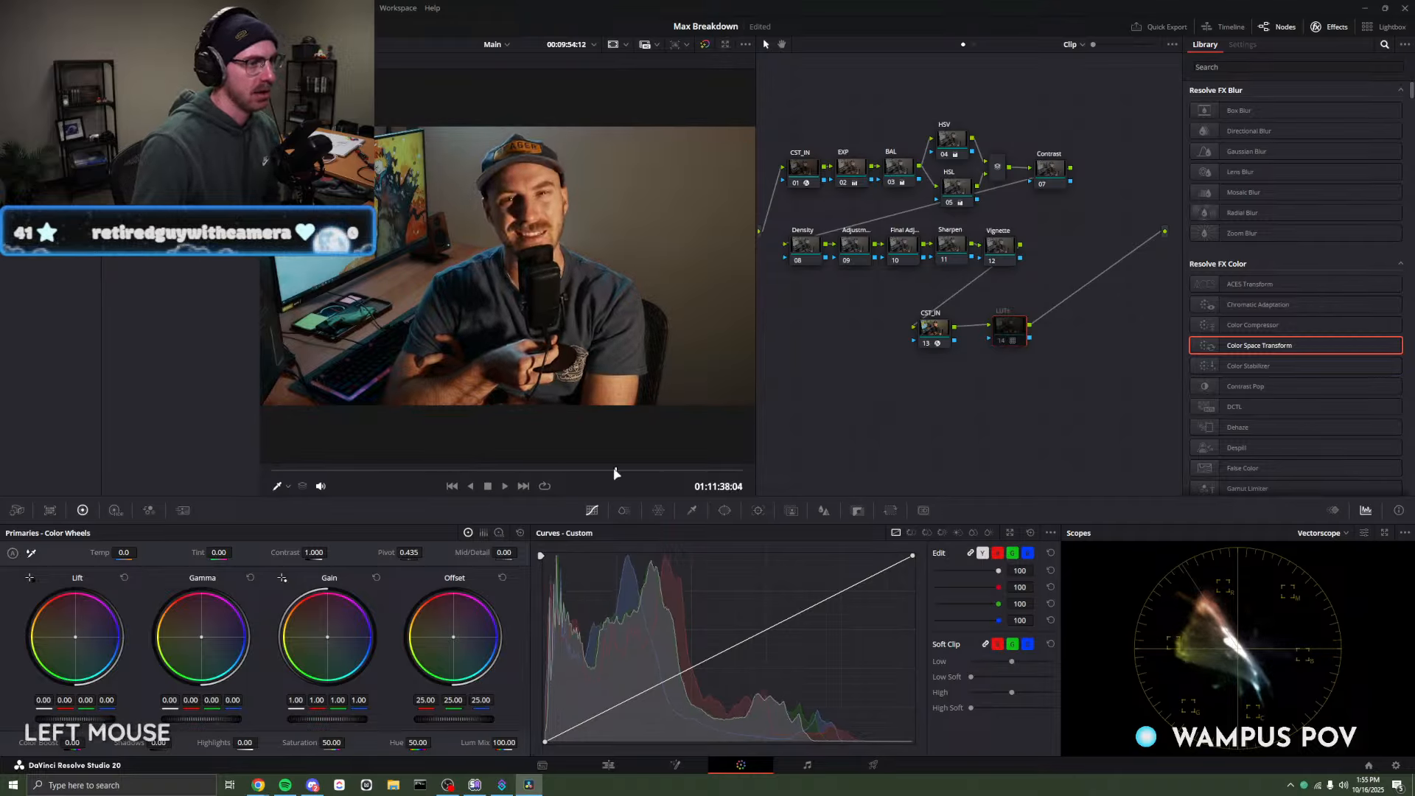
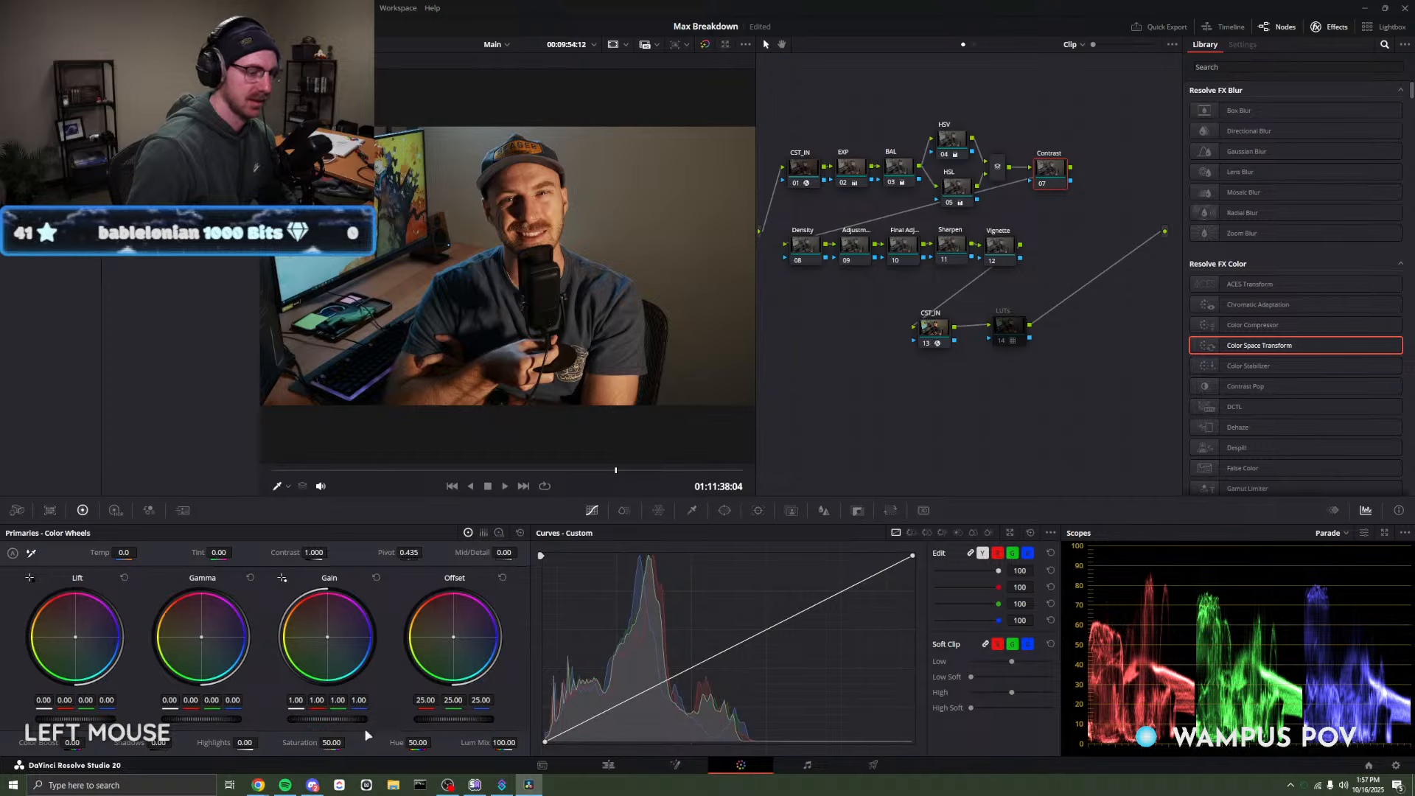
Adjust the Contrast node's primaries to gain 1.10, gamma -0.03 and lift 0.02.
left_click_drag(327, 718, 354, 718)
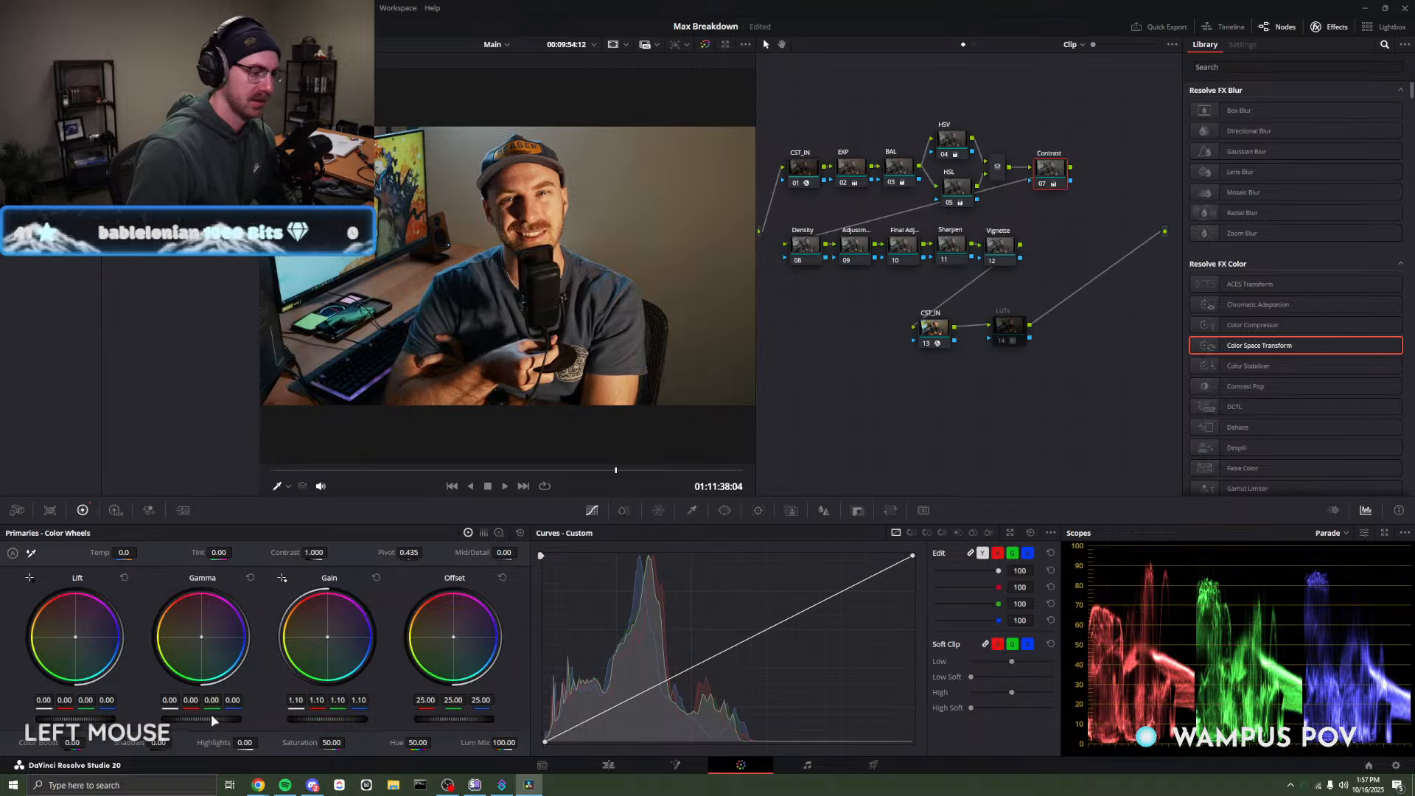
left_click_drag(201, 718, 195, 718)
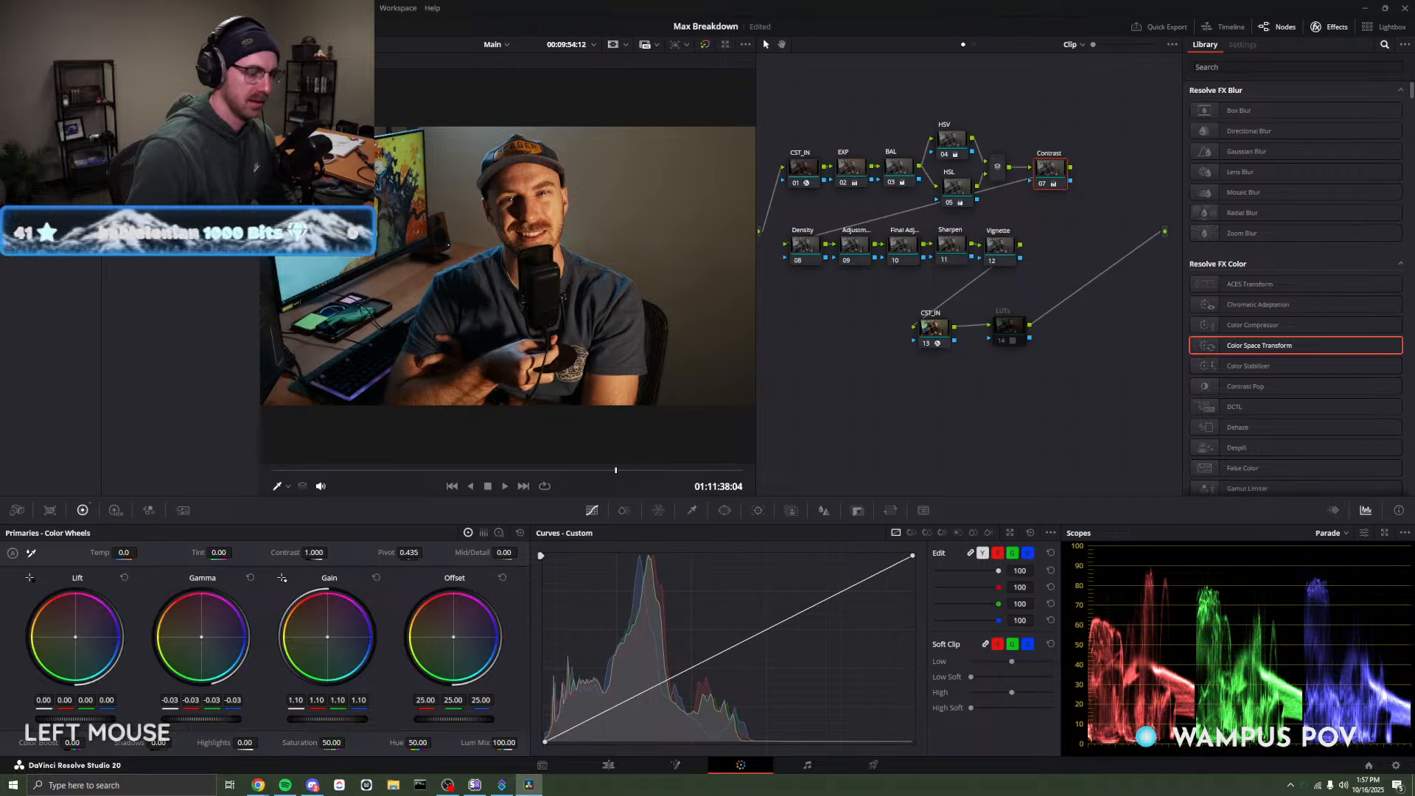
left_click_drag(75, 718, 78, 718)
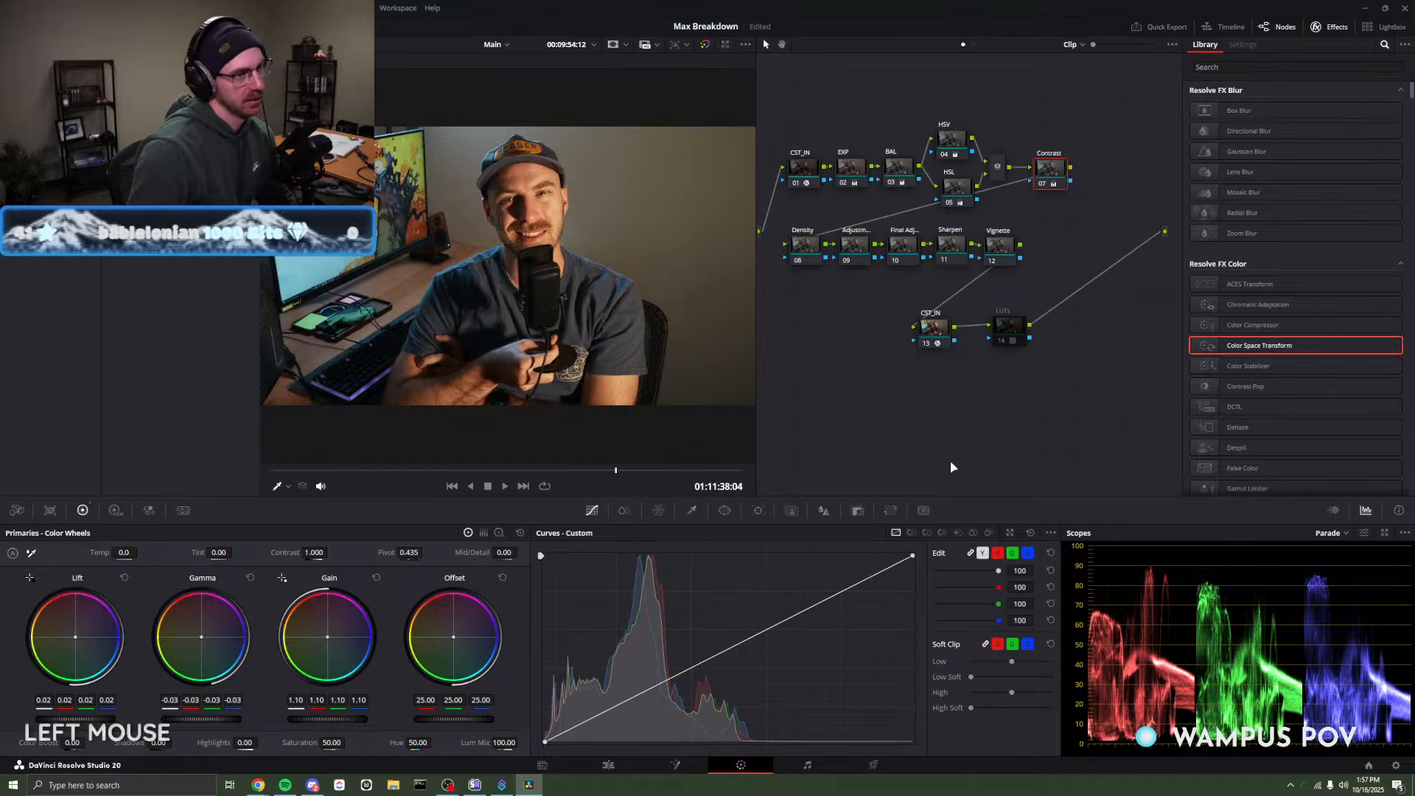
Try small gamma colour balance shifts on the HSV node and undo them, keeping the Contrast node's lift adjustment.
left_click_drag(959, 147, 962, 144)
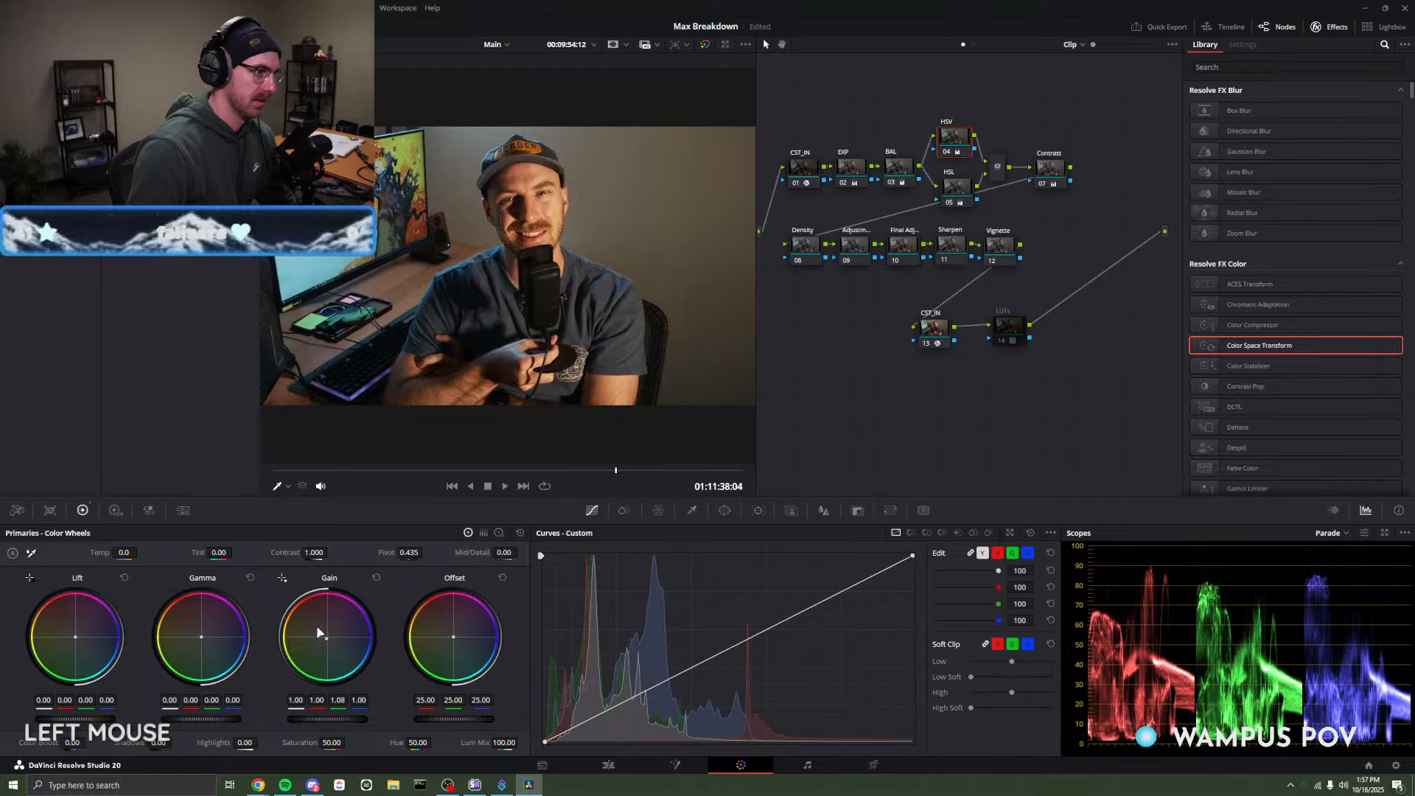
left_click_drag(201, 636, 203, 635)
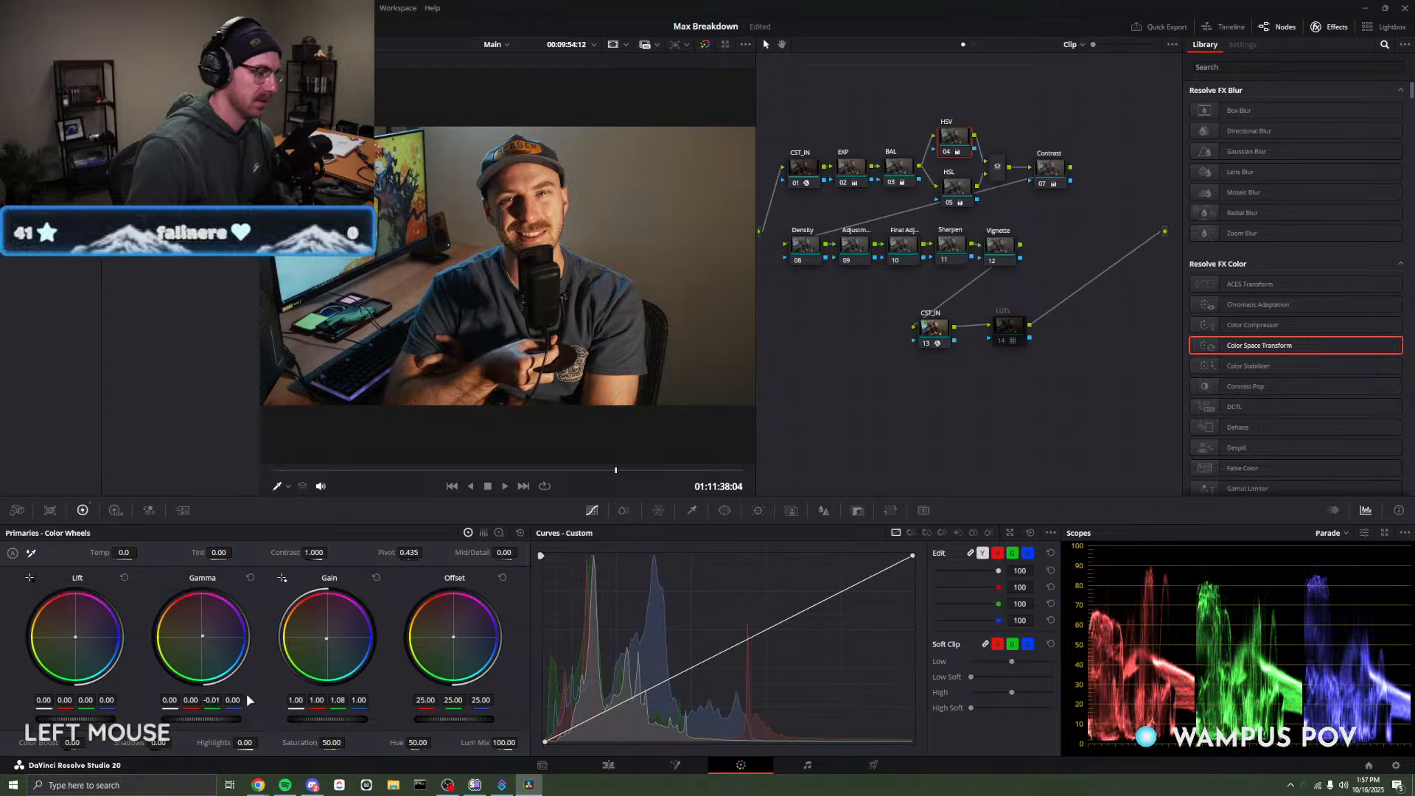
key("ctrl+z")
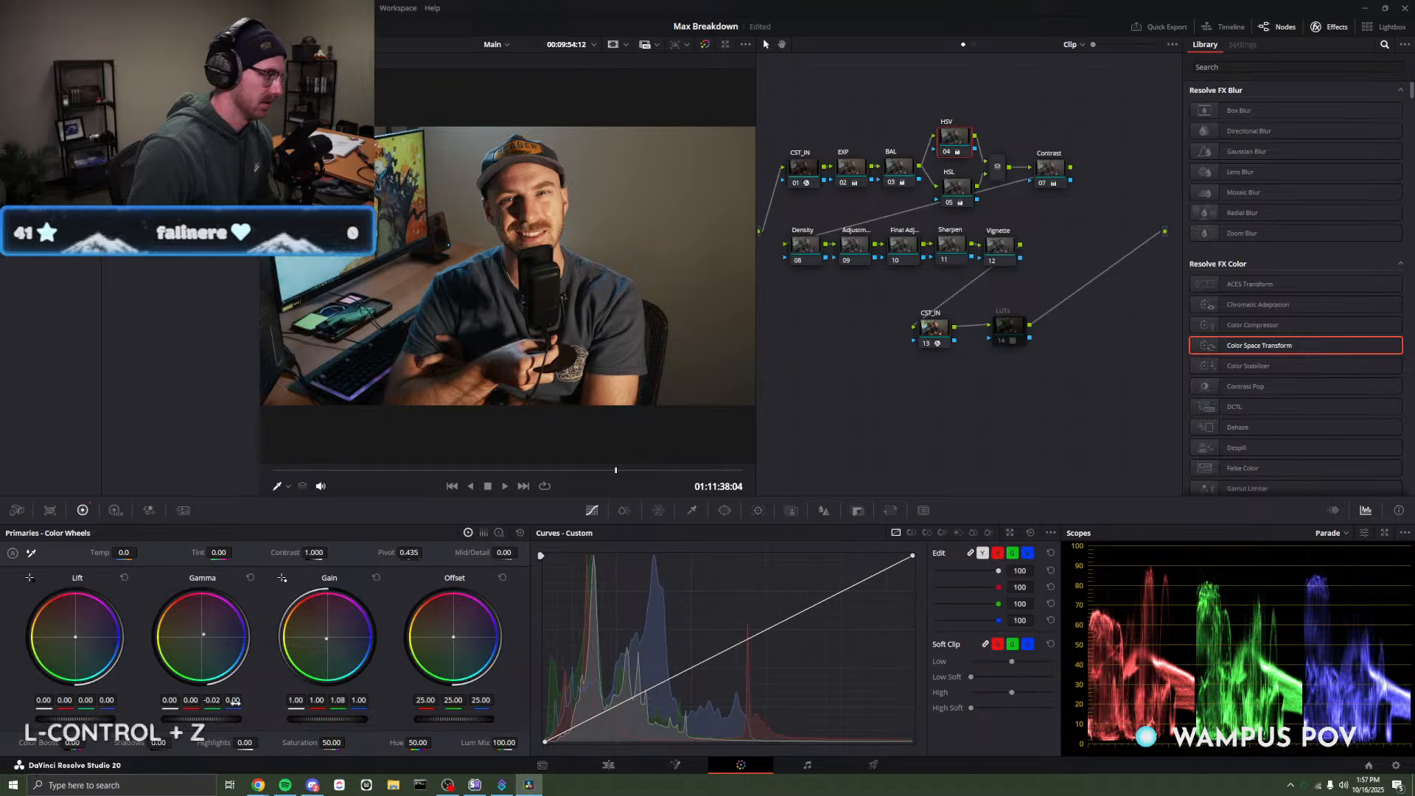
left_click_drag(203, 633, 202, 635)
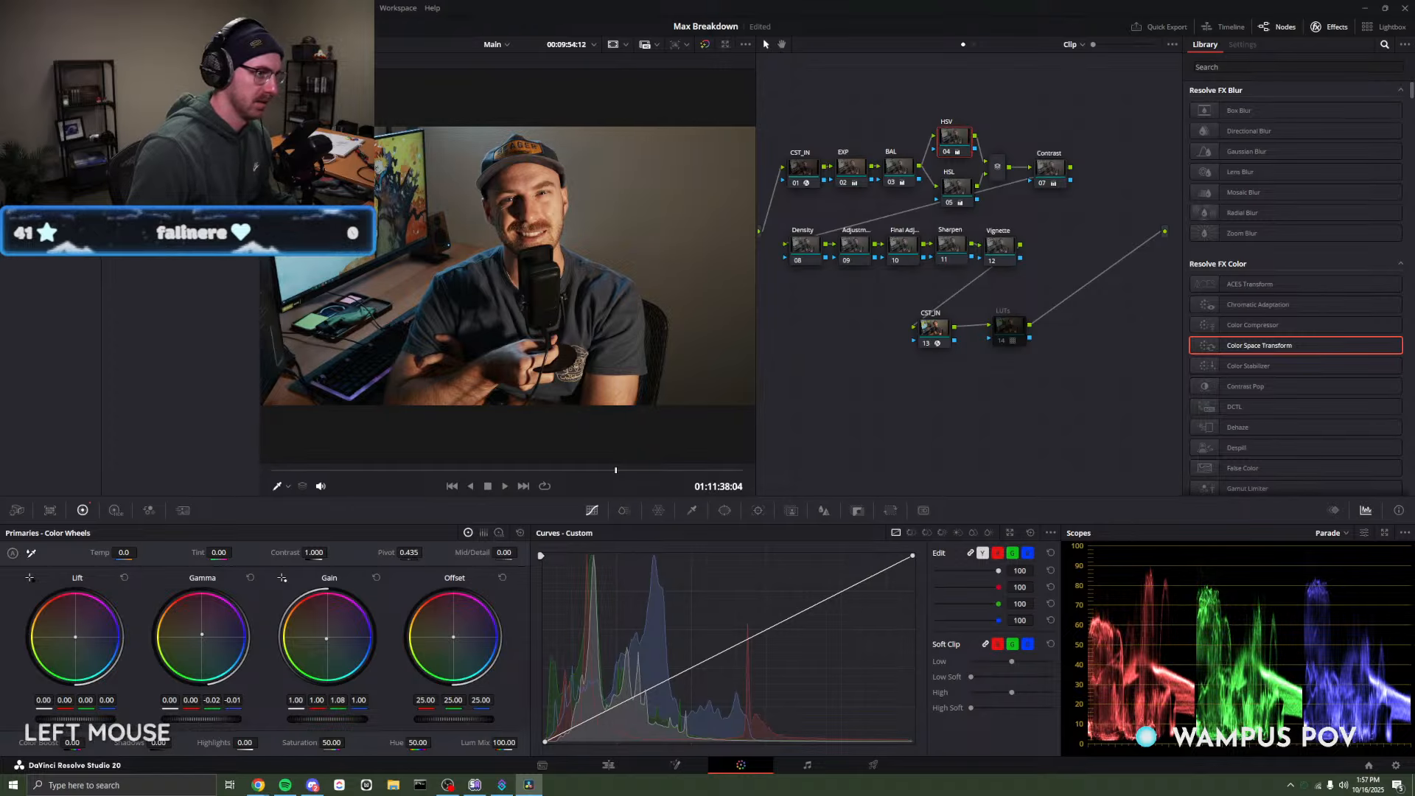
key("ctrl+z")
key("ctrl+z")
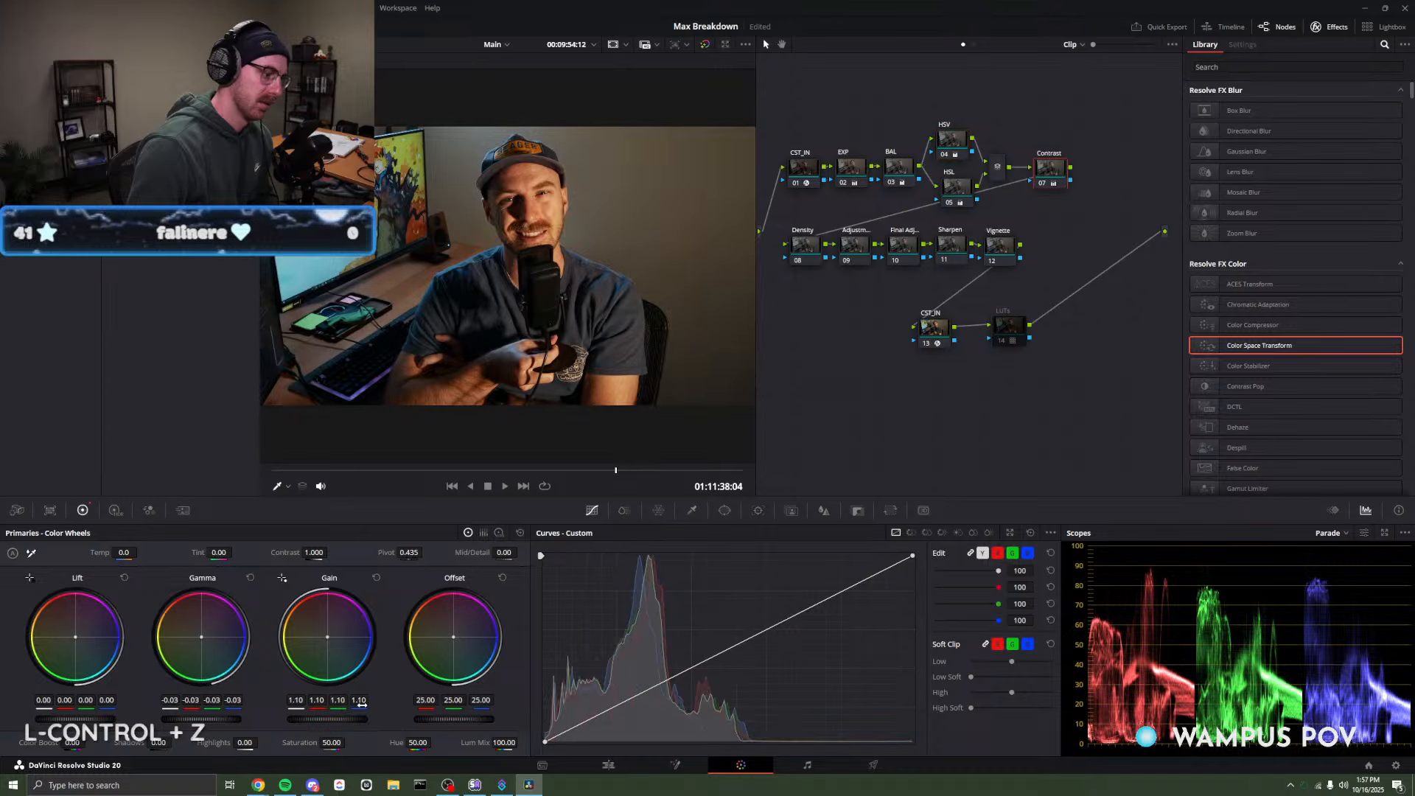
key("ctrl+shift+z")
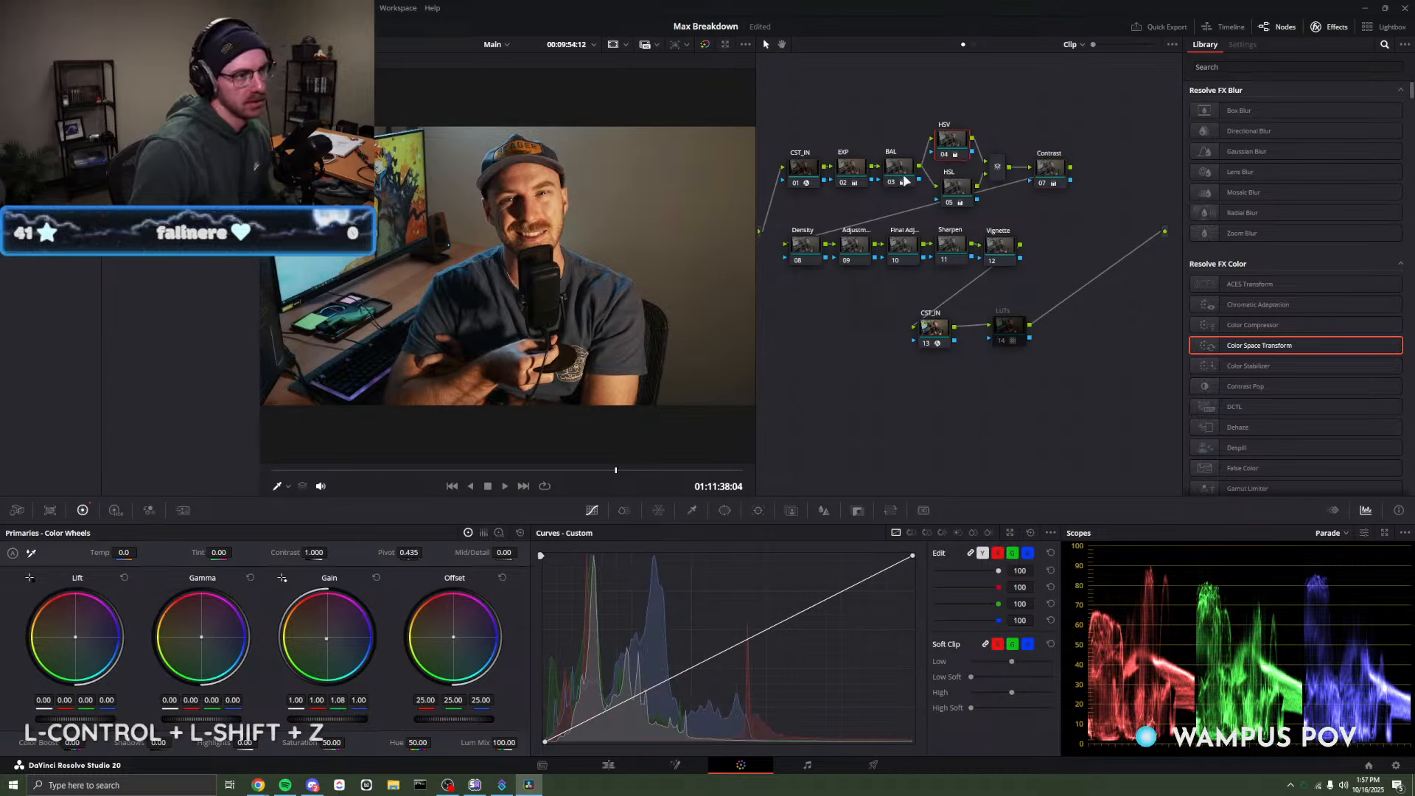
Check the HSV and Contrast nodes, select node 09 in the second row and scrub to 01:11:38:03.
left_click_drag(960, 148, 964, 142)
left_click_drag(1056, 175, 1057, 172)
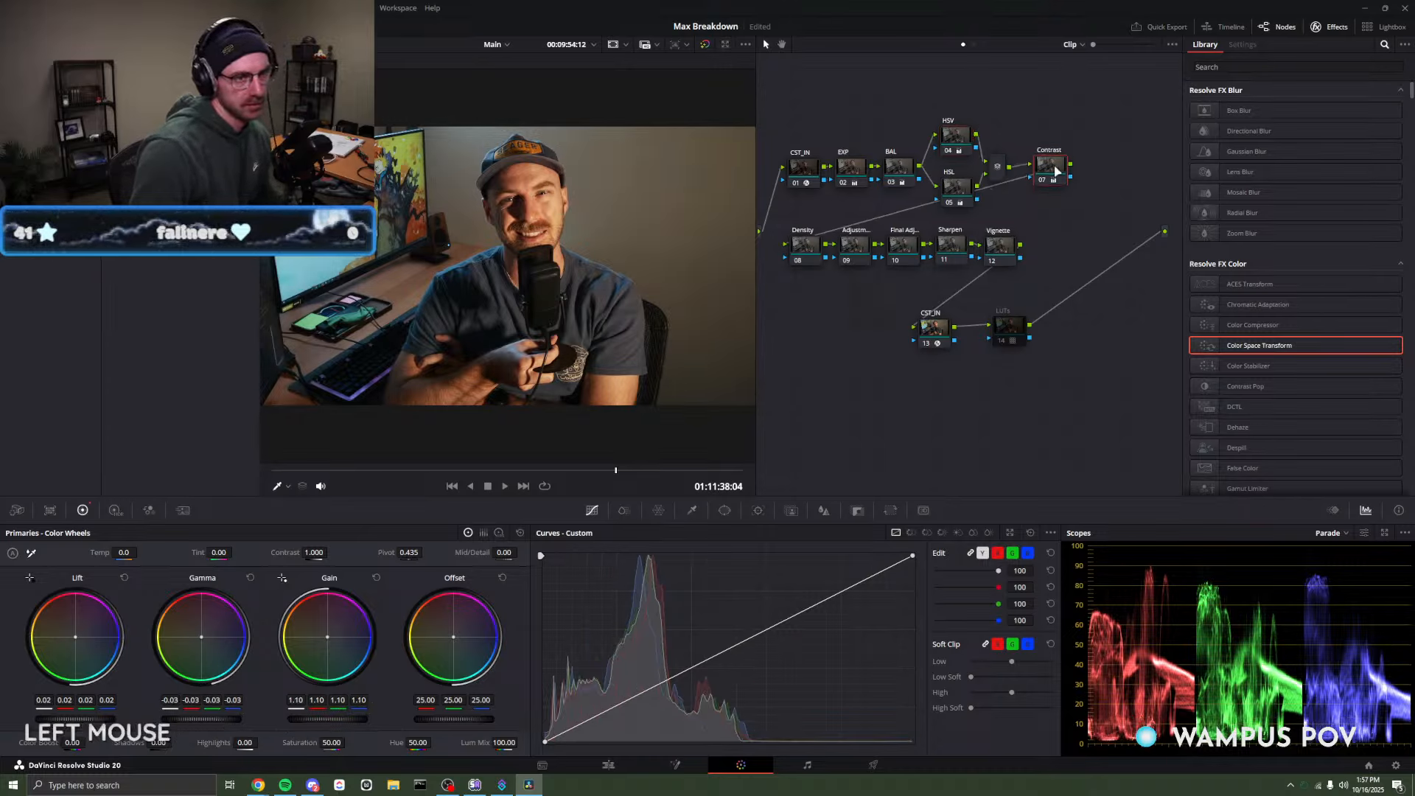
left_click(853, 251)
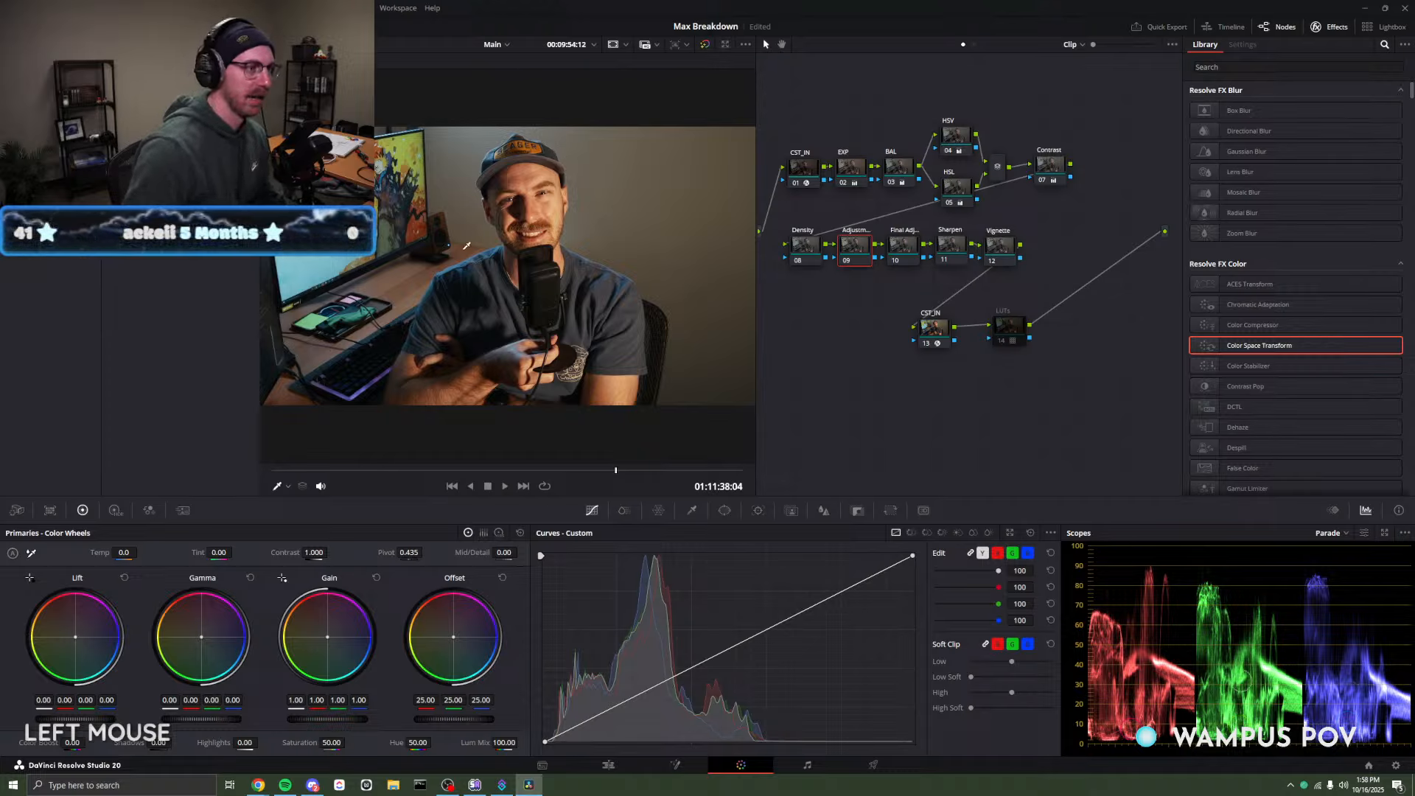
left_click_drag(509, 470, 610, 471)
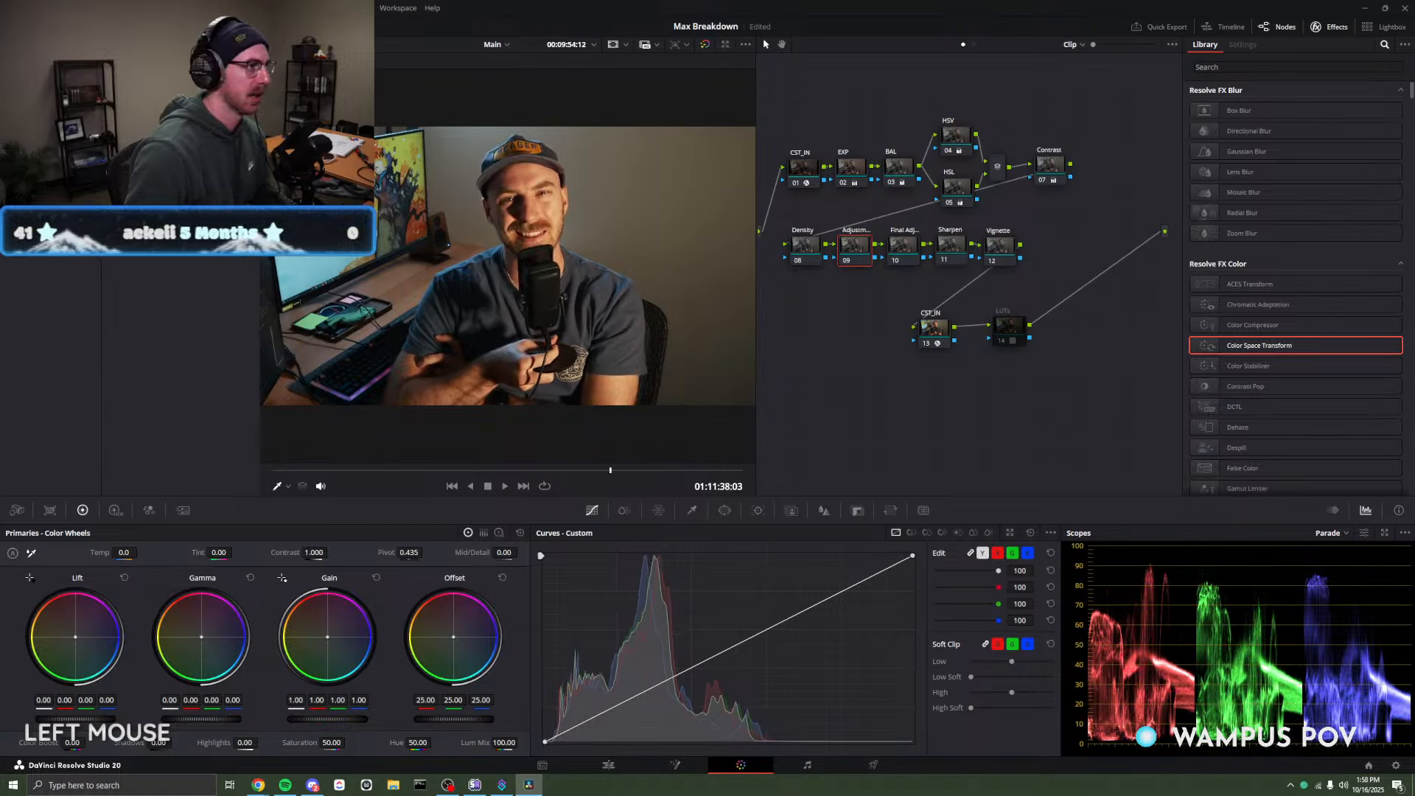
left_click(212, 8)
mouse_move(237, 8)
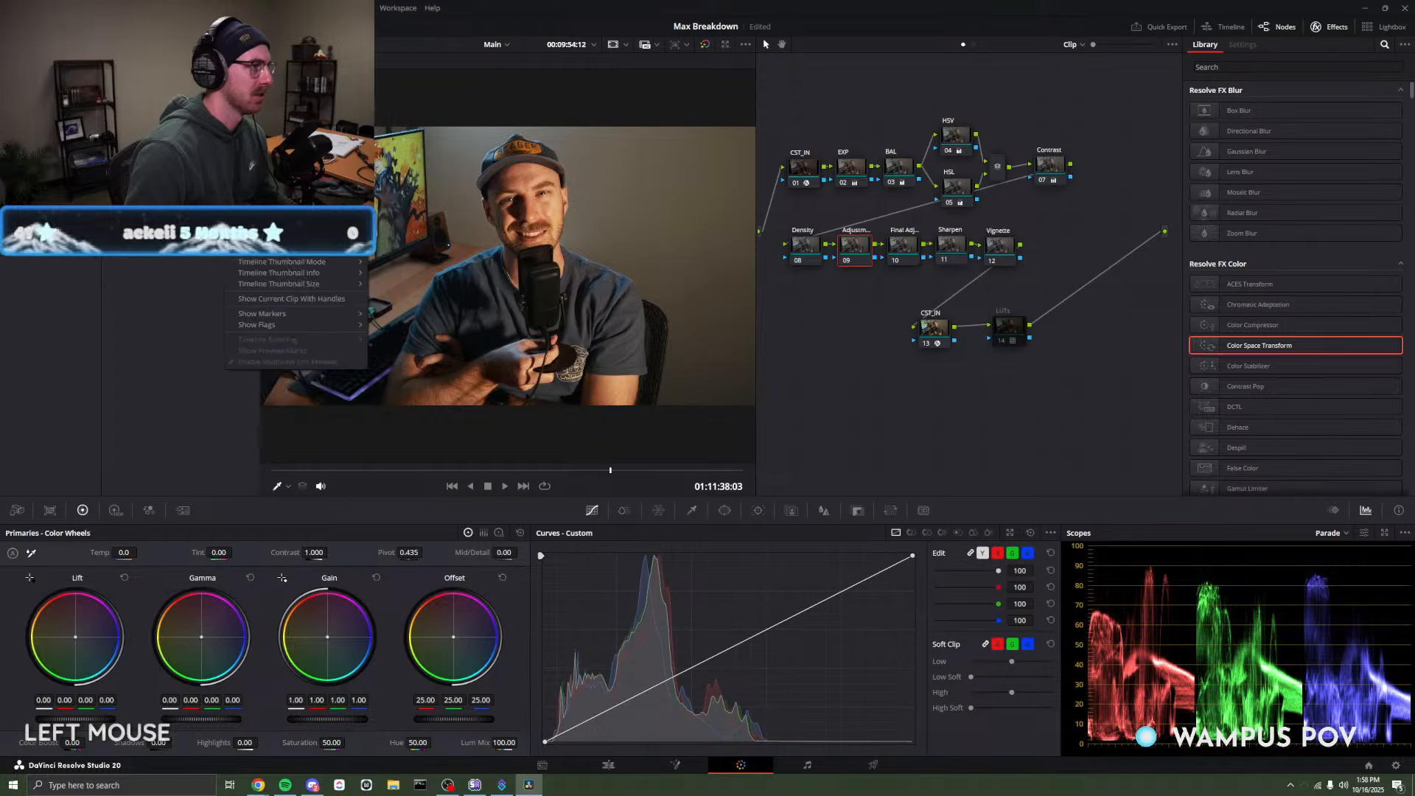
mouse_move(284, 99)
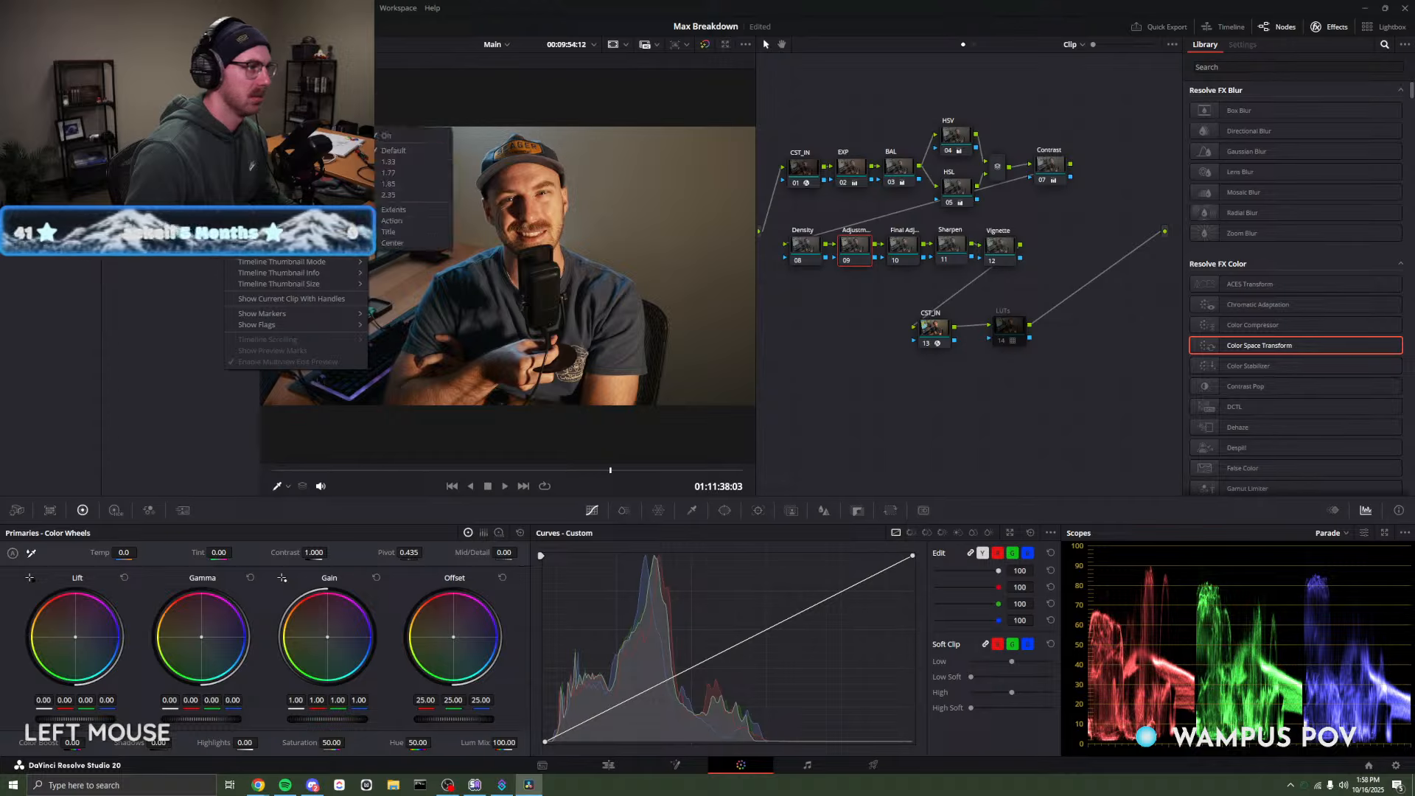
mouse_move(387, 8)
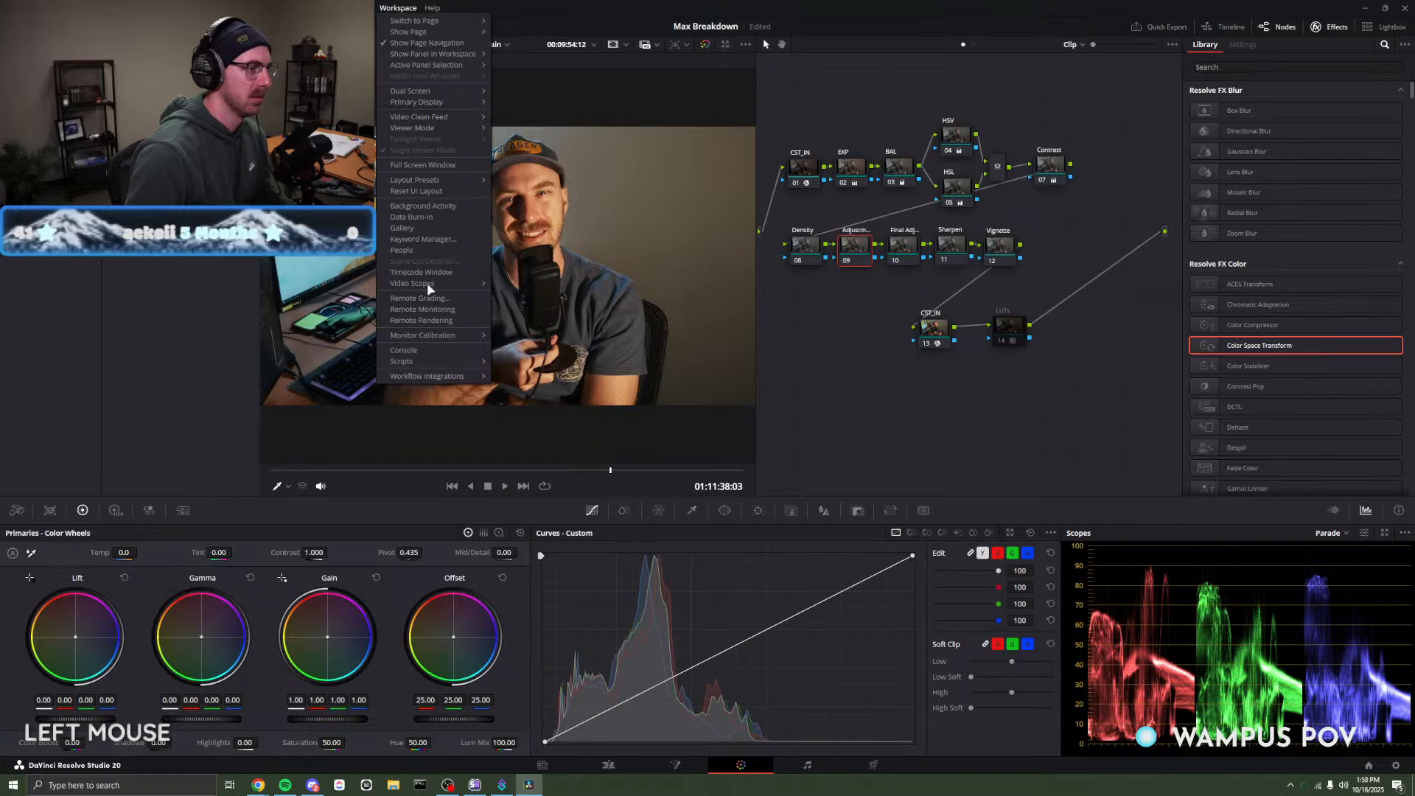
left_click(948, 26)
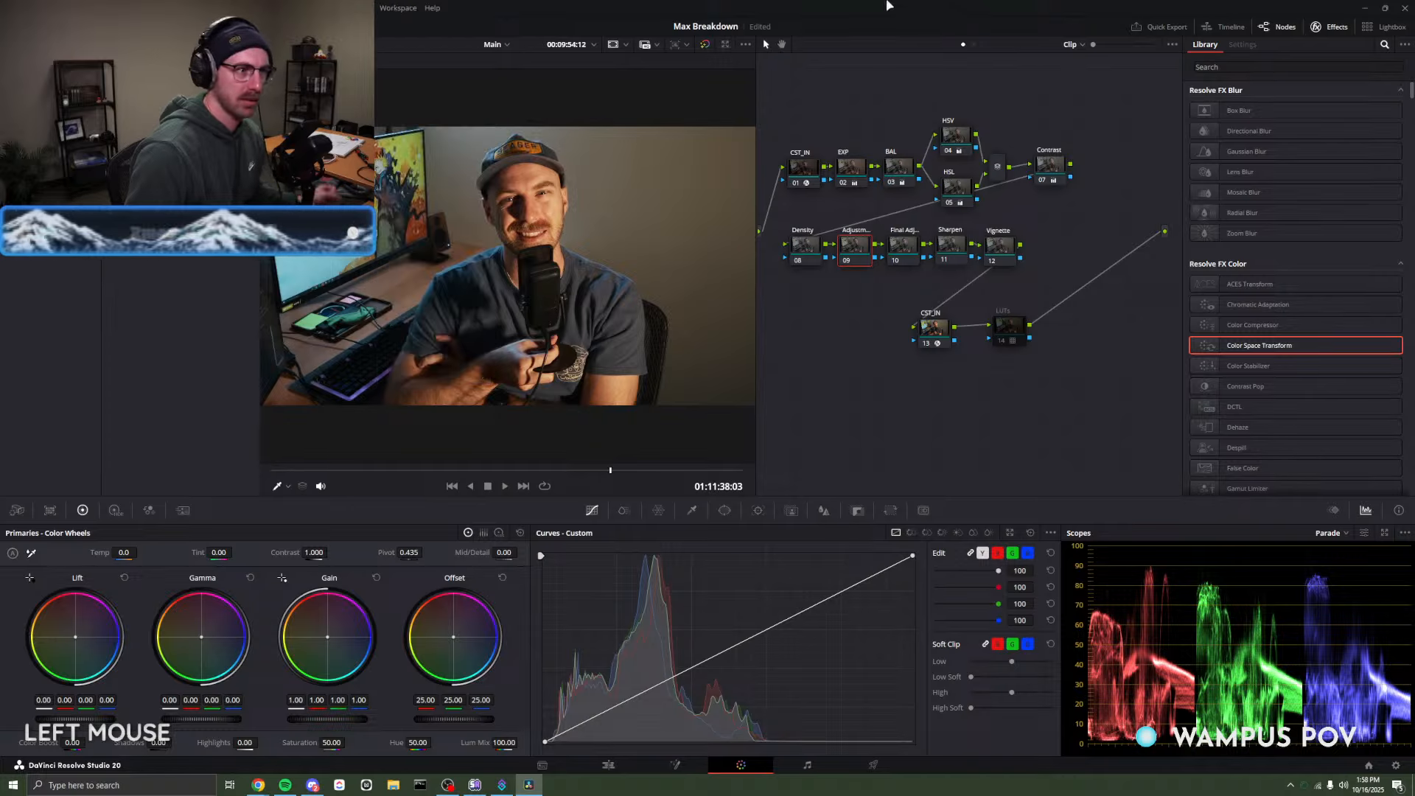
Try the Cinema Viewer mode, and remove the stray curve point from node 09.
key("ctrl+f")
left_click(613, 98)
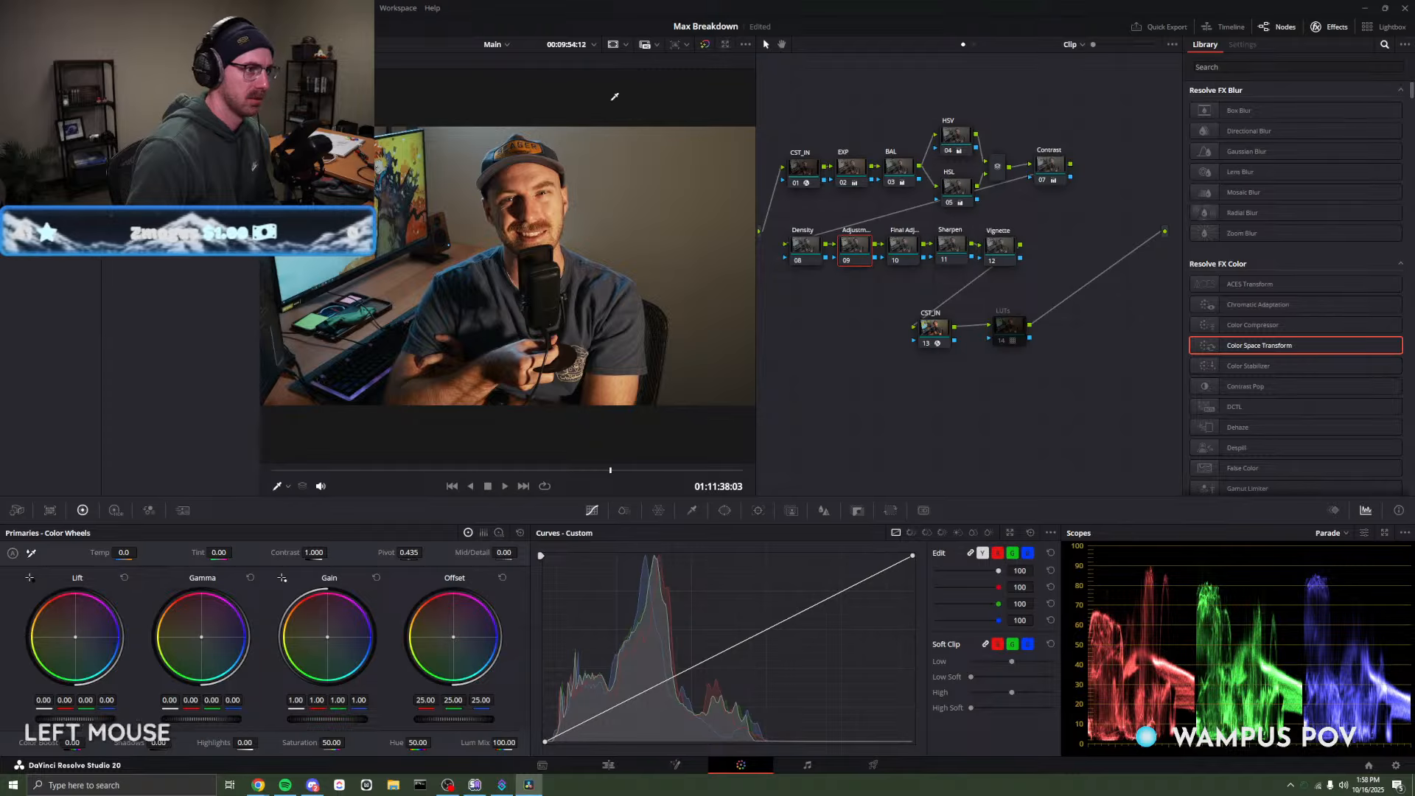
key("ctrl+f")
key("ctrl+z")
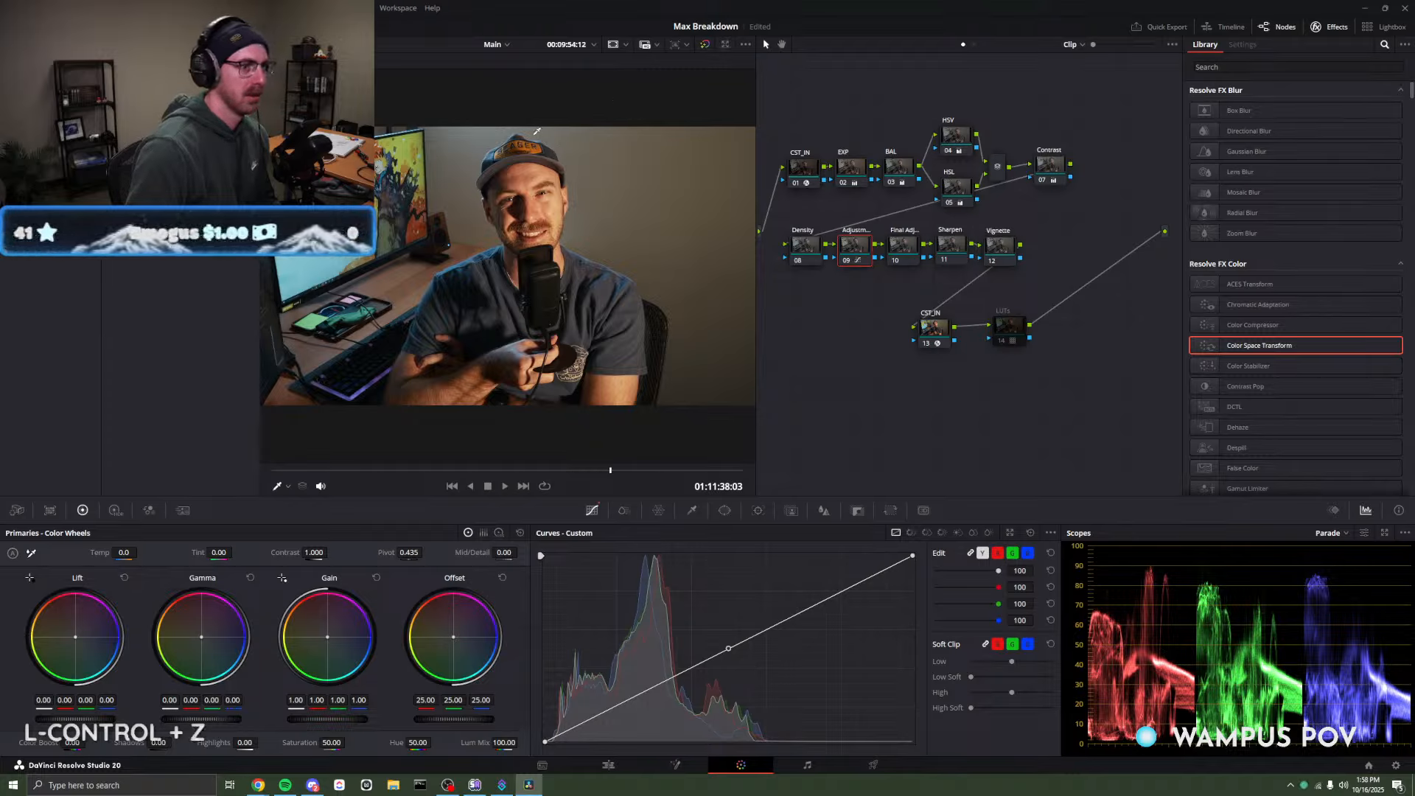
right_click(850, 248)
left_click(838, 320)
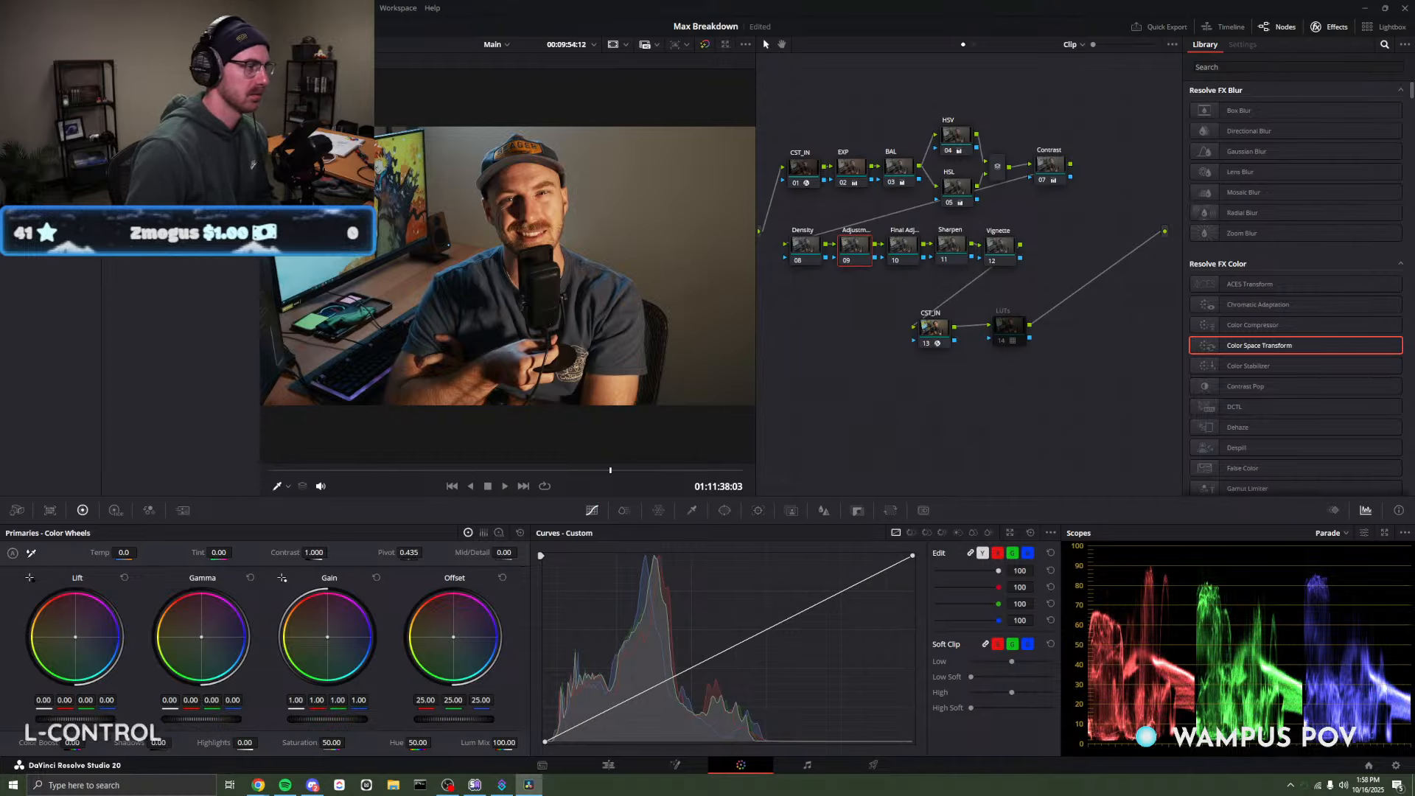
Turn off the viewer's on-screen colour picker and try the Cinema Viewer and Full Page Viewer modes.
left_click(287, 487)
left_click(299, 502)
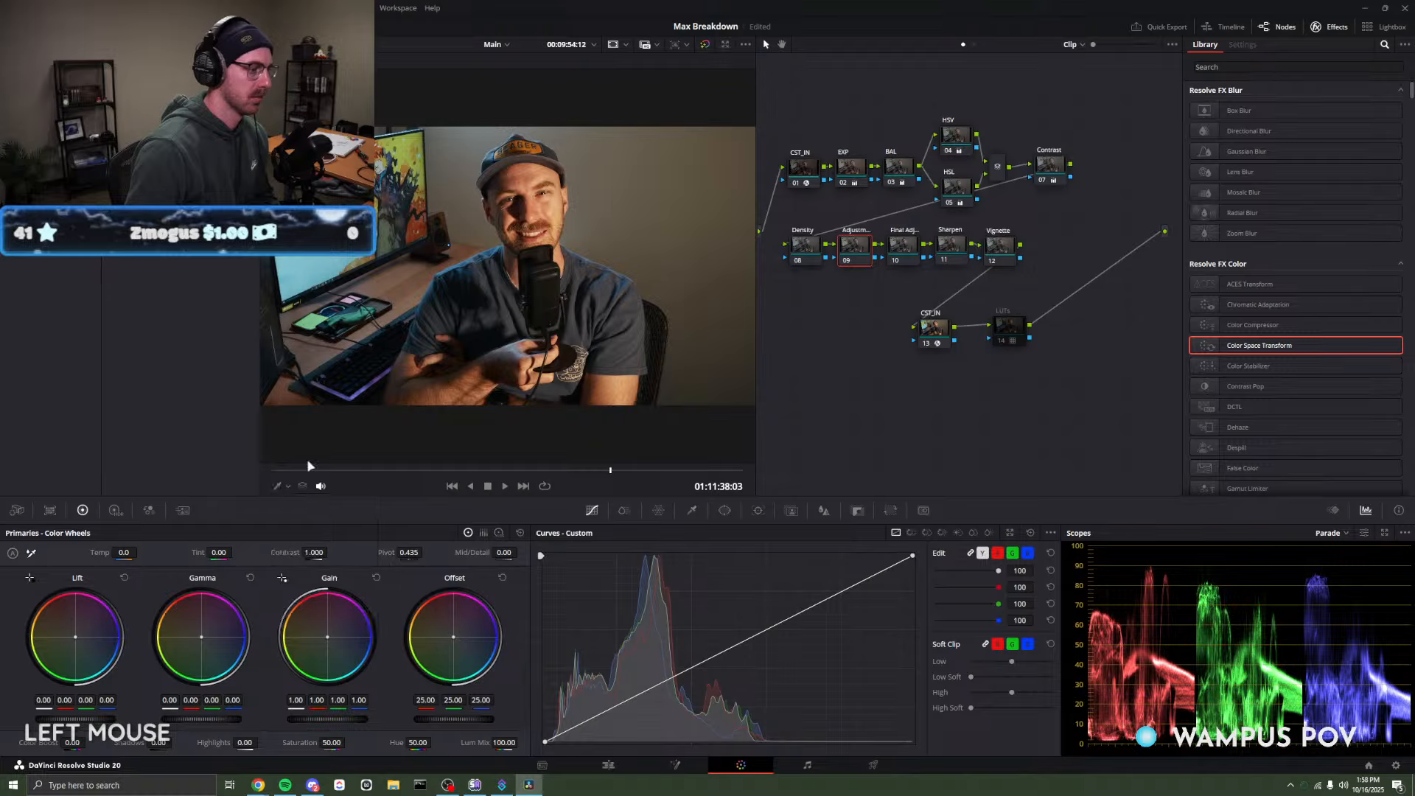
key("ctrl+f")
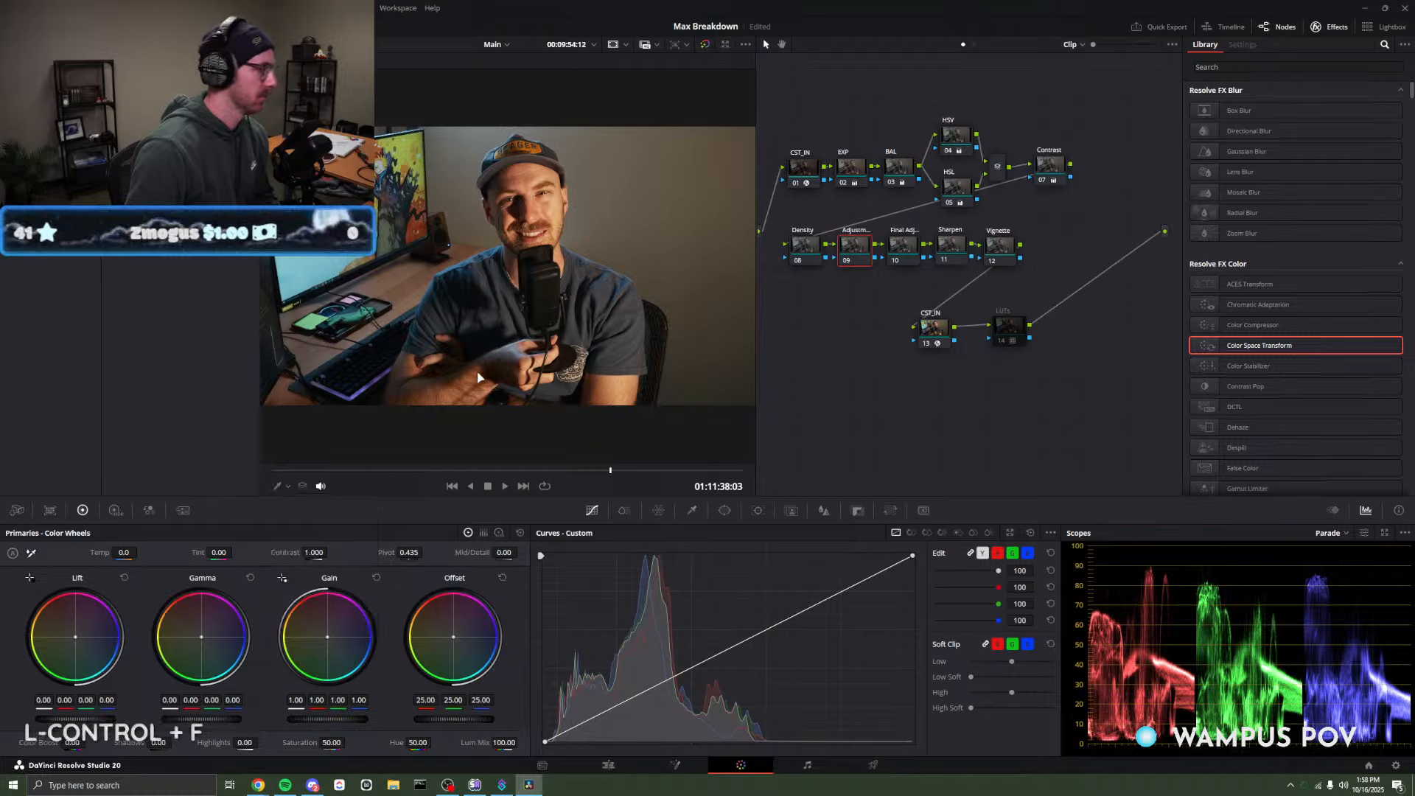
left_click(462, 282)
key("ctrl+f")
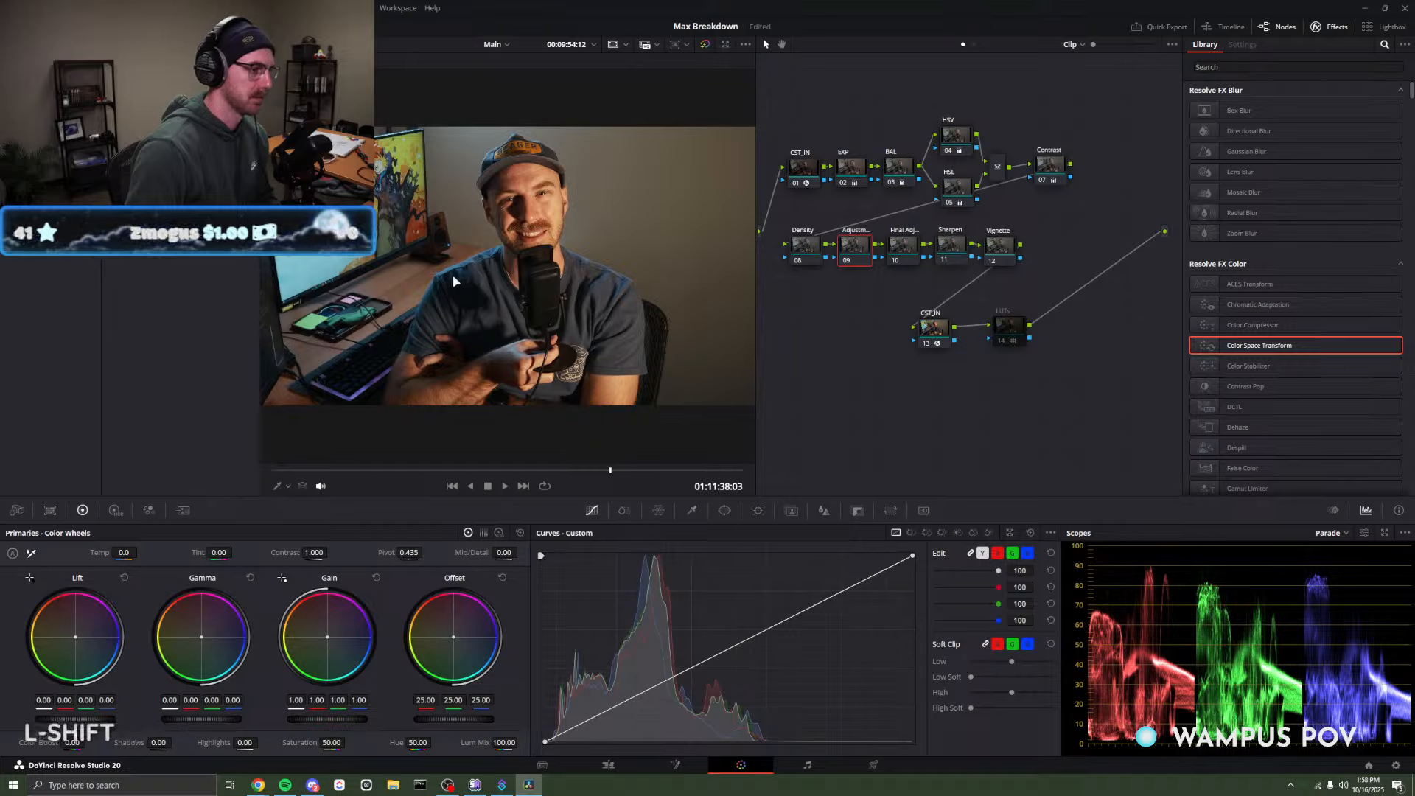
key("shift+f")
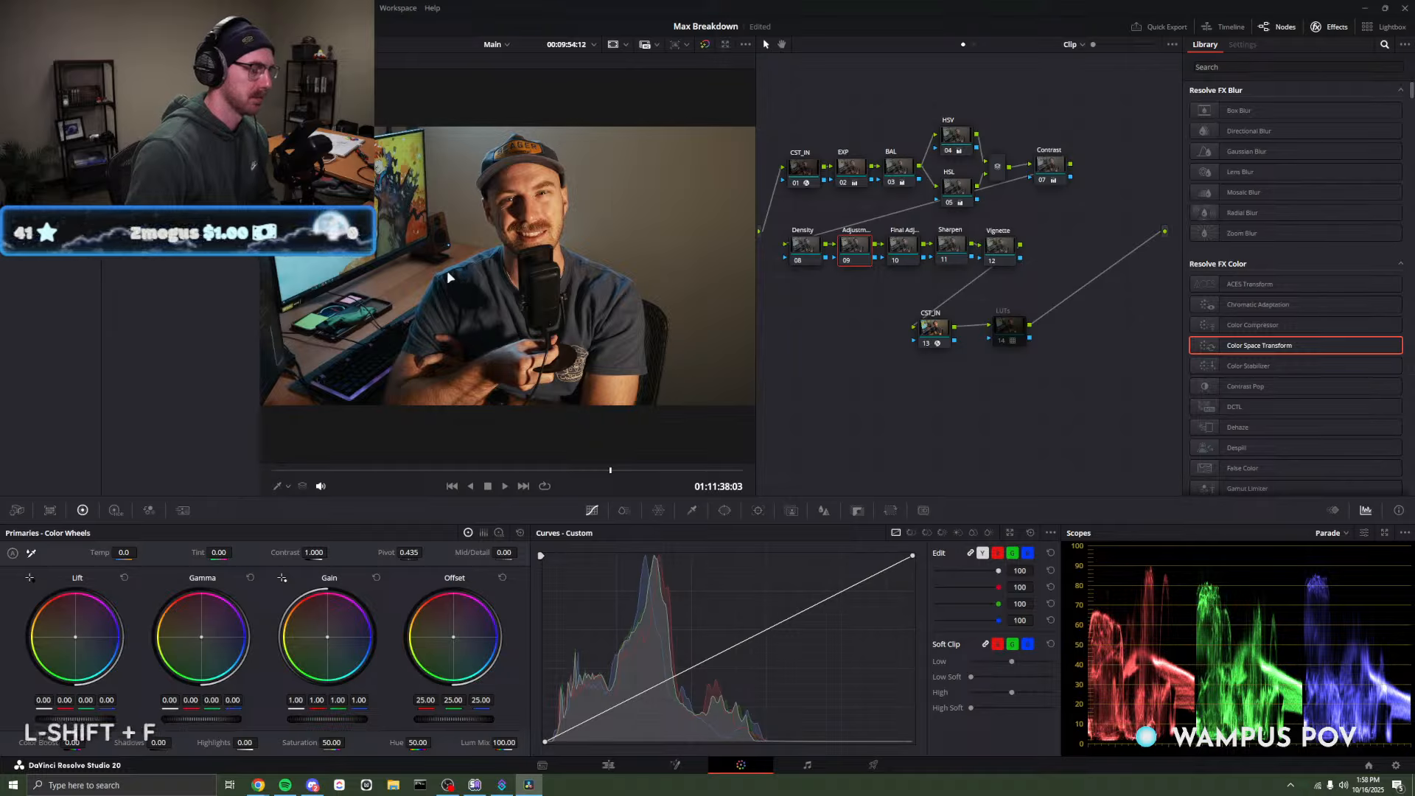
Open Keyboard Customization and check which commands the Bs Keys preset assigns to Ctrl+F and Delete.
left_click(510, 318)
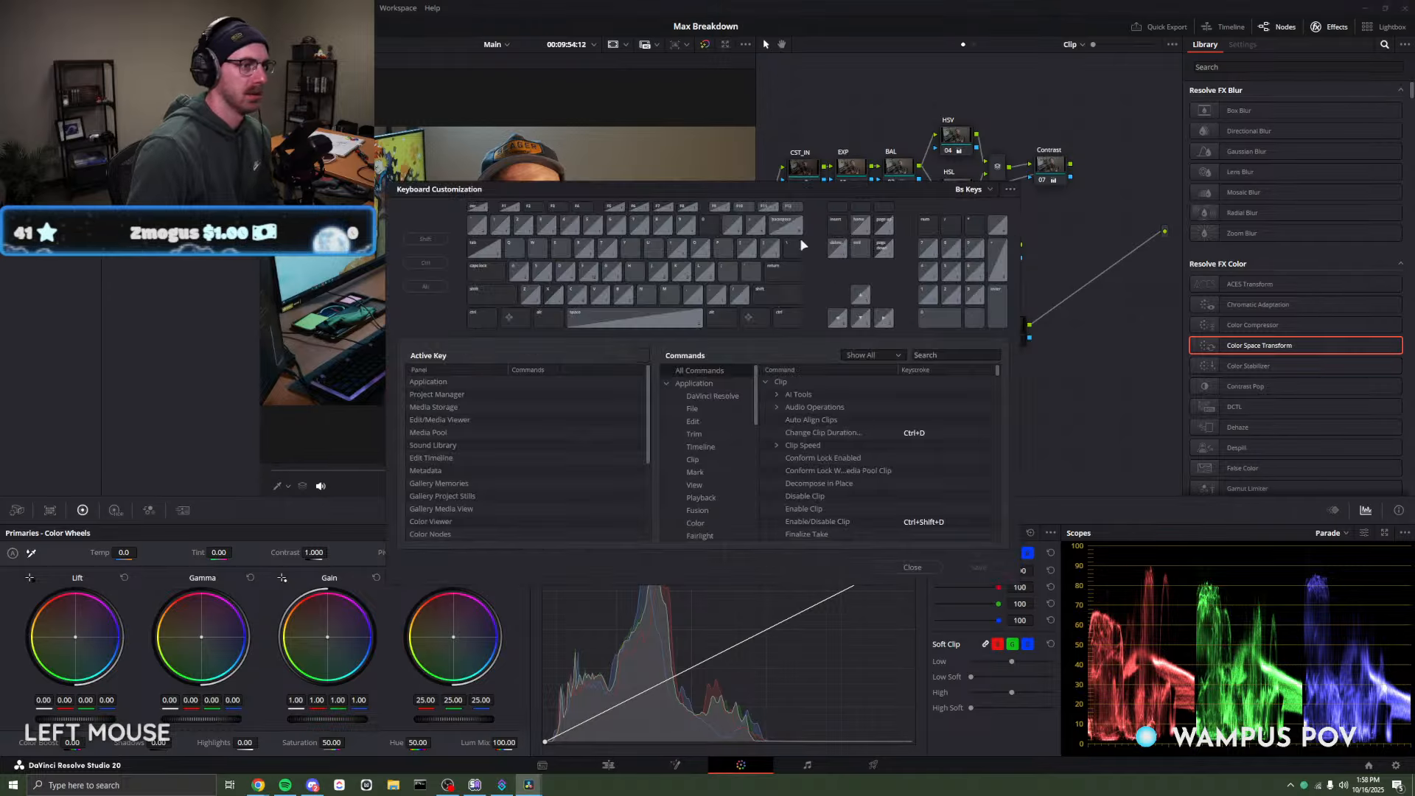
left_click(476, 322)
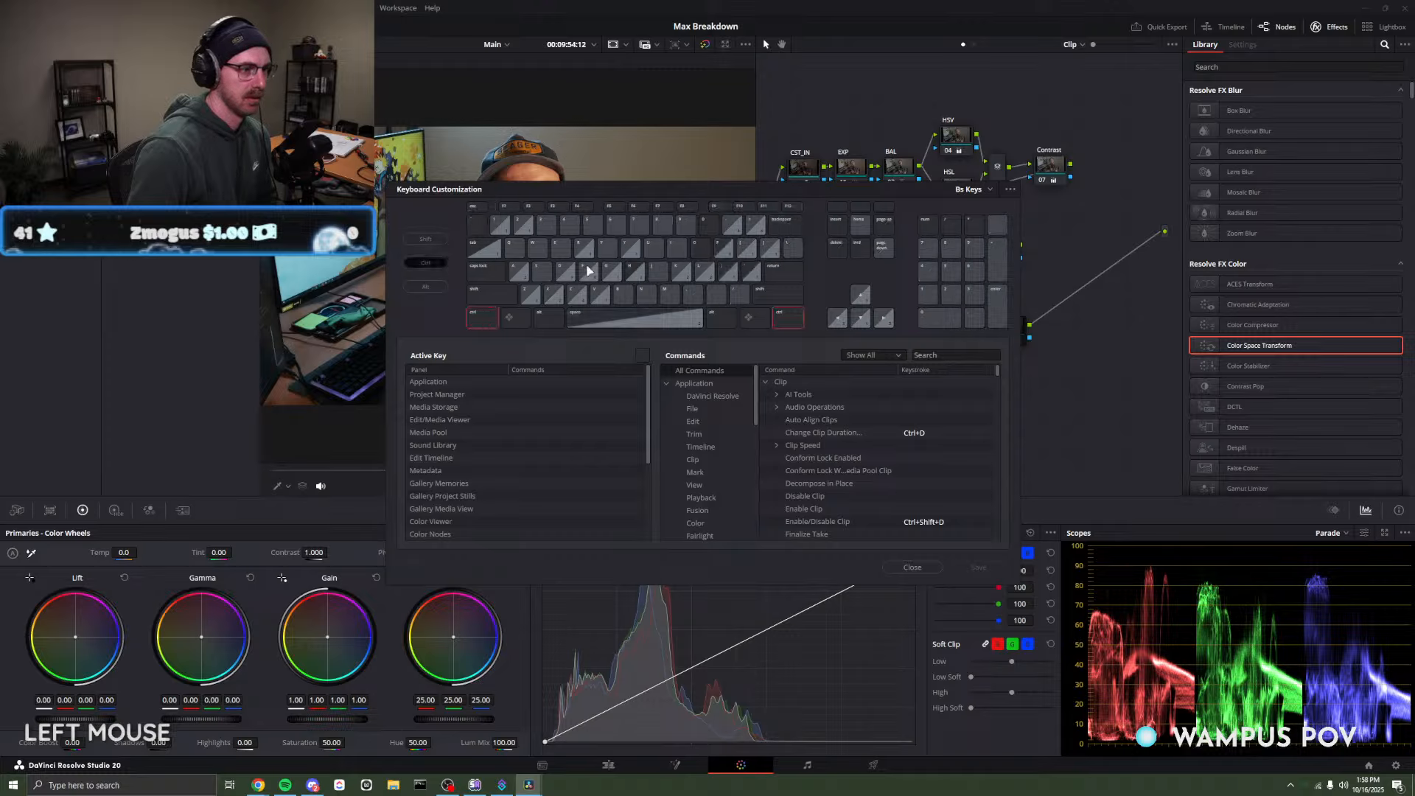
left_click(589, 271)
left_click(588, 272)
left_click(483, 318)
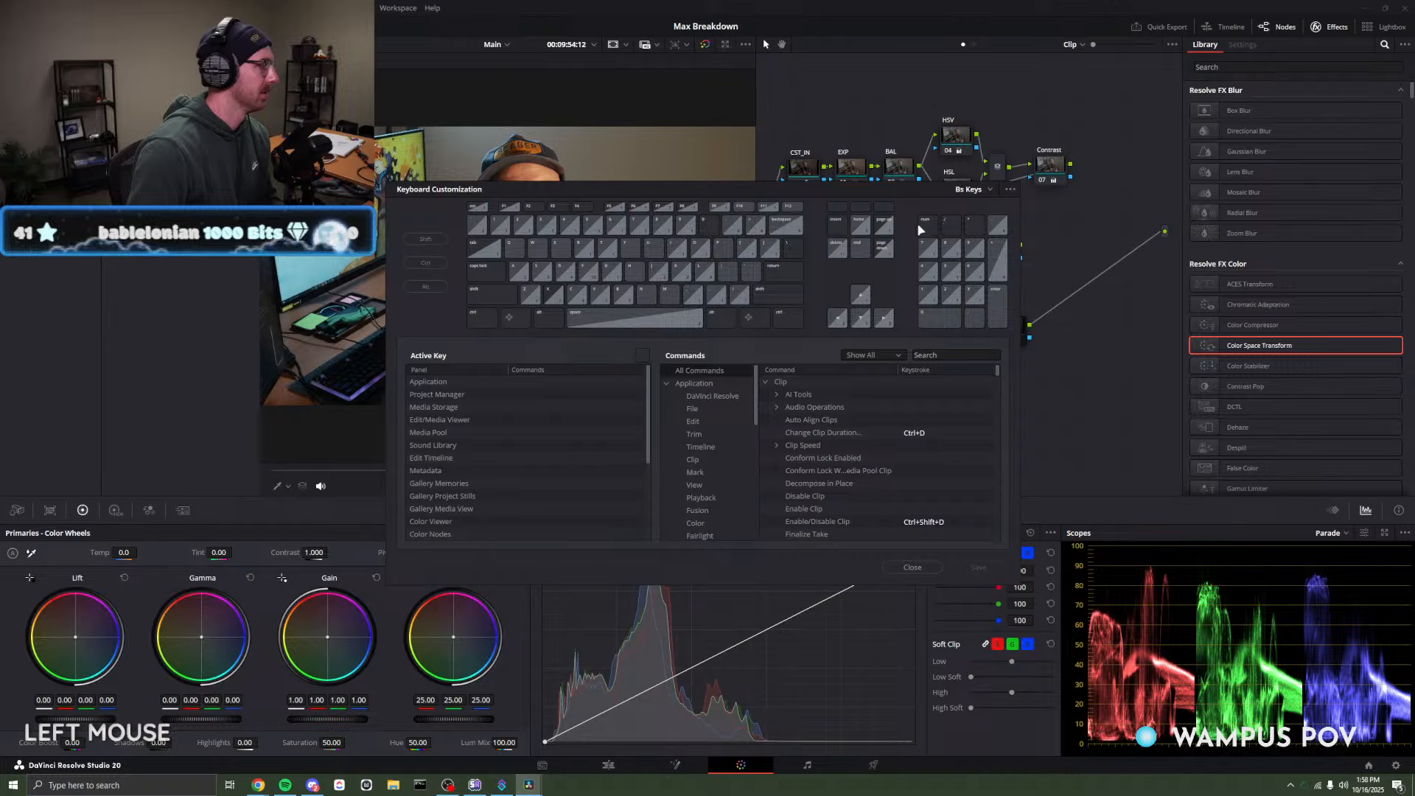
right_click(843, 243)
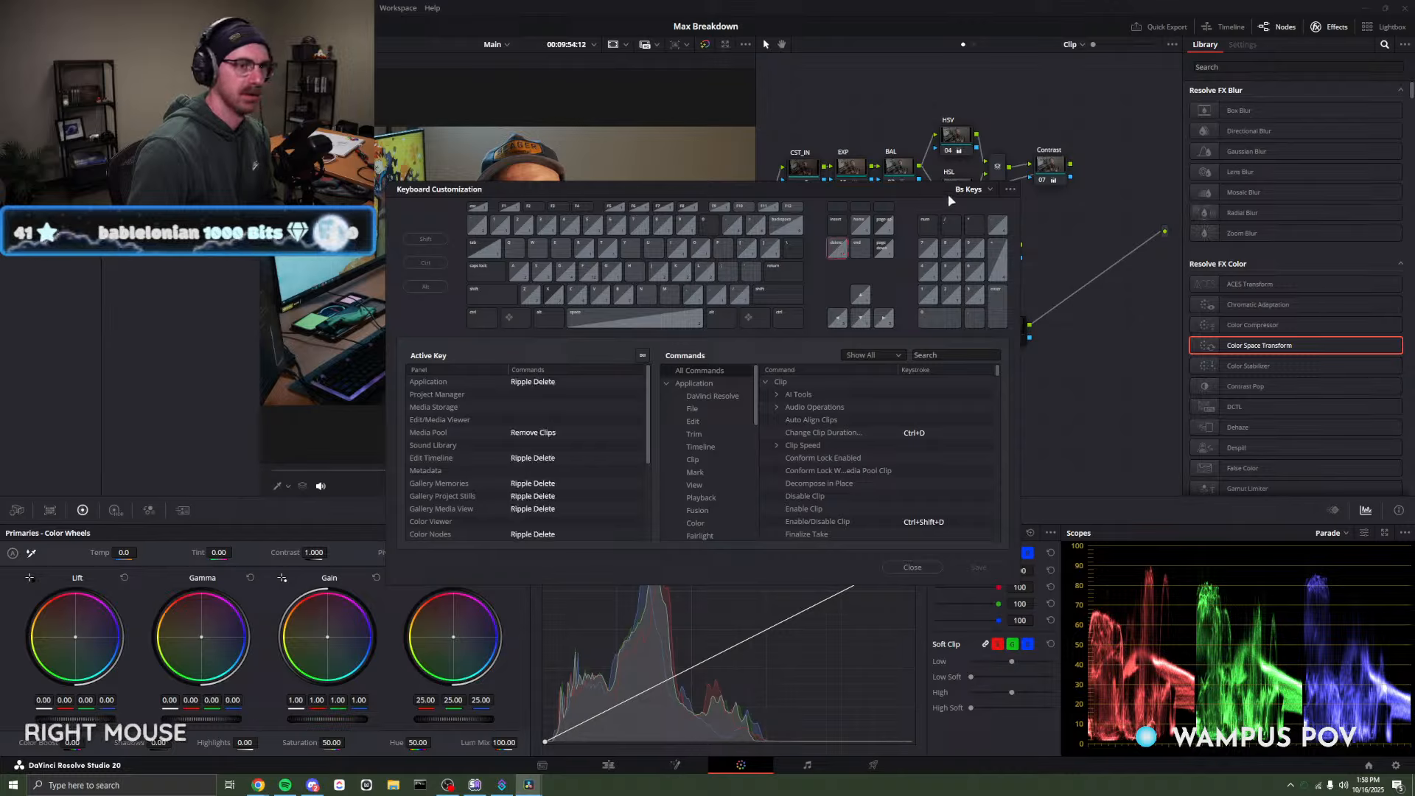
Switch to the DaVinci Resolve keyboard preset and check its Ctrl+F assignment and the Cinema Viewer shortcuts under Viewer Mode.
left_click(988, 189)
left_click(947, 211)
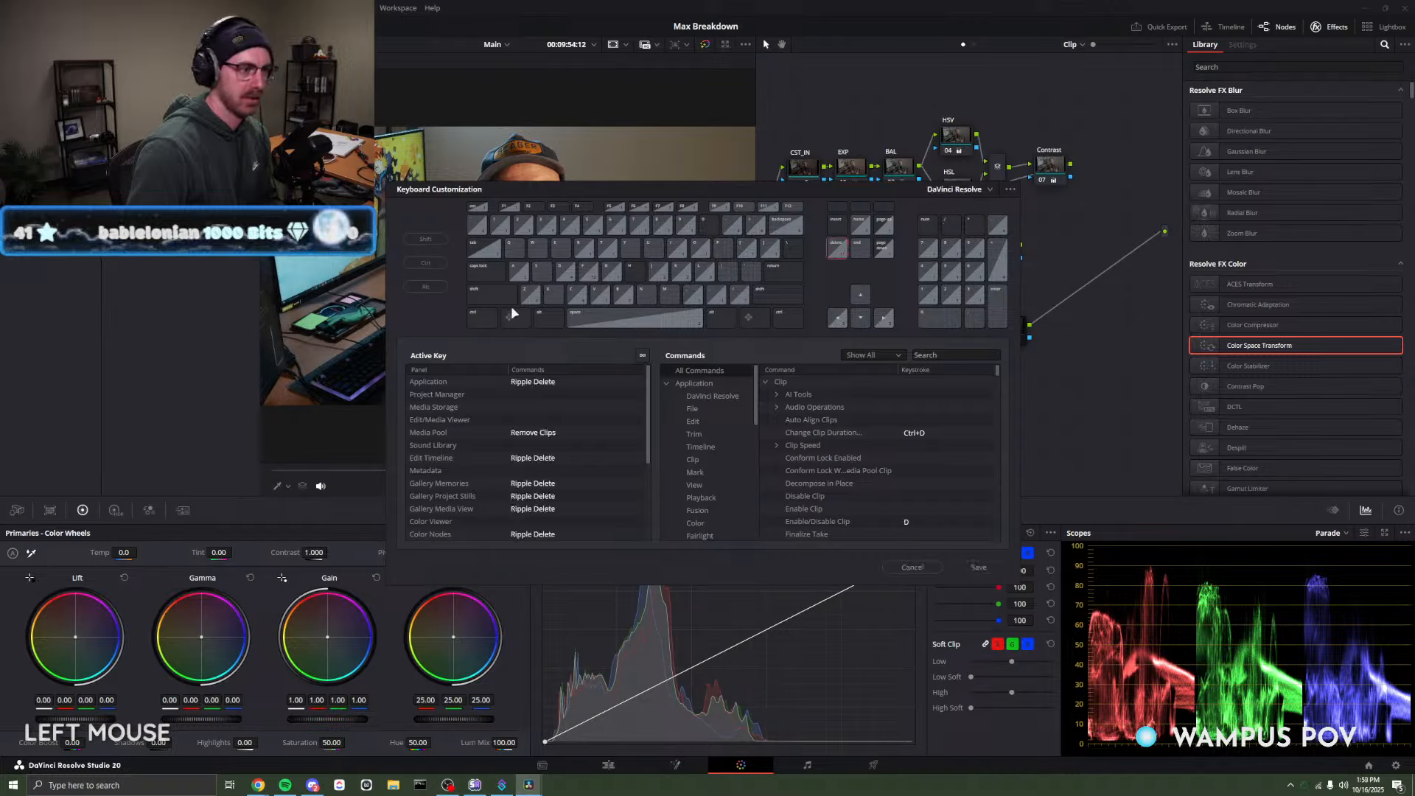
left_click(483, 318)
left_click(590, 271)
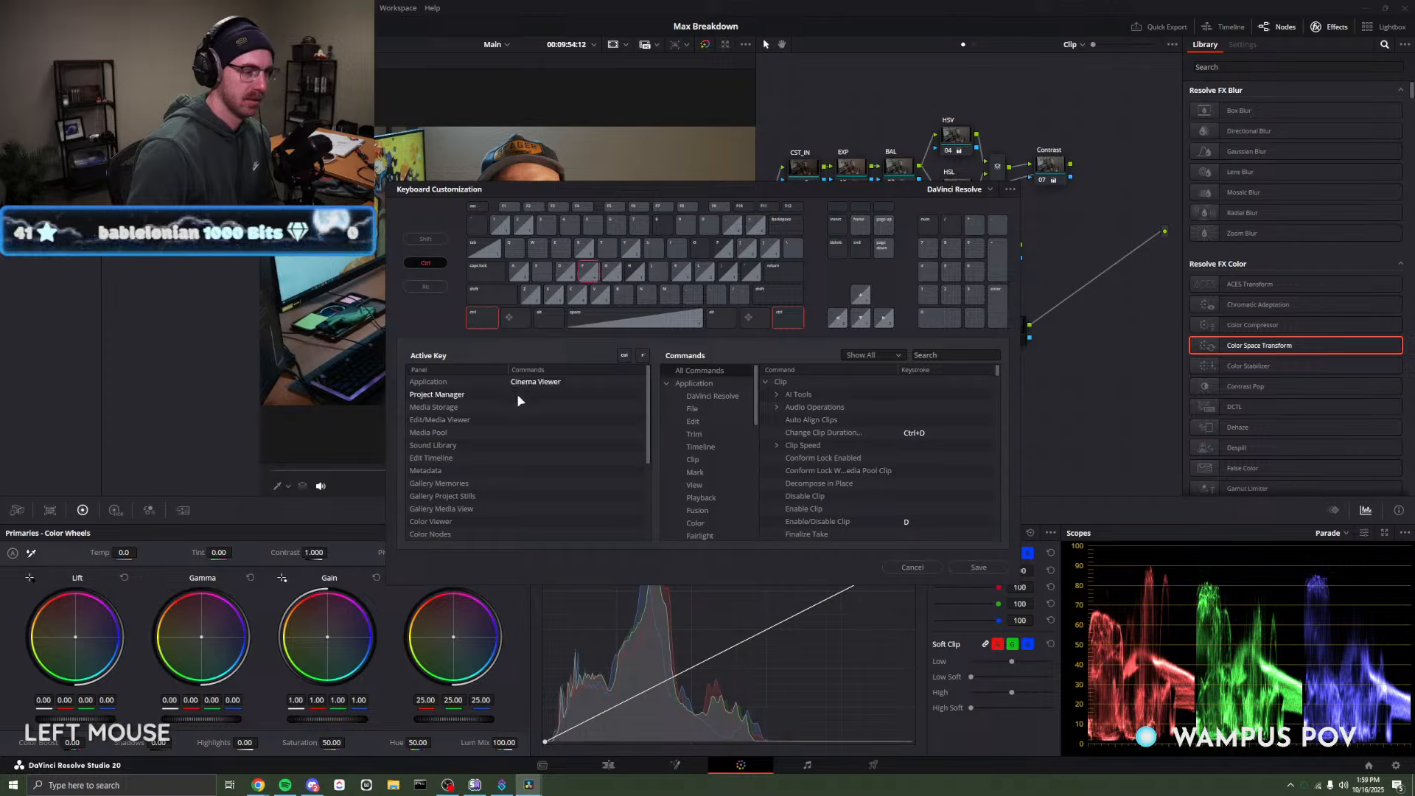
left_click(537, 383)
scroll(886, 472, "down", 3)
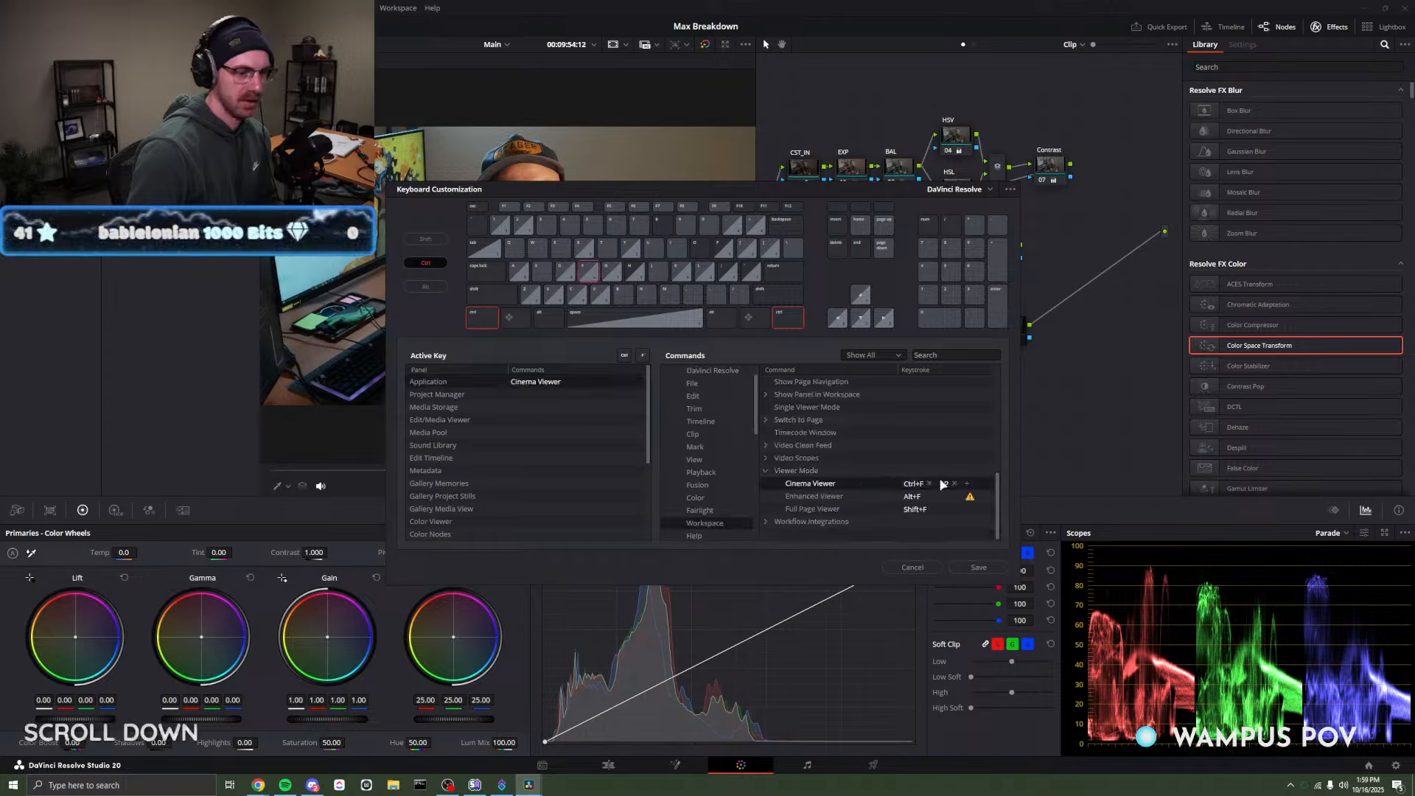
Switch back to the Bs Keys preset and close Keyboard Customization, discarding the unsaved changes.
left_click(983, 189)
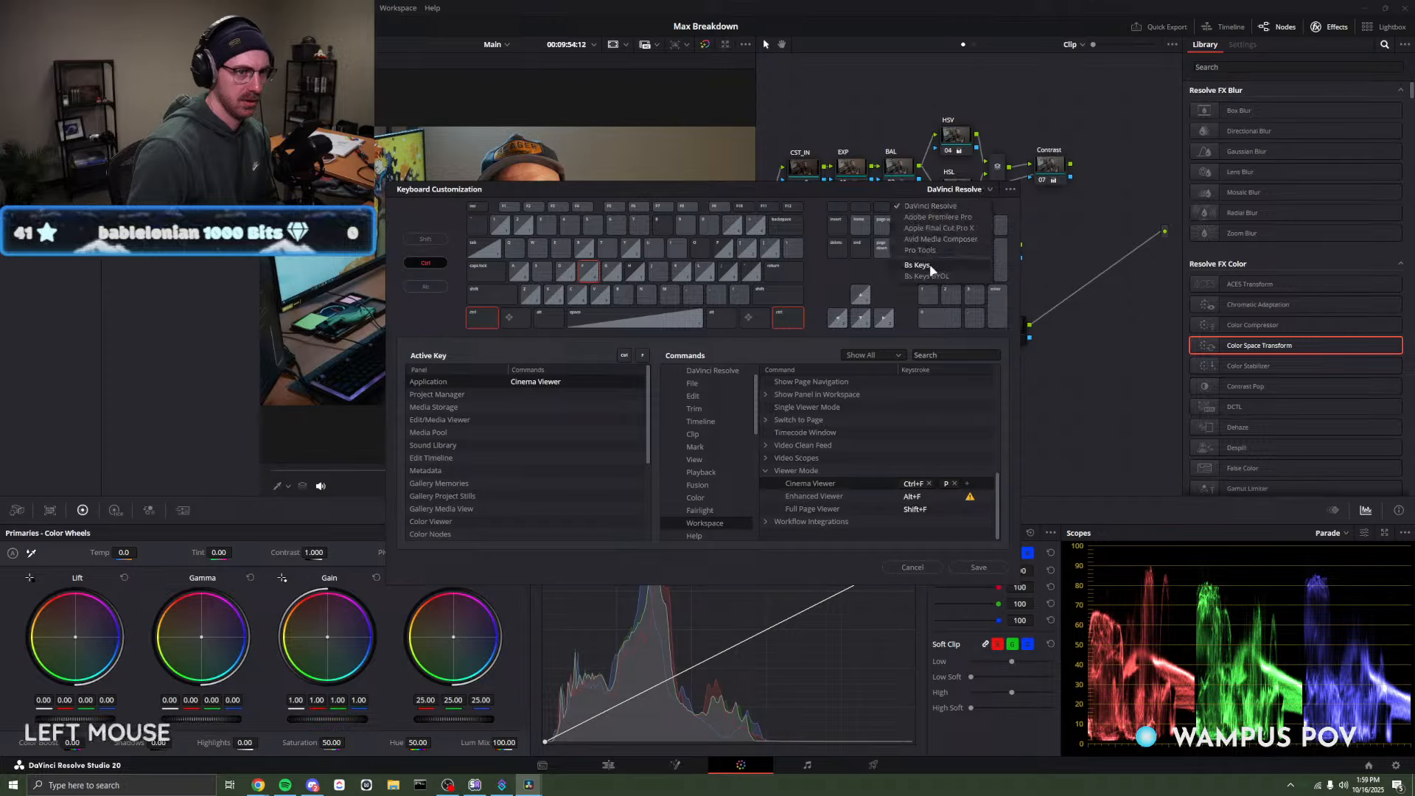
left_click(921, 264)
left_click(912, 566)
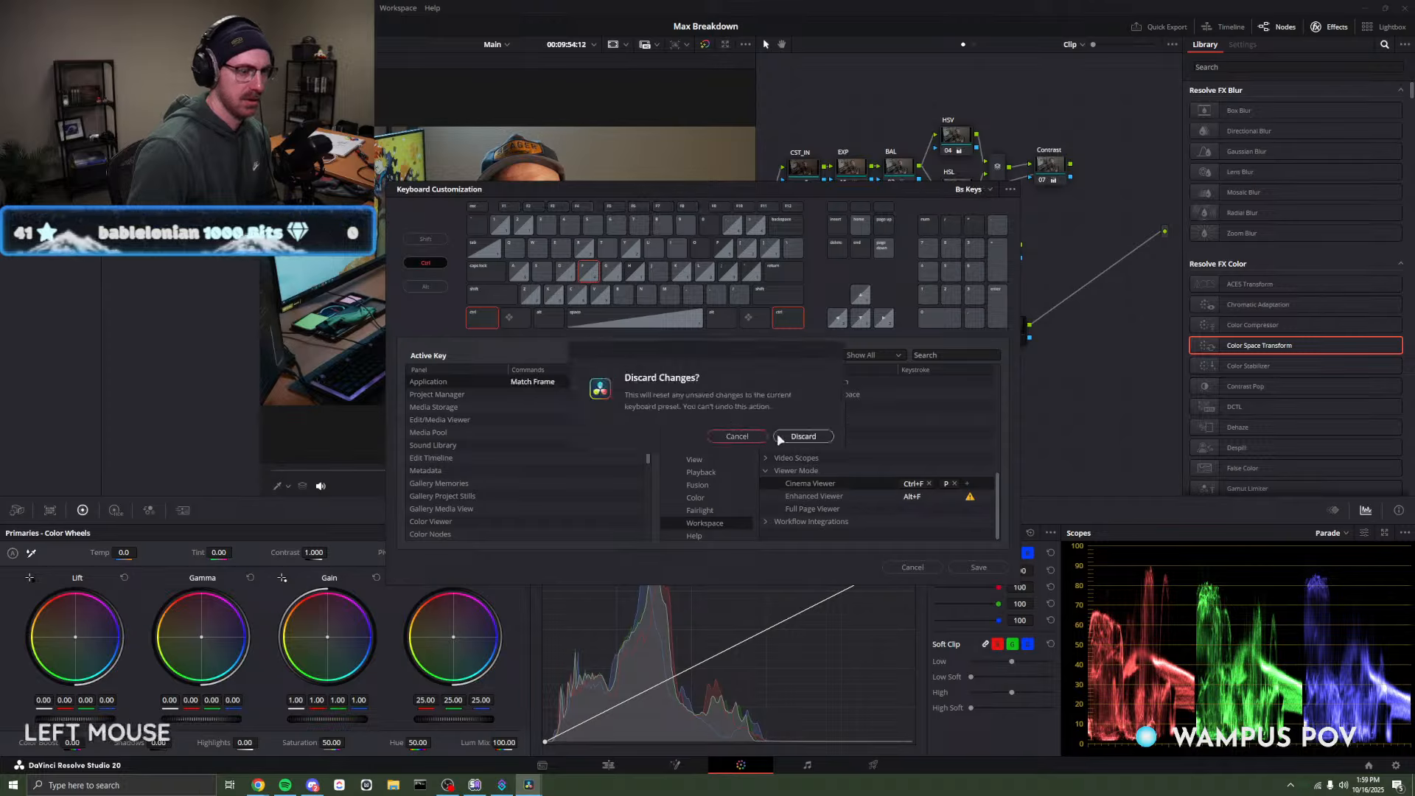
left_click(803, 436)
Test the Cinema Viewer shortcut by toggling the full-screen view on and off several times.
key("ctrl")
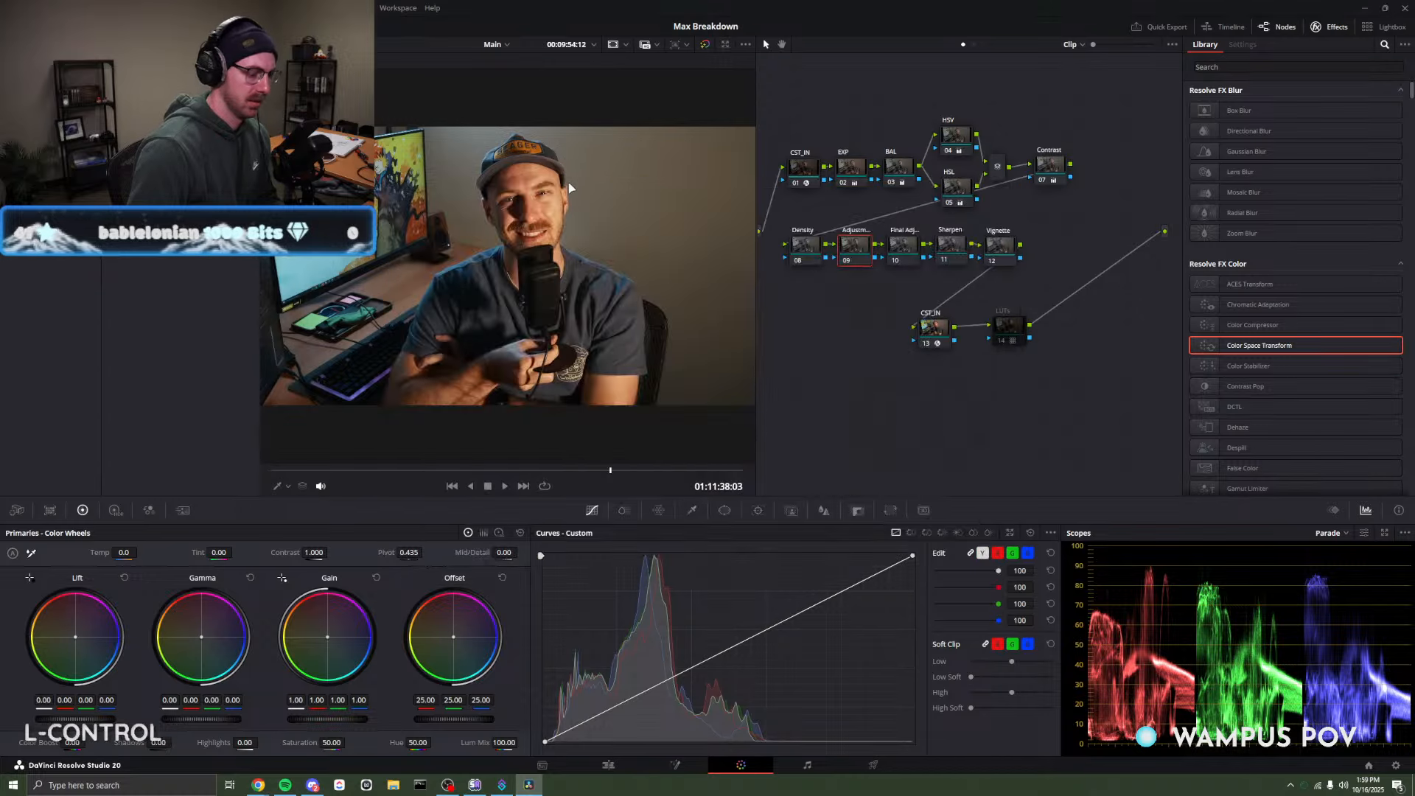
key("p")
key("p")
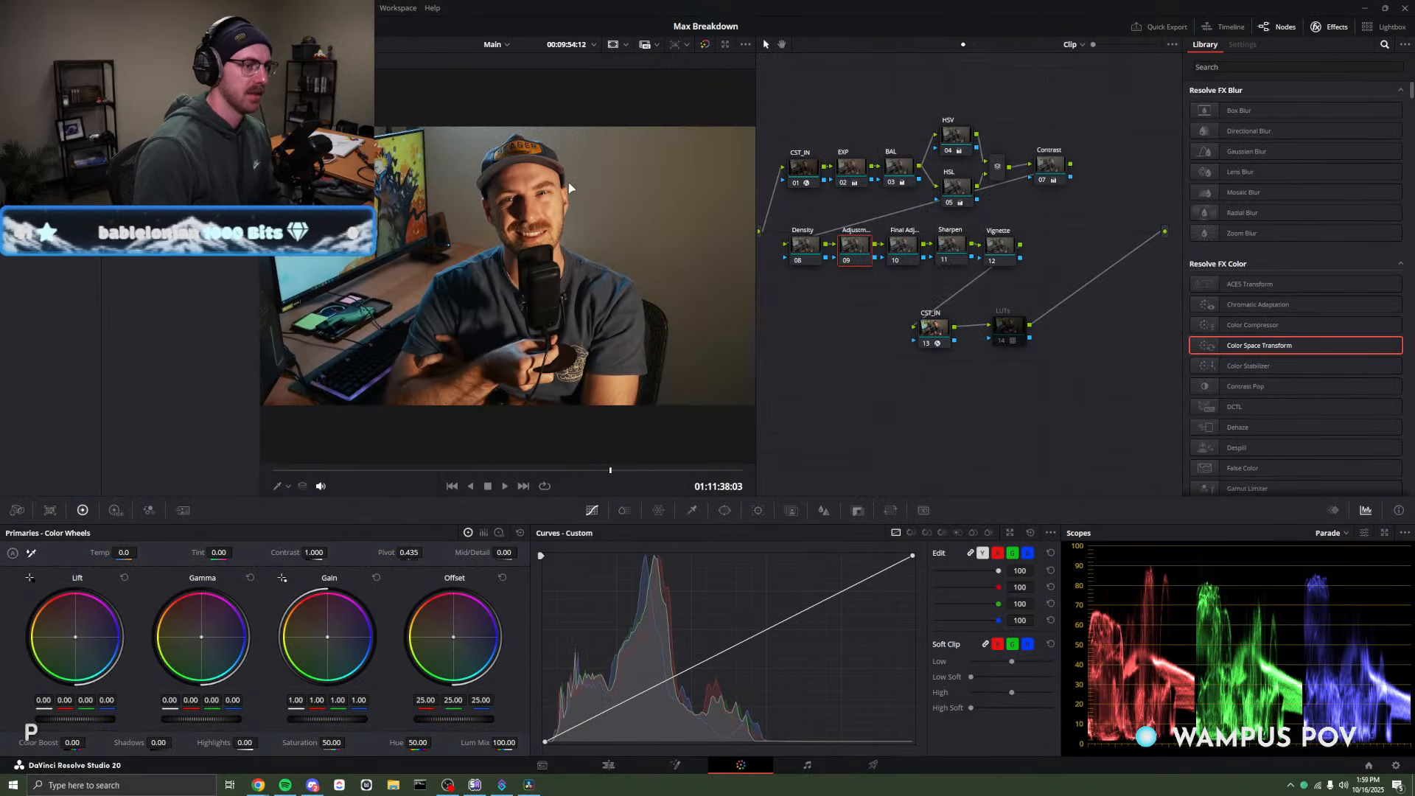
key("p")
key("p")
key("p")
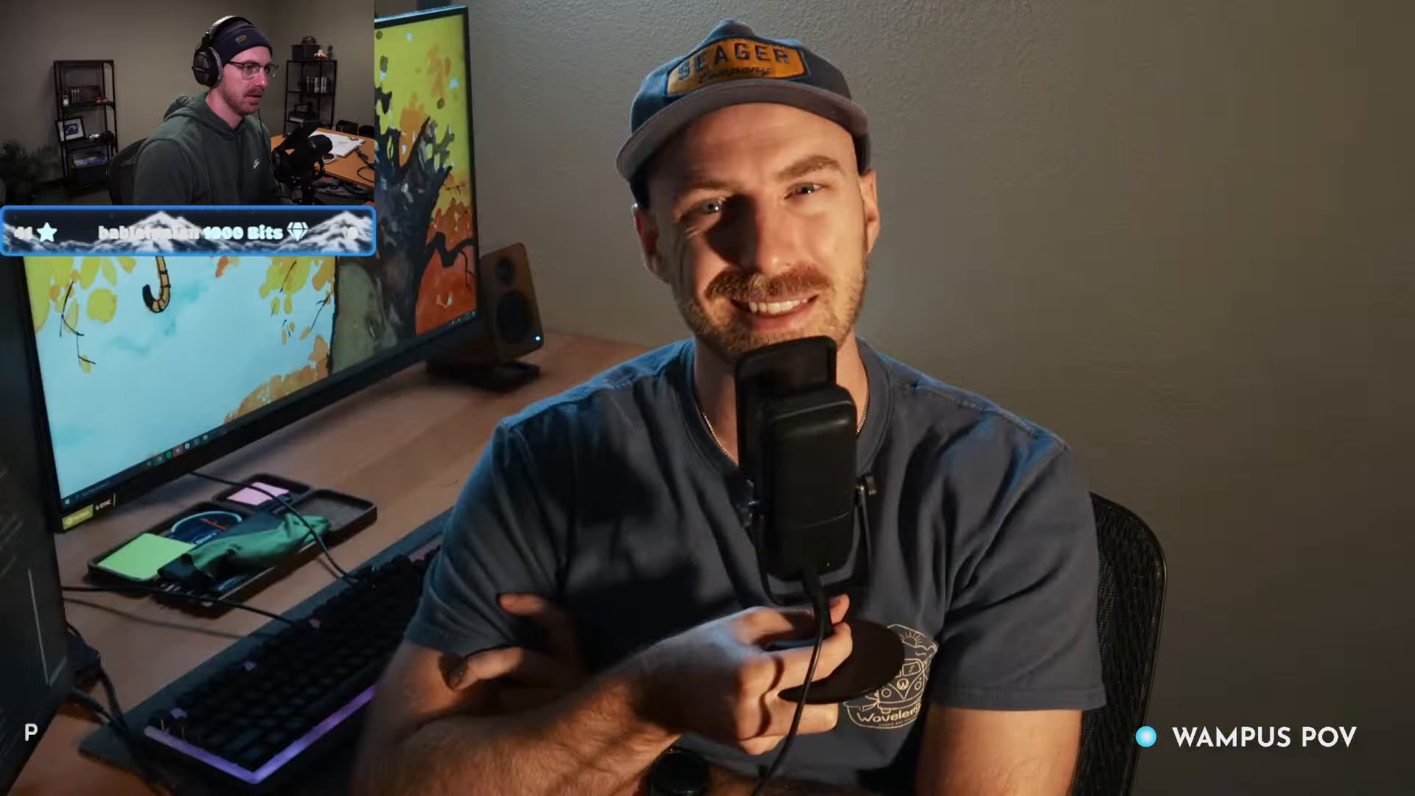
key("p")
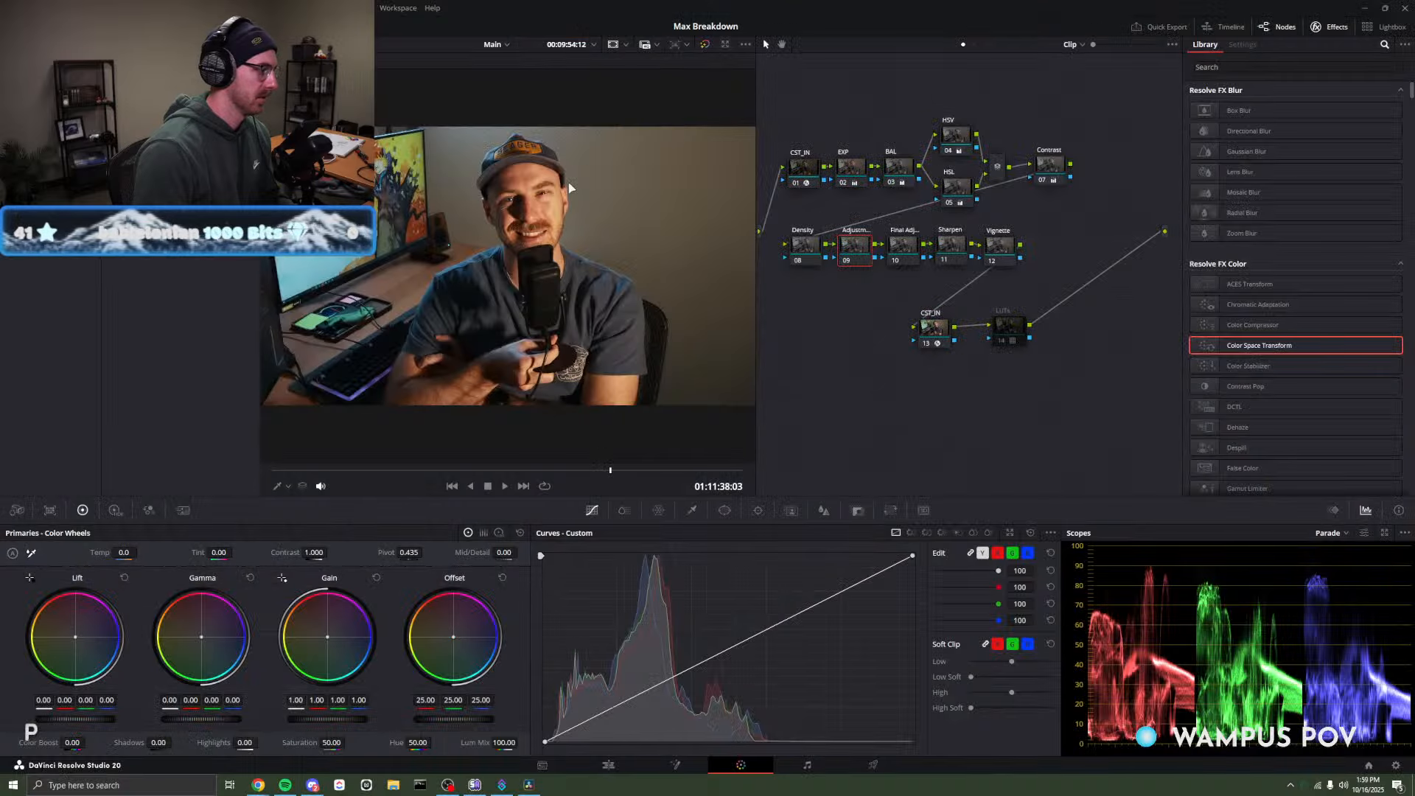
key("p")
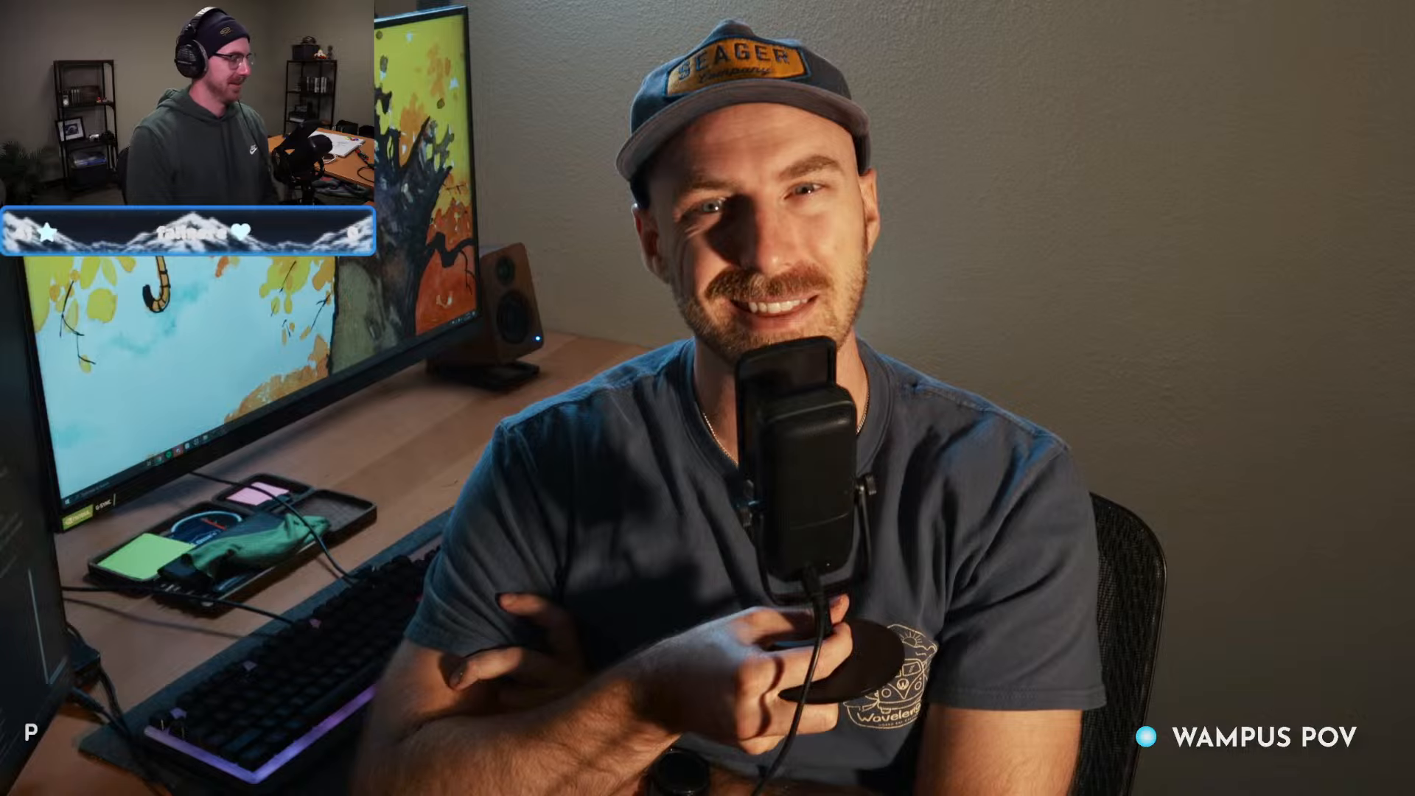
mouse_move(609, 201)
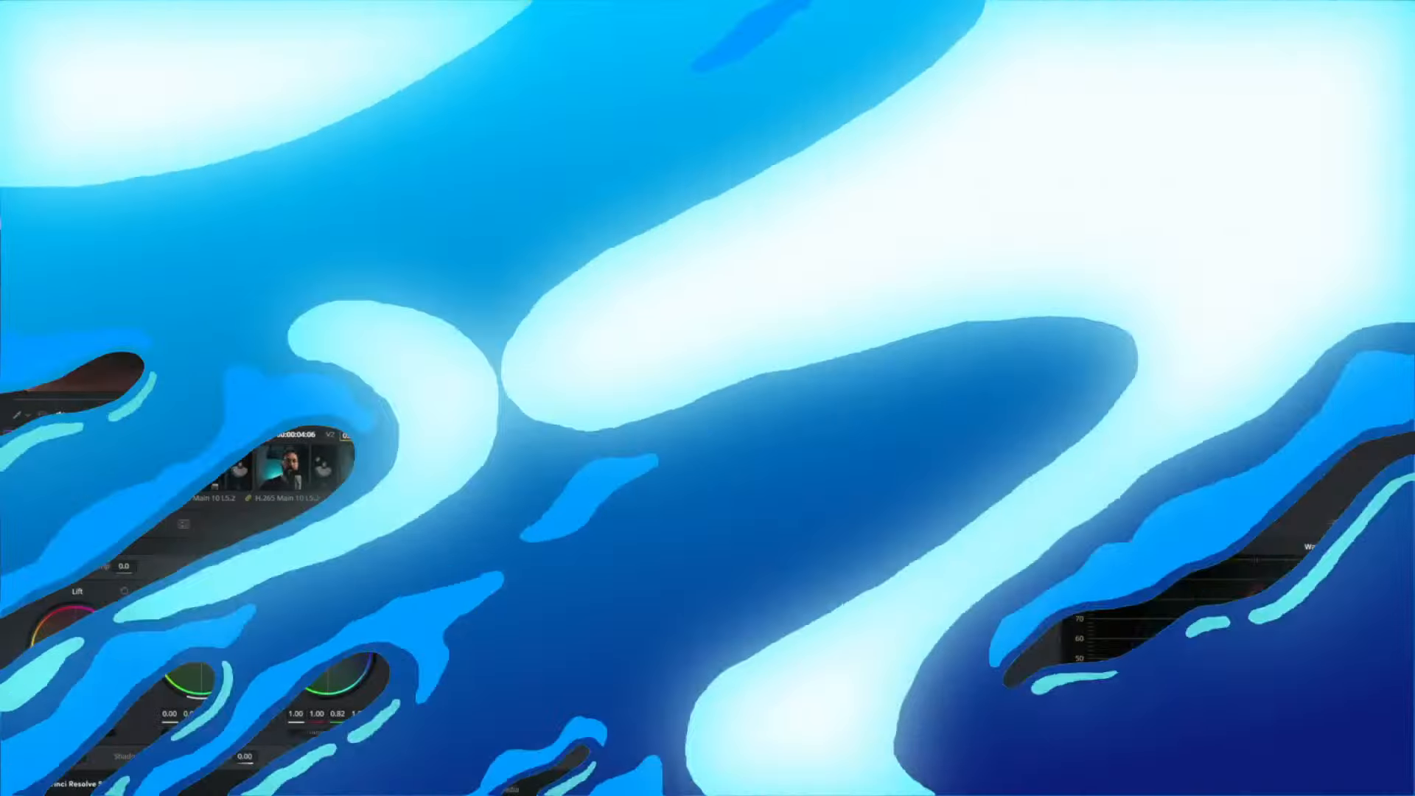
Zoom in on the speaker in the viewer, look up the zoom-to-fit command, and fit the frame back in the viewer.
key("shift+z")
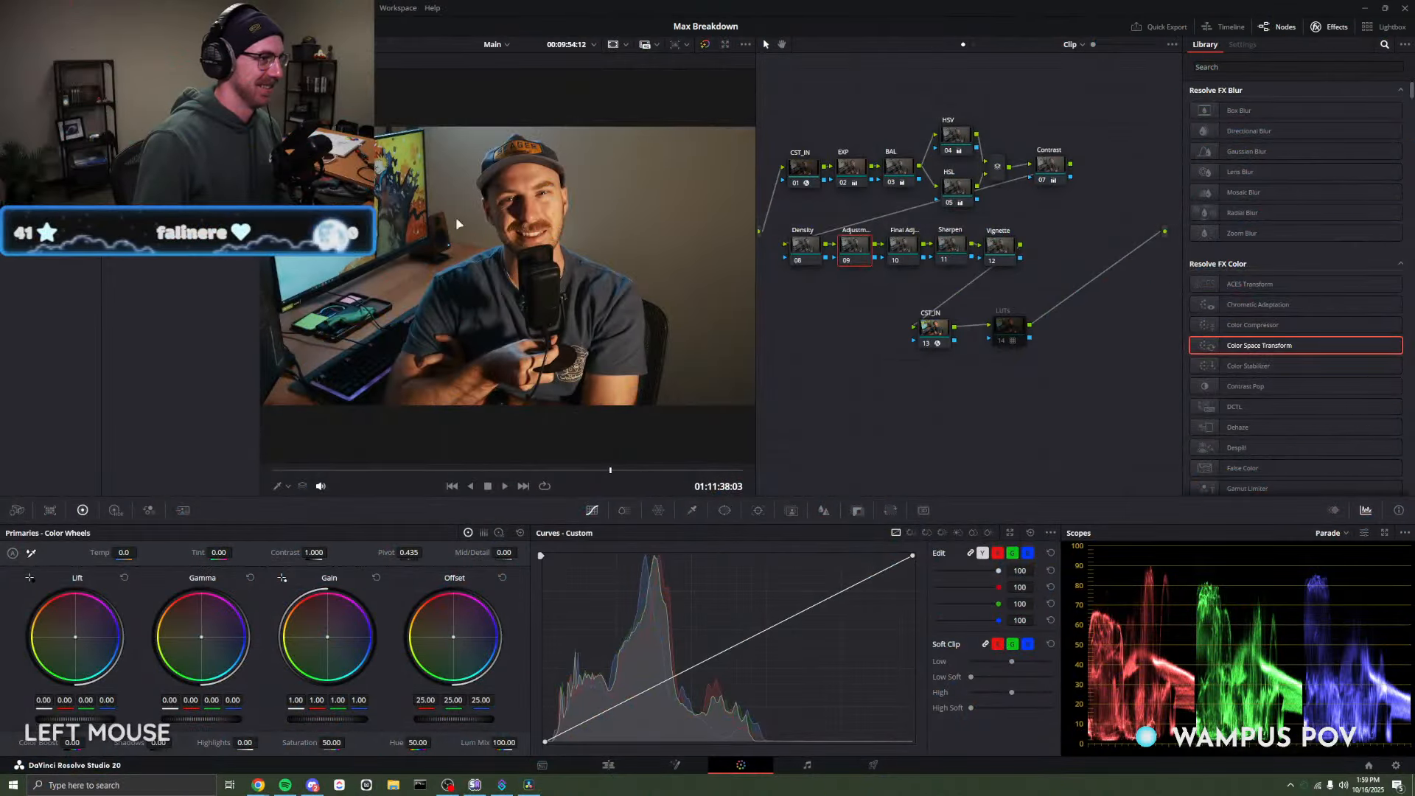
scroll(523, 232, "up", 2)
left_click(524, 232)
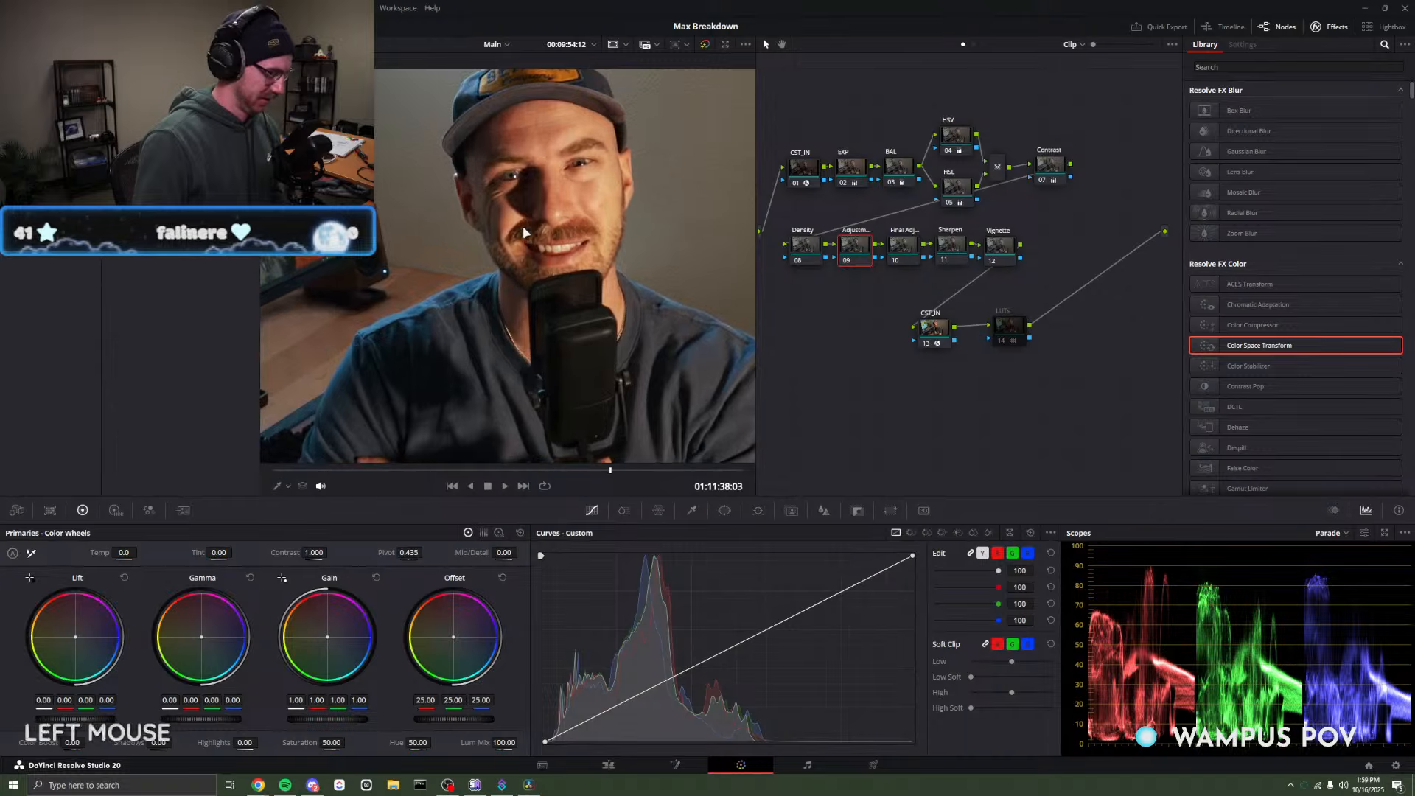
key("ctrl+shift+x")
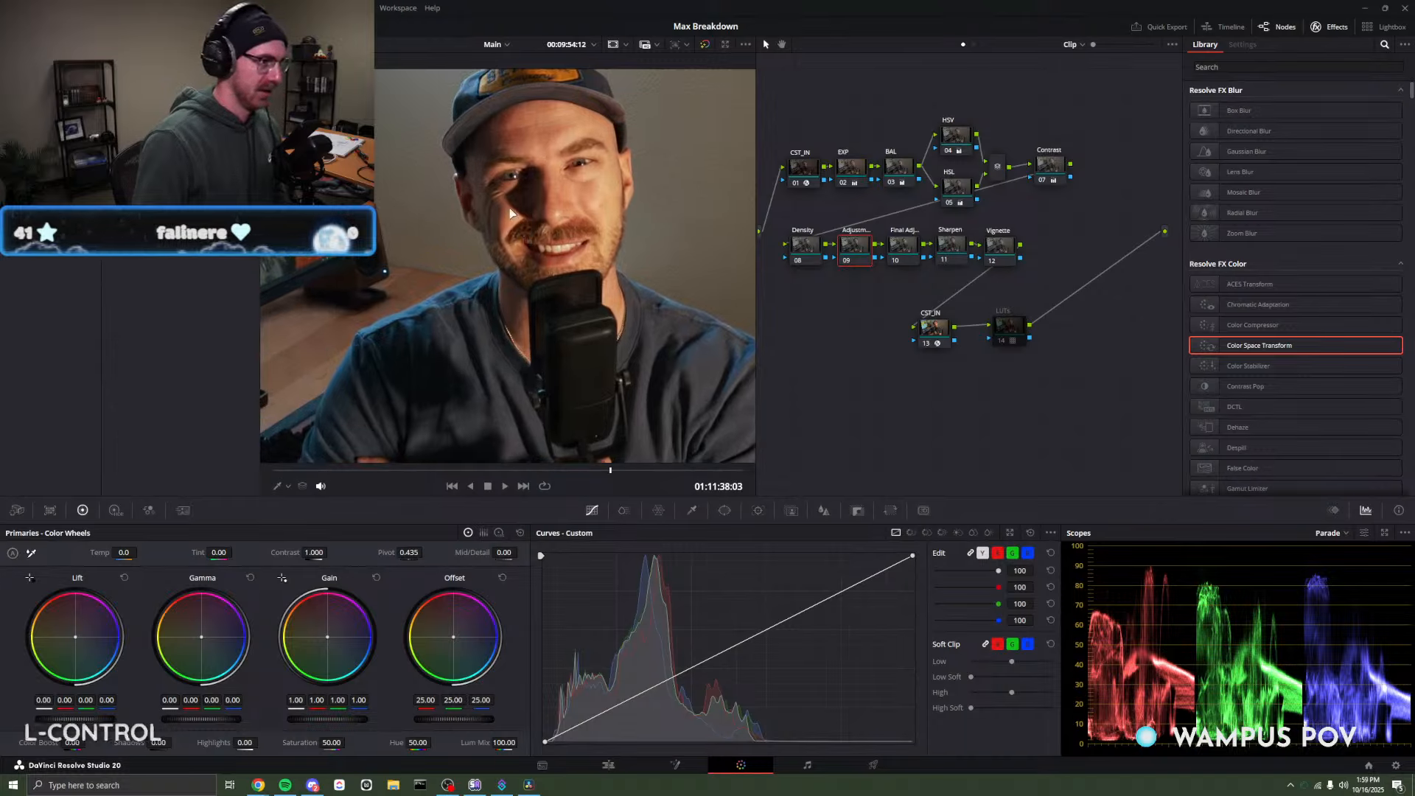
left_click(514, 214)
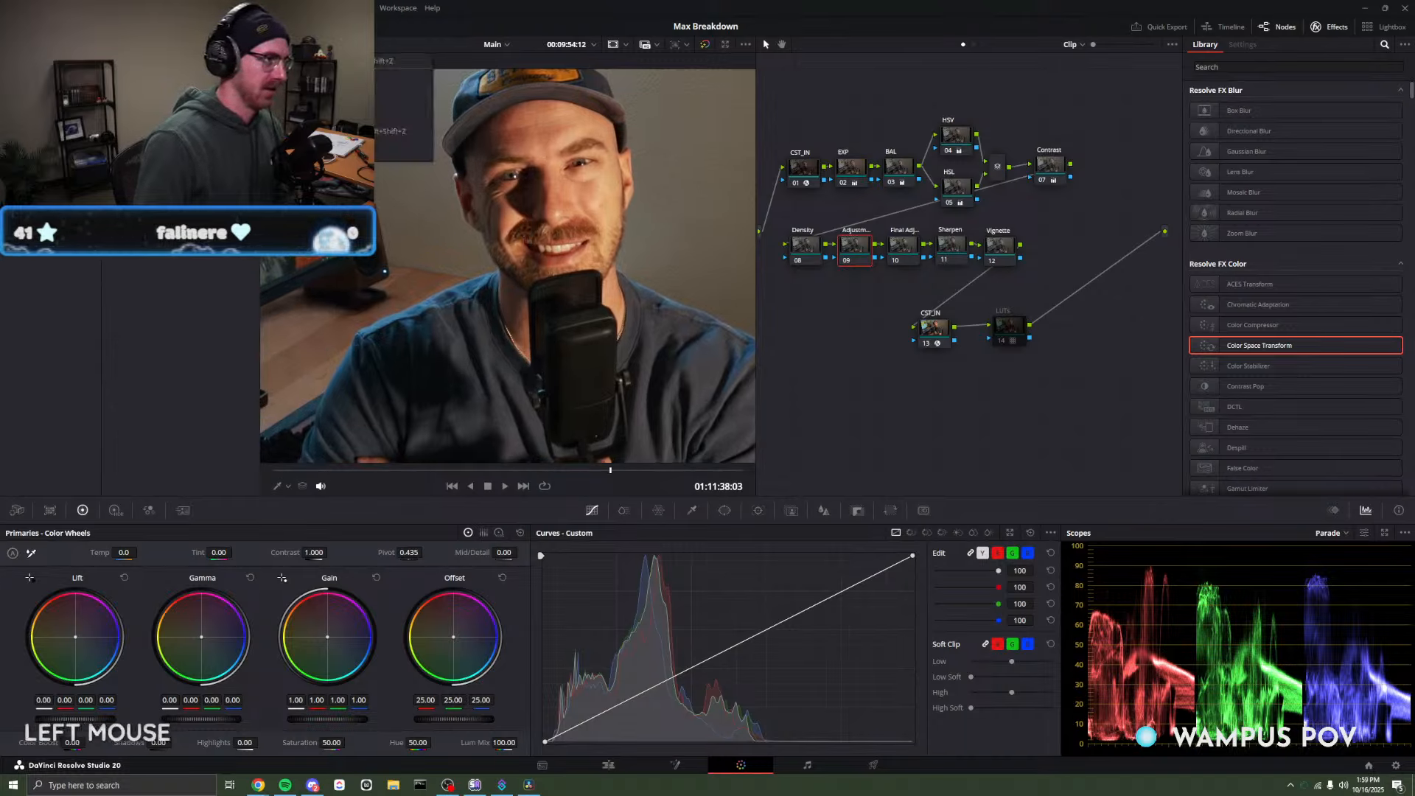
key("shift+z")
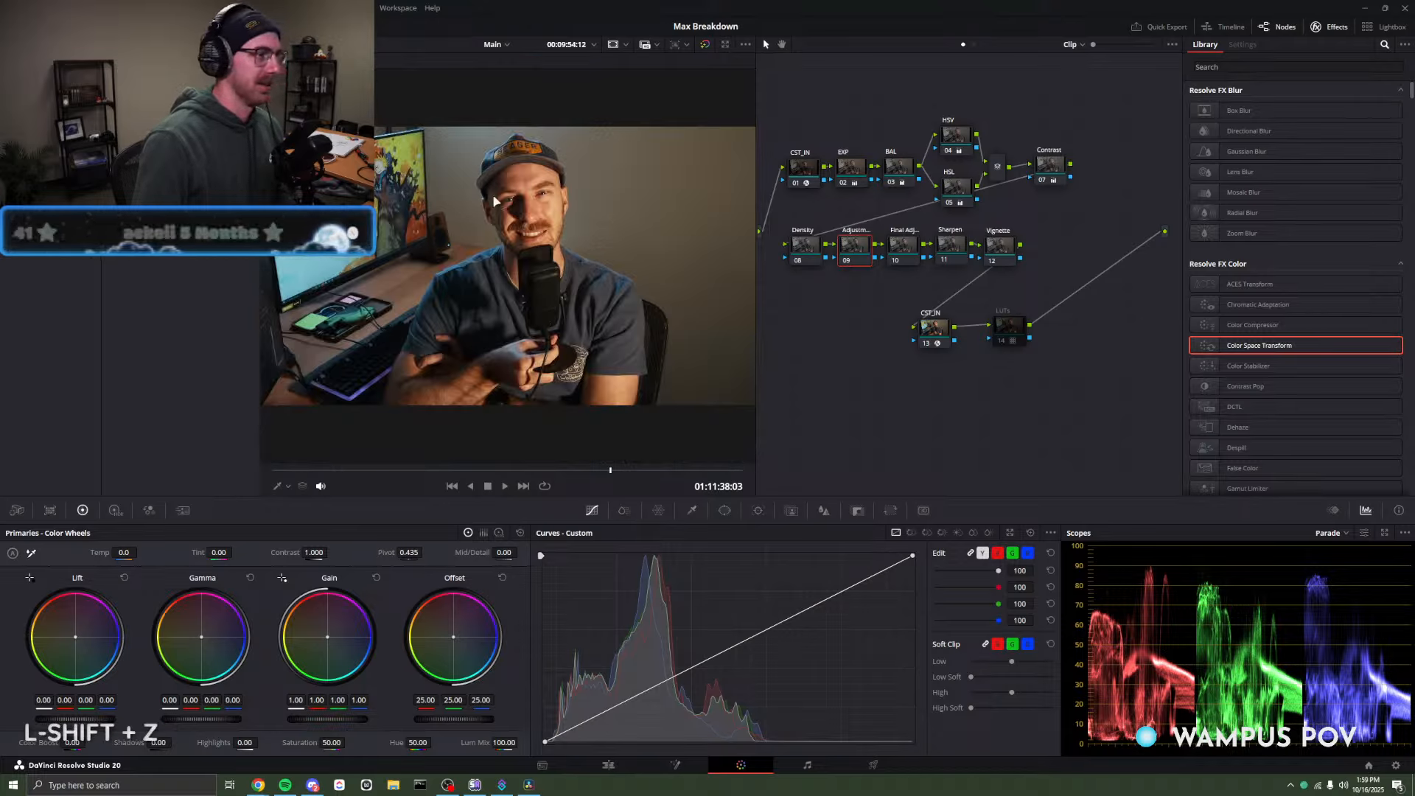
left_click(279, 44)
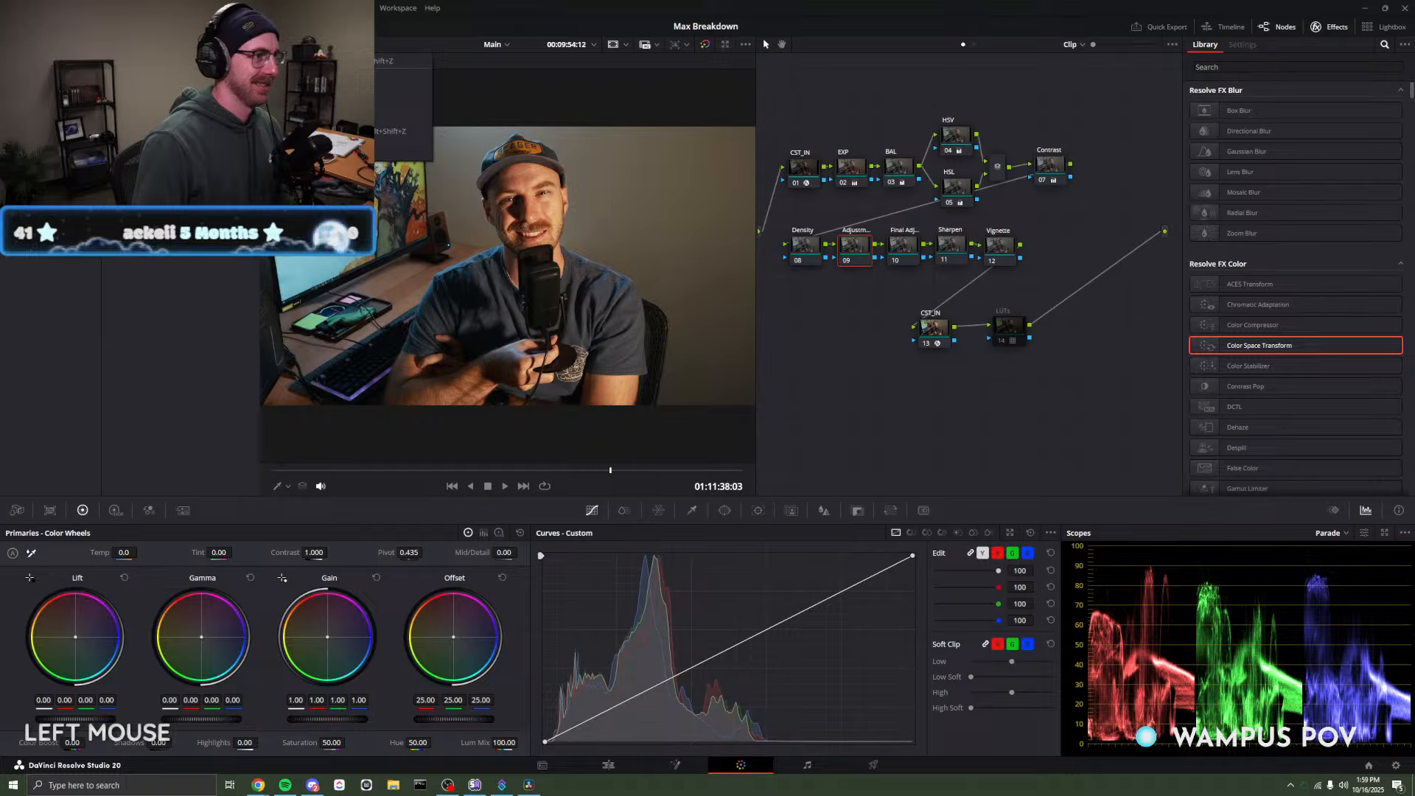
left_click(445, 31)
scroll(511, 253, "up", 2)
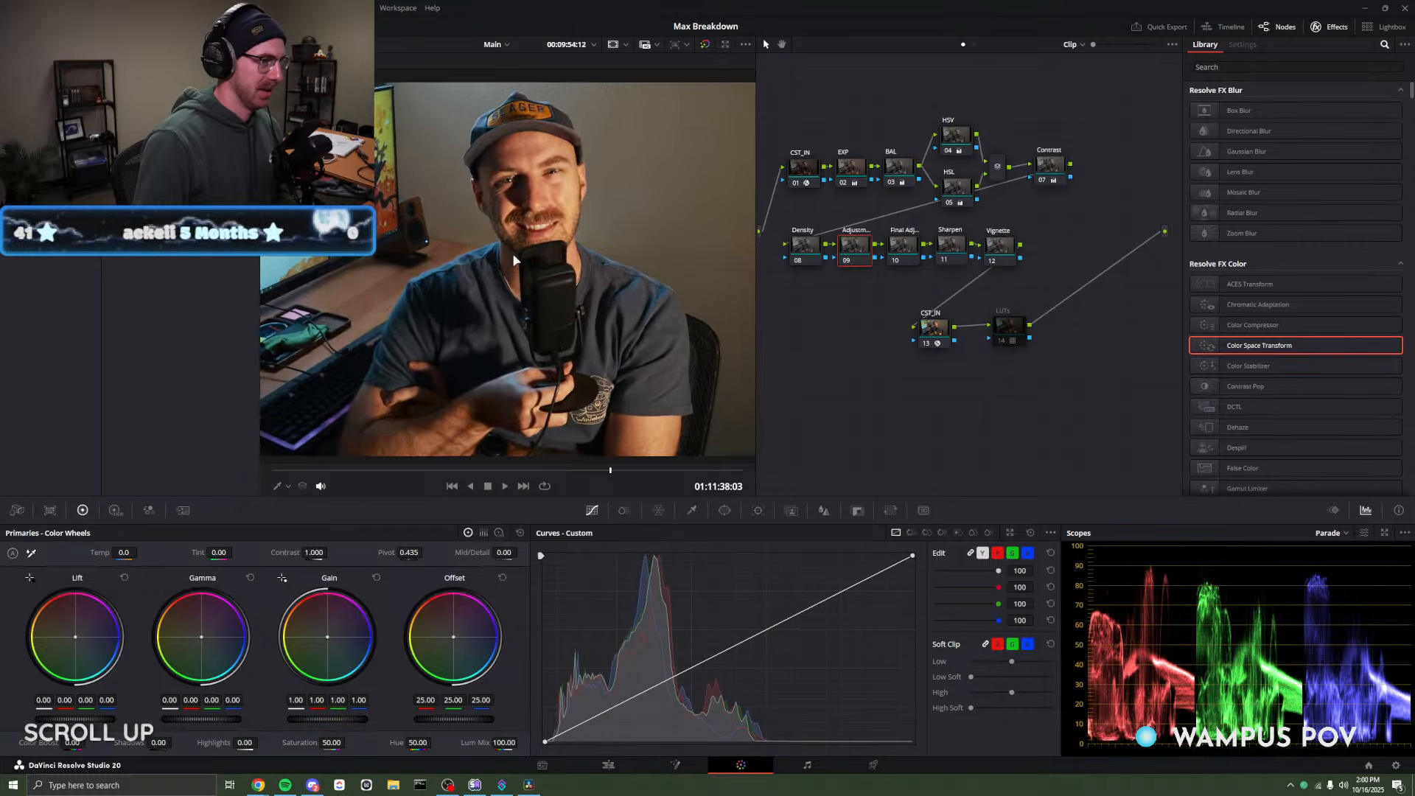
key("shift+z")
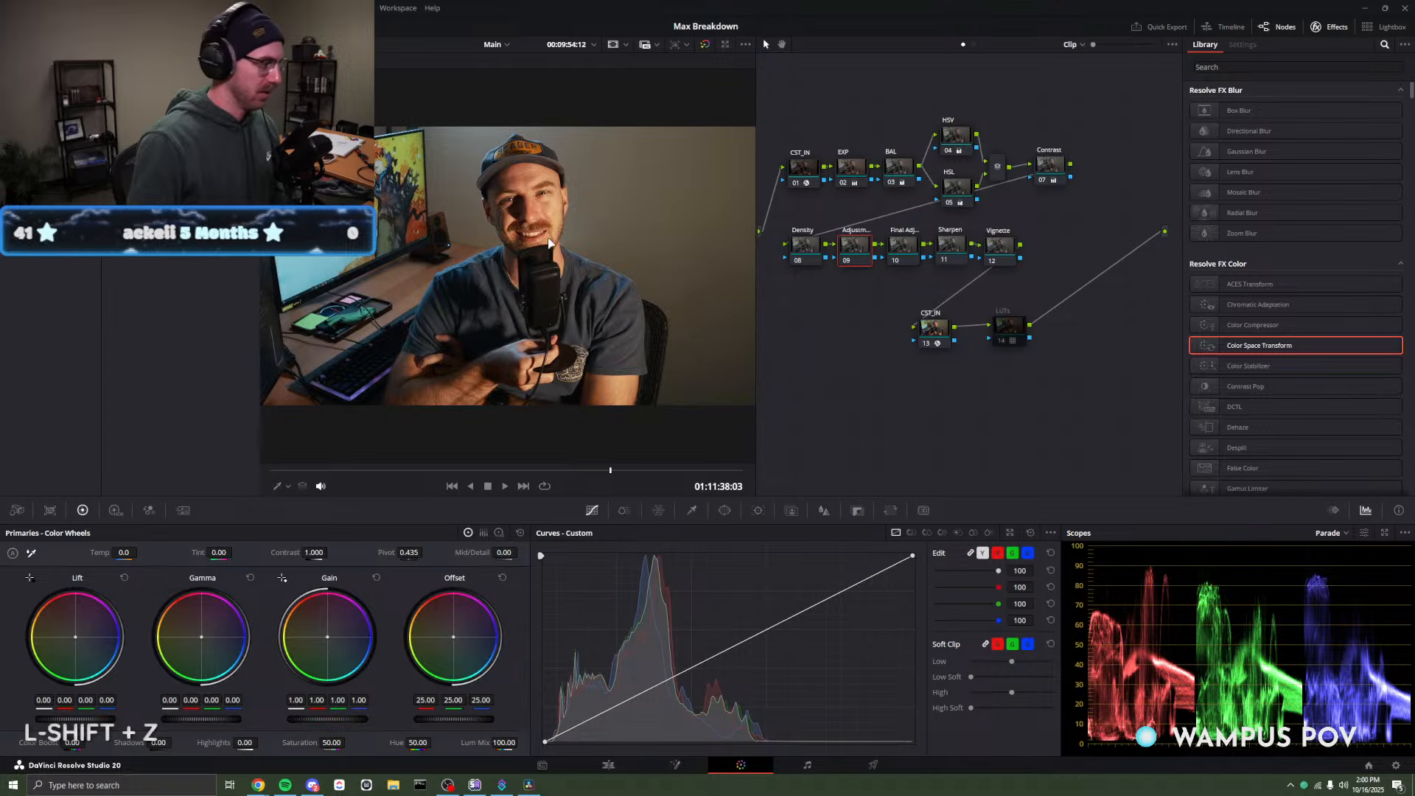
Show the shot in Cinema Viewer, scrub back and forth through it to 01:11:37:29, and leave the full-screen view.
key("p")
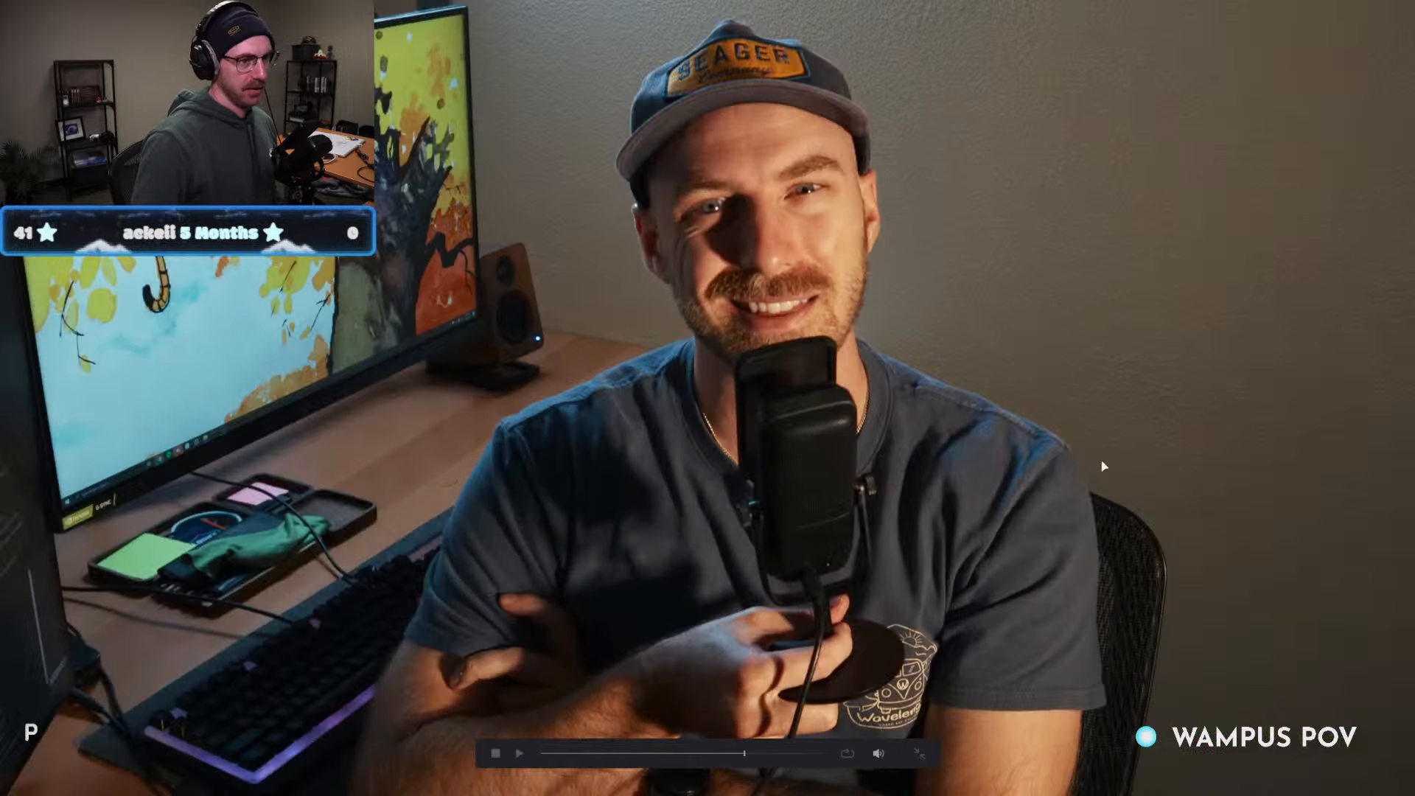
left_click(714, 753)
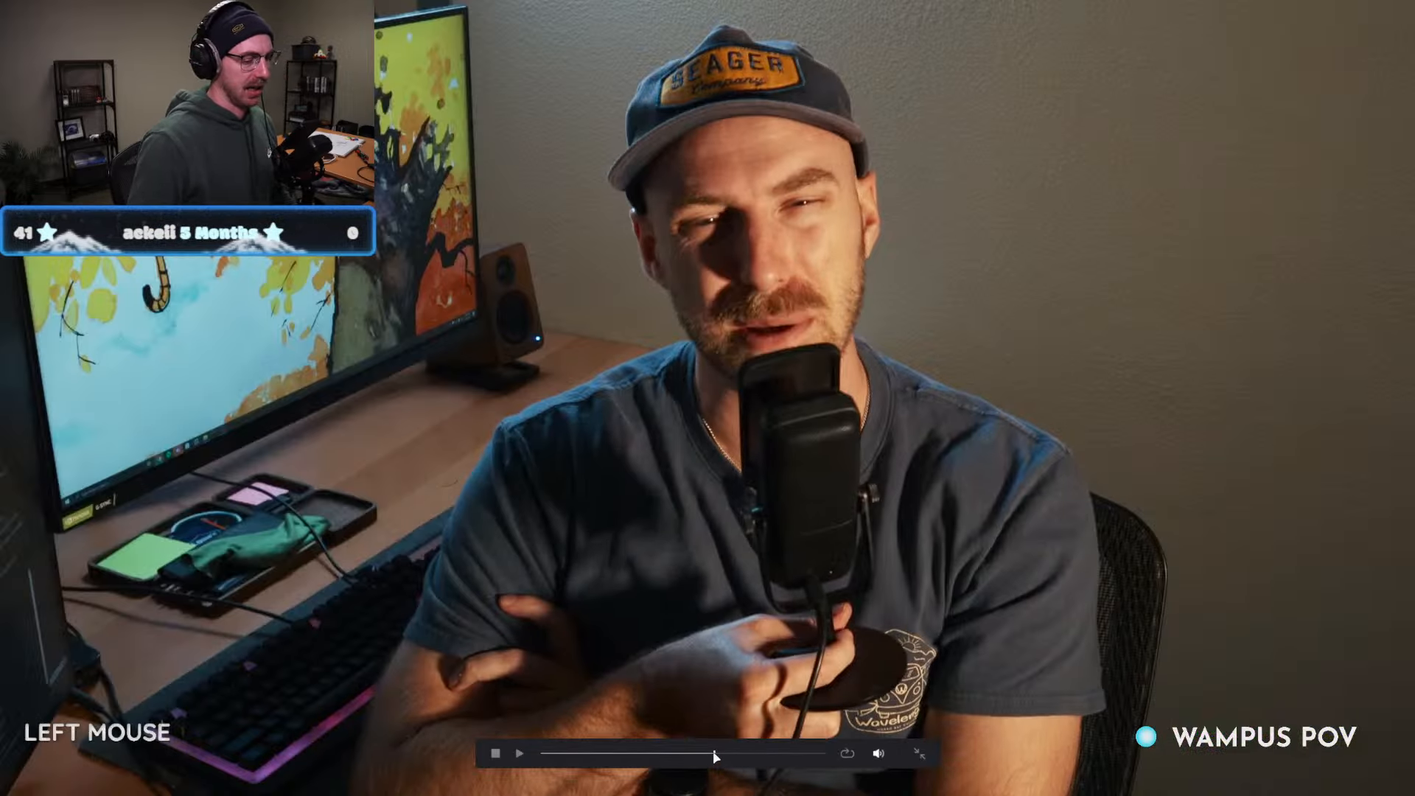
left_click(623, 753)
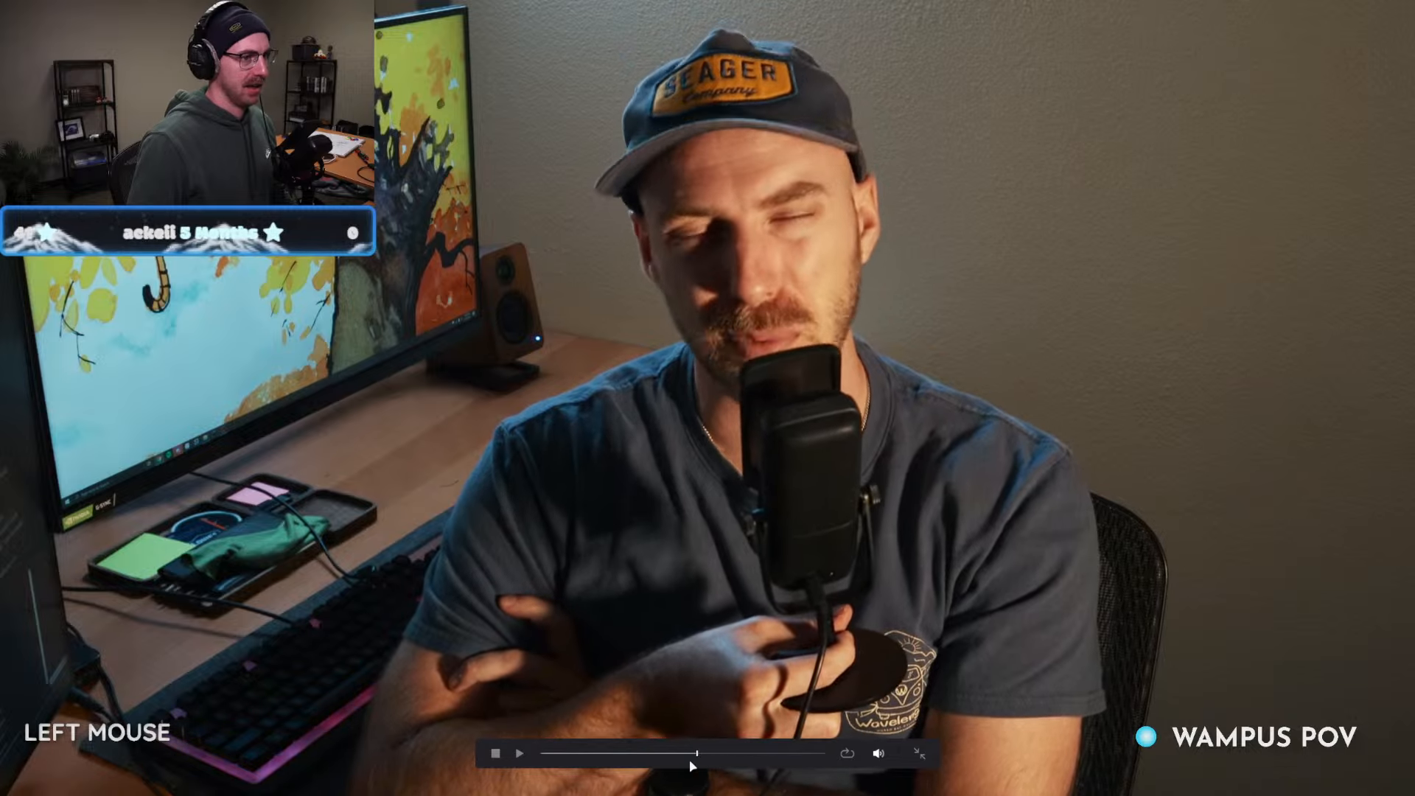
left_click(621, 755)
left_click_drag(620, 755, 728, 754)
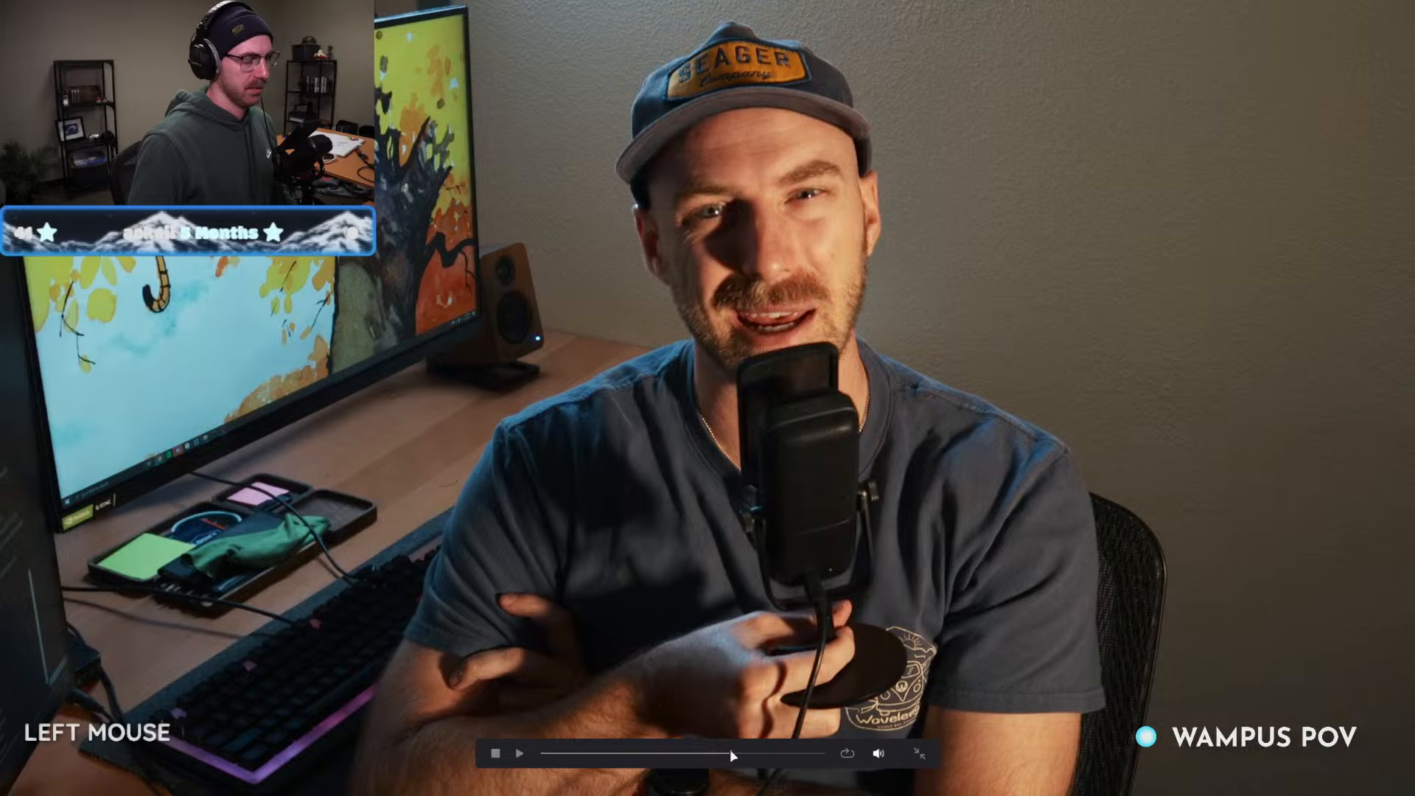
key("Escape")
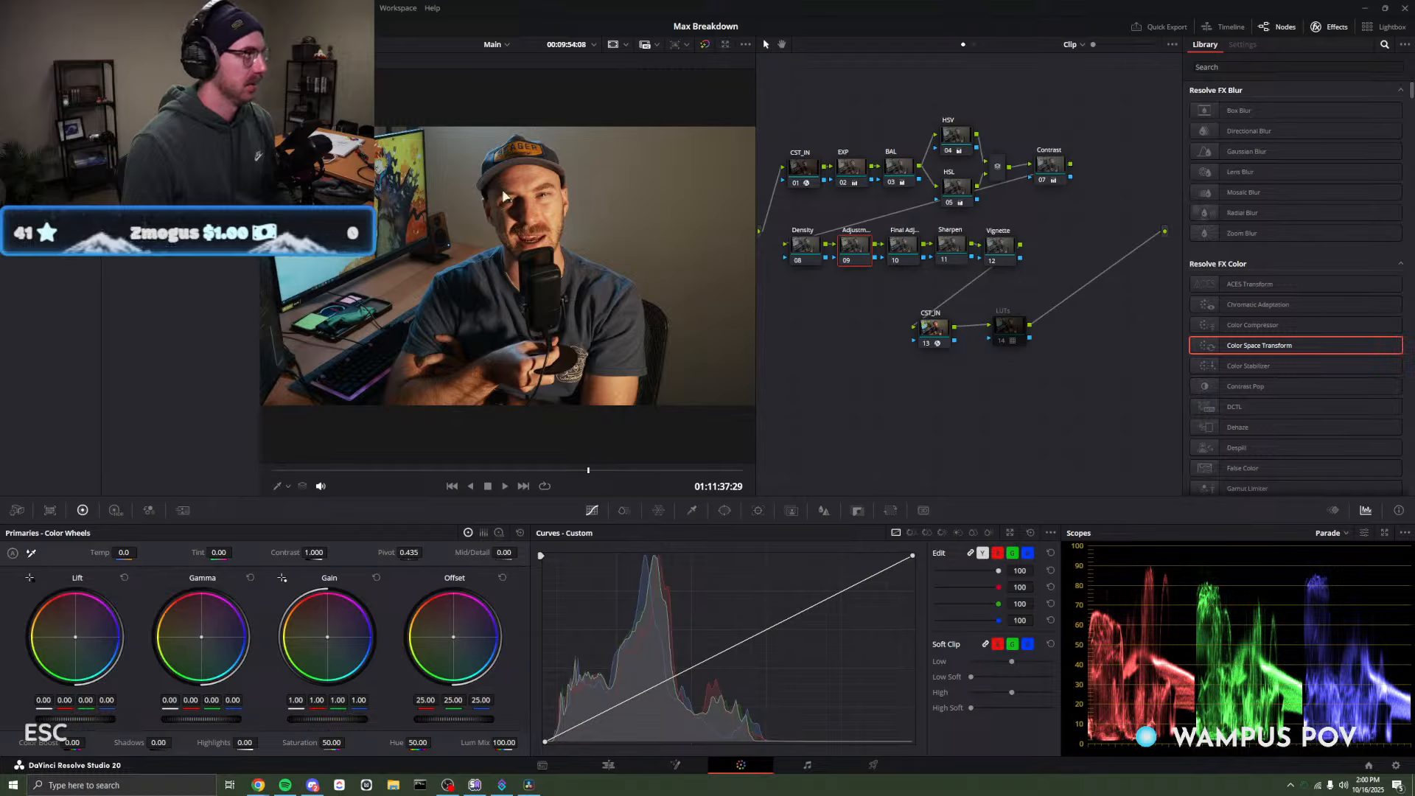
left_click(757, 309)
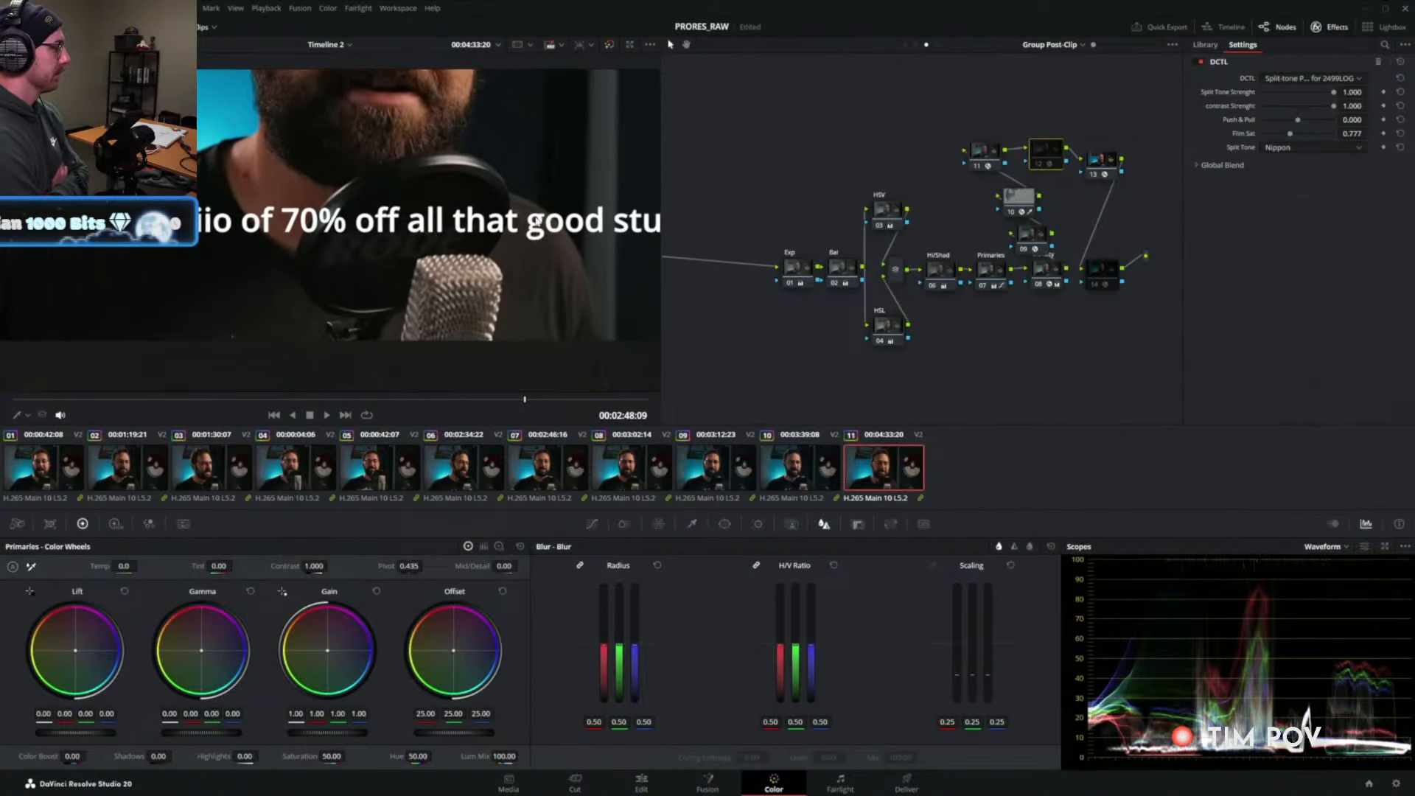
Examine the microphone, subtitle and face in the PRORES_RAW clip 11 at different zoom levels with node 12 off.
scroll(537, 220, "up", 1)
left_click_drag(537, 221, 444, 261)
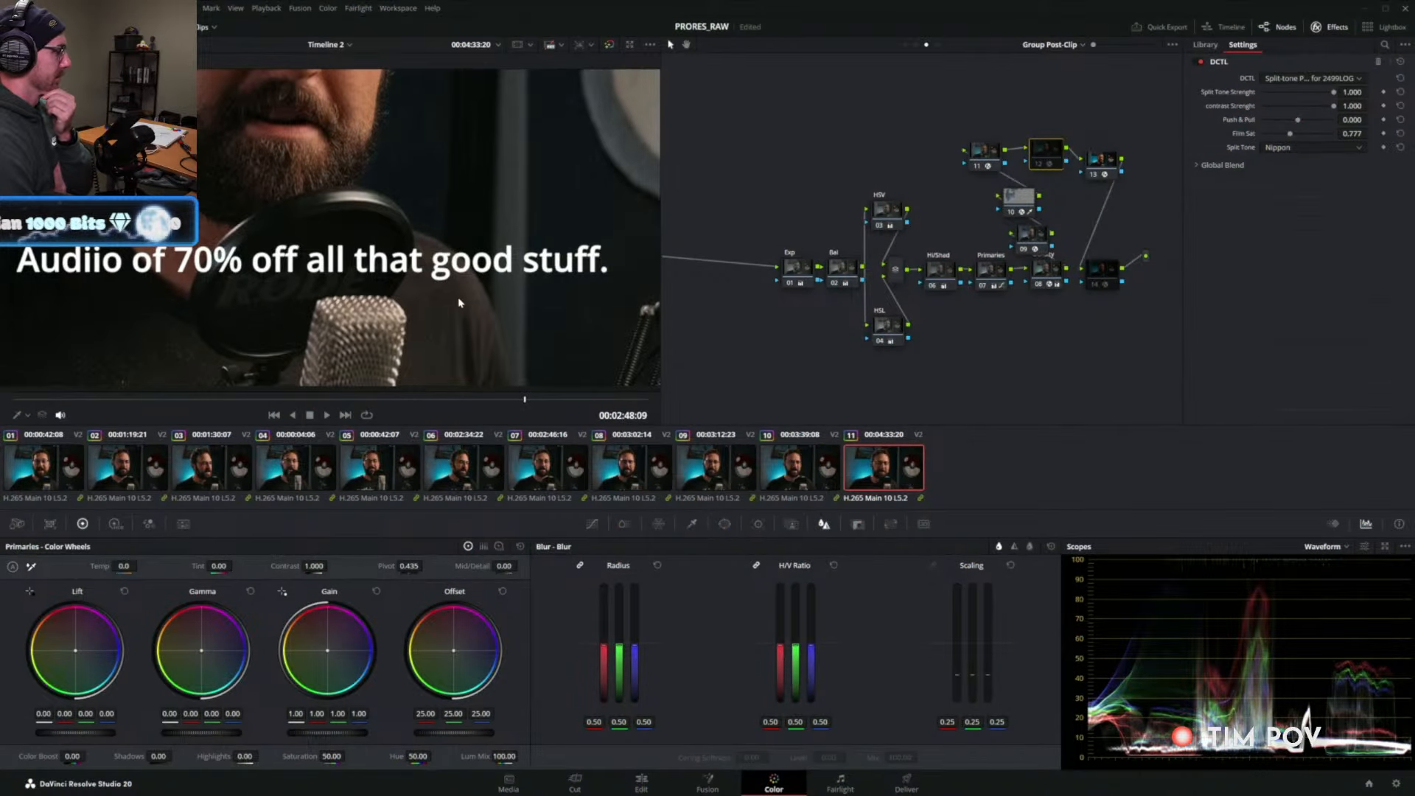
left_click_drag(466, 296, 476, 328)
scroll(476, 328, "down", 3)
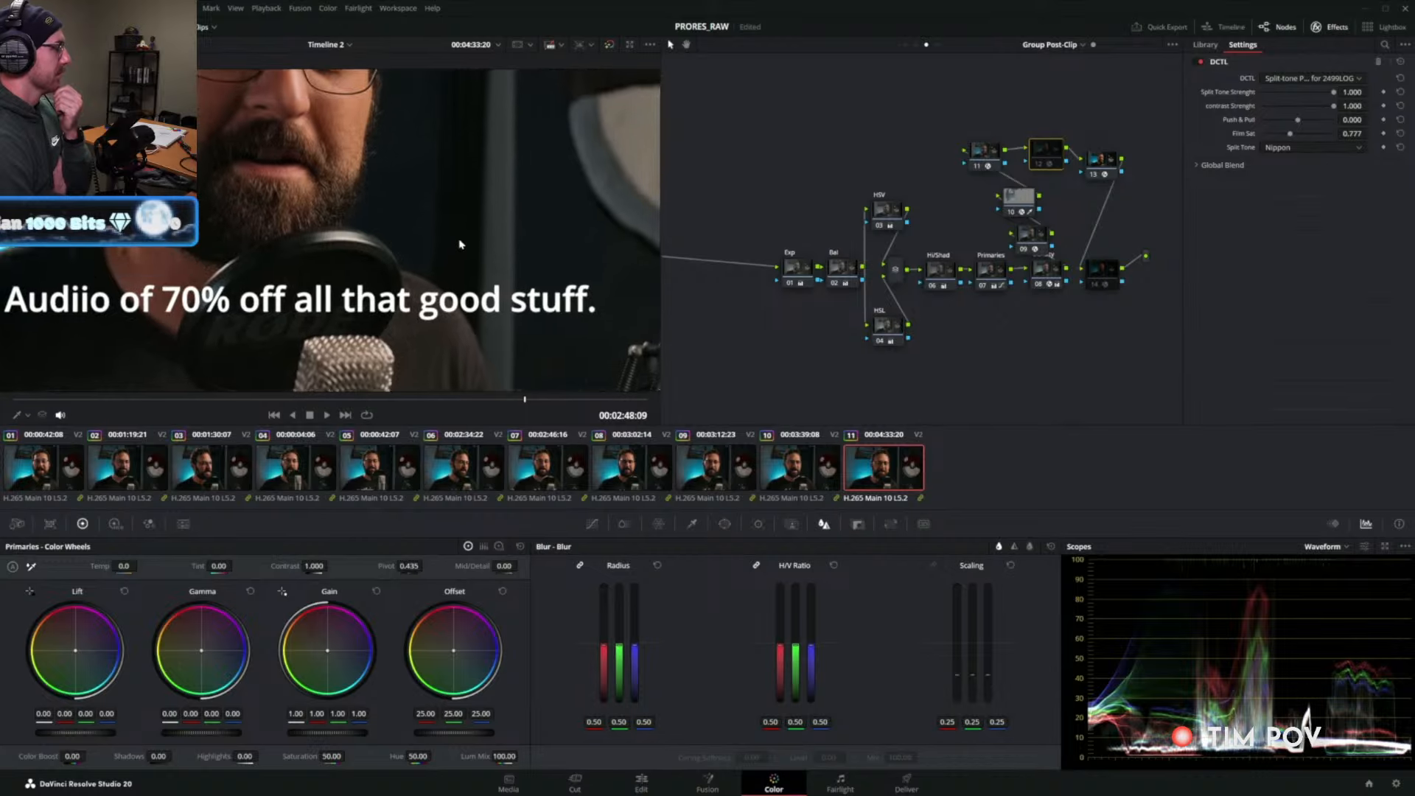
left_click_drag(457, 243, 476, 297)
scroll(467, 256, "down", 1)
scroll(478, 296, "down", 4)
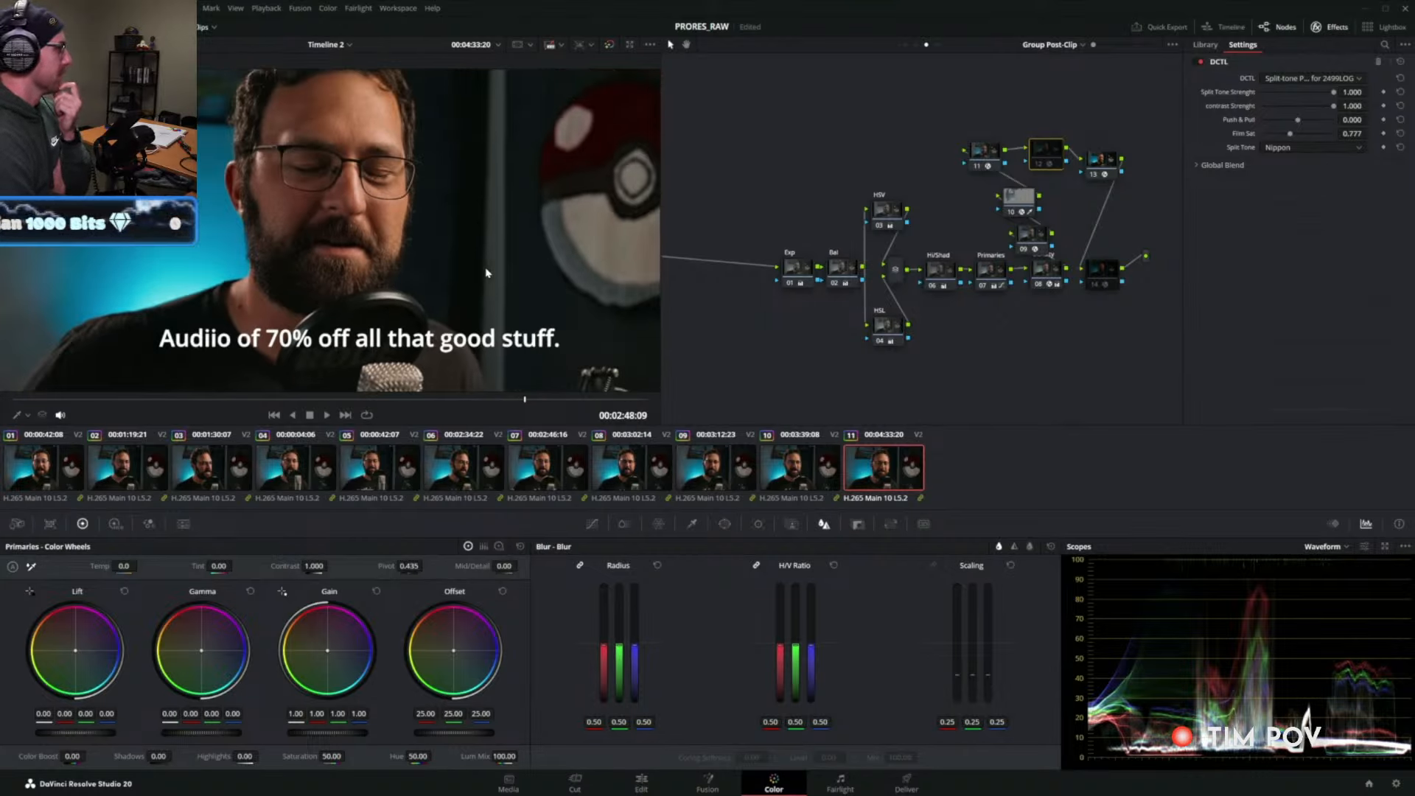
scroll(486, 274, "down", 2)
left_click_drag(485, 274, 483, 285)
scroll(472, 221, "up", 2)
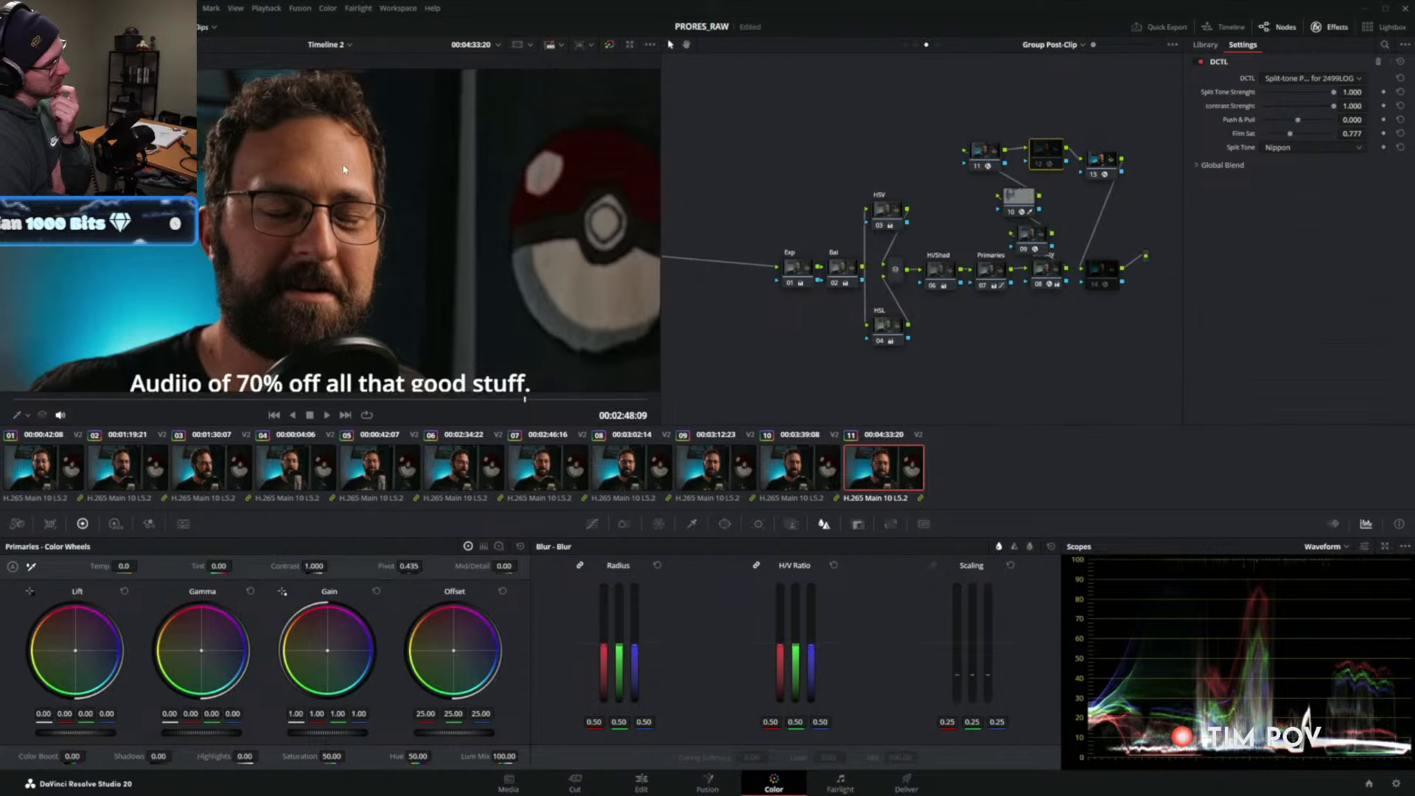
scroll(344, 169, "up", 3)
scroll(260, 103, "up", 2)
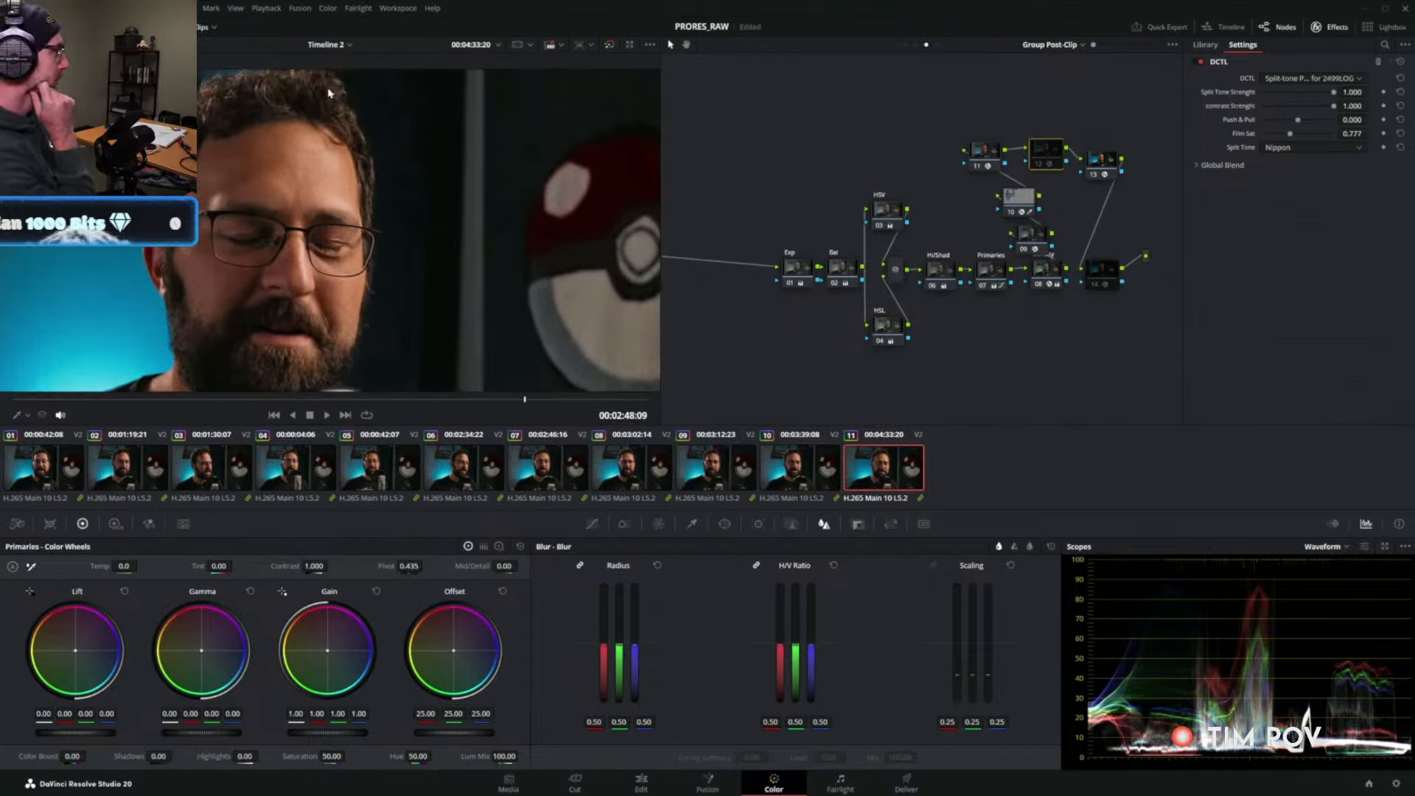
left_click_drag(310, 99, 301, 112)
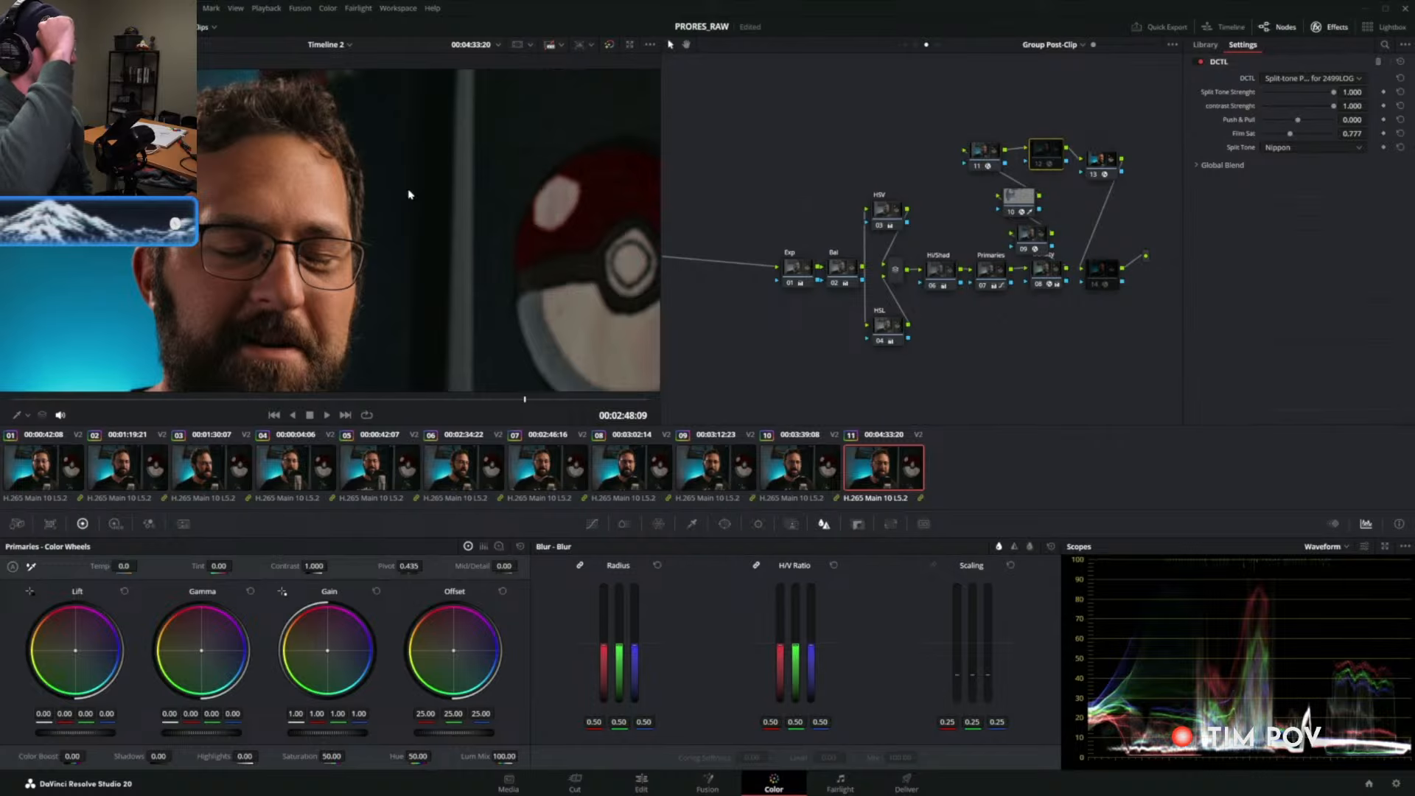
Turn on the split-tone DCTL node 12 and examine the subject's hair, forehead and the microphone area up close.
scroll(412, 205, "up", 2)
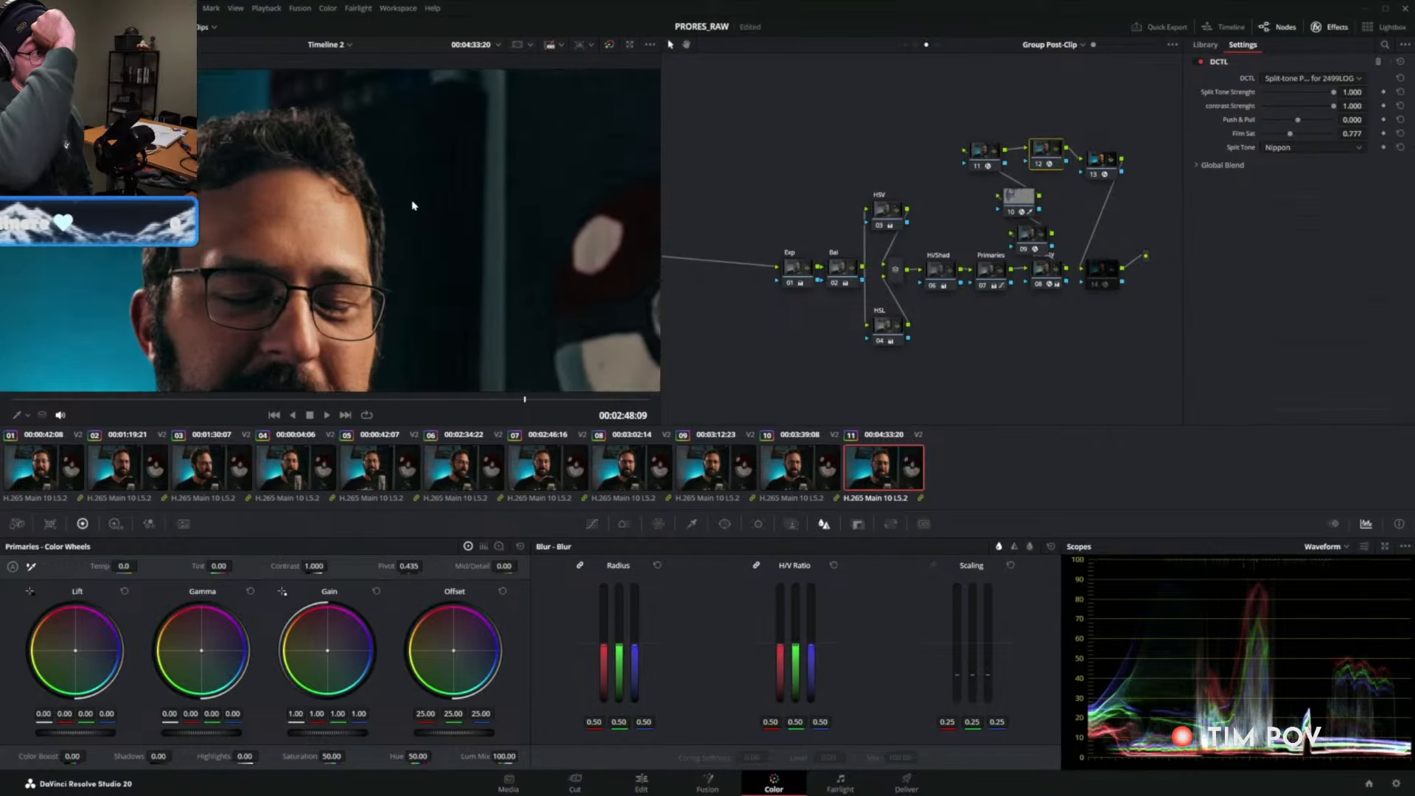
scroll(413, 205, "up", 2)
scroll(249, 252, "up", 1)
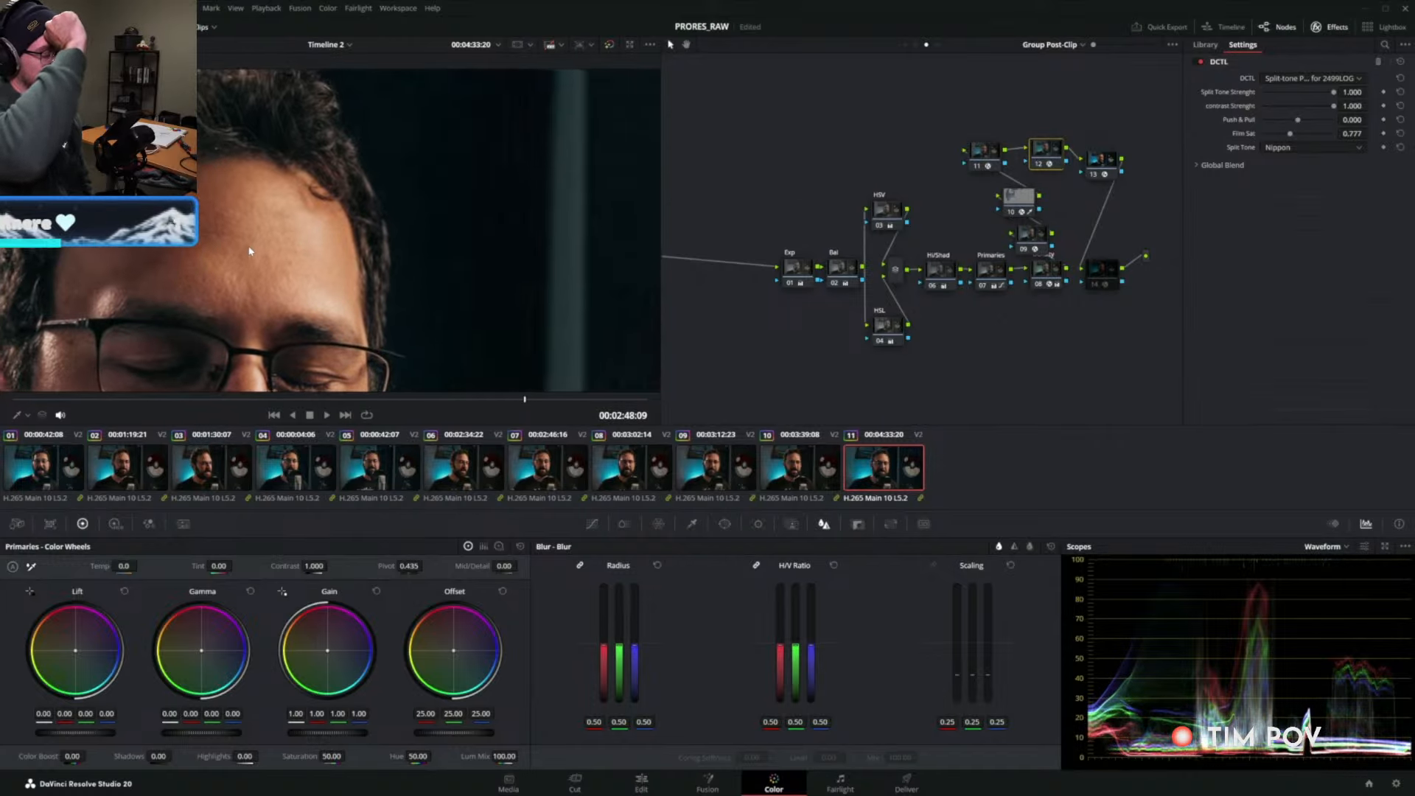
scroll(309, 253, "down", 1)
left_click_drag(311, 255, 393, 269)
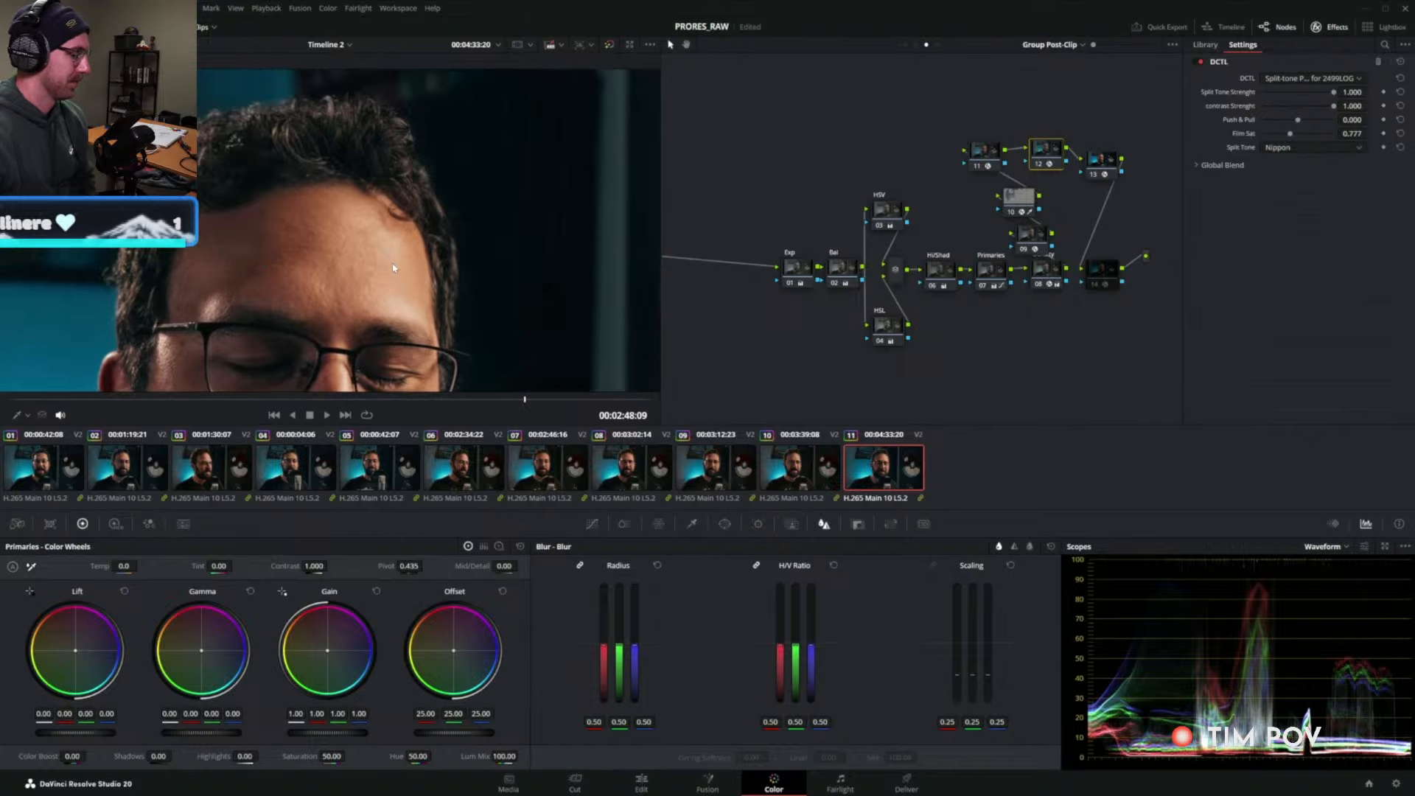
left_click_drag(486, 339, 354, 181)
left_click_drag(392, 339, 388, 104)
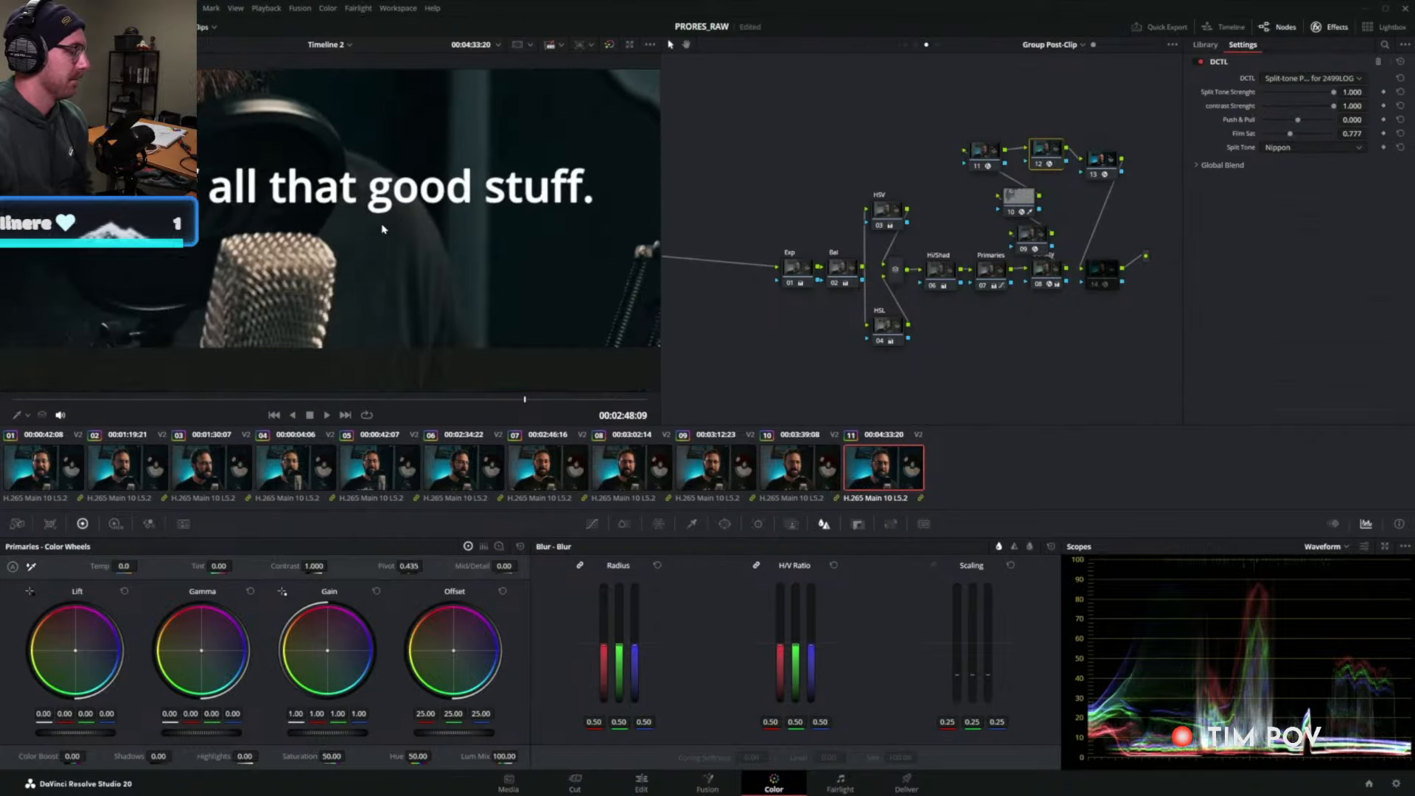
Examine the microphone and subtitle area up close in the viewer, then view the shot full screen and leave that view.
mouse_move(383, 229)
left_mouse_down()
mouse_move(574, 320)
mouse_move(521, 300)
mouse_move(449, 300)
left_mouse_up()
left_click_drag(363, 257, 431, 196)
key("ctrl+f")
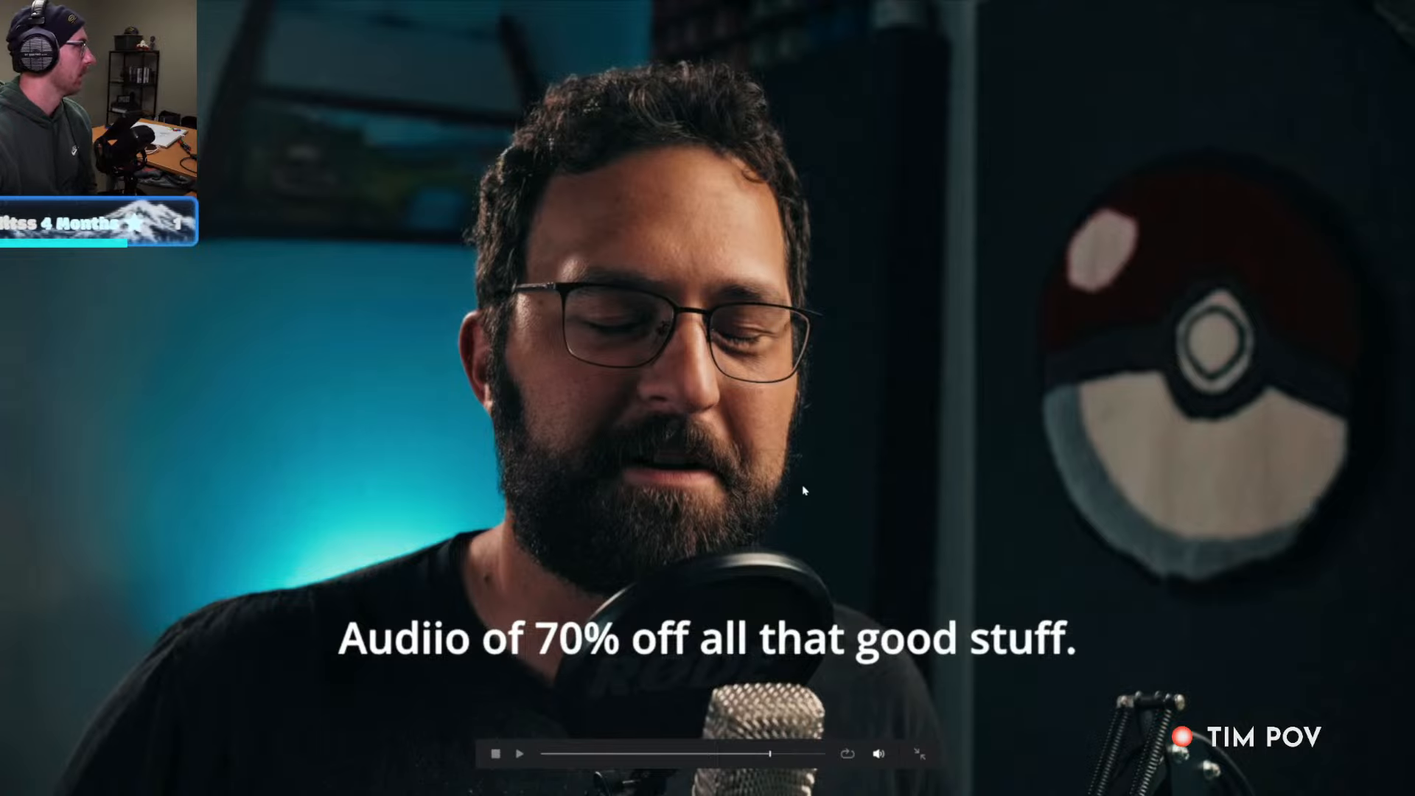
key("Escape")
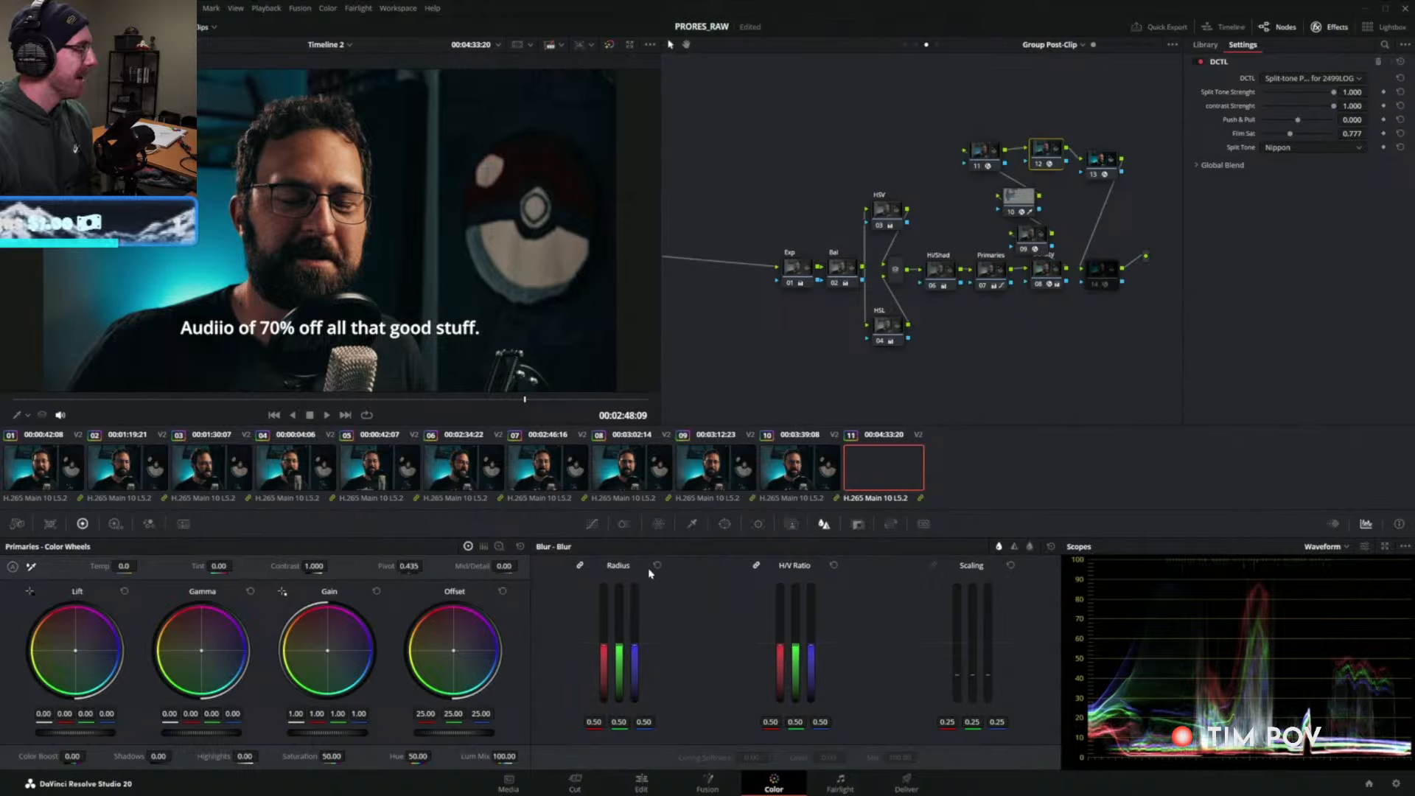
Turn off split-tone node 12 and build a manual split tone with warm gain and teal lift in a new serial node before node 11.
left_click(593, 524)
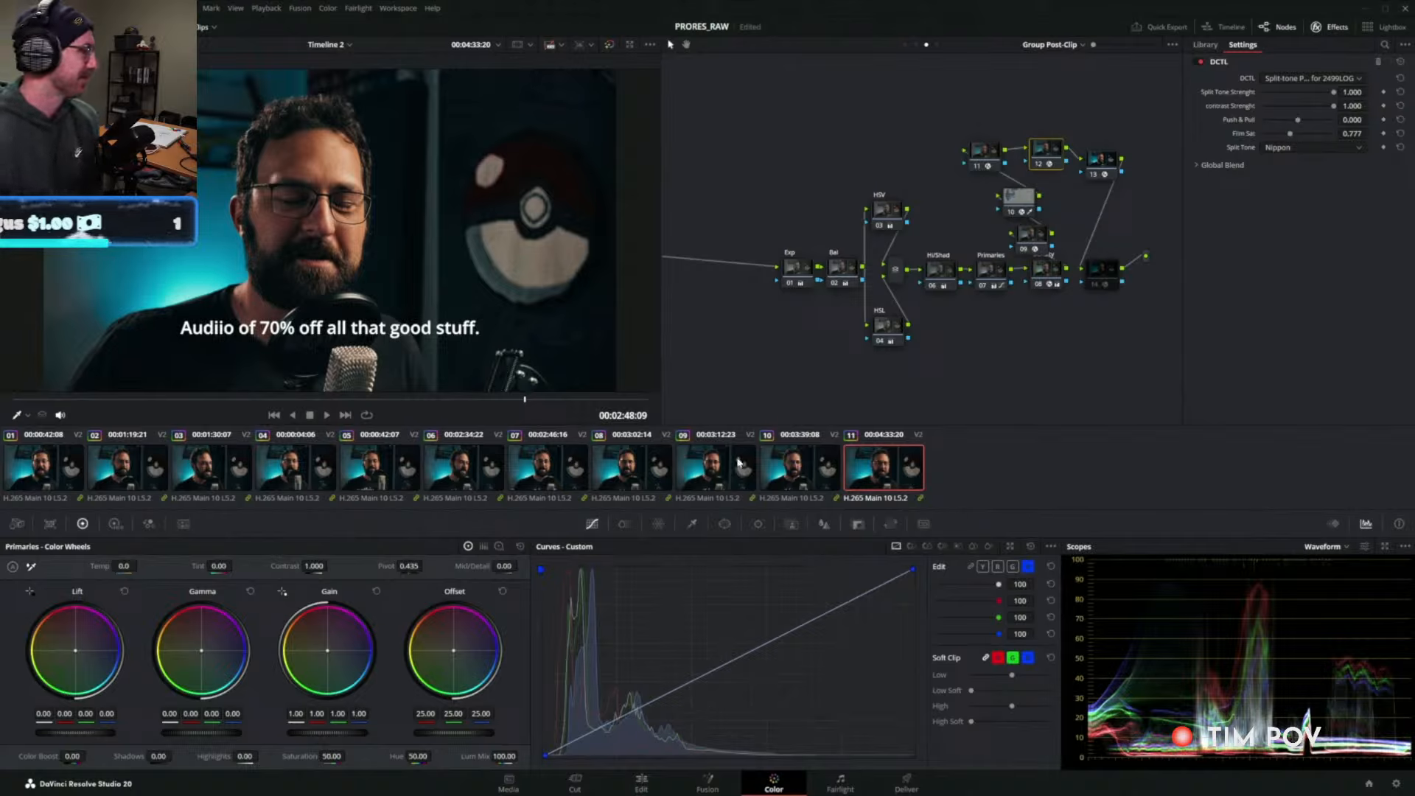
left_click(990, 155)
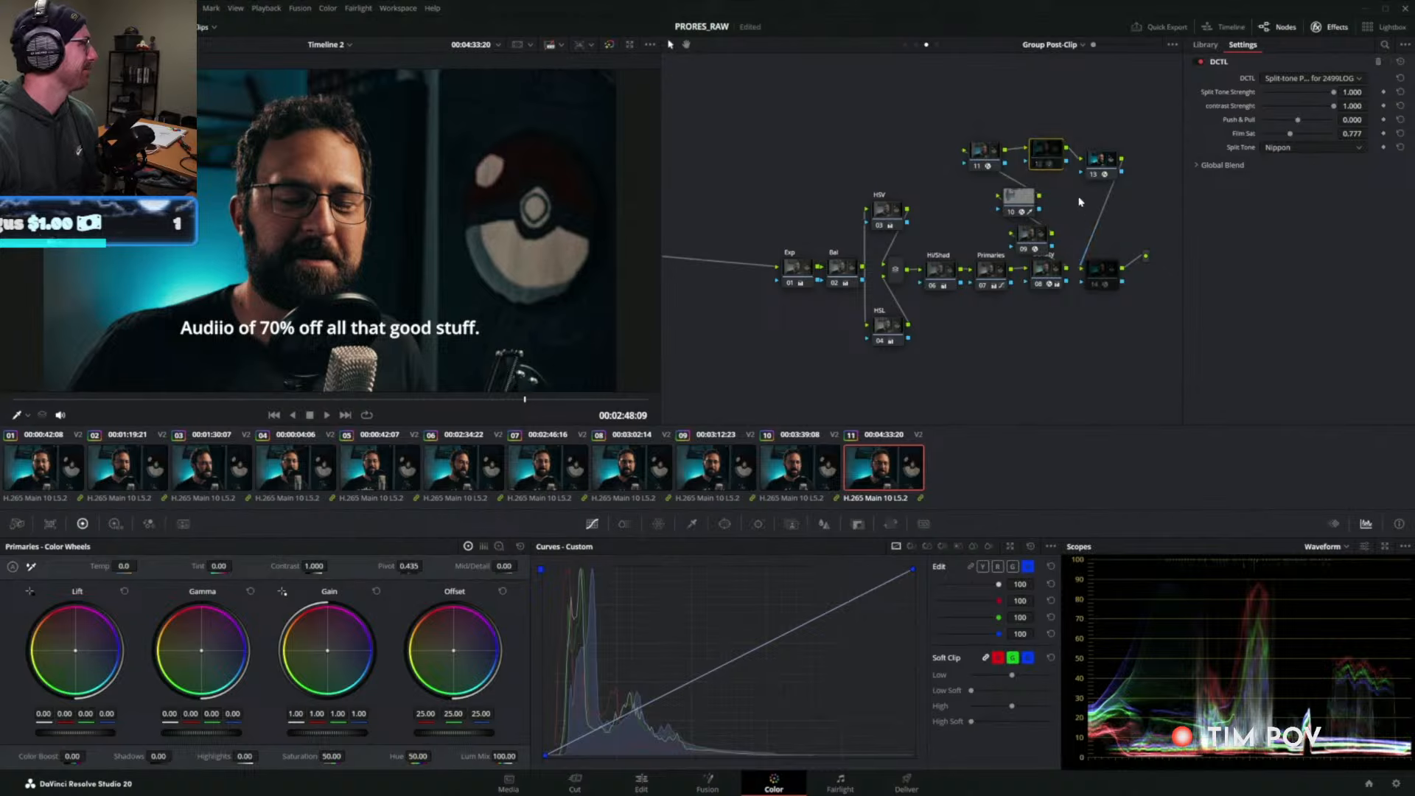
mouse_move(990, 156)
left_mouse_down()
mouse_move(942, 150)
mouse_move(1001, 151)
left_mouse_up()
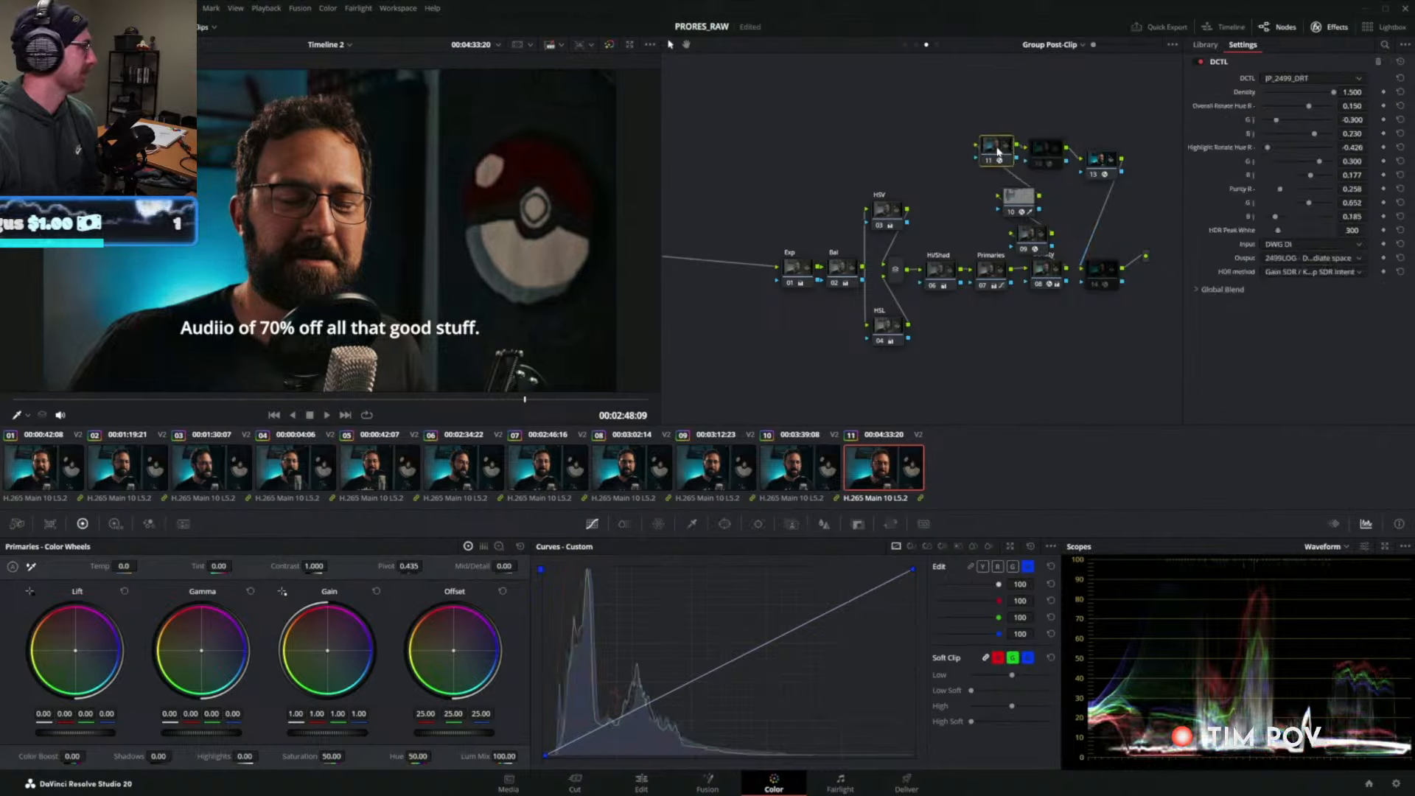
key("shift+s")
left_click_drag(993, 315, 930, 156)
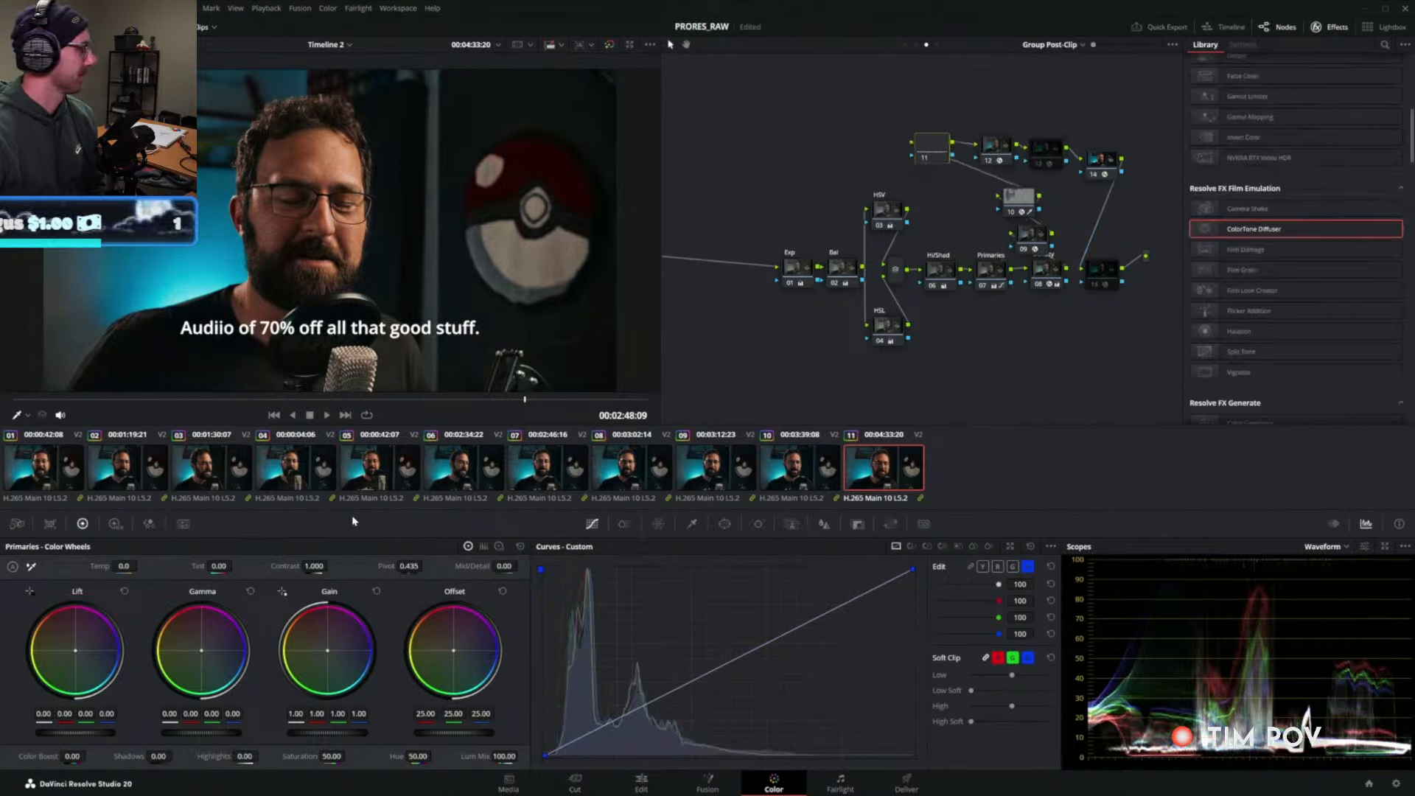
left_click_drag(328, 652, 326, 650)
left_click_drag(75, 651, 77, 653)
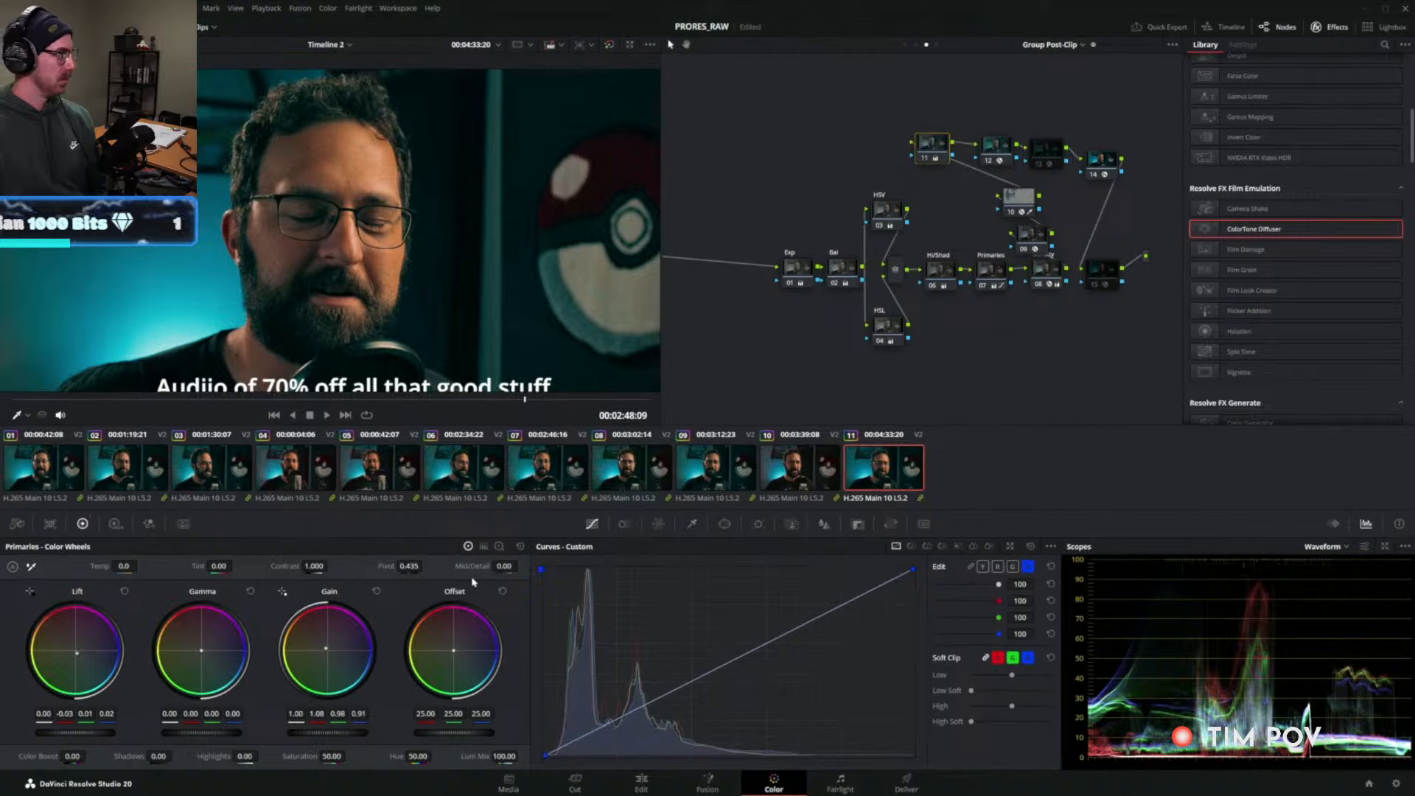
Reset the manual split-tone adjustments, delete their node, and turn split-tone DCTL node 12 back on.
left_click(520, 548)
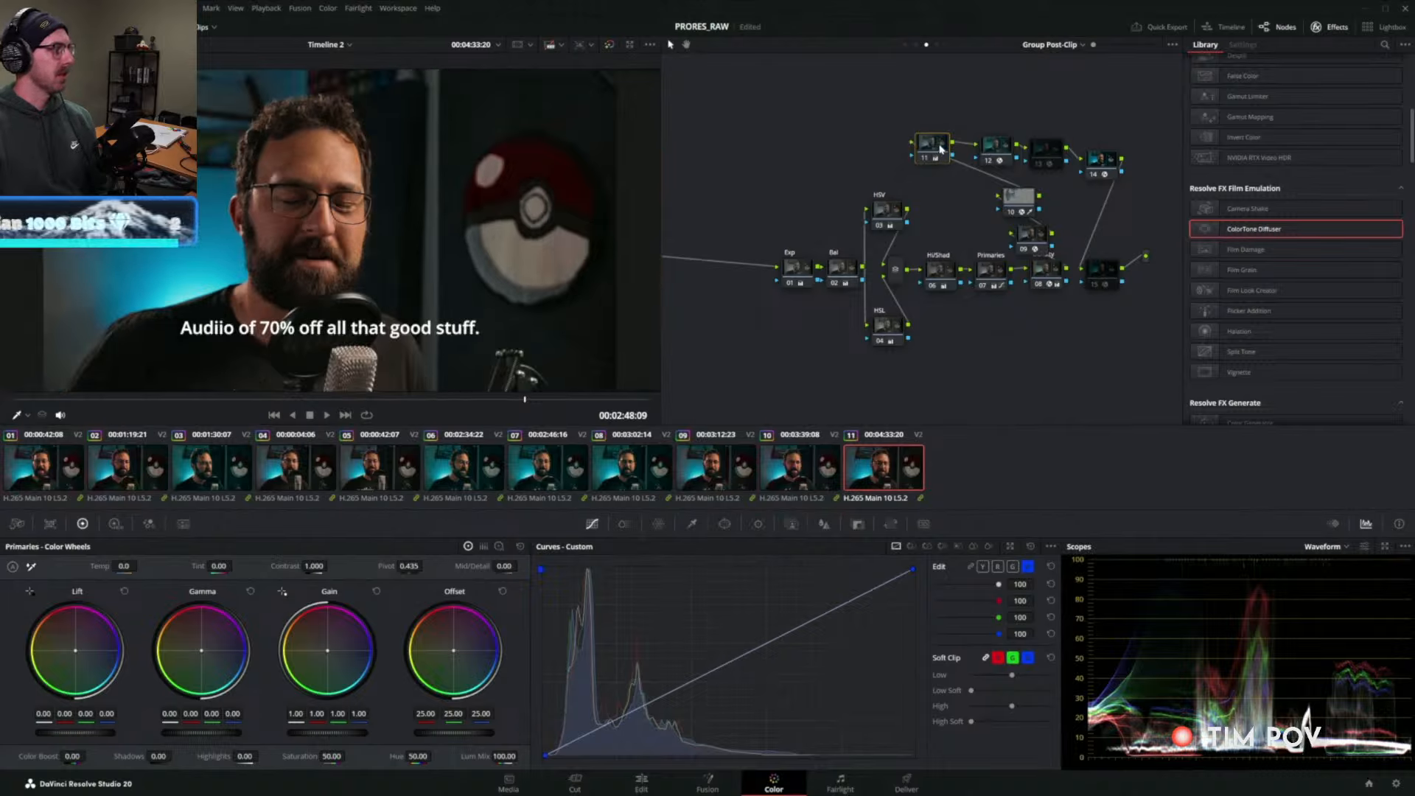
key("Delete")
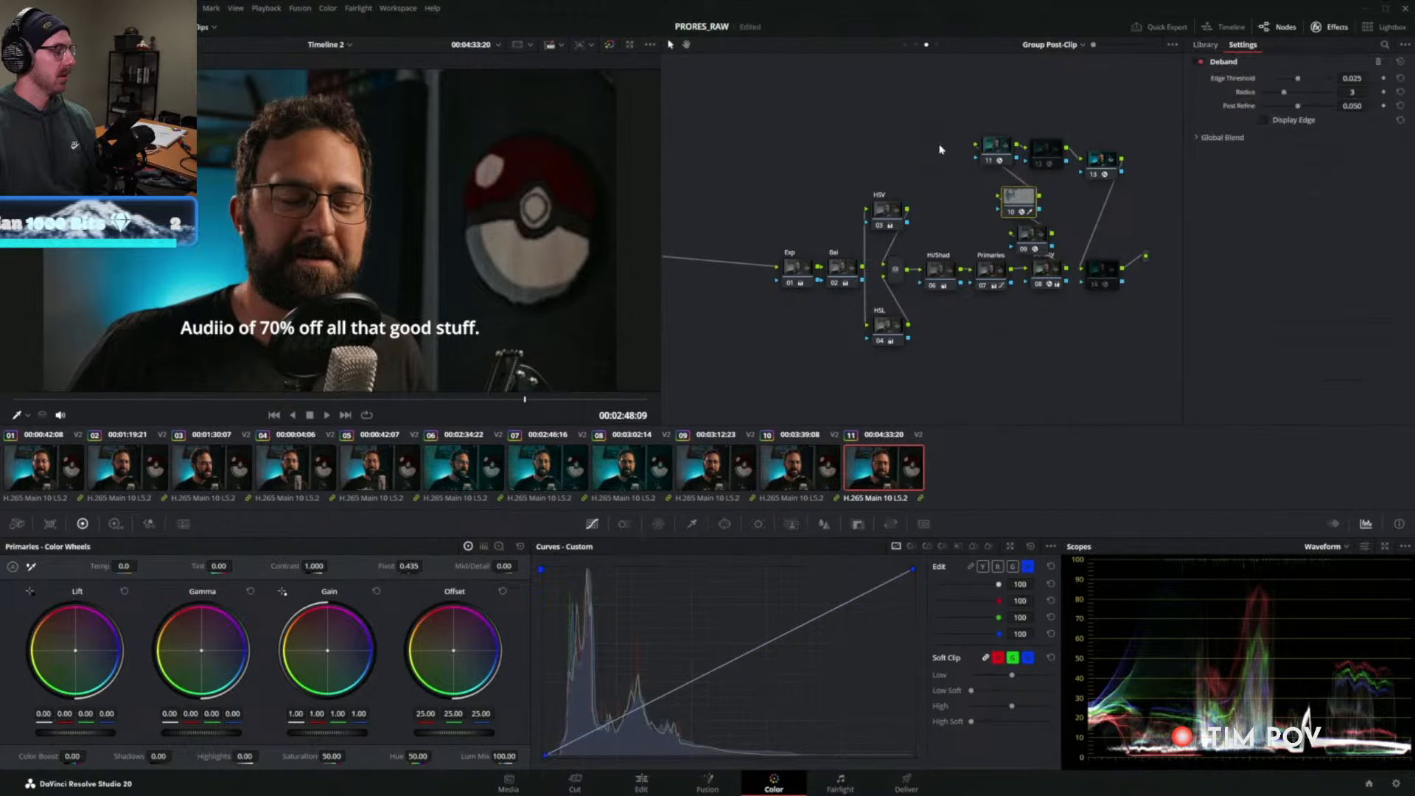
left_click(1054, 156)
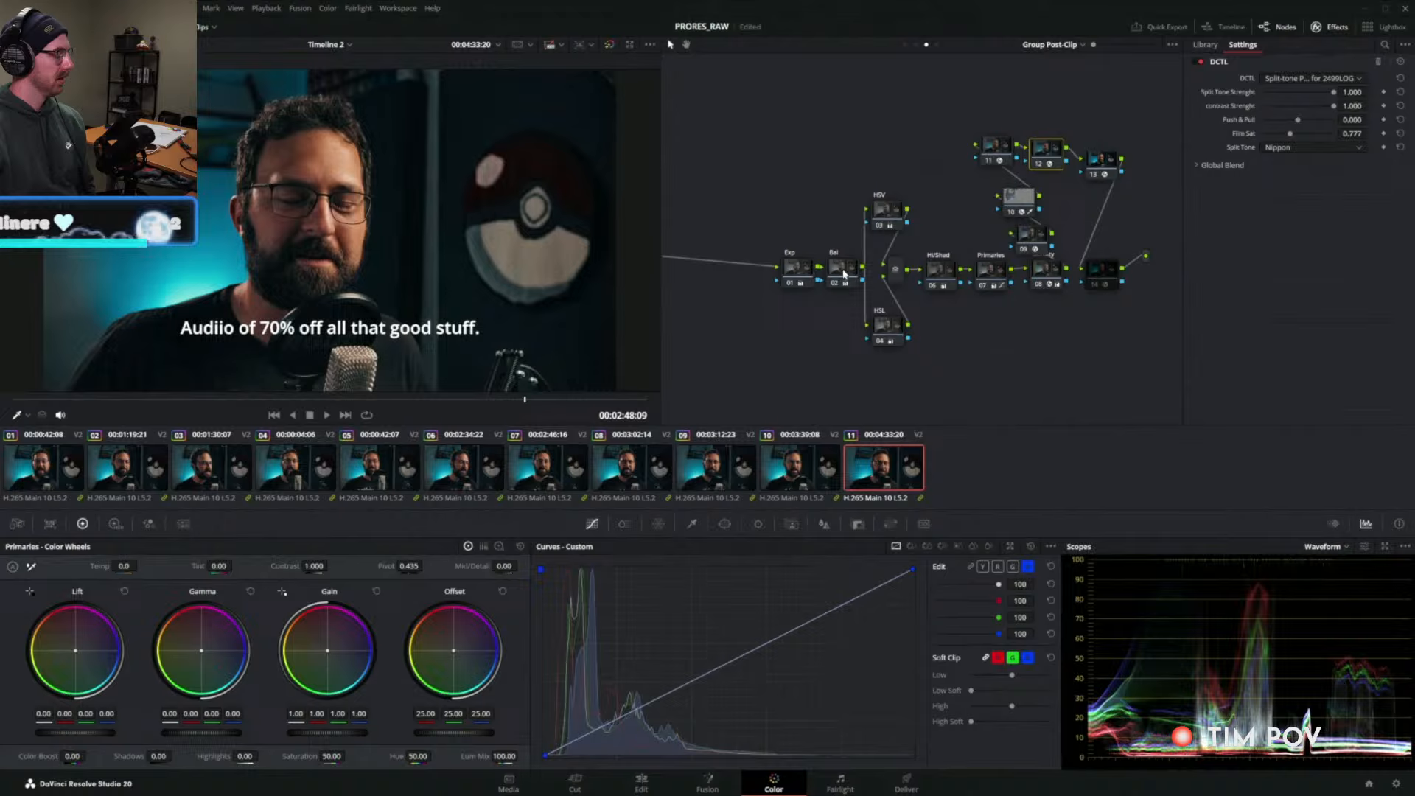
Move the nodes from Exp through Hi/Shad away from Primaries and insert a serial node after Hi/Shad.
left_click(990, 275)
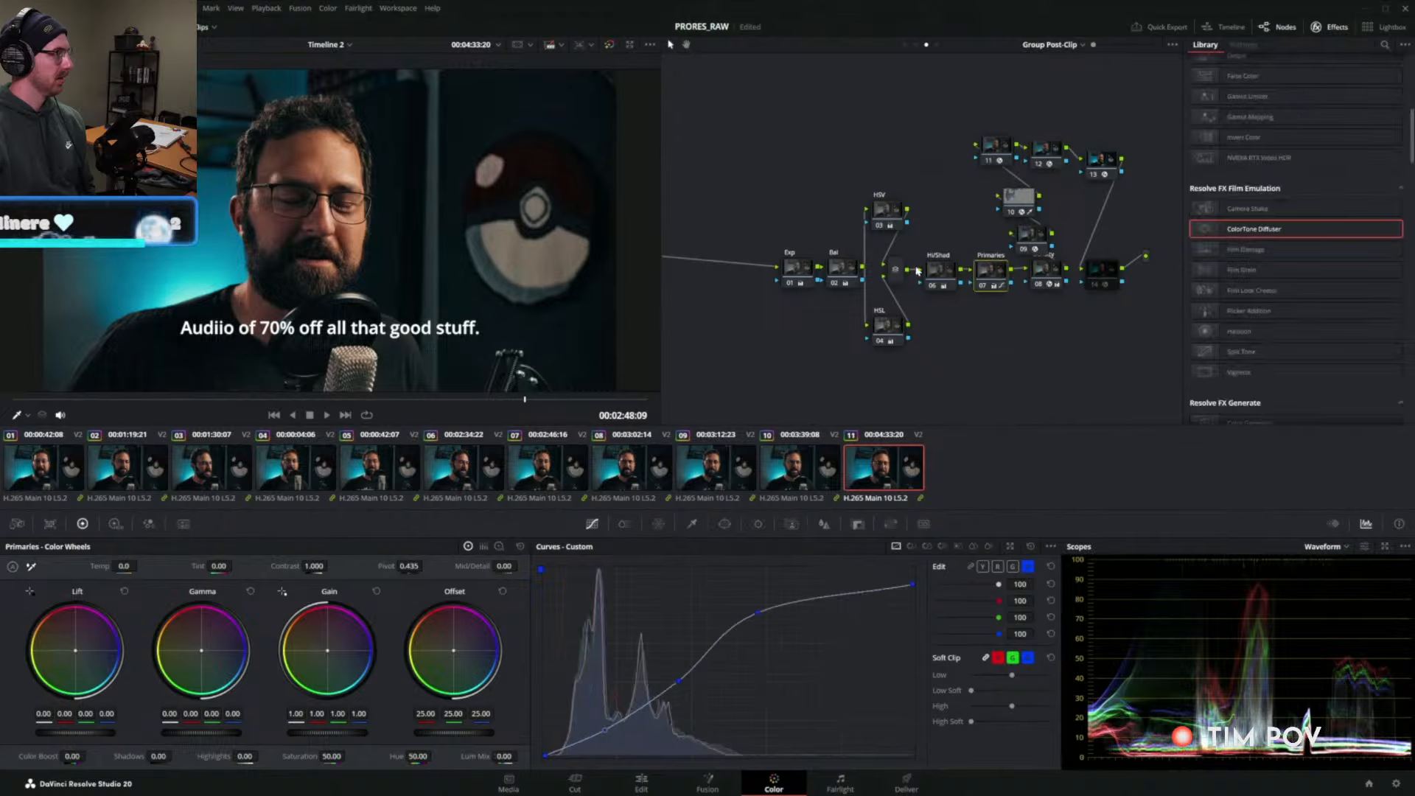
left_click_drag(767, 176, 940, 326)
left_click_drag(937, 283, 865, 283)
left_click(919, 309)
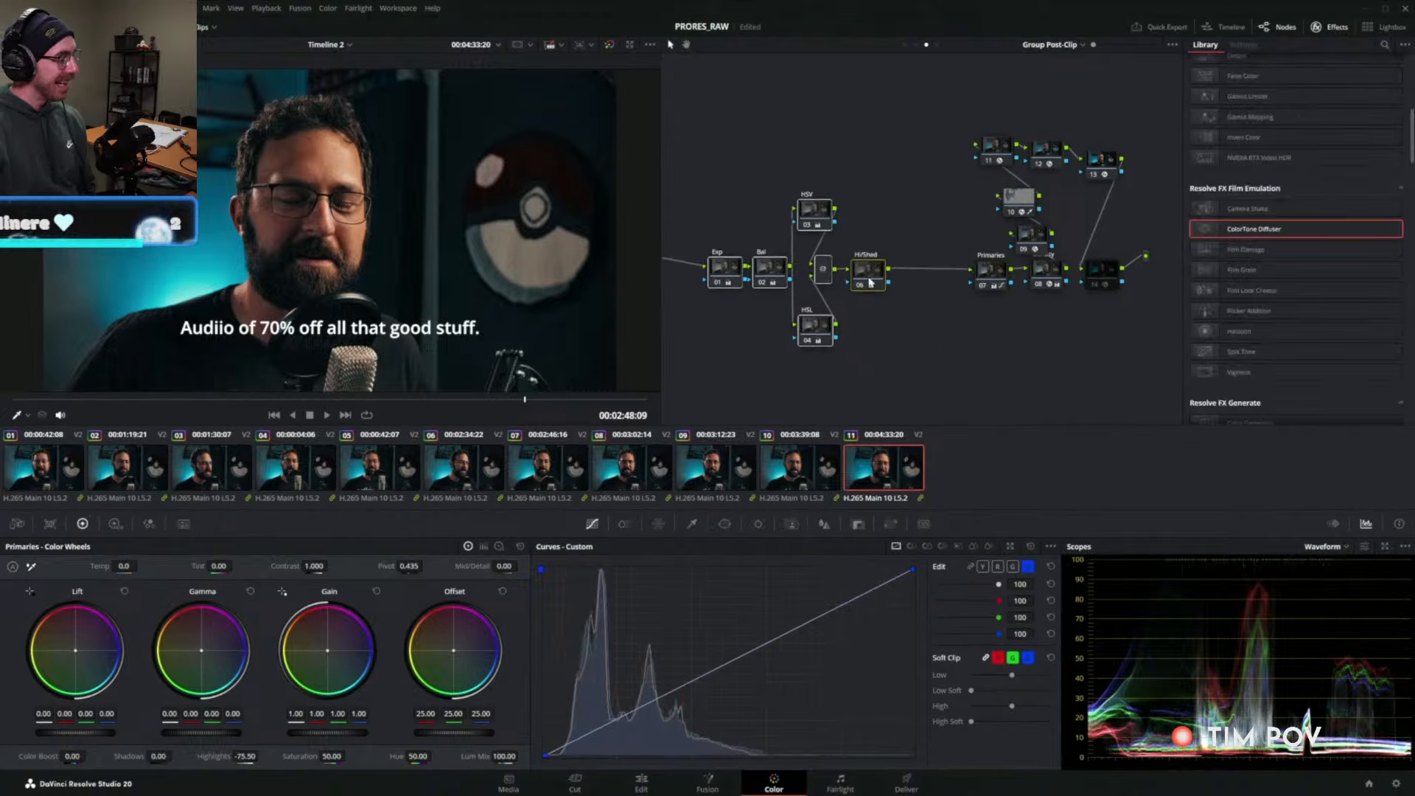
left_click(868, 280)
key("alt+s")
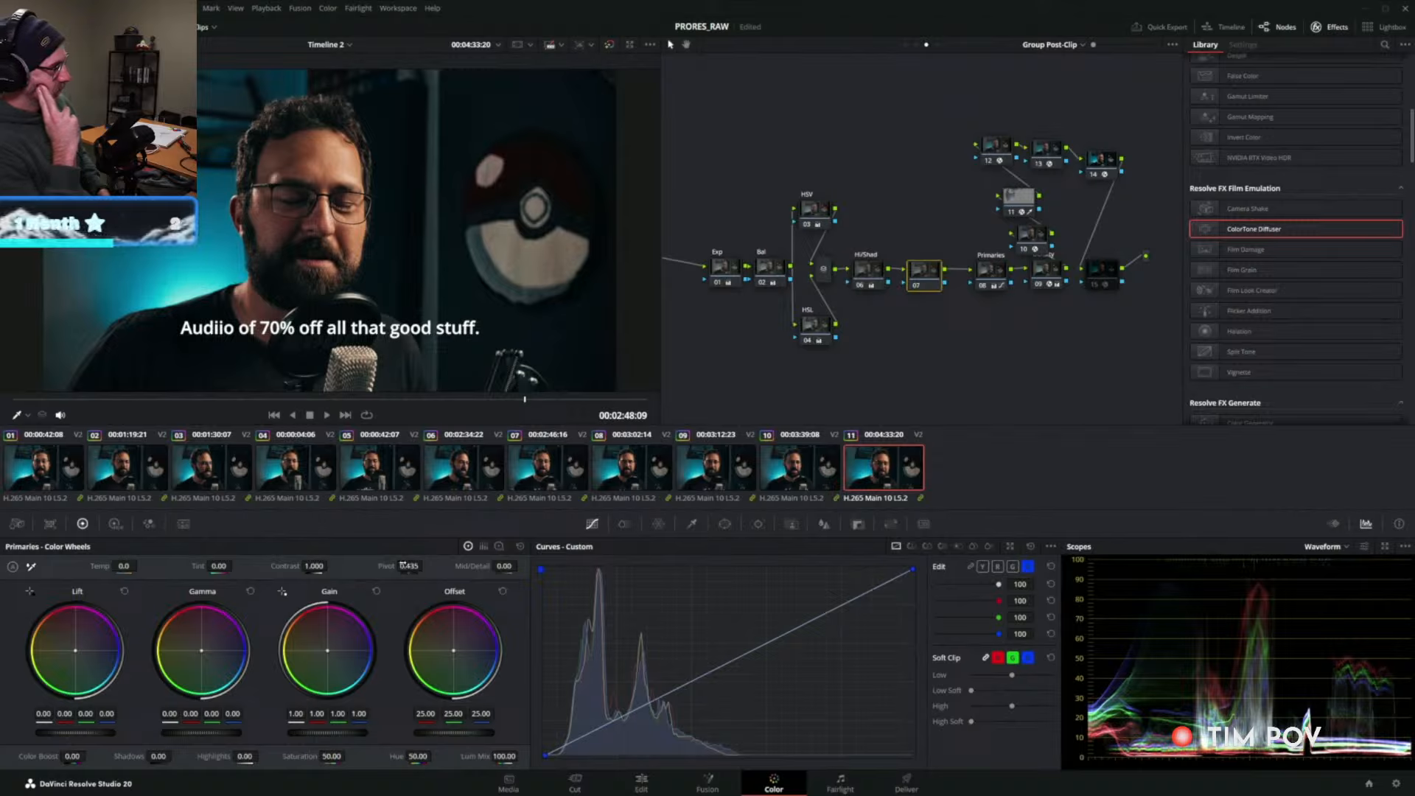
Set the contrast pivot of the new node 07 to 0.336.
left_click(410, 566)
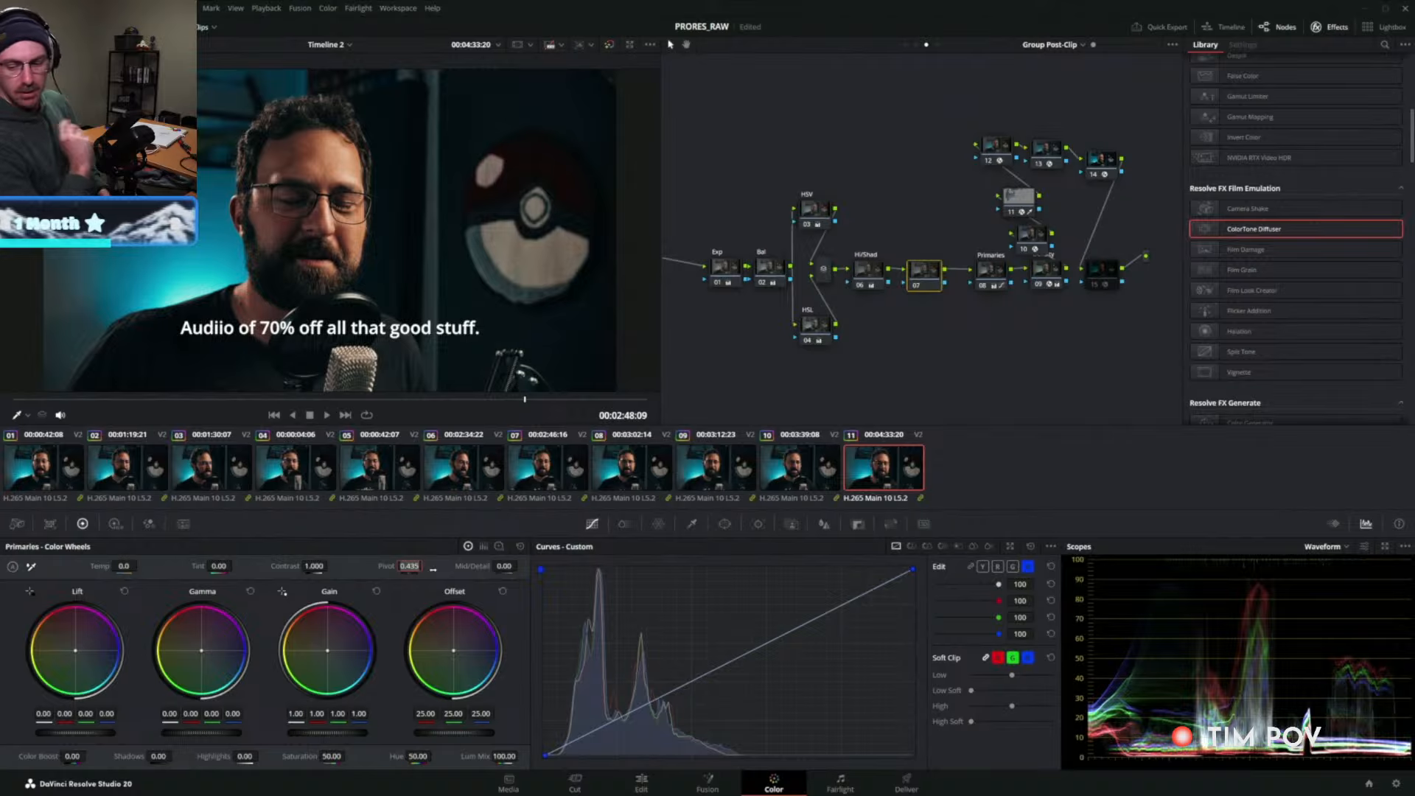
type(".336")
key("Return")
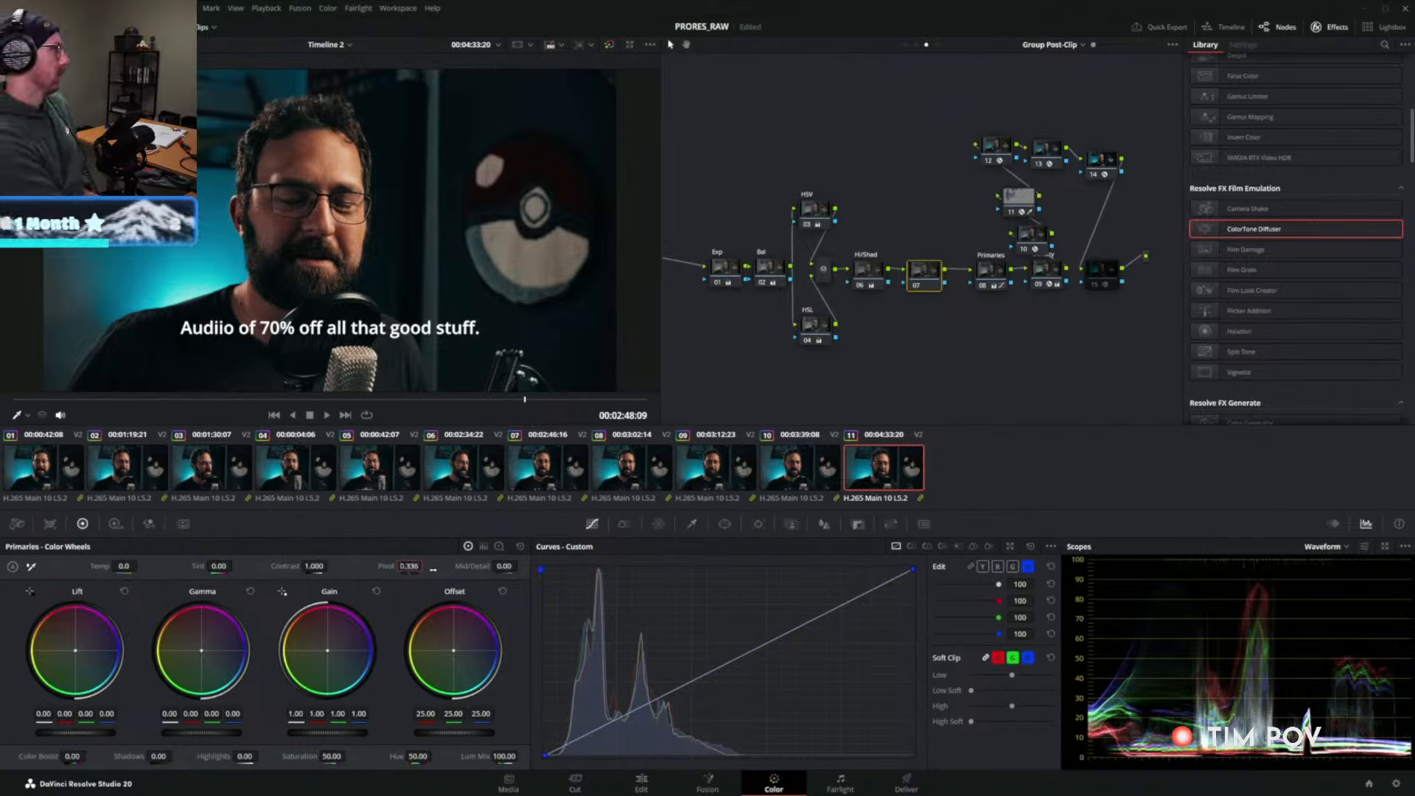
left_click_drag(927, 273, 933, 274)
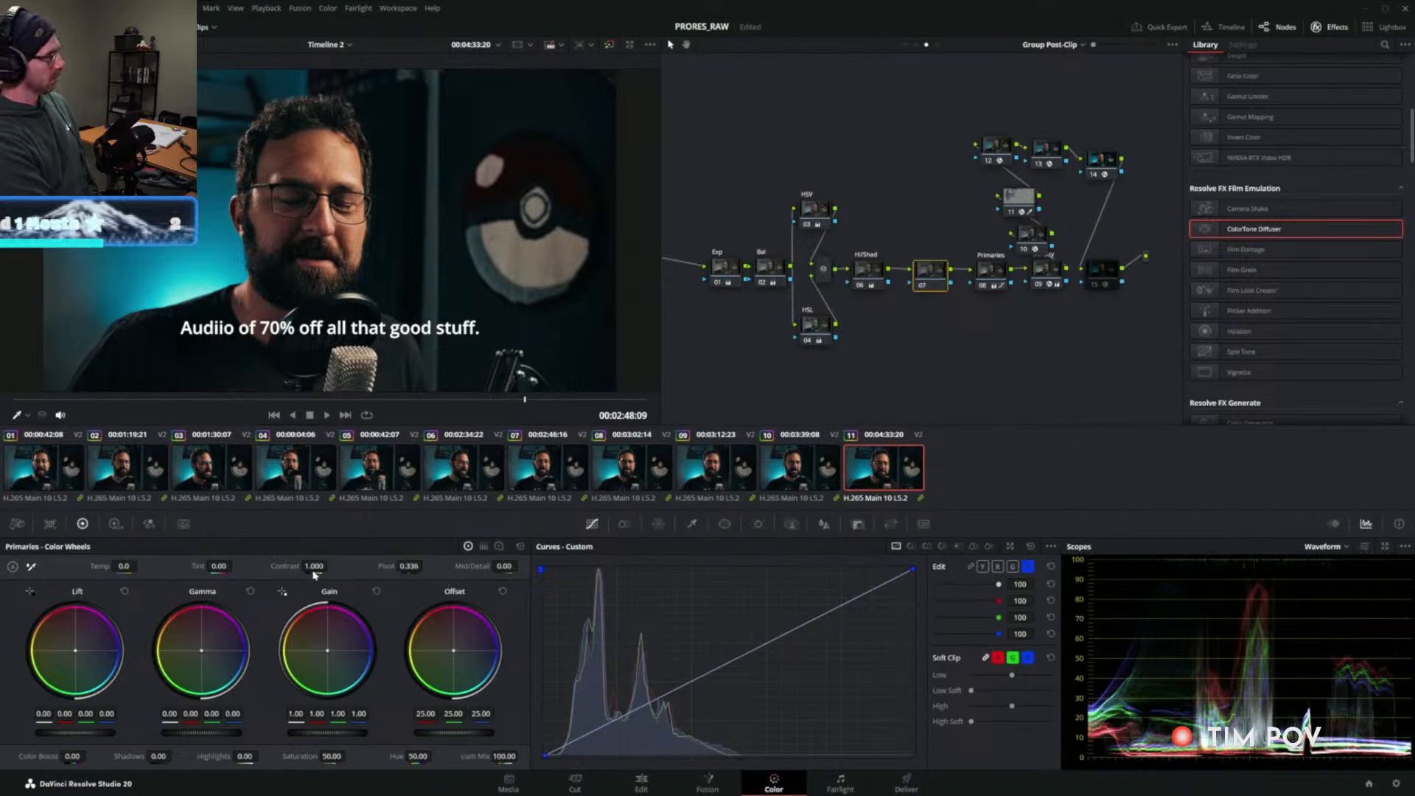
Try different contrast and pivot amounts on node 07, including pivot 0.680 with contrast 1.052, and reset both values.
left_click_drag(331, 565, 285, 566)
double_click(284, 566)
left_click_drag(412, 568, 425, 565)
left_click_drag(317, 566, 336, 566)
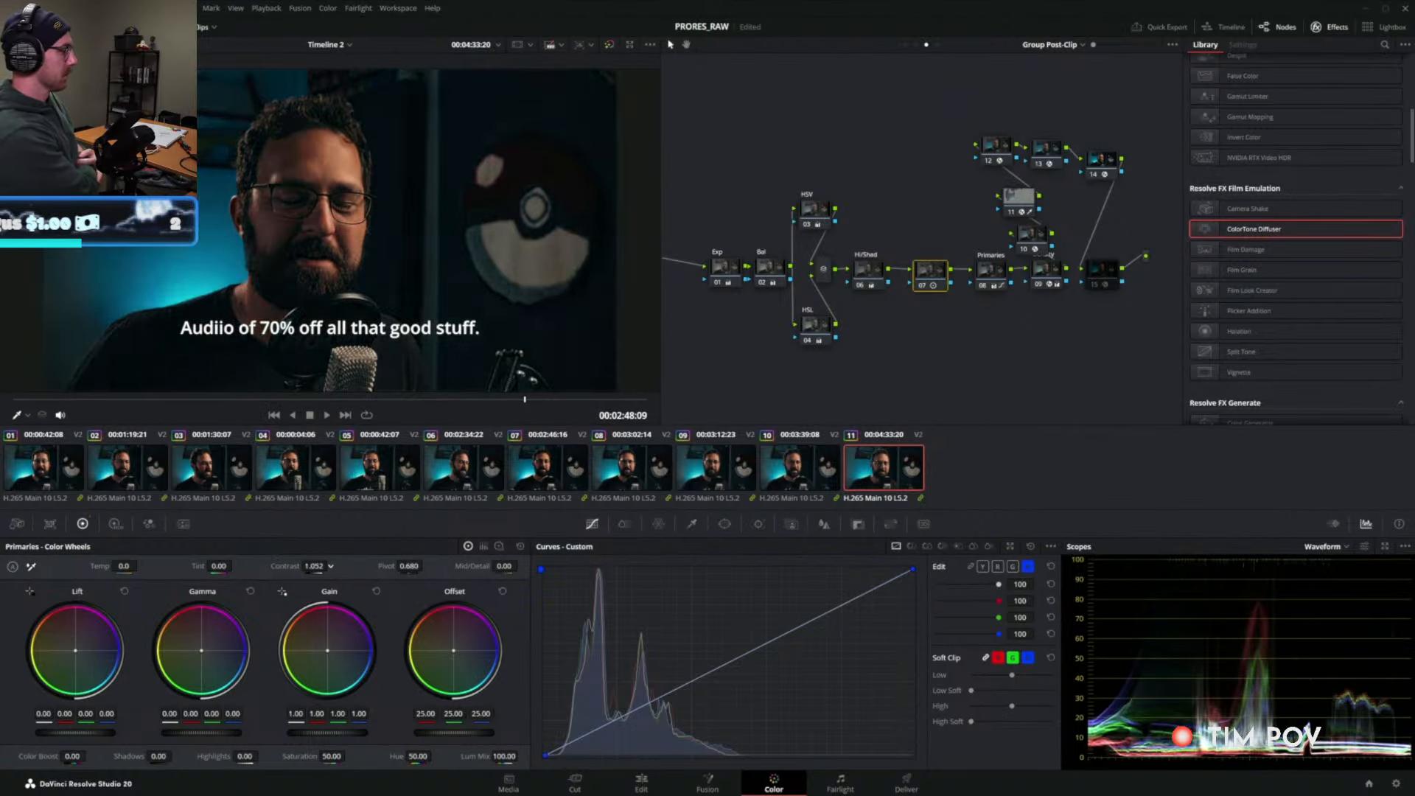
double_click(281, 566)
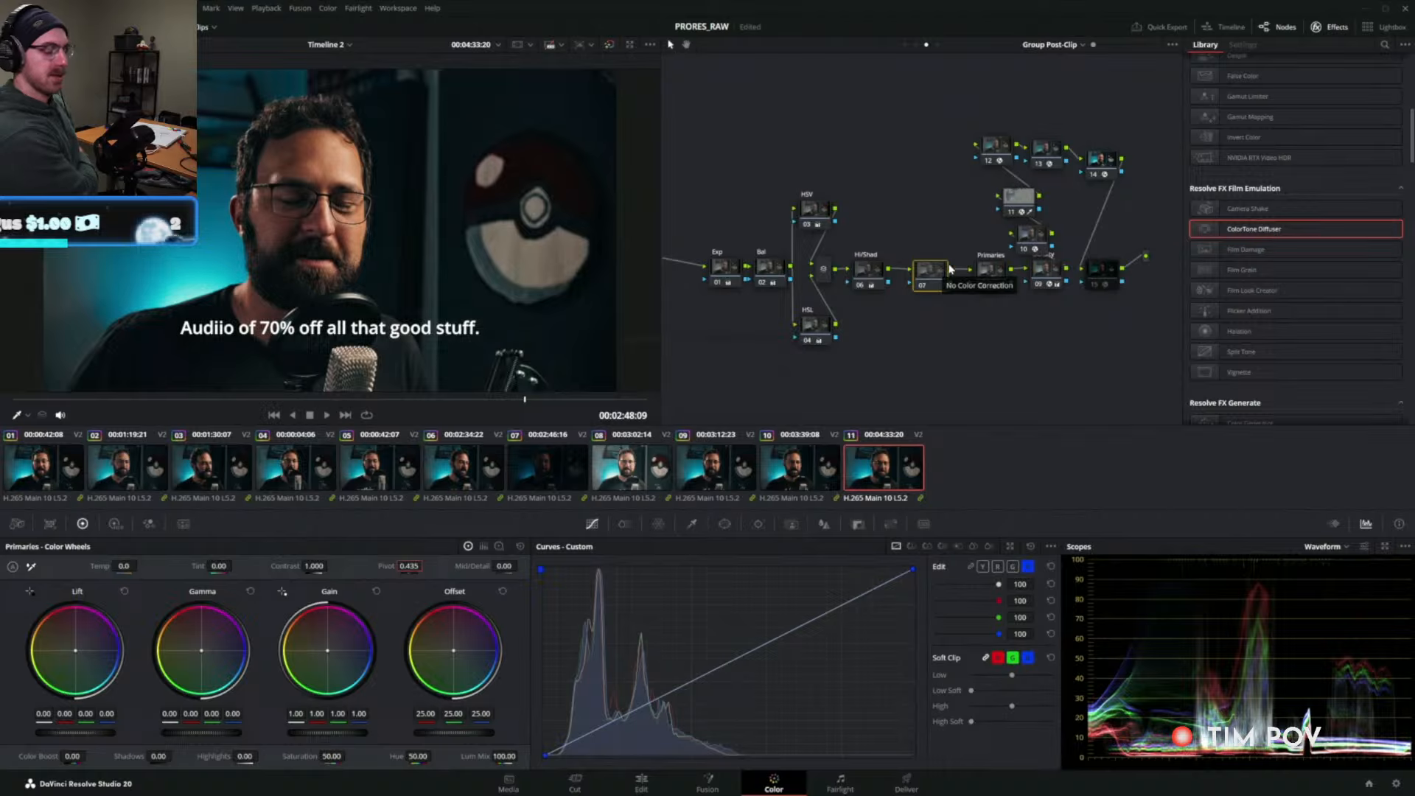
Link the custom curve channels for joint editing and move node 07 above the HSV node in the graph.
left_click(982, 567)
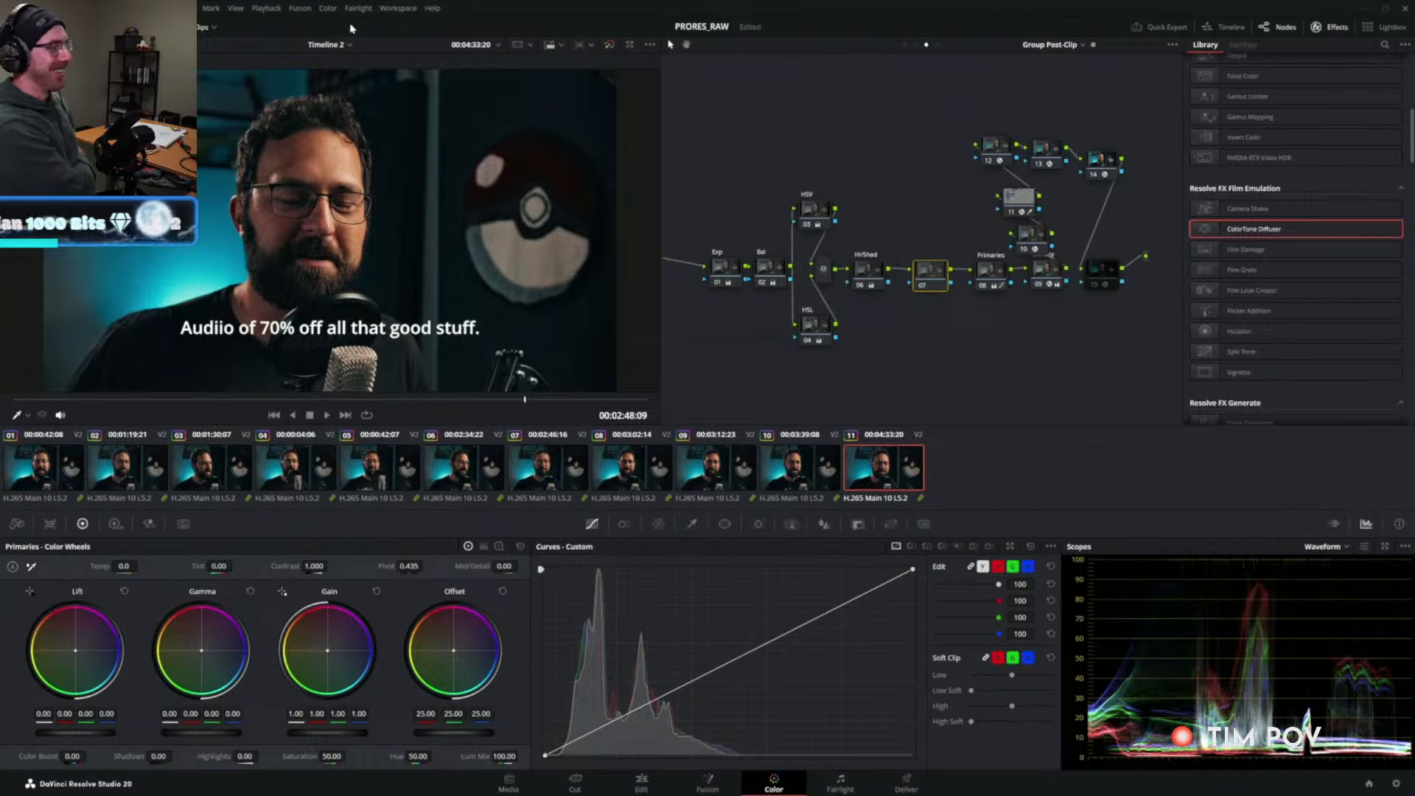
scroll(1266, 300, "up", 4)
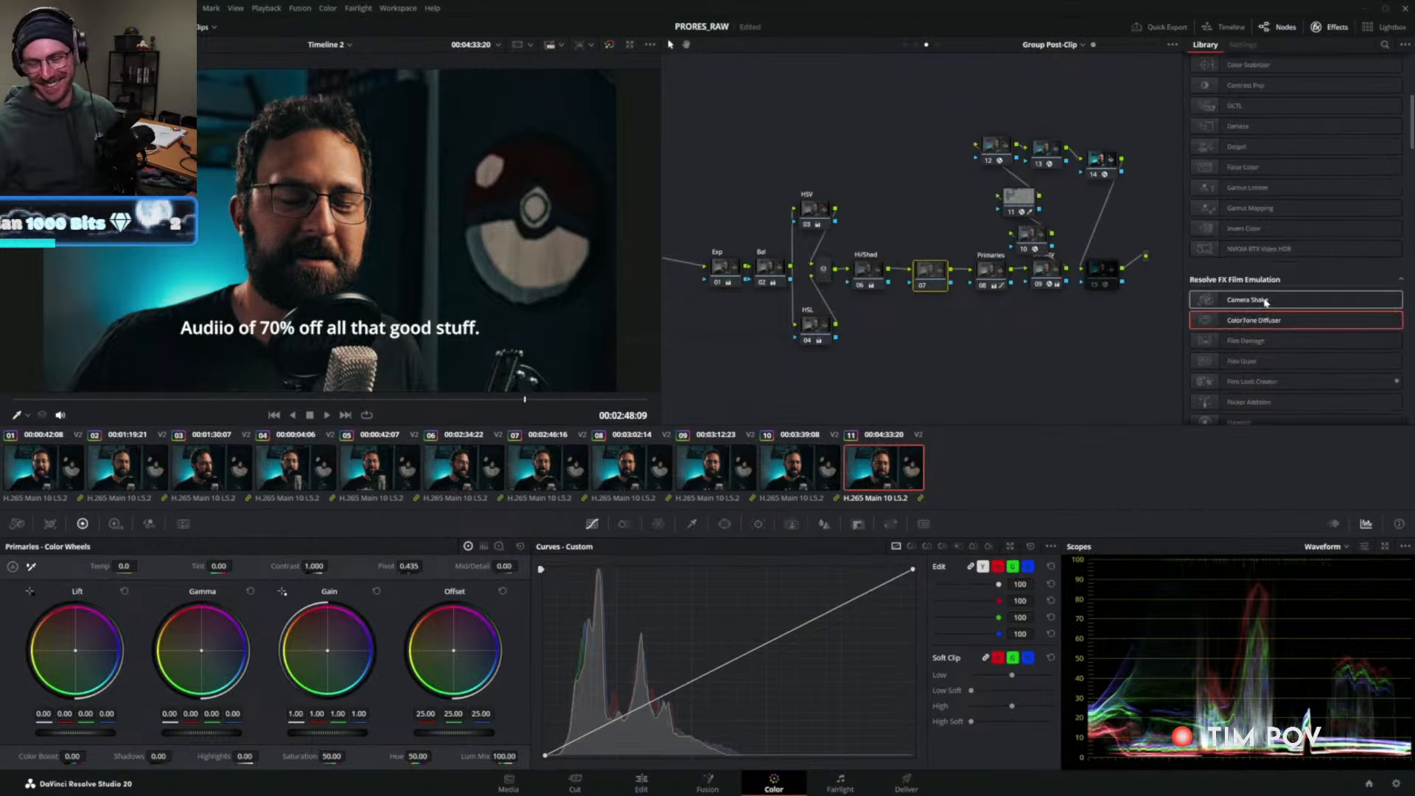
scroll(1264, 302, "down", 3)
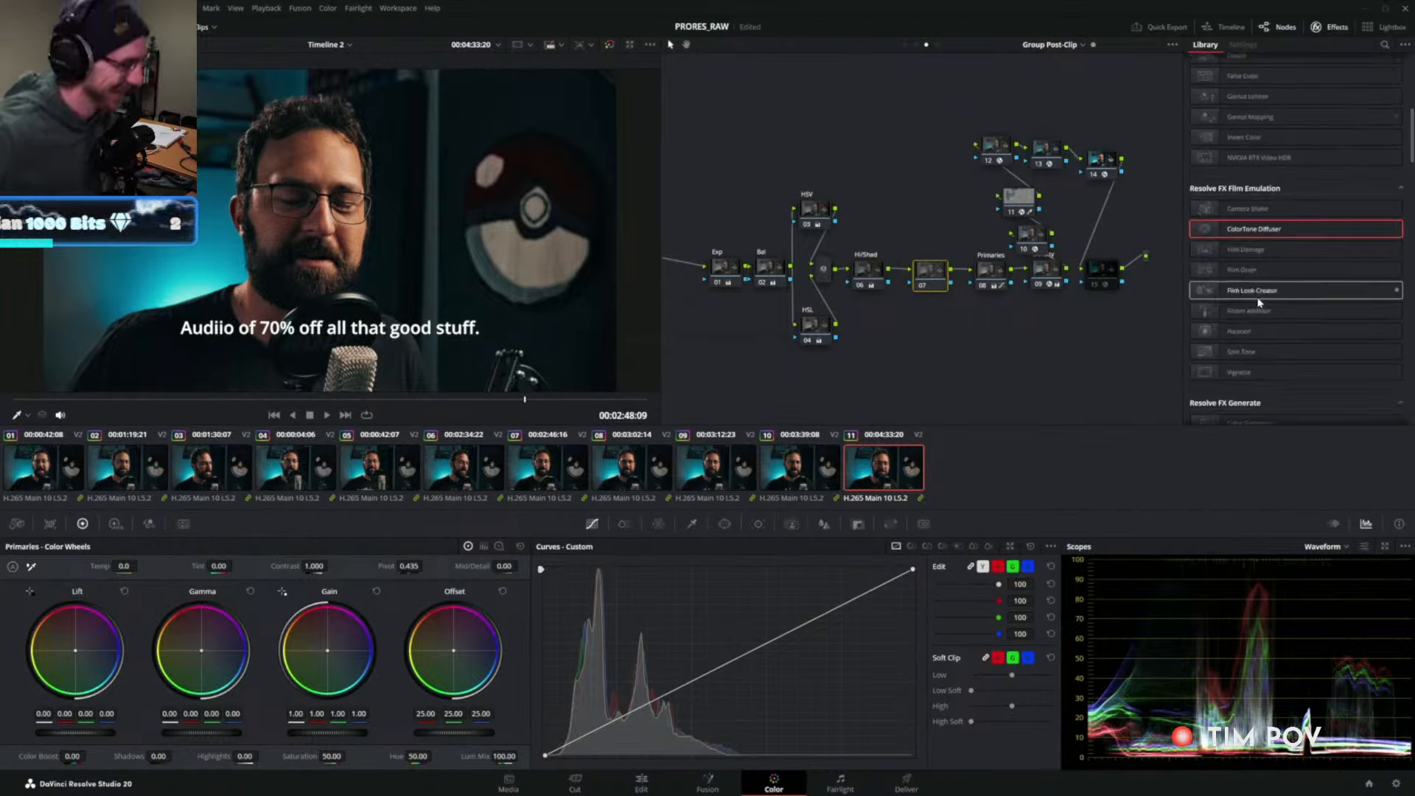
left_click_drag(927, 271, 804, 121)
scroll(1286, 302, "up", 2)
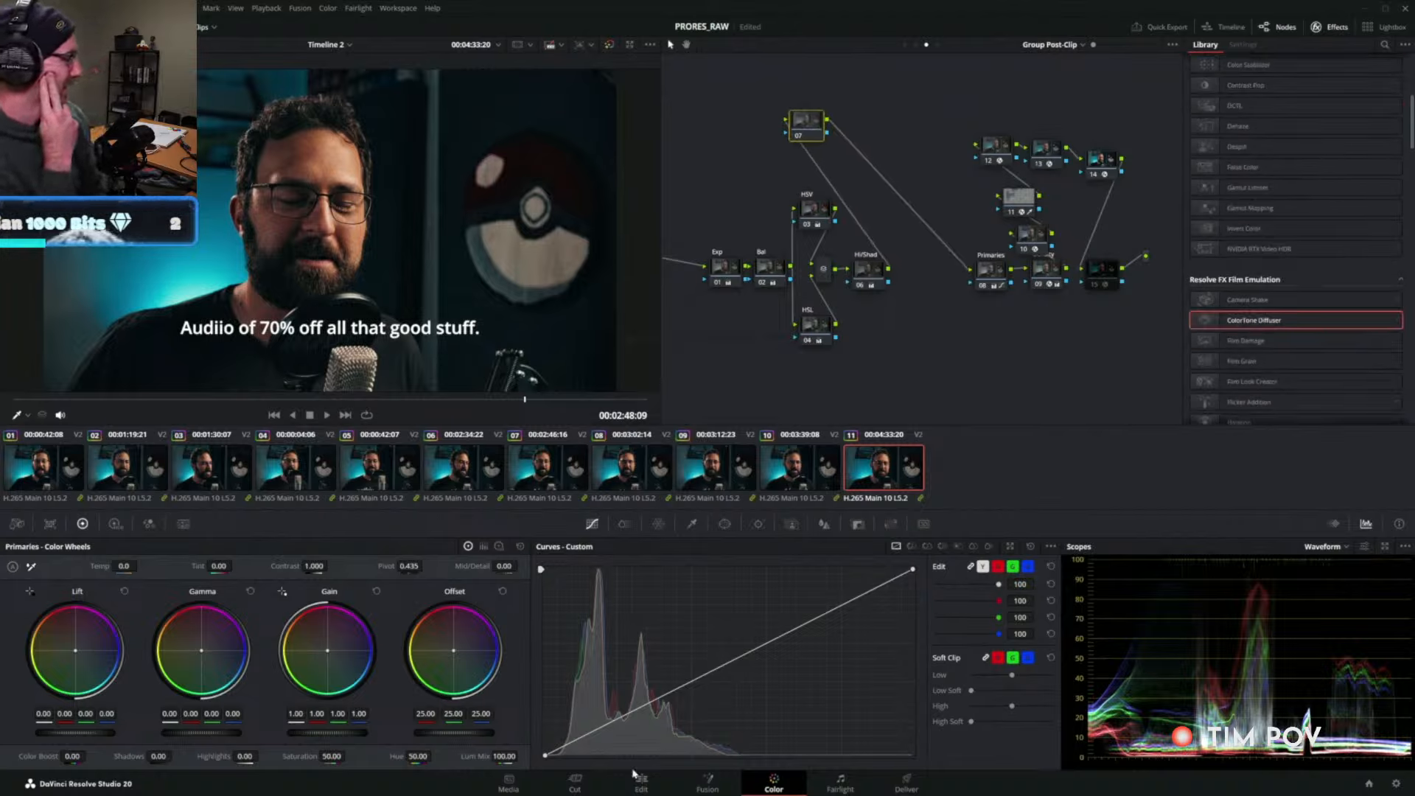
Open the Color Session 2 project from the Project Manager without saving the changes to PRORES_RAW.
left_click(637, 780)
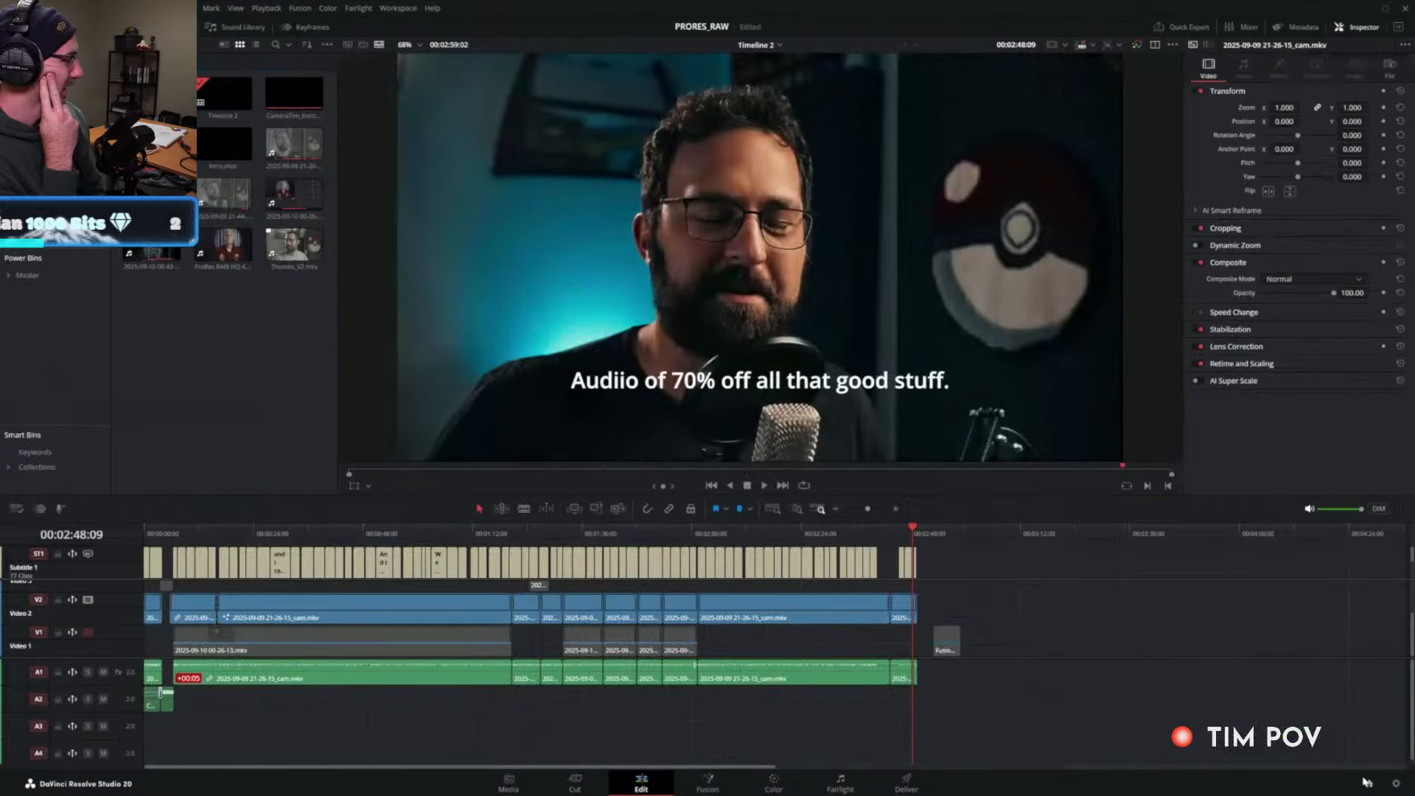
left_click(1367, 783)
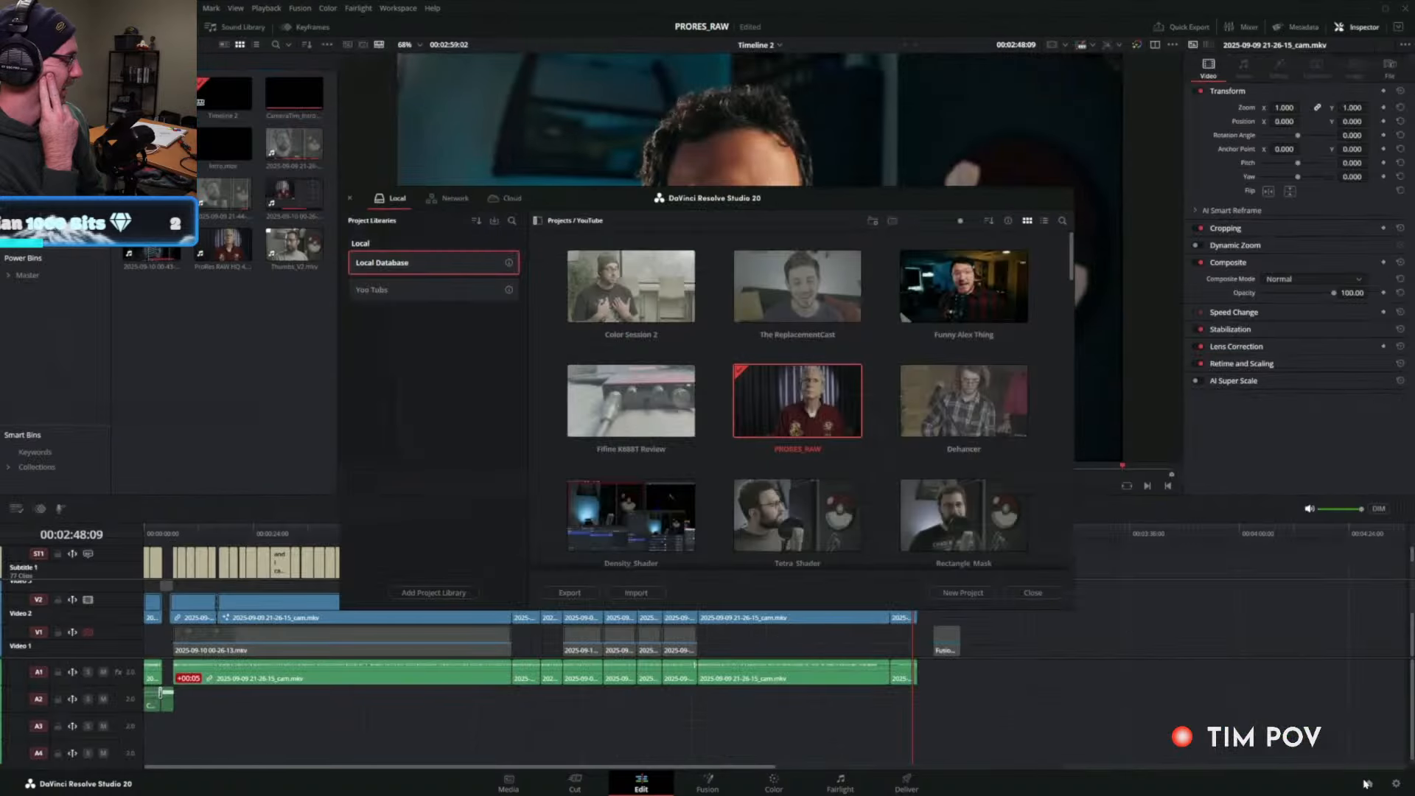
double_click(630, 286)
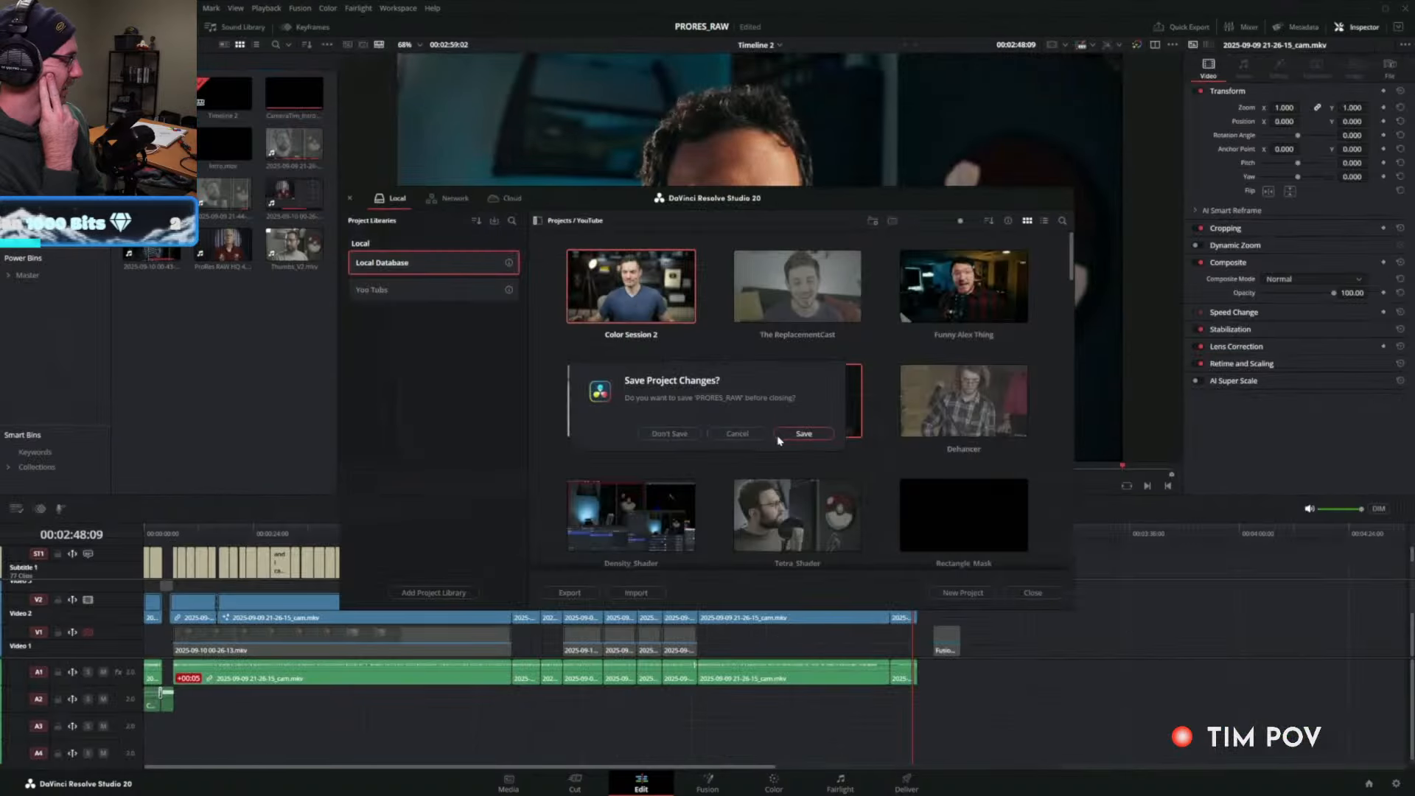
left_click(685, 435)
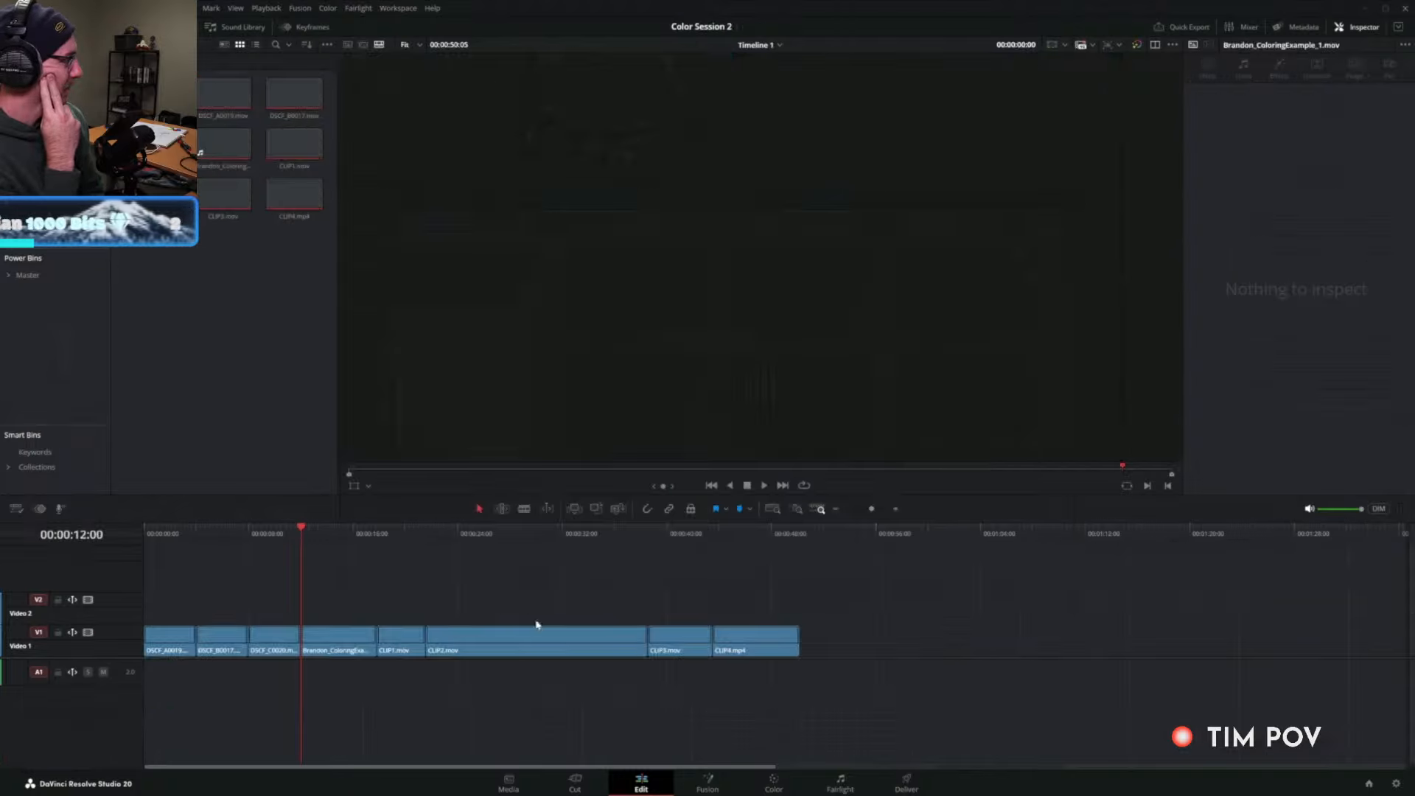
Reset all grades and nodes of clip 05 on the Color page and reposition its single remaining node.
left_click(774, 781)
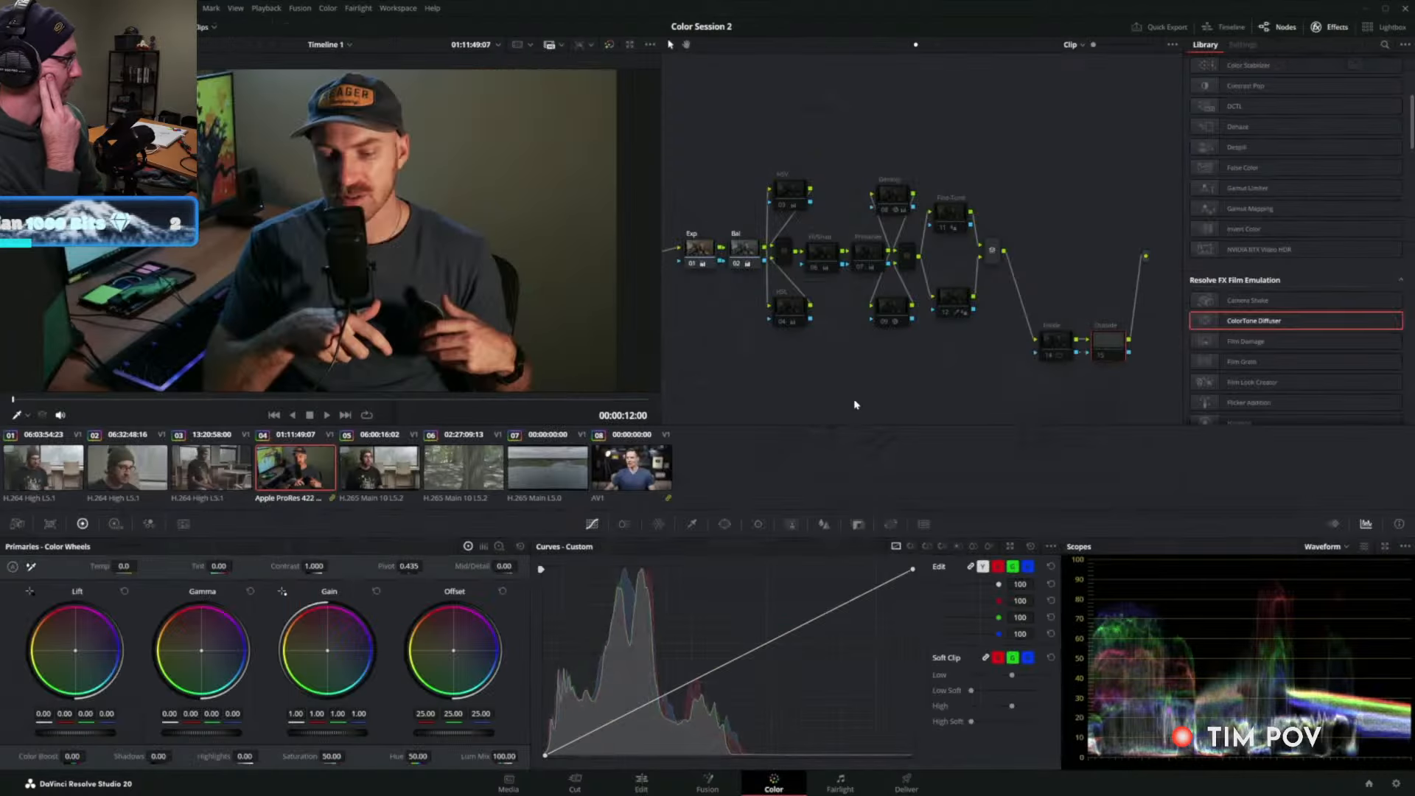
left_click(480, 477)
left_click(379, 469)
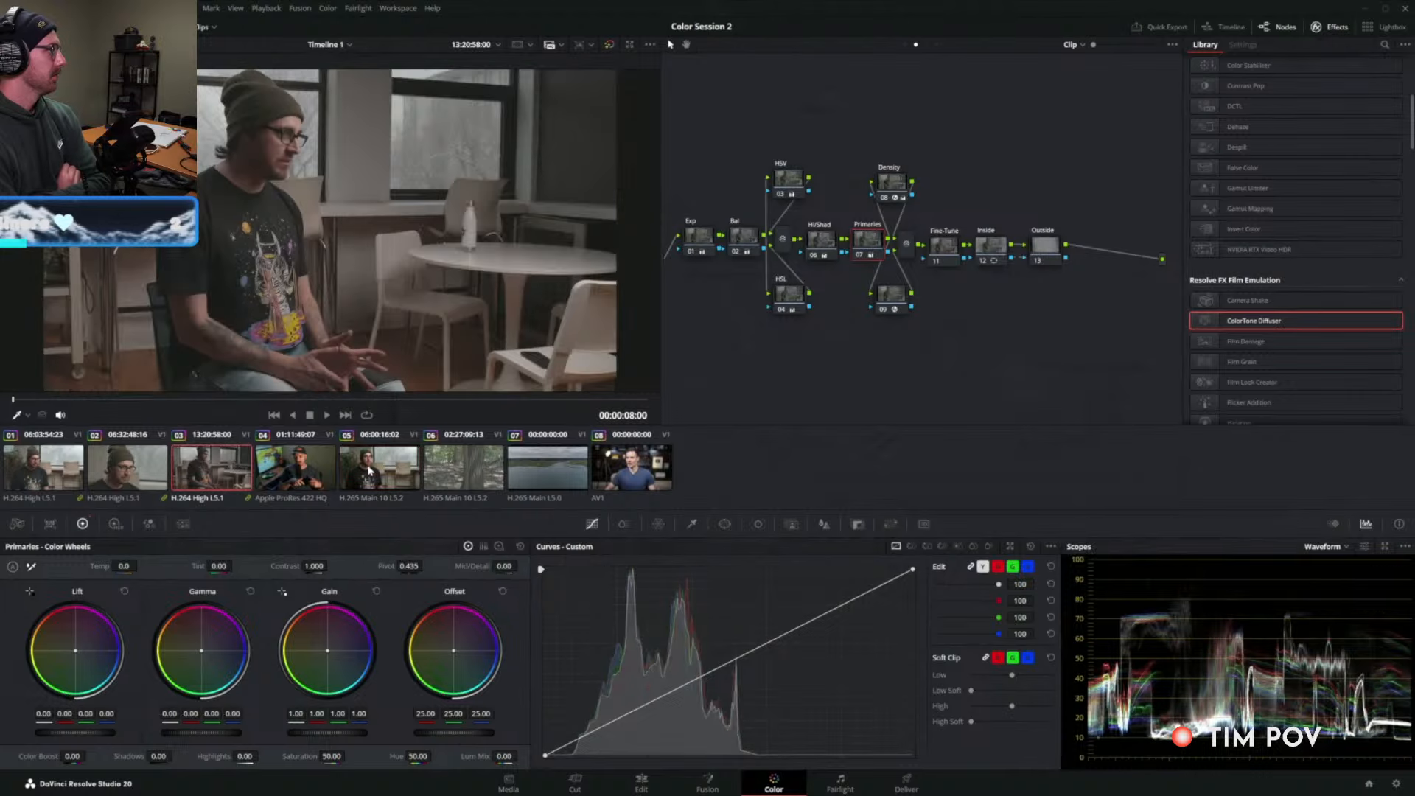
right_click(829, 157)
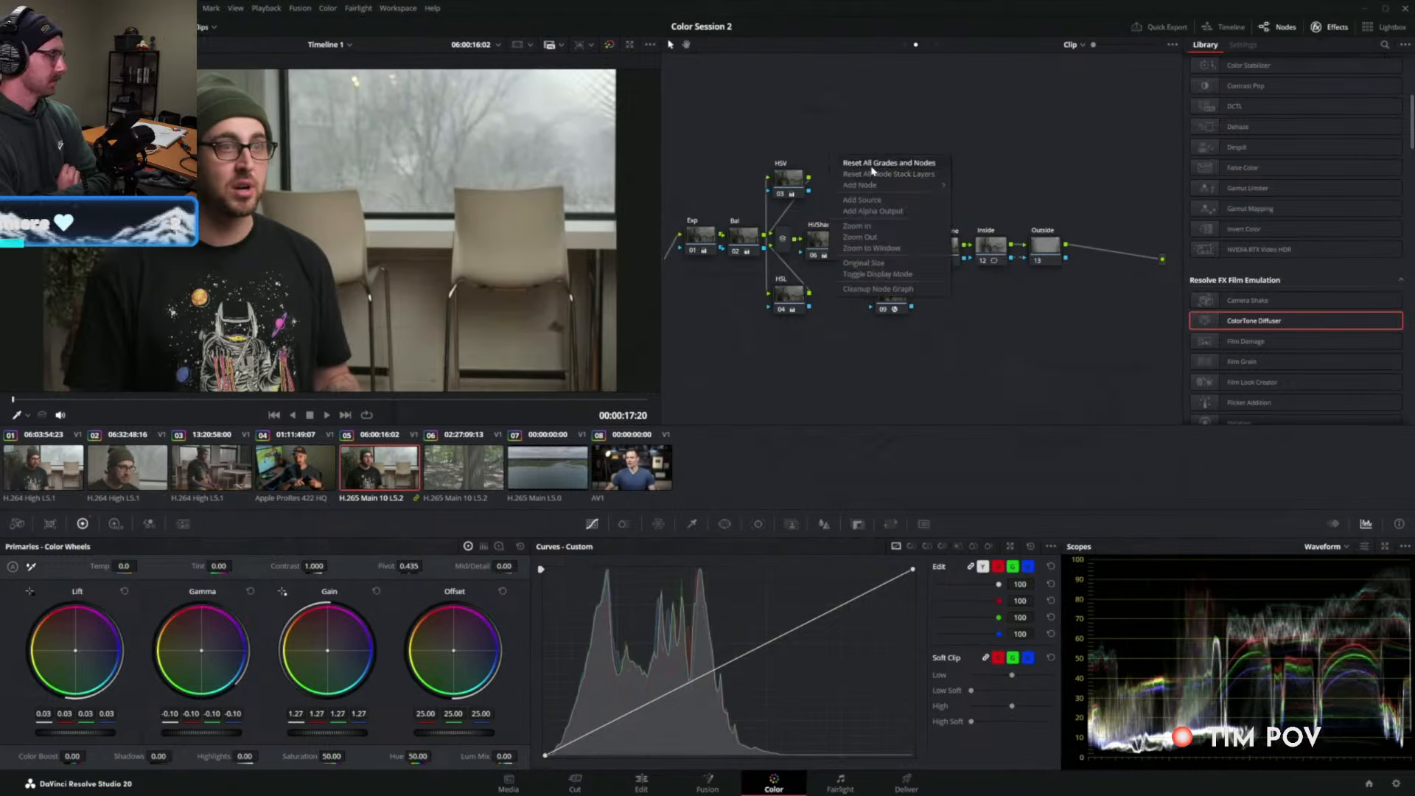
left_click(874, 165)
left_click_drag(791, 177, 869, 239)
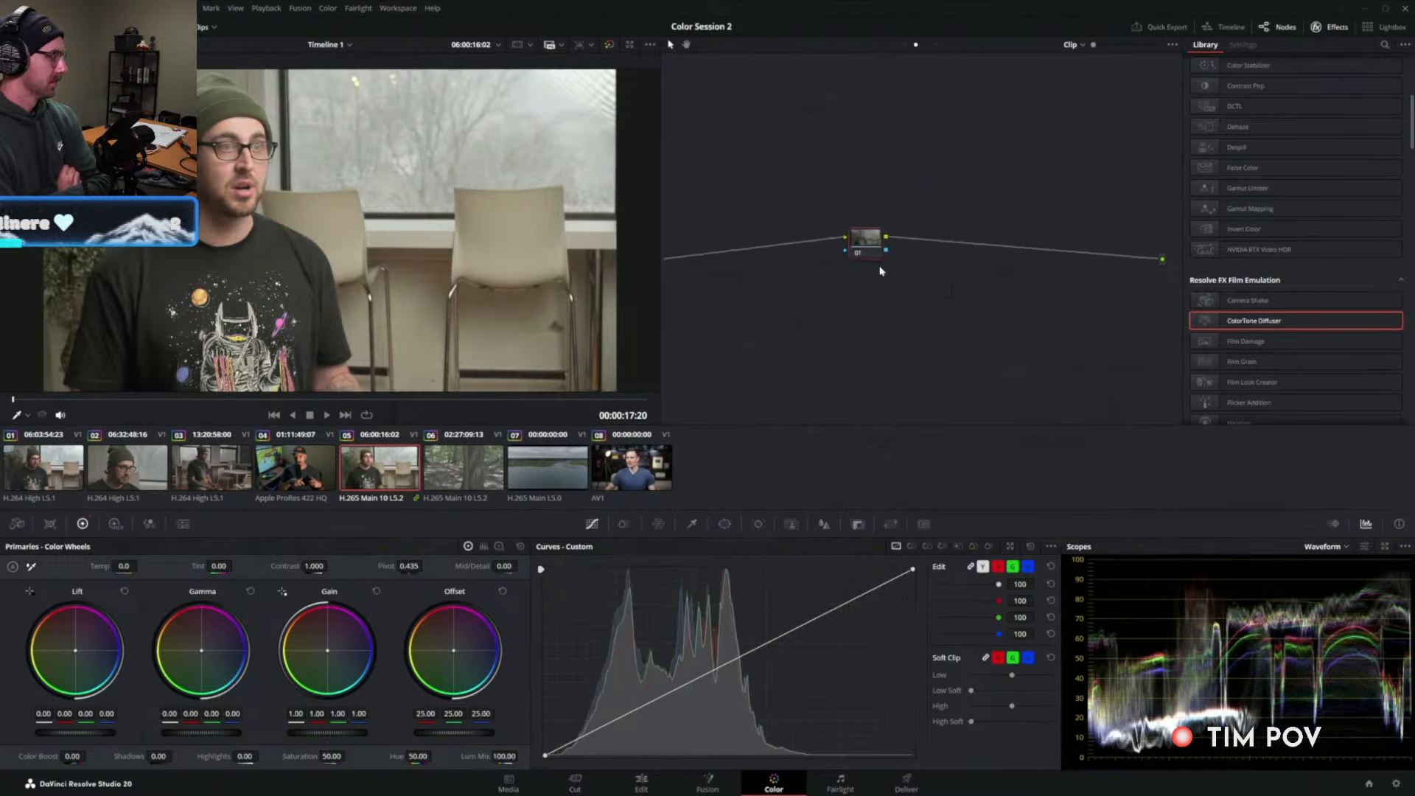
Apply a DCTL effect to node 01 of clip 05 and load PixelTools_ExposureChart_v1.0.0.
scroll(1256, 309, "down", 2)
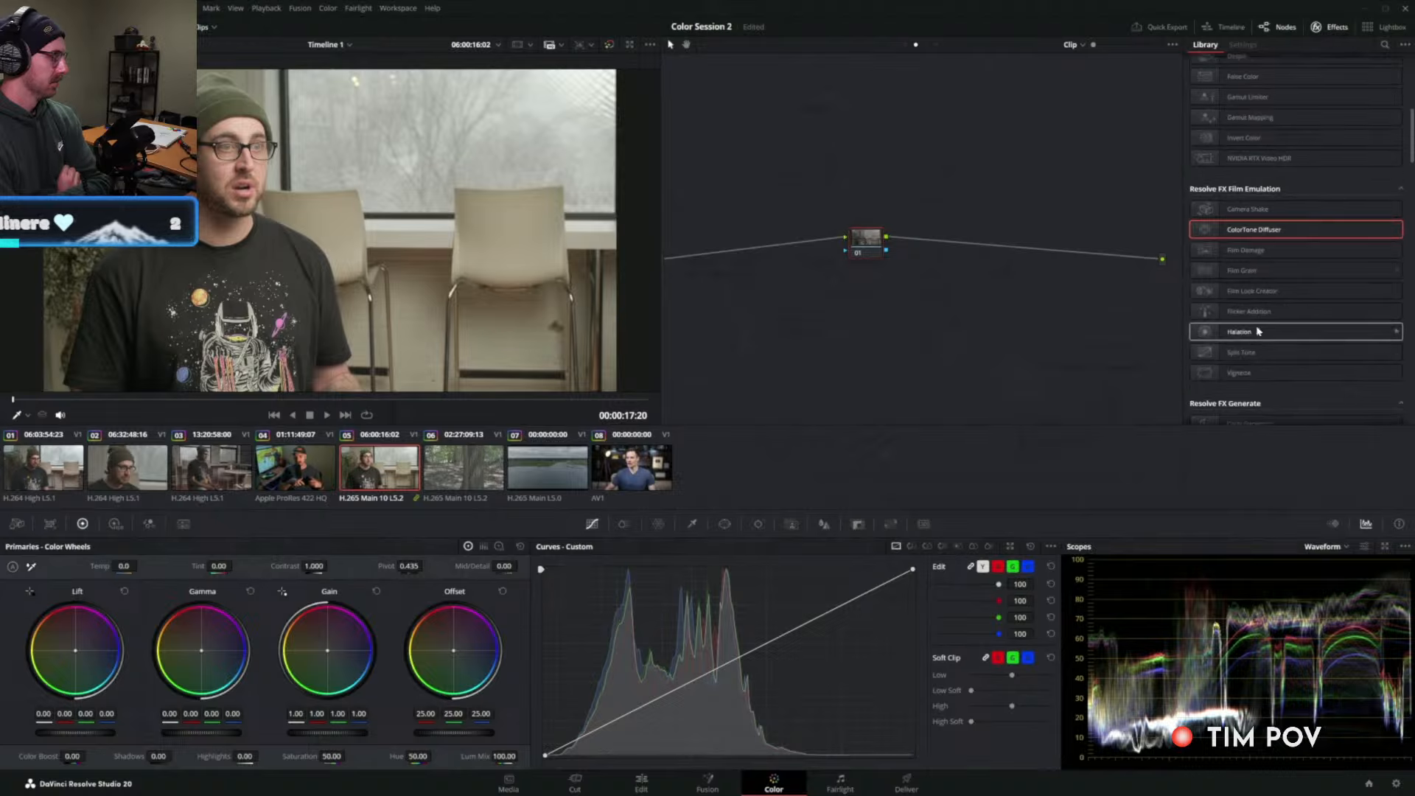
scroll(1253, 243, "up", 4)
double_click(1246, 205)
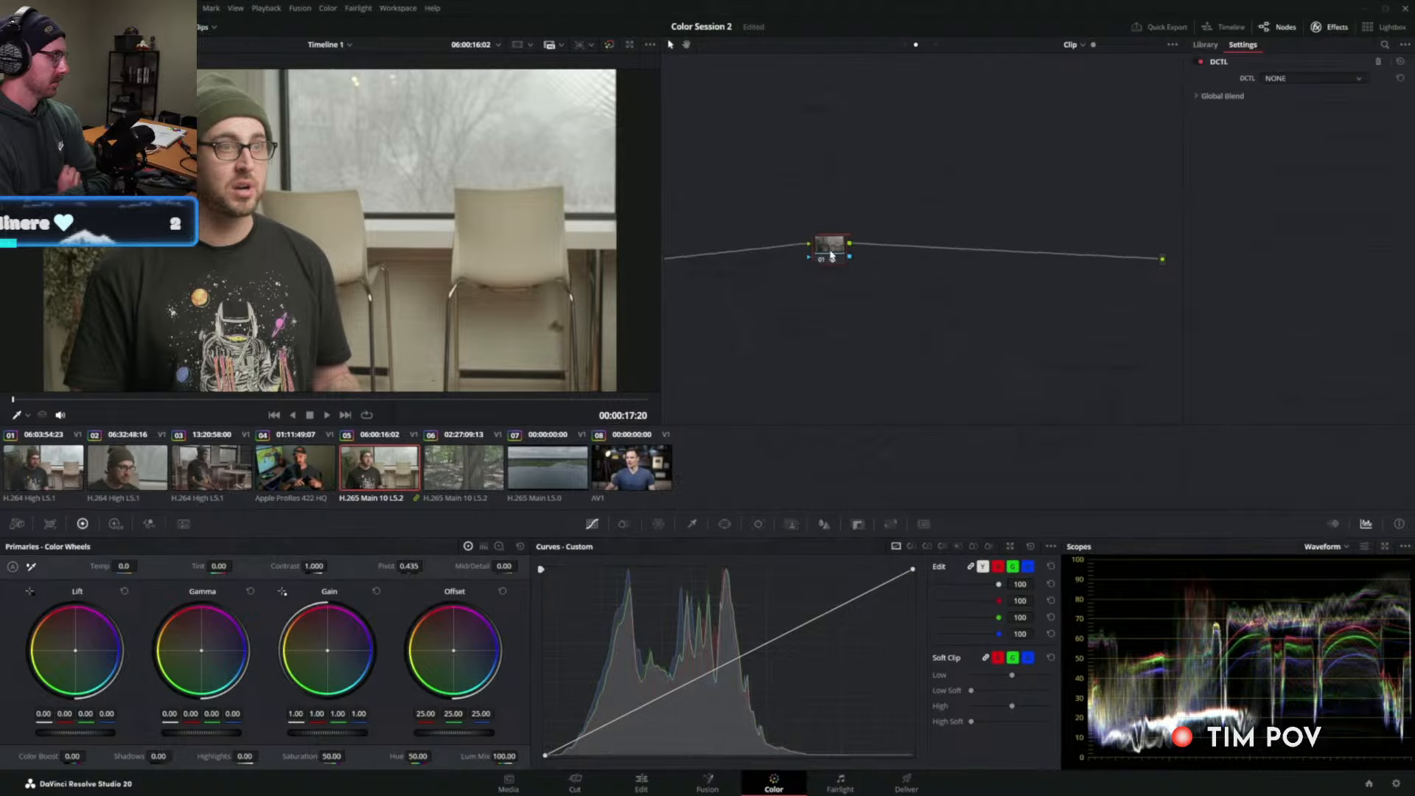
left_click(1301, 80)
scroll(1326, 140, "down", 3)
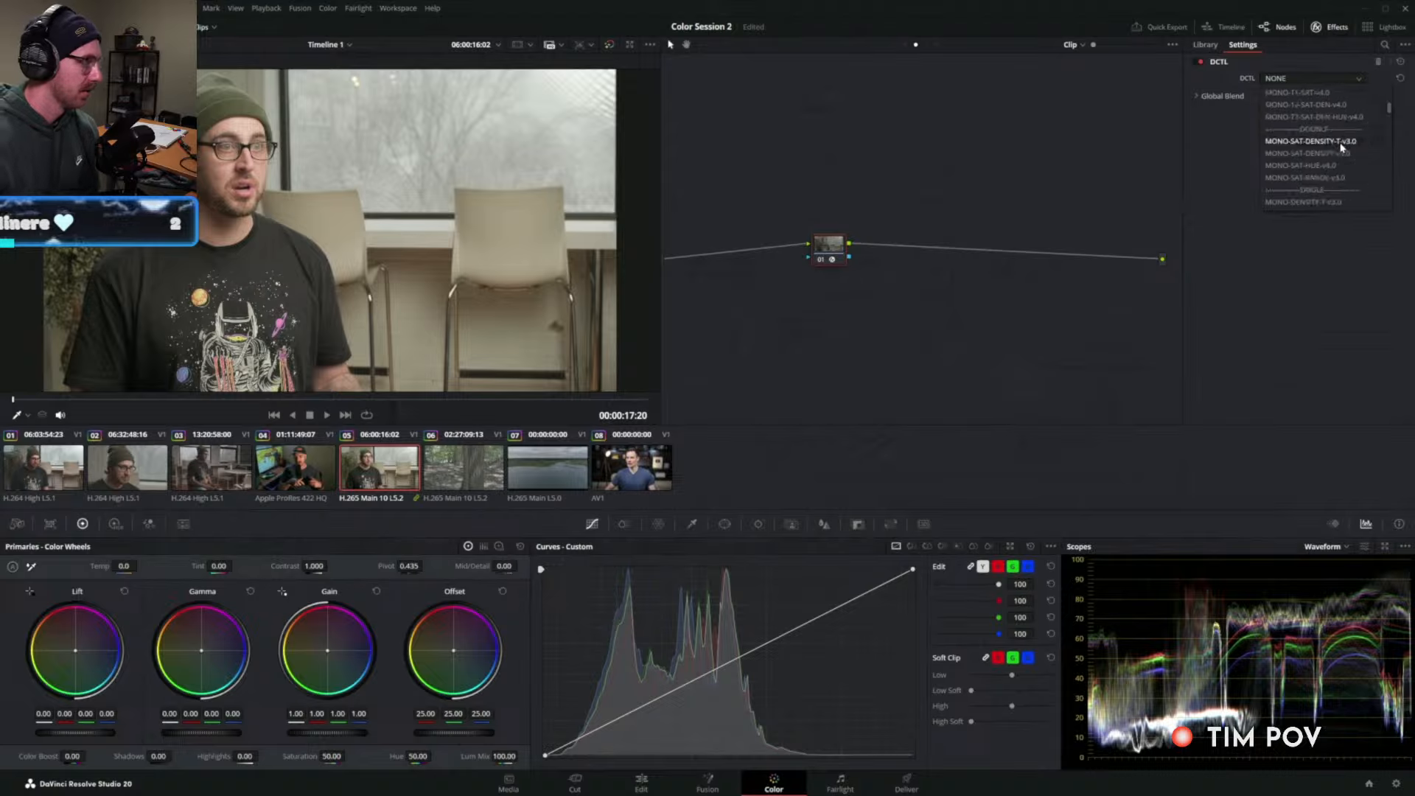
scroll(1343, 152, "down", 4)
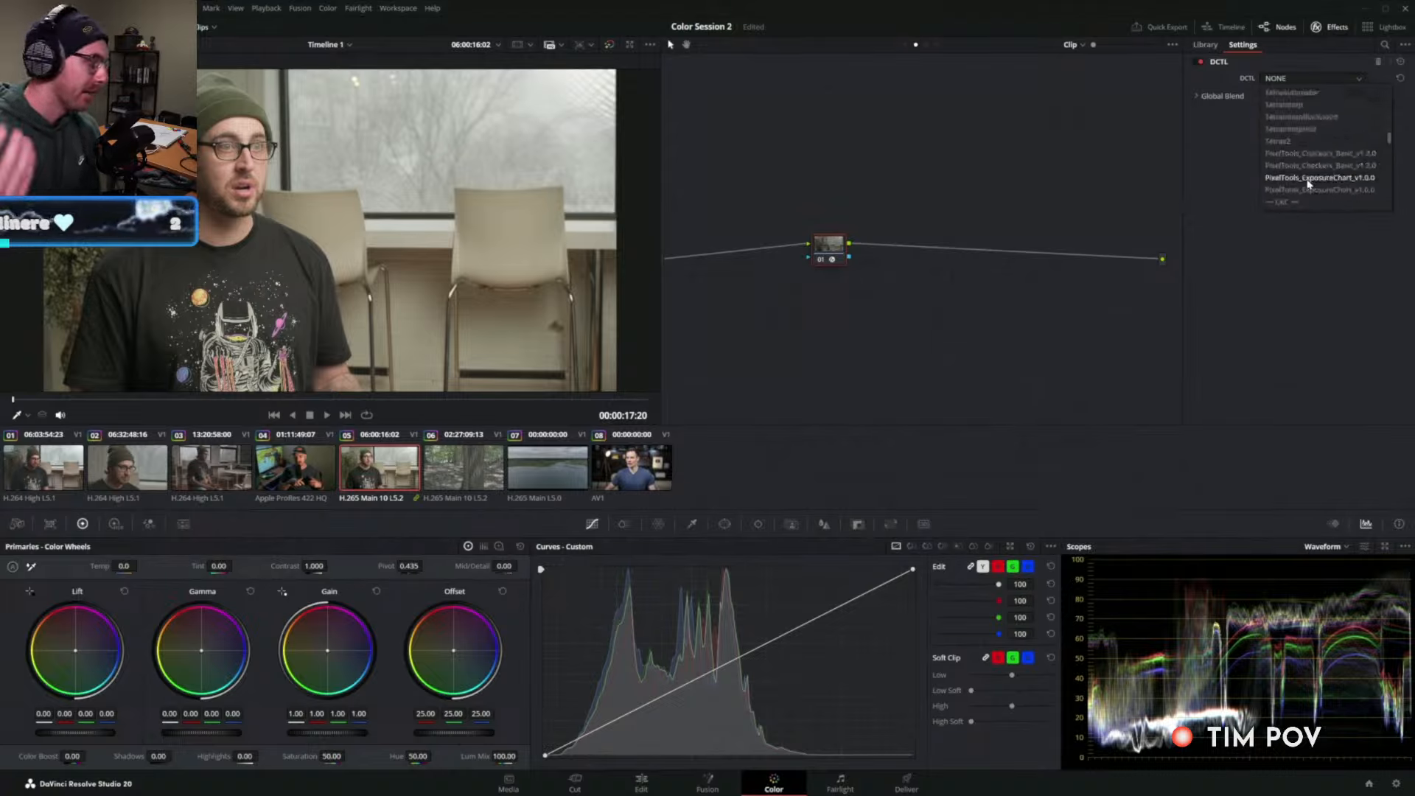
left_click(1308, 179)
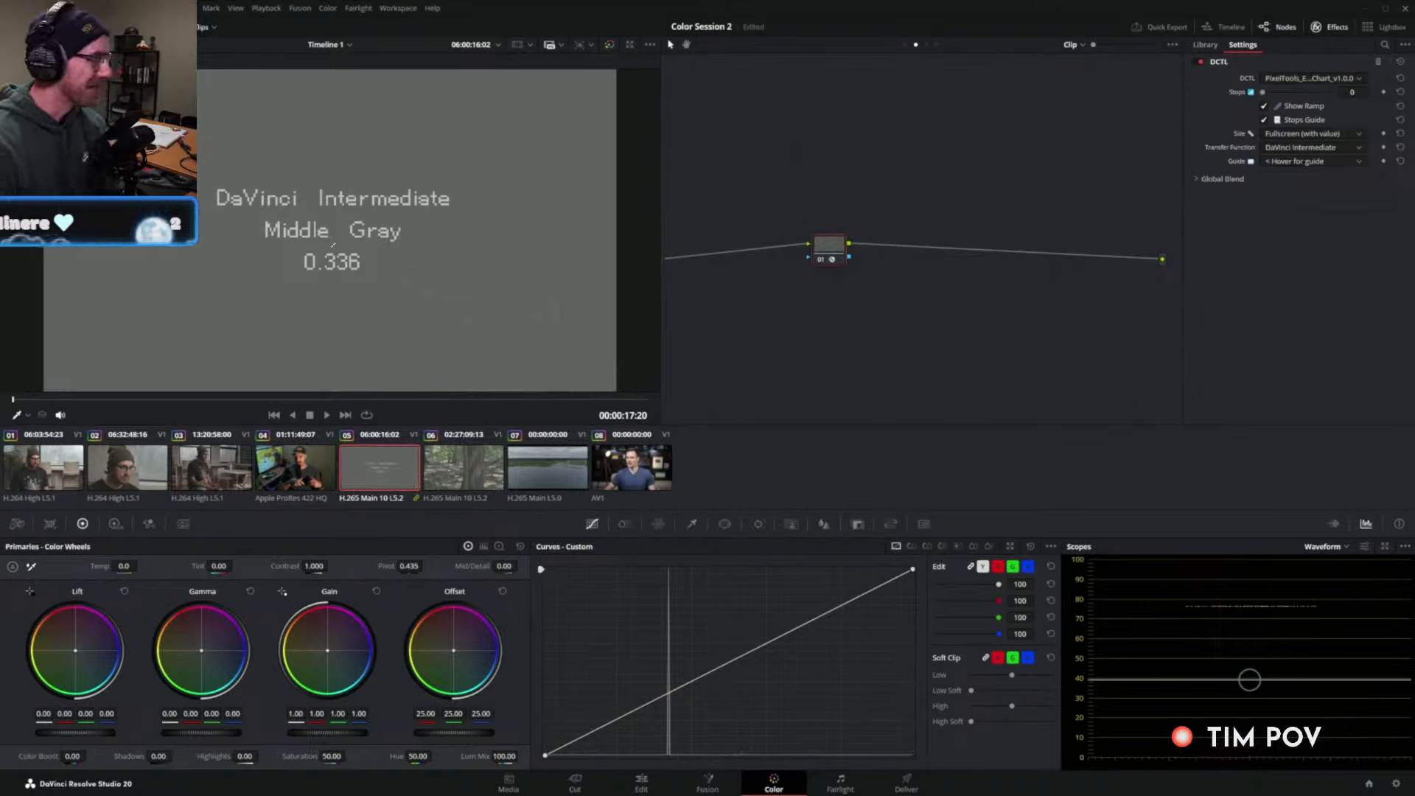
Add a serial node with a custom curve point at the chart's middle gray, then delete the DCTL exposure chart node.
key("alt+s")
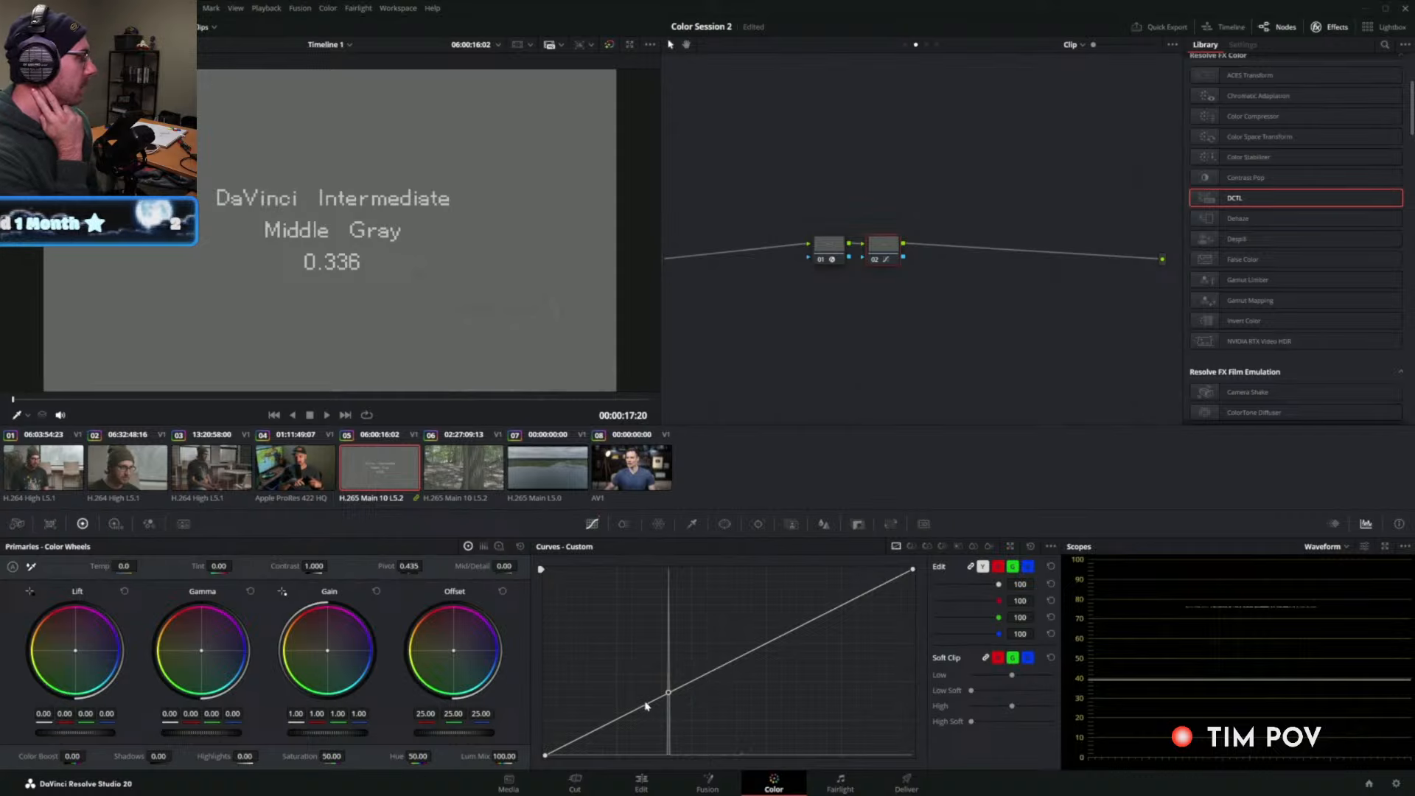
left_click(829, 247)
key("Delete")
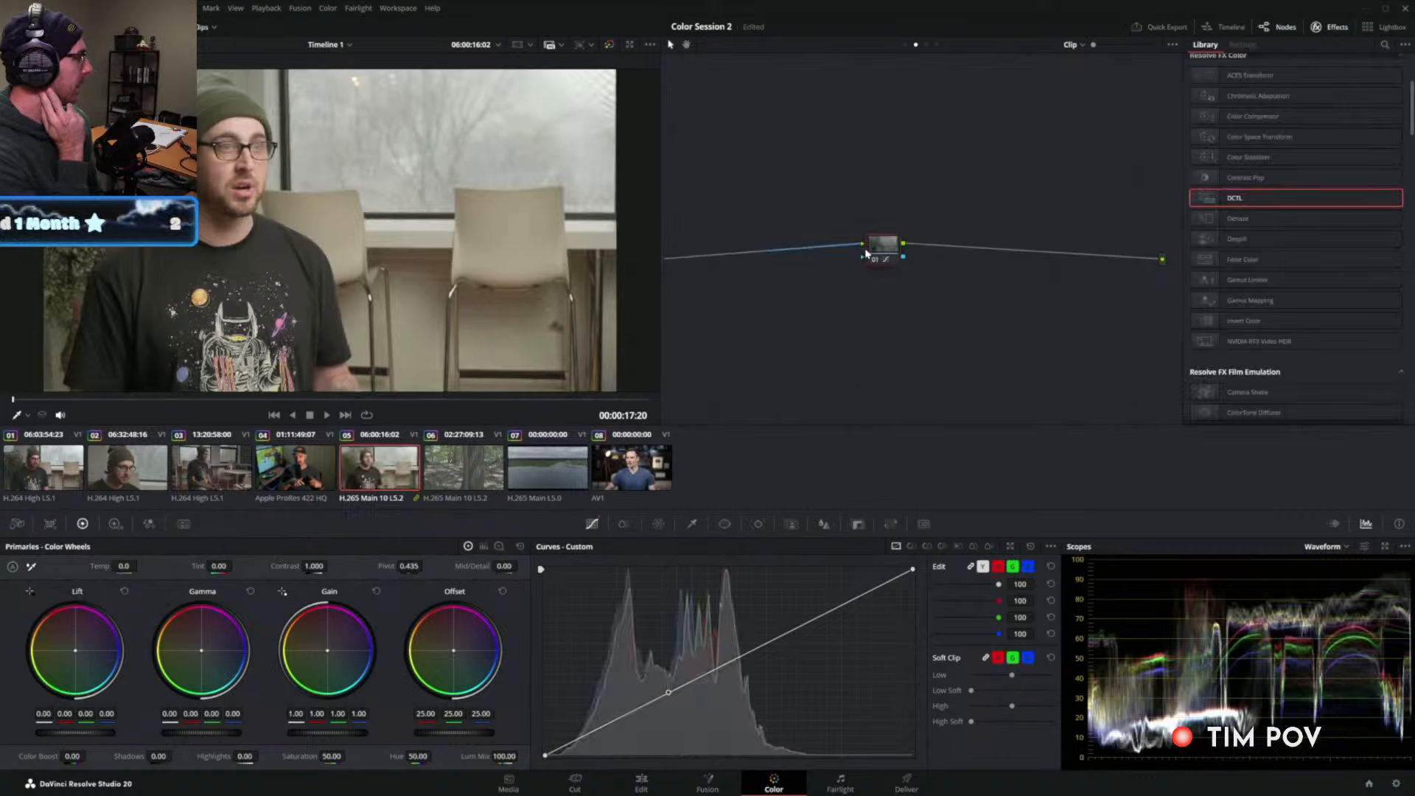
left_click_drag(878, 254, 851, 254)
Try an S-shaped contrast curve around the middle gray point, then remove the added highlight and shadow points.
left_click_drag(788, 633, 774, 624)
left_click_drag(601, 727, 603, 734)
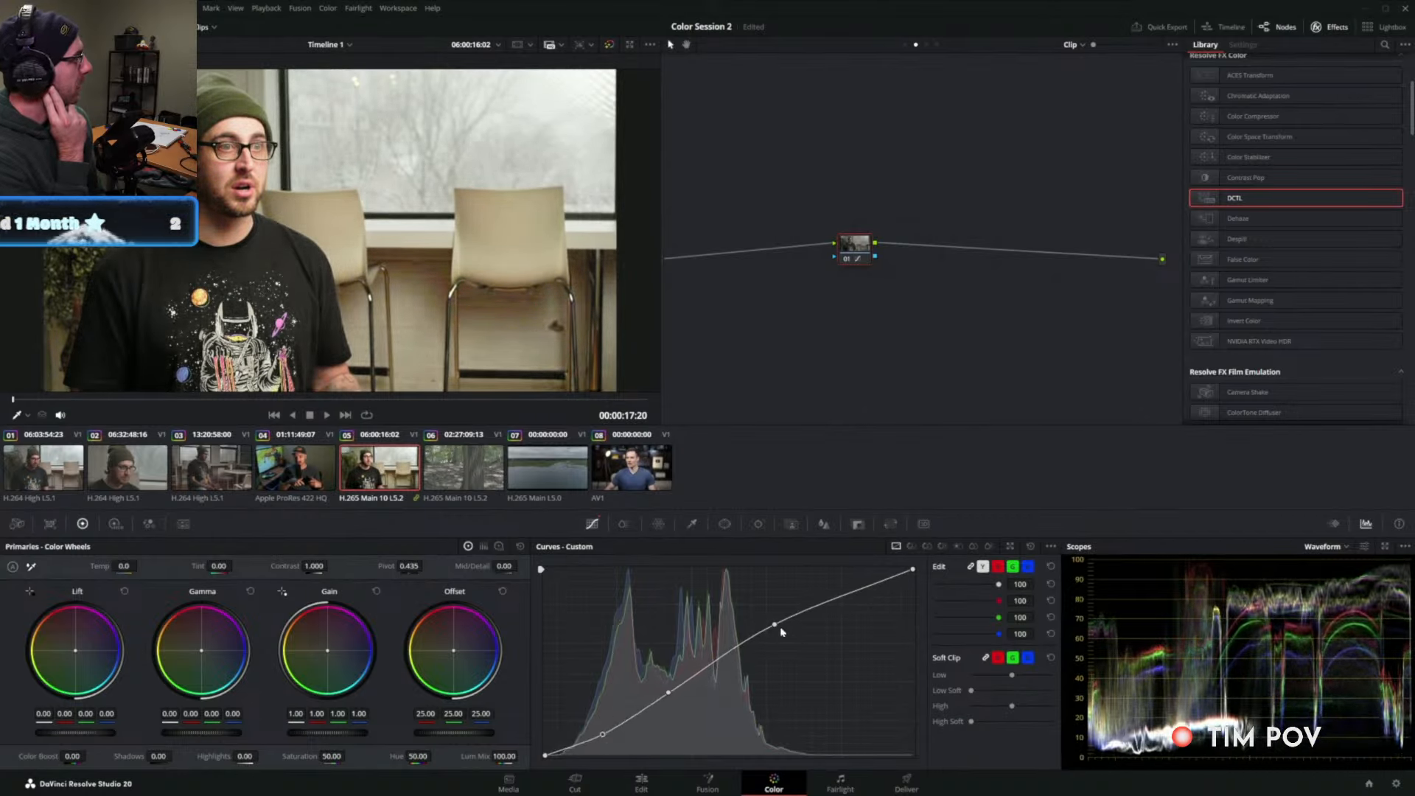
mouse_move(775, 625)
left_mouse_down()
mouse_move(783, 646)
mouse_move(745, 616)
mouse_move(759, 636)
left_mouse_up()
right_click(759, 637)
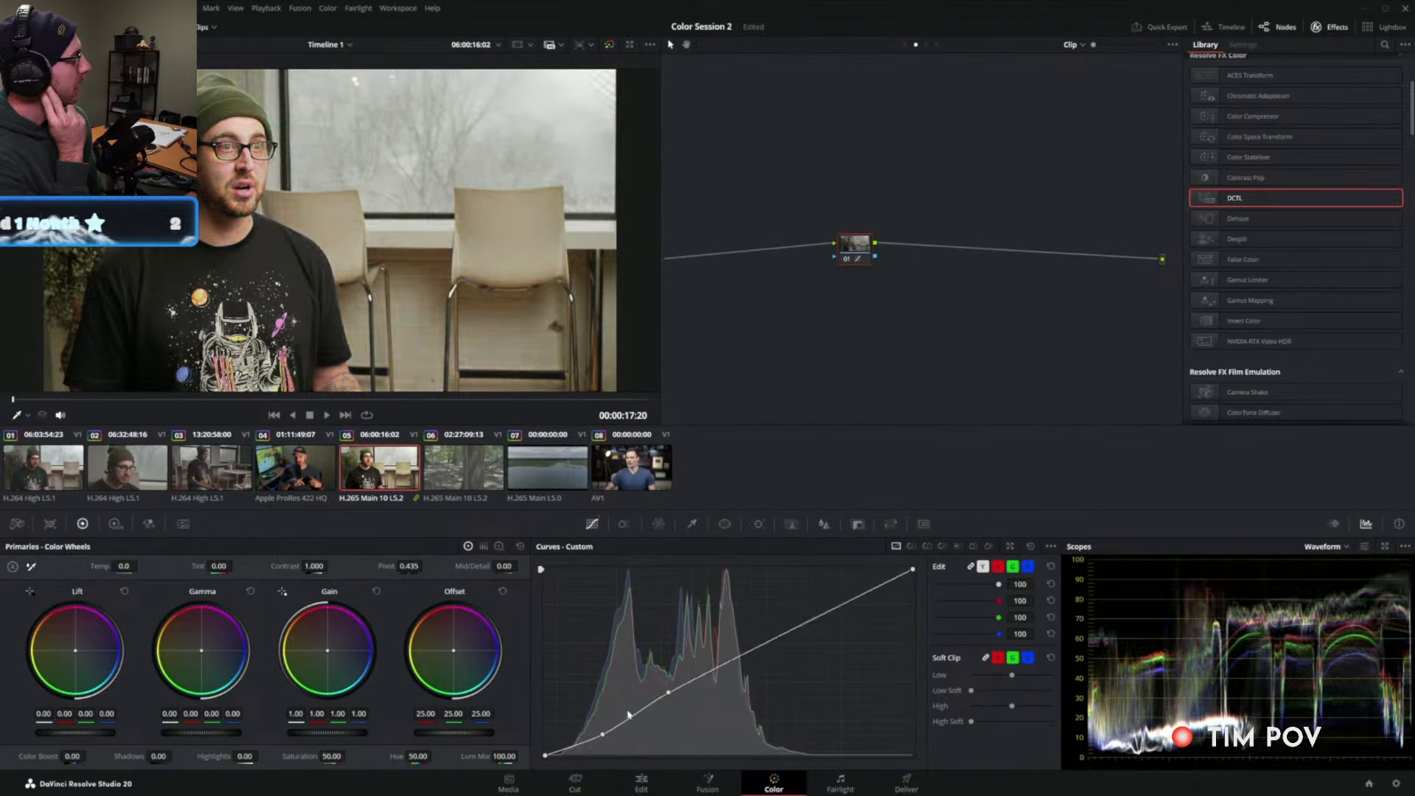
right_click(603, 735)
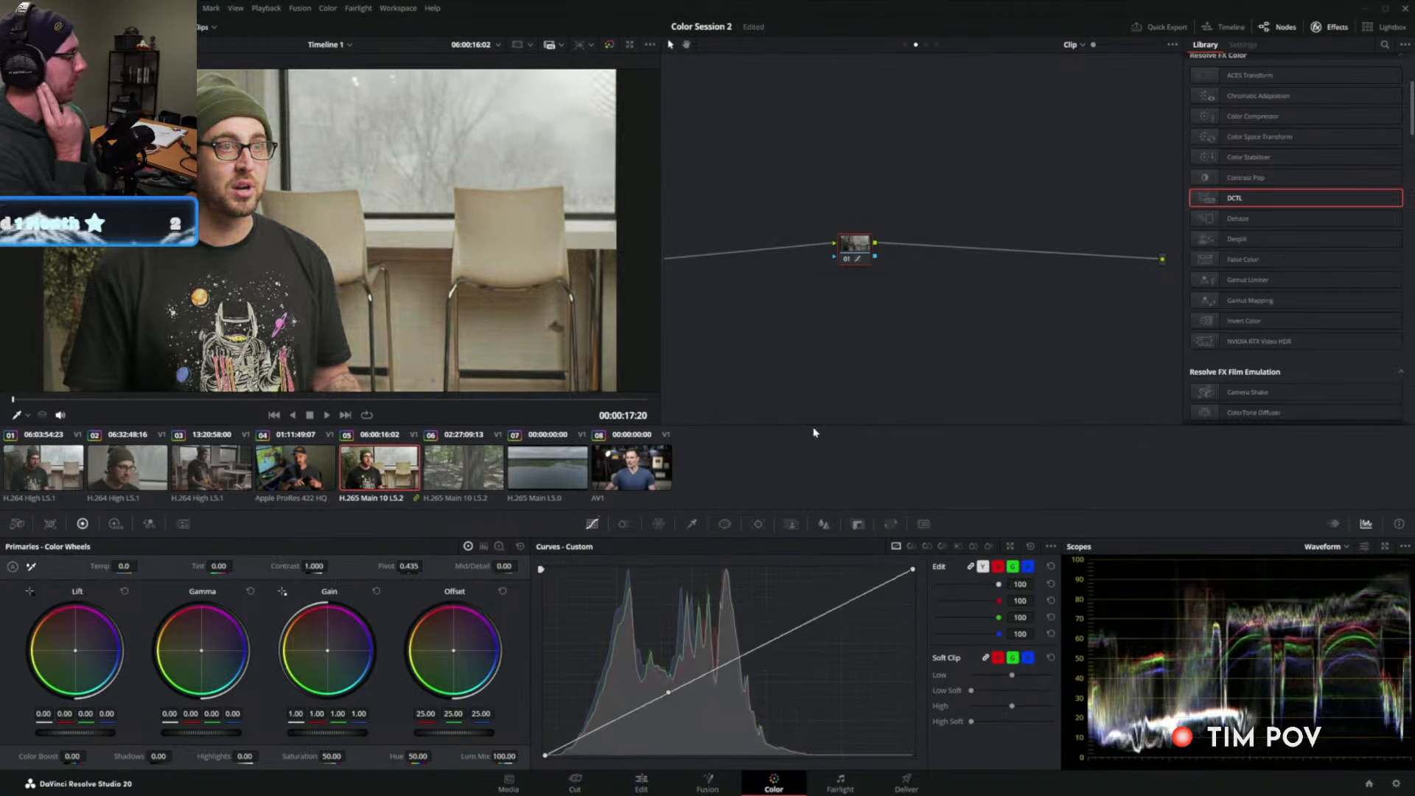
Try split toning around middle gray by lowering blue and green highlights and red shadows on the separate custom curves.
left_click(971, 567)
left_click(998, 566)
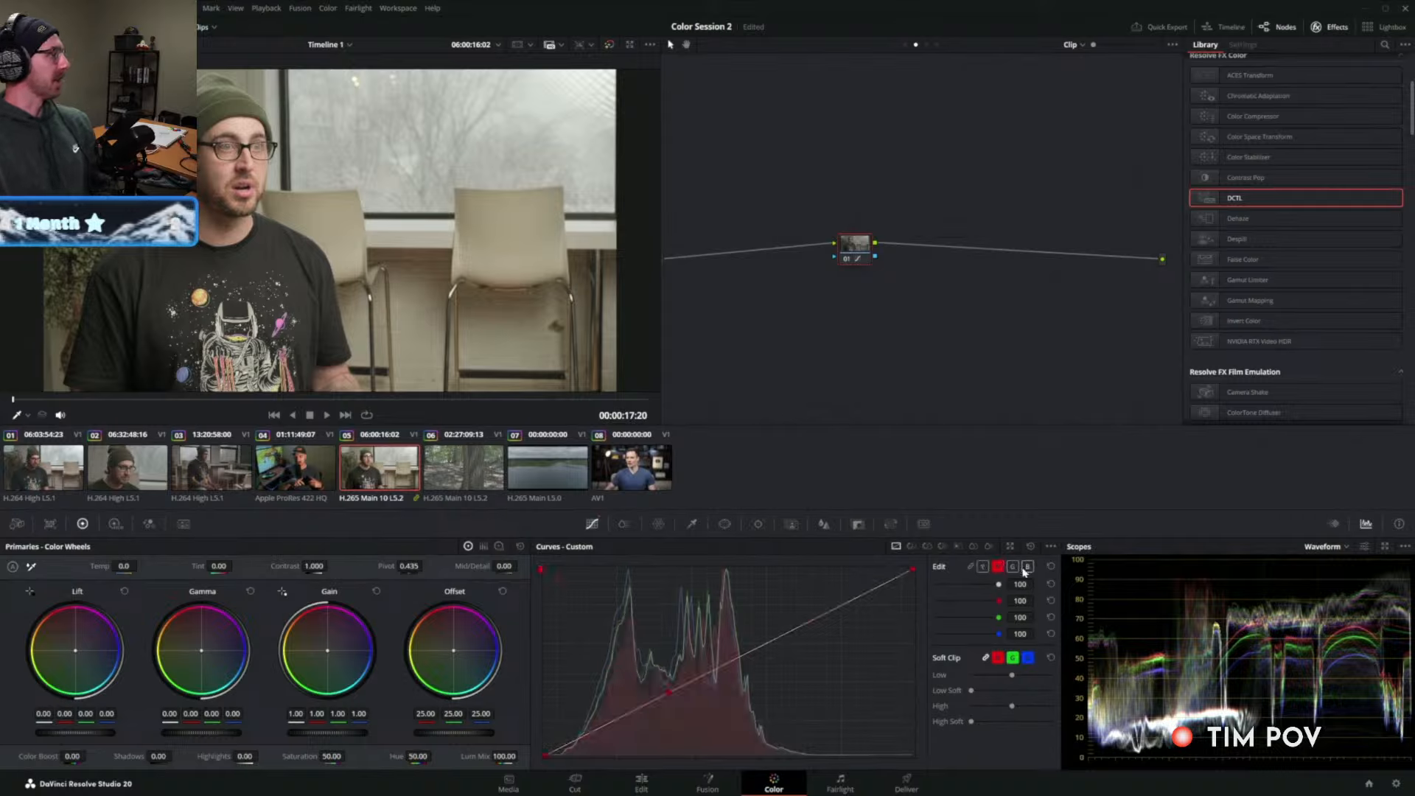
left_click(1032, 566)
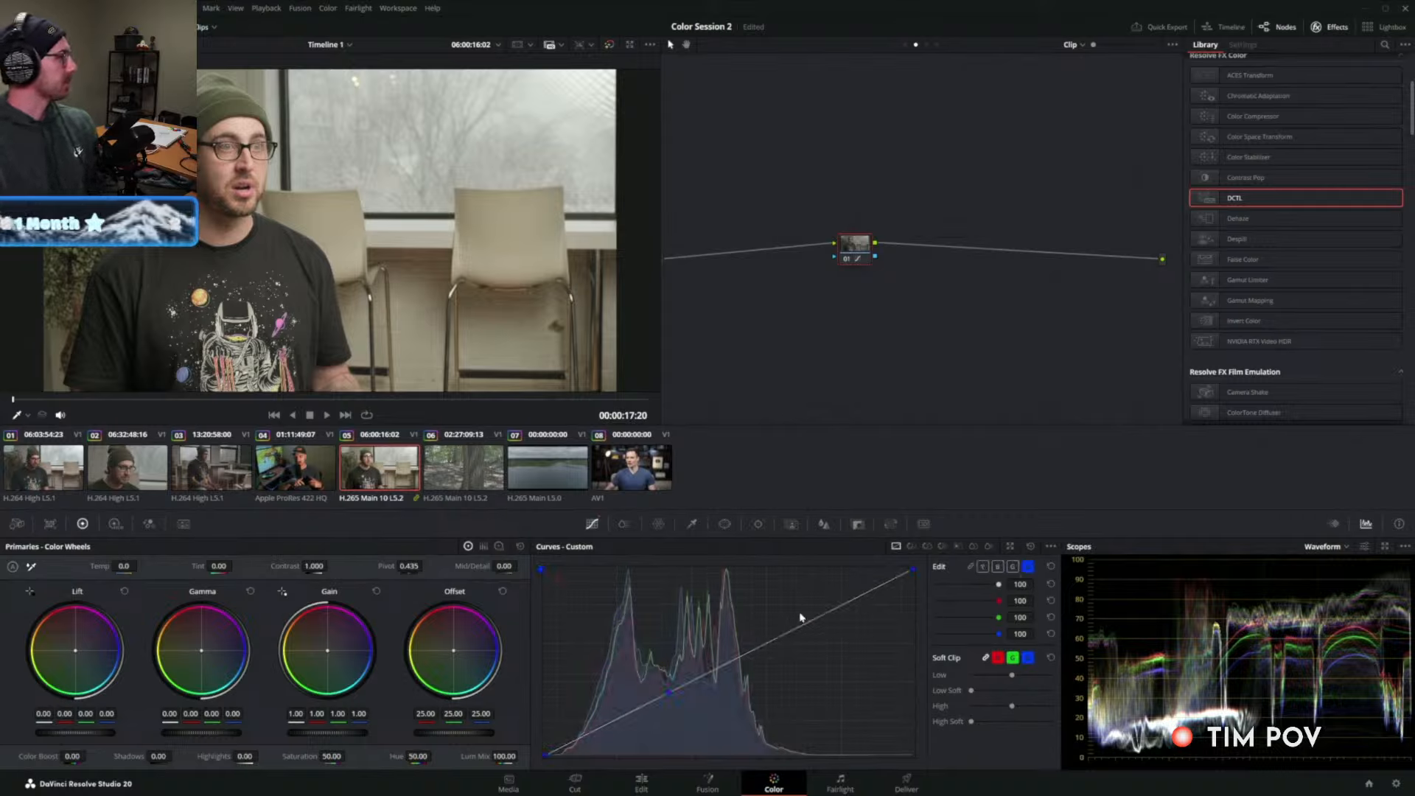
left_click_drag(803, 625, 804, 635)
left_click(1012, 566)
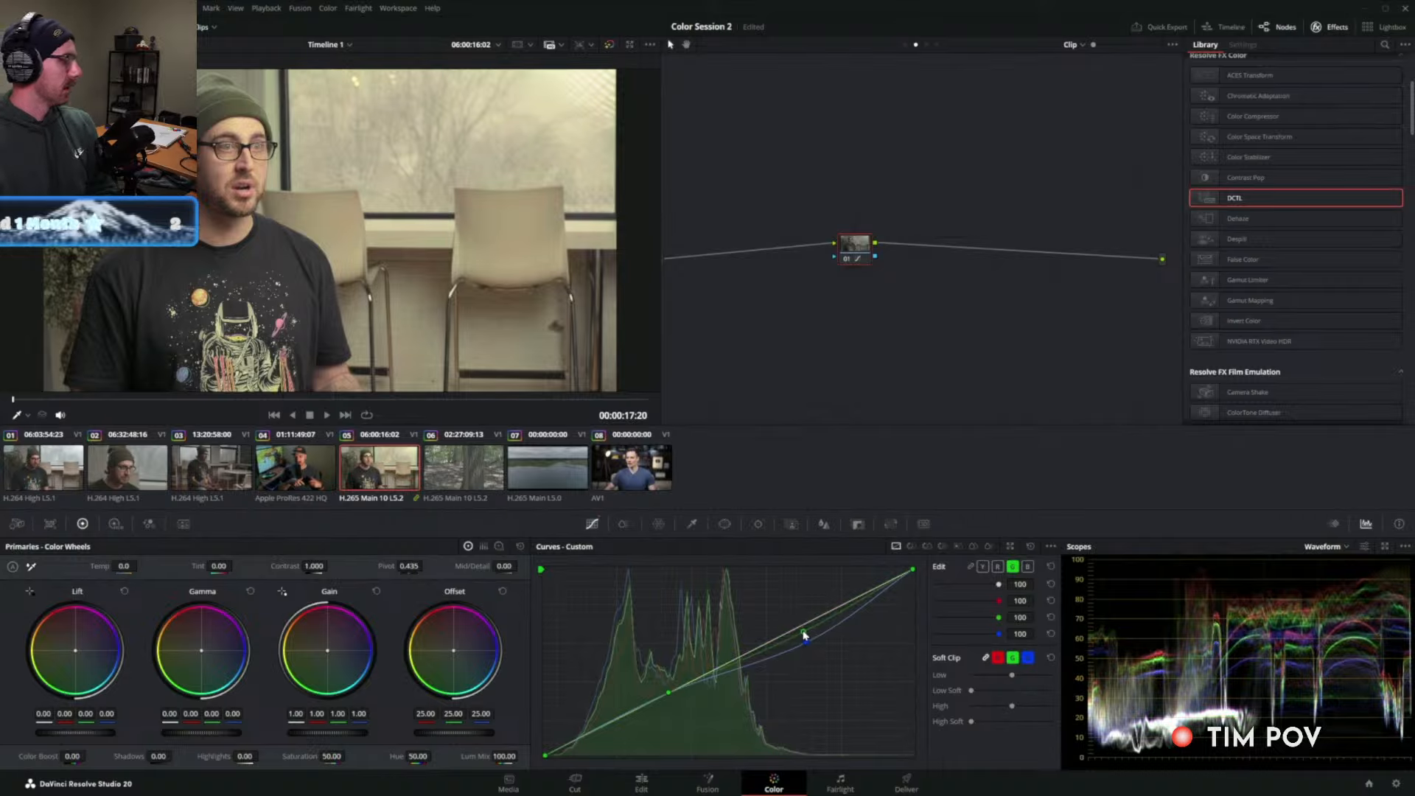
left_click(998, 566)
left_click_drag(613, 723, 609, 734)
left_click(1013, 566)
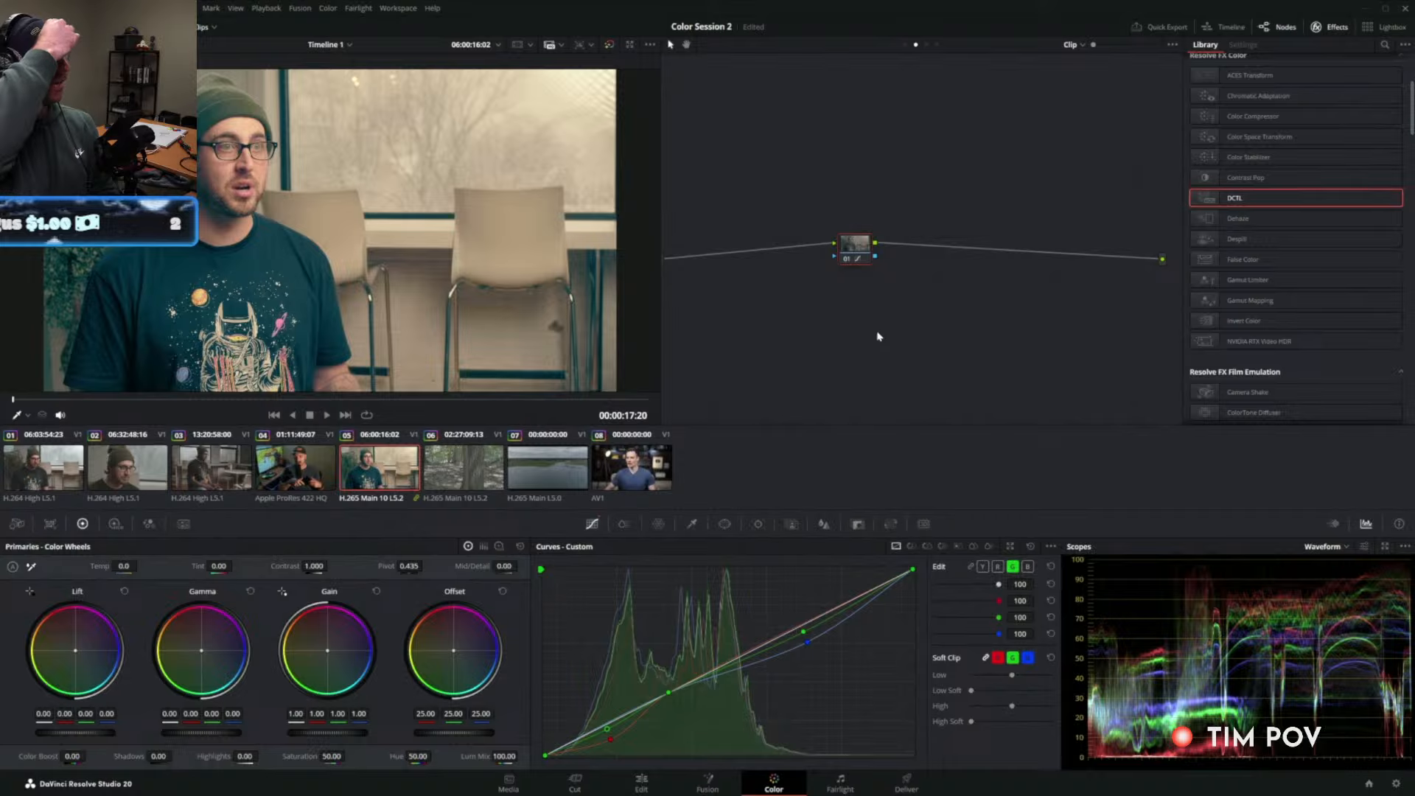
left_click_drag(873, 283, 873, 280)
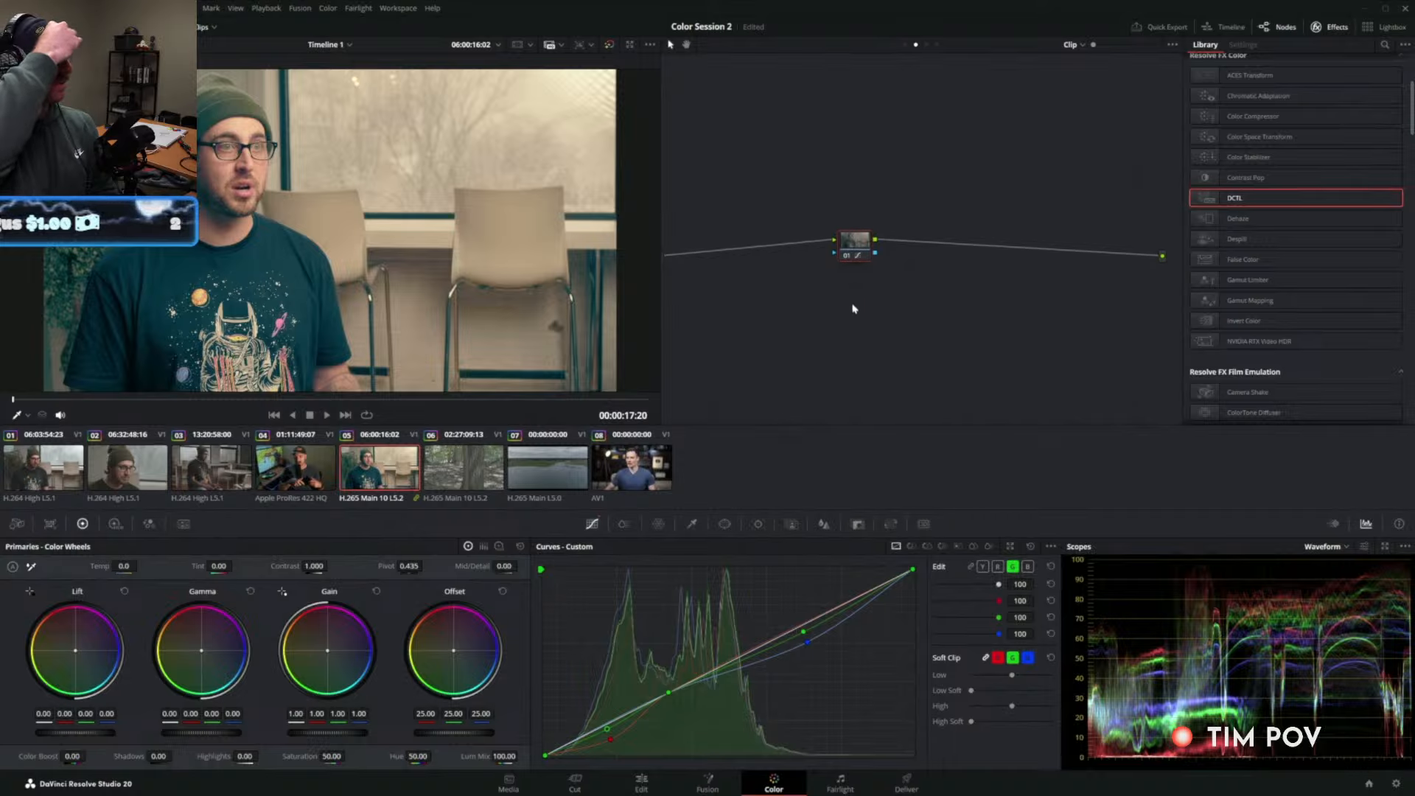
Remove the split-toning points from the color channel curves, keeping the middle gray point, and relink the channels.
right_click(804, 632)
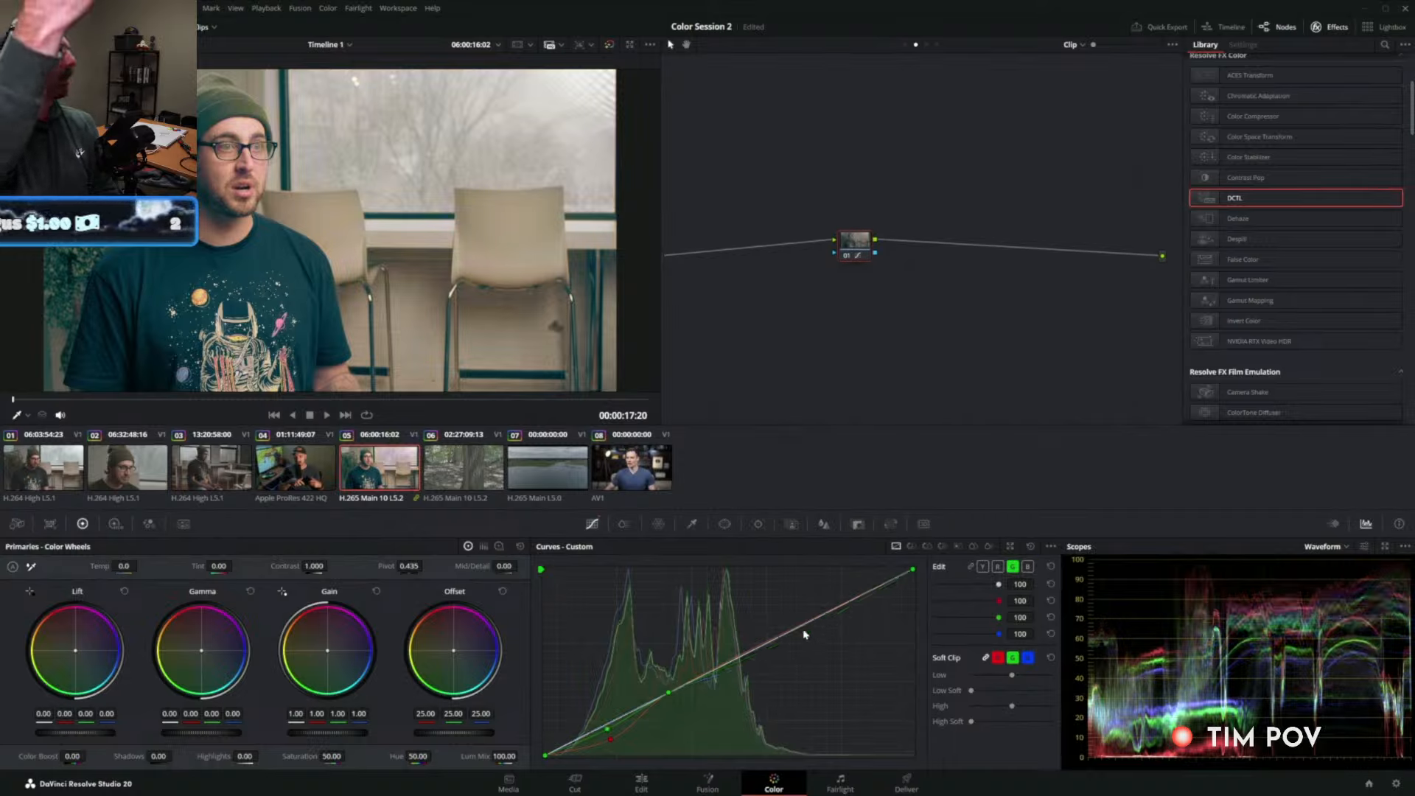
right_click(614, 739)
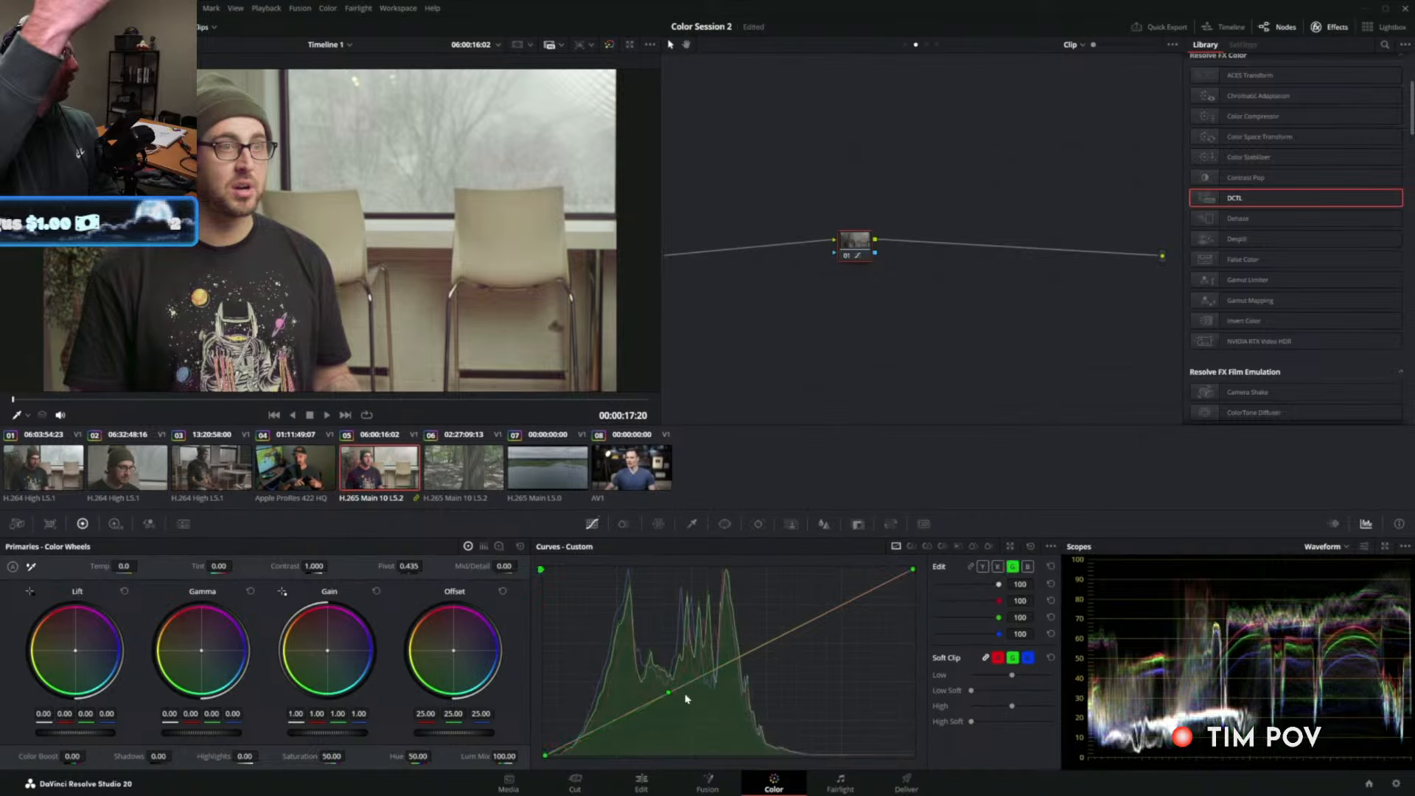
left_click(985, 569)
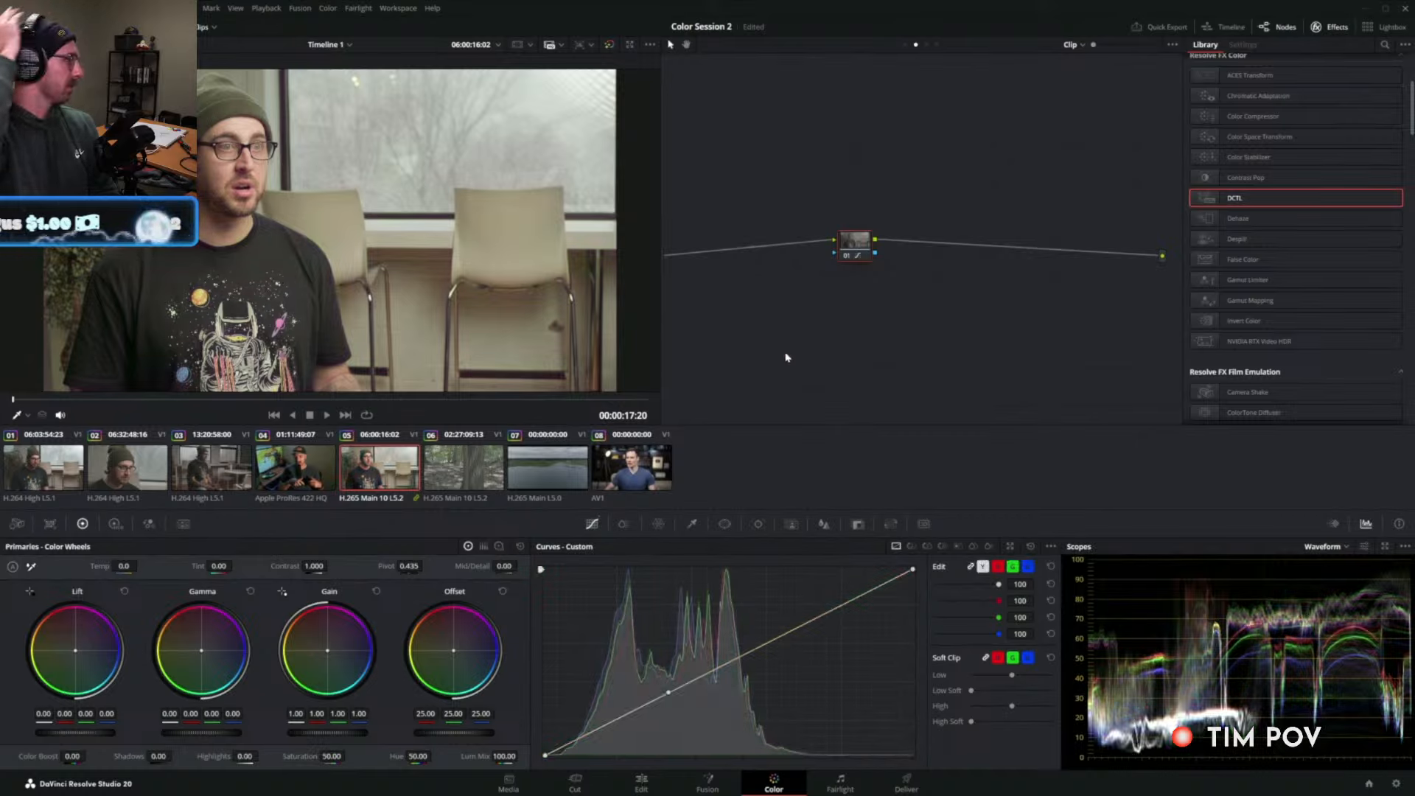
Grab a still of clip 05's middle gray curve setup into the gallery and label it DWG MG.
key("alt+f")
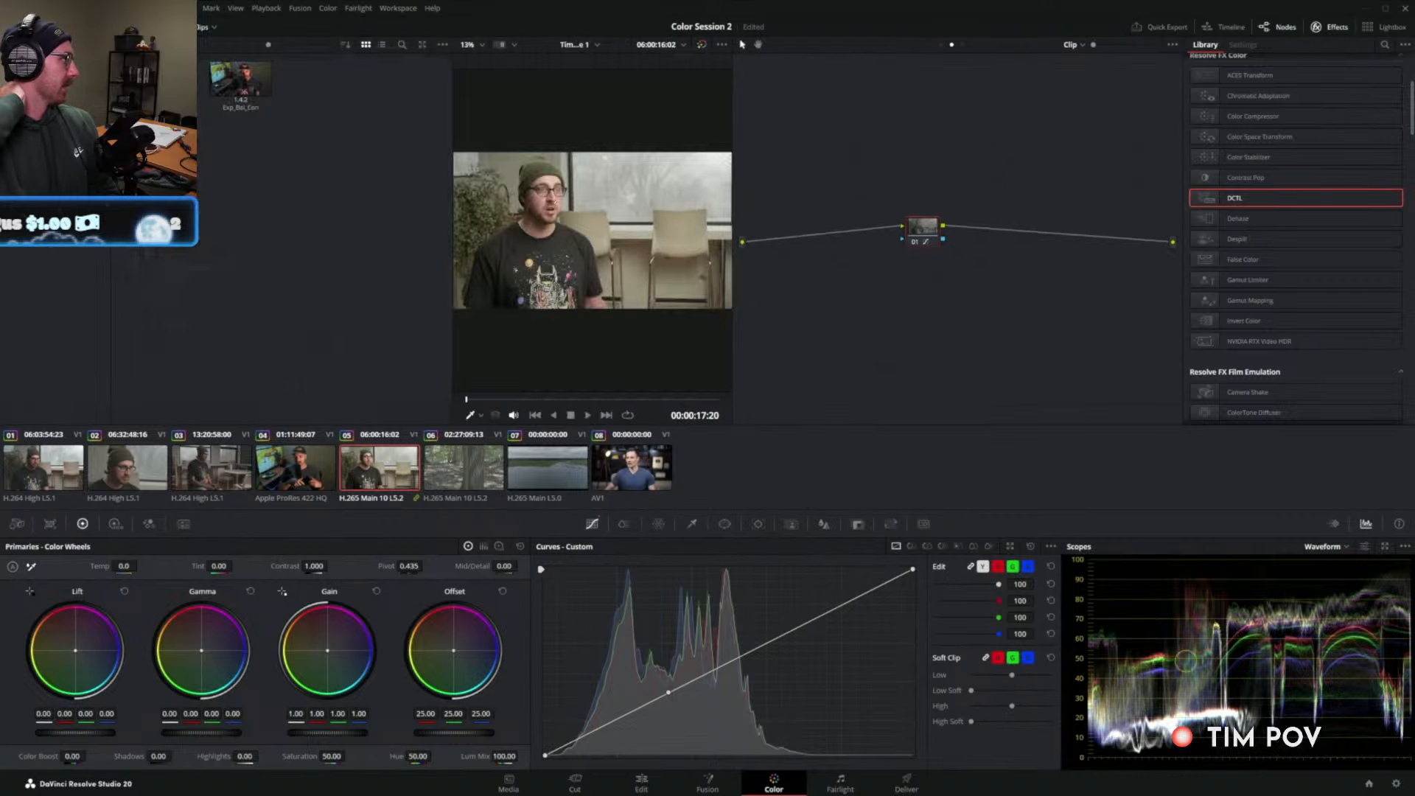
right_click(583, 221)
left_click(616, 233)
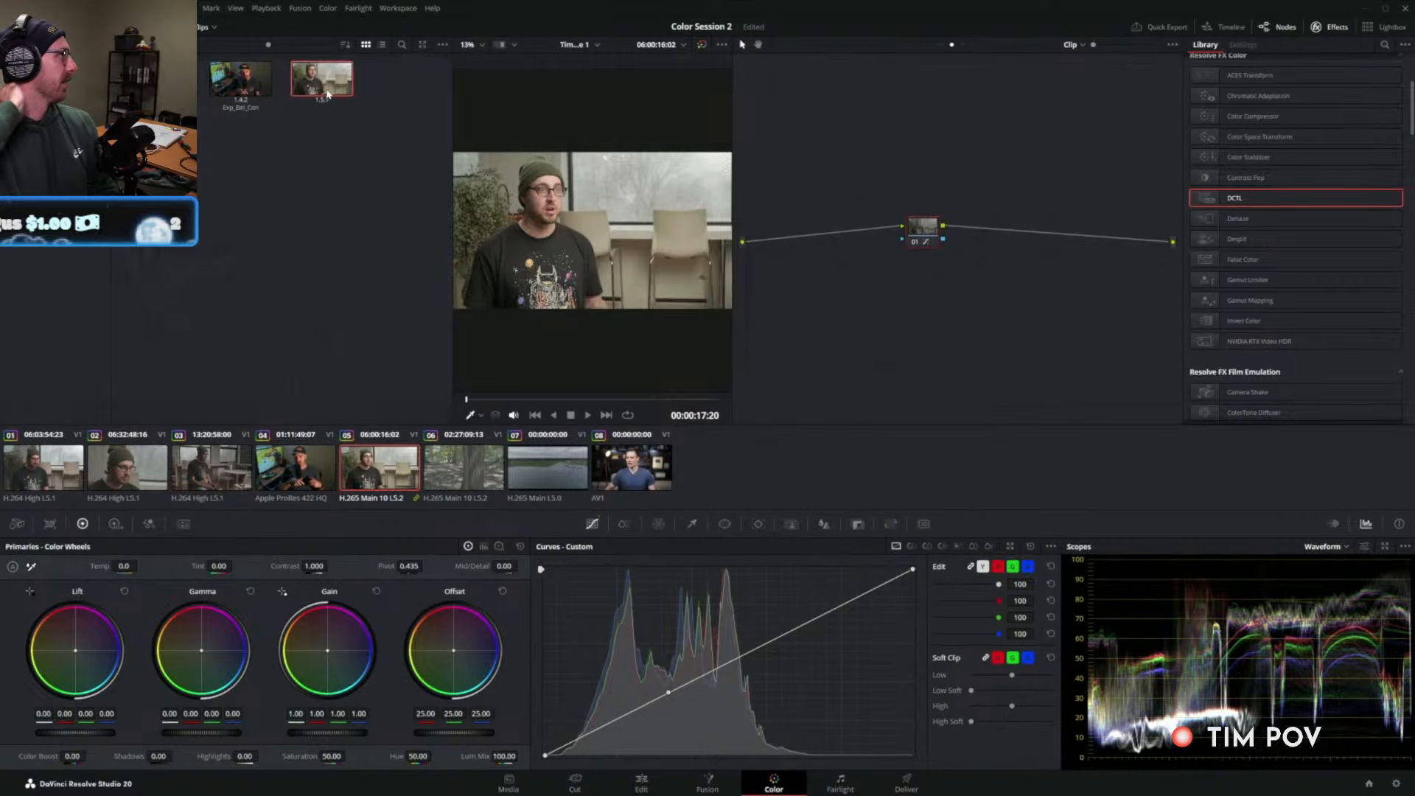
right_click(328, 90)
left_click(366, 189)
type("Mid")
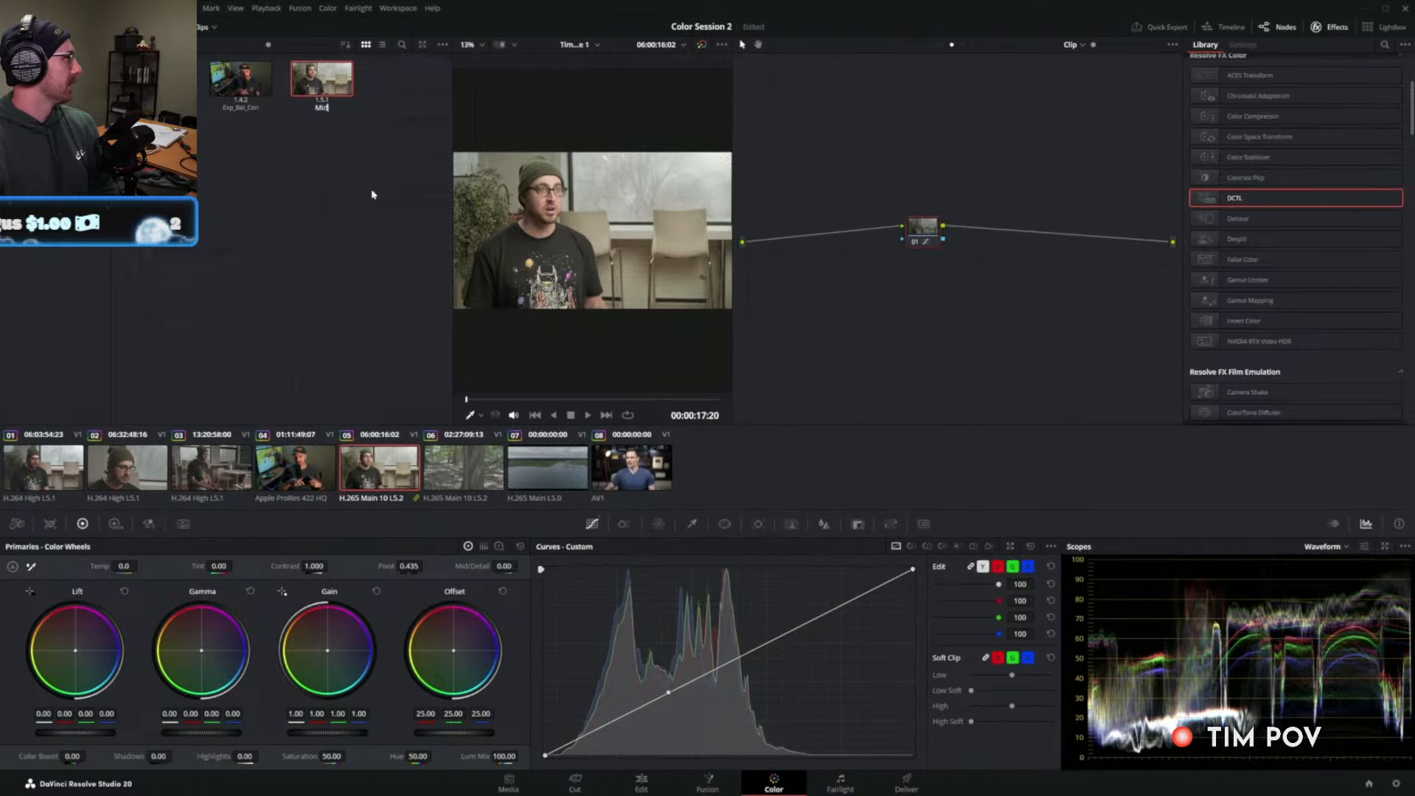
type("d")
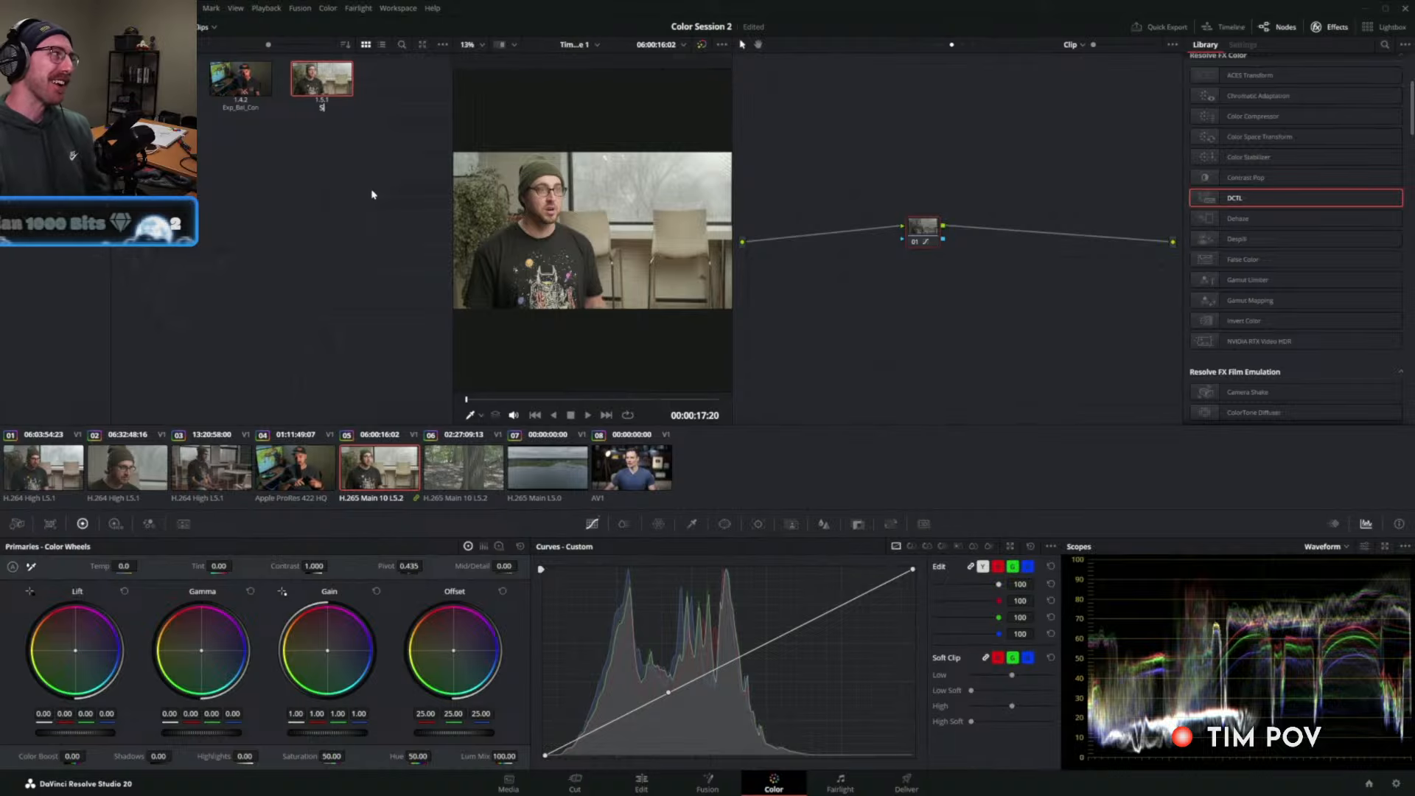
type("DWG")
type("_MG")
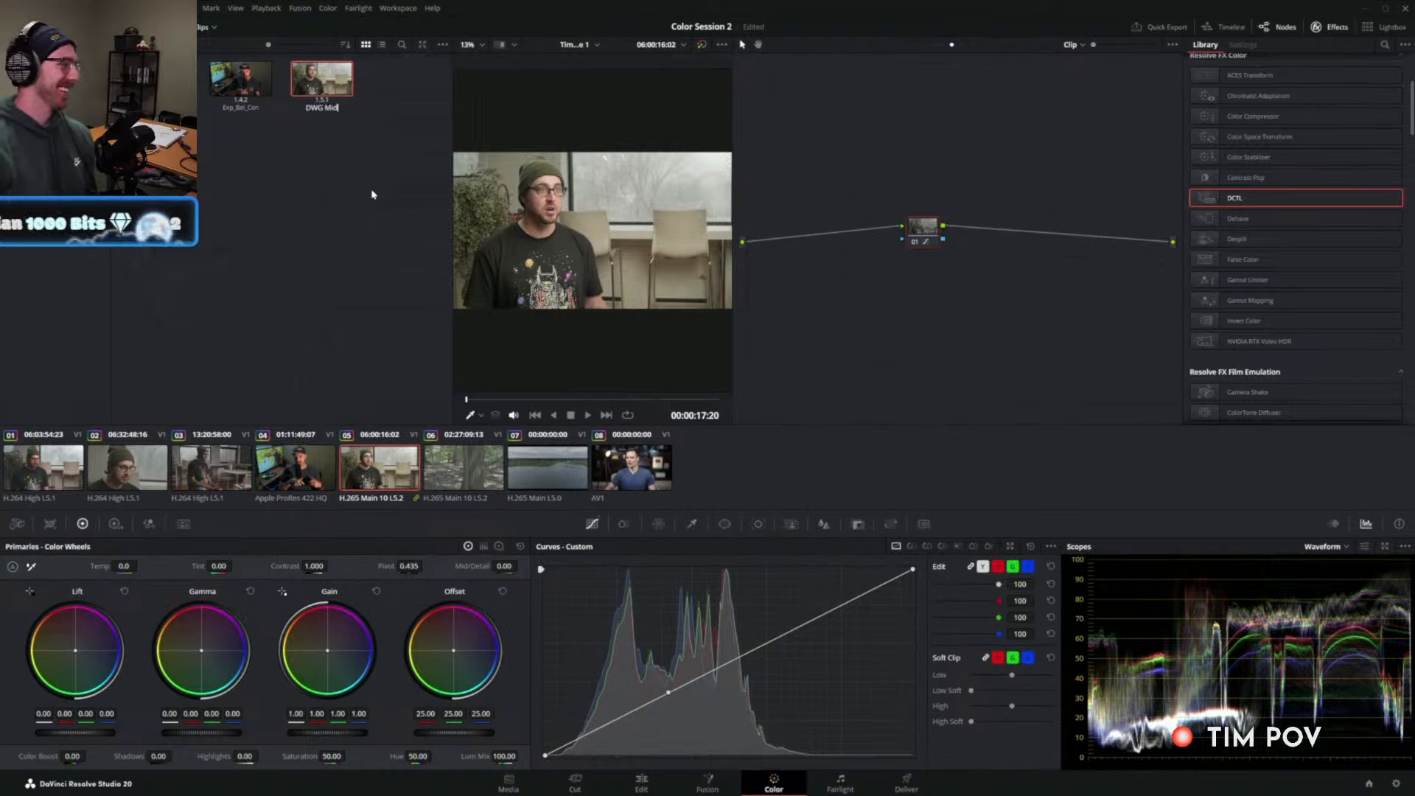
key("Return")
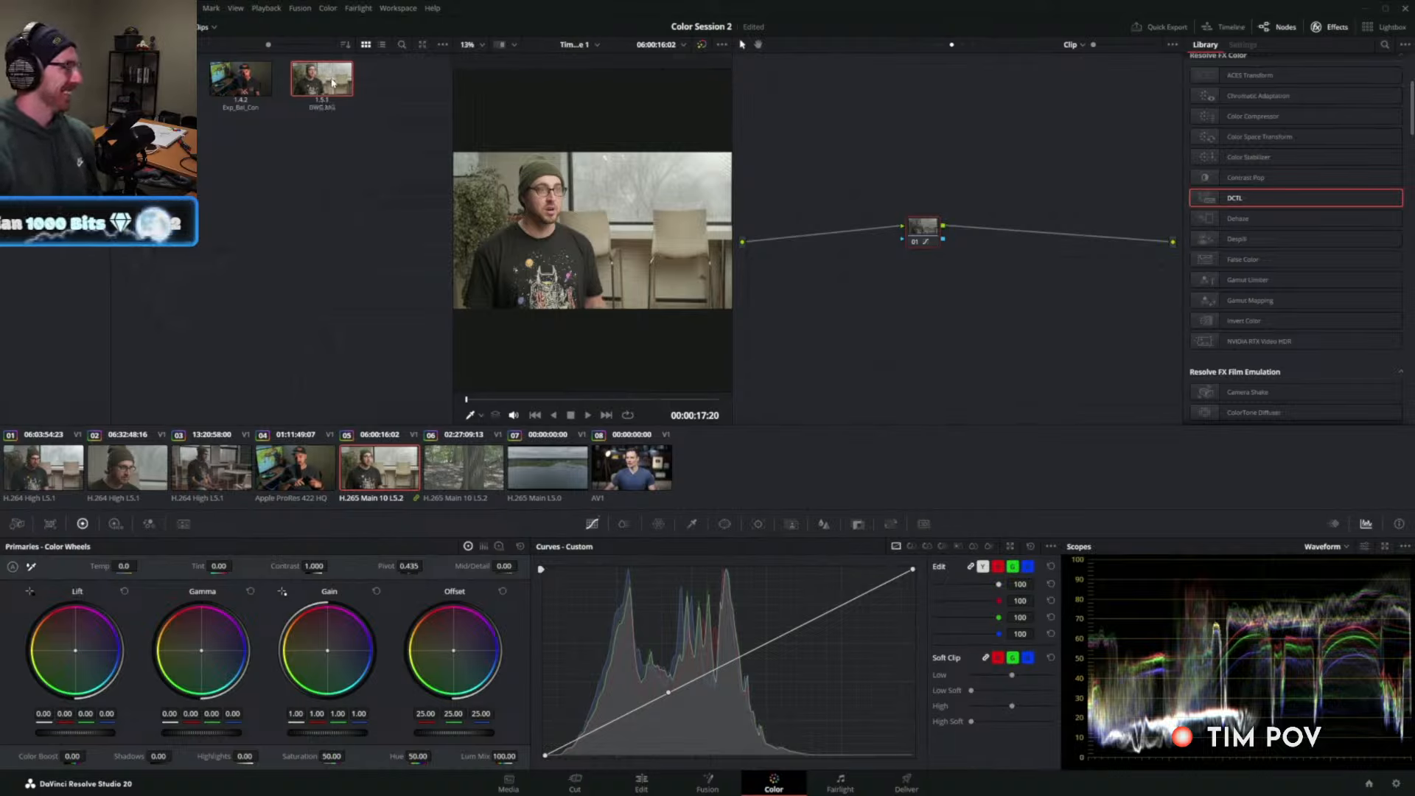
Reset all grades and nodes of clip 05 and apply the grade from the Exp_Bal_Con still.
right_click(907, 264)
left_click(920, 262)
right_click(926, 264)
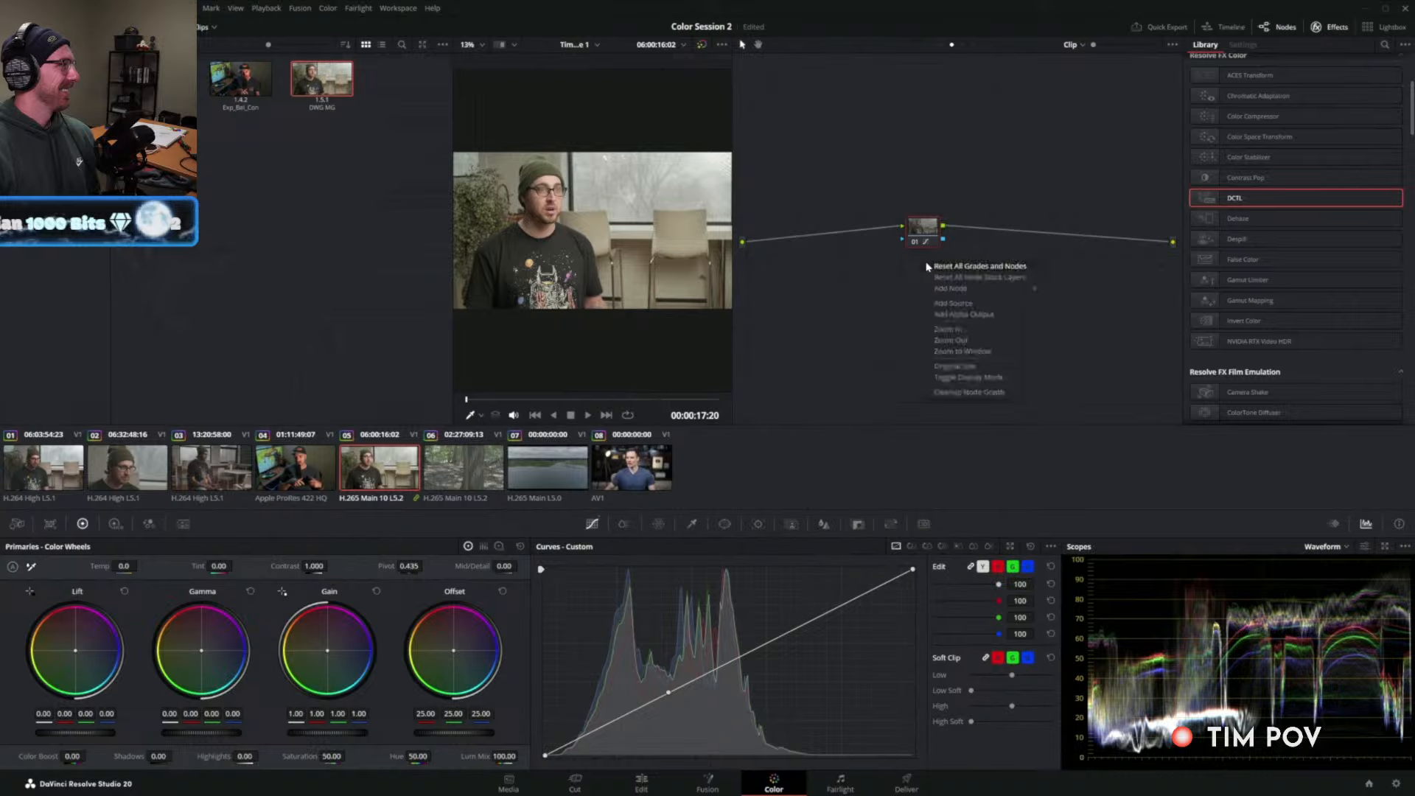
left_click(958, 266)
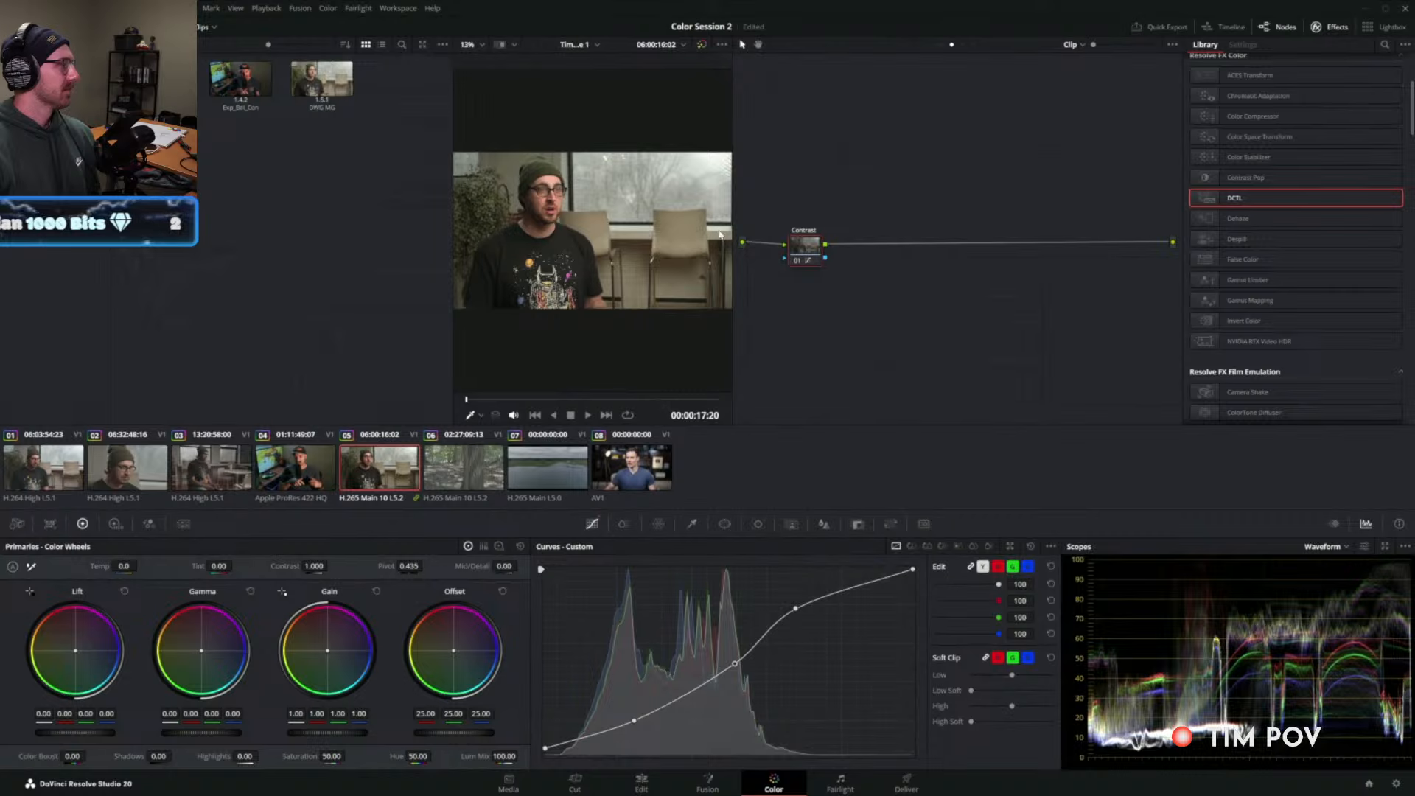
middle_click(241, 83)
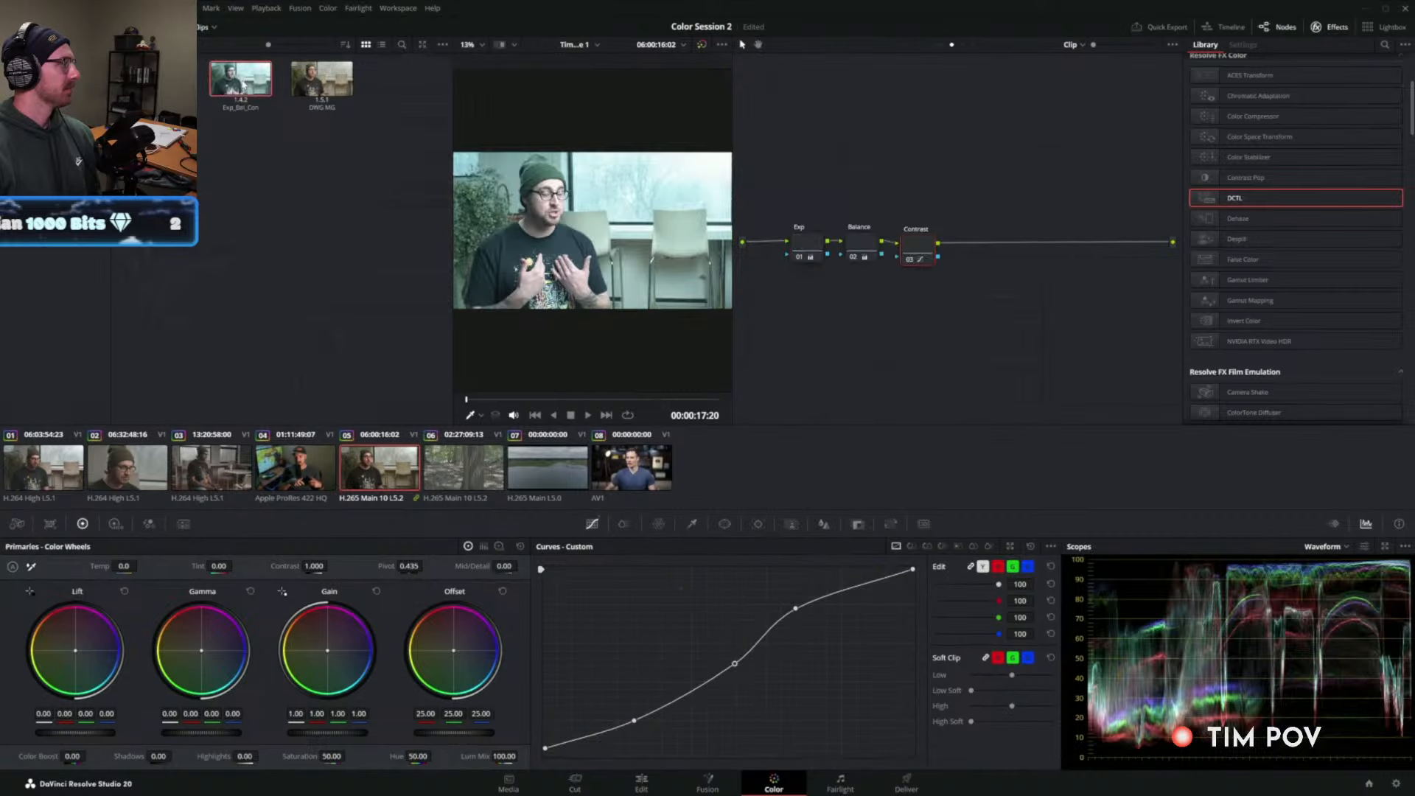
Neutralize the cyan cast with the Balance node's Gain wheel and reset Gain on the Exp node.
left_click(848, 246)
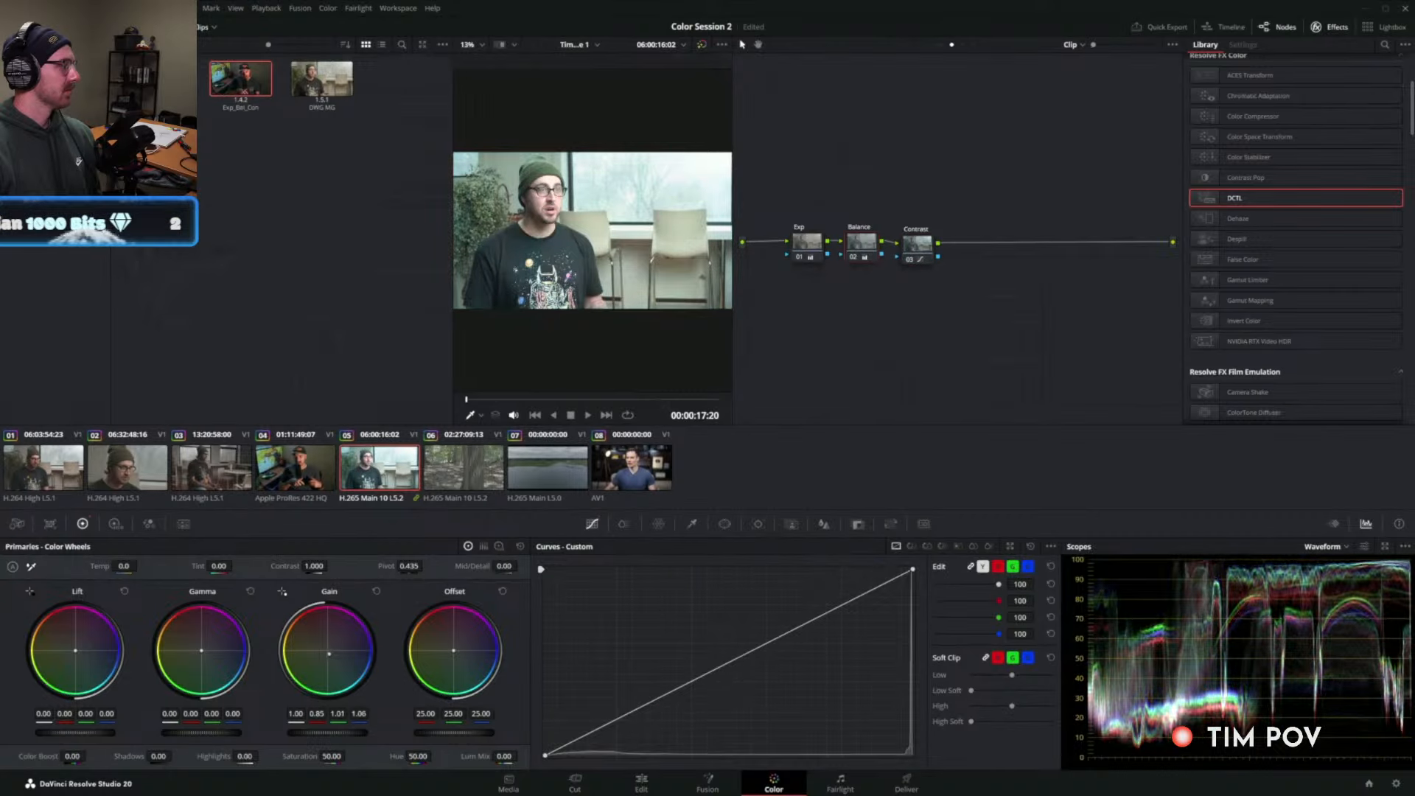
left_click_drag(329, 654, 333, 656)
left_click(810, 255)
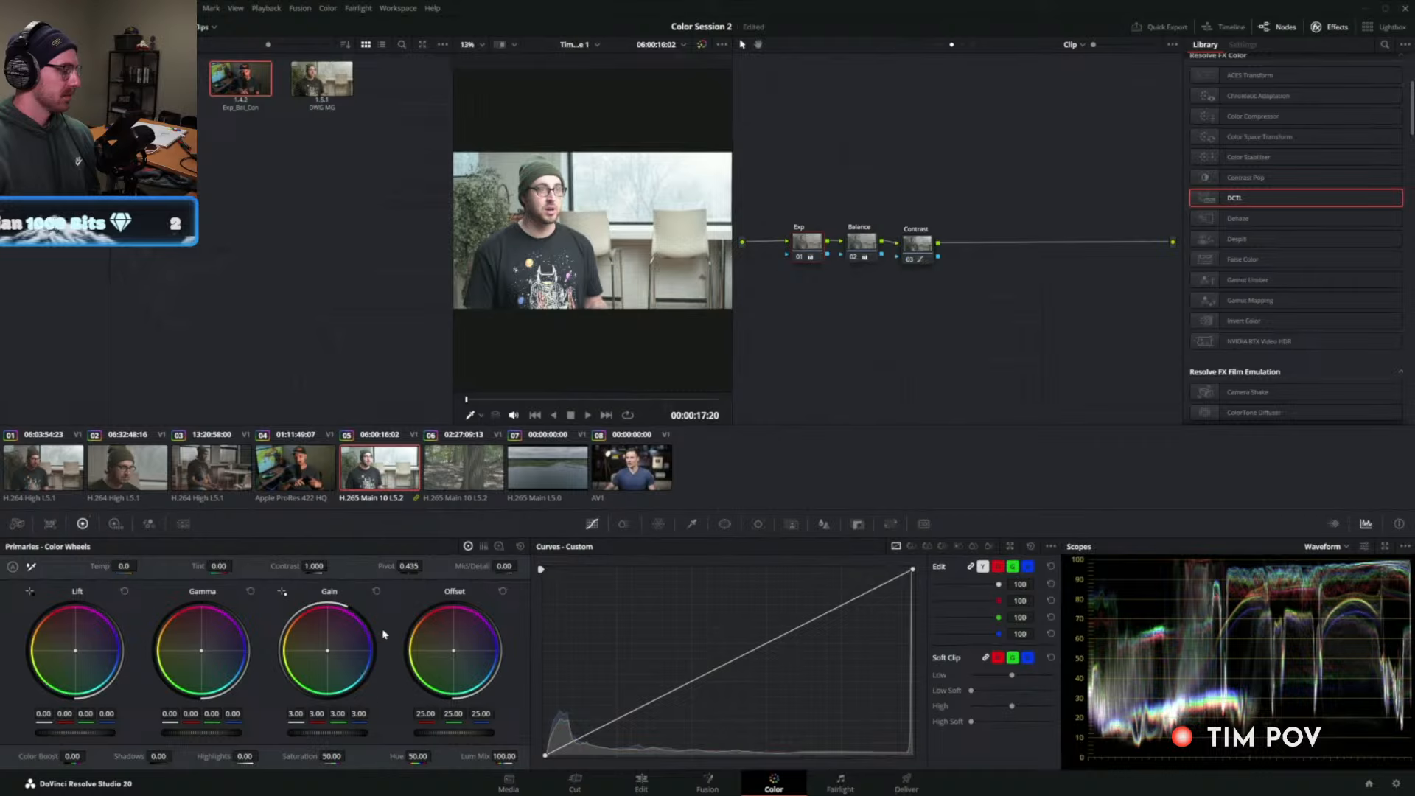
left_click(376, 591)
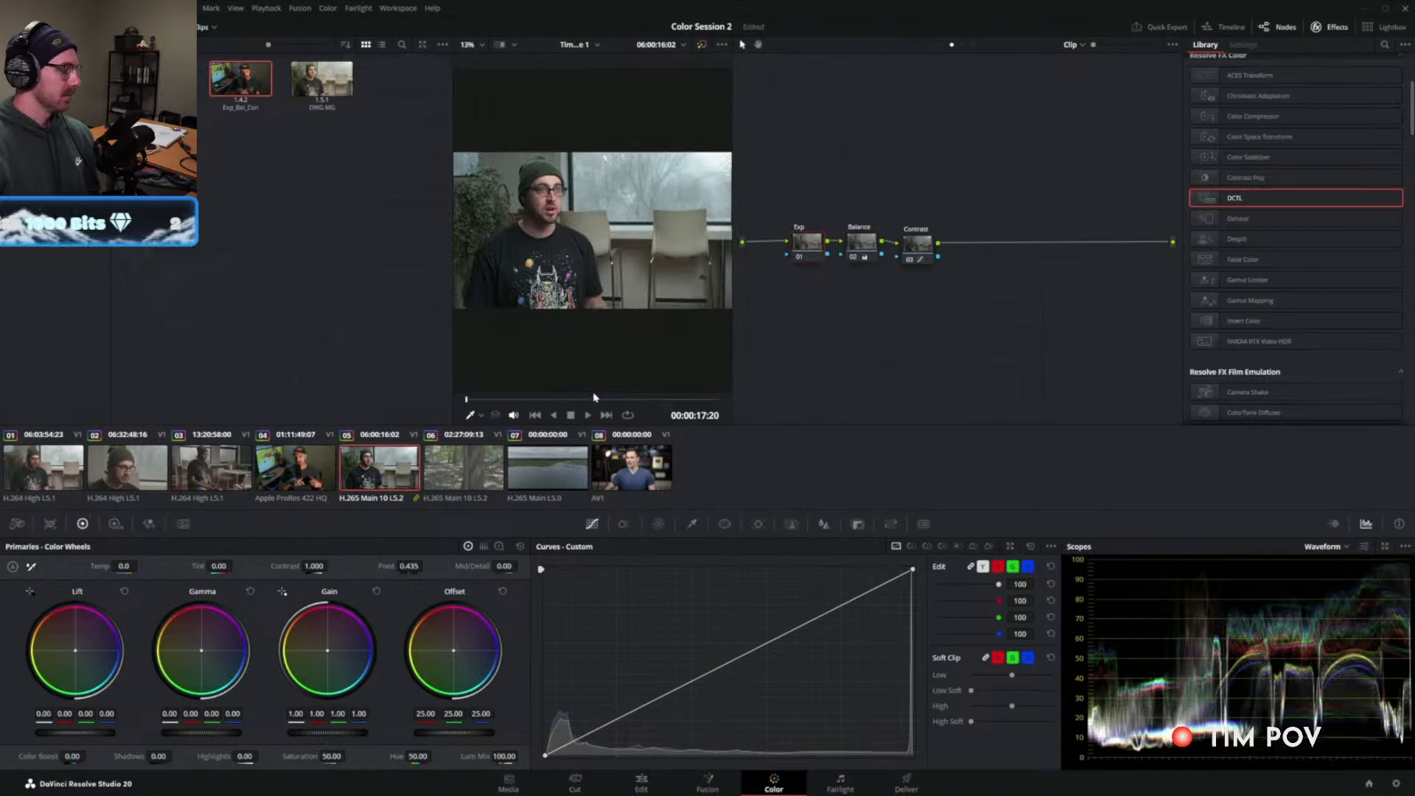
Add a serial node after Contrast, apply the DWG MG still's curve to it, and space it farther along the graph.
key("alt+s")
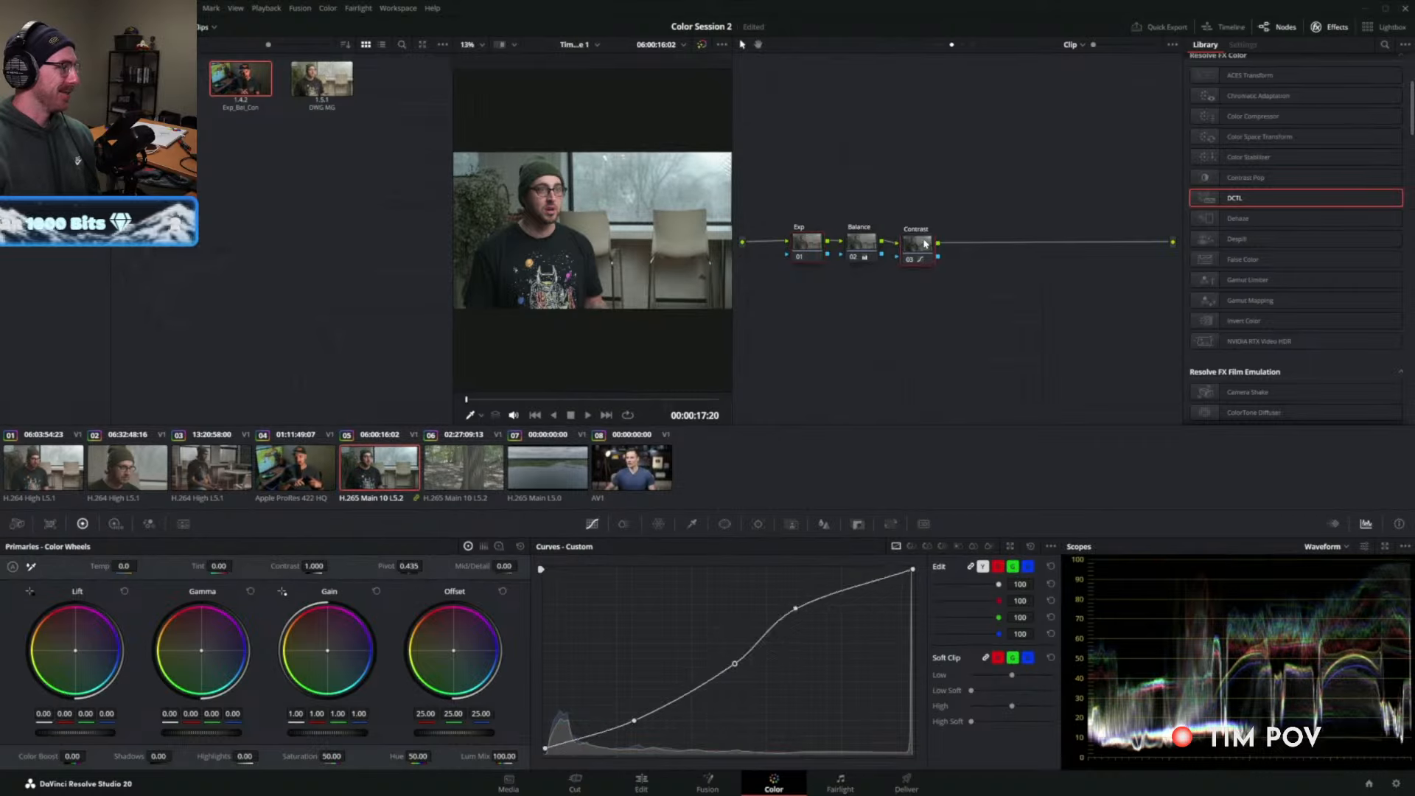
left_click_drag(956, 247, 967, 243)
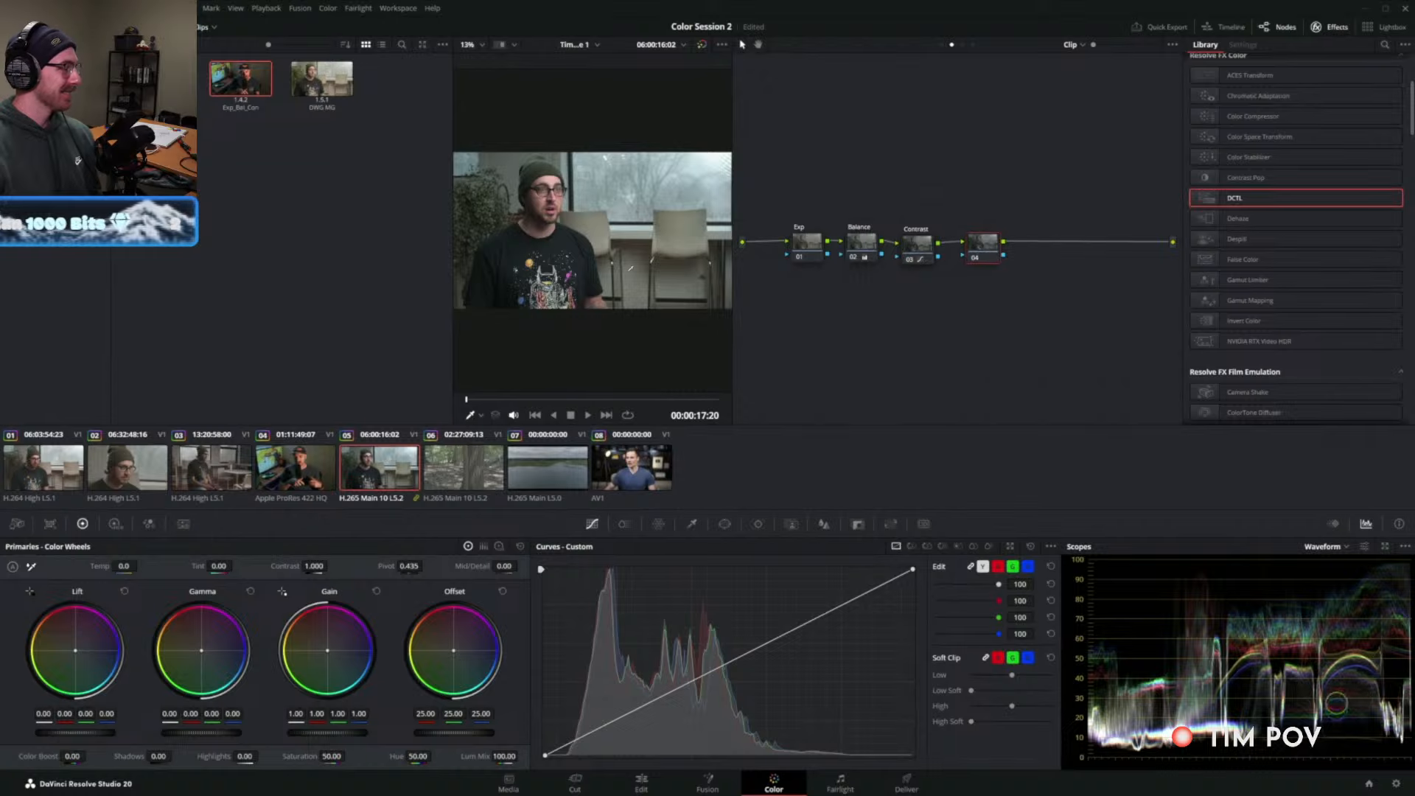
double_click(350, 88)
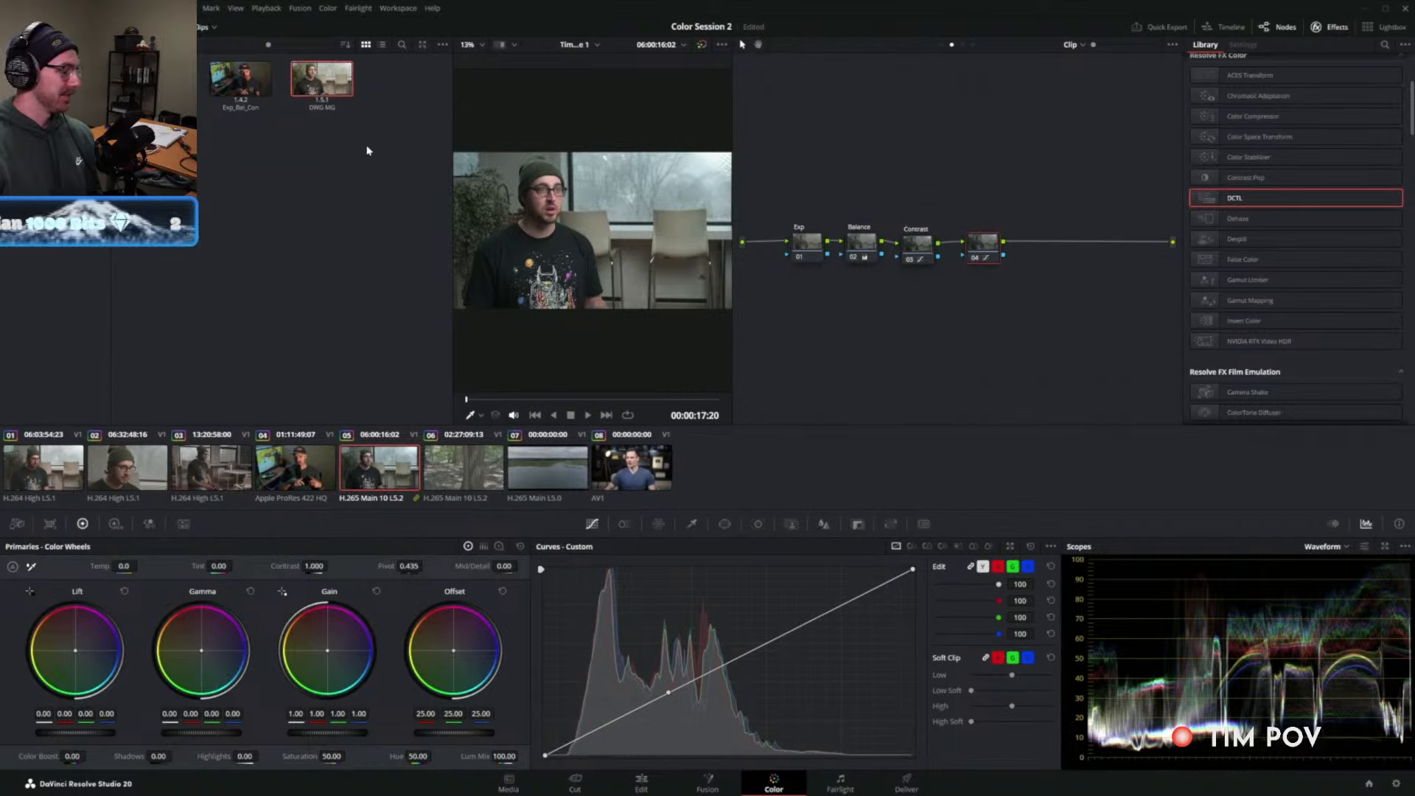
left_click(31, 27)
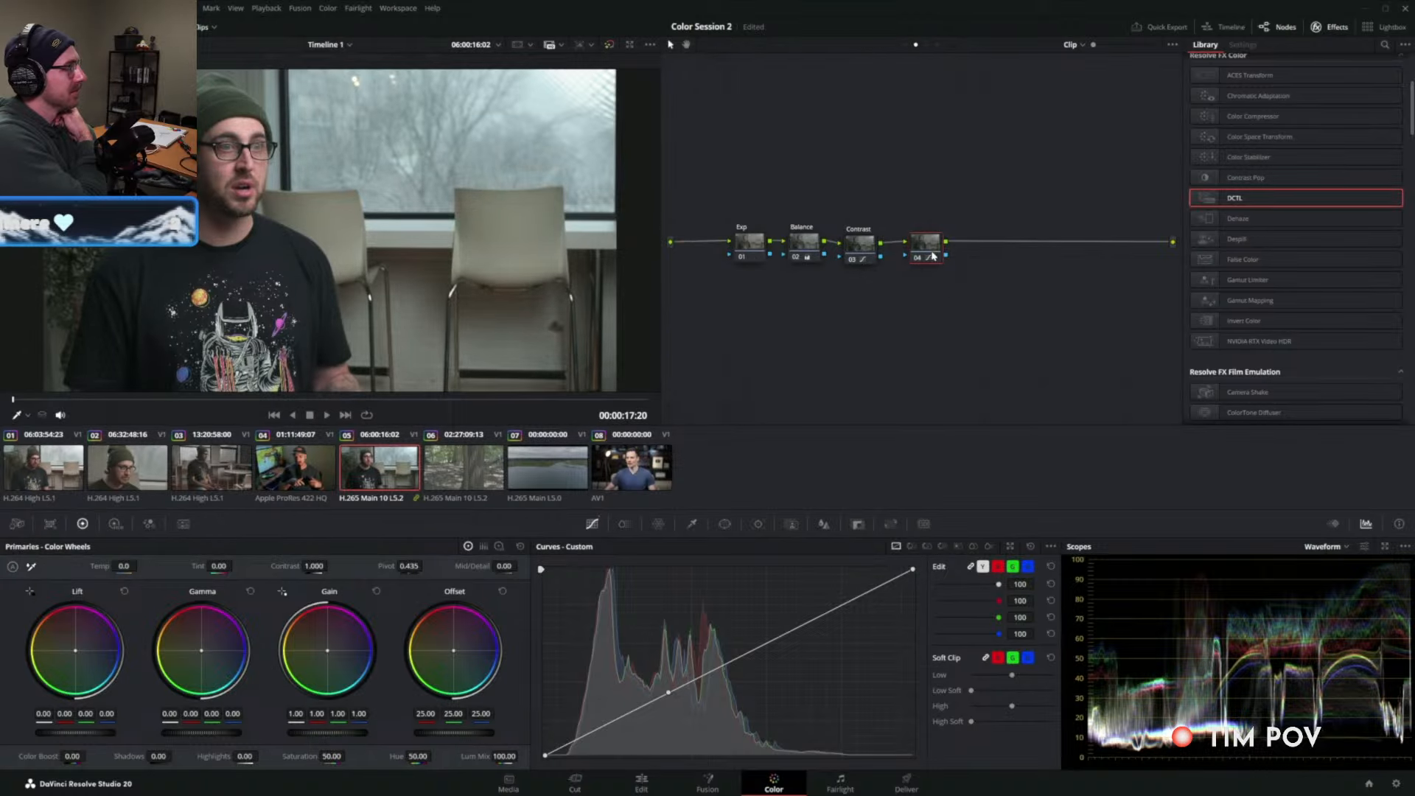
left_click_drag(933, 247, 981, 259)
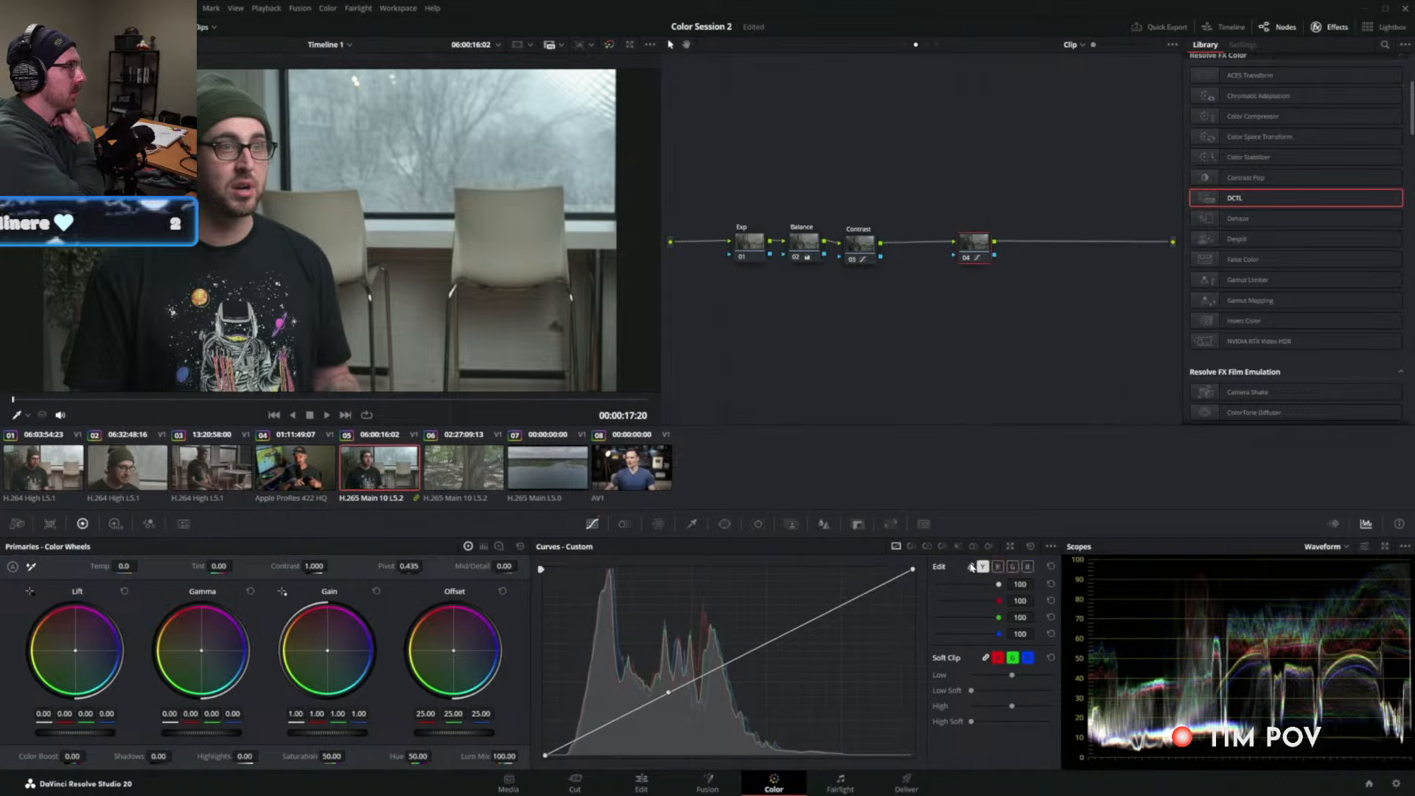
Try warming the highlights in node 04 by lowering the blue and green curves above the middle gray point.
left_click(1028, 566)
mouse_move(822, 616)
left_mouse_down()
mouse_move(828, 641)
mouse_move(818, 630)
left_mouse_up()
left_click(1013, 566)
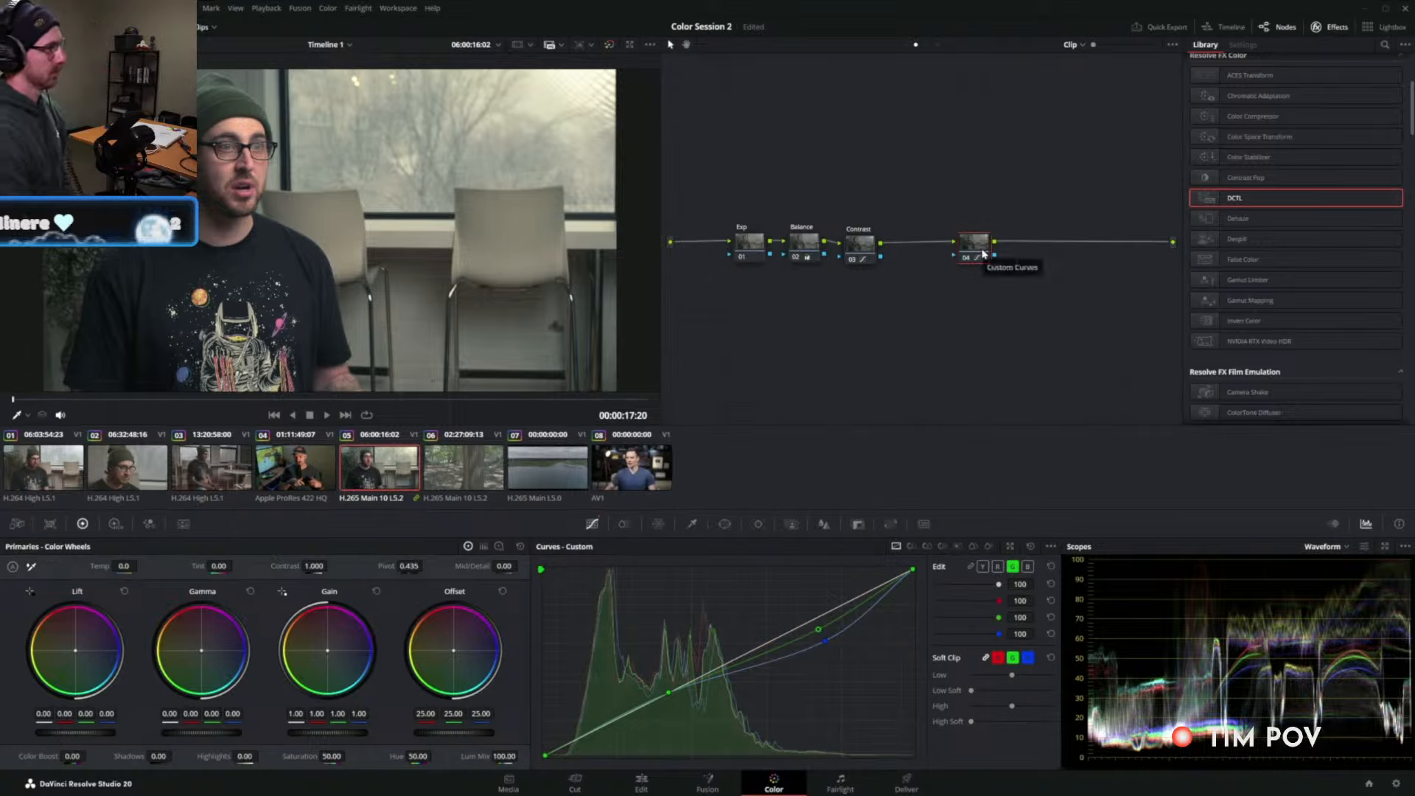
Delete the green and blue highlight curve points and reset the grade of node 04.
right_click(820, 631)
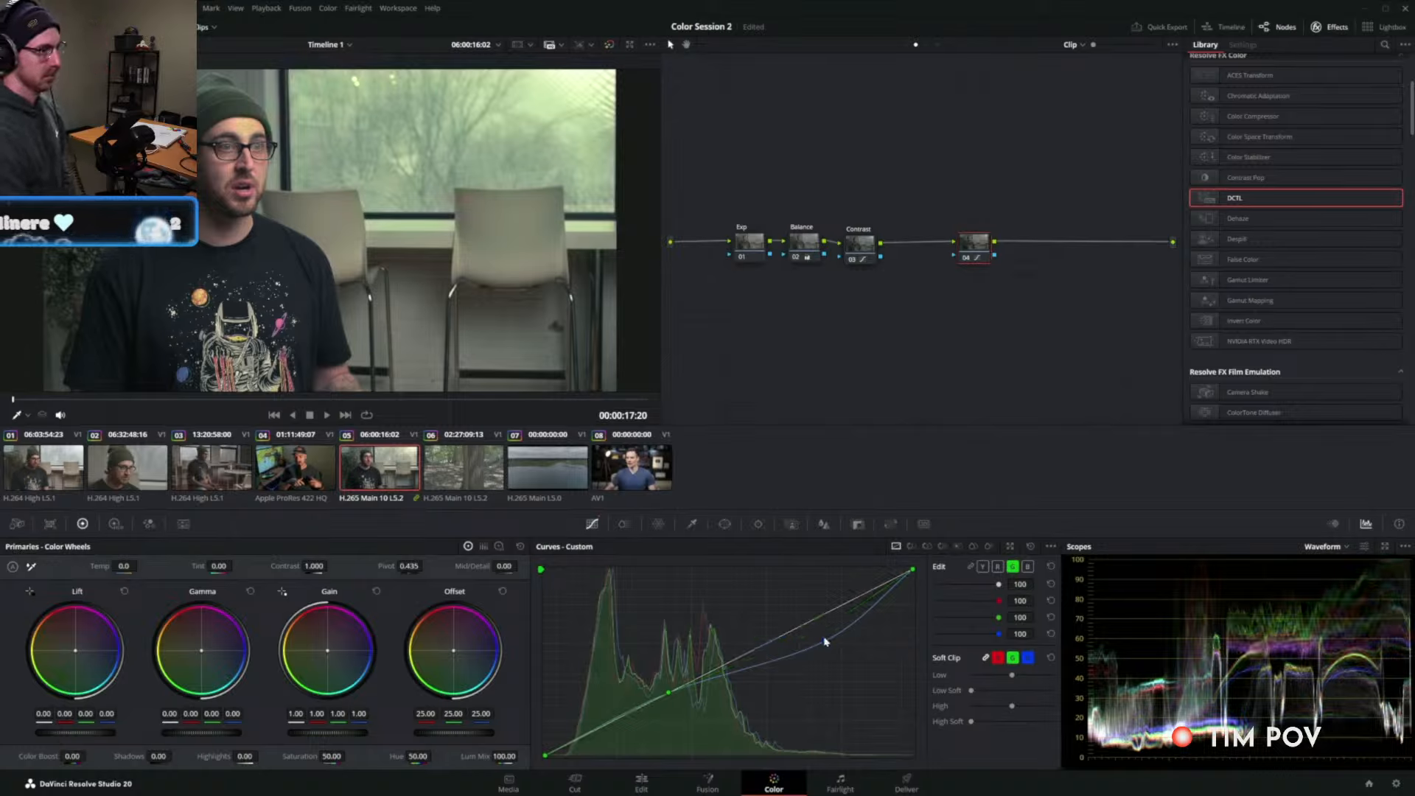
right_click(824, 640)
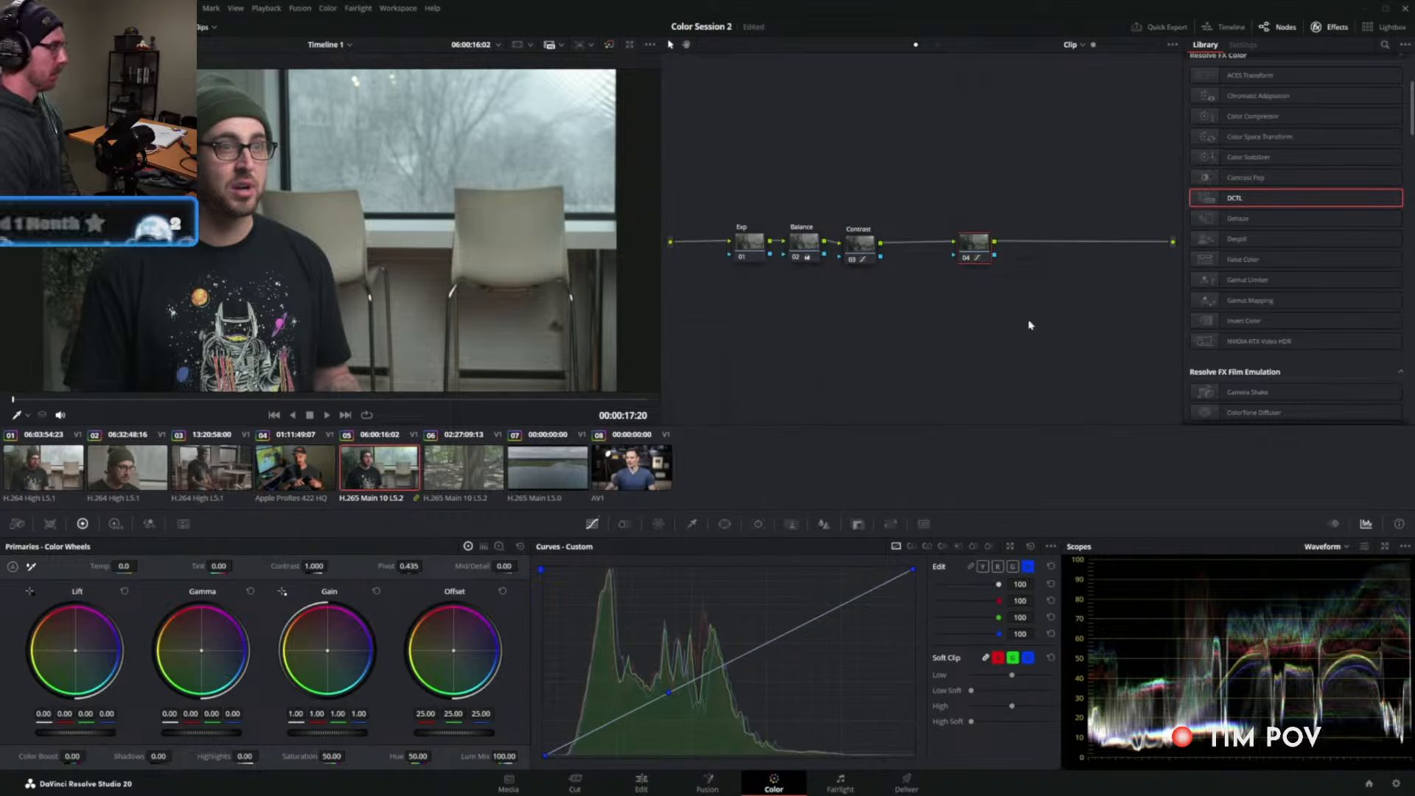
right_click(975, 258)
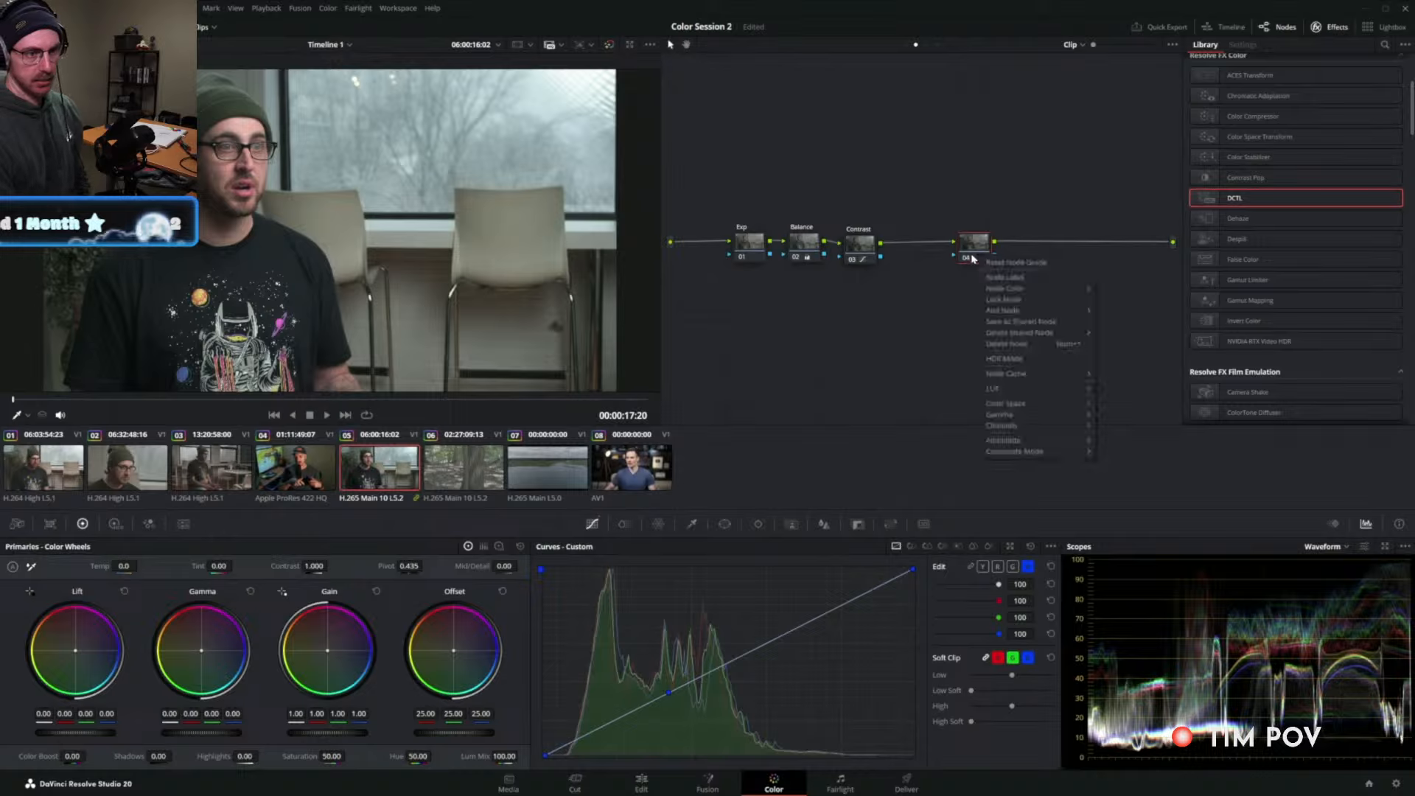
left_click(988, 263)
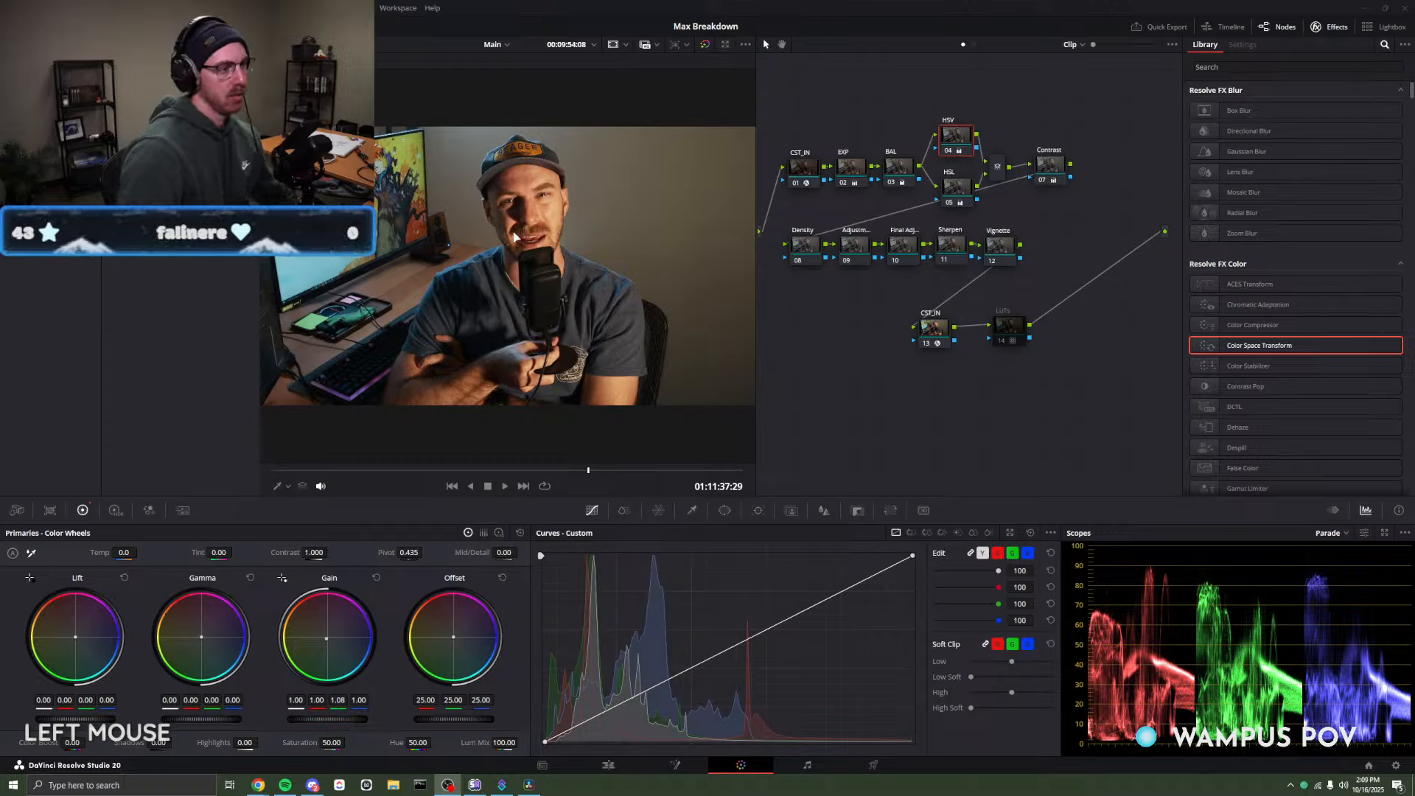
Select the Density node, examine the talking-head grade up close and at full frame, and save the project.
scroll(544, 275, "down", 2)
scroll(567, 222, "up", 5)
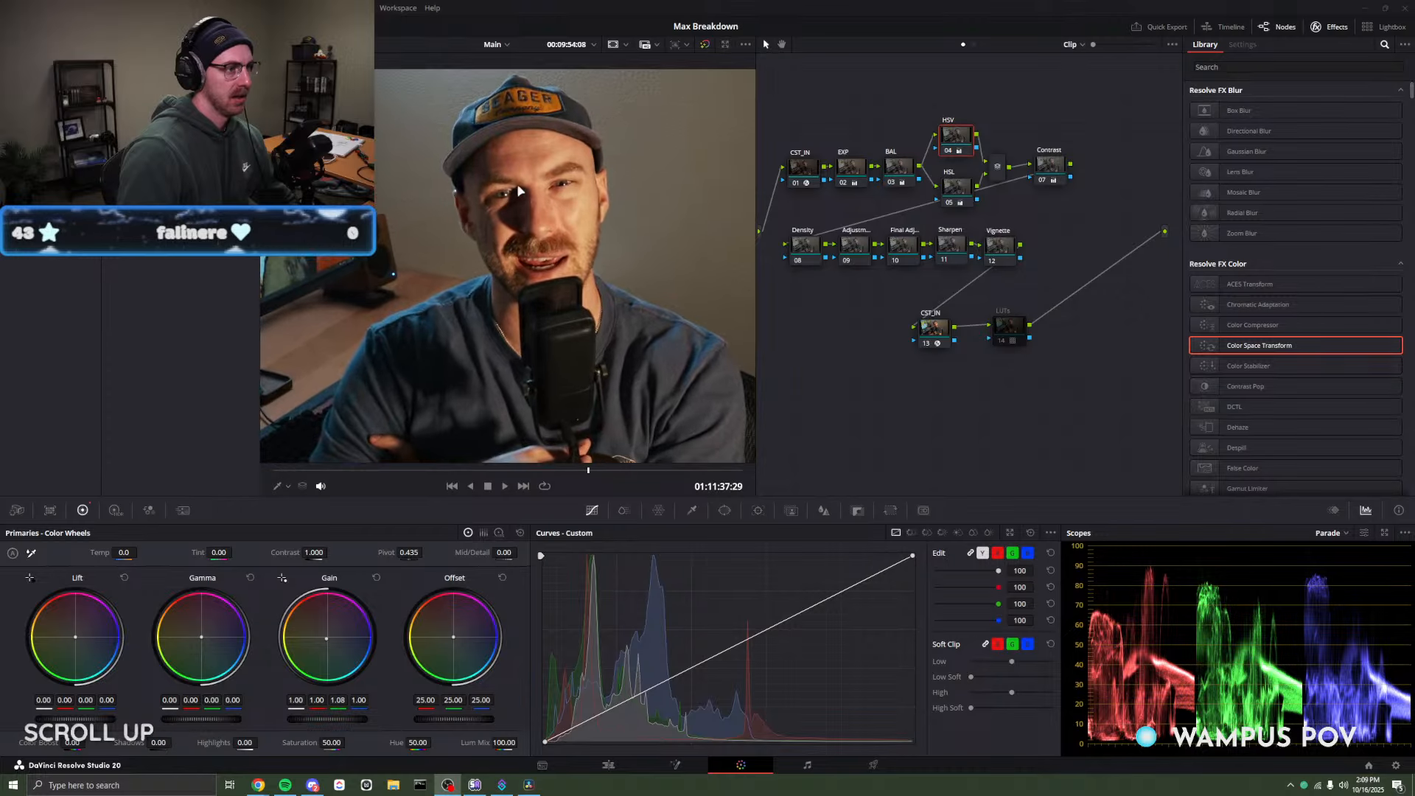
scroll(595, 243, "down", 5)
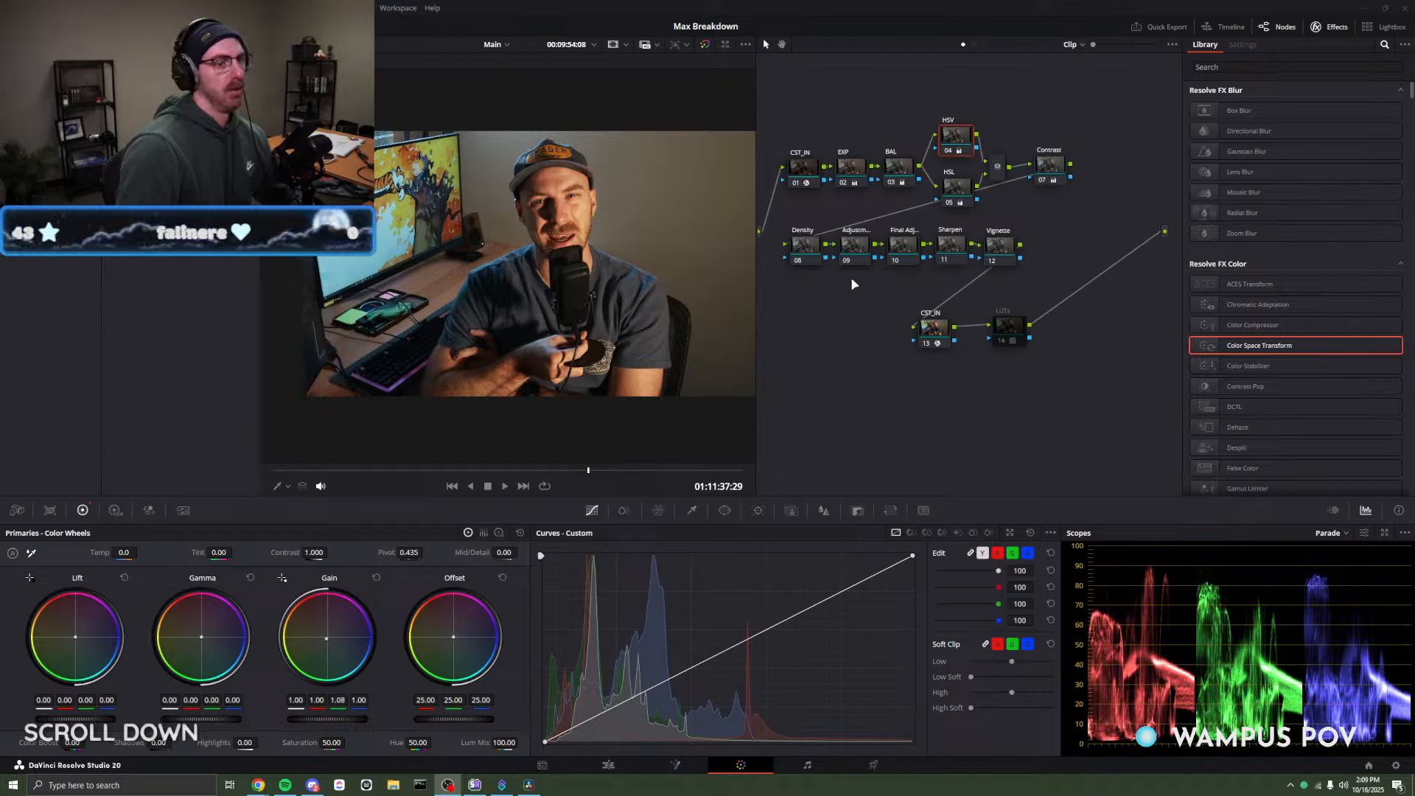
left_click(807, 245)
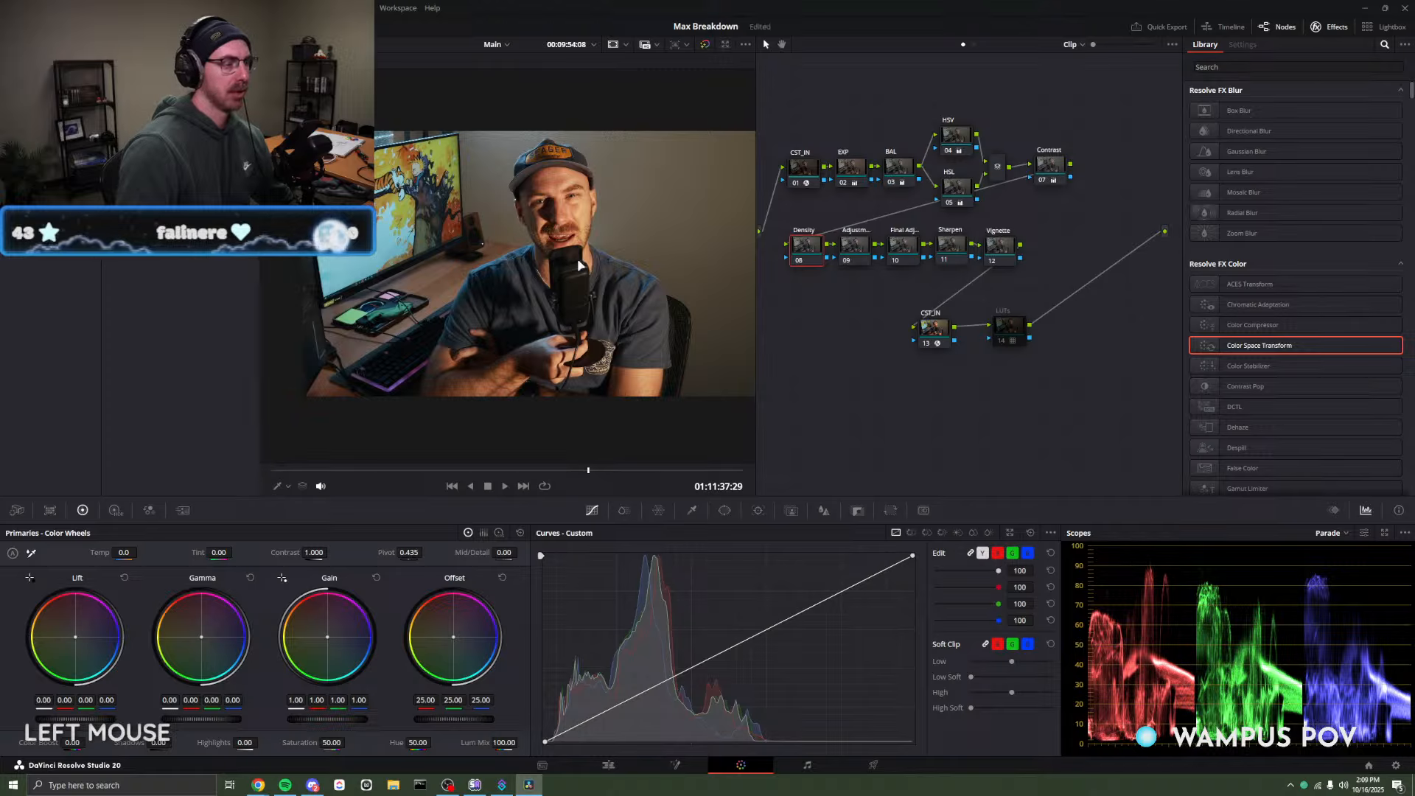
left_click_drag(670, 302, 612, 305)
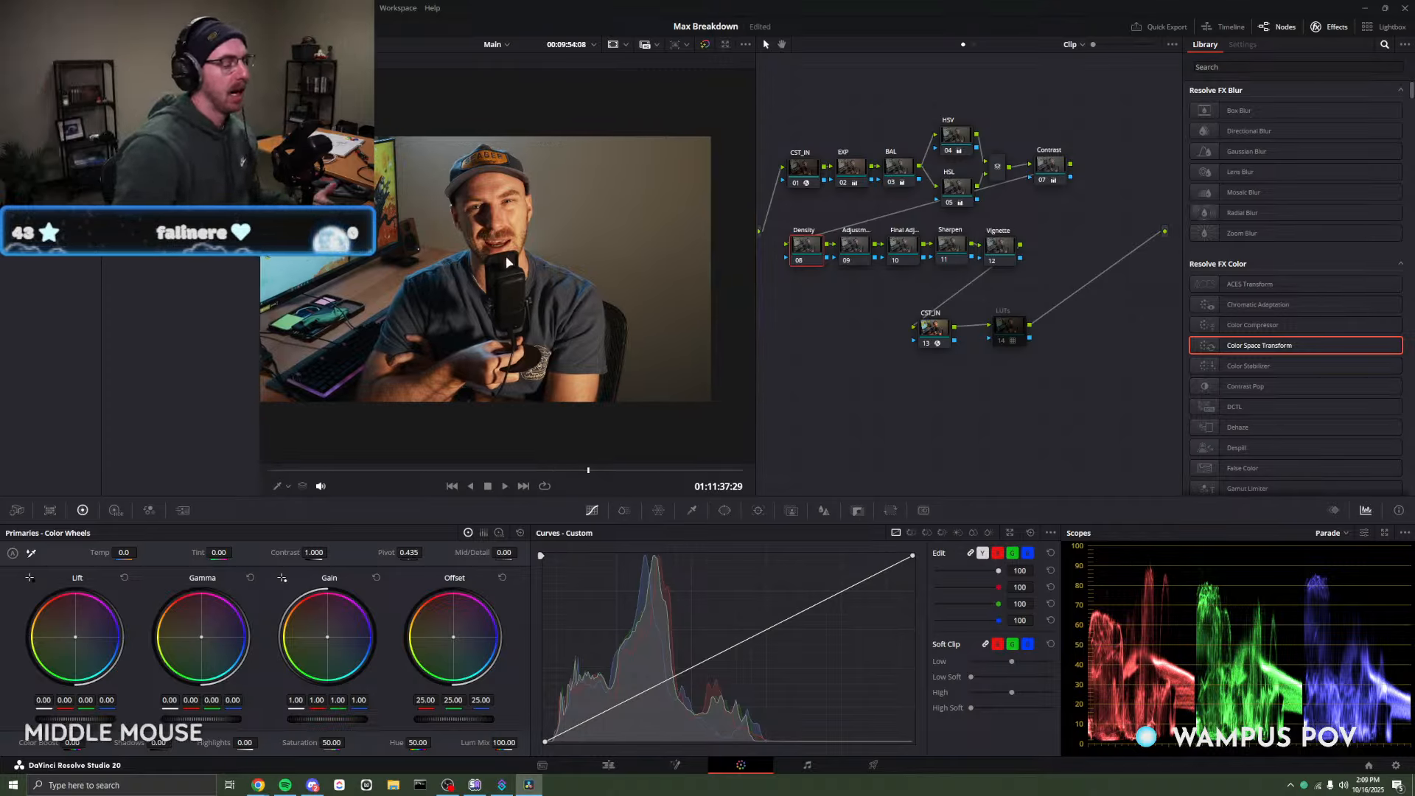
scroll(504, 277, "down", 1)
scroll(504, 277, "down", 1)
left_click_drag(506, 278, 542, 282)
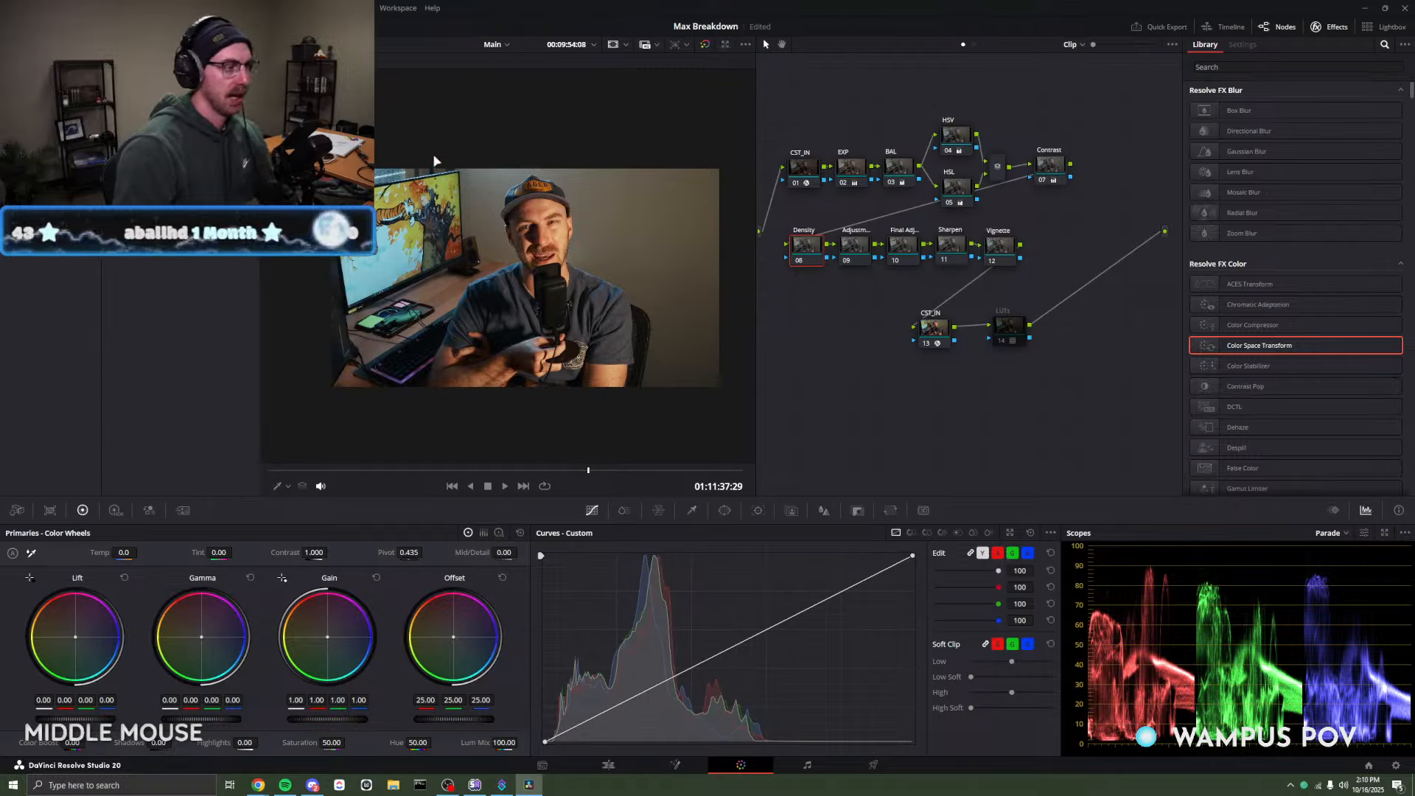
left_click_drag(638, 237, 610, 239)
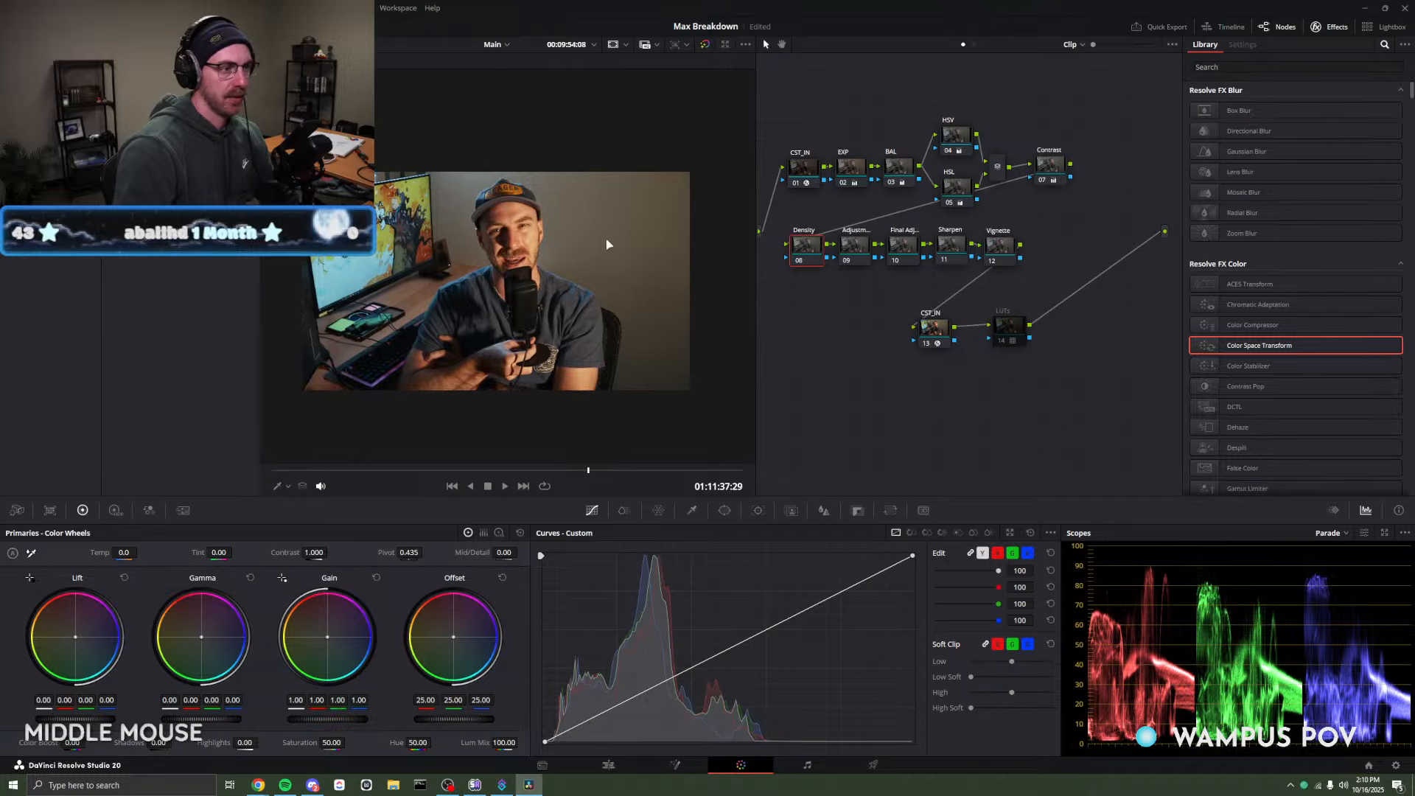
scroll(586, 242, "up", 2)
left_click_drag(504, 258, 538, 244)
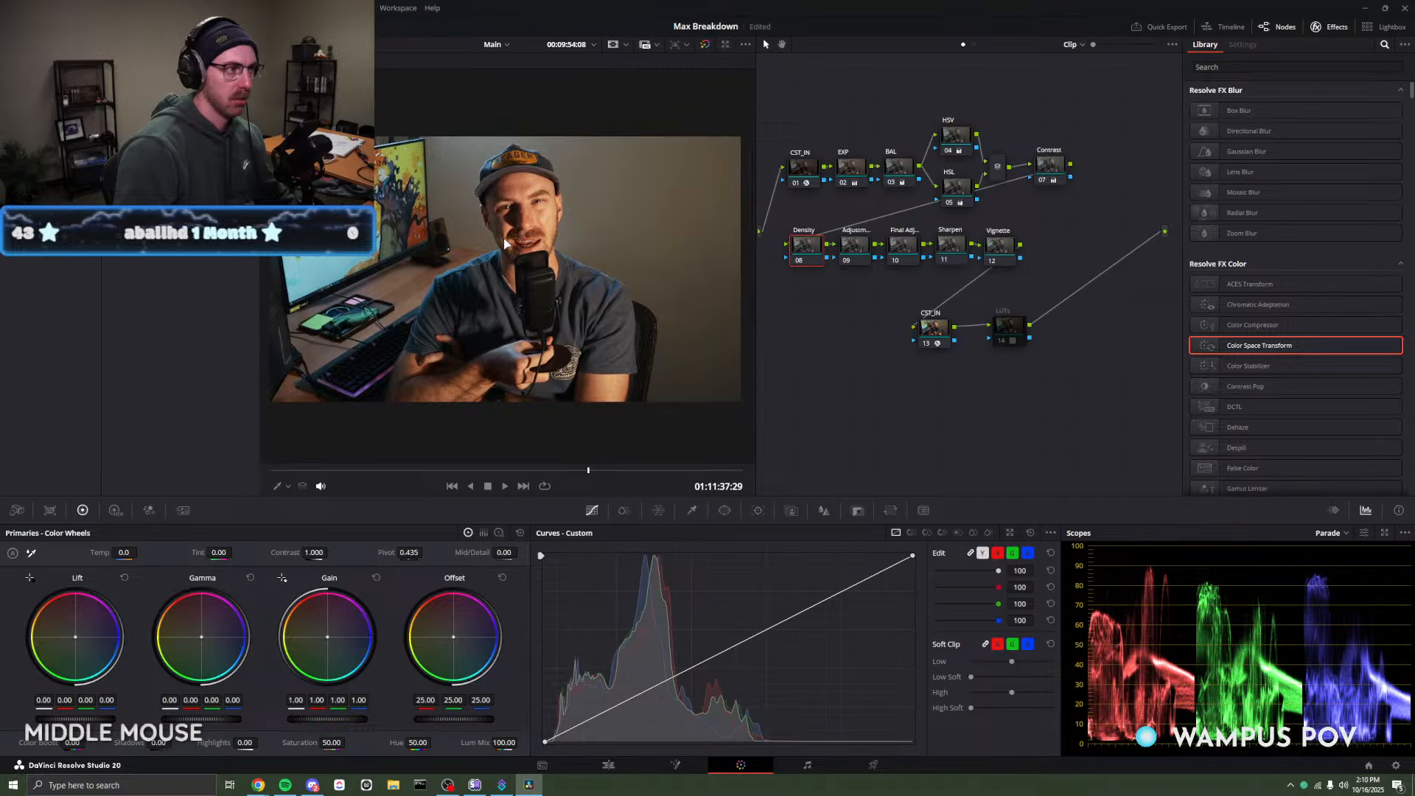
scroll(505, 238, "up", 1)
left_click_drag(506, 238, 508, 237)
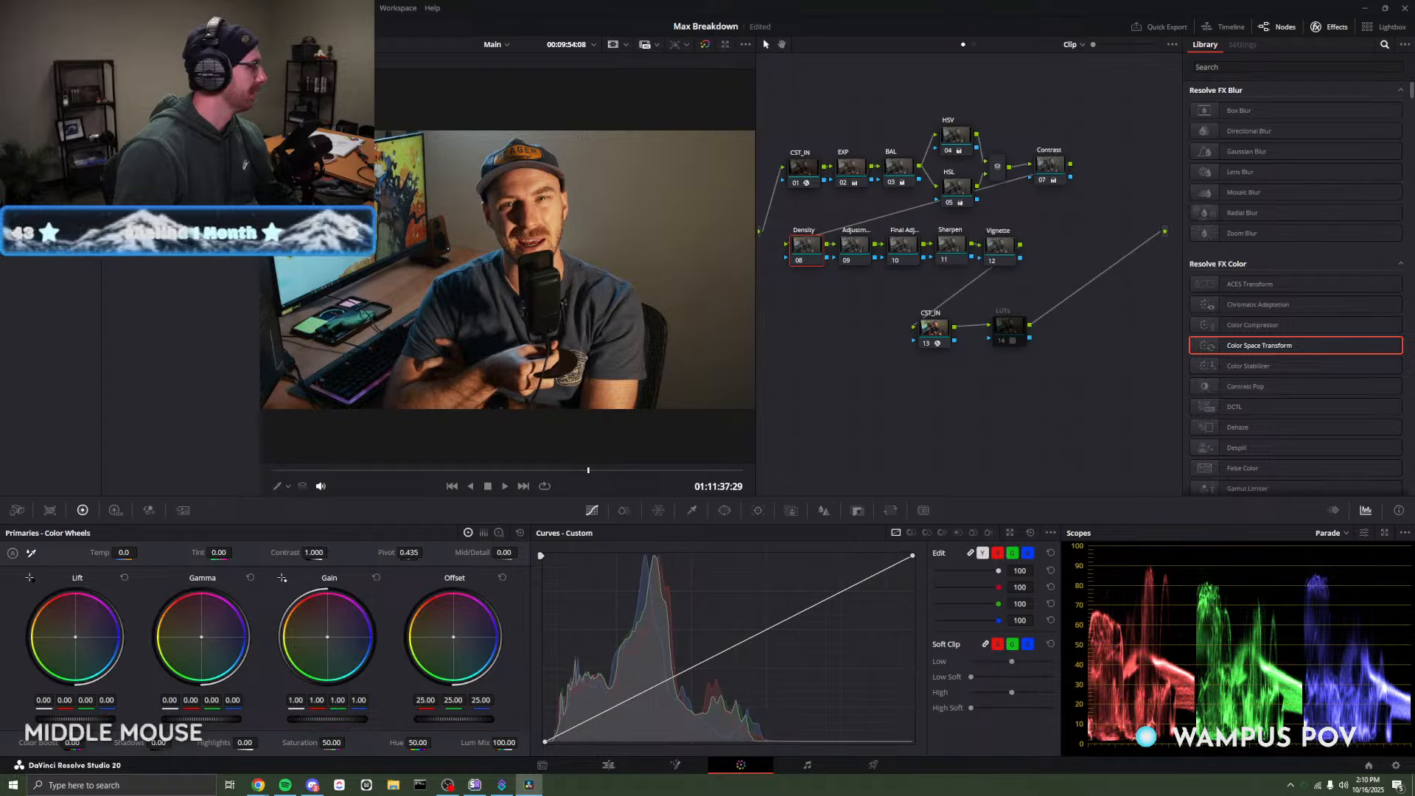
key("ctrl+s")
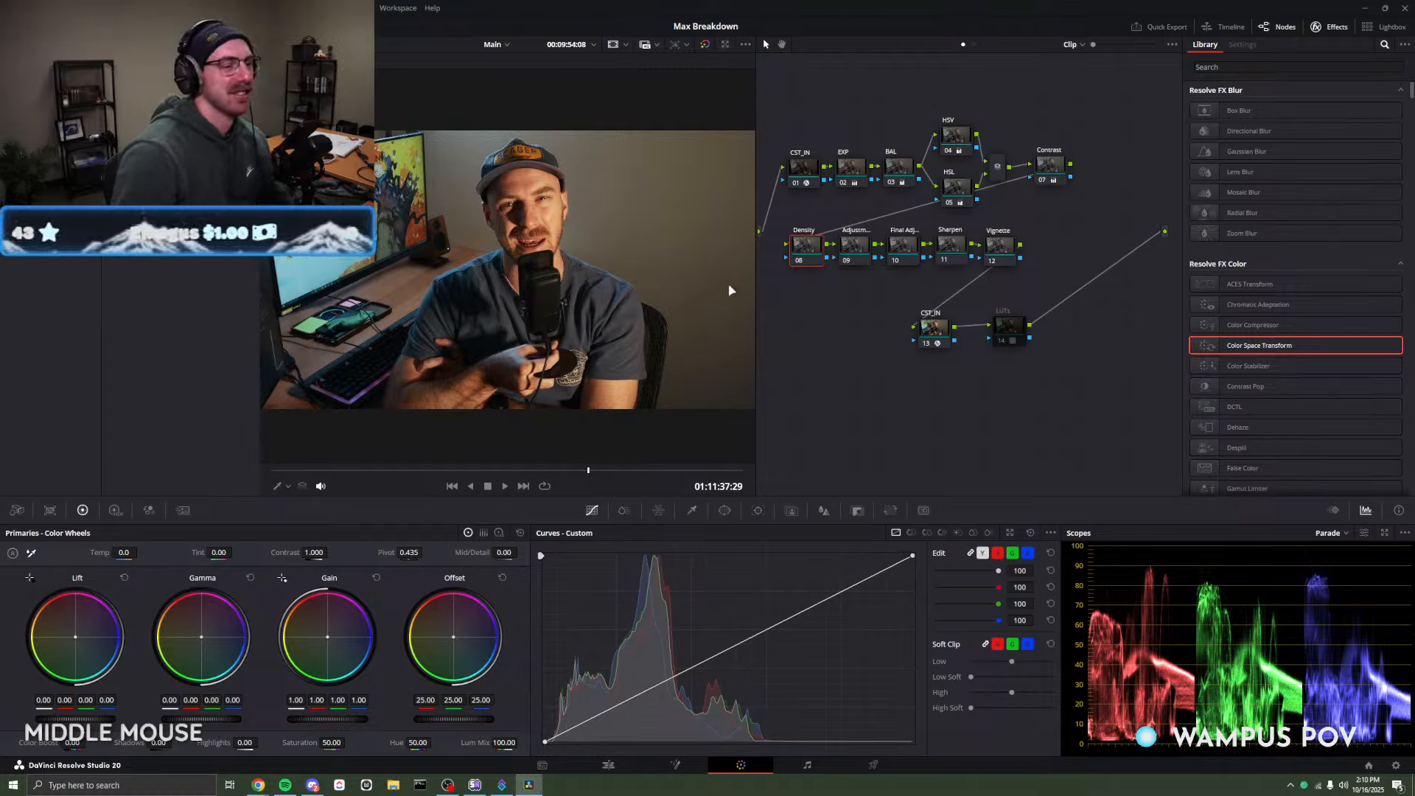
scroll(567, 228, "up", 2)
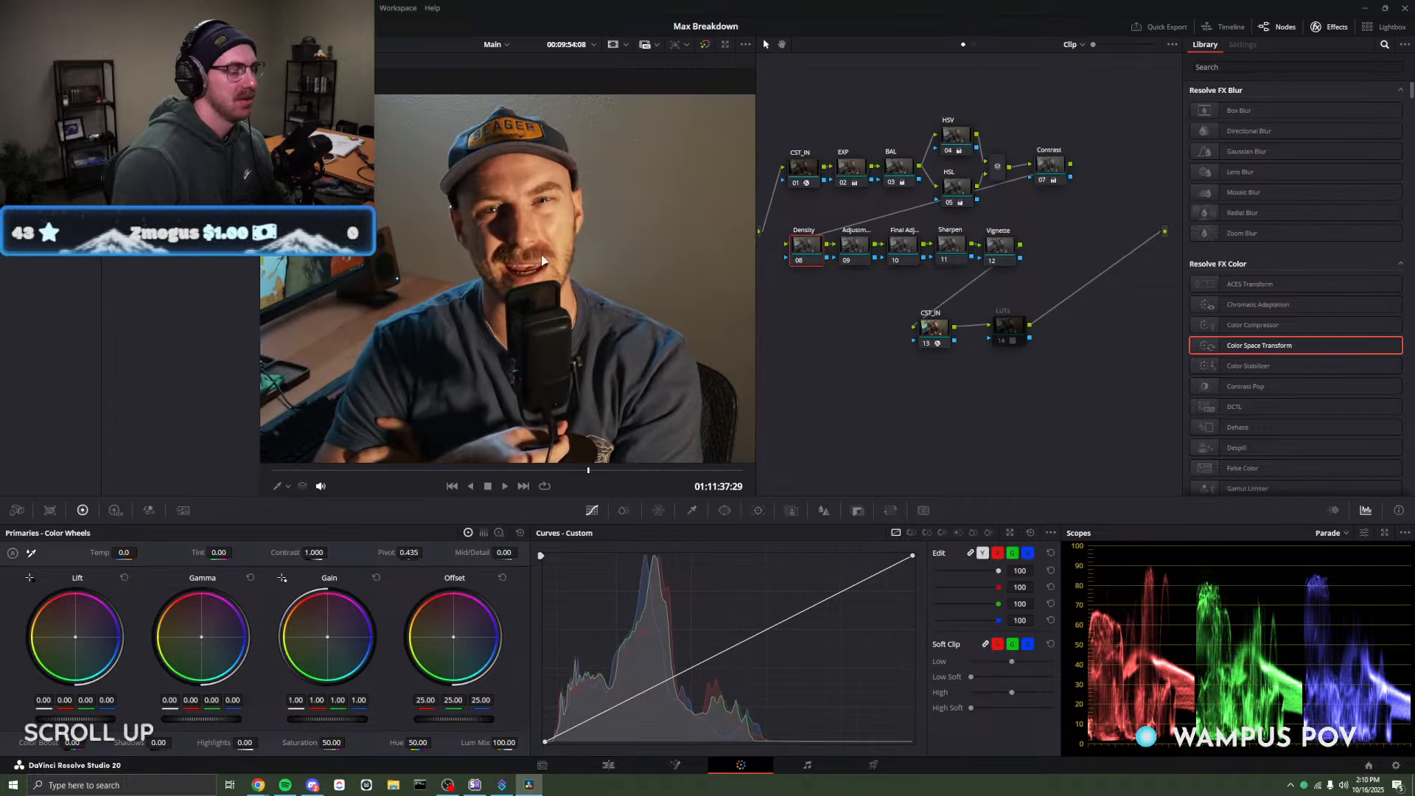
left_click_drag(584, 292, 586, 231)
scroll(584, 233, "down", 2)
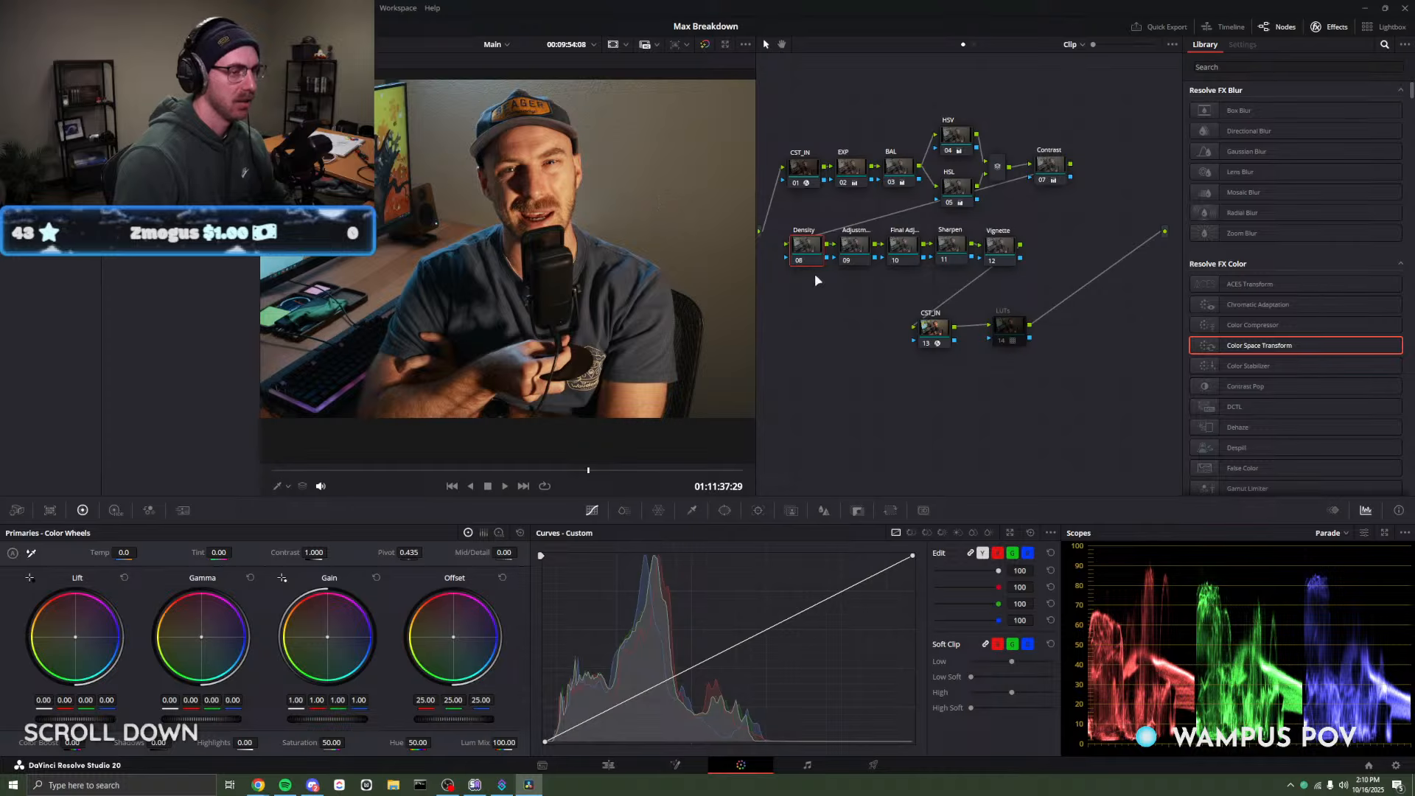
left_click(687, 509)
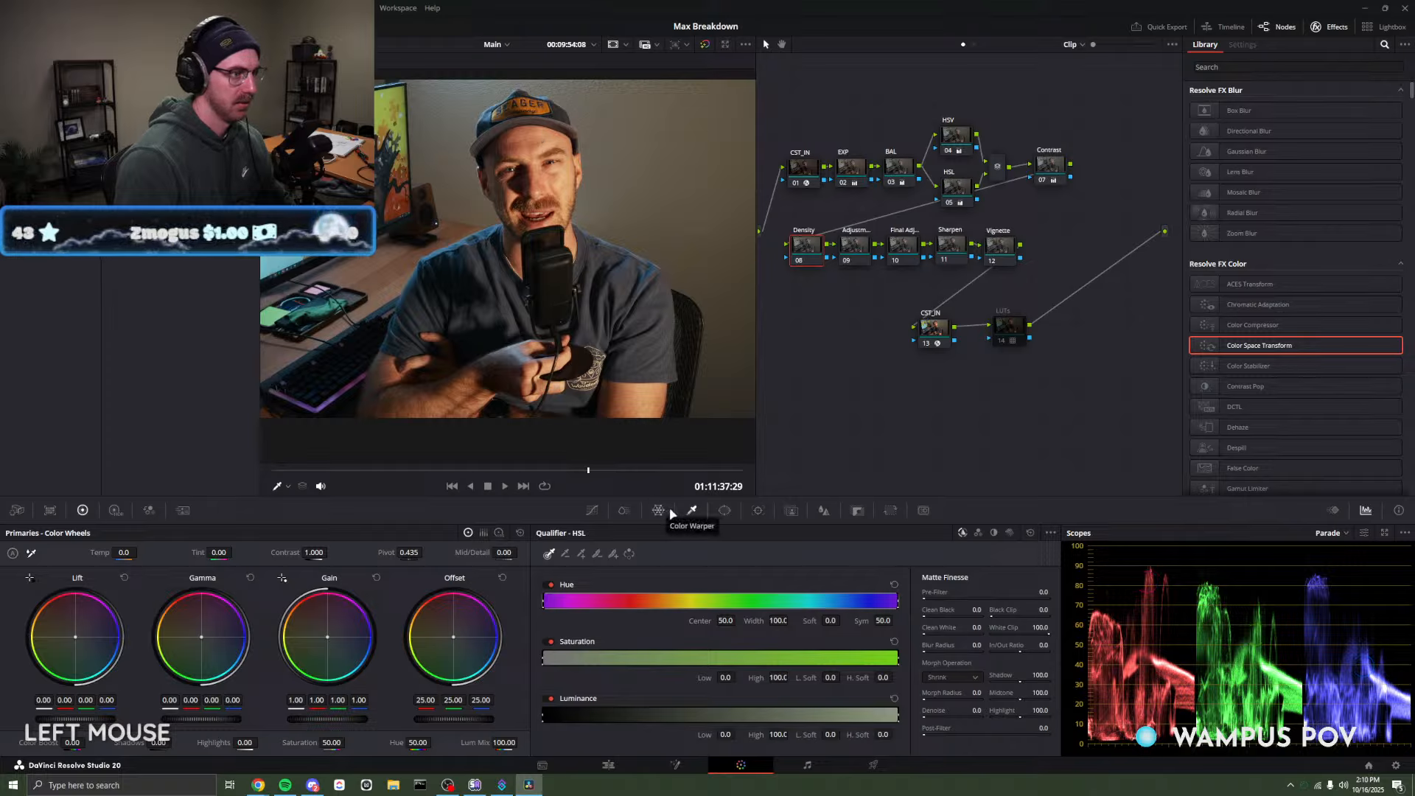
left_click(591, 510)
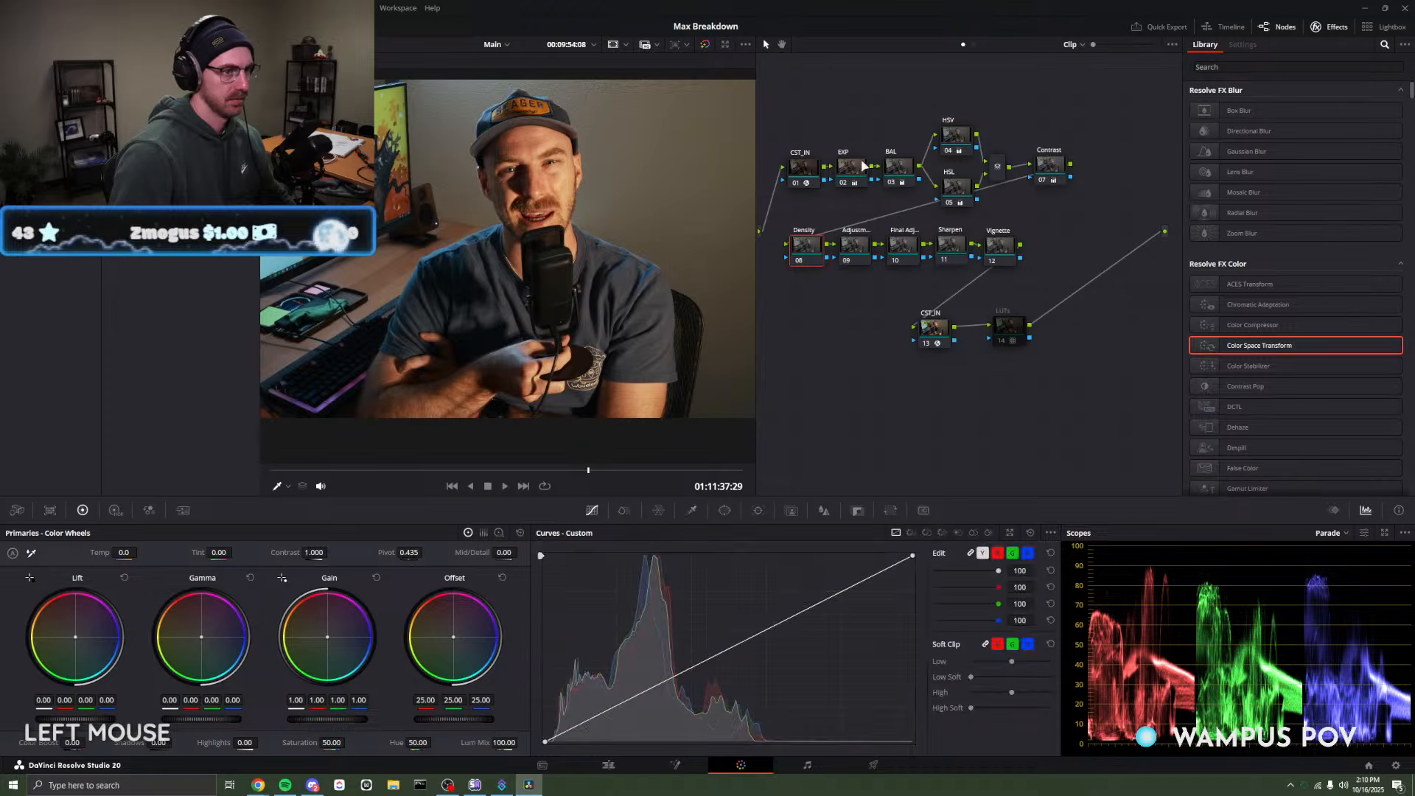
Display the vectorscope and fine-tune the BAL node's Gain wheel to red 0.76, green 0.99 and blue 1.18.
left_click(898, 167)
left_click(1330, 532)
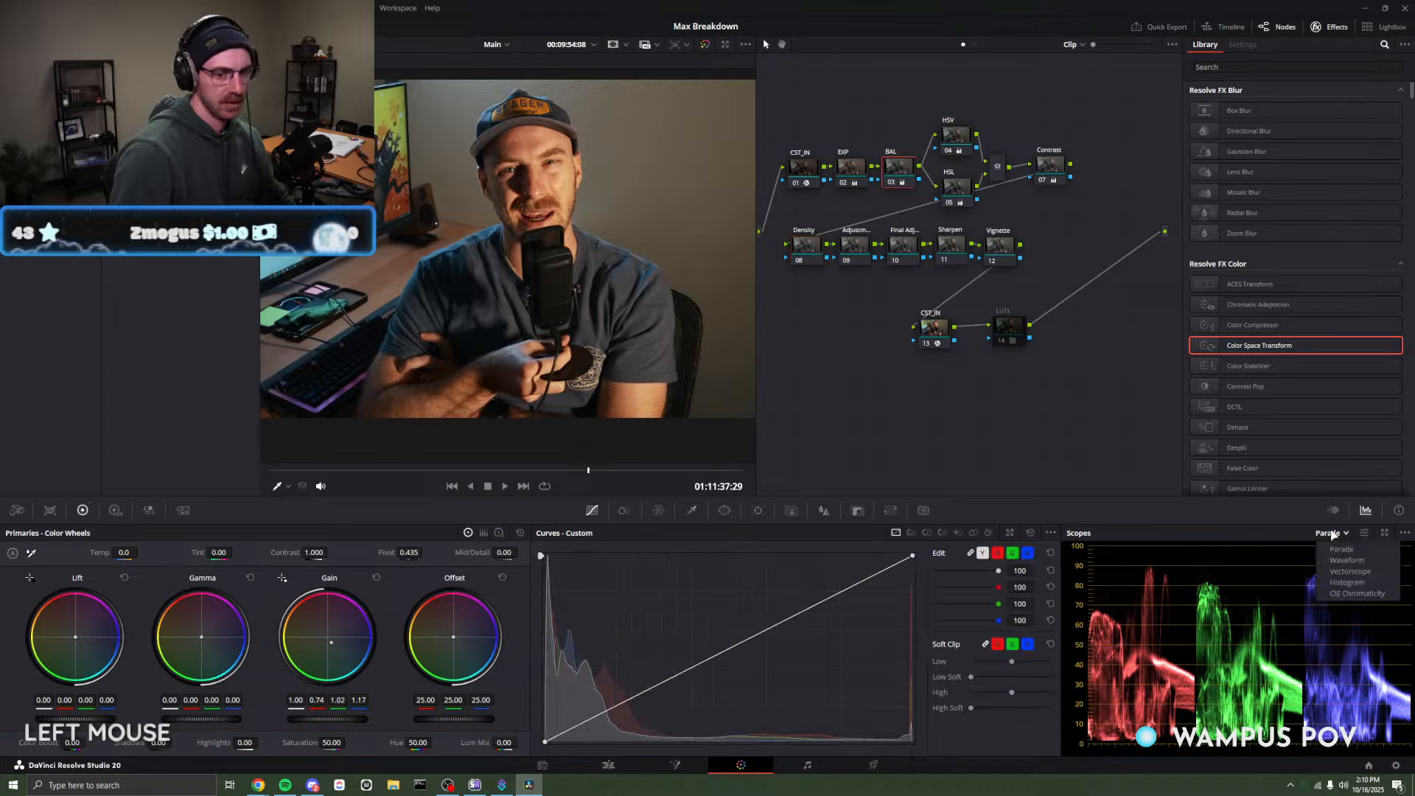
left_click(1349, 571)
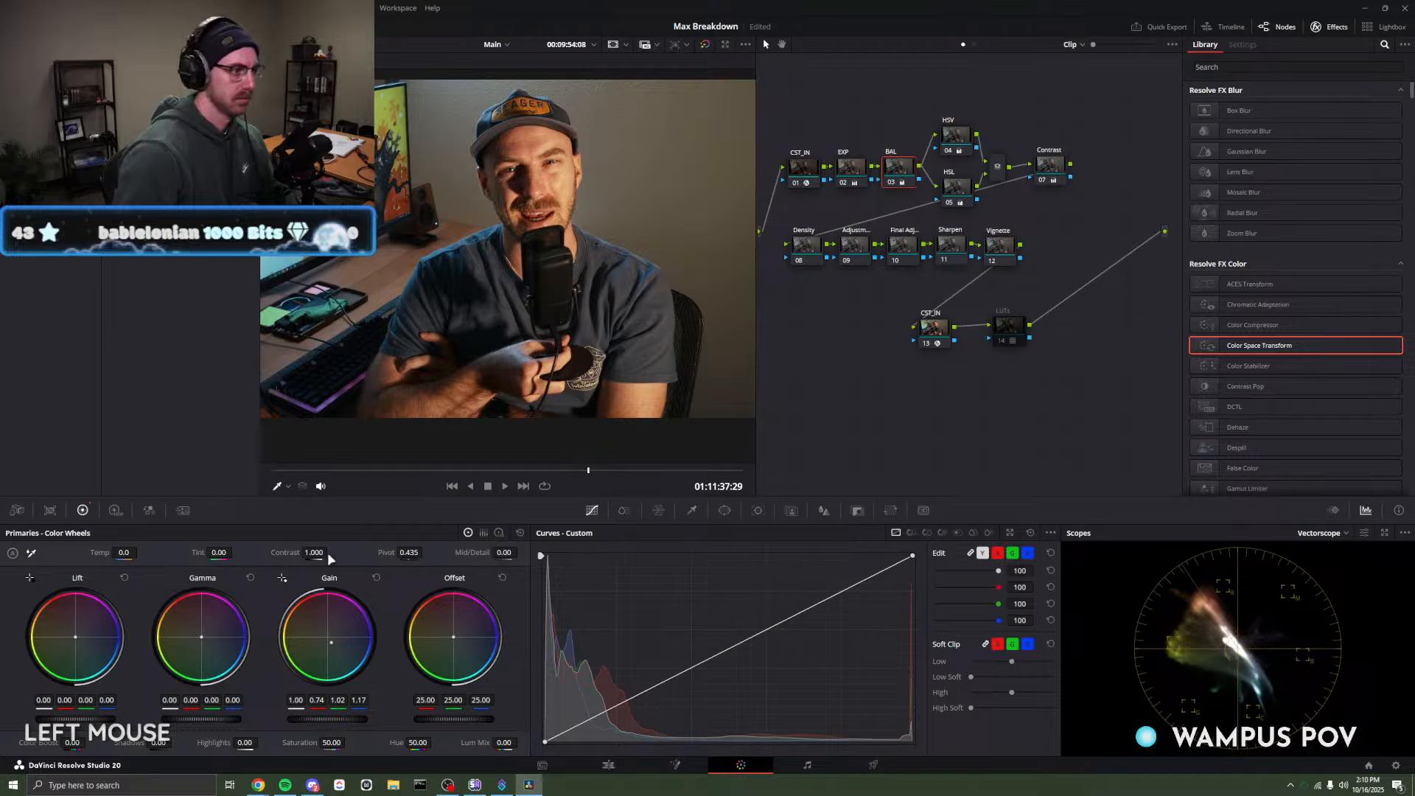
left_click_drag(331, 643, 331, 642)
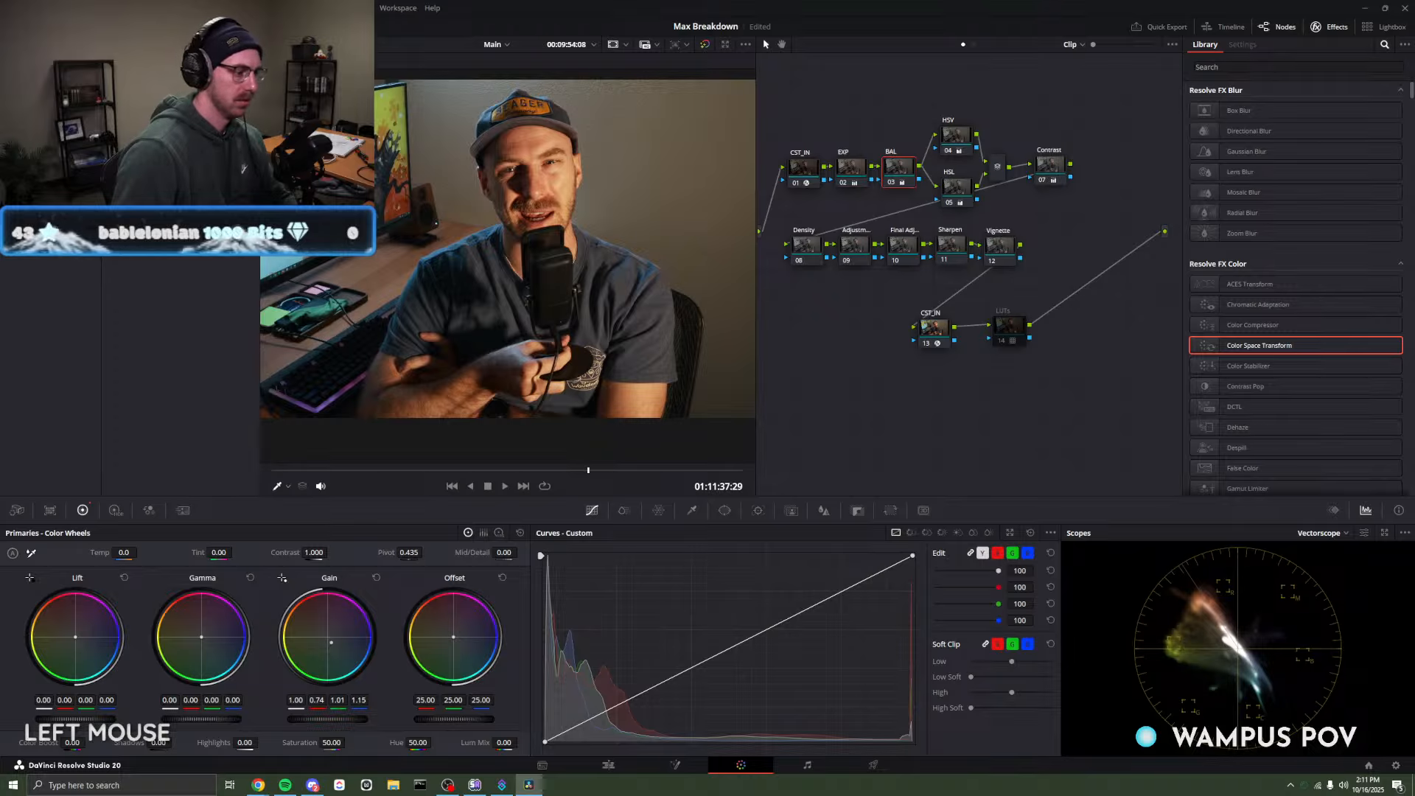
left_click_drag(331, 643, 331, 641)
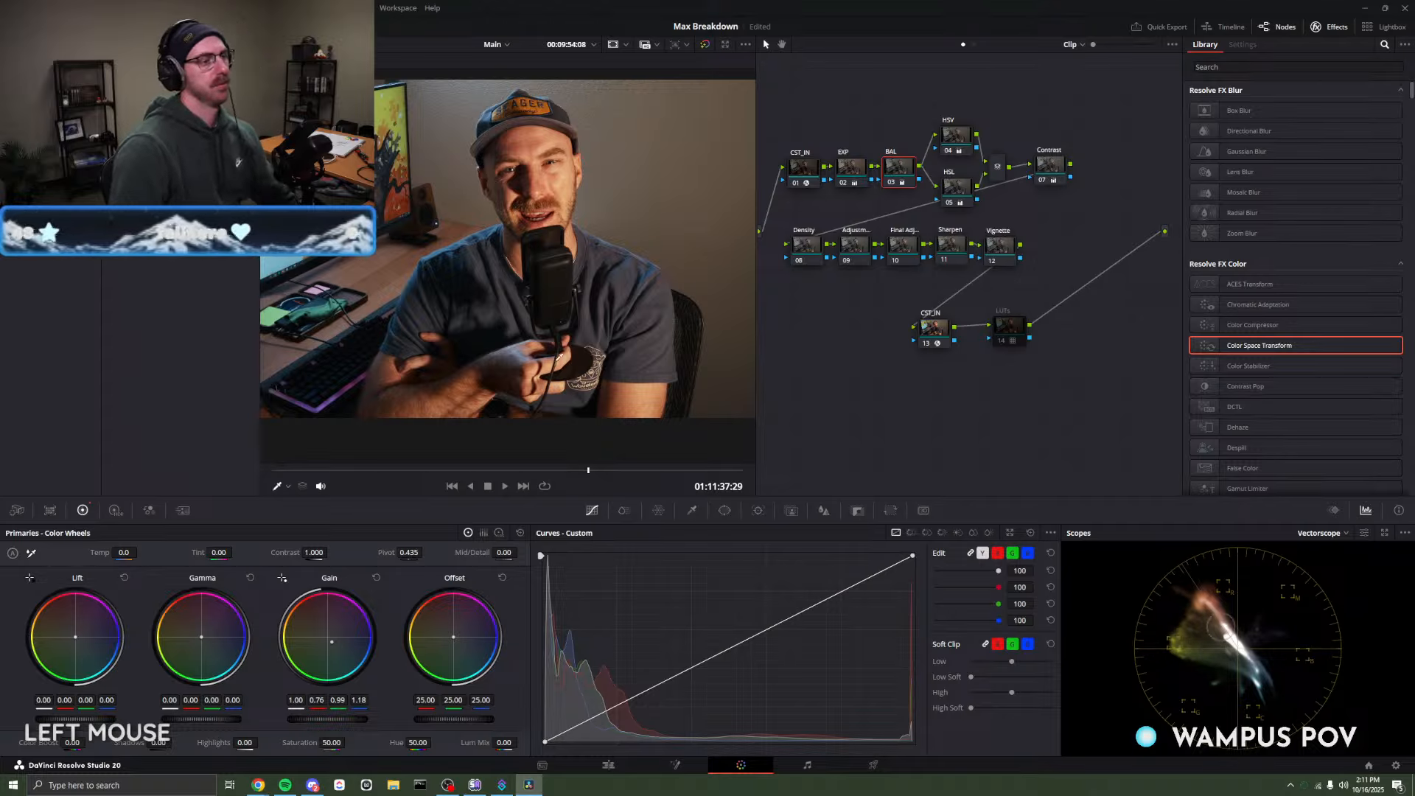
Review the rebalanced face at different magnifications and disable the Contrast node.
scroll(579, 210, "down", 3)
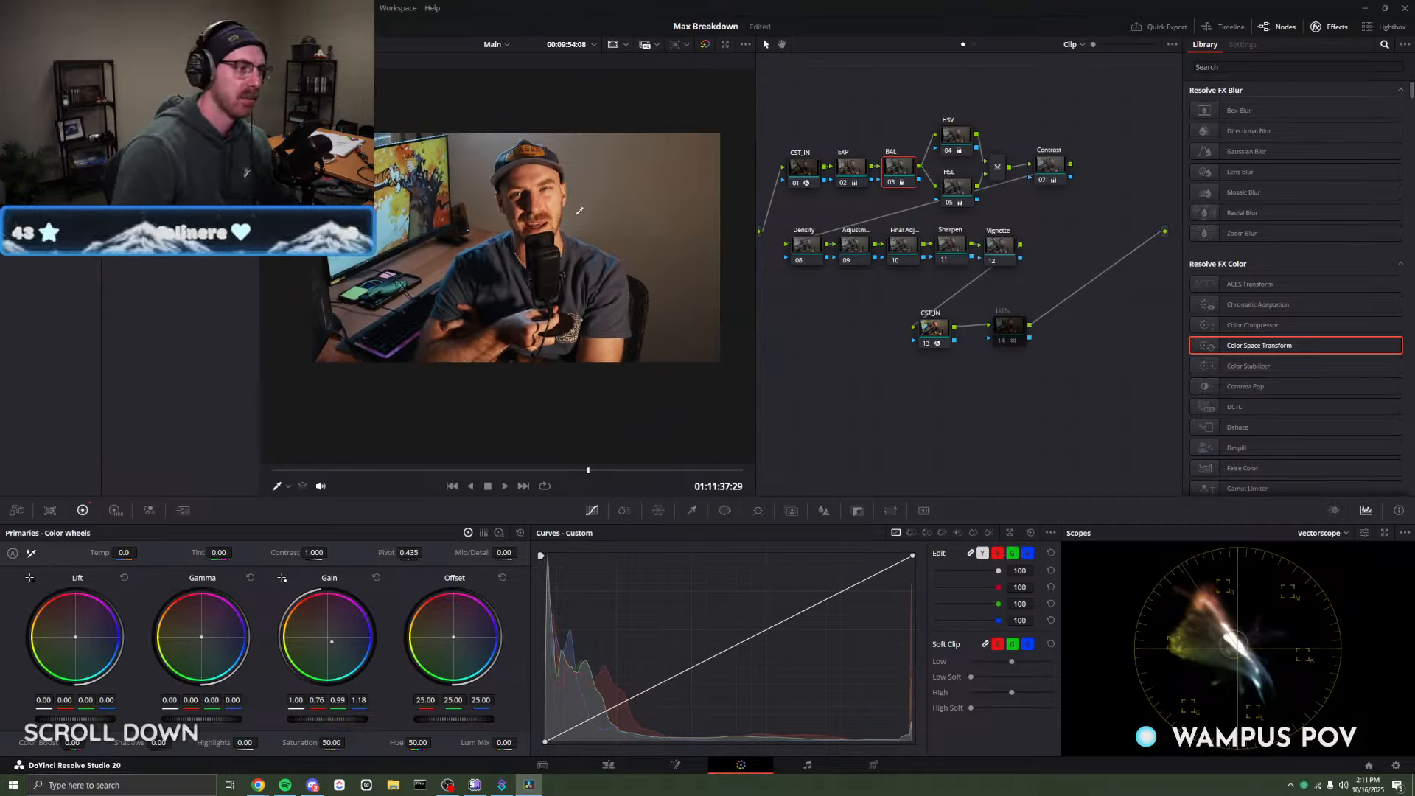
scroll(567, 225, "up", 2)
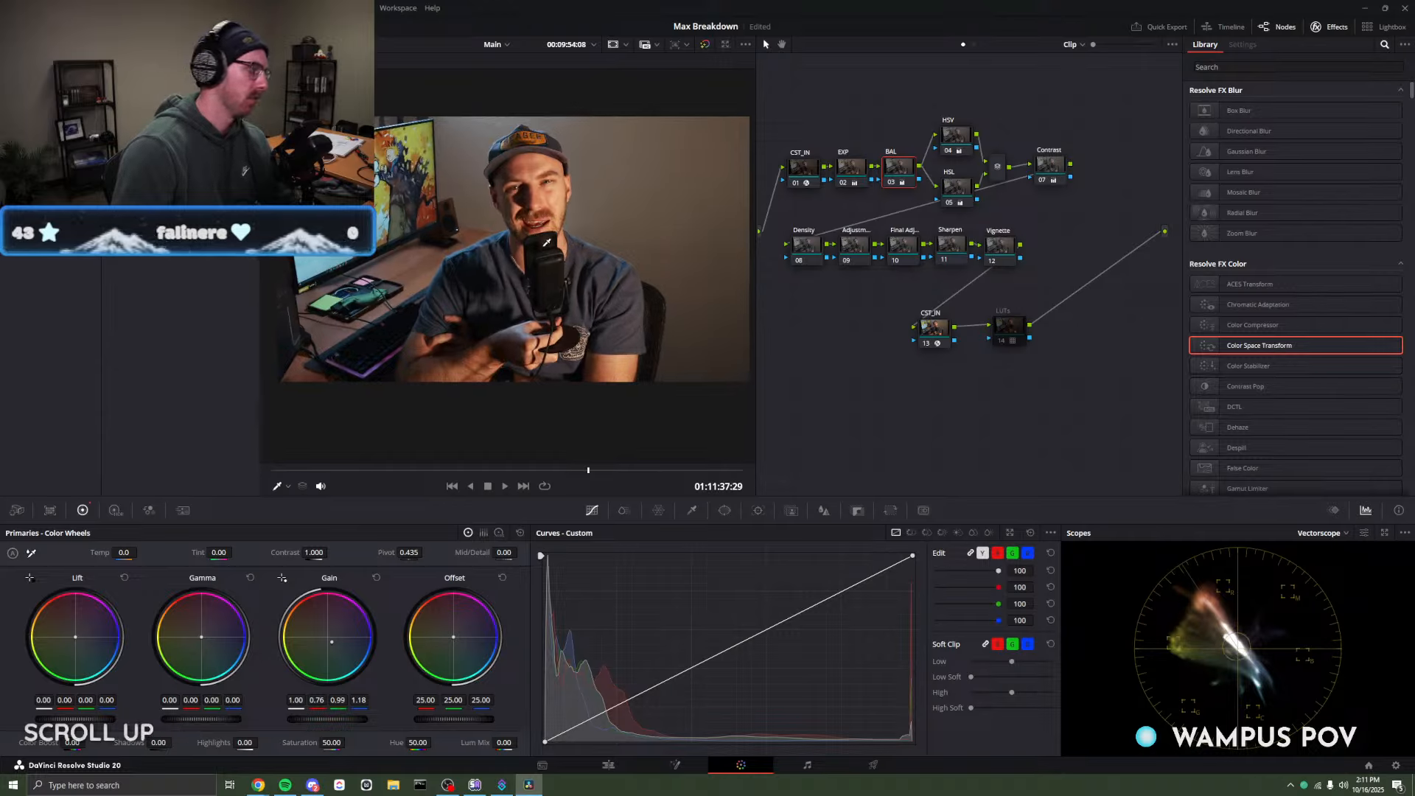
scroll(528, 195, "up", 1)
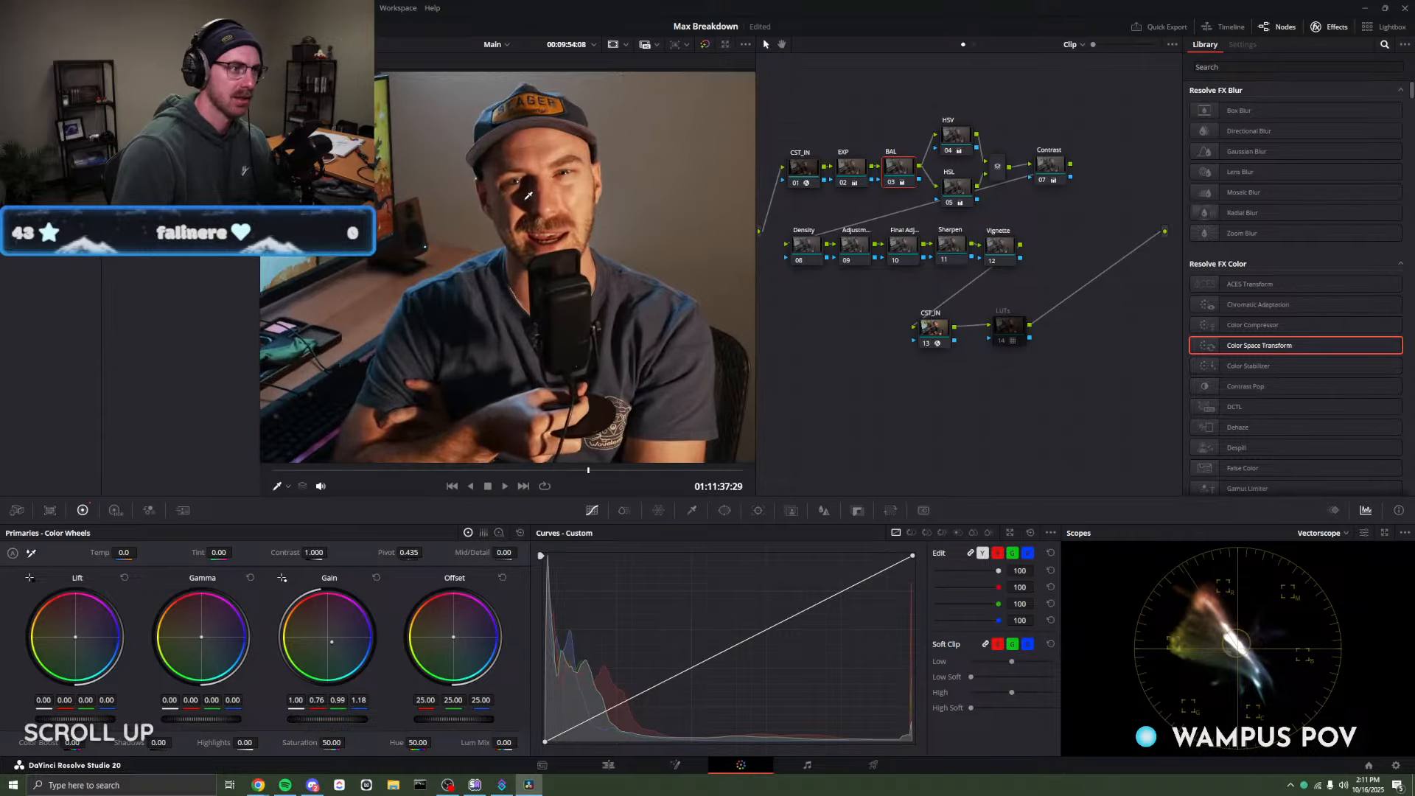
scroll(545, 190, "down", 2)
scroll(559, 185, "up", 1)
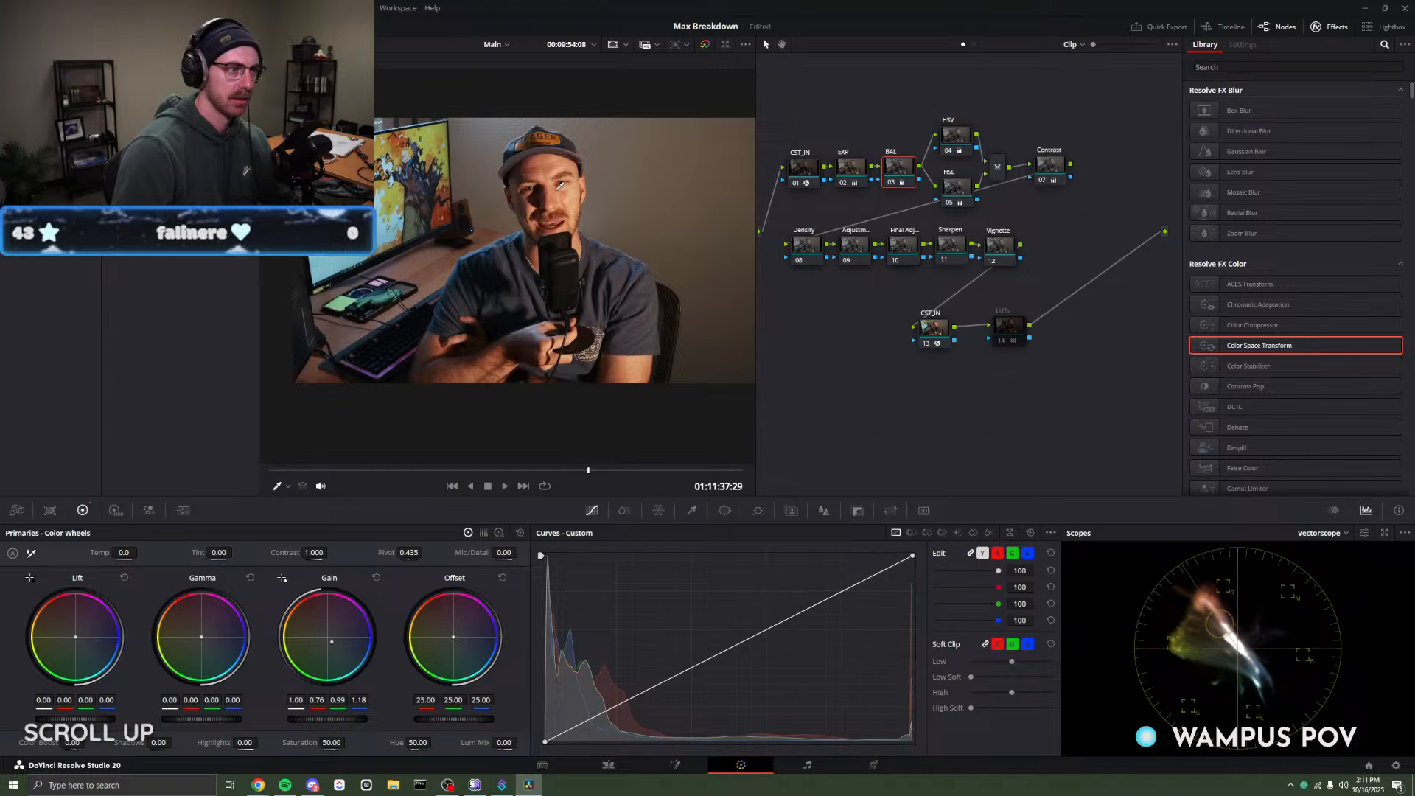
scroll(561, 184, "up", 1)
left_click(897, 172)
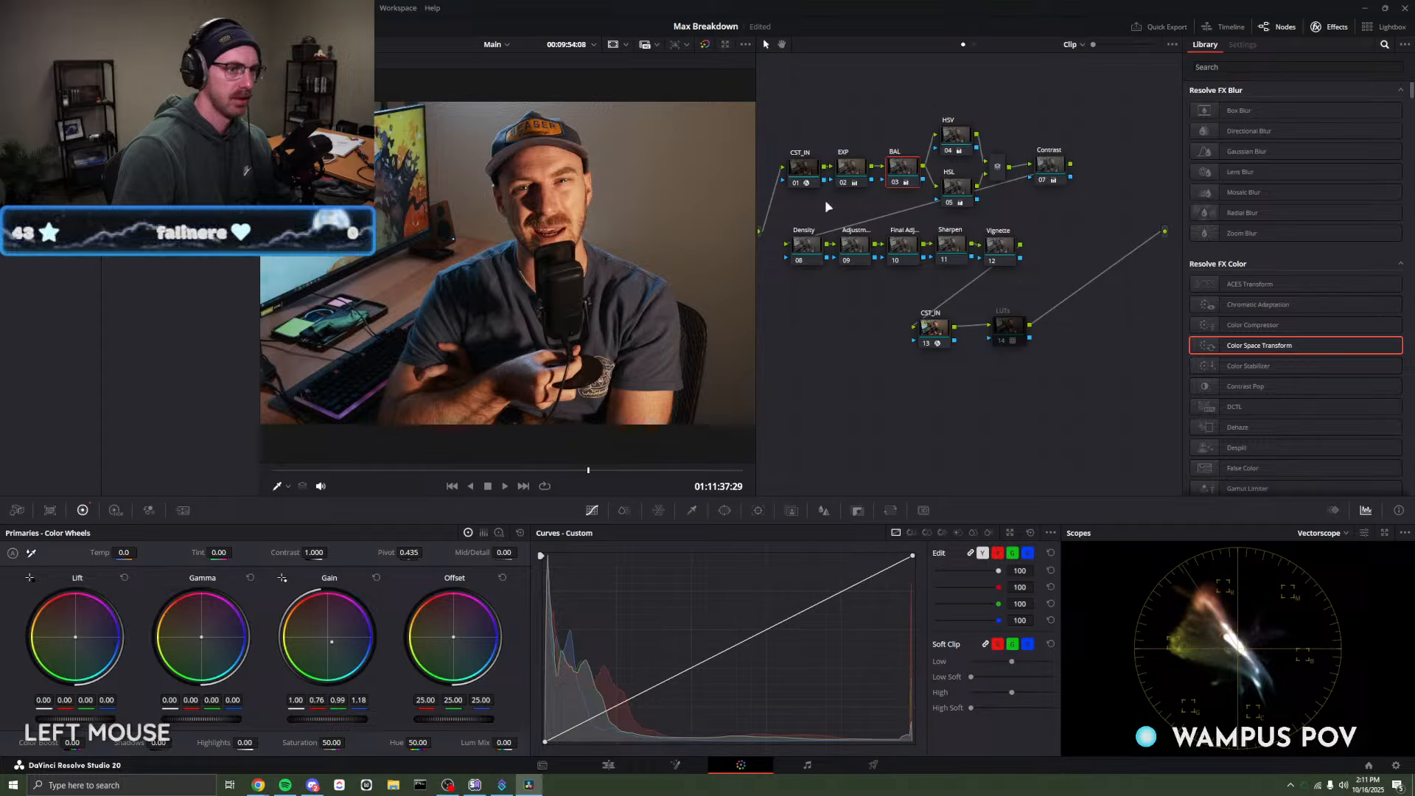
left_click(1041, 163)
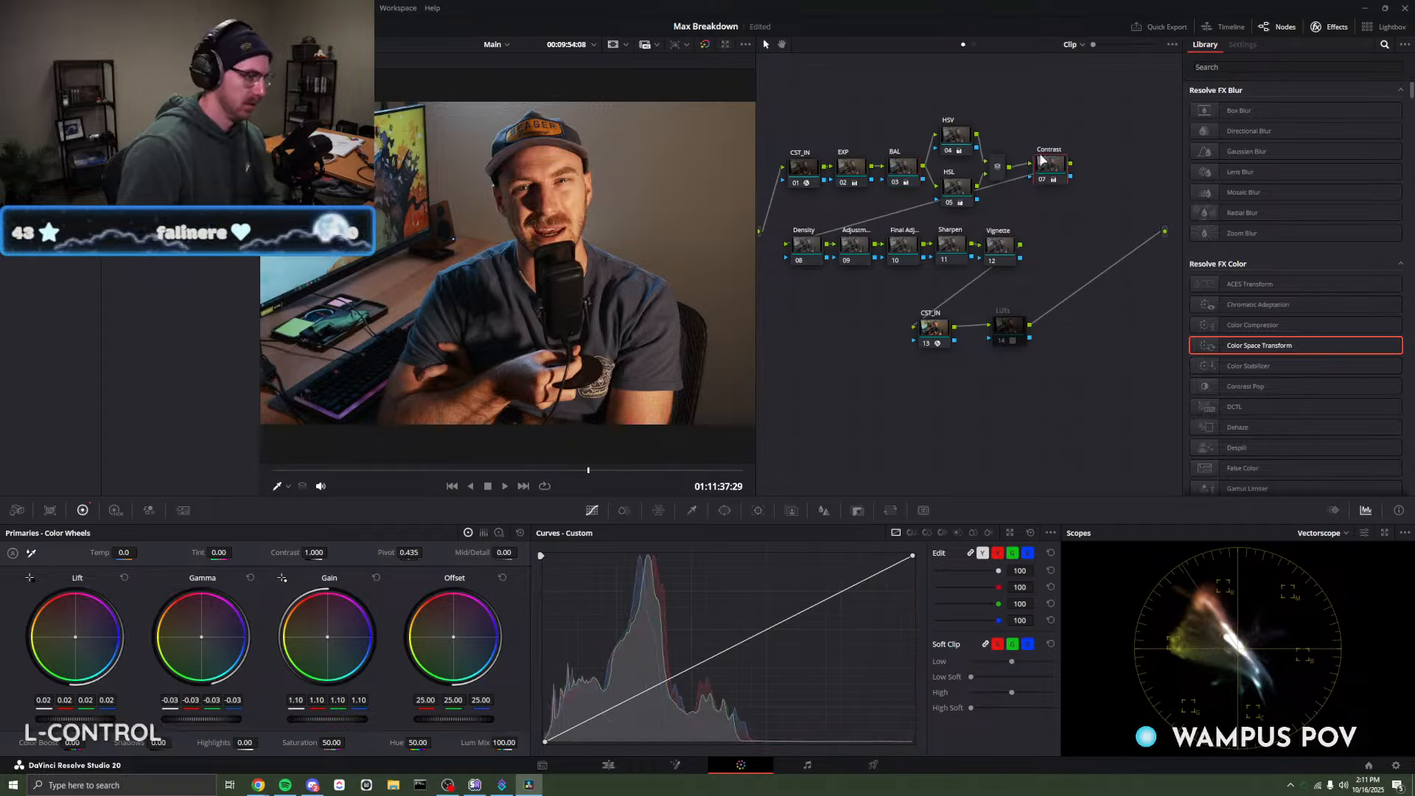
key("ctrl+d")
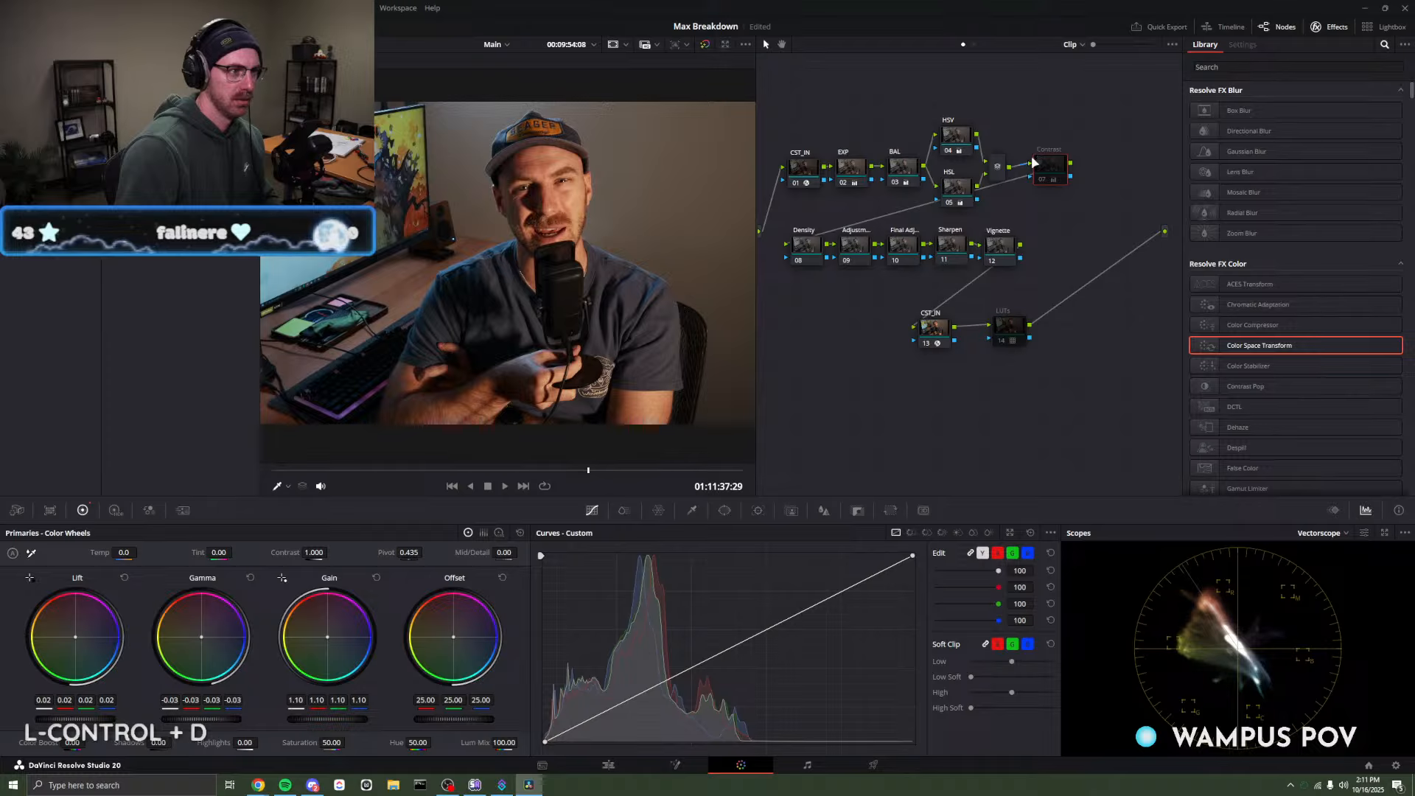
Try a green Gain of 0.95 on the HSV node, compare it with the node bypassed, and undo the change.
left_click(955, 135)
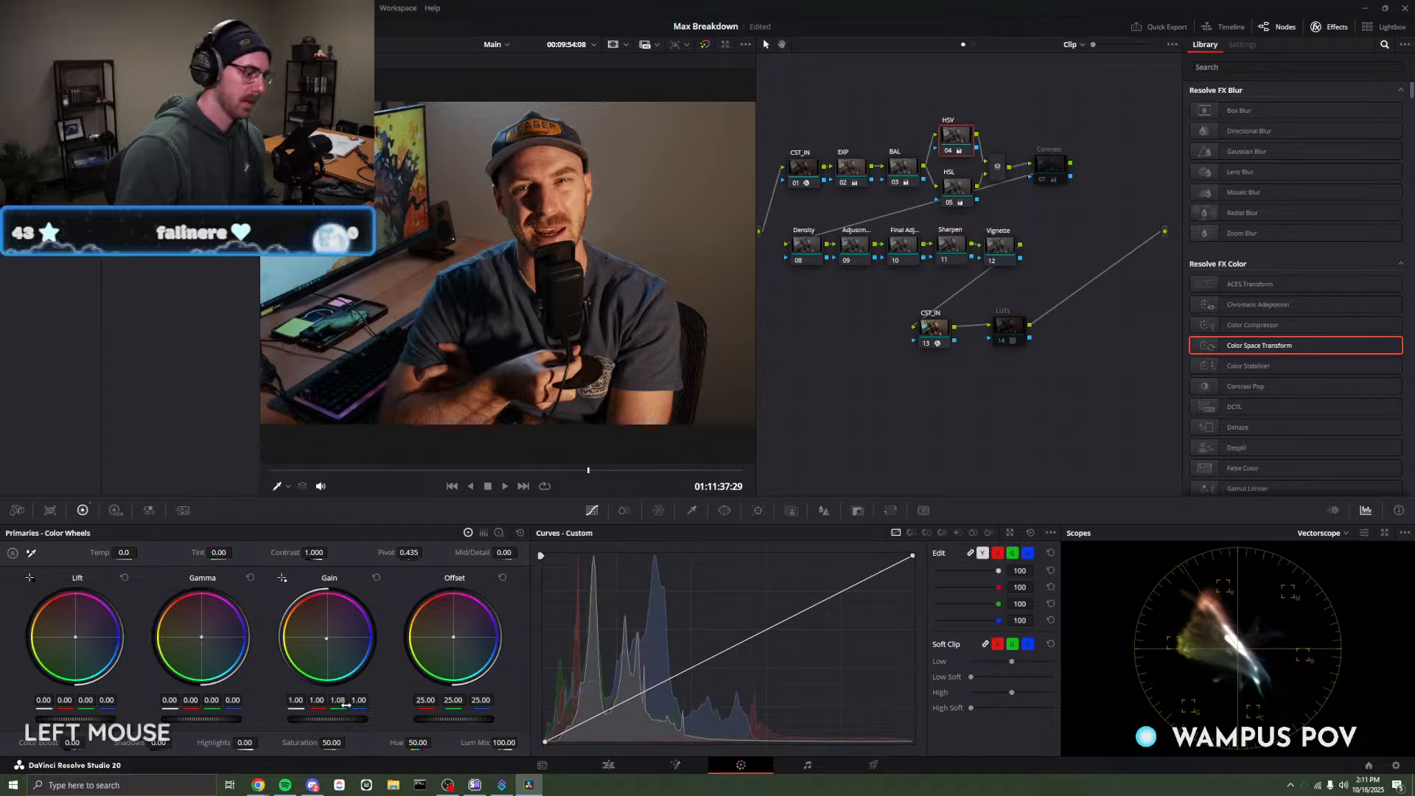
left_click_drag(344, 695, 325, 695)
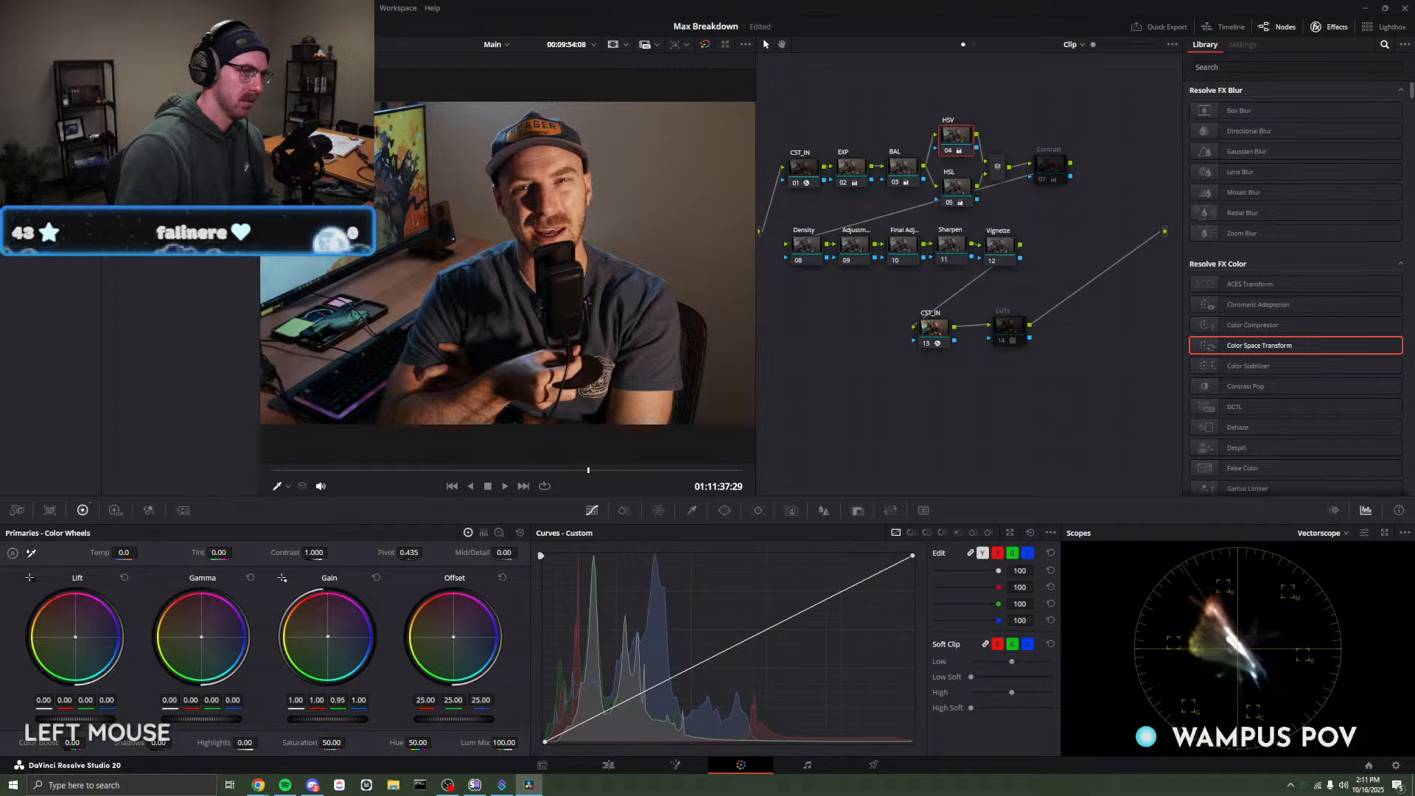
key("ctrl+d")
key("ctrl+d")
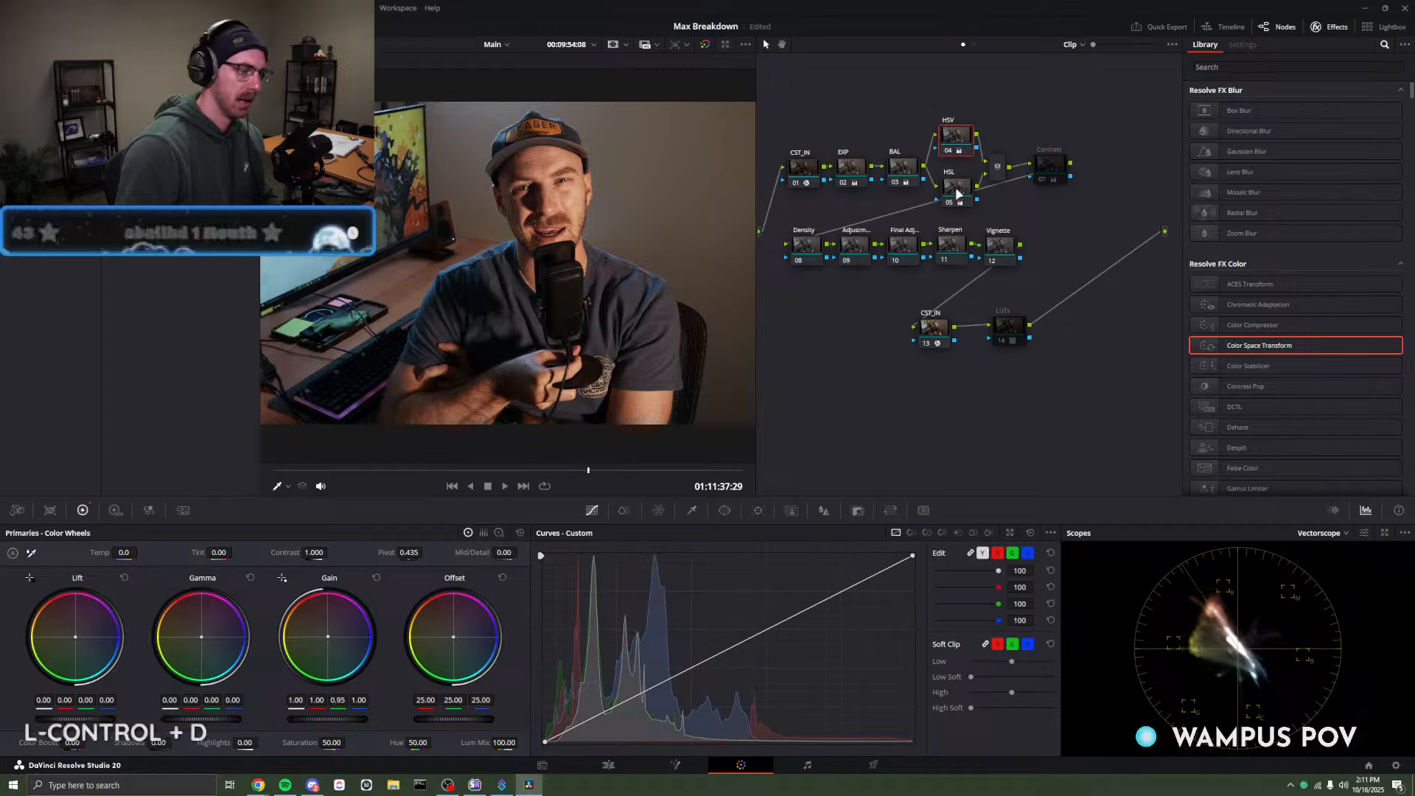
key("ctrl+z")
Set green Gain to 0.42 on the HSL node and 1.32 on the HSV node, with the gallery hidden.
left_click(957, 172)
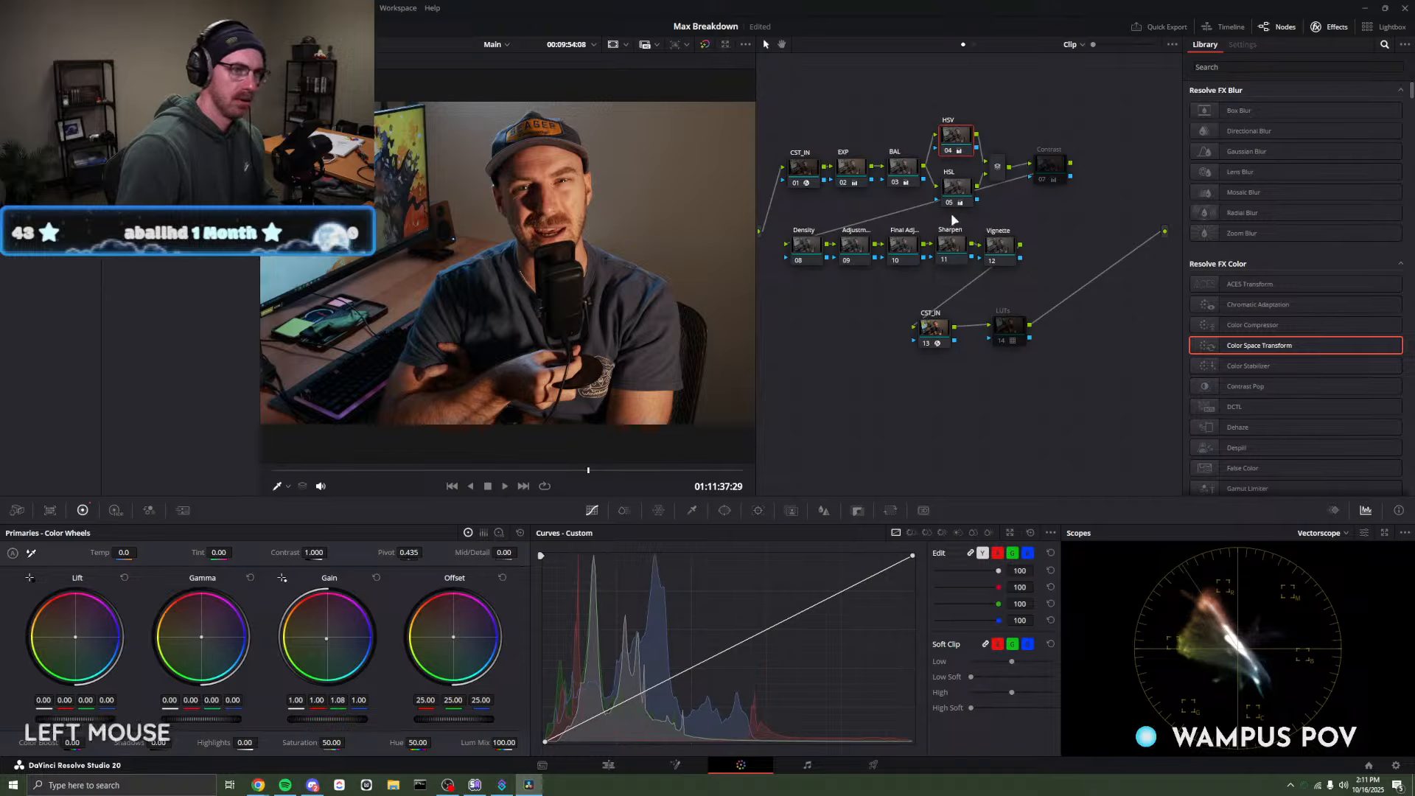
left_click(955, 188)
left_click_drag(338, 700, 310, 700)
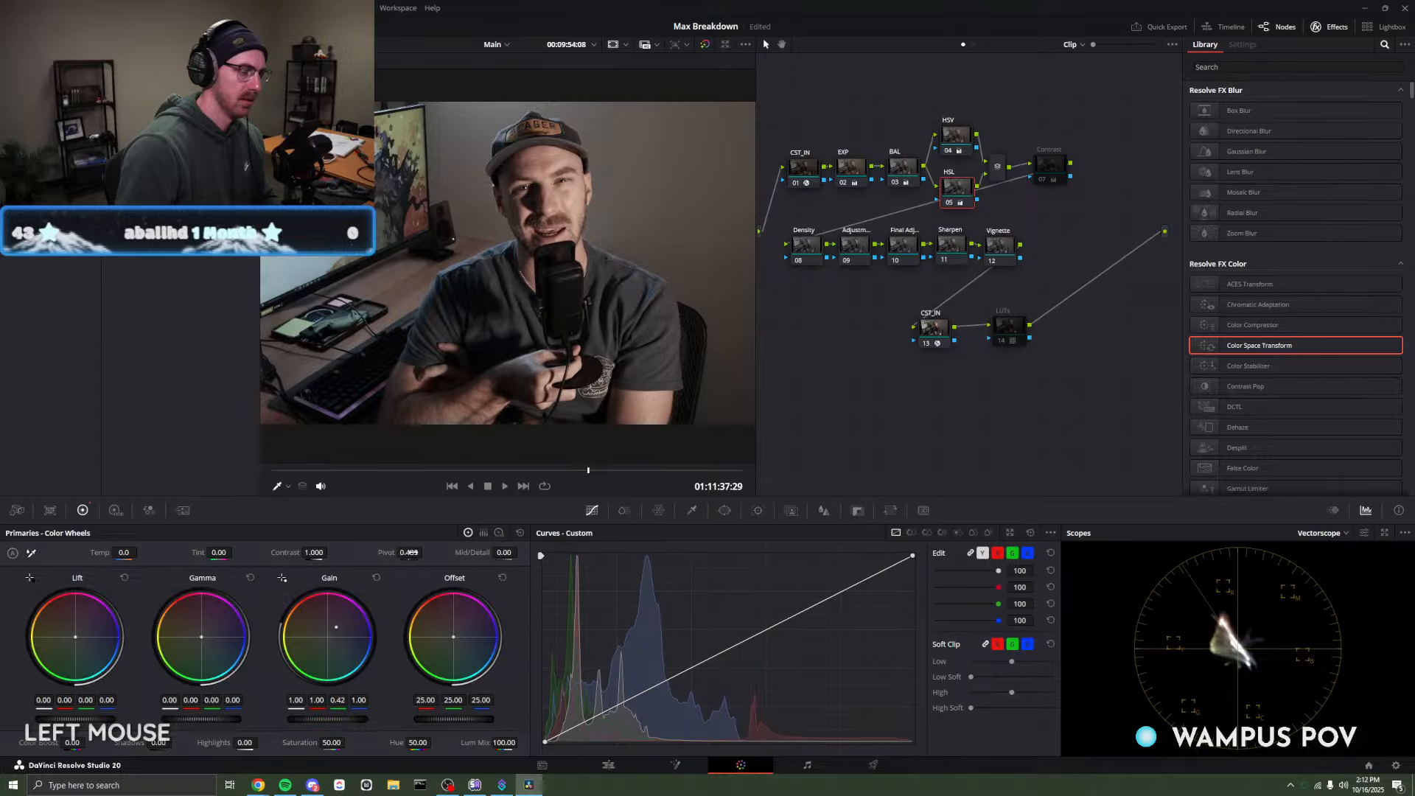
left_click(31, 26)
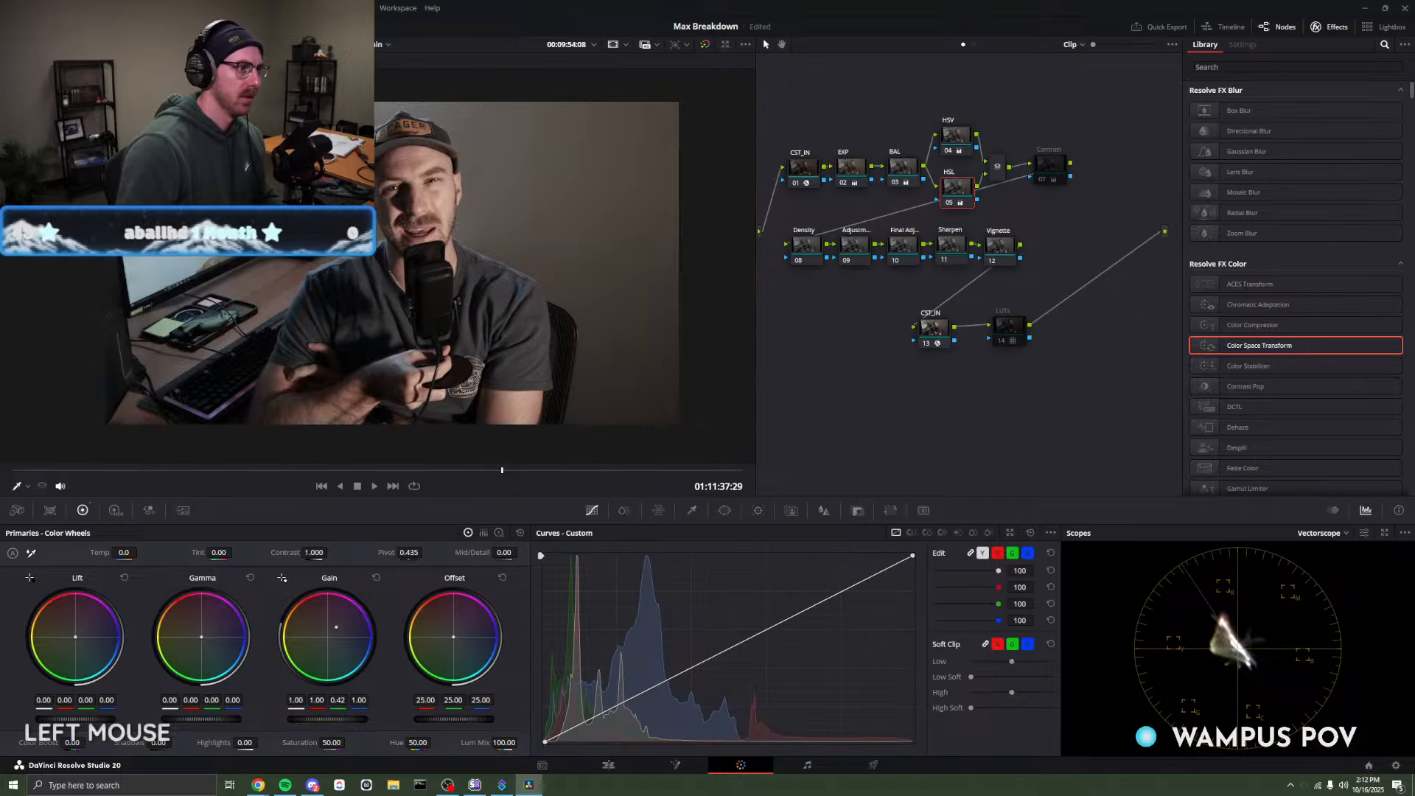
left_click(944, 137)
mouse_move(338, 701)
left_mouse_down()
mouse_move(390, 700)
mouse_move(369, 700)
left_mouse_up()
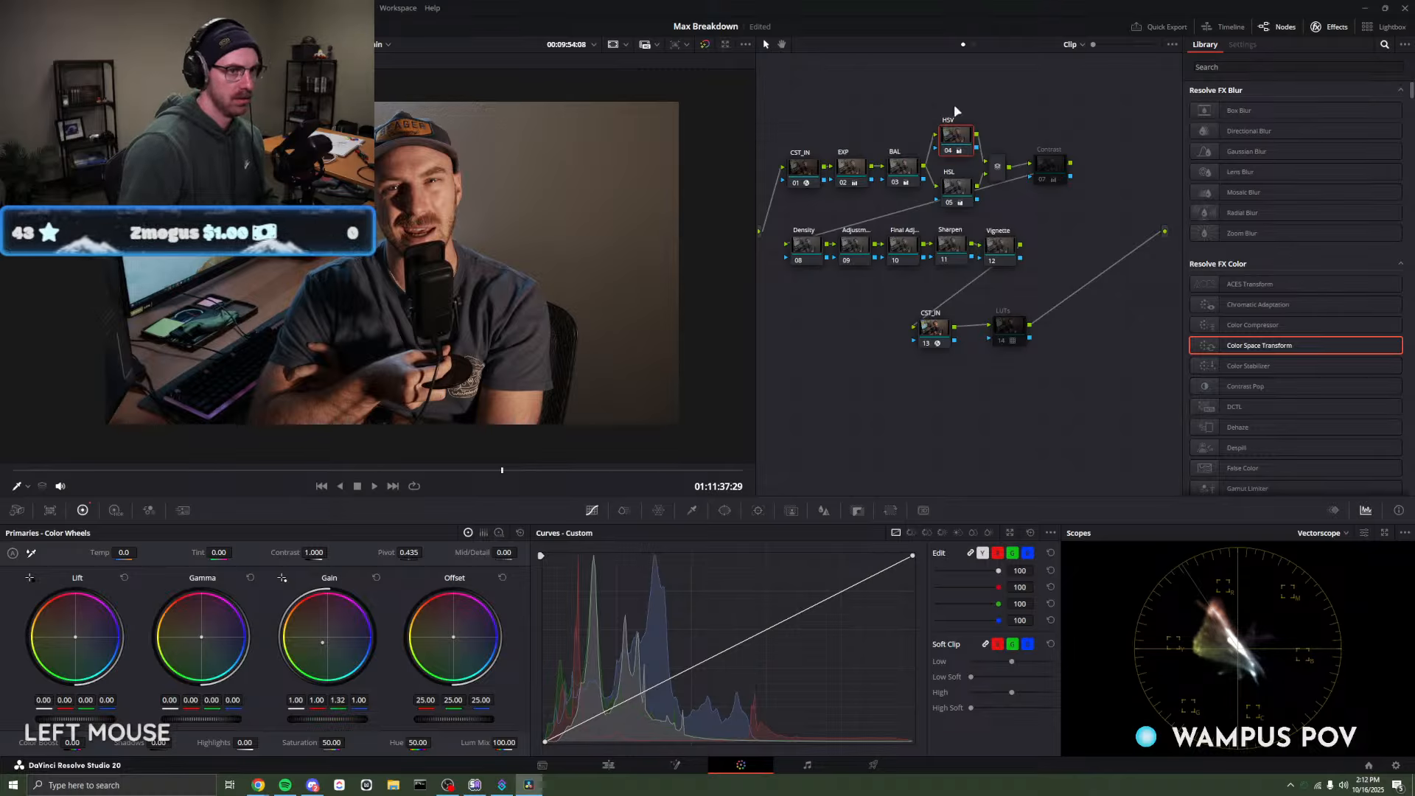
Select the HSV and HSL nodes together and repeatedly bypass them to compare the image with and without both.
left_click_drag(955, 105, 962, 197)
key("ctrl+d")
key("ctrl+d")
key("ctrl+d")
key("ctrl+d")
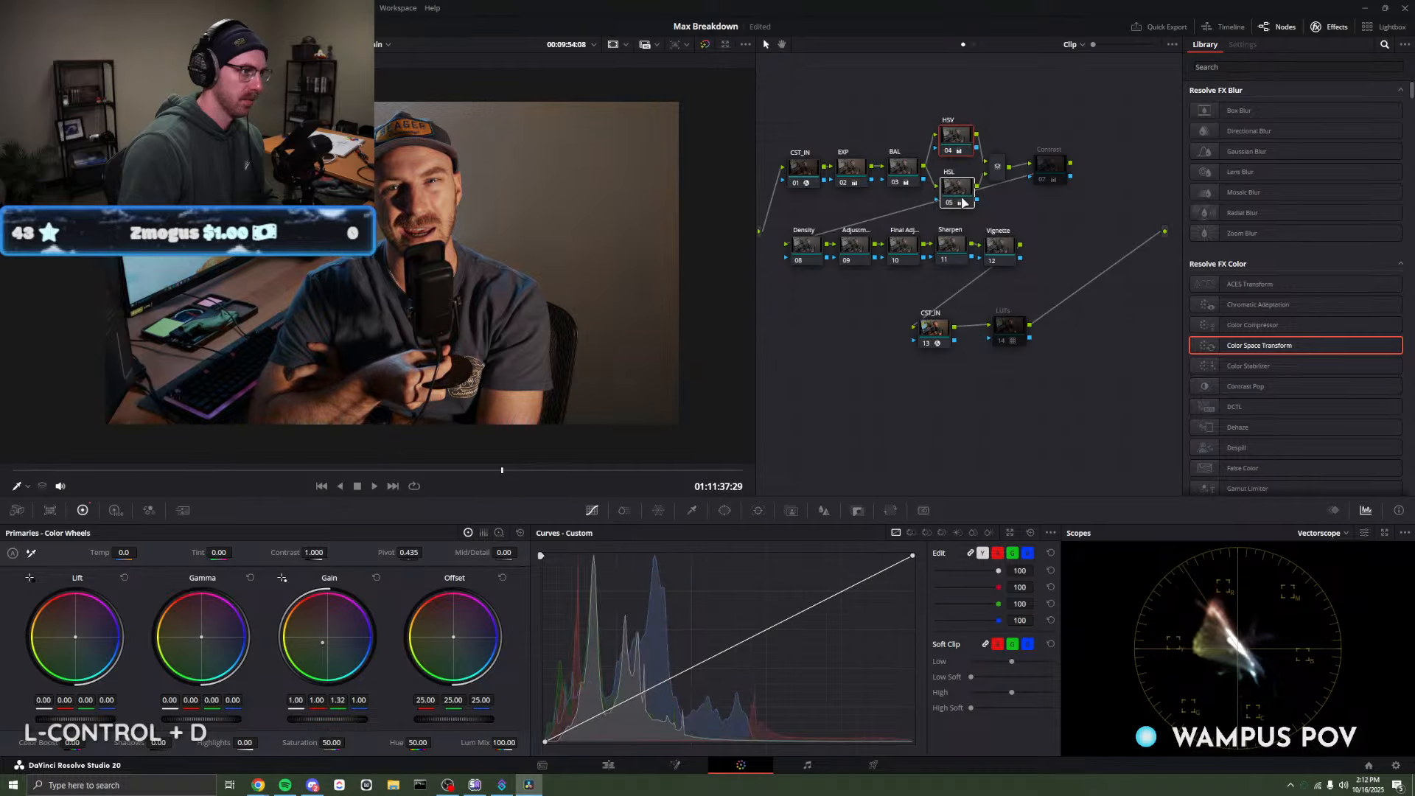
key("ctrl+d")
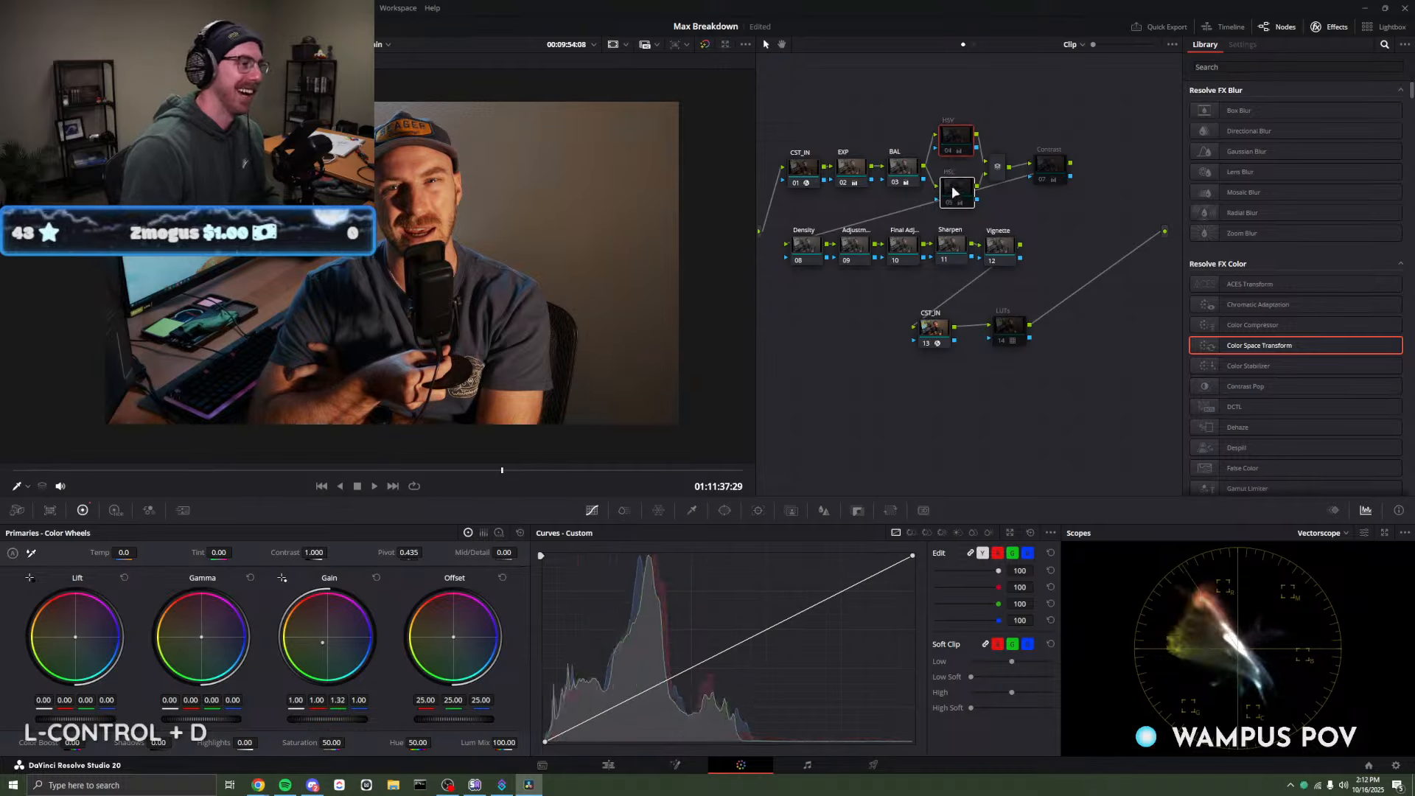
key("ctrl+d")
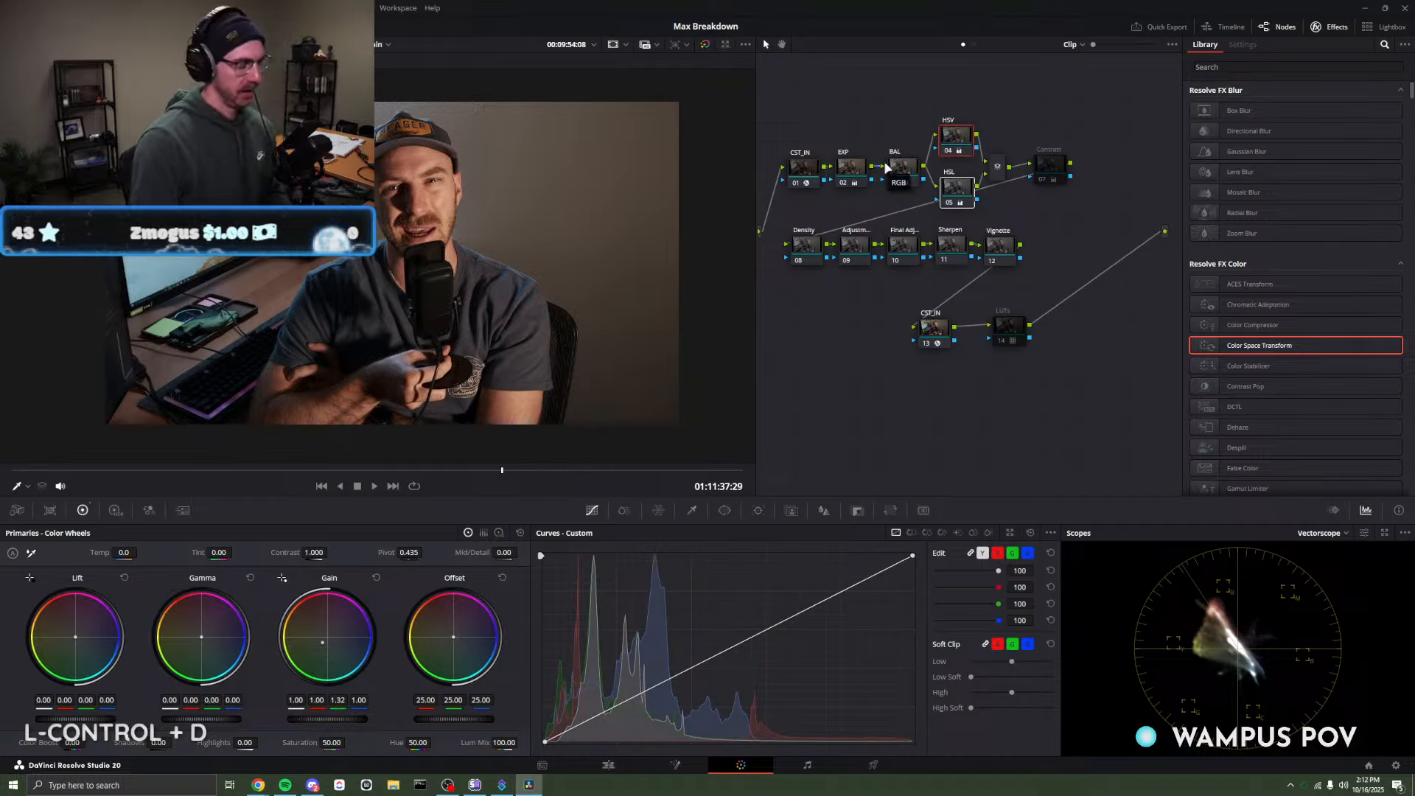
key("ctrl+d")
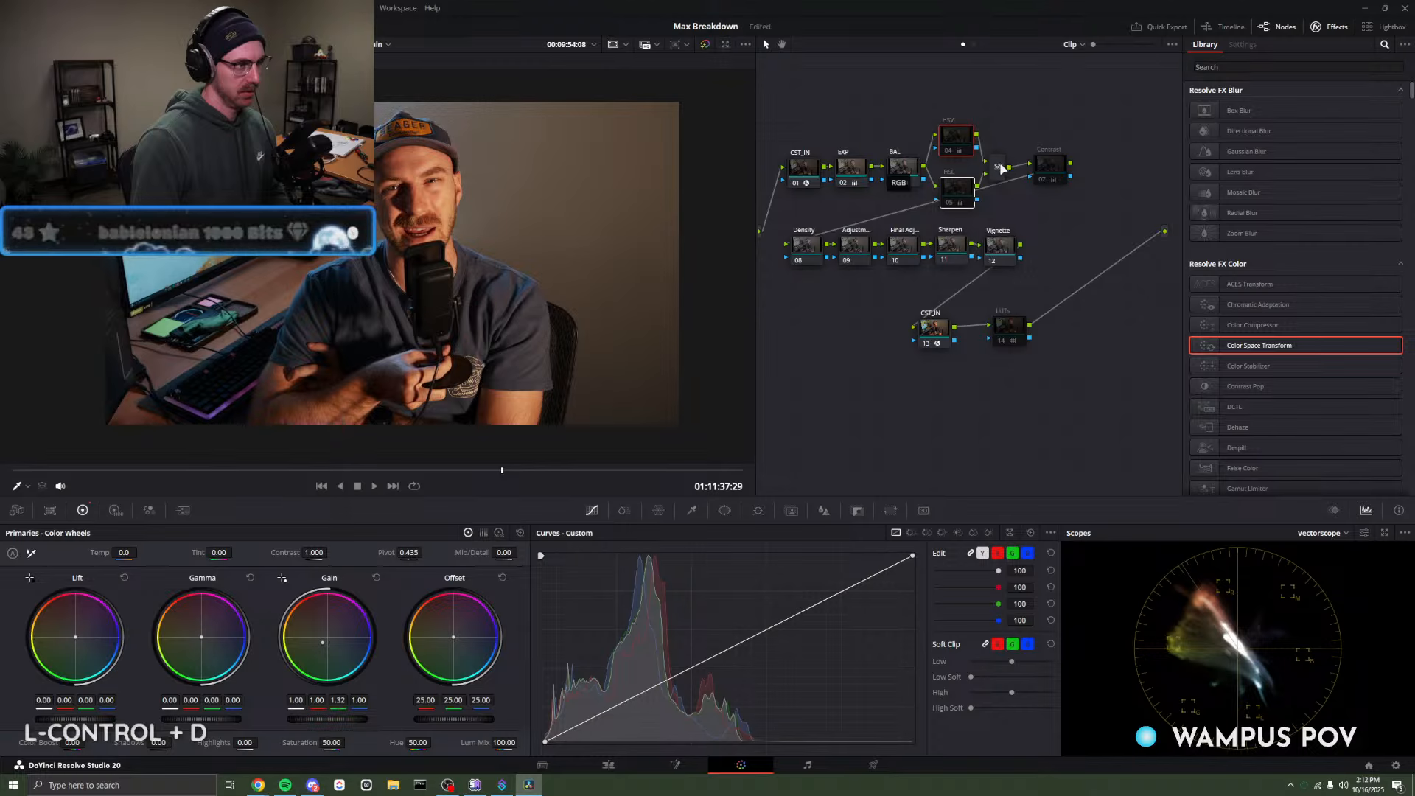
Re-enable the HSV and HSL nodes and inspect the talking-head image centred at a closer magnification.
key("ctrl+d")
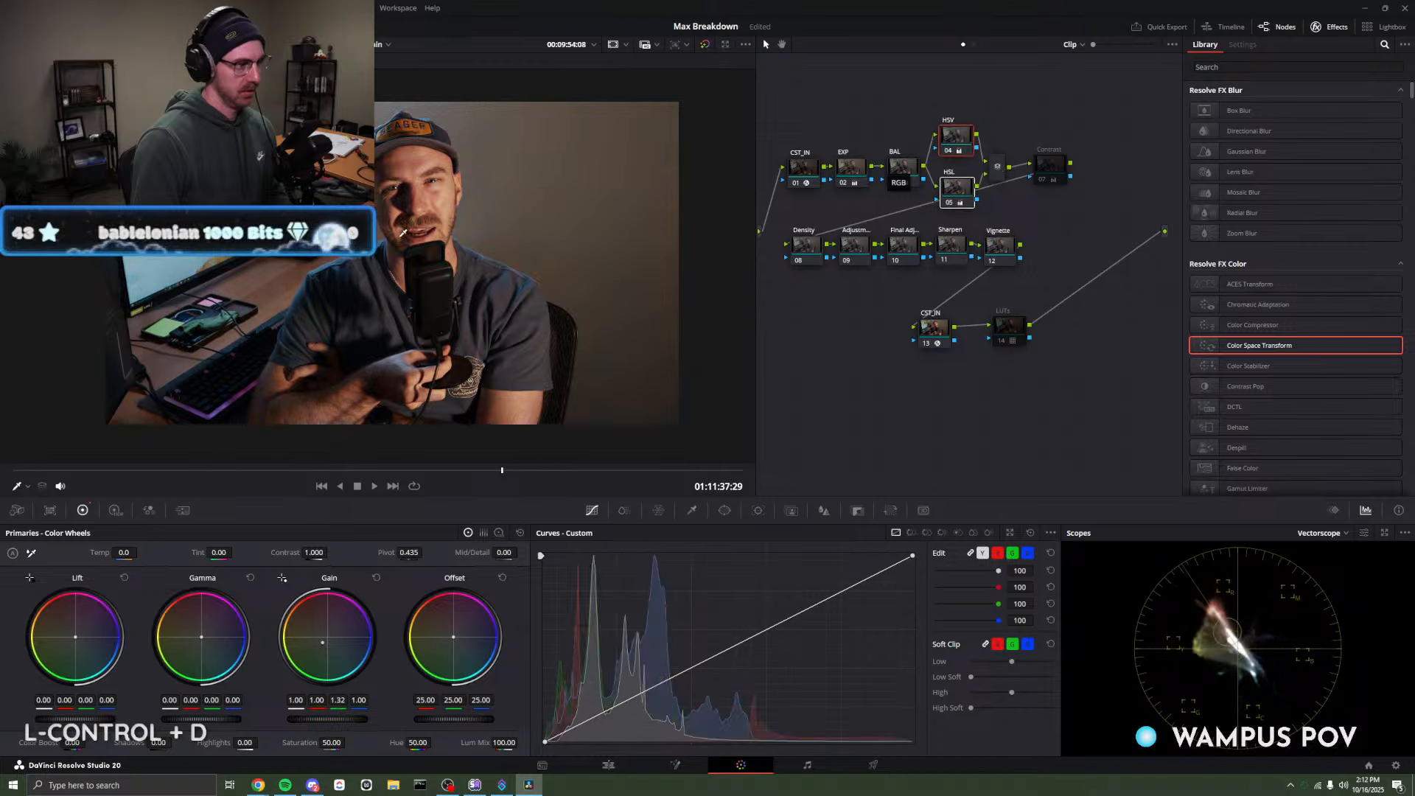
left_click_drag(405, 233, 549, 245)
scroll(550, 245, "up", 1)
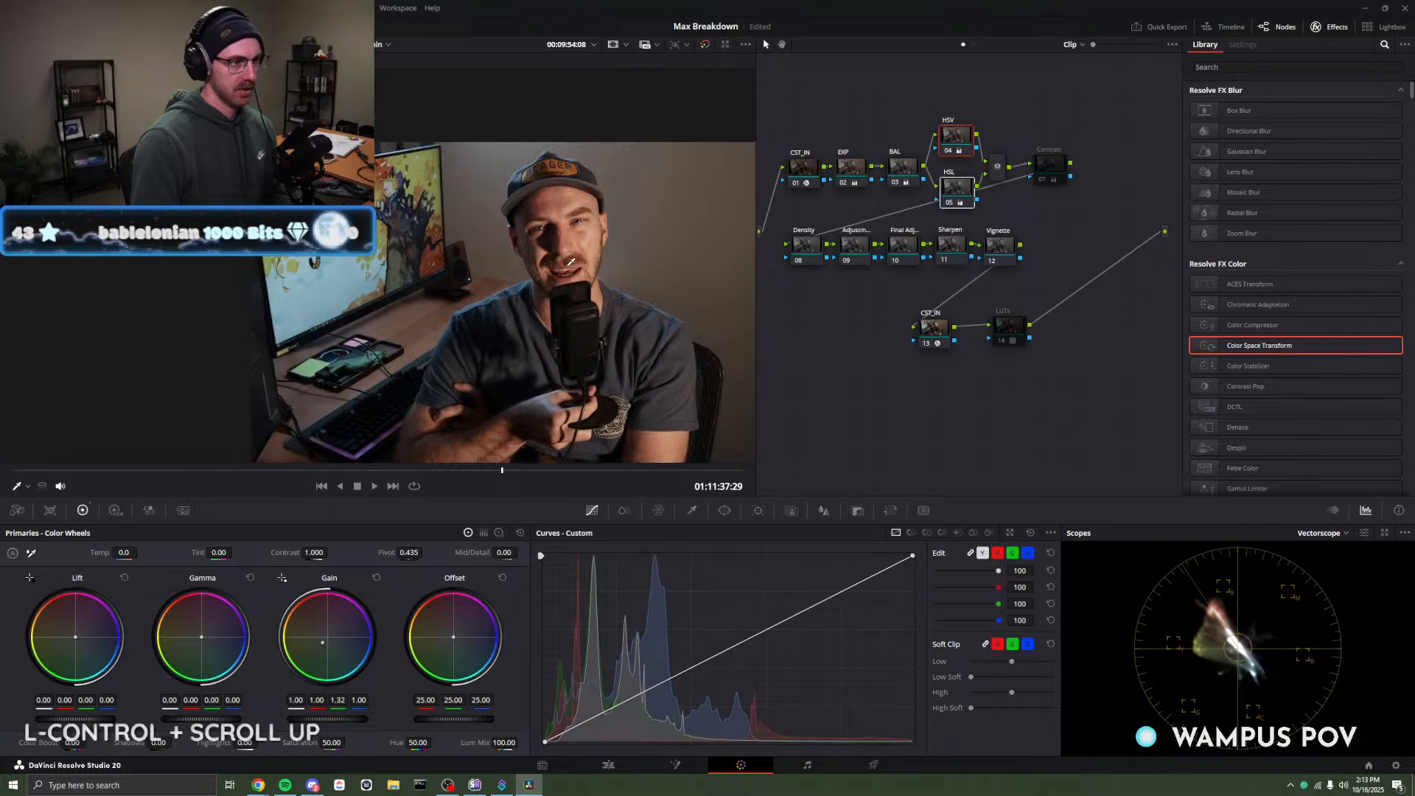
scroll(567, 273, "down", 1)
scroll(600, 342, "up", 1)
left_click_drag(607, 354, 588, 318)
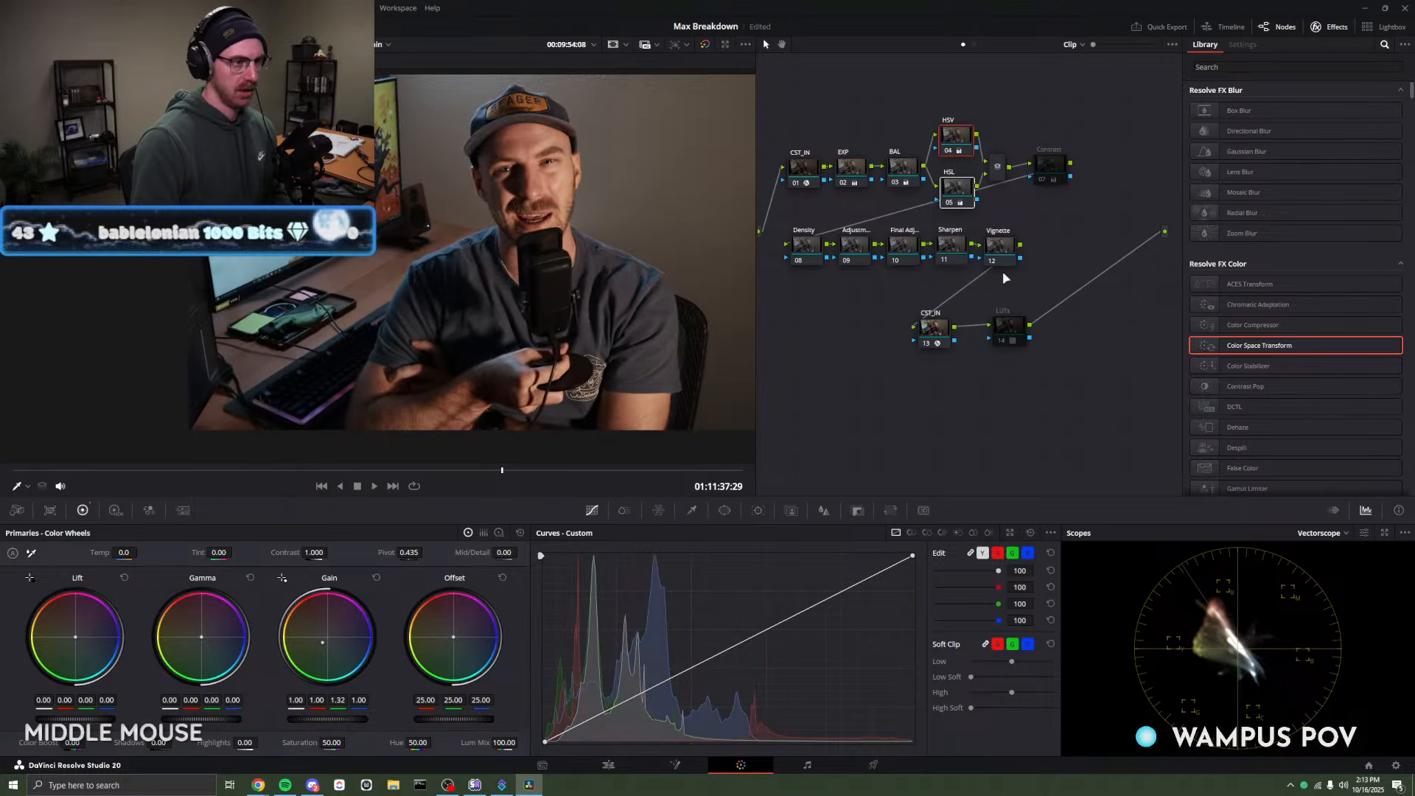
Disable the EXP, BAL, HSV and HSL nodes, and turn EXP back on alone to view the exposure correction.
left_click(857, 173)
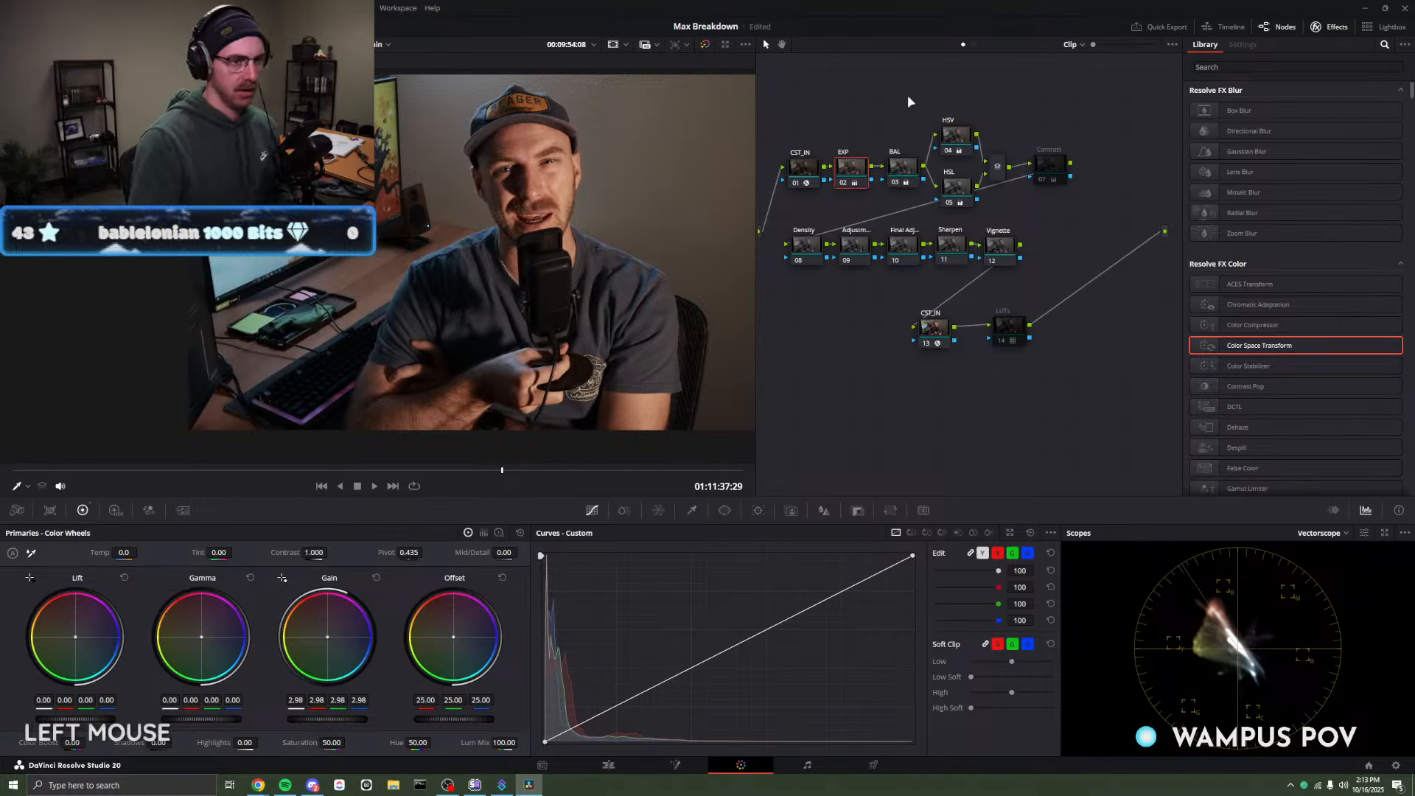
left_click_drag(887, 90, 950, 193)
key("ctrl+d")
left_click(873, 135)
left_click(846, 175)
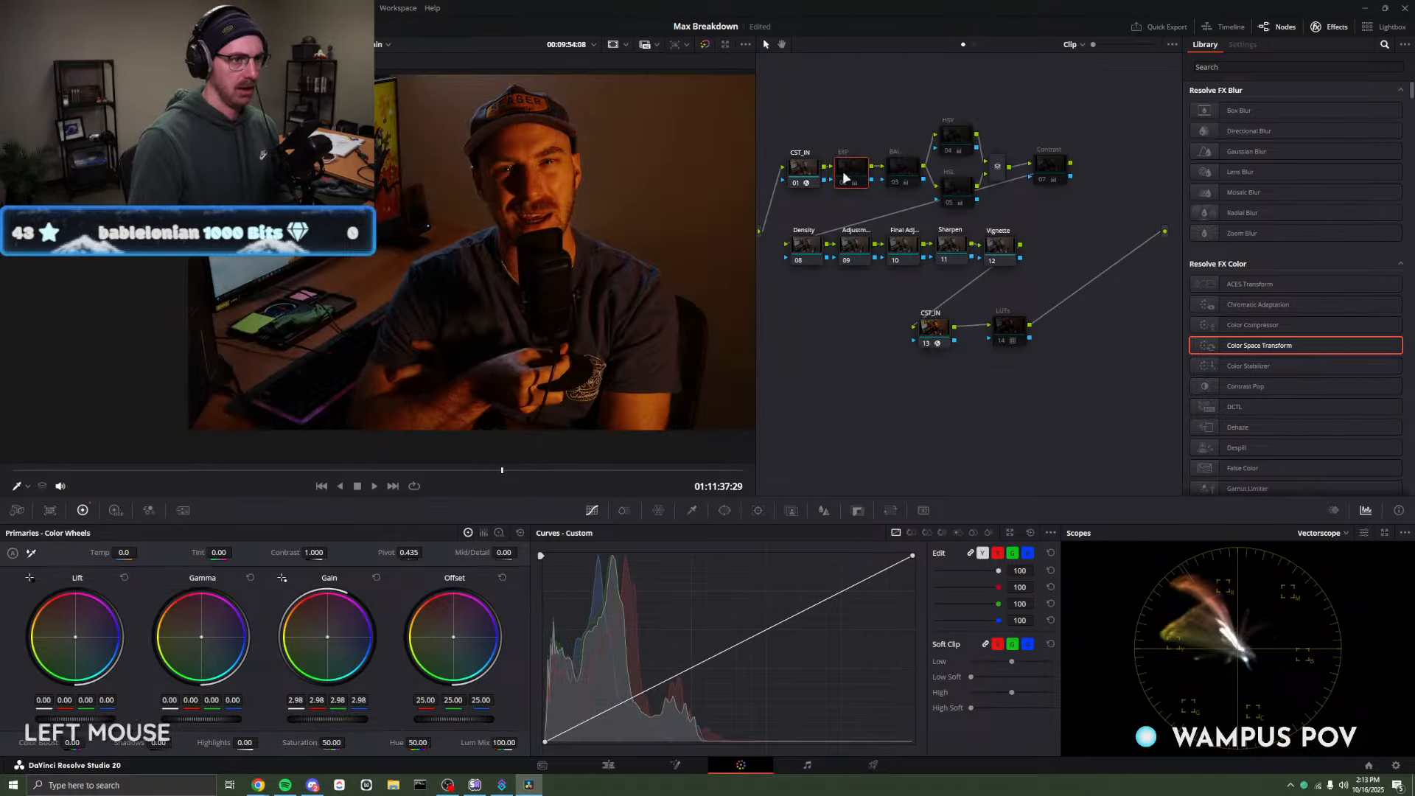
key("ctrl+d")
left_click(848, 130)
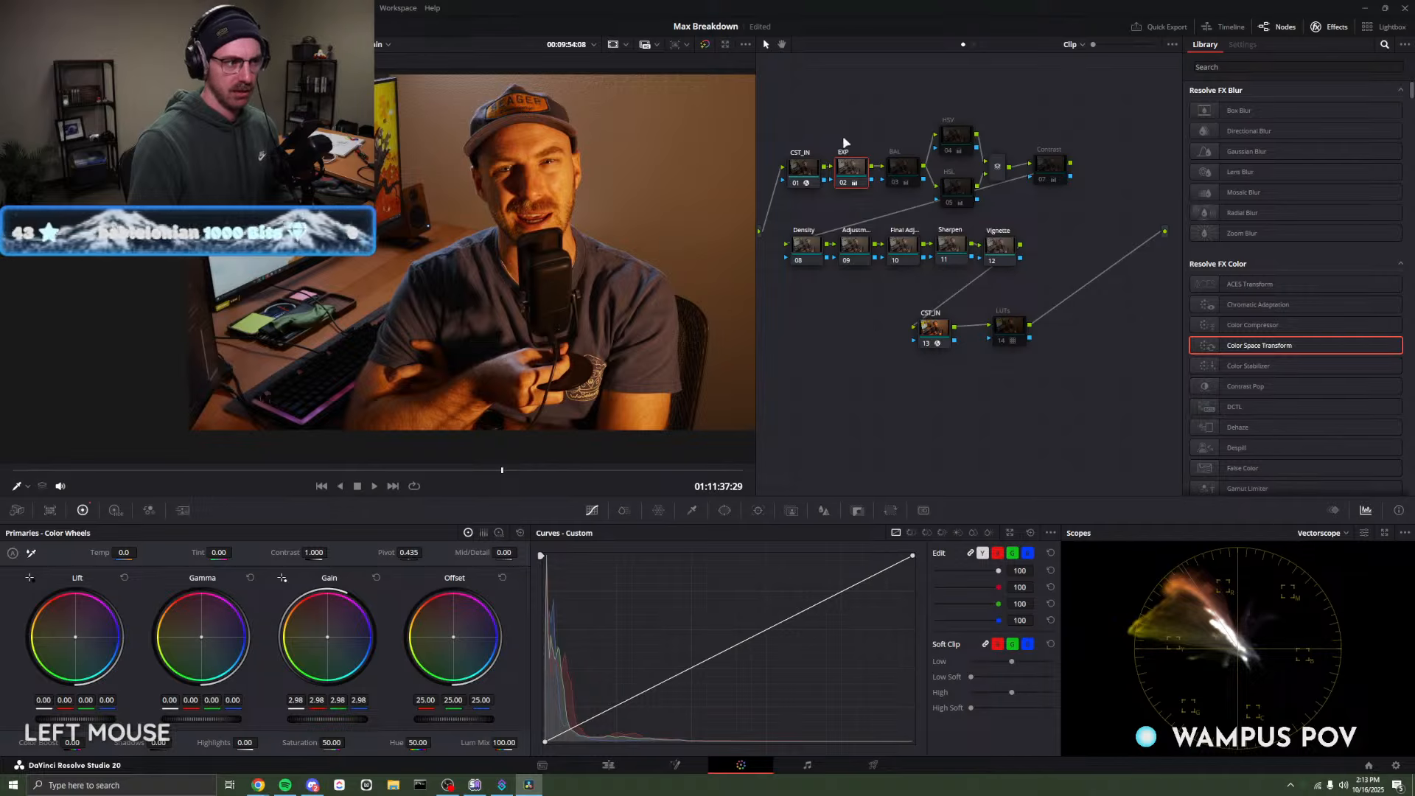
Re-enable the BAL node, followed by the HSV and HSL nodes together, to view each stage of the grade.
left_click(897, 171)
key("ctrl+d")
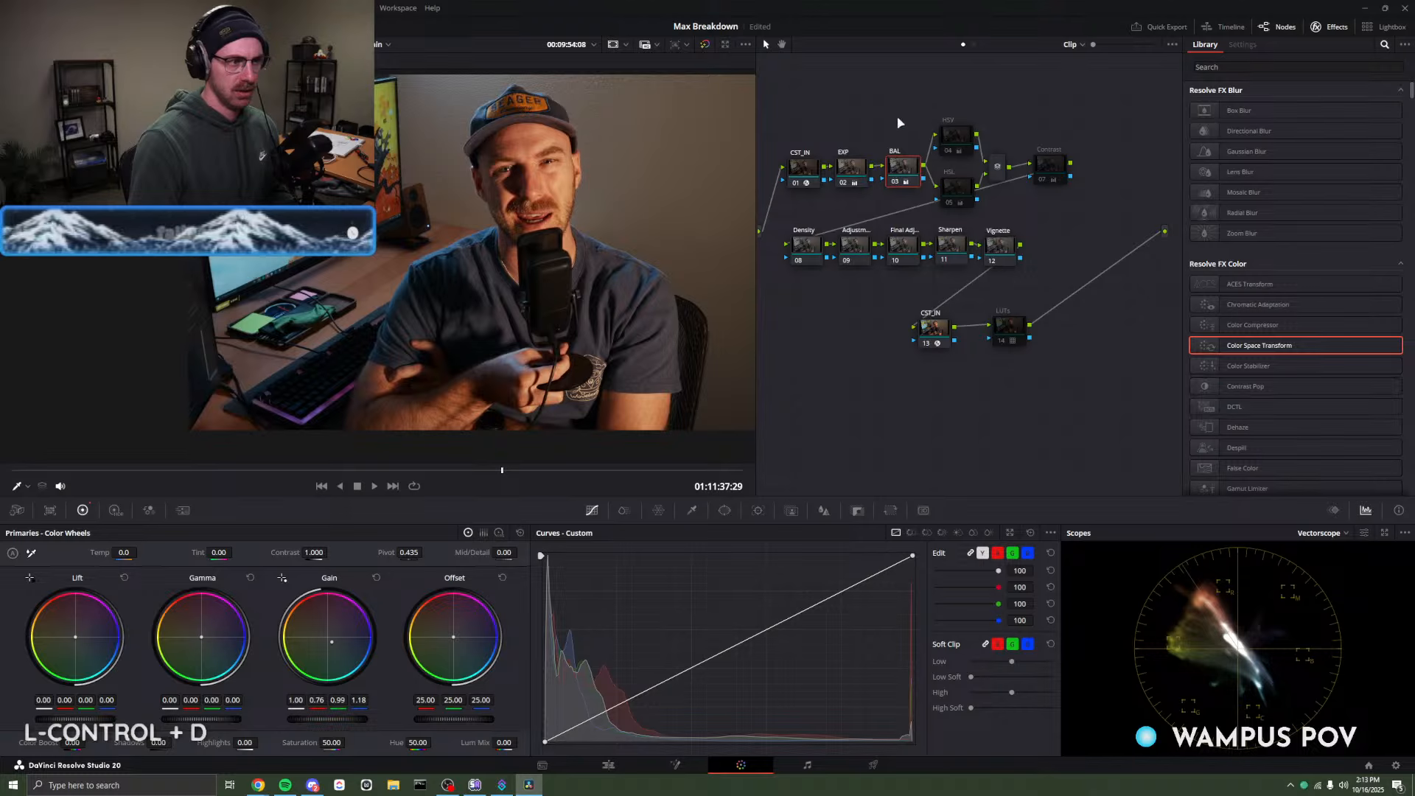
middle_click(897, 118)
left_click_drag(919, 108, 945, 216)
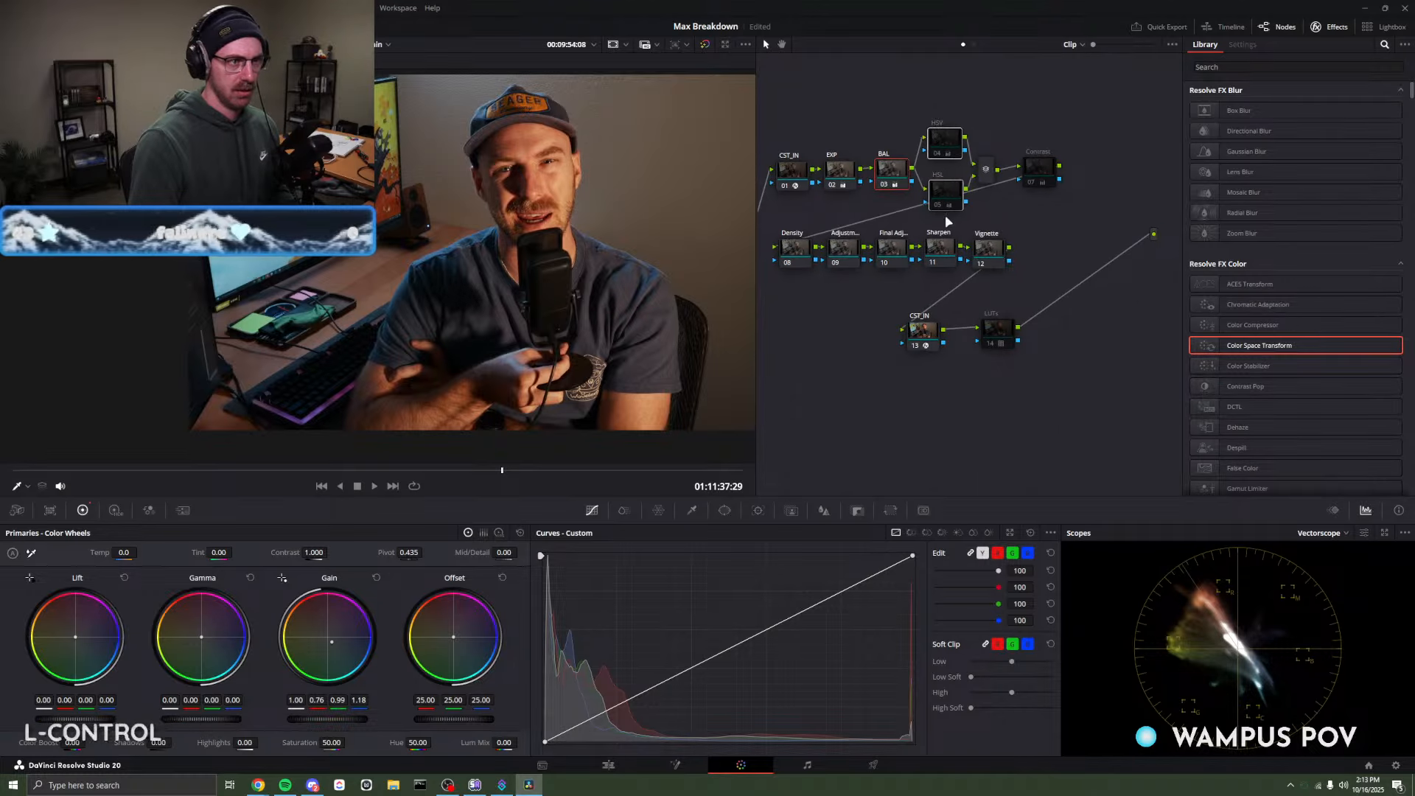
key("ctrl+d")
left_click(967, 118)
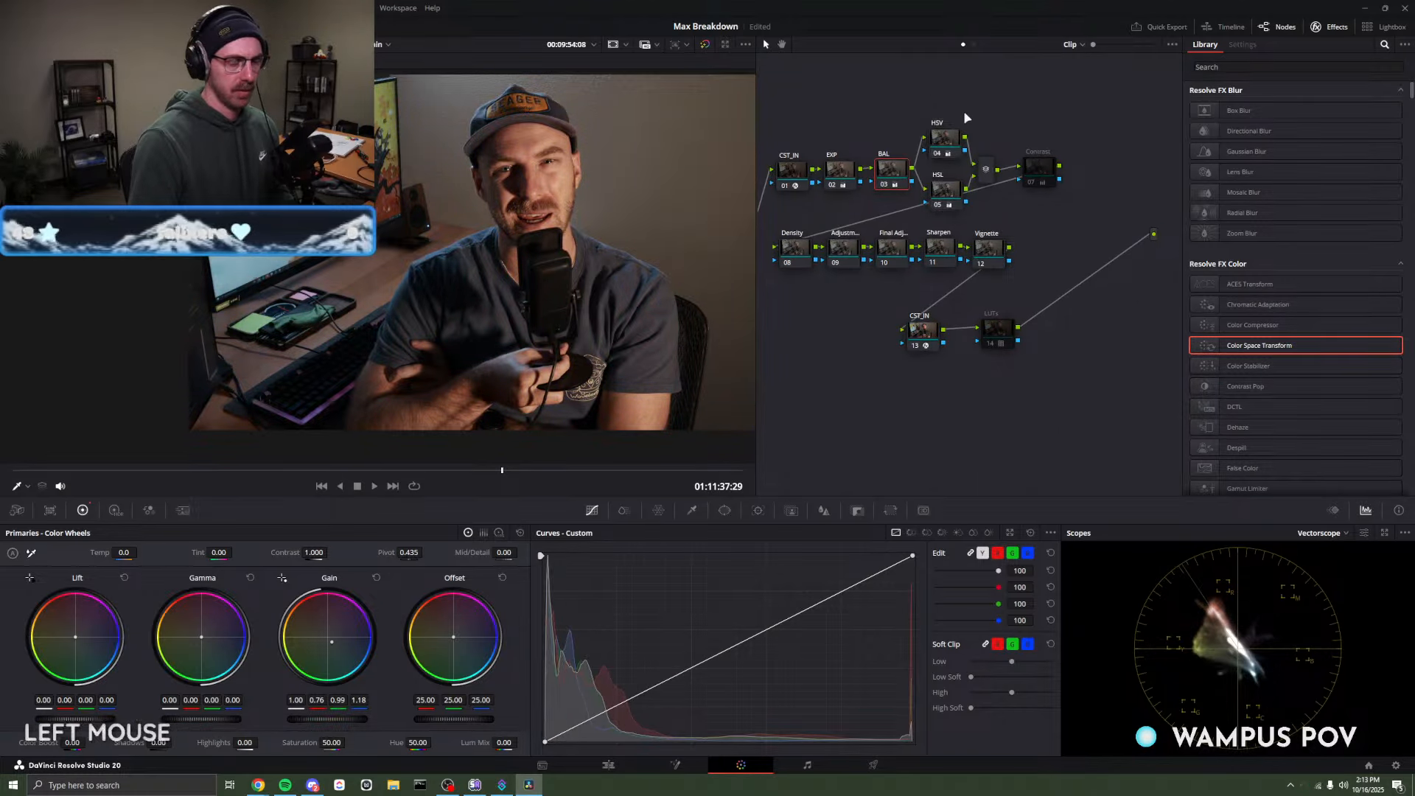
Examine the saturation-adjusted face, shirt and background at different magnifications.
middle_click(666, 320)
scroll(641, 325, "up", 1)
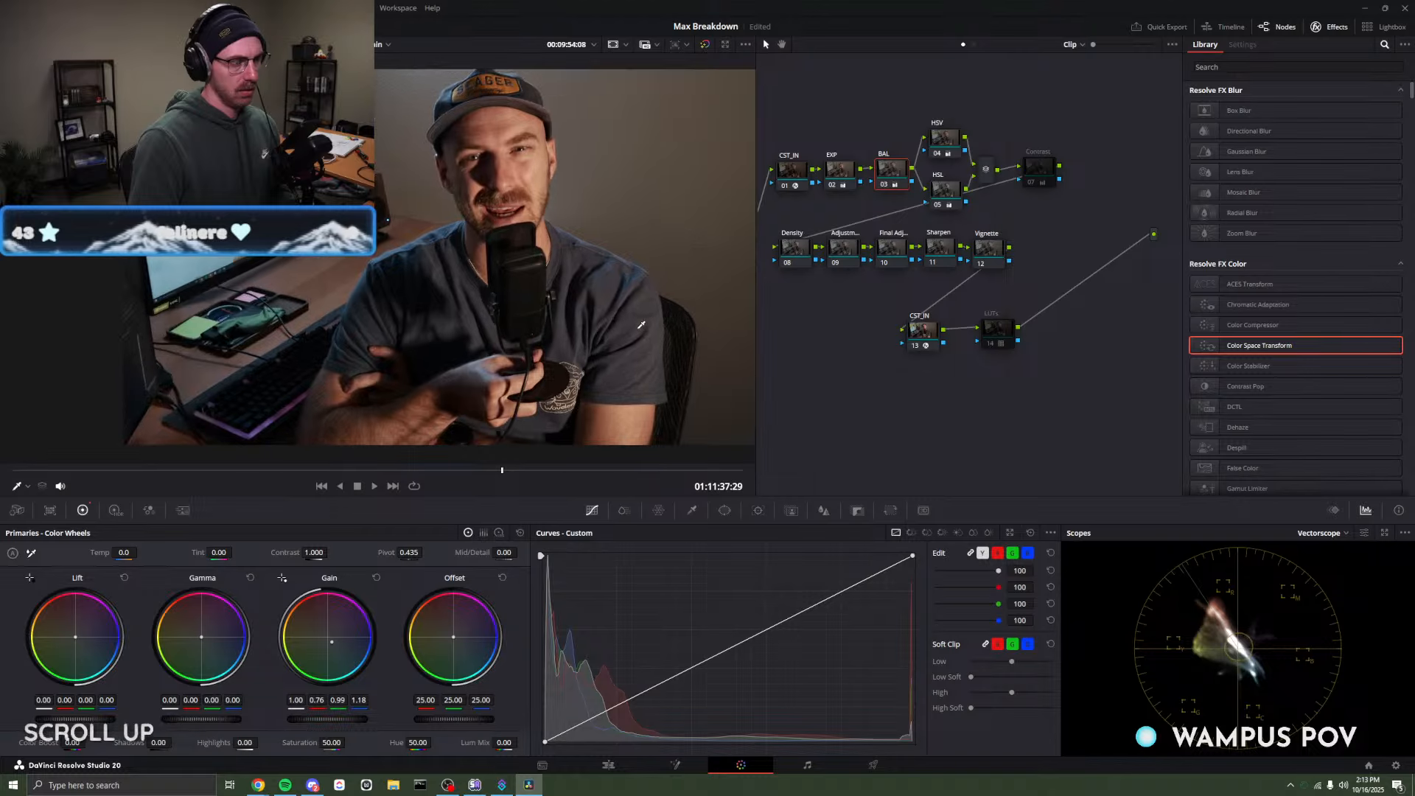
scroll(641, 324, "down", 1)
middle_click(525, 341)
scroll(525, 341, "up", 1)
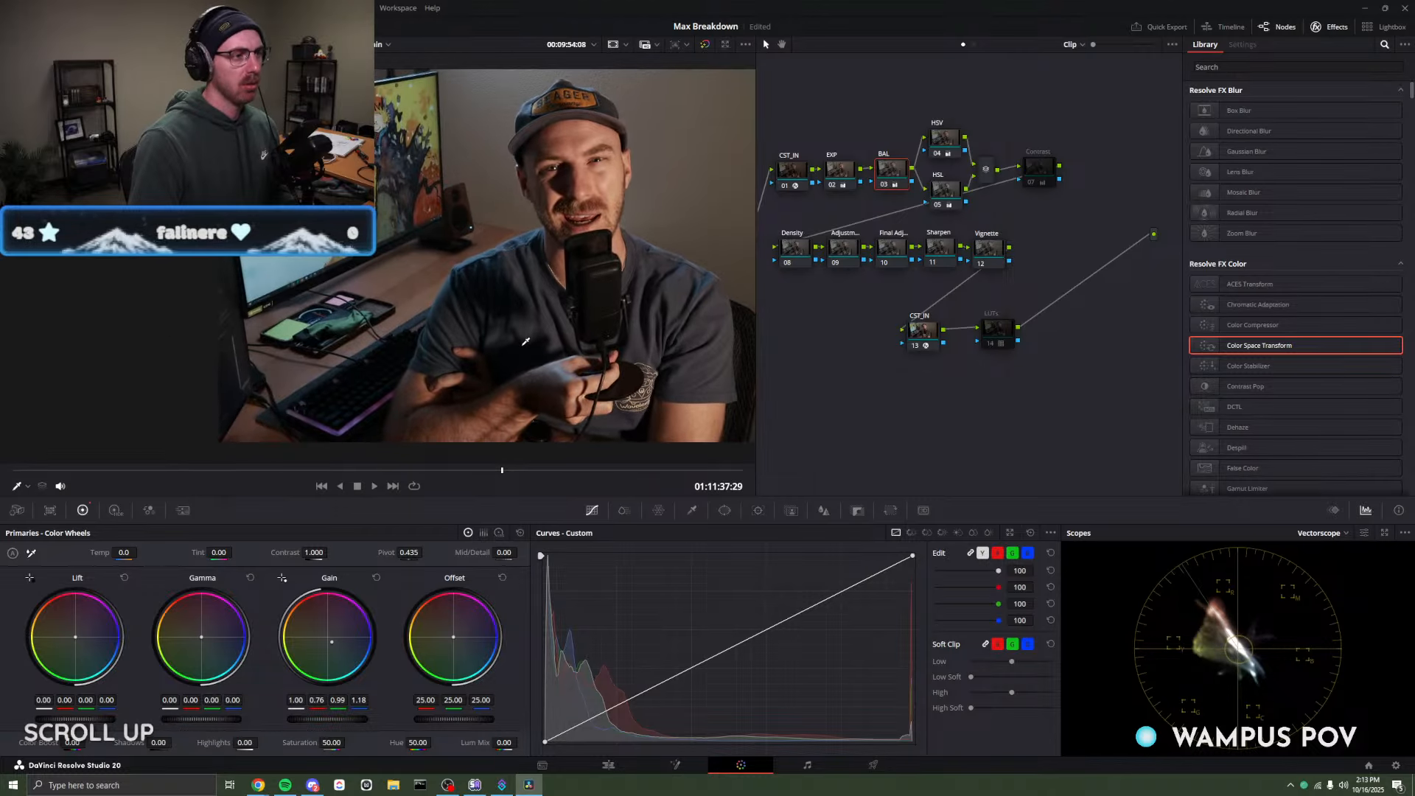
left_click_drag(943, 101, 957, 222)
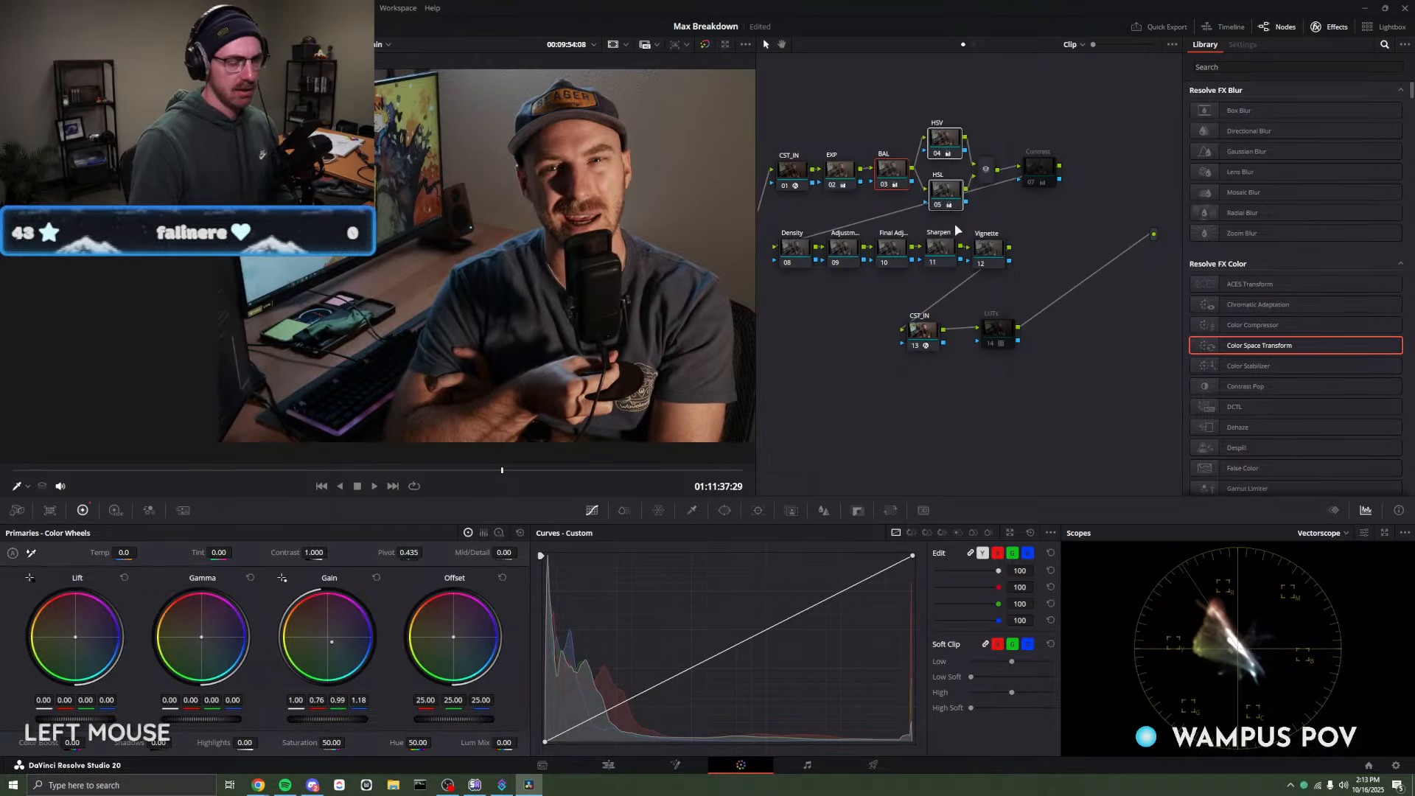
scroll(655, 274, "down", 1)
left_click(999, 116)
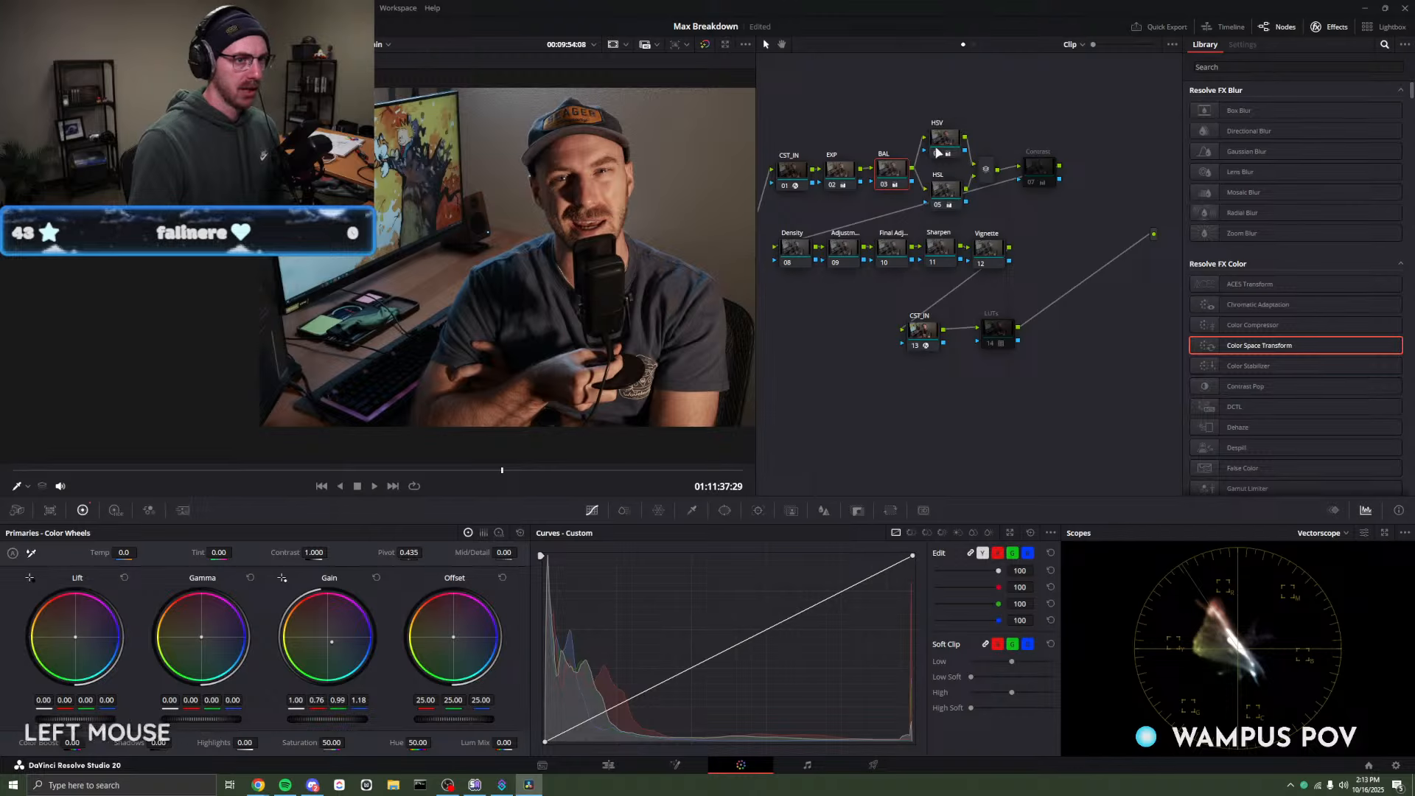
Bypass the HSV node and switch it back on to compare its effect on the image.
left_click(937, 153)
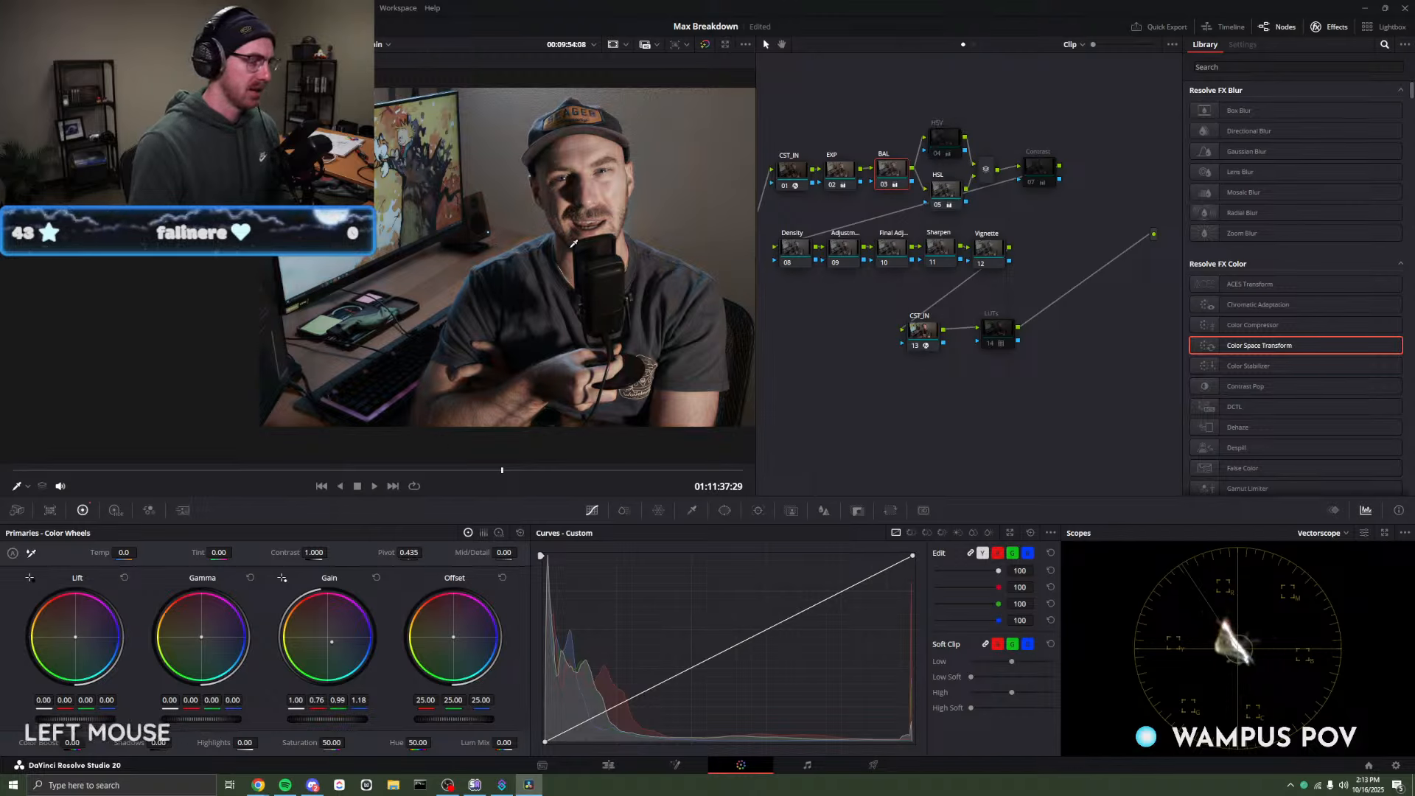
left_click(945, 139)
key("ctrl+d")
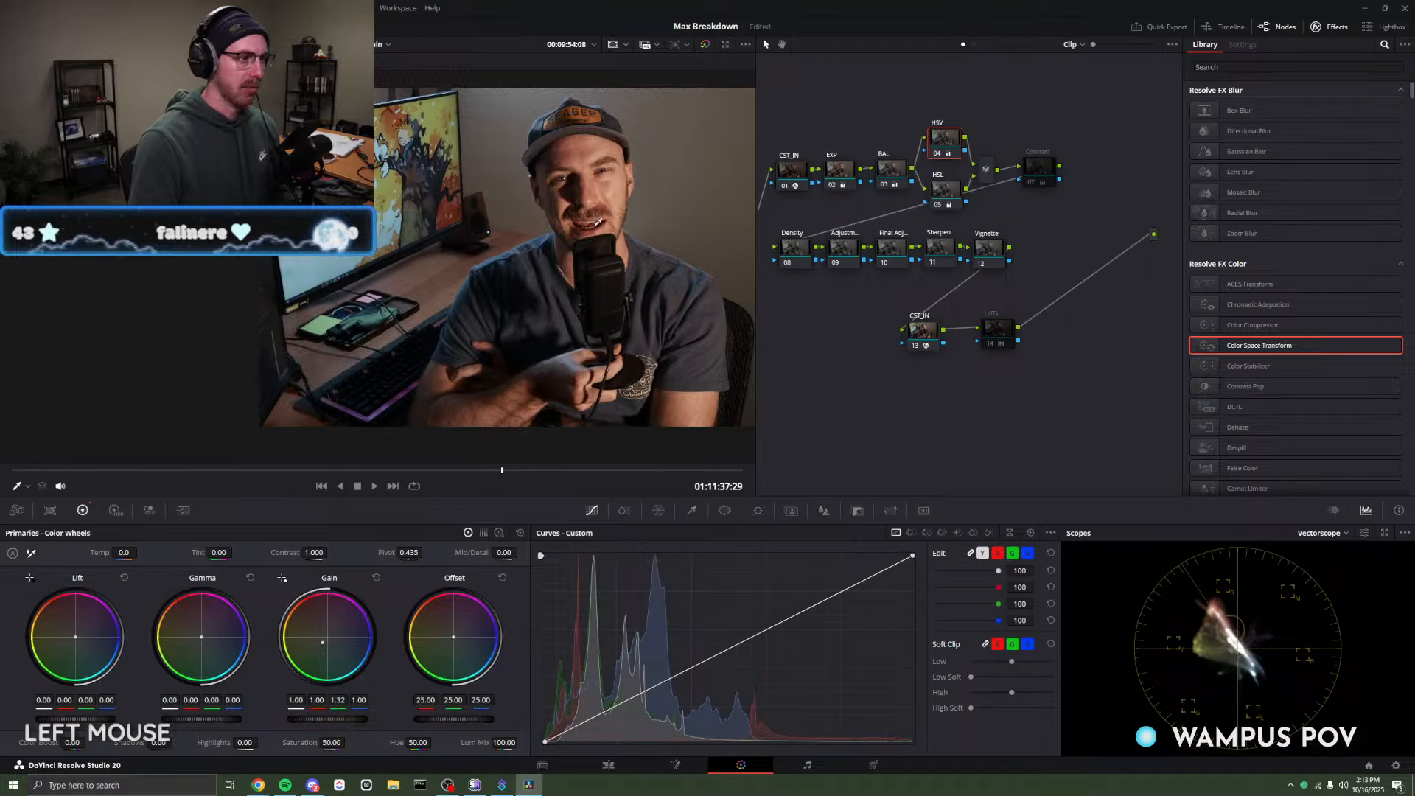
Disable the HSV and HSL nodes with their layer mixer, and enable the Contrast node.
left_click(1042, 165)
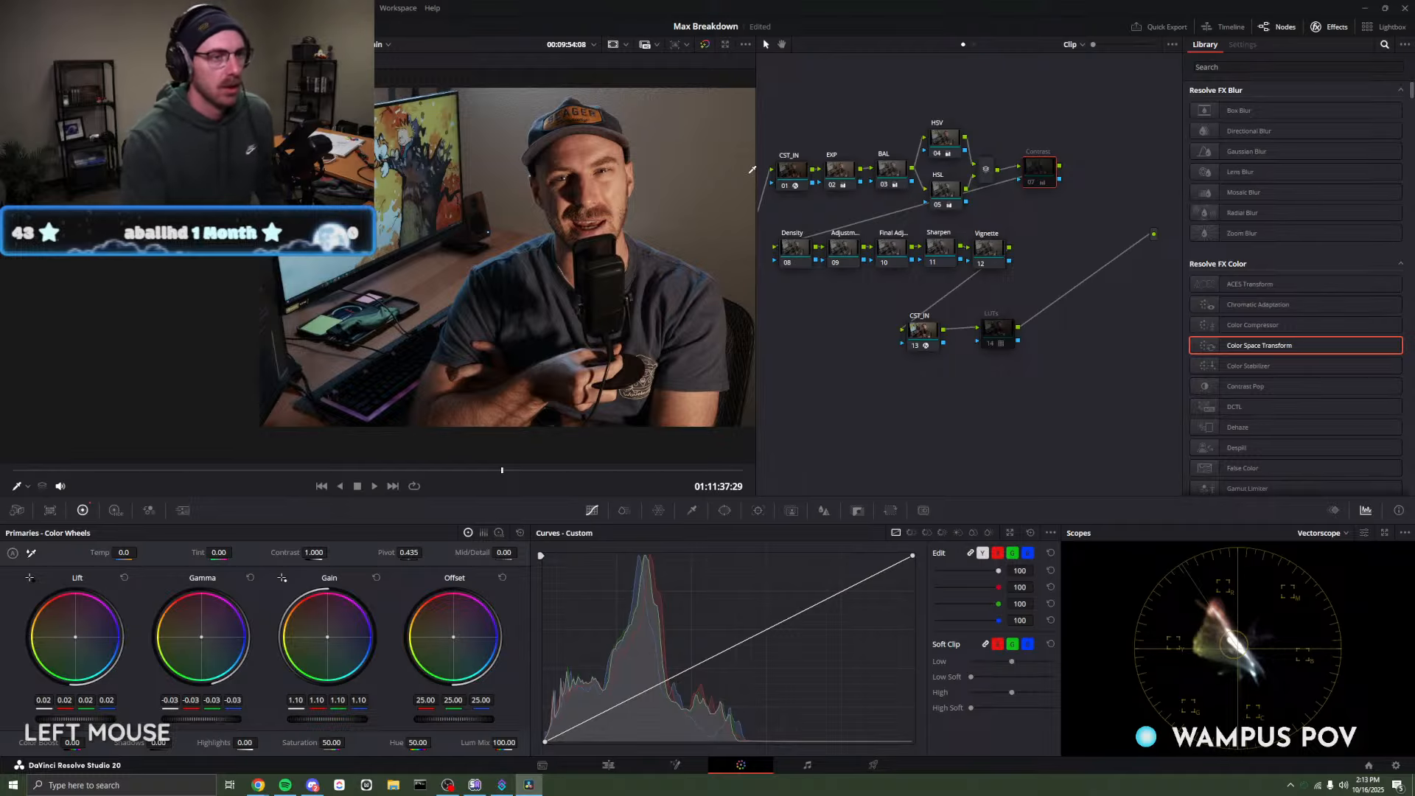
left_click_drag(930, 92, 963, 222)
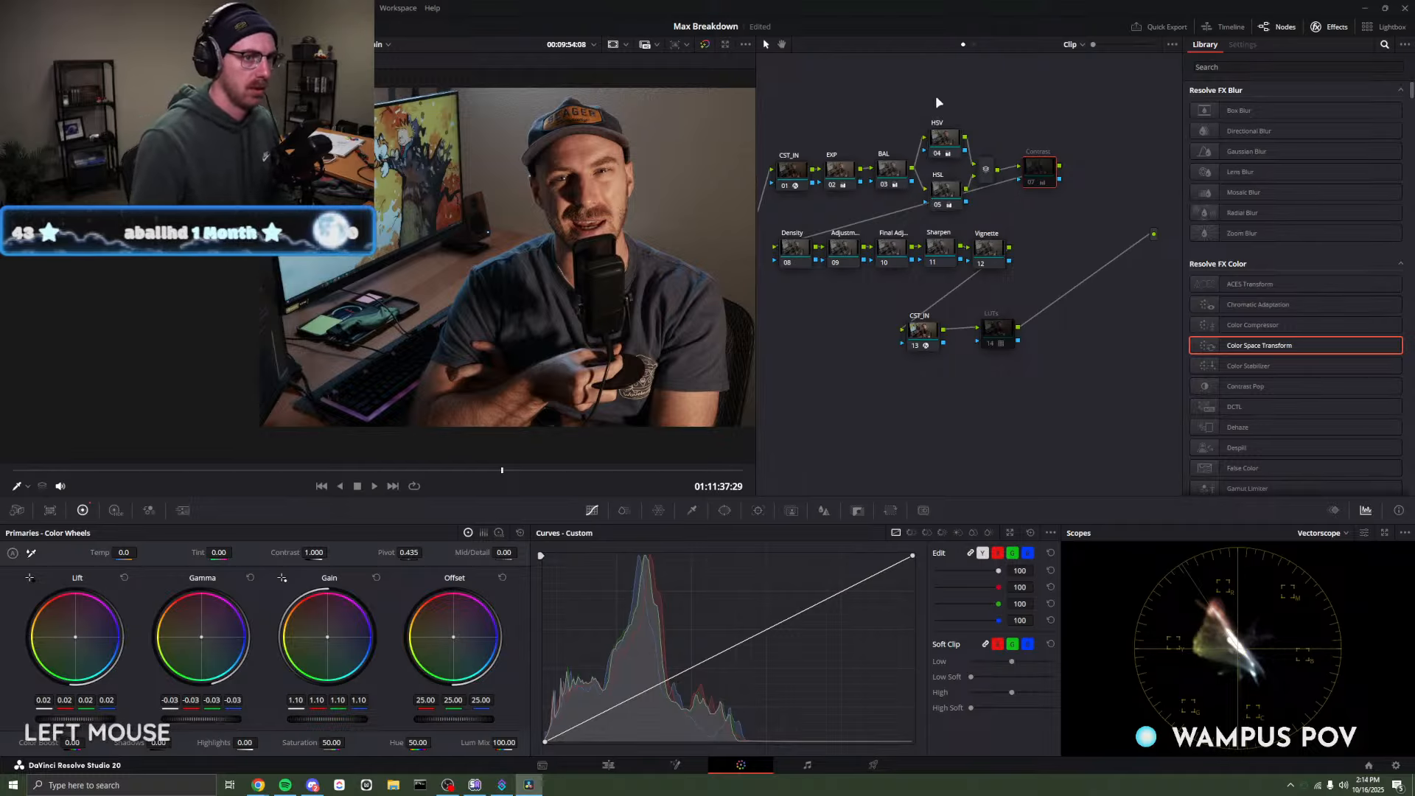
left_click_drag(935, 95, 994, 221)
key("ctrl+d")
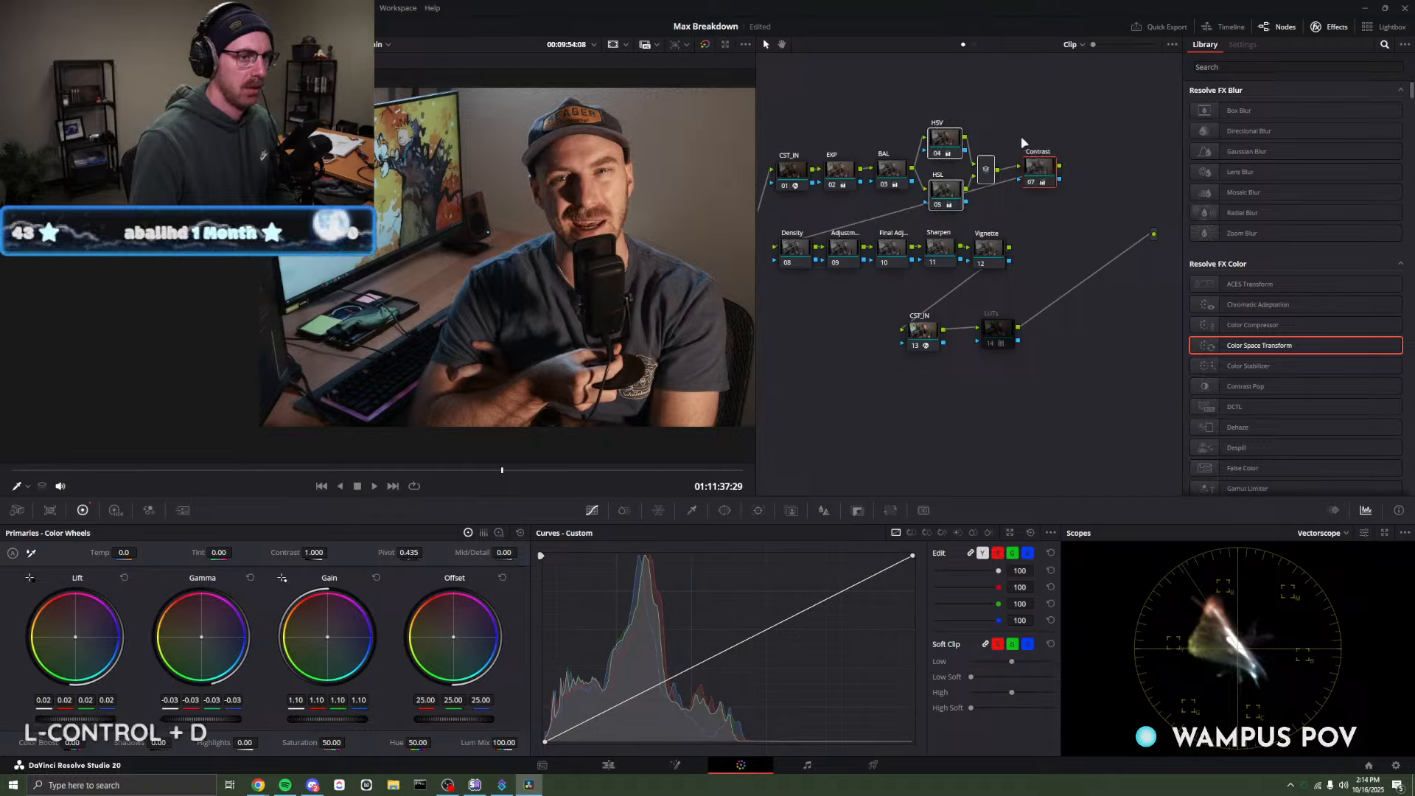
left_click(1005, 115)
left_click_drag(945, 105, 983, 204)
key("ctrl+d")
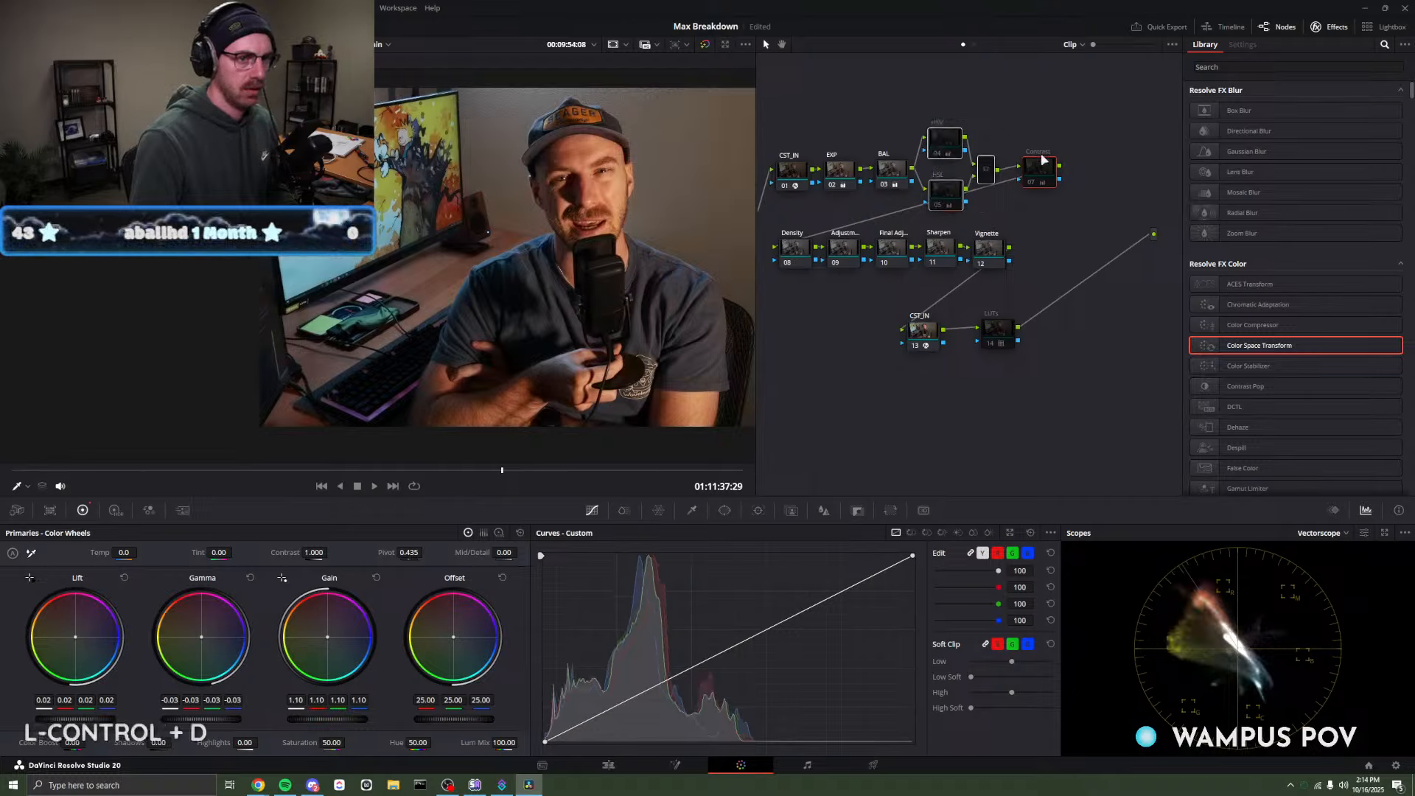
left_click(1043, 157)
key("ctrl+d")
left_click(1044, 135)
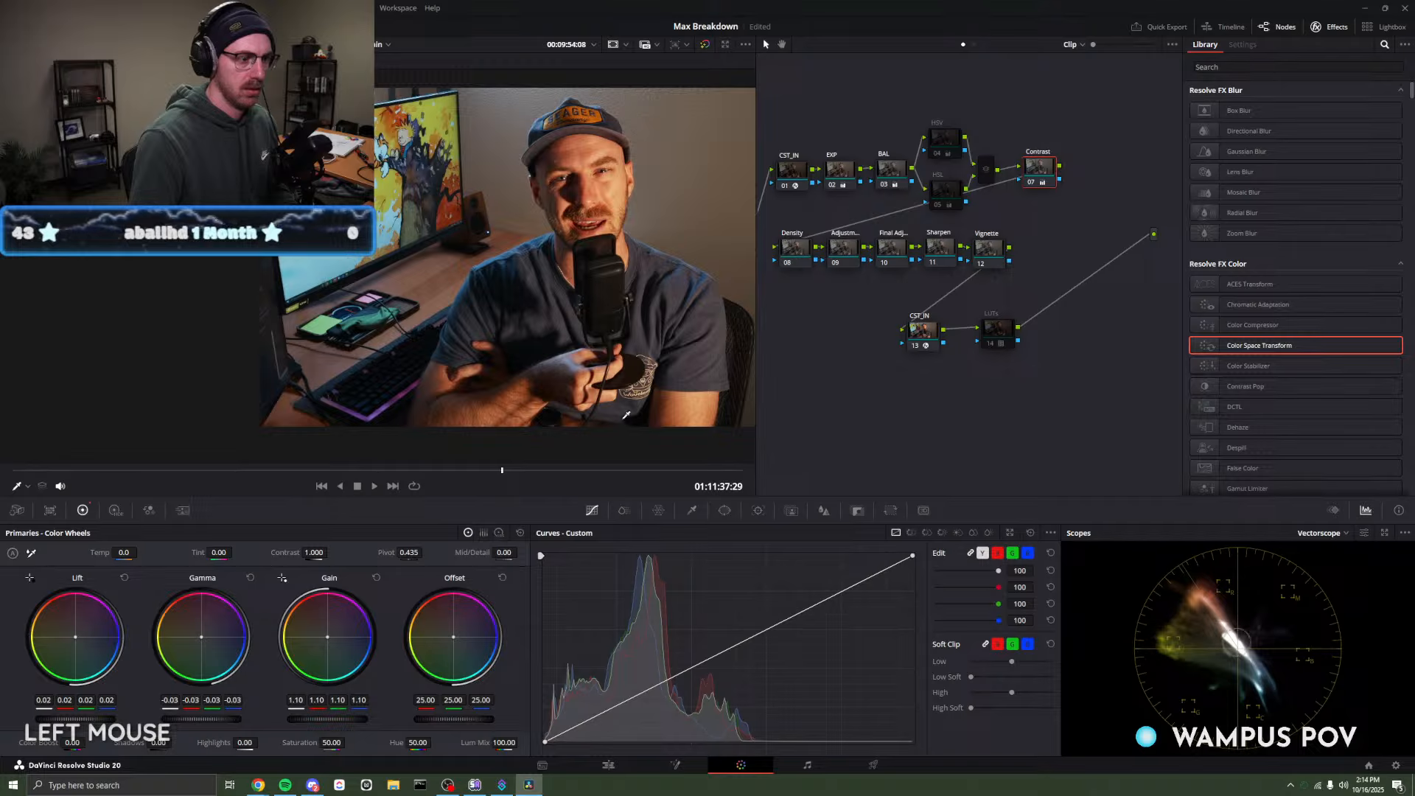
Switch the scope from Vectorscope to Parade and reframe the subject in the viewer.
left_click(1322, 533)
left_click(1319, 550)
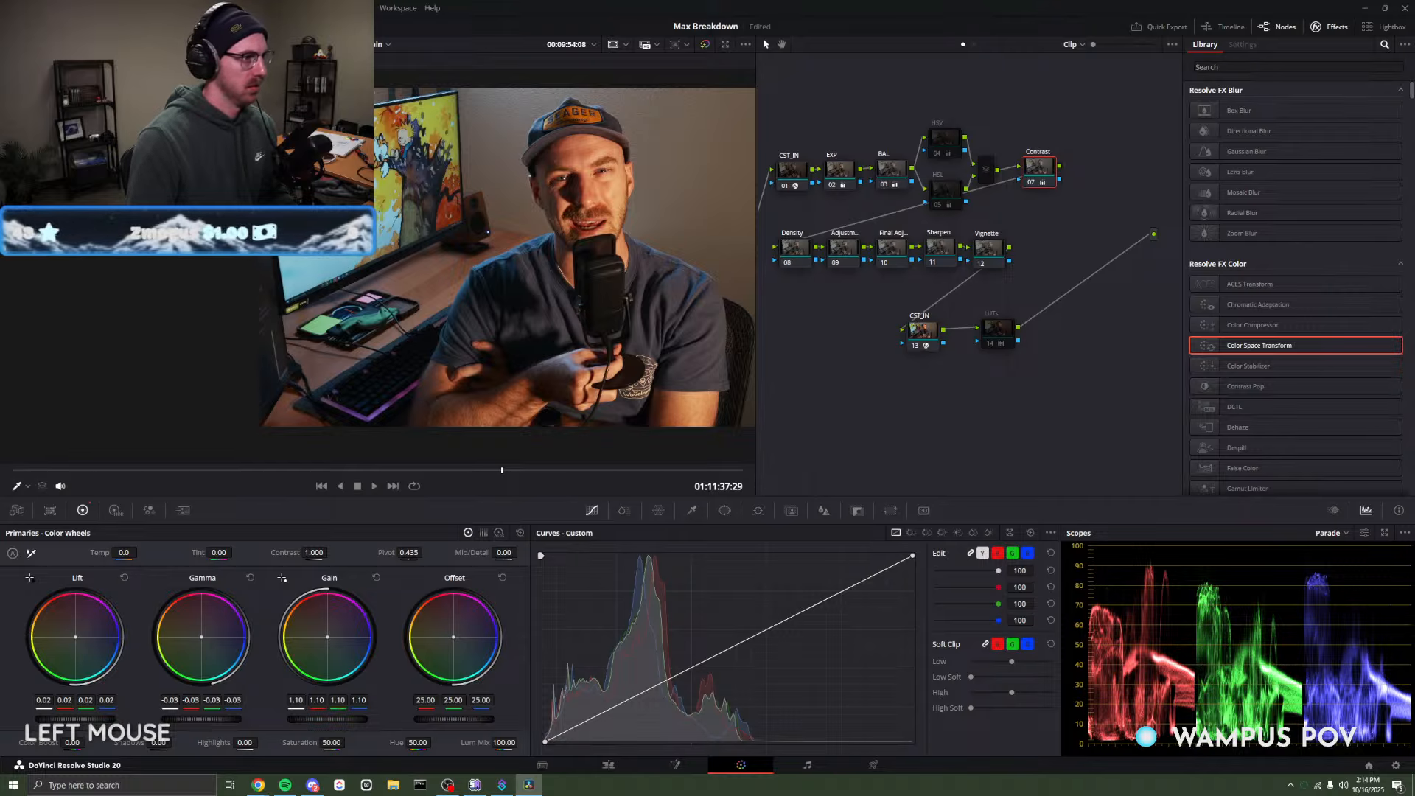
key("shift+z")
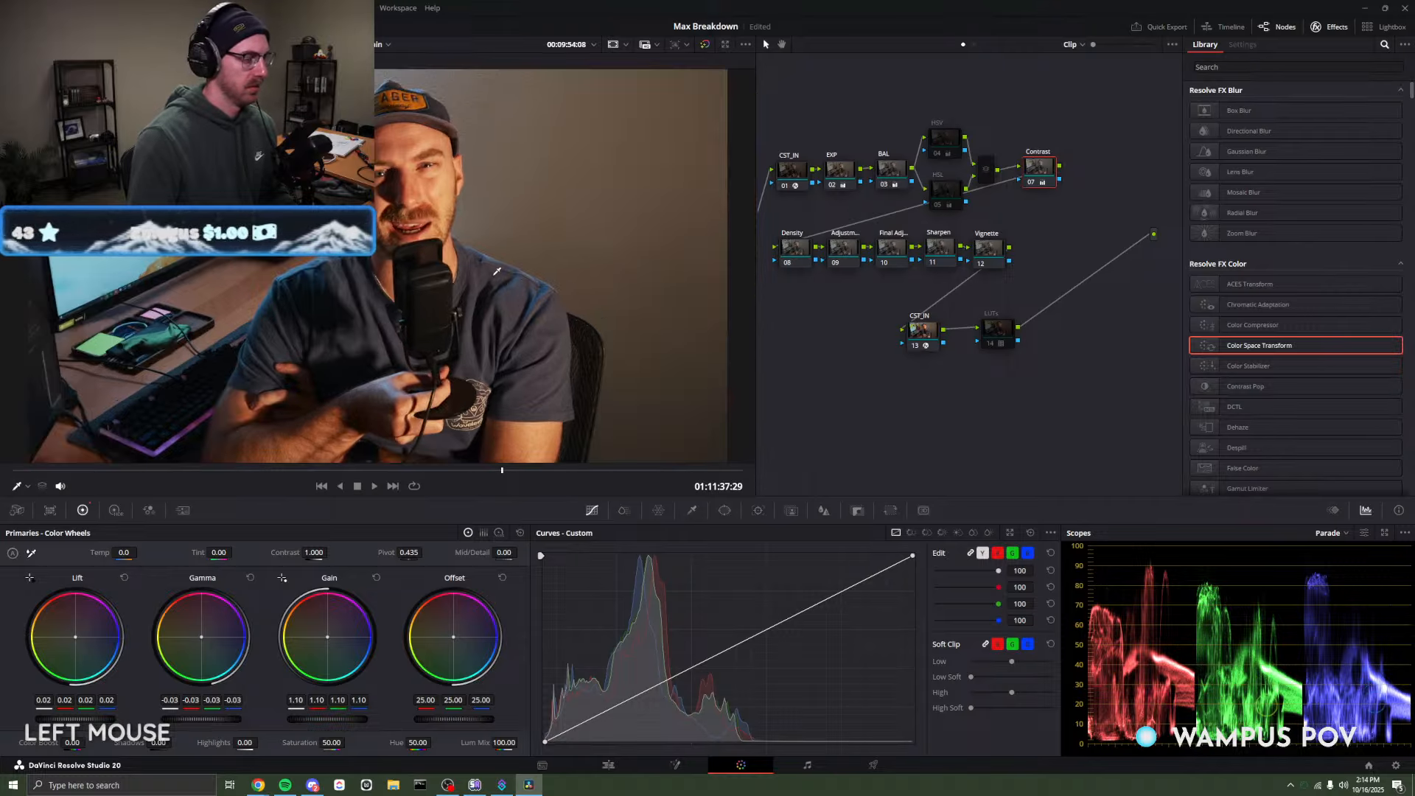
left_click_drag(482, 296, 650, 295)
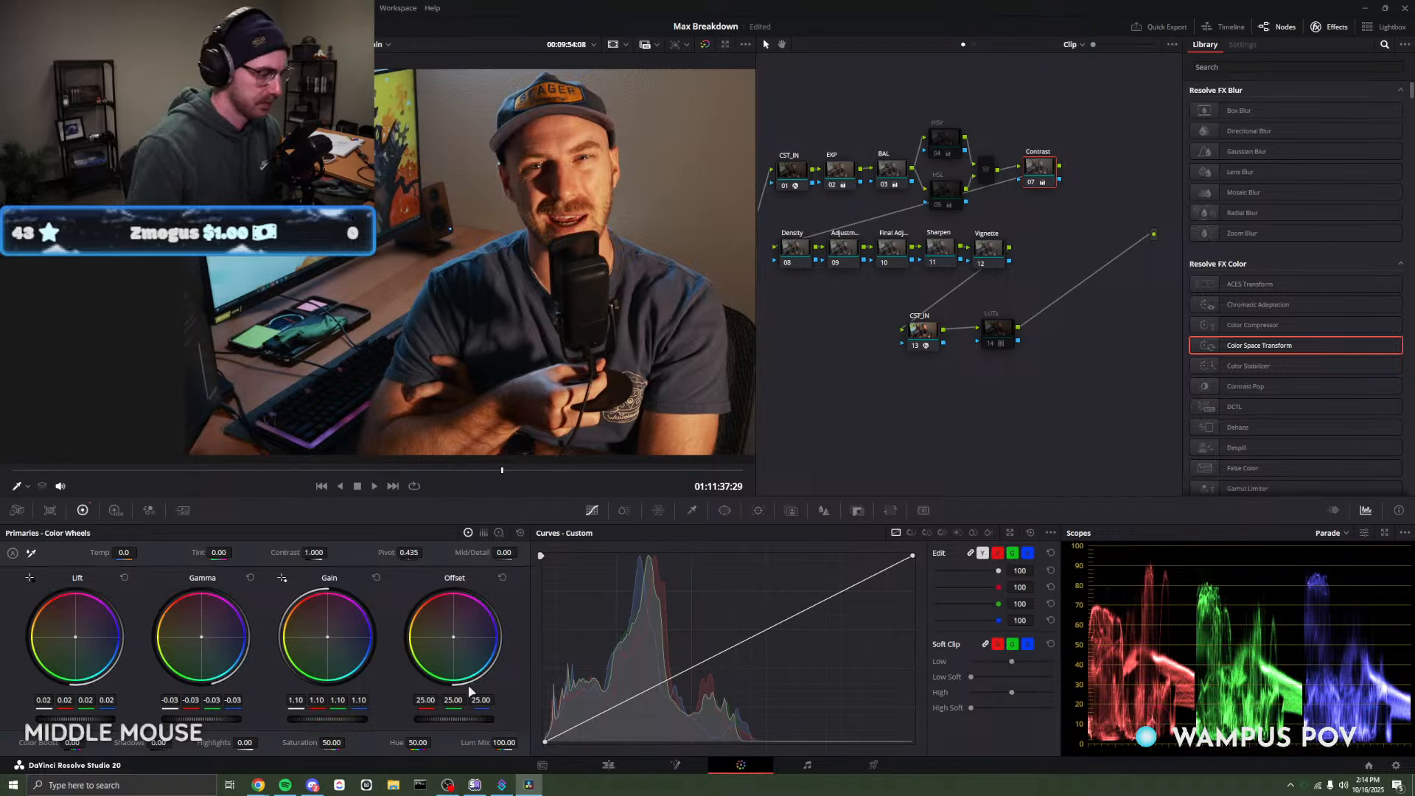
Set the Contrast node's Gain to 1.09, try a Gamma of -0.01 and undo the Gamma change.
left_click_drag(327, 719, 321, 719)
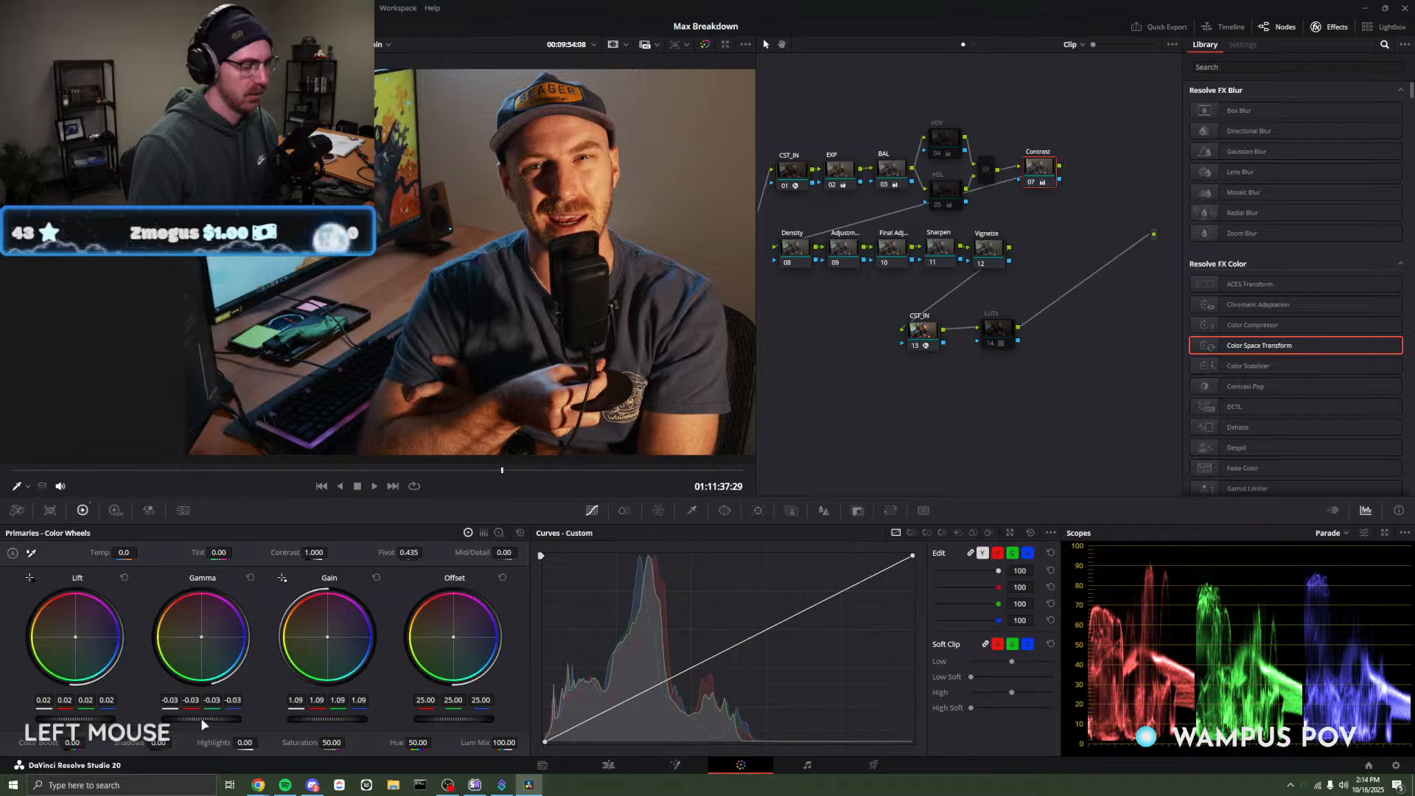
left_click_drag(201, 718, 210, 719)
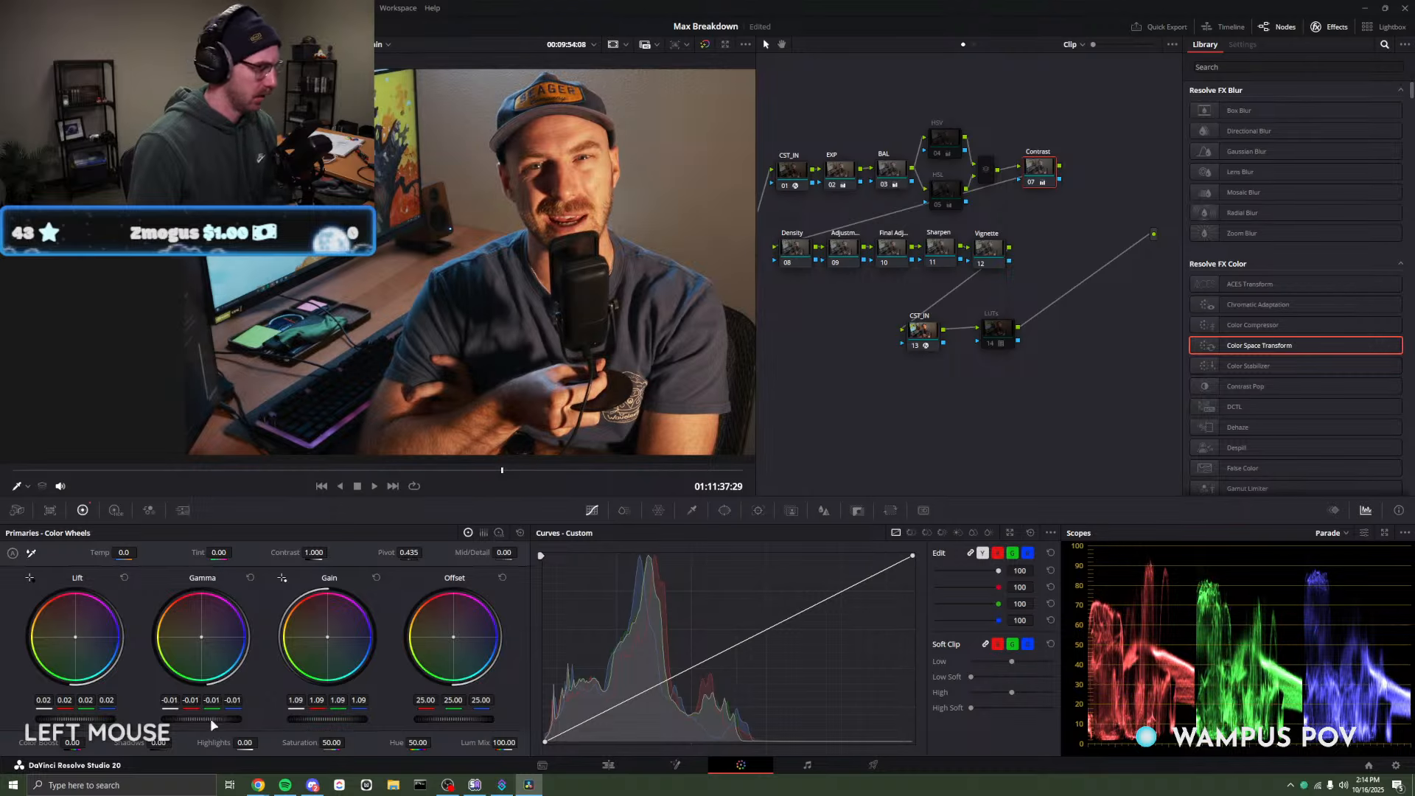
key("ctrl+z")
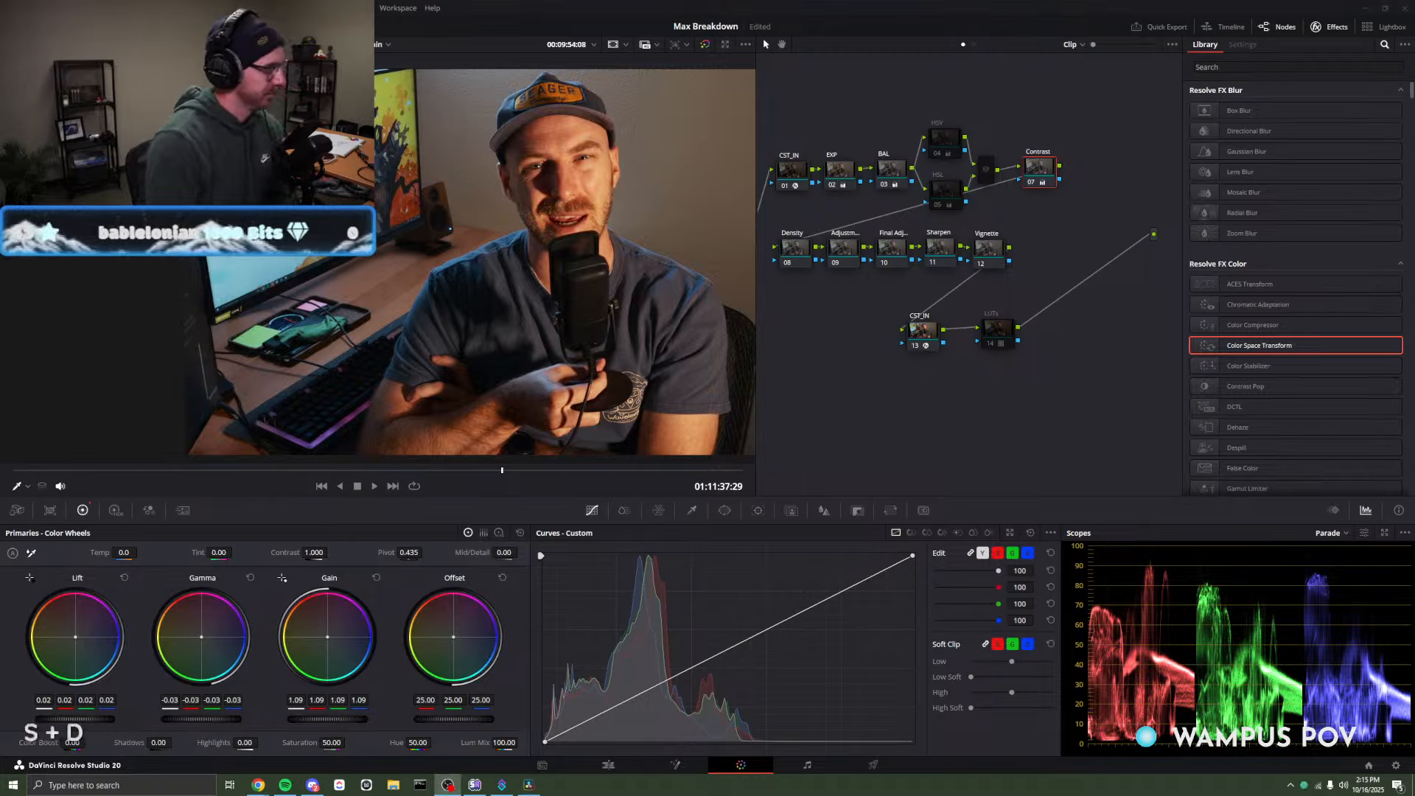
type("eat <3")
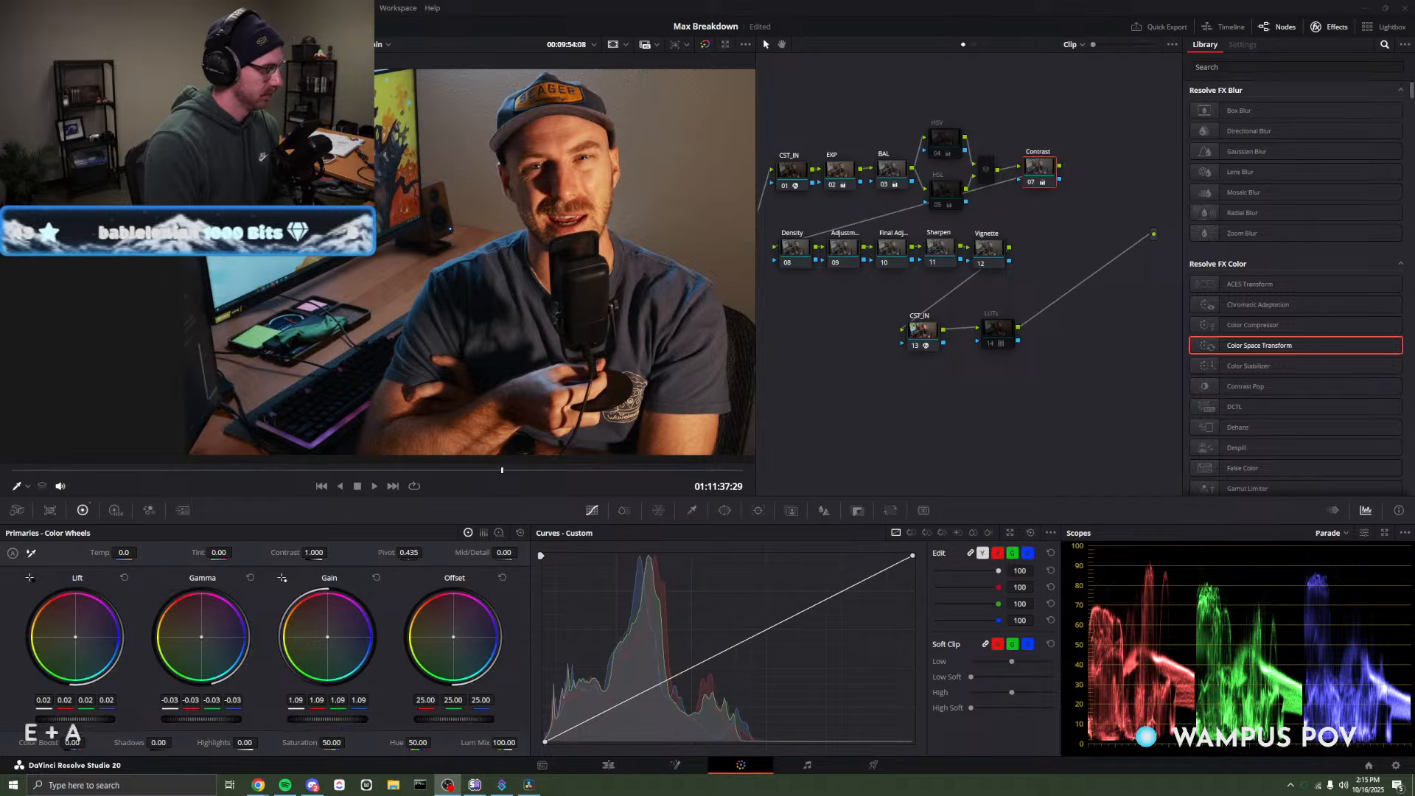
key("Return")
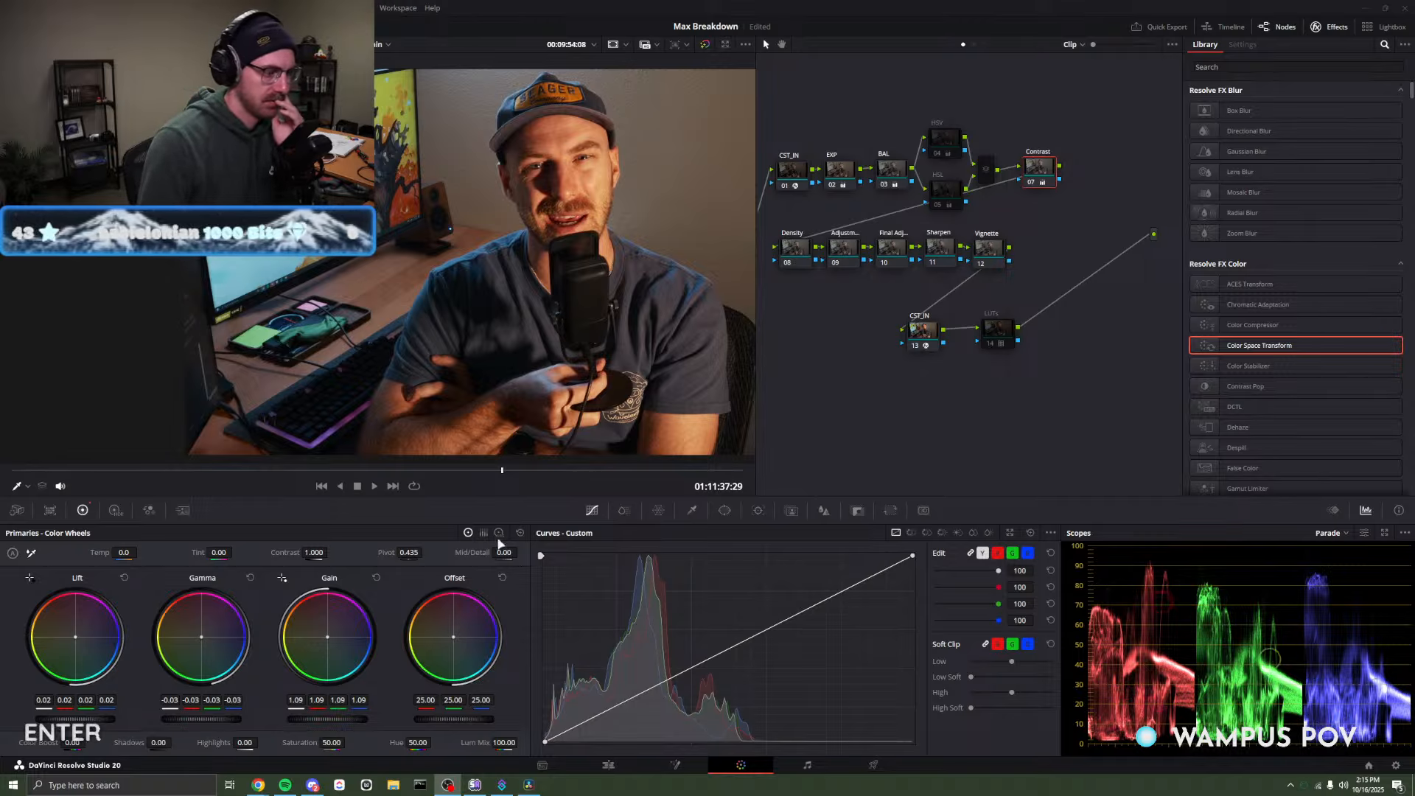
Set the Contrast node's Lift to 0.03 and Gamma to -0.04, and lower its Gain slightly.
left_click_drag(216, 725, 210, 724)
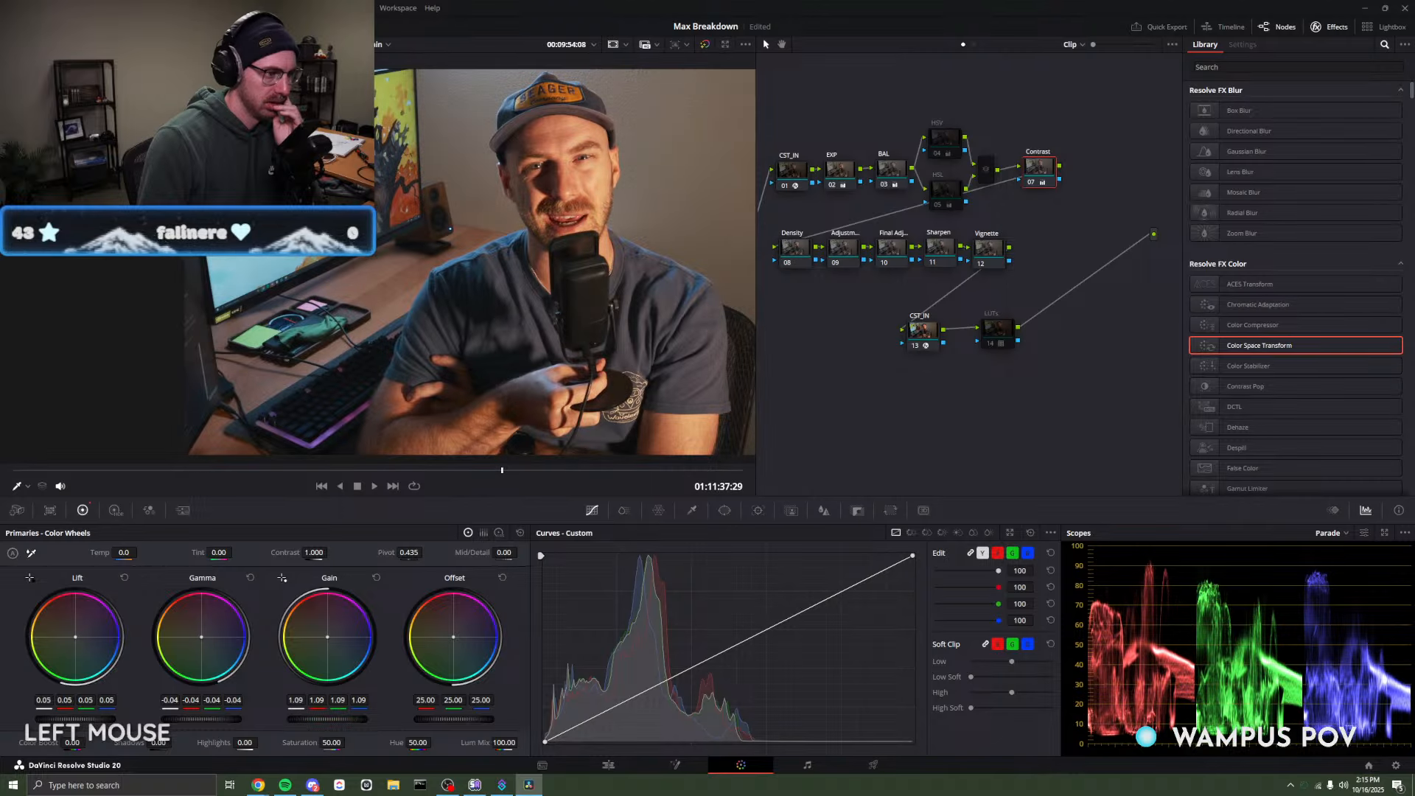
left_click_drag(75, 719, 65, 719)
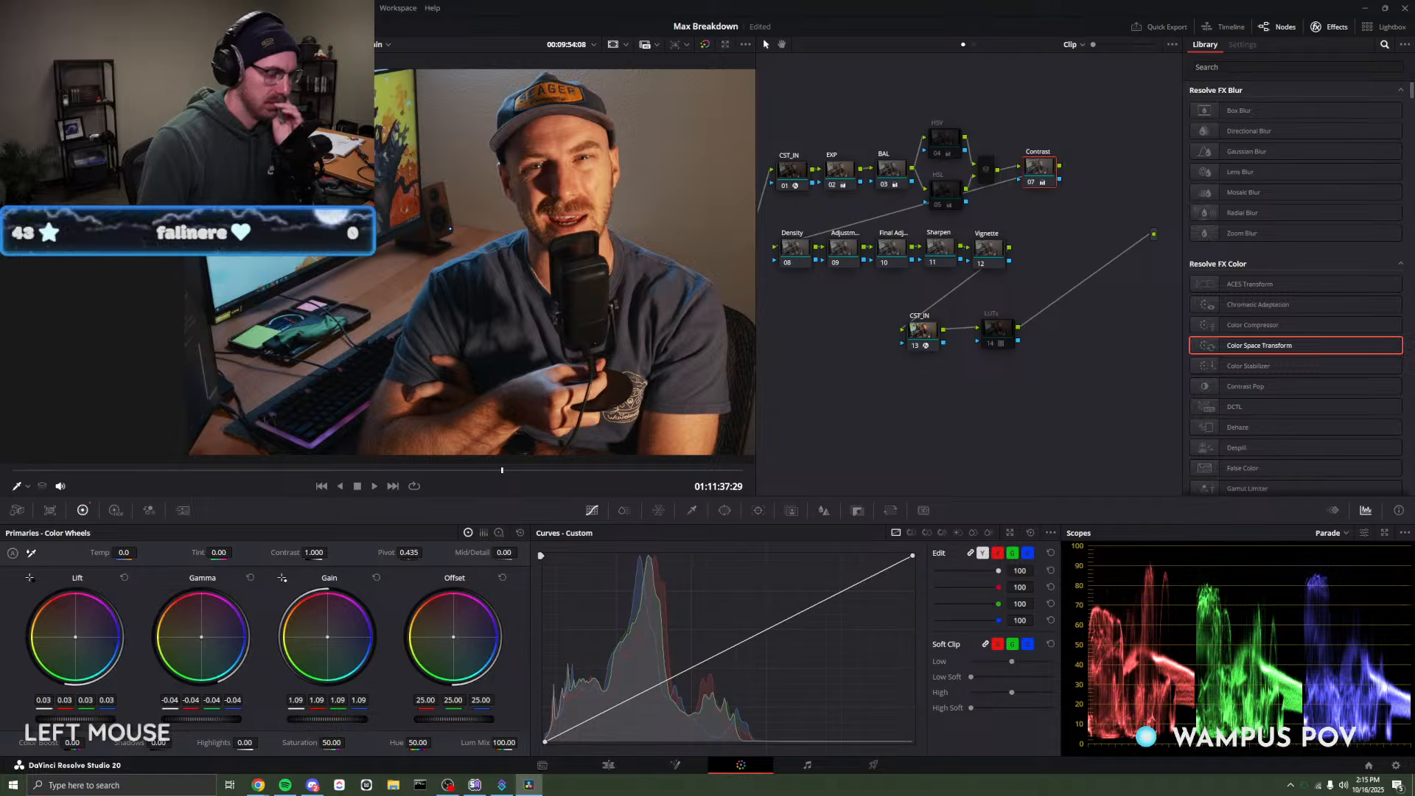
left_click_drag(201, 719, 199, 719)
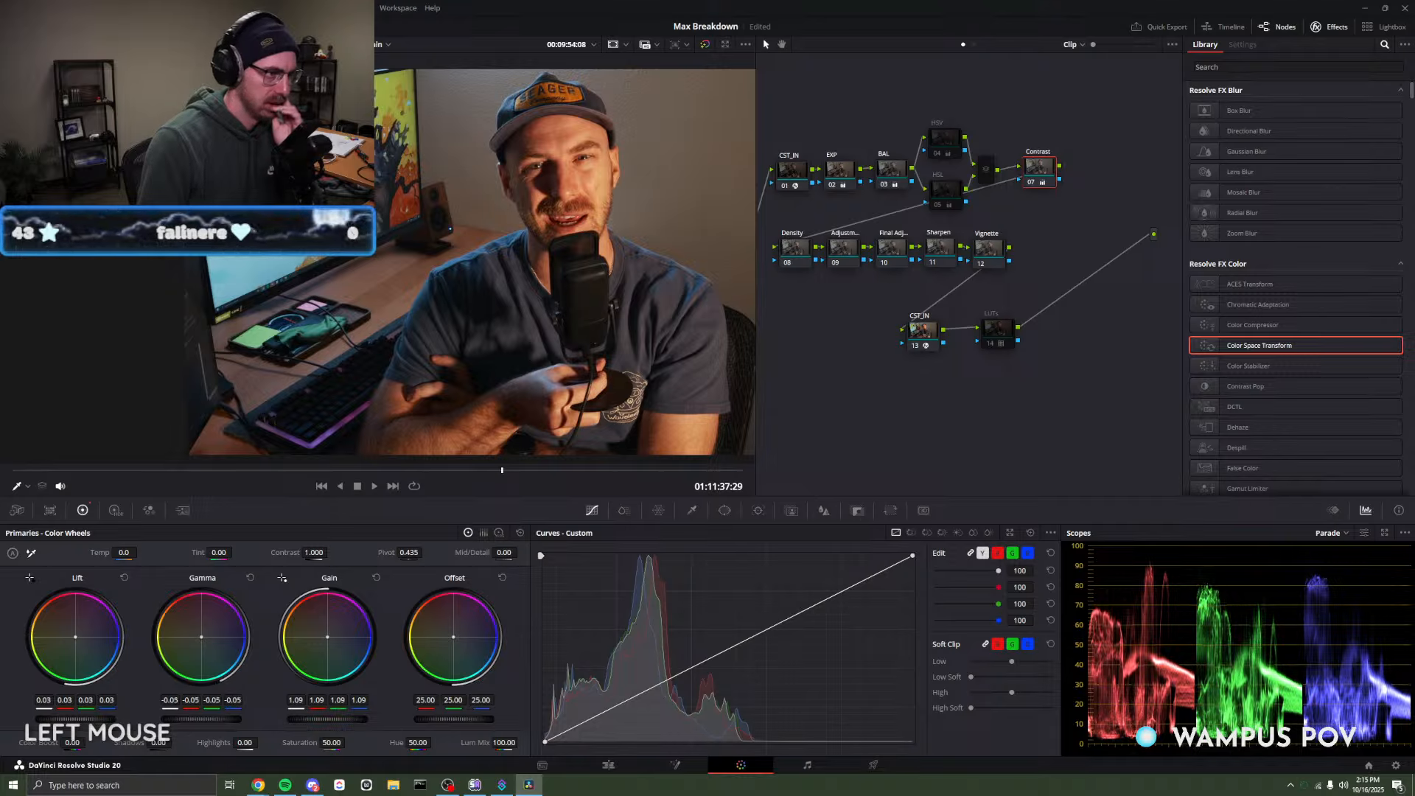
left_click_drag(199, 718, 201, 719)
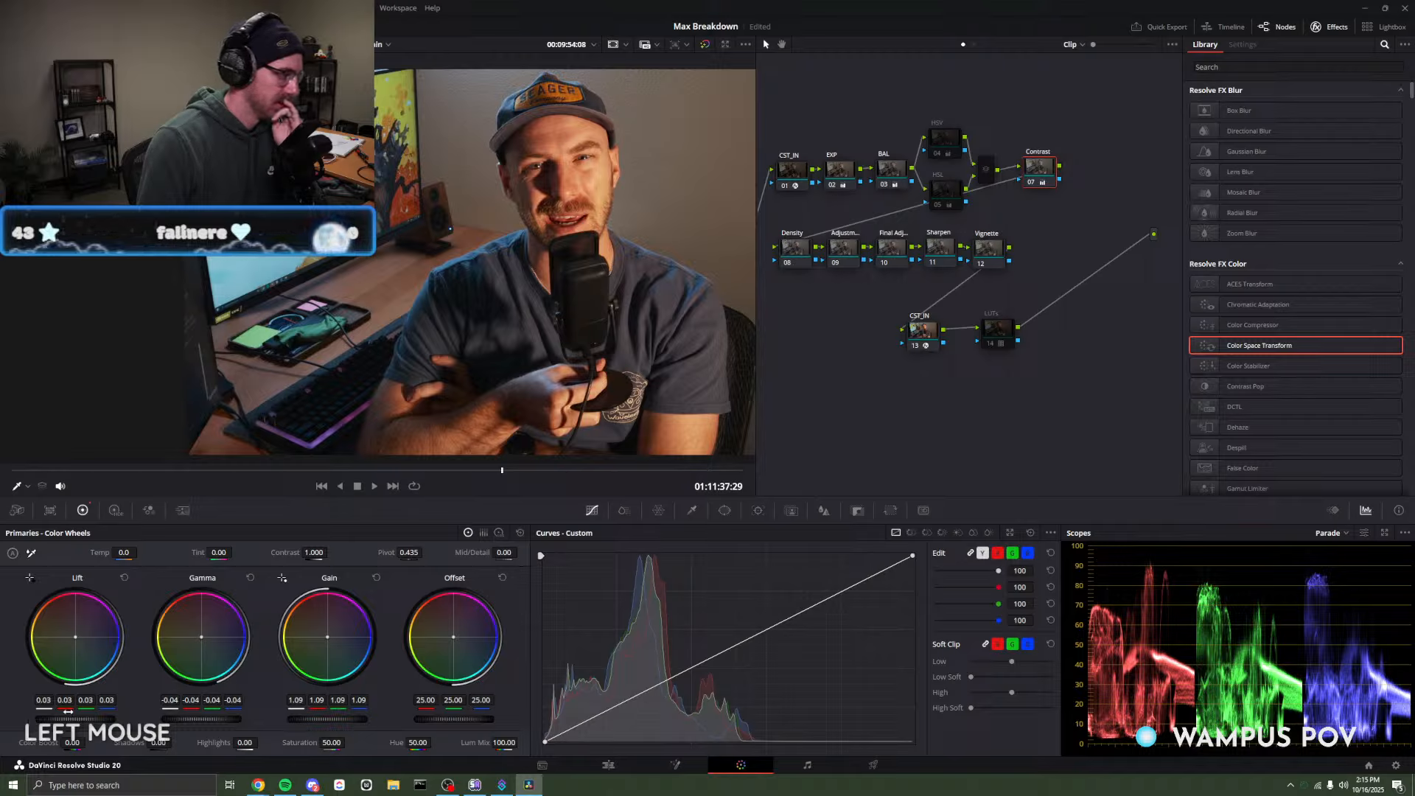
left_click_drag(75, 719, 75, 718)
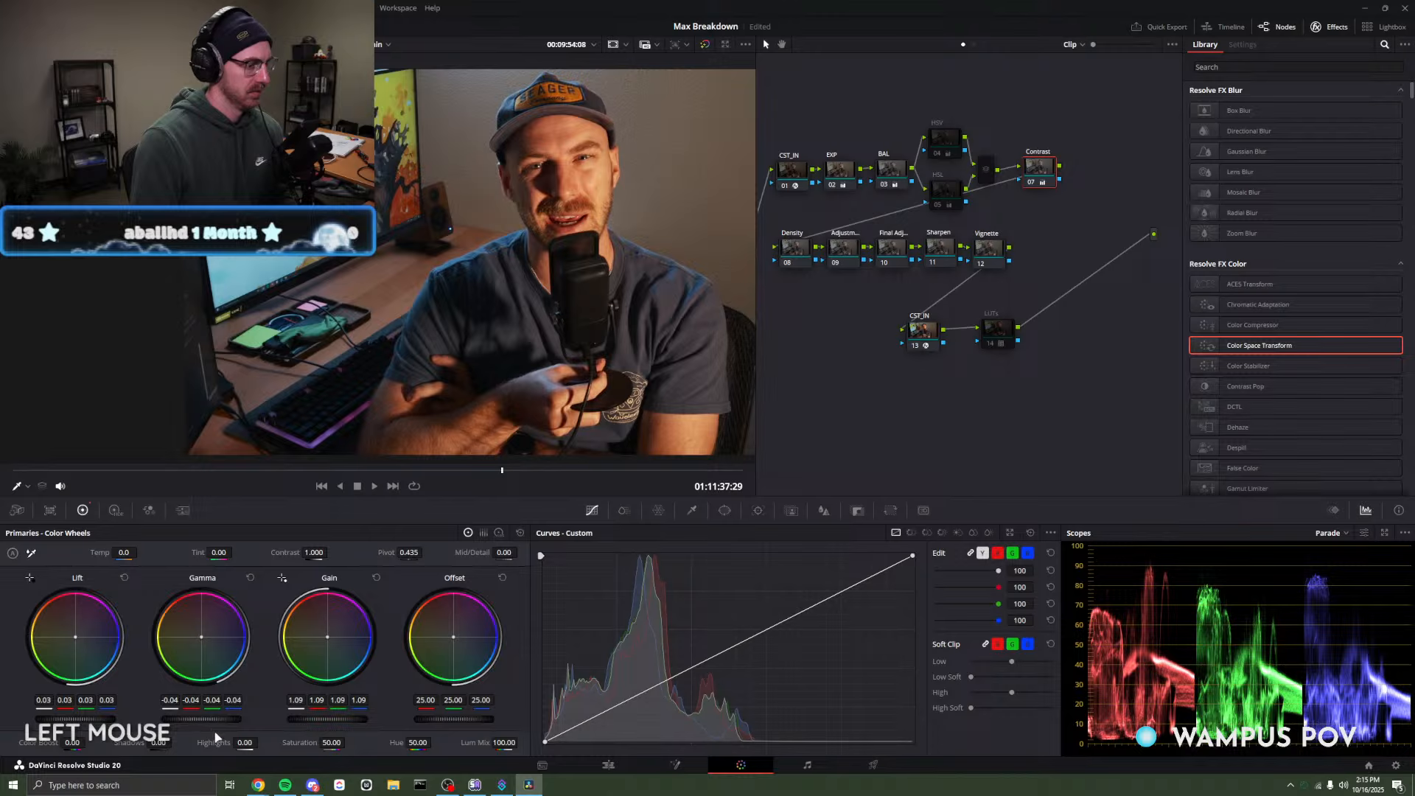
left_click_drag(327, 719, 325, 719)
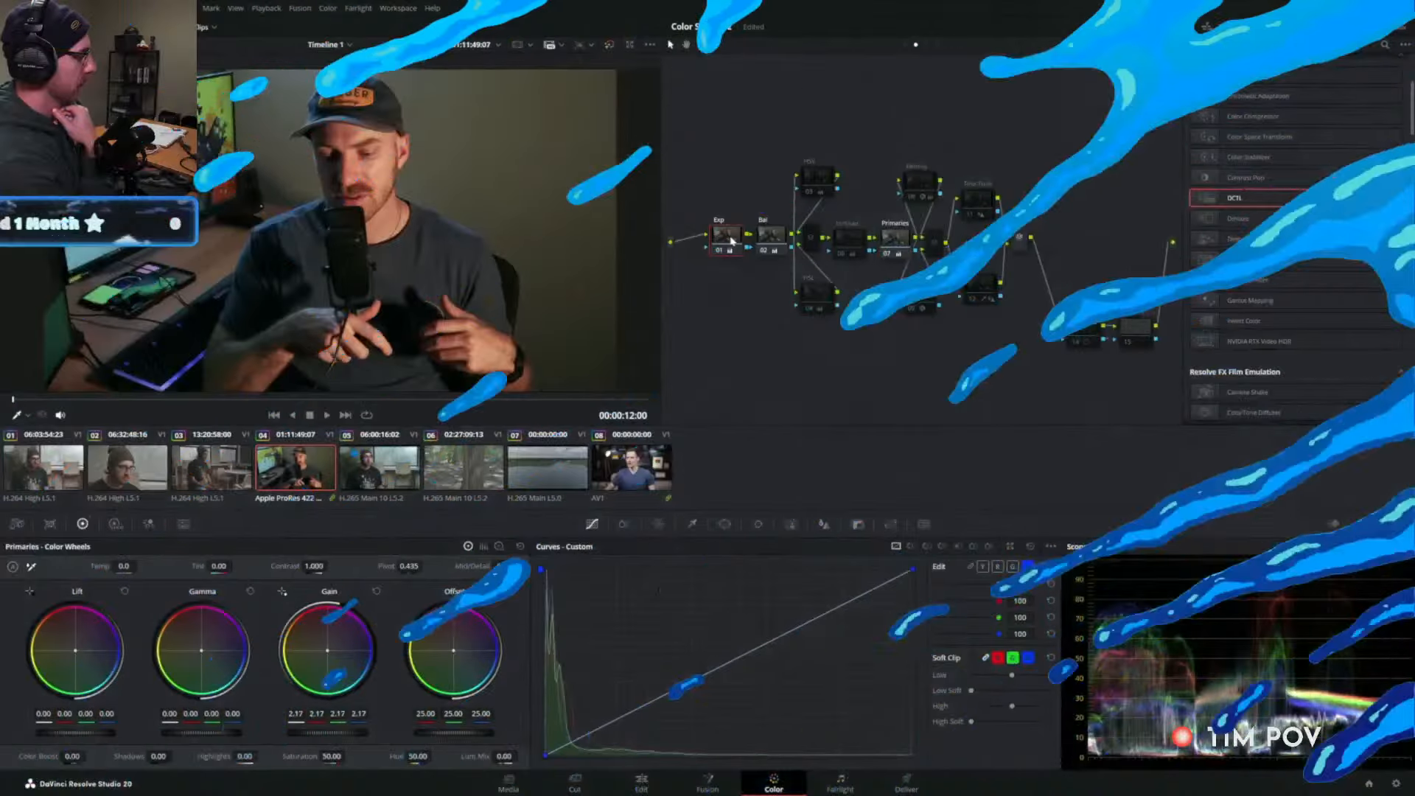
In the Color Session 2 project, bypass the Exp and Bal nodes together and re-enable them to compare the image.
left_click_drag(711, 193, 782, 278)
key("ctrl+d")
key("ctrl+d")
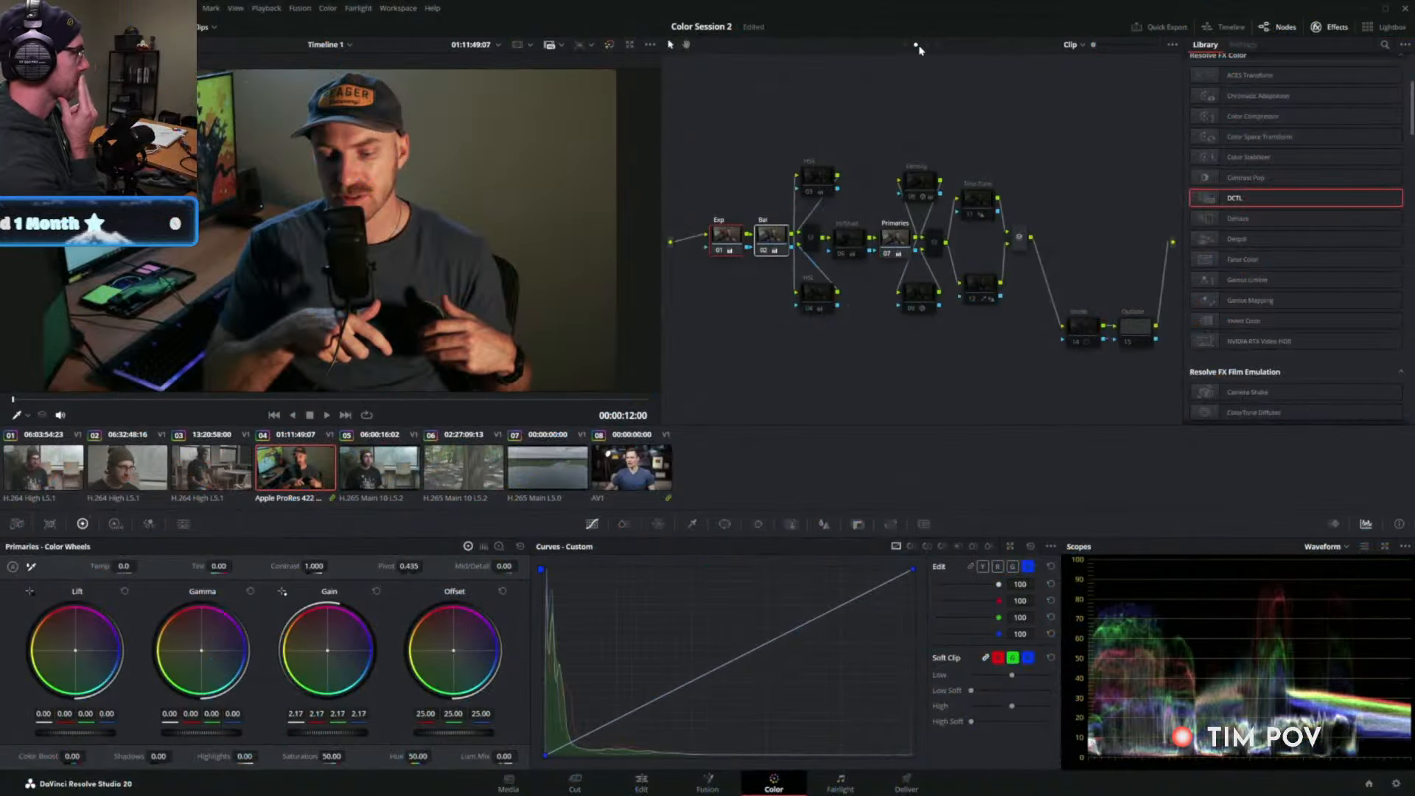
In the group post-clip graph, replace the output node's Color Space Transform with a DCTL set to JP_2499_DRT, and return to the clip graph.
left_click(927, 44)
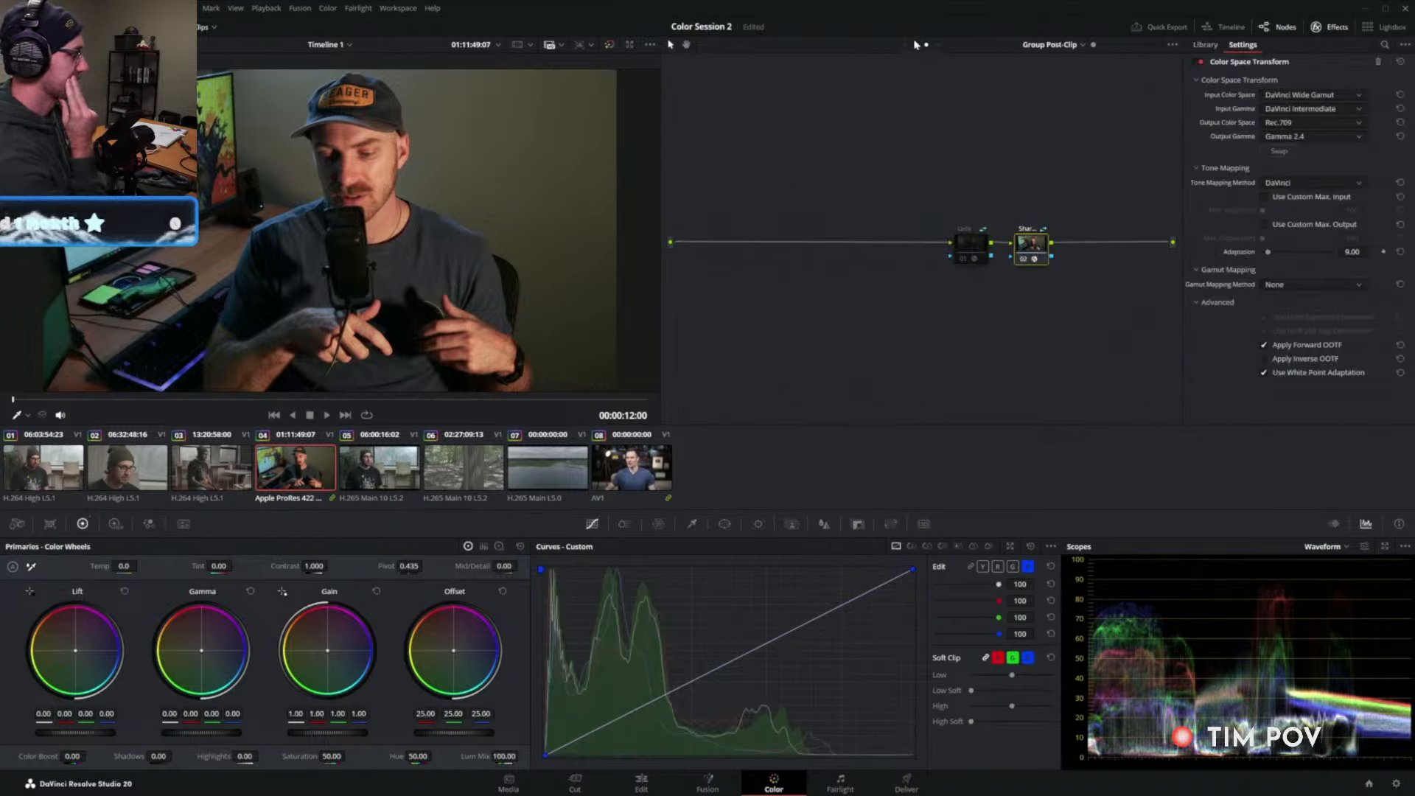
left_click(915, 45)
left_click(927, 44)
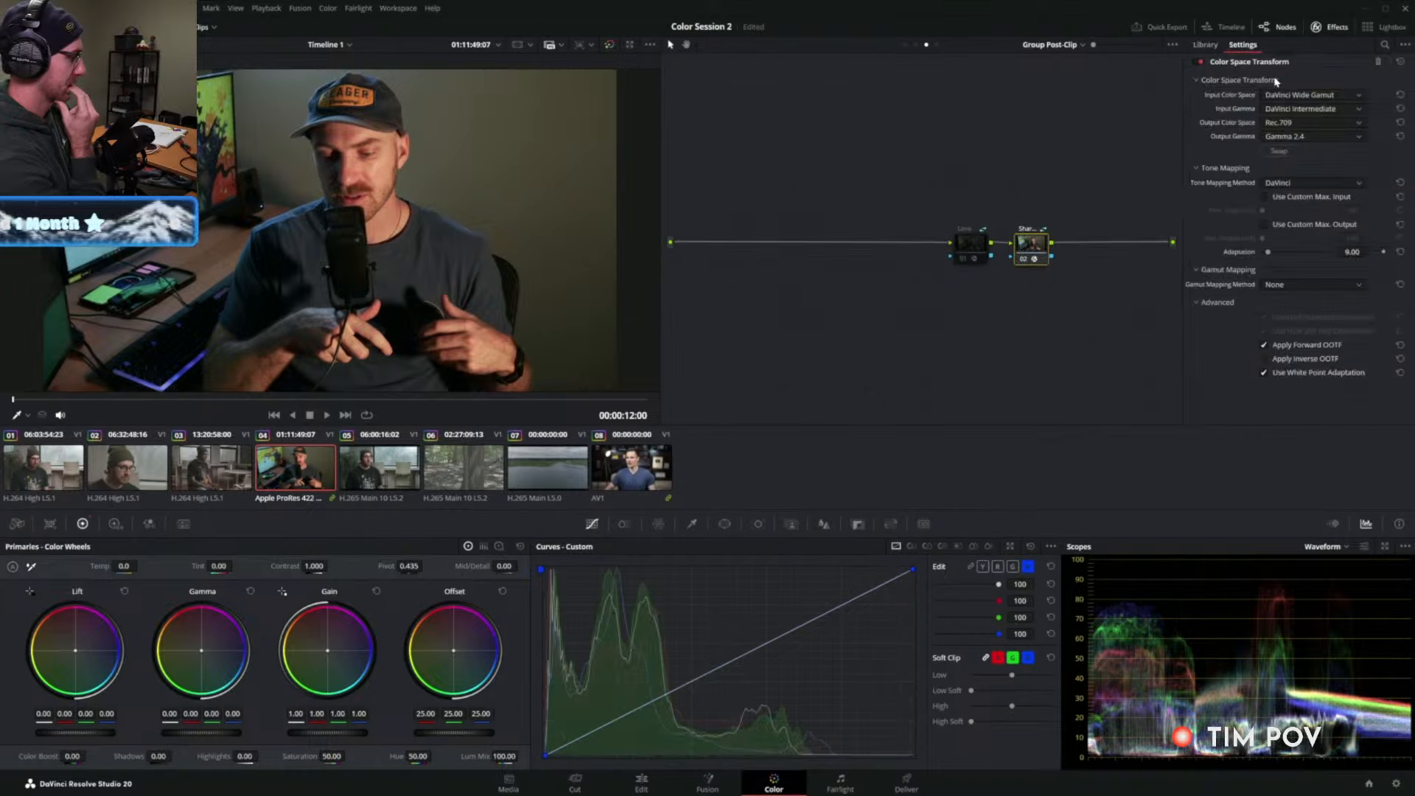
left_click(1373, 61)
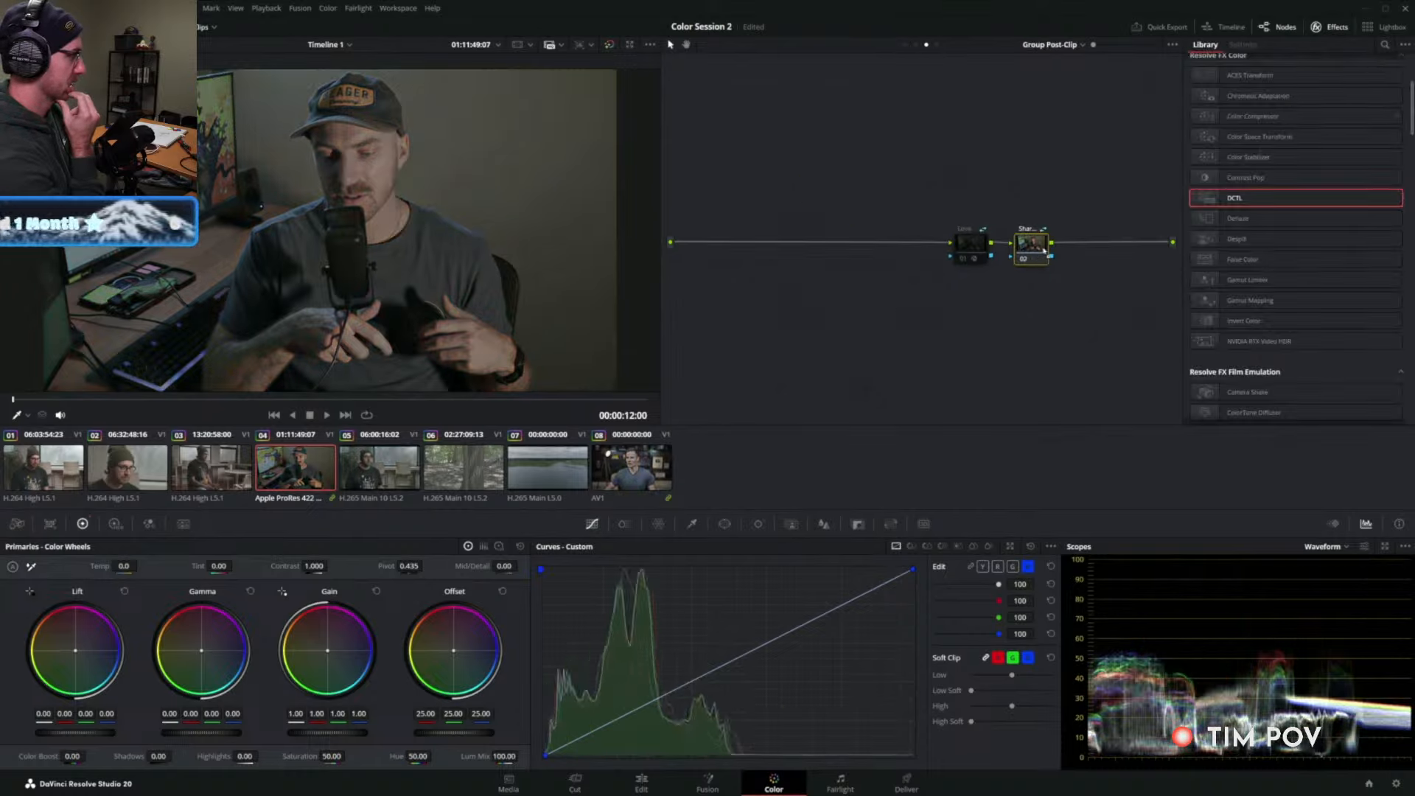
left_click(1301, 79)
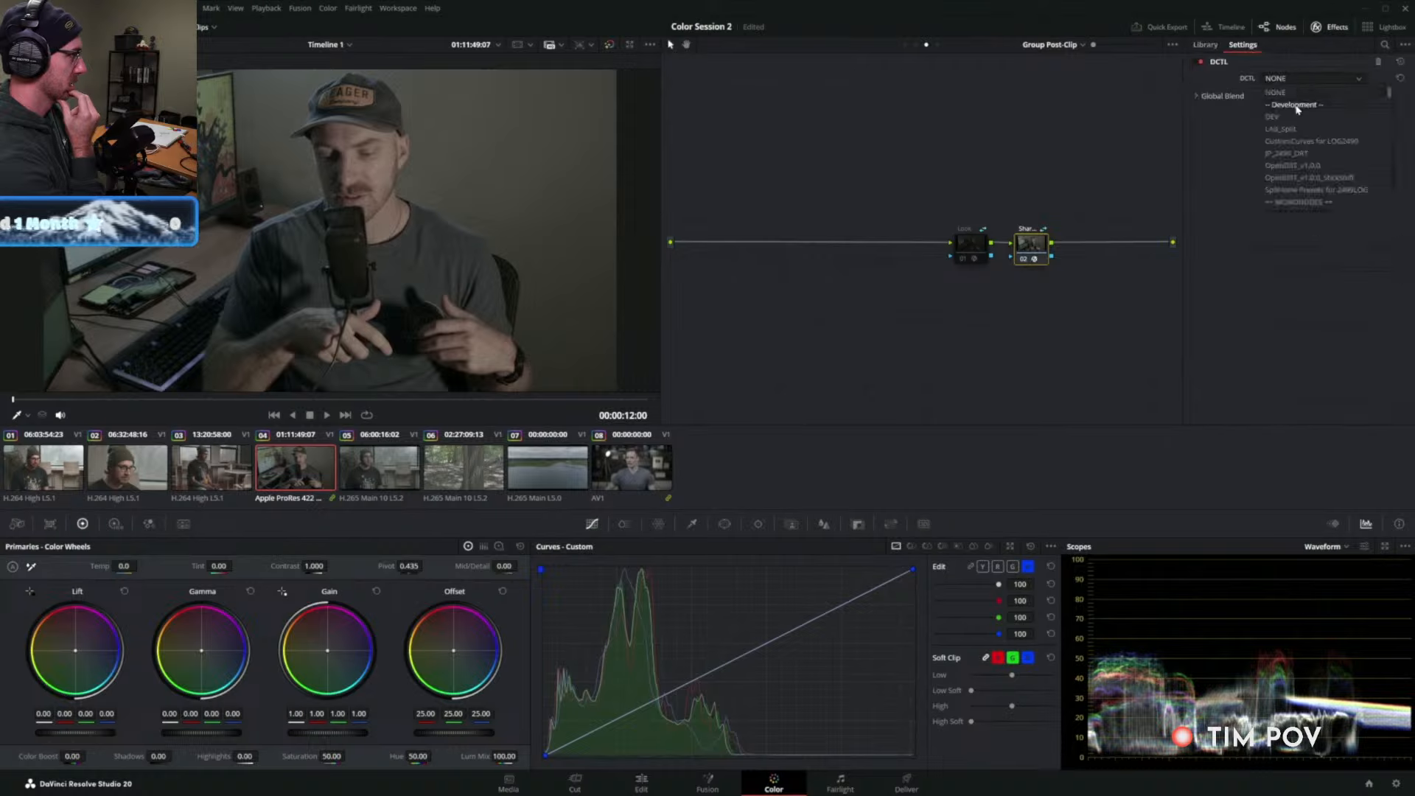
left_click(1289, 147)
left_click(916, 45)
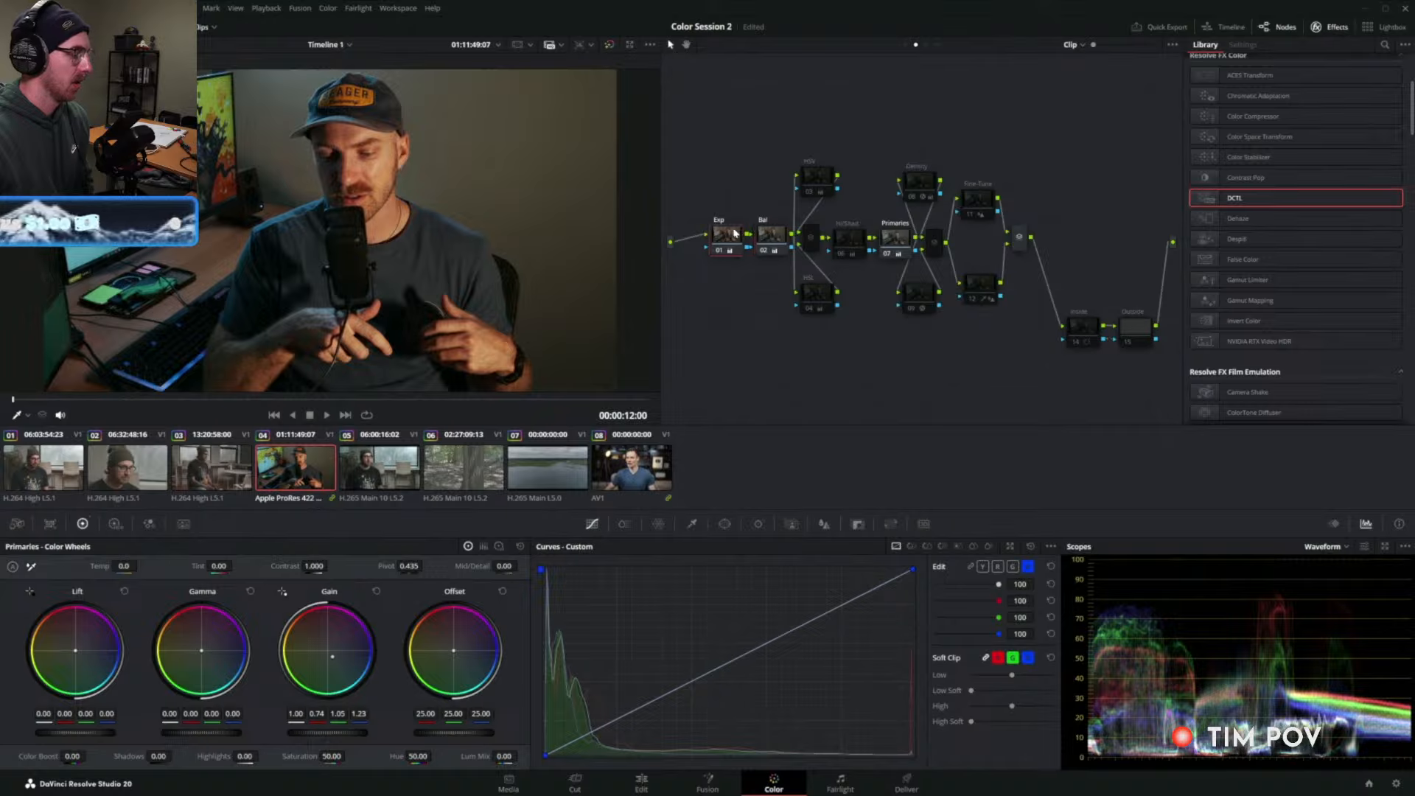
Set the Exp node's Gain to 3.02, and use the Vectorscope to balance the Bal node's Gain to red 0.71, green 1.04, blue 1.35.
left_click(748, 238)
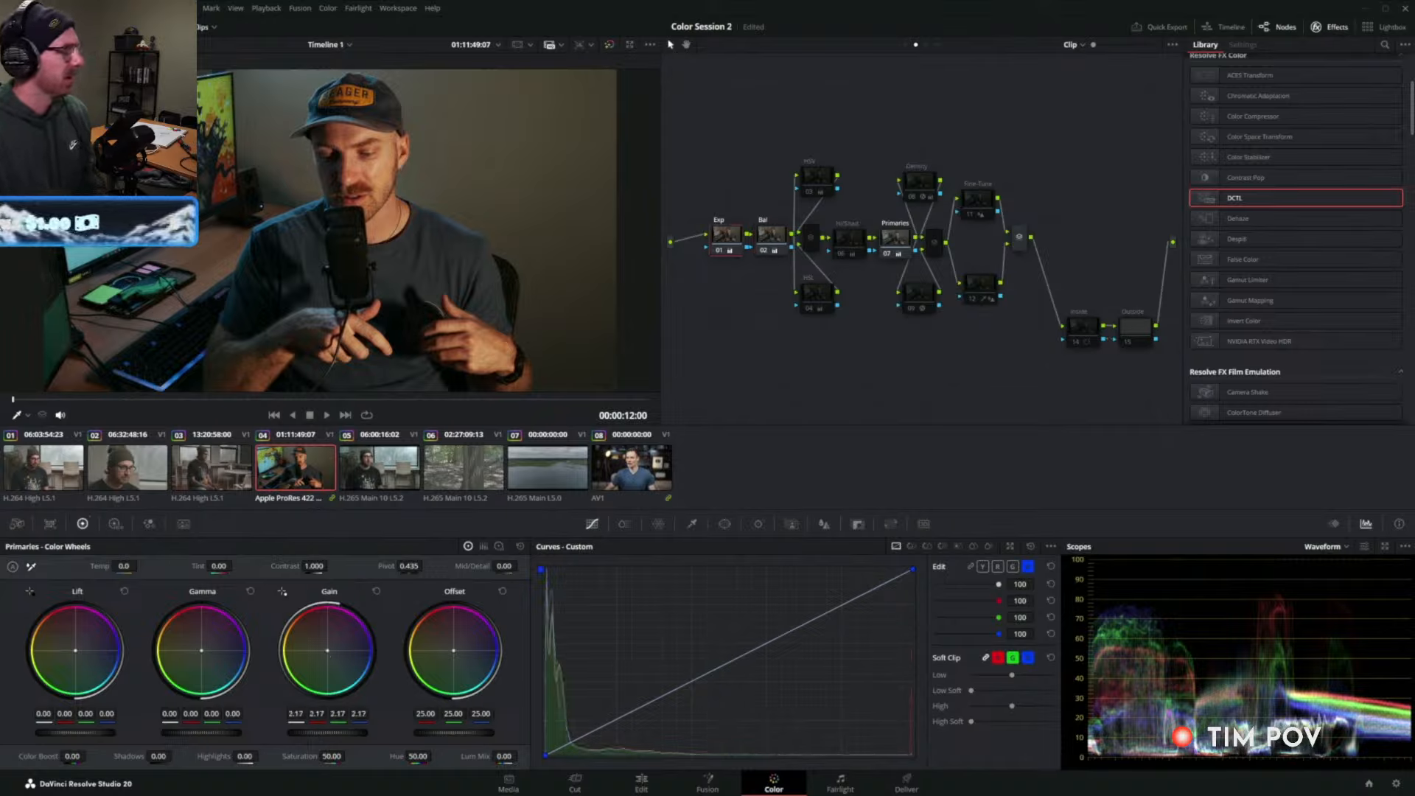
left_click_drag(327, 733, 366, 733)
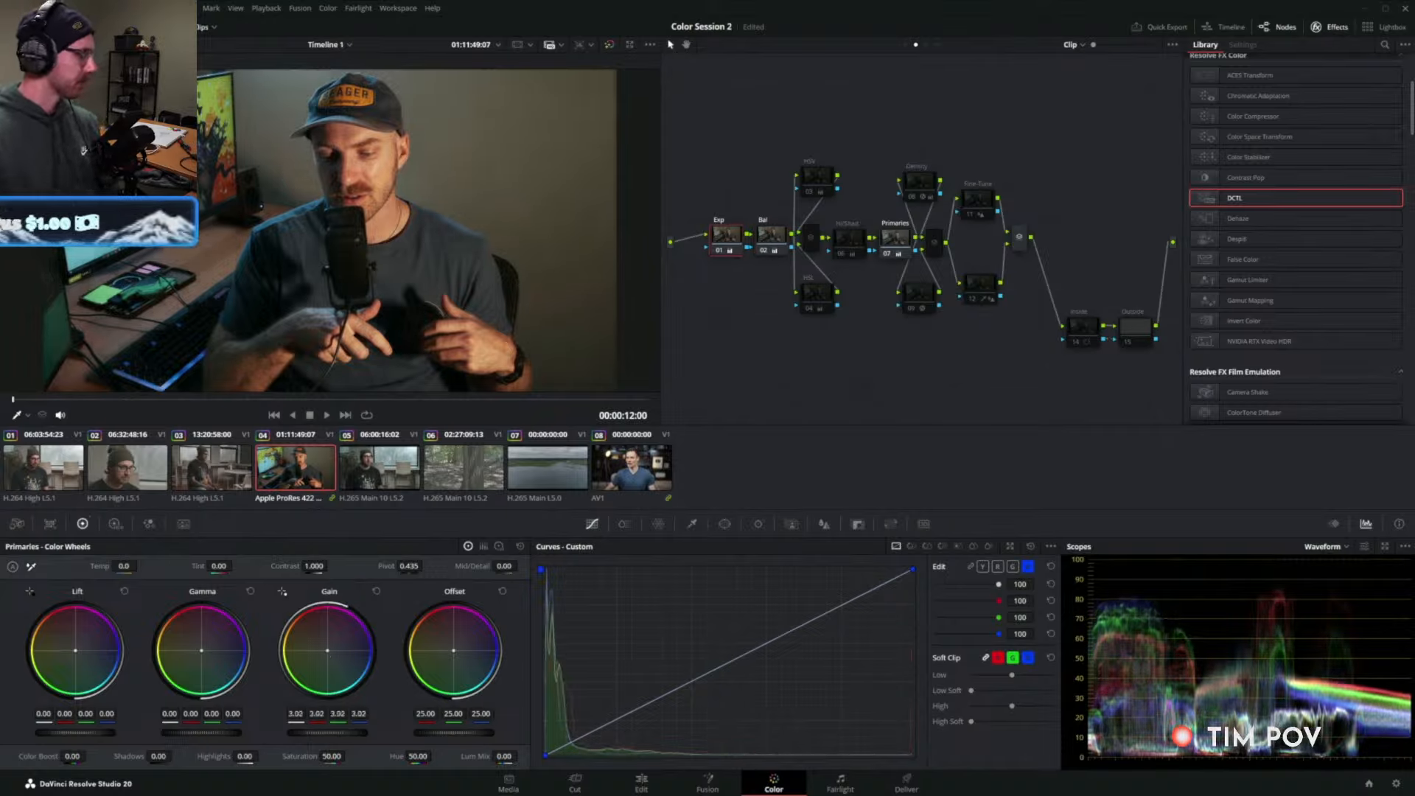
left_click(770, 240)
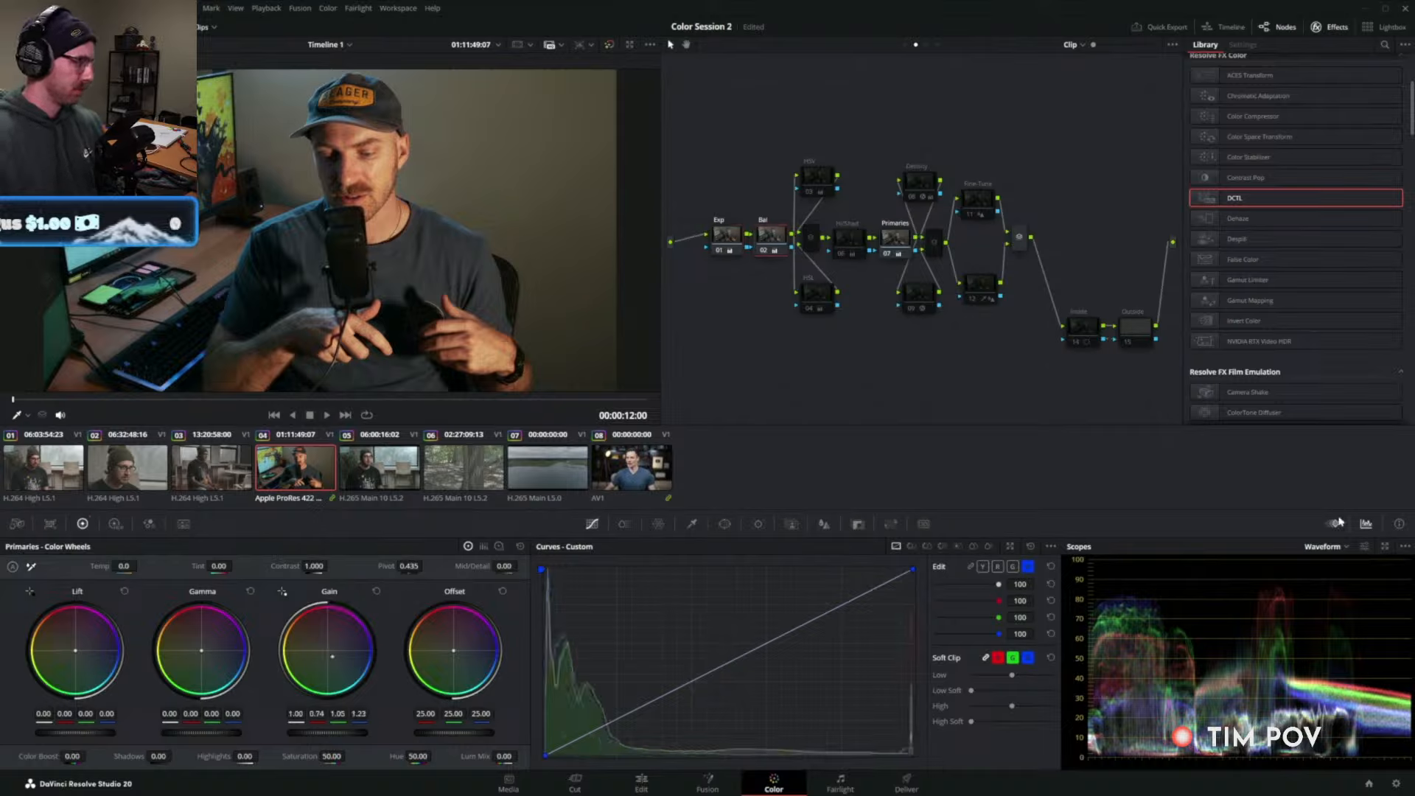
left_click(1331, 587)
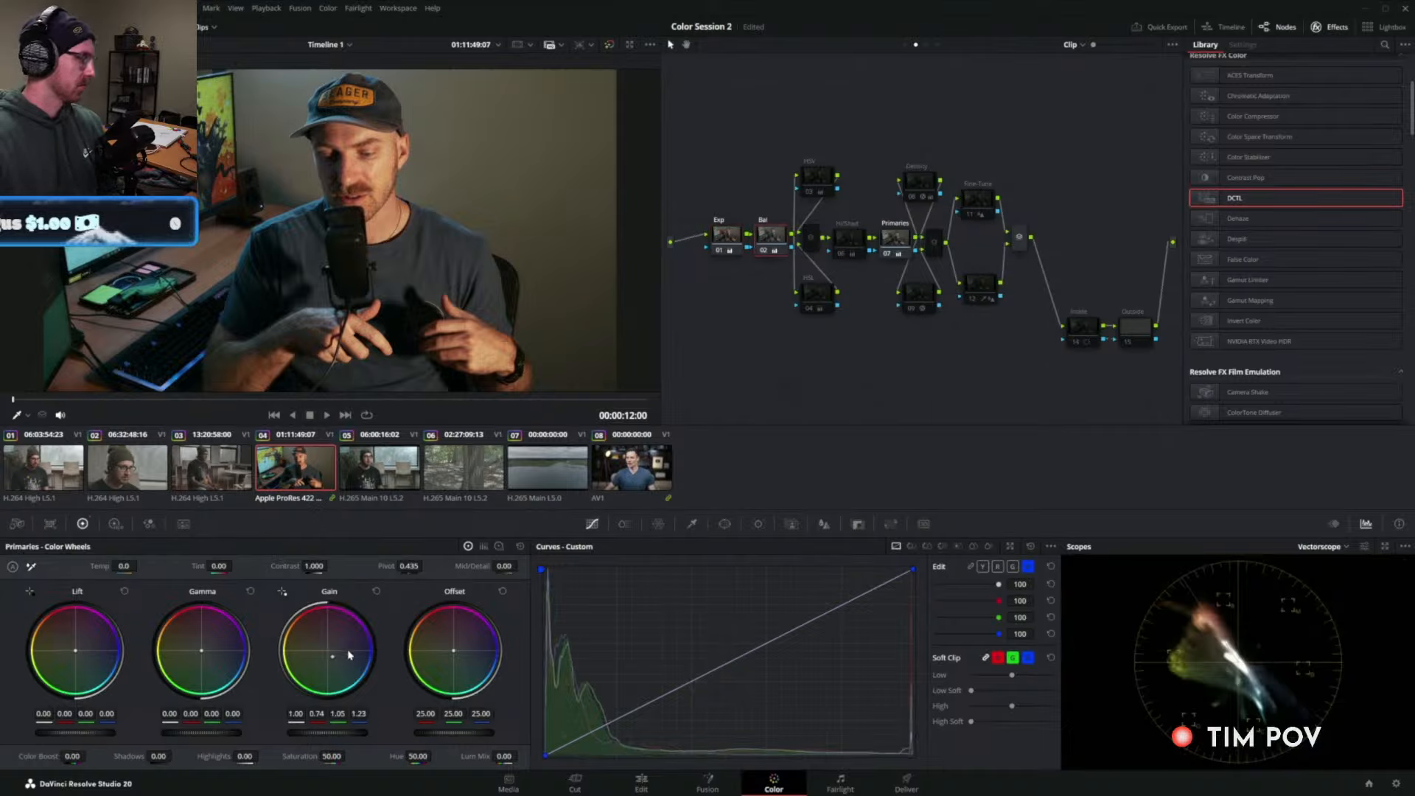
left_click_drag(332, 656, 336, 657)
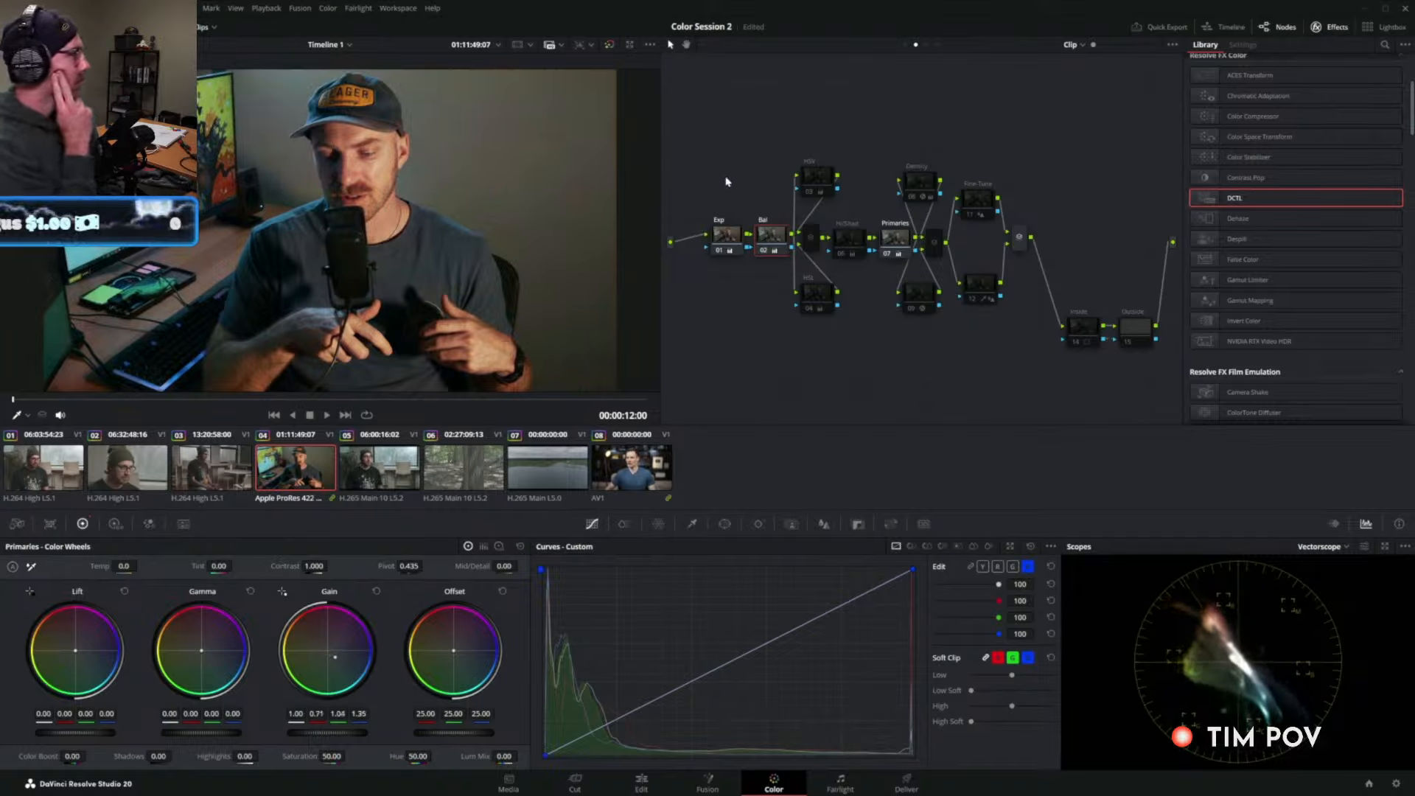
With the Waveform scope shown, set the Primaries node's Gain to 1.18, Lift to 0.15 and Gamma to -0.31.
left_click(899, 241)
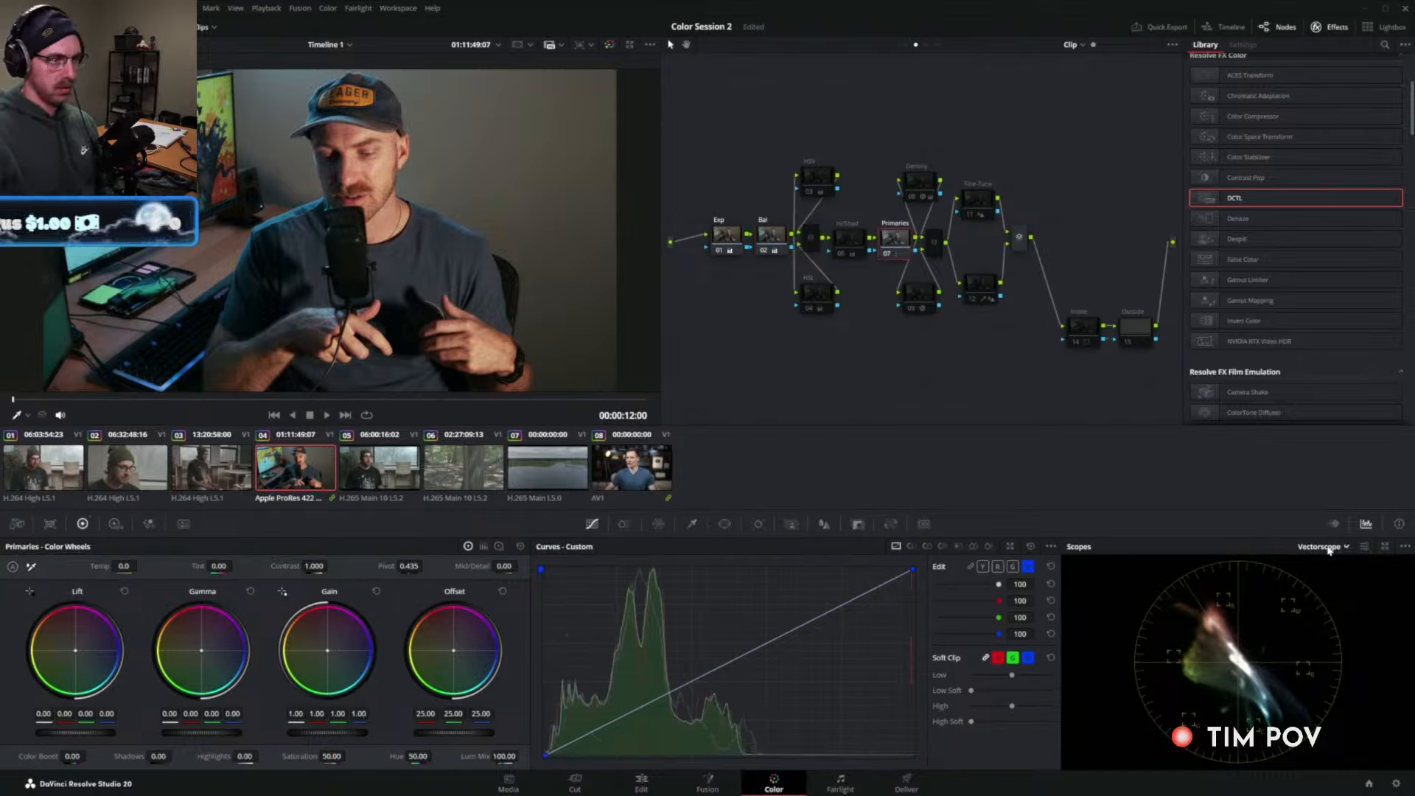
left_click(1319, 546)
left_click(1326, 563)
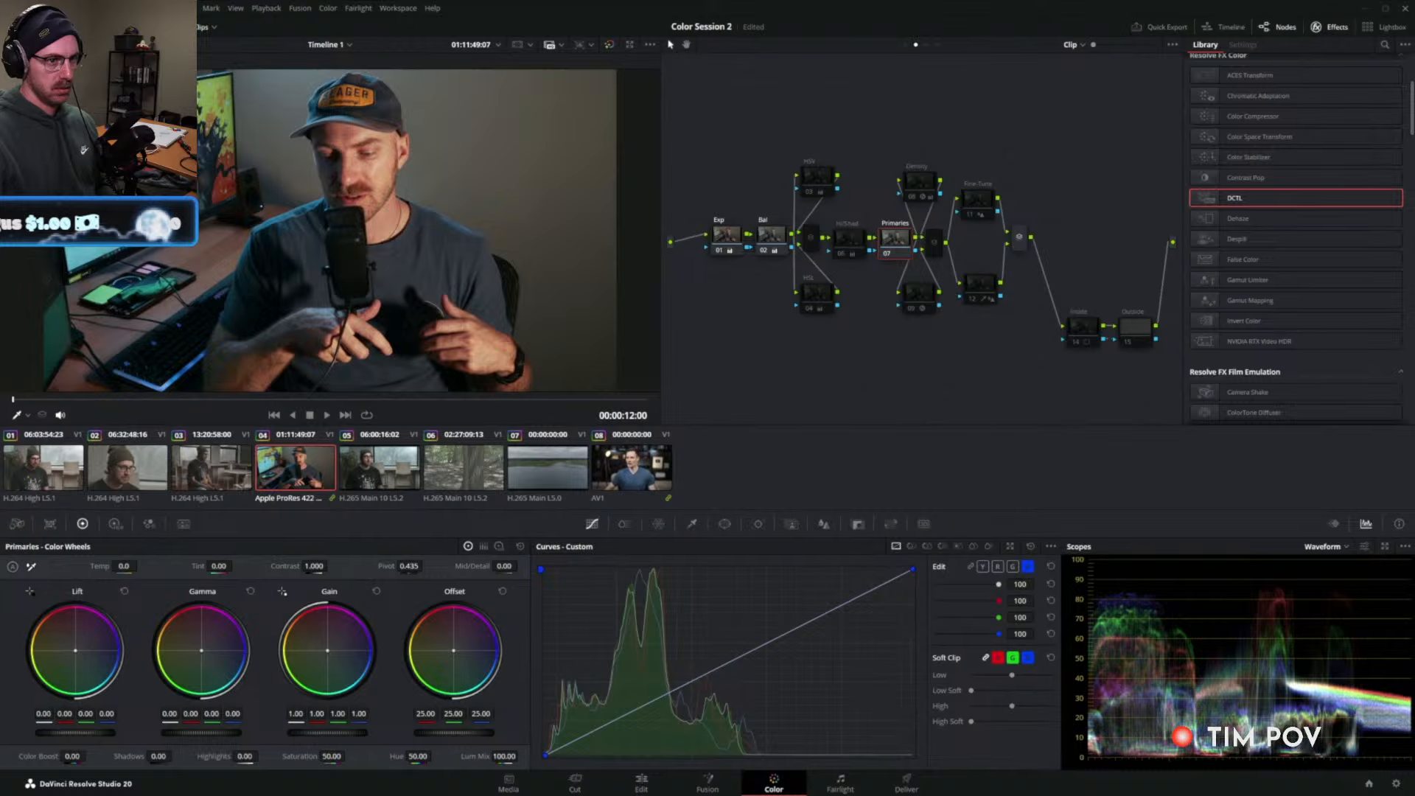
left_click_drag(287, 733, 206, 734)
mouse_move(96, 734)
left_mouse_down()
mouse_move(151, 733)
mouse_move(101, 733)
left_mouse_up()
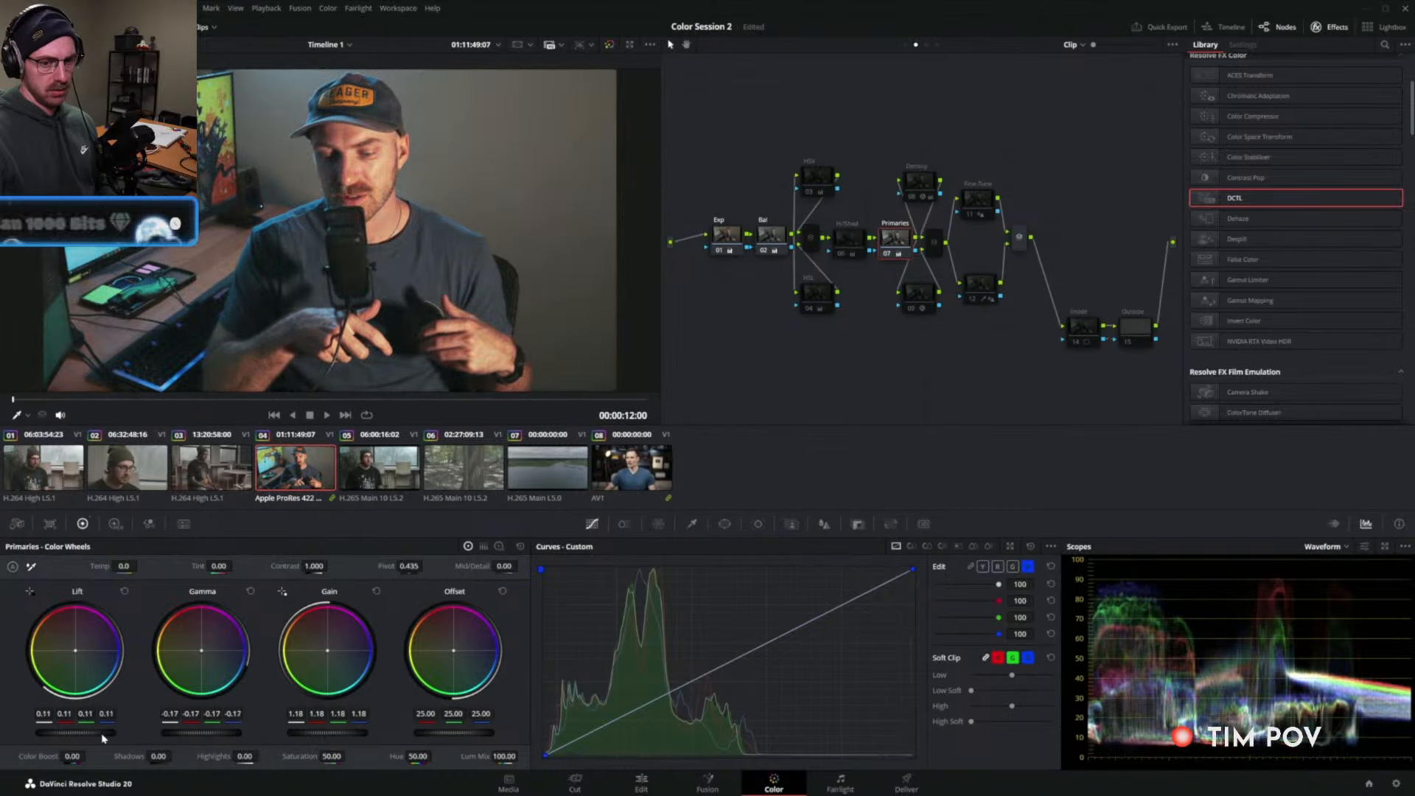
left_click_drag(208, 734, 188, 734)
left_click_drag(99, 735, 118, 734)
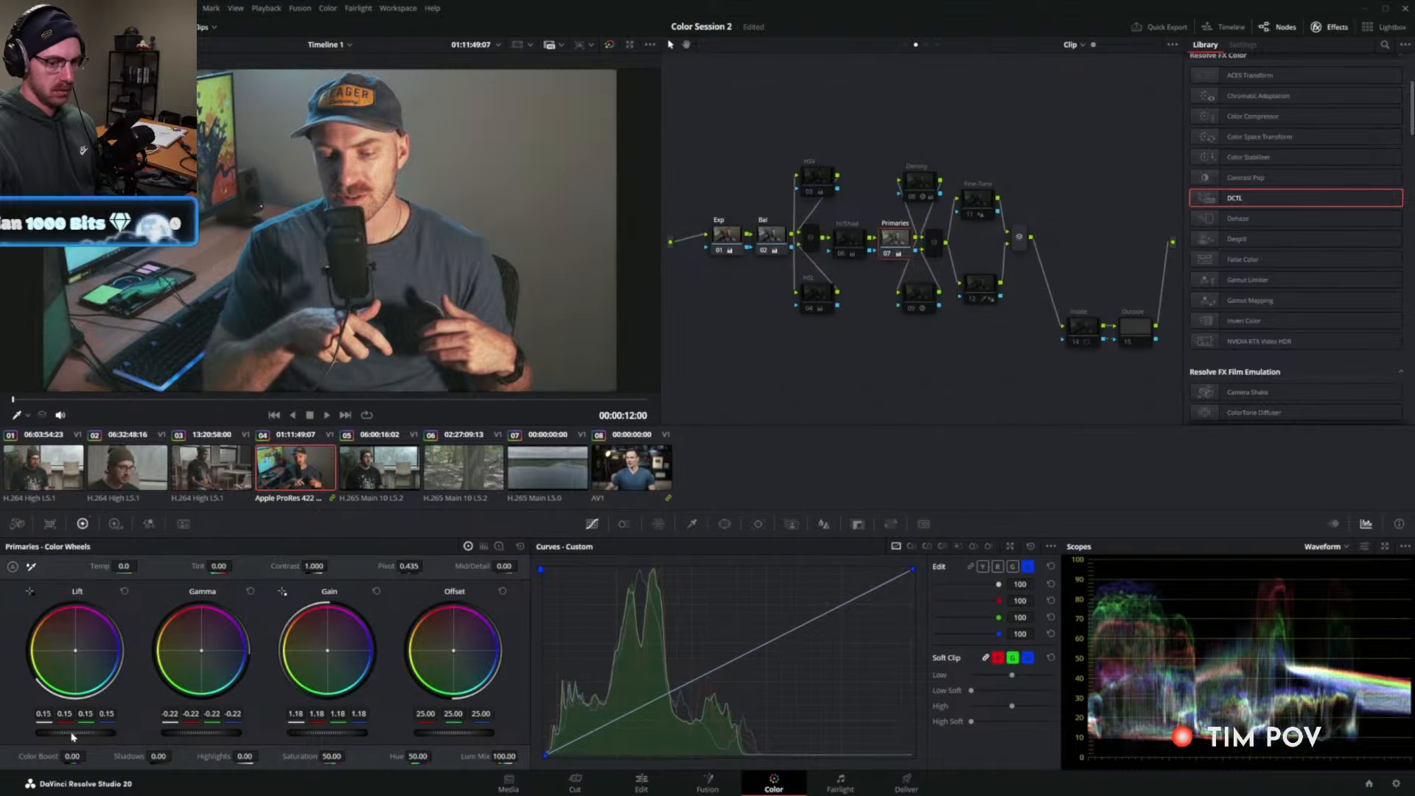
left_click_drag(210, 735, 189, 738)
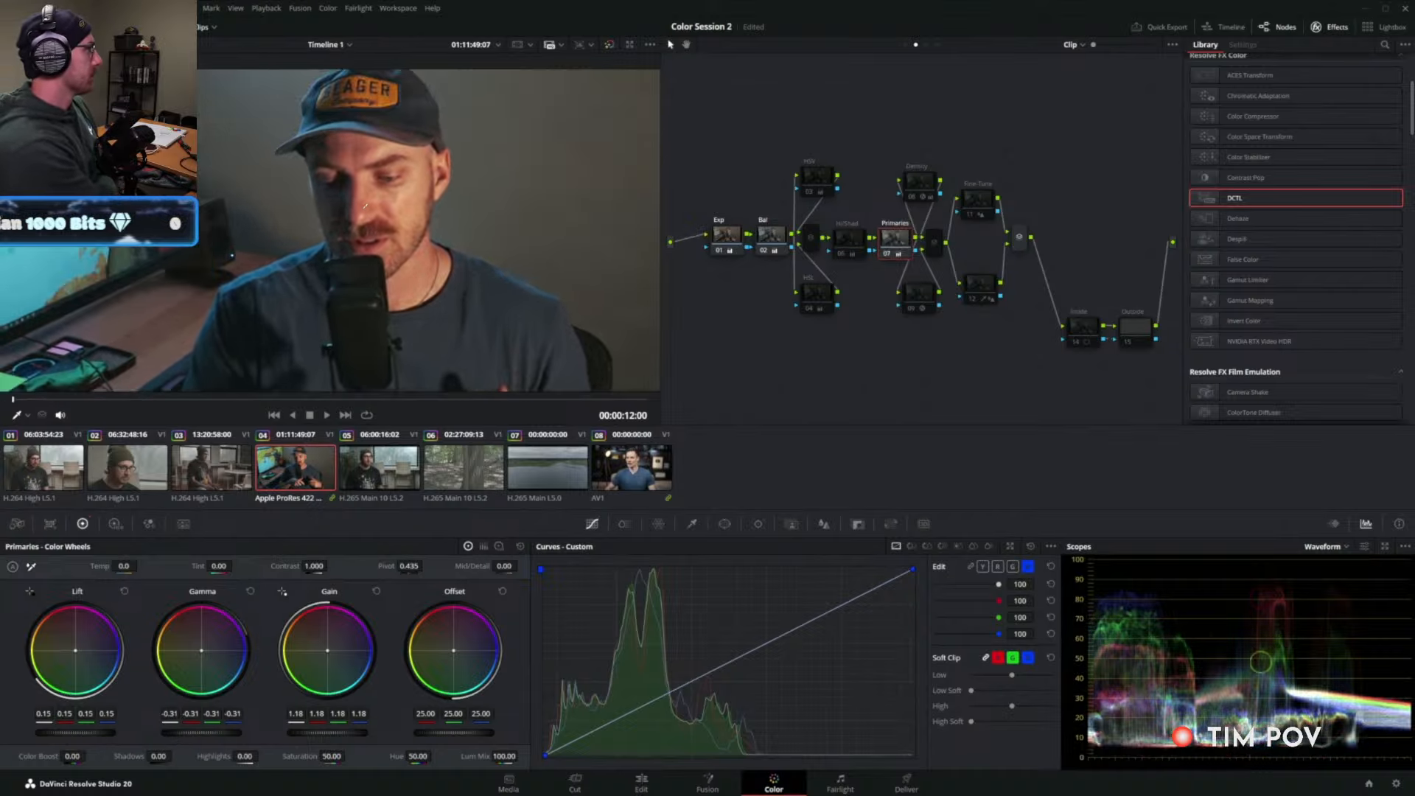
Bypass and re-enable the Primaries node repeatedly to compare contrast on the subject's face, shirt and the full frame.
key("ctrl+d")
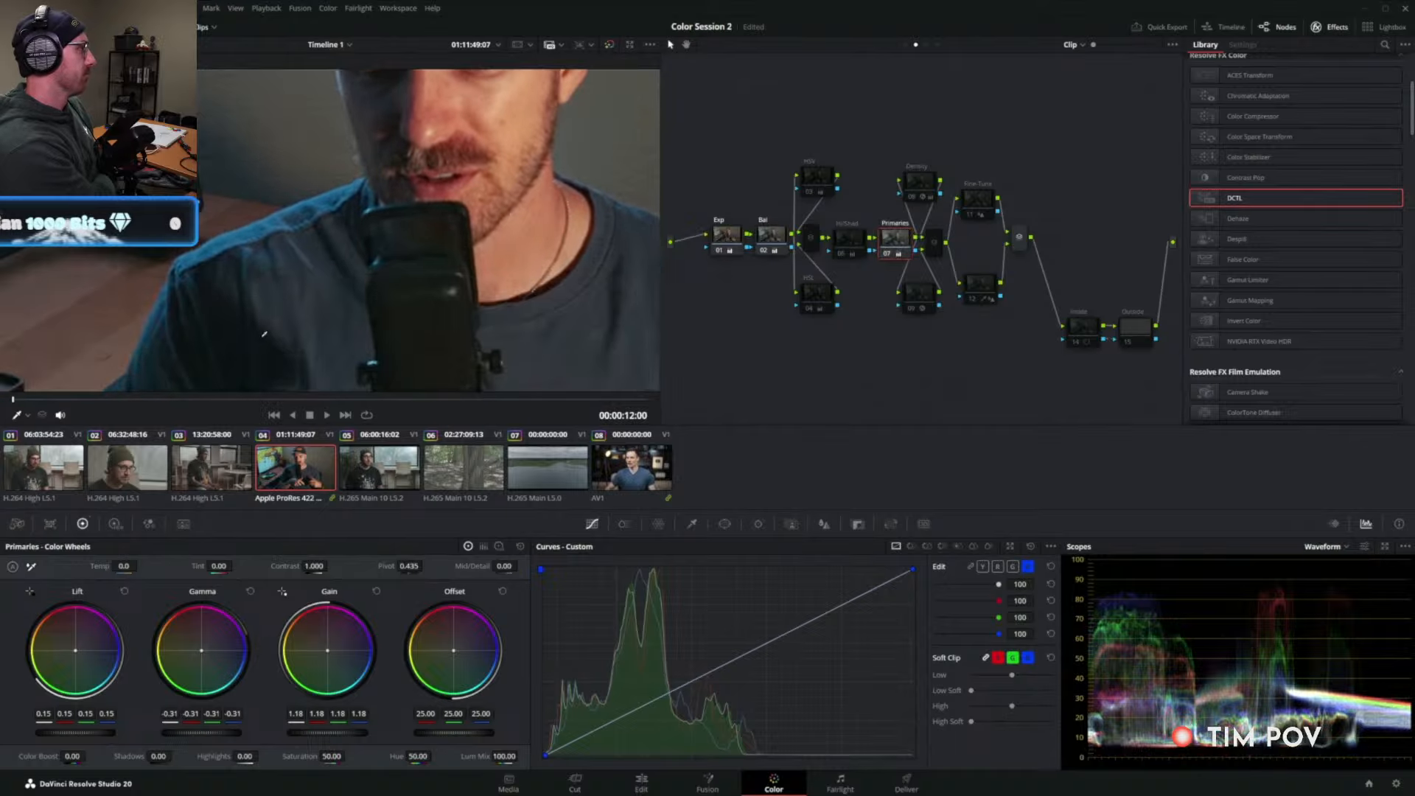
key("ctrl+d")
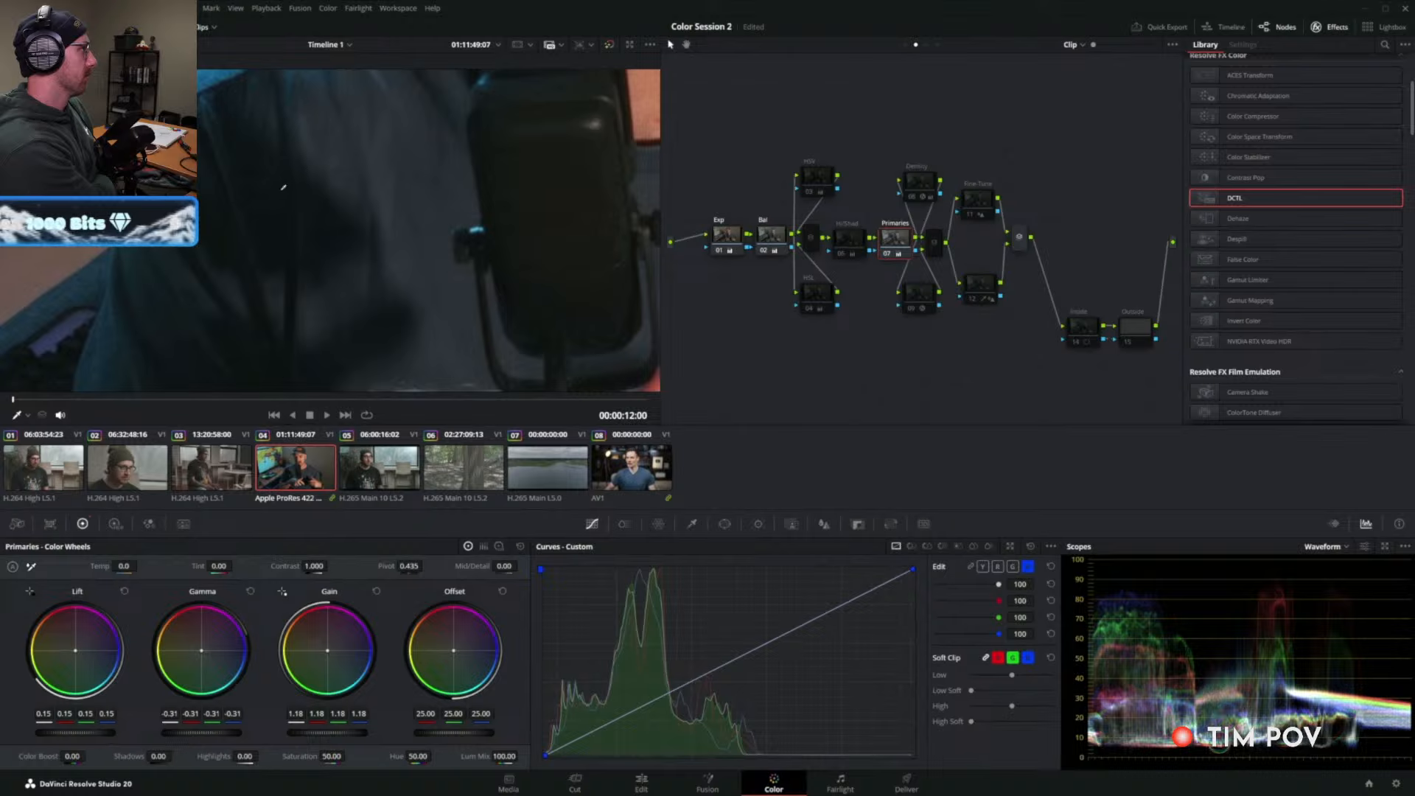
key("ctrl+d")
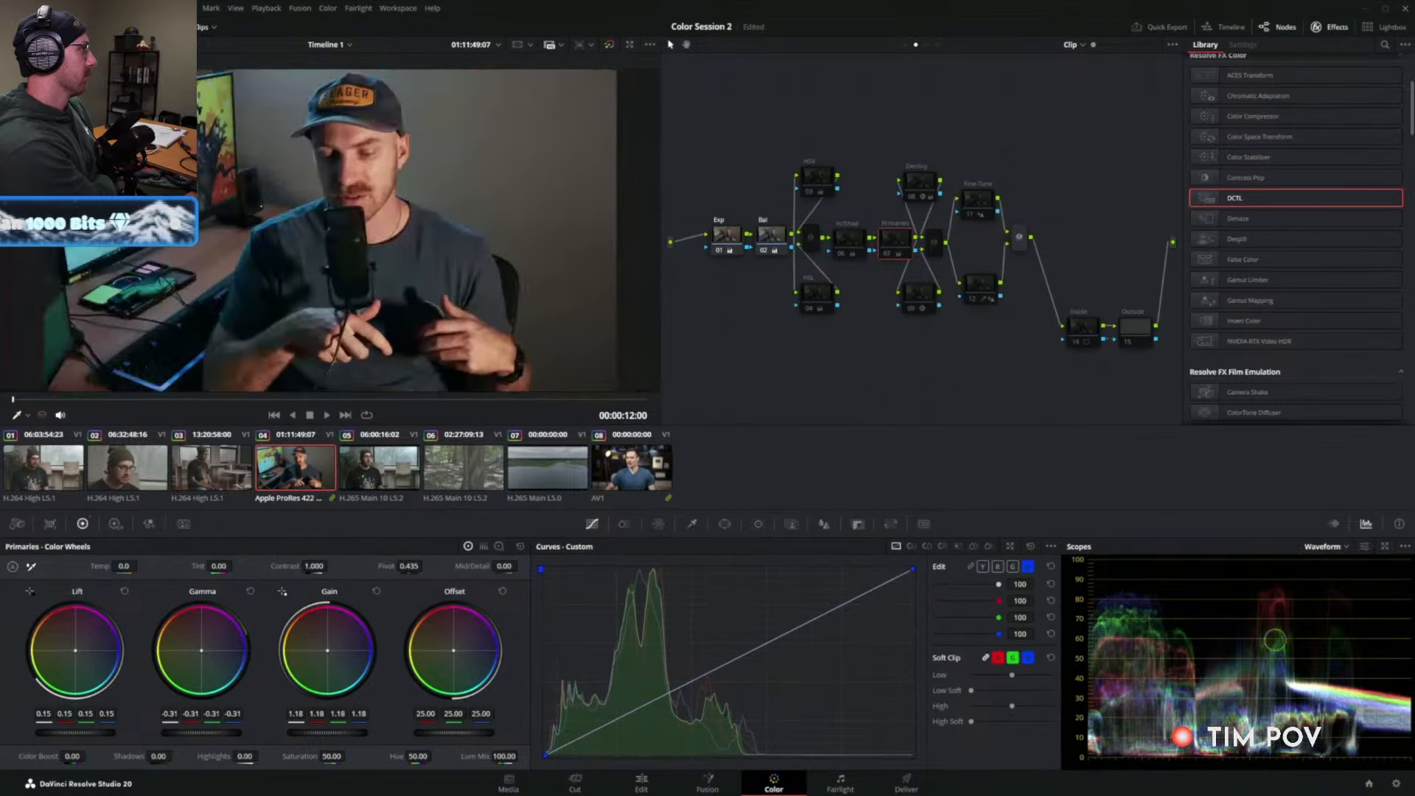
key("ctrl+d")
key("ctrl+d")
key("ctrl+d")
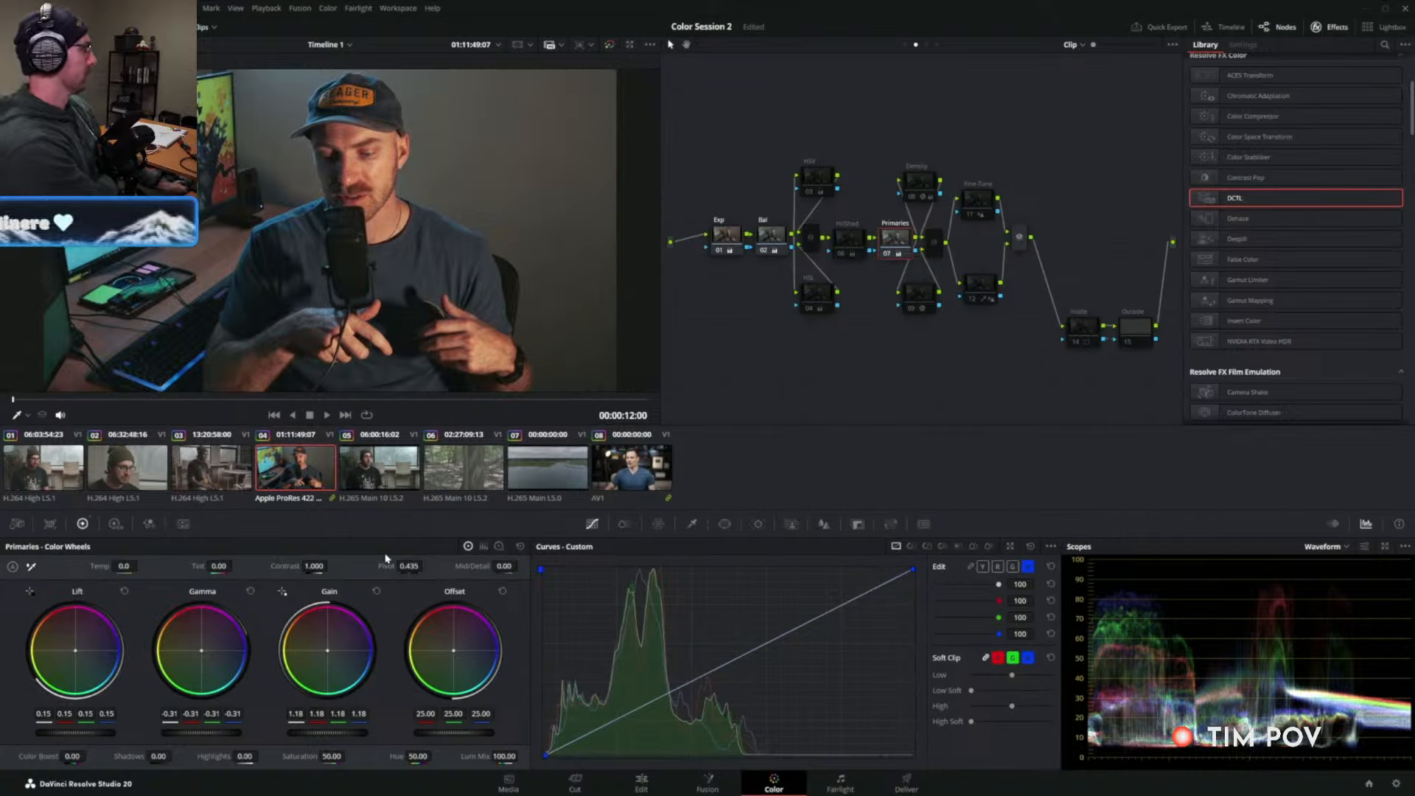
key("ctrl+d")
key("ctrl+d")
key("ctrl+d")
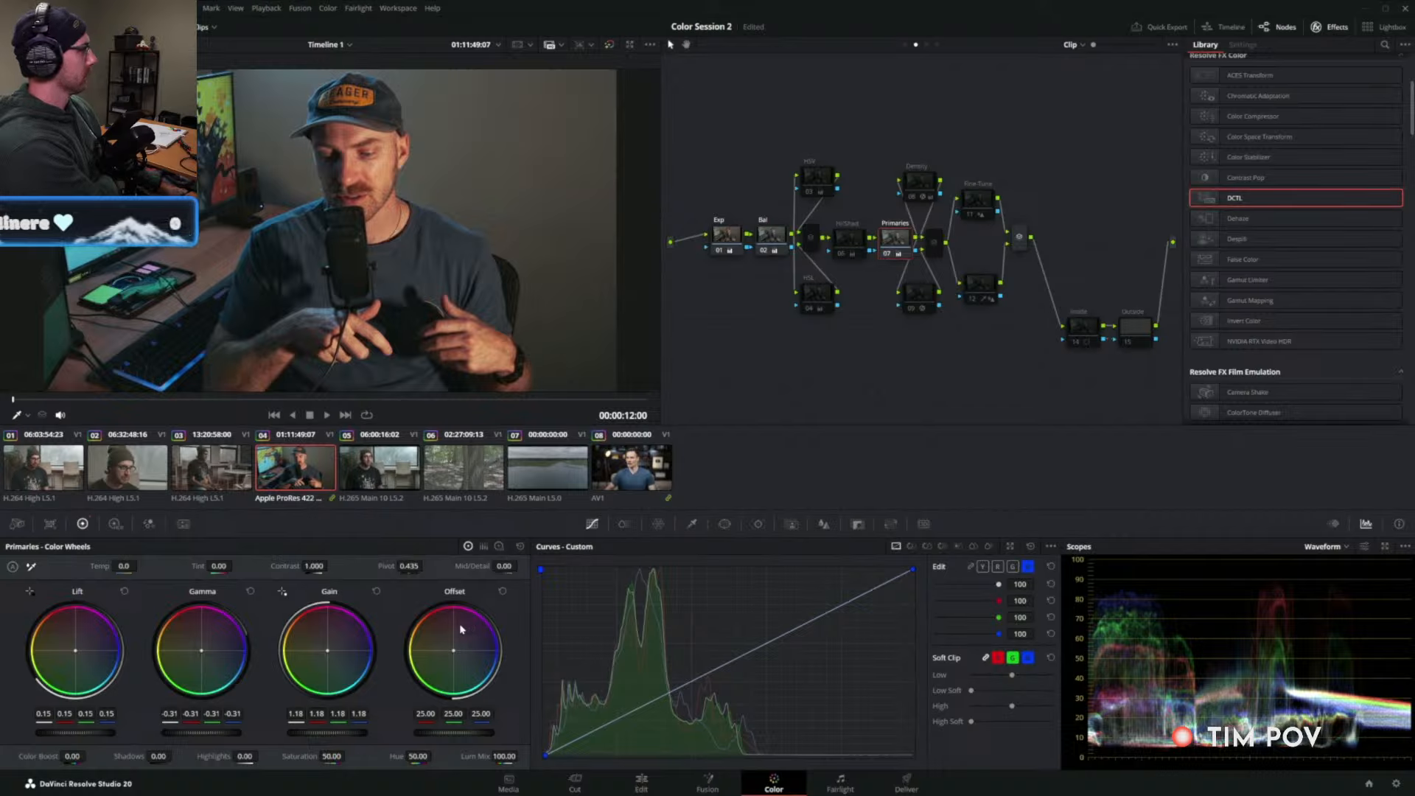
key("ctrl+d")
key("ctrl+d")
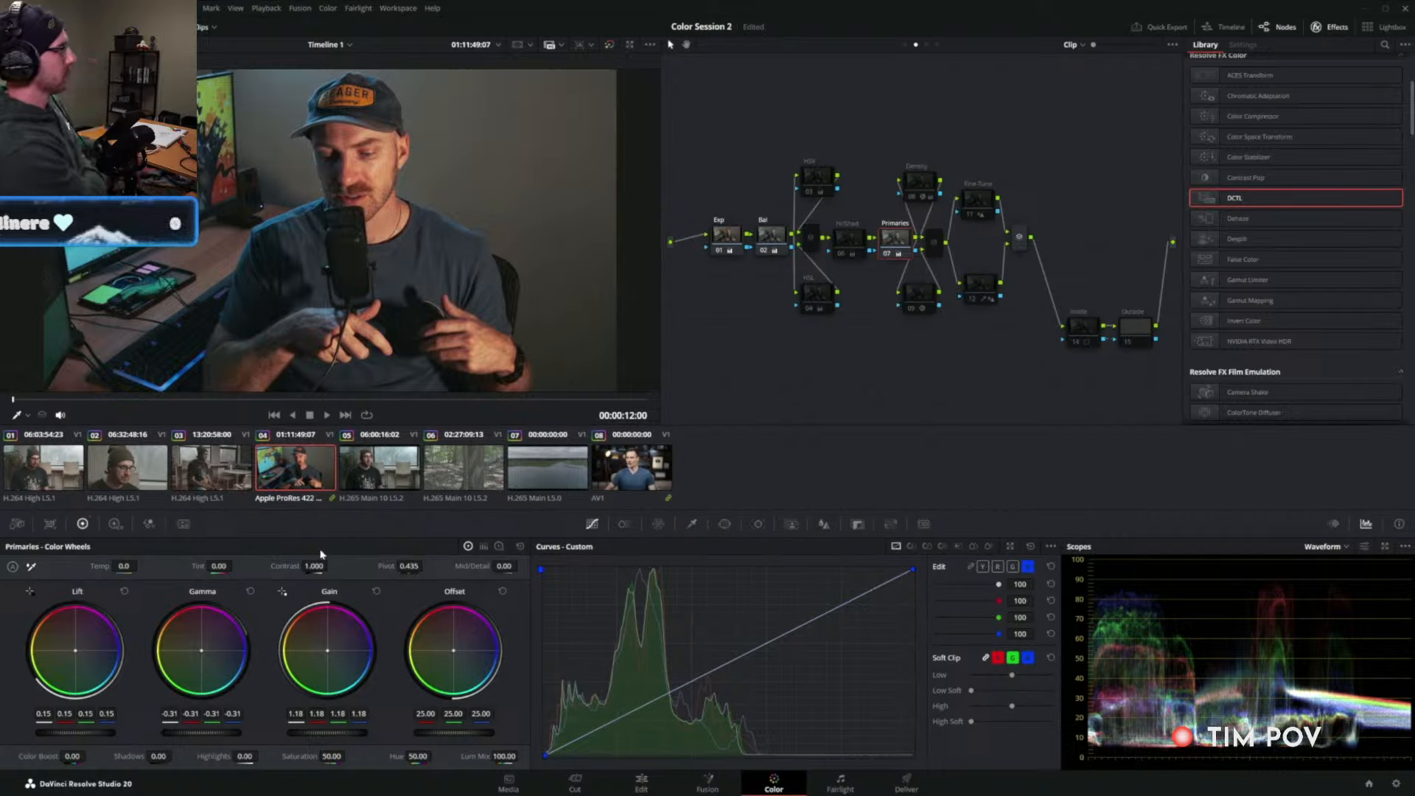
Enable the HSV and HSL nodes, setting the green Gain to 1.50 on HSV and 0.41 on HSL.
left_click(822, 179)
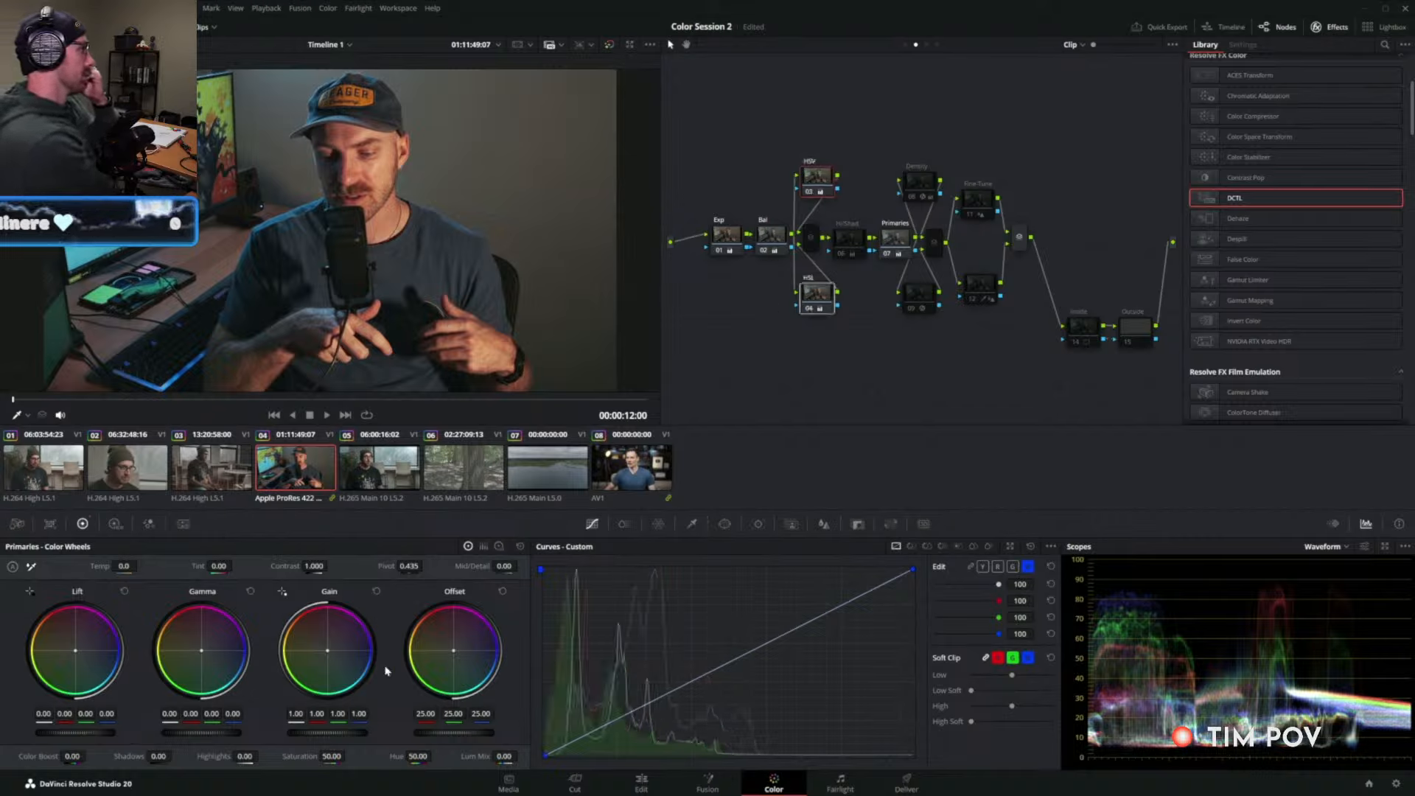
left_click(818, 310)
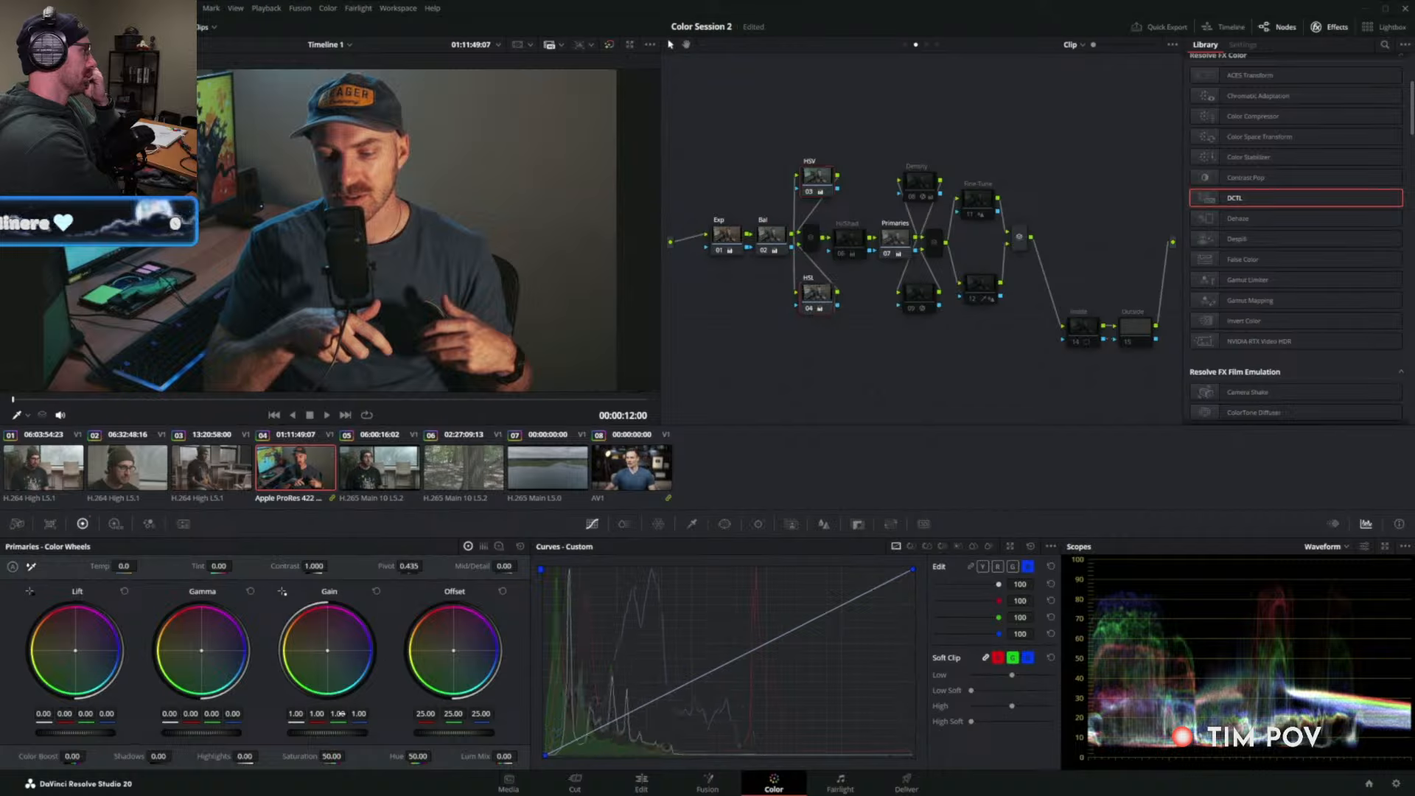
mouse_move(339, 713)
left_mouse_down()
mouse_move(296, 713)
mouse_move(378, 713)
left_mouse_up()
left_click(808, 181)
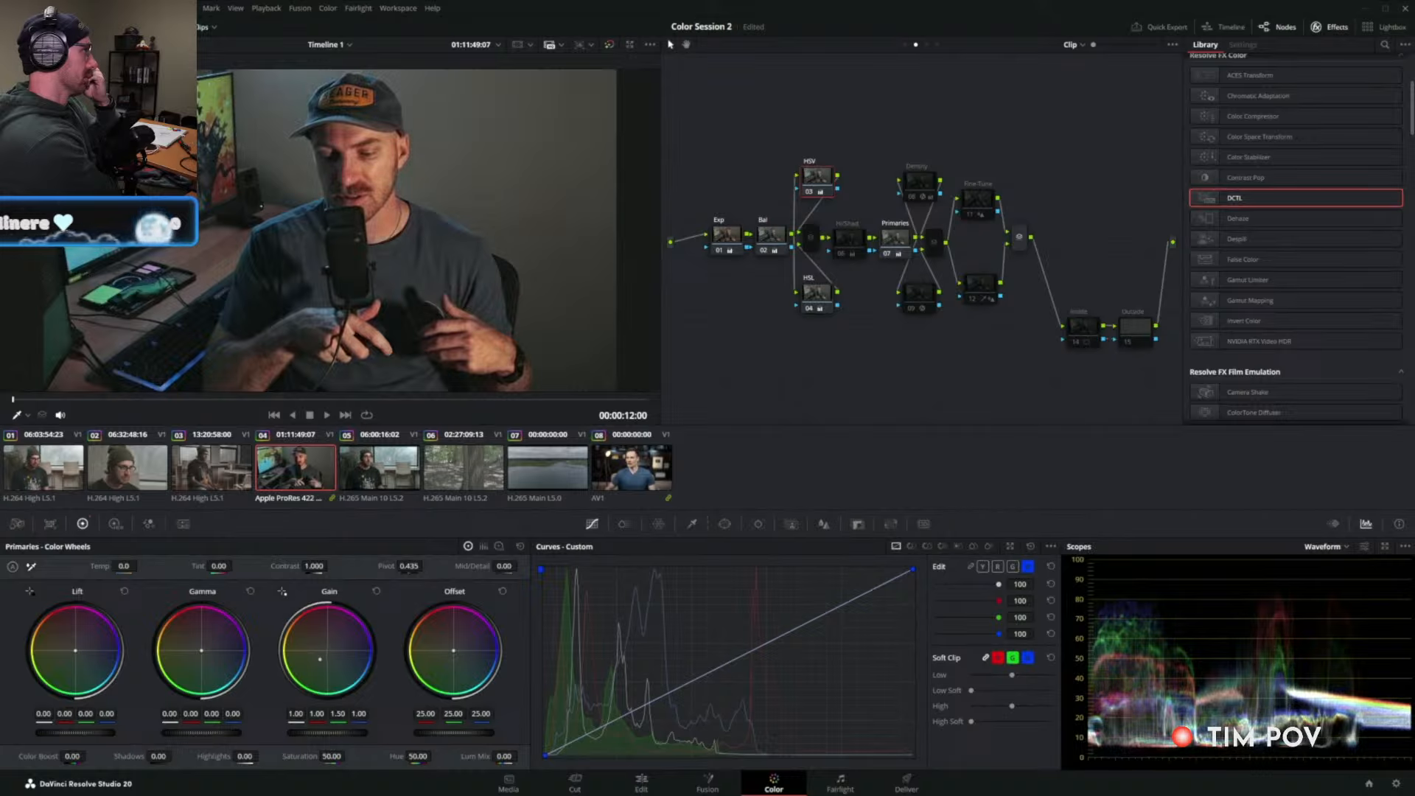
Bypass and re-enable the HSV and HSL nodes together to compare the subject's saturation.
left_click_drag(802, 126, 829, 312)
key("ctrl+d")
key("ctrl+d")
key("ctrl+d")
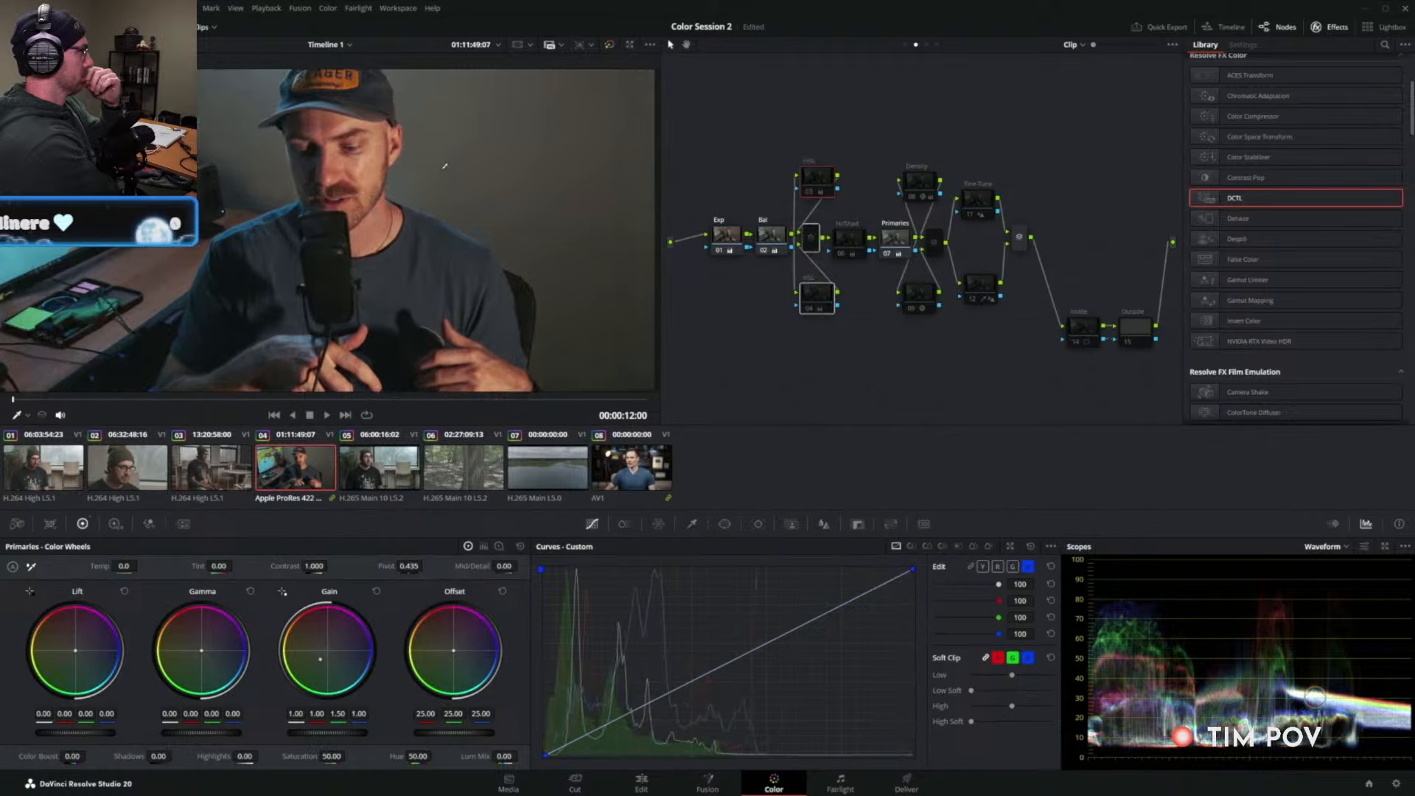
key("ctrl+d")
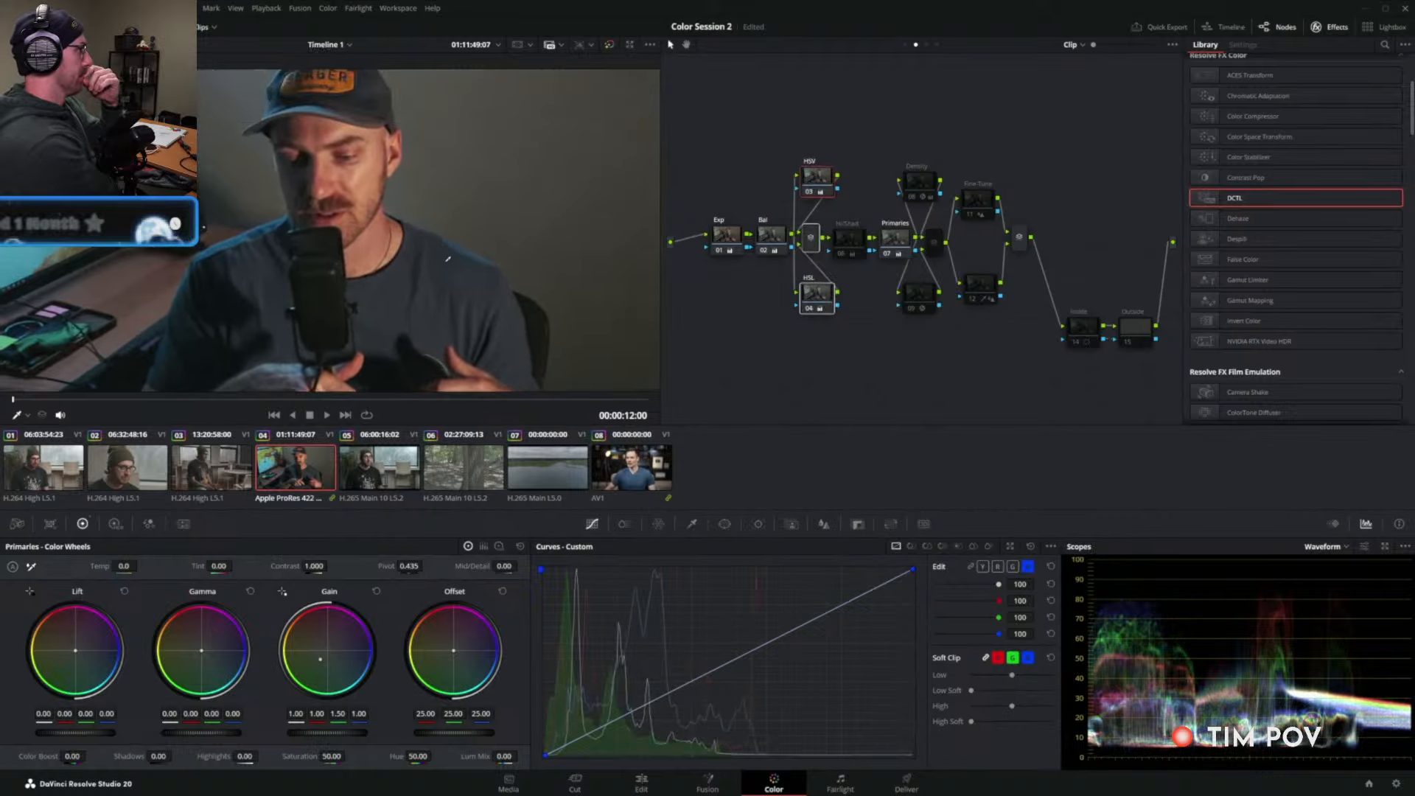
key("ctrl+d")
key("ctrl+d")
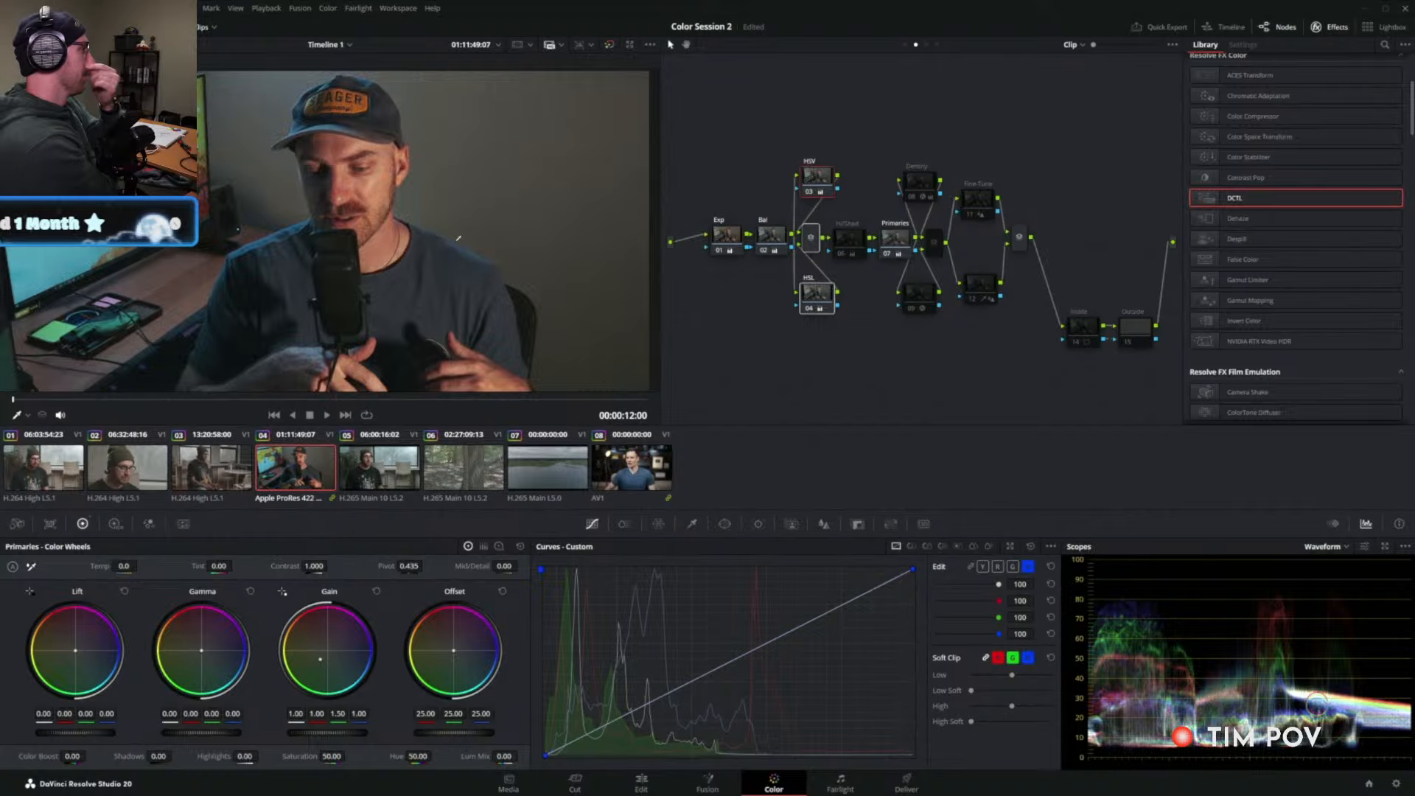
left_click(747, 394)
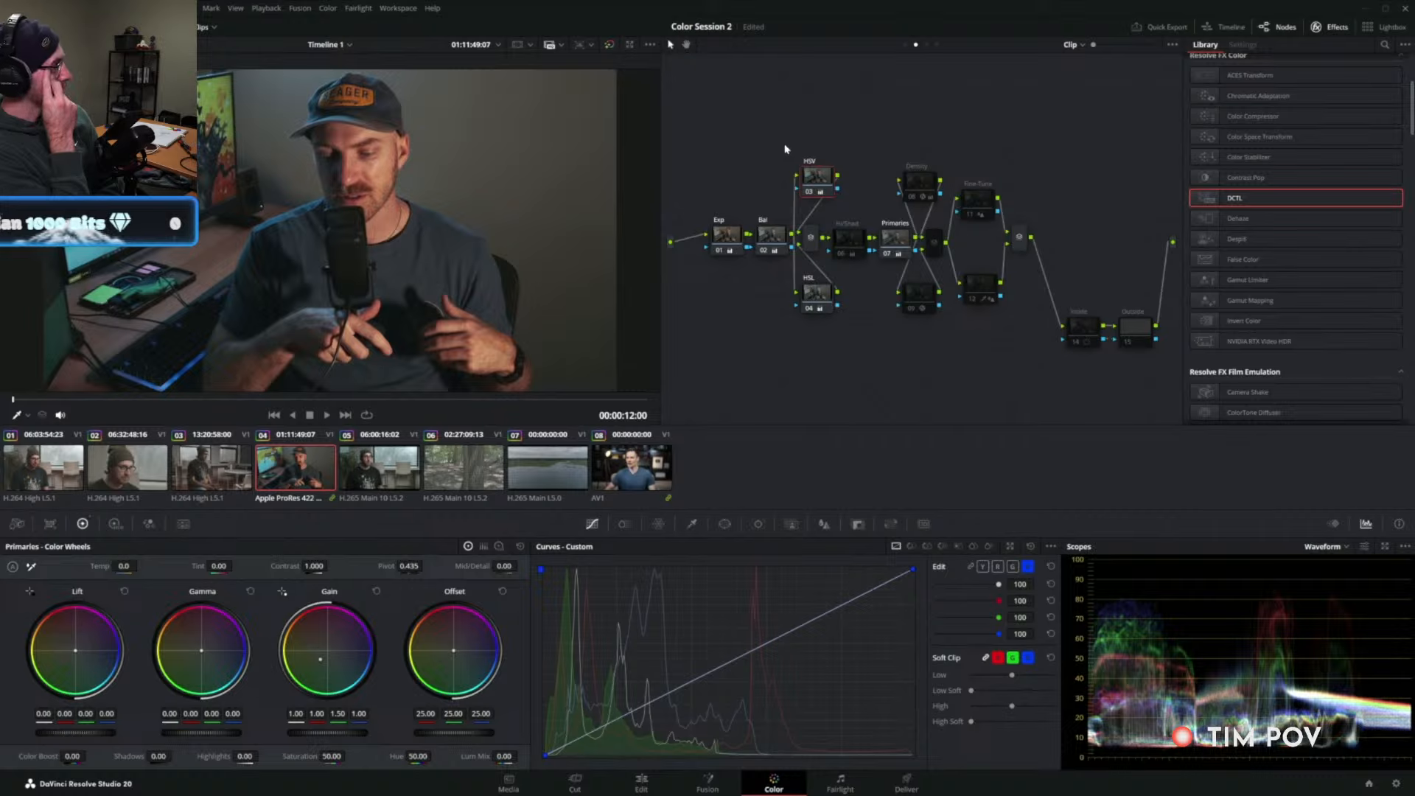
Check the Density, HSV and HSL node settings, then bypass the entire clip graph and enable all its nodes to compare the grade.
left_click(931, 185)
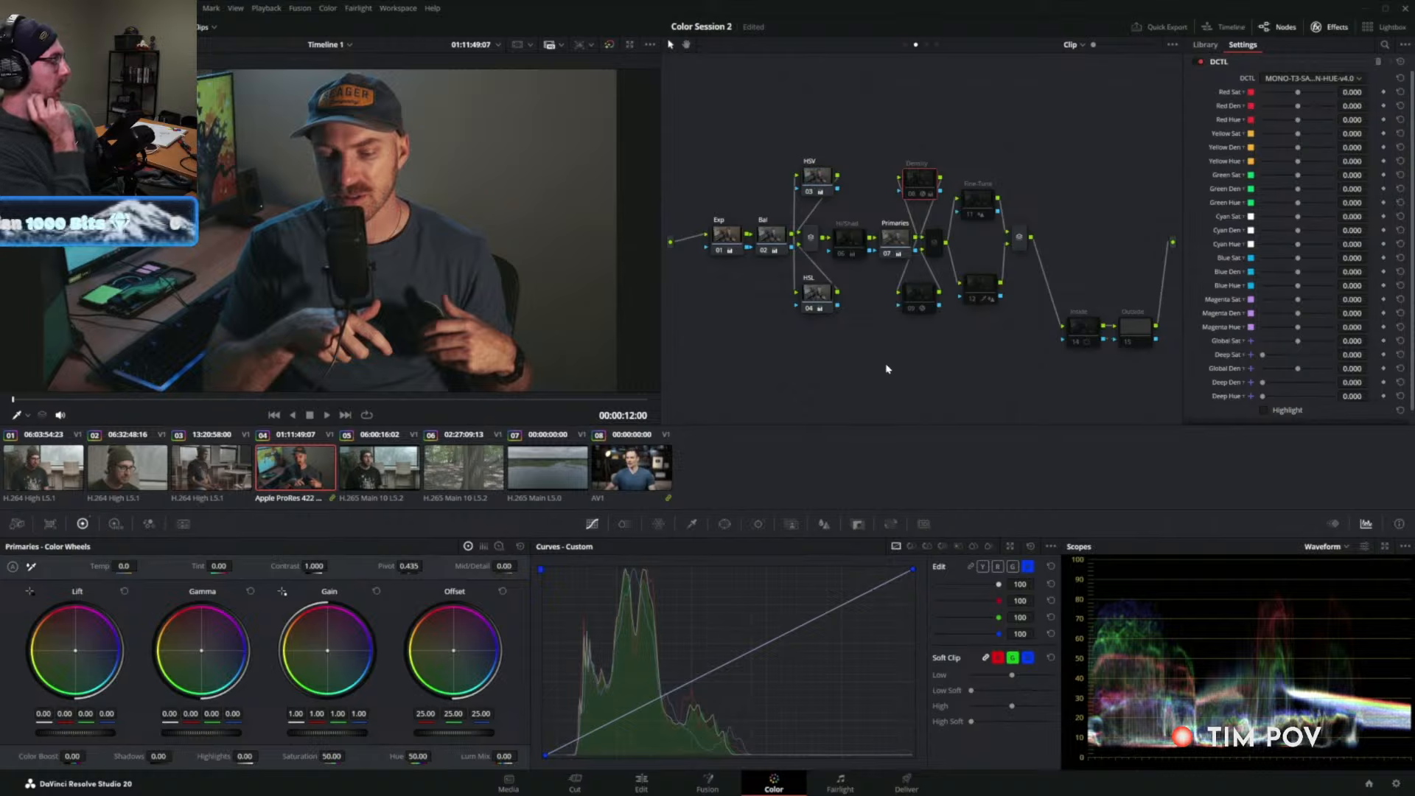
left_click(813, 179)
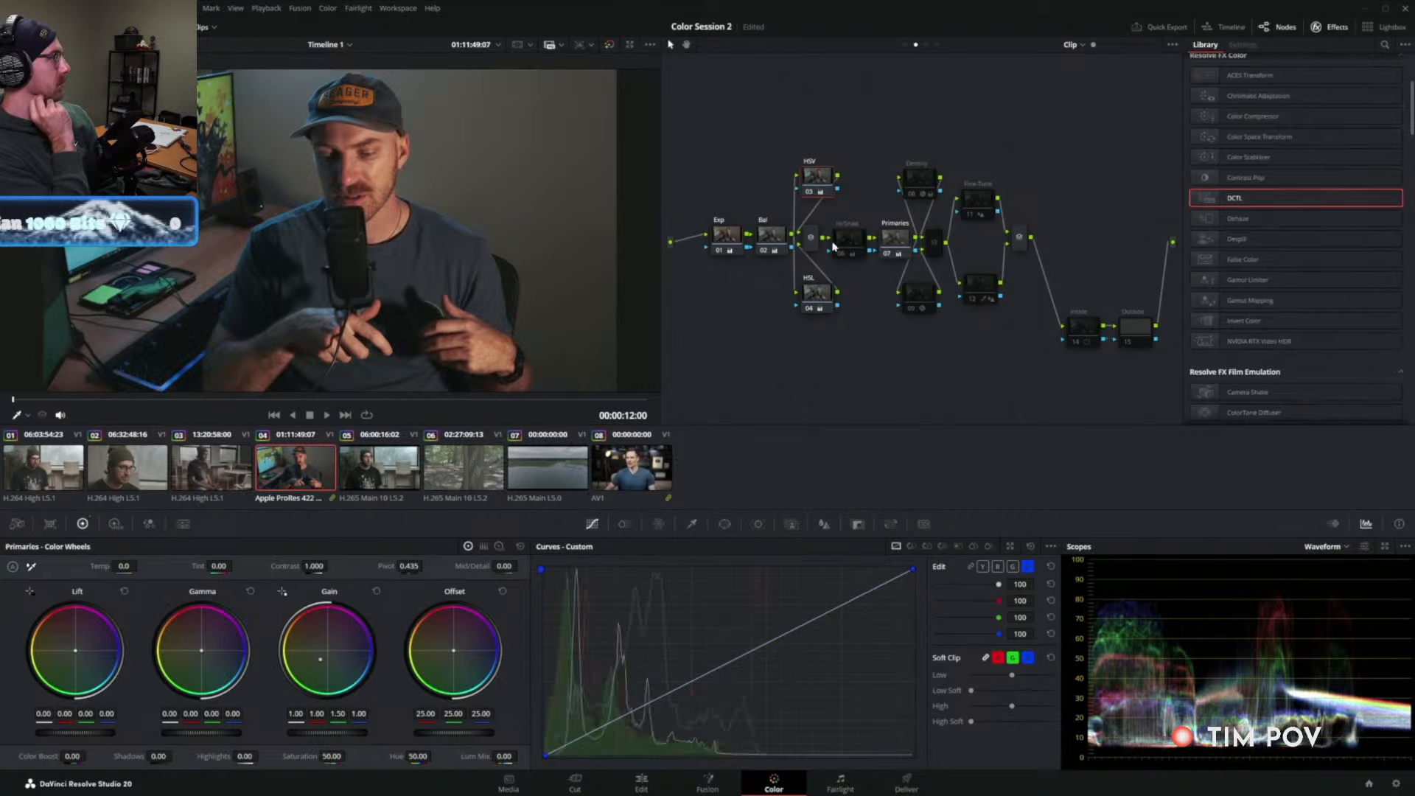
left_click(823, 296)
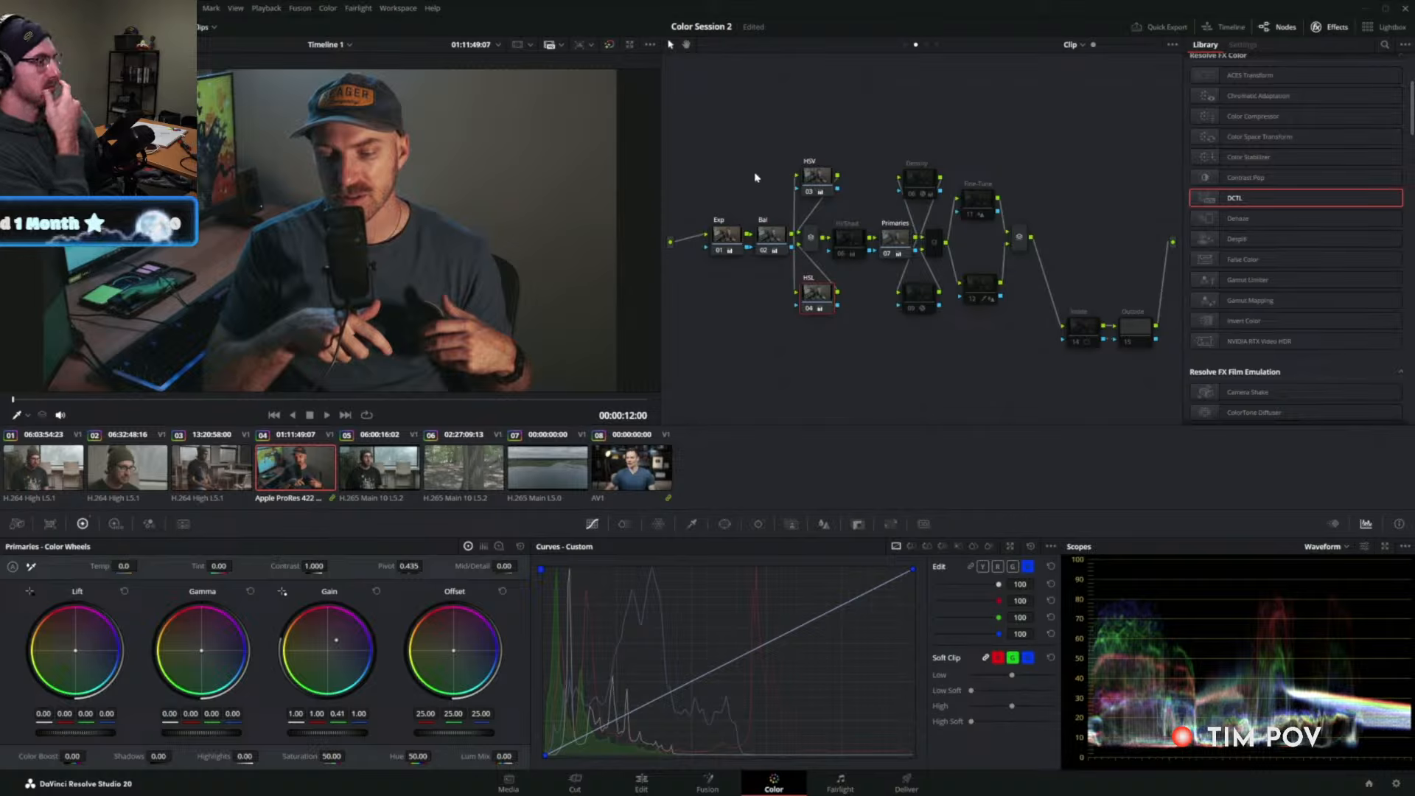
left_click_drag(708, 147, 905, 339)
key("ctrl+d")
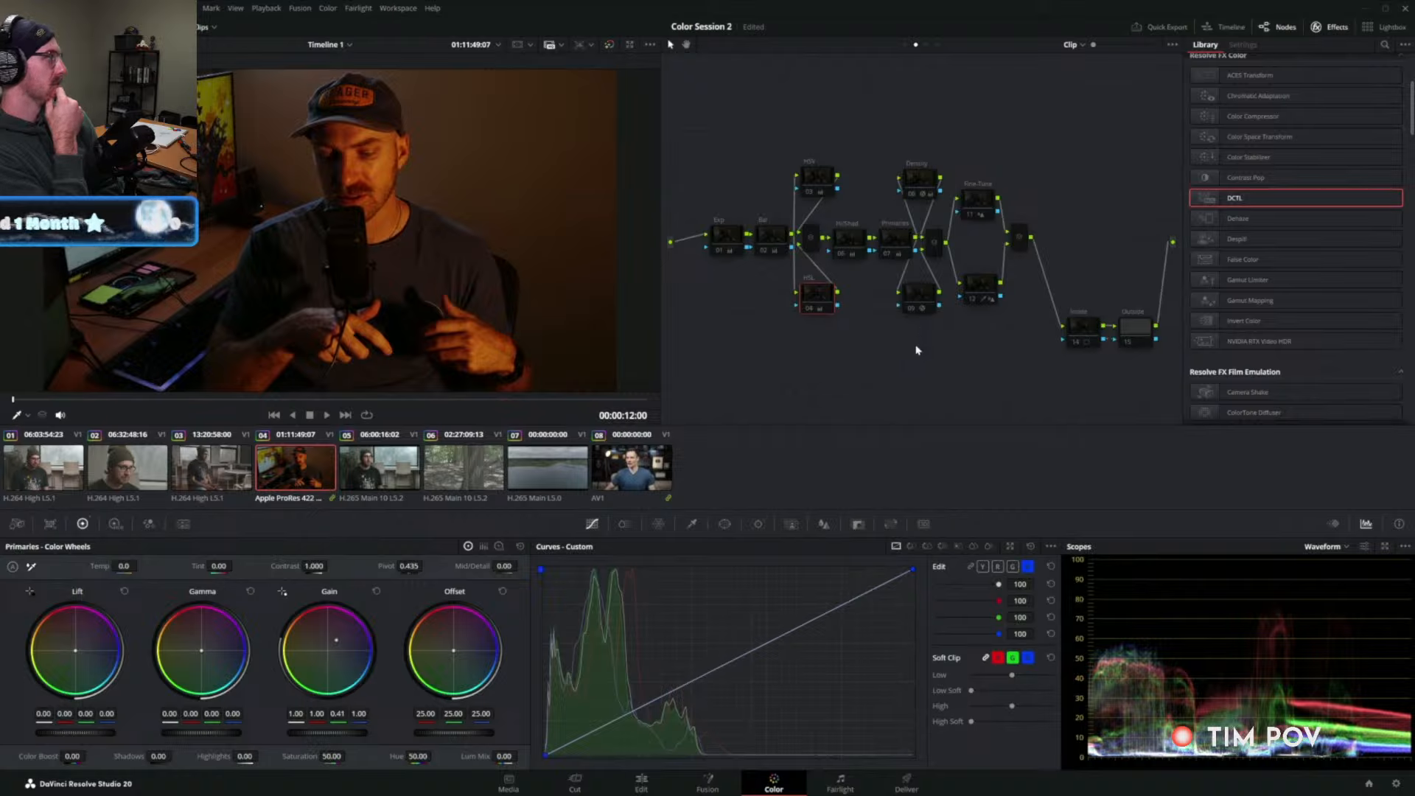
key("ctrl+d")
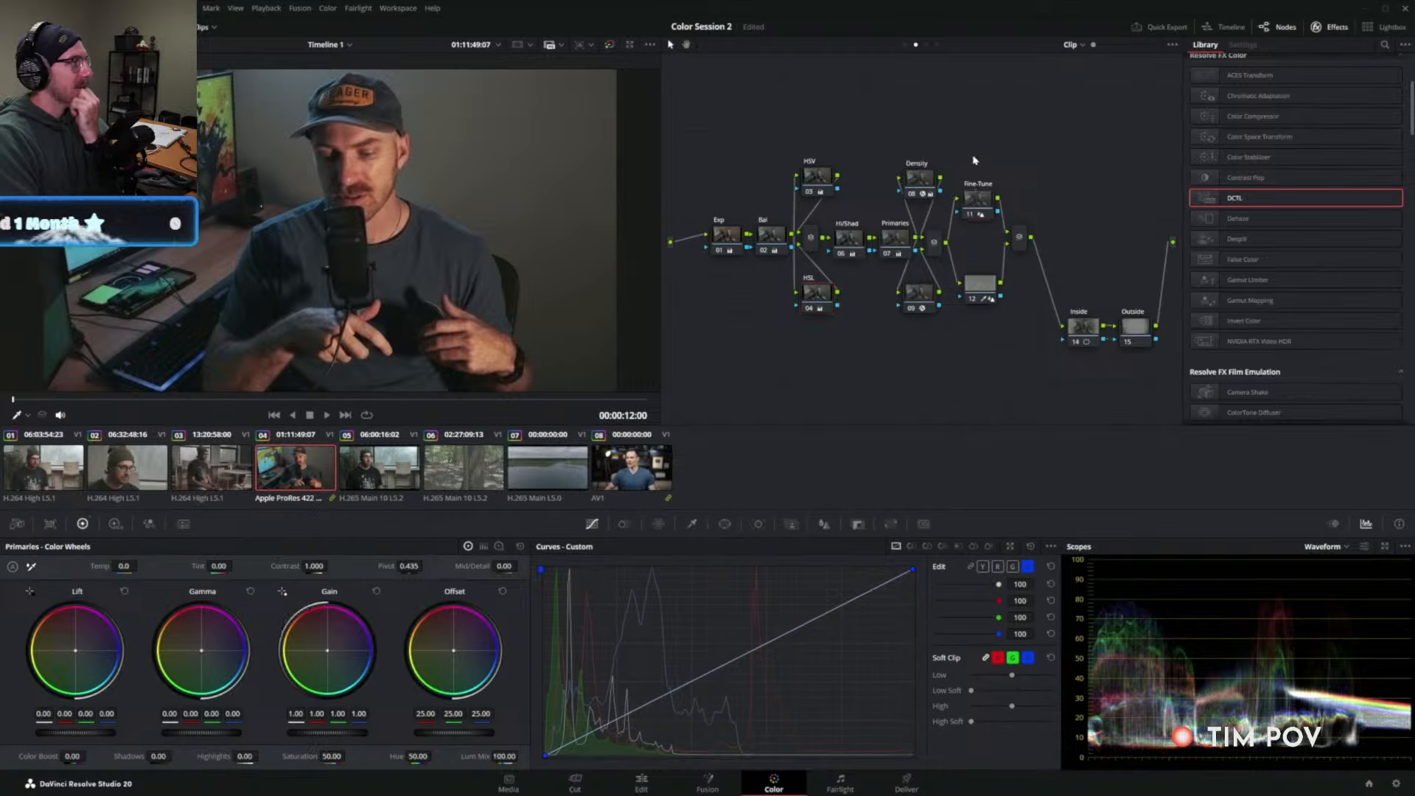
Disable the Fine-Tune node and its parallel node, and open the Density node's DCTL settings.
left_click_drag(970, 158, 1004, 318)
key("ctrl+d")
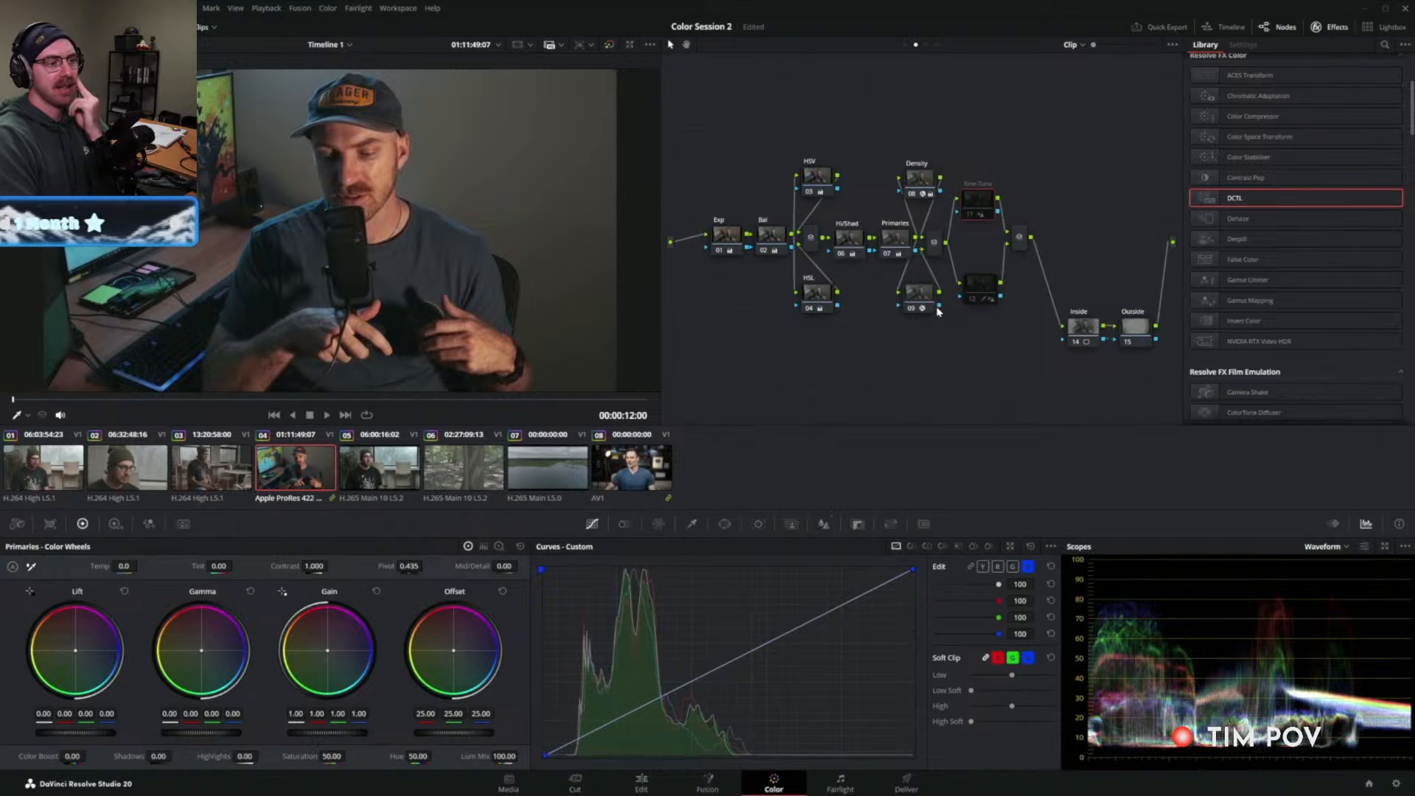
left_click(919, 178)
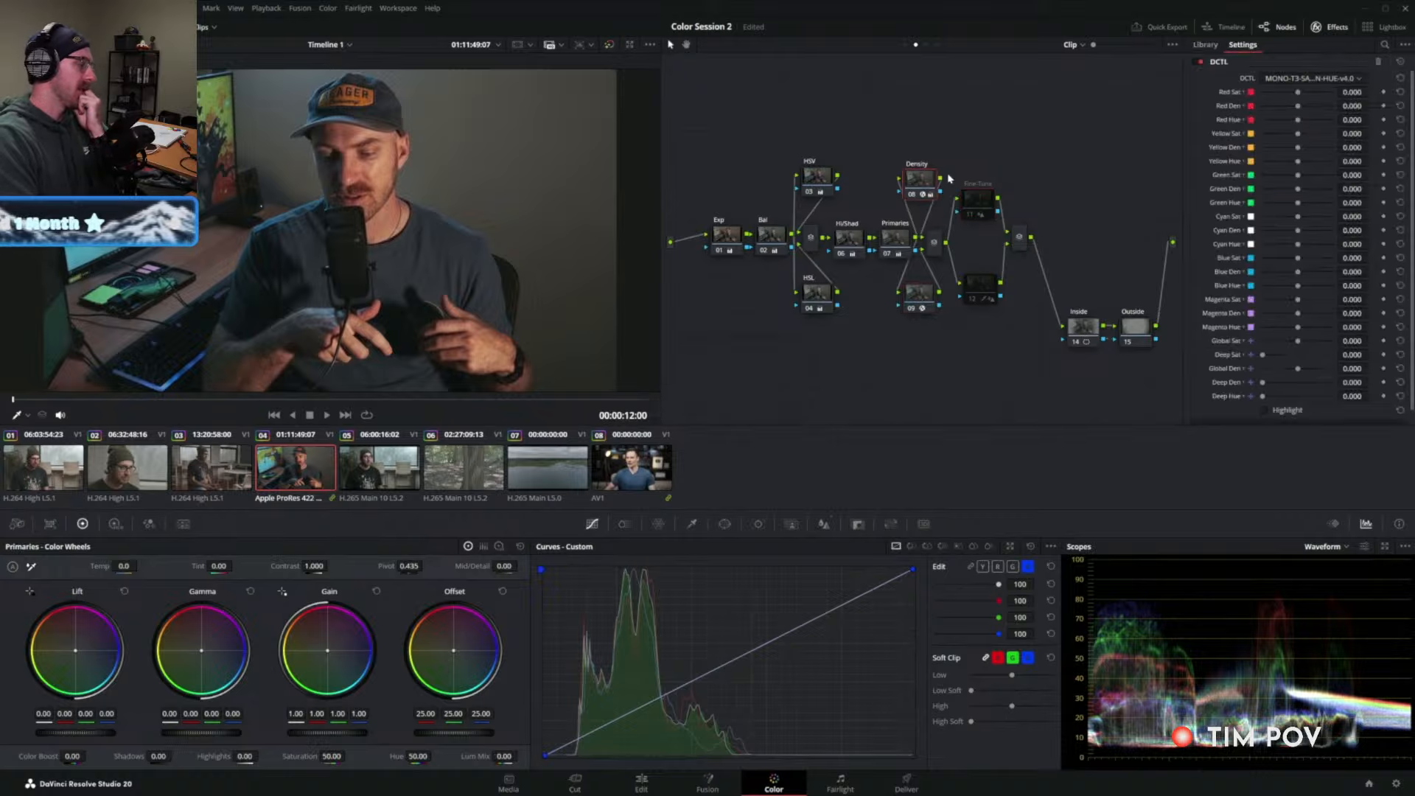
Disable the HSV and HSL nodes together with their mixer, keeping the Primaries node enabled.
left_click(908, 241)
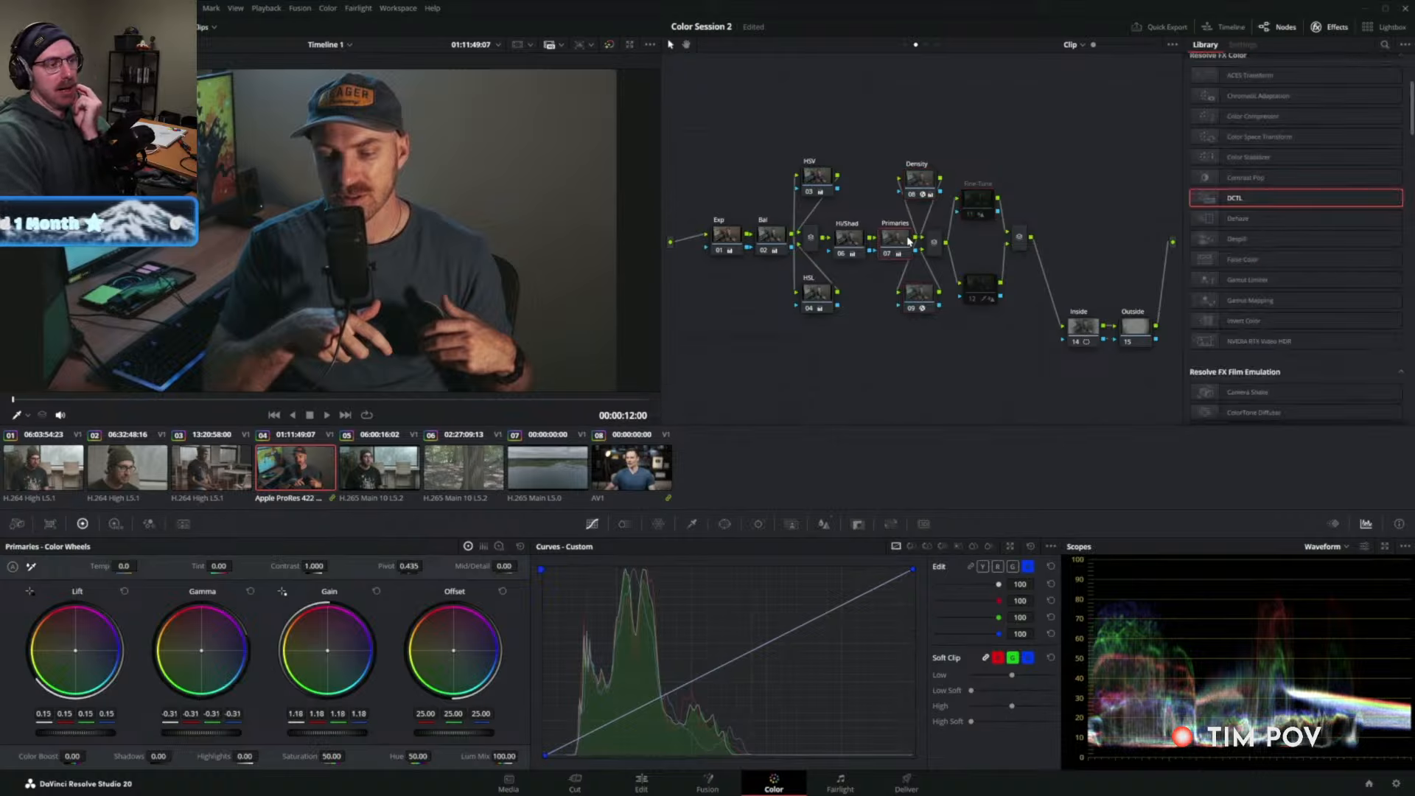
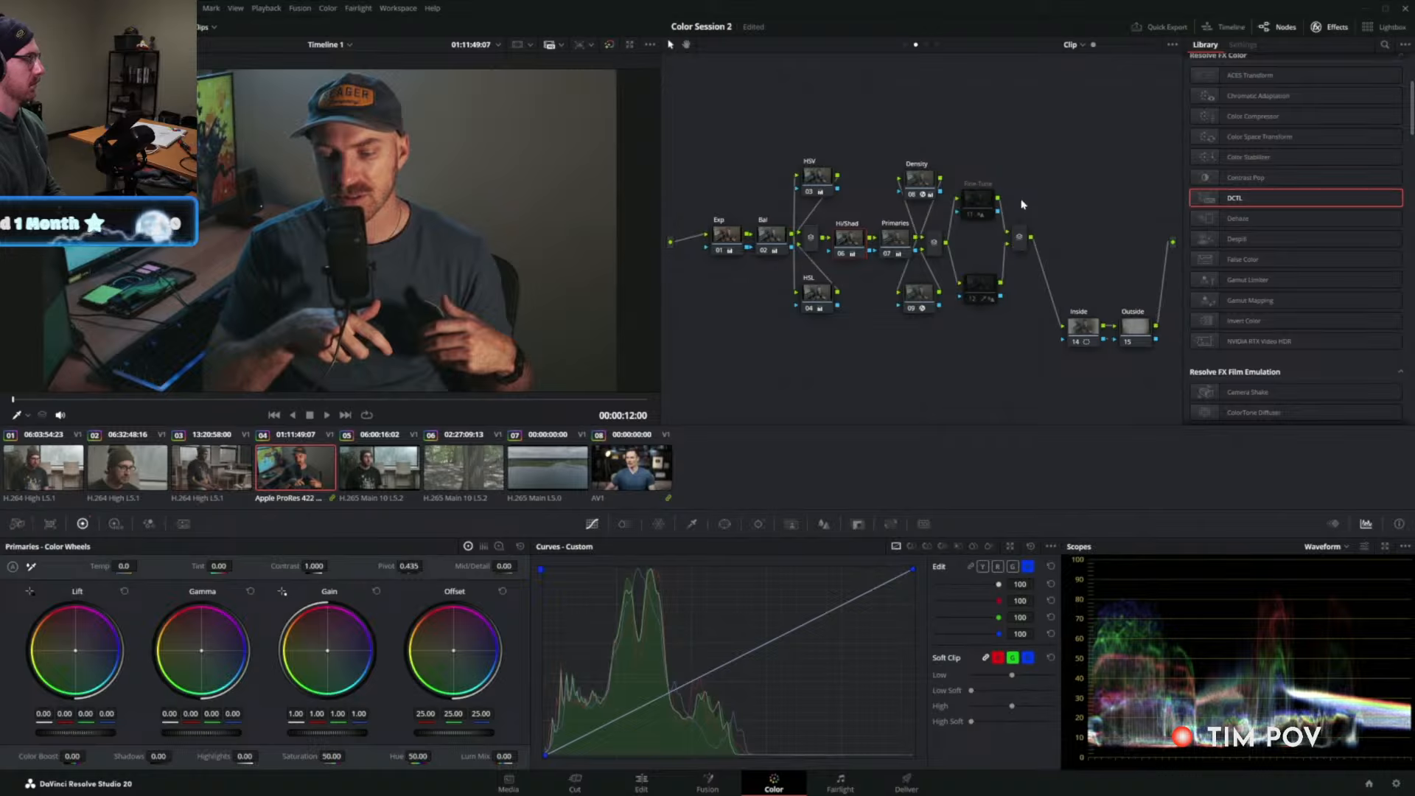
left_click(897, 239)
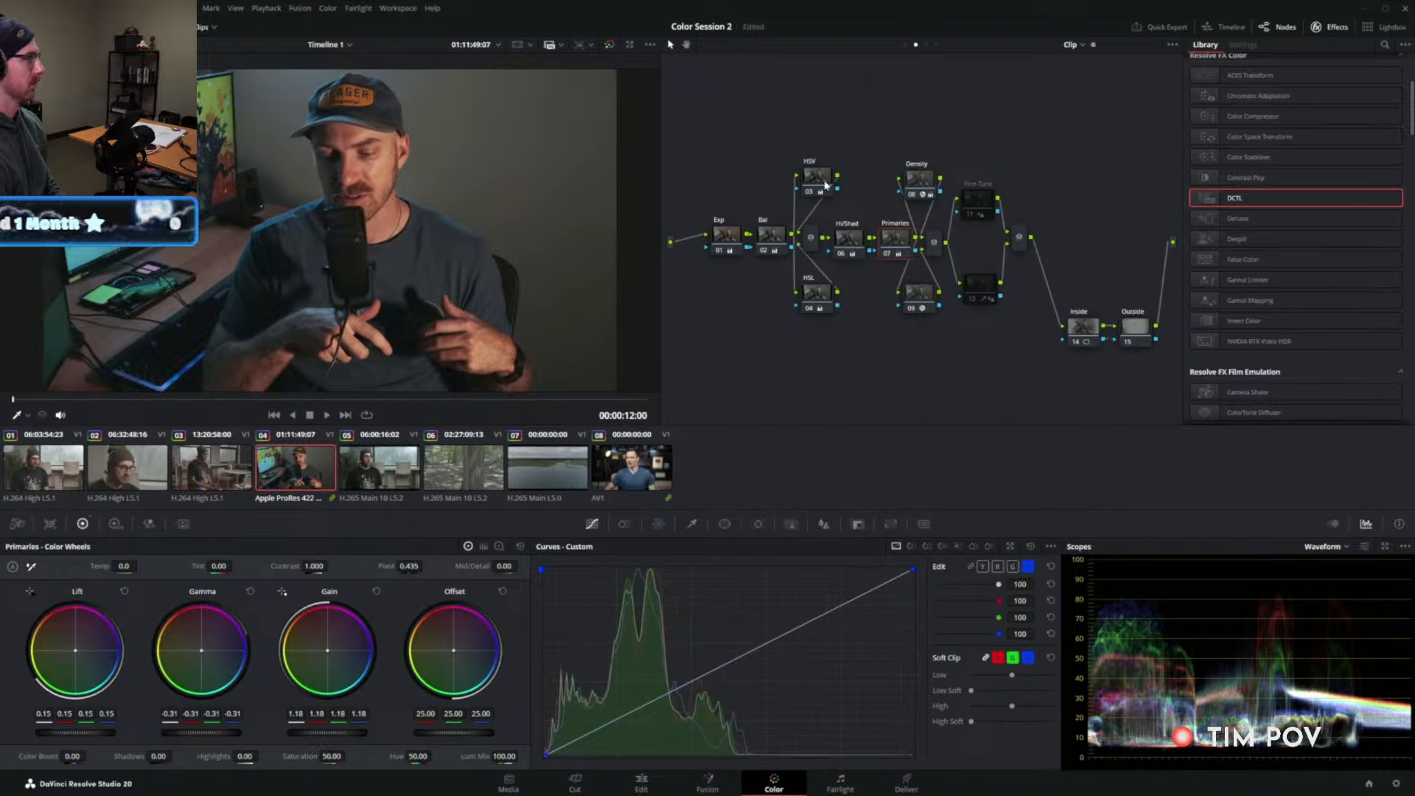
left_click_drag(808, 141, 813, 364)
key("ctrl+d")
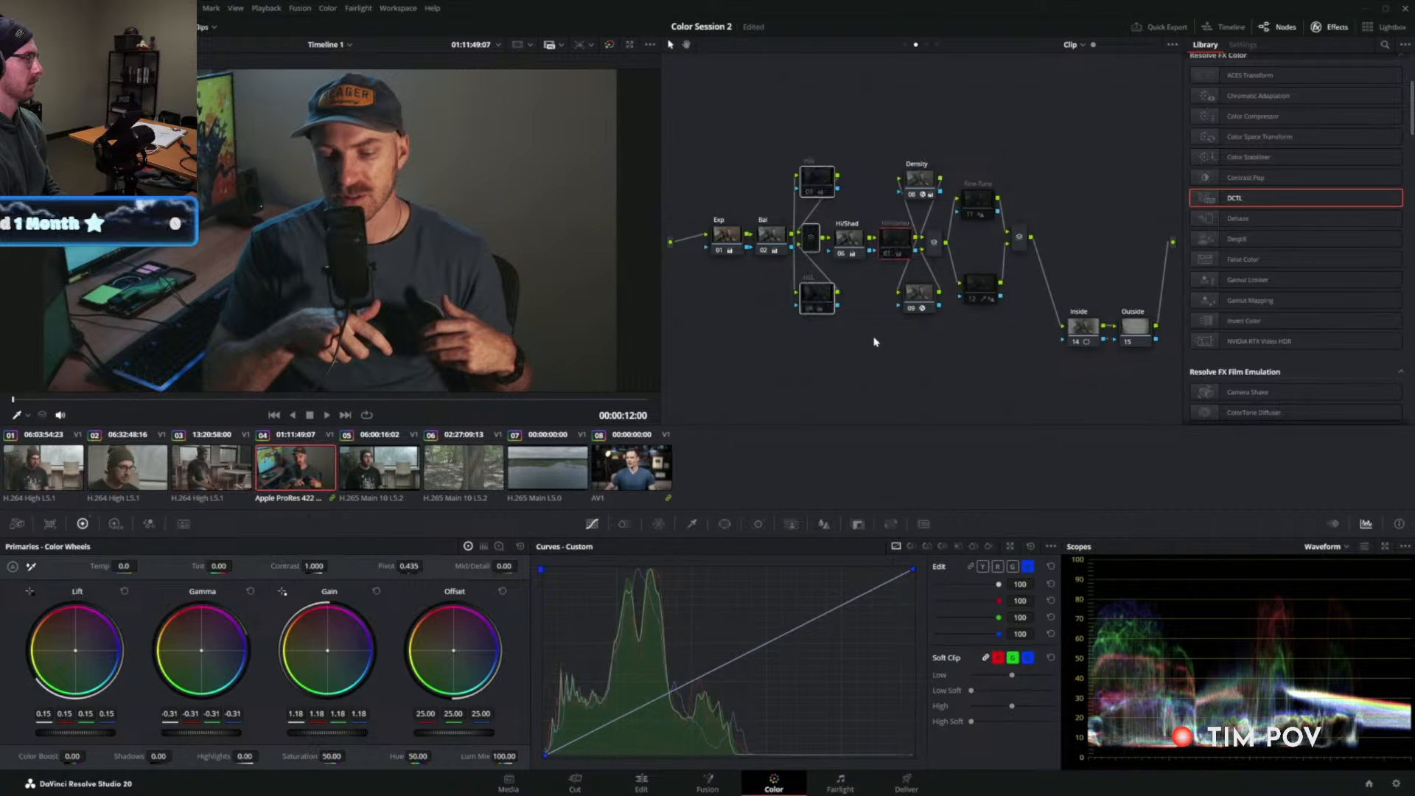
key("ctrl+d")
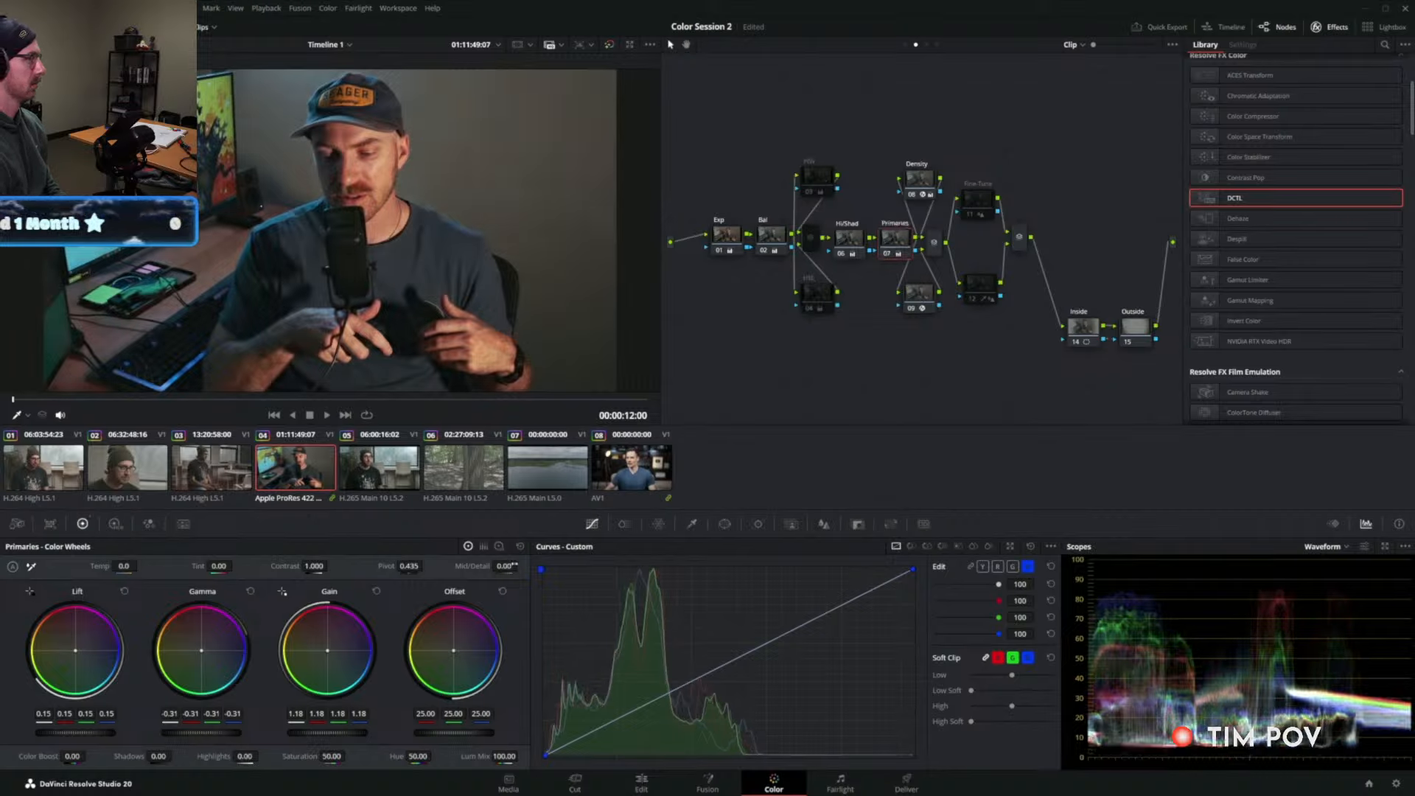
Reset the Primaries node's color wheels and rebuild the contrast with Lift 0.11, Gamma -0.28 and Gain 1.41.
left_click(520, 547)
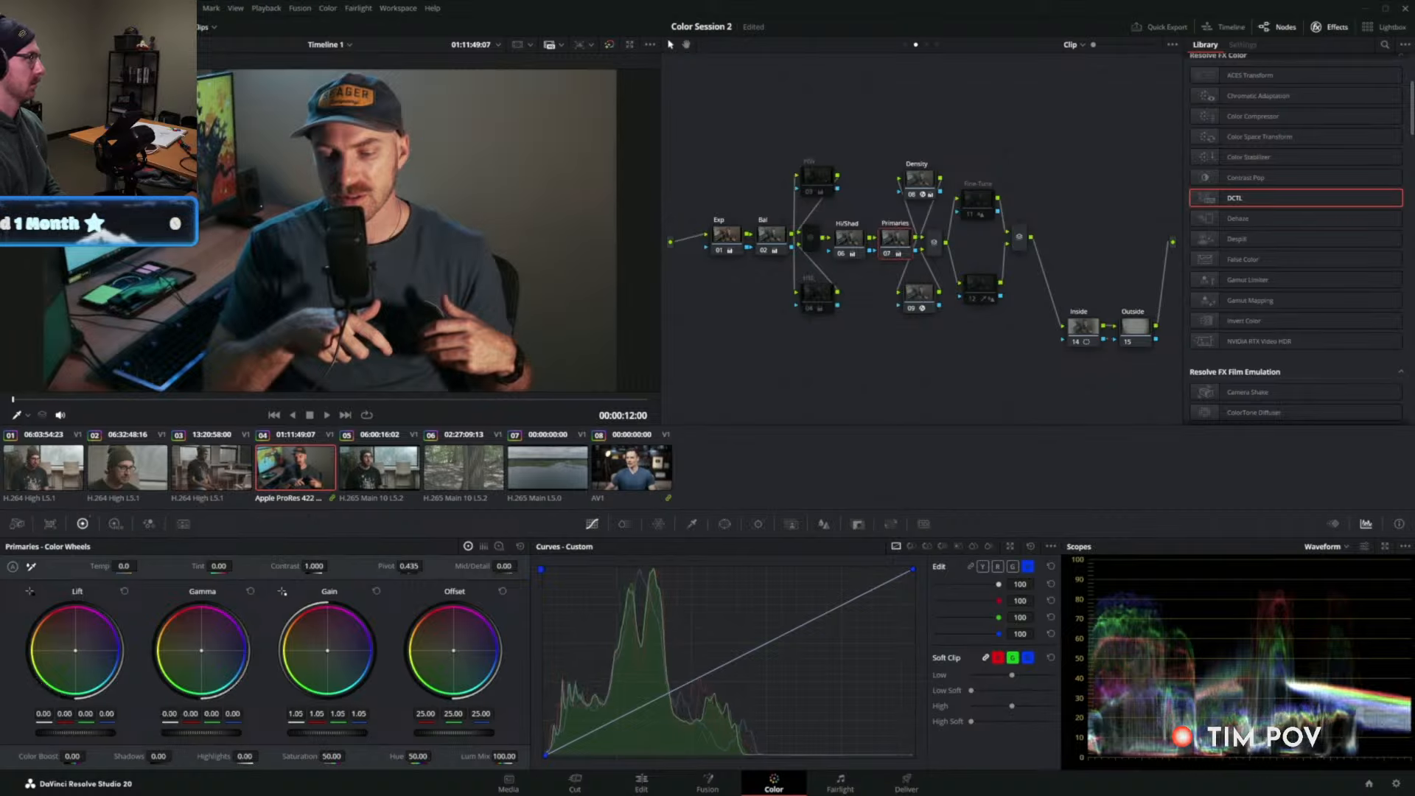
left_click_drag(328, 733, 376, 733)
left_click_drag(195, 733, 171, 733)
left_click_drag(83, 733, 94, 734)
left_click_drag(348, 734, 333, 734)
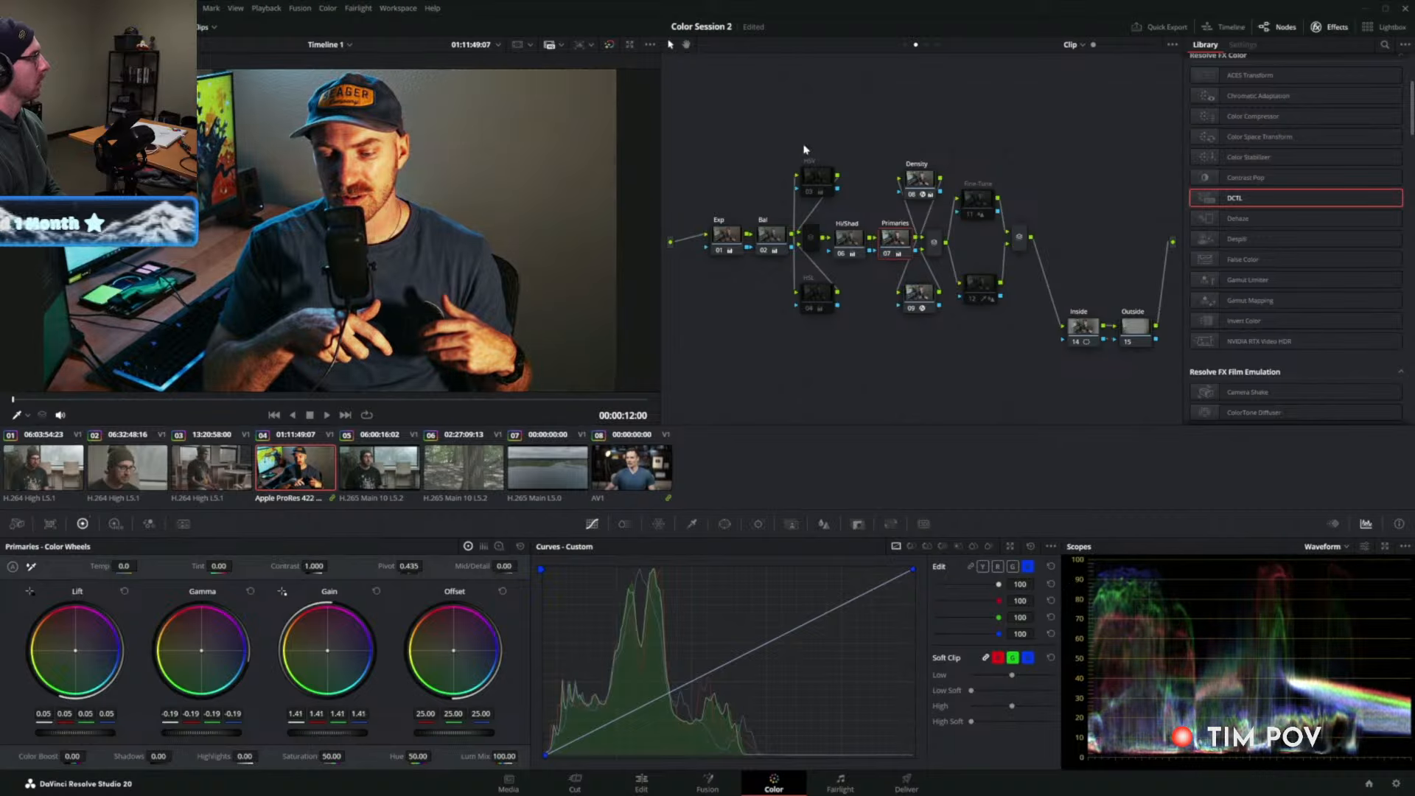
mouse_move(77, 735)
left_mouse_down()
mouse_move(156, 734)
mouse_move(92, 734)
left_mouse_up()
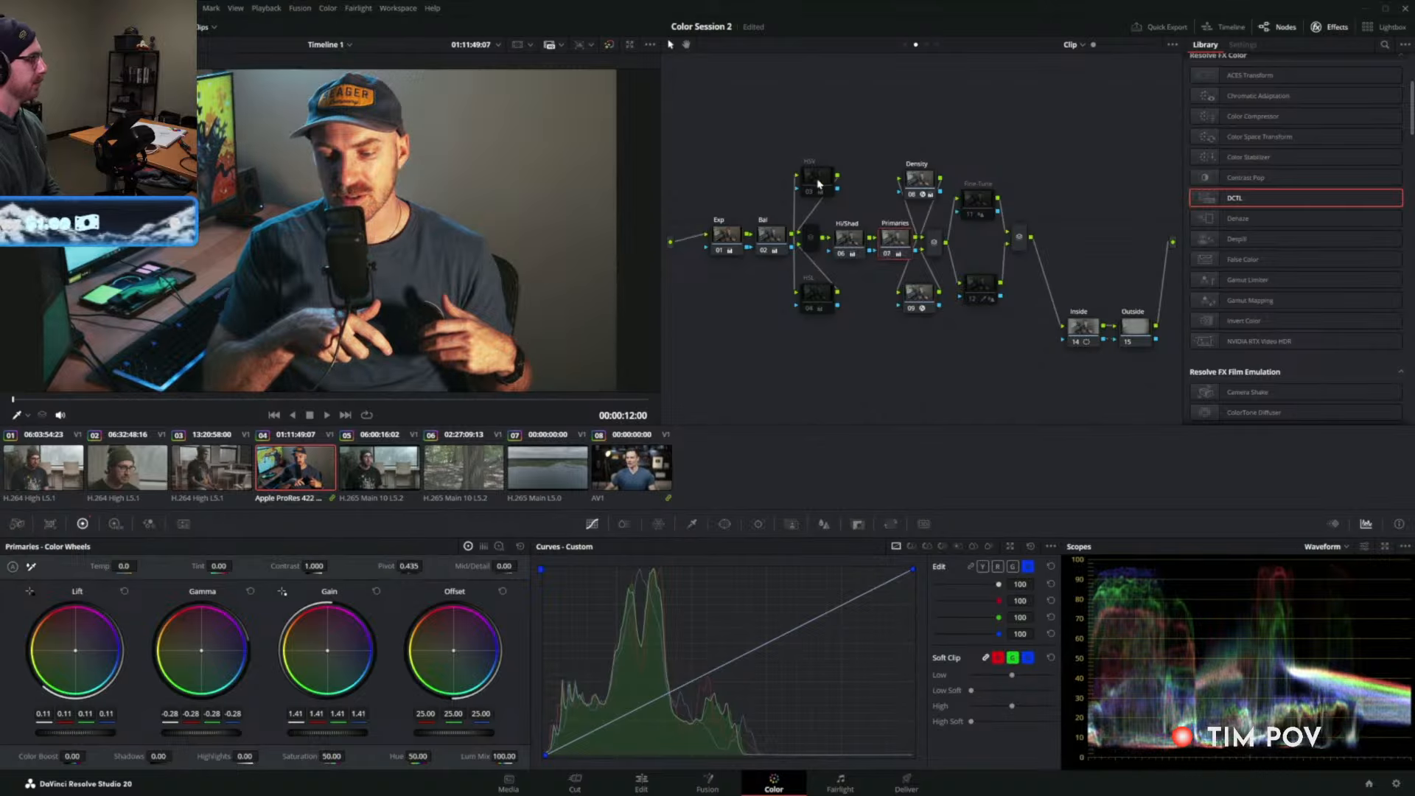
Enable the HSV and HSL nodes and shift the Bal node's Gain to red 0.67, green 1.02 and blue 1.41, comparing the balance.
left_click(814, 302)
left_click(814, 306)
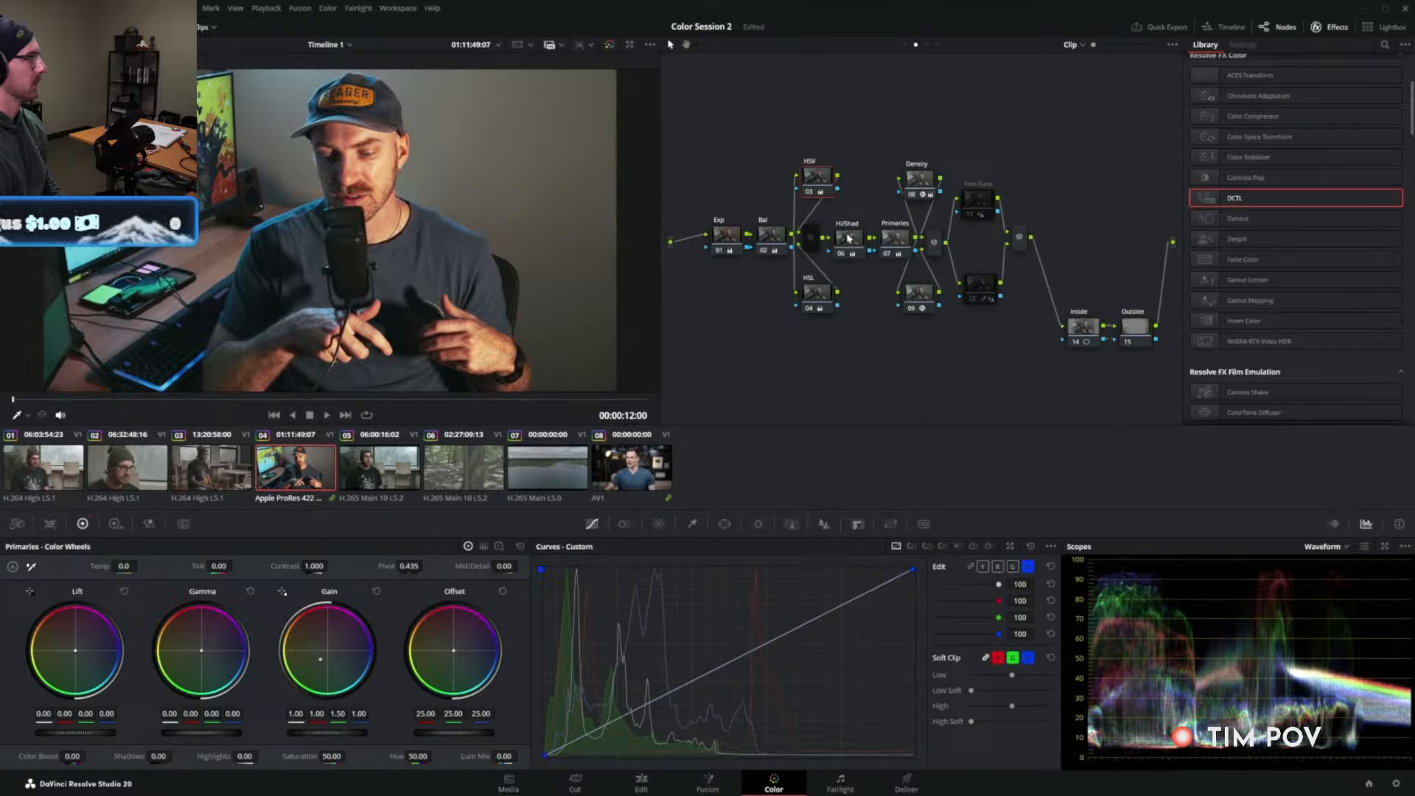
left_click(767, 238)
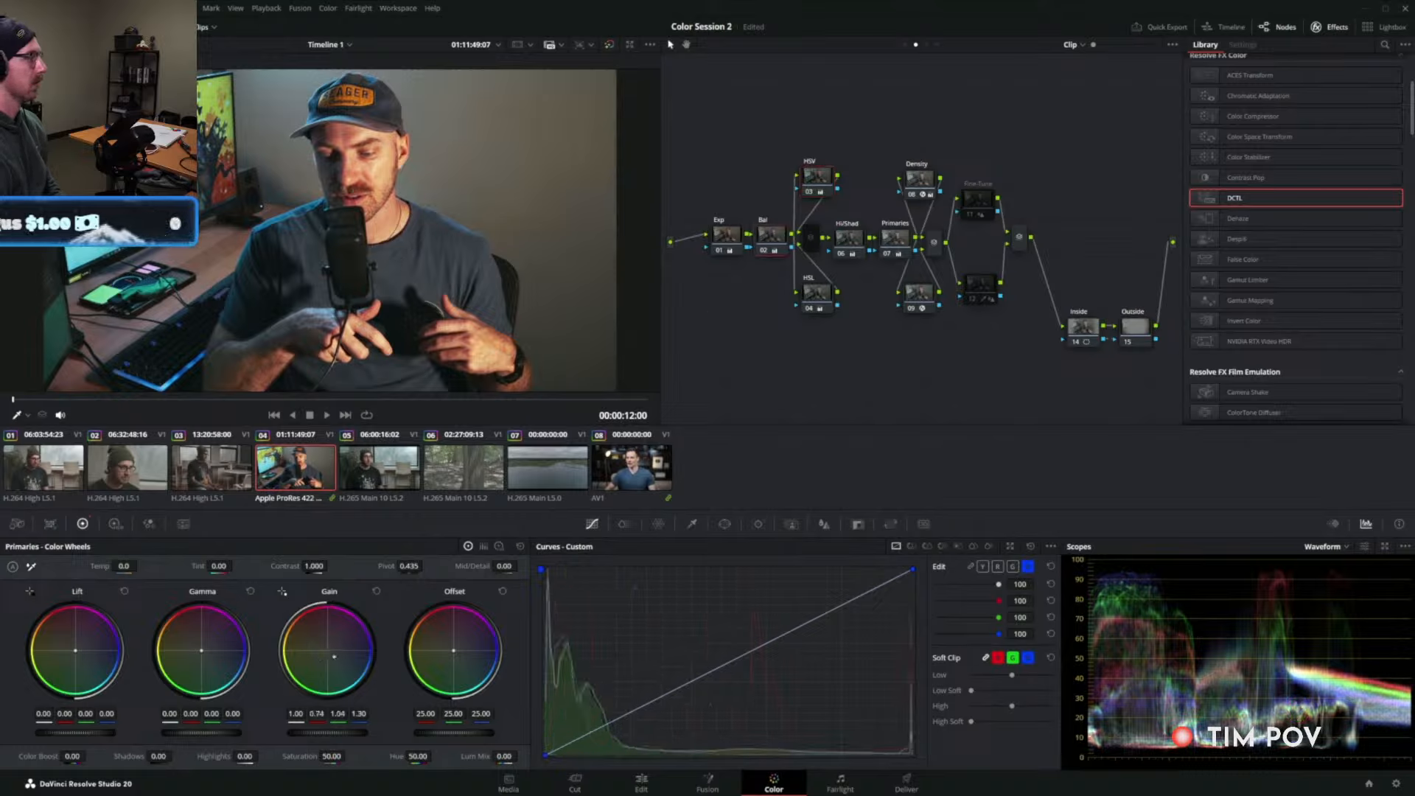
left_click_drag(333, 656, 341, 658)
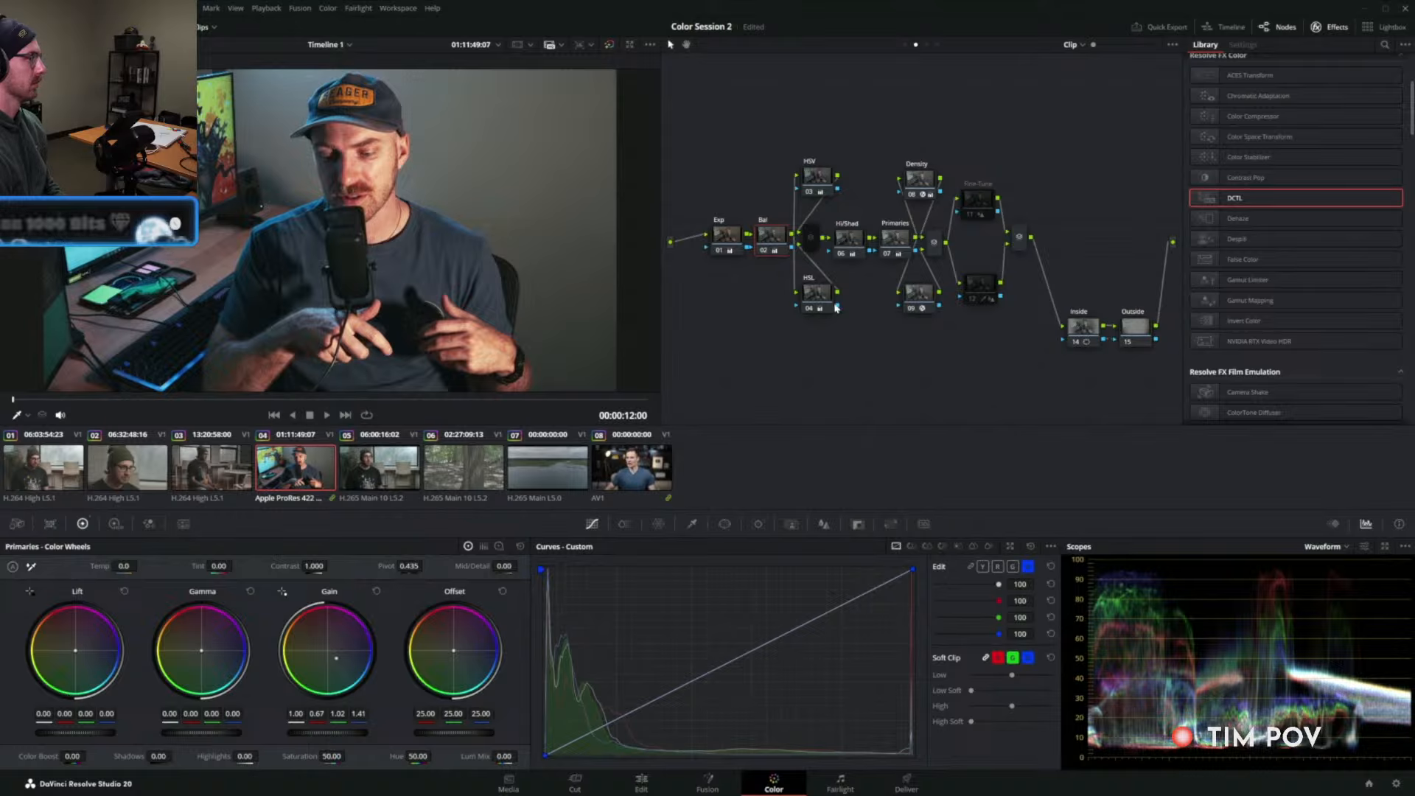
left_click(900, 247)
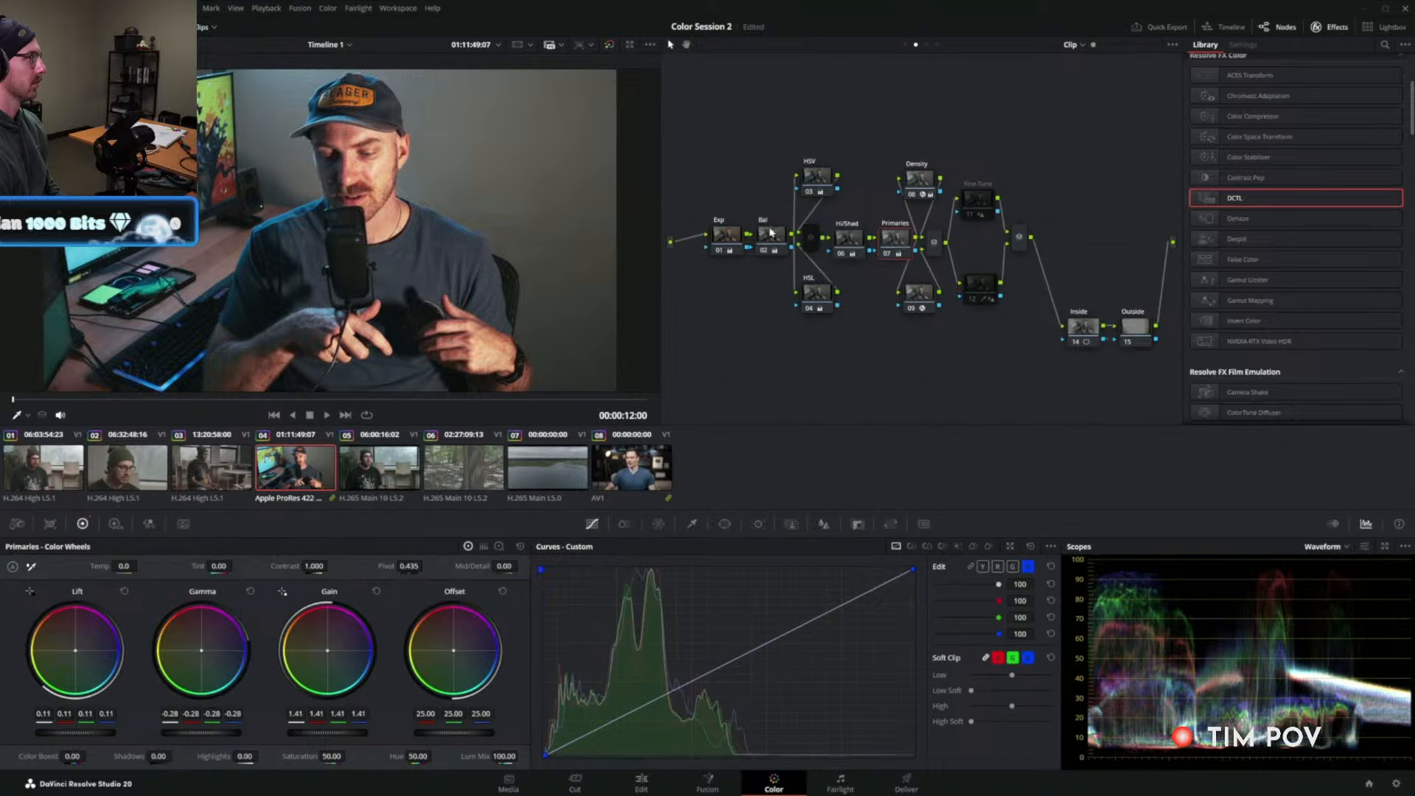
left_click(771, 233)
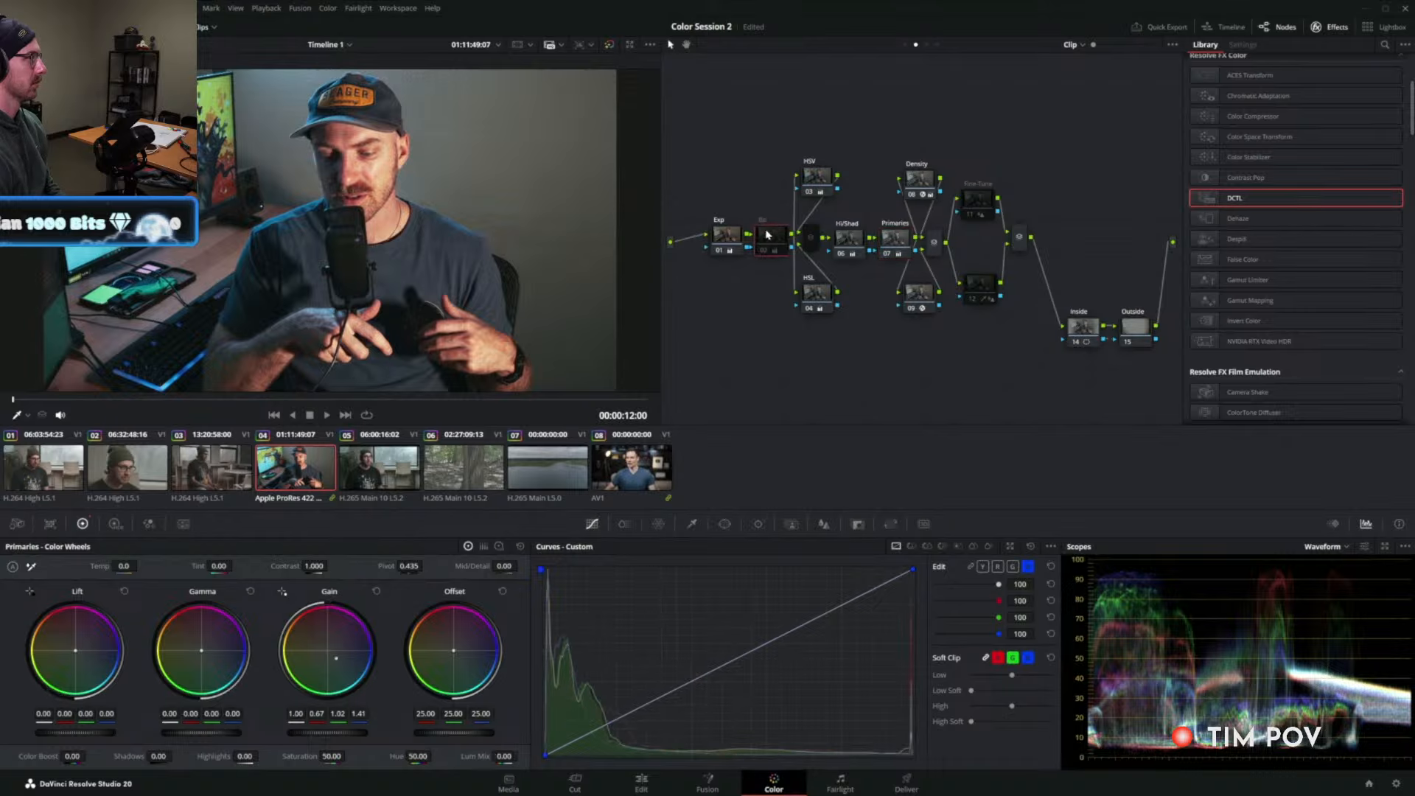
Set the Highlights of the Hi/Shad node to -40.00 and inspect the subject's face up close.
left_click(849, 240)
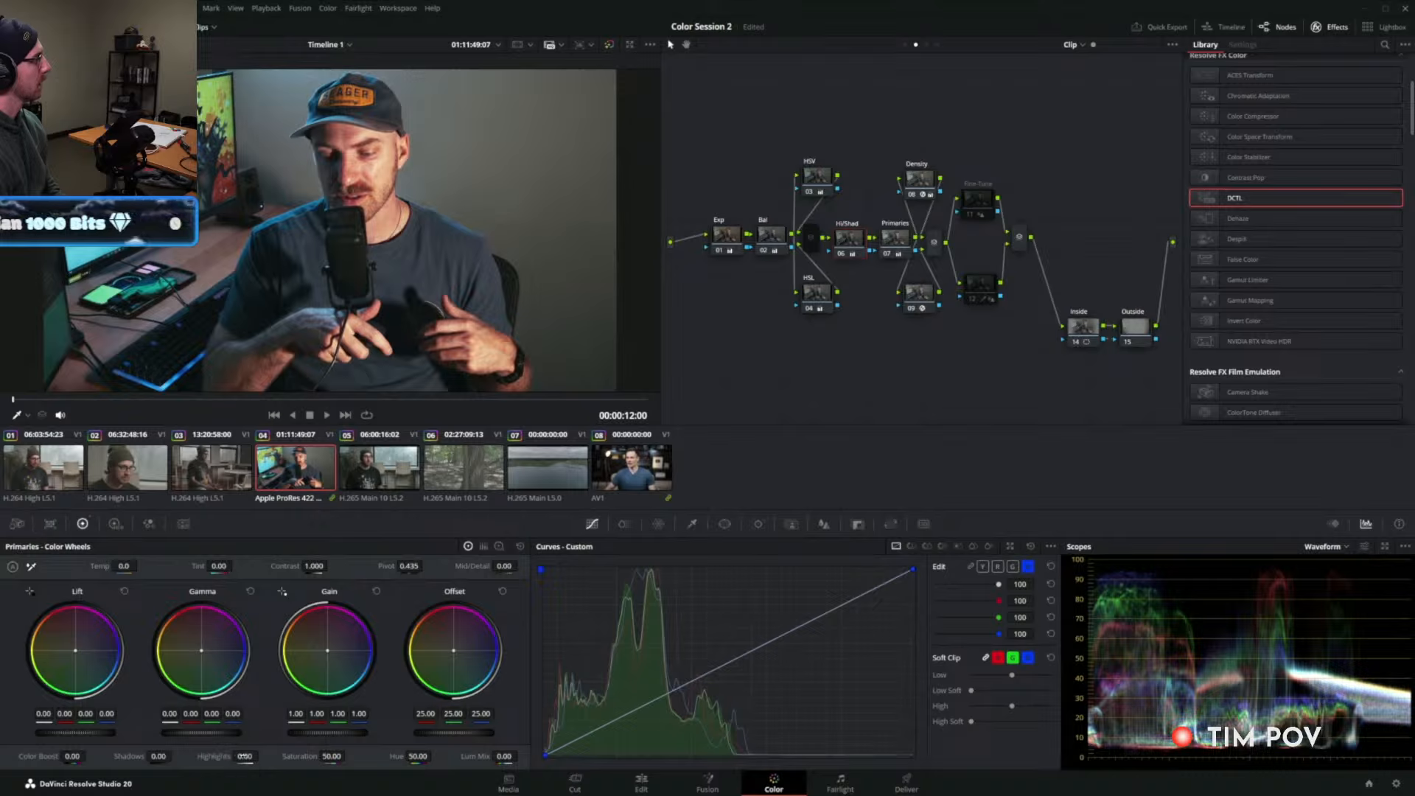
mouse_move(244, 761)
left_mouse_down()
mouse_move(221, 757)
mouse_move(264, 758)
left_mouse_up()
scroll(381, 156, "up", 5)
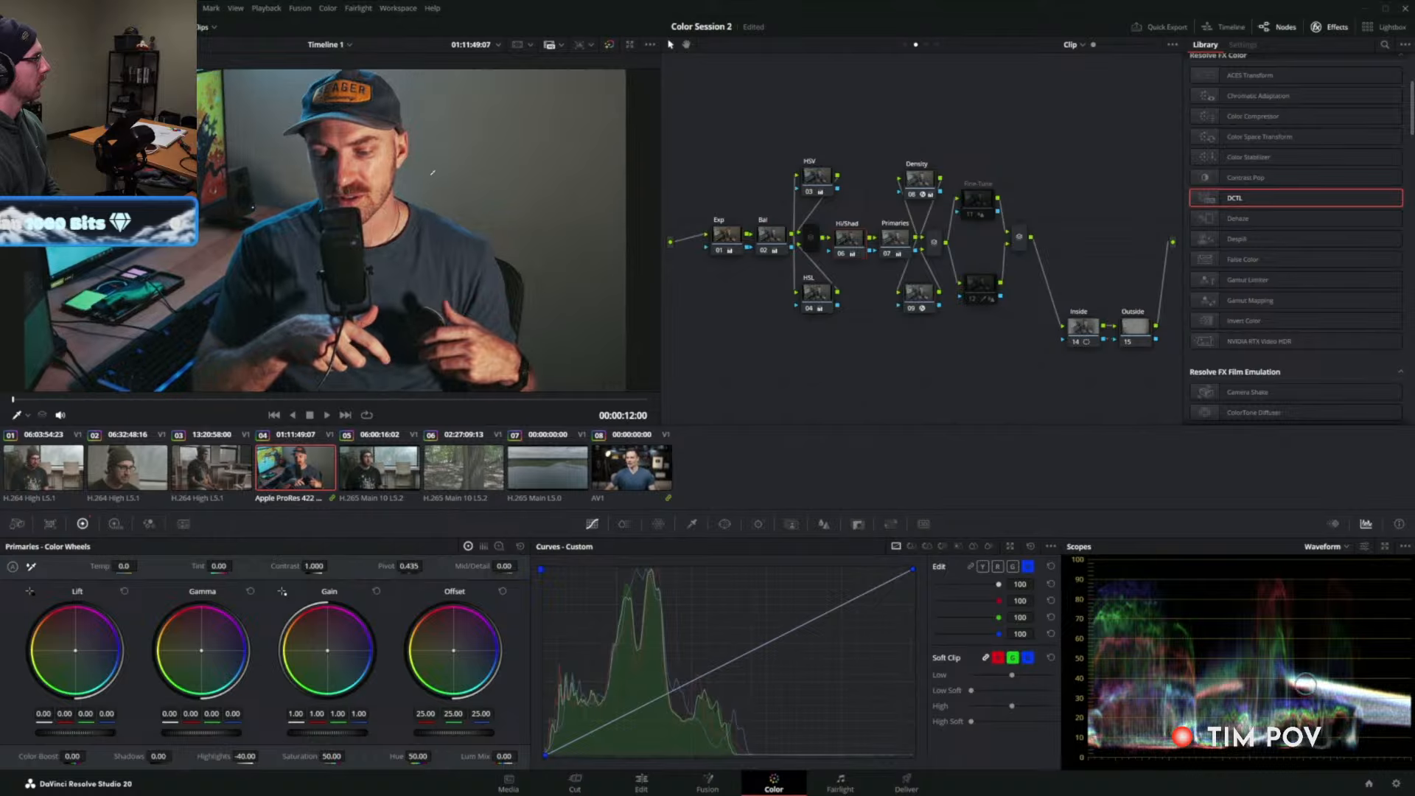
scroll(379, 158, "up", 2)
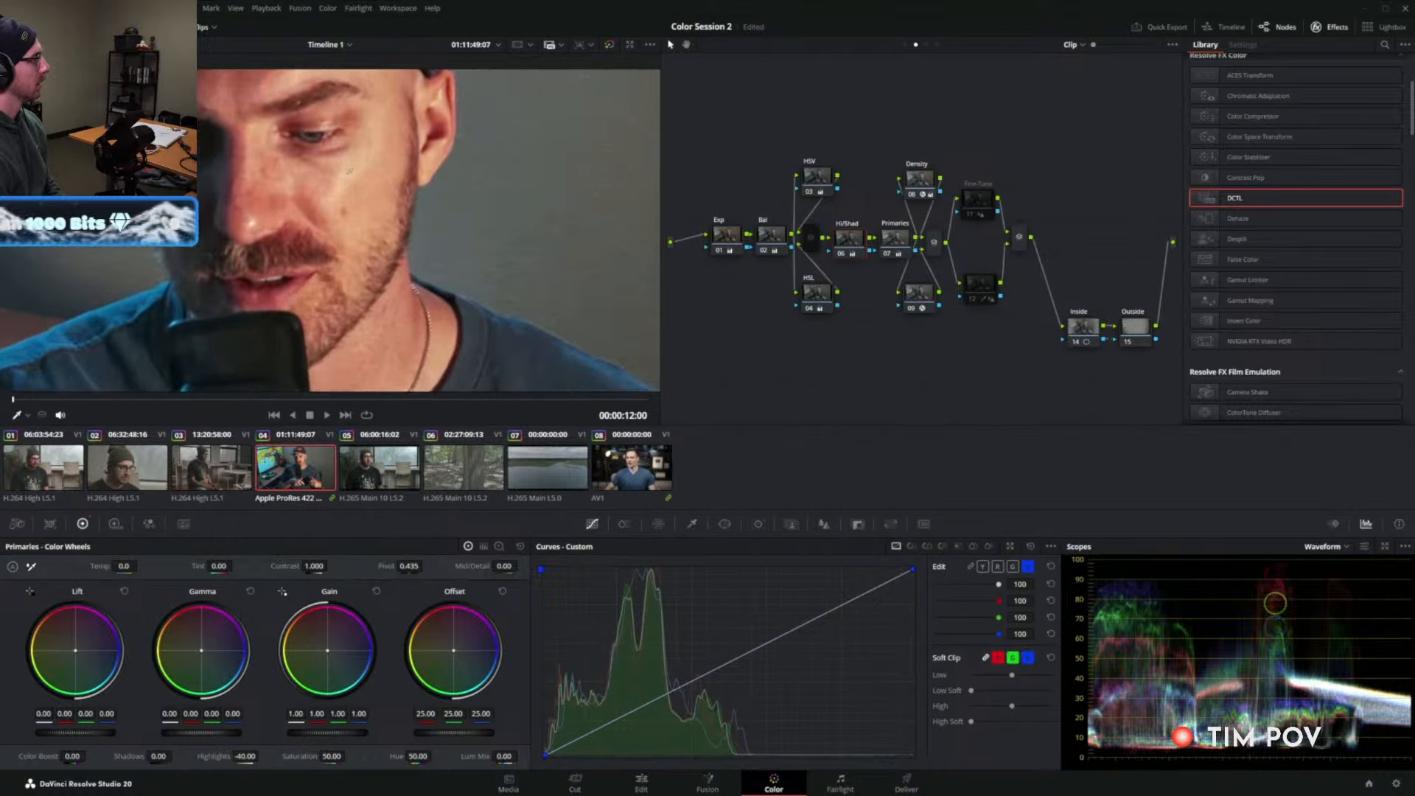
scroll(374, 217, "down", 2)
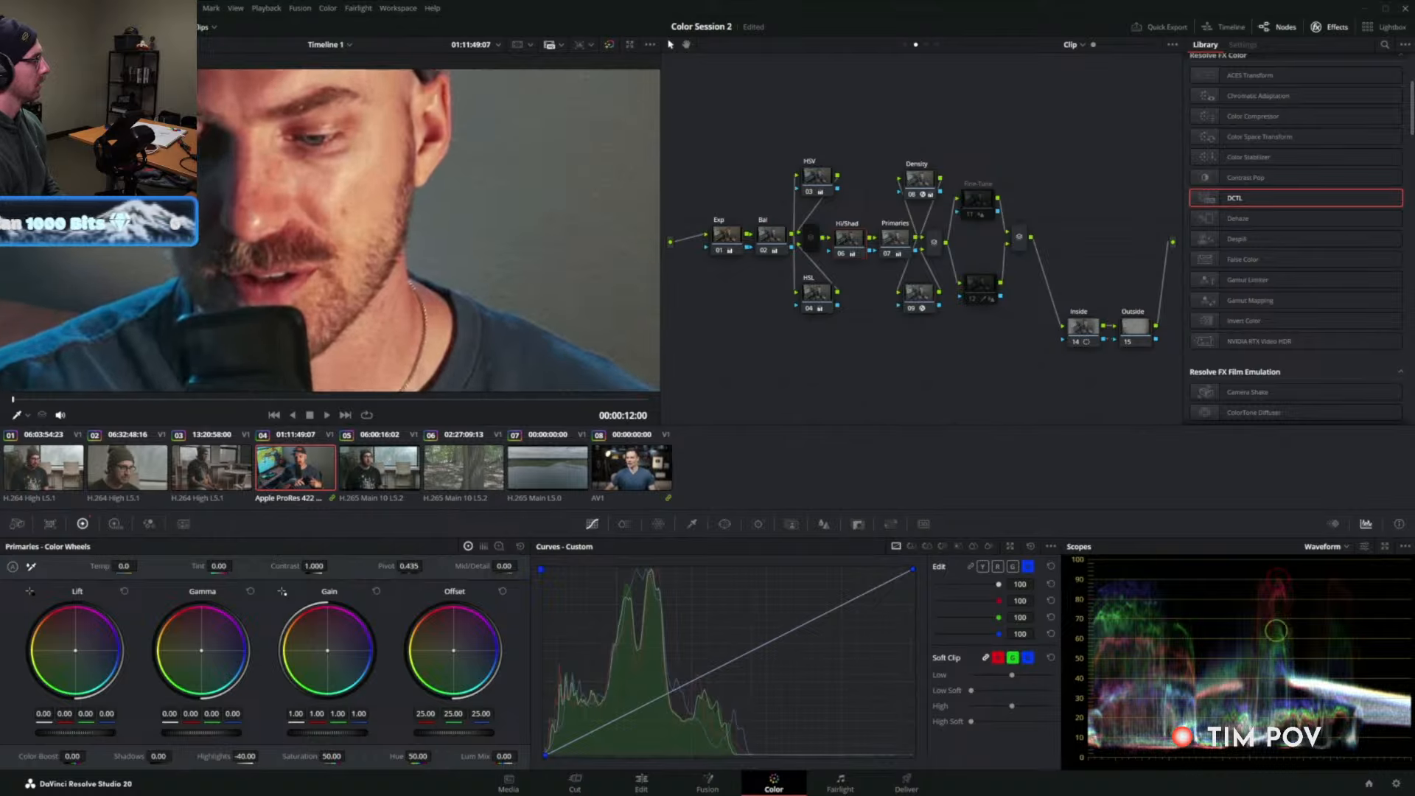
scroll(373, 216, "down", 1)
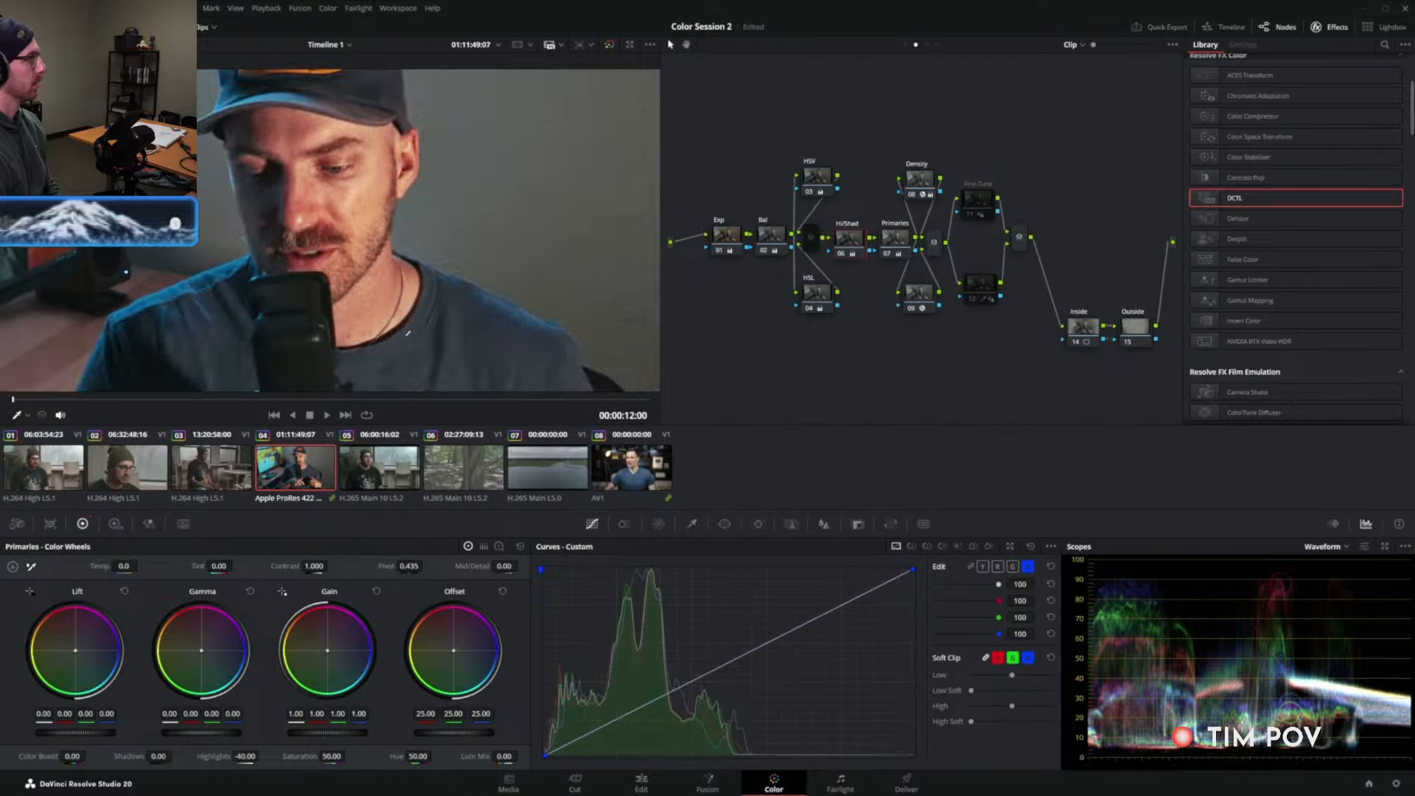
scroll(513, 204, "down", 2)
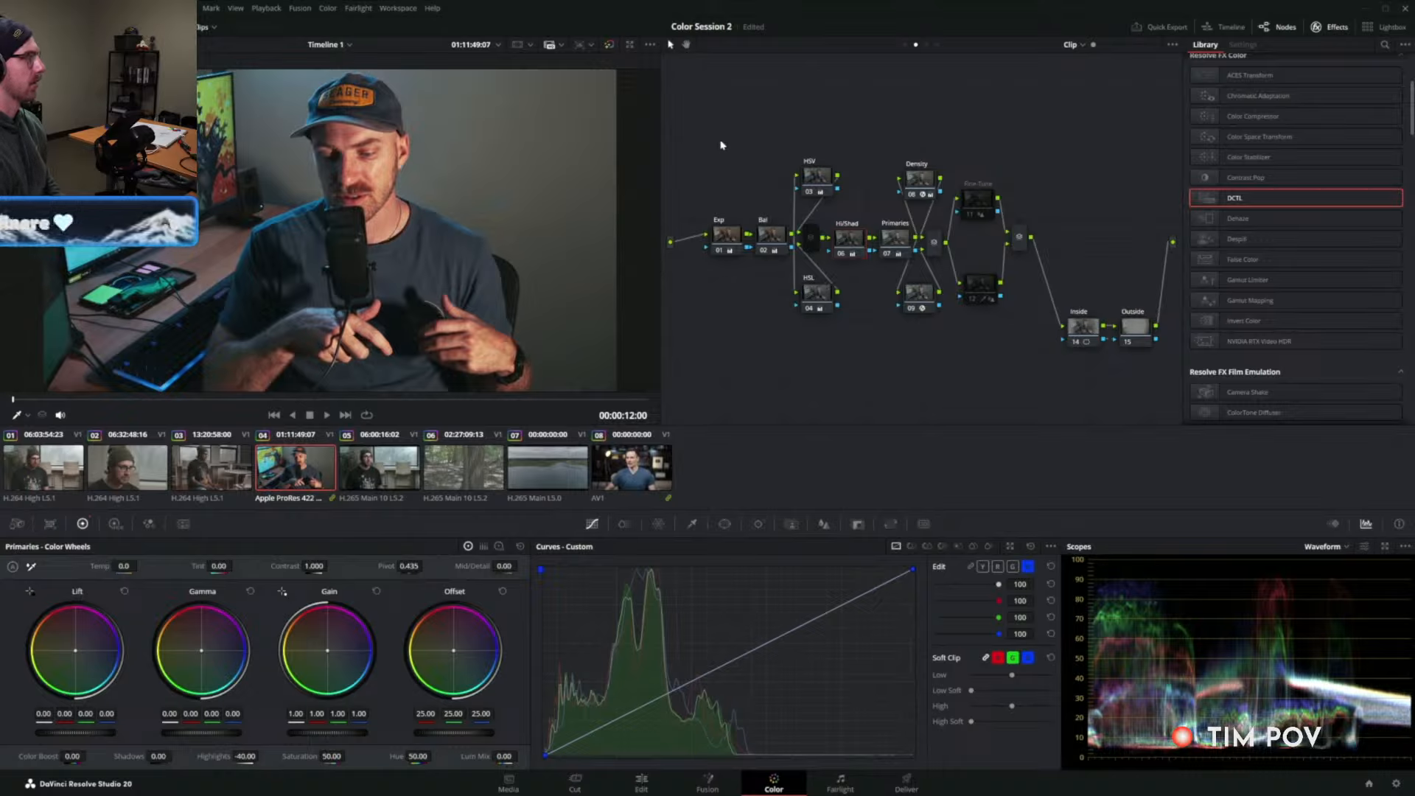
Try lowering the Hi/Shad node's Highlights further with its gamma set to Linear, then undo the test and check the node's gamma setting.
right_click(857, 237)
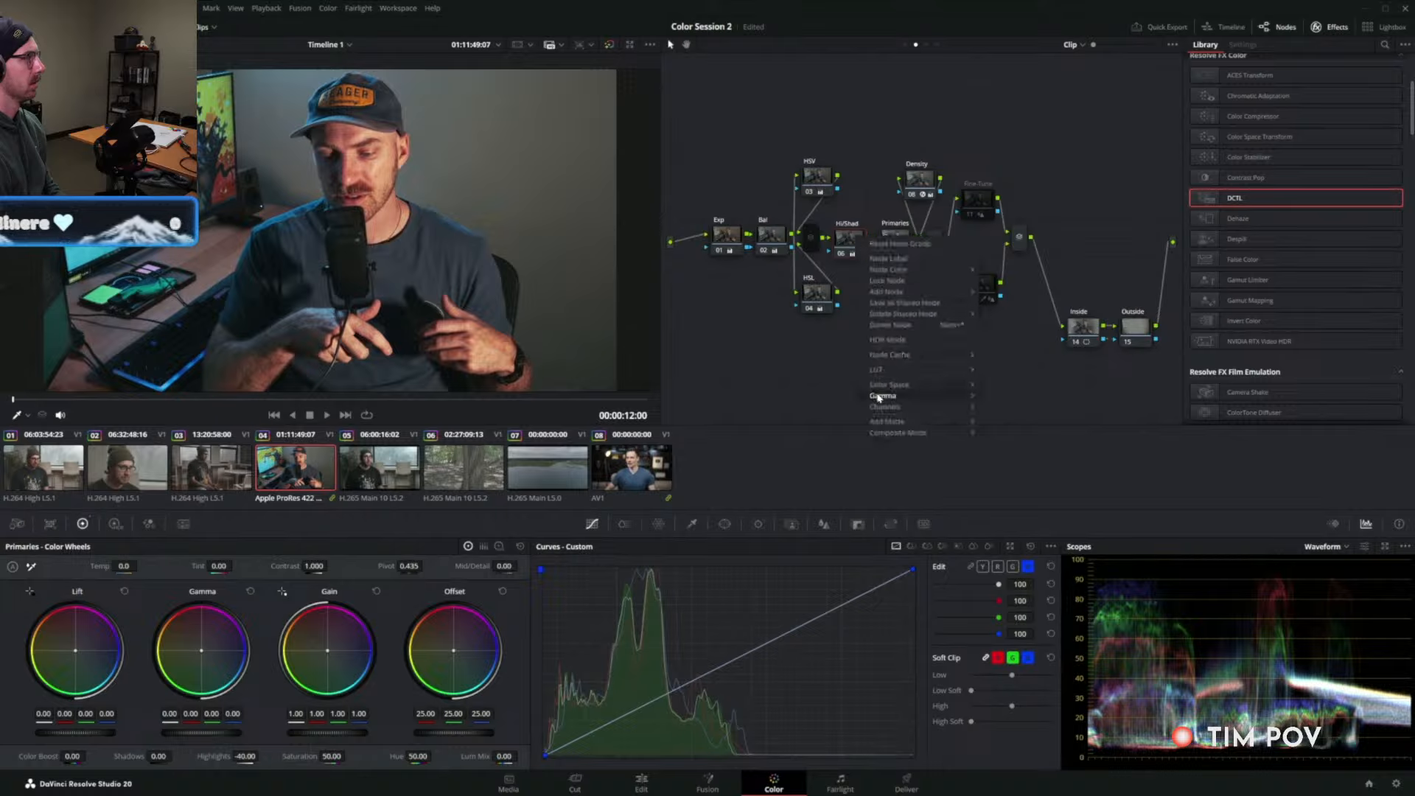
mouse_move(883, 396)
left_click(1015, 135)
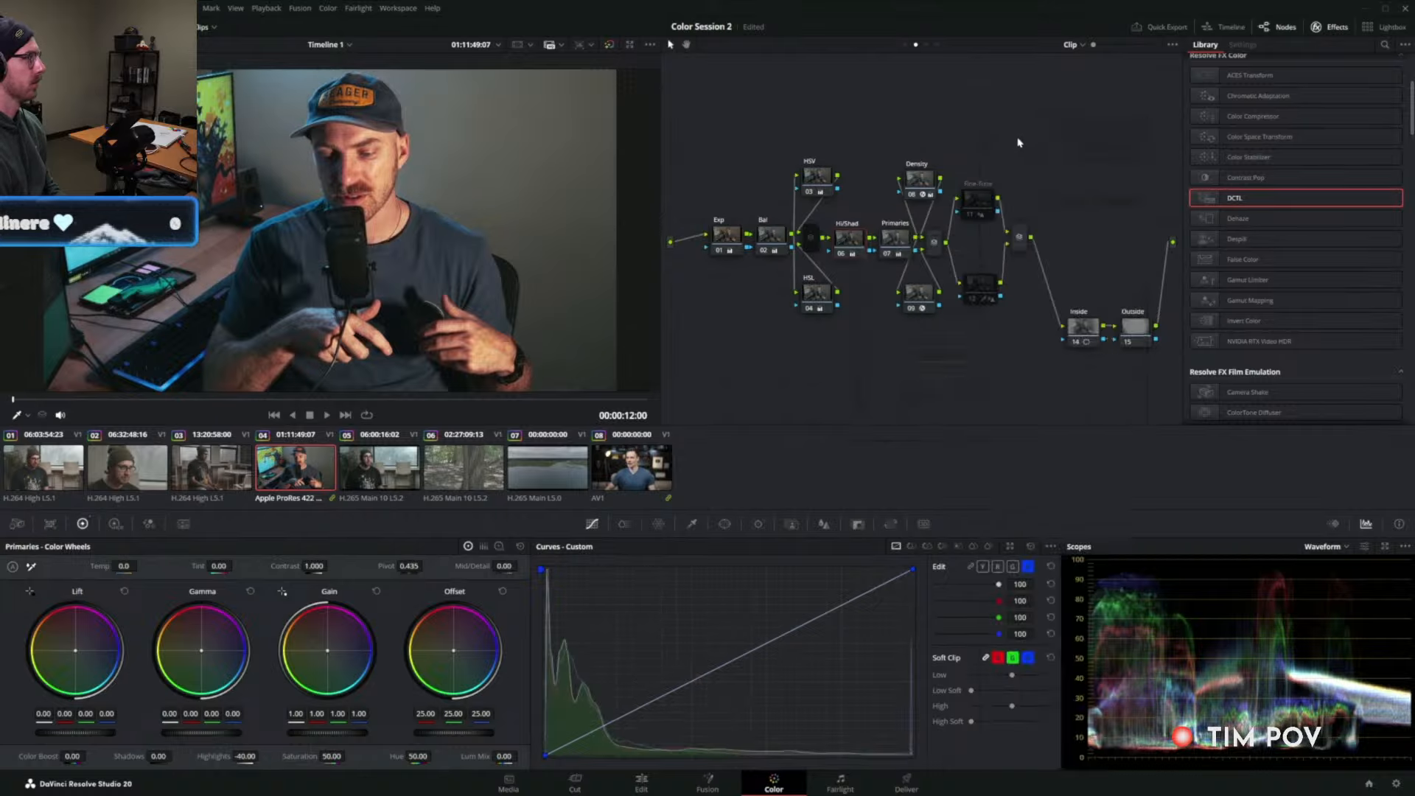
left_click_drag(258, 756, 175, 756)
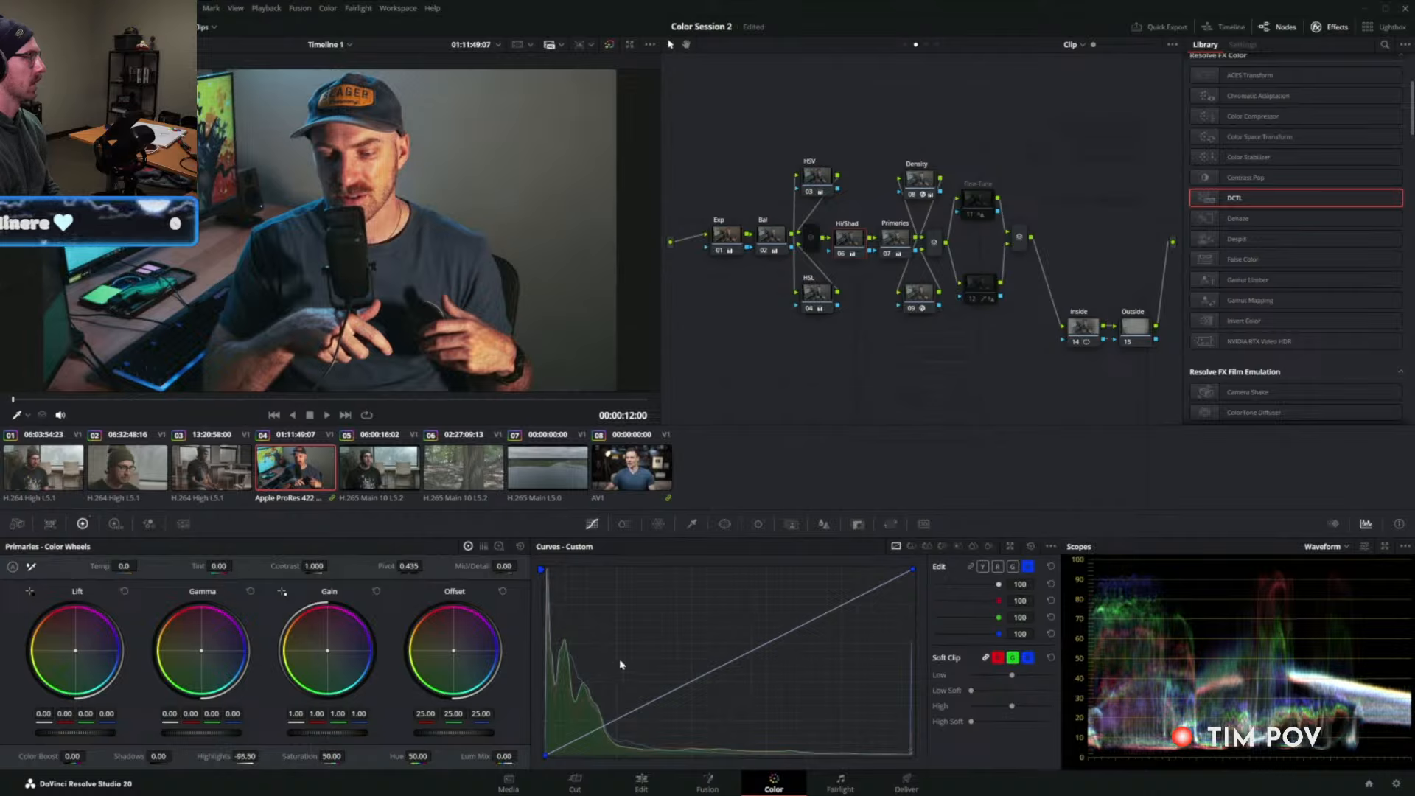
key("ctrl+z")
right_click(852, 240)
mouse_move(923, 404)
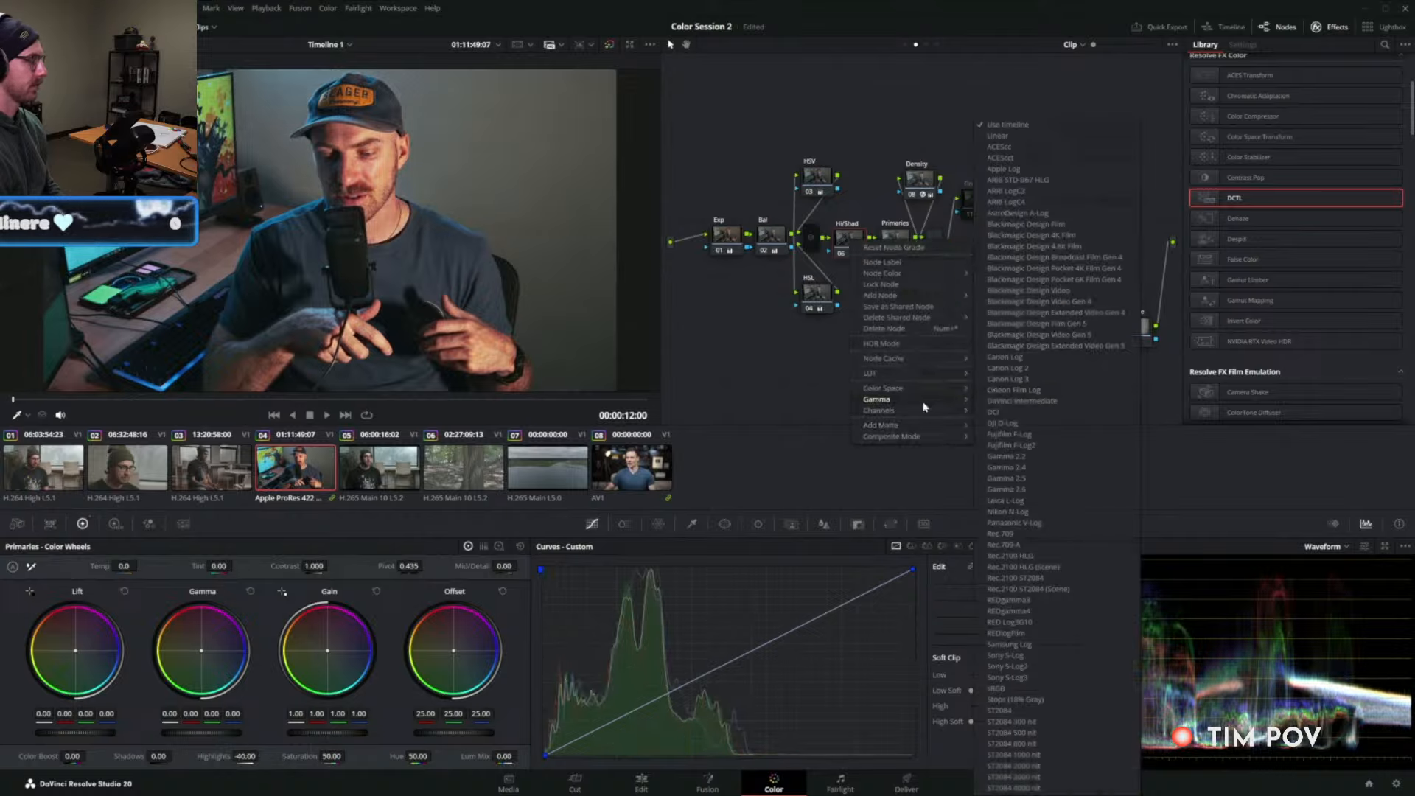
left_click(893, 103)
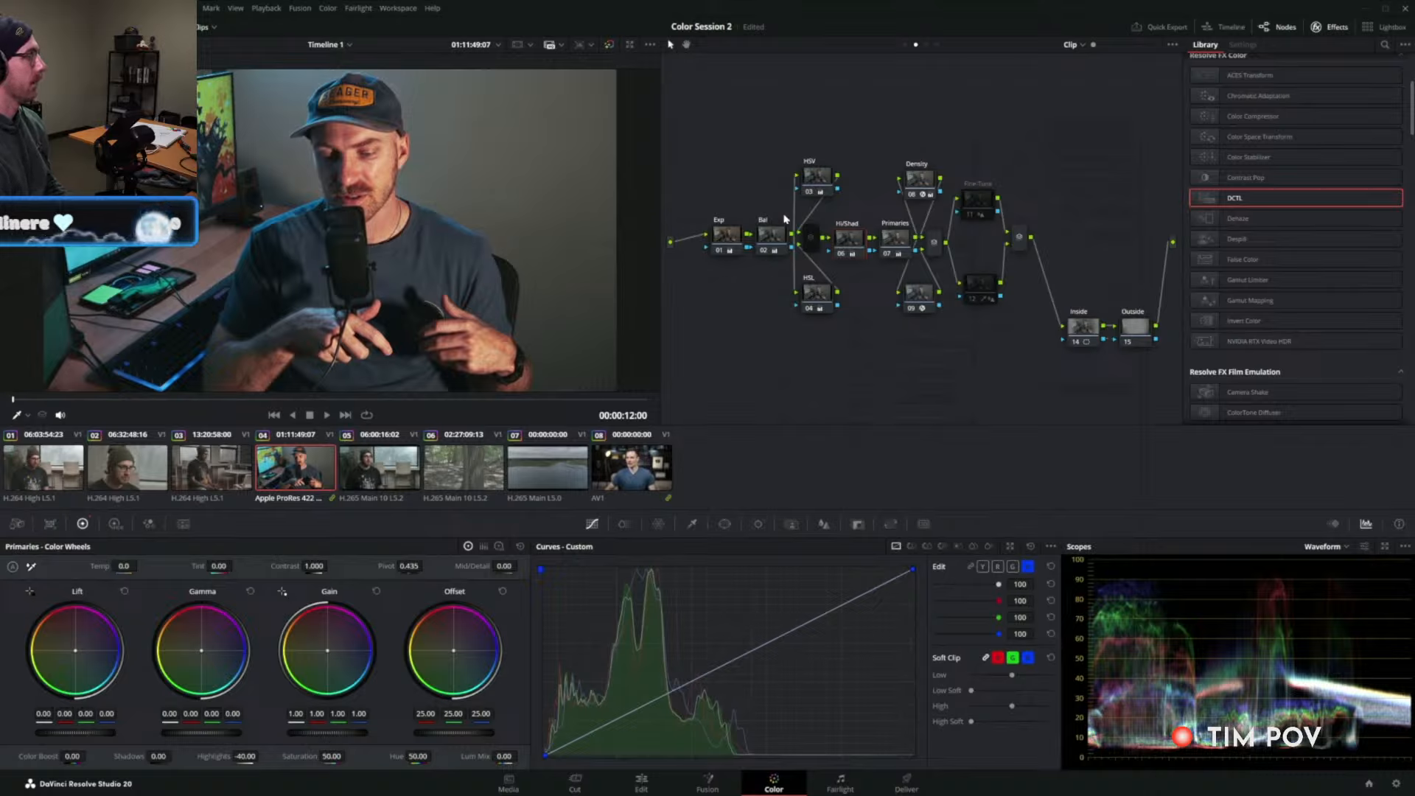
Lower the HSV node's green Gain to 1.46.
left_click(815, 179)
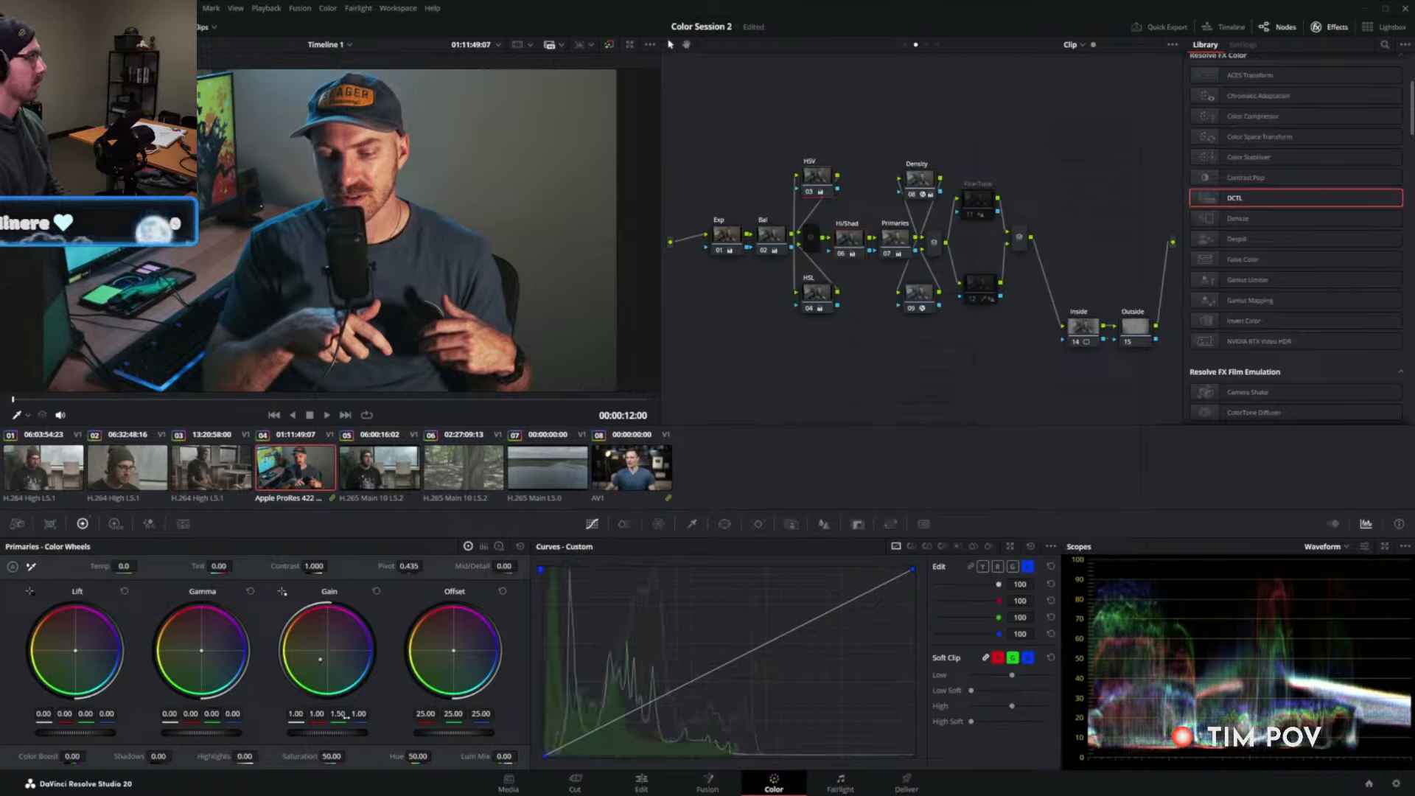
left_click_drag(343, 716, 341, 716)
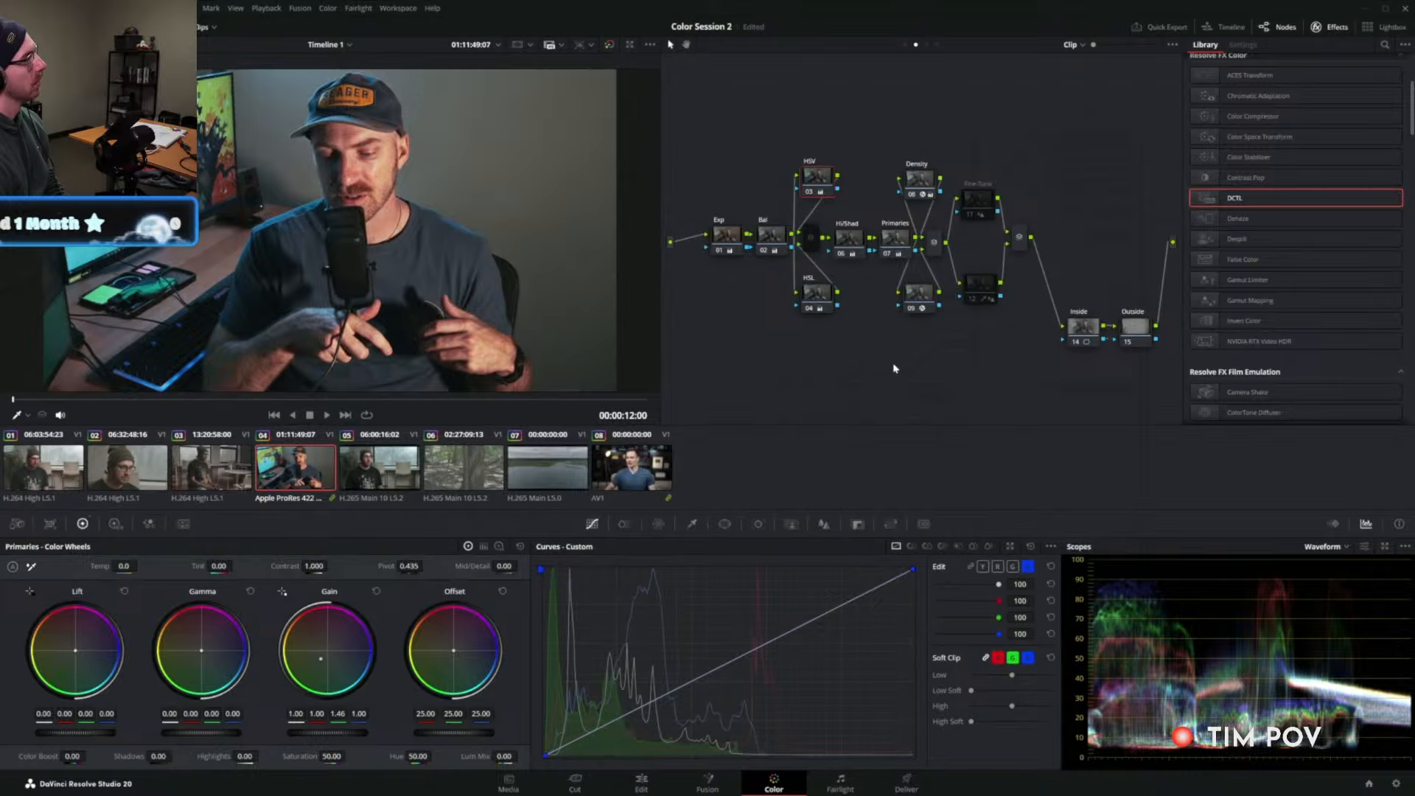
Add a serial node after the shared node in the Group Post-Clip graph and apply the DCTL effect to it.
left_click(926, 45)
left_click(1032, 246)
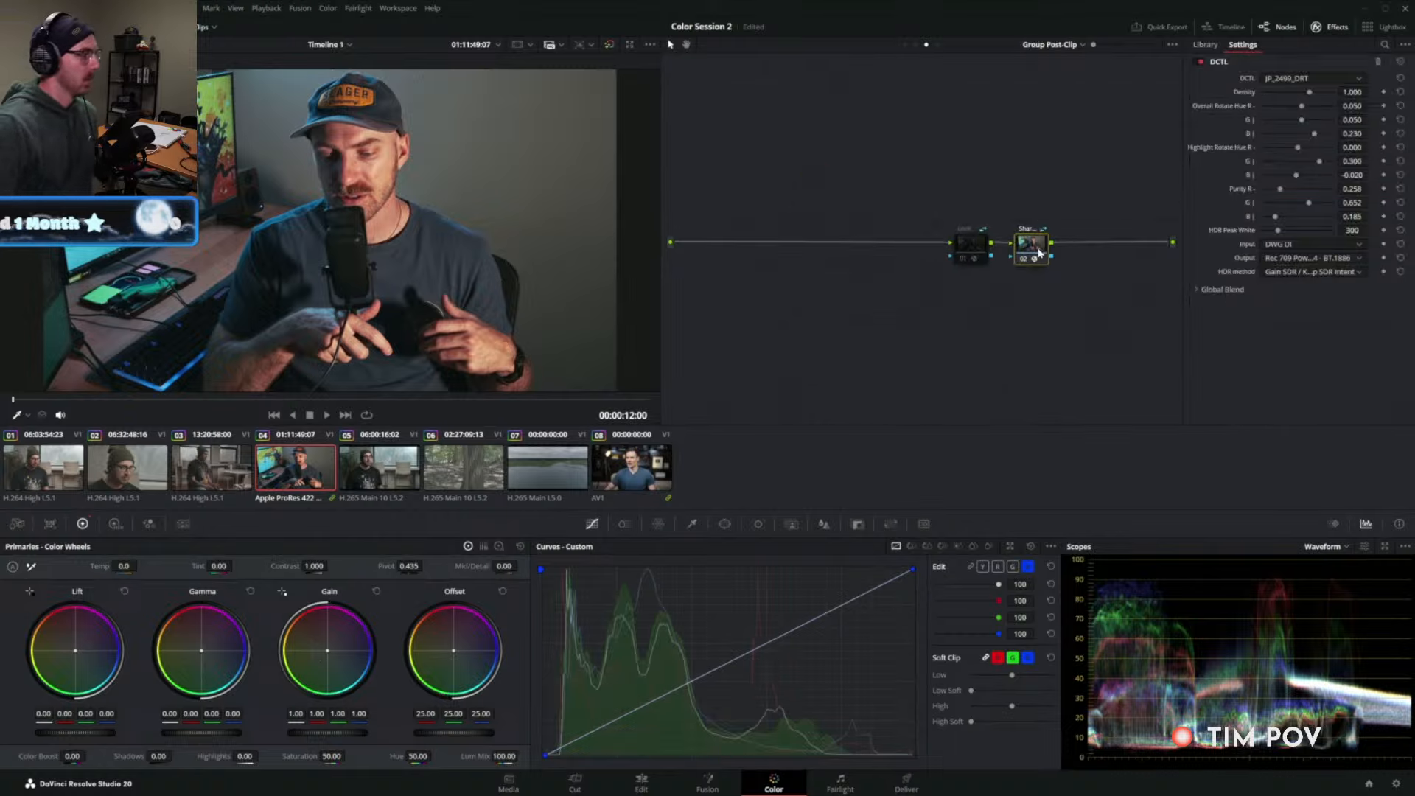
key("alt+s")
left_click_drag(1233, 197, 1083, 243)
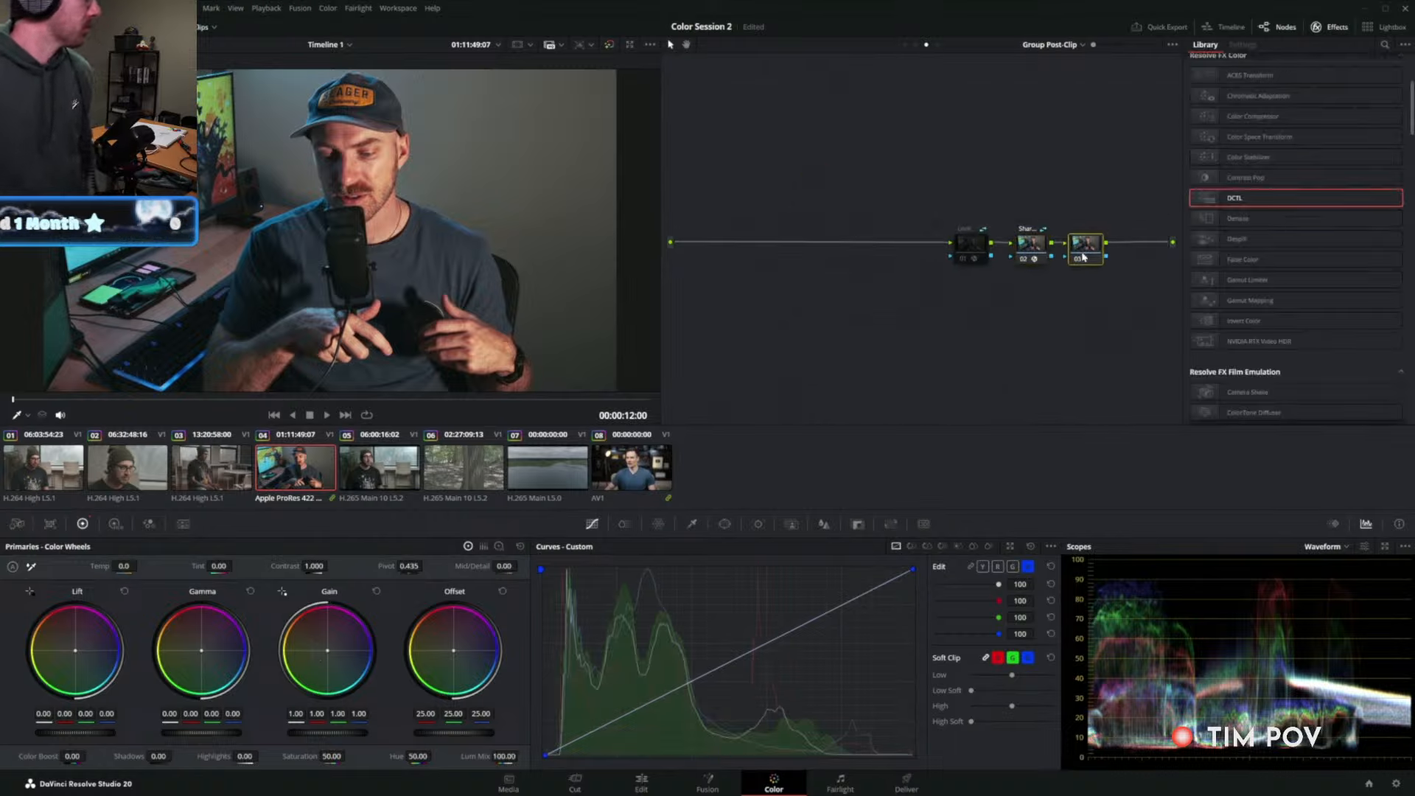
Load the PixelTools_ExposureChart_v1.0.0 DCTL on the new node, then replace it with PixelTools_Checkers_Basic_v1.3.0.
left_click(1298, 78)
scroll(1303, 168, "down", 8)
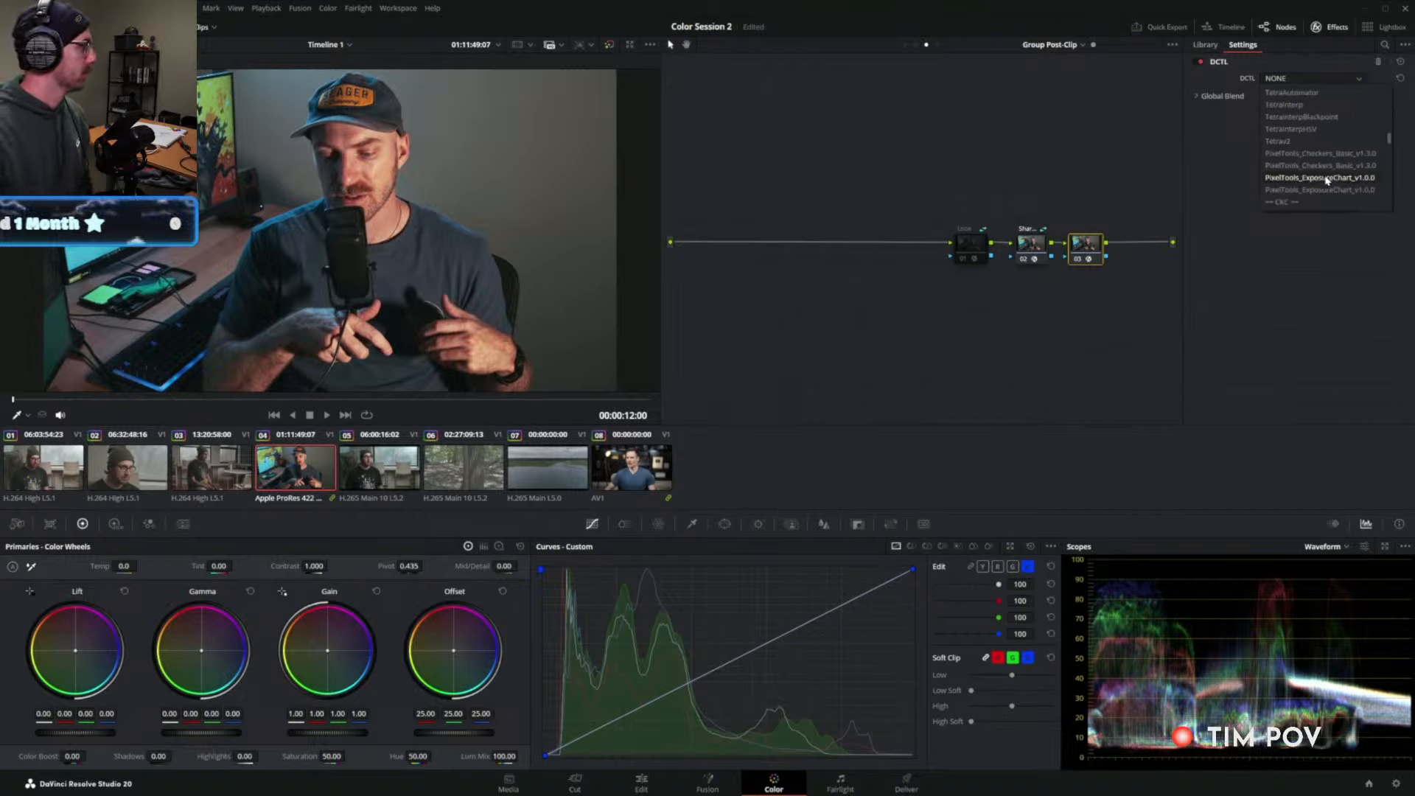
left_click(1327, 179)
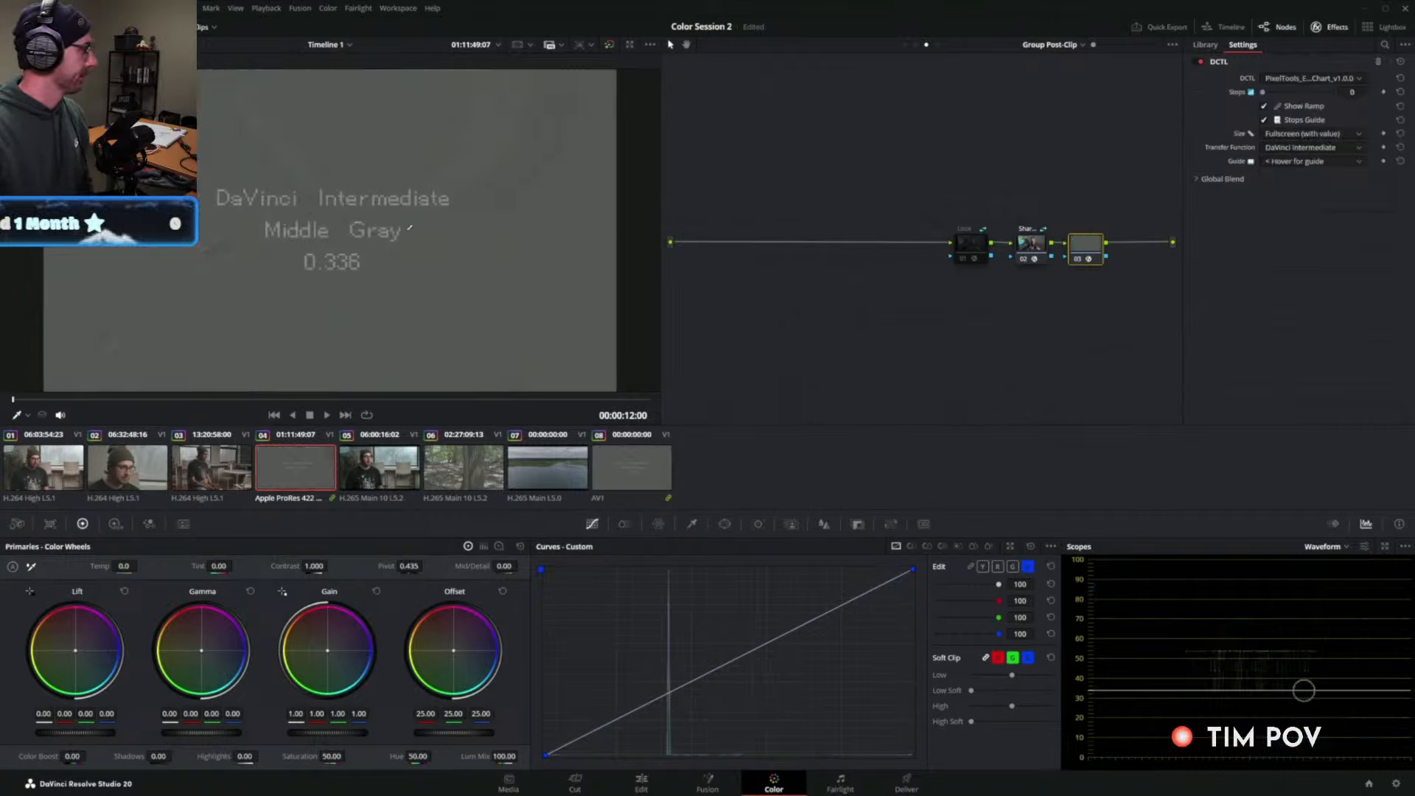
left_click(1290, 79)
left_click(1319, 155)
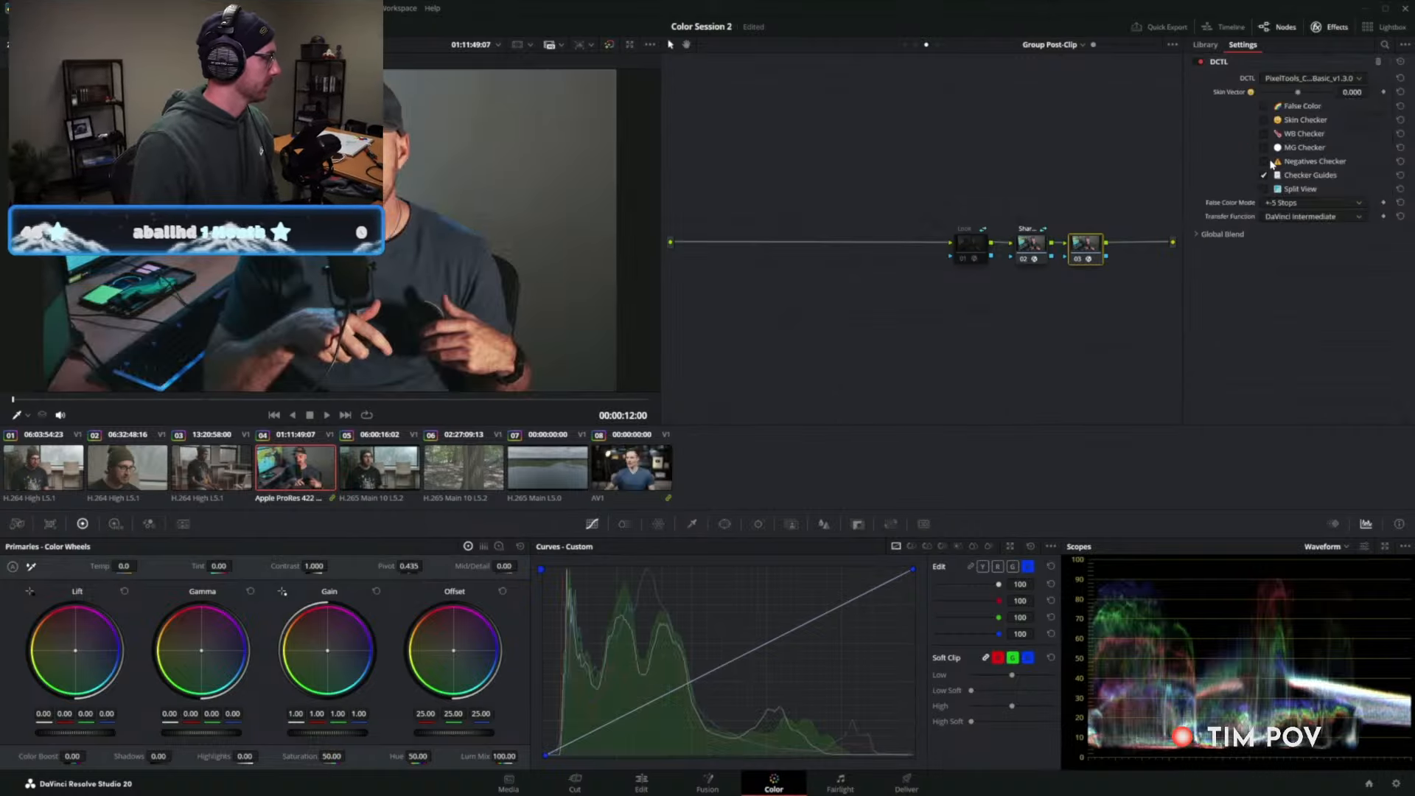
Preview the False Color, Skin Checker and WB Checker overlays one at a time, and enable Split View.
left_click(1265, 107)
left_click(1265, 107)
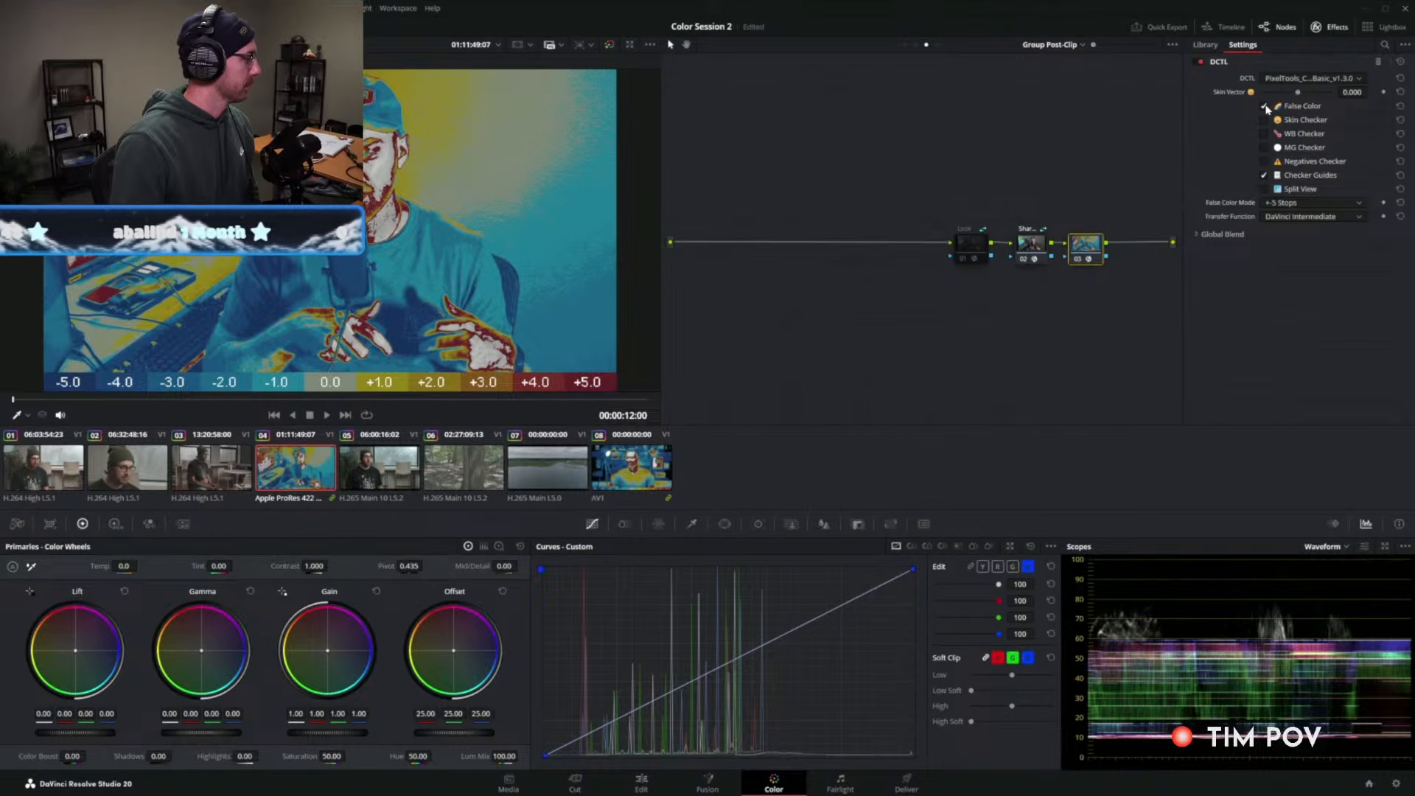
left_click(1265, 120)
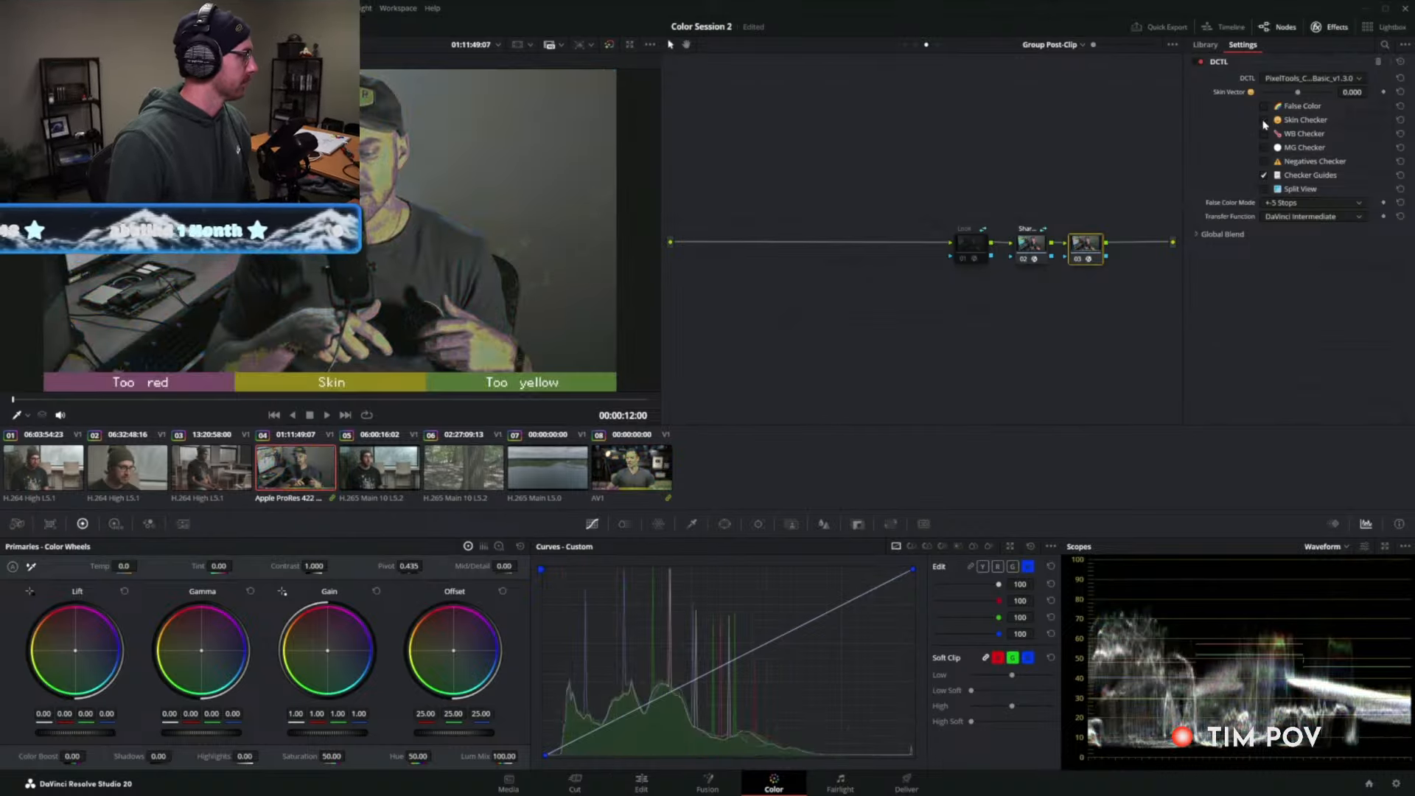
left_click(1264, 120)
left_click(1266, 134)
left_click(1265, 135)
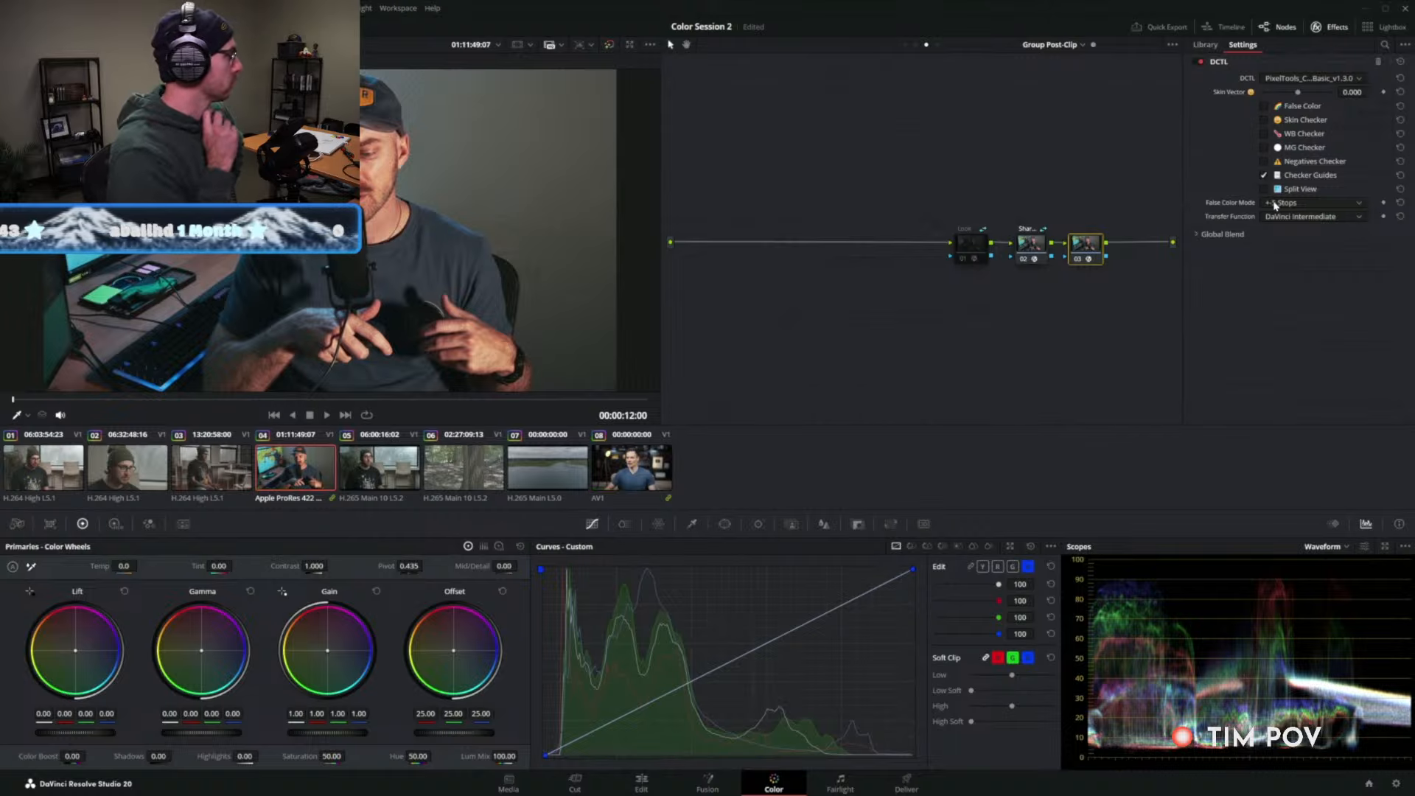
left_click(1265, 188)
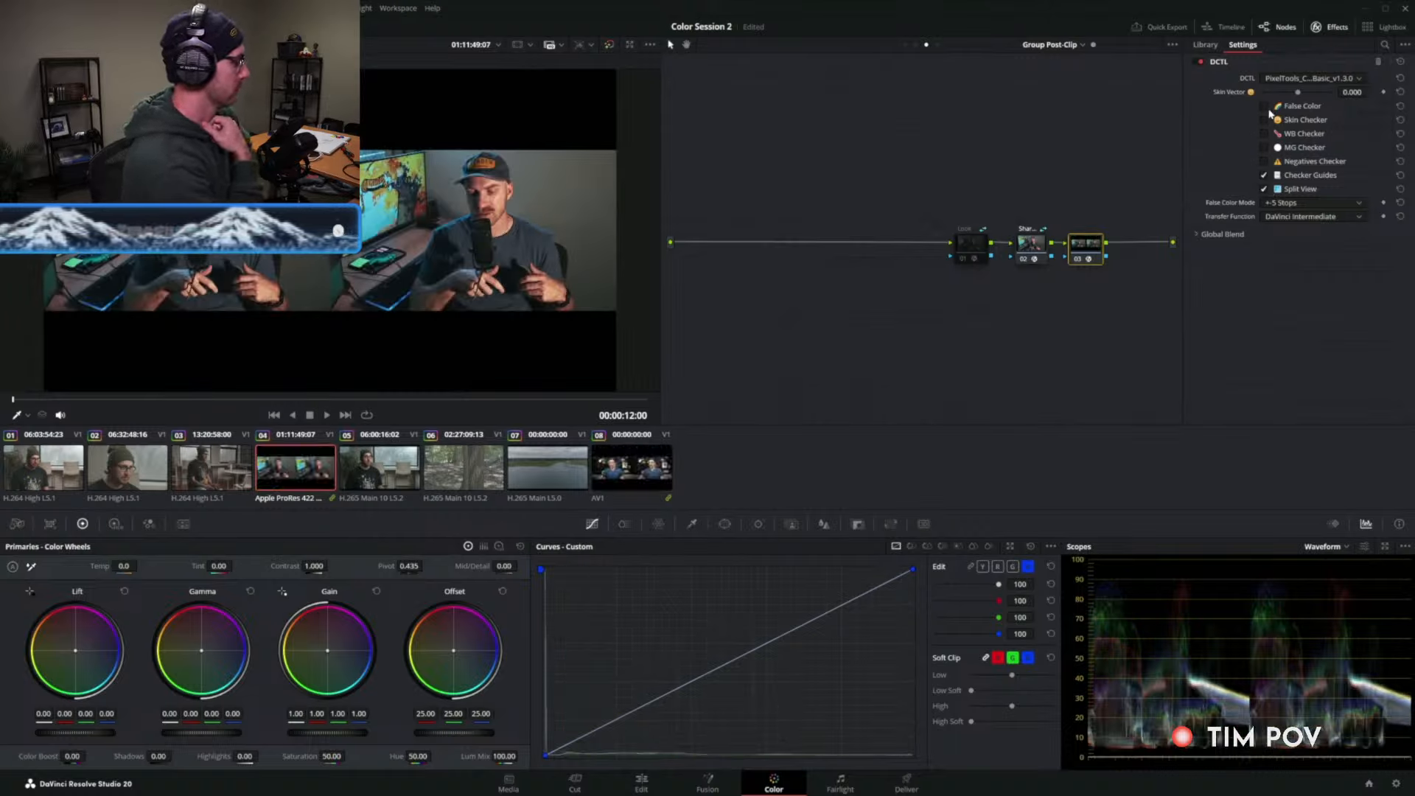
Enable the Skin Checker overlay on the checker node and move that node ahead of the other nodes in the Group Post-Clip graph.
left_click(1264, 120)
scroll(471, 191, "up", 5)
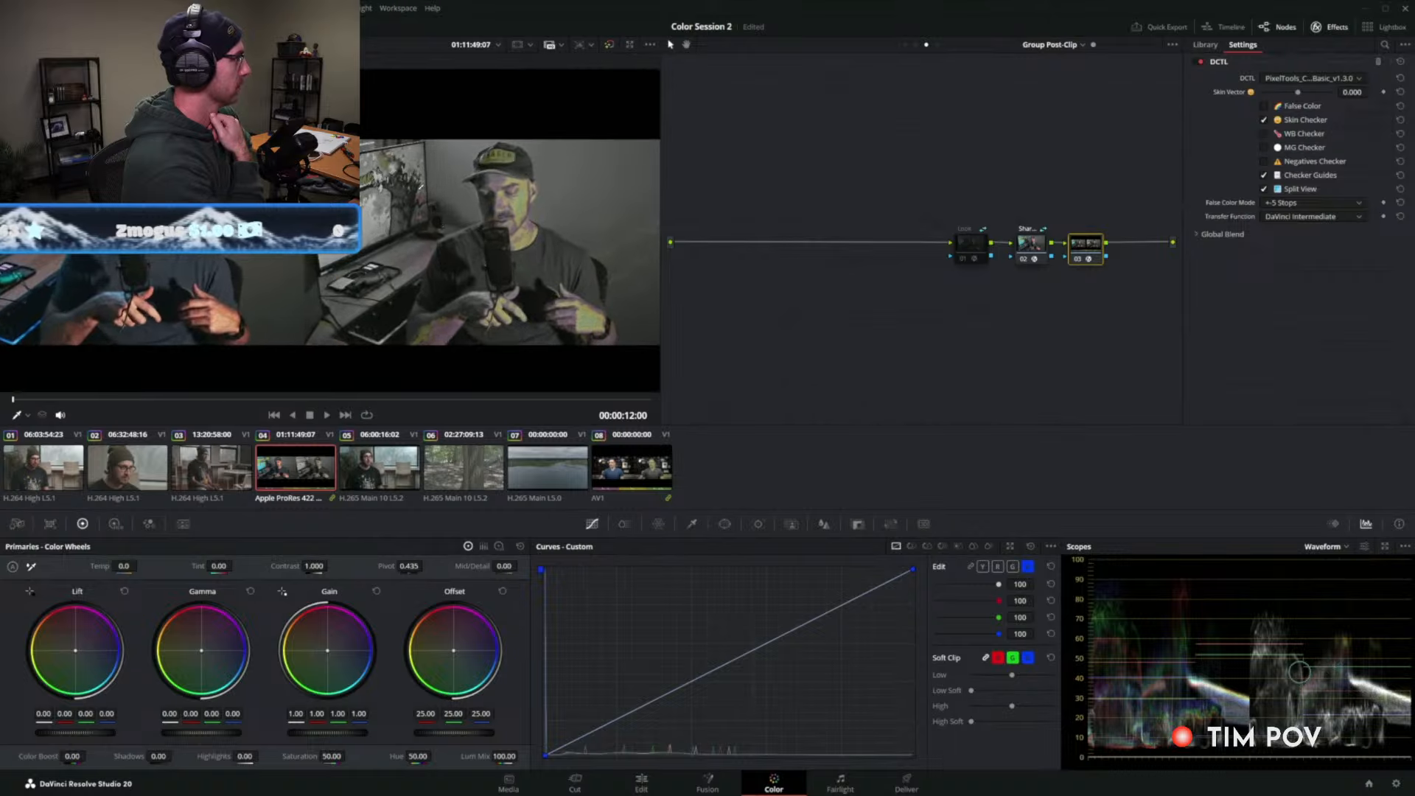
left_click_drag(512, 199, 540, 170)
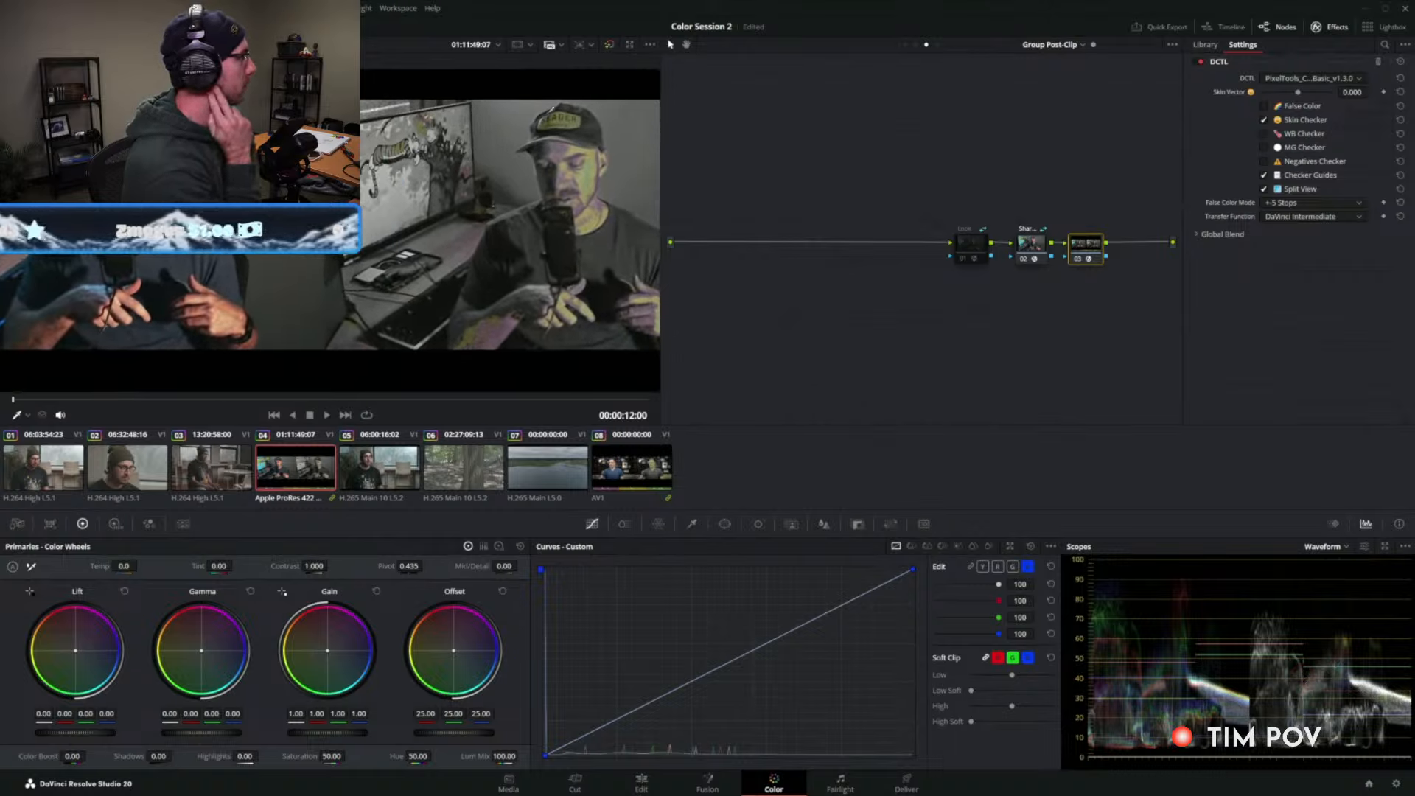
left_click_drag(1087, 248, 910, 250)
In the Clip graph, adjust the Bal node's Gain color balance to red 0.59, green 1.04 and blue 1.30, checking the face's skin overlay.
left_click(916, 45)
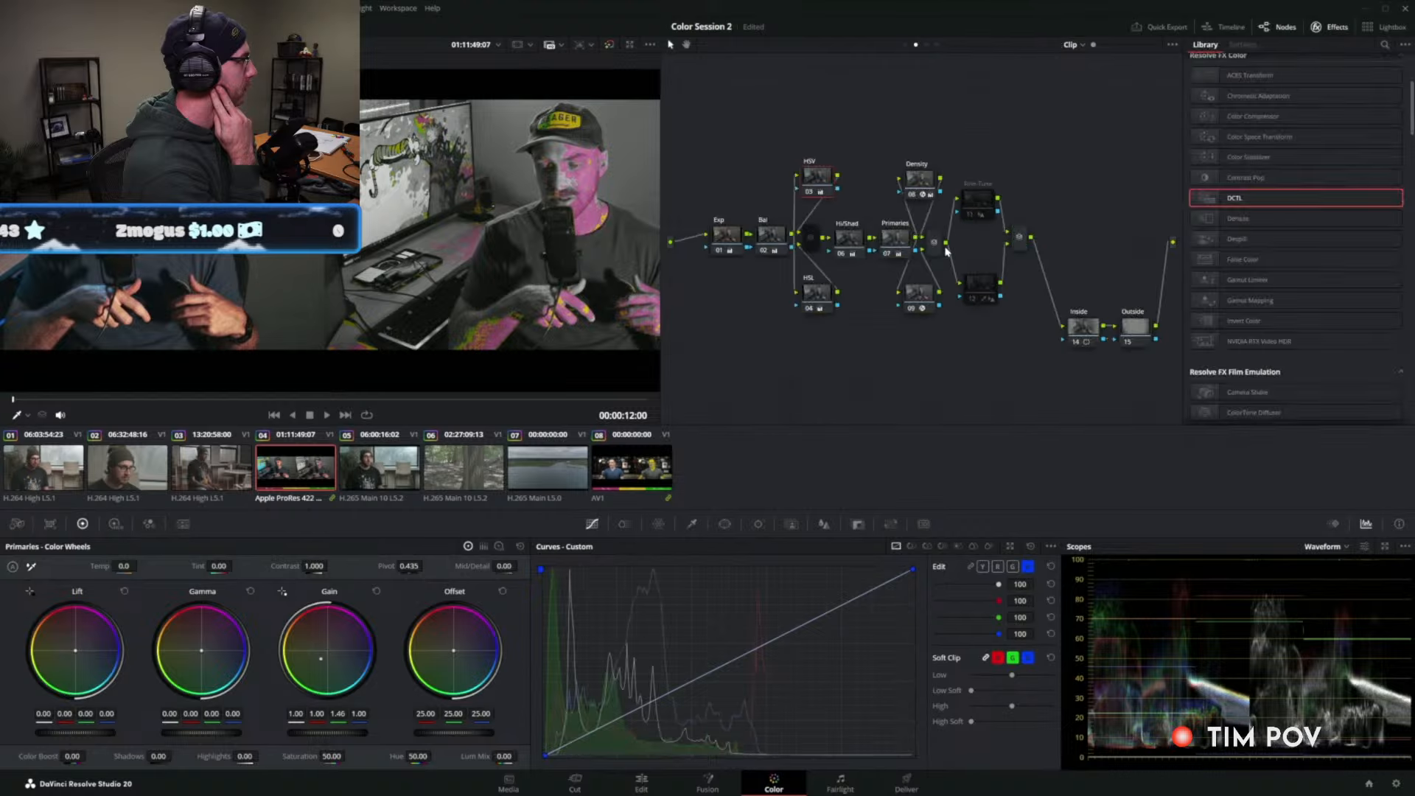
left_click(772, 235)
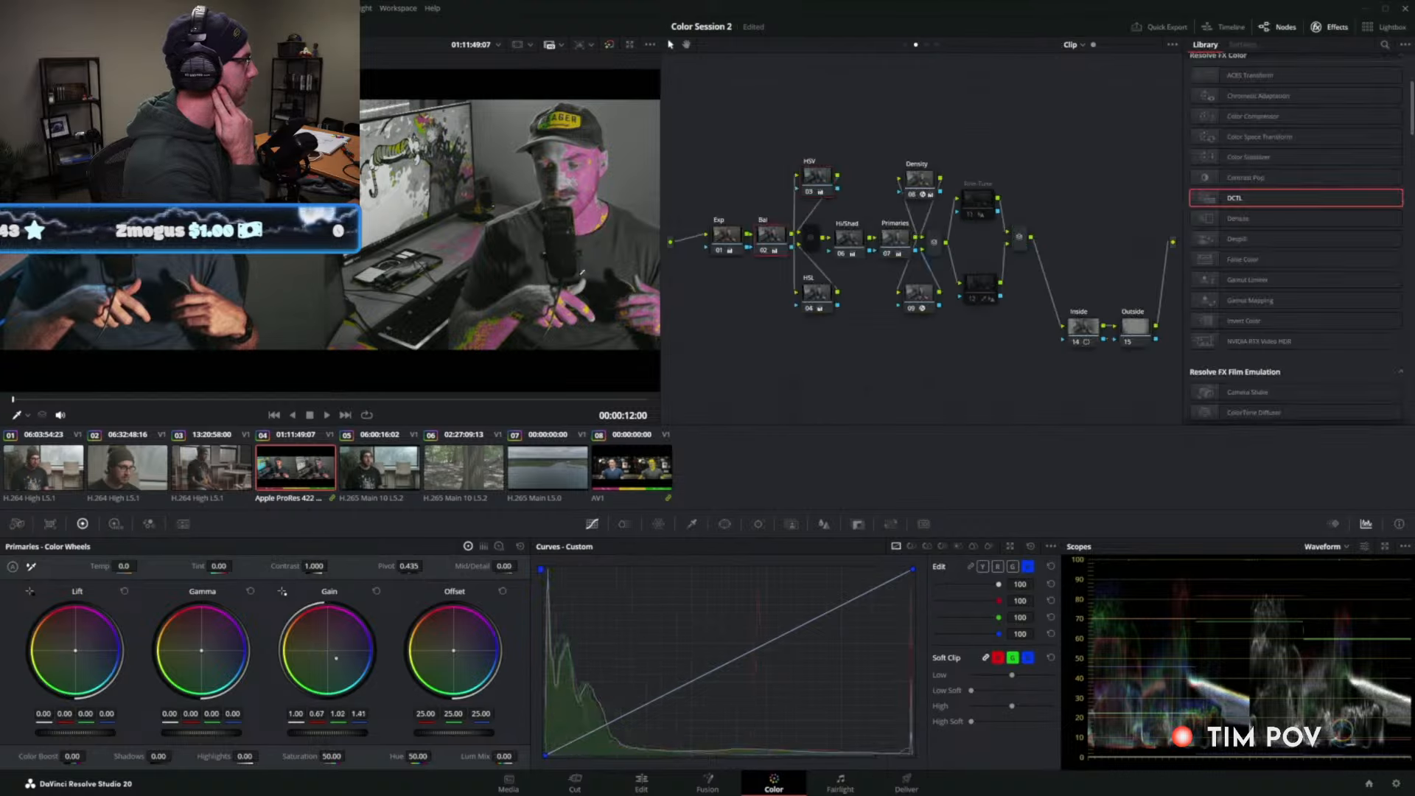
left_click_drag(341, 660, 334, 660)
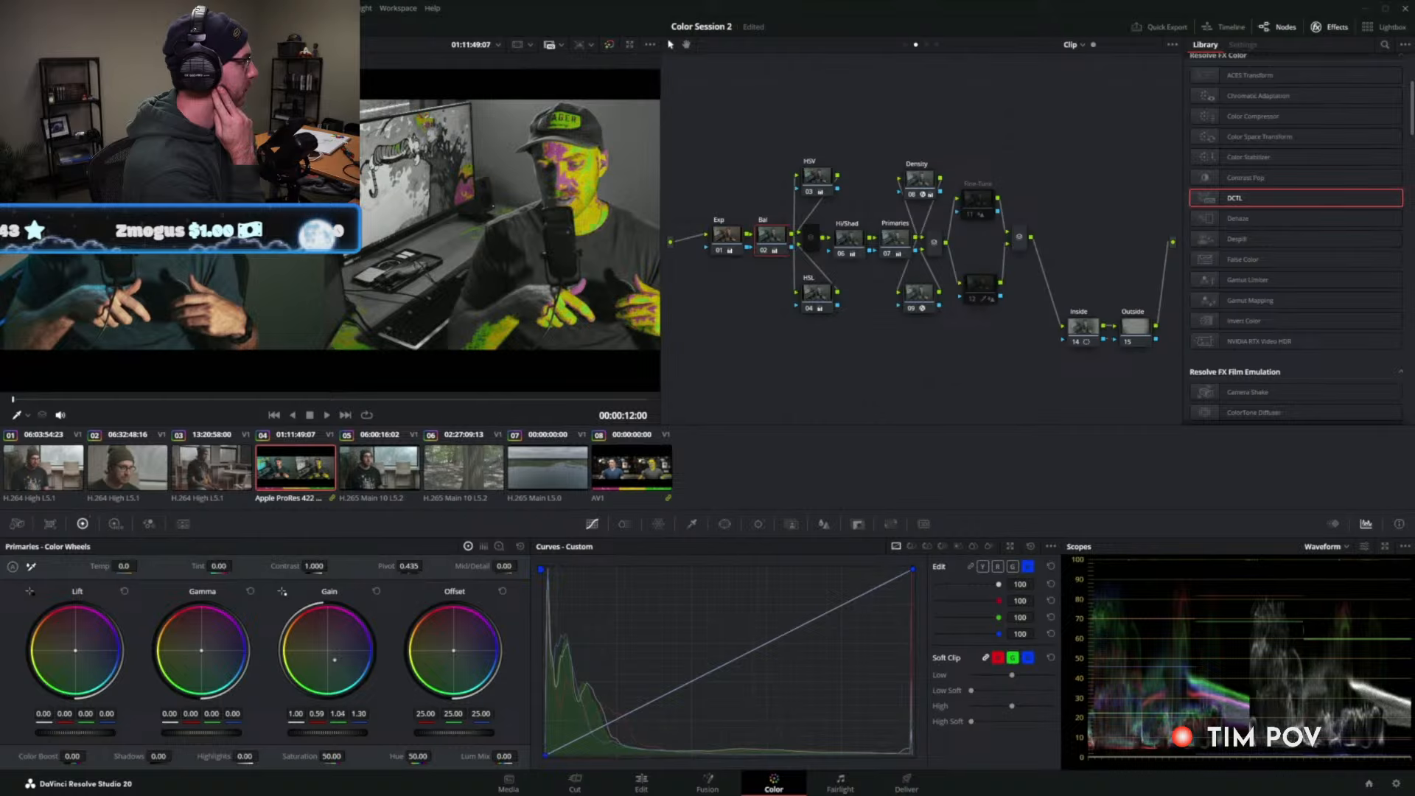
scroll(147, 157, "up", 5)
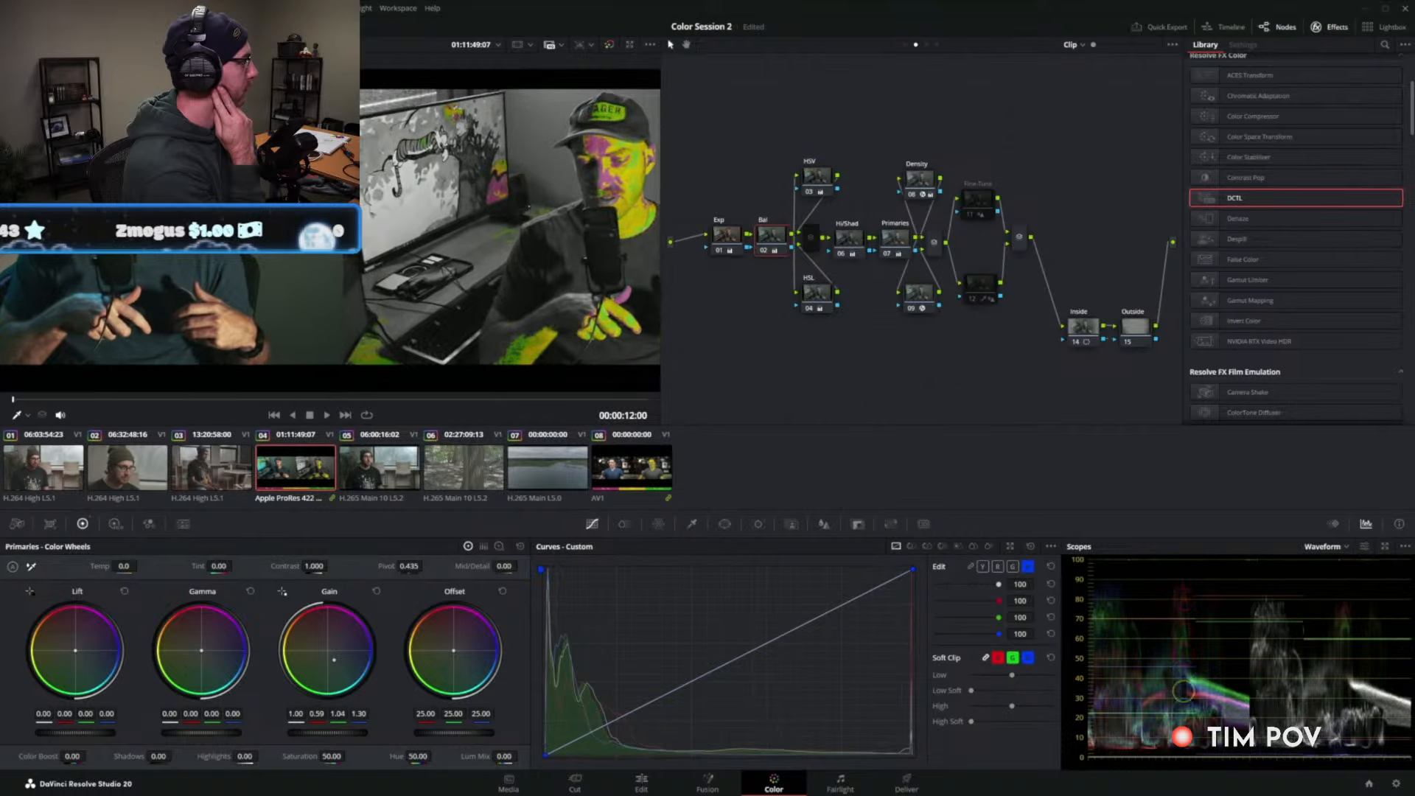
scroll(330, 230, "down", 5)
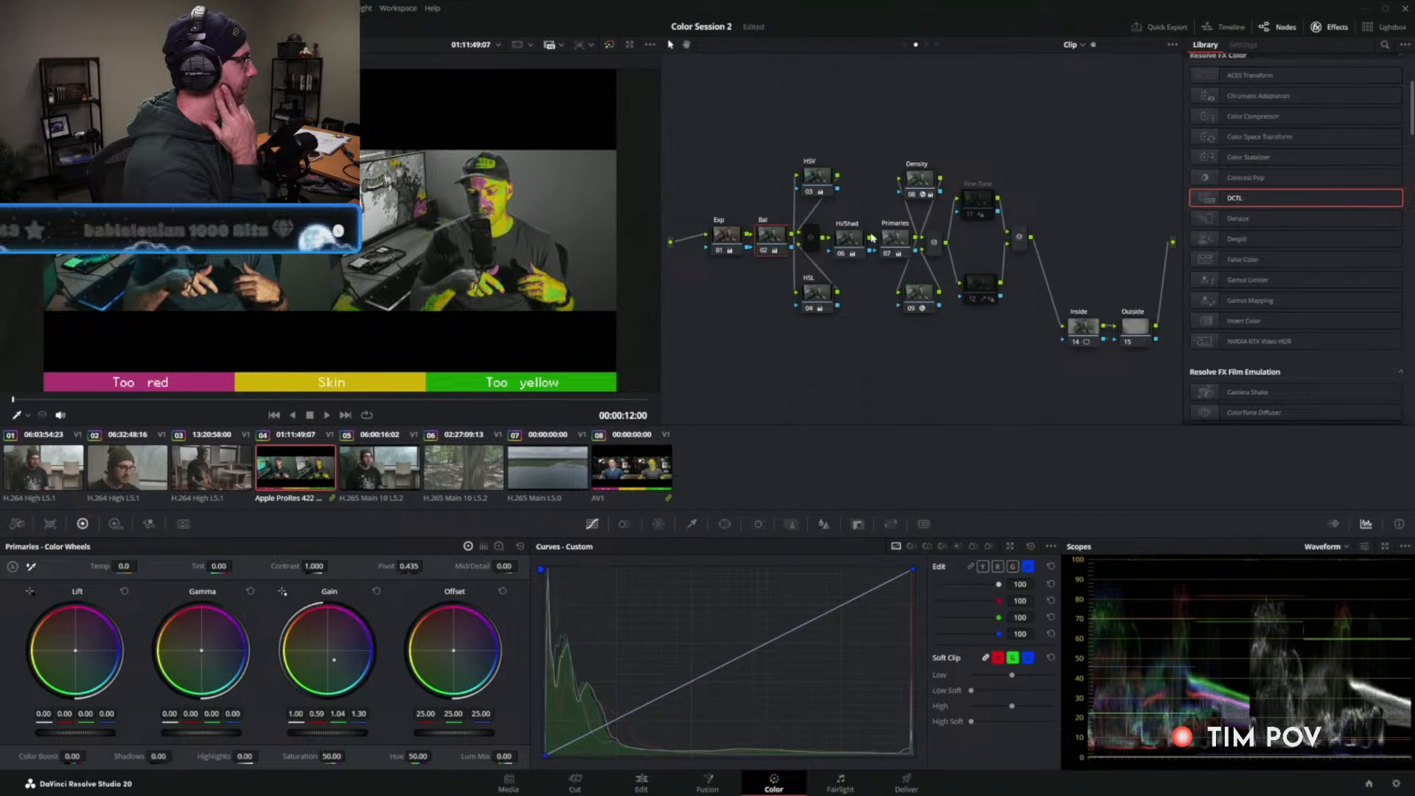
Turn off the skin checker overlay in the Group Post-Clip graph and return to the Clip graph.
left_click(926, 45)
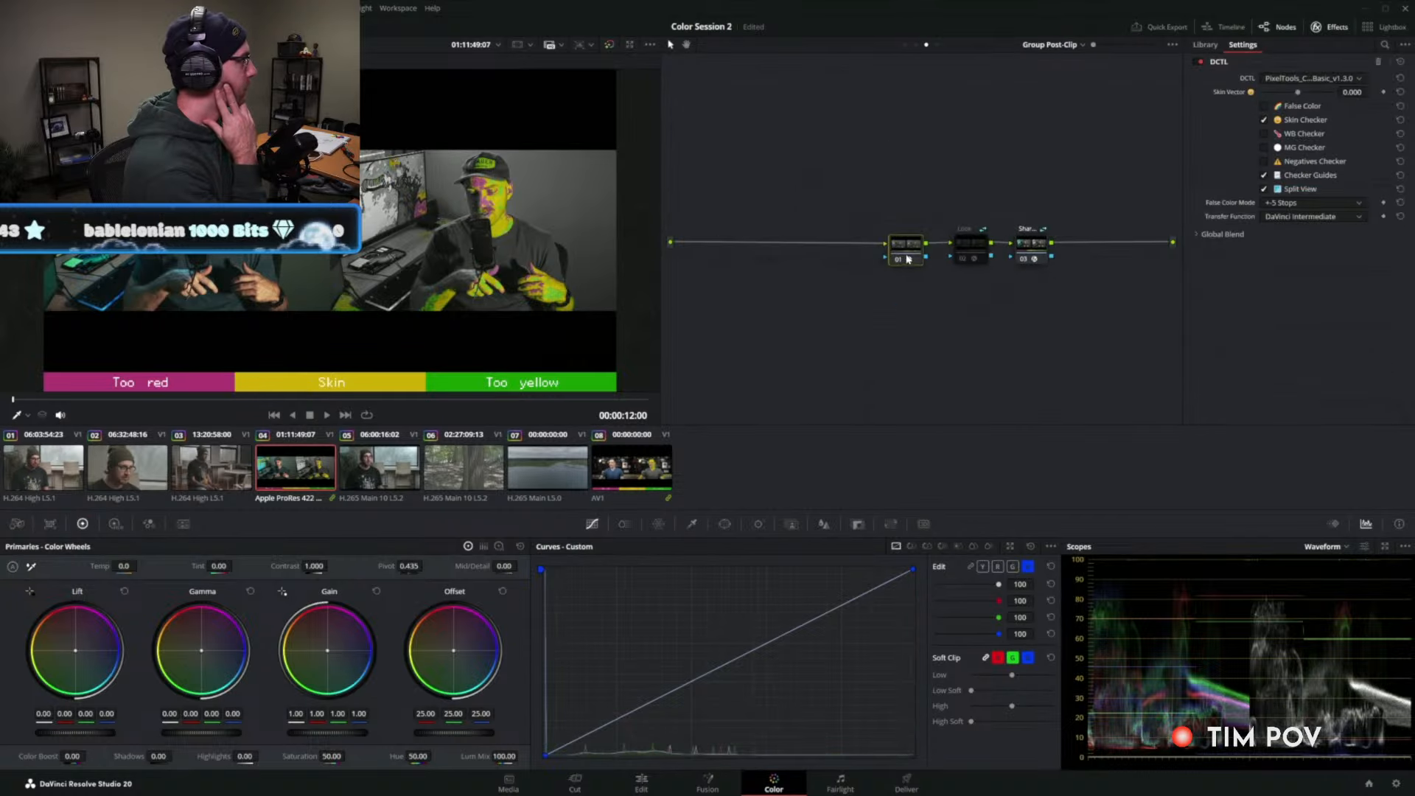
left_click(916, 45)
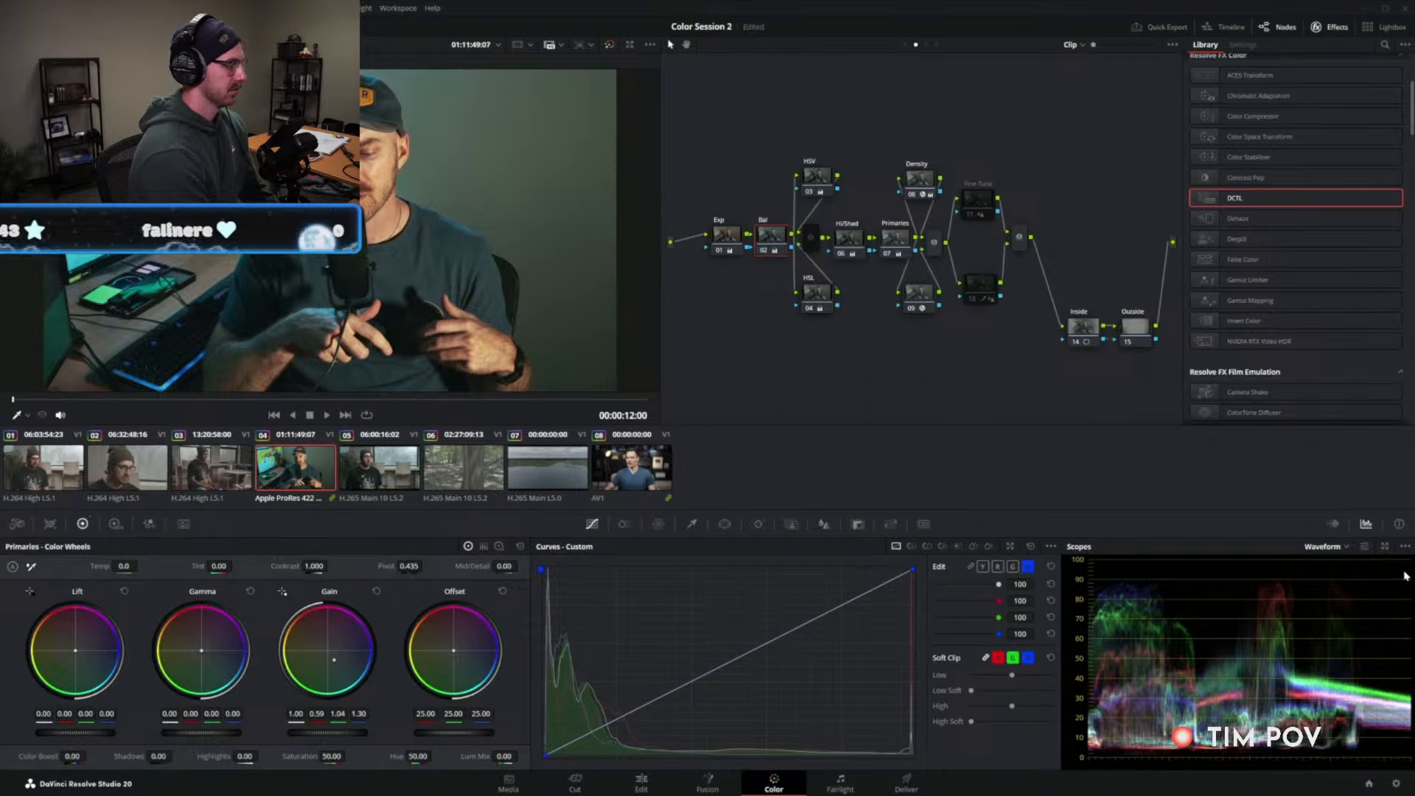
Browse the Resolve FX library from the Blur and Color effects down to the OpenColorIO and Refine categories.
scroll(1319, 309, "up", 5)
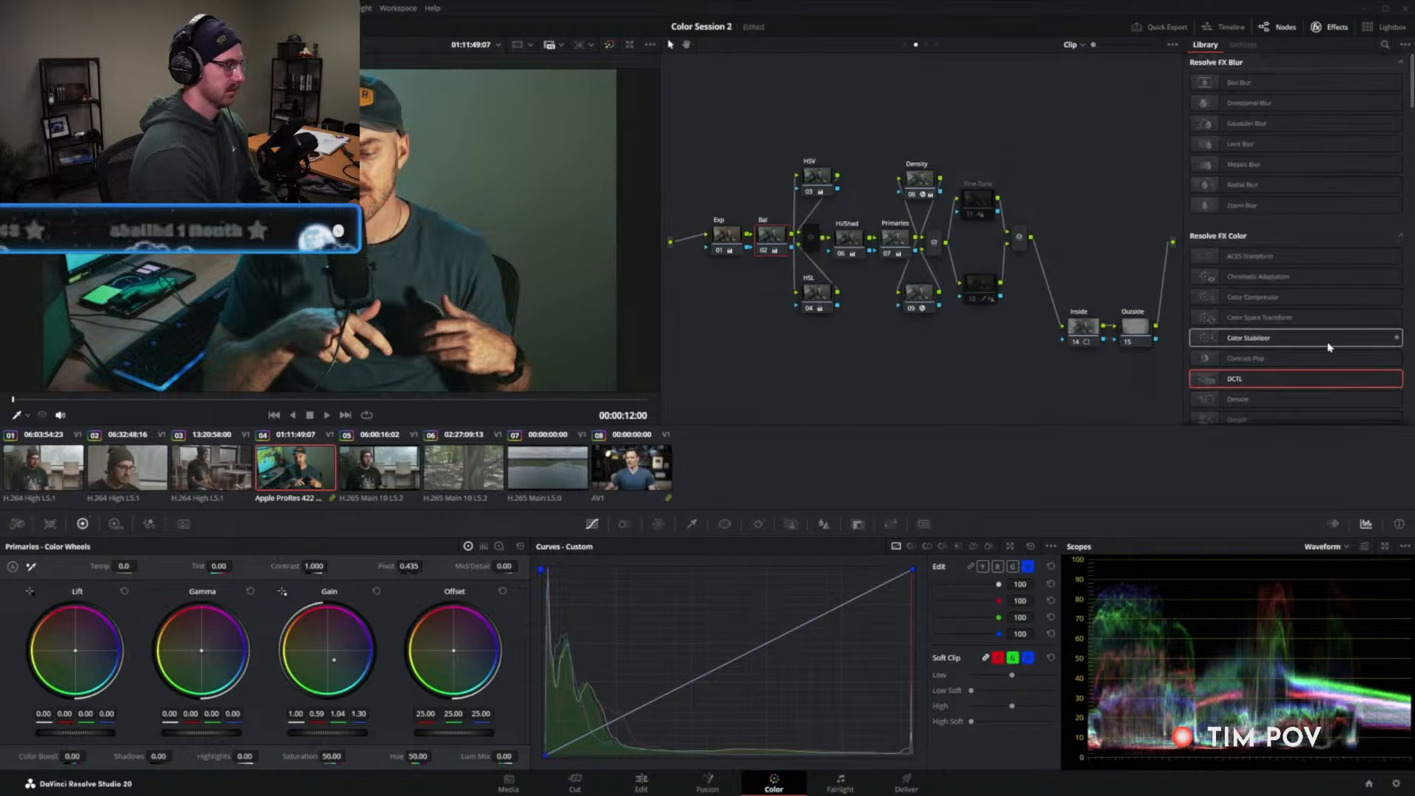
scroll(1319, 263, "down", 5)
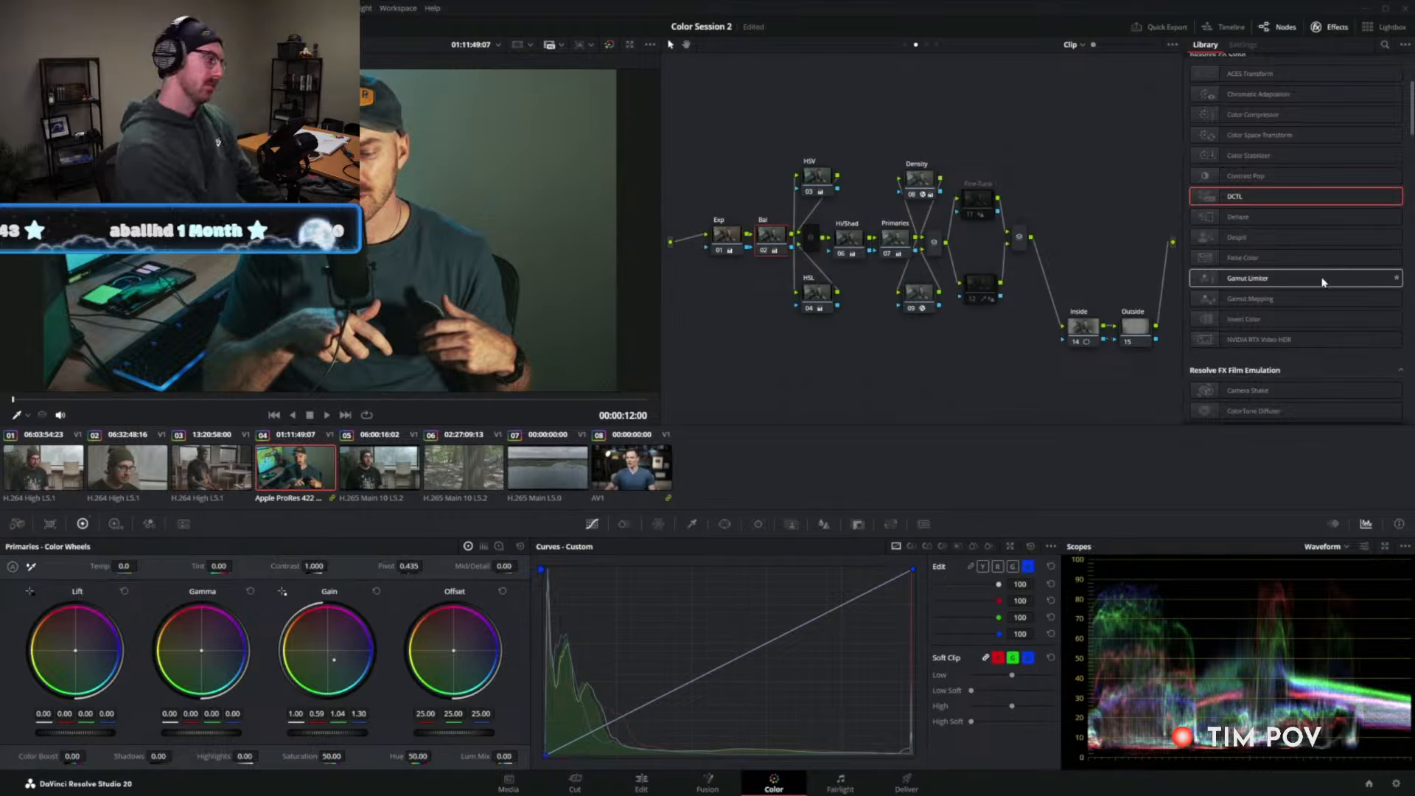
scroll(1321, 282, "up", 5)
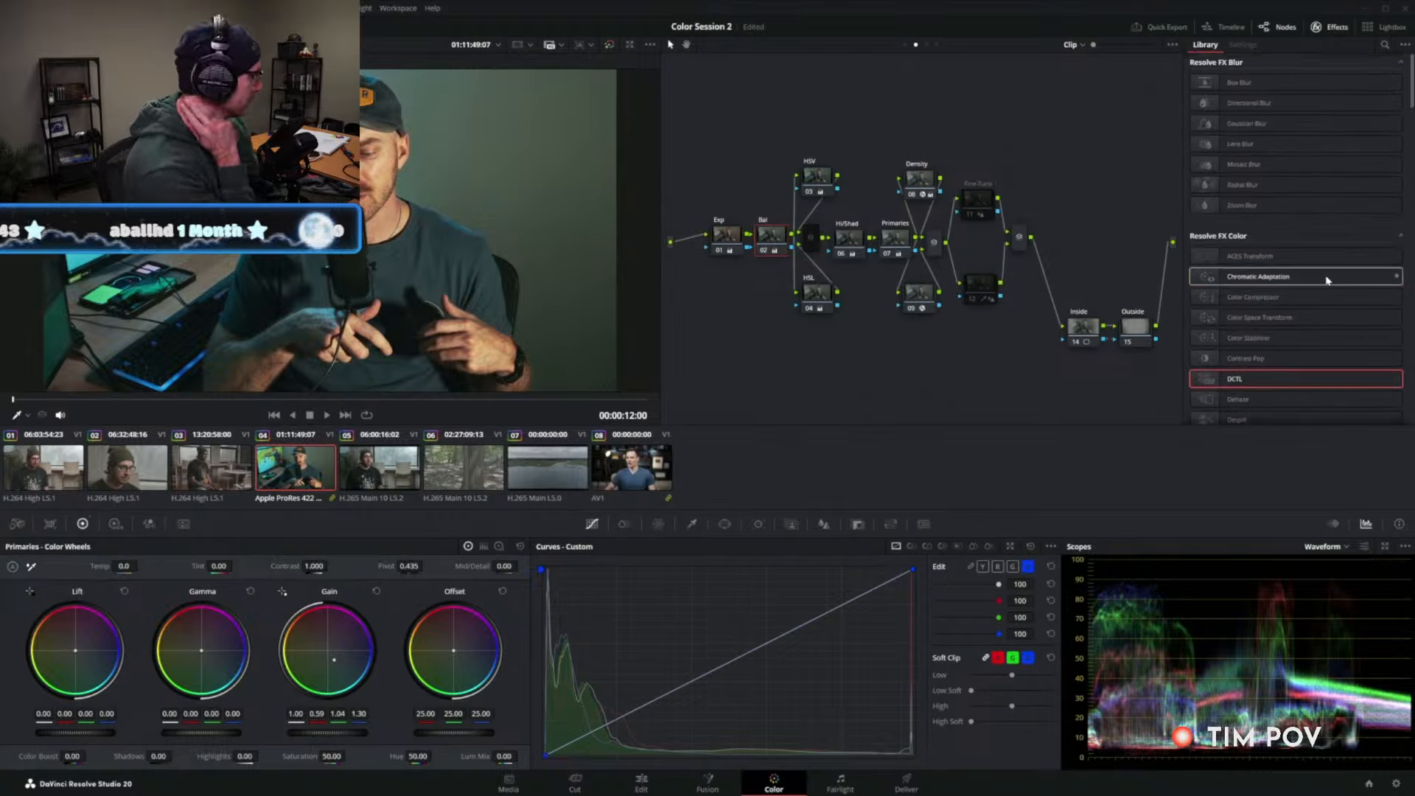
scroll(1331, 284, "down", 3)
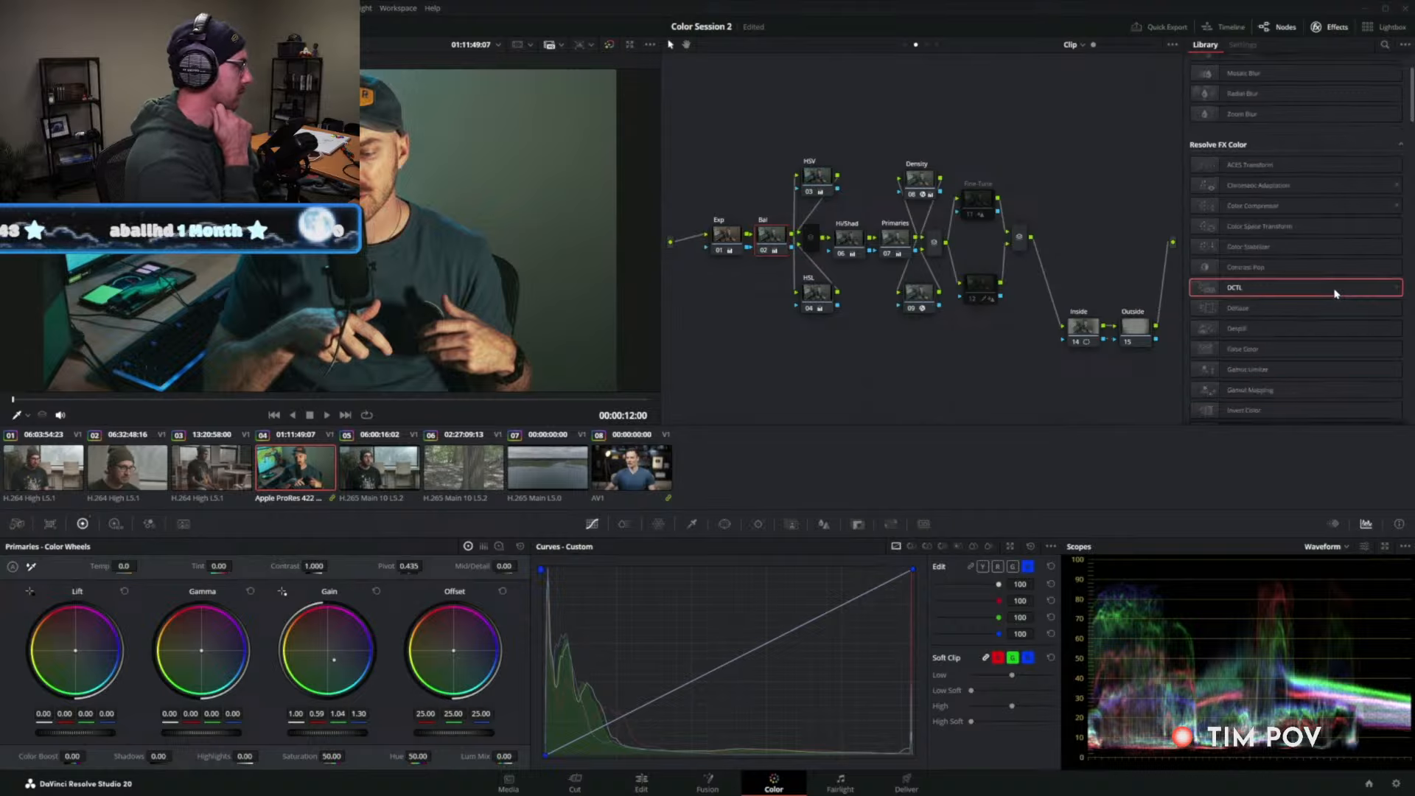
scroll(1330, 284, "down", 9)
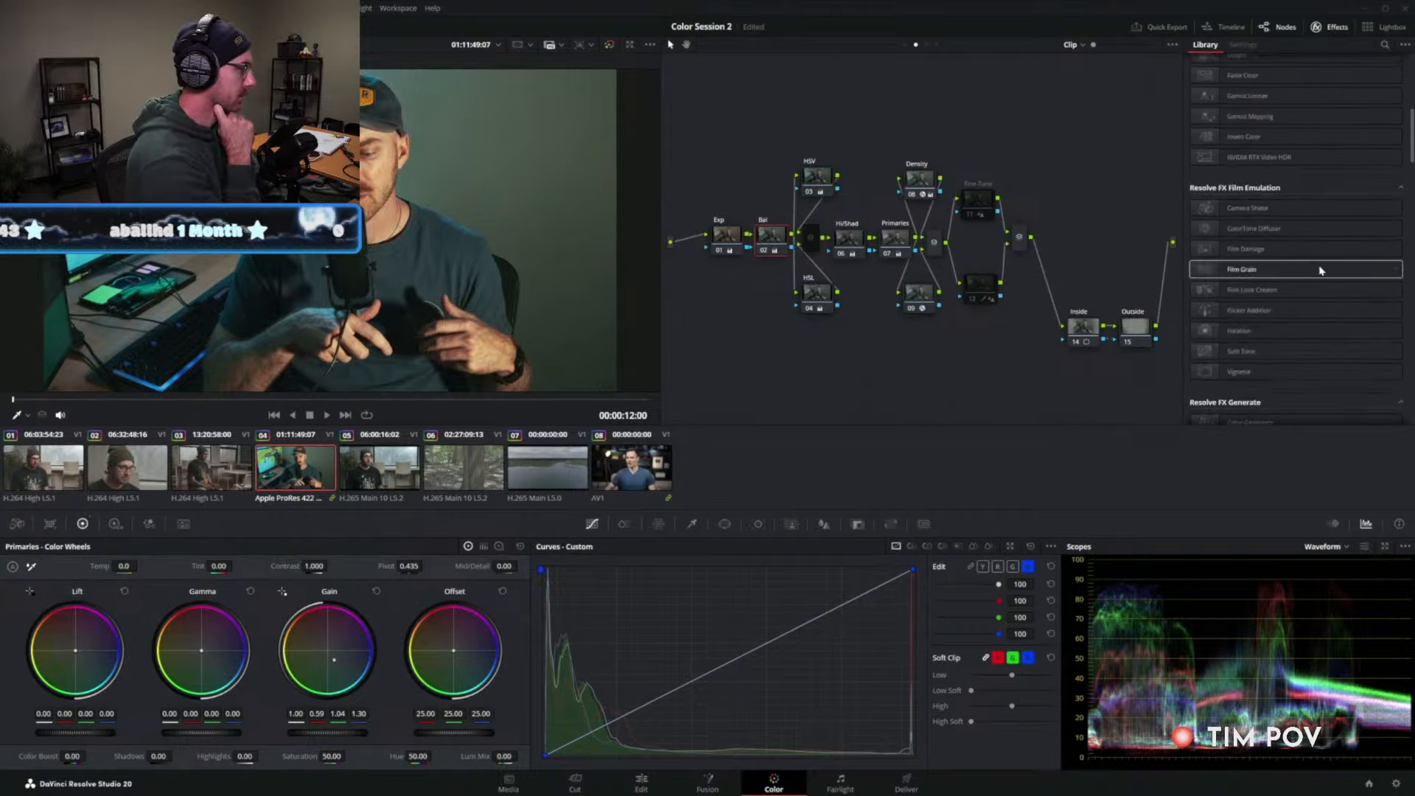
scroll(1297, 271, "down", 3)
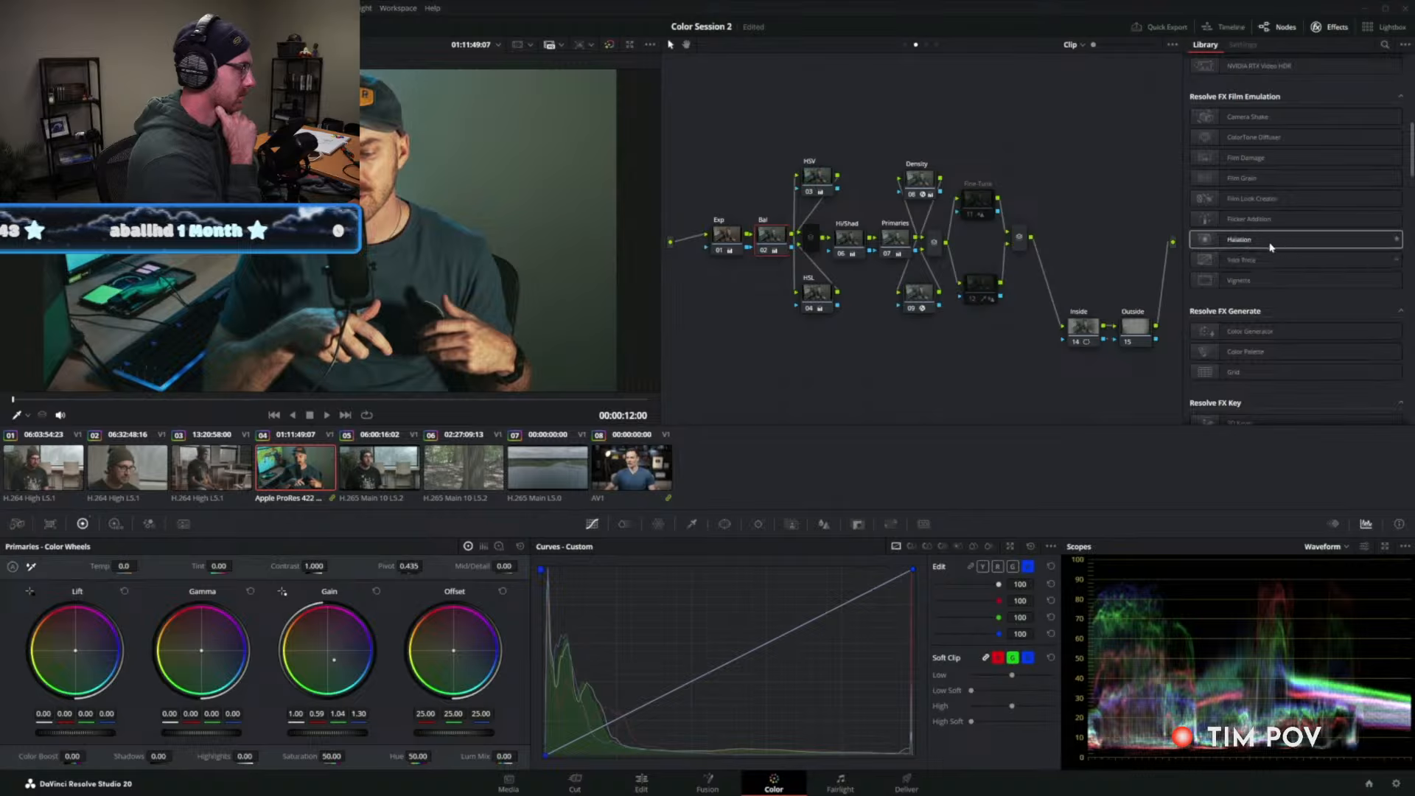
scroll(1297, 300, "down", 6)
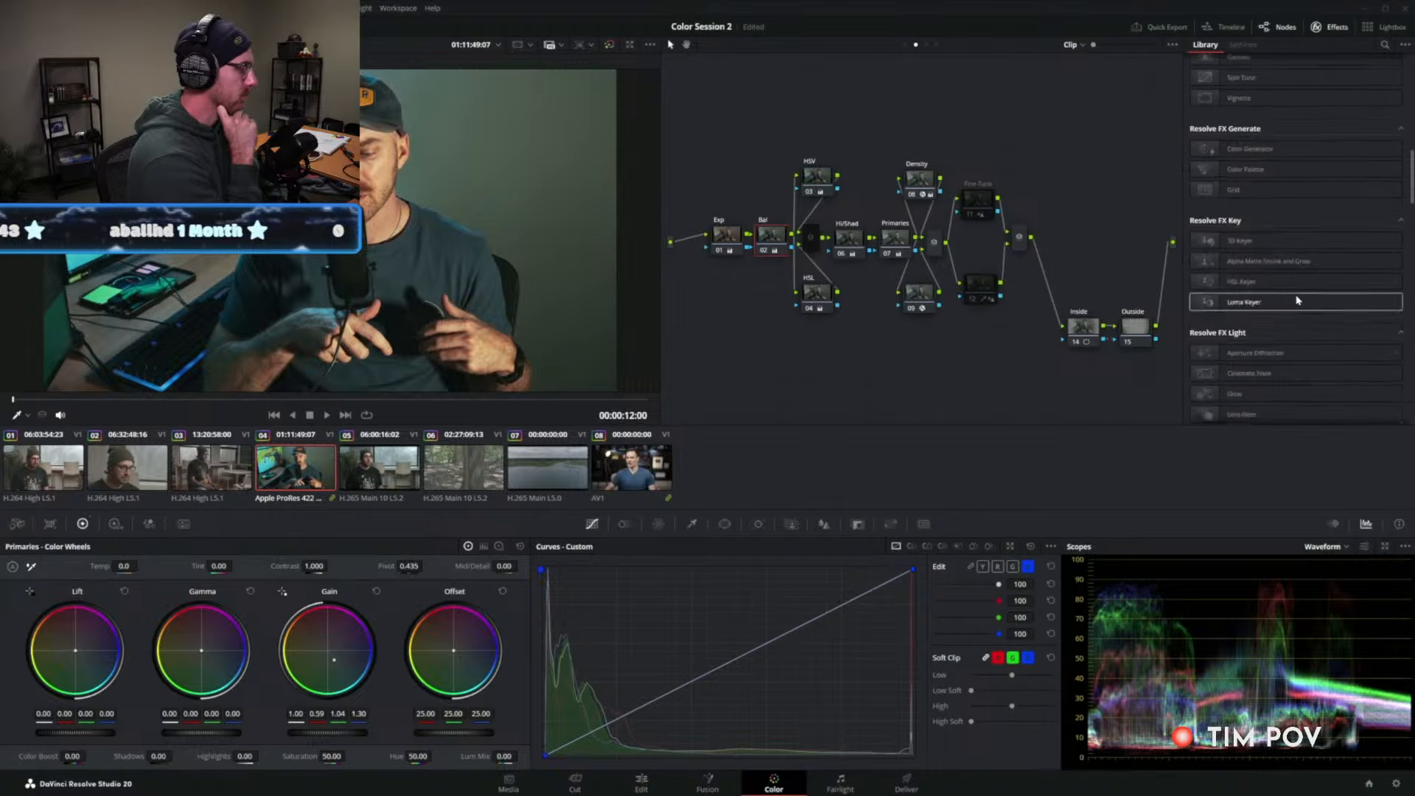
scroll(1298, 295, "down", 1)
scroll(1297, 284, "down", 8)
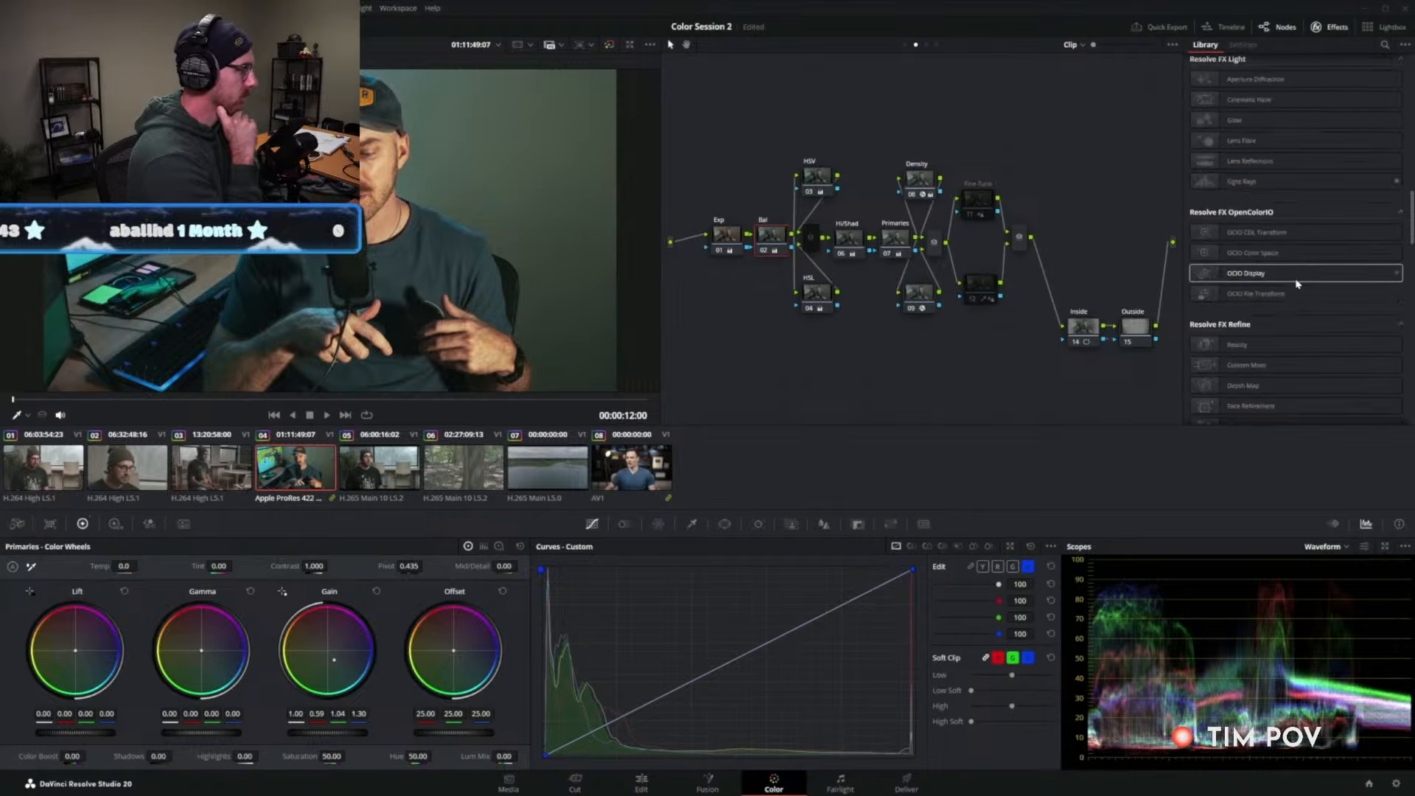
scroll(1297, 282, "up", 3)
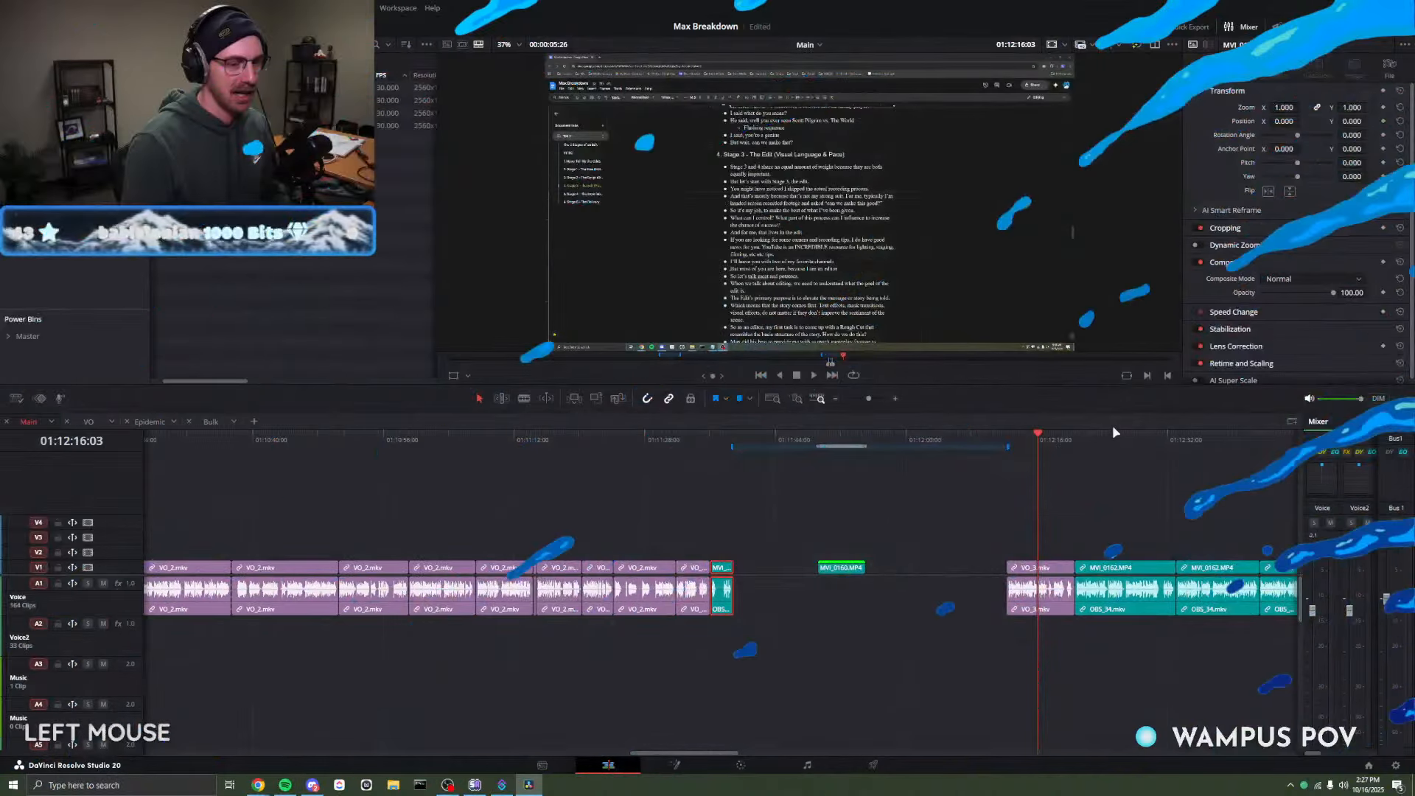
Enlarge the timeline viewer and examine the dark talking-head clip MVI_0162.MP4 and the screen recording before it.
left_click(1112, 426)
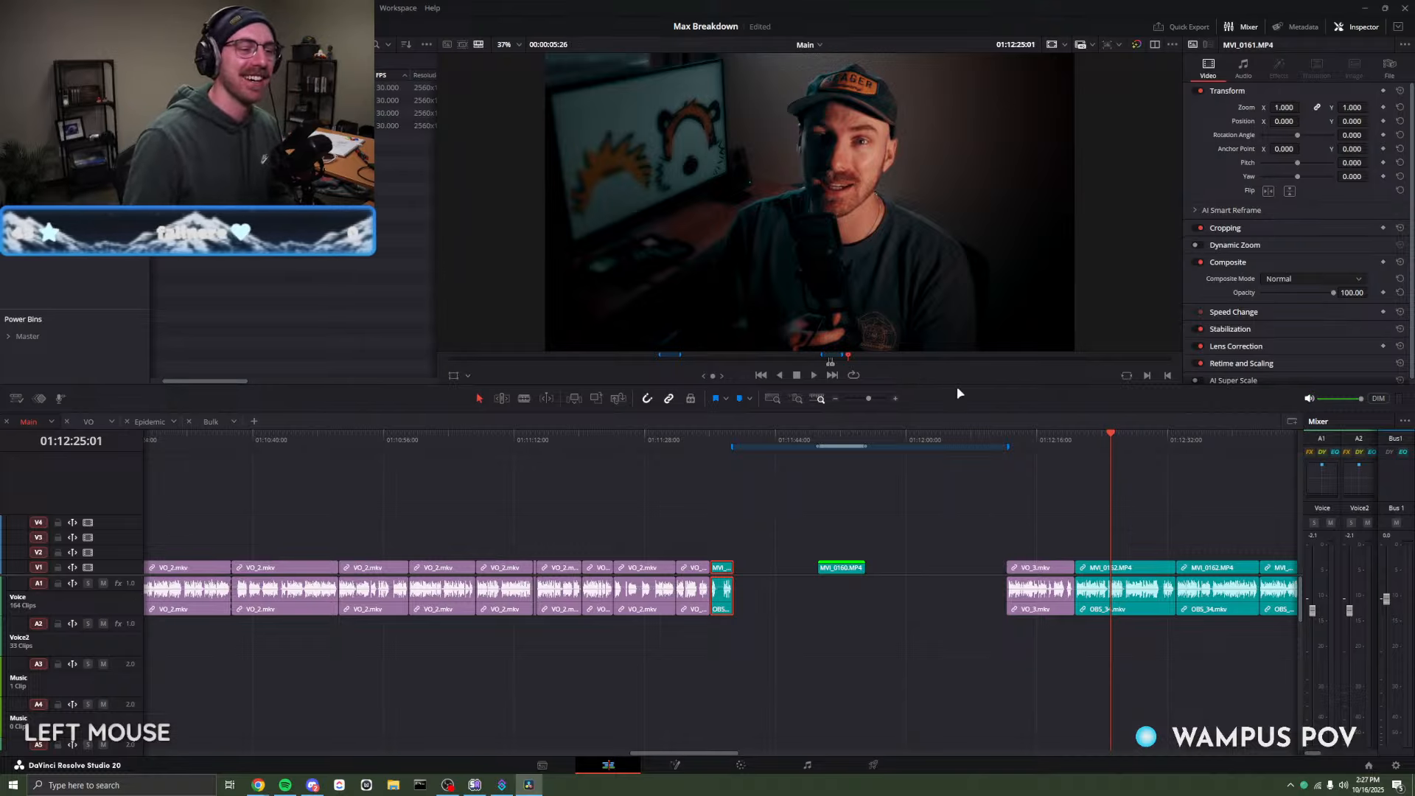
left_click_drag(957, 385, 959, 410)
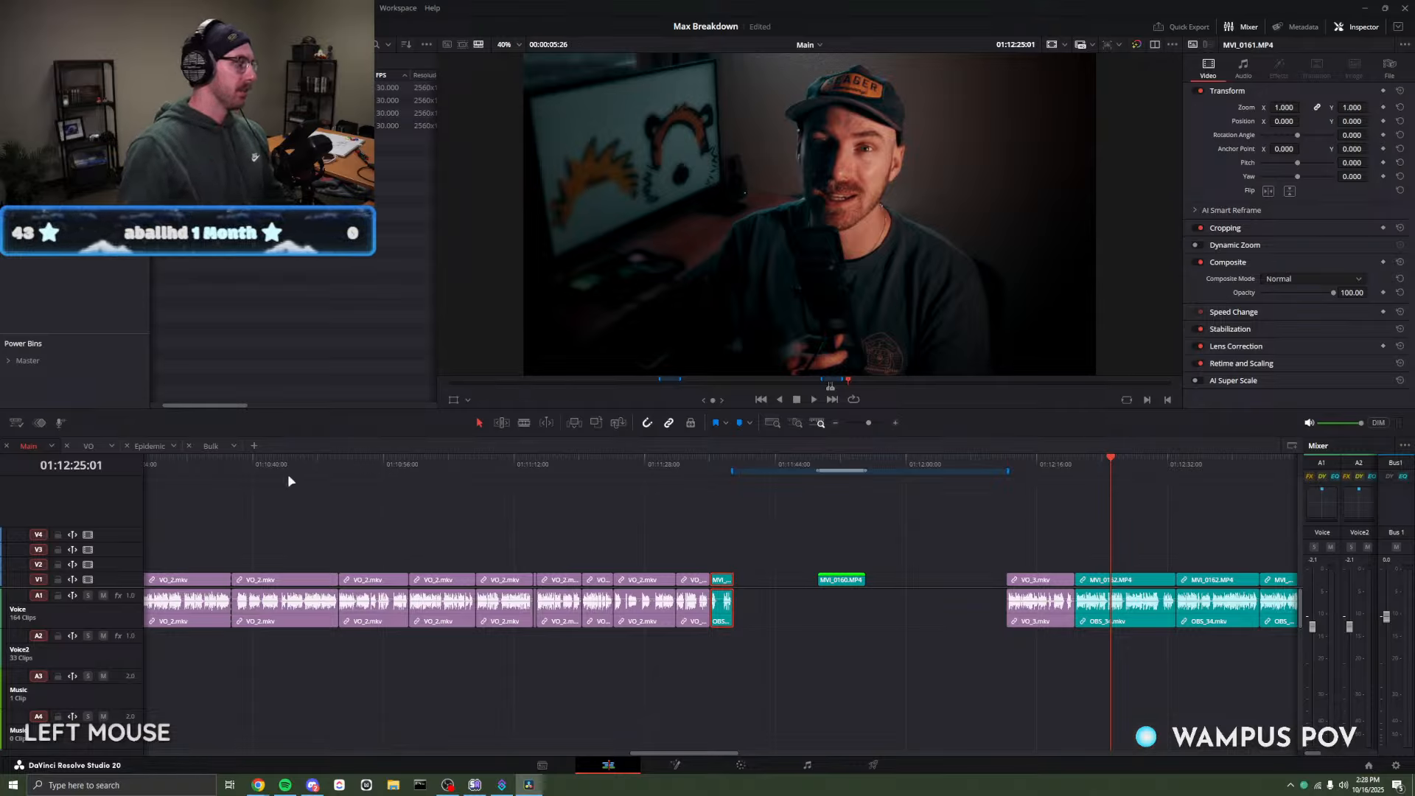
left_click(1054, 462)
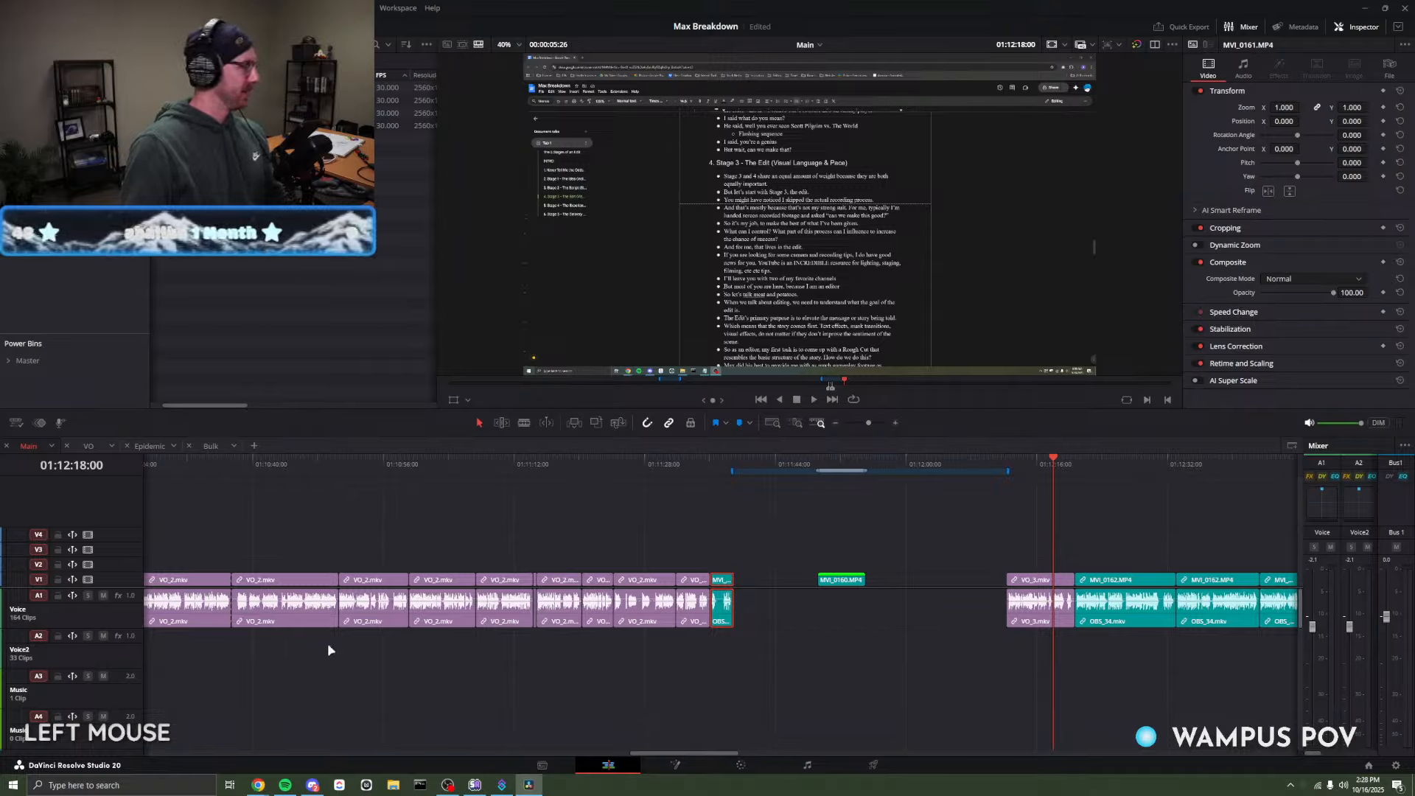
left_click(1105, 464)
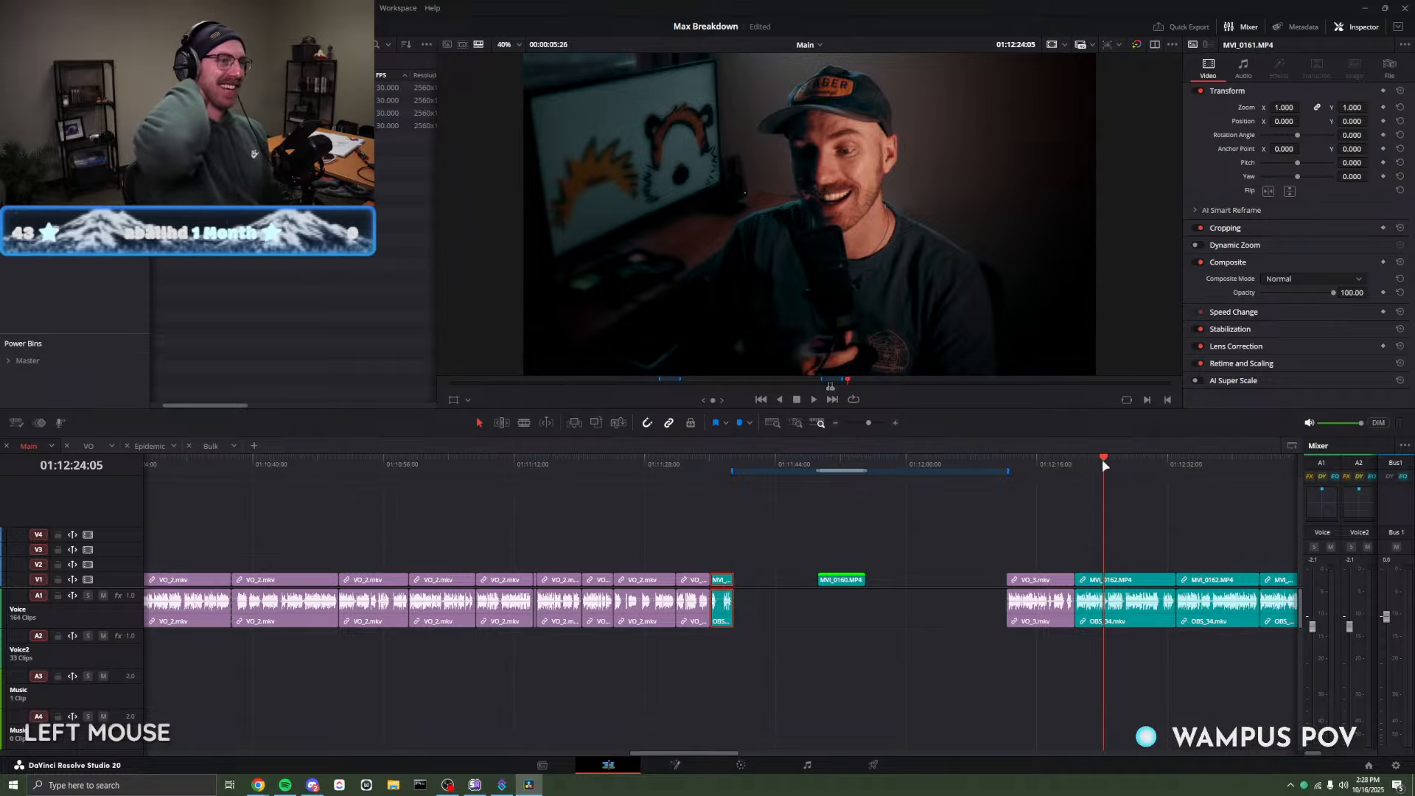
left_click(1162, 466)
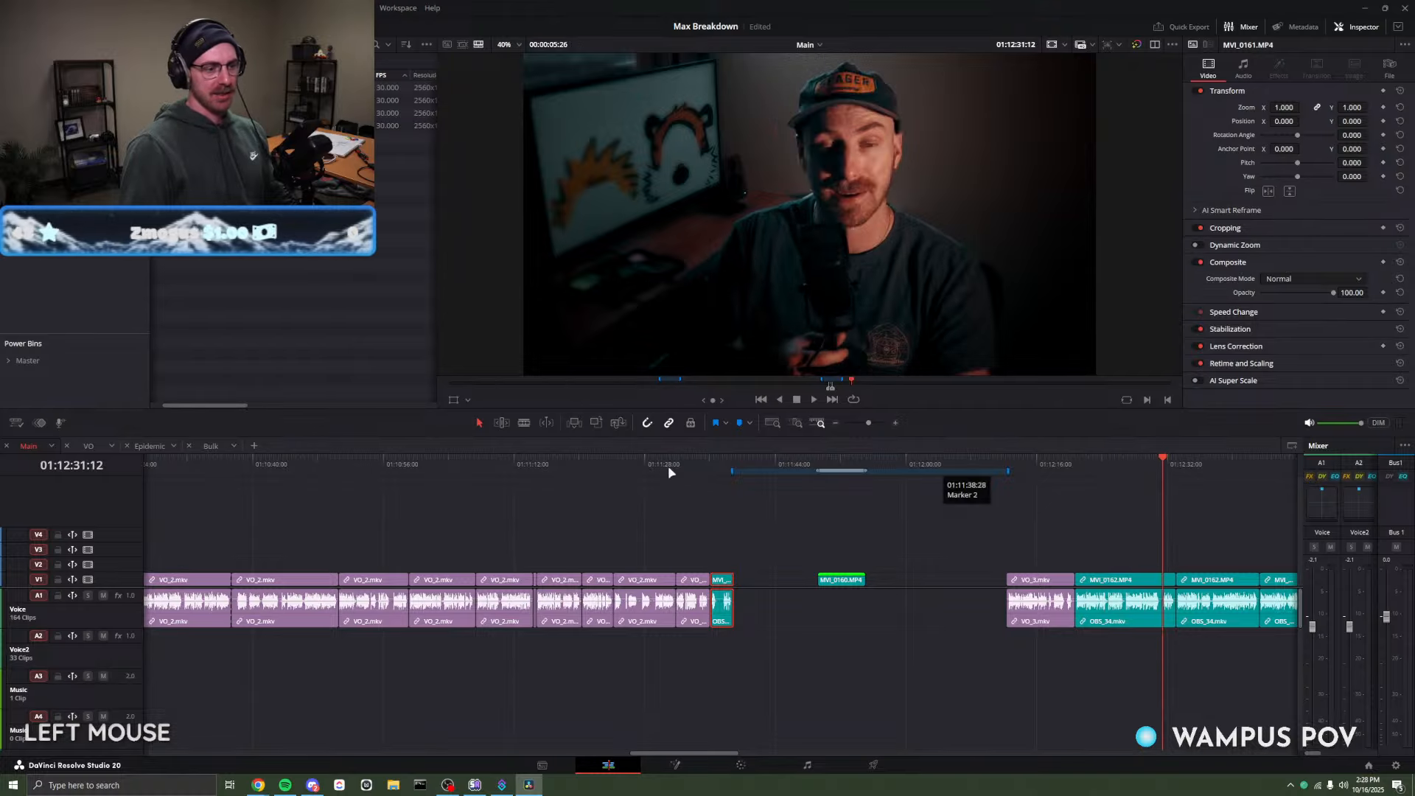
Compare the brighter talking-head shot MVI_0161.MP4 with the dark MVI_0162.MP4 shot, finishing at the start of MVI_0161.MP4.
left_click(711, 461)
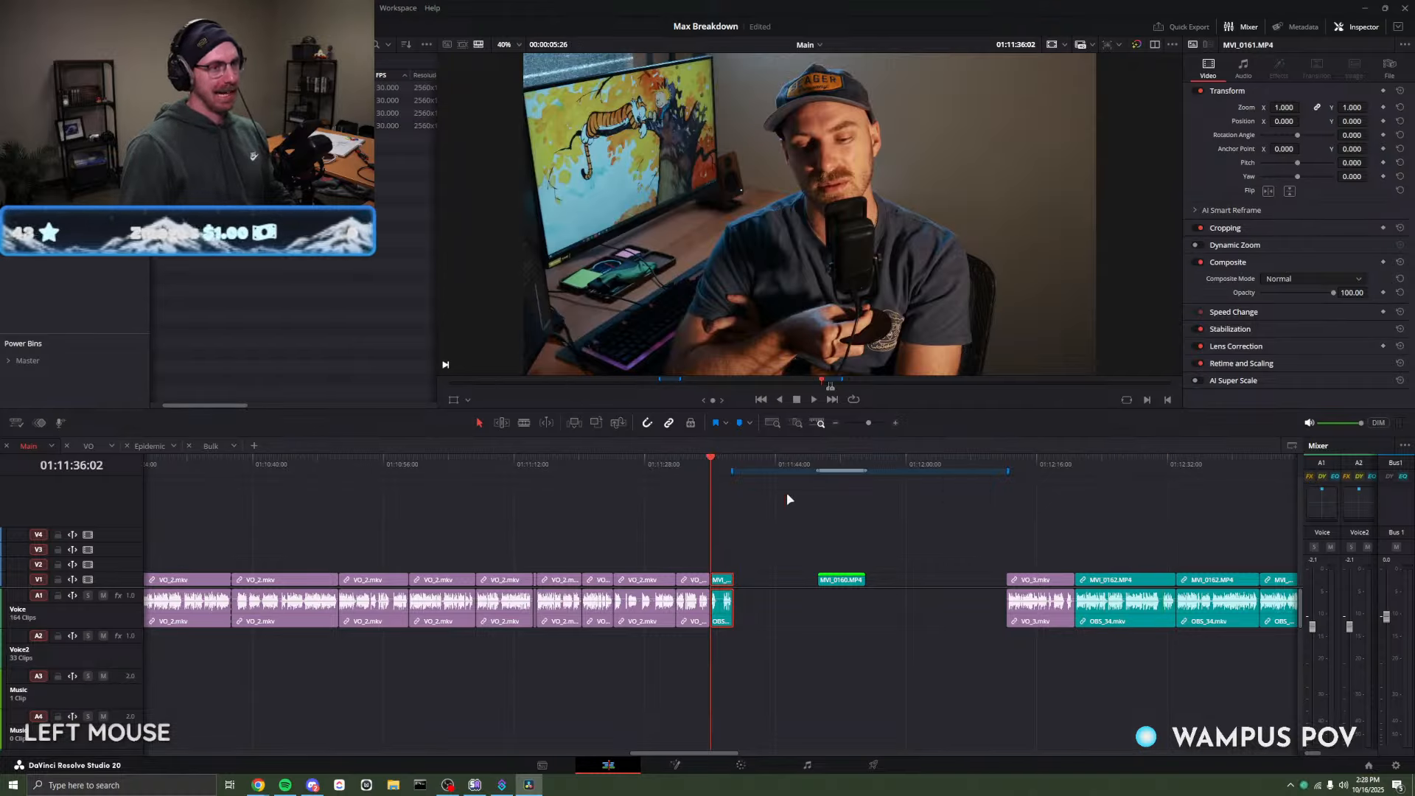
left_click(1112, 461)
left_click(712, 461)
key("ctrl+equal")
key("s")
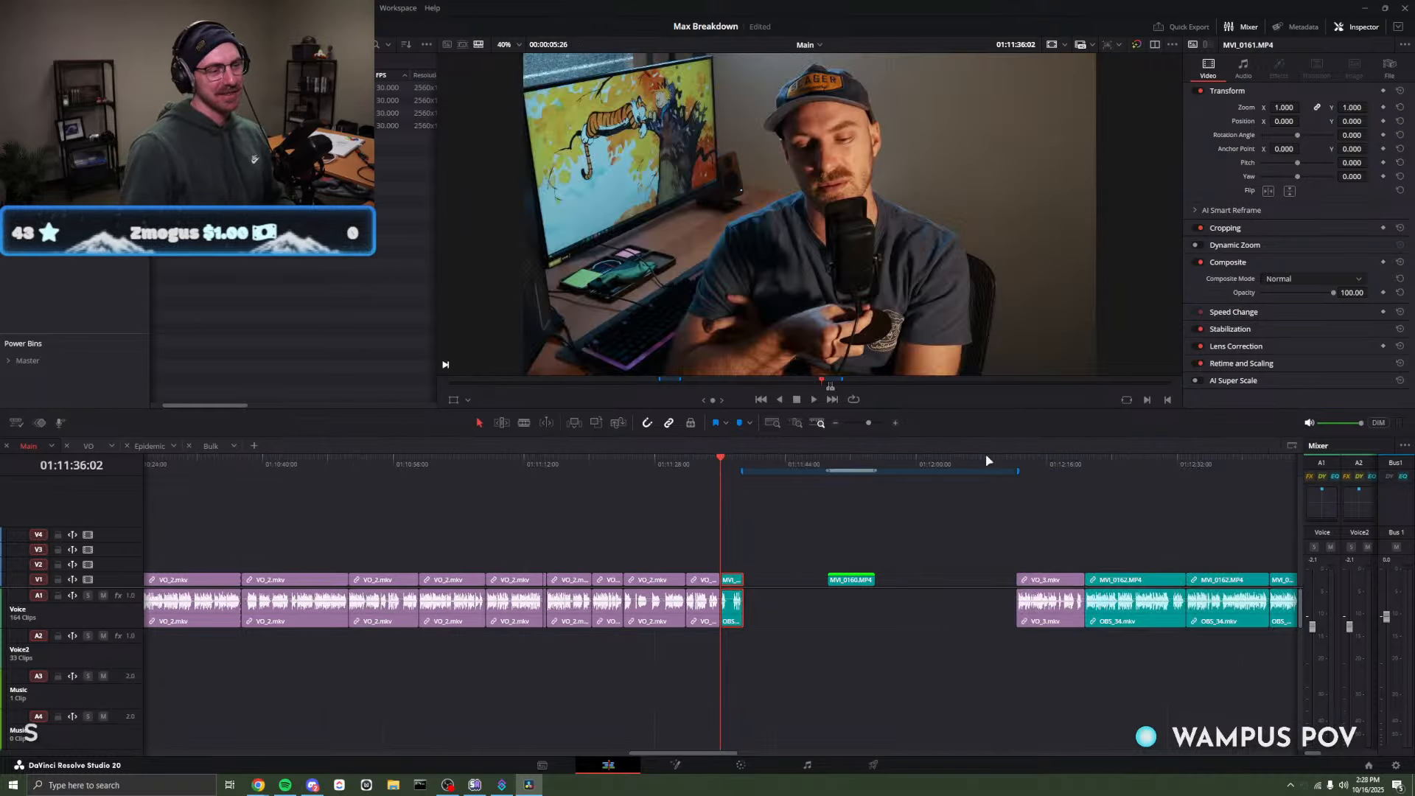
left_click(1170, 465)
left_click(729, 461)
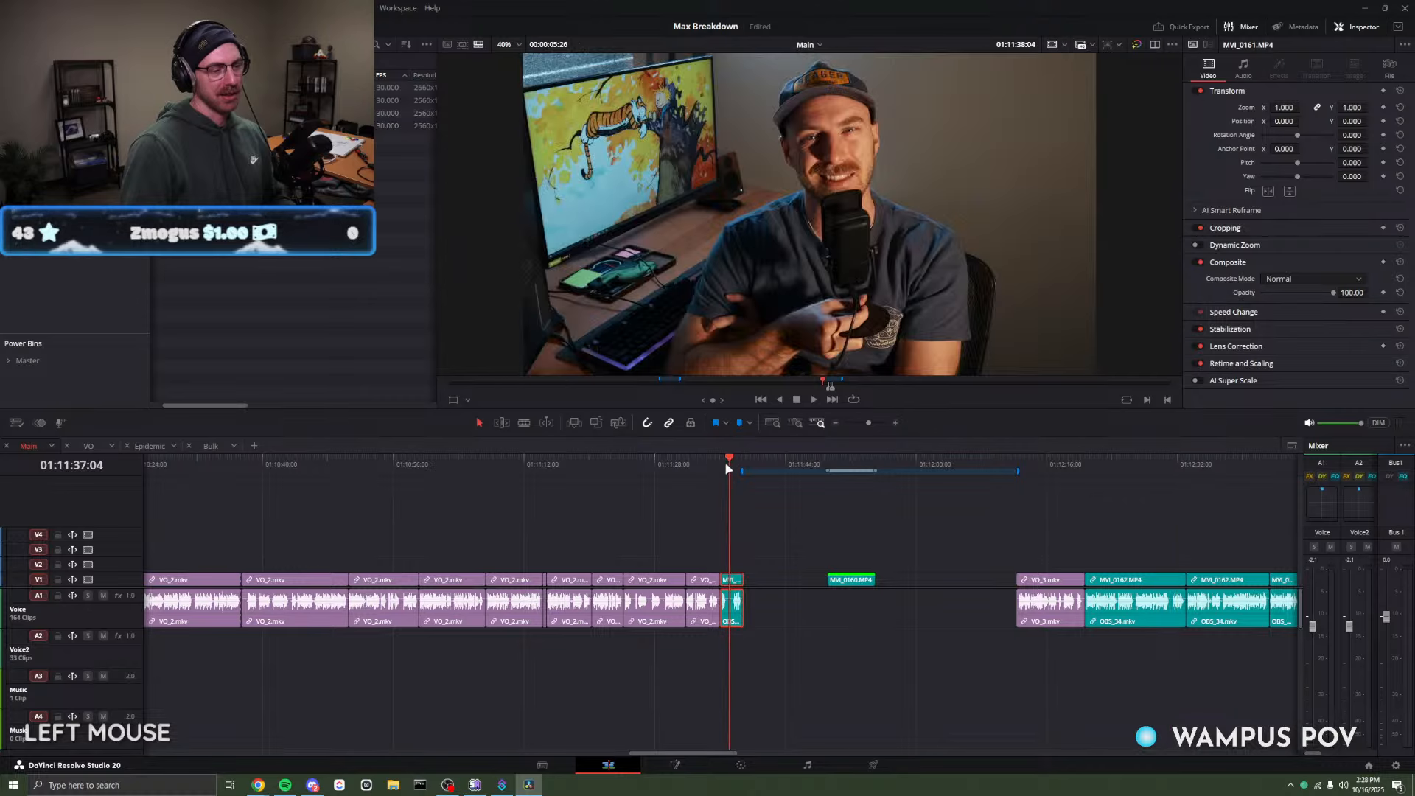
left_click(1115, 460)
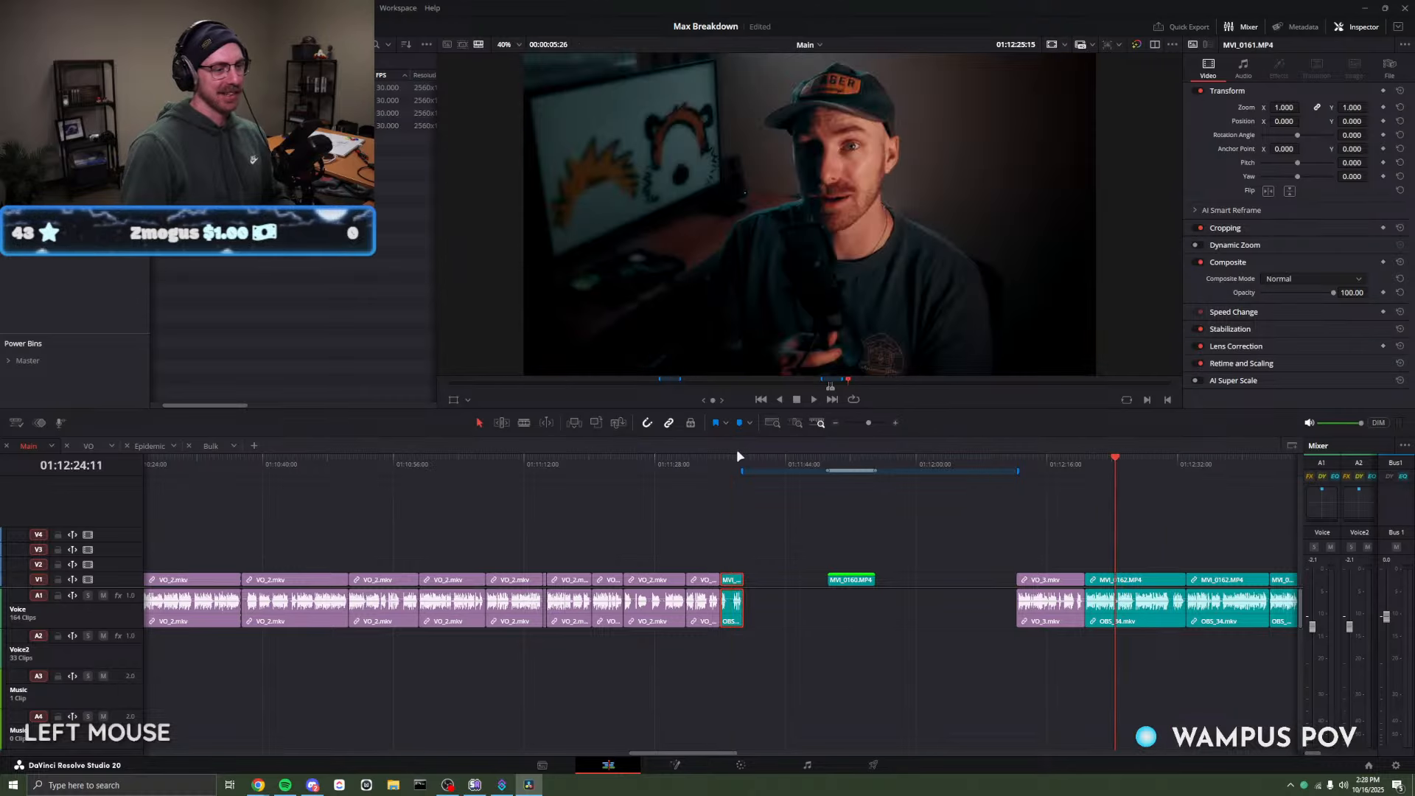
left_click(722, 461)
key("d")
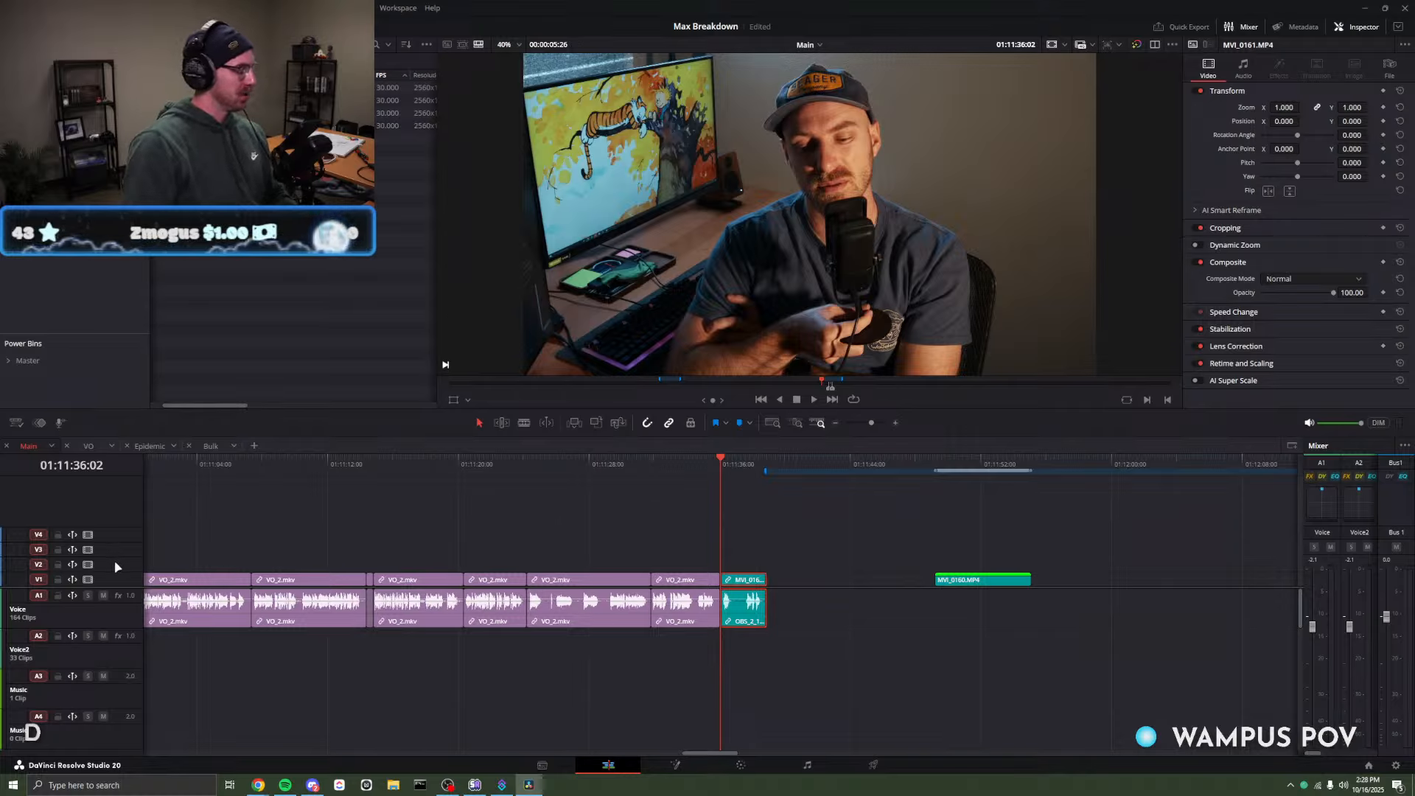
Switch to the Chrome window showing Twitch.
left_click(315, 787)
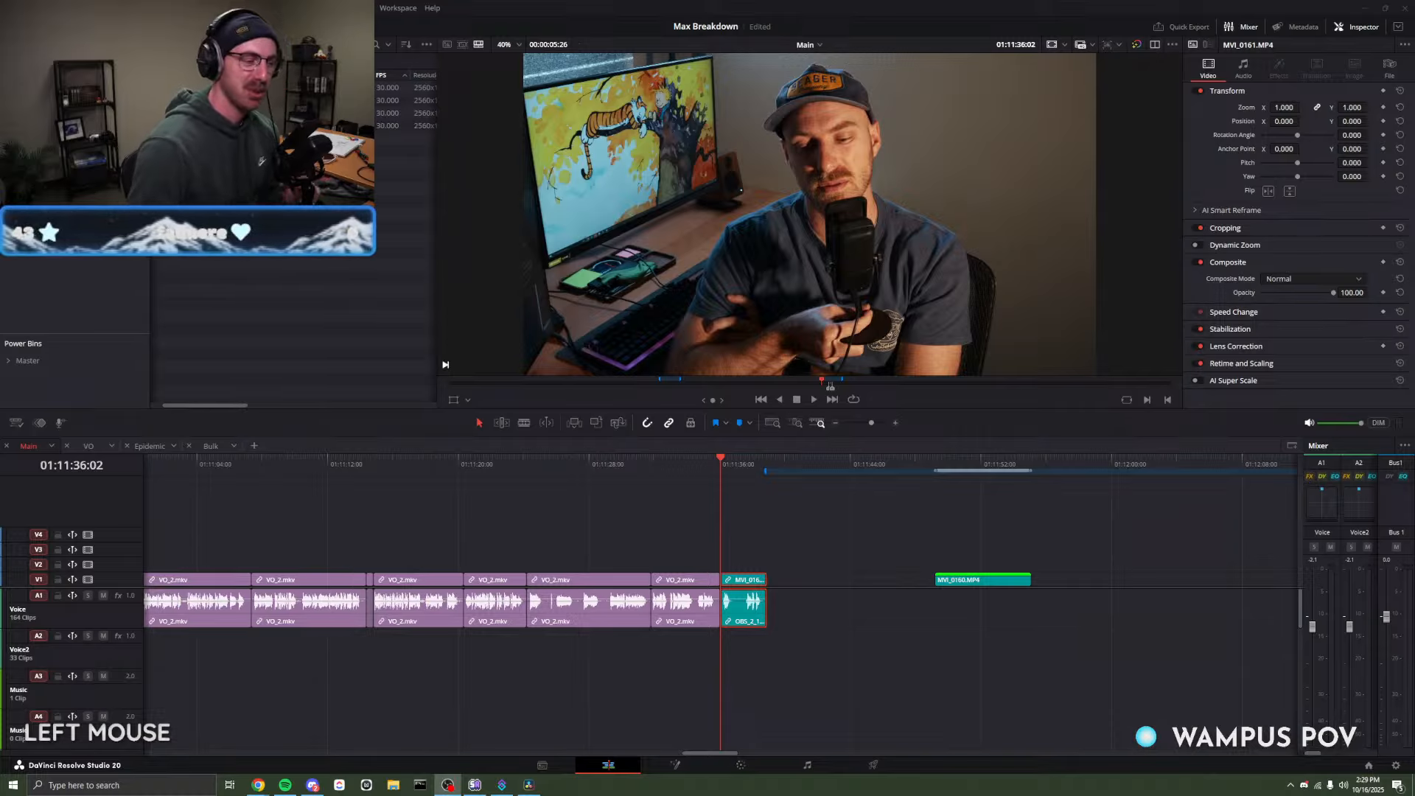
mouse_move(258, 785)
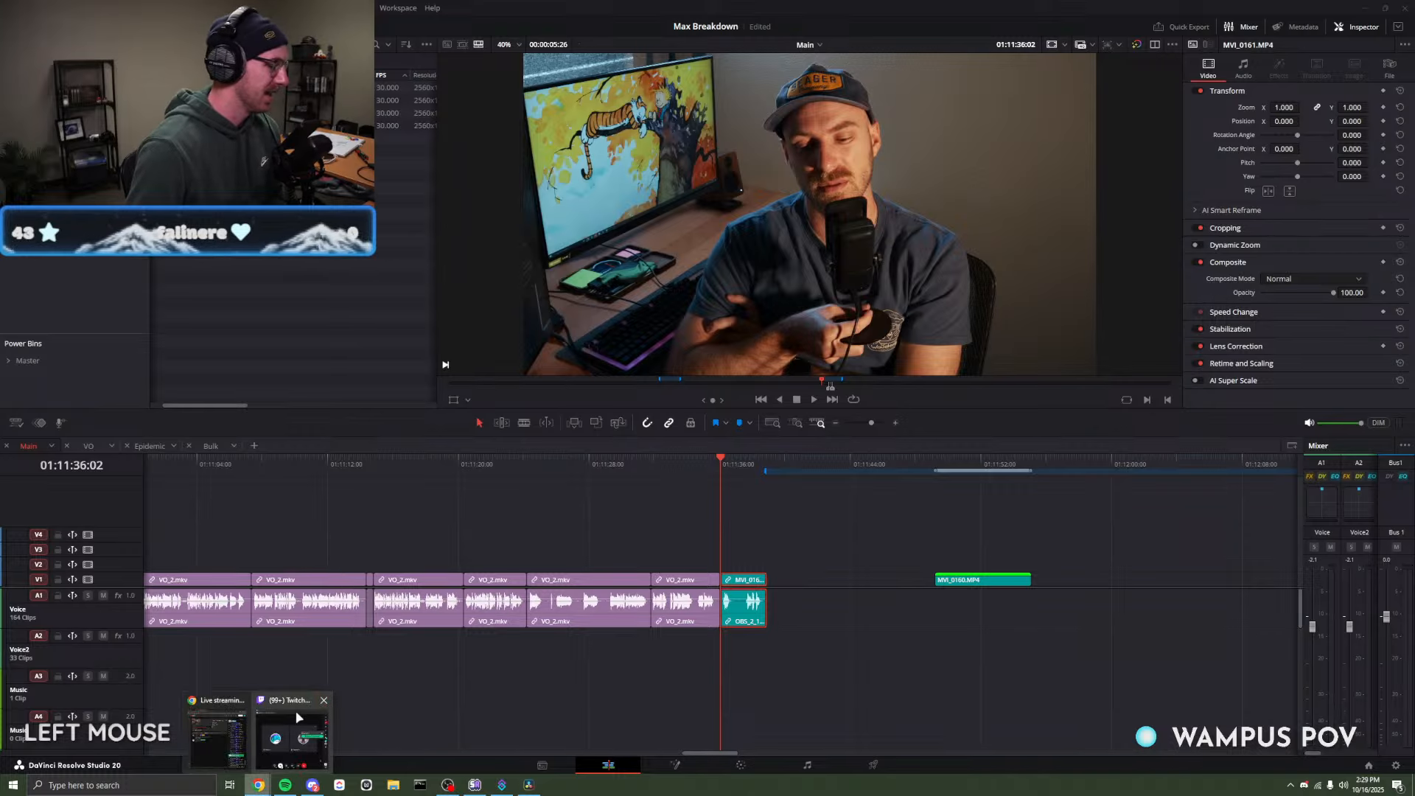